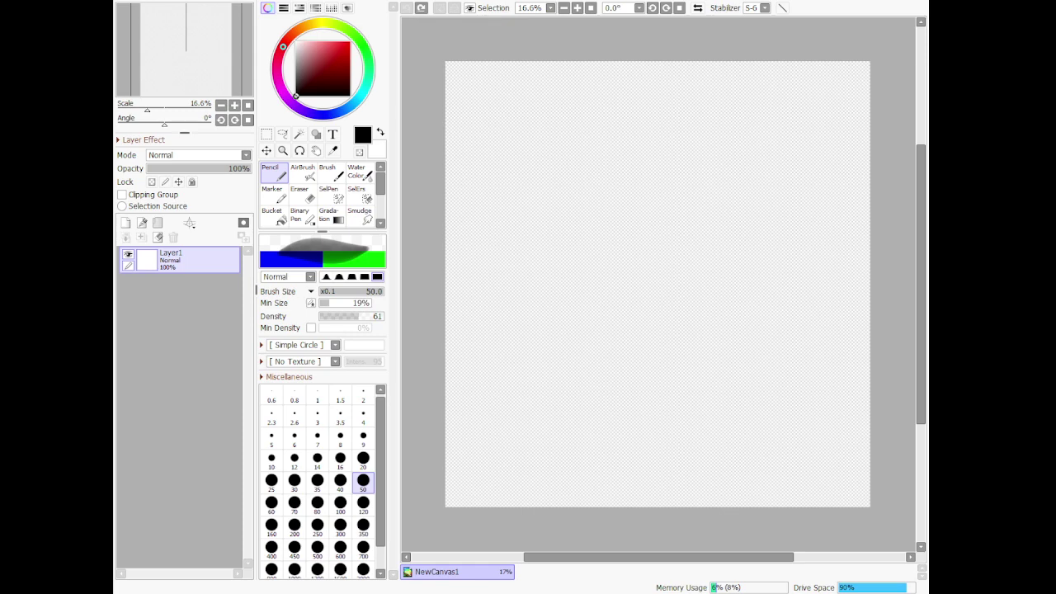
Set the pencil to density 50 and brush size 70
{"action": "mouse_move", "coordinate": [567, 147]}
{"action": "left_mouse_down"}
{"action": "mouse_move", "coordinate": [586, 199]}
{"action": "mouse_move", "coordinate": [582, 311]}
{"action": "left_mouse_up"}
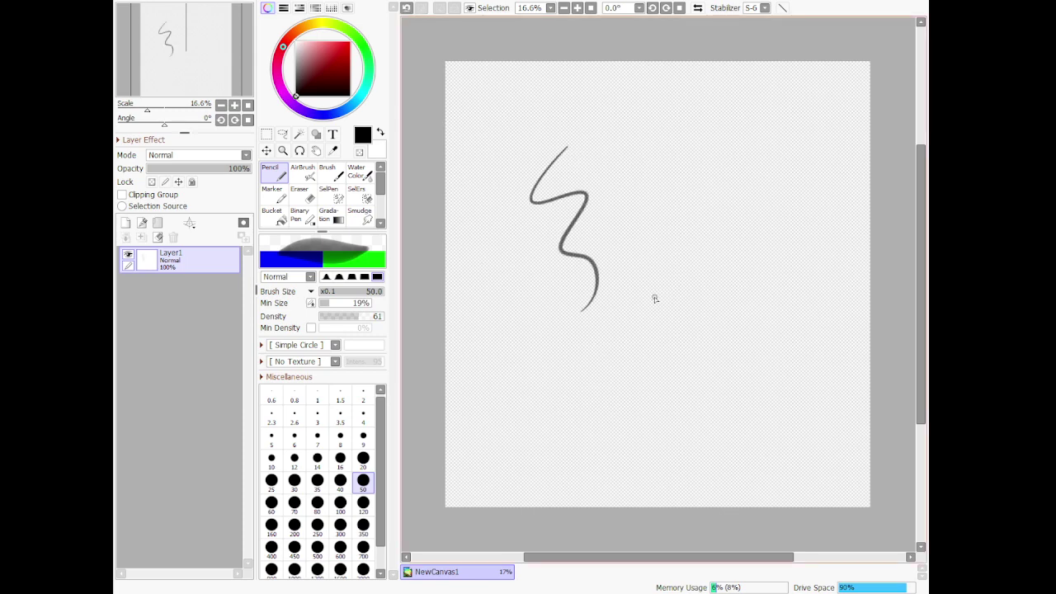
{"action": "key", "text": "ctrl+z"}
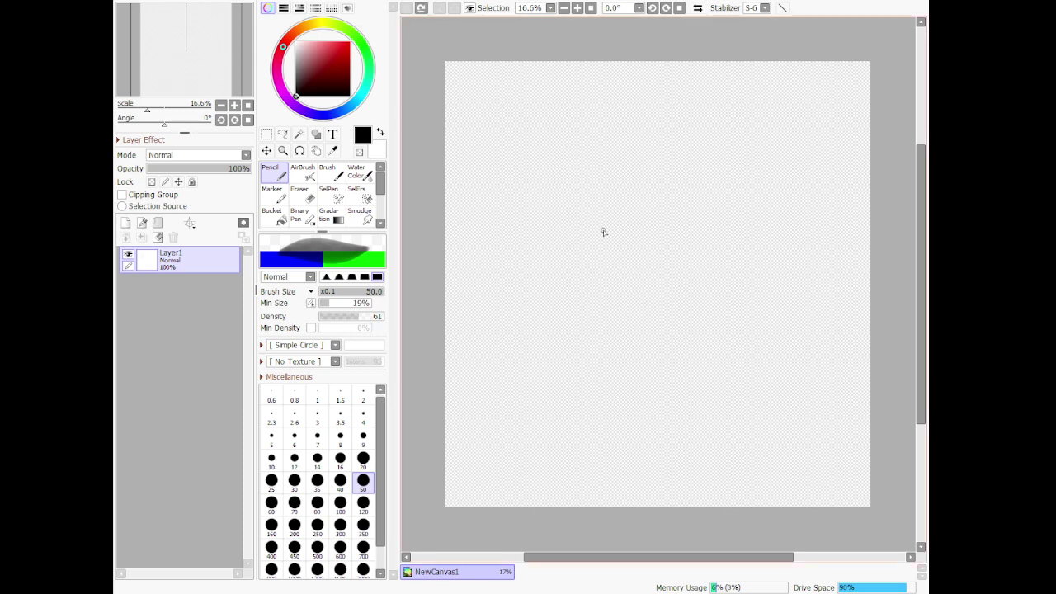
{"action": "left_click", "coordinate": [353, 322]}
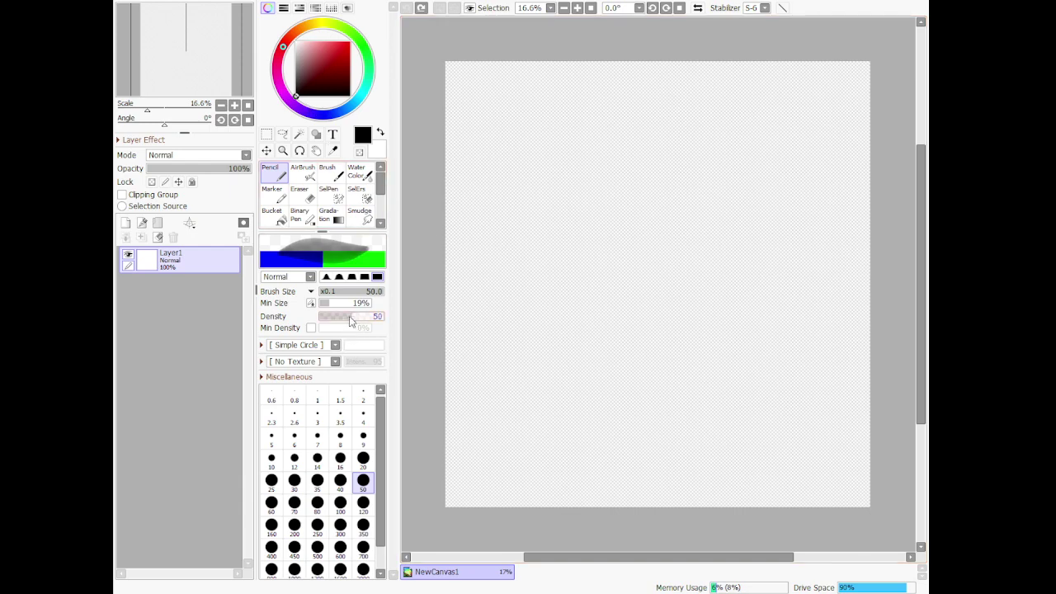
{"action": "left_click", "coordinate": [295, 502]}
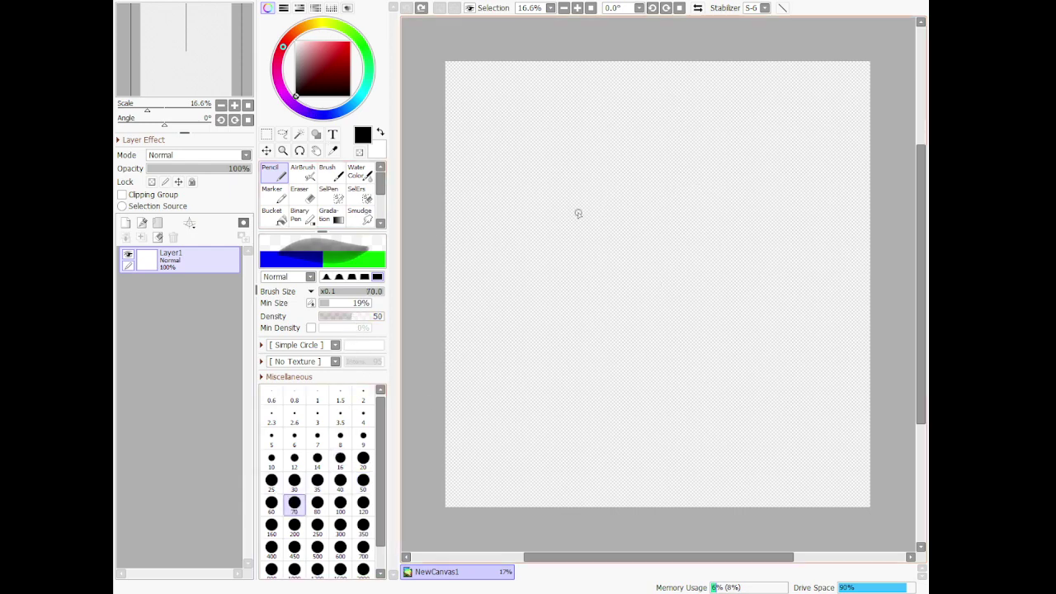
Sketch a head outline with a rounded skull and tapered flat chin, plus crossing eye-line and vertical centre guidelines on the face
{"action": "mouse_move", "coordinate": [549, 188]}
{"action": "left_mouse_down"}
{"action": "mouse_move", "coordinate": [556, 257]}
{"action": "mouse_move", "coordinate": [597, 304]}
{"action": "mouse_move", "coordinate": [655, 248]}
{"action": "mouse_move", "coordinate": [658, 165]}
{"action": "left_mouse_up"}
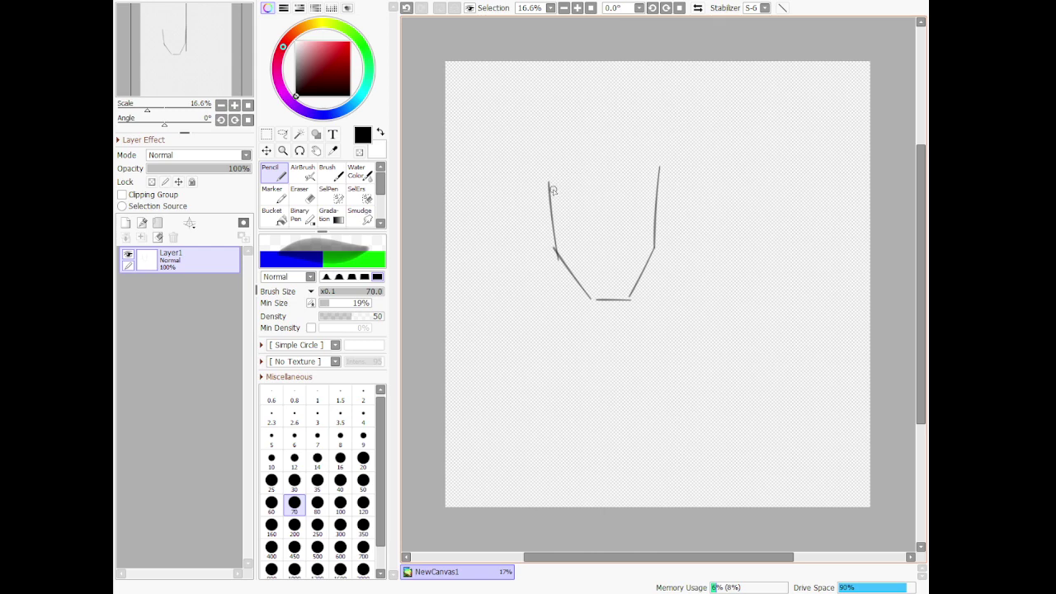
{"action": "mouse_move", "coordinate": [549, 183]}
{"action": "left_mouse_down"}
{"action": "mouse_move", "coordinate": [582, 149]}
{"action": "mouse_move", "coordinate": [627, 165]}
{"action": "mouse_move", "coordinate": [652, 201]}
{"action": "mouse_move", "coordinate": [575, 171]}
{"action": "left_mouse_up"}
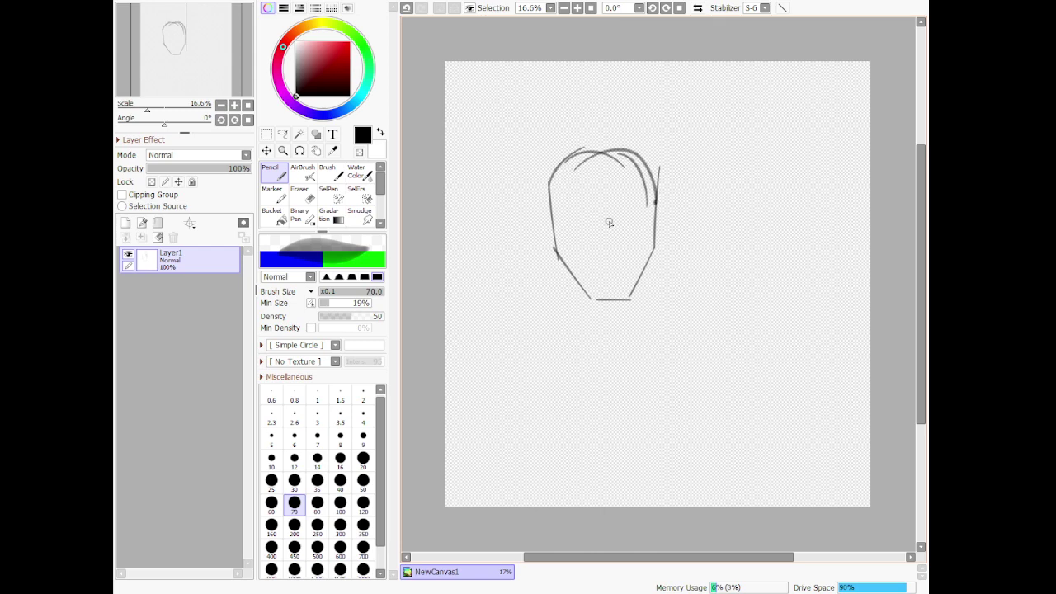
{"action": "left_click_drag", "start_coordinate": [565, 221], "coordinate": [656, 201]}
{"action": "key", "text": "ctrl+z"}
{"action": "mouse_move", "coordinate": [562, 220]}
{"action": "left_mouse_down"}
{"action": "mouse_move", "coordinate": [660, 221]}
{"action": "mouse_move", "coordinate": [623, 324]}
{"action": "left_mouse_up"}
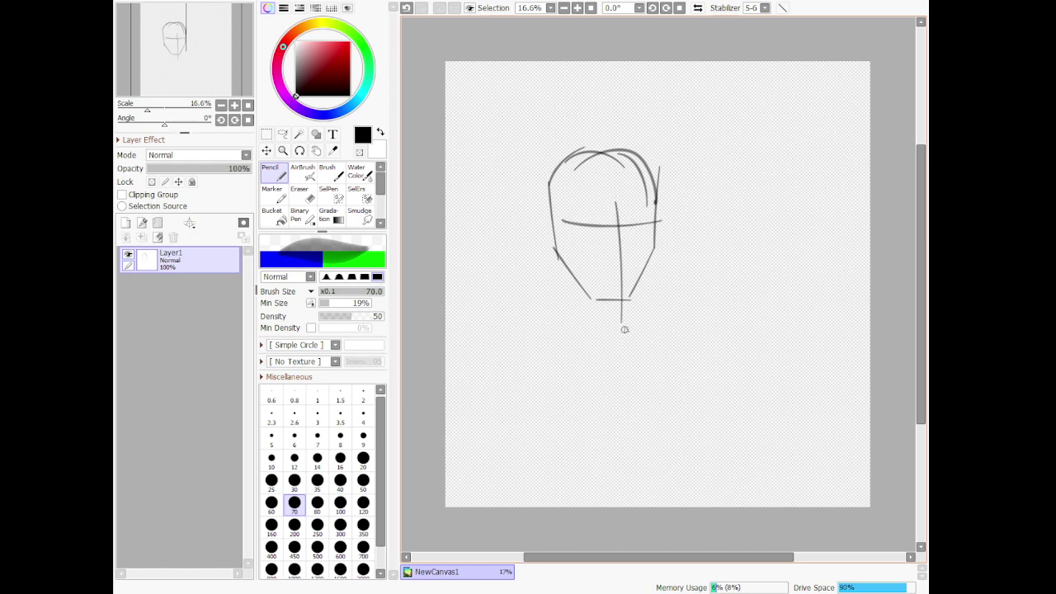
{"action": "key", "text": "ctrl+z"}
{"action": "left_click_drag", "start_coordinate": [608, 211], "coordinate": [609, 313]}
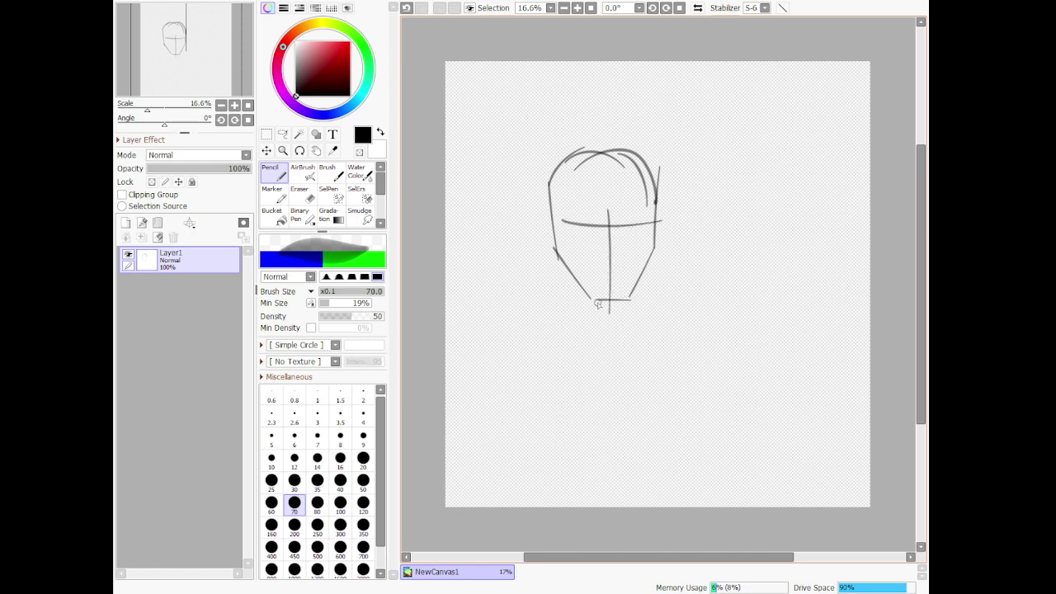
Reinforce the jaw and sketch the two neck sides with a curved collar band sweeping beneath the chin
{"action": "mouse_move", "coordinate": [565, 264]}
{"action": "left_mouse_down"}
{"action": "mouse_move", "coordinate": [594, 301]}
{"action": "mouse_move", "coordinate": [643, 287]}
{"action": "mouse_move", "coordinate": [633, 317]}
{"action": "left_mouse_up"}
{"action": "left_click_drag", "start_coordinate": [642, 272], "coordinate": [635, 342]}
{"action": "left_click_drag", "start_coordinate": [641, 291], "coordinate": [635, 348]}
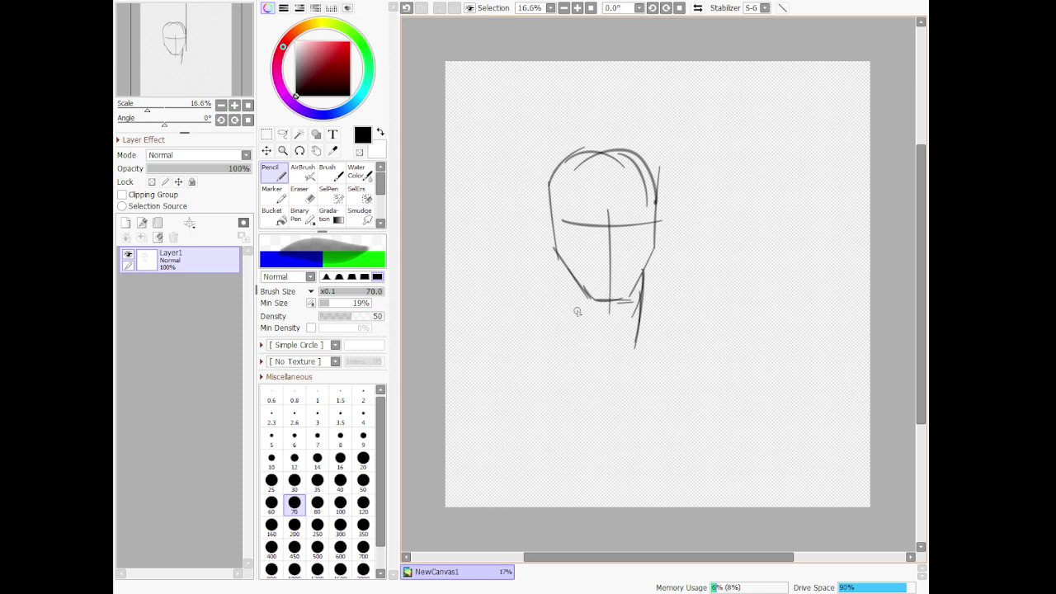
{"action": "left_click_drag", "start_coordinate": [562, 273], "coordinate": [567, 327]}
{"action": "mouse_move", "coordinate": [558, 265]}
{"action": "left_mouse_down"}
{"action": "mouse_move", "coordinate": [614, 338]}
{"action": "mouse_move", "coordinate": [637, 339]}
{"action": "left_mouse_up"}
{"action": "left_click_drag", "start_coordinate": [562, 308], "coordinate": [659, 371]}
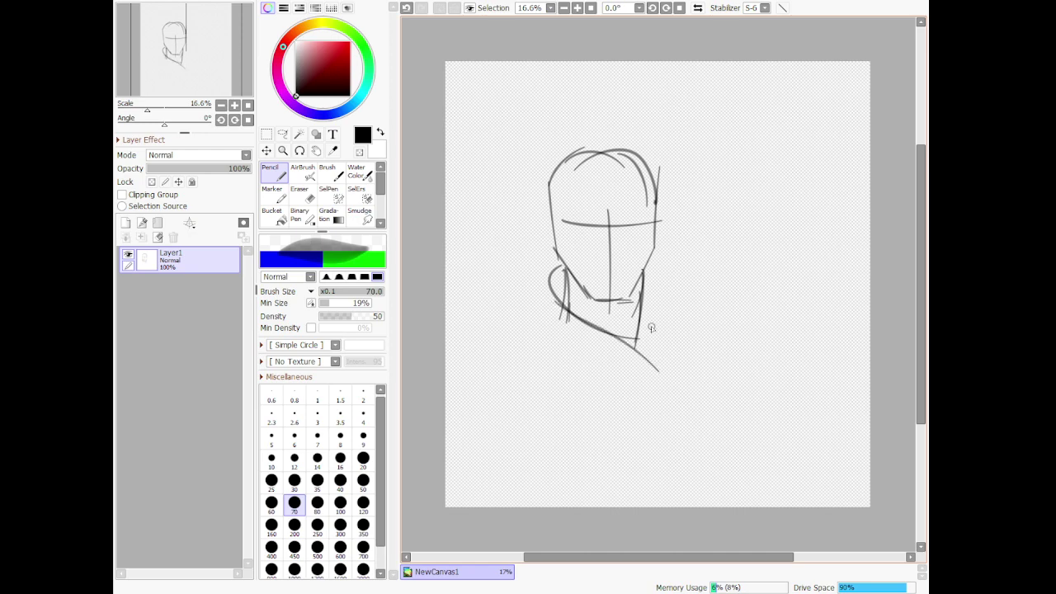
Sketch both sloping shoulders, the near arm edge and the jacket's folded collar with its front opening line
{"action": "left_click_drag", "start_coordinate": [643, 276], "coordinate": [741, 327]}
{"action": "left_click_drag", "start_coordinate": [687, 382], "coordinate": [723, 317]}
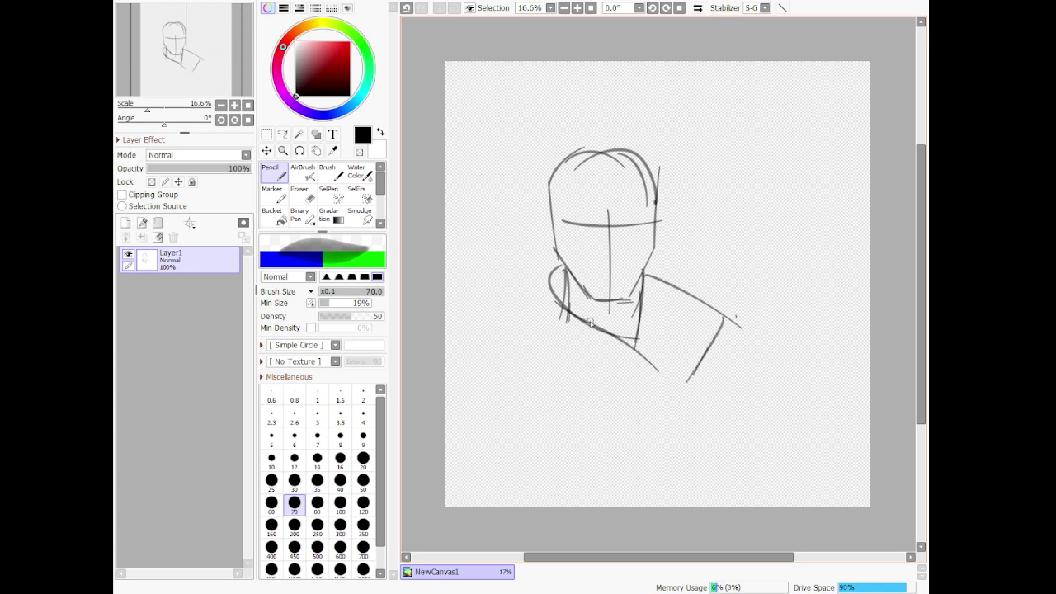
{"action": "left_click_drag", "start_coordinate": [594, 330], "coordinate": [619, 377]}
{"action": "left_click_drag", "start_coordinate": [615, 336], "coordinate": [647, 403]}
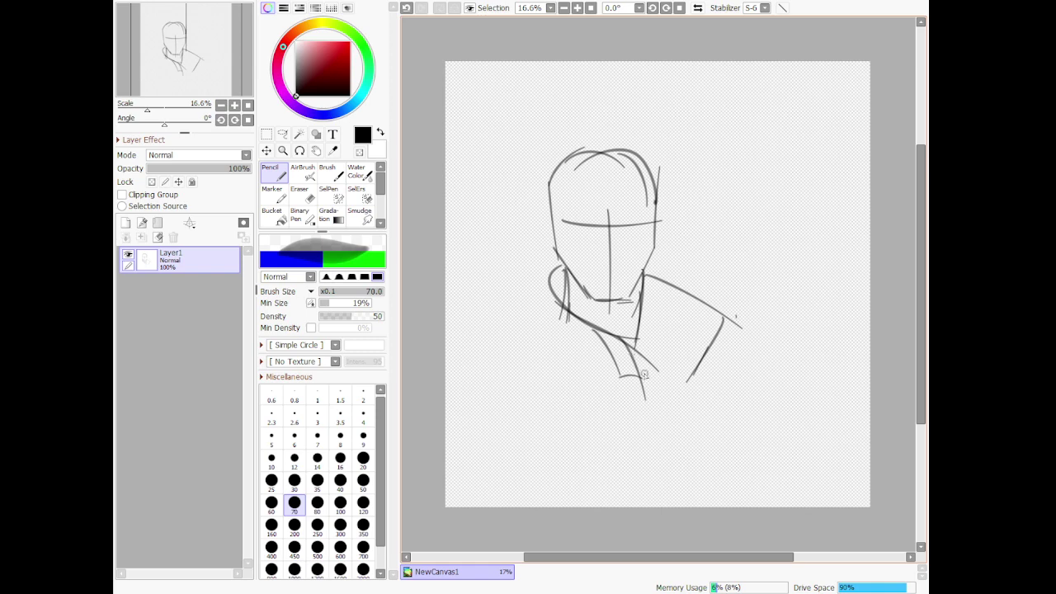
{"action": "left_click_drag", "start_coordinate": [636, 355], "coordinate": [652, 437]}
{"action": "mouse_move", "coordinate": [643, 391]}
{"action": "left_mouse_down"}
{"action": "mouse_move", "coordinate": [621, 378]}
{"action": "mouse_move", "coordinate": [617, 352]}
{"action": "mouse_move", "coordinate": [613, 362]}
{"action": "mouse_move", "coordinate": [616, 348]}
{"action": "mouse_move", "coordinate": [627, 373]}
{"action": "mouse_move", "coordinate": [609, 333]}
{"action": "mouse_move", "coordinate": [591, 325]}
{"action": "mouse_move", "coordinate": [592, 337]}
{"action": "mouse_move", "coordinate": [543, 305]}
{"action": "mouse_move", "coordinate": [546, 276]}
{"action": "mouse_move", "coordinate": [555, 289]}
{"action": "mouse_move", "coordinate": [568, 268]}
{"action": "mouse_move", "coordinate": [545, 282]}
{"action": "mouse_move", "coordinate": [562, 266]}
{"action": "mouse_move", "coordinate": [558, 308]}
{"action": "mouse_move", "coordinate": [565, 276]}
{"action": "mouse_move", "coordinate": [568, 302]}
{"action": "mouse_move", "coordinate": [534, 351]}
{"action": "mouse_move", "coordinate": [527, 344]}
{"action": "mouse_move", "coordinate": [494, 378]}
{"action": "left_mouse_up"}
{"action": "left_click_drag", "start_coordinate": [535, 340], "coordinate": [491, 386]}
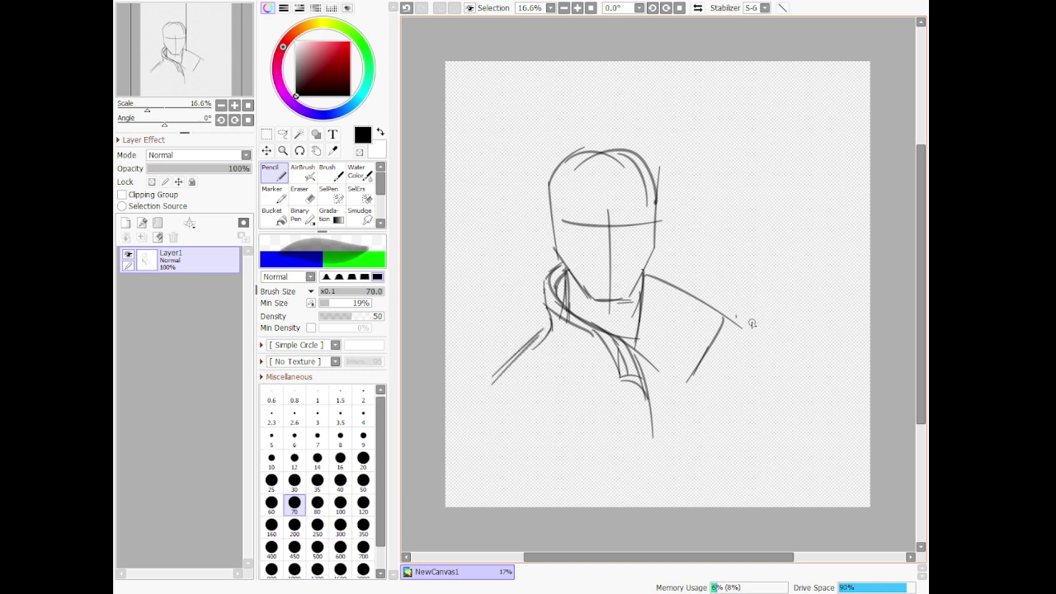
Sketch a raised, gripping hand beside the shoulder with an extended index finger, curled fingers and a scalloped cuff at the wrist
{"action": "mouse_move", "coordinate": [758, 315]}
{"action": "left_mouse_down"}
{"action": "mouse_move", "coordinate": [737, 360]}
{"action": "mouse_move", "coordinate": [761, 389]}
{"action": "left_mouse_up"}
{"action": "mouse_move", "coordinate": [799, 353]}
{"action": "left_mouse_down"}
{"action": "mouse_move", "coordinate": [772, 390]}
{"action": "mouse_move", "coordinate": [808, 348]}
{"action": "left_mouse_up"}
{"action": "mouse_move", "coordinate": [762, 305]}
{"action": "left_mouse_down"}
{"action": "mouse_move", "coordinate": [802, 330]}
{"action": "mouse_move", "coordinate": [777, 279]}
{"action": "mouse_move", "coordinate": [797, 282]}
{"action": "mouse_move", "coordinate": [785, 312]}
{"action": "mouse_move", "coordinate": [822, 353]}
{"action": "mouse_move", "coordinate": [804, 392]}
{"action": "mouse_move", "coordinate": [783, 404]}
{"action": "left_mouse_up"}
{"action": "left_click_drag", "start_coordinate": [828, 360], "coordinate": [791, 387]}
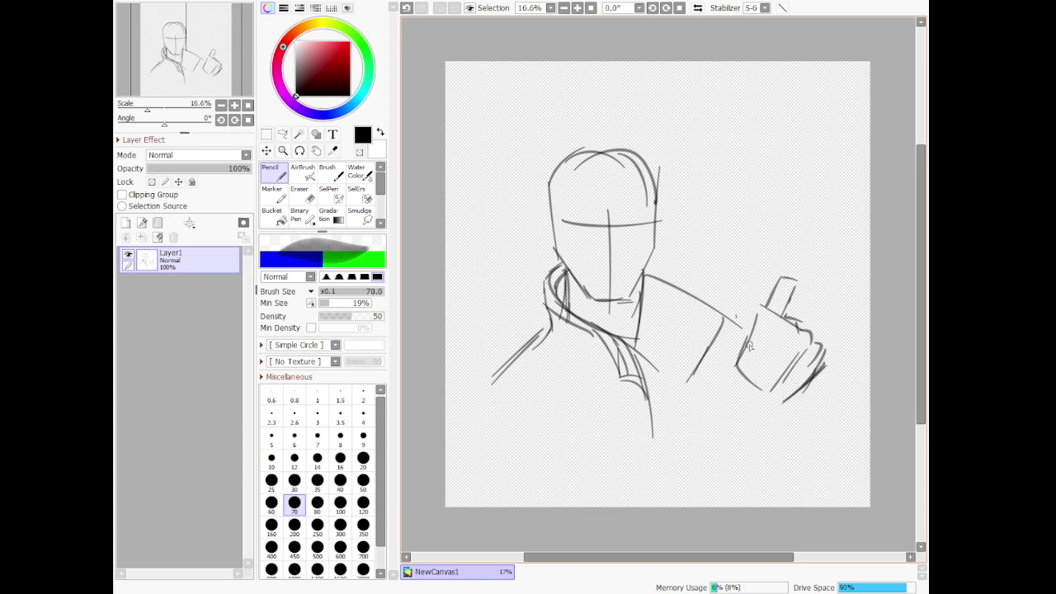
{"action": "mouse_move", "coordinate": [749, 345]}
{"action": "left_mouse_down"}
{"action": "mouse_move", "coordinate": [732, 363]}
{"action": "mouse_move", "coordinate": [744, 346]}
{"action": "mouse_move", "coordinate": [737, 388]}
{"action": "mouse_move", "coordinate": [721, 388]}
{"action": "mouse_move", "coordinate": [779, 419]}
{"action": "mouse_move", "coordinate": [782, 404]}
{"action": "mouse_move", "coordinate": [737, 386]}
{"action": "mouse_move", "coordinate": [783, 415]}
{"action": "left_mouse_up"}
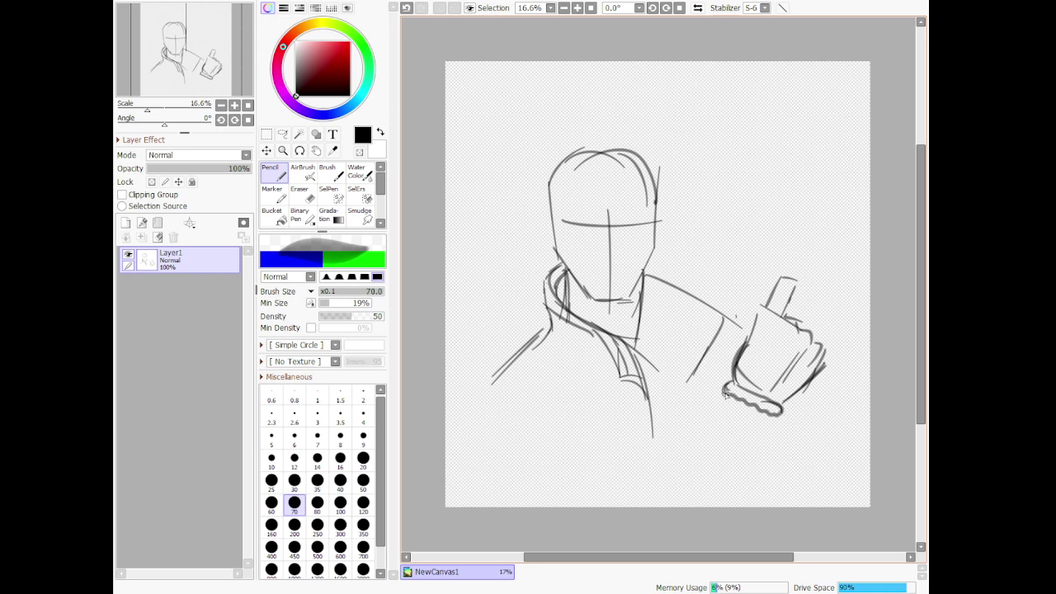
{"action": "left_click_drag", "start_coordinate": [726, 399], "coordinate": [655, 470]}
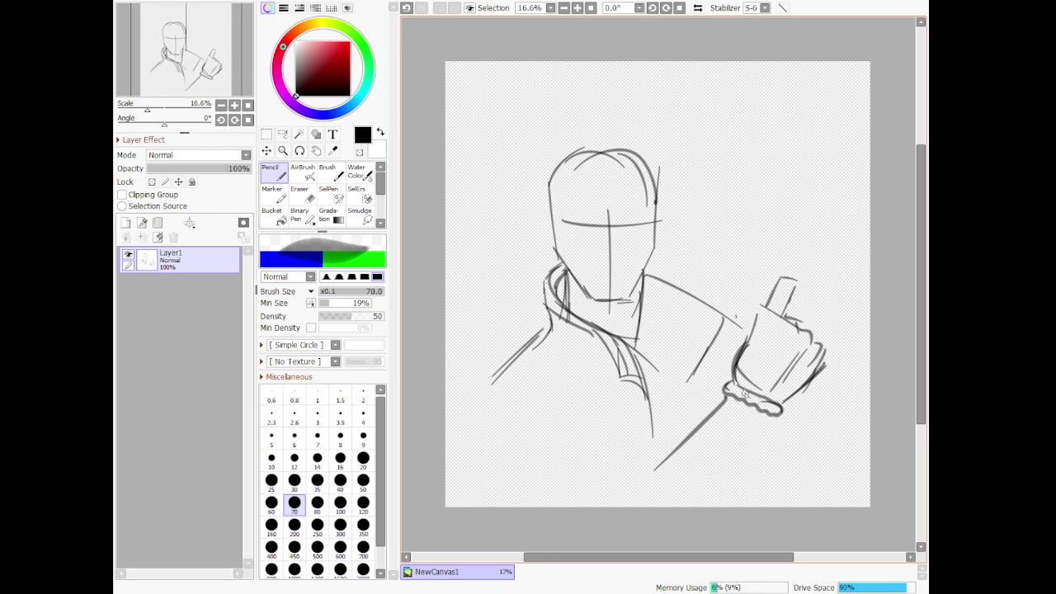
{"action": "key", "text": "ctrl+z"}
Lasso the raised hand, rotate it slightly clockwise and shift it towards the shoulder, and add pencil strokes joining the two
{"action": "left_click", "coordinate": [282, 133]}
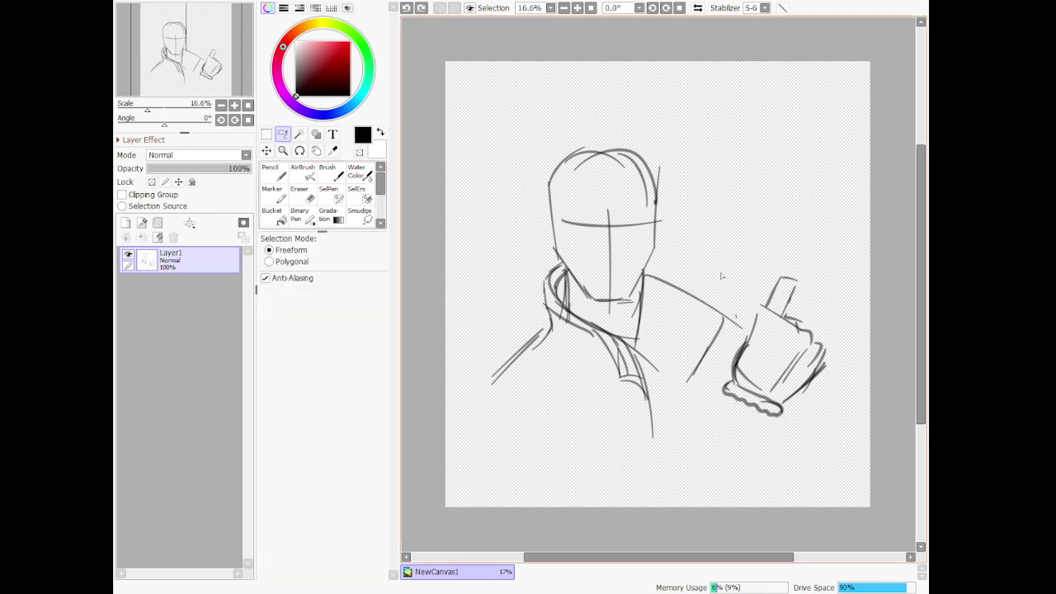
{"action": "mouse_move", "coordinate": [753, 274]}
{"action": "left_mouse_down"}
{"action": "mouse_move", "coordinate": [703, 395]}
{"action": "mouse_move", "coordinate": [855, 366]}
{"action": "mouse_move", "coordinate": [855, 297]}
{"action": "left_mouse_up"}
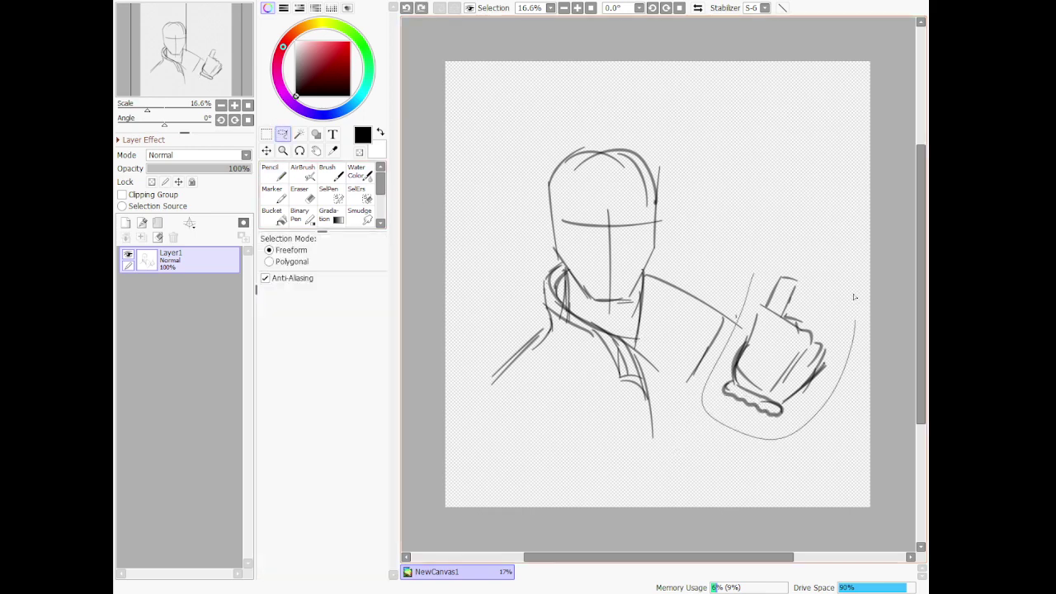
{"action": "left_click_drag", "start_coordinate": [776, 237], "coordinate": [780, 241]}
{"action": "left_click", "coordinate": [267, 133]}
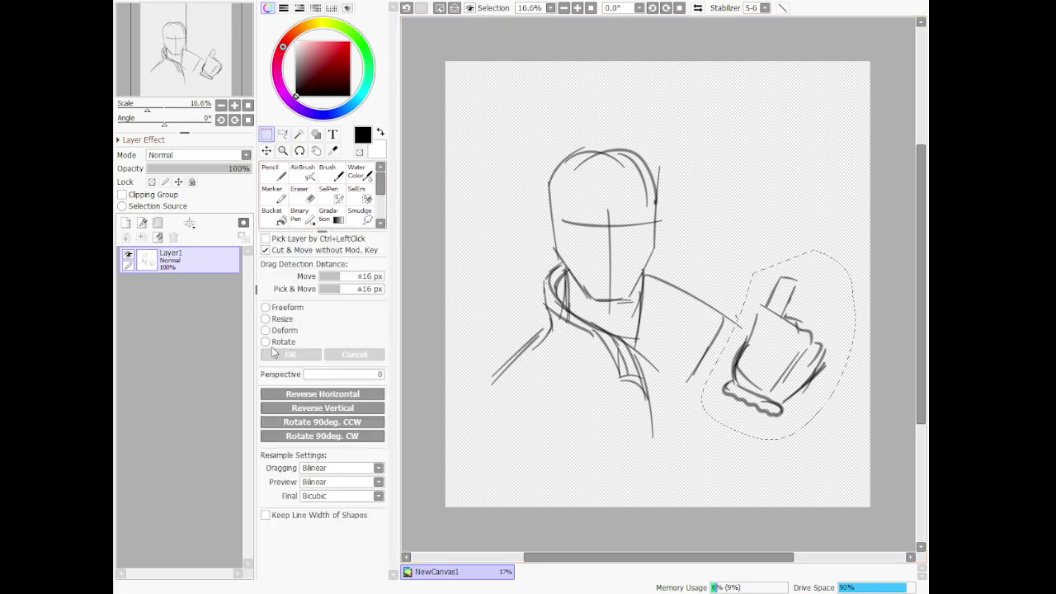
{"action": "left_click", "coordinate": [265, 309]}
{"action": "mouse_move", "coordinate": [845, 425]}
{"action": "left_mouse_down"}
{"action": "mouse_move", "coordinate": [833, 425]}
{"action": "mouse_move", "coordinate": [843, 442]}
{"action": "mouse_move", "coordinate": [825, 426]}
{"action": "mouse_move", "coordinate": [842, 441]}
{"action": "left_mouse_up"}
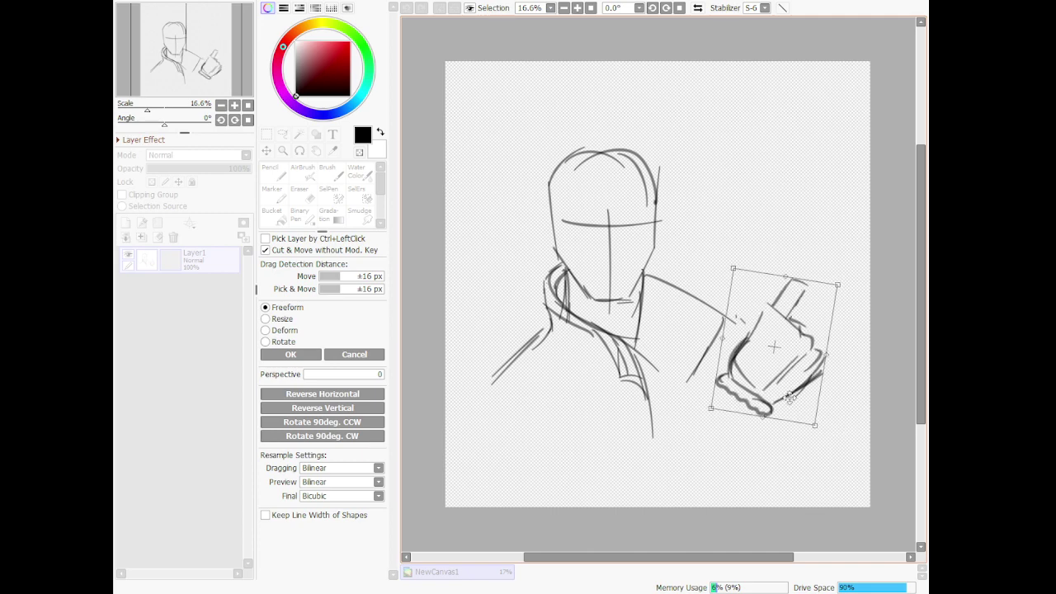
{"action": "left_click_drag", "start_coordinate": [768, 357], "coordinate": [761, 355]}
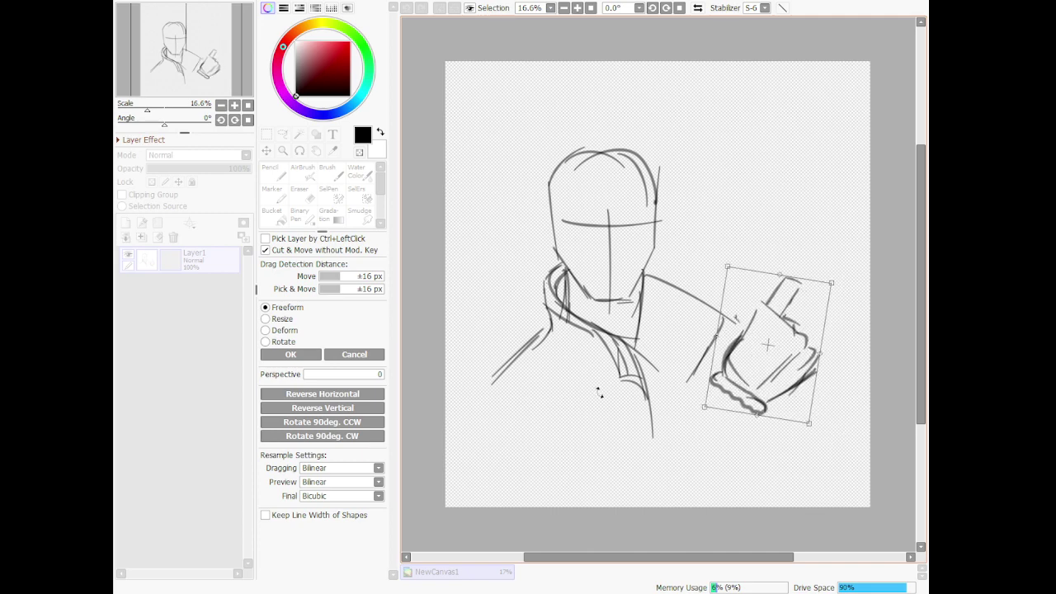
{"action": "left_click", "coordinate": [290, 354]}
{"action": "left_click", "coordinate": [283, 133]}
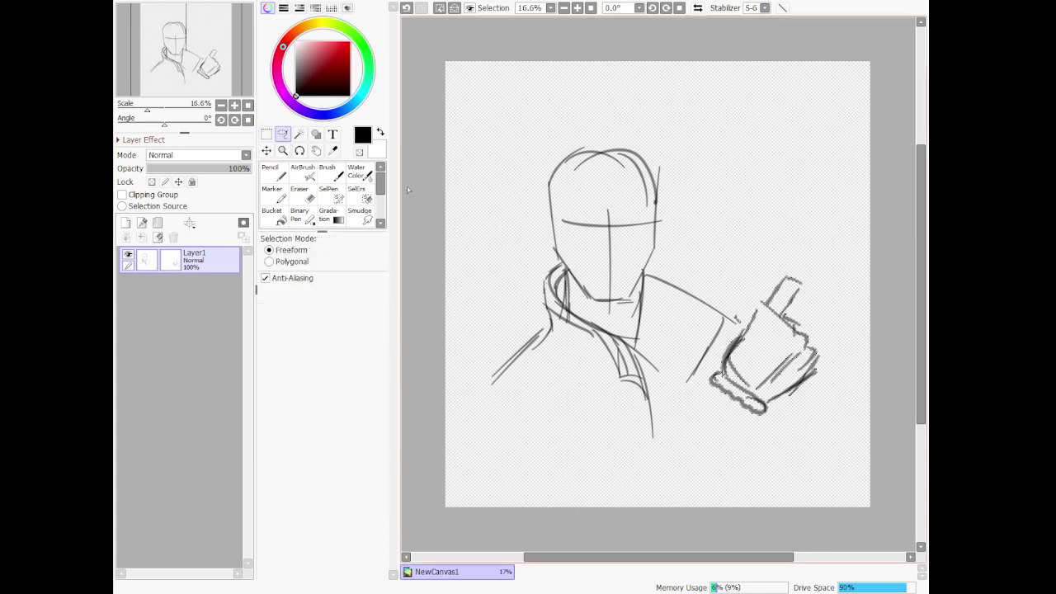
{"action": "left_click", "coordinate": [272, 172]}
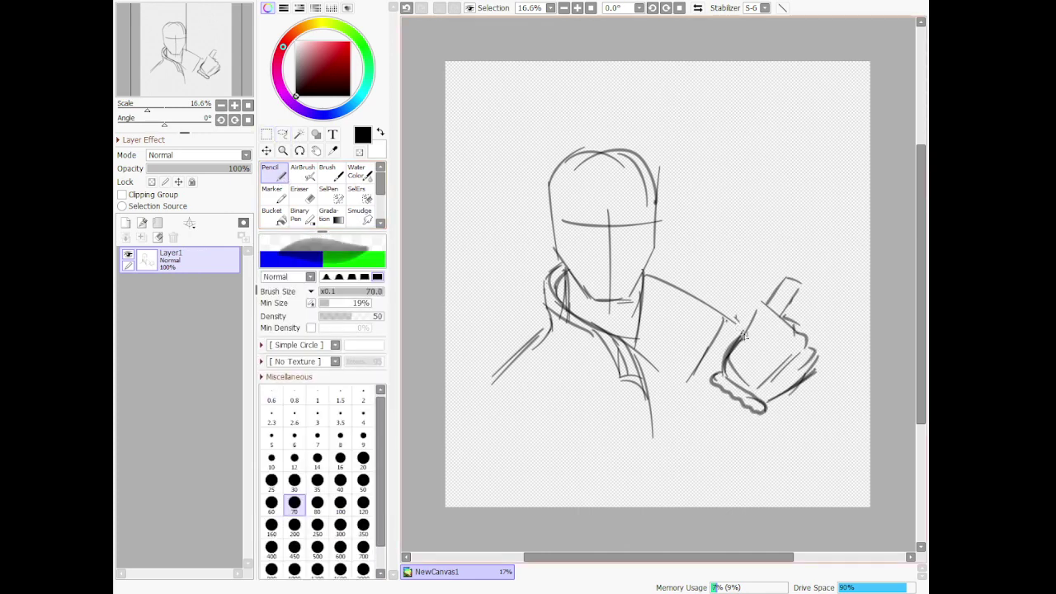
{"action": "left_click_drag", "start_coordinate": [745, 336], "coordinate": [721, 319]}
Enlarge the whole figure sketch with a freeform transform and reposition it to fill more of the canvas
{"action": "left_click", "coordinate": [267, 150]}
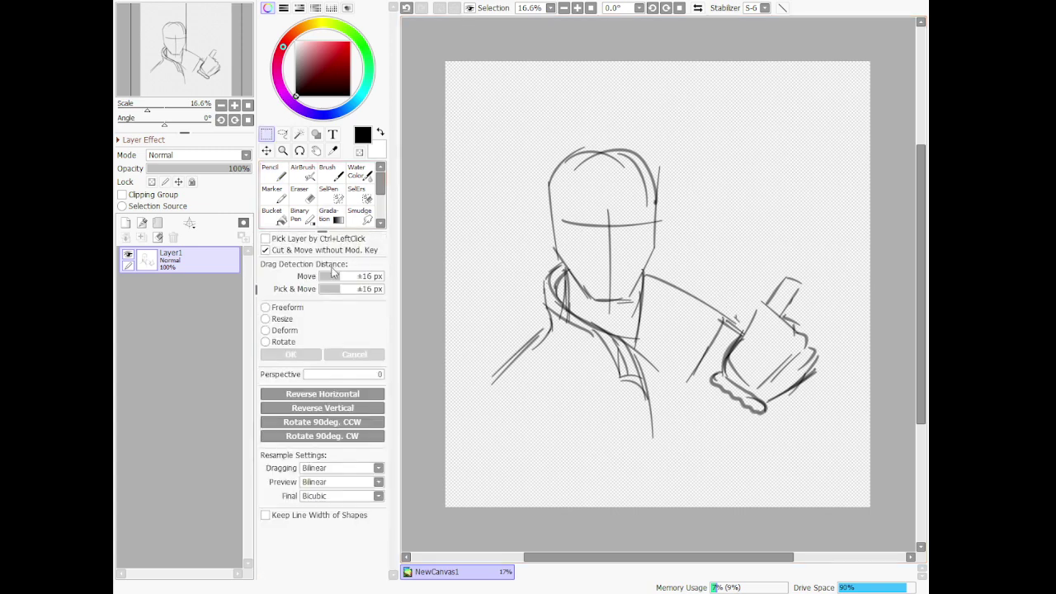
{"action": "left_click", "coordinate": [267, 308]}
{"action": "left_click_drag", "start_coordinate": [668, 303], "coordinate": [635, 299]}
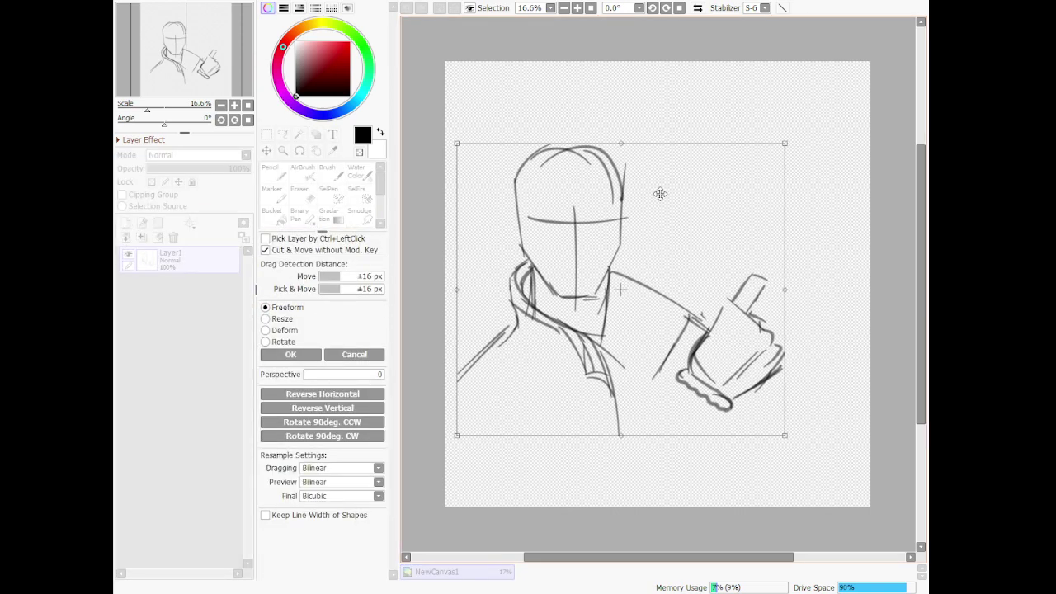
{"action": "mouse_move", "coordinate": [786, 437]}
{"action": "left_mouse_down"}
{"action": "mouse_move", "coordinate": [842, 467]}
{"action": "mouse_move", "coordinate": [828, 473]}
{"action": "left_mouse_up"}
{"action": "left_click_drag", "start_coordinate": [747, 398], "coordinate": [747, 385]}
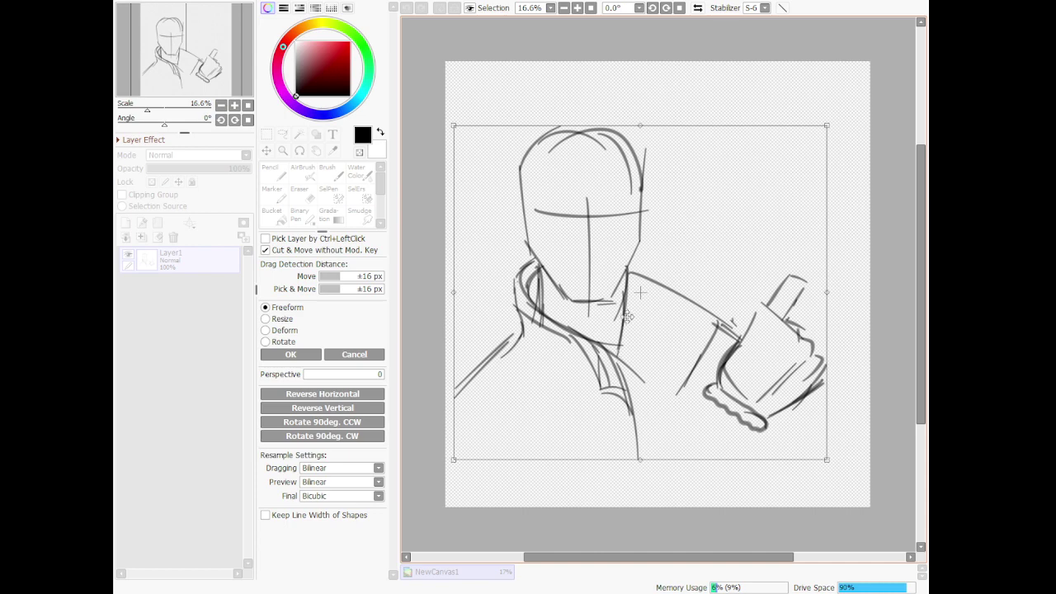
{"action": "left_click_drag", "start_coordinate": [628, 316], "coordinate": [629, 311]}
{"action": "left_click", "coordinate": [319, 355]}
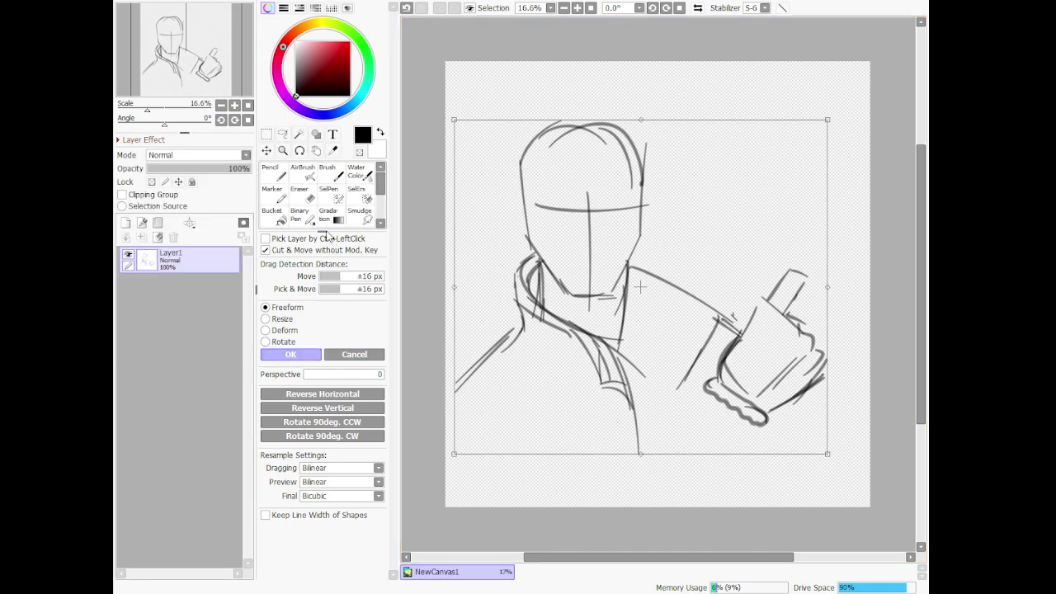
Sketch a pistol in the raised hand, with a long slide angled up and away from the head and a trigger guard around the finger
{"action": "key", "text": "n"}
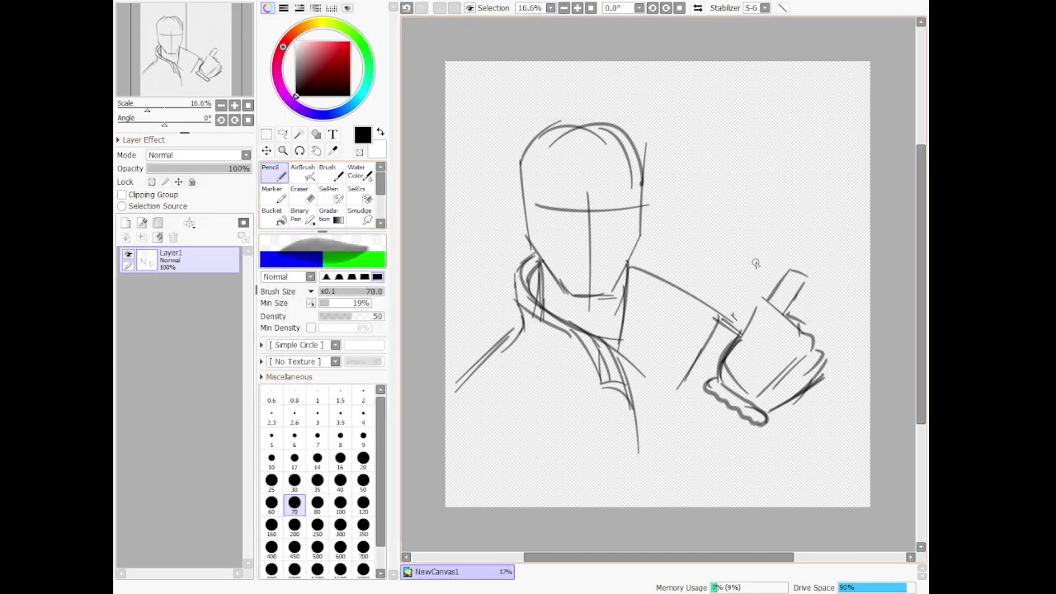
{"action": "left_click_drag", "start_coordinate": [794, 185], "coordinate": [694, 341]}
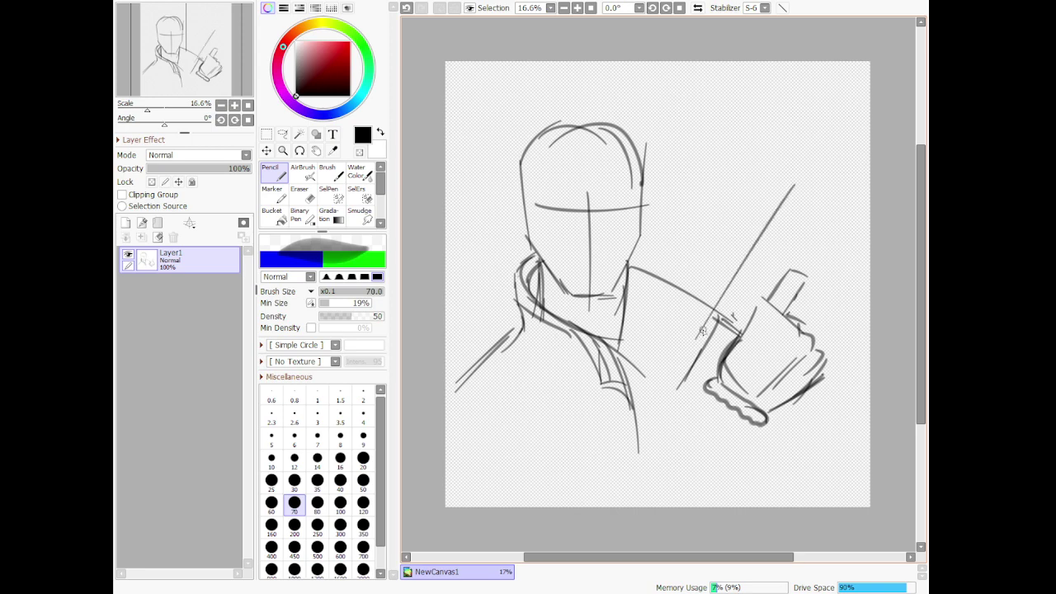
{"action": "key", "text": "ctrl+z"}
{"action": "mouse_move", "coordinate": [703, 317]}
{"action": "left_mouse_down"}
{"action": "mouse_move", "coordinate": [731, 348]}
{"action": "mouse_move", "coordinate": [743, 332]}
{"action": "left_mouse_up"}
{"action": "mouse_move", "coordinate": [793, 260]}
{"action": "left_mouse_down"}
{"action": "mouse_move", "coordinate": [817, 276]}
{"action": "mouse_move", "coordinate": [796, 300]}
{"action": "mouse_move", "coordinate": [807, 300]}
{"action": "mouse_move", "coordinate": [822, 262]}
{"action": "mouse_move", "coordinate": [799, 256]}
{"action": "mouse_move", "coordinate": [841, 187]}
{"action": "left_mouse_up"}
{"action": "key", "text": "ctrl+z"}
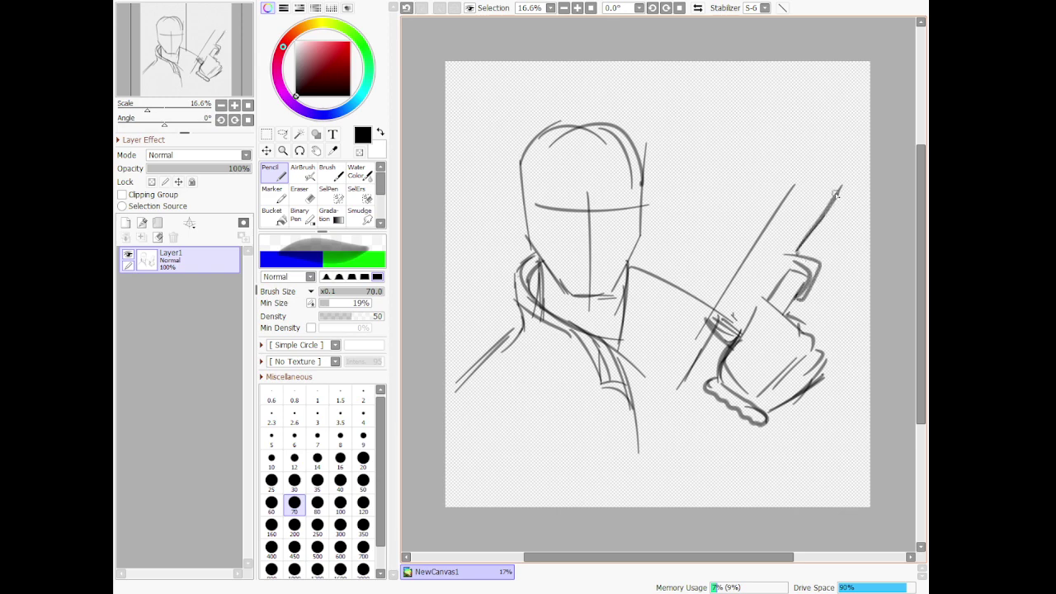
{"action": "key", "text": "ctrl+z"}
{"action": "mouse_move", "coordinate": [800, 249]}
{"action": "left_mouse_down"}
{"action": "mouse_move", "coordinate": [841, 183]}
{"action": "mouse_move", "coordinate": [809, 165]}
{"action": "mouse_move", "coordinate": [774, 216]}
{"action": "left_mouse_up"}
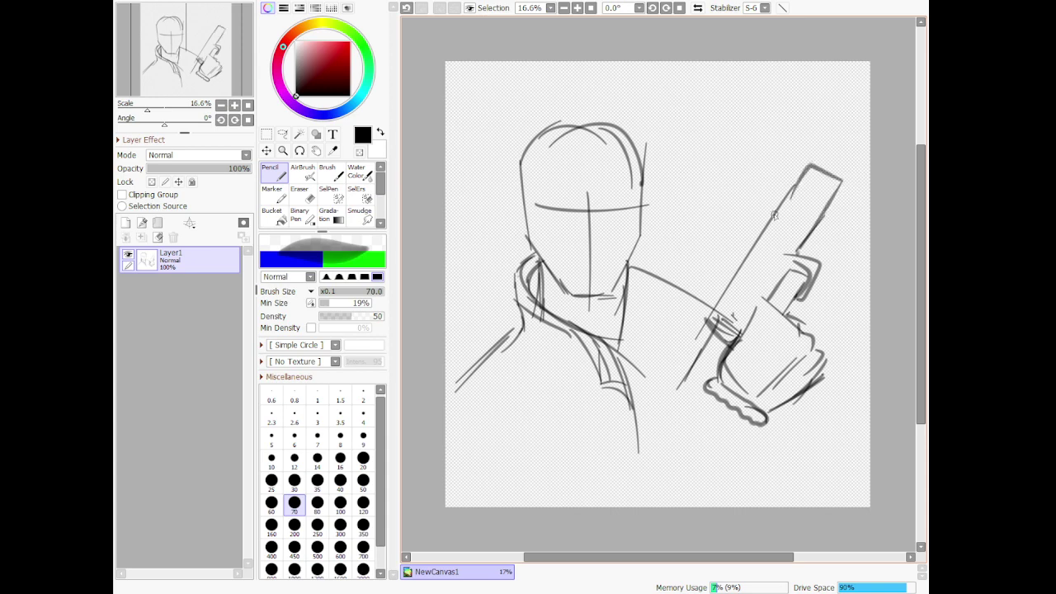
Add the pistol's front sight, the fittings under the muzzle, a lengthwise line along the slide and the rear hammer
{"action": "mouse_move", "coordinate": [816, 169]}
{"action": "left_mouse_down"}
{"action": "mouse_move", "coordinate": [823, 158]}
{"action": "mouse_move", "coordinate": [831, 171]}
{"action": "left_mouse_up"}
{"action": "mouse_move", "coordinate": [838, 215]}
{"action": "left_mouse_down"}
{"action": "mouse_move", "coordinate": [829, 232]}
{"action": "mouse_move", "coordinate": [816, 231]}
{"action": "mouse_move", "coordinate": [845, 196]}
{"action": "mouse_move", "coordinate": [749, 315]}
{"action": "left_mouse_up"}
{"action": "key", "text": "ctrl+z"}
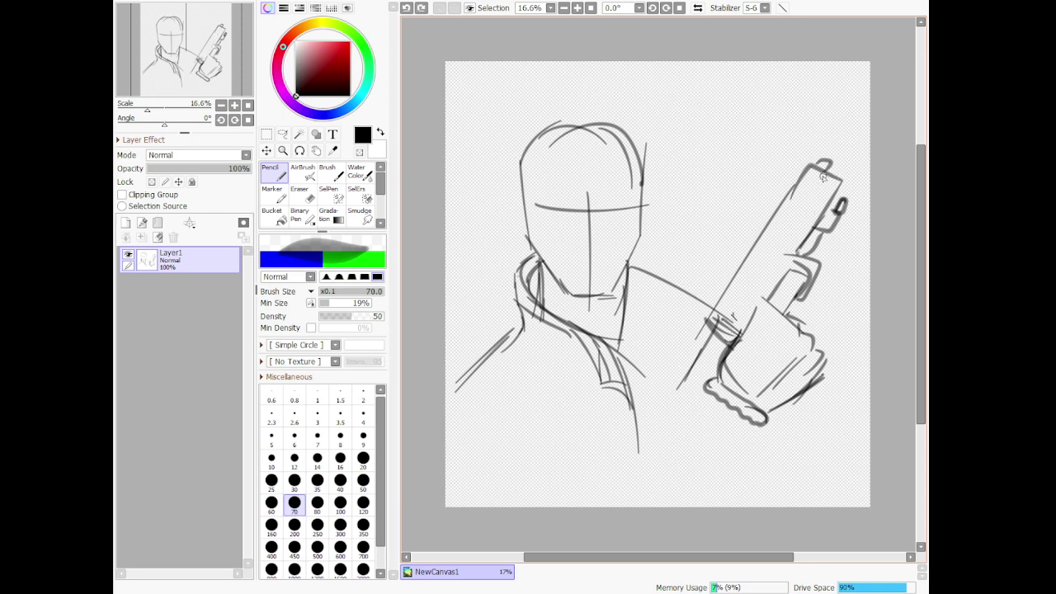
{"action": "left_click_drag", "start_coordinate": [824, 178], "coordinate": [753, 285]}
{"action": "mouse_move", "coordinate": [714, 345]}
{"action": "left_mouse_down"}
{"action": "mouse_move", "coordinate": [726, 321]}
{"action": "mouse_move", "coordinate": [690, 338]}
{"action": "mouse_move", "coordinate": [715, 341]}
{"action": "mouse_move", "coordinate": [714, 311]}
{"action": "left_mouse_up"}
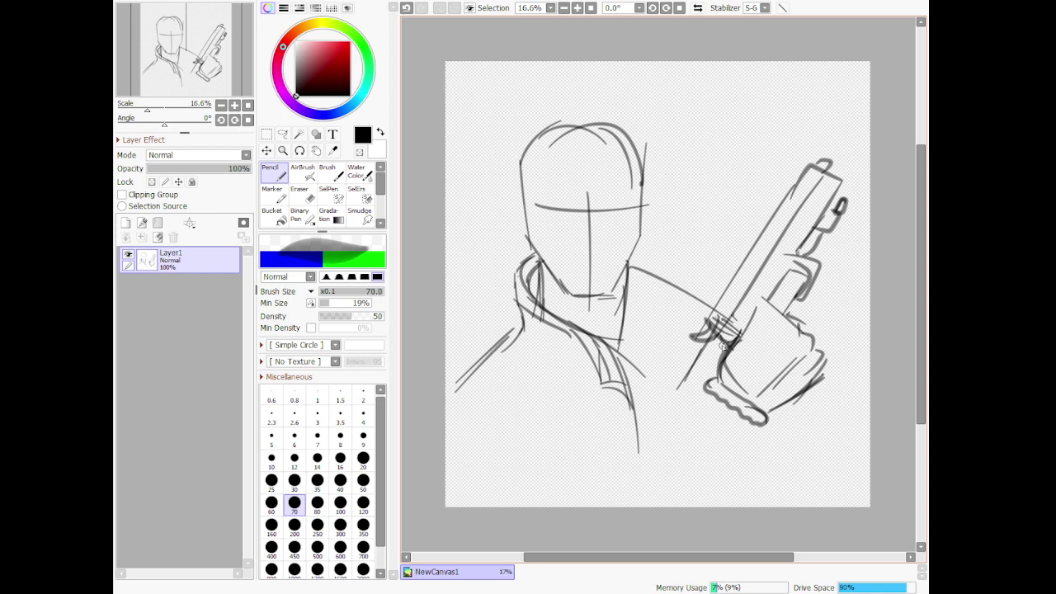
Define the pistol's rear grip area and the trigger finger, and darken the long edges of the slide
{"action": "left_click_drag", "start_coordinate": [722, 344], "coordinate": [719, 367]}
{"action": "left_click_drag", "start_coordinate": [766, 302], "coordinate": [745, 342]}
{"action": "mouse_move", "coordinate": [778, 291]}
{"action": "left_mouse_down"}
{"action": "mouse_move", "coordinate": [750, 331]}
{"action": "mouse_move", "coordinate": [797, 299]}
{"action": "left_mouse_up"}
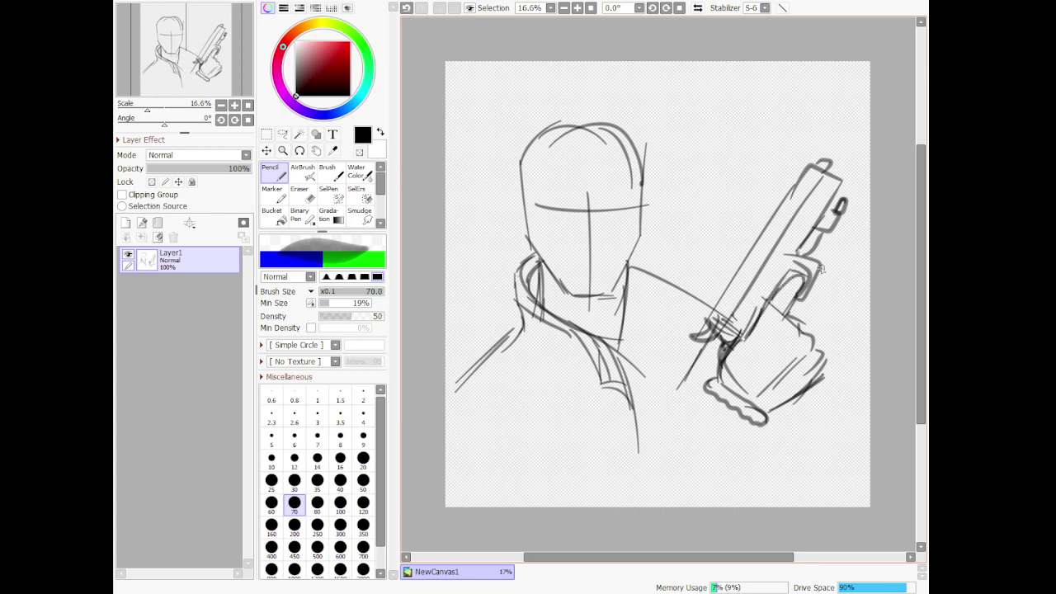
{"action": "left_click_drag", "start_coordinate": [717, 319], "coordinate": [781, 217]}
{"action": "mouse_move", "coordinate": [746, 279]}
{"action": "left_mouse_down"}
{"action": "mouse_move", "coordinate": [803, 160]}
{"action": "mouse_move", "coordinate": [838, 182]}
{"action": "left_mouse_up"}
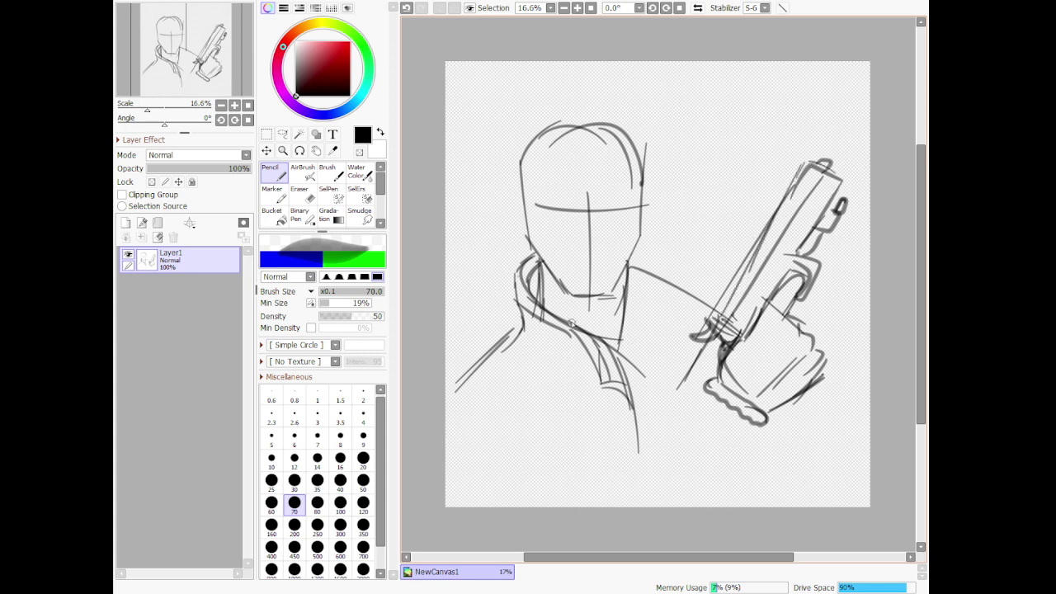
Sketch the lowered arm's jacket sleeve, with a rounded shoulder, fold lines at the elbow and an outer edge running to the canvas bottom
{"action": "left_click_drag", "start_coordinate": [453, 394], "coordinate": [533, 405]}
{"action": "mouse_move", "coordinate": [451, 386]}
{"action": "left_mouse_down"}
{"action": "mouse_move", "coordinate": [536, 423]}
{"action": "mouse_move", "coordinate": [553, 452]}
{"action": "mouse_move", "coordinate": [488, 451]}
{"action": "mouse_move", "coordinate": [592, 500]}
{"action": "left_mouse_up"}
{"action": "left_click_drag", "start_coordinate": [555, 464], "coordinate": [603, 507]}
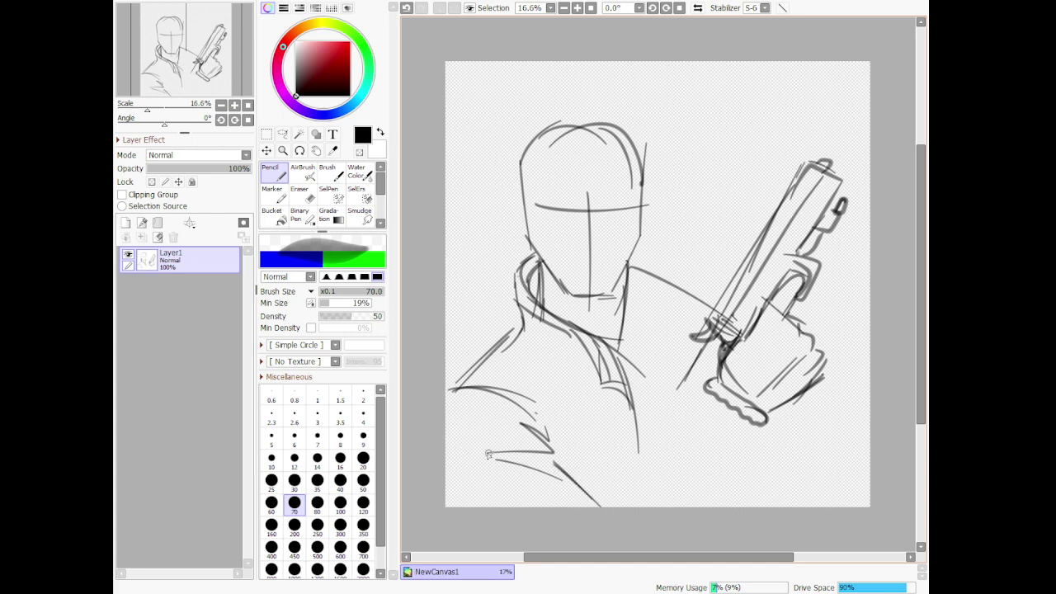
{"action": "left_click_drag", "start_coordinate": [452, 431], "coordinate": [503, 507]}
{"action": "left_click_drag", "start_coordinate": [461, 477], "coordinate": [447, 506]}
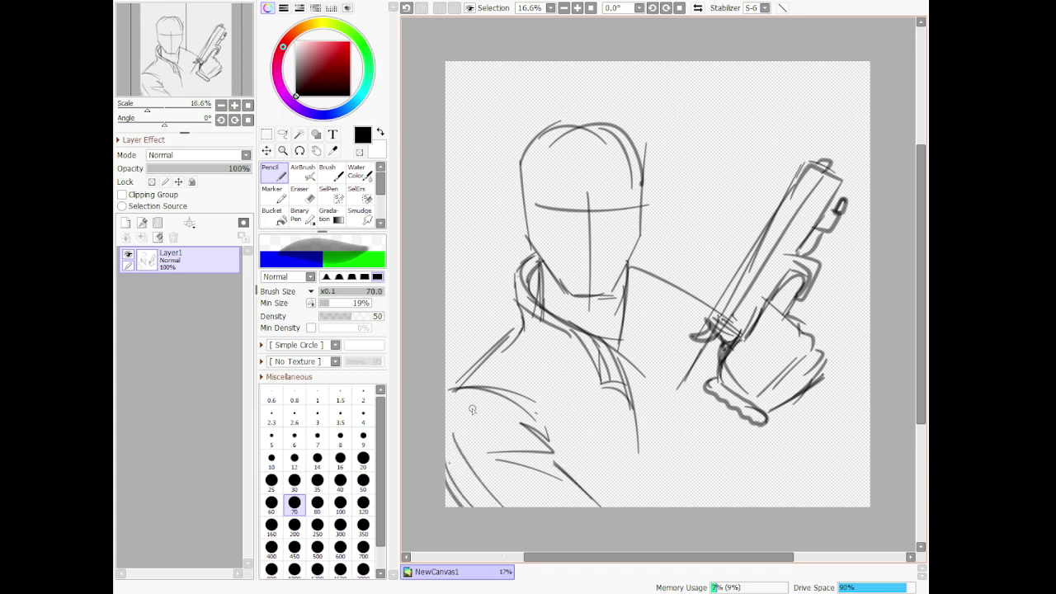
{"action": "mouse_move", "coordinate": [444, 424]}
{"action": "left_mouse_down"}
{"action": "mouse_move", "coordinate": [453, 393]}
{"action": "mouse_move", "coordinate": [468, 395]}
{"action": "mouse_move", "coordinate": [443, 417]}
{"action": "mouse_move", "coordinate": [492, 381]}
{"action": "mouse_move", "coordinate": [545, 418]}
{"action": "left_mouse_up"}
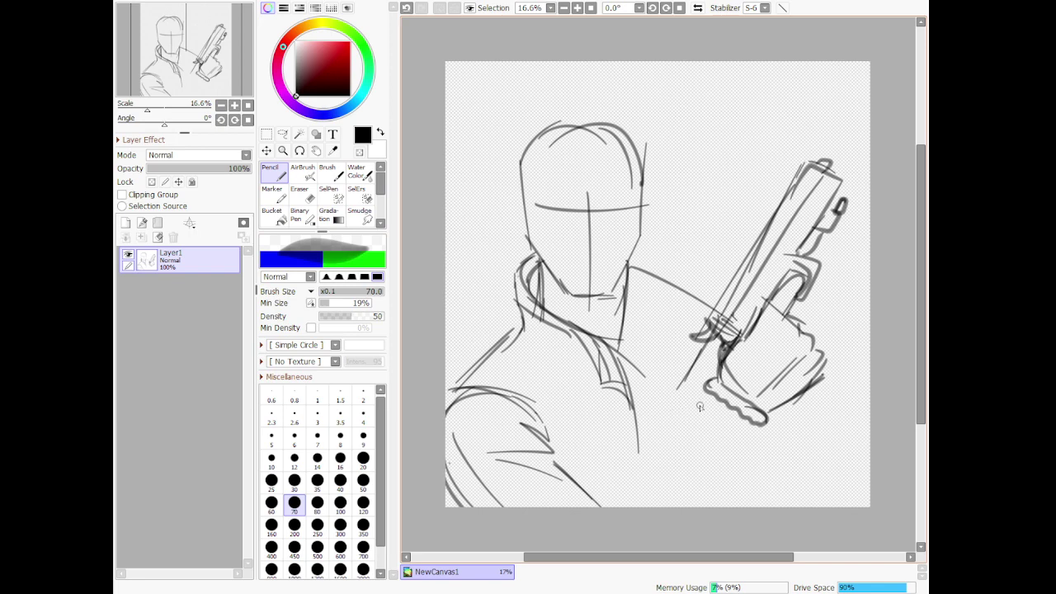
Draw both edges of the raised forearm from the scalloped cuff down to the canvas bottom and add fold lines at its base
{"action": "left_click_drag", "start_coordinate": [709, 394], "coordinate": [633, 485]}
{"action": "key", "text": "ctrl+z"}
{"action": "left_click_drag", "start_coordinate": [709, 394], "coordinate": [624, 506]}
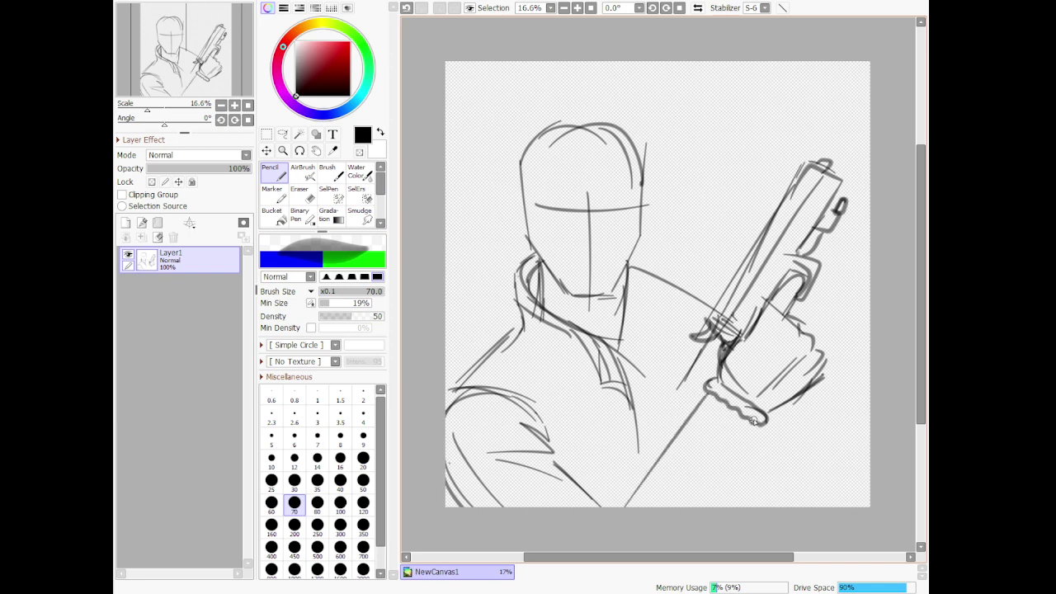
{"action": "left_click_drag", "start_coordinate": [755, 422], "coordinate": [728, 512]}
{"action": "mouse_move", "coordinate": [592, 503]}
{"action": "left_mouse_down"}
{"action": "mouse_move", "coordinate": [546, 503]}
{"action": "mouse_move", "coordinate": [614, 516]}
{"action": "mouse_move", "coordinate": [624, 499]}
{"action": "left_mouse_up"}
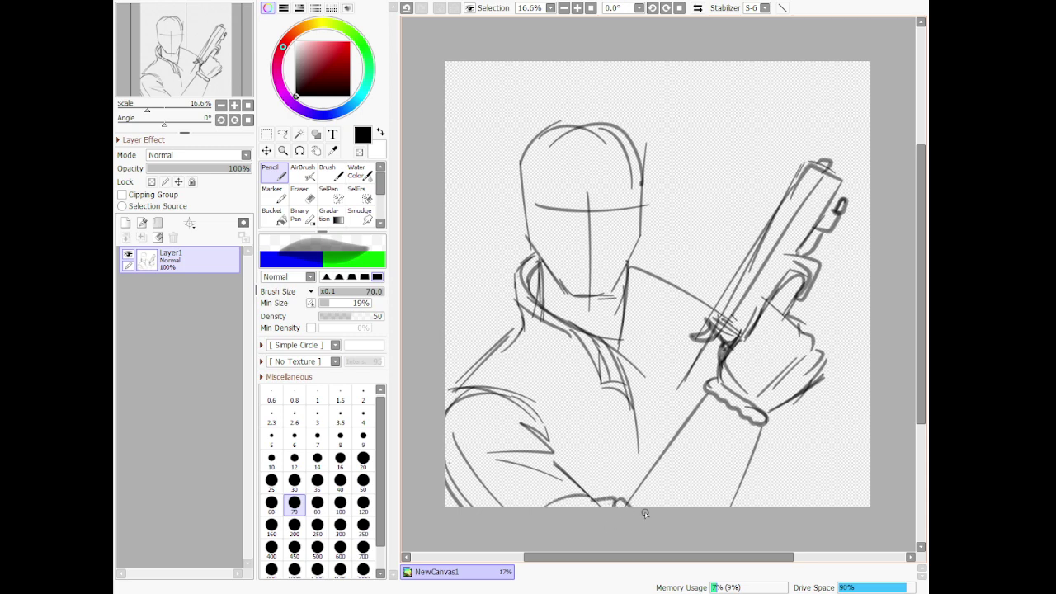
Shrink the whole sketch slightly with a freeform transform and recentre it on the canvas
{"action": "left_click", "coordinate": [267, 133]}
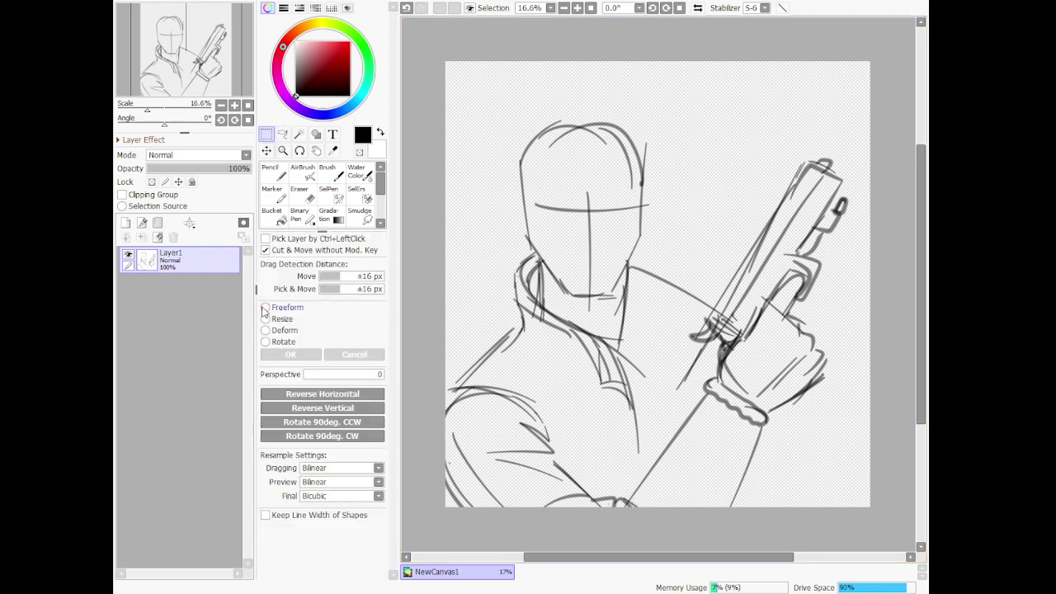
{"action": "left_click", "coordinate": [265, 307]}
{"action": "left_click_drag", "start_coordinate": [850, 508], "coordinate": [838, 497]}
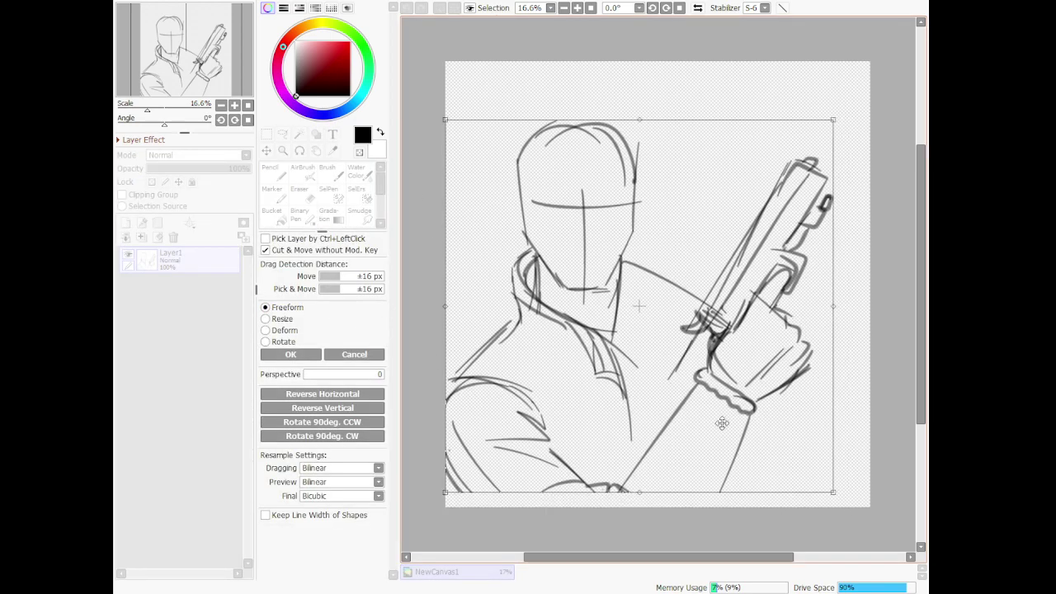
{"action": "left_click_drag", "start_coordinate": [705, 399], "coordinate": [720, 392]}
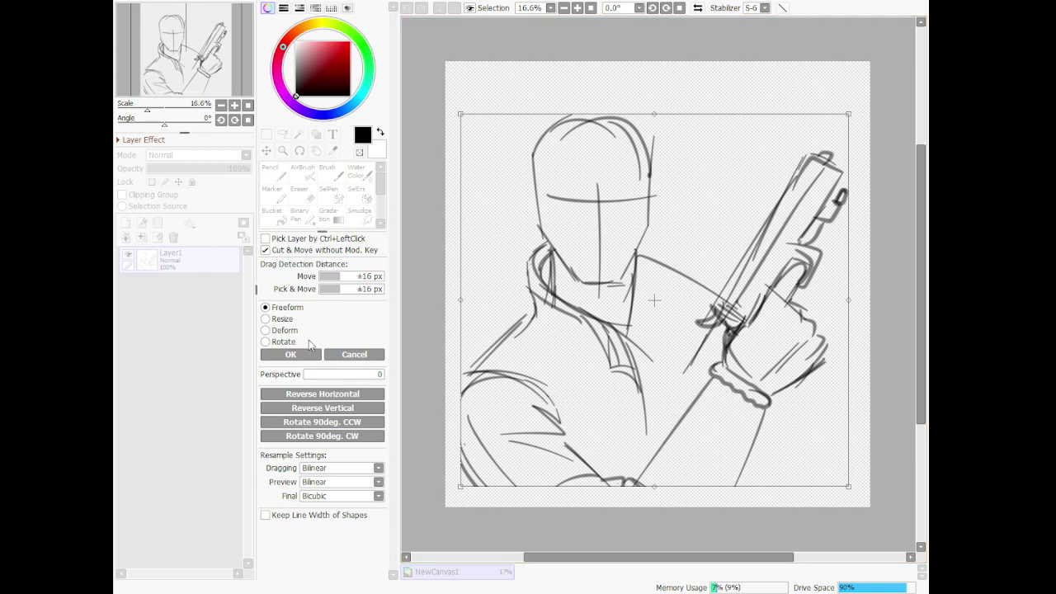
{"action": "left_click", "coordinate": [291, 355]}
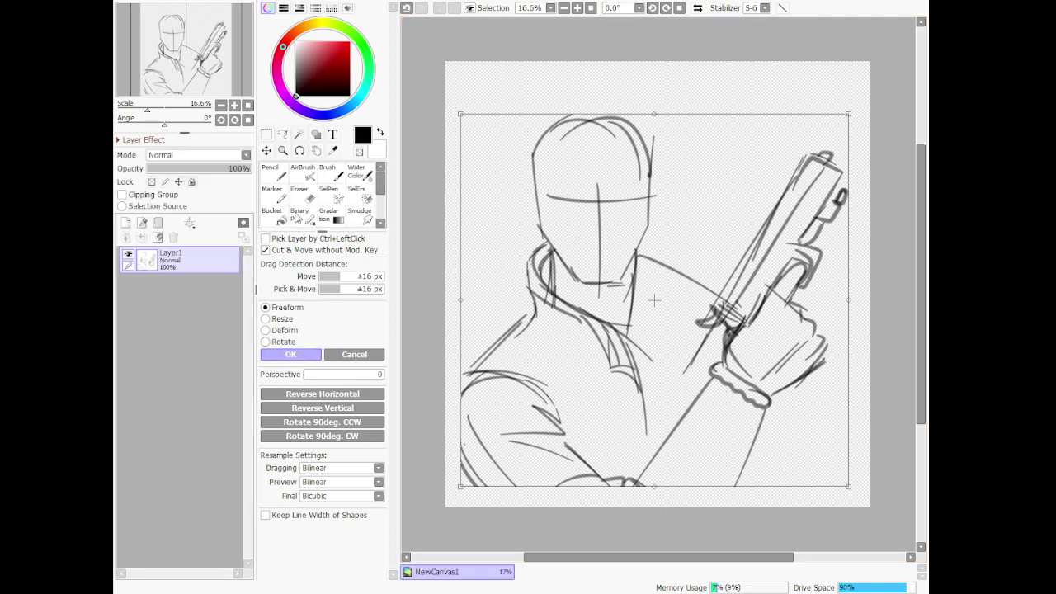
Redraw the lowered arm's outer shoulder and sleeve contour with the pencil, extending it to the canvas bottom
{"action": "left_click", "coordinate": [271, 171]}
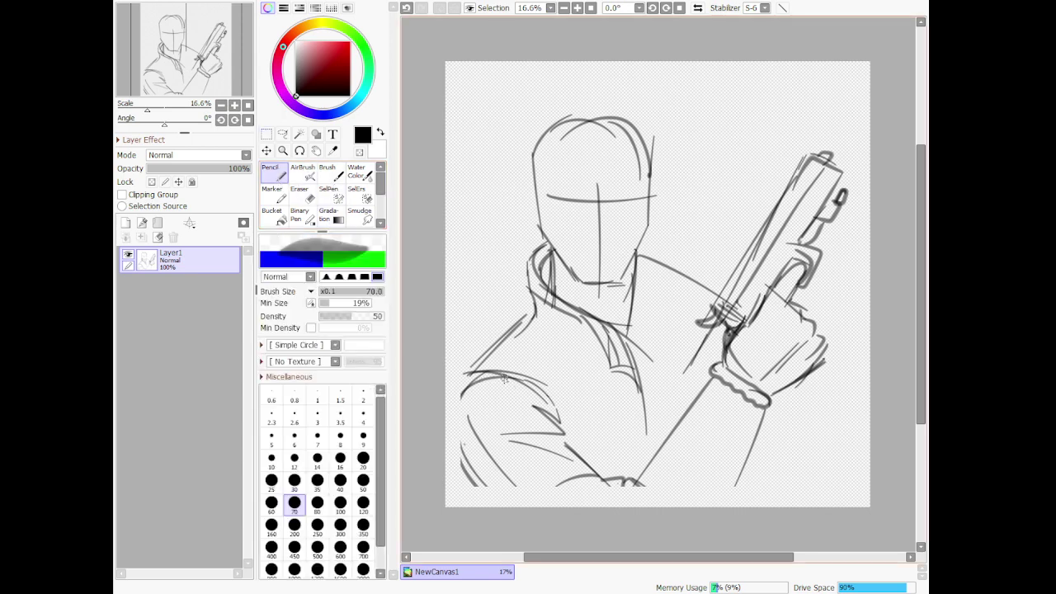
{"action": "mouse_move", "coordinate": [504, 378]}
{"action": "left_mouse_down"}
{"action": "mouse_move", "coordinate": [450, 415]}
{"action": "mouse_move", "coordinate": [463, 434]}
{"action": "left_mouse_up"}
{"action": "mouse_move", "coordinate": [476, 393]}
{"action": "left_mouse_down"}
{"action": "mouse_move", "coordinate": [453, 440]}
{"action": "mouse_move", "coordinate": [473, 453]}
{"action": "mouse_move", "coordinate": [456, 420]}
{"action": "mouse_move", "coordinate": [470, 480]}
{"action": "left_mouse_up"}
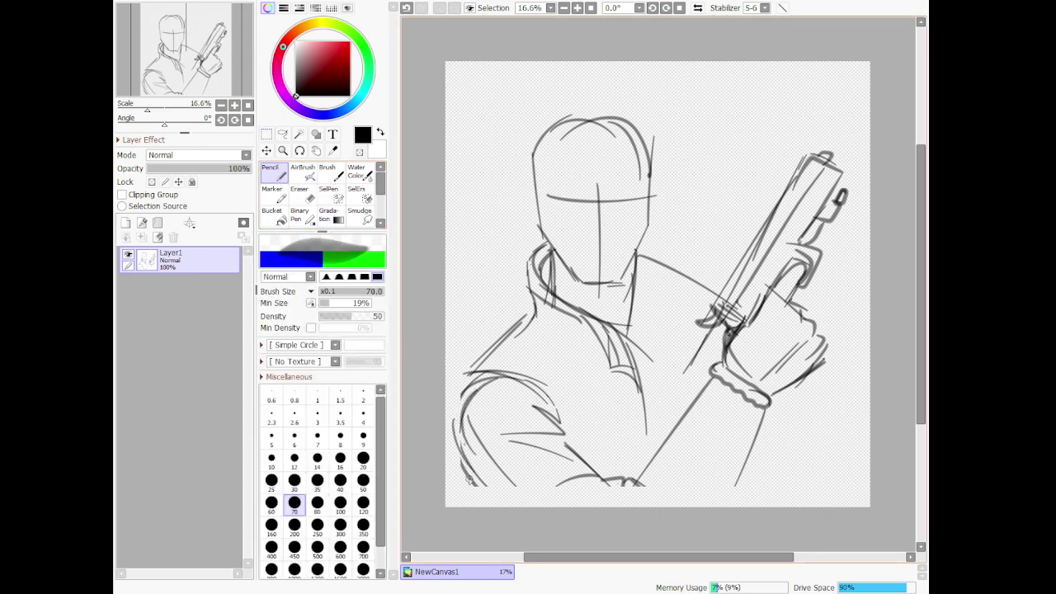
{"action": "mouse_move", "coordinate": [472, 371]}
{"action": "left_mouse_down"}
{"action": "mouse_move", "coordinate": [452, 408]}
{"action": "mouse_move", "coordinate": [468, 376]}
{"action": "mouse_move", "coordinate": [459, 438]}
{"action": "left_mouse_up"}
{"action": "left_click_drag", "start_coordinate": [477, 476], "coordinate": [512, 507]}
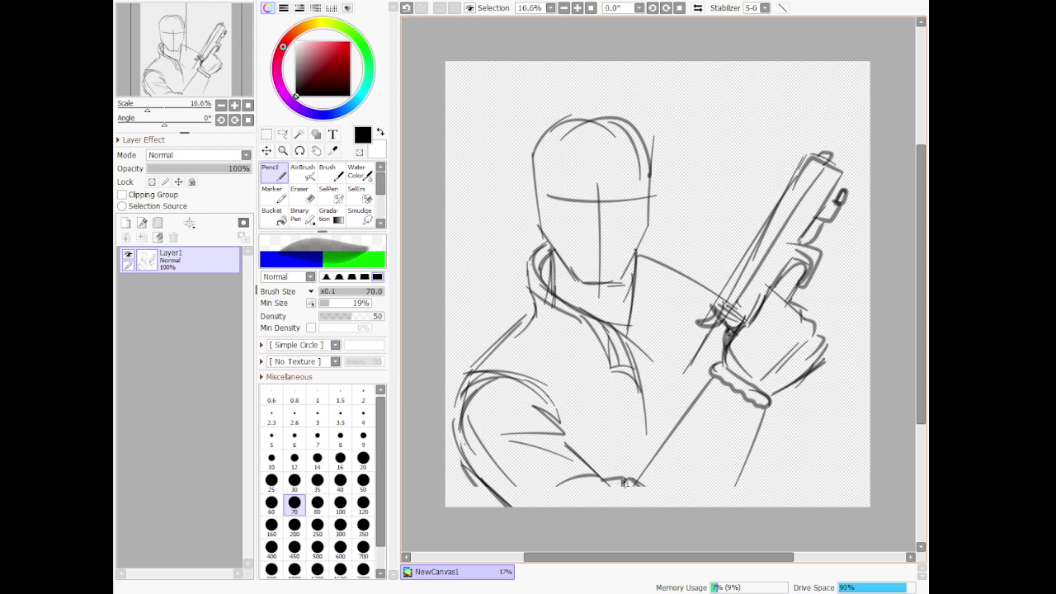
Add folds at the base of the raised forearm, a curved line across its sleeve, and darker long edges
{"action": "mouse_move", "coordinate": [588, 501]}
{"action": "left_mouse_down"}
{"action": "mouse_move", "coordinate": [618, 492]}
{"action": "mouse_move", "coordinate": [621, 506]}
{"action": "left_mouse_up"}
{"action": "mouse_move", "coordinate": [686, 414]}
{"action": "left_mouse_down"}
{"action": "mouse_move", "coordinate": [746, 443]}
{"action": "mouse_move", "coordinate": [747, 462]}
{"action": "left_mouse_up"}
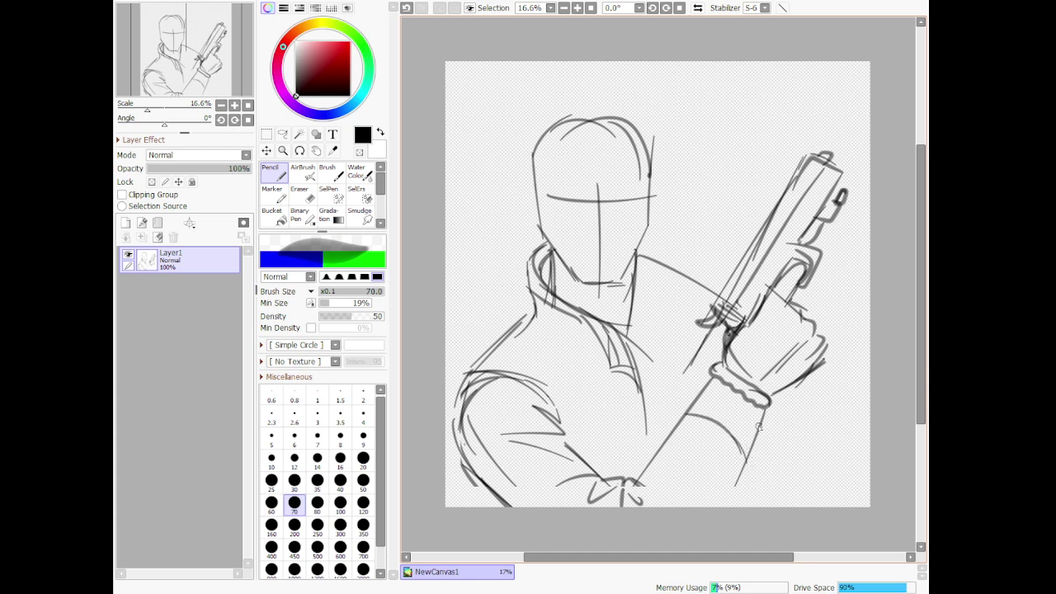
{"action": "mouse_move", "coordinate": [761, 410]}
{"action": "left_mouse_down"}
{"action": "mouse_move", "coordinate": [673, 533]}
{"action": "mouse_move", "coordinate": [747, 431]}
{"action": "mouse_move", "coordinate": [696, 535]}
{"action": "left_mouse_up"}
{"action": "left_click_drag", "start_coordinate": [714, 382], "coordinate": [627, 487]}
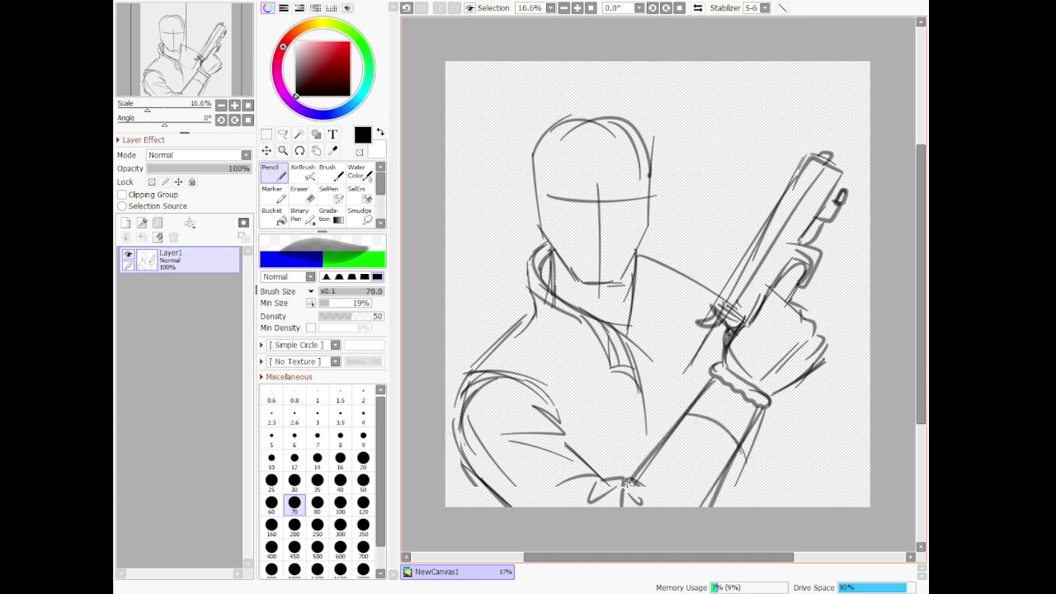
Clean up the raised forearm's outer edge by erasing the stray overlapping lines and restating it as one darker line
{"action": "left_click", "coordinate": [300, 194]}
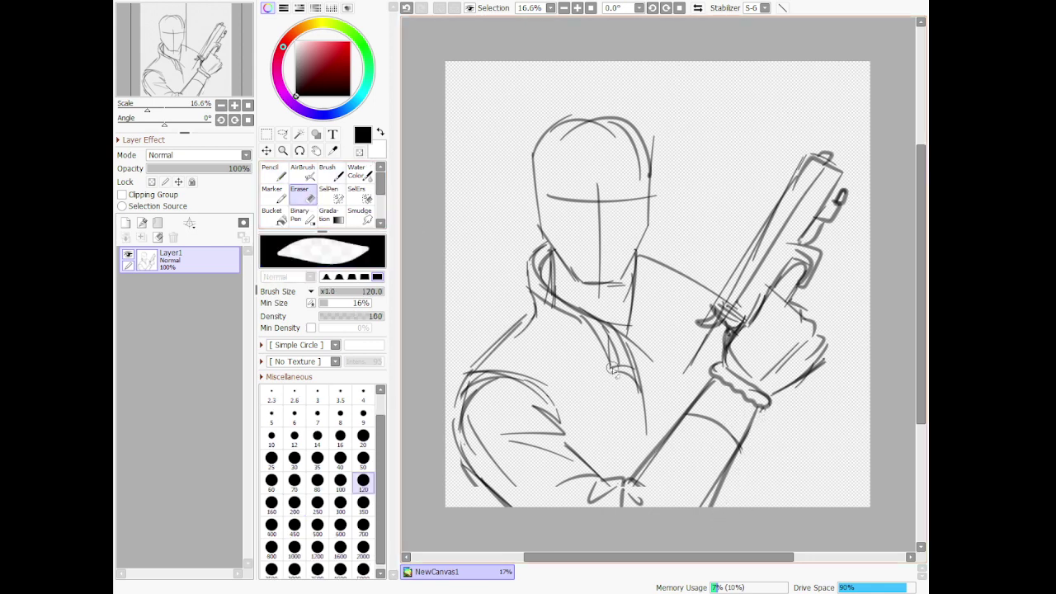
{"action": "left_click", "coordinate": [270, 173]}
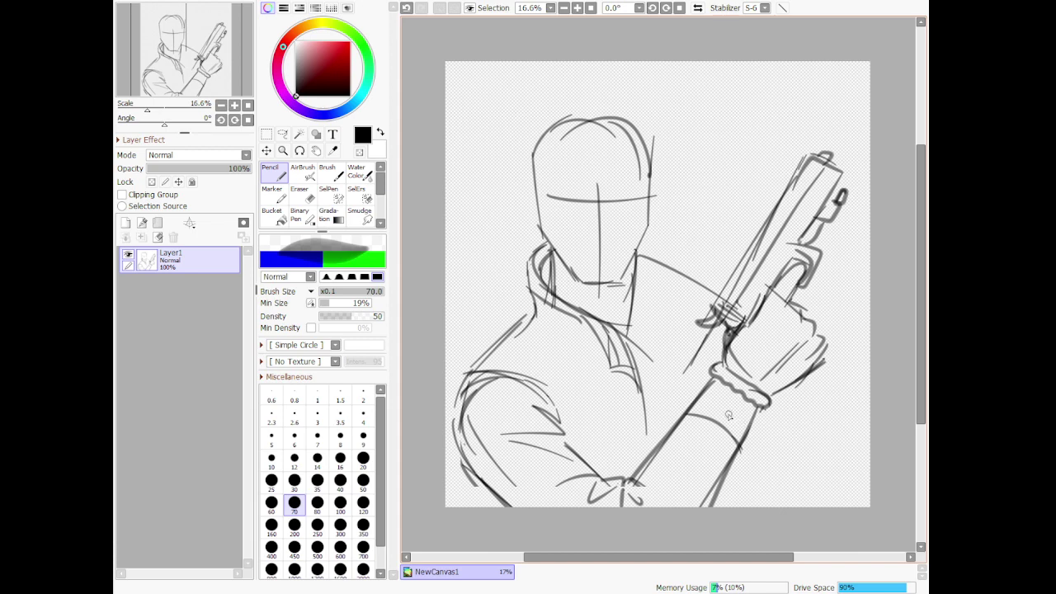
{"action": "left_click_drag", "start_coordinate": [764, 407], "coordinate": [731, 492]}
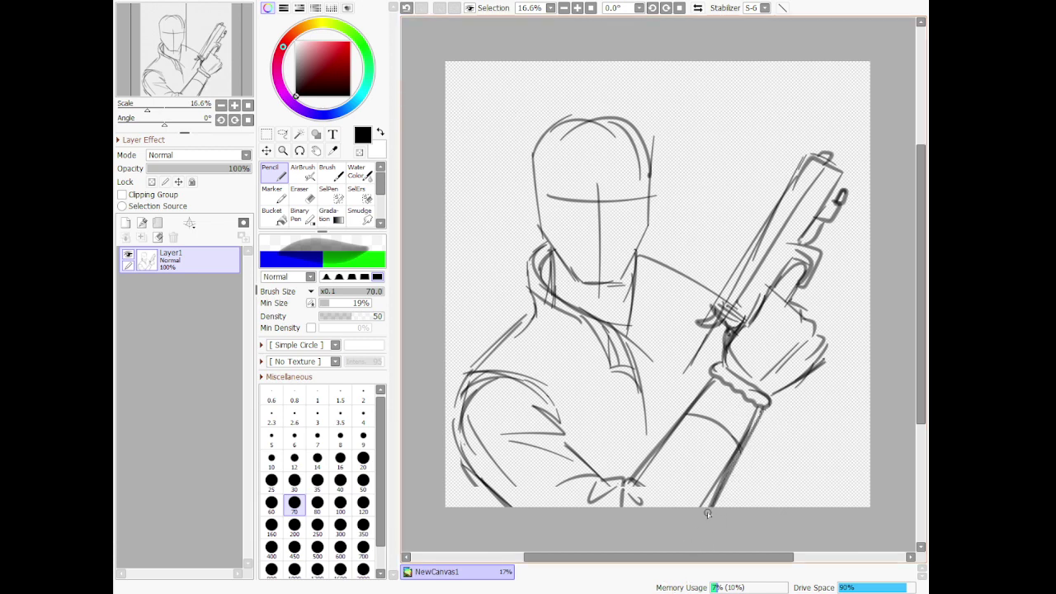
{"action": "left_click", "coordinate": [307, 194]}
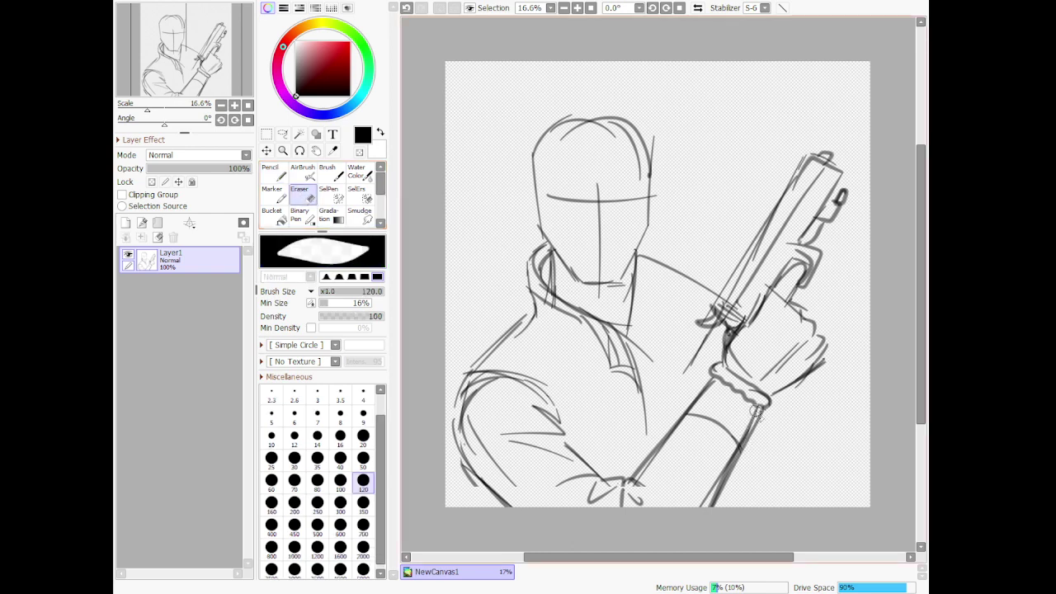
{"action": "left_click_drag", "start_coordinate": [757, 413], "coordinate": [747, 448]}
{"action": "key", "text": "ctrl+z"}
{"action": "left_click_drag", "start_coordinate": [755, 412], "coordinate": [737, 452]}
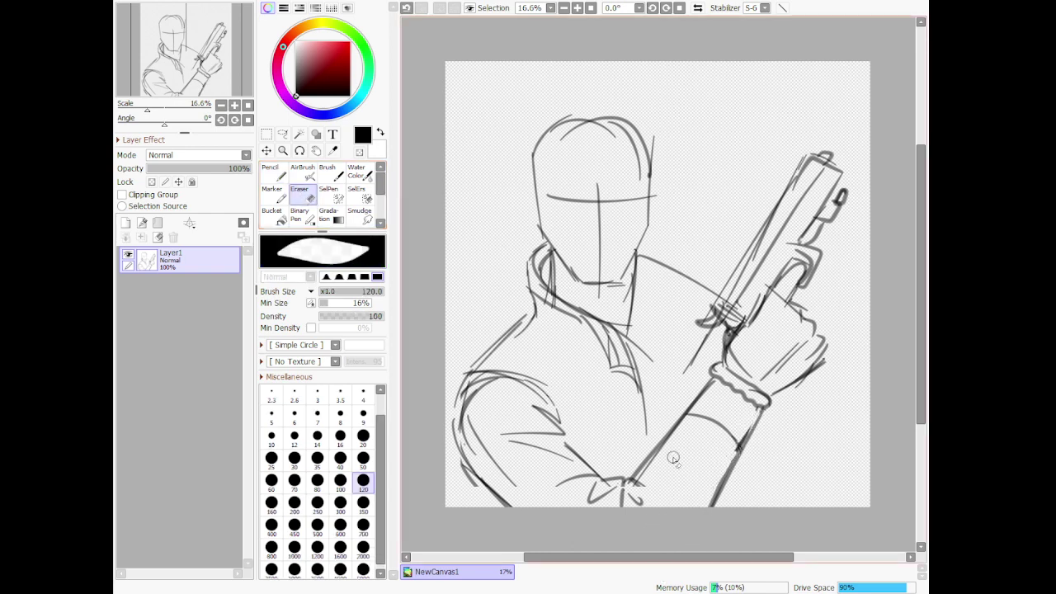
Sketch curled, finger-like shapes with the pencil beside the raised wrist, just below the heel of the hand
{"action": "left_click", "coordinate": [282, 174]}
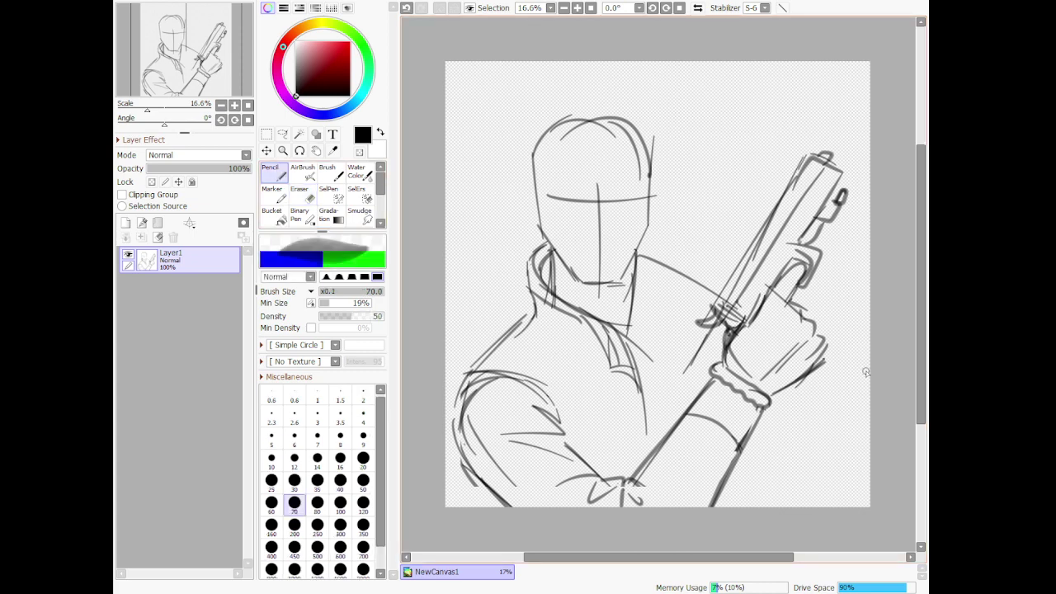
{"action": "mouse_move", "coordinate": [836, 390]}
{"action": "left_mouse_down"}
{"action": "mouse_move", "coordinate": [811, 412]}
{"action": "mouse_move", "coordinate": [810, 434]}
{"action": "mouse_move", "coordinate": [792, 422]}
{"action": "mouse_move", "coordinate": [809, 392]}
{"action": "left_mouse_up"}
{"action": "mouse_move", "coordinate": [794, 431]}
{"action": "left_mouse_down"}
{"action": "mouse_move", "coordinate": [772, 417]}
{"action": "mouse_move", "coordinate": [780, 397]}
{"action": "mouse_move", "coordinate": [769, 431]}
{"action": "mouse_move", "coordinate": [782, 396]}
{"action": "mouse_move", "coordinate": [851, 391]}
{"action": "left_mouse_up"}
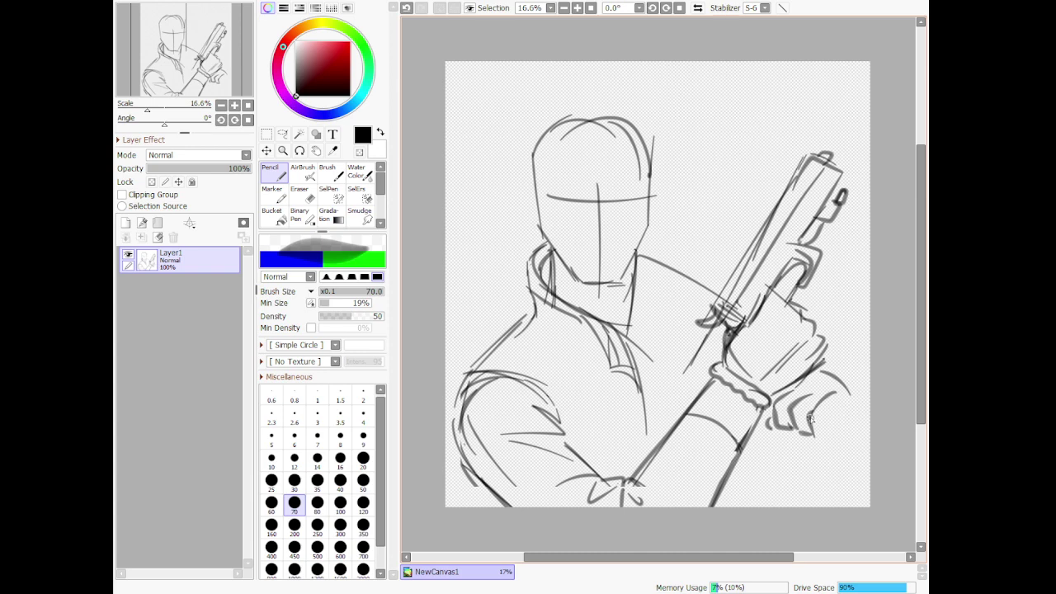
{"action": "mouse_move", "coordinate": [820, 428]}
{"action": "left_mouse_down"}
{"action": "mouse_move", "coordinate": [858, 418]}
{"action": "mouse_move", "coordinate": [838, 429]}
{"action": "left_mouse_up"}
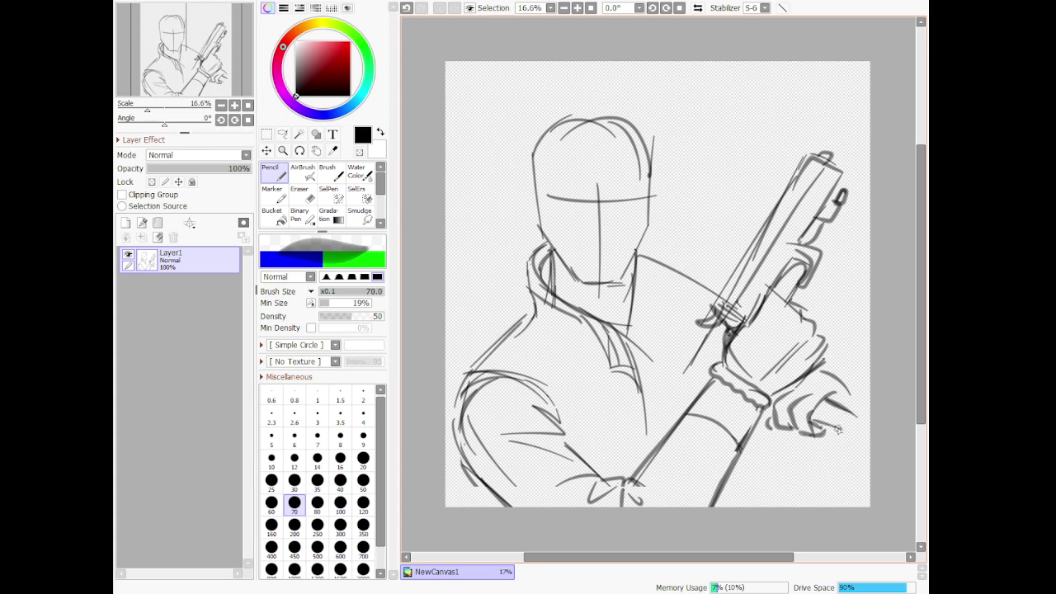
Replace the last stroke with a narrow rod-like shape running to the canvas edge, and draw a scalloped curve above it
{"action": "key", "text": "ctrl+z"}
{"action": "left_click_drag", "start_coordinate": [820, 425], "coordinate": [871, 439]}
{"action": "left_click_drag", "start_coordinate": [844, 411], "coordinate": [877, 428]}
{"action": "mouse_move", "coordinate": [849, 398]}
{"action": "left_mouse_down"}
{"action": "mouse_move", "coordinate": [858, 401]}
{"action": "mouse_move", "coordinate": [859, 381]}
{"action": "mouse_move", "coordinate": [827, 357]}
{"action": "mouse_move", "coordinate": [815, 375]}
{"action": "mouse_move", "coordinate": [851, 404]}
{"action": "mouse_move", "coordinate": [850, 382]}
{"action": "left_mouse_up"}
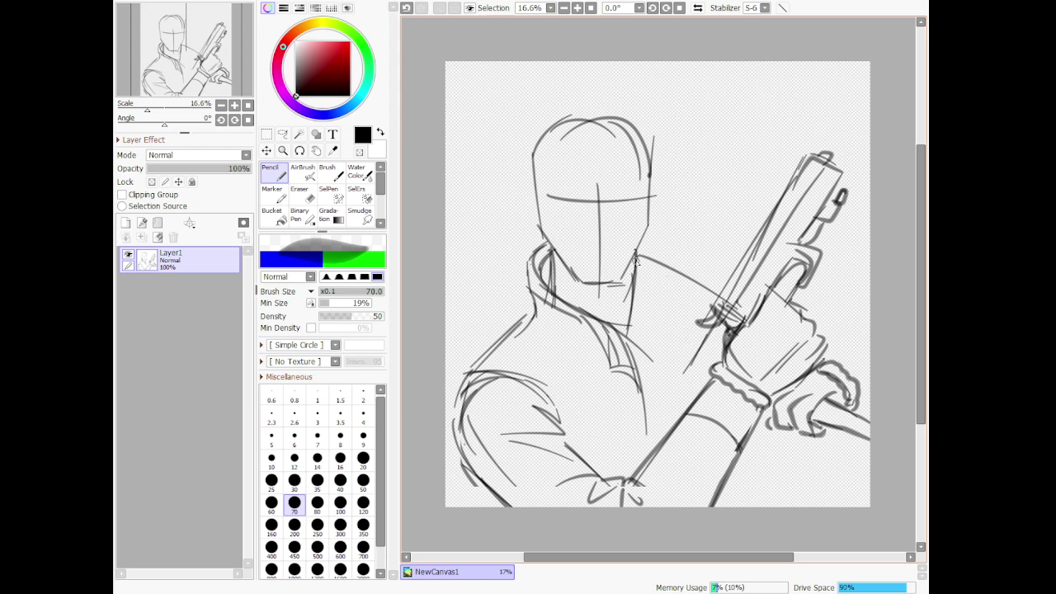
Strengthen the far shoulder line toward the pistol grip and sketch the jacket's curved chest line from the collar to the raised forearm
{"action": "left_click_drag", "start_coordinate": [634, 255], "coordinate": [693, 302]}
{"action": "left_click_drag", "start_coordinate": [659, 264], "coordinate": [699, 311]}
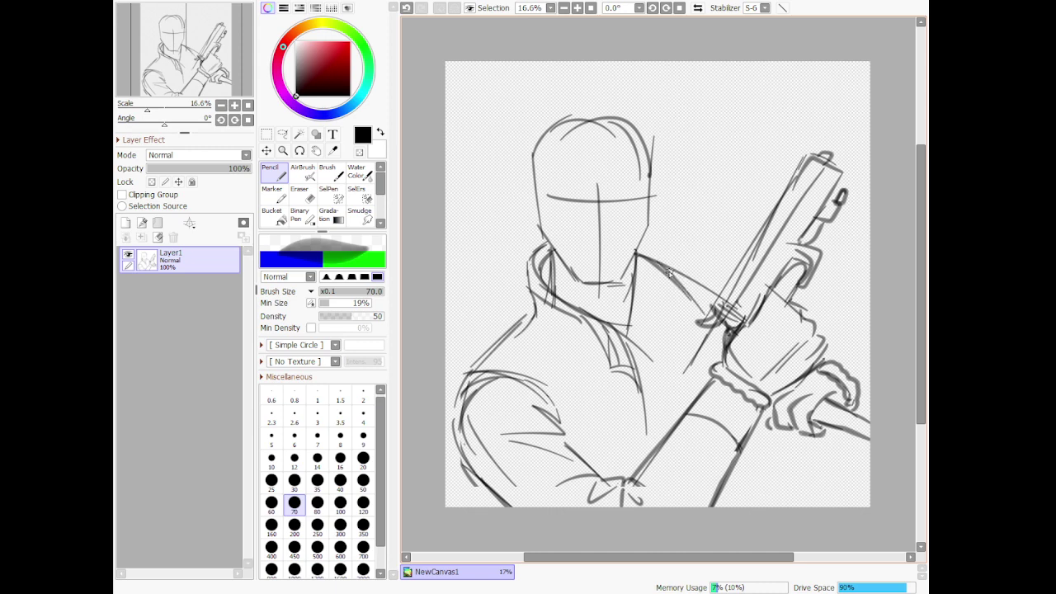
{"action": "left_click_drag", "start_coordinate": [711, 329], "coordinate": [668, 386]}
{"action": "left_click_drag", "start_coordinate": [631, 326], "coordinate": [662, 351]}
{"action": "key", "text": "ctrl+z"}
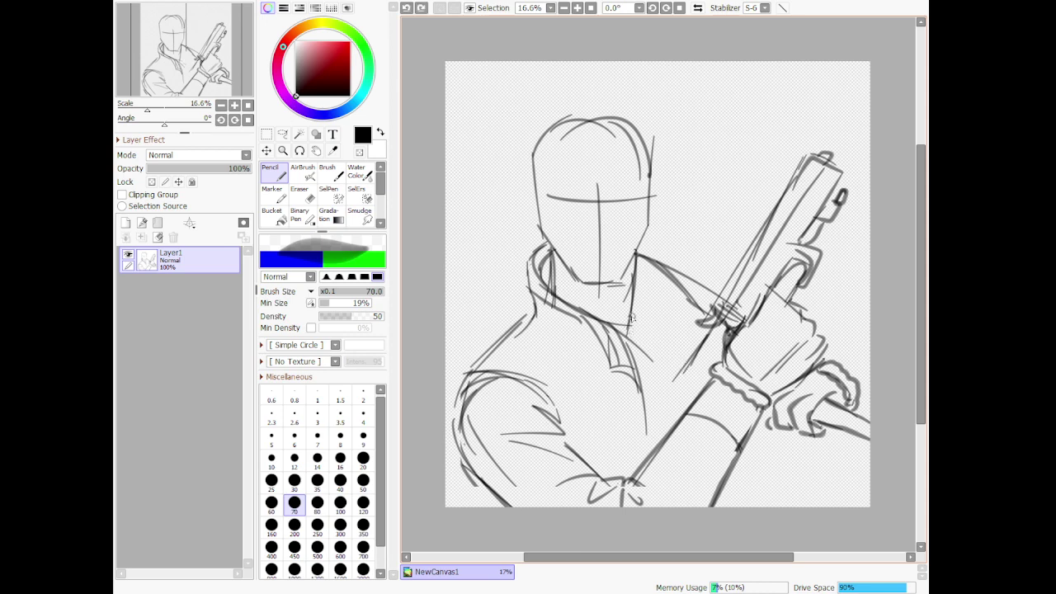
{"action": "mouse_move", "coordinate": [634, 318]}
{"action": "left_mouse_down"}
{"action": "mouse_move", "coordinate": [678, 346]}
{"action": "mouse_move", "coordinate": [635, 317]}
{"action": "mouse_move", "coordinate": [682, 352]}
{"action": "mouse_move", "coordinate": [686, 368]}
{"action": "mouse_move", "coordinate": [637, 334]}
{"action": "mouse_move", "coordinate": [672, 380]}
{"action": "mouse_move", "coordinate": [680, 359]}
{"action": "mouse_move", "coordinate": [689, 366]}
{"action": "mouse_move", "coordinate": [696, 396]}
{"action": "left_mouse_up"}
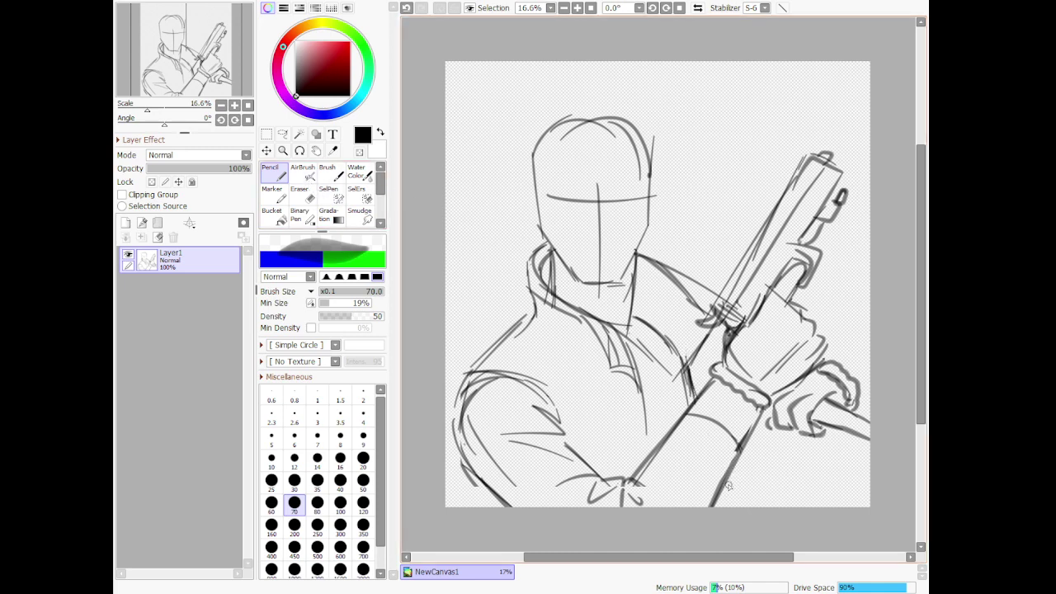
Add a short line beside the raised forearm's base and another beneath the lowered arm's outer edge at the canvas bottom
{"action": "left_click_drag", "start_coordinate": [723, 489], "coordinate": [727, 519]}
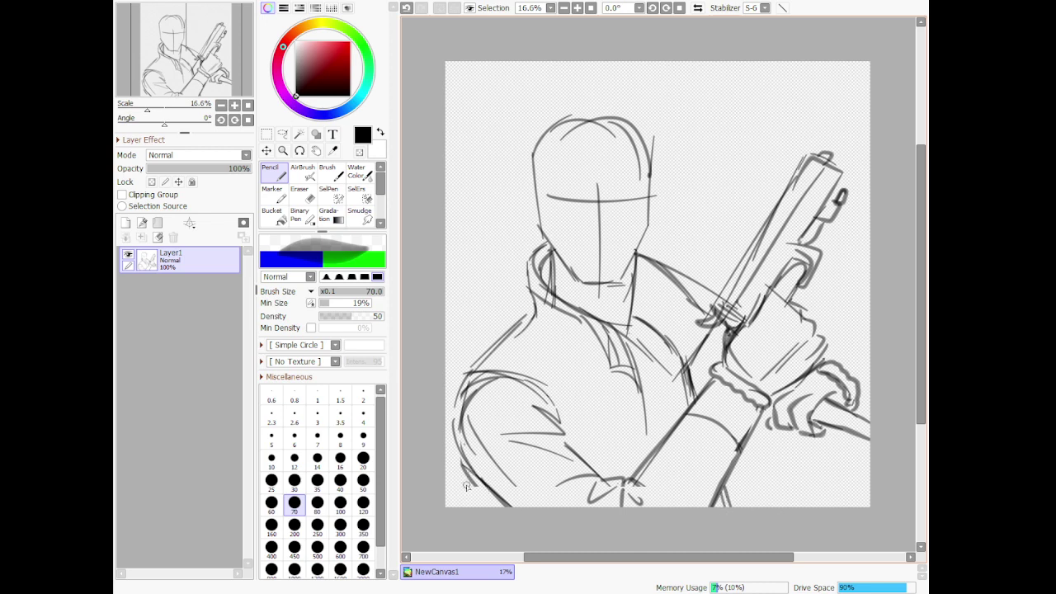
{"action": "left_click_drag", "start_coordinate": [467, 472], "coordinate": [501, 546]}
{"action": "key", "text": "ctrl+z"}
{"action": "key", "text": "ctrl+z"}
{"action": "left_click_drag", "start_coordinate": [479, 477], "coordinate": [489, 514]}
Erase the lowered arm's sleeve and its folds with a size 700 eraser
{"action": "left_click", "coordinate": [283, 134]}
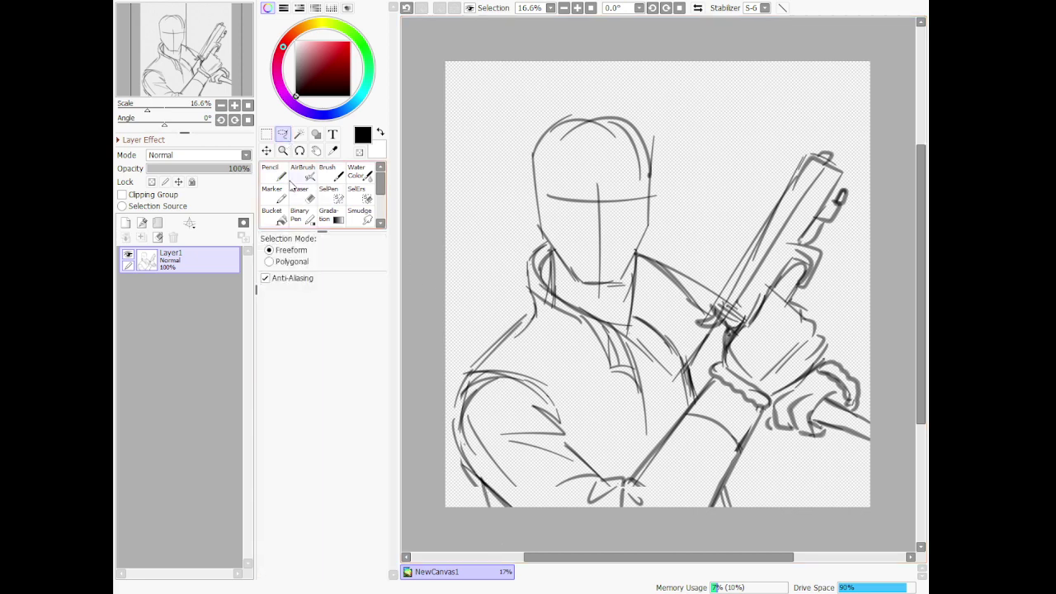
{"action": "left_click", "coordinate": [299, 193]}
{"action": "left_click", "coordinate": [363, 525]}
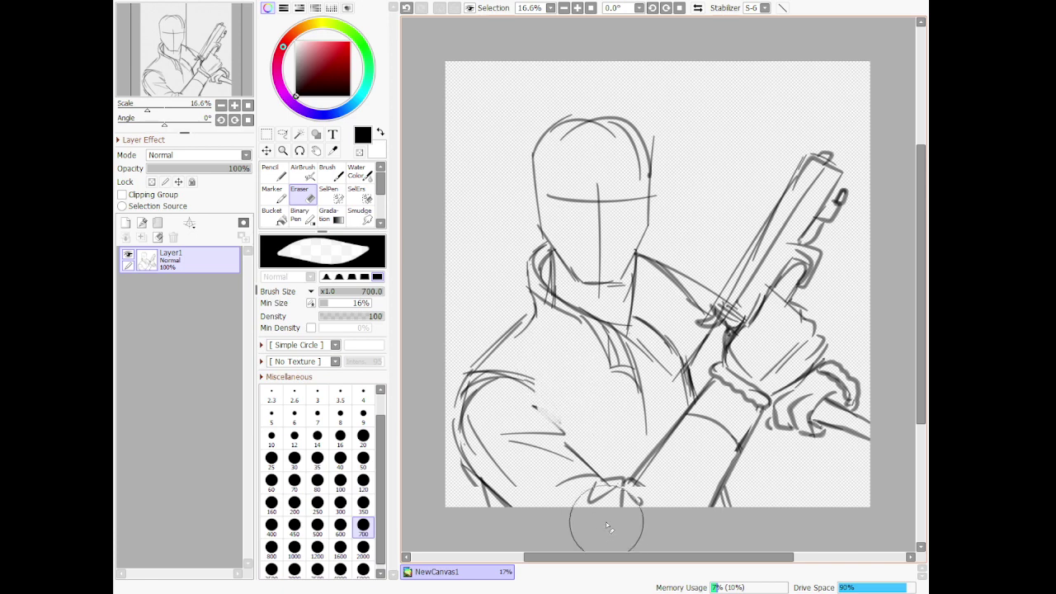
{"action": "mouse_move", "coordinate": [532, 443]}
{"action": "left_mouse_down"}
{"action": "mouse_move", "coordinate": [514, 437]}
{"action": "mouse_move", "coordinate": [516, 380]}
{"action": "mouse_move", "coordinate": [460, 407]}
{"action": "mouse_move", "coordinate": [496, 419]}
{"action": "left_mouse_up"}
Redraw the jacket's outer side with the pencil and sketch a new sleeve edge from the shoulder to the raised forearm's base, with elbow folds
{"action": "key", "text": "n"}
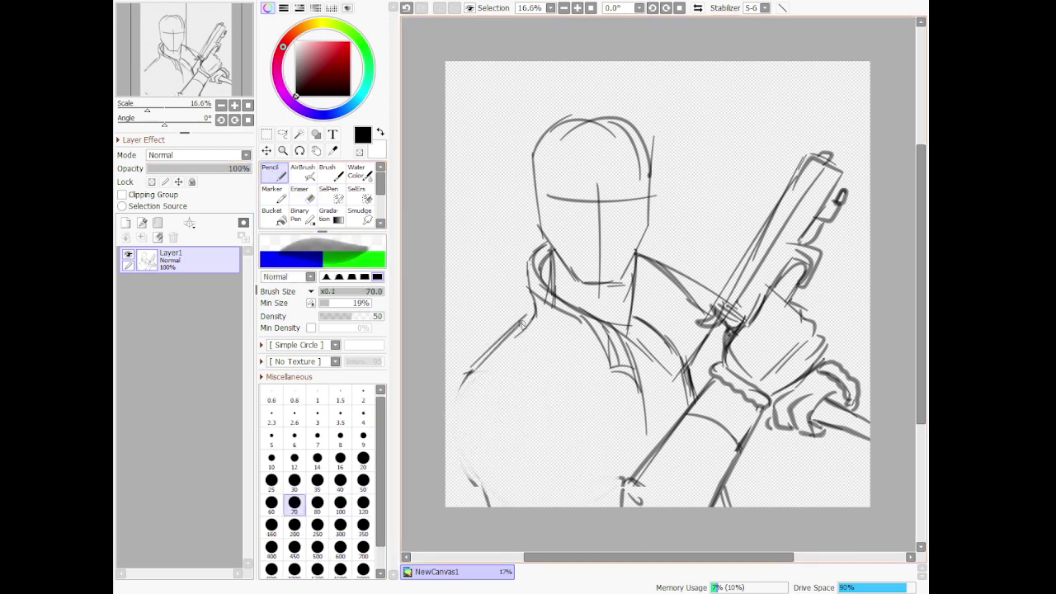
{"action": "mouse_move", "coordinate": [479, 373]}
{"action": "left_mouse_down"}
{"action": "mouse_move", "coordinate": [467, 398]}
{"action": "mouse_move", "coordinate": [477, 493]}
{"action": "left_mouse_up"}
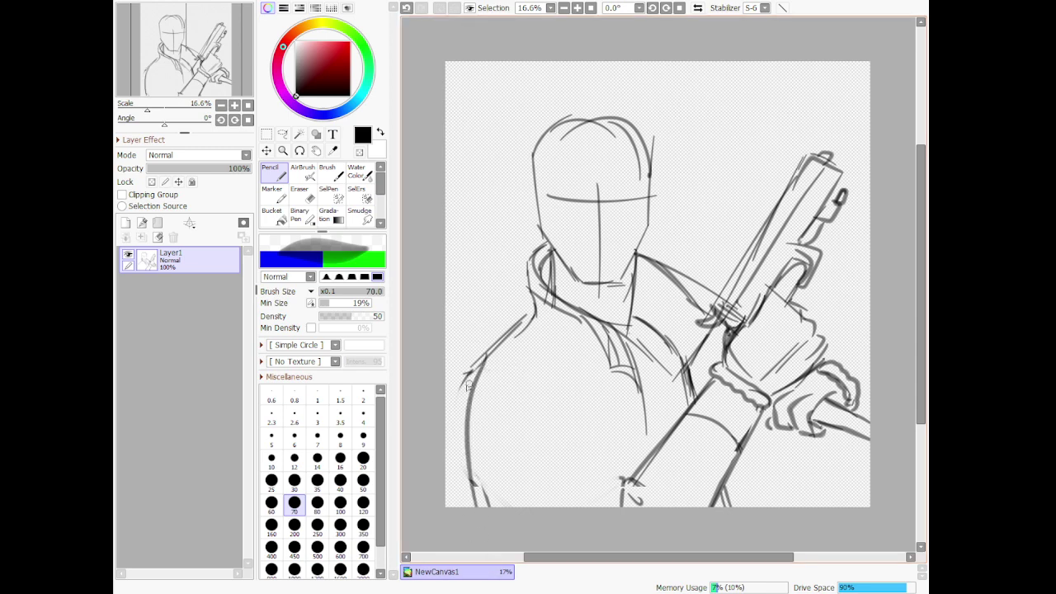
{"action": "mouse_move", "coordinate": [481, 391]}
{"action": "left_mouse_down"}
{"action": "mouse_move", "coordinate": [510, 386]}
{"action": "mouse_move", "coordinate": [487, 378]}
{"action": "mouse_move", "coordinate": [526, 364]}
{"action": "mouse_move", "coordinate": [576, 421]}
{"action": "left_mouse_up"}
{"action": "mouse_move", "coordinate": [537, 368]}
{"action": "left_mouse_down"}
{"action": "mouse_move", "coordinate": [605, 438]}
{"action": "mouse_move", "coordinate": [583, 455]}
{"action": "left_mouse_up"}
{"action": "mouse_move", "coordinate": [604, 447]}
{"action": "left_mouse_down"}
{"action": "mouse_move", "coordinate": [624, 474]}
{"action": "mouse_move", "coordinate": [620, 502]}
{"action": "left_mouse_up"}
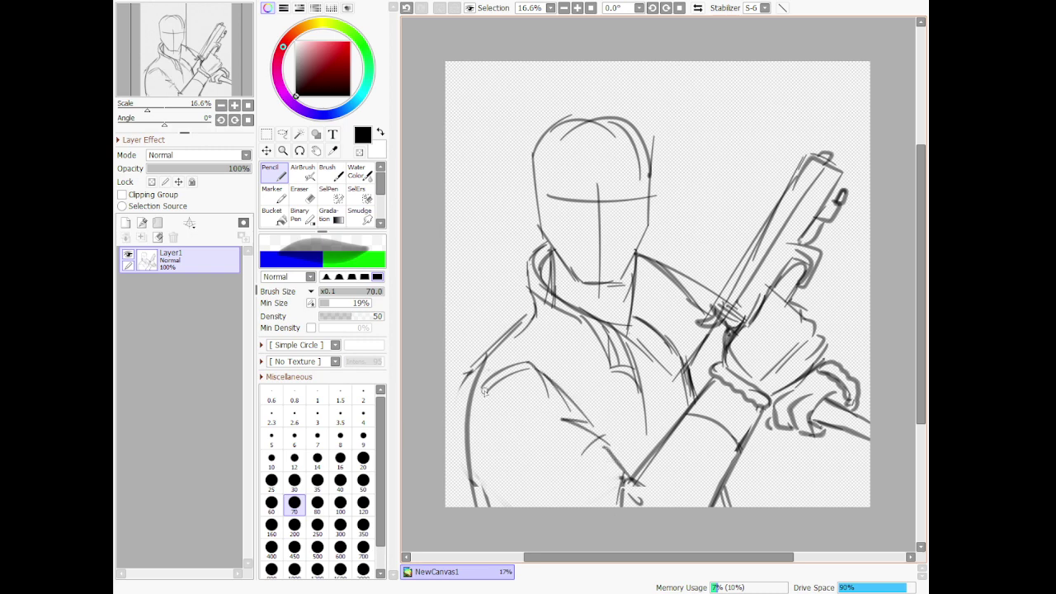
{"action": "mouse_move", "coordinate": [489, 375]}
{"action": "left_mouse_down"}
{"action": "mouse_move", "coordinate": [560, 383]}
{"action": "mouse_move", "coordinate": [533, 367]}
{"action": "mouse_move", "coordinate": [539, 357]}
{"action": "mouse_move", "coordinate": [608, 417]}
{"action": "mouse_move", "coordinate": [584, 401]}
{"action": "mouse_move", "coordinate": [636, 480]}
{"action": "left_mouse_up"}
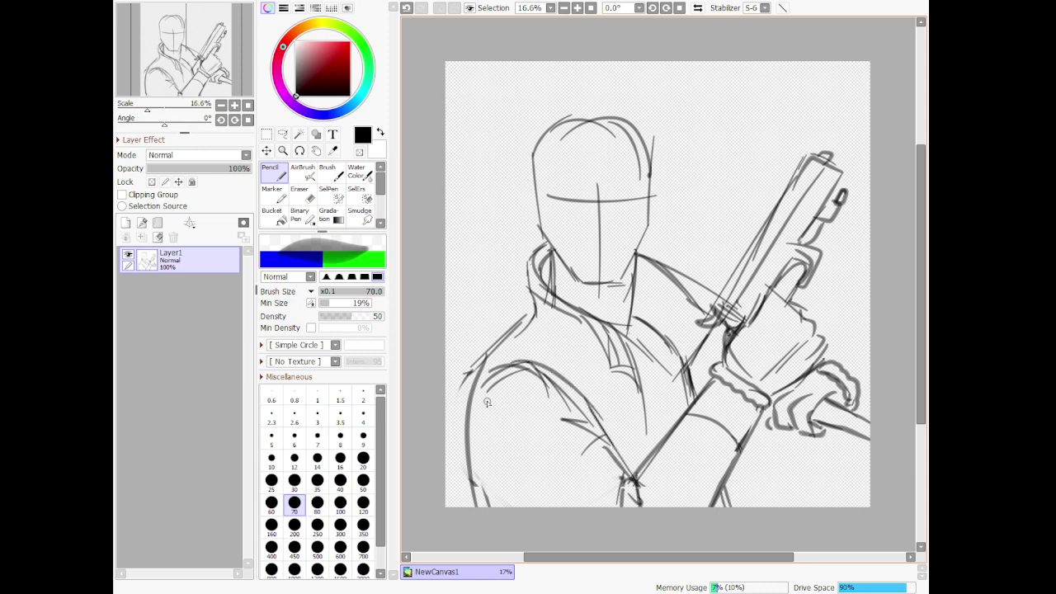
Draw the new sleeve's lower contour curving from the shoulder to the canvas bottom, and add a short fold line above the shoulder
{"action": "mouse_move", "coordinate": [479, 415]}
{"action": "left_mouse_down"}
{"action": "mouse_move", "coordinate": [480, 449]}
{"action": "mouse_move", "coordinate": [544, 531]}
{"action": "left_mouse_up"}
{"action": "key", "text": "ctrl+z"}
{"action": "left_click_drag", "start_coordinate": [478, 435], "coordinate": [520, 508]}
{"action": "left_click_drag", "start_coordinate": [485, 394], "coordinate": [545, 508]}
{"action": "key", "text": "ctrl+z"}
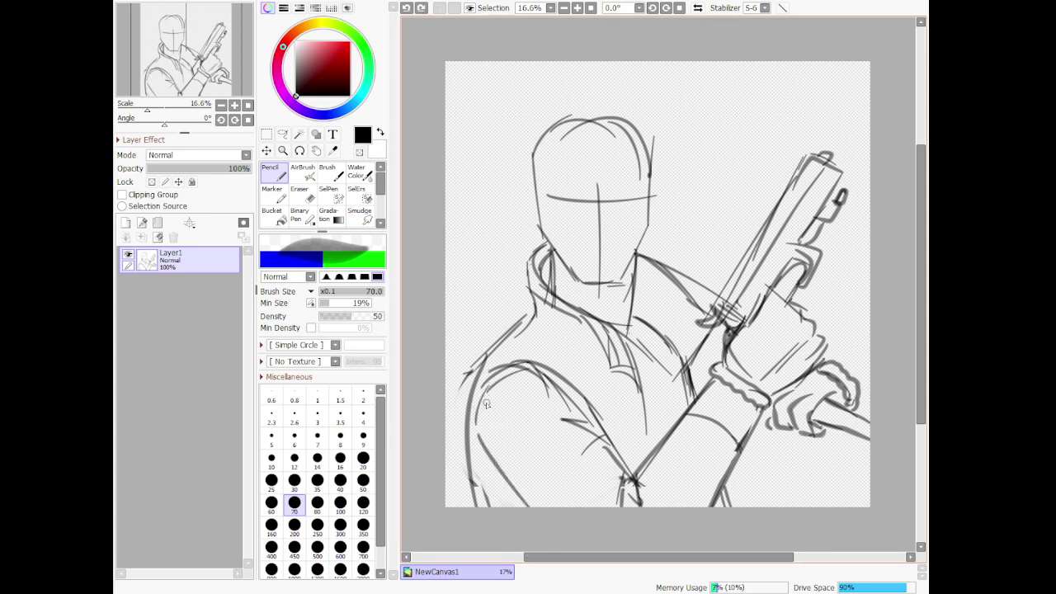
{"action": "left_click_drag", "start_coordinate": [486, 404], "coordinate": [589, 542]}
{"action": "key", "text": "ctrl+z"}
{"action": "left_click_drag", "start_coordinate": [484, 401], "coordinate": [568, 536]}
{"action": "left_click_drag", "start_coordinate": [522, 364], "coordinate": [546, 344]}
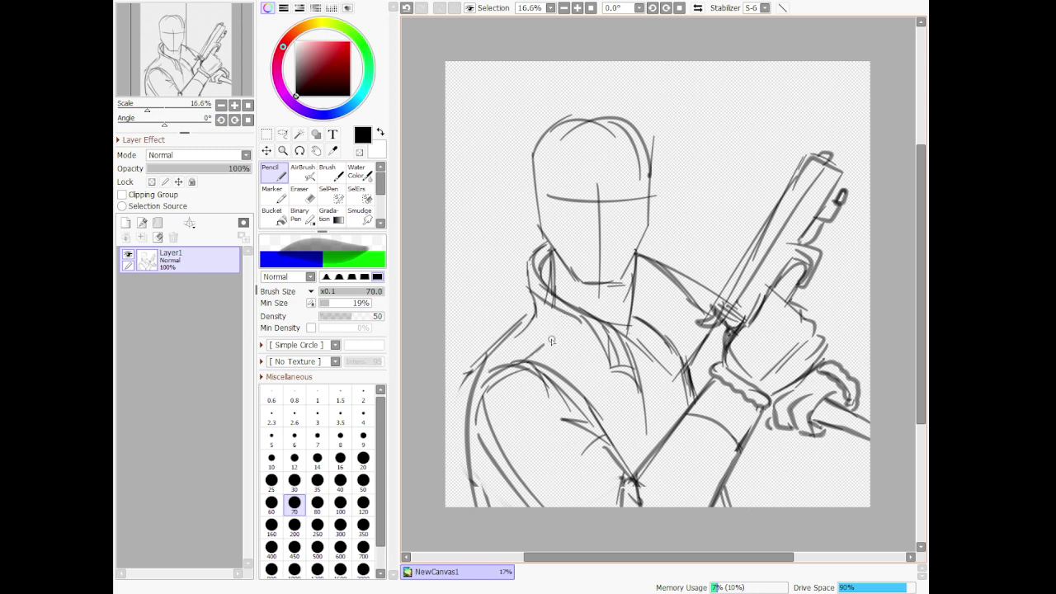
Draw the jacket's lapel lines from the collar down the chest to the raised forearm's base, plus a short line on the opposite lapel
{"action": "mouse_move", "coordinate": [540, 326]}
{"action": "left_mouse_down"}
{"action": "mouse_move", "coordinate": [638, 410]}
{"action": "mouse_move", "coordinate": [634, 430]}
{"action": "left_mouse_up"}
{"action": "left_click_drag", "start_coordinate": [599, 387], "coordinate": [629, 423]}
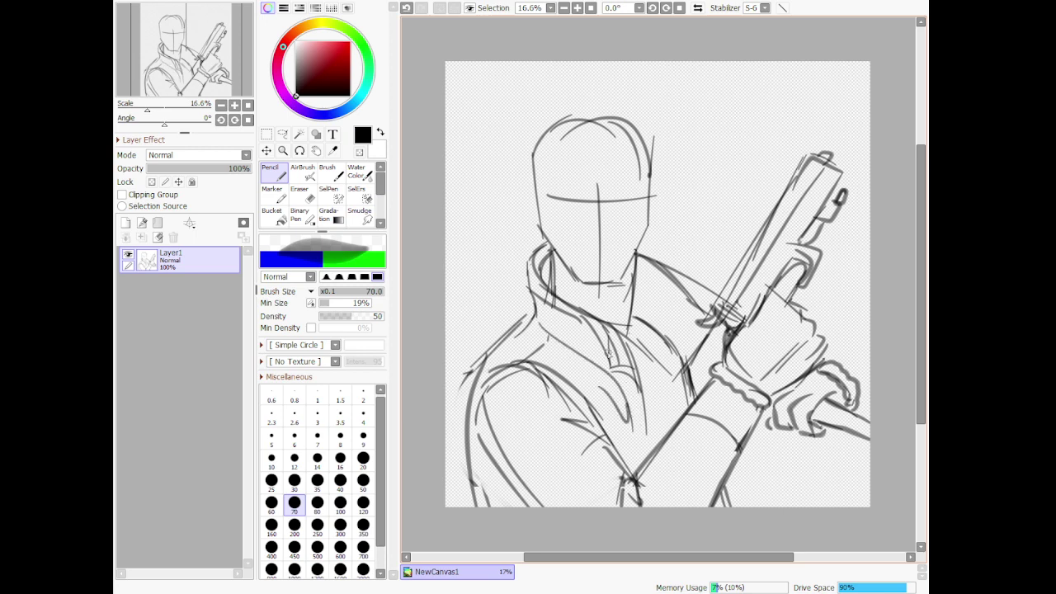
{"action": "left_click_drag", "start_coordinate": [608, 351], "coordinate": [625, 405]}
{"action": "left_click_drag", "start_coordinate": [626, 378], "coordinate": [644, 477]}
{"action": "left_click_drag", "start_coordinate": [641, 421], "coordinate": [645, 464]}
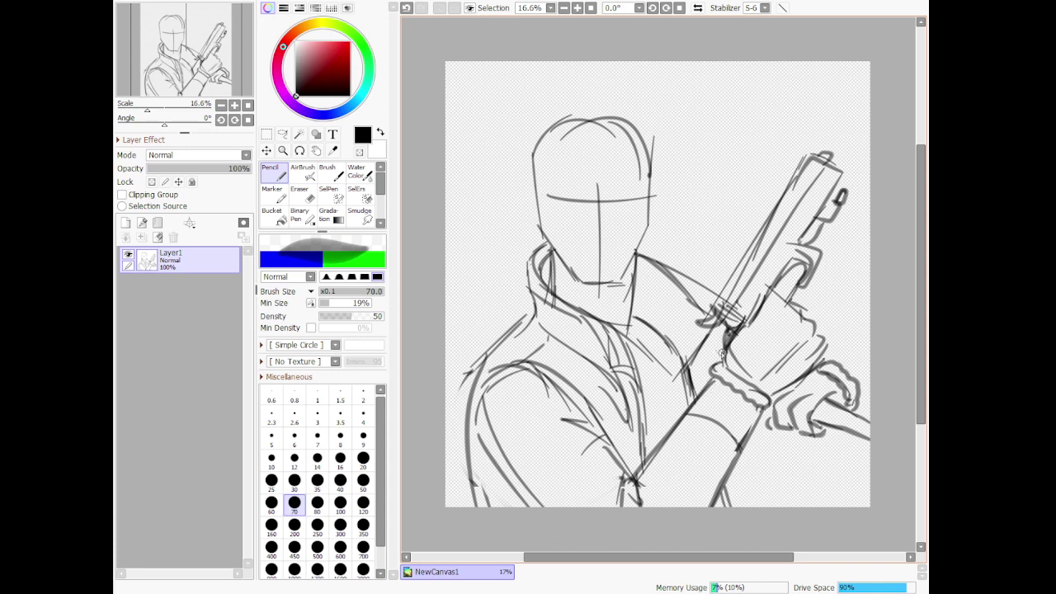
{"action": "left_click_drag", "start_coordinate": [673, 376], "coordinate": [688, 410]}
Sketch the hair parting at the middle of the forehead and long strands sweeping down one side of the face
{"action": "left_click_drag", "start_coordinate": [541, 227], "coordinate": [537, 181]}
{"action": "mouse_move", "coordinate": [601, 144]}
{"action": "left_mouse_down"}
{"action": "mouse_move", "coordinate": [593, 160]}
{"action": "mouse_move", "coordinate": [607, 146]}
{"action": "mouse_move", "coordinate": [623, 162]}
{"action": "mouse_move", "coordinate": [547, 199]}
{"action": "left_mouse_up"}
{"action": "key", "text": "ctrl+z"}
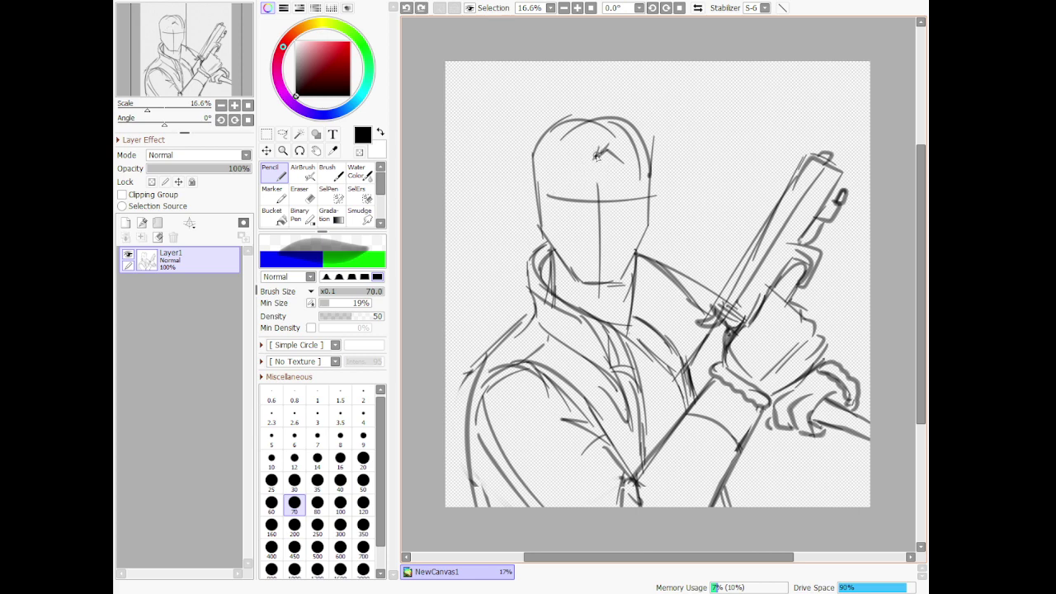
{"action": "left_click_drag", "start_coordinate": [596, 152], "coordinate": [563, 229]}
{"action": "mouse_move", "coordinate": [584, 160]}
{"action": "left_mouse_down"}
{"action": "mouse_move", "coordinate": [562, 241]}
{"action": "mouse_move", "coordinate": [584, 138]}
{"action": "left_mouse_up"}
{"action": "mouse_move", "coordinate": [569, 169]}
{"action": "left_mouse_down"}
{"action": "mouse_move", "coordinate": [599, 138]}
{"action": "mouse_move", "coordinate": [556, 253]}
{"action": "left_mouse_up"}
{"action": "key", "text": "ctrl+z"}
{"action": "mouse_move", "coordinate": [557, 162]}
{"action": "left_mouse_down"}
{"action": "mouse_move", "coordinate": [555, 283]}
{"action": "mouse_move", "coordinate": [553, 261]}
{"action": "left_mouse_up"}
{"action": "key", "text": "ctrl+z"}
{"action": "key", "text": "ctrl+z"}
Sketch the outer hair down that side of the head to the jaw and draw the raised crown contour up to the parting
{"action": "mouse_move", "coordinate": [548, 182]}
{"action": "left_mouse_down"}
{"action": "mouse_move", "coordinate": [549, 244]}
{"action": "mouse_move", "coordinate": [566, 165]}
{"action": "mouse_move", "coordinate": [548, 229]}
{"action": "left_mouse_up"}
{"action": "mouse_move", "coordinate": [523, 165]}
{"action": "left_mouse_down"}
{"action": "mouse_move", "coordinate": [533, 238]}
{"action": "mouse_move", "coordinate": [539, 225]}
{"action": "left_mouse_up"}
{"action": "left_click_drag", "start_coordinate": [541, 202], "coordinate": [538, 232]}
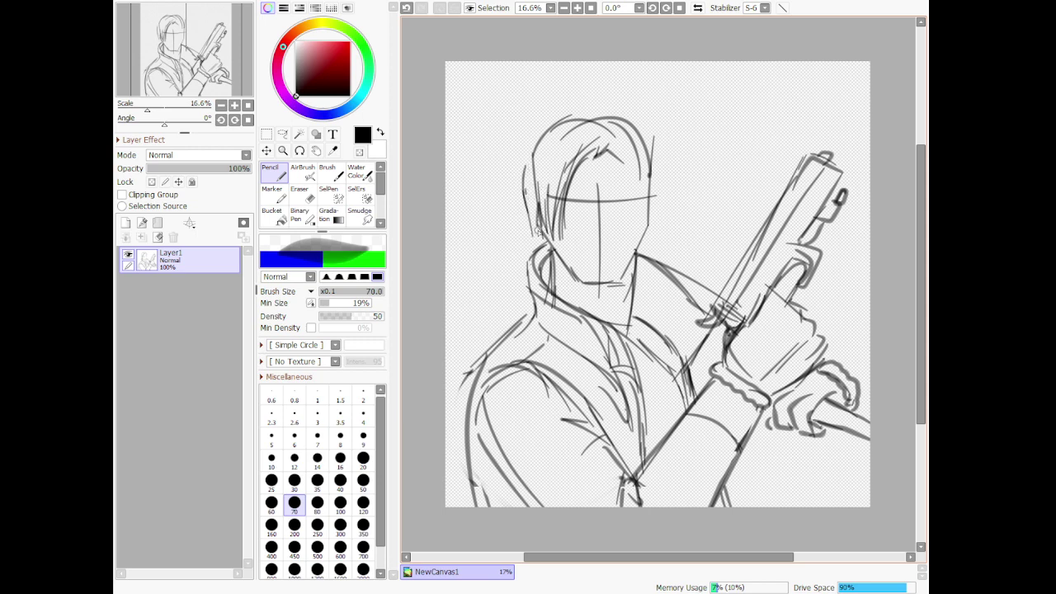
{"action": "mouse_move", "coordinate": [521, 163]}
{"action": "left_mouse_down"}
{"action": "mouse_move", "coordinate": [528, 202]}
{"action": "mouse_move", "coordinate": [532, 121]}
{"action": "mouse_move", "coordinate": [524, 149]}
{"action": "mouse_move", "coordinate": [530, 126]}
{"action": "mouse_move", "coordinate": [598, 100]}
{"action": "left_mouse_up"}
{"action": "mouse_move", "coordinate": [604, 143]}
{"action": "left_mouse_down"}
{"action": "mouse_move", "coordinate": [600, 107]}
{"action": "mouse_move", "coordinate": [601, 118]}
{"action": "mouse_move", "coordinate": [584, 99]}
{"action": "mouse_move", "coordinate": [601, 137]}
{"action": "mouse_move", "coordinate": [569, 103]}
{"action": "mouse_move", "coordinate": [529, 141]}
{"action": "left_mouse_up"}
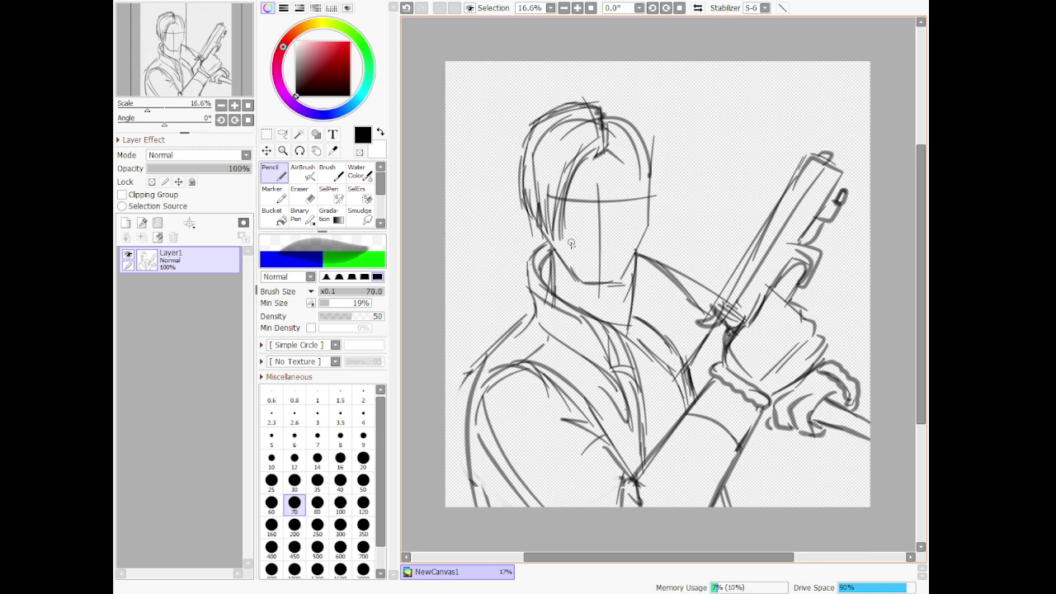
Redraw the jaw and chin as a rounder curve and sketch hair strands from the parting down the opposite side of the face
{"action": "mouse_move", "coordinate": [546, 235]}
{"action": "left_mouse_down"}
{"action": "mouse_move", "coordinate": [582, 284]}
{"action": "mouse_move", "coordinate": [603, 289]}
{"action": "mouse_move", "coordinate": [642, 232]}
{"action": "left_mouse_up"}
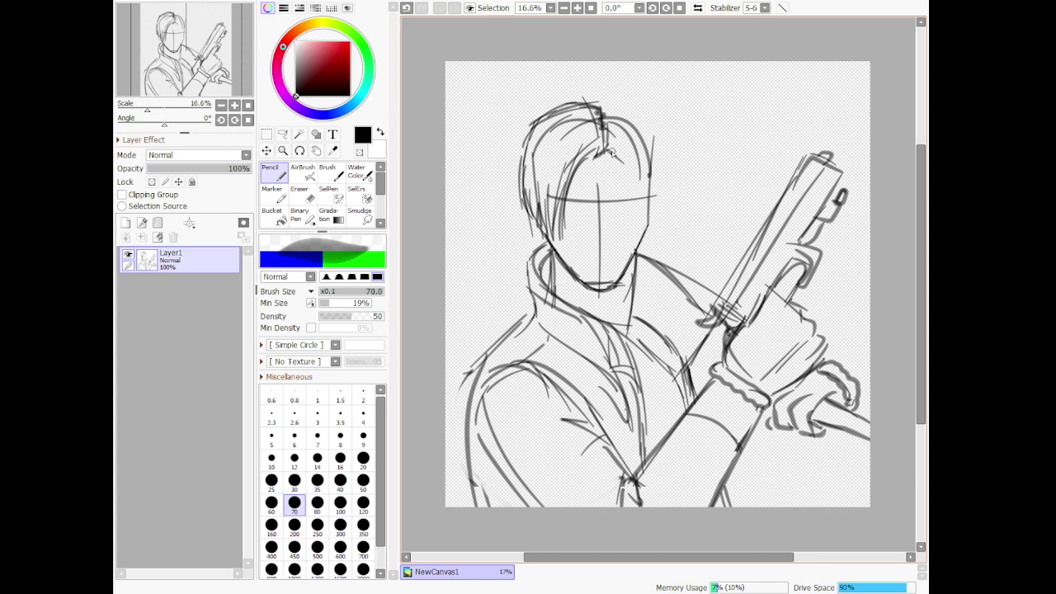
{"action": "left_click_drag", "start_coordinate": [607, 145], "coordinate": [638, 206]}
{"action": "left_click_drag", "start_coordinate": [627, 148], "coordinate": [647, 225]}
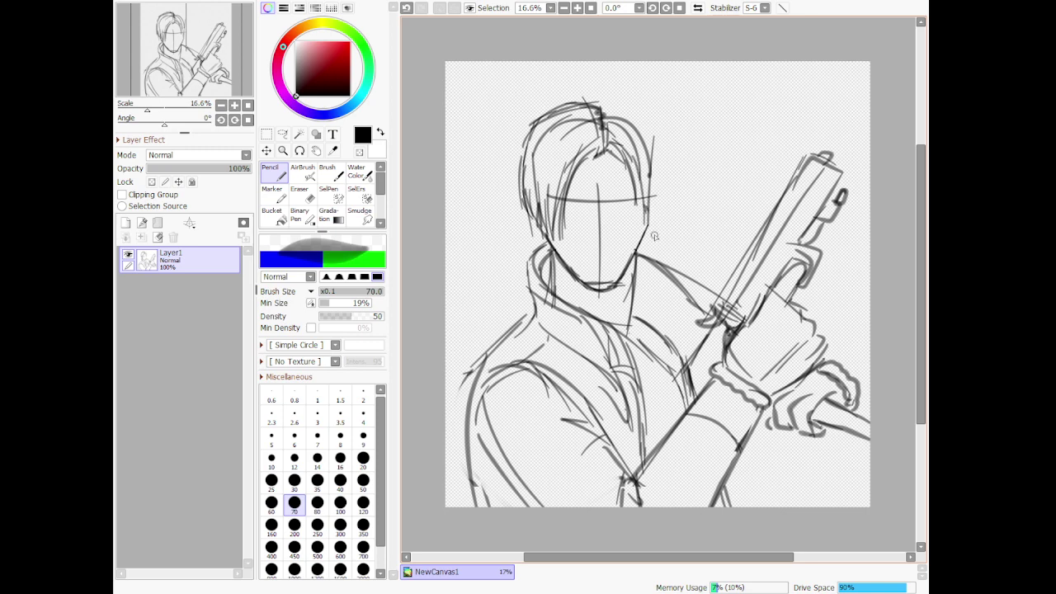
{"action": "mouse_move", "coordinate": [647, 175]}
{"action": "left_mouse_down"}
{"action": "mouse_move", "coordinate": [657, 219]}
{"action": "mouse_move", "coordinate": [647, 147]}
{"action": "left_mouse_up"}
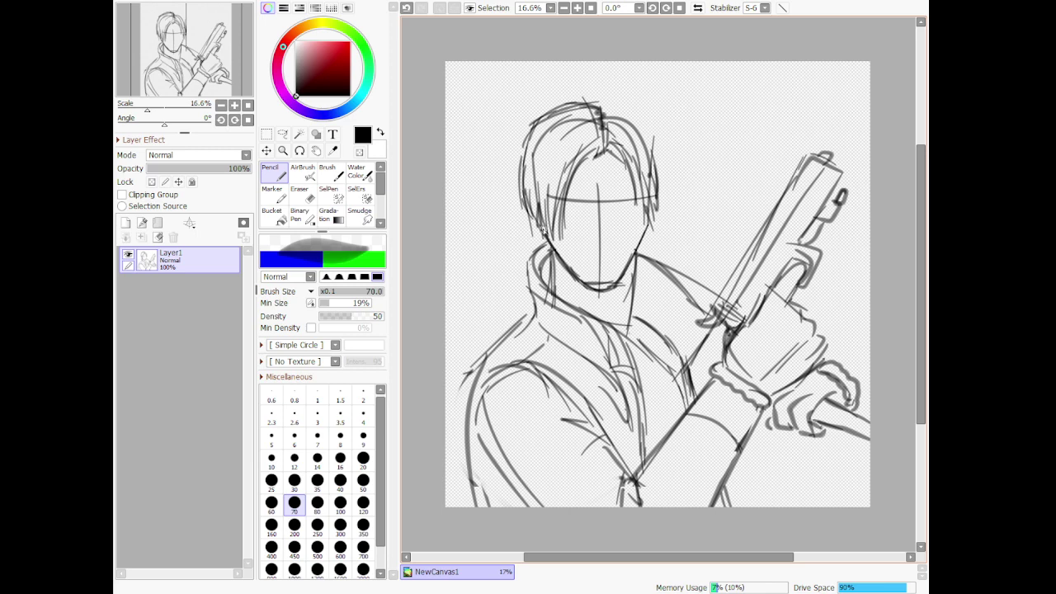
Clean up the jaw edge near the raised collar with a size 120 eraser and pencil darker hair tips down to the jaw
{"action": "left_click_drag", "start_coordinate": [543, 225], "coordinate": [550, 246]}
{"action": "key", "text": "ctrl+z"}
{"action": "left_click_drag", "start_coordinate": [544, 227], "coordinate": [562, 265]}
{"action": "key", "text": "e"}
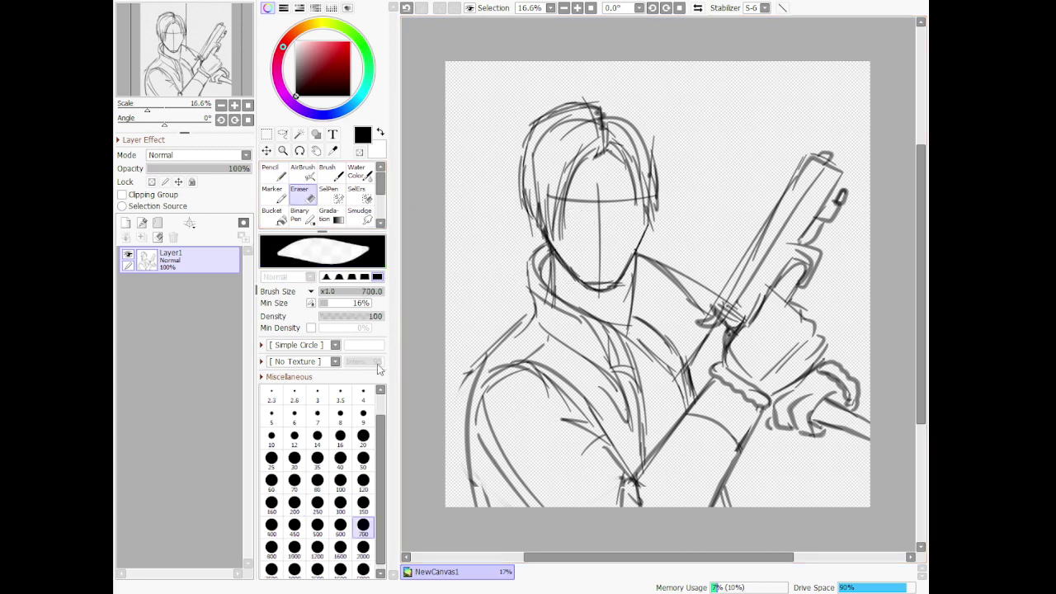
{"action": "left_click", "coordinate": [364, 480]}
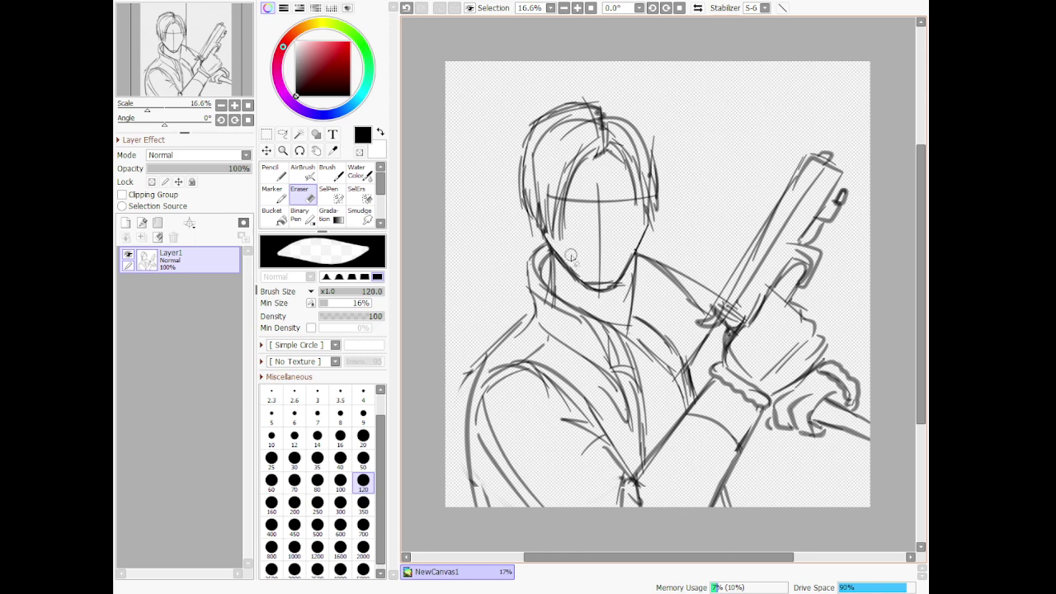
{"action": "left_click_drag", "start_coordinate": [555, 242], "coordinate": [588, 282]}
{"action": "key", "text": "e"}
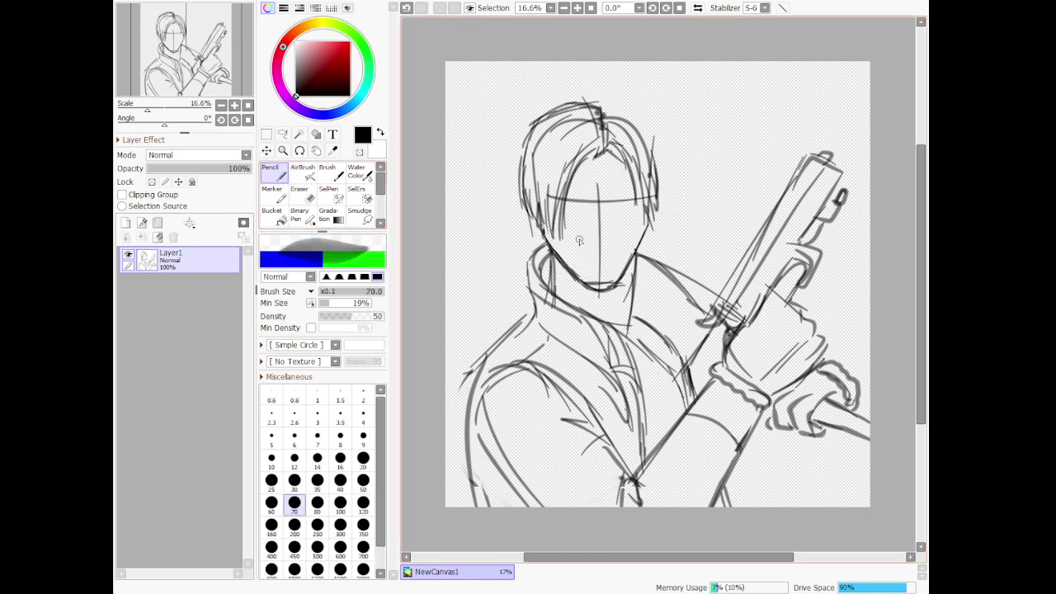
{"action": "left_click_drag", "start_coordinate": [549, 214], "coordinate": [554, 257]}
{"action": "left_click_drag", "start_coordinate": [533, 209], "coordinate": [557, 267]}
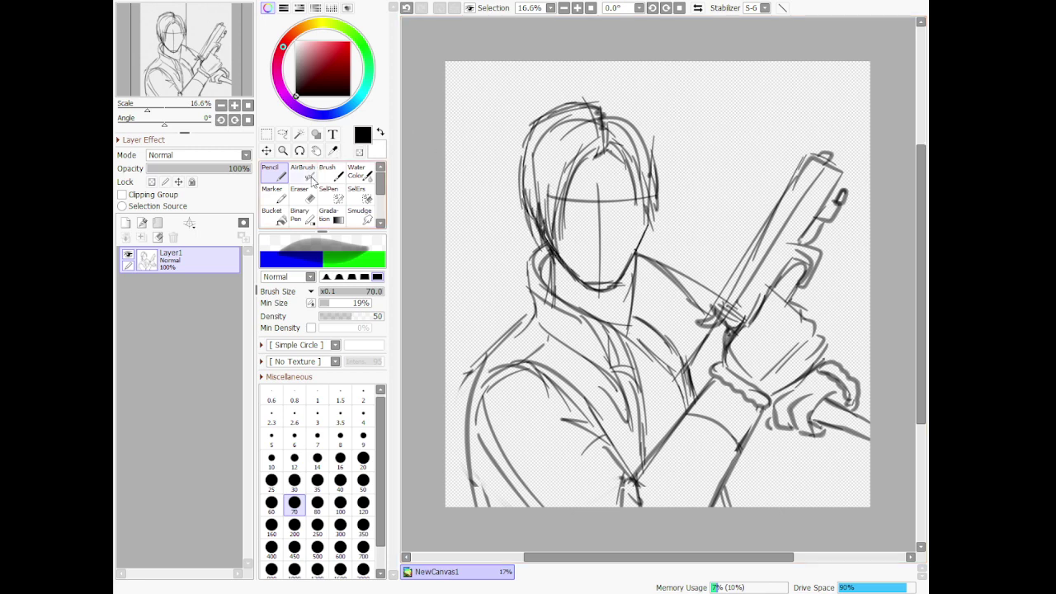
Erase stray sketch lines among the hair strands on the collar side of the face with the size 120 eraser
{"action": "key", "text": "e"}
{"action": "mouse_move", "coordinate": [542, 206]}
{"action": "left_mouse_down"}
{"action": "mouse_move", "coordinate": [553, 256]}
{"action": "mouse_move", "coordinate": [548, 181]}
{"action": "mouse_move", "coordinate": [547, 243]}
{"action": "mouse_move", "coordinate": [524, 168]}
{"action": "mouse_move", "coordinate": [531, 231]}
{"action": "mouse_move", "coordinate": [527, 198]}
{"action": "mouse_move", "coordinate": [557, 187]}
{"action": "mouse_move", "coordinate": [560, 225]}
{"action": "mouse_move", "coordinate": [561, 168]}
{"action": "left_mouse_up"}
{"action": "key", "text": "ctrl+z"}
{"action": "key", "text": "ctrl+z"}
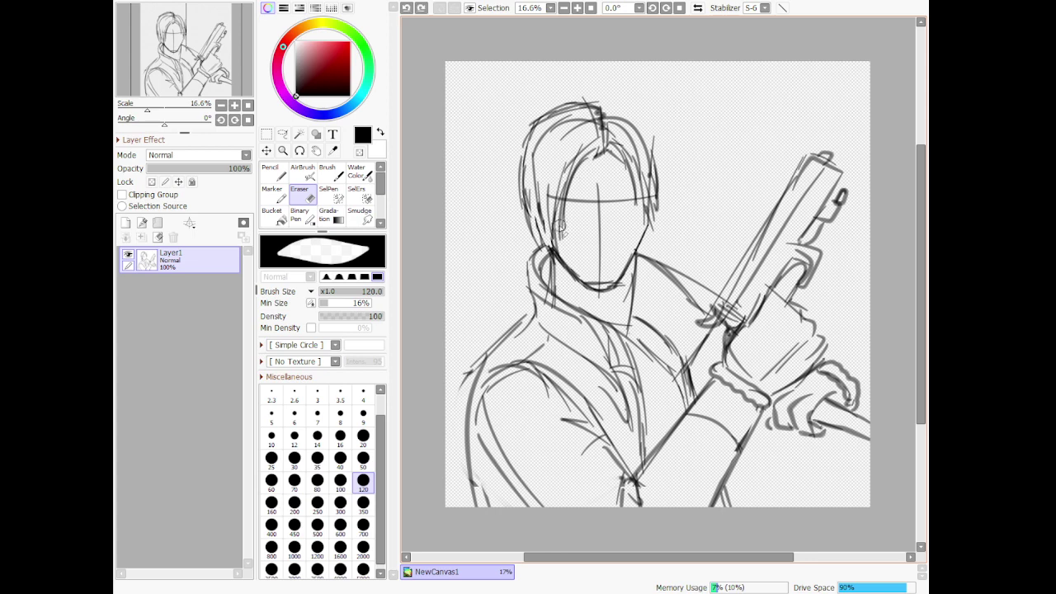
{"action": "left_click_drag", "start_coordinate": [560, 224], "coordinate": [566, 180]}
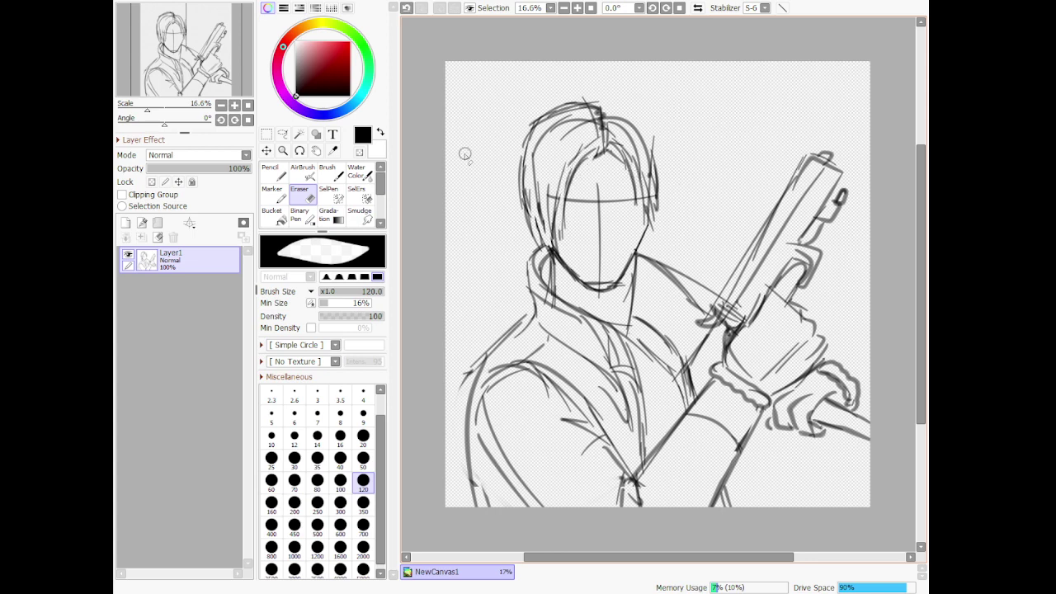
Pencil the outer hair contour from the parting down the gun side of the head and reinforce the jaw edge below it
{"action": "key", "text": "n"}
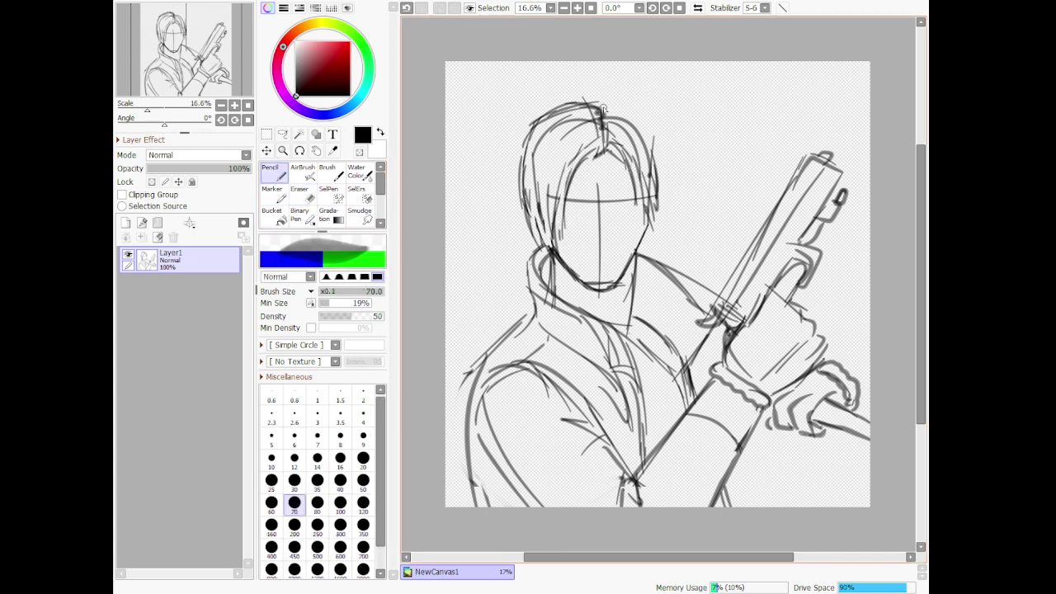
{"action": "mouse_move", "coordinate": [604, 108]}
{"action": "left_mouse_down"}
{"action": "mouse_move", "coordinate": [643, 112]}
{"action": "mouse_move", "coordinate": [667, 173]}
{"action": "mouse_move", "coordinate": [658, 221]}
{"action": "mouse_move", "coordinate": [665, 205]}
{"action": "left_mouse_up"}
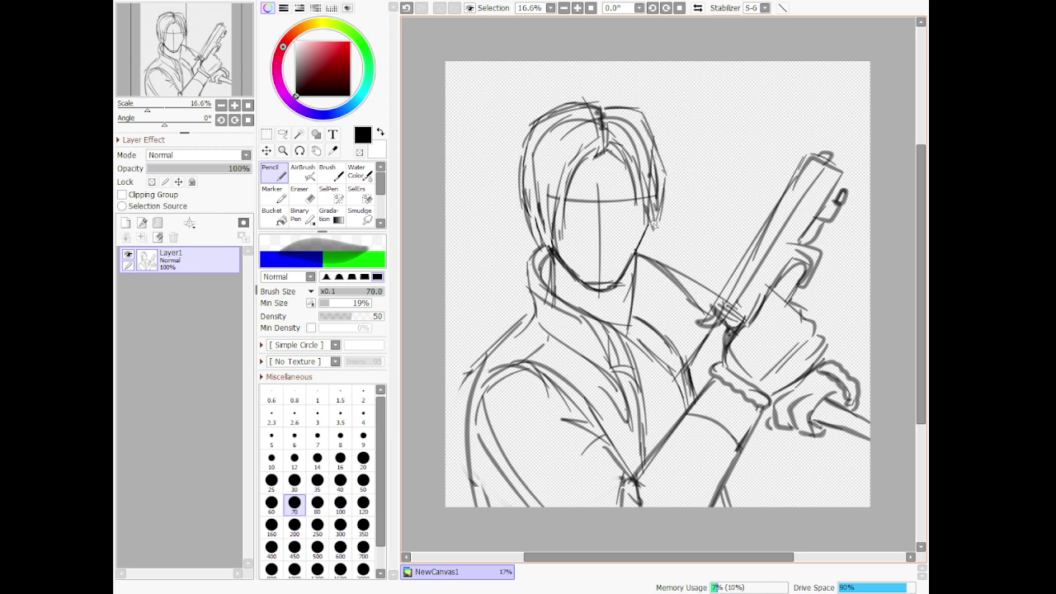
{"action": "key", "text": "ctrl+z"}
{"action": "mouse_move", "coordinate": [640, 237]}
{"action": "left_mouse_down"}
{"action": "mouse_move", "coordinate": [645, 211]}
{"action": "mouse_move", "coordinate": [634, 250]}
{"action": "left_mouse_up"}
{"action": "mouse_move", "coordinate": [562, 293]}
{"action": "left_mouse_down"}
{"action": "mouse_move", "coordinate": [607, 310]}
{"action": "mouse_move", "coordinate": [634, 283]}
{"action": "mouse_move", "coordinate": [632, 305]}
{"action": "mouse_move", "coordinate": [655, 334]}
{"action": "left_mouse_up"}
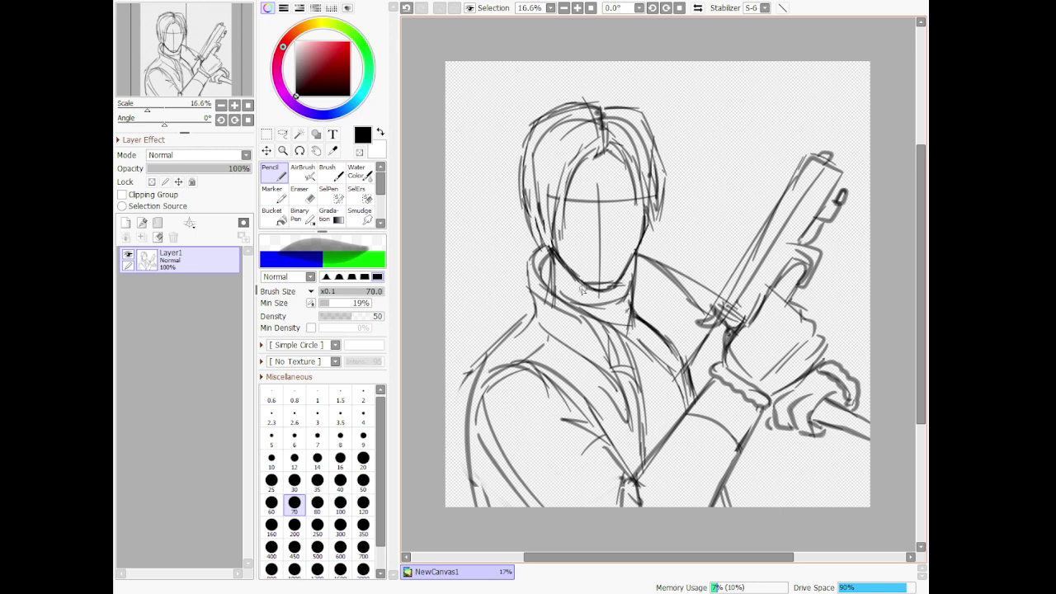
{"action": "key", "text": "ctrl+z"}
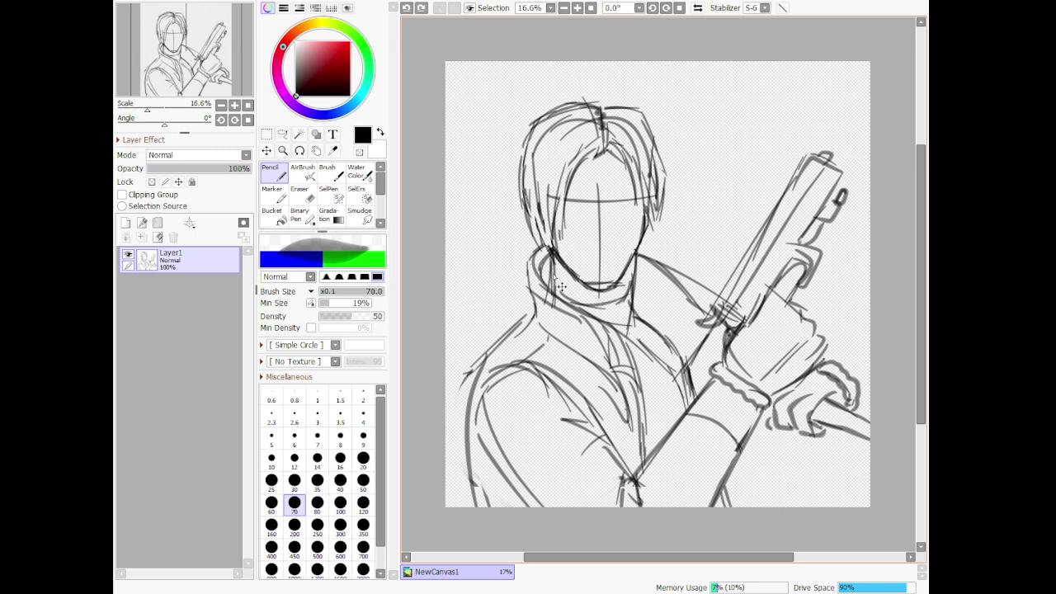
{"action": "key", "text": "ctrl+z"}
{"action": "key", "text": "ctrl+z"}
{"action": "key", "text": "ctrl+z"}
{"action": "key", "text": "ctrl+z"}
{"action": "key", "text": "ctrl+z"}
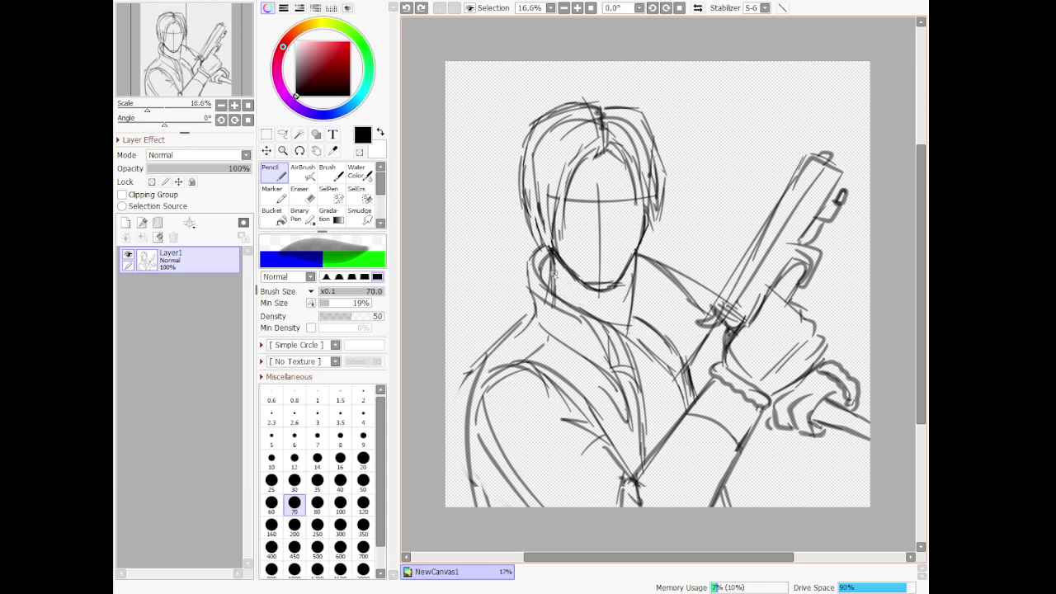
{"action": "left_click_drag", "start_coordinate": [552, 272], "coordinate": [595, 285]}
{"action": "key", "text": "ctrl+z"}
{"action": "key", "text": "ctrl+z"}
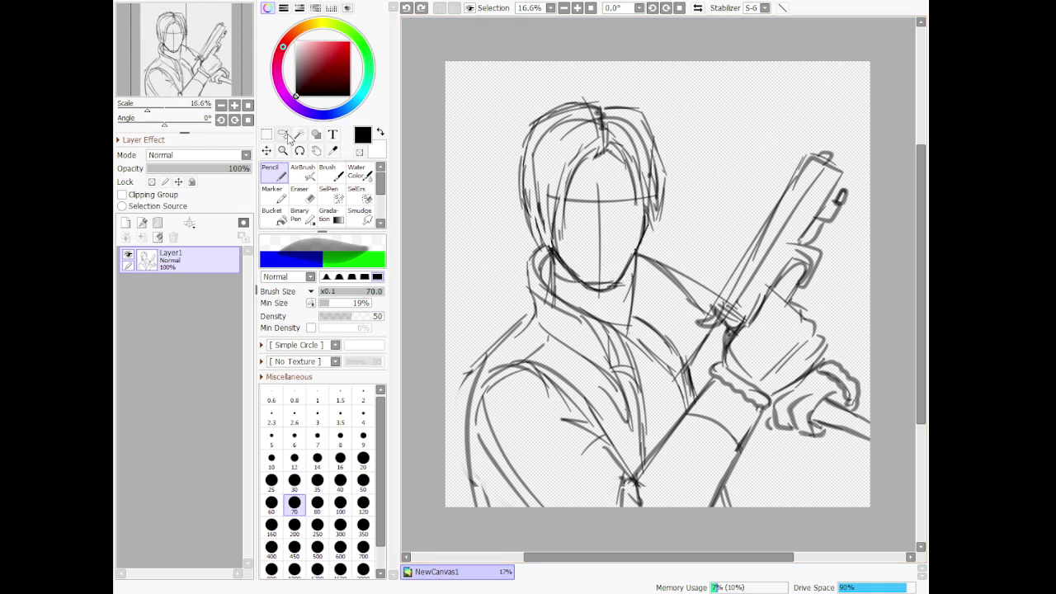
{"action": "key", "text": "ctrl+z"}
{"action": "key", "text": "ctrl+z"}
Select the head and hair with a freeform lasso, move them slightly down towards the collar with a freeform transform, and deselect
{"action": "left_click", "coordinate": [285, 134]}
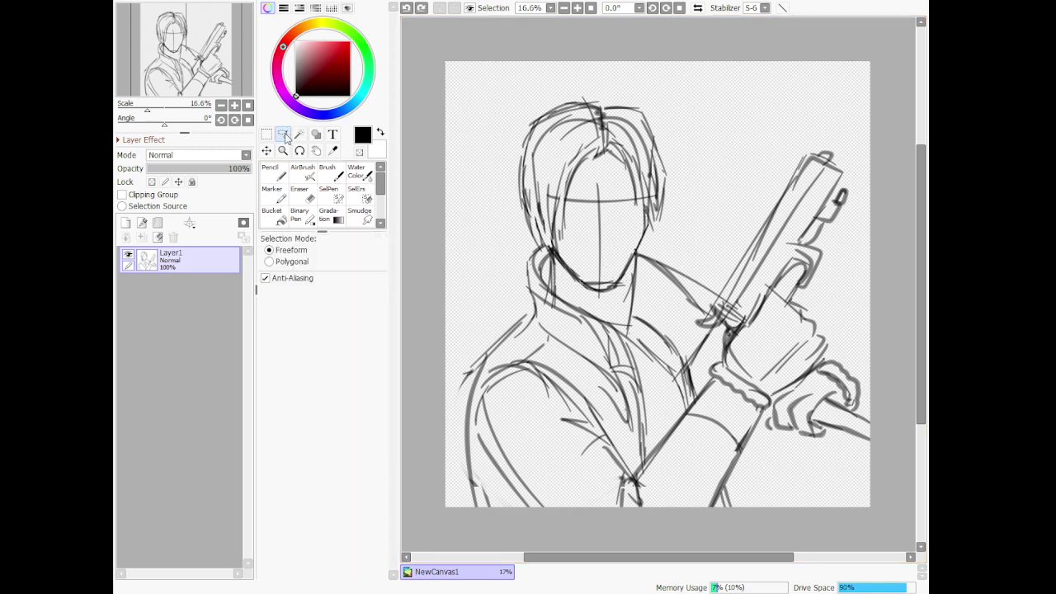
{"action": "left_click_drag", "start_coordinate": [519, 106], "coordinate": [510, 238]}
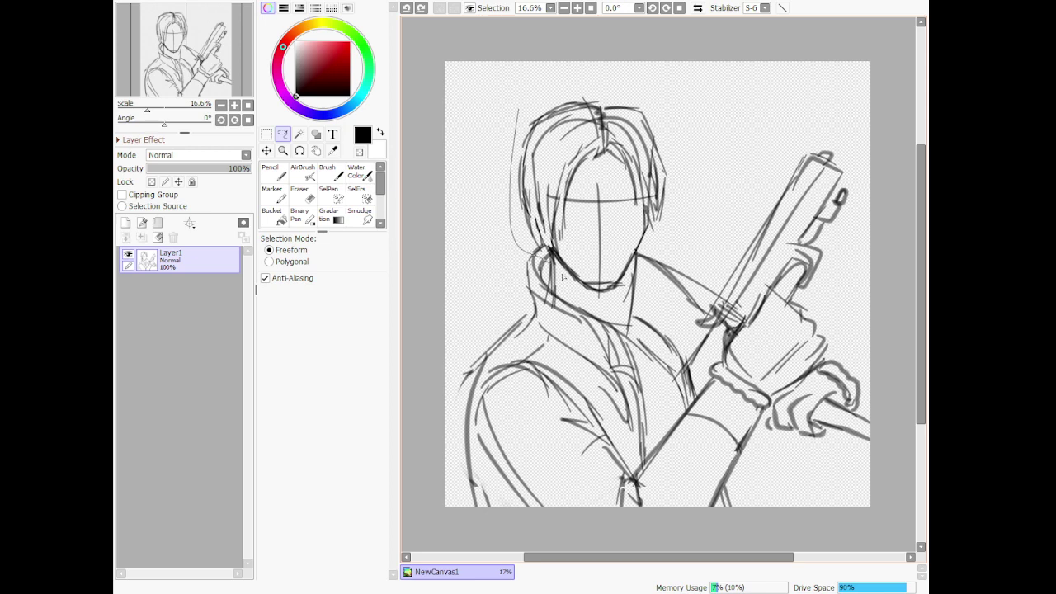
{"action": "mouse_move", "coordinate": [673, 231]}
{"action": "left_mouse_down"}
{"action": "mouse_move", "coordinate": [697, 141]}
{"action": "mouse_move", "coordinate": [518, 103]}
{"action": "left_mouse_up"}
{"action": "left_click", "coordinate": [265, 134]}
{"action": "left_click", "coordinate": [296, 307]}
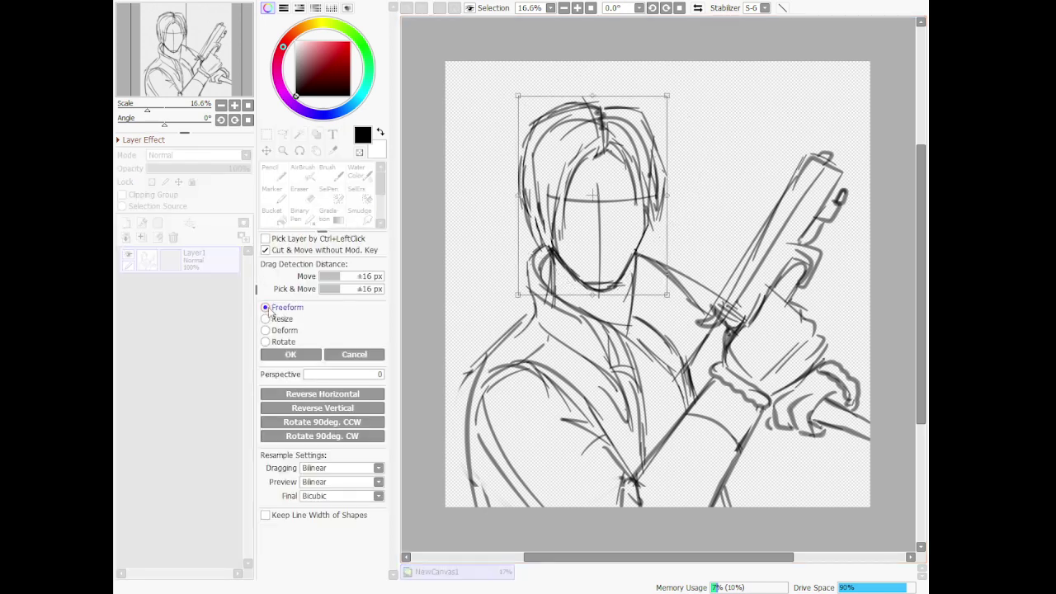
{"action": "left_click_drag", "start_coordinate": [577, 187], "coordinate": [578, 198]}
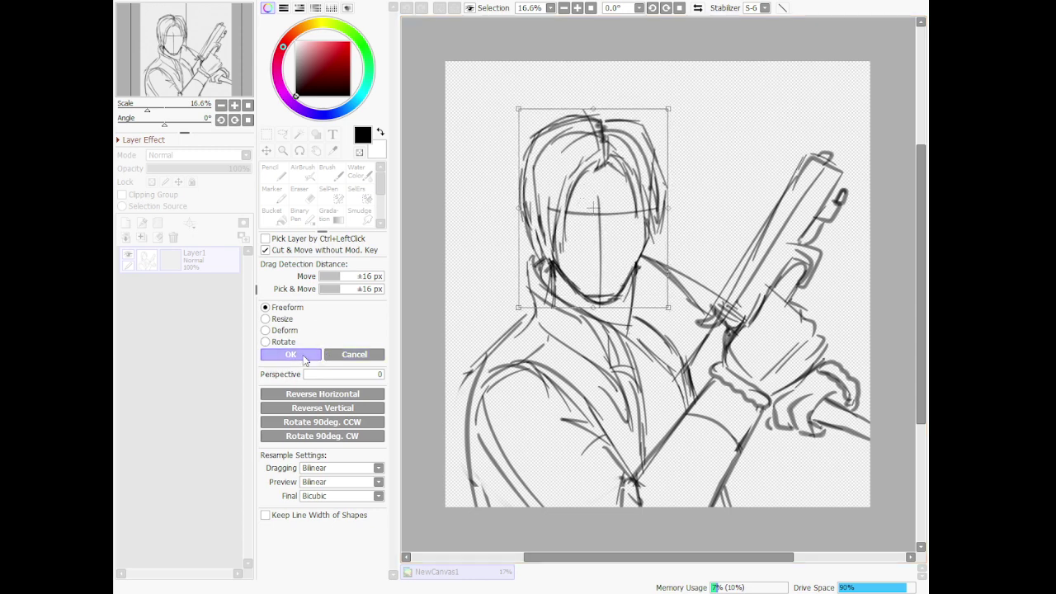
{"action": "left_click", "coordinate": [290, 354]}
{"action": "left_click", "coordinate": [283, 134]}
{"action": "key", "text": "ctrl+d"}
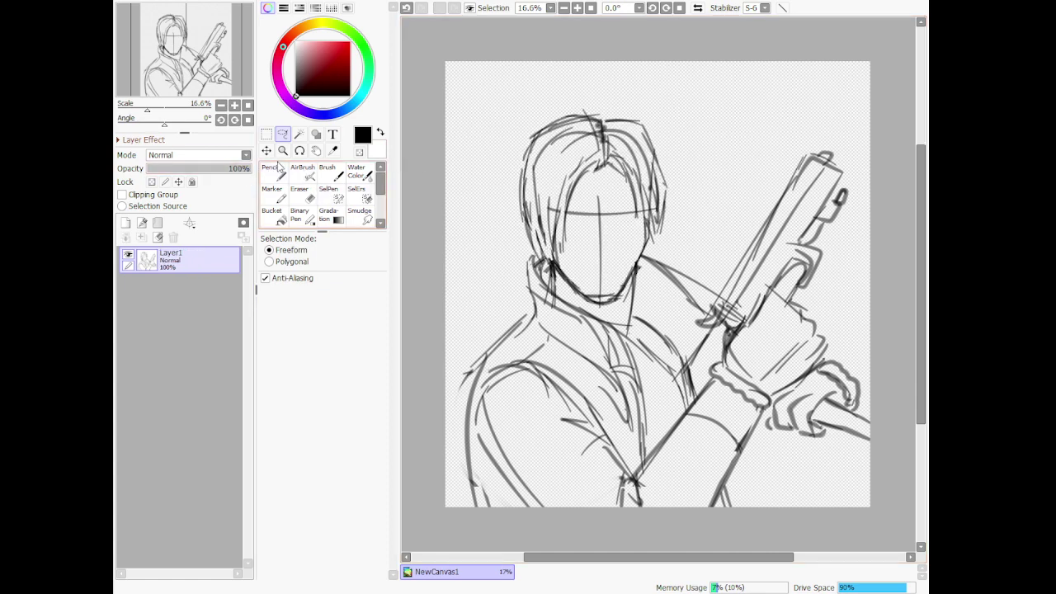
Pencil short lines beside the raised forearm's glove cuff and around the supporting hand's glove
{"action": "left_click", "coordinate": [275, 171]}
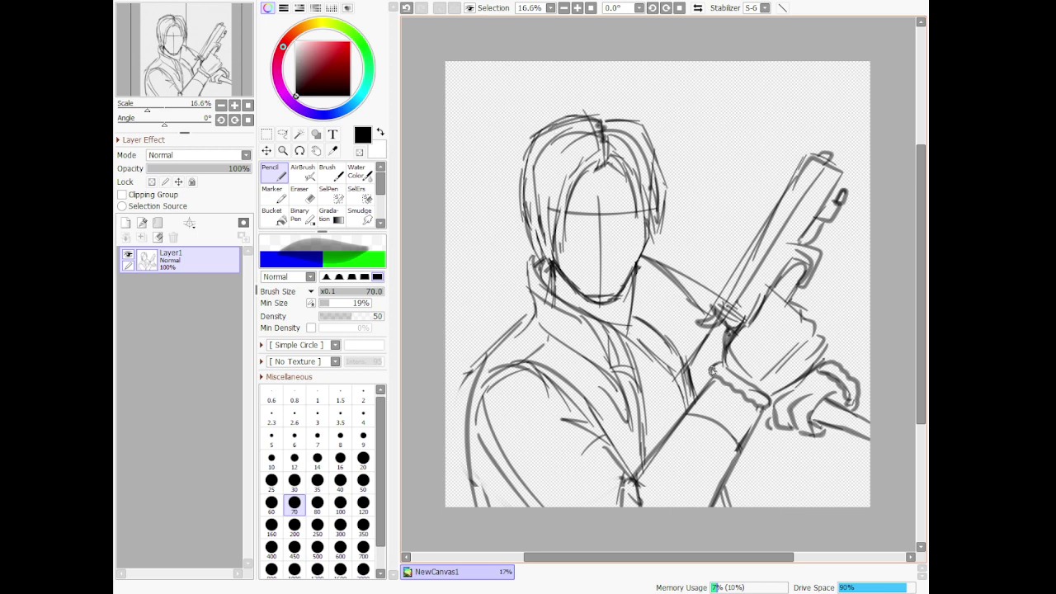
{"action": "mouse_move", "coordinate": [718, 334]}
{"action": "left_mouse_down"}
{"action": "mouse_move", "coordinate": [729, 340]}
{"action": "mouse_move", "coordinate": [716, 353]}
{"action": "left_mouse_up"}
{"action": "key", "text": "ctrl+z"}
{"action": "key", "text": "ctrl+z"}
{"action": "left_click_drag", "start_coordinate": [843, 366], "coordinate": [816, 354]}
{"action": "left_click_drag", "start_coordinate": [764, 411], "coordinate": [775, 423]}
Sketch and thicken two frowning eyebrows just below the horizontal face guideline, and reinforce the neck line below the chin
{"action": "mouse_move", "coordinate": [608, 221]}
{"action": "left_mouse_down"}
{"action": "mouse_move", "coordinate": [631, 210]}
{"action": "mouse_move", "coordinate": [607, 221]}
{"action": "mouse_move", "coordinate": [565, 217]}
{"action": "left_mouse_up"}
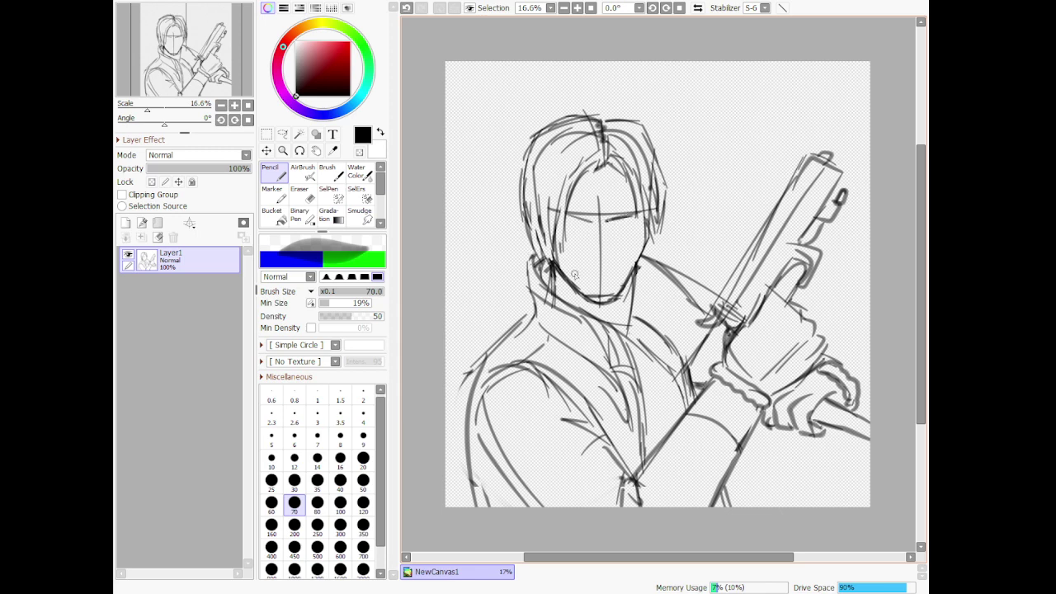
{"action": "mouse_move", "coordinate": [583, 304]}
{"action": "left_mouse_down"}
{"action": "mouse_move", "coordinate": [617, 300]}
{"action": "mouse_move", "coordinate": [634, 288]}
{"action": "mouse_move", "coordinate": [629, 334]}
{"action": "left_mouse_up"}
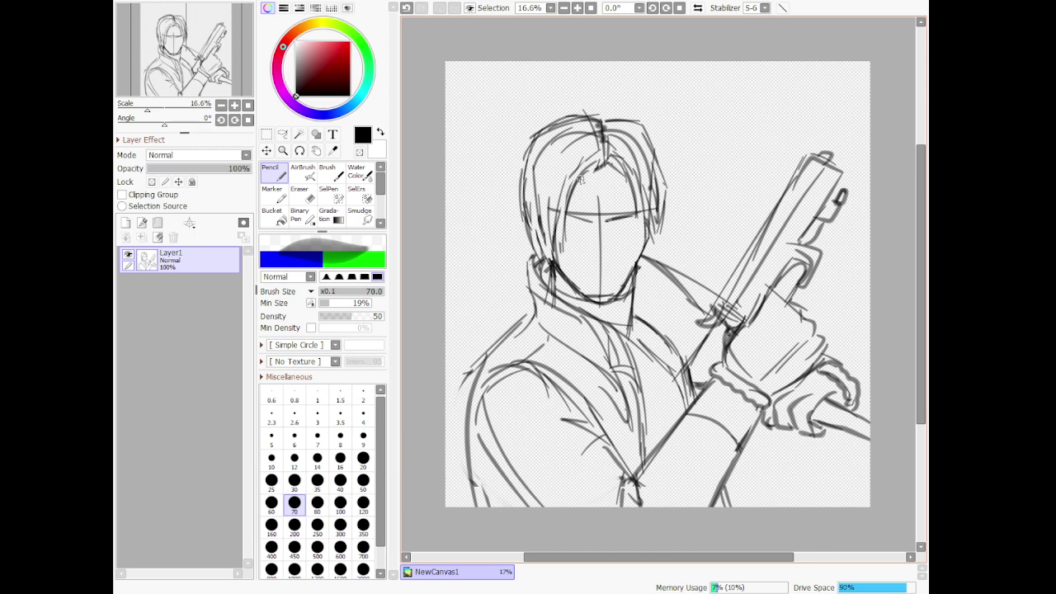
{"action": "scroll", "coordinate": [581, 179], "scroll_direction": "up", "scroll_amount": 4}
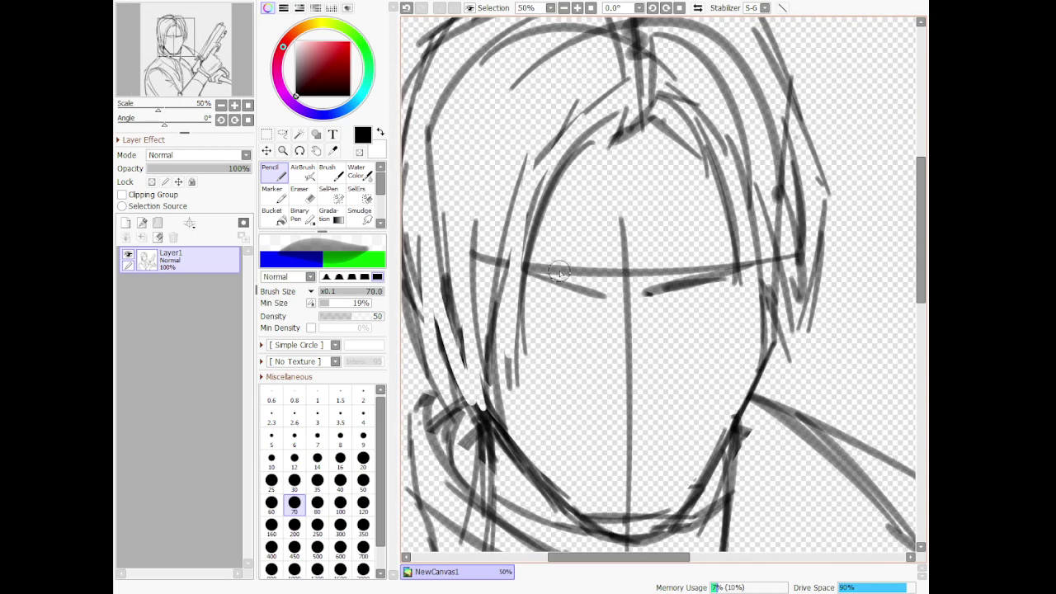
{"action": "mouse_move", "coordinate": [532, 276]}
{"action": "left_mouse_down"}
{"action": "mouse_move", "coordinate": [596, 298]}
{"action": "mouse_move", "coordinate": [606, 275]}
{"action": "mouse_move", "coordinate": [602, 289]}
{"action": "left_mouse_up"}
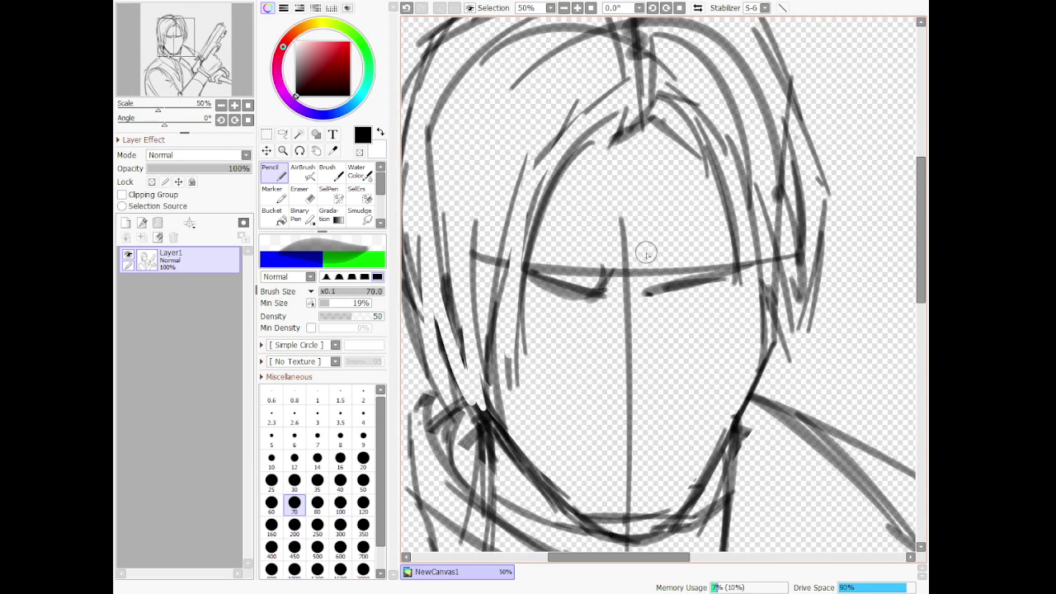
{"action": "mouse_move", "coordinate": [650, 262]}
{"action": "left_mouse_down"}
{"action": "mouse_move", "coordinate": [653, 307]}
{"action": "mouse_move", "coordinate": [763, 278]}
{"action": "left_mouse_up"}
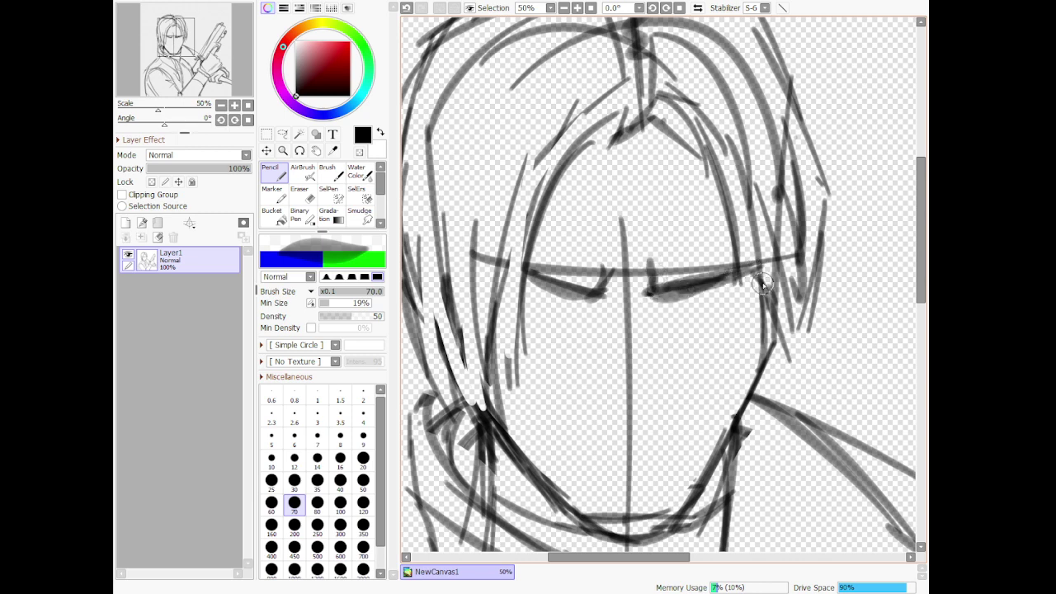
Draw the nose bridge, tip and nostrils along the vertical guideline, and a straight closed mouth with a short lower-lip line
{"action": "mouse_move", "coordinate": [521, 273]}
{"action": "left_mouse_down"}
{"action": "mouse_move", "coordinate": [616, 303]}
{"action": "mouse_move", "coordinate": [573, 279]}
{"action": "mouse_move", "coordinate": [624, 350]}
{"action": "mouse_move", "coordinate": [623, 294]}
{"action": "mouse_move", "coordinate": [634, 371]}
{"action": "left_mouse_up"}
{"action": "left_click_drag", "start_coordinate": [626, 302], "coordinate": [636, 375]}
{"action": "mouse_move", "coordinate": [628, 331]}
{"action": "left_mouse_down"}
{"action": "mouse_move", "coordinate": [627, 380]}
{"action": "mouse_move", "coordinate": [643, 385]}
{"action": "mouse_move", "coordinate": [622, 407]}
{"action": "mouse_move", "coordinate": [661, 404]}
{"action": "mouse_move", "coordinate": [656, 393]}
{"action": "mouse_move", "coordinate": [625, 403]}
{"action": "mouse_move", "coordinate": [607, 391]}
{"action": "mouse_move", "coordinate": [608, 401]}
{"action": "mouse_move", "coordinate": [647, 402]}
{"action": "mouse_move", "coordinate": [642, 411]}
{"action": "mouse_move", "coordinate": [659, 391]}
{"action": "mouse_move", "coordinate": [613, 390]}
{"action": "mouse_move", "coordinate": [661, 392]}
{"action": "left_mouse_up"}
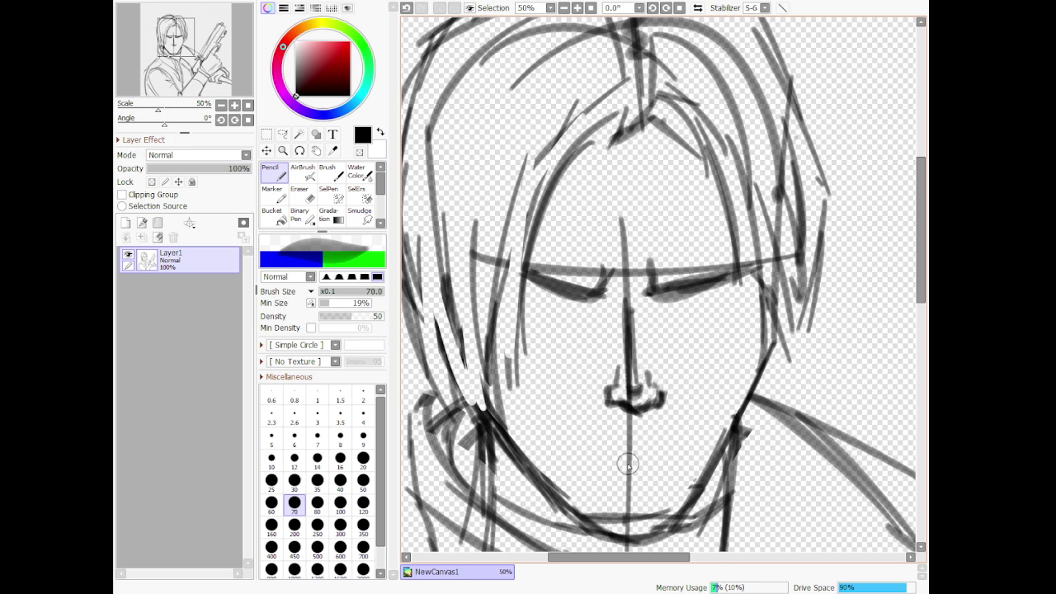
{"action": "left_click_drag", "start_coordinate": [621, 455], "coordinate": [681, 453]}
{"action": "left_click_drag", "start_coordinate": [584, 457], "coordinate": [692, 453]}
{"action": "mouse_move", "coordinate": [581, 456]}
{"action": "left_mouse_down"}
{"action": "mouse_move", "coordinate": [620, 449]}
{"action": "mouse_move", "coordinate": [609, 450]}
{"action": "mouse_move", "coordinate": [612, 472]}
{"action": "mouse_move", "coordinate": [641, 488]}
{"action": "mouse_move", "coordinate": [625, 476]}
{"action": "mouse_move", "coordinate": [656, 475]}
{"action": "mouse_move", "coordinate": [624, 475]}
{"action": "mouse_move", "coordinate": [622, 490]}
{"action": "mouse_move", "coordinate": [652, 476]}
{"action": "left_mouse_up"}
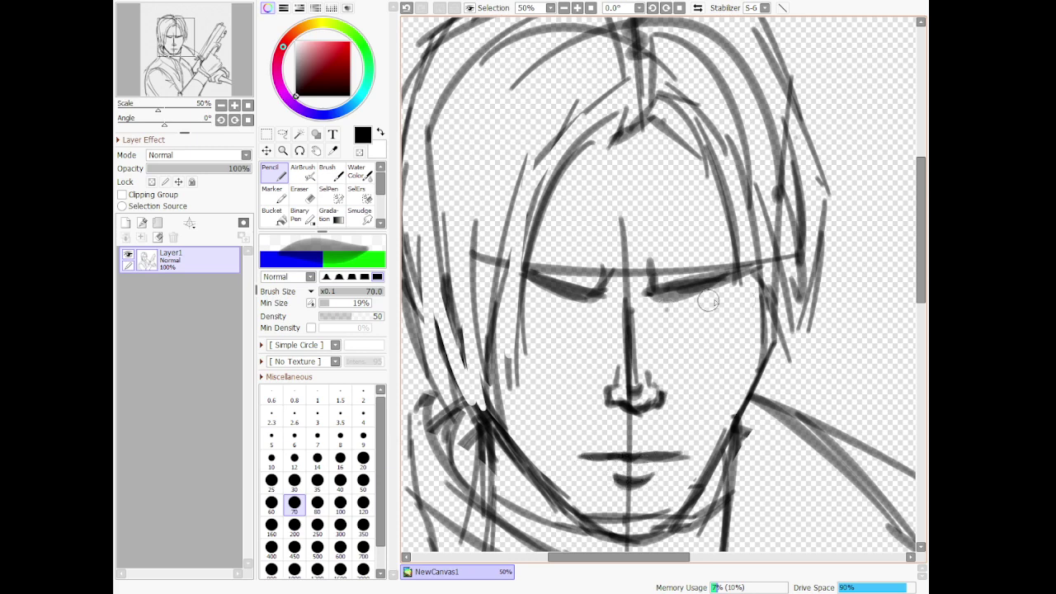
Outline two narrow eyes directly beneath the eyebrows
{"action": "mouse_move", "coordinate": [728, 297]}
{"action": "left_mouse_down"}
{"action": "mouse_move", "coordinate": [673, 306]}
{"action": "mouse_move", "coordinate": [738, 294]}
{"action": "mouse_move", "coordinate": [733, 315]}
{"action": "mouse_move", "coordinate": [674, 314]}
{"action": "mouse_move", "coordinate": [738, 304]}
{"action": "left_mouse_up"}
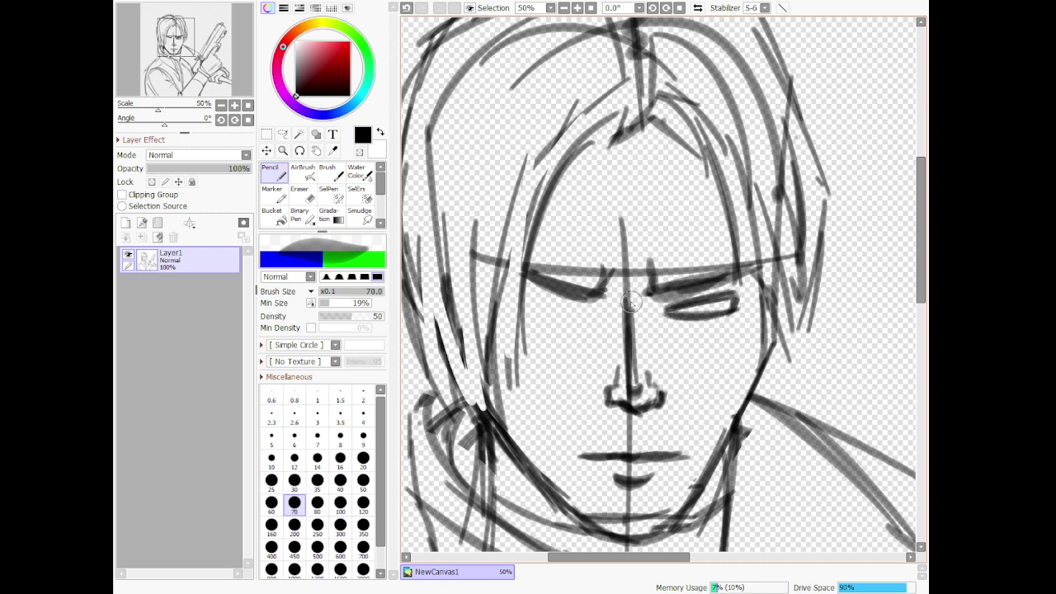
{"action": "mouse_move", "coordinate": [530, 298]}
{"action": "left_mouse_down"}
{"action": "mouse_move", "coordinate": [595, 312]}
{"action": "mouse_move", "coordinate": [541, 307]}
{"action": "mouse_move", "coordinate": [588, 323]}
{"action": "mouse_move", "coordinate": [529, 295]}
{"action": "left_mouse_up"}
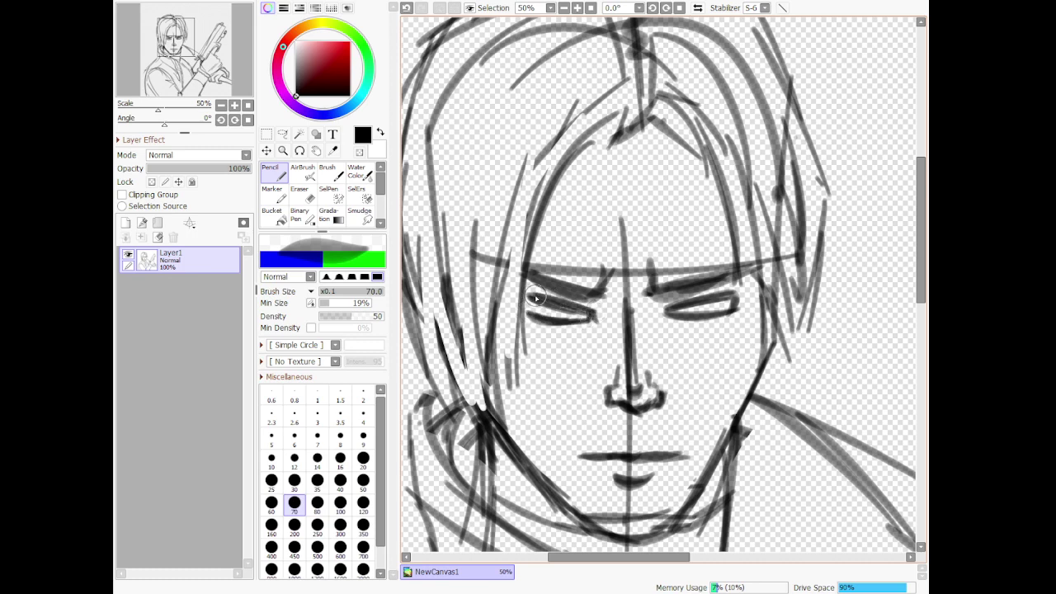
Erase the eye beneath the right-hand eyebrow and redraw its narrow outline closer to the nose, then extend the other eye's outer corner
{"action": "key", "text": "e"}
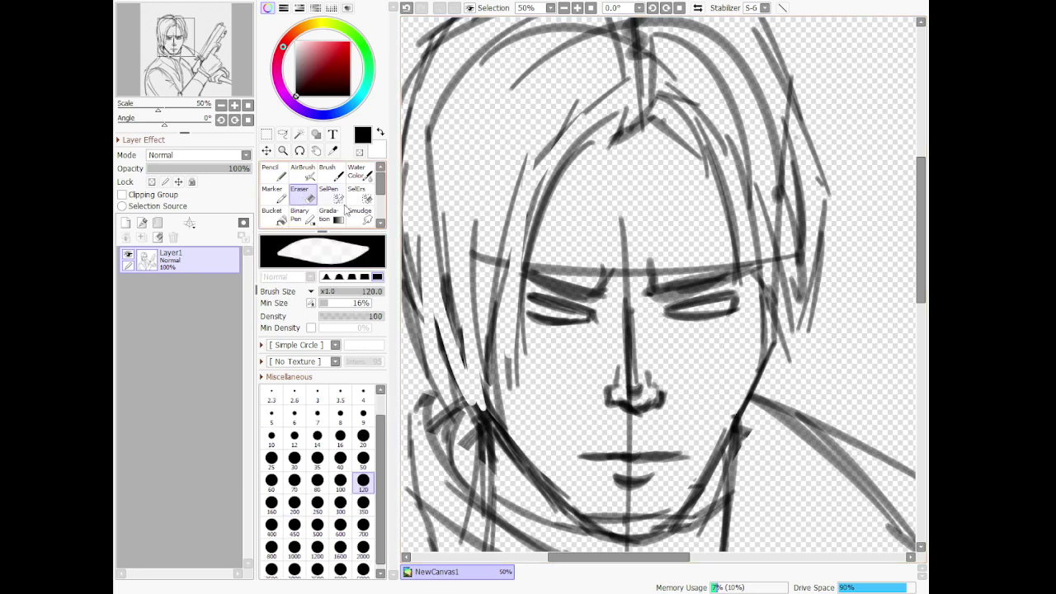
{"action": "left_click_drag", "start_coordinate": [733, 302], "coordinate": [655, 324]}
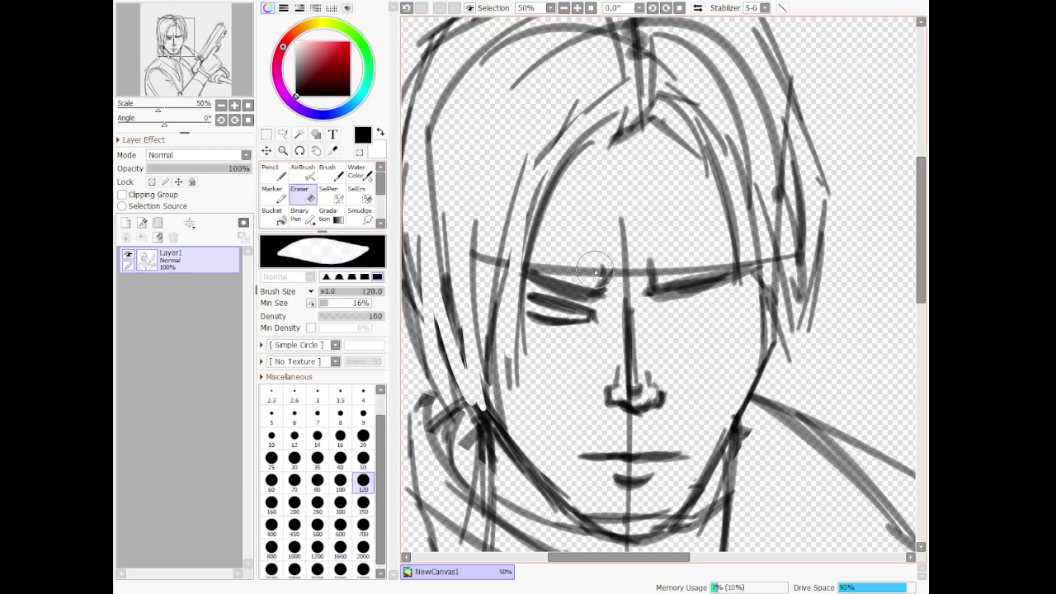
{"action": "left_click", "coordinate": [273, 173]}
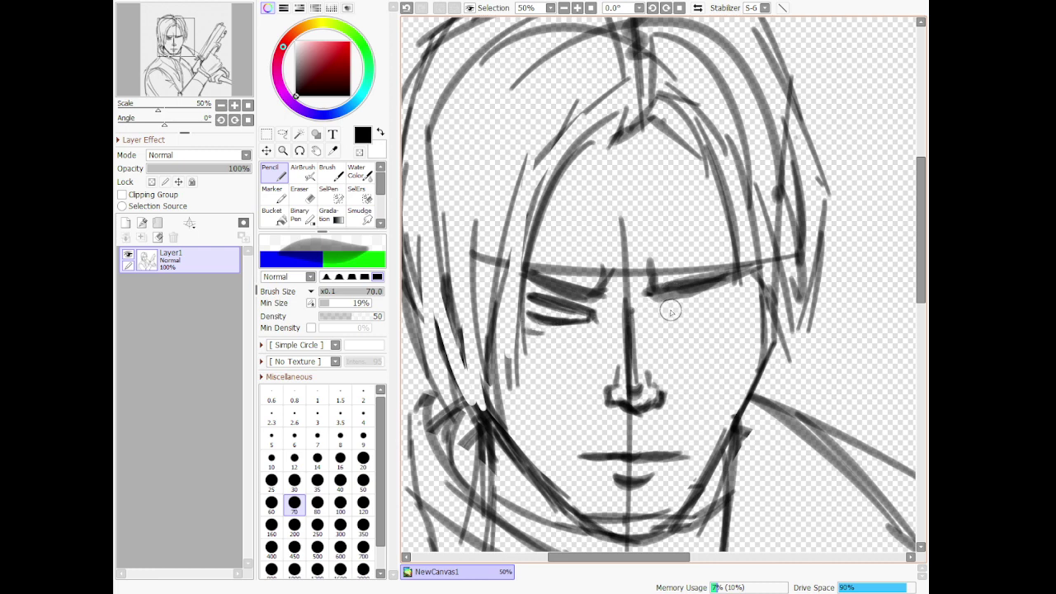
{"action": "left_click_drag", "start_coordinate": [660, 310], "coordinate": [724, 300]}
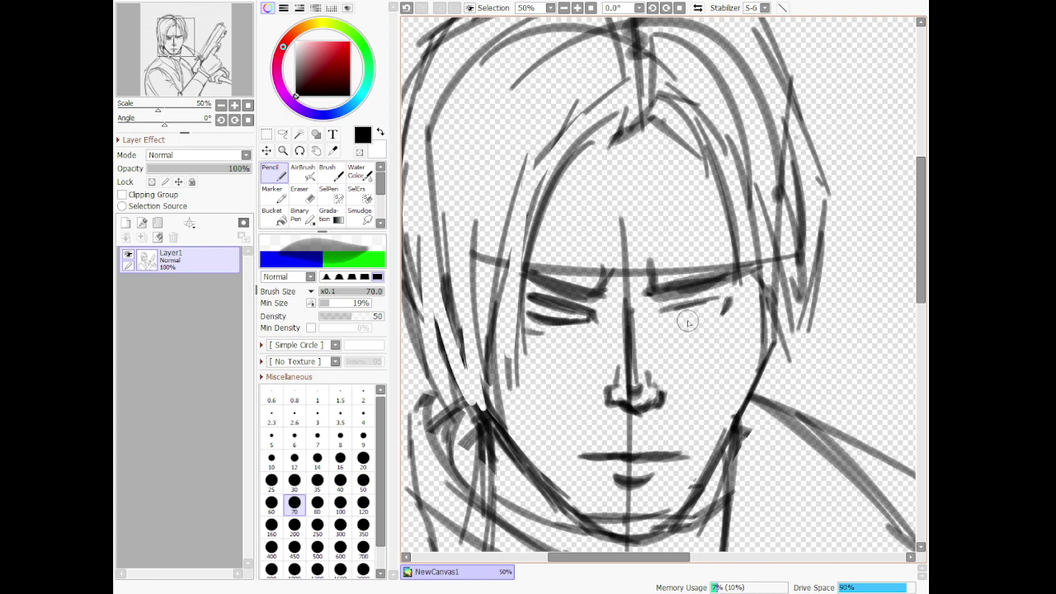
{"action": "left_click_drag", "start_coordinate": [660, 320], "coordinate": [733, 307]}
{"action": "mouse_move", "coordinate": [660, 324]}
{"action": "left_mouse_down"}
{"action": "mouse_move", "coordinate": [728, 313]}
{"action": "mouse_move", "coordinate": [718, 317]}
{"action": "mouse_move", "coordinate": [729, 294]}
{"action": "mouse_move", "coordinate": [656, 320]}
{"action": "left_mouse_up"}
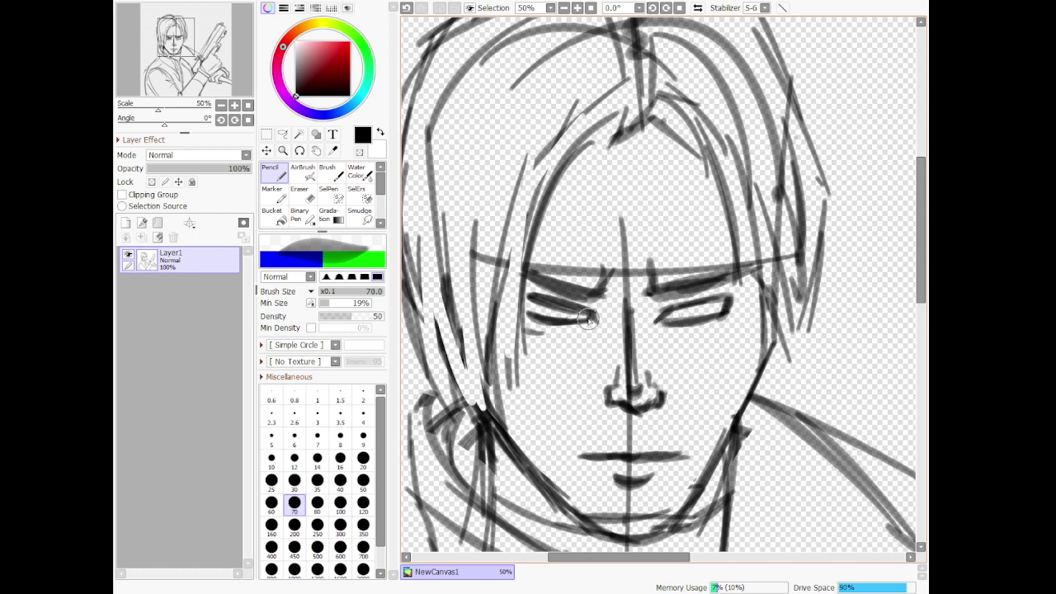
{"action": "left_click_drag", "start_coordinate": [589, 319], "coordinate": [553, 307]}
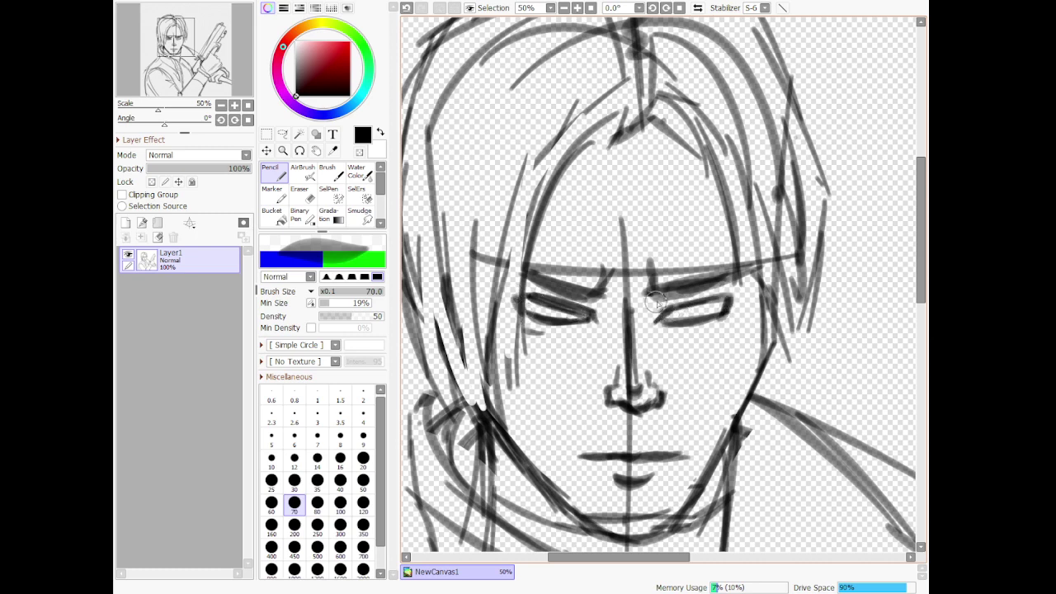
Pencil an iris into each eye, a short crease under the right-hand eye, and darken both upper eyelids
{"action": "mouse_move", "coordinate": [673, 309]}
{"action": "left_mouse_down"}
{"action": "mouse_move", "coordinate": [699, 317]}
{"action": "mouse_move", "coordinate": [682, 323]}
{"action": "left_mouse_up"}
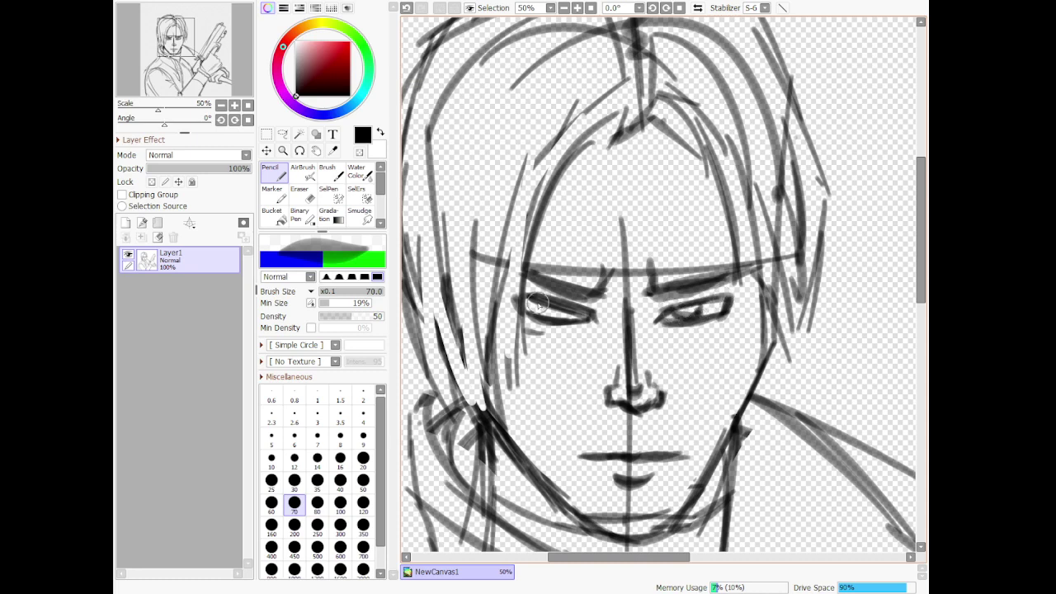
{"action": "mouse_move", "coordinate": [540, 309]}
{"action": "left_mouse_down"}
{"action": "mouse_move", "coordinate": [547, 318]}
{"action": "mouse_move", "coordinate": [536, 311]}
{"action": "left_mouse_up"}
{"action": "left_click_drag", "start_coordinate": [743, 321], "coordinate": [716, 330]}
{"action": "key", "text": "ctrl+z"}
{"action": "left_click_drag", "start_coordinate": [525, 302], "coordinate": [553, 317]}
{"action": "left_click_drag", "start_coordinate": [713, 337], "coordinate": [708, 331]}
{"action": "mouse_move", "coordinate": [676, 298]}
{"action": "left_mouse_down"}
{"action": "mouse_move", "coordinate": [728, 290]}
{"action": "mouse_move", "coordinate": [734, 301]}
{"action": "mouse_move", "coordinate": [661, 310]}
{"action": "left_mouse_up"}
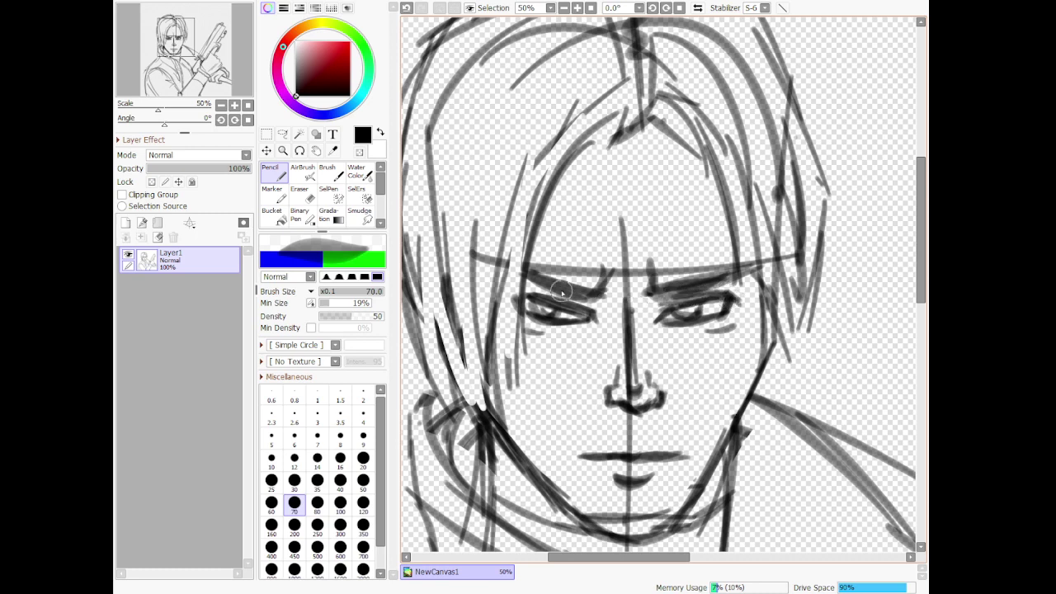
{"action": "left_click_drag", "start_coordinate": [522, 295], "coordinate": [573, 302]}
Sketch long bangs sweeping from the hair parting across the forehead to the left-hand eye, and reinforce strands on both sides of the parting
{"action": "scroll", "coordinate": [623, 378], "scroll_direction": "down", "scroll_amount": 2}
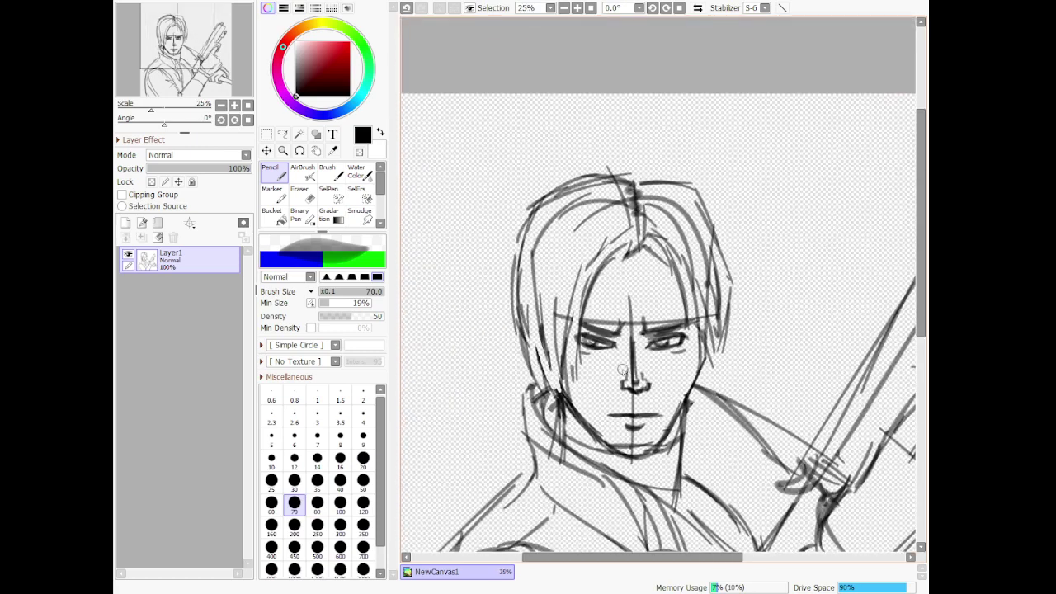
{"action": "scroll", "coordinate": [622, 371], "scroll_direction": "up", "scroll_amount": 1}
{"action": "left_click_drag", "start_coordinate": [647, 155], "coordinate": [551, 376]}
{"action": "left_click_drag", "start_coordinate": [612, 175], "coordinate": [552, 377]}
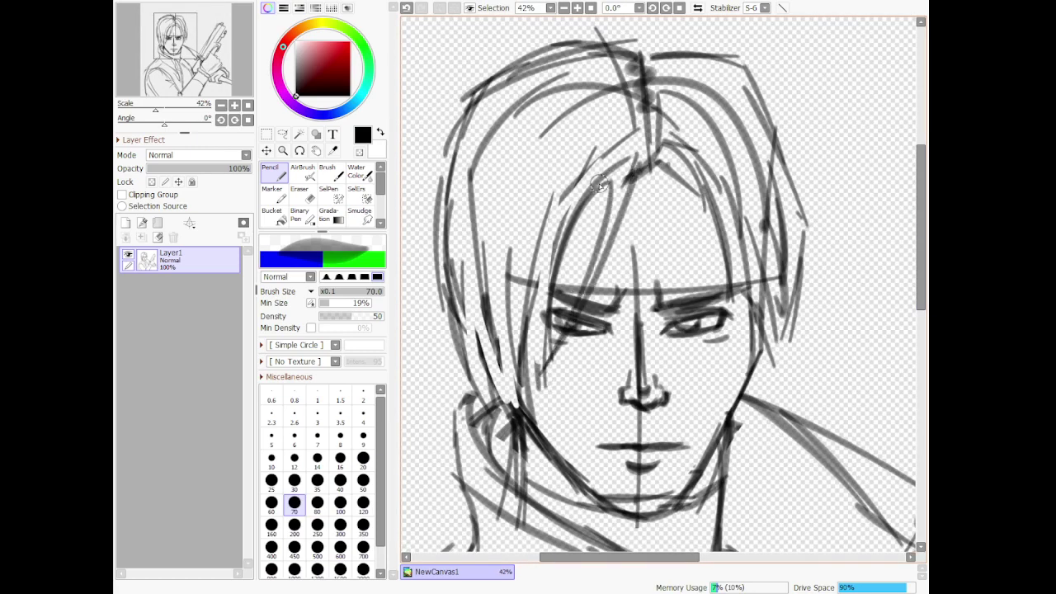
{"action": "left_click_drag", "start_coordinate": [642, 155], "coordinate": [575, 274]}
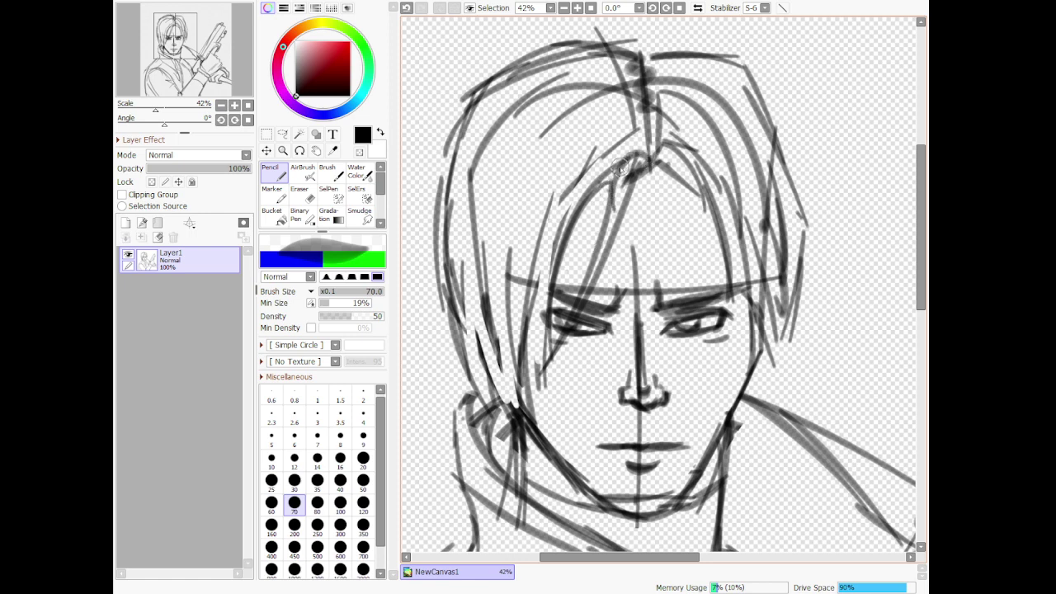
{"action": "mouse_move", "coordinate": [620, 167]}
{"action": "left_mouse_down"}
{"action": "mouse_move", "coordinate": [570, 264]}
{"action": "mouse_move", "coordinate": [507, 329]}
{"action": "left_mouse_up"}
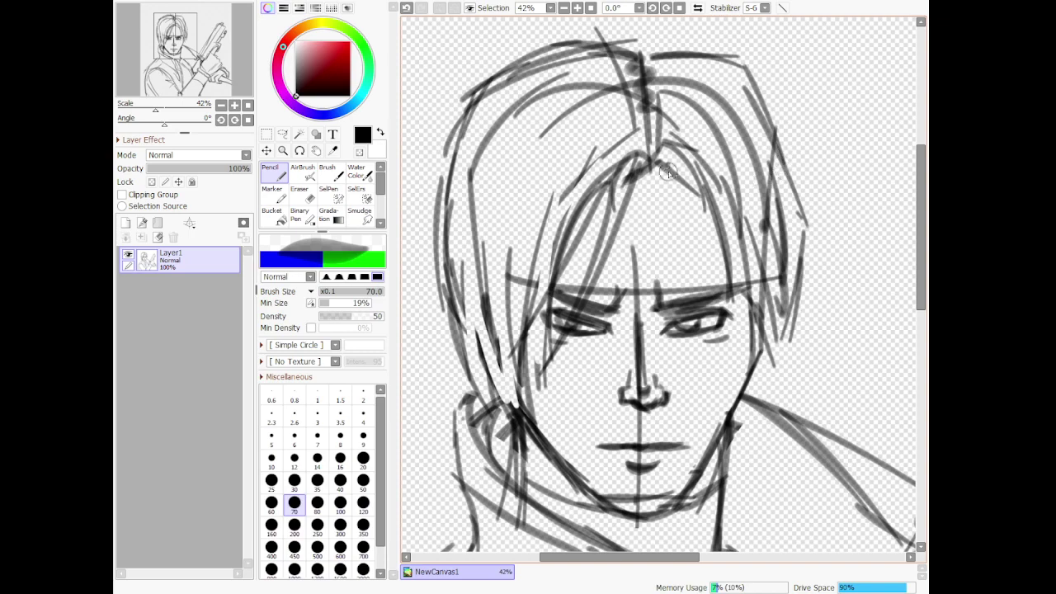
{"action": "mouse_move", "coordinate": [667, 157]}
{"action": "left_mouse_down"}
{"action": "mouse_move", "coordinate": [715, 284]}
{"action": "mouse_move", "coordinate": [715, 273]}
{"action": "mouse_move", "coordinate": [707, 288]}
{"action": "mouse_move", "coordinate": [720, 175]}
{"action": "left_mouse_up"}
{"action": "mouse_move", "coordinate": [710, 217]}
{"action": "left_mouse_down"}
{"action": "mouse_move", "coordinate": [678, 130]}
{"action": "mouse_move", "coordinate": [653, 161]}
{"action": "left_mouse_up"}
Erase the stray straight line above the shoulder contour between the neck and the pistol grip
{"action": "scroll", "coordinate": [627, 251], "scroll_direction": "down", "scroll_amount": 9}
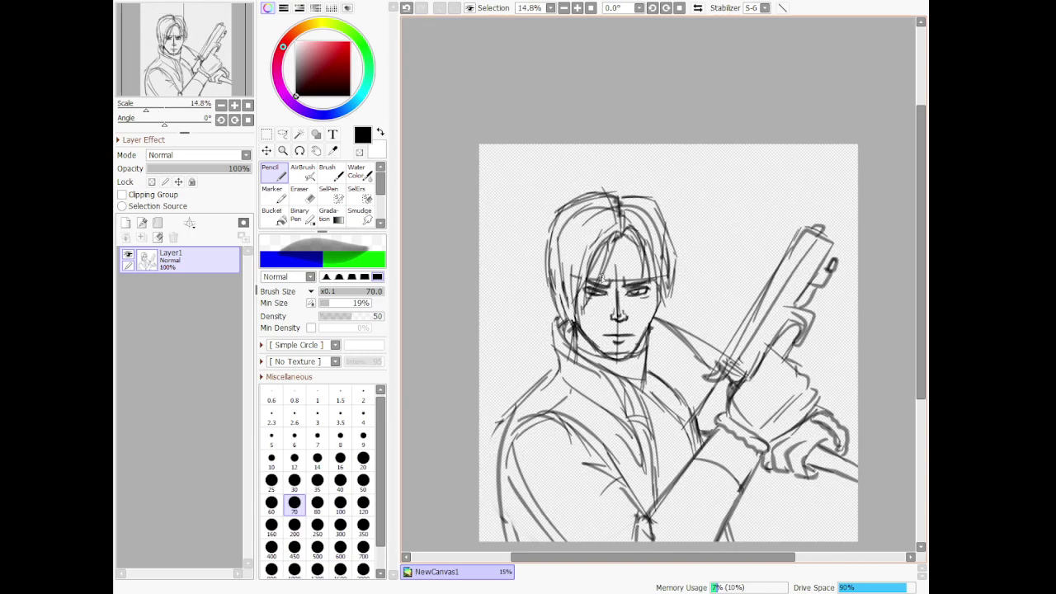
{"action": "scroll", "coordinate": [590, 396], "scroll_direction": "up", "scroll_amount": 3}
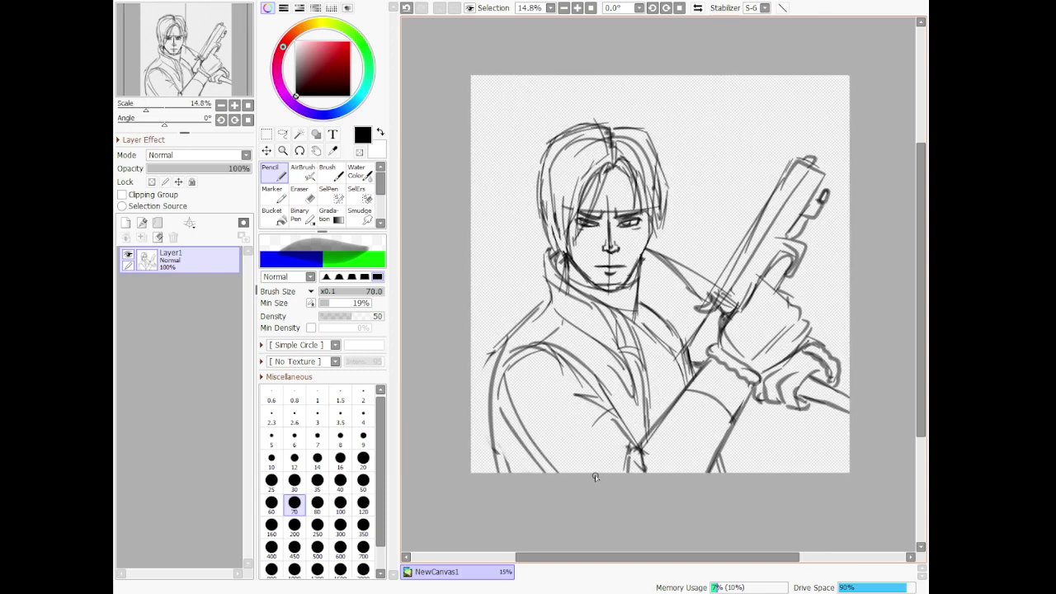
{"action": "scroll", "coordinate": [595, 476], "scroll_direction": "up", "scroll_amount": 2}
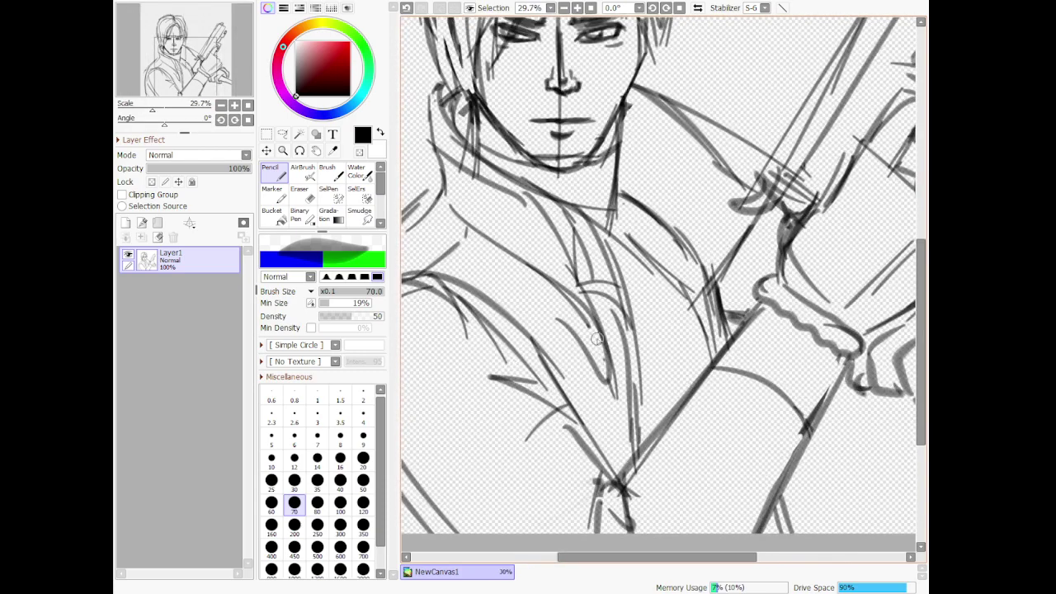
{"action": "key", "text": "e"}
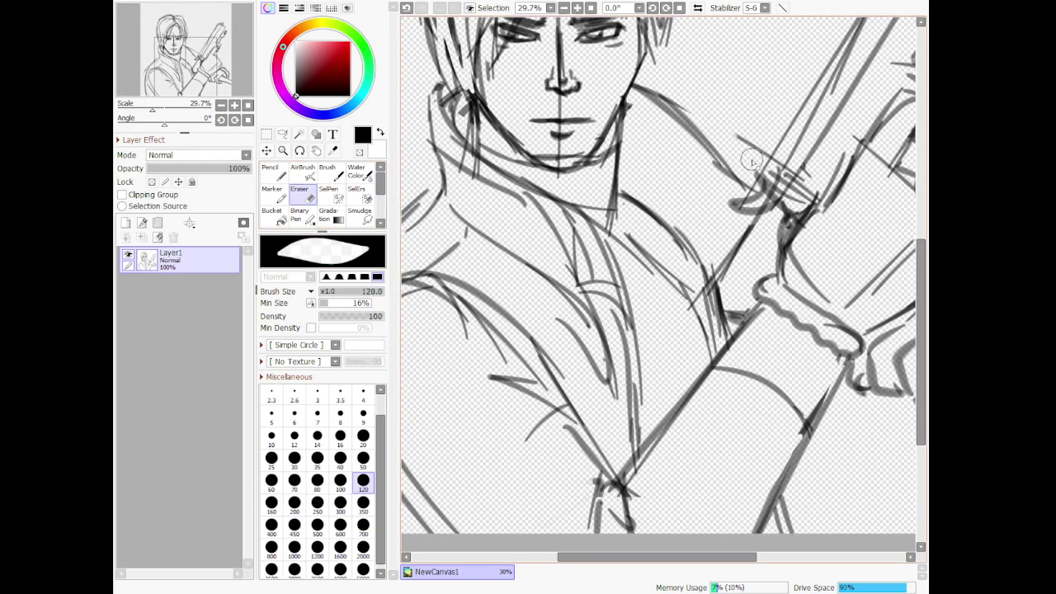
{"action": "left_click_drag", "start_coordinate": [743, 142], "coordinate": [754, 165]}
{"action": "left_click_drag", "start_coordinate": [645, 87], "coordinate": [742, 142]}
Lower the sketch layer's opacity to 15% and add a new layer above it for drawing with the Pencil
{"action": "scroll", "coordinate": [742, 142], "scroll_direction": "down", "scroll_amount": 4}
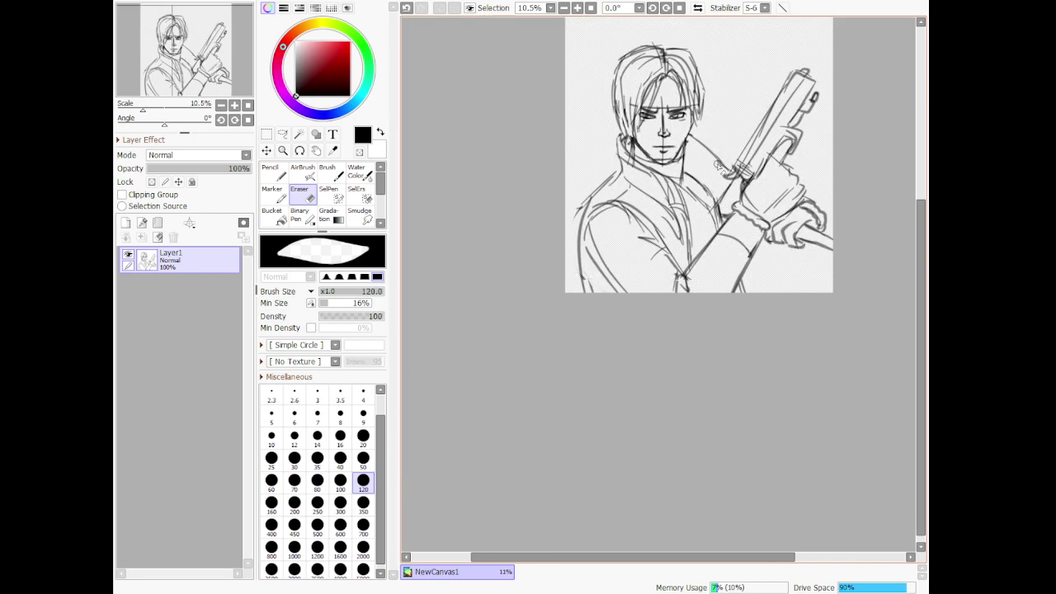
{"action": "scroll", "coordinate": [645, 137], "scroll_direction": "up", "scroll_amount": 3}
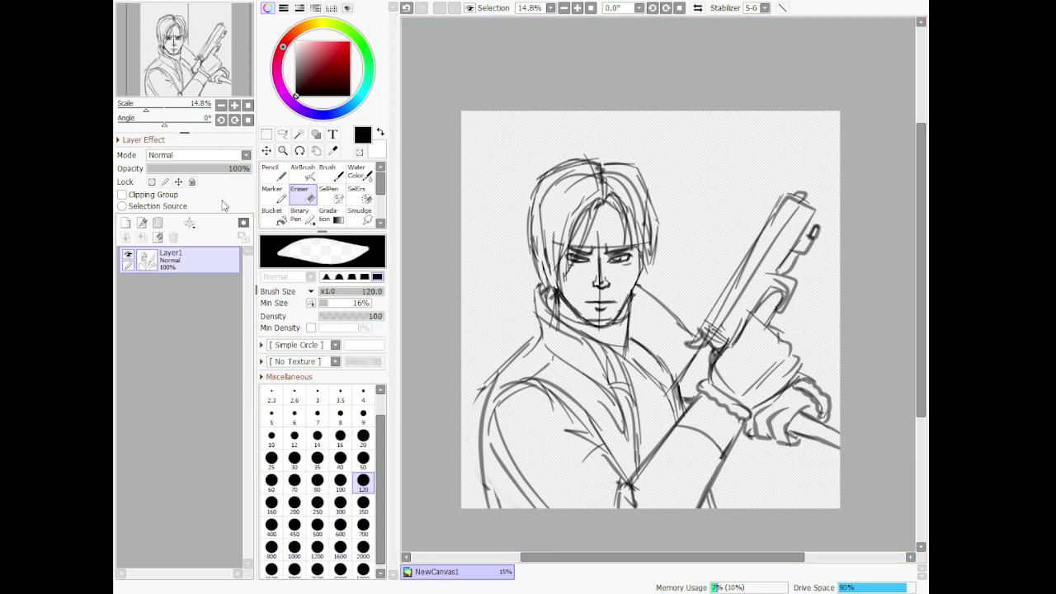
{"action": "left_click_drag", "start_coordinate": [224, 169], "coordinate": [179, 173]}
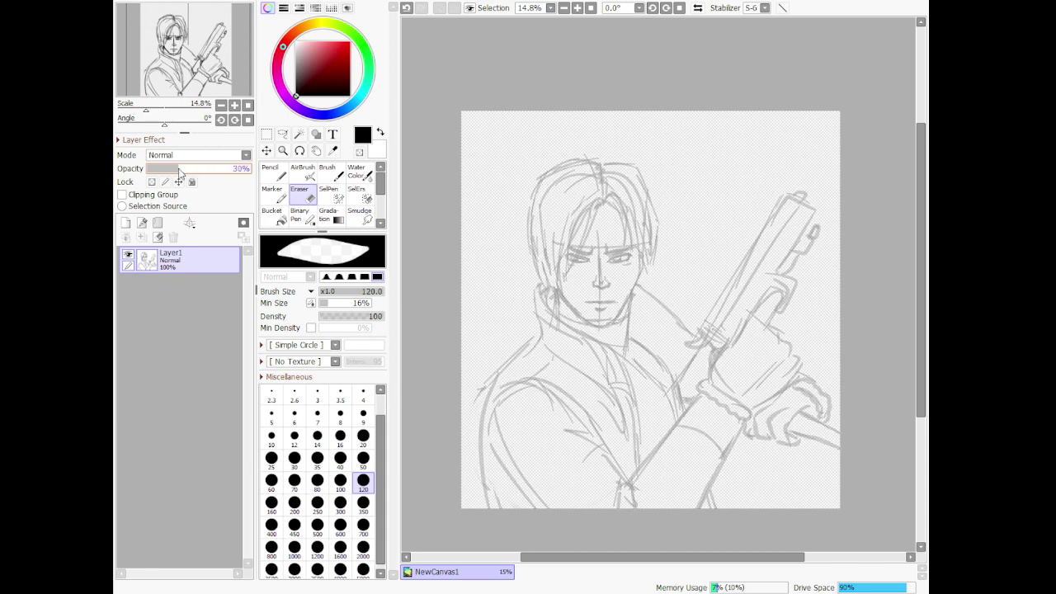
{"action": "left_click", "coordinate": [125, 223]}
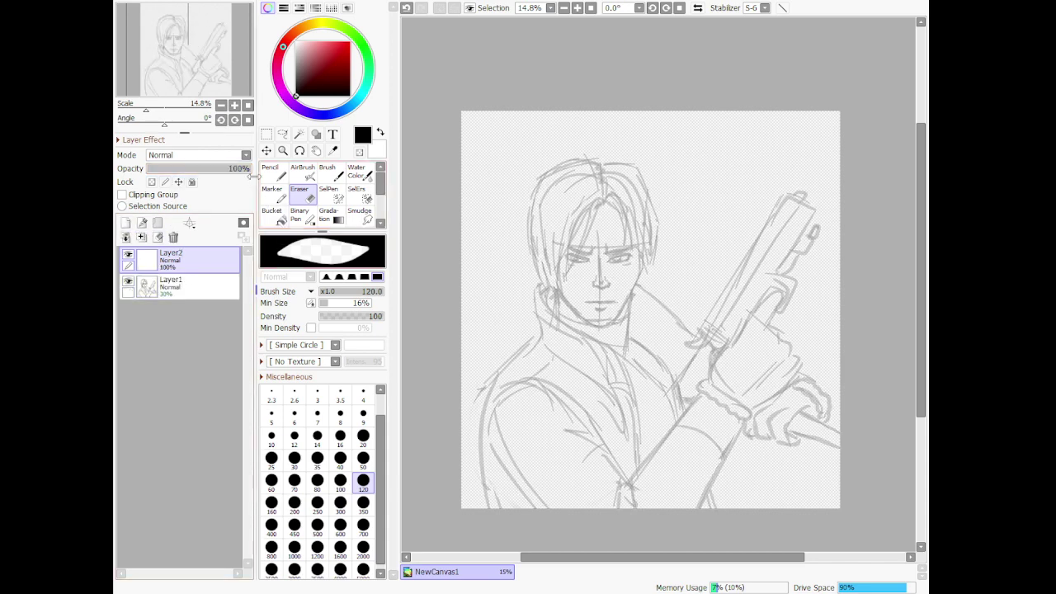
{"action": "left_click", "coordinate": [212, 283]}
{"action": "left_click_drag", "start_coordinate": [179, 170], "coordinate": [164, 170]}
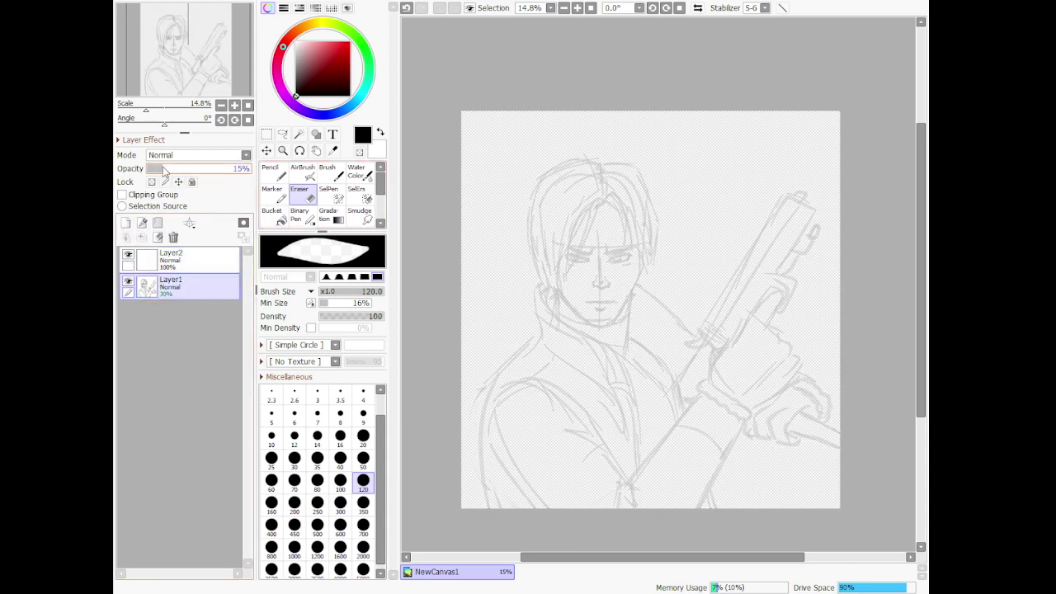
{"action": "left_click", "coordinate": [181, 258]}
{"action": "left_click", "coordinate": [270, 174]}
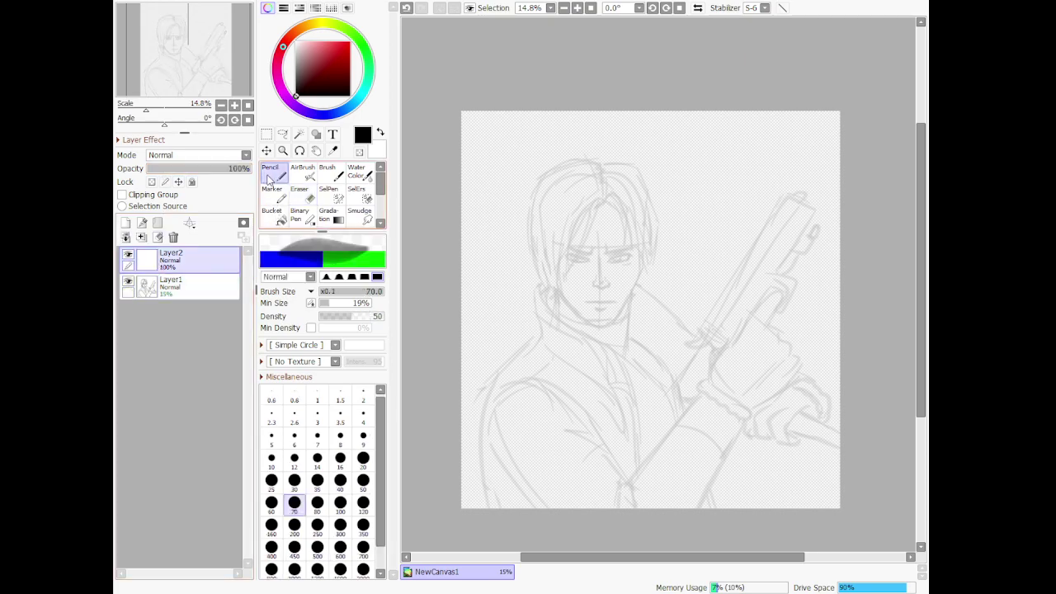
{"action": "left_click", "coordinate": [363, 480]}
{"action": "scroll", "coordinate": [589, 268], "scroll_direction": "up", "scroll_amount": 4}
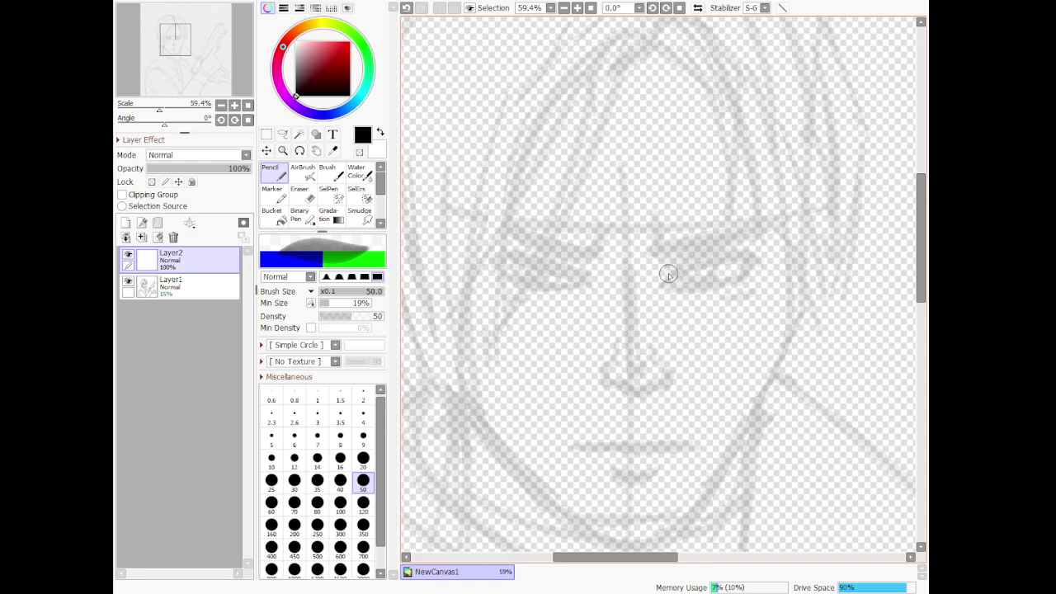
{"action": "left_click_drag", "start_coordinate": [671, 277], "coordinate": [718, 268]}
{"action": "key", "text": "ctrl+z"}
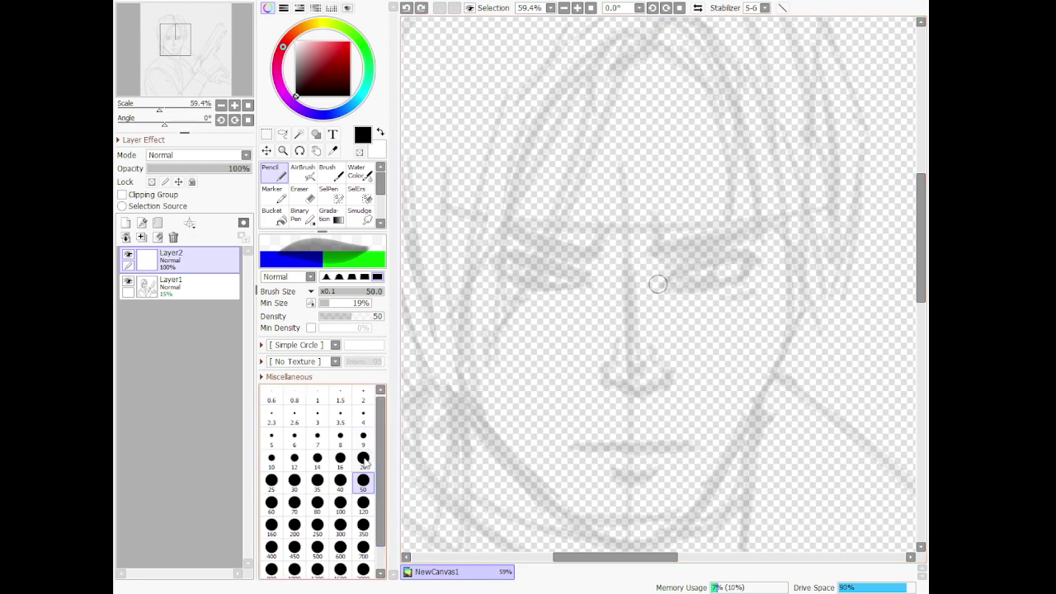
With a size 35 Pencil, outline the right-hand eye on the new layer with a curved upper lid, angled outer corner and lower lid
{"action": "left_click", "coordinate": [319, 484]}
{"action": "mouse_move", "coordinate": [662, 284]}
{"action": "left_mouse_down"}
{"action": "mouse_move", "coordinate": [728, 252]}
{"action": "mouse_move", "coordinate": [682, 276]}
{"action": "mouse_move", "coordinate": [728, 253]}
{"action": "mouse_move", "coordinate": [759, 260]}
{"action": "left_mouse_up"}
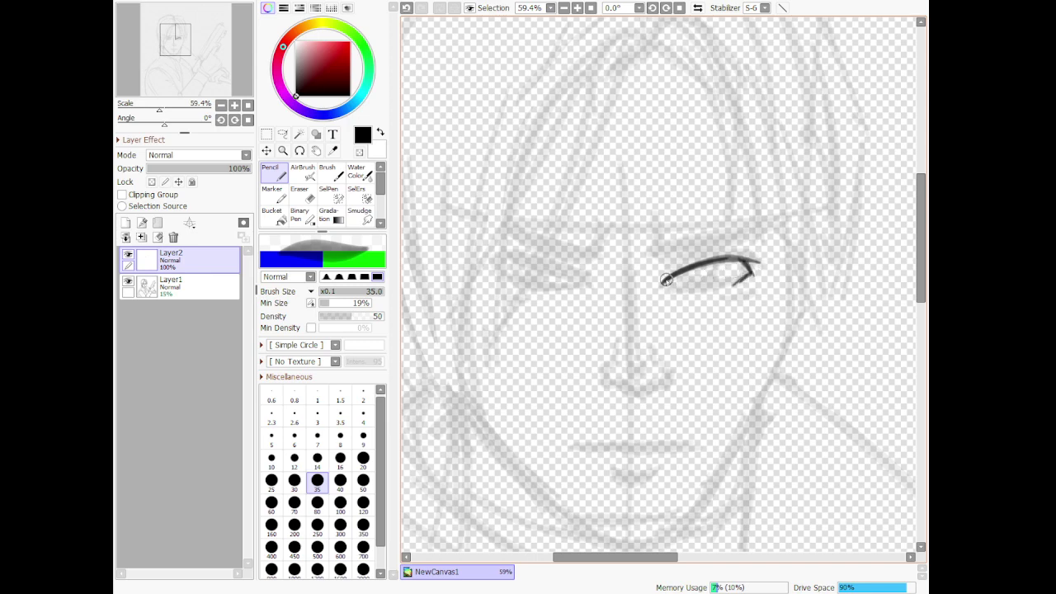
{"action": "left_click_drag", "start_coordinate": [663, 282], "coordinate": [732, 283]}
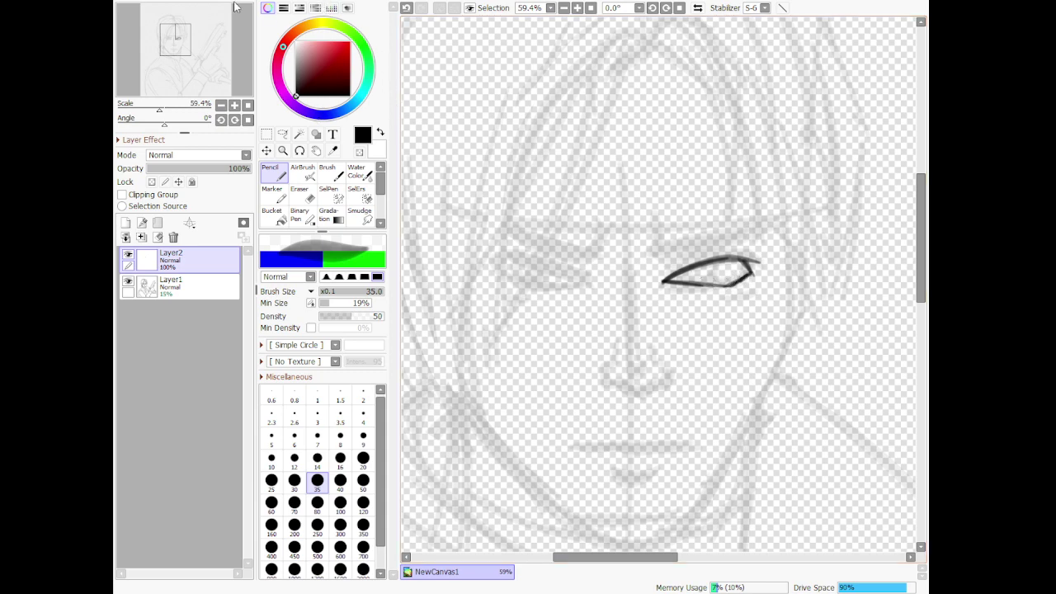
Duplicate the eye's layer, flip the copy horizontally and place it over the sketched eye on the other side of the nose
{"action": "left_click", "coordinate": [245, 49]}
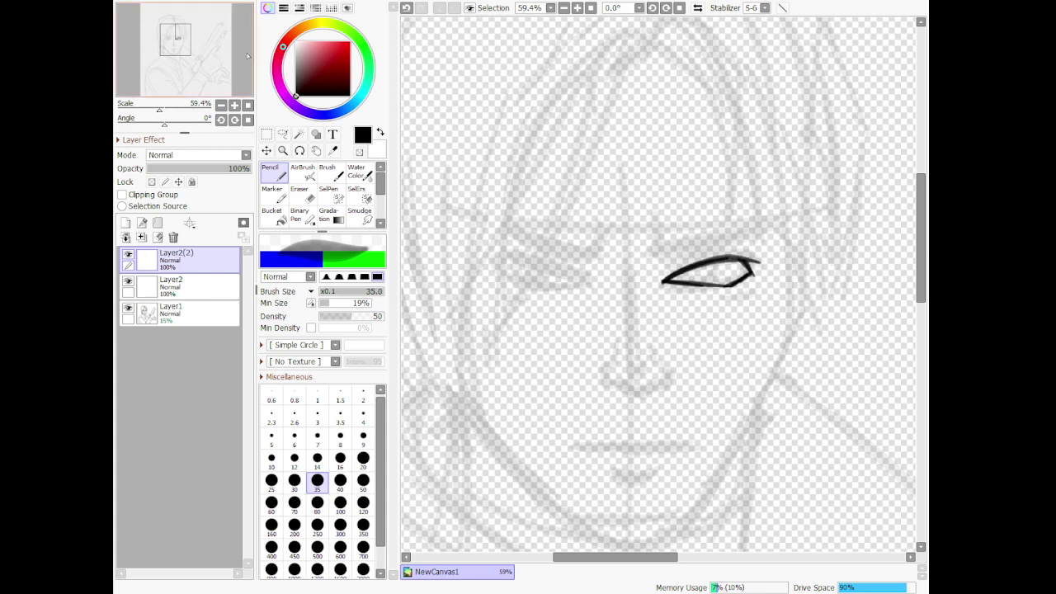
{"action": "left_click", "coordinate": [267, 149]}
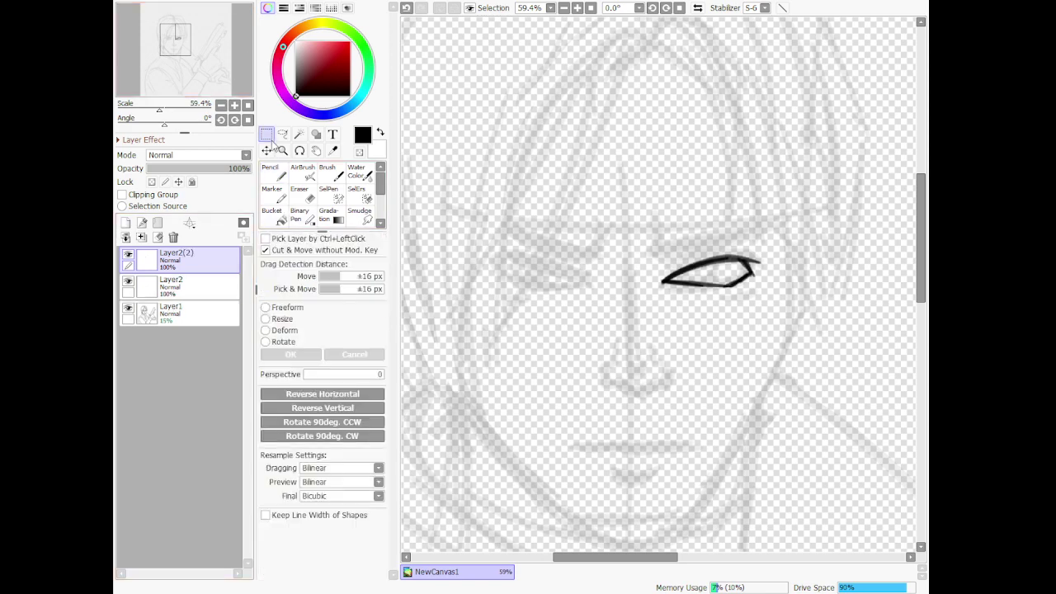
{"action": "left_click", "coordinate": [278, 310]}
{"action": "left_click", "coordinate": [322, 394]}
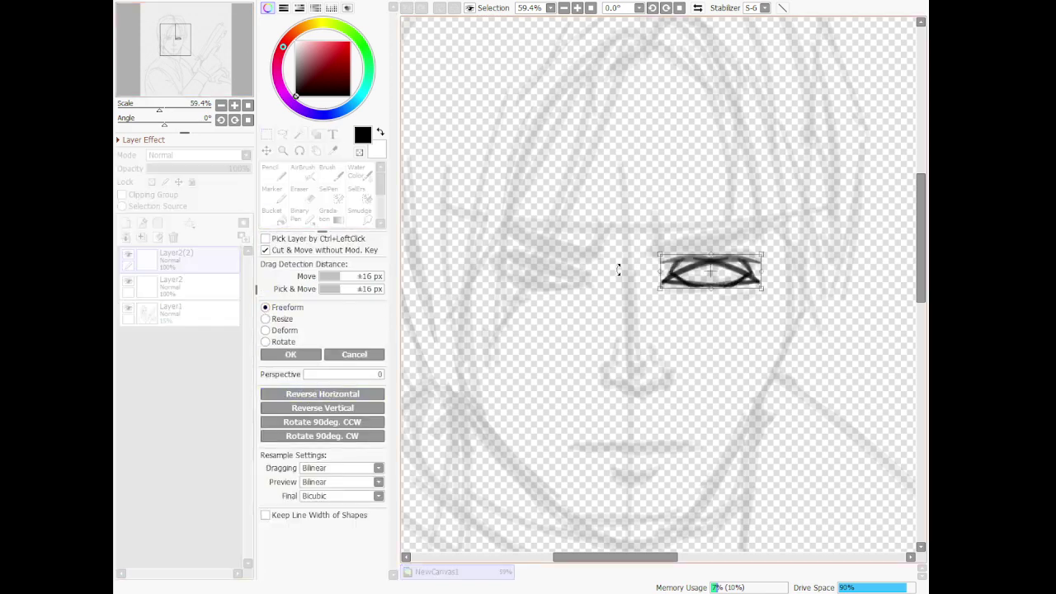
{"action": "mouse_move", "coordinate": [703, 277]}
{"action": "left_mouse_down"}
{"action": "mouse_move", "coordinate": [530, 279]}
{"action": "mouse_move", "coordinate": [545, 278]}
{"action": "left_mouse_up"}
{"action": "scroll", "coordinate": [545, 278], "scroll_direction": "down", "scroll_amount": 3}
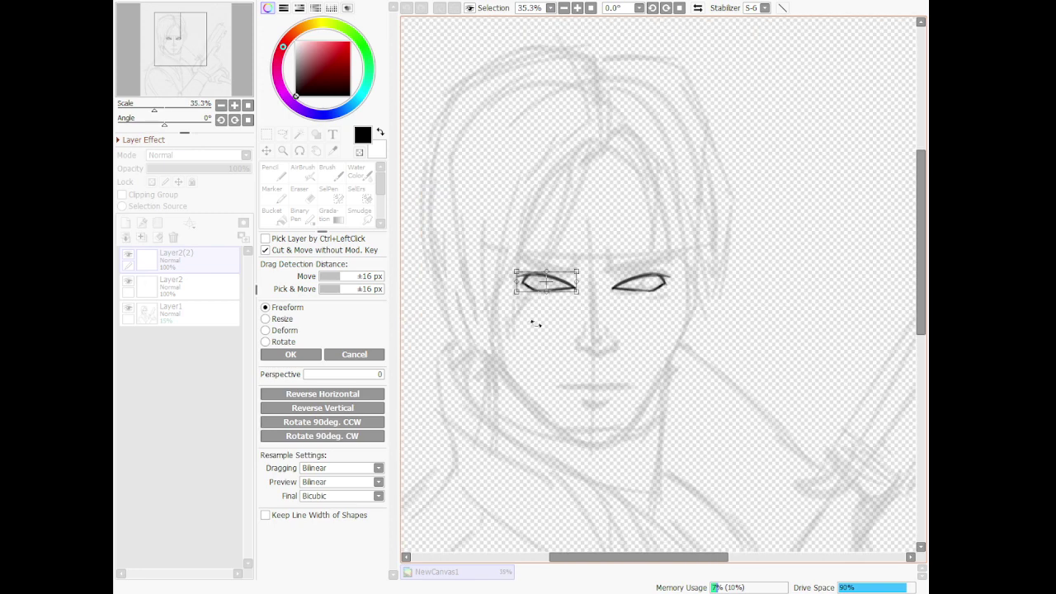
{"action": "scroll", "coordinate": [546, 282], "scroll_direction": "up", "scroll_amount": 4}
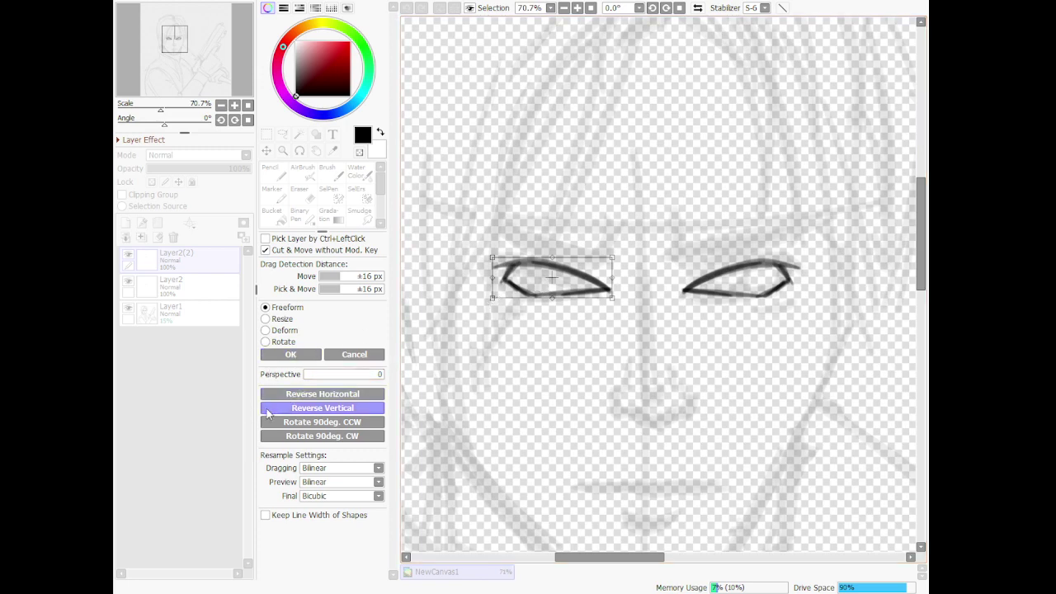
{"action": "left_click", "coordinate": [292, 355]}
Move the original eye on Layer2 slightly outward, away from the nose
{"action": "left_click", "coordinate": [177, 284]}
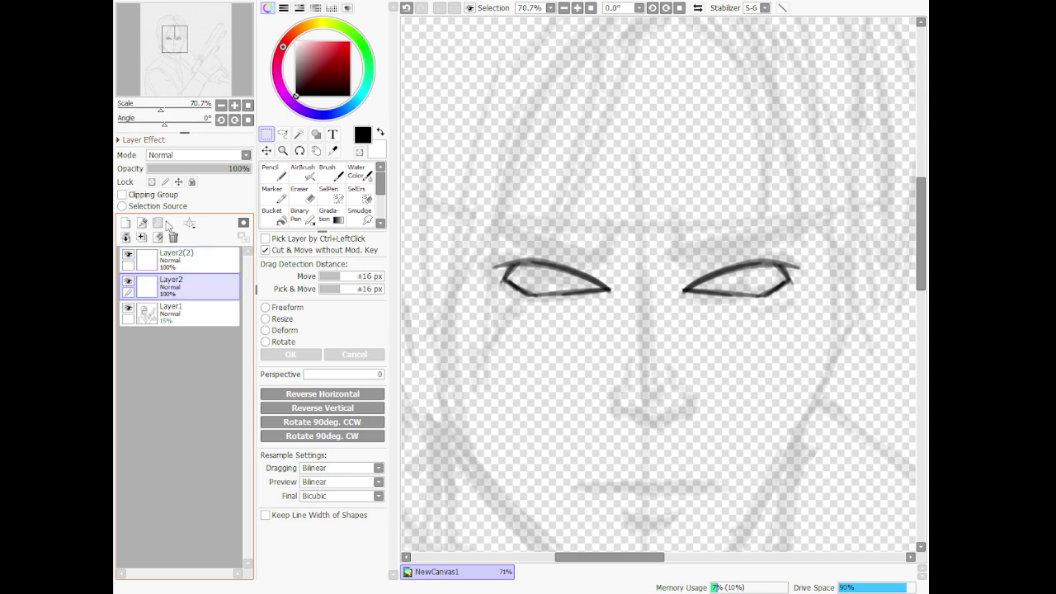
{"action": "key", "text": "ctrl+t"}
{"action": "left_click_drag", "start_coordinate": [742, 281], "coordinate": [754, 281]}
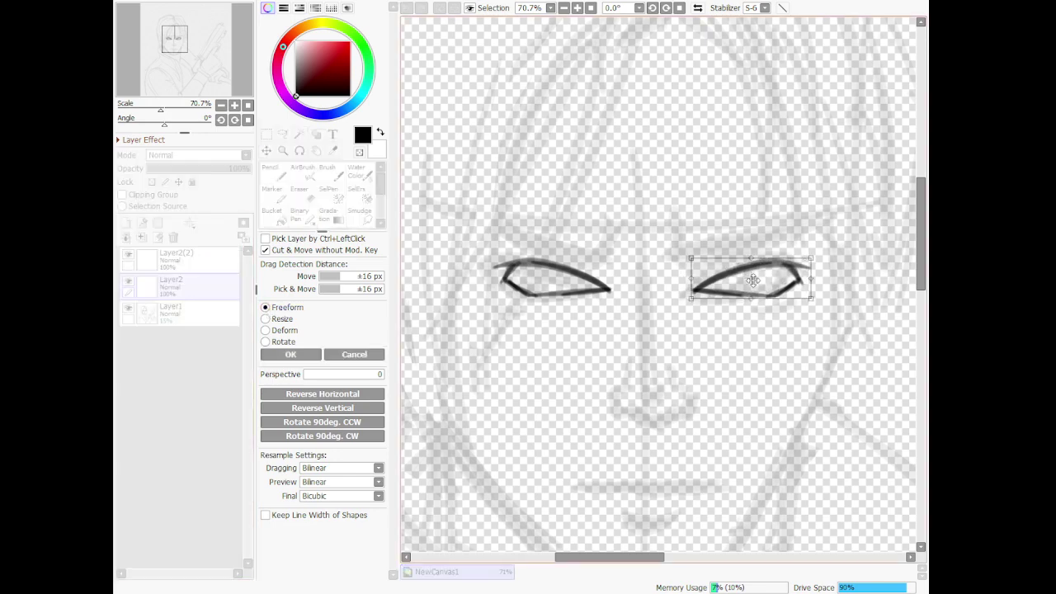
{"action": "scroll", "coordinate": [628, 388], "scroll_direction": "down", "scroll_amount": 2}
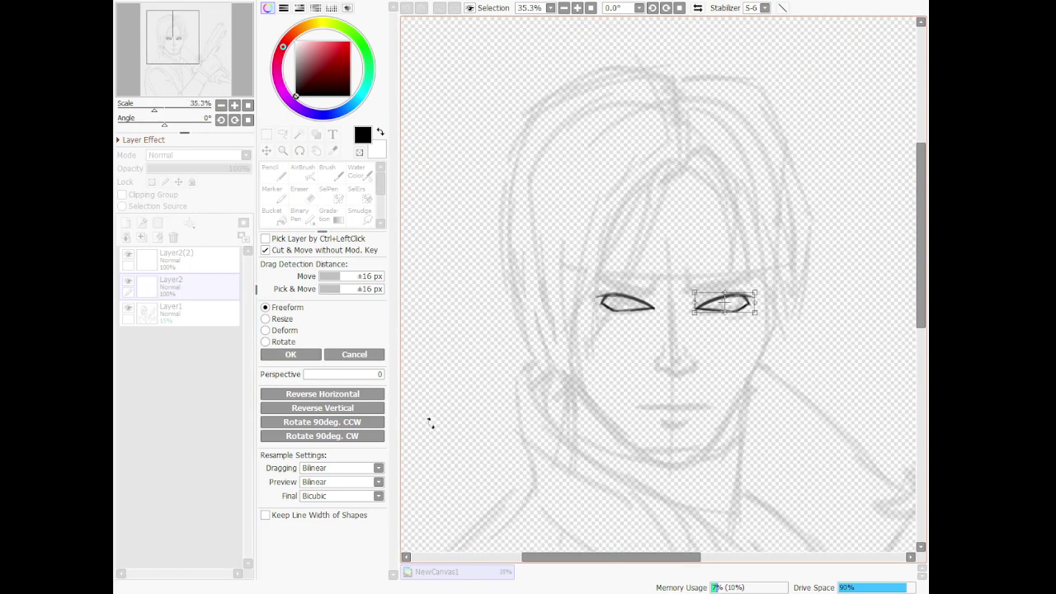
{"action": "left_click", "coordinate": [293, 354]}
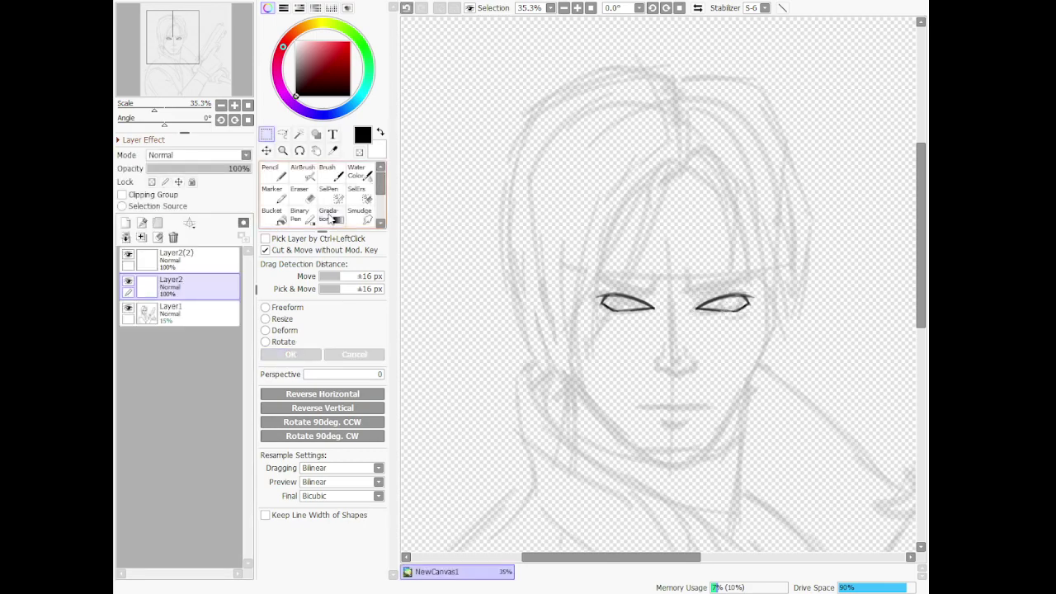
Merge the flipped eye's layer down into Layer2 and draw two slanted frown lines between the eyes with the Pencil
{"action": "left_click", "coordinate": [176, 261]}
{"action": "left_click", "coordinate": [142, 237]}
{"action": "scroll", "coordinate": [721, 330], "scroll_direction": "up", "scroll_amount": 4}
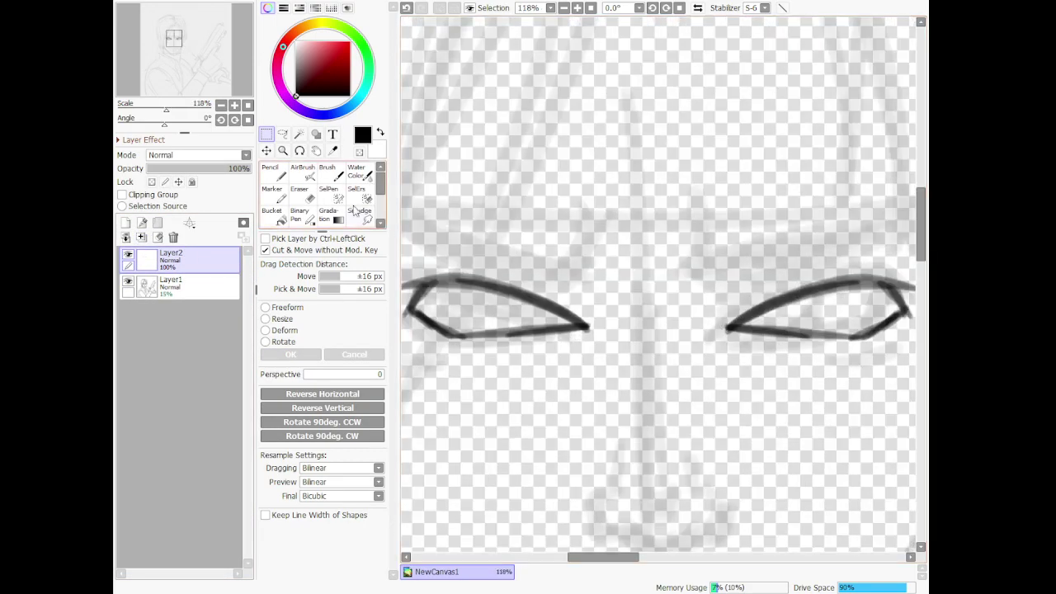
{"action": "left_click", "coordinate": [272, 172]}
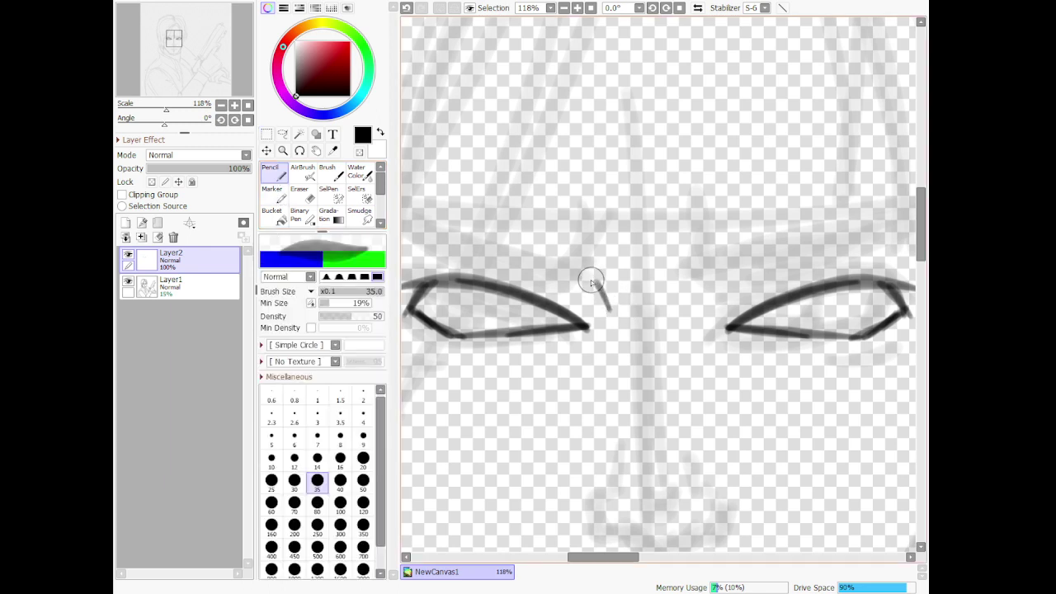
{"action": "left_click_drag", "start_coordinate": [591, 282], "coordinate": [635, 340]}
{"action": "left_click_drag", "start_coordinate": [697, 276], "coordinate": [663, 327]}
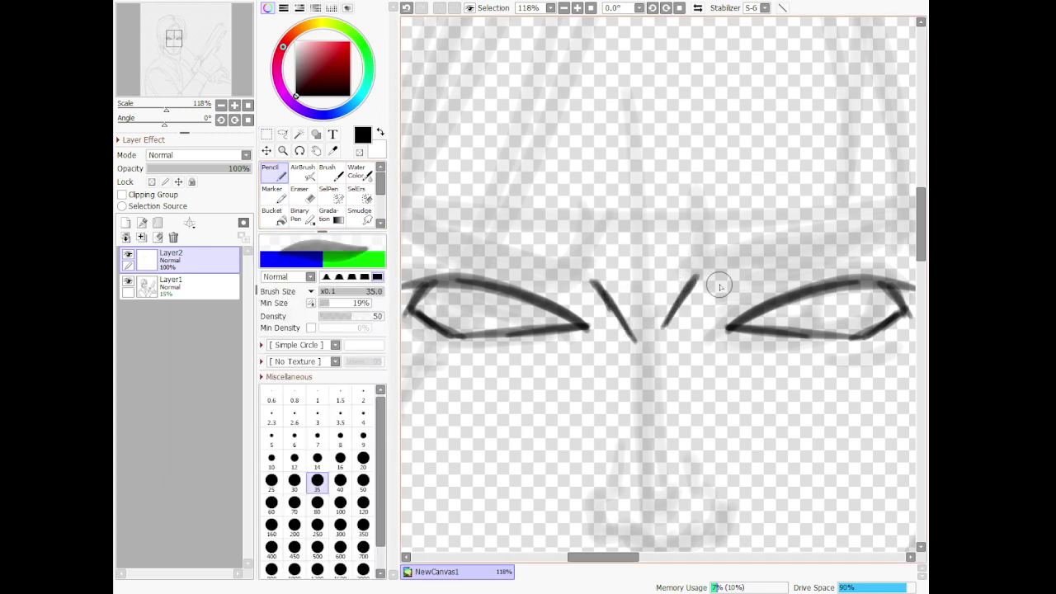
{"action": "scroll", "coordinate": [706, 265], "scroll_direction": "down", "scroll_amount": 5}
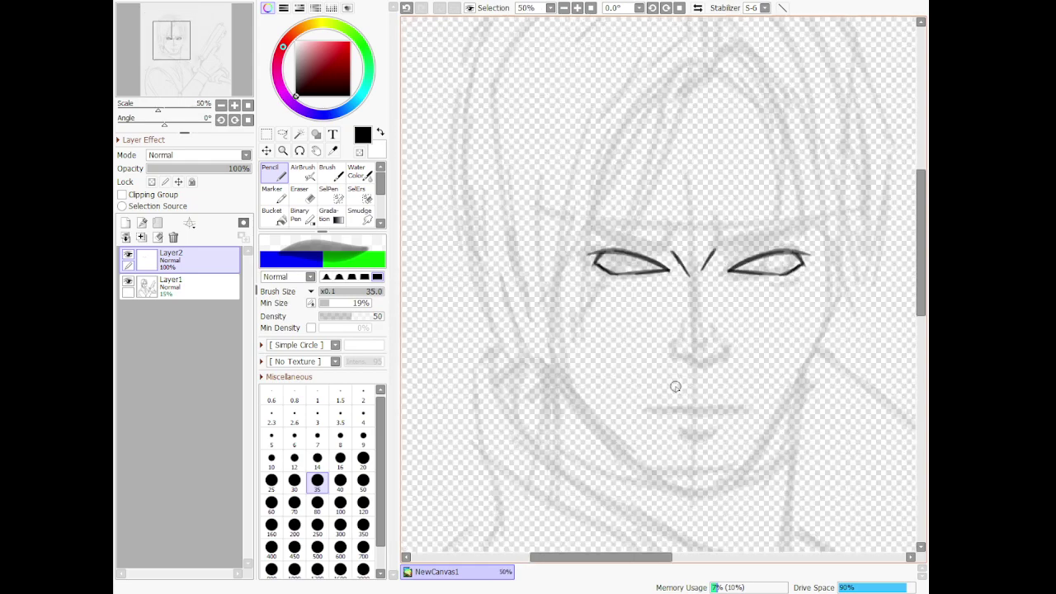
Draw the nose over the sketch with two bridge lines, a curved tip and an angular outline around the nostrils
{"action": "scroll", "coordinate": [698, 337], "scroll_direction": "up", "scroll_amount": 3}
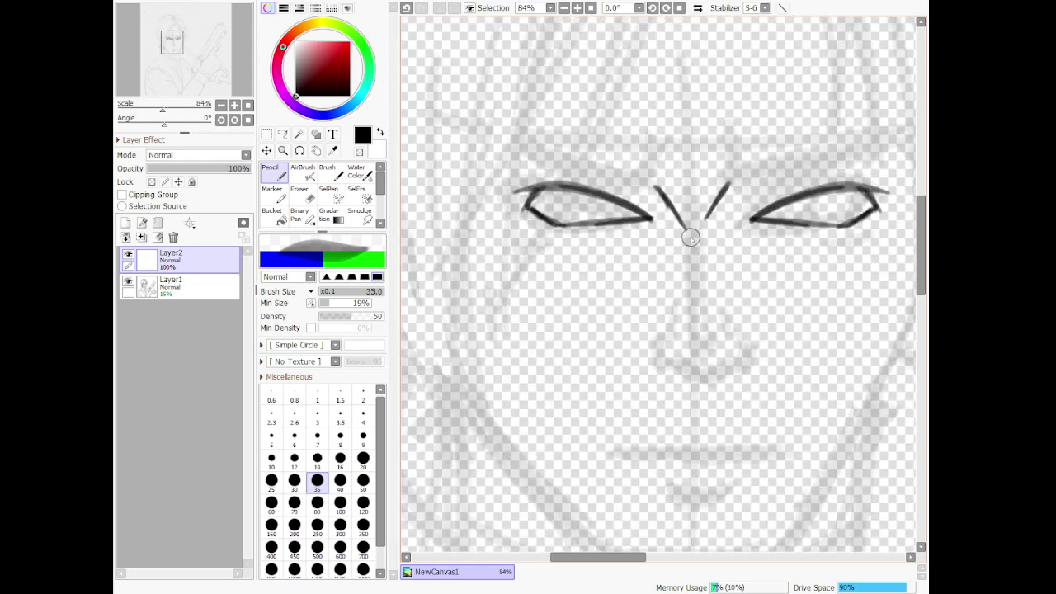
{"action": "left_click_drag", "start_coordinate": [687, 228], "coordinate": [689, 310]}
{"action": "key", "text": "ctrl+z"}
{"action": "mouse_move", "coordinate": [682, 229]}
{"action": "left_mouse_down"}
{"action": "mouse_move", "coordinate": [709, 356]}
{"action": "mouse_move", "coordinate": [690, 361]}
{"action": "mouse_move", "coordinate": [715, 370]}
{"action": "mouse_move", "coordinate": [713, 338]}
{"action": "left_mouse_up"}
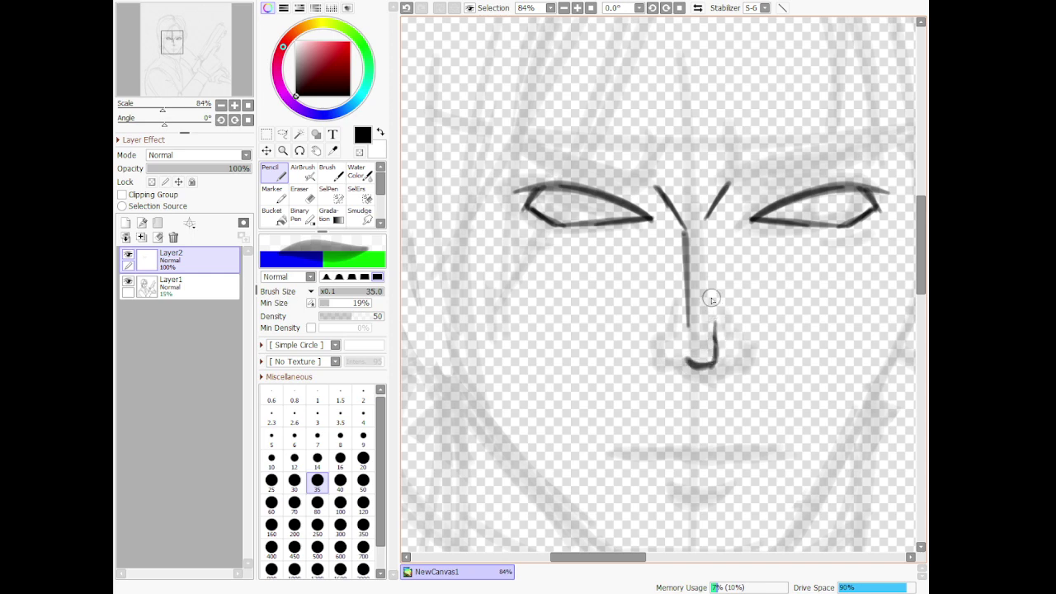
{"action": "key", "text": "ctrl+z"}
{"action": "left_click_drag", "start_coordinate": [701, 224], "coordinate": [705, 279]}
{"action": "key", "text": "ctrl+z"}
{"action": "left_click_drag", "start_coordinate": [702, 224], "coordinate": [703, 266]}
{"action": "mouse_move", "coordinate": [685, 377]}
{"action": "left_mouse_down"}
{"action": "mouse_move", "coordinate": [702, 388]}
{"action": "mouse_move", "coordinate": [745, 372]}
{"action": "mouse_move", "coordinate": [732, 345]}
{"action": "left_mouse_up"}
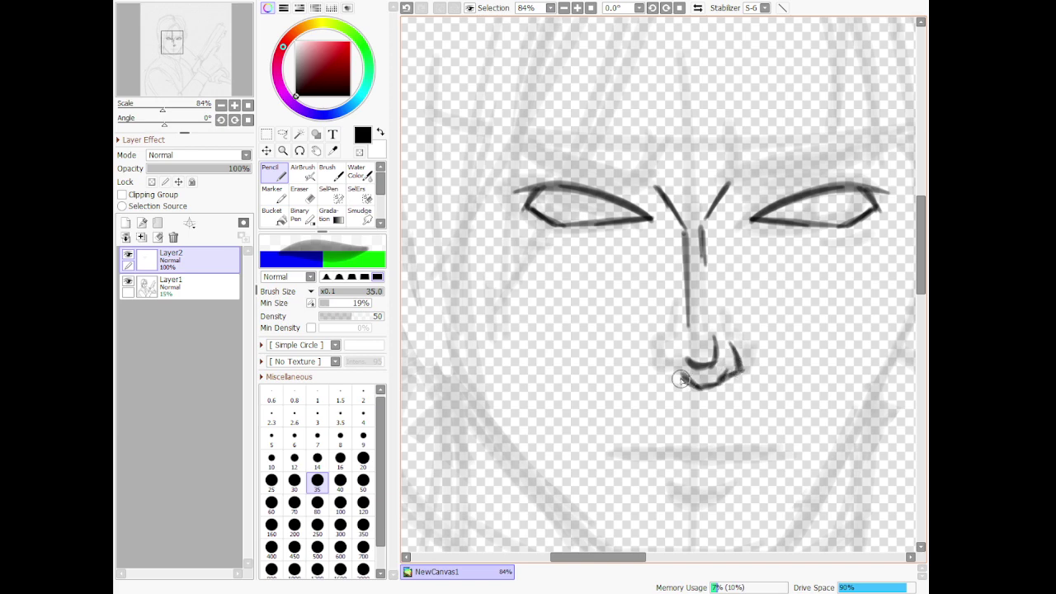
{"action": "mouse_move", "coordinate": [680, 380]}
{"action": "left_mouse_down"}
{"action": "mouse_move", "coordinate": [668, 339]}
{"action": "mouse_move", "coordinate": [663, 378]}
{"action": "mouse_move", "coordinate": [717, 385]}
{"action": "mouse_move", "coordinate": [743, 362]}
{"action": "mouse_move", "coordinate": [731, 341]}
{"action": "mouse_move", "coordinate": [715, 370]}
{"action": "left_mouse_up"}
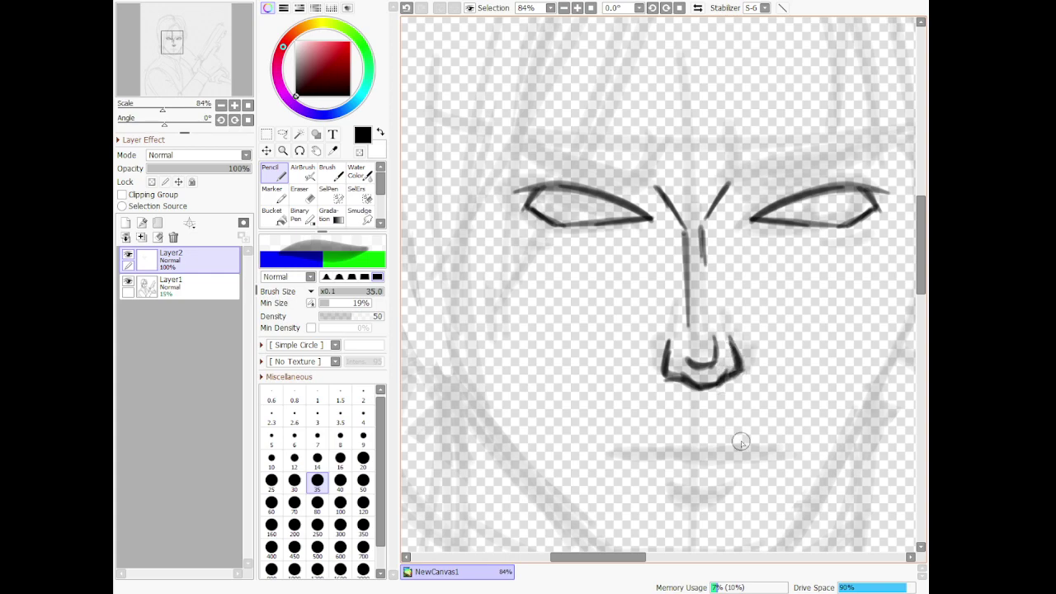
Lasso the lower part of the nose, move it slightly down with a free transform, and clear the selection
{"action": "scroll", "coordinate": [637, 313], "scroll_direction": "down", "scroll_amount": 7}
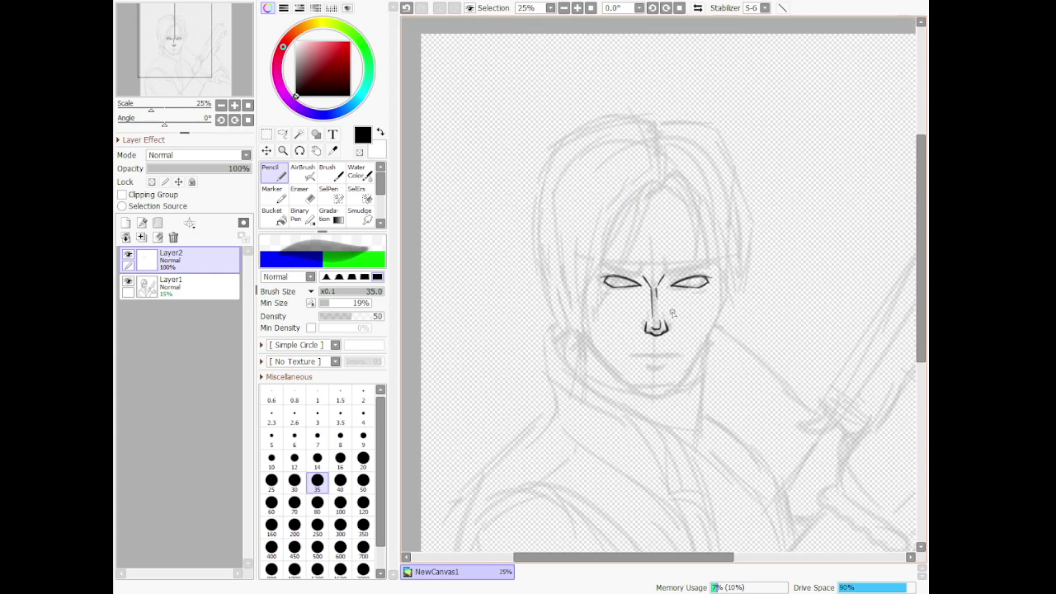
{"action": "scroll", "coordinate": [673, 314], "scroll_direction": "up", "scroll_amount": 5}
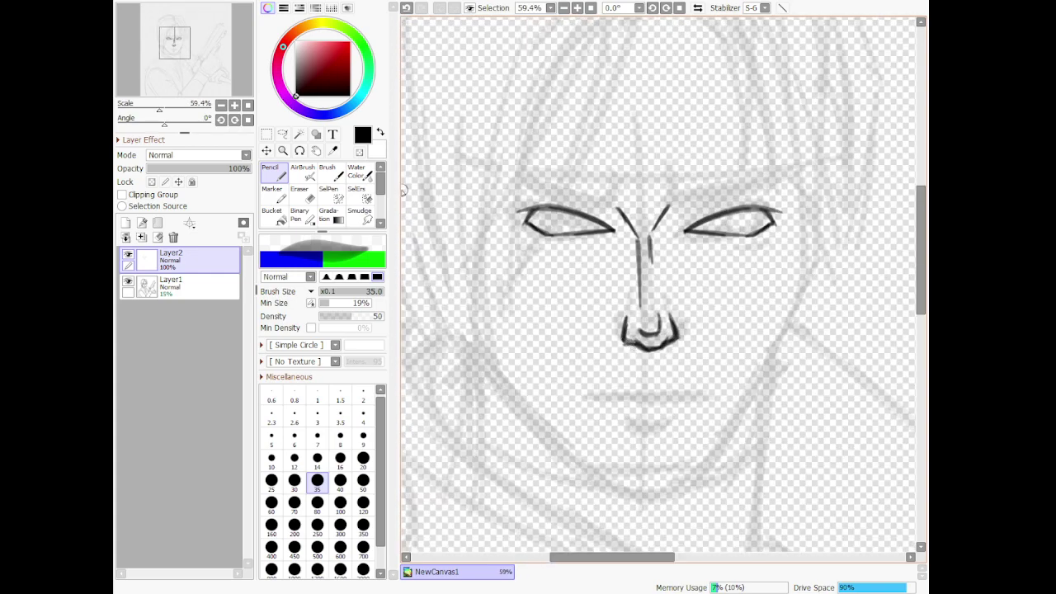
{"action": "left_click", "coordinate": [285, 135]}
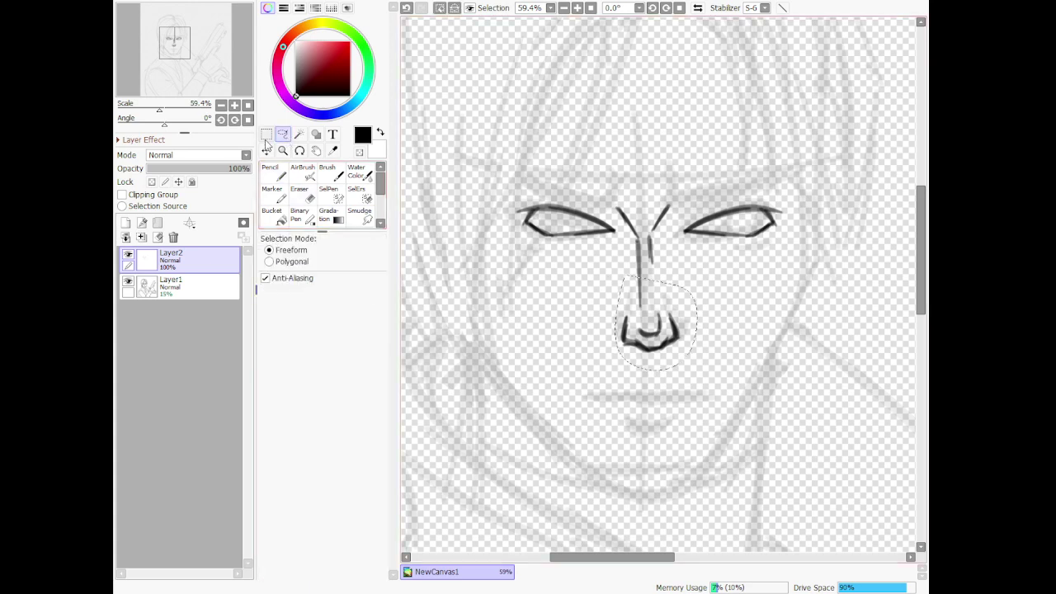
{"action": "key", "text": "ctrl+t"}
{"action": "left_click_drag", "start_coordinate": [651, 353], "coordinate": [657, 363]}
{"action": "scroll", "coordinate": [647, 384], "scroll_direction": "down", "scroll_amount": 3}
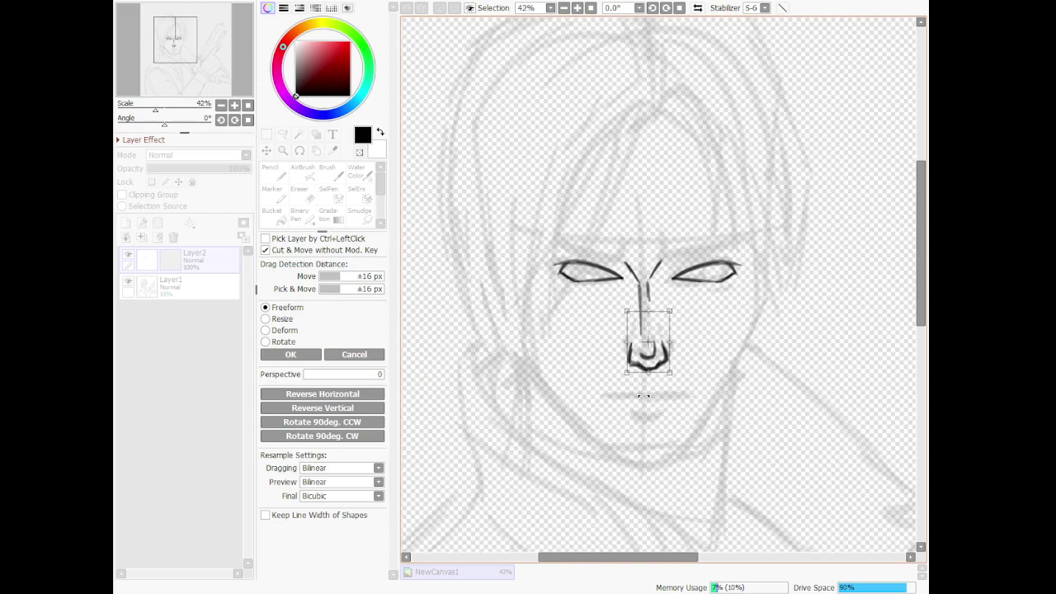
{"action": "scroll", "coordinate": [627, 454], "scroll_direction": "up", "scroll_amount": 3}
{"action": "left_click_drag", "start_coordinate": [667, 327], "coordinate": [669, 322]}
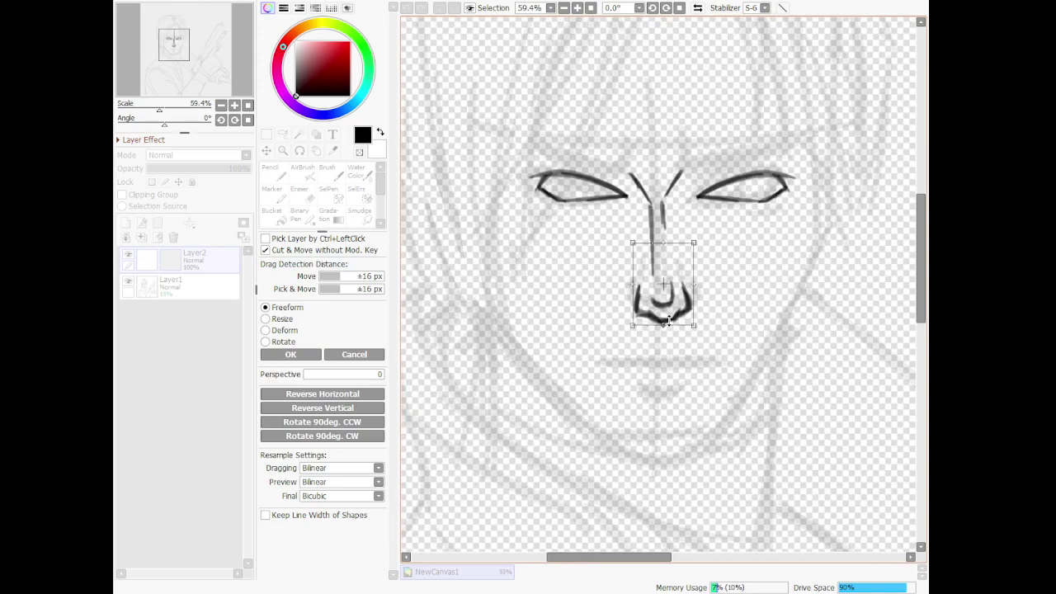
{"action": "left_click", "coordinate": [290, 354]}
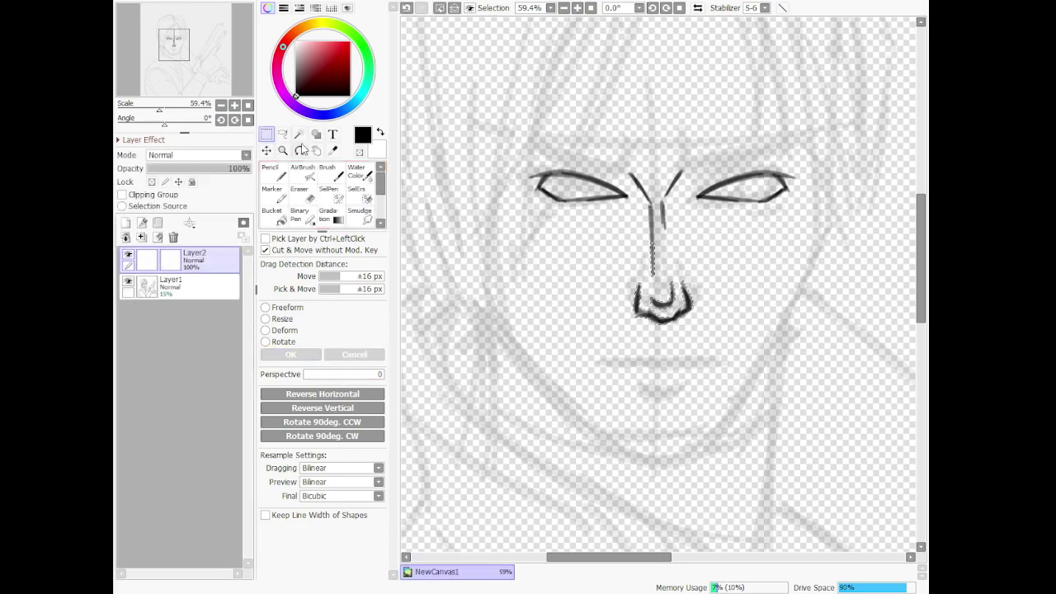
{"action": "key", "text": "ctrl+d"}
Draw the slightly wavy mouth line over the sketched mouth with the size 35 Pencil
{"action": "scroll", "coordinate": [543, 322], "scroll_direction": "down", "scroll_amount": 5}
{"action": "scroll", "coordinate": [541, 322], "scroll_direction": "up", "scroll_amount": 6}
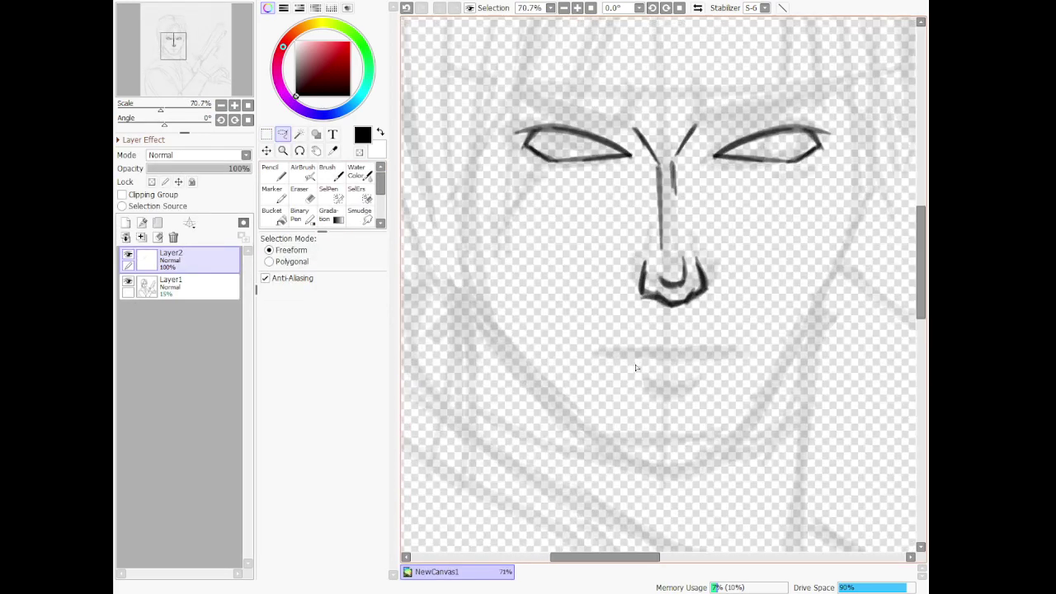
{"action": "key", "text": "n"}
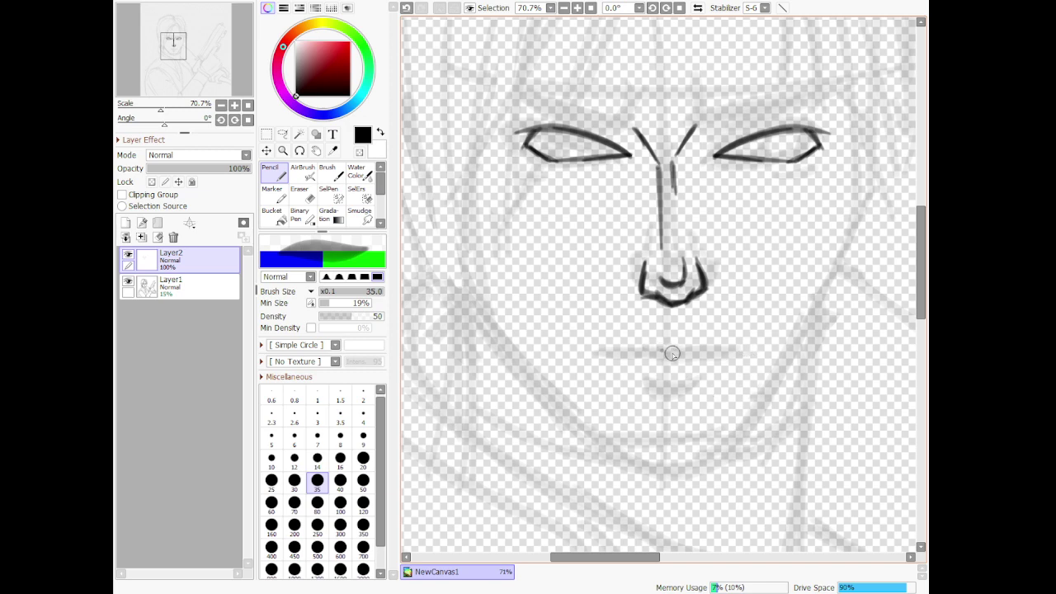
{"action": "left_click_drag", "start_coordinate": [681, 353], "coordinate": [734, 347]}
{"action": "mouse_move", "coordinate": [654, 347]}
{"action": "left_mouse_down"}
{"action": "mouse_move", "coordinate": [616, 347]}
{"action": "mouse_move", "coordinate": [722, 349]}
{"action": "left_mouse_up"}
{"action": "key", "text": "ctrl+z"}
{"action": "left_click_drag", "start_coordinate": [658, 350], "coordinate": [610, 351]}
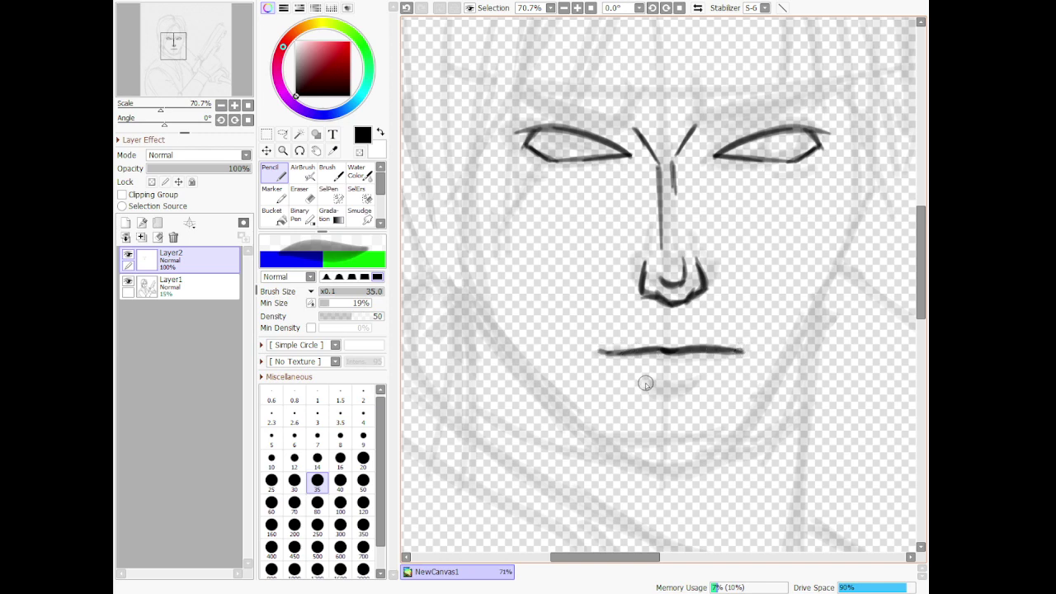
Draw a short, dark lower-lip stroke centred below the mouth line
{"action": "left_click_drag", "start_coordinate": [647, 383], "coordinate": [708, 376]}
{"action": "key", "text": "ctrl+z"}
{"action": "mouse_move", "coordinate": [642, 377]}
{"action": "left_mouse_down"}
{"action": "mouse_move", "coordinate": [698, 380]}
{"action": "mouse_move", "coordinate": [645, 391]}
{"action": "mouse_move", "coordinate": [703, 386]}
{"action": "mouse_move", "coordinate": [655, 384]}
{"action": "mouse_move", "coordinate": [699, 378]}
{"action": "mouse_move", "coordinate": [656, 388]}
{"action": "mouse_move", "coordinate": [719, 378]}
{"action": "left_mouse_up"}
{"action": "key", "text": "ctrl+z"}
Darken the upper lids of both eyes with the Pencil and clean up their upper edges with a size 40 Eraser
{"action": "scroll", "coordinate": [695, 364], "scroll_direction": "down", "scroll_amount": 7}
{"action": "scroll", "coordinate": [679, 290], "scroll_direction": "up", "scroll_amount": 8}
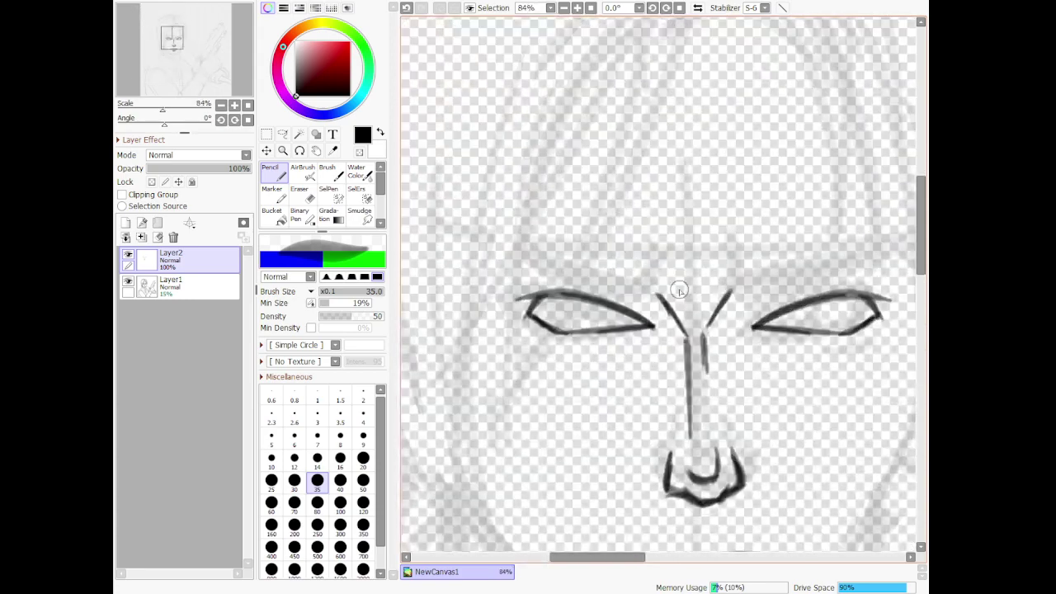
{"action": "left_click_drag", "start_coordinate": [526, 302], "coordinate": [626, 300]}
{"action": "mouse_move", "coordinate": [531, 306]}
{"action": "left_mouse_down"}
{"action": "mouse_move", "coordinate": [570, 295]}
{"action": "mouse_move", "coordinate": [634, 306]}
{"action": "left_mouse_up"}
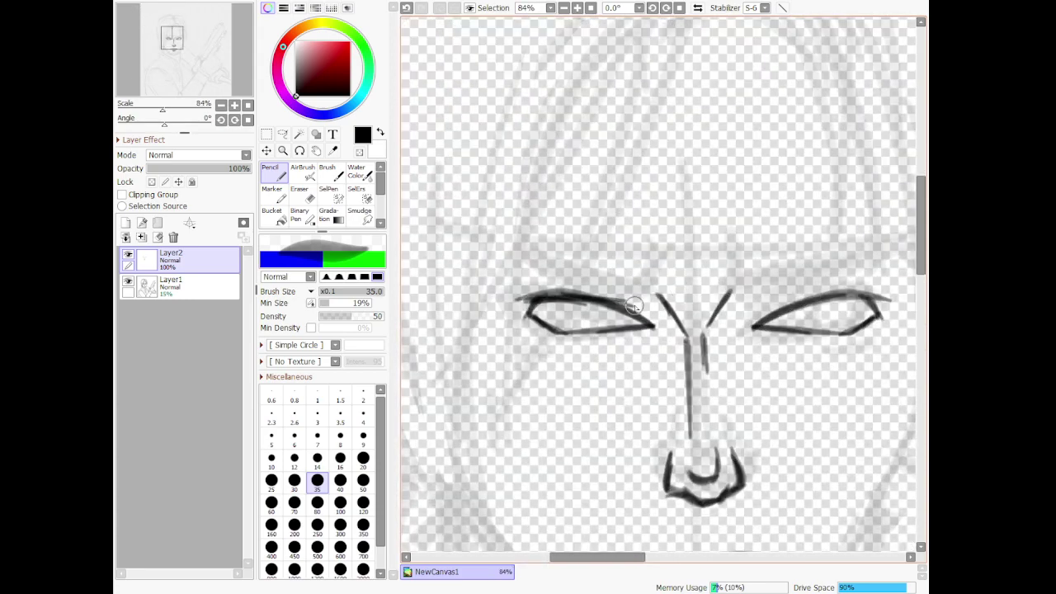
{"action": "mouse_move", "coordinate": [796, 303]}
{"action": "left_mouse_down"}
{"action": "mouse_move", "coordinate": [875, 298]}
{"action": "mouse_move", "coordinate": [829, 299]}
{"action": "mouse_move", "coordinate": [873, 300]}
{"action": "left_mouse_up"}
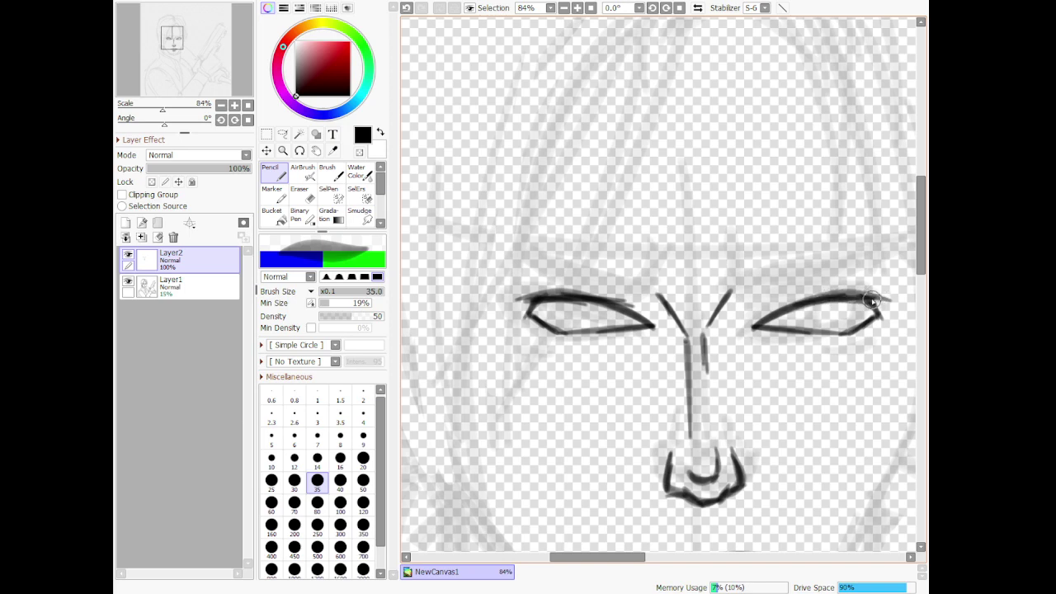
{"action": "key", "text": "e"}
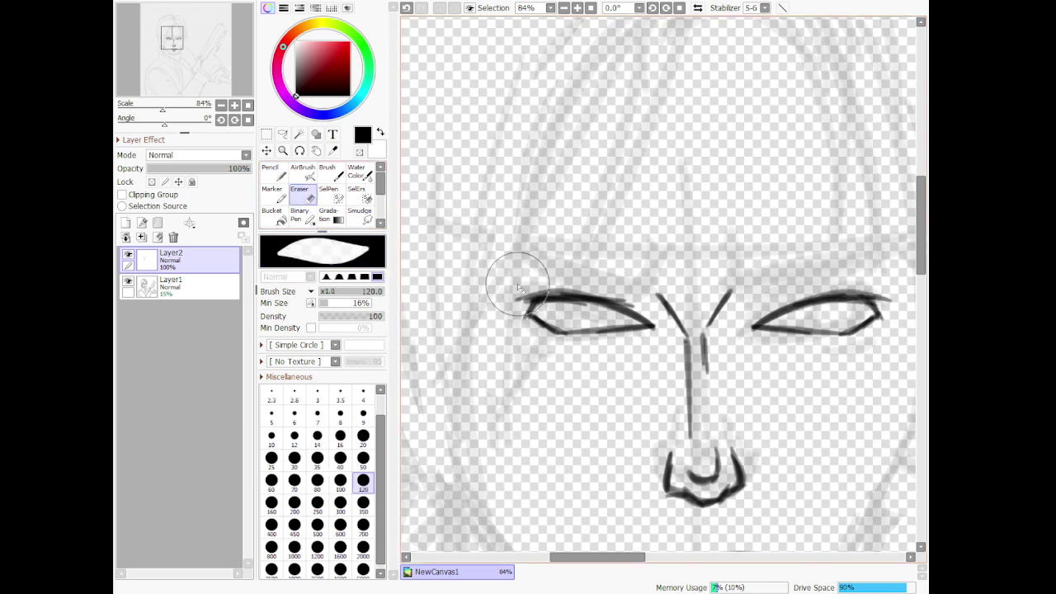
{"action": "left_click", "coordinate": [340, 458]}
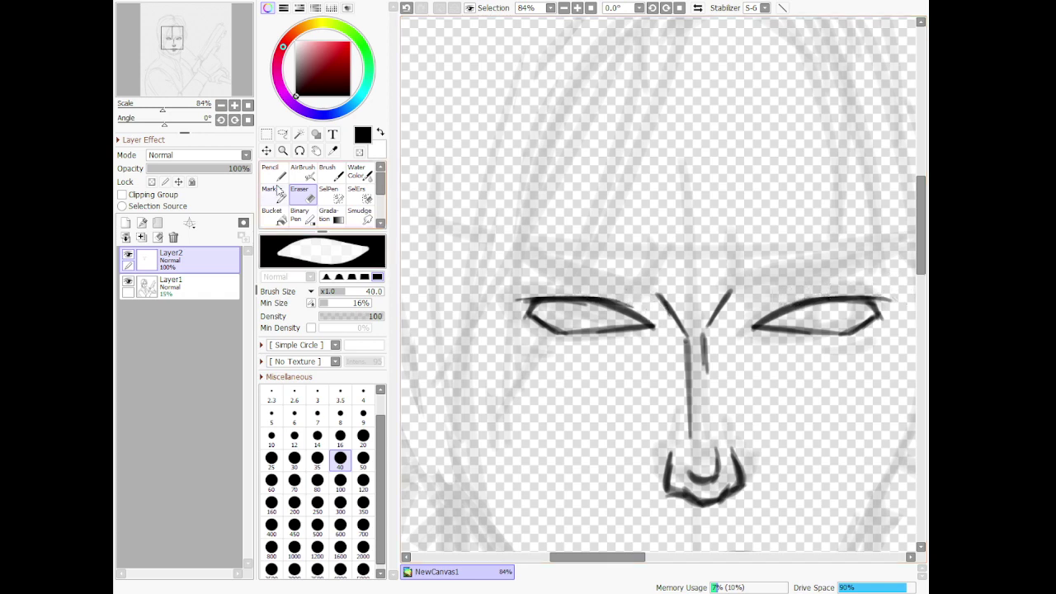
Draw crease lines with the Pencil above the upper lid and below the outer lower lid of both eyes
{"action": "key", "text": "n"}
{"action": "left_click_drag", "start_coordinate": [536, 299], "coordinate": [610, 288]}
{"action": "left_click_drag", "start_coordinate": [865, 290], "coordinate": [812, 285]}
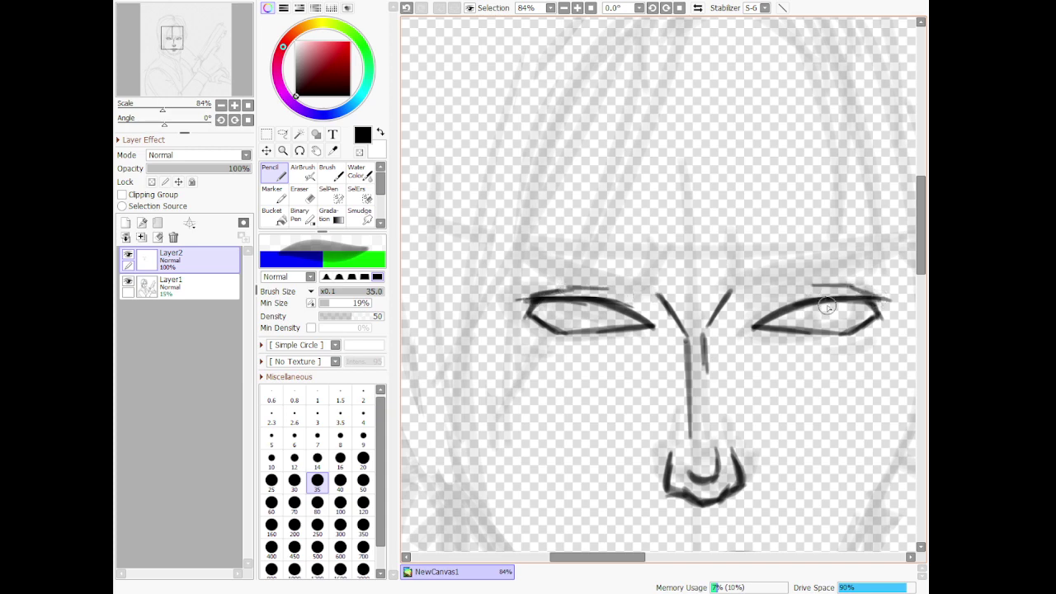
{"action": "mouse_move", "coordinate": [860, 342]}
{"action": "left_mouse_down"}
{"action": "mouse_move", "coordinate": [884, 328]}
{"action": "mouse_move", "coordinate": [825, 345]}
{"action": "left_mouse_up"}
{"action": "left_click_drag", "start_coordinate": [534, 333], "coordinate": [592, 343]}
Draw a rounded iris with a small pupil dot inside each eye, partly covered by the upper lid
{"action": "scroll", "coordinate": [612, 346], "scroll_direction": "down", "scroll_amount": 4}
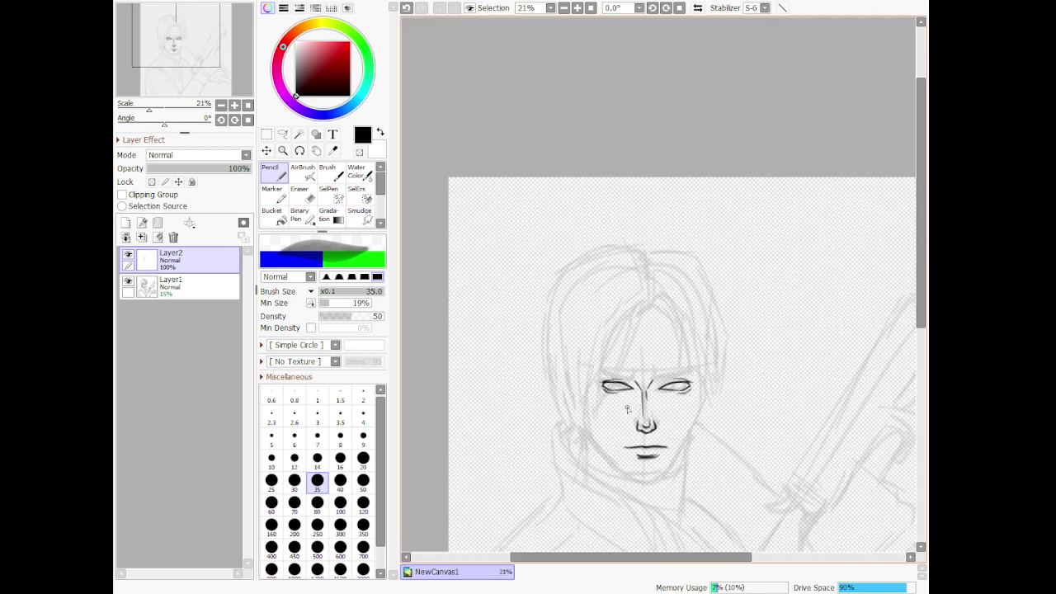
{"action": "scroll", "coordinate": [621, 421], "scroll_direction": "up", "scroll_amount": 6}
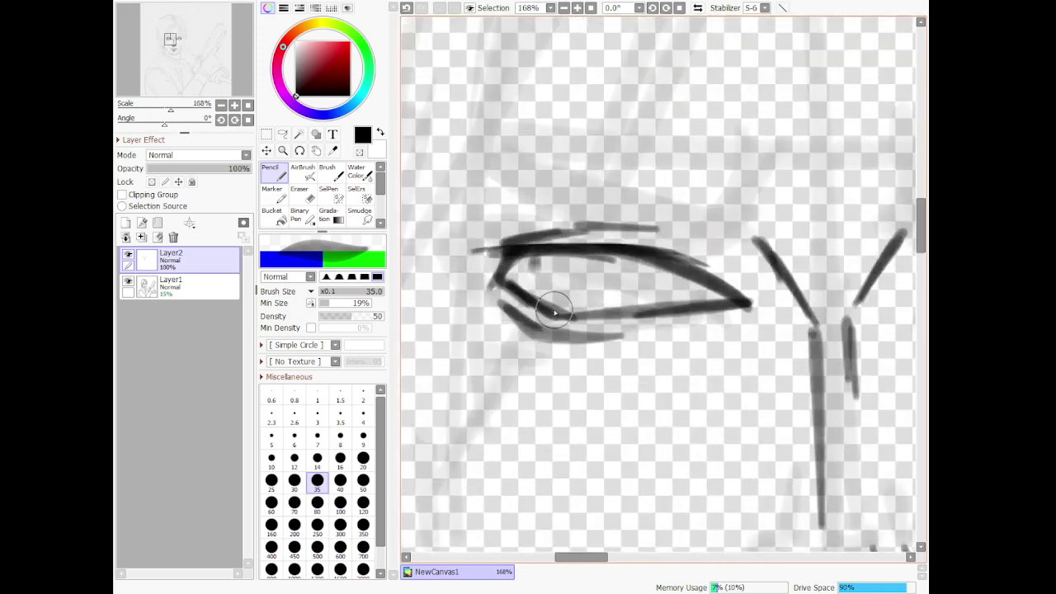
{"action": "mouse_move", "coordinate": [537, 263]}
{"action": "left_mouse_down"}
{"action": "mouse_move", "coordinate": [558, 317]}
{"action": "mouse_move", "coordinate": [622, 292]}
{"action": "mouse_move", "coordinate": [607, 292]}
{"action": "mouse_move", "coordinate": [624, 286]}
{"action": "mouse_move", "coordinate": [625, 260]}
{"action": "mouse_move", "coordinate": [577, 268]}
{"action": "mouse_move", "coordinate": [579, 285]}
{"action": "mouse_move", "coordinate": [604, 288]}
{"action": "left_mouse_up"}
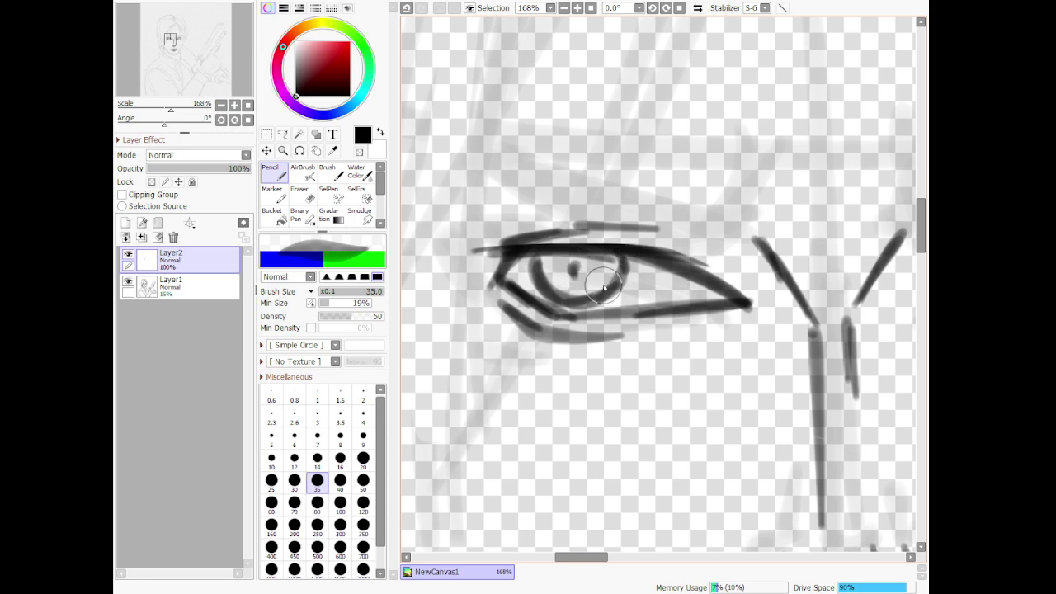
{"action": "scroll", "coordinate": [574, 274], "scroll_direction": "down", "scroll_amount": 6}
{"action": "scroll", "coordinate": [769, 238], "scroll_direction": "up", "scroll_amount": 8}
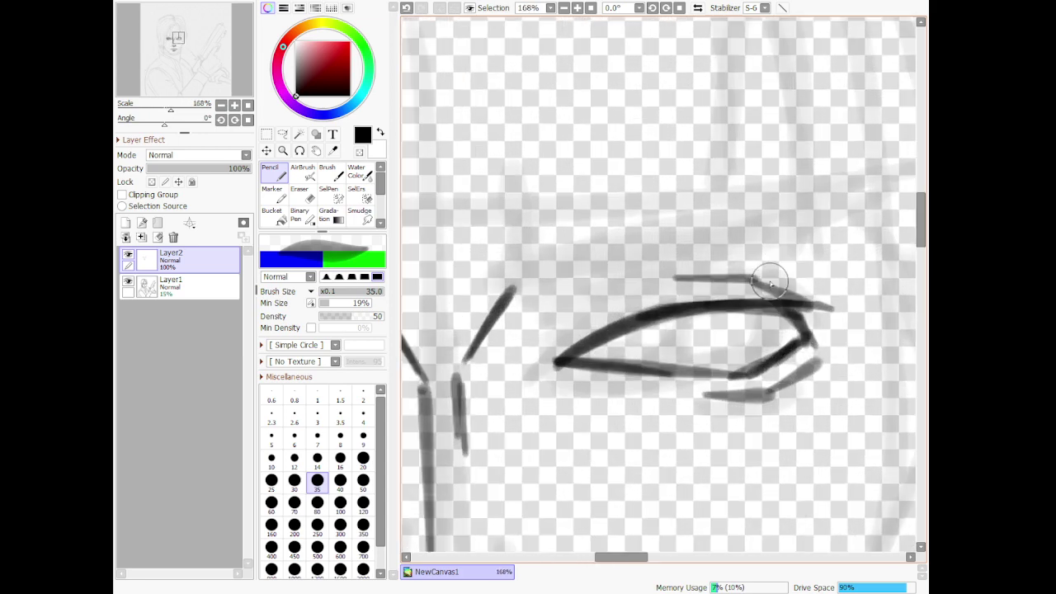
{"action": "mouse_move", "coordinate": [551, 332]}
{"action": "left_mouse_down"}
{"action": "mouse_move", "coordinate": [643, 392]}
{"action": "mouse_move", "coordinate": [672, 353]}
{"action": "left_mouse_up"}
{"action": "mouse_move", "coordinate": [620, 377]}
{"action": "left_mouse_down"}
{"action": "mouse_move", "coordinate": [666, 382]}
{"action": "mouse_move", "coordinate": [686, 362]}
{"action": "mouse_move", "coordinate": [687, 323]}
{"action": "mouse_move", "coordinate": [691, 337]}
{"action": "mouse_move", "coordinate": [675, 311]}
{"action": "mouse_move", "coordinate": [628, 335]}
{"action": "mouse_move", "coordinate": [632, 361]}
{"action": "mouse_move", "coordinate": [660, 363]}
{"action": "left_mouse_up"}
{"action": "scroll", "coordinate": [691, 300], "scroll_direction": "down", "scroll_amount": 13}
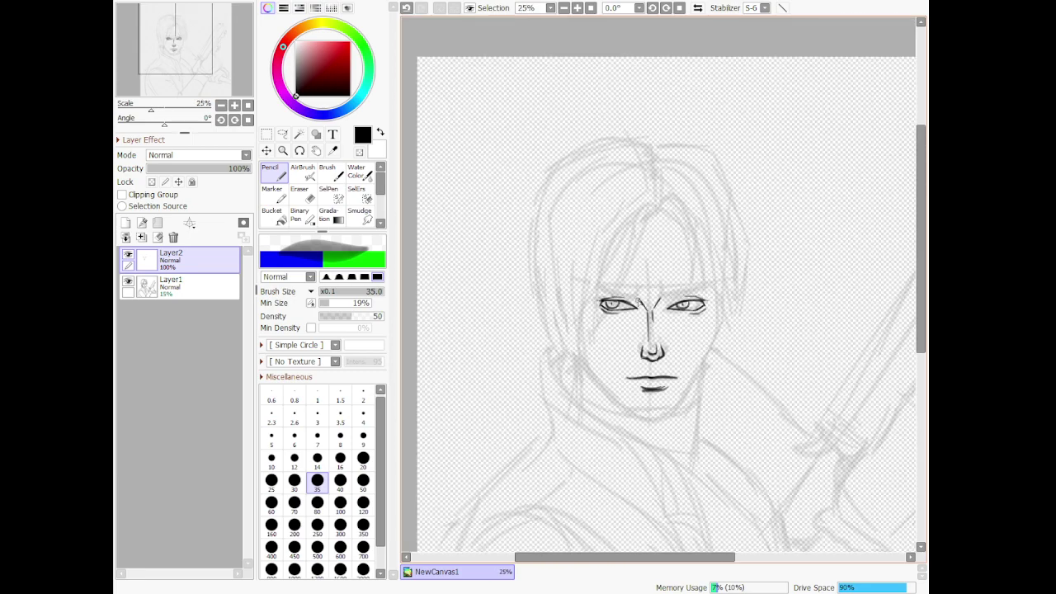
Move all the drawn facial features on Layer2 slightly upward with a freeform transform and apply it
{"action": "scroll", "coordinate": [640, 304], "scroll_direction": "down", "scroll_amount": 1}
{"action": "scroll", "coordinate": [637, 284], "scroll_direction": "up", "scroll_amount": 3}
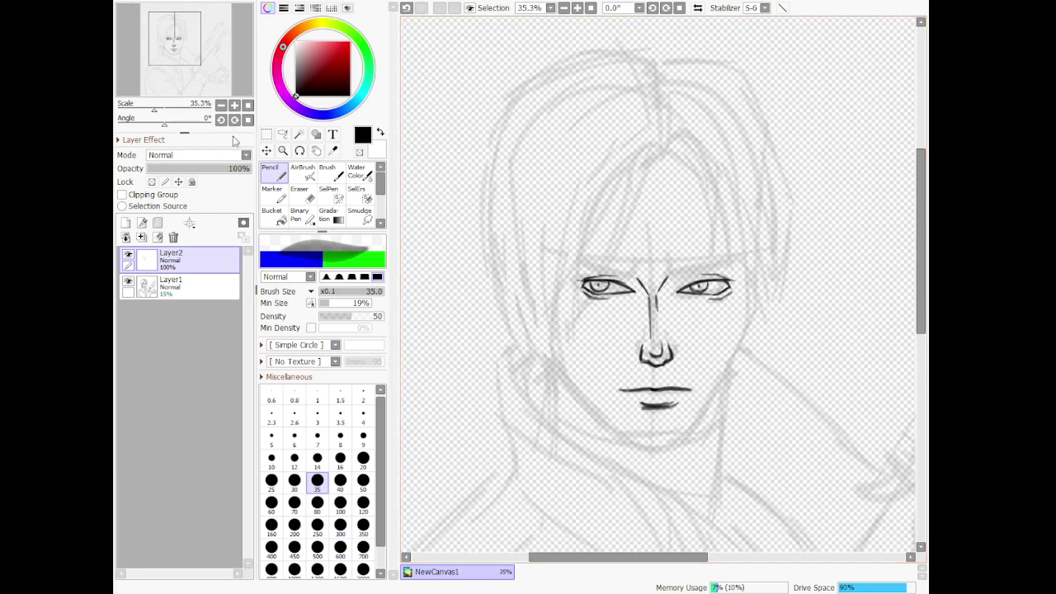
{"action": "left_click", "coordinate": [265, 133]}
{"action": "left_click", "coordinate": [266, 308]}
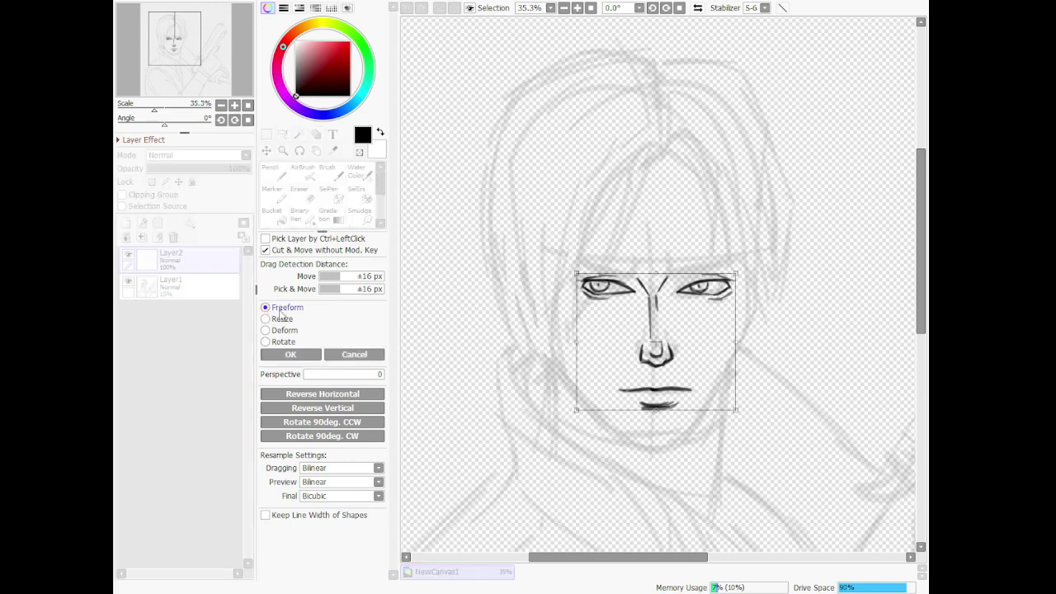
{"action": "left_click_drag", "start_coordinate": [658, 353], "coordinate": [656, 344]}
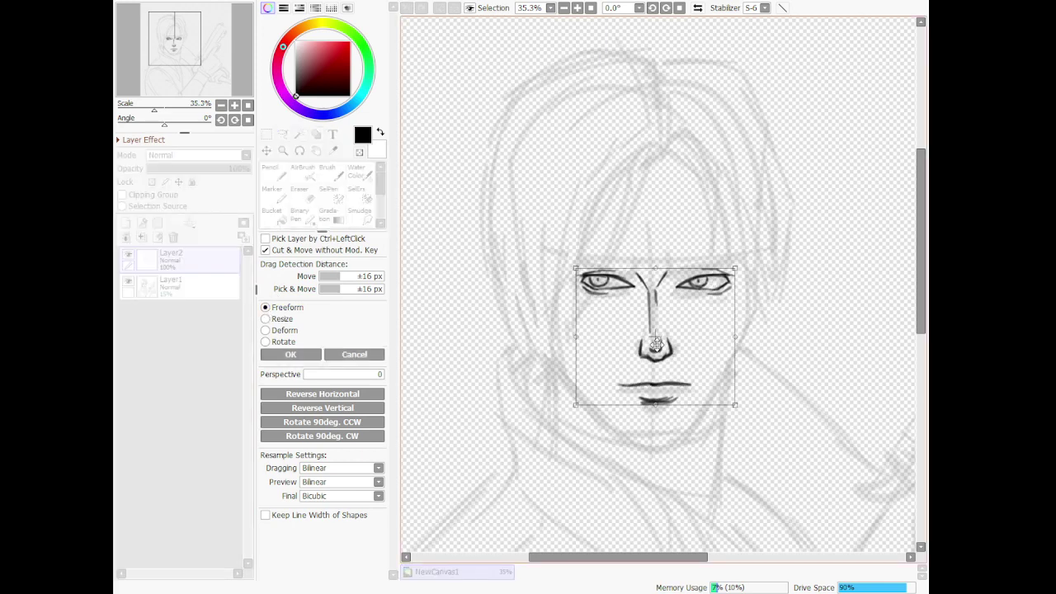
{"action": "scroll", "coordinate": [656, 345], "scroll_direction": "down", "scroll_amount": 1}
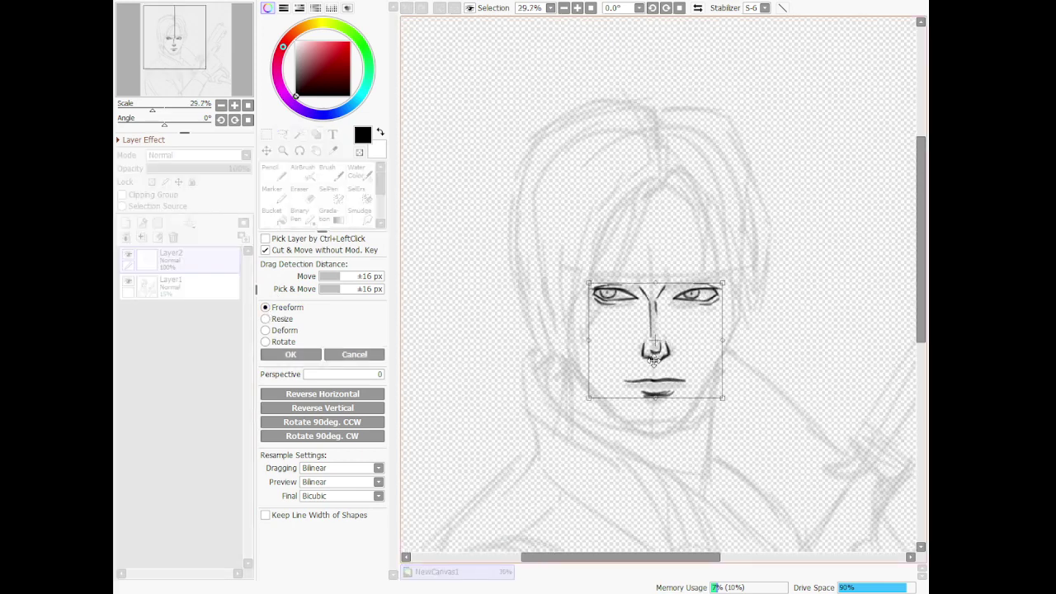
{"action": "left_click", "coordinate": [291, 355]}
Draw a thick, angled eyebrow above the eye on the picture's right with the size 35 Pencil and extend that eye's upper crease
{"action": "scroll", "coordinate": [628, 291], "scroll_direction": "up", "scroll_amount": 5}
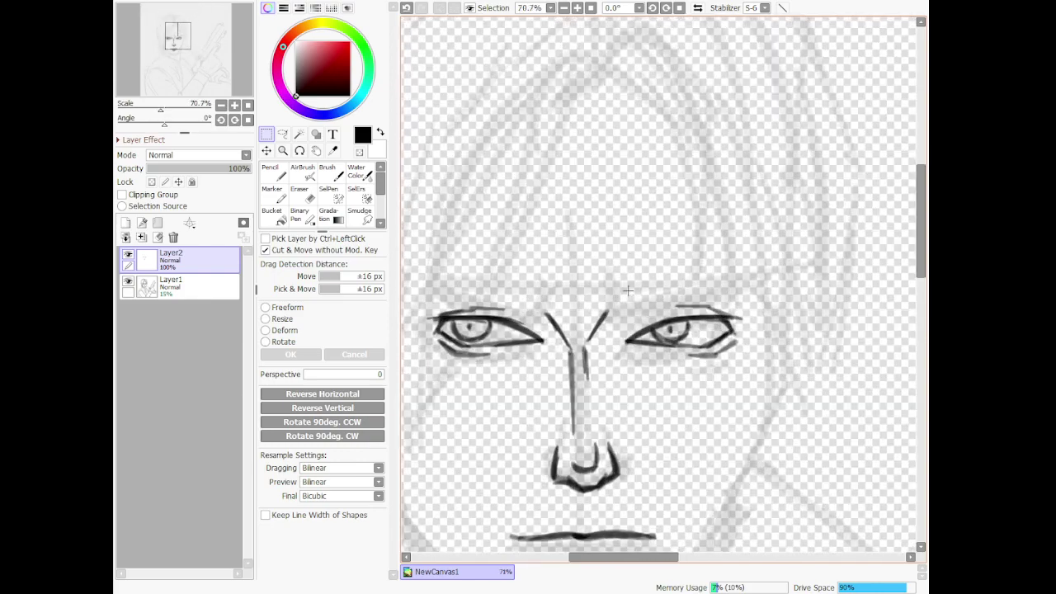
{"action": "left_click", "coordinate": [272, 173]}
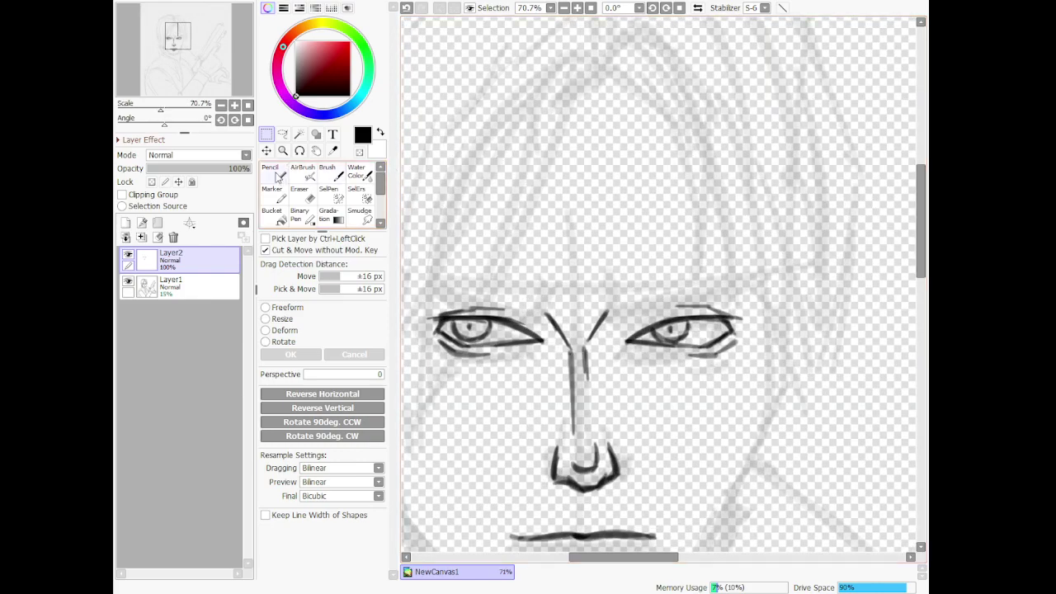
{"action": "mouse_move", "coordinate": [619, 307]}
{"action": "left_mouse_down"}
{"action": "mouse_move", "coordinate": [732, 267]}
{"action": "mouse_move", "coordinate": [744, 275]}
{"action": "left_mouse_up"}
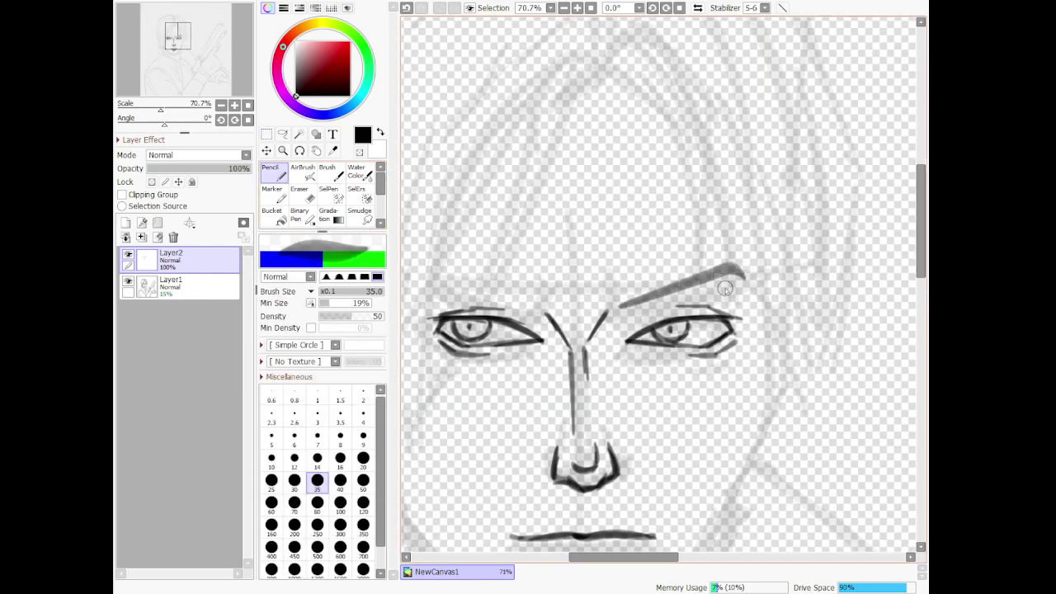
{"action": "left_click_drag", "start_coordinate": [647, 302], "coordinate": [737, 273]}
{"action": "left_click_drag", "start_coordinate": [656, 313], "coordinate": [678, 306]}
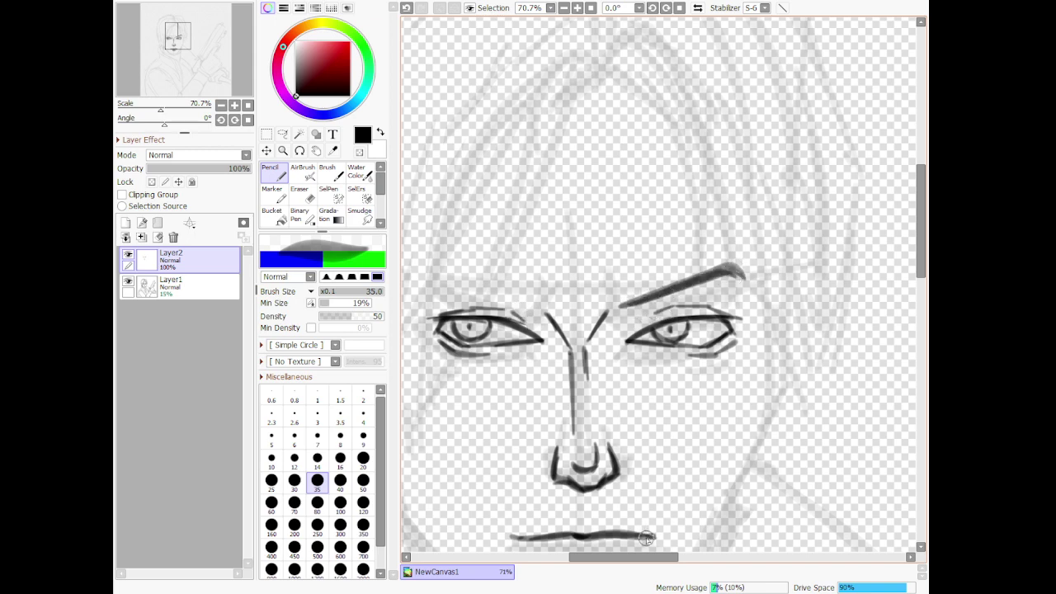
Draw the matching eyebrow above the other eye and add short frown lines between the brows
{"action": "left_click_drag", "start_coordinate": [625, 557], "coordinate": [590, 557]}
{"action": "mouse_move", "coordinate": [693, 303]}
{"action": "left_mouse_down"}
{"action": "mouse_move", "coordinate": [605, 277]}
{"action": "mouse_move", "coordinate": [575, 281]}
{"action": "mouse_move", "coordinate": [633, 279]}
{"action": "mouse_move", "coordinate": [687, 311]}
{"action": "mouse_move", "coordinate": [711, 311]}
{"action": "mouse_move", "coordinate": [730, 286]}
{"action": "left_mouse_up"}
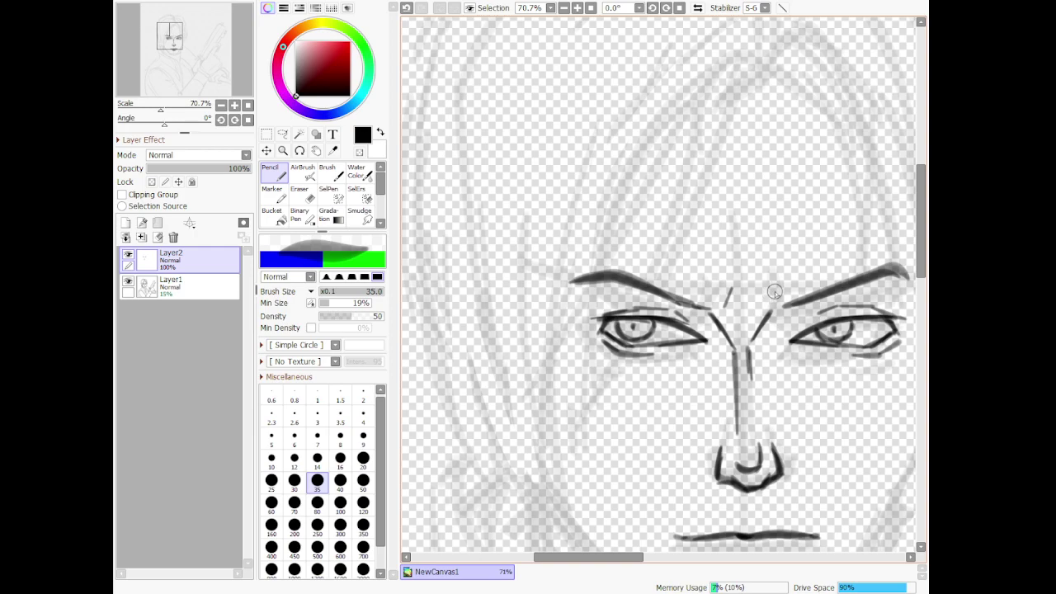
{"action": "left_click_drag", "start_coordinate": [776, 305], "coordinate": [775, 273]}
{"action": "scroll", "coordinate": [788, 318], "scroll_direction": "down", "scroll_amount": 4}
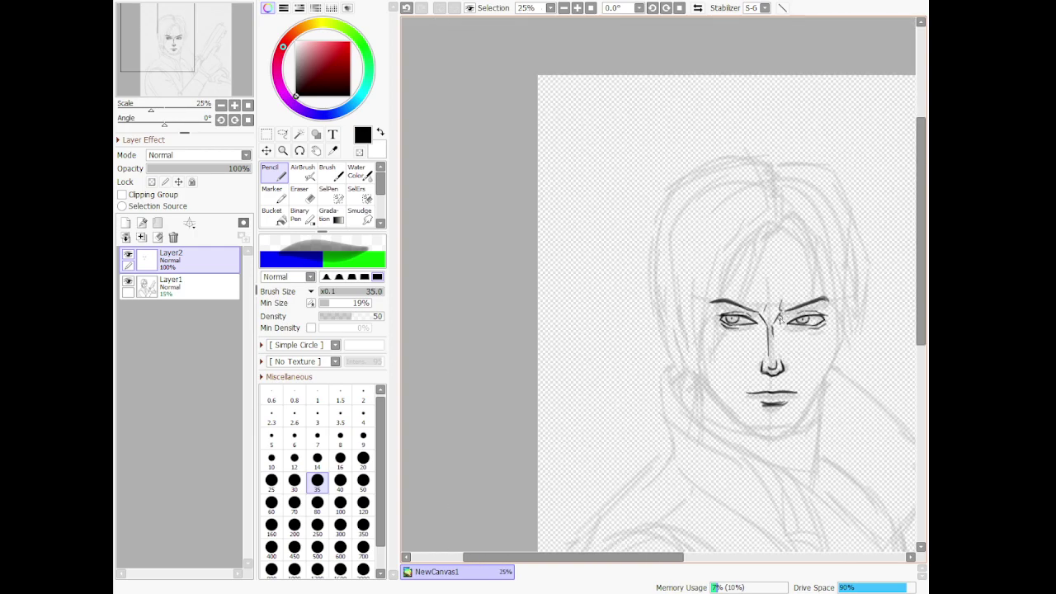
Draw a short diagonal cheekbone line on each cheek, level with the lower part of the nose
{"action": "scroll", "coordinate": [846, 307], "scroll_direction": "up", "scroll_amount": 3}
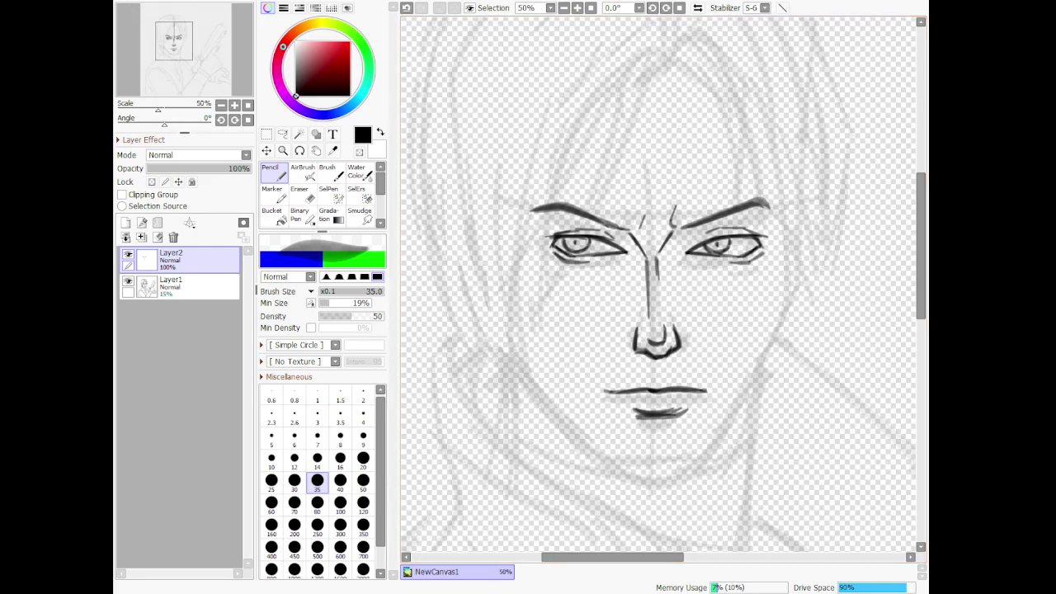
{"action": "left_click_drag", "start_coordinate": [759, 298], "coordinate": [744, 322]}
{"action": "key", "text": "ctrl+z"}
{"action": "left_click_drag", "start_coordinate": [543, 303], "coordinate": [563, 322]}
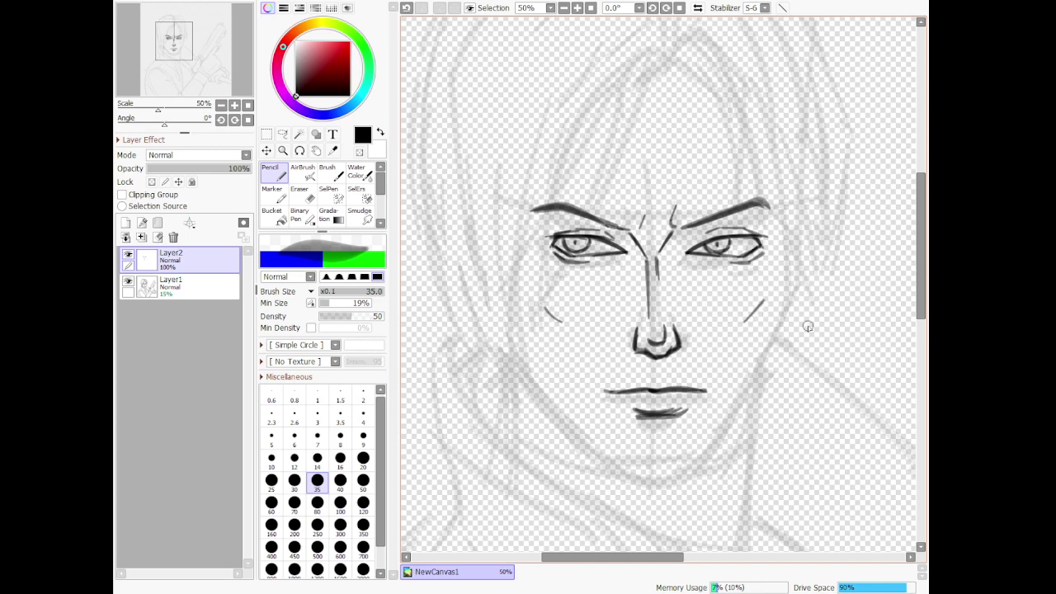
Draw the face contour on the picture's right, from beside the eye down the cheek and along the jaw toward the chin
{"action": "left_click_drag", "start_coordinate": [784, 269], "coordinate": [762, 365]}
{"action": "key", "text": "ctrl+z"}
{"action": "key", "text": "ctrl+z"}
{"action": "mouse_move", "coordinate": [784, 276]}
{"action": "left_mouse_down"}
{"action": "mouse_move", "coordinate": [764, 374]}
{"action": "mouse_move", "coordinate": [778, 325]}
{"action": "mouse_move", "coordinate": [731, 430]}
{"action": "left_mouse_up"}
{"action": "key", "text": "ctrl+z"}
{"action": "left_click_drag", "start_coordinate": [769, 357], "coordinate": [687, 473]}
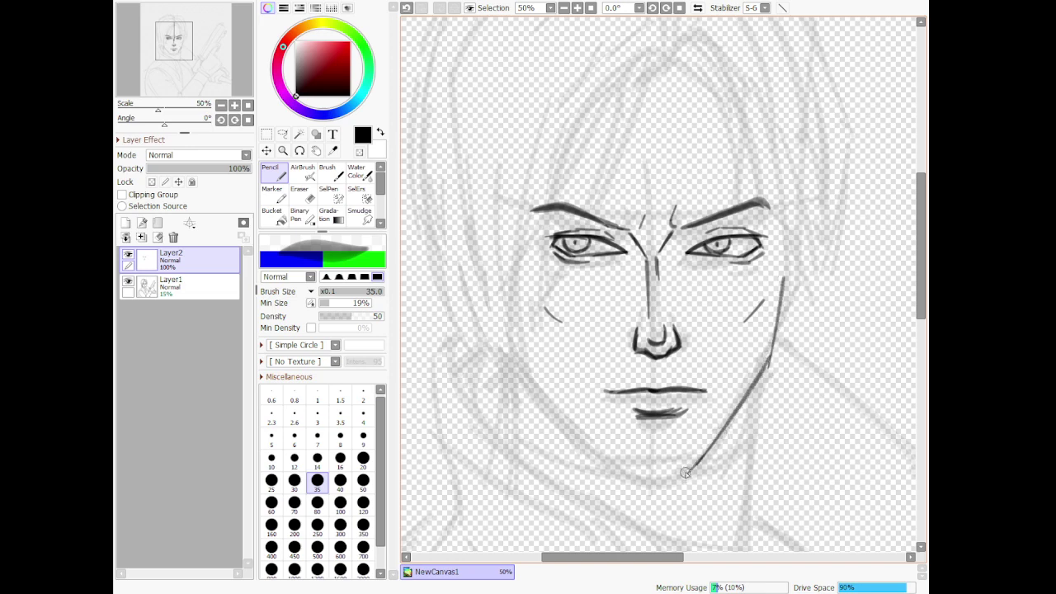
{"action": "key", "text": "ctrl+z"}
Draw the jawline on the picture's left and join both jaw sides with a flat, narrow chin
{"action": "left_click_drag", "start_coordinate": [526, 378], "coordinate": [625, 472]}
{"action": "mouse_move", "coordinate": [546, 401]}
{"action": "left_mouse_down"}
{"action": "mouse_move", "coordinate": [642, 479]}
{"action": "mouse_move", "coordinate": [629, 465]}
{"action": "mouse_move", "coordinate": [688, 477]}
{"action": "left_mouse_up"}
{"action": "key", "text": "ctrl+z"}
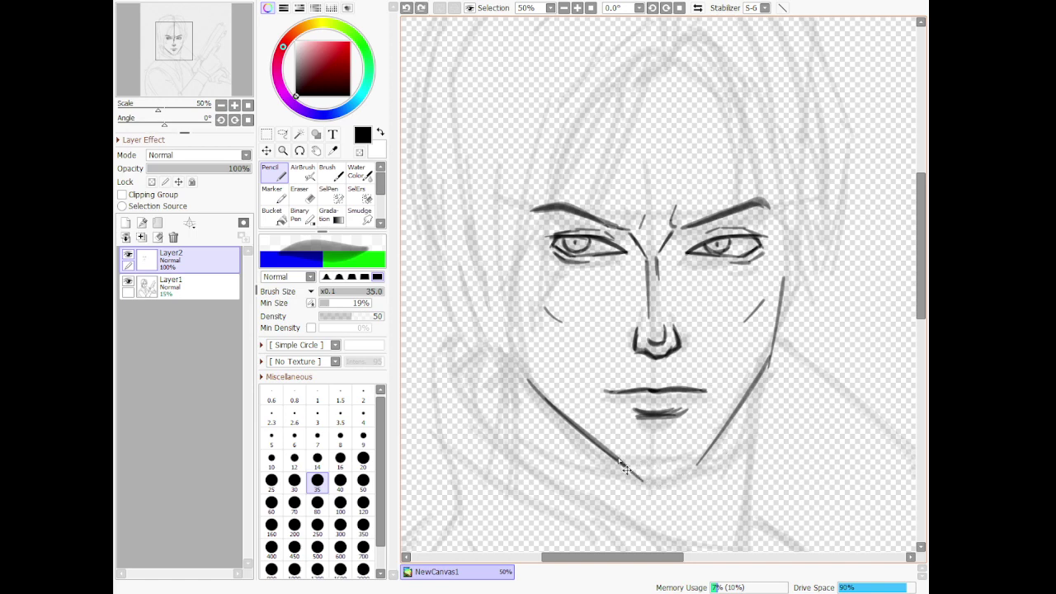
{"action": "key", "text": "ctrl+z"}
{"action": "key", "text": "ctrl+z"}
{"action": "mouse_move", "coordinate": [576, 431]}
{"action": "left_mouse_down"}
{"action": "mouse_move", "coordinate": [648, 481]}
{"action": "mouse_move", "coordinate": [691, 474]}
{"action": "mouse_move", "coordinate": [732, 424]}
{"action": "left_mouse_up"}
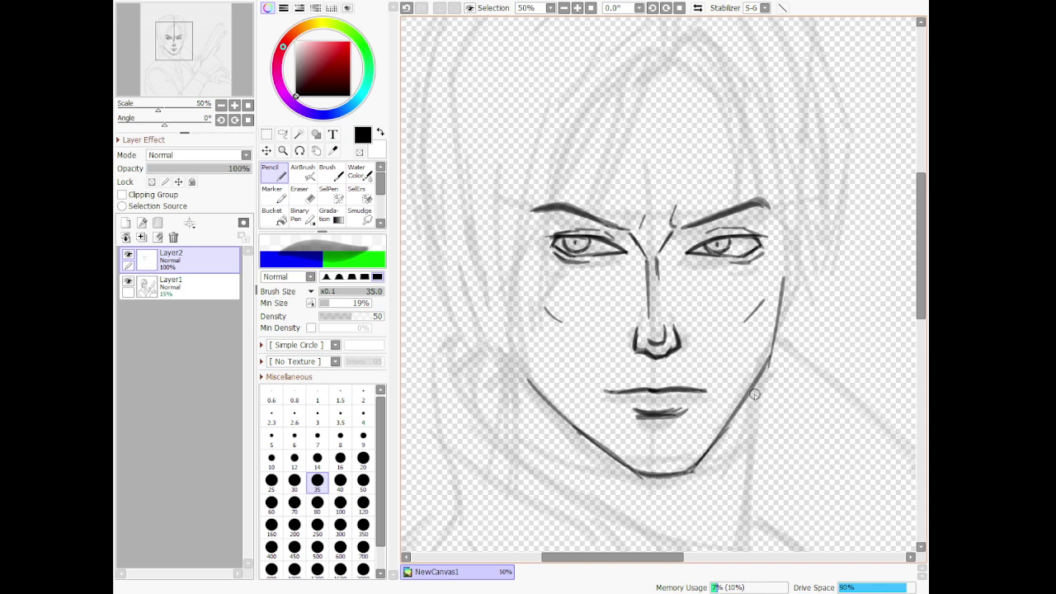
Draw the lower part of the ear beside the cheek on the picture's right with the Pencil
{"action": "left_click", "coordinate": [301, 195]}
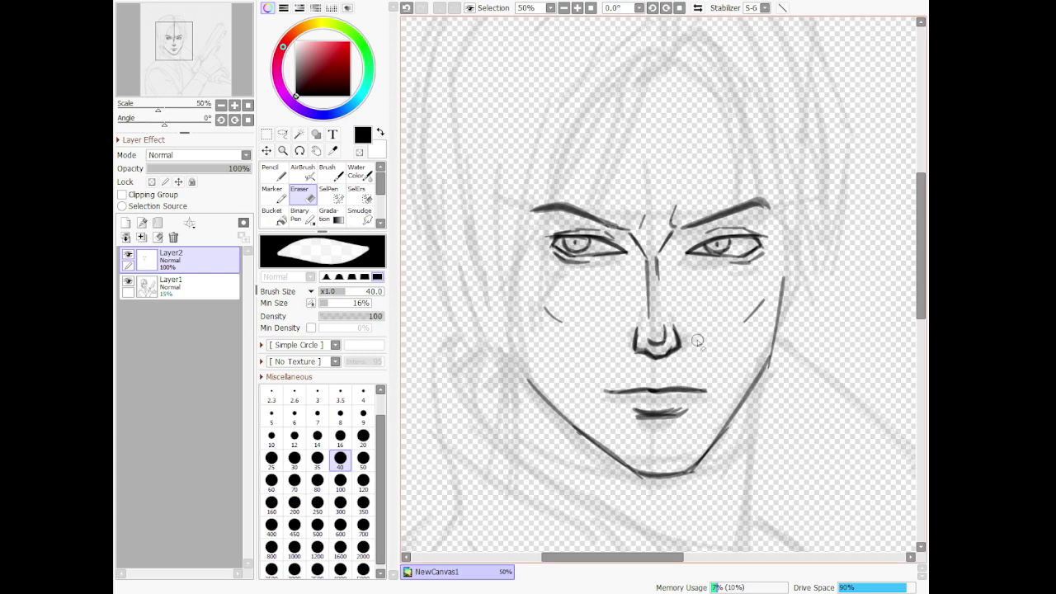
{"action": "scroll", "coordinate": [696, 316], "scroll_direction": "down", "scroll_amount": 4}
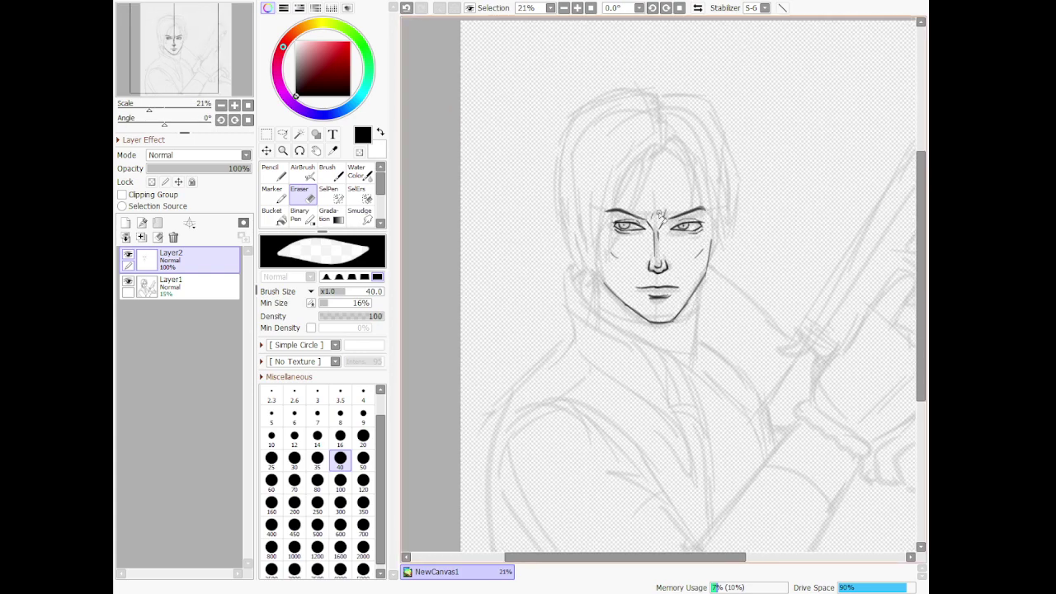
{"action": "scroll", "coordinate": [681, 170], "scroll_direction": "up", "scroll_amount": 6}
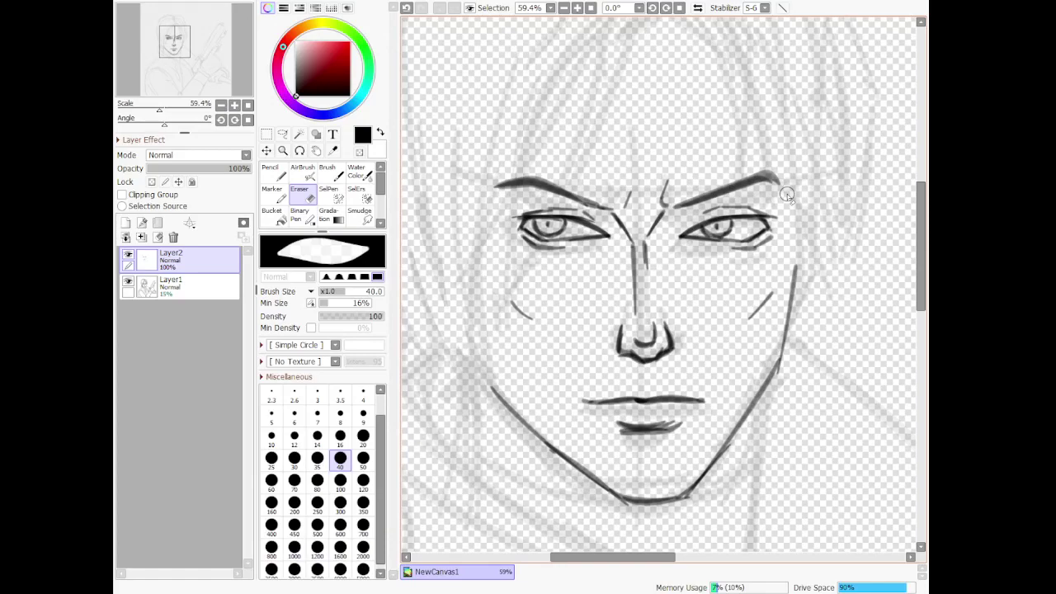
{"action": "key", "text": "n"}
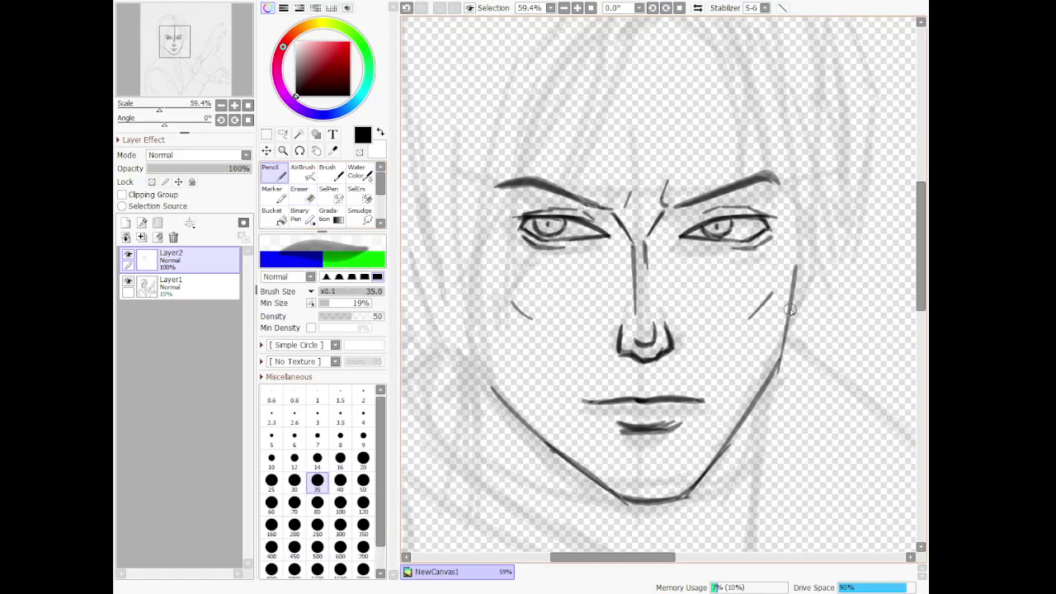
{"action": "left_click_drag", "start_coordinate": [791, 312], "coordinate": [822, 273]}
{"action": "scroll", "coordinate": [744, 363], "scroll_direction": "down", "scroll_amount": 6}
{"action": "scroll", "coordinate": [782, 274], "scroll_direction": "down", "scroll_amount": 1}
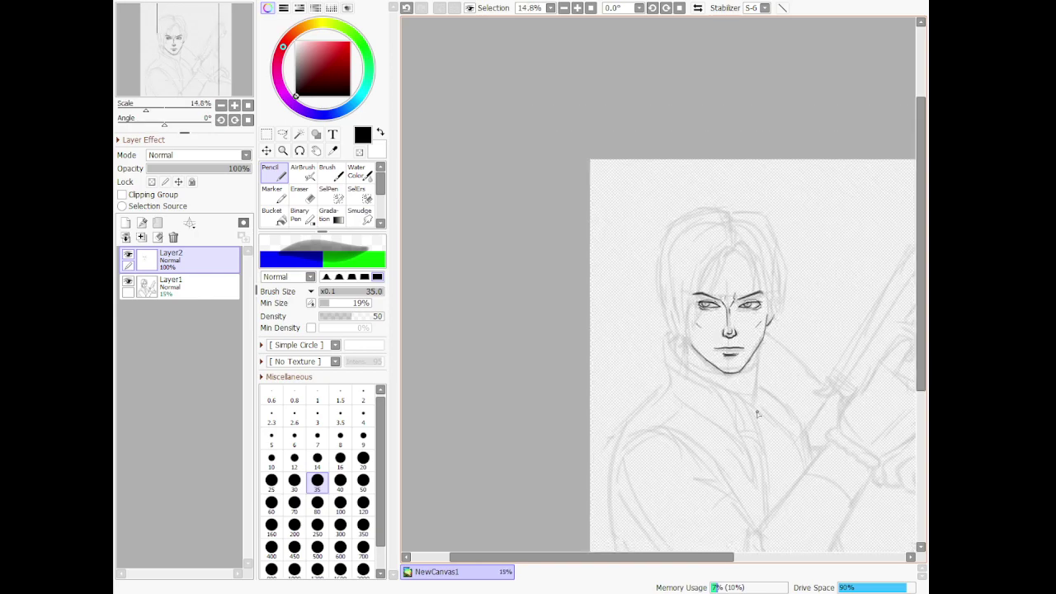
Extend the jawline on the picture's left slightly upward and darken the jaw and chin contour
{"action": "scroll", "coordinate": [765, 353], "scroll_direction": "up", "scroll_amount": 7}
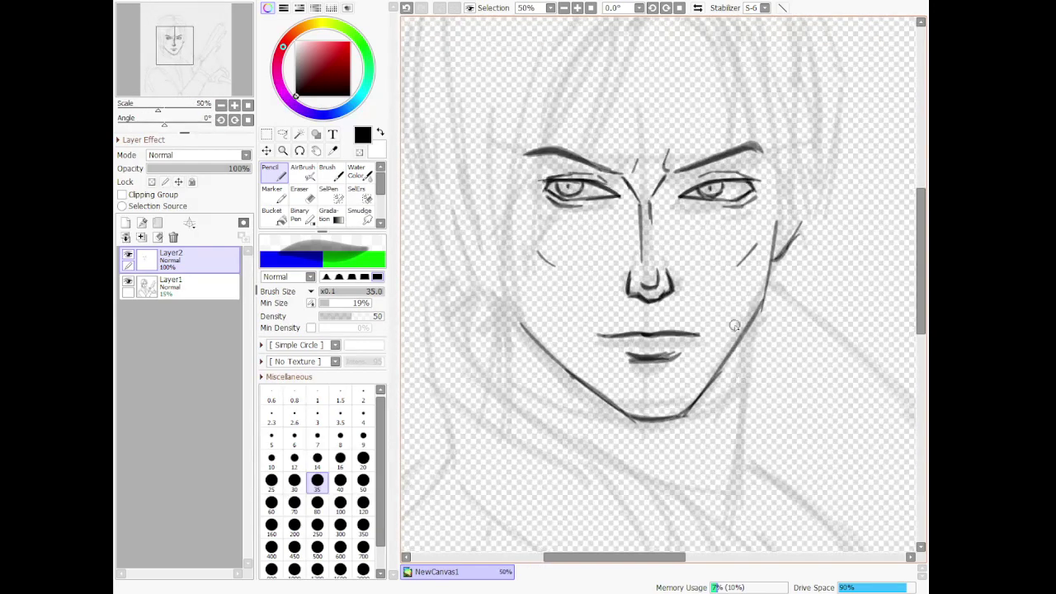
{"action": "left_click_drag", "start_coordinate": [515, 305], "coordinate": [556, 356]}
{"action": "left_click_drag", "start_coordinate": [523, 321], "coordinate": [638, 413]}
{"action": "key", "text": "ctrl+z"}
{"action": "mouse_move", "coordinate": [518, 317]}
{"action": "left_mouse_down"}
{"action": "mouse_move", "coordinate": [632, 420]}
{"action": "mouse_move", "coordinate": [644, 416]}
{"action": "left_mouse_up"}
{"action": "key", "text": "ctrl+z"}
{"action": "mouse_move", "coordinate": [535, 339]}
{"action": "left_mouse_down"}
{"action": "mouse_move", "coordinate": [640, 421]}
{"action": "mouse_move", "coordinate": [681, 419]}
{"action": "mouse_move", "coordinate": [721, 350]}
{"action": "left_mouse_up"}
{"action": "key", "text": "ctrl+z"}
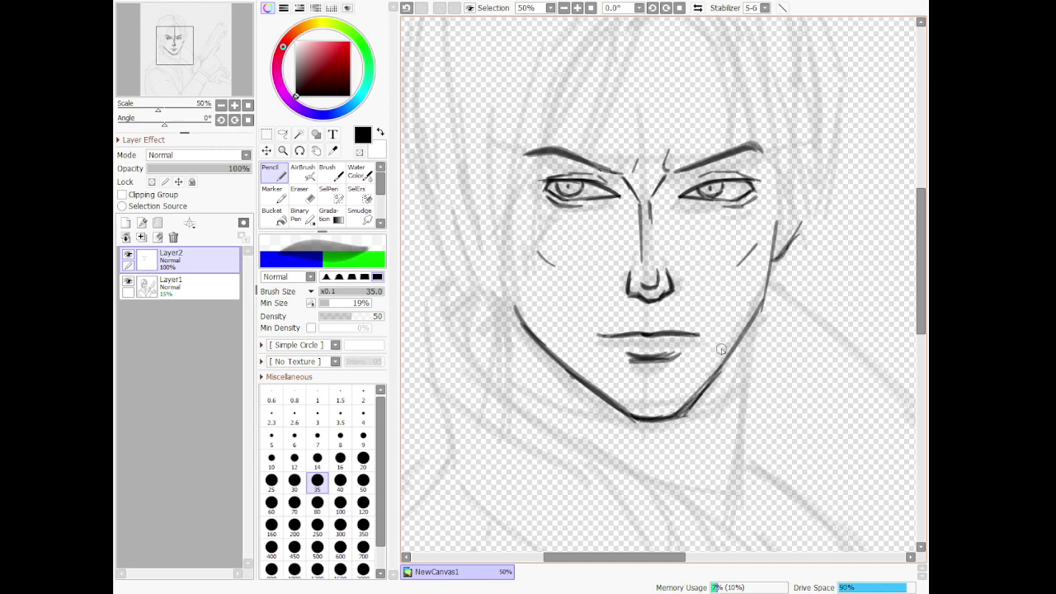
Clean up the outer edge of the jaw near the chin with the size 40 Eraser, and return to the Pencil
{"action": "key", "text": "e"}
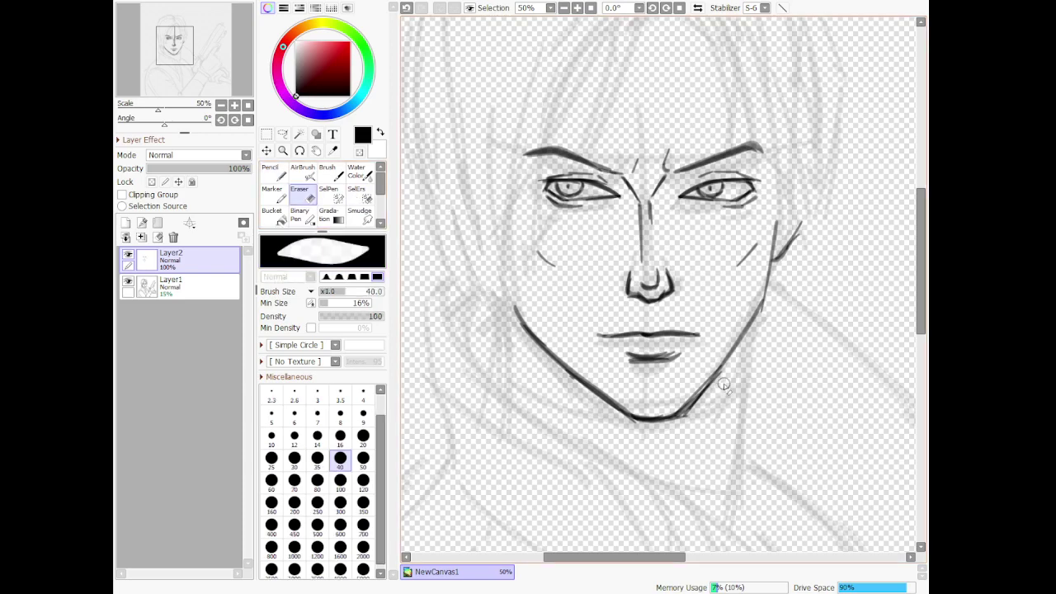
{"action": "left_click_drag", "start_coordinate": [720, 379], "coordinate": [665, 438]}
{"action": "scroll", "coordinate": [735, 363], "scroll_direction": "down", "scroll_amount": 6}
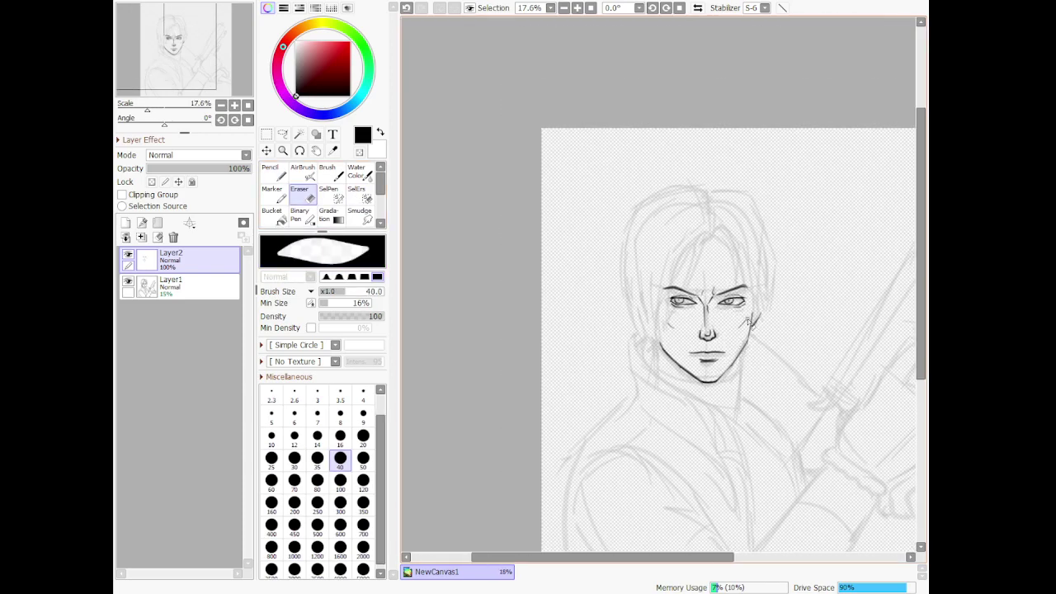
{"action": "scroll", "coordinate": [766, 229], "scroll_direction": "up", "scroll_amount": 5}
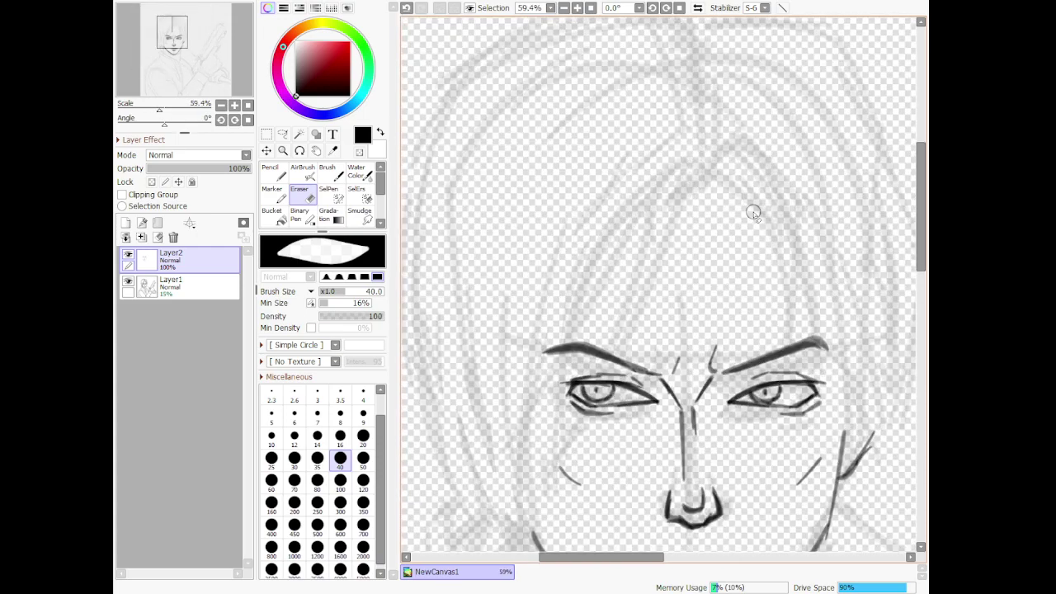
{"action": "key", "text": "n"}
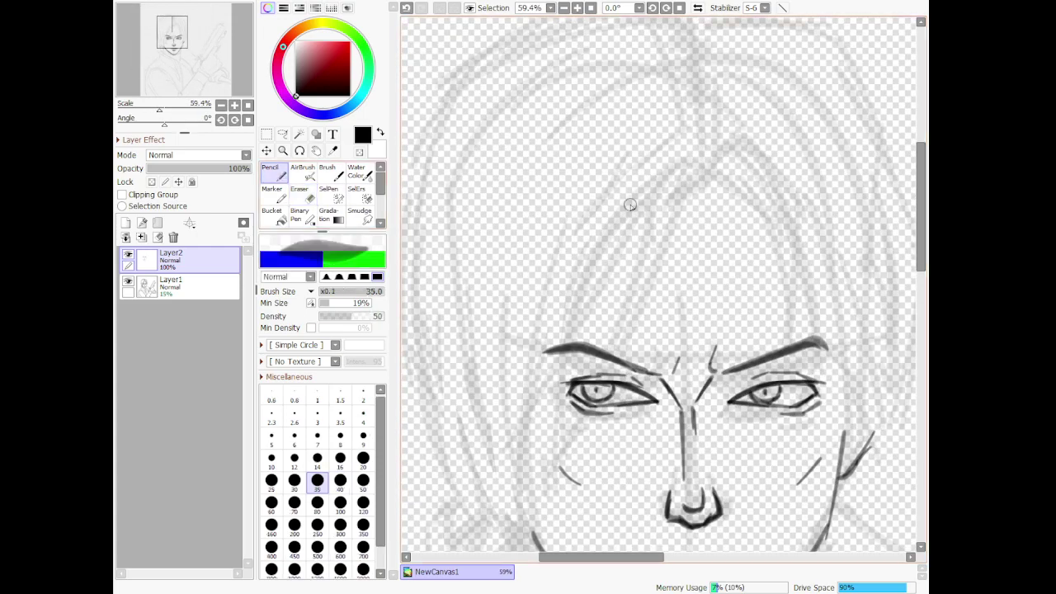
Try to draw a long, narrow hair strand from the parting diagonally across the eye on the picture's left
{"action": "left_click_drag", "start_coordinate": [696, 173], "coordinate": [552, 449]}
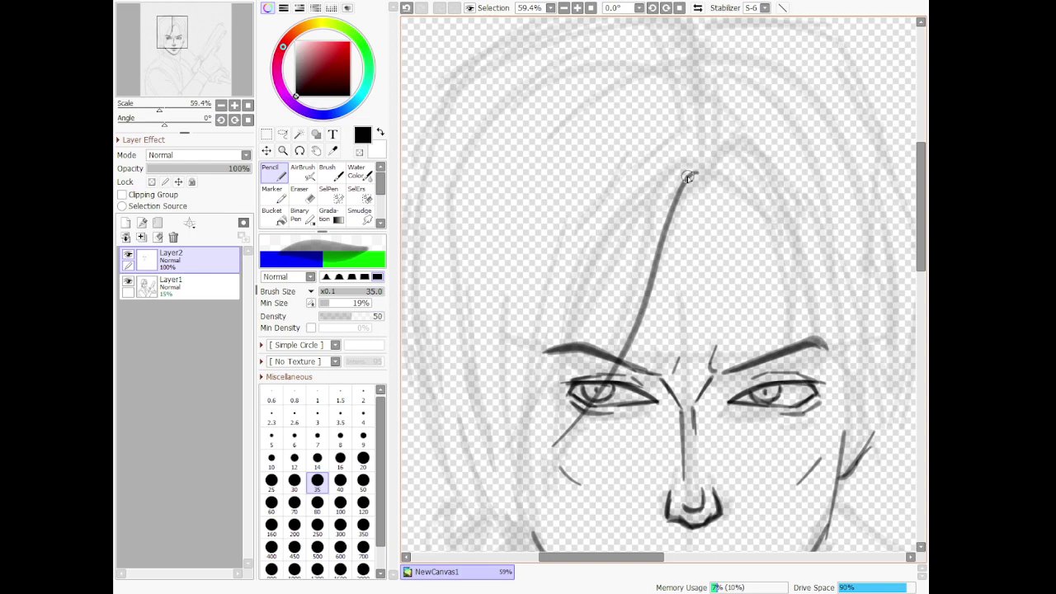
{"action": "mouse_move", "coordinate": [689, 178]}
{"action": "left_mouse_down"}
{"action": "mouse_move", "coordinate": [658, 189]}
{"action": "mouse_move", "coordinate": [633, 314]}
{"action": "mouse_move", "coordinate": [576, 442]}
{"action": "mouse_move", "coordinate": [548, 450]}
{"action": "left_mouse_up"}
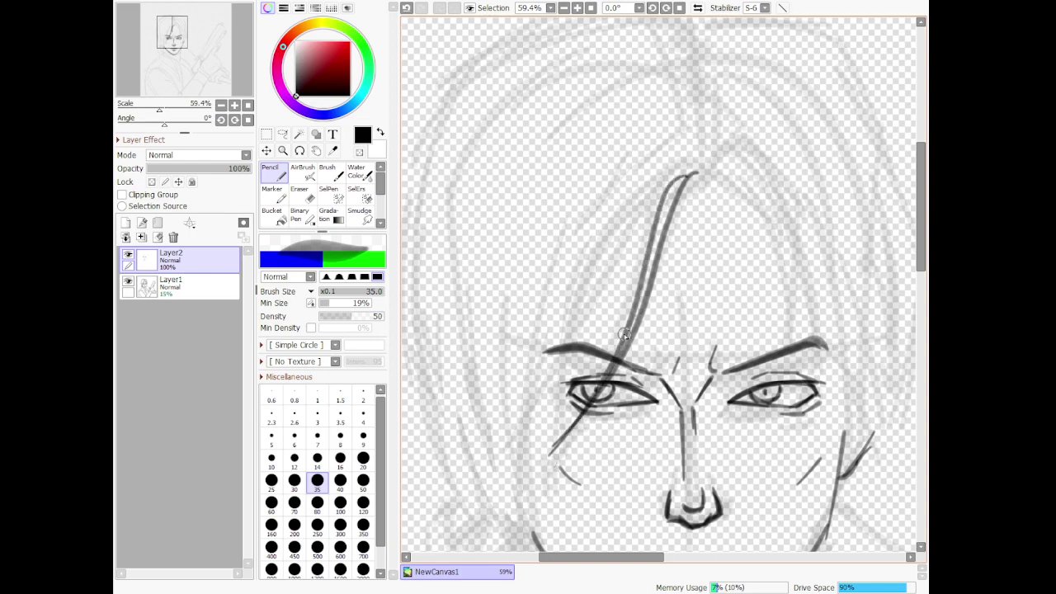
{"action": "scroll", "coordinate": [658, 304], "scroll_direction": "down", "scroll_amount": 7}
{"action": "scroll", "coordinate": [634, 272], "scroll_direction": "up", "scroll_amount": 4}
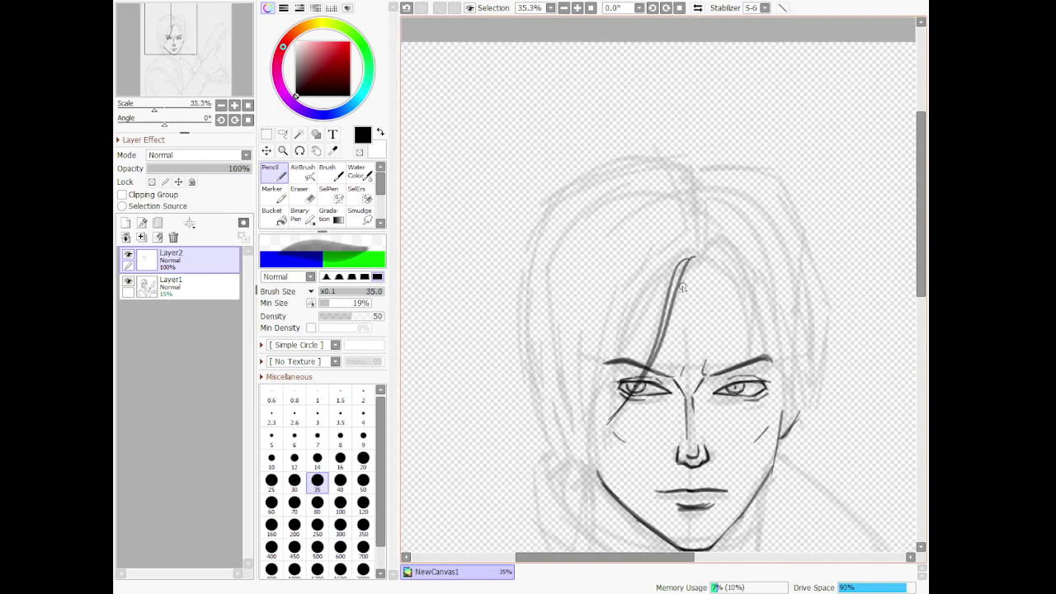
{"action": "key", "text": "ctrl+z"}
{"action": "key", "text": "ctrl+z"}
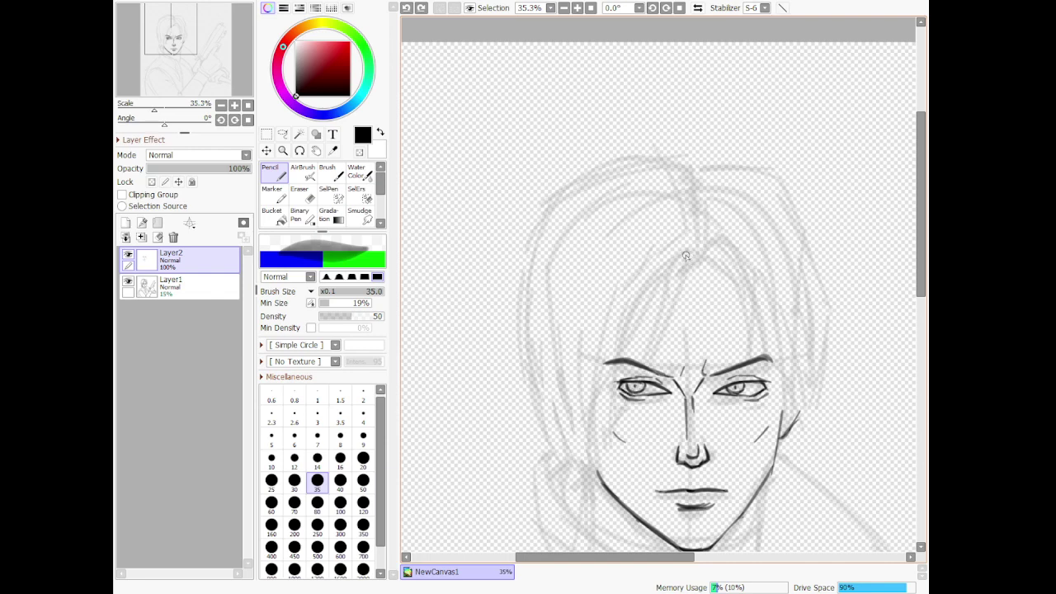
Draw curved bangs from the parting down over the eye on the picture's left, ending in points on the cheek
{"action": "left_click_drag", "start_coordinate": [686, 257], "coordinate": [652, 455]}
{"action": "key", "text": "ctrl+z"}
{"action": "mouse_move", "coordinate": [697, 262]}
{"action": "left_mouse_down"}
{"action": "mouse_move", "coordinate": [629, 398]}
{"action": "mouse_move", "coordinate": [645, 430]}
{"action": "mouse_move", "coordinate": [672, 272]}
{"action": "mouse_move", "coordinate": [689, 274]}
{"action": "mouse_move", "coordinate": [656, 297]}
{"action": "mouse_move", "coordinate": [695, 254]}
{"action": "mouse_move", "coordinate": [704, 268]}
{"action": "mouse_move", "coordinate": [670, 265]}
{"action": "mouse_move", "coordinate": [624, 445]}
{"action": "left_mouse_up"}
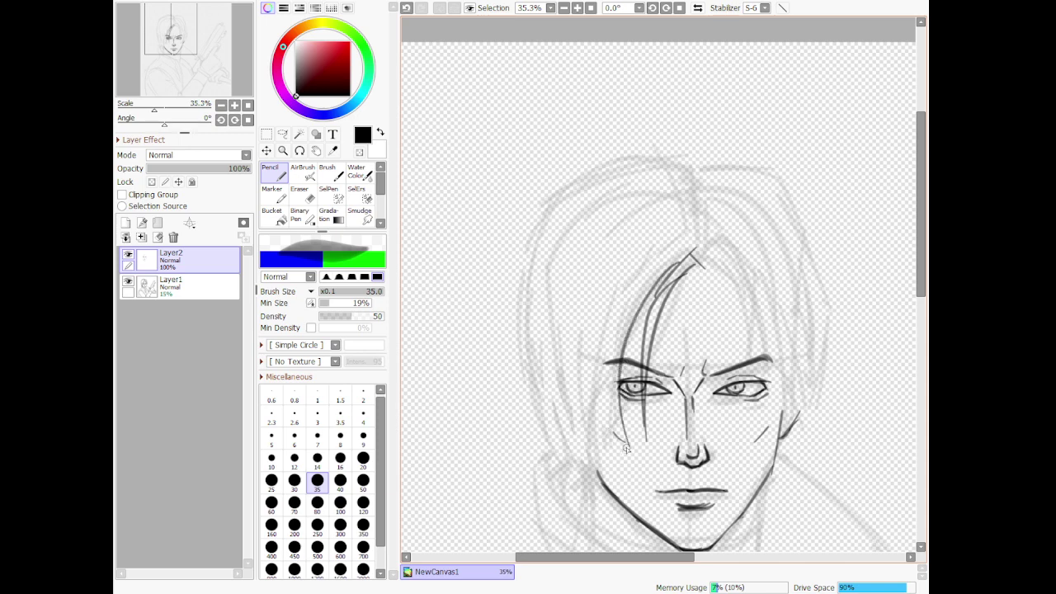
{"action": "mouse_move", "coordinate": [626, 449]}
{"action": "left_mouse_down"}
{"action": "mouse_move", "coordinate": [602, 344]}
{"action": "mouse_move", "coordinate": [650, 262]}
{"action": "mouse_move", "coordinate": [705, 238]}
{"action": "left_mouse_up"}
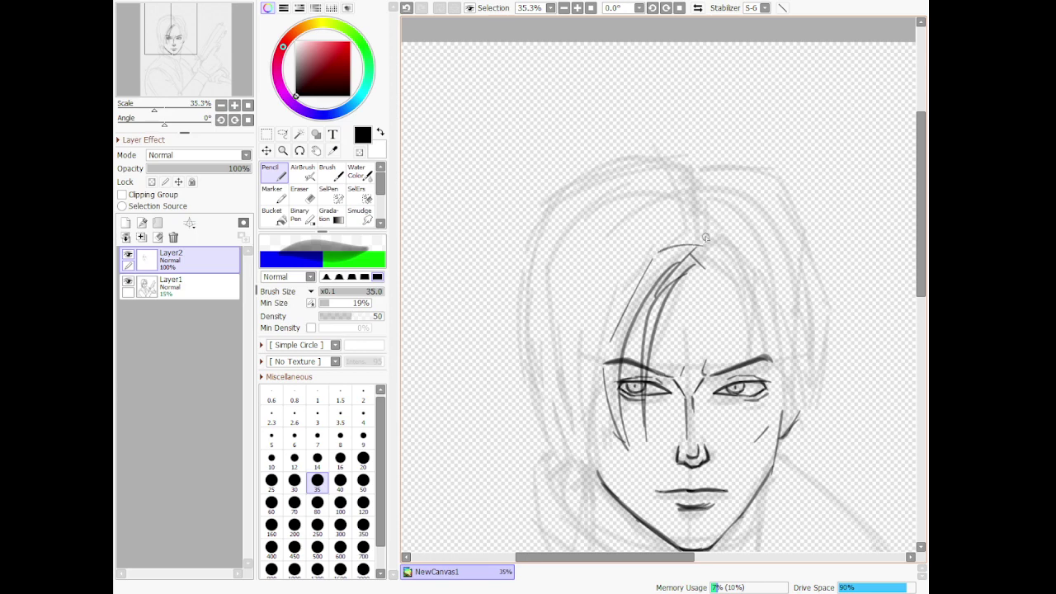
Draw a longer outer strand of the bangs sweeping down past the brow, with pointed tips near the jaw
{"action": "left_click_drag", "start_coordinate": [641, 246], "coordinate": [573, 341]}
{"action": "key", "text": "ctrl+z"}
{"action": "mouse_move", "coordinate": [640, 239]}
{"action": "left_mouse_down"}
{"action": "mouse_move", "coordinate": [578, 356]}
{"action": "mouse_move", "coordinate": [626, 464]}
{"action": "left_mouse_up"}
{"action": "key", "text": "ctrl+z"}
{"action": "mouse_move", "coordinate": [601, 303]}
{"action": "left_mouse_down"}
{"action": "mouse_move", "coordinate": [583, 455]}
{"action": "mouse_move", "coordinate": [603, 467]}
{"action": "mouse_move", "coordinate": [594, 453]}
{"action": "mouse_move", "coordinate": [620, 482]}
{"action": "mouse_move", "coordinate": [611, 427]}
{"action": "left_mouse_up"}
{"action": "left_click_drag", "start_coordinate": [622, 475], "coordinate": [599, 383]}
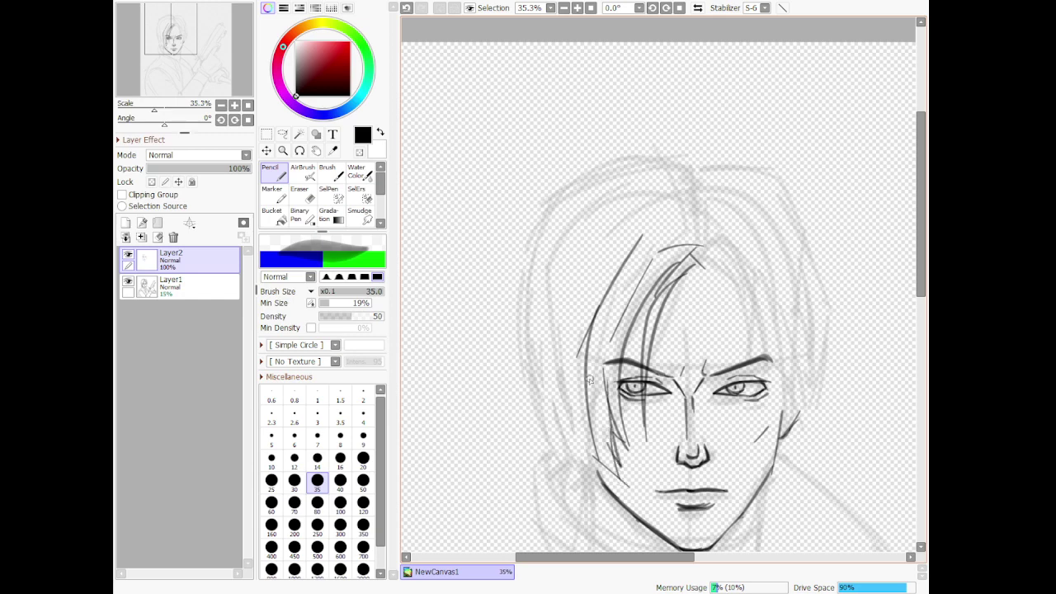
Draw a long curved hair strand beside the face on the picture's left, tapering to a point at the jaw
{"action": "left_click_drag", "start_coordinate": [597, 302], "coordinate": [585, 464]}
{"action": "key", "text": "ctrl+z"}
{"action": "left_click_drag", "start_coordinate": [580, 329], "coordinate": [584, 487]}
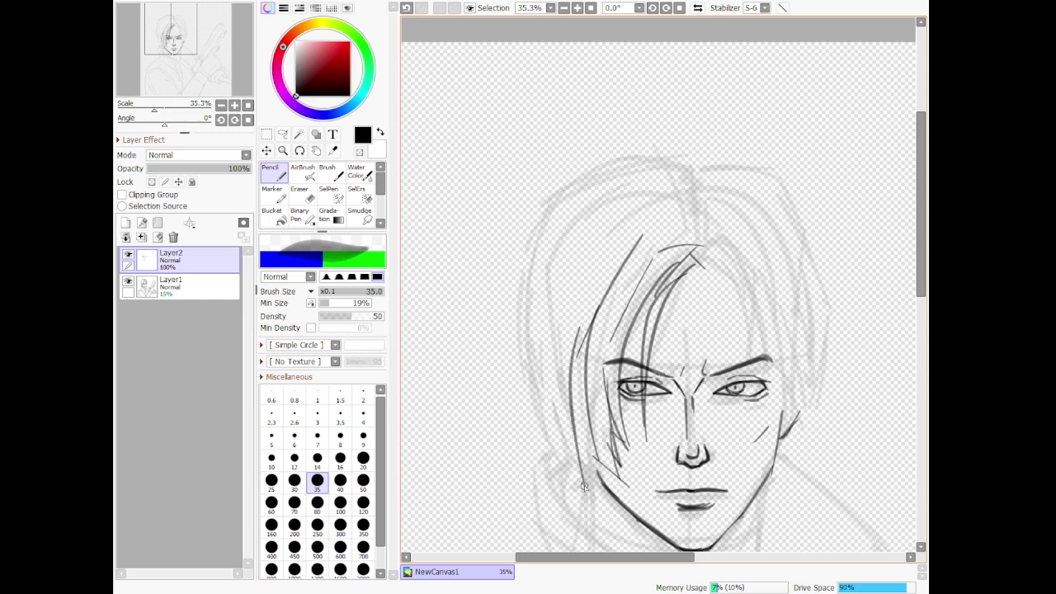
{"action": "key", "text": "ctrl+z"}
{"action": "left_click_drag", "start_coordinate": [569, 342], "coordinate": [591, 487]}
{"action": "key", "text": "ctrl+z"}
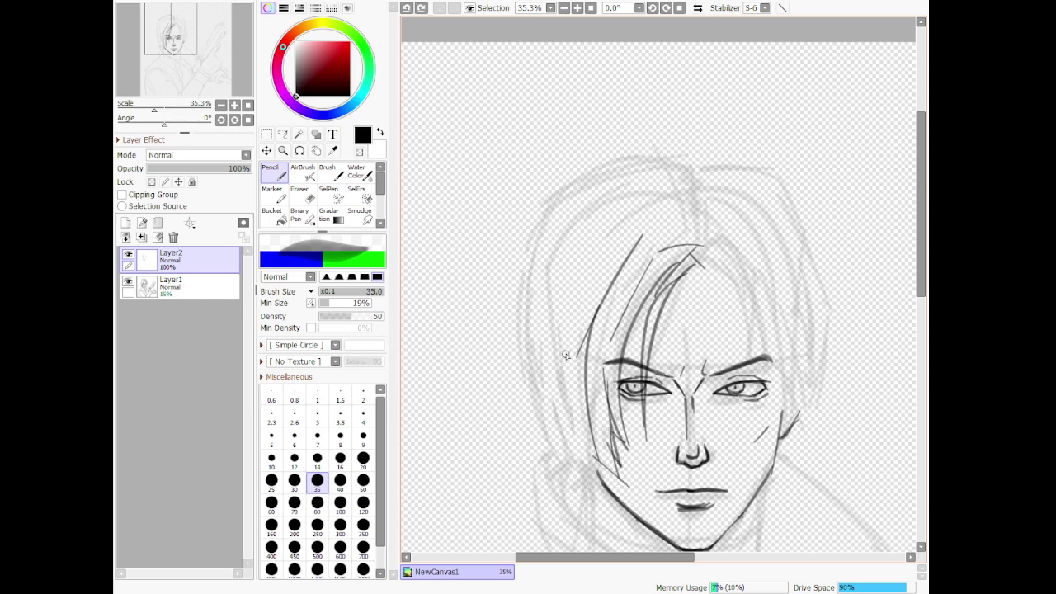
{"action": "mouse_move", "coordinate": [566, 351]}
{"action": "left_mouse_down"}
{"action": "mouse_move", "coordinate": [592, 489]}
{"action": "mouse_move", "coordinate": [587, 426]}
{"action": "left_mouse_up"}
{"action": "key", "text": "ctrl+z"}
{"action": "left_click_drag", "start_coordinate": [603, 491], "coordinate": [590, 407]}
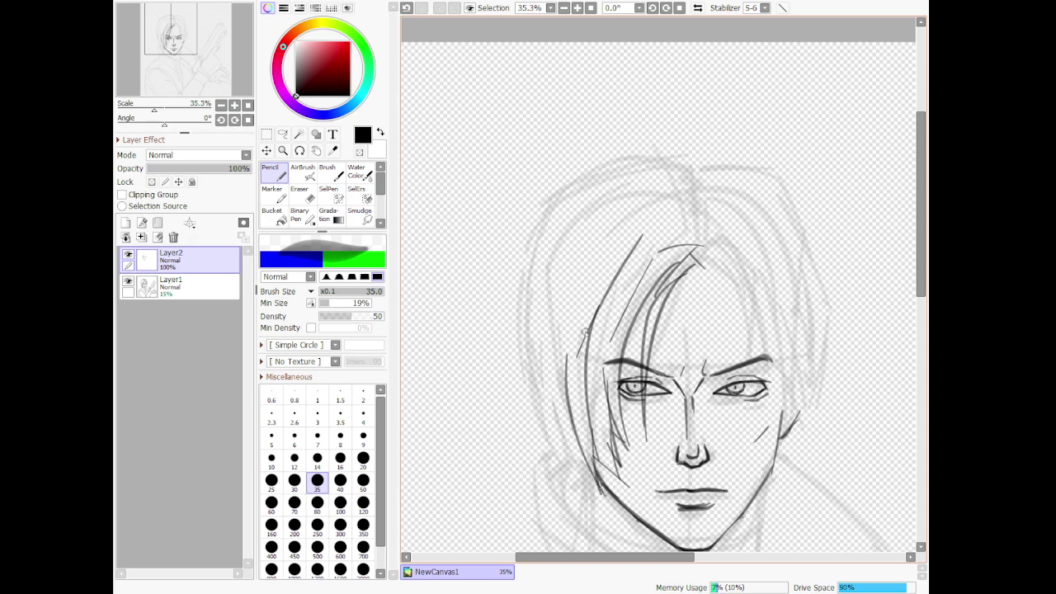
Add further curved strands along the outer side of the hair on the picture's left, converging toward the jaw
{"action": "left_click_drag", "start_coordinate": [549, 344], "coordinate": [572, 460]}
{"action": "mouse_move", "coordinate": [541, 324]}
{"action": "left_mouse_down"}
{"action": "mouse_move", "coordinate": [537, 401]}
{"action": "mouse_move", "coordinate": [549, 443]}
{"action": "left_mouse_up"}
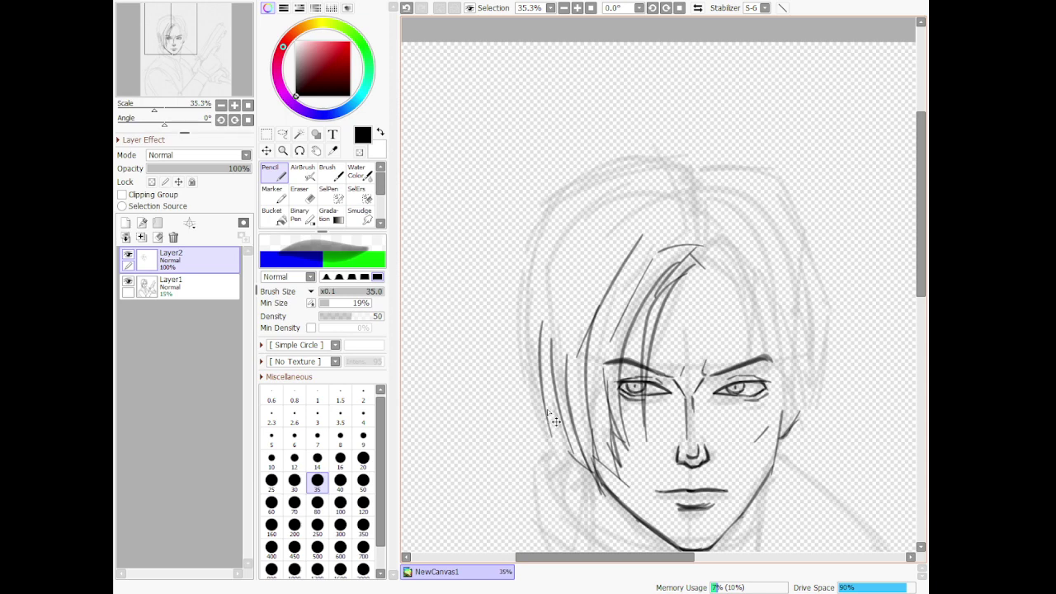
{"action": "key", "text": "ctrl+z"}
{"action": "left_click_drag", "start_coordinate": [545, 343], "coordinate": [565, 452]}
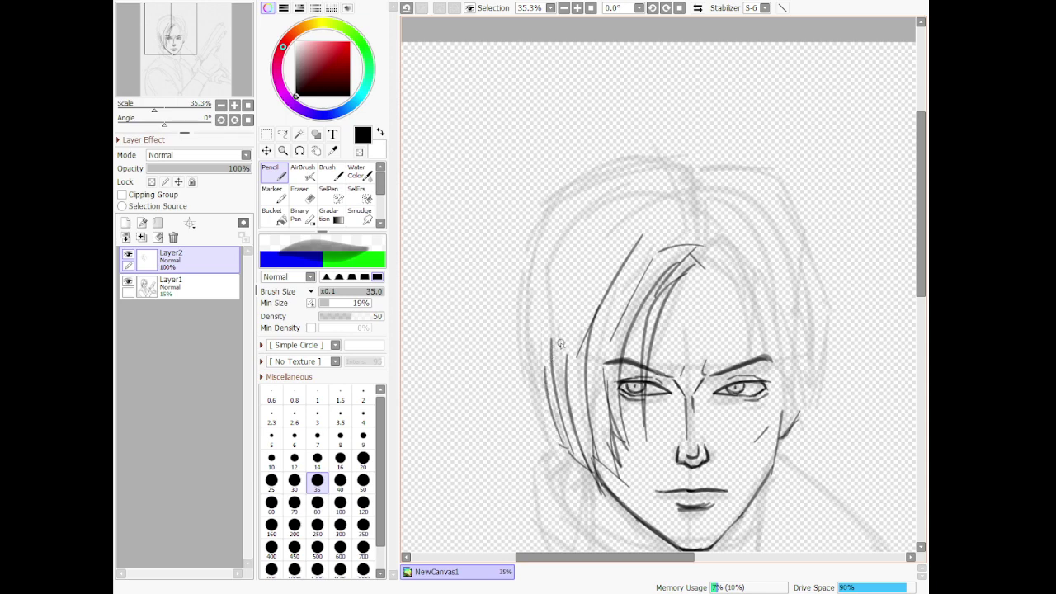
Draw lines carrying the side strands on the picture's left upward toward the top of the head
{"action": "left_click_drag", "start_coordinate": [568, 354], "coordinate": [588, 276]}
{"action": "left_click_drag", "start_coordinate": [631, 228], "coordinate": [597, 262]}
{"action": "left_click_drag", "start_coordinate": [548, 343], "coordinate": [636, 217]}
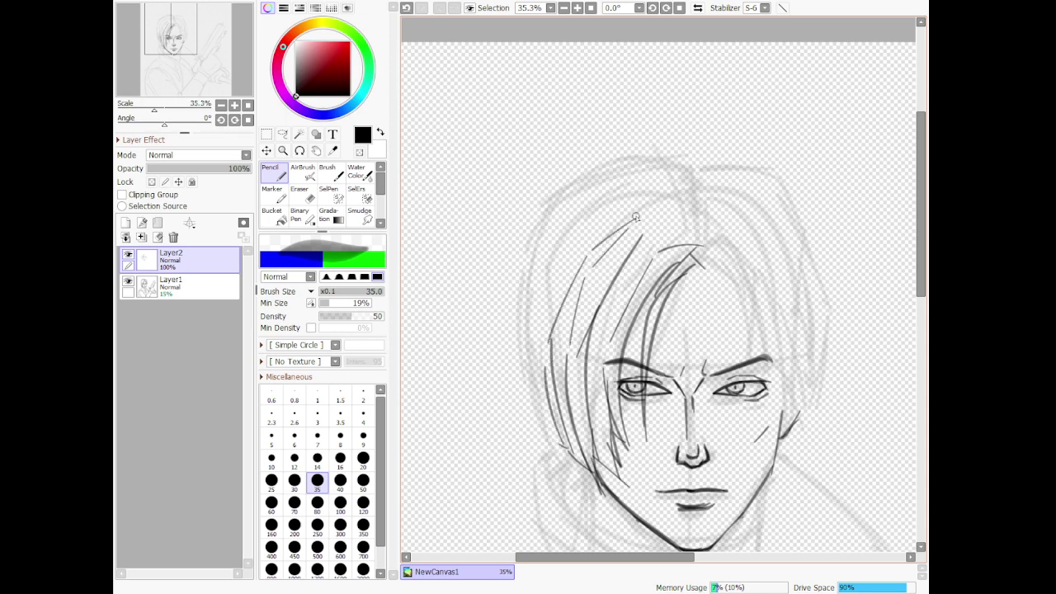
Draw the outer hair contour up over the crown on the picture's left, with a zigzag parting at the top
{"action": "mouse_move", "coordinate": [545, 366]}
{"action": "left_mouse_down"}
{"action": "mouse_move", "coordinate": [548, 282]}
{"action": "mouse_move", "coordinate": [602, 218]}
{"action": "left_mouse_up"}
{"action": "mouse_move", "coordinate": [566, 258]}
{"action": "left_mouse_down"}
{"action": "mouse_move", "coordinate": [633, 212]}
{"action": "mouse_move", "coordinate": [642, 185]}
{"action": "mouse_move", "coordinate": [631, 192]}
{"action": "mouse_move", "coordinate": [647, 179]}
{"action": "mouse_move", "coordinate": [695, 199]}
{"action": "mouse_move", "coordinate": [697, 228]}
{"action": "mouse_move", "coordinate": [672, 216]}
{"action": "mouse_move", "coordinate": [693, 206]}
{"action": "left_mouse_up"}
{"action": "scroll", "coordinate": [490, 344], "scroll_direction": "down", "scroll_amount": 3}
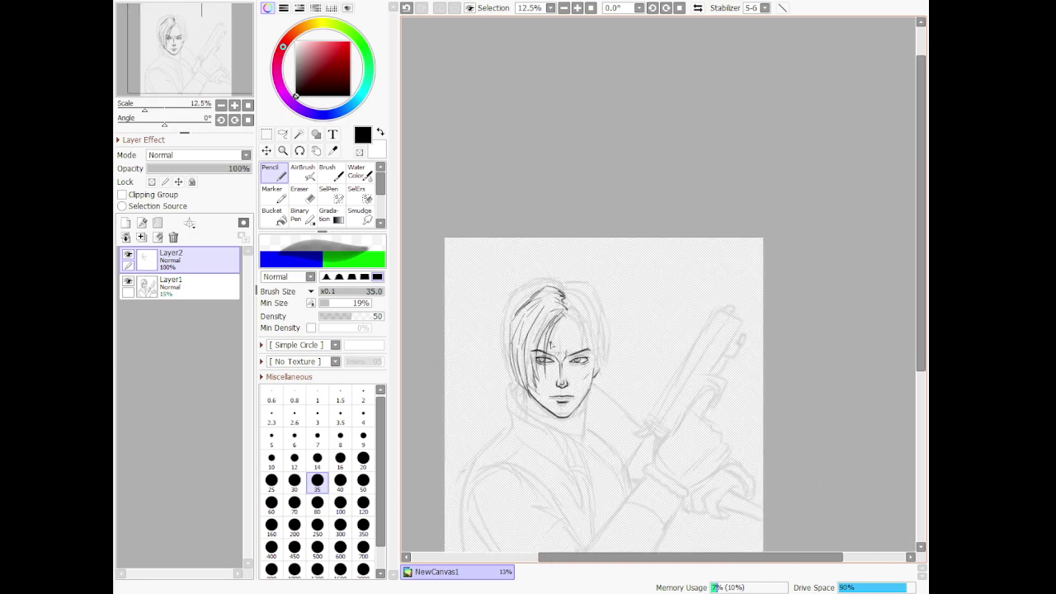
{"action": "scroll", "coordinate": [543, 306], "scroll_direction": "up", "scroll_amount": 4}
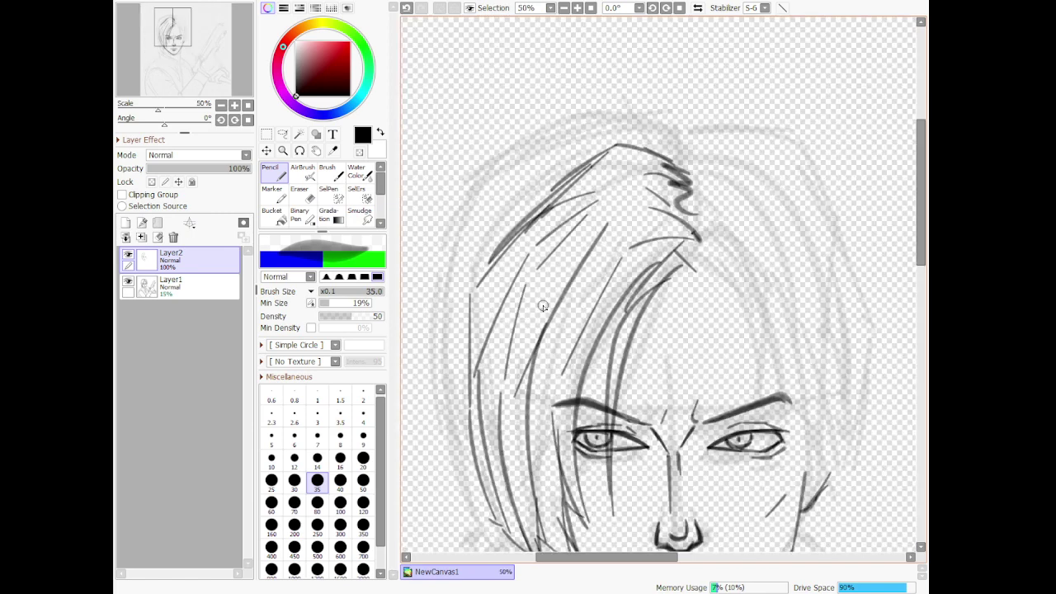
Rework the crown contour on the picture's left so that it meets the outer side strand
{"action": "left_click_drag", "start_coordinate": [585, 164], "coordinate": [470, 297]}
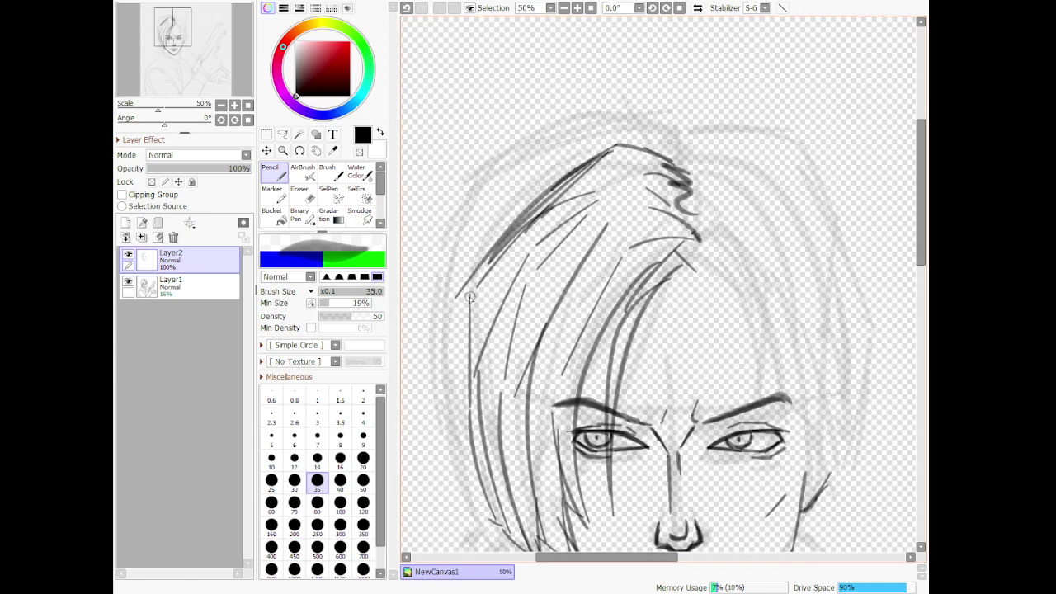
{"action": "key", "text": "ctrl+z"}
{"action": "mouse_move", "coordinate": [614, 146]}
{"action": "left_mouse_down"}
{"action": "mouse_move", "coordinate": [529, 194]}
{"action": "mouse_move", "coordinate": [476, 285]}
{"action": "mouse_move", "coordinate": [588, 153]}
{"action": "mouse_move", "coordinate": [622, 149]}
{"action": "left_mouse_up"}
{"action": "key", "text": "ctrl+z"}
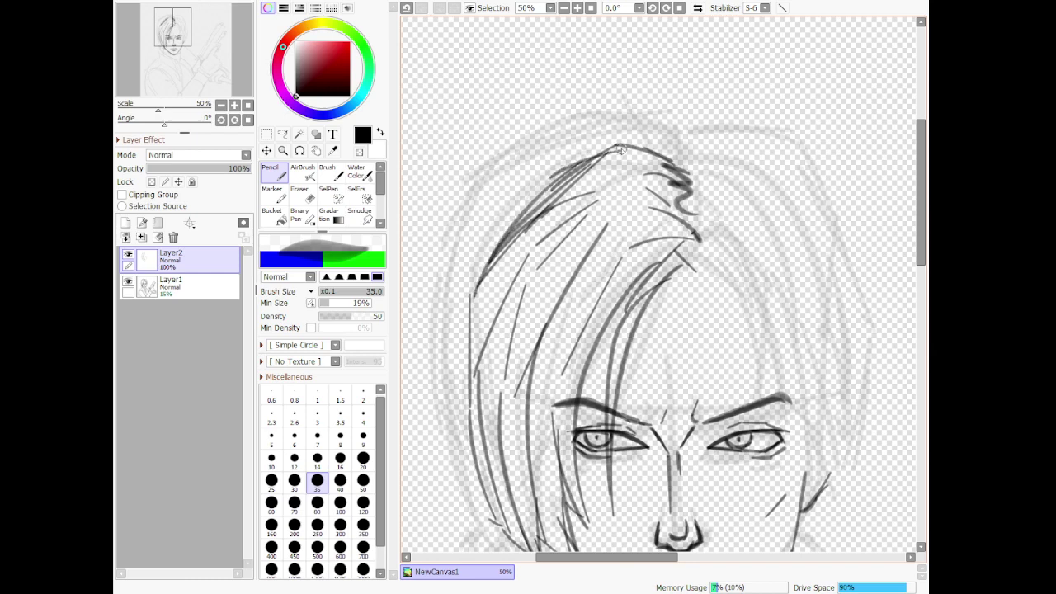
Draw a short contour line beside the parting and an arched double strand falling to the brow on the picture's right
{"action": "left_click_drag", "start_coordinate": [695, 164], "coordinate": [742, 163]}
{"action": "left_click_drag", "start_coordinate": [698, 254], "coordinate": [740, 386]}
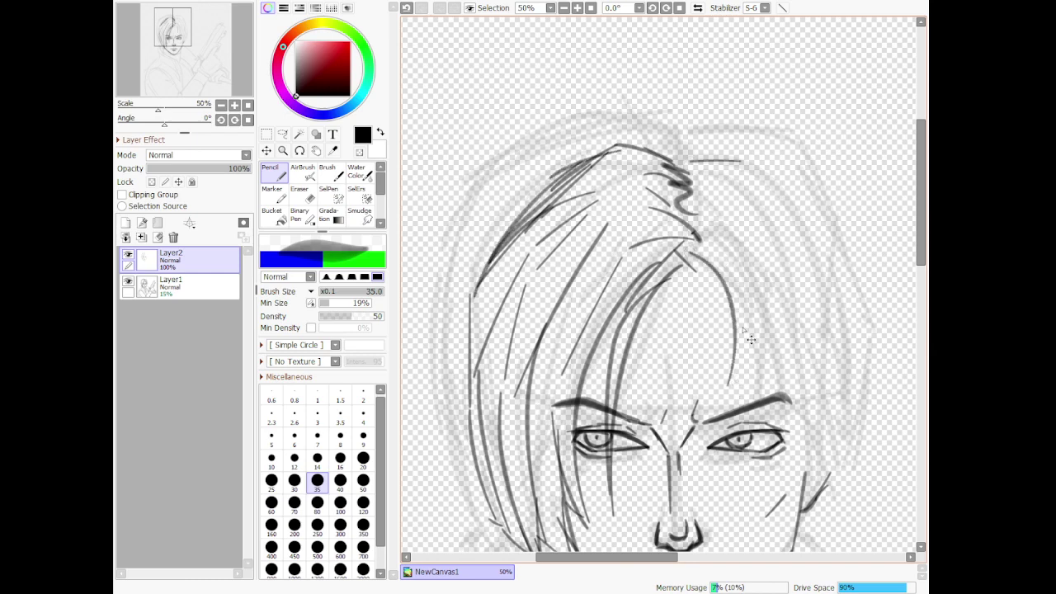
{"action": "key", "text": "ctrl+z"}
{"action": "mouse_move", "coordinate": [690, 266]}
{"action": "left_mouse_down"}
{"action": "mouse_move", "coordinate": [756, 406]}
{"action": "mouse_move", "coordinate": [756, 338]}
{"action": "mouse_move", "coordinate": [692, 251]}
{"action": "left_mouse_up"}
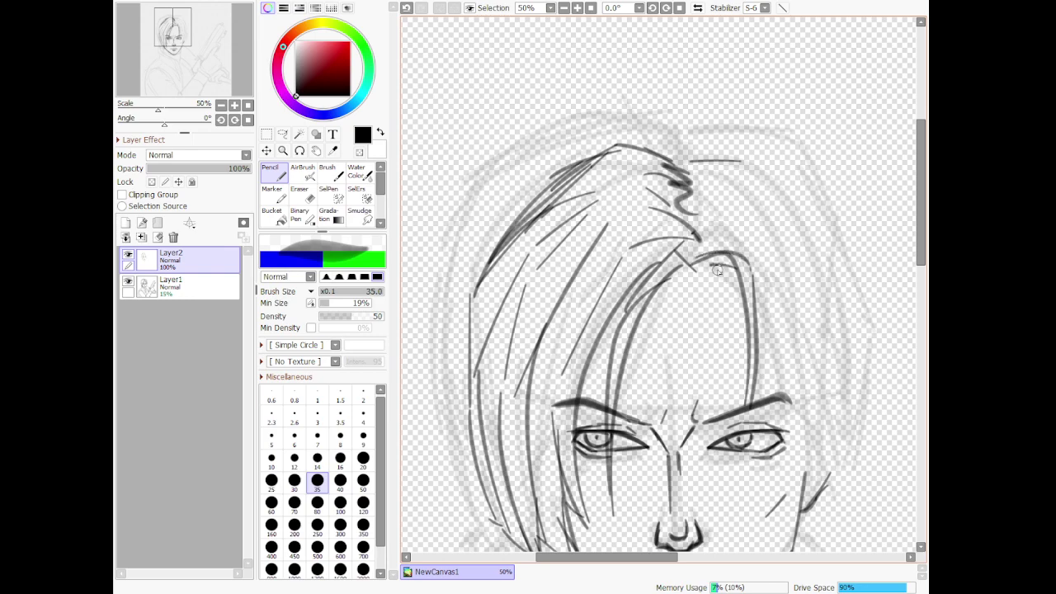
Draw strands on the picture's right curving from the parting past the end of the brow down to the ear
{"action": "scroll", "coordinate": [720, 272], "scroll_direction": "down", "scroll_amount": 9}
{"action": "scroll", "coordinate": [766, 284], "scroll_direction": "up", "scroll_amount": 8}
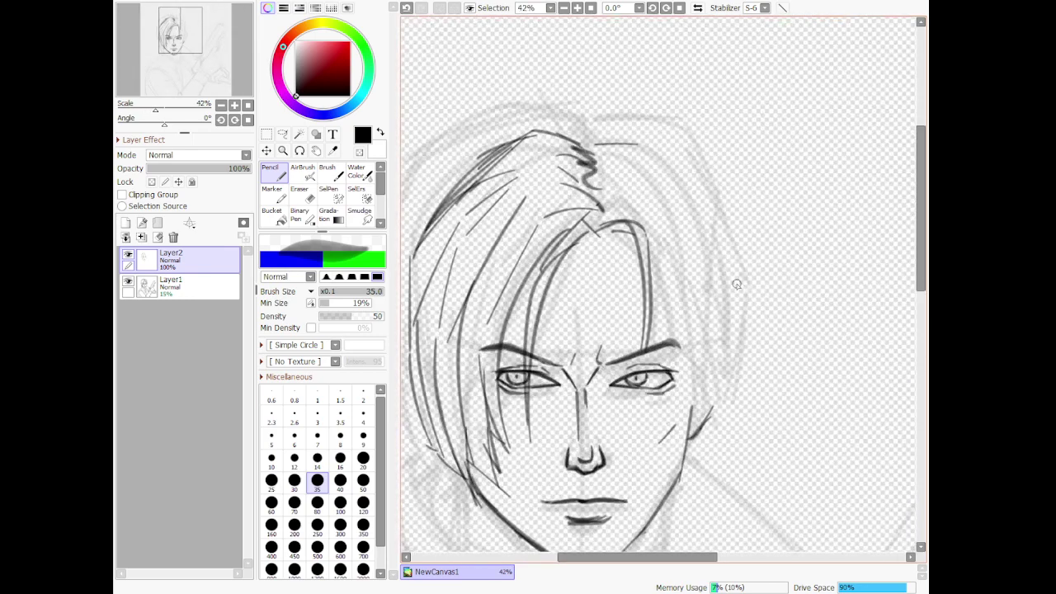
{"action": "mouse_move", "coordinate": [603, 233]}
{"action": "left_mouse_down"}
{"action": "mouse_move", "coordinate": [631, 228]}
{"action": "mouse_move", "coordinate": [681, 328]}
{"action": "left_mouse_up"}
{"action": "left_click_drag", "start_coordinate": [654, 262], "coordinate": [704, 423]}
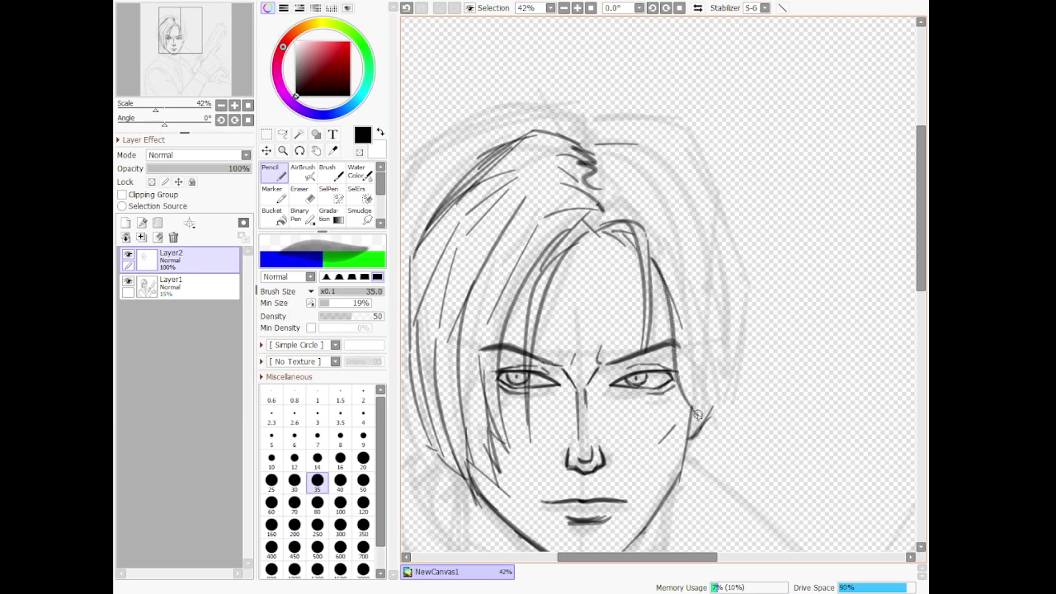
{"action": "mouse_move", "coordinate": [678, 363]}
{"action": "left_mouse_down"}
{"action": "mouse_move", "coordinate": [696, 414]}
{"action": "mouse_move", "coordinate": [692, 392]}
{"action": "left_mouse_up"}
{"action": "mouse_move", "coordinate": [663, 247]}
{"action": "left_mouse_down"}
{"action": "mouse_move", "coordinate": [697, 355]}
{"action": "mouse_move", "coordinate": [604, 213]}
{"action": "mouse_move", "coordinate": [655, 221]}
{"action": "left_mouse_up"}
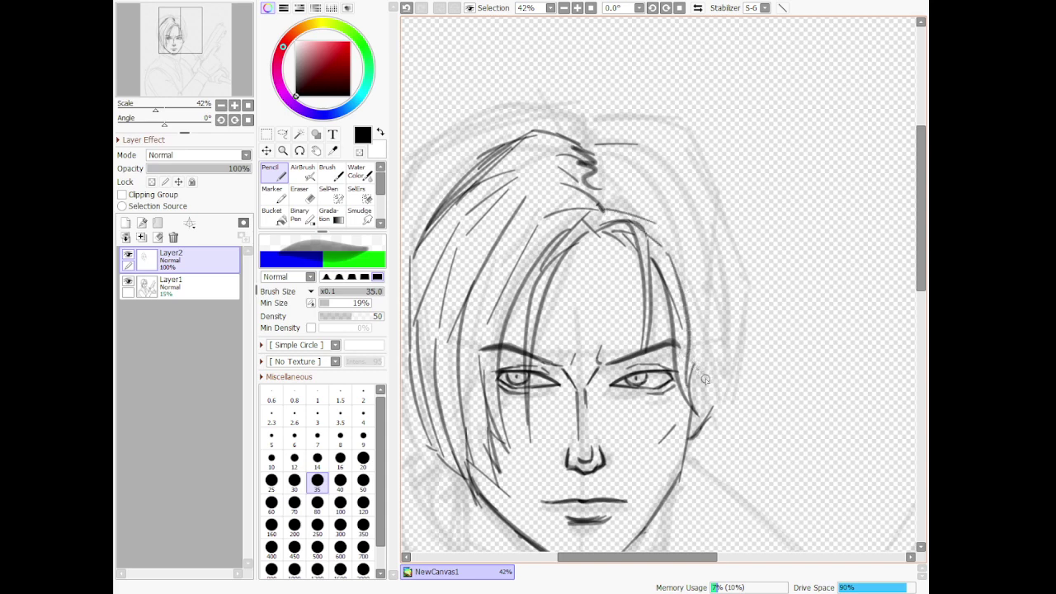
Draw pointed strands over the ear and continue them up the outer side of the hair on the picture's right
{"action": "mouse_move", "coordinate": [705, 380]}
{"action": "left_mouse_down"}
{"action": "mouse_move", "coordinate": [712, 398]}
{"action": "mouse_move", "coordinate": [696, 380]}
{"action": "left_mouse_up"}
{"action": "key", "text": "ctrl+z"}
{"action": "left_click_drag", "start_coordinate": [701, 422], "coordinate": [717, 376]}
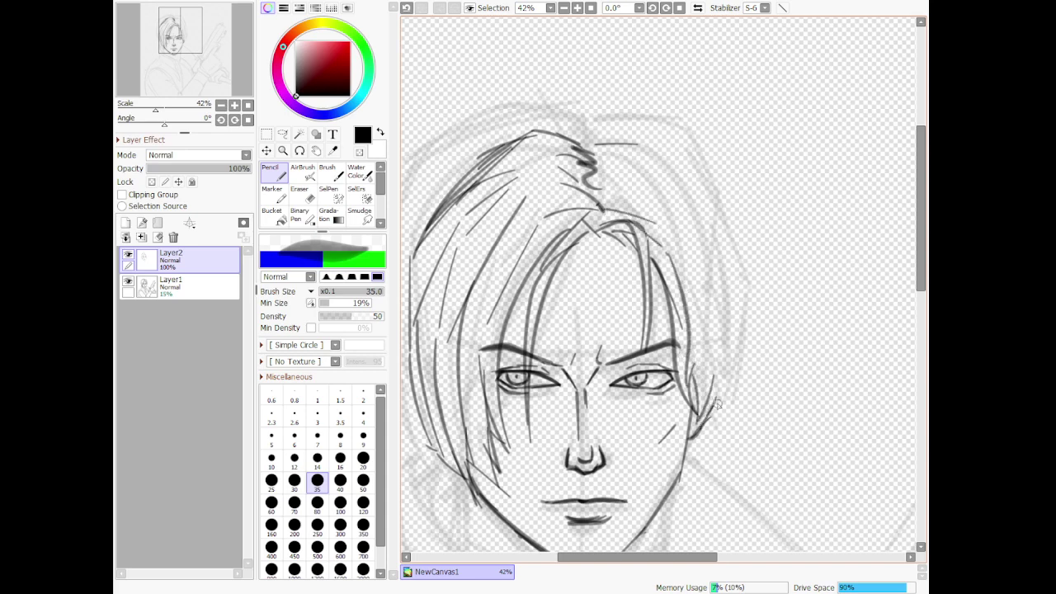
{"action": "left_click_drag", "start_coordinate": [708, 414], "coordinate": [727, 351]}
{"action": "mouse_move", "coordinate": [727, 394]}
{"action": "left_mouse_down"}
{"action": "mouse_move", "coordinate": [741, 343]}
{"action": "mouse_move", "coordinate": [722, 318]}
{"action": "mouse_move", "coordinate": [725, 241]}
{"action": "left_mouse_up"}
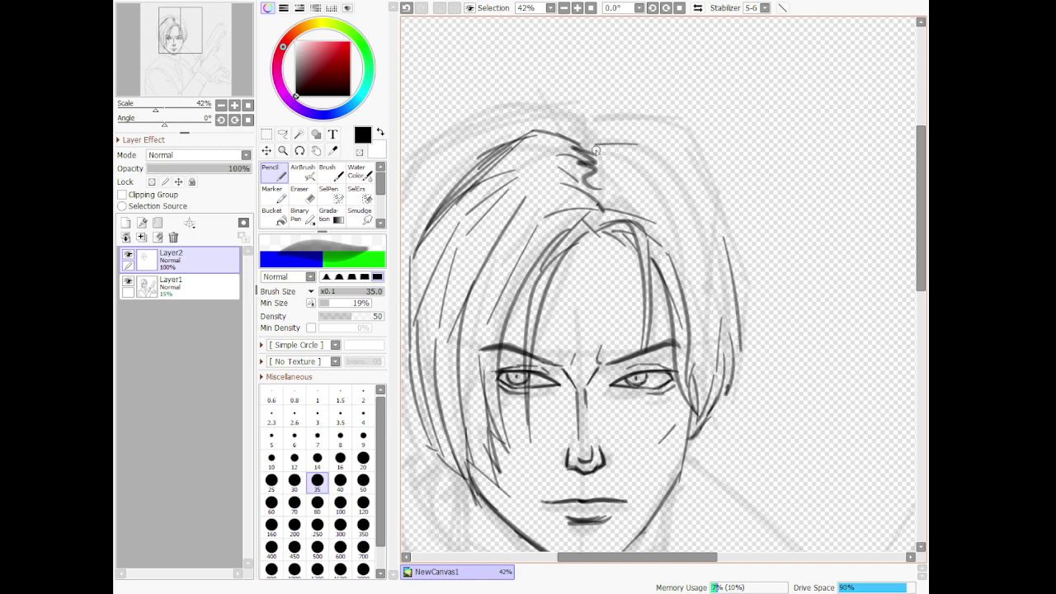
Draw the top hair contour from the parting over the picture's right side and fill it with inner strand lines
{"action": "mouse_move", "coordinate": [591, 149]}
{"action": "left_mouse_down"}
{"action": "mouse_move", "coordinate": [647, 143]}
{"action": "mouse_move", "coordinate": [715, 211]}
{"action": "left_mouse_up"}
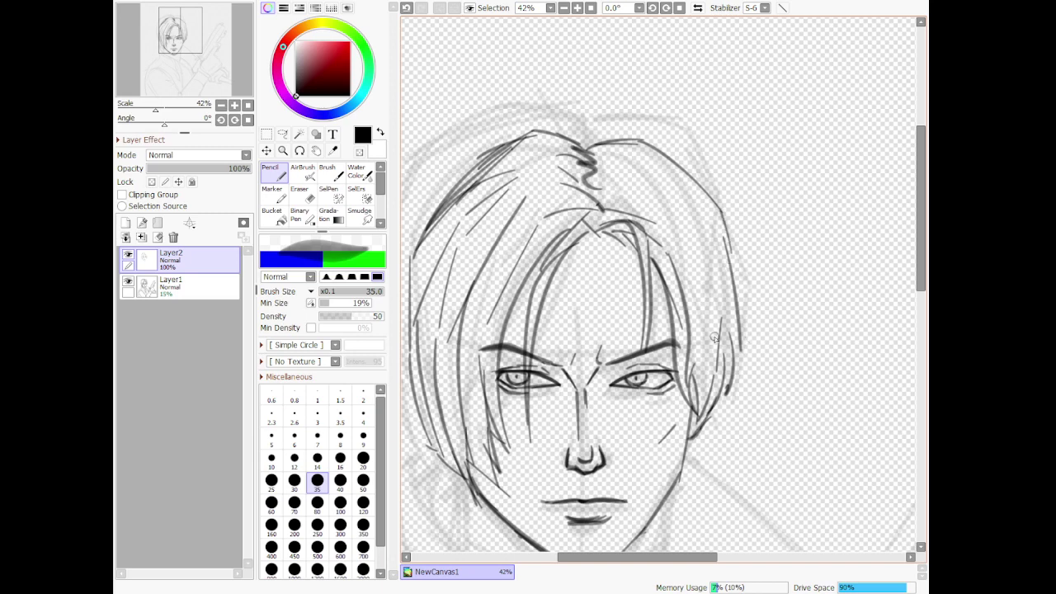
{"action": "mouse_move", "coordinate": [714, 336]}
{"action": "left_mouse_down"}
{"action": "mouse_move", "coordinate": [662, 227]}
{"action": "mouse_move", "coordinate": [710, 355]}
{"action": "left_mouse_up"}
{"action": "key", "text": "ctrl+z"}
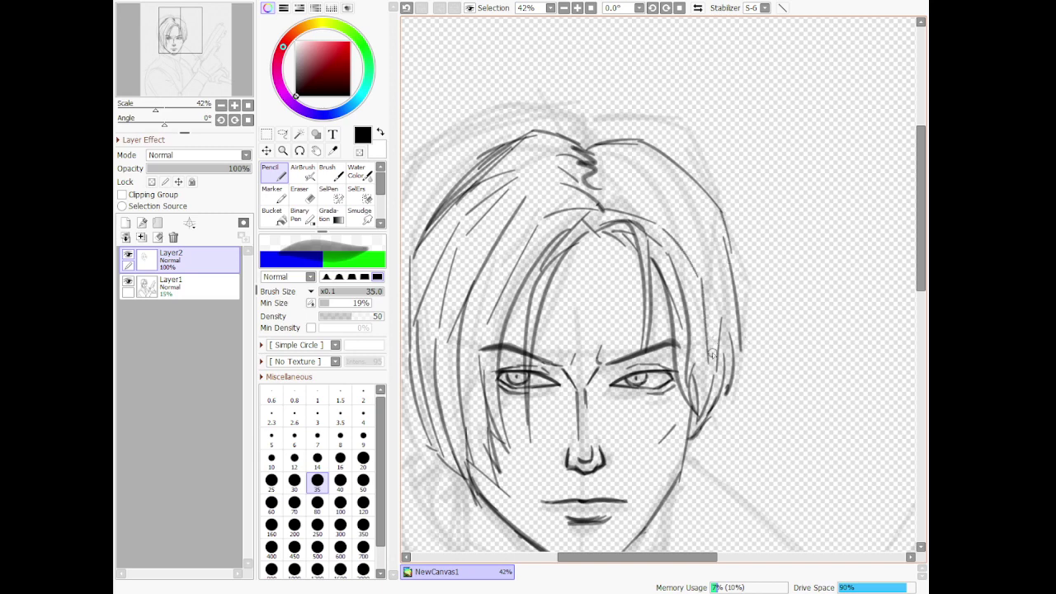
{"action": "mouse_move", "coordinate": [715, 289]}
{"action": "left_mouse_down"}
{"action": "mouse_move", "coordinate": [614, 183]}
{"action": "mouse_move", "coordinate": [670, 163]}
{"action": "mouse_move", "coordinate": [675, 172]}
{"action": "left_mouse_up"}
{"action": "left_click_drag", "start_coordinate": [687, 182], "coordinate": [723, 218]}
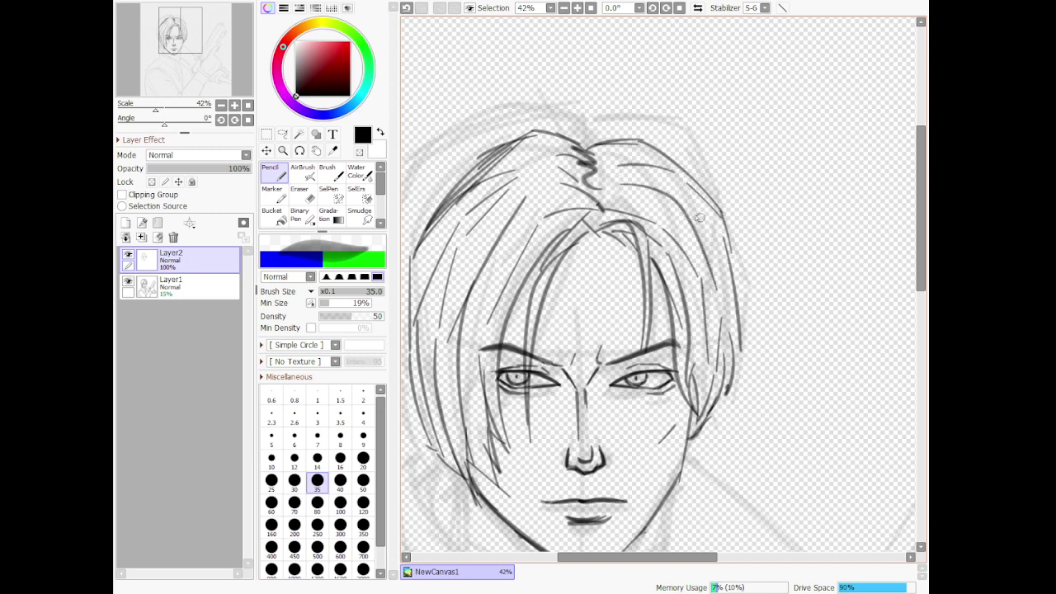
{"action": "mouse_move", "coordinate": [598, 197]}
{"action": "left_mouse_down"}
{"action": "mouse_move", "coordinate": [639, 190]}
{"action": "mouse_move", "coordinate": [619, 203]}
{"action": "mouse_move", "coordinate": [663, 196]}
{"action": "left_mouse_up"}
Reinforce the outer hair edge on the picture's left and add short pointed strands toward the jaw
{"action": "scroll", "coordinate": [669, 266], "scroll_direction": "down", "scroll_amount": 3}
{"action": "scroll", "coordinate": [658, 275], "scroll_direction": "up", "scroll_amount": 2}
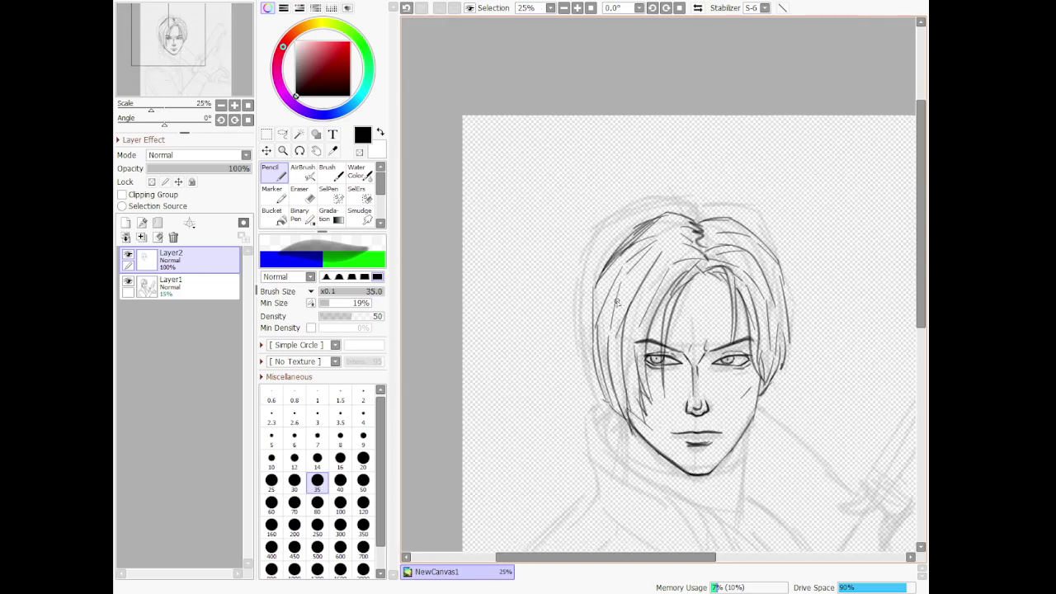
{"action": "scroll", "coordinate": [683, 377], "scroll_direction": "up", "scroll_amount": 1}
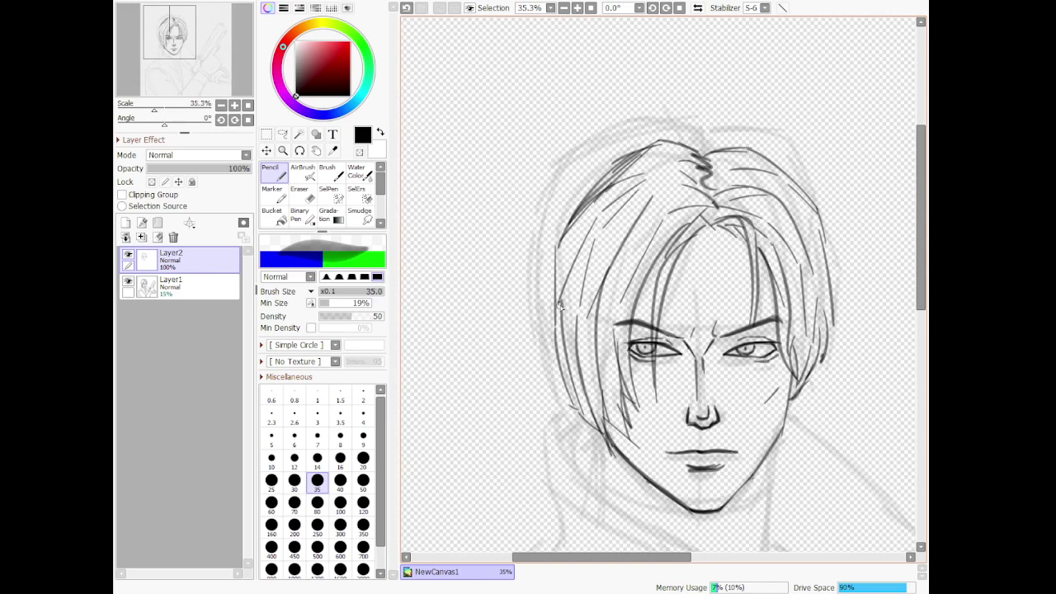
{"action": "mouse_move", "coordinate": [555, 257]}
{"action": "left_mouse_down"}
{"action": "mouse_move", "coordinate": [550, 321]}
{"action": "mouse_move", "coordinate": [573, 359]}
{"action": "mouse_move", "coordinate": [553, 349]}
{"action": "mouse_move", "coordinate": [569, 405]}
{"action": "left_mouse_up"}
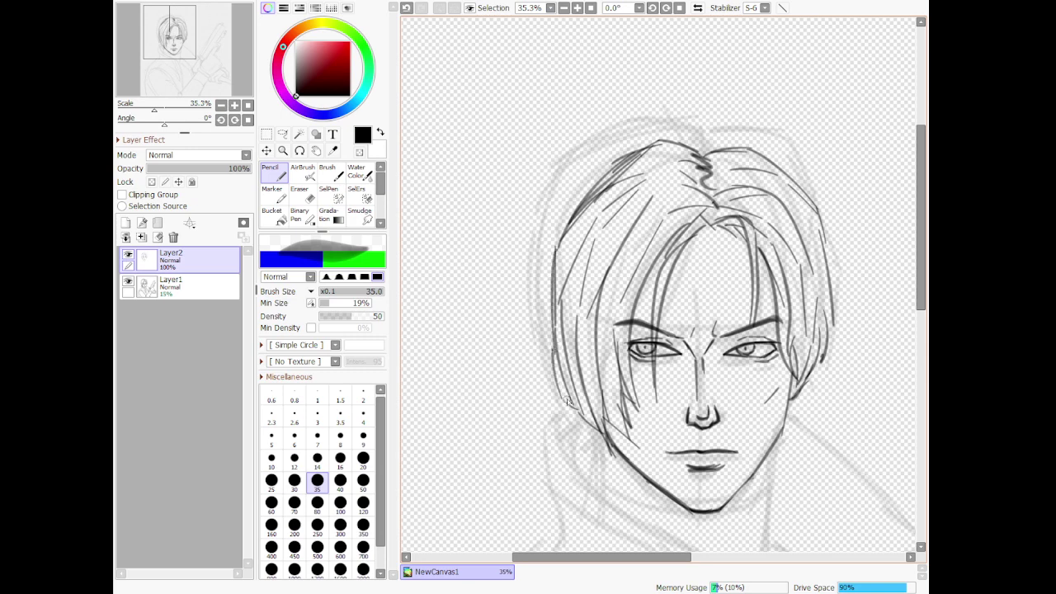
{"action": "left_click_drag", "start_coordinate": [561, 363], "coordinate": [582, 426]}
{"action": "left_click_drag", "start_coordinate": [573, 383], "coordinate": [597, 434]}
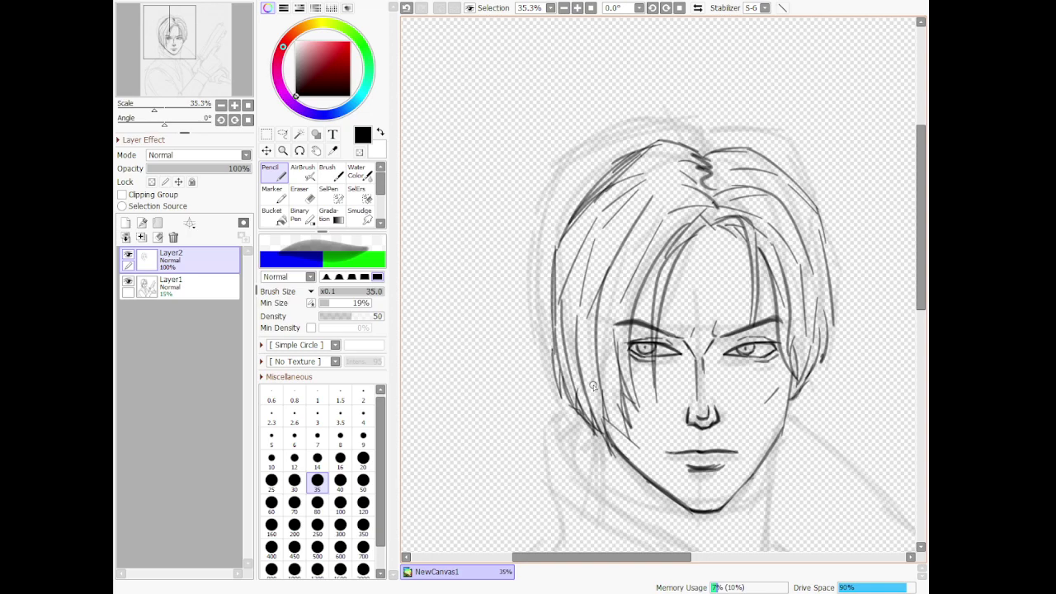
Draw the two scalloped edges of a braid running from behind the hair on the picture's left to below the chin
{"action": "scroll", "coordinate": [809, 268], "scroll_direction": "down", "scroll_amount": 7}
{"action": "scroll", "coordinate": [836, 315], "scroll_direction": "up", "scroll_amount": 5}
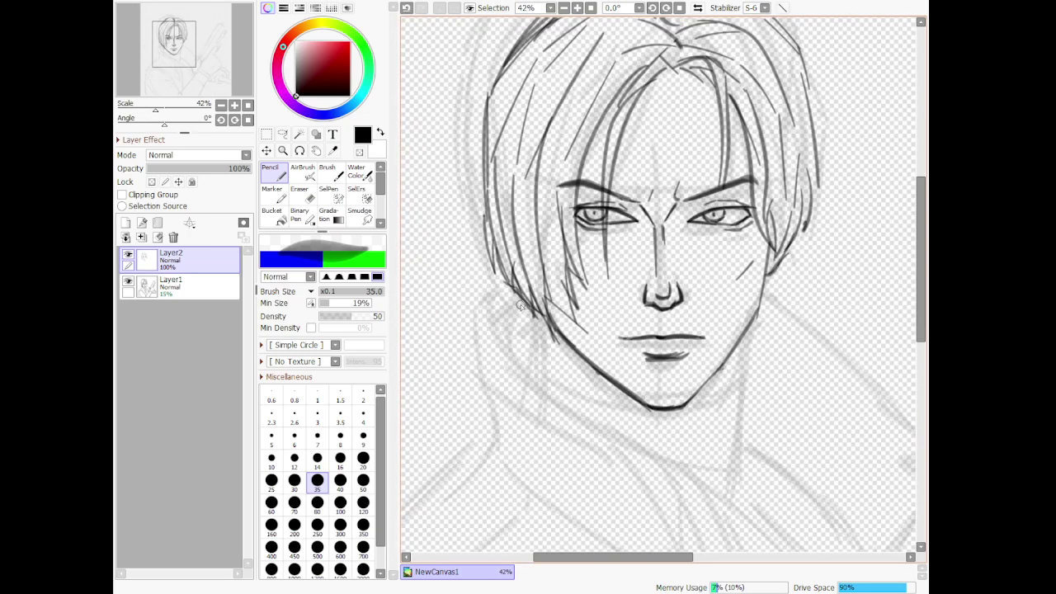
{"action": "mouse_move", "coordinate": [519, 307]}
{"action": "left_mouse_down"}
{"action": "mouse_move", "coordinate": [526, 346]}
{"action": "mouse_move", "coordinate": [544, 355]}
{"action": "mouse_move", "coordinate": [554, 379]}
{"action": "mouse_move", "coordinate": [560, 372]}
{"action": "mouse_move", "coordinate": [579, 399]}
{"action": "mouse_move", "coordinate": [594, 396]}
{"action": "mouse_move", "coordinate": [655, 468]}
{"action": "left_mouse_up"}
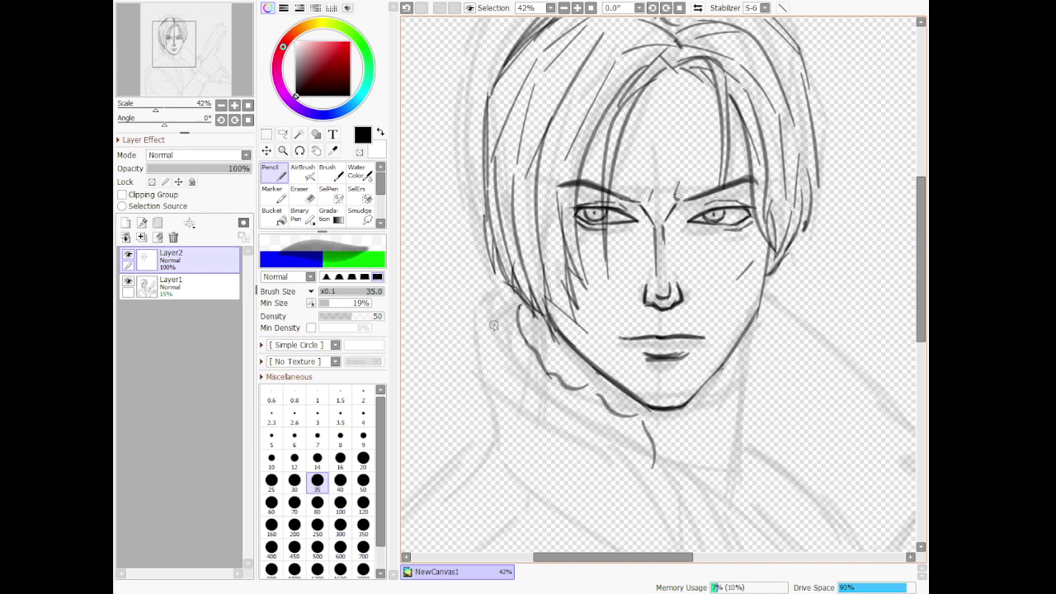
{"action": "mouse_move", "coordinate": [502, 289]}
{"action": "left_mouse_down"}
{"action": "mouse_move", "coordinate": [479, 349]}
{"action": "mouse_move", "coordinate": [503, 349]}
{"action": "mouse_move", "coordinate": [509, 378]}
{"action": "mouse_move", "coordinate": [501, 337]}
{"action": "mouse_move", "coordinate": [492, 370]}
{"action": "mouse_move", "coordinate": [522, 378]}
{"action": "mouse_move", "coordinate": [625, 458]}
{"action": "left_mouse_up"}
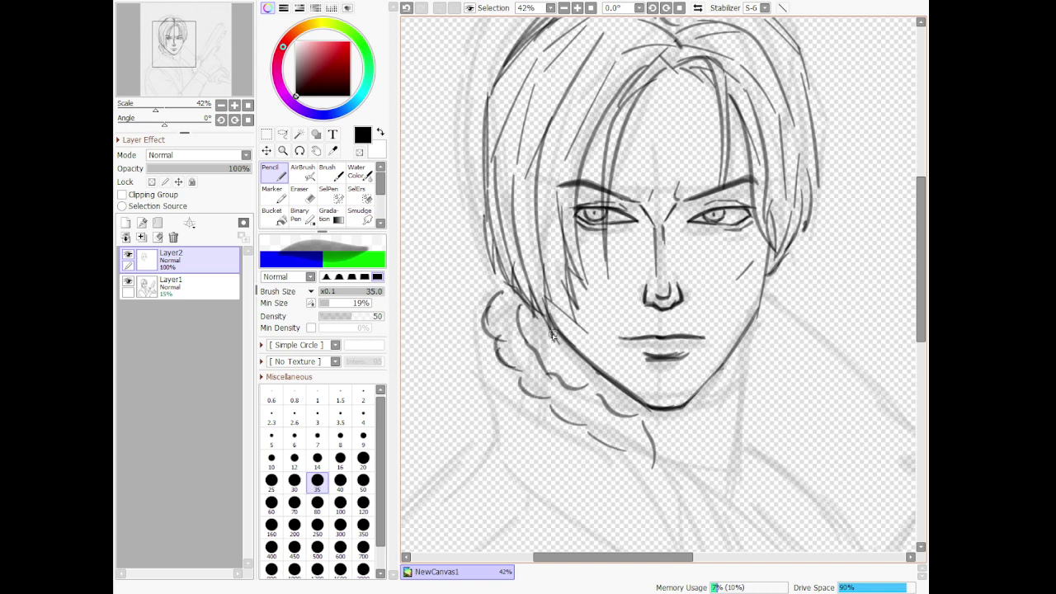
{"action": "mouse_move", "coordinate": [551, 337]}
{"action": "left_mouse_down"}
{"action": "mouse_move", "coordinate": [585, 373]}
{"action": "mouse_move", "coordinate": [552, 344]}
{"action": "mouse_move", "coordinate": [580, 365]}
{"action": "mouse_move", "coordinate": [607, 366]}
{"action": "left_mouse_up"}
{"action": "key", "text": "ctrl+z"}
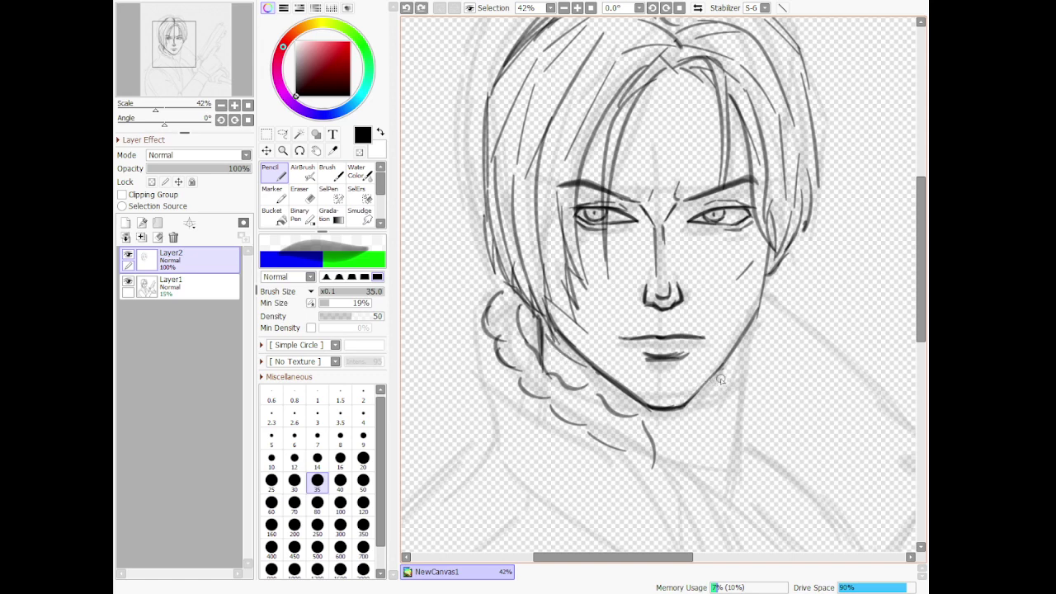
Draw the shadow line beneath the jaw and the neck lines on the picture's right
{"action": "left_click_drag", "start_coordinate": [711, 383], "coordinate": [737, 364]}
{"action": "mouse_move", "coordinate": [733, 498]}
{"action": "left_mouse_down"}
{"action": "mouse_move", "coordinate": [743, 354]}
{"action": "mouse_move", "coordinate": [738, 402]}
{"action": "mouse_move", "coordinate": [691, 455]}
{"action": "left_mouse_up"}
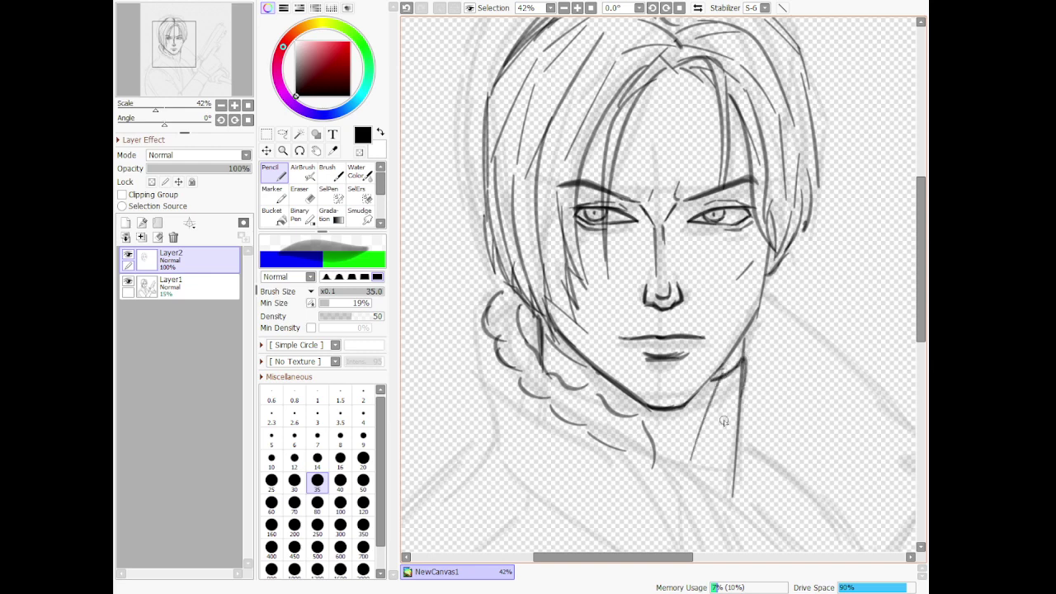
Add the braid's segment divisions and extend it below the chin to a pointed tip
{"action": "scroll", "coordinate": [644, 295], "scroll_direction": "down", "scroll_amount": 4}
{"action": "scroll", "coordinate": [643, 294], "scroll_direction": "down", "scroll_amount": 1}
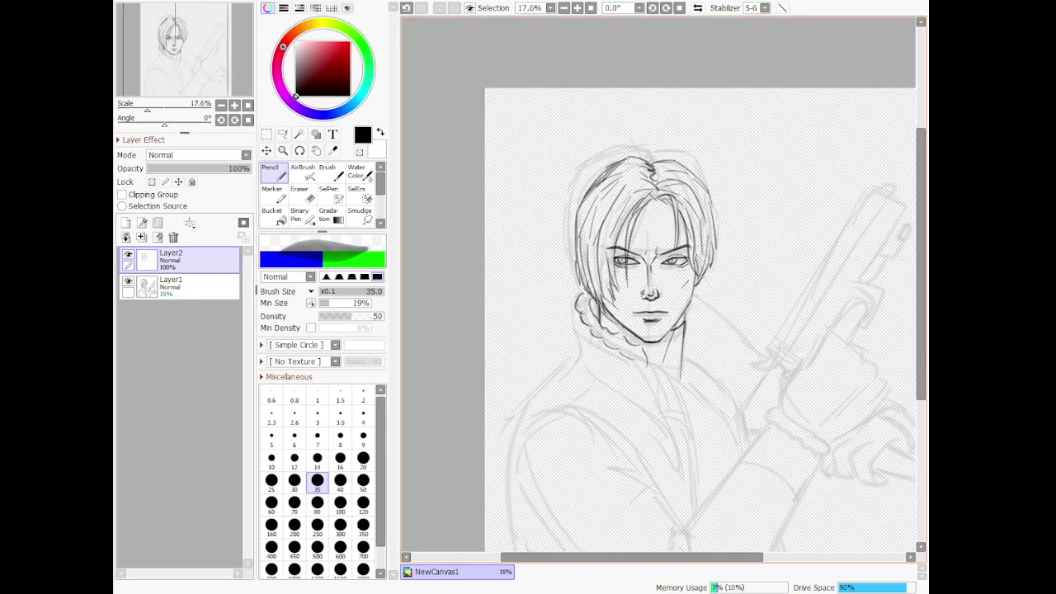
{"action": "scroll", "coordinate": [648, 294], "scroll_direction": "down", "scroll_amount": 1}
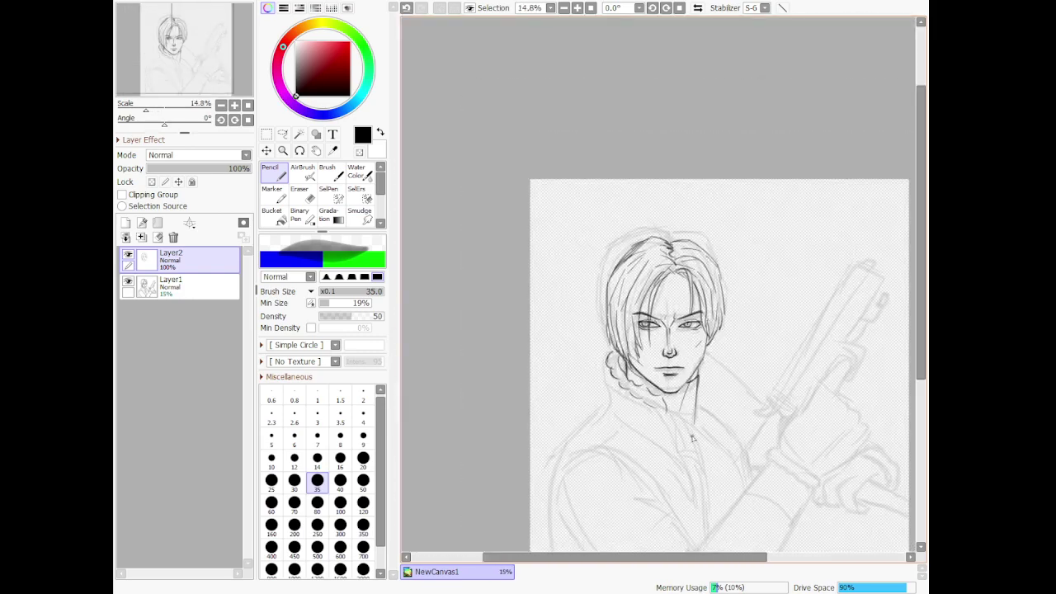
{"action": "scroll", "coordinate": [704, 405], "scroll_direction": "up", "scroll_amount": 7}
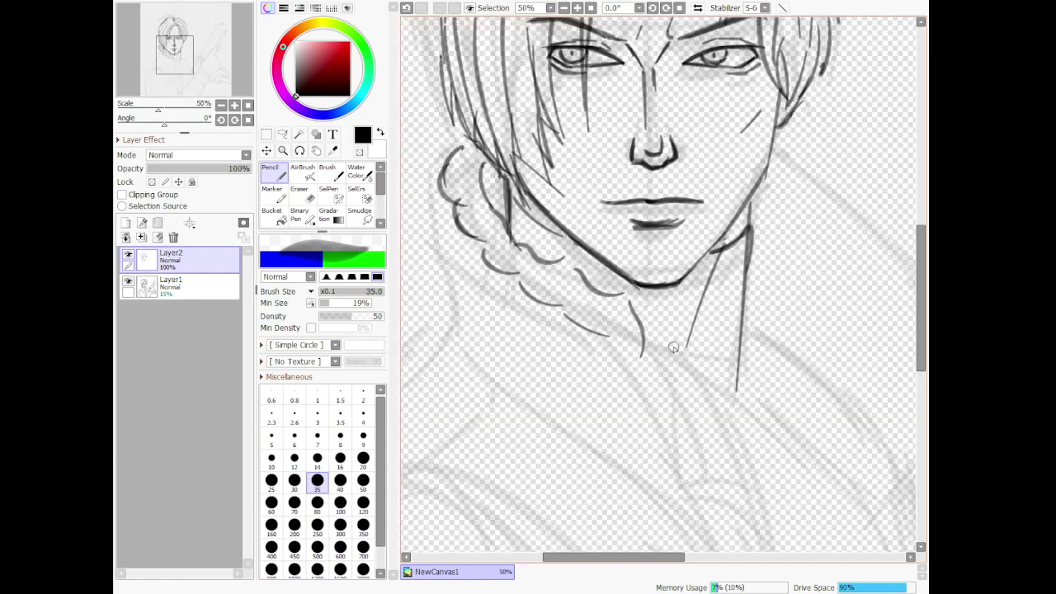
{"action": "left_click_drag", "start_coordinate": [574, 294], "coordinate": [566, 315]}
{"action": "left_click_drag", "start_coordinate": [555, 265], "coordinate": [545, 290]}
{"action": "mouse_move", "coordinate": [608, 324]}
{"action": "left_mouse_down"}
{"action": "mouse_move", "coordinate": [644, 363]}
{"action": "mouse_move", "coordinate": [638, 334]}
{"action": "mouse_move", "coordinate": [701, 392]}
{"action": "left_mouse_up"}
{"action": "mouse_move", "coordinate": [634, 365]}
{"action": "left_mouse_down"}
{"action": "mouse_move", "coordinate": [669, 413]}
{"action": "mouse_move", "coordinate": [688, 405]}
{"action": "mouse_move", "coordinate": [711, 427]}
{"action": "mouse_move", "coordinate": [720, 410]}
{"action": "mouse_move", "coordinate": [698, 381]}
{"action": "mouse_move", "coordinate": [753, 486]}
{"action": "left_mouse_up"}
{"action": "mouse_move", "coordinate": [730, 423]}
{"action": "left_mouse_down"}
{"action": "mouse_move", "coordinate": [754, 489]}
{"action": "mouse_move", "coordinate": [749, 469]}
{"action": "left_mouse_up"}
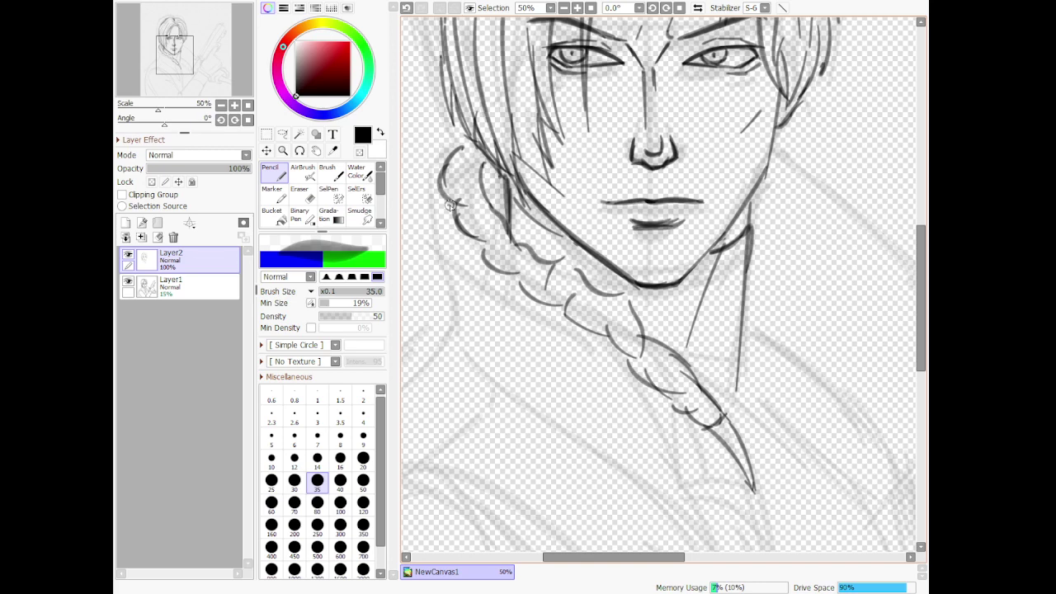
Draw the side of the neck below the braid on the picture's left, ending in crossing lines at the shoulder
{"action": "left_click_drag", "start_coordinate": [460, 226], "coordinate": [442, 336]}
{"action": "key", "text": "ctrl+z"}
{"action": "mouse_move", "coordinate": [462, 235]}
{"action": "left_mouse_down"}
{"action": "mouse_move", "coordinate": [459, 346]}
{"action": "mouse_move", "coordinate": [430, 354]}
{"action": "mouse_move", "coordinate": [504, 373]}
{"action": "left_mouse_up"}
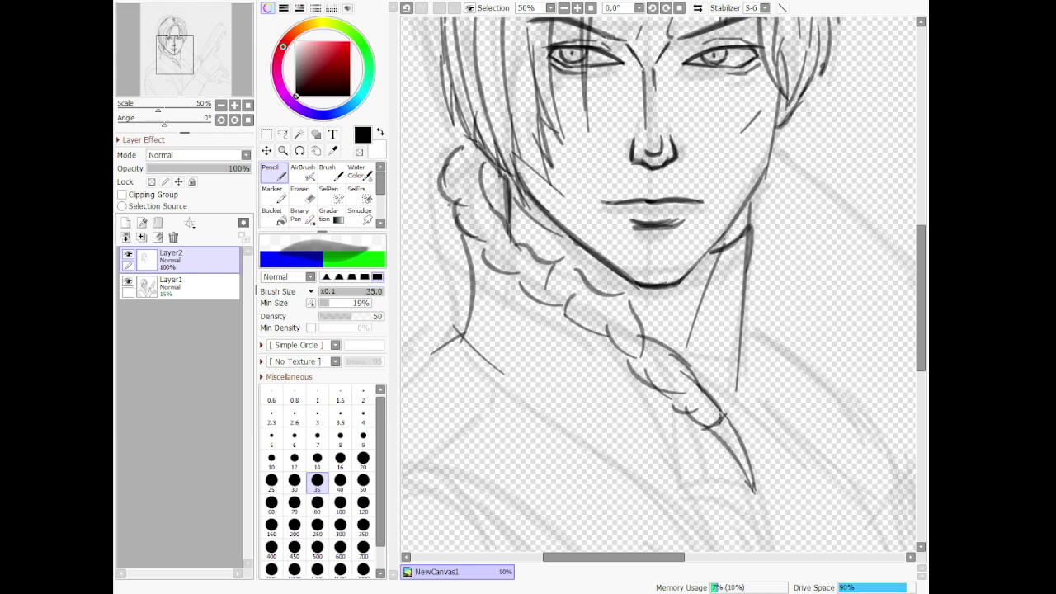
{"action": "scroll", "coordinate": [815, 260], "scroll_direction": "down", "scroll_amount": 5}
{"action": "scroll", "coordinate": [810, 322], "scroll_direction": "up", "scroll_amount": 4}
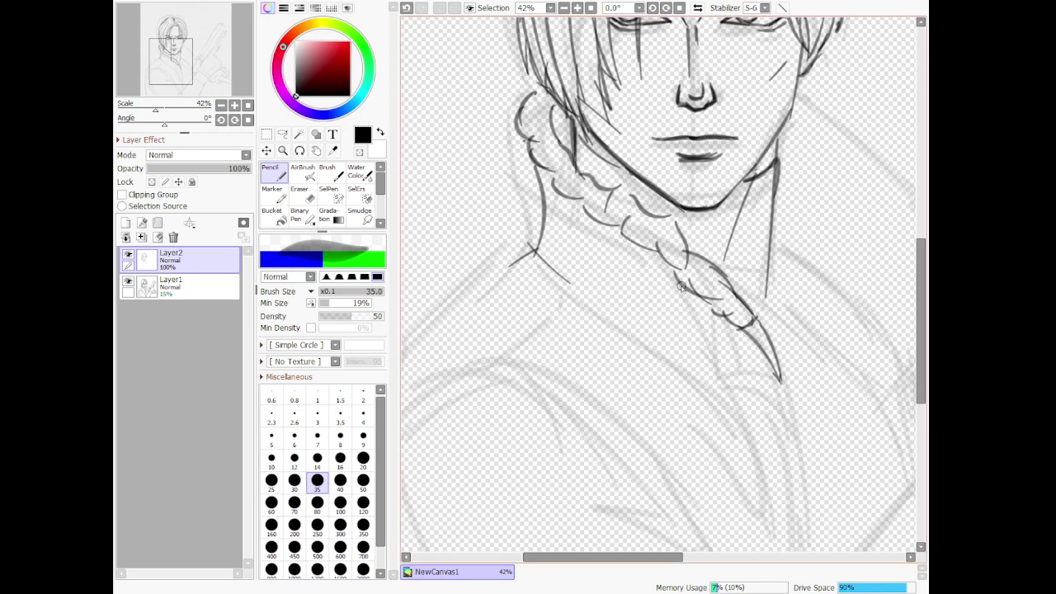
{"action": "left_click_drag", "start_coordinate": [684, 288], "coordinate": [623, 315]}
{"action": "key", "text": "ctrl+z"}
{"action": "mouse_move", "coordinate": [667, 281]}
{"action": "left_mouse_down"}
{"action": "mouse_move", "coordinate": [640, 320]}
{"action": "mouse_move", "coordinate": [651, 317]}
{"action": "left_mouse_up"}
{"action": "key", "text": "ctrl+z"}
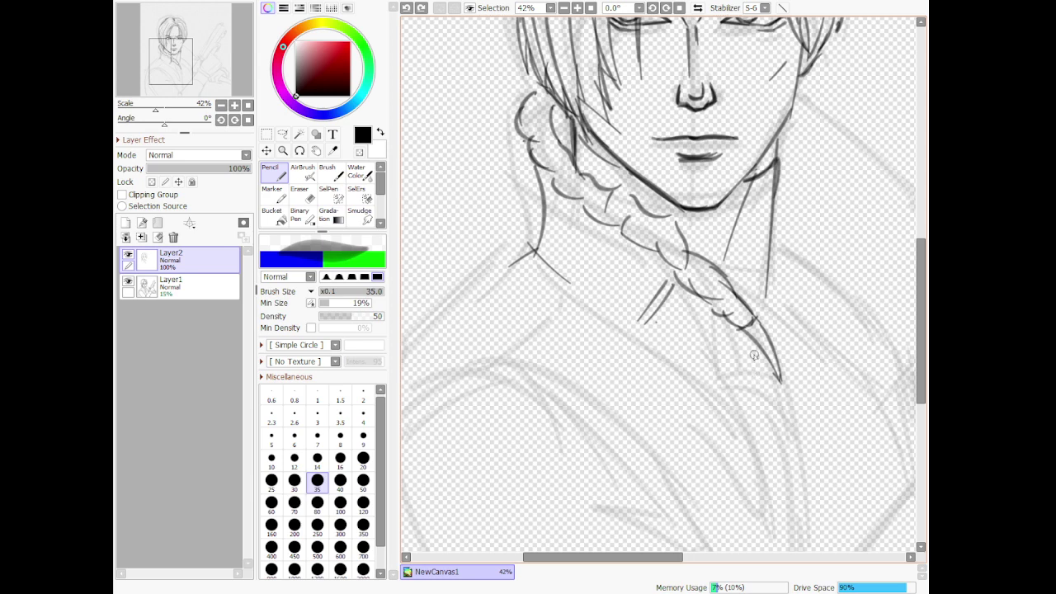
{"action": "left_click_drag", "start_coordinate": [751, 347], "coordinate": [748, 343]}
{"action": "key", "text": "ctrl+z"}
{"action": "key", "text": "ctrl+z"}
{"action": "key", "text": "ctrl+z"}
Draw the diagonal neckline edge from the neck's base on the picture's left toward the area beneath the braid
{"action": "left_click_drag", "start_coordinate": [583, 301], "coordinate": [674, 391]}
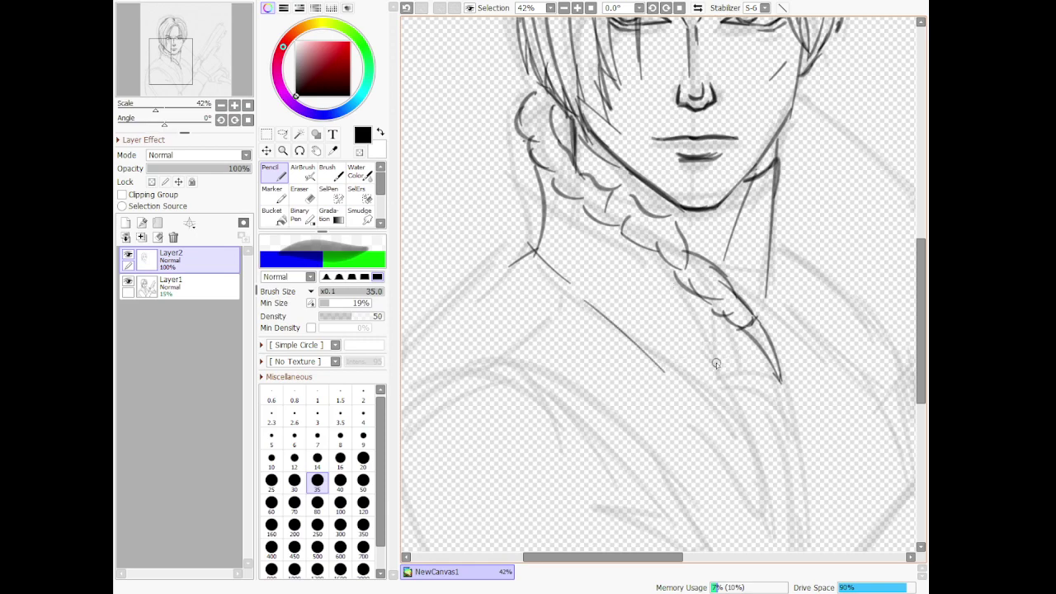
{"action": "scroll", "coordinate": [682, 363], "scroll_direction": "down", "scroll_amount": 8}
{"action": "scroll", "coordinate": [725, 361], "scroll_direction": "up", "scroll_amount": 6}
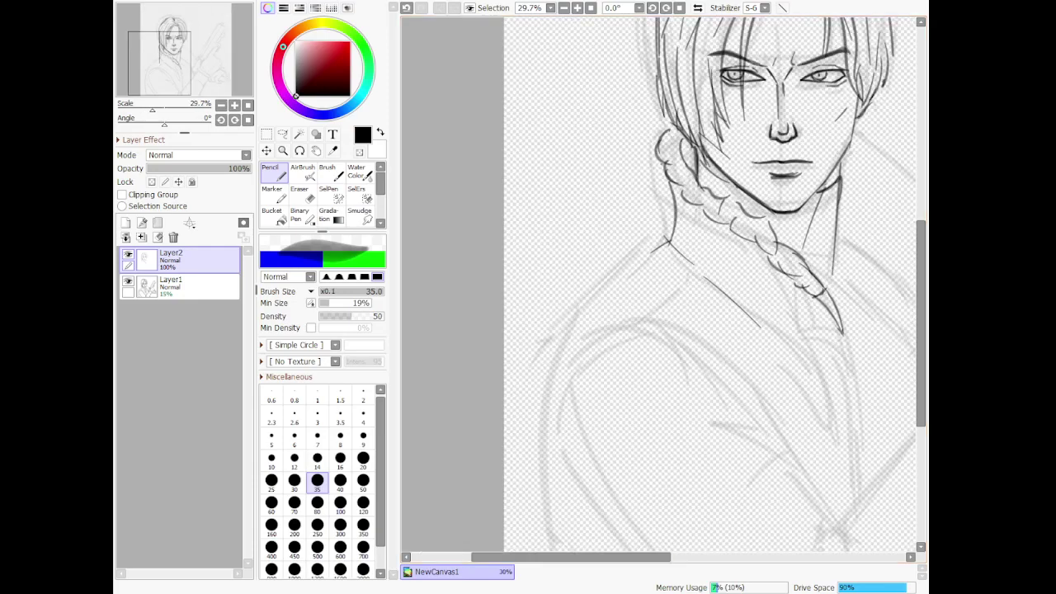
{"action": "key", "text": "ctrl+z"}
{"action": "left_click_drag", "start_coordinate": [689, 259], "coordinate": [791, 329]}
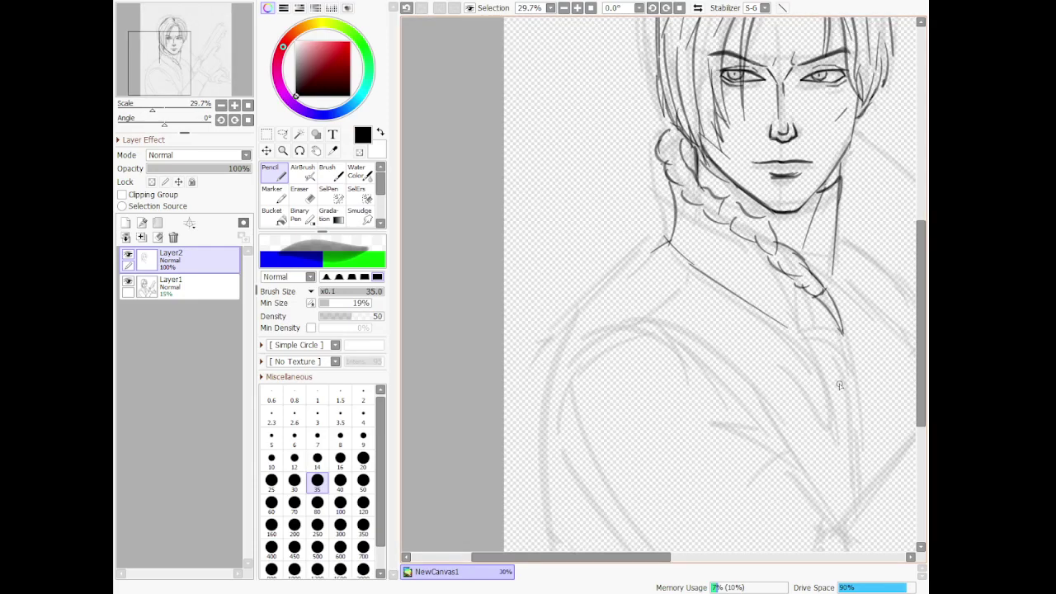
Draw the jagged fur collar edge from the neck on the picture's right down to a point, with a curved line rising from it
{"action": "scroll", "coordinate": [787, 147], "scroll_direction": "down", "scroll_amount": 4}
{"action": "scroll", "coordinate": [745, 140], "scroll_direction": "up", "scroll_amount": 5}
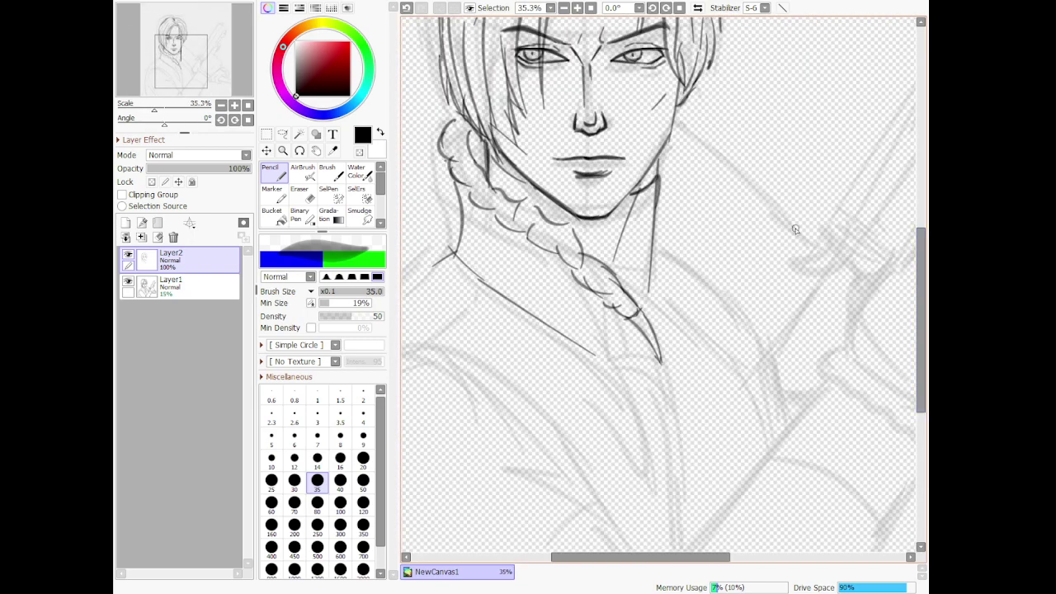
{"action": "mouse_move", "coordinate": [657, 231]}
{"action": "left_mouse_down"}
{"action": "mouse_move", "coordinate": [671, 254]}
{"action": "mouse_move", "coordinate": [723, 285]}
{"action": "mouse_move", "coordinate": [740, 327]}
{"action": "mouse_move", "coordinate": [755, 332]}
{"action": "mouse_move", "coordinate": [768, 392]}
{"action": "mouse_move", "coordinate": [834, 278]}
{"action": "left_mouse_up"}
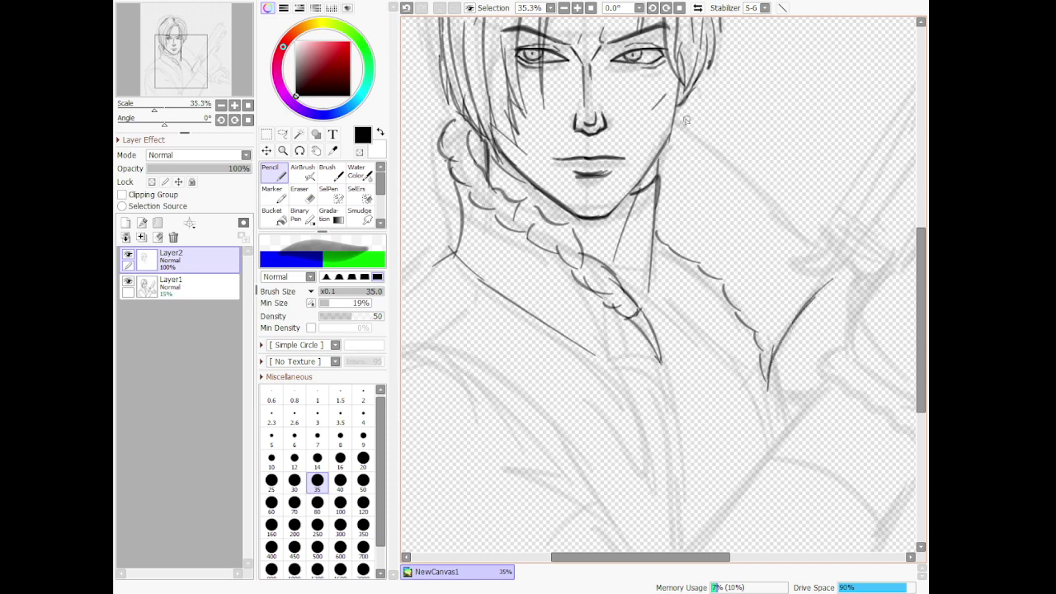
Draw the jagged outer edge of the raised fur collar from below the hair on the picture's right to the collar's tip
{"action": "left_click_drag", "start_coordinate": [675, 118], "coordinate": [805, 242]}
{"action": "key", "text": "ctrl+z"}
{"action": "mouse_move", "coordinate": [675, 117]}
{"action": "left_mouse_down"}
{"action": "mouse_move", "coordinate": [838, 278]}
{"action": "mouse_move", "coordinate": [727, 175]}
{"action": "left_mouse_up"}
{"action": "scroll", "coordinate": [735, 181], "scroll_direction": "down", "scroll_amount": 3}
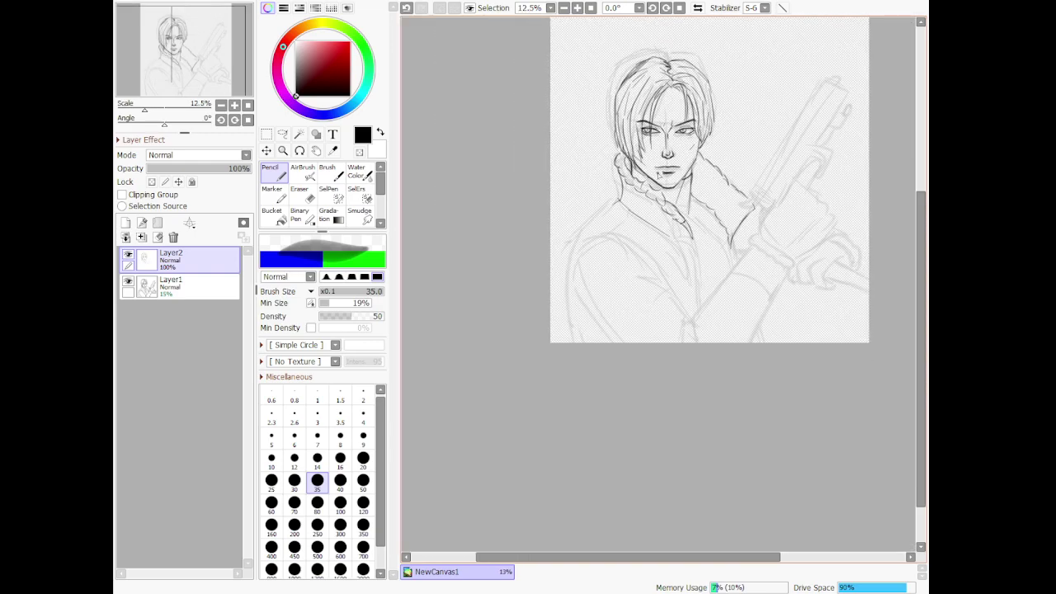
Draw the shoulder line from the neck on the picture's left and continue it as the outer sleeve contour to the canvas edge
{"action": "scroll", "coordinate": [608, 114], "scroll_direction": "up", "scroll_amount": 3}
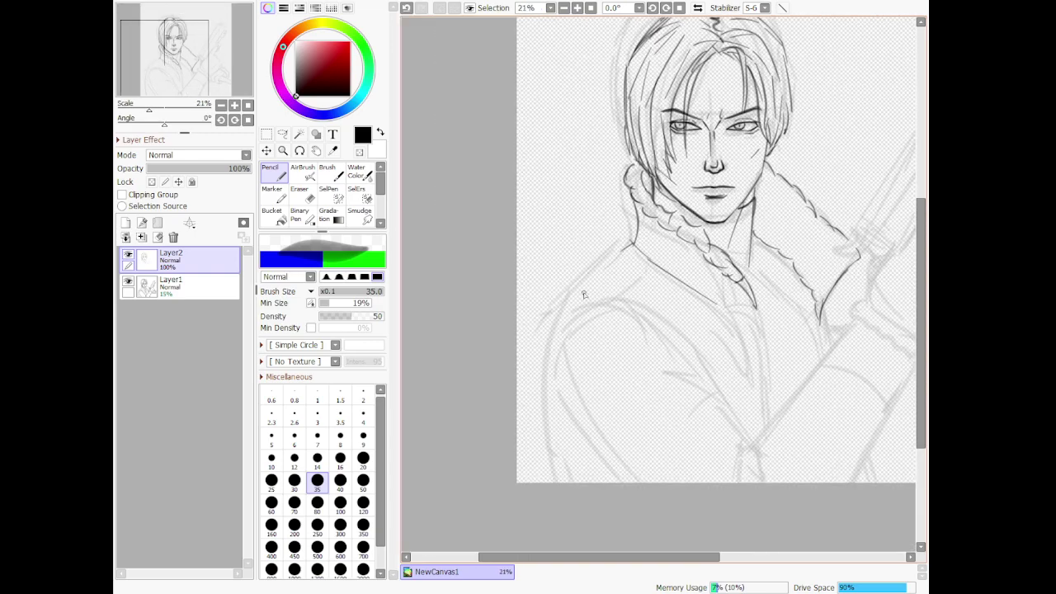
{"action": "scroll", "coordinate": [587, 328], "scroll_direction": "down", "scroll_amount": 2}
{"action": "scroll", "coordinate": [604, 380], "scroll_direction": "up", "scroll_amount": 4}
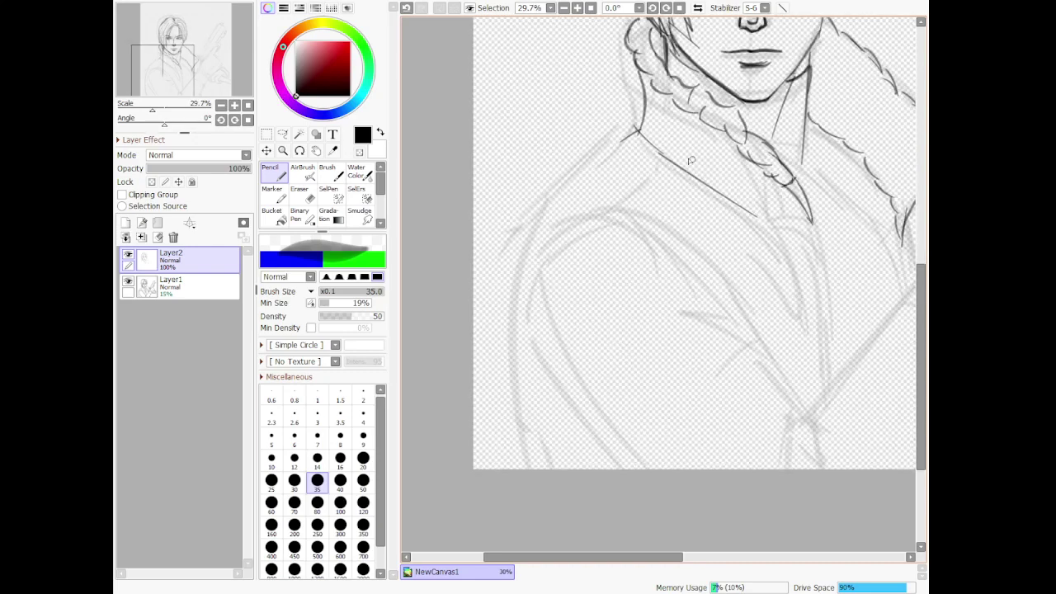
{"action": "left_click_drag", "start_coordinate": [638, 131], "coordinate": [537, 221]}
{"action": "mouse_move", "coordinate": [541, 211]}
{"action": "left_mouse_down"}
{"action": "mouse_move", "coordinate": [507, 273]}
{"action": "mouse_move", "coordinate": [525, 454]}
{"action": "left_mouse_up"}
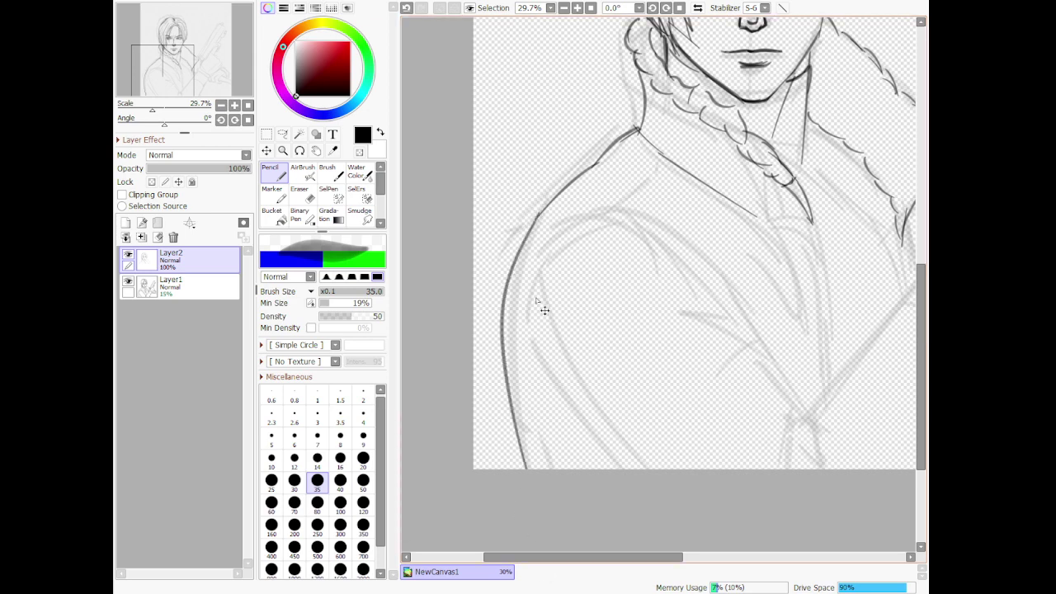
{"action": "key", "text": "ctrl+z"}
{"action": "mouse_move", "coordinate": [538, 216]}
{"action": "left_mouse_down"}
{"action": "mouse_move", "coordinate": [510, 408]}
{"action": "mouse_move", "coordinate": [552, 531]}
{"action": "left_mouse_up"}
{"action": "key", "text": "ctrl+z"}
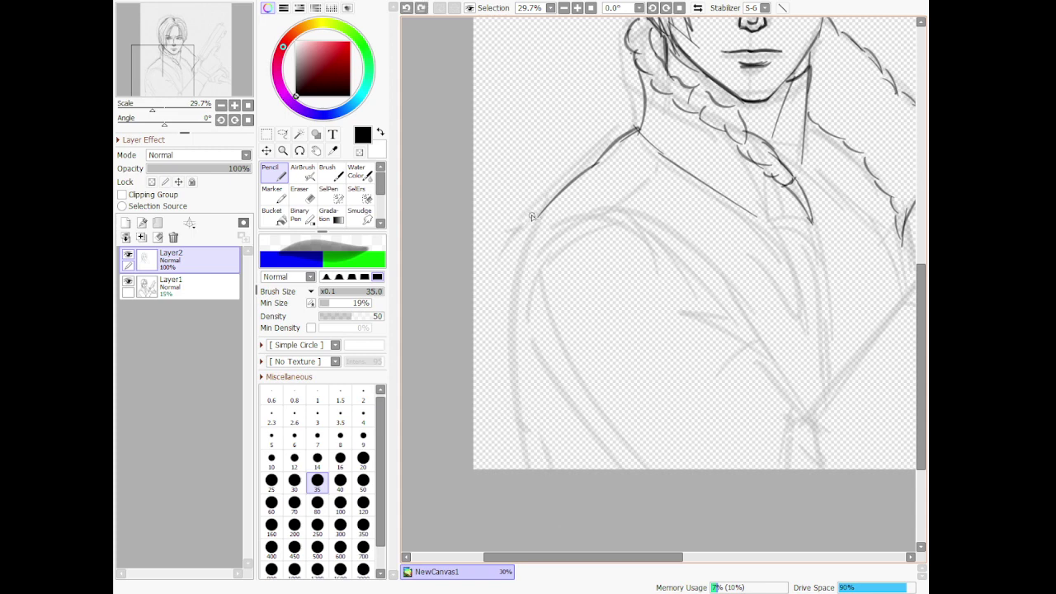
{"action": "mouse_move", "coordinate": [525, 244]}
{"action": "left_mouse_down"}
{"action": "mouse_move", "coordinate": [507, 440]}
{"action": "mouse_move", "coordinate": [543, 548]}
{"action": "left_mouse_up"}
{"action": "key", "text": "ctrl+z"}
{"action": "mouse_move", "coordinate": [543, 209]}
{"action": "left_mouse_down"}
{"action": "mouse_move", "coordinate": [518, 330]}
{"action": "mouse_move", "coordinate": [545, 475]}
{"action": "left_mouse_up"}
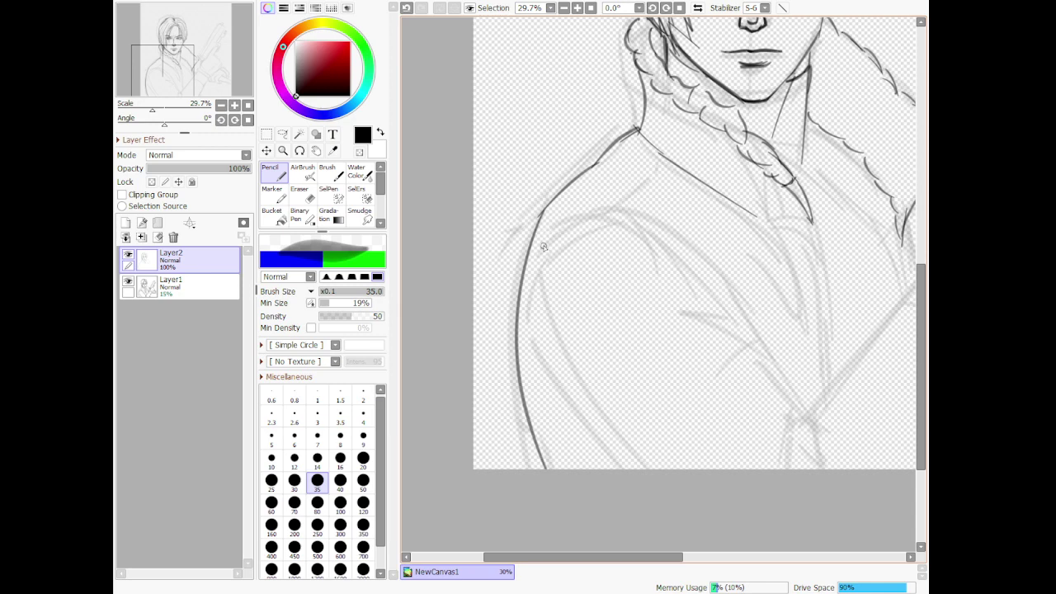
Draw the shoulder seam start and the long crease lines running down inside the outer edge of the sleeve
{"action": "left_click_drag", "start_coordinate": [536, 249], "coordinate": [554, 307]}
{"action": "key", "text": "ctrl+z"}
{"action": "left_click_drag", "start_coordinate": [537, 258], "coordinate": [558, 335]}
{"action": "mouse_move", "coordinate": [535, 258]}
{"action": "left_mouse_down"}
{"action": "mouse_move", "coordinate": [550, 223]}
{"action": "mouse_move", "coordinate": [546, 234]}
{"action": "mouse_move", "coordinate": [589, 213]}
{"action": "left_mouse_up"}
{"action": "mouse_move", "coordinate": [534, 260]}
{"action": "left_mouse_down"}
{"action": "mouse_move", "coordinate": [521, 315]}
{"action": "mouse_move", "coordinate": [529, 360]}
{"action": "mouse_move", "coordinate": [559, 395]}
{"action": "left_mouse_up"}
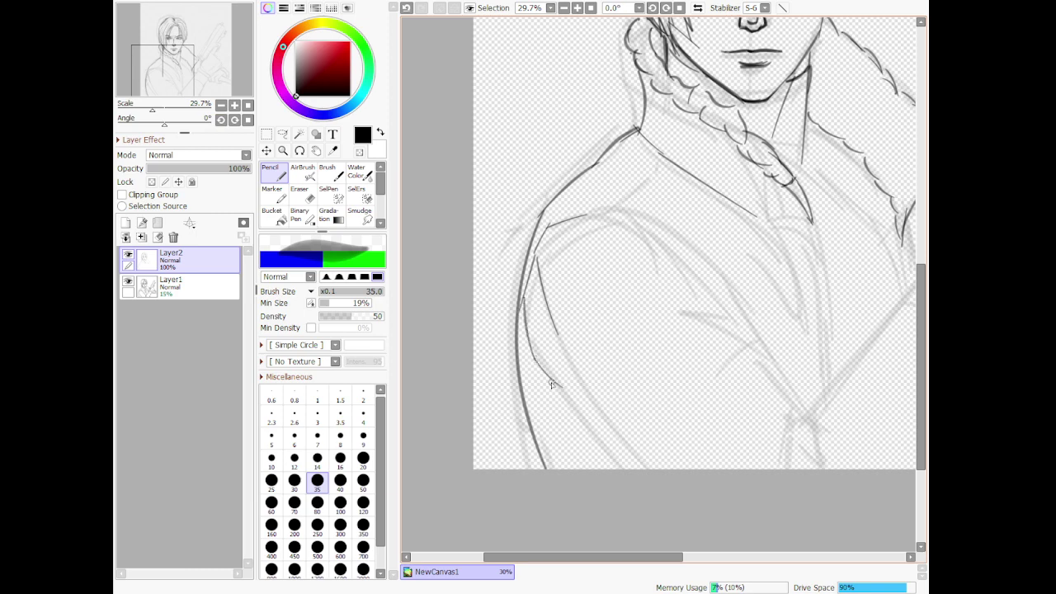
{"action": "key", "text": "ctrl+z"}
{"action": "left_click_drag", "start_coordinate": [536, 356], "coordinate": [660, 540]}
Draw the sleeve's inner contour from the shoulder down to the elbow crease, with pointed fabric folds along it
{"action": "mouse_move", "coordinate": [580, 219]}
{"action": "left_mouse_down"}
{"action": "mouse_move", "coordinate": [614, 220]}
{"action": "mouse_move", "coordinate": [700, 261]}
{"action": "mouse_move", "coordinate": [739, 314]}
{"action": "left_mouse_up"}
{"action": "key", "text": "ctrl+z"}
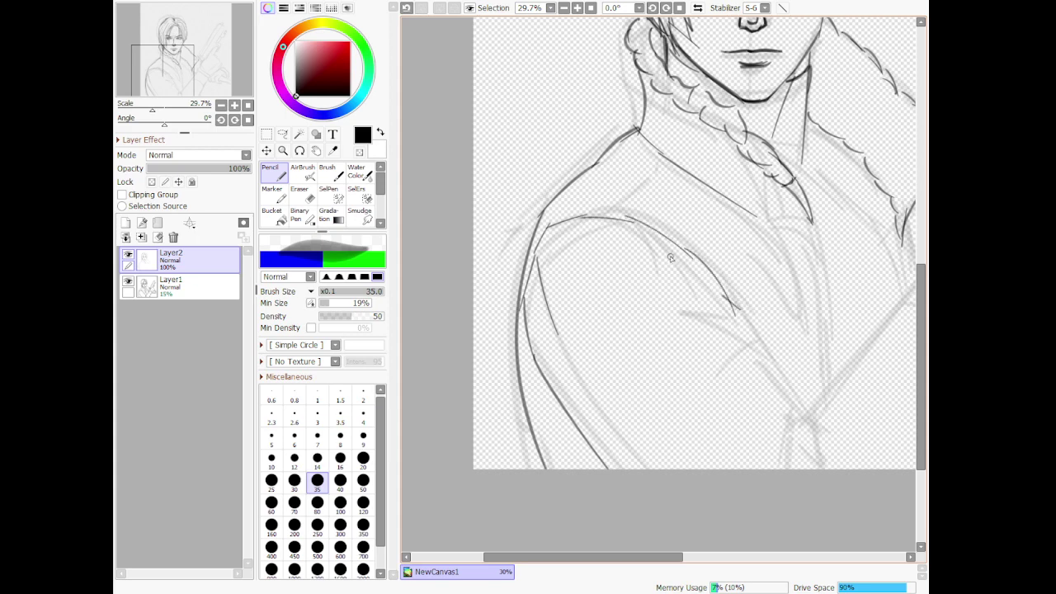
{"action": "mouse_move", "coordinate": [671, 257]}
{"action": "left_mouse_down"}
{"action": "mouse_move", "coordinate": [643, 260]}
{"action": "mouse_move", "coordinate": [738, 298]}
{"action": "mouse_move", "coordinate": [712, 291]}
{"action": "mouse_move", "coordinate": [730, 295]}
{"action": "mouse_move", "coordinate": [745, 326]}
{"action": "mouse_move", "coordinate": [679, 311]}
{"action": "left_mouse_up"}
{"action": "left_click_drag", "start_coordinate": [672, 312], "coordinate": [742, 332]}
{"action": "mouse_move", "coordinate": [743, 334]}
{"action": "left_mouse_down"}
{"action": "mouse_move", "coordinate": [781, 375]}
{"action": "mouse_move", "coordinate": [749, 357]}
{"action": "mouse_move", "coordinate": [743, 427]}
{"action": "mouse_move", "coordinate": [751, 412]}
{"action": "mouse_move", "coordinate": [758, 450]}
{"action": "mouse_move", "coordinate": [774, 375]}
{"action": "mouse_move", "coordinate": [778, 388]}
{"action": "mouse_move", "coordinate": [793, 387]}
{"action": "mouse_move", "coordinate": [780, 420]}
{"action": "left_mouse_up"}
{"action": "left_click_drag", "start_coordinate": [769, 383], "coordinate": [758, 339]}
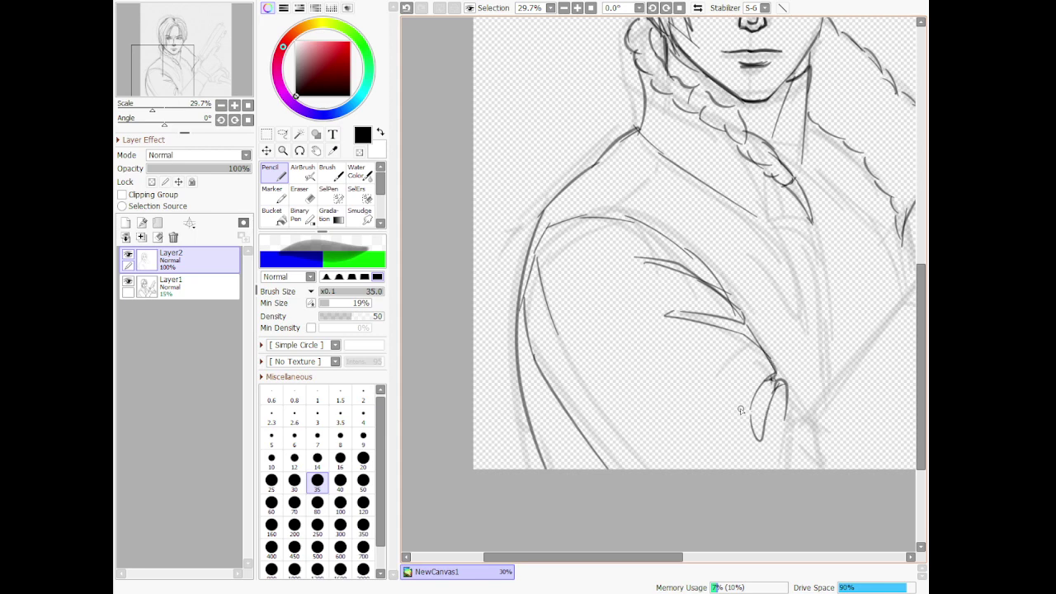
Add short wrinkle strokes radiating across the sleeve from the elbow crease
{"action": "left_click_drag", "start_coordinate": [735, 422], "coordinate": [742, 454]}
{"action": "left_click_drag", "start_coordinate": [724, 359], "coordinate": [667, 367]}
{"action": "left_click_drag", "start_coordinate": [728, 378], "coordinate": [708, 425]}
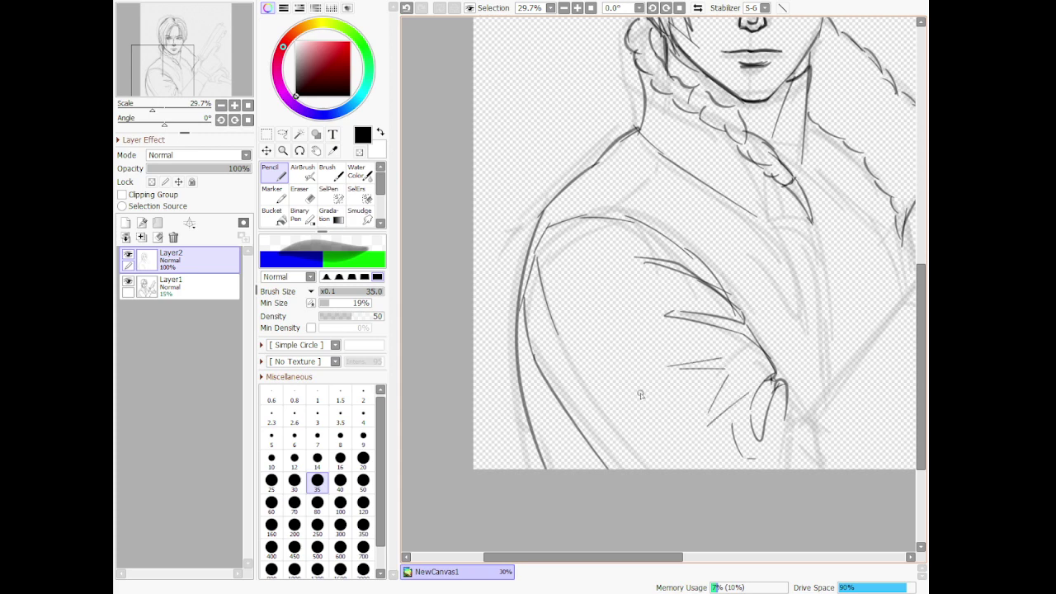
{"action": "mouse_move", "coordinate": [660, 361]}
{"action": "left_mouse_down"}
{"action": "mouse_move", "coordinate": [621, 368]}
{"action": "mouse_move", "coordinate": [629, 355]}
{"action": "left_mouse_up"}
Draw the bunched fabric folds at the center of the elbow crease and switch to the Eraser
{"action": "mouse_move", "coordinate": [792, 419]}
{"action": "left_mouse_down"}
{"action": "mouse_move", "coordinate": [850, 396]}
{"action": "mouse_move", "coordinate": [835, 469]}
{"action": "mouse_move", "coordinate": [850, 424]}
{"action": "mouse_move", "coordinate": [852, 456]}
{"action": "mouse_move", "coordinate": [842, 471]}
{"action": "left_mouse_up"}
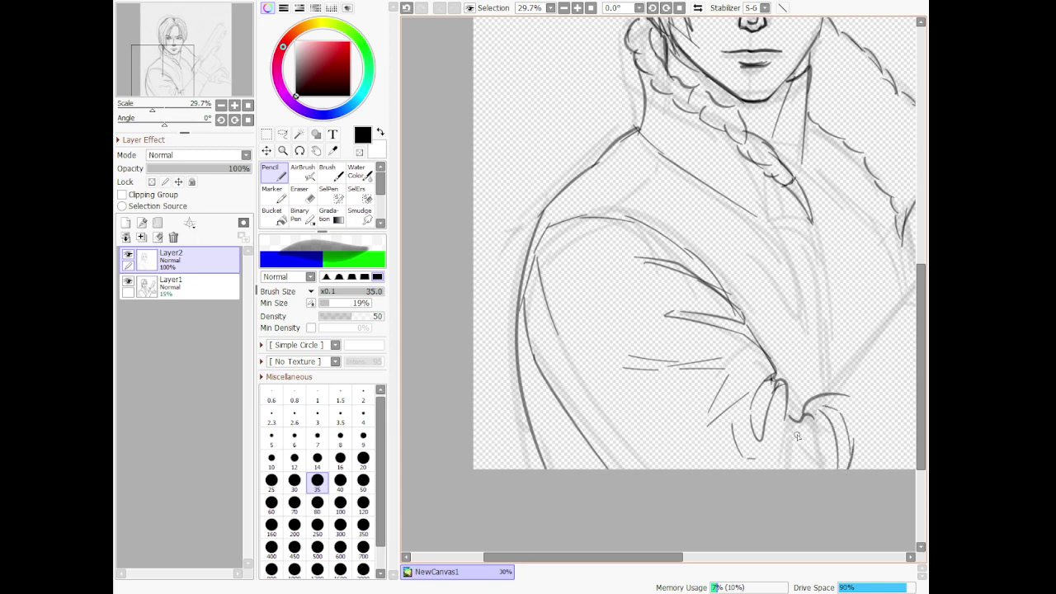
{"action": "left_click_drag", "start_coordinate": [797, 435], "coordinate": [797, 466]}
{"action": "left_click_drag", "start_coordinate": [785, 416], "coordinate": [802, 425]}
{"action": "left_click", "coordinate": [293, 189]}
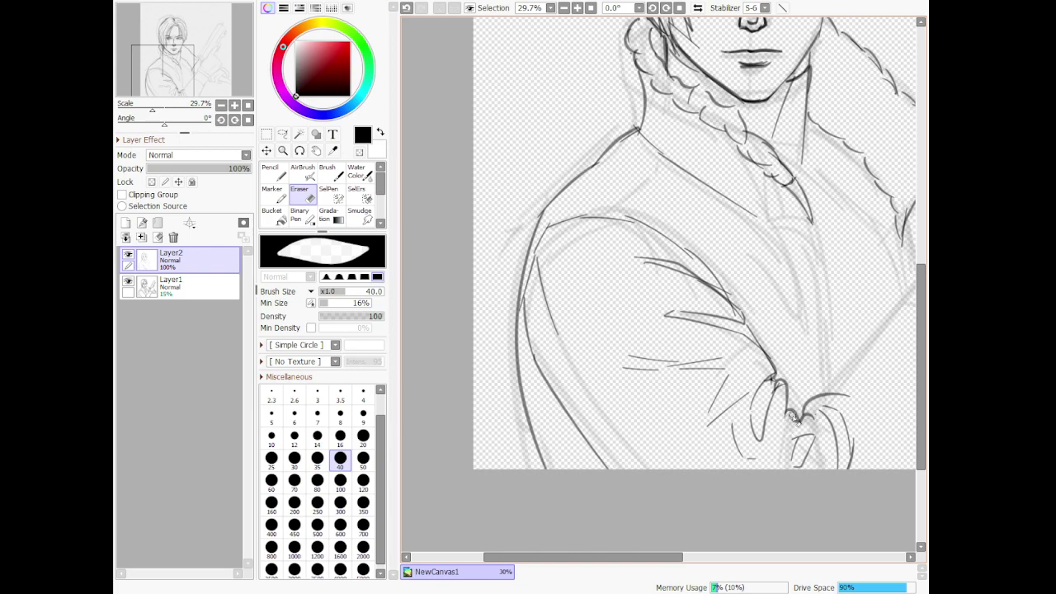
With the Pencil, add extra fold strokes where the raised forearm meets the elbow crease
{"action": "scroll", "coordinate": [807, 379], "scroll_direction": "down", "scroll_amount": 4}
{"action": "scroll", "coordinate": [806, 379], "scroll_direction": "down", "scroll_amount": 6}
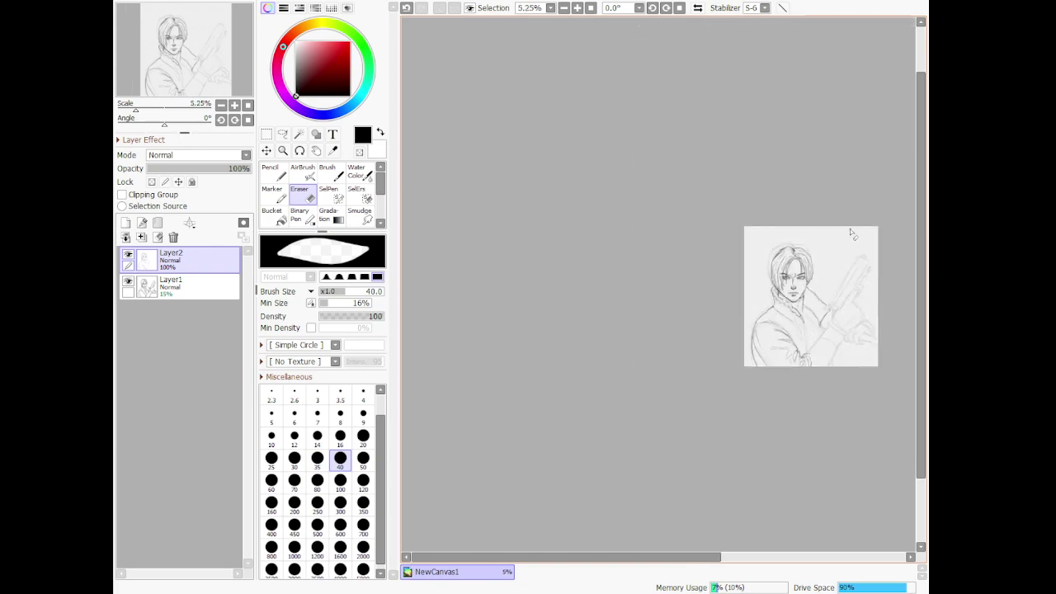
{"action": "scroll", "coordinate": [867, 268], "scroll_direction": "up", "scroll_amount": 6}
{"action": "scroll", "coordinate": [813, 381], "scroll_direction": "down", "scroll_amount": 2}
{"action": "scroll", "coordinate": [802, 469], "scroll_direction": "up", "scroll_amount": 4}
{"action": "scroll", "coordinate": [796, 464], "scroll_direction": "up", "scroll_amount": 1}
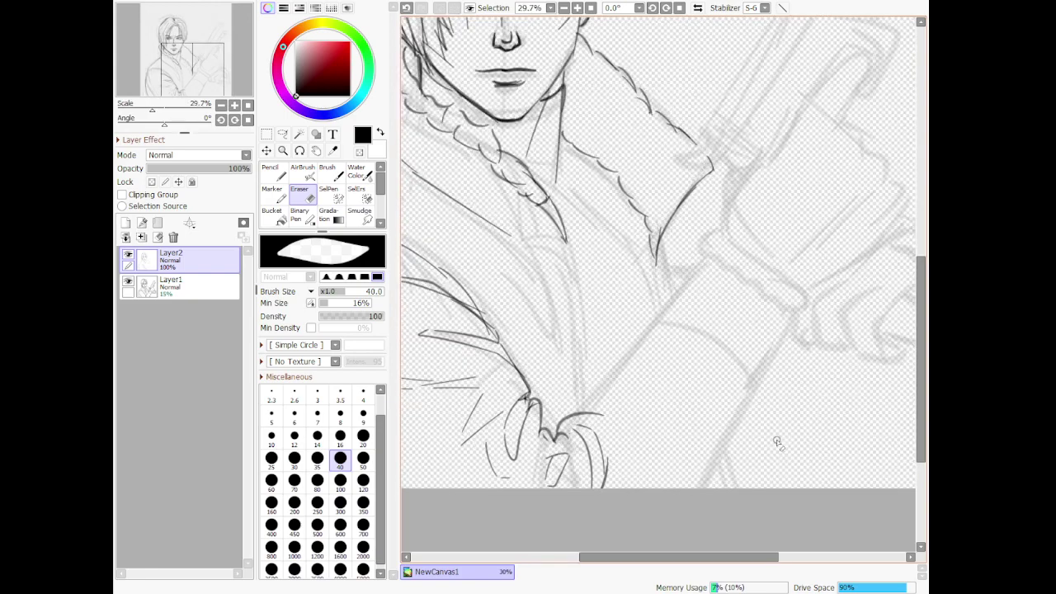
{"action": "key", "text": "n"}
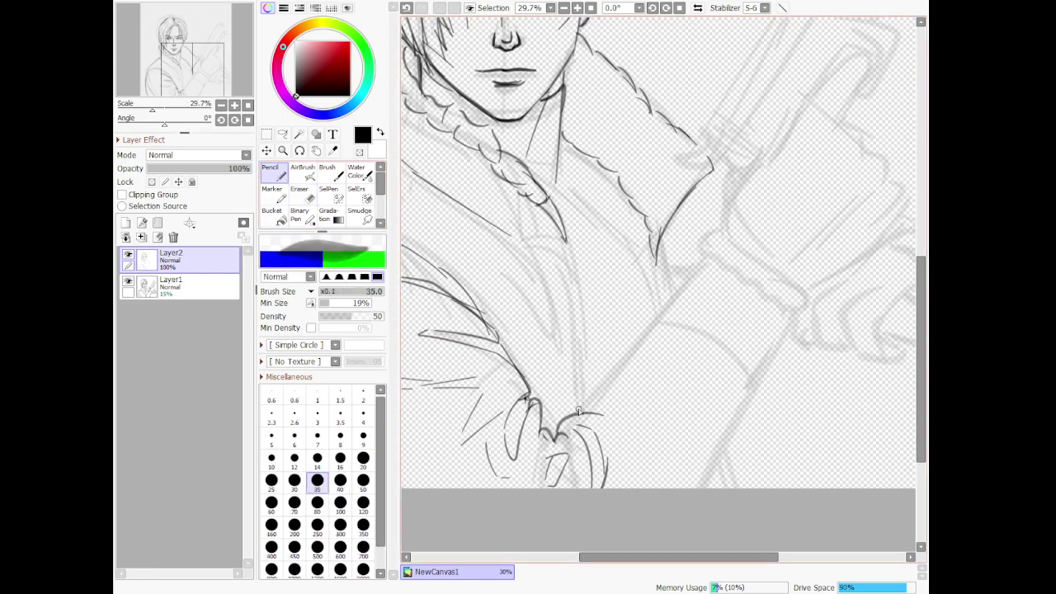
{"action": "mouse_move", "coordinate": [583, 410]}
{"action": "left_mouse_down"}
{"action": "mouse_move", "coordinate": [612, 392]}
{"action": "mouse_move", "coordinate": [621, 441]}
{"action": "mouse_move", "coordinate": [634, 447]}
{"action": "mouse_move", "coordinate": [600, 404]}
{"action": "left_mouse_up"}
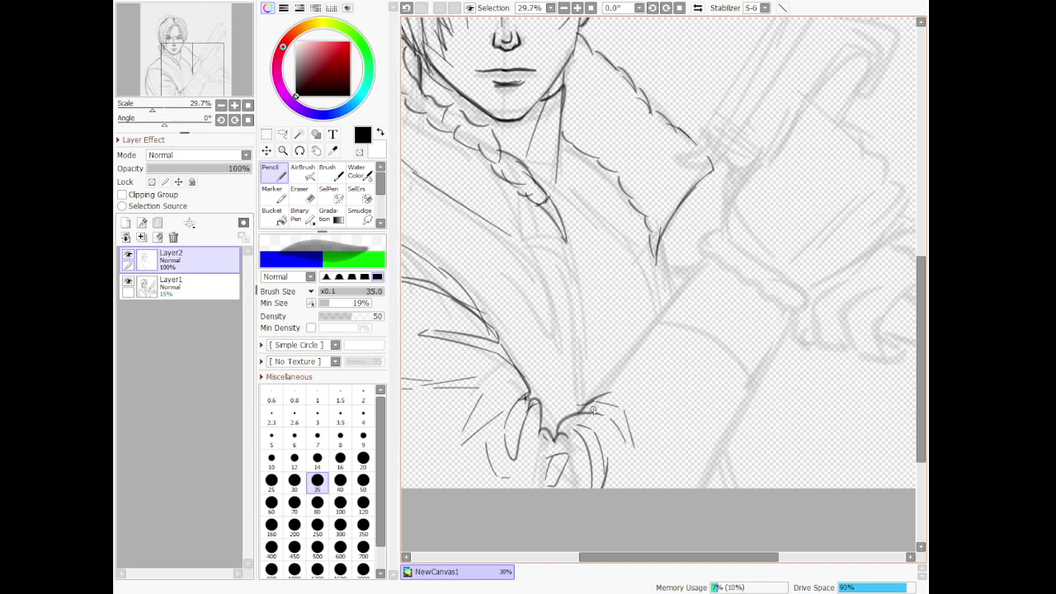
{"action": "key", "text": "ctrl+z"}
Draw the straight upper edge of the raised forearm's sleeve from the elbow folds to the wrist
{"action": "left_click_drag", "start_coordinate": [585, 413], "coordinate": [629, 351]}
{"action": "key", "text": "ctrl+z"}
{"action": "left_click_drag", "start_coordinate": [703, 264], "coordinate": [654, 329]}
{"action": "left_click_drag", "start_coordinate": [594, 399], "coordinate": [665, 313]}
{"action": "key", "text": "ctrl+z"}
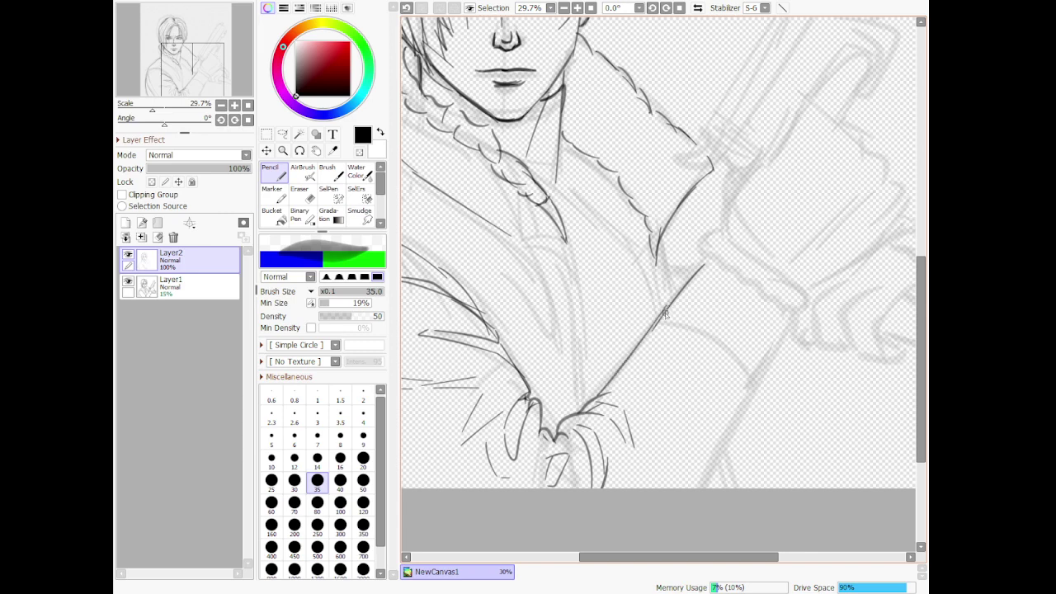
Draw the forearm sleeve's lower edge, two creases near the canvas bottom, and a curved seam across the sleeve
{"action": "left_click_drag", "start_coordinate": [788, 323], "coordinate": [693, 503]}
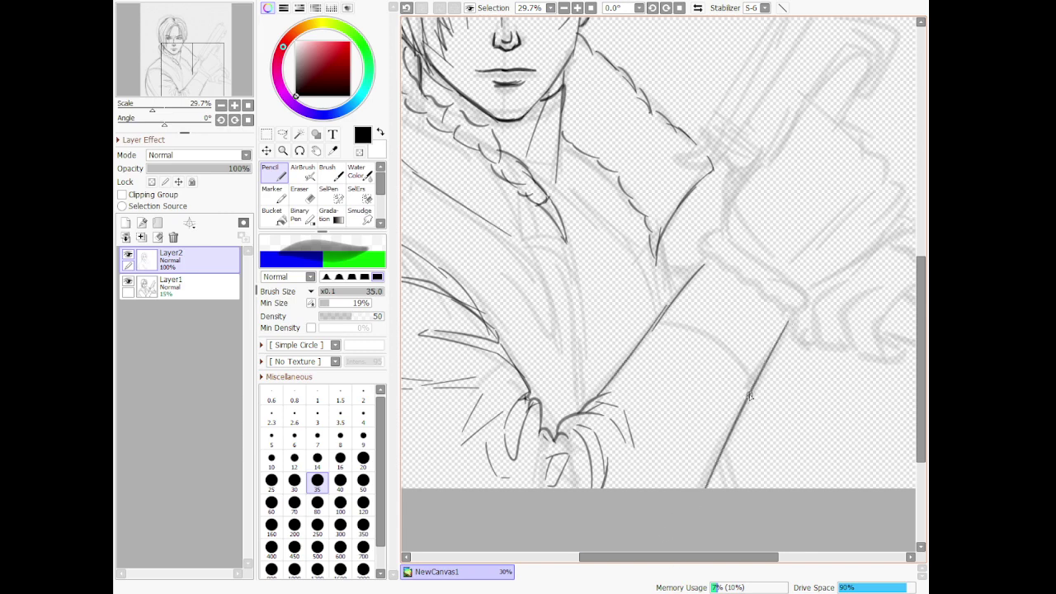
{"action": "mouse_move", "coordinate": [677, 403]}
{"action": "left_mouse_down"}
{"action": "mouse_move", "coordinate": [662, 489]}
{"action": "mouse_move", "coordinate": [695, 452]}
{"action": "mouse_move", "coordinate": [703, 499]}
{"action": "left_mouse_up"}
{"action": "mouse_move", "coordinate": [665, 312]}
{"action": "left_mouse_down"}
{"action": "mouse_move", "coordinate": [763, 352]}
{"action": "mouse_move", "coordinate": [751, 356]}
{"action": "left_mouse_up"}
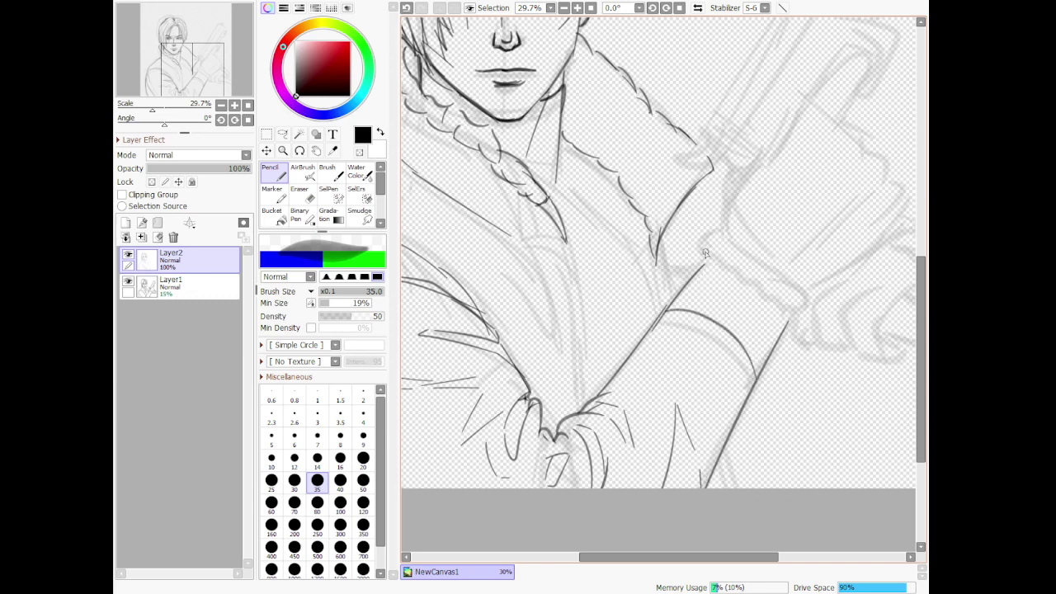
Draw the wavy fur cuff around the wrist end of the raised sleeve
{"action": "mouse_move", "coordinate": [705, 253]}
{"action": "left_mouse_down"}
{"action": "mouse_move", "coordinate": [700, 263]}
{"action": "mouse_move", "coordinate": [770, 280]}
{"action": "mouse_move", "coordinate": [801, 330]}
{"action": "mouse_move", "coordinate": [802, 288]}
{"action": "mouse_move", "coordinate": [737, 250]}
{"action": "mouse_move", "coordinate": [707, 246]}
{"action": "mouse_move", "coordinate": [697, 259]}
{"action": "left_mouse_up"}
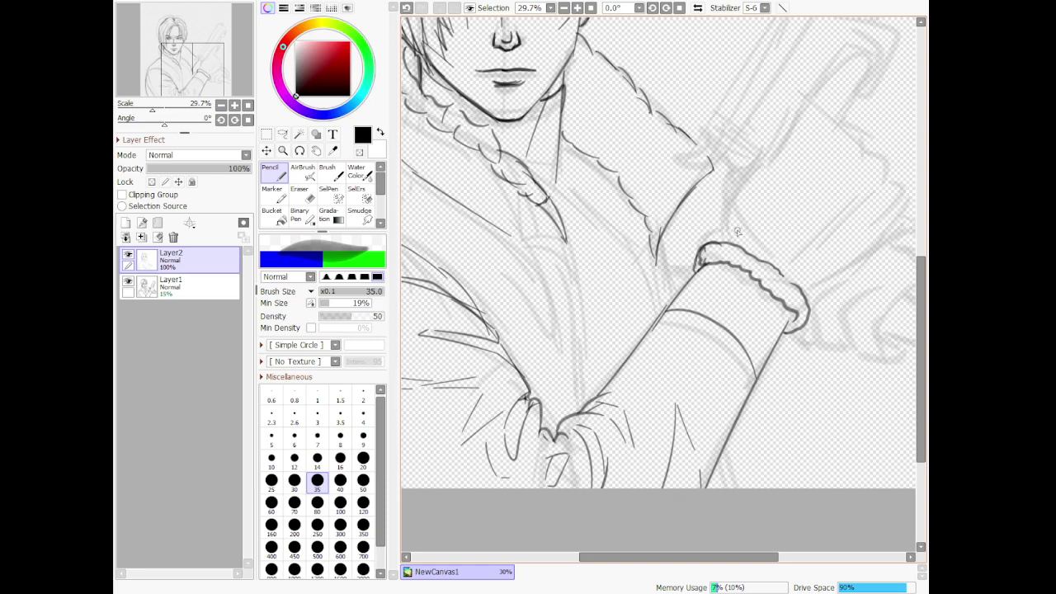
{"action": "scroll", "coordinate": [748, 205], "scroll_direction": "down", "scroll_amount": 6}
{"action": "scroll", "coordinate": [743, 173], "scroll_direction": "down", "scroll_amount": 2}
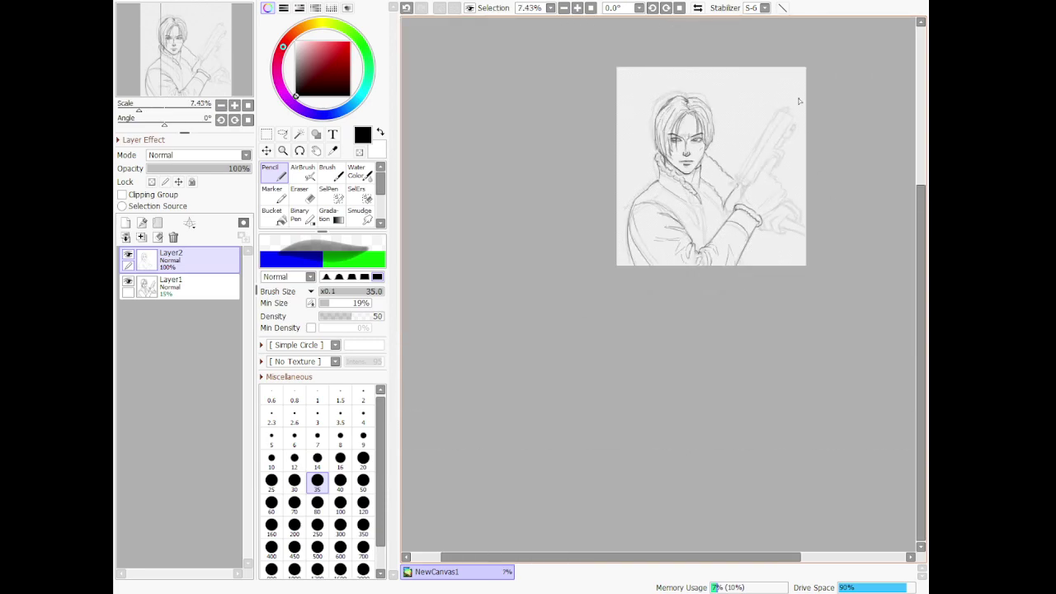
Toggle Layer1's visibility off and on to check the clean lines without the rough sketch
{"action": "scroll", "coordinate": [743, 207], "scroll_direction": "up", "scroll_amount": 6}
{"action": "scroll", "coordinate": [658, 401], "scroll_direction": "down", "scroll_amount": 2}
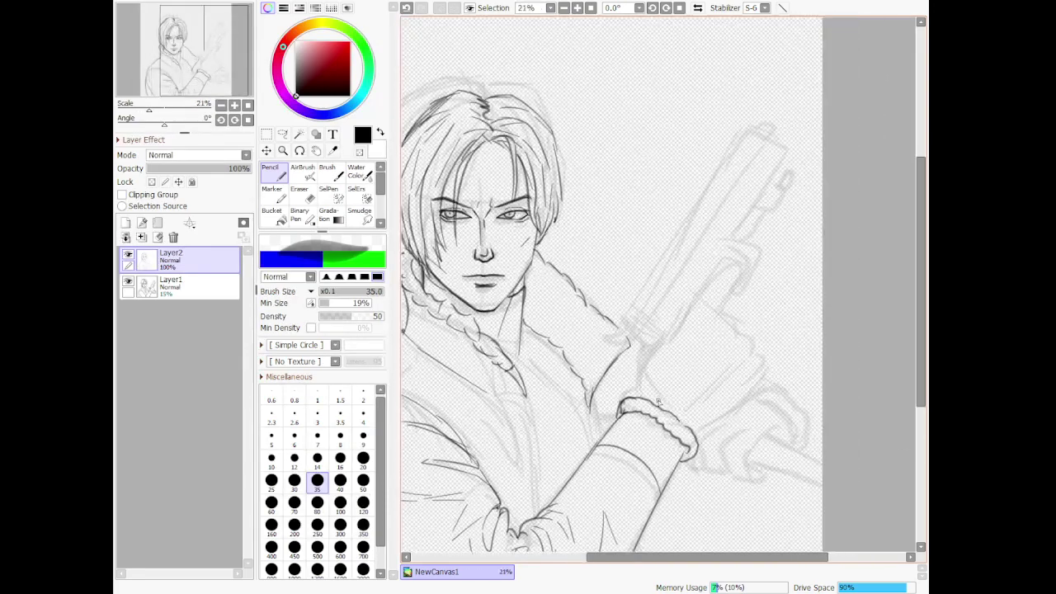
{"action": "scroll", "coordinate": [658, 401], "scroll_direction": "up", "scroll_amount": 3}
{"action": "scroll", "coordinate": [631, 423], "scroll_direction": "down", "scroll_amount": 7}
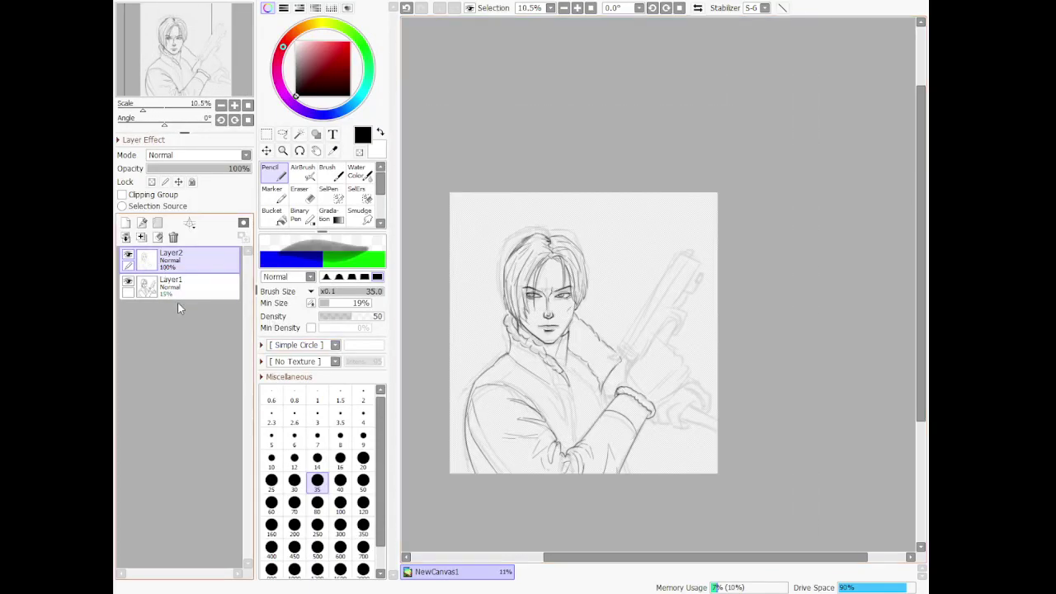
{"action": "left_click", "coordinate": [129, 284]}
{"action": "left_click", "coordinate": [129, 284]}
{"action": "left_click", "coordinate": [129, 284]}
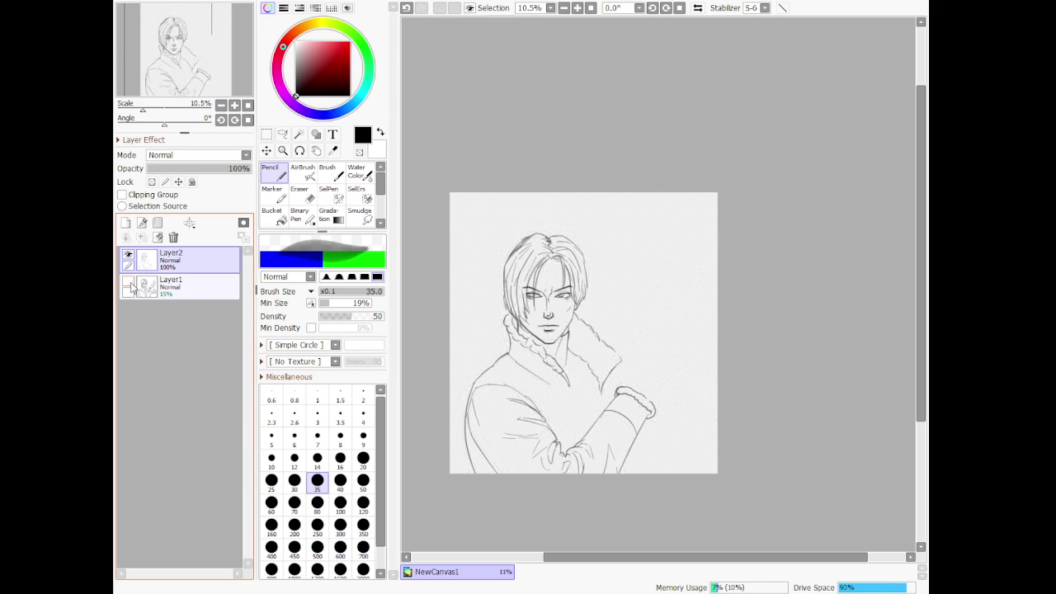
{"action": "left_click", "coordinate": [130, 284]}
On Layer1, select the sketched pistol and the hand holding it with a freeform lasso
{"action": "left_click", "coordinate": [161, 289]}
{"action": "left_click", "coordinate": [283, 134]}
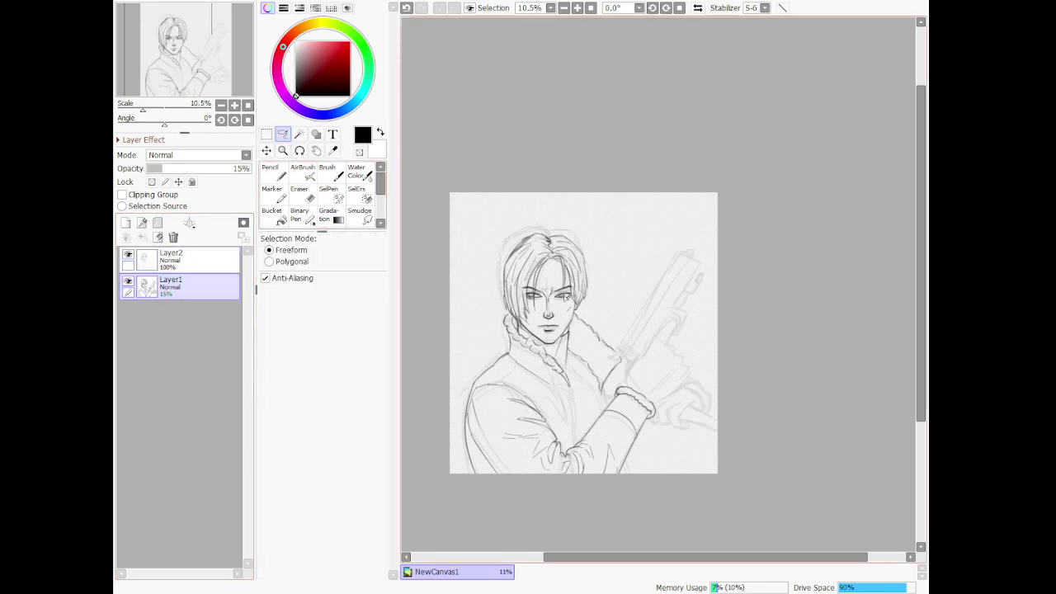
{"action": "scroll", "coordinate": [567, 297], "scroll_direction": "up", "scroll_amount": 2}
{"action": "left_click_drag", "start_coordinate": [671, 248], "coordinate": [619, 387]}
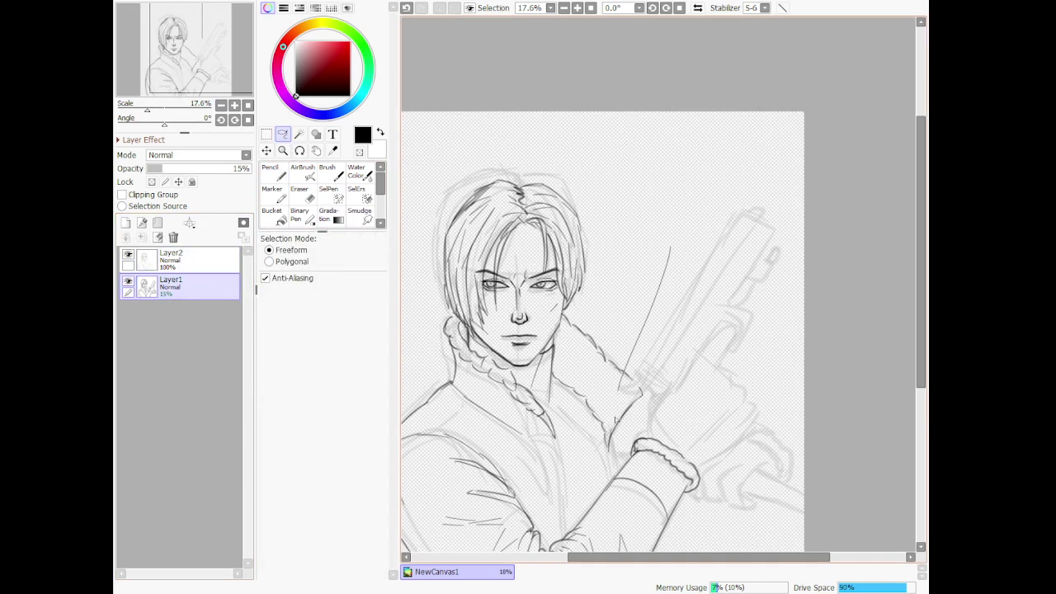
{"action": "key", "text": "ctrl+d"}
{"action": "mouse_move", "coordinate": [733, 374]}
{"action": "left_mouse_down"}
{"action": "mouse_move", "coordinate": [799, 226]}
{"action": "mouse_move", "coordinate": [801, 183]}
{"action": "mouse_move", "coordinate": [715, 186]}
{"action": "mouse_move", "coordinate": [662, 268]}
{"action": "mouse_move", "coordinate": [599, 426]}
{"action": "left_mouse_up"}
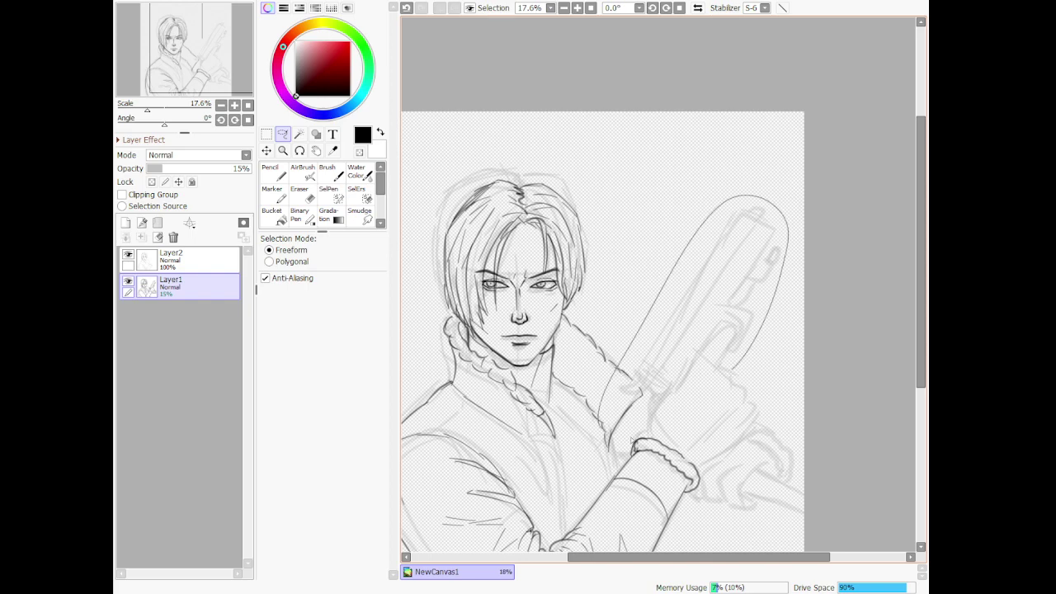
{"action": "left_click_drag", "start_coordinate": [759, 448], "coordinate": [797, 338]}
Start a Freeform transform on the selected pistol and hand, shrink and reposition them, and rotate them slightly counterclockwise
{"action": "key", "text": "ctrl+t"}
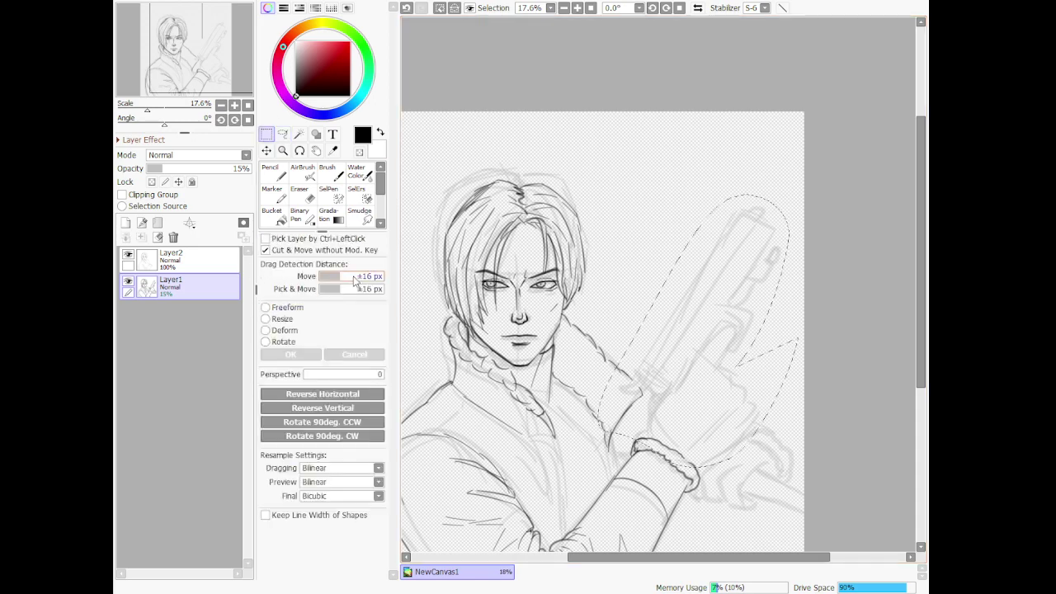
{"action": "left_click", "coordinate": [266, 307]}
{"action": "left_click_drag", "start_coordinate": [694, 202], "coordinate": [691, 233]}
{"action": "left_click_drag", "start_coordinate": [782, 232], "coordinate": [769, 256]}
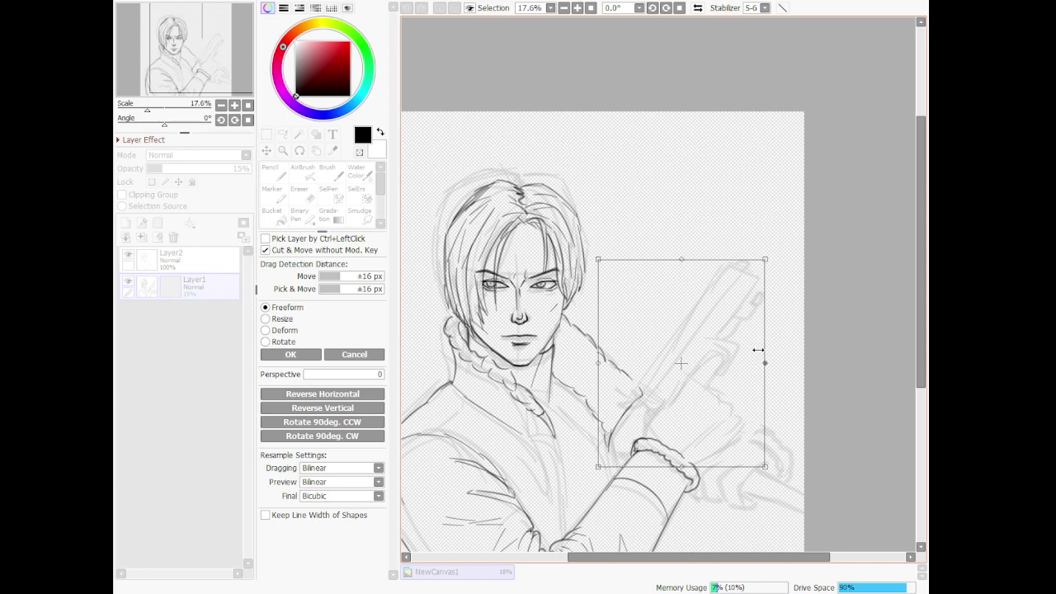
{"action": "mouse_move", "coordinate": [743, 358]}
{"action": "left_mouse_down"}
{"action": "mouse_move", "coordinate": [724, 363]}
{"action": "mouse_move", "coordinate": [780, 361]}
{"action": "mouse_move", "coordinate": [737, 357]}
{"action": "left_mouse_up"}
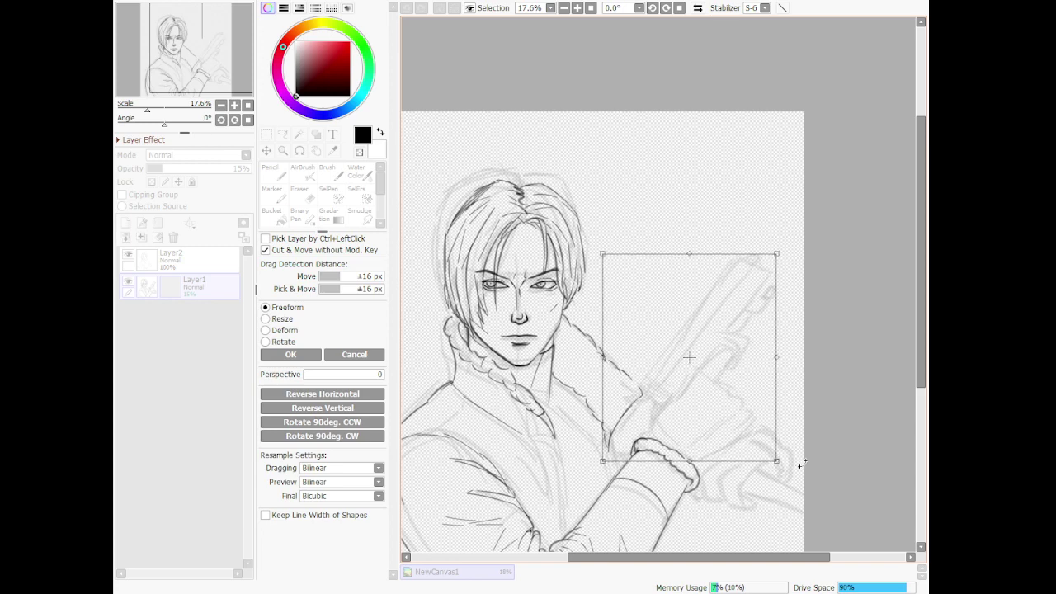
{"action": "left_click_drag", "start_coordinate": [803, 463], "coordinate": [818, 475]}
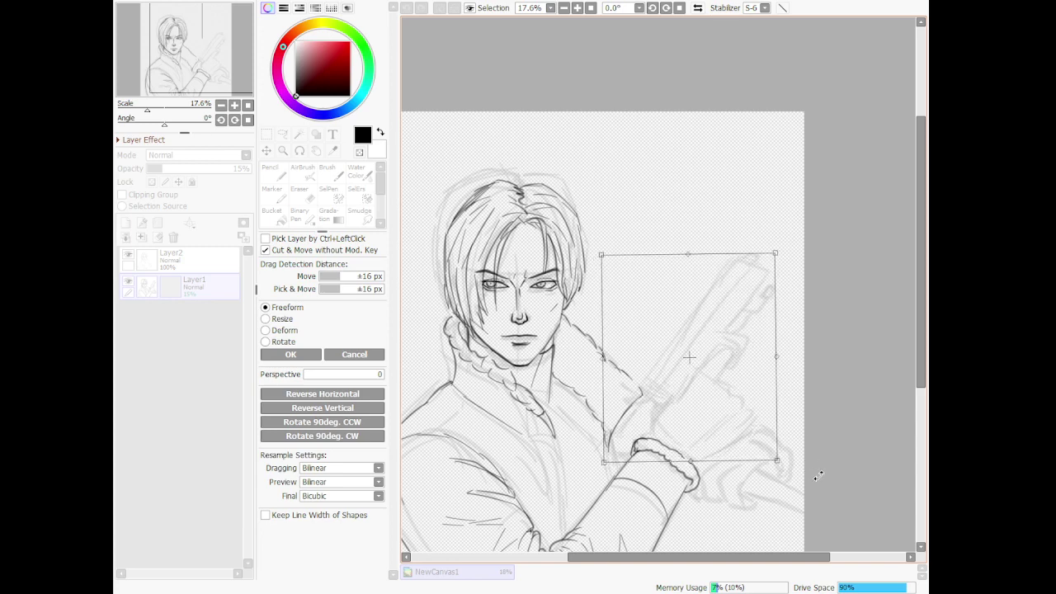
Enlarge the pistol and hand slightly, shift them into place above the cuff, and apply the transform
{"action": "scroll", "coordinate": [713, 399], "scroll_direction": "down", "scroll_amount": 5}
{"action": "scroll", "coordinate": [705, 404], "scroll_direction": "up", "scroll_amount": 3}
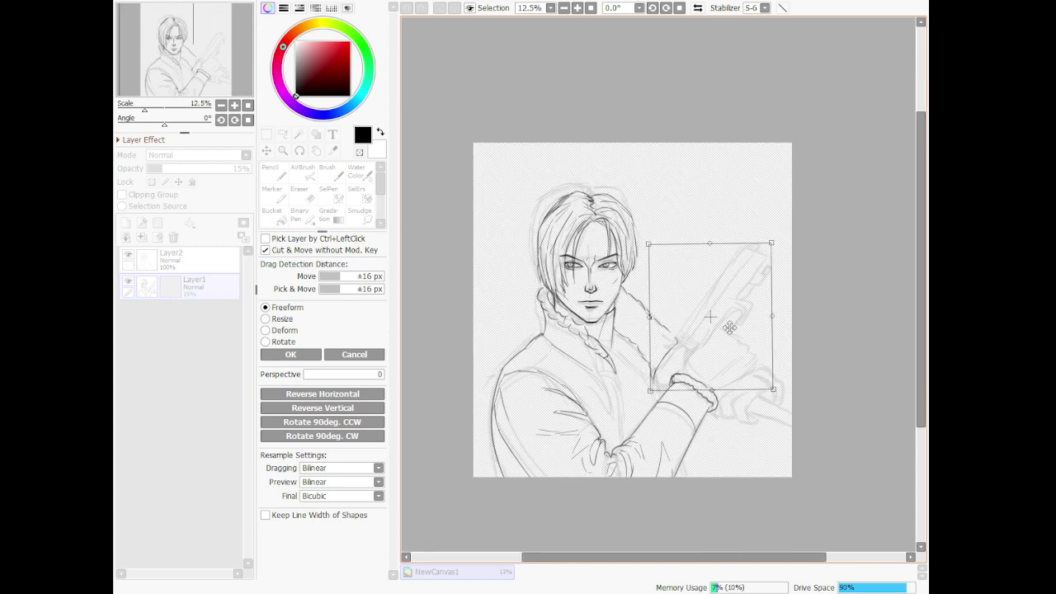
{"action": "left_click_drag", "start_coordinate": [648, 244], "coordinate": [641, 237]}
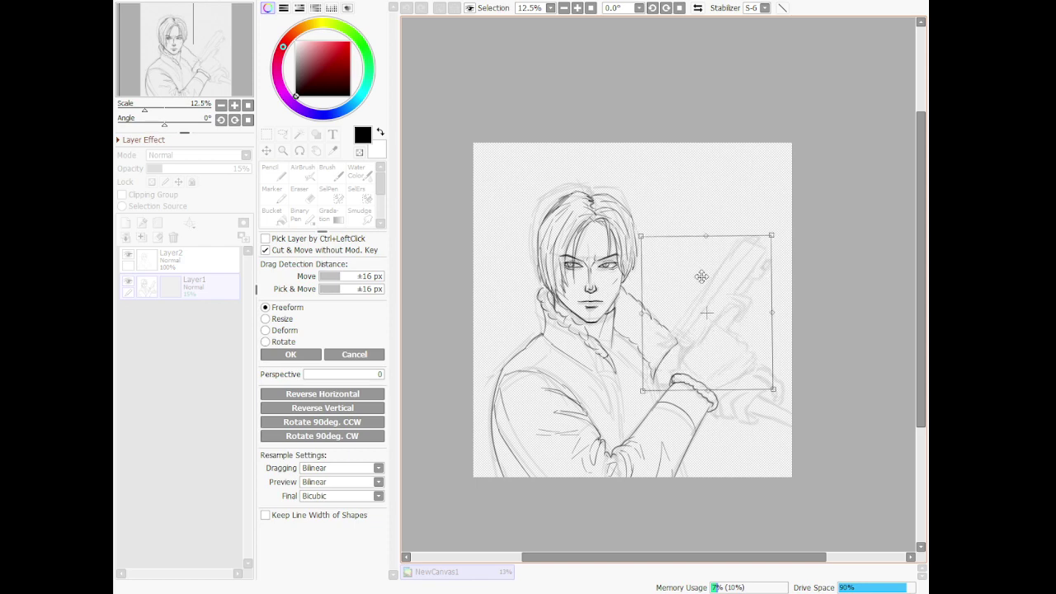
{"action": "left_click_drag", "start_coordinate": [703, 277], "coordinate": [706, 278]}
{"action": "scroll", "coordinate": [709, 289], "scroll_direction": "up", "scroll_amount": 2}
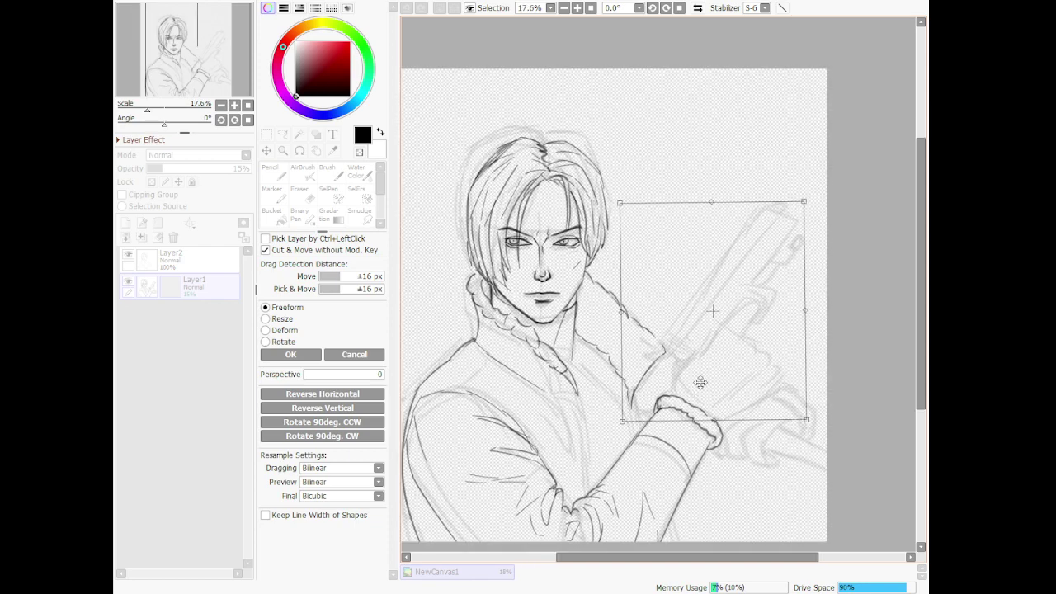
{"action": "left_click", "coordinate": [291, 354]}
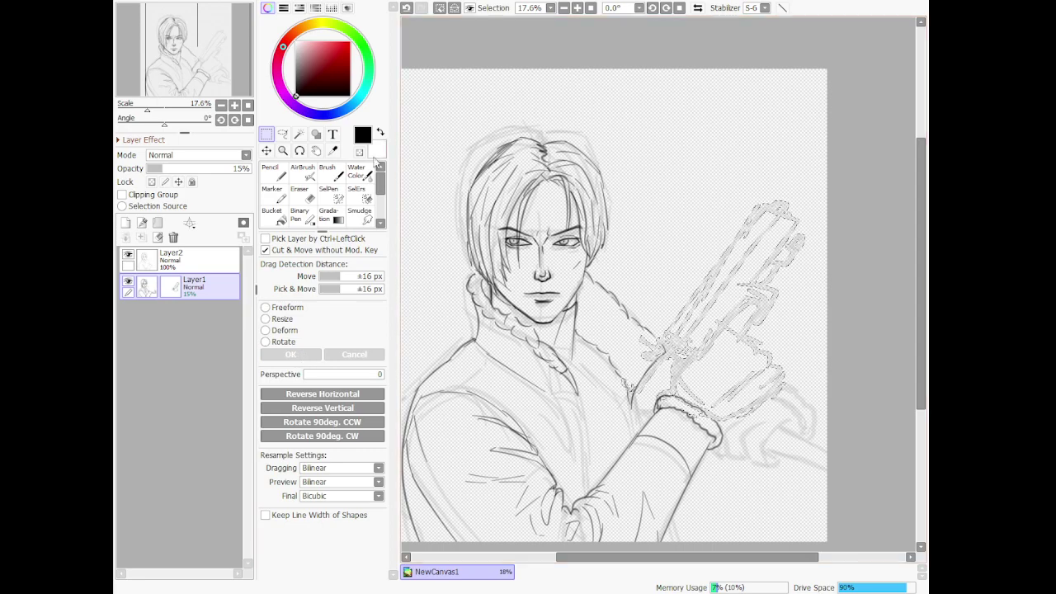
Clear the lasso selection around the repositioned pistol and hand
{"action": "left_click", "coordinate": [283, 133]}
{"action": "key", "text": "ctrl+d"}
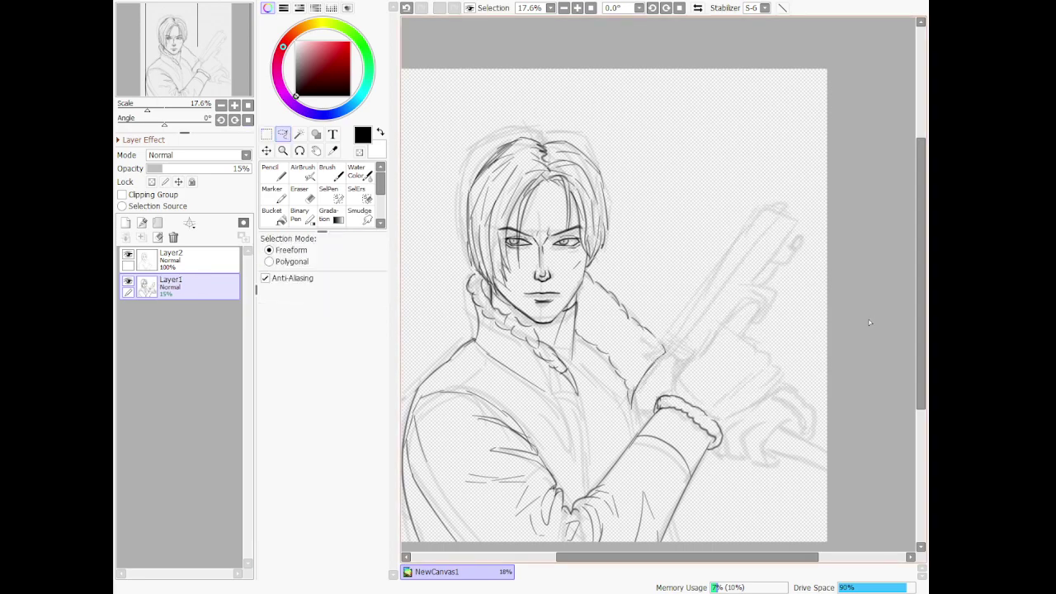
{"action": "scroll", "coordinate": [817, 416], "scroll_direction": "up", "scroll_amount": 5}
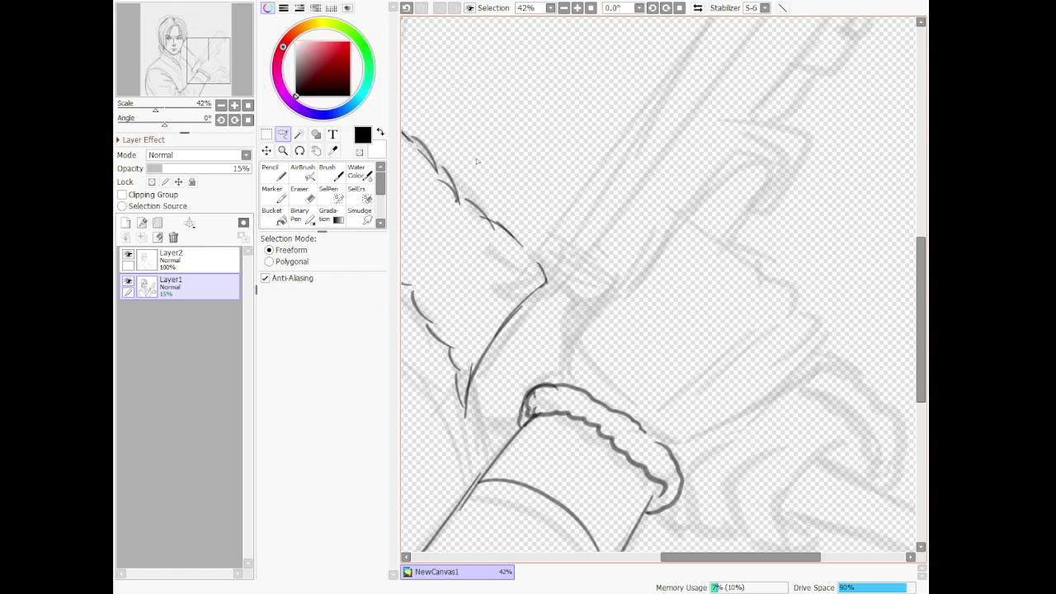
On Layer2, trace the wrist line above the cuff and the upper edge of the hand with the size 35 Pencil
{"action": "left_click", "coordinate": [273, 171]}
{"action": "left_click", "coordinate": [181, 258]}
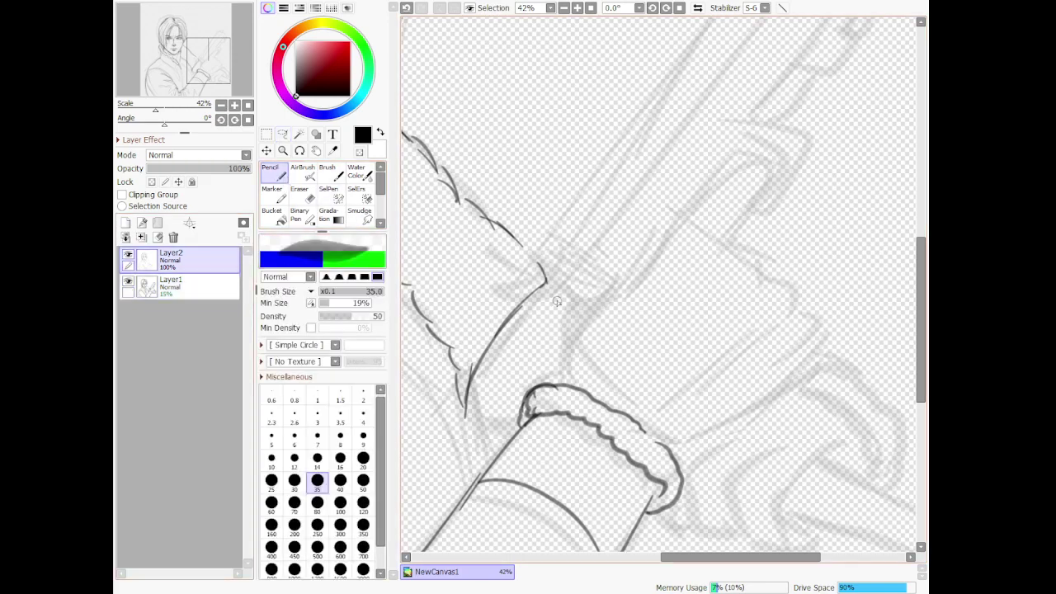
{"action": "left_click_drag", "start_coordinate": [569, 299], "coordinate": [560, 400]}
{"action": "mouse_move", "coordinate": [598, 303]}
{"action": "left_mouse_down"}
{"action": "mouse_move", "coordinate": [628, 286]}
{"action": "mouse_move", "coordinate": [674, 227]}
{"action": "mouse_move", "coordinate": [601, 302]}
{"action": "left_mouse_up"}
{"action": "key", "text": "ctrl+z"}
{"action": "key", "text": "ctrl+z"}
{"action": "left_click_drag", "start_coordinate": [669, 232], "coordinate": [600, 314]}
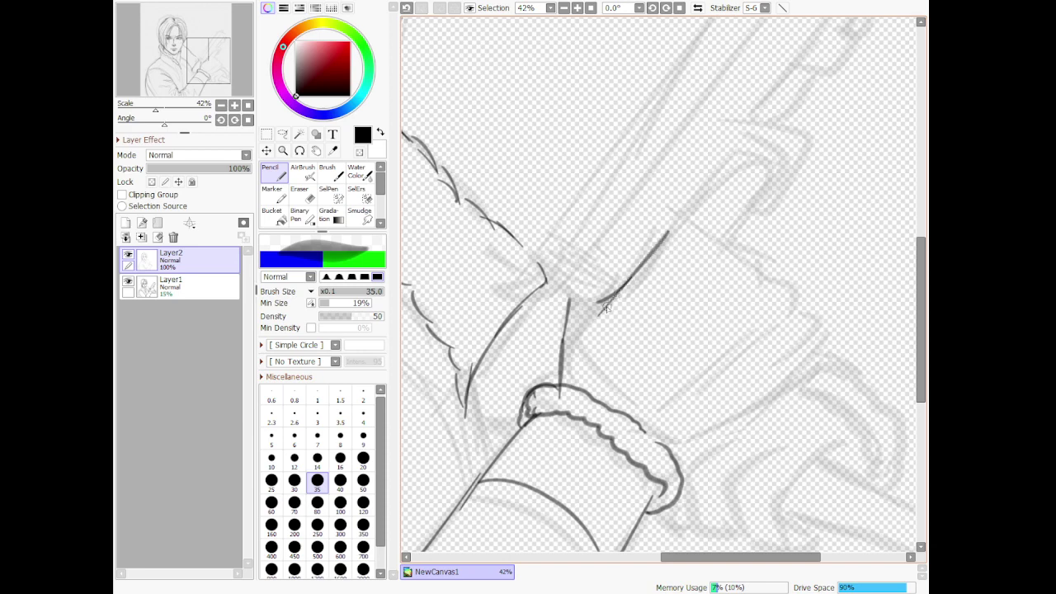
{"action": "left_click_drag", "start_coordinate": [670, 231], "coordinate": [695, 212]}
Outline the curled fingers' knuckles and the outer edge of the hand down to the fur cuff
{"action": "mouse_move", "coordinate": [739, 241]}
{"action": "left_mouse_down"}
{"action": "mouse_move", "coordinate": [779, 279]}
{"action": "mouse_move", "coordinate": [753, 246]}
{"action": "mouse_move", "coordinate": [799, 345]}
{"action": "left_mouse_up"}
{"action": "key", "text": "ctrl+z"}
{"action": "key", "text": "ctrl+z"}
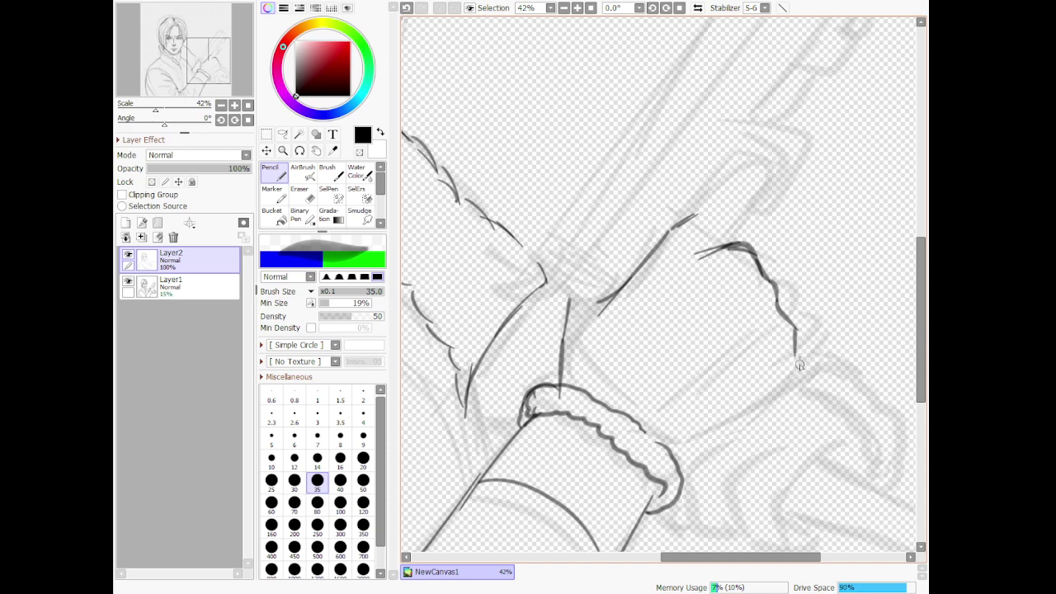
{"action": "mouse_move", "coordinate": [799, 357]}
{"action": "left_mouse_down"}
{"action": "mouse_move", "coordinate": [691, 467]}
{"action": "mouse_move", "coordinate": [708, 473]}
{"action": "mouse_move", "coordinate": [763, 434]}
{"action": "left_mouse_up"}
{"action": "key", "text": "ctrl+z"}
{"action": "key", "text": "ctrl+y"}
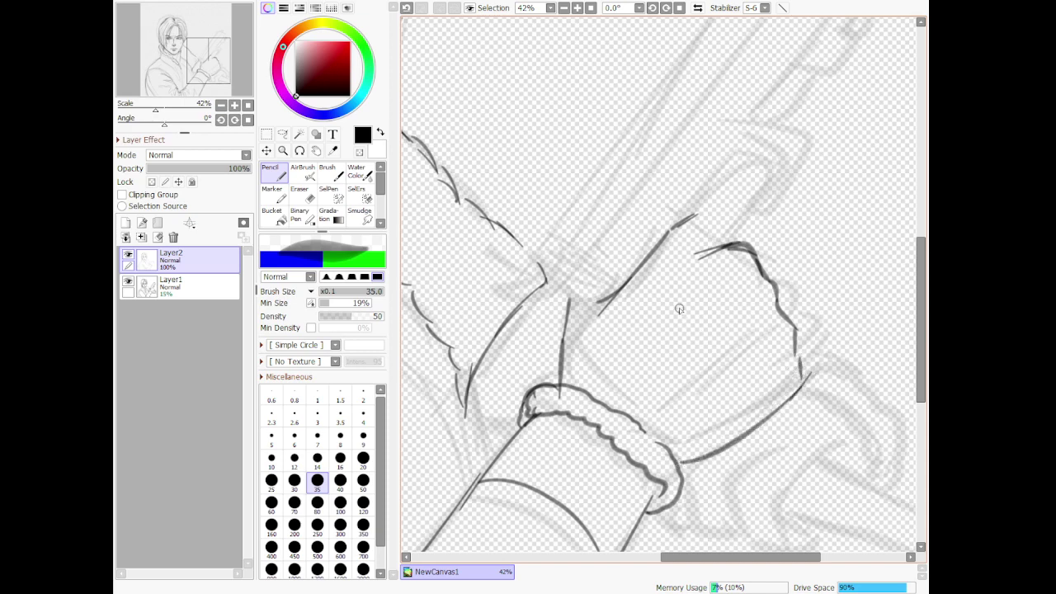
Draw the glove's panel seams across the back of the hand and add short fold lines inside
{"action": "left_click_drag", "start_coordinate": [688, 297], "coordinate": [766, 378]}
{"action": "mouse_move", "coordinate": [680, 294]}
{"action": "left_mouse_down"}
{"action": "mouse_move", "coordinate": [643, 322]}
{"action": "mouse_move", "coordinate": [607, 376]}
{"action": "mouse_move", "coordinate": [685, 443]}
{"action": "mouse_move", "coordinate": [780, 382]}
{"action": "left_mouse_up"}
{"action": "left_click_drag", "start_coordinate": [759, 340], "coordinate": [770, 382]}
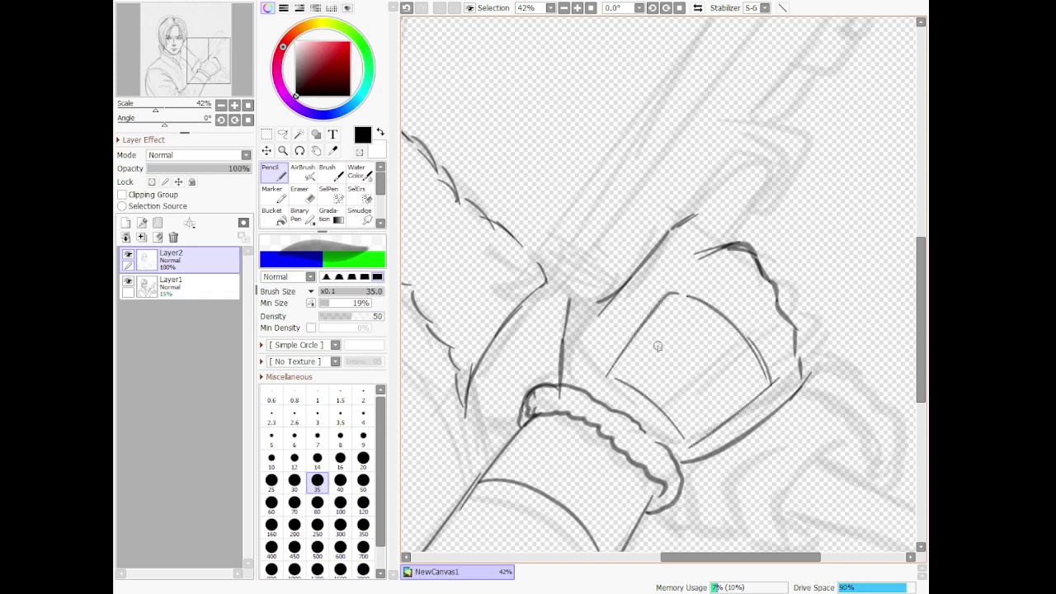
{"action": "left_click_drag", "start_coordinate": [658, 346], "coordinate": [733, 429]}
{"action": "left_click_drag", "start_coordinate": [708, 354], "coordinate": [736, 404]}
{"action": "mouse_move", "coordinate": [683, 373]}
{"action": "left_mouse_down"}
{"action": "mouse_move", "coordinate": [734, 422]}
{"action": "mouse_move", "coordinate": [736, 405]}
{"action": "left_mouse_up"}
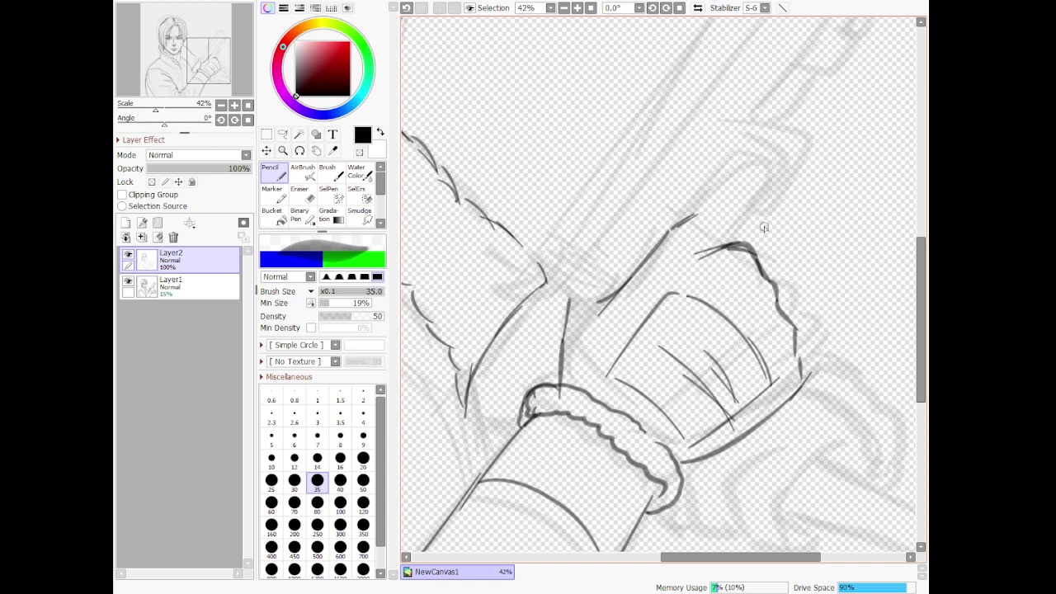
Draw the extended index finger and the trigger guard around its tip, darkening the guard's inner line
{"action": "mouse_move", "coordinate": [729, 245]}
{"action": "left_mouse_down"}
{"action": "mouse_move", "coordinate": [718, 239]}
{"action": "mouse_move", "coordinate": [721, 178]}
{"action": "mouse_move", "coordinate": [751, 221]}
{"action": "mouse_move", "coordinate": [733, 246]}
{"action": "left_mouse_up"}
{"action": "mouse_move", "coordinate": [749, 165]}
{"action": "left_mouse_down"}
{"action": "mouse_move", "coordinate": [731, 172]}
{"action": "mouse_move", "coordinate": [745, 223]}
{"action": "mouse_move", "coordinate": [761, 198]}
{"action": "mouse_move", "coordinate": [753, 161]}
{"action": "mouse_move", "coordinate": [715, 187]}
{"action": "mouse_move", "coordinate": [742, 159]}
{"action": "mouse_move", "coordinate": [764, 170]}
{"action": "mouse_move", "coordinate": [759, 213]}
{"action": "mouse_move", "coordinate": [788, 161]}
{"action": "mouse_move", "coordinate": [771, 148]}
{"action": "mouse_move", "coordinate": [745, 155]}
{"action": "mouse_move", "coordinate": [781, 164]}
{"action": "mouse_move", "coordinate": [784, 175]}
{"action": "left_mouse_up"}
{"action": "key", "text": "ctrl+z"}
{"action": "mouse_move", "coordinate": [739, 238]}
{"action": "left_mouse_down"}
{"action": "mouse_move", "coordinate": [769, 239]}
{"action": "mouse_move", "coordinate": [821, 154]}
{"action": "mouse_move", "coordinate": [765, 105]}
{"action": "left_mouse_up"}
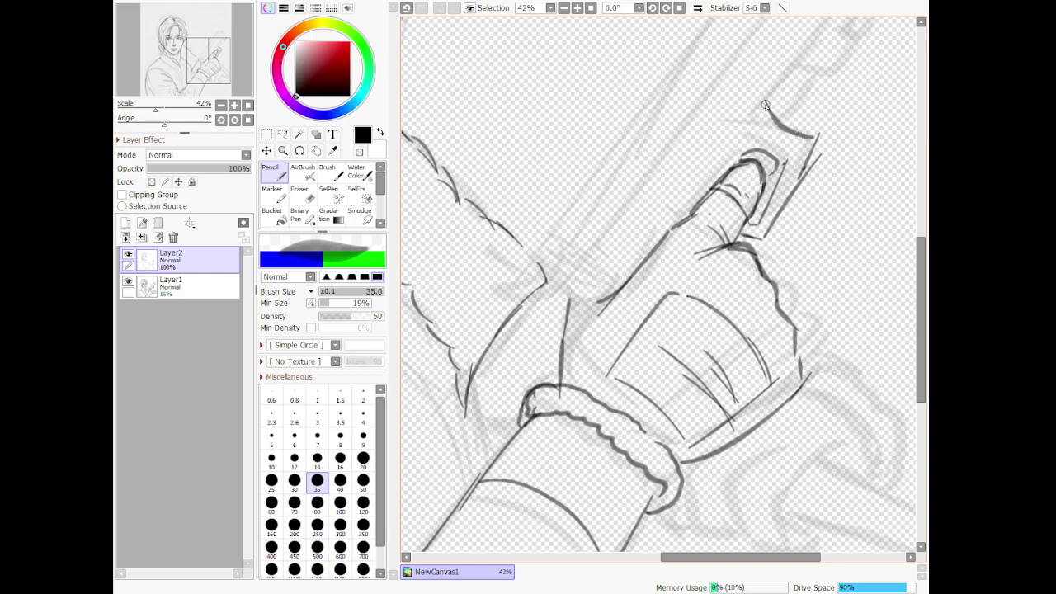
{"action": "scroll", "coordinate": [767, 153], "scroll_direction": "down", "scroll_amount": 12}
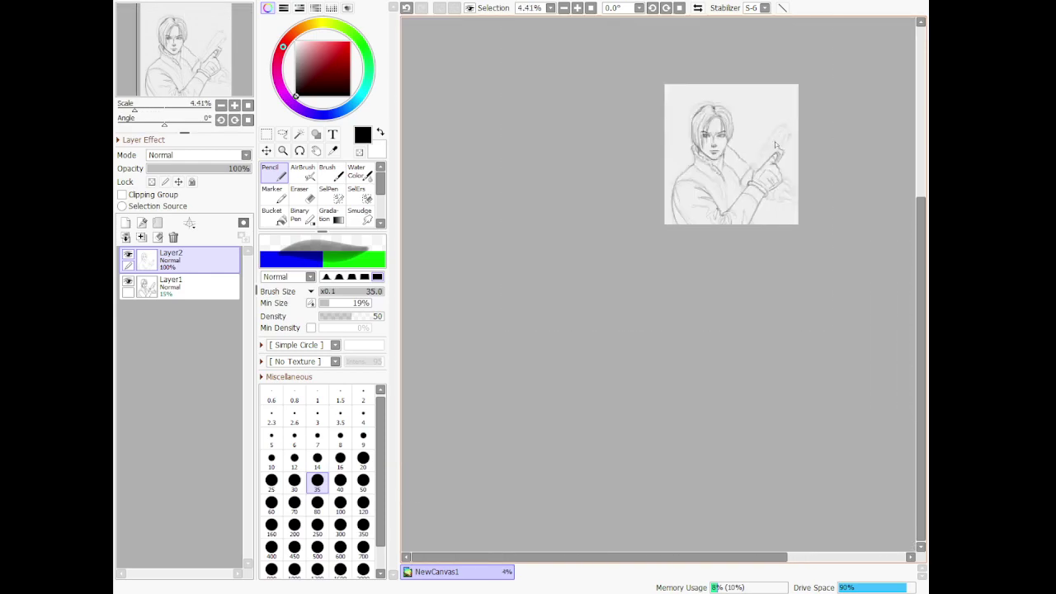
{"action": "scroll", "coordinate": [775, 133], "scroll_direction": "up", "scroll_amount": 12}
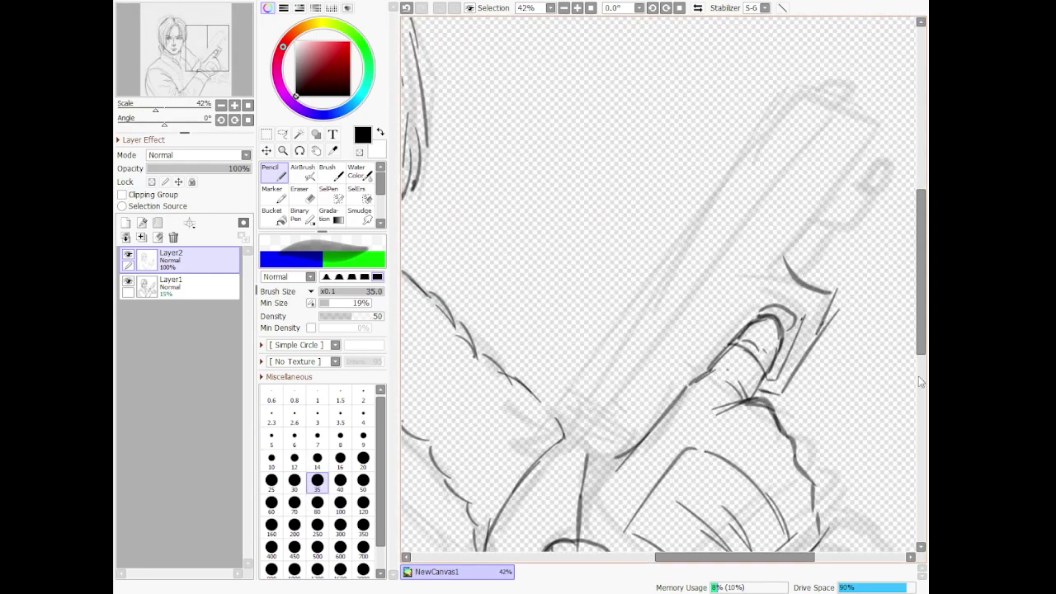
{"action": "mouse_move", "coordinate": [770, 378]}
{"action": "left_mouse_down"}
{"action": "mouse_move", "coordinate": [807, 318]}
{"action": "mouse_move", "coordinate": [796, 338]}
{"action": "mouse_move", "coordinate": [803, 320]}
{"action": "mouse_move", "coordinate": [786, 307]}
{"action": "mouse_move", "coordinate": [840, 315]}
{"action": "left_mouse_up"}
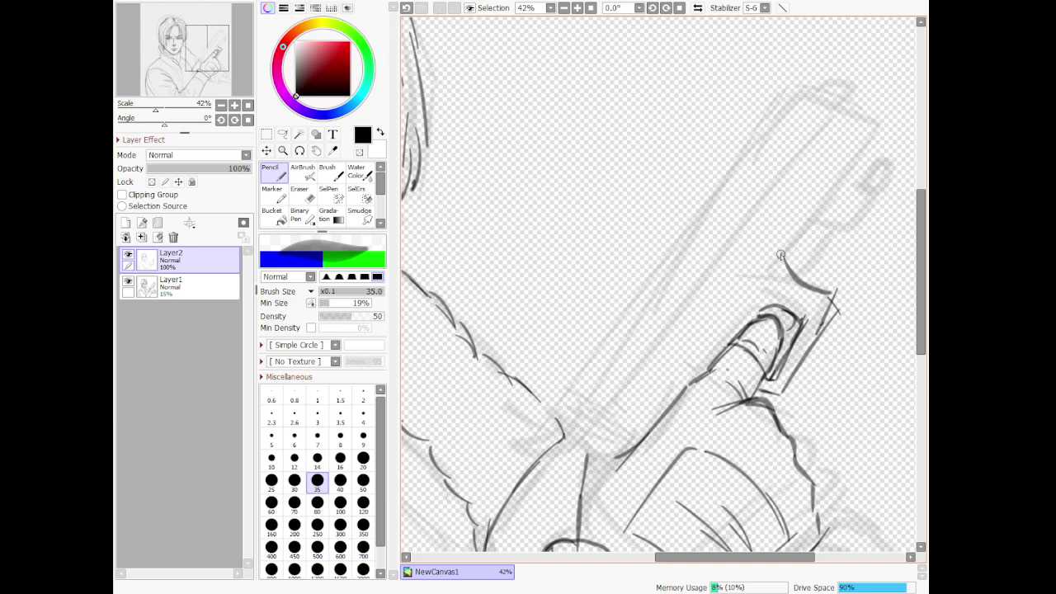
Draw the pistol's lower barrel edge, the muzzle end, and the long straight line between slide and frame
{"action": "left_click_drag", "start_coordinate": [782, 252], "coordinate": [876, 132]}
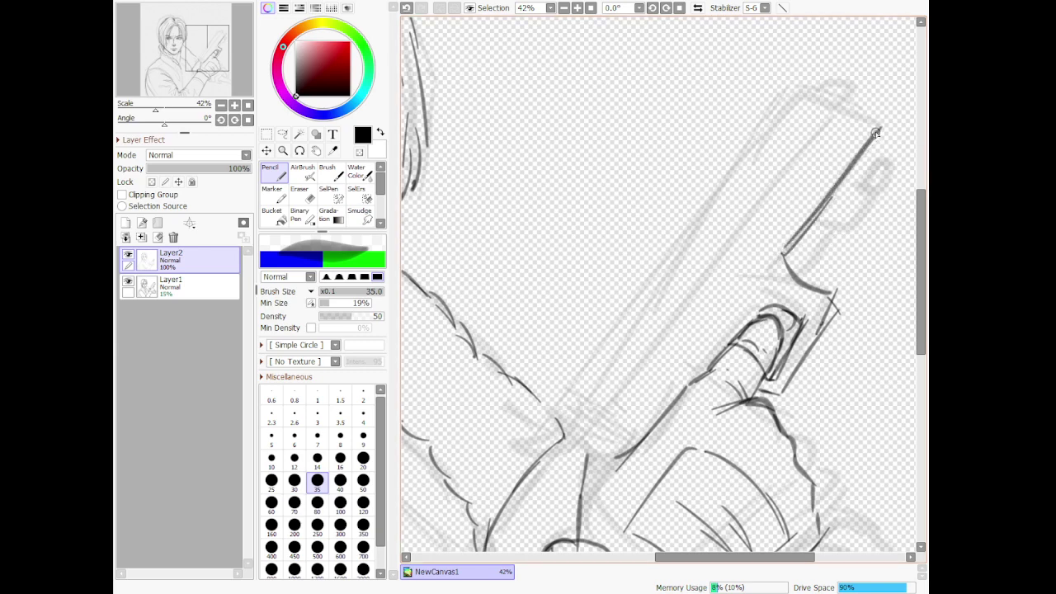
{"action": "mouse_move", "coordinate": [876, 132]}
{"action": "left_mouse_down"}
{"action": "mouse_move", "coordinate": [830, 91]}
{"action": "mouse_move", "coordinate": [861, 110]}
{"action": "mouse_move", "coordinate": [615, 401]}
{"action": "left_mouse_up"}
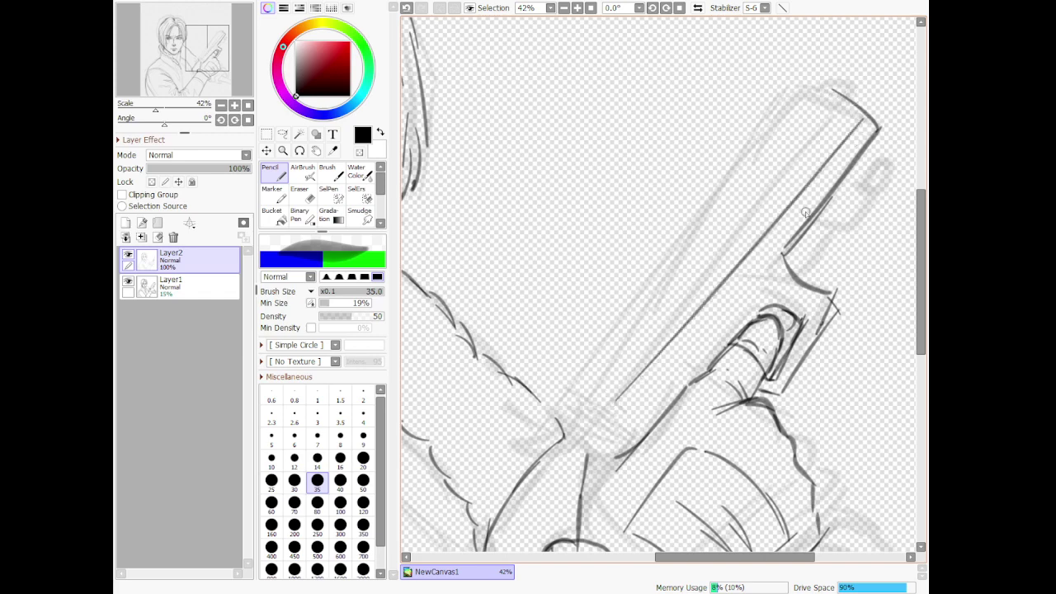
{"action": "key", "text": "ctrl+z"}
{"action": "left_click_drag", "start_coordinate": [859, 117], "coordinate": [561, 440]}
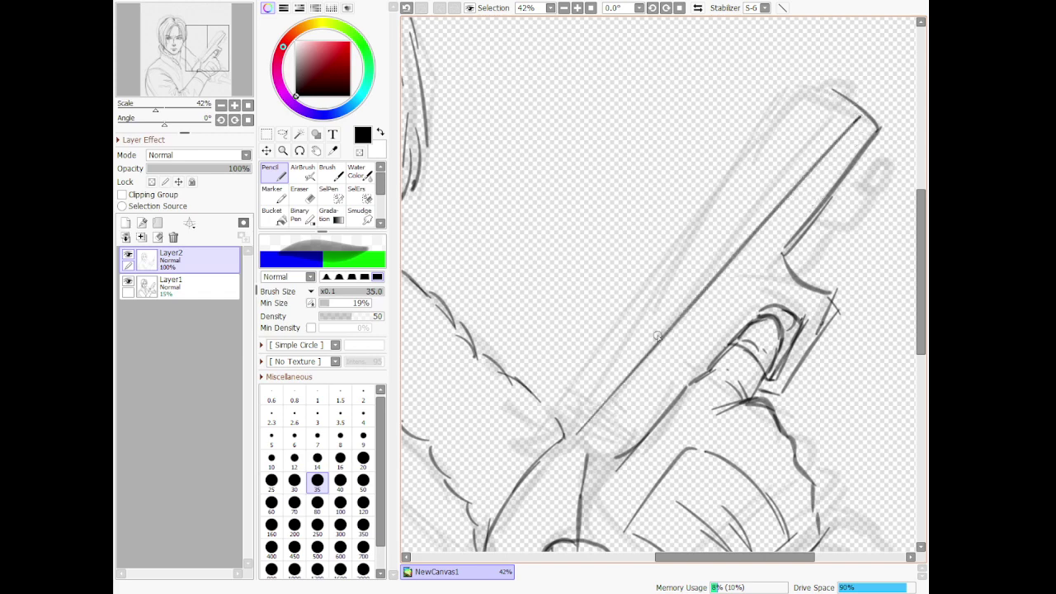
{"action": "key", "text": "ctrl+z"}
{"action": "mouse_move", "coordinate": [863, 116]}
{"action": "left_mouse_down"}
{"action": "mouse_move", "coordinate": [768, 239]}
{"action": "mouse_move", "coordinate": [548, 477]}
{"action": "left_mouse_up"}
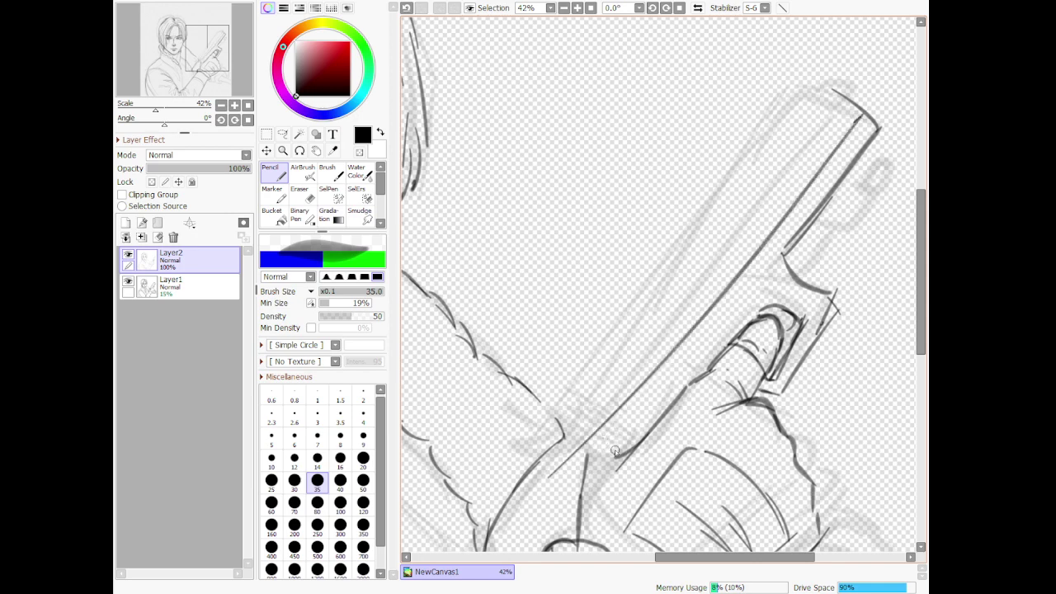
Add the rear frame details, erase the slide line's overshoot, and draw the back end of the pistol with its hammer
{"action": "mouse_move", "coordinate": [602, 436]}
{"action": "left_mouse_down"}
{"action": "mouse_move", "coordinate": [644, 381]}
{"action": "mouse_move", "coordinate": [636, 400]}
{"action": "mouse_move", "coordinate": [683, 396]}
{"action": "left_mouse_up"}
{"action": "left_click", "coordinate": [309, 200]}
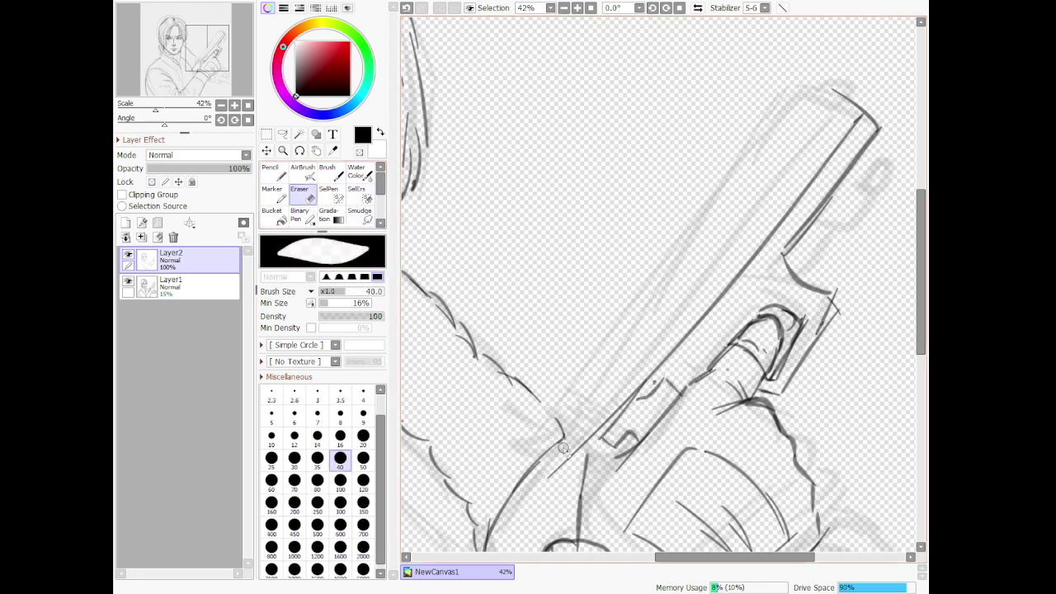
{"action": "mouse_move", "coordinate": [601, 431]}
{"action": "left_mouse_down"}
{"action": "mouse_move", "coordinate": [623, 394]}
{"action": "mouse_move", "coordinate": [653, 389]}
{"action": "left_mouse_up"}
{"action": "key", "text": "n"}
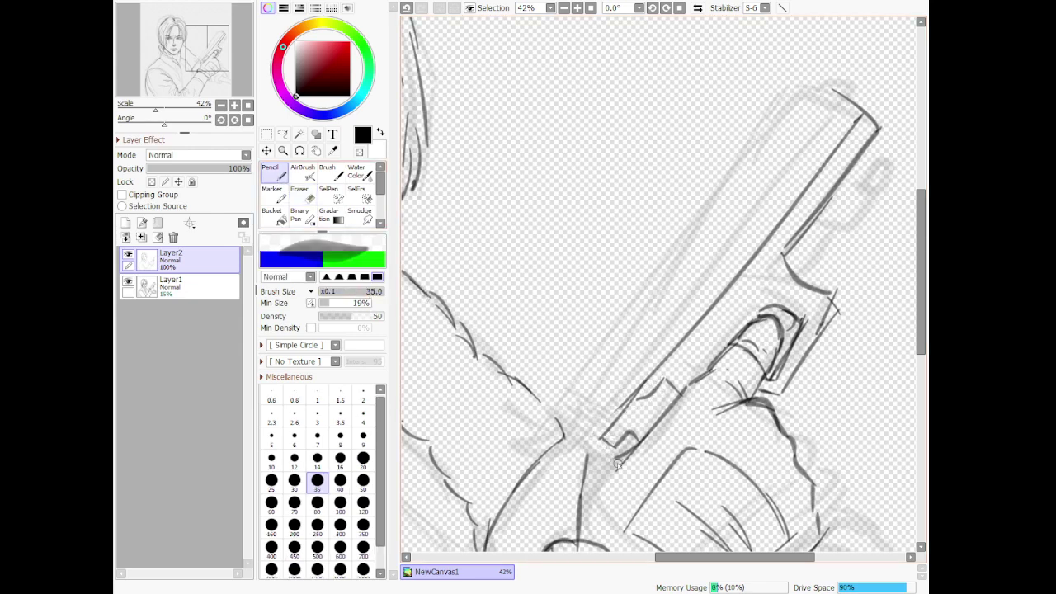
{"action": "mouse_move", "coordinate": [593, 456]}
{"action": "left_mouse_down"}
{"action": "mouse_move", "coordinate": [627, 466]}
{"action": "mouse_move", "coordinate": [576, 402]}
{"action": "mouse_move", "coordinate": [579, 418]}
{"action": "mouse_move", "coordinate": [566, 401]}
{"action": "mouse_move", "coordinate": [538, 407]}
{"action": "mouse_move", "coordinate": [562, 425]}
{"action": "mouse_move", "coordinate": [564, 400]}
{"action": "left_mouse_up"}
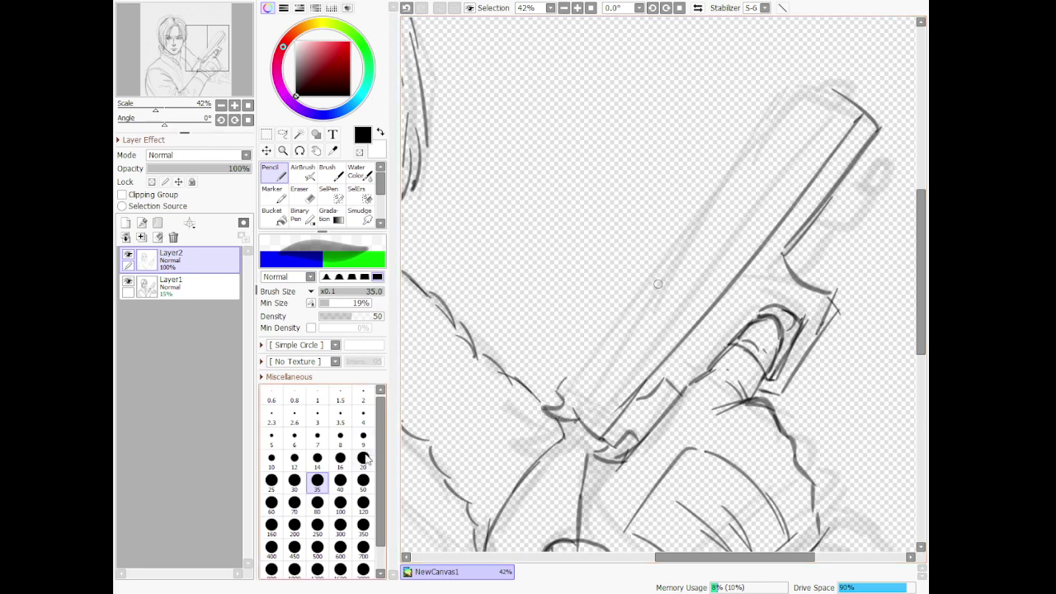
Draw the slide's long straight top edge and close the muzzle end with the Pencil at size 20
{"action": "key", "text": "bracketleft"}
{"action": "key", "text": "bracketleft"}
{"action": "key", "text": "bracketleft"}
{"action": "mouse_move", "coordinate": [561, 385]}
{"action": "left_mouse_down"}
{"action": "mouse_move", "coordinate": [819, 81]}
{"action": "mouse_move", "coordinate": [858, 100]}
{"action": "left_mouse_up"}
{"action": "key", "text": "ctrl+z"}
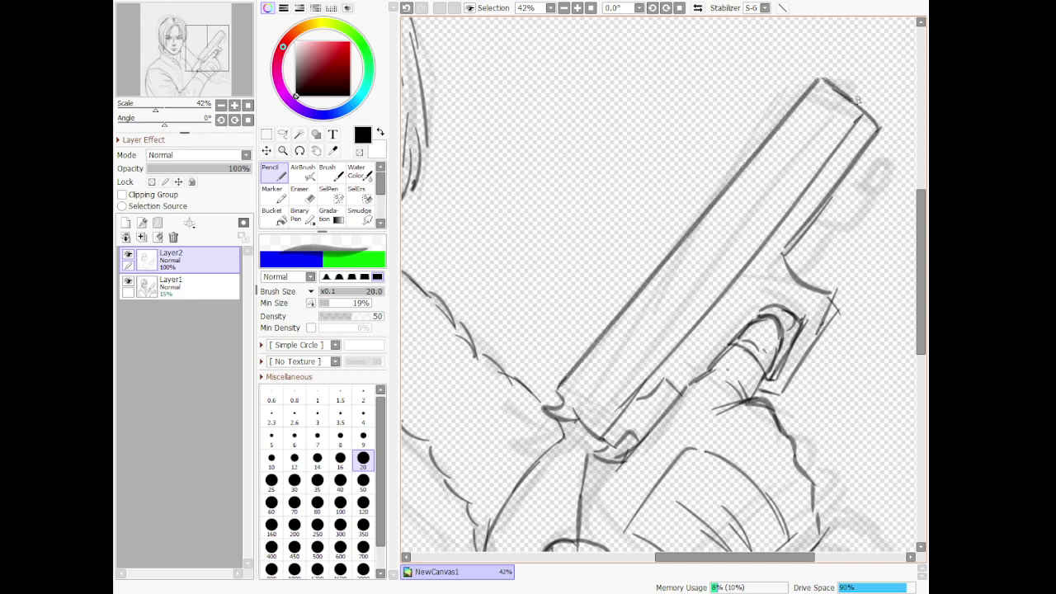
Set the Pencil size to 50, then add the front sight, the barrel tip, and the ejection port on the slide
{"action": "key", "text": "bracketright"}
{"action": "key", "text": "bracketright"}
{"action": "key", "text": "bracketright"}
{"action": "key", "text": "bracketright"}
{"action": "key", "text": "bracketright"}
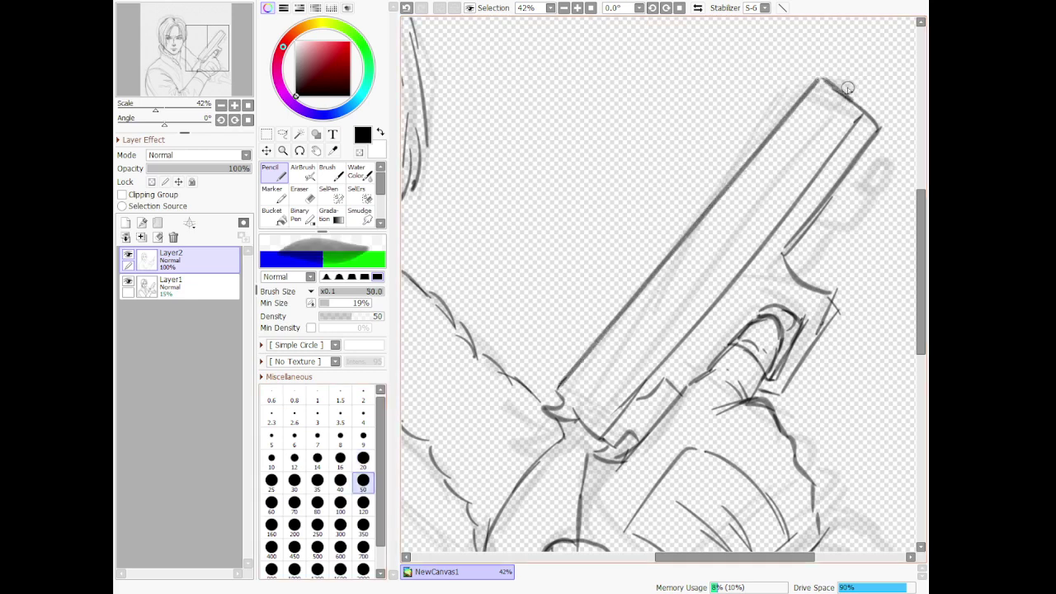
{"action": "mouse_move", "coordinate": [840, 89]}
{"action": "left_mouse_down"}
{"action": "mouse_move", "coordinate": [855, 76]}
{"action": "mouse_move", "coordinate": [861, 86]}
{"action": "mouse_move", "coordinate": [846, 91]}
{"action": "mouse_move", "coordinate": [854, 99]}
{"action": "mouse_move", "coordinate": [796, 80]}
{"action": "mouse_move", "coordinate": [788, 111]}
{"action": "left_mouse_up"}
{"action": "mouse_move", "coordinate": [667, 266]}
{"action": "left_mouse_down"}
{"action": "mouse_move", "coordinate": [673, 274]}
{"action": "mouse_move", "coordinate": [710, 226]}
{"action": "mouse_move", "coordinate": [700, 216]}
{"action": "left_mouse_up"}
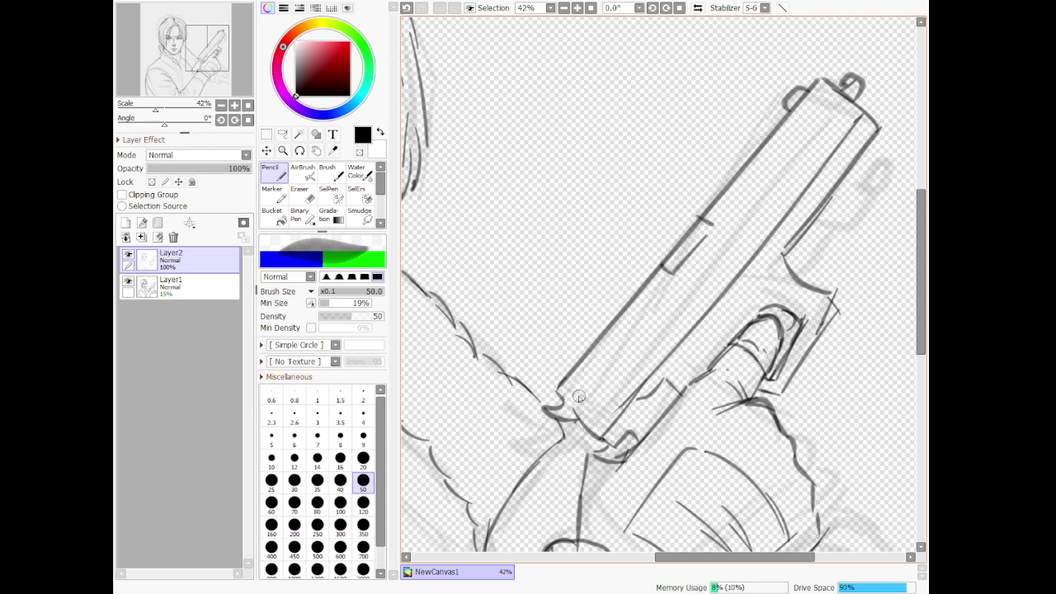
Draw the framed row of grip serrations at the slide's rear and the rear sight above it
{"action": "mouse_move", "coordinate": [581, 395]}
{"action": "left_mouse_down"}
{"action": "mouse_move", "coordinate": [614, 417]}
{"action": "mouse_move", "coordinate": [677, 322]}
{"action": "mouse_move", "coordinate": [655, 313]}
{"action": "mouse_move", "coordinate": [673, 352]}
{"action": "mouse_move", "coordinate": [632, 342]}
{"action": "mouse_move", "coordinate": [605, 369]}
{"action": "mouse_move", "coordinate": [617, 412]}
{"action": "left_mouse_up"}
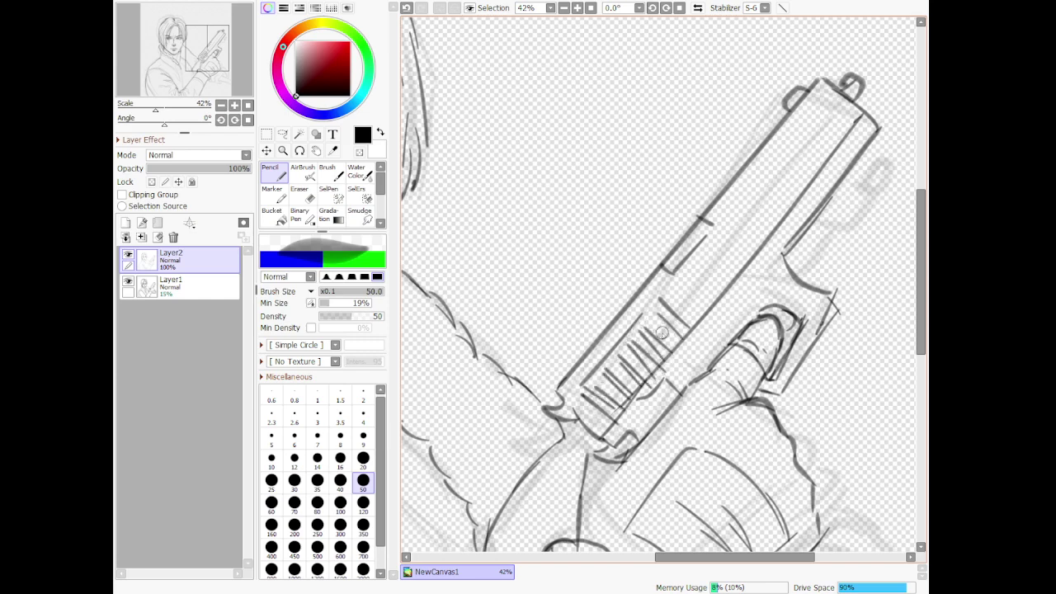
{"action": "left_click_drag", "start_coordinate": [653, 315], "coordinate": [669, 340]}
{"action": "left_click_drag", "start_coordinate": [642, 318], "coordinate": [663, 302]}
{"action": "mouse_move", "coordinate": [587, 357]}
{"action": "left_mouse_down"}
{"action": "mouse_move", "coordinate": [557, 363]}
{"action": "mouse_move", "coordinate": [585, 358]}
{"action": "left_mouse_up"}
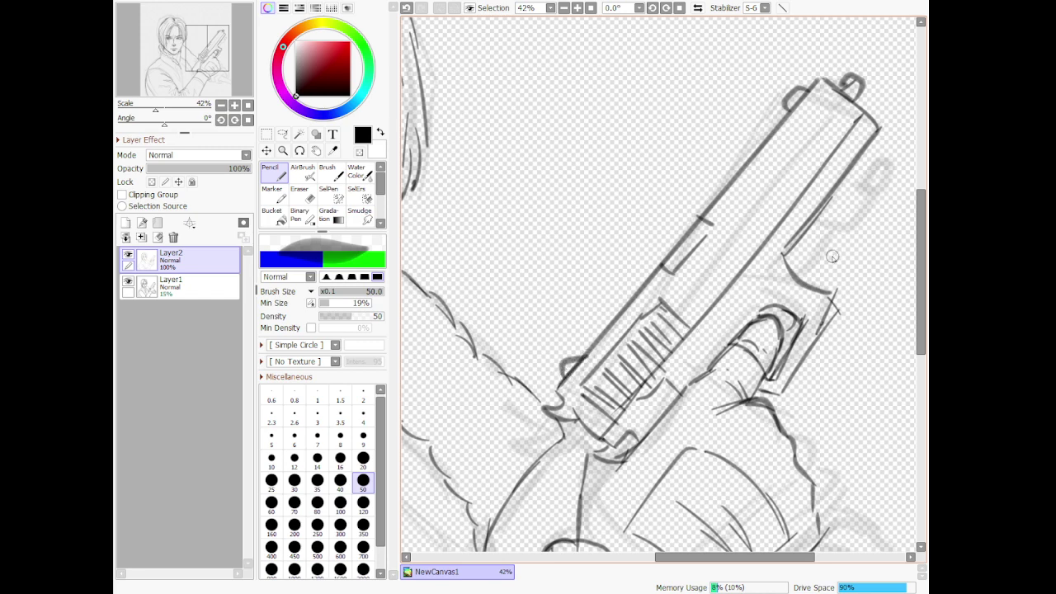
Draw the small attachment under the barrel with its screws and the curved piece joining it to the trigger guard
{"action": "mouse_move", "coordinate": [824, 218]}
{"action": "left_mouse_down"}
{"action": "mouse_move", "coordinate": [850, 234]}
{"action": "mouse_move", "coordinate": [868, 200]}
{"action": "mouse_move", "coordinate": [844, 180]}
{"action": "mouse_move", "coordinate": [852, 216]}
{"action": "left_mouse_up"}
{"action": "left_click", "coordinate": [852, 197]}
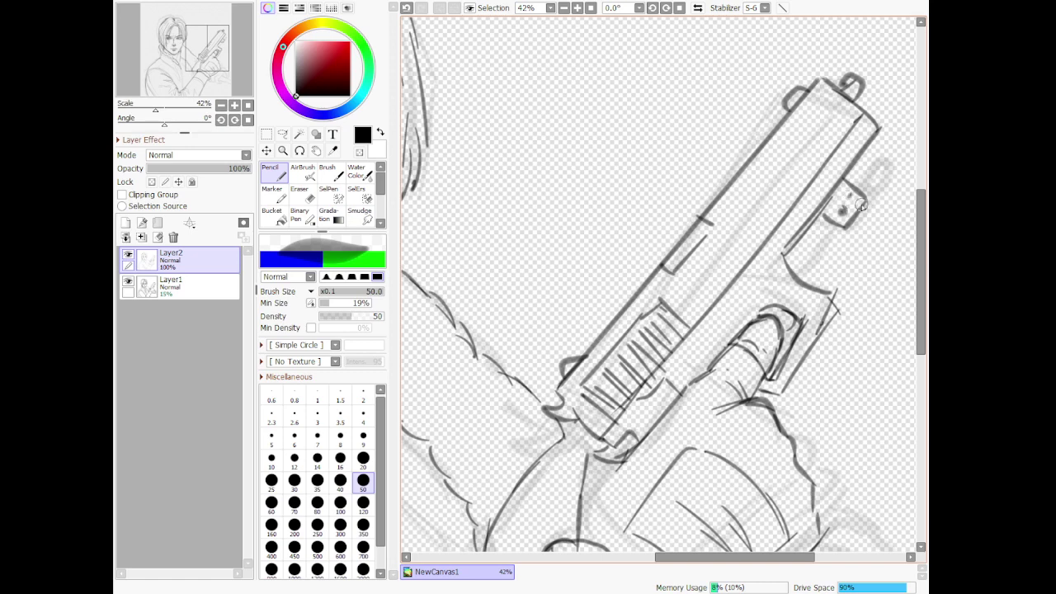
{"action": "left_click", "coordinate": [841, 205]}
{"action": "mouse_move", "coordinate": [789, 271]}
{"action": "left_mouse_down"}
{"action": "mouse_move", "coordinate": [838, 251]}
{"action": "mouse_move", "coordinate": [803, 266]}
{"action": "mouse_move", "coordinate": [823, 246]}
{"action": "left_mouse_up"}
{"action": "key", "text": "ctrl+z"}
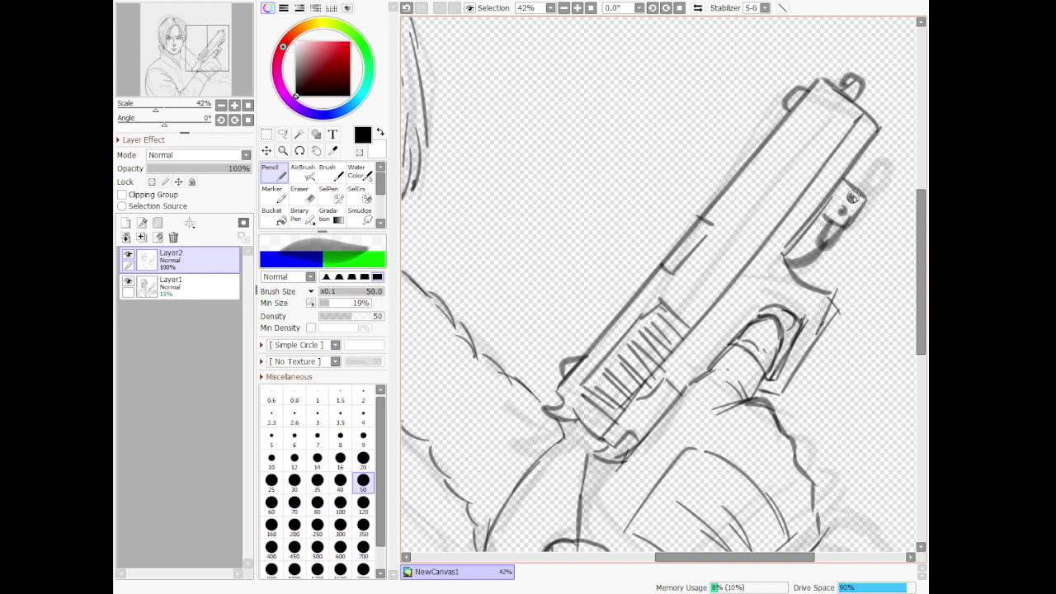
{"action": "mouse_move", "coordinate": [851, 181]}
{"action": "left_mouse_down"}
{"action": "mouse_move", "coordinate": [872, 177]}
{"action": "mouse_move", "coordinate": [867, 197]}
{"action": "left_mouse_up"}
{"action": "mouse_move", "coordinate": [876, 155]}
{"action": "left_mouse_down"}
{"action": "mouse_move", "coordinate": [866, 161]}
{"action": "mouse_move", "coordinate": [893, 164]}
{"action": "mouse_move", "coordinate": [880, 155]}
{"action": "left_mouse_up"}
{"action": "scroll", "coordinate": [745, 70], "scroll_direction": "down", "scroll_amount": 15}
{"action": "scroll", "coordinate": [669, 66], "scroll_direction": "up", "scroll_amount": 8}
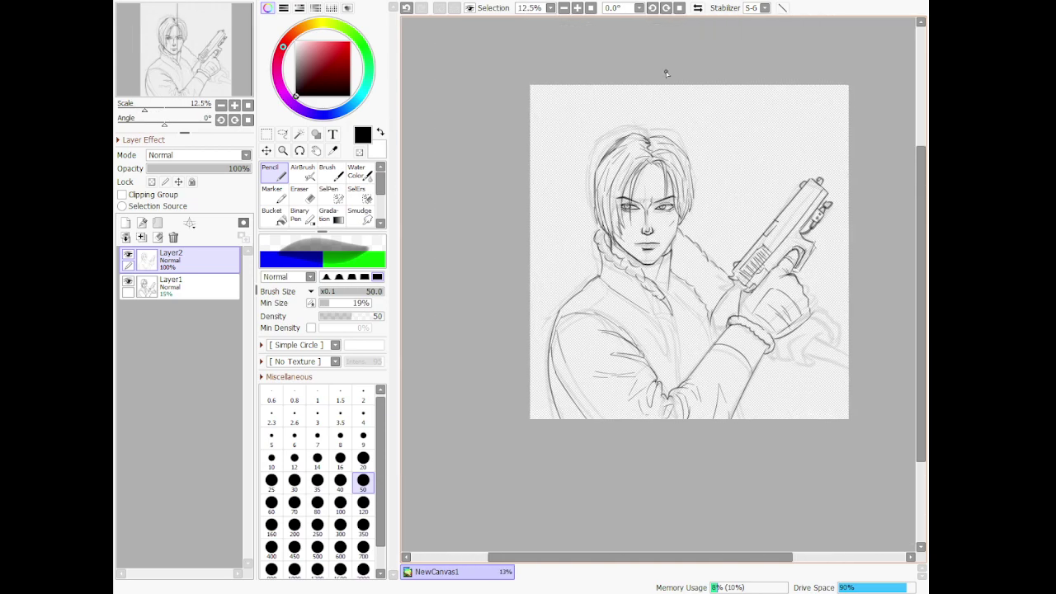
{"action": "scroll", "coordinate": [665, 72], "scroll_direction": "up", "scroll_amount": 1}
{"action": "scroll", "coordinate": [645, 110], "scroll_direction": "down", "scroll_amount": 1}
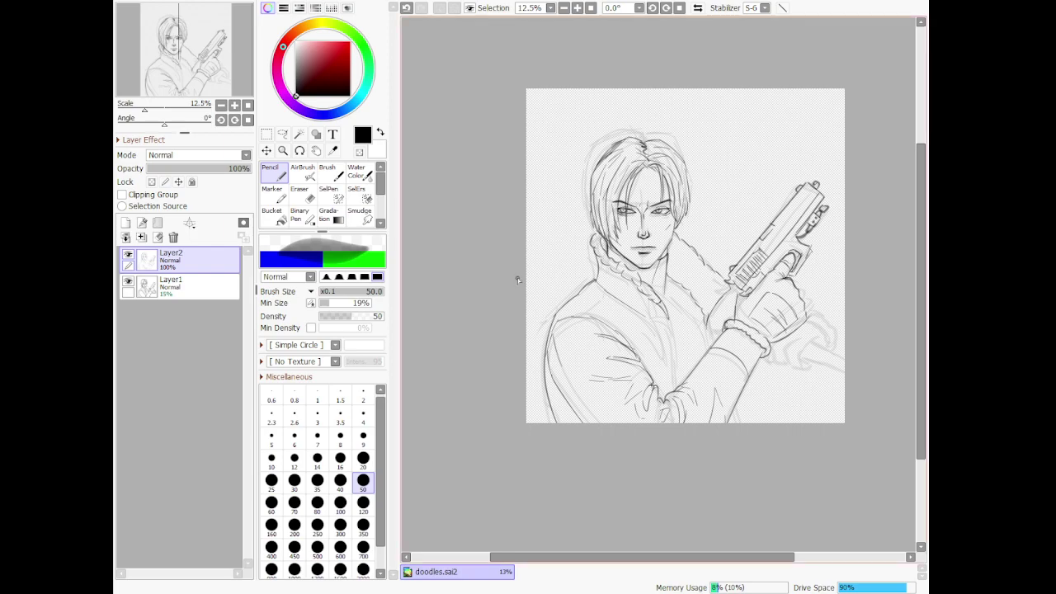
Outline the jacket's fur-edged front flap on the chest, from the collar tip down to the elbow folds
{"action": "scroll", "coordinate": [643, 333], "scroll_direction": "up", "scroll_amount": 6}
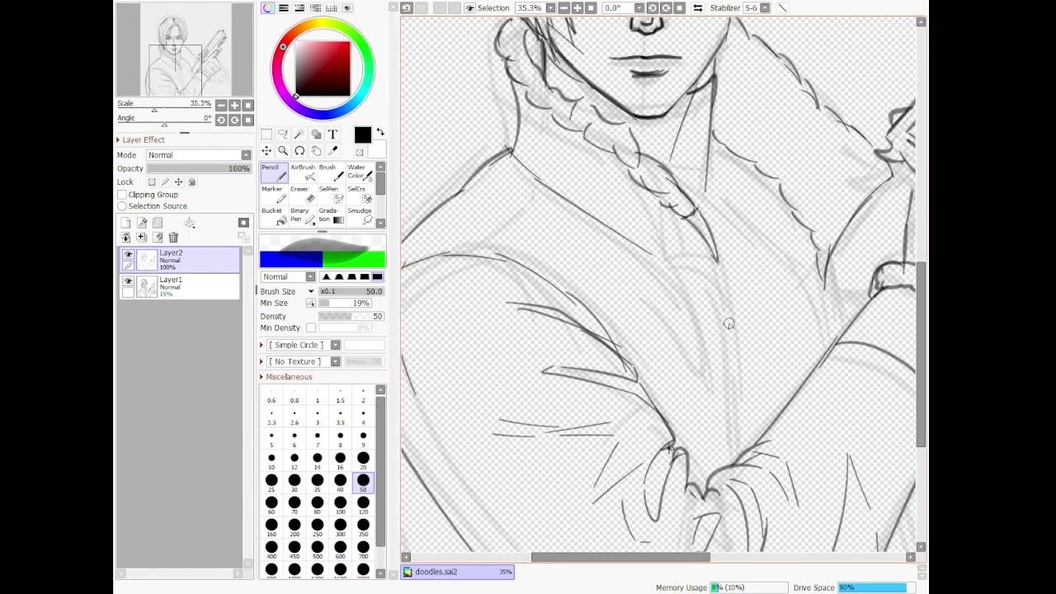
{"action": "mouse_move", "coordinate": [715, 261]}
{"action": "left_mouse_down"}
{"action": "mouse_move", "coordinate": [654, 262]}
{"action": "mouse_move", "coordinate": [626, 278]}
{"action": "mouse_move", "coordinate": [718, 443]}
{"action": "mouse_move", "coordinate": [721, 479]}
{"action": "left_mouse_up"}
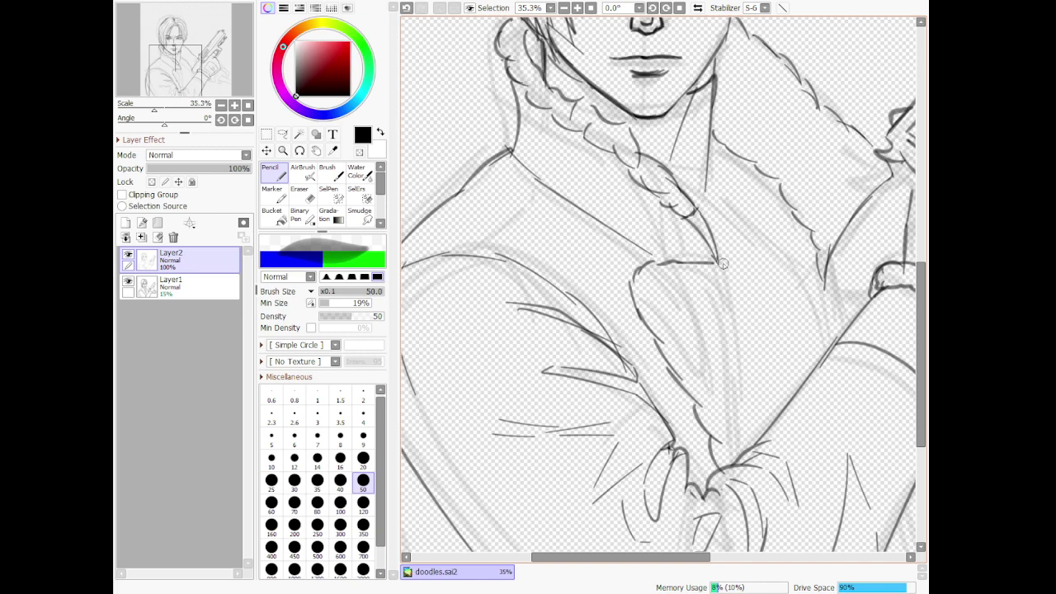
{"action": "mouse_move", "coordinate": [722, 264]}
{"action": "left_mouse_down"}
{"action": "mouse_move", "coordinate": [733, 396]}
{"action": "mouse_move", "coordinate": [749, 451]}
{"action": "mouse_move", "coordinate": [728, 362]}
{"action": "left_mouse_up"}
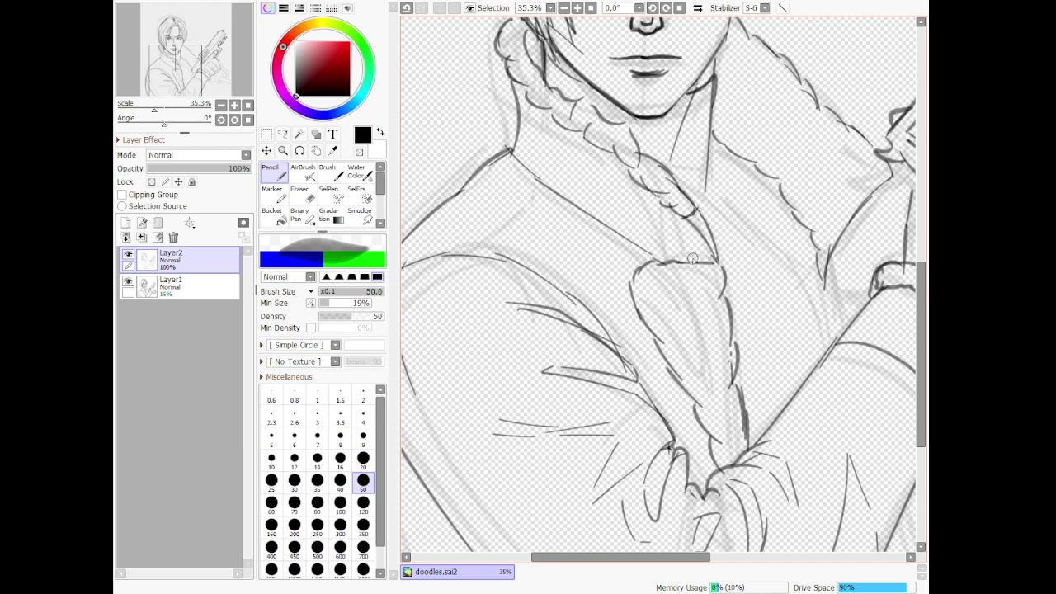
{"action": "left_click_drag", "start_coordinate": [714, 261], "coordinate": [654, 229]}
{"action": "scroll", "coordinate": [644, 217], "scroll_direction": "down", "scroll_amount": 8}
{"action": "scroll", "coordinate": [653, 97], "scroll_direction": "up", "scroll_amount": 5}
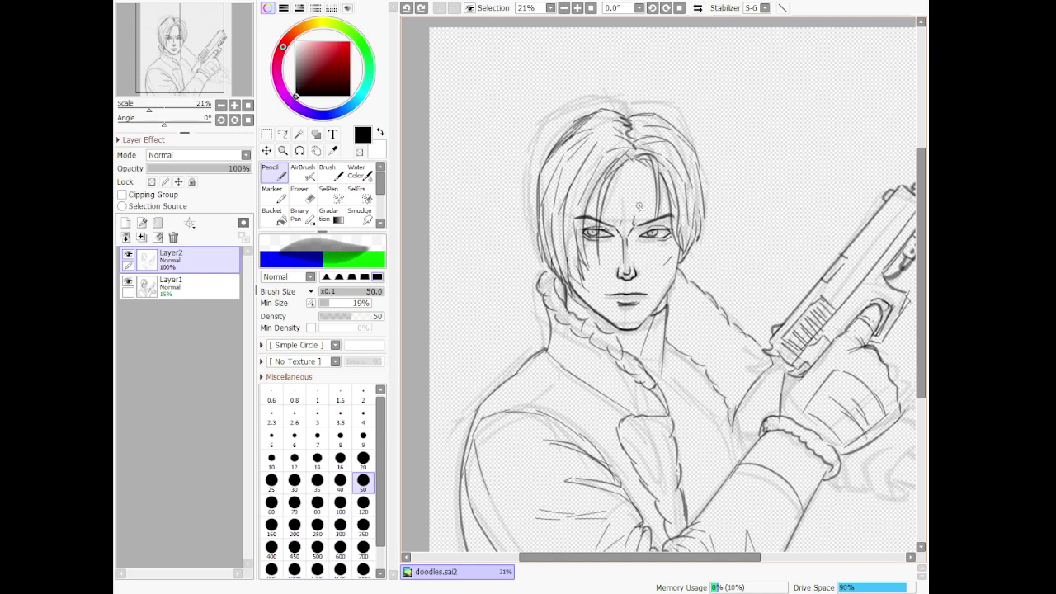
Add a narrow trim along the collar edge beside the raised forearm and fill it with short cross marks
{"action": "scroll", "coordinate": [707, 395], "scroll_direction": "down", "scroll_amount": 2}
{"action": "scroll", "coordinate": [730, 459], "scroll_direction": "up", "scroll_amount": 5}
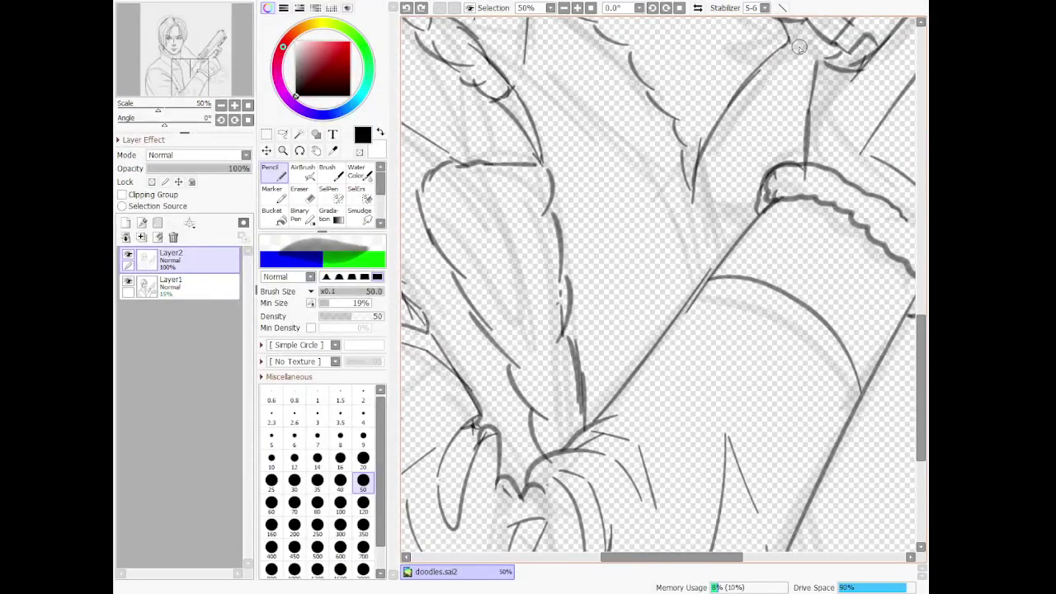
{"action": "mouse_move", "coordinate": [797, 40]}
{"action": "left_mouse_down"}
{"action": "mouse_move", "coordinate": [759, 87]}
{"action": "mouse_move", "coordinate": [714, 179]}
{"action": "mouse_move", "coordinate": [704, 251]}
{"action": "left_mouse_up"}
{"action": "mouse_move", "coordinate": [690, 192]}
{"action": "left_mouse_down"}
{"action": "mouse_move", "coordinate": [688, 233]}
{"action": "mouse_move", "coordinate": [710, 267]}
{"action": "mouse_move", "coordinate": [698, 261]}
{"action": "mouse_move", "coordinate": [699, 219]}
{"action": "mouse_move", "coordinate": [712, 269]}
{"action": "left_mouse_up"}
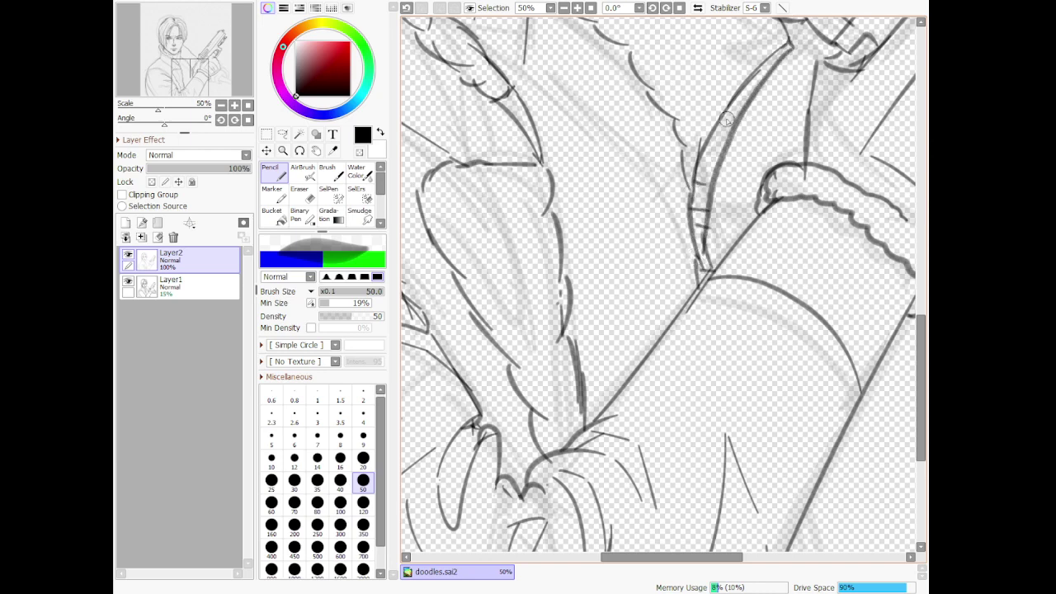
{"action": "mouse_move", "coordinate": [727, 120]}
{"action": "left_mouse_down"}
{"action": "mouse_move", "coordinate": [711, 123]}
{"action": "mouse_move", "coordinate": [755, 95]}
{"action": "mouse_move", "coordinate": [791, 43]}
{"action": "left_mouse_up"}
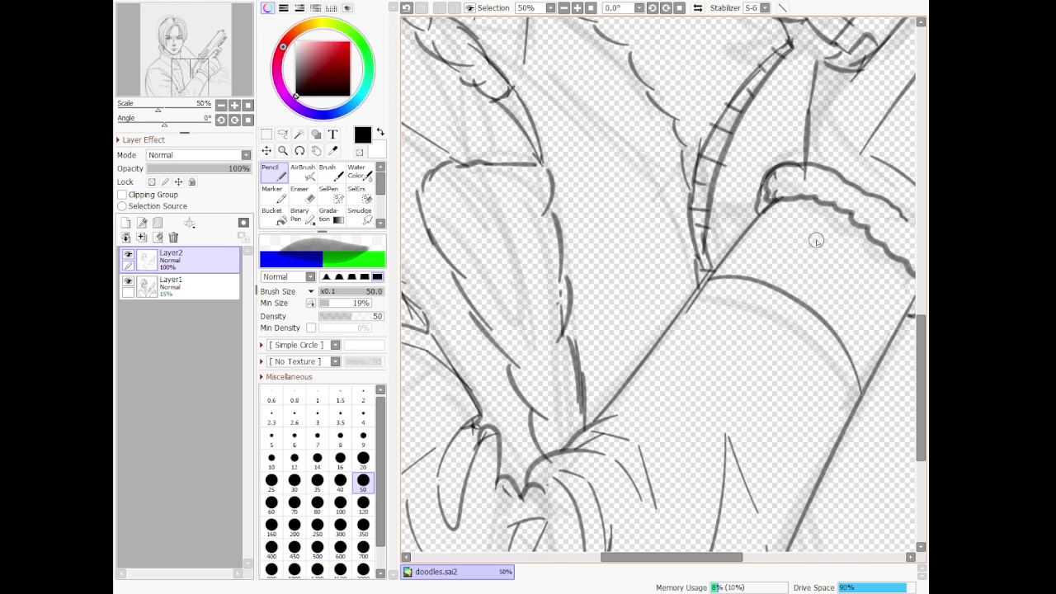
Draw the short piece of jacket edge beside the raised forearm at the canvas's lower border
{"action": "scroll", "coordinate": [743, 332], "scroll_direction": "down", "scroll_amount": 6}
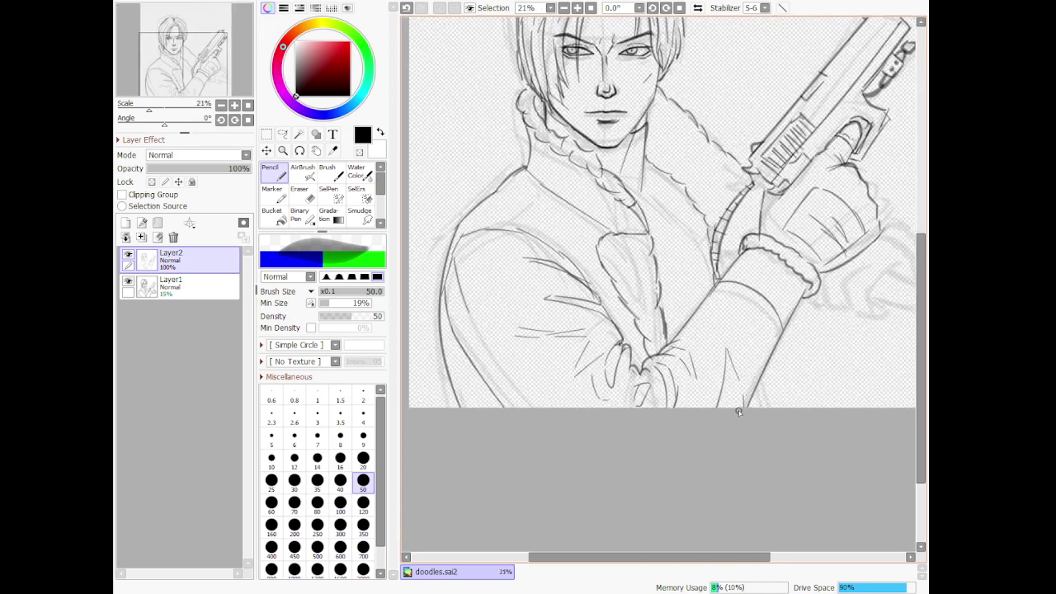
{"action": "scroll", "coordinate": [739, 409], "scroll_direction": "up", "scroll_amount": 6}
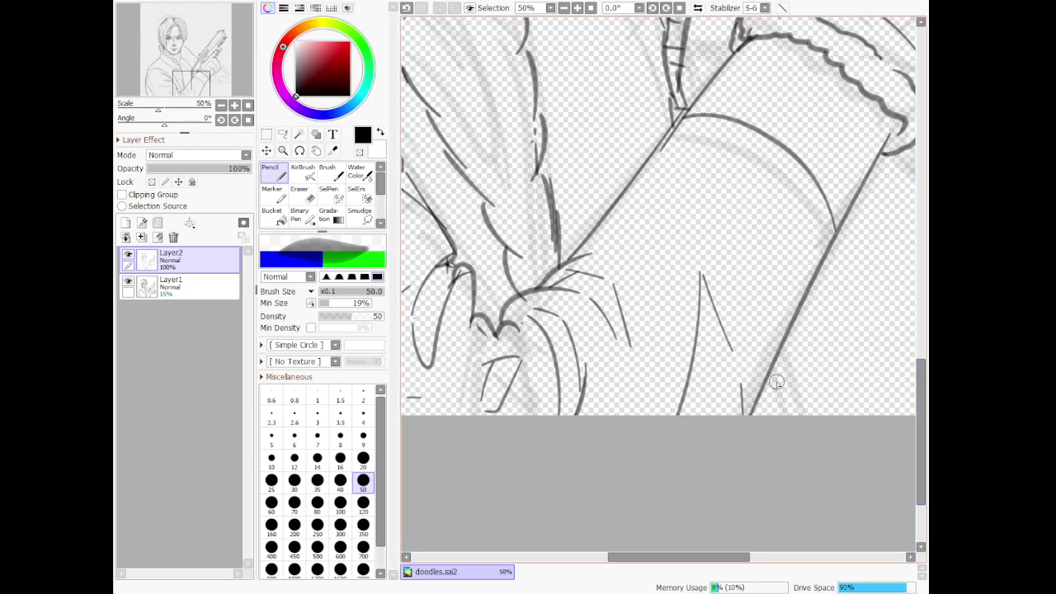
{"action": "mouse_move", "coordinate": [780, 446]}
{"action": "left_mouse_down"}
{"action": "mouse_move", "coordinate": [773, 366]}
{"action": "mouse_move", "coordinate": [788, 431]}
{"action": "left_mouse_up"}
{"action": "left_click_drag", "start_coordinate": [767, 387], "coordinate": [788, 404]}
{"action": "scroll", "coordinate": [807, 350], "scroll_direction": "down", "scroll_amount": 5}
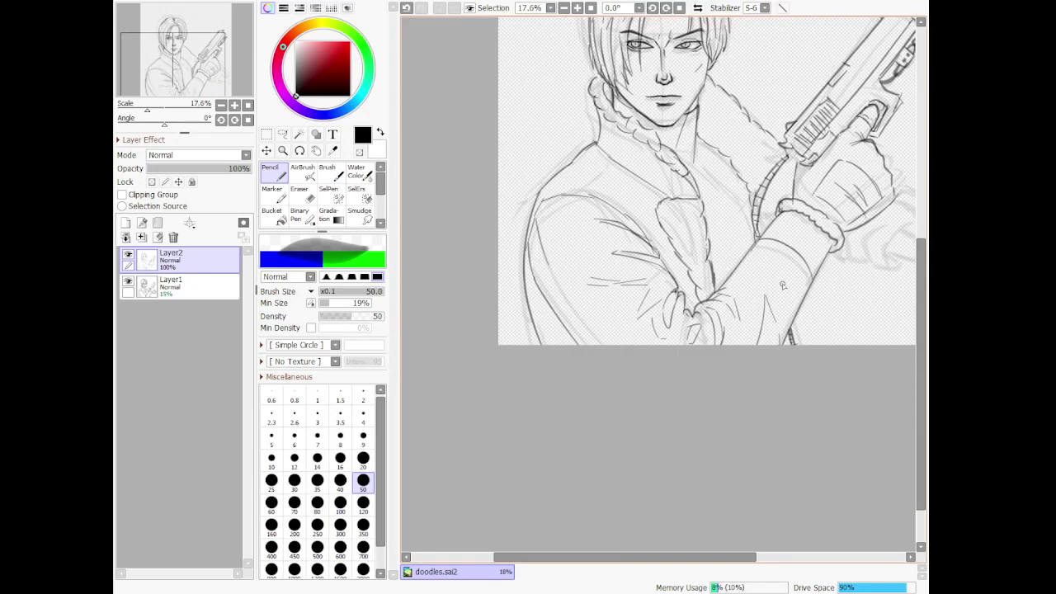
Draw the first curled finger of the second hand below the pistol glove, along with the hand's curved outer edge
{"action": "scroll", "coordinate": [770, 248], "scroll_direction": "up", "scroll_amount": 2}
{"action": "scroll", "coordinate": [767, 254], "scroll_direction": "up", "scroll_amount": 1}
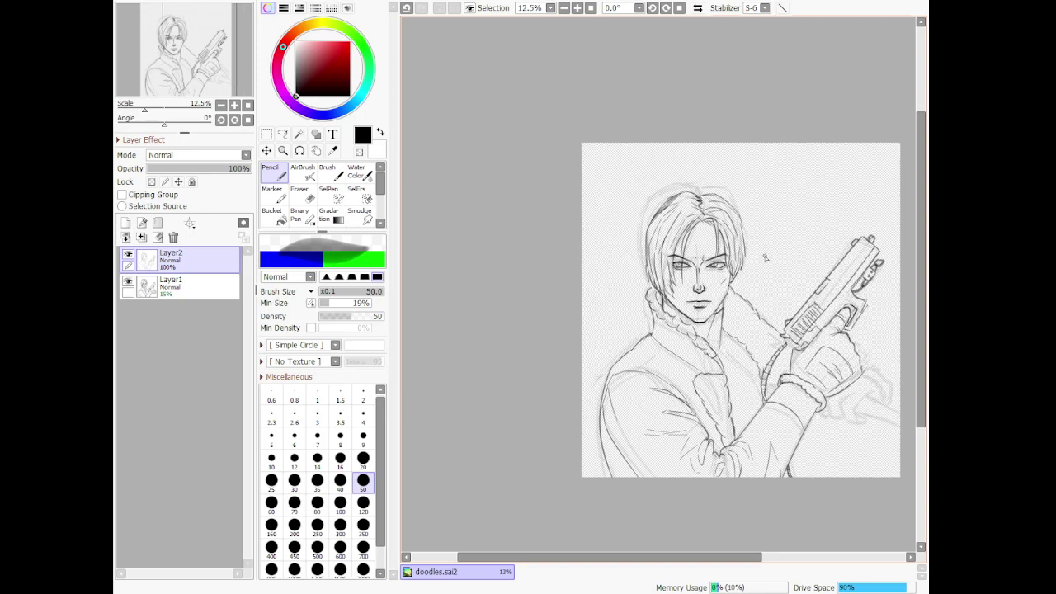
{"action": "scroll", "coordinate": [770, 299], "scroll_direction": "down", "scroll_amount": 1}
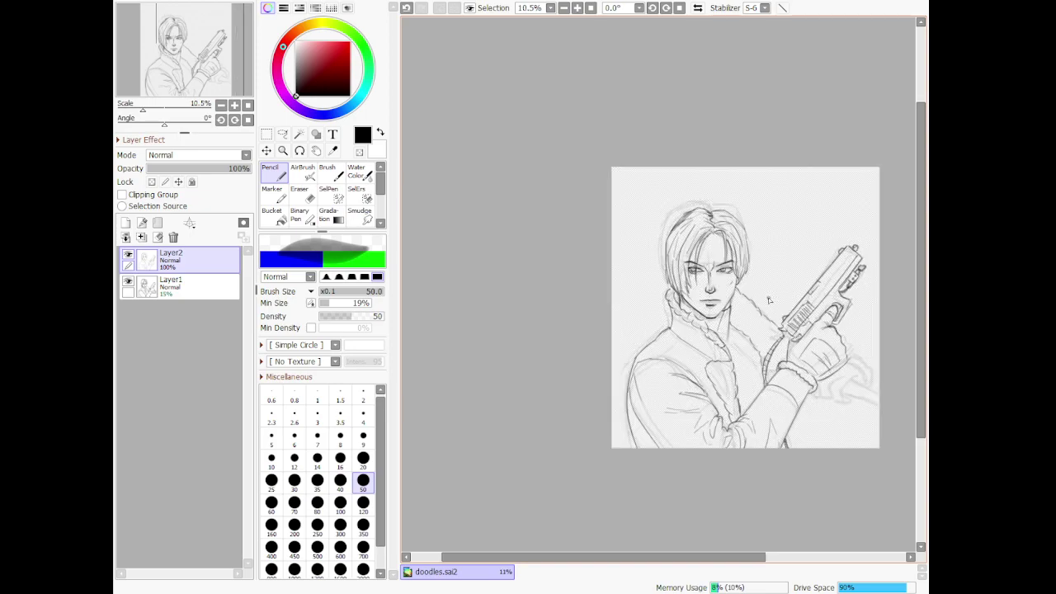
{"action": "scroll", "coordinate": [859, 330], "scroll_direction": "up", "scroll_amount": 3}
{"action": "scroll", "coordinate": [864, 417], "scroll_direction": "down", "scroll_amount": 5}
{"action": "scroll", "coordinate": [878, 434], "scroll_direction": "up", "scroll_amount": 5}
{"action": "scroll", "coordinate": [873, 431], "scroll_direction": "up", "scroll_amount": 3}
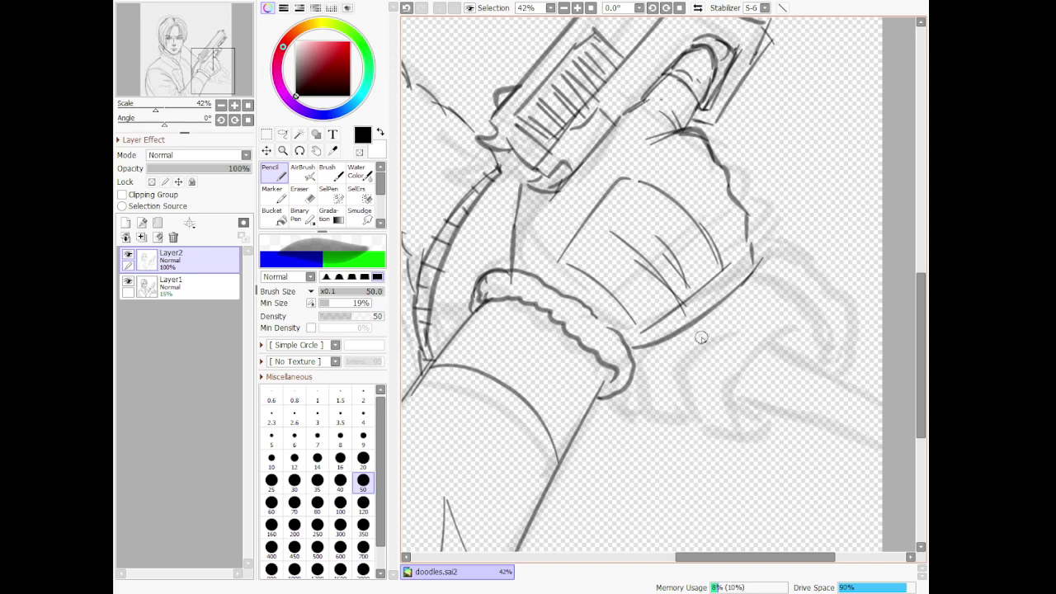
{"action": "mouse_move", "coordinate": [700, 338]}
{"action": "left_mouse_down"}
{"action": "mouse_move", "coordinate": [683, 396]}
{"action": "mouse_move", "coordinate": [713, 414]}
{"action": "mouse_move", "coordinate": [698, 414]}
{"action": "mouse_move", "coordinate": [734, 420]}
{"action": "mouse_move", "coordinate": [703, 382]}
{"action": "mouse_move", "coordinate": [741, 399]}
{"action": "left_mouse_up"}
{"action": "key", "text": "ctrl+z"}
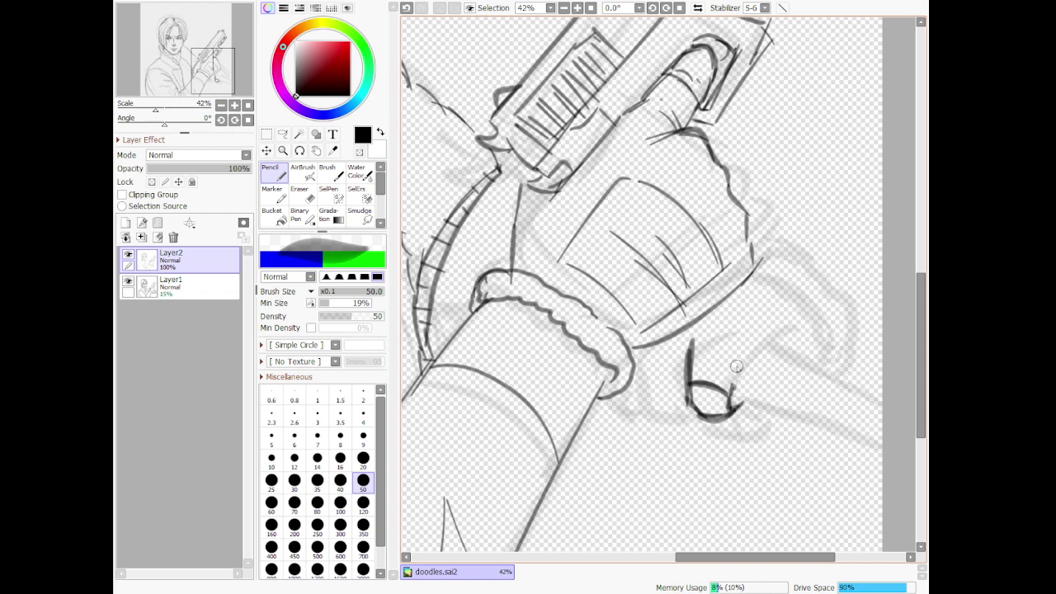
{"action": "mouse_move", "coordinate": [731, 392]}
{"action": "left_mouse_down"}
{"action": "mouse_move", "coordinate": [772, 351]}
{"action": "mouse_move", "coordinate": [744, 374]}
{"action": "mouse_move", "coordinate": [772, 351]}
{"action": "mouse_move", "coordinate": [805, 359]}
{"action": "mouse_move", "coordinate": [810, 333]}
{"action": "mouse_move", "coordinate": [783, 285]}
{"action": "mouse_move", "coordinate": [756, 273]}
{"action": "left_mouse_up"}
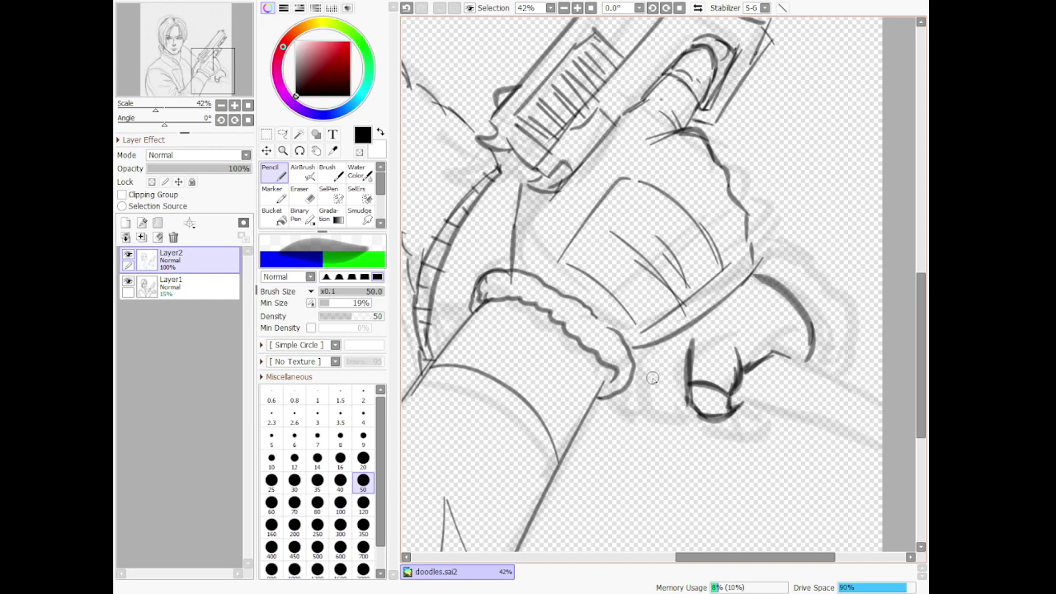
Add another curled finger beside the first and outline the small knuckle shape directly beneath the glove
{"action": "mouse_move", "coordinate": [654, 355]}
{"action": "left_mouse_down"}
{"action": "mouse_move", "coordinate": [655, 416]}
{"action": "mouse_move", "coordinate": [682, 421]}
{"action": "mouse_move", "coordinate": [676, 389]}
{"action": "mouse_move", "coordinate": [691, 386]}
{"action": "mouse_move", "coordinate": [708, 414]}
{"action": "mouse_move", "coordinate": [727, 415]}
{"action": "mouse_move", "coordinate": [708, 415]}
{"action": "mouse_move", "coordinate": [739, 406]}
{"action": "left_mouse_up"}
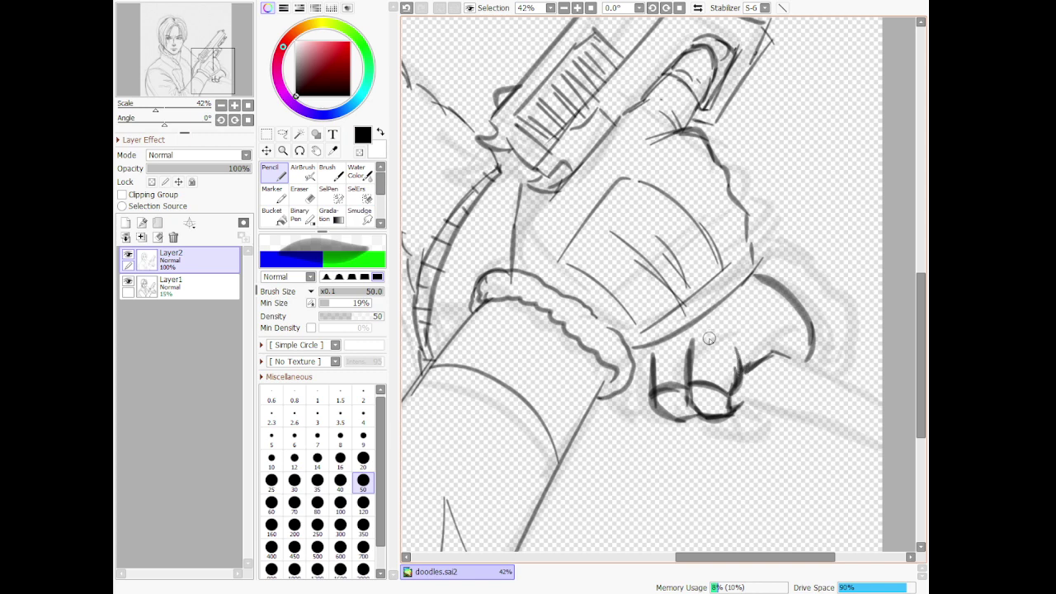
{"action": "left_click_drag", "start_coordinate": [702, 324], "coordinate": [741, 330]}
{"action": "key", "text": "ctrl+z"}
{"action": "left_click_drag", "start_coordinate": [754, 277], "coordinate": [766, 306]}
Erase the second hand's added finger with a size 120 eraser and redraw the curled fingers up to the fur cuff
{"action": "left_click", "coordinate": [299, 196]}
{"action": "left_click", "coordinate": [364, 483]}
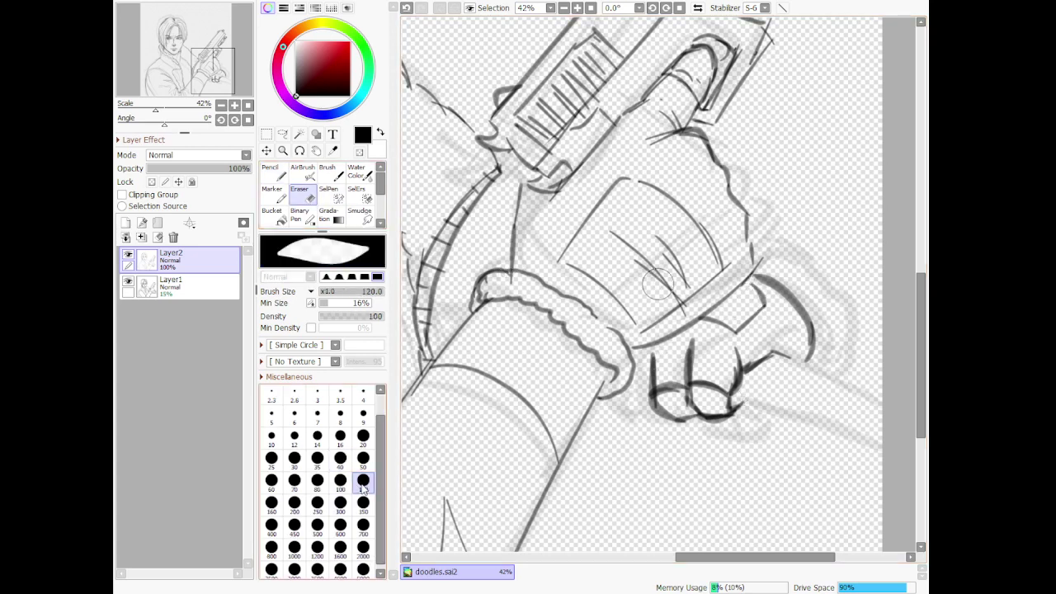
{"action": "mouse_move", "coordinate": [655, 357]}
{"action": "left_mouse_down"}
{"action": "mouse_move", "coordinate": [656, 423]}
{"action": "mouse_move", "coordinate": [672, 378]}
{"action": "left_mouse_up"}
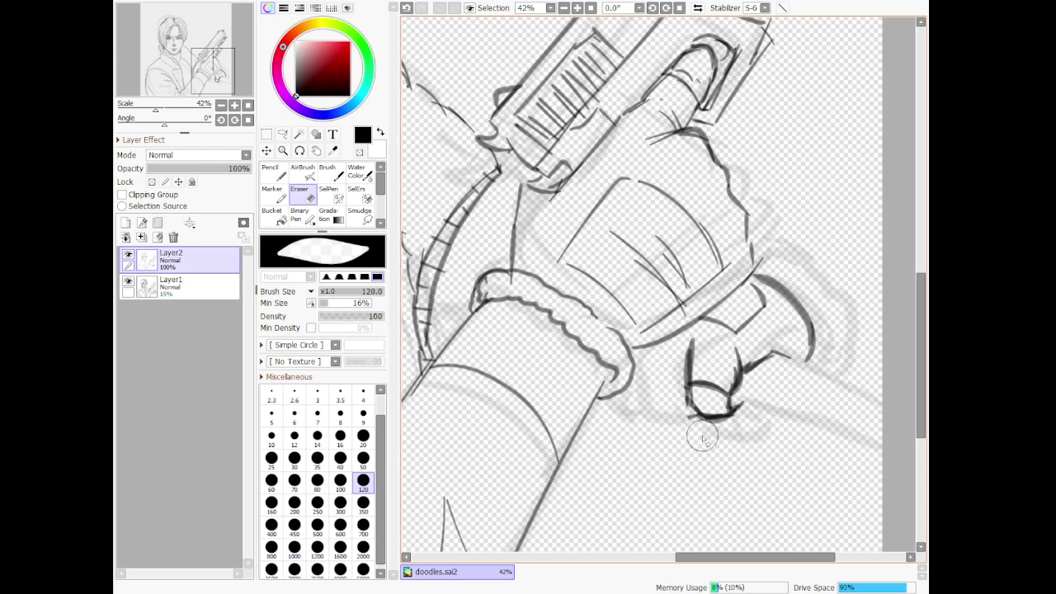
{"action": "left_click", "coordinate": [273, 175]}
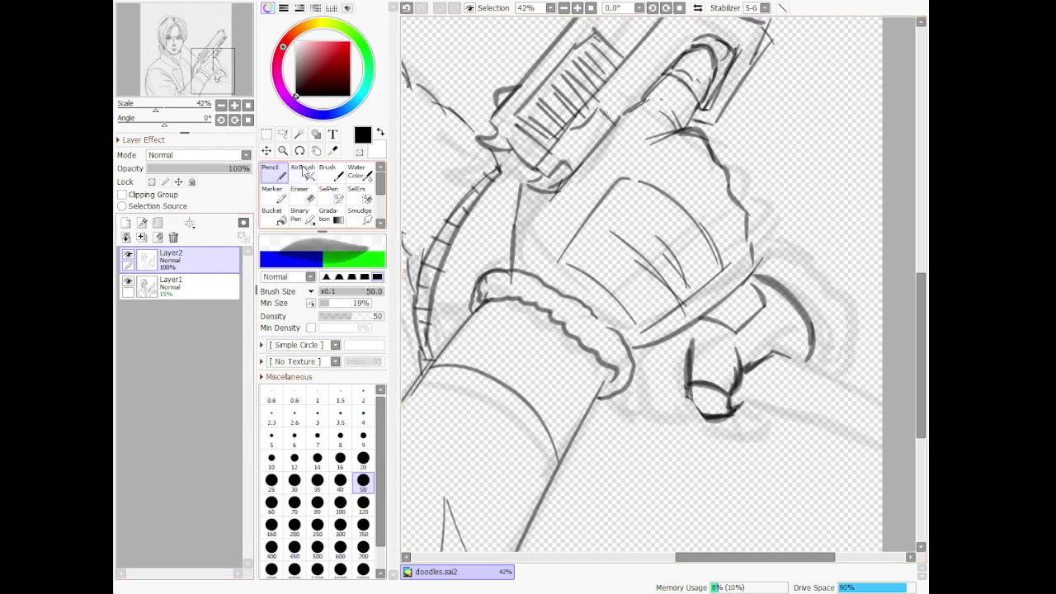
{"action": "mouse_move", "coordinate": [689, 388]}
{"action": "left_mouse_down"}
{"action": "mouse_move", "coordinate": [687, 414]}
{"action": "mouse_move", "coordinate": [713, 427]}
{"action": "left_mouse_up"}
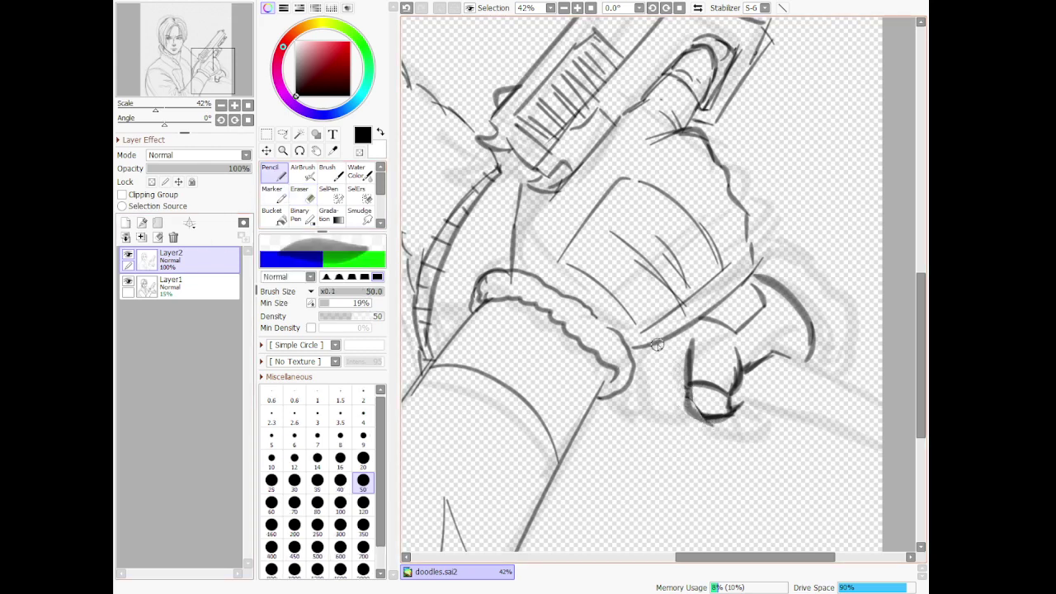
{"action": "mouse_move", "coordinate": [657, 345]}
{"action": "left_mouse_down"}
{"action": "mouse_move", "coordinate": [655, 374]}
{"action": "mouse_move", "coordinate": [656, 349]}
{"action": "mouse_move", "coordinate": [655, 367]}
{"action": "mouse_move", "coordinate": [684, 370]}
{"action": "mouse_move", "coordinate": [653, 368]}
{"action": "mouse_move", "coordinate": [688, 378]}
{"action": "mouse_move", "coordinate": [655, 378]}
{"action": "mouse_move", "coordinate": [657, 406]}
{"action": "mouse_move", "coordinate": [684, 410]}
{"action": "mouse_move", "coordinate": [657, 396]}
{"action": "left_mouse_up"}
{"action": "mouse_move", "coordinate": [631, 354]}
{"action": "left_mouse_down"}
{"action": "mouse_move", "coordinate": [645, 365]}
{"action": "mouse_move", "coordinate": [641, 401]}
{"action": "mouse_move", "coordinate": [651, 401]}
{"action": "mouse_move", "coordinate": [654, 357]}
{"action": "left_mouse_up"}
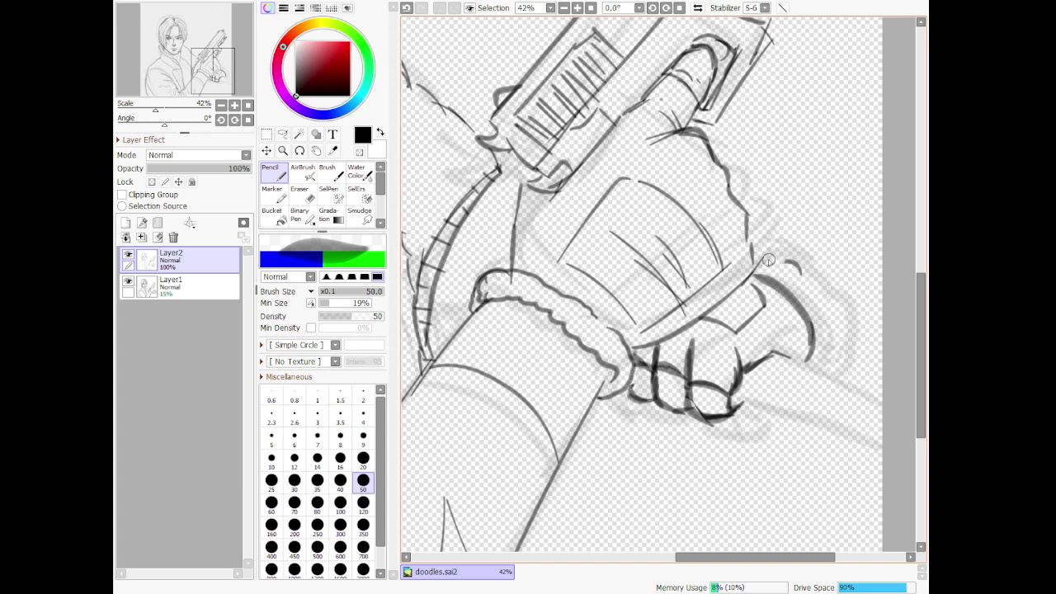
Draw the wavy outer cuff around the second hand and the two long lines running from its fingers to the canvas edge
{"action": "mouse_move", "coordinate": [767, 260]}
{"action": "left_mouse_down"}
{"action": "mouse_move", "coordinate": [823, 278]}
{"action": "mouse_move", "coordinate": [818, 302]}
{"action": "mouse_move", "coordinate": [833, 332]}
{"action": "mouse_move", "coordinate": [840, 326]}
{"action": "mouse_move", "coordinate": [841, 365]}
{"action": "mouse_move", "coordinate": [810, 363]}
{"action": "mouse_move", "coordinate": [824, 340]}
{"action": "mouse_move", "coordinate": [809, 357]}
{"action": "mouse_move", "coordinate": [805, 313]}
{"action": "mouse_move", "coordinate": [837, 355]}
{"action": "left_mouse_up"}
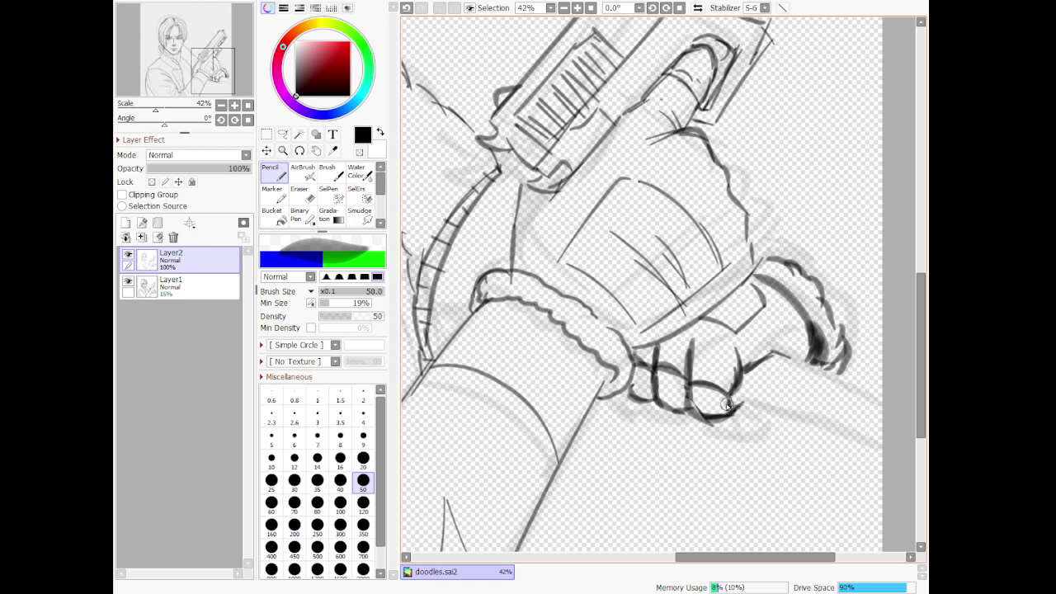
{"action": "left_click_drag", "start_coordinate": [737, 400], "coordinate": [837, 434]}
{"action": "left_click_drag", "start_coordinate": [745, 392], "coordinate": [892, 461]}
{"action": "left_click_drag", "start_coordinate": [777, 357], "coordinate": [882, 409]}
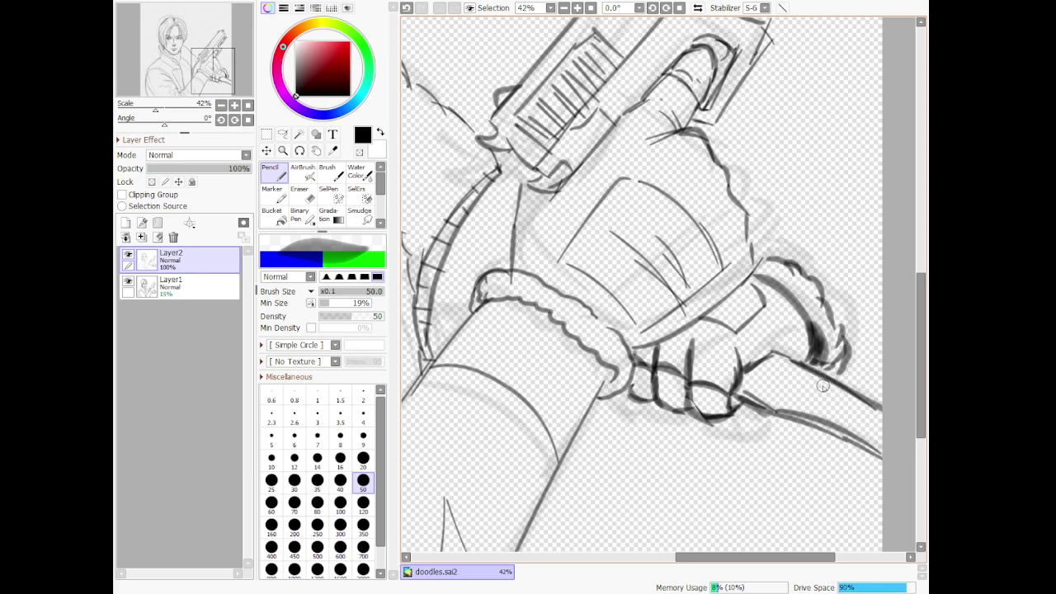
Erase the overlap where the second hand's cuff meets the long upper line and redraw the cuff's lower end
{"action": "key", "text": "e"}
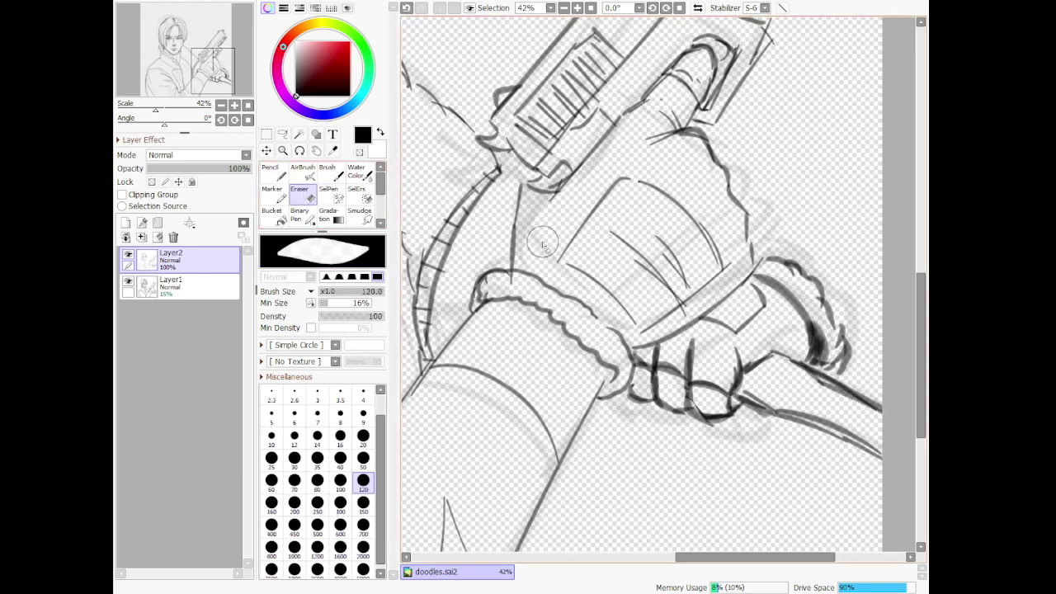
{"action": "mouse_move", "coordinate": [827, 373]}
{"action": "left_mouse_down"}
{"action": "mouse_move", "coordinate": [874, 393]}
{"action": "mouse_move", "coordinate": [841, 380]}
{"action": "left_mouse_up"}
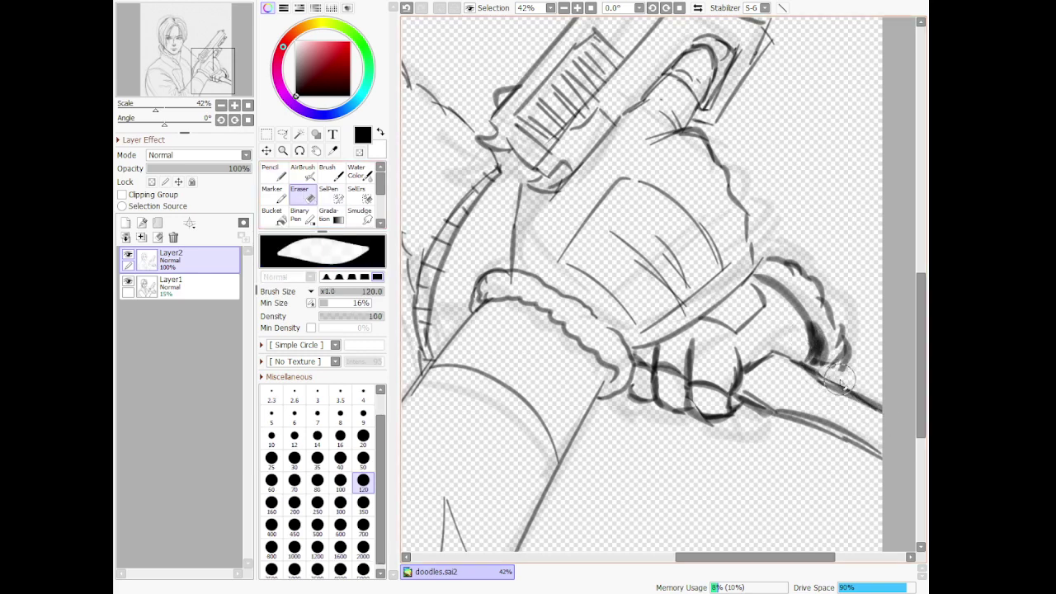
{"action": "key", "text": "n"}
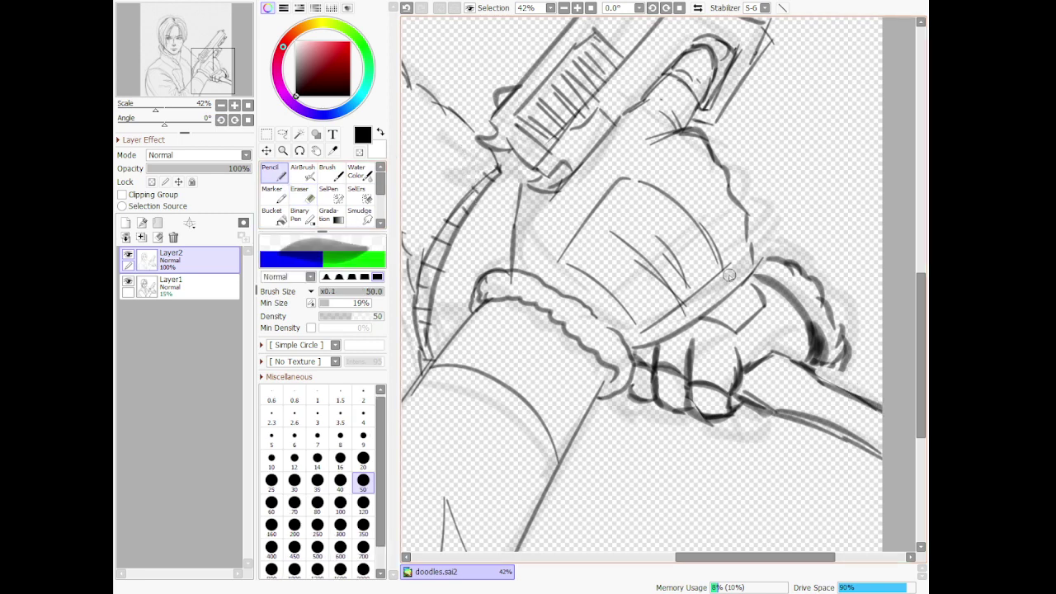
{"action": "mouse_move", "coordinate": [813, 340]}
{"action": "left_mouse_down"}
{"action": "mouse_move", "coordinate": [829, 363]}
{"action": "mouse_move", "coordinate": [817, 378]}
{"action": "mouse_move", "coordinate": [846, 373]}
{"action": "mouse_move", "coordinate": [850, 351]}
{"action": "left_mouse_up"}
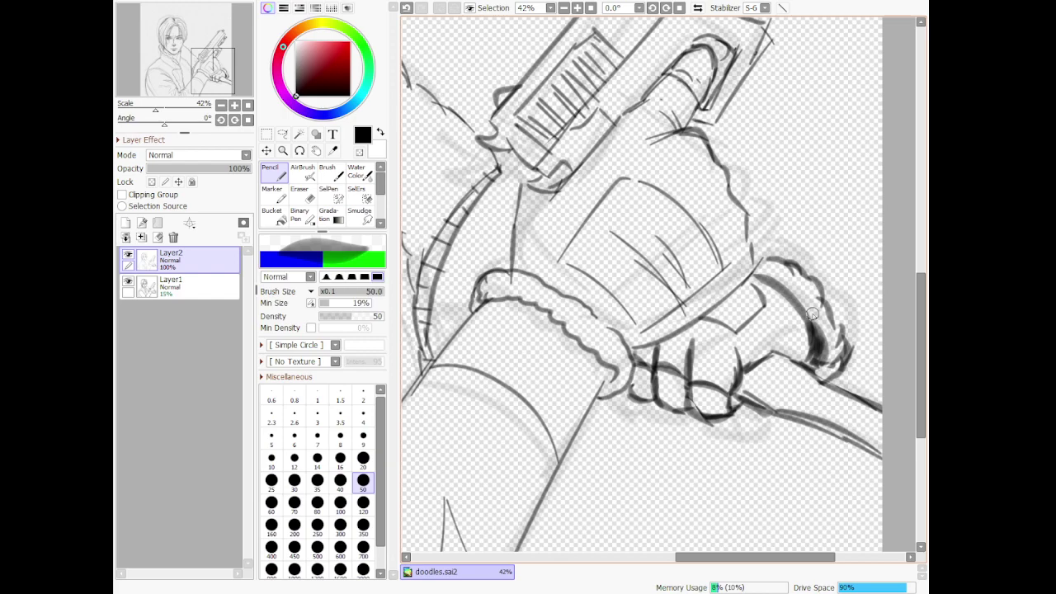
Add a short stroke between the collar trim and the raised glove, and undo the extra stroke at the trim's lower end
{"action": "scroll", "coordinate": [591, 167], "scroll_direction": "down", "scroll_amount": 5}
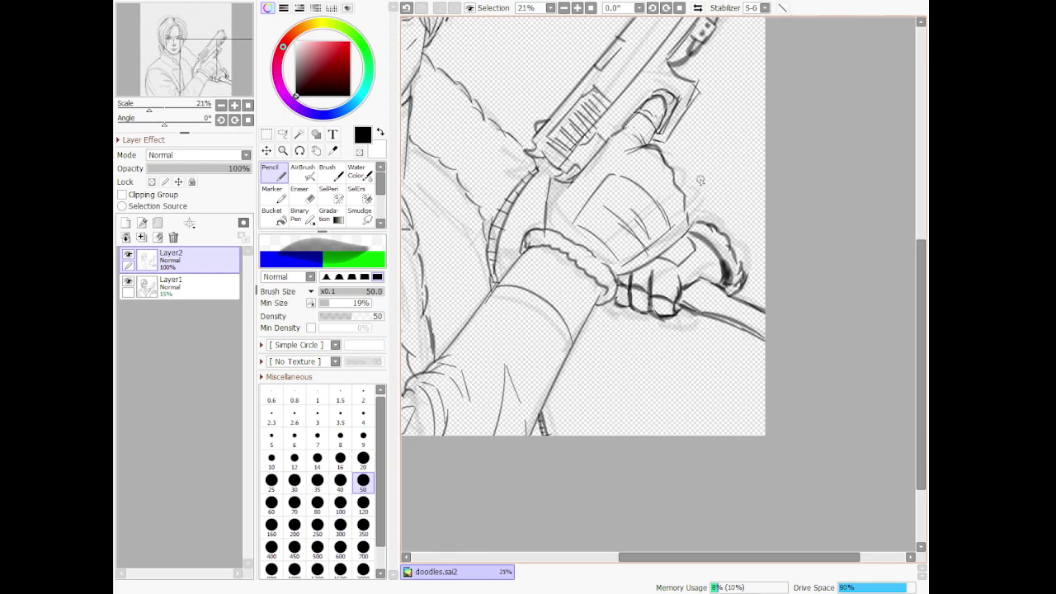
{"action": "scroll", "coordinate": [575, 214], "scroll_direction": "up", "scroll_amount": 5}
{"action": "scroll", "coordinate": [575, 215], "scroll_direction": "up", "scroll_amount": 1}
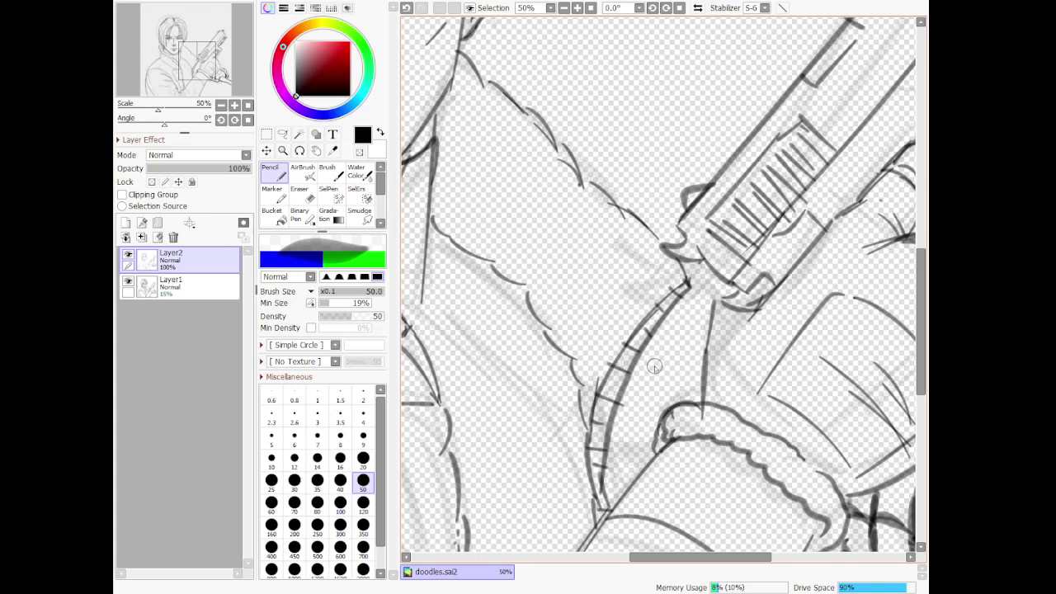
{"action": "scroll", "coordinate": [823, 299], "scroll_direction": "down", "scroll_amount": 3}
{"action": "scroll", "coordinate": [804, 295], "scroll_direction": "up", "scroll_amount": 2}
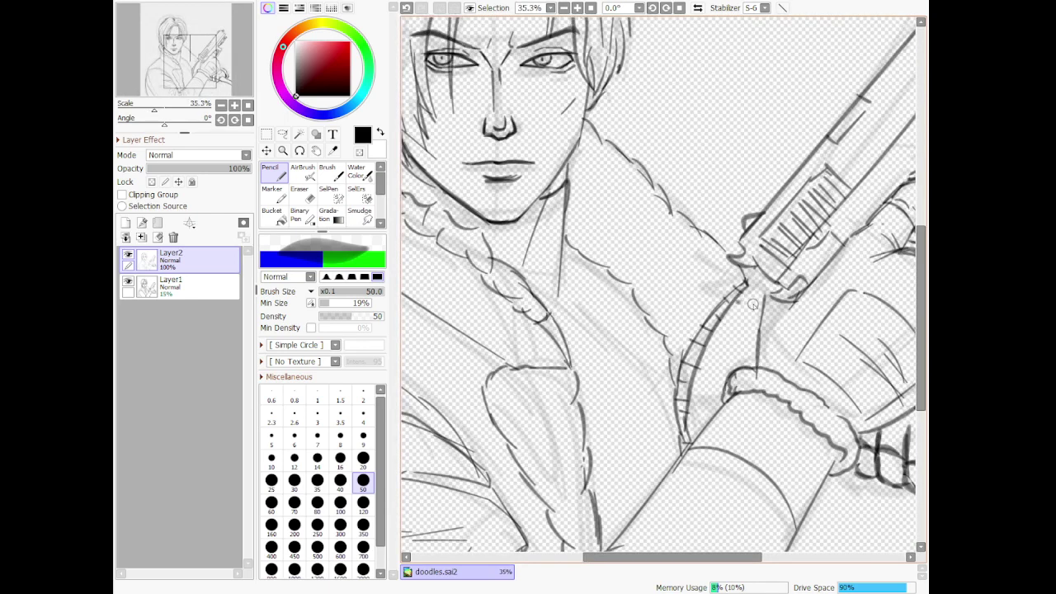
{"action": "left_click_drag", "start_coordinate": [737, 302], "coordinate": [764, 314]}
{"action": "left_click_drag", "start_coordinate": [686, 423], "coordinate": [714, 422]}
{"action": "key", "text": "ctrl+z"}
Hide the Layer1 sketch to check the line art alone, and delete that layer
{"action": "scroll", "coordinate": [696, 403], "scroll_direction": "down", "scroll_amount": 4}
{"action": "scroll", "coordinate": [699, 418], "scroll_direction": "up", "scroll_amount": 1}
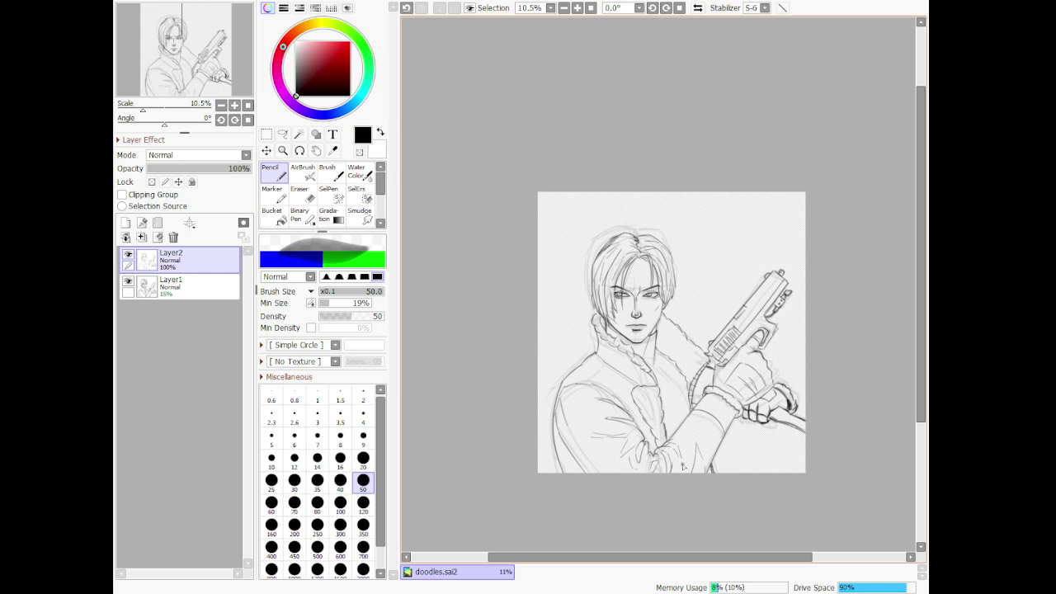
{"action": "scroll", "coordinate": [683, 468], "scroll_direction": "up", "scroll_amount": 1}
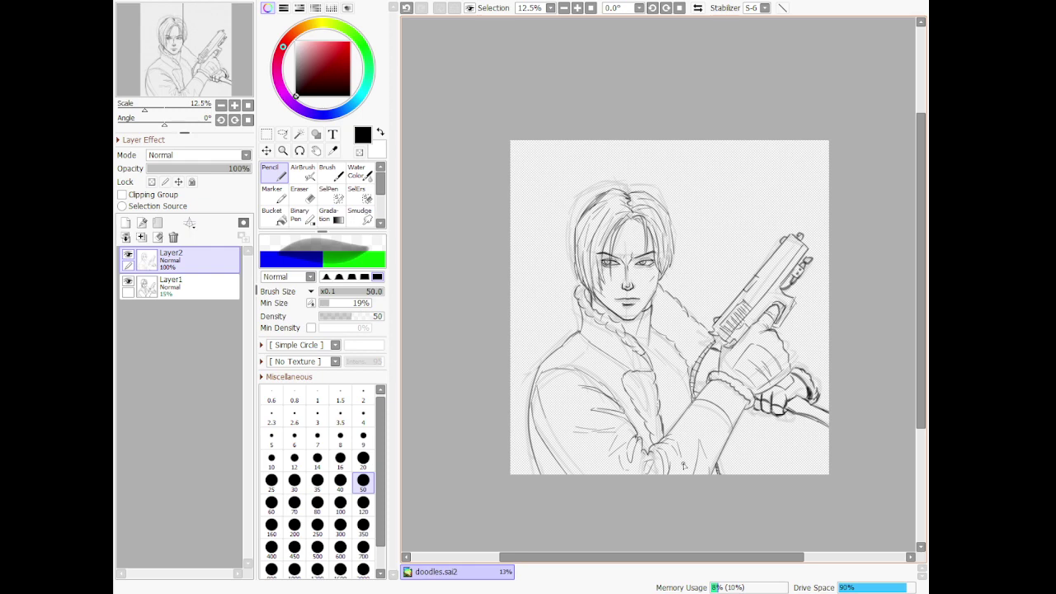
{"action": "scroll", "coordinate": [611, 369], "scroll_direction": "up", "scroll_amount": 1}
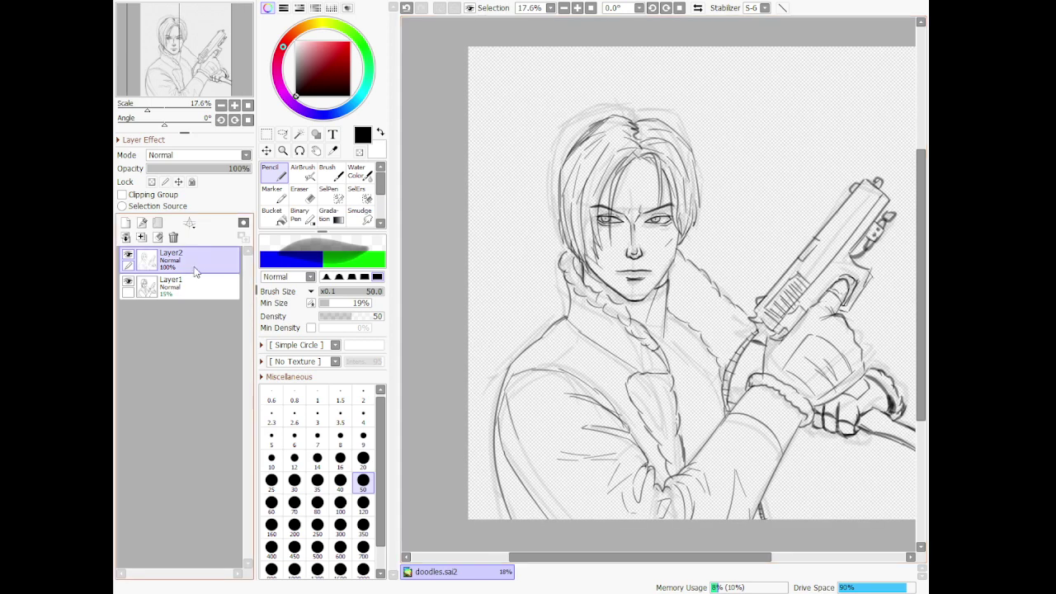
{"action": "left_click", "coordinate": [128, 282]}
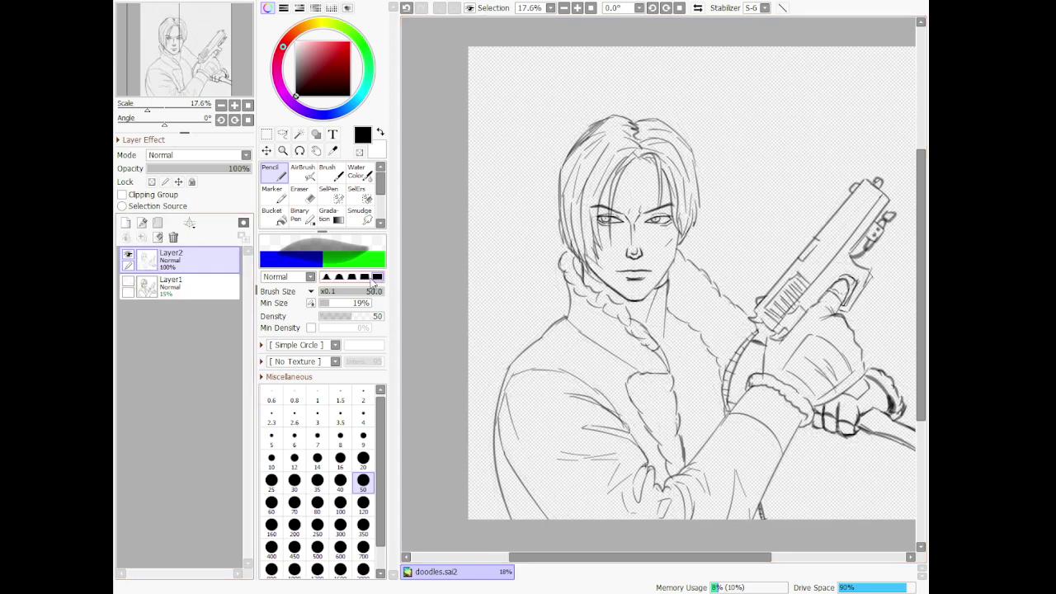
{"action": "scroll", "coordinate": [598, 290], "scroll_direction": "down", "scroll_amount": 1}
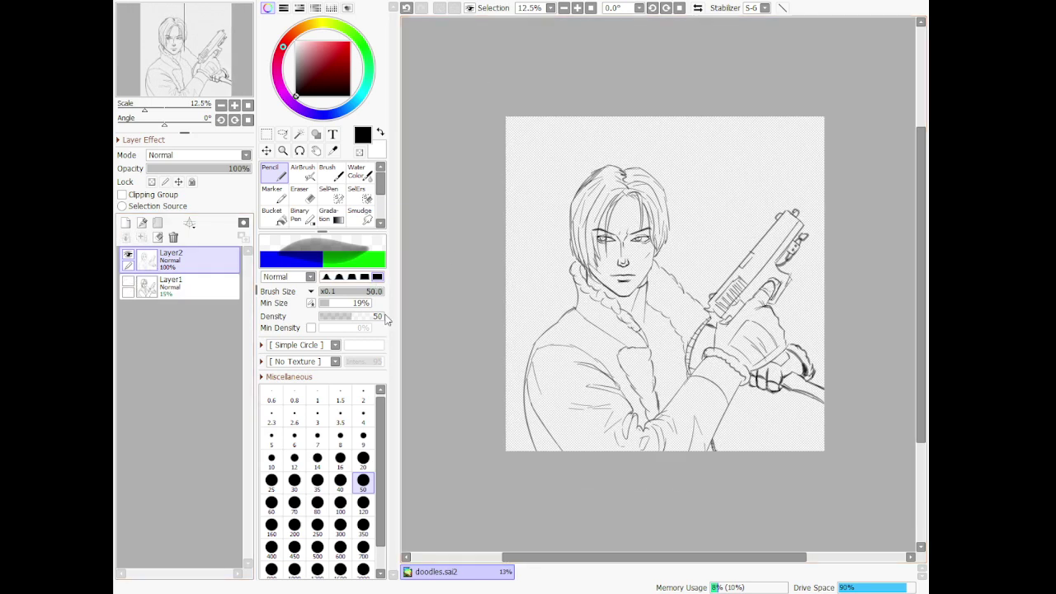
{"action": "left_click", "coordinate": [198, 287]}
{"action": "left_click", "coordinate": [174, 237]}
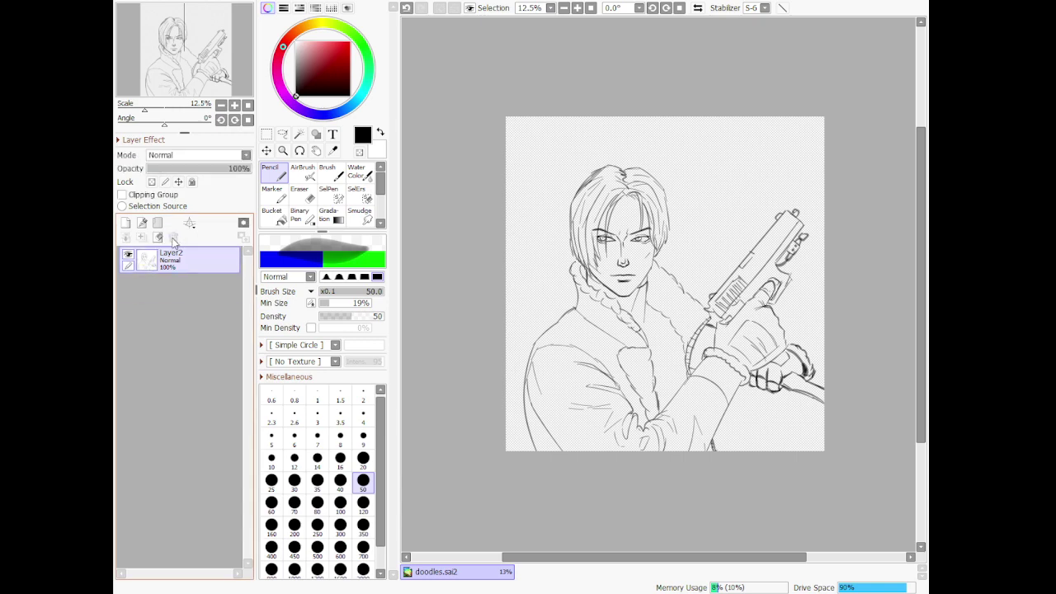
Add a new layer above Layer2 and lower Layer2's opacity to 34%
{"action": "left_click", "coordinate": [125, 222]}
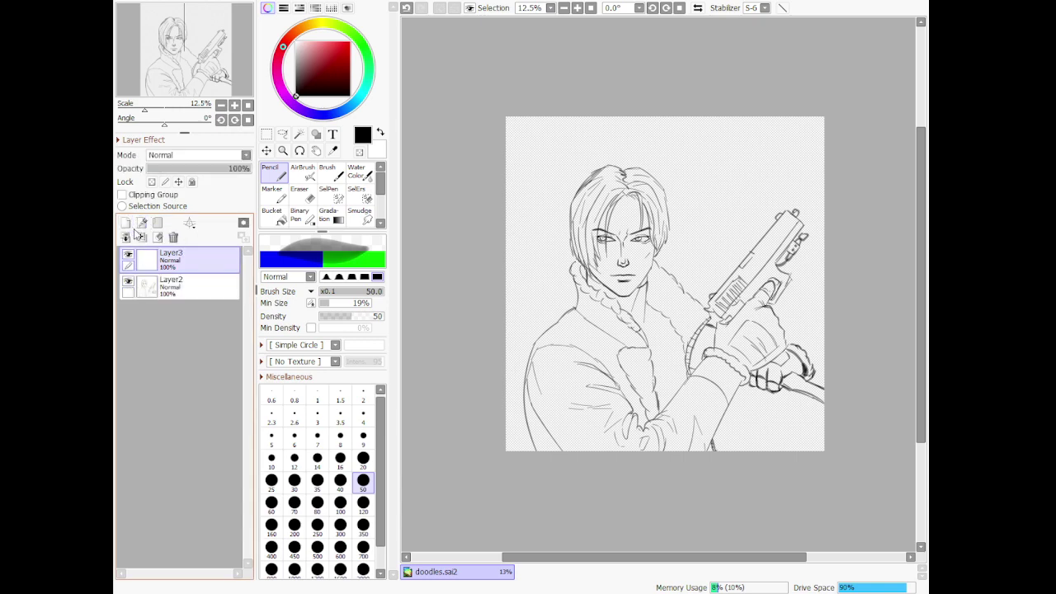
{"action": "left_click", "coordinate": [190, 285]}
{"action": "left_click", "coordinate": [182, 168]}
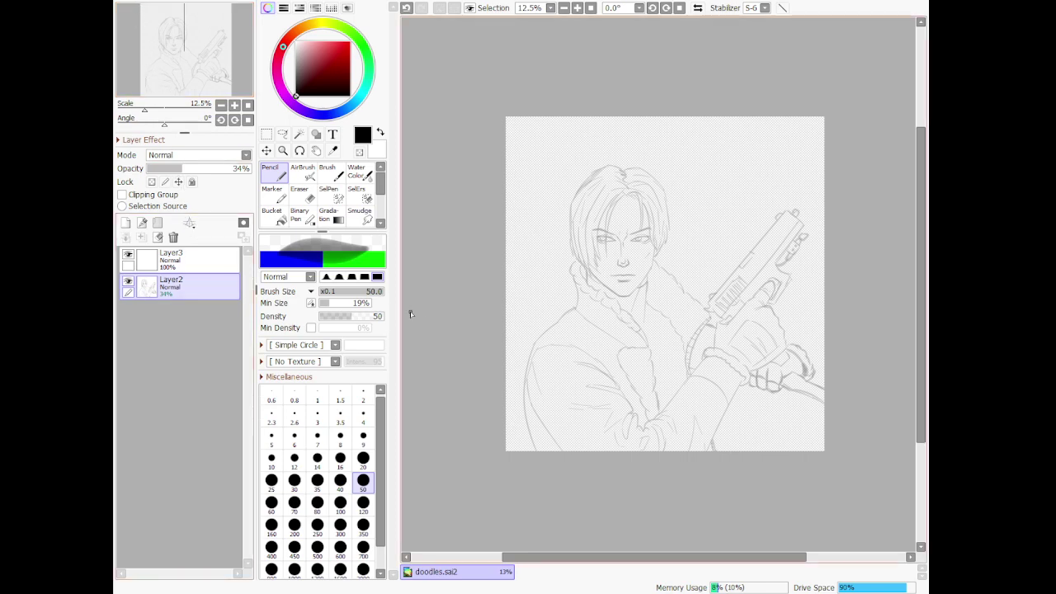
Enlarge the Layer2 line drawing slightly with a freeform transform and shift it to fill the canvas down to its lower edge
{"action": "left_click", "coordinate": [268, 152]}
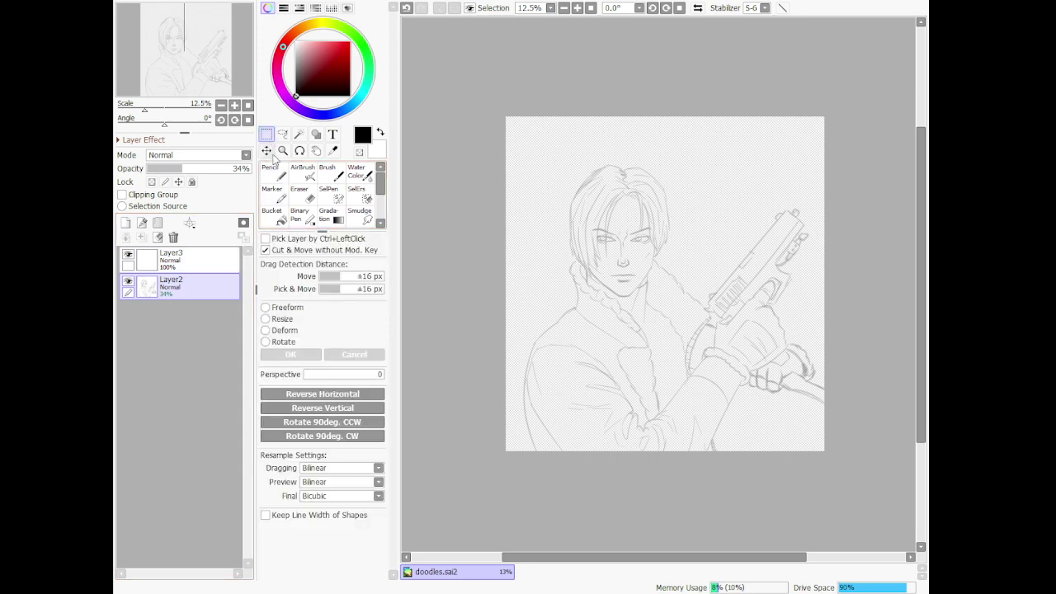
{"action": "left_click", "coordinate": [265, 308]}
{"action": "left_click_drag", "start_coordinate": [637, 176], "coordinate": [631, 167]}
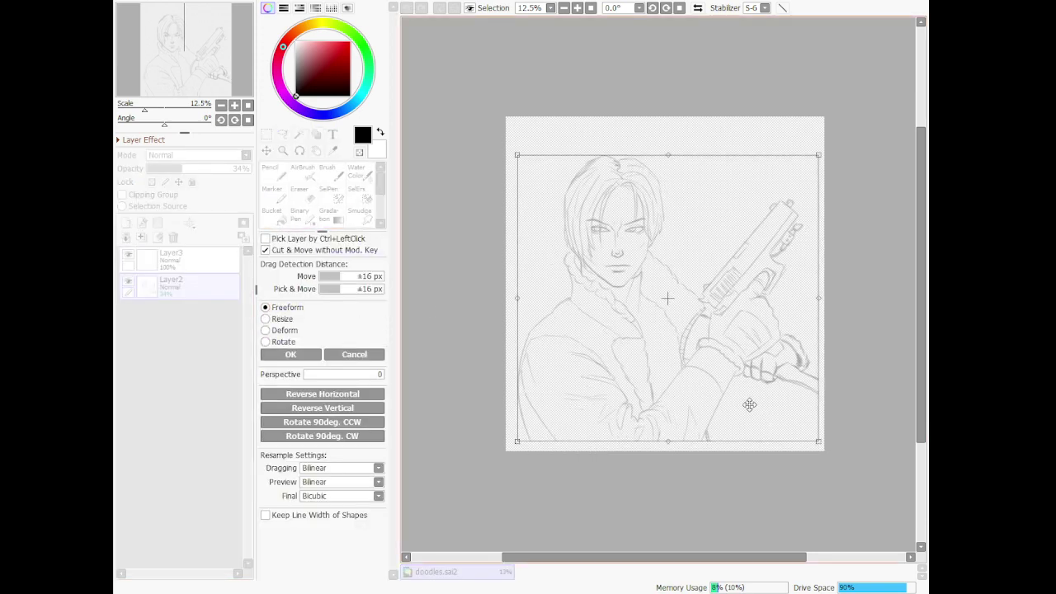
{"action": "left_click_drag", "start_coordinate": [818, 442], "coordinate": [829, 455]}
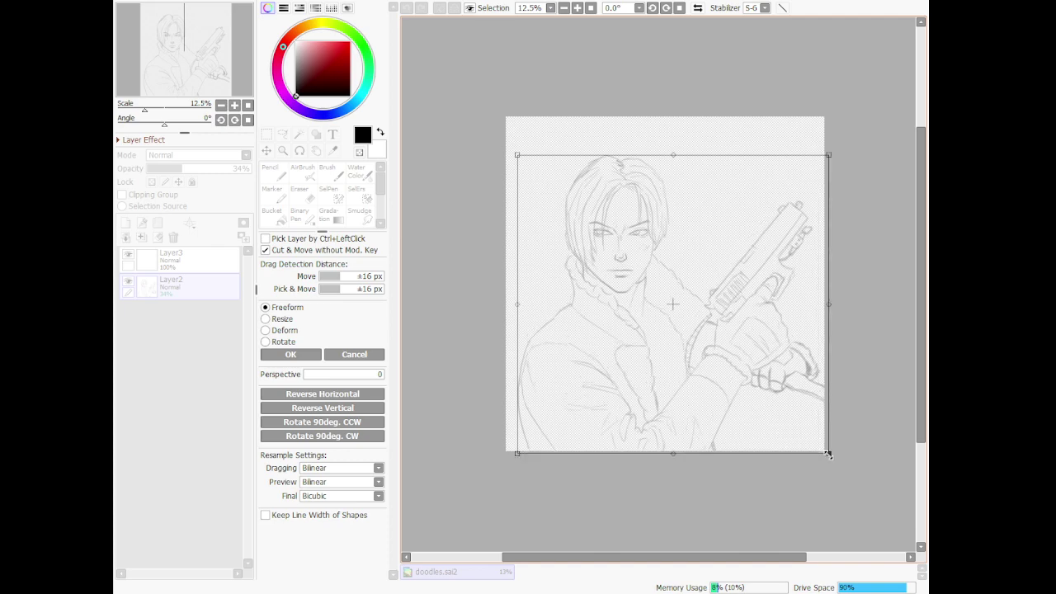
{"action": "left_click_drag", "start_coordinate": [743, 396], "coordinate": [741, 387]}
{"action": "left_click_drag", "start_coordinate": [714, 441], "coordinate": [706, 445]}
{"action": "scroll", "coordinate": [701, 449], "scroll_direction": "up", "scroll_amount": 1}
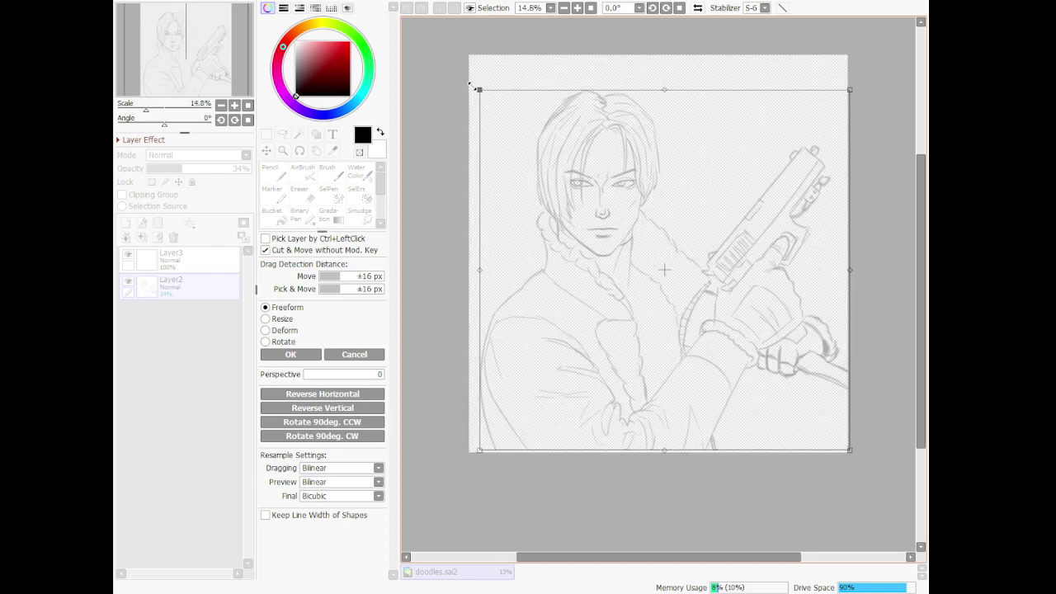
{"action": "left_click_drag", "start_coordinate": [471, 85], "coordinate": [467, 77]}
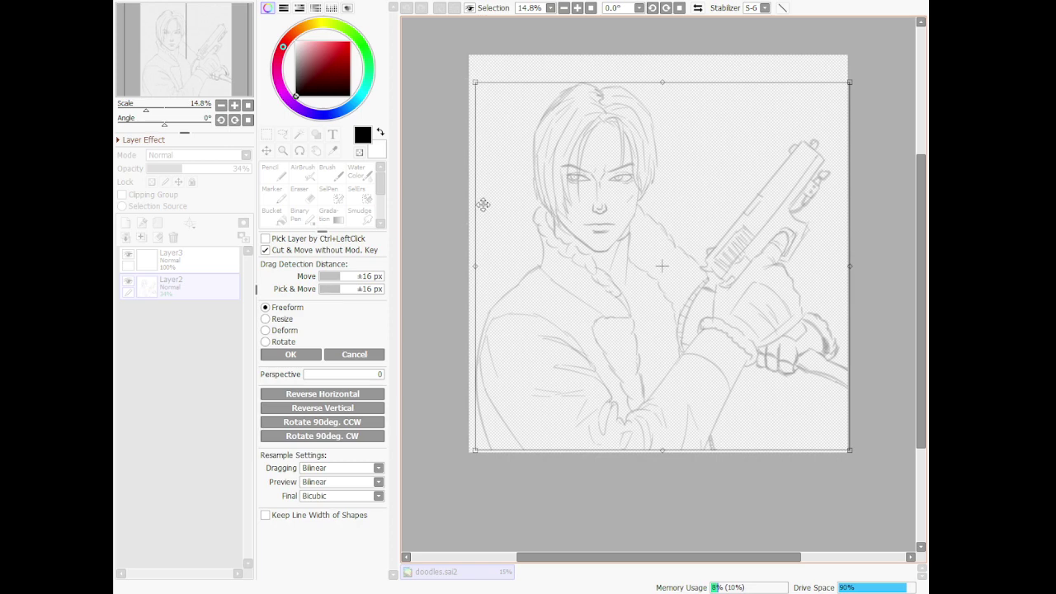
{"action": "left_click", "coordinate": [313, 356]}
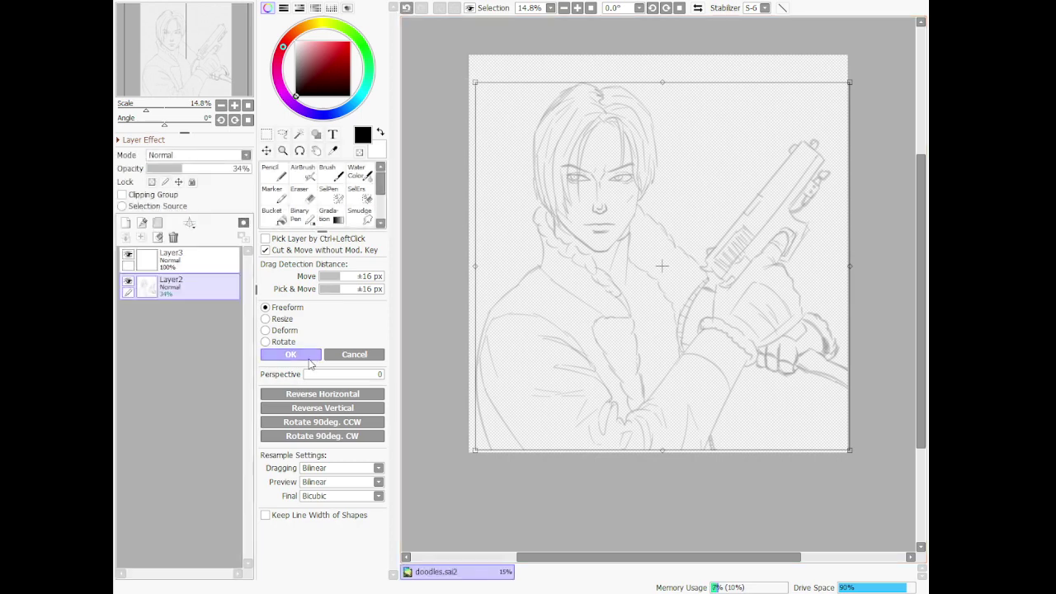
Set the Pencil to size 20 and density 100, and try a long test stroke on Layer3, undoing it
{"action": "left_click", "coordinate": [276, 171]}
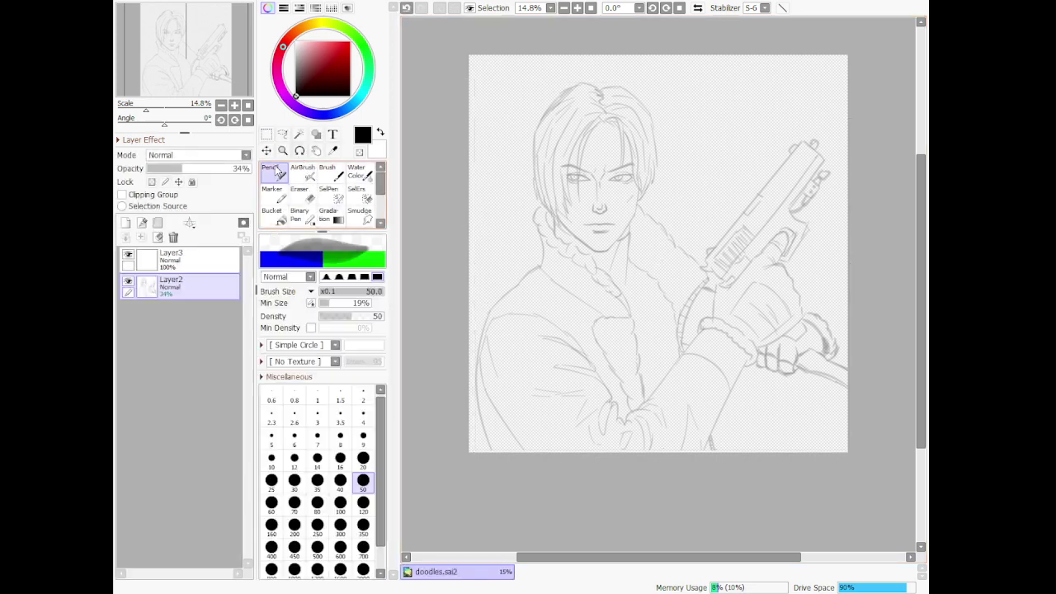
{"action": "left_click", "coordinate": [366, 459]}
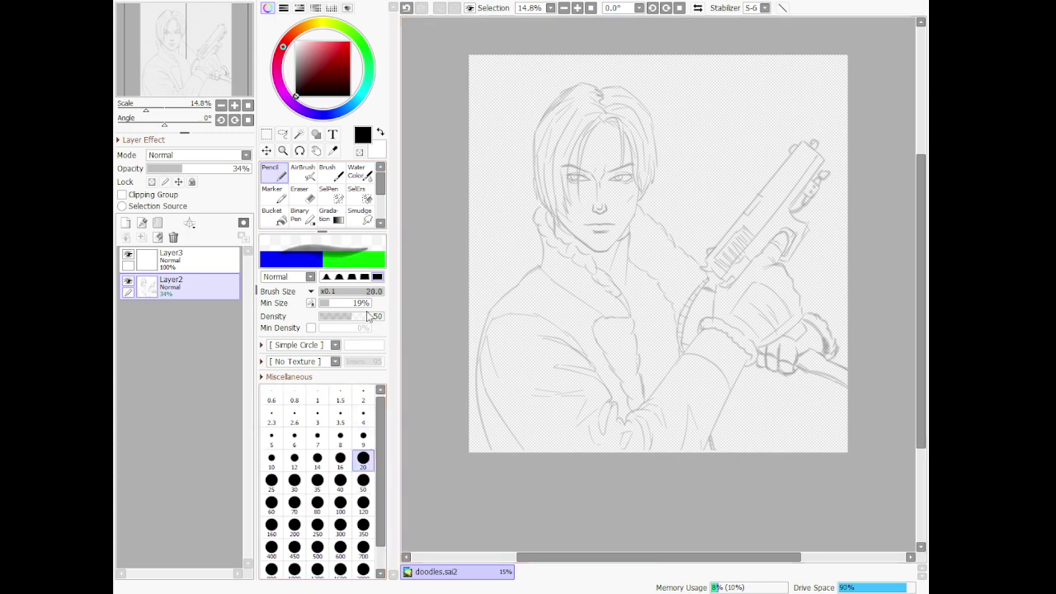
{"action": "left_click_drag", "start_coordinate": [379, 324], "coordinate": [440, 320]}
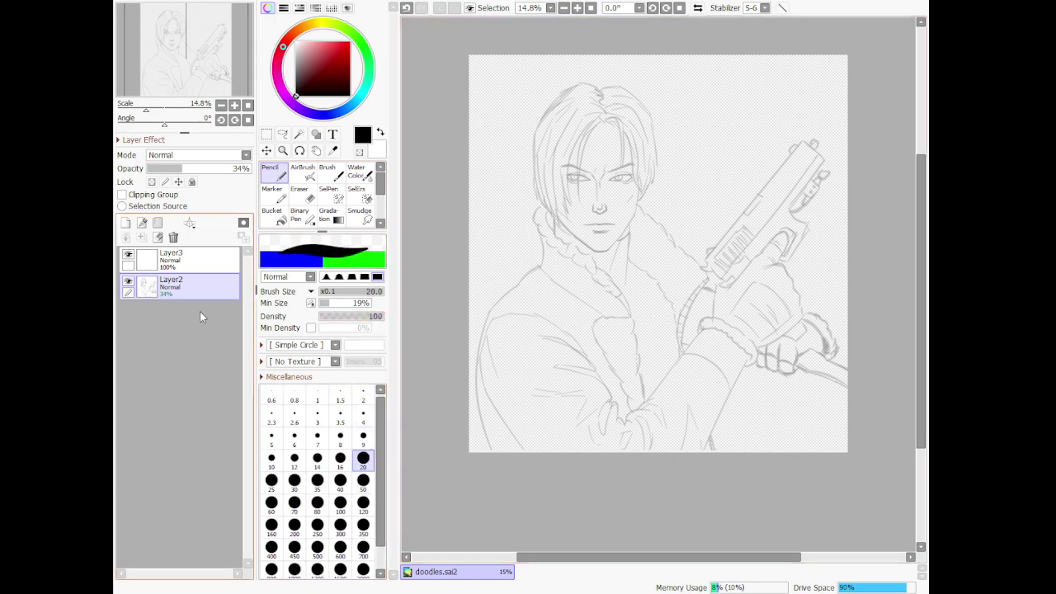
{"action": "left_click", "coordinate": [181, 267]}
{"action": "mouse_move", "coordinate": [693, 132]}
{"action": "left_mouse_down"}
{"action": "mouse_move", "coordinate": [673, 198]}
{"action": "mouse_move", "coordinate": [705, 355]}
{"action": "left_mouse_up"}
{"action": "key", "text": "ctrl+z"}
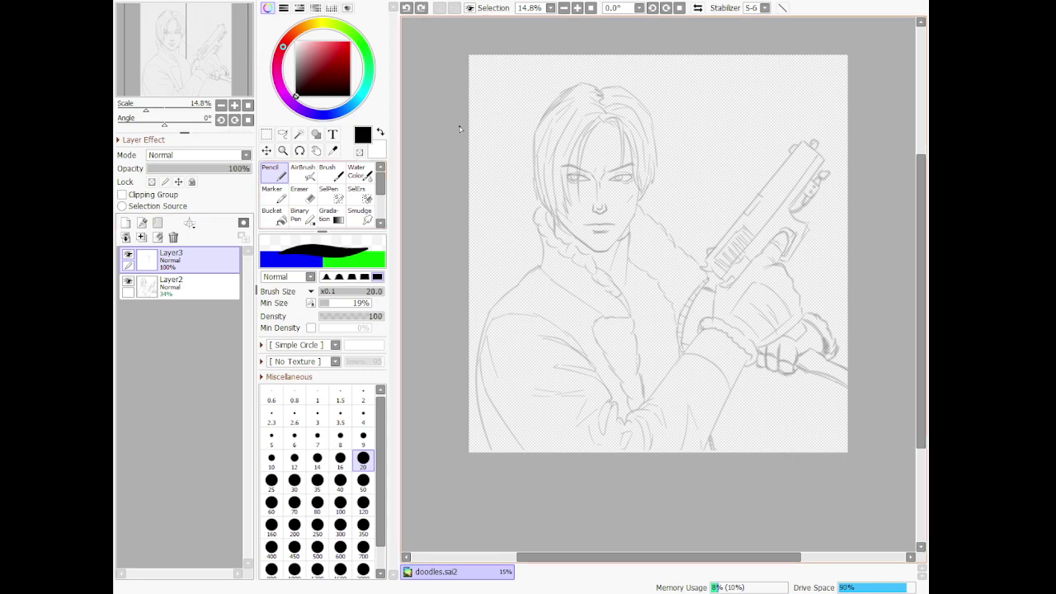
Reduce the Pencil to size 14 and ink the upper lid line of the character's left eye on Layer3
{"action": "scroll", "coordinate": [599, 132], "scroll_direction": "up", "scroll_amount": 7}
{"action": "scroll", "coordinate": [656, 233], "scroll_direction": "up", "scroll_amount": 3}
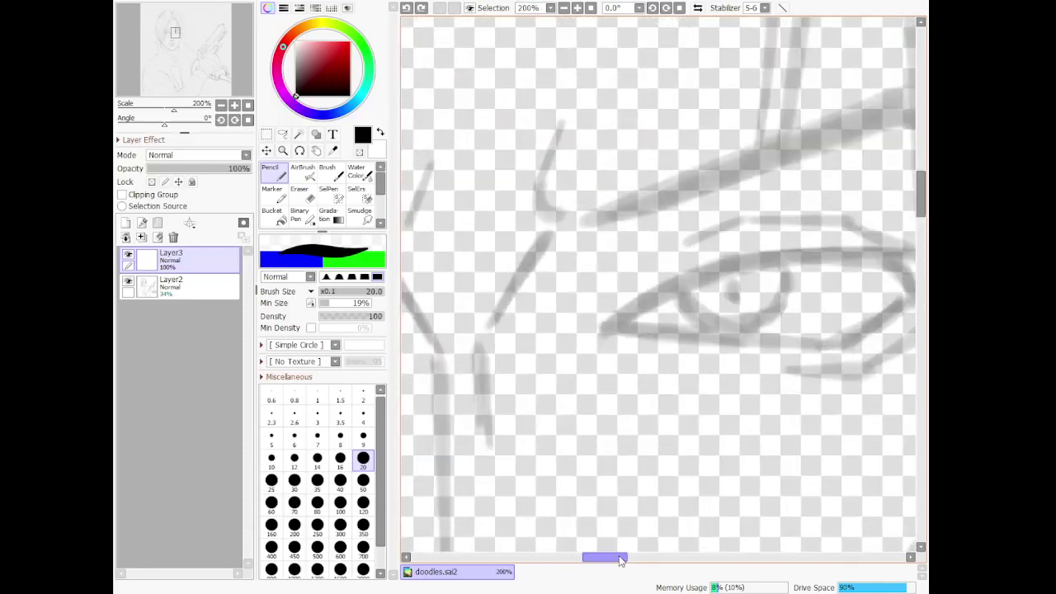
{"action": "left_click_drag", "start_coordinate": [618, 557], "coordinate": [618, 564]}
{"action": "left_click", "coordinate": [317, 458]}
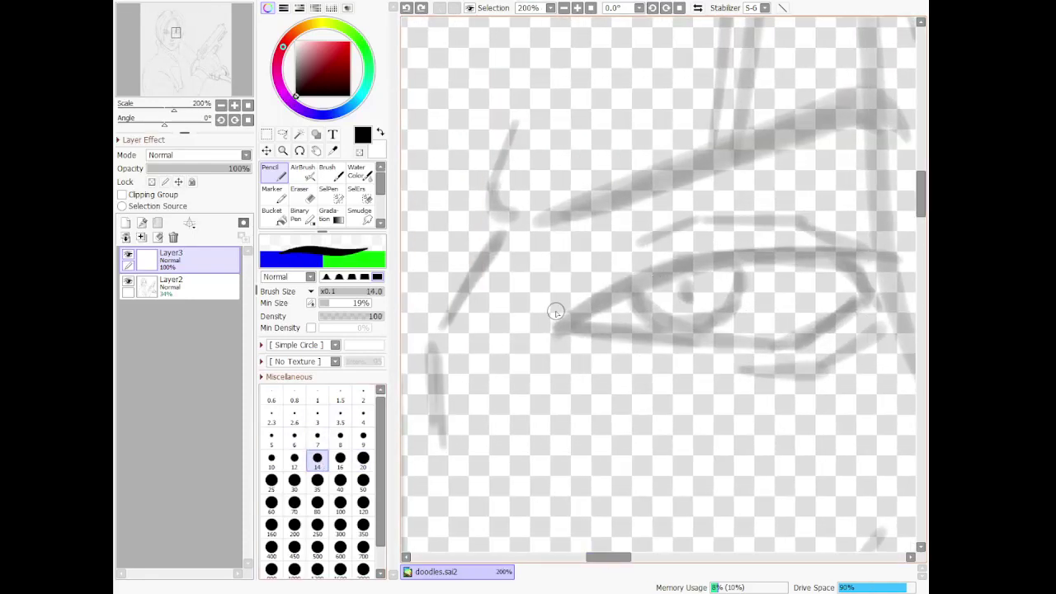
{"action": "mouse_move", "coordinate": [561, 315]}
{"action": "left_mouse_down"}
{"action": "mouse_move", "coordinate": [749, 255]}
{"action": "mouse_move", "coordinate": [784, 272]}
{"action": "left_mouse_up"}
{"action": "key", "text": "ctrl+z"}
{"action": "mouse_move", "coordinate": [552, 322]}
{"action": "left_mouse_down"}
{"action": "mouse_move", "coordinate": [735, 247]}
{"action": "mouse_move", "coordinate": [893, 265]}
{"action": "left_mouse_up"}
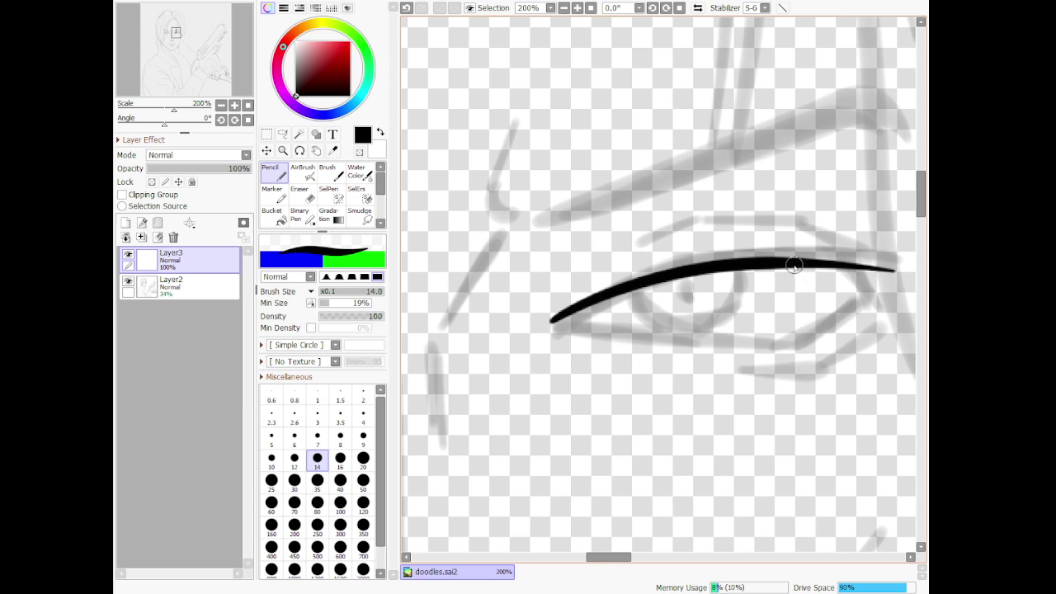
Ink the outer corner and the lower lid line of the left eye, closing its outline
{"action": "left_click_drag", "start_coordinate": [796, 264], "coordinate": [864, 288]}
{"action": "mouse_move", "coordinate": [789, 268]}
{"action": "left_mouse_down"}
{"action": "mouse_move", "coordinate": [868, 293]}
{"action": "mouse_move", "coordinate": [859, 289]}
{"action": "mouse_move", "coordinate": [867, 303]}
{"action": "mouse_move", "coordinate": [810, 334]}
{"action": "left_mouse_up"}
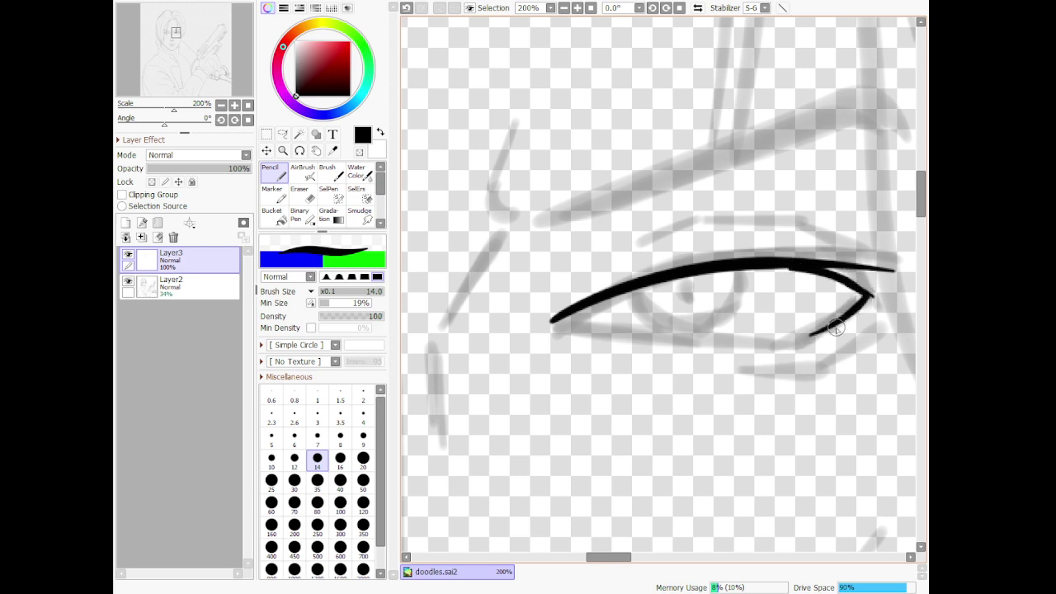
{"action": "mouse_move", "coordinate": [551, 325]}
{"action": "left_mouse_down"}
{"action": "mouse_move", "coordinate": [758, 347]}
{"action": "mouse_move", "coordinate": [817, 330]}
{"action": "left_mouse_up"}
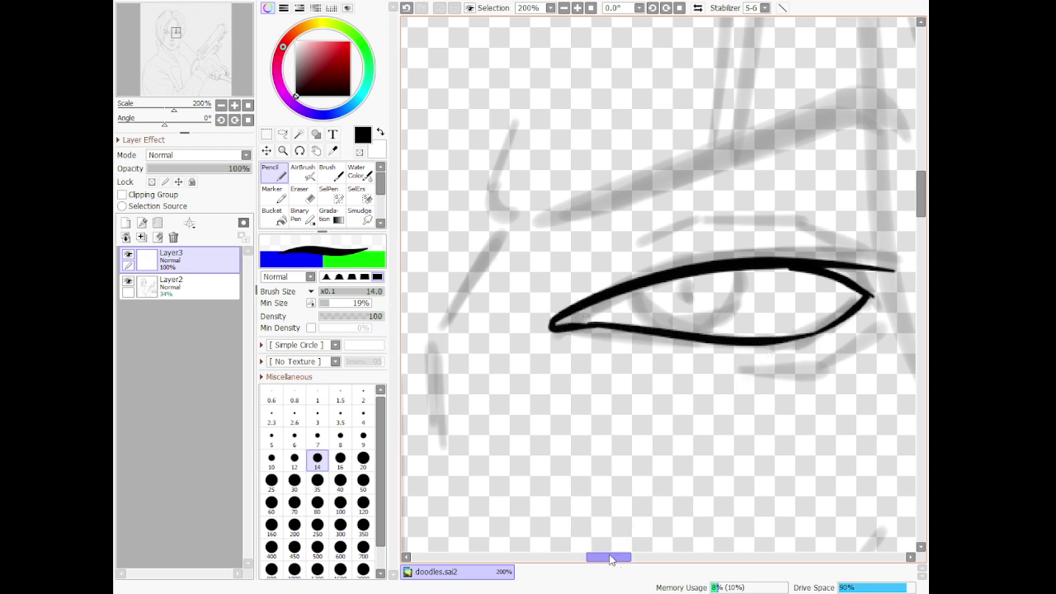
Ink the eyelid crease as a tapered arc above the left eye's upper lid
{"action": "mouse_move", "coordinate": [610, 559]}
{"action": "left_mouse_down"}
{"action": "mouse_move", "coordinate": [637, 560]}
{"action": "mouse_move", "coordinate": [601, 559]}
{"action": "left_mouse_up"}
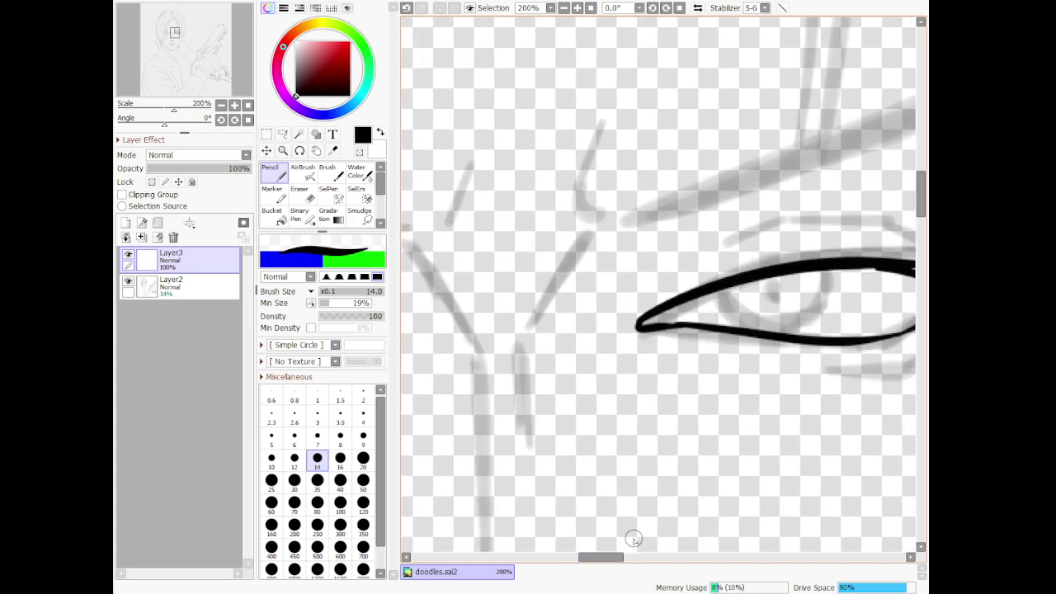
{"action": "scroll", "coordinate": [610, 513], "scroll_direction": "down", "scroll_amount": 12}
{"action": "scroll", "coordinate": [531, 371], "scroll_direction": "up", "scroll_amount": 3}
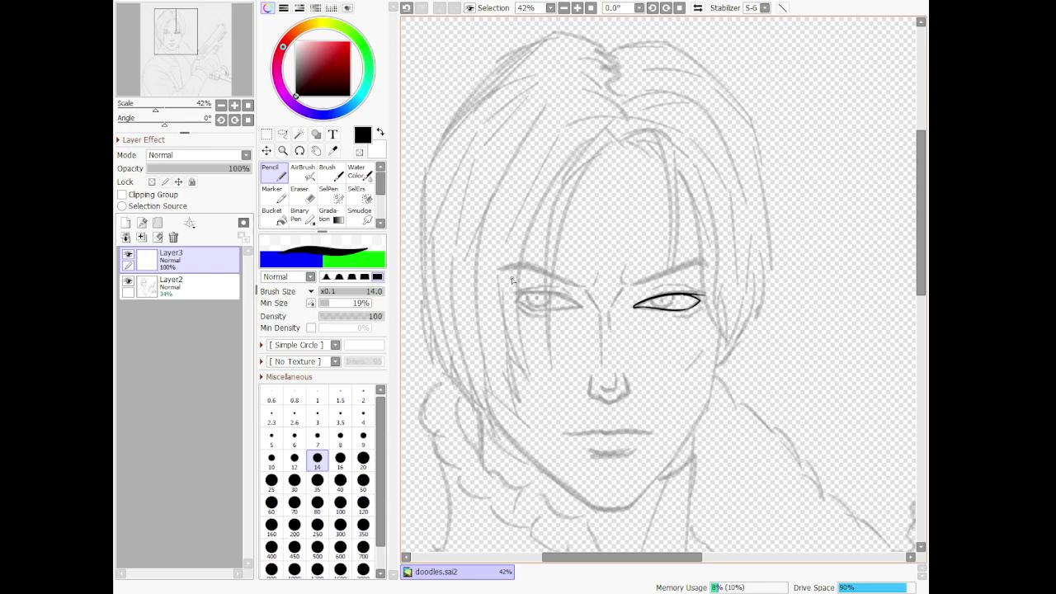
{"action": "scroll", "coordinate": [668, 307], "scroll_direction": "up", "scroll_amount": 6}
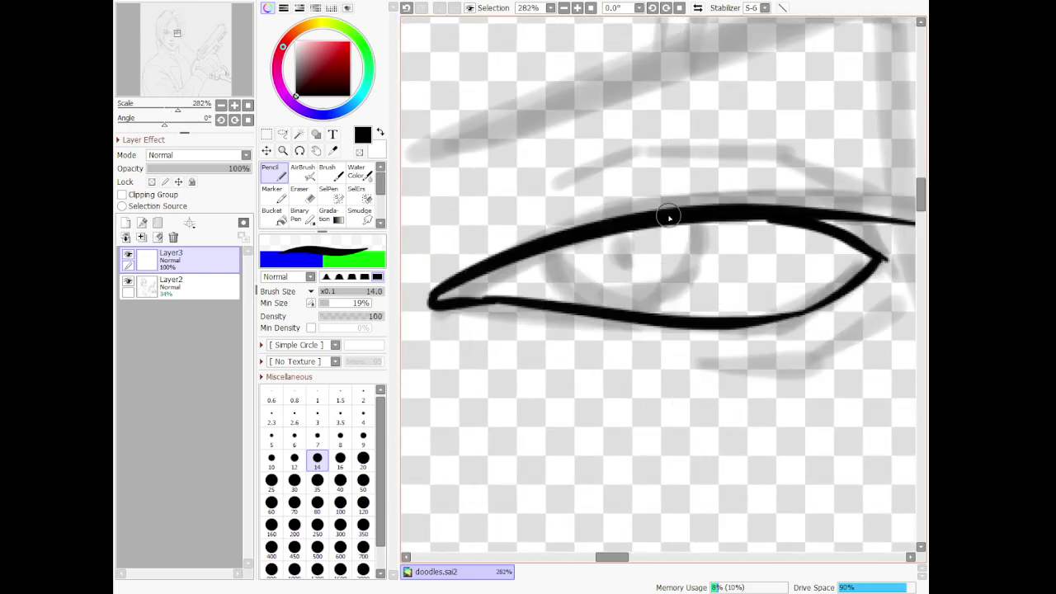
{"action": "left_click_drag", "start_coordinate": [506, 208], "coordinate": [621, 172]}
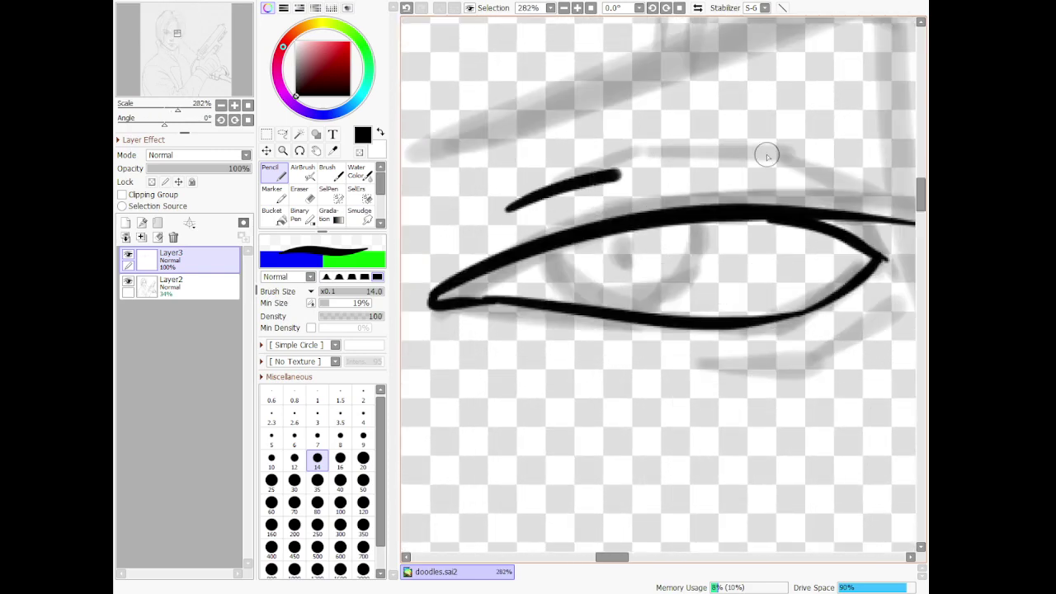
{"action": "left_click_drag", "start_coordinate": [767, 156], "coordinate": [842, 186]}
Ink the angled fold beneath the left eye's lower lid, replacing the heavy first strokes with a thinner line
{"action": "scroll", "coordinate": [863, 218], "scroll_direction": "down", "scroll_amount": 4}
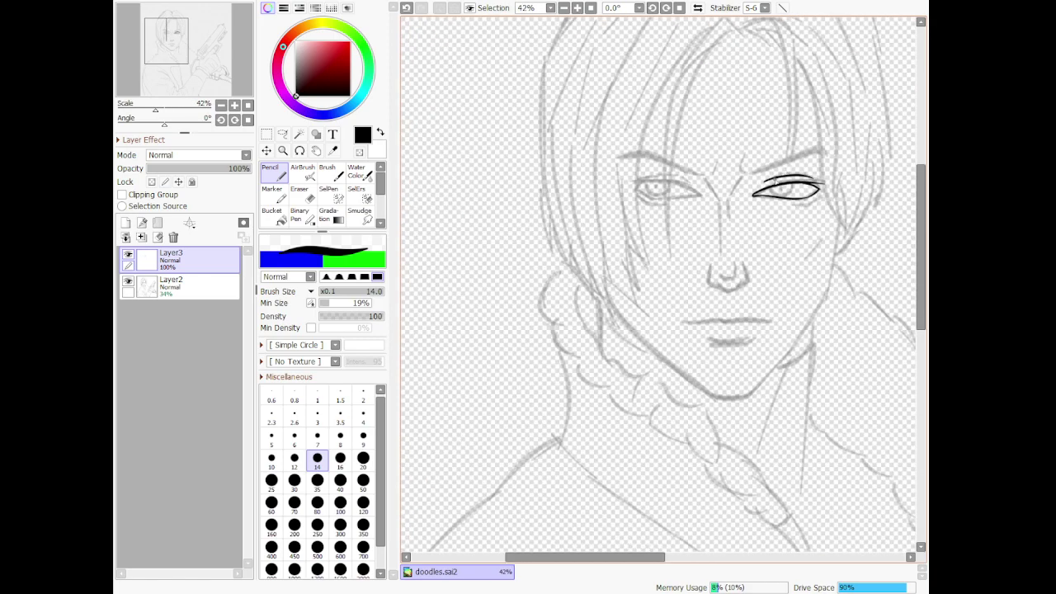
{"action": "scroll", "coordinate": [827, 173], "scroll_direction": "up", "scroll_amount": 3}
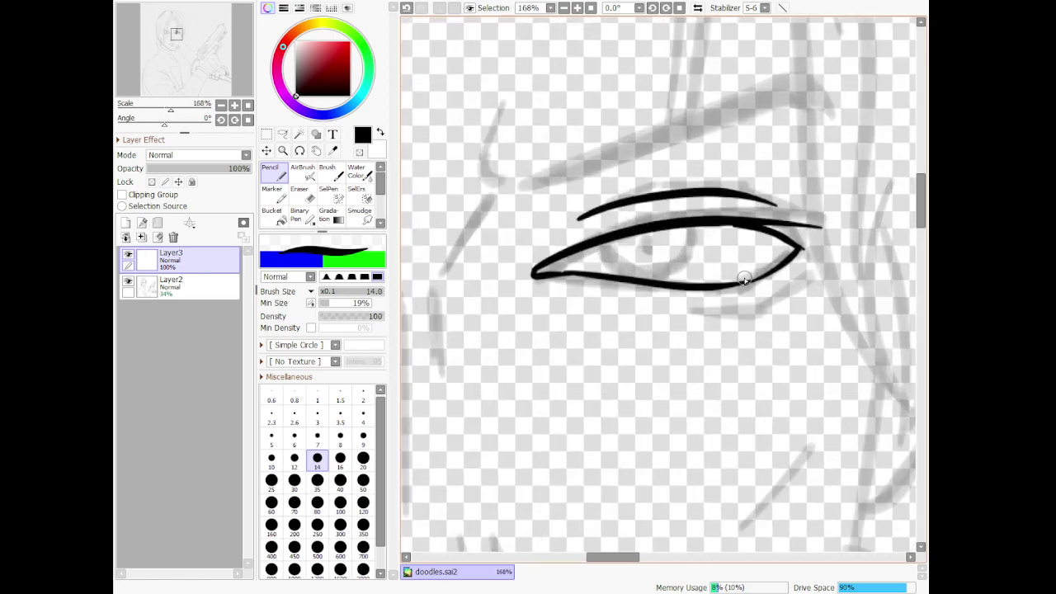
{"action": "left_click_drag", "start_coordinate": [806, 280], "coordinate": [769, 309]}
{"action": "left_click_drag", "start_coordinate": [661, 311], "coordinate": [771, 311]}
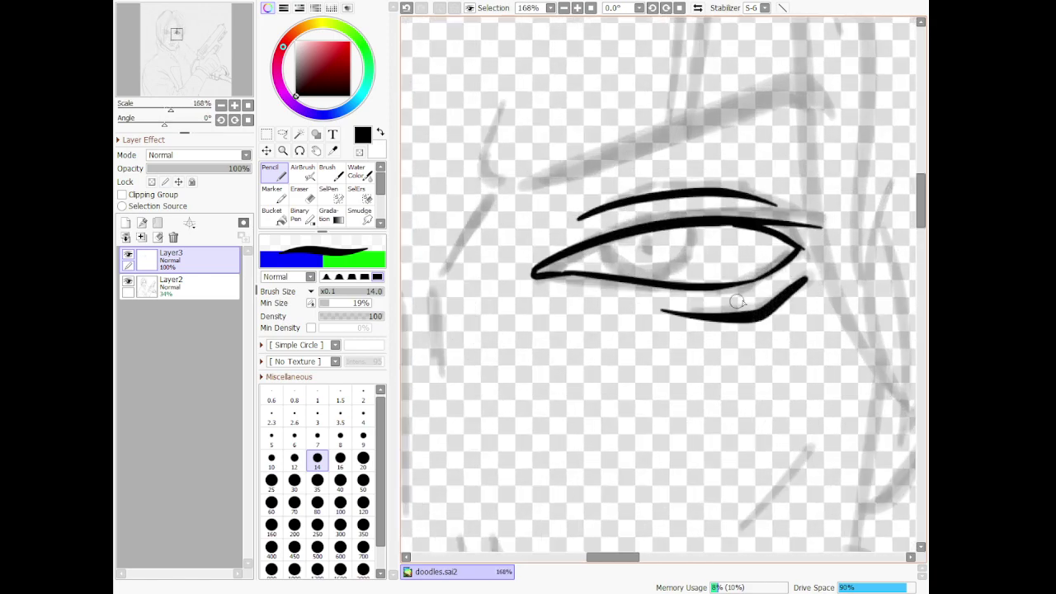
{"action": "key", "text": "ctrl+z"}
{"action": "key", "text": "ctrl+z"}
{"action": "key", "text": "ctrl+y"}
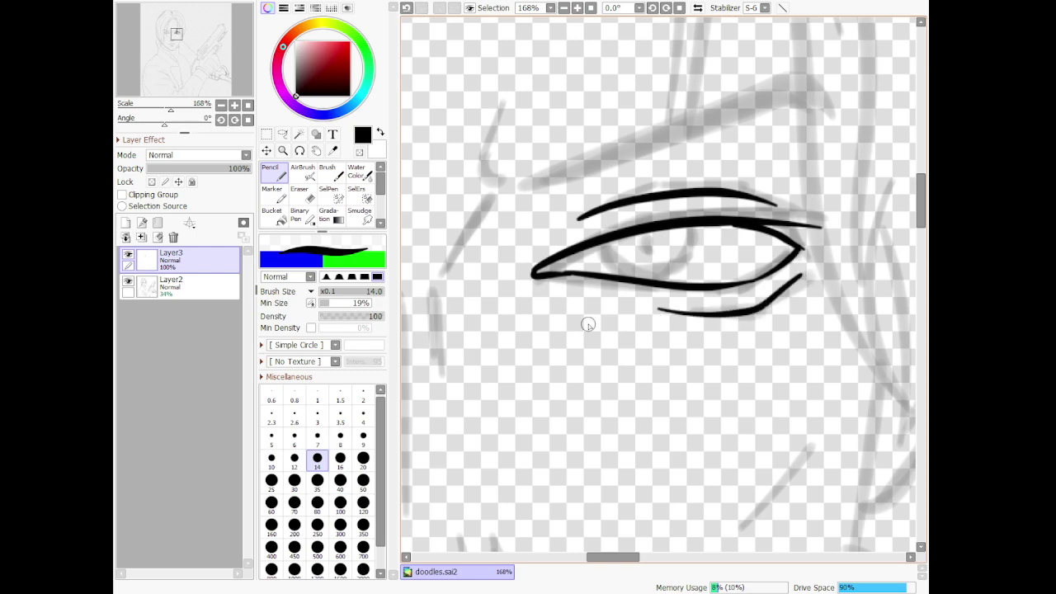
Duplicate Layer3 with the inked left eye
{"action": "scroll", "coordinate": [589, 325], "scroll_direction": "down", "scroll_amount": 13}
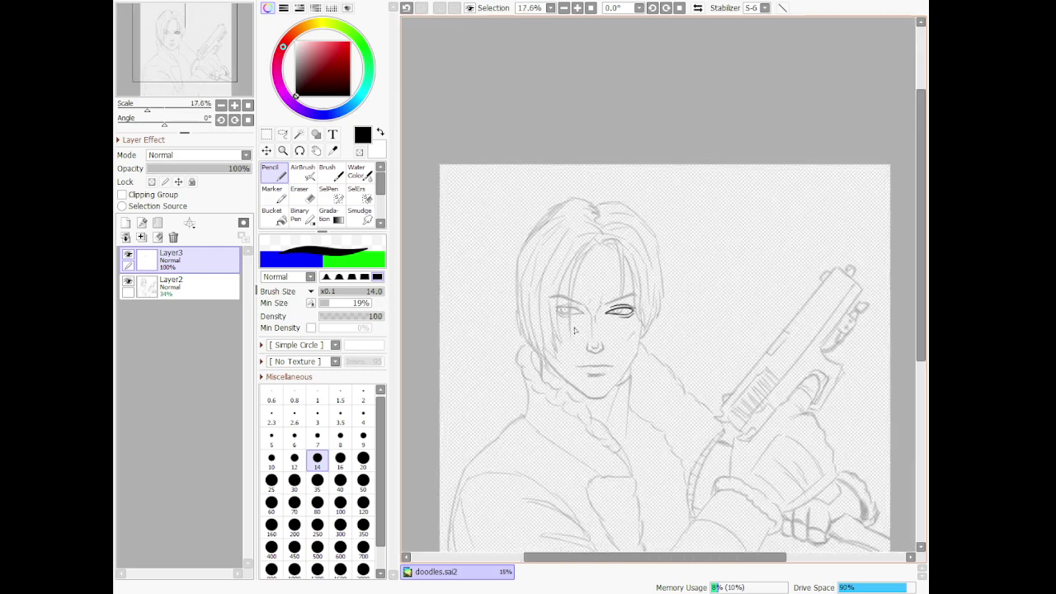
{"action": "scroll", "coordinate": [572, 325], "scroll_direction": "up", "scroll_amount": 3}
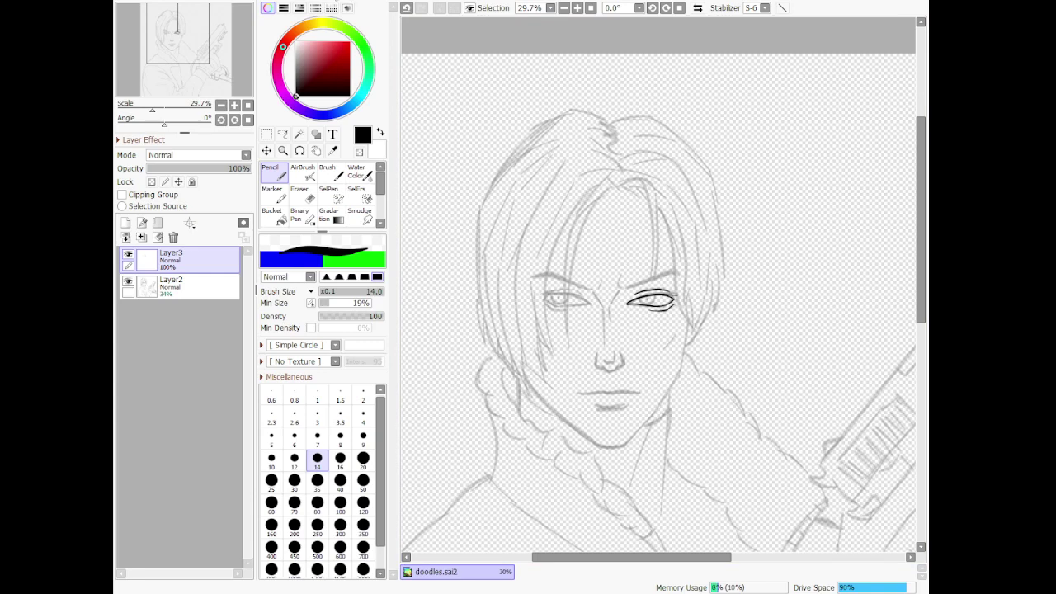
{"action": "left_click", "coordinate": [241, 52]}
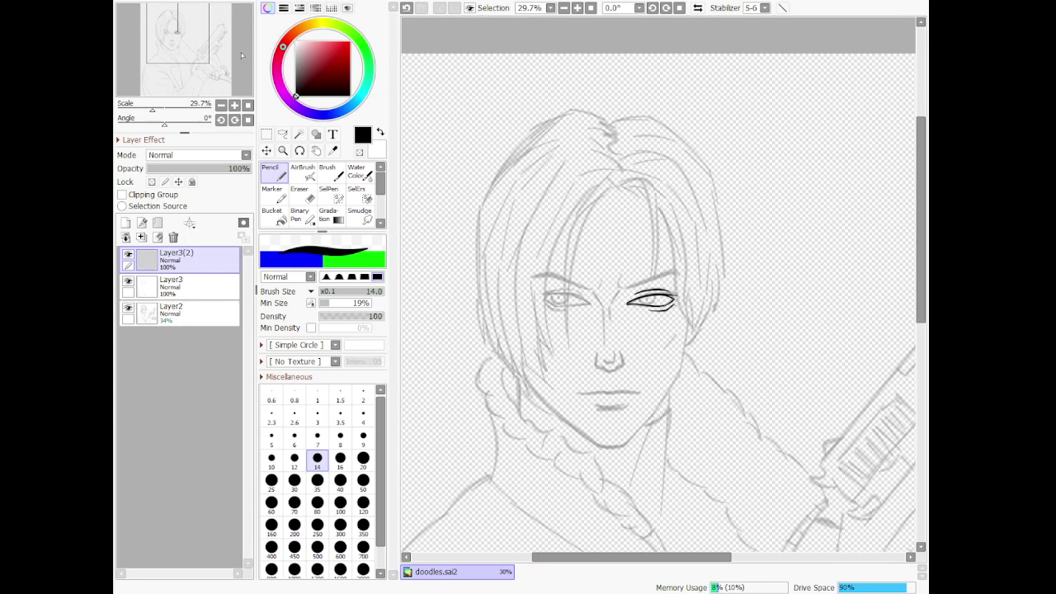
Position the horizontally mirrored eye copy over the sketch's uninked eye and merge Layer3(2) down into Layer3
{"action": "left_click", "coordinate": [266, 151]}
{"action": "left_click", "coordinate": [265, 307]}
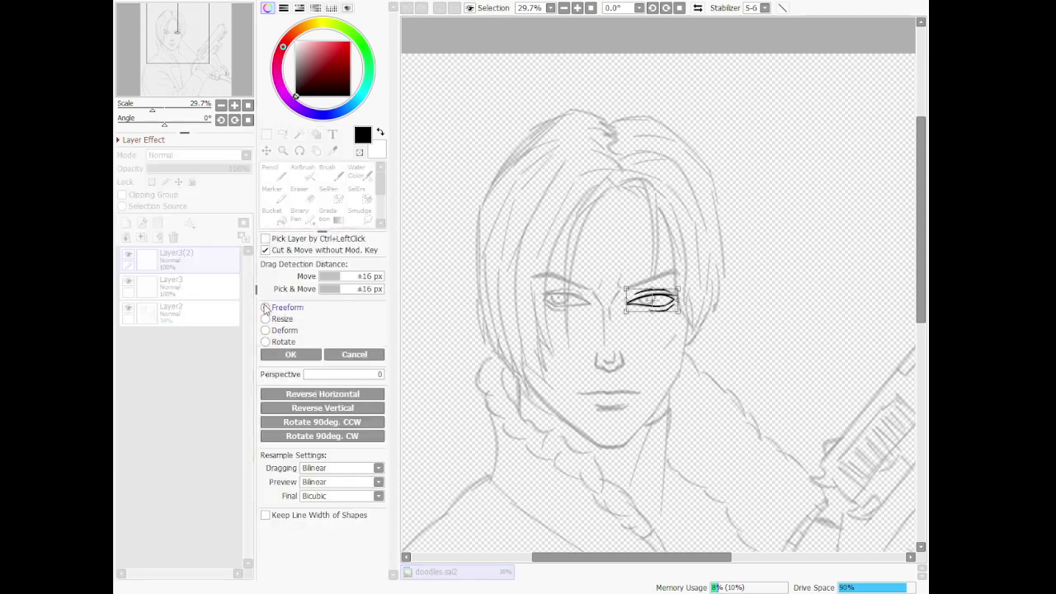
{"action": "scroll", "coordinate": [491, 334], "scroll_direction": "up", "scroll_amount": 2}
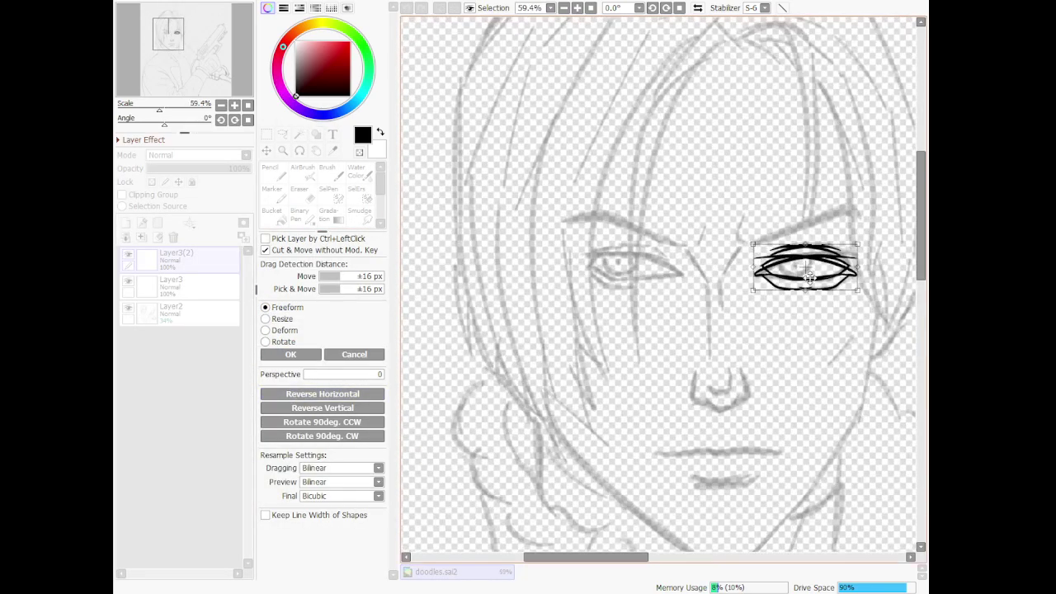
{"action": "left_click_drag", "start_coordinate": [809, 279], "coordinate": [640, 276]}
{"action": "scroll", "coordinate": [652, 272], "scroll_direction": "down", "scroll_amount": 2}
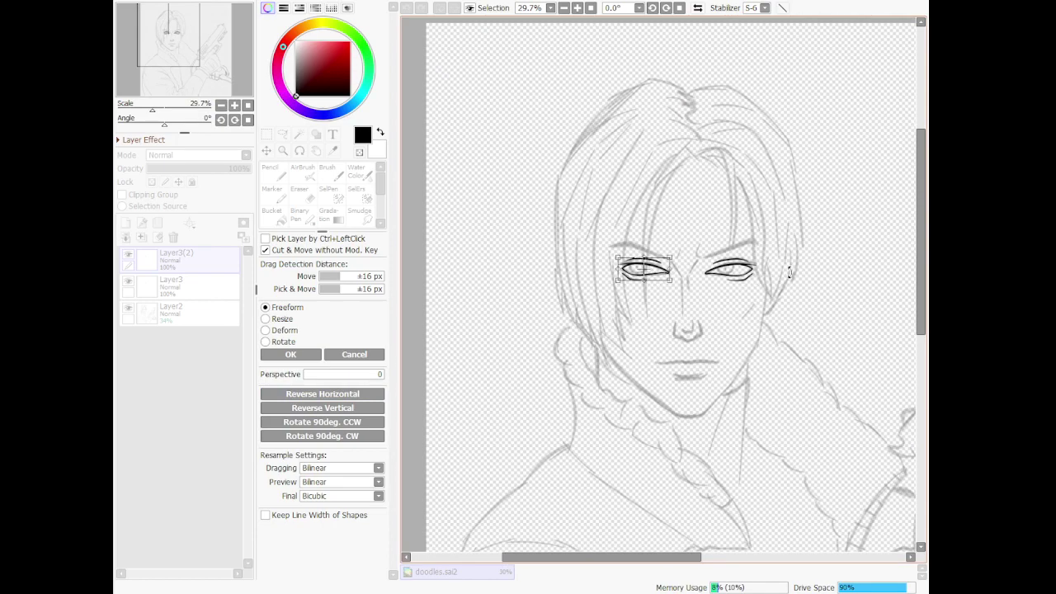
{"action": "left_click", "coordinate": [313, 360]}
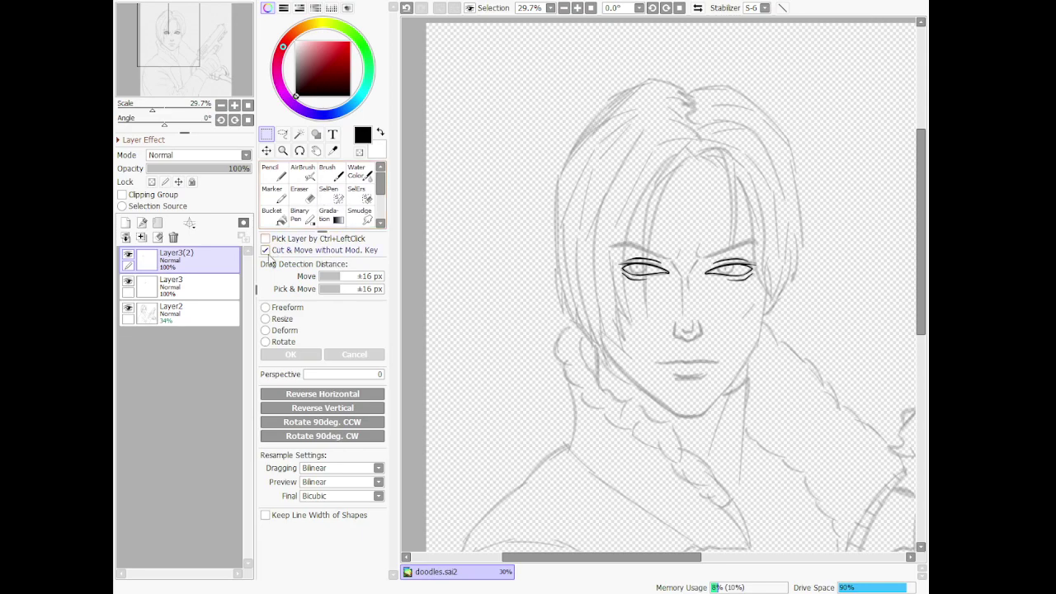
{"action": "left_click", "coordinate": [141, 237]}
Ink the nose bridge, the rounded tip and the opposite bridge contour with the Pencil at size 9
{"action": "left_click", "coordinate": [272, 173]}
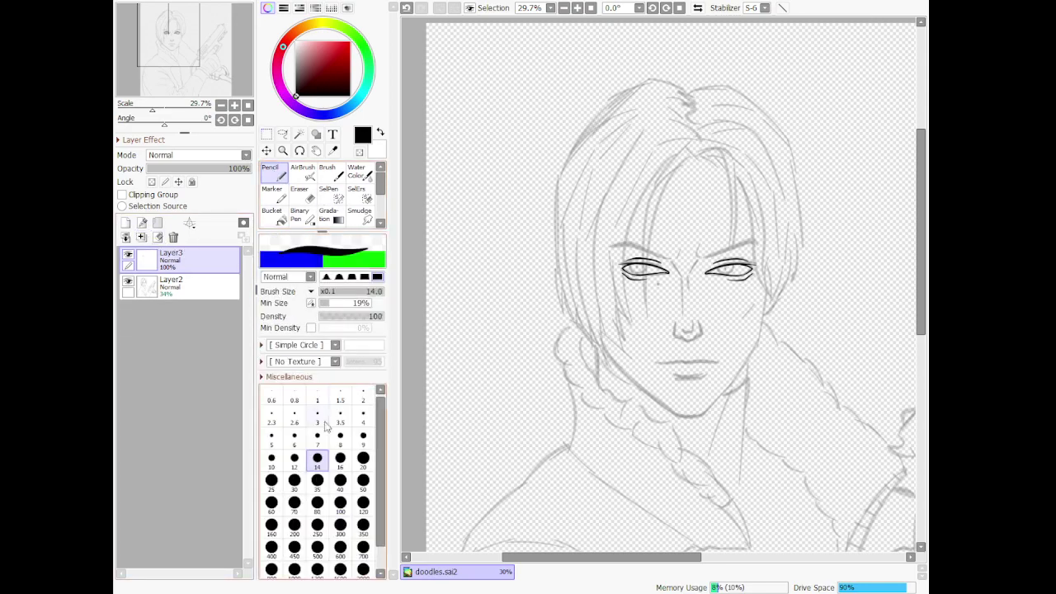
{"action": "left_click", "coordinate": [363, 437]}
{"action": "scroll", "coordinate": [659, 310], "scroll_direction": "up", "scroll_amount": 9}
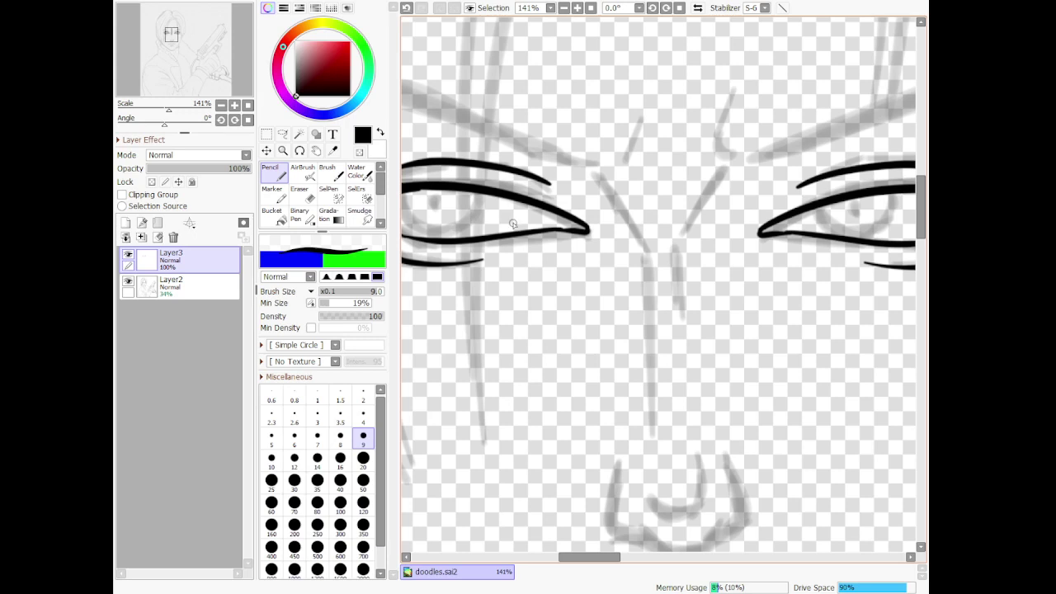
{"action": "mouse_move", "coordinate": [586, 178]}
{"action": "left_mouse_down"}
{"action": "mouse_move", "coordinate": [641, 270]}
{"action": "mouse_move", "coordinate": [644, 384]}
{"action": "mouse_move", "coordinate": [627, 484]}
{"action": "left_mouse_up"}
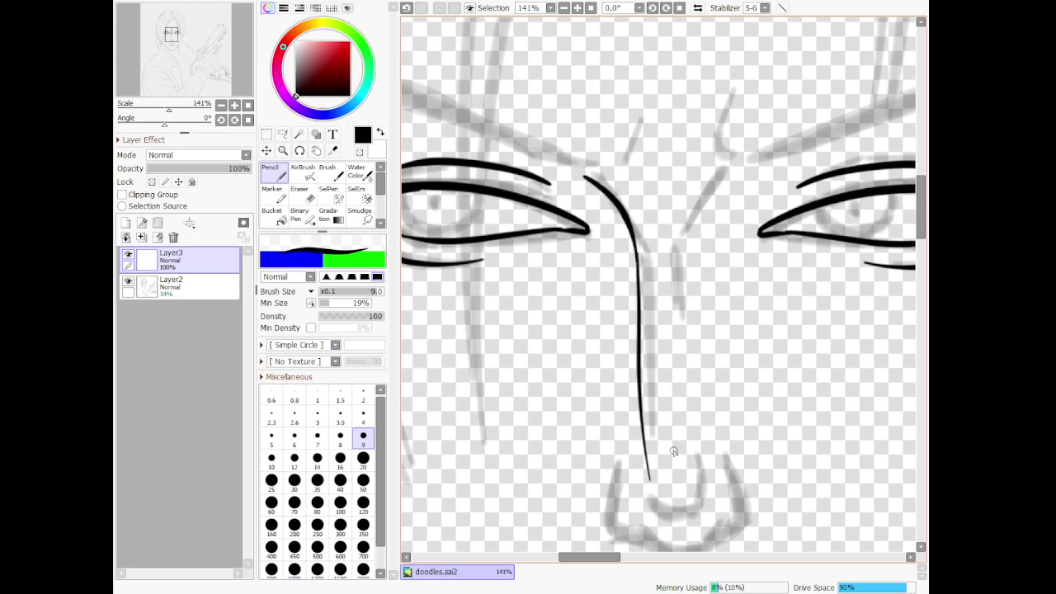
{"action": "key", "text": "ctrl+z"}
{"action": "mouse_move", "coordinate": [638, 266]}
{"action": "left_mouse_down"}
{"action": "mouse_move", "coordinate": [650, 407]}
{"action": "mouse_move", "coordinate": [638, 506]}
{"action": "mouse_move", "coordinate": [662, 526]}
{"action": "mouse_move", "coordinate": [705, 509]}
{"action": "mouse_move", "coordinate": [704, 411]}
{"action": "left_mouse_up"}
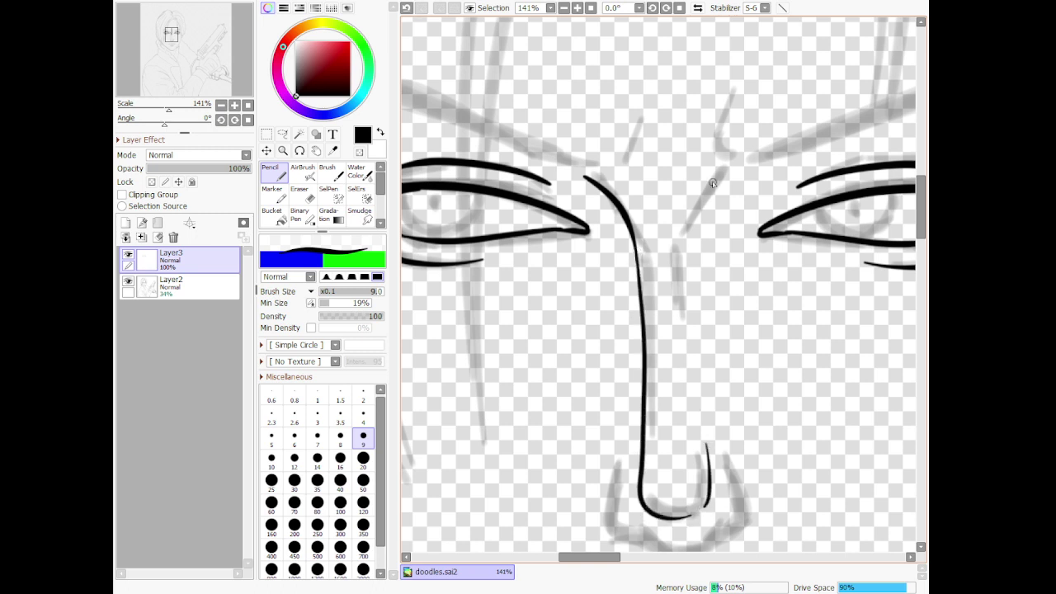
{"action": "mouse_move", "coordinate": [726, 172]}
{"action": "left_mouse_down"}
{"action": "mouse_move", "coordinate": [686, 254]}
{"action": "mouse_move", "coordinate": [690, 284]}
{"action": "left_mouse_up"}
{"action": "scroll", "coordinate": [715, 409], "scroll_direction": "down", "scroll_amount": 4}
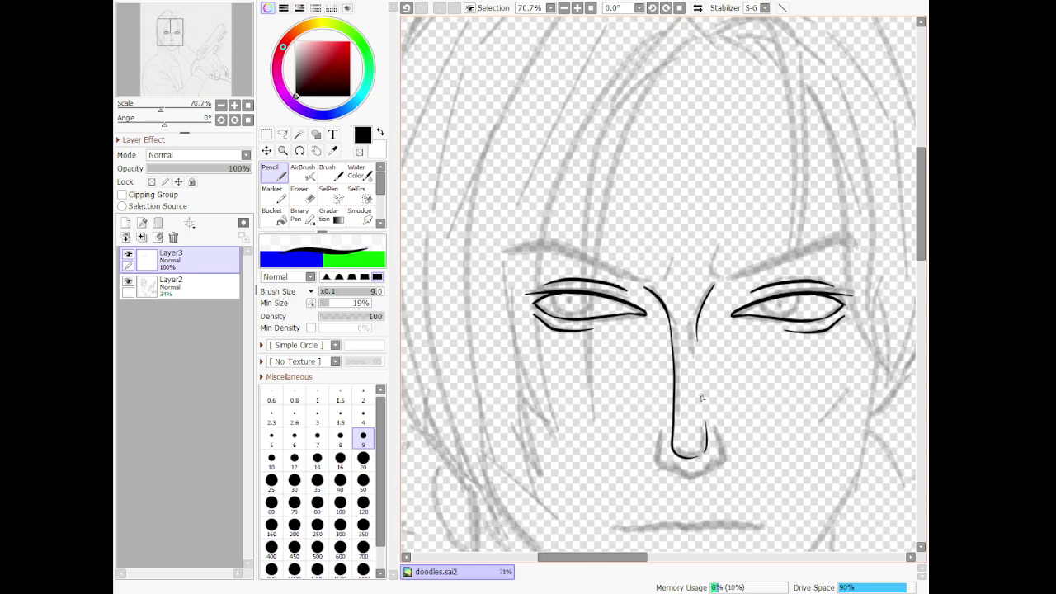
Ink both nostril wings and the curved underside of the nose along the sketch
{"action": "scroll", "coordinate": [673, 438], "scroll_direction": "up", "scroll_amount": 5}
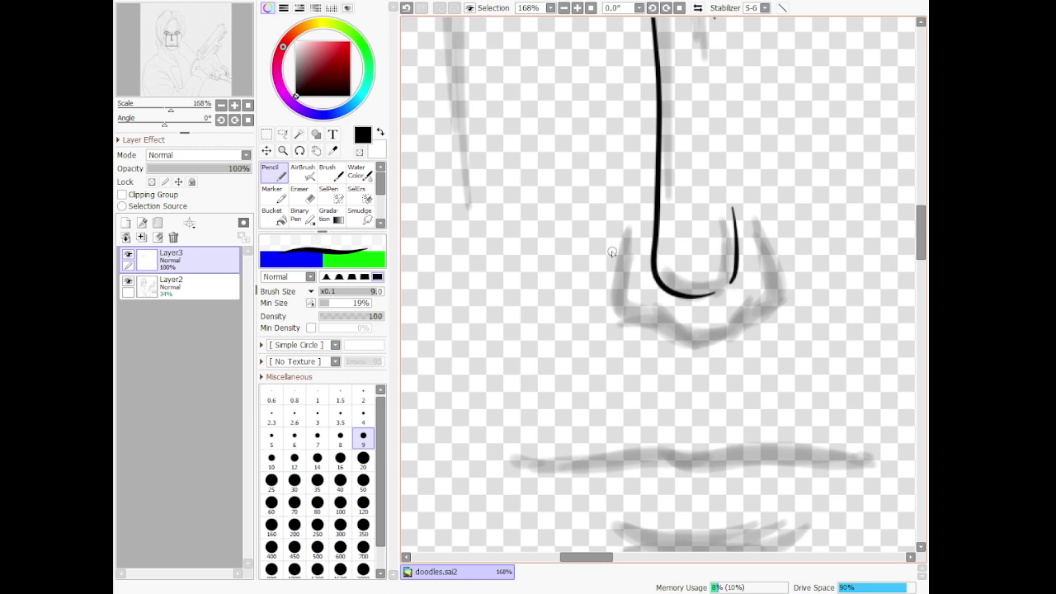
{"action": "mouse_move", "coordinate": [622, 235]}
{"action": "left_mouse_down"}
{"action": "mouse_move", "coordinate": [629, 330]}
{"action": "mouse_move", "coordinate": [647, 316]}
{"action": "mouse_move", "coordinate": [697, 344]}
{"action": "mouse_move", "coordinate": [736, 329]}
{"action": "left_mouse_up"}
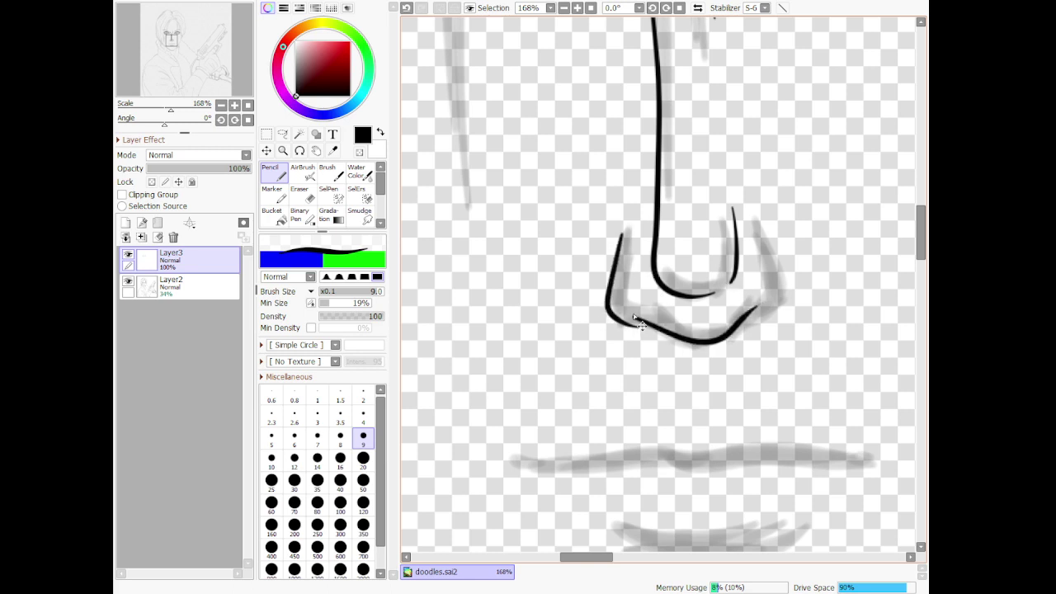
{"action": "key", "text": "ctrl+z"}
{"action": "mouse_move", "coordinate": [634, 317]}
{"action": "left_mouse_down"}
{"action": "mouse_move", "coordinate": [691, 349]}
{"action": "mouse_move", "coordinate": [721, 344]}
{"action": "mouse_move", "coordinate": [738, 316]}
{"action": "mouse_move", "coordinate": [789, 301]}
{"action": "mouse_move", "coordinate": [784, 266]}
{"action": "mouse_move", "coordinate": [760, 228]}
{"action": "left_mouse_up"}
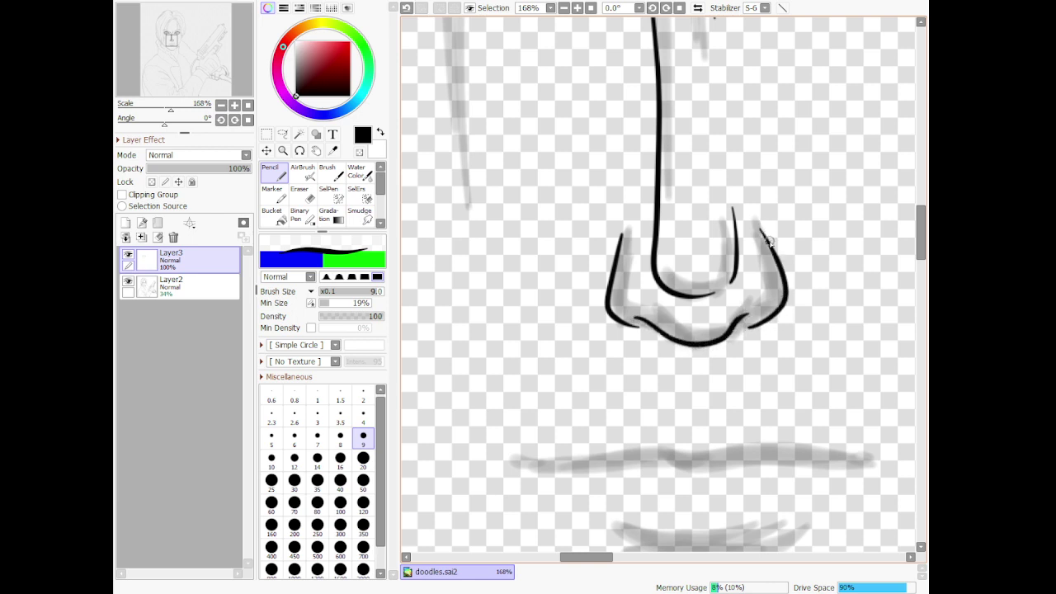
Erase the upper ends of both nostril wing lines with the Eraser at size 50
{"action": "left_click", "coordinate": [302, 198]}
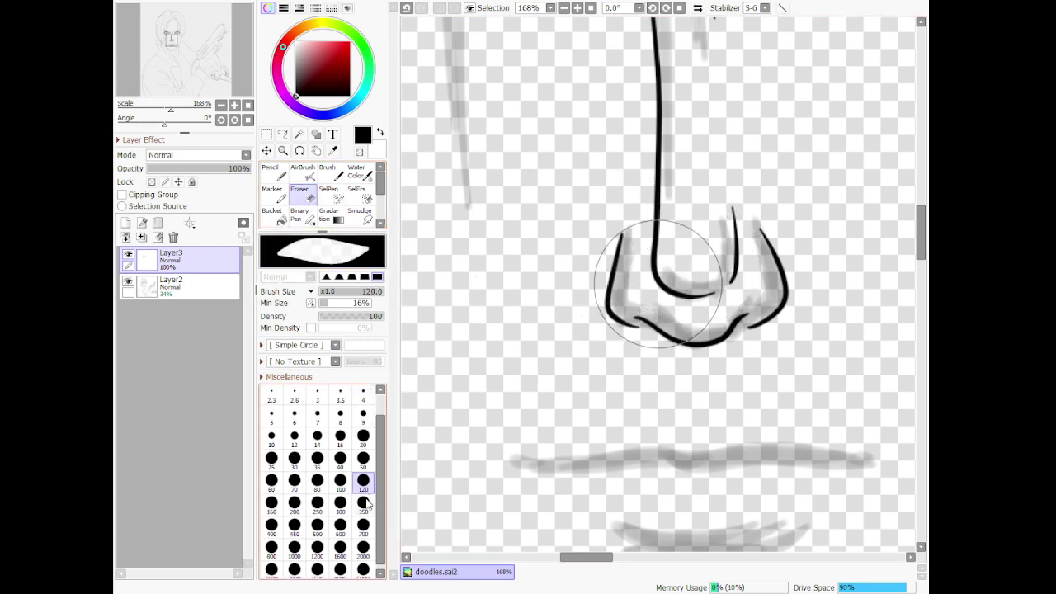
{"action": "left_click", "coordinate": [363, 459]}
{"action": "left_click_drag", "start_coordinate": [622, 219], "coordinate": [616, 260]}
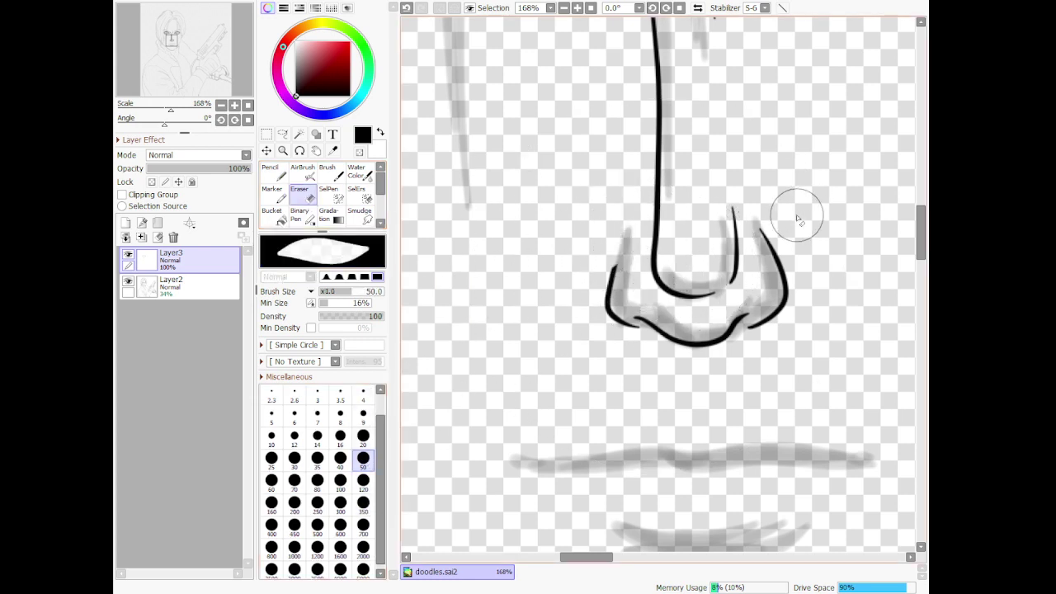
{"action": "mouse_move", "coordinate": [764, 226]}
{"action": "left_mouse_down"}
{"action": "mouse_move", "coordinate": [776, 252]}
{"action": "mouse_move", "coordinate": [813, 276]}
{"action": "left_mouse_up"}
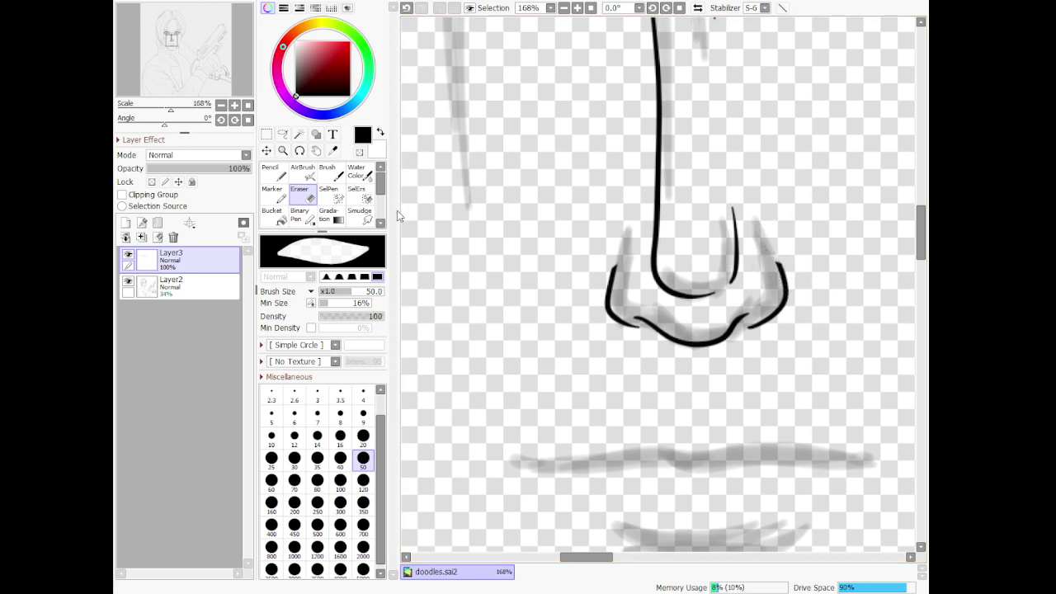
Redraw the upper ends of both nostril wings with the Pencil as short strokes angled towards the nose
{"action": "left_click", "coordinate": [272, 174]}
{"action": "left_click_drag", "start_coordinate": [615, 268], "coordinate": [631, 249]}
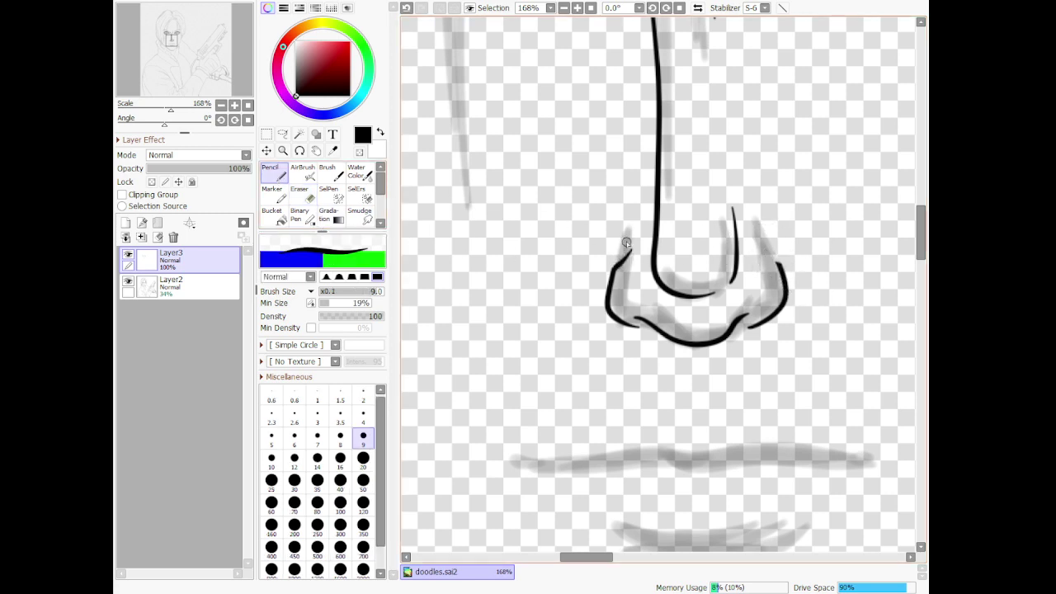
{"action": "left_click_drag", "start_coordinate": [760, 240], "coordinate": [770, 258]}
{"action": "scroll", "coordinate": [780, 262], "scroll_direction": "down", "scroll_amount": 5}
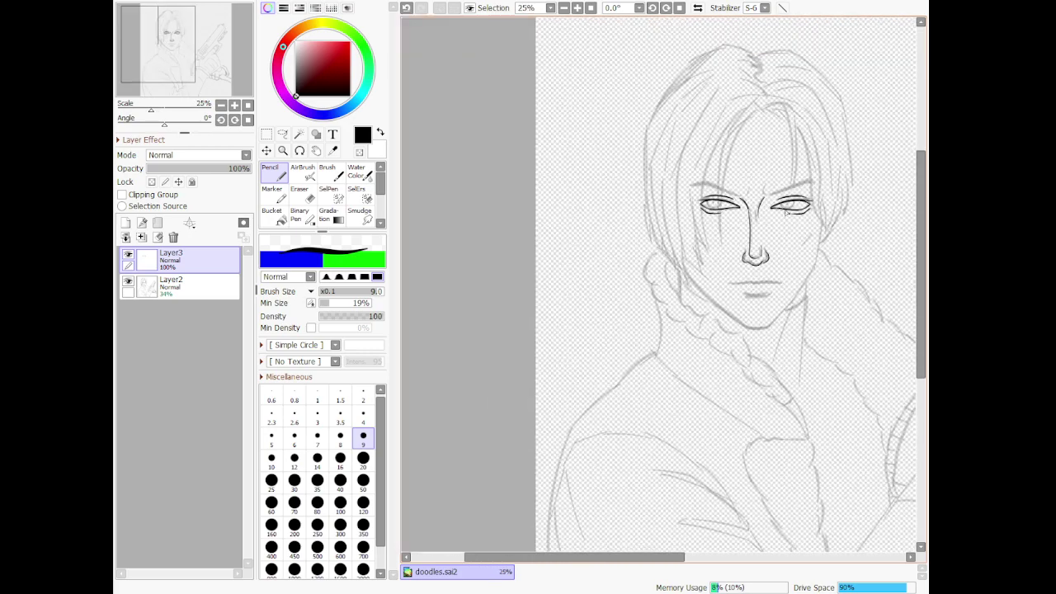
Ink the line between the lips with a small central dip, plus a short curved mark just above it
{"action": "scroll", "coordinate": [788, 212], "scroll_direction": "up", "scroll_amount": 5}
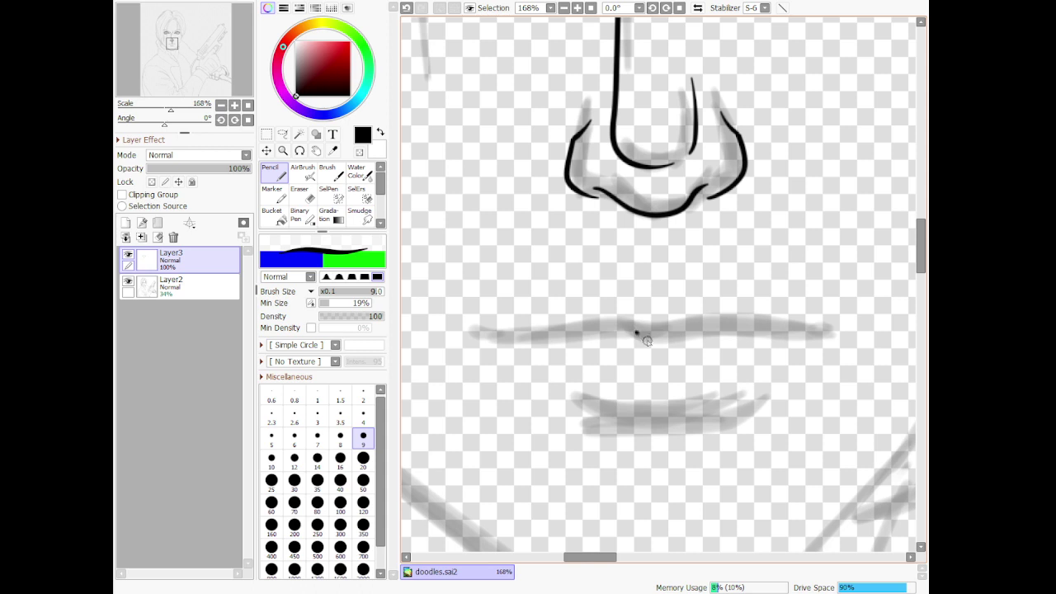
{"action": "mouse_move", "coordinate": [636, 333]}
{"action": "left_mouse_down"}
{"action": "mouse_move", "coordinate": [678, 328]}
{"action": "mouse_move", "coordinate": [660, 345]}
{"action": "mouse_move", "coordinate": [682, 325]}
{"action": "mouse_move", "coordinate": [666, 336]}
{"action": "mouse_move", "coordinate": [682, 327]}
{"action": "mouse_move", "coordinate": [832, 338]}
{"action": "left_mouse_up"}
{"action": "key", "text": "ctrl+z"}
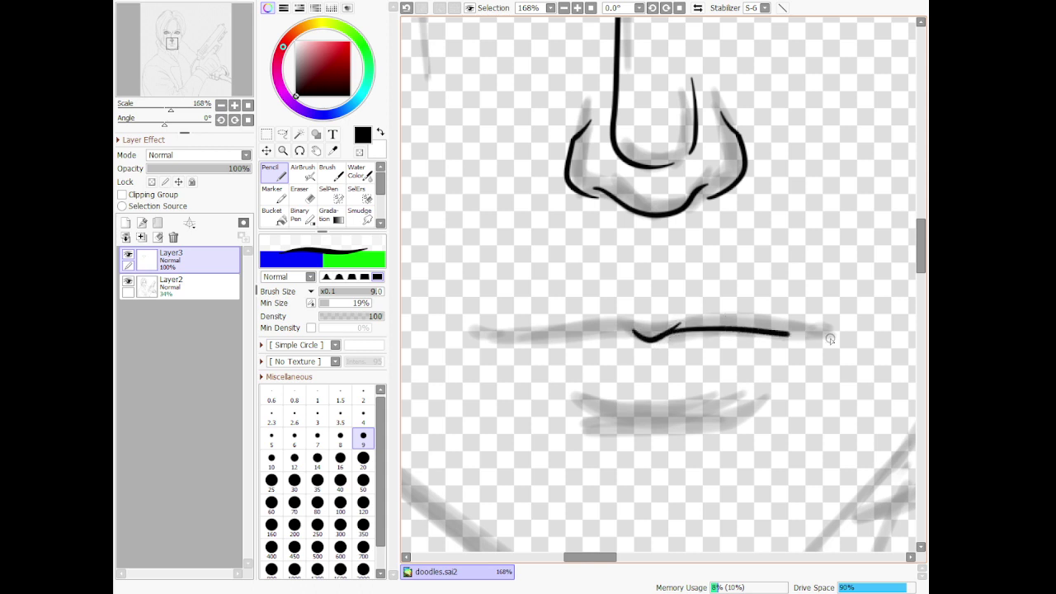
{"action": "left_click_drag", "start_coordinate": [637, 335], "coordinate": [501, 340]}
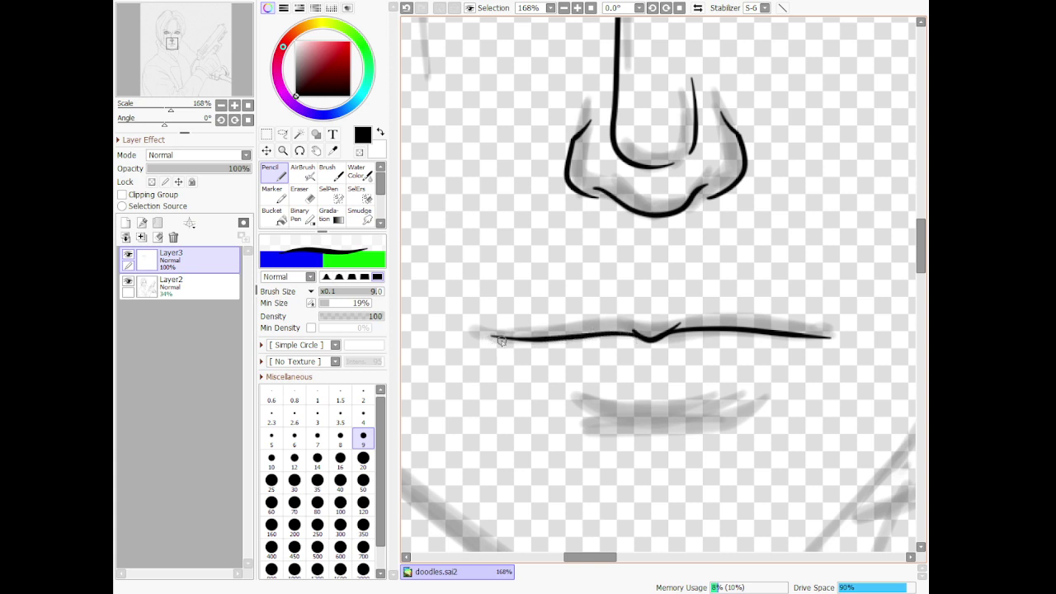
{"action": "mouse_move", "coordinate": [633, 312]}
{"action": "left_mouse_down"}
{"action": "mouse_move", "coordinate": [685, 305]}
{"action": "mouse_move", "coordinate": [673, 312]}
{"action": "left_mouse_up"}
{"action": "key", "text": "ctrl+z"}
Ink the lower lip as a shallow upward-opening curve with a shadow line beneath it, redoing strokes that miss
{"action": "mouse_move", "coordinate": [621, 415]}
{"action": "left_mouse_down"}
{"action": "mouse_move", "coordinate": [723, 409]}
{"action": "mouse_move", "coordinate": [749, 389]}
{"action": "left_mouse_up"}
{"action": "key", "text": "ctrl+z"}
{"action": "mouse_move", "coordinate": [571, 391]}
{"action": "left_mouse_down"}
{"action": "mouse_move", "coordinate": [629, 413]}
{"action": "mouse_move", "coordinate": [704, 412]}
{"action": "mouse_move", "coordinate": [758, 382]}
{"action": "left_mouse_up"}
{"action": "key", "text": "ctrl+z"}
{"action": "mouse_move", "coordinate": [563, 394]}
{"action": "left_mouse_down"}
{"action": "mouse_move", "coordinate": [604, 413]}
{"action": "mouse_move", "coordinate": [728, 416]}
{"action": "mouse_move", "coordinate": [770, 384]}
{"action": "left_mouse_up"}
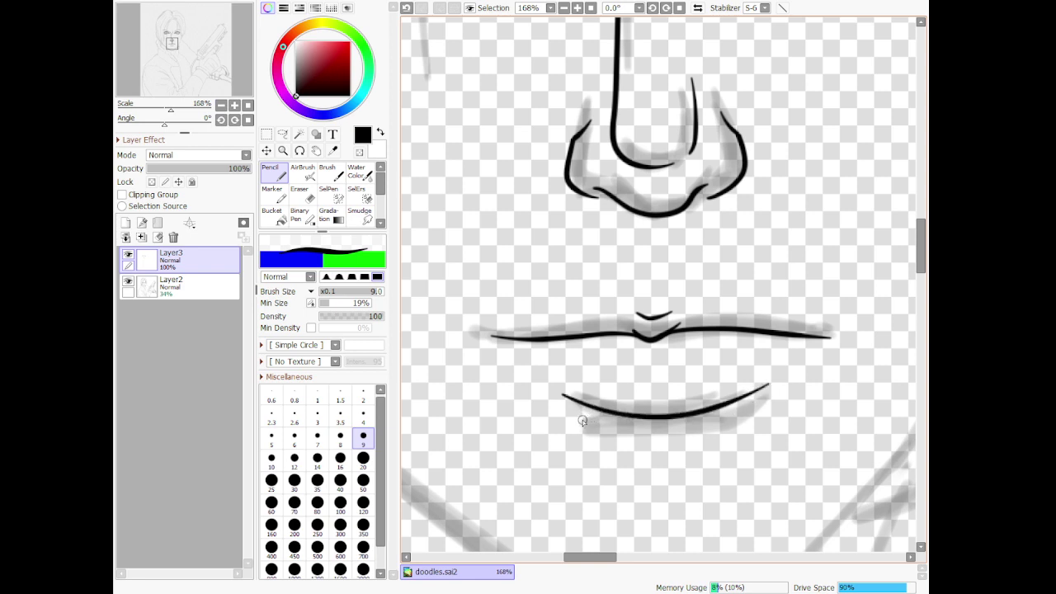
{"action": "left_click_drag", "start_coordinate": [583, 421], "coordinate": [757, 424]}
{"action": "scroll", "coordinate": [759, 434], "scroll_direction": "down", "scroll_amount": 10}
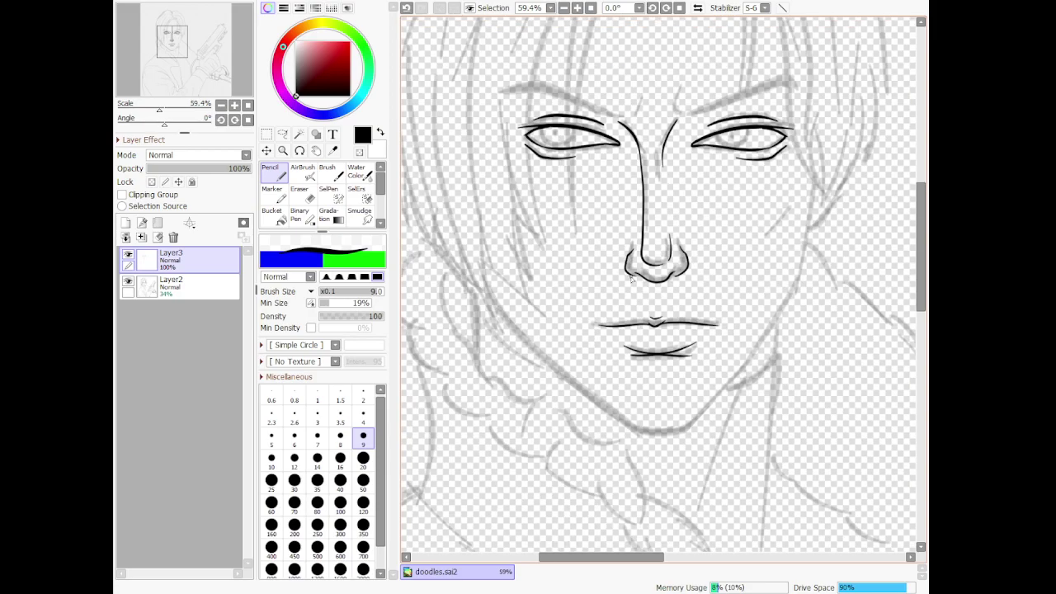
Ink the two frown creases between the eyebrows, rising from the top of the nose bridge
{"action": "scroll", "coordinate": [613, 153], "scroll_direction": "up", "scroll_amount": 10}
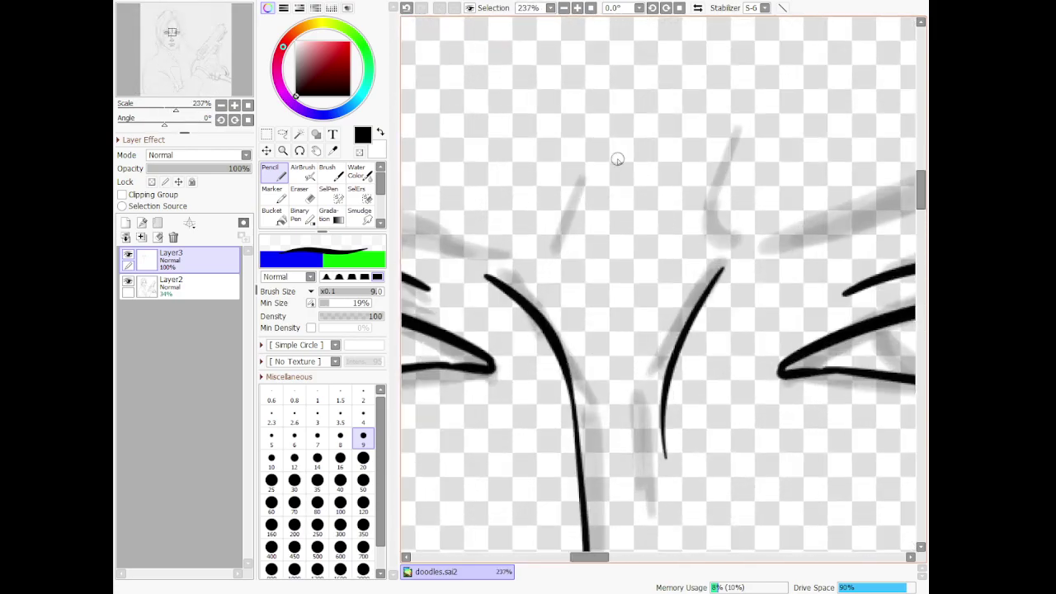
{"action": "mouse_move", "coordinate": [499, 283]}
{"action": "left_mouse_down"}
{"action": "mouse_move", "coordinate": [514, 277]}
{"action": "mouse_move", "coordinate": [562, 189]}
{"action": "left_mouse_up"}
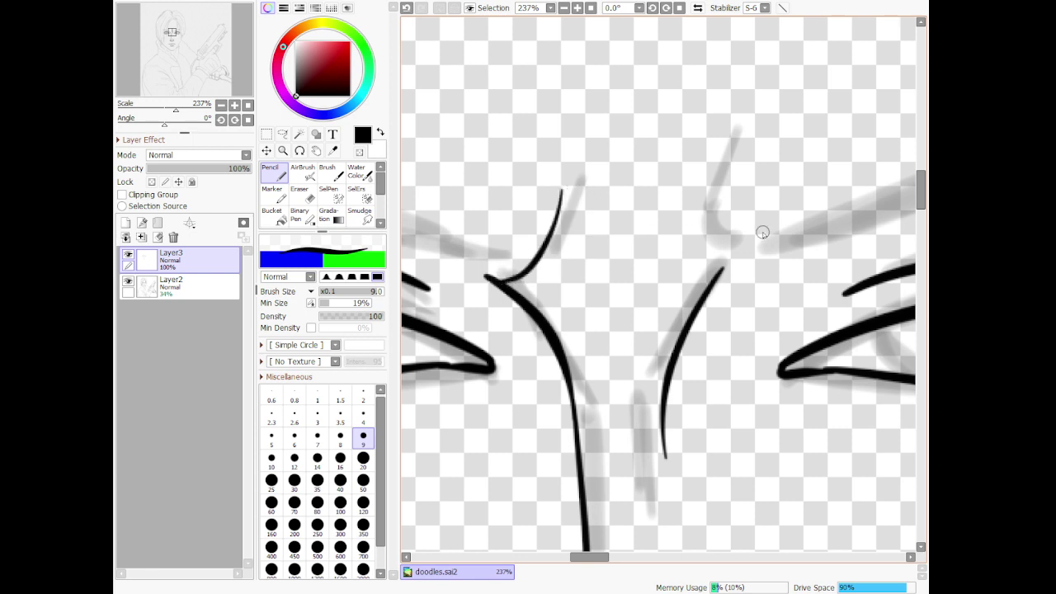
{"action": "mouse_move", "coordinate": [752, 253]}
{"action": "left_mouse_down"}
{"action": "mouse_move", "coordinate": [703, 175]}
{"action": "mouse_move", "coordinate": [727, 139]}
{"action": "left_mouse_up"}
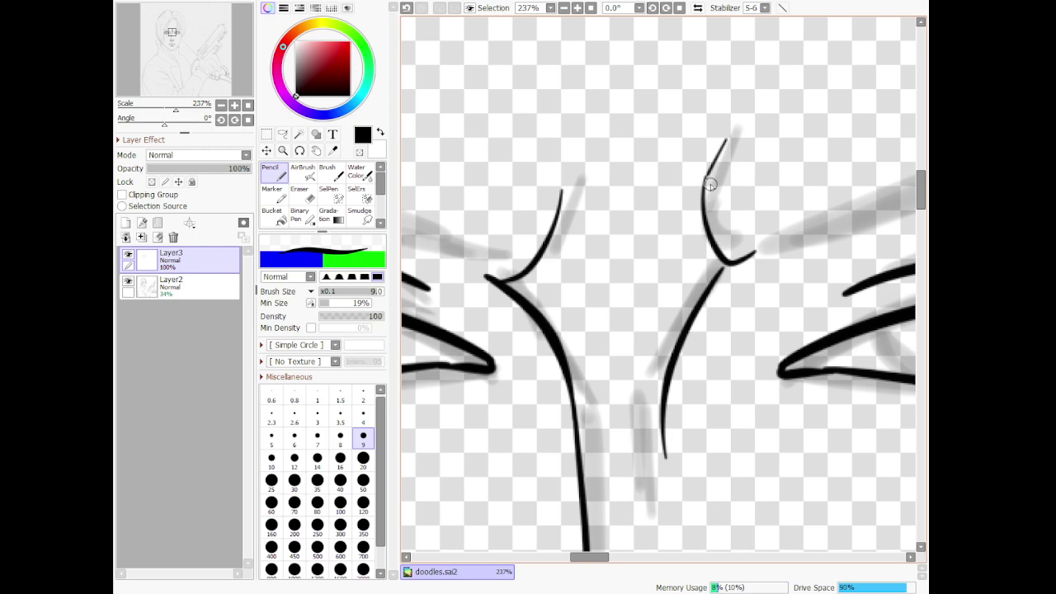
{"action": "scroll", "coordinate": [710, 184], "scroll_direction": "down", "scroll_amount": 14}
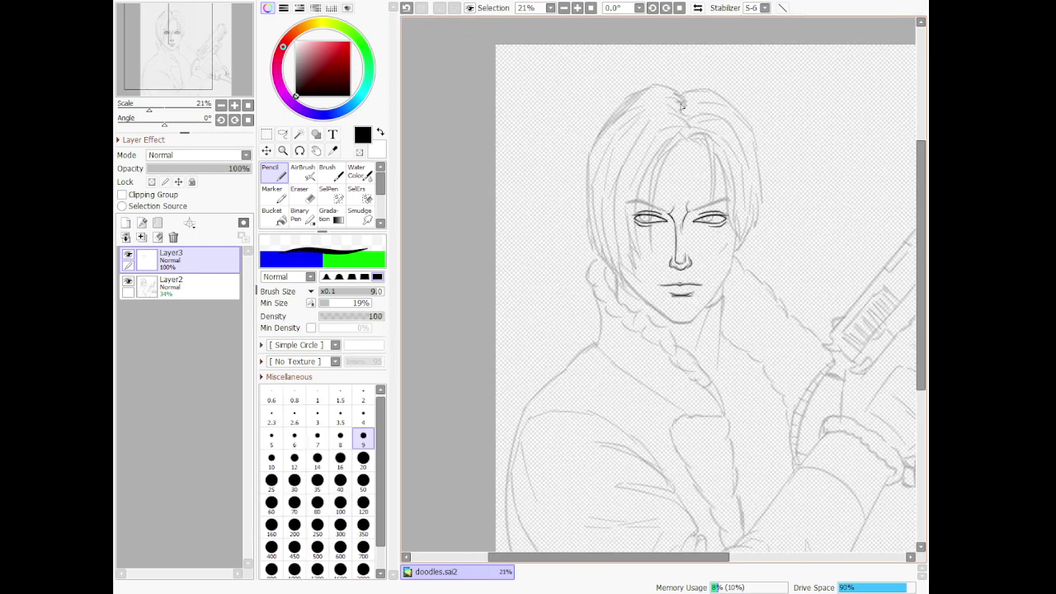
Ink the inner half of the eyebrow above the original eye with short, overlapping slanted hair strokes
{"action": "scroll", "coordinate": [685, 108], "scroll_direction": "up", "scroll_amount": 2}
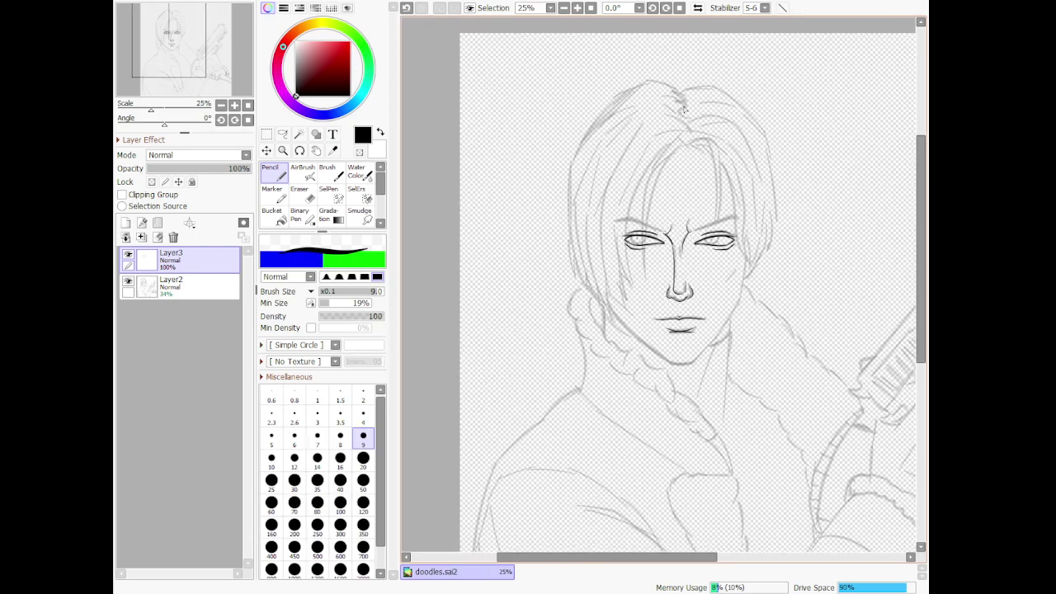
{"action": "scroll", "coordinate": [771, 352], "scroll_direction": "up", "scroll_amount": 11}
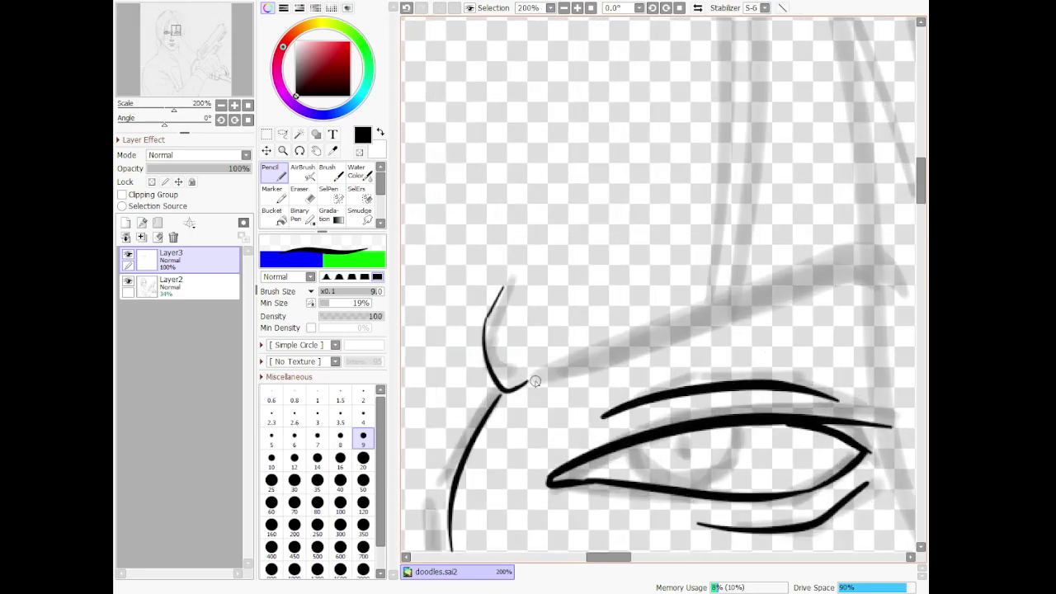
{"action": "mouse_move", "coordinate": [537, 382]}
{"action": "left_mouse_down"}
{"action": "mouse_move", "coordinate": [569, 346]}
{"action": "mouse_move", "coordinate": [596, 338]}
{"action": "left_mouse_up"}
{"action": "left_click_drag", "start_coordinate": [543, 384], "coordinate": [628, 325]}
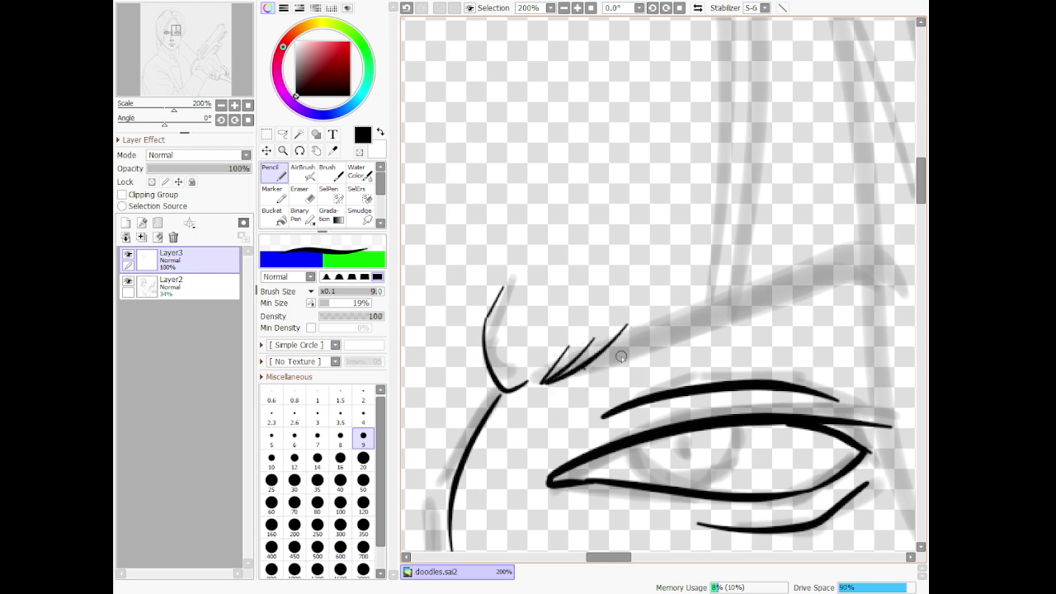
{"action": "left_click_drag", "start_coordinate": [582, 371], "coordinate": [658, 316]}
{"action": "mouse_move", "coordinate": [630, 358]}
{"action": "left_mouse_down"}
{"action": "mouse_move", "coordinate": [701, 302]}
{"action": "mouse_move", "coordinate": [692, 297]}
{"action": "left_mouse_up"}
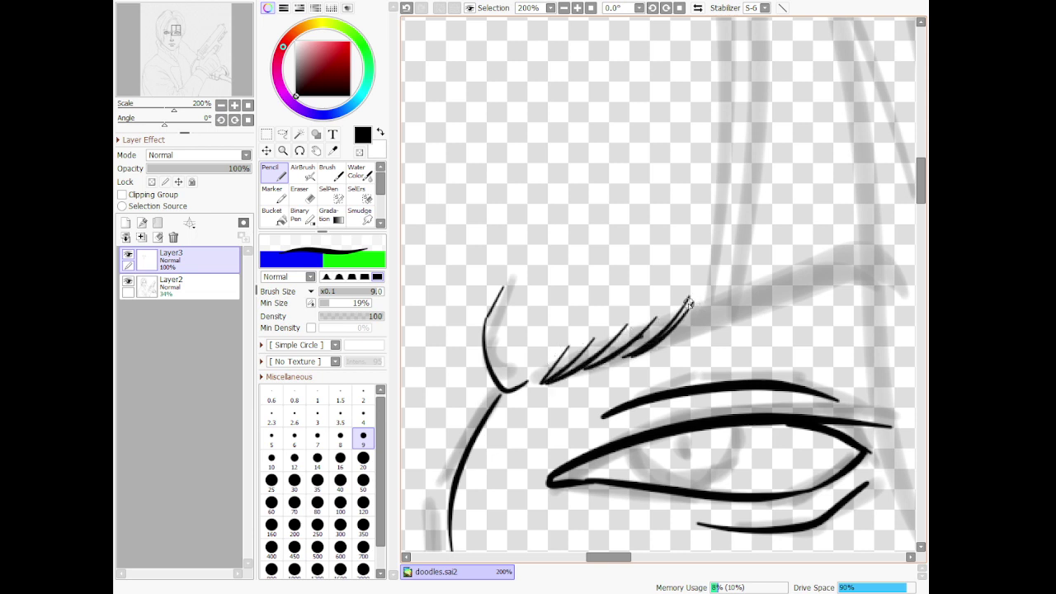
{"action": "left_click_drag", "start_coordinate": [640, 339], "coordinate": [698, 295]}
{"action": "left_click_drag", "start_coordinate": [608, 353], "coordinate": [678, 303]}
{"action": "left_click_drag", "start_coordinate": [569, 361], "coordinate": [636, 320]}
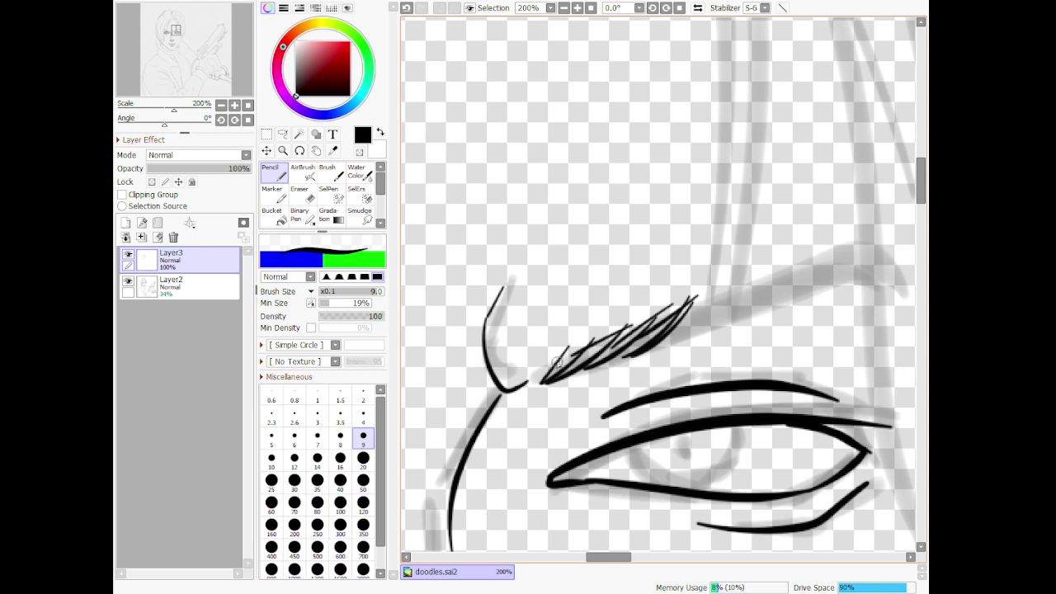
{"action": "left_click_drag", "start_coordinate": [543, 390], "coordinate": [543, 363]}
{"action": "key", "text": "ctrl+z"}
{"action": "key", "text": "ctrl+z"}
{"action": "left_click_drag", "start_coordinate": [541, 381], "coordinate": [548, 353]}
Continue the hair strokes along the outer half of the same eyebrow, over the arch to its tapered tail
{"action": "mouse_move", "coordinate": [669, 340]}
{"action": "left_mouse_down"}
{"action": "mouse_move", "coordinate": [732, 279]}
{"action": "mouse_move", "coordinate": [701, 331]}
{"action": "mouse_move", "coordinate": [772, 262]}
{"action": "left_mouse_up"}
{"action": "mouse_move", "coordinate": [720, 312]}
{"action": "left_mouse_down"}
{"action": "mouse_move", "coordinate": [776, 267]}
{"action": "mouse_move", "coordinate": [808, 256]}
{"action": "left_mouse_up"}
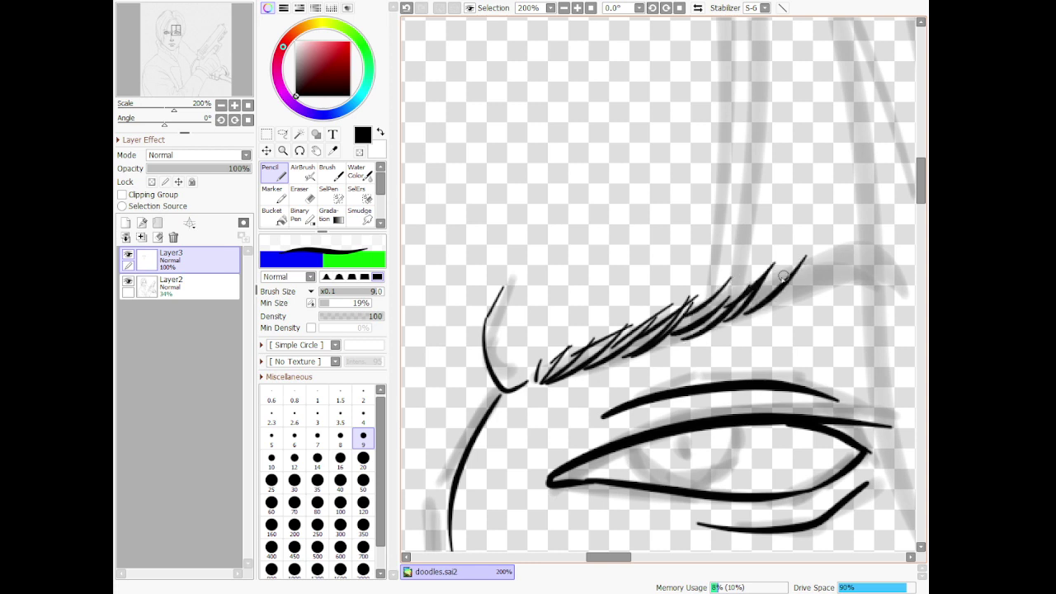
{"action": "left_click_drag", "start_coordinate": [746, 302], "coordinate": [807, 245]}
{"action": "mouse_move", "coordinate": [812, 282]}
{"action": "left_mouse_down"}
{"action": "mouse_move", "coordinate": [862, 238]}
{"action": "mouse_move", "coordinate": [878, 246]}
{"action": "left_mouse_up"}
{"action": "mouse_move", "coordinate": [852, 279]}
{"action": "left_mouse_down"}
{"action": "mouse_move", "coordinate": [896, 259]}
{"action": "mouse_move", "coordinate": [914, 288]}
{"action": "left_mouse_up"}
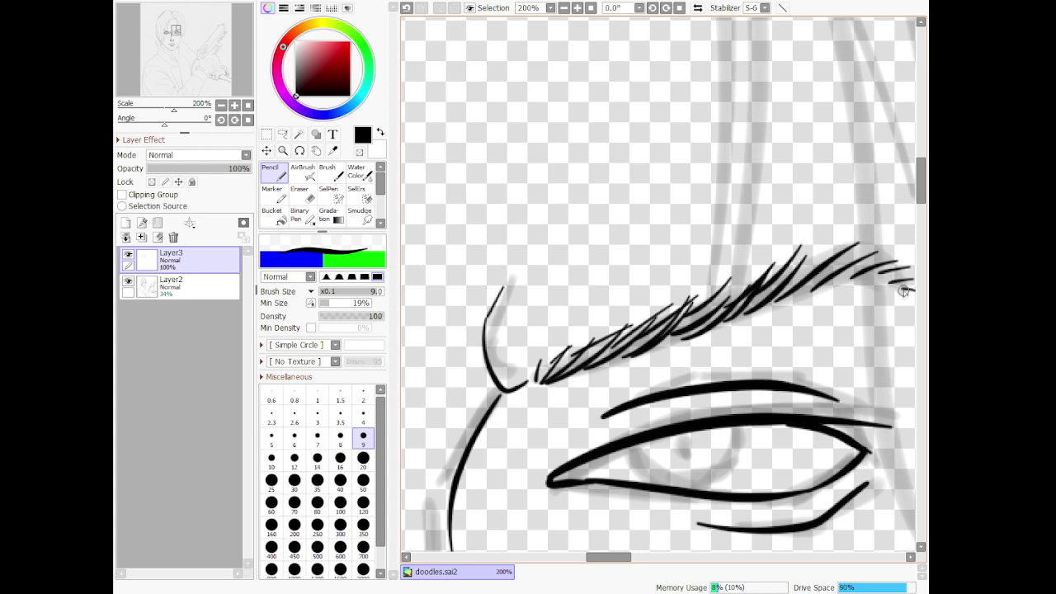
{"action": "scroll", "coordinate": [905, 290], "scroll_direction": "down", "scroll_amount": 3}
{"action": "scroll", "coordinate": [702, 227], "scroll_direction": "down", "scroll_amount": 2}
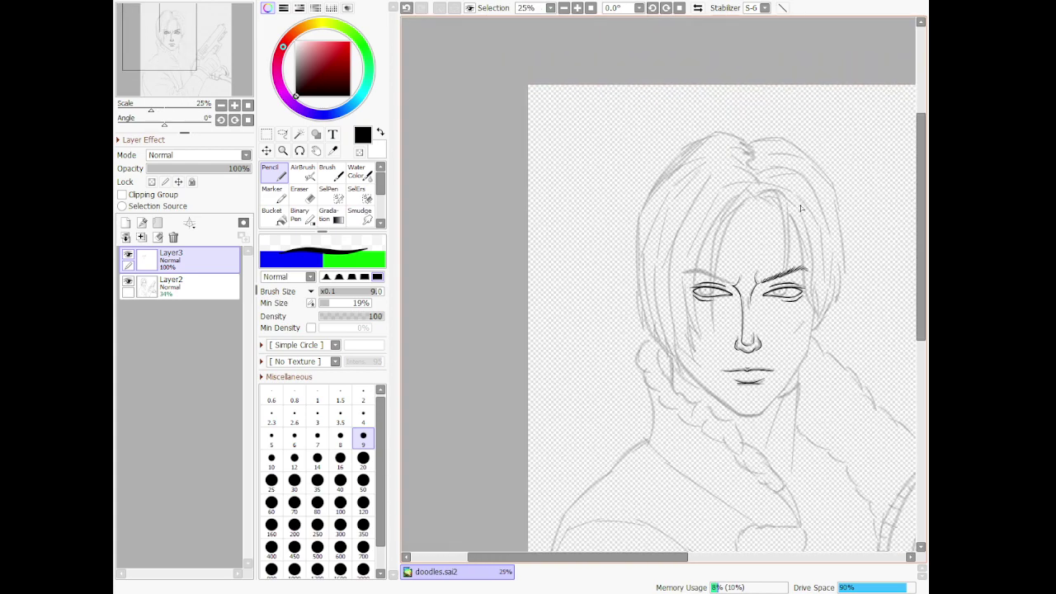
Ink the inner half of the viewer's-left eyebrow with short, overlapping slanted hair strokes over the sketched brow
{"action": "scroll", "coordinate": [800, 208], "scroll_direction": "up", "scroll_amount": 2}
{"action": "scroll", "coordinate": [765, 275], "scroll_direction": "up", "scroll_amount": 10}
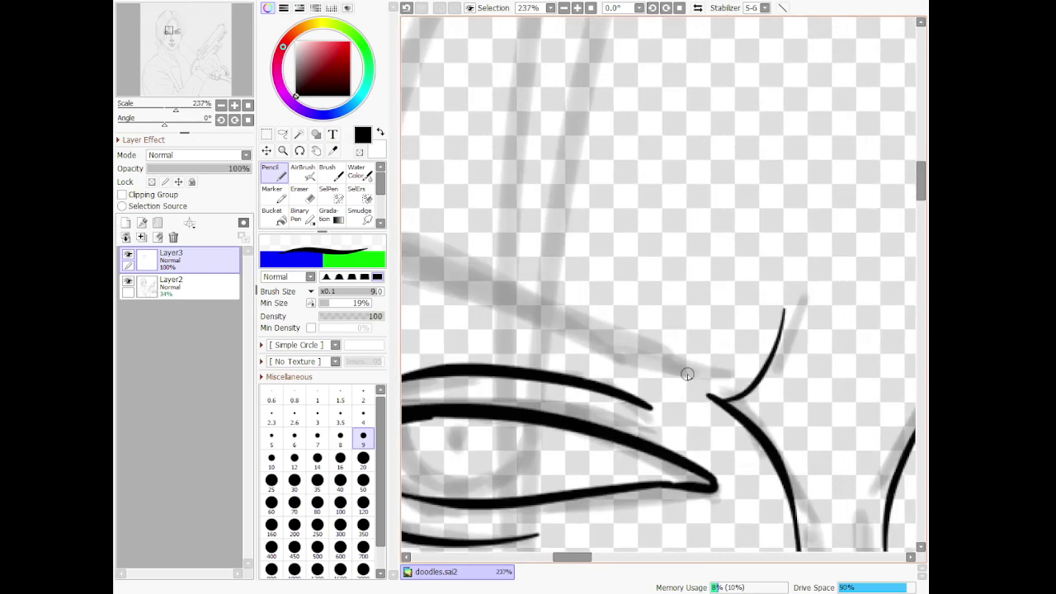
{"action": "mouse_move", "coordinate": [685, 376]}
{"action": "left_mouse_down"}
{"action": "mouse_move", "coordinate": [674, 348]}
{"action": "mouse_move", "coordinate": [640, 320]}
{"action": "left_mouse_up"}
{"action": "mouse_move", "coordinate": [691, 345]}
{"action": "left_mouse_down"}
{"action": "mouse_move", "coordinate": [695, 383]}
{"action": "mouse_move", "coordinate": [681, 380]}
{"action": "left_mouse_up"}
{"action": "left_click_drag", "start_coordinate": [652, 340], "coordinate": [662, 373]}
{"action": "left_click_drag", "start_coordinate": [601, 335], "coordinate": [652, 373]}
{"action": "left_click_drag", "start_coordinate": [607, 301], "coordinate": [656, 356]}
{"action": "mouse_move", "coordinate": [586, 315]}
{"action": "left_mouse_down"}
{"action": "mouse_move", "coordinate": [639, 359]}
{"action": "mouse_move", "coordinate": [624, 368]}
{"action": "left_mouse_up"}
{"action": "mouse_move", "coordinate": [560, 294]}
{"action": "left_mouse_down"}
{"action": "mouse_move", "coordinate": [612, 355]}
{"action": "mouse_move", "coordinate": [598, 335]}
{"action": "left_mouse_up"}
{"action": "left_click_drag", "start_coordinate": [528, 304], "coordinate": [587, 355]}
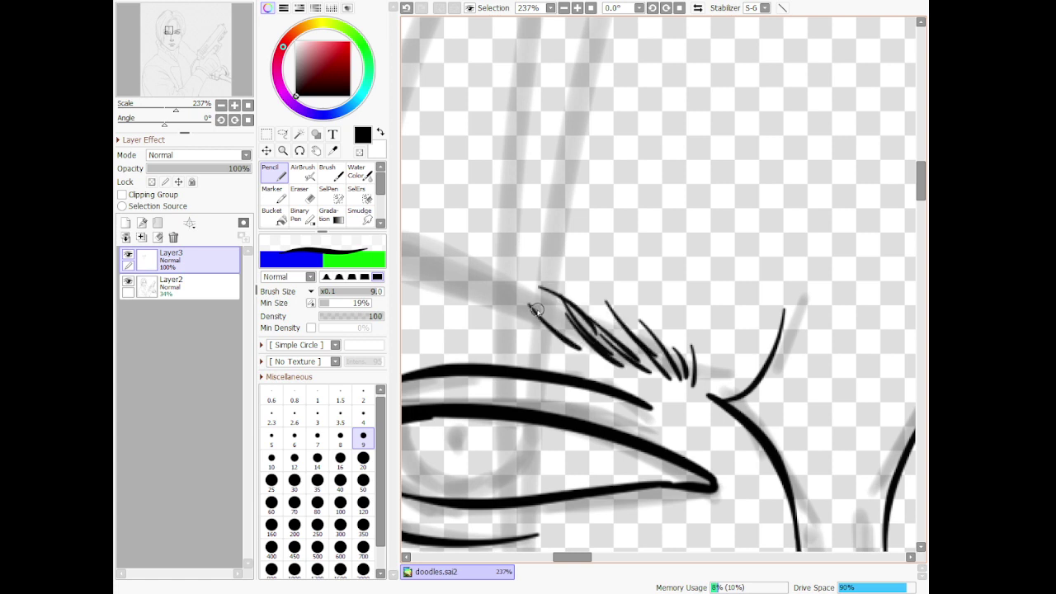
{"action": "mouse_move", "coordinate": [484, 280]}
{"action": "left_mouse_down"}
{"action": "mouse_move", "coordinate": [543, 335]}
{"action": "mouse_move", "coordinate": [543, 312]}
{"action": "mouse_move", "coordinate": [523, 307]}
{"action": "mouse_move", "coordinate": [563, 326]}
{"action": "left_mouse_up"}
{"action": "scroll", "coordinate": [495, 240], "scroll_direction": "down", "scroll_amount": 9}
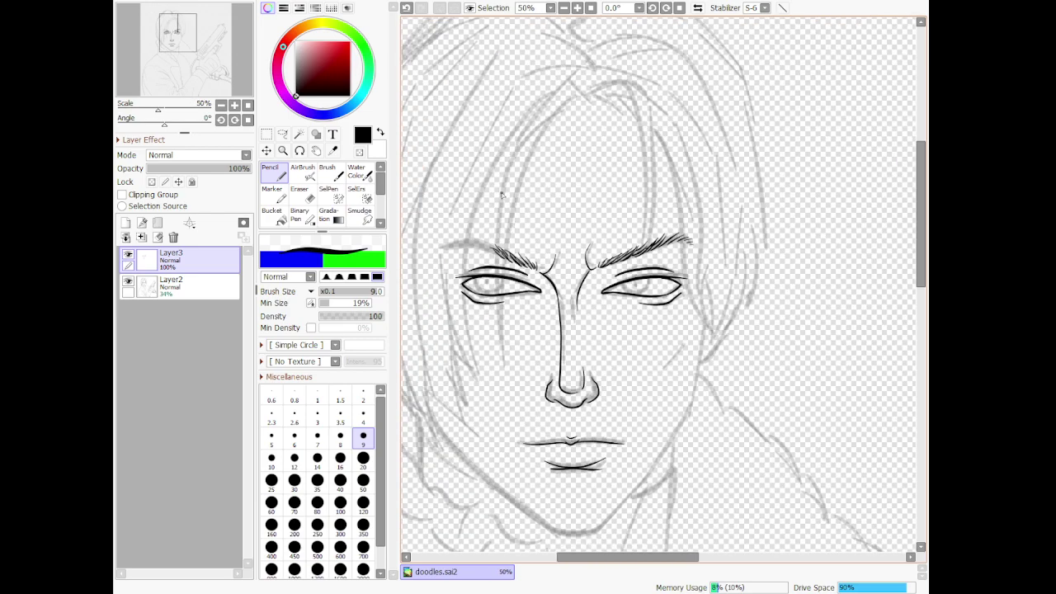
Continue the hair strokes along the outer half of the viewer's-left eyebrow, over the arch to its thin tail
{"action": "scroll", "coordinate": [439, 214], "scroll_direction": "up", "scroll_amount": 5}
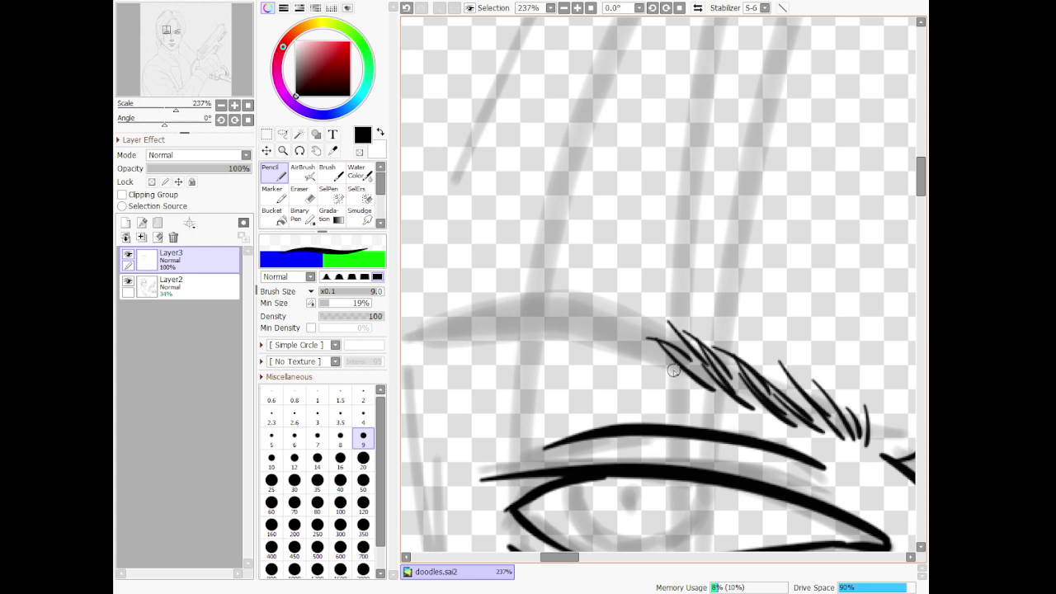
{"action": "mouse_move", "coordinate": [678, 368]}
{"action": "left_mouse_down"}
{"action": "mouse_move", "coordinate": [625, 331]}
{"action": "mouse_move", "coordinate": [654, 332]}
{"action": "mouse_move", "coordinate": [609, 292]}
{"action": "left_mouse_up"}
{"action": "mouse_move", "coordinate": [624, 338]}
{"action": "left_mouse_down"}
{"action": "mouse_move", "coordinate": [572, 286]}
{"action": "mouse_move", "coordinate": [566, 318]}
{"action": "mouse_move", "coordinate": [506, 291]}
{"action": "left_mouse_up"}
{"action": "left_click", "coordinate": [586, 318]}
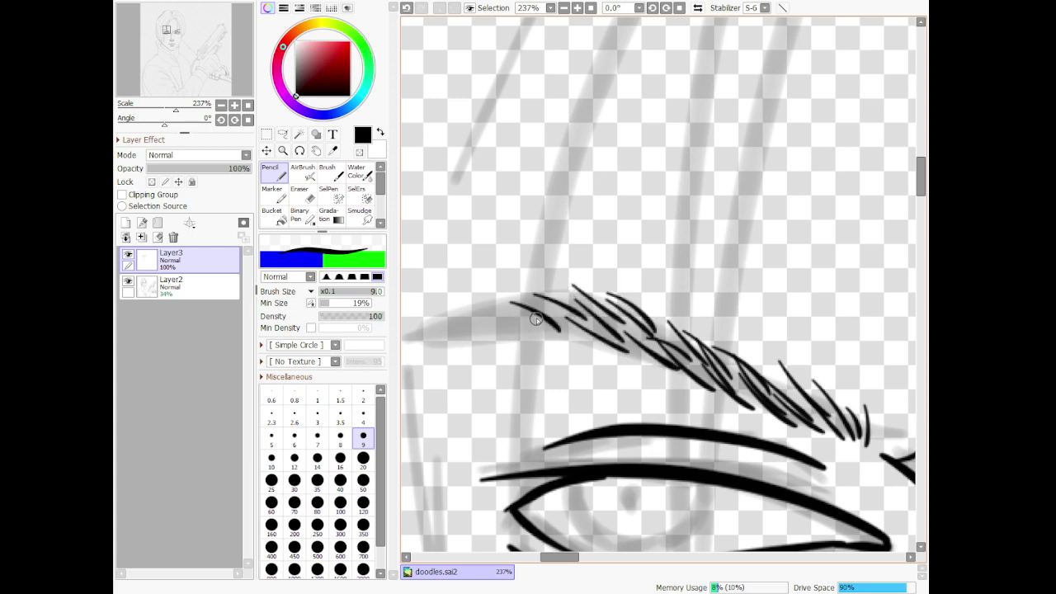
{"action": "mouse_move", "coordinate": [548, 329]}
{"action": "left_mouse_down"}
{"action": "mouse_move", "coordinate": [481, 309]}
{"action": "mouse_move", "coordinate": [492, 324]}
{"action": "mouse_move", "coordinate": [459, 316]}
{"action": "mouse_move", "coordinate": [437, 330]}
{"action": "left_mouse_up"}
{"action": "left_click_drag", "start_coordinate": [433, 331], "coordinate": [410, 335]}
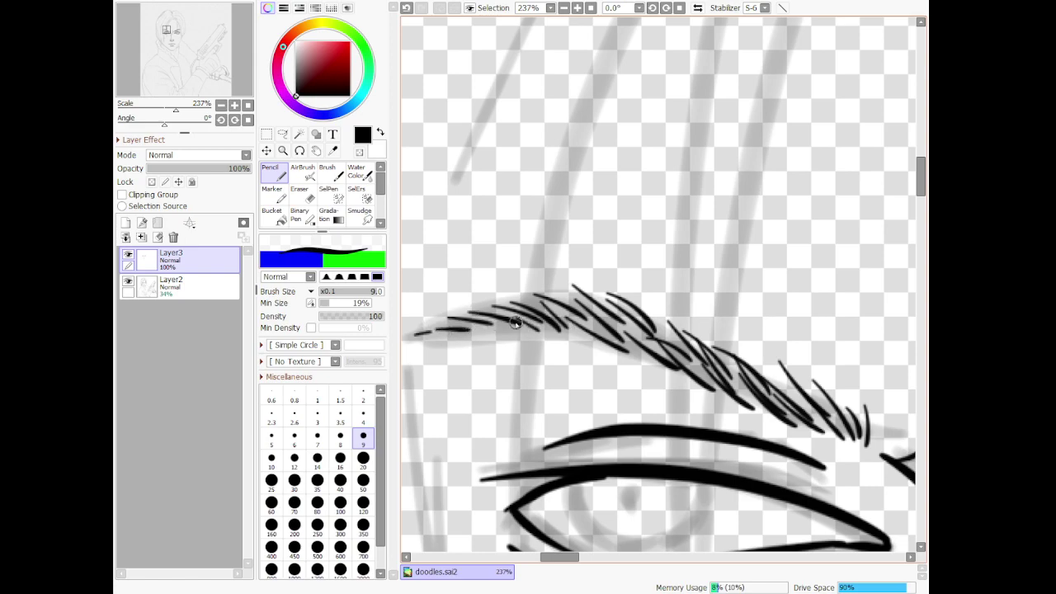
Try to ink the jawline from the viewer's-left cheek down along the sketch and around the chin
{"action": "scroll", "coordinate": [708, 265], "scroll_direction": "down", "scroll_amount": 15}
{"action": "scroll", "coordinate": [785, 230], "scroll_direction": "up", "scroll_amount": 5}
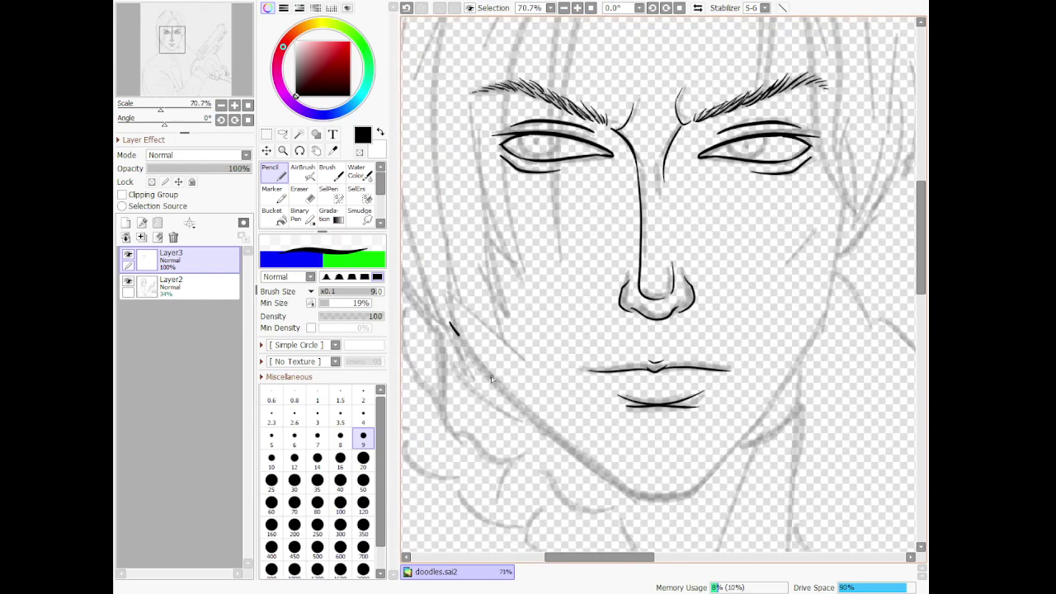
{"action": "left_click_drag", "start_coordinate": [491, 380], "coordinate": [648, 514]}
{"action": "key", "text": "ctrl+z"}
{"action": "mouse_move", "coordinate": [450, 322]}
{"action": "left_mouse_down"}
{"action": "mouse_move", "coordinate": [594, 468]}
{"action": "mouse_move", "coordinate": [650, 500]}
{"action": "mouse_move", "coordinate": [691, 499]}
{"action": "mouse_move", "coordinate": [801, 342]}
{"action": "left_mouse_up"}
{"action": "key", "text": "ctrl+z"}
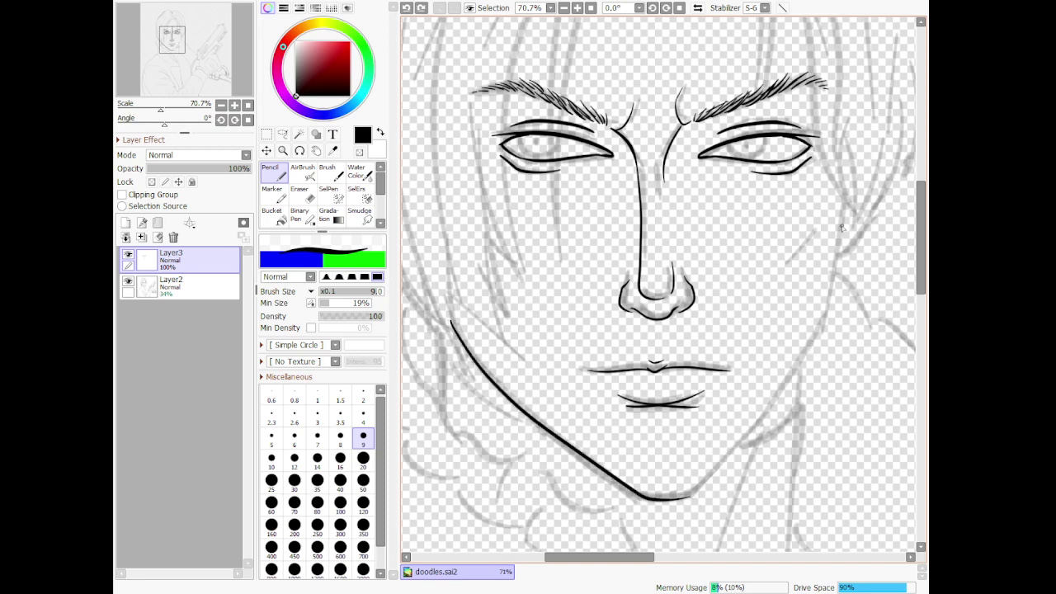
Try long single strokes for the viewer's-right jawline, from below the side hair down to the chin, undoing each miss
{"action": "left_click_drag", "start_coordinate": [848, 217], "coordinate": [840, 326]}
{"action": "key", "text": "ctrl+z"}
{"action": "mouse_move", "coordinate": [844, 204]}
{"action": "left_mouse_down"}
{"action": "mouse_move", "coordinate": [821, 348]}
{"action": "mouse_move", "coordinate": [741, 449]}
{"action": "left_mouse_up"}
{"action": "left_click_drag", "start_coordinate": [696, 511], "coordinate": [696, 513]}
{"action": "key", "text": "ctrl+z"}
{"action": "left_click_drag", "start_coordinate": [845, 207], "coordinate": [837, 299]}
{"action": "key", "text": "ctrl+z"}
{"action": "mouse_move", "coordinate": [843, 204]}
{"action": "left_mouse_down"}
{"action": "mouse_move", "coordinate": [816, 354]}
{"action": "mouse_move", "coordinate": [677, 514]}
{"action": "left_mouse_up"}
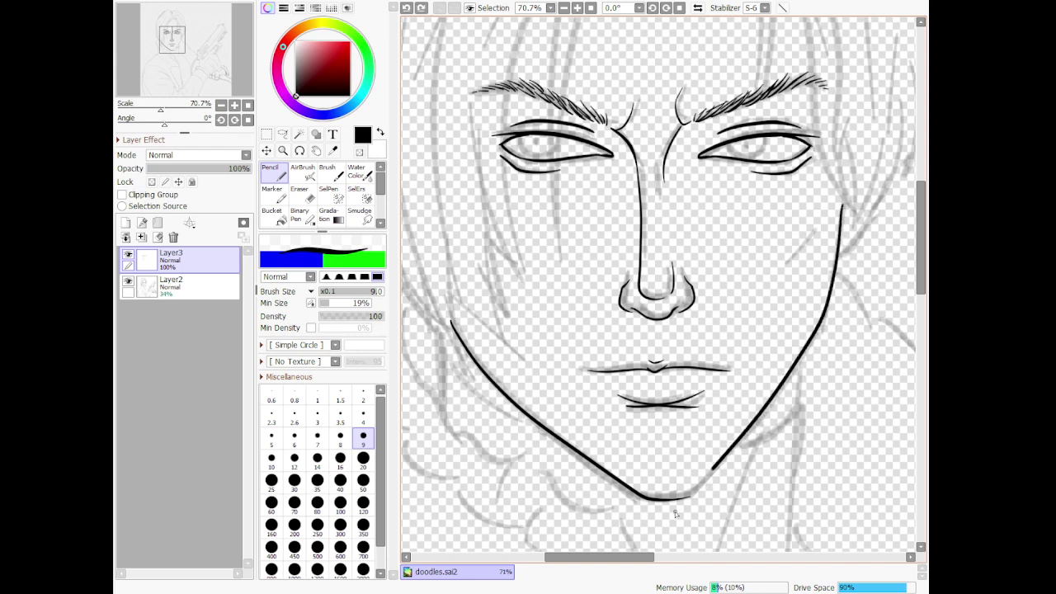
{"action": "key", "text": "ctrl+z"}
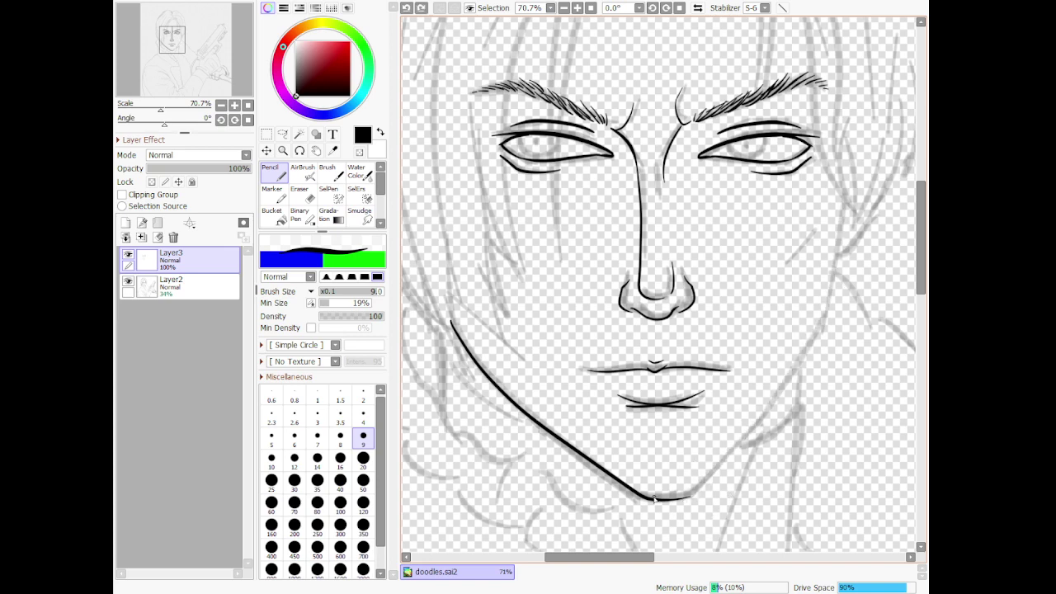
{"action": "mouse_move", "coordinate": [693, 499]}
{"action": "left_mouse_down"}
{"action": "mouse_move", "coordinate": [858, 240]}
{"action": "mouse_move", "coordinate": [793, 381]}
{"action": "mouse_move", "coordinate": [678, 510]}
{"action": "mouse_move", "coordinate": [693, 510]}
{"action": "left_mouse_up"}
{"action": "key", "text": "ctrl+z"}
{"action": "key", "text": "ctrl+z"}
{"action": "mouse_move", "coordinate": [845, 205]}
{"action": "left_mouse_down"}
{"action": "mouse_move", "coordinate": [790, 393]}
{"action": "mouse_move", "coordinate": [685, 522]}
{"action": "left_mouse_up"}
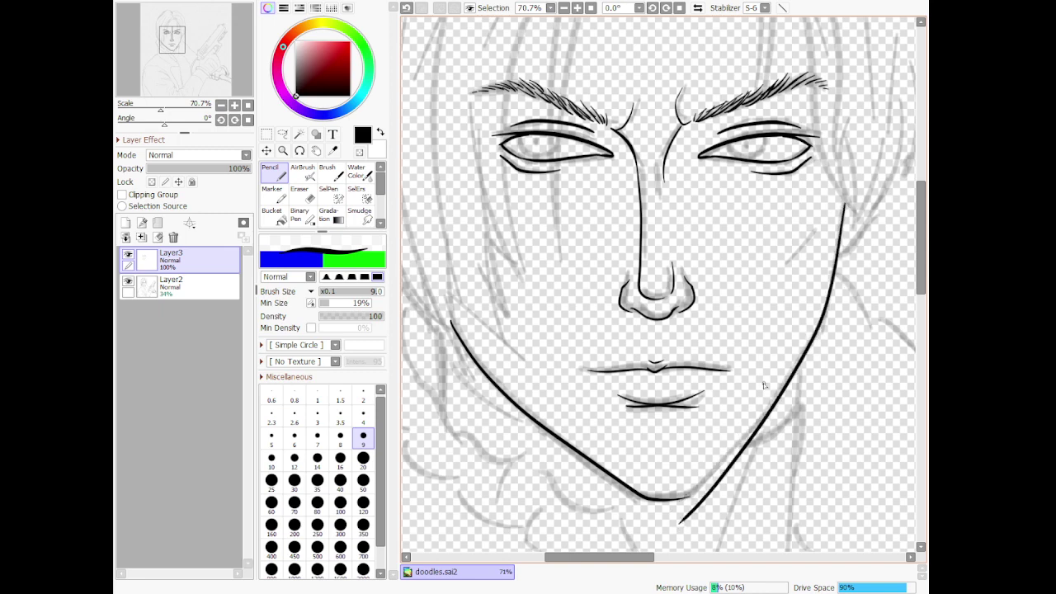
{"action": "key", "text": "ctrl+z"}
{"action": "mouse_move", "coordinate": [841, 273]}
{"action": "left_mouse_down"}
{"action": "mouse_move", "coordinate": [772, 396]}
{"action": "mouse_move", "coordinate": [687, 506]}
{"action": "mouse_move", "coordinate": [612, 523]}
{"action": "left_mouse_up"}
{"action": "scroll", "coordinate": [483, 256], "scroll_direction": "down", "scroll_amount": 5}
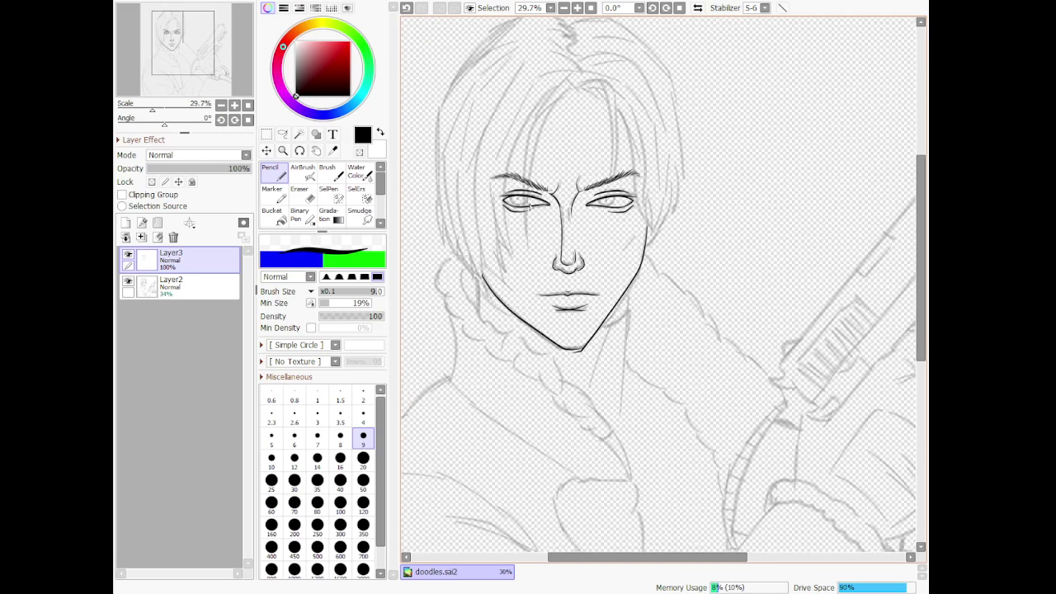
{"action": "scroll", "coordinate": [531, 139], "scroll_direction": "up", "scroll_amount": 5}
{"action": "scroll", "coordinate": [624, 495], "scroll_direction": "up", "scroll_amount": 2}
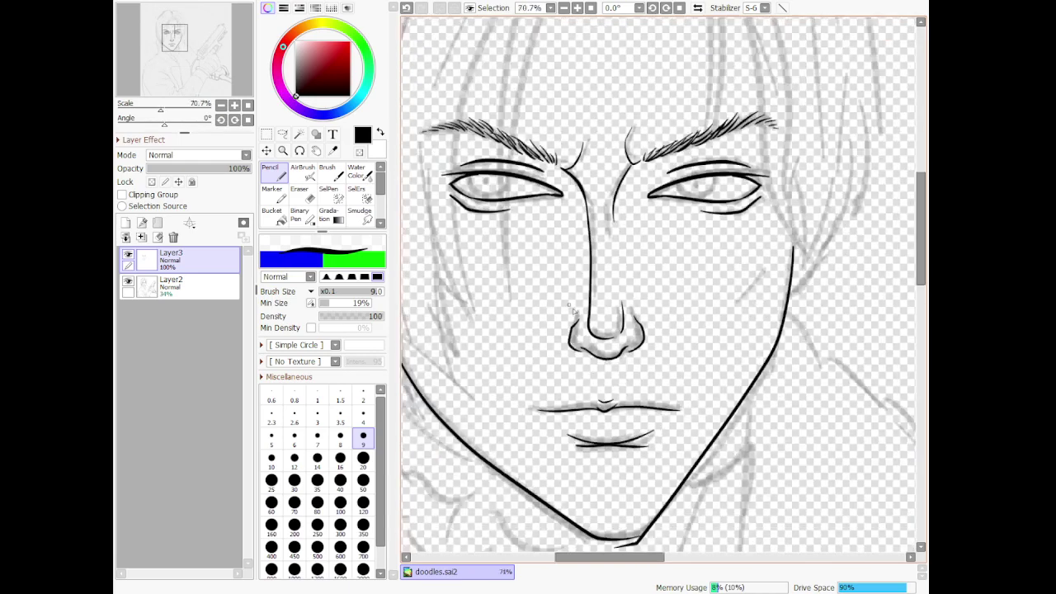
{"action": "key", "text": "ctrl+z"}
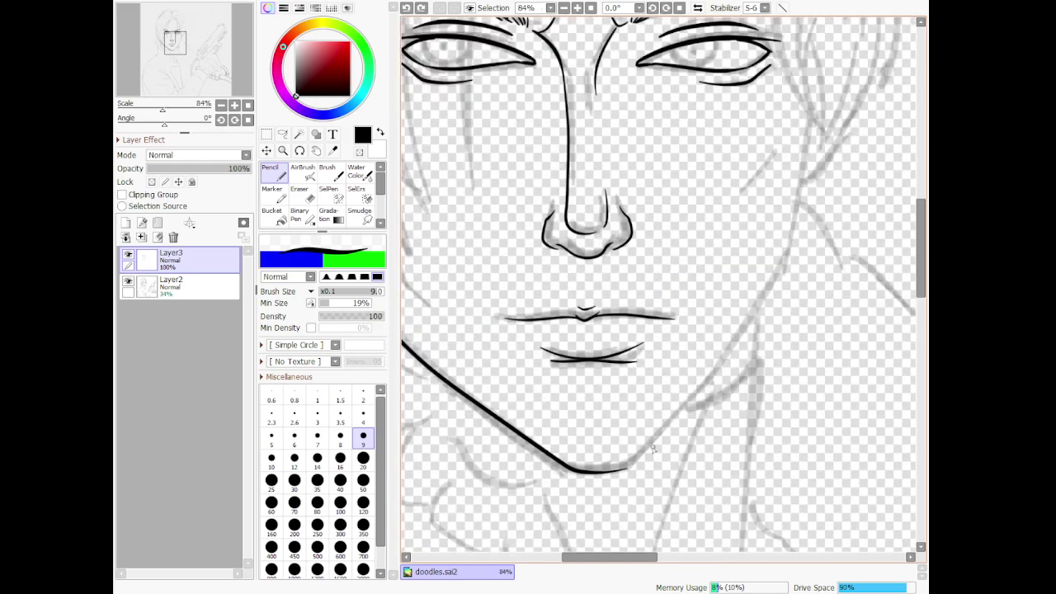
Try the viewer's-right jawline as two overlapping strokes, one rising from the chin and one descending from the side hair
{"action": "mouse_move", "coordinate": [624, 468]}
{"action": "left_mouse_down"}
{"action": "mouse_move", "coordinate": [723, 382]}
{"action": "mouse_move", "coordinate": [777, 274]}
{"action": "left_mouse_up"}
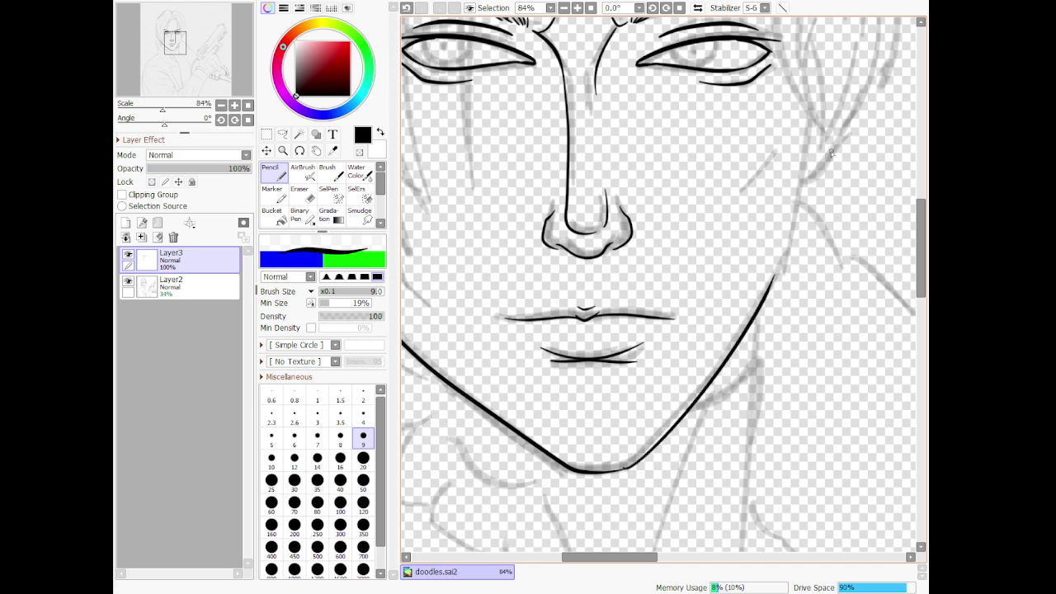
{"action": "left_click_drag", "start_coordinate": [806, 127], "coordinate": [745, 317]}
{"action": "key", "text": "ctrl+z"}
{"action": "mouse_move", "coordinate": [809, 118]}
{"action": "left_mouse_down"}
{"action": "mouse_move", "coordinate": [780, 263]}
{"action": "mouse_move", "coordinate": [735, 326]}
{"action": "left_mouse_up"}
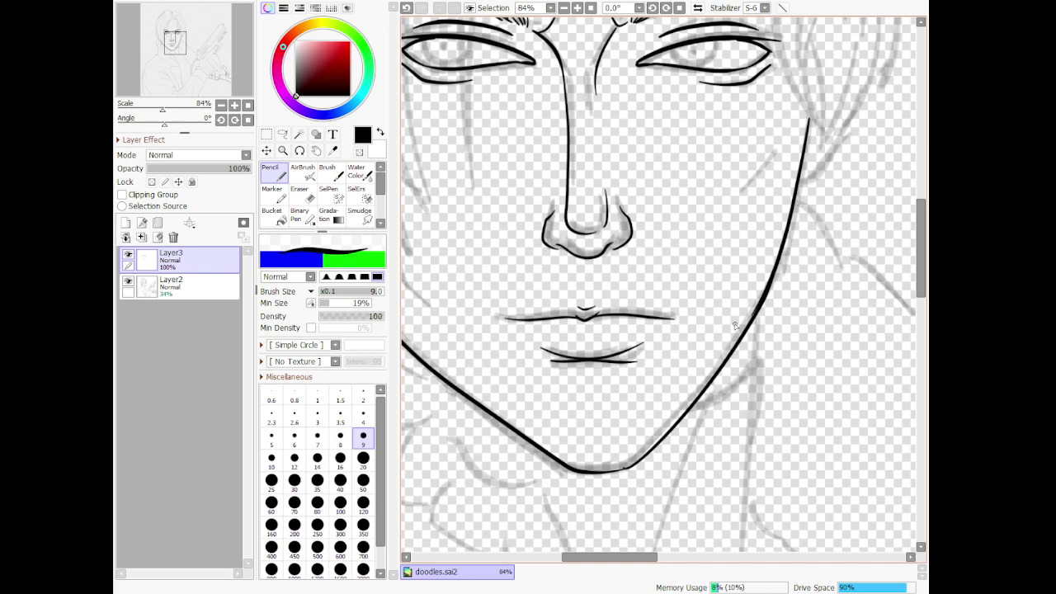
Undo the inked jawline strokes on both sides of the face, back to the bare sketch
{"action": "scroll", "coordinate": [722, 316], "scroll_direction": "down", "scroll_amount": 6}
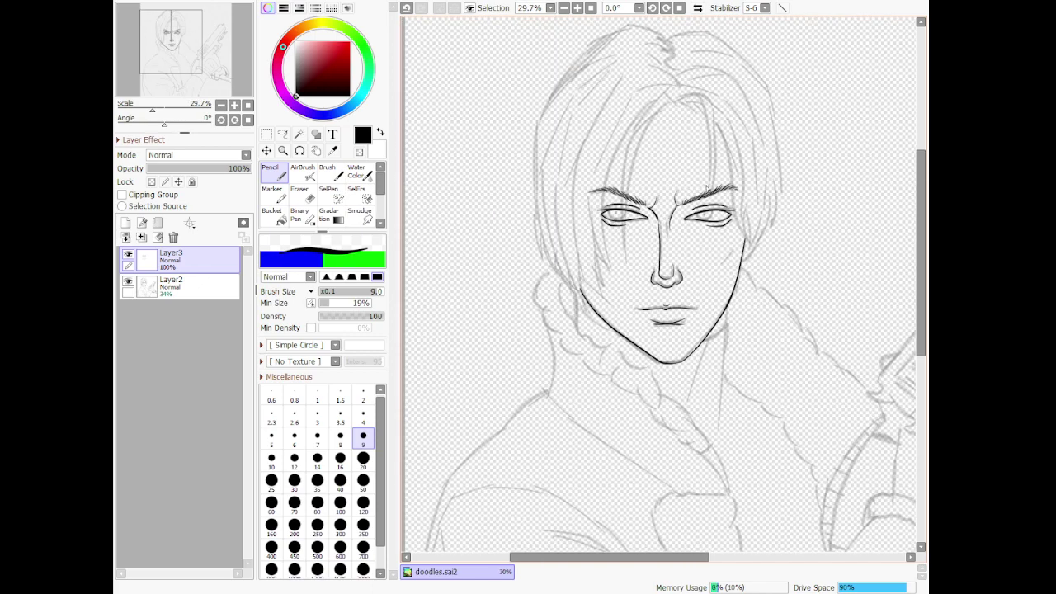
{"action": "scroll", "coordinate": [718, 247], "scroll_direction": "up", "scroll_amount": 5}
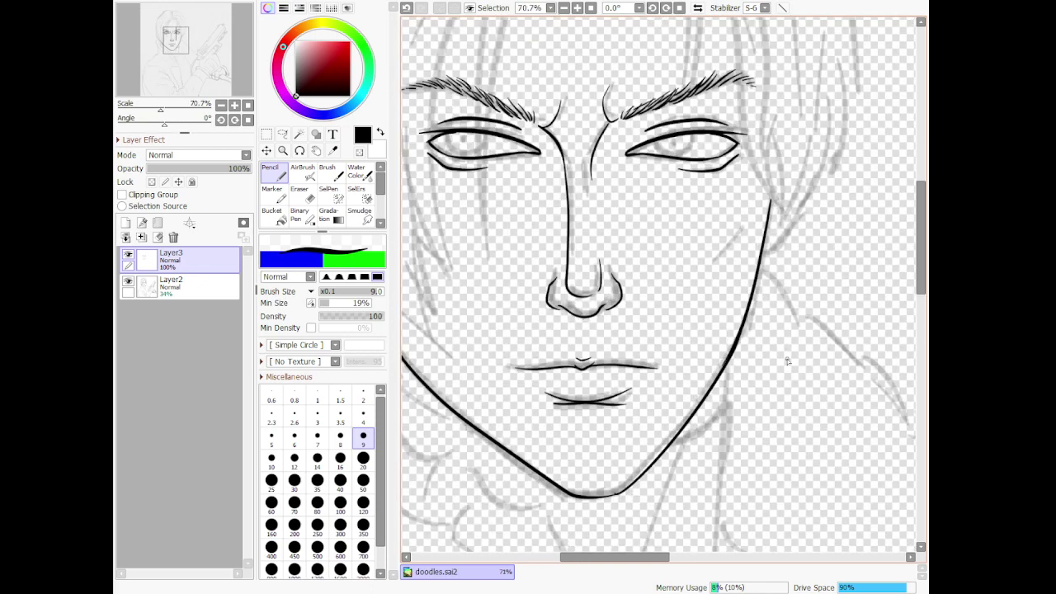
{"action": "key", "text": "ctrl+z"}
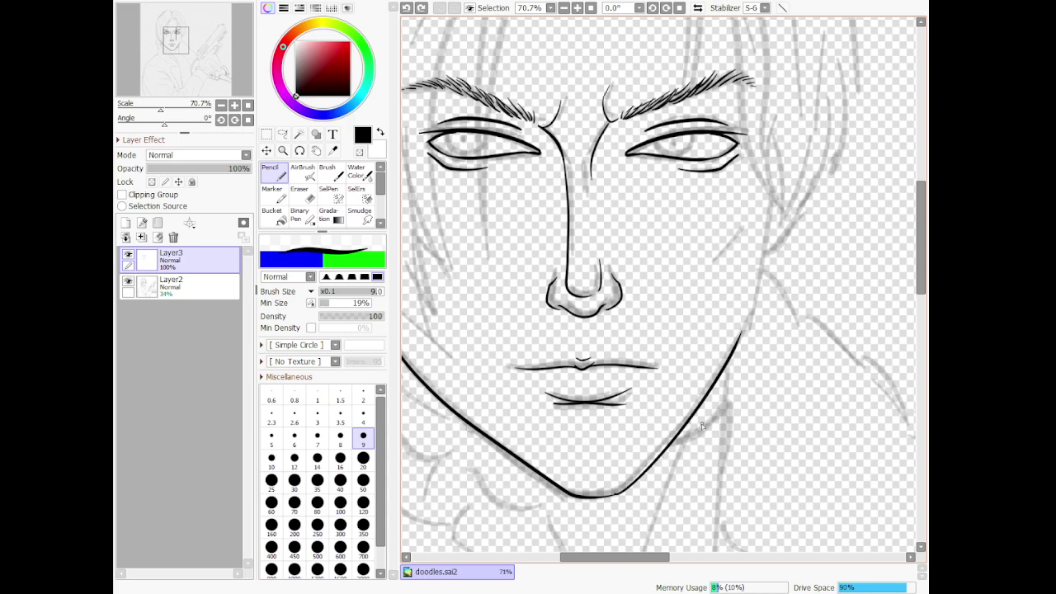
{"action": "scroll", "coordinate": [702, 426], "scroll_direction": "down", "scroll_amount": 3}
{"action": "scroll", "coordinate": [581, 444], "scroll_direction": "up", "scroll_amount": 2}
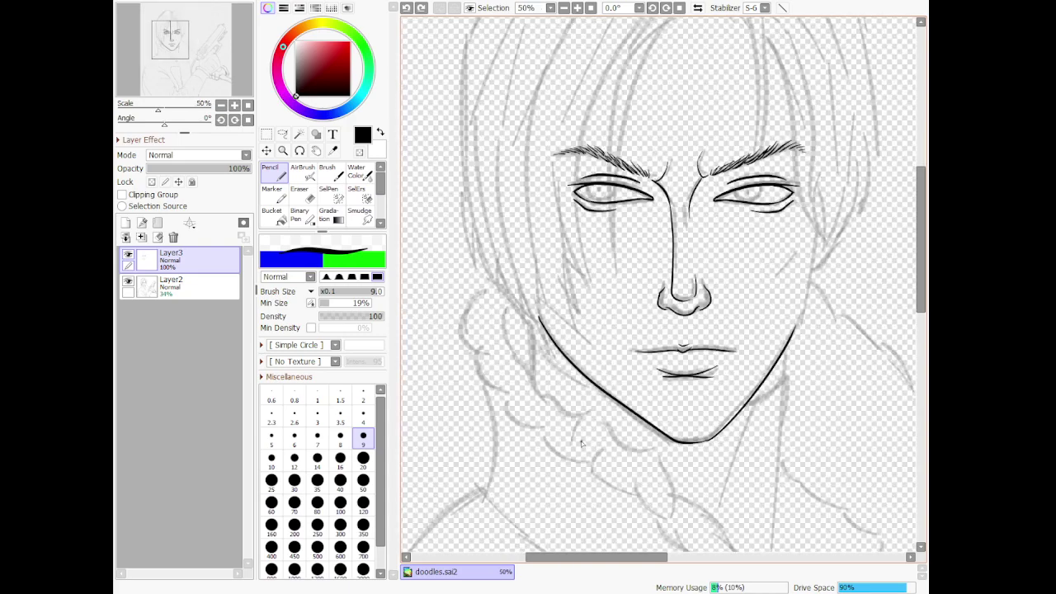
{"action": "key", "text": "ctrl+z"}
{"action": "key", "text": "ctrl+z"}
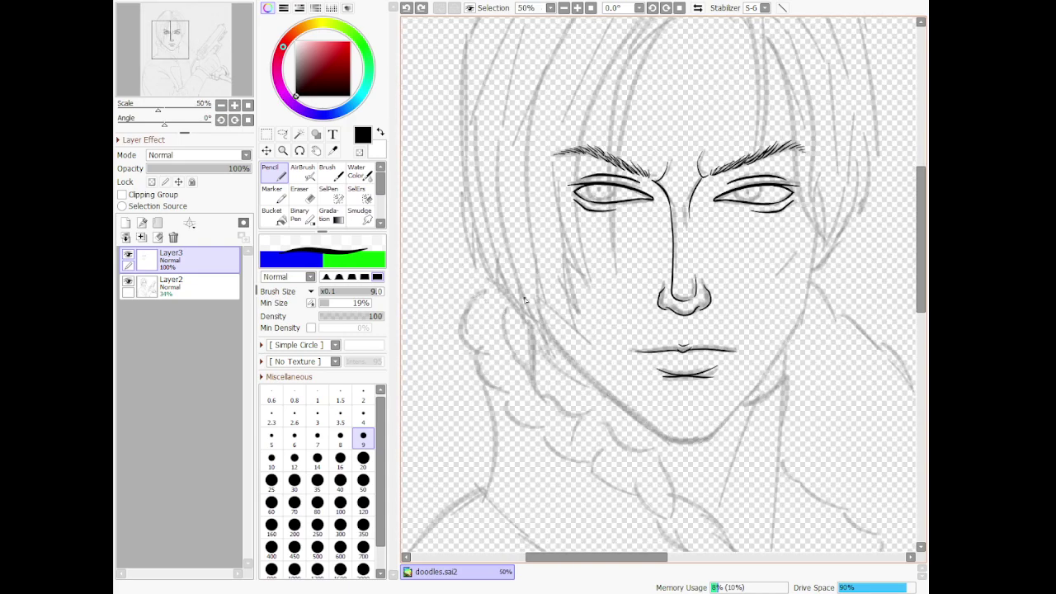
Try re-inking both sides of the jaw slightly inside the sketched outline and joining them at the chin
{"action": "mouse_move", "coordinate": [544, 311]}
{"action": "left_mouse_down"}
{"action": "mouse_move", "coordinate": [588, 366]}
{"action": "mouse_move", "coordinate": [682, 435]}
{"action": "left_mouse_up"}
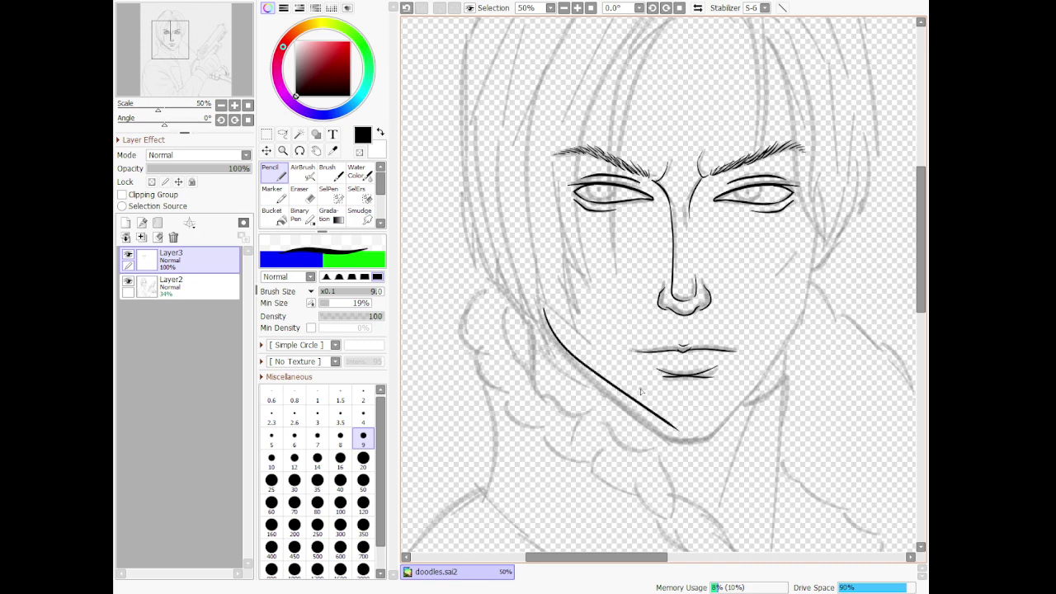
{"action": "key", "text": "ctrl+z"}
{"action": "mouse_move", "coordinate": [548, 311]}
{"action": "left_mouse_down"}
{"action": "mouse_move", "coordinate": [626, 402]}
{"action": "mouse_move", "coordinate": [692, 439]}
{"action": "mouse_move", "coordinate": [718, 434]}
{"action": "mouse_move", "coordinate": [814, 279]}
{"action": "left_mouse_up"}
{"action": "key", "text": "ctrl+z"}
{"action": "mouse_move", "coordinate": [814, 234]}
{"action": "left_mouse_down"}
{"action": "mouse_move", "coordinate": [787, 351]}
{"action": "mouse_move", "coordinate": [708, 447]}
{"action": "left_mouse_up"}
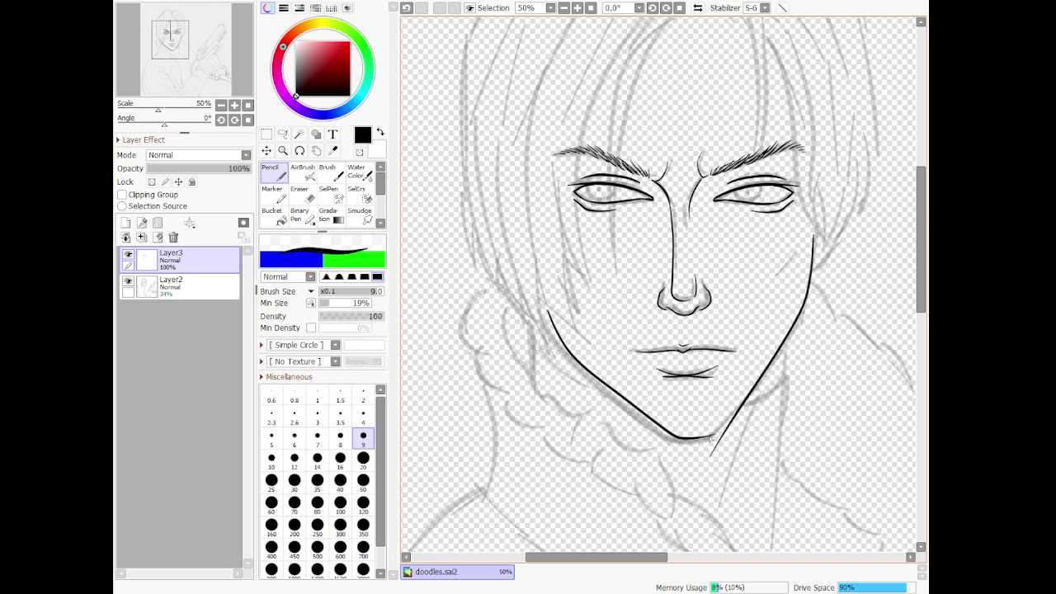
{"action": "key", "text": "ctrl+z"}
{"action": "left_click_drag", "start_coordinate": [718, 432], "coordinate": [735, 401]}
Undo the latest chin and jaw strokes after checking the face against the whole drawing
{"action": "scroll", "coordinate": [733, 409], "scroll_direction": "down", "scroll_amount": 5}
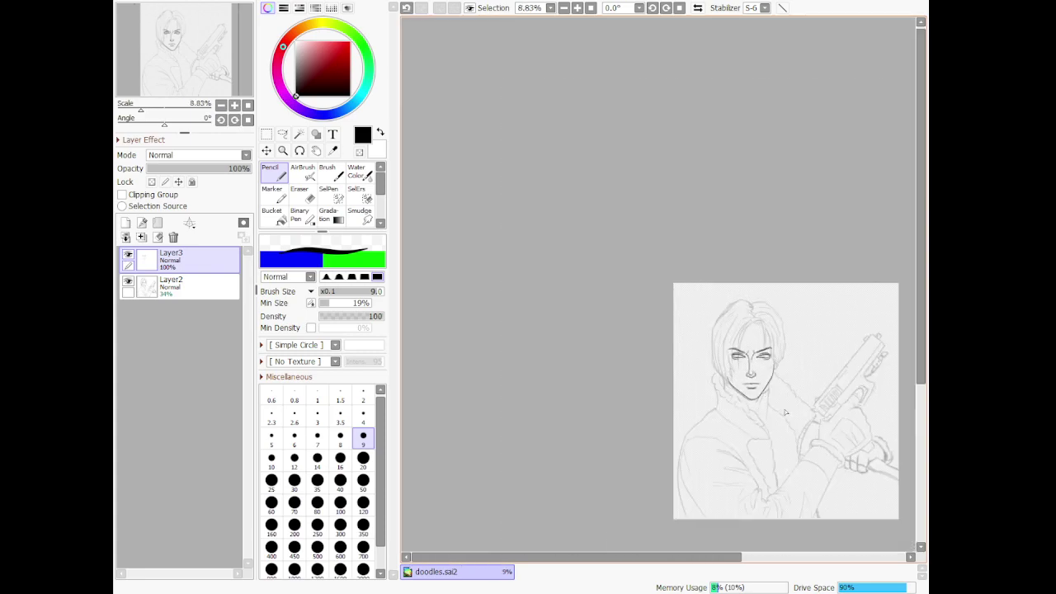
{"action": "scroll", "coordinate": [785, 413], "scroll_direction": "up", "scroll_amount": 3}
{"action": "scroll", "coordinate": [755, 406], "scroll_direction": "up", "scroll_amount": 3}
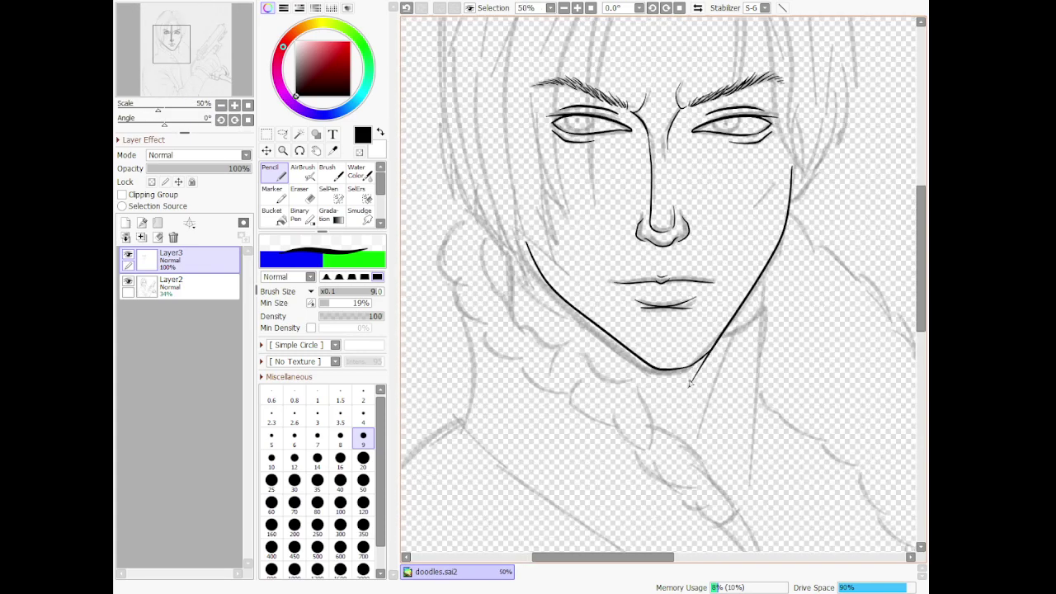
{"action": "key", "text": "ctrl+z"}
{"action": "key", "text": "ctrl+z"}
{"action": "key", "text": "ctrl+z"}
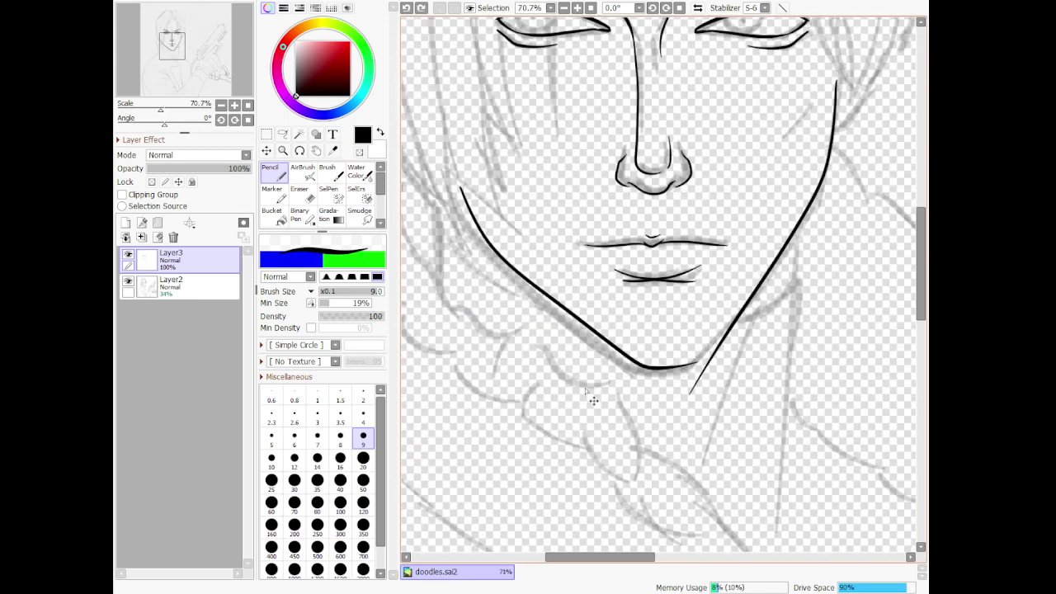
Ink the jawline from the viewer's-left cheek around the chin and up the other side to the hair, redoing strokes that miss
{"action": "mouse_move", "coordinate": [448, 190]}
{"action": "left_mouse_down"}
{"action": "mouse_move", "coordinate": [495, 262]}
{"action": "mouse_move", "coordinate": [626, 370]}
{"action": "left_mouse_up"}
{"action": "key", "text": "ctrl+z"}
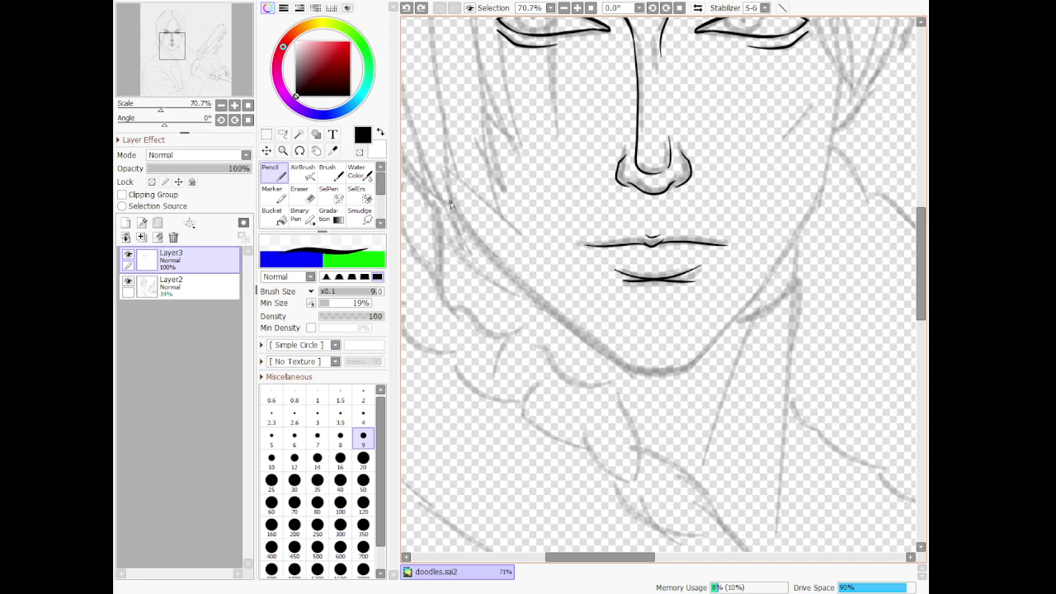
{"action": "mouse_move", "coordinate": [451, 202]}
{"action": "left_mouse_down"}
{"action": "mouse_move", "coordinate": [552, 315]}
{"action": "mouse_move", "coordinate": [652, 385]}
{"action": "left_mouse_up"}
{"action": "key", "text": "ctrl+z"}
{"action": "mouse_move", "coordinate": [451, 191]}
{"action": "left_mouse_down"}
{"action": "mouse_move", "coordinate": [494, 268]}
{"action": "mouse_move", "coordinate": [562, 331]}
{"action": "mouse_move", "coordinate": [635, 371]}
{"action": "mouse_move", "coordinate": [685, 360]}
{"action": "left_mouse_up"}
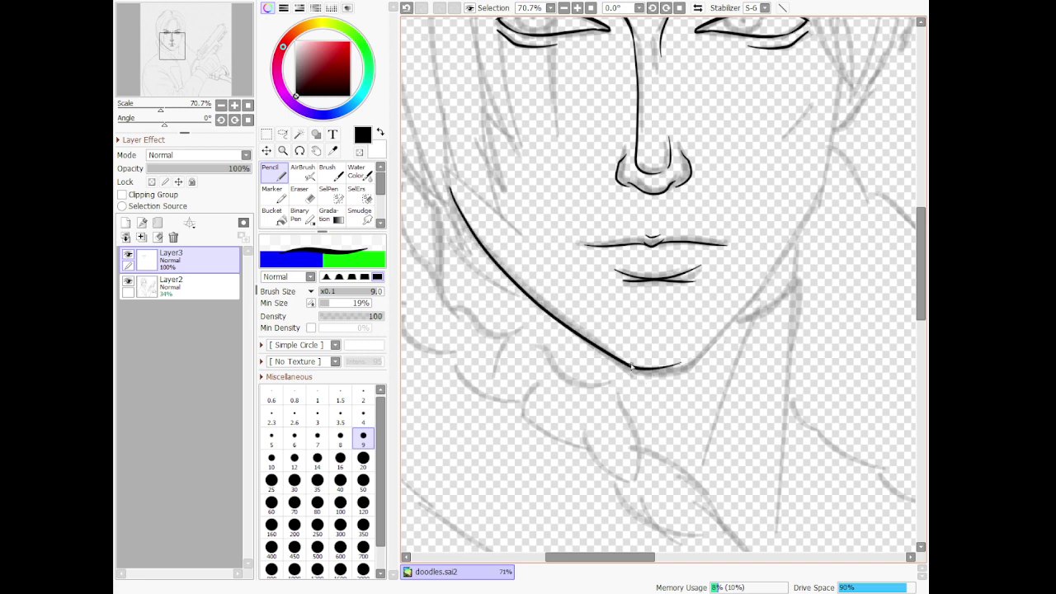
{"action": "key", "text": "ctrl+z"}
{"action": "mouse_move", "coordinate": [450, 184]}
{"action": "left_mouse_down"}
{"action": "mouse_move", "coordinate": [498, 261]}
{"action": "mouse_move", "coordinate": [657, 387]}
{"action": "mouse_move", "coordinate": [733, 329]}
{"action": "mouse_move", "coordinate": [837, 183]}
{"action": "left_mouse_up"}
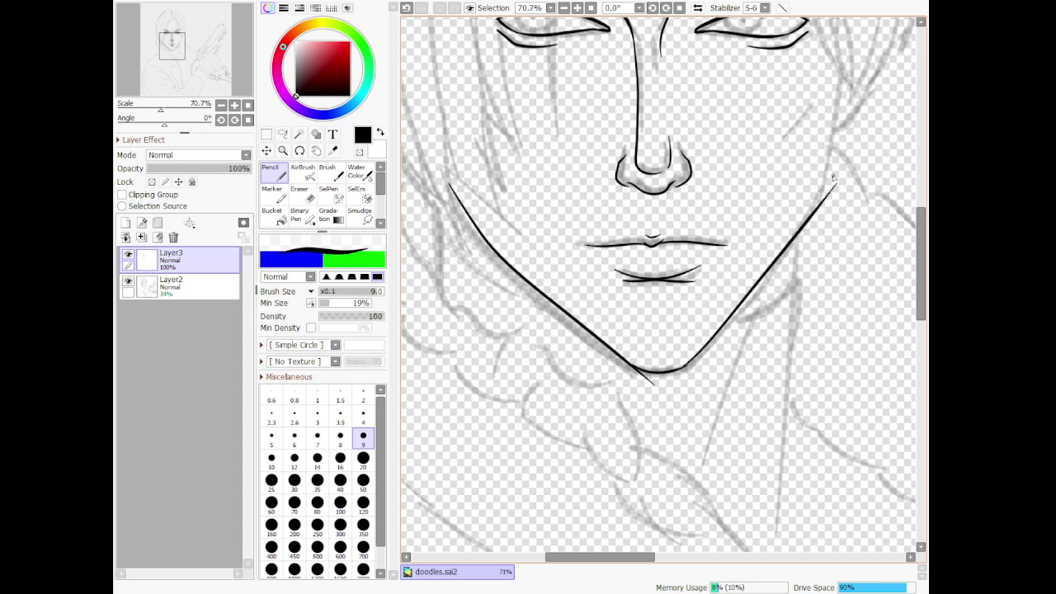
{"action": "left_click_drag", "start_coordinate": [839, 82], "coordinate": [810, 243]}
Erase the overshooting stroke ends at the viewer's-right jaw corner and beneath the chin, leaving one continuous outline
{"action": "scroll", "coordinate": [712, 107], "scroll_direction": "down", "scroll_amount": 12}
{"action": "scroll", "coordinate": [745, 36], "scroll_direction": "up", "scroll_amount": 10}
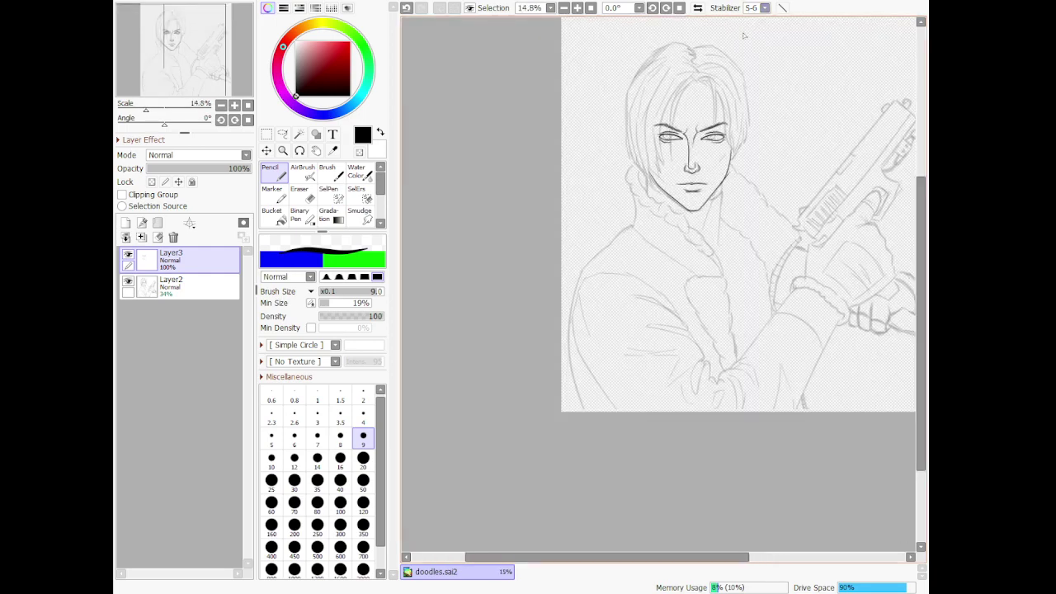
{"action": "scroll", "coordinate": [613, 532], "scroll_direction": "up", "scroll_amount": 2}
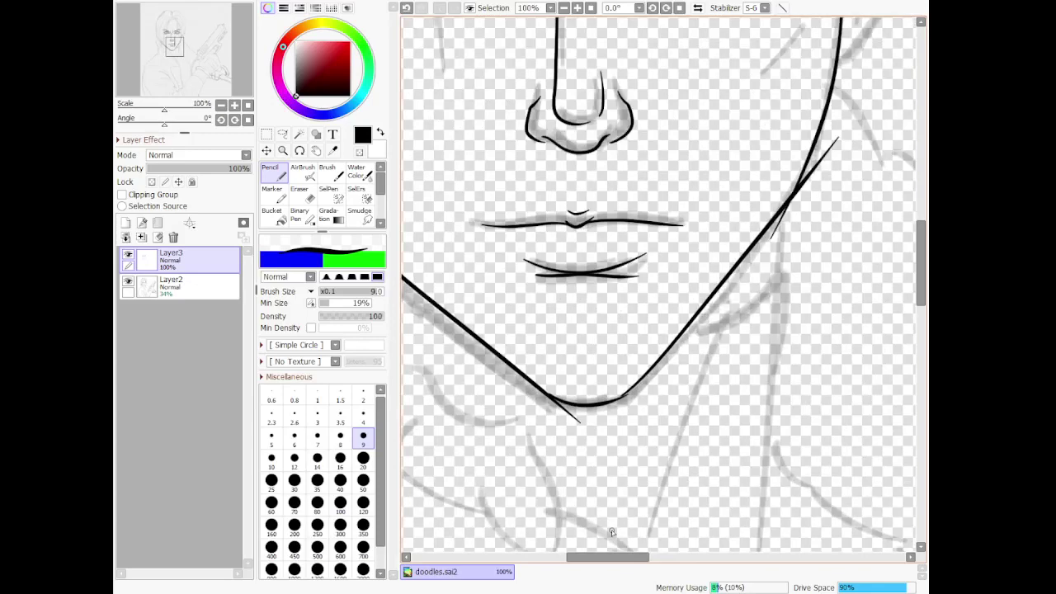
{"action": "key", "text": "e"}
{"action": "left_click_drag", "start_coordinate": [850, 123], "coordinate": [749, 299]}
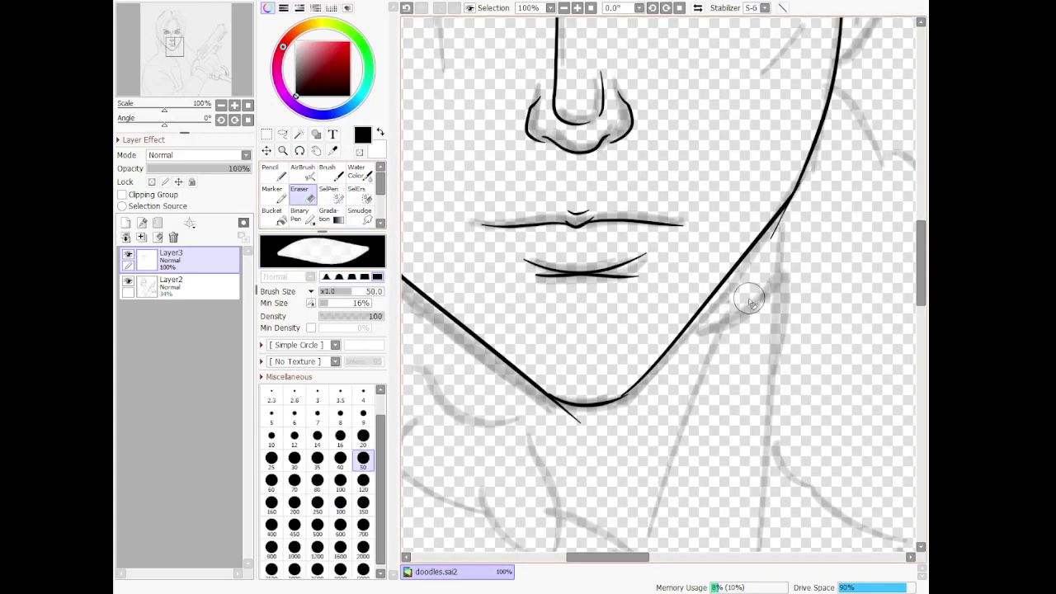
{"action": "left_click_drag", "start_coordinate": [780, 216], "coordinate": [710, 316]}
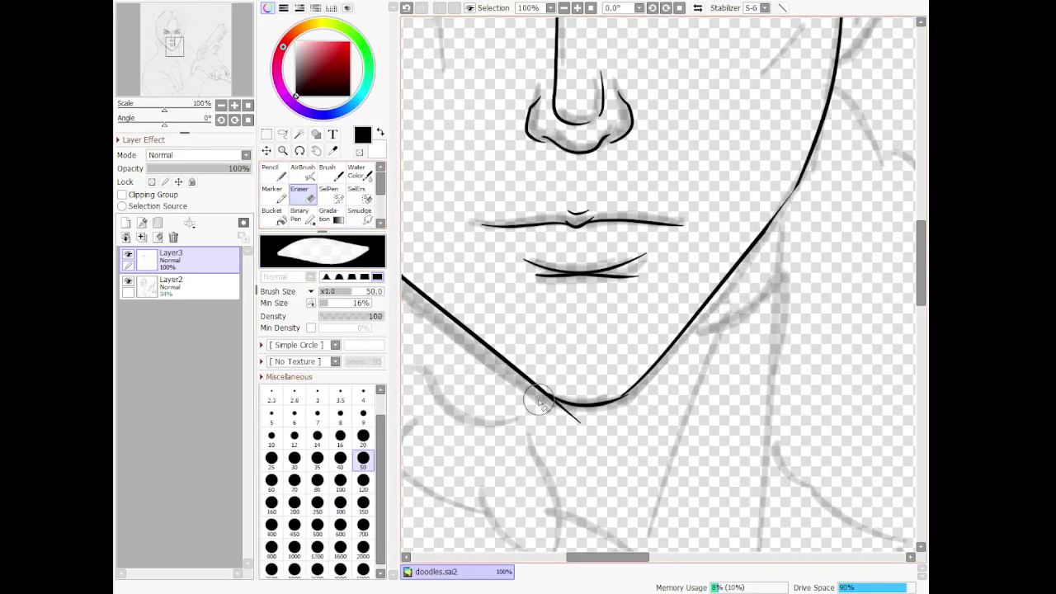
{"action": "left_click_drag", "start_coordinate": [538, 402], "coordinate": [580, 423]}
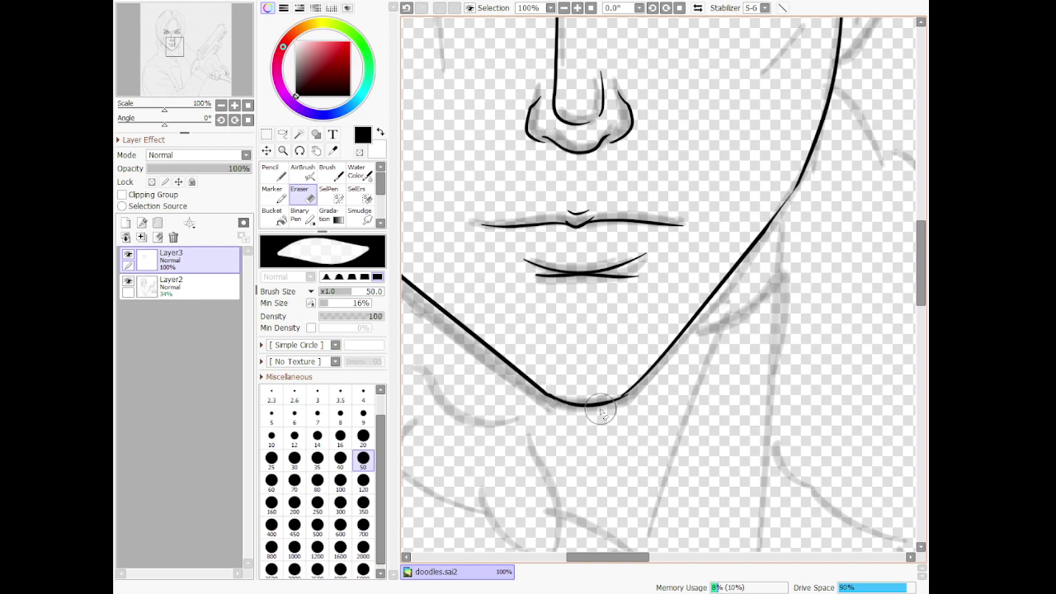
{"action": "scroll", "coordinate": [627, 397], "scroll_direction": "down", "scroll_amount": 8}
{"action": "scroll", "coordinate": [607, 482], "scroll_direction": "up", "scroll_amount": 3}
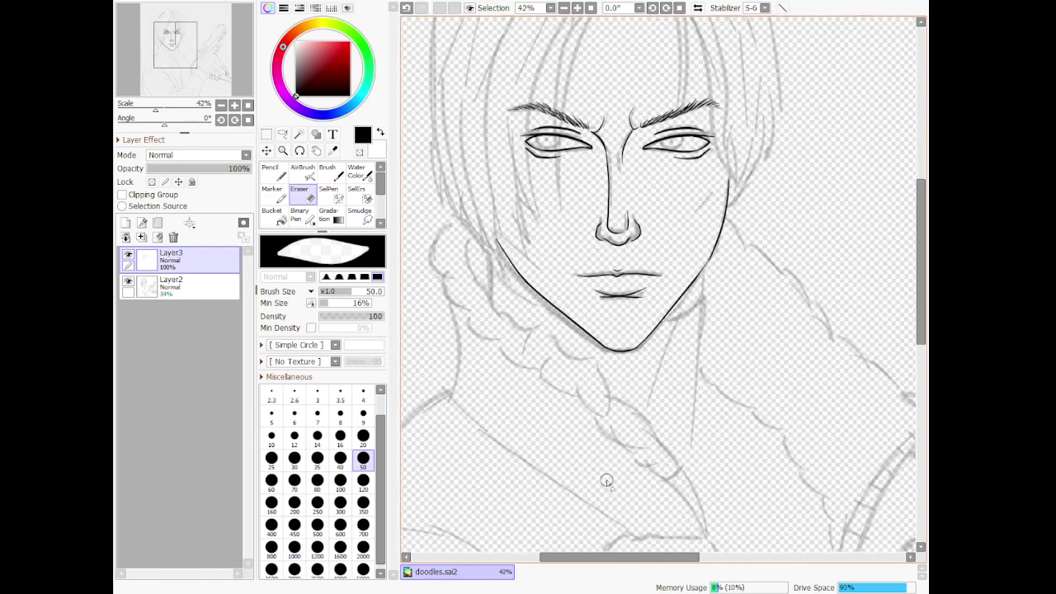
Ink the viewer's-right neck line with the size 9 Pencil from the jaw corner down, curving outward at its base, redoing strokes that miss
{"action": "left_click", "coordinate": [270, 171]}
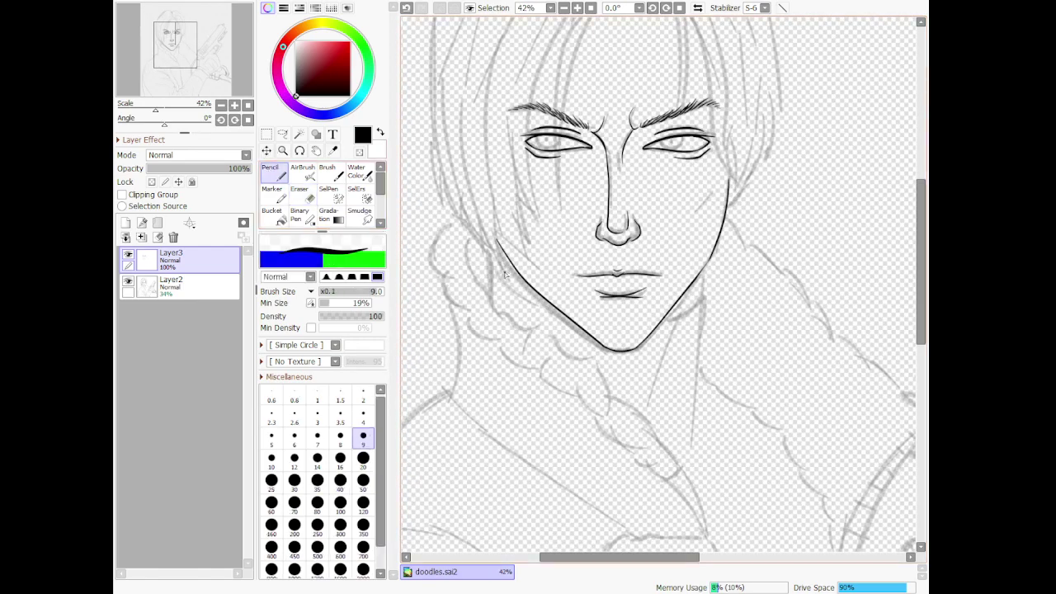
{"action": "left_click_drag", "start_coordinate": [492, 254], "coordinate": [490, 306]}
{"action": "key", "text": "ctrl+z"}
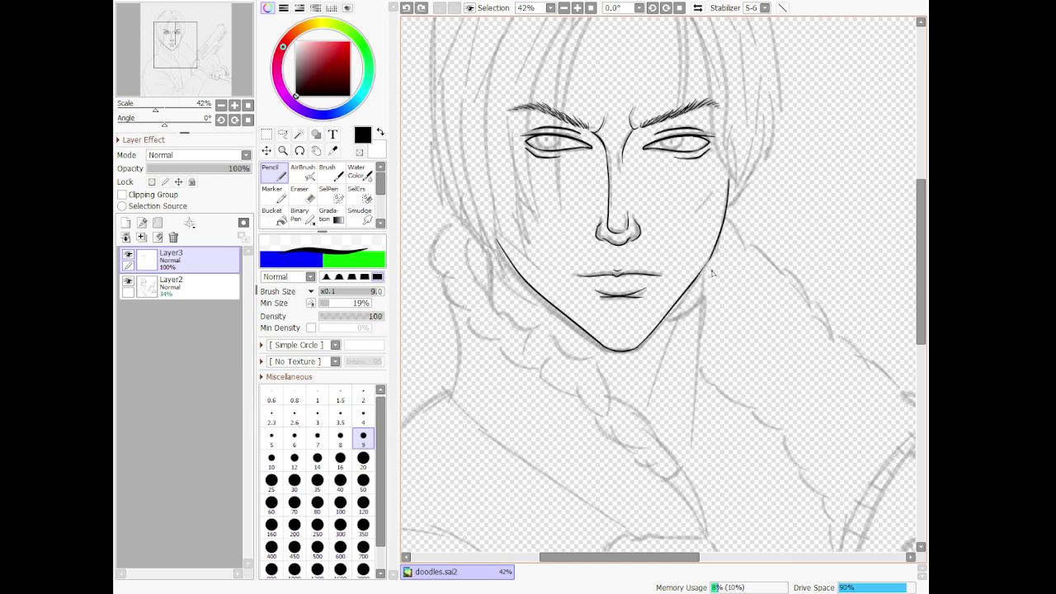
{"action": "left_click_drag", "start_coordinate": [699, 275], "coordinate": [684, 459]}
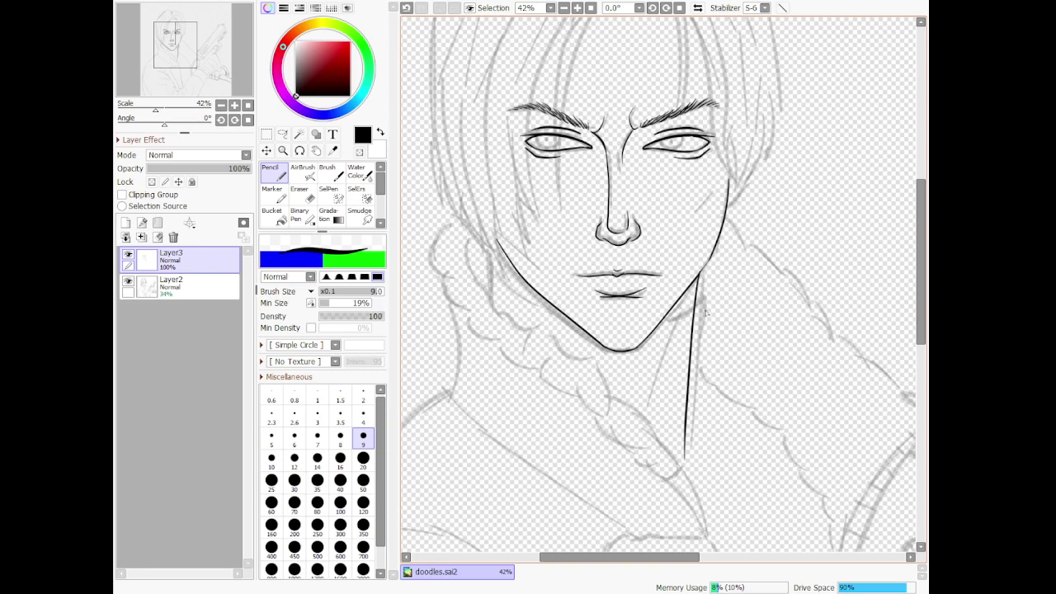
{"action": "key", "text": "ctrl+z"}
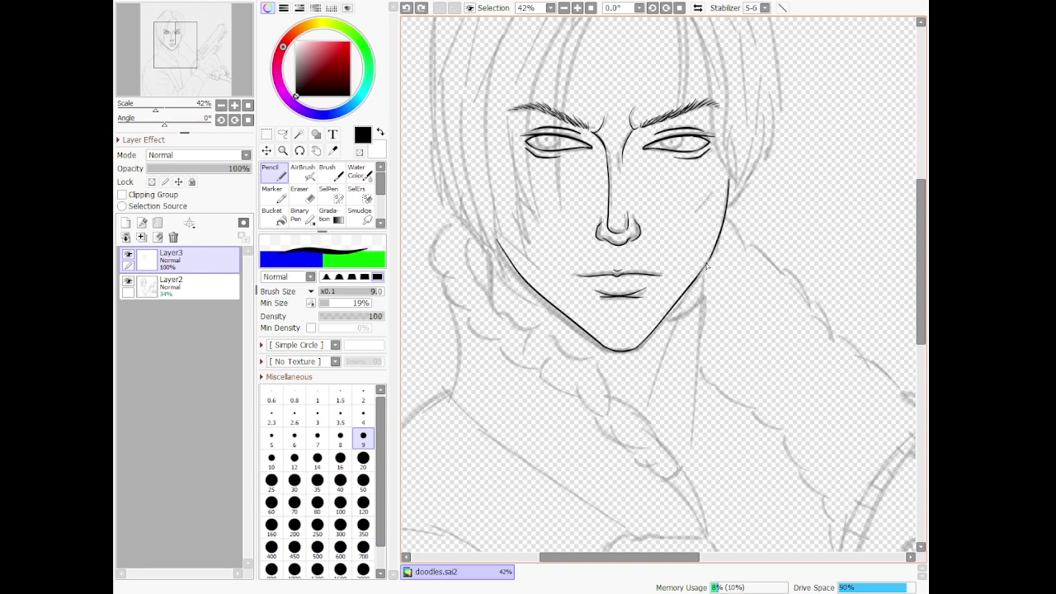
{"action": "mouse_move", "coordinate": [707, 264]}
{"action": "left_mouse_down"}
{"action": "mouse_move", "coordinate": [682, 399]}
{"action": "mouse_move", "coordinate": [715, 439]}
{"action": "left_mouse_up"}
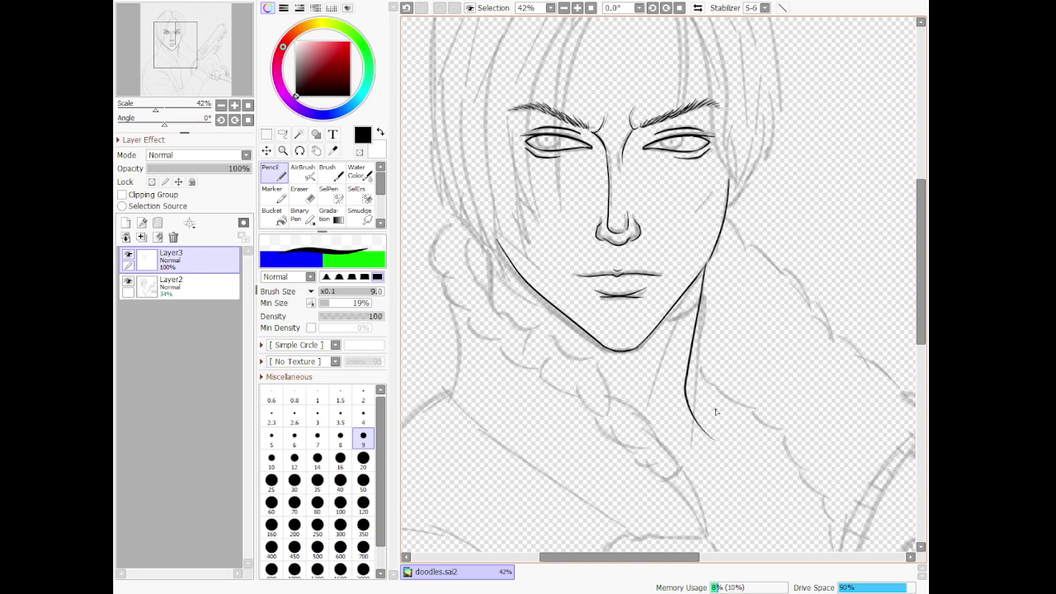
Ink the curved under-jaw line from the viewer's-right jaw edge to the neck line, redoing it so it ends without overshooting
{"action": "scroll", "coordinate": [718, 303], "scroll_direction": "down", "scroll_amount": 5}
{"action": "scroll", "coordinate": [699, 267], "scroll_direction": "up", "scroll_amount": 7}
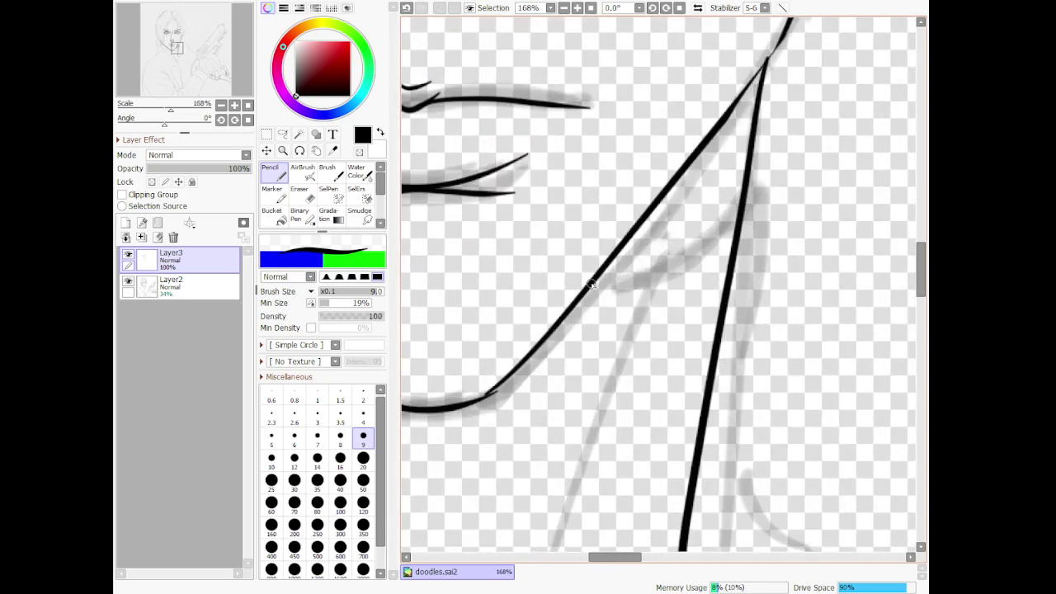
{"action": "left_click_drag", "start_coordinate": [598, 290], "coordinate": [581, 293]}
{"action": "left_click_drag", "start_coordinate": [665, 274], "coordinate": [751, 215]}
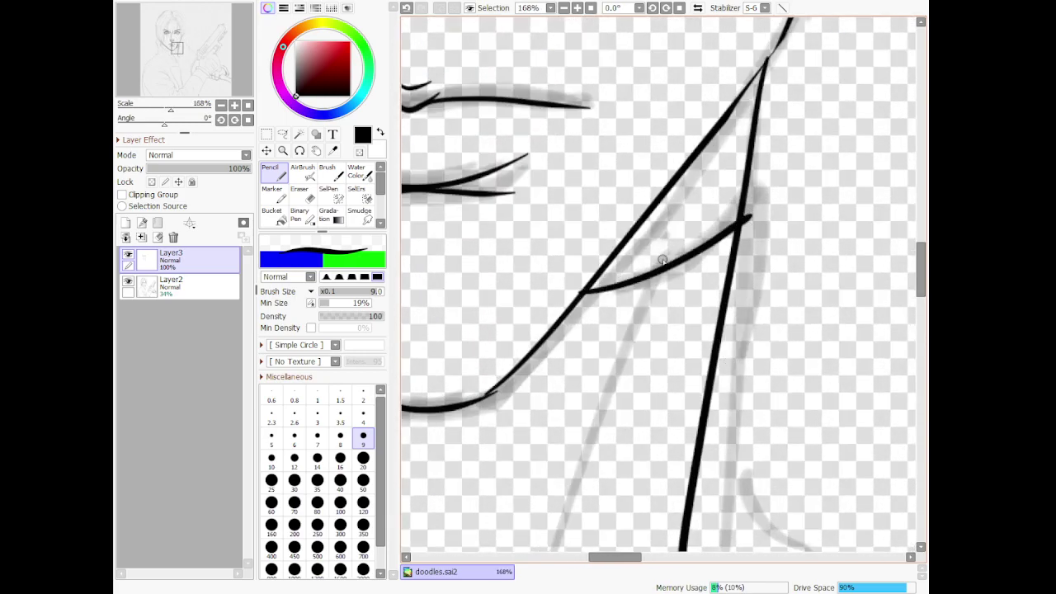
{"action": "key", "text": "ctrl+z"}
{"action": "mouse_move", "coordinate": [579, 295]}
{"action": "left_mouse_down"}
{"action": "mouse_move", "coordinate": [711, 243]}
{"action": "mouse_move", "coordinate": [739, 216]}
{"action": "left_mouse_up"}
{"action": "scroll", "coordinate": [683, 335], "scroll_direction": "down", "scroll_amount": 8}
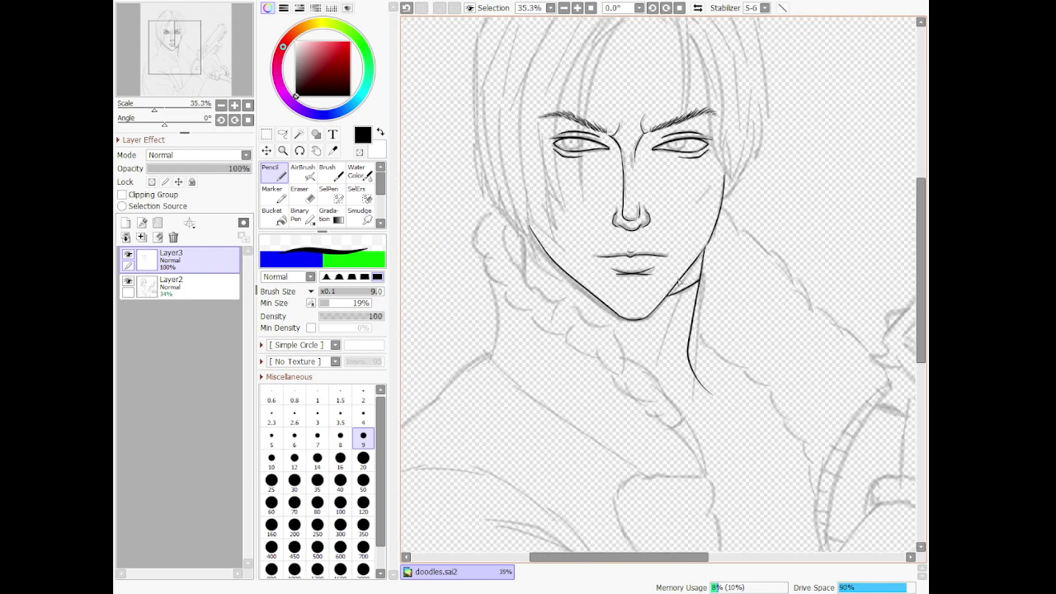
Ink a short neck line below the viewer's-left jaw end and an under-jaw curve joining it to the jawline, redoing missed strokes
{"action": "scroll", "coordinate": [543, 215], "scroll_direction": "up", "scroll_amount": 6}
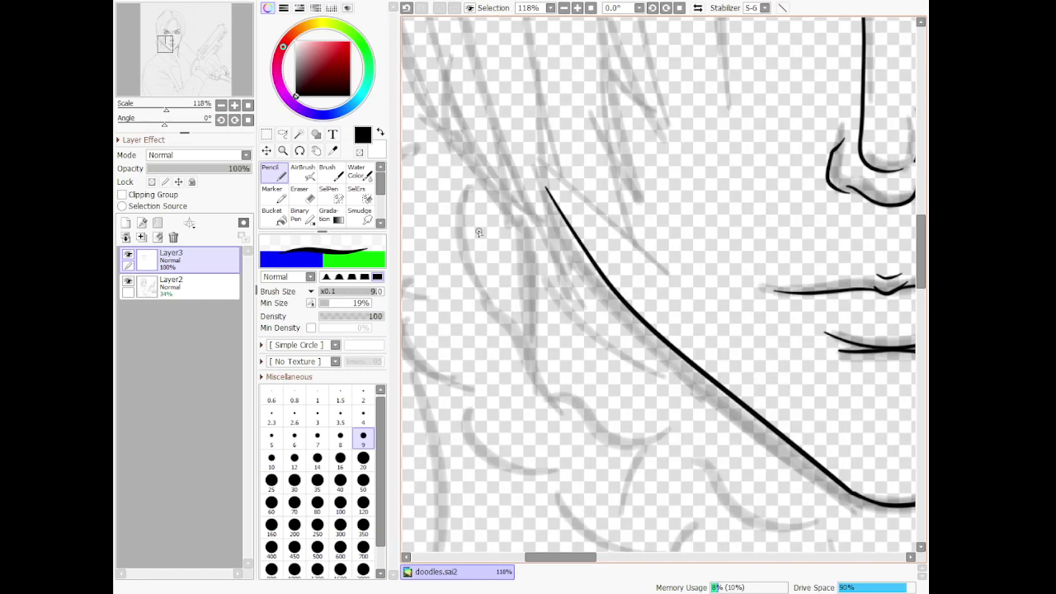
{"action": "left_click_drag", "start_coordinate": [545, 198], "coordinate": [556, 380]}
{"action": "left_click_drag", "start_coordinate": [551, 289], "coordinate": [738, 399]}
{"action": "key", "text": "ctrl+z"}
{"action": "left_click_drag", "start_coordinate": [551, 291], "coordinate": [762, 436]}
{"action": "key", "text": "ctrl+z"}
{"action": "mouse_move", "coordinate": [552, 289]}
{"action": "left_mouse_down"}
{"action": "mouse_move", "coordinate": [586, 329]}
{"action": "mouse_move", "coordinate": [752, 421]}
{"action": "left_mouse_up"}
{"action": "scroll", "coordinate": [719, 413], "scroll_direction": "down", "scroll_amount": 6}
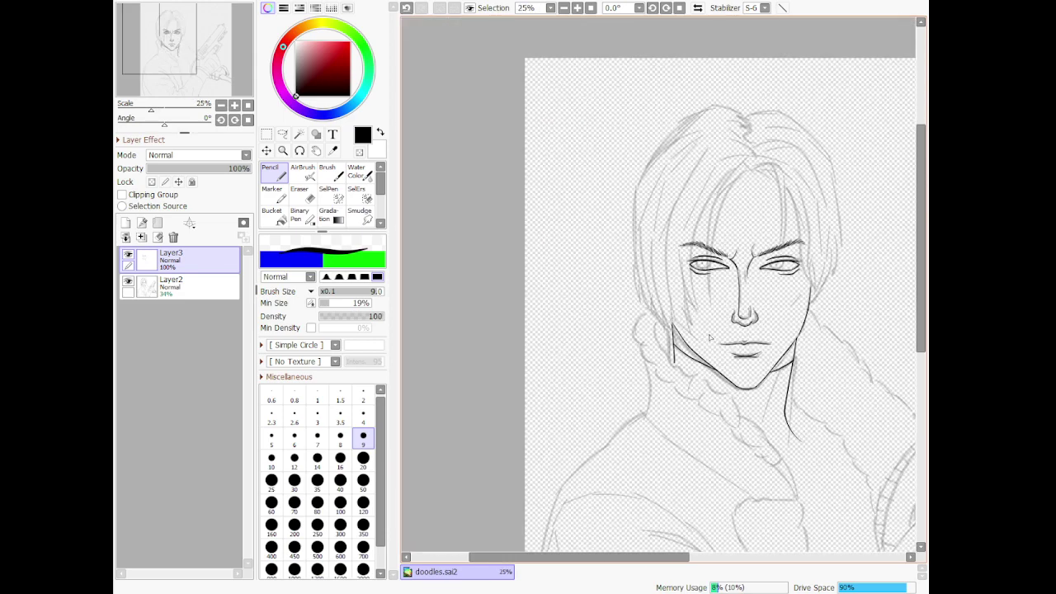
Check the face against the whole drawing and hide the sketch on Layer2 to examine the inked lines alone
{"action": "scroll", "coordinate": [767, 337], "scroll_direction": "down", "scroll_amount": 1}
{"action": "scroll", "coordinate": [766, 351], "scroll_direction": "up", "scroll_amount": 5}
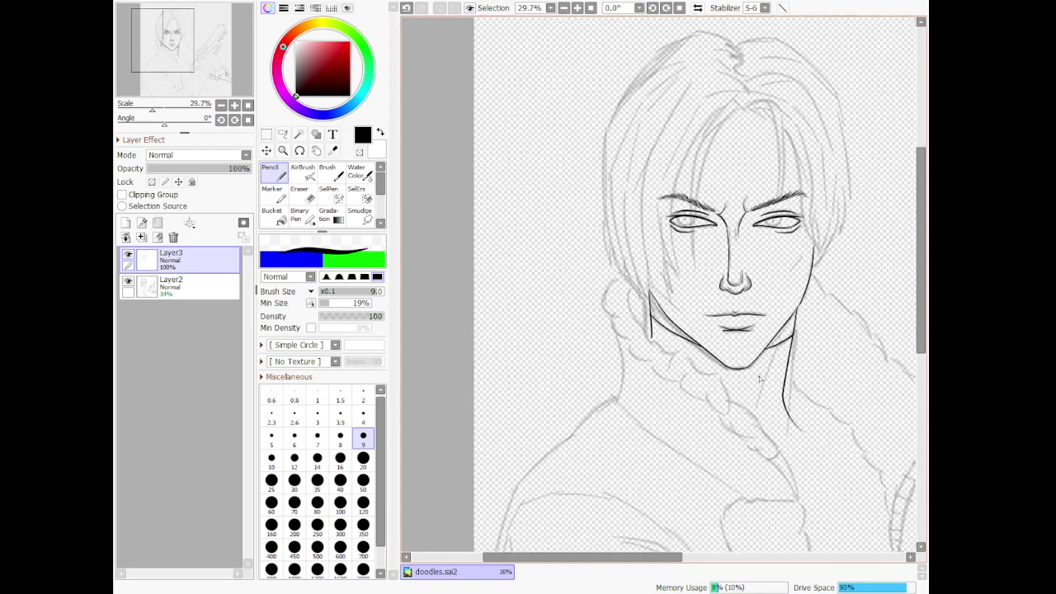
{"action": "scroll", "coordinate": [760, 387], "scroll_direction": "down", "scroll_amount": 1}
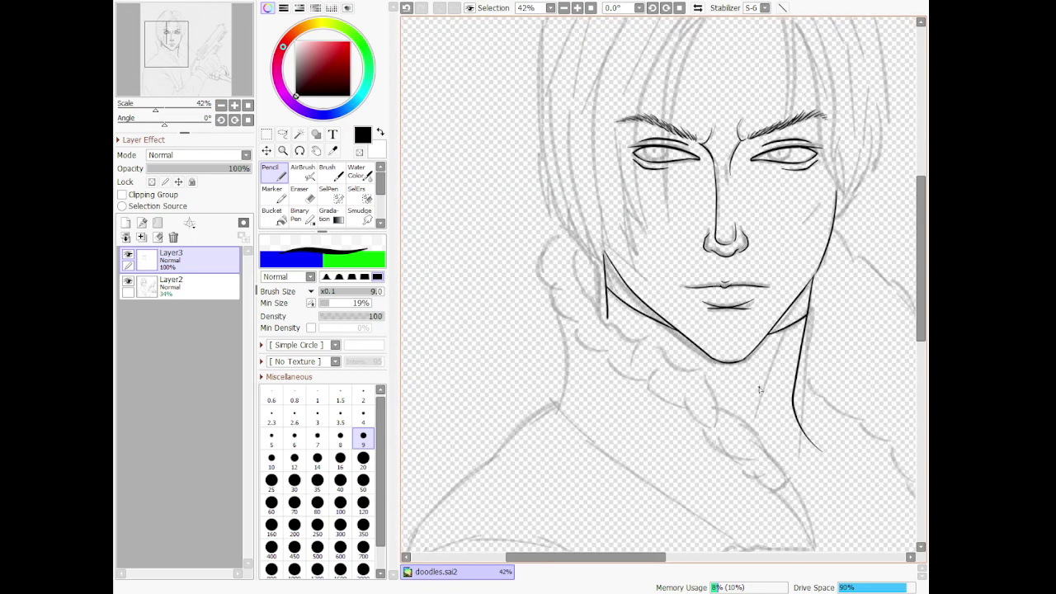
{"action": "scroll", "coordinate": [752, 392], "scroll_direction": "down", "scroll_amount": 4}
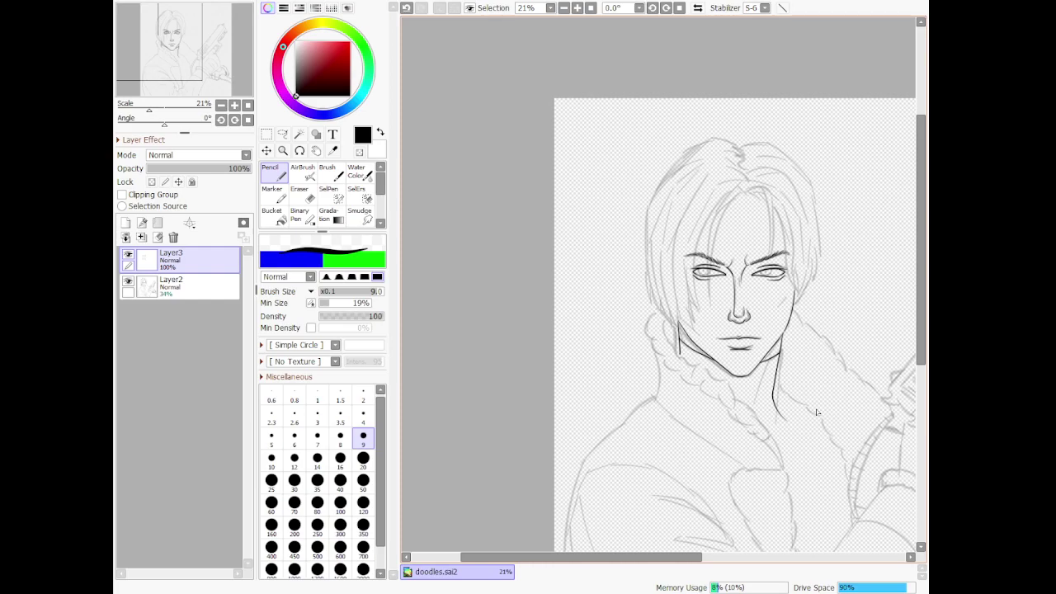
{"action": "scroll", "coordinate": [821, 422], "scroll_direction": "down", "scroll_amount": 3}
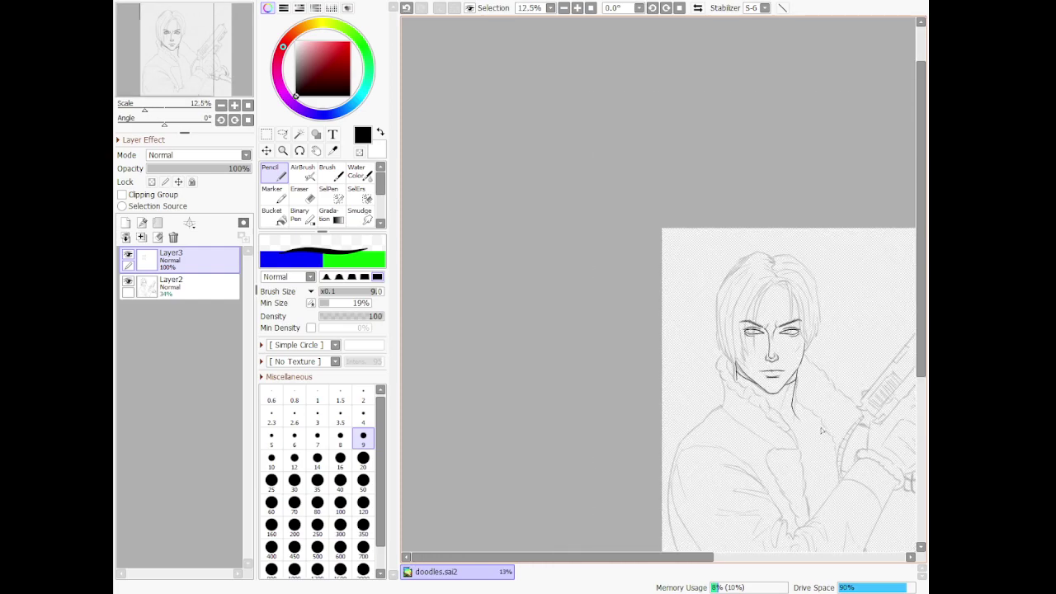
{"action": "scroll", "coordinate": [822, 430], "scroll_direction": "up", "scroll_amount": 3}
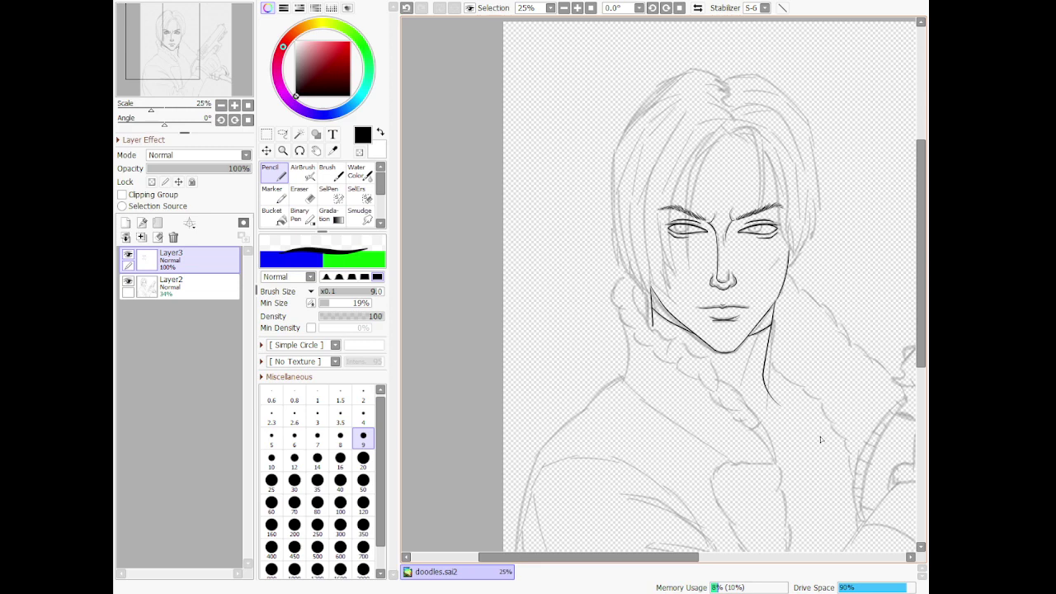
{"action": "scroll", "coordinate": [797, 357], "scroll_direction": "up", "scroll_amount": 1}
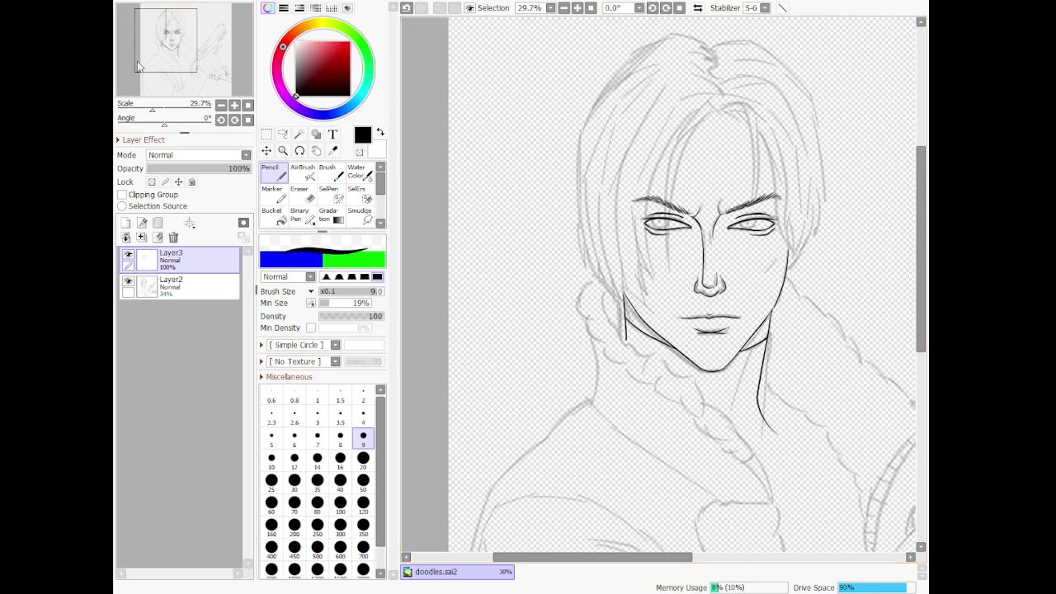
{"action": "left_click", "coordinate": [128, 282]}
{"action": "scroll", "coordinate": [662, 285], "scroll_direction": "down", "scroll_amount": 4}
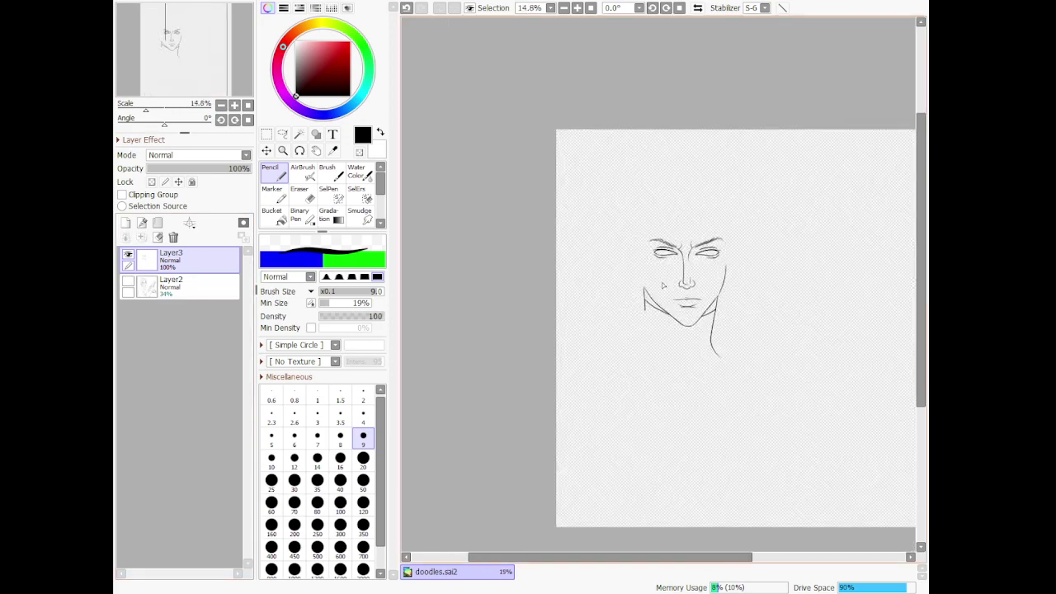
{"action": "scroll", "coordinate": [663, 286], "scroll_direction": "down", "scroll_amount": 1}
{"action": "scroll", "coordinate": [662, 285], "scroll_direction": "up", "scroll_amount": 2}
{"action": "scroll", "coordinate": [663, 284], "scroll_direction": "down", "scroll_amount": 1}
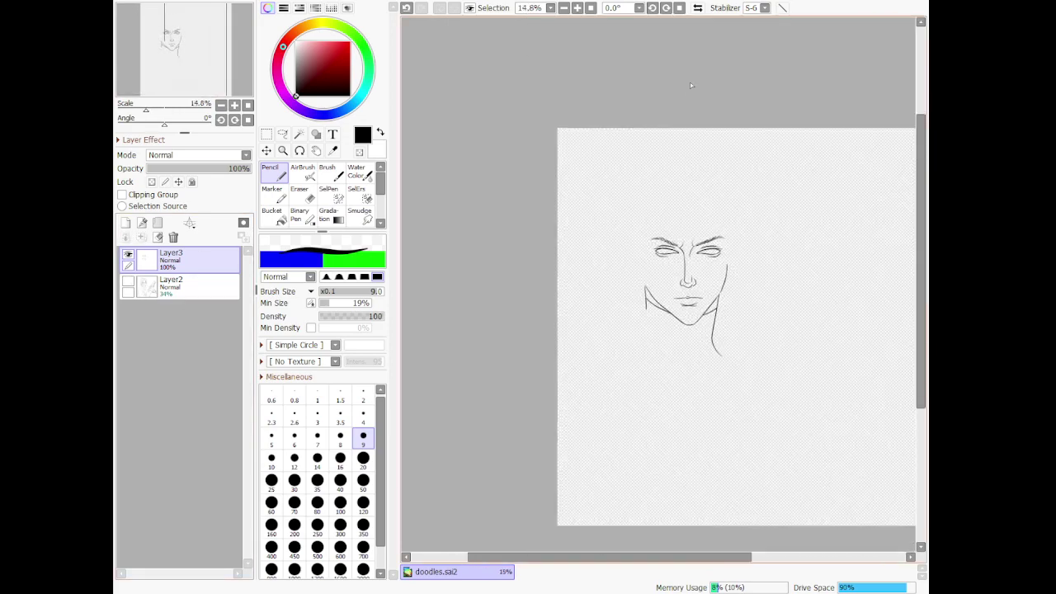
Mirror the canvas view horizontally and check the proportions and symmetry of the inked face
{"action": "left_click", "coordinate": [697, 8]}
{"action": "left_click", "coordinate": [698, 8]}
{"action": "left_click", "coordinate": [698, 8]}
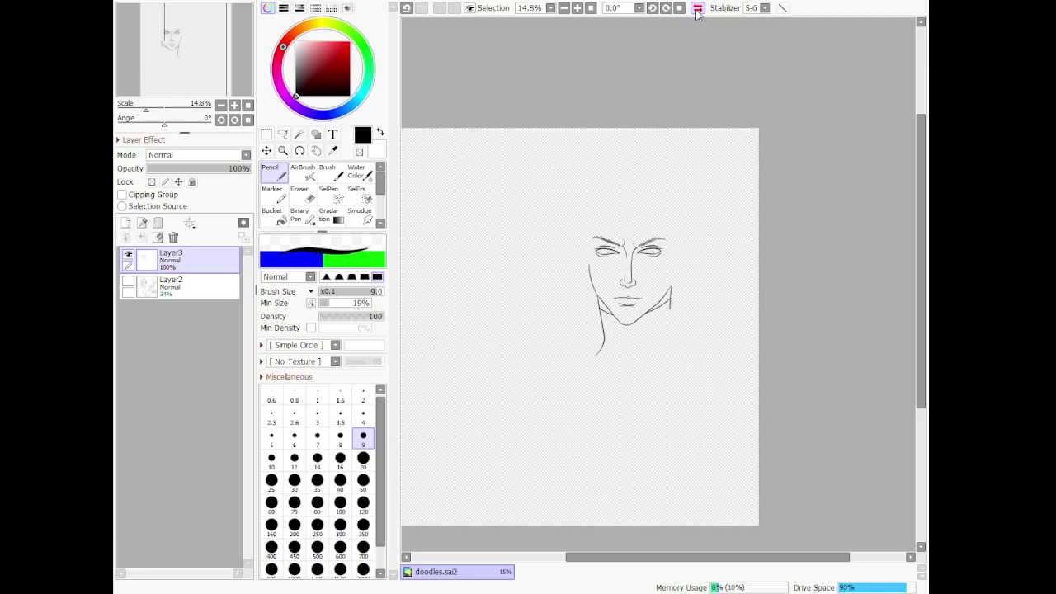
{"action": "scroll", "coordinate": [510, 317], "scroll_direction": "up", "scroll_amount": 7}
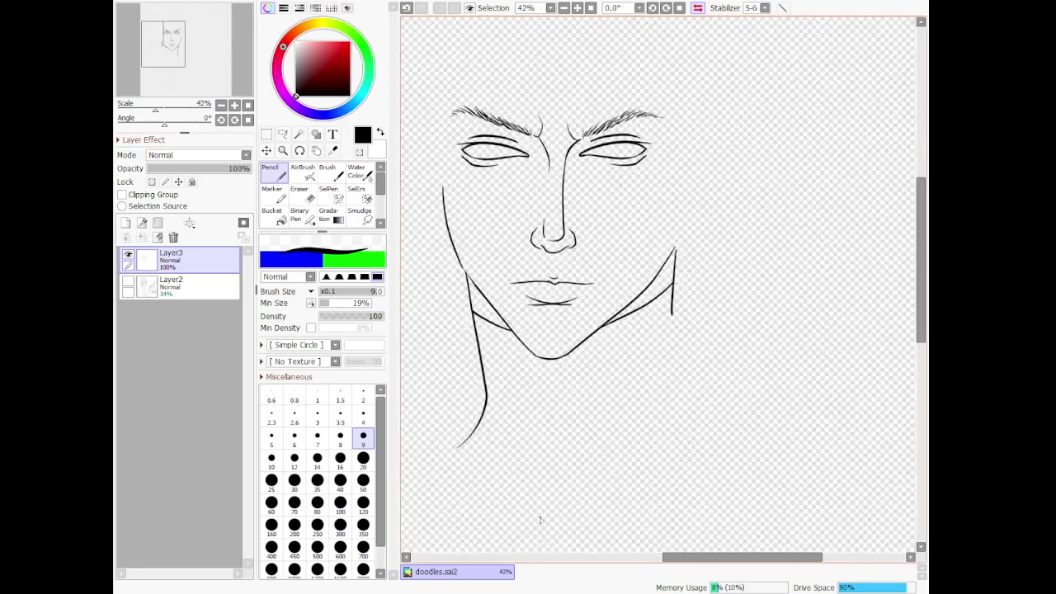
{"action": "scroll", "coordinate": [492, 281], "scroll_direction": "down", "scroll_amount": 3}
{"action": "scroll", "coordinate": [455, 180], "scroll_direction": "up", "scroll_amount": 4}
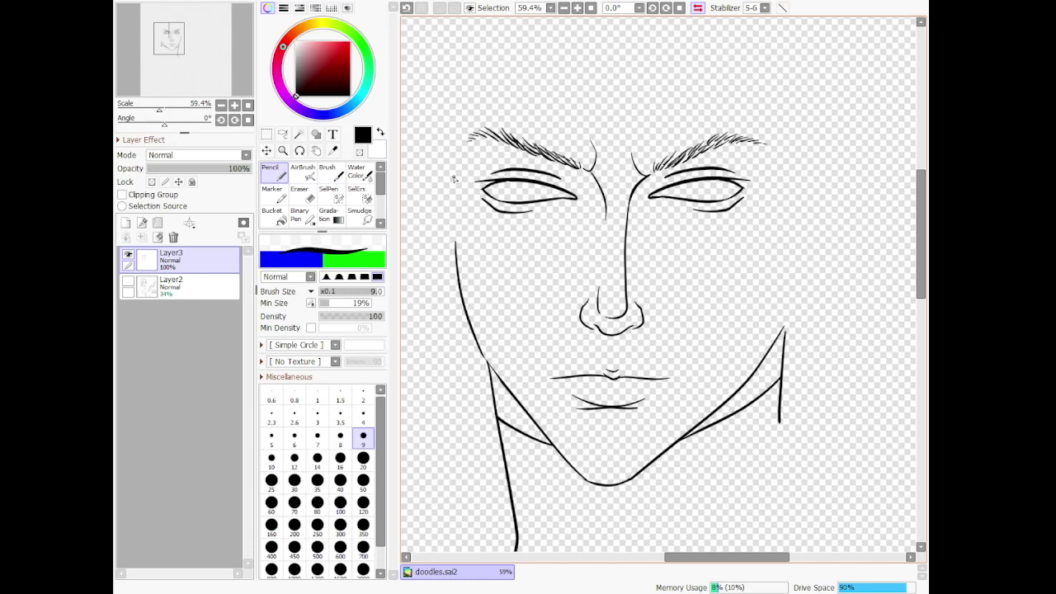
Lasso the nose with its bridge and brow creases, reverse it horizontally, and rotate it slightly clockwise to fit between the eyes
{"action": "left_click", "coordinate": [282, 134]}
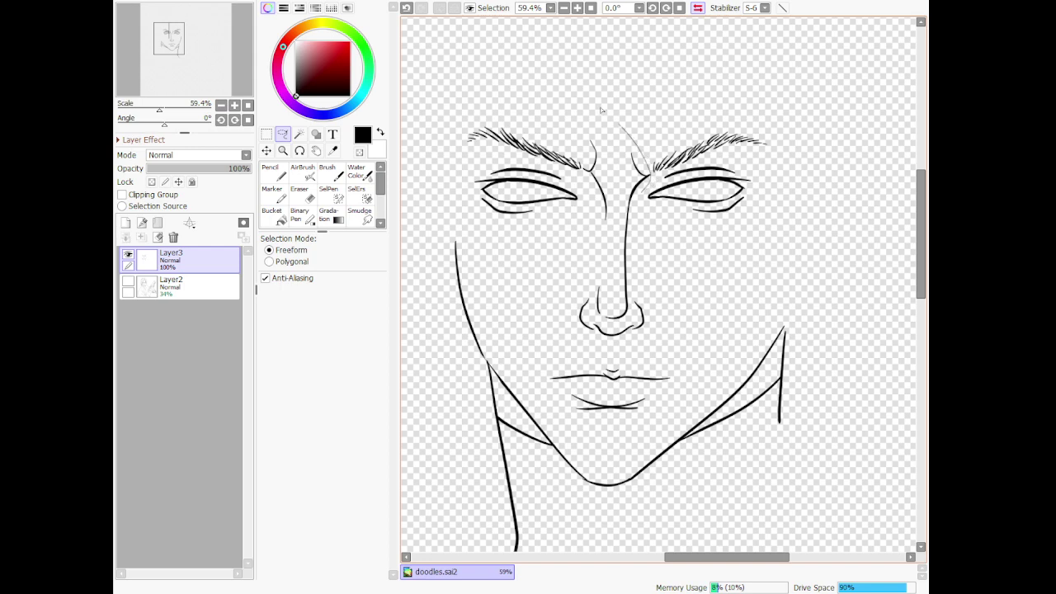
{"action": "left_click_drag", "start_coordinate": [592, 116], "coordinate": [577, 226]}
{"action": "mouse_move", "coordinate": [648, 131]}
{"action": "left_mouse_down"}
{"action": "mouse_move", "coordinate": [590, 107]}
{"action": "mouse_move", "coordinate": [580, 125]}
{"action": "mouse_move", "coordinate": [588, 188]}
{"action": "mouse_move", "coordinate": [544, 366]}
{"action": "mouse_move", "coordinate": [666, 353]}
{"action": "mouse_move", "coordinate": [679, 262]}
{"action": "mouse_move", "coordinate": [642, 209]}
{"action": "left_mouse_up"}
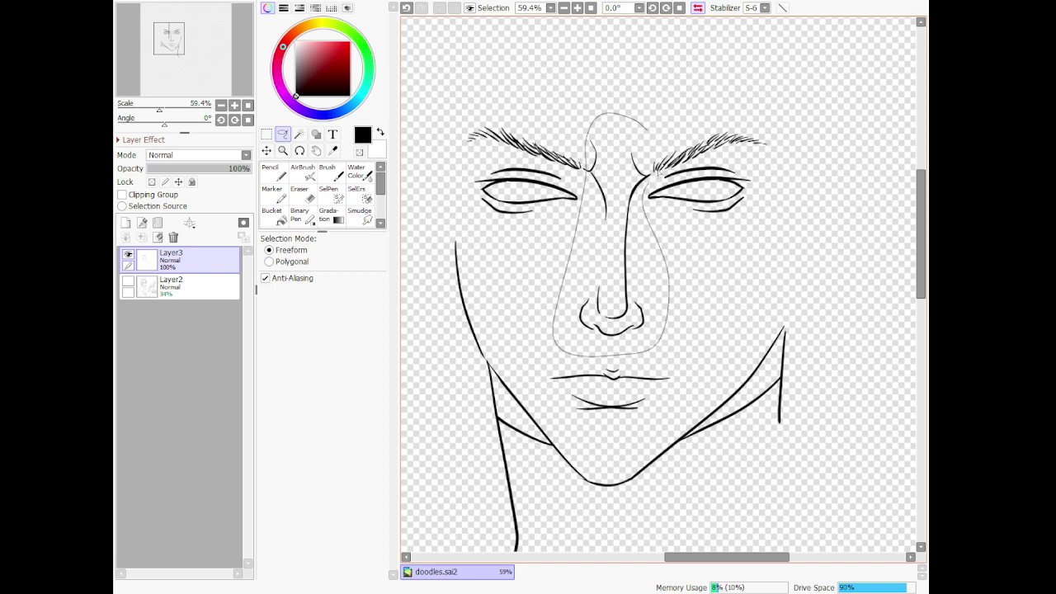
{"action": "left_click_drag", "start_coordinate": [640, 123], "coordinate": [641, 124]}
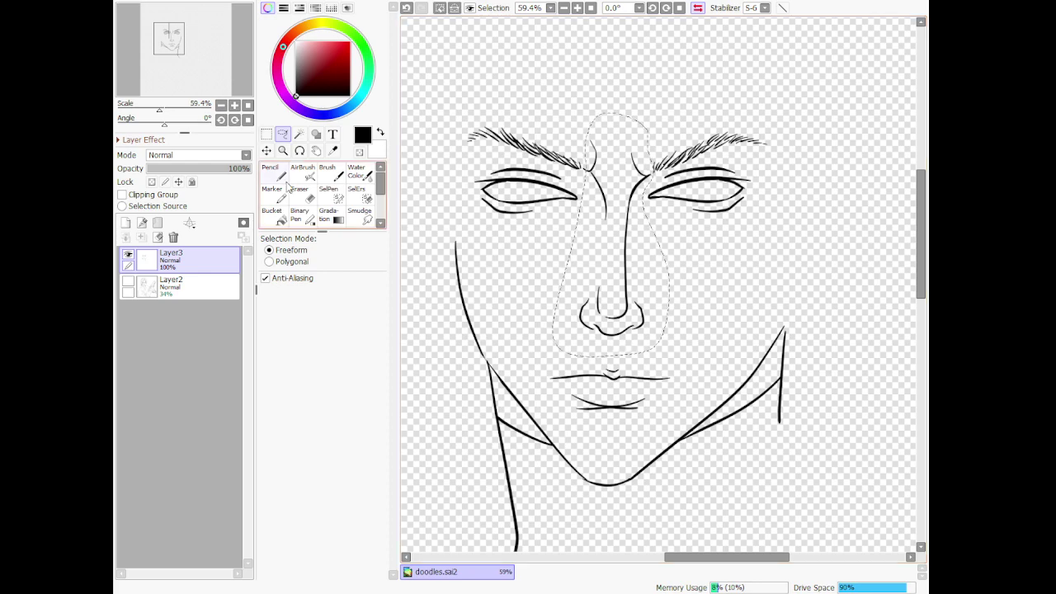
{"action": "key", "text": "ctrl+t"}
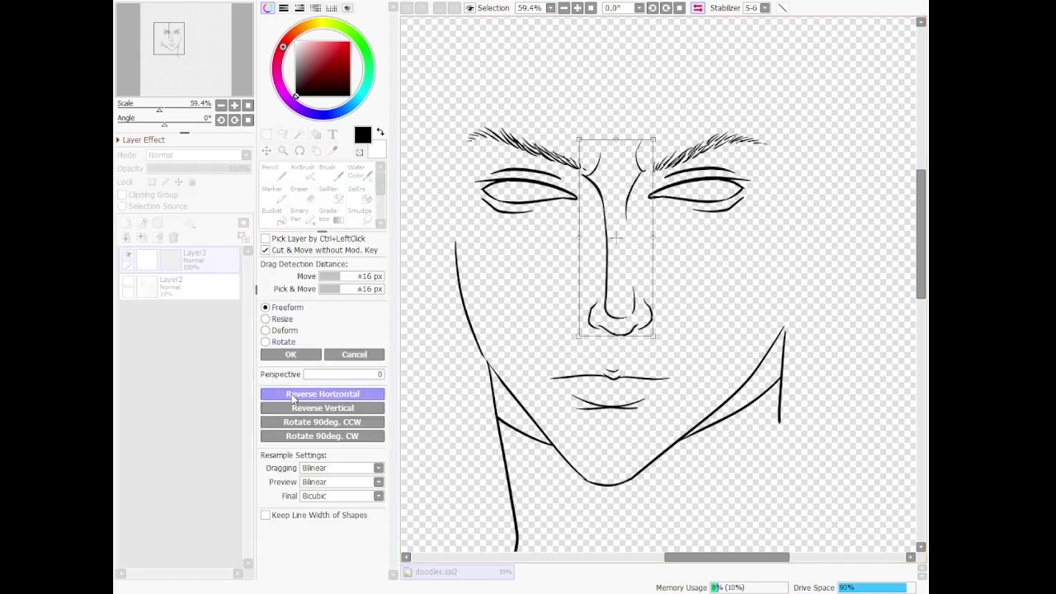
{"action": "left_click_drag", "start_coordinate": [704, 355], "coordinate": [685, 326]}
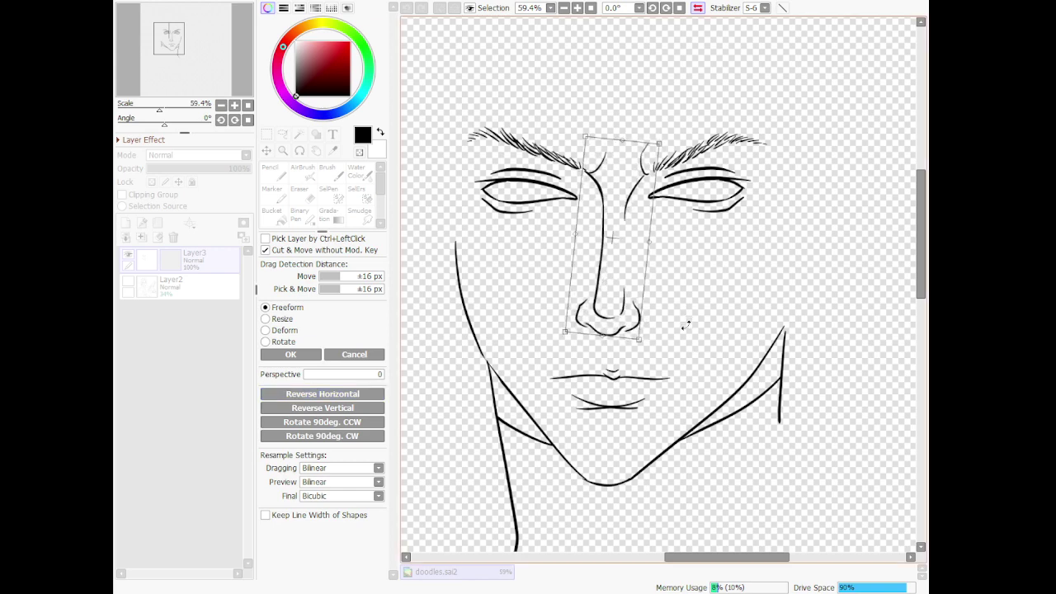
{"action": "scroll", "coordinate": [645, 317], "scroll_direction": "down", "scroll_amount": 2}
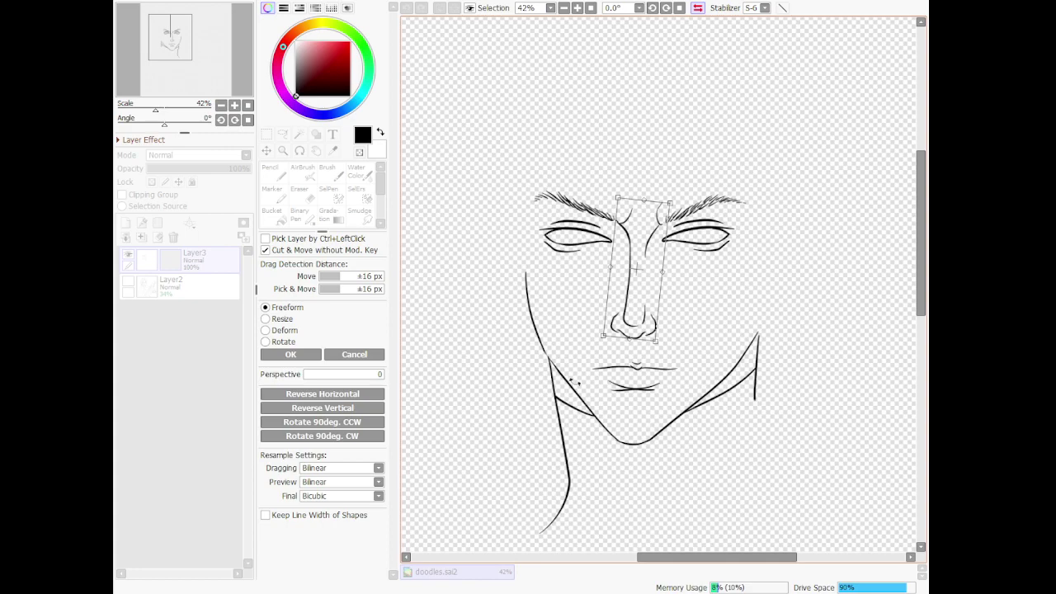
{"action": "left_click", "coordinate": [291, 354]}
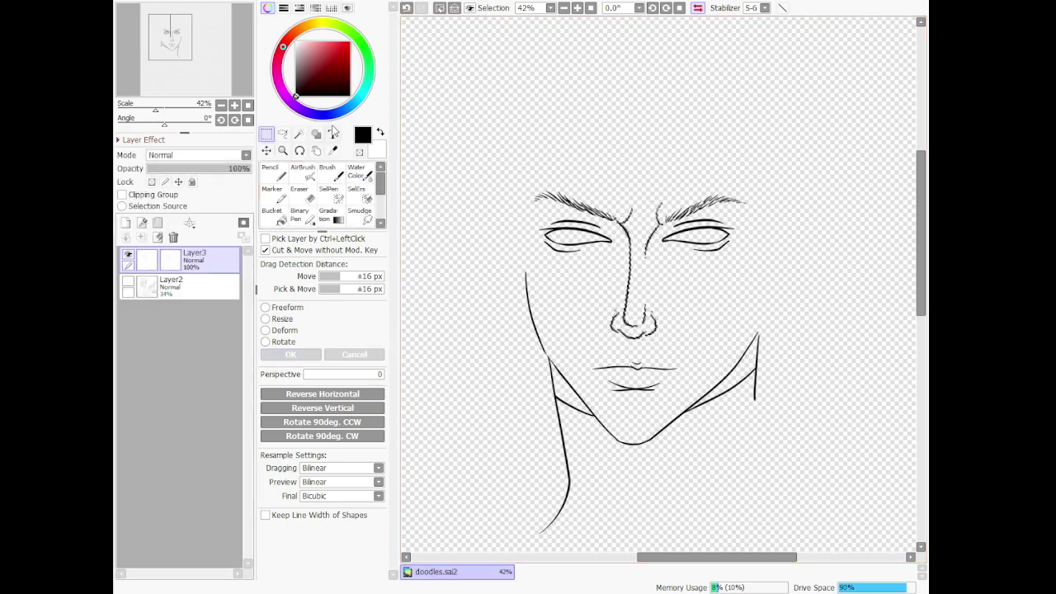
Lasso the mouth and lower-lip lines in freeform mode and reverse them horizontally in place
{"action": "left_click", "coordinate": [285, 135]}
{"action": "scroll", "coordinate": [637, 185], "scroll_direction": "down", "scroll_amount": 1}
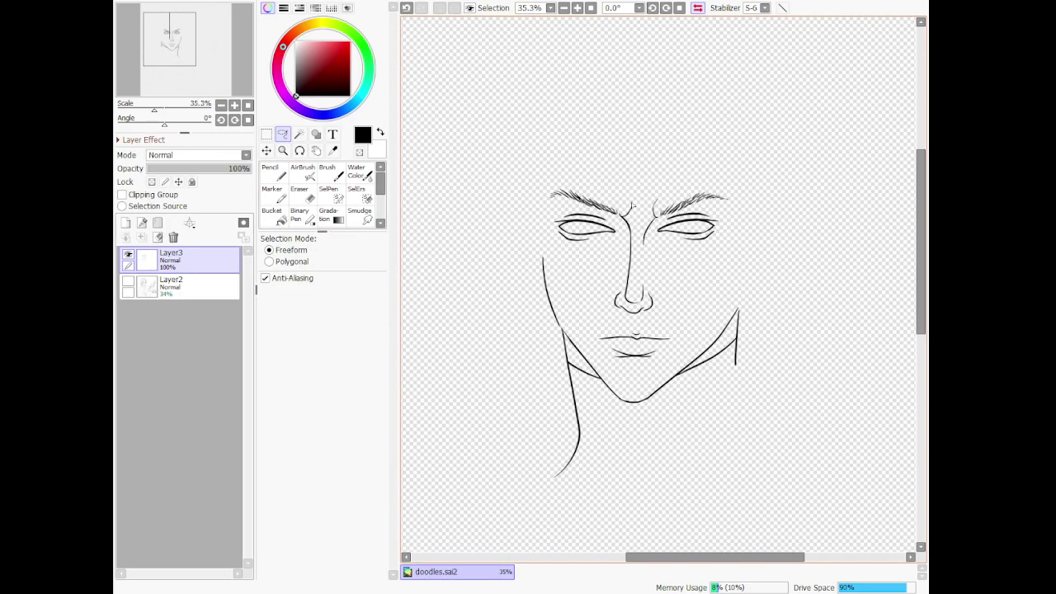
{"action": "scroll", "coordinate": [628, 269], "scroll_direction": "up", "scroll_amount": 2}
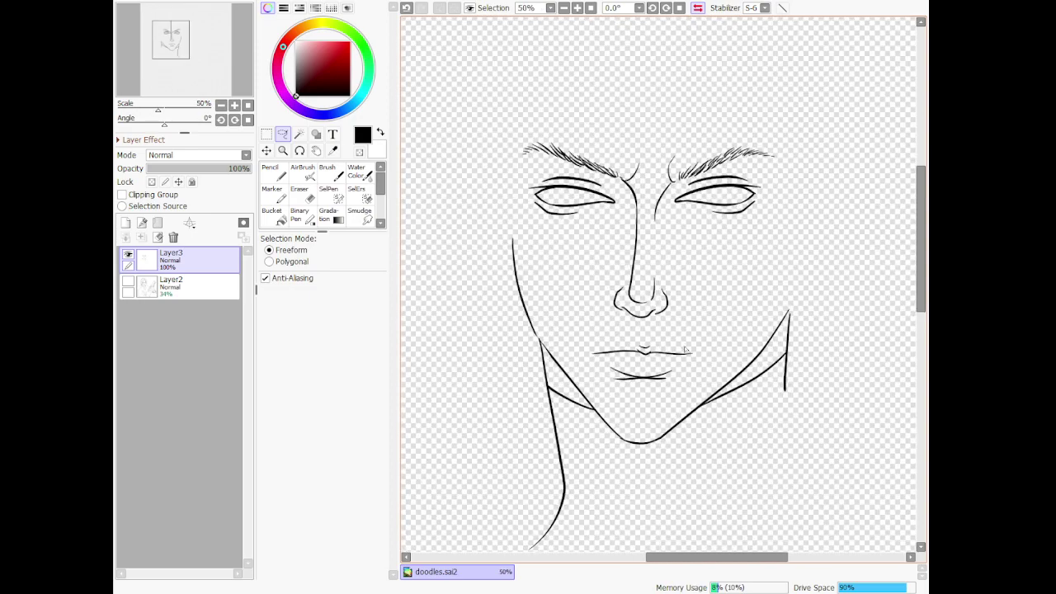
{"action": "scroll", "coordinate": [686, 350], "scroll_direction": "up", "scroll_amount": 1}
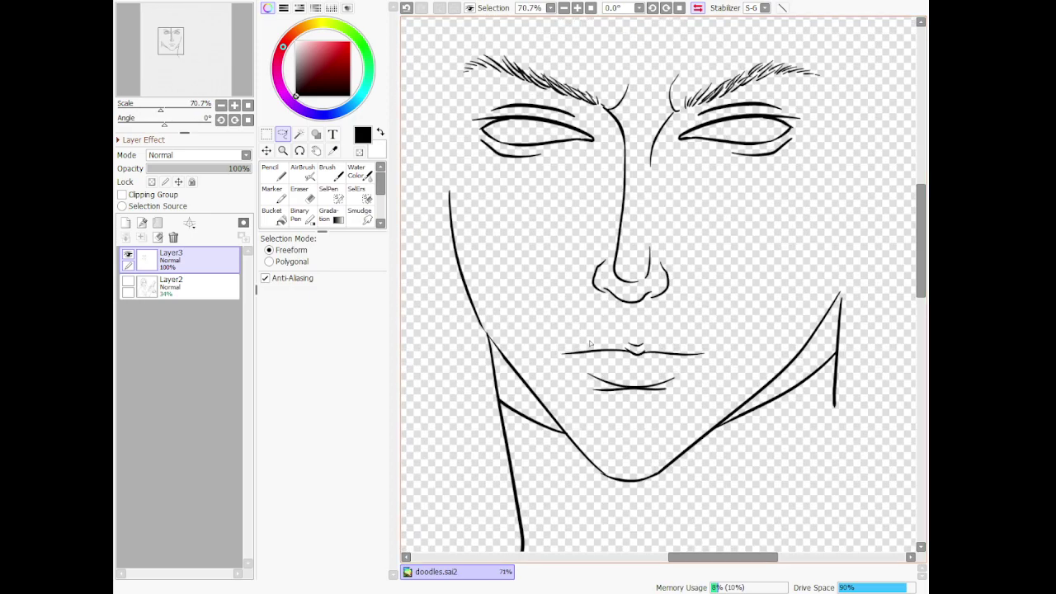
{"action": "mouse_move", "coordinate": [543, 363]}
{"action": "left_mouse_down"}
{"action": "mouse_move", "coordinate": [650, 423]}
{"action": "mouse_move", "coordinate": [686, 415]}
{"action": "mouse_move", "coordinate": [732, 378]}
{"action": "mouse_move", "coordinate": [745, 338]}
{"action": "mouse_move", "coordinate": [684, 317]}
{"action": "mouse_move", "coordinate": [594, 328]}
{"action": "left_mouse_up"}
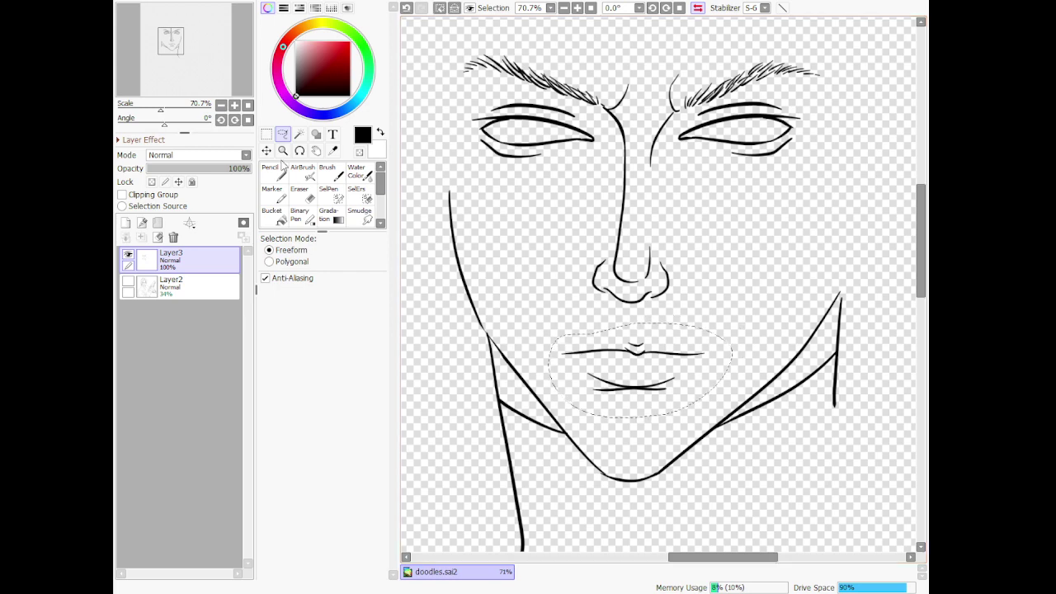
{"action": "left_click", "coordinate": [266, 134]}
{"action": "left_click", "coordinate": [266, 307]}
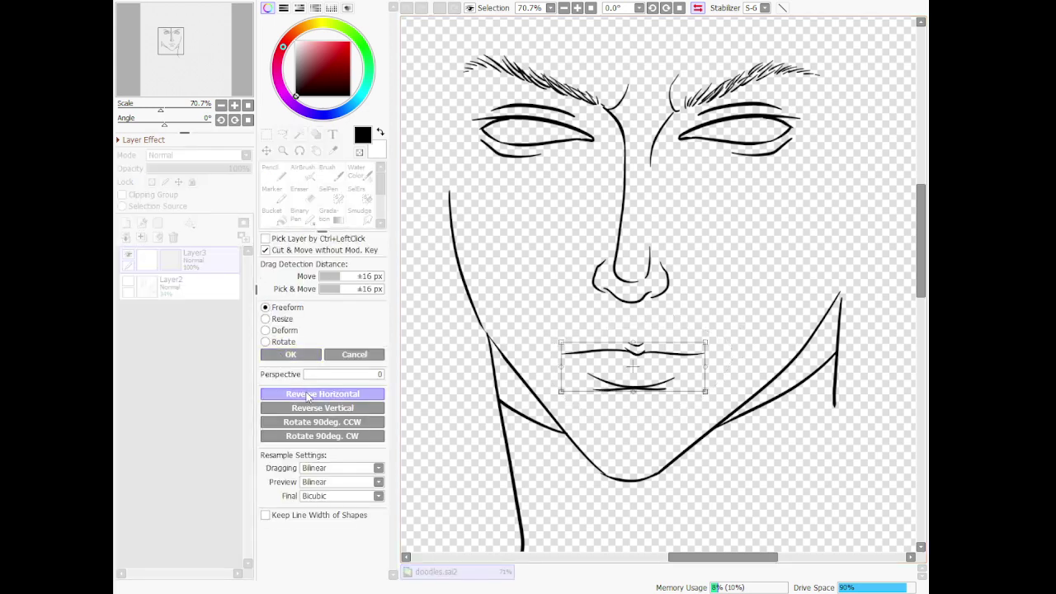
{"action": "scroll", "coordinate": [496, 374], "scroll_direction": "down", "scroll_amount": 1}
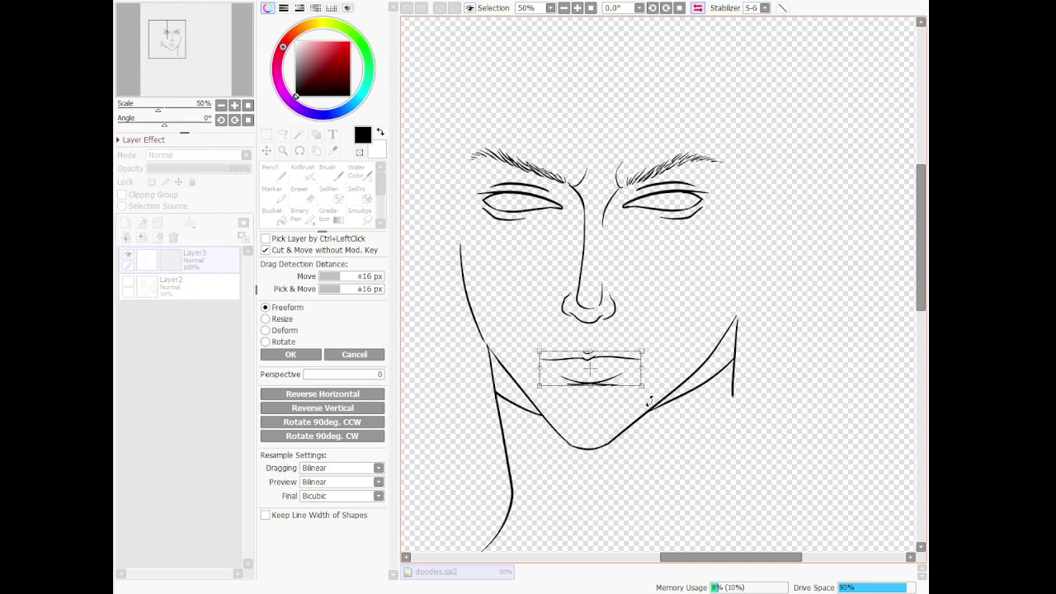
{"action": "scroll", "coordinate": [607, 417], "scroll_direction": "down", "scroll_amount": 1}
{"action": "left_click", "coordinate": [290, 355]}
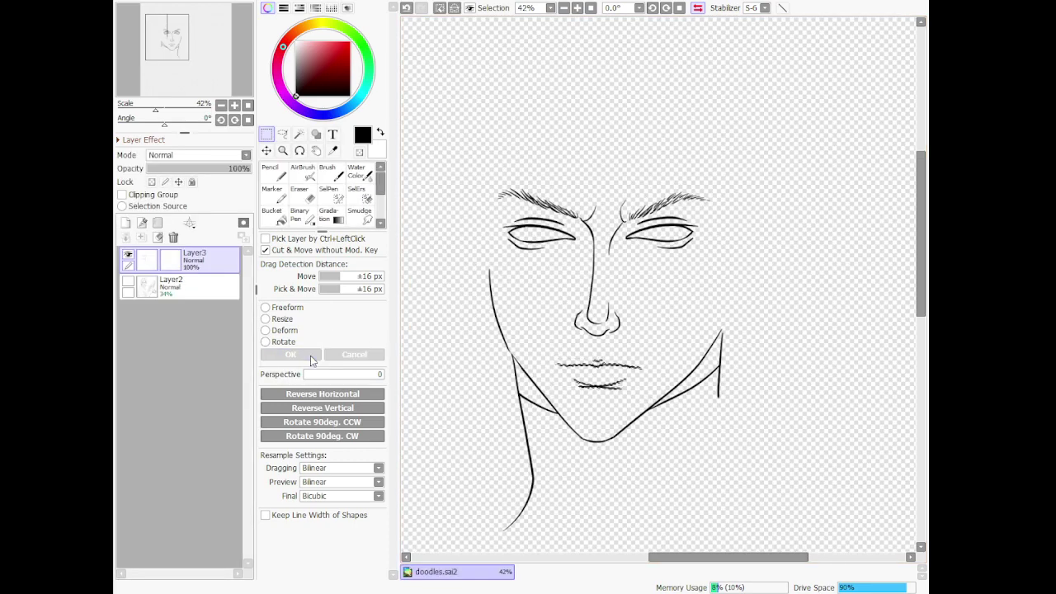
Turn off the mirrored canvas view and check the corrected face in its original orientation
{"action": "left_click", "coordinate": [283, 135]}
{"action": "scroll", "coordinate": [774, 272], "scroll_direction": "down", "scroll_amount": 4}
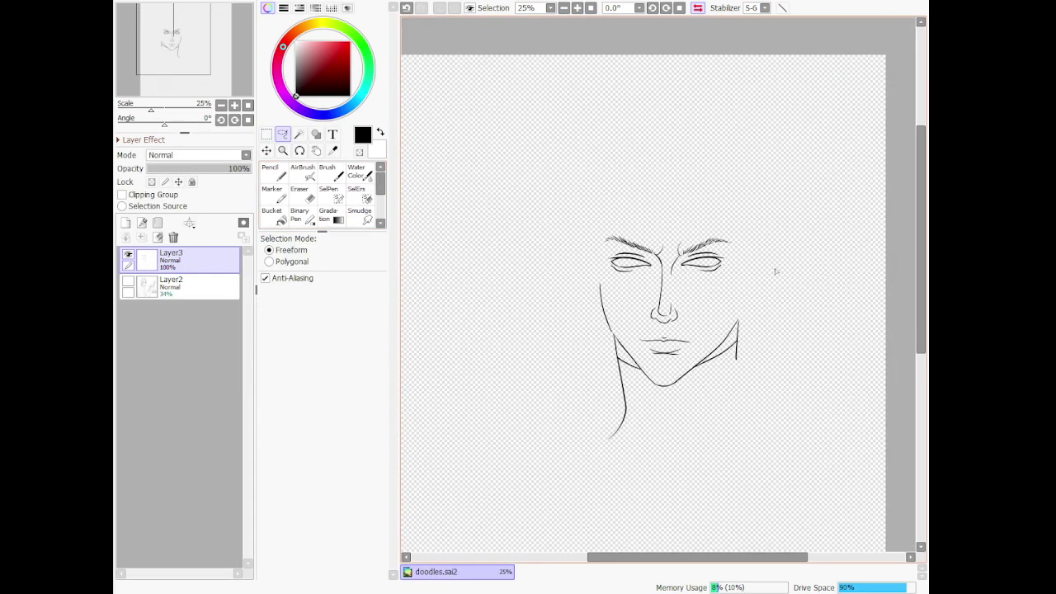
{"action": "left_click", "coordinate": [697, 9]}
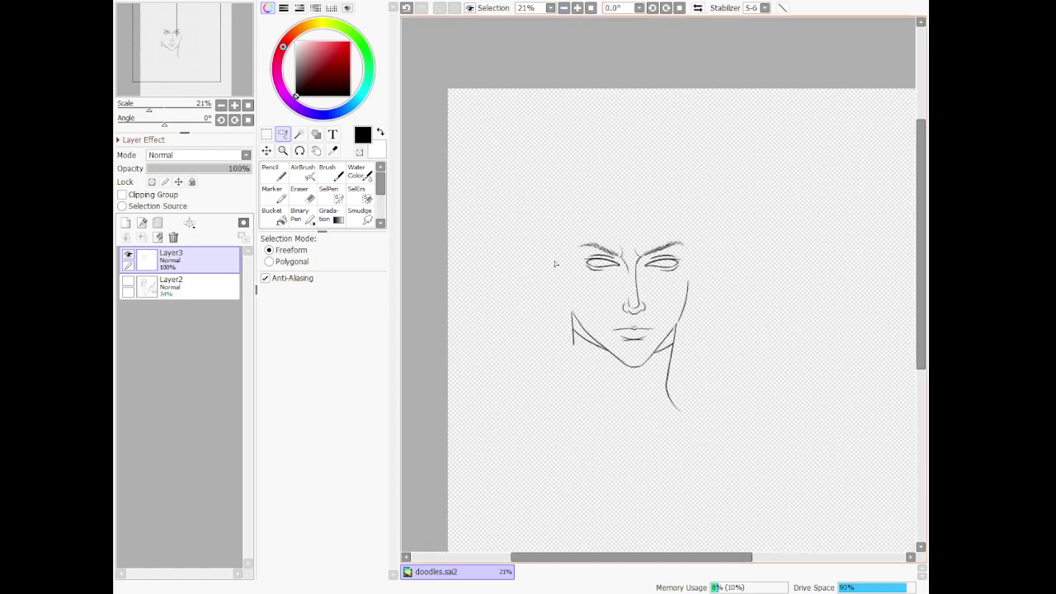
{"action": "scroll", "coordinate": [556, 264], "scroll_direction": "up", "scroll_amount": 1}
{"action": "scroll", "coordinate": [645, 258], "scroll_direction": "up", "scroll_amount": 1}
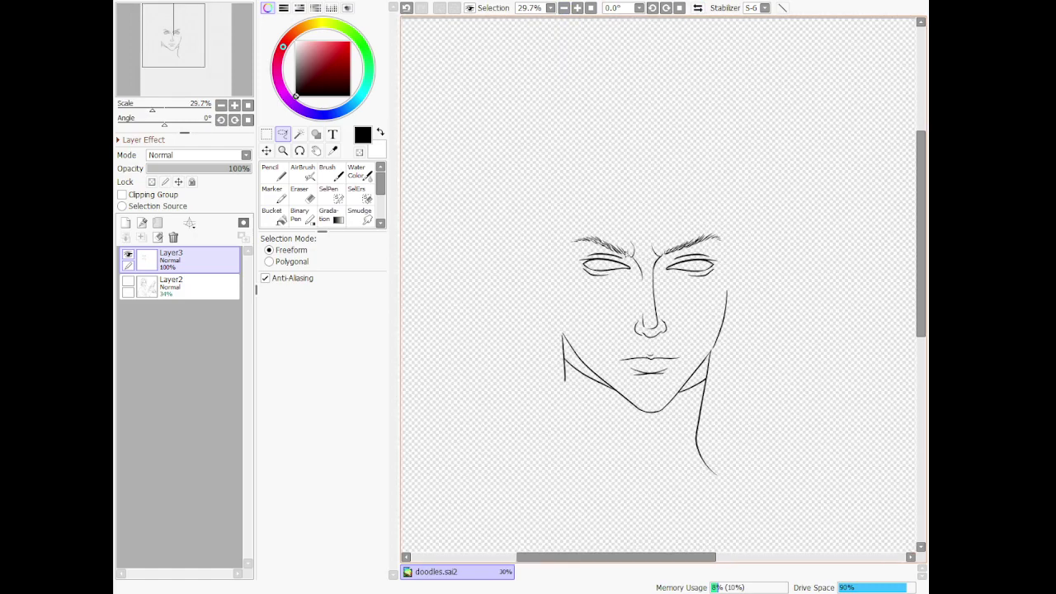
Lasso the eye and eyebrow on the viewer's left and shift them slightly outward from the nose in freeform mode
{"action": "scroll", "coordinate": [618, 248], "scroll_direction": "up", "scroll_amount": 5}
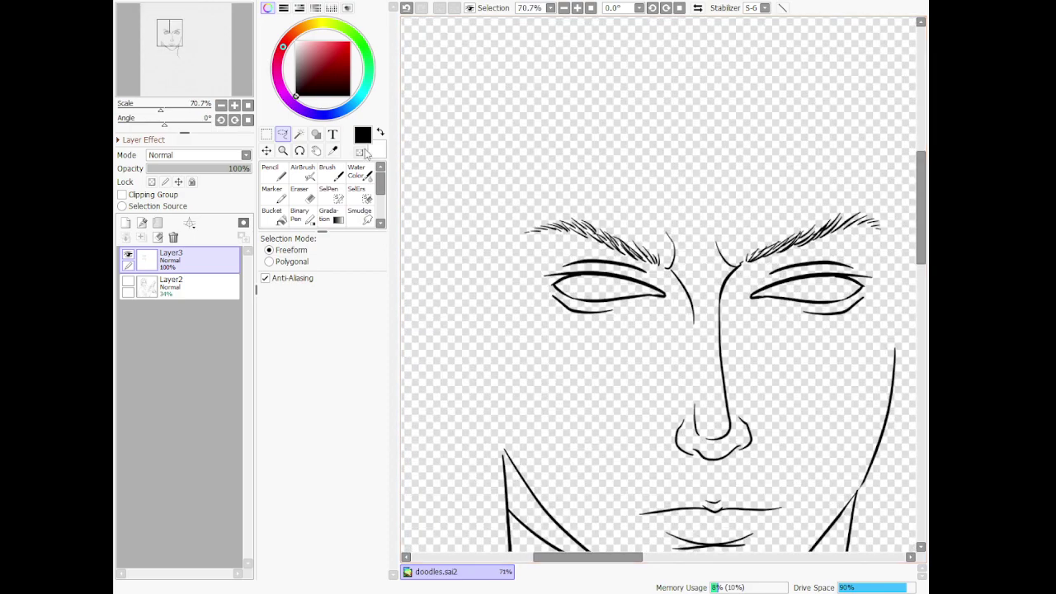
{"action": "mouse_move", "coordinate": [667, 273]}
{"action": "left_mouse_down"}
{"action": "mouse_move", "coordinate": [688, 192]}
{"action": "mouse_move", "coordinate": [557, 171]}
{"action": "mouse_move", "coordinate": [464, 226]}
{"action": "mouse_move", "coordinate": [535, 368]}
{"action": "mouse_move", "coordinate": [636, 374]}
{"action": "mouse_move", "coordinate": [679, 325]}
{"action": "left_mouse_up"}
{"action": "left_click_drag", "start_coordinate": [677, 287], "coordinate": [668, 275]}
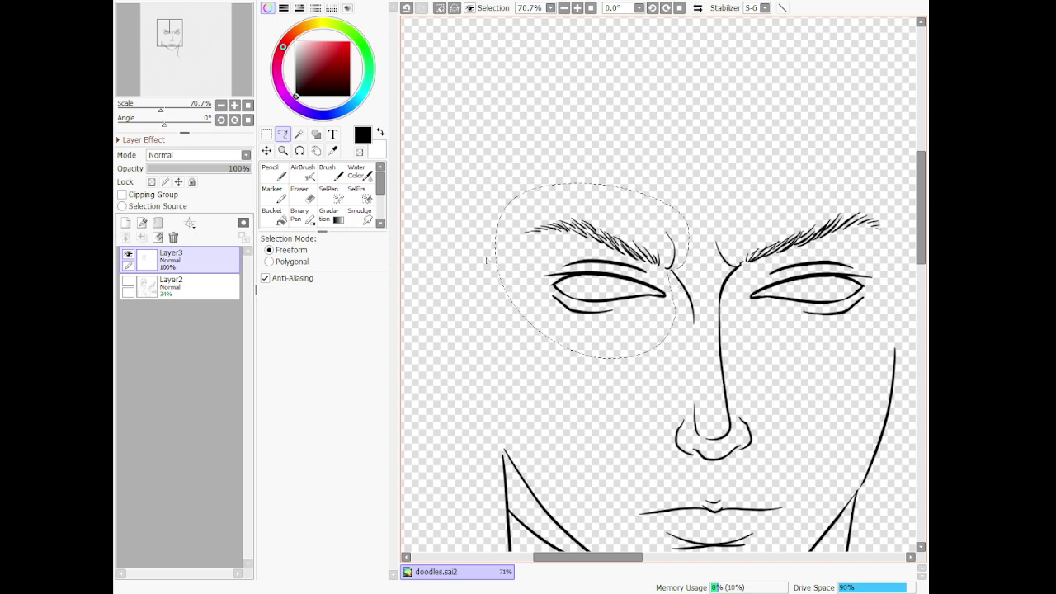
{"action": "key", "text": "ctrl+t"}
{"action": "left_click", "coordinate": [273, 307]}
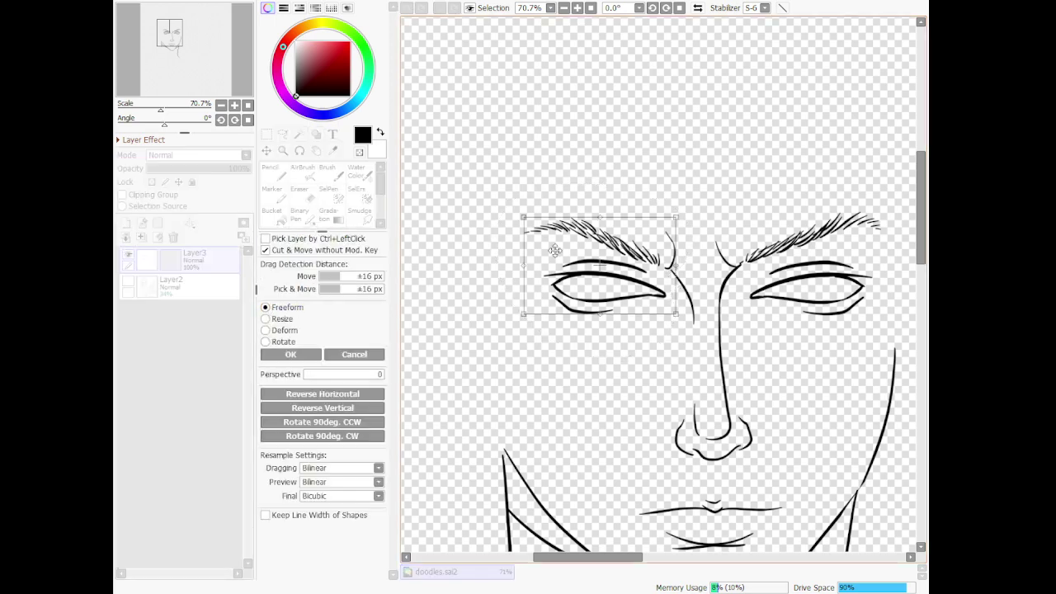
{"action": "left_click_drag", "start_coordinate": [606, 289], "coordinate": [603, 289]}
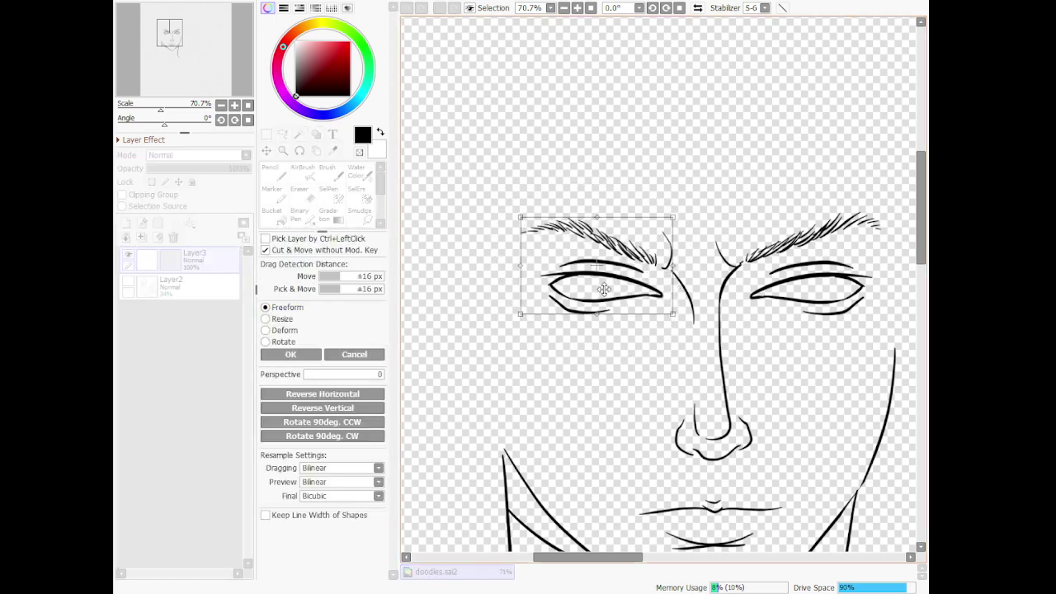
{"action": "scroll", "coordinate": [604, 288], "scroll_direction": "down", "scroll_amount": 1}
{"action": "left_click", "coordinate": [290, 354]}
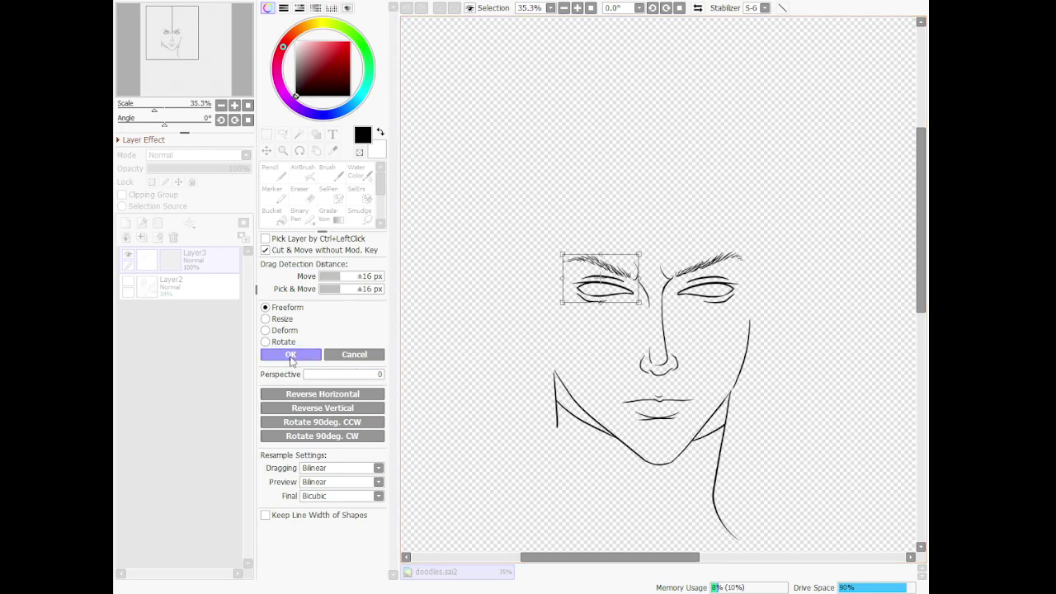
Show the sketch on Layer2 again and compare the adjusted face lines with the whole drawing
{"action": "left_click", "coordinate": [283, 134]}
{"action": "scroll", "coordinate": [554, 208], "scroll_direction": "down", "scroll_amount": 1}
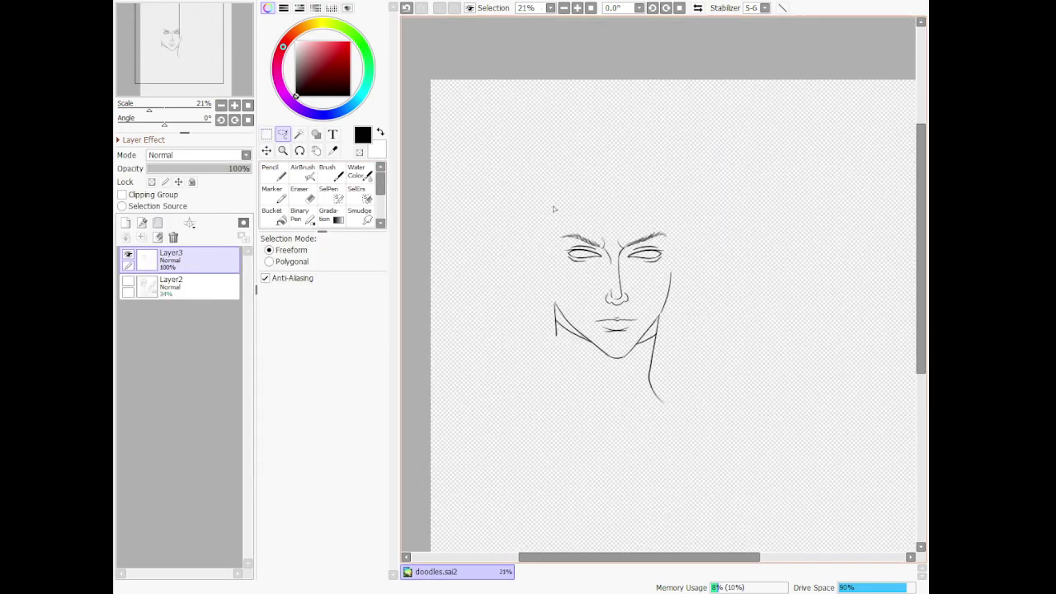
{"action": "left_click", "coordinate": [128, 282]}
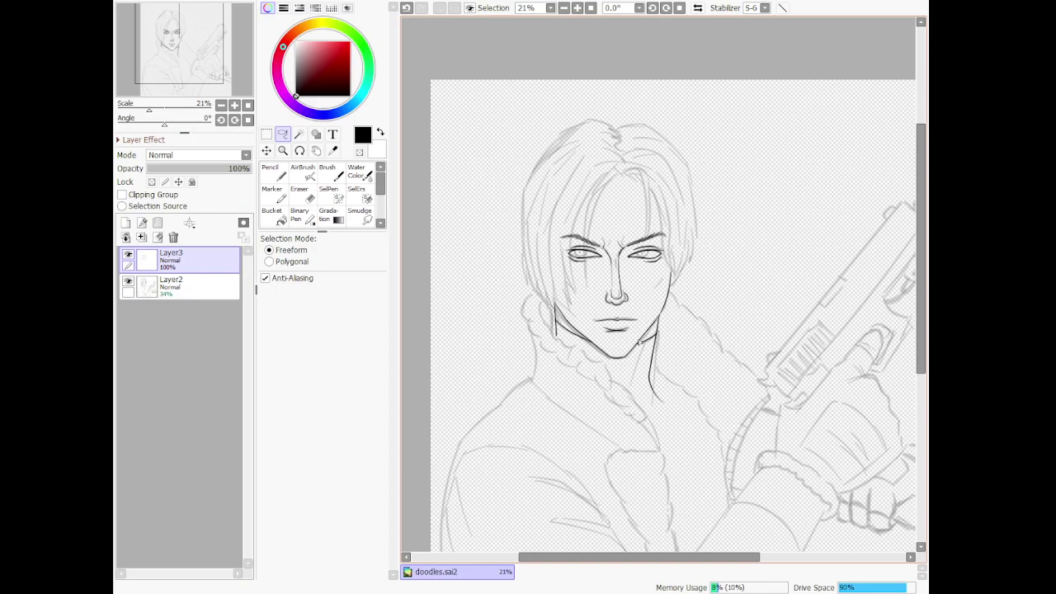
{"action": "scroll", "coordinate": [656, 281], "scroll_direction": "up", "scroll_amount": 4}
{"action": "scroll", "coordinate": [587, 274], "scroll_direction": "down", "scroll_amount": 4}
{"action": "scroll", "coordinate": [548, 236], "scroll_direction": "up", "scroll_amount": 4}
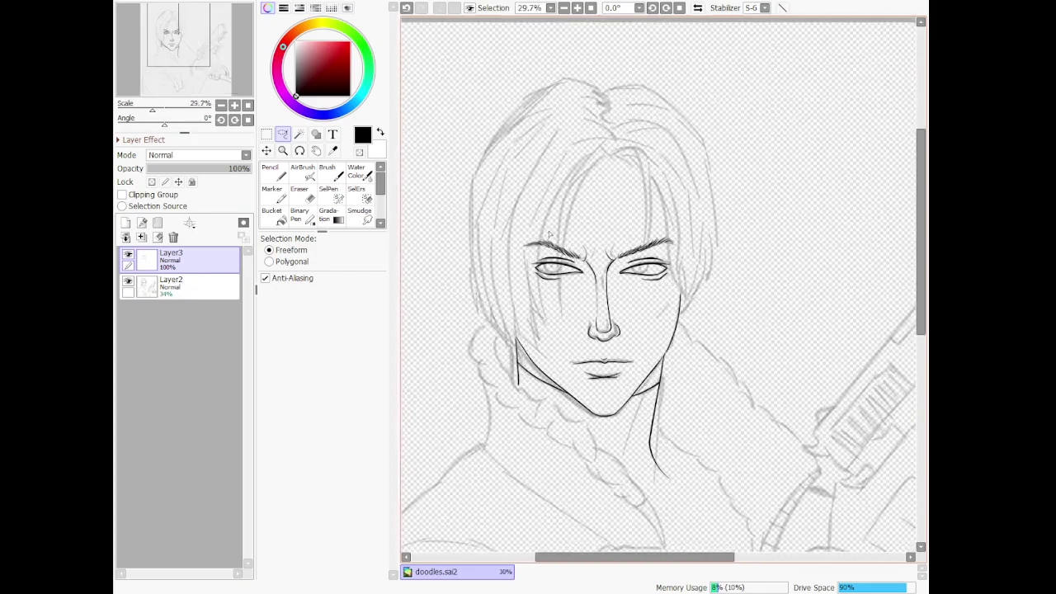
{"action": "scroll", "coordinate": [524, 264], "scroll_direction": "down", "scroll_amount": 1}
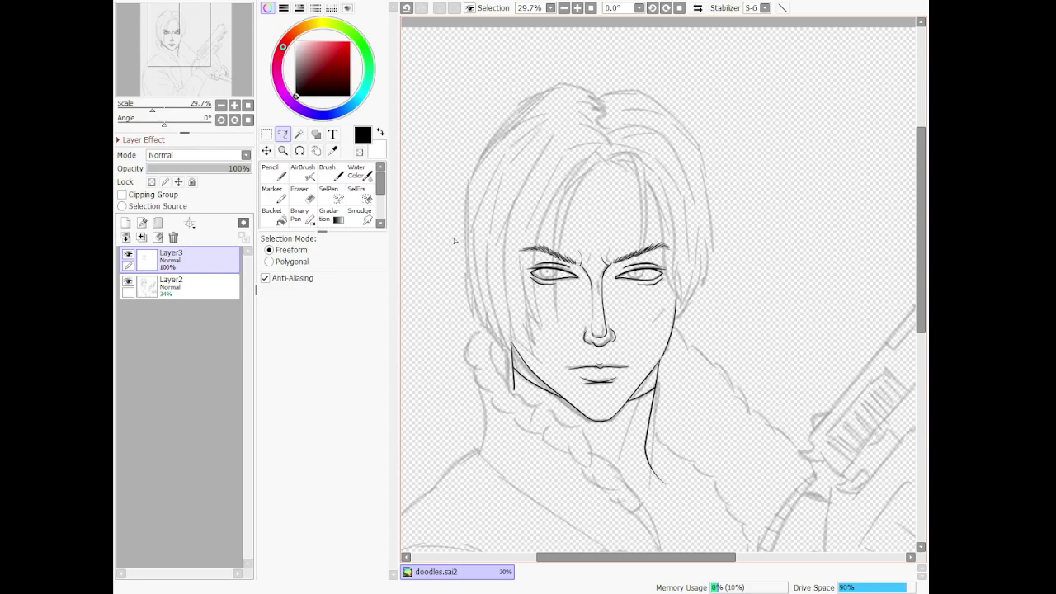
Ink the outer edge of the long forelock falling from the parting over the viewer's left eye, using the size 9 Pencil
{"action": "left_click", "coordinate": [275, 173]}
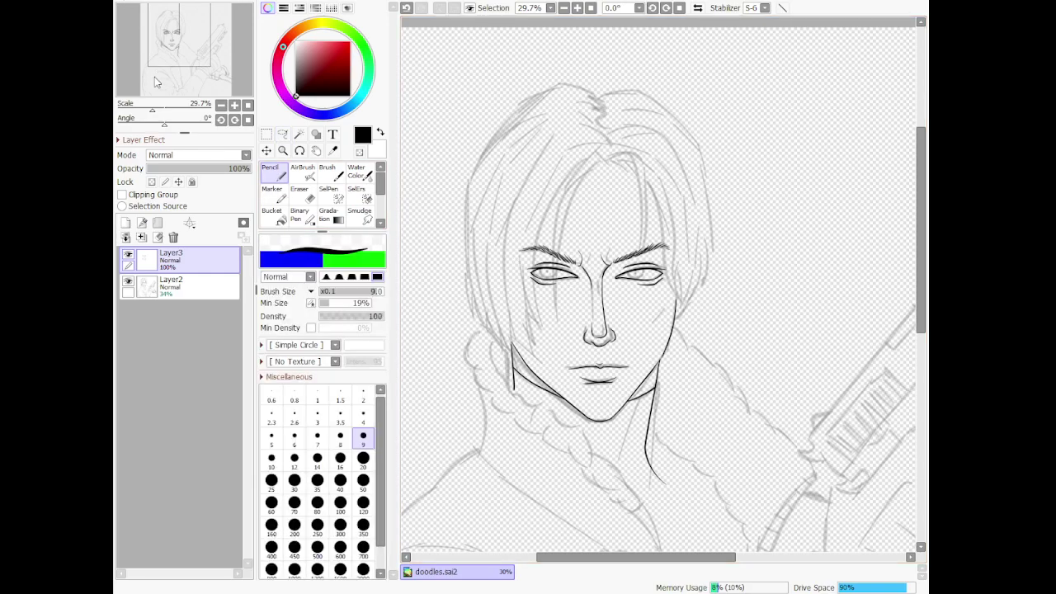
{"action": "scroll", "coordinate": [484, 152], "scroll_direction": "up", "scroll_amount": 3}
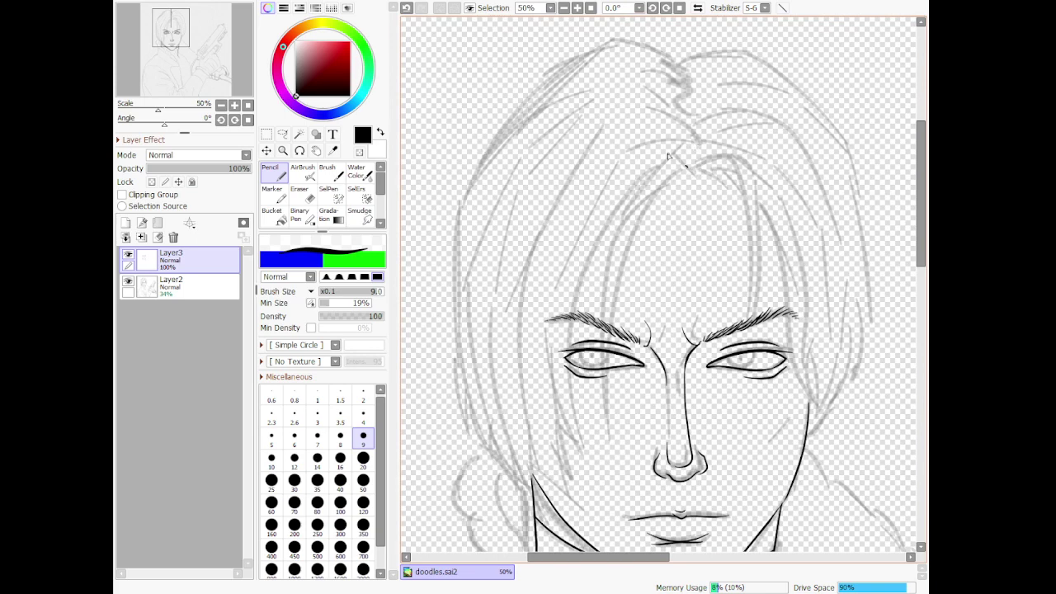
{"action": "mouse_move", "coordinate": [685, 165]}
{"action": "left_mouse_down"}
{"action": "mouse_move", "coordinate": [627, 187]}
{"action": "mouse_move", "coordinate": [580, 372]}
{"action": "mouse_move", "coordinate": [589, 469]}
{"action": "mouse_move", "coordinate": [613, 413]}
{"action": "mouse_move", "coordinate": [614, 451]}
{"action": "mouse_move", "coordinate": [648, 172]}
{"action": "mouse_move", "coordinate": [663, 176]}
{"action": "mouse_move", "coordinate": [636, 206]}
{"action": "mouse_move", "coordinate": [601, 309]}
{"action": "mouse_move", "coordinate": [611, 454]}
{"action": "left_mouse_up"}
{"action": "key", "text": "ctrl+z"}
{"action": "key", "text": "ctrl+z"}
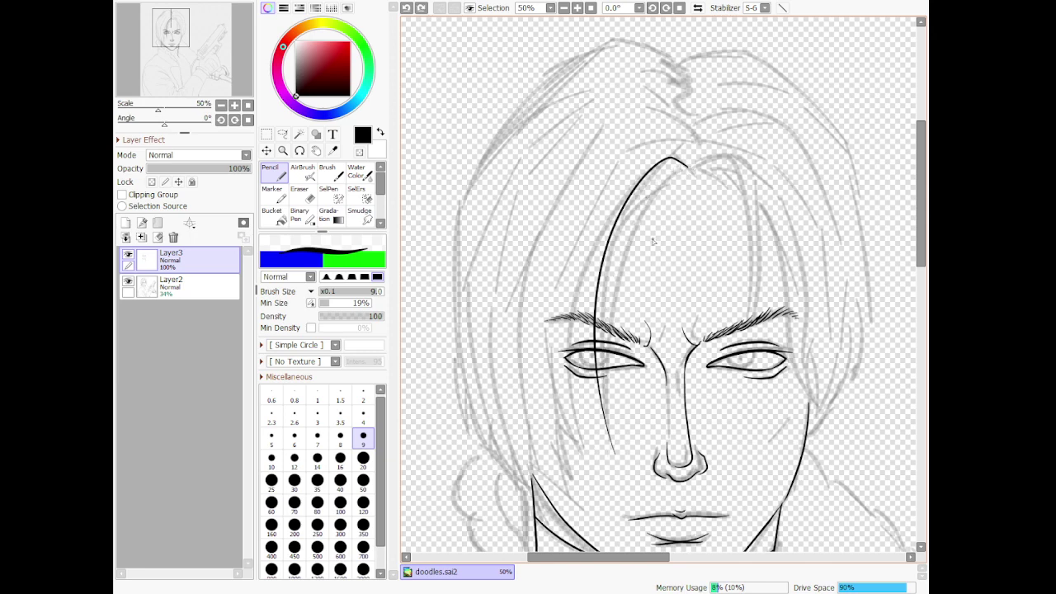
Ink the inner edge of the left forelock as one smooth curve from its tip below the eye up to the parting
{"action": "mouse_move", "coordinate": [686, 170]}
{"action": "left_mouse_down"}
{"action": "mouse_move", "coordinate": [636, 219]}
{"action": "mouse_move", "coordinate": [610, 345]}
{"action": "mouse_move", "coordinate": [612, 456]}
{"action": "mouse_move", "coordinate": [629, 257]}
{"action": "left_mouse_up"}
{"action": "key", "text": "ctrl+z"}
{"action": "key", "text": "ctrl+z"}
{"action": "mouse_move", "coordinate": [614, 454]}
{"action": "left_mouse_down"}
{"action": "mouse_move", "coordinate": [607, 347]}
{"action": "mouse_move", "coordinate": [648, 216]}
{"action": "left_mouse_up"}
{"action": "key", "text": "ctrl+z"}
{"action": "mouse_move", "coordinate": [686, 170]}
{"action": "left_mouse_down"}
{"action": "mouse_move", "coordinate": [659, 175]}
{"action": "mouse_move", "coordinate": [626, 228]}
{"action": "mouse_move", "coordinate": [609, 291]}
{"action": "mouse_move", "coordinate": [612, 469]}
{"action": "left_mouse_up"}
{"action": "key", "text": "ctrl+z"}
{"action": "mouse_move", "coordinate": [682, 172]}
{"action": "left_mouse_down"}
{"action": "mouse_move", "coordinate": [634, 210]}
{"action": "mouse_move", "coordinate": [609, 384]}
{"action": "mouse_move", "coordinate": [612, 454]}
{"action": "mouse_move", "coordinate": [619, 310]}
{"action": "left_mouse_up"}
{"action": "key", "text": "ctrl+z"}
{"action": "key", "text": "ctrl+z"}
{"action": "mouse_move", "coordinate": [615, 455]}
{"action": "left_mouse_down"}
{"action": "mouse_move", "coordinate": [611, 263]}
{"action": "mouse_move", "coordinate": [664, 172]}
{"action": "mouse_move", "coordinate": [702, 166]}
{"action": "left_mouse_up"}
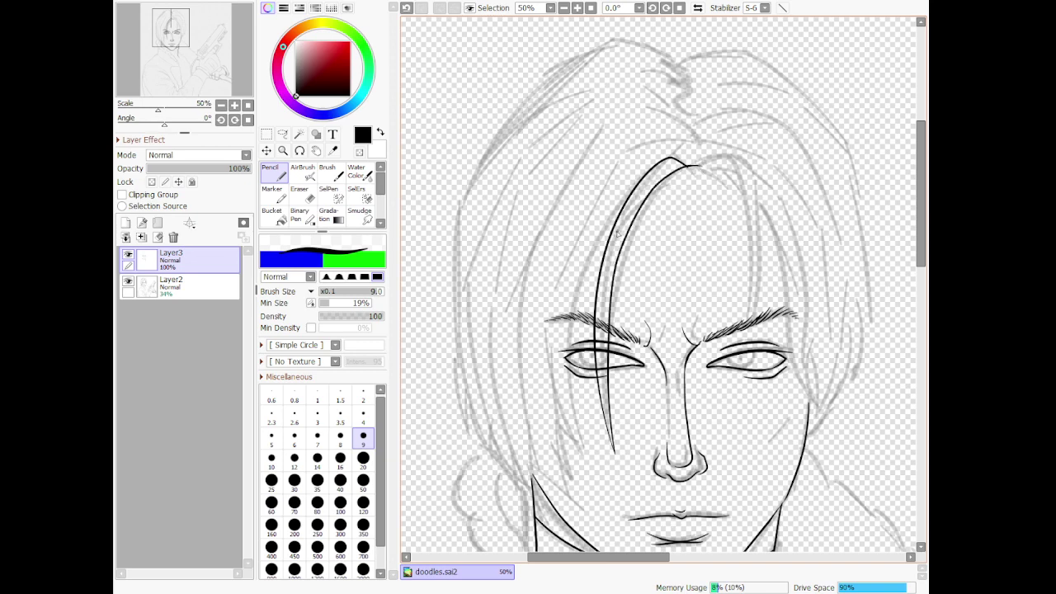
Ink the narrow forelock curving from the parting down to a point at the viewer's right eyebrow, with a small fold at its root
{"action": "mouse_move", "coordinate": [697, 171]}
{"action": "left_mouse_down"}
{"action": "mouse_move", "coordinate": [761, 160]}
{"action": "mouse_move", "coordinate": [763, 286]}
{"action": "mouse_move", "coordinate": [745, 318]}
{"action": "left_mouse_up"}
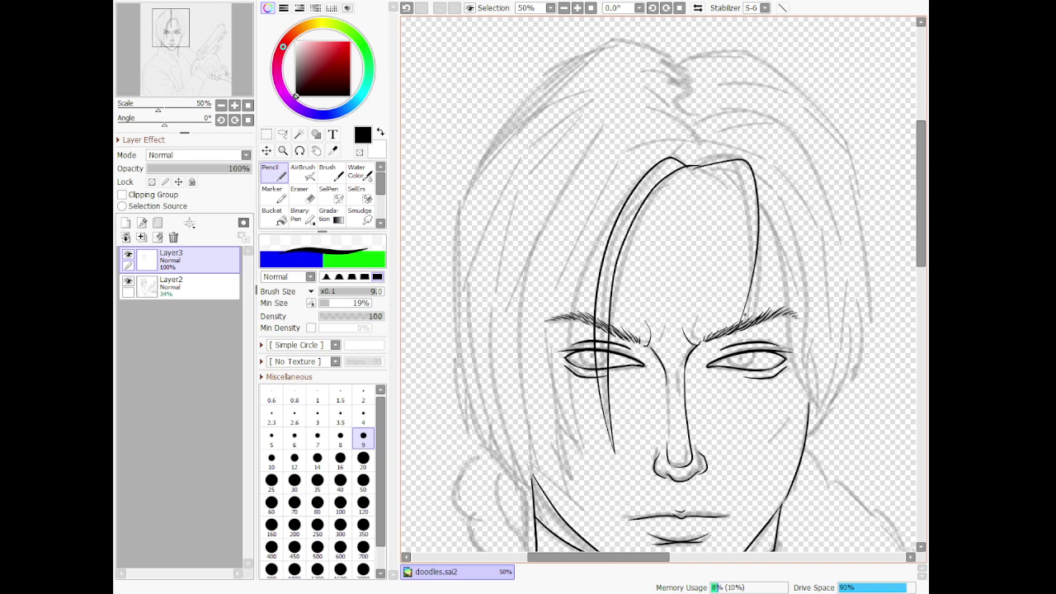
{"action": "key", "text": "ctrl+z"}
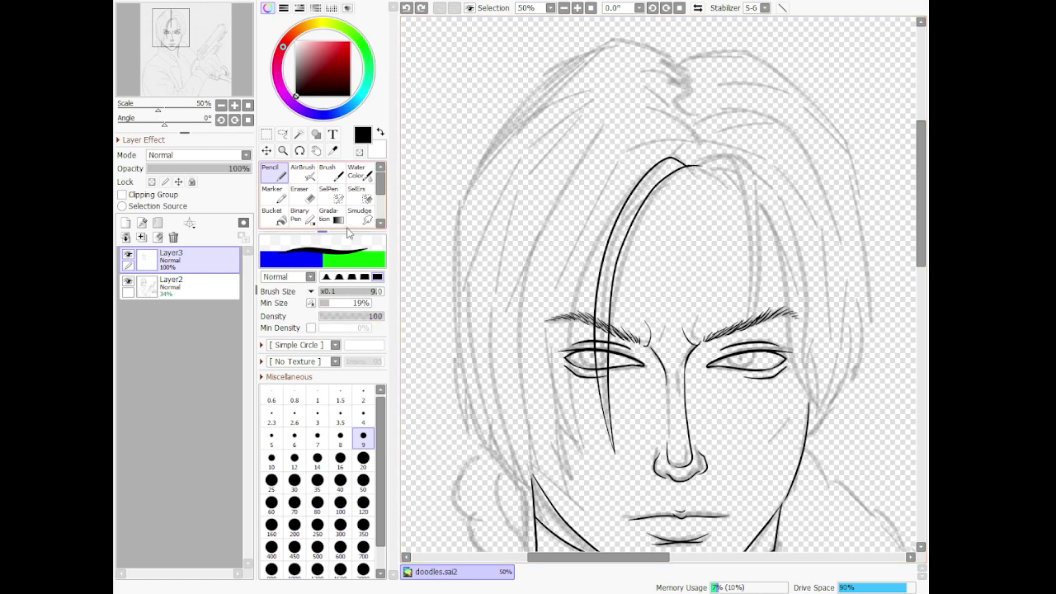
{"action": "key", "text": "e"}
{"action": "mouse_move", "coordinate": [696, 164]}
{"action": "left_mouse_down"}
{"action": "mouse_move", "coordinate": [747, 149]}
{"action": "mouse_move", "coordinate": [774, 215]}
{"action": "mouse_move", "coordinate": [754, 340]}
{"action": "mouse_move", "coordinate": [747, 162]}
{"action": "left_mouse_up"}
{"action": "key", "text": "n"}
{"action": "key", "text": "ctrl+z"}
{"action": "mouse_move", "coordinate": [752, 332]}
{"action": "left_mouse_down"}
{"action": "mouse_move", "coordinate": [741, 179]}
{"action": "mouse_move", "coordinate": [714, 161]}
{"action": "left_mouse_up"}
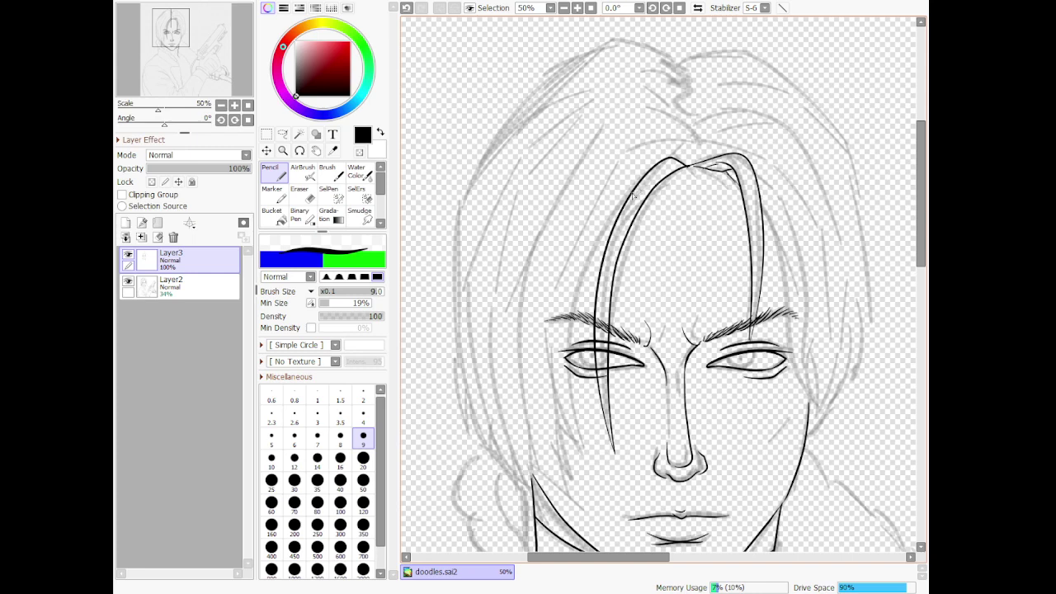
Ink the left fringe's outer line, its jagged tips over the cheek, and the first long line of the side hair
{"action": "mouse_move", "coordinate": [634, 195]}
{"action": "left_mouse_down"}
{"action": "mouse_move", "coordinate": [575, 307]}
{"action": "mouse_move", "coordinate": [586, 467]}
{"action": "mouse_move", "coordinate": [578, 487]}
{"action": "mouse_move", "coordinate": [568, 482]}
{"action": "mouse_move", "coordinate": [568, 510]}
{"action": "left_mouse_up"}
{"action": "key", "text": "ctrl+z"}
{"action": "key", "text": "ctrl+z"}
{"action": "left_click_drag", "start_coordinate": [528, 424], "coordinate": [555, 492]}
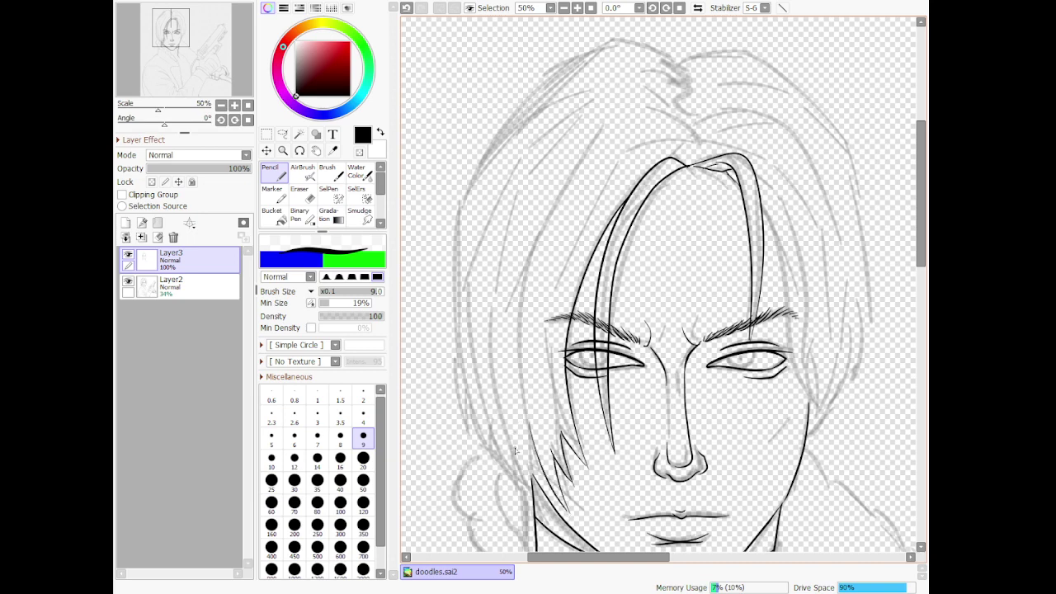
{"action": "mouse_move", "coordinate": [513, 433]}
{"action": "left_mouse_down"}
{"action": "mouse_move", "coordinate": [551, 523]}
{"action": "mouse_move", "coordinate": [535, 452]}
{"action": "left_mouse_up"}
{"action": "left_click_drag", "start_coordinate": [491, 359], "coordinate": [524, 491]}
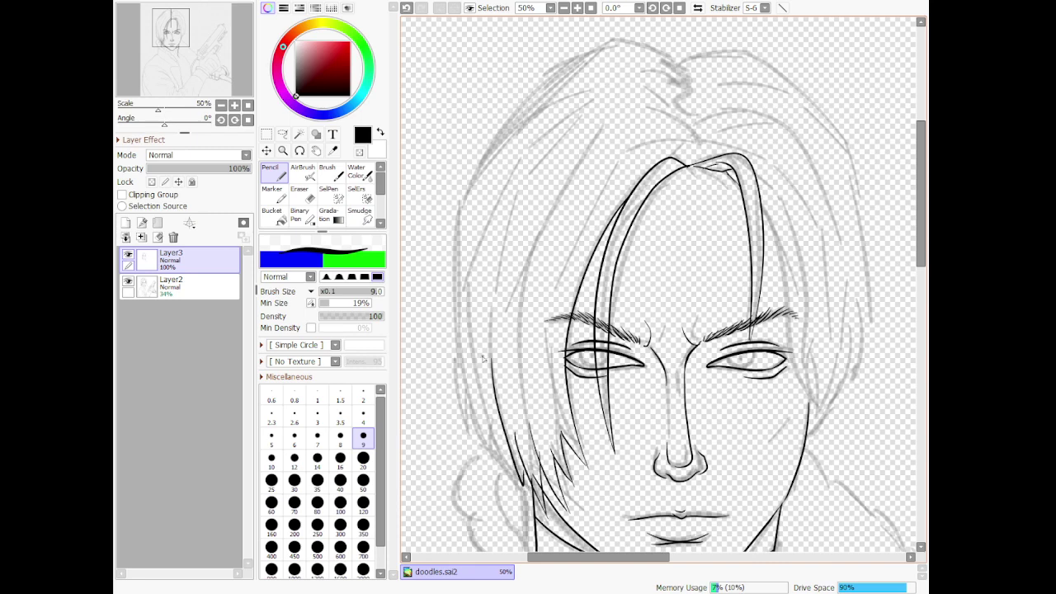
Ink a second long strand line down the left side hair, ending in the pointed tips beside the jaw
{"action": "left_click_drag", "start_coordinate": [481, 354], "coordinate": [512, 469]}
{"action": "key", "text": "ctrl+z"}
{"action": "left_click_drag", "start_coordinate": [478, 322], "coordinate": [510, 467]}
{"action": "key", "text": "ctrl+z"}
{"action": "mouse_move", "coordinate": [475, 295]}
{"action": "left_mouse_down"}
{"action": "mouse_move", "coordinate": [489, 450]}
{"action": "mouse_move", "coordinate": [519, 484]}
{"action": "left_mouse_up"}
{"action": "key", "text": "ctrl+z"}
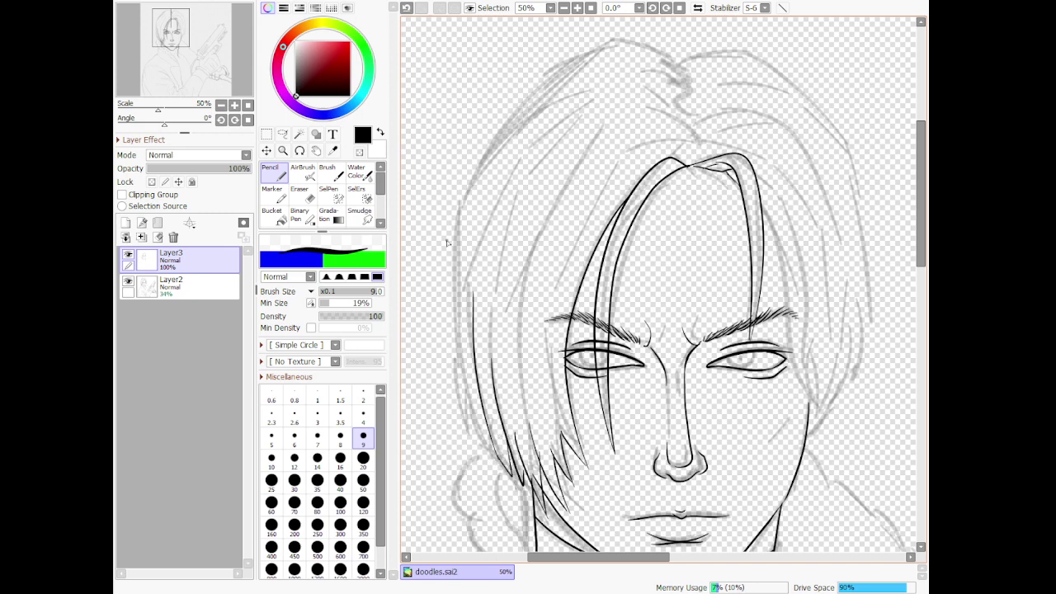
Ink the hair's outer contour from the left side lock up over the crown and past the parting
{"action": "left_click_drag", "start_coordinate": [467, 198], "coordinate": [462, 454]}
{"action": "key", "text": "ctrl+z"}
{"action": "mouse_move", "coordinate": [458, 216]}
{"action": "left_mouse_down"}
{"action": "mouse_move", "coordinate": [441, 299]}
{"action": "mouse_move", "coordinate": [484, 442]}
{"action": "left_mouse_up"}
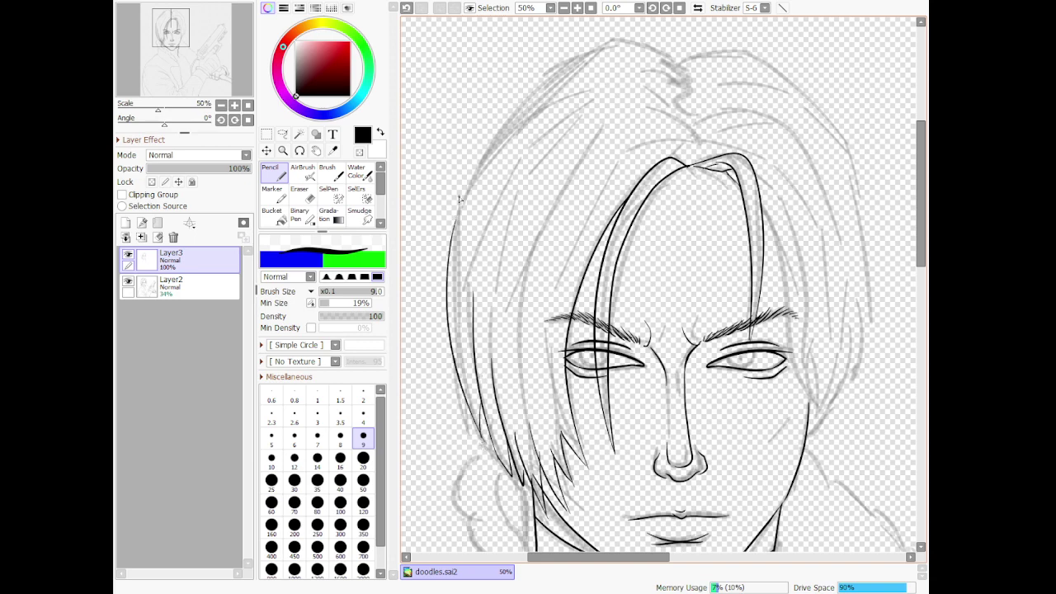
{"action": "mouse_move", "coordinate": [455, 221]}
{"action": "left_mouse_down"}
{"action": "mouse_move", "coordinate": [581, 48]}
{"action": "mouse_move", "coordinate": [652, 42]}
{"action": "mouse_move", "coordinate": [832, 140]}
{"action": "left_mouse_up"}
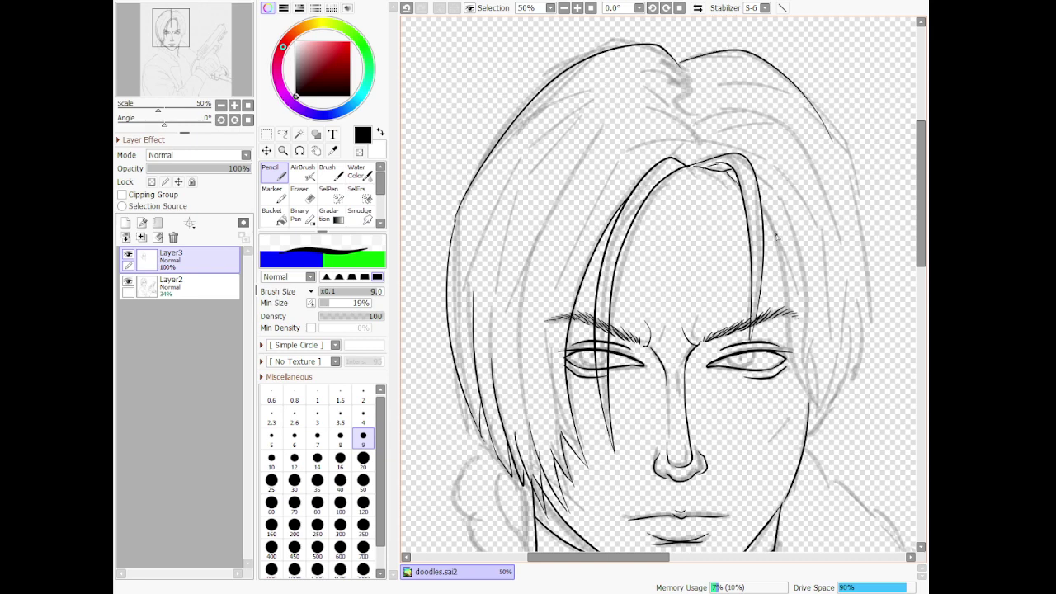
Ink the right fringe strand running past the eyebrow and bring it to a pointed tip beside the eye
{"action": "left_click_drag", "start_coordinate": [815, 307], "coordinate": [805, 422]}
{"action": "key", "text": "ctrl+z"}
{"action": "mouse_move", "coordinate": [763, 211]}
{"action": "left_mouse_down"}
{"action": "mouse_move", "coordinate": [807, 353]}
{"action": "mouse_move", "coordinate": [786, 416]}
{"action": "mouse_move", "coordinate": [813, 339]}
{"action": "left_mouse_up"}
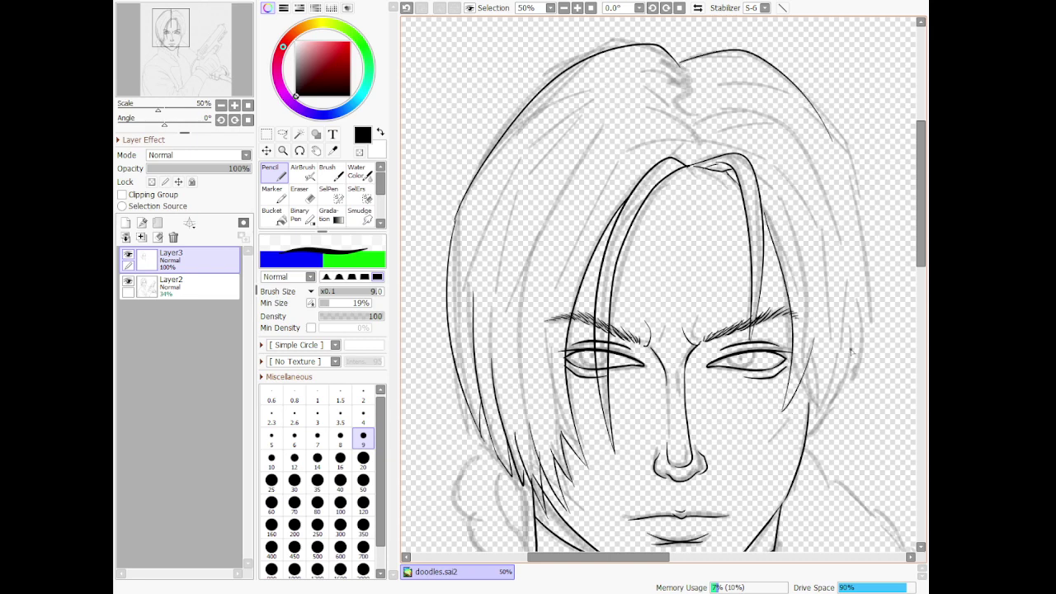
{"action": "key", "text": "ctrl+z"}
{"action": "left_click_drag", "start_coordinate": [784, 414], "coordinate": [834, 316]}
{"action": "key", "text": "ctrl+z"}
{"action": "mouse_move", "coordinate": [783, 408]}
{"action": "left_mouse_down"}
{"action": "mouse_move", "coordinate": [824, 303]}
{"action": "mouse_move", "coordinate": [812, 315]}
{"action": "left_mouse_up"}
{"action": "key", "text": "ctrl+z"}
{"action": "left_click_drag", "start_coordinate": [782, 408], "coordinate": [809, 279]}
{"action": "left_click_drag", "start_coordinate": [802, 371], "coordinate": [799, 427]}
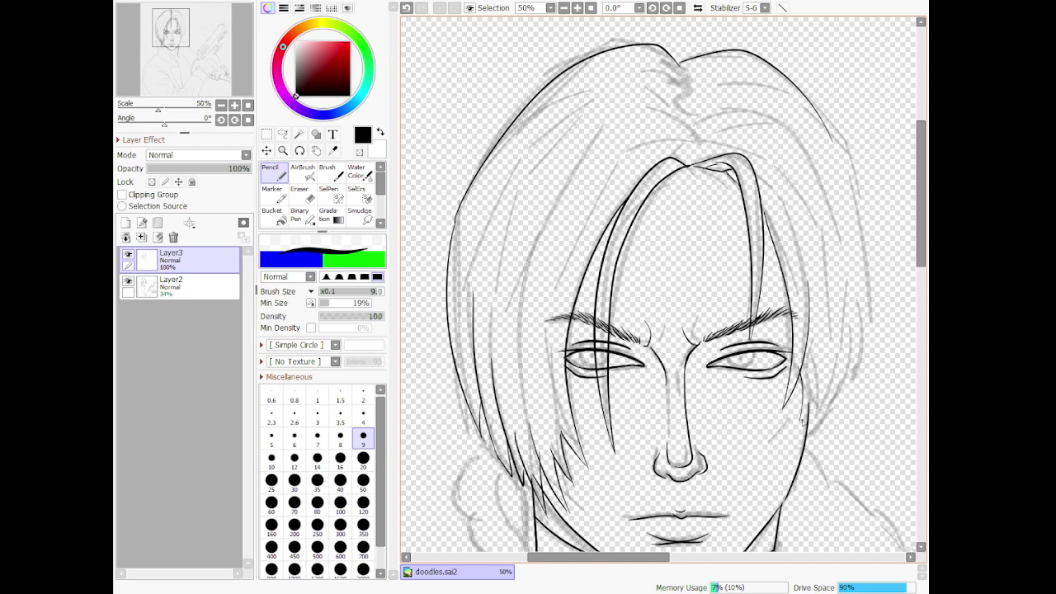
Ink the overlapping pointed tips of the side hair next to the viewer's right cheek
{"action": "key", "text": "ctrl+z"}
{"action": "mouse_move", "coordinate": [803, 373]}
{"action": "left_mouse_down"}
{"action": "mouse_move", "coordinate": [791, 437]}
{"action": "mouse_move", "coordinate": [839, 349]}
{"action": "mouse_move", "coordinate": [801, 412]}
{"action": "mouse_move", "coordinate": [831, 291]}
{"action": "left_mouse_up"}
{"action": "key", "text": "ctrl+z"}
{"action": "left_click_drag", "start_coordinate": [818, 419], "coordinate": [846, 304]}
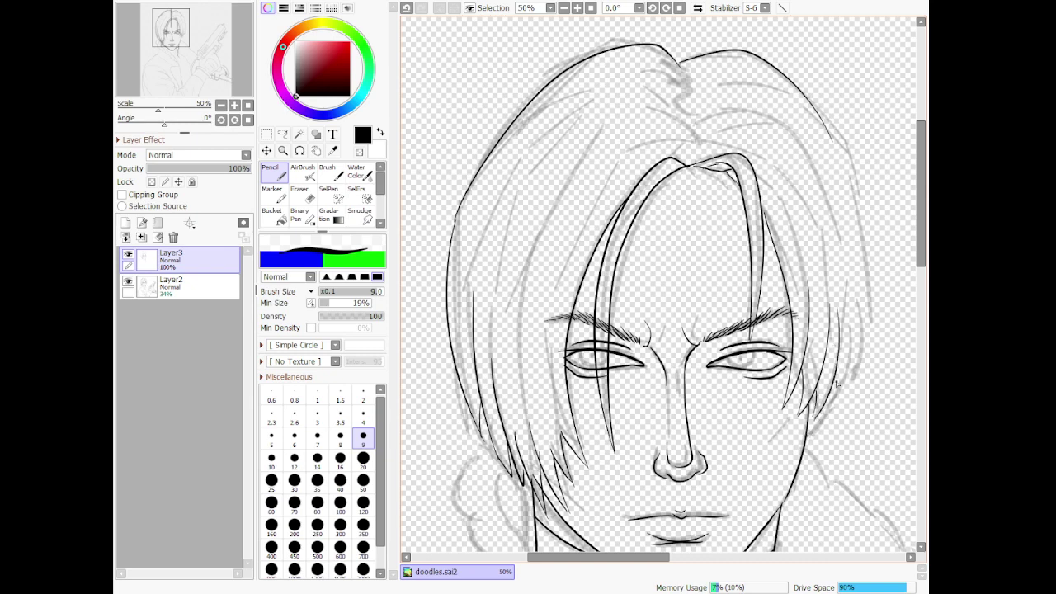
{"action": "left_click_drag", "start_coordinate": [837, 400], "coordinate": [850, 304]}
Ink the hair's outer contour down the right side to a flicked tip, and add the short lock beneath it at the jaw
{"action": "mouse_move", "coordinate": [855, 401]}
{"action": "left_mouse_down"}
{"action": "mouse_move", "coordinate": [847, 371]}
{"action": "mouse_move", "coordinate": [869, 277]}
{"action": "left_mouse_up"}
{"action": "key", "text": "ctrl+z"}
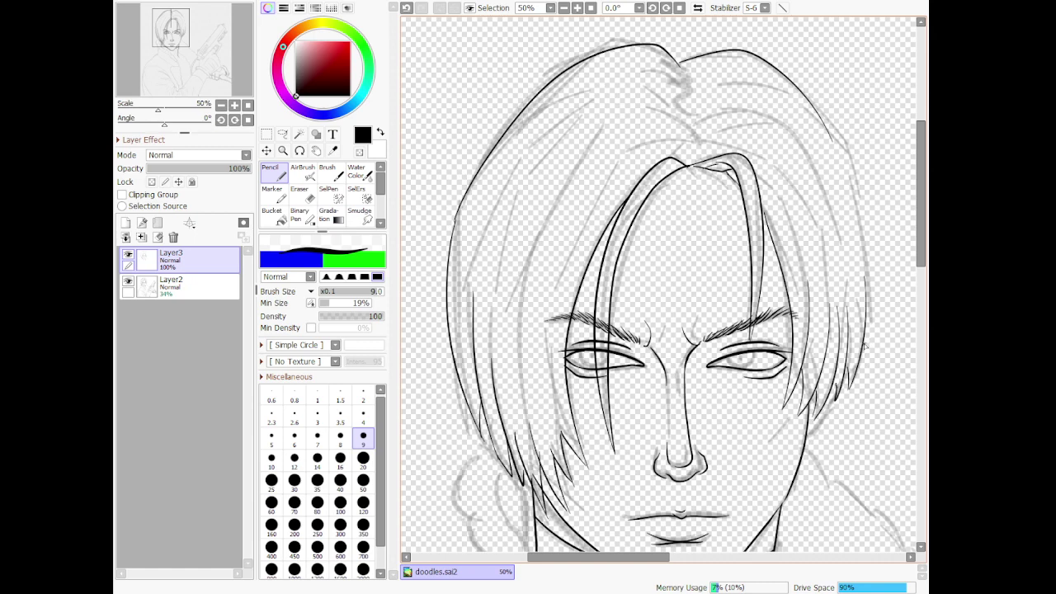
{"action": "mouse_move", "coordinate": [875, 365]}
{"action": "left_mouse_down"}
{"action": "mouse_move", "coordinate": [857, 172]}
{"action": "mouse_move", "coordinate": [826, 107]}
{"action": "mouse_move", "coordinate": [814, 124]}
{"action": "mouse_move", "coordinate": [833, 116]}
{"action": "mouse_move", "coordinate": [829, 132]}
{"action": "mouse_move", "coordinate": [867, 236]}
{"action": "mouse_move", "coordinate": [872, 340]}
{"action": "left_mouse_up"}
{"action": "key", "text": "ctrl+z"}
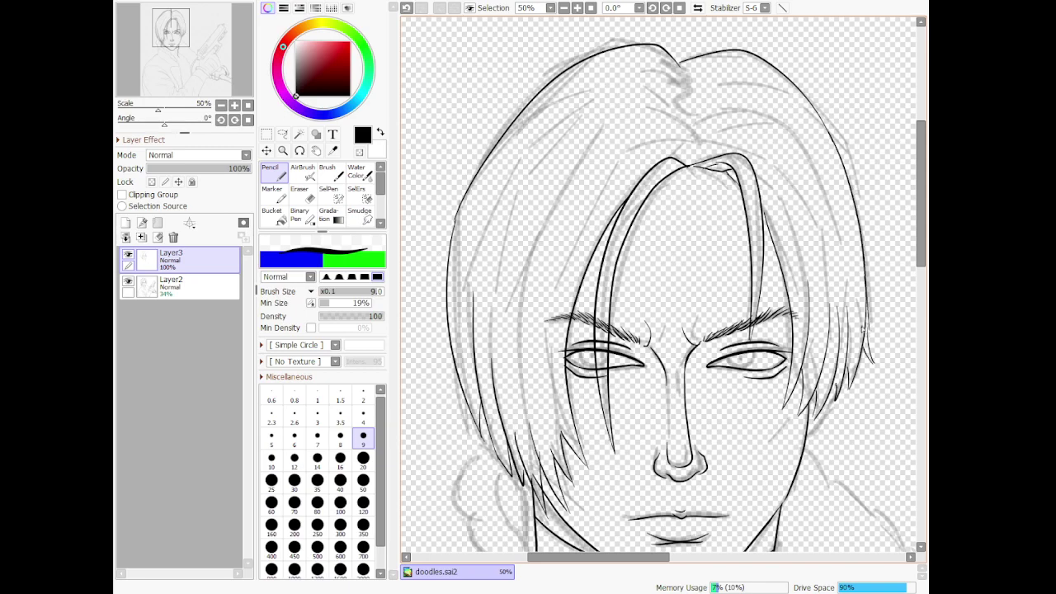
{"action": "left_click_drag", "start_coordinate": [806, 436], "coordinate": [840, 383]}
Hide the Layer2 sketch briefly to examine the inked head alone, and show it again
{"action": "scroll", "coordinate": [745, 405], "scroll_direction": "down", "scroll_amount": 7}
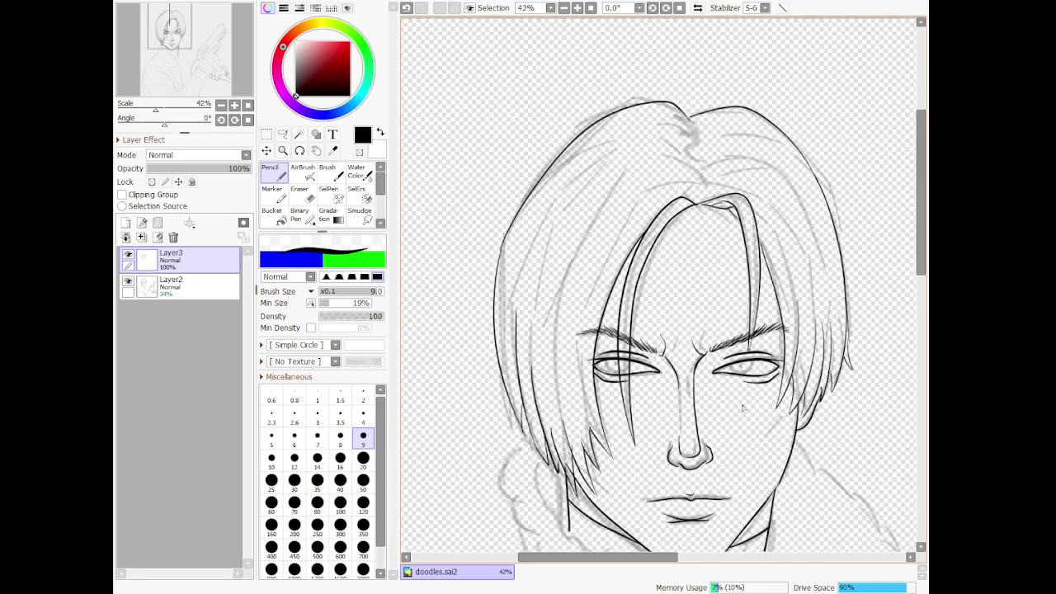
{"action": "left_click_drag", "start_coordinate": [677, 548], "coordinate": [672, 411]}
{"action": "left_click", "coordinate": [128, 281]}
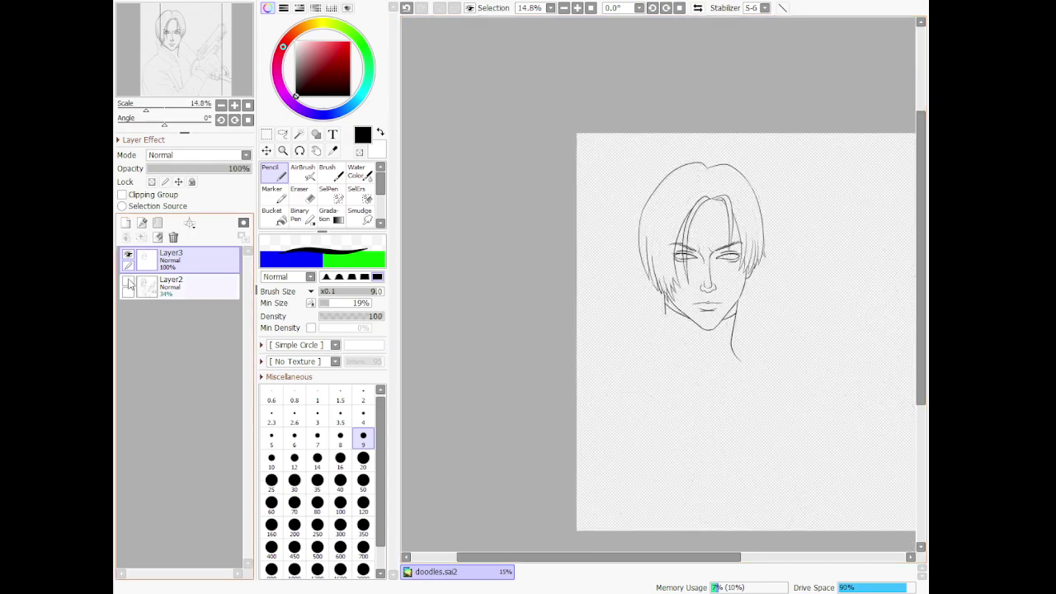
{"action": "left_click", "coordinate": [128, 281]}
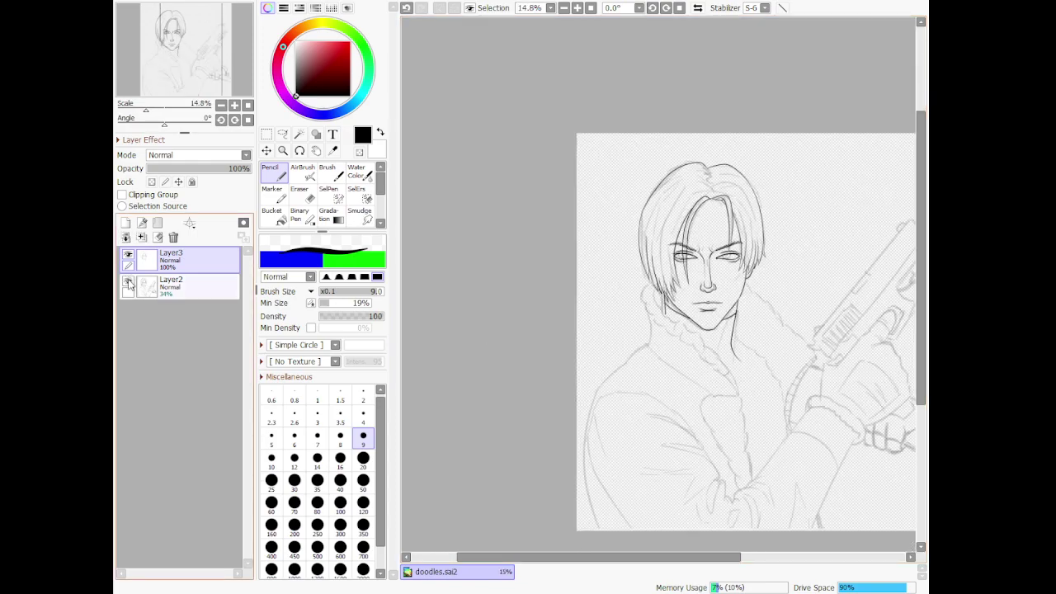
Ink the jagged parting line from the forelocks up to the notch at the crown
{"action": "scroll", "coordinate": [682, 253], "scroll_direction": "up", "scroll_amount": 3}
{"action": "scroll", "coordinate": [658, 180], "scroll_direction": "up", "scroll_amount": 1}
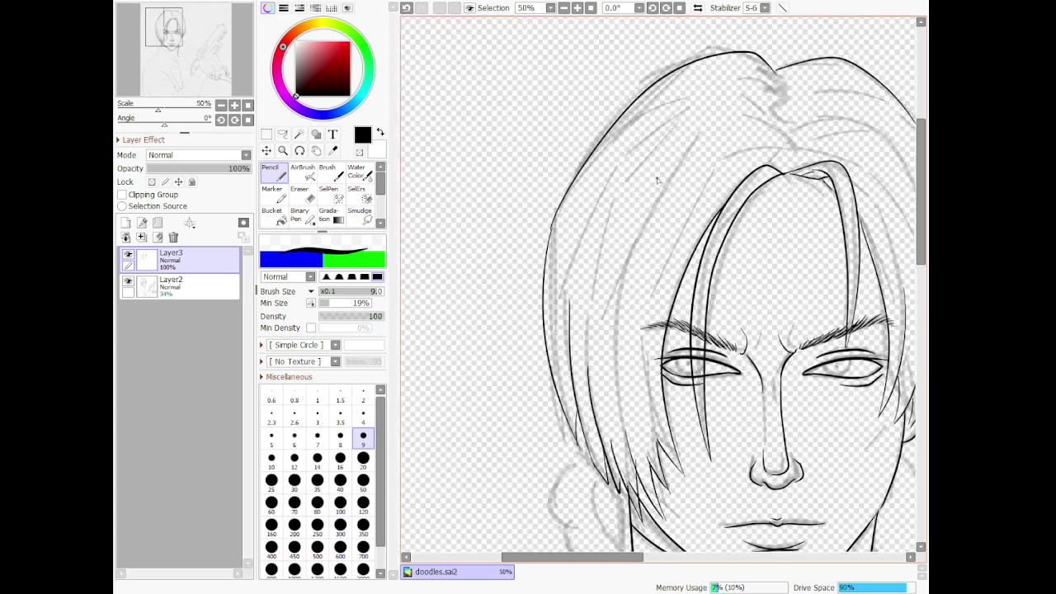
{"action": "left_click_drag", "start_coordinate": [573, 241], "coordinate": [634, 137]}
{"action": "key", "text": "ctrl+z"}
{"action": "mouse_move", "coordinate": [789, 171]}
{"action": "left_mouse_down"}
{"action": "mouse_move", "coordinate": [811, 157]}
{"action": "mouse_move", "coordinate": [798, 142]}
{"action": "mouse_move", "coordinate": [786, 152]}
{"action": "mouse_move", "coordinate": [799, 142]}
{"action": "mouse_move", "coordinate": [778, 115]}
{"action": "mouse_move", "coordinate": [792, 106]}
{"action": "mouse_move", "coordinate": [778, 78]}
{"action": "left_mouse_up"}
Ink the round iris outline and the pupil in the eye on the viewer's right with the Pencil
{"action": "scroll", "coordinate": [594, 178], "scroll_direction": "down", "scroll_amount": 4}
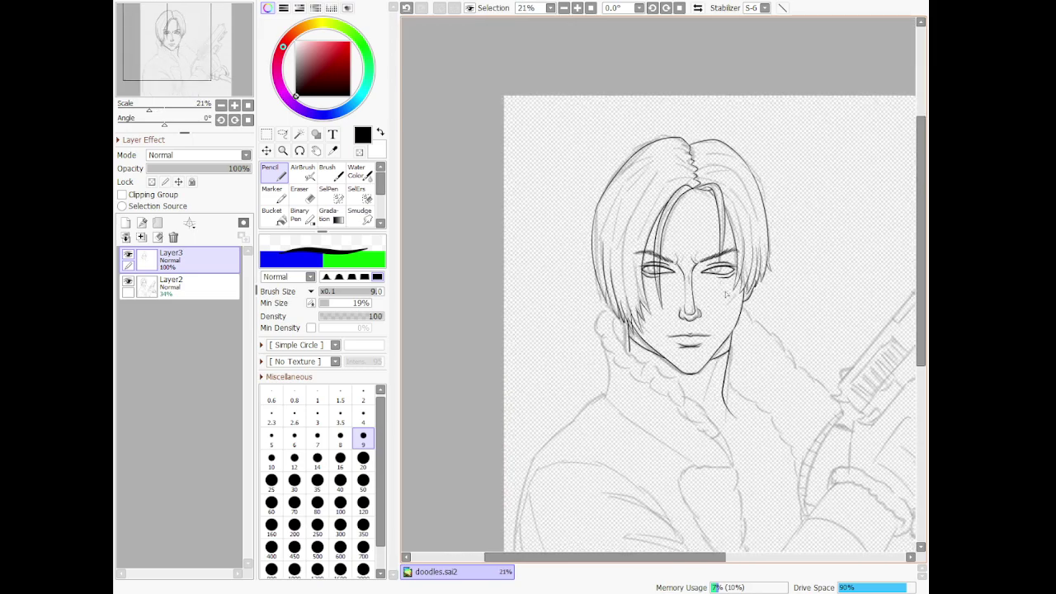
{"action": "scroll", "coordinate": [719, 297], "scroll_direction": "up", "scroll_amount": 8}
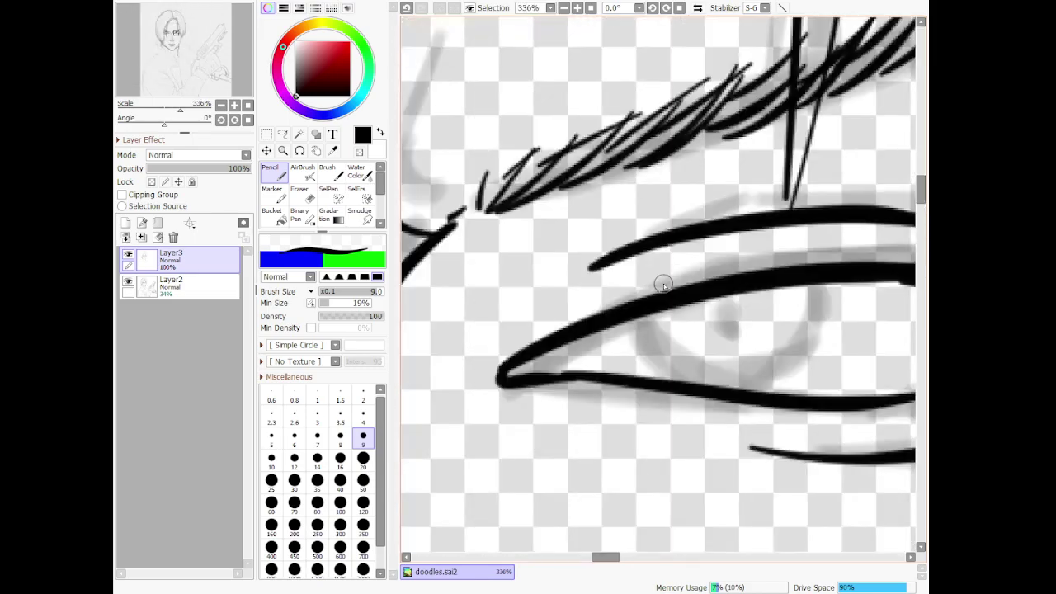
{"action": "left_click_drag", "start_coordinate": [558, 355], "coordinate": [577, 378]}
{"action": "left_click_drag", "start_coordinate": [605, 557], "coordinate": [616, 557]}
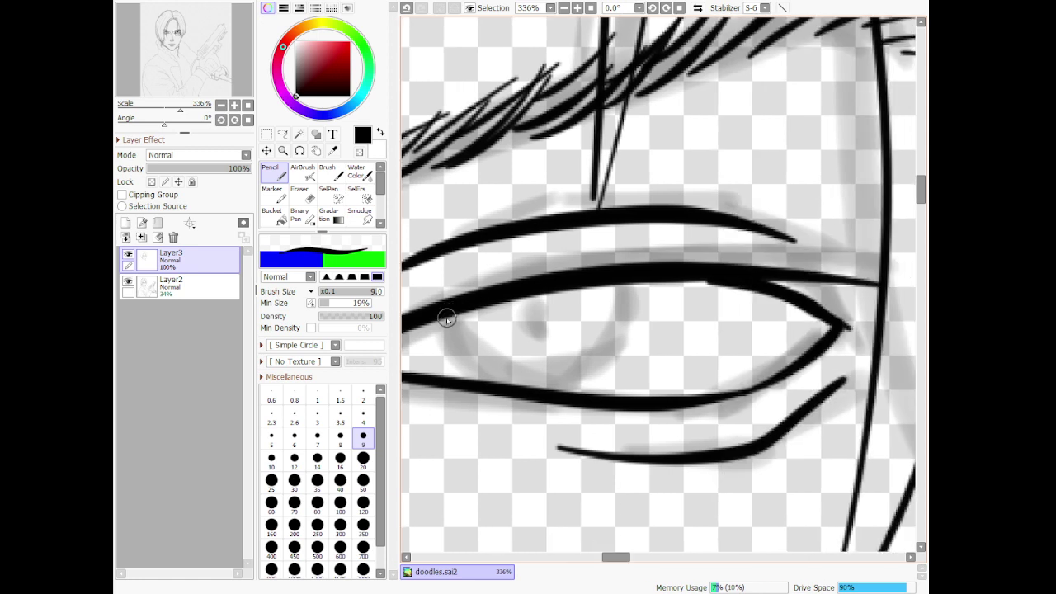
{"action": "mouse_move", "coordinate": [447, 319]}
{"action": "left_mouse_down"}
{"action": "mouse_move", "coordinate": [473, 380]}
{"action": "mouse_move", "coordinate": [557, 400]}
{"action": "mouse_move", "coordinate": [622, 365]}
{"action": "mouse_move", "coordinate": [616, 285]}
{"action": "left_mouse_up"}
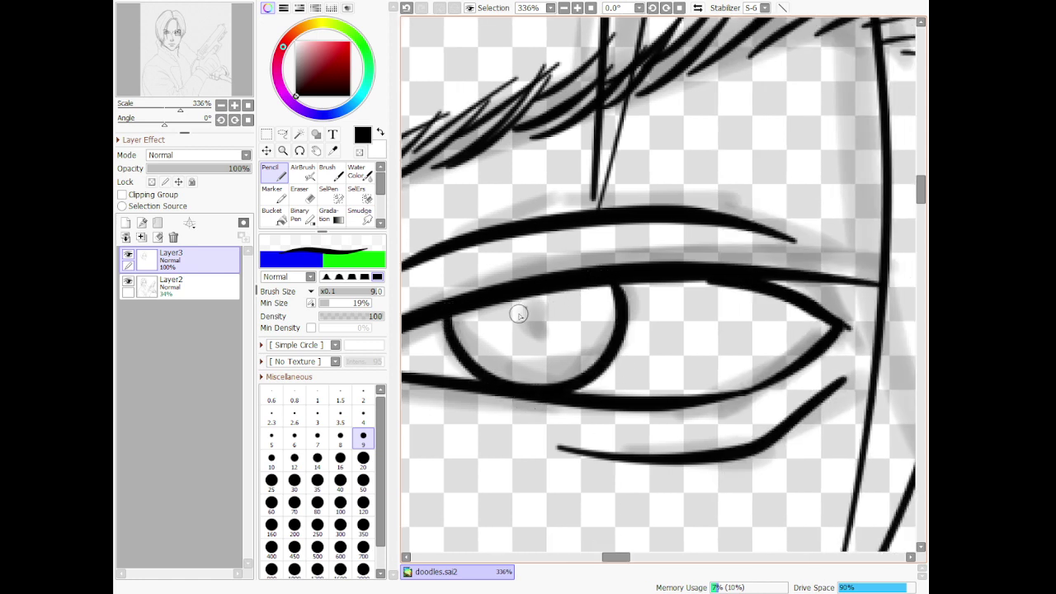
{"action": "mouse_move", "coordinate": [518, 314]}
{"action": "left_mouse_down"}
{"action": "mouse_move", "coordinate": [549, 325]}
{"action": "mouse_move", "coordinate": [523, 306]}
{"action": "mouse_move", "coordinate": [527, 332]}
{"action": "mouse_move", "coordinate": [541, 300]}
{"action": "mouse_move", "coordinate": [516, 315]}
{"action": "mouse_move", "coordinate": [547, 331]}
{"action": "mouse_move", "coordinate": [528, 309]}
{"action": "left_mouse_up"}
Ink the iris outline and pupil in the eye on the viewer's left, redrawing the iris wider so it nearly meets the lower lid
{"action": "scroll", "coordinate": [616, 463], "scroll_direction": "down", "scroll_amount": 8}
{"action": "scroll", "coordinate": [467, 233], "scroll_direction": "up", "scroll_amount": 3}
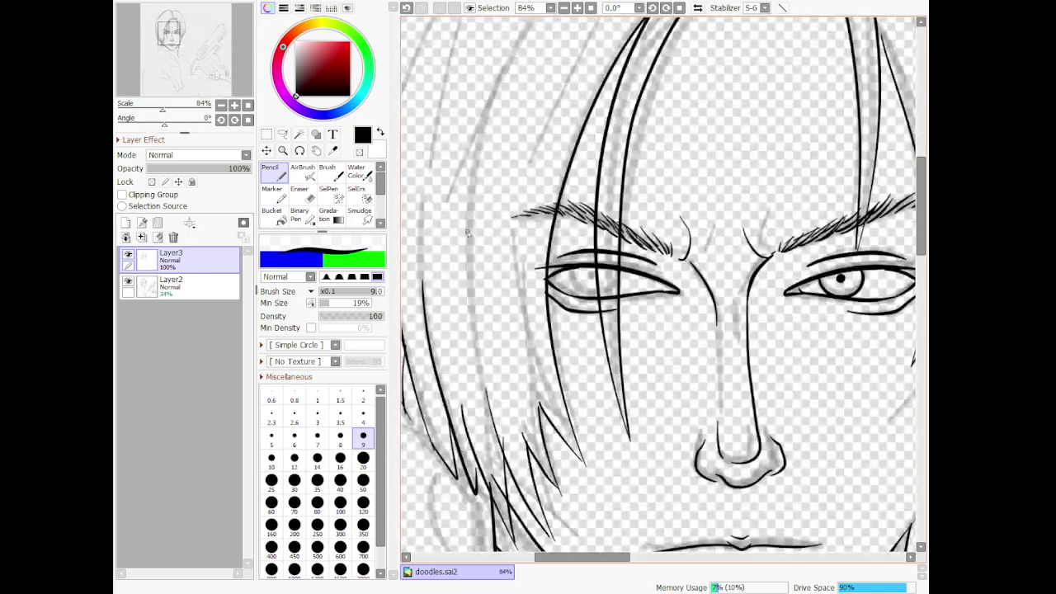
{"action": "scroll", "coordinate": [625, 279], "scroll_direction": "up", "scroll_amount": 3}
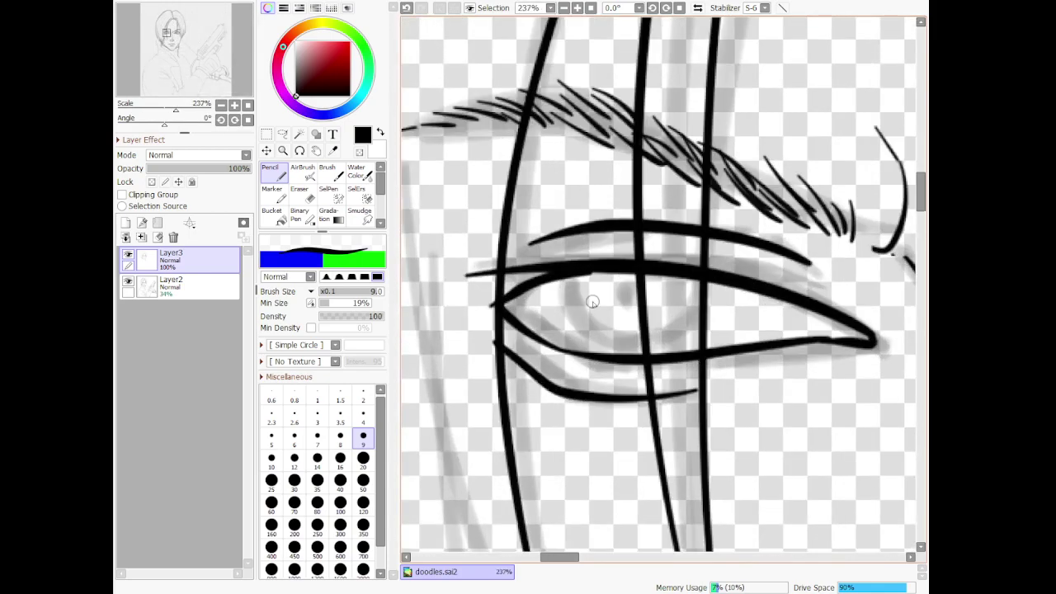
{"action": "mouse_move", "coordinate": [566, 280]}
{"action": "left_mouse_down"}
{"action": "mouse_move", "coordinate": [613, 344]}
{"action": "mouse_move", "coordinate": [674, 328]}
{"action": "left_mouse_up"}
{"action": "left_click_drag", "start_coordinate": [706, 295], "coordinate": [697, 274]}
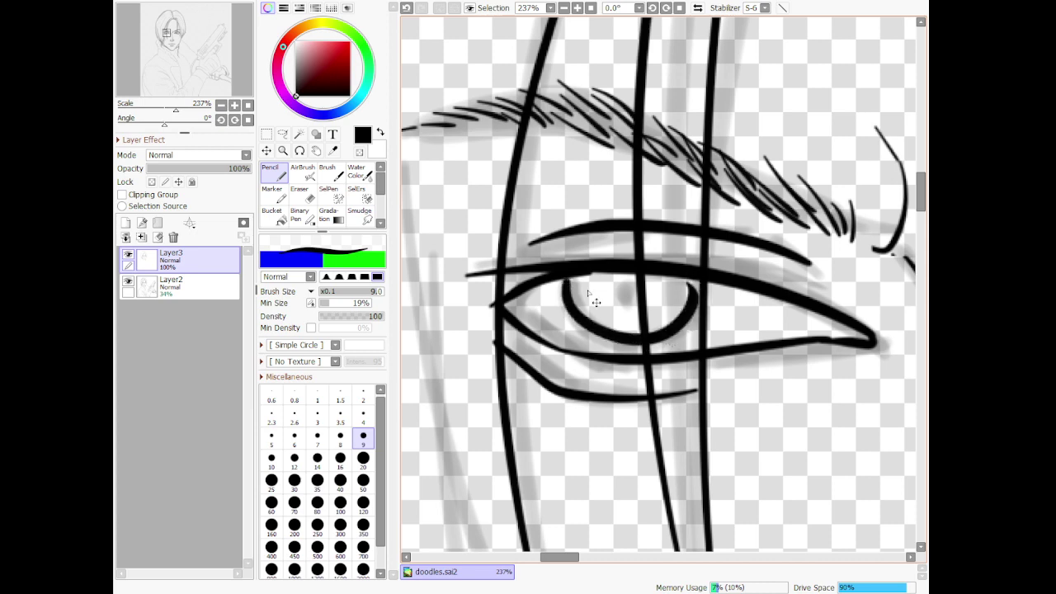
{"action": "key", "text": "ctrl+z"}
{"action": "mouse_move", "coordinate": [569, 274]}
{"action": "left_mouse_down"}
{"action": "mouse_move", "coordinate": [605, 361]}
{"action": "mouse_move", "coordinate": [694, 346]}
{"action": "mouse_move", "coordinate": [714, 289]}
{"action": "left_mouse_up"}
{"action": "mouse_move", "coordinate": [698, 323]}
{"action": "left_mouse_down"}
{"action": "mouse_move", "coordinate": [714, 290]}
{"action": "mouse_move", "coordinate": [693, 273]}
{"action": "left_mouse_up"}
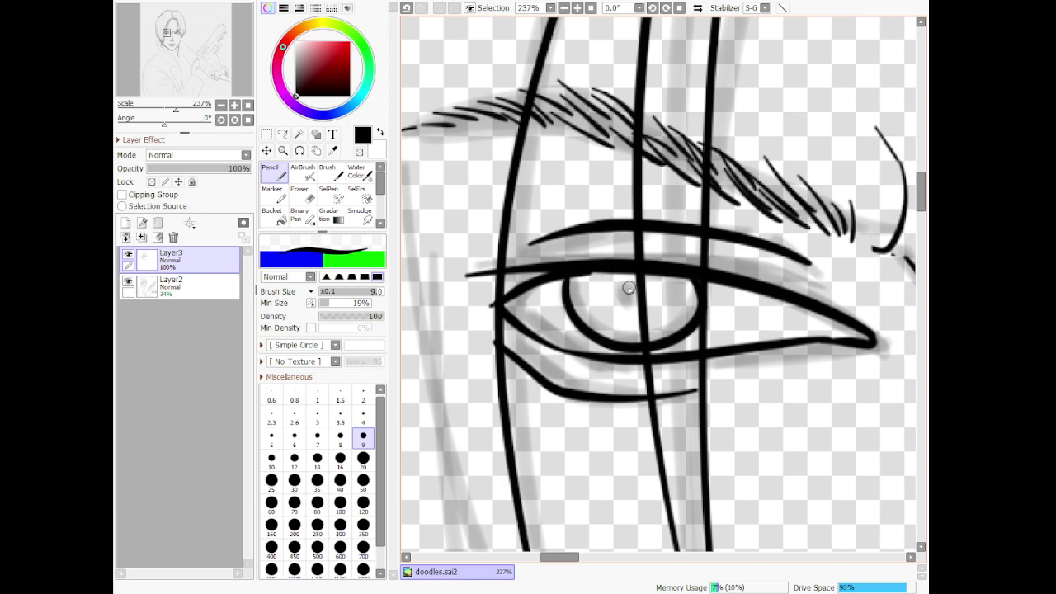
{"action": "mouse_move", "coordinate": [627, 289]}
{"action": "left_mouse_down"}
{"action": "mouse_move", "coordinate": [628, 303]}
{"action": "mouse_move", "coordinate": [642, 284]}
{"action": "left_mouse_up"}
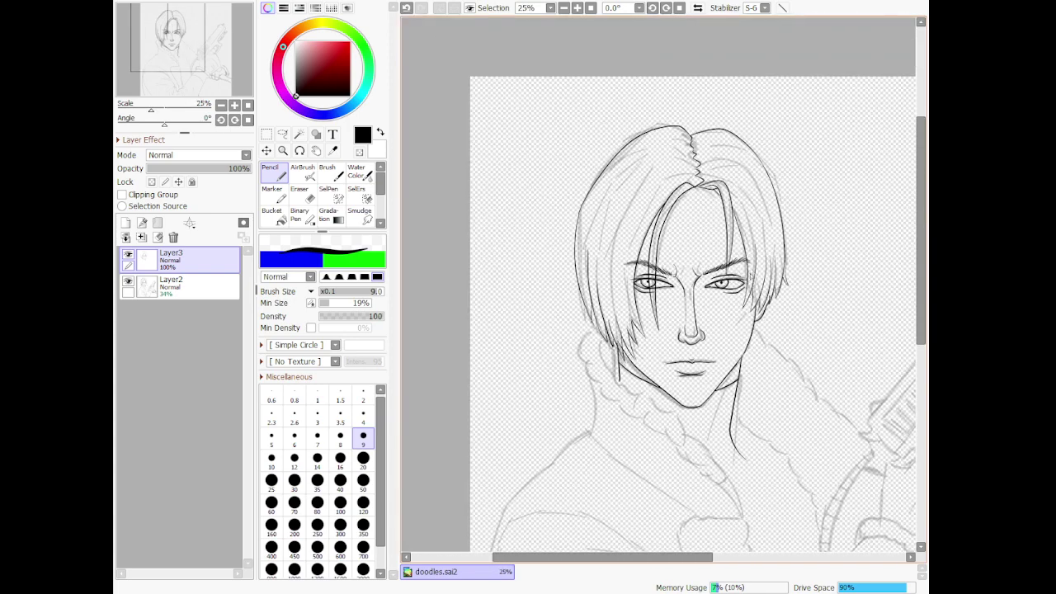
{"action": "scroll", "coordinate": [761, 296], "scroll_direction": "up", "scroll_amount": 5}
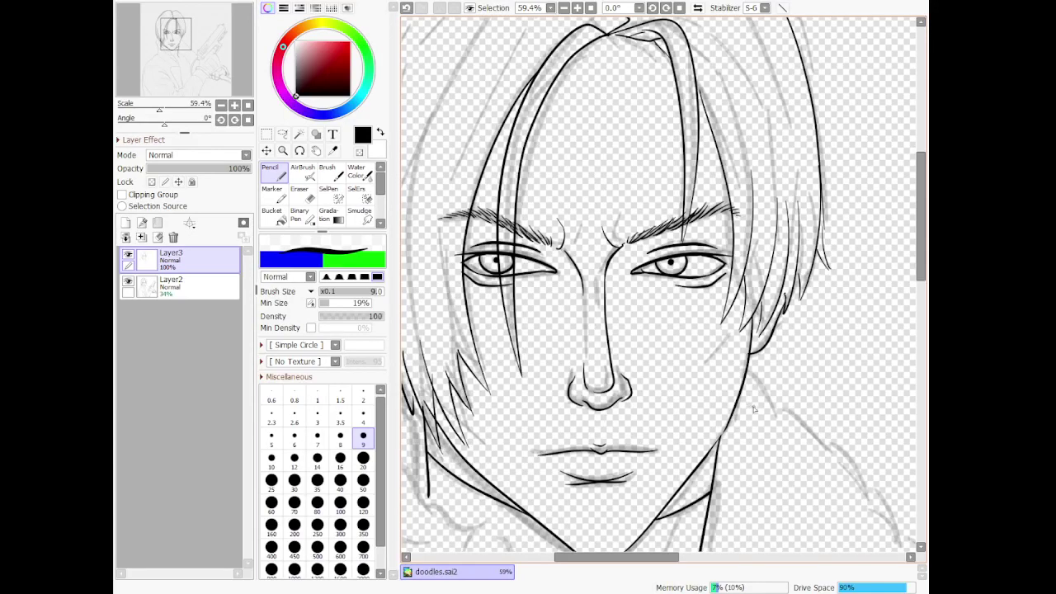
{"action": "mouse_move", "coordinate": [729, 331]}
{"action": "left_mouse_down"}
{"action": "mouse_move", "coordinate": [699, 372]}
{"action": "mouse_move", "coordinate": [731, 376]}
{"action": "mouse_move", "coordinate": [731, 333]}
{"action": "mouse_move", "coordinate": [702, 376]}
{"action": "left_mouse_up"}
{"action": "key", "text": "ctrl+z"}
{"action": "key", "text": "ctrl+z"}
Ink a second jaw line on the viewer's left from the vertical neck line down to the chin, redoing it until it tapers cleanly
{"action": "scroll", "coordinate": [715, 425], "scroll_direction": "down", "scroll_amount": 7}
{"action": "scroll", "coordinate": [673, 539], "scroll_direction": "up", "scroll_amount": 6}
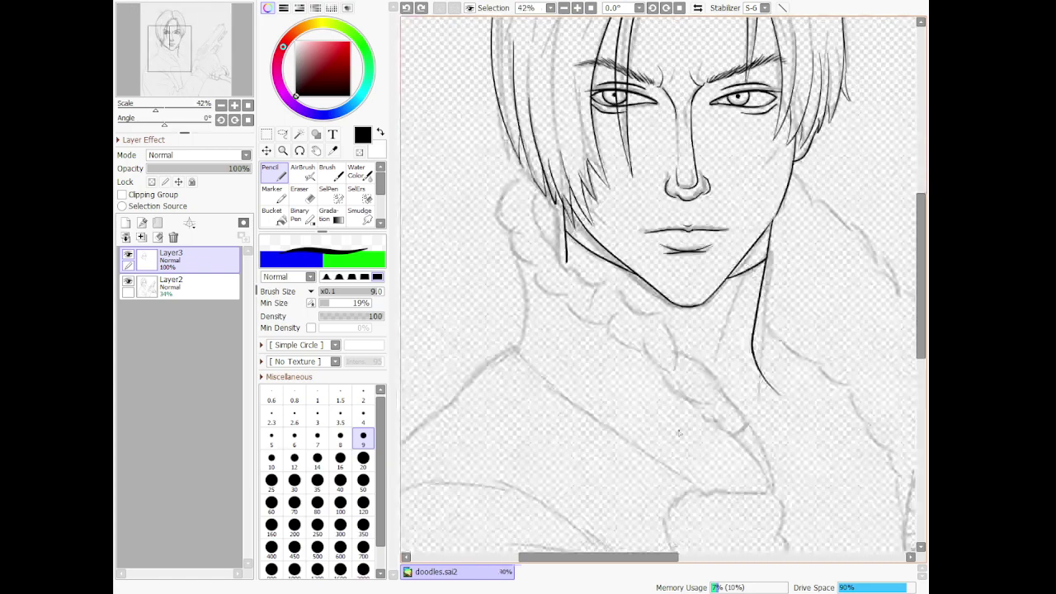
{"action": "scroll", "coordinate": [693, 213], "scroll_direction": "up", "scroll_amount": 2}
{"action": "scroll", "coordinate": [552, 254], "scroll_direction": "up", "scroll_amount": 1}
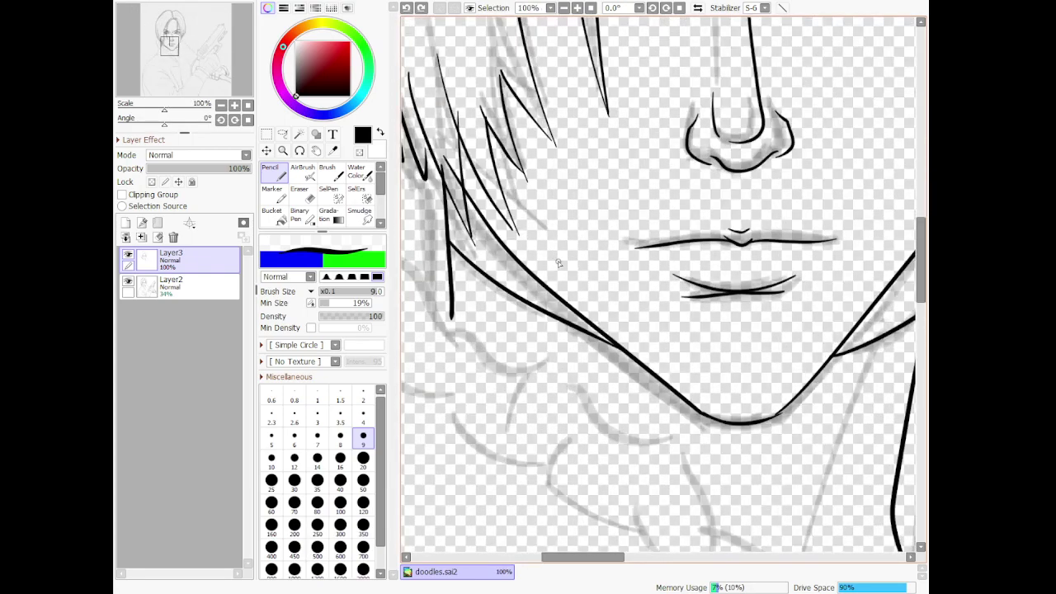
{"action": "mouse_move", "coordinate": [448, 204]}
{"action": "left_mouse_down"}
{"action": "mouse_move", "coordinate": [512, 276]}
{"action": "mouse_move", "coordinate": [671, 402]}
{"action": "left_mouse_up"}
{"action": "key", "text": "ctrl+z"}
{"action": "mouse_move", "coordinate": [447, 213]}
{"action": "left_mouse_down"}
{"action": "mouse_move", "coordinate": [601, 354]}
{"action": "mouse_move", "coordinate": [677, 404]}
{"action": "left_mouse_up"}
{"action": "key", "text": "ctrl+z"}
{"action": "left_click_drag", "start_coordinate": [446, 220], "coordinate": [707, 421]}
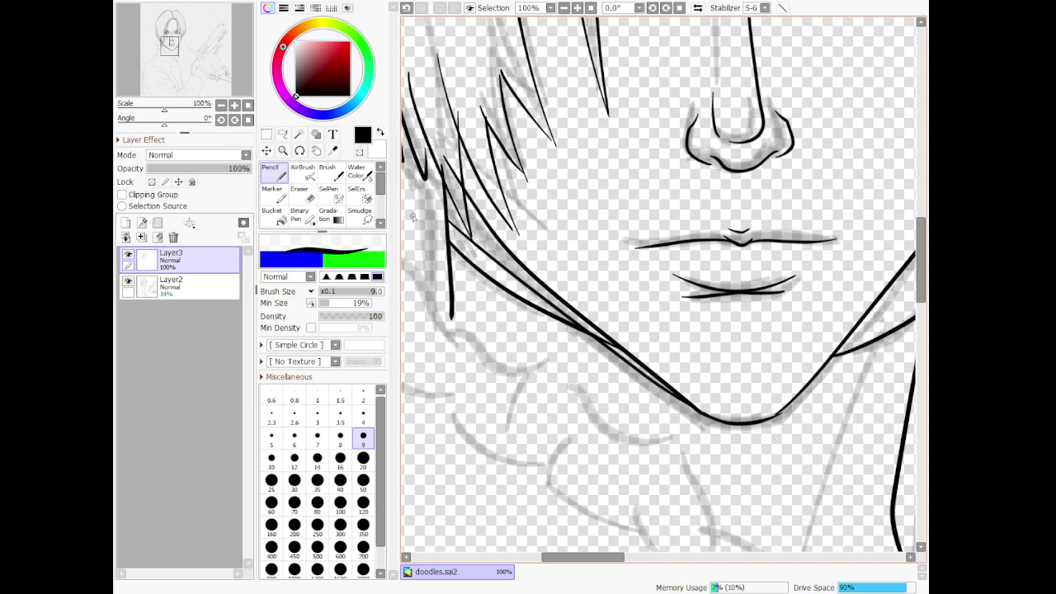
Fill the narrow gaps between the jaw lines on the viewer's left with black using the Bucket
{"action": "left_click", "coordinate": [275, 216]}
{"action": "left_click", "coordinate": [455, 222]}
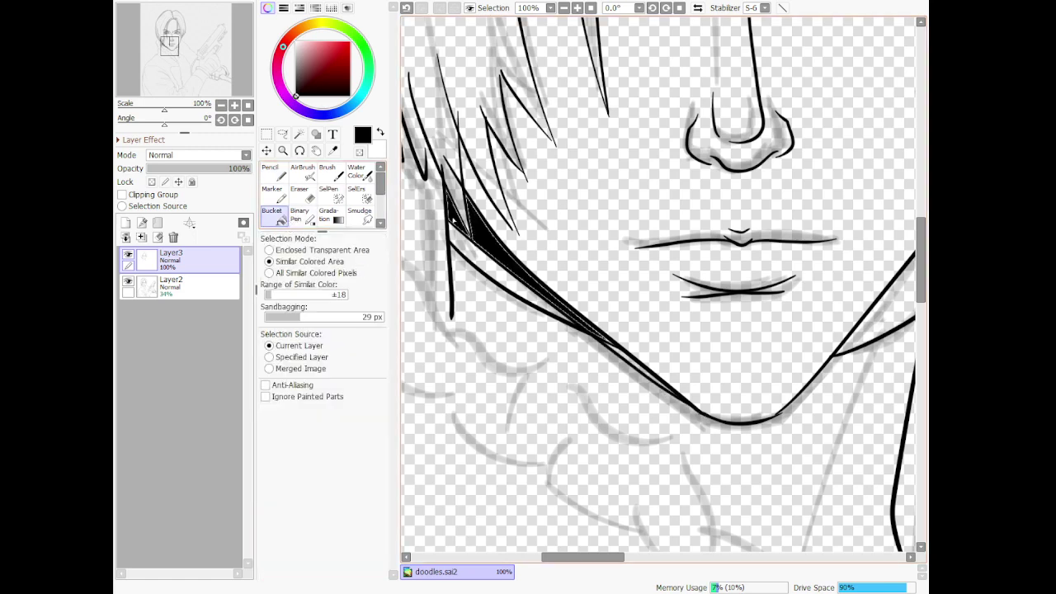
{"action": "left_click", "coordinate": [629, 360]}
{"action": "key", "text": "ctrl+z"}
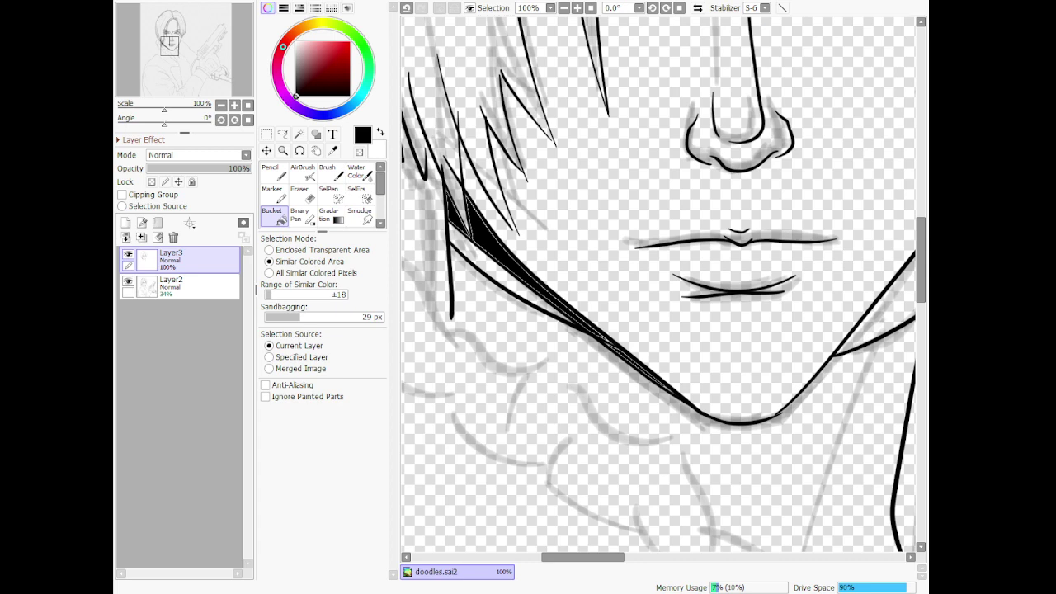
Paint over the thin unfilled slivers along the black jaw shadow with the size 9 Pencil, from the hair tips to the chin
{"action": "scroll", "coordinate": [470, 271], "scroll_direction": "up", "scroll_amount": 5}
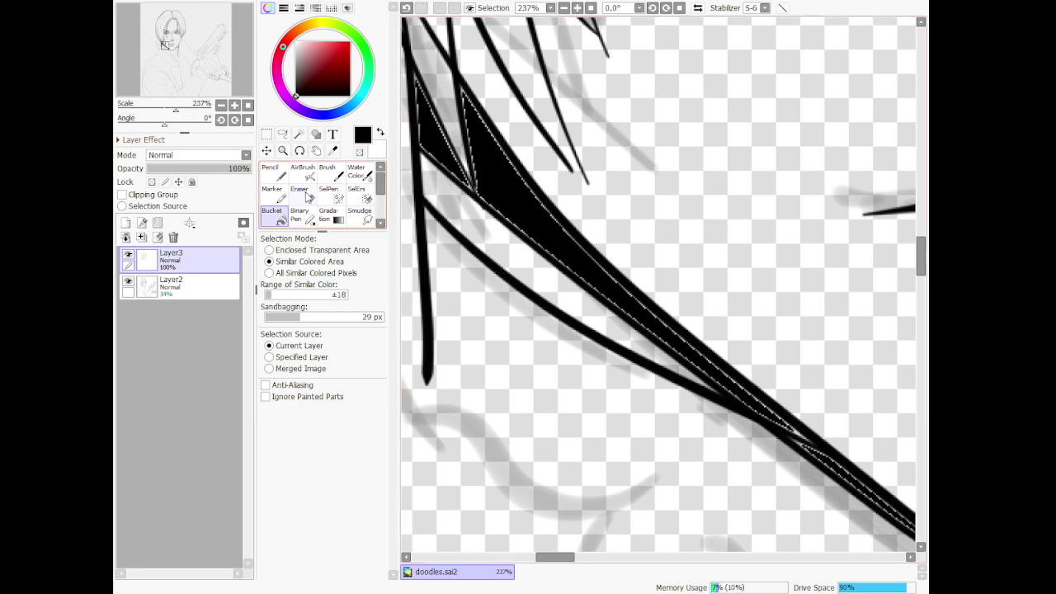
{"action": "left_click", "coordinate": [275, 171]}
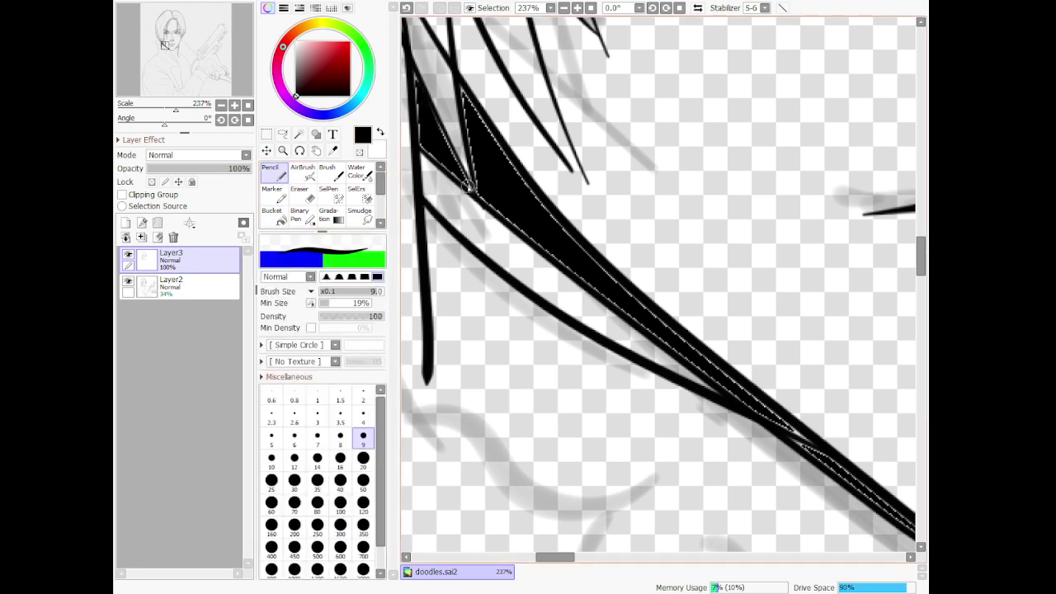
{"action": "mouse_move", "coordinate": [464, 185]}
{"action": "left_mouse_down"}
{"action": "mouse_move", "coordinate": [419, 77]}
{"action": "mouse_move", "coordinate": [419, 149]}
{"action": "mouse_move", "coordinate": [485, 212]}
{"action": "mouse_move", "coordinate": [415, 66]}
{"action": "mouse_move", "coordinate": [420, 157]}
{"action": "mouse_move", "coordinate": [462, 111]}
{"action": "mouse_move", "coordinate": [462, 91]}
{"action": "mouse_move", "coordinate": [489, 195]}
{"action": "mouse_move", "coordinate": [697, 365]}
{"action": "left_mouse_up"}
{"action": "key", "text": "ctrl+z"}
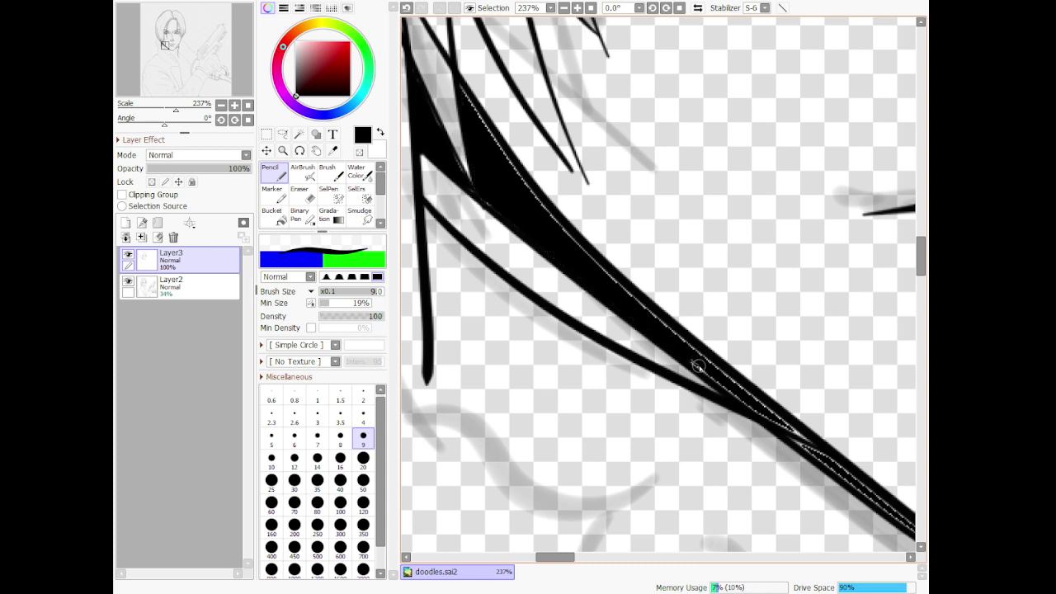
{"action": "mouse_move", "coordinate": [467, 95]}
{"action": "left_mouse_down"}
{"action": "mouse_move", "coordinate": [551, 233]}
{"action": "mouse_move", "coordinate": [594, 240]}
{"action": "left_mouse_up"}
{"action": "left_click_drag", "start_coordinate": [528, 185], "coordinate": [808, 451]}
{"action": "left_click_drag", "start_coordinate": [747, 386], "coordinate": [848, 472]}
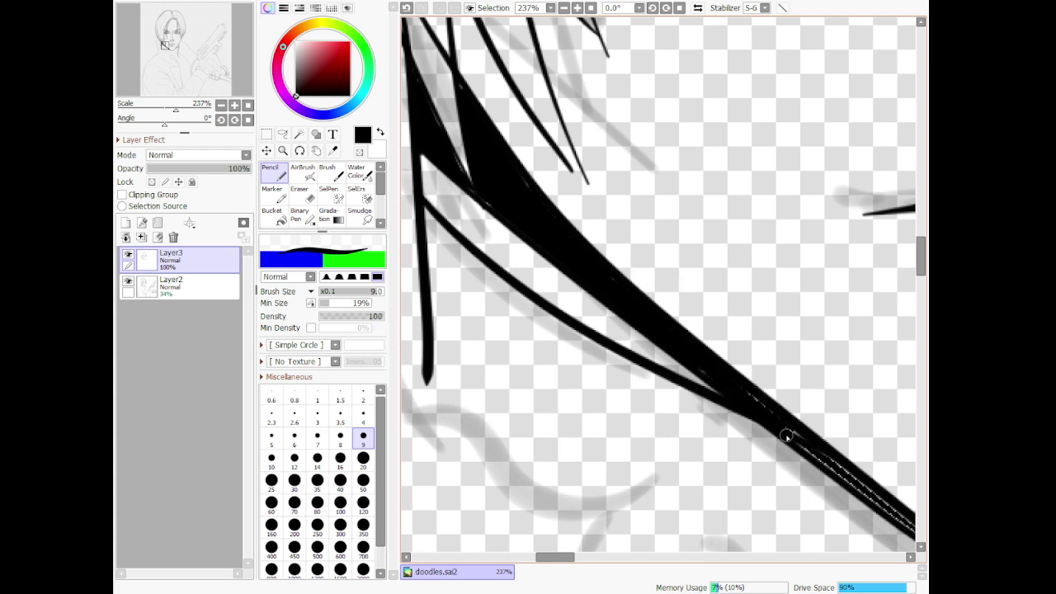
{"action": "left_click_drag", "start_coordinate": [575, 560], "coordinate": [588, 560]}
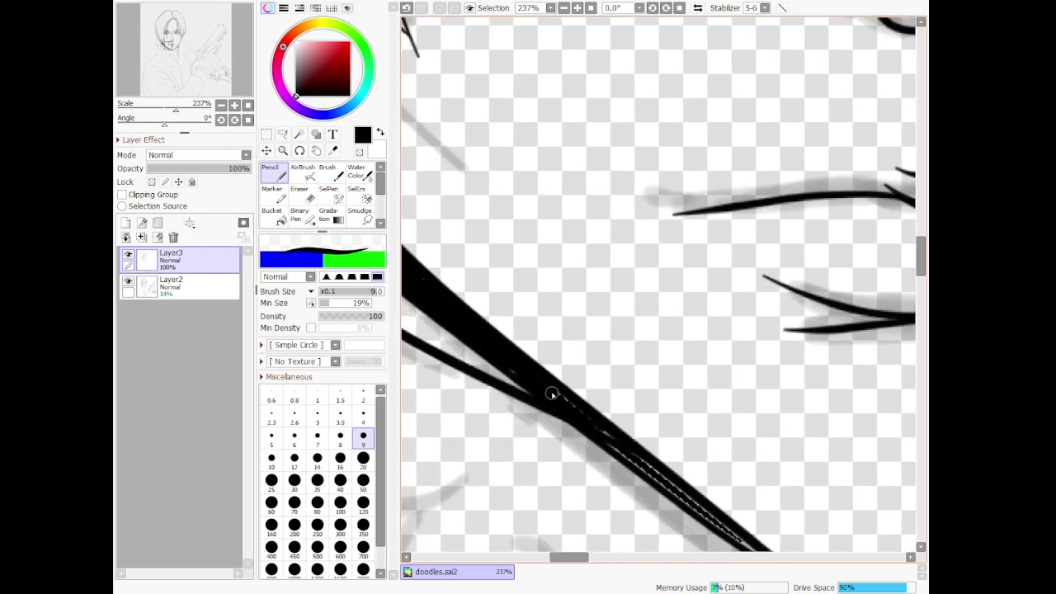
{"action": "left_click_drag", "start_coordinate": [555, 392], "coordinate": [724, 529]}
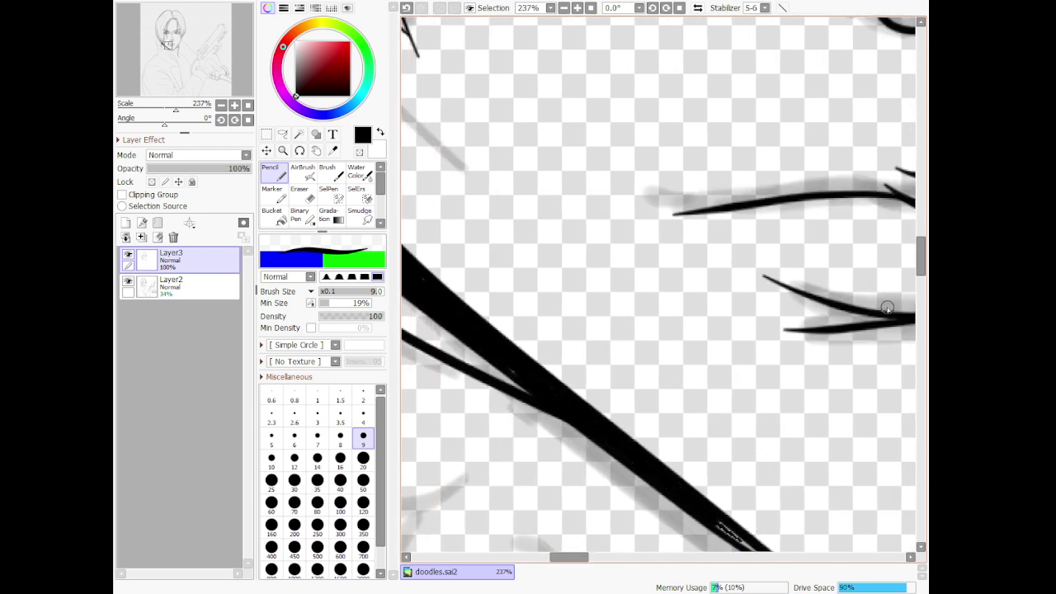
{"action": "left_click_drag", "start_coordinate": [920, 266], "coordinate": [919, 283]}
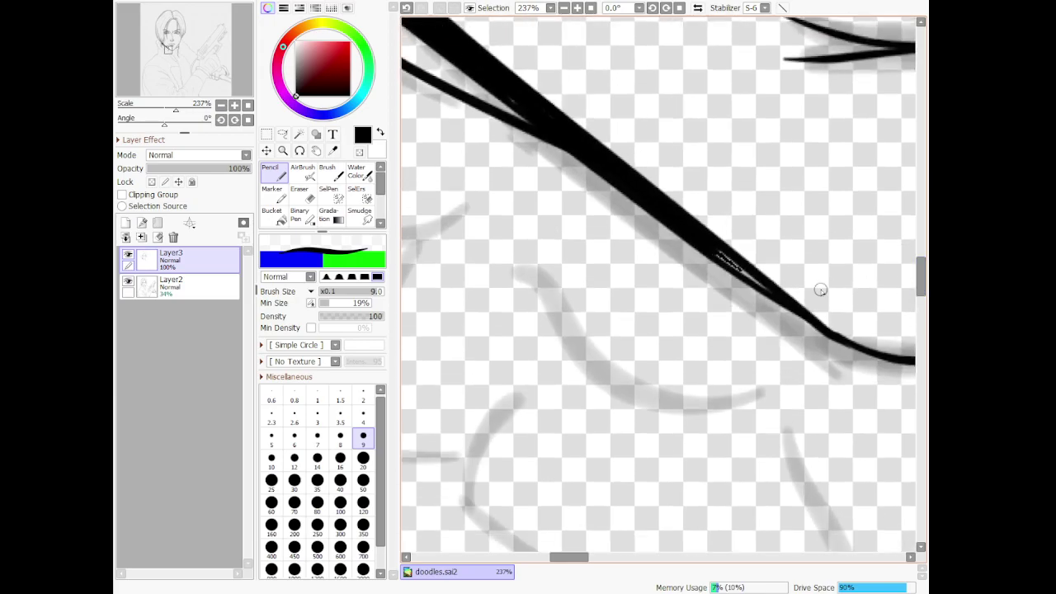
{"action": "left_click_drag", "start_coordinate": [767, 290], "coordinate": [710, 245]}
Erase the stray line ends above the jaw shadow and at the top of the adjacent hair strand with a size 20 Eraser
{"action": "scroll", "coordinate": [713, 254], "scroll_direction": "down", "scroll_amount": 13}
{"action": "scroll", "coordinate": [646, 178], "scroll_direction": "up", "scroll_amount": 13}
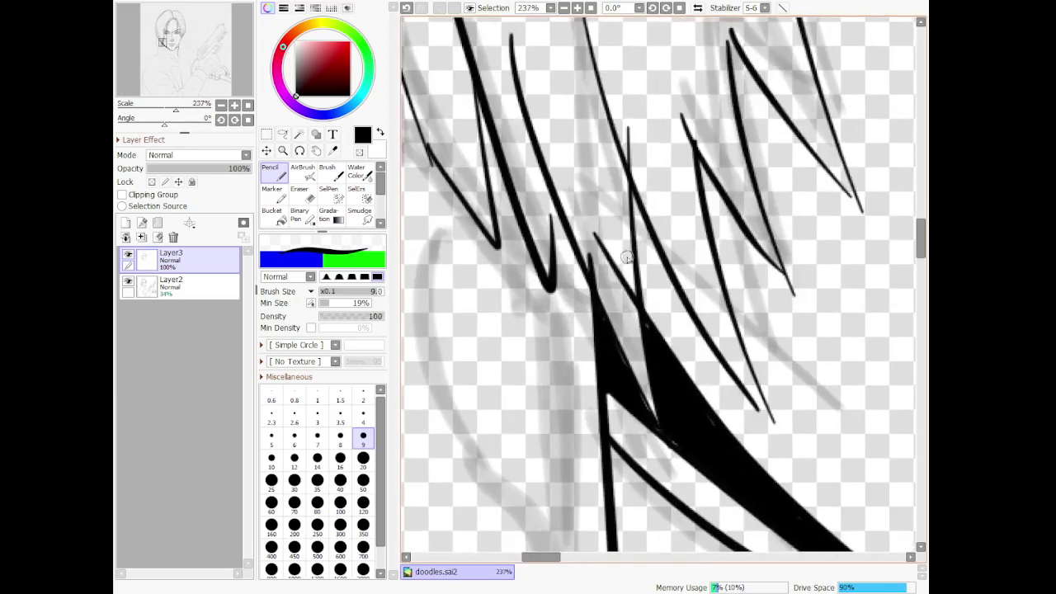
{"action": "left_click", "coordinate": [302, 196]}
{"action": "left_click", "coordinate": [363, 436]}
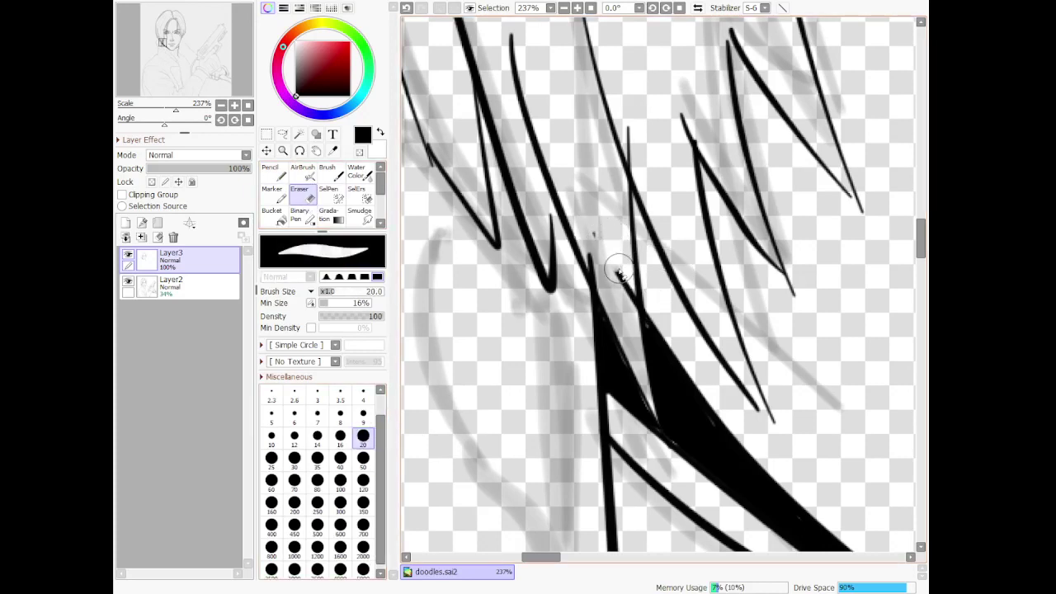
{"action": "left_click_drag", "start_coordinate": [624, 277], "coordinate": [624, 318]}
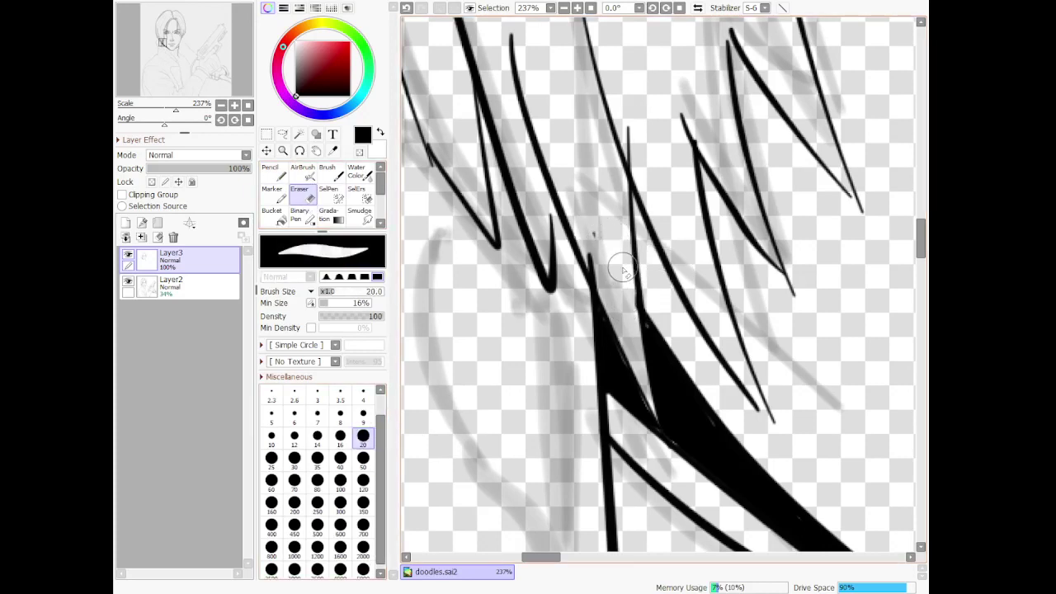
{"action": "mouse_move", "coordinate": [596, 236]}
{"action": "left_mouse_down"}
{"action": "mouse_move", "coordinate": [589, 248]}
{"action": "mouse_move", "coordinate": [602, 278]}
{"action": "mouse_move", "coordinate": [594, 264]}
{"action": "mouse_move", "coordinate": [632, 311]}
{"action": "left_mouse_up"}
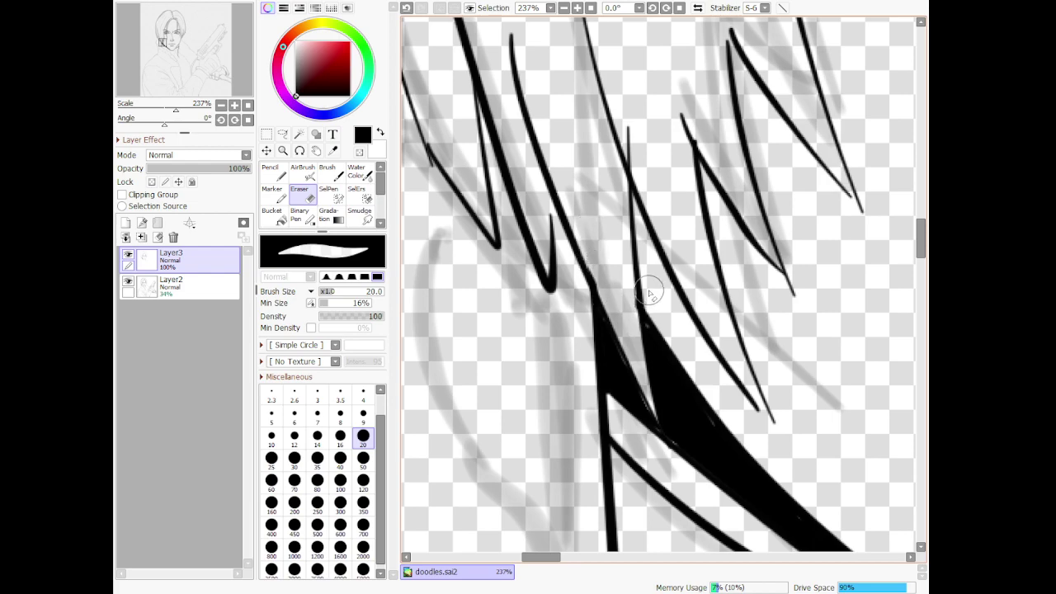
{"action": "scroll", "coordinate": [643, 271], "scroll_direction": "down", "scroll_amount": 7}
{"action": "scroll", "coordinate": [626, 128], "scroll_direction": "up", "scroll_amount": 6}
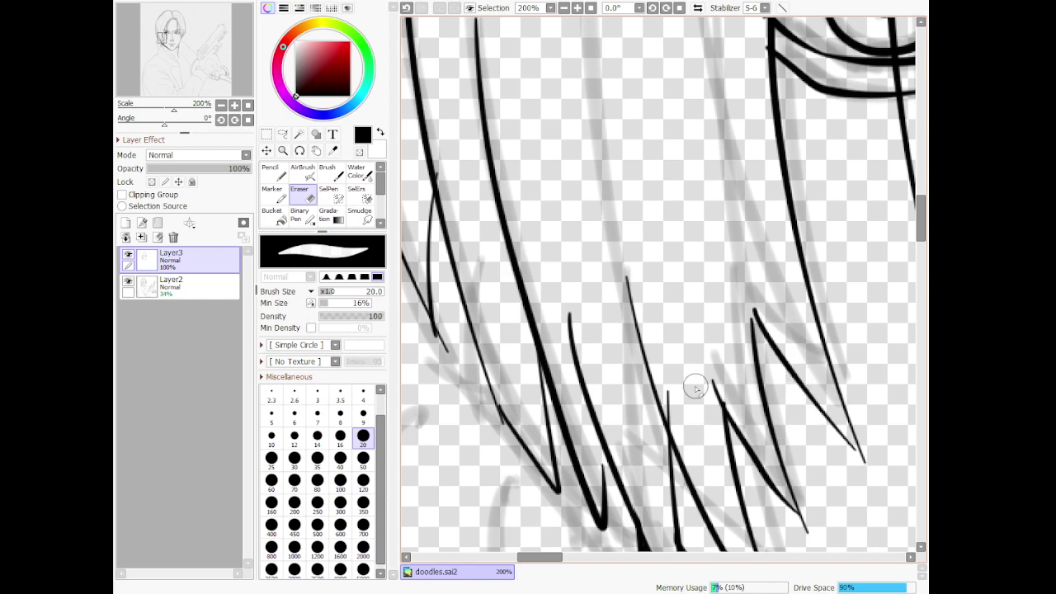
{"action": "left_click_drag", "start_coordinate": [667, 383], "coordinate": [672, 406]}
{"action": "scroll", "coordinate": [709, 408], "scroll_direction": "down", "scroll_amount": 7}
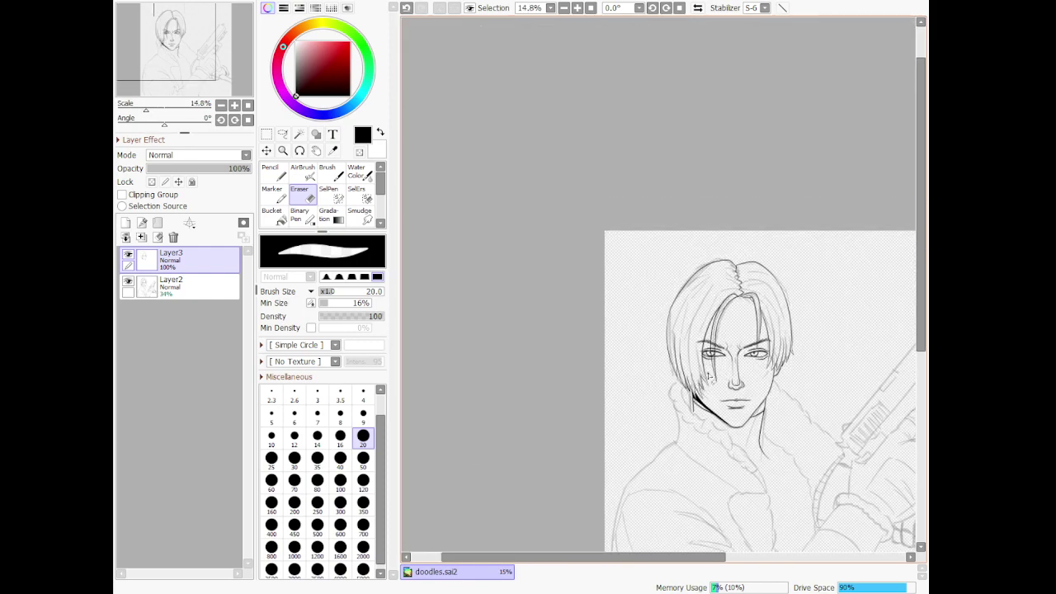
Ink the wavy inner and outer edges of the fur collar below the hair on the viewer's left with the Pencil
{"action": "scroll", "coordinate": [781, 416], "scroll_direction": "up", "scroll_amount": 1}
{"action": "scroll", "coordinate": [782, 428], "scroll_direction": "down", "scroll_amount": 3}
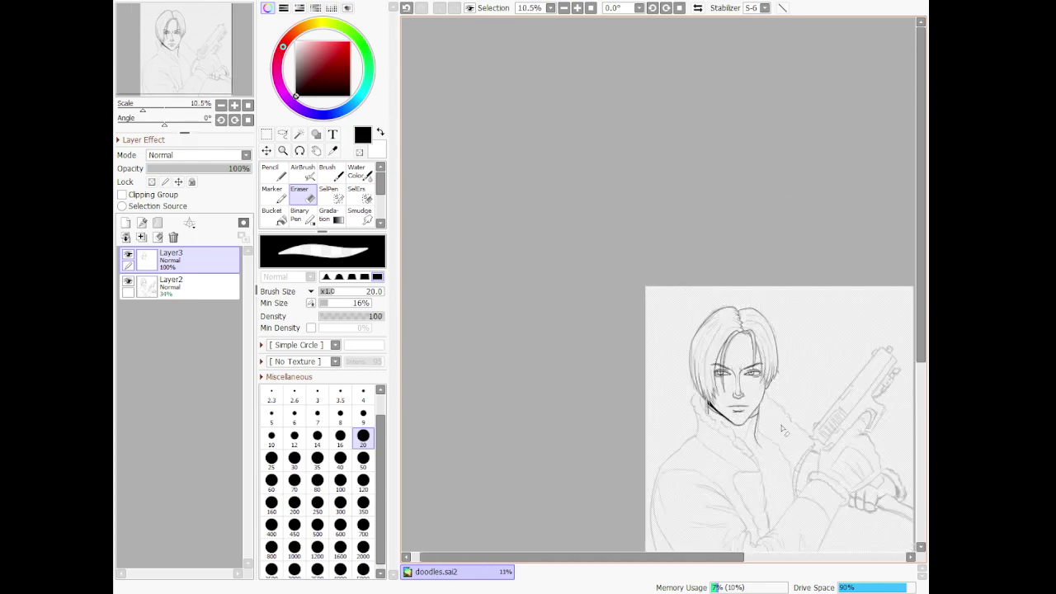
{"action": "scroll", "coordinate": [776, 388], "scroll_direction": "up", "scroll_amount": 2}
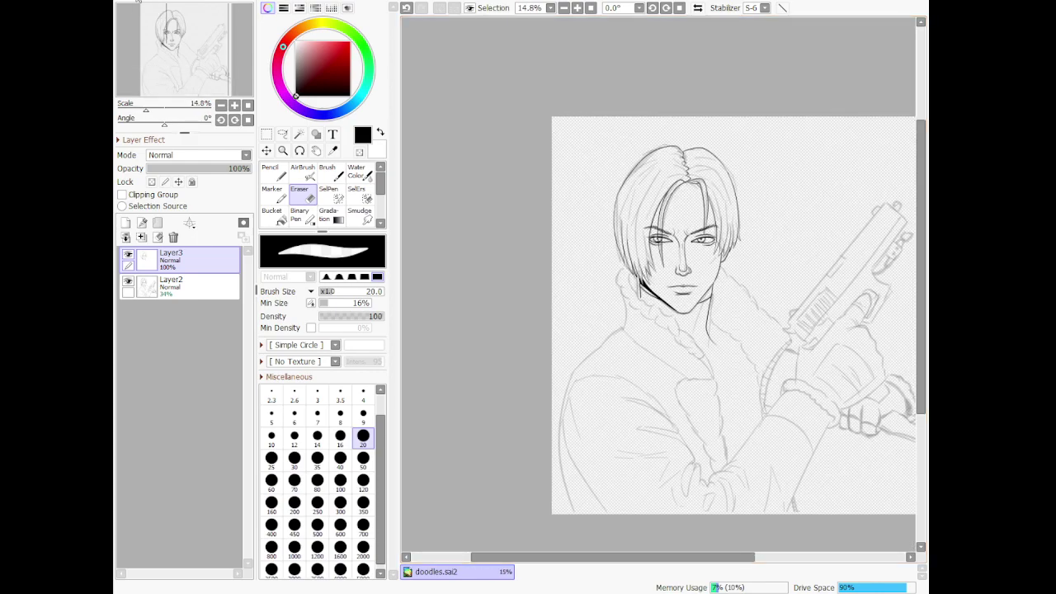
{"action": "scroll", "coordinate": [700, 289], "scroll_direction": "up", "scroll_amount": 4}
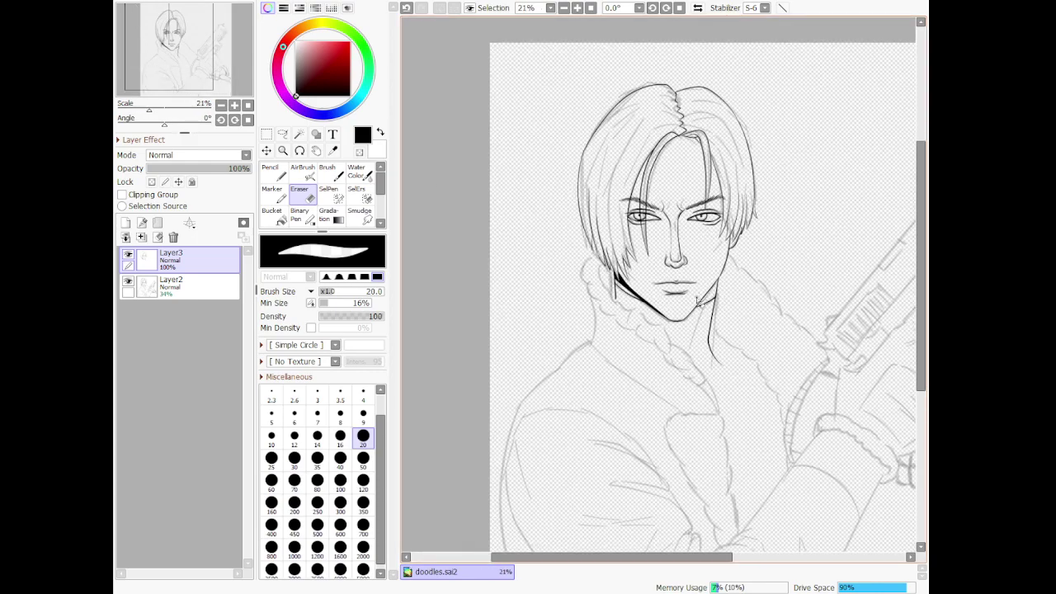
{"action": "scroll", "coordinate": [581, 262], "scroll_direction": "up", "scroll_amount": 3}
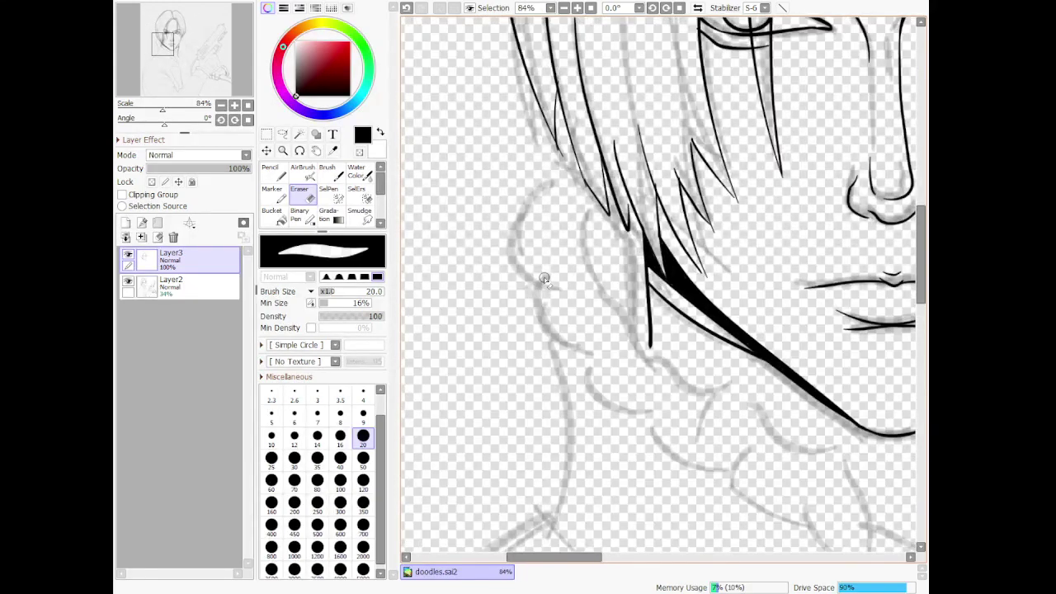
{"action": "key", "text": "n"}
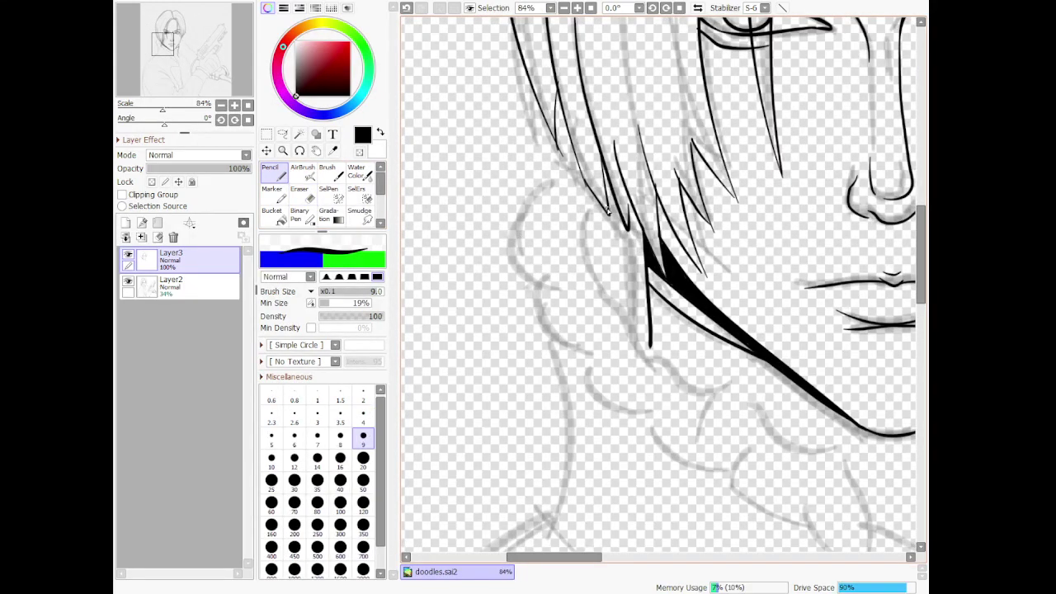
{"action": "mouse_move", "coordinate": [606, 227]}
{"action": "left_mouse_down"}
{"action": "mouse_move", "coordinate": [603, 256]}
{"action": "mouse_move", "coordinate": [627, 315]}
{"action": "mouse_move", "coordinate": [665, 364]}
{"action": "left_mouse_up"}
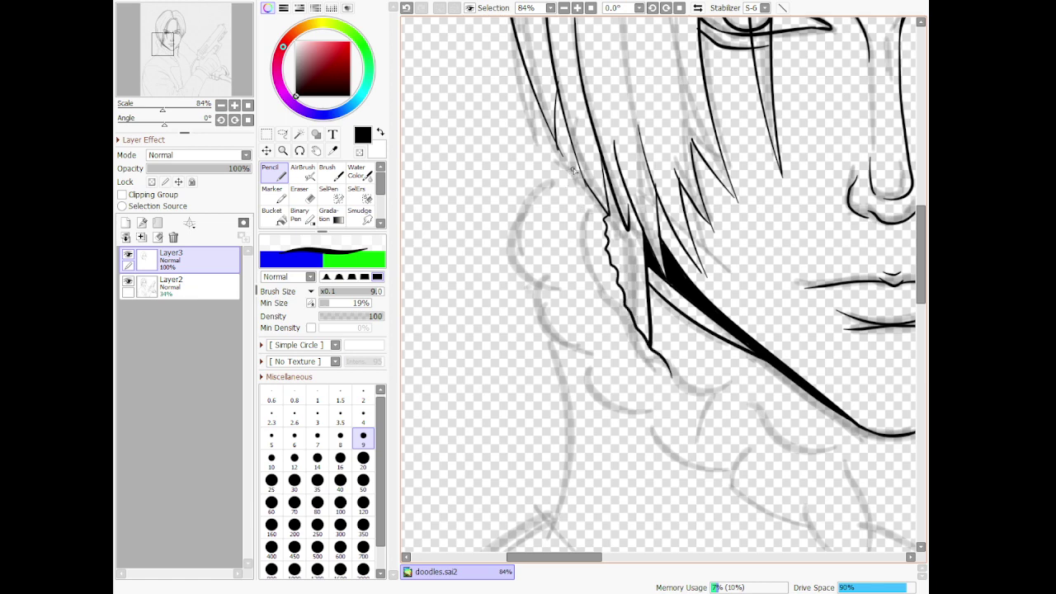
{"action": "mouse_move", "coordinate": [575, 170]}
{"action": "left_mouse_down"}
{"action": "mouse_move", "coordinate": [542, 190]}
{"action": "mouse_move", "coordinate": [519, 242]}
{"action": "mouse_move", "coordinate": [540, 291]}
{"action": "mouse_move", "coordinate": [534, 314]}
{"action": "mouse_move", "coordinate": [572, 356]}
{"action": "mouse_move", "coordinate": [574, 380]}
{"action": "mouse_move", "coordinate": [641, 416]}
{"action": "left_mouse_up"}
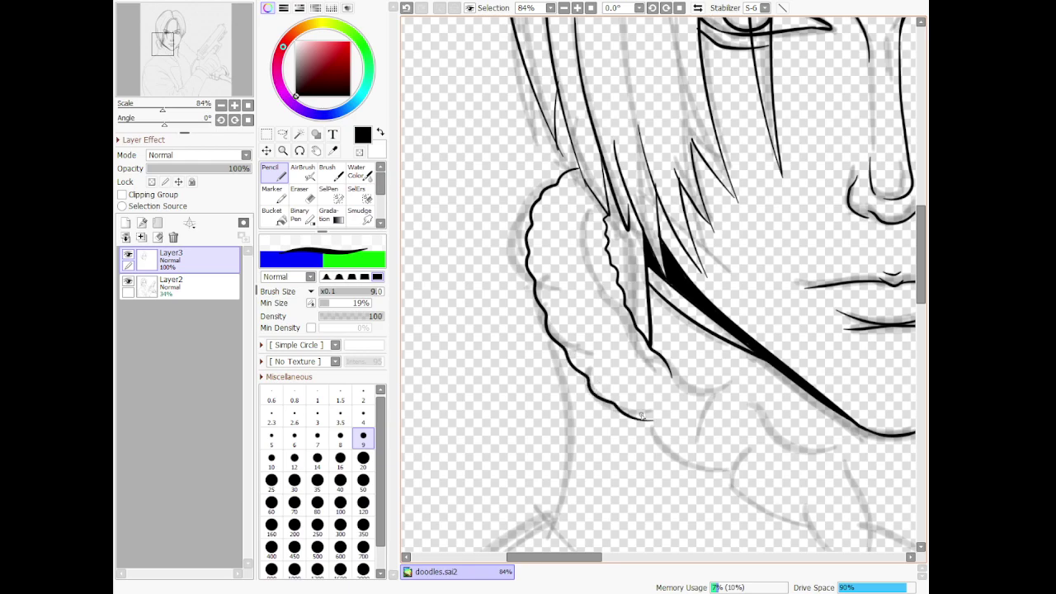
Continue the wavy upper and lower edges of the fur collar below the jaw with the Pencil, closing them at the collar's tip
{"action": "scroll", "coordinate": [632, 405], "scroll_direction": "down", "scroll_amount": 9}
{"action": "scroll", "coordinate": [632, 437], "scroll_direction": "up", "scroll_amount": 5}
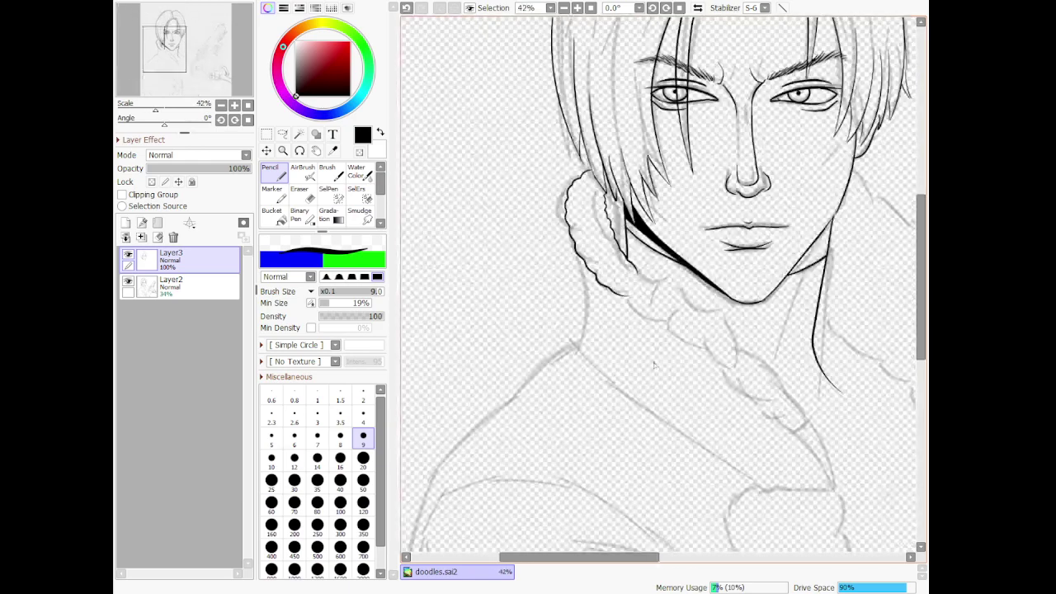
{"action": "scroll", "coordinate": [761, 353], "scroll_direction": "up", "scroll_amount": 4}
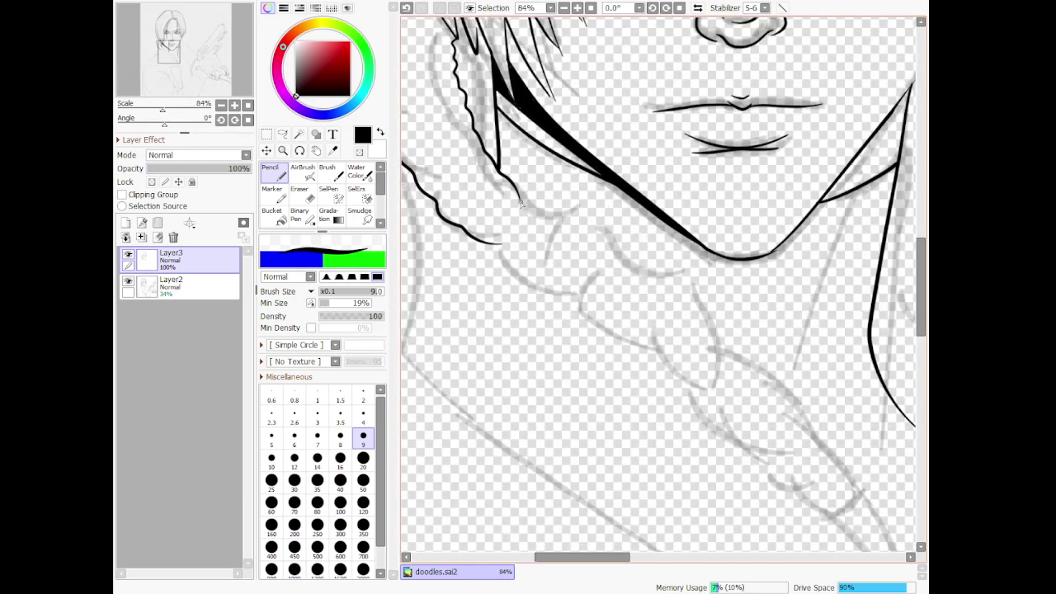
{"action": "mouse_move", "coordinate": [521, 204]}
{"action": "left_mouse_down"}
{"action": "mouse_move", "coordinate": [581, 215]}
{"action": "mouse_move", "coordinate": [638, 271]}
{"action": "mouse_move", "coordinate": [676, 282]}
{"action": "mouse_move", "coordinate": [734, 332]}
{"action": "left_mouse_up"}
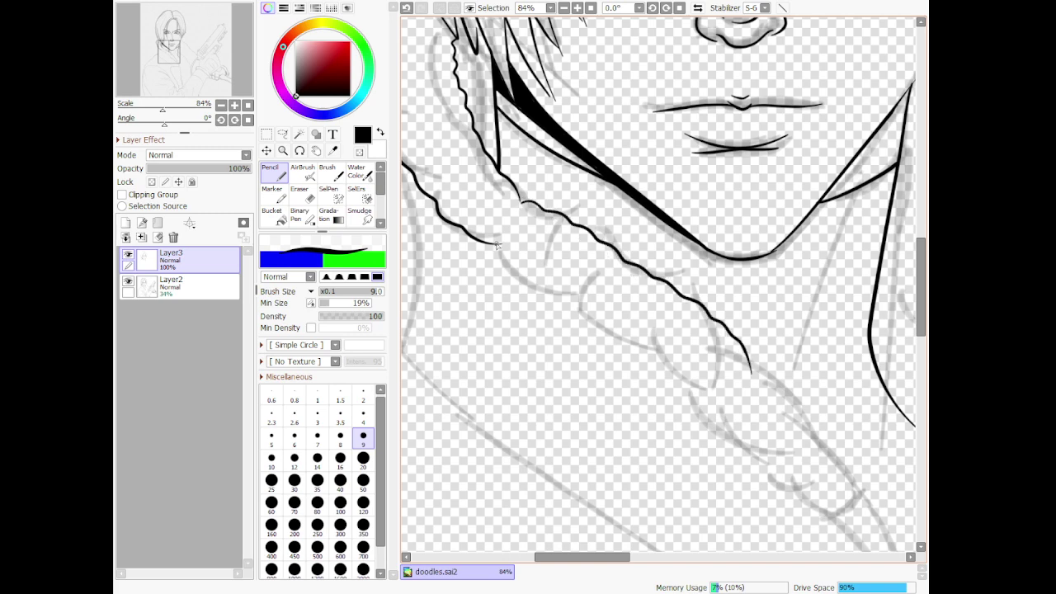
{"action": "mouse_move", "coordinate": [496, 244]}
{"action": "left_mouse_down"}
{"action": "mouse_move", "coordinate": [497, 269]}
{"action": "mouse_move", "coordinate": [539, 287]}
{"action": "mouse_move", "coordinate": [545, 309]}
{"action": "mouse_move", "coordinate": [571, 300]}
{"action": "mouse_move", "coordinate": [592, 321]}
{"action": "mouse_move", "coordinate": [589, 338]}
{"action": "mouse_move", "coordinate": [660, 358]}
{"action": "mouse_move", "coordinate": [667, 381]}
{"action": "mouse_move", "coordinate": [721, 397]}
{"action": "mouse_move", "coordinate": [737, 389]}
{"action": "mouse_move", "coordinate": [688, 389]}
{"action": "mouse_move", "coordinate": [785, 489]}
{"action": "mouse_move", "coordinate": [797, 472]}
{"action": "mouse_move", "coordinate": [798, 489]}
{"action": "mouse_move", "coordinate": [782, 481]}
{"action": "mouse_move", "coordinate": [812, 499]}
{"action": "mouse_move", "coordinate": [847, 464]}
{"action": "left_mouse_up"}
{"action": "mouse_move", "coordinate": [747, 346]}
{"action": "left_mouse_down"}
{"action": "mouse_move", "coordinate": [764, 378]}
{"action": "mouse_move", "coordinate": [846, 465]}
{"action": "left_mouse_up"}
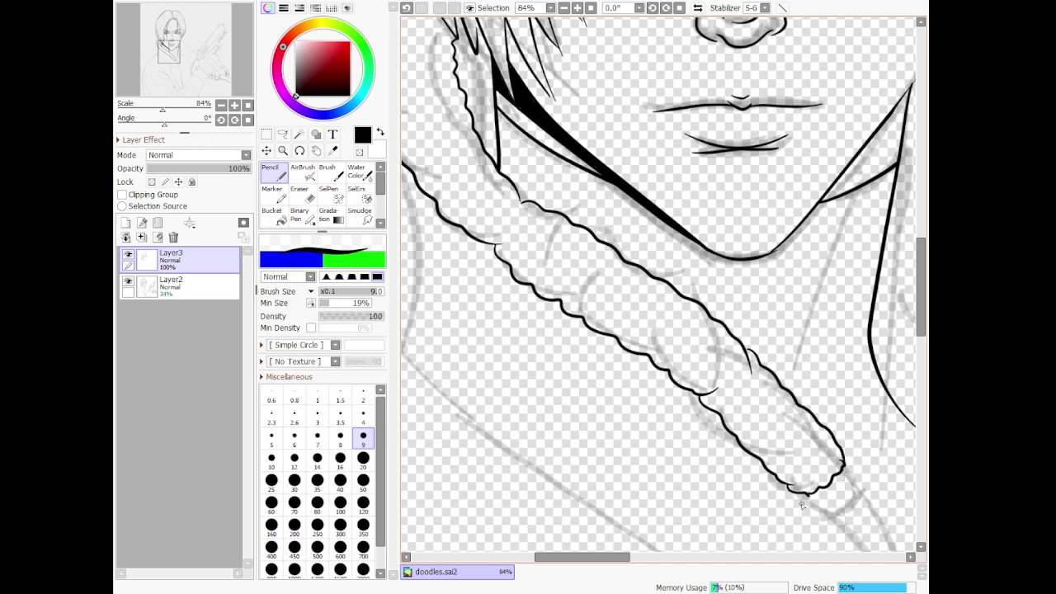
Ink the small pointed end piece below the fur collar's tip over the sketch
{"action": "left_click_drag", "start_coordinate": [809, 497], "coordinate": [833, 512]}
{"action": "mouse_move", "coordinate": [845, 471]}
{"action": "left_mouse_down"}
{"action": "mouse_move", "coordinate": [855, 496]}
{"action": "mouse_move", "coordinate": [845, 512]}
{"action": "mouse_move", "coordinate": [823, 505]}
{"action": "mouse_move", "coordinate": [817, 495]}
{"action": "mouse_move", "coordinate": [837, 511]}
{"action": "mouse_move", "coordinate": [839, 475]}
{"action": "mouse_move", "coordinate": [849, 503]}
{"action": "mouse_move", "coordinate": [833, 514]}
{"action": "mouse_move", "coordinate": [856, 495]}
{"action": "left_mouse_up"}
{"action": "key", "text": "ctrl+z"}
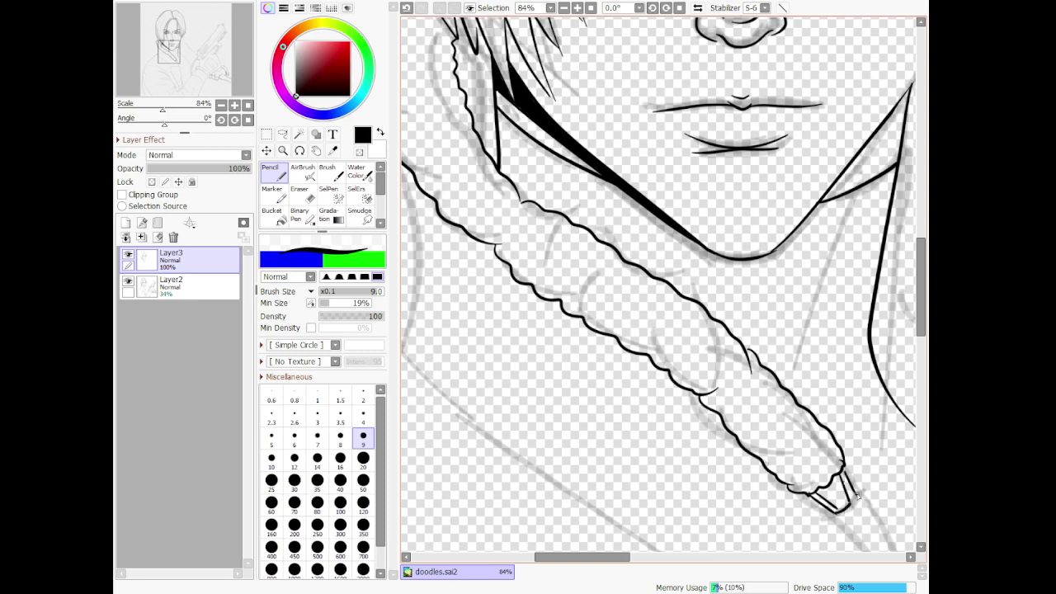
{"action": "scroll", "coordinate": [708, 239], "scroll_direction": "down", "scroll_amount": 10}
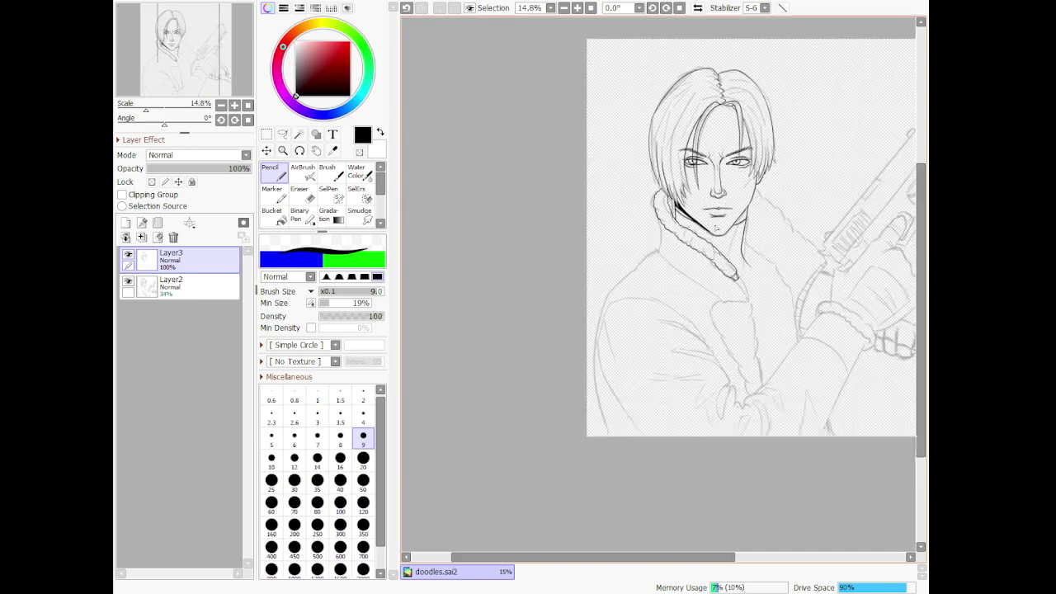
Ink the two slanting neck lines below the jaw, one on each side of the chin
{"action": "scroll", "coordinate": [734, 157], "scroll_direction": "up", "scroll_amount": 6}
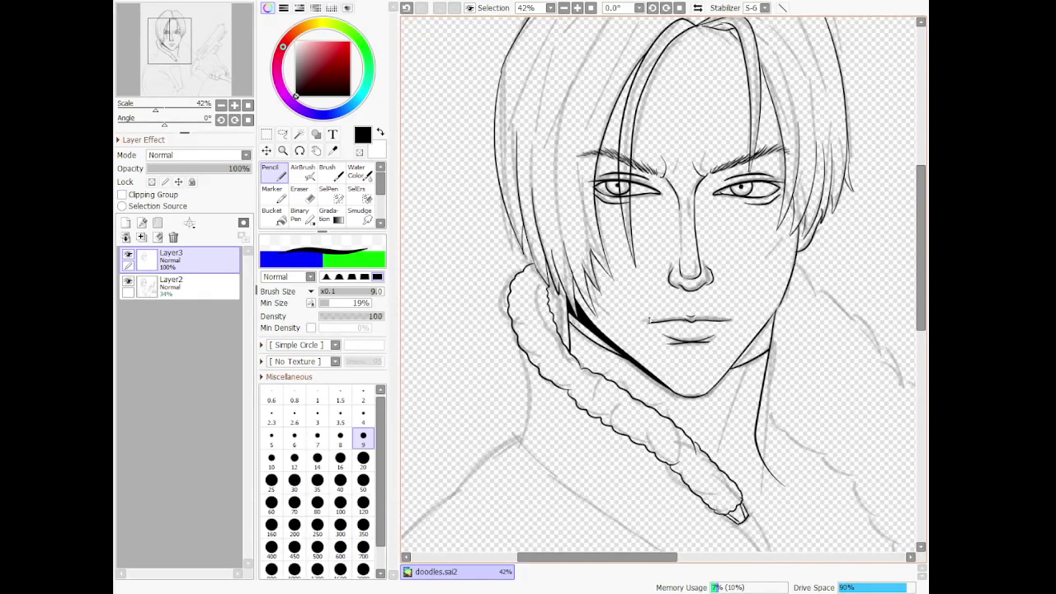
{"action": "left_click_drag", "start_coordinate": [601, 345], "coordinate": [635, 402]}
{"action": "key", "text": "ctrl+z"}
{"action": "left_click_drag", "start_coordinate": [748, 349], "coordinate": [726, 433]}
{"action": "key", "text": "ctrl+z"}
{"action": "left_click_drag", "start_coordinate": [745, 355], "coordinate": [711, 444]}
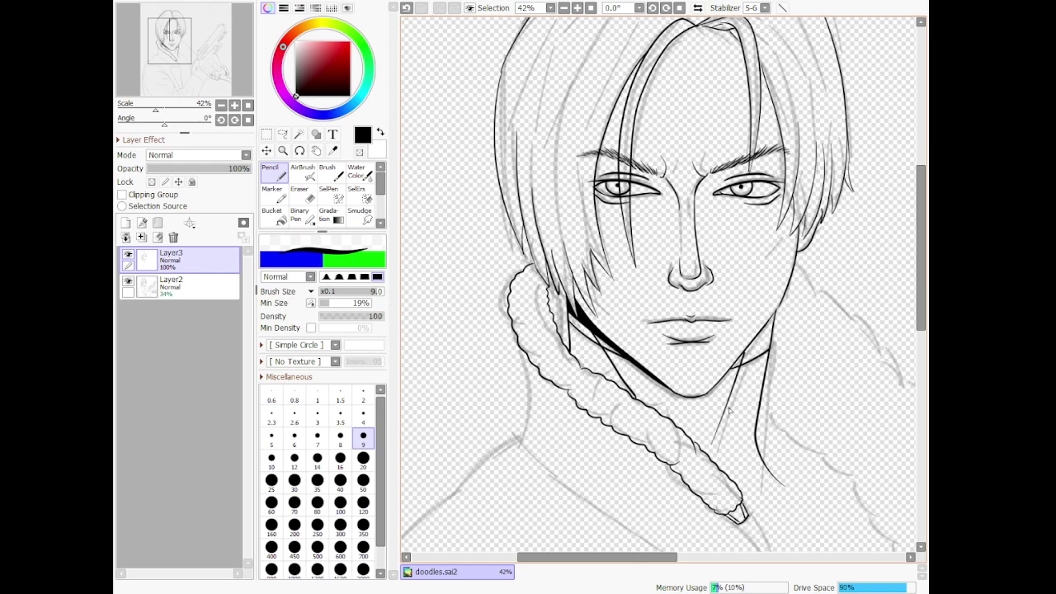
Fill the gap between the jaw shadow and the neck line on the viewer's left with size 9 Pencil strokes
{"action": "scroll", "coordinate": [700, 382], "scroll_direction": "up", "scroll_amount": 6}
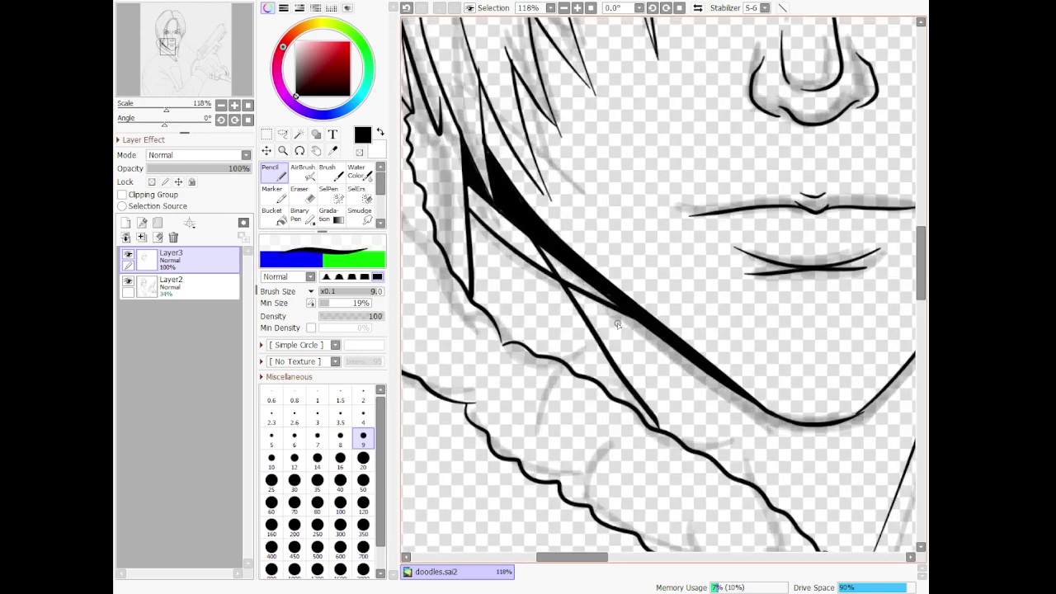
{"action": "scroll", "coordinate": [621, 327], "scroll_direction": "up", "scroll_amount": 2}
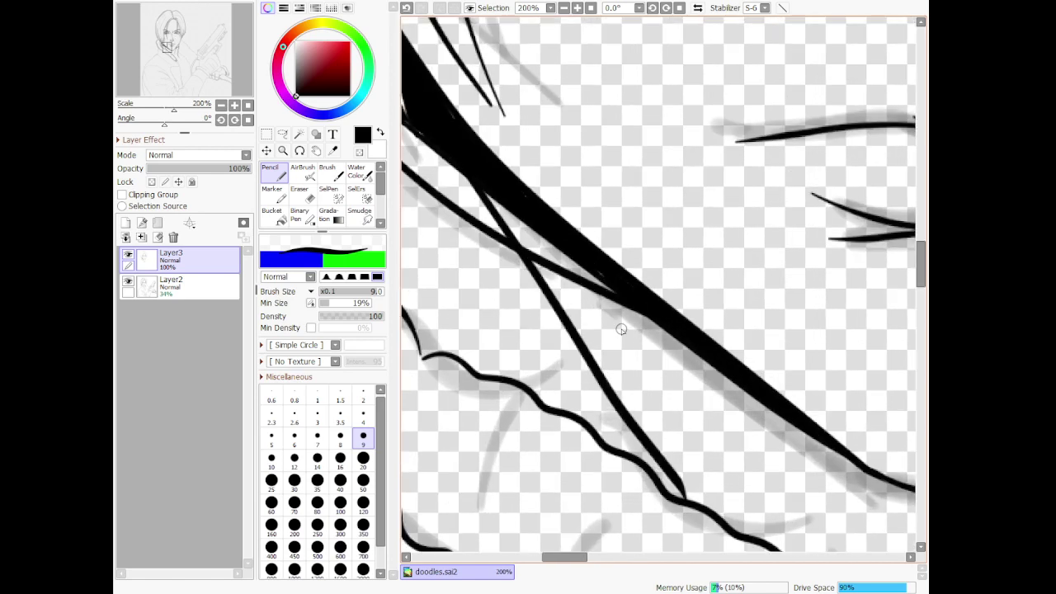
{"action": "left_click_drag", "start_coordinate": [435, 146], "coordinate": [495, 216]}
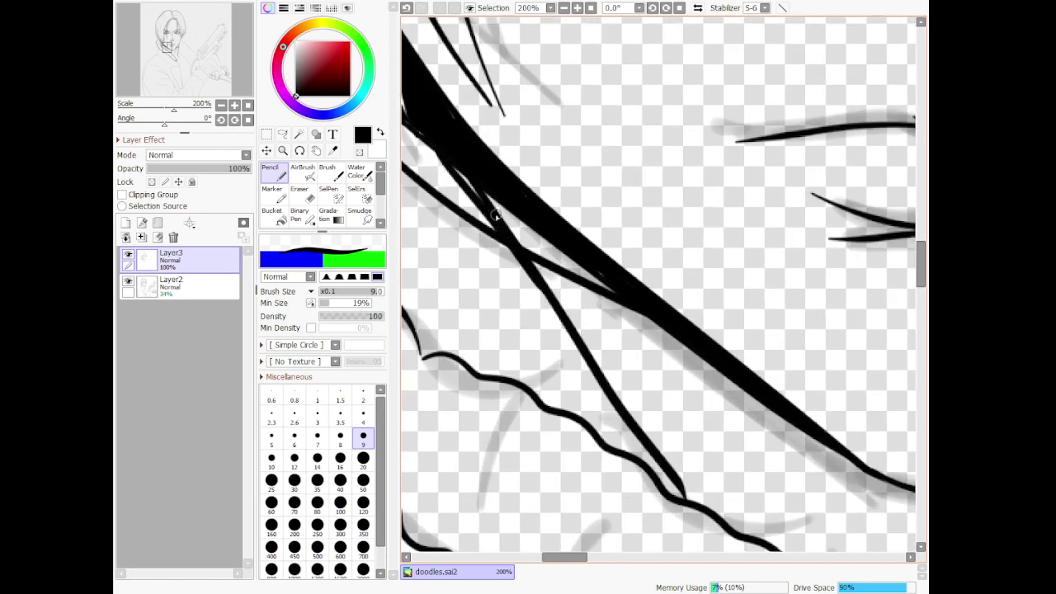
{"action": "mouse_move", "coordinate": [449, 155]}
{"action": "left_mouse_down"}
{"action": "mouse_move", "coordinate": [497, 211]}
{"action": "mouse_move", "coordinate": [496, 230]}
{"action": "left_mouse_up"}
{"action": "key", "text": "ctrl+z"}
{"action": "left_click_drag", "start_coordinate": [512, 239], "coordinate": [556, 306]}
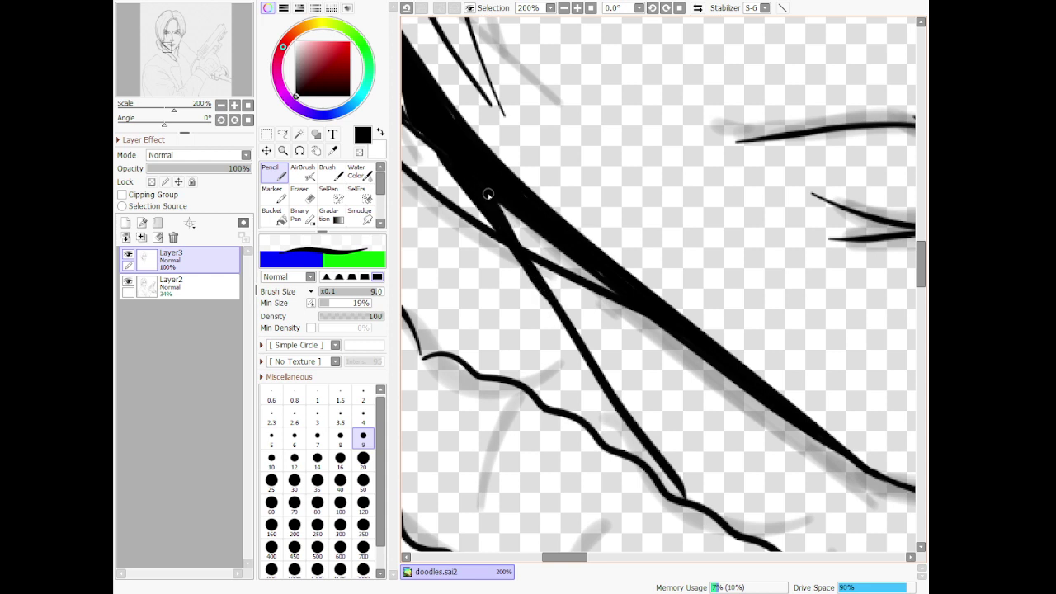
{"action": "left_click_drag", "start_coordinate": [421, 129], "coordinate": [477, 209]}
{"action": "scroll", "coordinate": [492, 233], "scroll_direction": "down", "scroll_amount": 4}
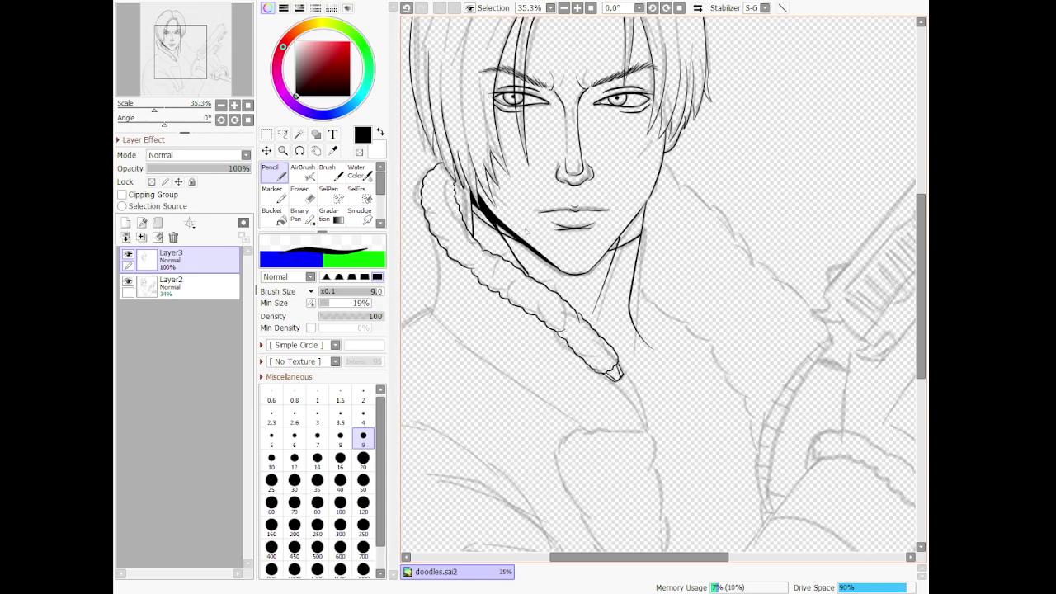
Ink the wavy fur edges and smooth end edge of the collar on the viewer's right, and check them with the Layer2 sketch briefly hidden
{"action": "scroll", "coordinate": [487, 286], "scroll_direction": "up", "scroll_amount": 5}
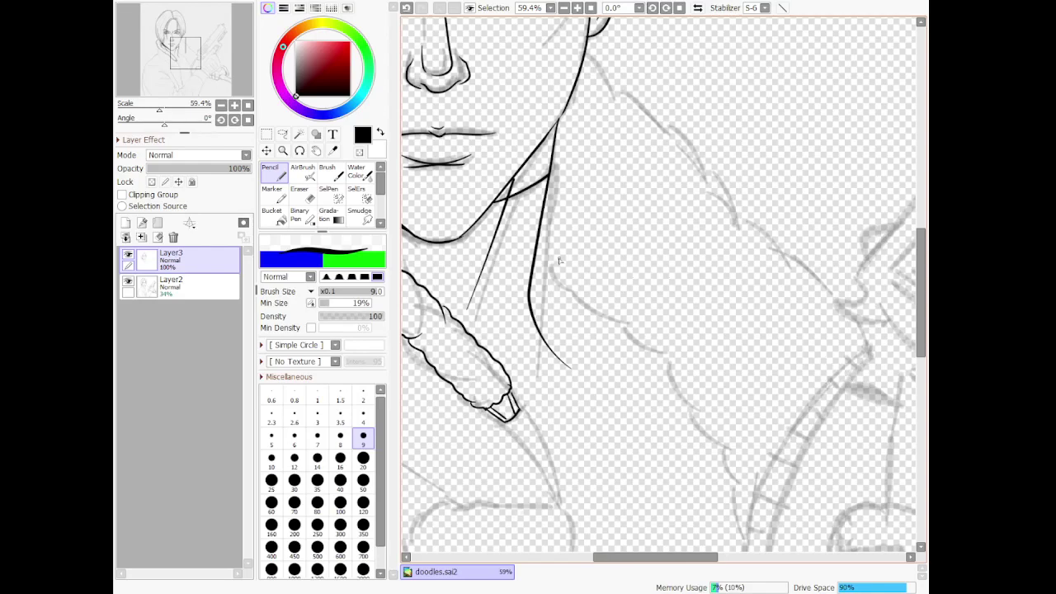
{"action": "mouse_move", "coordinate": [545, 262]}
{"action": "left_mouse_down"}
{"action": "mouse_move", "coordinate": [579, 287]}
{"action": "mouse_move", "coordinate": [594, 322]}
{"action": "mouse_move", "coordinate": [660, 354]}
{"action": "mouse_move", "coordinate": [659, 377]}
{"action": "mouse_move", "coordinate": [700, 402]}
{"action": "mouse_move", "coordinate": [746, 479]}
{"action": "mouse_move", "coordinate": [744, 507]}
{"action": "mouse_move", "coordinate": [741, 491]}
{"action": "mouse_move", "coordinate": [751, 505]}
{"action": "mouse_move", "coordinate": [864, 356]}
{"action": "mouse_move", "coordinate": [762, 478]}
{"action": "mouse_move", "coordinate": [743, 549]}
{"action": "left_mouse_up"}
{"action": "key", "text": "ctrl+z"}
{"action": "key", "text": "ctrl+z"}
{"action": "mouse_move", "coordinate": [861, 348]}
{"action": "left_mouse_down"}
{"action": "mouse_move", "coordinate": [777, 442]}
{"action": "mouse_move", "coordinate": [746, 537]}
{"action": "mouse_move", "coordinate": [852, 343]}
{"action": "left_mouse_up"}
{"action": "key", "text": "ctrl+z"}
{"action": "key", "text": "ctrl+z"}
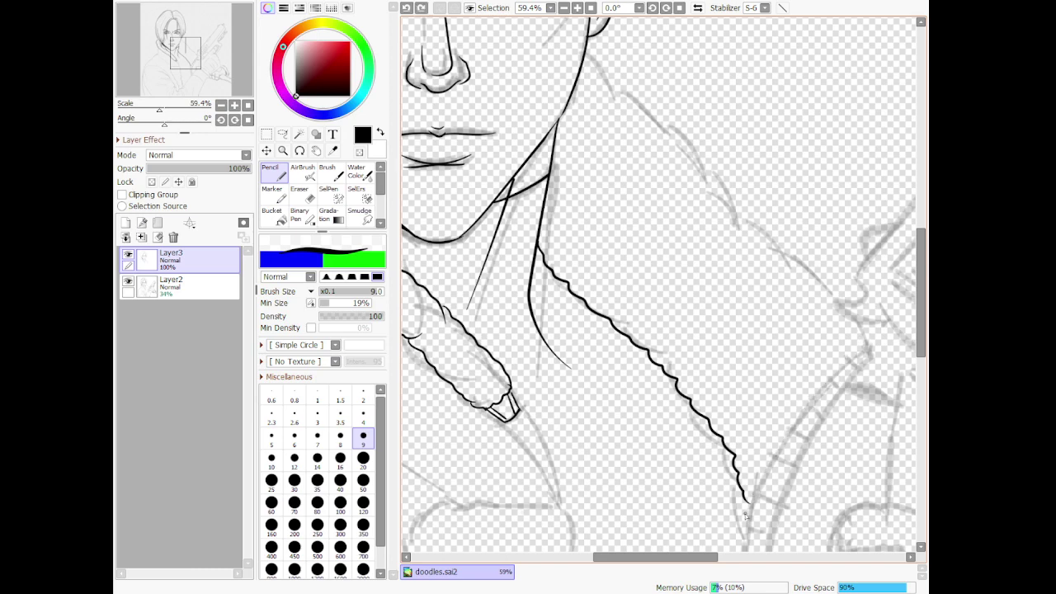
{"action": "mouse_move", "coordinate": [751, 479]}
{"action": "left_mouse_down"}
{"action": "mouse_move", "coordinate": [847, 357]}
{"action": "mouse_move", "coordinate": [870, 345]}
{"action": "mouse_move", "coordinate": [866, 323]}
{"action": "mouse_move", "coordinate": [824, 290]}
{"action": "mouse_move", "coordinate": [829, 276]}
{"action": "mouse_move", "coordinate": [815, 263]}
{"action": "mouse_move", "coordinate": [769, 251]}
{"action": "mouse_move", "coordinate": [780, 231]}
{"action": "mouse_move", "coordinate": [779, 249]}
{"action": "mouse_move", "coordinate": [702, 176]}
{"action": "mouse_move", "coordinate": [734, 156]}
{"action": "mouse_move", "coordinate": [714, 181]}
{"action": "mouse_move", "coordinate": [707, 153]}
{"action": "mouse_move", "coordinate": [640, 115]}
{"action": "mouse_move", "coordinate": [651, 90]}
{"action": "mouse_move", "coordinate": [638, 119]}
{"action": "mouse_move", "coordinate": [648, 118]}
{"action": "mouse_move", "coordinate": [583, 50]}
{"action": "left_mouse_up"}
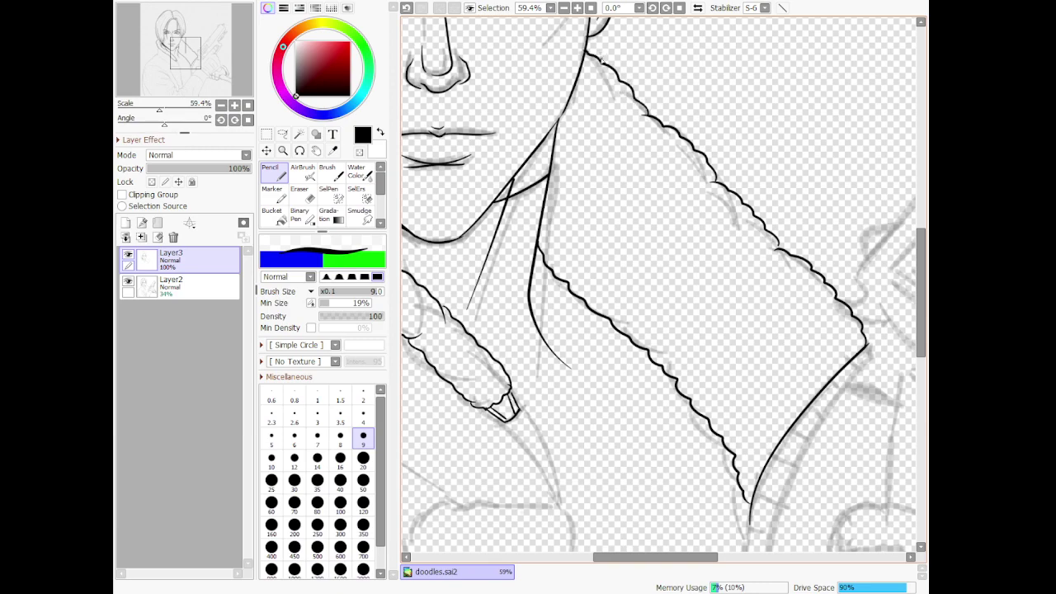
{"action": "scroll", "coordinate": [548, 152], "scroll_direction": "down", "scroll_amount": 12}
{"action": "scroll", "coordinate": [516, 223], "scroll_direction": "up", "scroll_amount": 4}
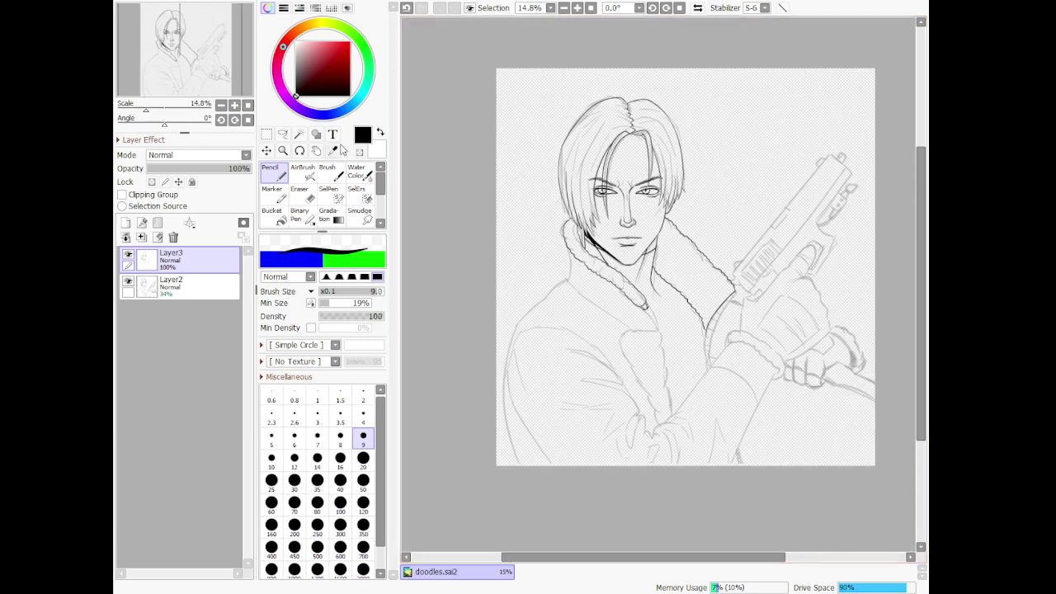
{"action": "left_click", "coordinate": [129, 284]}
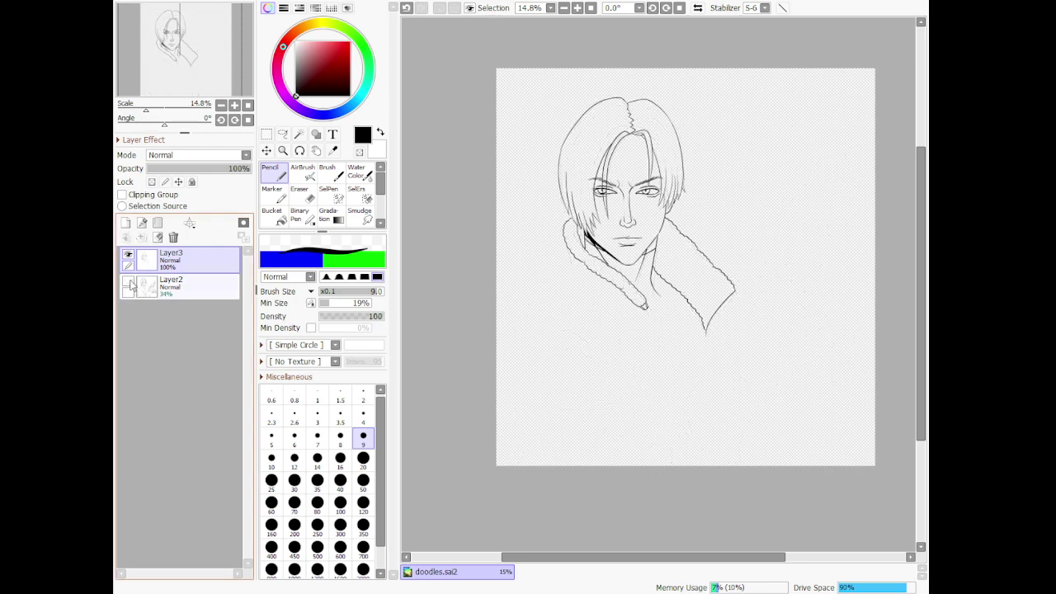
{"action": "left_click", "coordinate": [129, 283]}
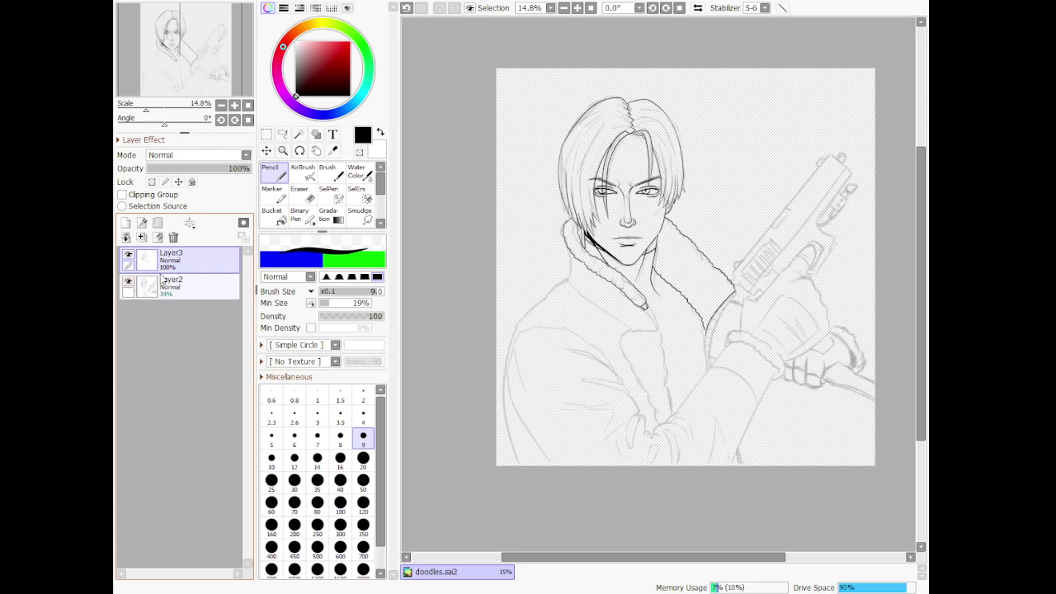
Erase the face contour between the ear and jaw on the viewer's right with the size 20 Eraser and redraw it with the Pencil
{"action": "scroll", "coordinate": [658, 181], "scroll_direction": "up", "scroll_amount": 3}
{"action": "scroll", "coordinate": [676, 299], "scroll_direction": "up", "scroll_amount": 2}
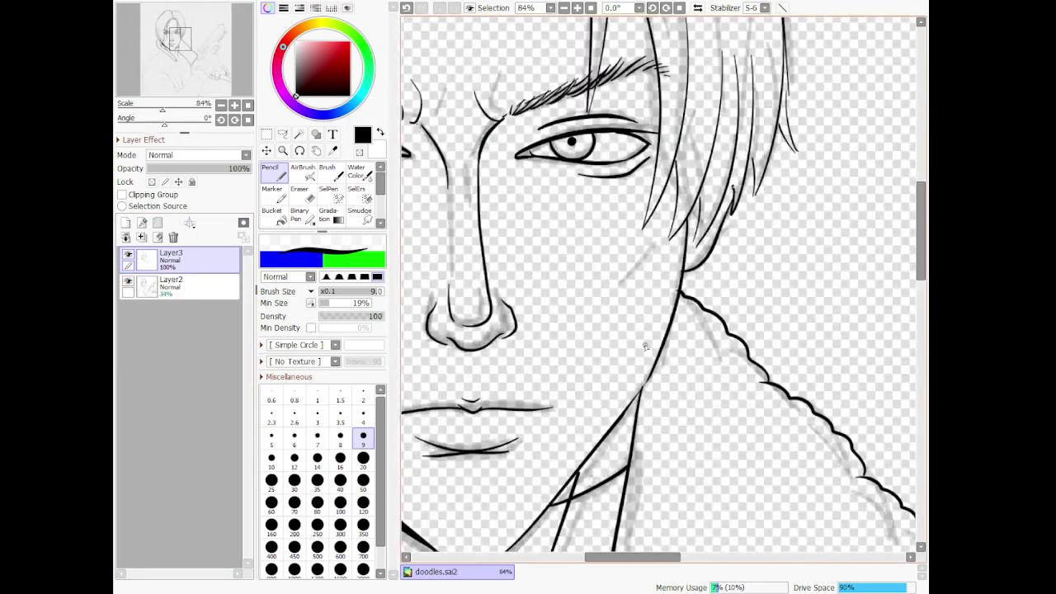
{"action": "scroll", "coordinate": [646, 348], "scroll_direction": "up", "scroll_amount": 1}
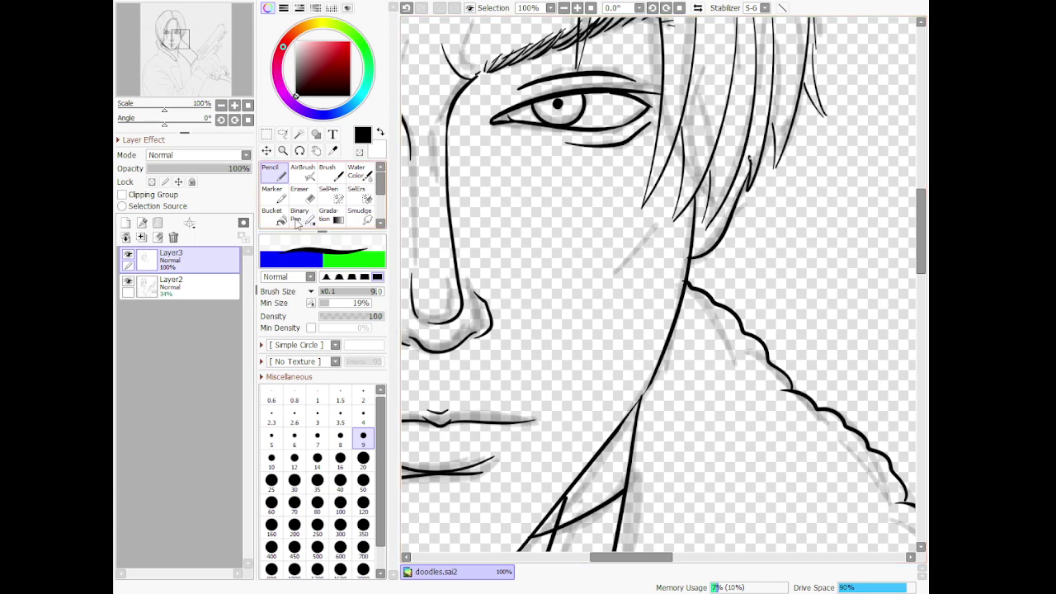
{"action": "key", "text": "e"}
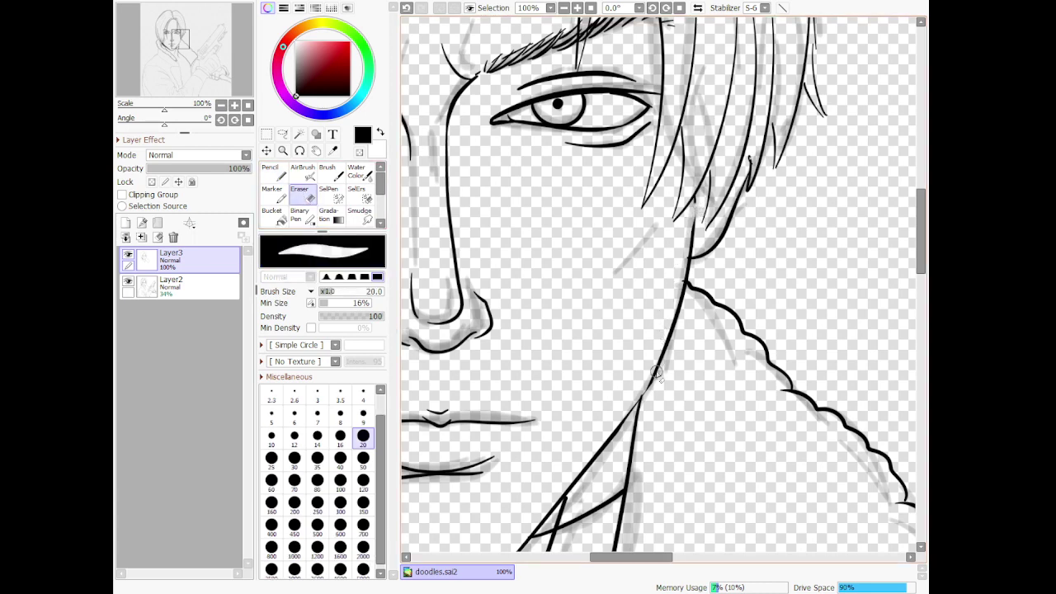
{"action": "mouse_move", "coordinate": [696, 241]}
{"action": "left_mouse_down"}
{"action": "mouse_move", "coordinate": [654, 388]}
{"action": "mouse_move", "coordinate": [648, 381]}
{"action": "left_mouse_up"}
{"action": "left_click_drag", "start_coordinate": [699, 199], "coordinate": [640, 403]}
{"action": "left_click", "coordinate": [271, 172]}
{"action": "key", "text": "ctrl+z"}
{"action": "left_click_drag", "start_coordinate": [692, 203], "coordinate": [639, 402]}
{"action": "scroll", "coordinate": [674, 249], "scroll_direction": "down", "scroll_amount": 10}
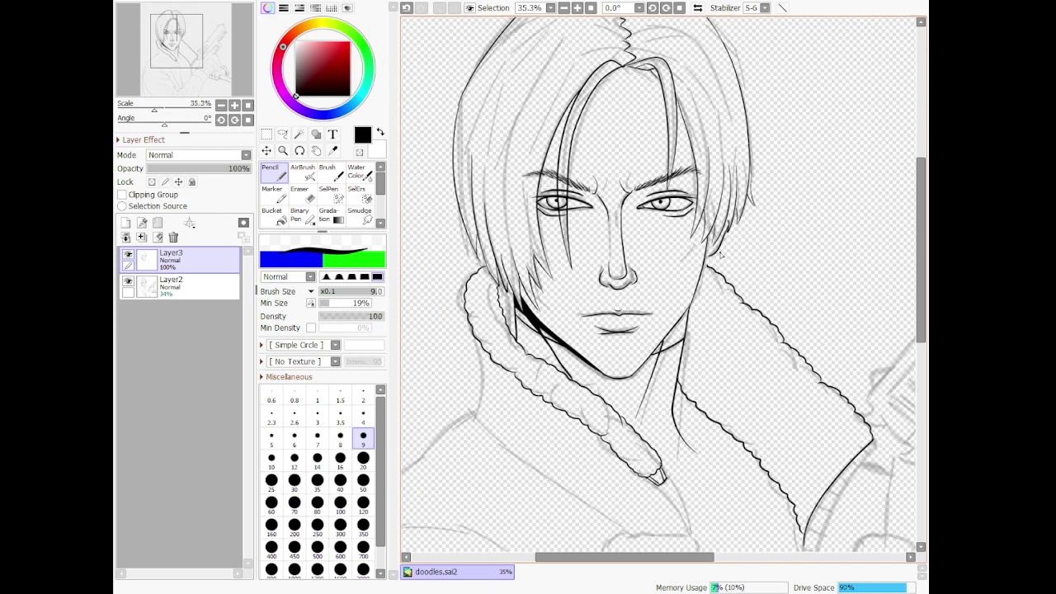
Check the line art with Layer2 briefly hidden, and connect the earlobe and fur collar lines to the redrawn face contour
{"action": "left_click", "coordinate": [127, 283]}
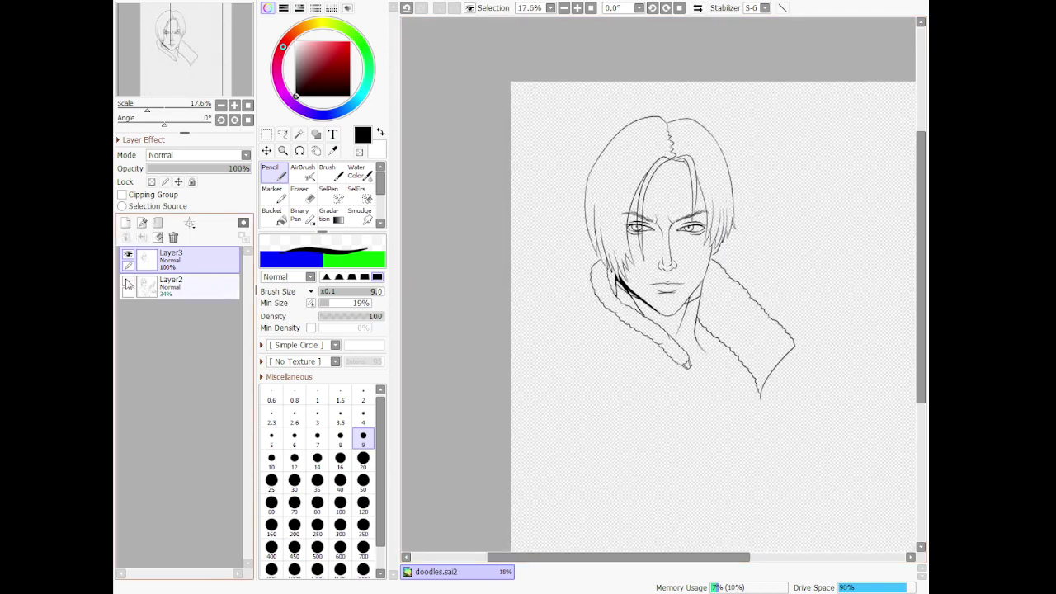
{"action": "left_click", "coordinate": [128, 283]}
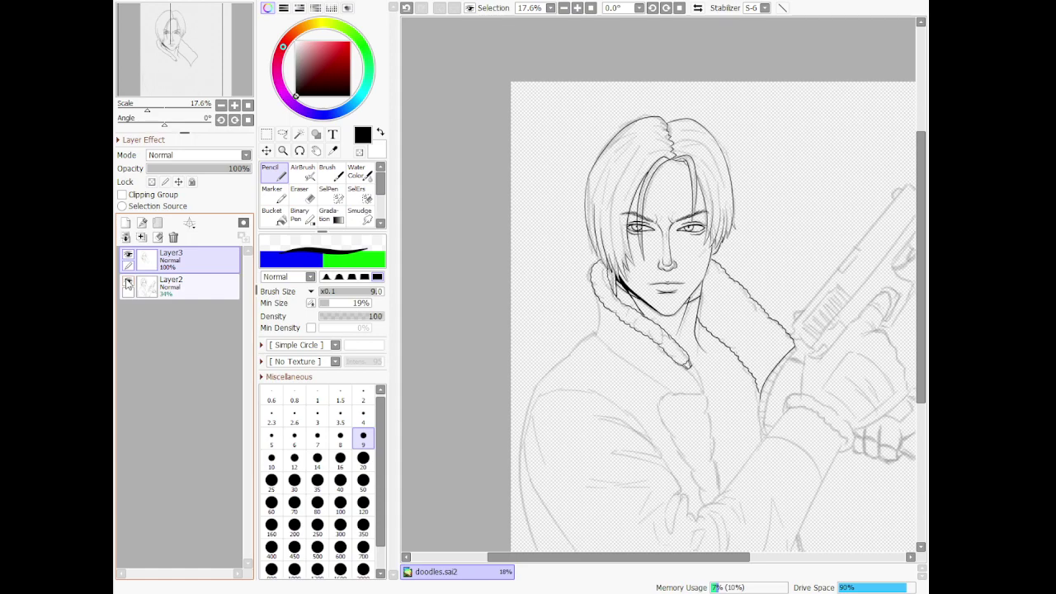
{"action": "scroll", "coordinate": [571, 246], "scroll_direction": "up", "scroll_amount": 12}
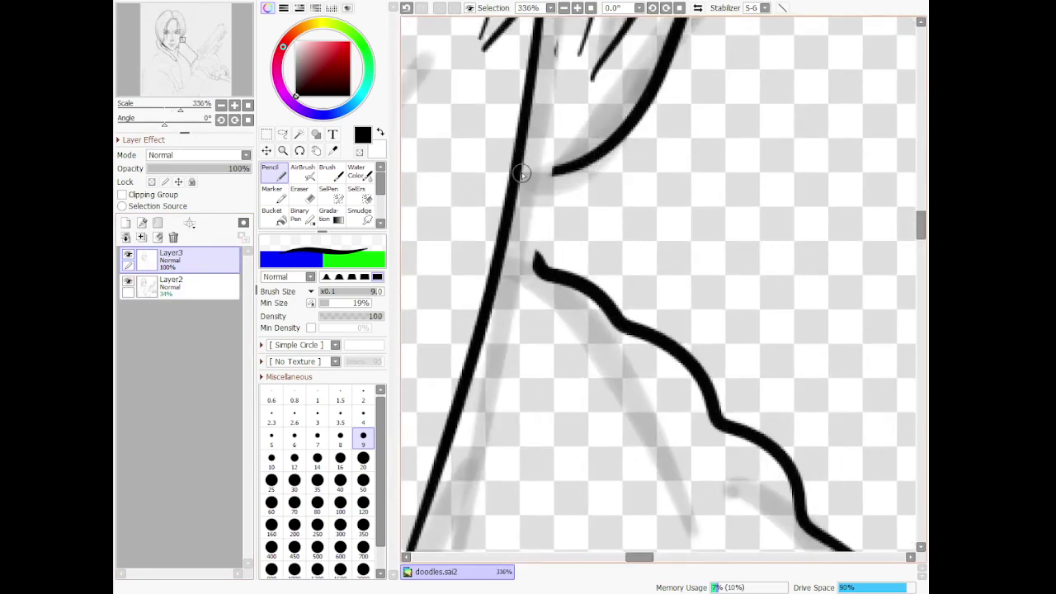
{"action": "left_click_drag", "start_coordinate": [524, 174], "coordinate": [580, 167]}
{"action": "left_click_drag", "start_coordinate": [505, 242], "coordinate": [551, 263]}
{"action": "scroll", "coordinate": [552, 260], "scroll_direction": "down", "scroll_amount": 14}
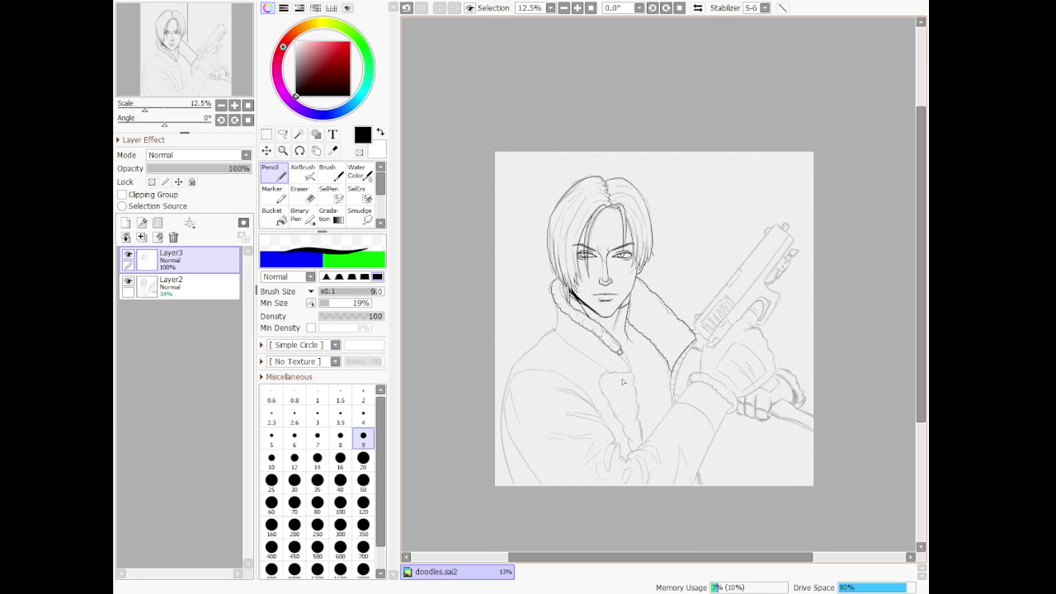
Ink the collar's outer side from the fur down to the shoulder on the viewer's left, and start its lower edge toward the chest
{"action": "scroll", "coordinate": [602, 408], "scroll_direction": "up", "scroll_amount": 5}
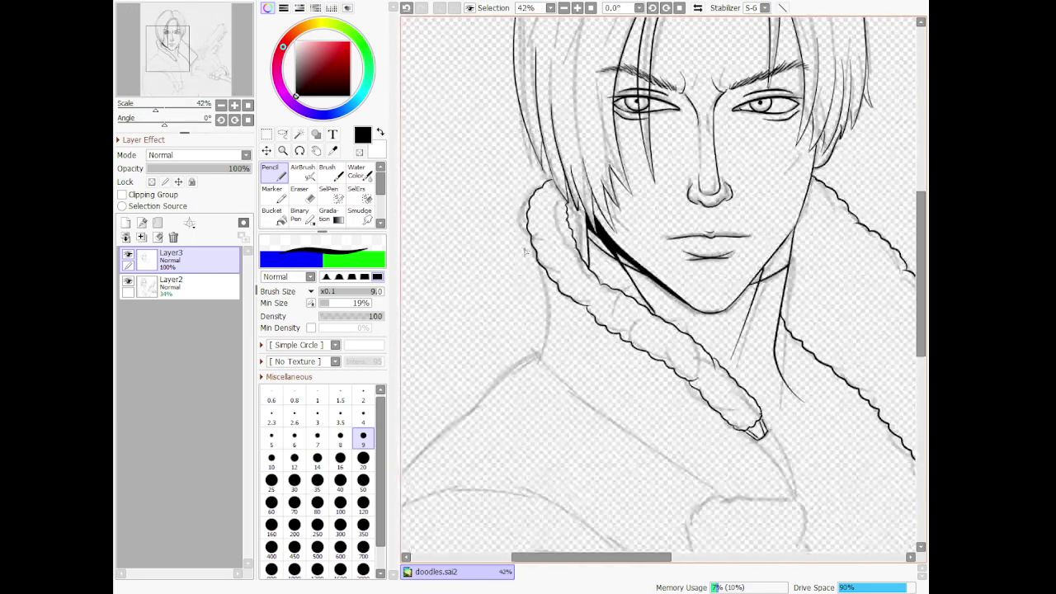
{"action": "scroll", "coordinate": [537, 303], "scroll_direction": "up", "scroll_amount": 3}
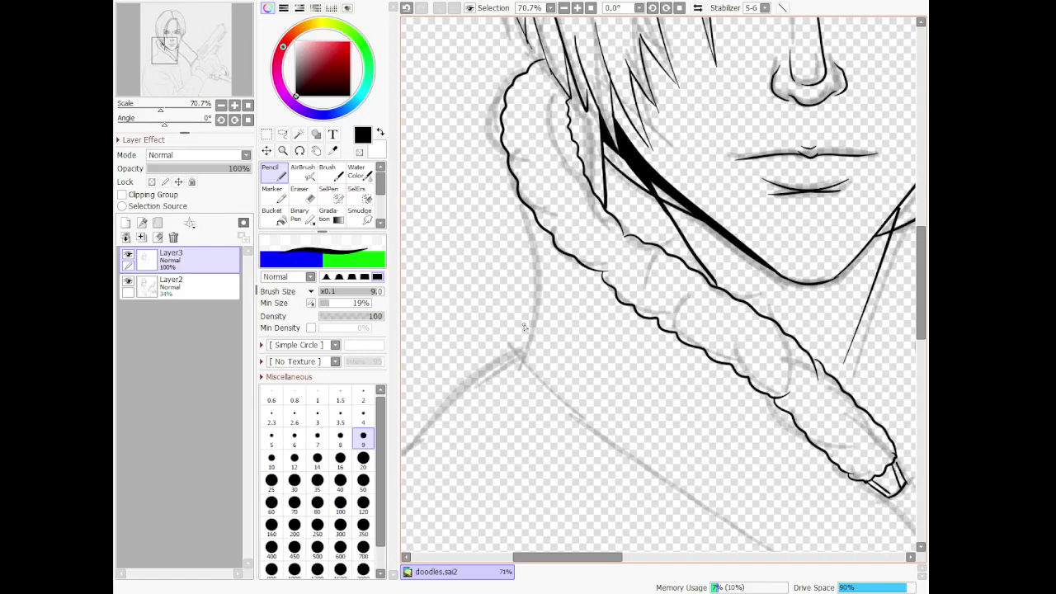
{"action": "mouse_move", "coordinate": [527, 206]}
{"action": "left_mouse_down"}
{"action": "mouse_move", "coordinate": [521, 330]}
{"action": "mouse_move", "coordinate": [505, 355]}
{"action": "left_mouse_up"}
{"action": "key", "text": "ctrl+z"}
{"action": "mouse_move", "coordinate": [529, 212]}
{"action": "left_mouse_down"}
{"action": "mouse_move", "coordinate": [535, 280]}
{"action": "mouse_move", "coordinate": [505, 347]}
{"action": "left_mouse_up"}
{"action": "key", "text": "ctrl+z"}
{"action": "left_click_drag", "start_coordinate": [533, 209], "coordinate": [507, 370]}
{"action": "key", "text": "ctrl+z"}
{"action": "mouse_move", "coordinate": [543, 226]}
{"action": "left_mouse_down"}
{"action": "mouse_move", "coordinate": [534, 340]}
{"action": "mouse_move", "coordinate": [518, 352]}
{"action": "mouse_move", "coordinate": [642, 474]}
{"action": "left_mouse_up"}
{"action": "scroll", "coordinate": [664, 451], "scroll_direction": "down", "scroll_amount": 5}
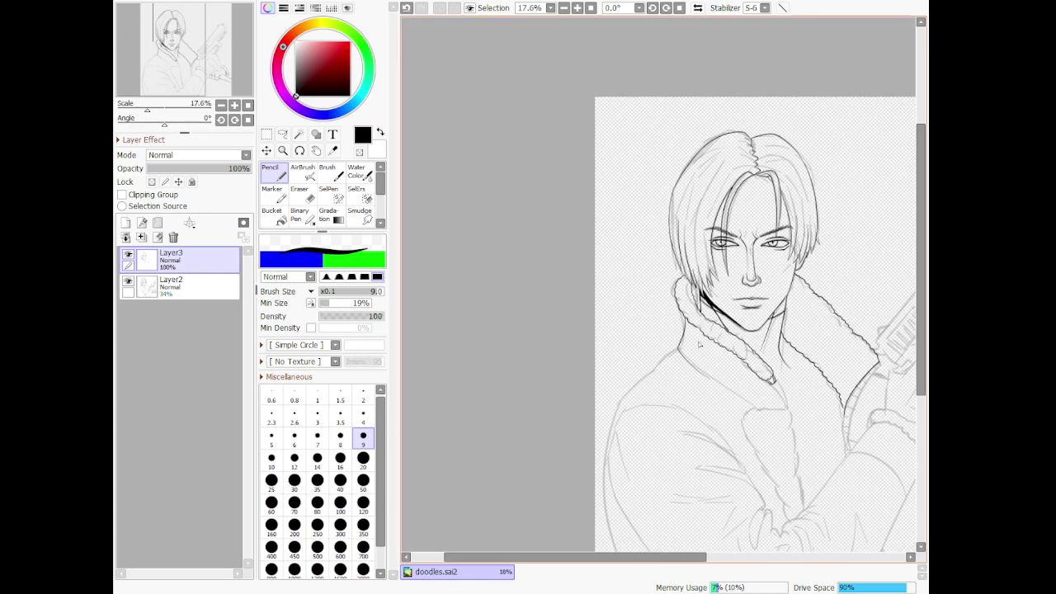
Ink the outer contour of the jacket's shoulder and sleeve on the viewer's left, from the collar's base to the canvas's lower edge
{"action": "scroll", "coordinate": [656, 438], "scroll_direction": "up", "scroll_amount": 2}
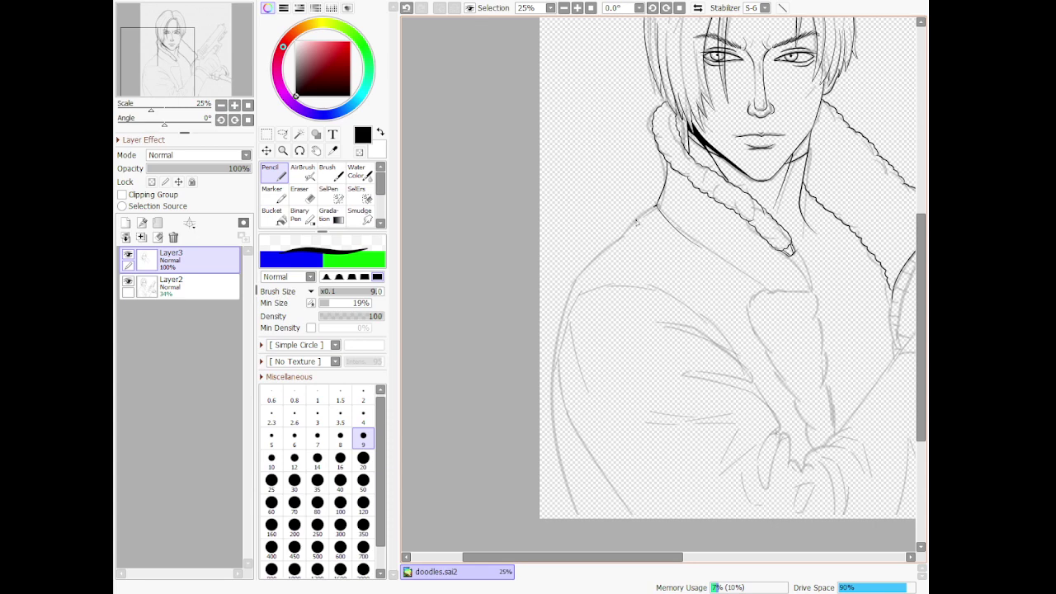
{"action": "mouse_move", "coordinate": [598, 254]}
{"action": "left_mouse_down"}
{"action": "mouse_move", "coordinate": [576, 274]}
{"action": "mouse_move", "coordinate": [546, 365]}
{"action": "mouse_move", "coordinate": [558, 465]}
{"action": "mouse_move", "coordinate": [642, 572]}
{"action": "left_mouse_up"}
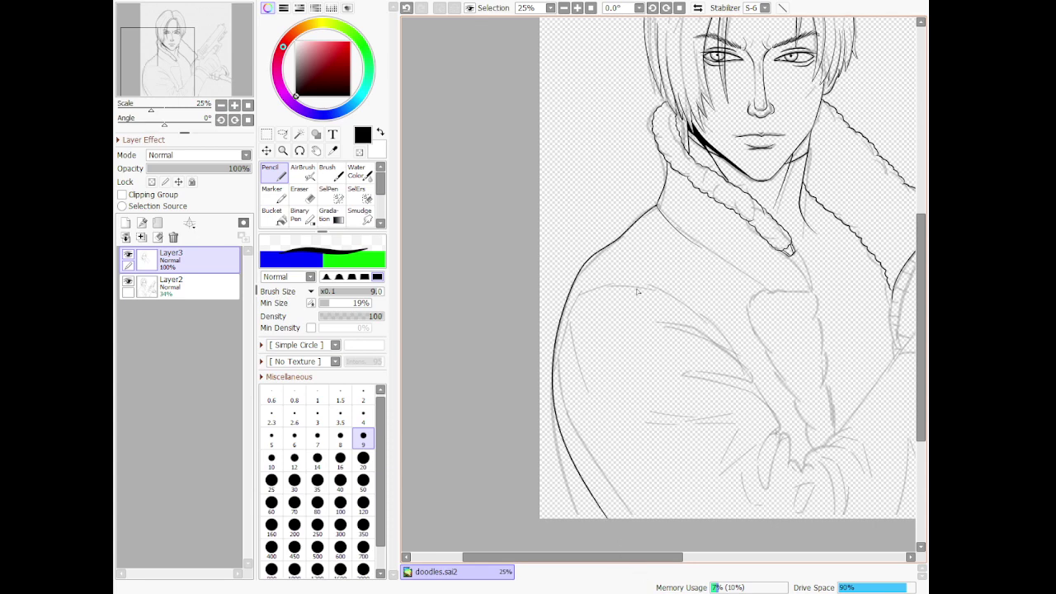
{"action": "key", "text": "ctrl+z"}
{"action": "mouse_move", "coordinate": [660, 209]}
{"action": "left_mouse_down"}
{"action": "mouse_move", "coordinate": [587, 265]}
{"action": "mouse_move", "coordinate": [541, 352]}
{"action": "mouse_move", "coordinate": [551, 469]}
{"action": "mouse_move", "coordinate": [578, 528]}
{"action": "left_mouse_up"}
{"action": "key", "text": "ctrl+z"}
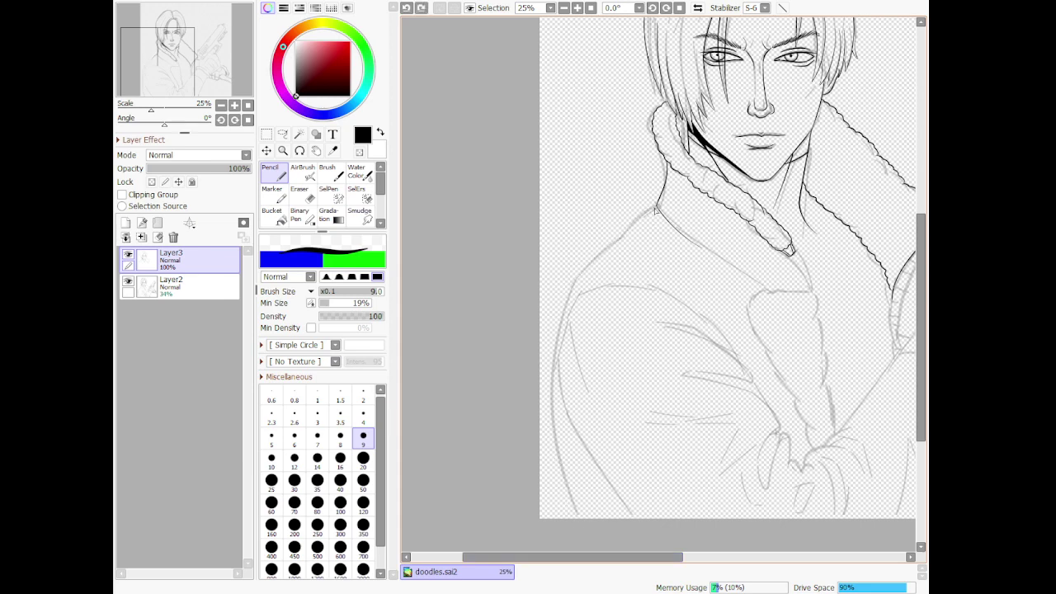
{"action": "left_click_drag", "start_coordinate": [657, 210], "coordinate": [651, 213]}
{"action": "mouse_move", "coordinate": [606, 256]}
{"action": "left_mouse_down"}
{"action": "mouse_move", "coordinate": [583, 268]}
{"action": "mouse_move", "coordinate": [553, 314]}
{"action": "mouse_move", "coordinate": [542, 377]}
{"action": "mouse_move", "coordinate": [563, 480]}
{"action": "mouse_move", "coordinate": [599, 553]}
{"action": "left_mouse_up"}
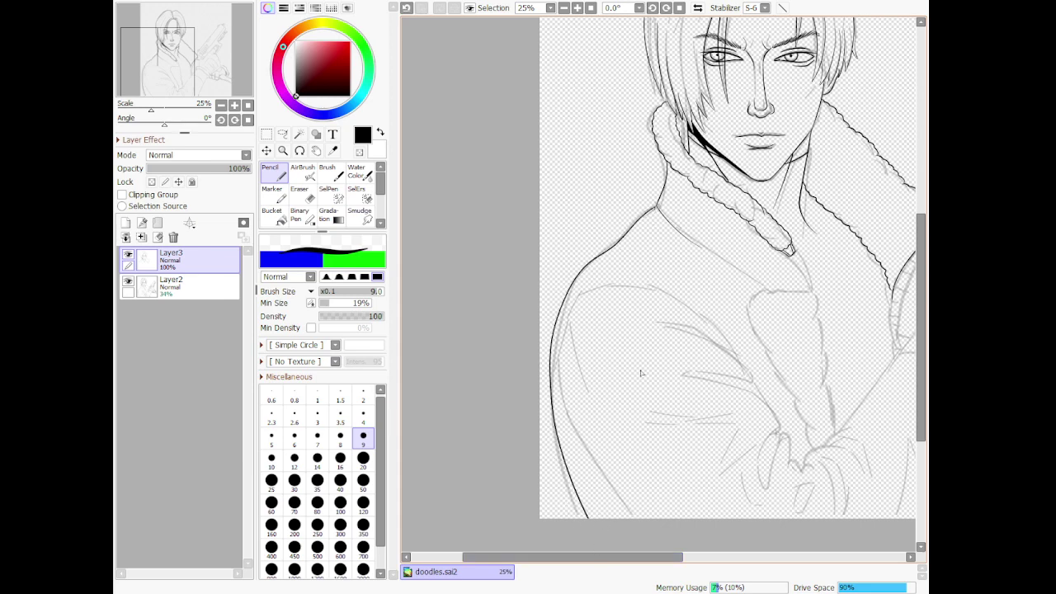
{"action": "scroll", "coordinate": [640, 374], "scroll_direction": "up", "scroll_amount": 7}
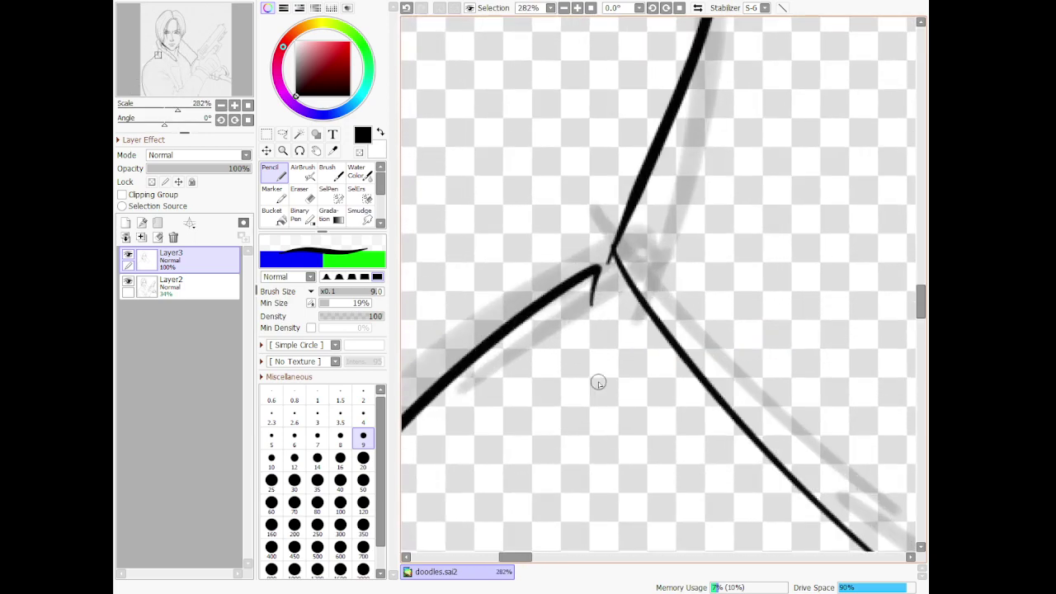
Erase the hooked end of the shoulder line at the collar's base with the size 20 Eraser and reconnect it with the Pencil
{"action": "left_click", "coordinate": [303, 195]}
{"action": "left_click_drag", "start_coordinate": [603, 271], "coordinate": [574, 320]}
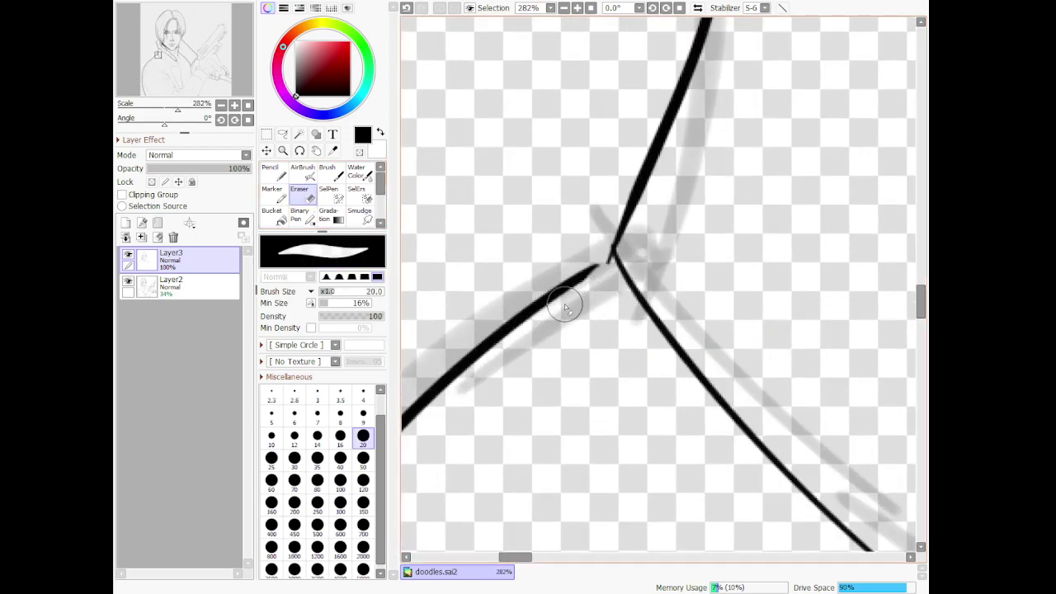
{"action": "key", "text": "n"}
{"action": "left_click_drag", "start_coordinate": [614, 254], "coordinate": [549, 319]}
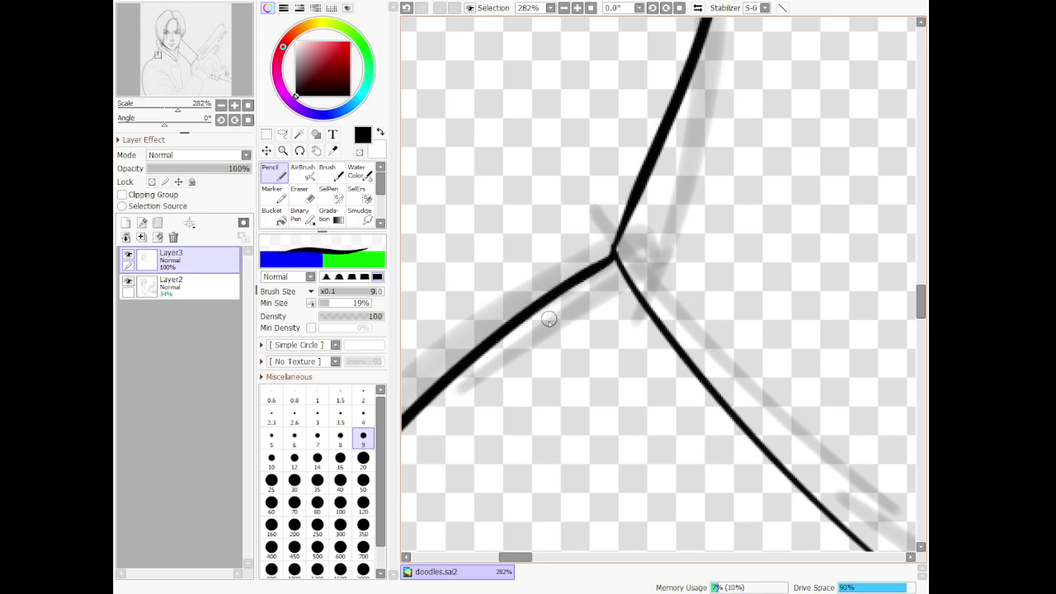
Ink the wavy upper edge of the fur lapel below the collar's tip, and the first stretch of its inner edge
{"action": "scroll", "coordinate": [690, 239], "scroll_direction": "down", "scroll_amount": 16}
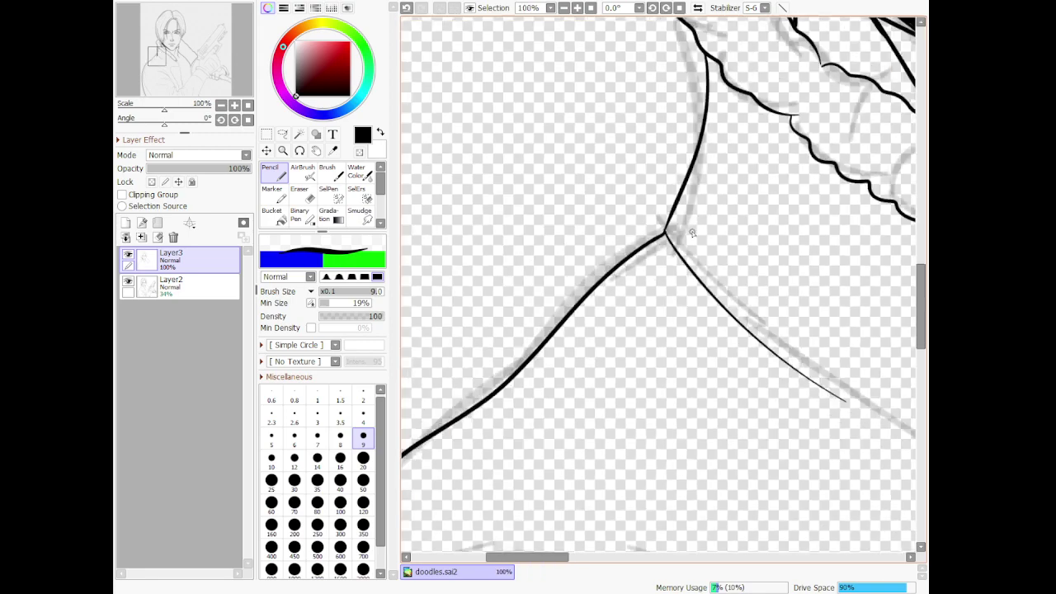
{"action": "scroll", "coordinate": [808, 308], "scroll_direction": "up", "scroll_amount": 5}
{"action": "scroll", "coordinate": [772, 268], "scroll_direction": "up", "scroll_amount": 4}
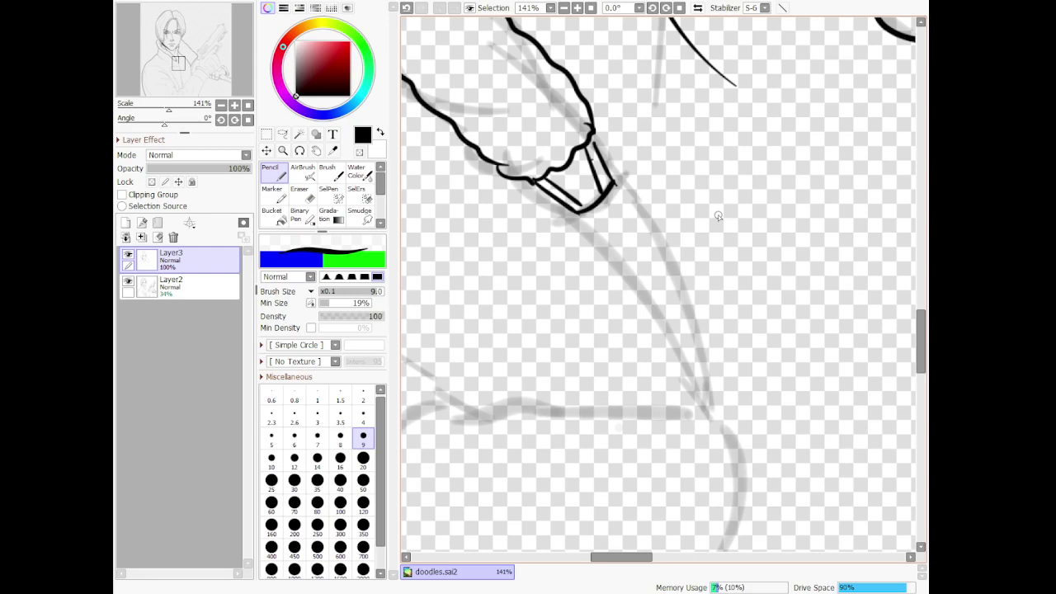
{"action": "scroll", "coordinate": [660, 221], "scroll_direction": "down", "scroll_amount": 5}
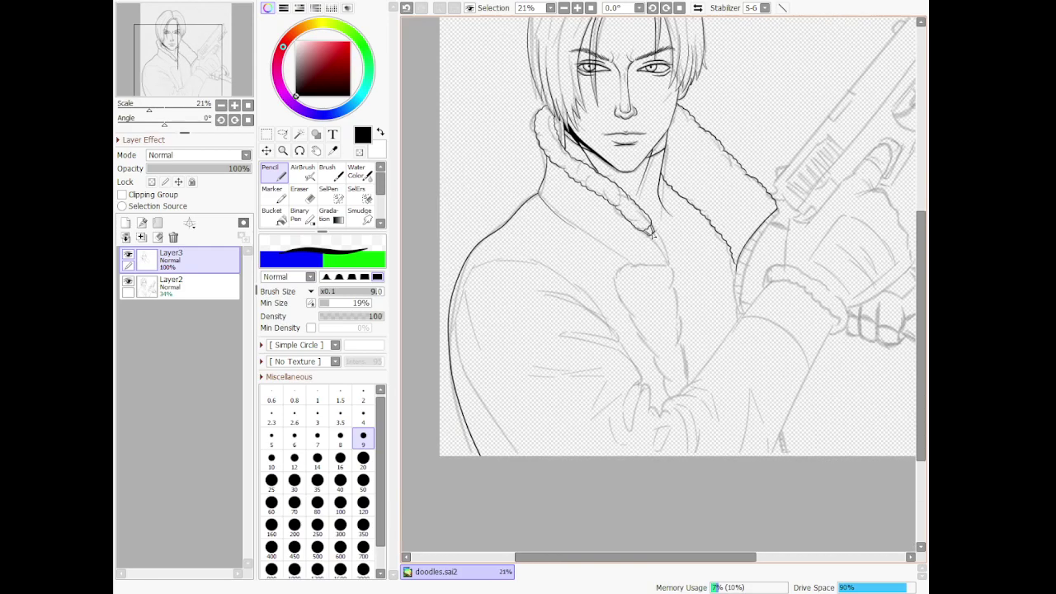
{"action": "scroll", "coordinate": [652, 223], "scroll_direction": "up", "scroll_amount": 9}
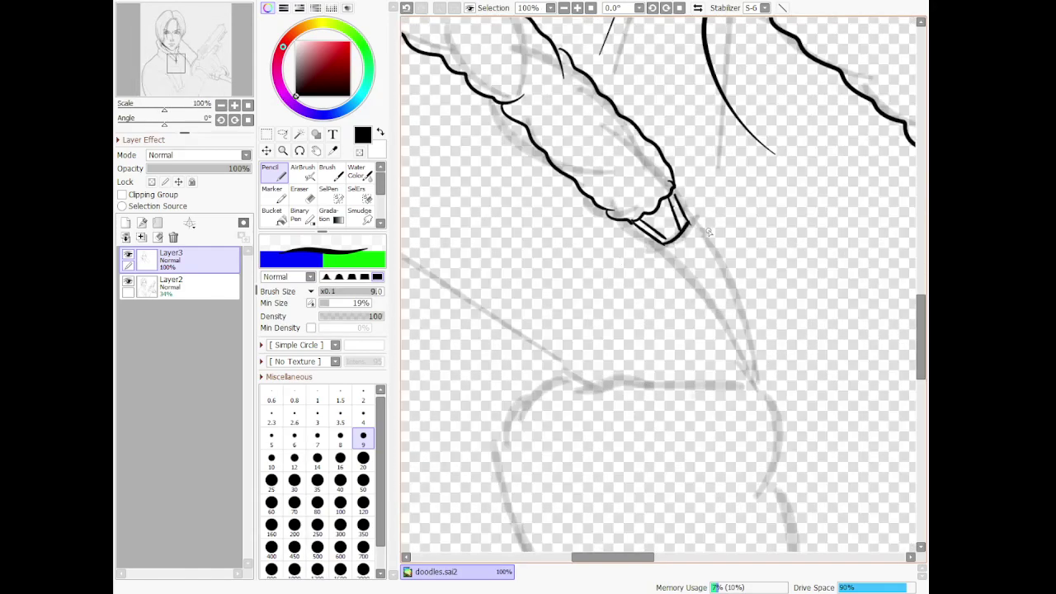
{"action": "mouse_move", "coordinate": [695, 224]}
{"action": "left_mouse_down"}
{"action": "mouse_move", "coordinate": [645, 255]}
{"action": "mouse_move", "coordinate": [559, 272]}
{"action": "mouse_move", "coordinate": [536, 302]}
{"action": "mouse_move", "coordinate": [466, 317]}
{"action": "mouse_move", "coordinate": [457, 353]}
{"action": "mouse_move", "coordinate": [479, 398]}
{"action": "left_mouse_up"}
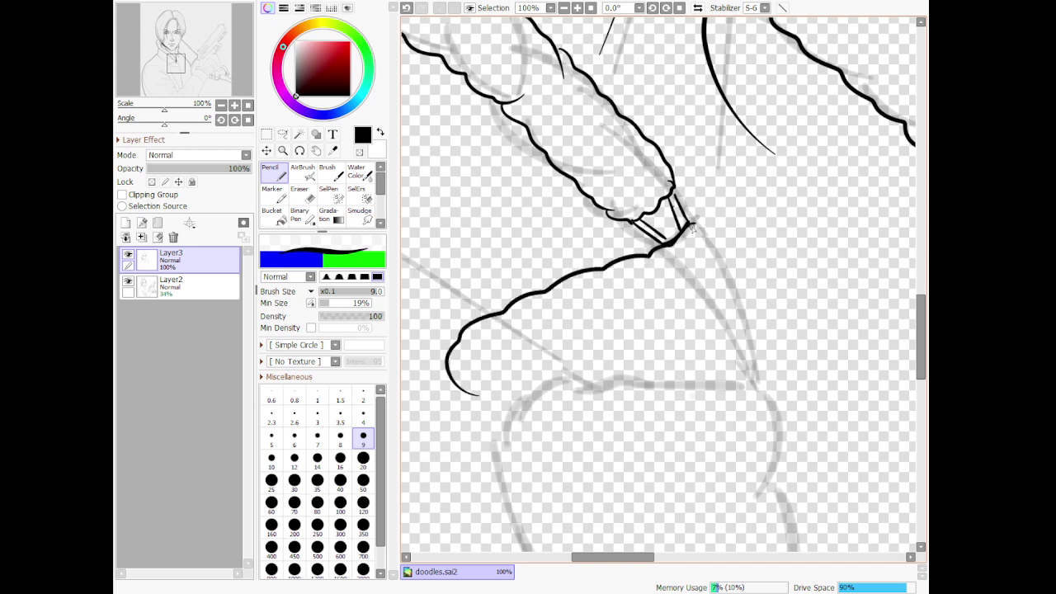
{"action": "left_click_drag", "start_coordinate": [705, 223], "coordinate": [761, 411]}
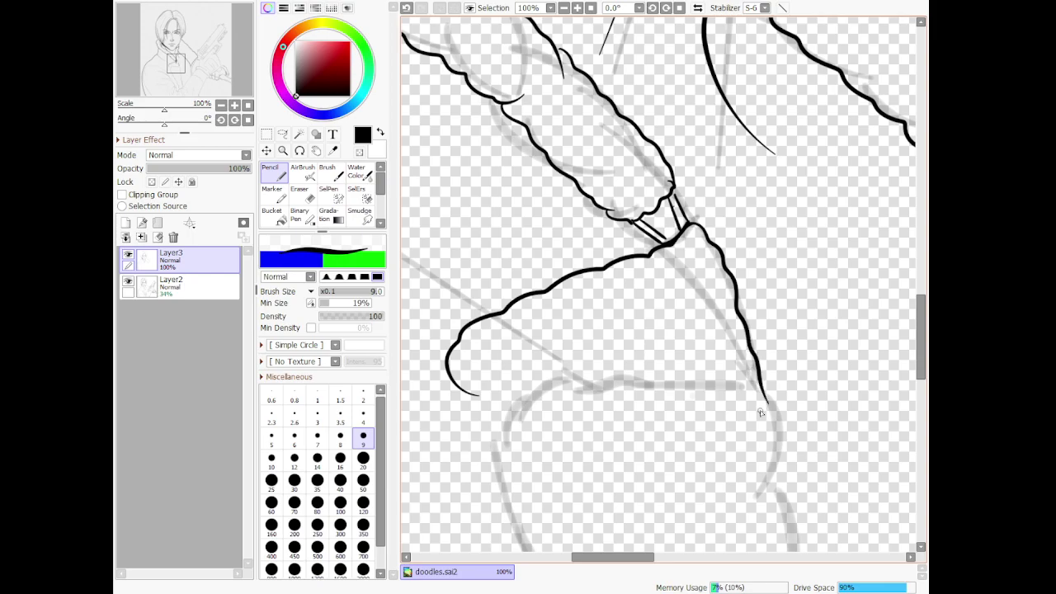
Ink the upper part of the lapel's scalloped outer edge, continuing downward from its rounded corner
{"action": "scroll", "coordinate": [761, 411], "scroll_direction": "down", "scroll_amount": 6}
{"action": "scroll", "coordinate": [715, 392], "scroll_direction": "up", "scroll_amount": 5}
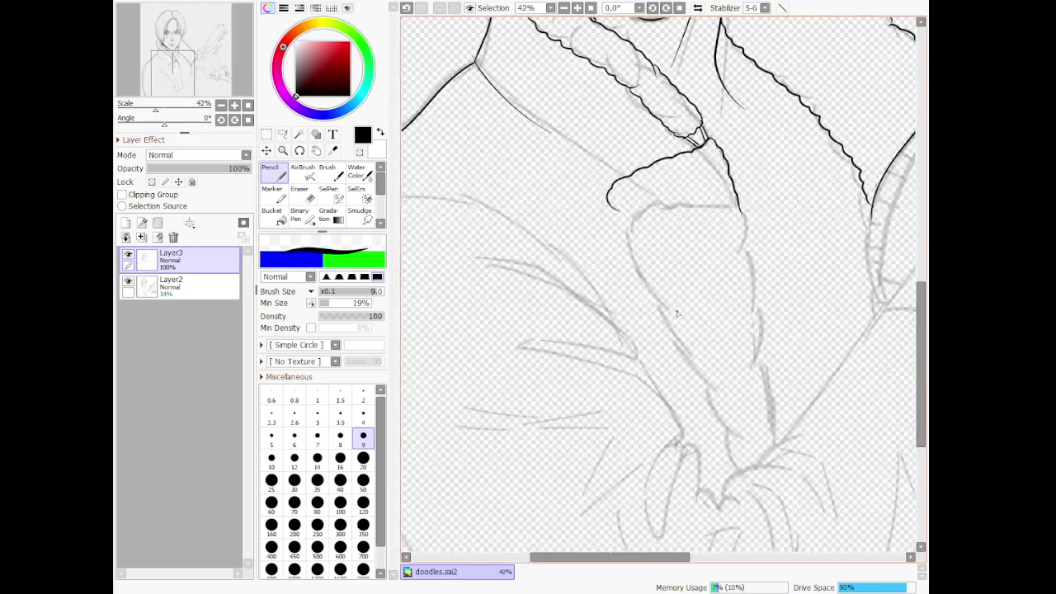
{"action": "scroll", "coordinate": [647, 144], "scroll_direction": "down", "scroll_amount": 2}
{"action": "scroll", "coordinate": [635, 112], "scroll_direction": "up", "scroll_amount": 4}
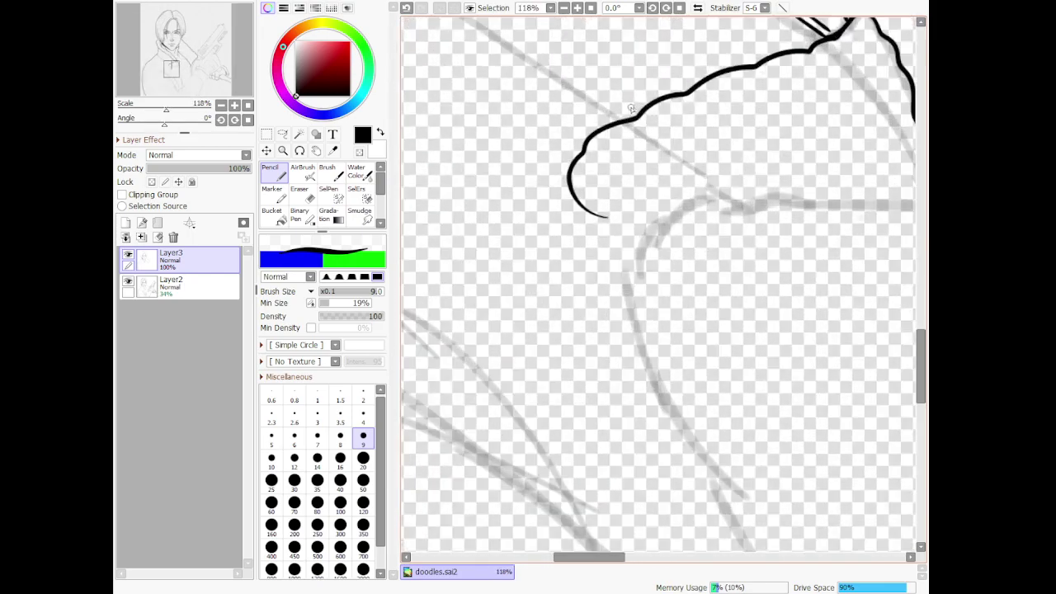
{"action": "scroll", "coordinate": [636, 112], "scroll_direction": "up", "scroll_amount": 2}
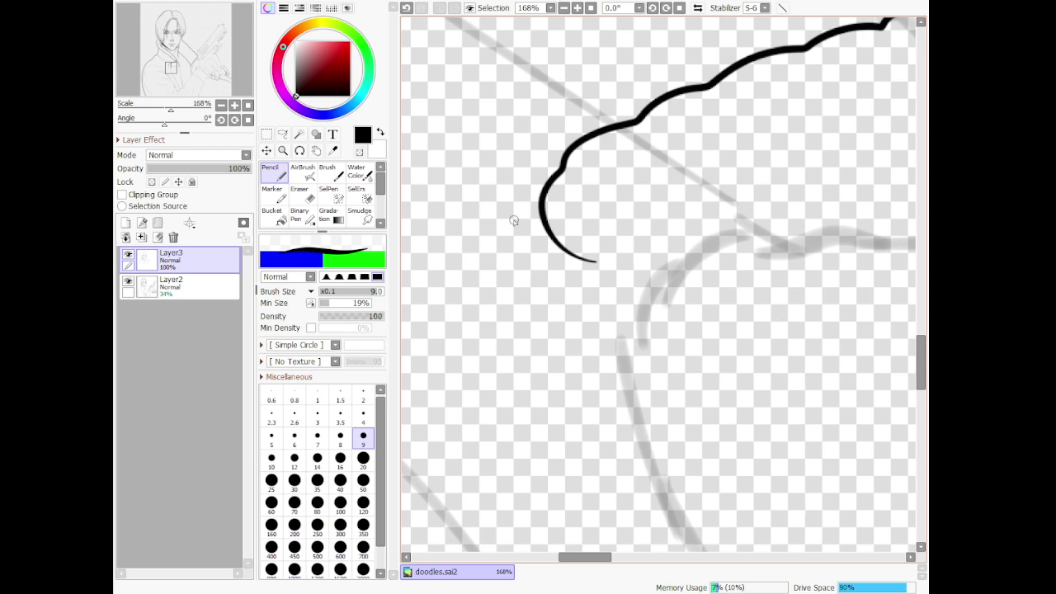
{"action": "mouse_move", "coordinate": [558, 245]}
{"action": "left_mouse_down"}
{"action": "mouse_move", "coordinate": [553, 268]}
{"action": "mouse_move", "coordinate": [576, 311]}
{"action": "left_mouse_up"}
{"action": "mouse_move", "coordinate": [571, 359]}
{"action": "left_mouse_down"}
{"action": "mouse_move", "coordinate": [615, 375]}
{"action": "mouse_move", "coordinate": [678, 523]}
{"action": "left_mouse_up"}
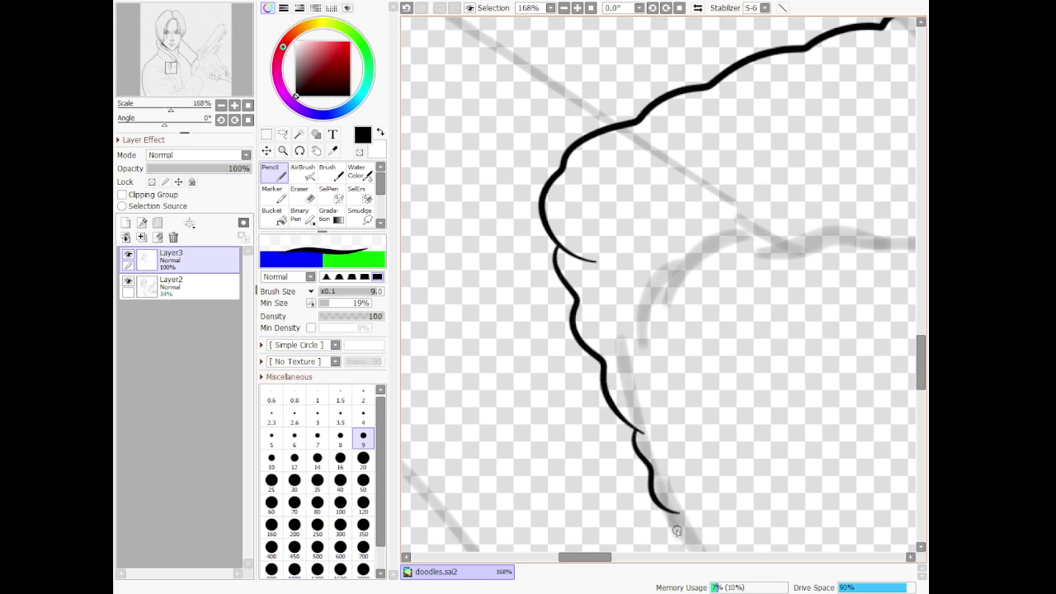
Continue the lapel's scalloped outer edge down to its pointed lower end near the folds at the waist
{"action": "scroll", "coordinate": [684, 487], "scroll_direction": "down", "scroll_amount": 9}
{"action": "scroll", "coordinate": [718, 412], "scroll_direction": "down", "scroll_amount": 3}
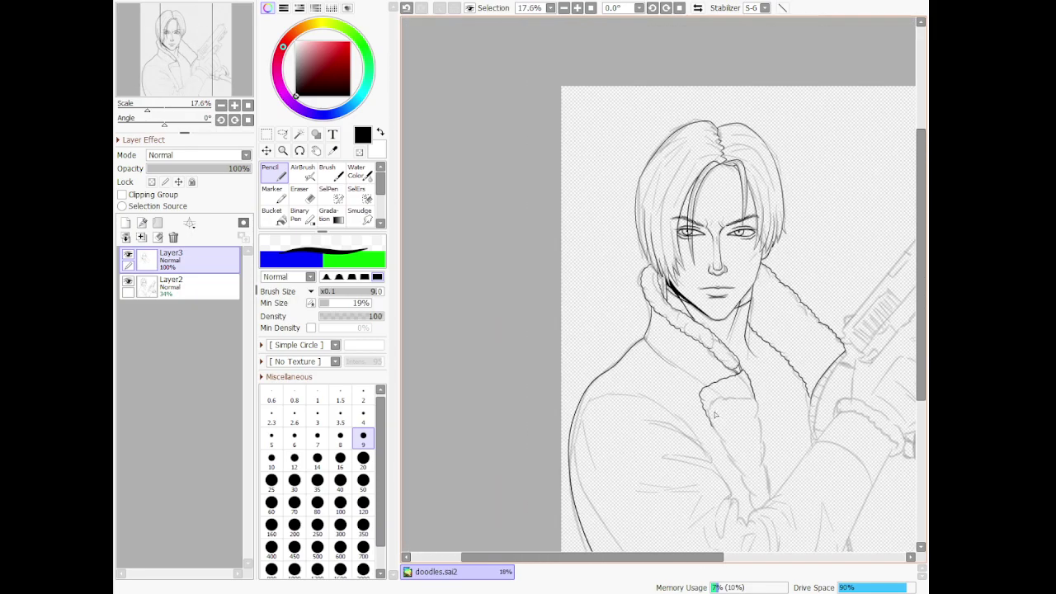
{"action": "scroll", "coordinate": [754, 469], "scroll_direction": "up", "scroll_amount": 5}
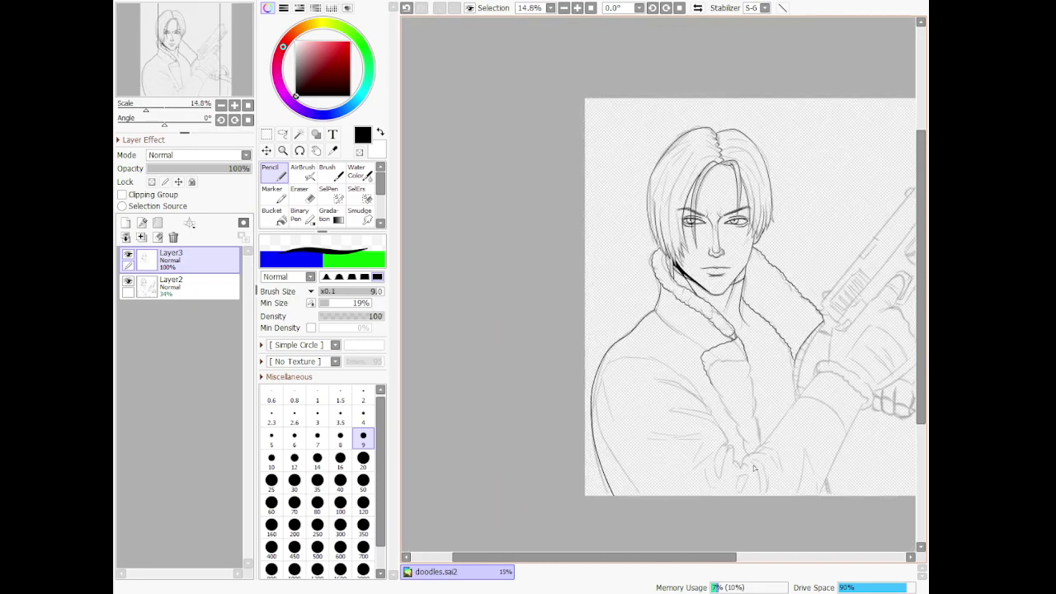
{"action": "scroll", "coordinate": [727, 419], "scroll_direction": "up", "scroll_amount": 2}
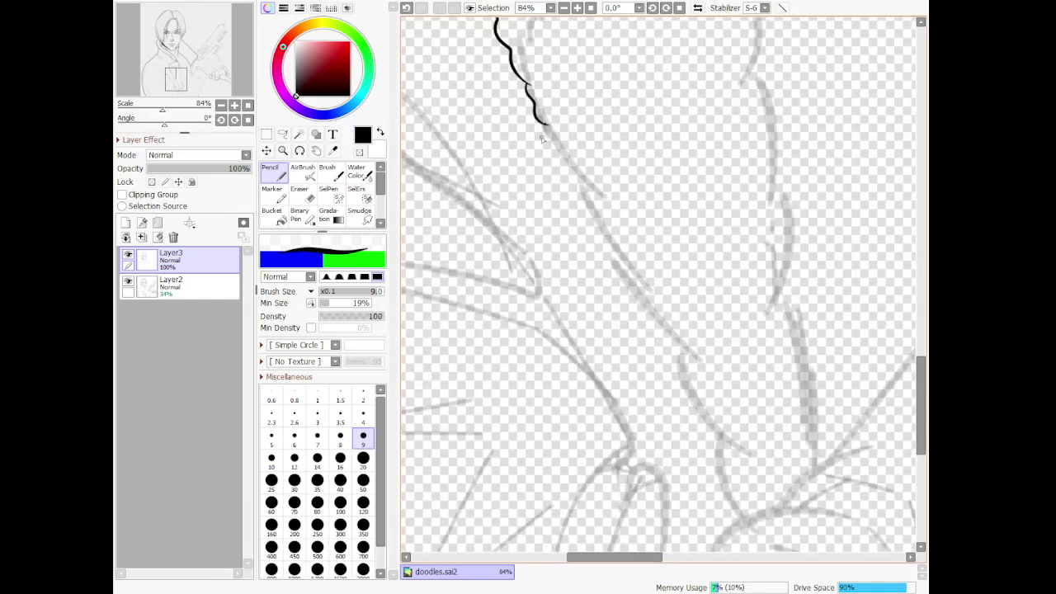
{"action": "left_click_drag", "start_coordinate": [541, 139], "coordinate": [569, 168]}
{"action": "mouse_move", "coordinate": [581, 209]}
{"action": "left_mouse_down"}
{"action": "mouse_move", "coordinate": [617, 229]}
{"action": "mouse_move", "coordinate": [606, 271]}
{"action": "mouse_move", "coordinate": [640, 270]}
{"action": "mouse_move", "coordinate": [614, 256]}
{"action": "mouse_move", "coordinate": [633, 278]}
{"action": "mouse_move", "coordinate": [623, 299]}
{"action": "mouse_move", "coordinate": [631, 316]}
{"action": "mouse_move", "coordinate": [666, 336]}
{"action": "mouse_move", "coordinate": [667, 372]}
{"action": "mouse_move", "coordinate": [693, 392]}
{"action": "mouse_move", "coordinate": [701, 459]}
{"action": "mouse_move", "coordinate": [724, 467]}
{"action": "mouse_move", "coordinate": [735, 527]}
{"action": "left_mouse_up"}
Ink the lapel's wavy inner edge from below the collar's tip down to the crossing forearm
{"action": "scroll", "coordinate": [752, 196], "scroll_direction": "down", "scroll_amount": 9}
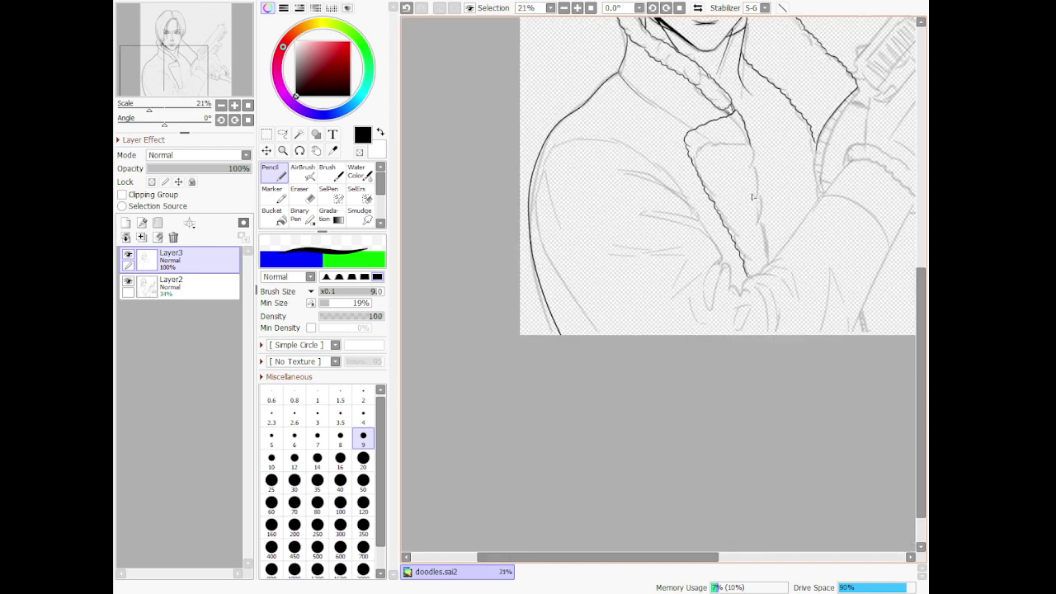
{"action": "scroll", "coordinate": [715, 159], "scroll_direction": "up", "scroll_amount": 9}
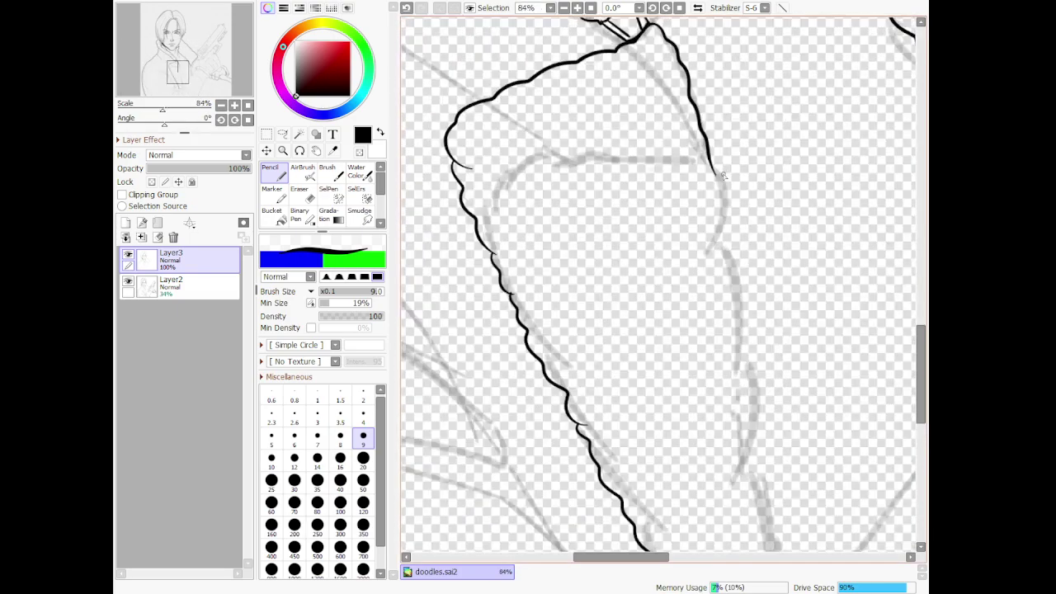
{"action": "mouse_move", "coordinate": [718, 176]}
{"action": "left_mouse_down"}
{"action": "mouse_move", "coordinate": [721, 204]}
{"action": "mouse_move", "coordinate": [737, 214]}
{"action": "mouse_move", "coordinate": [722, 236]}
{"action": "mouse_move", "coordinate": [751, 324]}
{"action": "mouse_move", "coordinate": [741, 347]}
{"action": "mouse_move", "coordinate": [748, 372]}
{"action": "mouse_move", "coordinate": [750, 338]}
{"action": "mouse_move", "coordinate": [767, 402]}
{"action": "mouse_move", "coordinate": [748, 436]}
{"action": "mouse_move", "coordinate": [757, 497]}
{"action": "left_mouse_up"}
{"action": "key", "text": "ctrl+z"}
{"action": "scroll", "coordinate": [700, 262], "scroll_direction": "down", "scroll_amount": 8}
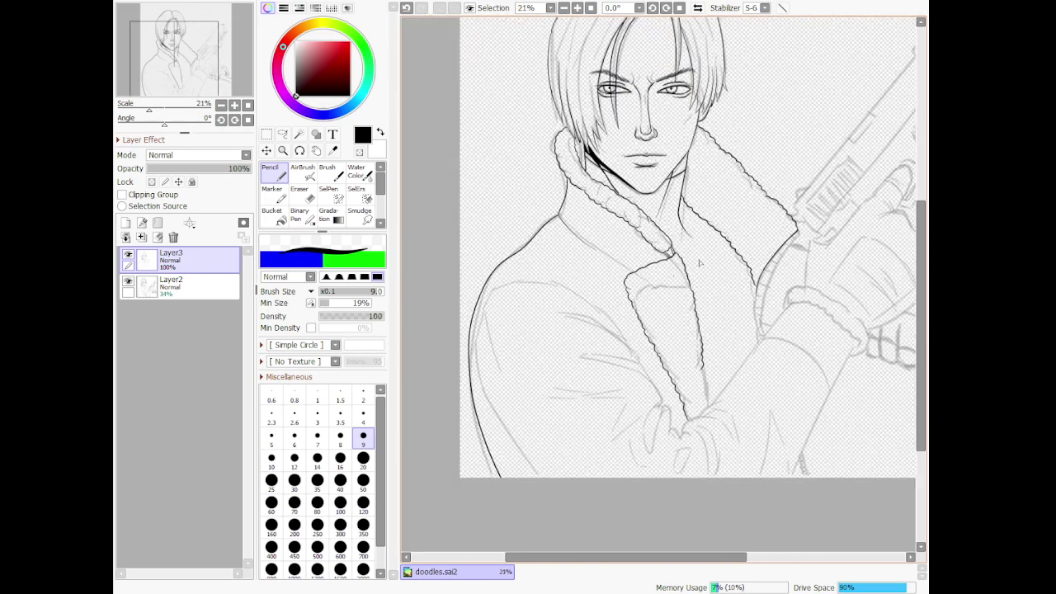
{"action": "scroll", "coordinate": [715, 351], "scroll_direction": "up", "scroll_amount": 8}
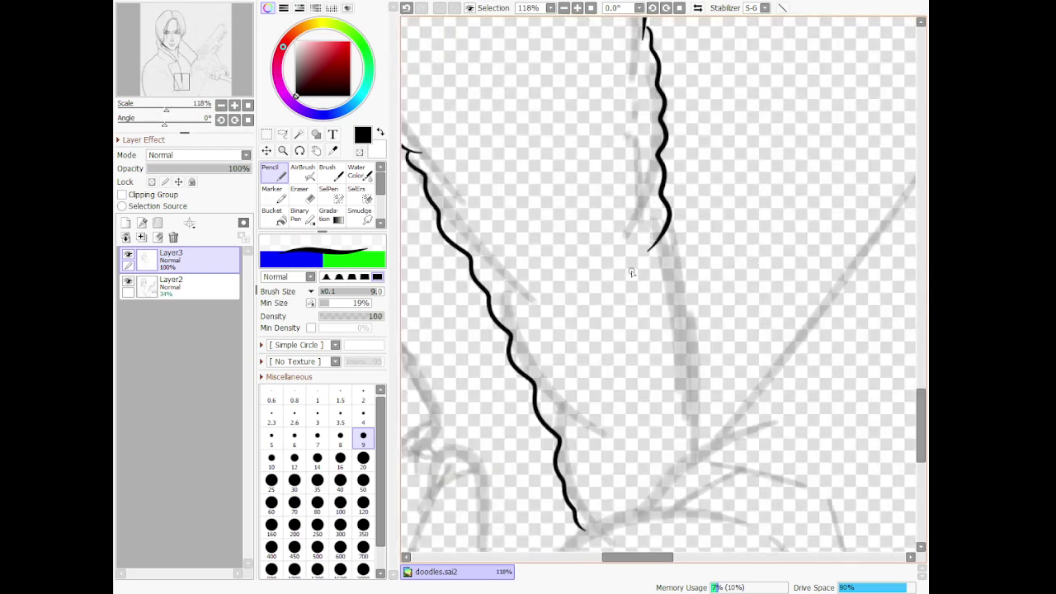
{"action": "mouse_move", "coordinate": [663, 237]}
{"action": "left_mouse_down"}
{"action": "mouse_move", "coordinate": [704, 325]}
{"action": "mouse_move", "coordinate": [708, 356]}
{"action": "mouse_move", "coordinate": [692, 395]}
{"action": "mouse_move", "coordinate": [711, 446]}
{"action": "left_mouse_up"}
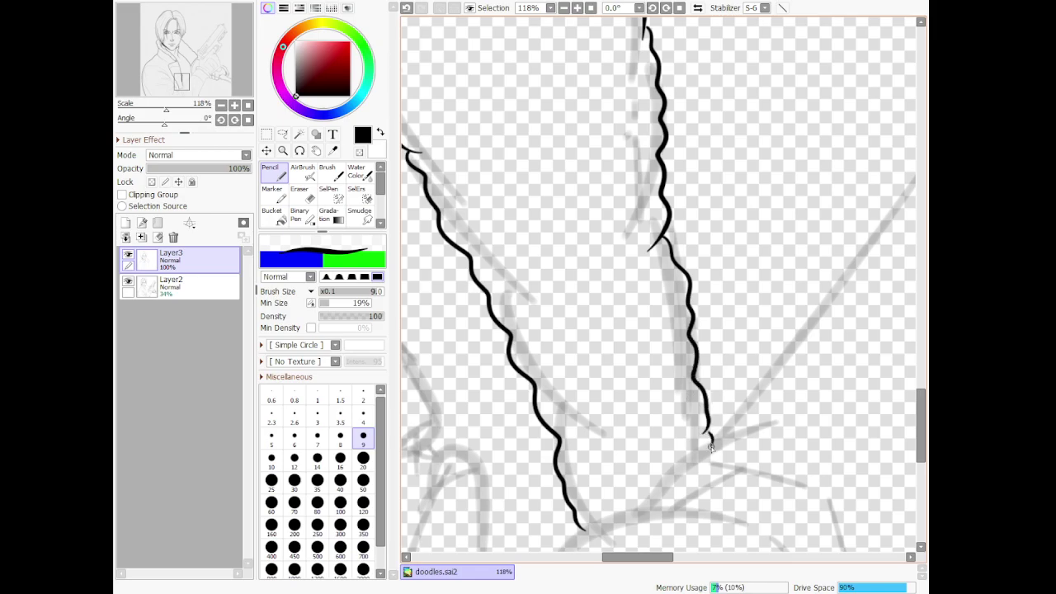
Ink the arched inner line of the jacket's shoulder on the viewer's left, redrawing it until it follows the sketch
{"action": "scroll", "coordinate": [730, 425], "scroll_direction": "down", "scroll_amount": 13}
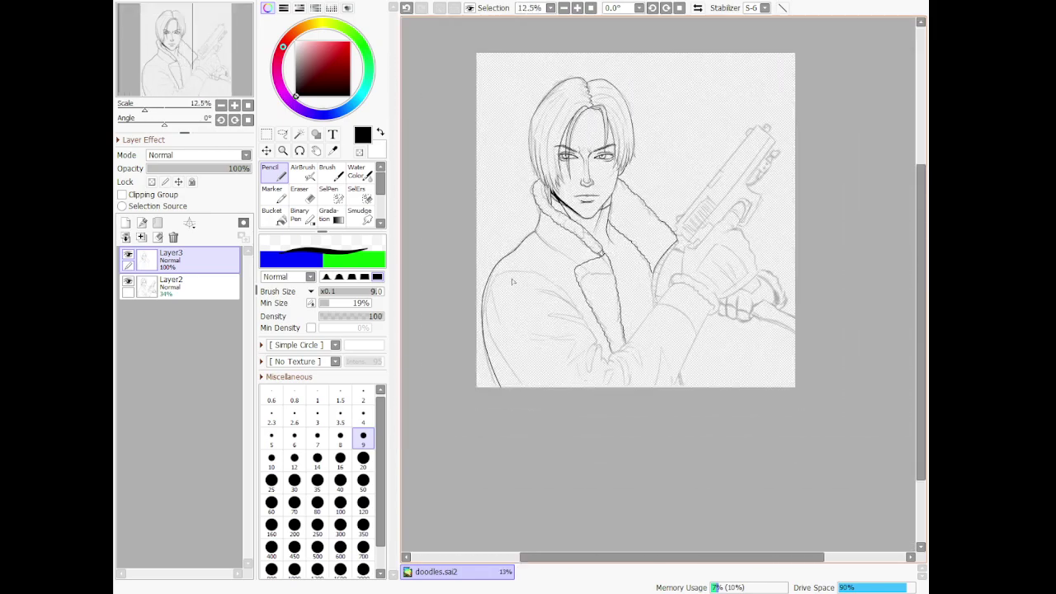
{"action": "scroll", "coordinate": [501, 301], "scroll_direction": "up", "scroll_amount": 8}
{"action": "scroll", "coordinate": [476, 405], "scroll_direction": "down", "scroll_amount": 4}
{"action": "scroll", "coordinate": [532, 286], "scroll_direction": "up", "scroll_amount": 4}
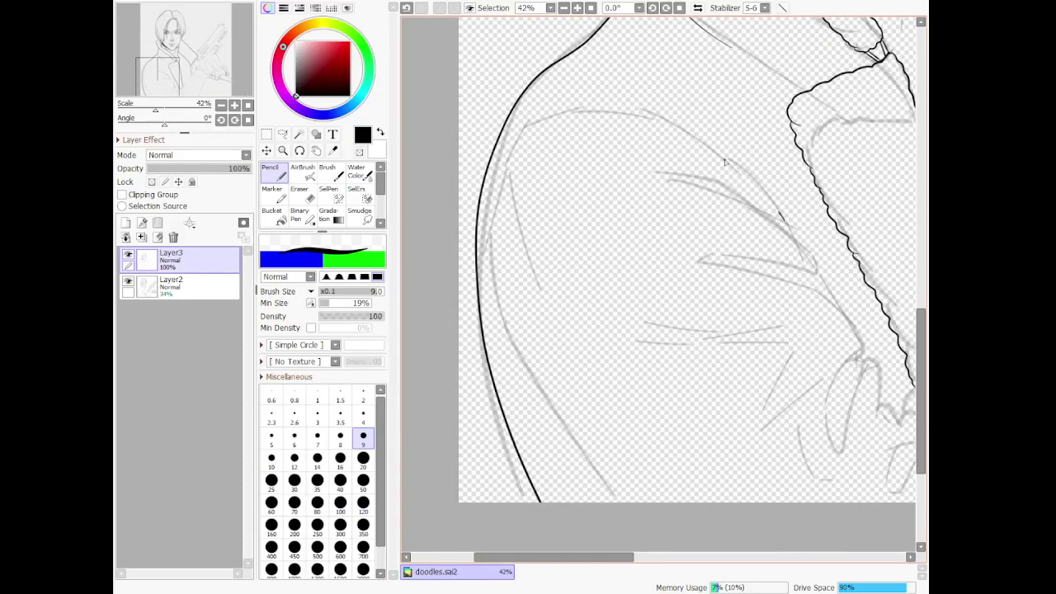
{"action": "mouse_move", "coordinate": [725, 160]}
{"action": "left_mouse_down"}
{"action": "mouse_move", "coordinate": [680, 130]}
{"action": "mouse_move", "coordinate": [612, 116]}
{"action": "left_mouse_up"}
{"action": "key", "text": "ctrl+z"}
{"action": "mouse_move", "coordinate": [785, 223]}
{"action": "left_mouse_down"}
{"action": "mouse_move", "coordinate": [739, 146]}
{"action": "mouse_move", "coordinate": [652, 108]}
{"action": "mouse_move", "coordinate": [591, 106]}
{"action": "left_mouse_up"}
{"action": "key", "text": "ctrl+z"}
{"action": "mouse_move", "coordinate": [782, 223]}
{"action": "left_mouse_down"}
{"action": "mouse_move", "coordinate": [677, 119]}
{"action": "mouse_move", "coordinate": [638, 101]}
{"action": "mouse_move", "coordinate": [566, 105]}
{"action": "mouse_move", "coordinate": [508, 151]}
{"action": "left_mouse_up"}
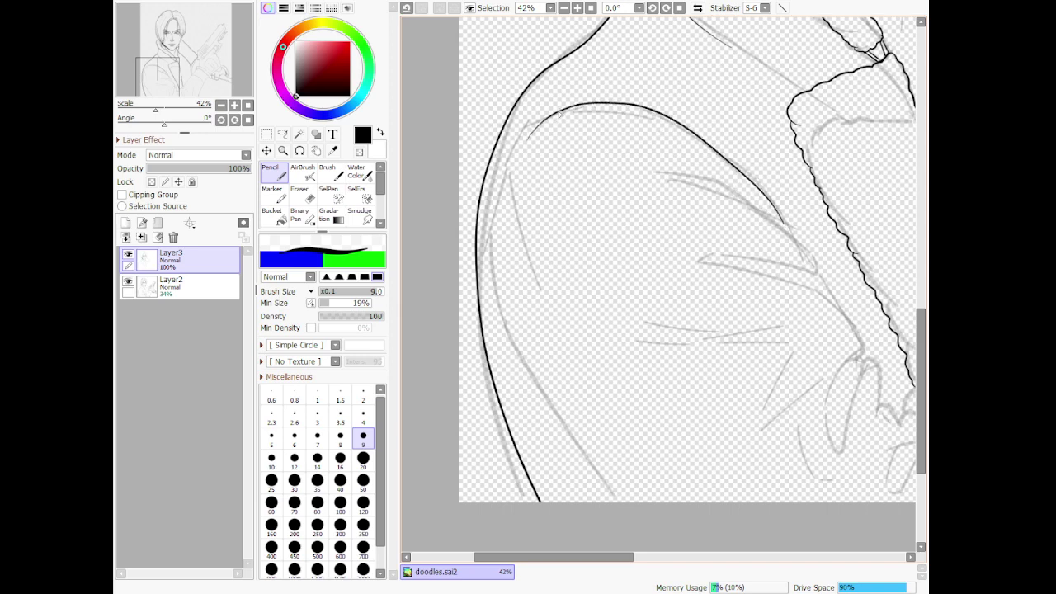
Ink the inner sleeve line from the shoulder arch down to the canvas's lower edge, undoing and redrawing unsatisfactory strokes
{"action": "mouse_move", "coordinate": [560, 114]}
{"action": "left_mouse_down"}
{"action": "mouse_move", "coordinate": [507, 164]}
{"action": "mouse_move", "coordinate": [483, 235]}
{"action": "mouse_move", "coordinate": [489, 364]}
{"action": "mouse_move", "coordinate": [543, 470]}
{"action": "mouse_move", "coordinate": [588, 499]}
{"action": "left_mouse_up"}
{"action": "key", "text": "ctrl+z"}
{"action": "left_click_drag", "start_coordinate": [551, 119], "coordinate": [490, 188]}
{"action": "key", "text": "ctrl+z"}
{"action": "mouse_move", "coordinate": [538, 127]}
{"action": "left_mouse_down"}
{"action": "mouse_move", "coordinate": [498, 194]}
{"action": "mouse_move", "coordinate": [486, 280]}
{"action": "mouse_move", "coordinate": [517, 386]}
{"action": "mouse_move", "coordinate": [609, 502]}
{"action": "left_mouse_up"}
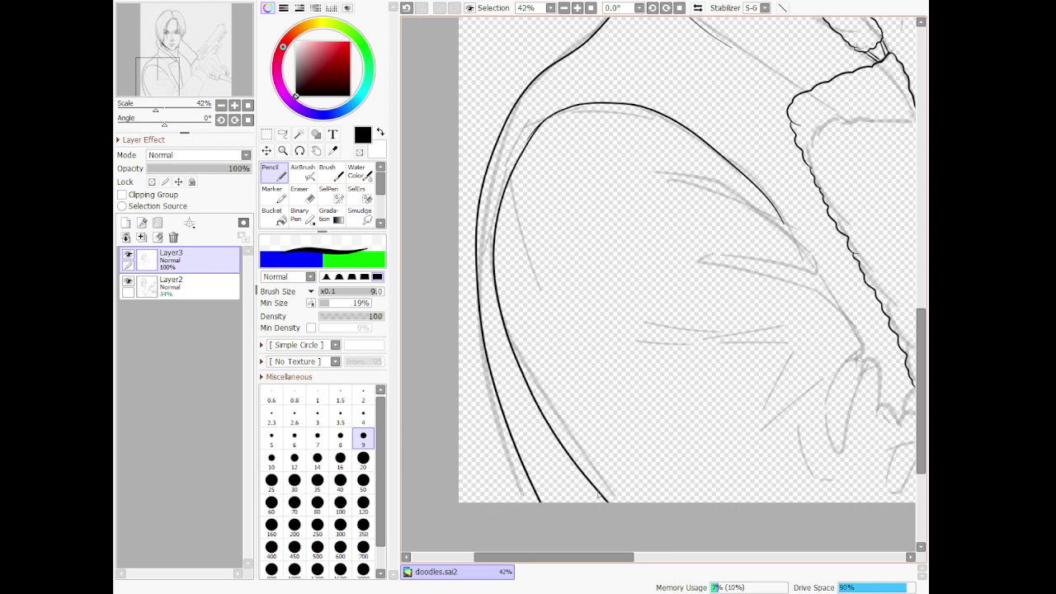
{"action": "key", "text": "ctrl+z"}
{"action": "key", "text": "ctrl+z"}
{"action": "mouse_move", "coordinate": [536, 130]}
{"action": "left_mouse_down"}
{"action": "mouse_move", "coordinate": [497, 264]}
{"action": "mouse_move", "coordinate": [513, 357]}
{"action": "mouse_move", "coordinate": [648, 568]}
{"action": "left_mouse_up"}
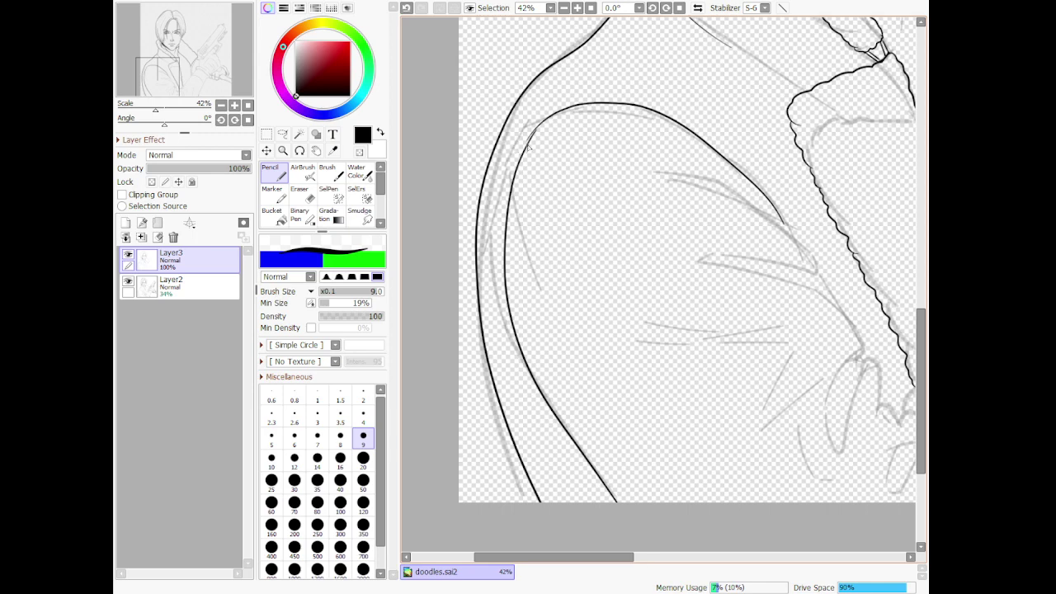
Ink a second line inside the sleeve, branching off below the shoulder arch and running to the canvas's lower edge
{"action": "left_click_drag", "start_coordinate": [530, 209], "coordinate": [678, 524]}
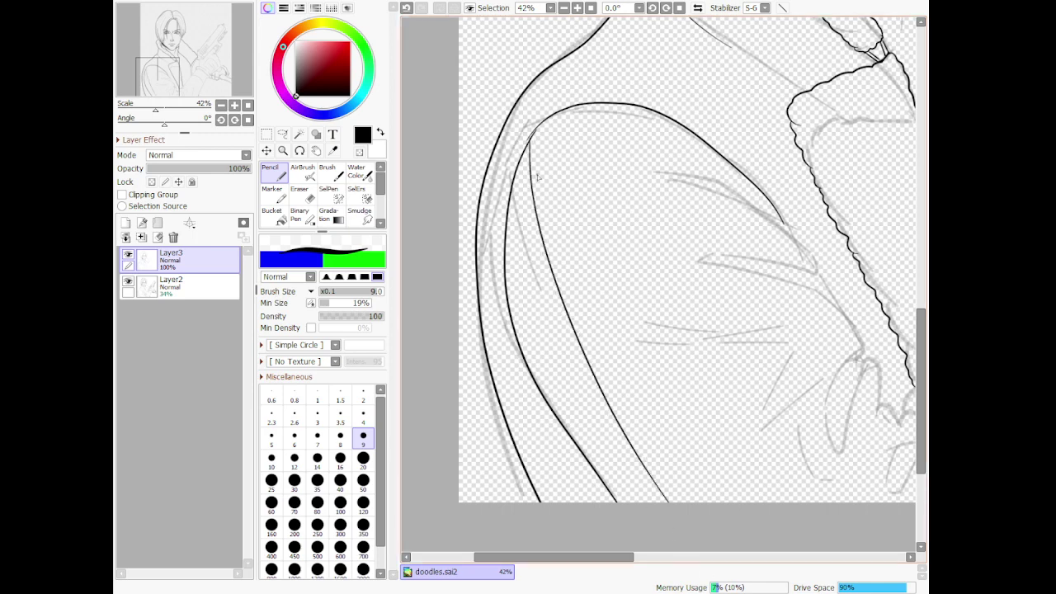
{"action": "key", "text": "ctrl+z"}
{"action": "mouse_move", "coordinate": [529, 140]}
{"action": "left_mouse_down"}
{"action": "mouse_move", "coordinate": [652, 520]}
{"action": "mouse_move", "coordinate": [632, 528]}
{"action": "left_mouse_up"}
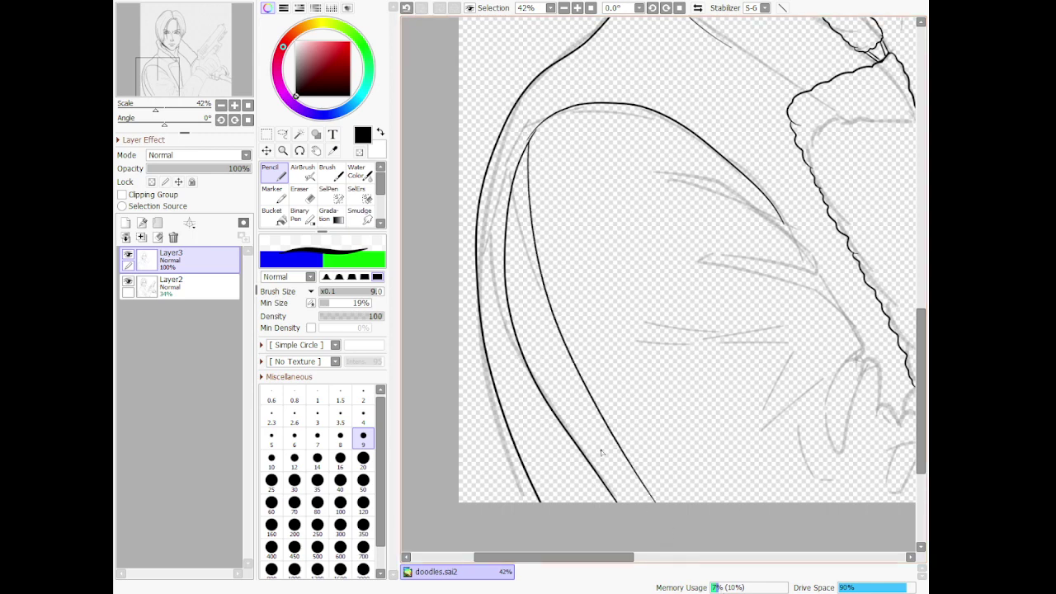
{"action": "key", "text": "ctrl+z"}
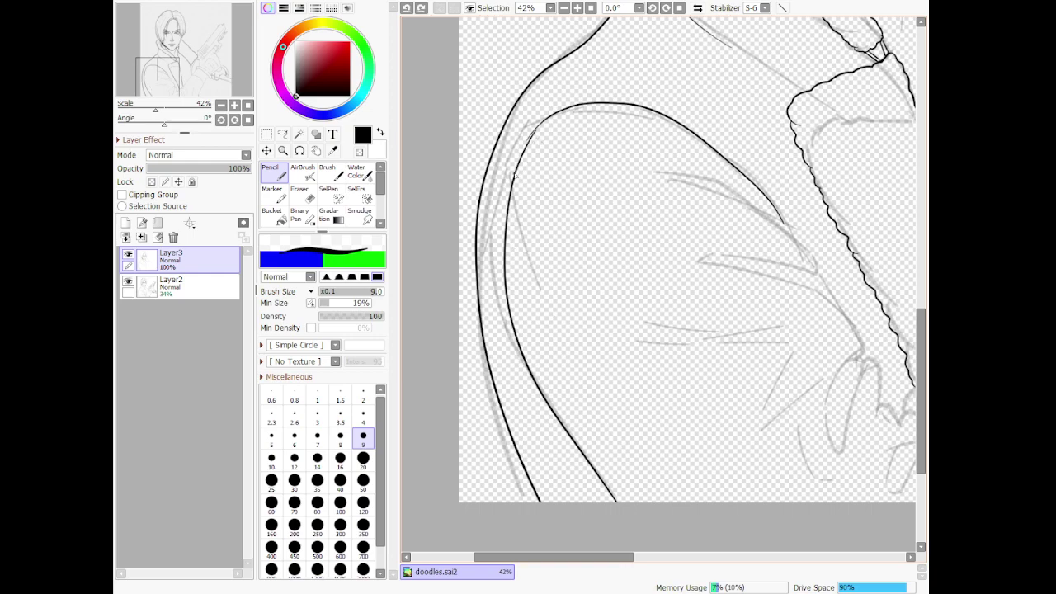
{"action": "left_click_drag", "start_coordinate": [536, 314], "coordinate": [673, 505]}
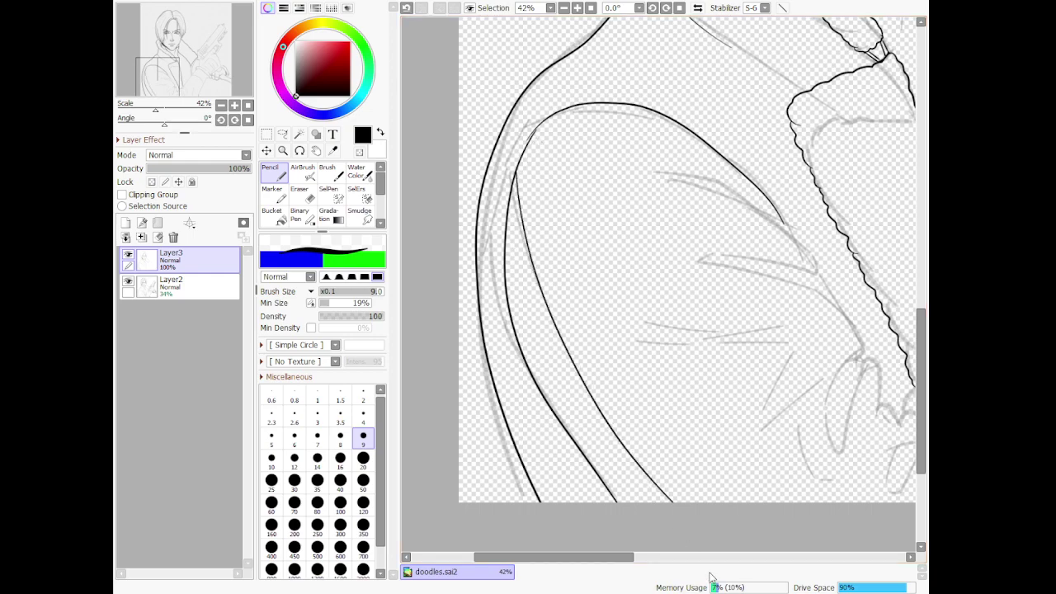
Ink the curved shirt neckline from the base of the neck down toward the lapel on the viewer's right, redrawing unsatisfactory strokes
{"action": "scroll", "coordinate": [702, 424], "scroll_direction": "down", "scroll_amount": 3}
{"action": "scroll", "coordinate": [693, 354], "scroll_direction": "down", "scroll_amount": 8}
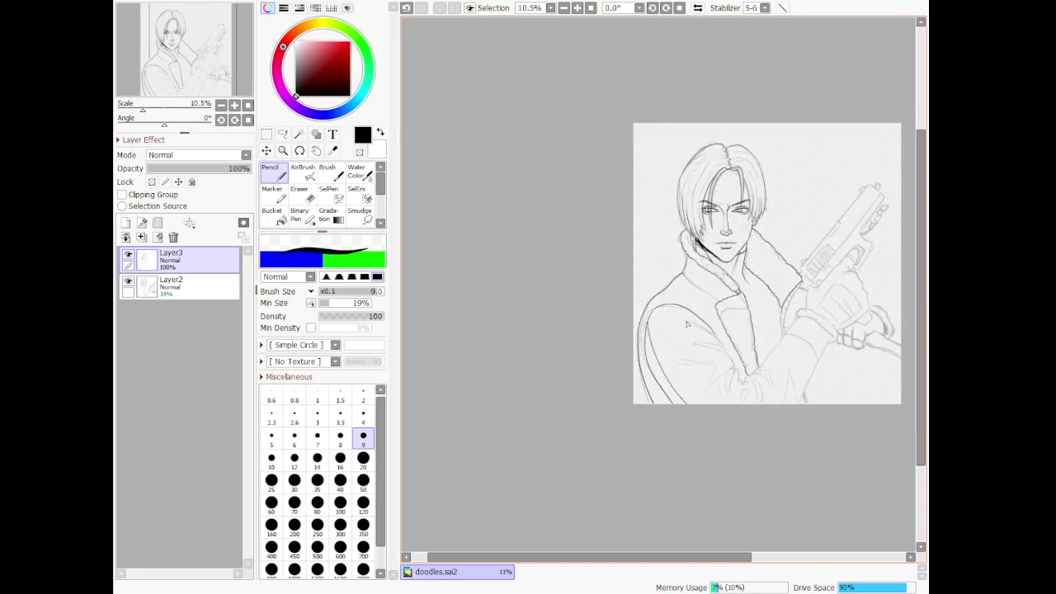
{"action": "scroll", "coordinate": [679, 302], "scroll_direction": "up", "scroll_amount": 3}
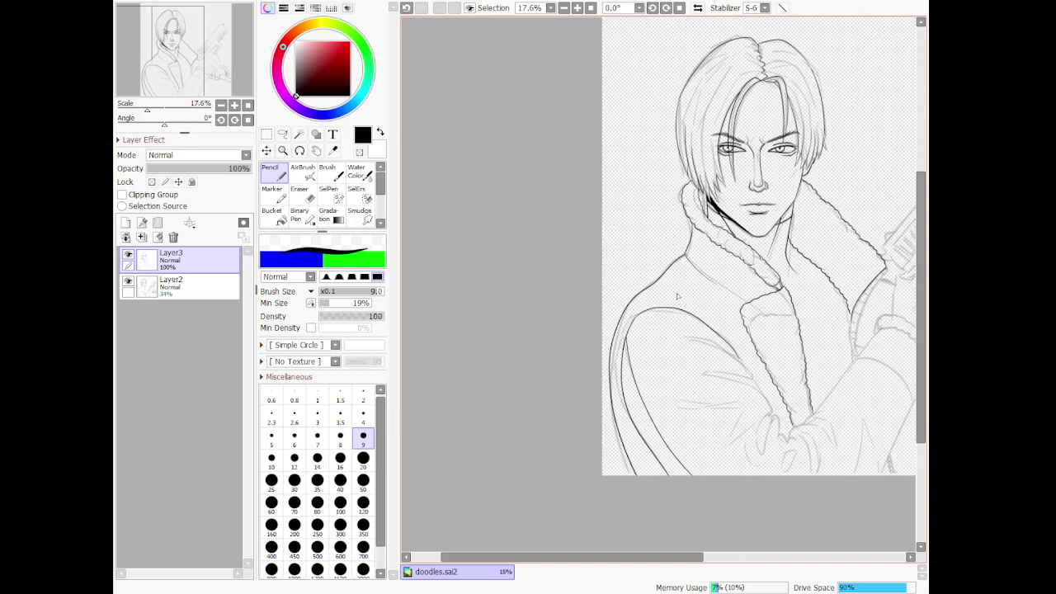
{"action": "scroll", "coordinate": [677, 296], "scroll_direction": "up", "scroll_amount": 3}
{"action": "scroll", "coordinate": [715, 342], "scroll_direction": "up", "scroll_amount": 4}
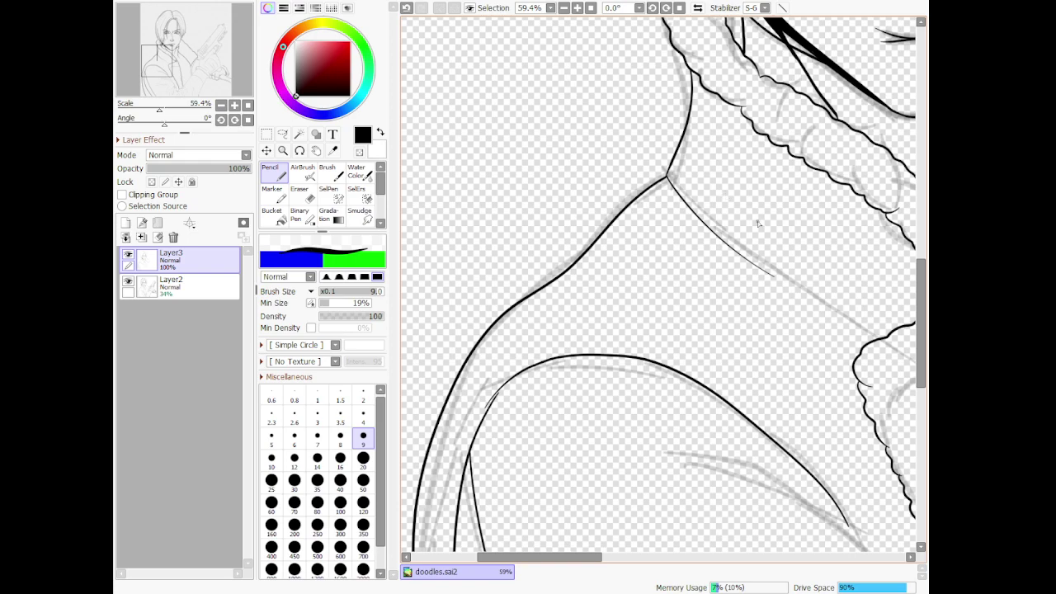
{"action": "scroll", "coordinate": [759, 223], "scroll_direction": "down", "scroll_amount": 9}
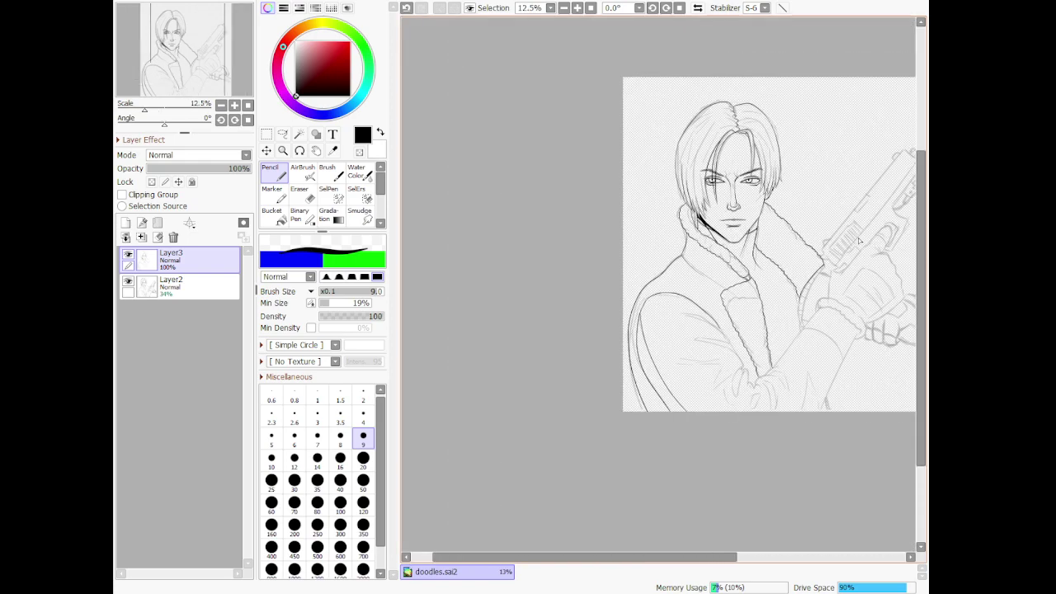
{"action": "scroll", "coordinate": [647, 325], "scroll_direction": "up", "scroll_amount": 10}
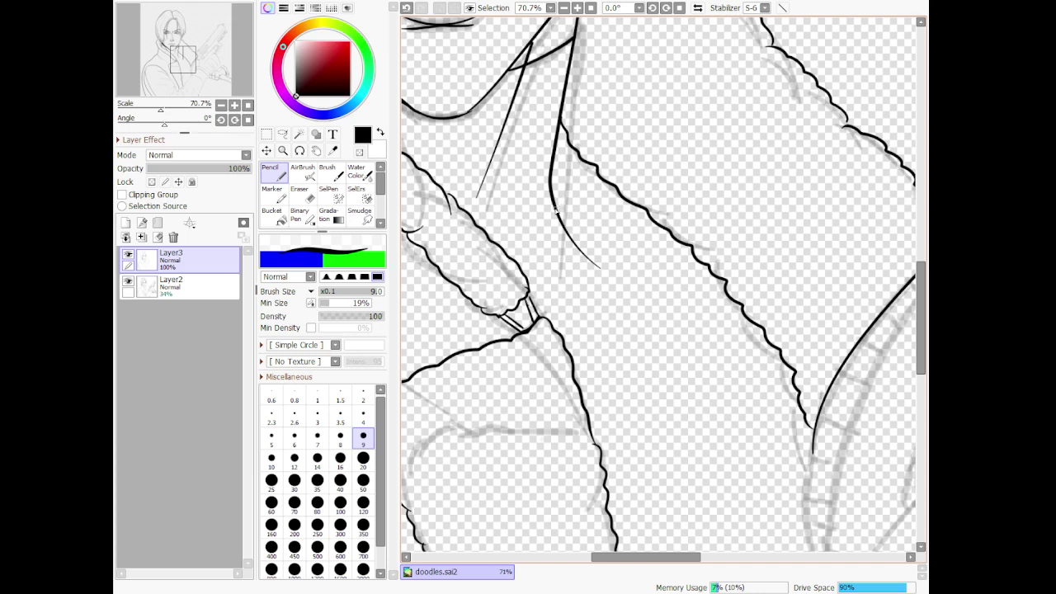
{"action": "mouse_move", "coordinate": [555, 210]}
{"action": "left_mouse_down"}
{"action": "mouse_move", "coordinate": [708, 341]}
{"action": "mouse_move", "coordinate": [770, 435]}
{"action": "left_mouse_up"}
{"action": "key", "text": "ctrl+z"}
{"action": "mouse_move", "coordinate": [572, 238]}
{"action": "left_mouse_down"}
{"action": "mouse_move", "coordinate": [702, 338]}
{"action": "mouse_move", "coordinate": [802, 457]}
{"action": "mouse_move", "coordinate": [825, 514]}
{"action": "left_mouse_up"}
{"action": "key", "text": "ctrl+z"}
{"action": "mouse_move", "coordinate": [567, 241]}
{"action": "left_mouse_down"}
{"action": "mouse_move", "coordinate": [661, 293]}
{"action": "mouse_move", "coordinate": [766, 425]}
{"action": "mouse_move", "coordinate": [816, 548]}
{"action": "left_mouse_up"}
{"action": "key", "text": "ctrl+z"}
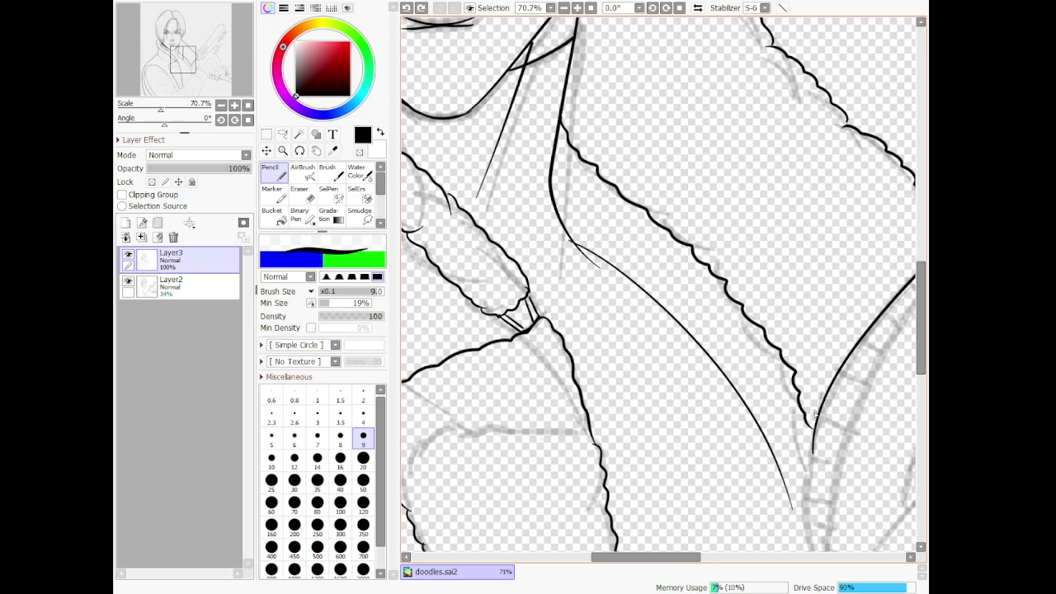
Extend the jacket's front edge from the lapel on the viewer's right down to the crossing forearm, redrawing it until it follows the sketch
{"action": "mouse_move", "coordinate": [816, 415]}
{"action": "left_mouse_down"}
{"action": "mouse_move", "coordinate": [824, 413]}
{"action": "mouse_move", "coordinate": [791, 550]}
{"action": "left_mouse_up"}
{"action": "key", "text": "ctrl+z"}
{"action": "key", "text": "ctrl+z"}
{"action": "scroll", "coordinate": [877, 383], "scroll_direction": "down", "scroll_amount": 6}
{"action": "left_click_drag", "start_coordinate": [815, 433], "coordinate": [568, 381]}
{"action": "scroll", "coordinate": [569, 381], "scroll_direction": "up", "scroll_amount": 7}
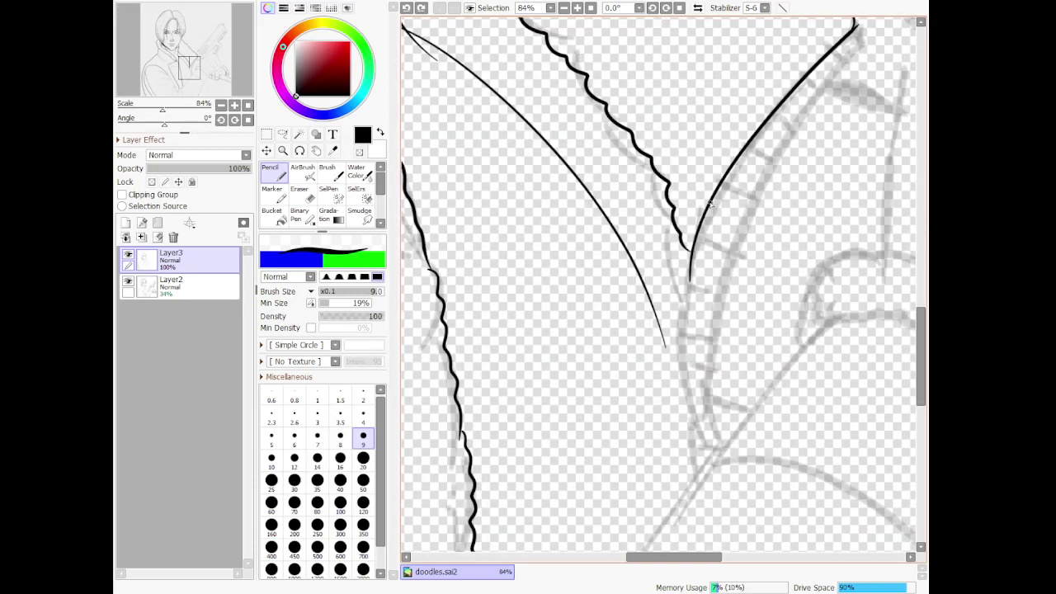
{"action": "left_click_drag", "start_coordinate": [693, 237], "coordinate": [703, 427]}
{"action": "key", "text": "ctrl+z"}
{"action": "mouse_move", "coordinate": [707, 208]}
{"action": "left_mouse_down"}
{"action": "mouse_move", "coordinate": [679, 281]}
{"action": "mouse_move", "coordinate": [669, 440]}
{"action": "mouse_move", "coordinate": [682, 499]}
{"action": "left_mouse_up"}
{"action": "key", "text": "ctrl+z"}
{"action": "mouse_move", "coordinate": [703, 224]}
{"action": "left_mouse_down"}
{"action": "mouse_move", "coordinate": [682, 261]}
{"action": "mouse_move", "coordinate": [669, 410]}
{"action": "mouse_move", "coordinate": [691, 477]}
{"action": "left_mouse_up"}
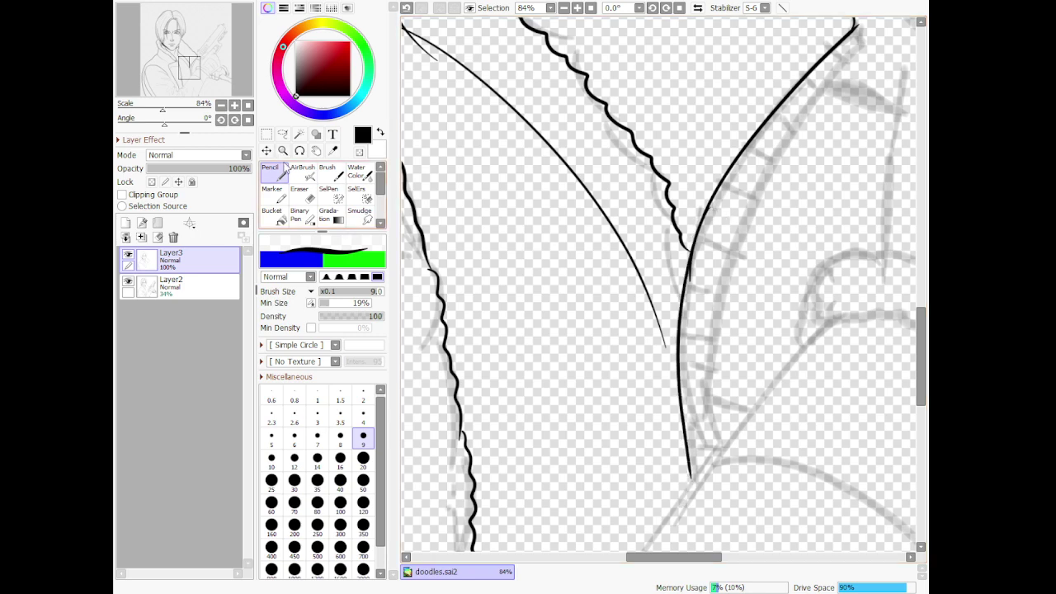
Erase the stray line tail on the jacket's front edge and, with the Eraser at size 120, the neckline's lower end
{"action": "left_click", "coordinate": [301, 194]}
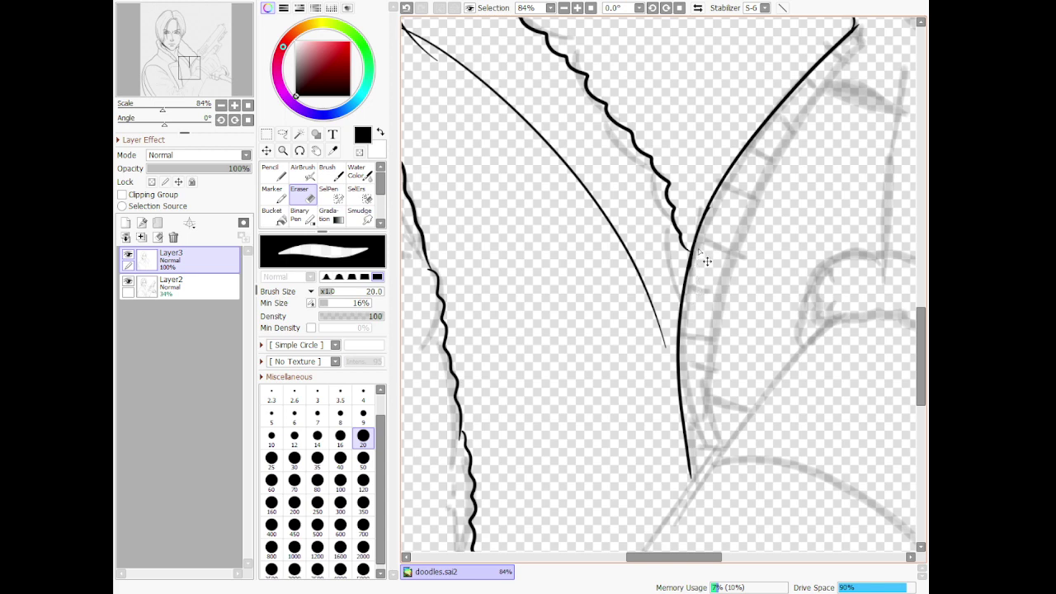
{"action": "key", "text": "ctrl+z"}
{"action": "left_click_drag", "start_coordinate": [695, 255], "coordinate": [691, 286]}
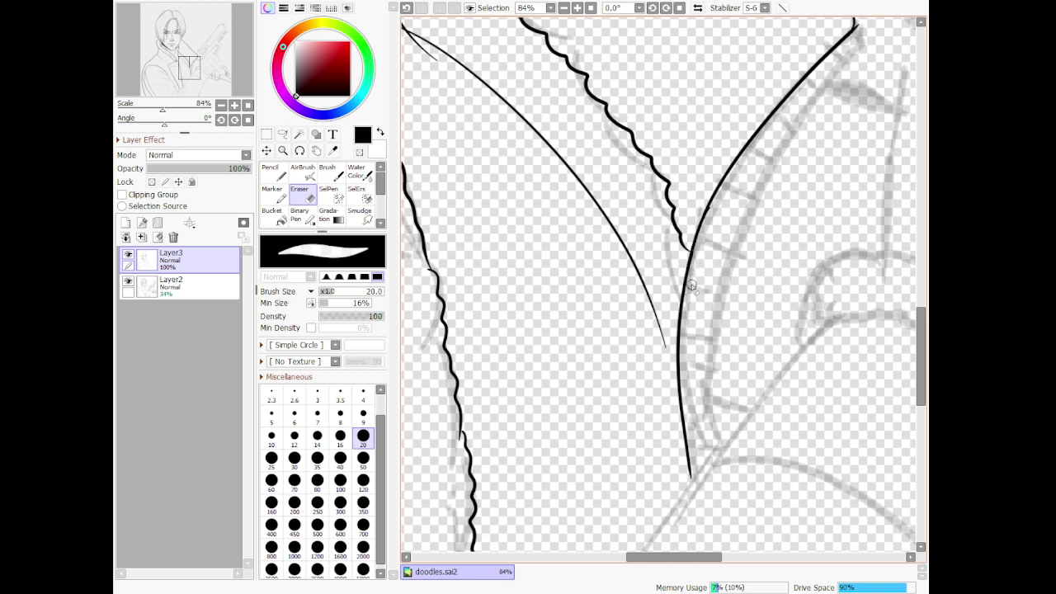
{"action": "left_click", "coordinate": [364, 481]}
{"action": "left_click_drag", "start_coordinate": [665, 345], "coordinate": [639, 272]}
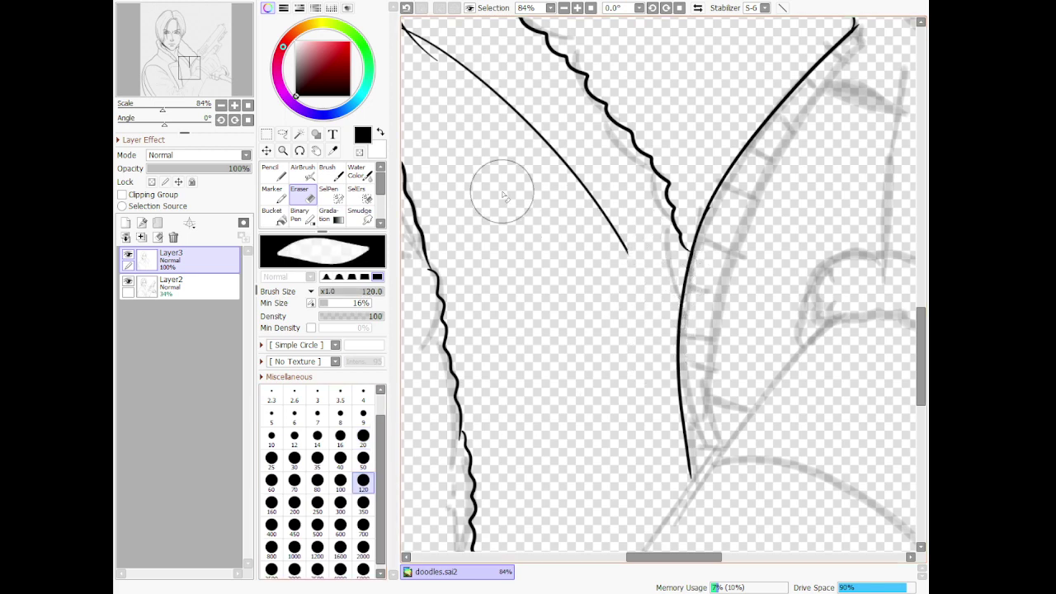
Redraw the neckline's lower end with the size 9 Pencil so that it meets the jacket's front edge
{"action": "left_click", "coordinate": [275, 173]}
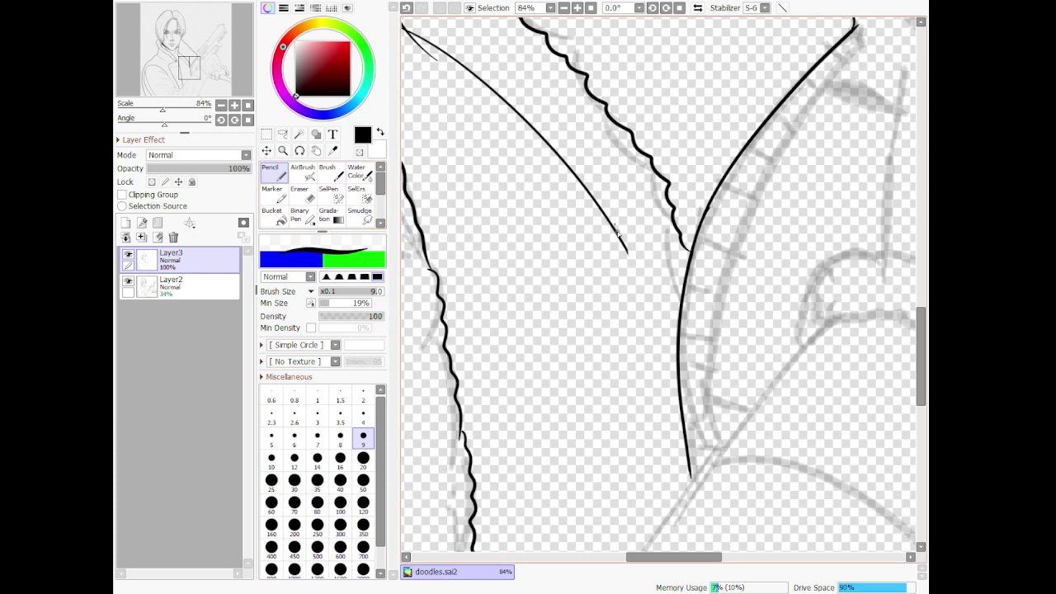
{"action": "left_click_drag", "start_coordinate": [618, 232], "coordinate": [646, 294]}
{"action": "key", "text": "ctrl+z"}
{"action": "left_click_drag", "start_coordinate": [623, 242], "coordinate": [674, 360]}
{"action": "key", "text": "ctrl+z"}
{"action": "left_click_drag", "start_coordinate": [625, 242], "coordinate": [691, 380]}
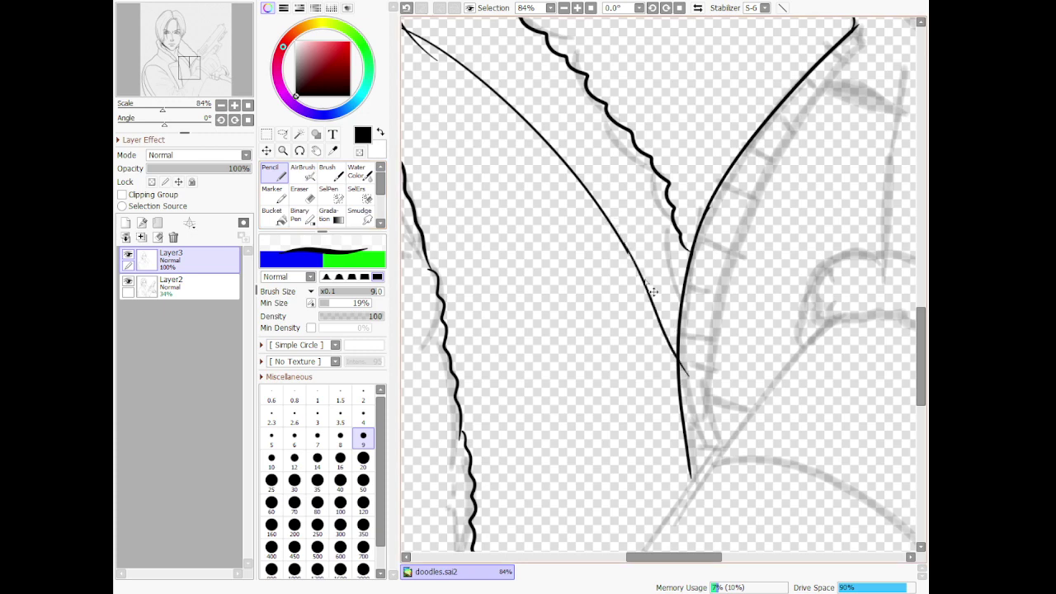
{"action": "key", "text": "ctrl+z"}
{"action": "mouse_move", "coordinate": [625, 245]}
{"action": "left_mouse_down"}
{"action": "mouse_move", "coordinate": [680, 364]}
{"action": "mouse_move", "coordinate": [679, 387]}
{"action": "left_mouse_up"}
{"action": "key", "text": "ctrl+z"}
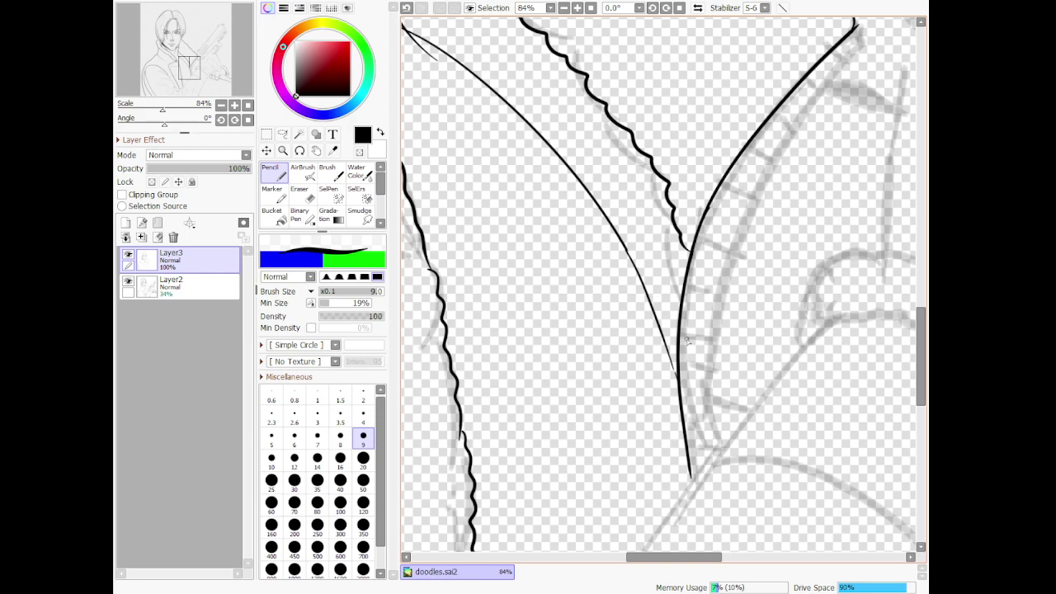
Ink the upper part of a second line parallel to the jacket's front edge, starting at the collar's tip on the viewer's right
{"action": "scroll", "coordinate": [689, 310], "scroll_direction": "down", "scroll_amount": 5}
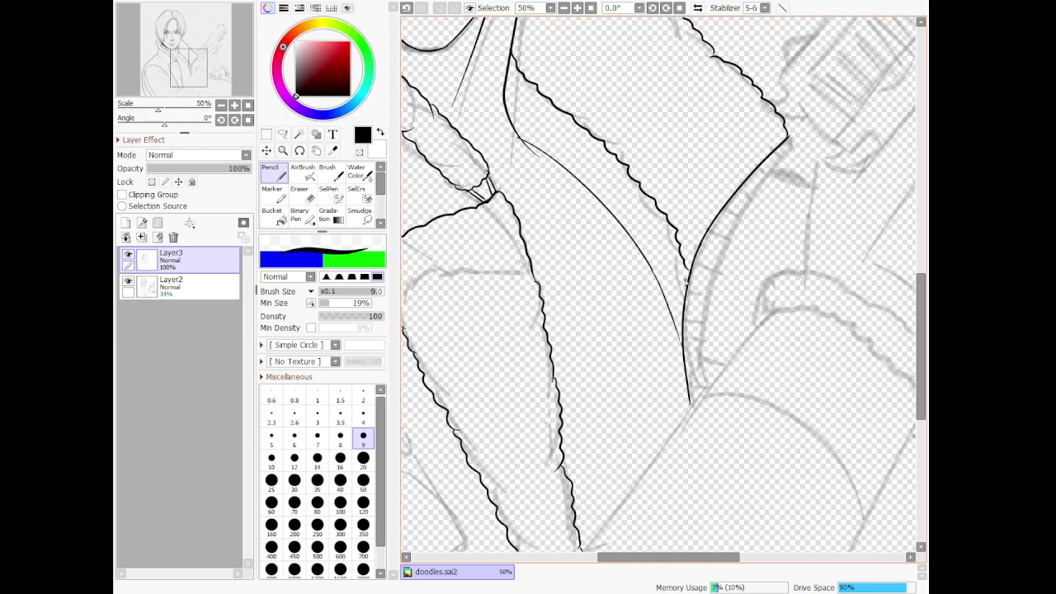
{"action": "scroll", "coordinate": [714, 198], "scroll_direction": "down", "scroll_amount": 2}
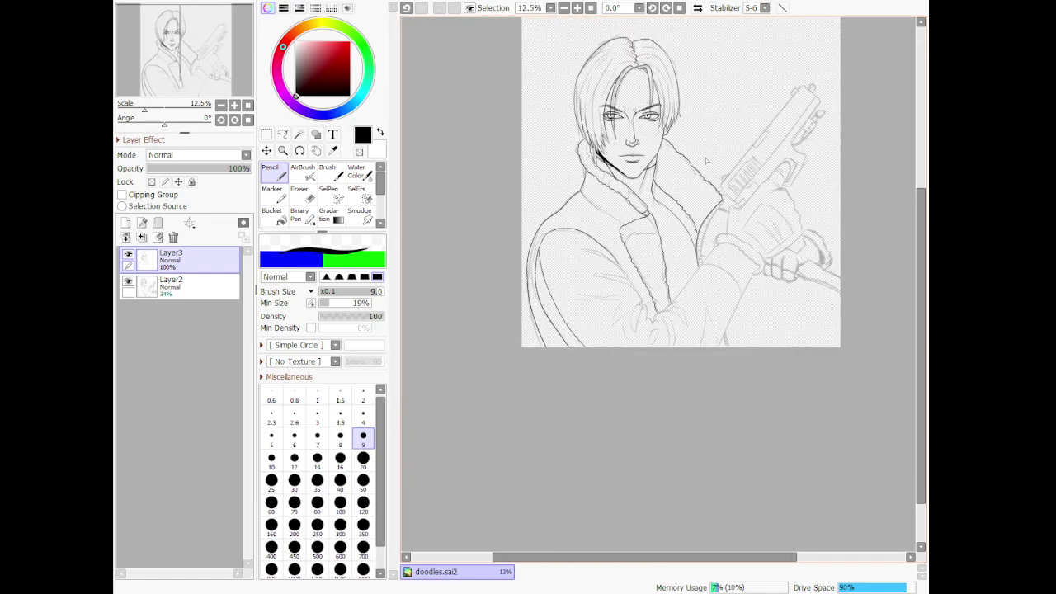
{"action": "scroll", "coordinate": [706, 175], "scroll_direction": "up", "scroll_amount": 7}
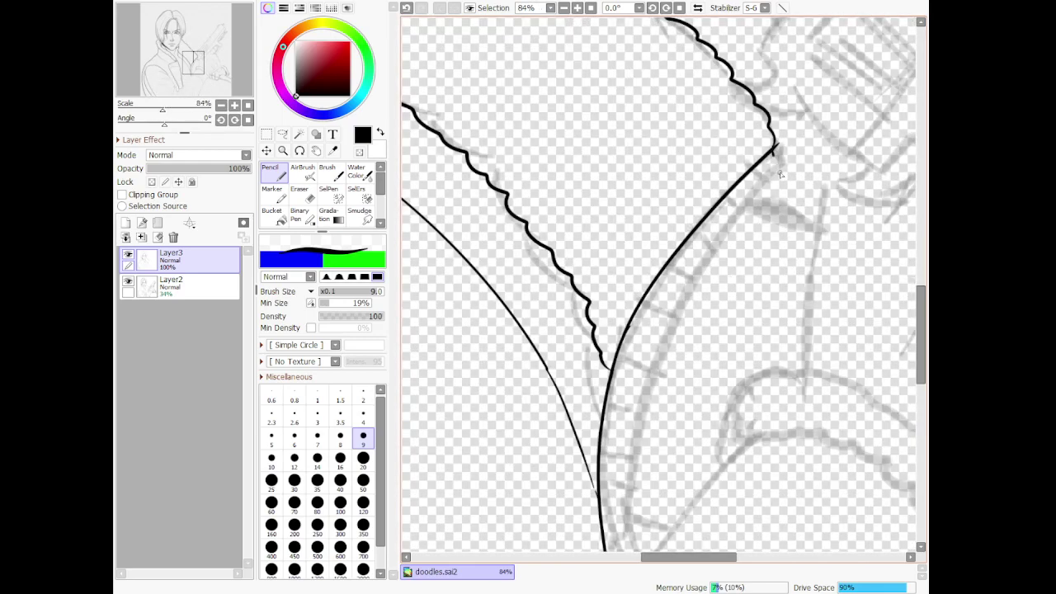
{"action": "mouse_move", "coordinate": [781, 174]}
{"action": "left_mouse_down"}
{"action": "mouse_move", "coordinate": [793, 185]}
{"action": "mouse_move", "coordinate": [686, 287]}
{"action": "mouse_move", "coordinate": [675, 334]}
{"action": "left_mouse_up"}
{"action": "key", "text": "ctrl+z"}
{"action": "mouse_move", "coordinate": [777, 171]}
{"action": "left_mouse_down"}
{"action": "mouse_move", "coordinate": [650, 345]}
{"action": "mouse_move", "coordinate": [632, 421]}
{"action": "left_mouse_up"}
Continue the parallel line down to the crossing forearm, undoing and redrawing unsatisfactory strokes
{"action": "scroll", "coordinate": [681, 381], "scroll_direction": "up", "scroll_amount": 2}
{"action": "scroll", "coordinate": [673, 375], "scroll_direction": "down", "scroll_amount": 3}
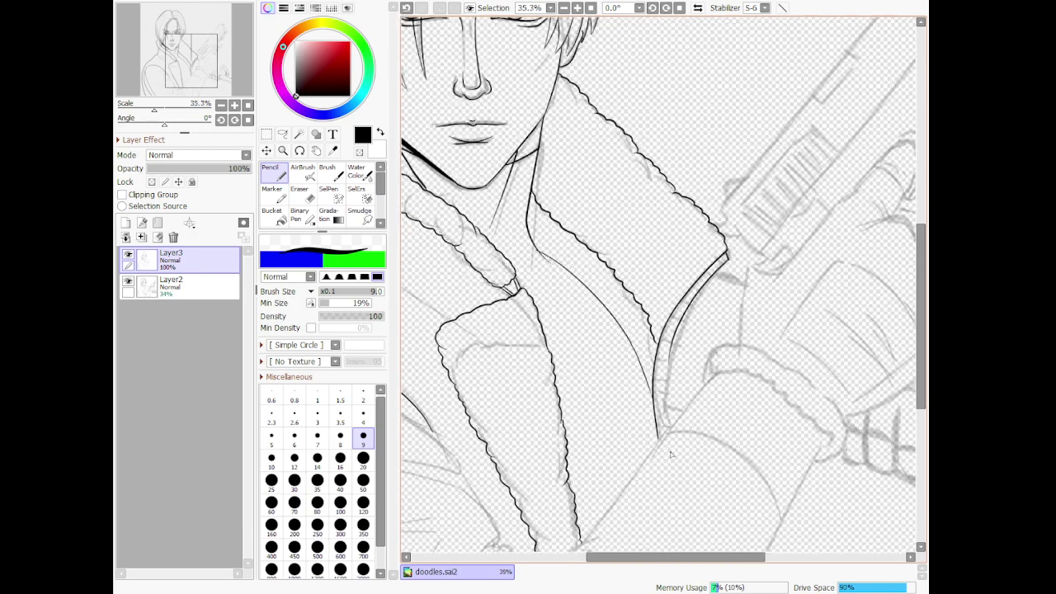
{"action": "scroll", "coordinate": [664, 372], "scroll_direction": "up", "scroll_amount": 3}
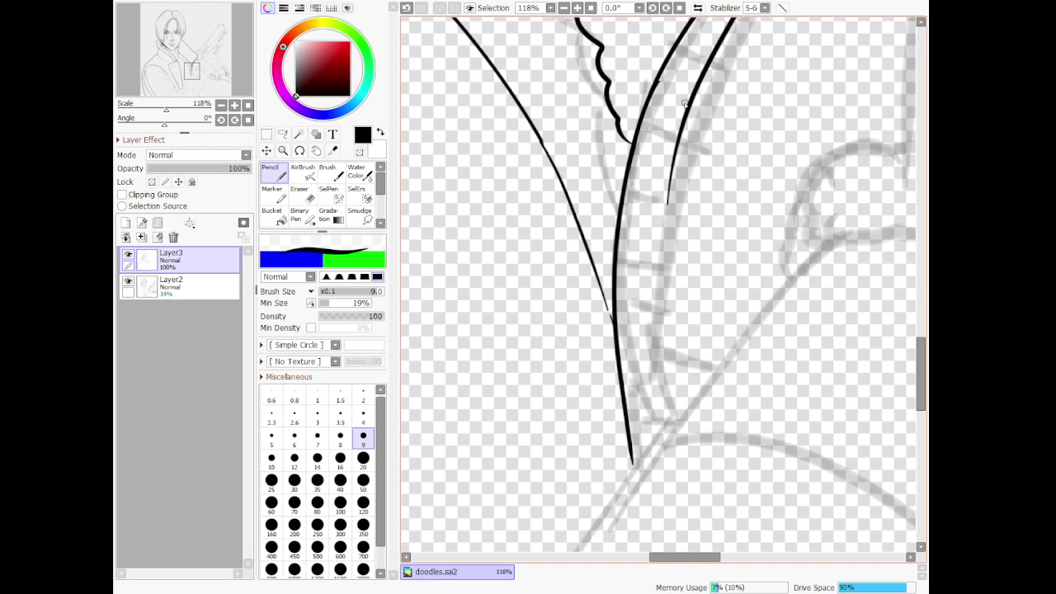
{"action": "mouse_move", "coordinate": [685, 116]}
{"action": "left_mouse_down"}
{"action": "mouse_move", "coordinate": [654, 232]}
{"action": "mouse_move", "coordinate": [648, 340]}
{"action": "mouse_move", "coordinate": [665, 419]}
{"action": "left_mouse_up"}
{"action": "key", "text": "ctrl+z"}
{"action": "mouse_move", "coordinate": [679, 137]}
{"action": "left_mouse_down"}
{"action": "mouse_move", "coordinate": [650, 298]}
{"action": "mouse_move", "coordinate": [653, 402]}
{"action": "left_mouse_up"}
{"action": "key", "text": "ctrl+z"}
{"action": "mouse_move", "coordinate": [675, 159]}
{"action": "left_mouse_down"}
{"action": "mouse_move", "coordinate": [657, 329]}
{"action": "mouse_move", "coordinate": [680, 408]}
{"action": "left_mouse_up"}
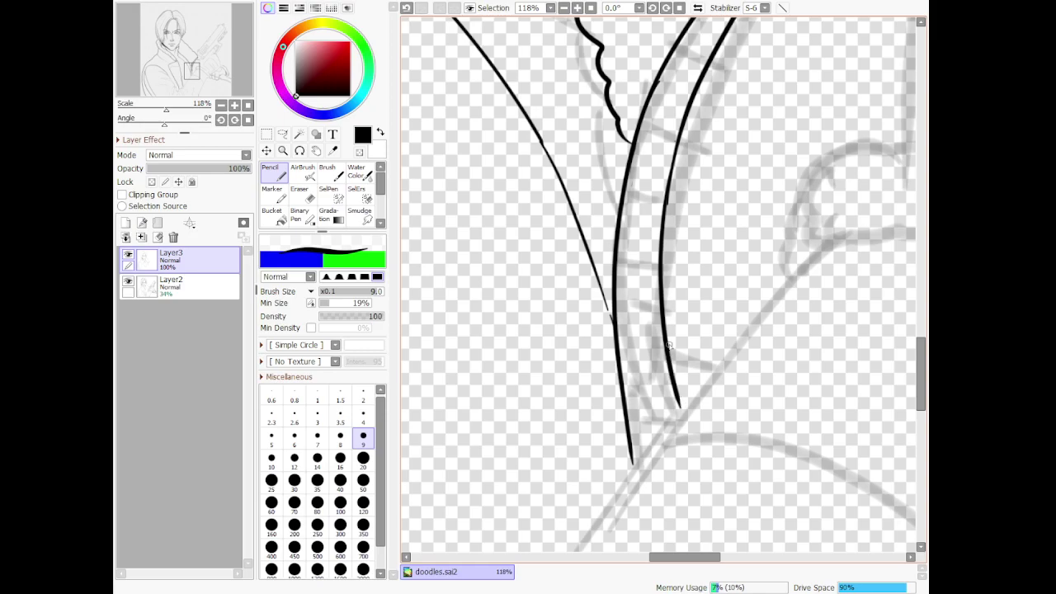
Ink two short lines for the jacket's edge below the forearm, running down to the canvas's lower edge
{"action": "scroll", "coordinate": [665, 343], "scroll_direction": "down", "scroll_amount": 10}
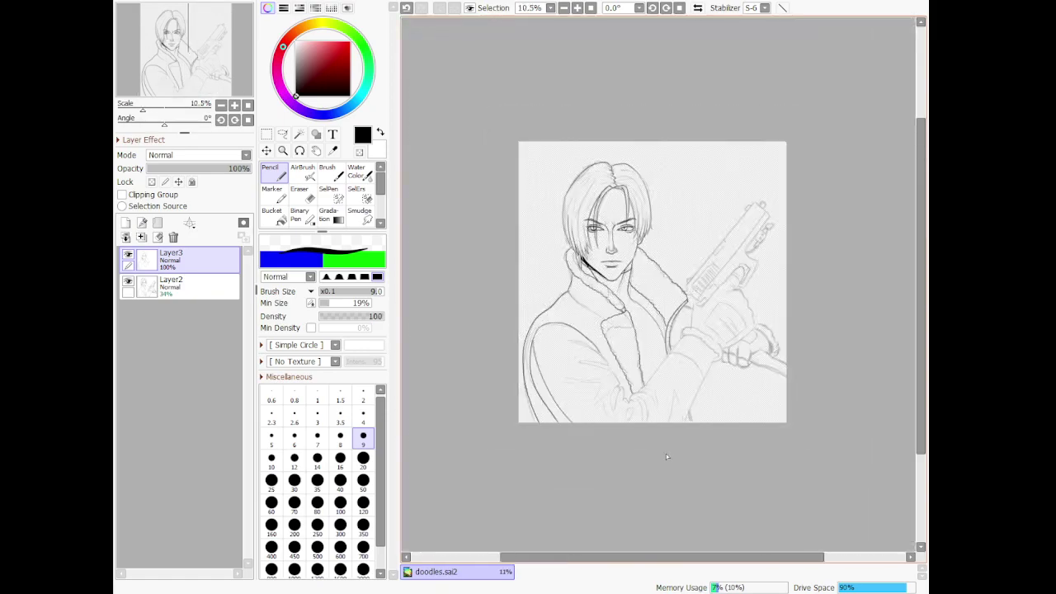
{"action": "scroll", "coordinate": [666, 454], "scroll_direction": "up", "scroll_amount": 11}
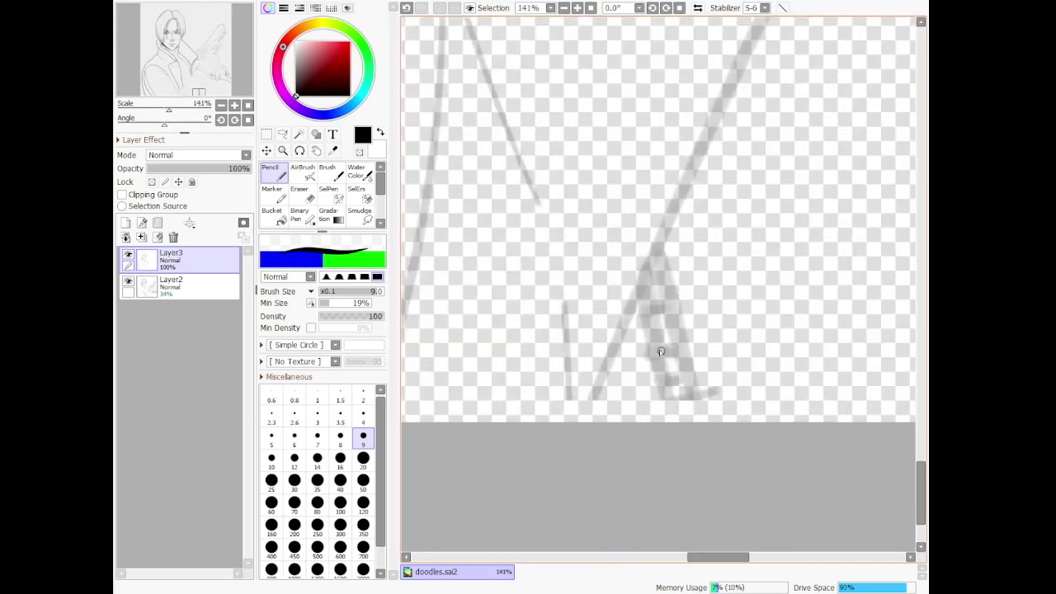
{"action": "left_click_drag", "start_coordinate": [631, 322], "coordinate": [652, 423]}
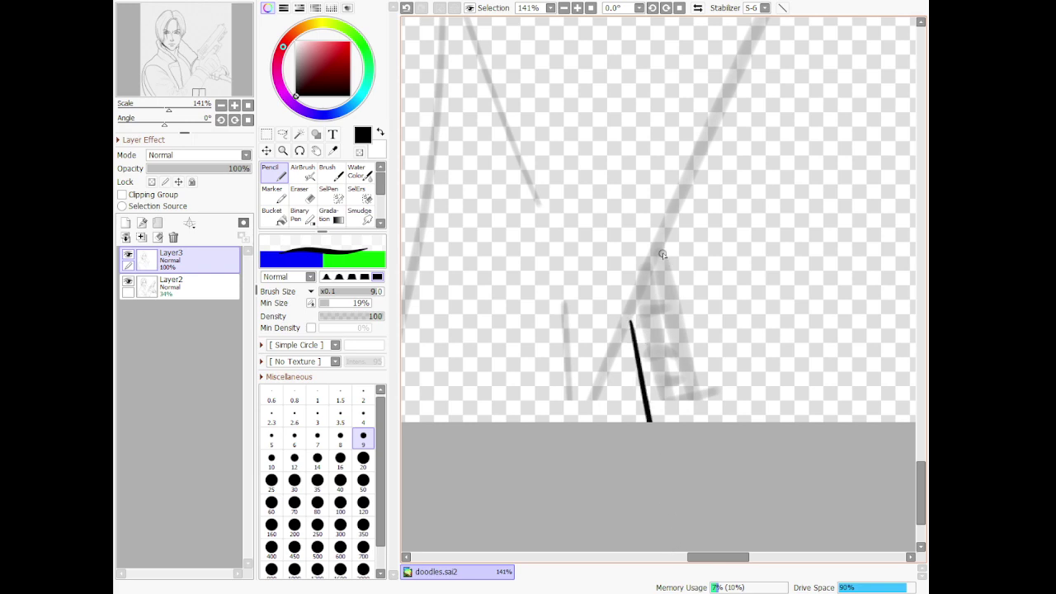
{"action": "left_click_drag", "start_coordinate": [663, 255], "coordinate": [723, 514]}
Extend the shoulder arch line downward beside the lapel as overlapping sleeve folds, redrawing the section below the first bend
{"action": "scroll", "coordinate": [643, 352], "scroll_direction": "down", "scroll_amount": 10}
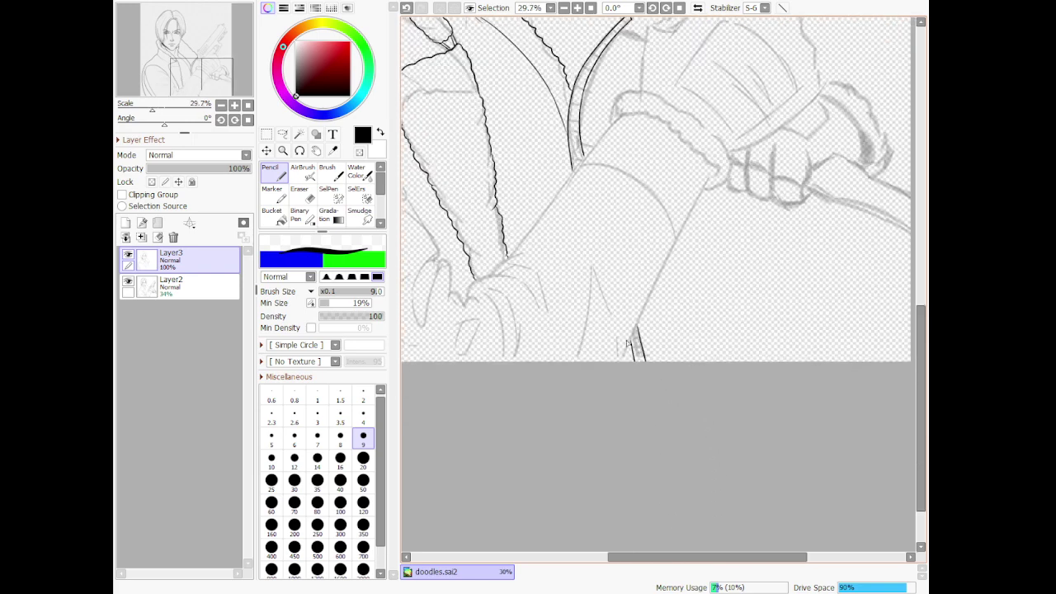
{"action": "scroll", "coordinate": [476, 237], "scroll_direction": "up", "scroll_amount": 8}
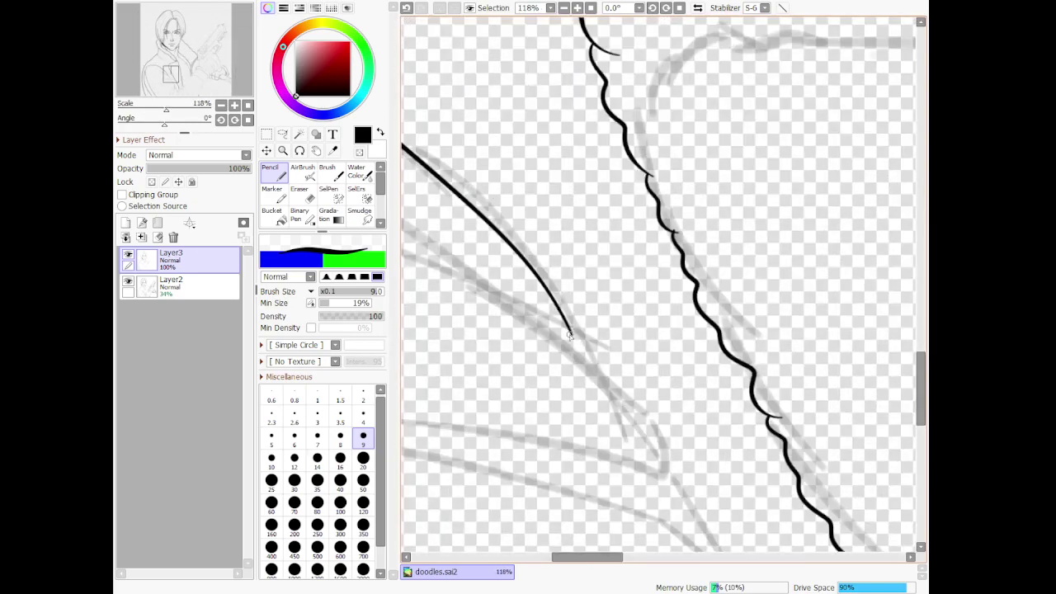
{"action": "mouse_move", "coordinate": [569, 335]}
{"action": "left_mouse_down"}
{"action": "mouse_move", "coordinate": [614, 378]}
{"action": "mouse_move", "coordinate": [679, 440]}
{"action": "mouse_move", "coordinate": [667, 479]}
{"action": "mouse_move", "coordinate": [680, 473]}
{"action": "mouse_move", "coordinate": [645, 475]}
{"action": "mouse_move", "coordinate": [666, 478]}
{"action": "mouse_move", "coordinate": [695, 549]}
{"action": "left_mouse_up"}
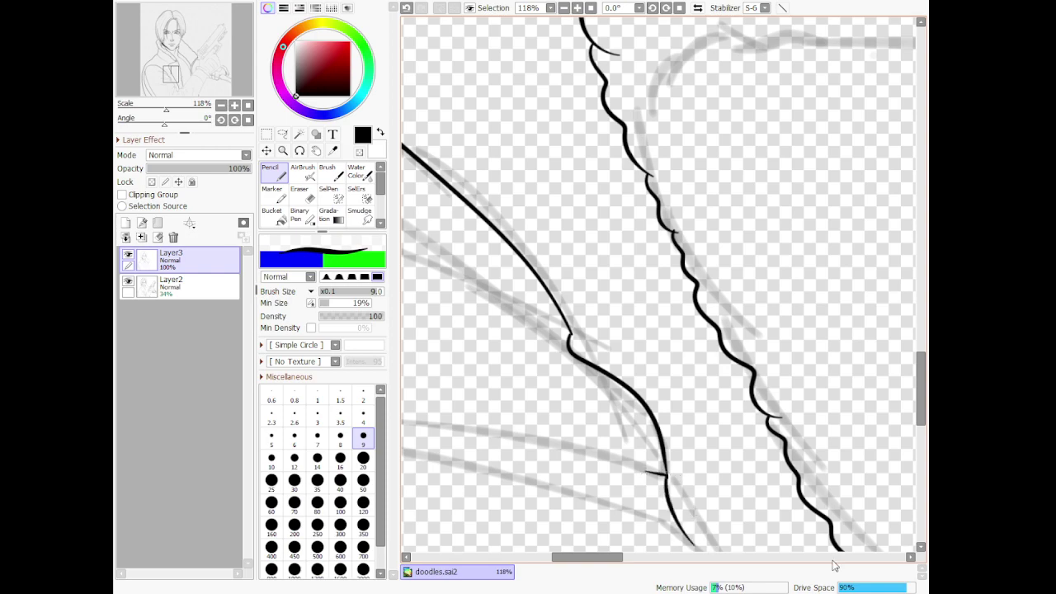
{"action": "scroll", "coordinate": [600, 346], "scroll_direction": "down", "scroll_amount": 7}
{"action": "scroll", "coordinate": [606, 387], "scroll_direction": "up", "scroll_amount": 8}
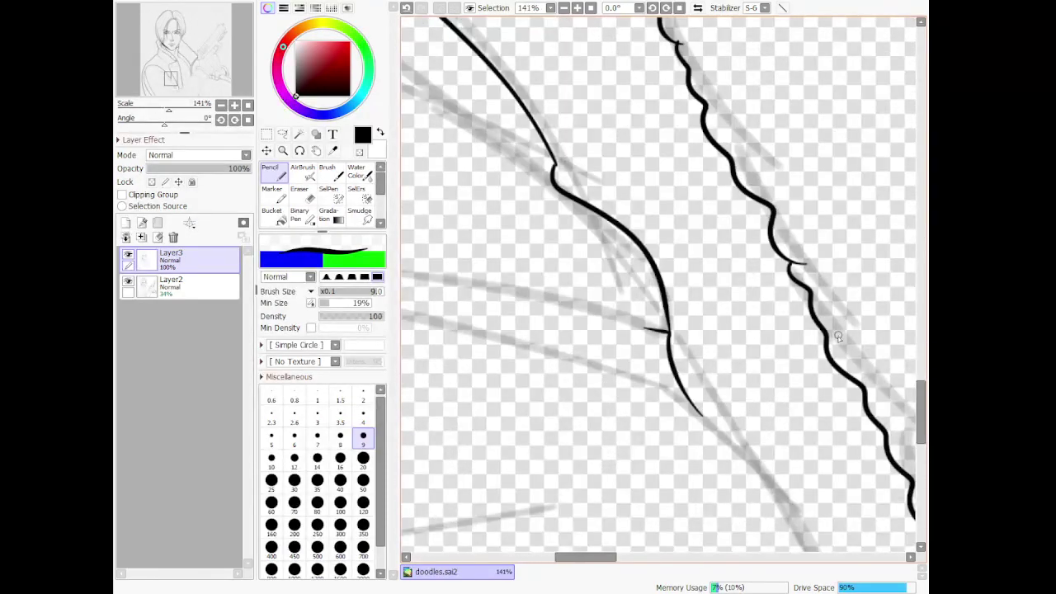
{"action": "key", "text": "ctrl+z"}
{"action": "left_click_drag", "start_coordinate": [665, 331], "coordinate": [725, 431]}
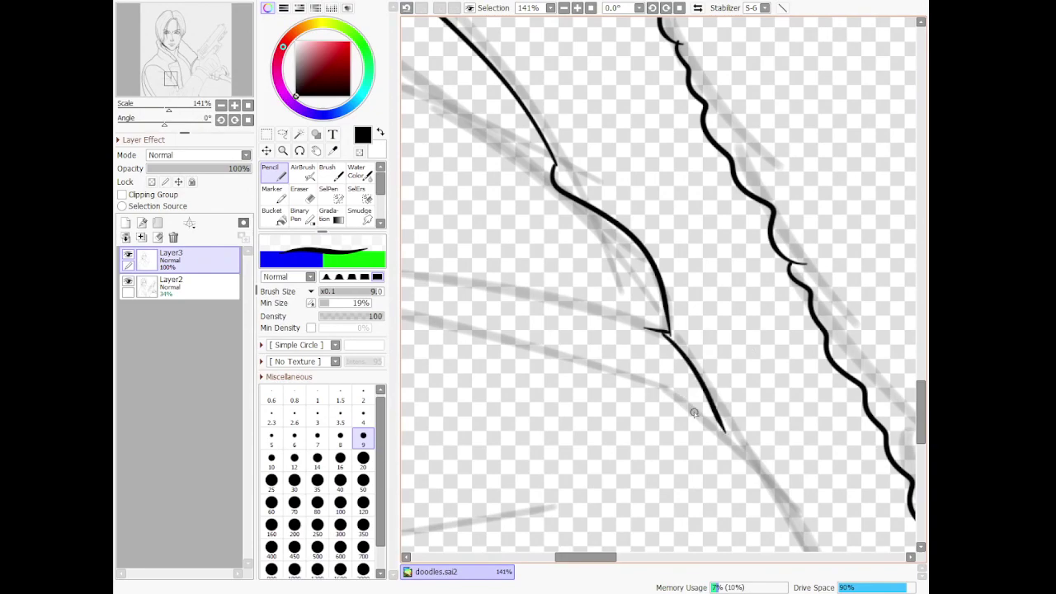
{"action": "mouse_move", "coordinate": [673, 401]}
{"action": "left_mouse_down"}
{"action": "mouse_move", "coordinate": [761, 460]}
{"action": "mouse_move", "coordinate": [807, 535]}
{"action": "left_mouse_up"}
Ink the pointed fold at the end of the sleeve line and the rounded folds beside it below the lapel
{"action": "scroll", "coordinate": [686, 352], "scroll_direction": "down", "scroll_amount": 14}
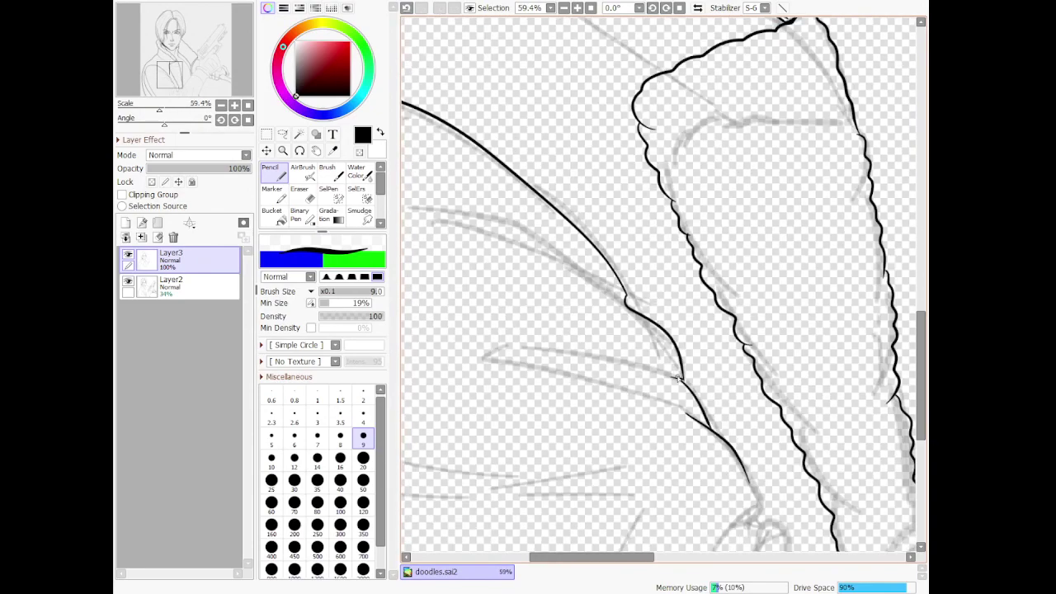
{"action": "scroll", "coordinate": [712, 406], "scroll_direction": "up", "scroll_amount": 7}
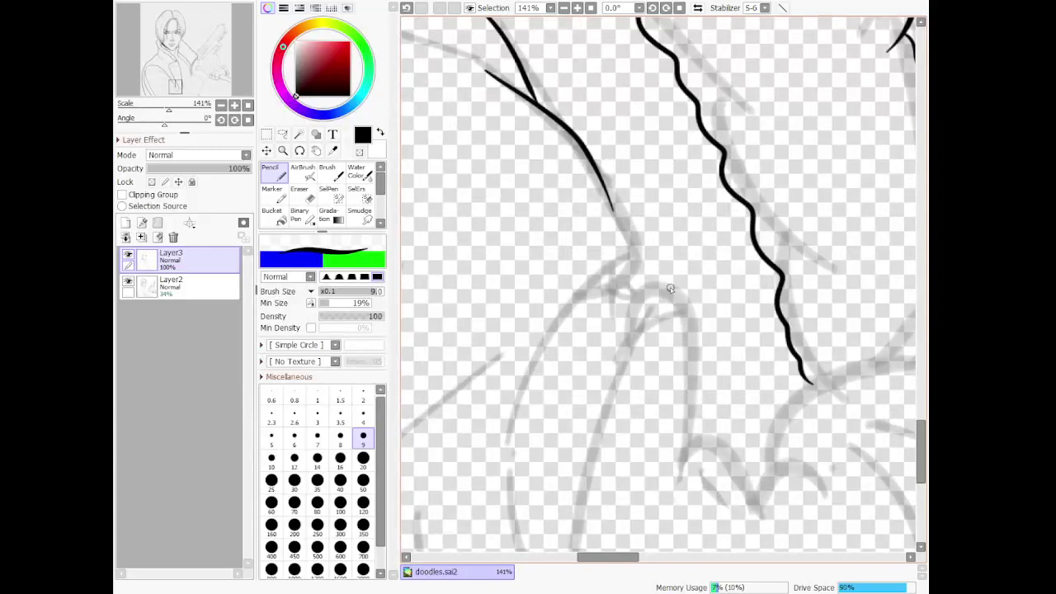
{"action": "mouse_move", "coordinate": [612, 206]}
{"action": "left_mouse_down"}
{"action": "mouse_move", "coordinate": [639, 263]}
{"action": "mouse_move", "coordinate": [635, 283]}
{"action": "mouse_move", "coordinate": [546, 363]}
{"action": "left_mouse_up"}
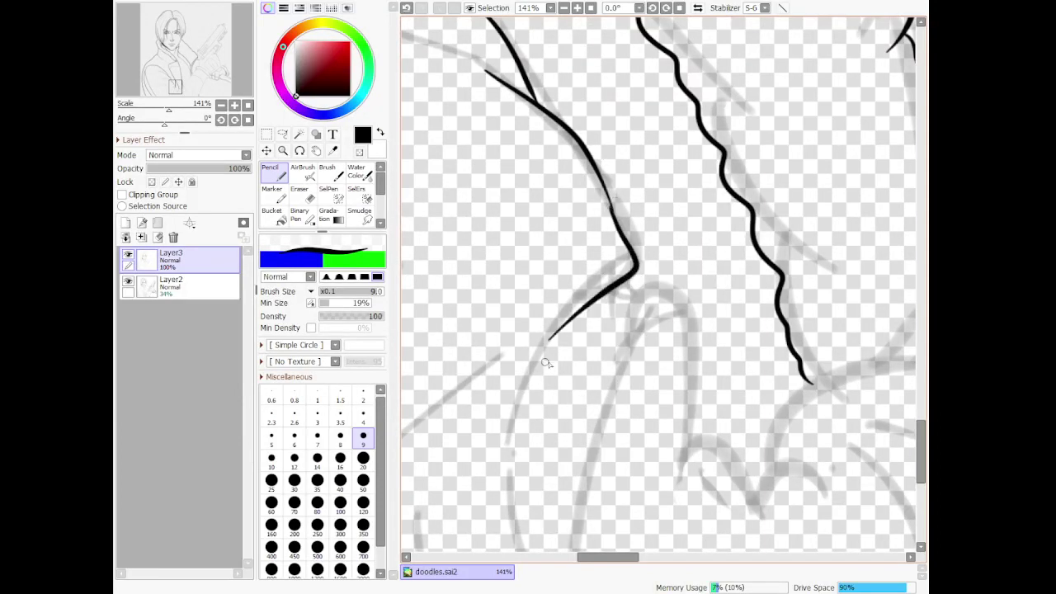
{"action": "mouse_move", "coordinate": [624, 357]}
{"action": "left_mouse_down"}
{"action": "mouse_move", "coordinate": [644, 271]}
{"action": "mouse_move", "coordinate": [681, 277]}
{"action": "mouse_move", "coordinate": [694, 375]}
{"action": "left_mouse_up"}
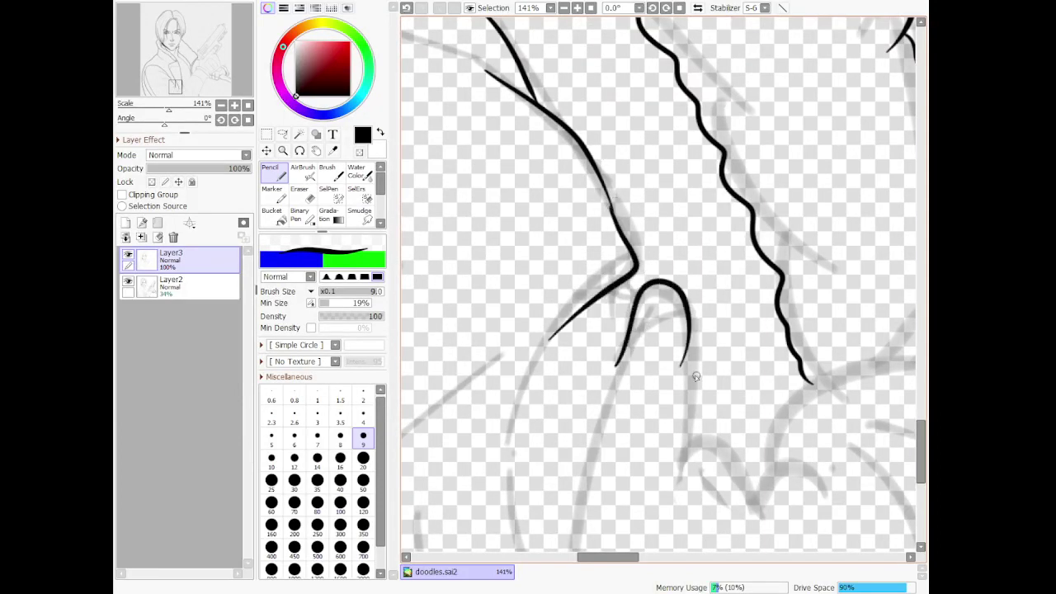
{"action": "left_click_drag", "start_coordinate": [636, 284], "coordinate": [631, 294]}
{"action": "mouse_move", "coordinate": [691, 336]}
{"action": "left_mouse_down"}
{"action": "mouse_move", "coordinate": [662, 434]}
{"action": "mouse_move", "coordinate": [670, 524]}
{"action": "left_mouse_up"}
{"action": "mouse_move", "coordinate": [675, 468]}
{"action": "left_mouse_down"}
{"action": "mouse_move", "coordinate": [721, 427]}
{"action": "mouse_move", "coordinate": [756, 467]}
{"action": "mouse_move", "coordinate": [768, 529]}
{"action": "mouse_move", "coordinate": [760, 471]}
{"action": "mouse_move", "coordinate": [829, 489]}
{"action": "left_mouse_up"}
Ink the large arched fold at the bend of the crossing sleeve, just beneath the lapel's lower end
{"action": "scroll", "coordinate": [682, 404], "scroll_direction": "down", "scroll_amount": 7}
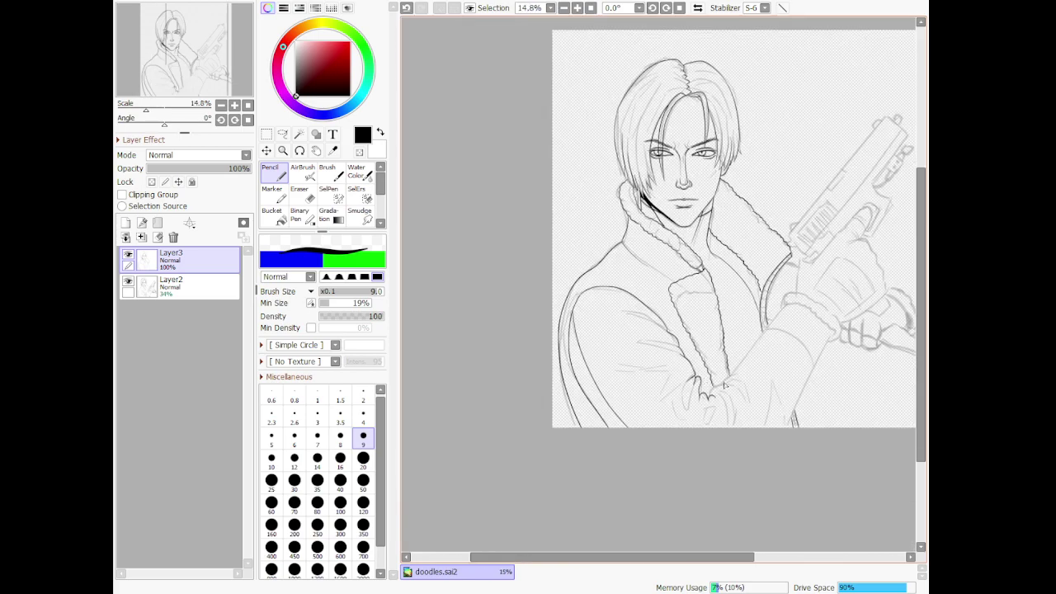
{"action": "scroll", "coordinate": [683, 411], "scroll_direction": "up", "scroll_amount": 6}
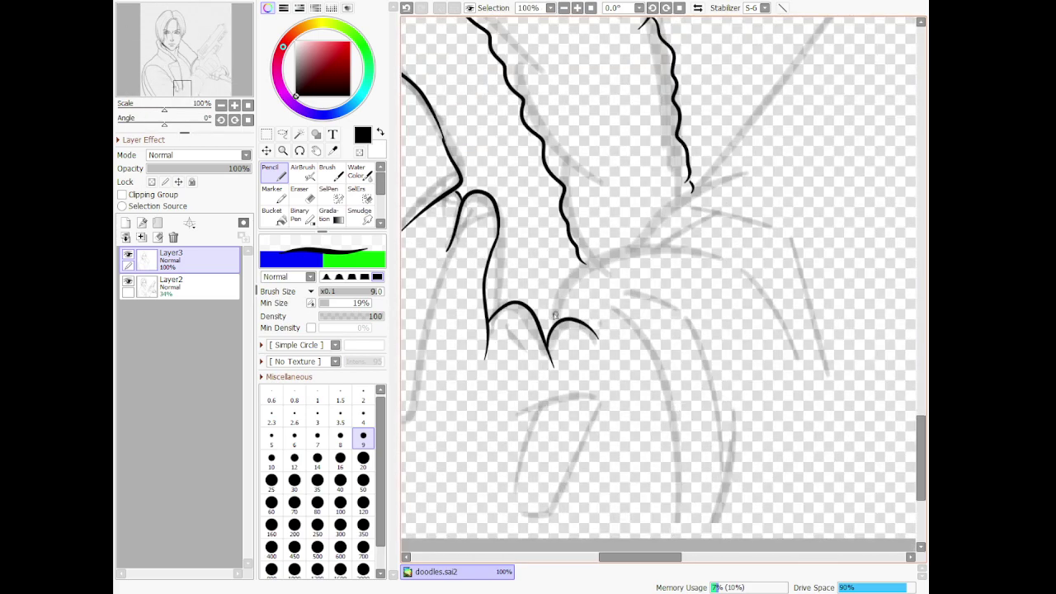
{"action": "mouse_move", "coordinate": [561, 317]}
{"action": "left_mouse_down"}
{"action": "mouse_move", "coordinate": [747, 260]}
{"action": "mouse_move", "coordinate": [722, 310]}
{"action": "left_mouse_up"}
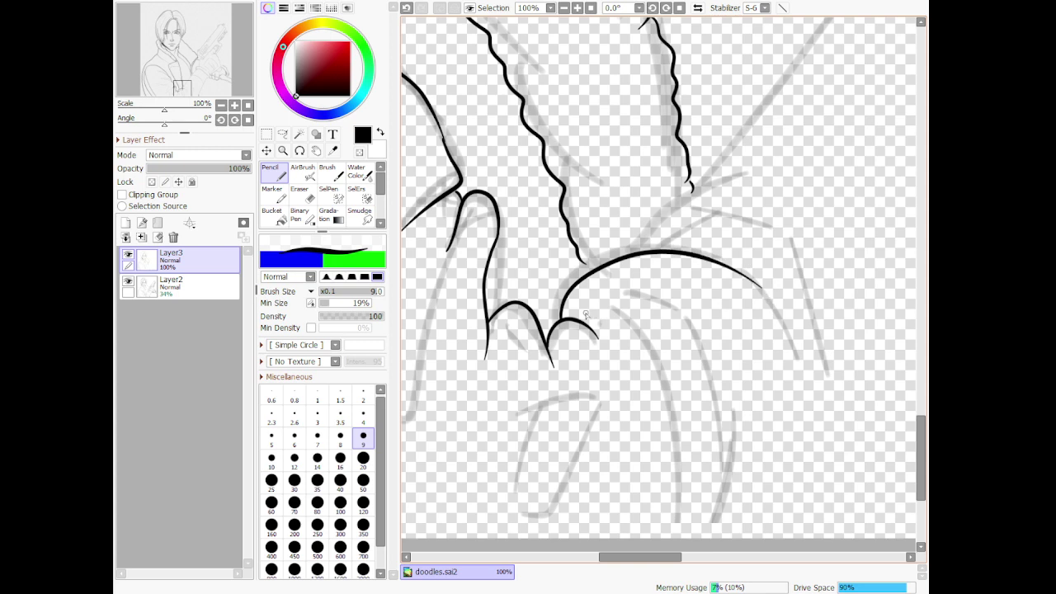
Redraw the large arched fold as a longer curve and ink two lines branching from the lapel's lower end above it
{"action": "key", "text": "ctrl+z"}
{"action": "mouse_move", "coordinate": [561, 320]}
{"action": "left_mouse_down"}
{"action": "mouse_move", "coordinate": [619, 241]}
{"action": "mouse_move", "coordinate": [720, 257]}
{"action": "mouse_move", "coordinate": [818, 373]}
{"action": "left_mouse_up"}
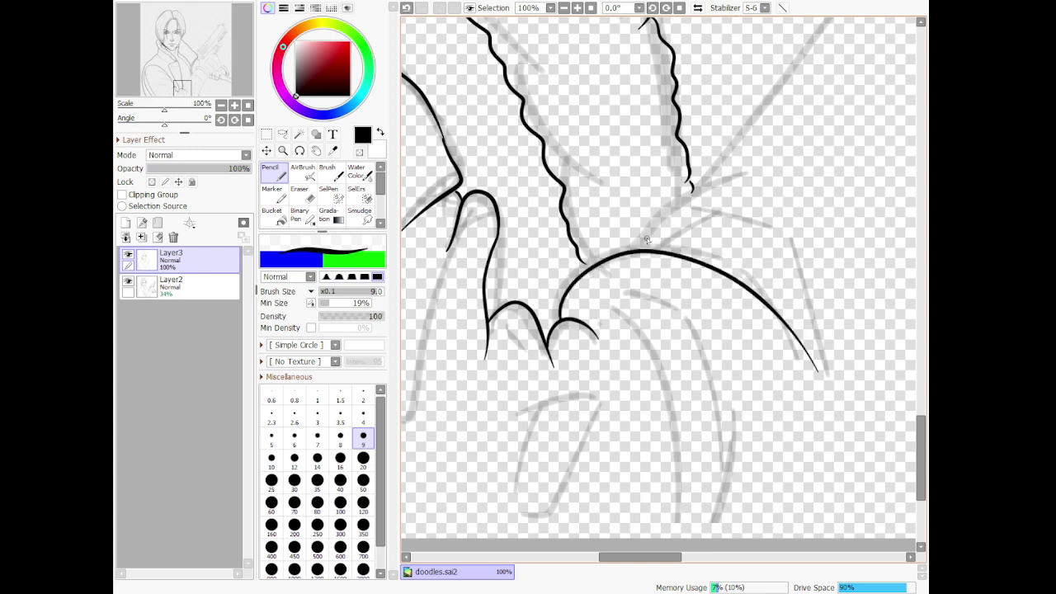
{"action": "mouse_move", "coordinate": [648, 240]}
{"action": "left_mouse_down"}
{"action": "mouse_move", "coordinate": [680, 196]}
{"action": "mouse_move", "coordinate": [779, 150]}
{"action": "left_mouse_up"}
{"action": "left_click_drag", "start_coordinate": [687, 202], "coordinate": [763, 223]}
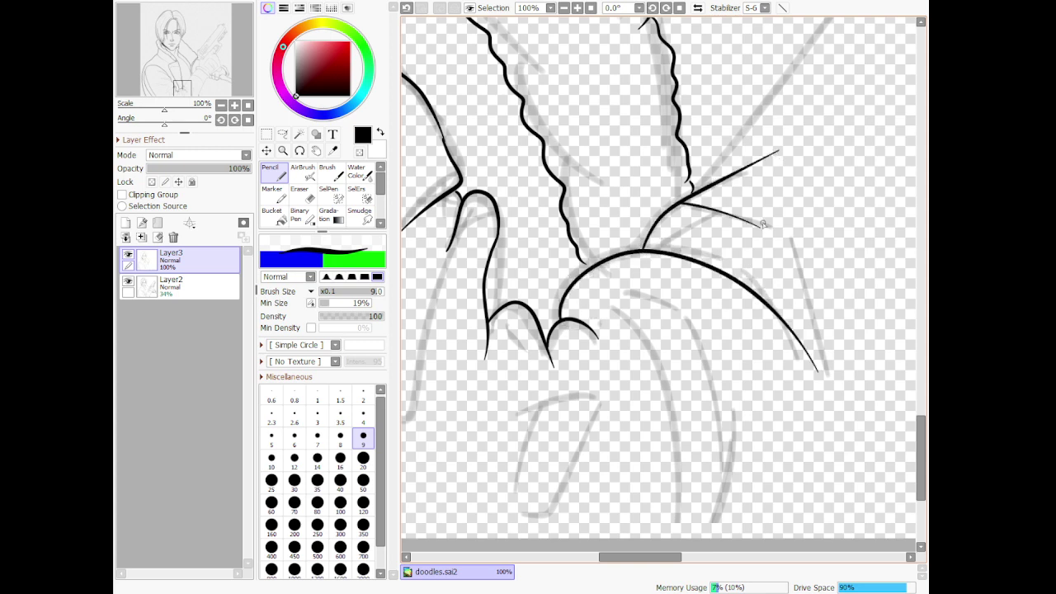
Ink the long, narrow U-shaped fold hanging below the pointed bend of the sleeve
{"action": "scroll", "coordinate": [744, 243], "scroll_direction": "down", "scroll_amount": 7}
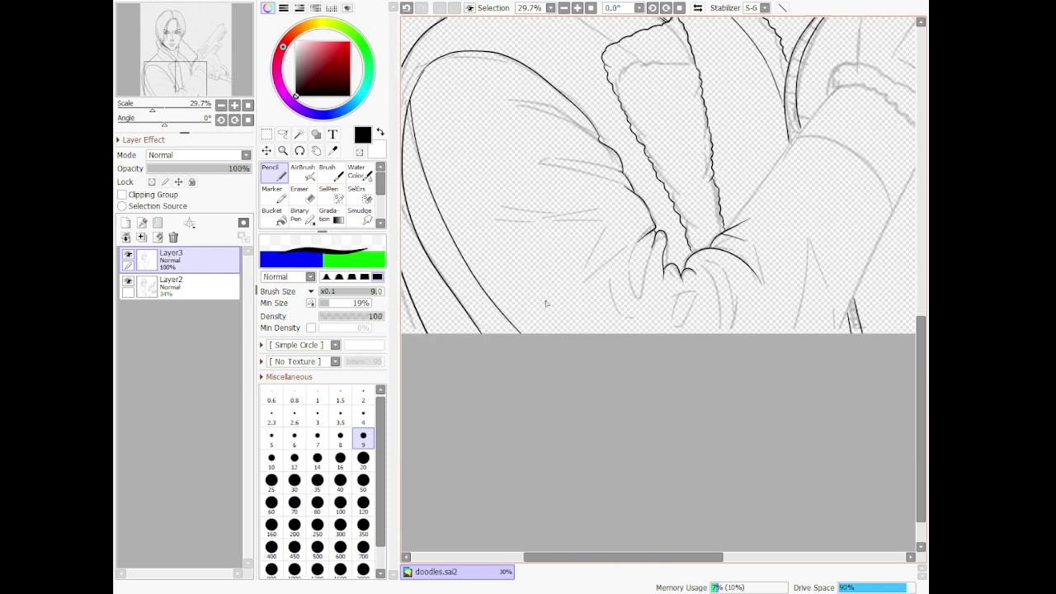
{"action": "scroll", "coordinate": [569, 208], "scroll_direction": "up", "scroll_amount": 5}
{"action": "scroll", "coordinate": [692, 349], "scroll_direction": "up", "scroll_amount": 5}
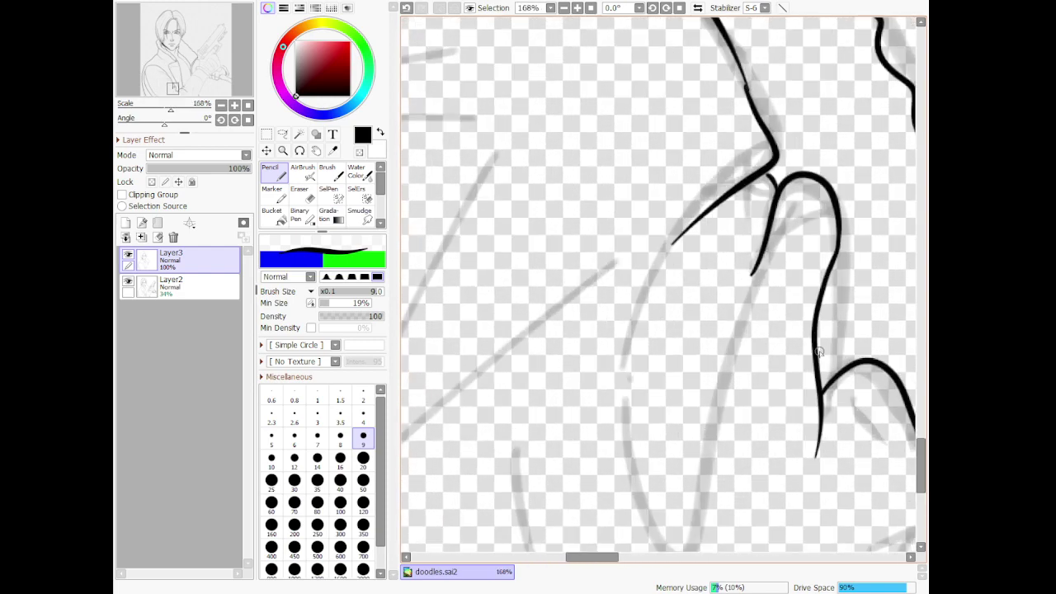
{"action": "mouse_move", "coordinate": [658, 272]}
{"action": "left_mouse_down"}
{"action": "mouse_move", "coordinate": [633, 377]}
{"action": "mouse_move", "coordinate": [628, 503]}
{"action": "mouse_move", "coordinate": [694, 566]}
{"action": "mouse_move", "coordinate": [729, 442]}
{"action": "mouse_move", "coordinate": [759, 259]}
{"action": "left_mouse_up"}
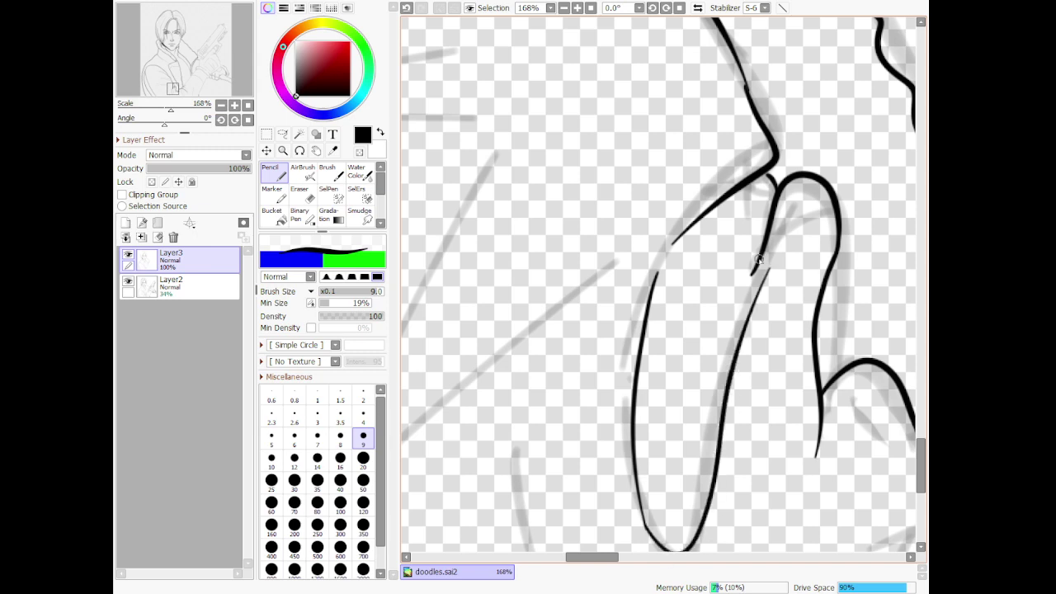
Trim the upper end of the U-shaped fold's inner line with the Eraser at size 50
{"action": "scroll", "coordinate": [758, 259], "scroll_direction": "down", "scroll_amount": 2}
{"action": "scroll", "coordinate": [743, 273], "scroll_direction": "up", "scroll_amount": 2}
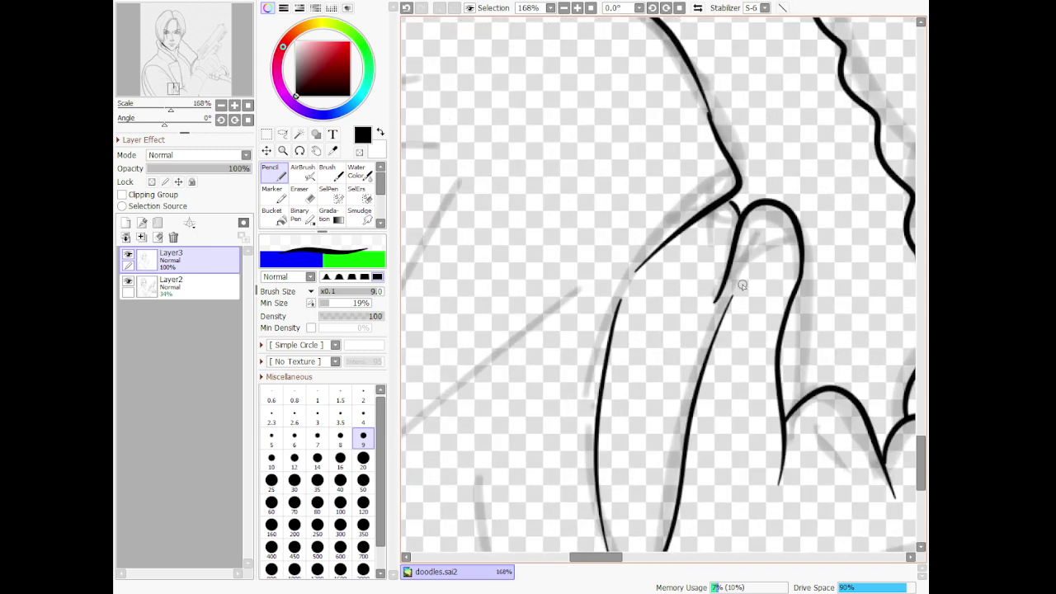
{"action": "left_click", "coordinate": [299, 194]}
{"action": "left_click_drag", "start_coordinate": [737, 299], "coordinate": [692, 410]}
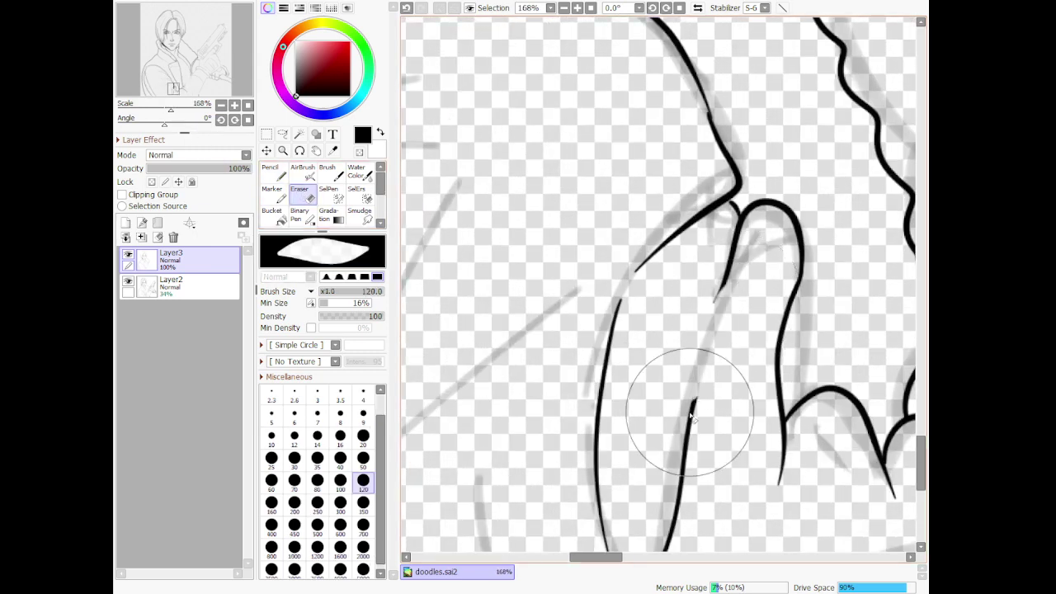
{"action": "left_click", "coordinate": [368, 467]}
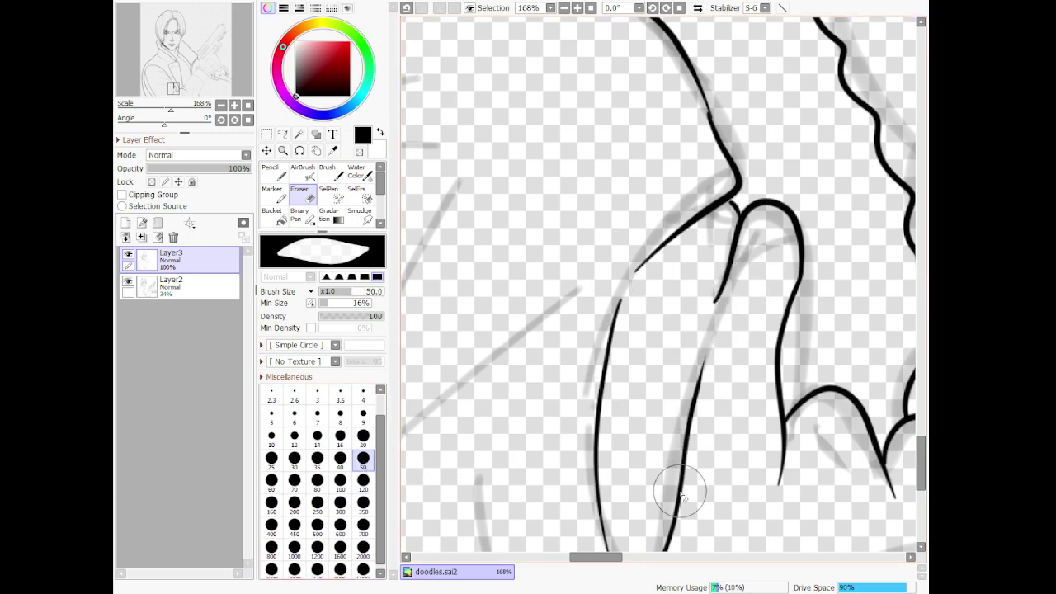
Ink the long pointed fold across the upper sleeve, ending at the arm line's middle bend, with the Pencil at size 9
{"action": "scroll", "coordinate": [700, 400], "scroll_direction": "down", "scroll_amount": 10}
{"action": "scroll", "coordinate": [586, 435], "scroll_direction": "up", "scroll_amount": 5}
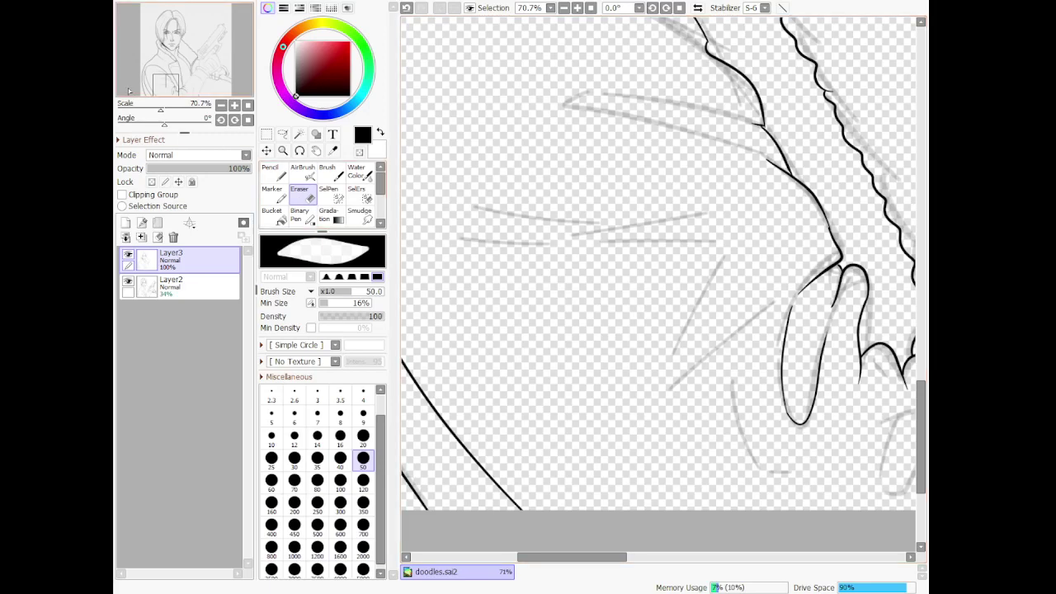
{"action": "left_click", "coordinate": [279, 172]}
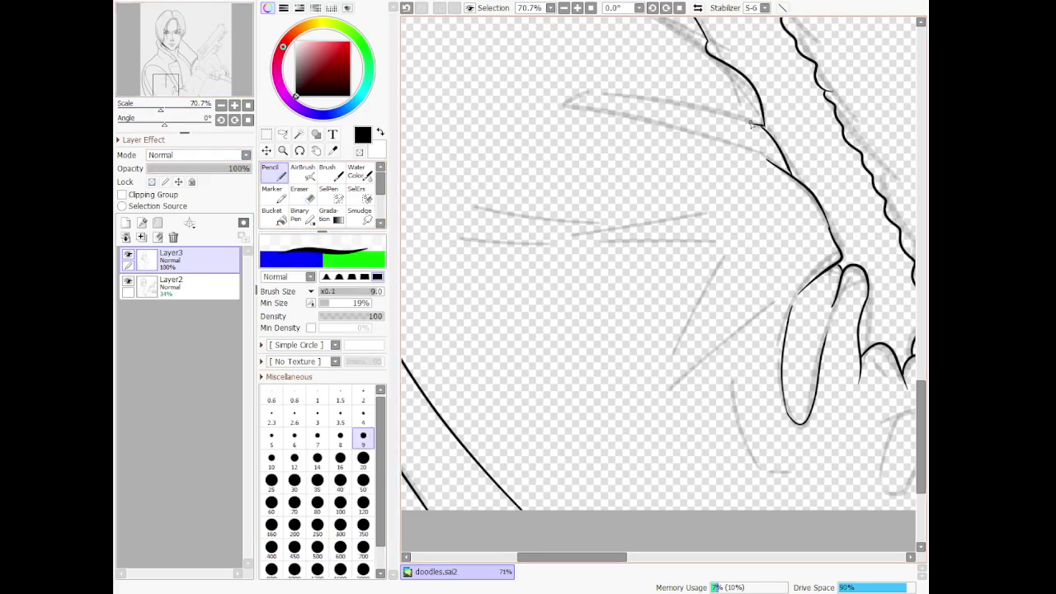
{"action": "mouse_move", "coordinate": [751, 124]}
{"action": "left_mouse_down"}
{"action": "mouse_move", "coordinate": [629, 91]}
{"action": "mouse_move", "coordinate": [550, 104]}
{"action": "mouse_move", "coordinate": [767, 163]}
{"action": "left_mouse_up"}
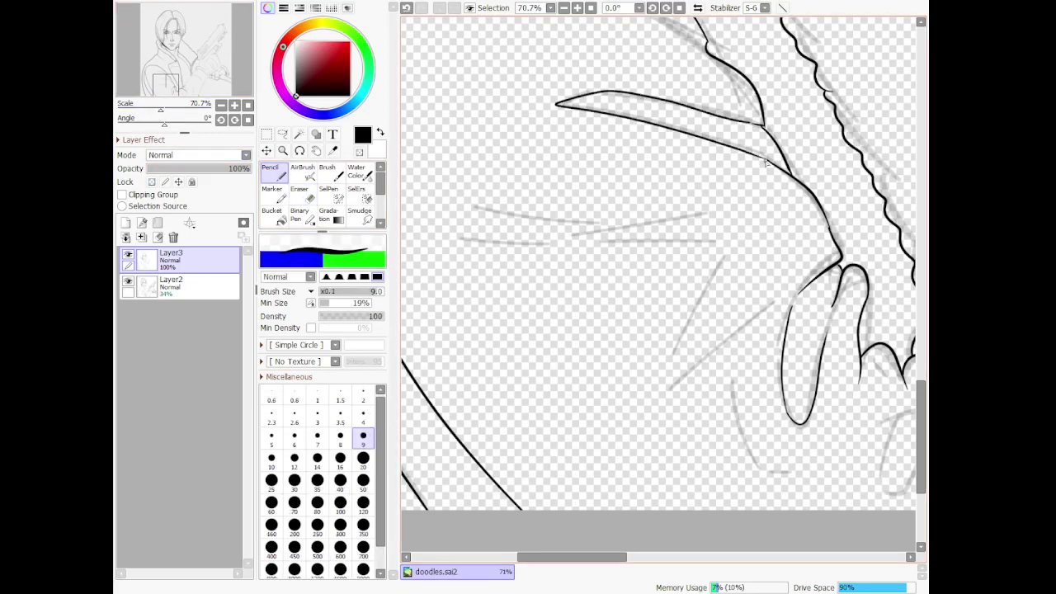
Ink a curved fold line and a short branch from the arm line's upper bend, and erase where the two overlap
{"action": "scroll", "coordinate": [747, 168], "scroll_direction": "down", "scroll_amount": 11}
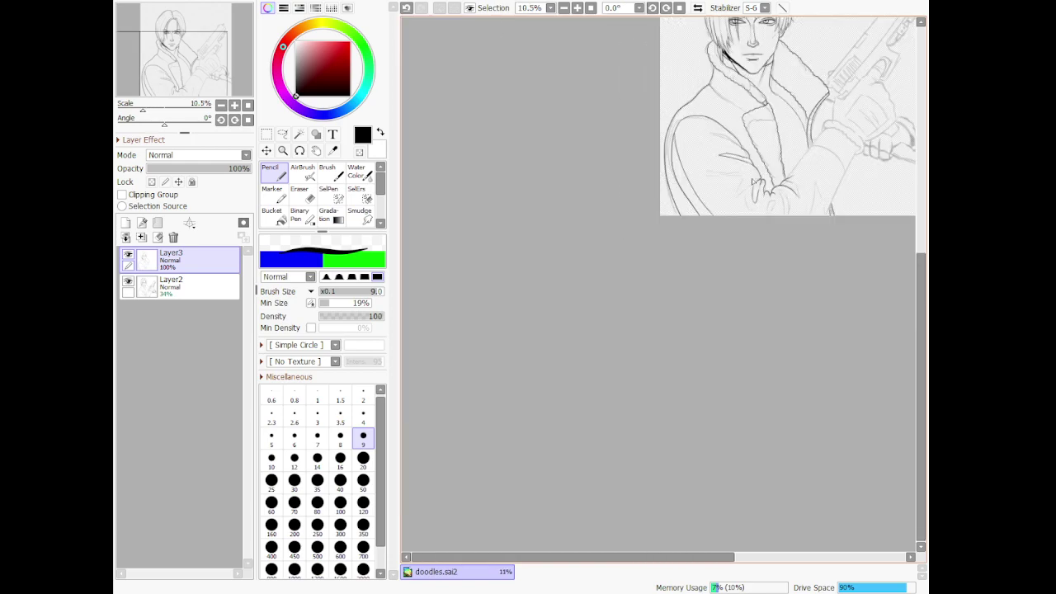
{"action": "scroll", "coordinate": [710, 114], "scroll_direction": "up", "scroll_amount": 12}
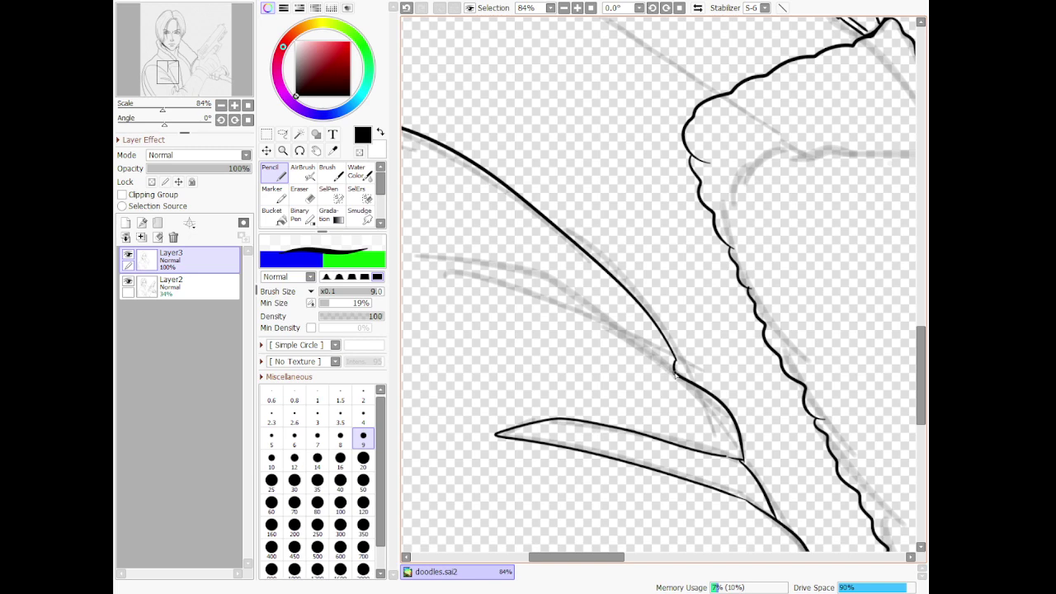
{"action": "mouse_move", "coordinate": [642, 349]}
{"action": "left_mouse_down"}
{"action": "mouse_move", "coordinate": [543, 294]}
{"action": "mouse_move", "coordinate": [467, 278]}
{"action": "left_mouse_up"}
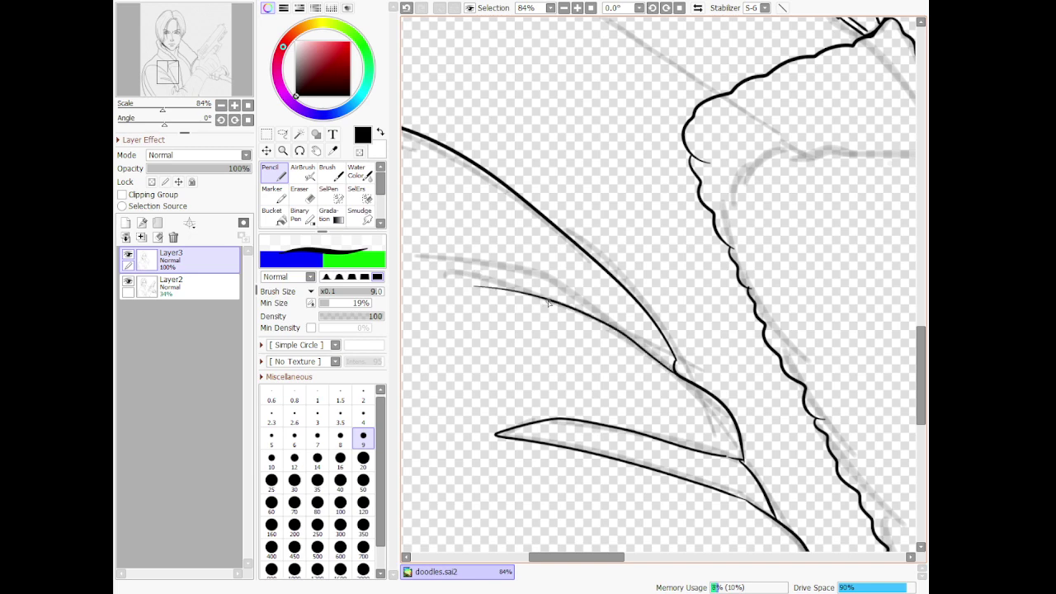
{"action": "mouse_move", "coordinate": [549, 304]}
{"action": "left_mouse_down"}
{"action": "mouse_move", "coordinate": [613, 314]}
{"action": "mouse_move", "coordinate": [679, 352]}
{"action": "mouse_move", "coordinate": [697, 341]}
{"action": "mouse_move", "coordinate": [678, 359]}
{"action": "mouse_move", "coordinate": [684, 370]}
{"action": "mouse_move", "coordinate": [582, 315]}
{"action": "mouse_move", "coordinate": [629, 367]}
{"action": "left_mouse_up"}
{"action": "key", "text": "ctrl+z"}
{"action": "left_click", "coordinate": [303, 195]}
{"action": "key", "text": "ctrl+z"}
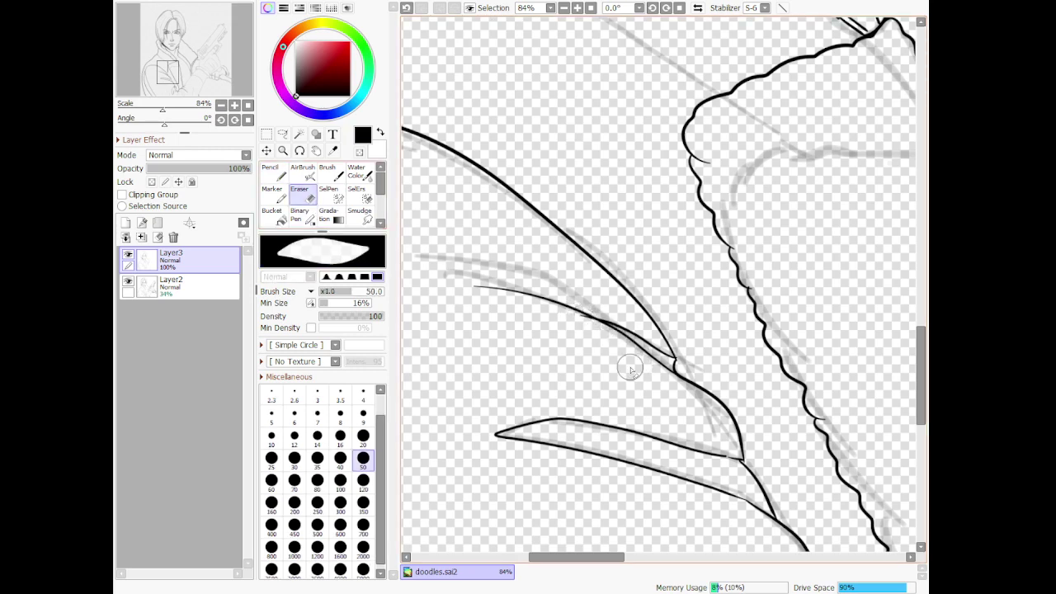
{"action": "left_click_drag", "start_coordinate": [580, 315], "coordinate": [633, 369]}
Ink a leaf-shaped fold and a narrow drop-shaped loop with the Pencil beneath the small rounded folds
{"action": "scroll", "coordinate": [591, 242], "scroll_direction": "down", "scroll_amount": 8}
{"action": "scroll", "coordinate": [694, 404], "scroll_direction": "up", "scroll_amount": 2}
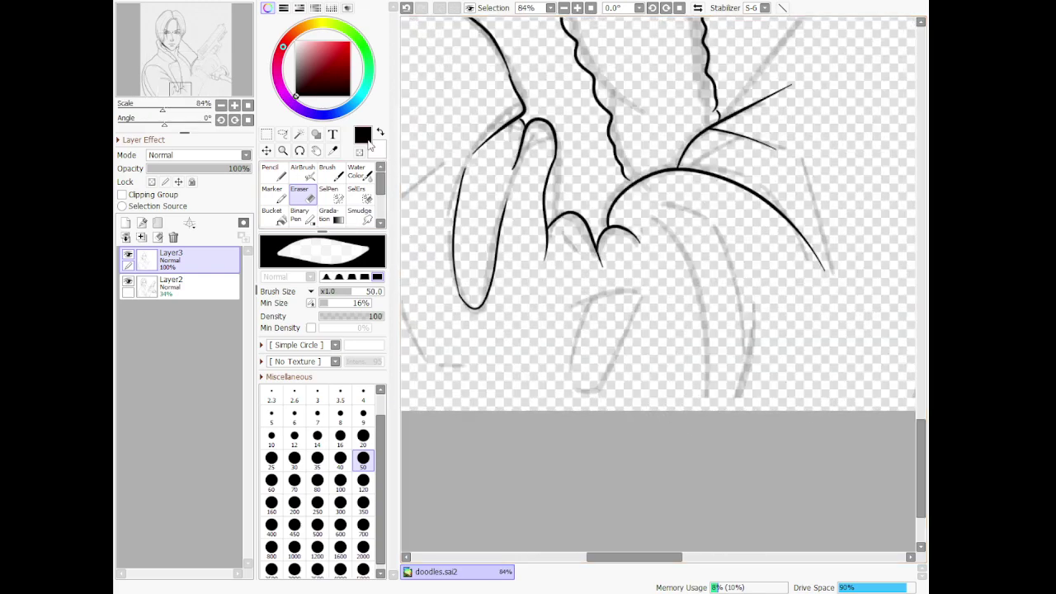
{"action": "left_click", "coordinate": [272, 173]}
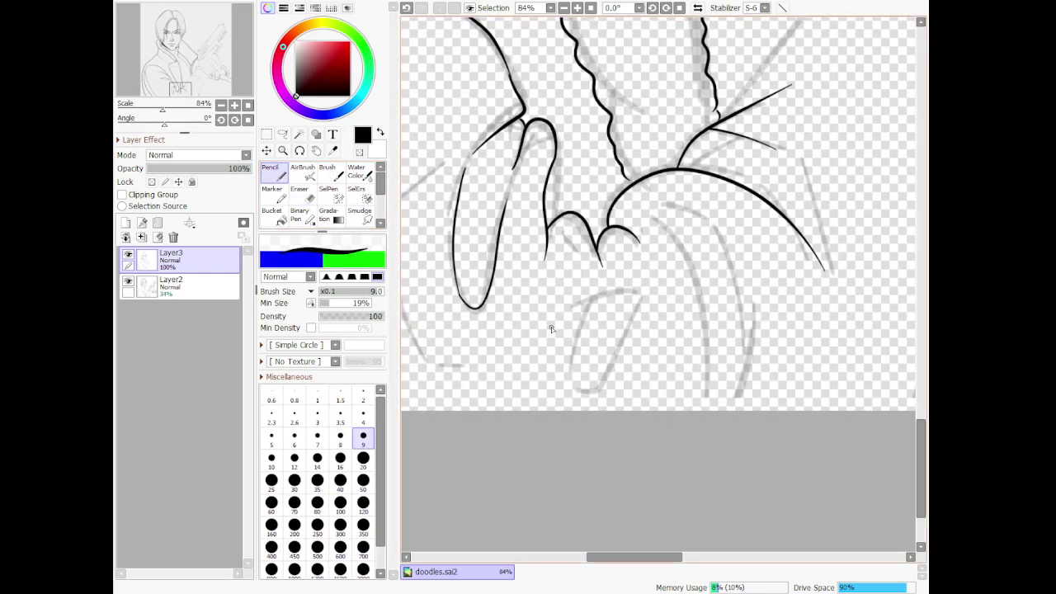
{"action": "mouse_move", "coordinate": [577, 317]}
{"action": "left_mouse_down"}
{"action": "mouse_move", "coordinate": [593, 408]}
{"action": "mouse_move", "coordinate": [628, 308]}
{"action": "mouse_move", "coordinate": [607, 286]}
{"action": "left_mouse_up"}
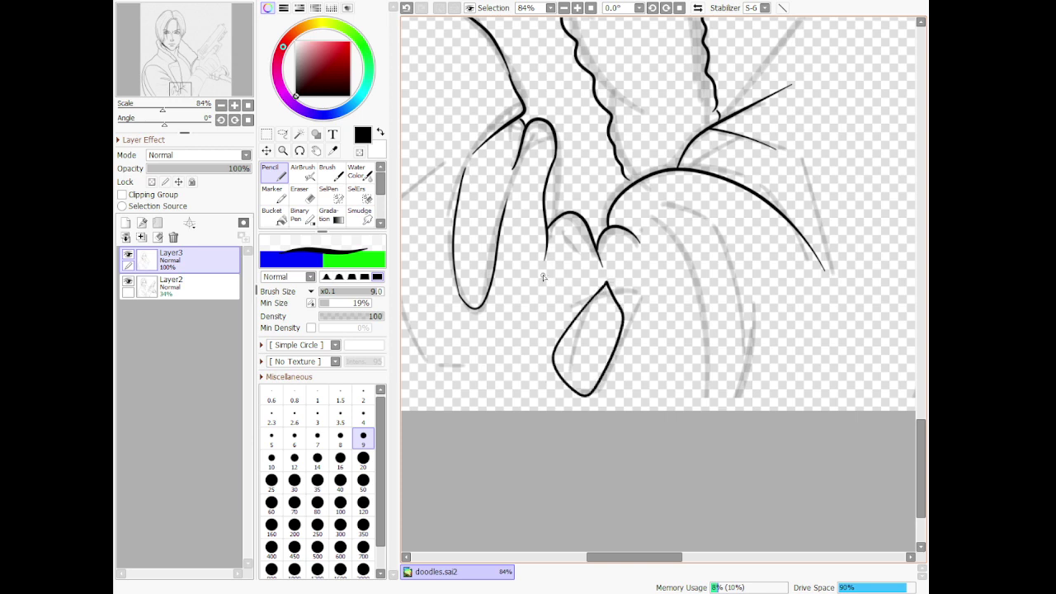
{"action": "mouse_move", "coordinate": [543, 265]}
{"action": "left_mouse_down"}
{"action": "mouse_move", "coordinate": [520, 355]}
{"action": "mouse_move", "coordinate": [547, 254]}
{"action": "left_mouse_up"}
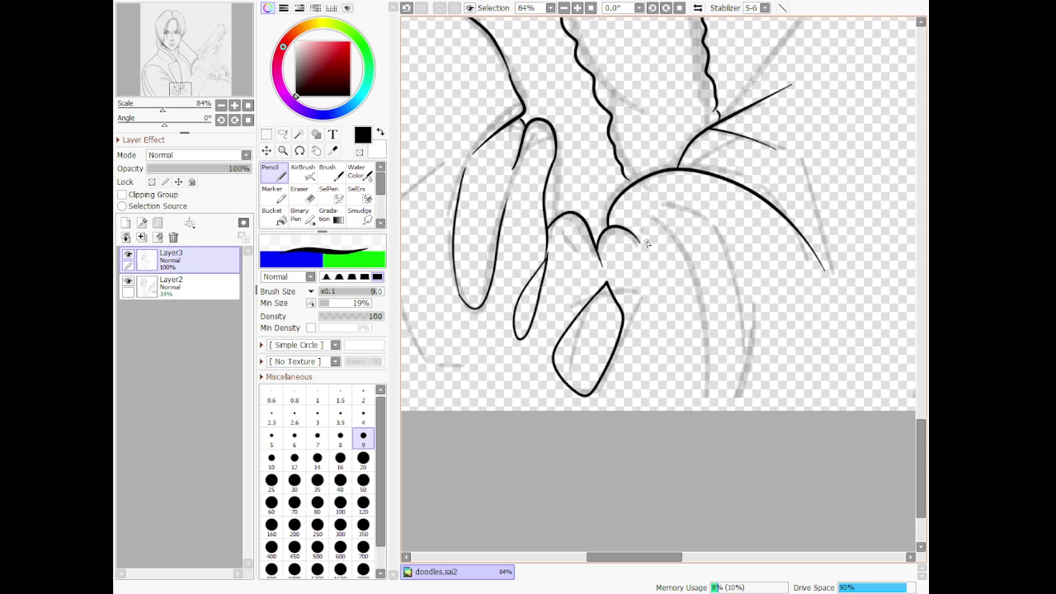
Extend the small rounded fold downward and ink a long curved, pointed fold beside it beneath the large arch
{"action": "left_click_drag", "start_coordinate": [681, 283], "coordinate": [714, 361]}
{"action": "mouse_move", "coordinate": [658, 216]}
{"action": "left_mouse_down"}
{"action": "mouse_move", "coordinate": [725, 276]}
{"action": "mouse_move", "coordinate": [708, 397]}
{"action": "left_mouse_up"}
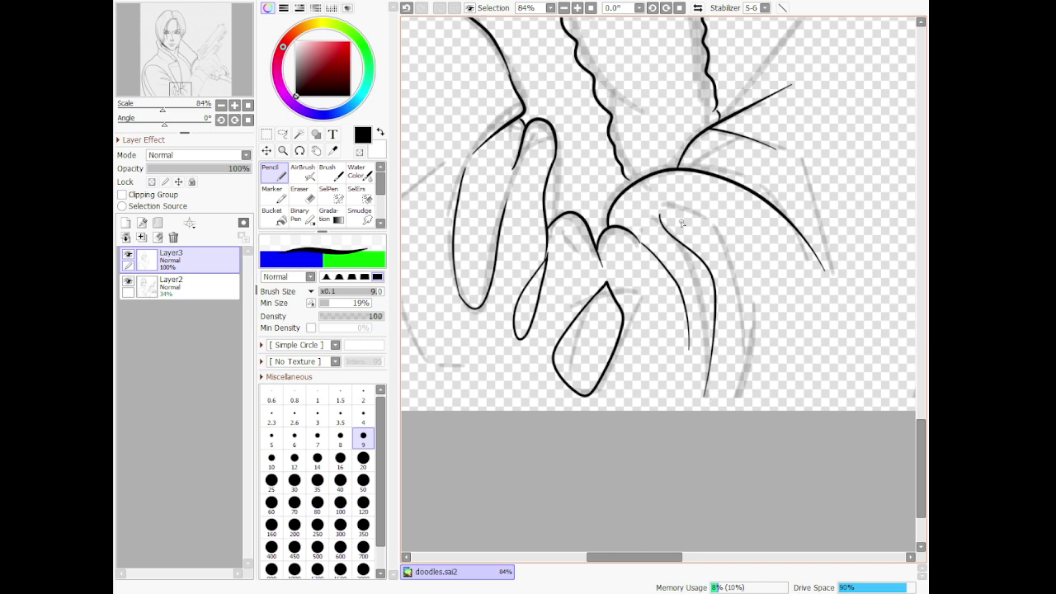
{"action": "mouse_move", "coordinate": [662, 204]}
{"action": "left_mouse_down"}
{"action": "mouse_move", "coordinate": [720, 233]}
{"action": "mouse_move", "coordinate": [756, 314]}
{"action": "mouse_move", "coordinate": [705, 405]}
{"action": "left_mouse_up"}
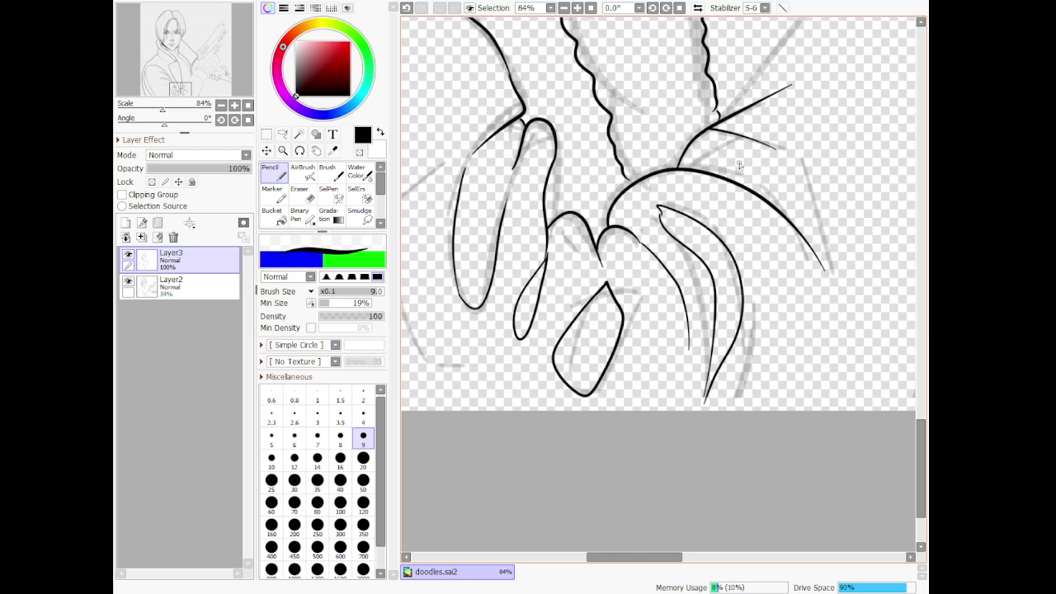
Ink four separate crease lines on the sleeve between the long pointed fold and the U-shaped fold
{"action": "scroll", "coordinate": [686, 132], "scroll_direction": "down", "scroll_amount": 12}
{"action": "scroll", "coordinate": [746, 103], "scroll_direction": "up", "scroll_amount": 7}
{"action": "scroll", "coordinate": [731, 114], "scroll_direction": "down", "scroll_amount": 6}
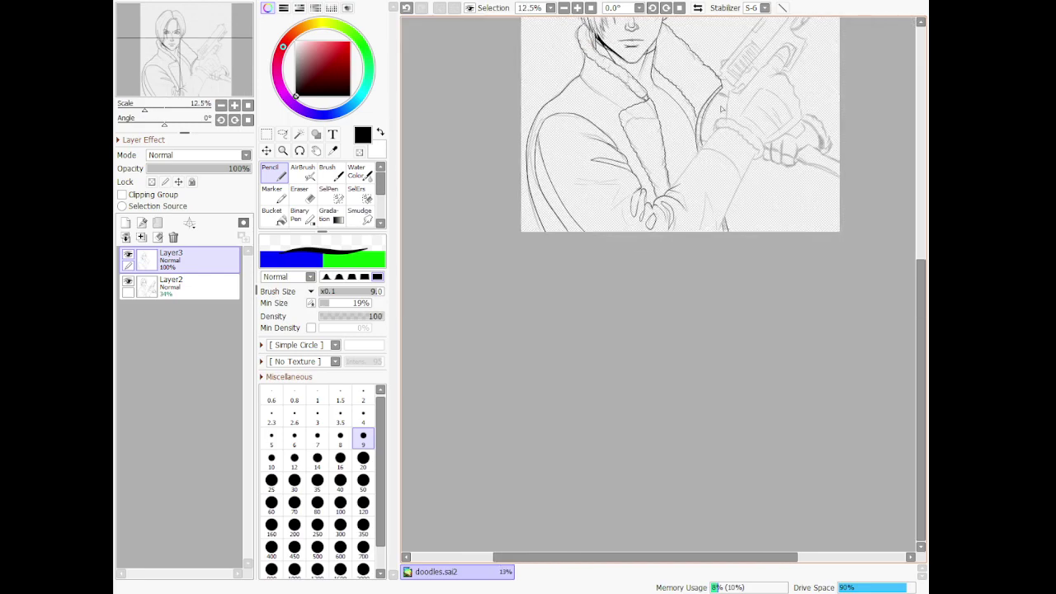
{"action": "scroll", "coordinate": [722, 107], "scroll_direction": "up", "scroll_amount": 1}
{"action": "scroll", "coordinate": [703, 125], "scroll_direction": "up", "scroll_amount": 6}
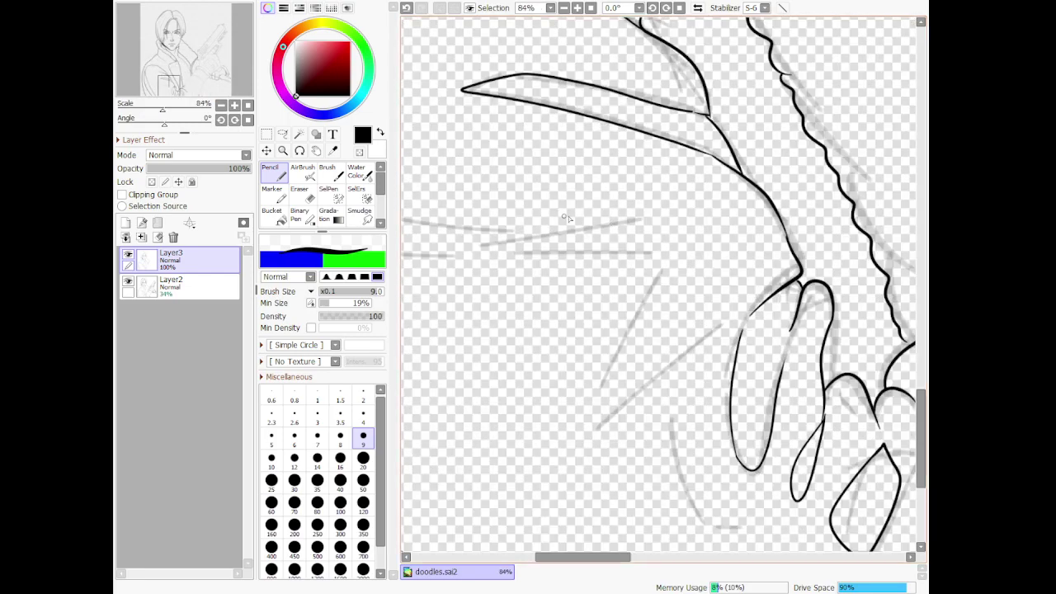
{"action": "left_click_drag", "start_coordinate": [561, 214], "coordinate": [670, 263]}
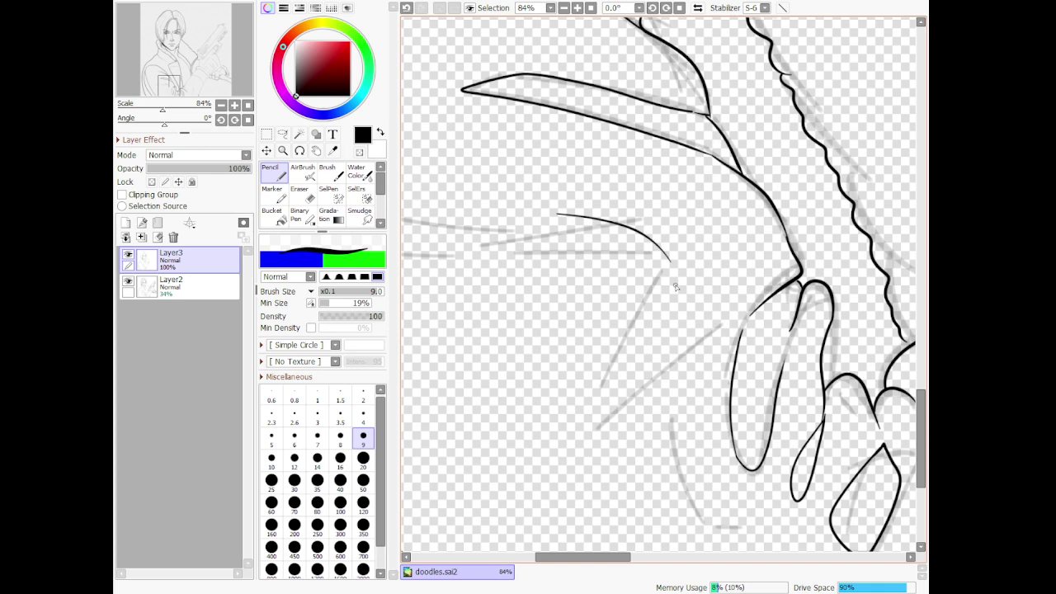
{"action": "left_click_drag", "start_coordinate": [655, 284], "coordinate": [601, 366]}
{"action": "left_click_drag", "start_coordinate": [684, 367], "coordinate": [656, 413]}
{"action": "mouse_move", "coordinate": [674, 467]}
{"action": "left_mouse_down"}
{"action": "mouse_move", "coordinate": [720, 545]}
{"action": "mouse_move", "coordinate": [741, 533]}
{"action": "left_mouse_up"}
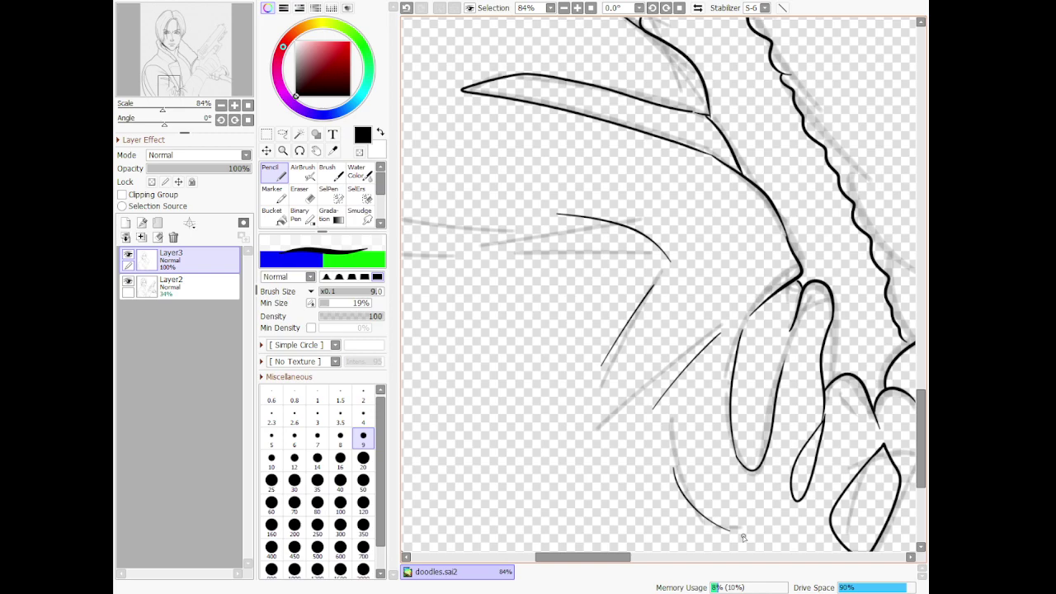
Ink the scalloped near end of the raised arm's fur cuff, its first lower-edge scallops and a short sleeve line beneath
{"action": "scroll", "coordinate": [743, 538], "scroll_direction": "down", "scroll_amount": 10}
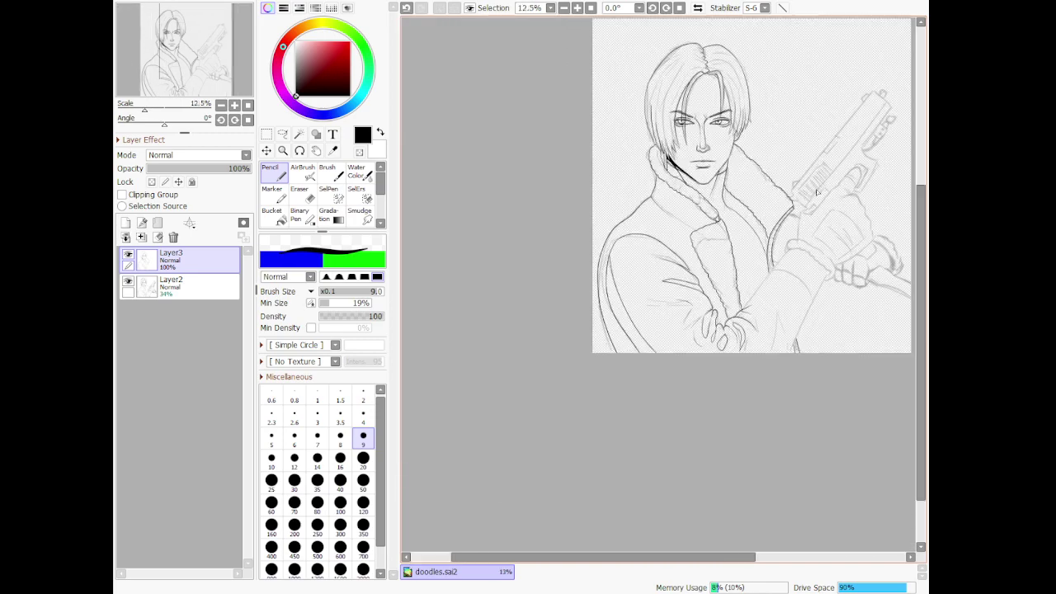
{"action": "scroll", "coordinate": [859, 221], "scroll_direction": "down", "scroll_amount": 2}
{"action": "scroll", "coordinate": [861, 222], "scroll_direction": "up", "scroll_amount": 1}
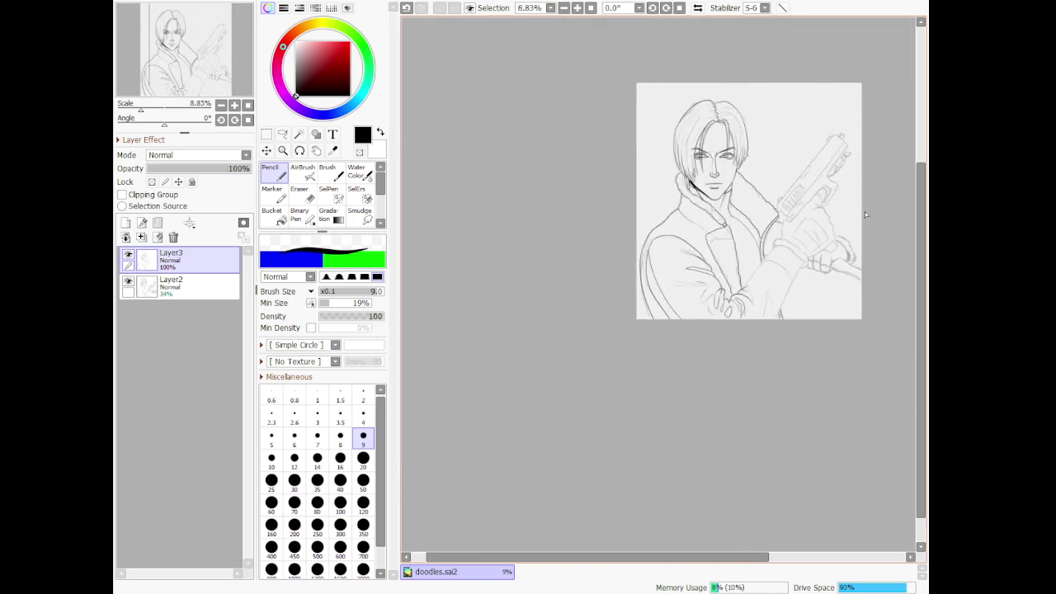
{"action": "scroll", "coordinate": [863, 211], "scroll_direction": "up", "scroll_amount": 7}
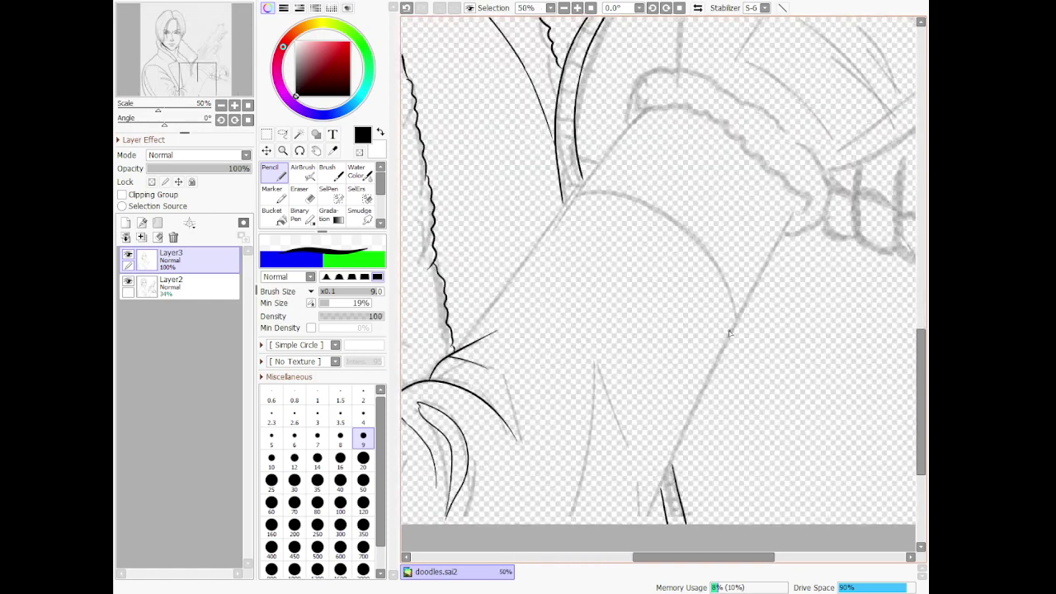
{"action": "scroll", "coordinate": [505, 247], "scroll_direction": "down", "scroll_amount": 5}
{"action": "scroll", "coordinate": [526, 232], "scroll_direction": "up", "scroll_amount": 9}
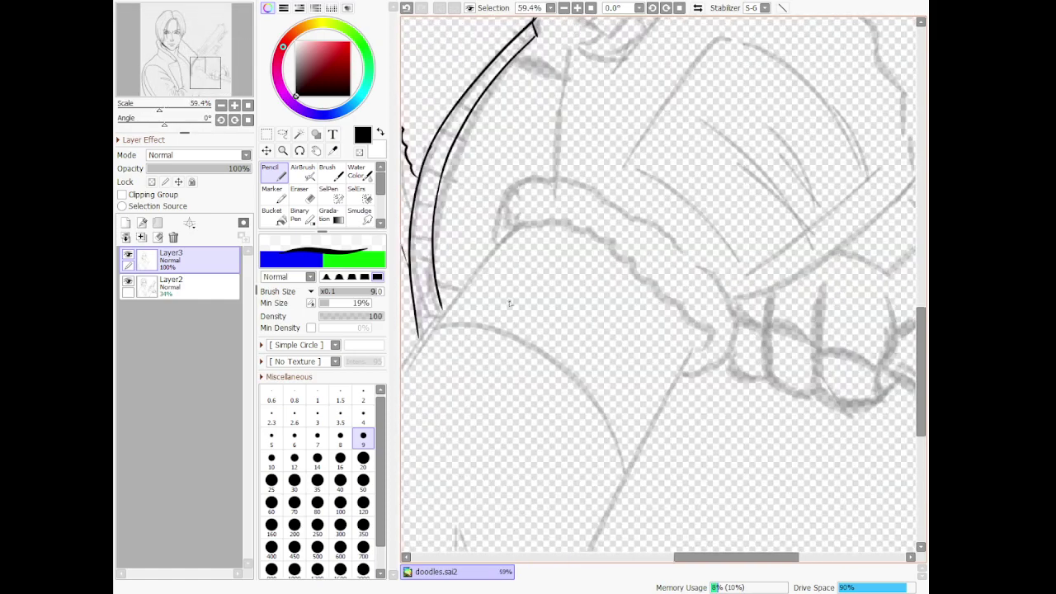
{"action": "scroll", "coordinate": [525, 232], "scroll_direction": "up", "scroll_amount": 2}
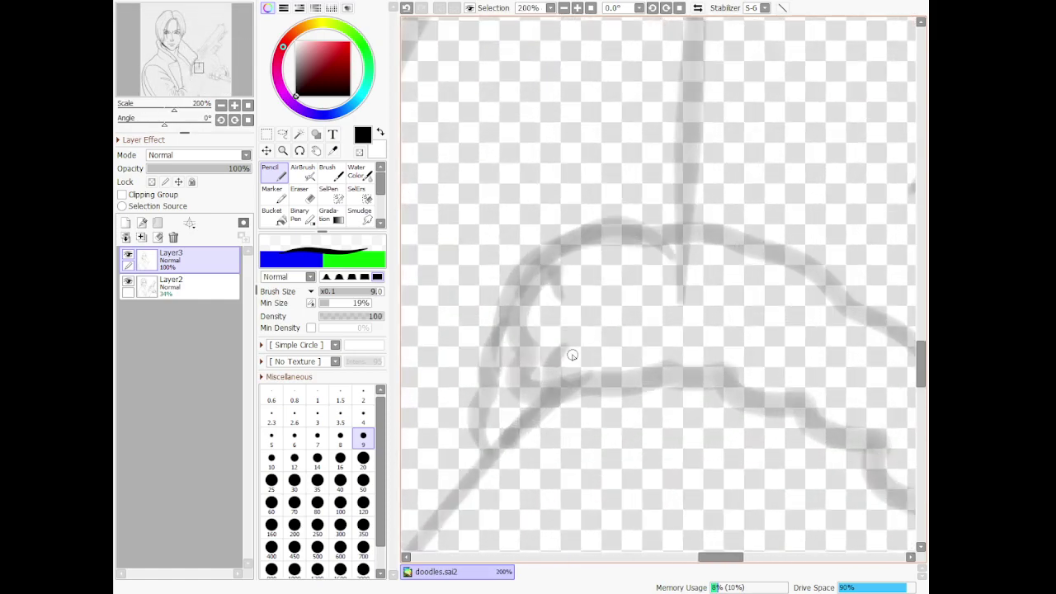
{"action": "mouse_move", "coordinate": [558, 355]}
{"action": "left_mouse_down"}
{"action": "mouse_move", "coordinate": [740, 393]}
{"action": "mouse_move", "coordinate": [811, 448]}
{"action": "mouse_move", "coordinate": [854, 434]}
{"action": "left_mouse_up"}
{"action": "mouse_move", "coordinate": [639, 236]}
{"action": "left_mouse_down"}
{"action": "mouse_move", "coordinate": [580, 223]}
{"action": "mouse_move", "coordinate": [579, 261]}
{"action": "mouse_move", "coordinate": [510, 279]}
{"action": "mouse_move", "coordinate": [526, 292]}
{"action": "mouse_move", "coordinate": [472, 356]}
{"action": "mouse_move", "coordinate": [496, 401]}
{"action": "mouse_move", "coordinate": [477, 439]}
{"action": "left_mouse_up"}
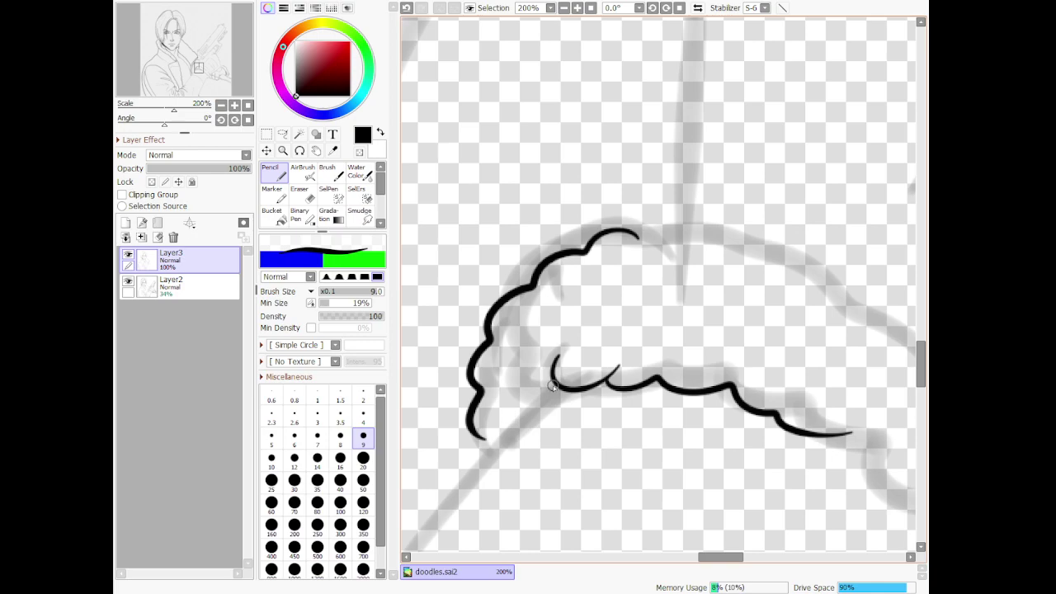
{"action": "left_click_drag", "start_coordinate": [553, 386], "coordinate": [484, 464]}
Complete the fur cuff's scalloped outline along both edges and around its far end, adding the short sleeve line beneath
{"action": "scroll", "coordinate": [551, 418], "scroll_direction": "down", "scroll_amount": 7}
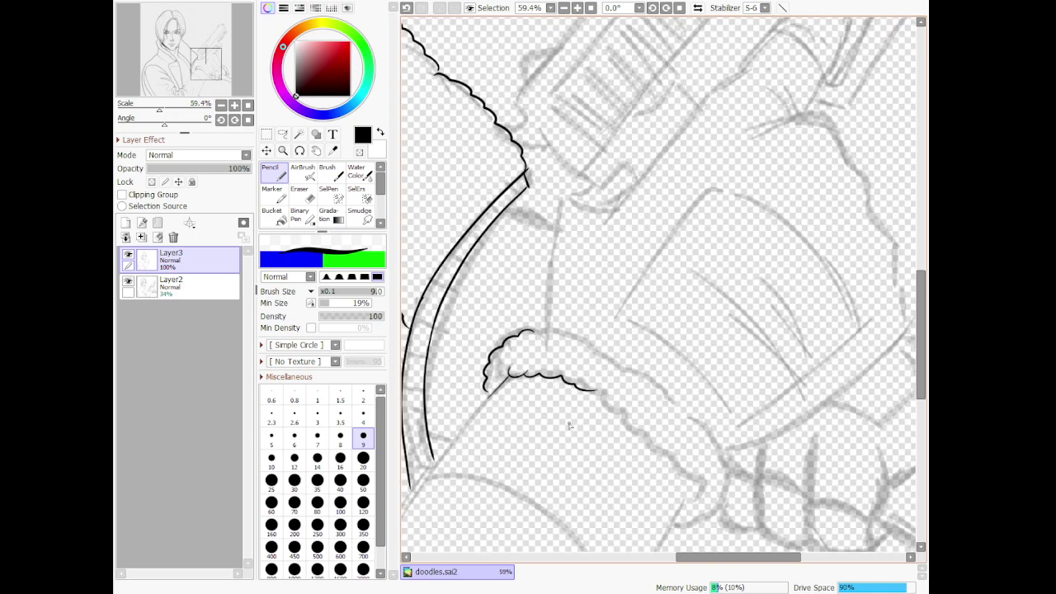
{"action": "scroll", "coordinate": [570, 425], "scroll_direction": "up", "scroll_amount": 3}
{"action": "scroll", "coordinate": [646, 478], "scroll_direction": "down", "scroll_amount": 2}
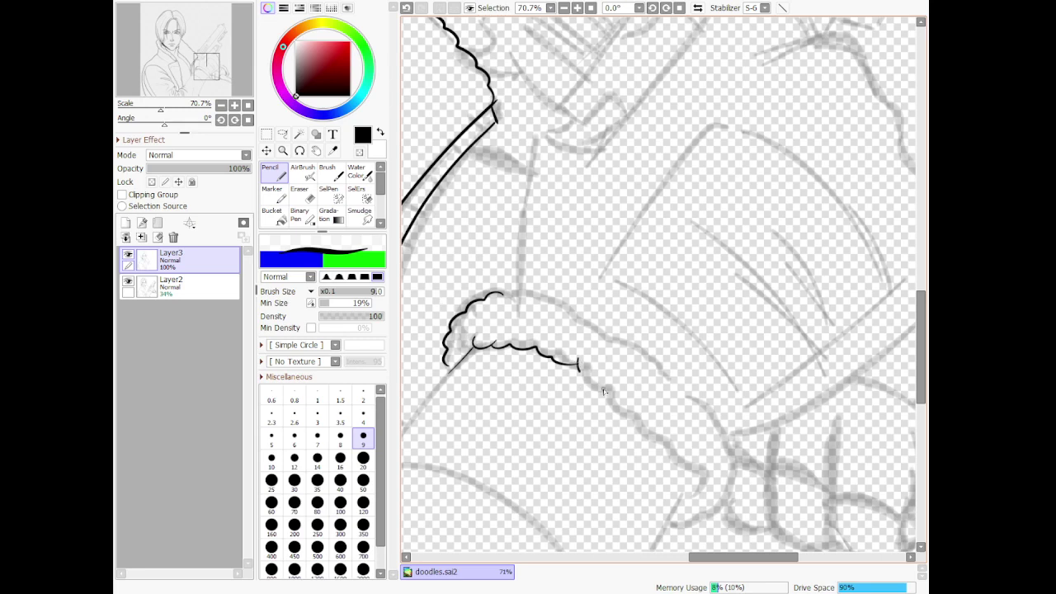
{"action": "left_click_drag", "start_coordinate": [579, 363], "coordinate": [642, 423]}
{"action": "mouse_move", "coordinate": [669, 465]}
{"action": "left_mouse_down"}
{"action": "mouse_move", "coordinate": [695, 464]}
{"action": "mouse_move", "coordinate": [708, 483]}
{"action": "mouse_move", "coordinate": [664, 524]}
{"action": "mouse_move", "coordinate": [721, 515]}
{"action": "mouse_move", "coordinate": [727, 488]}
{"action": "mouse_move", "coordinate": [742, 483]}
{"action": "mouse_move", "coordinate": [724, 464]}
{"action": "mouse_move", "coordinate": [745, 437]}
{"action": "mouse_move", "coordinate": [702, 392]}
{"action": "mouse_move", "coordinate": [688, 396]}
{"action": "mouse_move", "coordinate": [675, 373]}
{"action": "left_mouse_up"}
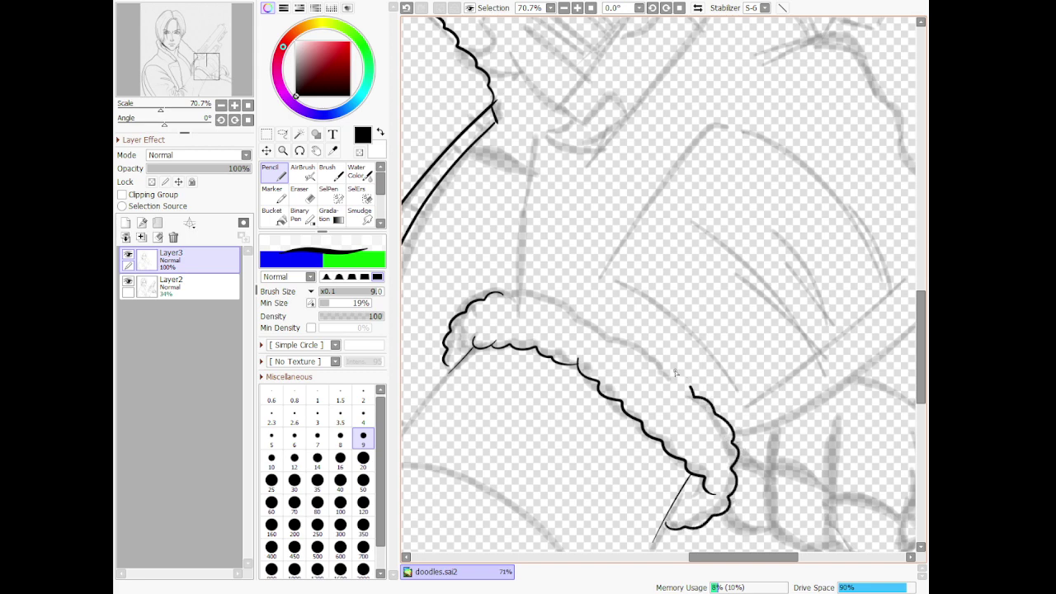
{"action": "mouse_move", "coordinate": [504, 296]}
{"action": "left_mouse_down"}
{"action": "mouse_move", "coordinate": [532, 282]}
{"action": "mouse_move", "coordinate": [550, 318]}
{"action": "mouse_move", "coordinate": [600, 309]}
{"action": "mouse_move", "coordinate": [613, 341]}
{"action": "mouse_move", "coordinate": [661, 358]}
{"action": "mouse_move", "coordinate": [675, 380]}
{"action": "left_mouse_up"}
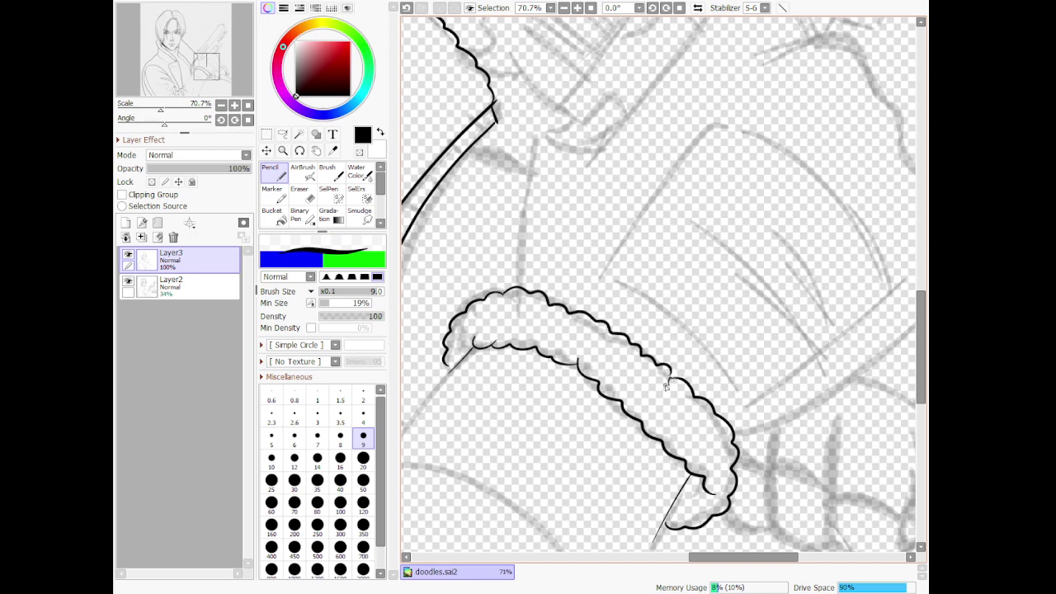
Ink the raised forearm's upper edge as one long line from the fur cuff down to the folds at the elbow
{"action": "scroll", "coordinate": [667, 386], "scroll_direction": "down", "scroll_amount": 13}
{"action": "scroll", "coordinate": [626, 339], "scroll_direction": "up", "scroll_amount": 11}
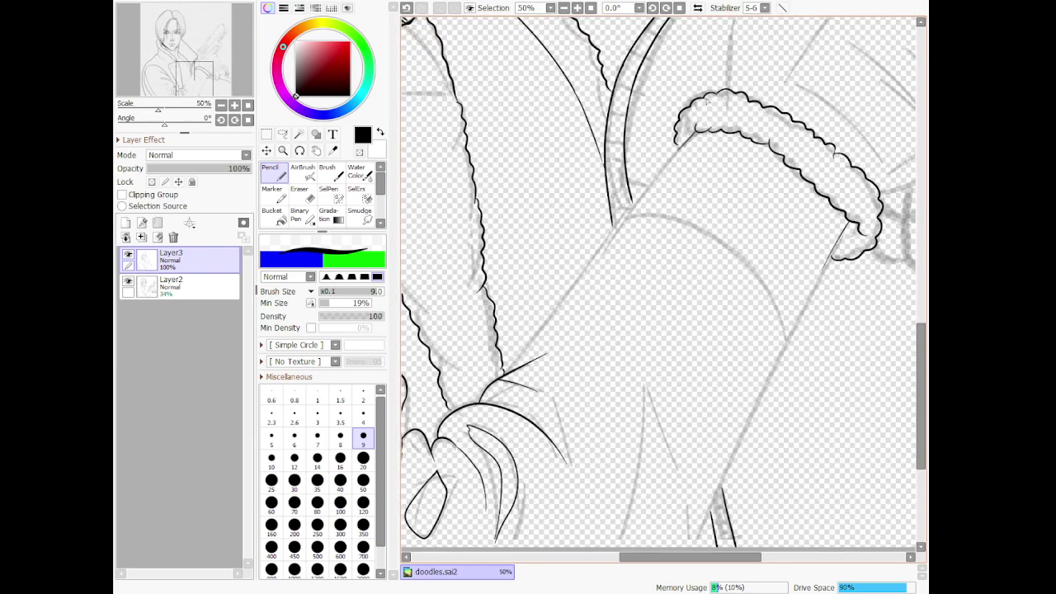
{"action": "mouse_move", "coordinate": [676, 151]}
{"action": "left_mouse_down"}
{"action": "mouse_move", "coordinate": [505, 371]}
{"action": "mouse_move", "coordinate": [644, 229]}
{"action": "mouse_move", "coordinate": [670, 165]}
{"action": "mouse_move", "coordinate": [624, 210]}
{"action": "left_mouse_up"}
{"action": "key", "text": "ctrl+z"}
{"action": "left_click_drag", "start_coordinate": [545, 309], "coordinate": [497, 380]}
{"action": "key", "text": "ctrl+z"}
{"action": "mouse_move", "coordinate": [670, 157]}
{"action": "left_mouse_down"}
{"action": "mouse_move", "coordinate": [502, 382]}
{"action": "mouse_move", "coordinate": [649, 212]}
{"action": "mouse_move", "coordinate": [689, 140]}
{"action": "mouse_move", "coordinate": [505, 377]}
{"action": "left_mouse_up"}
{"action": "key", "text": "ctrl+z"}
{"action": "key", "text": "ctrl+z"}
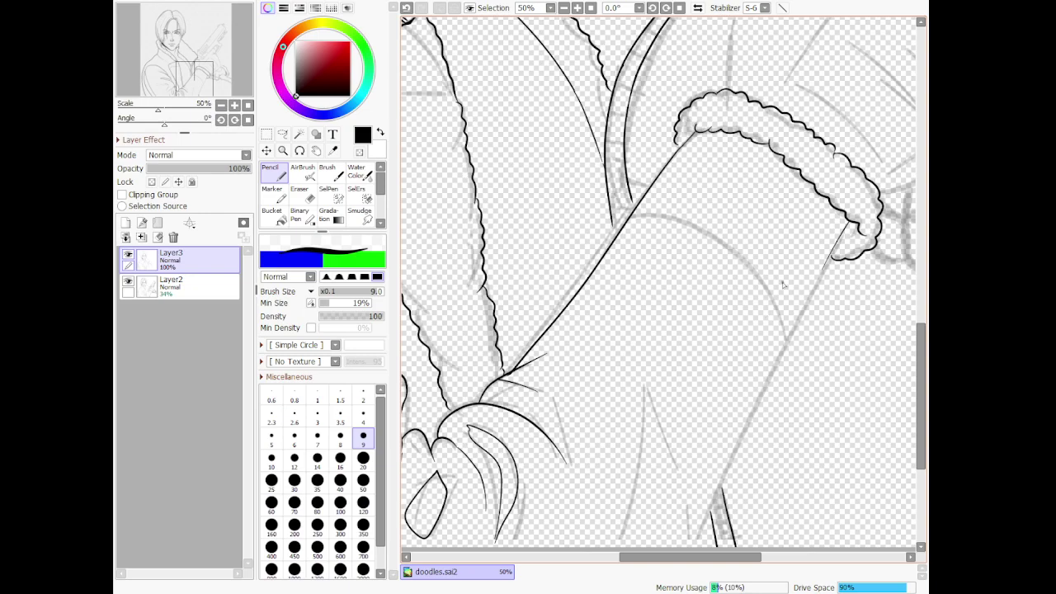
Ink the forearm's lower edge as one long line from the cuff's far end down to the canvas's bottom edge
{"action": "scroll", "coordinate": [784, 284], "scroll_direction": "down", "scroll_amount": 2}
{"action": "scroll", "coordinate": [789, 371], "scroll_direction": "up", "scroll_amount": 2}
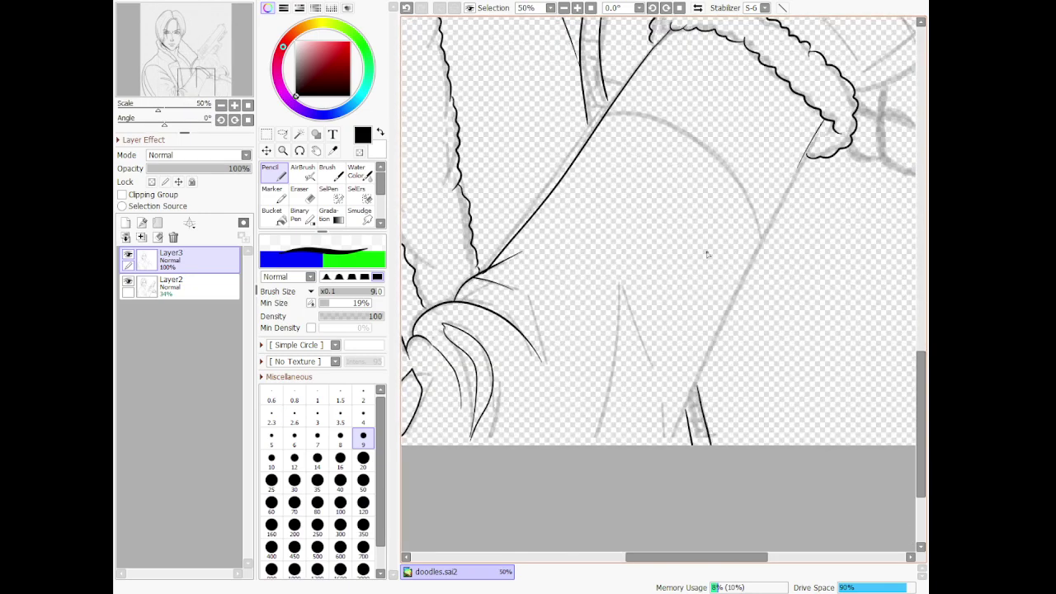
{"action": "mouse_move", "coordinate": [827, 125]}
{"action": "left_mouse_down"}
{"action": "mouse_move", "coordinate": [774, 218]}
{"action": "mouse_move", "coordinate": [723, 347]}
{"action": "mouse_move", "coordinate": [646, 457]}
{"action": "left_mouse_up"}
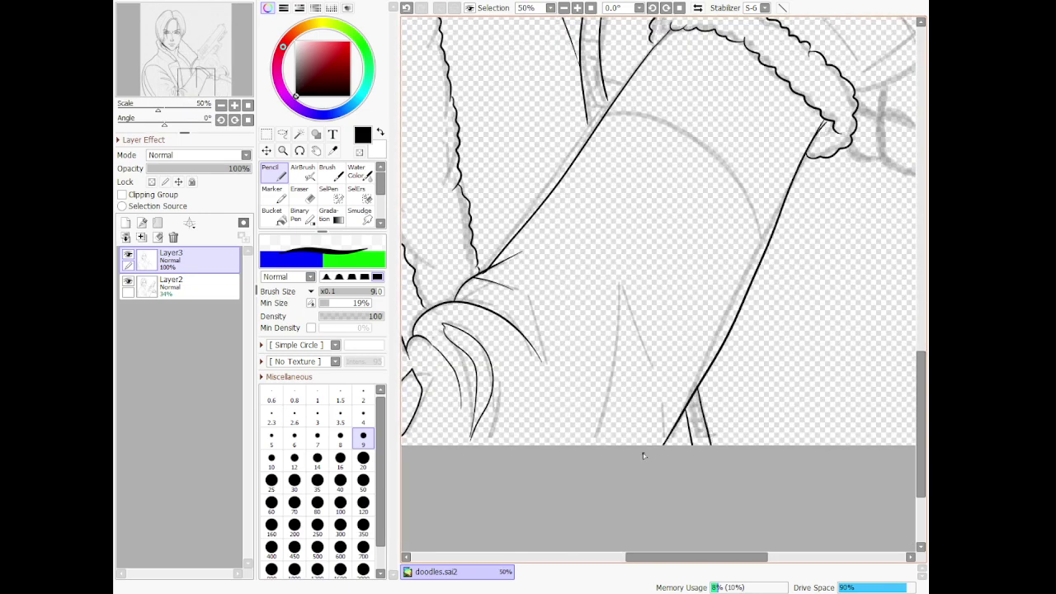
{"action": "key", "text": "ctrl+z"}
{"action": "mouse_move", "coordinate": [827, 122]}
{"action": "left_mouse_down"}
{"action": "mouse_move", "coordinate": [767, 211]}
{"action": "mouse_move", "coordinate": [636, 512]}
{"action": "left_mouse_up"}
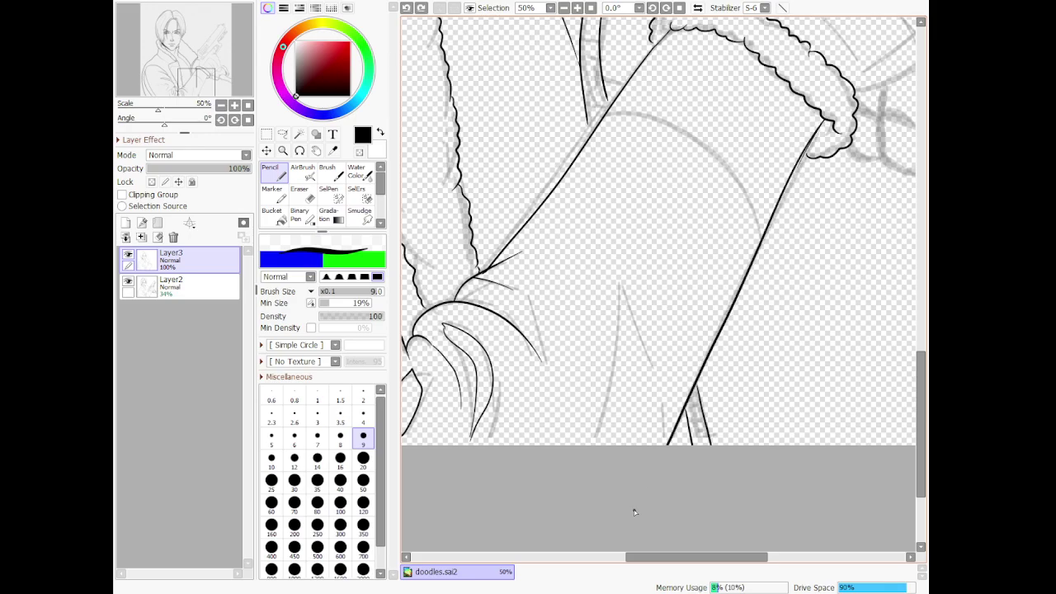
Ink the curved seam line across the forearm below the fur cuff, from the upper edge to the lower edge
{"action": "scroll", "coordinate": [681, 273], "scroll_direction": "down", "scroll_amount": 9}
{"action": "scroll", "coordinate": [657, 82], "scroll_direction": "up", "scroll_amount": 5}
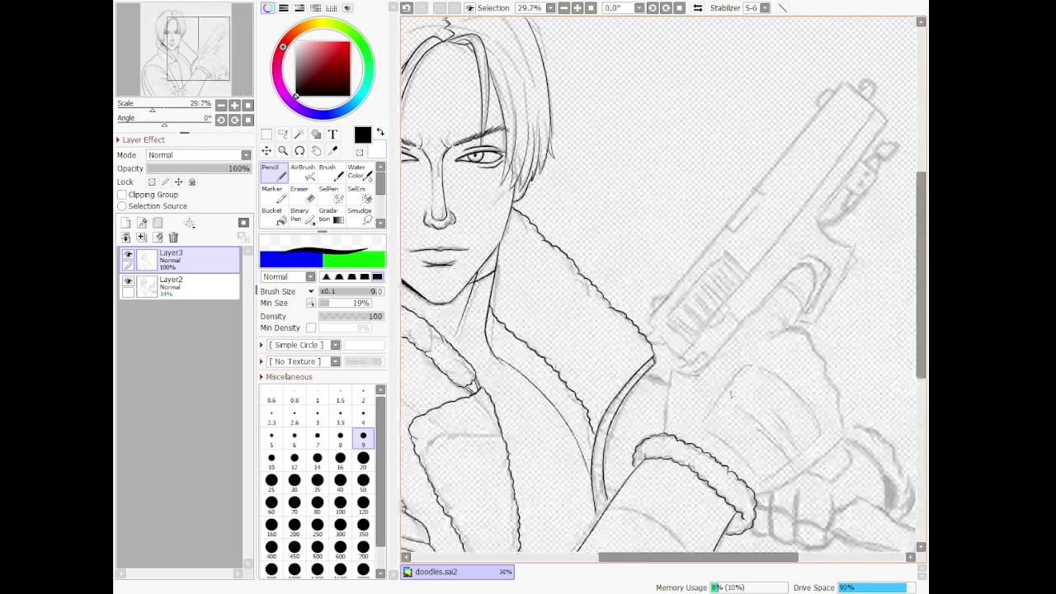
{"action": "scroll", "coordinate": [726, 240], "scroll_direction": "down", "scroll_amount": 5}
{"action": "scroll", "coordinate": [698, 360], "scroll_direction": "up", "scroll_amount": 7}
{"action": "scroll", "coordinate": [601, 266], "scroll_direction": "up", "scroll_amount": 2}
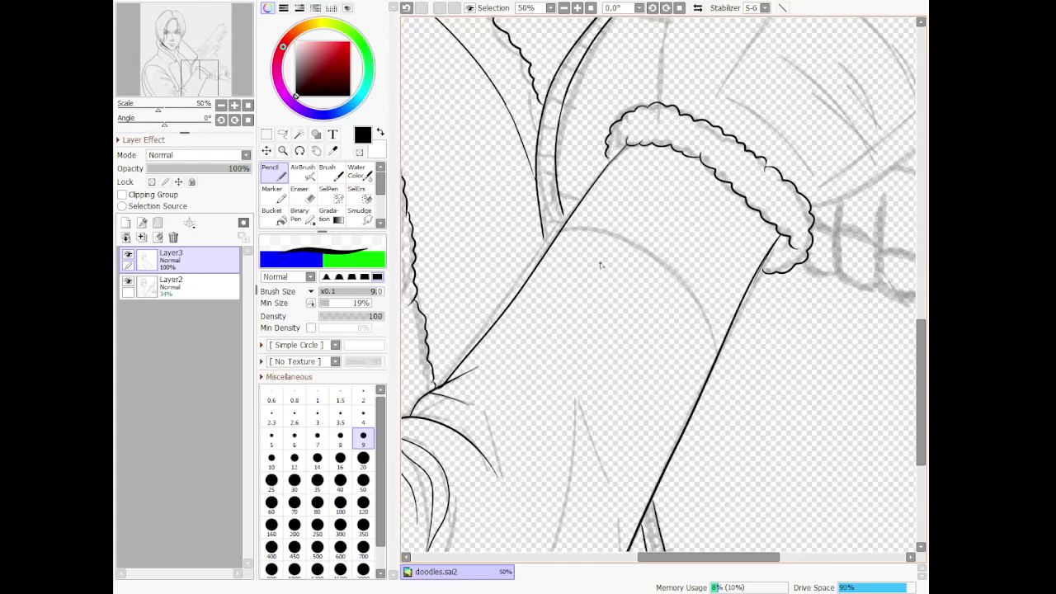
{"action": "scroll", "coordinate": [638, 283], "scroll_direction": "up", "scroll_amount": 3}
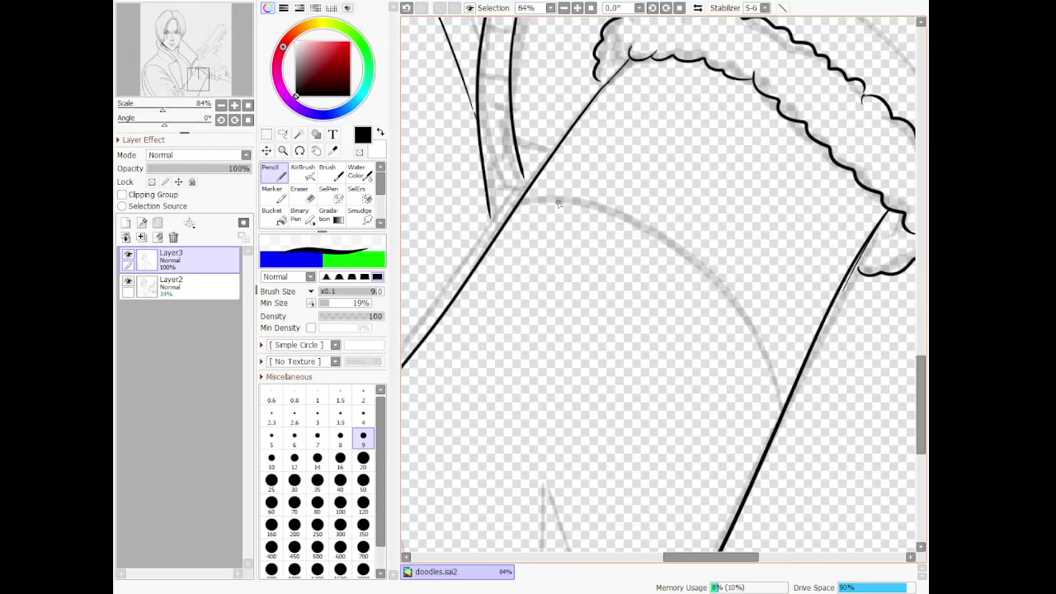
{"action": "mouse_move", "coordinate": [525, 199]}
{"action": "left_mouse_down"}
{"action": "mouse_move", "coordinate": [630, 201]}
{"action": "mouse_move", "coordinate": [754, 311]}
{"action": "mouse_move", "coordinate": [756, 409]}
{"action": "left_mouse_up"}
{"action": "key", "text": "ctrl+z"}
{"action": "mouse_move", "coordinate": [522, 203]}
{"action": "left_mouse_down"}
{"action": "mouse_move", "coordinate": [684, 228]}
{"action": "mouse_move", "coordinate": [787, 303]}
{"action": "mouse_move", "coordinate": [790, 377]}
{"action": "left_mouse_up"}
{"action": "key", "text": "ctrl+z"}
{"action": "mouse_move", "coordinate": [517, 210]}
{"action": "left_mouse_down"}
{"action": "mouse_move", "coordinate": [550, 198]}
{"action": "mouse_move", "coordinate": [708, 226]}
{"action": "mouse_move", "coordinate": [772, 310]}
{"action": "mouse_move", "coordinate": [778, 398]}
{"action": "left_mouse_up"}
{"action": "key", "text": "ctrl+z"}
{"action": "mouse_move", "coordinate": [518, 207]}
{"action": "left_mouse_down"}
{"action": "mouse_move", "coordinate": [771, 343]}
{"action": "mouse_move", "coordinate": [782, 412]}
{"action": "left_mouse_up"}
{"action": "scroll", "coordinate": [701, 313], "scroll_direction": "down", "scroll_amount": 9}
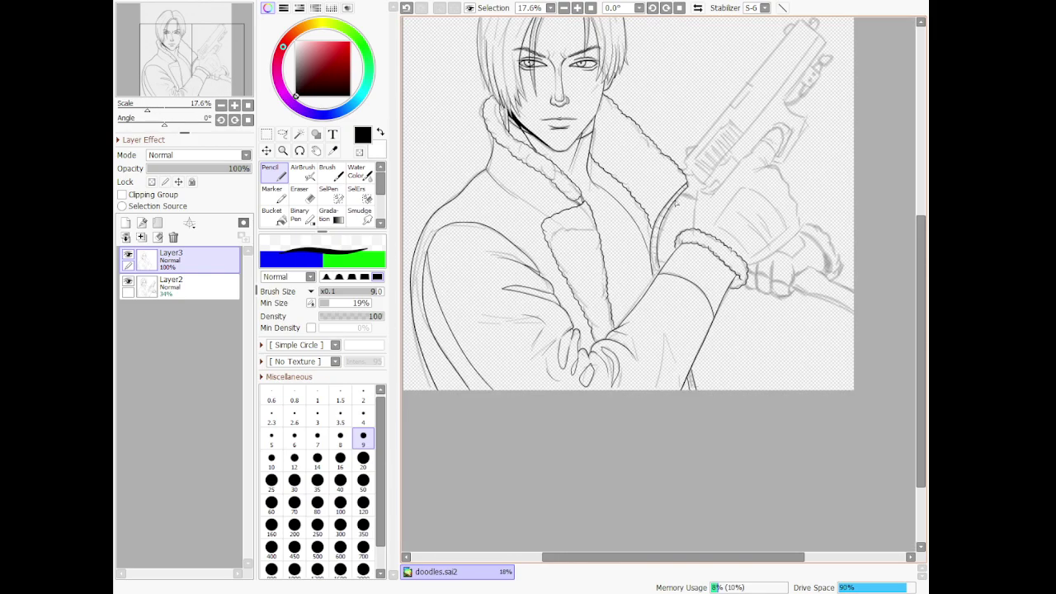
Extend the two collar edge lines down until they meet the forearm's upper edge
{"action": "scroll", "coordinate": [689, 190], "scroll_direction": "up", "scroll_amount": 7}
{"action": "scroll", "coordinate": [643, 304], "scroll_direction": "up", "scroll_amount": 5}
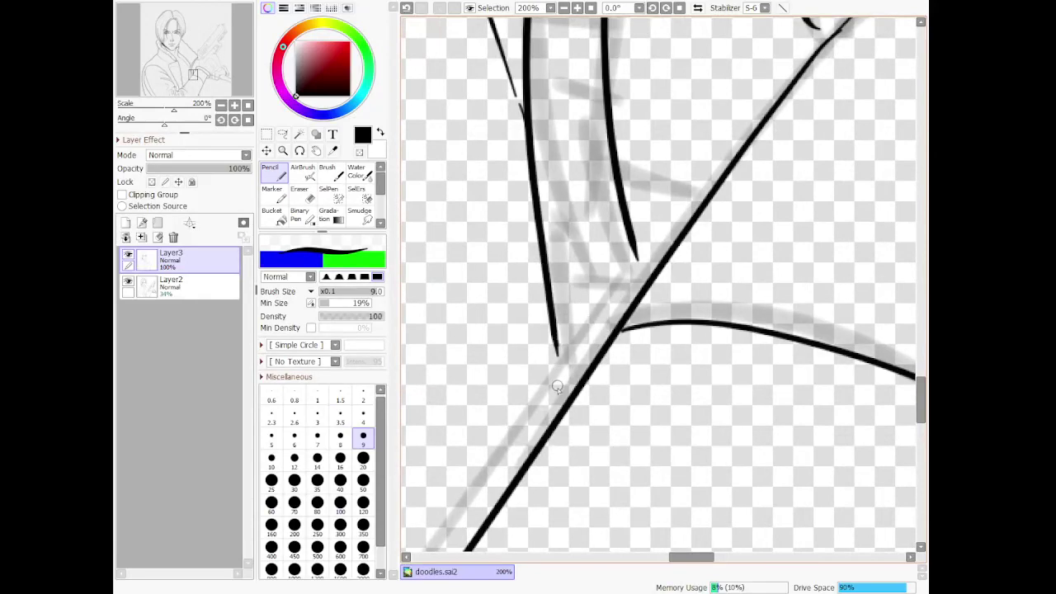
{"action": "left_click_drag", "start_coordinate": [555, 353], "coordinate": [566, 403]}
{"action": "left_click_drag", "start_coordinate": [639, 254], "coordinate": [647, 286]}
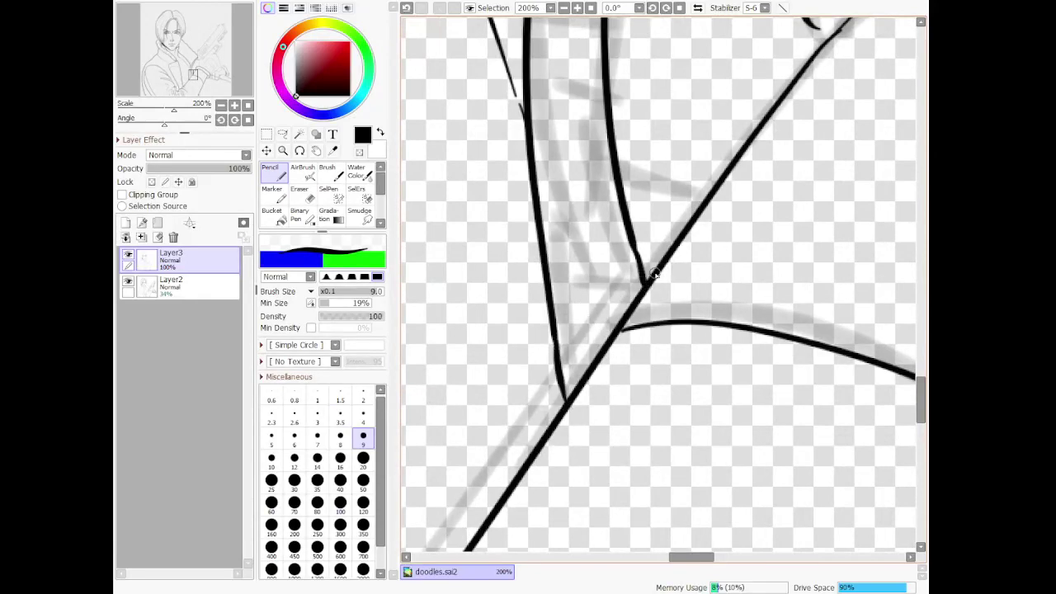
Ink the pointed hook at the pistol's lower rear corner and the curved rear edge of the slide leading into it
{"action": "scroll", "coordinate": [652, 274], "scroll_direction": "down", "scroll_amount": 10}
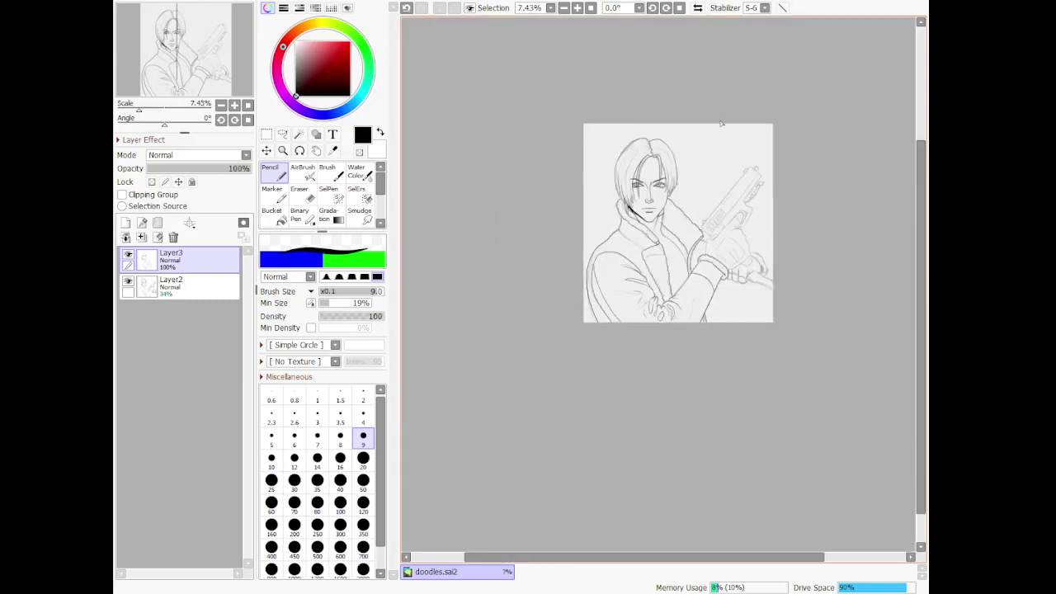
{"action": "scroll", "coordinate": [761, 105], "scroll_direction": "up", "scroll_amount": 3}
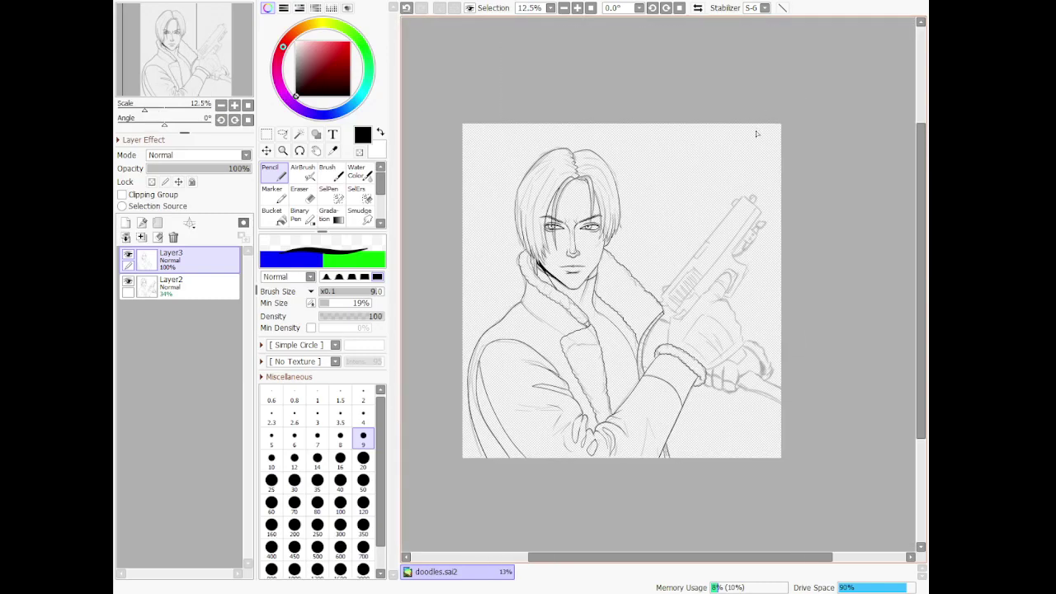
{"action": "scroll", "coordinate": [766, 206], "scroll_direction": "up", "scroll_amount": 5}
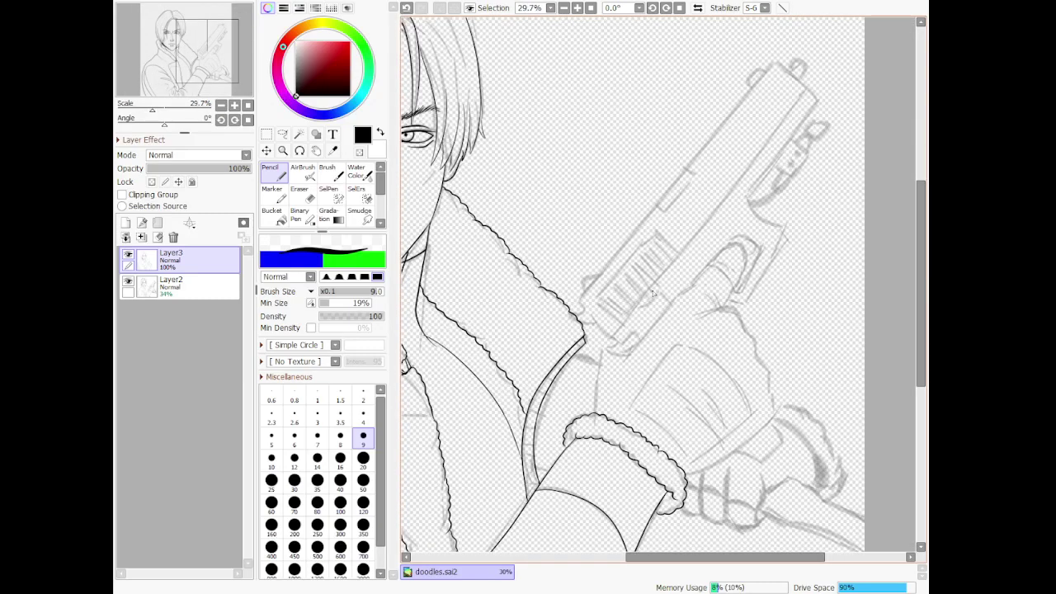
{"action": "scroll", "coordinate": [652, 279], "scroll_direction": "up", "scroll_amount": 3}
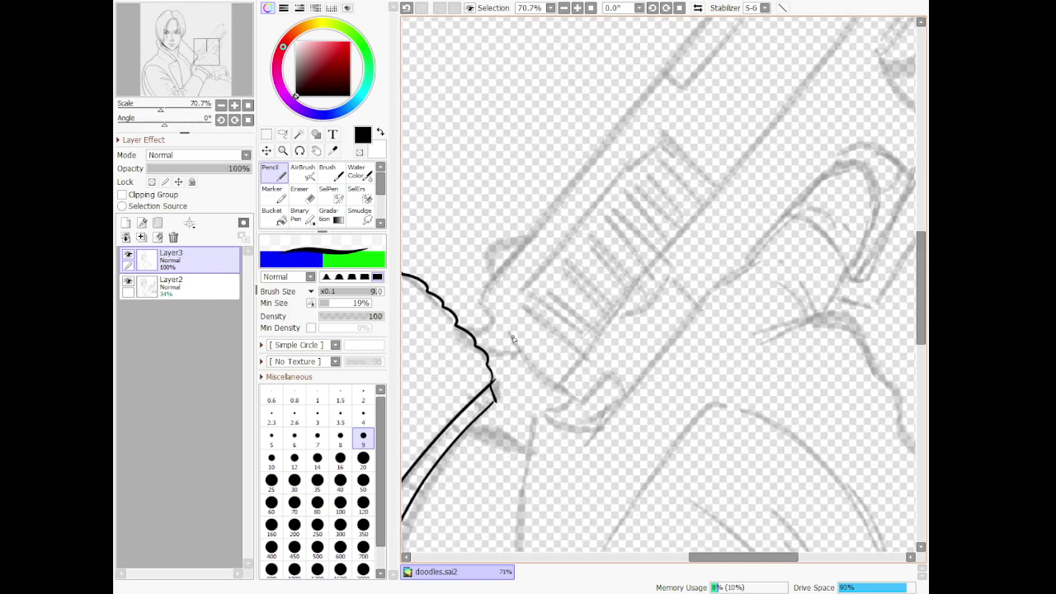
{"action": "mouse_move", "coordinate": [513, 339]}
{"action": "left_mouse_down"}
{"action": "mouse_move", "coordinate": [554, 407]}
{"action": "mouse_move", "coordinate": [591, 422]}
{"action": "left_mouse_up"}
{"action": "key", "text": "ctrl+z"}
{"action": "mouse_move", "coordinate": [512, 343]}
{"action": "left_mouse_down"}
{"action": "mouse_move", "coordinate": [564, 400]}
{"action": "mouse_move", "coordinate": [590, 408]}
{"action": "left_mouse_up"}
{"action": "key", "text": "ctrl+z"}
{"action": "mouse_move", "coordinate": [512, 334]}
{"action": "left_mouse_down"}
{"action": "mouse_move", "coordinate": [560, 403]}
{"action": "mouse_move", "coordinate": [577, 404]}
{"action": "mouse_move", "coordinate": [542, 422]}
{"action": "mouse_move", "coordinate": [578, 437]}
{"action": "mouse_move", "coordinate": [619, 421]}
{"action": "left_mouse_up"}
{"action": "key", "text": "ctrl+z"}
{"action": "mouse_move", "coordinate": [548, 410]}
{"action": "left_mouse_down"}
{"action": "mouse_move", "coordinate": [574, 431]}
{"action": "mouse_move", "coordinate": [607, 423]}
{"action": "left_mouse_up"}
{"action": "mouse_move", "coordinate": [569, 399]}
{"action": "left_mouse_down"}
{"action": "mouse_move", "coordinate": [520, 347]}
{"action": "mouse_move", "coordinate": [537, 302]}
{"action": "mouse_move", "coordinate": [535, 376]}
{"action": "mouse_move", "coordinate": [569, 407]}
{"action": "left_mouse_up"}
{"action": "key", "text": "ctrl+z"}
{"action": "key", "text": "ctrl+z"}
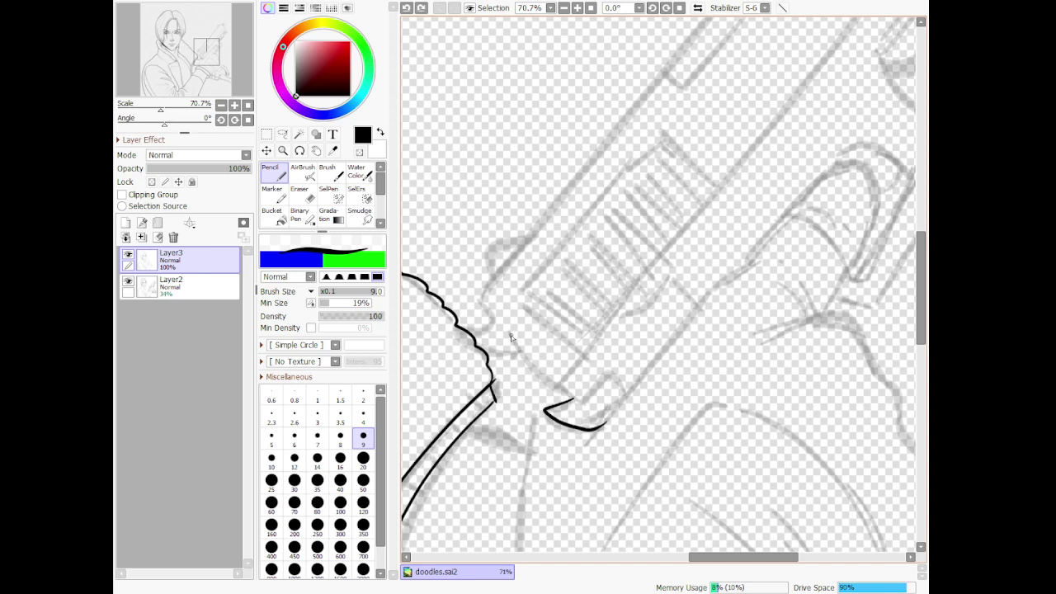
{"action": "mouse_move", "coordinate": [512, 334]}
{"action": "left_mouse_down"}
{"action": "mouse_move", "coordinate": [549, 394]}
{"action": "mouse_move", "coordinate": [576, 403]}
{"action": "left_mouse_up"}
Ink the pistol's pointed hammer spur over the collar's fur trim and erase the collar line inside it
{"action": "mouse_move", "coordinate": [519, 352]}
{"action": "left_mouse_down"}
{"action": "mouse_move", "coordinate": [468, 357]}
{"action": "mouse_move", "coordinate": [438, 331]}
{"action": "mouse_move", "coordinate": [496, 333]}
{"action": "mouse_move", "coordinate": [477, 298]}
{"action": "mouse_move", "coordinate": [499, 283]}
{"action": "left_mouse_up"}
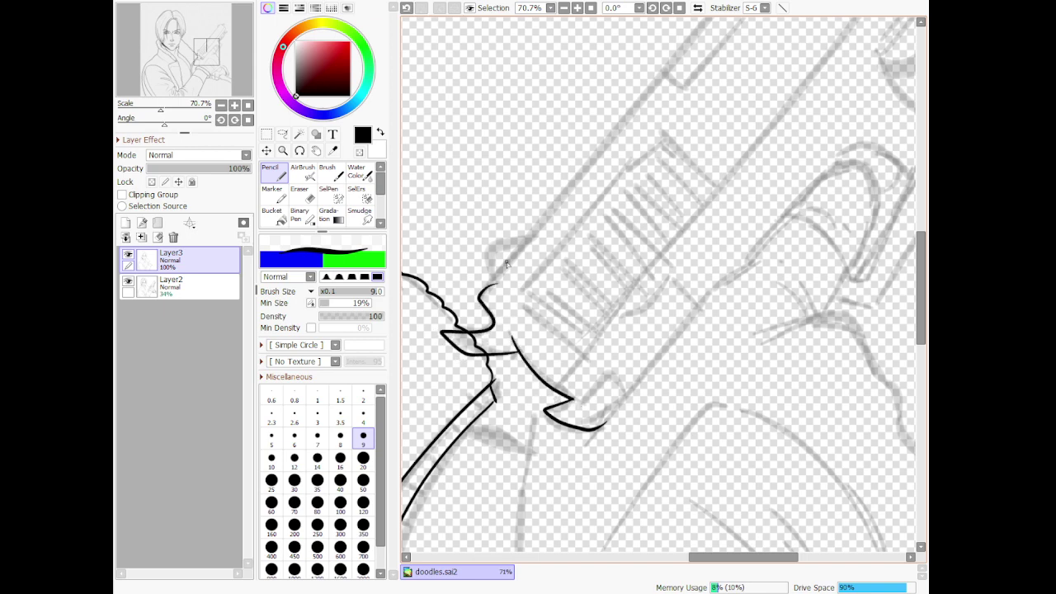
{"action": "key", "text": "ctrl+z"}
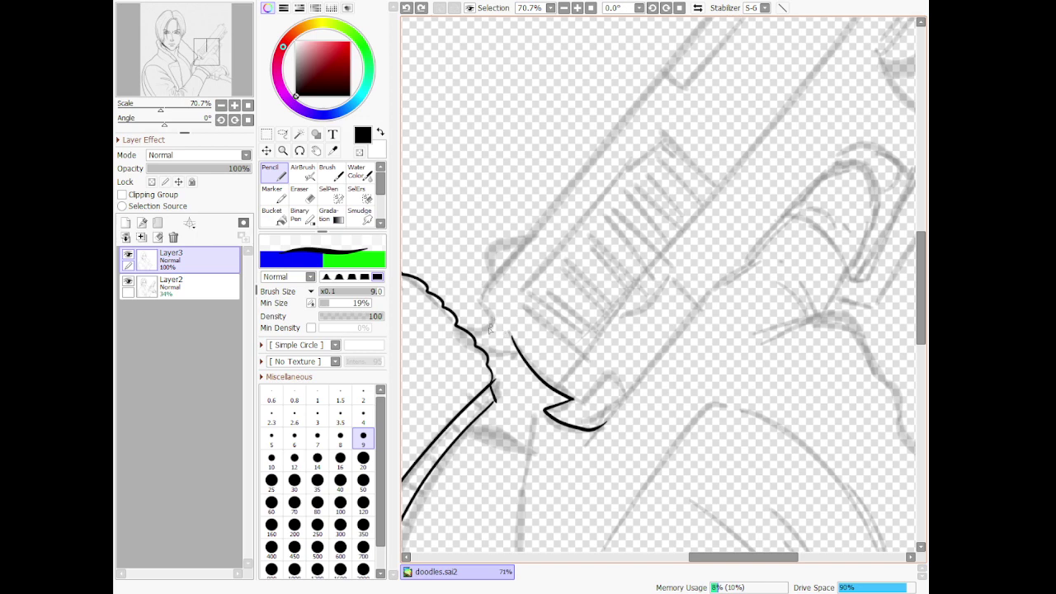
{"action": "mouse_move", "coordinate": [493, 321]}
{"action": "left_mouse_down"}
{"action": "mouse_move", "coordinate": [455, 338]}
{"action": "mouse_move", "coordinate": [492, 362]}
{"action": "mouse_move", "coordinate": [524, 355]}
{"action": "mouse_move", "coordinate": [477, 343]}
{"action": "mouse_move", "coordinate": [497, 347]}
{"action": "mouse_move", "coordinate": [489, 350]}
{"action": "left_mouse_up"}
{"action": "key", "text": "e"}
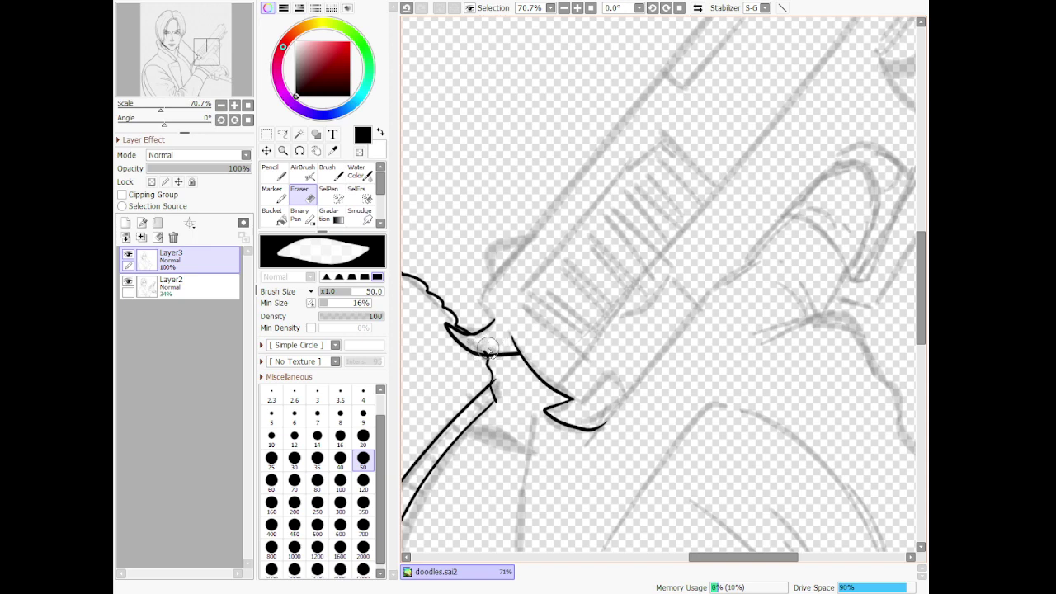
Extend the pistol's rear edge upward past the hammer spur to the slide's top corner
{"action": "left_click", "coordinate": [275, 173]}
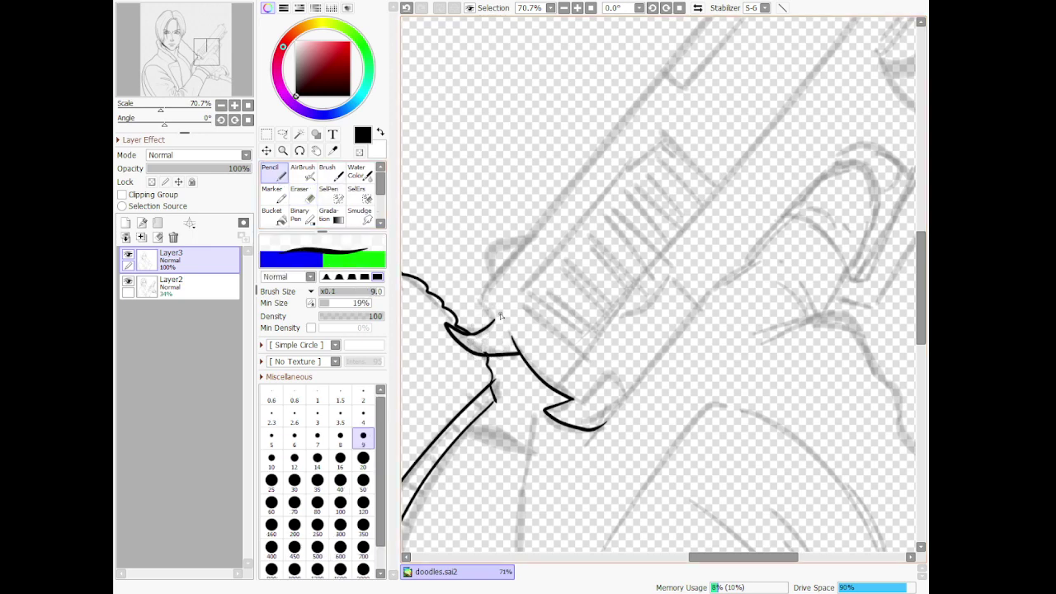
{"action": "left_click_drag", "start_coordinate": [482, 295], "coordinate": [562, 404]}
{"action": "key", "text": "ctrl+z"}
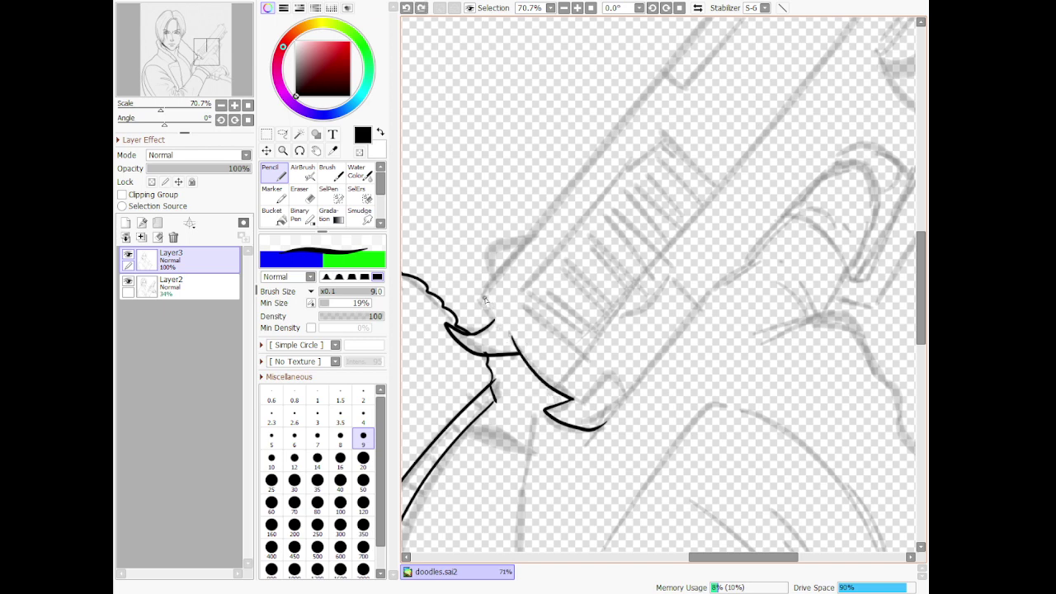
{"action": "left_click_drag", "start_coordinate": [485, 301], "coordinate": [558, 398]}
{"action": "left_click", "coordinate": [311, 200]}
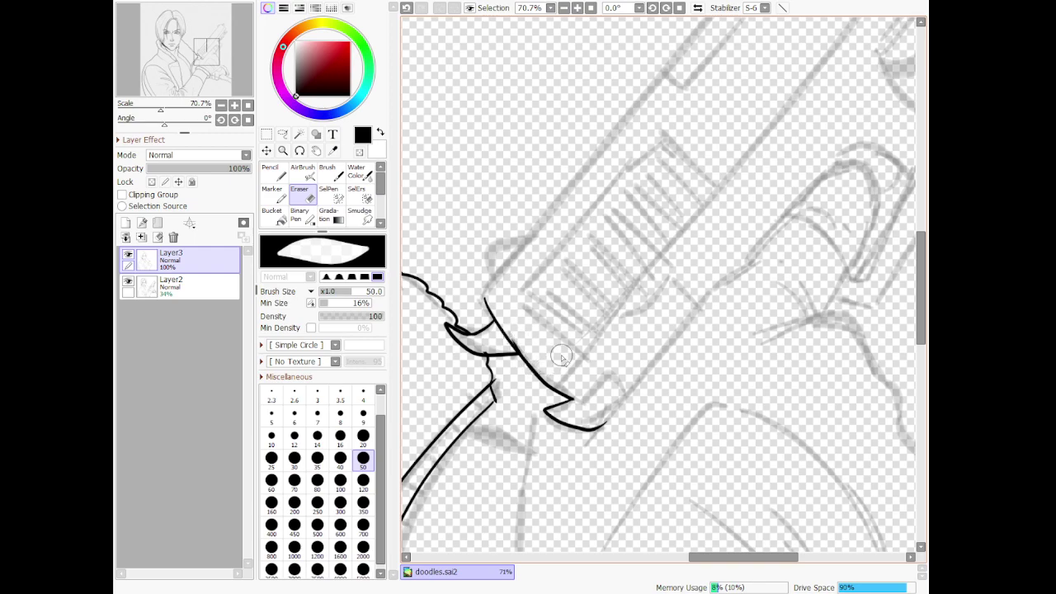
Ink three long straight lines along the pistol's slide, its top edge and two lower edges, with the Pencil at brush size 6
{"action": "scroll", "coordinate": [562, 357], "scroll_direction": "down", "scroll_amount": 5}
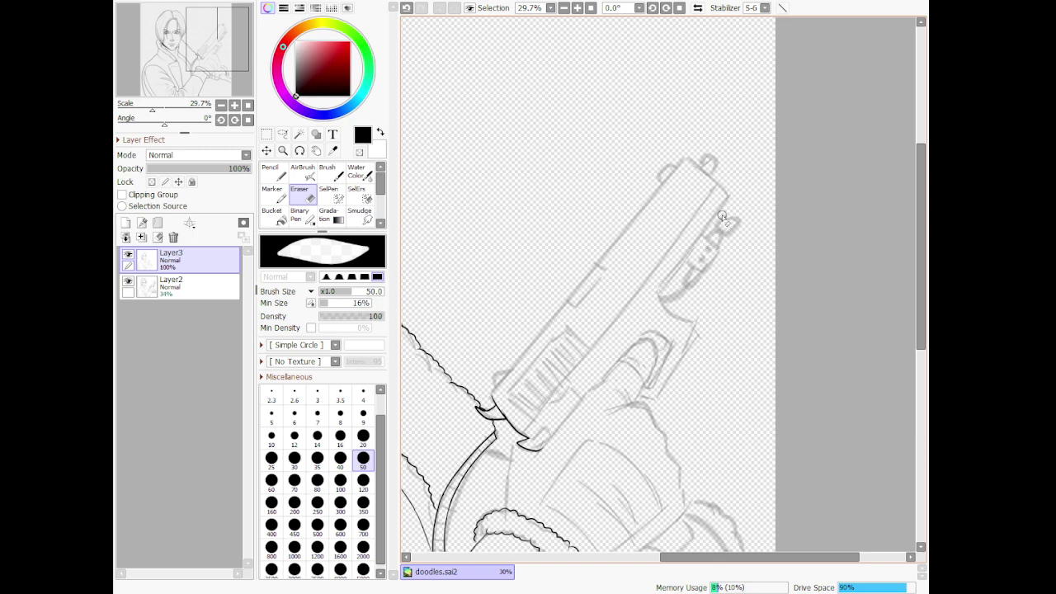
{"action": "left_click", "coordinate": [272, 171]}
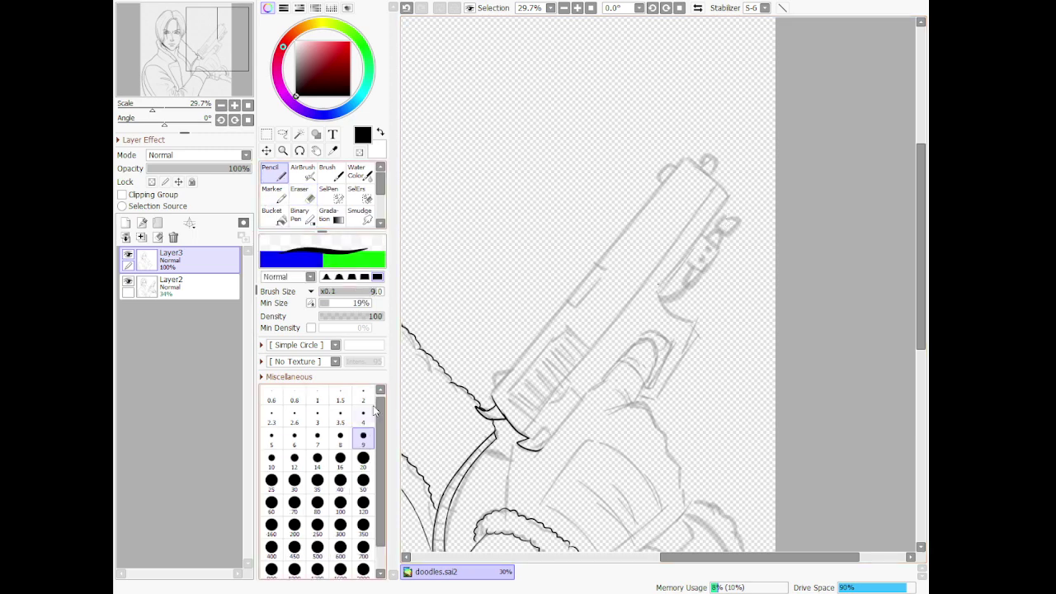
{"action": "left_click", "coordinate": [295, 439]}
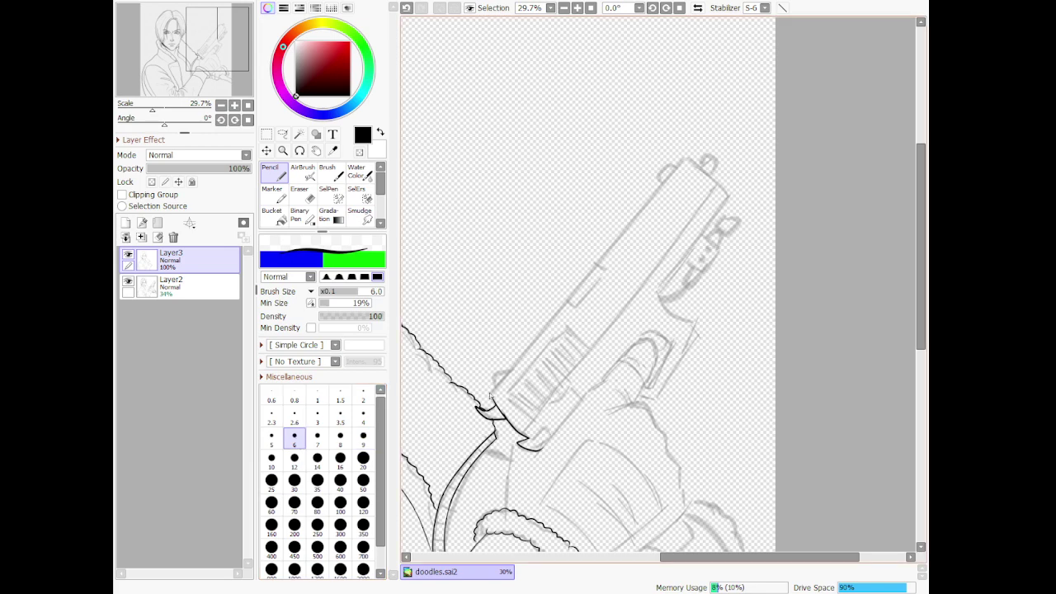
{"action": "left_click_drag", "start_coordinate": [493, 397], "coordinate": [691, 159]}
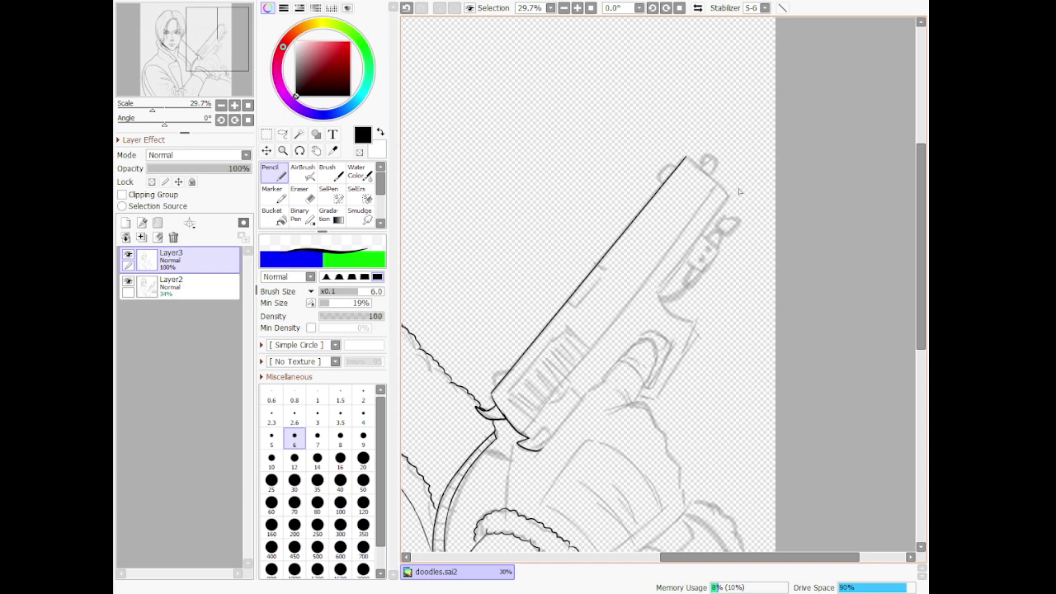
{"action": "left_click_drag", "start_coordinate": [524, 431], "coordinate": [716, 183]}
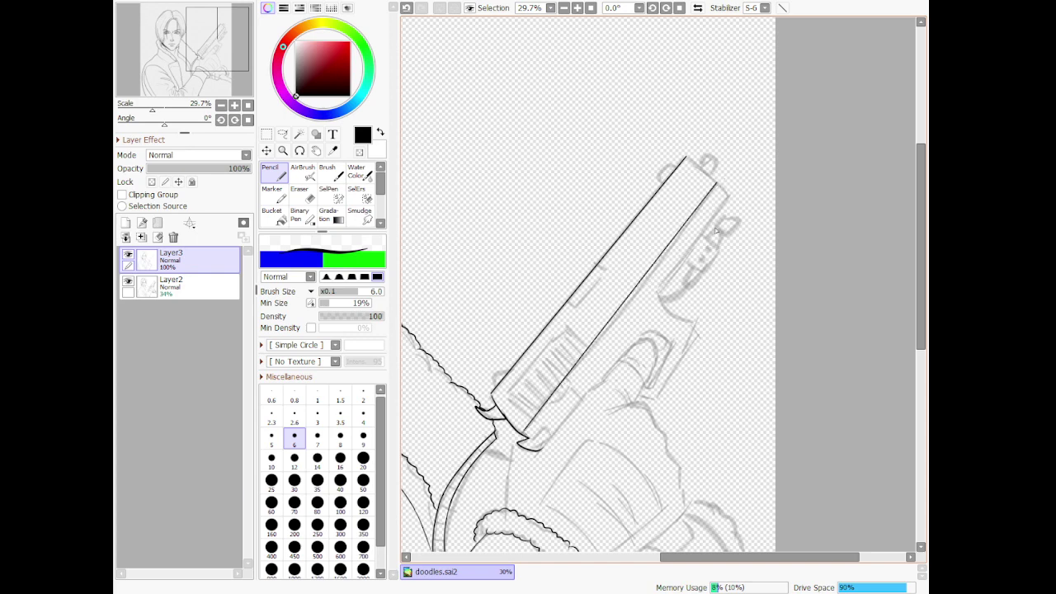
{"action": "left_click_drag", "start_coordinate": [535, 435], "coordinate": [729, 194]}
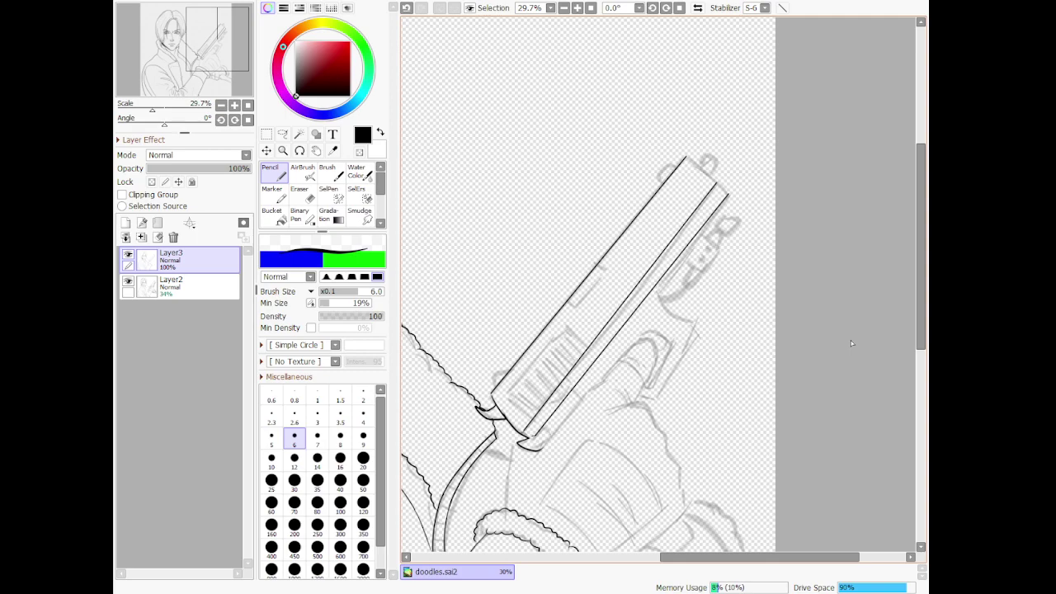
Erase the rear part of the slide's lowest line, from the hook to about its middle, and return to the Pencil
{"action": "scroll", "coordinate": [640, 375], "scroll_direction": "up", "scroll_amount": 1}
{"action": "scroll", "coordinate": [641, 379], "scroll_direction": "up", "scroll_amount": 1}
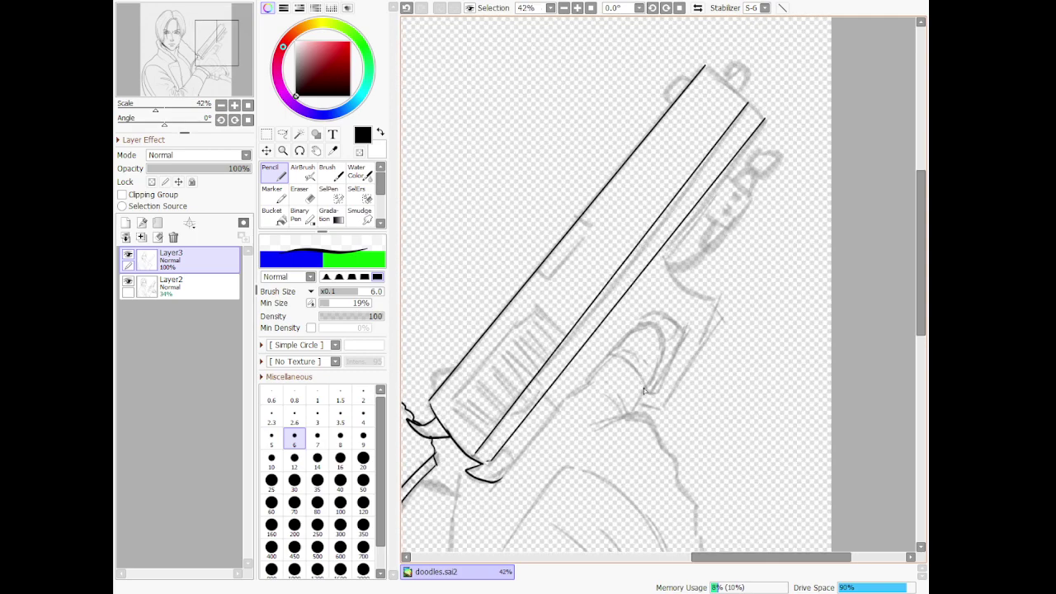
{"action": "scroll", "coordinate": [666, 301], "scroll_direction": "down", "scroll_amount": 7}
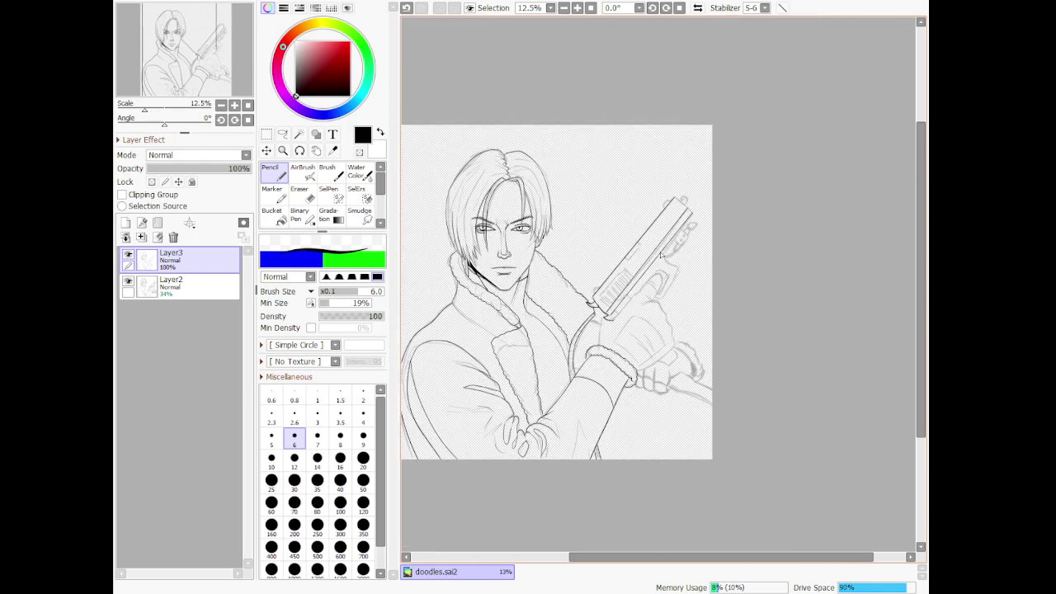
{"action": "scroll", "coordinate": [669, 243], "scroll_direction": "up", "scroll_amount": 3}
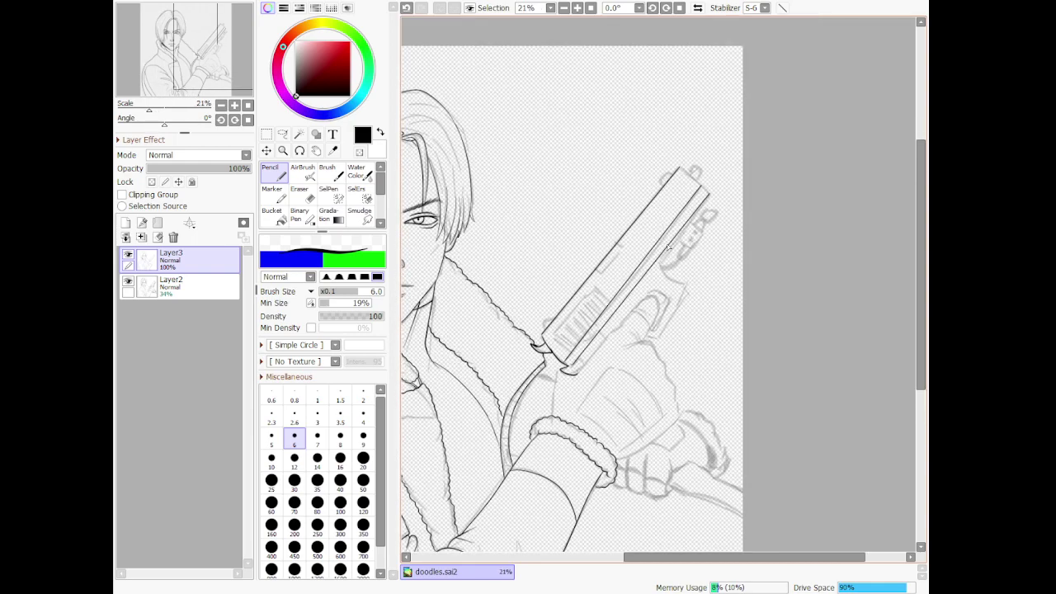
{"action": "scroll", "coordinate": [670, 247], "scroll_direction": "up", "scroll_amount": 4}
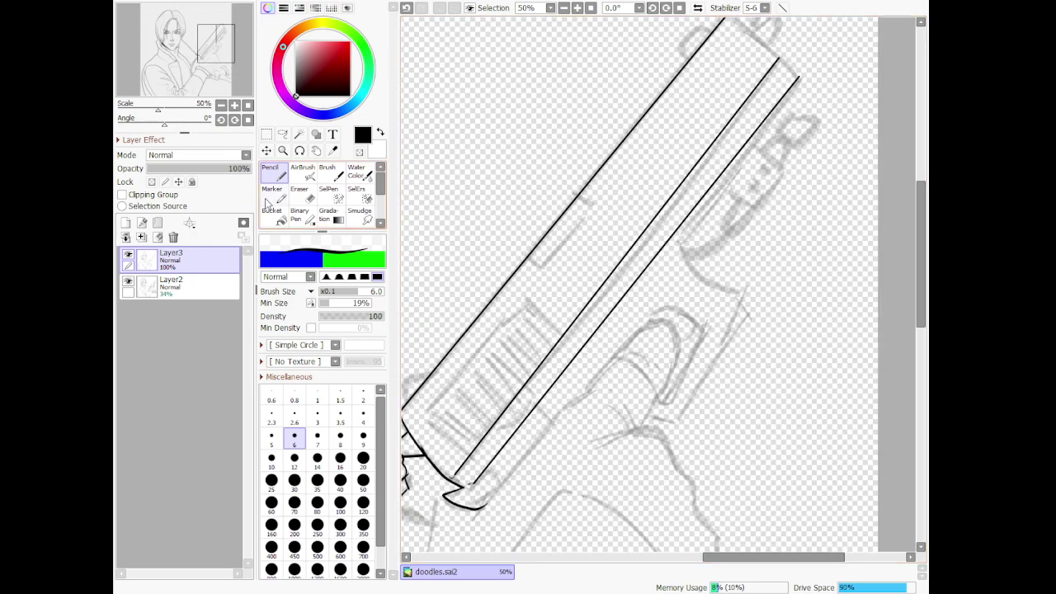
{"action": "left_click", "coordinate": [300, 194]}
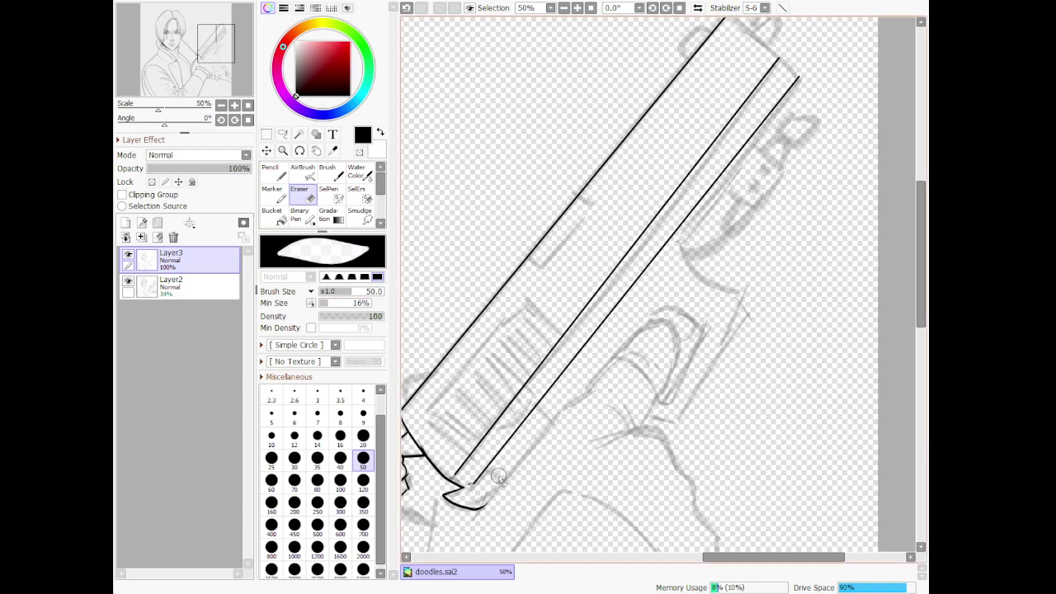
{"action": "left_click_drag", "start_coordinate": [468, 479], "coordinate": [471, 485]}
{"action": "mouse_move", "coordinate": [462, 486]}
{"action": "left_mouse_down"}
{"action": "mouse_move", "coordinate": [498, 465]}
{"action": "mouse_move", "coordinate": [573, 356]}
{"action": "mouse_move", "coordinate": [630, 306]}
{"action": "mouse_move", "coordinate": [610, 322]}
{"action": "mouse_move", "coordinate": [634, 283]}
{"action": "left_mouse_up"}
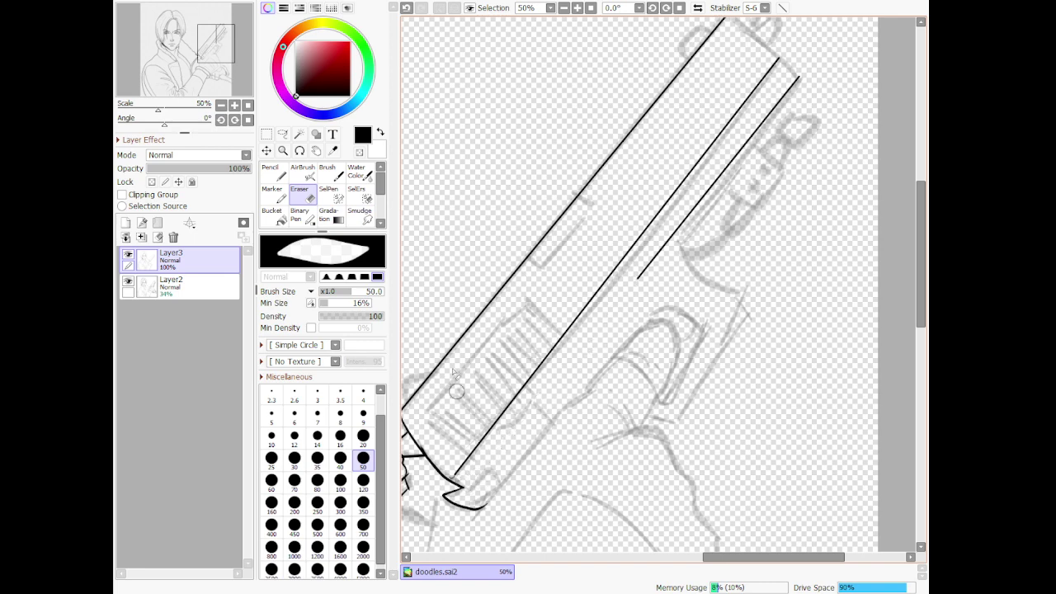
{"action": "key", "text": "n"}
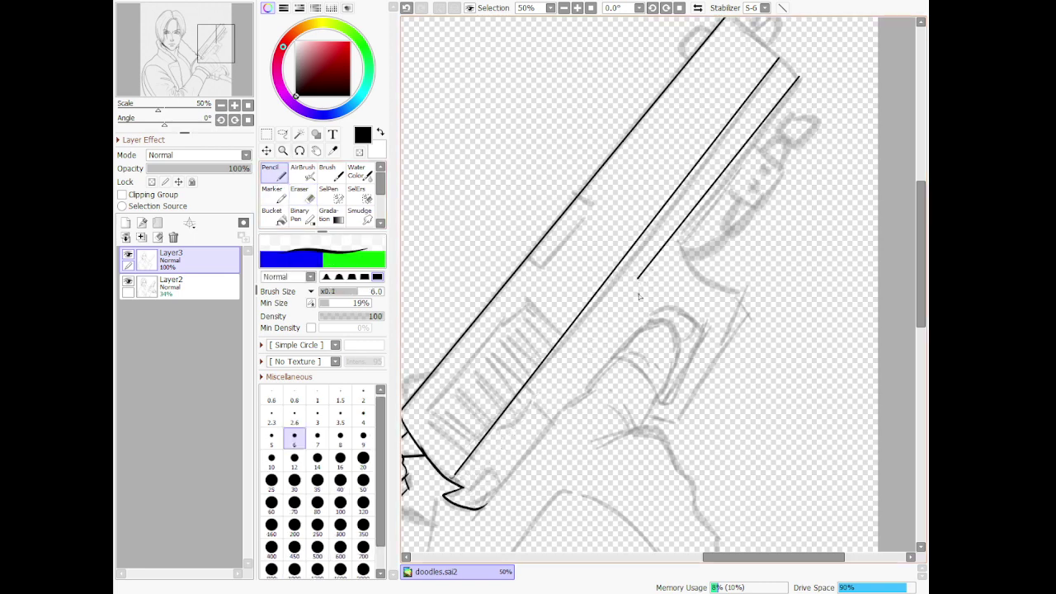
Ink the front edge of the trigger opening and the trigger guard's inner curve with the Pencil at brush size 9
{"action": "mouse_move", "coordinate": [638, 278]}
{"action": "left_mouse_down"}
{"action": "mouse_move", "coordinate": [650, 328]}
{"action": "mouse_move", "coordinate": [654, 320]}
{"action": "mouse_move", "coordinate": [691, 363]}
{"action": "mouse_move", "coordinate": [664, 402]}
{"action": "left_mouse_up"}
{"action": "left_click", "coordinate": [363, 439]}
{"action": "key", "text": "ctrl+z"}
{"action": "key", "text": "ctrl+z"}
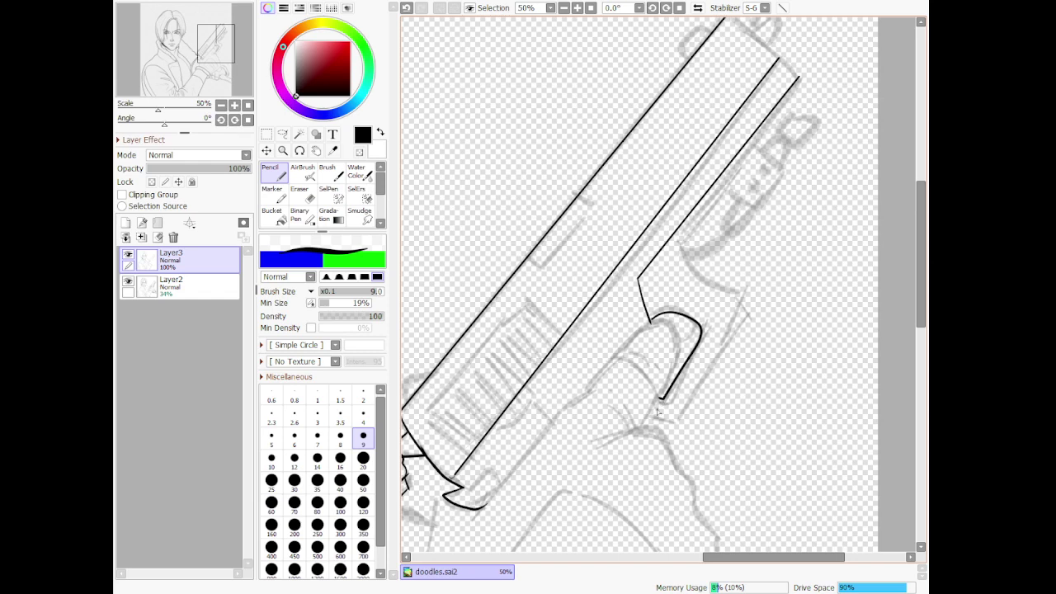
Ink the trigger guard's outer outline from its lower tip around the corner to the frame's lower edge
{"action": "key", "text": "ctrl+z"}
{"action": "mouse_move", "coordinate": [648, 415]}
{"action": "left_mouse_down"}
{"action": "mouse_move", "coordinate": [676, 422]}
{"action": "mouse_move", "coordinate": [748, 318]}
{"action": "left_mouse_up"}
{"action": "key", "text": "ctrl+z"}
{"action": "mouse_move", "coordinate": [676, 426]}
{"action": "left_mouse_down"}
{"action": "mouse_move", "coordinate": [744, 318]}
{"action": "mouse_move", "coordinate": [730, 290]}
{"action": "mouse_move", "coordinate": [693, 279]}
{"action": "left_mouse_up"}
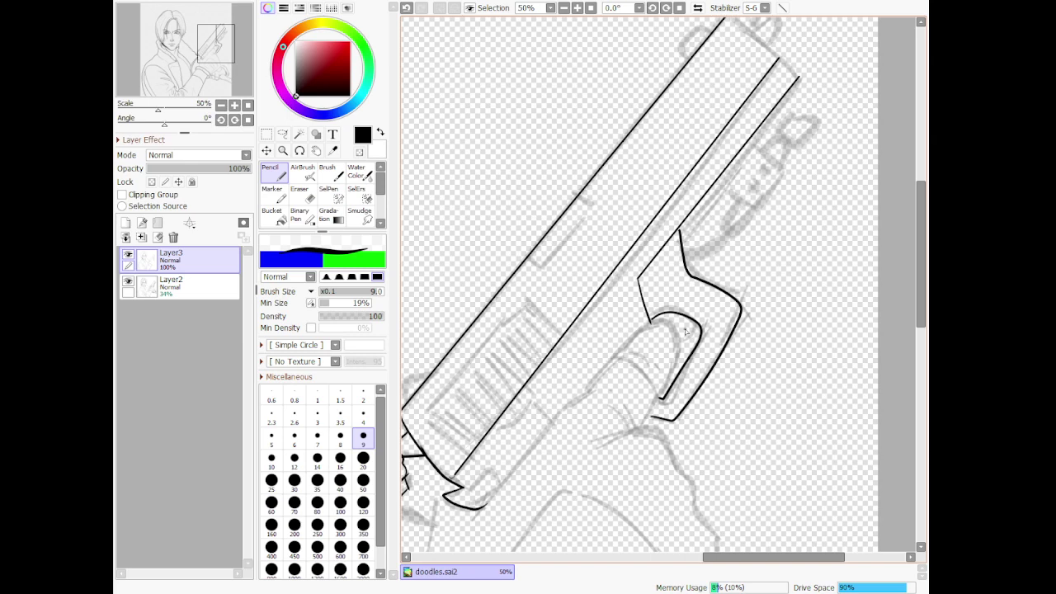
Ink the pistol's muzzle end with a curved slide front, a short closing edge below it and a cross line on the frame
{"action": "scroll", "coordinate": [721, 123], "scroll_direction": "down", "scroll_amount": 2}
{"action": "scroll", "coordinate": [724, 87], "scroll_direction": "up", "scroll_amount": 4}
{"action": "scroll", "coordinate": [702, 123], "scroll_direction": "down", "scroll_amount": 5}
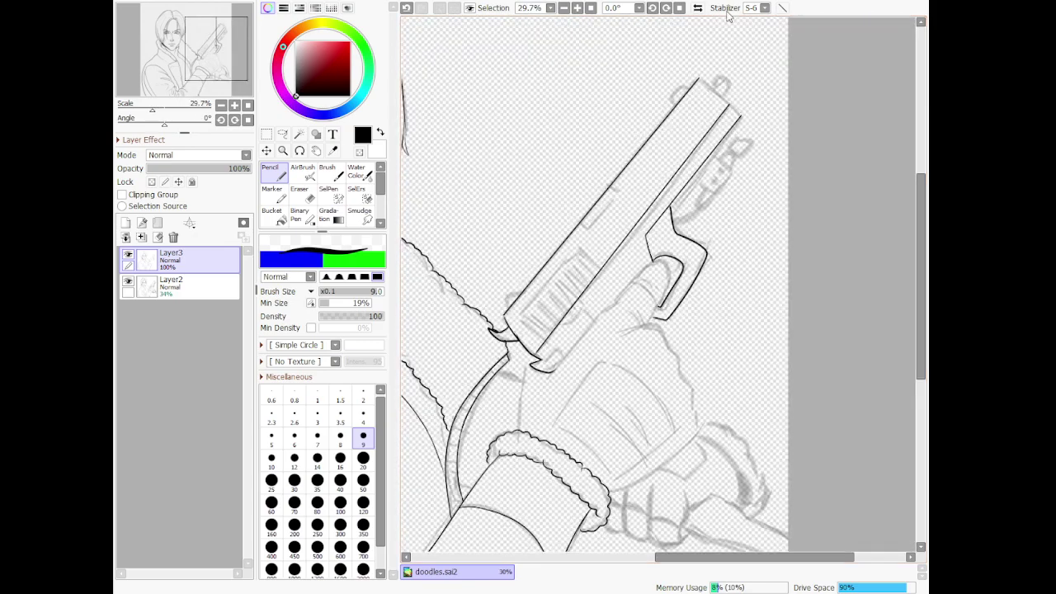
{"action": "scroll", "coordinate": [743, 69], "scroll_direction": "up", "scroll_amount": 3}
{"action": "scroll", "coordinate": [702, 82], "scroll_direction": "up", "scroll_amount": 3}
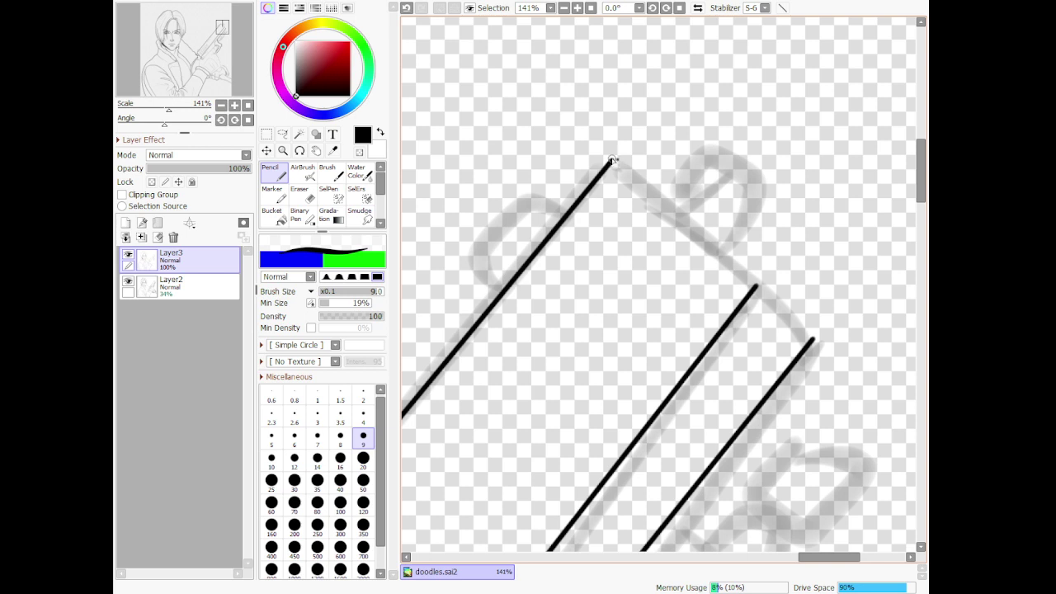
{"action": "mouse_move", "coordinate": [613, 159]}
{"action": "left_mouse_down"}
{"action": "mouse_move", "coordinate": [696, 204]}
{"action": "mouse_move", "coordinate": [759, 285]}
{"action": "left_mouse_up"}
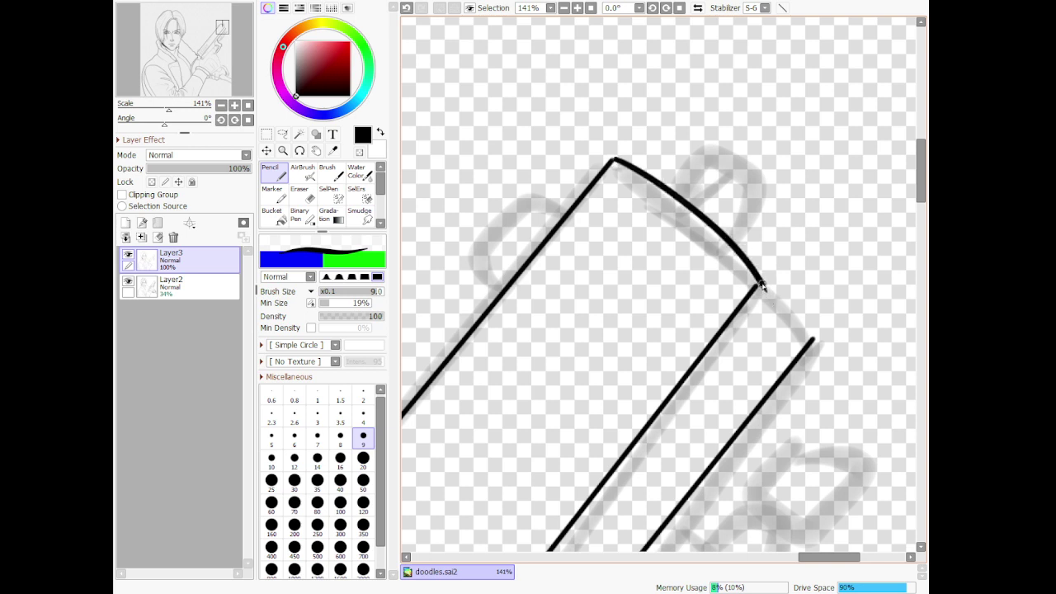
{"action": "left_click_drag", "start_coordinate": [644, 433], "coordinate": [701, 478]}
{"action": "left_click_drag", "start_coordinate": [768, 285], "coordinate": [817, 339]}
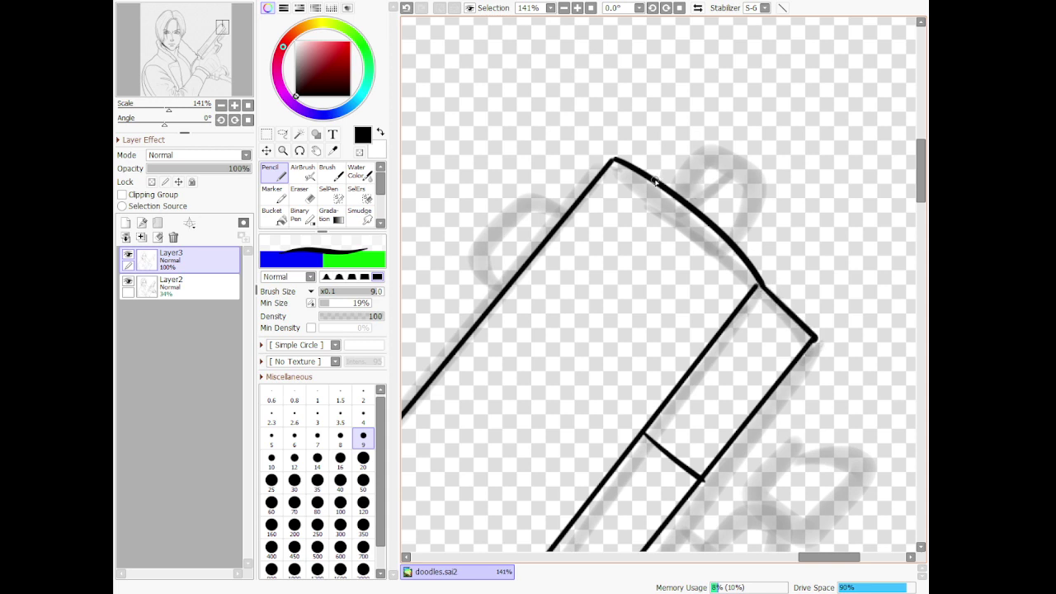
Ink the rounded barrel tip on the muzzle and the angular front sight on the slide's top edge
{"action": "mouse_move", "coordinate": [656, 179]}
{"action": "left_mouse_down"}
{"action": "mouse_move", "coordinate": [695, 140]}
{"action": "mouse_move", "coordinate": [729, 146]}
{"action": "mouse_move", "coordinate": [753, 191]}
{"action": "mouse_move", "coordinate": [718, 227]}
{"action": "left_mouse_up"}
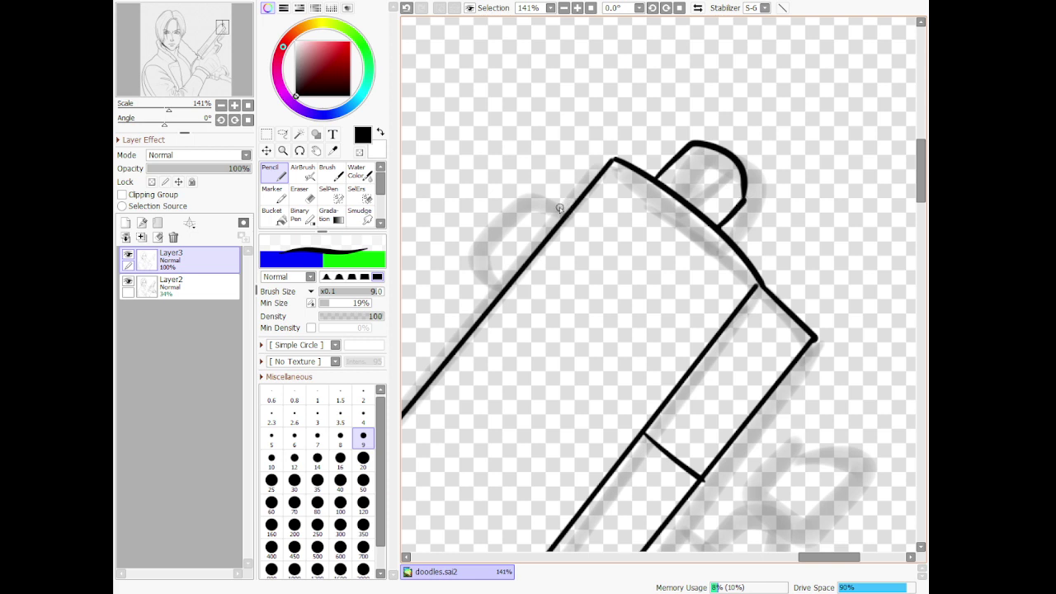
{"action": "mouse_move", "coordinate": [566, 210]}
{"action": "left_mouse_down"}
{"action": "mouse_move", "coordinate": [529, 201]}
{"action": "mouse_move", "coordinate": [459, 279]}
{"action": "mouse_move", "coordinate": [487, 312]}
{"action": "left_mouse_up"}
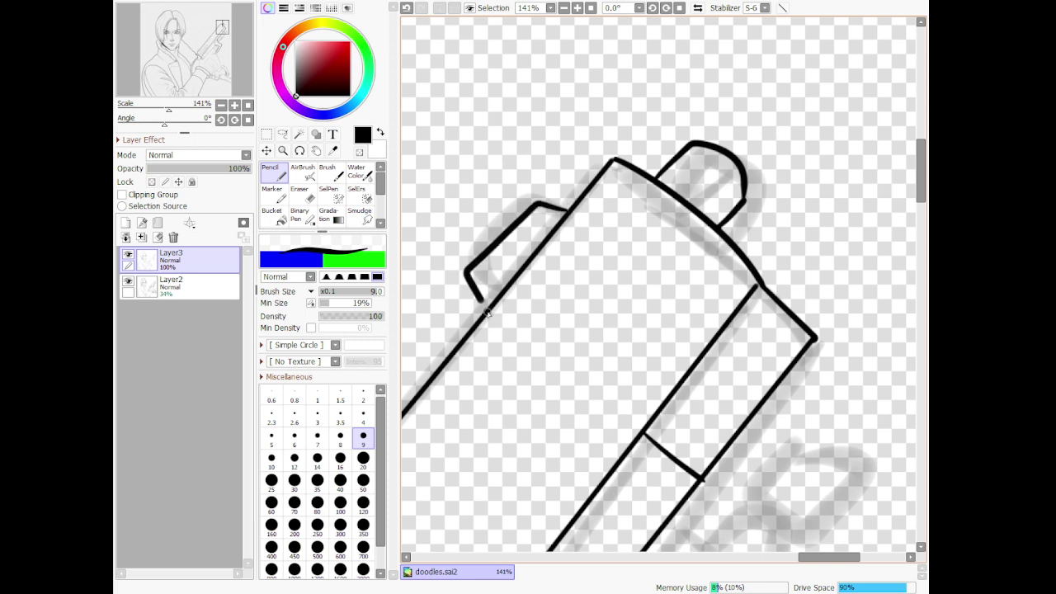
{"action": "scroll", "coordinate": [533, 293], "scroll_direction": "down", "scroll_amount": 6}
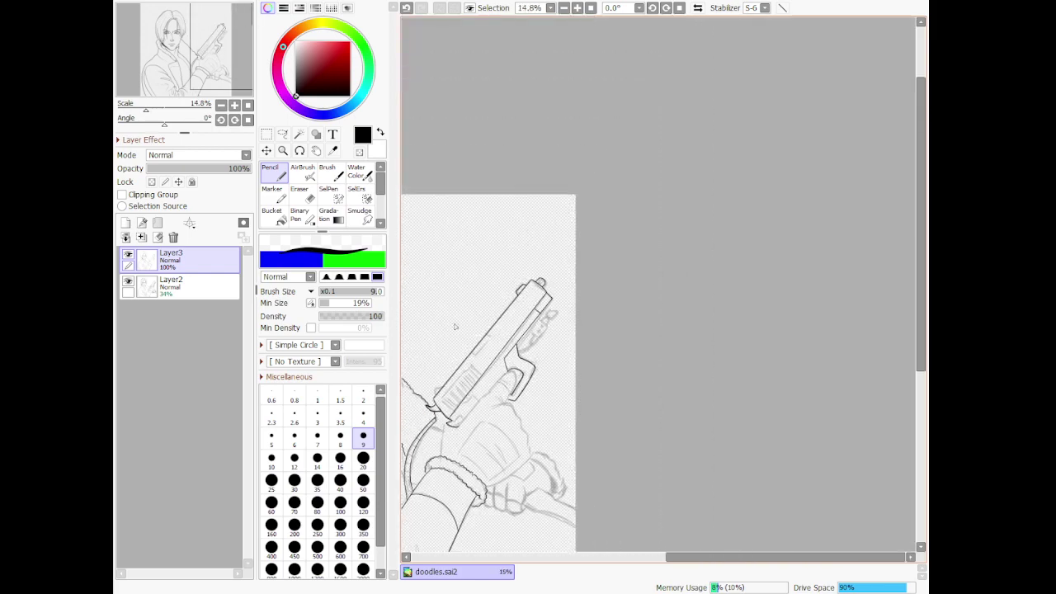
Ink the ejection port as a narrow angular notch along the middle of the slide's top edge
{"action": "scroll", "coordinate": [428, 361], "scroll_direction": "up", "scroll_amount": 3}
{"action": "scroll", "coordinate": [584, 258], "scroll_direction": "up", "scroll_amount": 1}
{"action": "scroll", "coordinate": [584, 252], "scroll_direction": "up", "scroll_amount": 1}
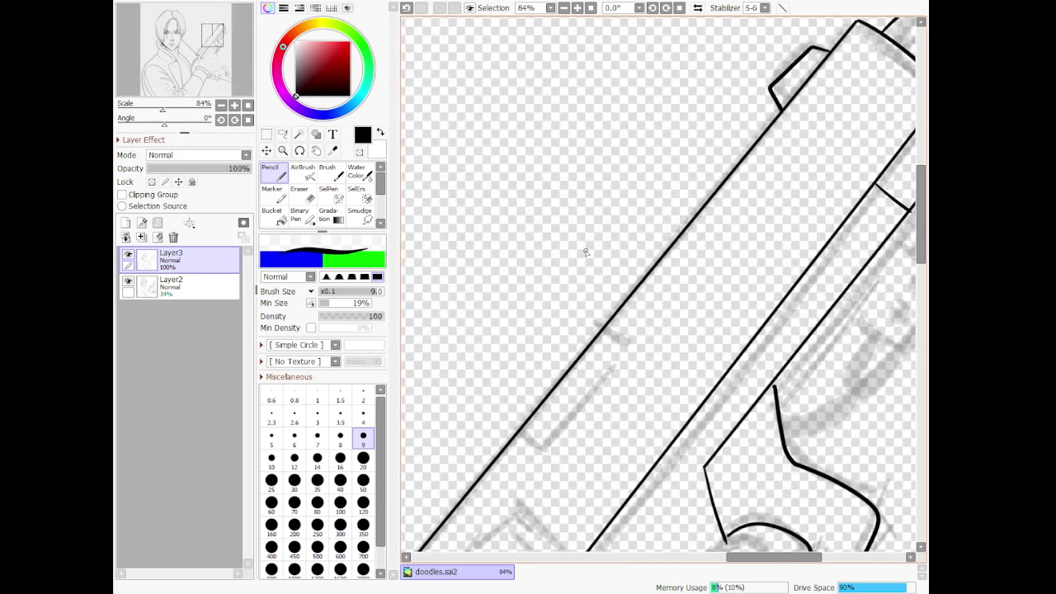
{"action": "mouse_move", "coordinate": [546, 399]}
{"action": "left_mouse_down"}
{"action": "mouse_move", "coordinate": [602, 386]}
{"action": "mouse_move", "coordinate": [649, 312]}
{"action": "mouse_move", "coordinate": [641, 289]}
{"action": "left_mouse_up"}
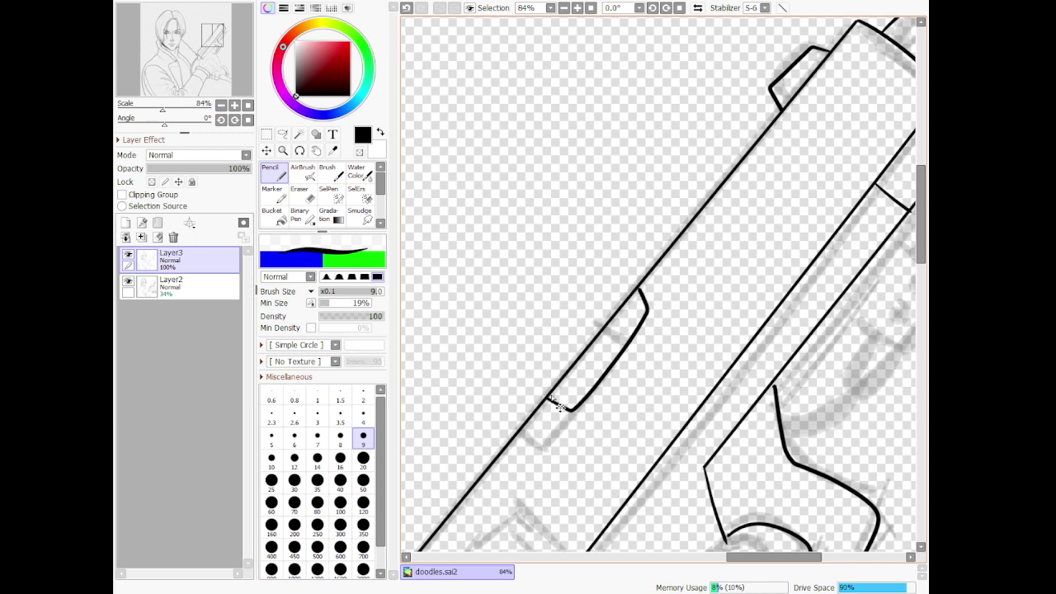
{"action": "key", "text": "ctrl+z"}
{"action": "mouse_move", "coordinate": [548, 399]}
{"action": "left_mouse_down"}
{"action": "mouse_move", "coordinate": [578, 410]}
{"action": "mouse_move", "coordinate": [648, 324]}
{"action": "mouse_move", "coordinate": [656, 302]}
{"action": "mouse_move", "coordinate": [639, 288]}
{"action": "left_mouse_up"}
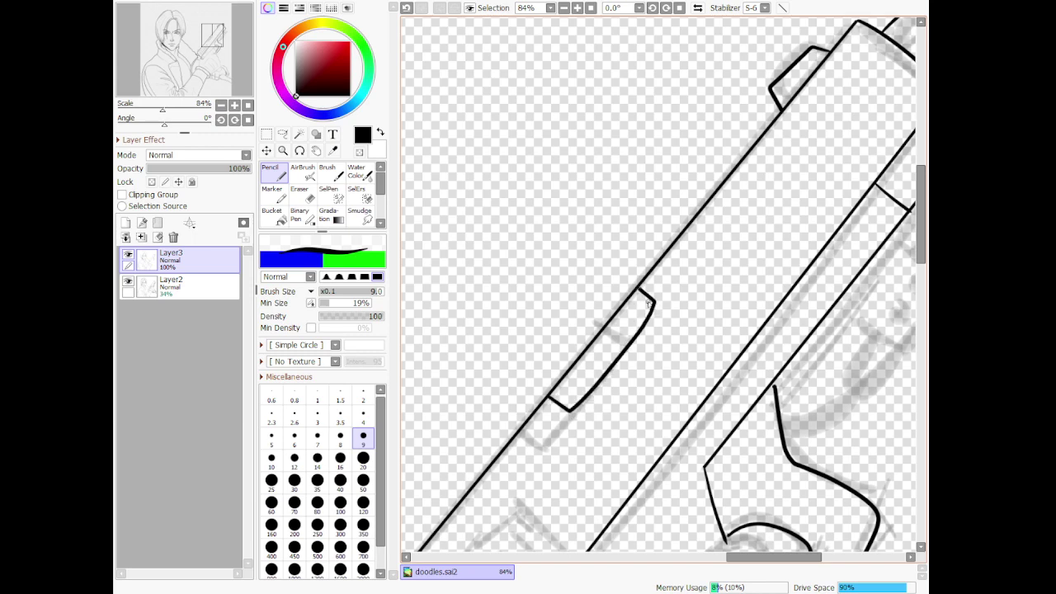
Ink the small rear sight bump on the slide's top edge near the hammer
{"action": "scroll", "coordinate": [671, 309], "scroll_direction": "down", "scroll_amount": 7}
{"action": "scroll", "coordinate": [595, 454], "scroll_direction": "up", "scroll_amount": 5}
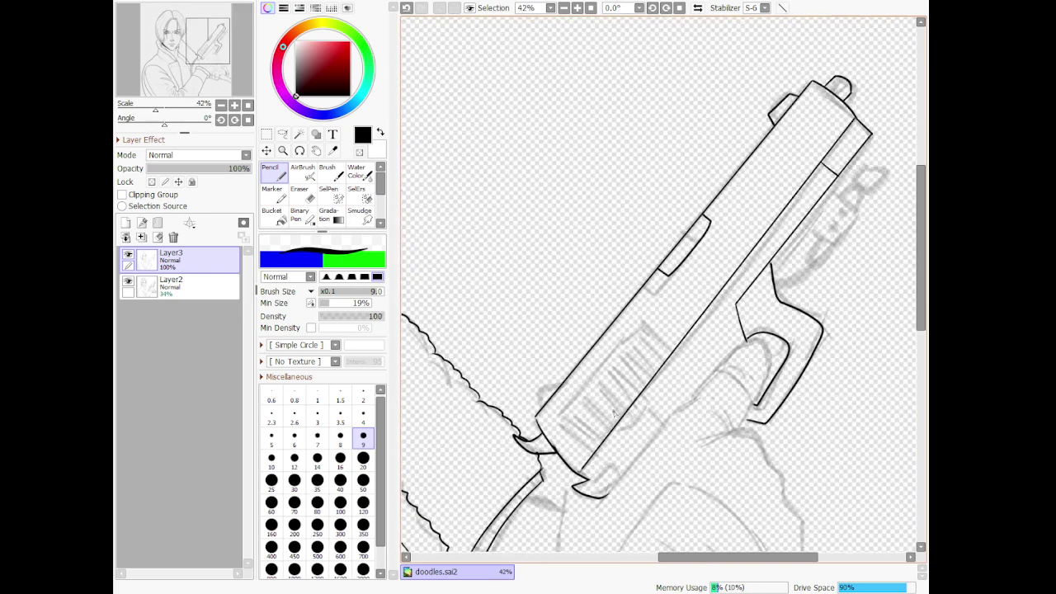
{"action": "scroll", "coordinate": [495, 435], "scroll_direction": "up", "scroll_amount": 2}
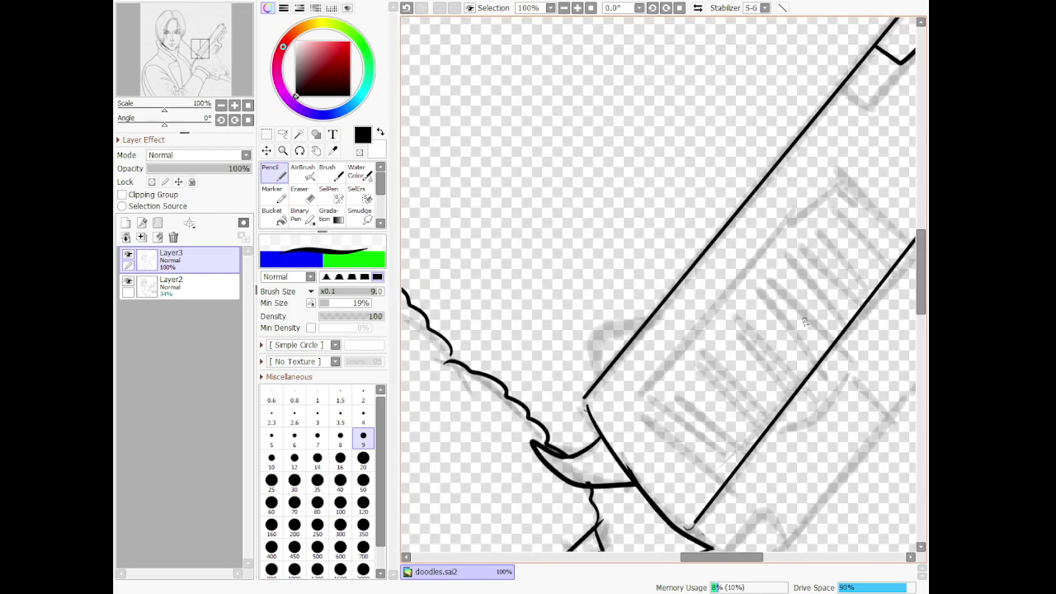
{"action": "left_click_drag", "start_coordinate": [641, 331], "coordinate": [590, 363]}
{"action": "scroll", "coordinate": [629, 363], "scroll_direction": "down", "scroll_amount": 5}
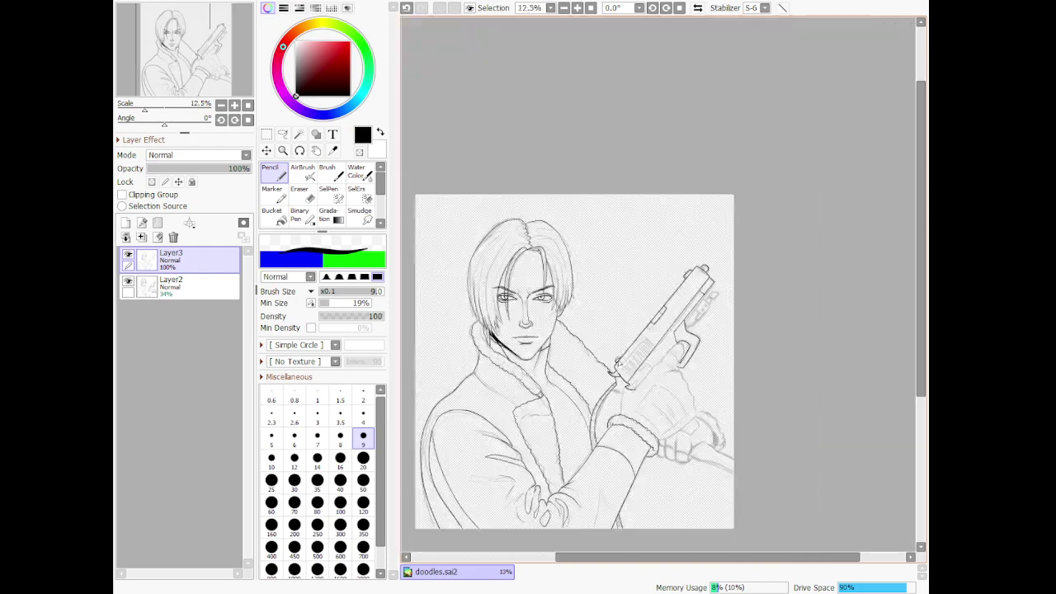
Ink the outline of the module mounted under the pistol's barrel, with notched front and rear edges
{"action": "scroll", "coordinate": [691, 289], "scroll_direction": "up", "scroll_amount": 3}
{"action": "scroll", "coordinate": [615, 425], "scroll_direction": "up", "scroll_amount": 4}
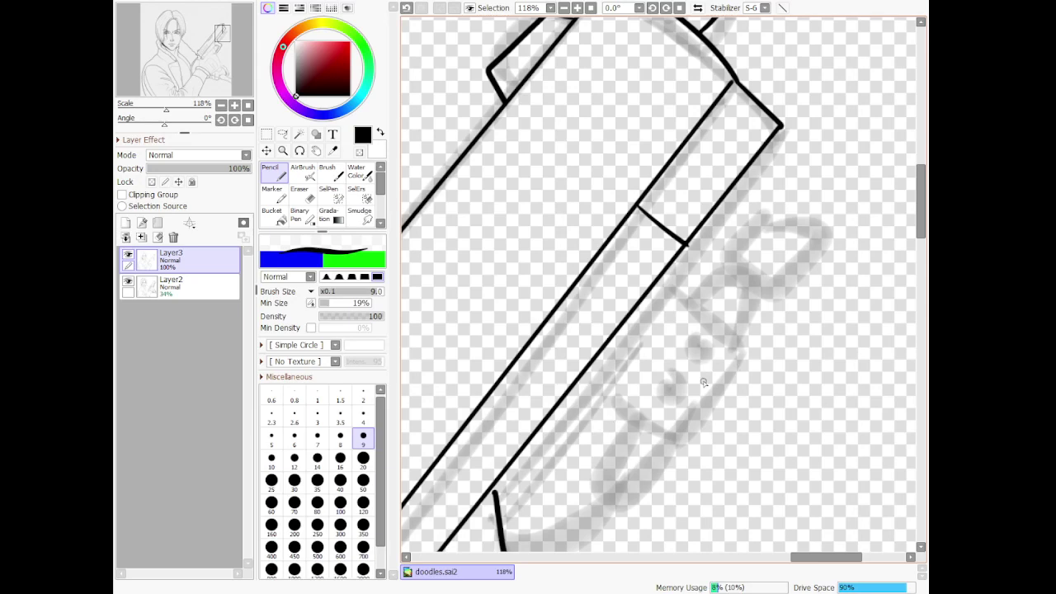
{"action": "mouse_move", "coordinate": [581, 377]}
{"action": "left_mouse_down"}
{"action": "mouse_move", "coordinate": [651, 426]}
{"action": "mouse_move", "coordinate": [669, 456]}
{"action": "mouse_move", "coordinate": [750, 368]}
{"action": "left_mouse_up"}
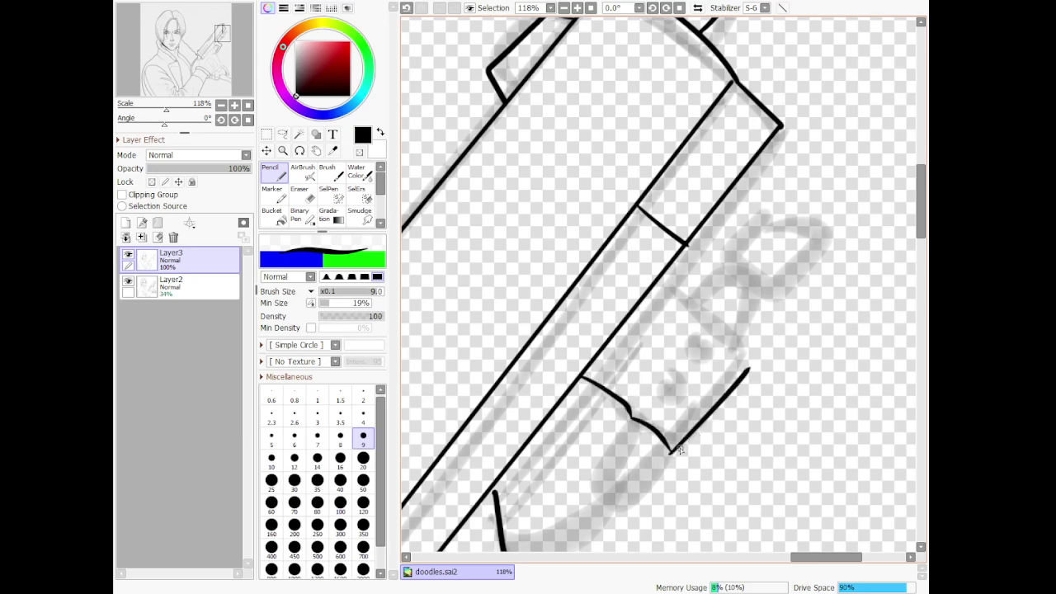
{"action": "key", "text": "ctrl+z"}
{"action": "mouse_move", "coordinate": [672, 452]}
{"action": "left_mouse_down"}
{"action": "mouse_move", "coordinate": [742, 352]}
{"action": "mouse_move", "coordinate": [716, 316]}
{"action": "left_mouse_up"}
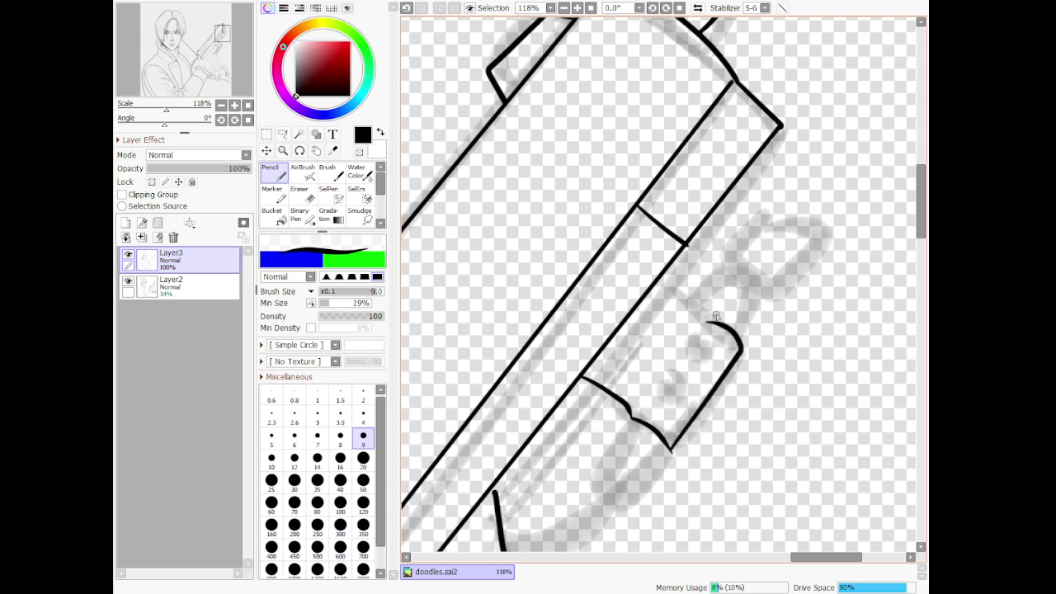
{"action": "left_click_drag", "start_coordinate": [669, 281], "coordinate": [699, 307]}
Ink two small screw circles on the barrel module beside the frame's lower edge
{"action": "mouse_move", "coordinate": [624, 361]}
{"action": "left_mouse_down"}
{"action": "mouse_move", "coordinate": [638, 396]}
{"action": "mouse_move", "coordinate": [623, 363]}
{"action": "left_mouse_up"}
{"action": "mouse_move", "coordinate": [661, 309]}
{"action": "left_mouse_down"}
{"action": "mouse_move", "coordinate": [660, 330]}
{"action": "mouse_move", "coordinate": [676, 313]}
{"action": "mouse_move", "coordinate": [663, 328]}
{"action": "left_mouse_up"}
{"action": "key", "text": "ctrl+z"}
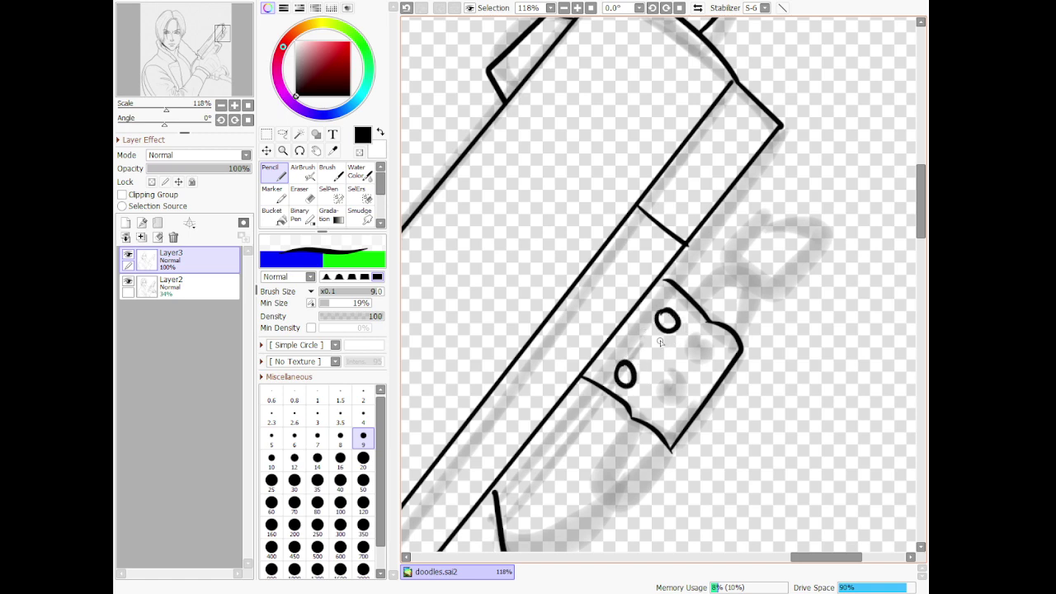
Ink a short cylinder with a curved end extending from the rear of the barrel module
{"action": "scroll", "coordinate": [661, 343], "scroll_direction": "down", "scroll_amount": 3}
{"action": "scroll", "coordinate": [586, 441], "scroll_direction": "up", "scroll_amount": 4}
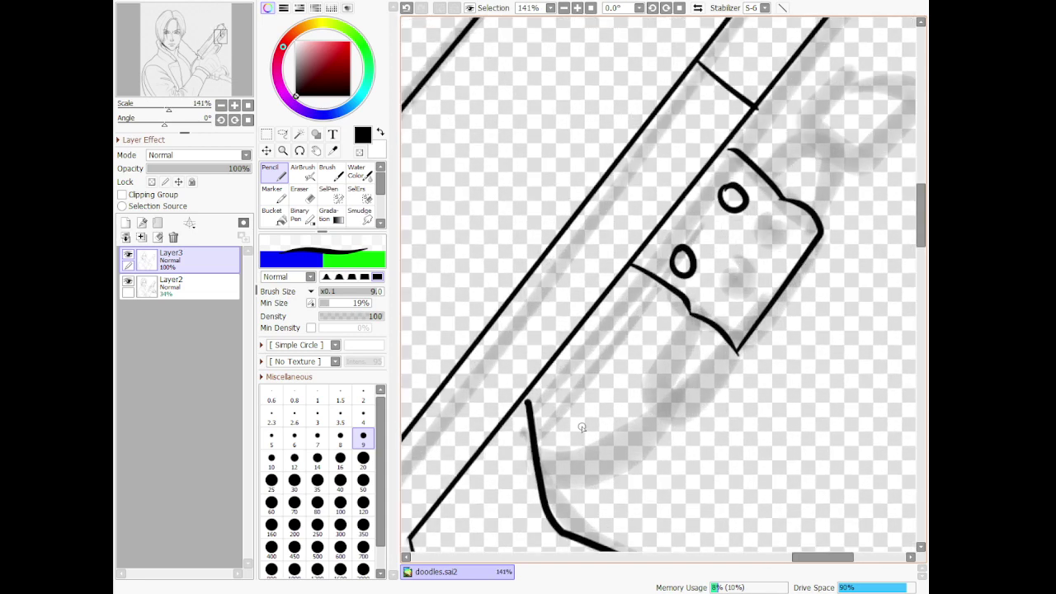
{"action": "mouse_move", "coordinate": [687, 314]}
{"action": "left_mouse_down"}
{"action": "mouse_move", "coordinate": [641, 394]}
{"action": "mouse_move", "coordinate": [687, 405]}
{"action": "mouse_move", "coordinate": [683, 438]}
{"action": "left_mouse_up"}
{"action": "mouse_move", "coordinate": [635, 404]}
{"action": "left_mouse_down"}
{"action": "mouse_move", "coordinate": [678, 435]}
{"action": "mouse_move", "coordinate": [740, 350]}
{"action": "left_mouse_up"}
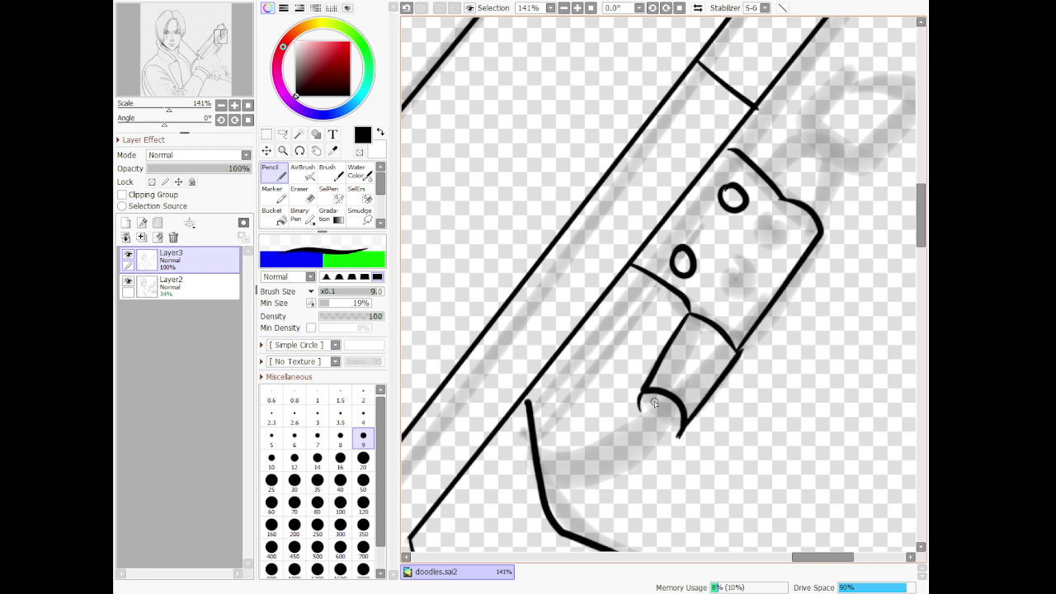
Ink the two curved edges of the cable from the cylinder's rim to the trigger guard
{"action": "mouse_move", "coordinate": [654, 403]}
{"action": "left_mouse_down"}
{"action": "mouse_move", "coordinate": [614, 438]}
{"action": "mouse_move", "coordinate": [534, 434]}
{"action": "left_mouse_up"}
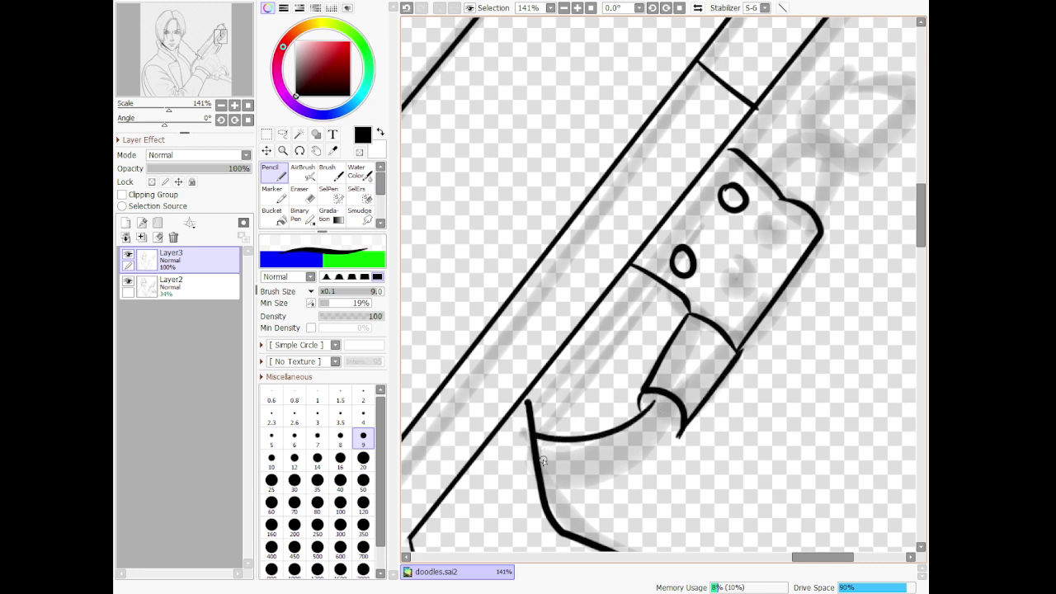
{"action": "mouse_move", "coordinate": [542, 476]}
{"action": "left_mouse_down"}
{"action": "mouse_move", "coordinate": [624, 476]}
{"action": "mouse_move", "coordinate": [662, 448]}
{"action": "mouse_move", "coordinate": [671, 416]}
{"action": "left_mouse_up"}
{"action": "key", "text": "ctrl+z"}
{"action": "mouse_move", "coordinate": [543, 465]}
{"action": "left_mouse_down"}
{"action": "mouse_move", "coordinate": [608, 472]}
{"action": "mouse_move", "coordinate": [660, 453]}
{"action": "mouse_move", "coordinate": [673, 415]}
{"action": "mouse_move", "coordinate": [650, 406]}
{"action": "mouse_move", "coordinate": [667, 406]}
{"action": "mouse_move", "coordinate": [669, 436]}
{"action": "mouse_move", "coordinate": [683, 424]}
{"action": "mouse_move", "coordinate": [650, 390]}
{"action": "left_mouse_up"}
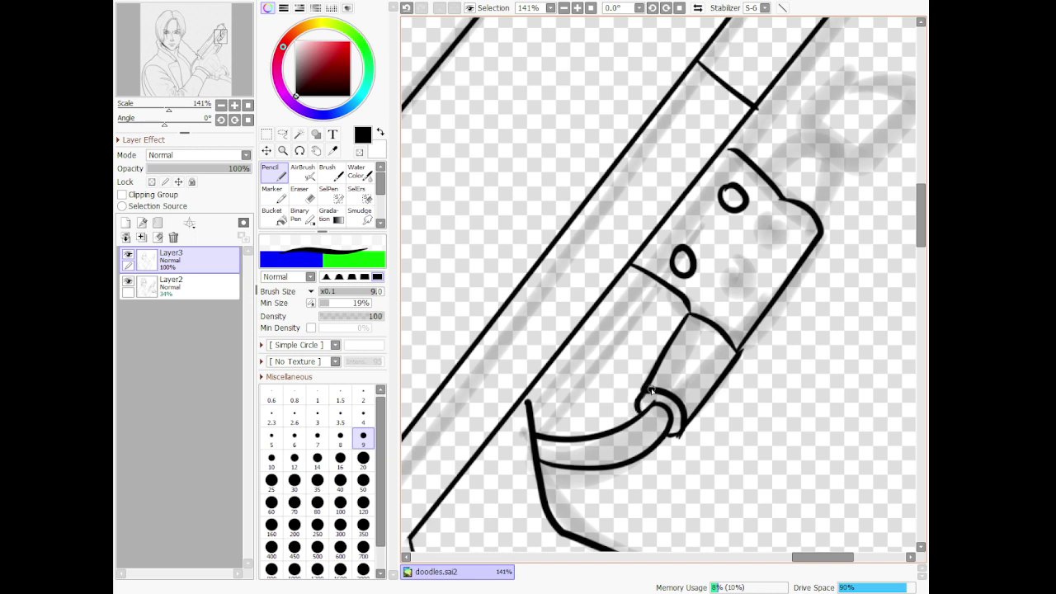
Retrace the cylinder's inner side edge from the module down to its rim with a thicker line
{"action": "left_click_drag", "start_coordinate": [691, 317], "coordinate": [632, 396]}
{"action": "key", "text": "ctrl+z"}
{"action": "left_click_drag", "start_coordinate": [692, 318], "coordinate": [634, 404]}
Thin the cylinder's thickened side edge with the Eraser at brush size 20 and return to the Pencil
{"action": "key", "text": "e"}
{"action": "scroll", "coordinate": [364, 435], "scroll_direction": "down", "scroll_amount": 1}
{"action": "left_click", "coordinate": [363, 435]}
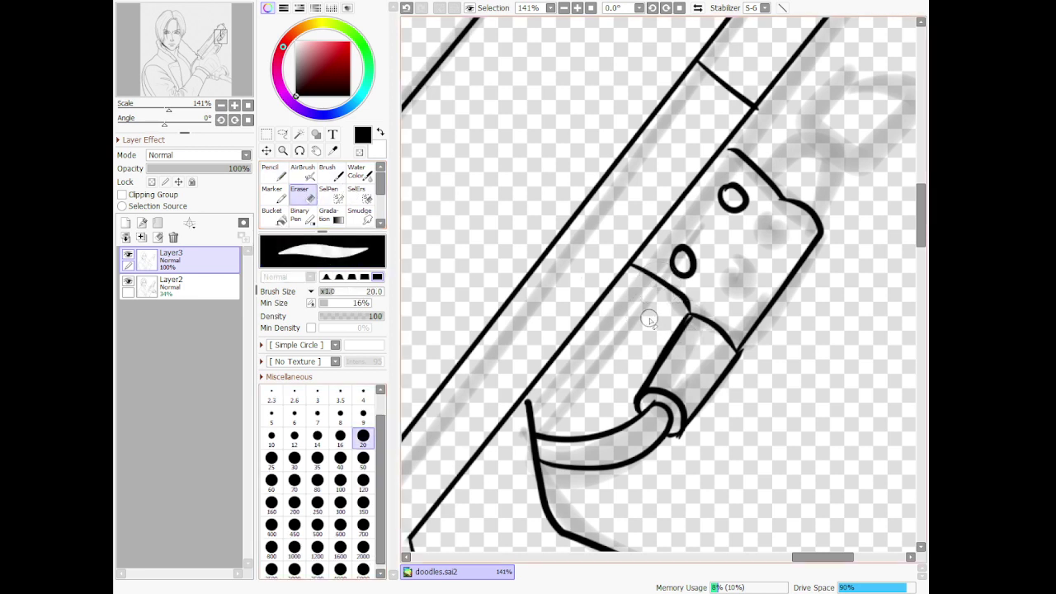
{"action": "left_click_drag", "start_coordinate": [690, 318], "coordinate": [624, 414]}
{"action": "key", "text": "ctrl+z"}
{"action": "mouse_move", "coordinate": [685, 316]}
{"action": "left_mouse_down"}
{"action": "mouse_move", "coordinate": [626, 398]}
{"action": "mouse_move", "coordinate": [614, 352]}
{"action": "left_mouse_up"}
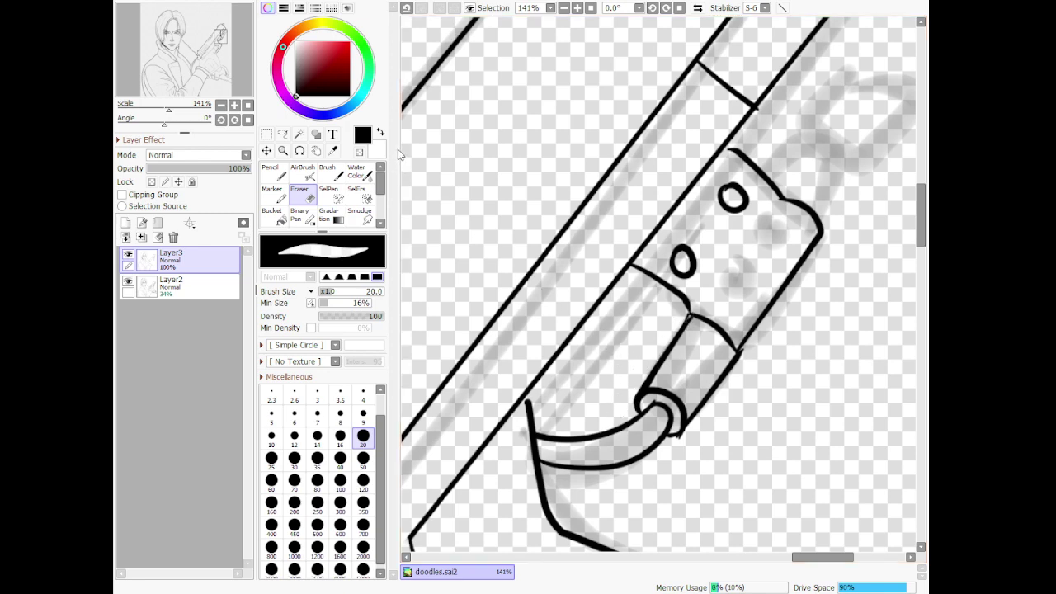
{"action": "left_click", "coordinate": [274, 172]}
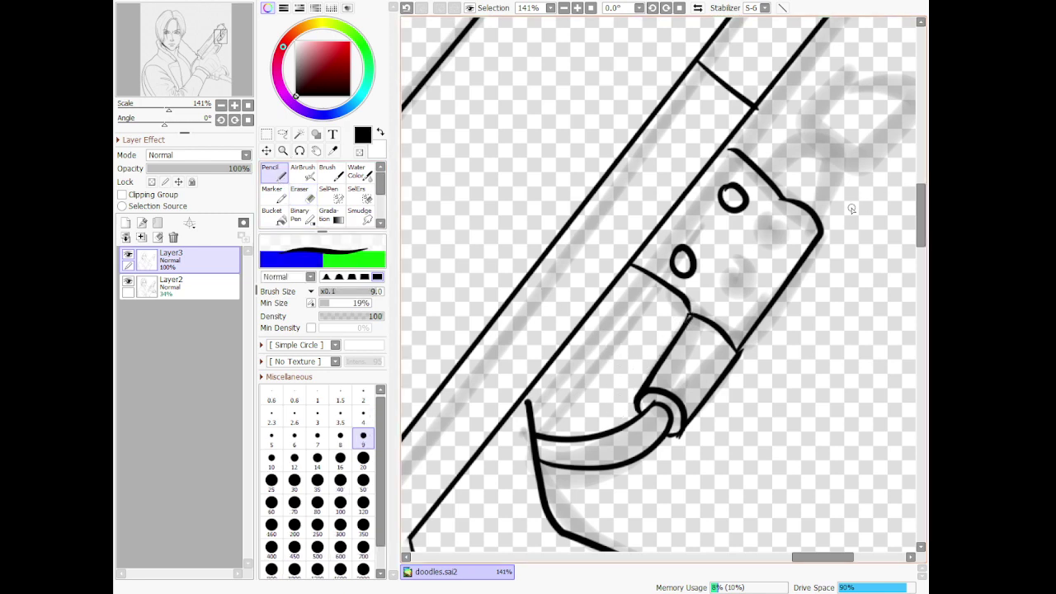
{"action": "scroll", "coordinate": [827, 151], "scroll_direction": "down", "scroll_amount": 7}
{"action": "scroll", "coordinate": [796, 158], "scroll_direction": "up", "scroll_amount": 9}
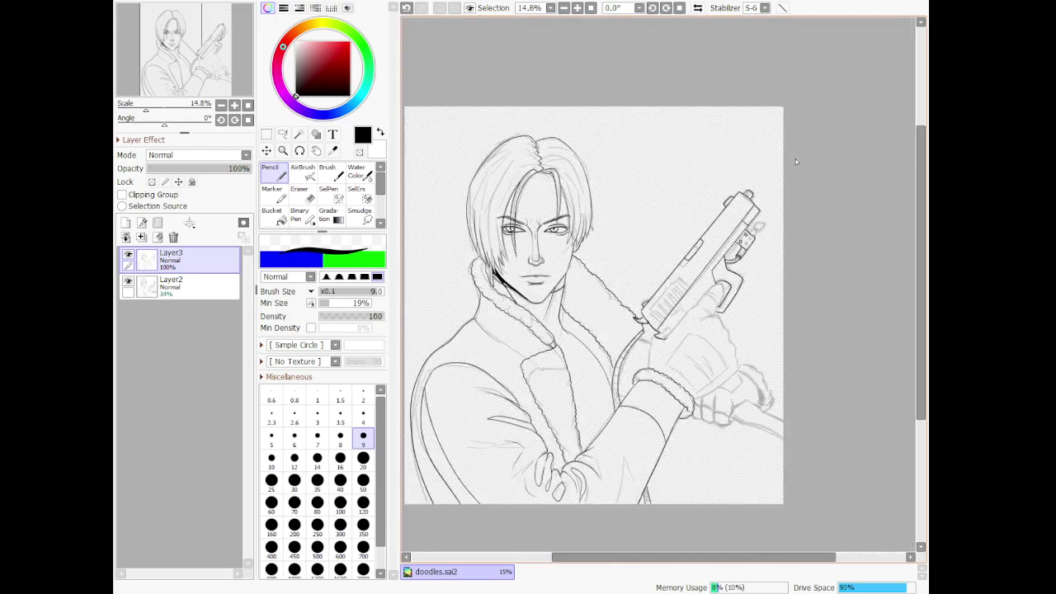
{"action": "scroll", "coordinate": [649, 348], "scroll_direction": "up", "scroll_amount": 2}
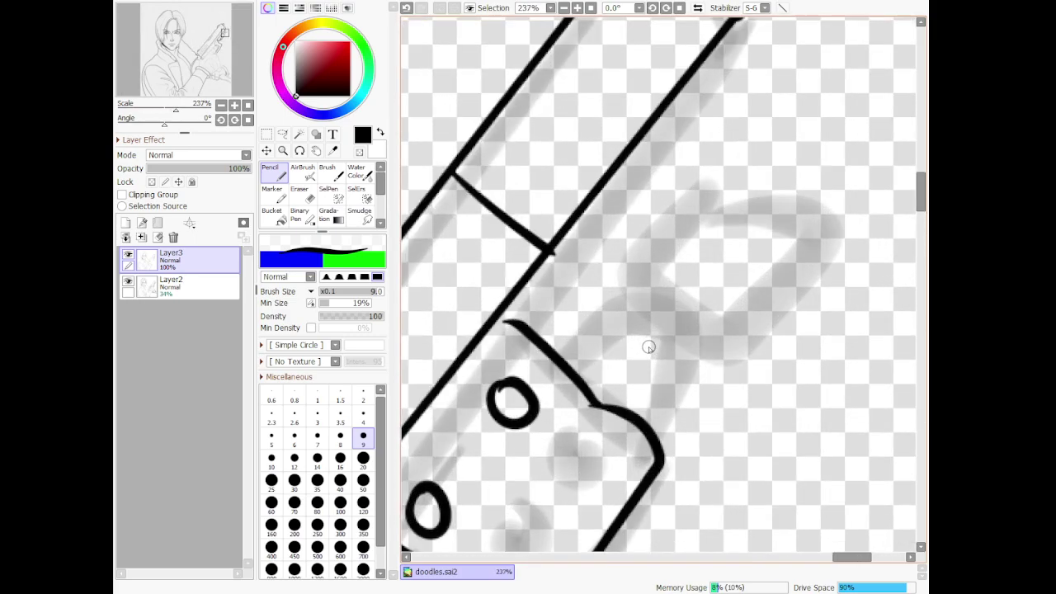
Ink the outline of the short neck and rounded end cap on the attachment under the gun barrel, following the sketch
{"action": "mouse_move", "coordinate": [576, 364]}
{"action": "left_mouse_down"}
{"action": "mouse_move", "coordinate": [637, 318]}
{"action": "mouse_move", "coordinate": [712, 389]}
{"action": "left_mouse_up"}
{"action": "left_click_drag", "start_coordinate": [663, 452], "coordinate": [717, 383]}
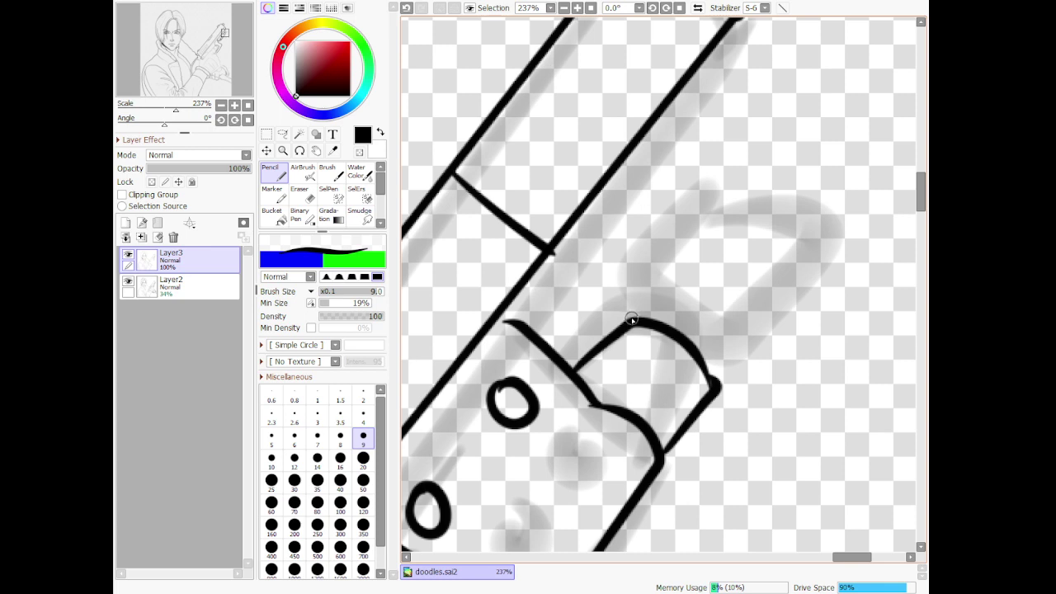
{"action": "mouse_move", "coordinate": [615, 302]}
{"action": "left_mouse_down"}
{"action": "mouse_move", "coordinate": [710, 197]}
{"action": "mouse_move", "coordinate": [767, 213]}
{"action": "mouse_move", "coordinate": [811, 295]}
{"action": "left_mouse_up"}
{"action": "left_click_drag", "start_coordinate": [796, 360], "coordinate": [784, 358]}
{"action": "mouse_move", "coordinate": [715, 378]}
{"action": "left_mouse_down"}
{"action": "mouse_move", "coordinate": [734, 401]}
{"action": "mouse_move", "coordinate": [778, 344]}
{"action": "left_mouse_up"}
{"action": "key", "text": "ctrl+z"}
{"action": "left_click_drag", "start_coordinate": [738, 403], "coordinate": [794, 343]}
Draw six thin parallel grip lines lengthwise across the attachment's rounded end cap
{"action": "left_click_drag", "start_coordinate": [715, 223], "coordinate": [636, 296]}
{"action": "left_click_drag", "start_coordinate": [737, 238], "coordinate": [658, 314]}
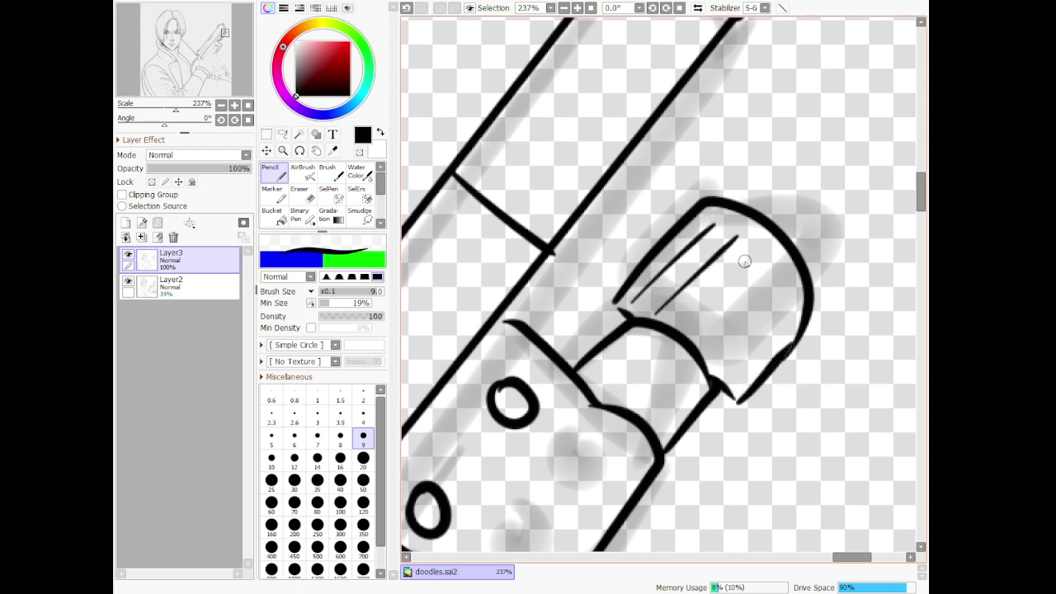
{"action": "left_click_drag", "start_coordinate": [748, 254], "coordinate": [684, 325]}
{"action": "left_click_drag", "start_coordinate": [760, 273], "coordinate": [700, 334]}
{"action": "left_click_drag", "start_coordinate": [773, 291], "coordinate": [730, 347]}
{"action": "left_click_drag", "start_coordinate": [780, 311], "coordinate": [740, 368]}
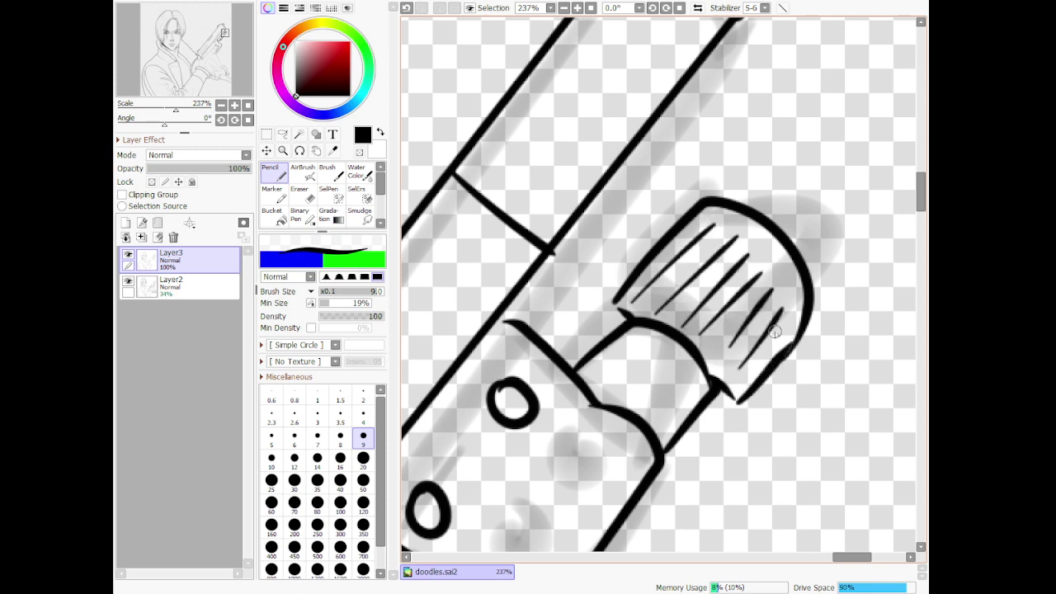
Draw a row of ten thick parallel straight bars as serrations at the rear of the gun slide, using Pencil size 20
{"action": "scroll", "coordinate": [775, 332], "scroll_direction": "down", "scroll_amount": 8}
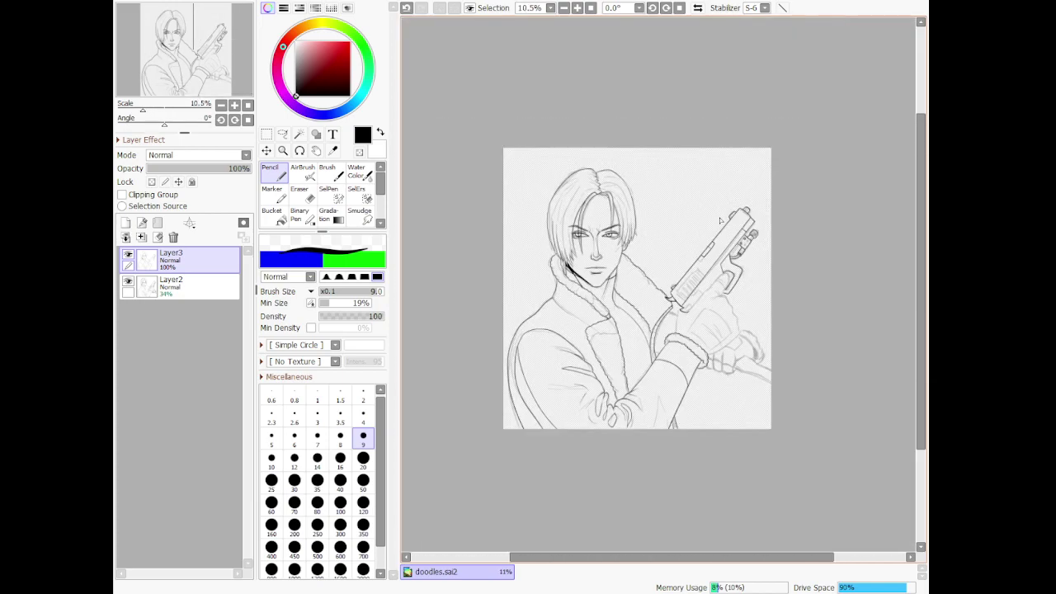
{"action": "scroll", "coordinate": [721, 221], "scroll_direction": "up", "scroll_amount": 5}
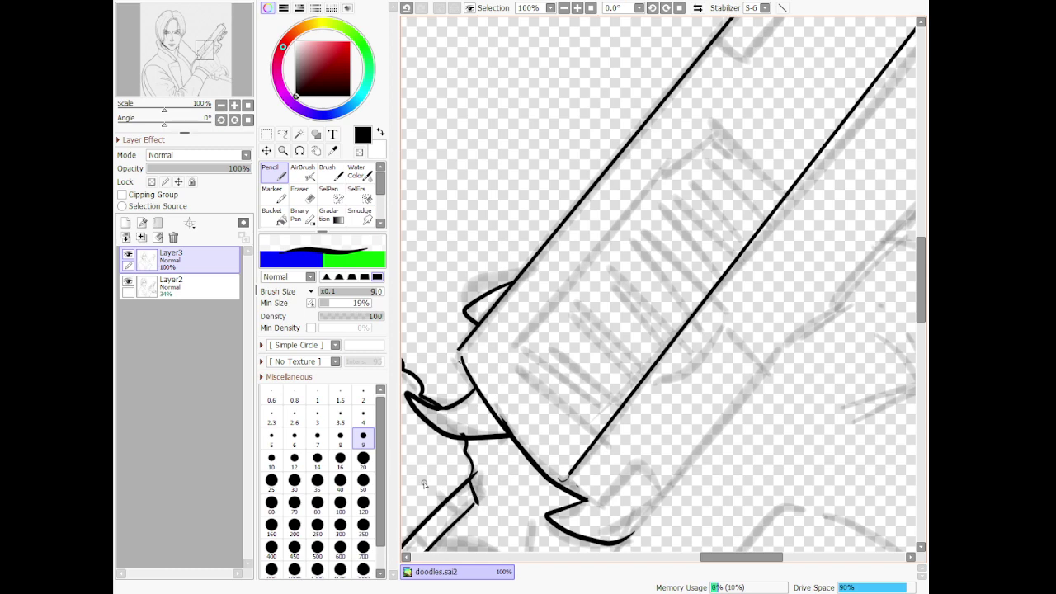
{"action": "left_click", "coordinate": [363, 459]}
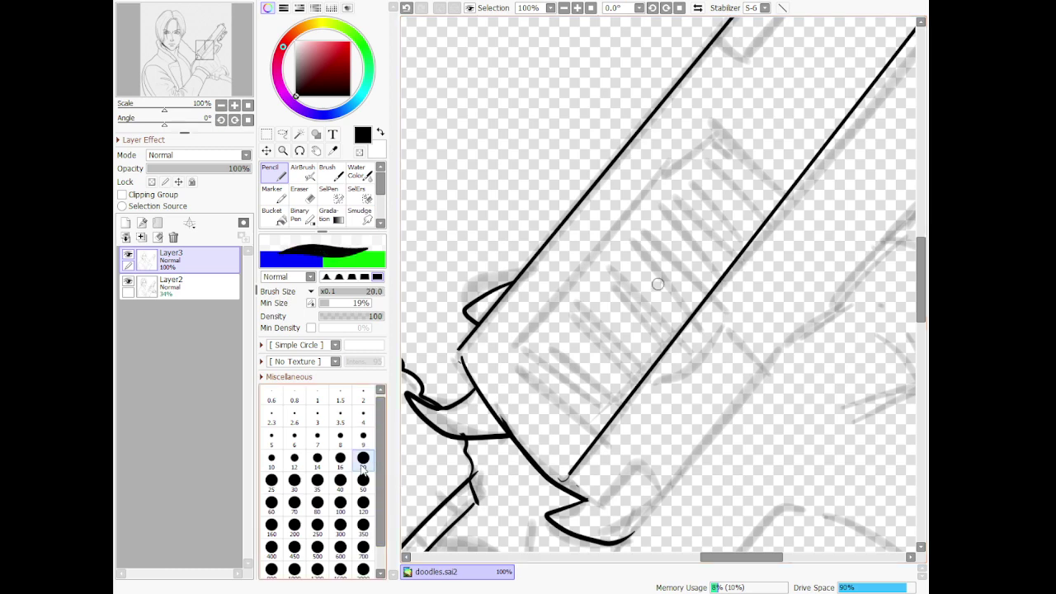
{"action": "left_click", "coordinate": [504, 350], "text": "shift"}
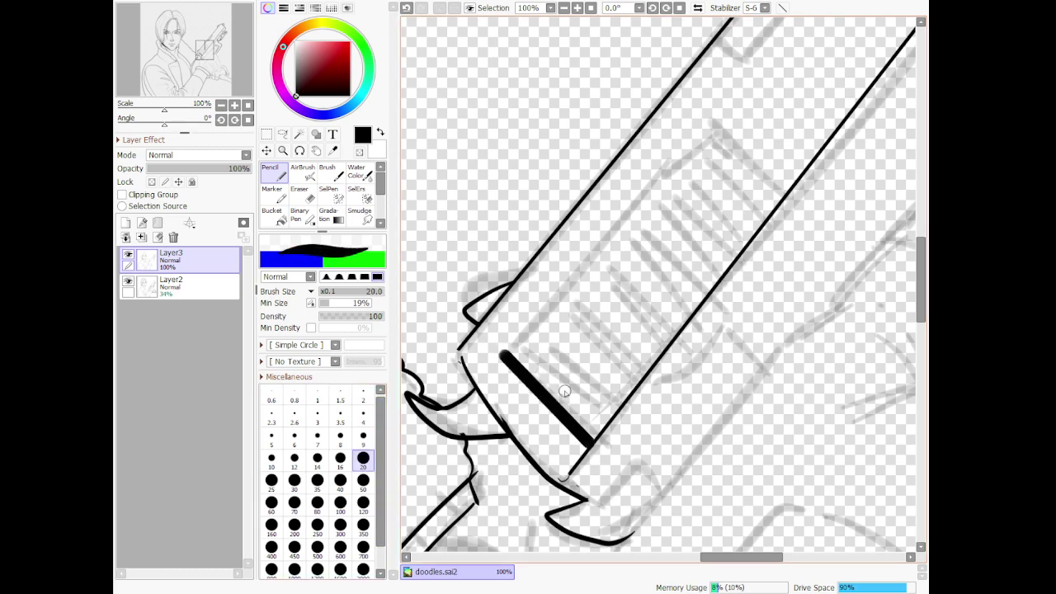
{"action": "left_click", "coordinate": [520, 344], "text": "shift"}
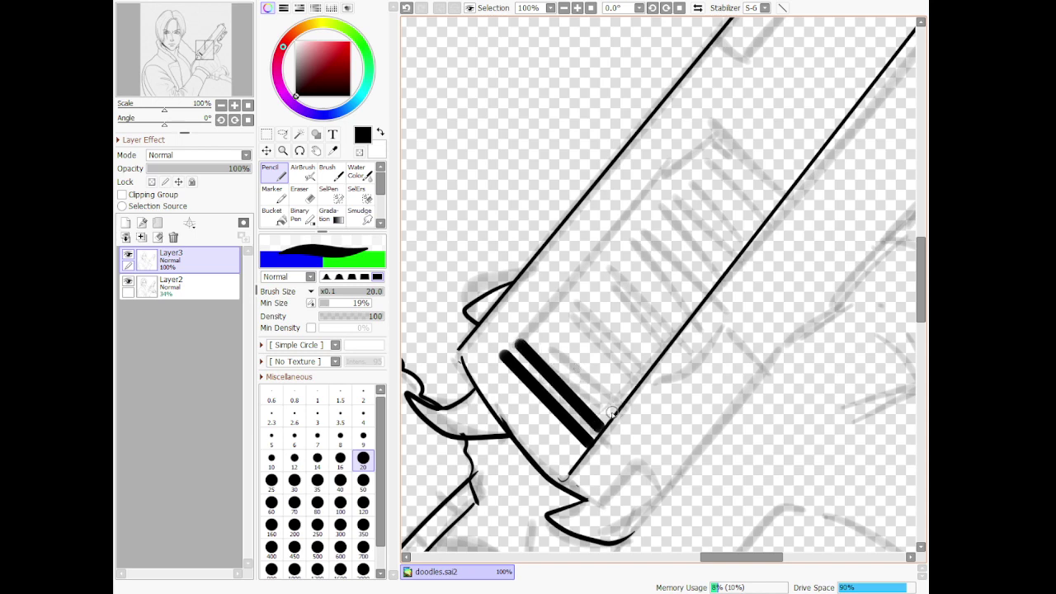
{"action": "left_click", "coordinate": [533, 330]}
{"action": "left_click", "coordinate": [611, 415], "text": "shift"}
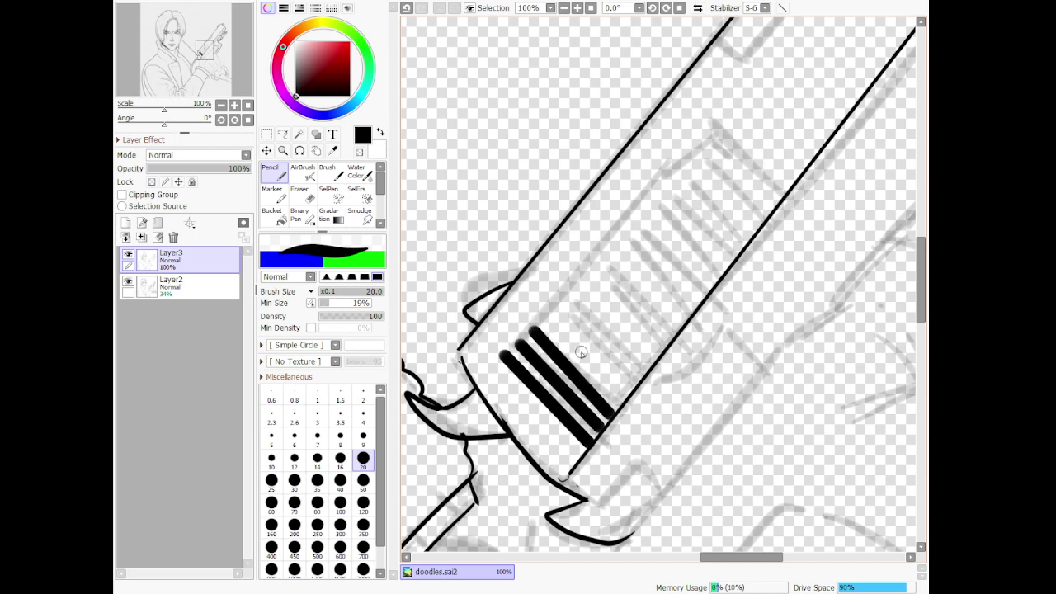
{"action": "left_click", "coordinate": [623, 404]}
{"action": "left_click", "coordinate": [541, 317], "text": "shift"}
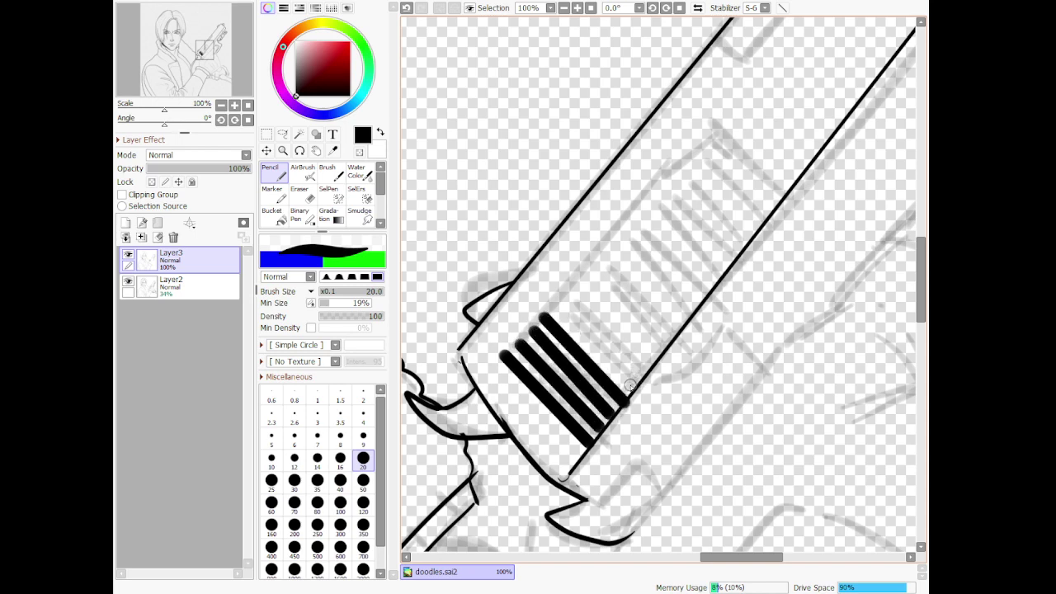
{"action": "left_click", "coordinate": [557, 306], "text": "shift"}
{"action": "left_click", "coordinate": [571, 296]}
{"action": "left_click", "coordinate": [645, 371], "text": "shift"}
{"action": "left_click", "coordinate": [658, 359]}
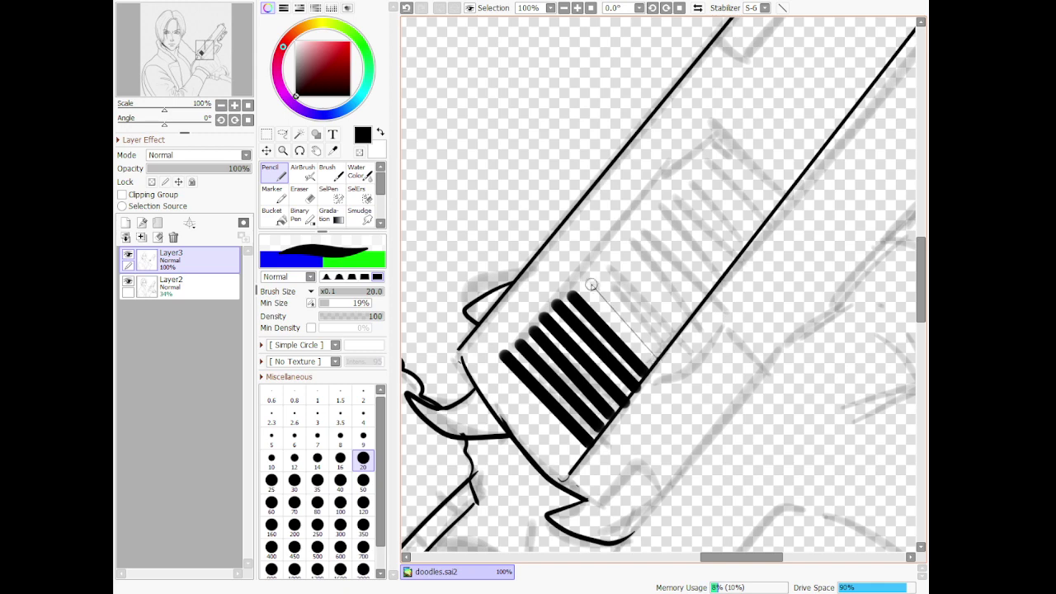
{"action": "left_click", "coordinate": [582, 283], "text": "shift"}
{"action": "left_click", "coordinate": [589, 267]}
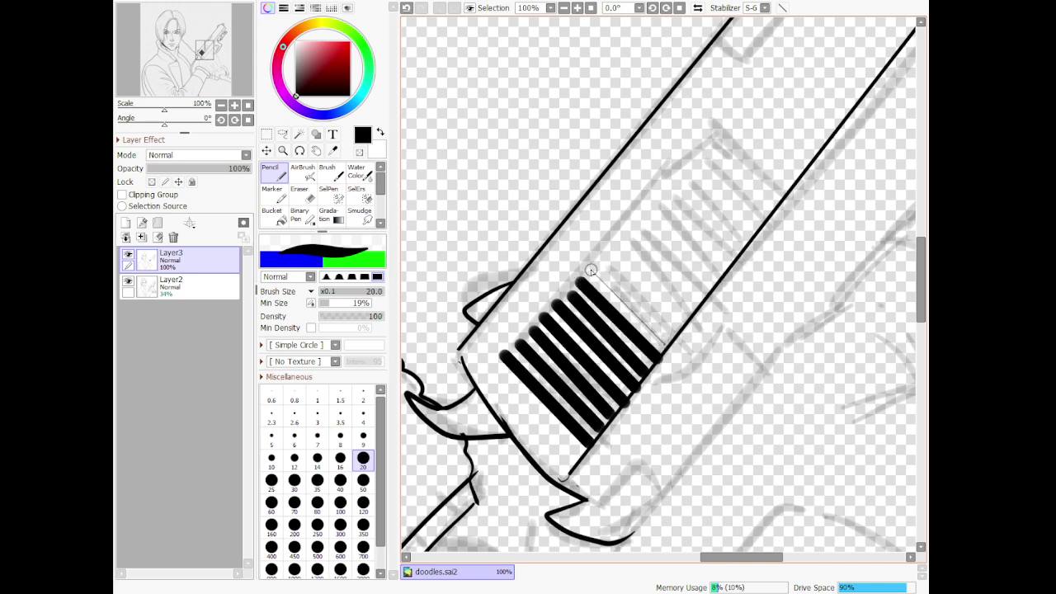
{"action": "left_click", "coordinate": [669, 341], "text": "shift"}
{"action": "left_click", "coordinate": [597, 256]}
{"action": "left_click", "coordinate": [678, 323], "text": "shift"}
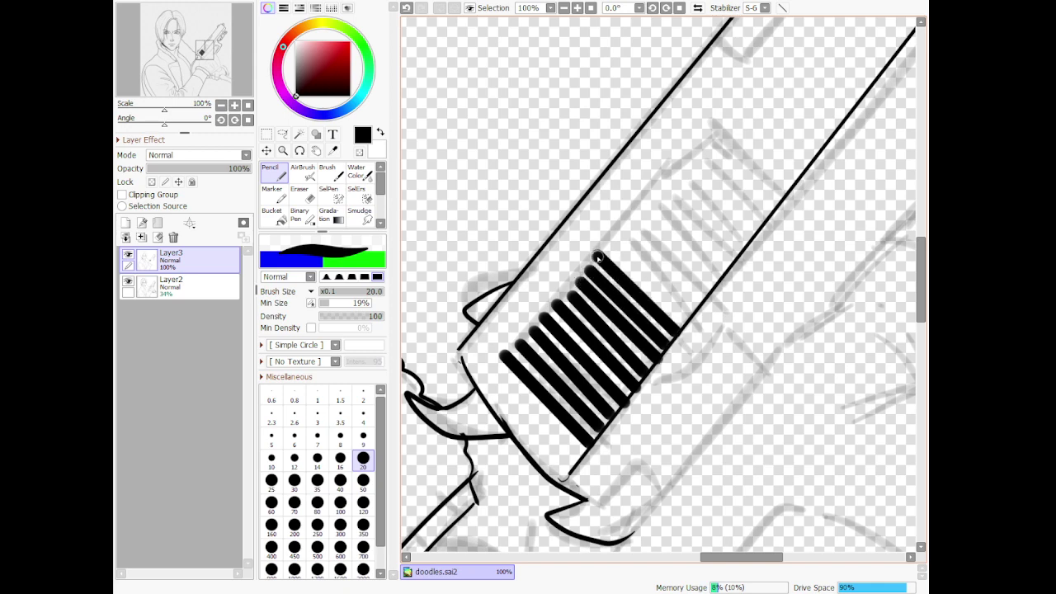
{"action": "left_click", "coordinate": [612, 245]}
{"action": "left_click", "coordinate": [688, 319], "text": "shift"}
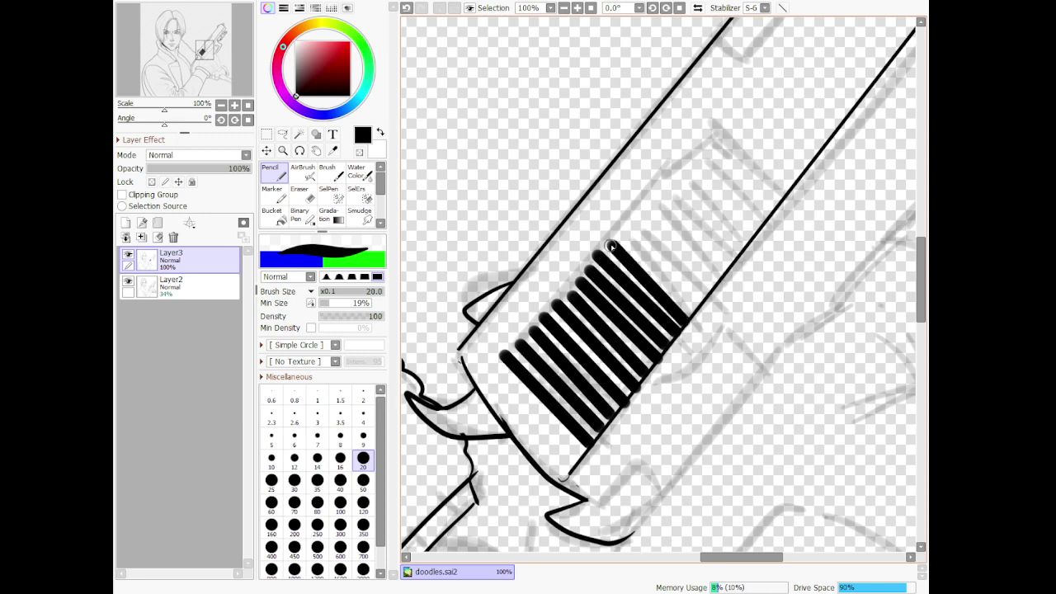
Trim the serration ends that overrun the slide's lower edge with a straight Eraser stroke at size 20
{"action": "left_click", "coordinate": [309, 200]}
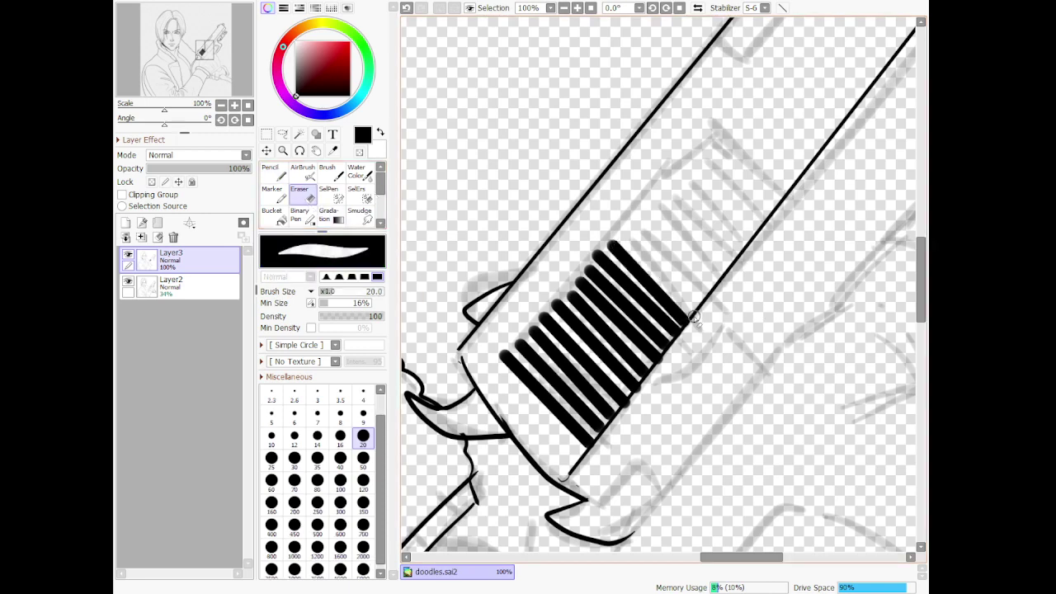
{"action": "mouse_move", "coordinate": [697, 320]}
{"action": "left_mouse_down"}
{"action": "mouse_move", "coordinate": [621, 440]}
{"action": "mouse_move", "coordinate": [591, 454]}
{"action": "left_mouse_up"}
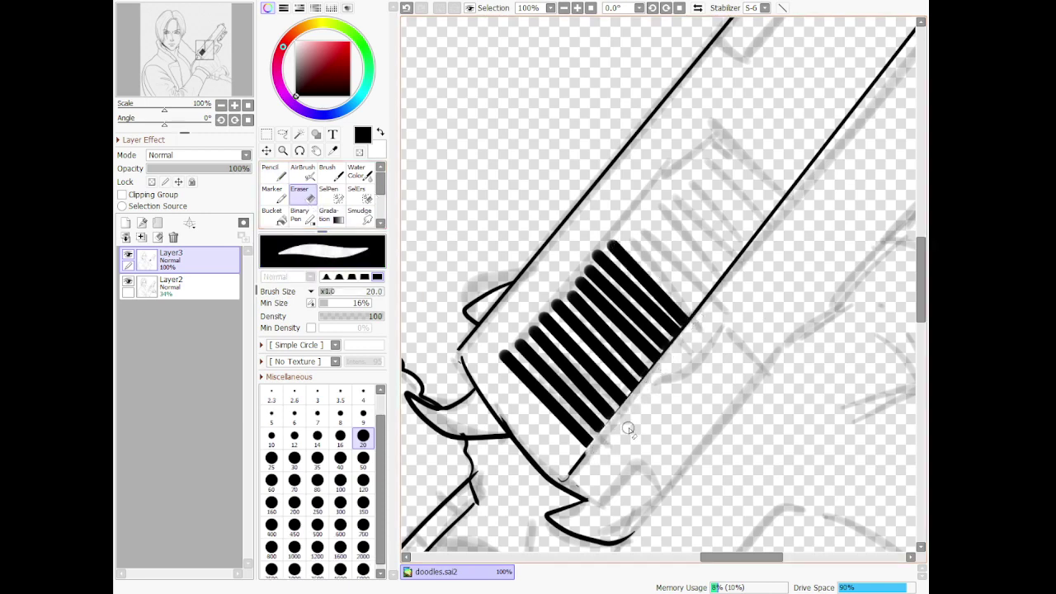
{"action": "key", "text": "ctrl+z"}
{"action": "left_click", "coordinate": [698, 320]}
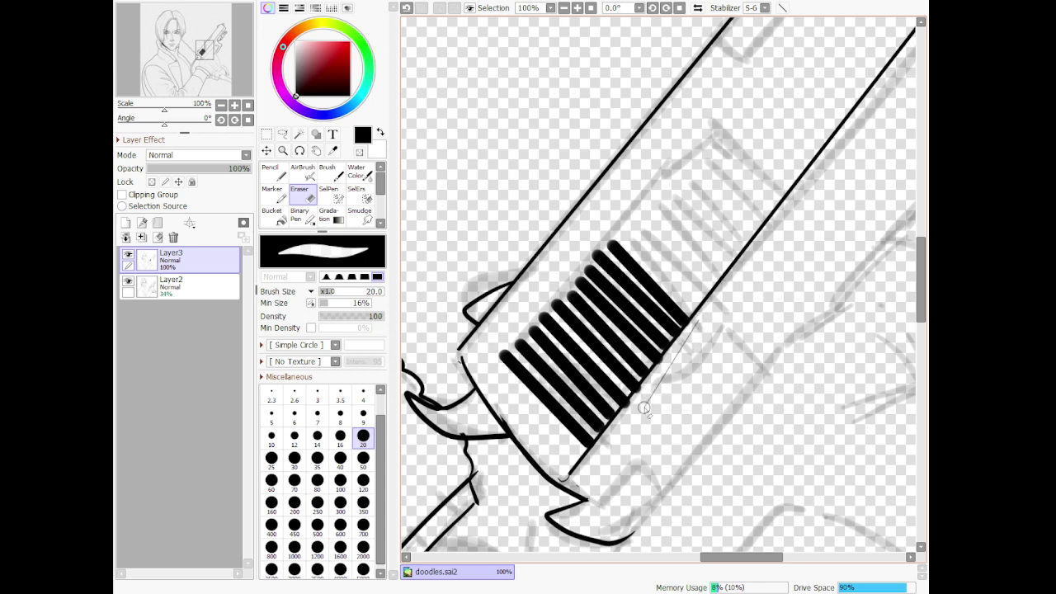
{"action": "left_click", "coordinate": [595, 456], "text": "shift"}
Cut the rounded upper ends of the serrations to an even straight edge using the Eraser at size 50
{"action": "left_click", "coordinate": [363, 458]}
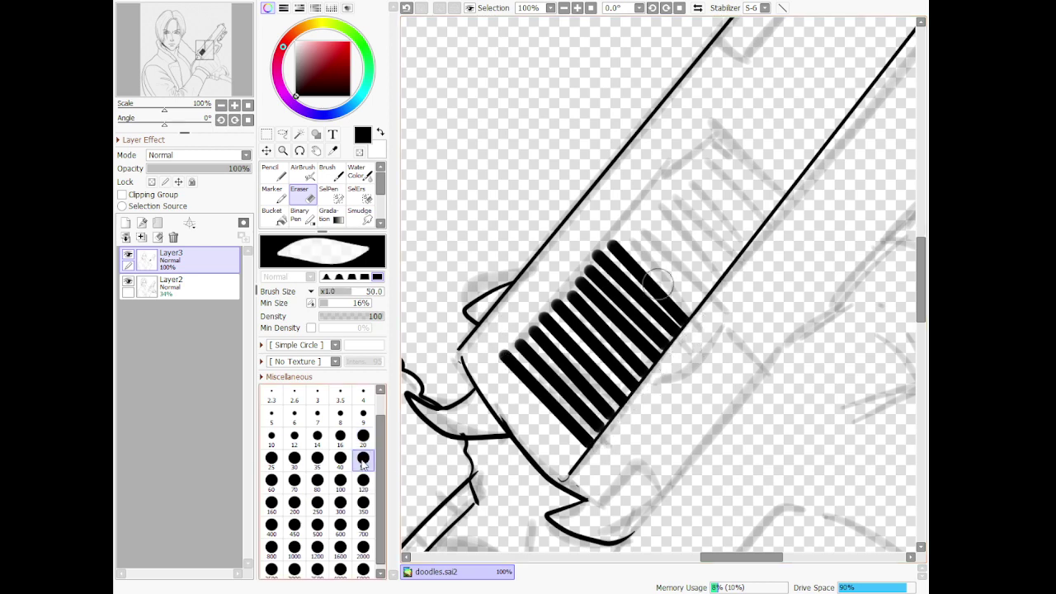
{"action": "left_click", "coordinate": [498, 366]}
{"action": "left_click", "coordinate": [636, 201], "text": "shift"}
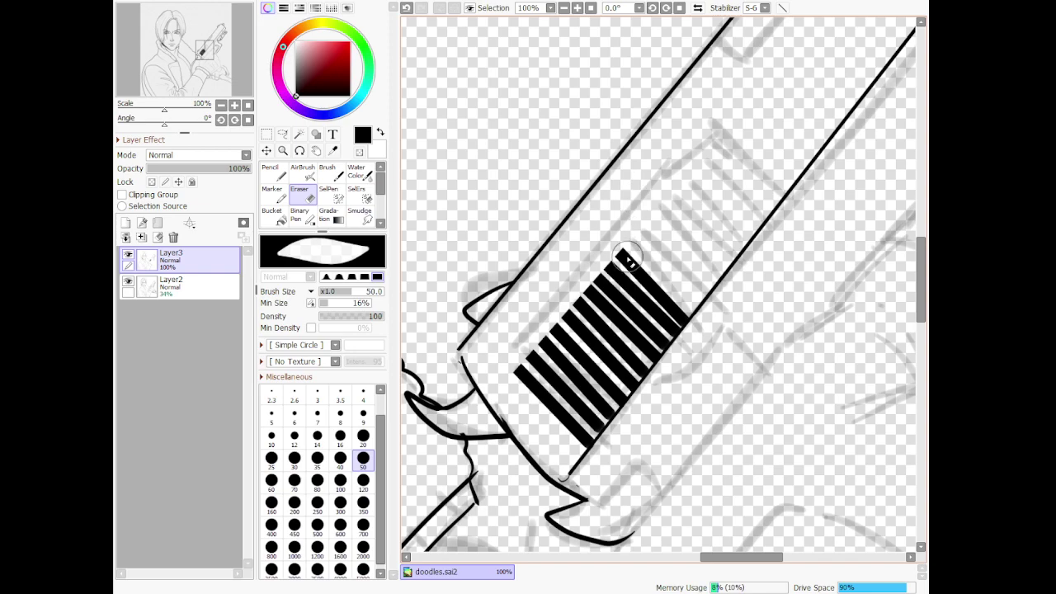
Ink the hand's edge from the gun down to the fur cuff and the contour from the slide's rear to the trigger finger, using Pencil size 9
{"action": "scroll", "coordinate": [711, 206], "scroll_direction": "down", "scroll_amount": 7}
{"action": "scroll", "coordinate": [712, 207], "scroll_direction": "down", "scroll_amount": 7}
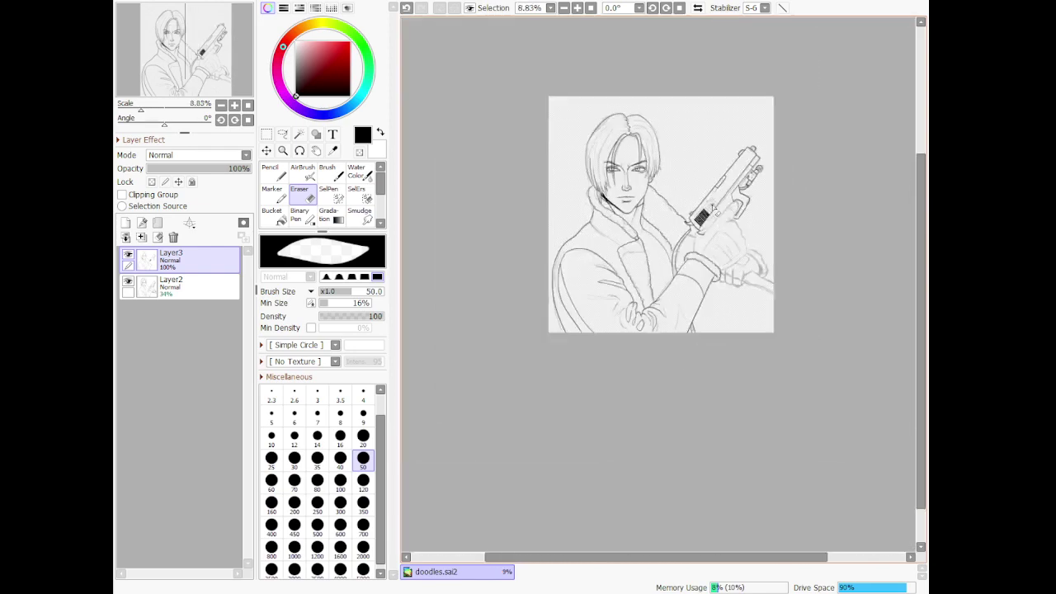
{"action": "scroll", "coordinate": [586, 219], "scroll_direction": "down", "scroll_amount": 2}
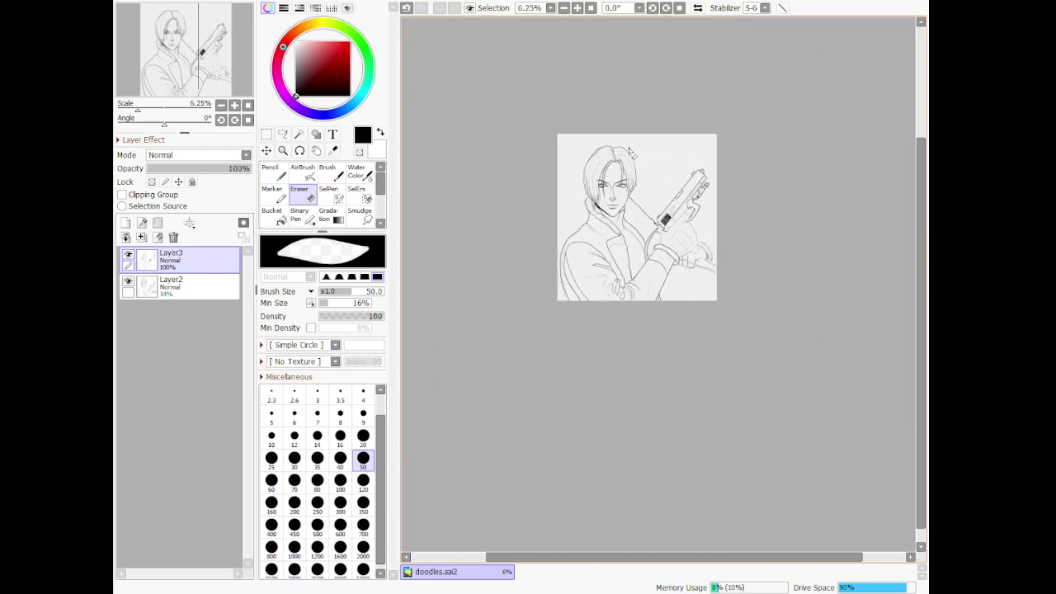
{"action": "scroll", "coordinate": [628, 149], "scroll_direction": "up", "scroll_amount": 4}
{"action": "scroll", "coordinate": [771, 302], "scroll_direction": "up", "scroll_amount": 1}
{"action": "scroll", "coordinate": [735, 317], "scroll_direction": "up", "scroll_amount": 1}
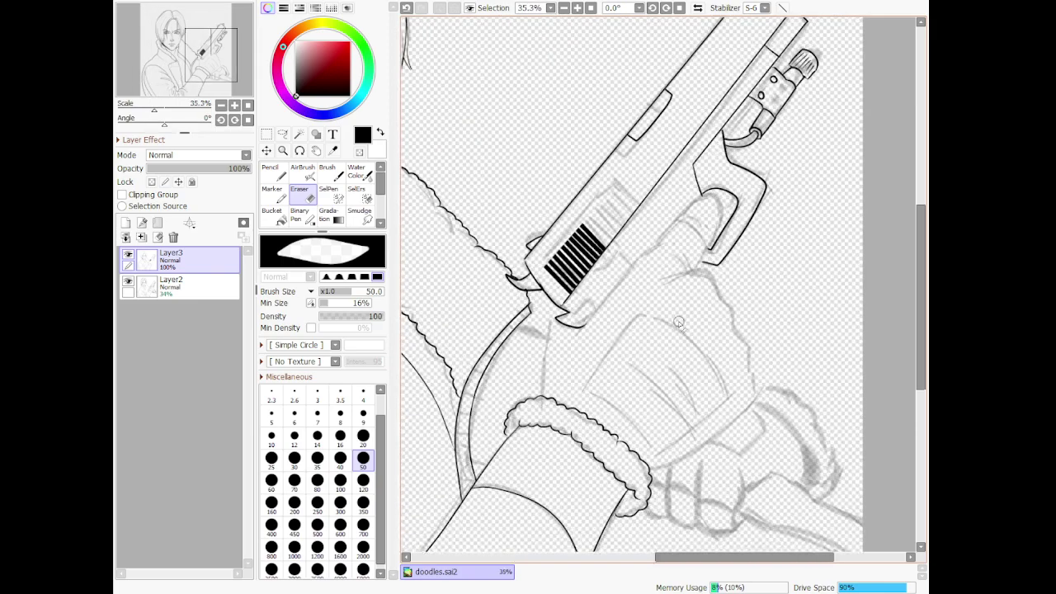
{"action": "scroll", "coordinate": [678, 323], "scroll_direction": "up", "scroll_amount": 1}
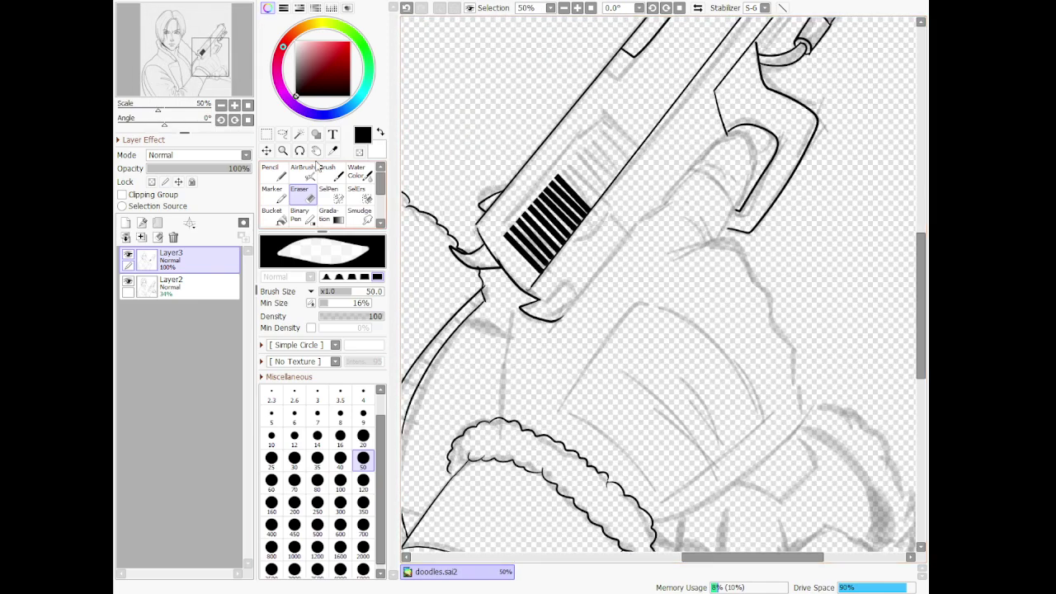
{"action": "left_click", "coordinate": [272, 172]}
{"action": "left_click", "coordinate": [363, 433]}
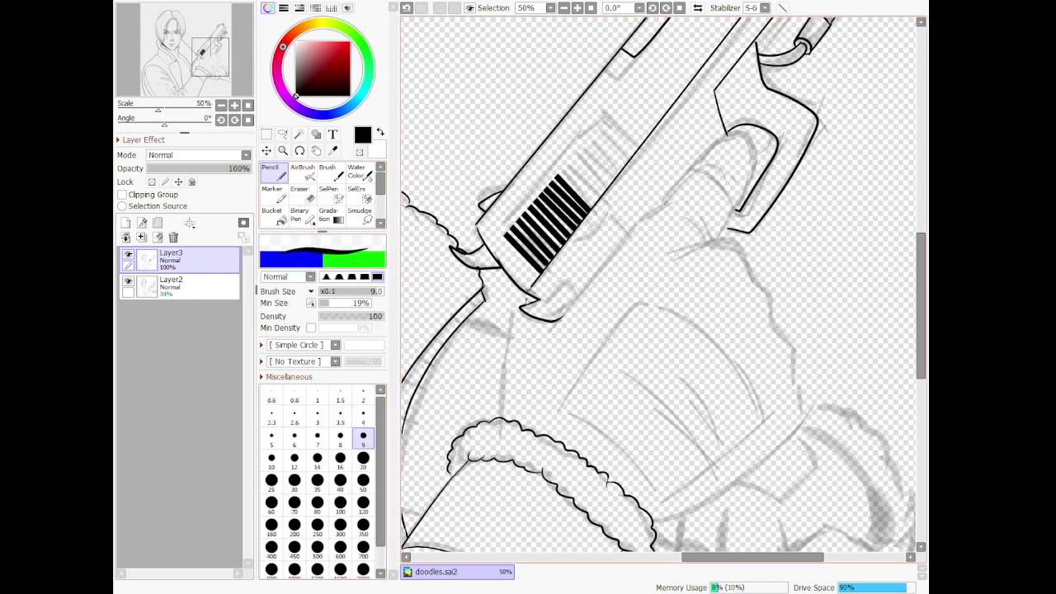
{"action": "left_click_drag", "start_coordinate": [511, 304], "coordinate": [505, 421]}
{"action": "mouse_move", "coordinate": [556, 322]}
{"action": "left_mouse_down"}
{"action": "mouse_move", "coordinate": [636, 262]}
{"action": "mouse_move", "coordinate": [631, 234]}
{"action": "left_mouse_up"}
{"action": "key", "text": "ctrl+z"}
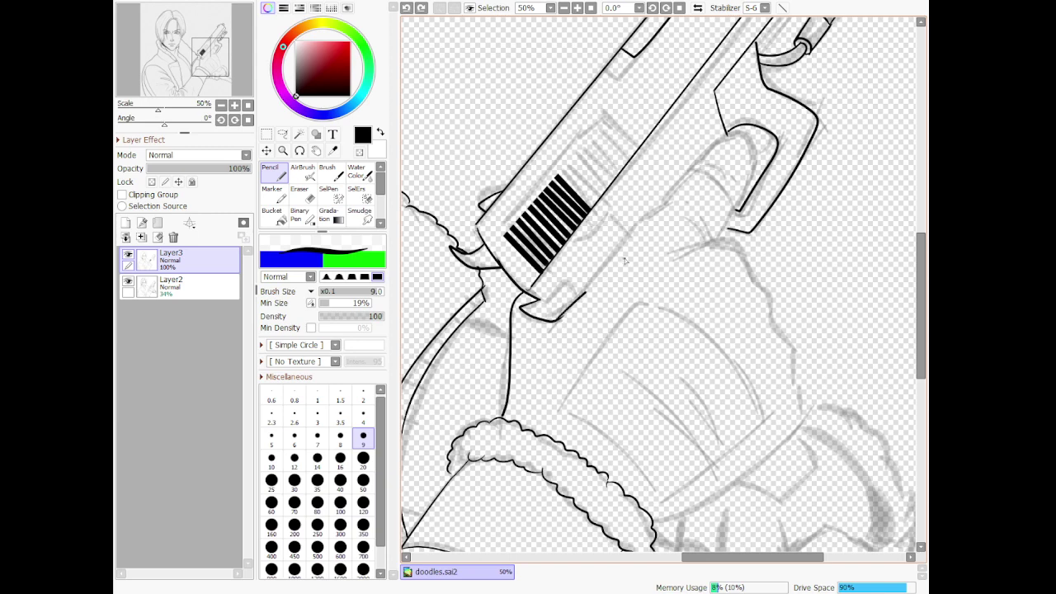
{"action": "mouse_move", "coordinate": [557, 323]}
{"action": "left_mouse_down"}
{"action": "mouse_move", "coordinate": [618, 270]}
{"action": "mouse_move", "coordinate": [630, 231]}
{"action": "mouse_move", "coordinate": [661, 208]}
{"action": "left_mouse_up"}
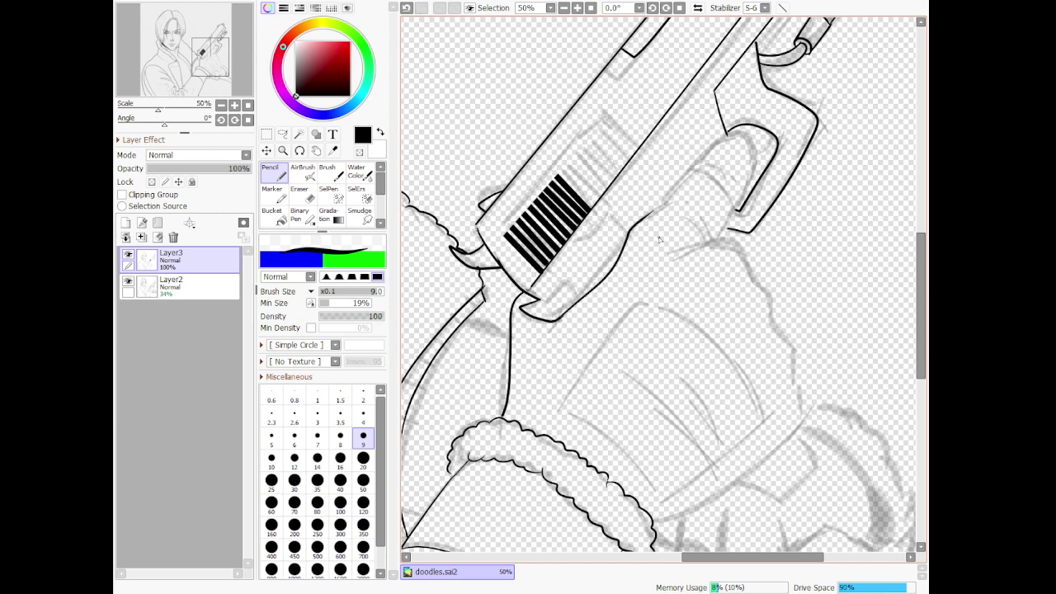
Ink the trigger finger with creases at its base, the curved glove edge and the rounded fingertip inside the trigger guard
{"action": "left_click_drag", "start_coordinate": [656, 254], "coordinate": [711, 242]}
{"action": "mouse_move", "coordinate": [692, 172]}
{"action": "left_mouse_down"}
{"action": "mouse_move", "coordinate": [720, 174]}
{"action": "mouse_move", "coordinate": [730, 221]}
{"action": "left_mouse_up"}
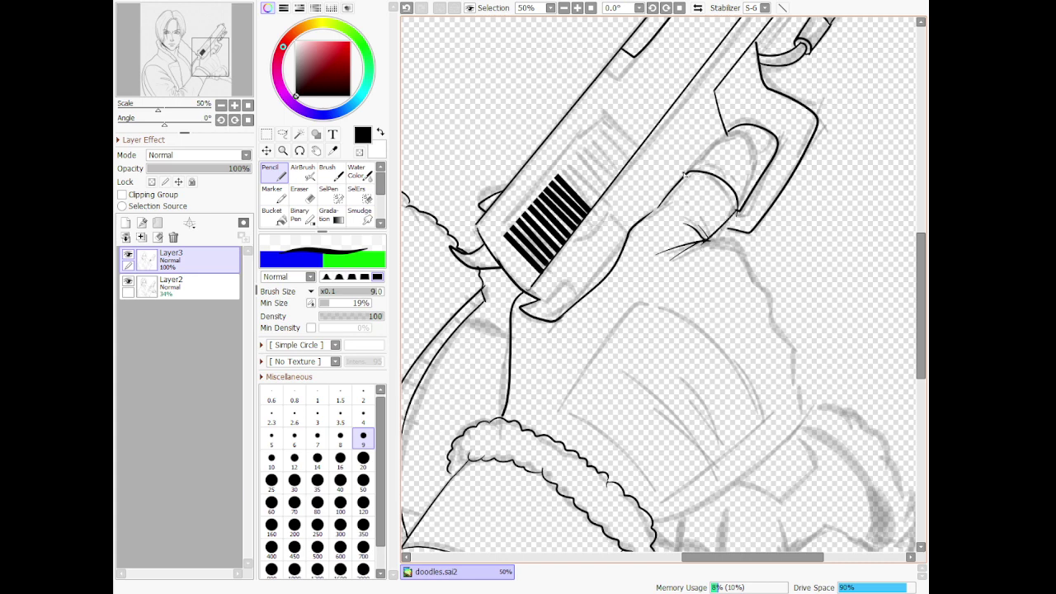
{"action": "left_click_drag", "start_coordinate": [685, 175], "coordinate": [742, 124]}
{"action": "key", "text": "ctrl+z"}
{"action": "left_click_drag", "start_coordinate": [685, 173], "coordinate": [732, 134]}
{"action": "key", "text": "ctrl+z"}
{"action": "left_click_drag", "start_coordinate": [692, 169], "coordinate": [737, 141]}
{"action": "key", "text": "ctrl+z"}
{"action": "mouse_move", "coordinate": [687, 175]}
{"action": "left_mouse_down"}
{"action": "mouse_move", "coordinate": [726, 139]}
{"action": "mouse_move", "coordinate": [761, 155]}
{"action": "mouse_move", "coordinate": [739, 213]}
{"action": "left_mouse_up"}
{"action": "mouse_move", "coordinate": [756, 170]}
{"action": "left_mouse_down"}
{"action": "mouse_move", "coordinate": [712, 236]}
{"action": "mouse_move", "coordinate": [760, 167]}
{"action": "left_mouse_up"}
{"action": "key", "text": "ctrl+z"}
{"action": "key", "text": "ctrl+z"}
{"action": "left_click_drag", "start_coordinate": [707, 243], "coordinate": [761, 157]}
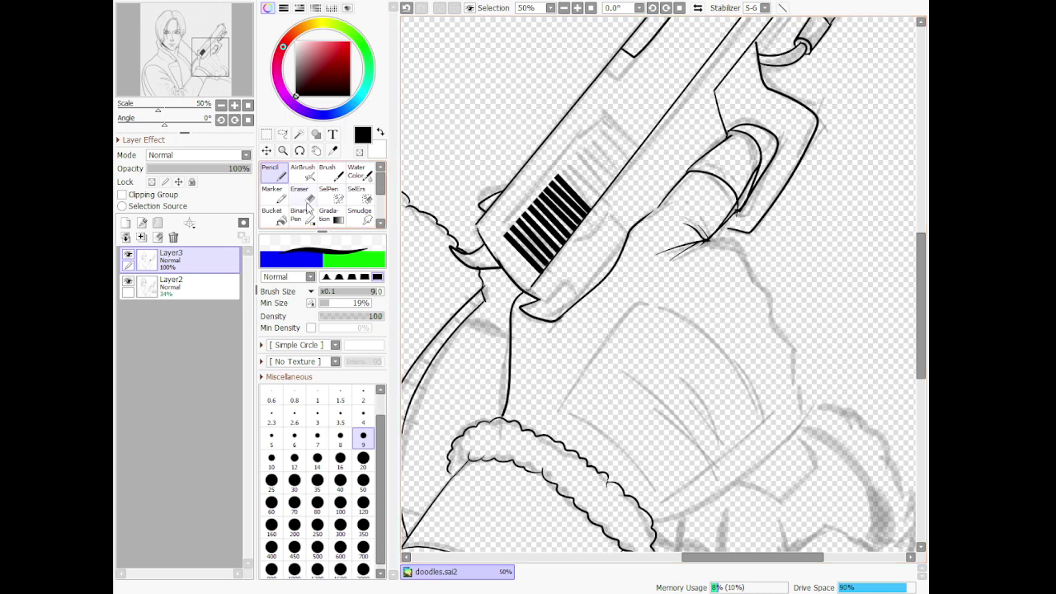
Erase the trigger guard lines that crowd the lower side of the fingertip, using the Eraser at size 50
{"action": "key", "text": "e"}
{"action": "left_click_drag", "start_coordinate": [750, 194], "coordinate": [727, 232]}
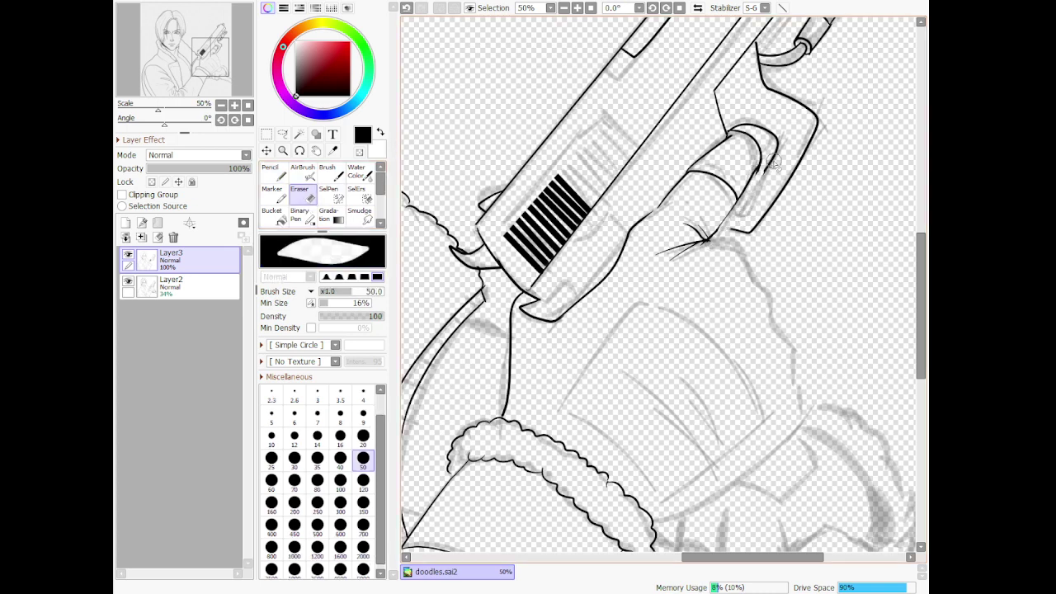
{"action": "left_click_drag", "start_coordinate": [766, 165], "coordinate": [738, 211]}
Redraw the trigger finger's lower edge down to the creases and close the trigger guard's inner and outer lines against it with the Pencil
{"action": "scroll", "coordinate": [724, 193], "scroll_direction": "down", "scroll_amount": 4}
{"action": "scroll", "coordinate": [774, 138], "scroll_direction": "up", "scroll_amount": 6}
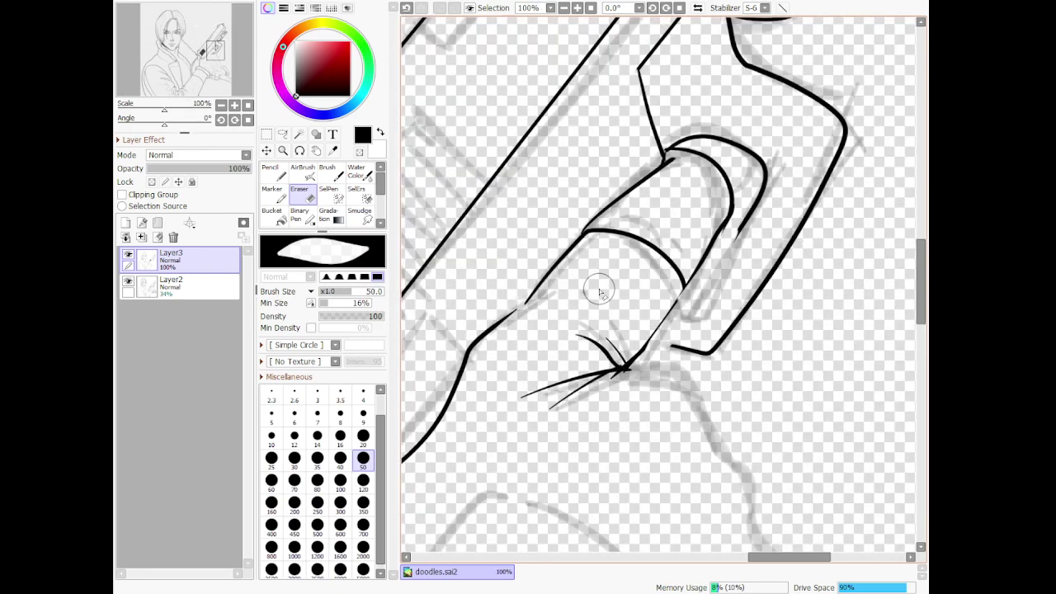
{"action": "left_click", "coordinate": [275, 173]}
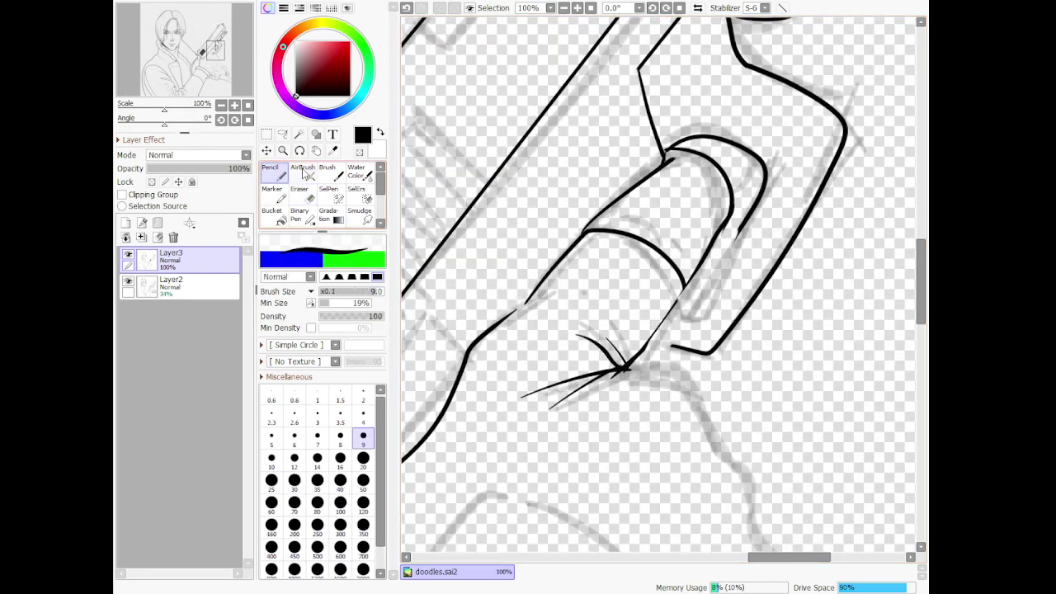
{"action": "left_click_drag", "start_coordinate": [686, 280], "coordinate": [623, 371]}
{"action": "key", "text": "ctrl+z"}
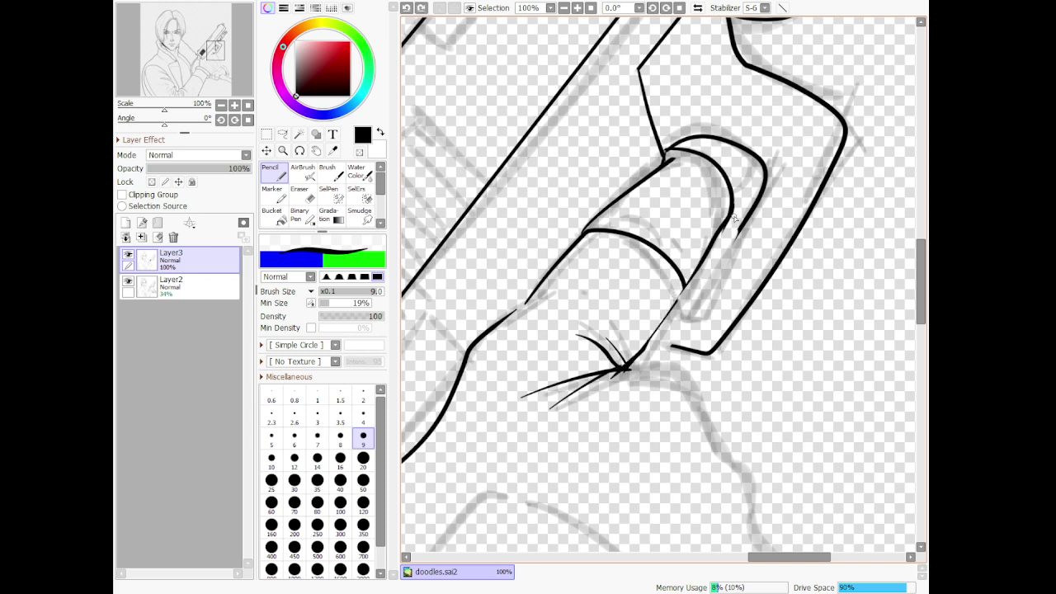
{"action": "left_click_drag", "start_coordinate": [725, 226], "coordinate": [626, 370]}
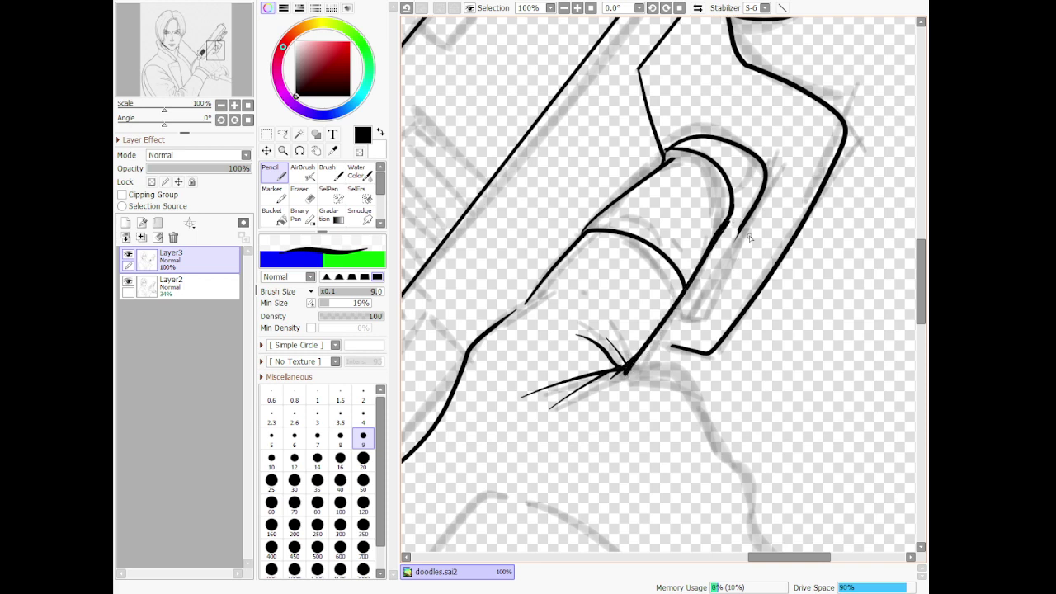
{"action": "mouse_move", "coordinate": [742, 224]}
{"action": "left_mouse_down"}
{"action": "mouse_move", "coordinate": [689, 315]}
{"action": "mouse_move", "coordinate": [671, 317]}
{"action": "mouse_move", "coordinate": [675, 349]}
{"action": "left_mouse_up"}
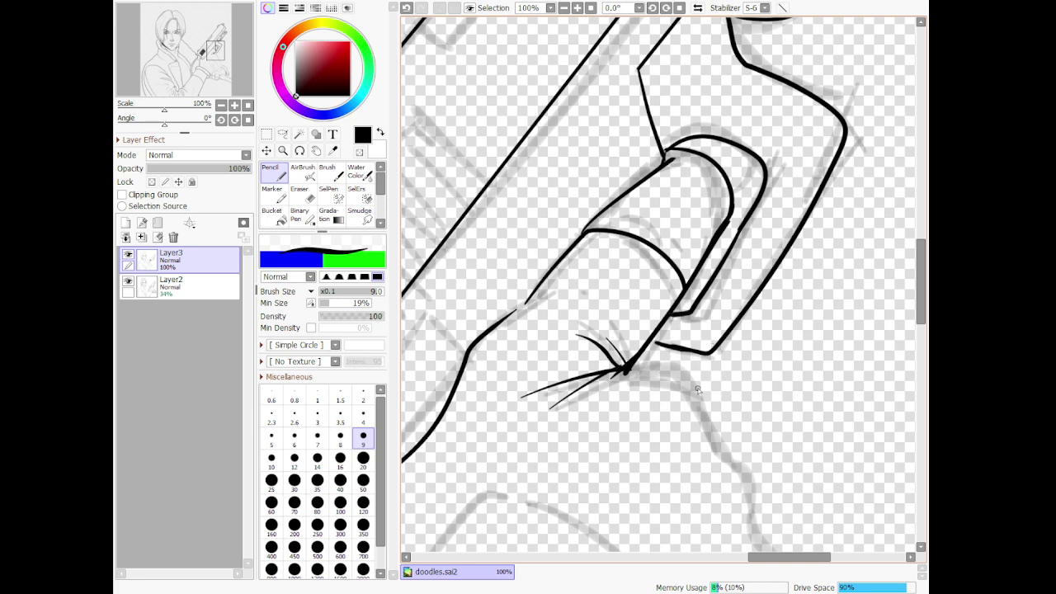
Ink the gun hand's outer contour from the trigger finger's base creases down along the curled fingers, using Pencil size 9
{"action": "mouse_move", "coordinate": [607, 386]}
{"action": "left_mouse_down"}
{"action": "mouse_move", "coordinate": [687, 362]}
{"action": "mouse_move", "coordinate": [716, 391]}
{"action": "mouse_move", "coordinate": [717, 452]}
{"action": "left_mouse_up"}
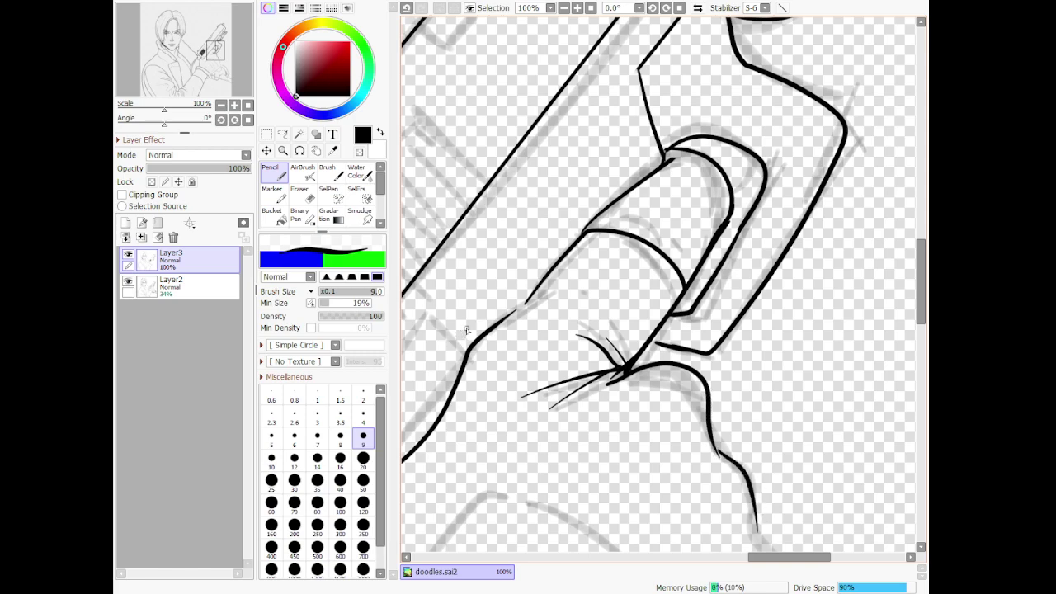
{"action": "scroll", "coordinate": [613, 335], "scroll_direction": "down", "scroll_amount": 8}
{"action": "scroll", "coordinate": [690, 388], "scroll_direction": "up", "scroll_amount": 8}
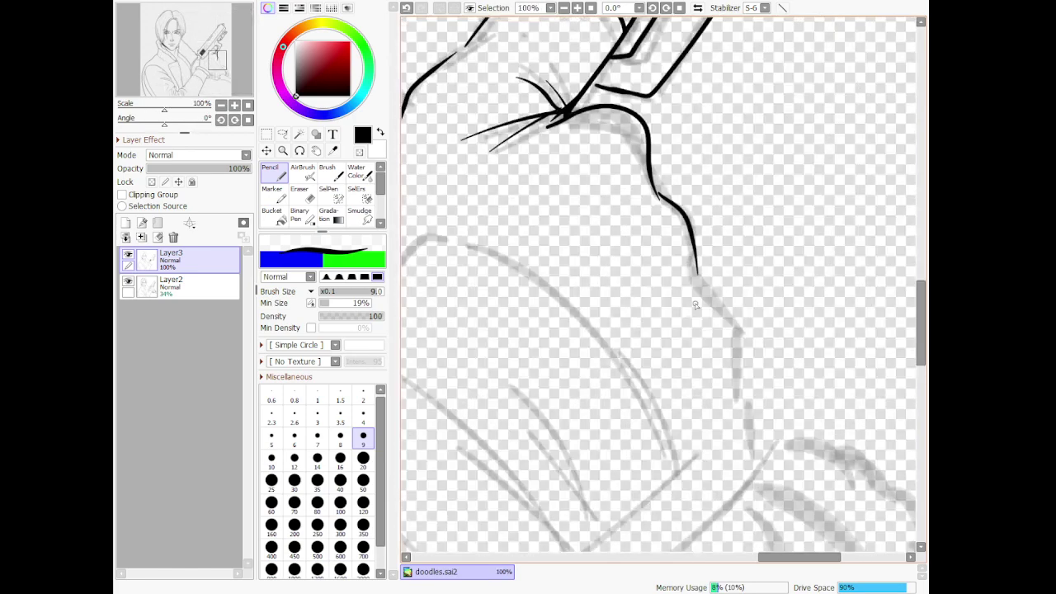
{"action": "mouse_move", "coordinate": [695, 263]}
{"action": "left_mouse_down"}
{"action": "mouse_move", "coordinate": [706, 297]}
{"action": "mouse_move", "coordinate": [745, 336]}
{"action": "mouse_move", "coordinate": [749, 413]}
{"action": "left_mouse_up"}
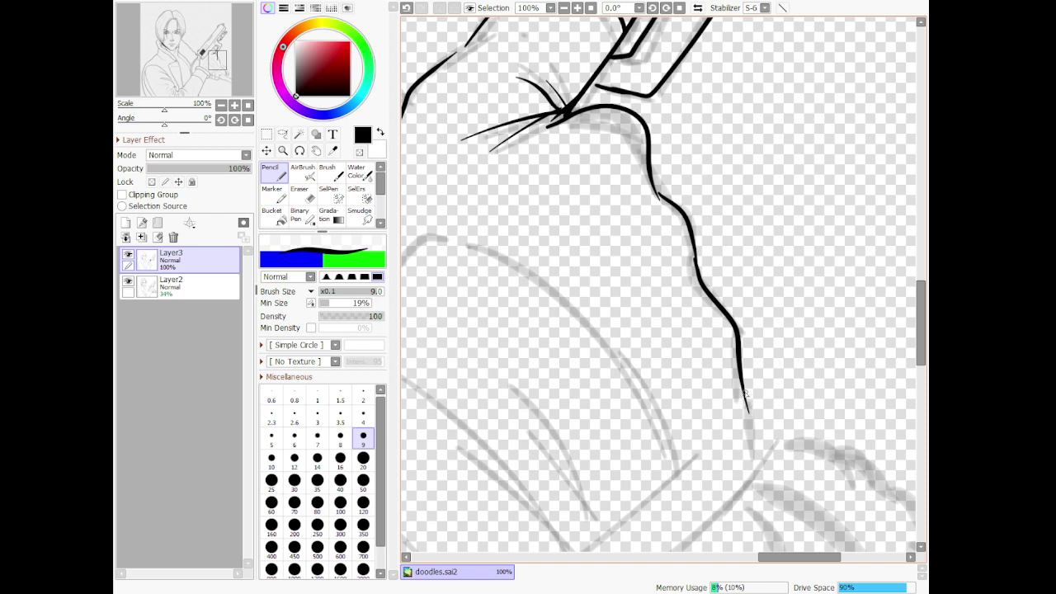
{"action": "mouse_move", "coordinate": [745, 401]}
{"action": "left_mouse_down"}
{"action": "mouse_move", "coordinate": [744, 464]}
{"action": "mouse_move", "coordinate": [693, 522]}
{"action": "left_mouse_up"}
{"action": "scroll", "coordinate": [828, 355], "scroll_direction": "down", "scroll_amount": 9}
{"action": "scroll", "coordinate": [737, 392], "scroll_direction": "up", "scroll_amount": 4}
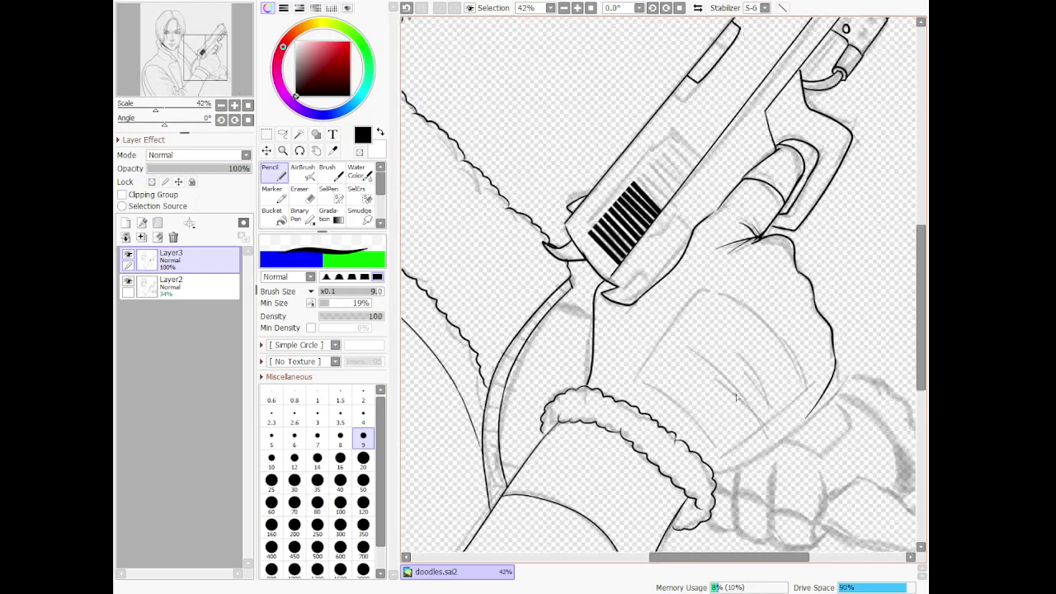
Undo the last contour stroke, trim the line end with the Eraser, and ink the hand's lower edge in one curve to the fur cuff
{"action": "scroll", "coordinate": [737, 397], "scroll_direction": "up", "scroll_amount": 1}
{"action": "key", "text": "ctrl+z"}
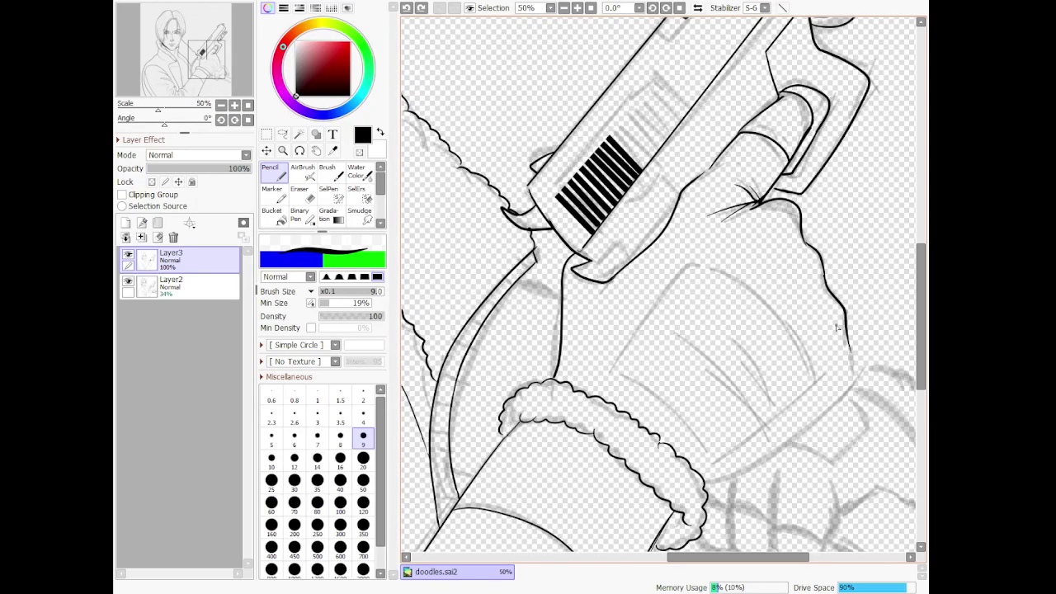
{"action": "key", "text": "e"}
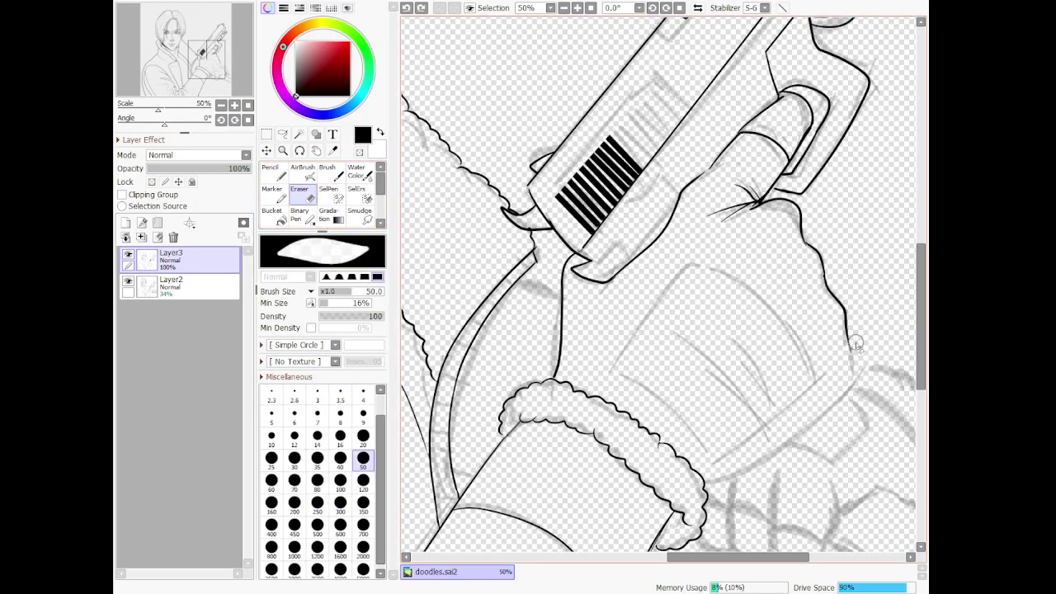
{"action": "mouse_move", "coordinate": [823, 355]}
{"action": "left_mouse_down"}
{"action": "mouse_move", "coordinate": [854, 339]}
{"action": "mouse_move", "coordinate": [805, 424]}
{"action": "mouse_move", "coordinate": [708, 485]}
{"action": "left_mouse_up"}
{"action": "left_click", "coordinate": [271, 171]}
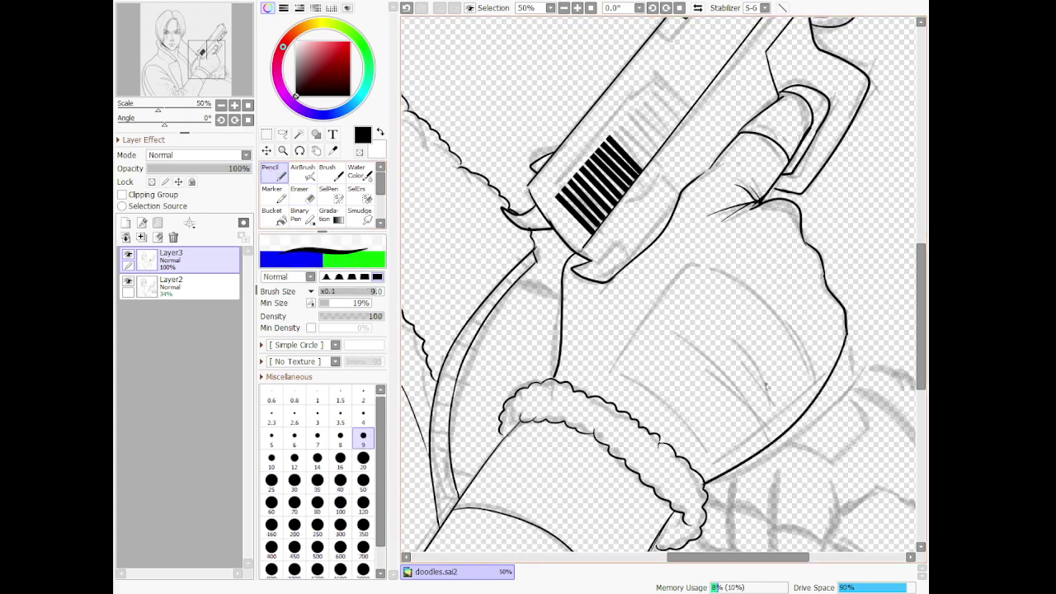
Ink the four-sided panel on the back of the gun hand's glove with the Pencil
{"action": "mouse_move", "coordinate": [685, 267]}
{"action": "left_mouse_down"}
{"action": "mouse_move", "coordinate": [600, 372]}
{"action": "mouse_move", "coordinate": [617, 358]}
{"action": "mouse_move", "coordinate": [603, 371]}
{"action": "mouse_move", "coordinate": [629, 376]}
{"action": "mouse_move", "coordinate": [719, 450]}
{"action": "left_mouse_up"}
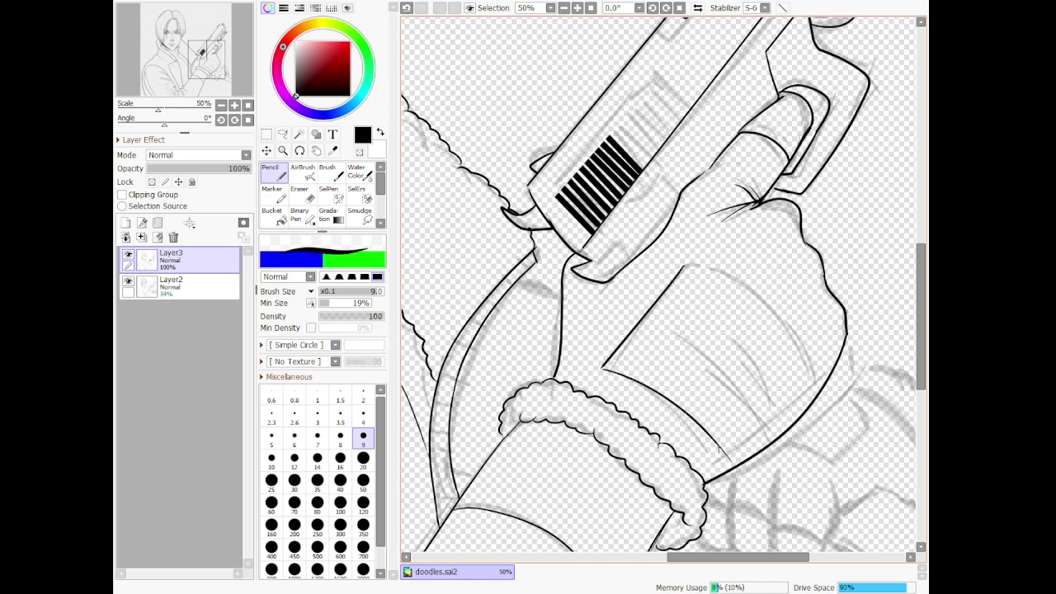
{"action": "key", "text": "ctrl+z"}
{"action": "mouse_move", "coordinate": [603, 370]}
{"action": "left_mouse_down"}
{"action": "mouse_move", "coordinate": [649, 388]}
{"action": "mouse_move", "coordinate": [717, 459]}
{"action": "mouse_move", "coordinate": [819, 363]}
{"action": "mouse_move", "coordinate": [771, 299]}
{"action": "mouse_move", "coordinate": [734, 273]}
{"action": "mouse_move", "coordinate": [683, 267]}
{"action": "mouse_move", "coordinate": [733, 268]}
{"action": "mouse_move", "coordinate": [764, 289]}
{"action": "left_mouse_up"}
{"action": "key", "text": "ctrl+z"}
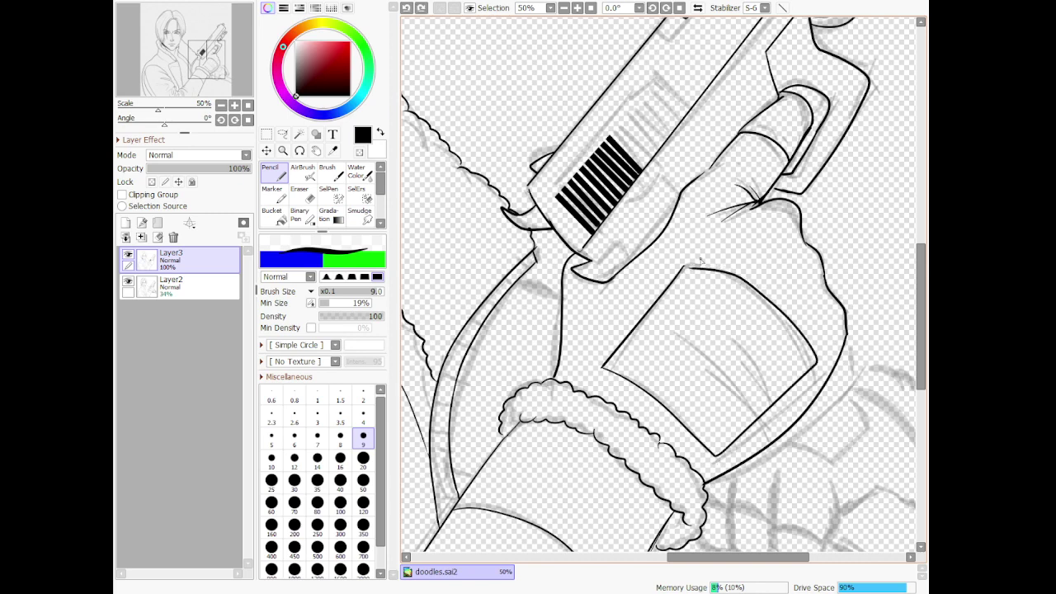
Go over the glove panel's upper edge and thin the overlapping strokes there with the Eraser at size 50
{"action": "left_click_drag", "start_coordinate": [682, 267], "coordinate": [769, 282]}
{"action": "key", "text": "e"}
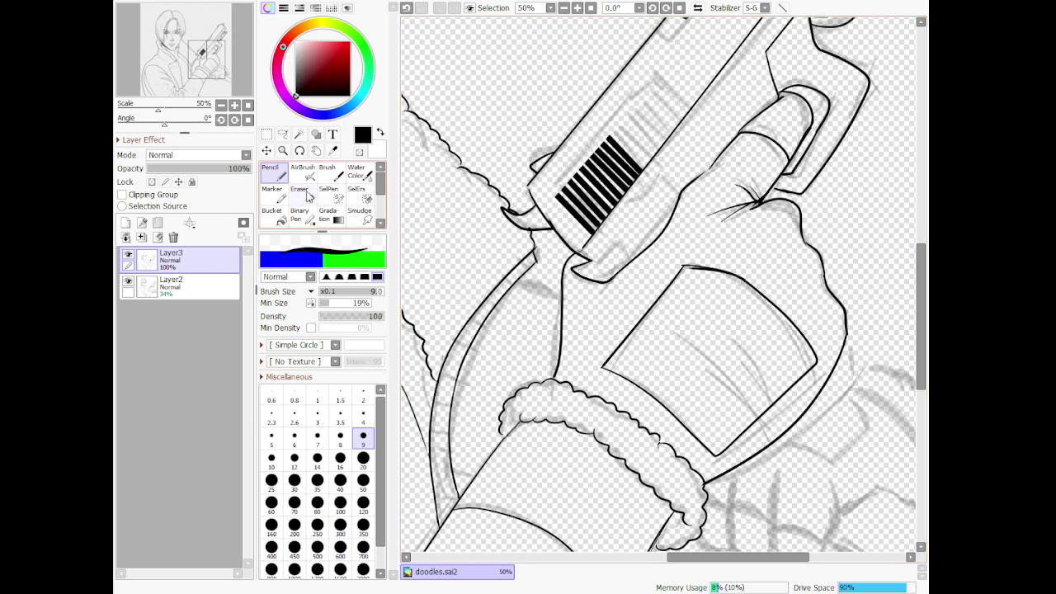
{"action": "left_click_drag", "start_coordinate": [691, 269], "coordinate": [759, 294]}
{"action": "key", "text": "ctrl+z"}
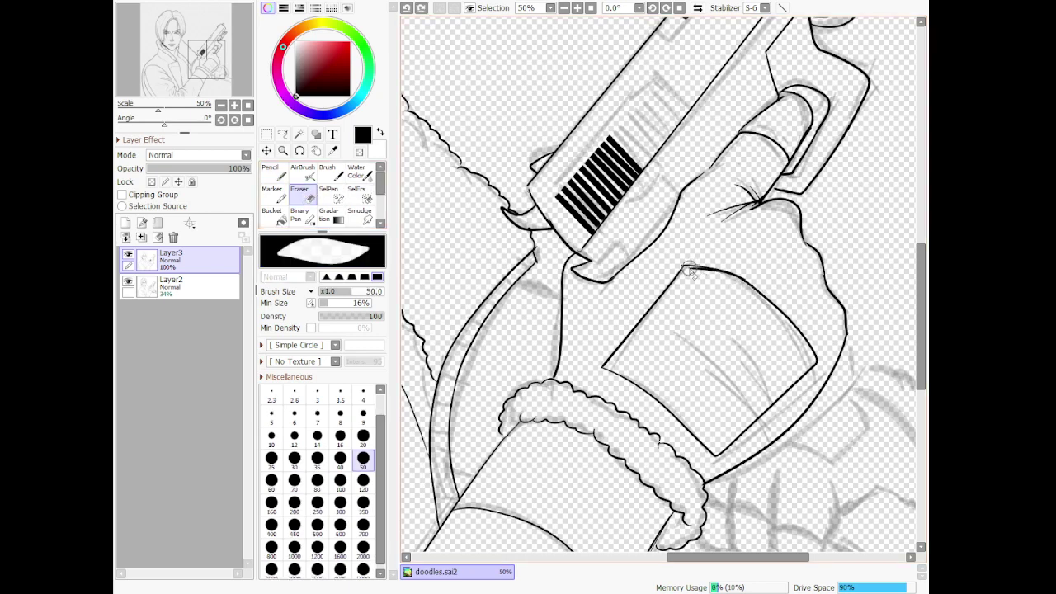
{"action": "left_click_drag", "start_coordinate": [691, 270], "coordinate": [753, 292]}
Ink thin fabric creases inside the glove panel, fanning from its lower edge, with the Pencil at size 9
{"action": "key", "text": "n"}
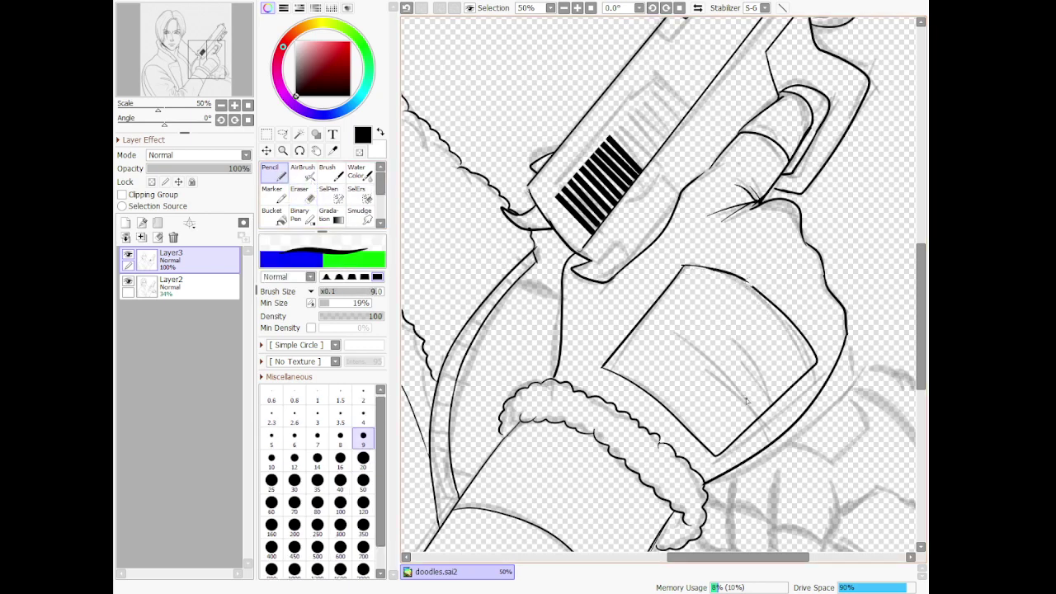
{"action": "left_click_drag", "start_coordinate": [680, 361], "coordinate": [753, 424]}
{"action": "left_click_drag", "start_coordinate": [716, 362], "coordinate": [755, 421]}
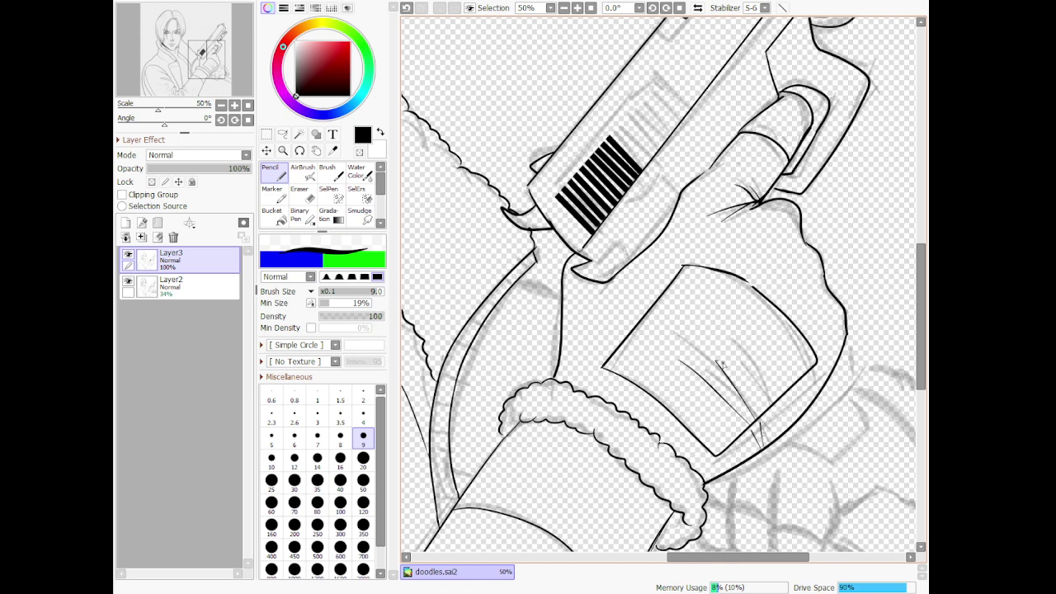
{"action": "left_click_drag", "start_coordinate": [717, 361], "coordinate": [678, 345]}
{"action": "left_click_drag", "start_coordinate": [753, 340], "coordinate": [797, 391]}
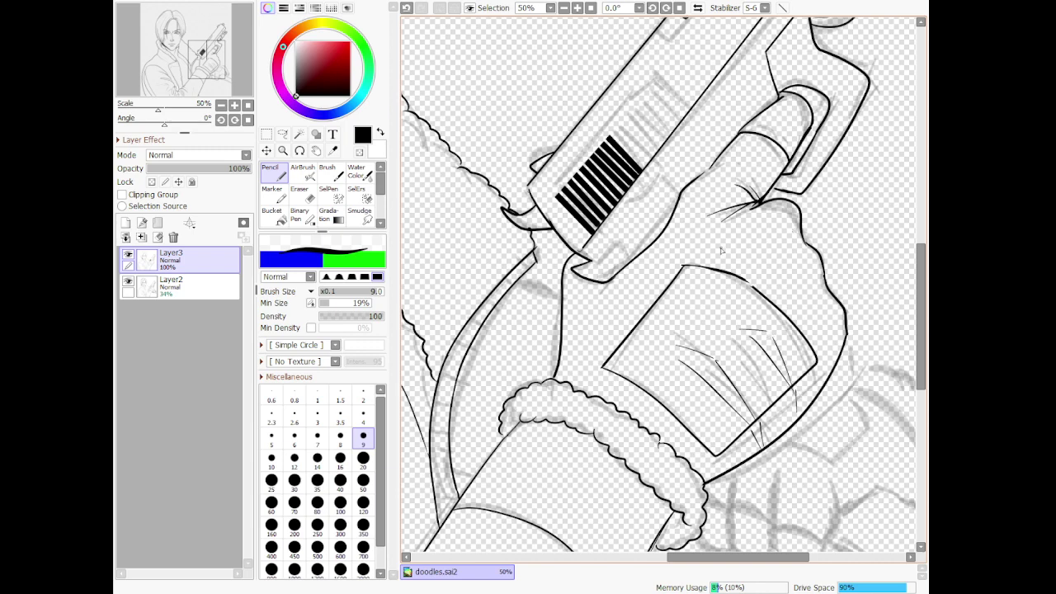
{"action": "left_click_drag", "start_coordinate": [720, 251], "coordinate": [765, 271]}
{"action": "key", "text": "ctrl+z"}
Review the whole drawing with the rough sketch layer toggled, and examine the face around the mouth
{"action": "scroll", "coordinate": [651, 289], "scroll_direction": "down", "scroll_amount": 6}
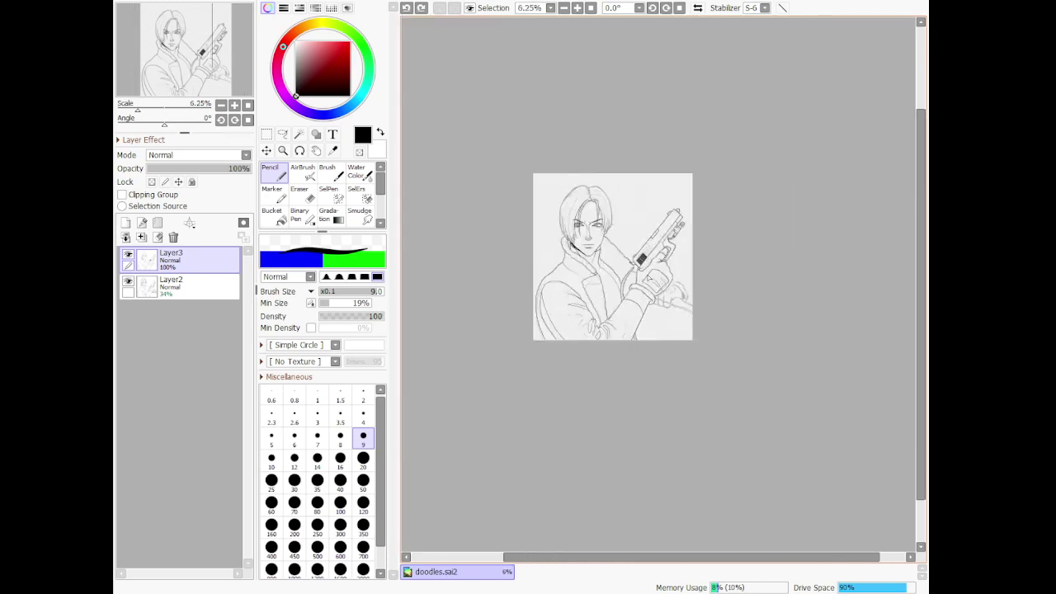
{"action": "scroll", "coordinate": [685, 282], "scroll_direction": "up", "scroll_amount": 5}
{"action": "scroll", "coordinate": [629, 328], "scroll_direction": "down", "scroll_amount": 8}
{"action": "scroll", "coordinate": [595, 376], "scroll_direction": "up", "scroll_amount": 8}
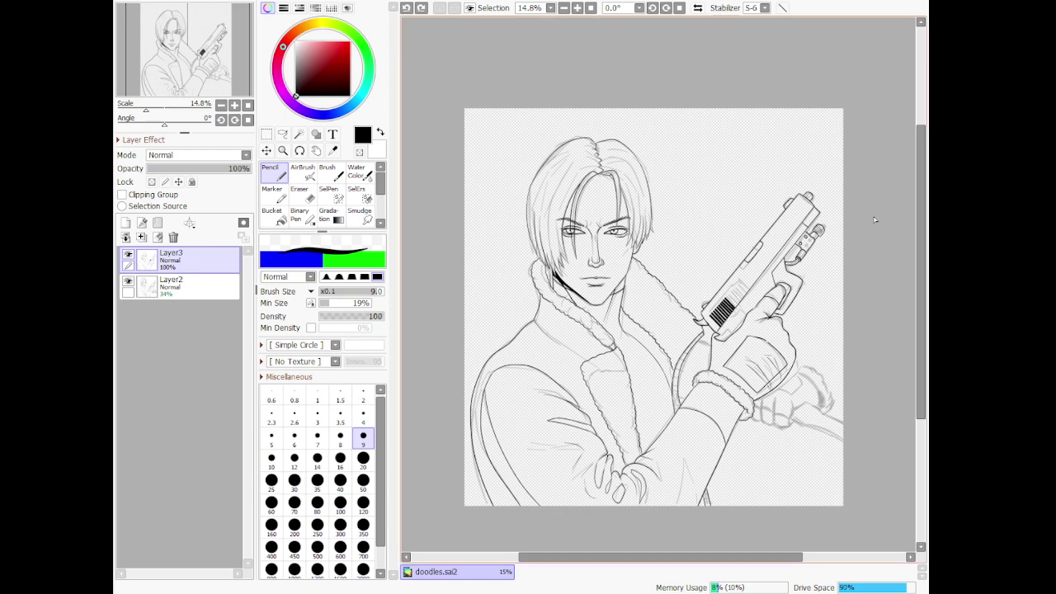
{"action": "left_click", "coordinate": [128, 284]}
{"action": "left_click", "coordinate": [127, 284]}
{"action": "scroll", "coordinate": [665, 307], "scroll_direction": "up", "scroll_amount": 6}
{"action": "scroll", "coordinate": [429, 232], "scroll_direction": "up", "scroll_amount": 7}
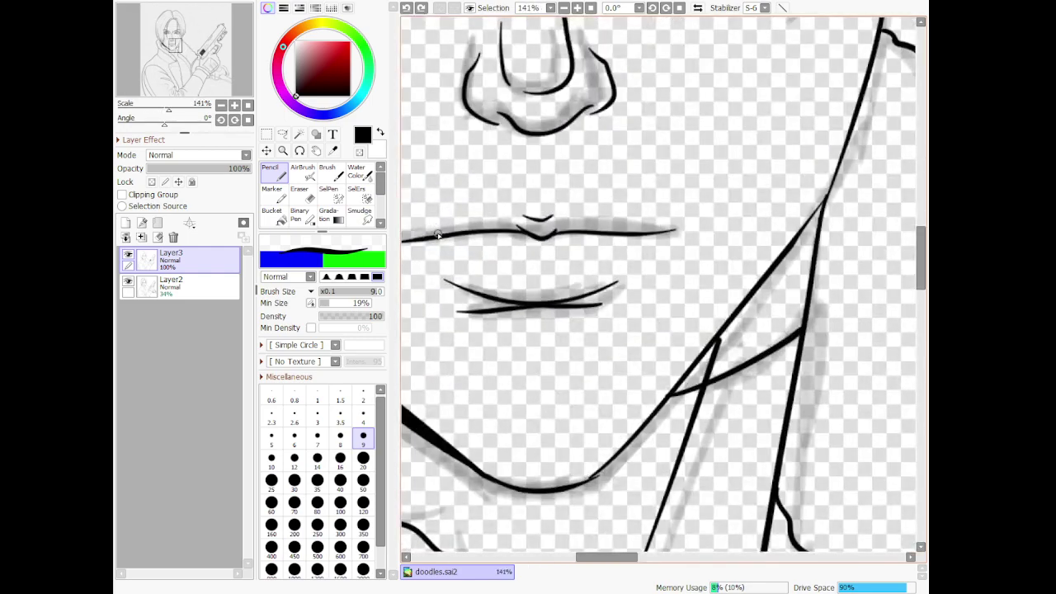
{"action": "left_click_drag", "start_coordinate": [694, 230], "coordinate": [611, 235]}
{"action": "key", "text": "ctrl+z"}
{"action": "mouse_move", "coordinate": [708, 230]}
{"action": "left_mouse_down"}
{"action": "mouse_move", "coordinate": [659, 238]}
{"action": "mouse_move", "coordinate": [706, 229]}
{"action": "left_mouse_up"}
{"action": "key", "text": "ctrl+z"}
{"action": "scroll", "coordinate": [726, 223], "scroll_direction": "down", "scroll_amount": 4}
{"action": "scroll", "coordinate": [763, 256], "scroll_direction": "up", "scroll_amount": 1}
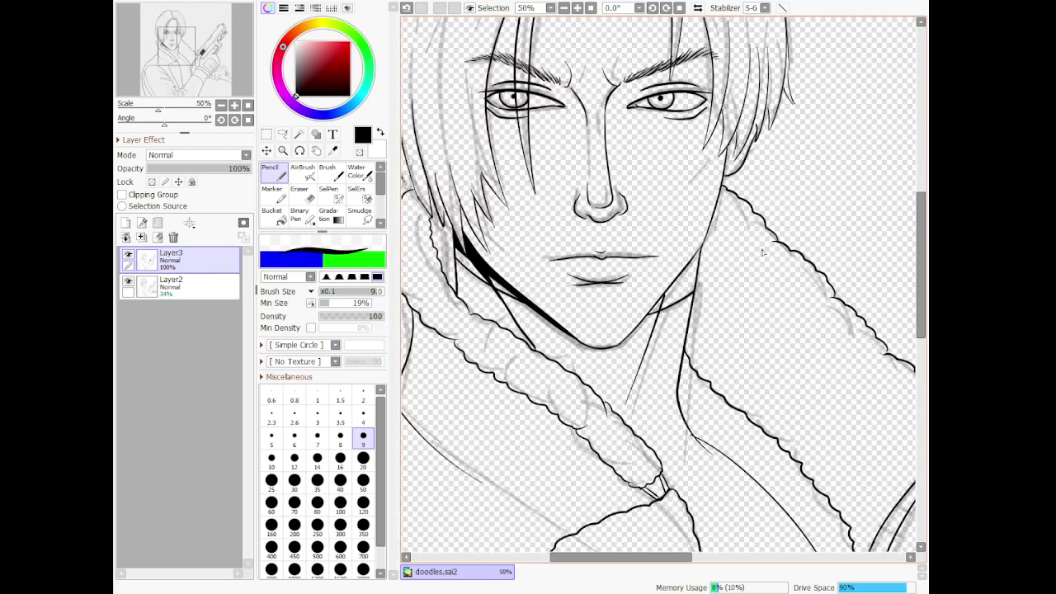
{"action": "key", "text": "ctrl+z"}
Ink the nearest finger of the second hand under the gun hand, with its rounded tip, glove edge and the adjoining thumb-side contour
{"action": "scroll", "coordinate": [763, 253], "scroll_direction": "down", "scroll_amount": 3}
{"action": "scroll", "coordinate": [668, 324], "scroll_direction": "up", "scroll_amount": 5}
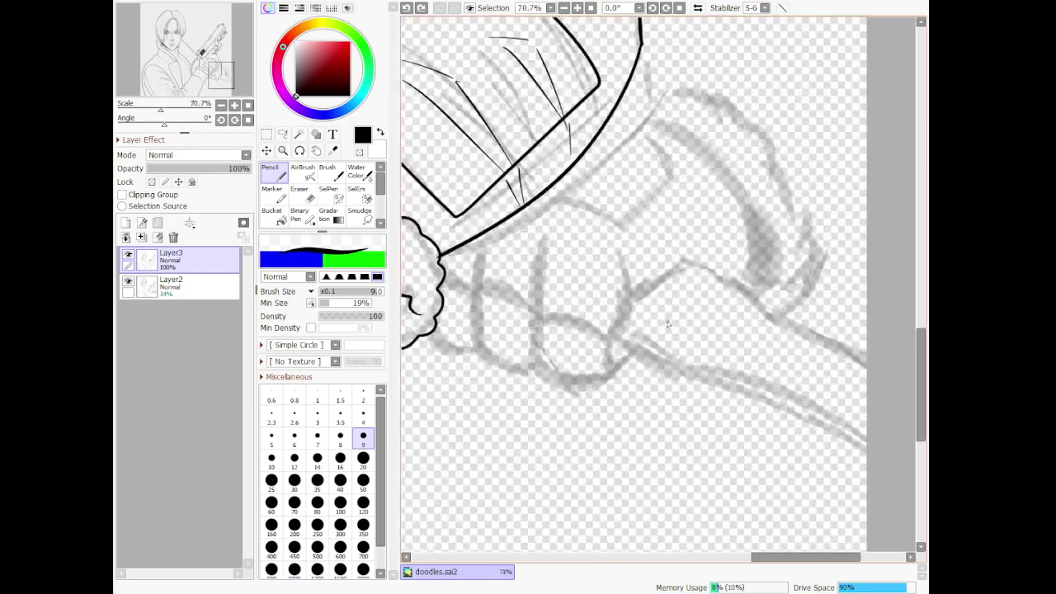
{"action": "scroll", "coordinate": [625, 318], "scroll_direction": "up", "scroll_amount": 1}
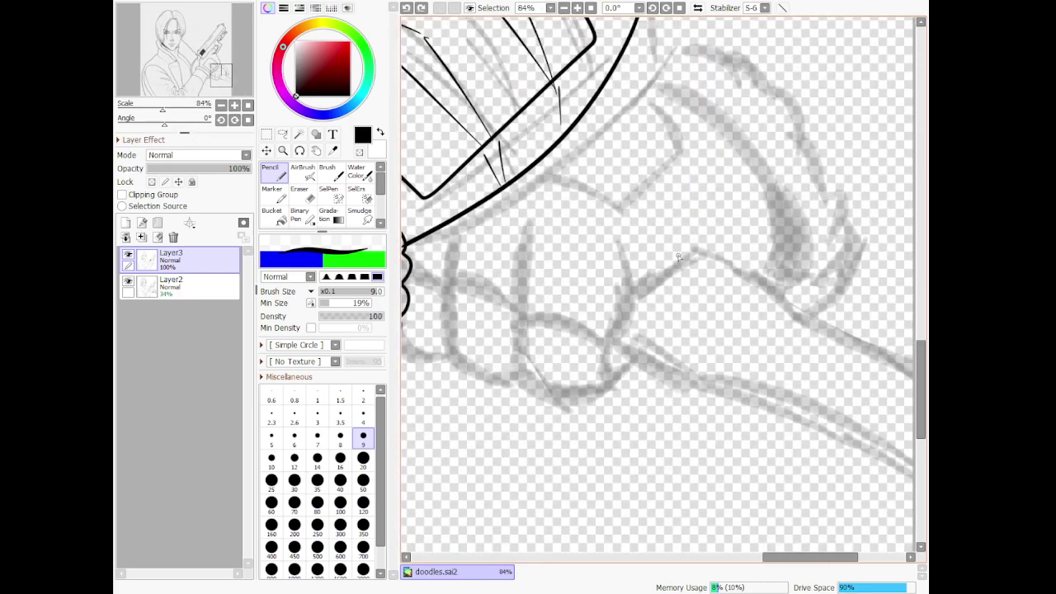
{"action": "mouse_move", "coordinate": [696, 255]}
{"action": "left_mouse_down"}
{"action": "mouse_move", "coordinate": [662, 264]}
{"action": "mouse_move", "coordinate": [622, 307]}
{"action": "mouse_move", "coordinate": [631, 282]}
{"action": "mouse_move", "coordinate": [609, 337]}
{"action": "mouse_move", "coordinate": [611, 371]}
{"action": "left_mouse_up"}
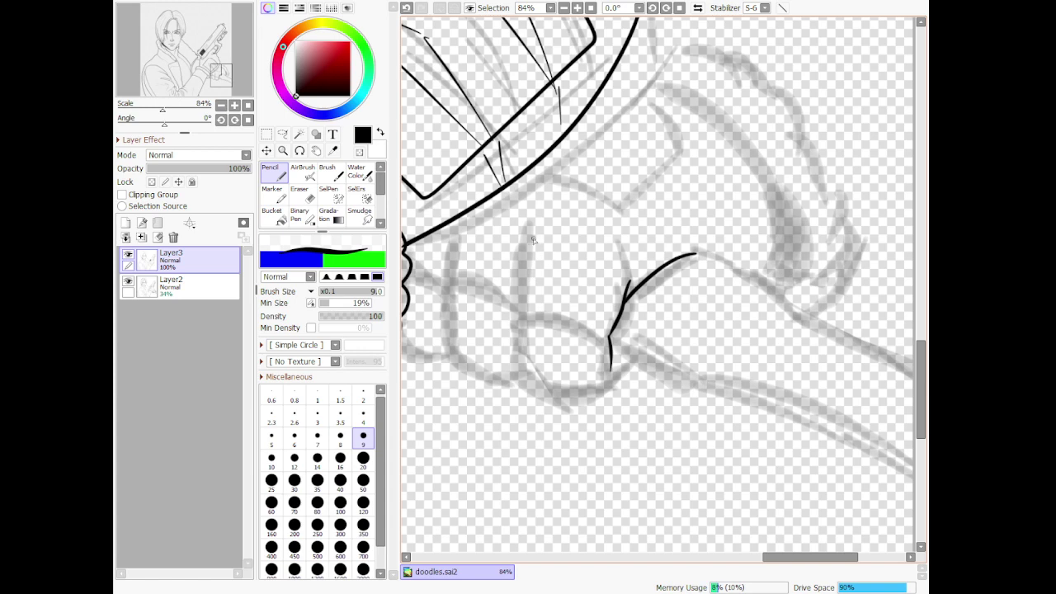
{"action": "mouse_move", "coordinate": [527, 236]}
{"action": "left_mouse_down"}
{"action": "mouse_move", "coordinate": [514, 377]}
{"action": "mouse_move", "coordinate": [563, 406]}
{"action": "mouse_move", "coordinate": [607, 393]}
{"action": "mouse_move", "coordinate": [637, 368]}
{"action": "left_mouse_up"}
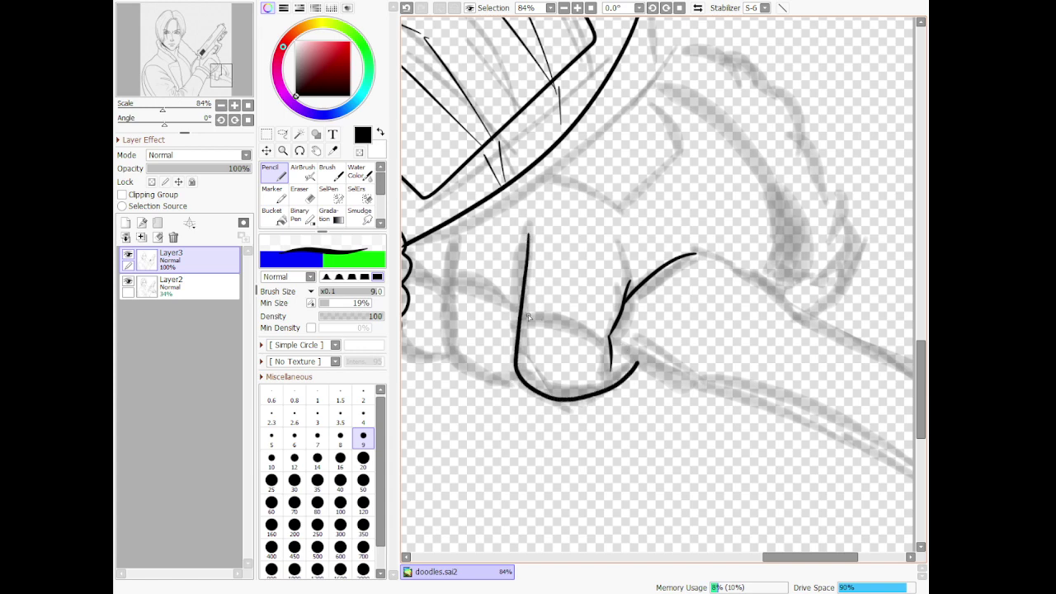
{"action": "left_click_drag", "start_coordinate": [525, 318], "coordinate": [608, 332]}
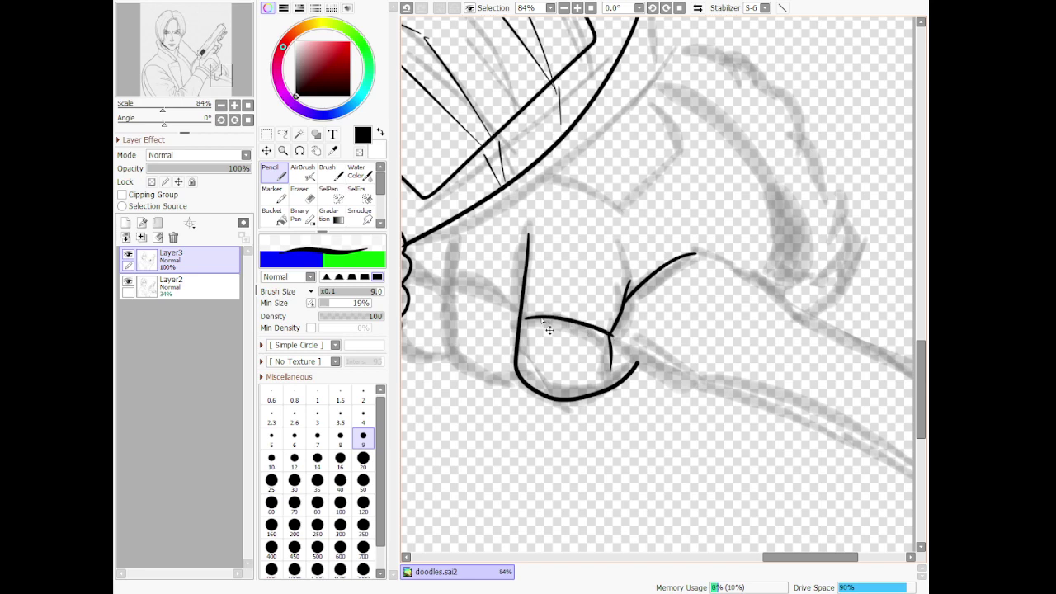
{"action": "key", "text": "ctrl+z"}
{"action": "left_click_drag", "start_coordinate": [522, 313], "coordinate": [609, 334]}
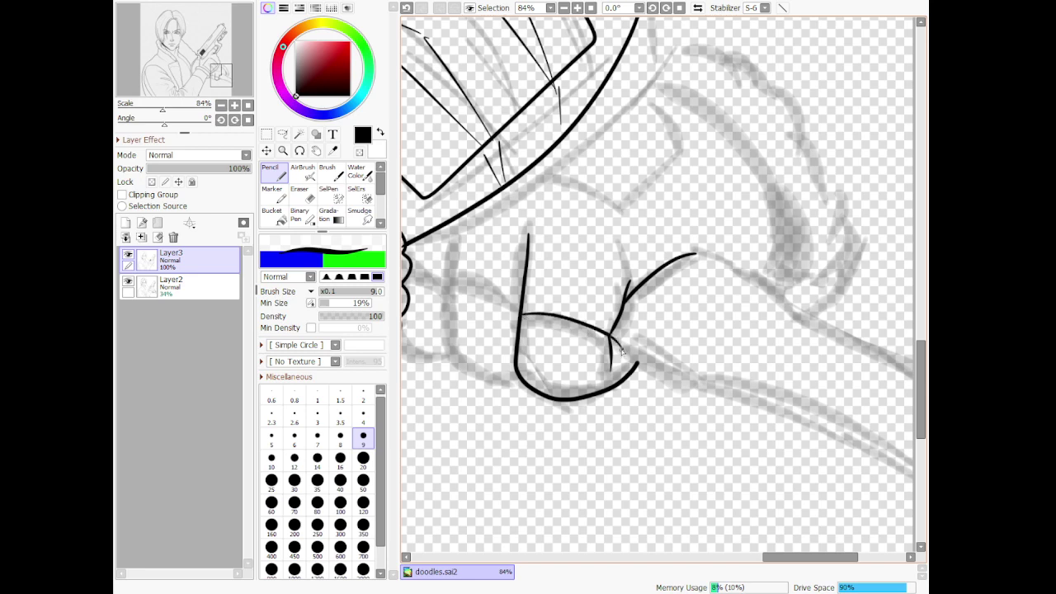
{"action": "left_click_drag", "start_coordinate": [612, 339], "coordinate": [654, 377]}
{"action": "key", "text": "ctrl+z"}
{"action": "left_click_drag", "start_coordinate": [612, 338], "coordinate": [654, 376]}
{"action": "key", "text": "ctrl+z"}
Ink the neighbouring finger of the second hand with its rounded tip and the curved glove edge across it
{"action": "mouse_move", "coordinate": [444, 308]}
{"action": "left_mouse_down"}
{"action": "mouse_move", "coordinate": [432, 356]}
{"action": "mouse_move", "coordinate": [446, 382]}
{"action": "mouse_move", "coordinate": [491, 391]}
{"action": "mouse_move", "coordinate": [513, 372]}
{"action": "left_mouse_up"}
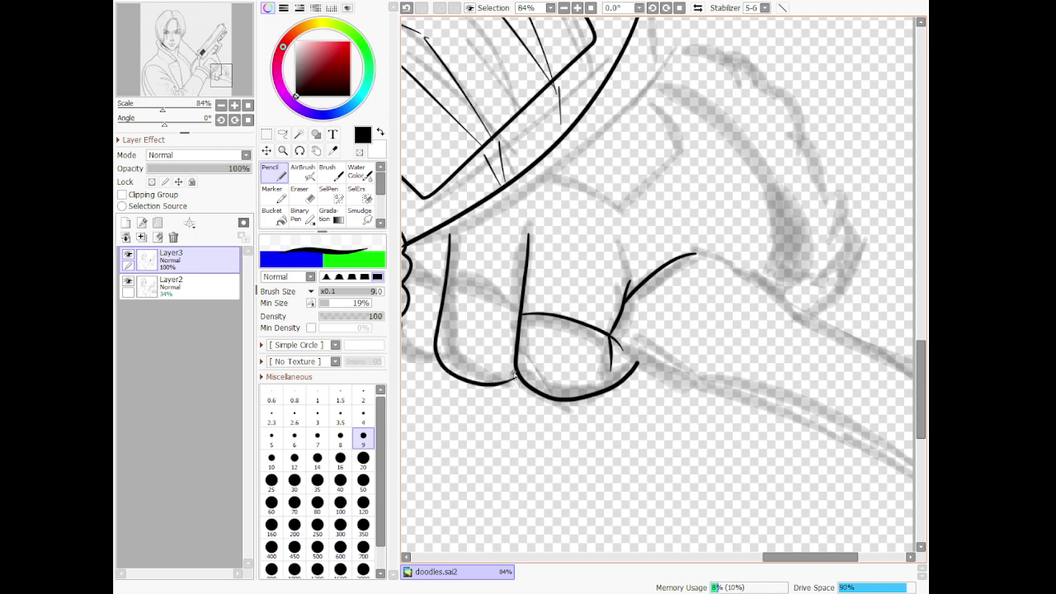
{"action": "left_click_drag", "start_coordinate": [525, 312], "coordinate": [528, 314]}
{"action": "key", "text": "ctrl+z"}
{"action": "left_click_drag", "start_coordinate": [445, 289], "coordinate": [528, 323]}
{"action": "key", "text": "ctrl+z"}
{"action": "left_click_drag", "start_coordinate": [446, 288], "coordinate": [524, 318]}
Ink the visible part of the last finger between the fur cuff and the neighbouring finger, including its glove edge, with the Pencil
{"action": "left_click_drag", "start_coordinate": [811, 557], "coordinate": [768, 557]}
{"action": "key", "text": "e"}
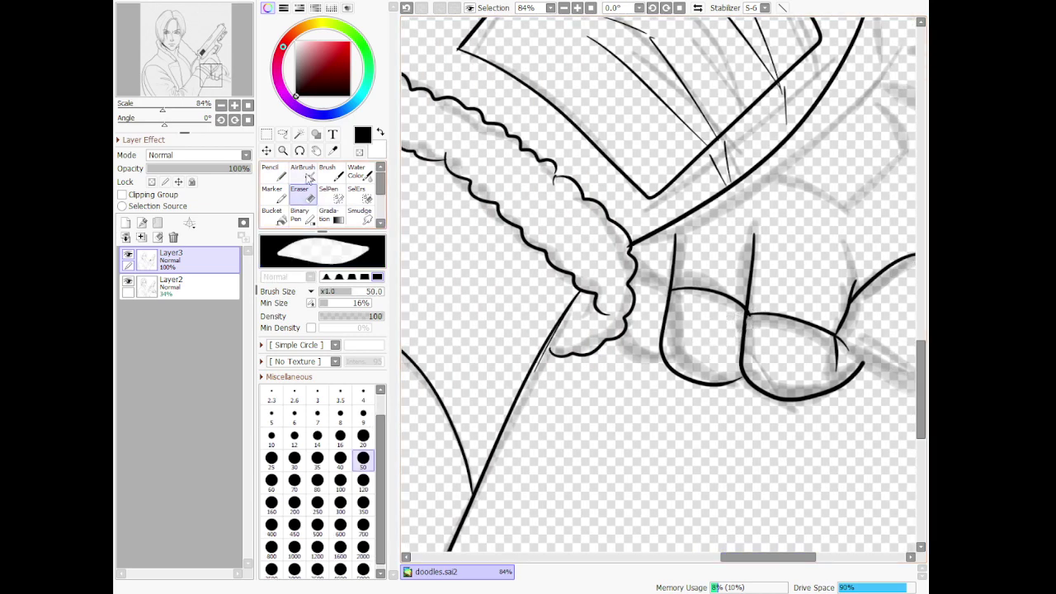
{"action": "key", "text": "n"}
{"action": "left_click_drag", "start_coordinate": [606, 347], "coordinate": [660, 361]}
{"action": "left_click_drag", "start_coordinate": [634, 277], "coordinate": [674, 289]}
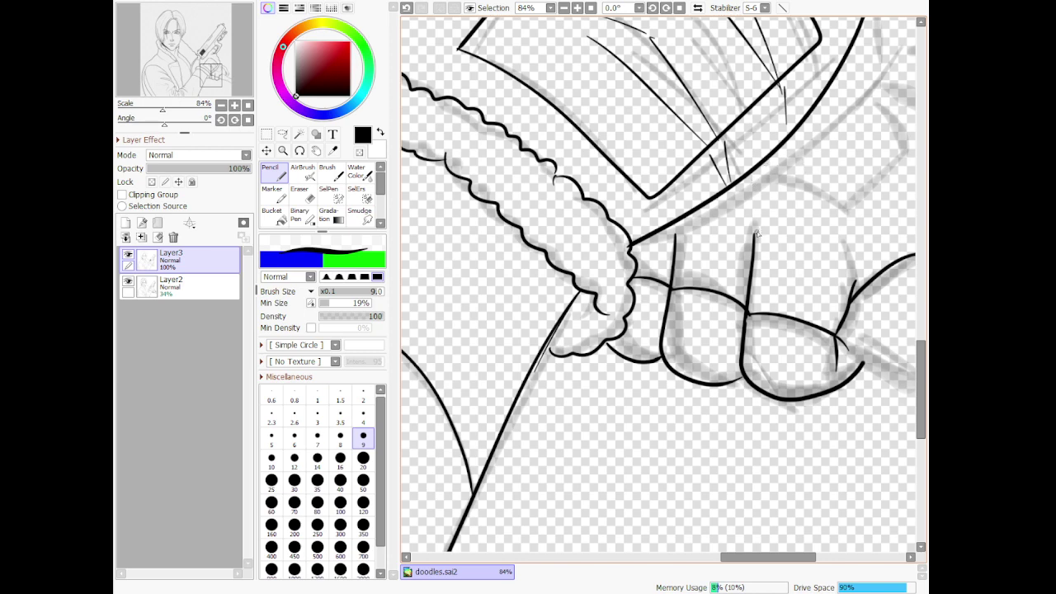
Add short crease and knuckle strokes above the nearest finger of the second hand
{"action": "left_click_drag", "start_coordinate": [766, 214], "coordinate": [755, 233]}
{"action": "left_click_drag", "start_coordinate": [788, 203], "coordinate": [835, 205]}
{"action": "left_click_drag", "start_coordinate": [862, 278], "coordinate": [852, 246]}
Ink the glove panel on the back of the second hand, extending from the gun hand's lower edge to a pointed corner
{"action": "scroll", "coordinate": [732, 218], "scroll_direction": "down", "scroll_amount": 9}
{"action": "scroll", "coordinate": [784, 232], "scroll_direction": "up", "scroll_amount": 7}
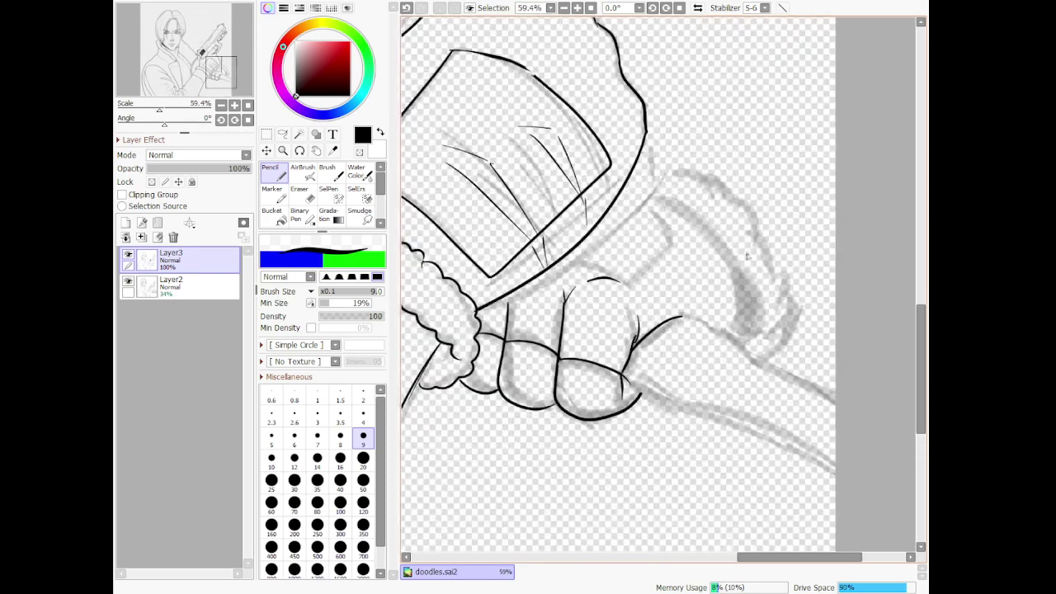
{"action": "scroll", "coordinate": [727, 251], "scroll_direction": "up", "scroll_amount": 2}
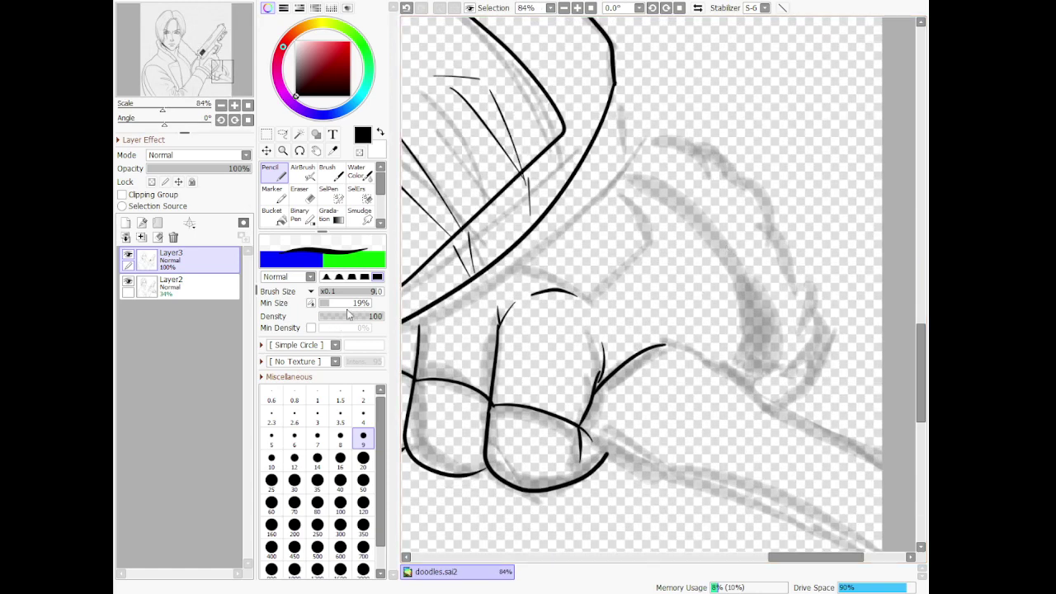
{"action": "left_click_drag", "start_coordinate": [493, 271], "coordinate": [582, 307]}
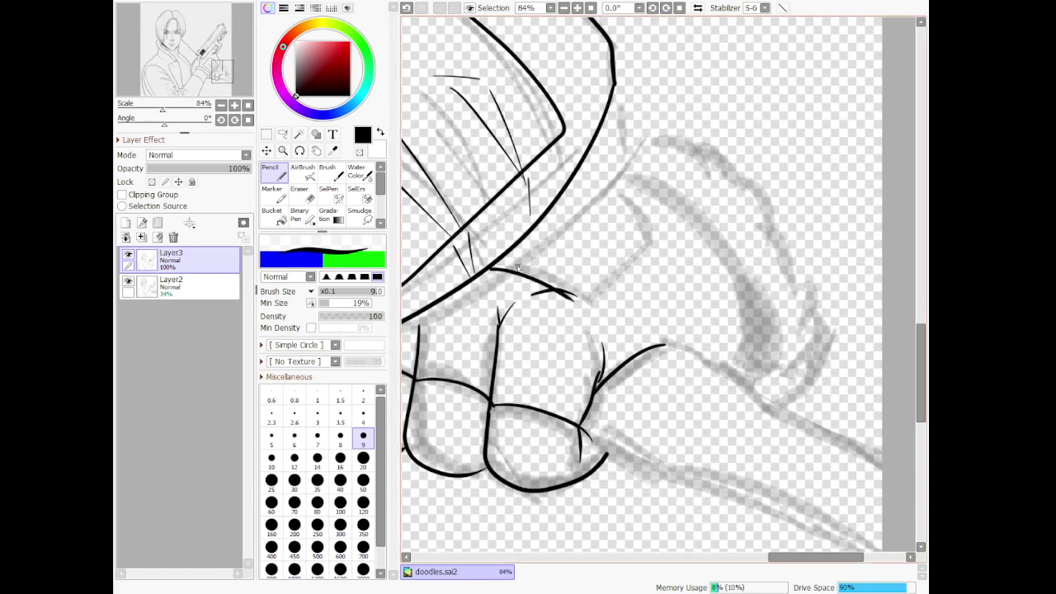
{"action": "key", "text": "ctrl+z"}
{"action": "left_click_drag", "start_coordinate": [493, 267], "coordinate": [574, 298]}
{"action": "key", "text": "ctrl+z"}
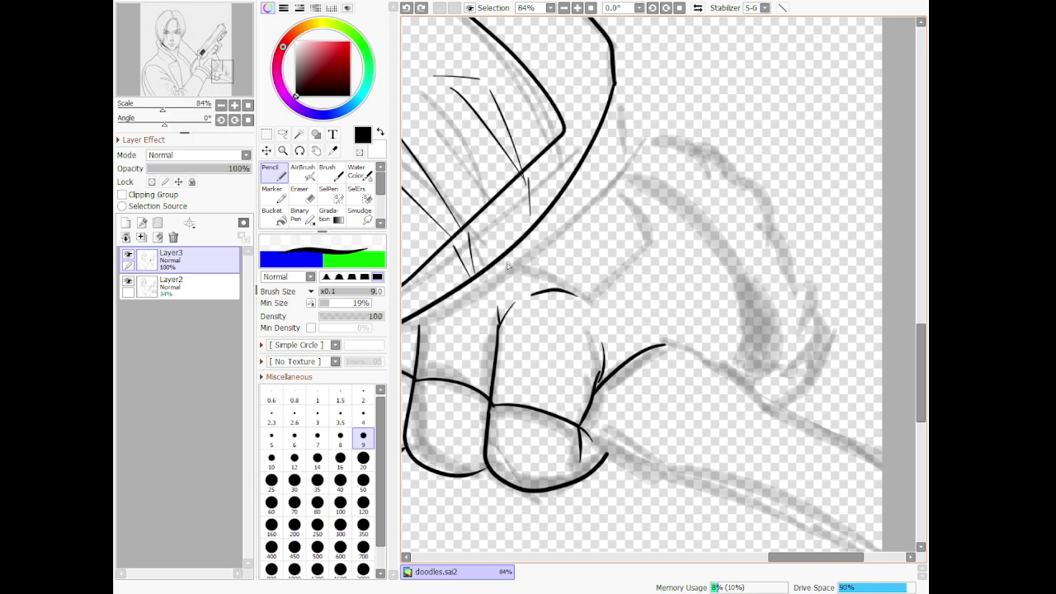
{"action": "mouse_move", "coordinate": [497, 264]}
{"action": "left_mouse_down"}
{"action": "mouse_move", "coordinate": [587, 291]}
{"action": "mouse_move", "coordinate": [661, 234]}
{"action": "left_mouse_up"}
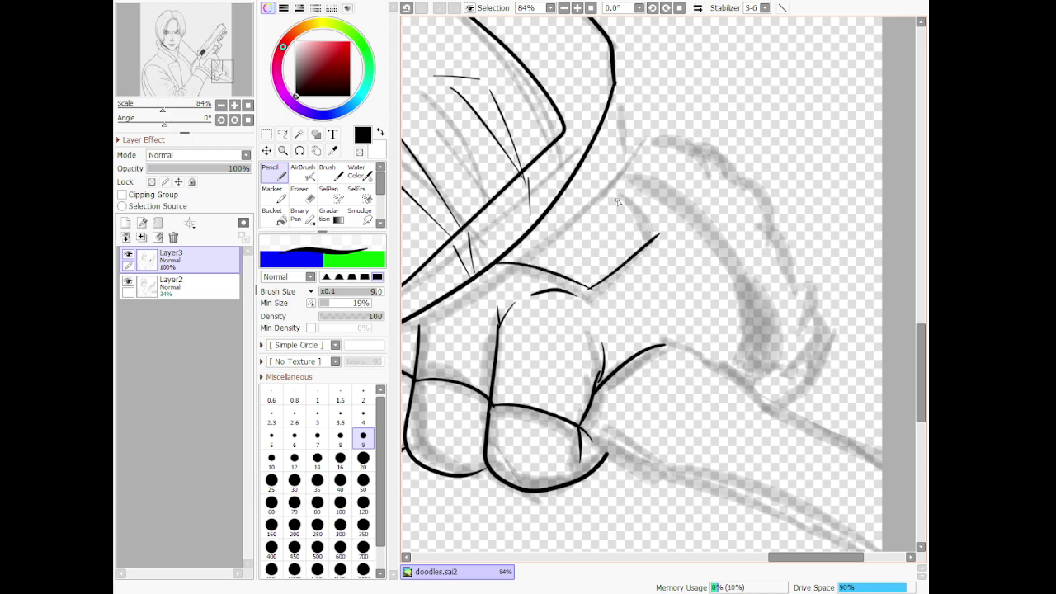
{"action": "mouse_move", "coordinate": [567, 186]}
{"action": "left_mouse_down"}
{"action": "mouse_move", "coordinate": [638, 200]}
{"action": "mouse_move", "coordinate": [662, 231]}
{"action": "left_mouse_up"}
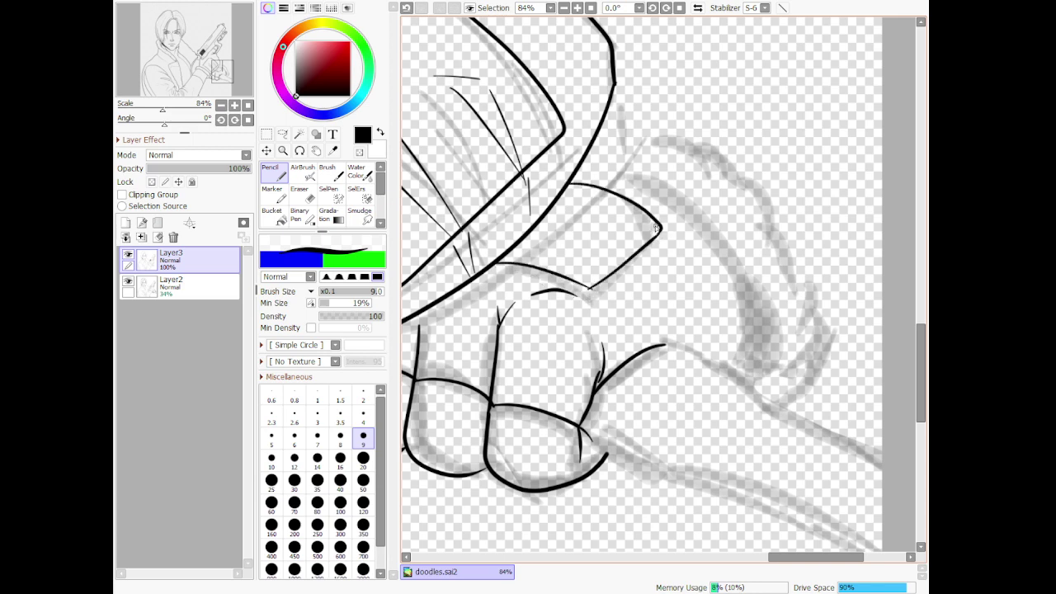
{"action": "key", "text": "ctrl+z"}
Ink the curved wrist edge of the second hand's glove, arcing from the gun hand's lower edge down to the wrist
{"action": "mouse_move", "coordinate": [735, 362]}
{"action": "left_mouse_down"}
{"action": "mouse_move", "coordinate": [758, 284]}
{"action": "mouse_move", "coordinate": [718, 224]}
{"action": "left_mouse_up"}
{"action": "key", "text": "ctrl+z"}
{"action": "mouse_move", "coordinate": [591, 164]}
{"action": "left_mouse_down"}
{"action": "mouse_move", "coordinate": [704, 228]}
{"action": "mouse_move", "coordinate": [731, 277]}
{"action": "mouse_move", "coordinate": [720, 362]}
{"action": "left_mouse_up"}
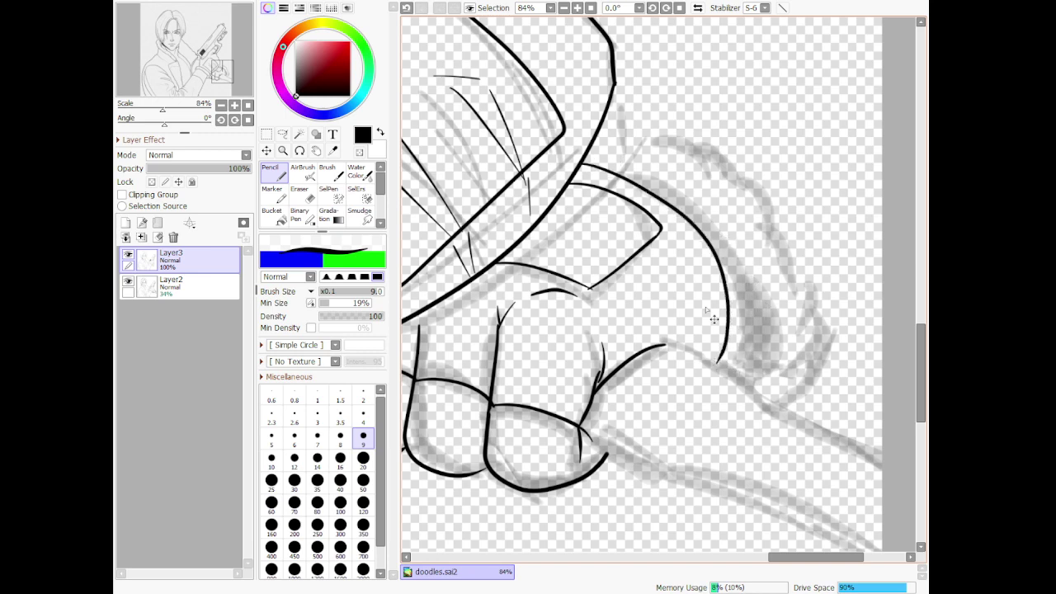
{"action": "key", "text": "ctrl+z"}
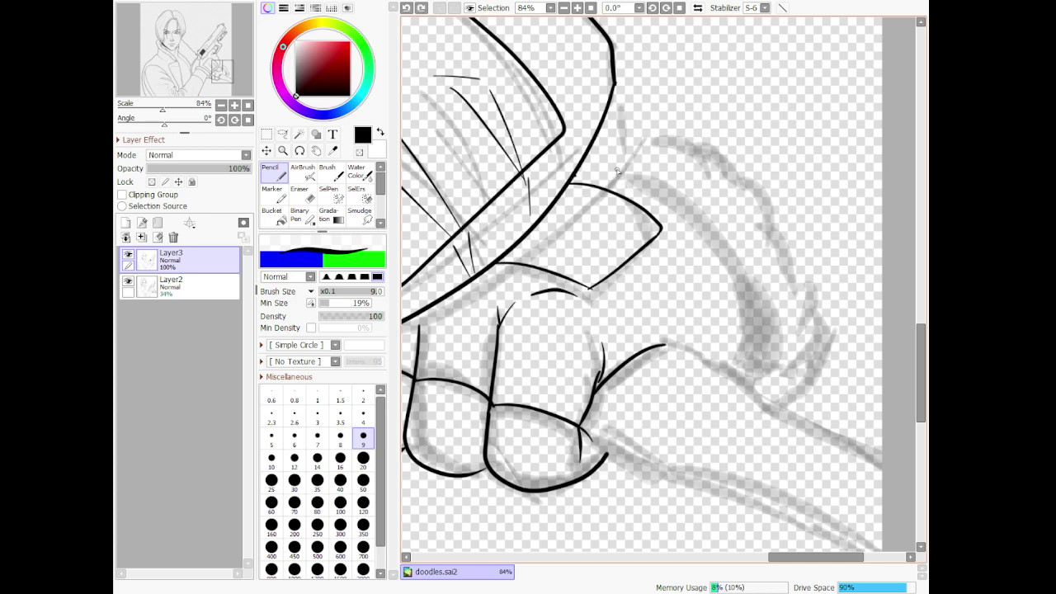
{"action": "mouse_move", "coordinate": [576, 175]}
{"action": "left_mouse_down"}
{"action": "mouse_move", "coordinate": [736, 274]}
{"action": "mouse_move", "coordinate": [734, 358]}
{"action": "mouse_move", "coordinate": [719, 374]}
{"action": "left_mouse_up"}
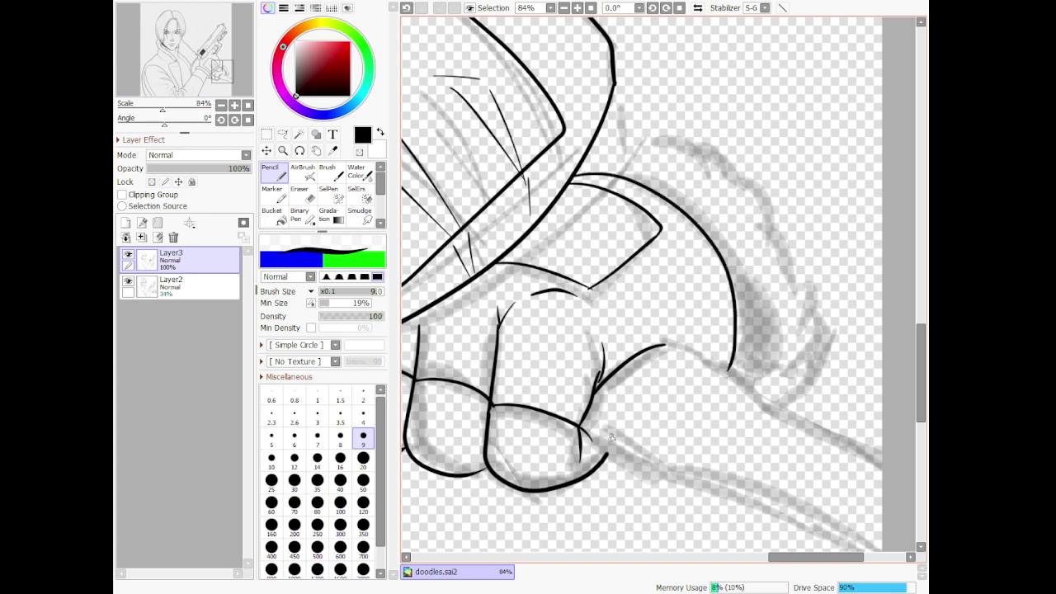
Ink two near-parallel contour lines from the nearest finger along the wrist's underside, and erase the lower line's tapered tip
{"action": "left_click_drag", "start_coordinate": [611, 443], "coordinate": [659, 469]}
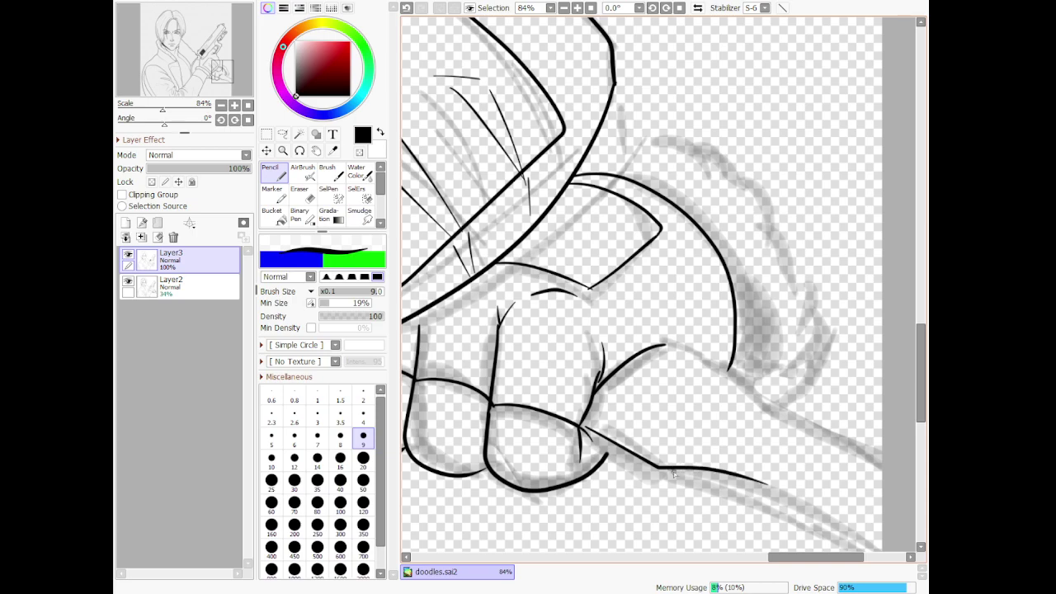
{"action": "mouse_move", "coordinate": [590, 442]}
{"action": "left_mouse_down"}
{"action": "mouse_move", "coordinate": [646, 477]}
{"action": "mouse_move", "coordinate": [721, 484]}
{"action": "mouse_move", "coordinate": [788, 515]}
{"action": "left_mouse_up"}
{"action": "scroll", "coordinate": [742, 450], "scroll_direction": "down", "scroll_amount": 5}
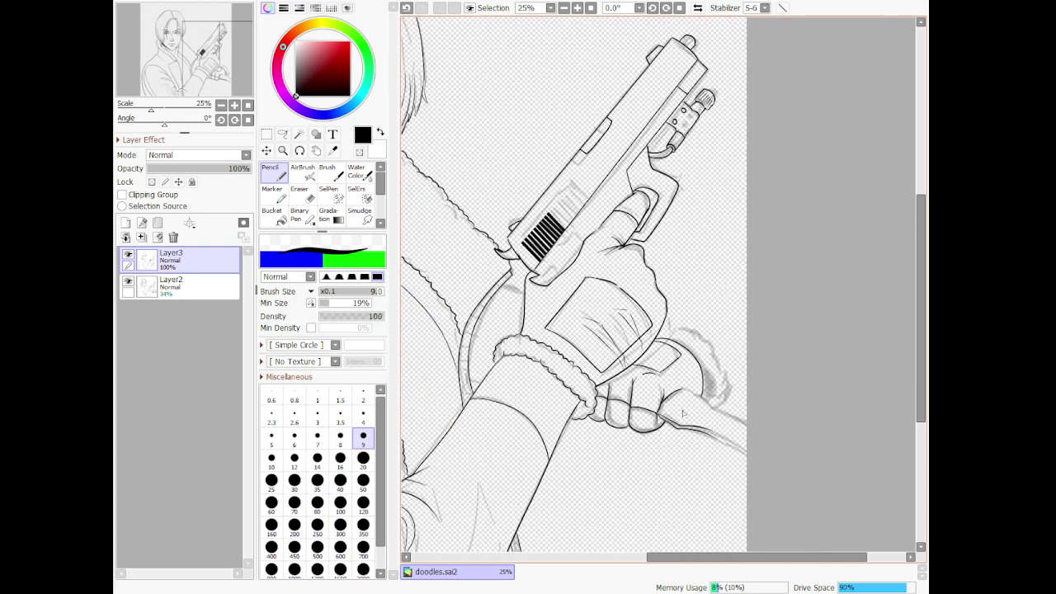
{"action": "scroll", "coordinate": [825, 401], "scroll_direction": "up", "scroll_amount": 9}
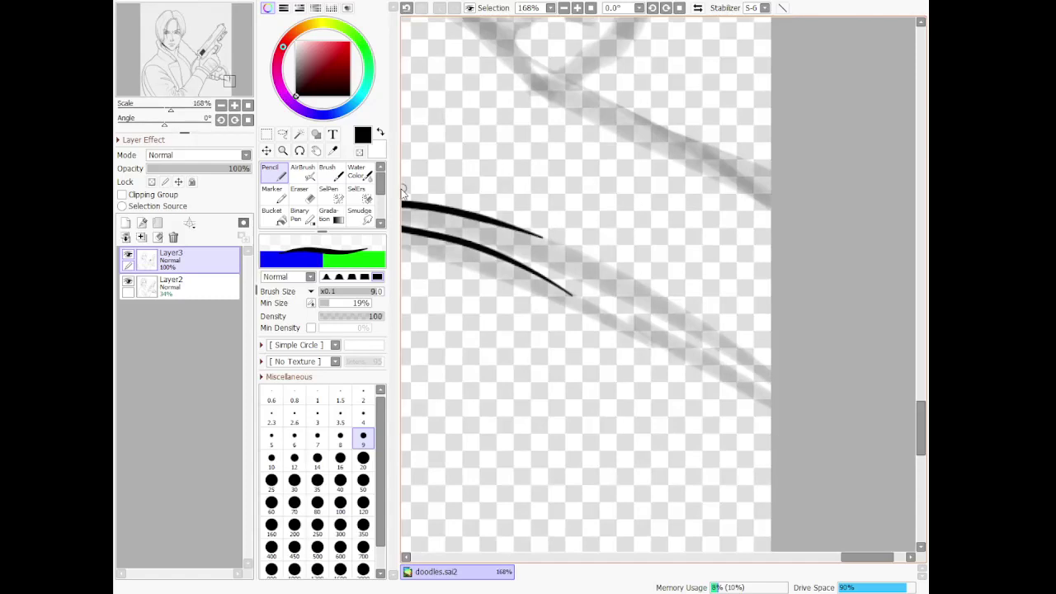
{"action": "left_click", "coordinate": [300, 194]}
{"action": "left_click_drag", "start_coordinate": [528, 272], "coordinate": [620, 317]}
{"action": "left_click", "coordinate": [281, 177]}
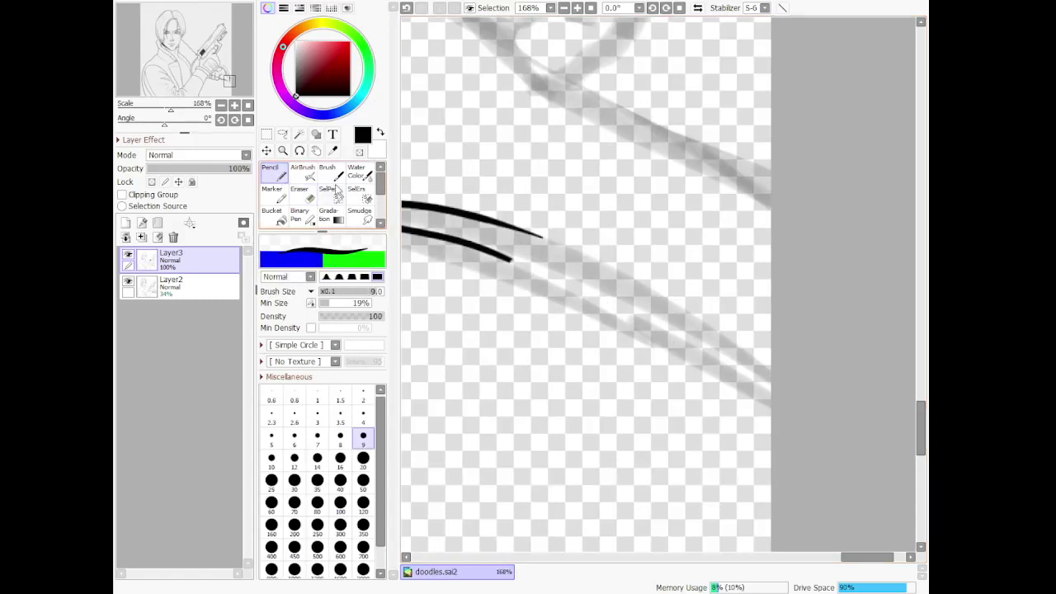
Try to extend both lower contour lines along the sketch to the canvas edge
{"action": "left_click_drag", "start_coordinate": [482, 245], "coordinate": [775, 401]}
{"action": "key", "text": "ctrl+z"}
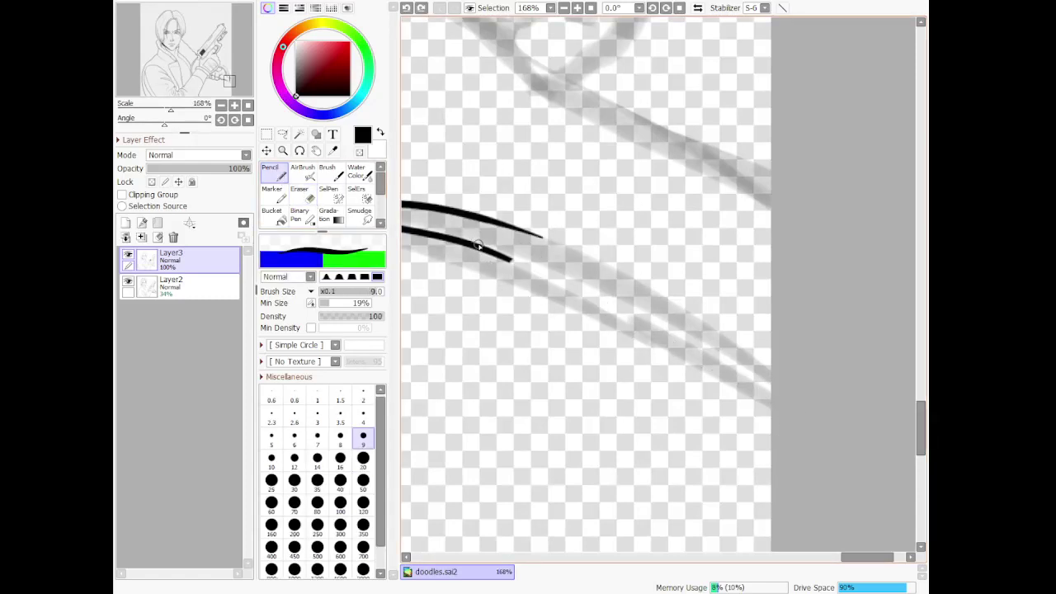
{"action": "key", "text": "ctrl+y"}
{"action": "key", "text": "ctrl+z"}
{"action": "key", "text": "ctrl+z"}
{"action": "key", "text": "ctrl+y"}
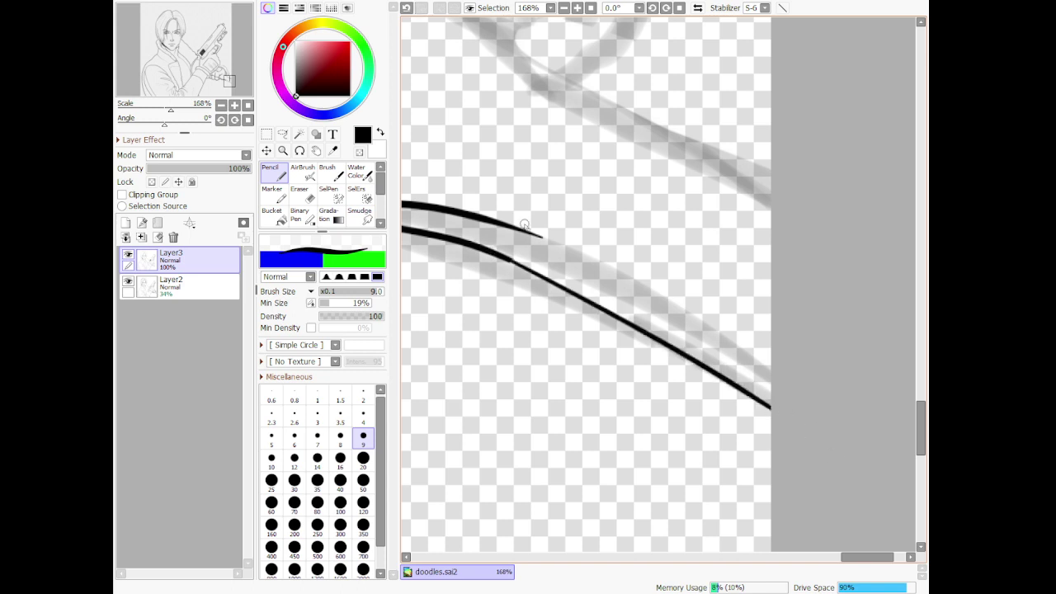
{"action": "left_click_drag", "start_coordinate": [506, 222], "coordinate": [830, 438]}
{"action": "key", "text": "ctrl+z"}
{"action": "key", "text": "ctrl+y"}
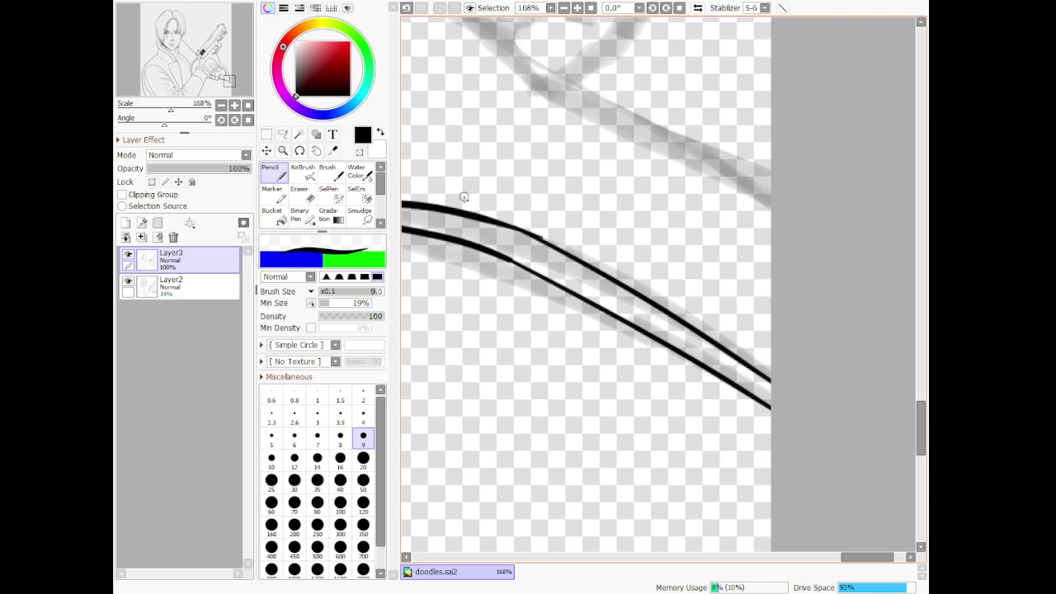
{"action": "scroll", "coordinate": [484, 204], "scroll_direction": "down", "scroll_amount": 8}
{"action": "scroll", "coordinate": [486, 157], "scroll_direction": "up", "scroll_amount": 5}
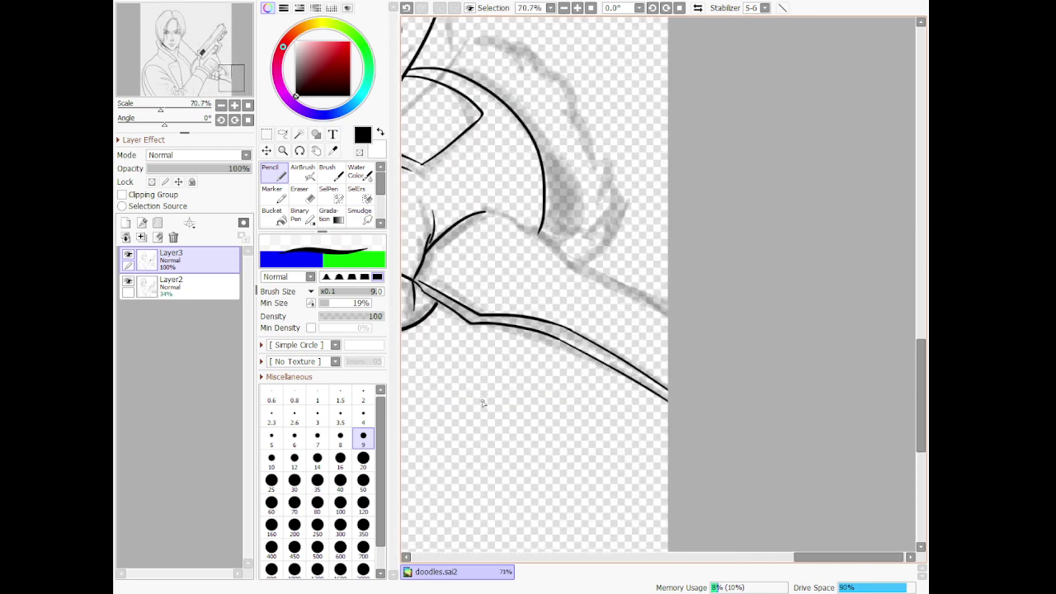
{"action": "scroll", "coordinate": [484, 404], "scroll_direction": "up", "scroll_amount": 3}
{"action": "key", "text": "ctrl+z"}
{"action": "key", "text": "ctrl+z"}
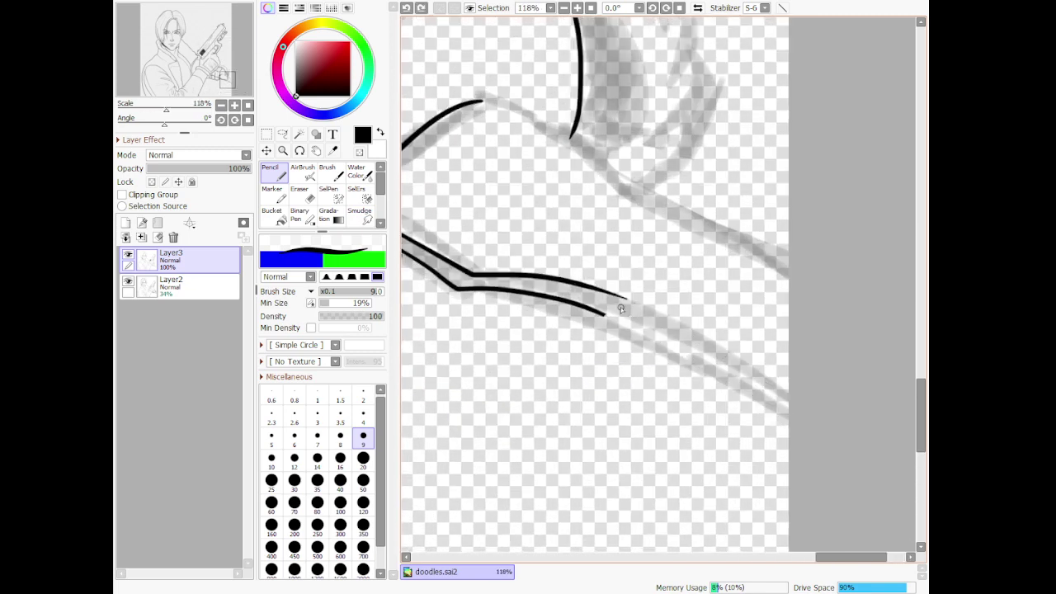
Extend both lower contour lines to the canvas edge and ink the upper wrist contour from the thumb's peak to the same edge
{"action": "left_click_drag", "start_coordinate": [598, 314], "coordinate": [789, 407]}
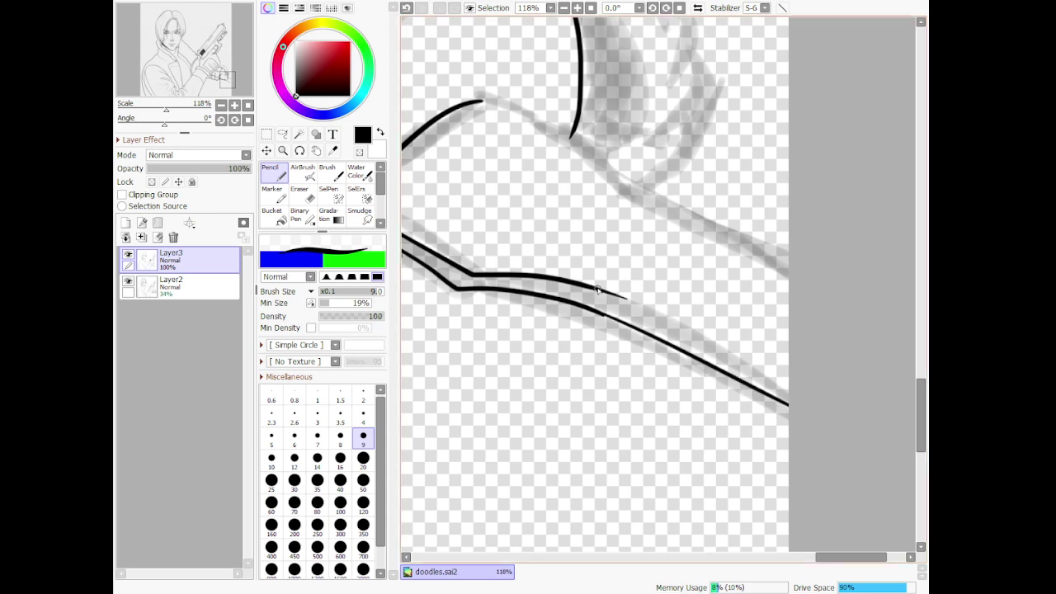
{"action": "left_click_drag", "start_coordinate": [599, 289], "coordinate": [906, 445]}
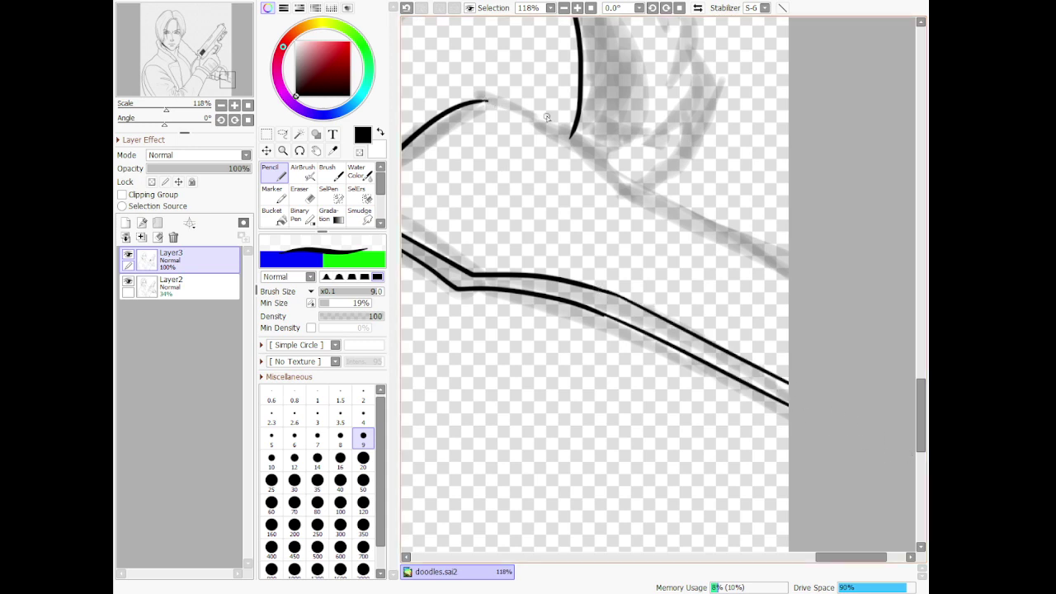
{"action": "mouse_move", "coordinate": [546, 118]}
{"action": "left_mouse_down"}
{"action": "mouse_move", "coordinate": [642, 191]}
{"action": "mouse_move", "coordinate": [804, 275]}
{"action": "left_mouse_up"}
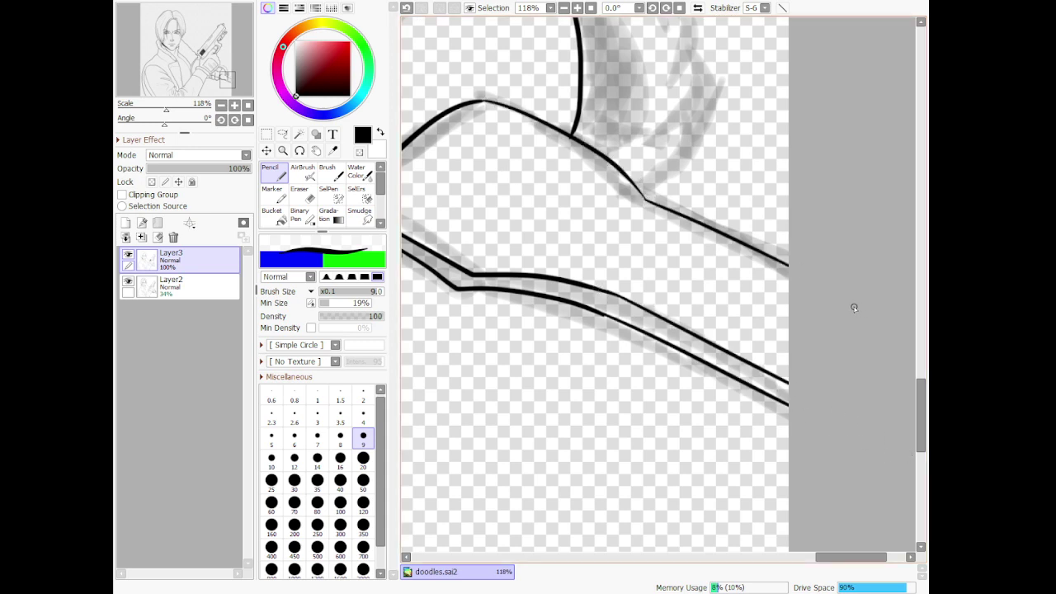
{"action": "scroll", "coordinate": [815, 284], "scroll_direction": "down", "scroll_amount": 8}
{"action": "scroll", "coordinate": [806, 245], "scroll_direction": "up", "scroll_amount": 3}
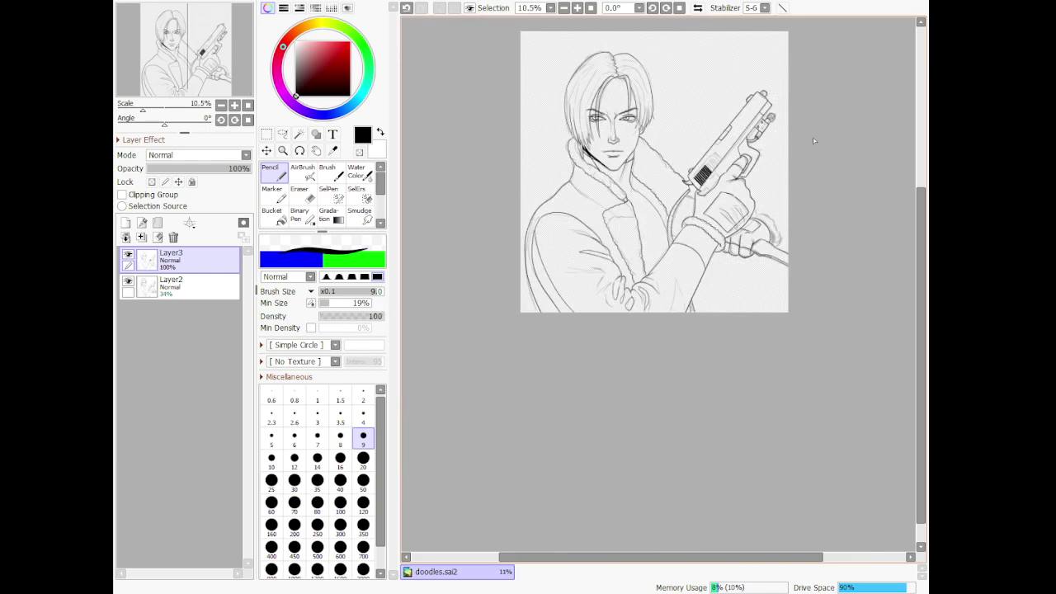
Ink the second hand's fur cuff with a wavy inner edge beside the glove and a scalloped outer edge down to the wrist
{"action": "scroll", "coordinate": [805, 245], "scroll_direction": "up", "scroll_amount": 7}
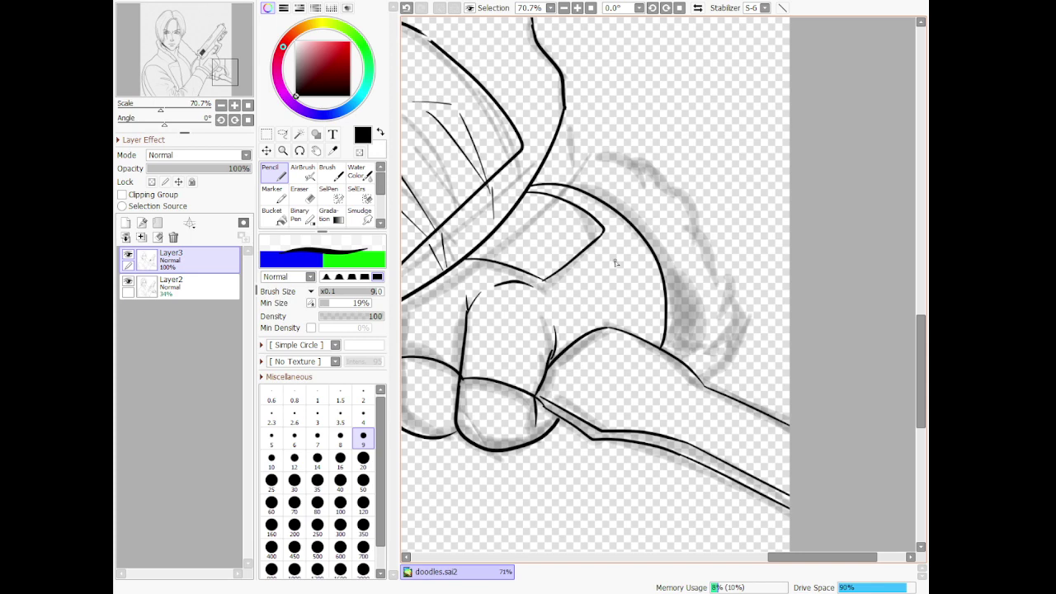
{"action": "scroll", "coordinate": [633, 214], "scroll_direction": "up", "scroll_amount": 2}
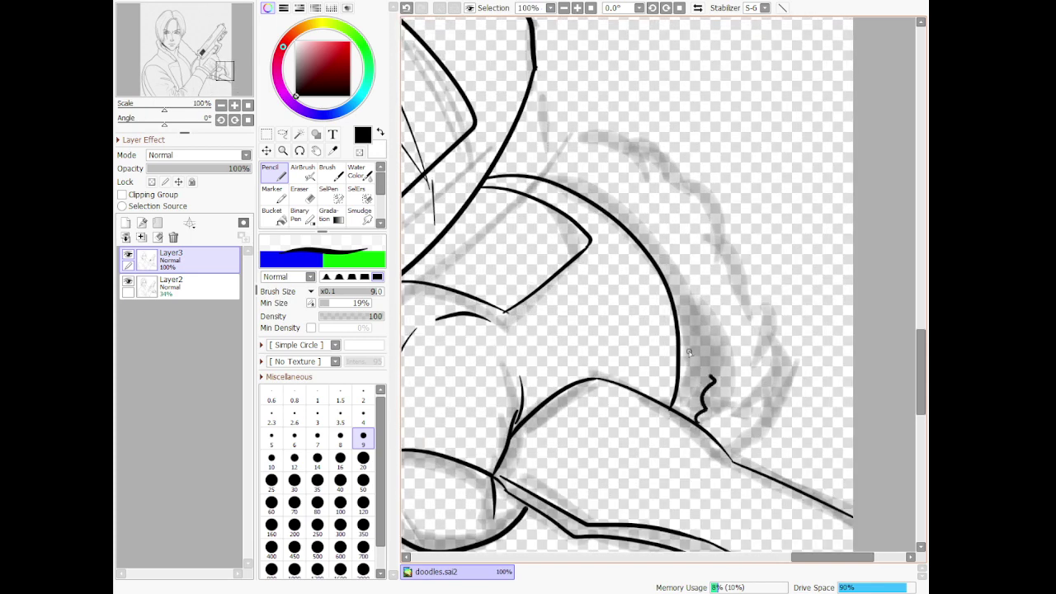
{"action": "left_click_drag", "start_coordinate": [691, 320], "coordinate": [665, 275]}
{"action": "mouse_move", "coordinate": [503, 155]}
{"action": "left_mouse_down"}
{"action": "mouse_move", "coordinate": [569, 155]}
{"action": "mouse_move", "coordinate": [585, 143]}
{"action": "mouse_move", "coordinate": [619, 169]}
{"action": "mouse_move", "coordinate": [663, 170]}
{"action": "mouse_move", "coordinate": [663, 197]}
{"action": "mouse_move", "coordinate": [729, 241]}
{"action": "left_mouse_up"}
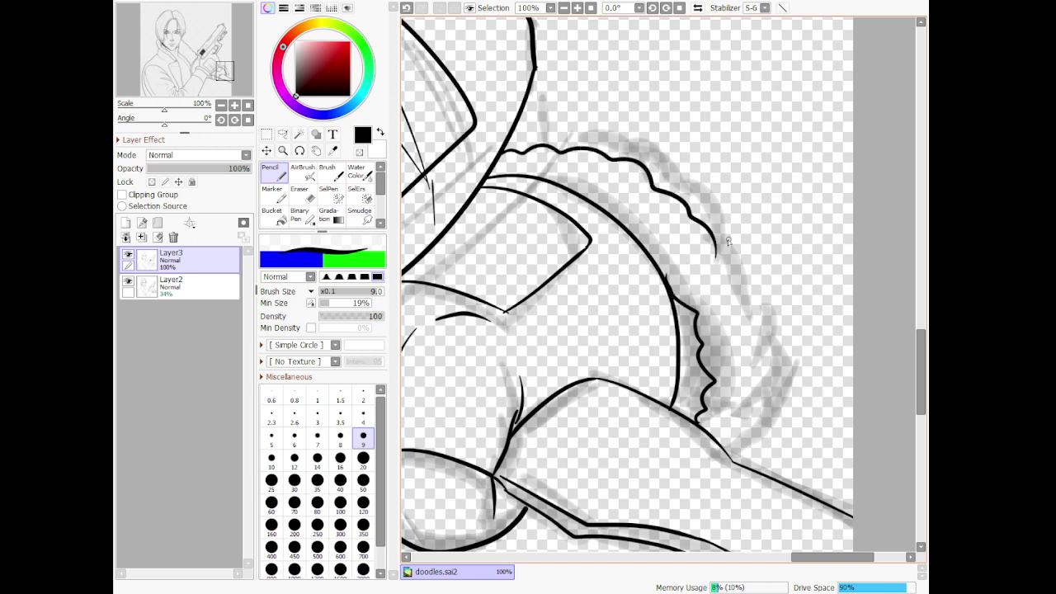
{"action": "mouse_move", "coordinate": [752, 282]}
{"action": "left_mouse_down"}
{"action": "mouse_move", "coordinate": [757, 356]}
{"action": "mouse_move", "coordinate": [795, 385]}
{"action": "mouse_move", "coordinate": [772, 410]}
{"action": "mouse_move", "coordinate": [789, 428]}
{"action": "mouse_move", "coordinate": [752, 443]}
{"action": "mouse_move", "coordinate": [745, 467]}
{"action": "left_mouse_up"}
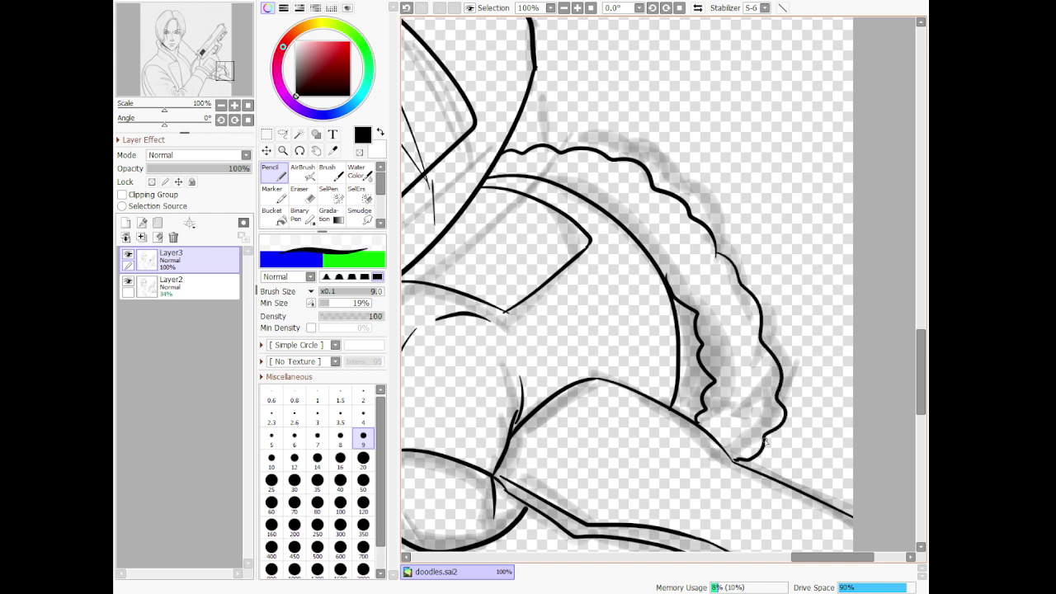
Fill the gap between the glove edge and the cuff's wavy inner edge with black using the Bucket, and touch up its rim with the Pencil
{"action": "scroll", "coordinate": [669, 318], "scroll_direction": "down", "scroll_amount": 7}
{"action": "scroll", "coordinate": [664, 311], "scroll_direction": "up", "scroll_amount": 4}
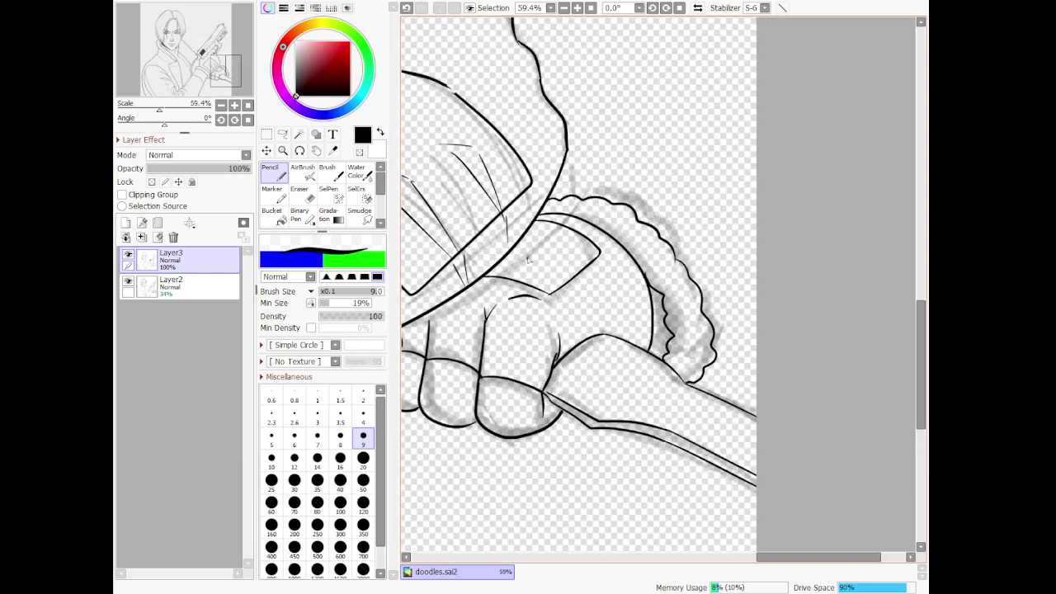
{"action": "left_click", "coordinate": [281, 216]}
{"action": "scroll", "coordinate": [710, 297], "scroll_direction": "up", "scroll_amount": 4}
{"action": "left_click", "coordinate": [712, 299]}
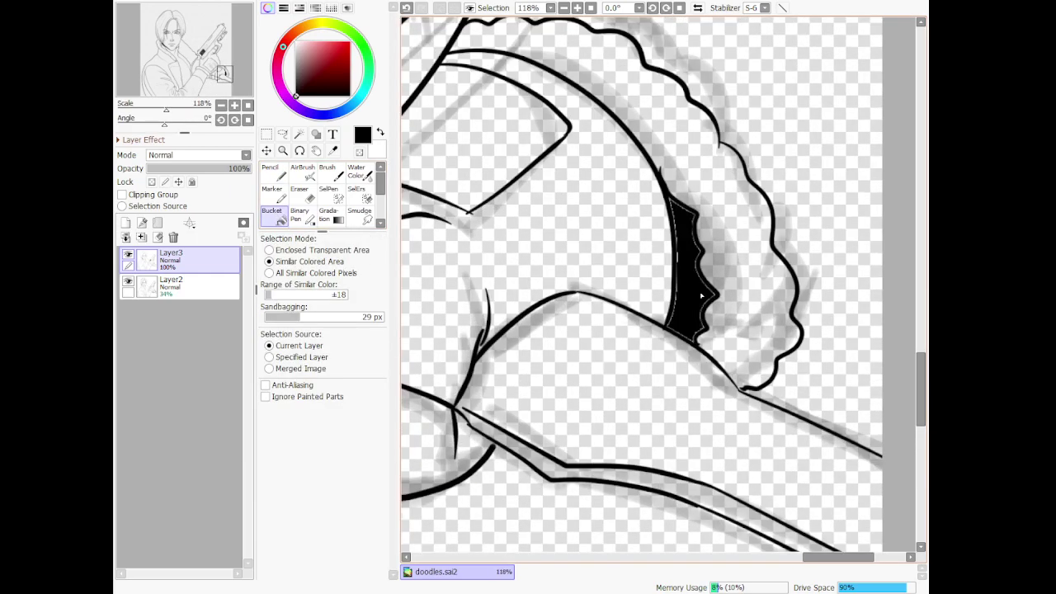
{"action": "scroll", "coordinate": [712, 270], "scroll_direction": "up", "scroll_amount": 1}
{"action": "left_click", "coordinate": [274, 174]}
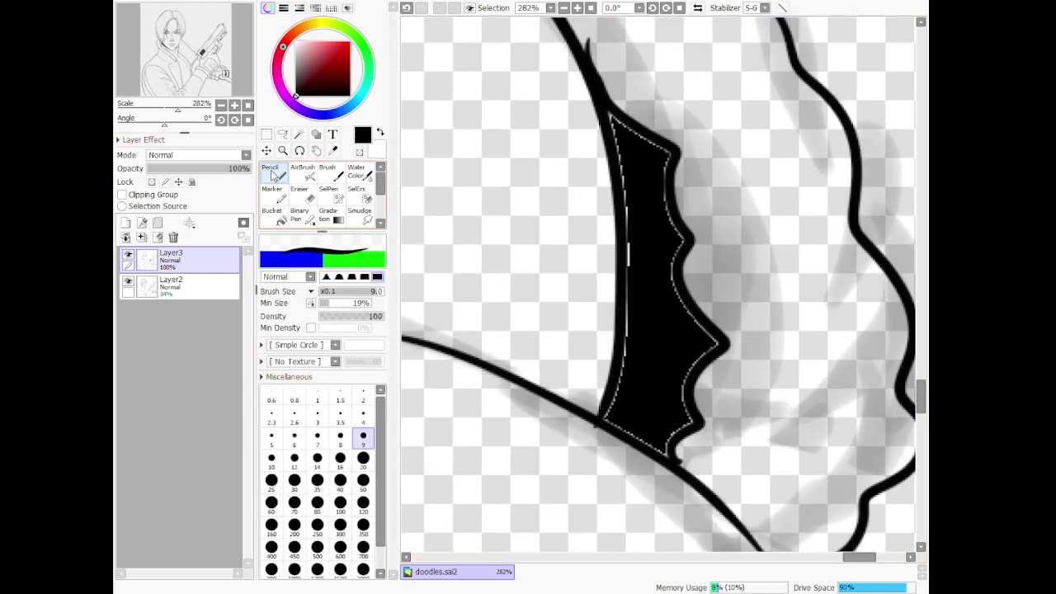
{"action": "mouse_move", "coordinate": [634, 136]}
{"action": "left_mouse_down"}
{"action": "mouse_move", "coordinate": [670, 155]}
{"action": "mouse_move", "coordinate": [665, 205]}
{"action": "mouse_move", "coordinate": [683, 241]}
{"action": "mouse_move", "coordinate": [668, 289]}
{"action": "mouse_move", "coordinate": [725, 335]}
{"action": "mouse_move", "coordinate": [675, 364]}
{"action": "mouse_move", "coordinate": [668, 406]}
{"action": "mouse_move", "coordinate": [700, 358]}
{"action": "mouse_move", "coordinate": [674, 402]}
{"action": "mouse_move", "coordinate": [691, 429]}
{"action": "mouse_move", "coordinate": [666, 455]}
{"action": "mouse_move", "coordinate": [604, 418]}
{"action": "mouse_move", "coordinate": [623, 383]}
{"action": "mouse_move", "coordinate": [630, 289]}
{"action": "mouse_move", "coordinate": [610, 115]}
{"action": "left_mouse_up"}
{"action": "mouse_move", "coordinate": [693, 318]}
{"action": "left_mouse_down"}
{"action": "mouse_move", "coordinate": [720, 336]}
{"action": "mouse_move", "coordinate": [668, 365]}
{"action": "mouse_move", "coordinate": [738, 369]}
{"action": "mouse_move", "coordinate": [713, 335]}
{"action": "mouse_move", "coordinate": [683, 363]}
{"action": "left_mouse_up"}
Close the line gaps below the raised forearm, fill the small triangle at the canvas bottom with black, and cover its unfilled rim
{"action": "scroll", "coordinate": [710, 262], "scroll_direction": "down", "scroll_amount": 4}
{"action": "scroll", "coordinate": [721, 250], "scroll_direction": "down", "scroll_amount": 3}
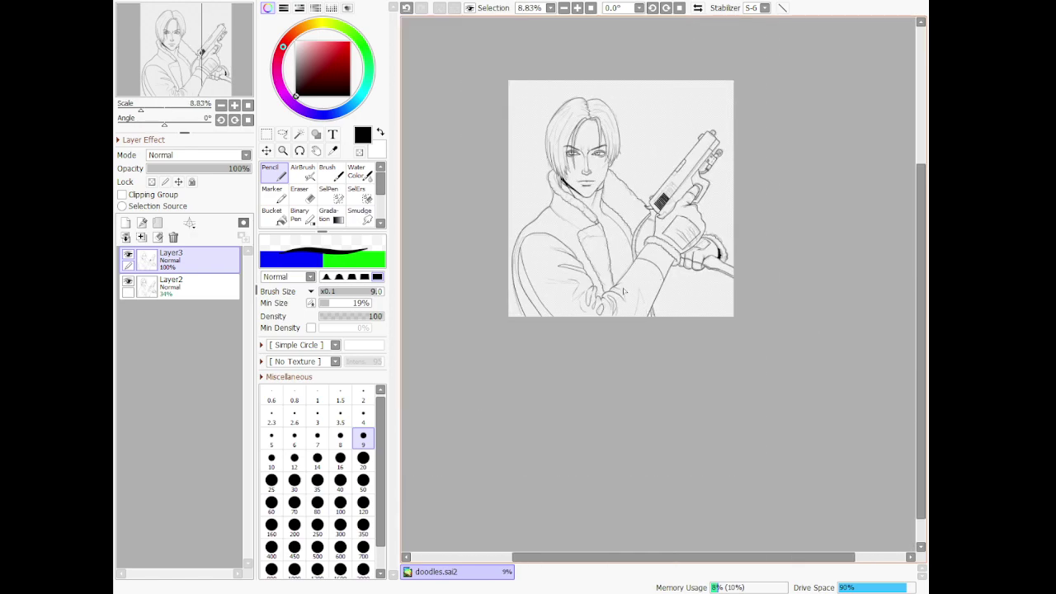
{"action": "scroll", "coordinate": [769, 347], "scroll_direction": "up", "scroll_amount": 3}
{"action": "scroll", "coordinate": [768, 347], "scroll_direction": "up", "scroll_amount": 3}
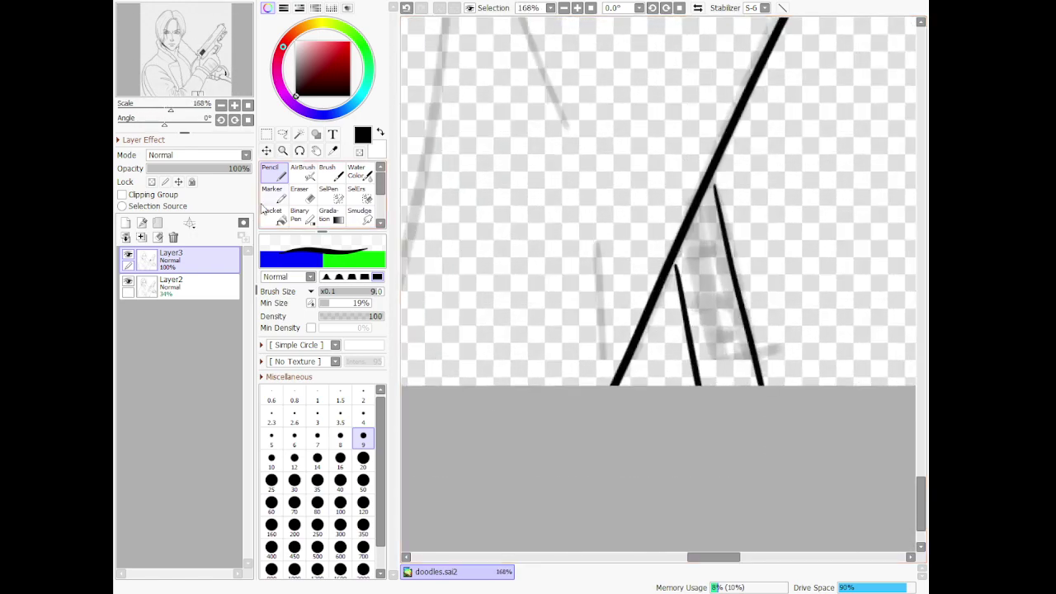
{"action": "scroll", "coordinate": [705, 300], "scroll_direction": "up", "scroll_amount": 1}
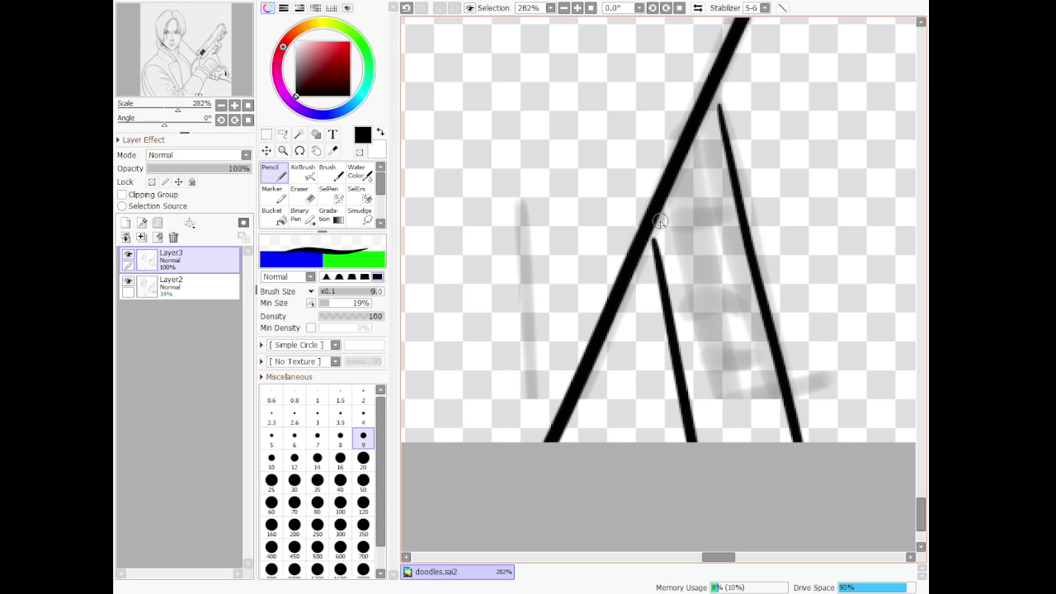
{"action": "left_click_drag", "start_coordinate": [715, 92], "coordinate": [721, 114]}
{"action": "left_click", "coordinate": [272, 219]}
{"action": "left_click", "coordinate": [623, 388]}
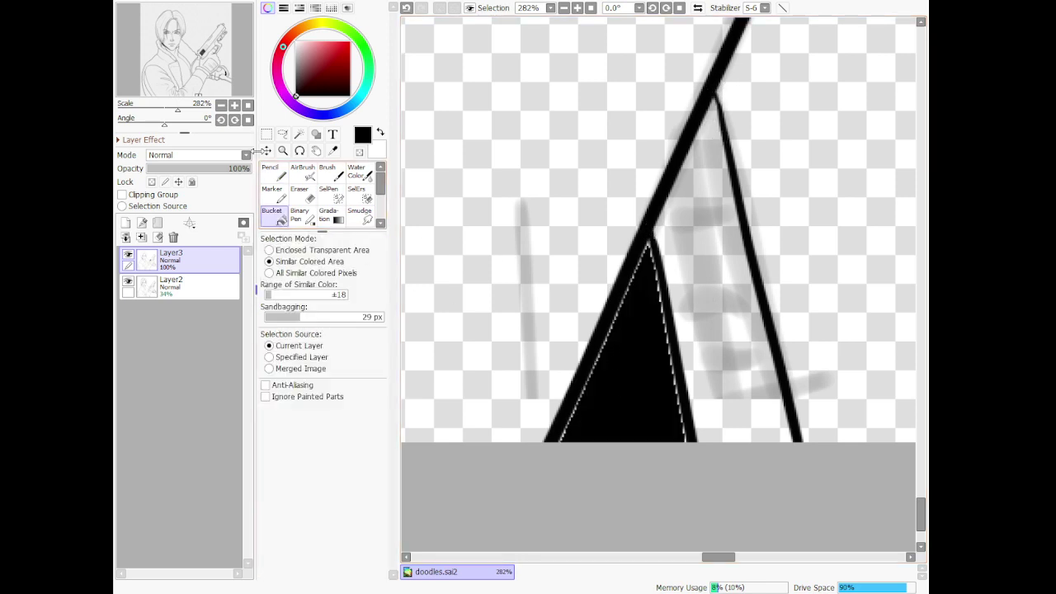
{"action": "key", "text": "n"}
{"action": "left_click", "coordinate": [645, 250]}
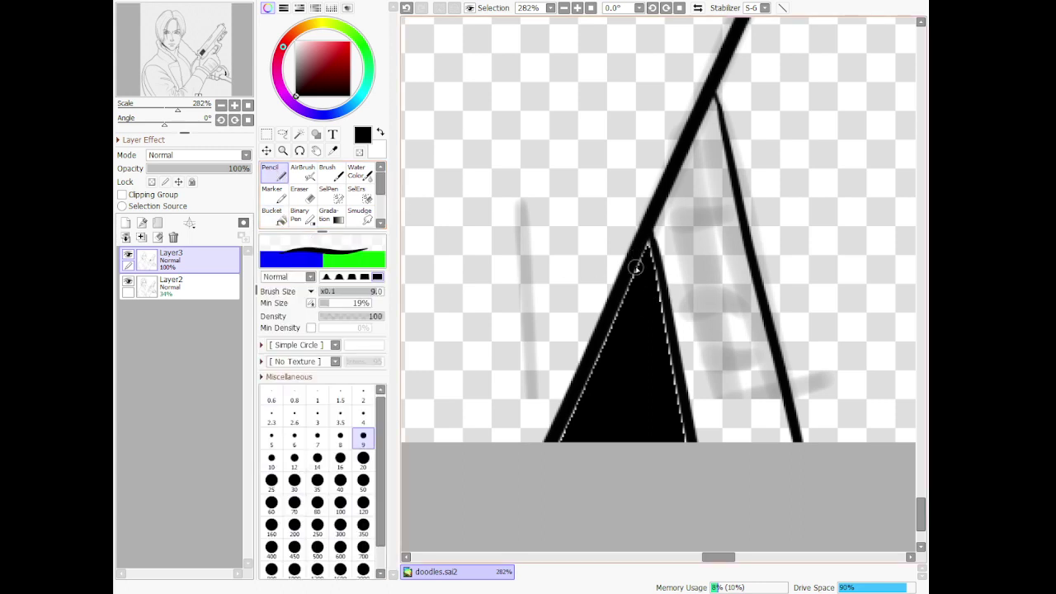
{"action": "left_click", "coordinate": [558, 445], "text": "shift"}
{"action": "left_click_drag", "start_coordinate": [649, 242], "coordinate": [682, 445]}
Add a row of short teardrop marks between the two strap lines below the pistol, using the Pencil at size 20
{"action": "scroll", "coordinate": [673, 413], "scroll_direction": "down", "scroll_amount": 18}
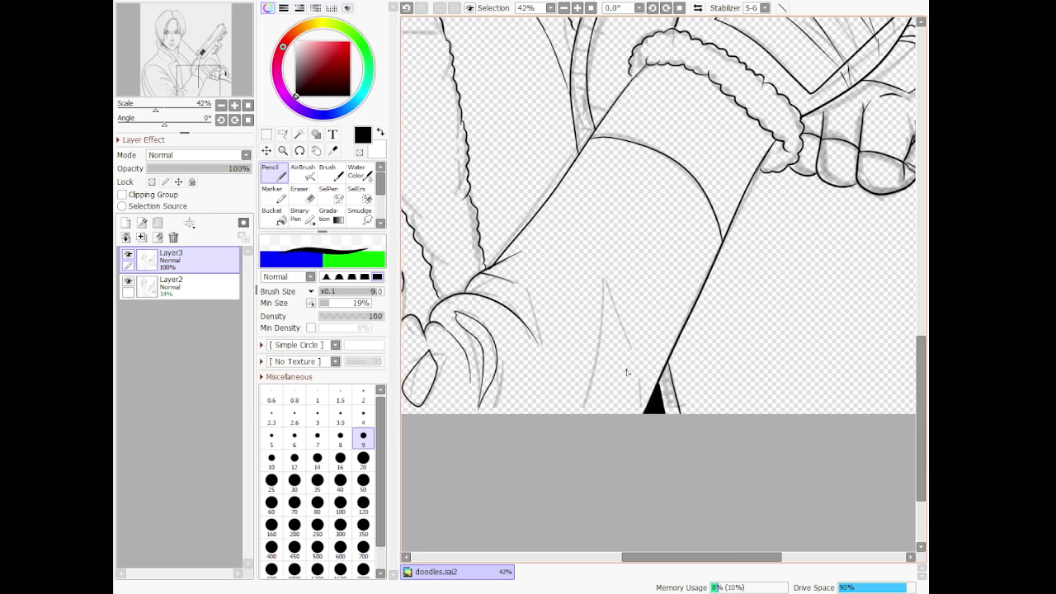
{"action": "scroll", "coordinate": [642, 181], "scroll_direction": "up", "scroll_amount": 8}
{"action": "scroll", "coordinate": [715, 342], "scroll_direction": "up", "scroll_amount": 4}
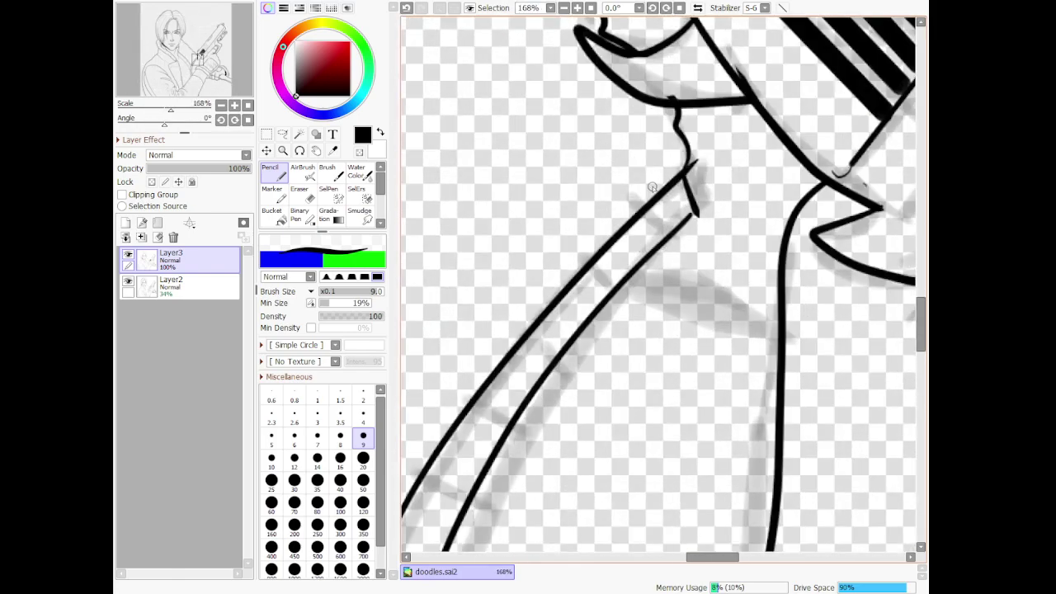
{"action": "left_click", "coordinate": [363, 459]}
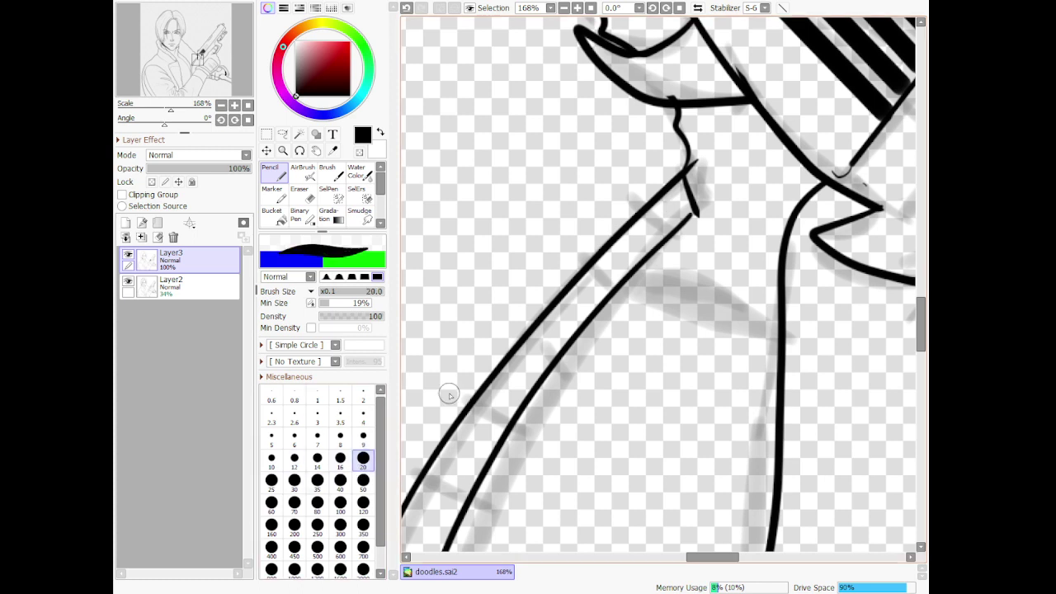
{"action": "mouse_move", "coordinate": [663, 216]}
{"action": "left_mouse_down"}
{"action": "mouse_move", "coordinate": [533, 350]}
{"action": "mouse_move", "coordinate": [486, 415]}
{"action": "mouse_move", "coordinate": [489, 442]}
{"action": "left_mouse_up"}
{"action": "key", "text": "ctrl+z"}
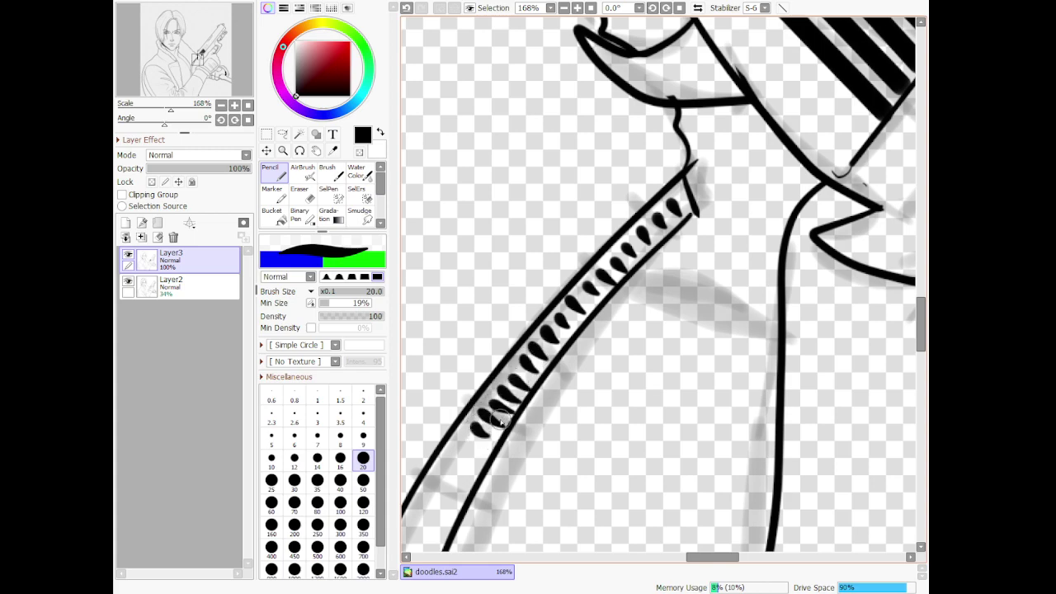
Extend the row of teardrop marks down the curved strap until it is level with the lower tip of the scalloped collar edge
{"action": "scroll", "coordinate": [514, 379], "scroll_direction": "down", "scroll_amount": 19}
{"action": "scroll", "coordinate": [490, 415], "scroll_direction": "up", "scroll_amount": 6}
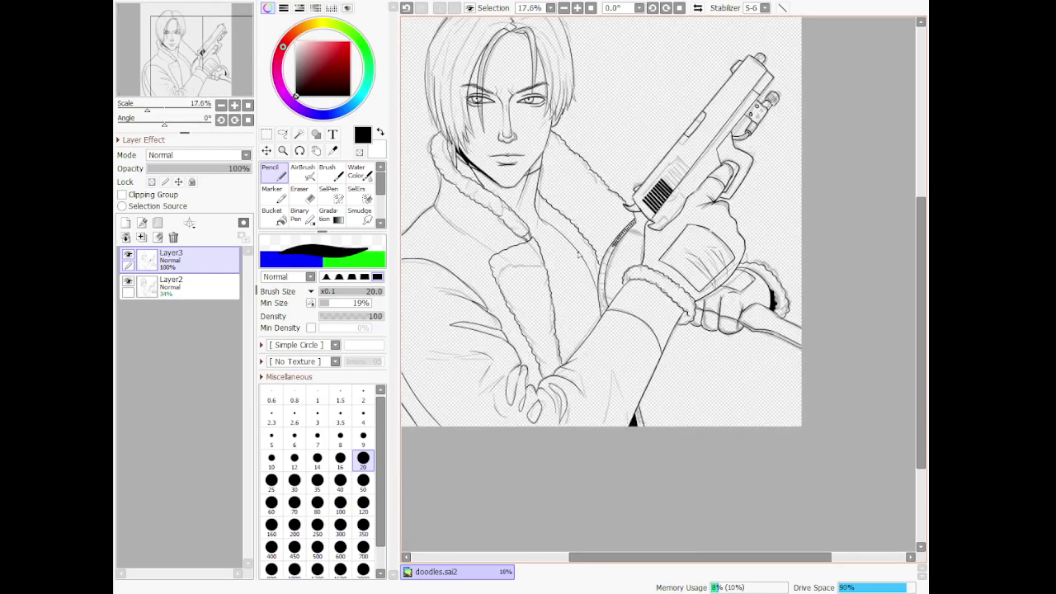
{"action": "key", "text": "plus"}
{"action": "scroll", "coordinate": [609, 259], "scroll_direction": "up", "scroll_amount": 13}
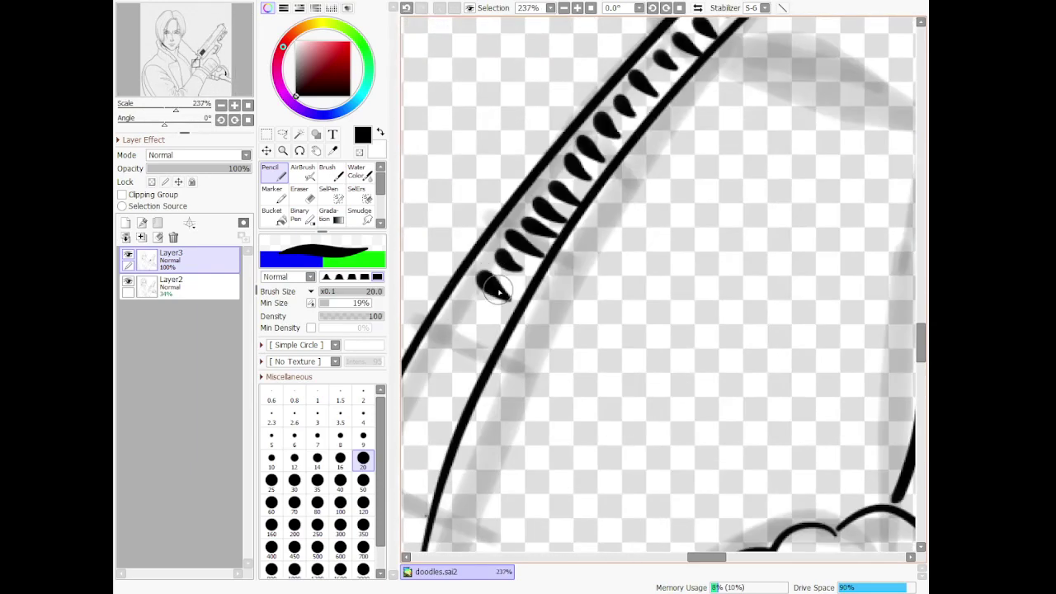
{"action": "left_click_drag", "start_coordinate": [454, 306], "coordinate": [493, 323]}
{"action": "left_click_drag", "start_coordinate": [435, 358], "coordinate": [464, 382]}
{"action": "left_click_drag", "start_coordinate": [705, 558], "coordinate": [675, 562]}
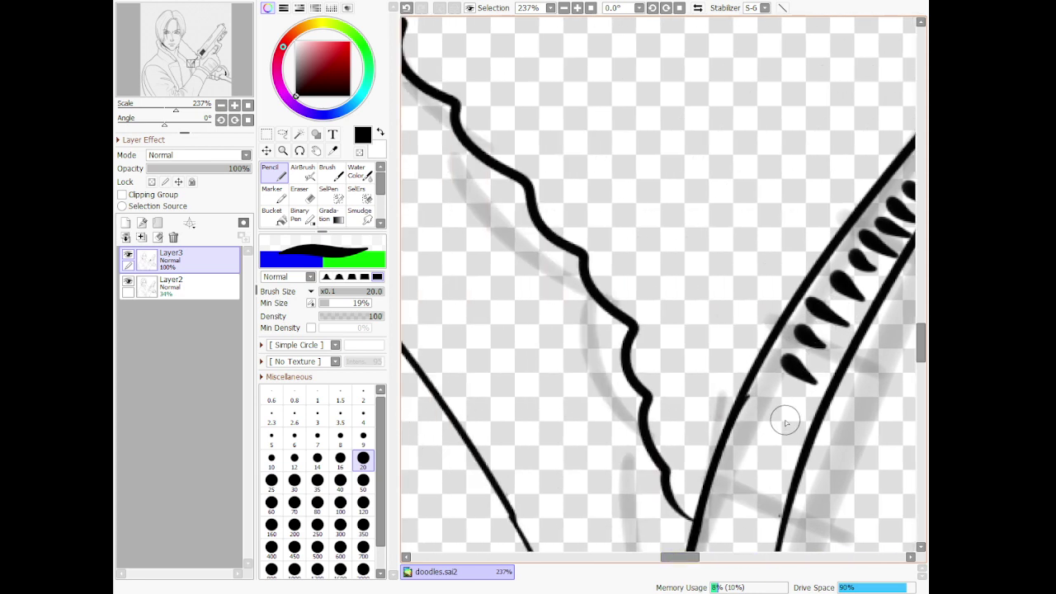
{"action": "left_click_drag", "start_coordinate": [769, 384], "coordinate": [803, 403]}
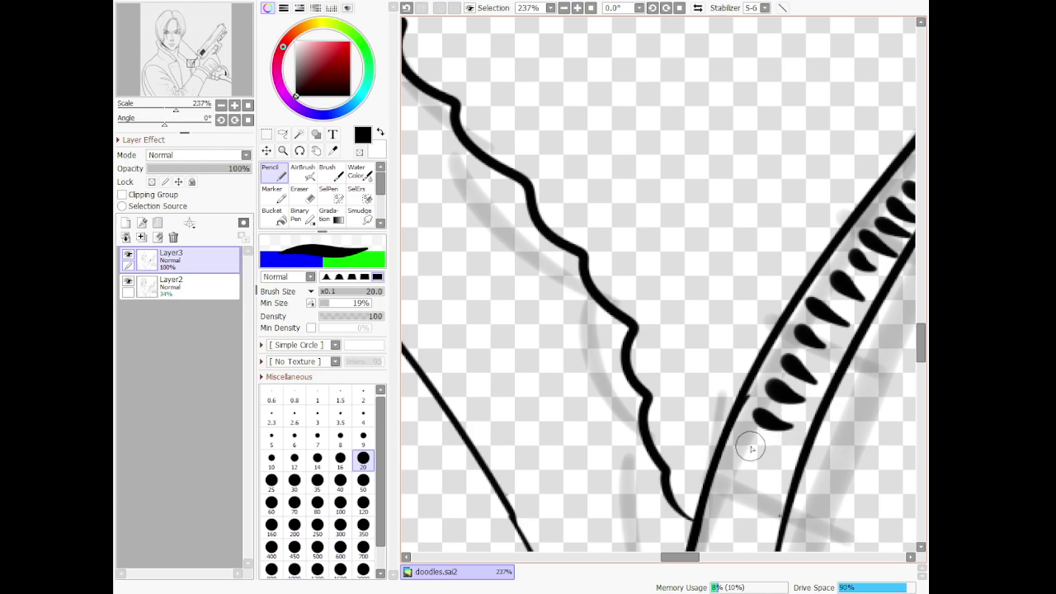
{"action": "mouse_move", "coordinate": [749, 449]}
{"action": "left_mouse_down"}
{"action": "mouse_move", "coordinate": [772, 461]}
{"action": "mouse_move", "coordinate": [734, 482]}
{"action": "mouse_move", "coordinate": [773, 498]}
{"action": "left_mouse_up"}
{"action": "left_click_drag", "start_coordinate": [744, 445], "coordinate": [778, 460]}
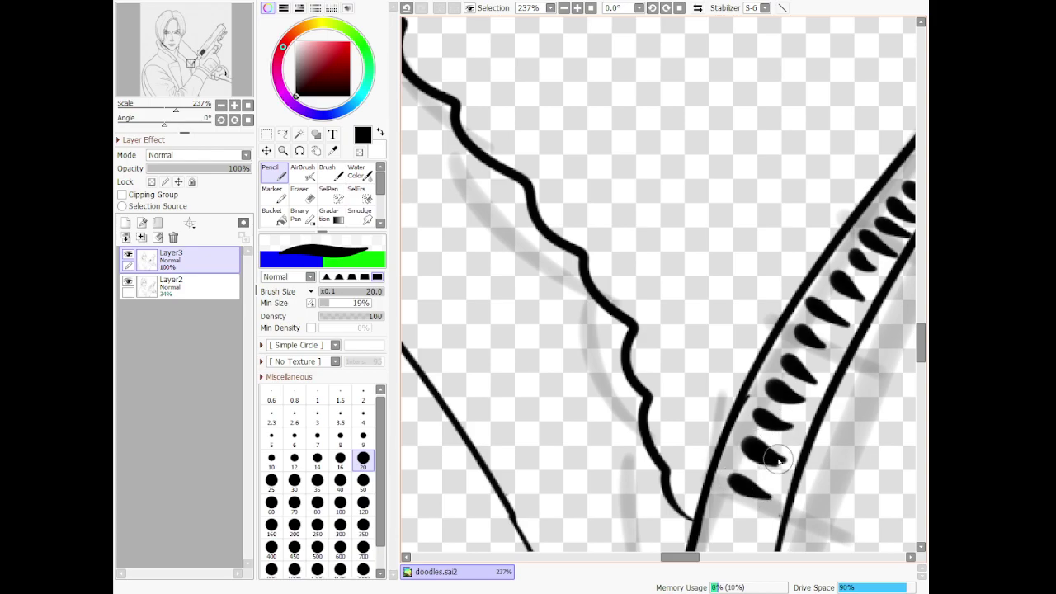
Fill the rest of the curved strap with teardrop marks down to the forearm line, keeping them between its two outlines
{"action": "scroll", "coordinate": [768, 411], "scroll_direction": "down", "scroll_amount": 14}
{"action": "scroll", "coordinate": [794, 532], "scroll_direction": "up", "scroll_amount": 9}
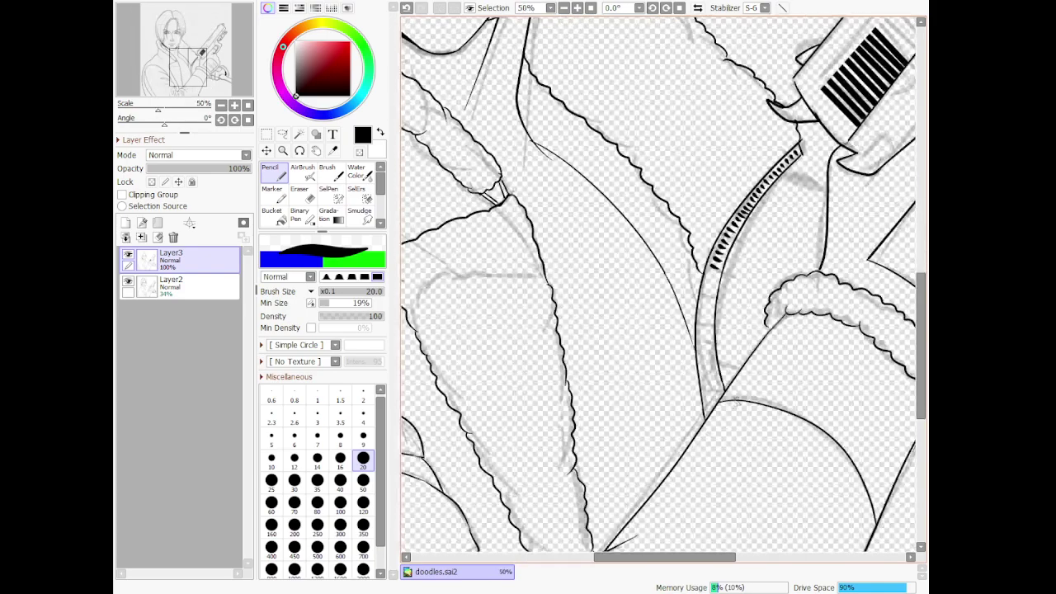
{"action": "scroll", "coordinate": [718, 373], "scroll_direction": "up", "scroll_amount": 2}
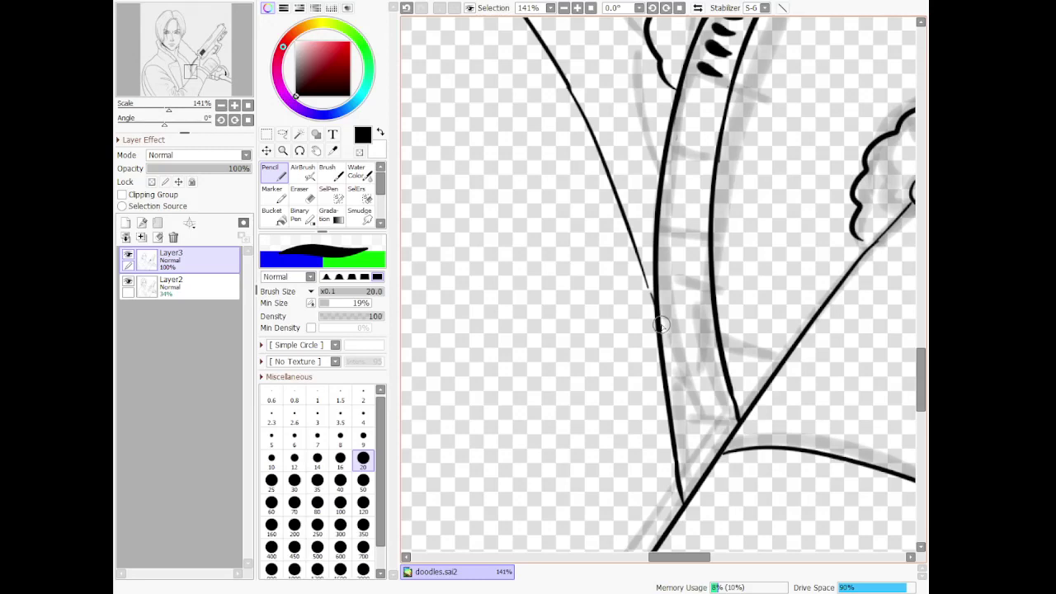
{"action": "mouse_move", "coordinate": [691, 97]}
{"action": "left_mouse_down"}
{"action": "mouse_move", "coordinate": [724, 88]}
{"action": "mouse_move", "coordinate": [711, 156]}
{"action": "left_mouse_up"}
{"action": "left_click_drag", "start_coordinate": [669, 206], "coordinate": [702, 203]}
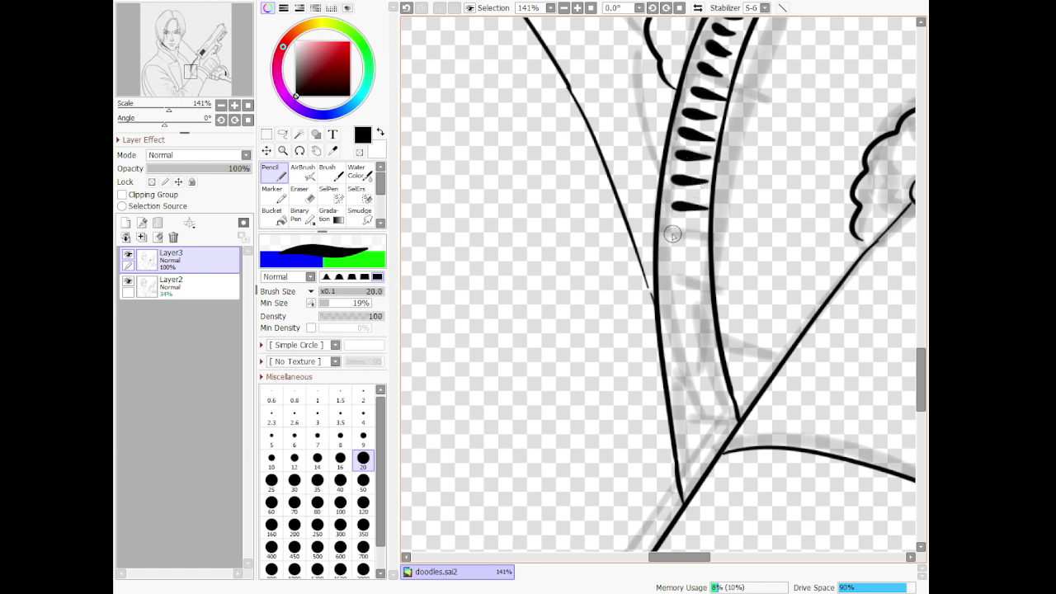
{"action": "mouse_move", "coordinate": [667, 233]}
{"action": "left_mouse_down"}
{"action": "mouse_move", "coordinate": [704, 231]}
{"action": "mouse_move", "coordinate": [666, 259]}
{"action": "mouse_move", "coordinate": [701, 271]}
{"action": "mouse_move", "coordinate": [705, 304]}
{"action": "left_mouse_up"}
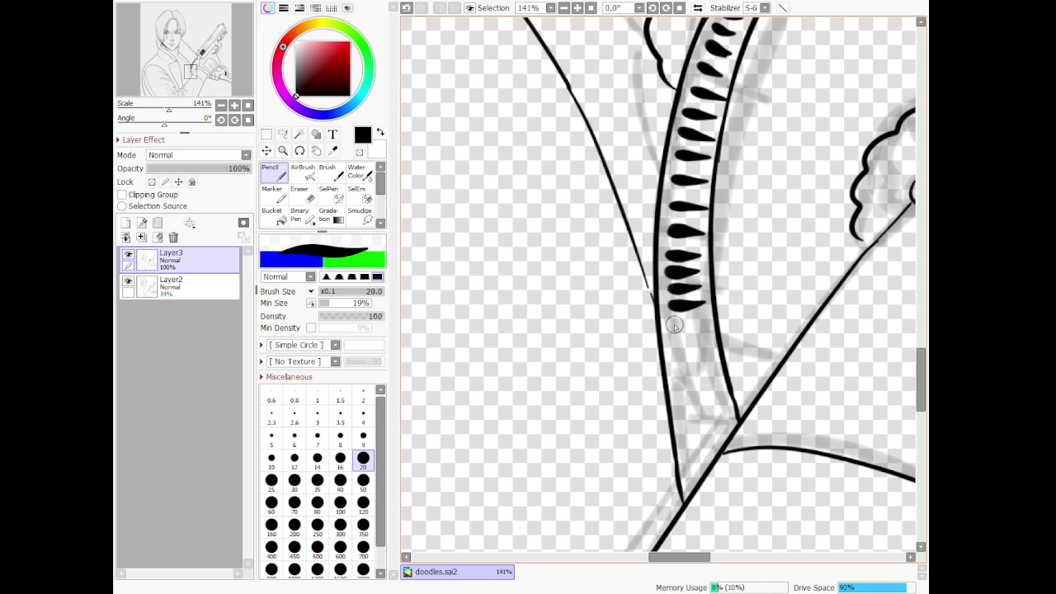
{"action": "mouse_move", "coordinate": [675, 361]}
{"action": "left_mouse_down"}
{"action": "mouse_move", "coordinate": [708, 359]}
{"action": "mouse_move", "coordinate": [724, 395]}
{"action": "mouse_move", "coordinate": [714, 451]}
{"action": "left_mouse_up"}
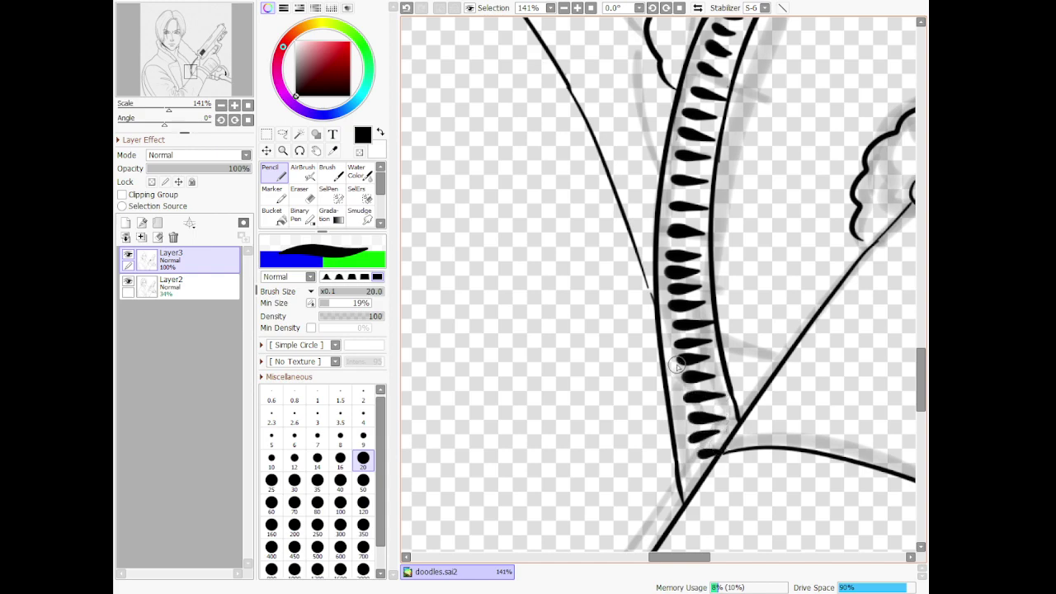
Draw a column of teardrop marks in the narrow strap beside the black triangle, down to the canvas bottom edge
{"action": "scroll", "coordinate": [676, 364], "scroll_direction": "down", "scroll_amount": 17}
{"action": "scroll", "coordinate": [727, 404], "scroll_direction": "up", "scroll_amount": 8}
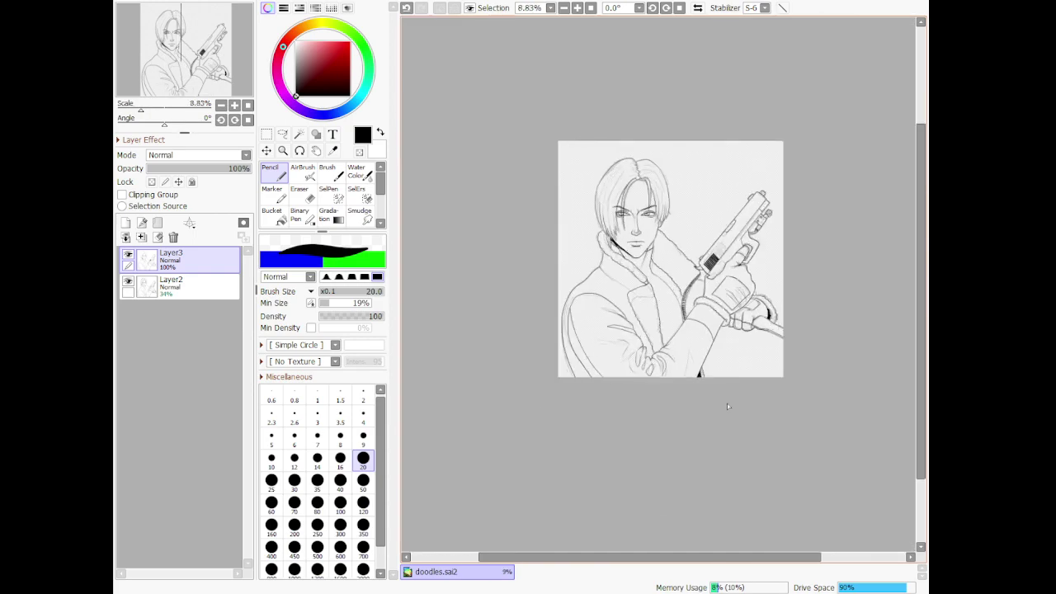
{"action": "scroll", "coordinate": [658, 378], "scroll_direction": "up", "scroll_amount": 9}
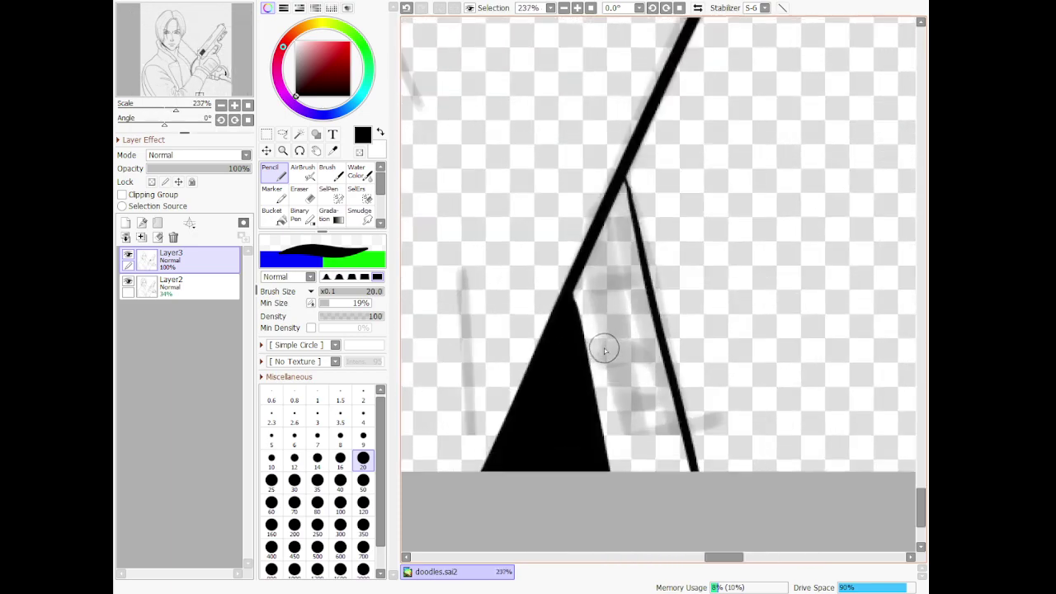
{"action": "left_click_drag", "start_coordinate": [595, 246], "coordinate": [622, 235]}
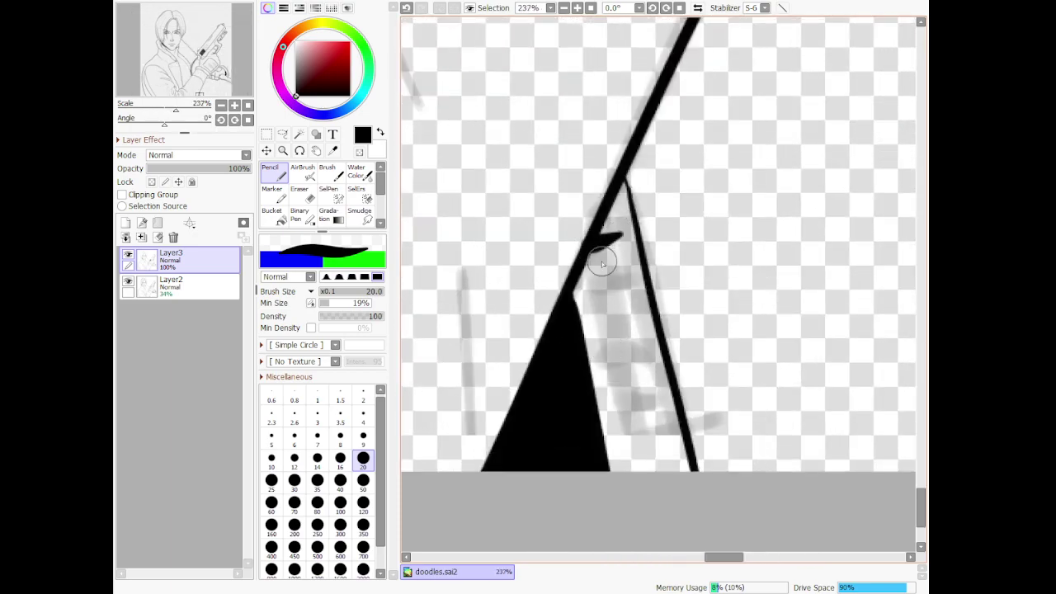
{"action": "left_click_drag", "start_coordinate": [579, 284], "coordinate": [626, 274]}
{"action": "left_click_drag", "start_coordinate": [591, 315], "coordinate": [635, 304]}
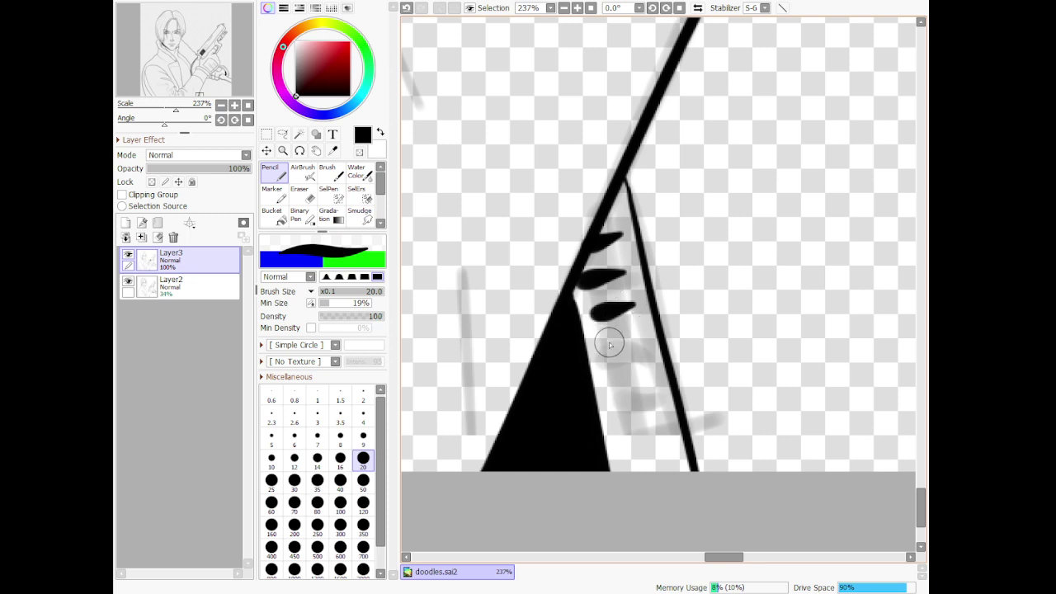
{"action": "left_click_drag", "start_coordinate": [606, 345], "coordinate": [628, 345]}
{"action": "left_click_drag", "start_coordinate": [606, 380], "coordinate": [643, 370]}
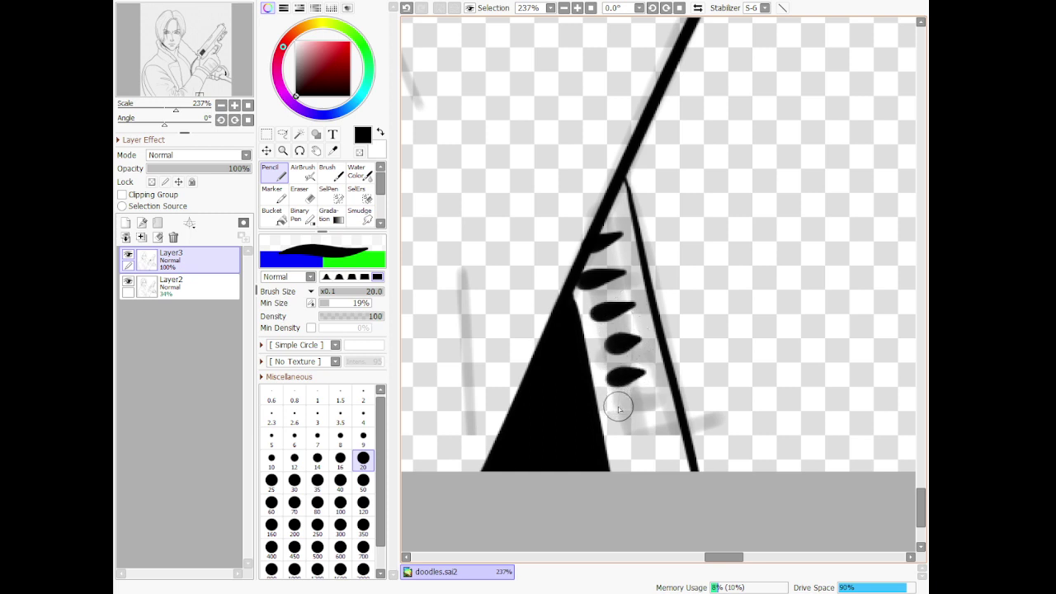
{"action": "mouse_move", "coordinate": [613, 410]}
{"action": "left_mouse_down"}
{"action": "mouse_move", "coordinate": [630, 444]}
{"action": "mouse_move", "coordinate": [659, 434]}
{"action": "left_mouse_up"}
{"action": "left_click_drag", "start_coordinate": [632, 467], "coordinate": [669, 464]}
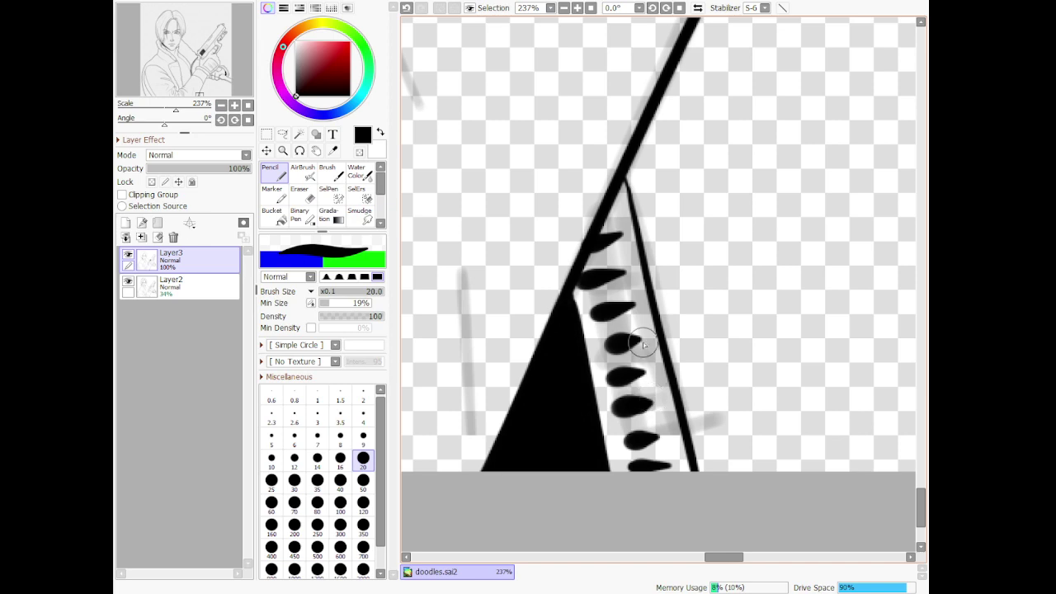
Hide the rough sketch on Layer2 so only the inked line art shows
{"action": "scroll", "coordinate": [575, 110], "scroll_direction": "down", "scroll_amount": 11}
{"action": "scroll", "coordinate": [575, 110], "scroll_direction": "up", "scroll_amount": 5}
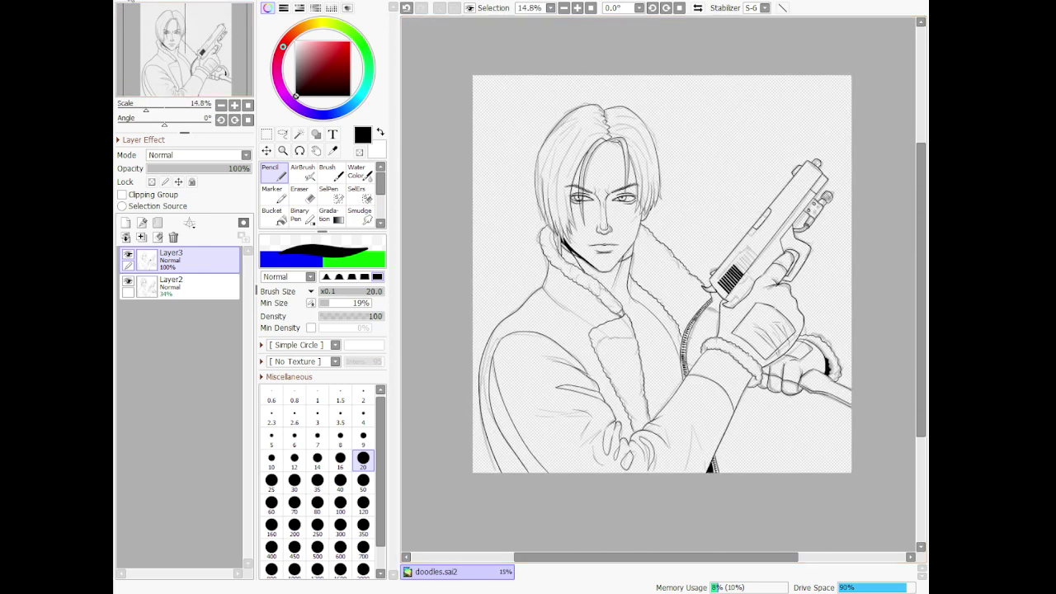
{"action": "left_click", "coordinate": [129, 283]}
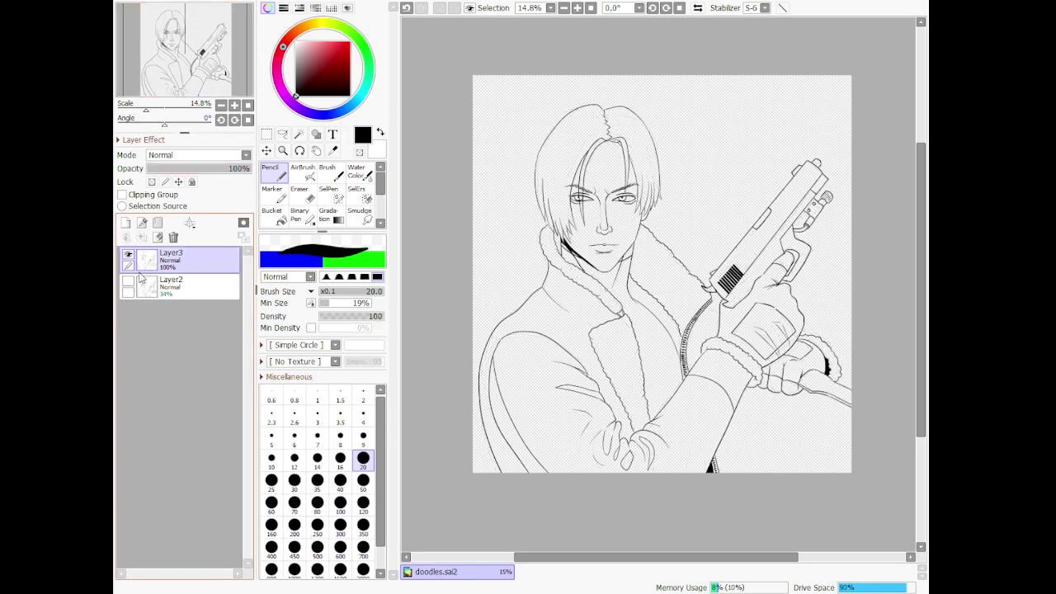
Add thin strand lines to the hair on the viewer's left of the parting, using the Pencil at size 9
{"action": "scroll", "coordinate": [682, 206], "scroll_direction": "up", "scroll_amount": 4}
{"action": "scroll", "coordinate": [682, 205], "scroll_direction": "up", "scroll_amount": 2}
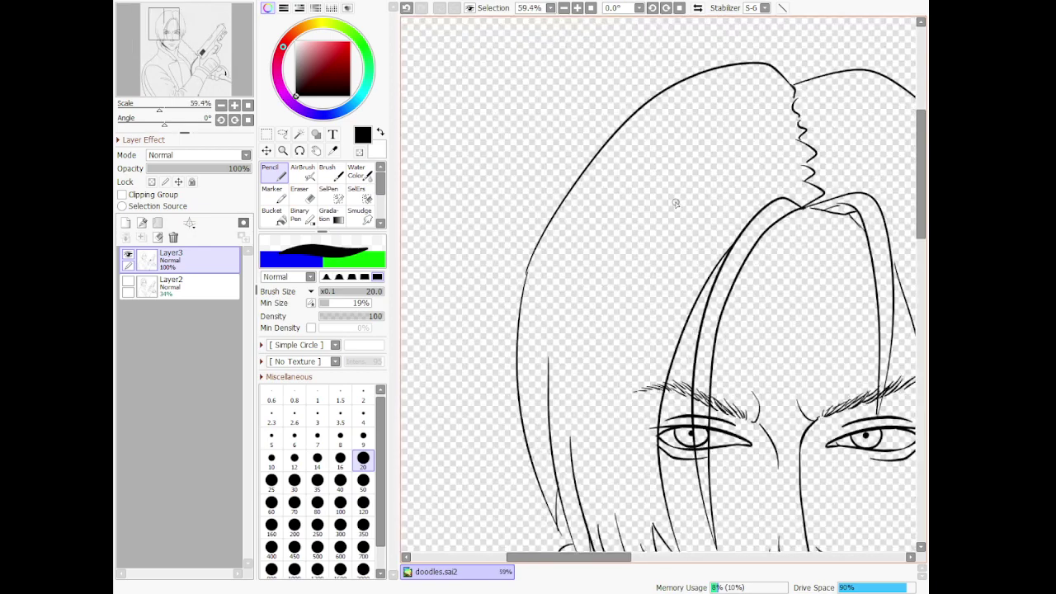
{"action": "left_click_drag", "start_coordinate": [549, 335], "coordinate": [580, 267]}
{"action": "key", "text": "ctrl+z"}
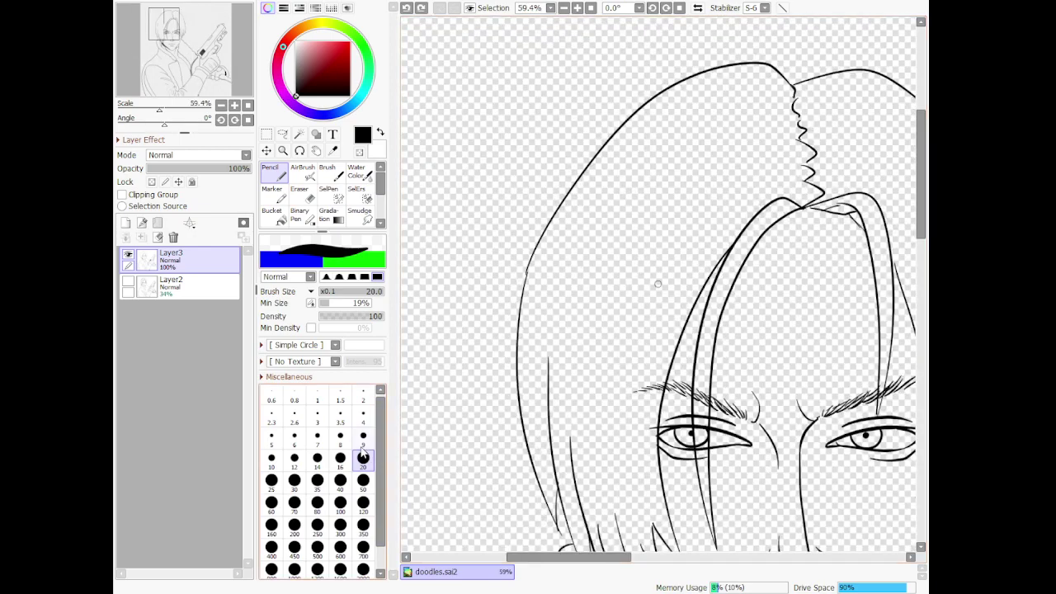
{"action": "left_click", "coordinate": [363, 435]}
{"action": "left_click_drag", "start_coordinate": [553, 328], "coordinate": [582, 248]}
{"action": "key", "text": "ctrl+z"}
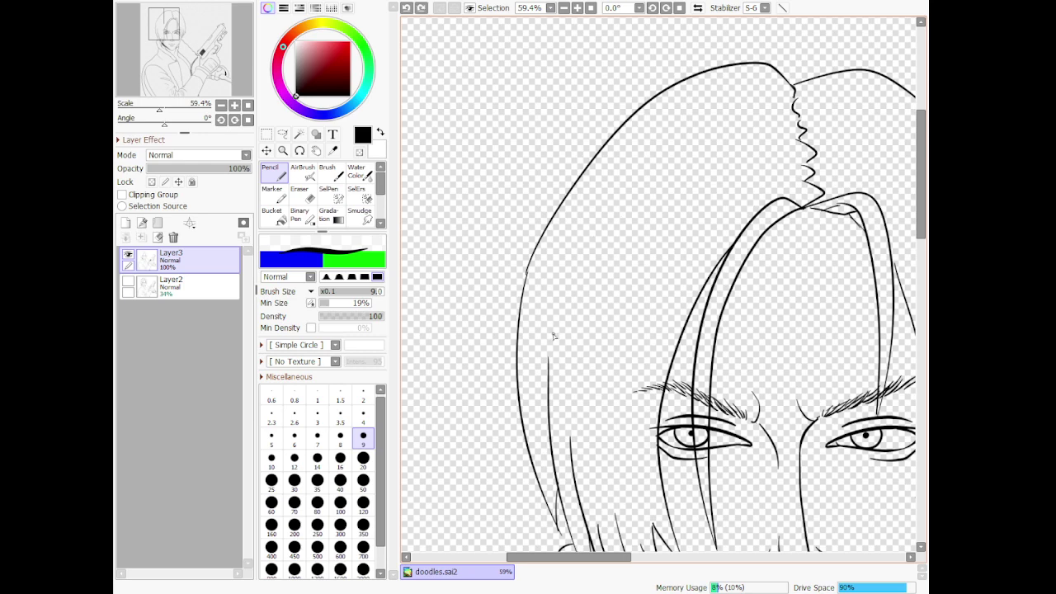
{"action": "left_click_drag", "start_coordinate": [552, 330], "coordinate": [584, 246]}
{"action": "left_click_drag", "start_coordinate": [571, 385], "coordinate": [615, 285]}
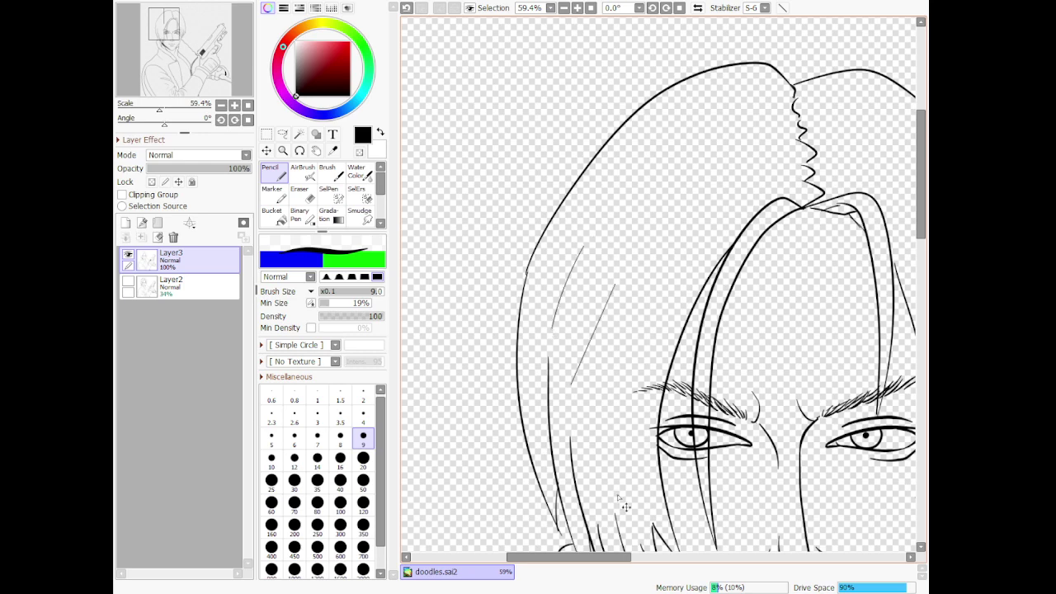
{"action": "key", "text": "ctrl+z"}
{"action": "left_click_drag", "start_coordinate": [618, 497], "coordinate": [638, 338]}
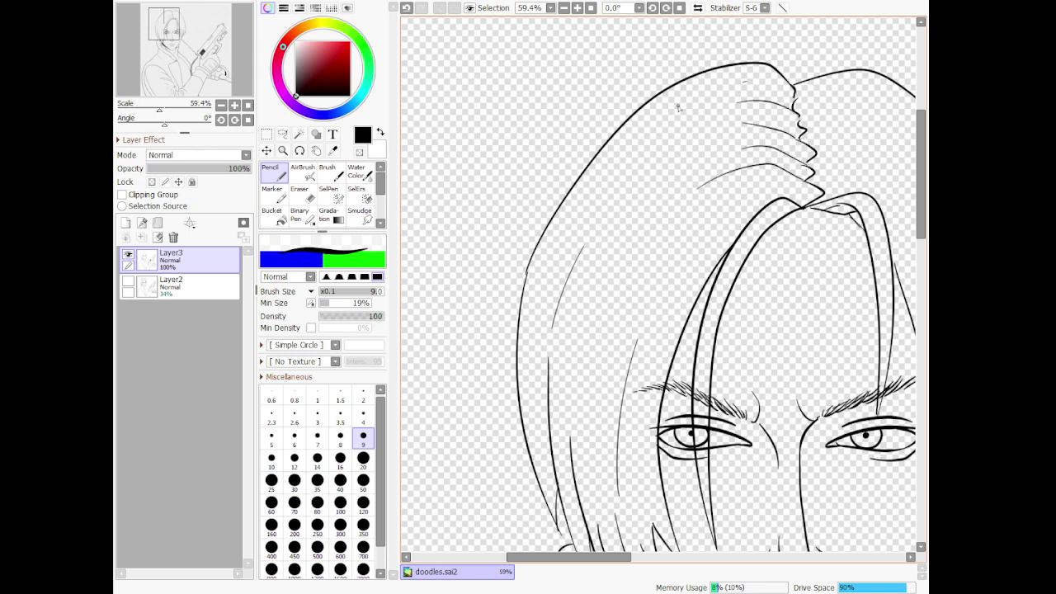
{"action": "left_click_drag", "start_coordinate": [668, 209], "coordinate": [609, 286]}
Add thin curved strand lines to the hair on the viewer's right, fanning from the parting and running down the side
{"action": "scroll", "coordinate": [627, 276], "scroll_direction": "down", "scroll_amount": 8}
{"action": "scroll", "coordinate": [706, 227], "scroll_direction": "up", "scroll_amount": 6}
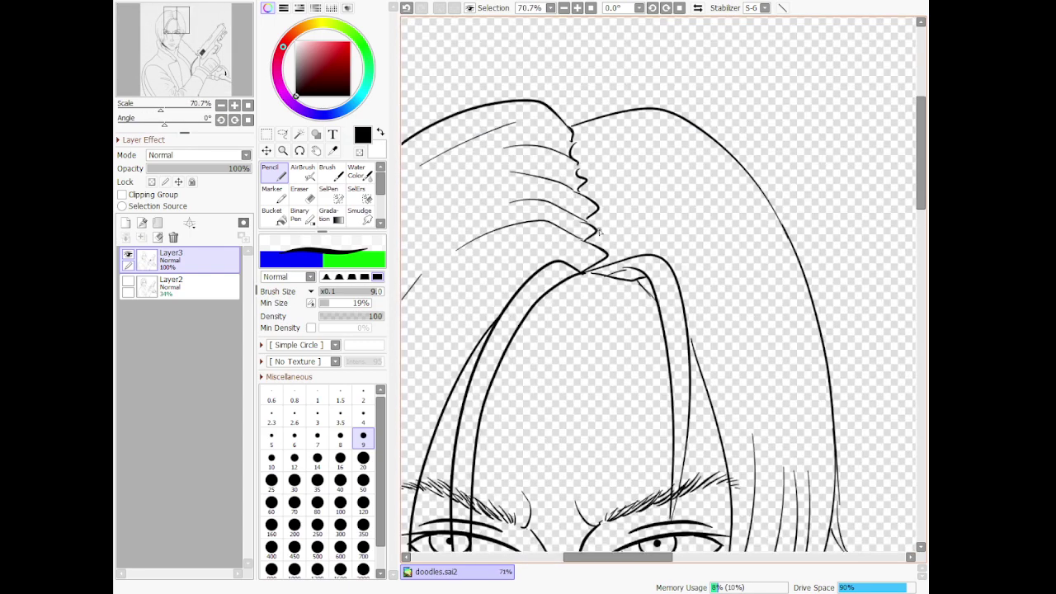
{"action": "left_click_drag", "start_coordinate": [677, 239], "coordinate": [726, 283]}
{"action": "left_click_drag", "start_coordinate": [586, 219], "coordinate": [724, 231]}
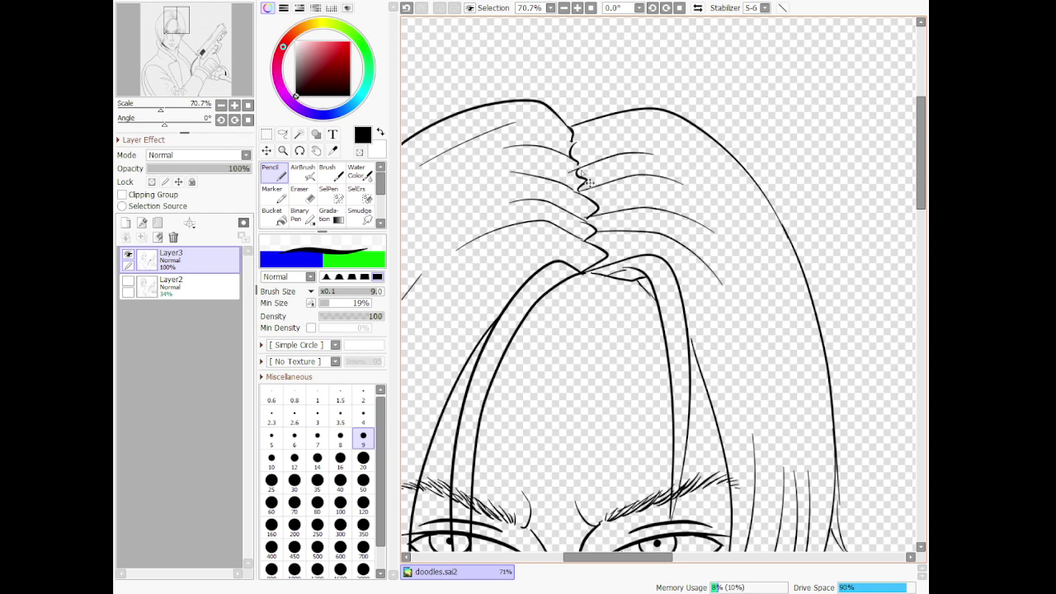
{"action": "key", "text": "ctrl+z"}
{"action": "mouse_move", "coordinate": [580, 171]}
{"action": "left_mouse_down"}
{"action": "mouse_move", "coordinate": [627, 157]}
{"action": "mouse_move", "coordinate": [776, 218]}
{"action": "mouse_move", "coordinate": [799, 406]}
{"action": "left_mouse_up"}
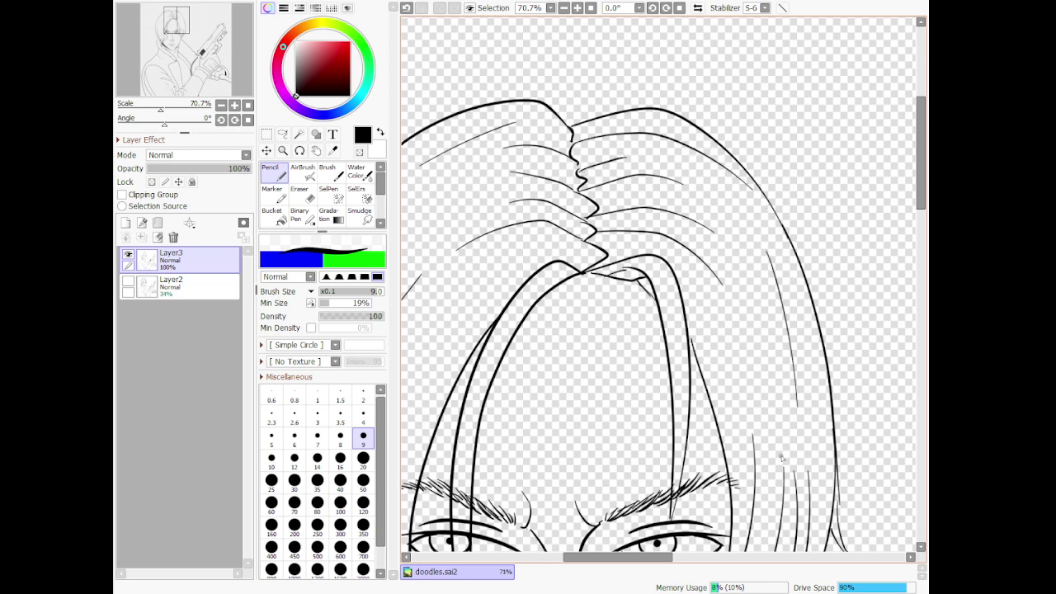
{"action": "left_click_drag", "start_coordinate": [761, 316], "coordinate": [784, 434]}
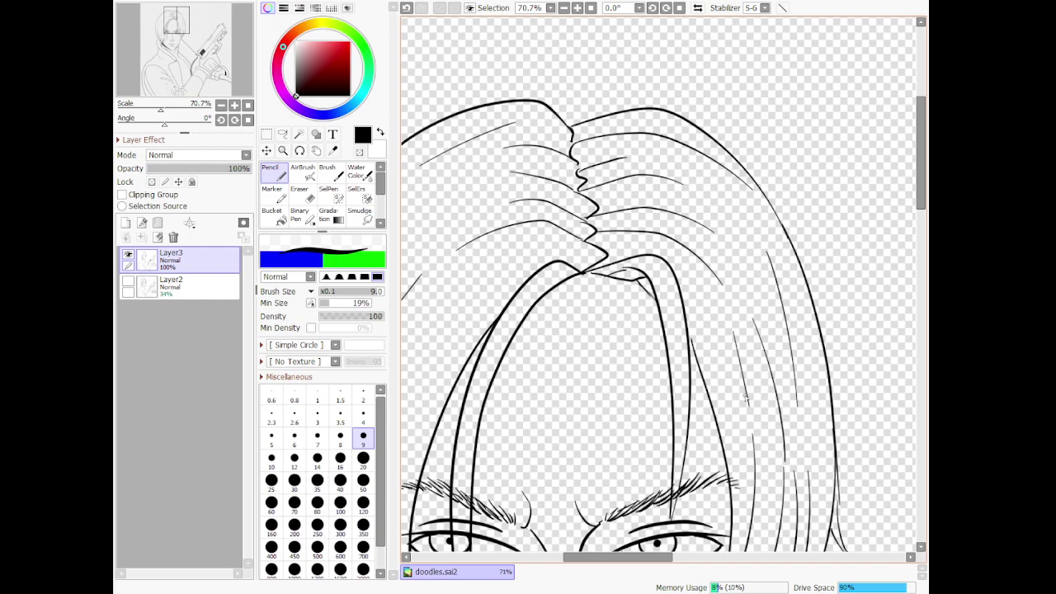
Create a new layer beneath the line art on Layer3 and fill it entirely with dark grey using the Bucket
{"action": "scroll", "coordinate": [774, 355], "scroll_direction": "down", "scroll_amount": 5}
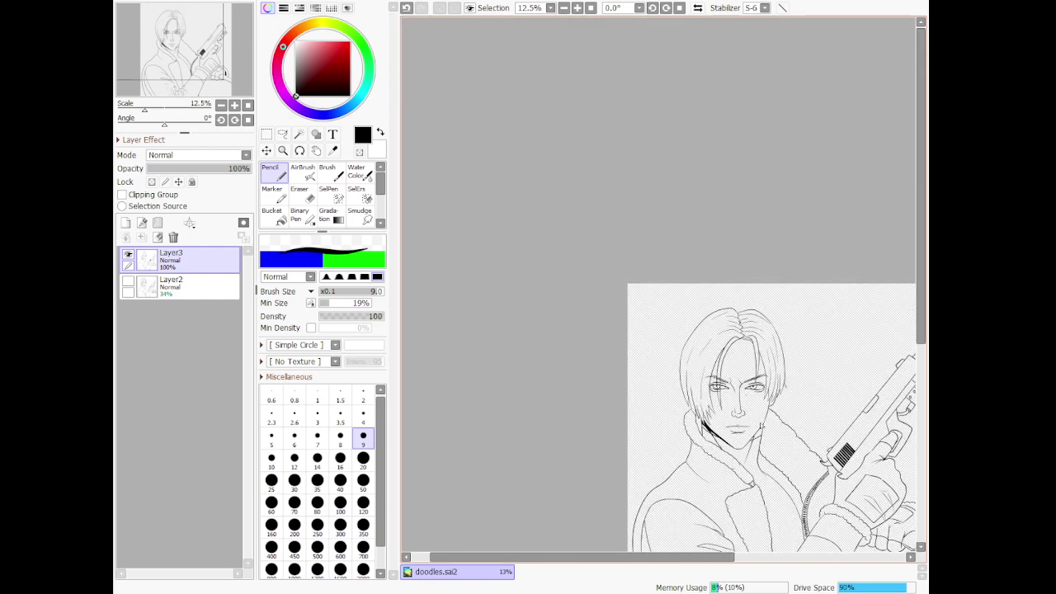
{"action": "scroll", "coordinate": [765, 444], "scroll_direction": "up", "scroll_amount": 3}
{"action": "scroll", "coordinate": [765, 444], "scroll_direction": "down", "scroll_amount": 4}
{"action": "scroll", "coordinate": [766, 437], "scroll_direction": "up", "scroll_amount": 3}
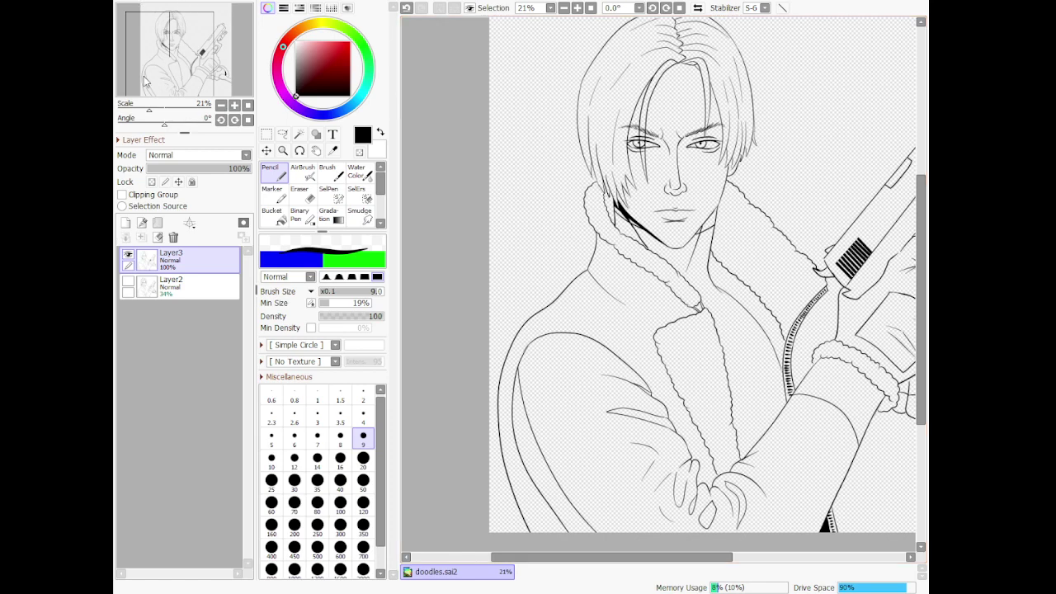
{"action": "left_click", "coordinate": [125, 224]}
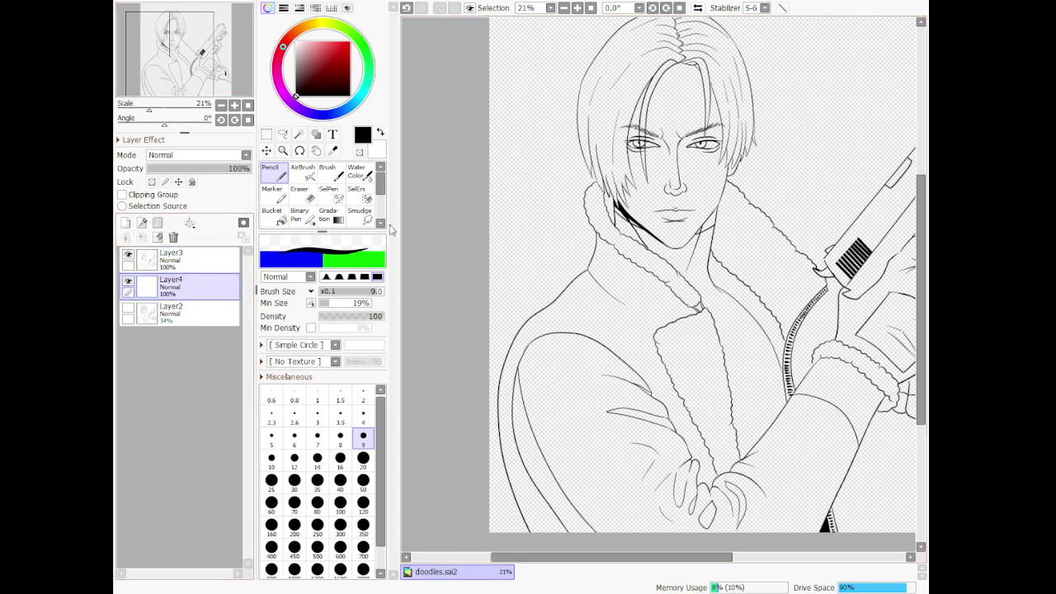
{"action": "left_click_drag", "start_coordinate": [296, 88], "coordinate": [295, 78]}
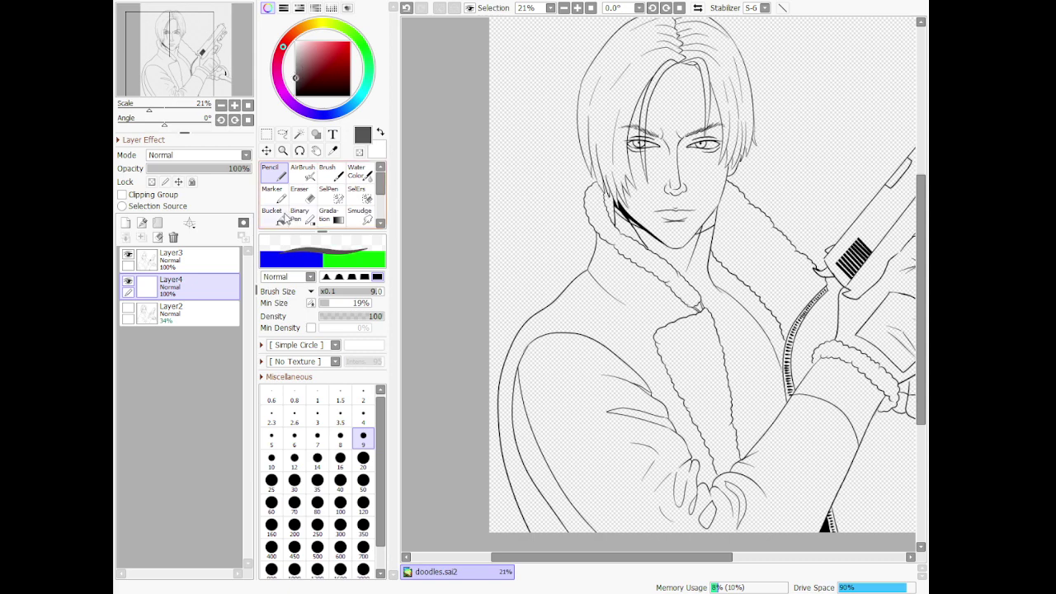
{"action": "left_click", "coordinate": [272, 213]}
{"action": "scroll", "coordinate": [537, 207], "scroll_direction": "down", "scroll_amount": 1}
{"action": "left_click", "coordinate": [537, 207]}
{"action": "scroll", "coordinate": [561, 144], "scroll_direction": "down", "scroll_amount": 1}
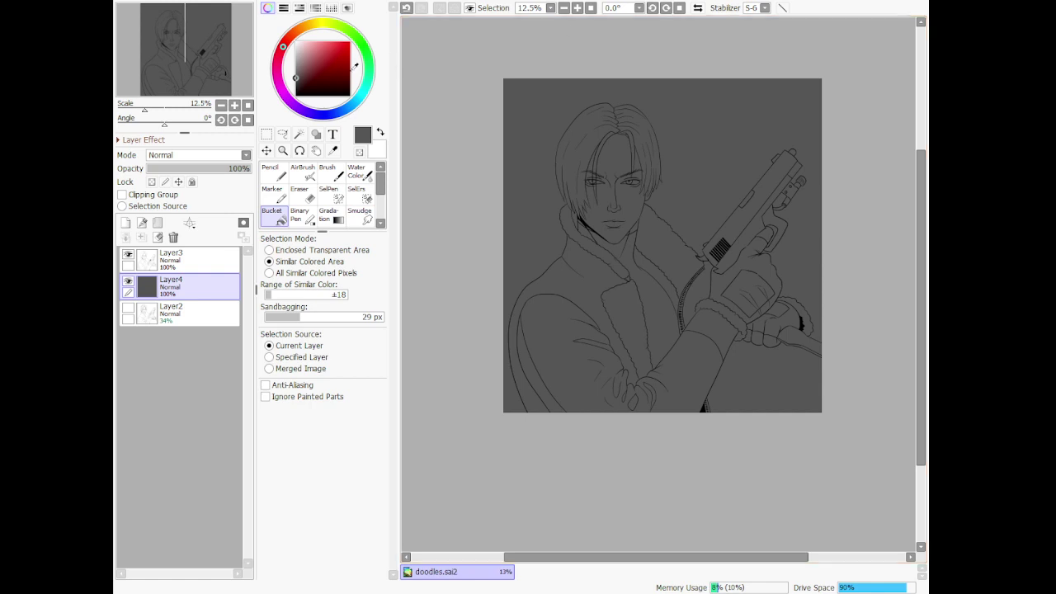
Change the drawing colour to a muted beige
{"action": "left_click_drag", "start_coordinate": [301, 25], "coordinate": [306, 55]}
{"action": "left_click", "coordinate": [311, 48]}
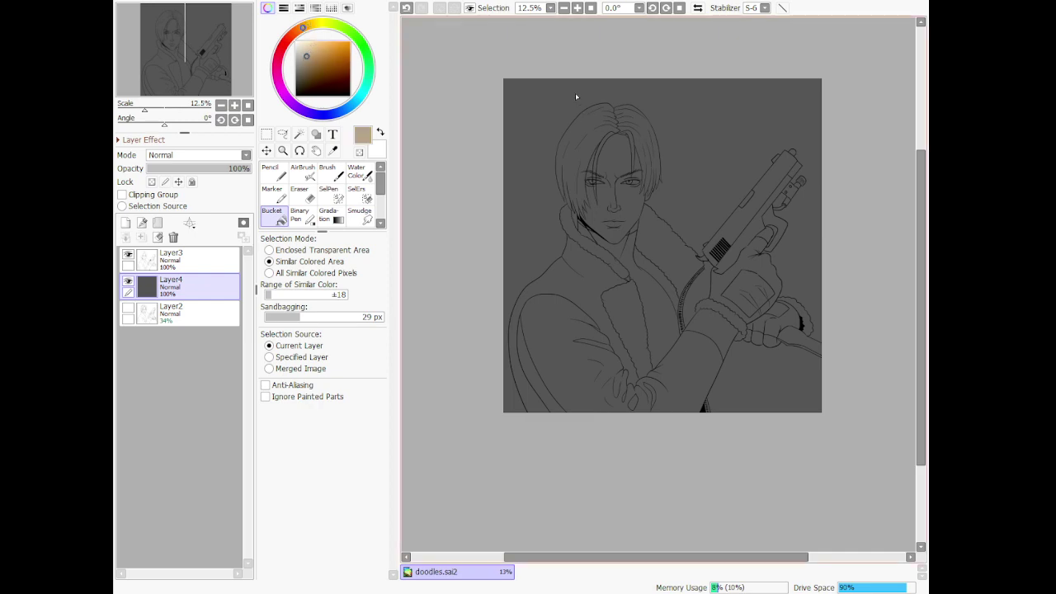
Erase the eye and eyebrow lines crossing the thin hair lock on the viewer's left, using the Eraser at size 50 on Layer3
{"action": "scroll", "coordinate": [576, 97], "scroll_direction": "up", "scroll_amount": 6}
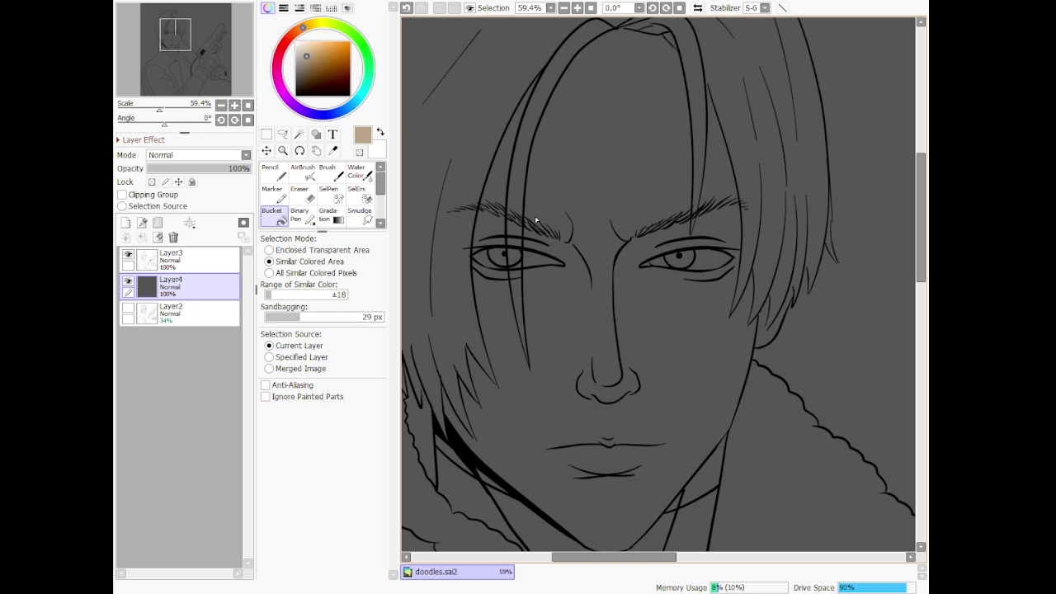
{"action": "left_click", "coordinate": [206, 270]}
{"action": "left_click", "coordinate": [299, 194]}
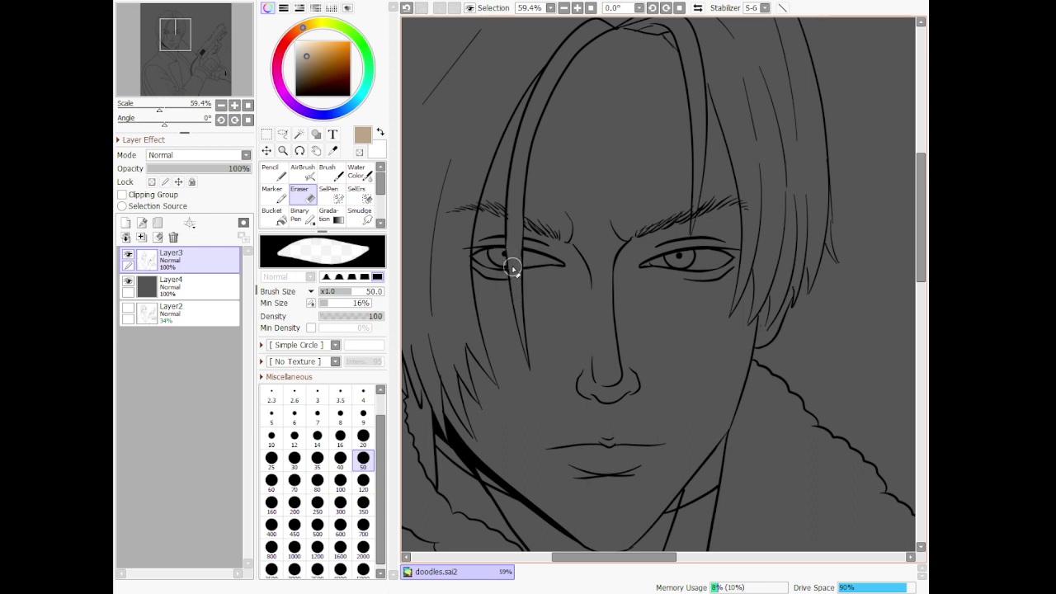
Create a new layer above Layer4 and paint a beige test stroke down the forehead with the Pencil at size 50
{"action": "left_click", "coordinate": [191, 287]}
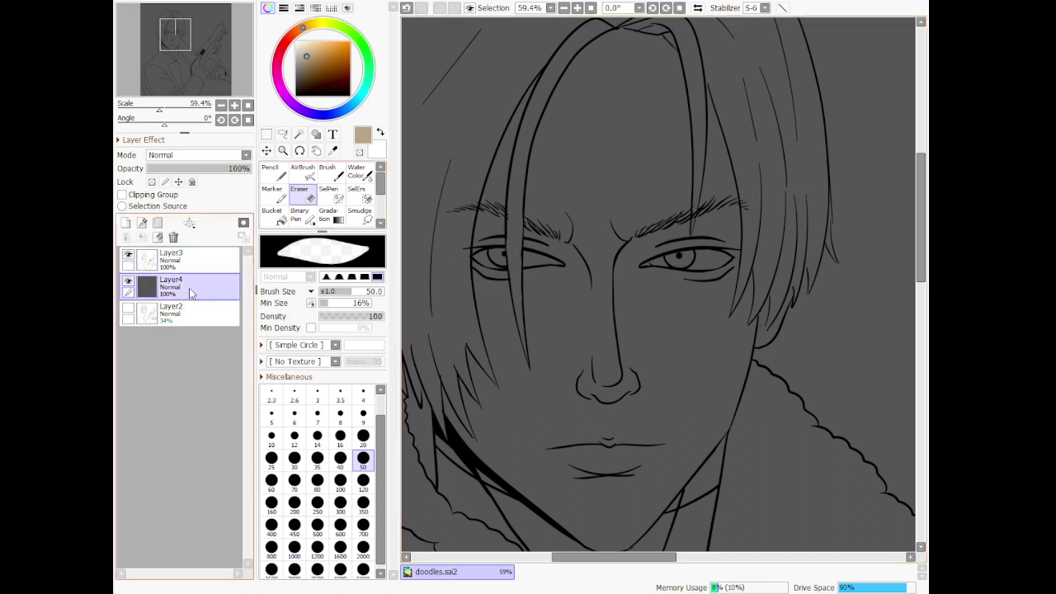
{"action": "left_click", "coordinate": [124, 223]}
{"action": "left_click", "coordinate": [272, 172]}
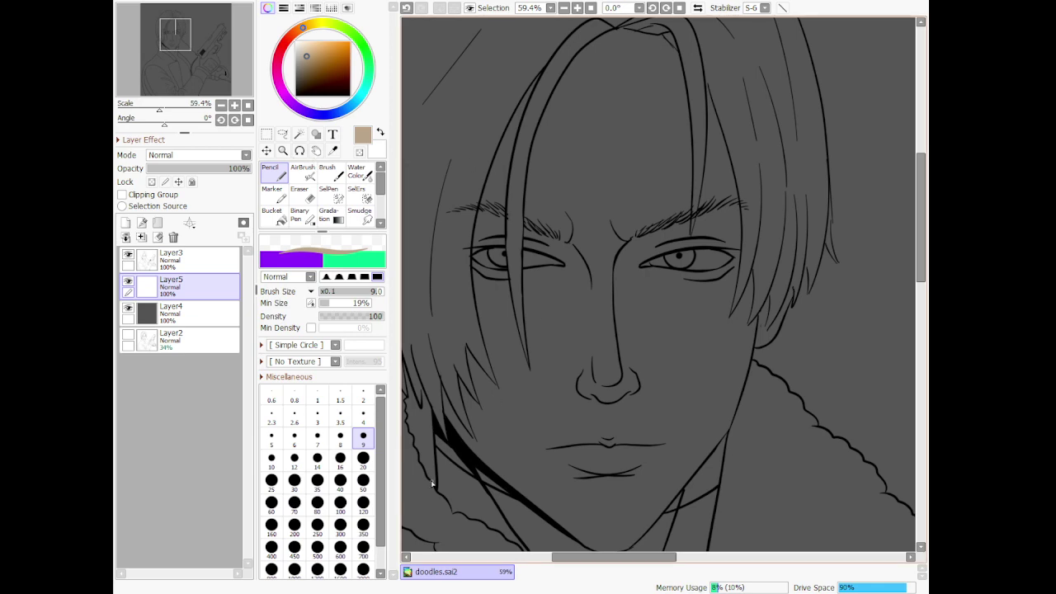
{"action": "mouse_move", "coordinate": [618, 42]}
{"action": "left_mouse_down"}
{"action": "mouse_move", "coordinate": [564, 243]}
{"action": "mouse_move", "coordinate": [582, 310]}
{"action": "left_mouse_up"}
{"action": "scroll", "coordinate": [629, 282], "scroll_direction": "down", "scroll_amount": 9}
{"action": "scroll", "coordinate": [637, 250], "scroll_direction": "up", "scroll_amount": 8}
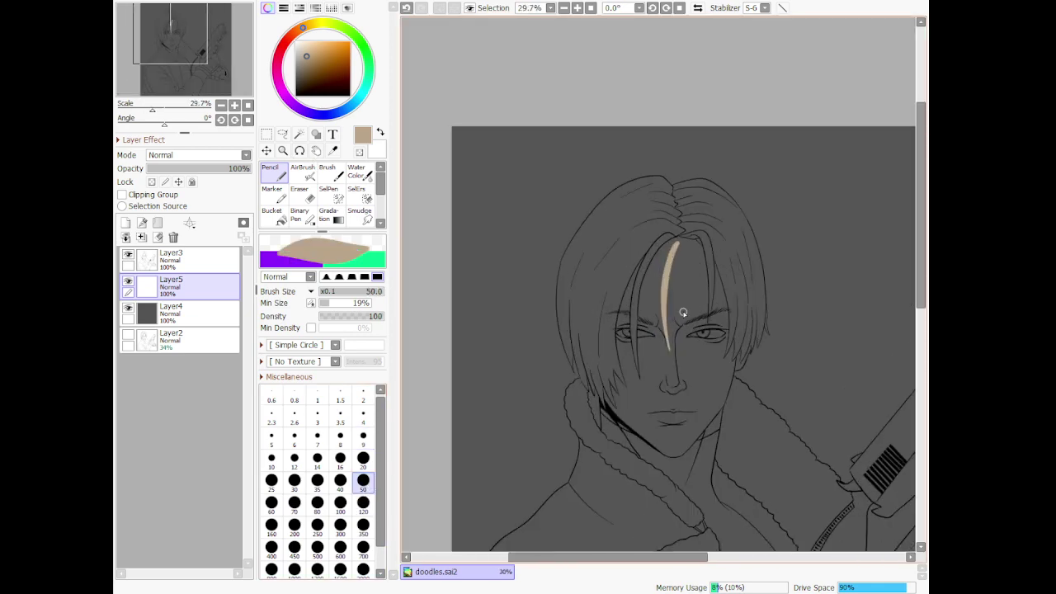
{"action": "scroll", "coordinate": [712, 404], "scroll_direction": "down", "scroll_amount": 3}
{"action": "scroll", "coordinate": [589, 224], "scroll_direction": "up", "scroll_amount": 3}
{"action": "scroll", "coordinate": [528, 160], "scroll_direction": "down", "scroll_amount": 1}
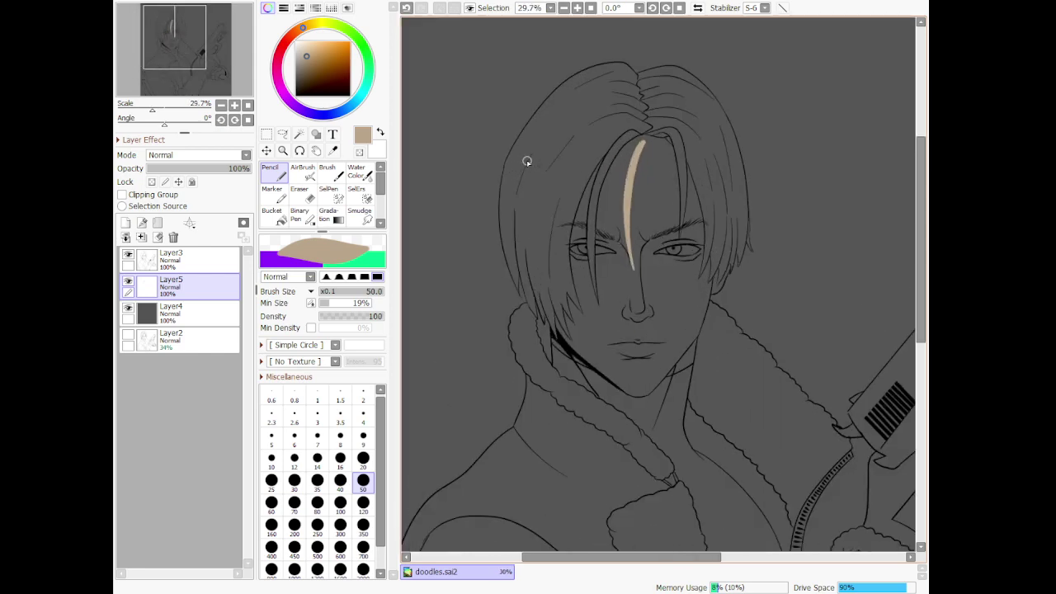
{"action": "scroll", "coordinate": [554, 189], "scroll_direction": "up", "scroll_amount": 2}
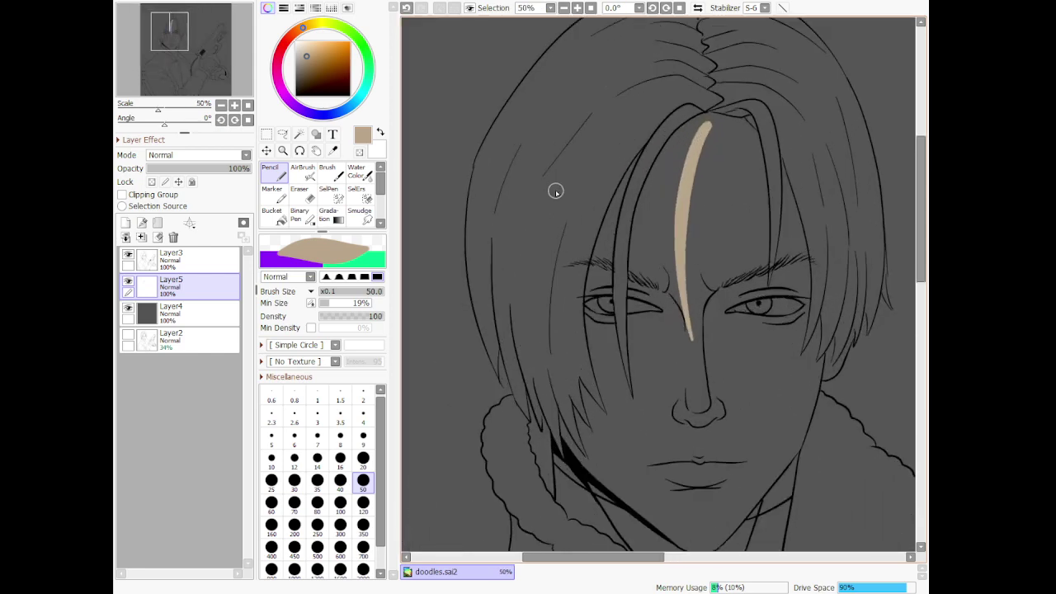
Clean the eyebrow lines overlapping the hair on Layer3, using the Eraser at size 20 for the lock on the viewer's right
{"action": "left_click", "coordinate": [198, 258]}
{"action": "left_click", "coordinate": [300, 194]}
{"action": "mouse_move", "coordinate": [551, 270]}
{"action": "left_mouse_down"}
{"action": "mouse_move", "coordinate": [559, 288]}
{"action": "mouse_move", "coordinate": [582, 255]}
{"action": "mouse_move", "coordinate": [564, 306]}
{"action": "left_mouse_up"}
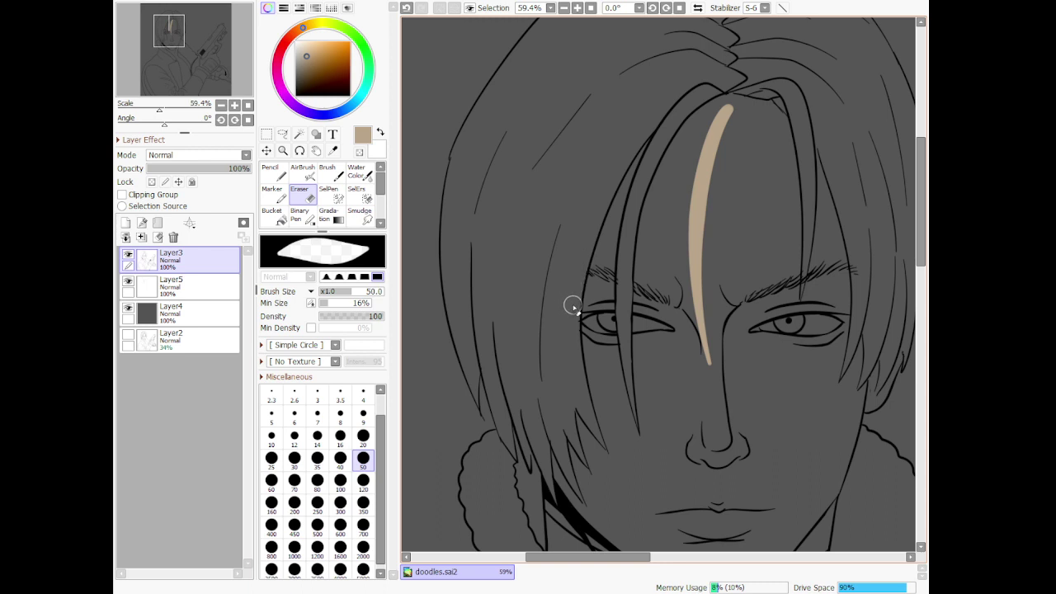
{"action": "left_click_drag", "start_coordinate": [601, 557], "coordinate": [642, 557]}
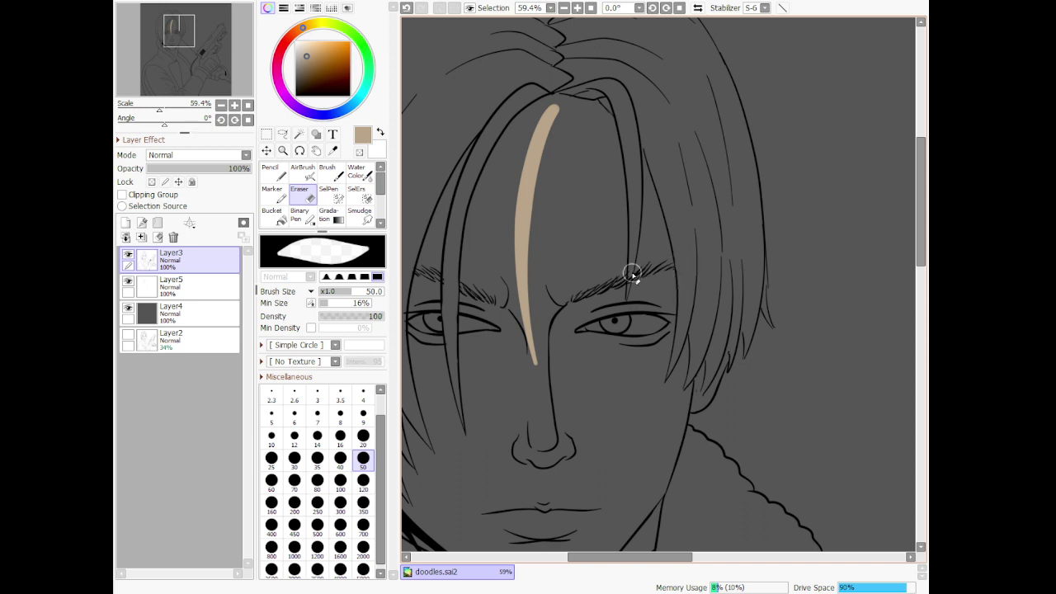
{"action": "key", "text": "ctrl+z"}
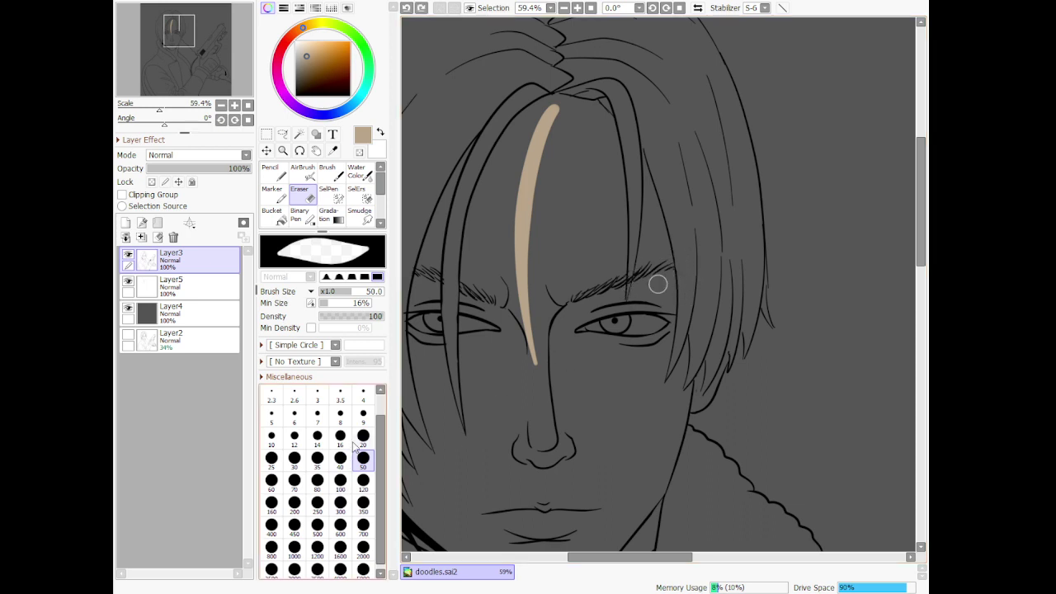
{"action": "left_click", "coordinate": [356, 443]}
{"action": "left_click_drag", "start_coordinate": [633, 270], "coordinate": [637, 289]}
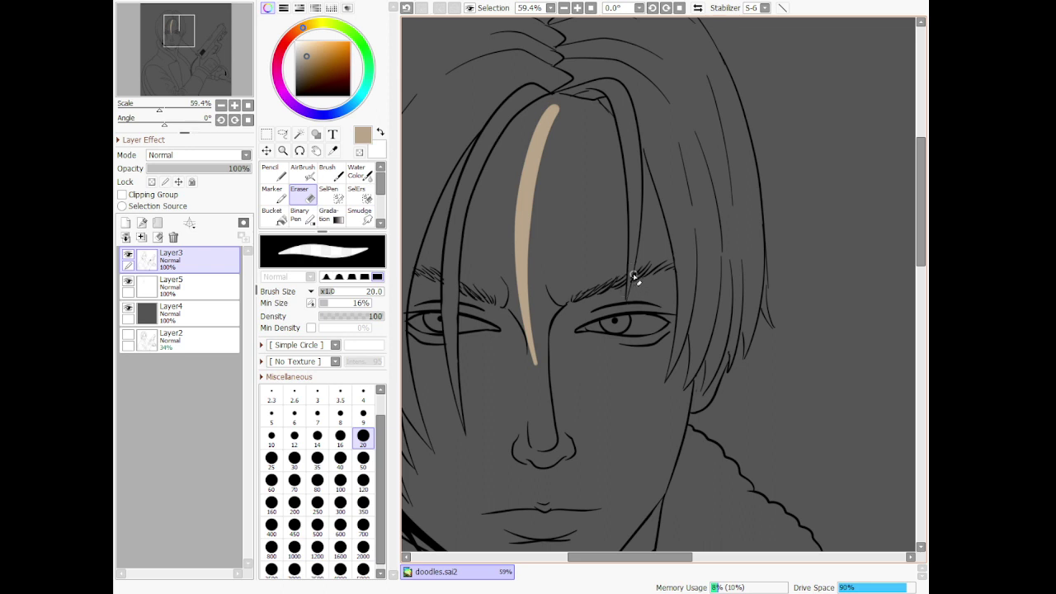
Block in the forehead, nose and eye area on the viewer's right on Layer5 in a darker beige, using the Pencil at size 120
{"action": "left_click", "coordinate": [187, 285]}
{"action": "left_click", "coordinate": [272, 172]}
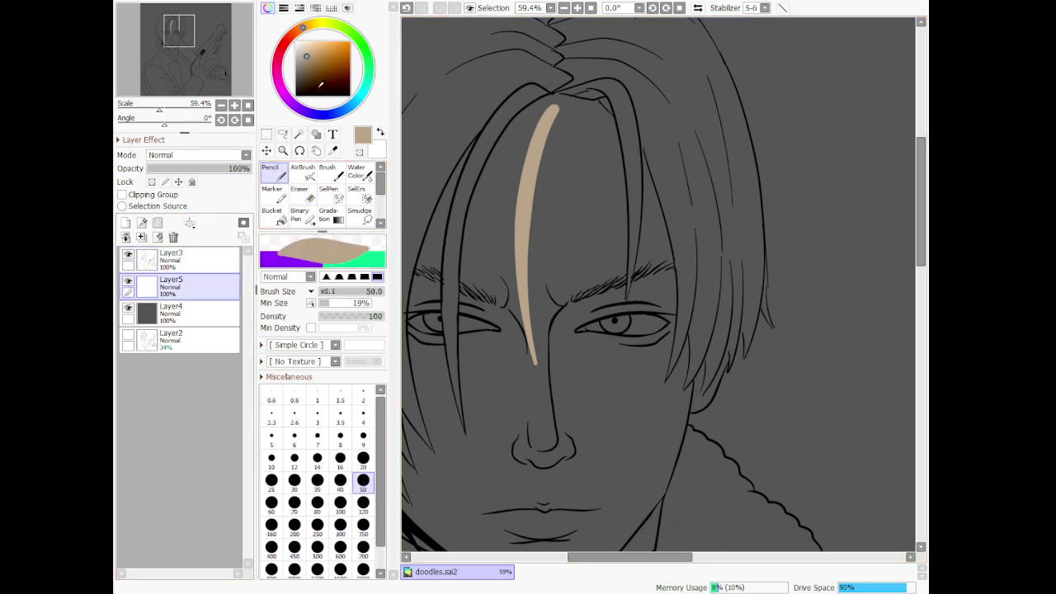
{"action": "left_click_drag", "start_coordinate": [312, 63], "coordinate": [306, 60]}
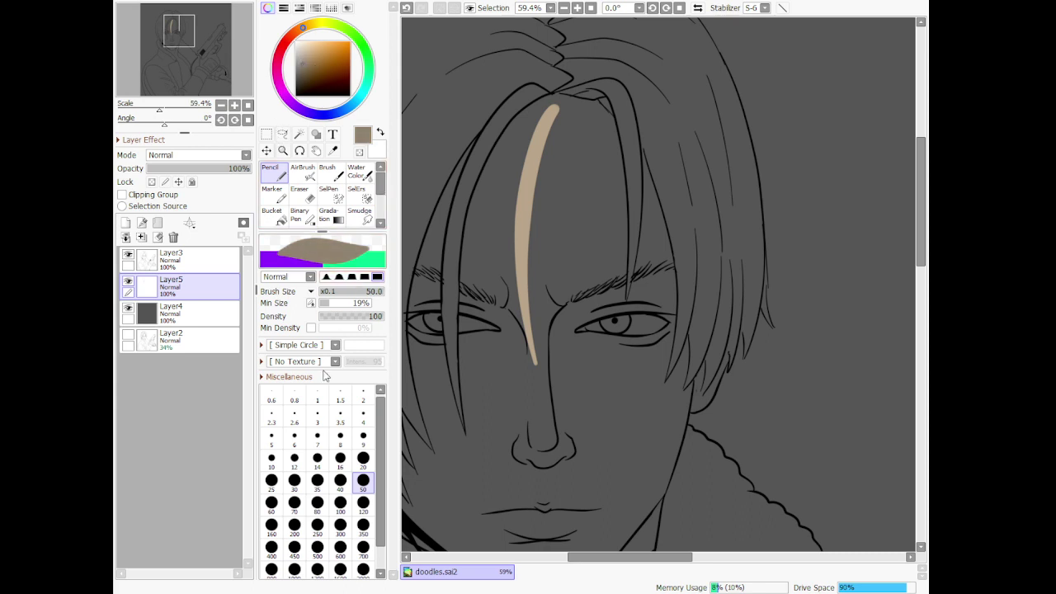
{"action": "left_click", "coordinate": [364, 502]}
{"action": "left_click_drag", "start_coordinate": [568, 118], "coordinate": [546, 164]}
{"action": "left_click_drag", "start_coordinate": [525, 286], "coordinate": [514, 419]}
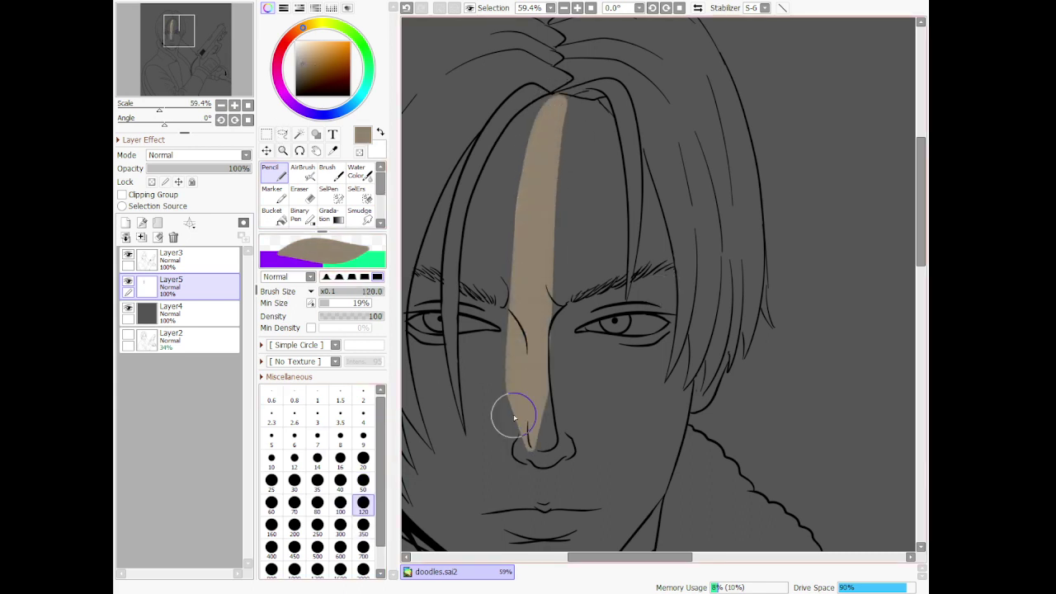
{"action": "key", "text": "ctrl+z"}
{"action": "left_click", "coordinate": [308, 58]}
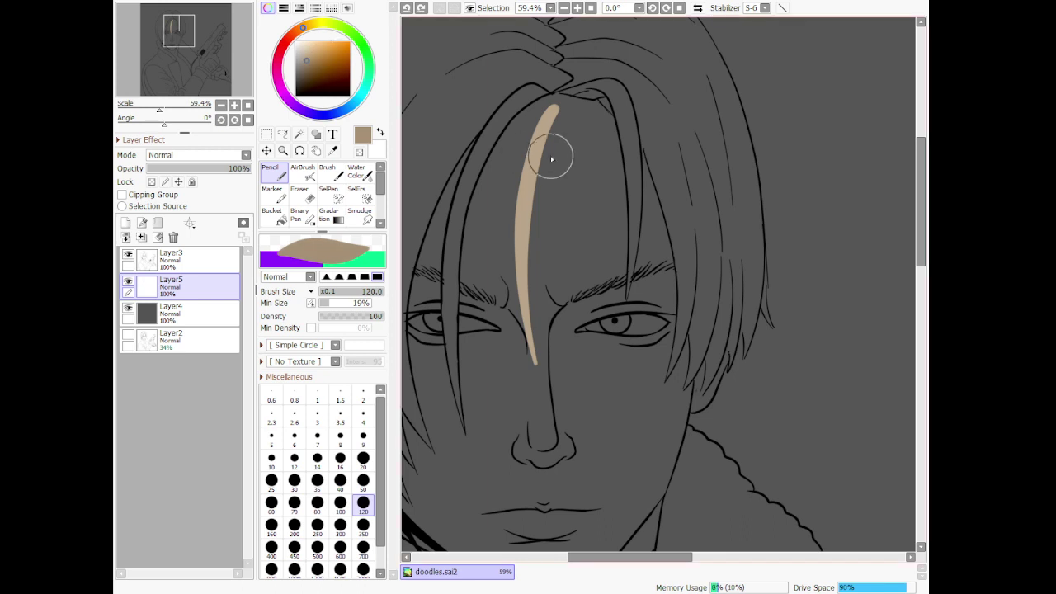
{"action": "mouse_move", "coordinate": [550, 108]}
{"action": "left_mouse_down"}
{"action": "mouse_move", "coordinate": [521, 193]}
{"action": "mouse_move", "coordinate": [537, 441]}
{"action": "mouse_move", "coordinate": [528, 444]}
{"action": "left_mouse_up"}
{"action": "mouse_move", "coordinate": [528, 153]}
{"action": "left_mouse_down"}
{"action": "mouse_move", "coordinate": [584, 172]}
{"action": "mouse_move", "coordinate": [562, 488]}
{"action": "mouse_move", "coordinate": [582, 241]}
{"action": "mouse_move", "coordinate": [612, 231]}
{"action": "mouse_move", "coordinate": [627, 483]}
{"action": "mouse_move", "coordinate": [606, 164]}
{"action": "mouse_move", "coordinate": [651, 294]}
{"action": "mouse_move", "coordinate": [658, 429]}
{"action": "mouse_move", "coordinate": [654, 170]}
{"action": "mouse_move", "coordinate": [667, 440]}
{"action": "mouse_move", "coordinate": [681, 398]}
{"action": "mouse_move", "coordinate": [724, 412]}
{"action": "mouse_move", "coordinate": [701, 392]}
{"action": "mouse_move", "coordinate": [691, 407]}
{"action": "mouse_move", "coordinate": [712, 399]}
{"action": "mouse_move", "coordinate": [717, 380]}
{"action": "mouse_move", "coordinate": [721, 363]}
{"action": "mouse_move", "coordinate": [693, 397]}
{"action": "mouse_move", "coordinate": [705, 366]}
{"action": "left_mouse_up"}
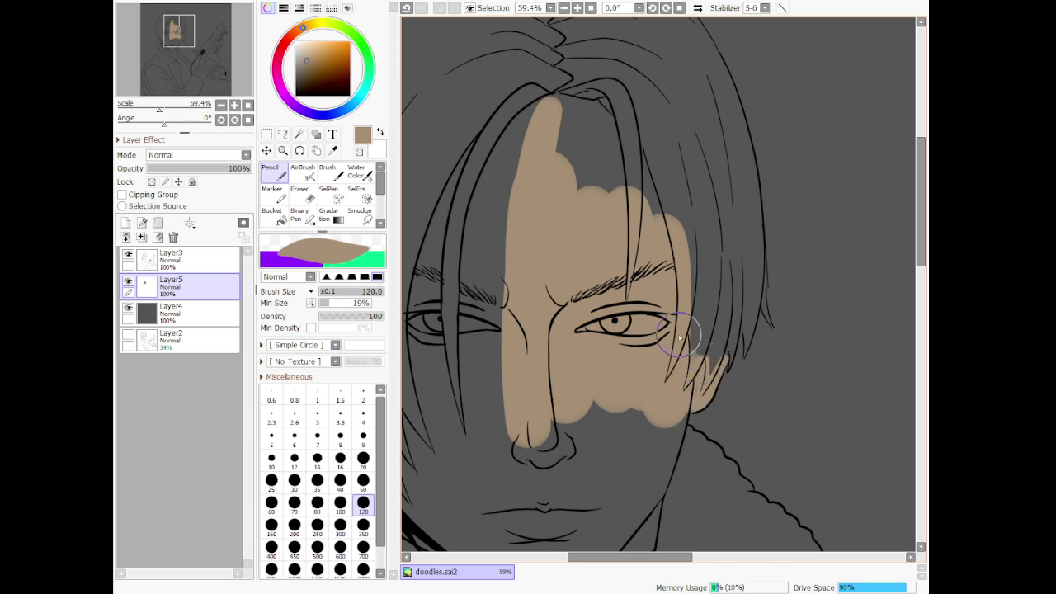
Shift the painted skin area to a duller beige and sample that tone for the Pencil
{"action": "scroll", "coordinate": [652, 315], "scroll_direction": "down", "scroll_amount": 4}
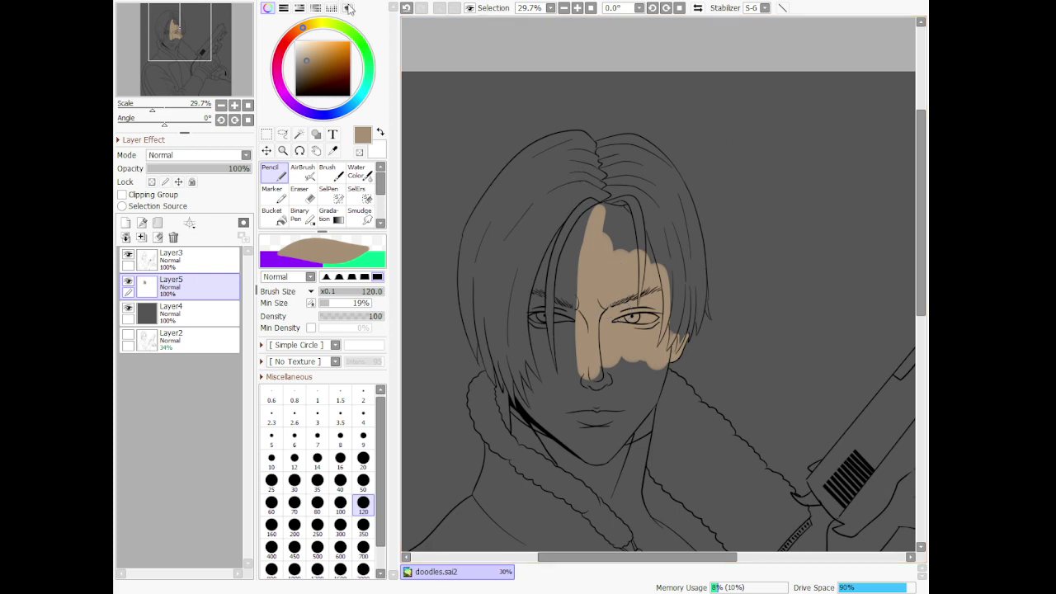
{"action": "left_click", "coordinate": [437, 7]}
{"action": "left_click", "coordinate": [332, 150]}
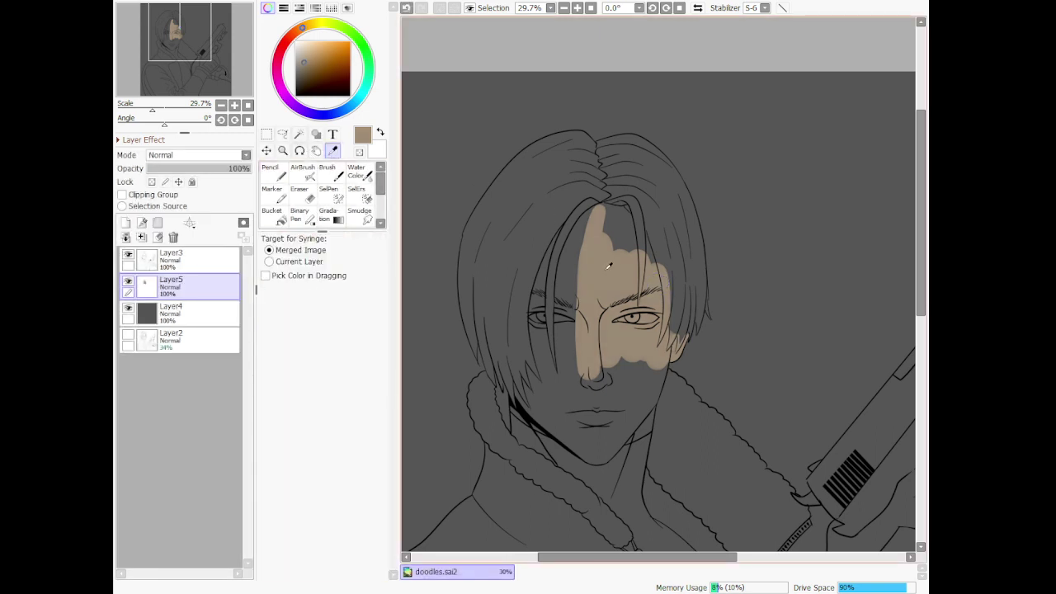
{"action": "left_click", "coordinate": [282, 175]}
Fill the rest of the forehead and the upper face on the viewer's left with the muted skin tone
{"action": "scroll", "coordinate": [546, 271], "scroll_direction": "up", "scroll_amount": 4}
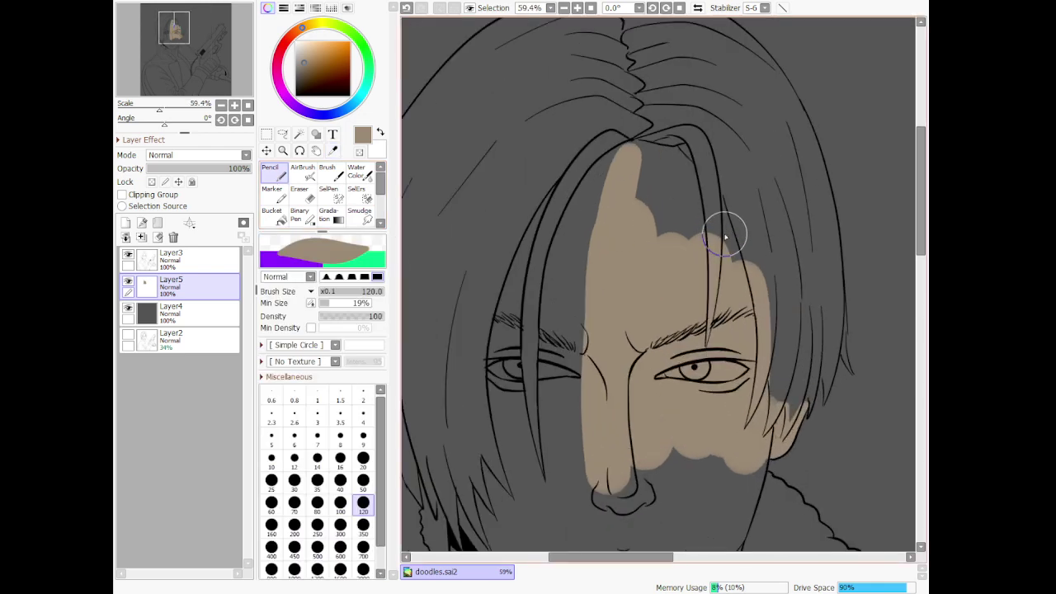
{"action": "mouse_move", "coordinate": [726, 238]}
{"action": "left_mouse_down"}
{"action": "mouse_move", "coordinate": [739, 192]}
{"action": "mouse_move", "coordinate": [728, 265]}
{"action": "mouse_move", "coordinate": [720, 176]}
{"action": "mouse_move", "coordinate": [733, 221]}
{"action": "mouse_move", "coordinate": [685, 230]}
{"action": "mouse_move", "coordinate": [685, 257]}
{"action": "mouse_move", "coordinate": [696, 220]}
{"action": "mouse_move", "coordinate": [673, 144]}
{"action": "mouse_move", "coordinate": [641, 144]}
{"action": "mouse_move", "coordinate": [647, 220]}
{"action": "mouse_move", "coordinate": [638, 165]}
{"action": "mouse_move", "coordinate": [684, 239]}
{"action": "mouse_move", "coordinate": [674, 148]}
{"action": "mouse_move", "coordinate": [669, 262]}
{"action": "mouse_move", "coordinate": [643, 172]}
{"action": "mouse_move", "coordinate": [650, 153]}
{"action": "mouse_move", "coordinate": [637, 148]}
{"action": "mouse_move", "coordinate": [581, 196]}
{"action": "mouse_move", "coordinate": [550, 406]}
{"action": "mouse_move", "coordinate": [559, 487]}
{"action": "mouse_move", "coordinate": [577, 498]}
{"action": "mouse_move", "coordinate": [567, 242]}
{"action": "mouse_move", "coordinate": [590, 263]}
{"action": "mouse_move", "coordinate": [558, 492]}
{"action": "left_mouse_up"}
{"action": "mouse_move", "coordinate": [537, 207]}
{"action": "left_mouse_down"}
{"action": "mouse_move", "coordinate": [489, 400]}
{"action": "mouse_move", "coordinate": [501, 455]}
{"action": "mouse_move", "coordinate": [532, 510]}
{"action": "mouse_move", "coordinate": [498, 380]}
{"action": "mouse_move", "coordinate": [505, 255]}
{"action": "mouse_move", "coordinate": [513, 279]}
{"action": "mouse_move", "coordinate": [504, 399]}
{"action": "mouse_move", "coordinate": [533, 494]}
{"action": "mouse_move", "coordinate": [520, 448]}
{"action": "mouse_move", "coordinate": [546, 504]}
{"action": "mouse_move", "coordinate": [528, 445]}
{"action": "left_mouse_up"}
{"action": "scroll", "coordinate": [469, 359], "scroll_direction": "down", "scroll_amount": 2}
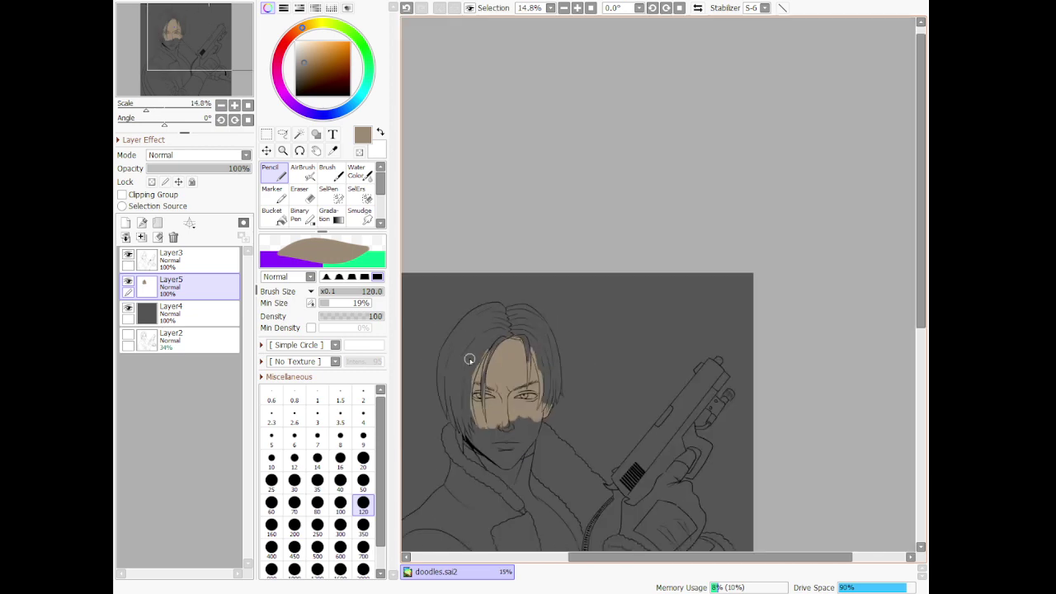
Fill the lower face, jawline and sliver beneath the jaw with the skin tone, using the Pencil at sizes 50 and 120
{"action": "scroll", "coordinate": [516, 239], "scroll_direction": "up", "scroll_amount": 4}
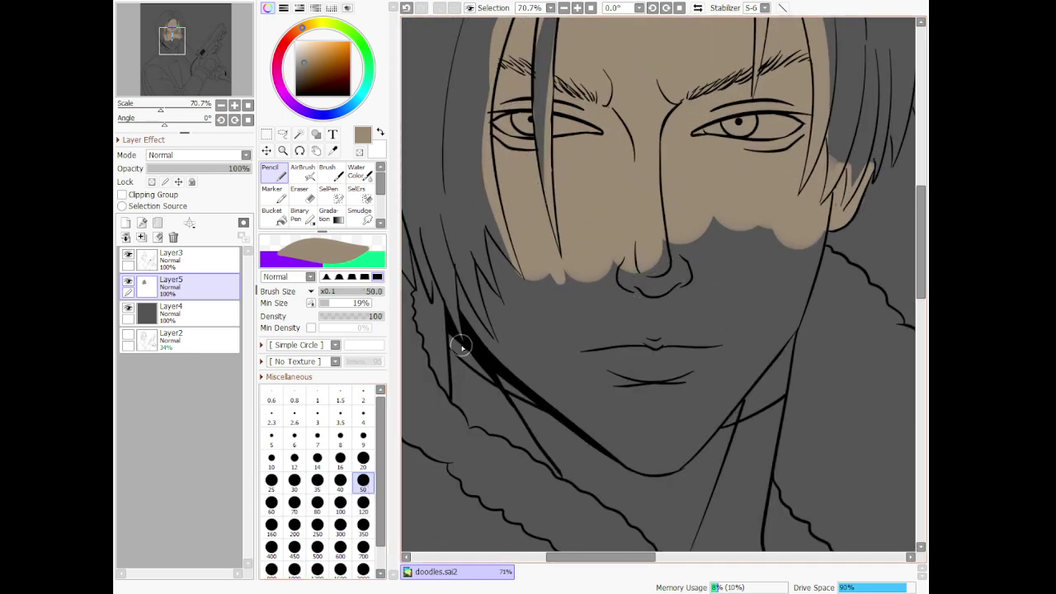
{"action": "mouse_move", "coordinate": [467, 361]}
{"action": "left_mouse_down"}
{"action": "mouse_move", "coordinate": [531, 401]}
{"action": "mouse_move", "coordinate": [568, 404]}
{"action": "left_mouse_up"}
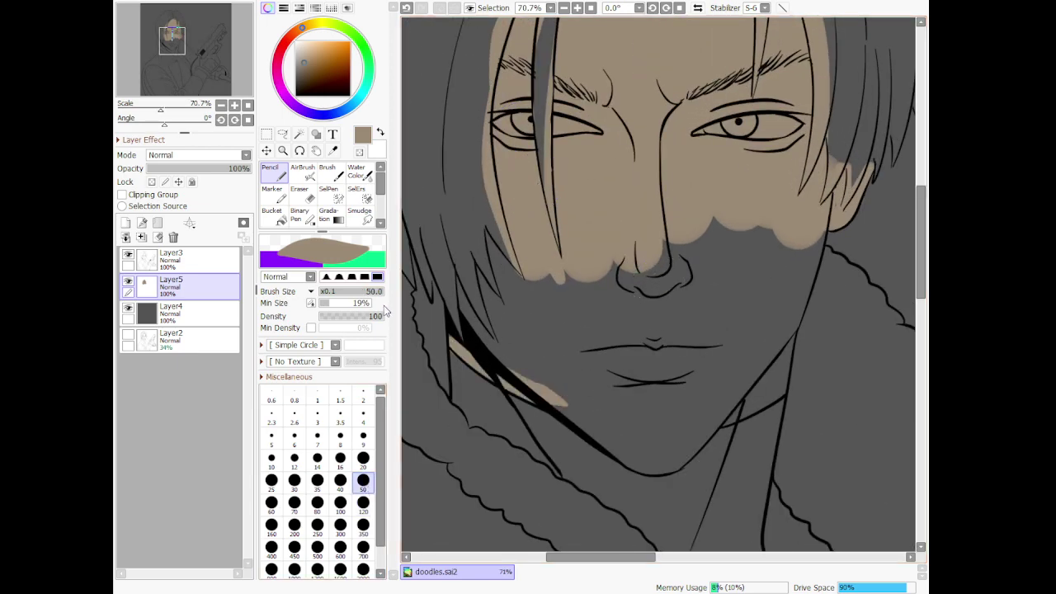
{"action": "left_click", "coordinate": [363, 503]}
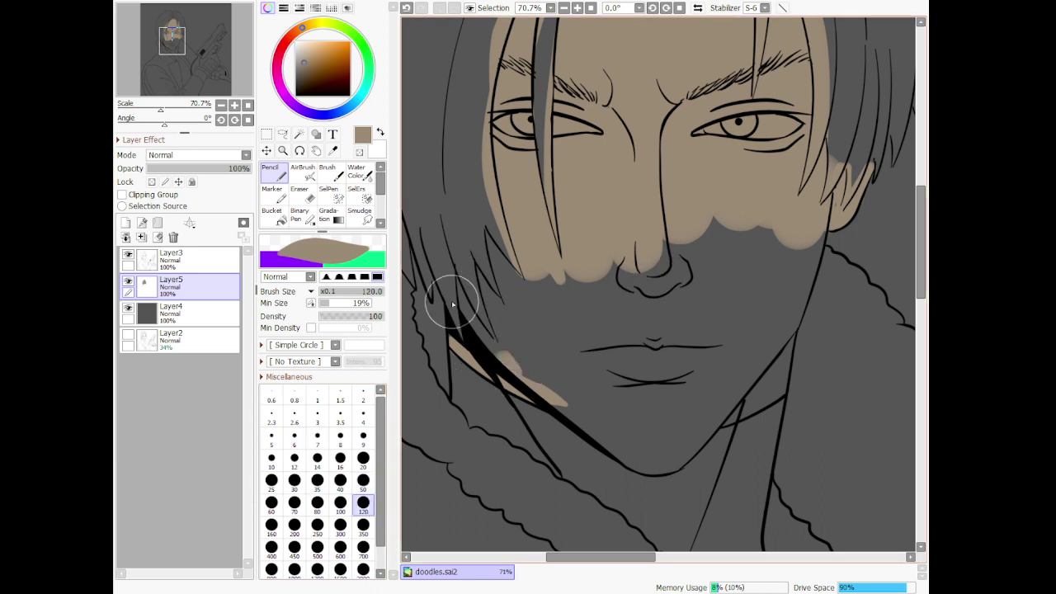
{"action": "mouse_move", "coordinate": [452, 302]}
{"action": "left_mouse_down"}
{"action": "mouse_move", "coordinate": [481, 340]}
{"action": "mouse_move", "coordinate": [458, 316]}
{"action": "mouse_move", "coordinate": [460, 340]}
{"action": "left_mouse_up"}
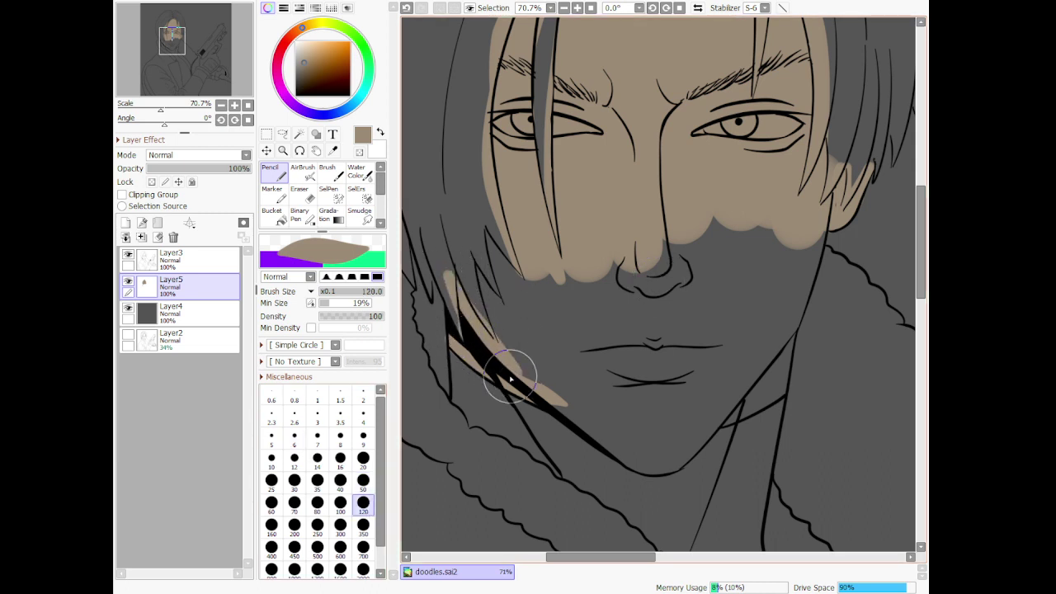
{"action": "mouse_move", "coordinate": [520, 380]}
{"action": "left_mouse_down"}
{"action": "mouse_move", "coordinate": [623, 437]}
{"action": "mouse_move", "coordinate": [588, 426]}
{"action": "mouse_move", "coordinate": [656, 473]}
{"action": "mouse_move", "coordinate": [687, 463]}
{"action": "mouse_move", "coordinate": [673, 469]}
{"action": "mouse_move", "coordinate": [747, 396]}
{"action": "mouse_move", "coordinate": [726, 421]}
{"action": "mouse_move", "coordinate": [783, 385]}
{"action": "mouse_move", "coordinate": [778, 399]}
{"action": "mouse_move", "coordinate": [782, 364]}
{"action": "mouse_move", "coordinate": [747, 400]}
{"action": "left_mouse_up"}
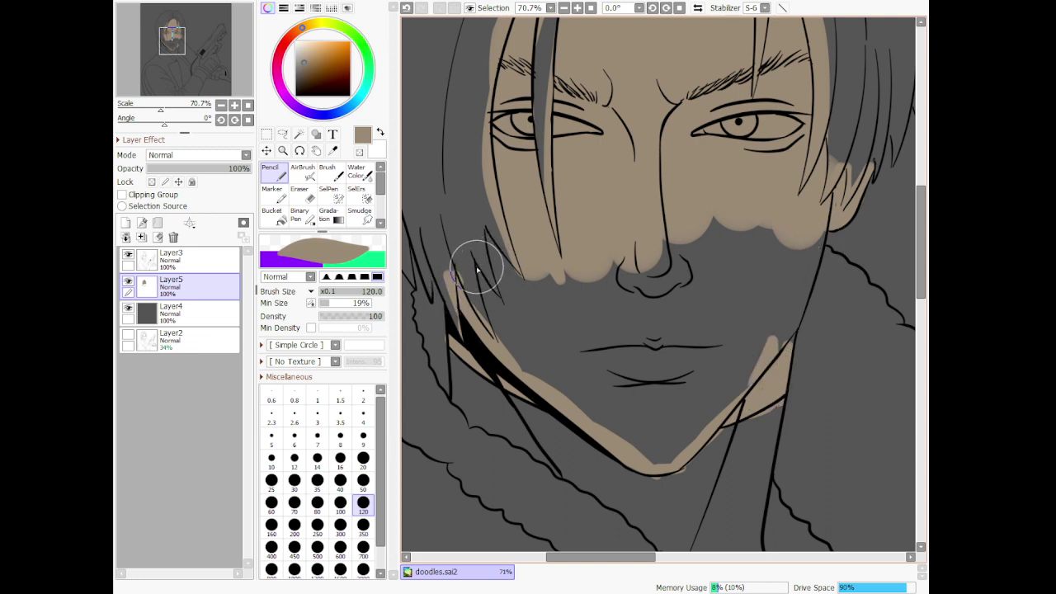
{"action": "mouse_move", "coordinate": [479, 260]}
{"action": "left_mouse_down"}
{"action": "mouse_move", "coordinate": [533, 378]}
{"action": "mouse_move", "coordinate": [499, 288]}
{"action": "mouse_move", "coordinate": [540, 395]}
{"action": "mouse_move", "coordinate": [578, 420]}
{"action": "mouse_move", "coordinate": [526, 335]}
{"action": "mouse_move", "coordinate": [513, 253]}
{"action": "mouse_move", "coordinate": [505, 263]}
{"action": "mouse_move", "coordinate": [559, 302]}
{"action": "left_mouse_up"}
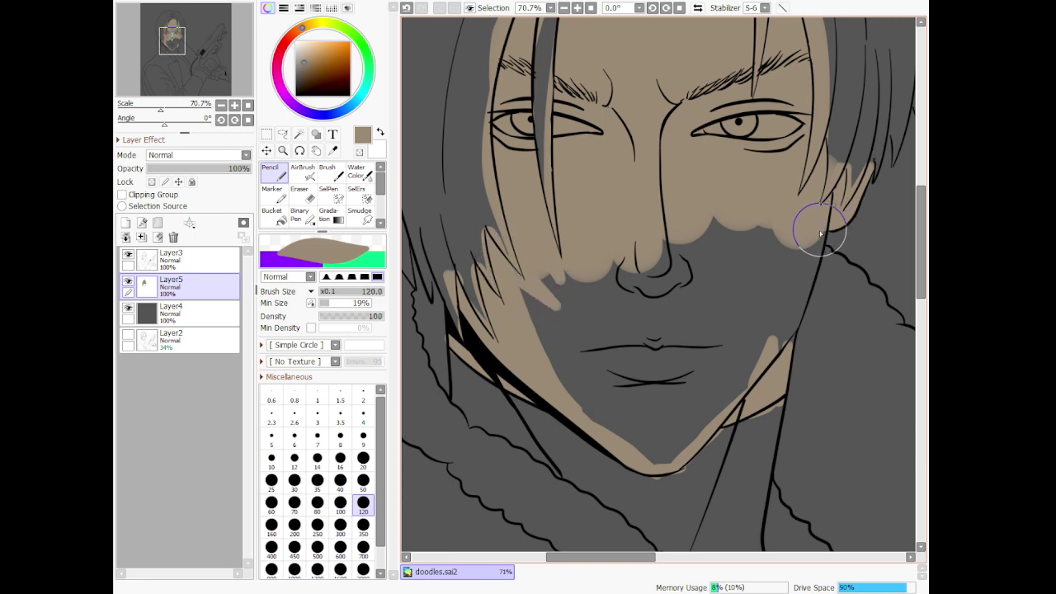
{"action": "mouse_move", "coordinate": [814, 222]}
{"action": "left_mouse_down"}
{"action": "mouse_move", "coordinate": [756, 370]}
{"action": "mouse_move", "coordinate": [808, 288]}
{"action": "mouse_move", "coordinate": [780, 353]}
{"action": "mouse_move", "coordinate": [797, 324]}
{"action": "mouse_move", "coordinate": [794, 335]}
{"action": "mouse_move", "coordinate": [822, 245]}
{"action": "mouse_move", "coordinate": [804, 264]}
{"action": "mouse_move", "coordinate": [769, 260]}
{"action": "mouse_move", "coordinate": [802, 215]}
{"action": "mouse_move", "coordinate": [769, 307]}
{"action": "mouse_move", "coordinate": [665, 454]}
{"action": "mouse_move", "coordinate": [769, 337]}
{"action": "mouse_move", "coordinate": [665, 460]}
{"action": "mouse_move", "coordinate": [635, 451]}
{"action": "mouse_move", "coordinate": [526, 340]}
{"action": "mouse_move", "coordinate": [491, 267]}
{"action": "mouse_move", "coordinate": [653, 448]}
{"action": "mouse_move", "coordinate": [597, 353]}
{"action": "mouse_move", "coordinate": [559, 223]}
{"action": "mouse_move", "coordinate": [676, 459]}
{"action": "mouse_move", "coordinate": [648, 338]}
{"action": "mouse_move", "coordinate": [633, 190]}
{"action": "mouse_move", "coordinate": [665, 437]}
{"action": "mouse_move", "coordinate": [680, 270]}
{"action": "mouse_move", "coordinate": [743, 162]}
{"action": "mouse_move", "coordinate": [677, 423]}
{"action": "mouse_move", "coordinate": [749, 235]}
{"action": "mouse_move", "coordinate": [789, 211]}
{"action": "mouse_move", "coordinate": [785, 236]}
{"action": "left_mouse_up"}
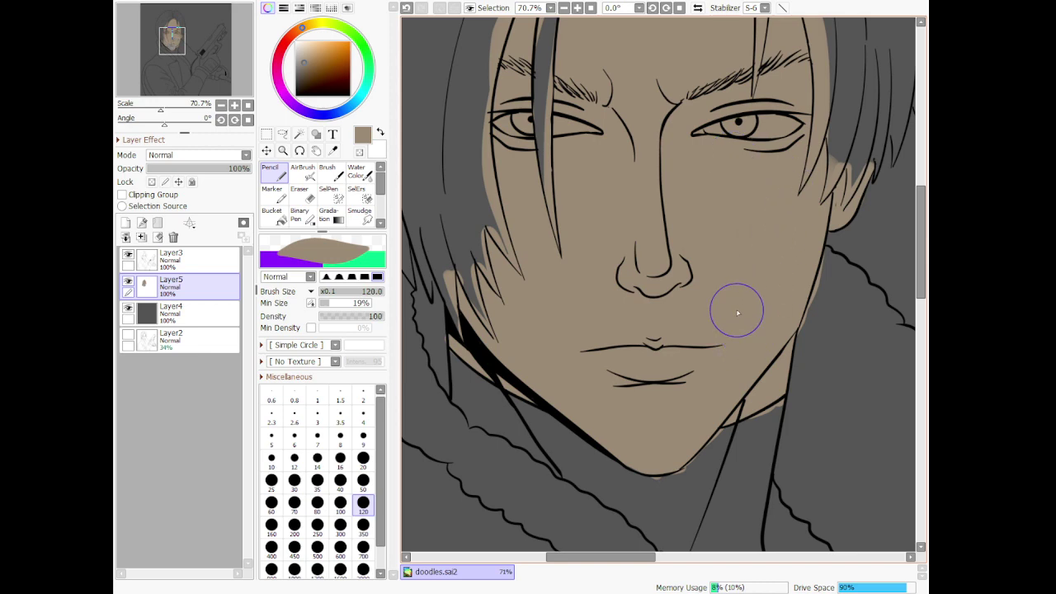
Fill the exposed fingertip inside the pistol's trigger guard with the skin tone, using the Pencil at size 50
{"action": "scroll", "coordinate": [738, 313], "scroll_direction": "down", "scroll_amount": 8}
{"action": "scroll", "coordinate": [867, 325], "scroll_direction": "up", "scroll_amount": 3}
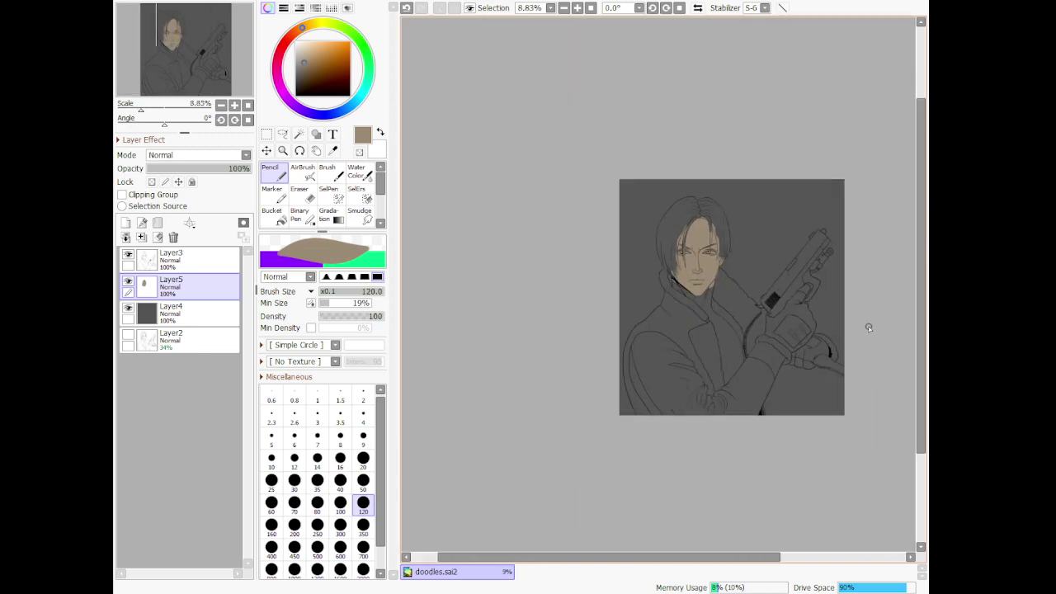
{"action": "scroll", "coordinate": [804, 231], "scroll_direction": "up", "scroll_amount": 6}
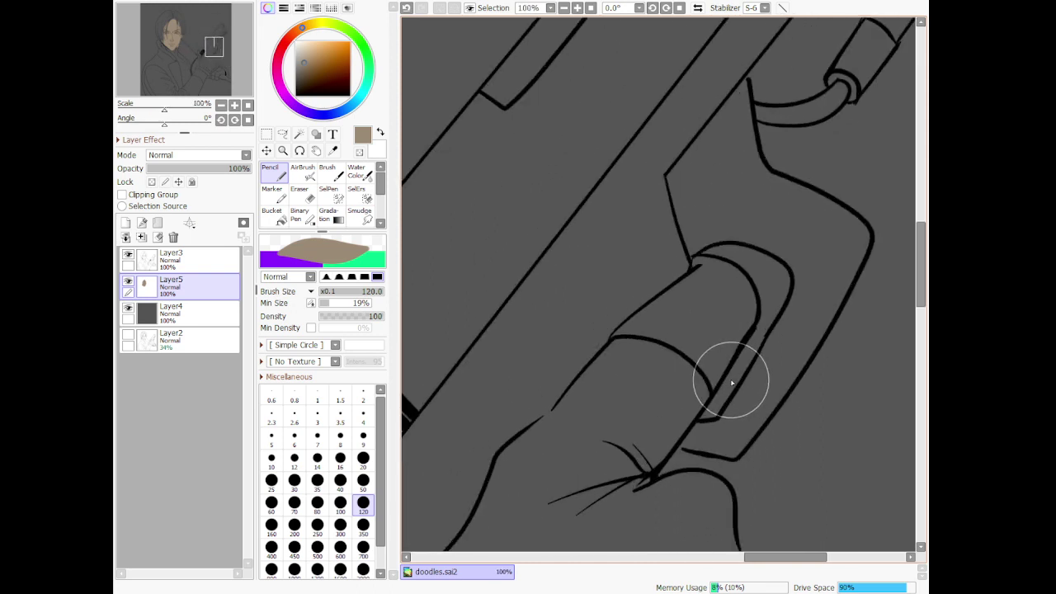
{"action": "key", "text": "bracketleft"}
{"action": "key", "text": "bracketleft"}
{"action": "key", "text": "bracketleft"}
{"action": "key", "text": "bracketleft"}
{"action": "key", "text": "bracketleft"}
{"action": "mouse_move", "coordinate": [698, 264]}
{"action": "left_mouse_down"}
{"action": "mouse_move", "coordinate": [743, 291]}
{"action": "mouse_move", "coordinate": [738, 331]}
{"action": "mouse_move", "coordinate": [746, 295]}
{"action": "left_mouse_up"}
{"action": "mouse_move", "coordinate": [728, 353]}
{"action": "left_mouse_down"}
{"action": "mouse_move", "coordinate": [708, 371]}
{"action": "mouse_move", "coordinate": [715, 381]}
{"action": "mouse_move", "coordinate": [655, 332]}
{"action": "mouse_move", "coordinate": [621, 329]}
{"action": "left_mouse_up"}
{"action": "mouse_move", "coordinate": [698, 288]}
{"action": "left_mouse_down"}
{"action": "mouse_move", "coordinate": [659, 308]}
{"action": "mouse_move", "coordinate": [670, 316]}
{"action": "mouse_move", "coordinate": [735, 280]}
{"action": "mouse_move", "coordinate": [676, 336]}
{"action": "mouse_move", "coordinate": [732, 297]}
{"action": "mouse_move", "coordinate": [716, 325]}
{"action": "left_mouse_up"}
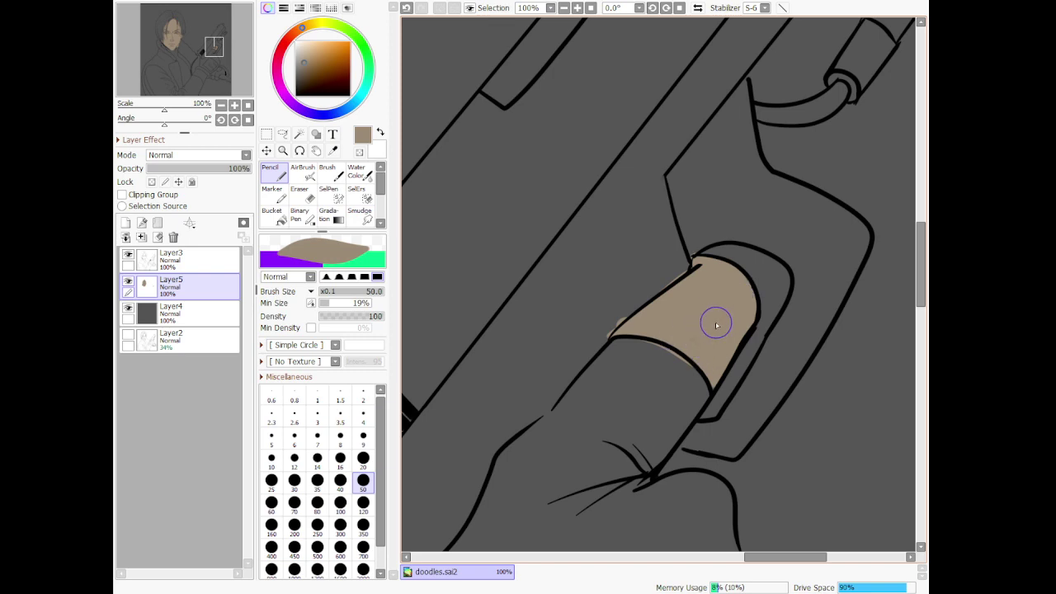
Fill the three exposed fingertips of the lower gloved hand with the skin tone, using the Pencil at size 80
{"action": "left_click", "coordinate": [302, 196]}
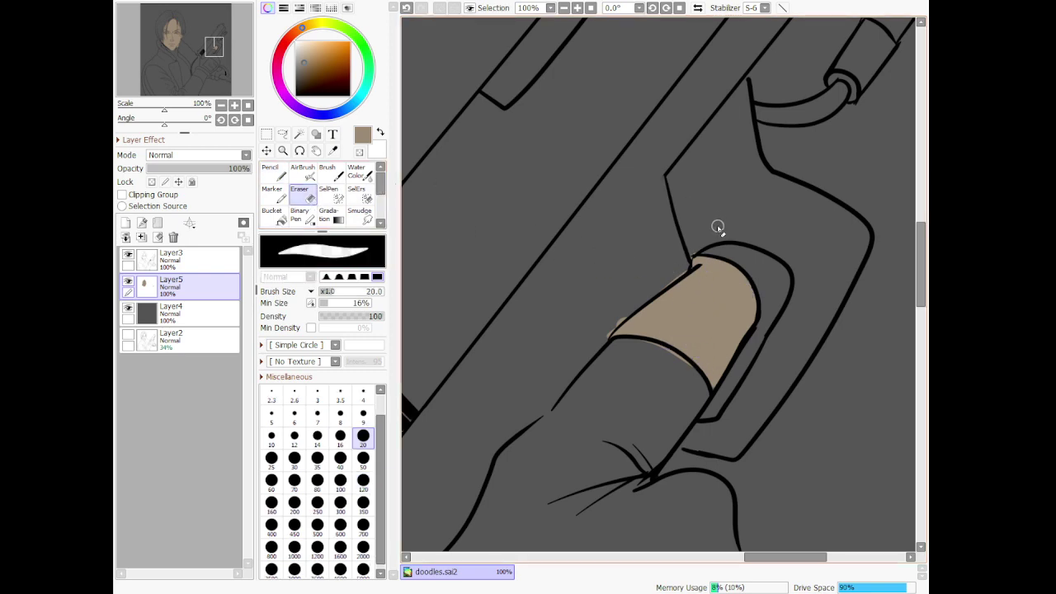
{"action": "scroll", "coordinate": [546, 274], "scroll_direction": "down", "scroll_amount": 11}
{"action": "scroll", "coordinate": [565, 462], "scroll_direction": "up", "scroll_amount": 6}
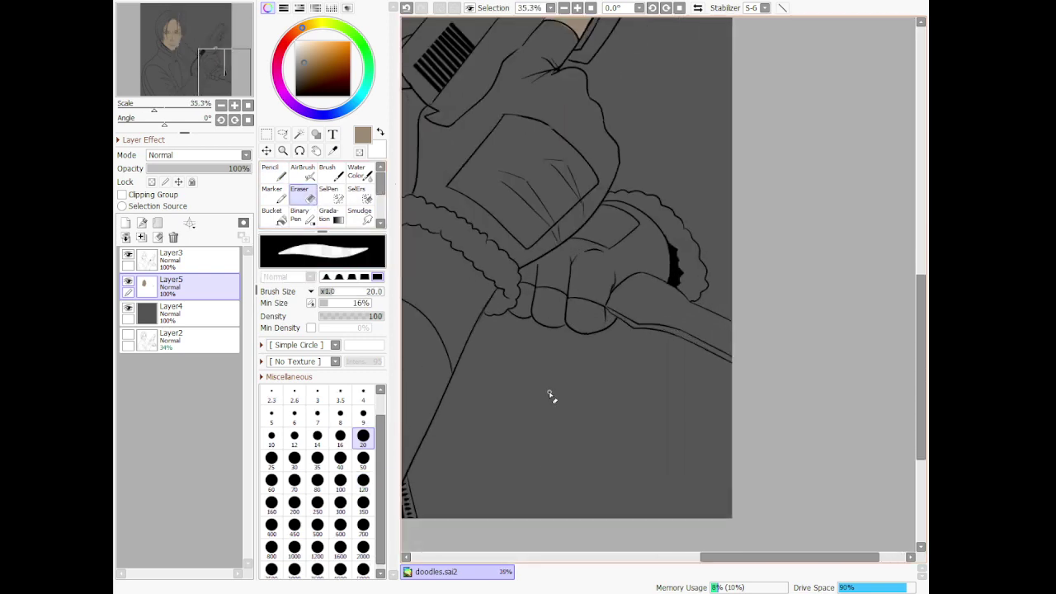
{"action": "left_click", "coordinate": [273, 171]}
{"action": "scroll", "coordinate": [529, 301], "scroll_direction": "up", "scroll_amount": 7}
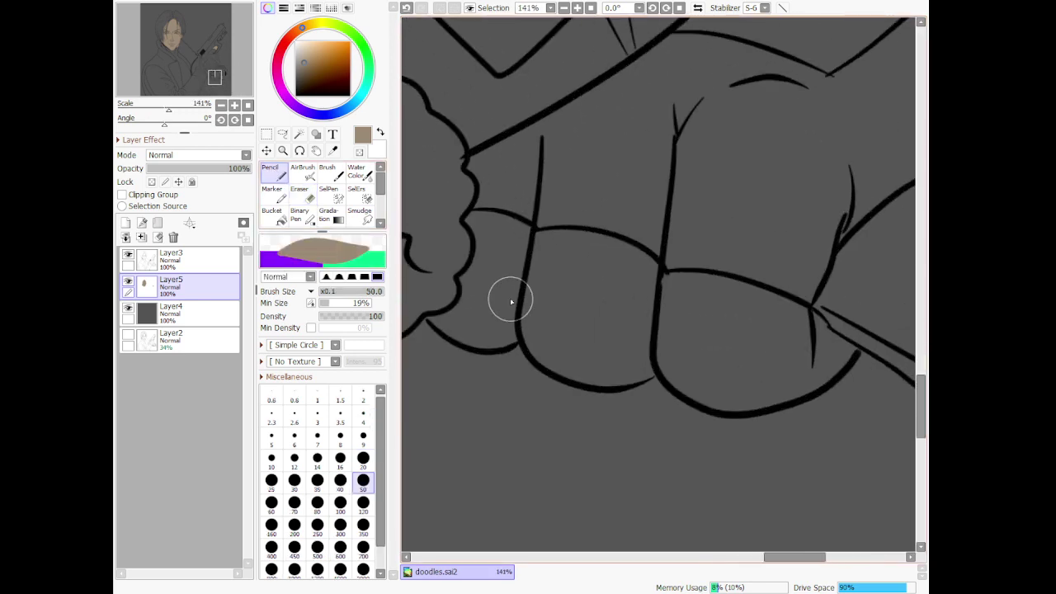
{"action": "left_click", "coordinate": [318, 502]}
{"action": "mouse_move", "coordinate": [429, 318]}
{"action": "left_mouse_down"}
{"action": "mouse_move", "coordinate": [478, 334]}
{"action": "mouse_move", "coordinate": [521, 327]}
{"action": "mouse_move", "coordinate": [472, 340]}
{"action": "mouse_move", "coordinate": [506, 303]}
{"action": "mouse_move", "coordinate": [459, 324]}
{"action": "mouse_move", "coordinate": [503, 252]}
{"action": "mouse_move", "coordinate": [468, 223]}
{"action": "mouse_move", "coordinate": [479, 221]}
{"action": "mouse_move", "coordinate": [492, 284]}
{"action": "mouse_move", "coordinate": [495, 227]}
{"action": "mouse_move", "coordinate": [529, 252]}
{"action": "mouse_move", "coordinate": [512, 330]}
{"action": "mouse_move", "coordinate": [536, 274]}
{"action": "mouse_move", "coordinate": [548, 350]}
{"action": "mouse_move", "coordinate": [586, 369]}
{"action": "mouse_move", "coordinate": [649, 364]}
{"action": "mouse_move", "coordinate": [667, 346]}
{"action": "mouse_move", "coordinate": [689, 346]}
{"action": "mouse_move", "coordinate": [688, 383]}
{"action": "mouse_move", "coordinate": [751, 399]}
{"action": "mouse_move", "coordinate": [850, 353]}
{"action": "mouse_move", "coordinate": [800, 325]}
{"action": "mouse_move", "coordinate": [768, 350]}
{"action": "mouse_move", "coordinate": [806, 328]}
{"action": "mouse_move", "coordinate": [778, 308]}
{"action": "mouse_move", "coordinate": [669, 294]}
{"action": "left_mouse_up"}
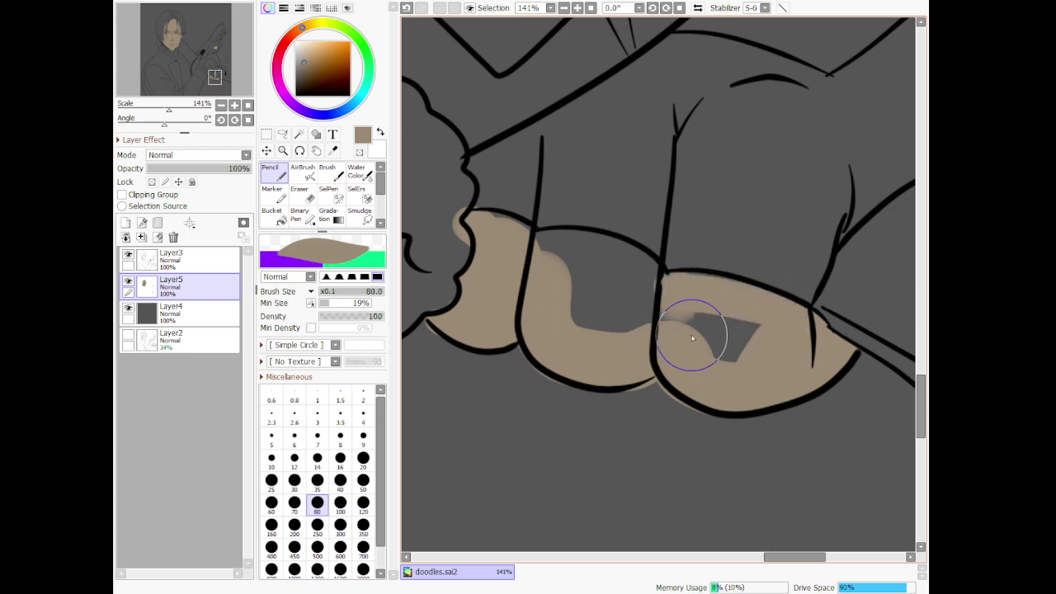
{"action": "mouse_move", "coordinate": [693, 339]}
{"action": "left_mouse_down"}
{"action": "mouse_move", "coordinate": [675, 300]}
{"action": "mouse_move", "coordinate": [627, 266]}
{"action": "mouse_move", "coordinate": [538, 253]}
{"action": "mouse_move", "coordinate": [602, 250]}
{"action": "mouse_move", "coordinate": [669, 295]}
{"action": "mouse_move", "coordinate": [611, 347]}
{"action": "mouse_move", "coordinate": [570, 276]}
{"action": "mouse_move", "coordinate": [598, 329]}
{"action": "mouse_move", "coordinate": [529, 244]}
{"action": "left_mouse_up"}
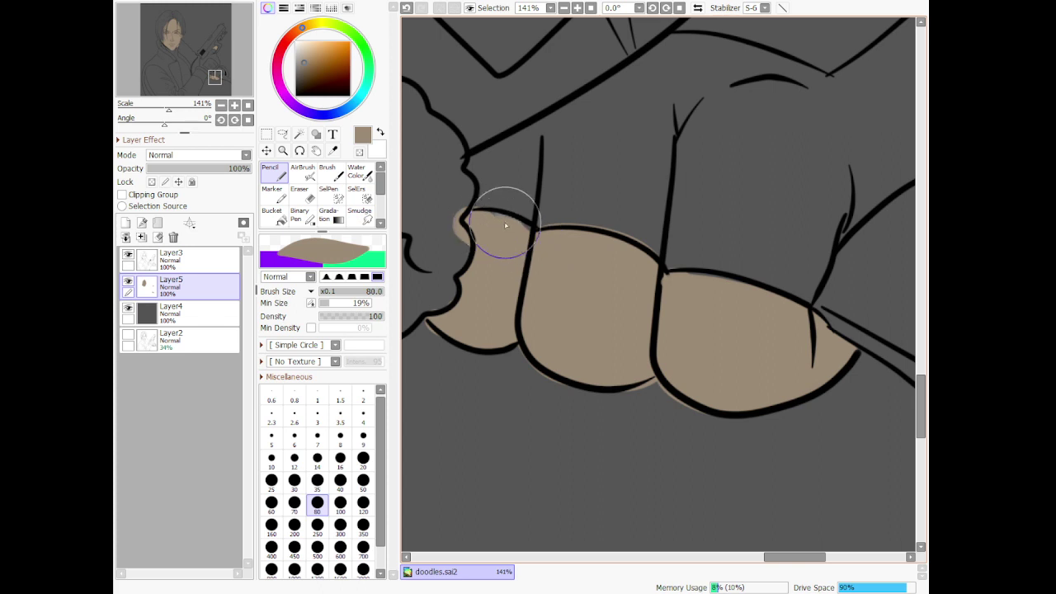
Clean up skin tone spilling past the outlines of the three lower fingertips, using the Eraser at size 20
{"action": "key", "text": "e"}
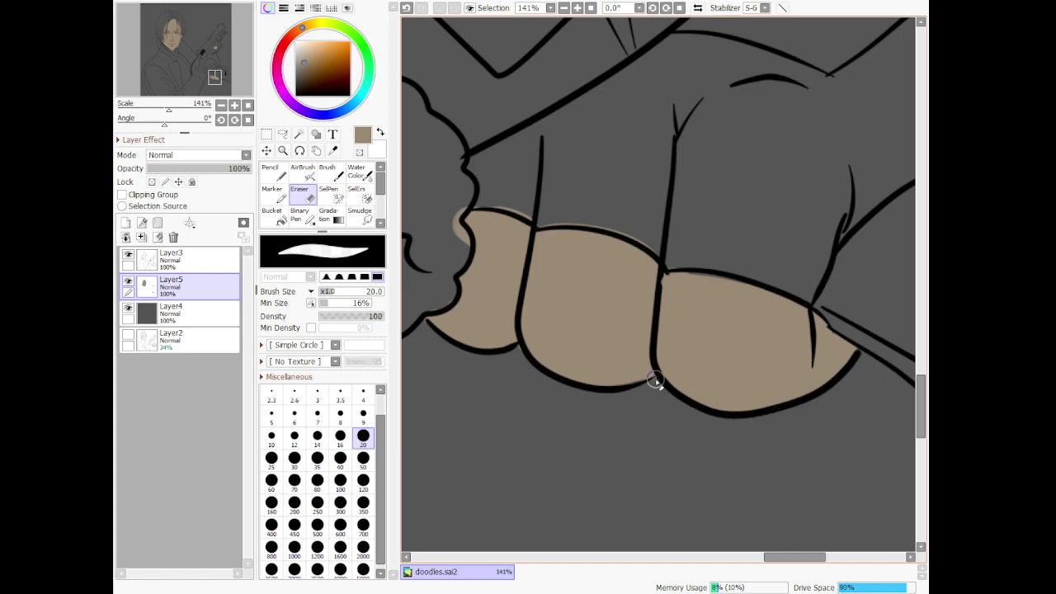
{"action": "scroll", "coordinate": [647, 390], "scroll_direction": "down", "scroll_amount": 8}
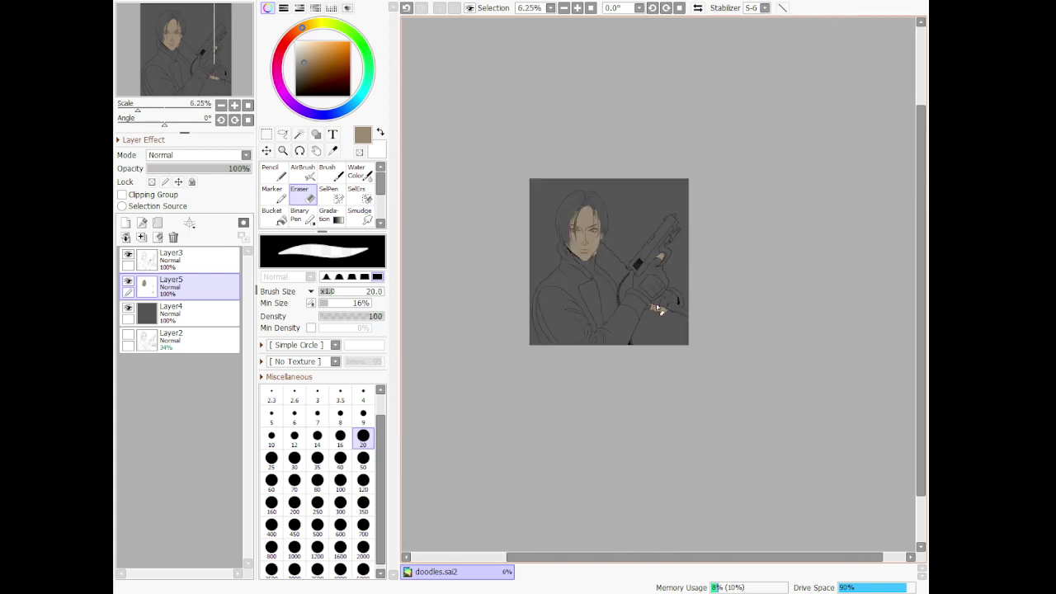
{"action": "scroll", "coordinate": [666, 219], "scroll_direction": "up", "scroll_amount": 3}
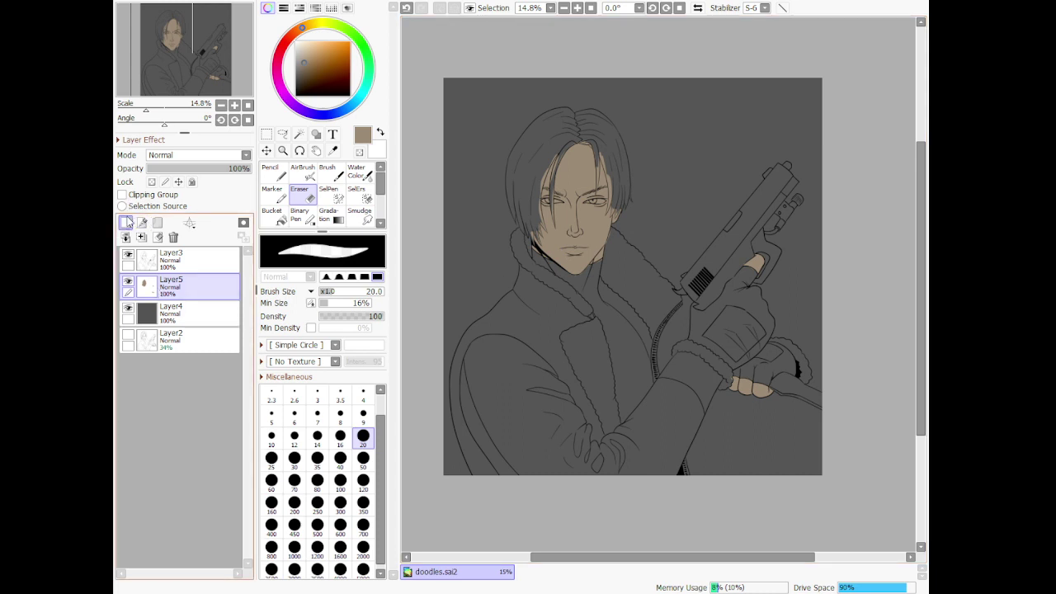
Add a new layer above the skin-tone layer and set up the Pencil with a dark navy blue
{"action": "left_click", "coordinate": [125, 223]}
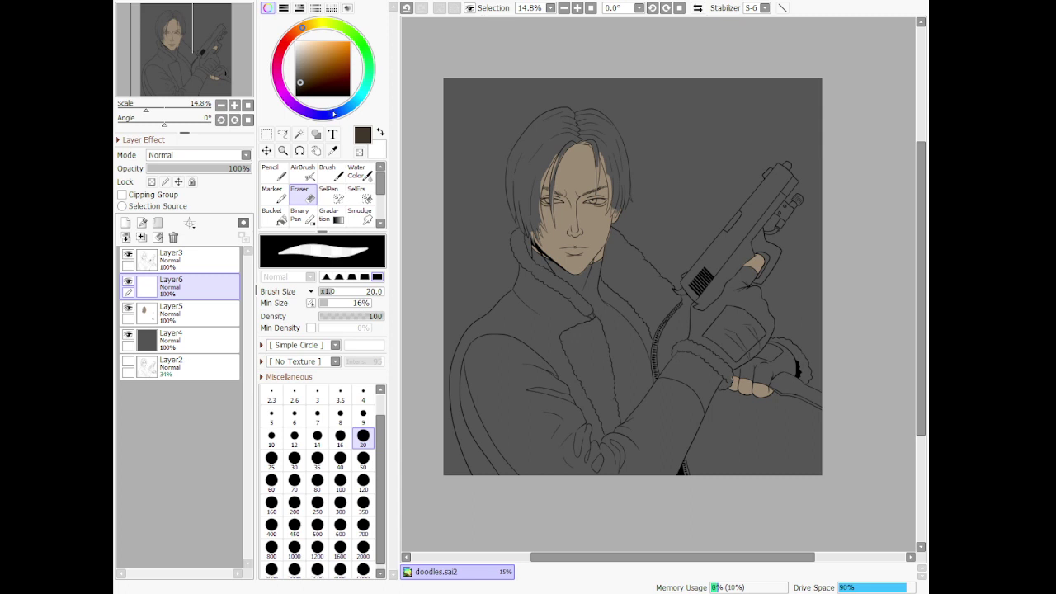
{"action": "left_click", "coordinate": [335, 113]}
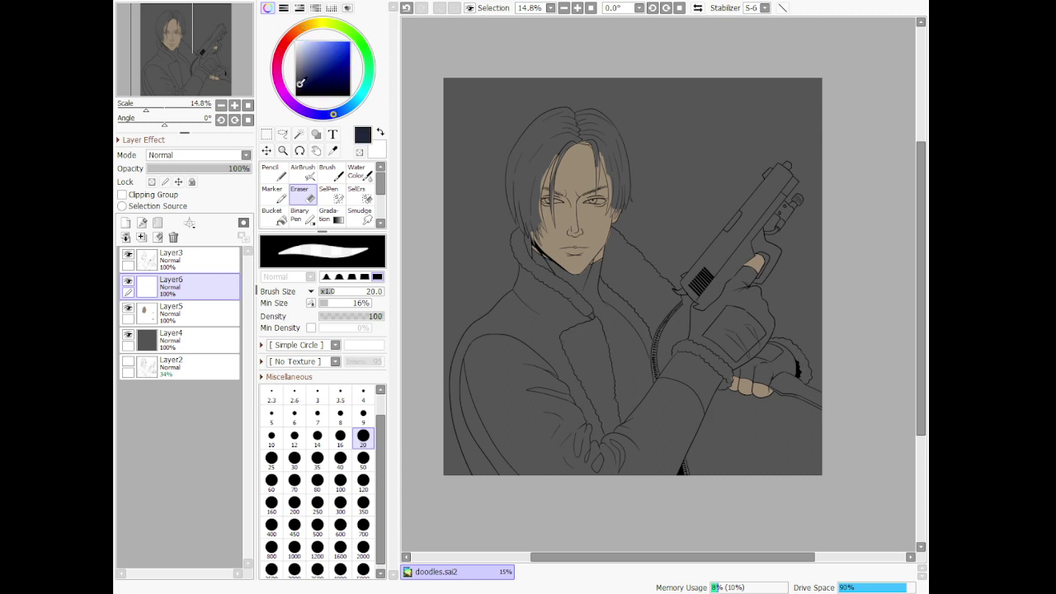
{"action": "left_click", "coordinate": [272, 172]}
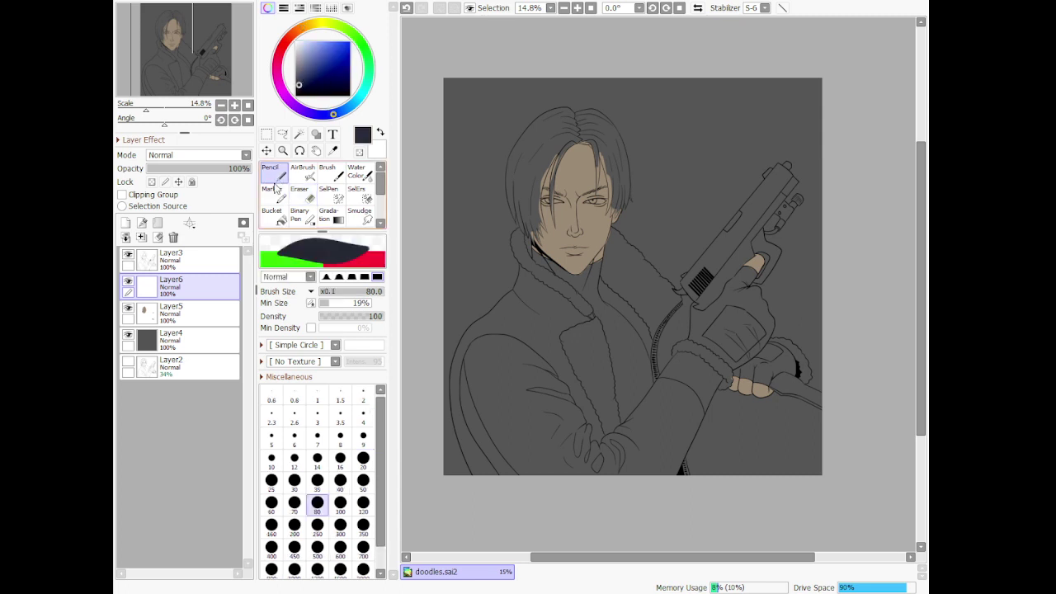
Block in the turtleneck's edge beside the fur collar on the viewer's left, using the Pencil at size 70
{"action": "scroll", "coordinate": [509, 237], "scroll_direction": "up", "scroll_amount": 6}
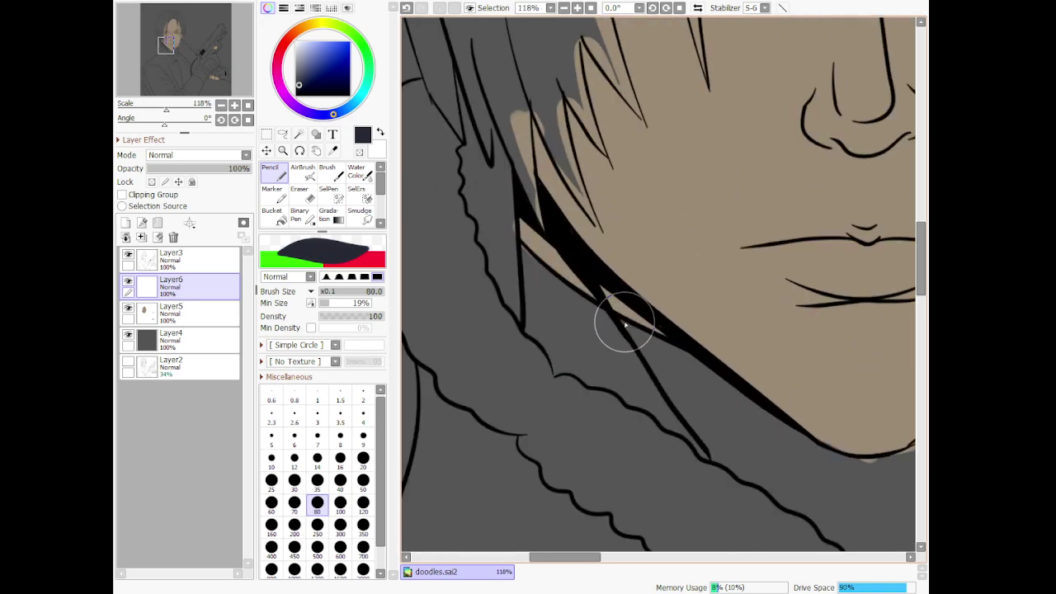
{"action": "left_click", "coordinate": [363, 482]}
{"action": "left_click", "coordinate": [295, 501]}
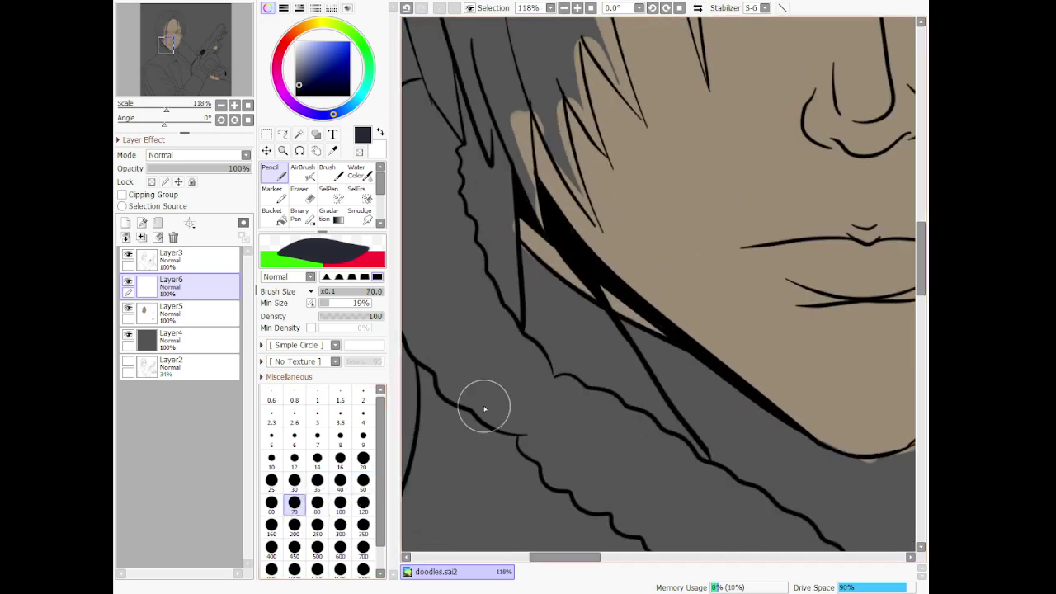
{"action": "mouse_move", "coordinate": [537, 278]}
{"action": "left_mouse_down"}
{"action": "mouse_move", "coordinate": [550, 345]}
{"action": "mouse_move", "coordinate": [546, 314]}
{"action": "mouse_move", "coordinate": [541, 323]}
{"action": "mouse_move", "coordinate": [534, 307]}
{"action": "mouse_move", "coordinate": [537, 282]}
{"action": "mouse_move", "coordinate": [544, 339]}
{"action": "mouse_move", "coordinate": [535, 325]}
{"action": "mouse_move", "coordinate": [532, 335]}
{"action": "mouse_move", "coordinate": [535, 321]}
{"action": "mouse_move", "coordinate": [529, 328]}
{"action": "mouse_move", "coordinate": [561, 356]}
{"action": "mouse_move", "coordinate": [559, 375]}
{"action": "mouse_move", "coordinate": [623, 389]}
{"action": "mouse_move", "coordinate": [618, 376]}
{"action": "mouse_move", "coordinate": [586, 382]}
{"action": "mouse_move", "coordinate": [657, 406]}
{"action": "left_mouse_up"}
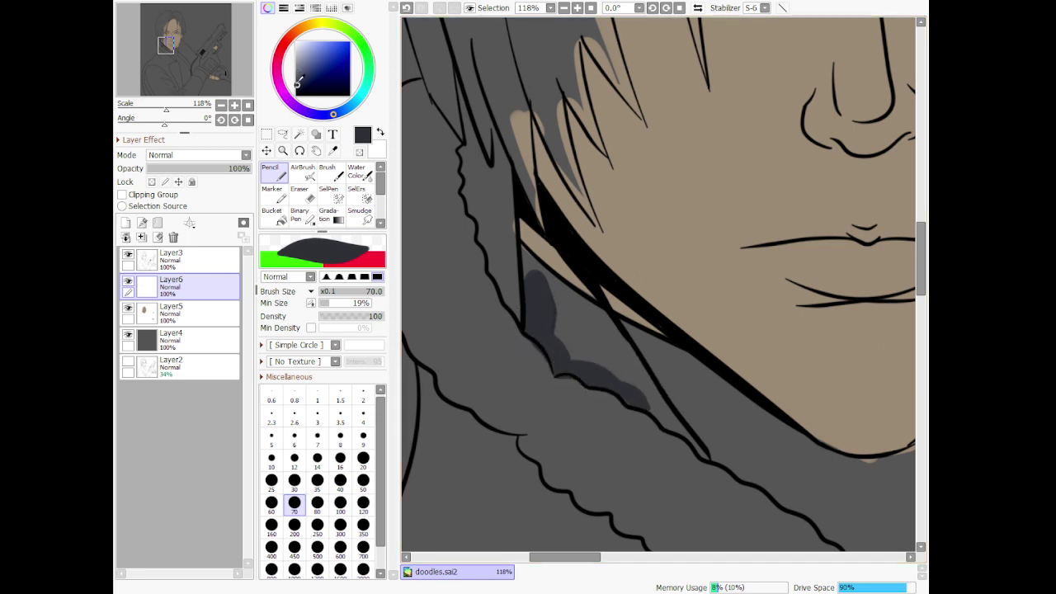
Recolour the turtleneck patch with a darker navy using the Bucket, and extend it along the fur collar with the Pencil
{"action": "left_click", "coordinate": [297, 87]}
{"action": "left_click", "coordinate": [278, 213]}
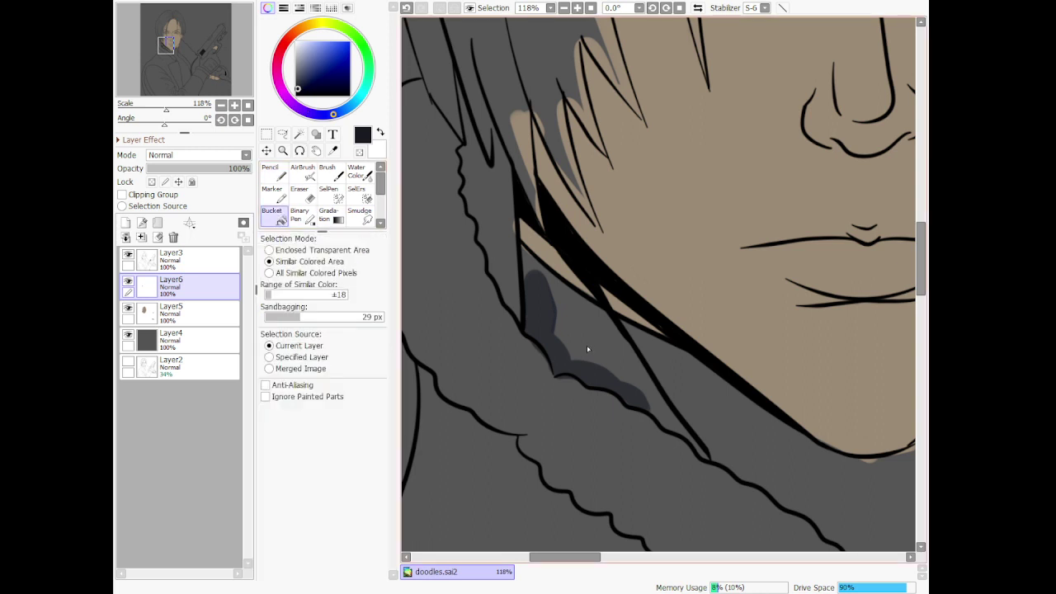
{"action": "left_click", "coordinate": [539, 310]}
{"action": "left_click", "coordinate": [270, 172]}
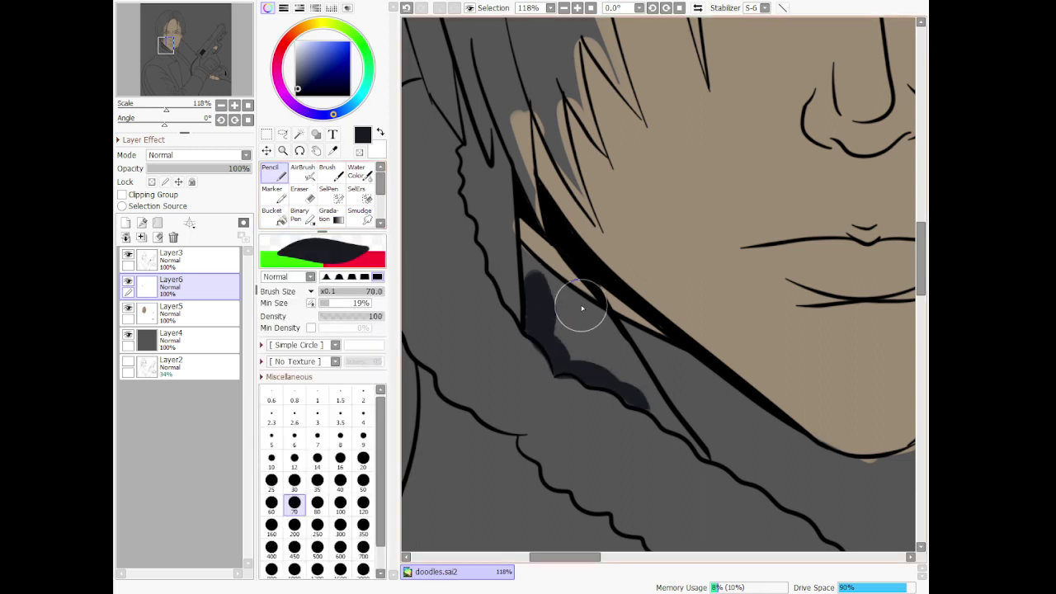
{"action": "mouse_move", "coordinate": [577, 306]}
{"action": "left_mouse_down"}
{"action": "mouse_move", "coordinate": [585, 354]}
{"action": "mouse_move", "coordinate": [684, 415]}
{"action": "mouse_move", "coordinate": [636, 396]}
{"action": "mouse_move", "coordinate": [637, 405]}
{"action": "mouse_move", "coordinate": [625, 391]}
{"action": "mouse_move", "coordinate": [660, 399]}
{"action": "left_mouse_up"}
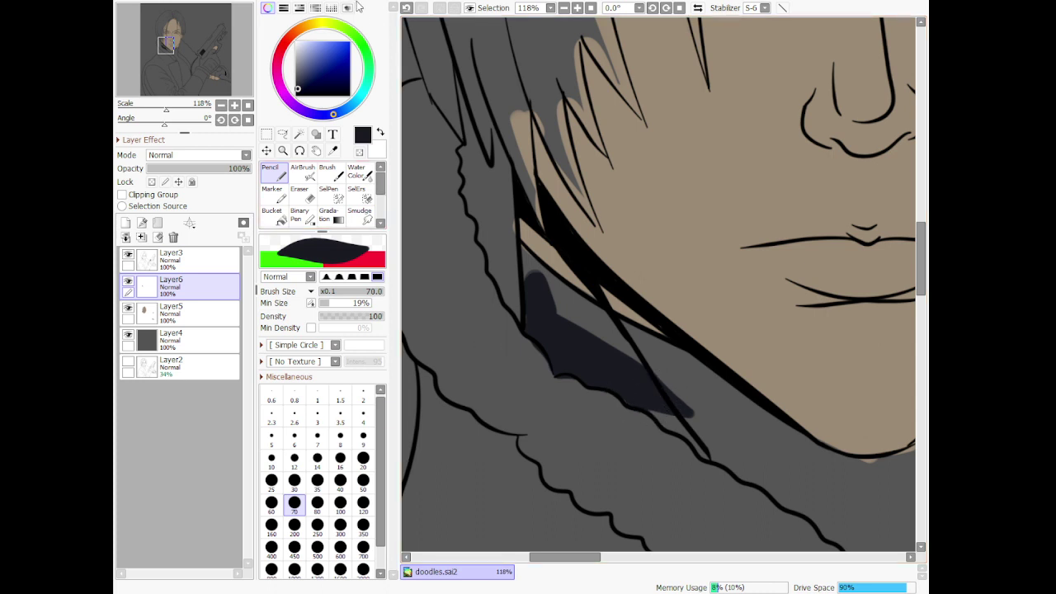
Adjust the colour of the painted turtleneck patch slightly and sample the adjusted dark navy from it
{"action": "left_click", "coordinate": [446, 14]}
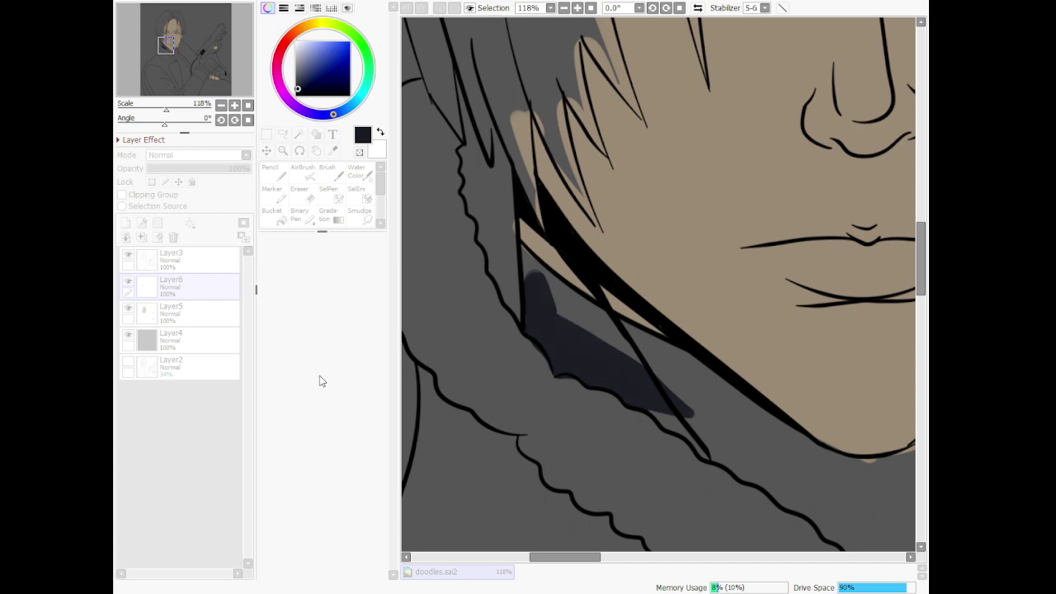
{"action": "left_click", "coordinate": [352, 416]}
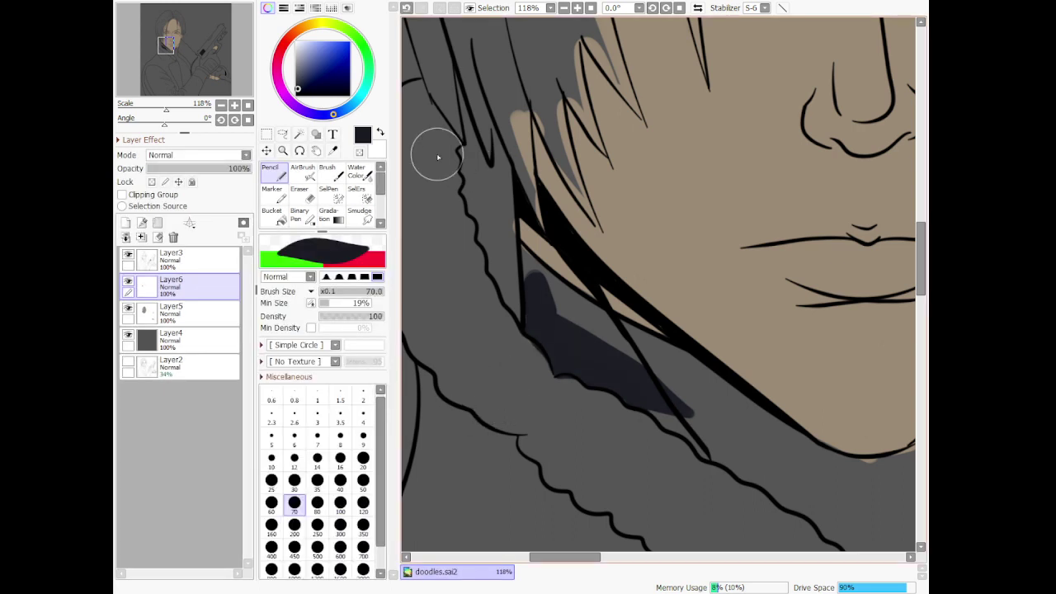
{"action": "left_click", "coordinate": [333, 153]}
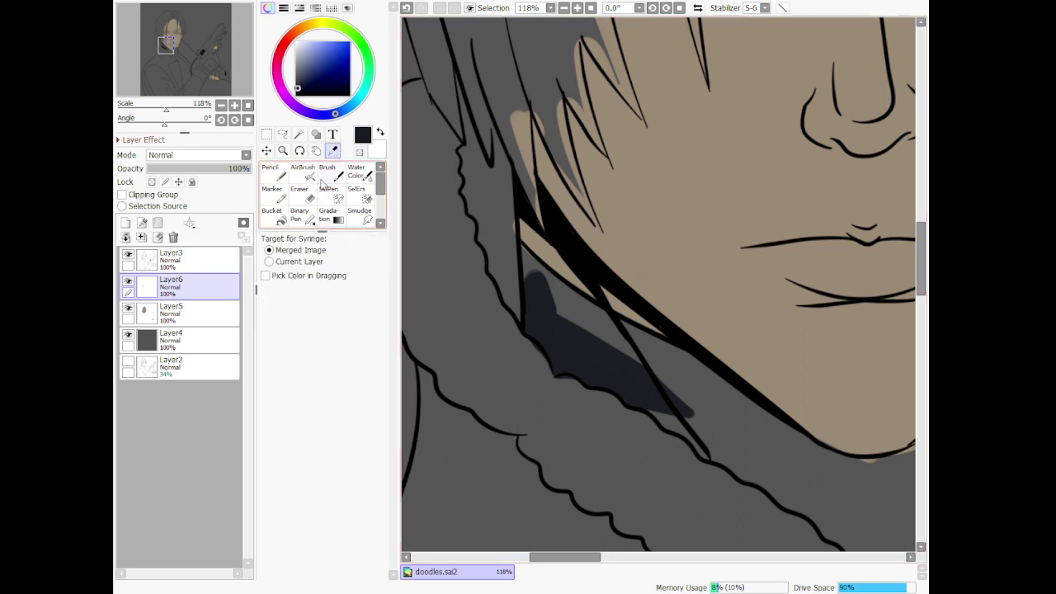
Fill the turtleneck below the jaw on the viewer's left with the dark navy, using the Pencil at sizes 70 and 50
{"action": "left_click_drag", "start_coordinate": [562, 313], "coordinate": [619, 313]}
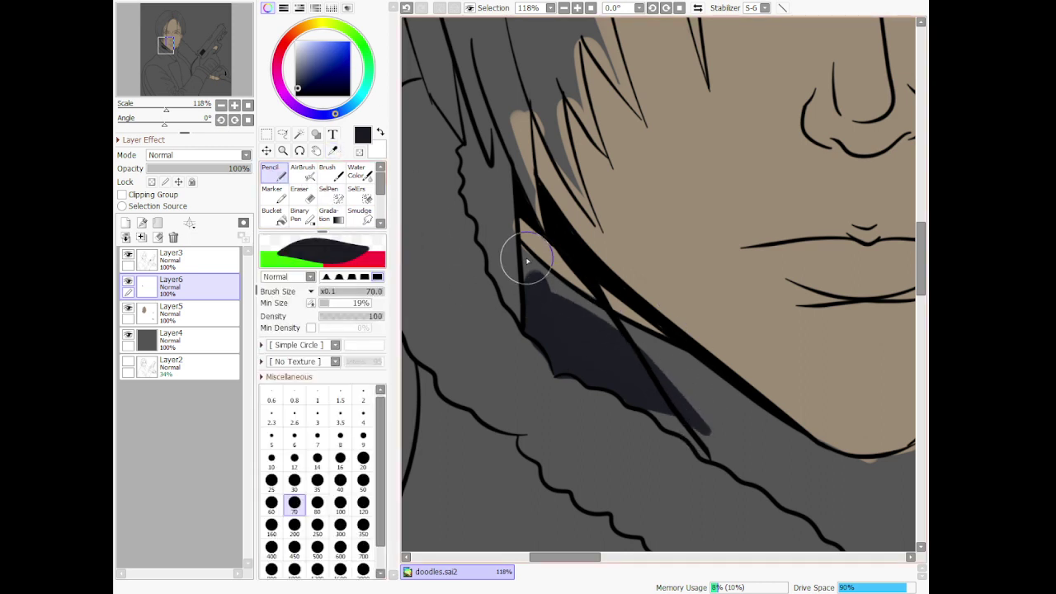
{"action": "left_click", "coordinate": [363, 481]}
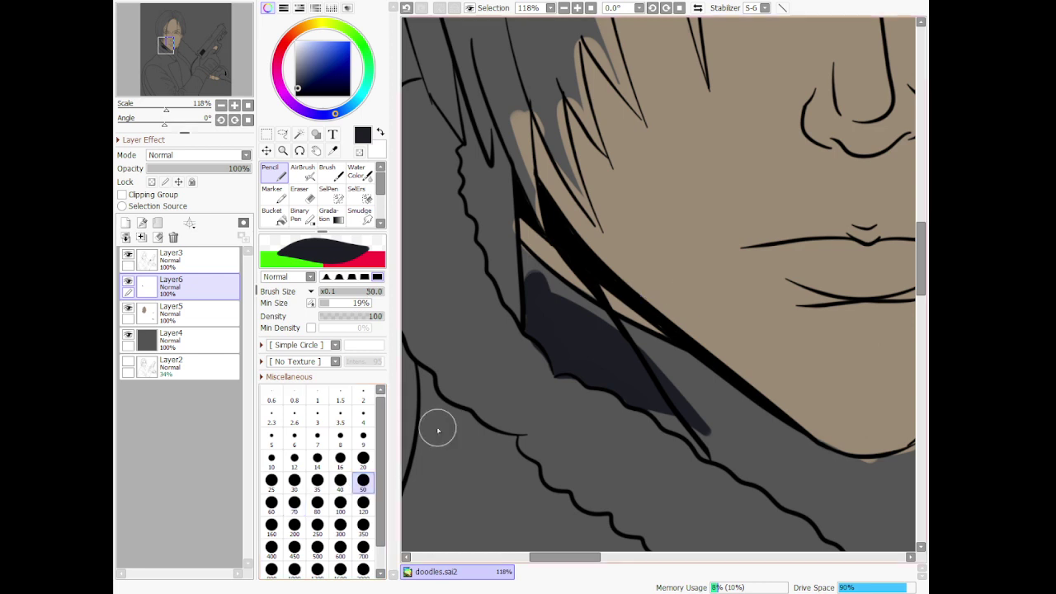
{"action": "mouse_move", "coordinate": [524, 252]}
{"action": "left_mouse_down"}
{"action": "mouse_move", "coordinate": [541, 331]}
{"action": "mouse_move", "coordinate": [526, 254]}
{"action": "mouse_move", "coordinate": [547, 289]}
{"action": "mouse_move", "coordinate": [655, 355]}
{"action": "mouse_move", "coordinate": [541, 276]}
{"action": "mouse_move", "coordinate": [641, 327]}
{"action": "mouse_move", "coordinate": [532, 265]}
{"action": "left_mouse_up"}
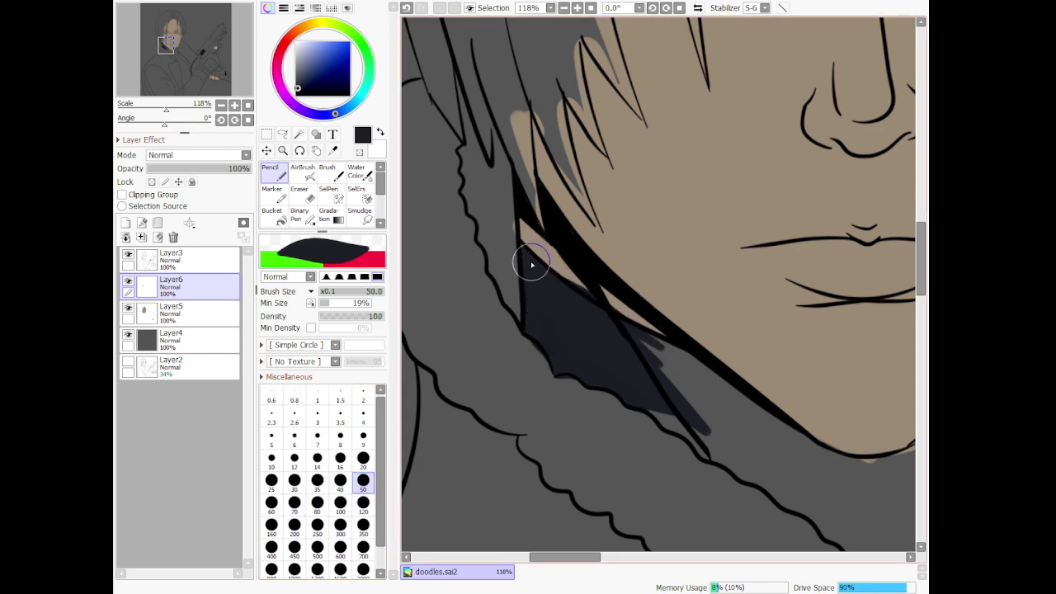
{"action": "mouse_move", "coordinate": [578, 322]}
{"action": "left_mouse_down"}
{"action": "mouse_move", "coordinate": [636, 344]}
{"action": "mouse_move", "coordinate": [710, 432]}
{"action": "mouse_move", "coordinate": [651, 396]}
{"action": "mouse_move", "coordinate": [675, 426]}
{"action": "mouse_move", "coordinate": [696, 424]}
{"action": "mouse_move", "coordinate": [710, 449]}
{"action": "mouse_move", "coordinate": [751, 463]}
{"action": "left_mouse_up"}
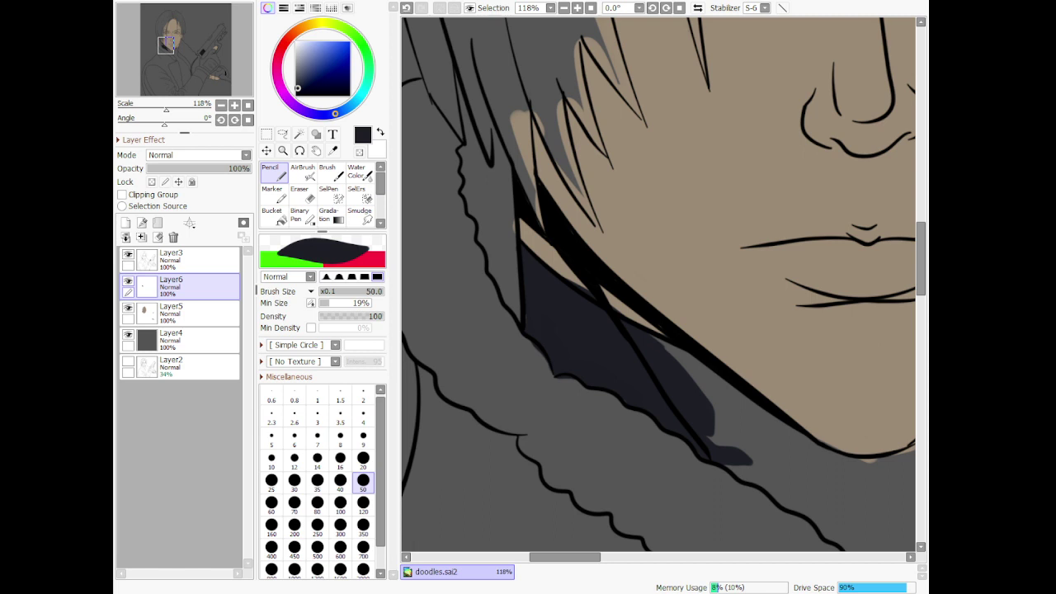
{"action": "scroll", "coordinate": [698, 370], "scroll_direction": "down", "scroll_amount": 11}
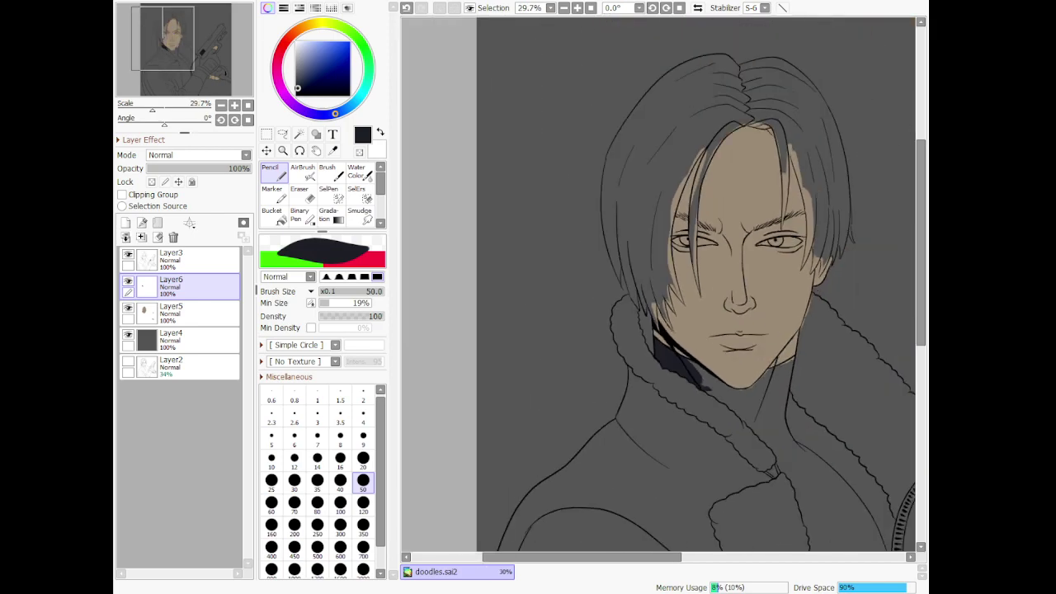
Extend the dark navy along the fur collar's inner edge and beneath the jawline towards the chin, using the Pencil at size 50
{"action": "scroll", "coordinate": [784, 471], "scroll_direction": "up", "scroll_amount": 3}
{"action": "scroll", "coordinate": [659, 284], "scroll_direction": "up", "scroll_amount": 5}
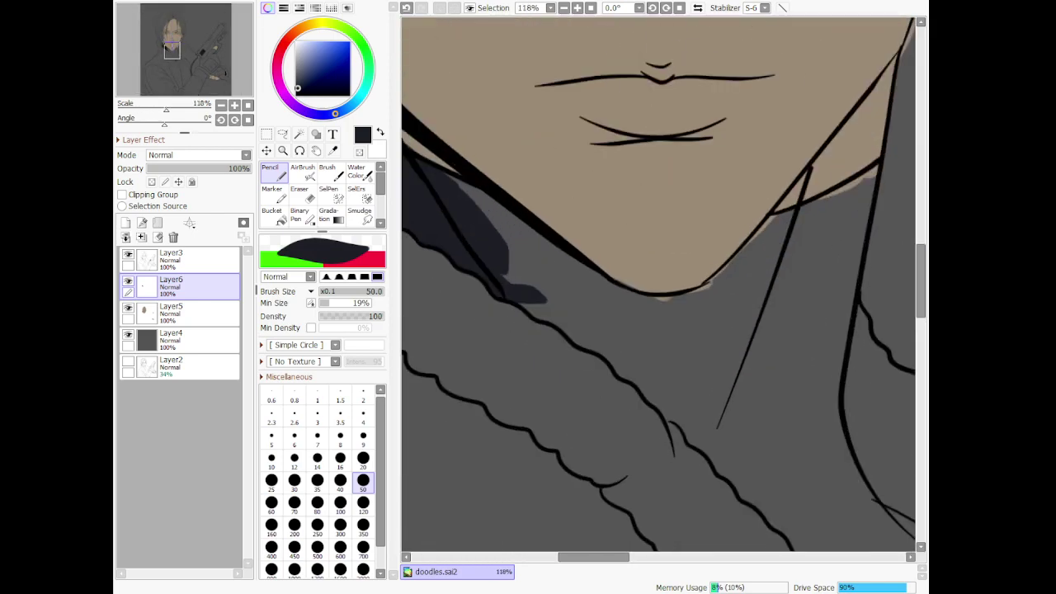
{"action": "left_click_drag", "start_coordinate": [453, 175], "coordinate": [588, 284]}
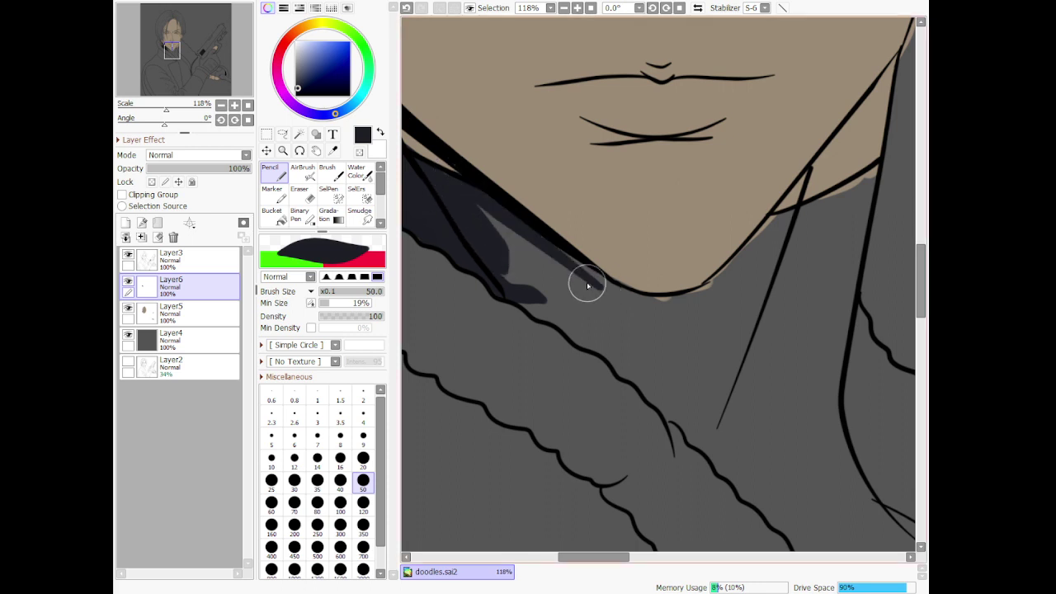
{"action": "key", "text": "ctrl+z"}
{"action": "mouse_move", "coordinate": [427, 161]}
{"action": "left_mouse_down"}
{"action": "mouse_move", "coordinate": [554, 244]}
{"action": "mouse_move", "coordinate": [484, 203]}
{"action": "mouse_move", "coordinate": [522, 240]}
{"action": "mouse_move", "coordinate": [561, 307]}
{"action": "mouse_move", "coordinate": [513, 277]}
{"action": "mouse_move", "coordinate": [544, 305]}
{"action": "mouse_move", "coordinate": [513, 257]}
{"action": "left_mouse_up"}
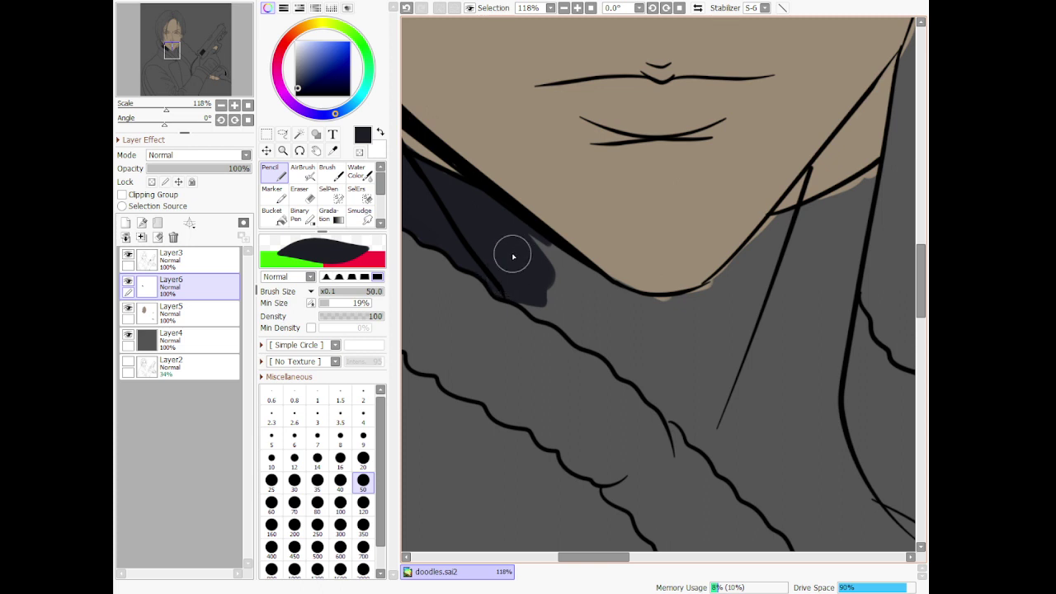
{"action": "mouse_move", "coordinate": [529, 305]}
{"action": "left_mouse_down"}
{"action": "mouse_move", "coordinate": [582, 327]}
{"action": "mouse_move", "coordinate": [643, 375]}
{"action": "mouse_move", "coordinate": [624, 350]}
{"action": "mouse_move", "coordinate": [660, 378]}
{"action": "mouse_move", "coordinate": [618, 369]}
{"action": "mouse_move", "coordinate": [635, 387]}
{"action": "mouse_move", "coordinate": [723, 442]}
{"action": "left_mouse_up"}
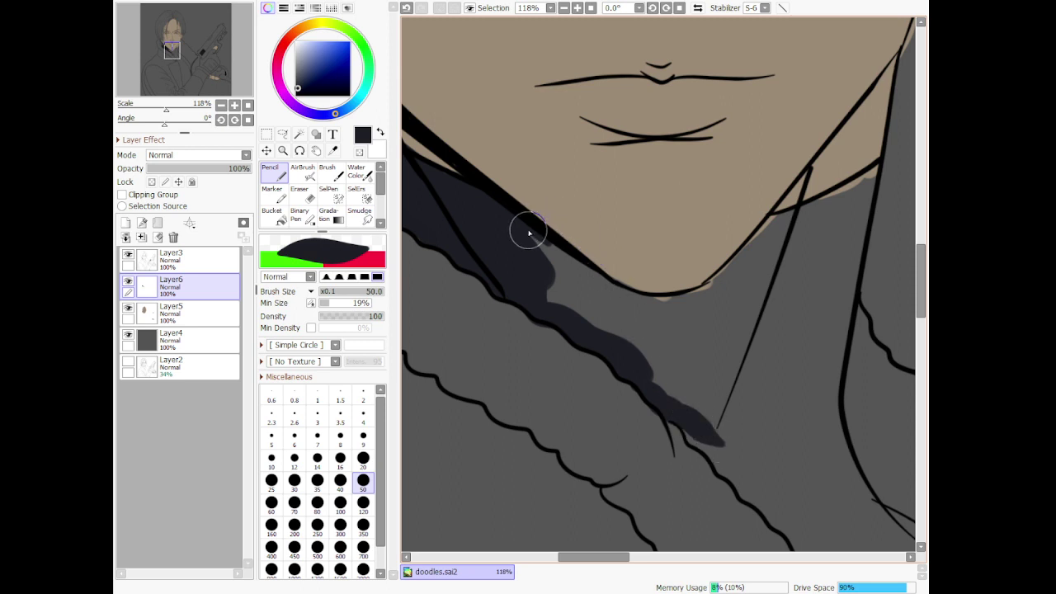
{"action": "mouse_move", "coordinate": [529, 232]}
{"action": "left_mouse_down"}
{"action": "mouse_move", "coordinate": [596, 303]}
{"action": "mouse_move", "coordinate": [683, 349]}
{"action": "left_mouse_up"}
{"action": "left_click_drag", "start_coordinate": [552, 247], "coordinate": [713, 346]}
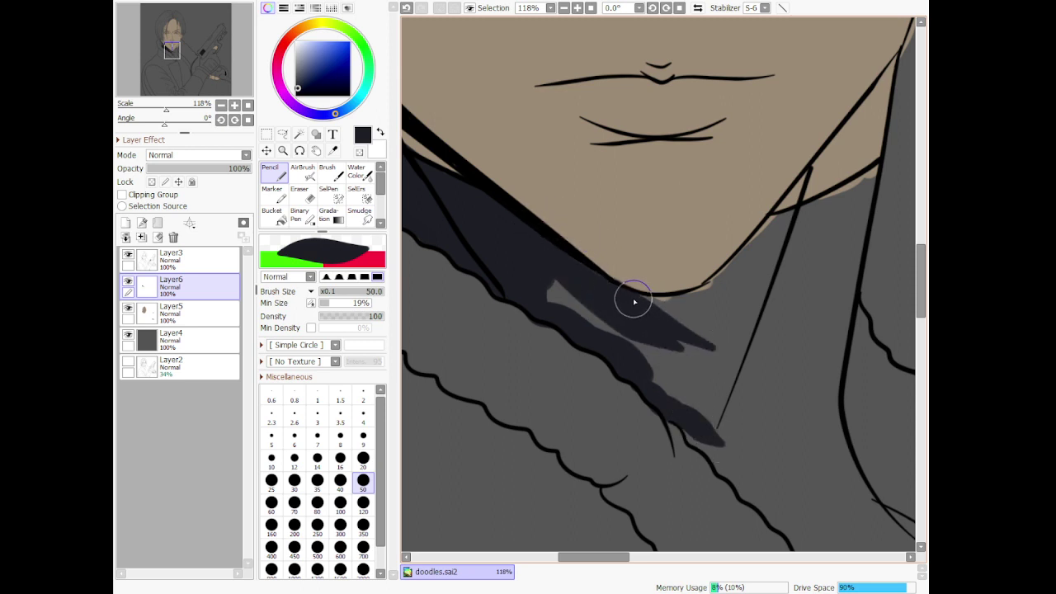
Paint the turtleneck's upper edge dark navy from beneath the chin along the jaw to the neck on the viewer's right
{"action": "left_click_drag", "start_coordinate": [634, 302], "coordinate": [741, 304]}
{"action": "mouse_move", "coordinate": [662, 309]}
{"action": "left_mouse_down"}
{"action": "mouse_move", "coordinate": [772, 262]}
{"action": "mouse_move", "coordinate": [742, 273]}
{"action": "left_mouse_up"}
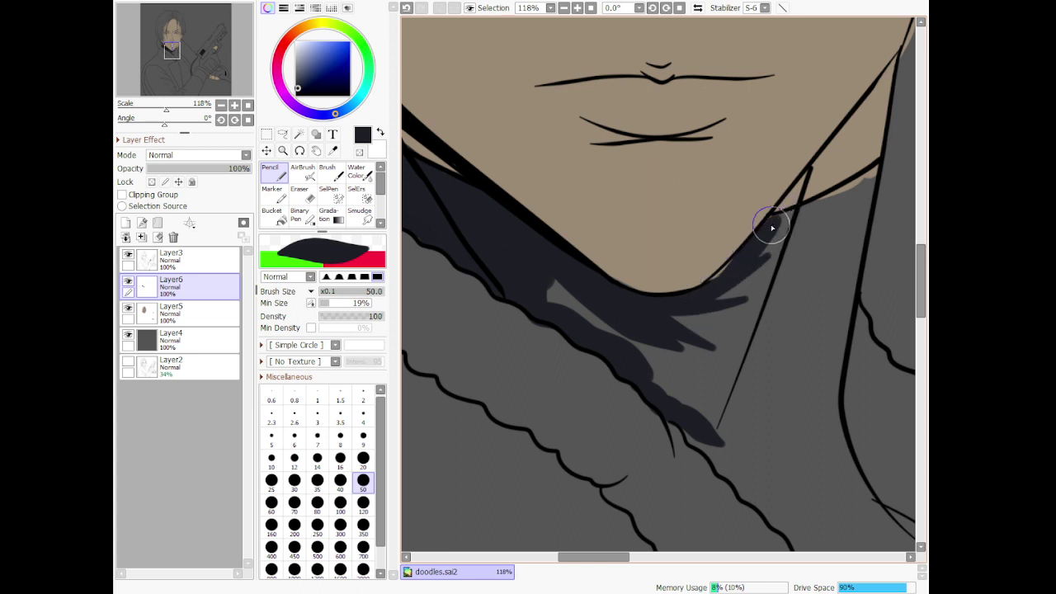
{"action": "left_click_drag", "start_coordinate": [772, 228], "coordinate": [682, 319]}
{"action": "left_click_drag", "start_coordinate": [740, 263], "coordinate": [669, 325]}
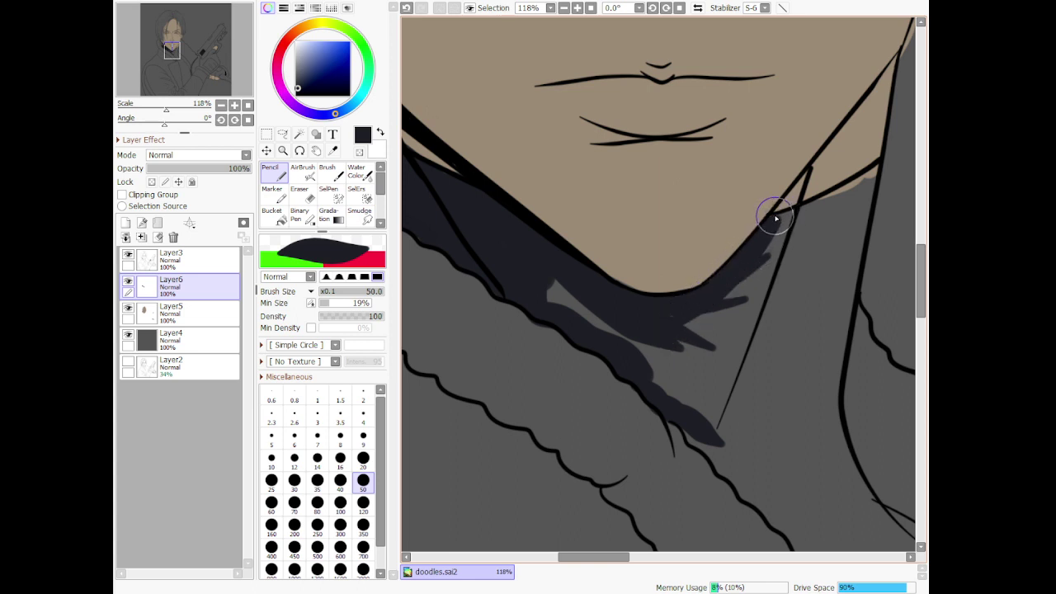
{"action": "mouse_move", "coordinate": [777, 222]}
{"action": "left_mouse_down"}
{"action": "mouse_move", "coordinate": [857, 197]}
{"action": "mouse_move", "coordinate": [816, 210]}
{"action": "mouse_move", "coordinate": [865, 179]}
{"action": "left_mouse_up"}
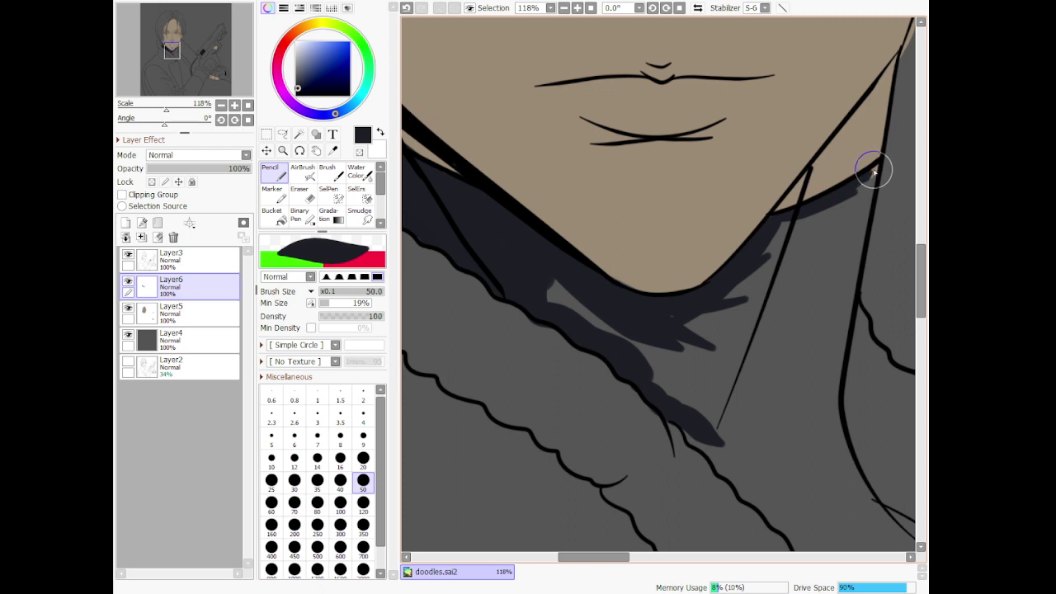
Fill the turtleneck's side on the viewer's right and its centre down towards the collar opening with the dark navy
{"action": "left_click_drag", "start_coordinate": [871, 172], "coordinate": [811, 346]}
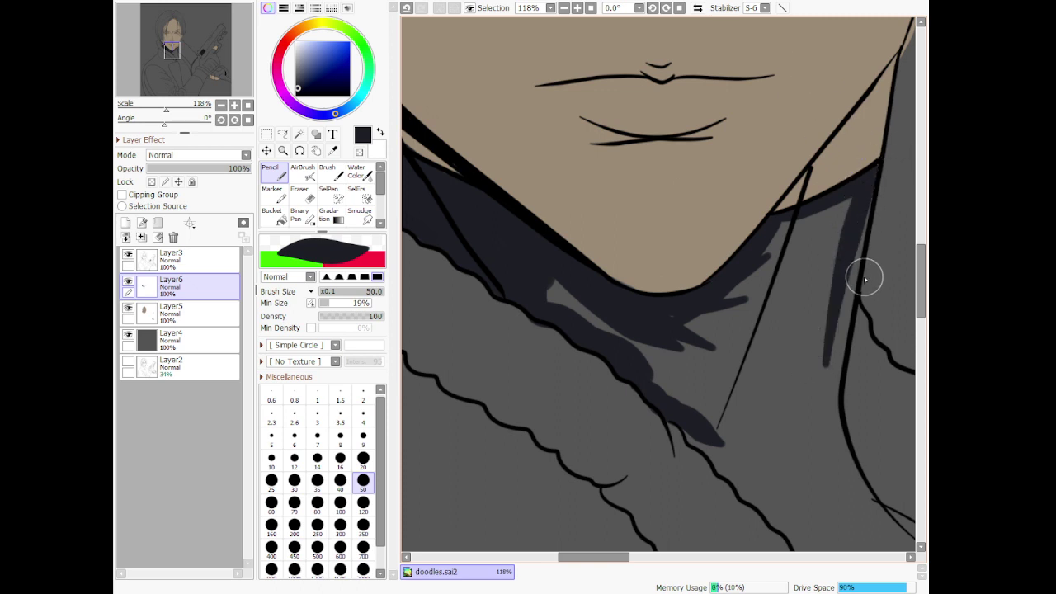
{"action": "mouse_move", "coordinate": [865, 191]}
{"action": "left_mouse_down"}
{"action": "mouse_move", "coordinate": [794, 420]}
{"action": "mouse_move", "coordinate": [794, 452]}
{"action": "mouse_move", "coordinate": [851, 274]}
{"action": "mouse_move", "coordinate": [802, 459]}
{"action": "mouse_move", "coordinate": [854, 277]}
{"action": "left_mouse_up"}
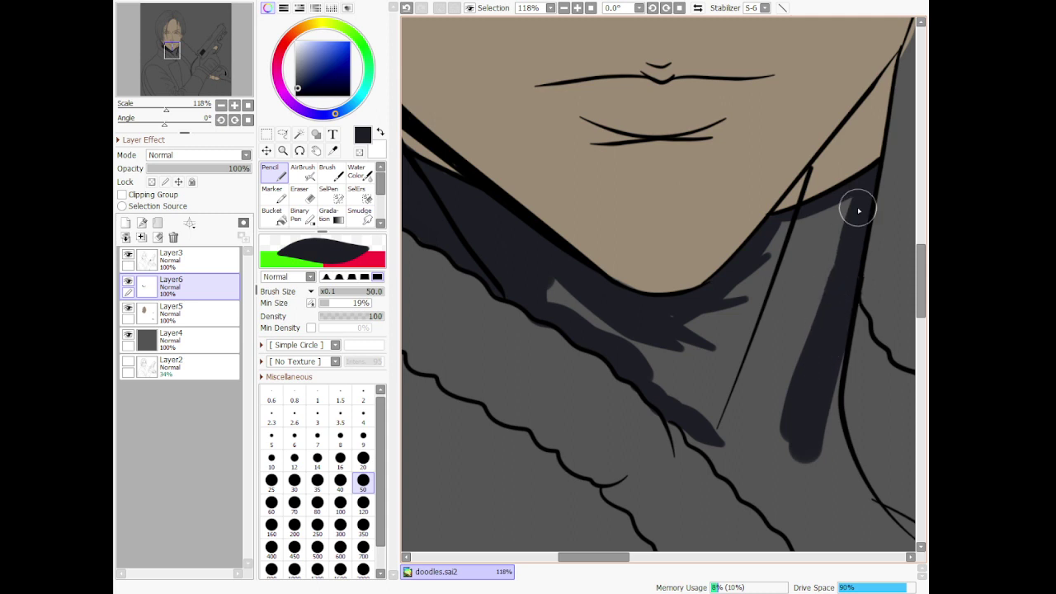
{"action": "mouse_move", "coordinate": [859, 207]}
{"action": "left_mouse_down"}
{"action": "mouse_move", "coordinate": [763, 244]}
{"action": "mouse_move", "coordinate": [691, 382]}
{"action": "mouse_move", "coordinate": [663, 378]}
{"action": "mouse_move", "coordinate": [561, 288]}
{"action": "mouse_move", "coordinate": [530, 280]}
{"action": "mouse_move", "coordinate": [600, 327]}
{"action": "mouse_move", "coordinate": [640, 335]}
{"action": "mouse_move", "coordinate": [709, 391]}
{"action": "mouse_move", "coordinate": [666, 319]}
{"action": "mouse_move", "coordinate": [714, 322]}
{"action": "mouse_move", "coordinate": [697, 330]}
{"action": "mouse_move", "coordinate": [789, 245]}
{"action": "mouse_move", "coordinate": [834, 232]}
{"action": "mouse_move", "coordinate": [728, 425]}
{"action": "mouse_move", "coordinate": [814, 219]}
{"action": "mouse_move", "coordinate": [850, 248]}
{"action": "mouse_move", "coordinate": [789, 385]}
{"action": "mouse_move", "coordinate": [780, 472]}
{"action": "left_mouse_up"}
{"action": "mouse_move", "coordinate": [719, 443]}
{"action": "left_mouse_down"}
{"action": "mouse_move", "coordinate": [685, 431]}
{"action": "mouse_move", "coordinate": [750, 499]}
{"action": "mouse_move", "coordinate": [772, 503]}
{"action": "mouse_move", "coordinate": [779, 525]}
{"action": "mouse_move", "coordinate": [790, 513]}
{"action": "mouse_move", "coordinate": [767, 480]}
{"action": "mouse_move", "coordinate": [762, 405]}
{"action": "mouse_move", "coordinate": [759, 485]}
{"action": "mouse_move", "coordinate": [657, 369]}
{"action": "mouse_move", "coordinate": [722, 391]}
{"action": "mouse_move", "coordinate": [766, 431]}
{"action": "mouse_move", "coordinate": [771, 268]}
{"action": "mouse_move", "coordinate": [724, 438]}
{"action": "left_mouse_up"}
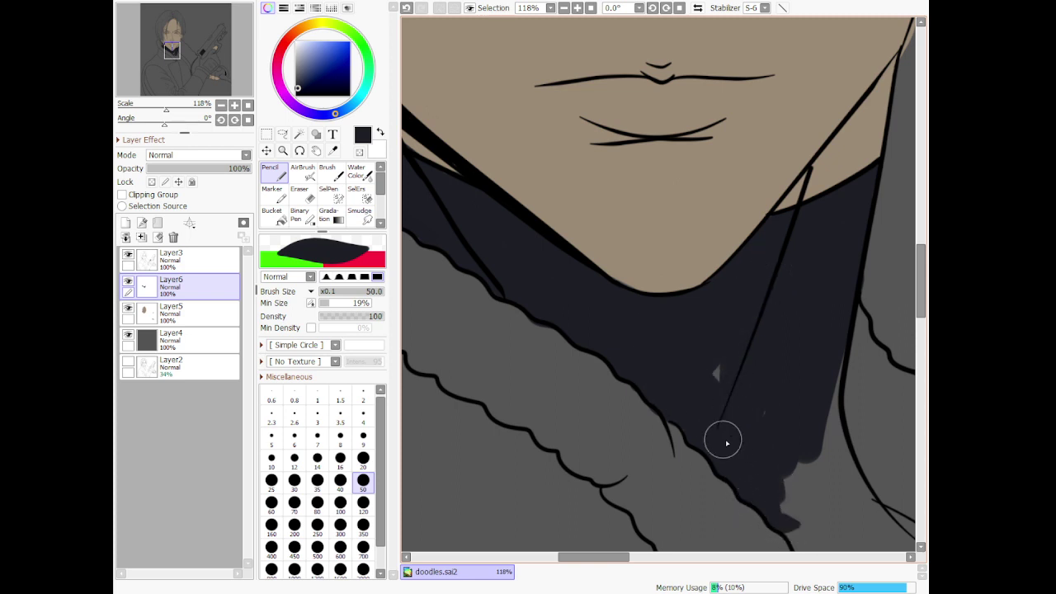
{"action": "scroll", "coordinate": [780, 392], "scroll_direction": "down", "scroll_amount": 6}
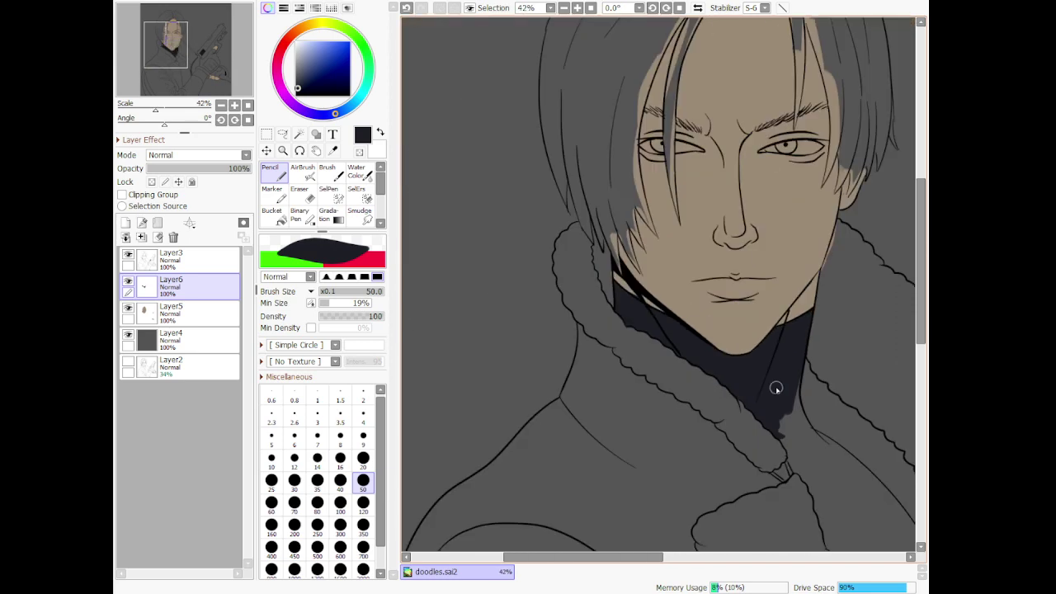
Adjust the colour of the turtleneck layer and sample the resulting dark navy from the turtleneck as the drawing colour
{"action": "scroll", "coordinate": [799, 437], "scroll_direction": "up", "scroll_amount": 2}
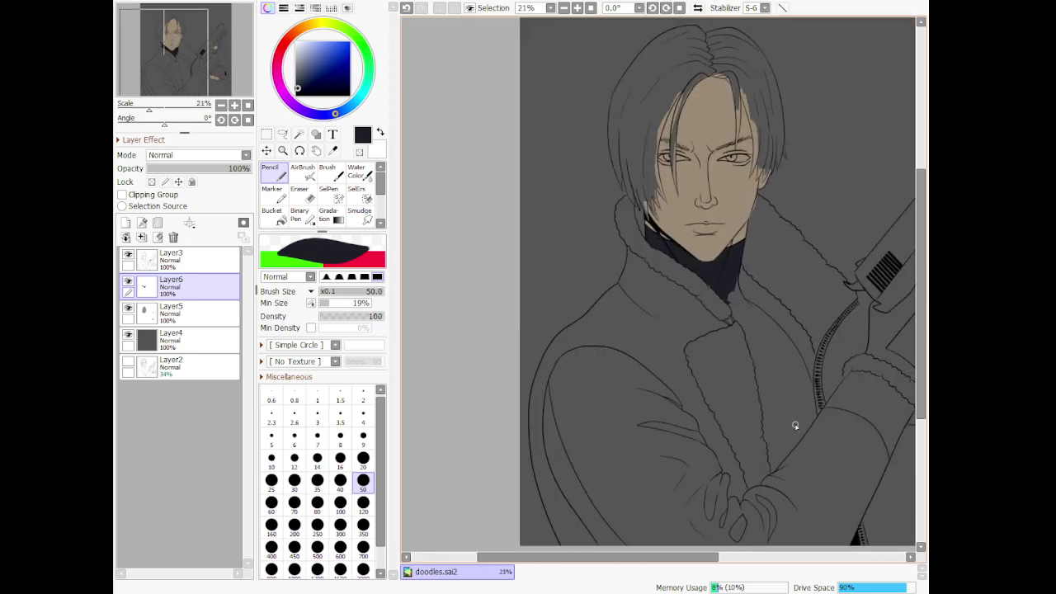
{"action": "scroll", "coordinate": [781, 354], "scroll_direction": "up", "scroll_amount": 1}
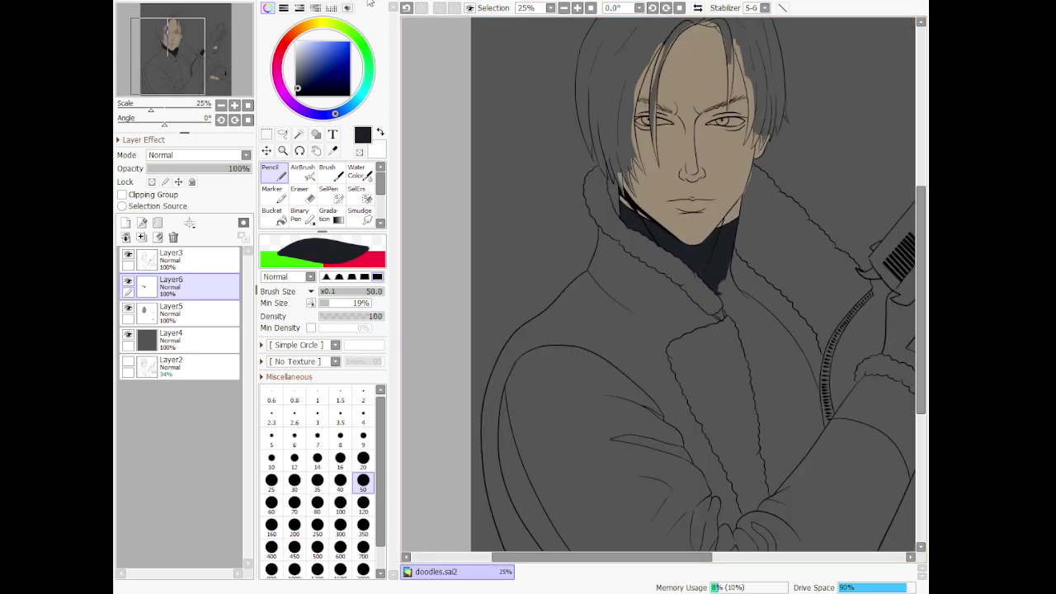
{"action": "left_click", "coordinate": [495, 19]}
{"action": "left_click", "coordinate": [325, 376]}
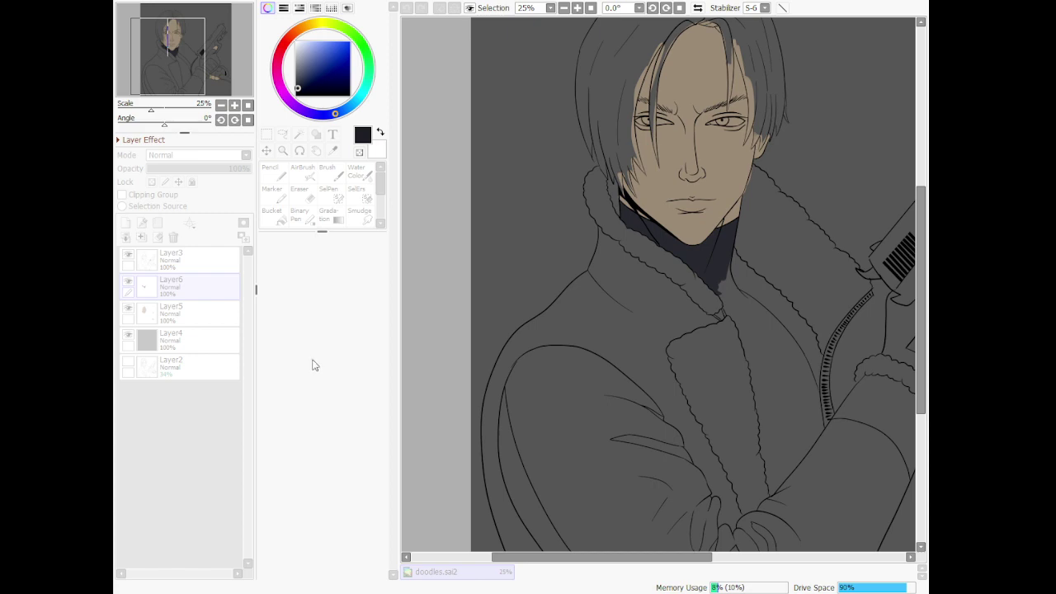
{"action": "left_click", "coordinate": [345, 410]}
{"action": "left_click", "coordinate": [333, 151]}
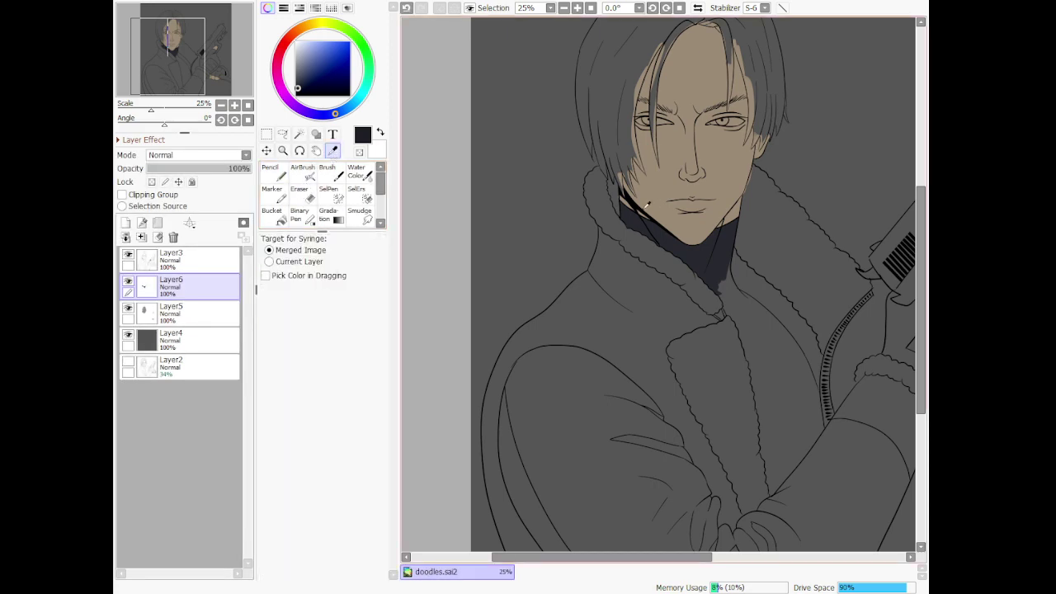
{"action": "left_click", "coordinate": [704, 246]}
Extend the dark navy from the neck down through the collar opening along the lapel's fur edge, using the Pencil at sizes 50 and 120
{"action": "scroll", "coordinate": [766, 275], "scroll_direction": "down", "scroll_amount": 4}
{"action": "scroll", "coordinate": [785, 302], "scroll_direction": "up", "scroll_amount": 5}
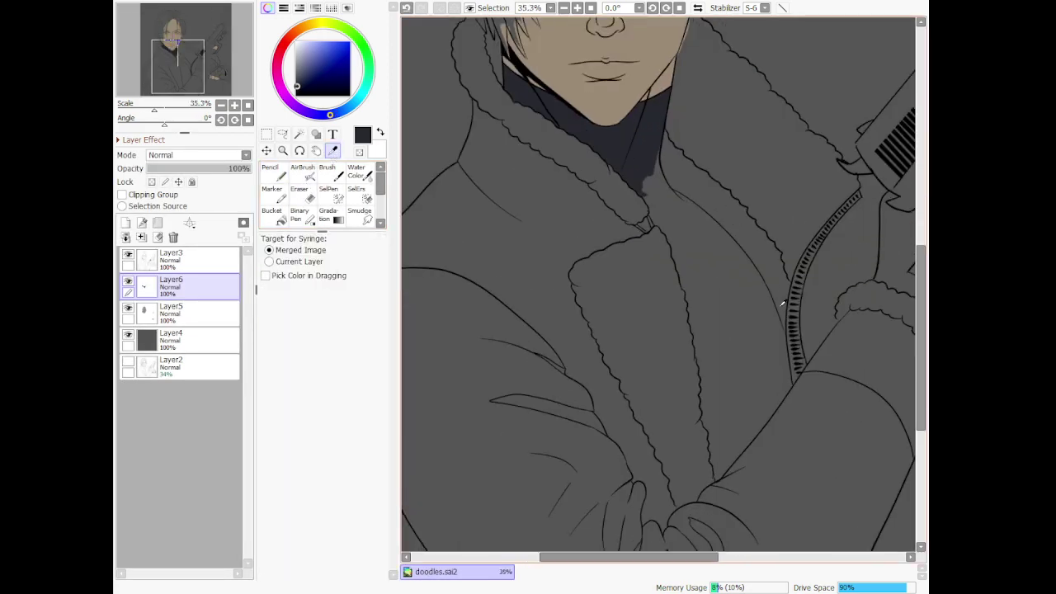
{"action": "scroll", "coordinate": [688, 161], "scroll_direction": "up", "scroll_amount": 2}
{"action": "scroll", "coordinate": [688, 161], "scroll_direction": "down", "scroll_amount": 4}
{"action": "scroll", "coordinate": [637, 89], "scroll_direction": "up", "scroll_amount": 7}
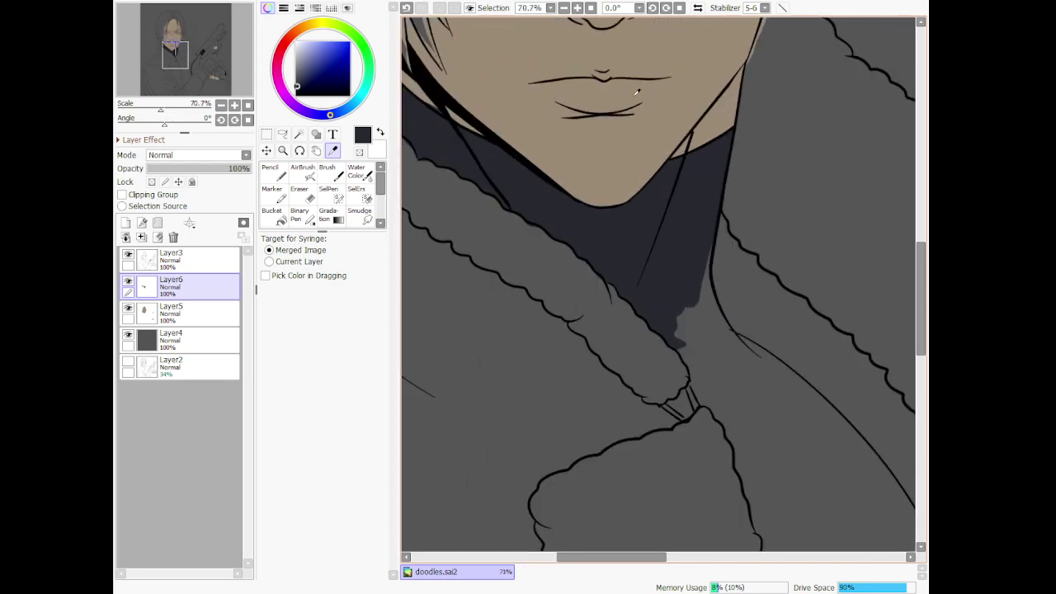
{"action": "left_click", "coordinate": [273, 172]}
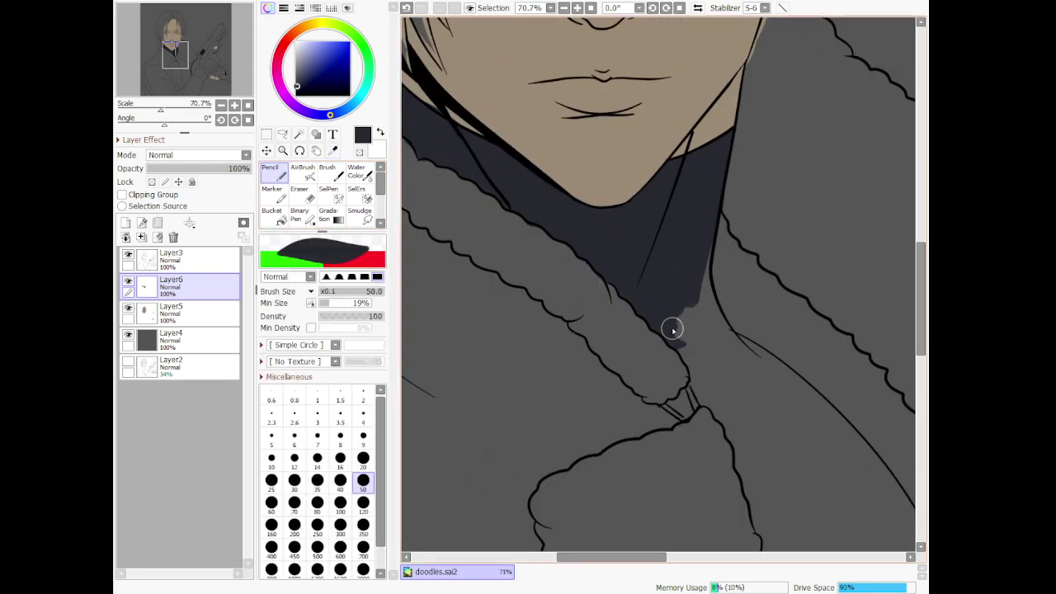
{"action": "left_click_drag", "start_coordinate": [672, 331], "coordinate": [703, 377]}
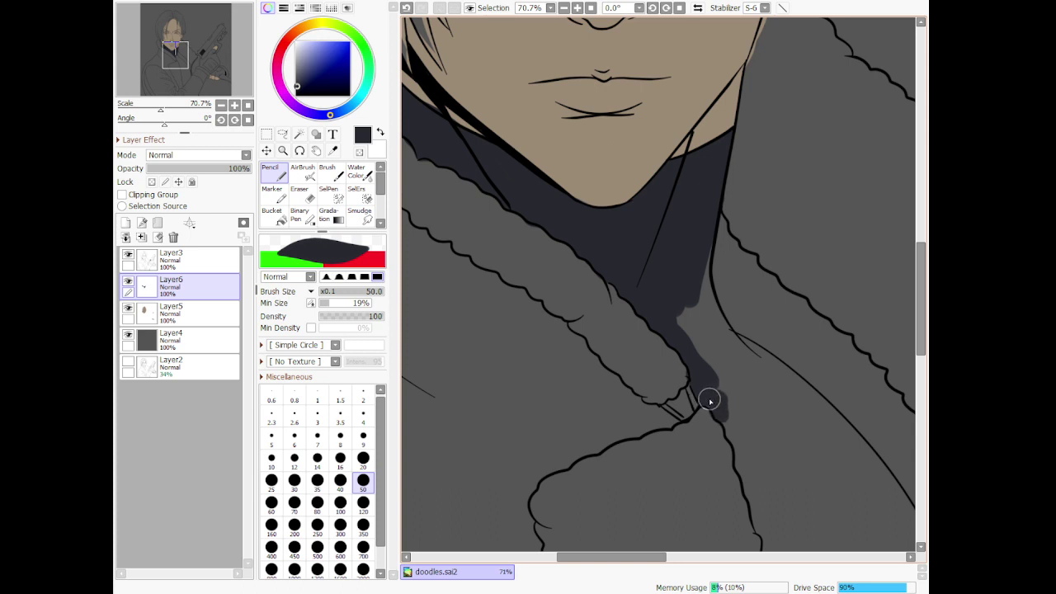
{"action": "mouse_move", "coordinate": [688, 299]}
{"action": "left_mouse_down"}
{"action": "mouse_move", "coordinate": [726, 258]}
{"action": "mouse_move", "coordinate": [807, 438]}
{"action": "left_mouse_up"}
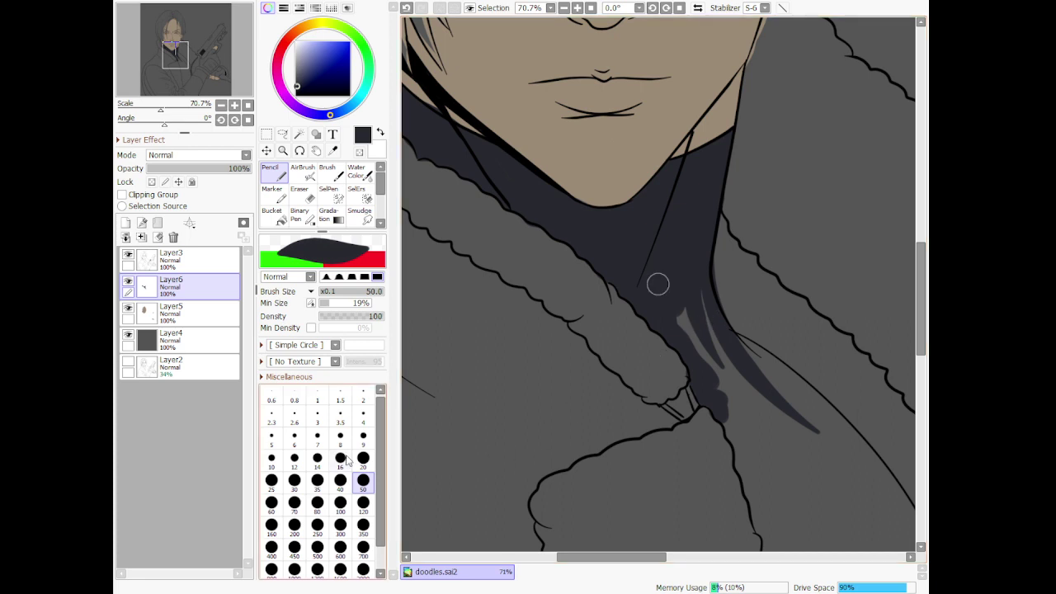
{"action": "left_click", "coordinate": [364, 506]}
{"action": "left_click_drag", "start_coordinate": [676, 306], "coordinate": [770, 441]}
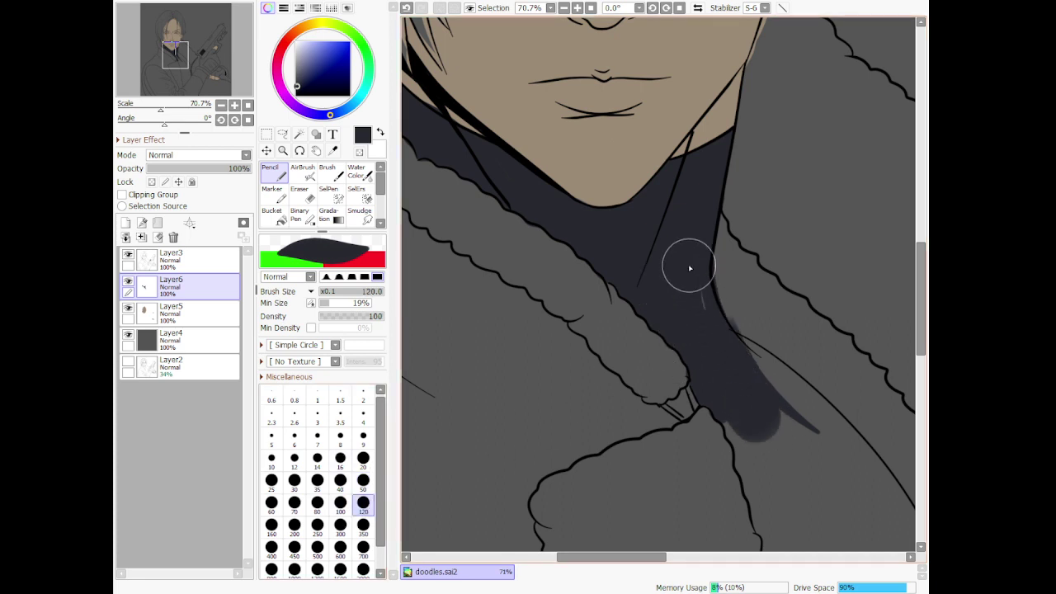
{"action": "mouse_move", "coordinate": [686, 267]}
{"action": "left_mouse_down"}
{"action": "mouse_move", "coordinate": [704, 337]}
{"action": "mouse_move", "coordinate": [761, 444]}
{"action": "mouse_move", "coordinate": [729, 415]}
{"action": "mouse_move", "coordinate": [777, 520]}
{"action": "left_mouse_up"}
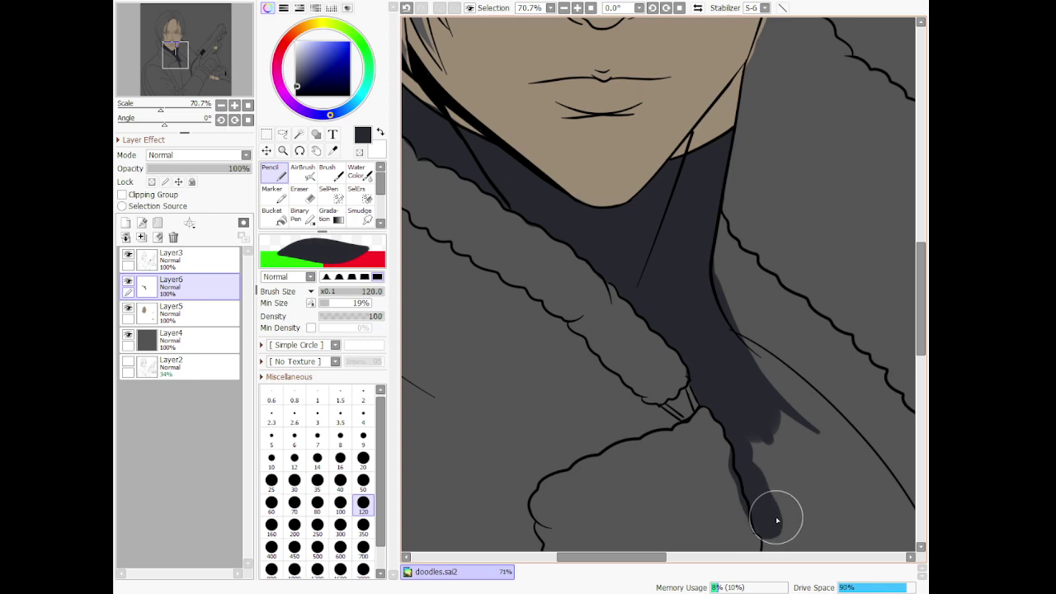
Outline the shirt's chest area between the lapels and forearm in dark navy at size 120, and Bucket-fill its interior
{"action": "scroll", "coordinate": [692, 334], "scroll_direction": "down", "scroll_amount": 10}
{"action": "scroll", "coordinate": [742, 458], "scroll_direction": "up", "scroll_amount": 7}
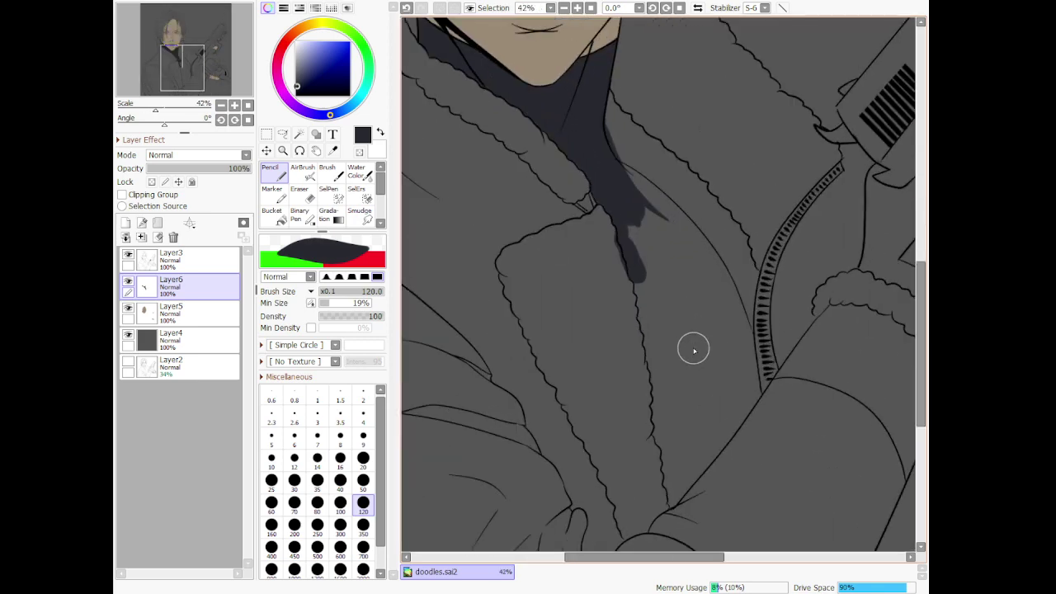
{"action": "mouse_move", "coordinate": [759, 394]}
{"action": "left_mouse_down"}
{"action": "mouse_move", "coordinate": [689, 467]}
{"action": "mouse_move", "coordinate": [672, 504]}
{"action": "mouse_move", "coordinate": [743, 400]}
{"action": "mouse_move", "coordinate": [718, 450]}
{"action": "mouse_move", "coordinate": [743, 409]}
{"action": "left_mouse_up"}
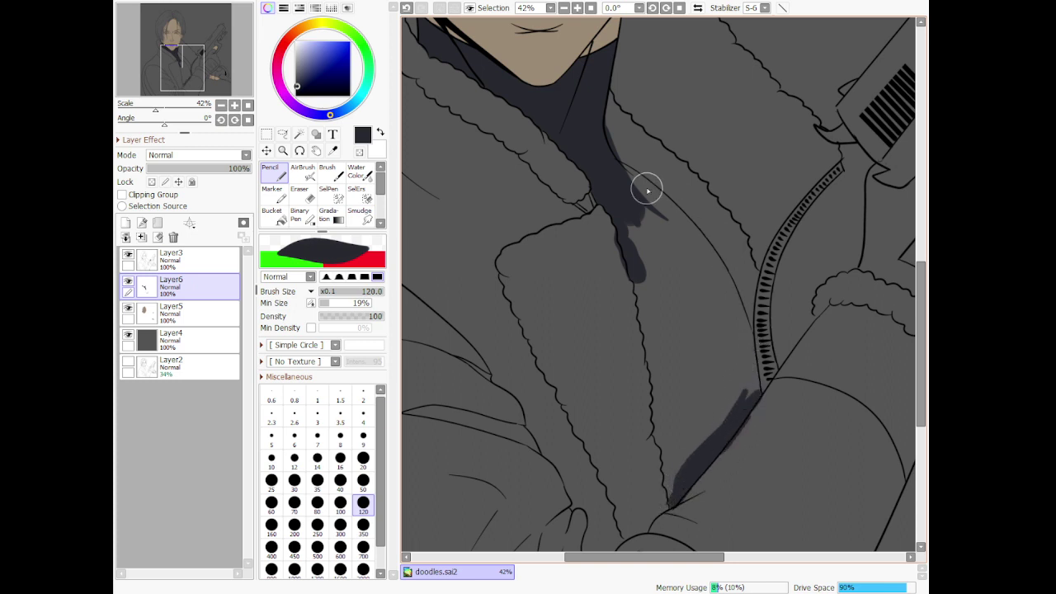
{"action": "mouse_move", "coordinate": [636, 179]}
{"action": "left_mouse_down"}
{"action": "mouse_move", "coordinate": [743, 330]}
{"action": "mouse_move", "coordinate": [747, 396]}
{"action": "mouse_move", "coordinate": [729, 321]}
{"action": "mouse_move", "coordinate": [748, 355]}
{"action": "left_mouse_up"}
{"action": "mouse_move", "coordinate": [629, 233]}
{"action": "left_mouse_down"}
{"action": "mouse_move", "coordinate": [667, 401]}
{"action": "mouse_move", "coordinate": [673, 495]}
{"action": "mouse_move", "coordinate": [642, 309]}
{"action": "left_mouse_up"}
{"action": "left_click", "coordinate": [273, 214]}
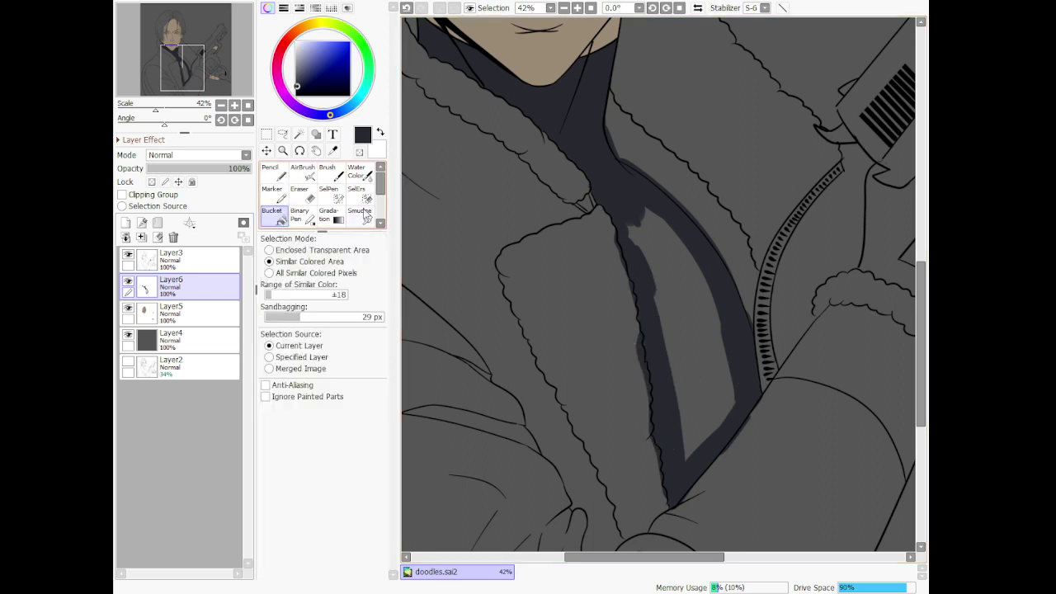
{"action": "left_click", "coordinate": [684, 313]}
{"action": "left_click", "coordinate": [276, 174]}
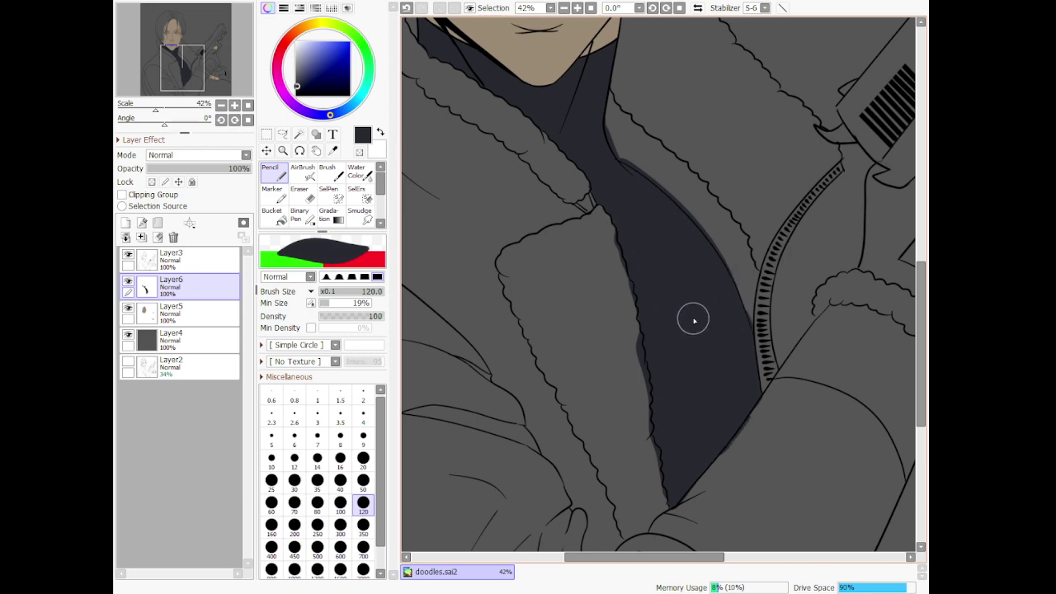
Rename the skin-tone layer as skin and the turtleneck layer as shirt
{"action": "scroll", "coordinate": [694, 321], "scroll_direction": "down", "scroll_amount": 8}
{"action": "scroll", "coordinate": [680, 239], "scroll_direction": "up", "scroll_amount": 6}
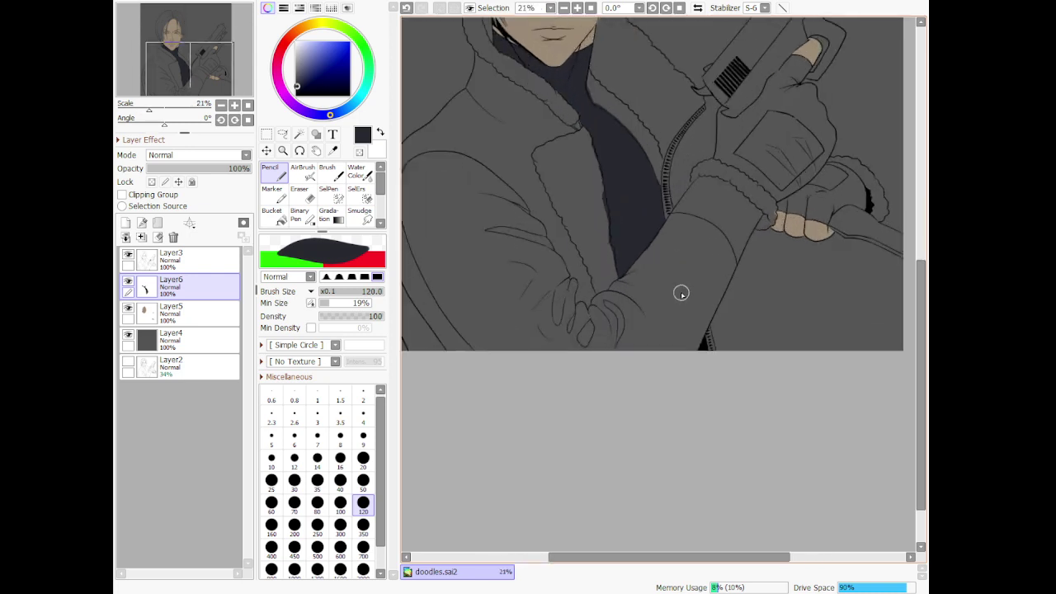
{"action": "scroll", "coordinate": [687, 294], "scroll_direction": "down", "scroll_amount": 7}
{"action": "scroll", "coordinate": [718, 165], "scroll_direction": "up", "scroll_amount": 1}
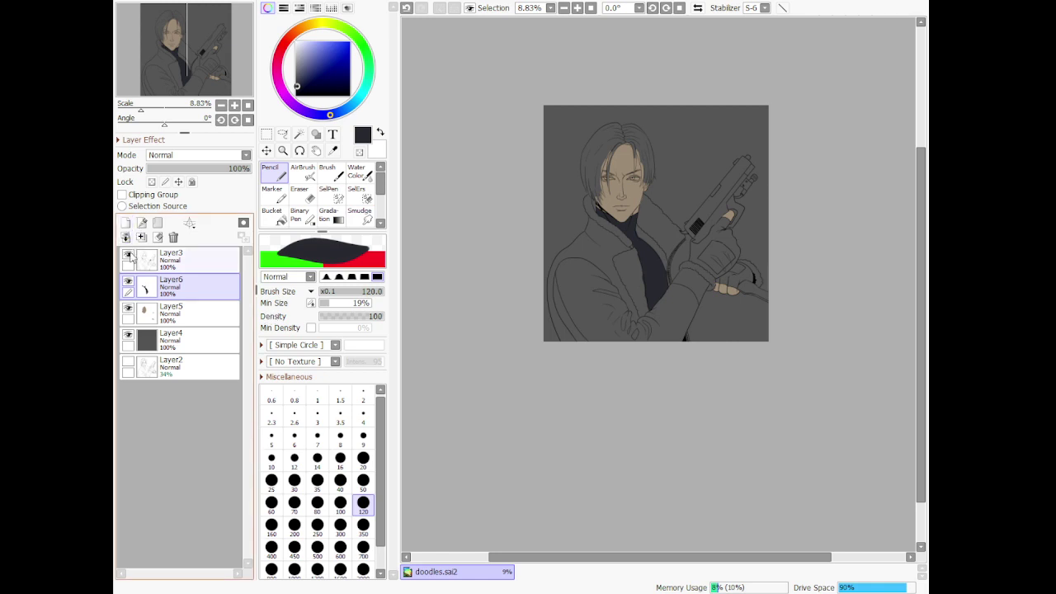
{"action": "left_click", "coordinate": [190, 316]}
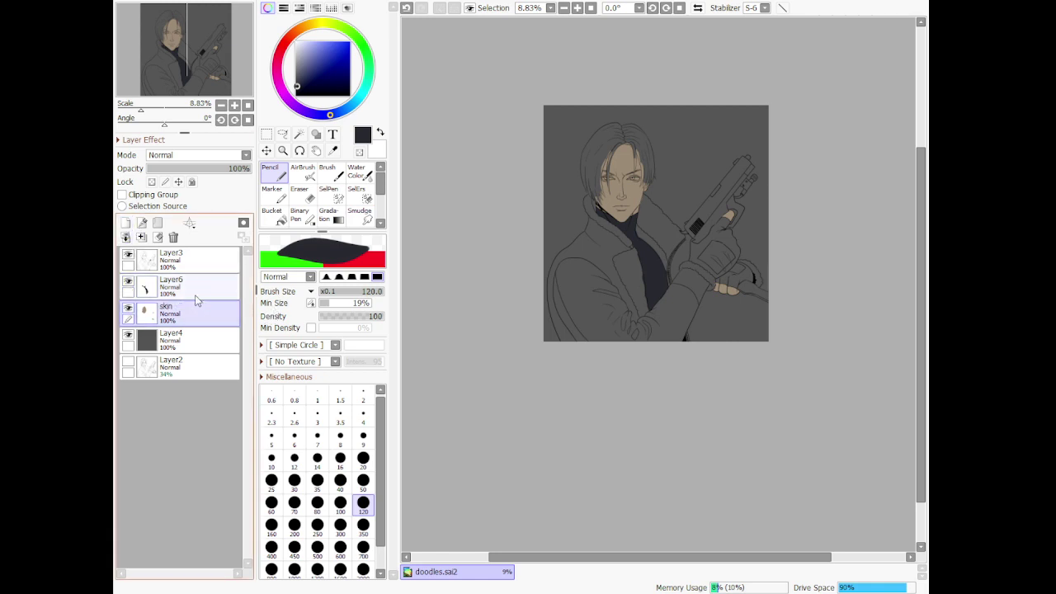
{"action": "left_click", "coordinate": [196, 286]}
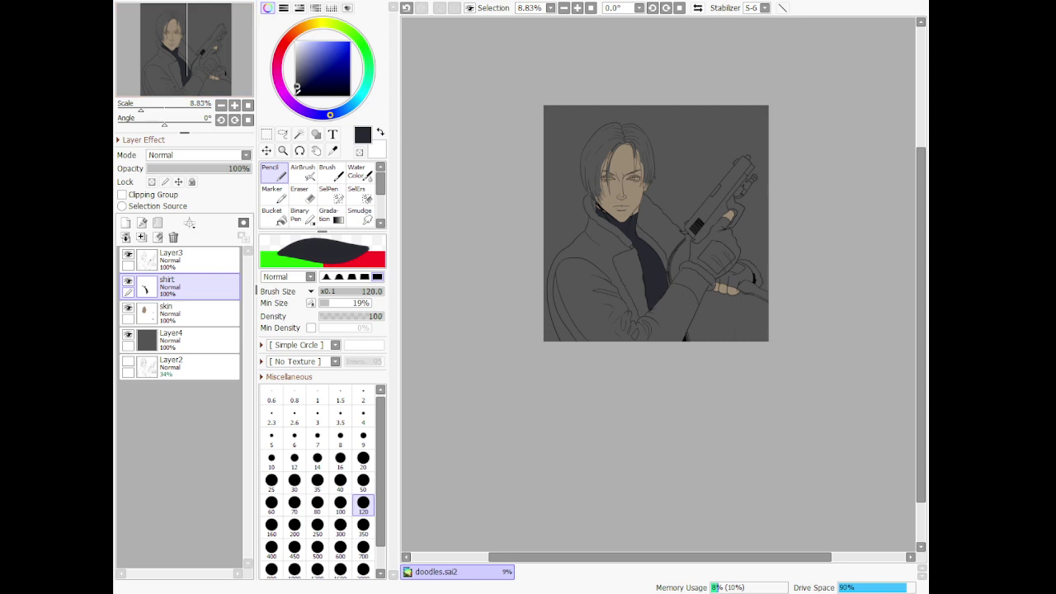
Choose a darker near-black colour and add a new layer named gloves above the shirt layer
{"action": "left_click", "coordinate": [296, 90]}
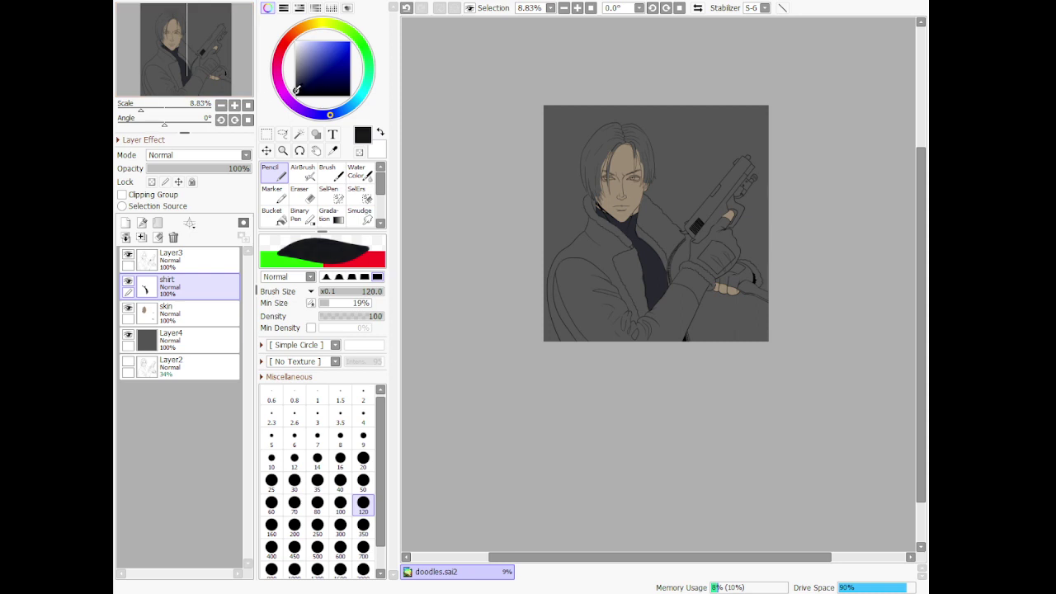
{"action": "left_click", "coordinate": [125, 223]}
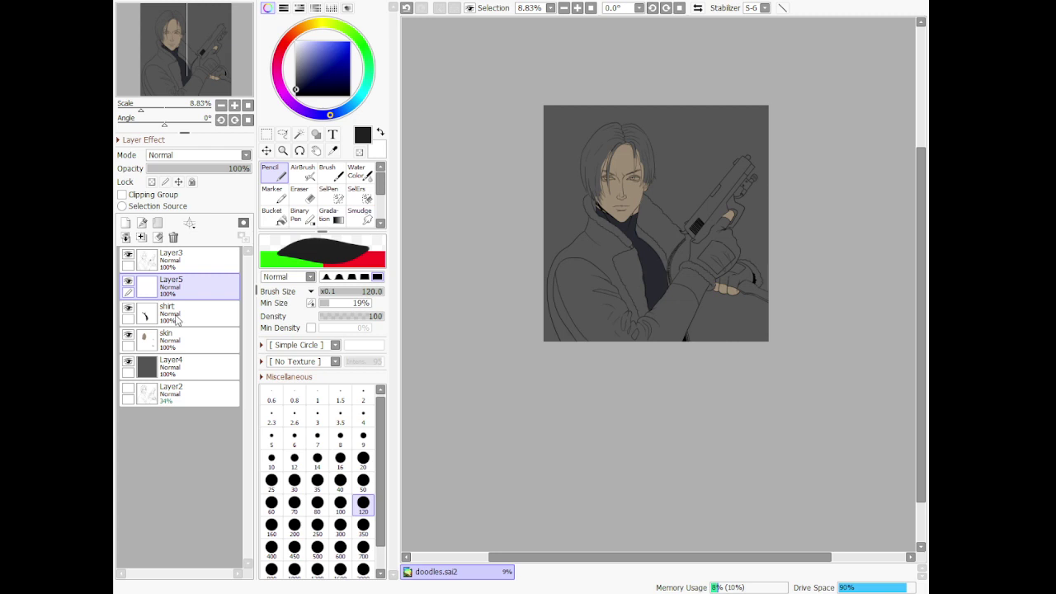
{"action": "type", "text": "gloves"}
{"action": "key", "text": "Return"}
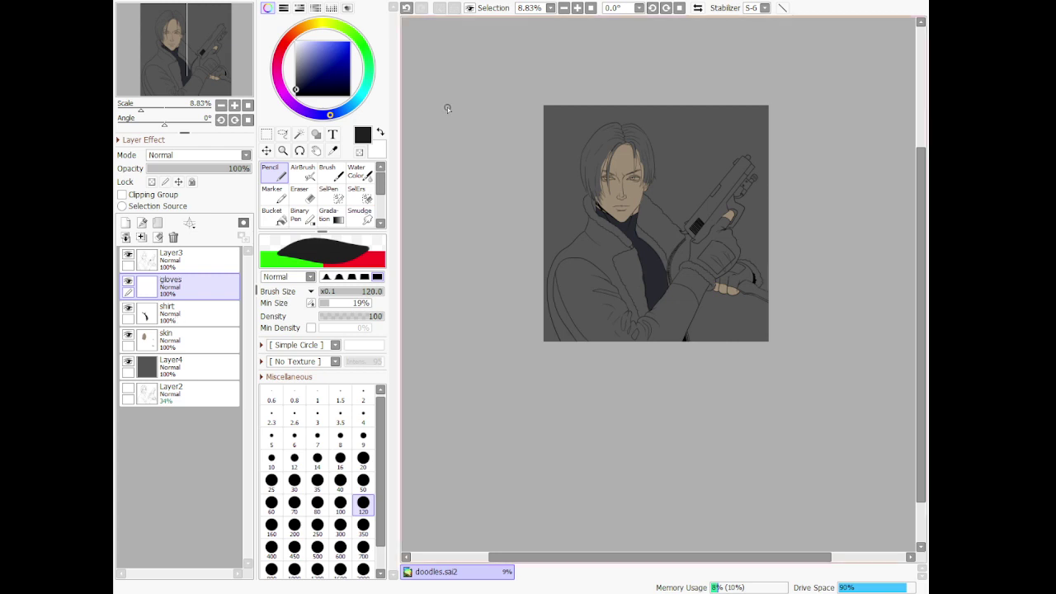
Block in the middle of the glove's back with broad near-black Pencil strokes at size 120
{"action": "scroll", "coordinate": [850, 227], "scroll_direction": "up", "scroll_amount": 3}
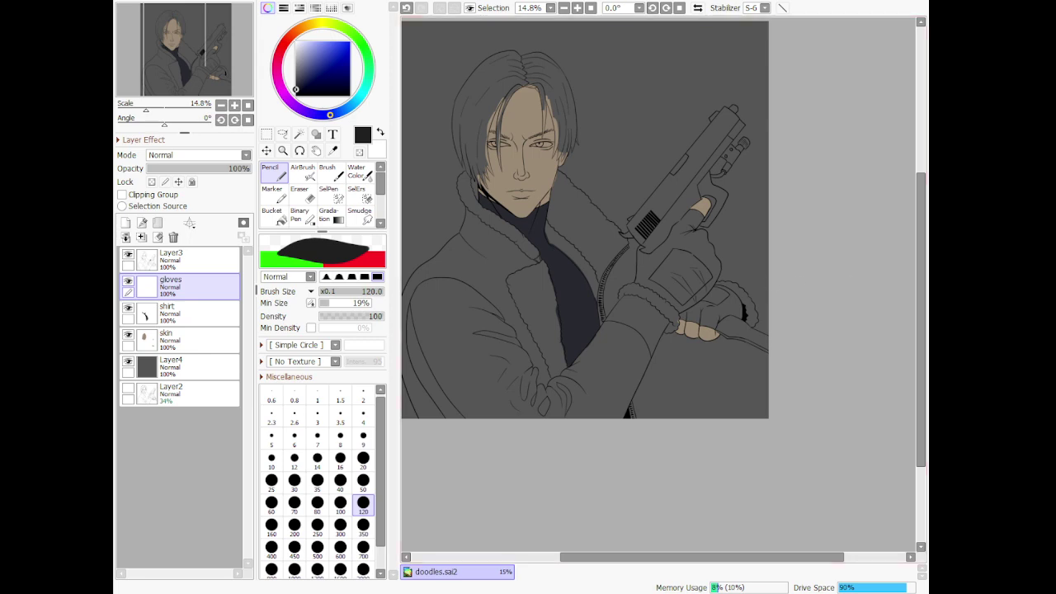
{"action": "scroll", "coordinate": [641, 349], "scroll_direction": "up", "scroll_amount": 5}
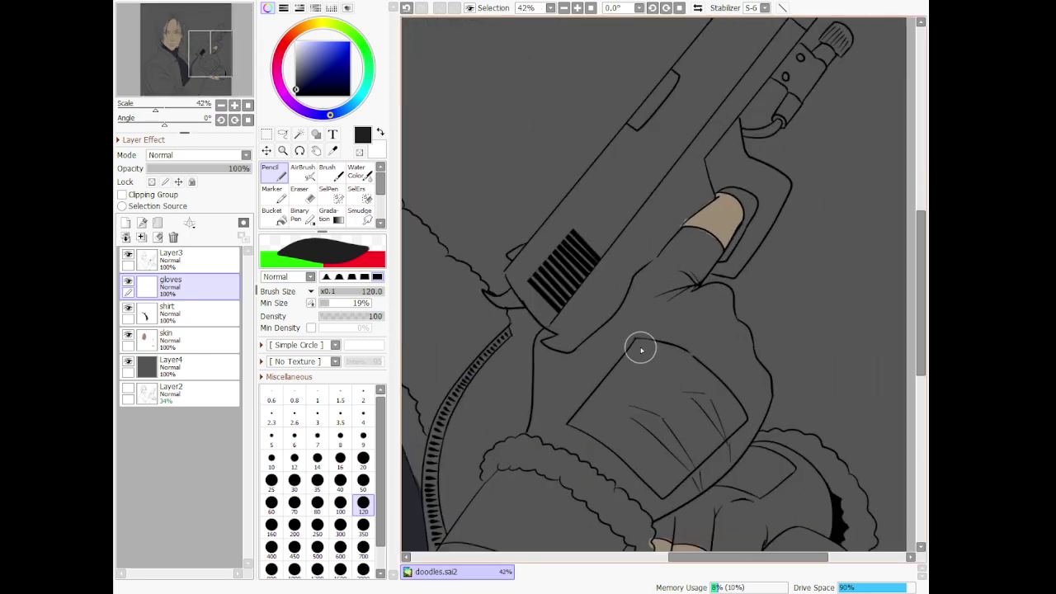
{"action": "mouse_move", "coordinate": [659, 327]}
{"action": "left_mouse_down"}
{"action": "mouse_move", "coordinate": [568, 412]}
{"action": "mouse_move", "coordinate": [702, 342]}
{"action": "mouse_move", "coordinate": [593, 439]}
{"action": "mouse_move", "coordinate": [713, 369]}
{"action": "mouse_move", "coordinate": [625, 469]}
{"action": "mouse_move", "coordinate": [745, 379]}
{"action": "mouse_move", "coordinate": [675, 461]}
{"action": "mouse_move", "coordinate": [706, 468]}
{"action": "mouse_move", "coordinate": [742, 452]}
{"action": "mouse_move", "coordinate": [720, 515]}
{"action": "mouse_move", "coordinate": [777, 486]}
{"action": "mouse_move", "coordinate": [750, 532]}
{"action": "mouse_move", "coordinate": [784, 500]}
{"action": "left_mouse_up"}
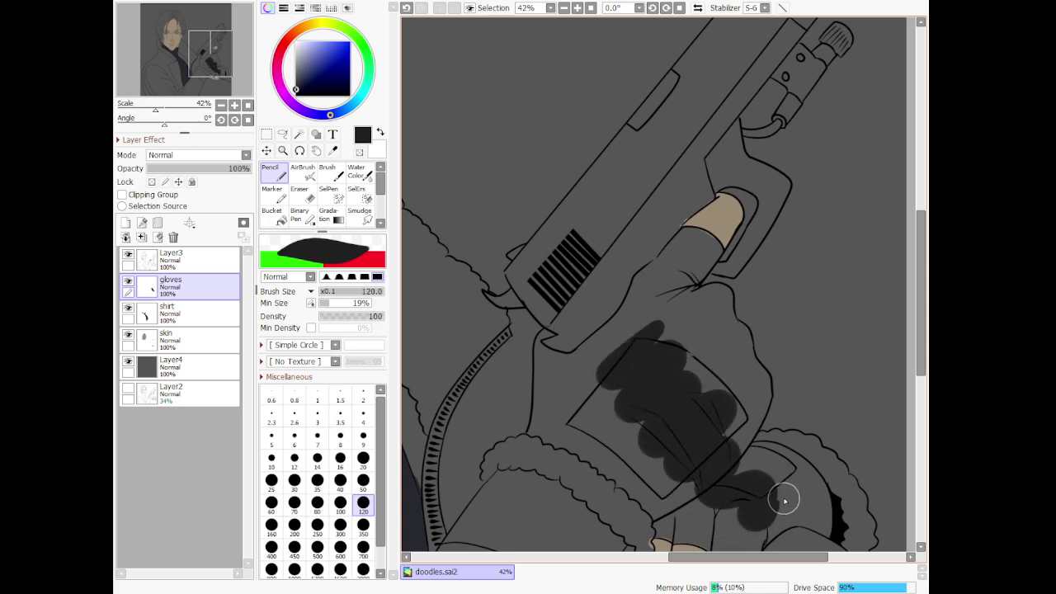
Paint the glove's edge near-black along the back of the pistol and up to the bare fingertip, using the Pencil at size 50
{"action": "scroll", "coordinate": [751, 429], "scroll_direction": "down", "scroll_amount": 2}
{"action": "scroll", "coordinate": [698, 431], "scroll_direction": "up", "scroll_amount": 2}
{"action": "scroll", "coordinate": [660, 418], "scroll_direction": "up", "scroll_amount": 1}
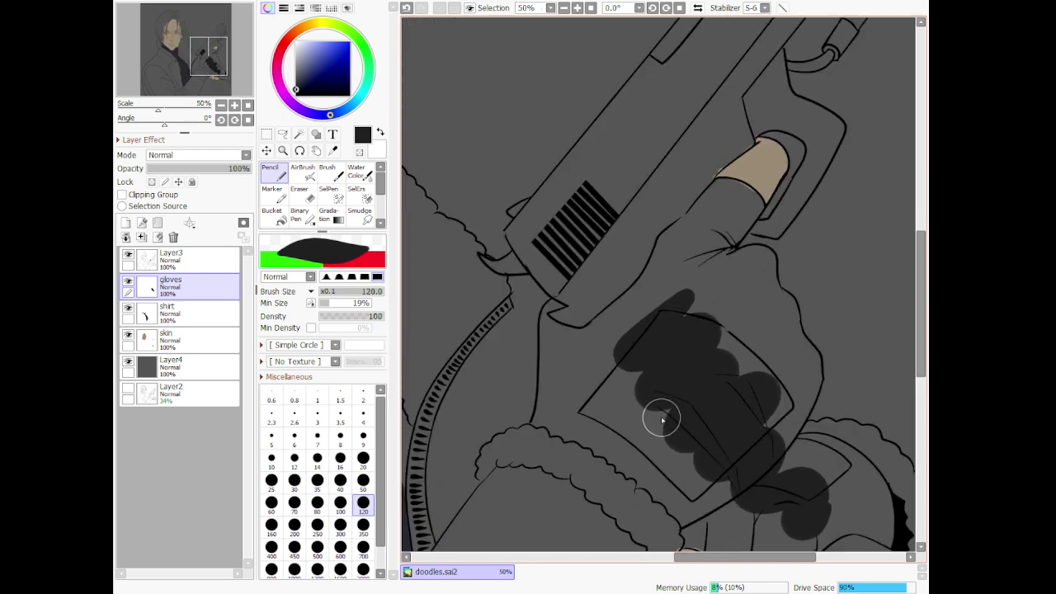
{"action": "scroll", "coordinate": [463, 401], "scroll_direction": "up", "scroll_amount": 1}
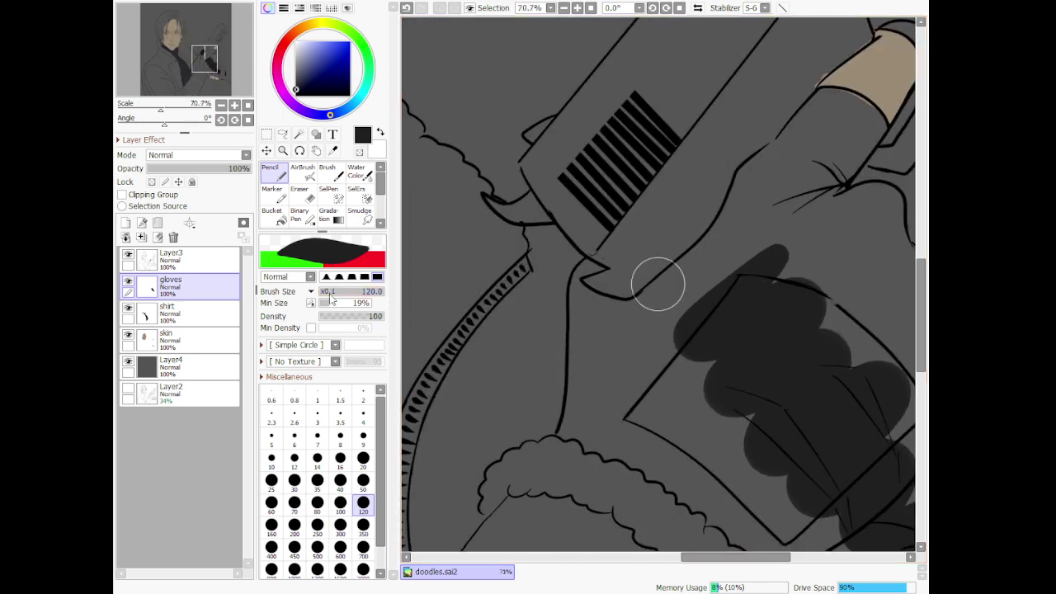
{"action": "left_click", "coordinate": [364, 481]}
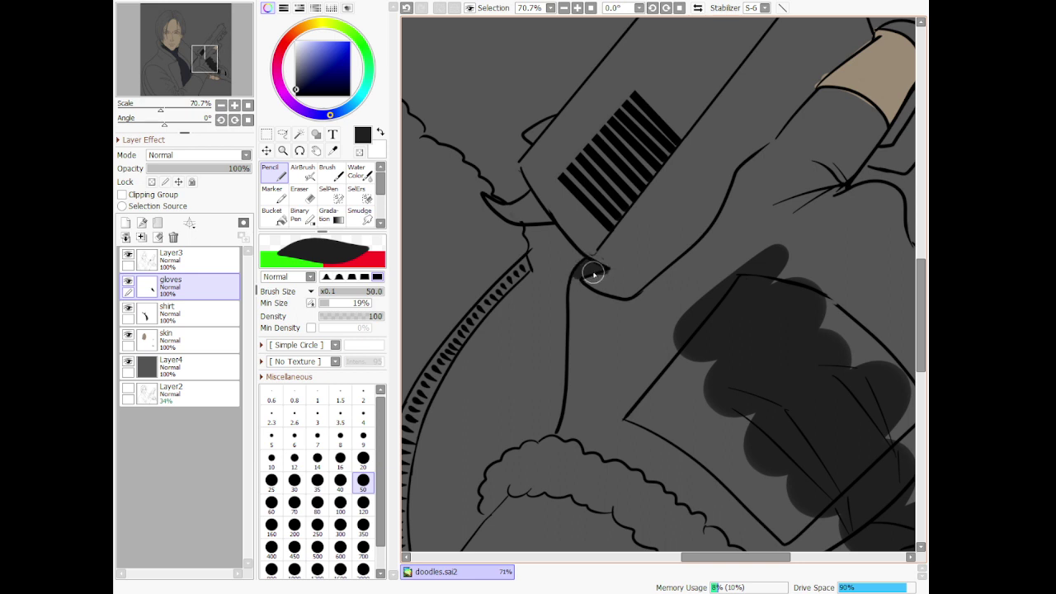
{"action": "left_click_drag", "start_coordinate": [579, 276], "coordinate": [619, 430]}
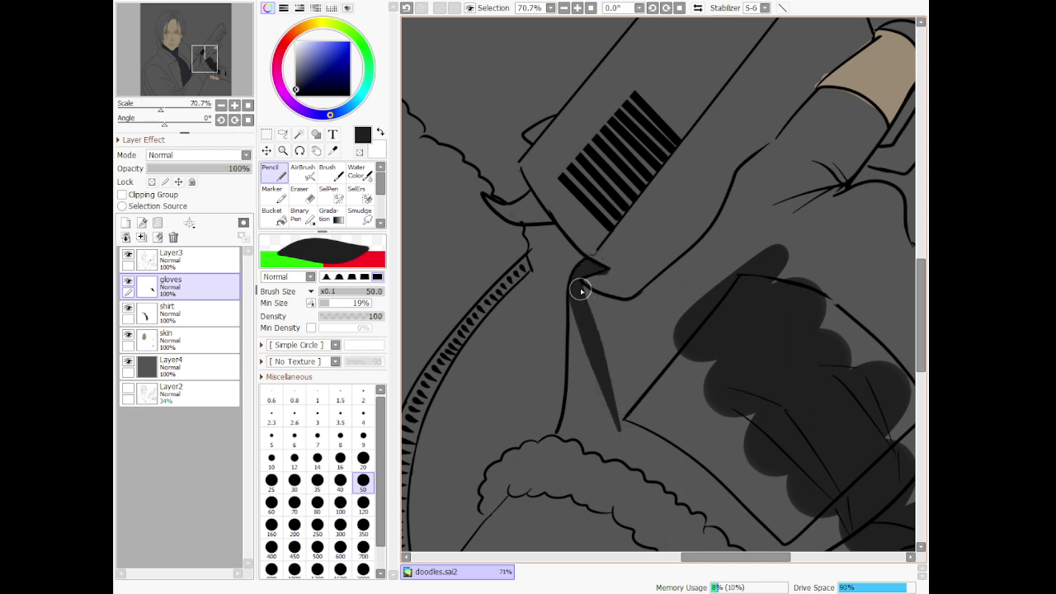
{"action": "mouse_move", "coordinate": [581, 290]}
{"action": "left_mouse_down"}
{"action": "mouse_move", "coordinate": [760, 337]}
{"action": "mouse_move", "coordinate": [631, 309]}
{"action": "mouse_move", "coordinate": [781, 200]}
{"action": "left_mouse_up"}
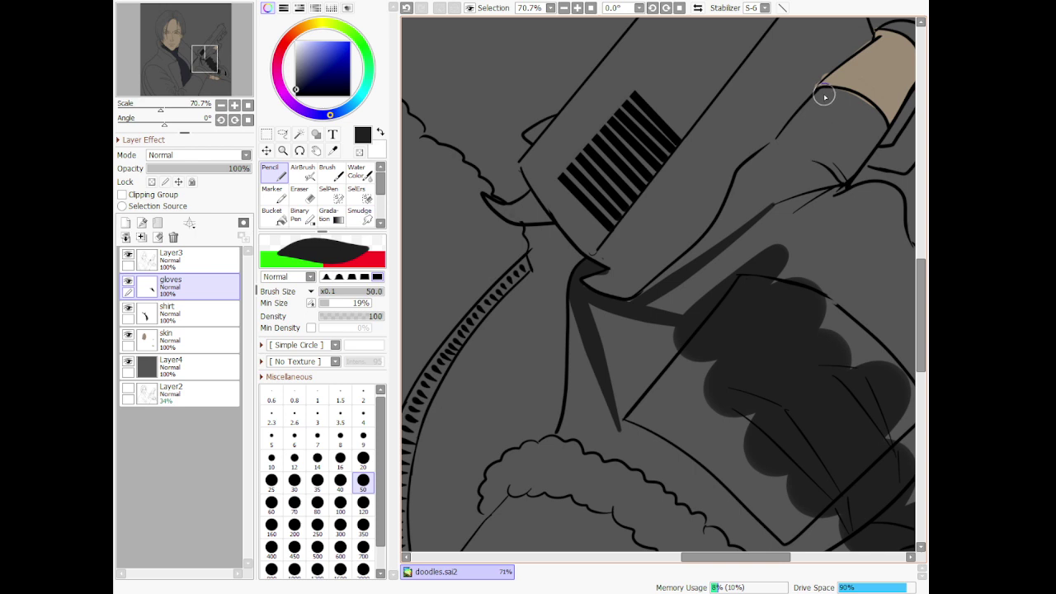
{"action": "left_click_drag", "start_coordinate": [825, 96], "coordinate": [755, 188]}
{"action": "left_click_drag", "start_coordinate": [800, 111], "coordinate": [632, 328]}
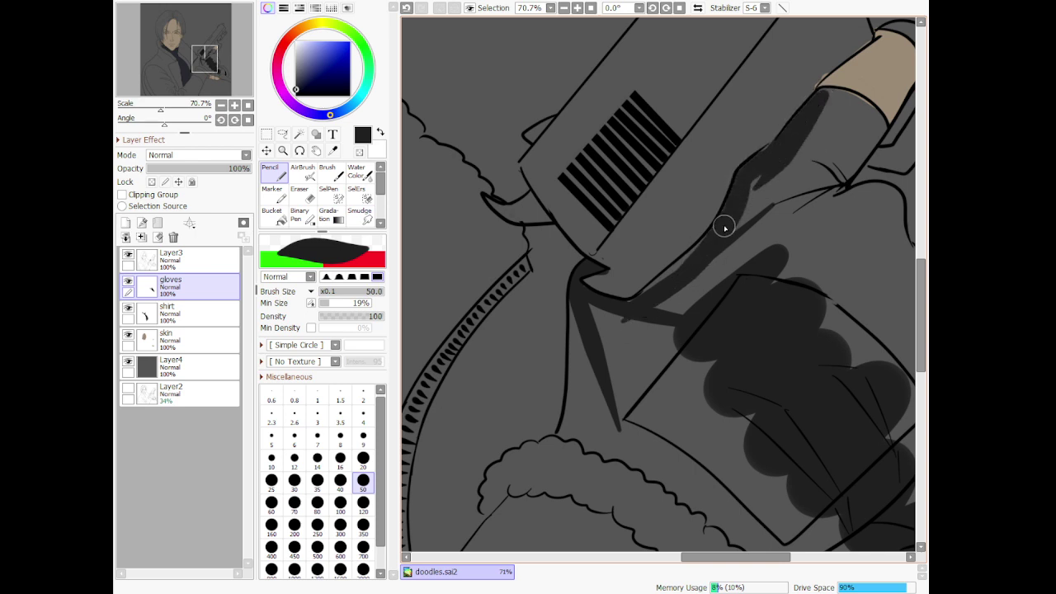
{"action": "left_click_drag", "start_coordinate": [724, 226], "coordinate": [621, 317]}
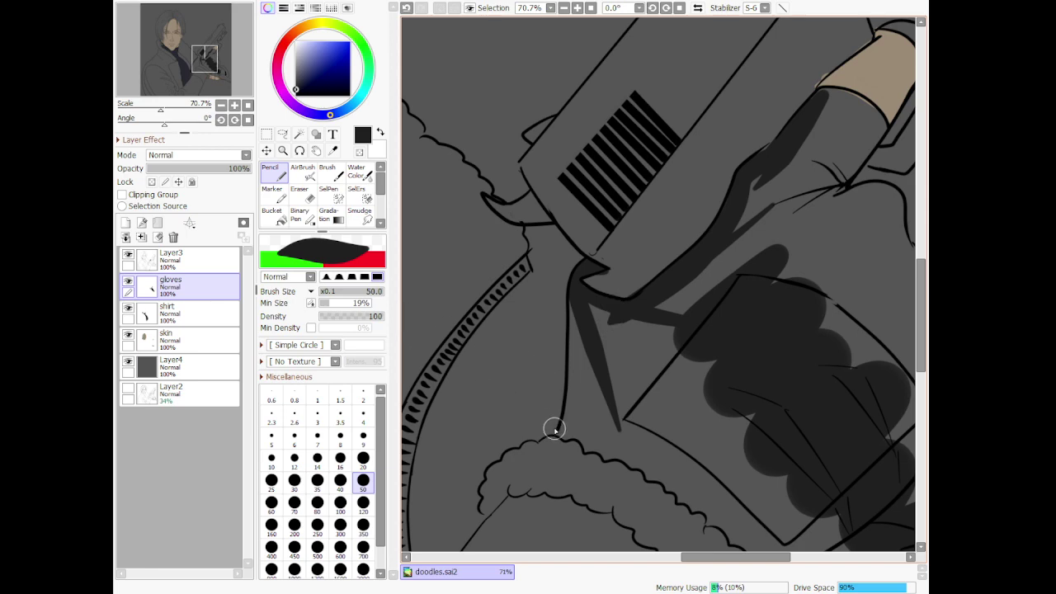
Paint the glove's edge near-black along the fur cuff and above the three lower bare fingers, using the Pencil at size 50
{"action": "mouse_move", "coordinate": [560, 433]}
{"action": "left_mouse_down"}
{"action": "mouse_move", "coordinate": [713, 503]}
{"action": "mouse_move", "coordinate": [746, 537]}
{"action": "left_mouse_up"}
{"action": "scroll", "coordinate": [745, 500], "scroll_direction": "down", "scroll_amount": 12}
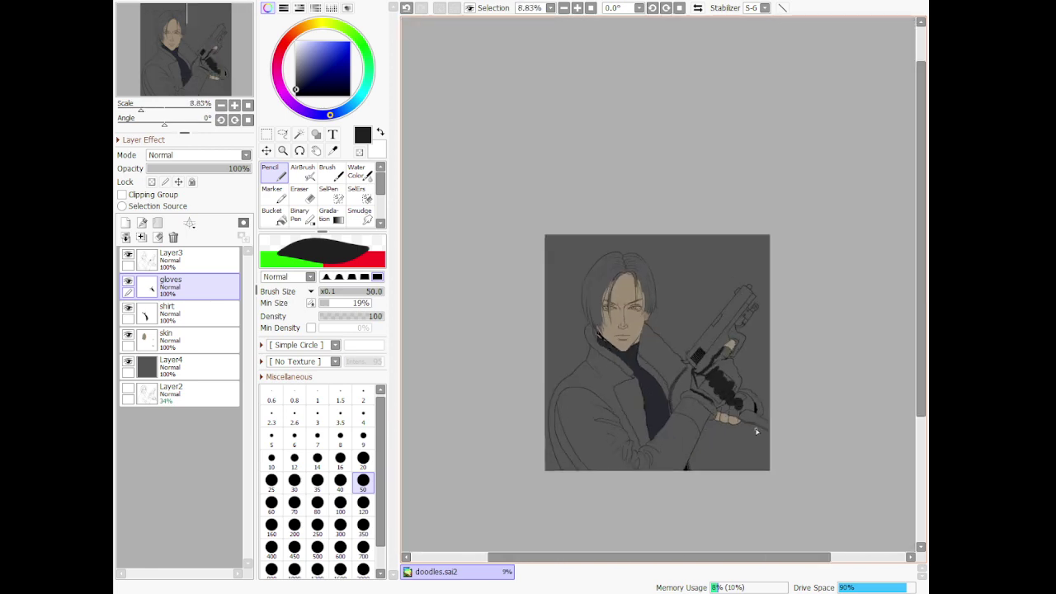
{"action": "scroll", "coordinate": [749, 426], "scroll_direction": "up", "scroll_amount": 7}
{"action": "scroll", "coordinate": [652, 355], "scroll_direction": "up", "scroll_amount": 6}
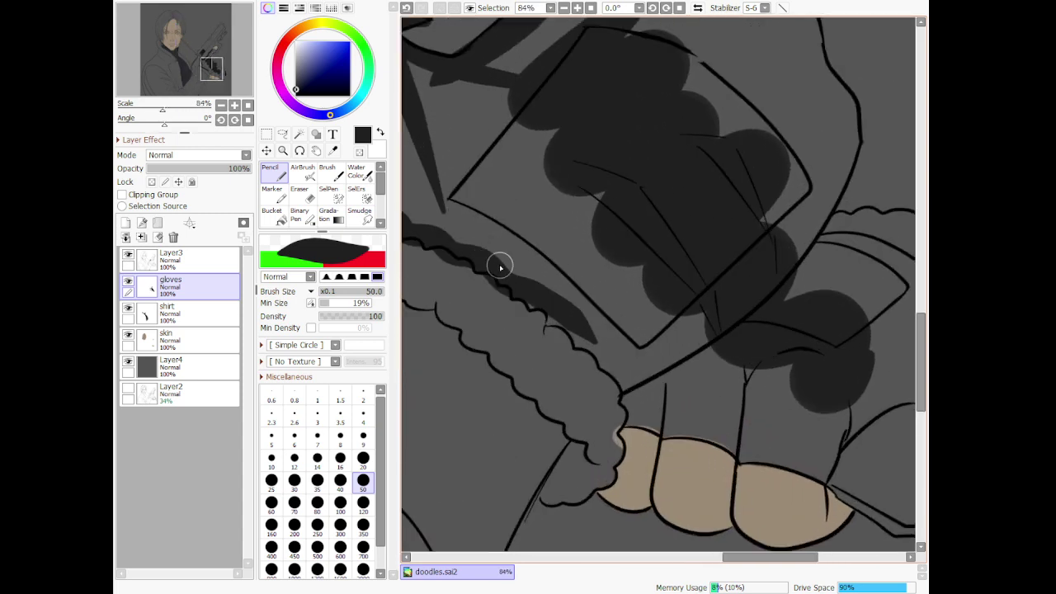
{"action": "mouse_move", "coordinate": [555, 326]}
{"action": "left_mouse_down"}
{"action": "mouse_move", "coordinate": [586, 331]}
{"action": "mouse_move", "coordinate": [583, 355]}
{"action": "mouse_move", "coordinate": [638, 387]}
{"action": "mouse_move", "coordinate": [646, 413]}
{"action": "mouse_move", "coordinate": [635, 397]}
{"action": "mouse_move", "coordinate": [628, 427]}
{"action": "mouse_move", "coordinate": [722, 448]}
{"action": "left_mouse_up"}
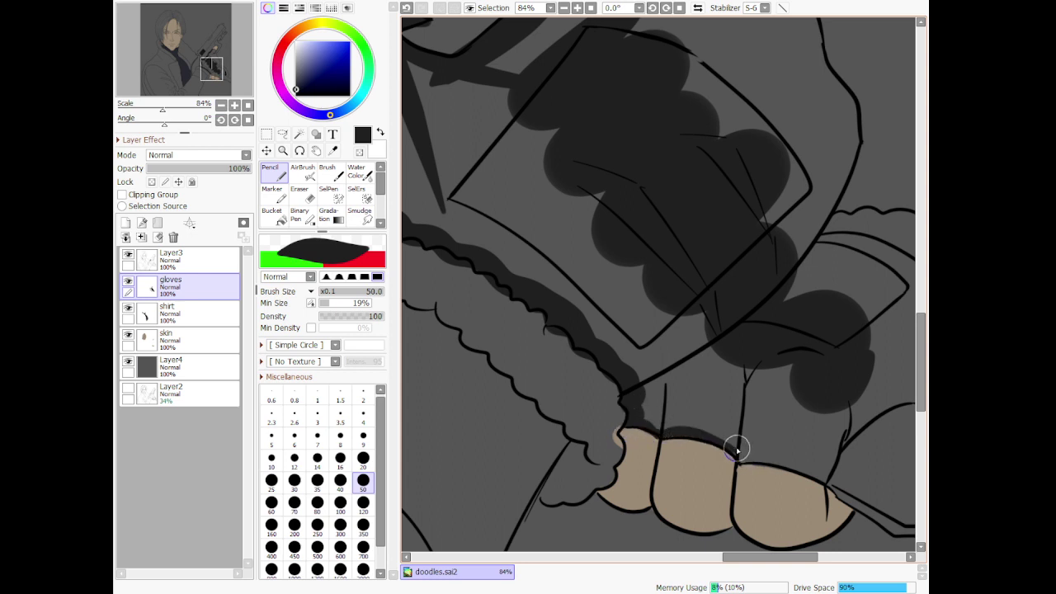
{"action": "mouse_move", "coordinate": [742, 452]}
{"action": "left_mouse_down"}
{"action": "mouse_move", "coordinate": [803, 473]}
{"action": "mouse_move", "coordinate": [857, 386]}
{"action": "left_mouse_up"}
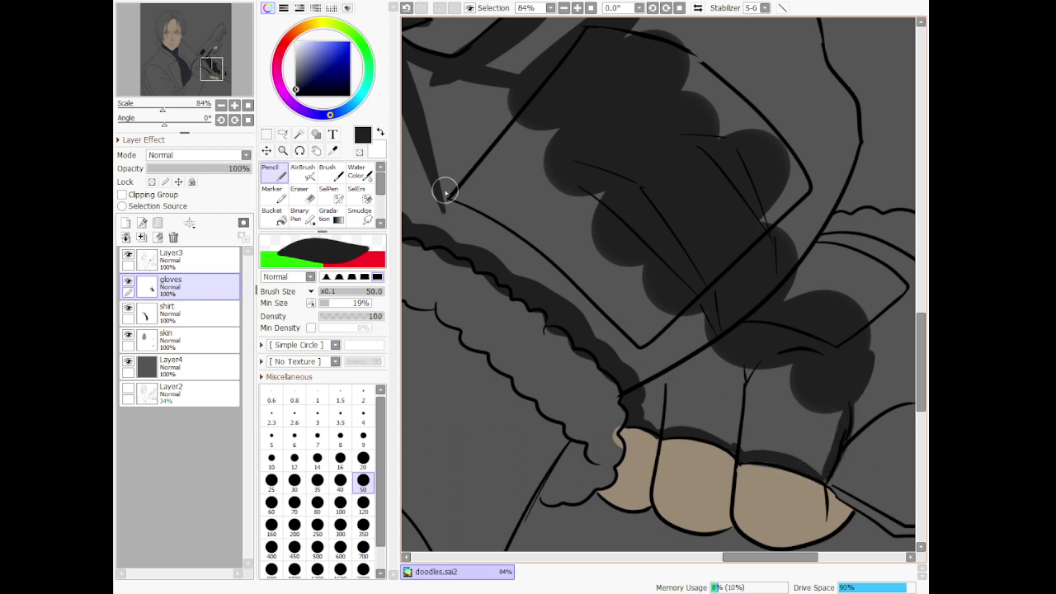
Bucket-fill the enclosed glove area near-black and paint over the leftover seams with the Pencil at size 120
{"action": "key", "text": "g"}
{"action": "left_click", "coordinate": [487, 217]}
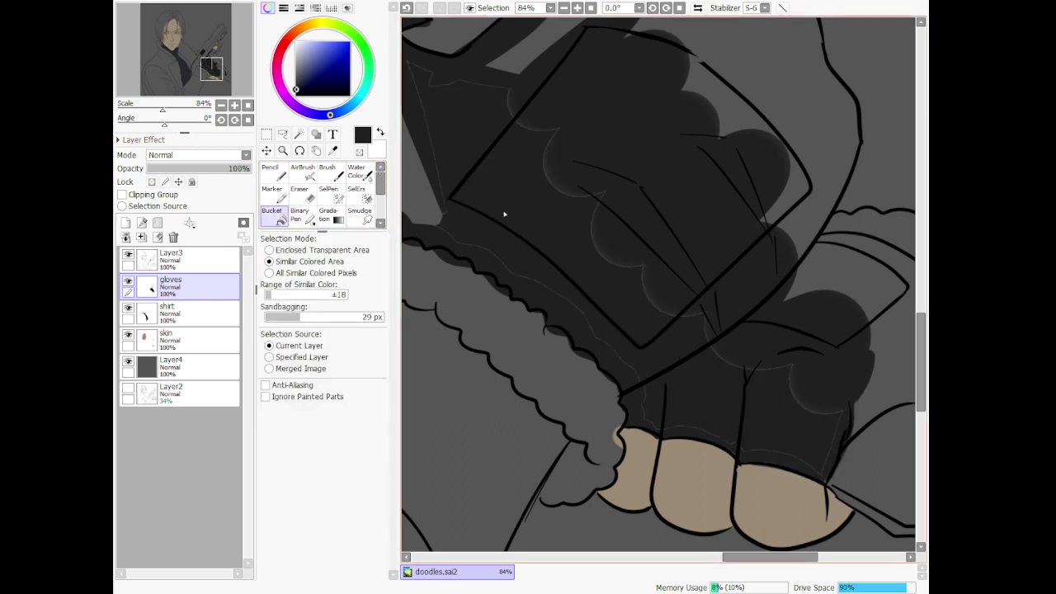
{"action": "scroll", "coordinate": [504, 215], "scroll_direction": "down", "scroll_amount": 8}
{"action": "scroll", "coordinate": [539, 203], "scroll_direction": "up", "scroll_amount": 6}
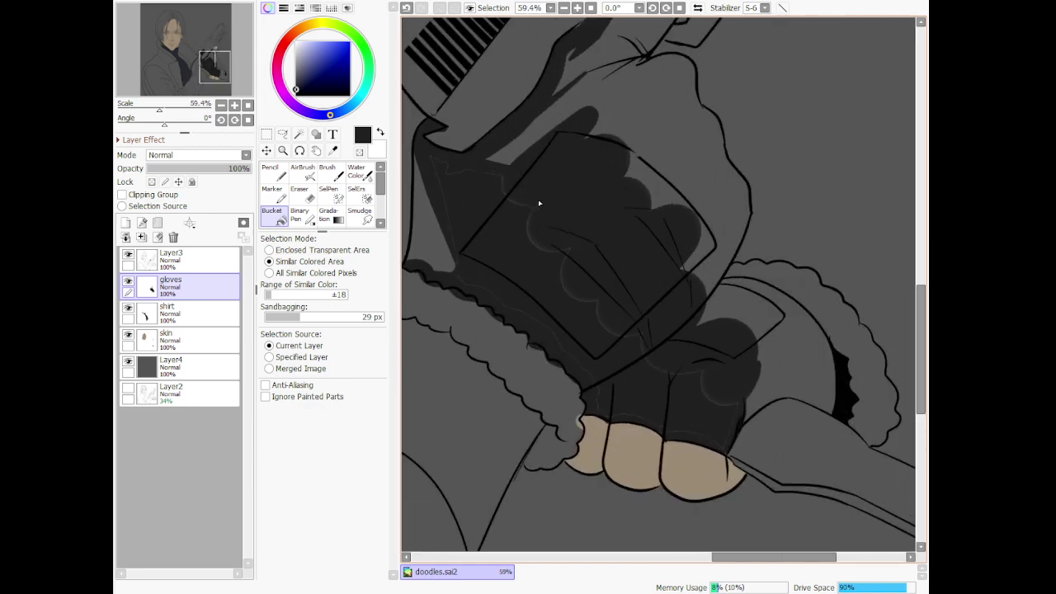
{"action": "key", "text": "n"}
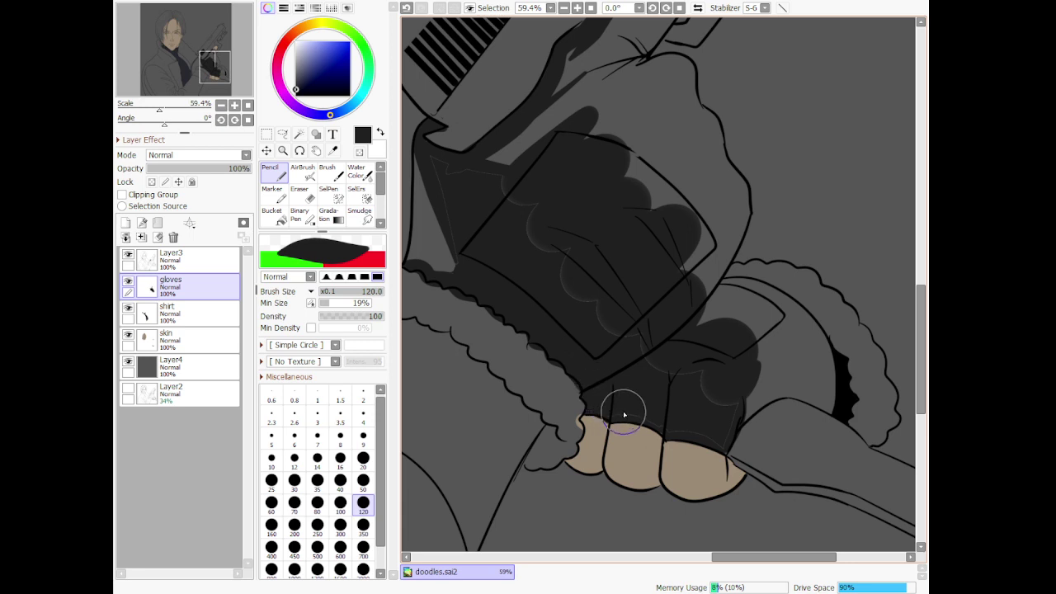
{"action": "mouse_move", "coordinate": [658, 425]}
{"action": "left_mouse_down"}
{"action": "mouse_move", "coordinate": [736, 442]}
{"action": "mouse_move", "coordinate": [725, 438]}
{"action": "mouse_move", "coordinate": [727, 446]}
{"action": "mouse_move", "coordinate": [735, 428]}
{"action": "mouse_move", "coordinate": [730, 400]}
{"action": "mouse_move", "coordinate": [696, 357]}
{"action": "mouse_move", "coordinate": [622, 352]}
{"action": "mouse_move", "coordinate": [528, 189]}
{"action": "mouse_move", "coordinate": [515, 195]}
{"action": "mouse_move", "coordinate": [563, 162]}
{"action": "mouse_move", "coordinate": [549, 164]}
{"action": "mouse_move", "coordinate": [512, 246]}
{"action": "mouse_move", "coordinate": [492, 176]}
{"action": "mouse_move", "coordinate": [460, 177]}
{"action": "mouse_move", "coordinate": [526, 170]}
{"action": "mouse_move", "coordinate": [537, 232]}
{"action": "left_mouse_up"}
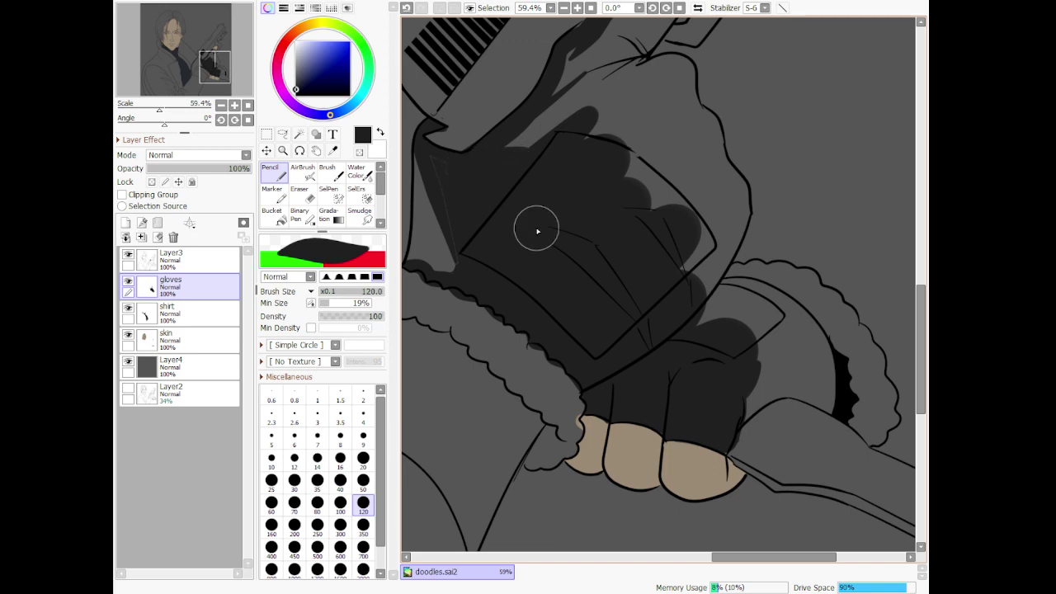
Fill the wrist side of the glove near-black, from below the back of the pistol down to the fur cuff
{"action": "scroll", "coordinate": [506, 197], "scroll_direction": "down", "scroll_amount": 7}
{"action": "scroll", "coordinate": [478, 161], "scroll_direction": "up", "scroll_amount": 6}
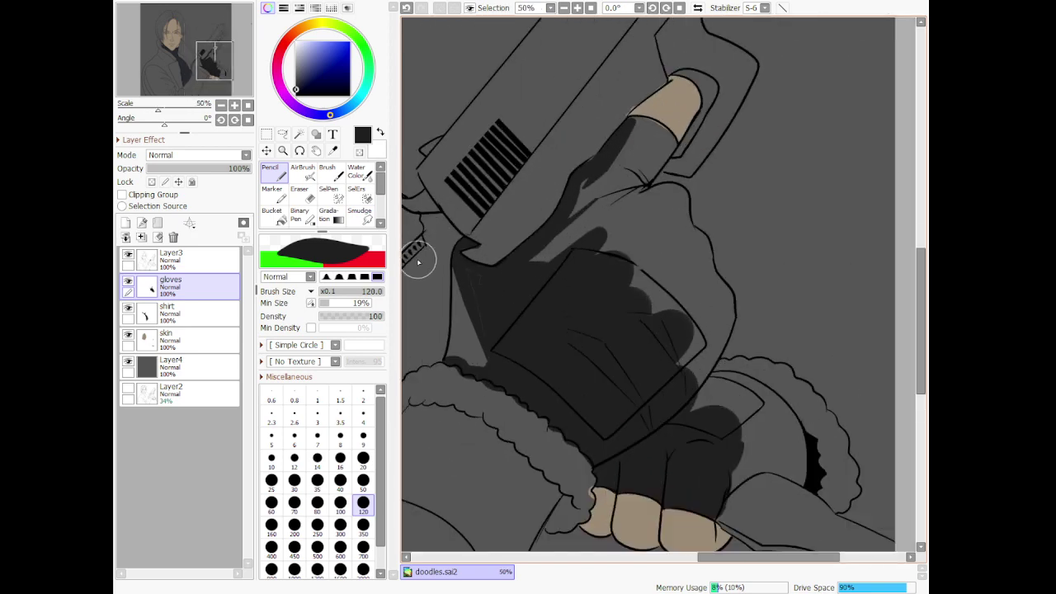
{"action": "scroll", "coordinate": [426, 284], "scroll_direction": "up", "scroll_amount": 4}
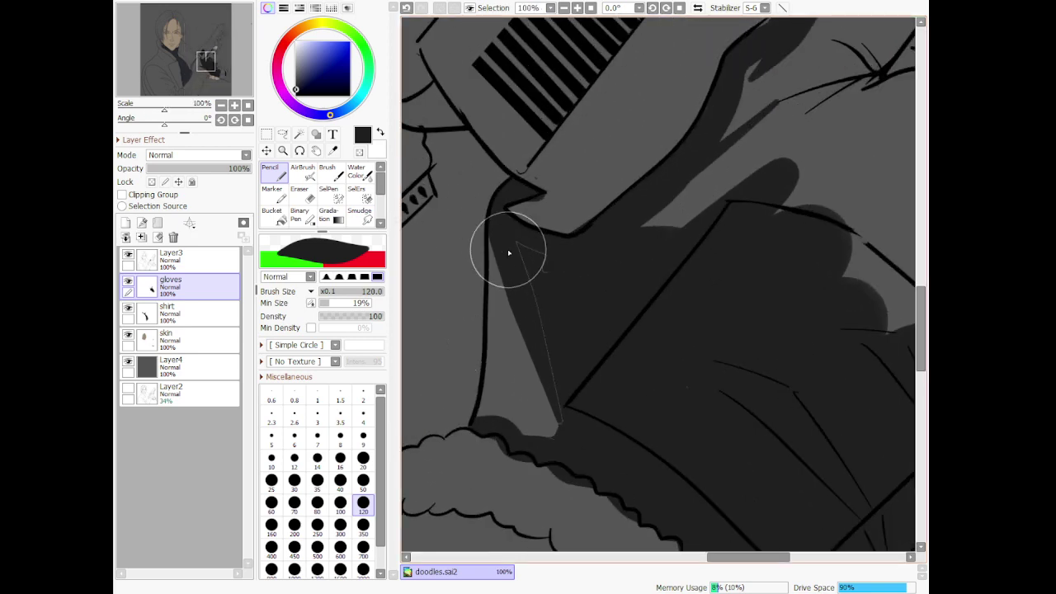
{"action": "mouse_move", "coordinate": [507, 247]}
{"action": "left_mouse_down"}
{"action": "mouse_move", "coordinate": [564, 288]}
{"action": "mouse_move", "coordinate": [542, 368]}
{"action": "mouse_move", "coordinate": [548, 313]}
{"action": "mouse_move", "coordinate": [572, 392]}
{"action": "left_mouse_up"}
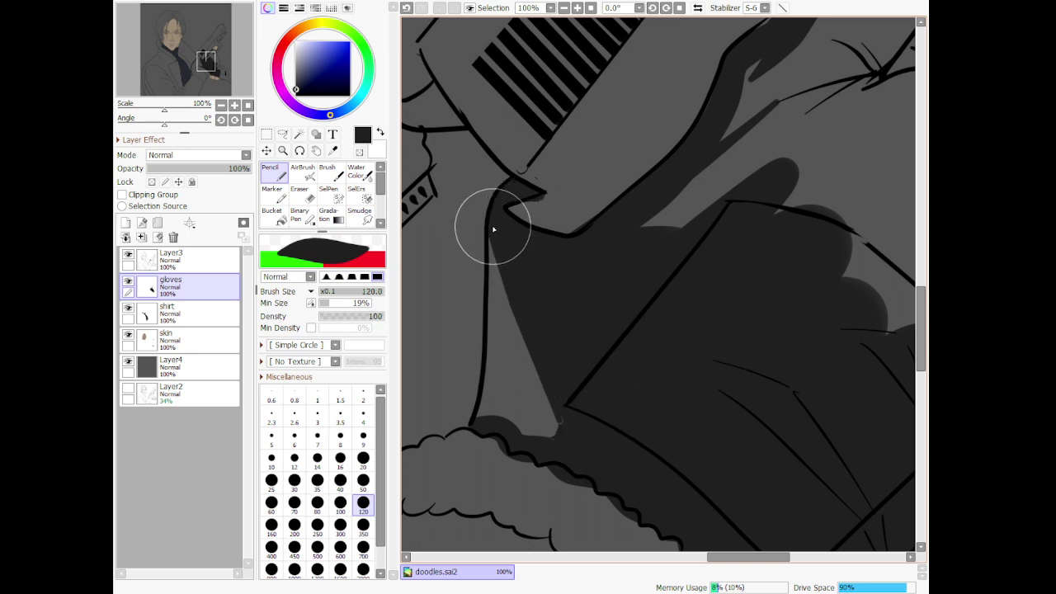
{"action": "mouse_move", "coordinate": [490, 224]}
{"action": "left_mouse_down"}
{"action": "mouse_move", "coordinate": [503, 376]}
{"action": "mouse_move", "coordinate": [495, 427]}
{"action": "mouse_move", "coordinate": [487, 417]}
{"action": "mouse_move", "coordinate": [508, 410]}
{"action": "mouse_move", "coordinate": [517, 429]}
{"action": "mouse_move", "coordinate": [560, 437]}
{"action": "mouse_move", "coordinate": [521, 332]}
{"action": "mouse_move", "coordinate": [546, 405]}
{"action": "left_mouse_up"}
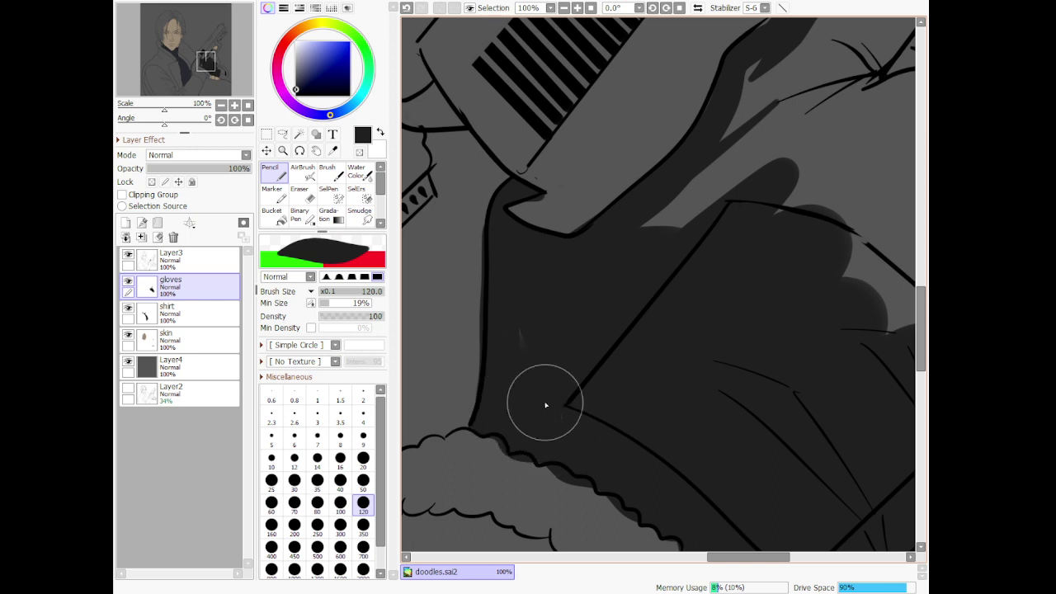
{"action": "left_click", "coordinate": [302, 192]}
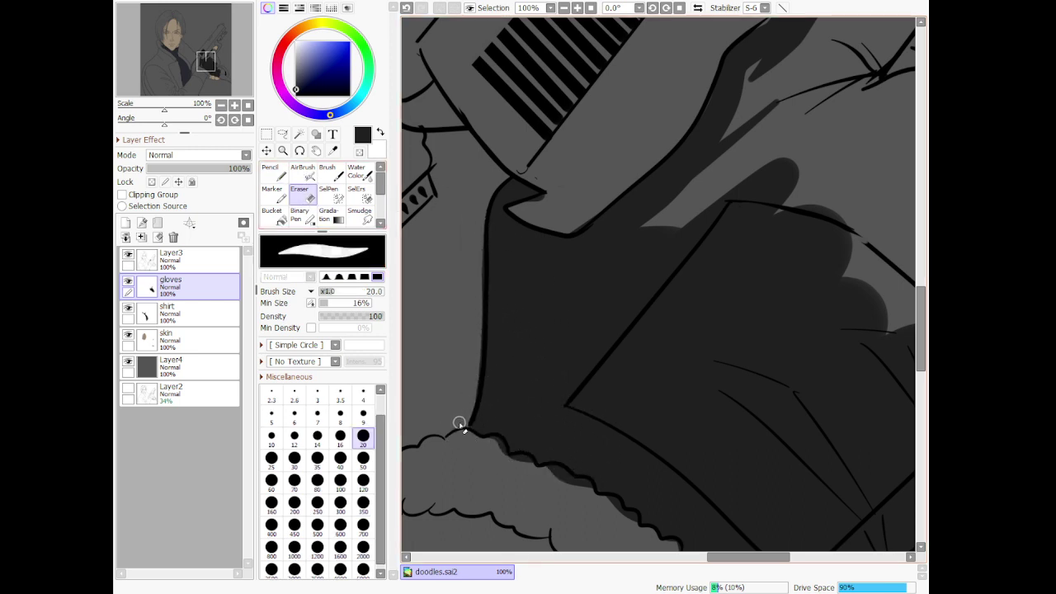
Fill the glove's index finger near-black up to the bare fingertip, using the Pencil at size 70
{"action": "scroll", "coordinate": [625, 225], "scroll_direction": "down", "scroll_amount": 9}
{"action": "scroll", "coordinate": [719, 79], "scroll_direction": "up", "scroll_amount": 6}
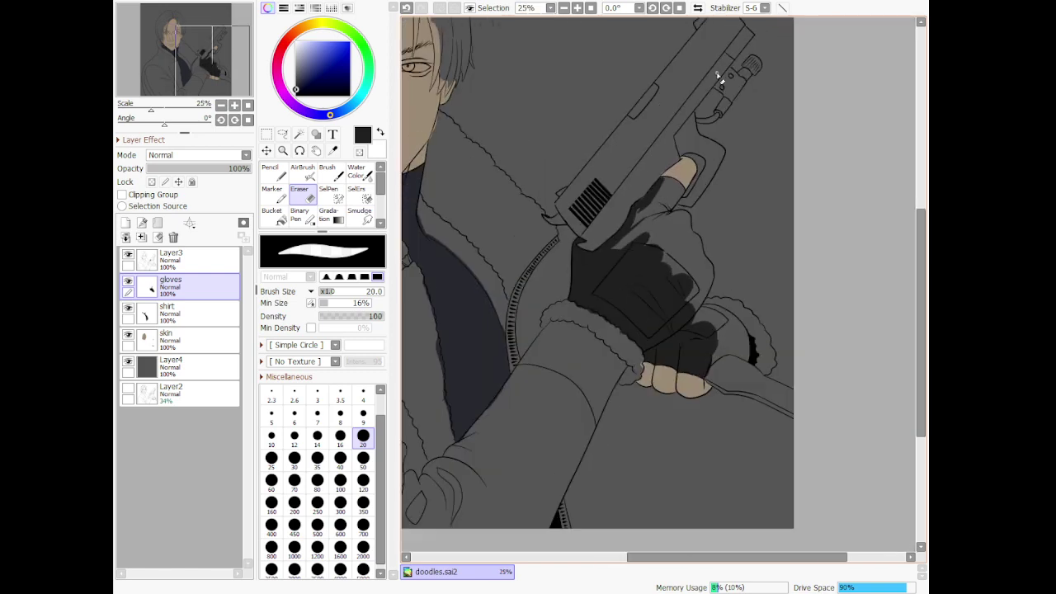
{"action": "scroll", "coordinate": [608, 499], "scroll_direction": "up", "scroll_amount": 3}
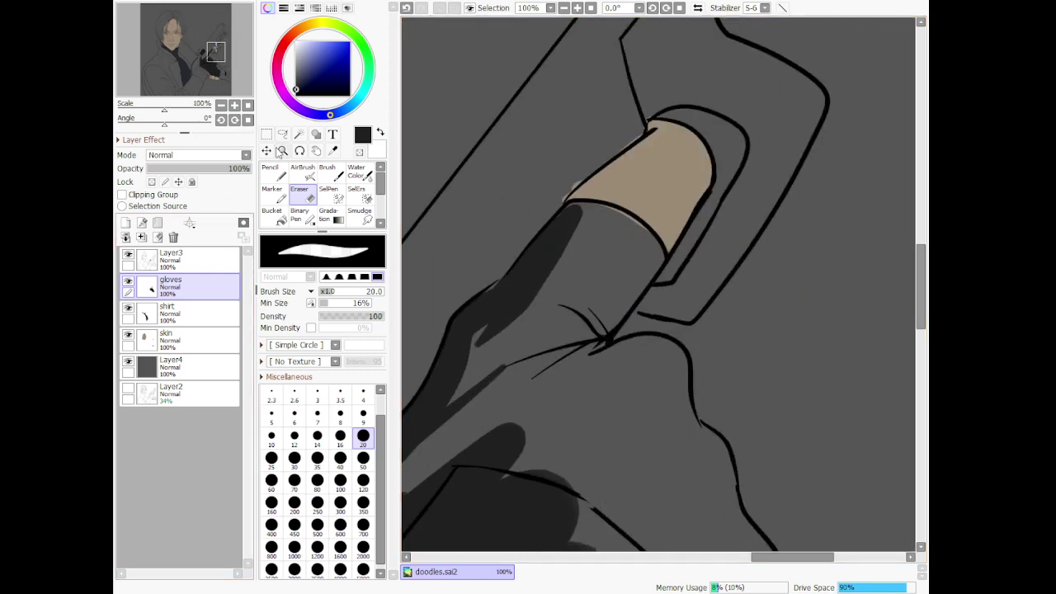
{"action": "left_click", "coordinate": [272, 172]}
{"action": "left_click", "coordinate": [295, 504]}
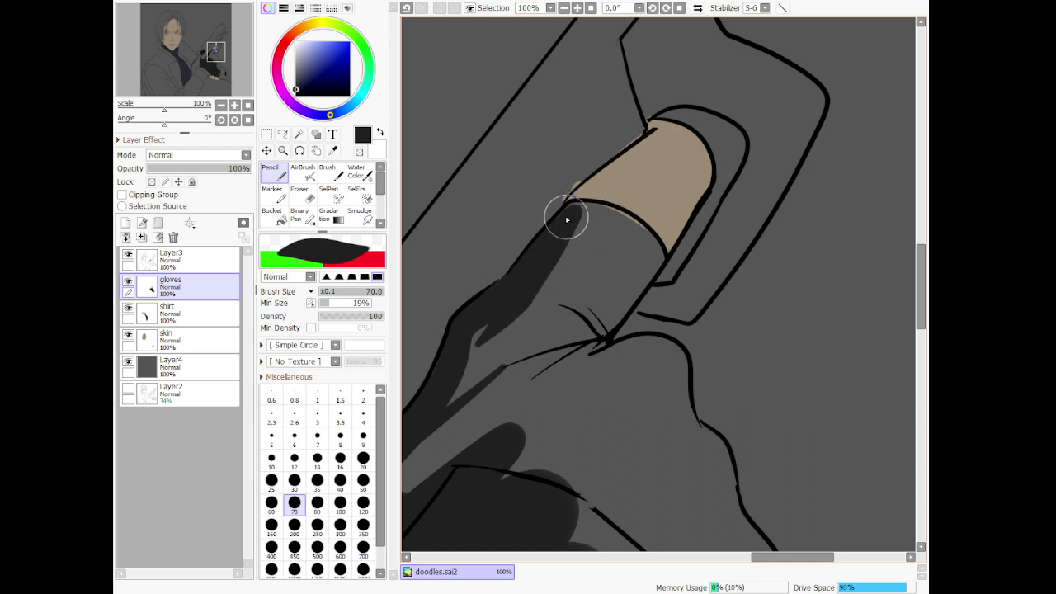
{"action": "mouse_move", "coordinate": [587, 210]}
{"action": "left_mouse_down"}
{"action": "mouse_move", "coordinate": [645, 221]}
{"action": "mouse_move", "coordinate": [669, 256]}
{"action": "left_mouse_up"}
{"action": "key", "text": "ctrl+z"}
{"action": "mouse_move", "coordinate": [569, 214]}
{"action": "left_mouse_down"}
{"action": "mouse_move", "coordinate": [637, 227]}
{"action": "mouse_move", "coordinate": [659, 256]}
{"action": "mouse_move", "coordinate": [594, 336]}
{"action": "left_mouse_up"}
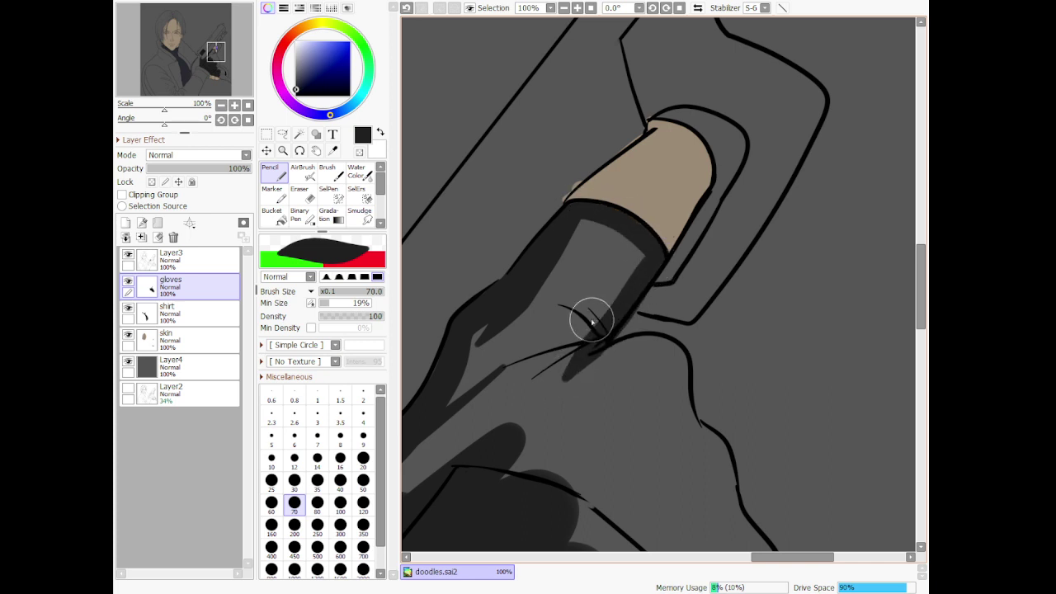
{"action": "mouse_move", "coordinate": [460, 389]}
{"action": "left_mouse_down"}
{"action": "mouse_move", "coordinate": [565, 356]}
{"action": "mouse_move", "coordinate": [588, 330]}
{"action": "mouse_move", "coordinate": [633, 256]}
{"action": "mouse_move", "coordinate": [579, 216]}
{"action": "mouse_move", "coordinate": [503, 356]}
{"action": "mouse_move", "coordinate": [453, 413]}
{"action": "mouse_move", "coordinate": [480, 330]}
{"action": "mouse_move", "coordinate": [542, 296]}
{"action": "mouse_move", "coordinate": [547, 366]}
{"action": "mouse_move", "coordinate": [603, 230]}
{"action": "mouse_move", "coordinate": [610, 280]}
{"action": "mouse_move", "coordinate": [537, 420]}
{"action": "left_mouse_up"}
Fill the gap between the index finger and the back patch, the knuckles and the glove's outer side near-black
{"action": "scroll", "coordinate": [544, 429], "scroll_direction": "up", "scroll_amount": 4}
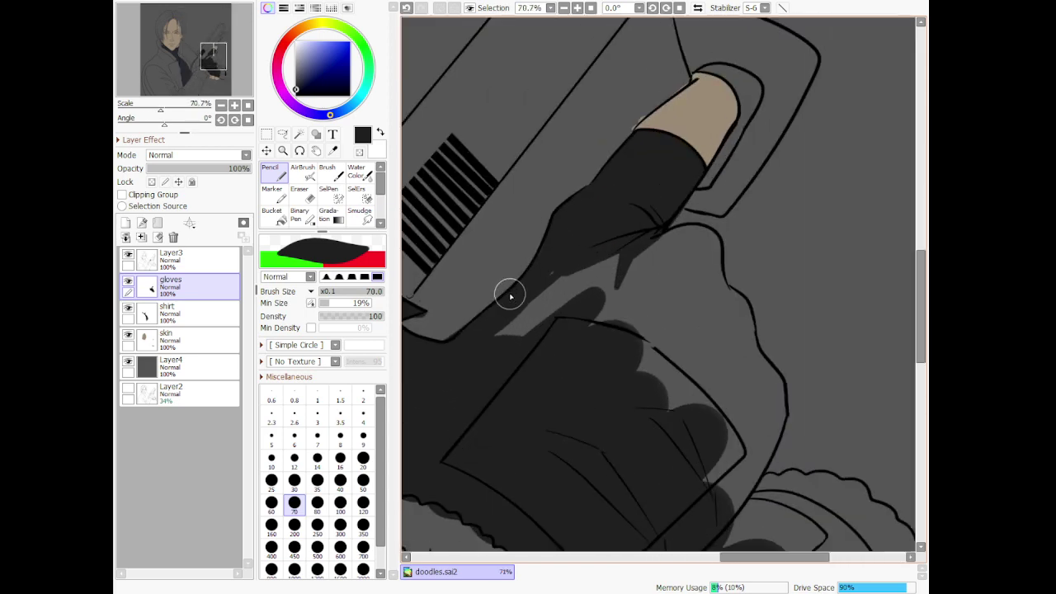
{"action": "mouse_move", "coordinate": [559, 266]}
{"action": "left_mouse_down"}
{"action": "mouse_move", "coordinate": [593, 255]}
{"action": "mouse_move", "coordinate": [584, 289]}
{"action": "mouse_move", "coordinate": [630, 257]}
{"action": "mouse_move", "coordinate": [615, 329]}
{"action": "mouse_move", "coordinate": [662, 251]}
{"action": "mouse_move", "coordinate": [645, 376]}
{"action": "mouse_move", "coordinate": [668, 252]}
{"action": "mouse_move", "coordinate": [665, 465]}
{"action": "mouse_move", "coordinate": [642, 216]}
{"action": "mouse_move", "coordinate": [658, 481]}
{"action": "mouse_move", "coordinate": [666, 342]}
{"action": "mouse_move", "coordinate": [721, 420]}
{"action": "mouse_move", "coordinate": [724, 311]}
{"action": "mouse_move", "coordinate": [743, 346]}
{"action": "mouse_move", "coordinate": [719, 294]}
{"action": "mouse_move", "coordinate": [738, 312]}
{"action": "mouse_move", "coordinate": [708, 289]}
{"action": "mouse_move", "coordinate": [708, 248]}
{"action": "mouse_move", "coordinate": [687, 237]}
{"action": "mouse_move", "coordinate": [713, 247]}
{"action": "mouse_move", "coordinate": [698, 237]}
{"action": "mouse_move", "coordinate": [628, 263]}
{"action": "mouse_move", "coordinate": [691, 269]}
{"action": "mouse_move", "coordinate": [665, 329]}
{"action": "mouse_move", "coordinate": [682, 262]}
{"action": "left_mouse_up"}
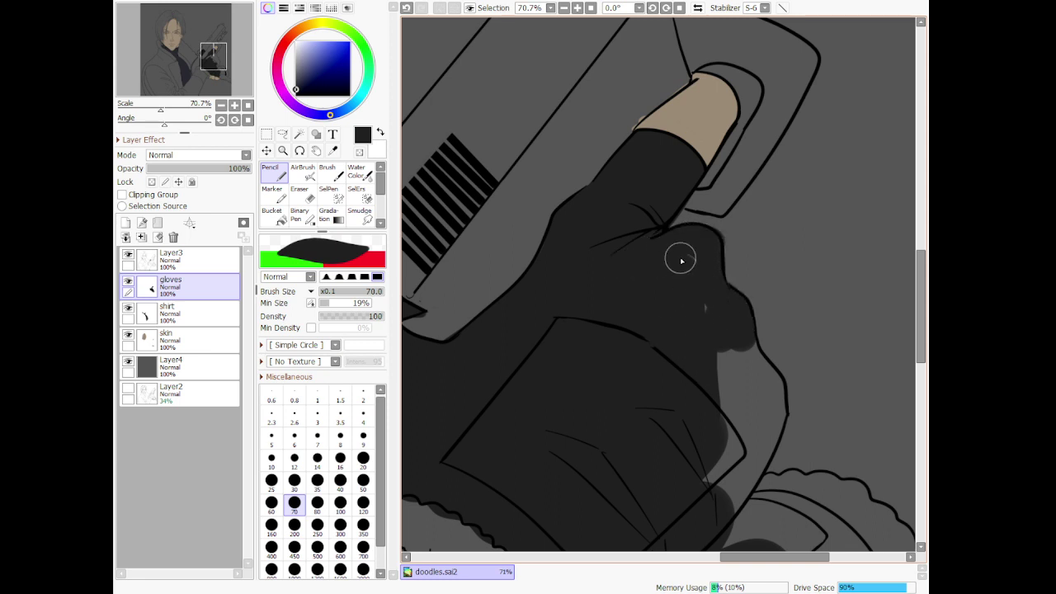
{"action": "scroll", "coordinate": [677, 413], "scroll_direction": "down", "scroll_amount": 5}
{"action": "scroll", "coordinate": [670, 528], "scroll_direction": "up", "scroll_amount": 4}
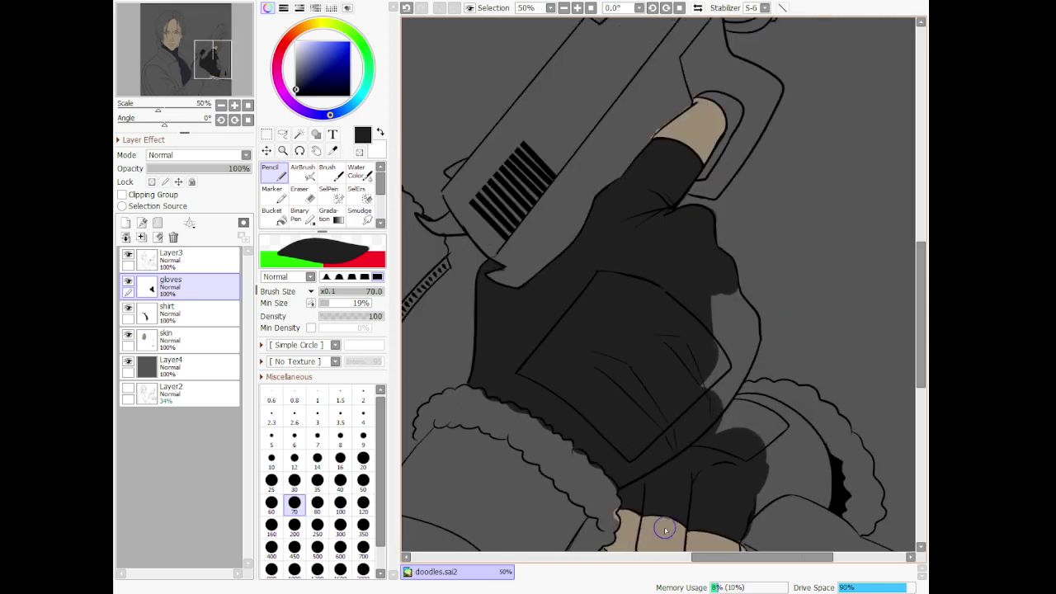
{"action": "scroll", "coordinate": [714, 320], "scroll_direction": "up", "scroll_amount": 3}
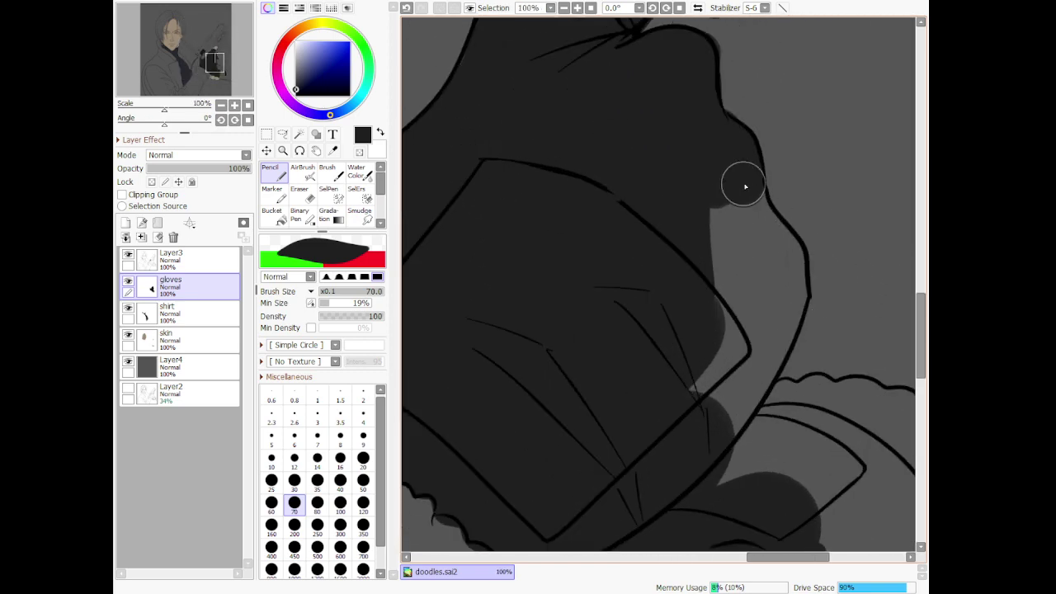
{"action": "mouse_move", "coordinate": [745, 187]}
{"action": "left_mouse_down"}
{"action": "mouse_move", "coordinate": [781, 272]}
{"action": "mouse_move", "coordinate": [770, 224]}
{"action": "mouse_move", "coordinate": [792, 256]}
{"action": "mouse_move", "coordinate": [799, 300]}
{"action": "mouse_move", "coordinate": [760, 393]}
{"action": "mouse_move", "coordinate": [687, 500]}
{"action": "left_mouse_up"}
{"action": "mouse_move", "coordinate": [737, 382]}
{"action": "left_mouse_down"}
{"action": "mouse_move", "coordinate": [703, 180]}
{"action": "mouse_move", "coordinate": [723, 336]}
{"action": "mouse_move", "coordinate": [682, 417]}
{"action": "left_mouse_up"}
{"action": "left_click_drag", "start_coordinate": [760, 338], "coordinate": [766, 264]}
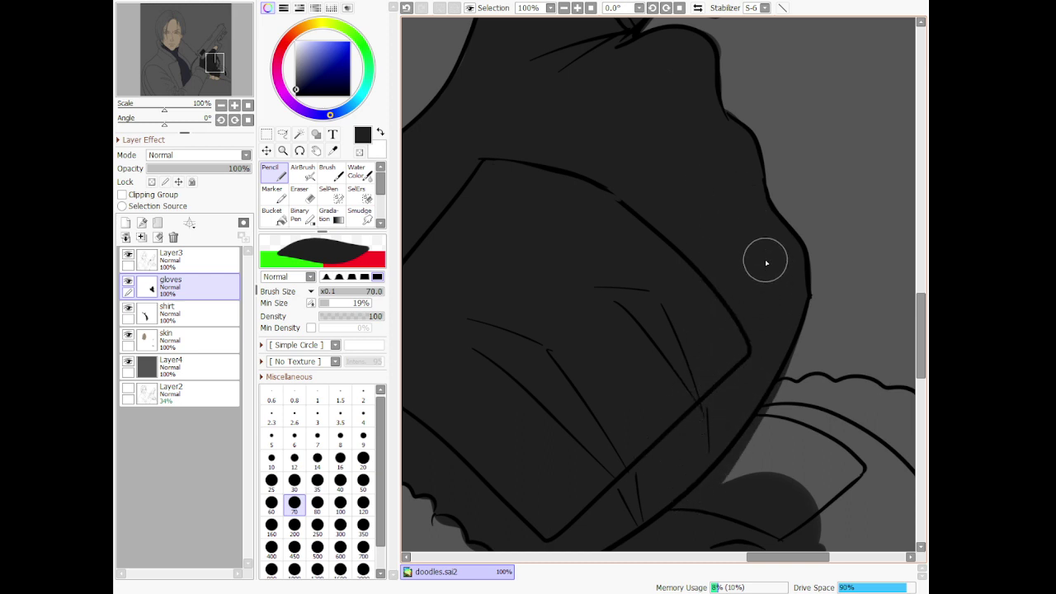
{"action": "key", "text": "e"}
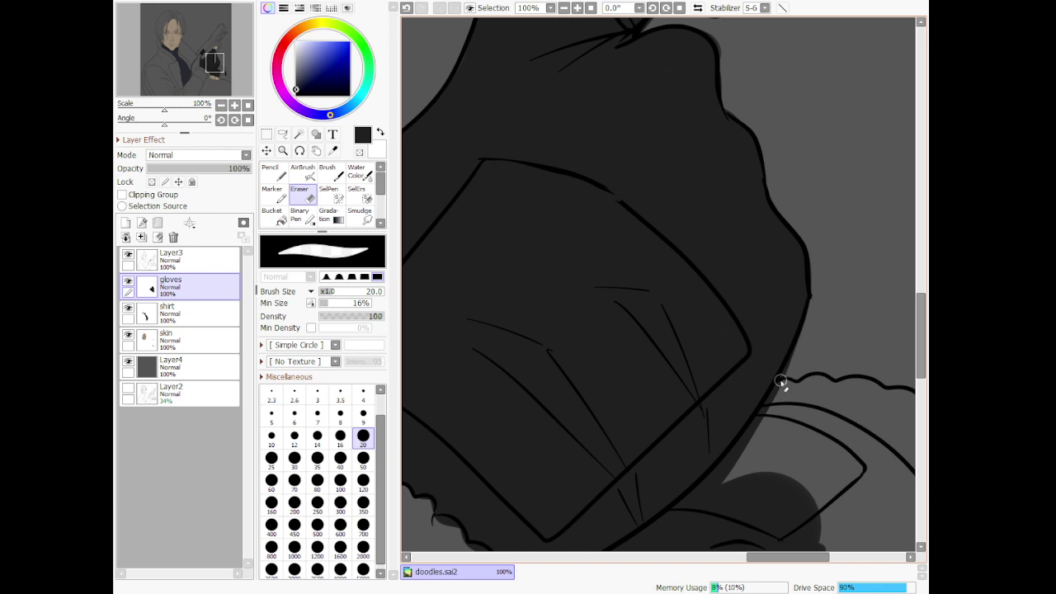
Fill the rest of the lower supporting hand's glove near-black up to its fur cuff with the Pencil at size 70
{"action": "scroll", "coordinate": [806, 353], "scroll_direction": "down", "scroll_amount": 2}
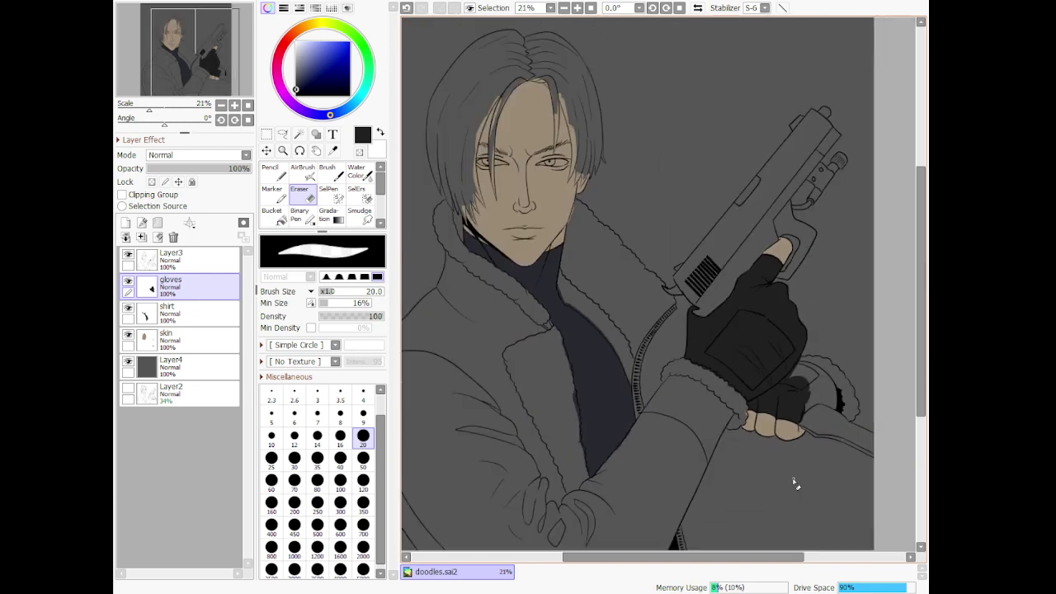
{"action": "scroll", "coordinate": [823, 451], "scroll_direction": "up", "scroll_amount": 1}
{"action": "scroll", "coordinate": [867, 283], "scroll_direction": "up", "scroll_amount": 1}
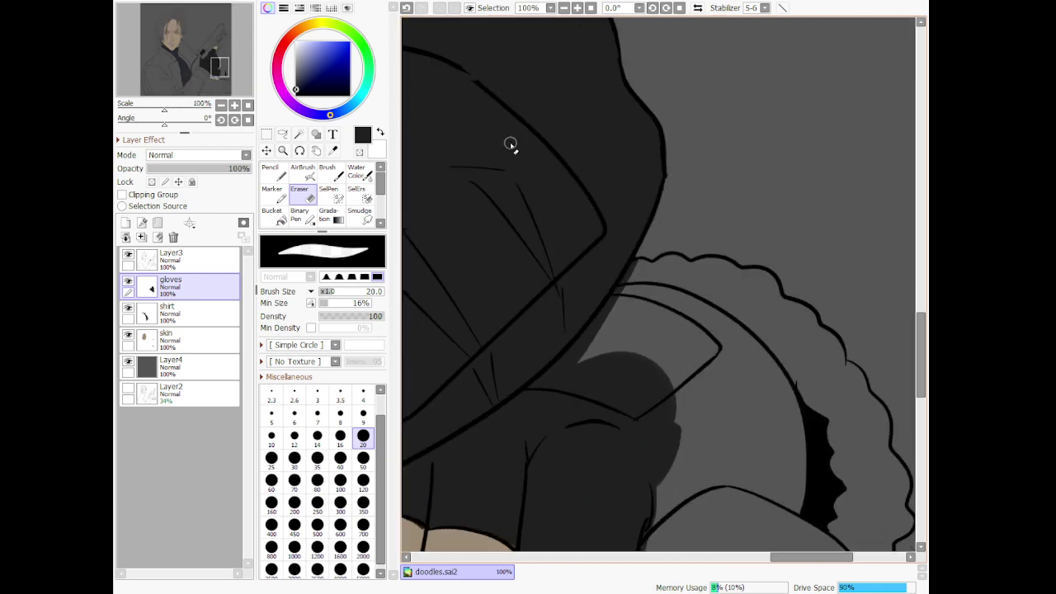
{"action": "key", "text": "n"}
{"action": "mouse_move", "coordinate": [645, 512]}
{"action": "left_mouse_down"}
{"action": "mouse_move", "coordinate": [699, 482]}
{"action": "mouse_move", "coordinate": [672, 507]}
{"action": "mouse_move", "coordinate": [757, 466]}
{"action": "left_mouse_up"}
{"action": "key", "text": "ctrl+z"}
{"action": "key", "text": "ctrl+z"}
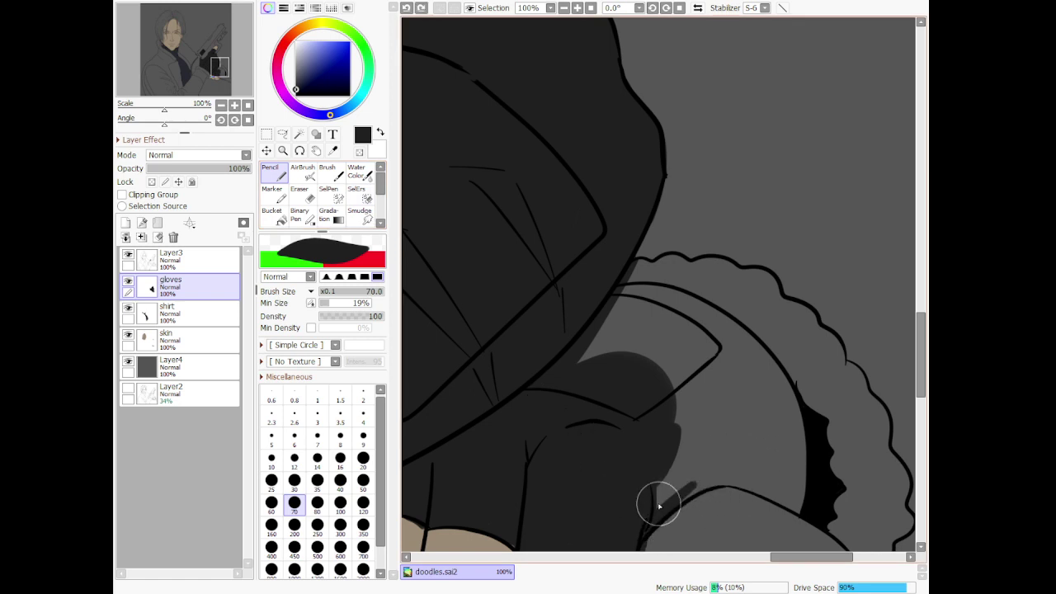
{"action": "mouse_move", "coordinate": [655, 501]}
{"action": "left_mouse_down"}
{"action": "mouse_move", "coordinate": [720, 459]}
{"action": "mouse_move", "coordinate": [755, 462]}
{"action": "mouse_move", "coordinate": [717, 483]}
{"action": "mouse_move", "coordinate": [770, 490]}
{"action": "mouse_move", "coordinate": [755, 487]}
{"action": "mouse_move", "coordinate": [791, 509]}
{"action": "mouse_move", "coordinate": [795, 488]}
{"action": "mouse_move", "coordinate": [793, 509]}
{"action": "mouse_move", "coordinate": [786, 432]}
{"action": "left_mouse_up"}
{"action": "key", "text": "ctrl+z"}
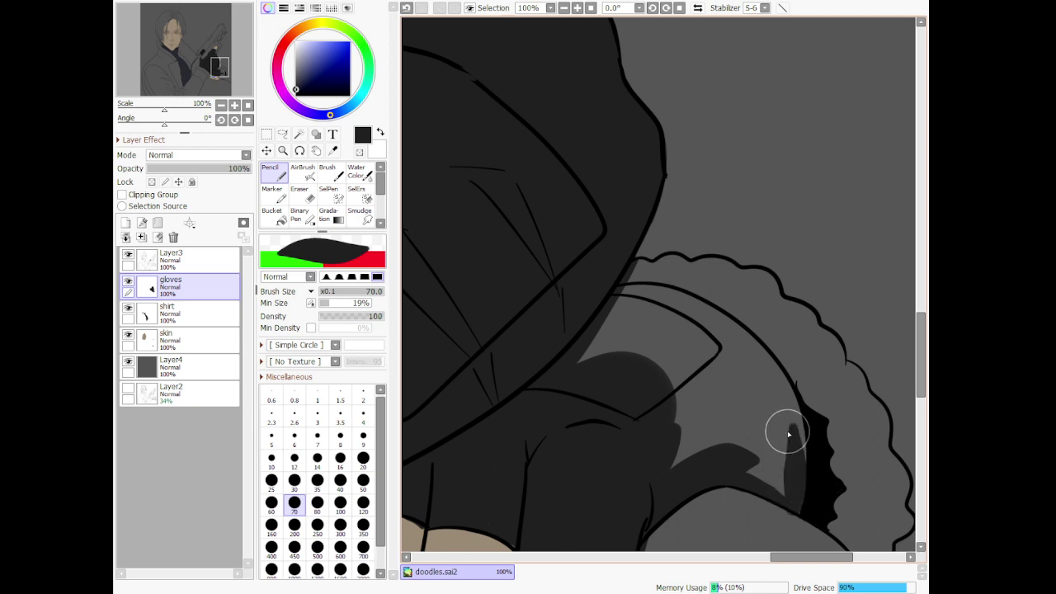
{"action": "key", "text": "ctrl+z"}
{"action": "mouse_move", "coordinate": [796, 511]}
{"action": "left_mouse_down"}
{"action": "mouse_move", "coordinate": [796, 410]}
{"action": "mouse_move", "coordinate": [775, 372]}
{"action": "mouse_move", "coordinate": [744, 356]}
{"action": "mouse_move", "coordinate": [773, 354]}
{"action": "mouse_move", "coordinate": [768, 376]}
{"action": "mouse_move", "coordinate": [741, 342]}
{"action": "mouse_move", "coordinate": [685, 307]}
{"action": "mouse_move", "coordinate": [602, 299]}
{"action": "left_mouse_up"}
{"action": "left_click_drag", "start_coordinate": [745, 323], "coordinate": [809, 423]}
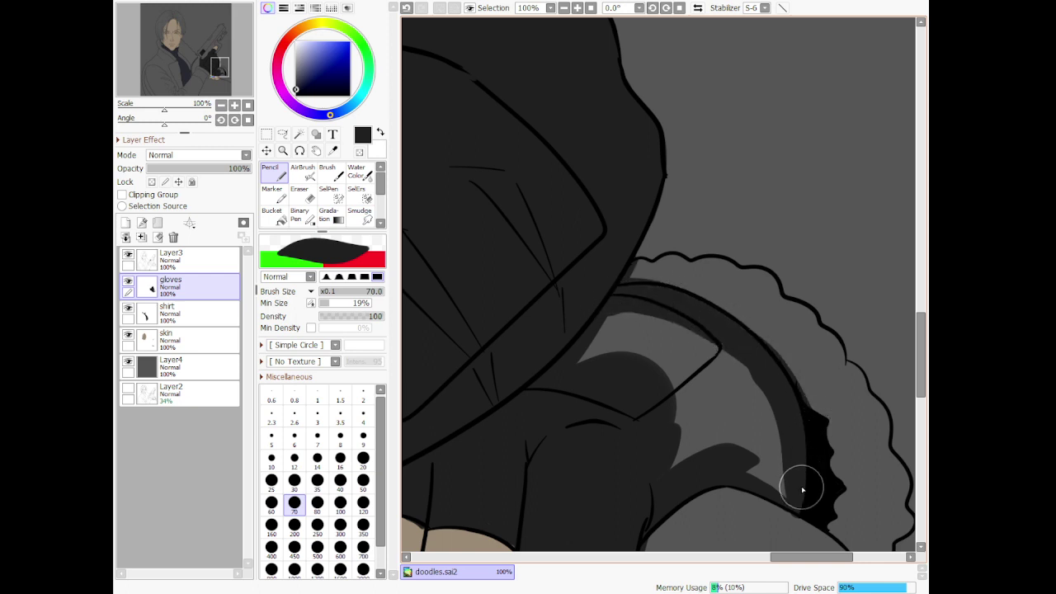
{"action": "mouse_move", "coordinate": [803, 490]}
{"action": "left_mouse_down"}
{"action": "mouse_move", "coordinate": [669, 437]}
{"action": "mouse_move", "coordinate": [618, 472]}
{"action": "mouse_move", "coordinate": [800, 445]}
{"action": "mouse_move", "coordinate": [775, 468]}
{"action": "mouse_move", "coordinate": [751, 371]}
{"action": "mouse_move", "coordinate": [693, 327]}
{"action": "mouse_move", "coordinate": [611, 315]}
{"action": "mouse_move", "coordinate": [571, 350]}
{"action": "mouse_move", "coordinate": [691, 396]}
{"action": "mouse_move", "coordinate": [676, 462]}
{"action": "mouse_move", "coordinate": [681, 371]}
{"action": "mouse_move", "coordinate": [648, 331]}
{"action": "mouse_move", "coordinate": [761, 430]}
{"action": "left_mouse_up"}
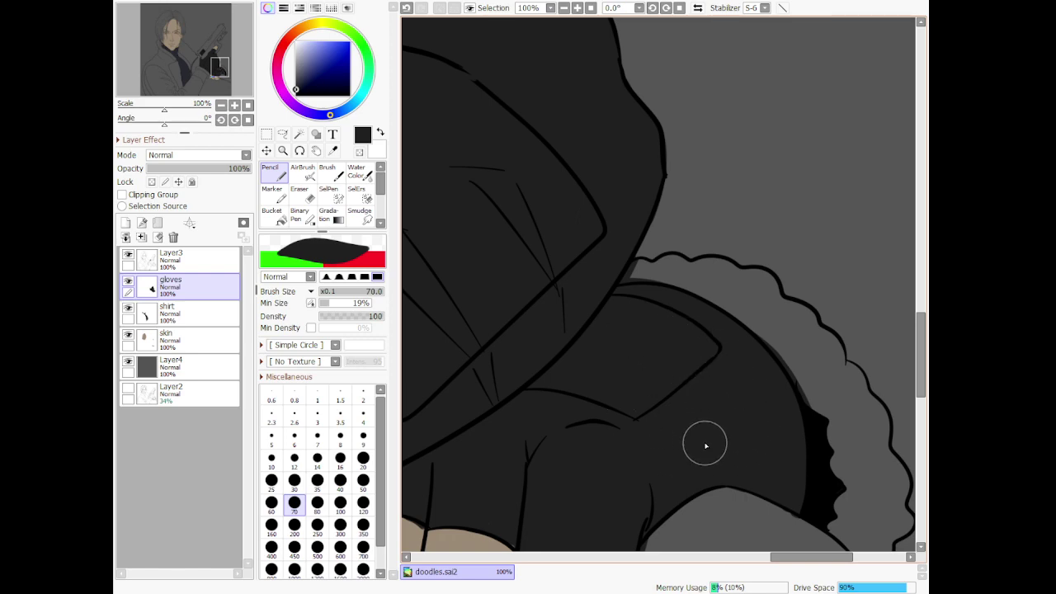
Make the skin layer active and sample a light grey as the painting colour
{"action": "scroll", "coordinate": [705, 447], "scroll_direction": "down", "scroll_amount": 6}
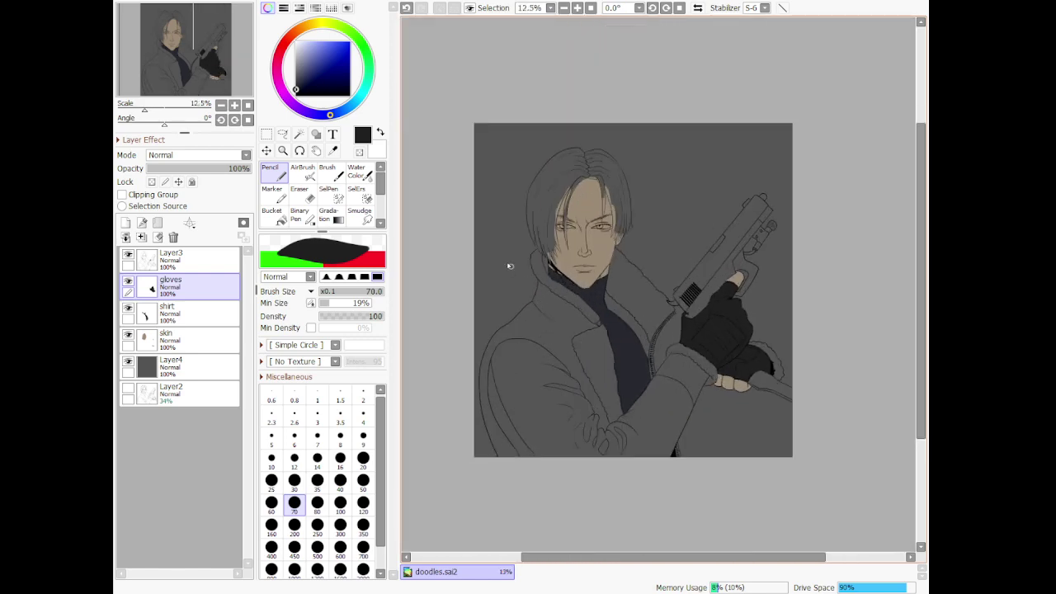
{"action": "scroll", "coordinate": [510, 265], "scroll_direction": "up", "scroll_amount": 1}
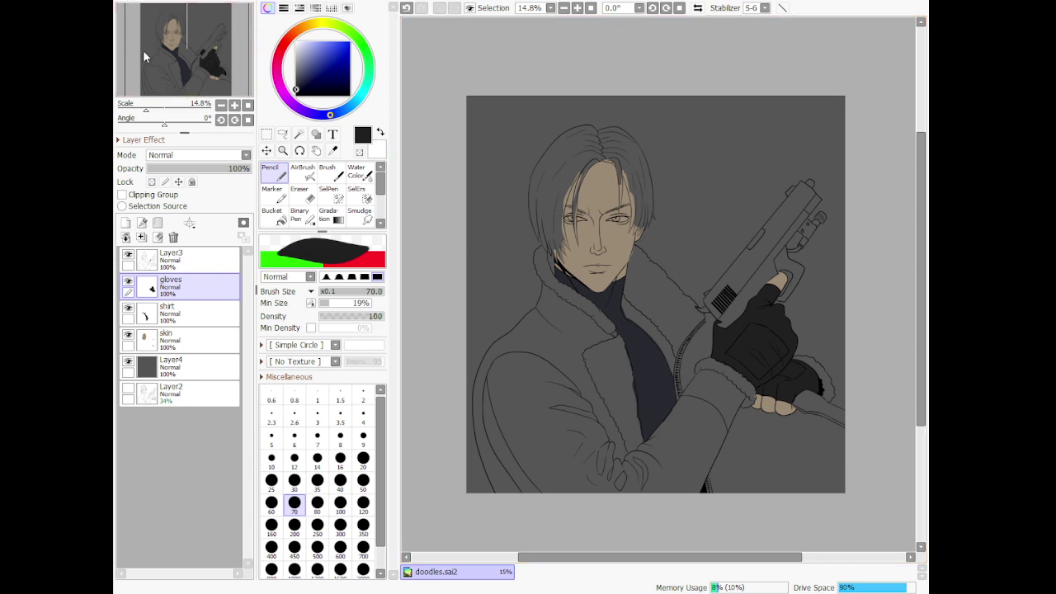
{"action": "left_click", "coordinate": [183, 341]}
{"action": "left_click", "coordinate": [333, 151]}
{"action": "scroll", "coordinate": [660, 217], "scroll_direction": "up", "scroll_amount": 2}
{"action": "left_click", "coordinate": [619, 177]}
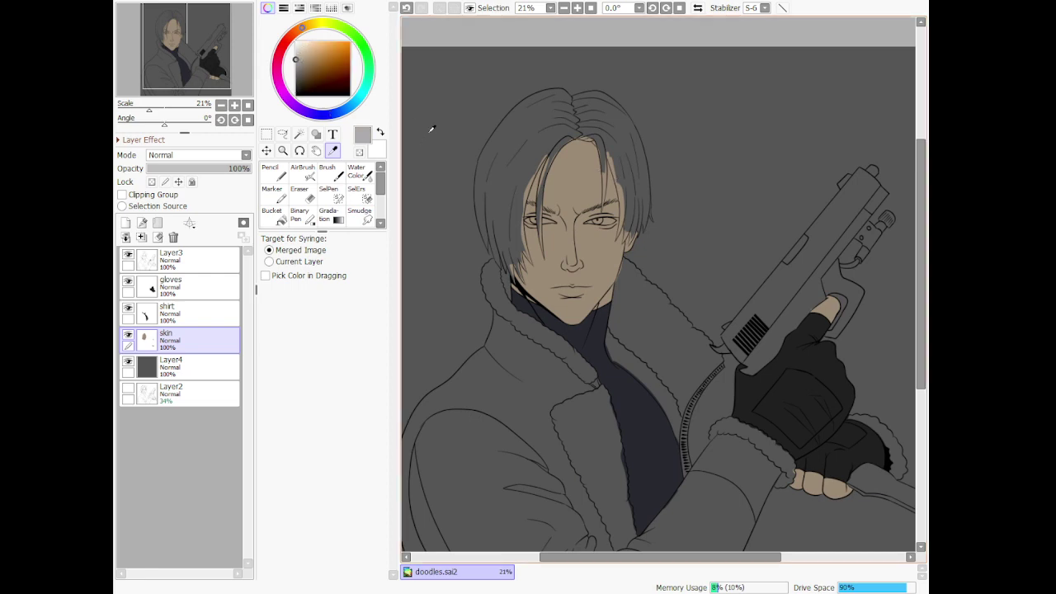
Airbrush the whites of both eyes light grey on the skin layer with the AirBrush at size 50
{"action": "left_click", "coordinate": [274, 172]}
{"action": "scroll", "coordinate": [558, 196], "scroll_direction": "up", "scroll_amount": 6}
{"action": "scroll", "coordinate": [707, 234], "scroll_direction": "up", "scroll_amount": 5}
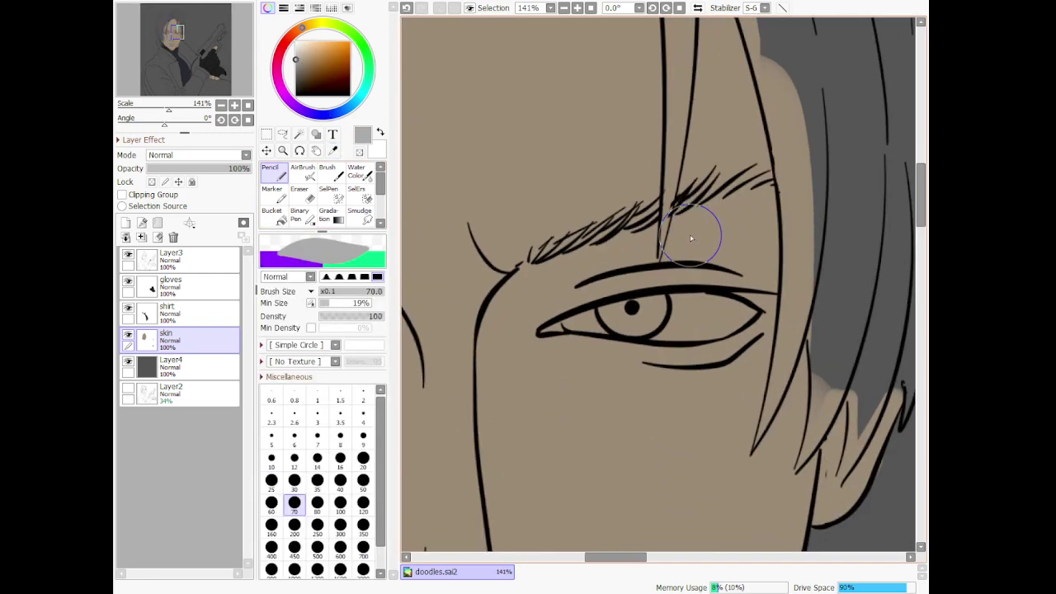
{"action": "left_click", "coordinate": [304, 172]}
{"action": "mouse_move", "coordinate": [580, 320]}
{"action": "left_mouse_down"}
{"action": "mouse_move", "coordinate": [745, 320]}
{"action": "mouse_move", "coordinate": [681, 306]}
{"action": "mouse_move", "coordinate": [598, 314]}
{"action": "mouse_move", "coordinate": [604, 308]}
{"action": "mouse_move", "coordinate": [576, 323]}
{"action": "mouse_move", "coordinate": [709, 329]}
{"action": "mouse_move", "coordinate": [745, 307]}
{"action": "left_mouse_up"}
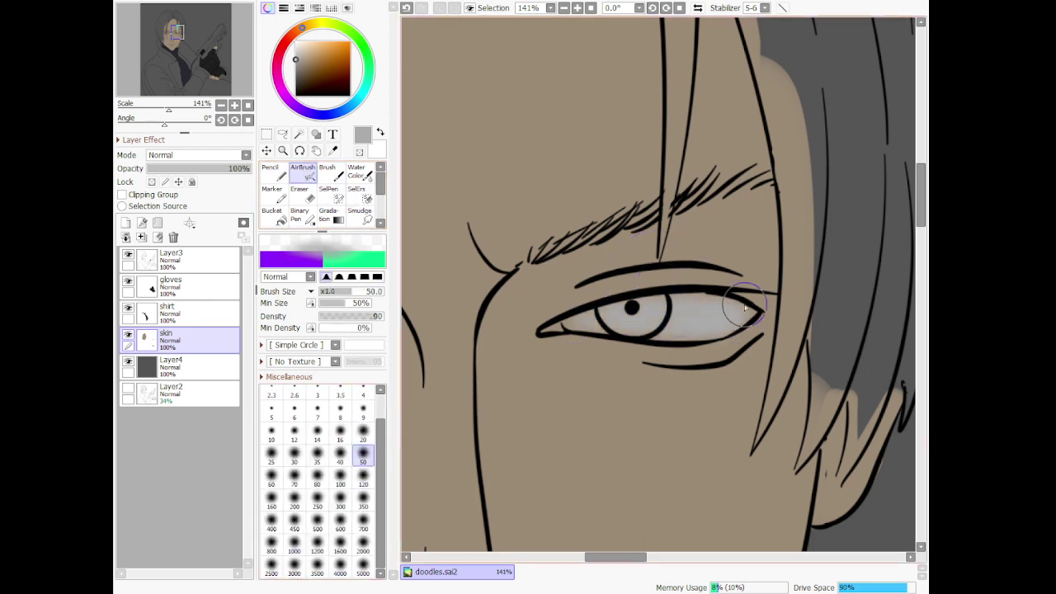
{"action": "left_click_drag", "start_coordinate": [644, 557], "coordinate": [592, 557]}
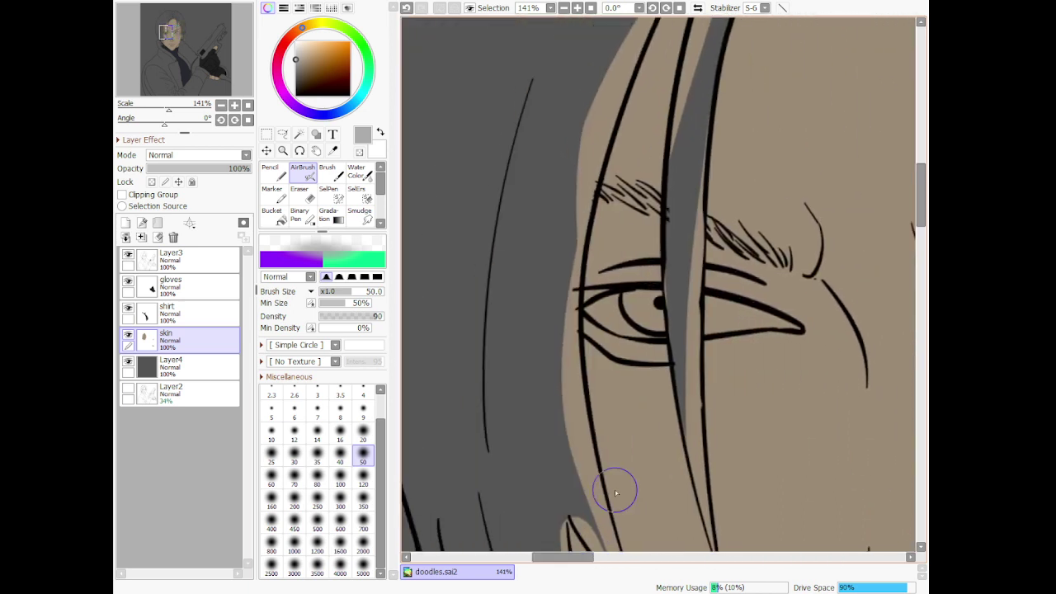
{"action": "mouse_move", "coordinate": [635, 307]}
{"action": "left_mouse_down"}
{"action": "mouse_move", "coordinate": [656, 325]}
{"action": "mouse_move", "coordinate": [622, 306]}
{"action": "mouse_move", "coordinate": [589, 311]}
{"action": "mouse_move", "coordinate": [647, 327]}
{"action": "mouse_move", "coordinate": [759, 320]}
{"action": "mouse_move", "coordinate": [689, 299]}
{"action": "mouse_move", "coordinate": [702, 330]}
{"action": "left_mouse_up"}
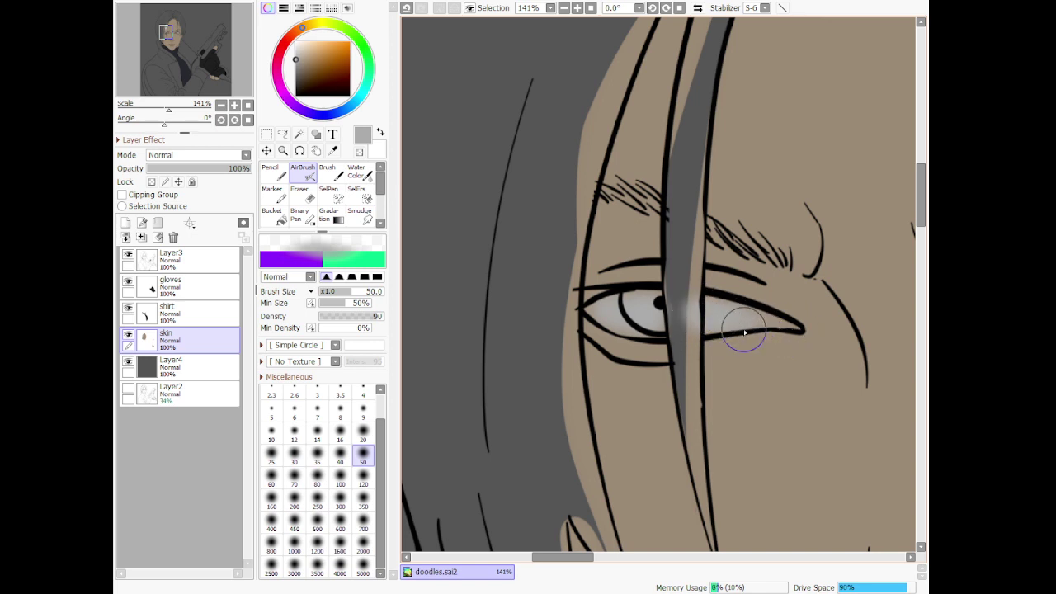
Mix a muted pink and airbrush a light tint into the inner corners of both eyes
{"action": "left_click", "coordinate": [282, 50]}
{"action": "left_click_drag", "start_coordinate": [319, 60], "coordinate": [306, 62]}
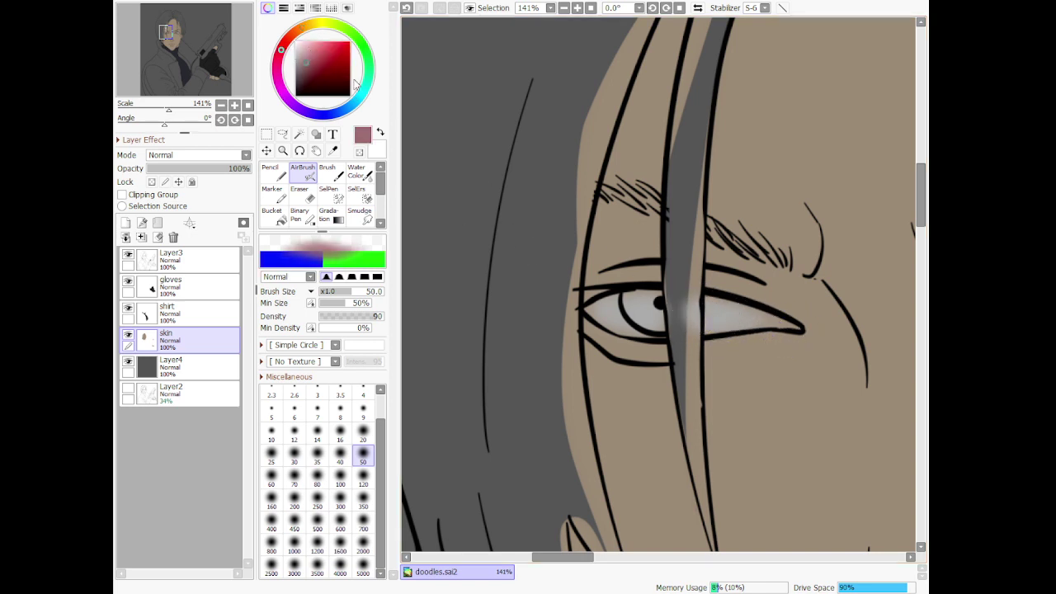
{"action": "left_click", "coordinate": [305, 54]}
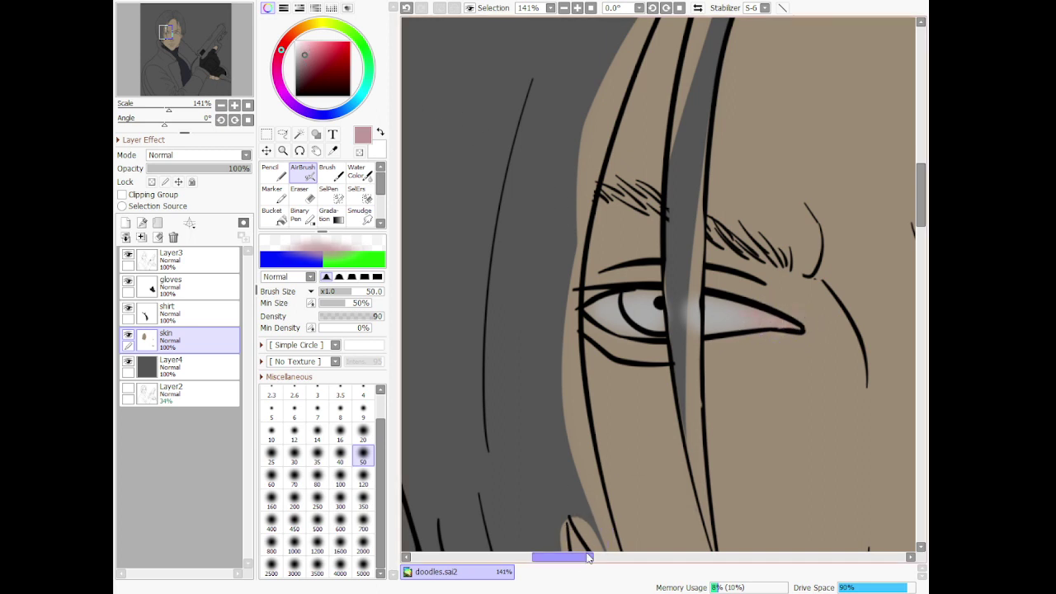
{"action": "left_click_drag", "start_coordinate": [588, 558], "coordinate": [653, 557]}
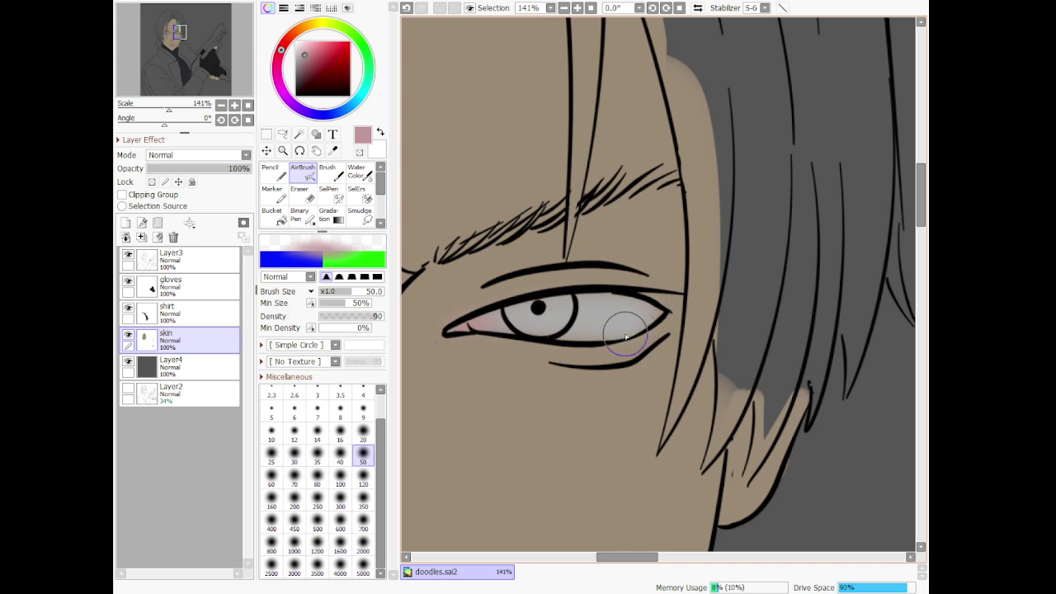
{"action": "scroll", "coordinate": [598, 371], "scroll_direction": "down", "scroll_amount": 6}
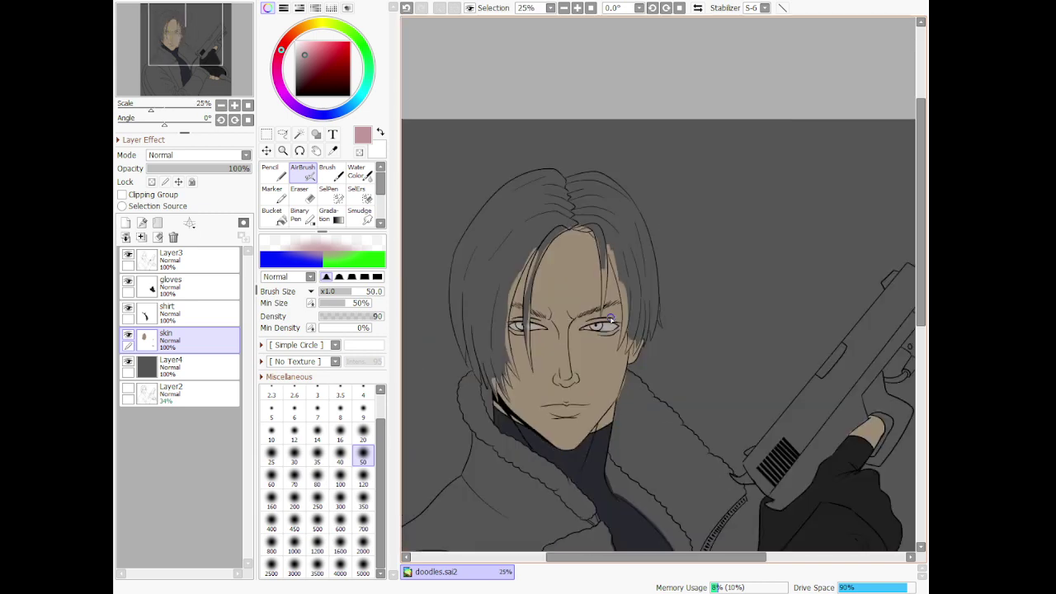
{"action": "scroll", "coordinate": [624, 389], "scroll_direction": "up", "scroll_amount": 2}
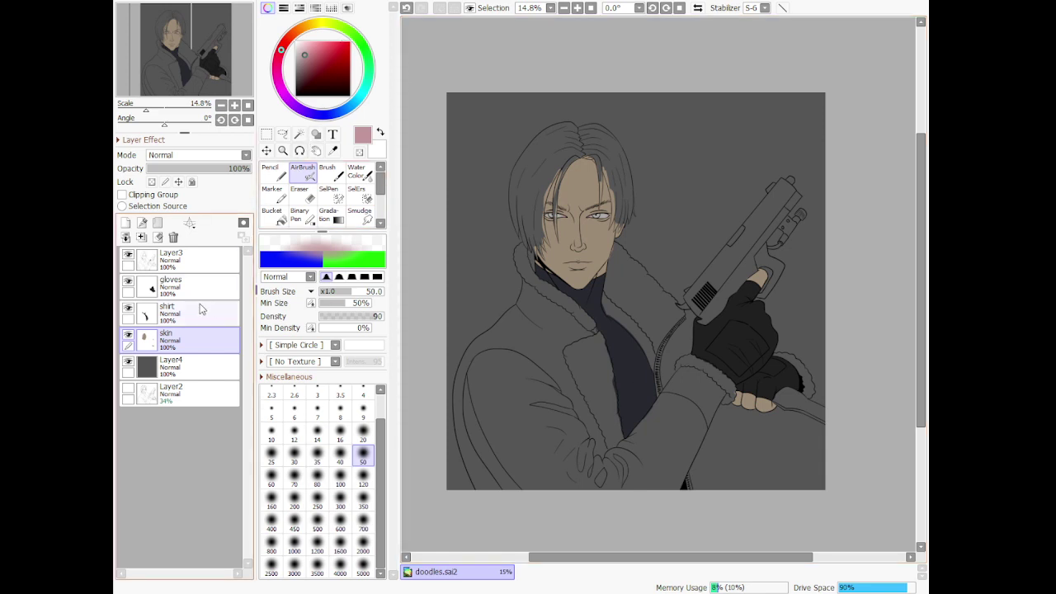
Add a layer named coat directly above the gloves layer and mix a muted dark brown for it
{"action": "left_click", "coordinate": [153, 283]}
{"action": "left_click", "coordinate": [125, 223]}
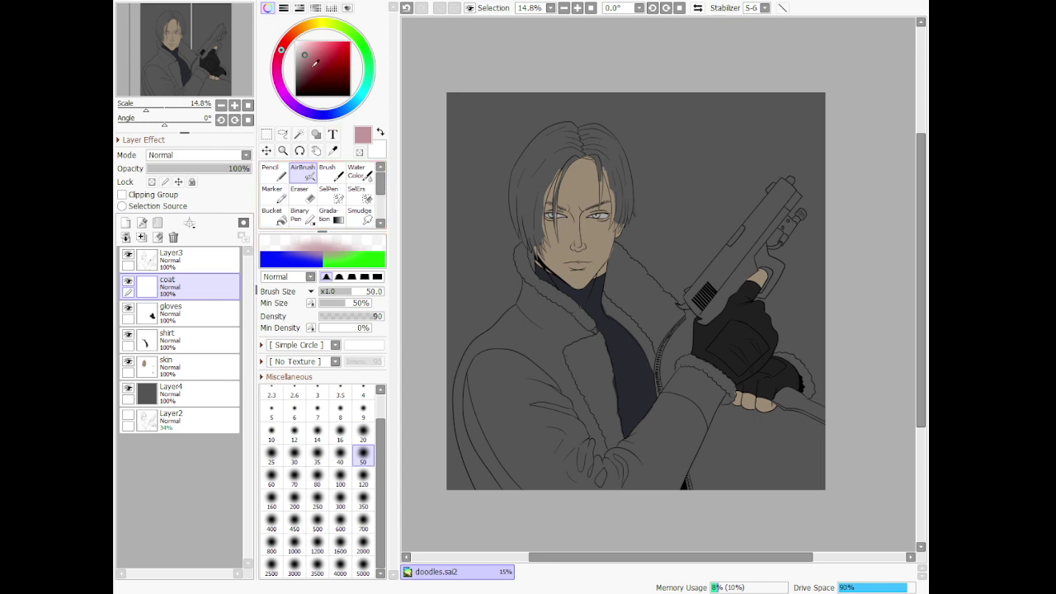
{"action": "left_click", "coordinate": [333, 151]}
{"action": "left_click", "coordinate": [617, 346]}
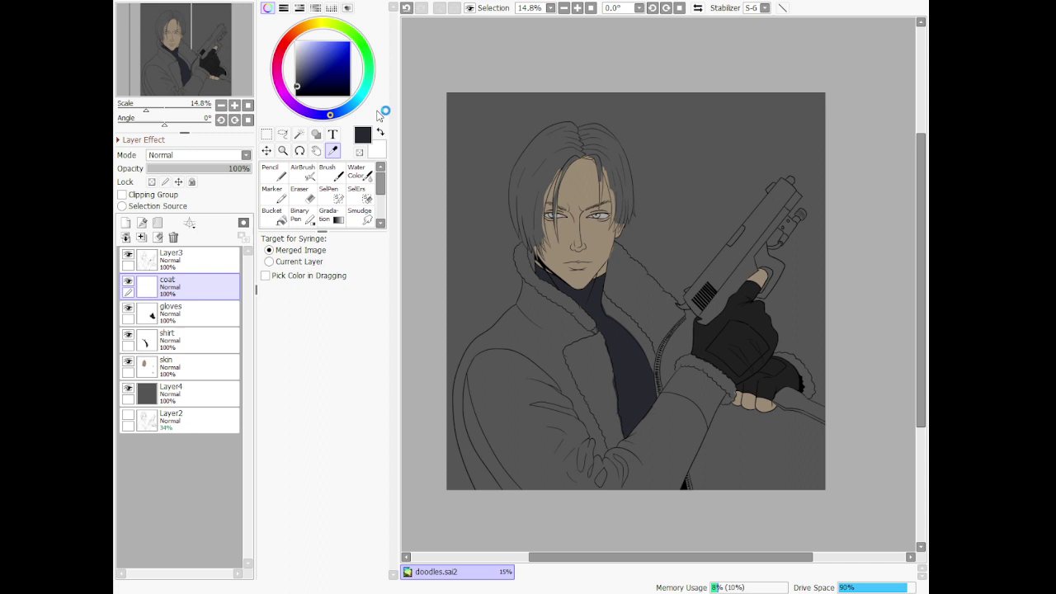
{"action": "left_click", "coordinate": [291, 40]}
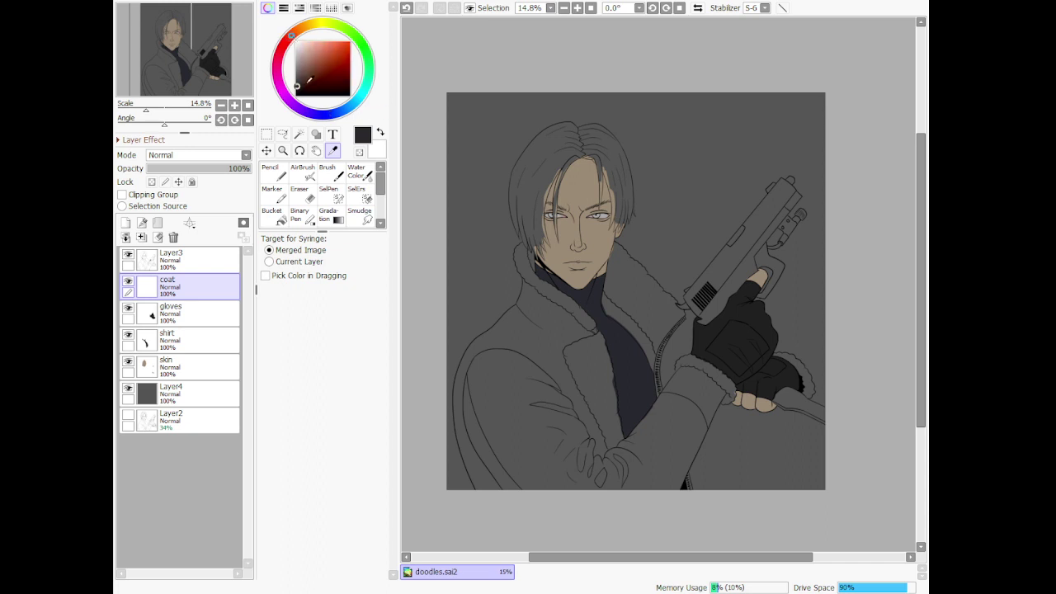
{"action": "left_click", "coordinate": [300, 29]}
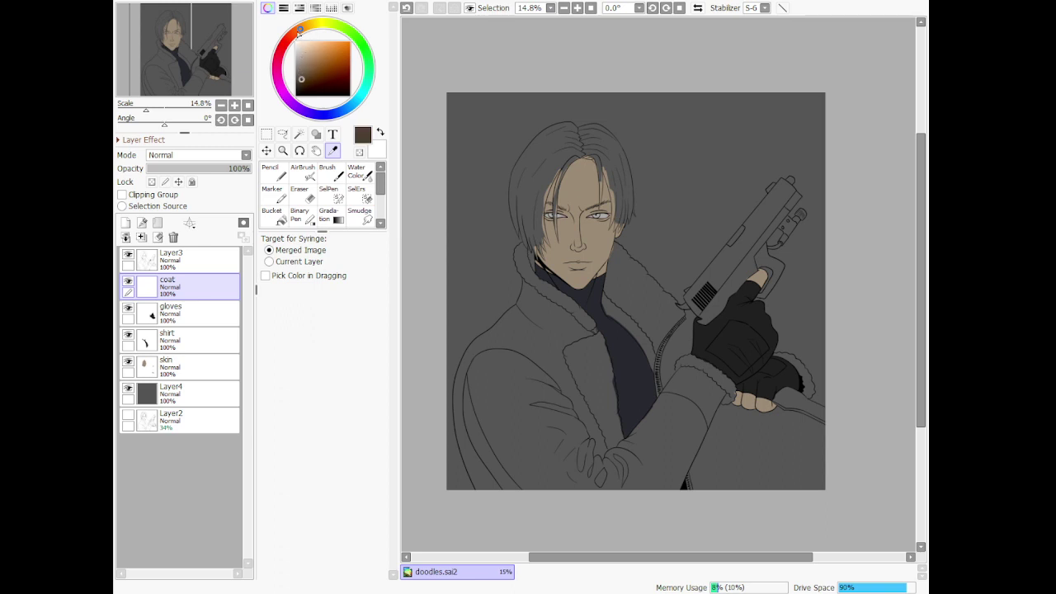
Block in the bent arm's upper sleeve with the Pencil at size 2000, adjusting the colour to a greyer dark brown
{"action": "left_click", "coordinate": [273, 171]}
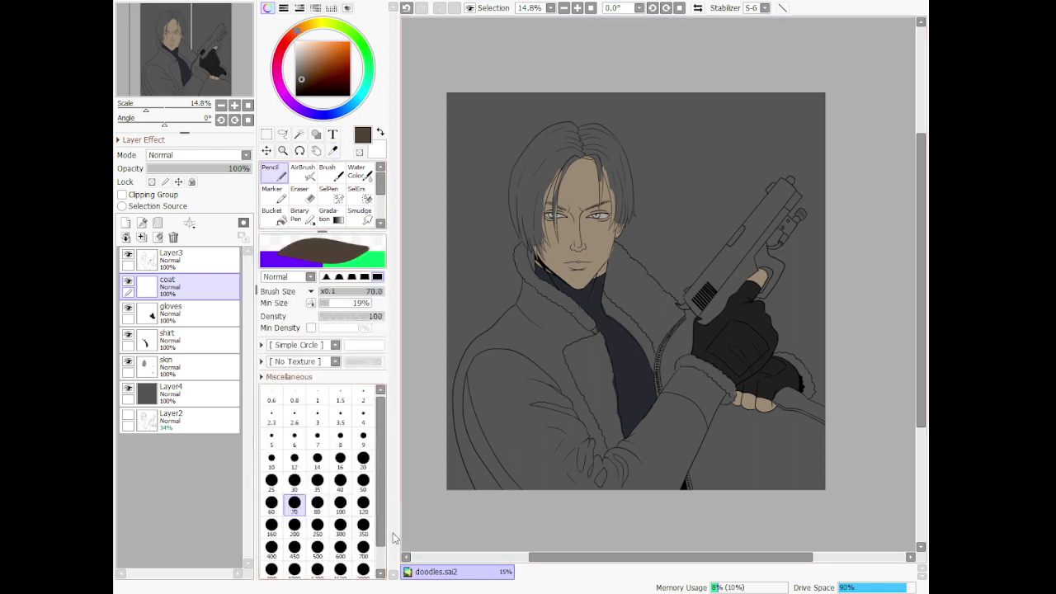
{"action": "left_click", "coordinate": [363, 568]}
{"action": "left_click_drag", "start_coordinate": [523, 385], "coordinate": [574, 509]}
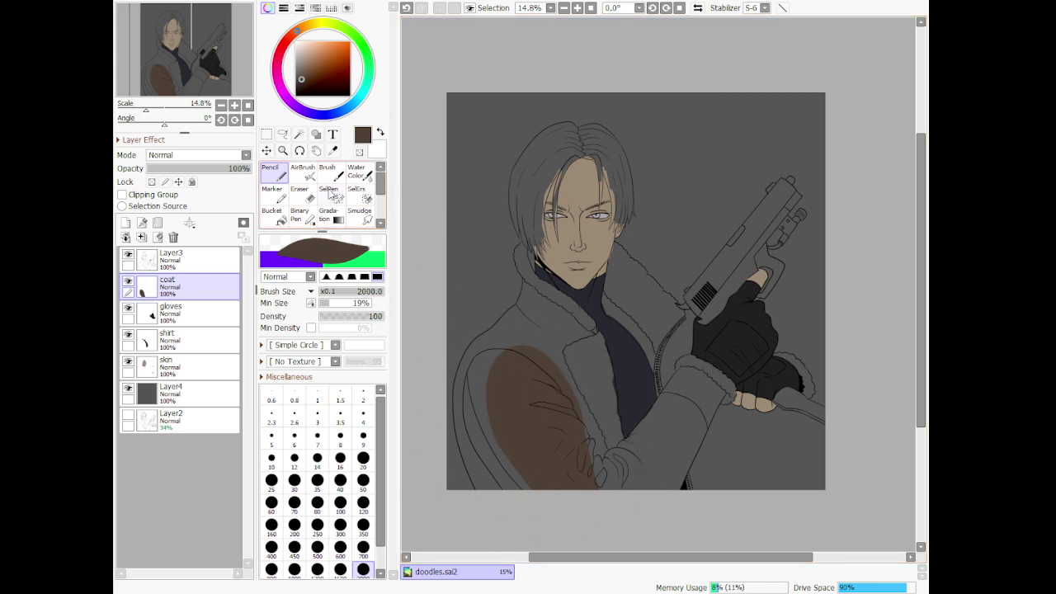
{"action": "left_click", "coordinate": [303, 83]}
{"action": "mouse_move", "coordinate": [479, 377]}
{"action": "left_mouse_down"}
{"action": "mouse_move", "coordinate": [554, 502]}
{"action": "mouse_move", "coordinate": [404, 403]}
{"action": "left_mouse_up"}
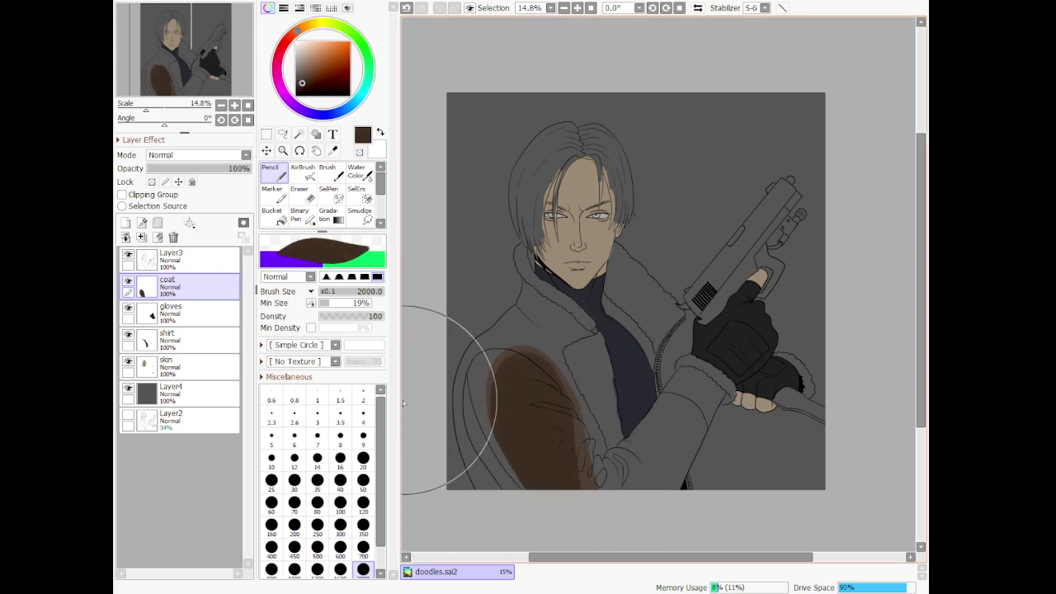
{"action": "left_click", "coordinate": [300, 82]}
{"action": "mouse_move", "coordinate": [454, 378]}
{"action": "left_mouse_down"}
{"action": "mouse_move", "coordinate": [487, 385]}
{"action": "mouse_move", "coordinate": [528, 418]}
{"action": "mouse_move", "coordinate": [585, 527]}
{"action": "mouse_move", "coordinate": [552, 481]}
{"action": "mouse_move", "coordinate": [540, 387]}
{"action": "mouse_move", "coordinate": [561, 457]}
{"action": "left_mouse_up"}
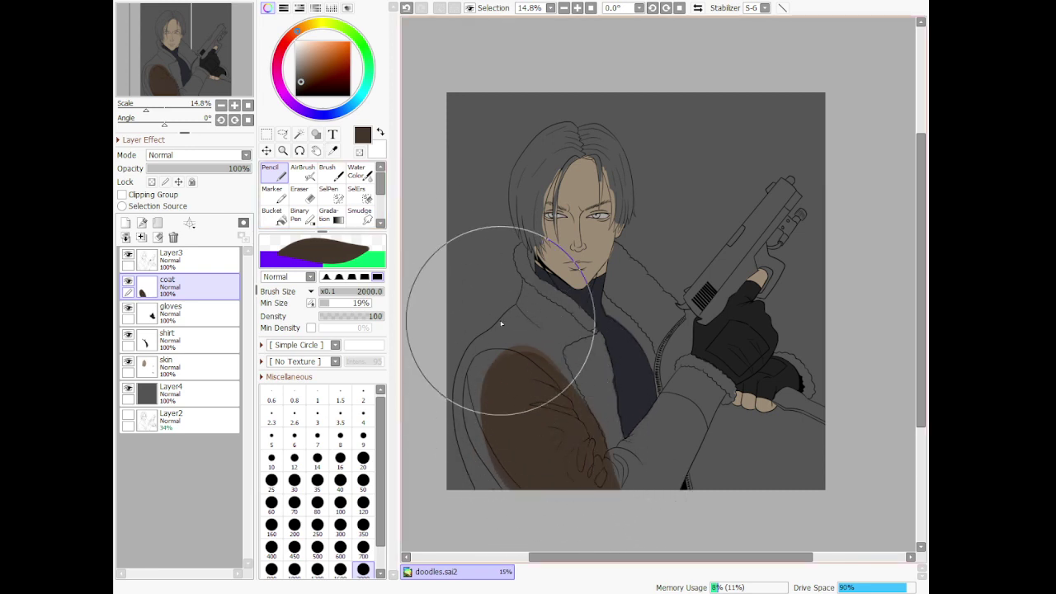
Fill the raised forearm's sleeve dark brown from the elbow folds up to the fur cuff with the Pencil at size 350
{"action": "scroll", "coordinate": [443, 321], "scroll_direction": "down", "scroll_amount": 6}
{"action": "scroll", "coordinate": [450, 361], "scroll_direction": "up", "scroll_amount": 7}
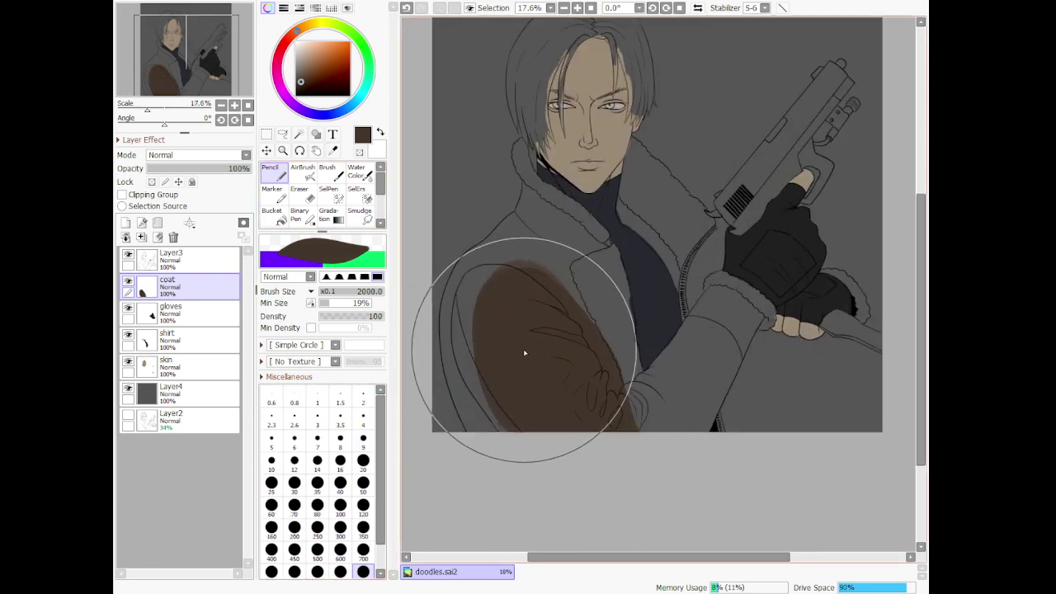
{"action": "scroll", "coordinate": [646, 390], "scroll_direction": "up", "scroll_amount": 1}
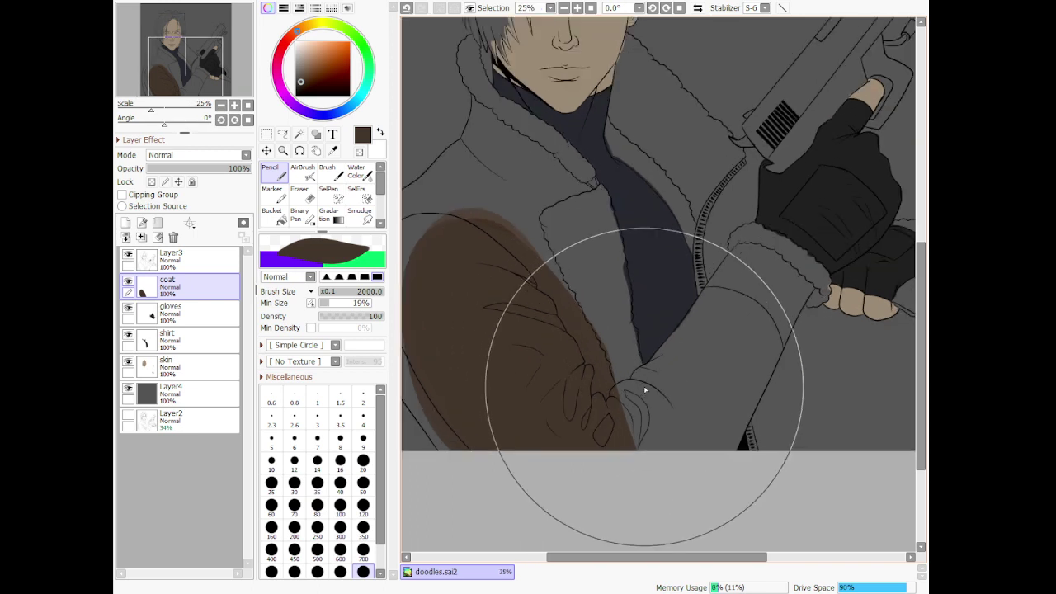
{"action": "left_click", "coordinate": [364, 529]}
{"action": "left_click_drag", "start_coordinate": [750, 279], "coordinate": [609, 495]}
{"action": "mouse_move", "coordinate": [790, 265]}
{"action": "left_mouse_down"}
{"action": "mouse_move", "coordinate": [661, 480]}
{"action": "mouse_move", "coordinate": [702, 448]}
{"action": "mouse_move", "coordinate": [779, 292]}
{"action": "mouse_move", "coordinate": [690, 512]}
{"action": "mouse_move", "coordinate": [808, 286]}
{"action": "mouse_move", "coordinate": [708, 448]}
{"action": "mouse_move", "coordinate": [791, 319]}
{"action": "mouse_move", "coordinate": [721, 433]}
{"action": "mouse_move", "coordinate": [783, 355]}
{"action": "mouse_move", "coordinate": [781, 335]}
{"action": "mouse_move", "coordinate": [720, 456]}
{"action": "mouse_move", "coordinate": [766, 356]}
{"action": "mouse_move", "coordinate": [761, 402]}
{"action": "mouse_move", "coordinate": [811, 290]}
{"action": "mouse_move", "coordinate": [767, 255]}
{"action": "mouse_move", "coordinate": [737, 251]}
{"action": "mouse_move", "coordinate": [684, 337]}
{"action": "mouse_move", "coordinate": [577, 452]}
{"action": "left_mouse_up"}
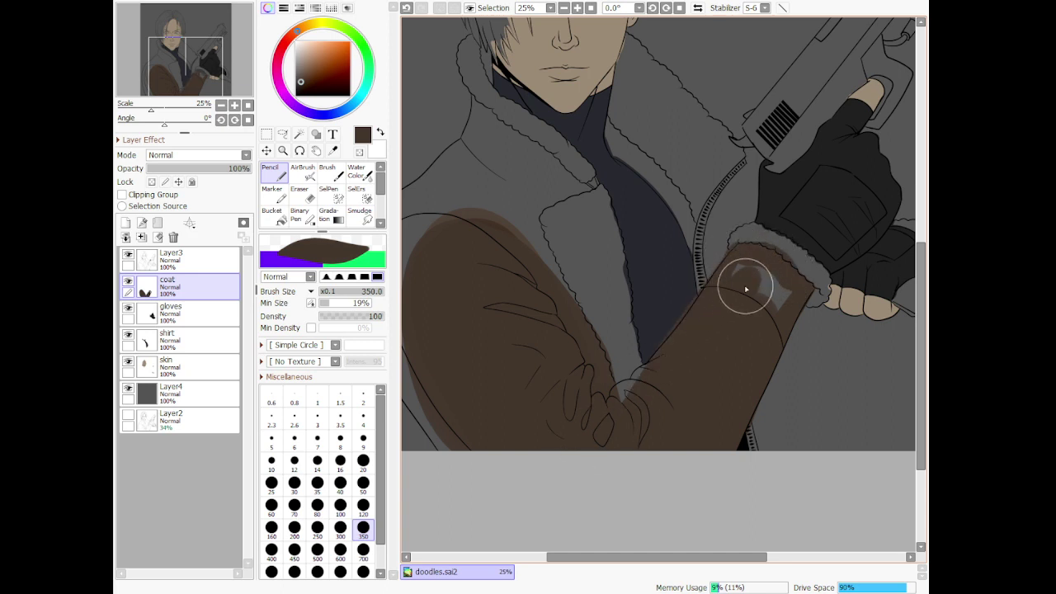
{"action": "key", "text": "ctrl+z"}
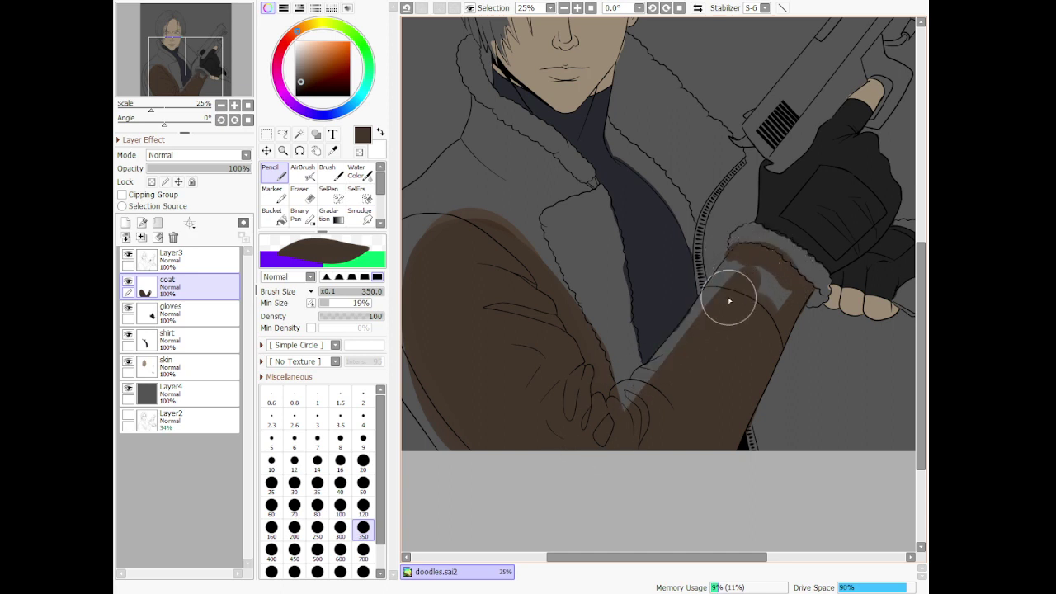
{"action": "left_click", "coordinate": [632, 432], "text": "shift"}
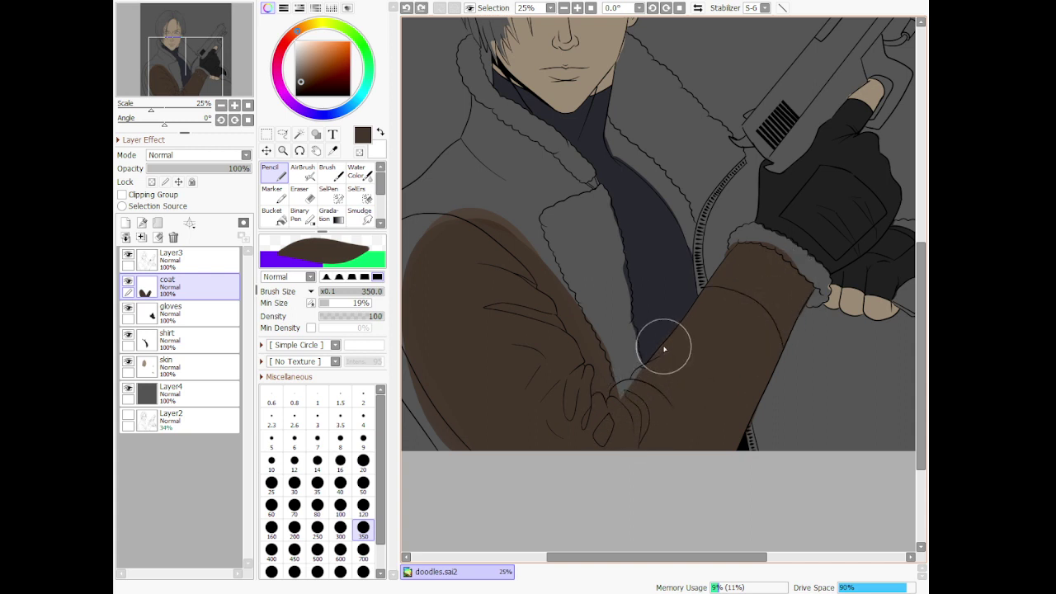
{"action": "mouse_move", "coordinate": [670, 352]}
{"action": "left_mouse_down"}
{"action": "mouse_move", "coordinate": [648, 379]}
{"action": "mouse_move", "coordinate": [636, 378]}
{"action": "mouse_move", "coordinate": [622, 397]}
{"action": "left_mouse_up"}
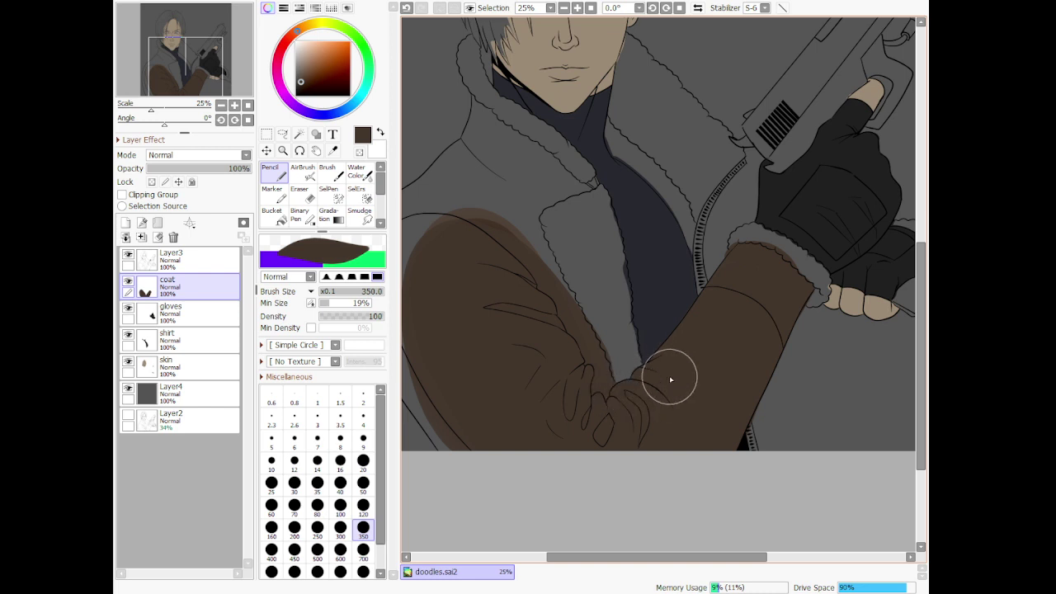
Extend the dark brown over the upper sleeve's outer side and the shoulder up to the fur lapel, undoing the stray strokes
{"action": "scroll", "coordinate": [557, 319], "scroll_direction": "down", "scroll_amount": 7}
{"action": "scroll", "coordinate": [487, 308], "scroll_direction": "up", "scroll_amount": 7}
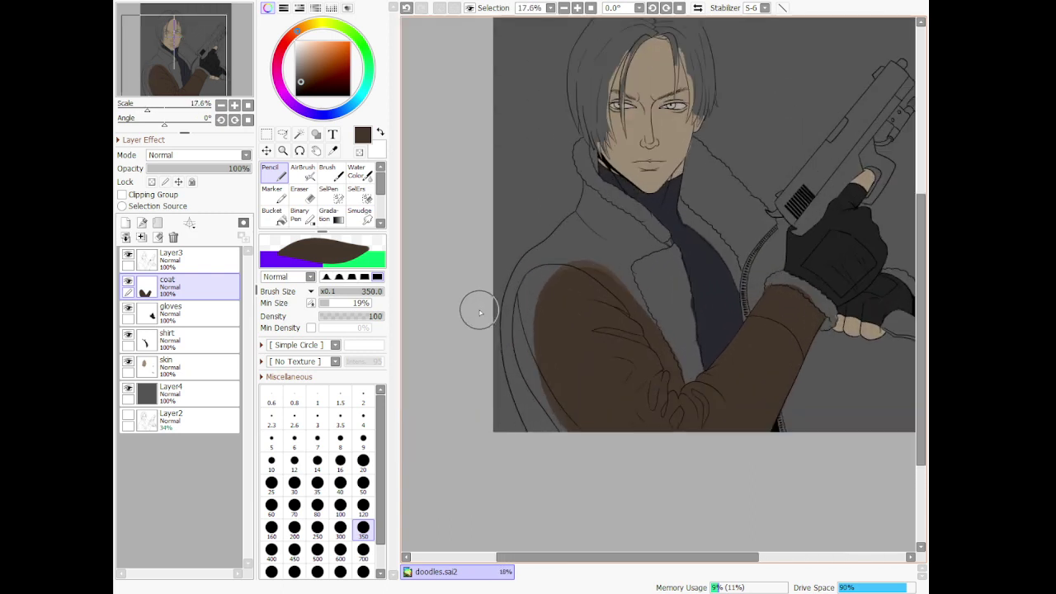
{"action": "mouse_move", "coordinate": [668, 234]}
{"action": "left_mouse_down"}
{"action": "mouse_move", "coordinate": [612, 242]}
{"action": "mouse_move", "coordinate": [693, 292]}
{"action": "mouse_move", "coordinate": [673, 258]}
{"action": "mouse_move", "coordinate": [734, 379]}
{"action": "mouse_move", "coordinate": [707, 308]}
{"action": "mouse_move", "coordinate": [727, 342]}
{"action": "mouse_move", "coordinate": [646, 363]}
{"action": "mouse_move", "coordinate": [553, 295]}
{"action": "mouse_move", "coordinate": [594, 484]}
{"action": "mouse_move", "coordinate": [569, 466]}
{"action": "mouse_move", "coordinate": [541, 255]}
{"action": "mouse_move", "coordinate": [535, 367]}
{"action": "mouse_move", "coordinate": [595, 519]}
{"action": "mouse_move", "coordinate": [526, 350]}
{"action": "mouse_move", "coordinate": [546, 274]}
{"action": "mouse_move", "coordinate": [538, 431]}
{"action": "left_mouse_up"}
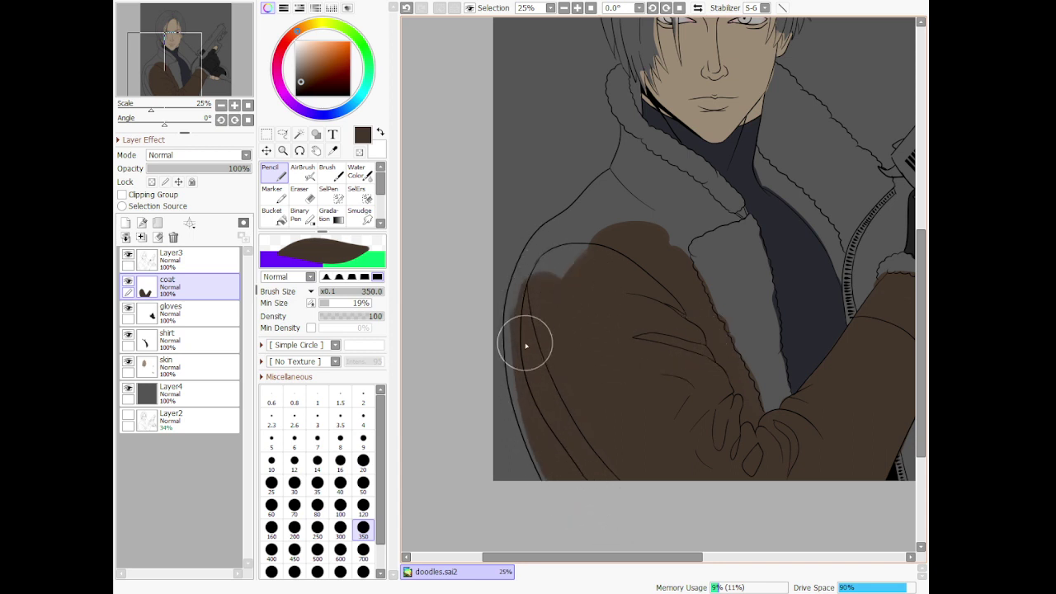
{"action": "mouse_move", "coordinate": [526, 345]}
{"action": "left_mouse_down"}
{"action": "mouse_move", "coordinate": [575, 487]}
{"action": "mouse_move", "coordinate": [594, 499]}
{"action": "mouse_move", "coordinate": [532, 360]}
{"action": "mouse_move", "coordinate": [534, 309]}
{"action": "mouse_move", "coordinate": [540, 426]}
{"action": "mouse_move", "coordinate": [579, 499]}
{"action": "left_mouse_up"}
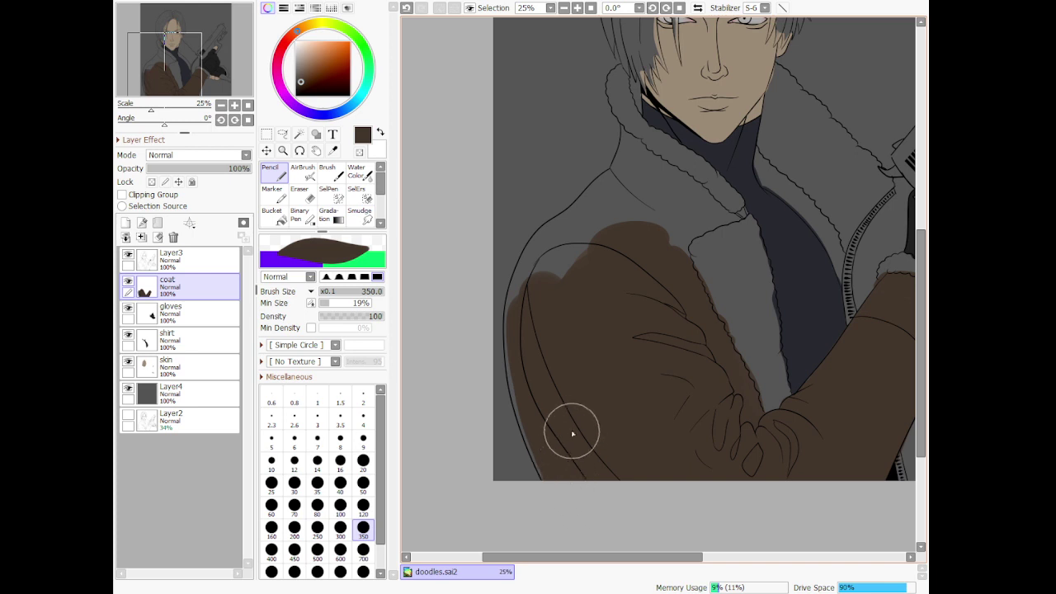
{"action": "mouse_move", "coordinate": [608, 236]}
{"action": "left_mouse_down"}
{"action": "mouse_move", "coordinate": [634, 193]}
{"action": "mouse_move", "coordinate": [538, 316]}
{"action": "mouse_move", "coordinate": [631, 196]}
{"action": "mouse_move", "coordinate": [659, 231]}
{"action": "mouse_move", "coordinate": [672, 212]}
{"action": "mouse_move", "coordinate": [660, 249]}
{"action": "mouse_move", "coordinate": [675, 234]}
{"action": "mouse_move", "coordinate": [688, 260]}
{"action": "mouse_move", "coordinate": [689, 230]}
{"action": "mouse_move", "coordinate": [747, 211]}
{"action": "mouse_move", "coordinate": [710, 231]}
{"action": "left_mouse_up"}
{"action": "key", "text": "ctrl+z"}
{"action": "key", "text": "ctrl+z"}
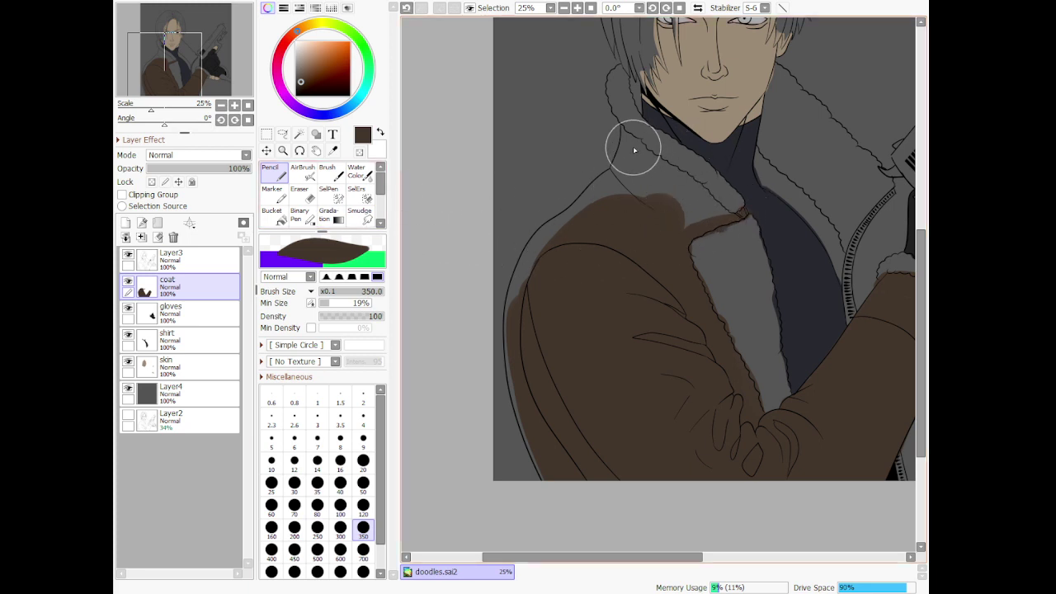
Fill the coat's collar up to its fur edge and finish the shoulder and outer sleeve contour in dark brown
{"action": "mouse_move", "coordinate": [620, 125]}
{"action": "left_mouse_down"}
{"action": "mouse_move", "coordinate": [722, 219]}
{"action": "mouse_move", "coordinate": [631, 168]}
{"action": "mouse_move", "coordinate": [547, 264]}
{"action": "mouse_move", "coordinate": [620, 200]}
{"action": "mouse_move", "coordinate": [519, 401]}
{"action": "mouse_move", "coordinate": [522, 446]}
{"action": "left_mouse_up"}
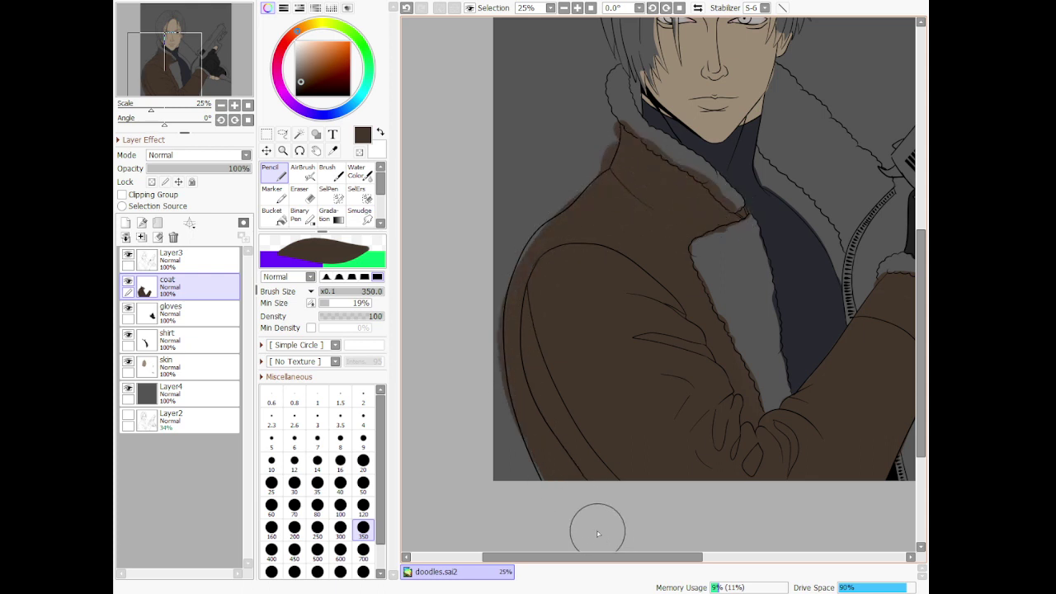
{"action": "left_click_drag", "start_coordinate": [598, 534], "coordinate": [537, 452]}
{"action": "mouse_move", "coordinate": [633, 183]}
{"action": "left_mouse_down"}
{"action": "mouse_move", "coordinate": [586, 202]}
{"action": "mouse_move", "coordinate": [548, 236]}
{"action": "mouse_move", "coordinate": [518, 286]}
{"action": "mouse_move", "coordinate": [520, 306]}
{"action": "mouse_move", "coordinate": [558, 227]}
{"action": "left_mouse_up"}
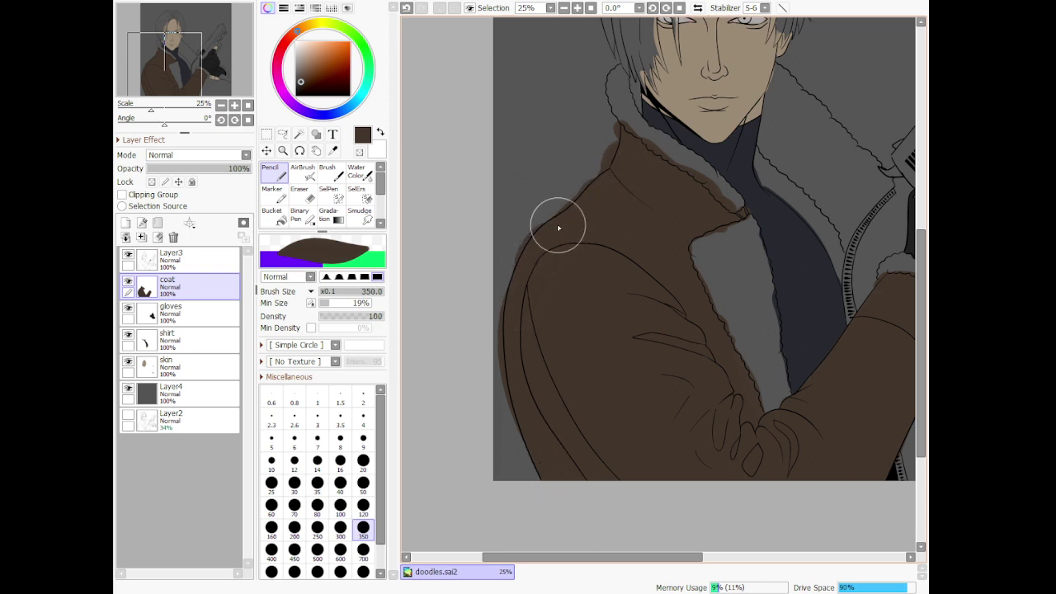
Make the line-art layer Layer3 active and sample the black line colour for the Pencil
{"action": "scroll", "coordinate": [559, 228], "scroll_direction": "down", "scroll_amount": 3}
{"action": "scroll", "coordinate": [650, 174], "scroll_direction": "up", "scroll_amount": 3}
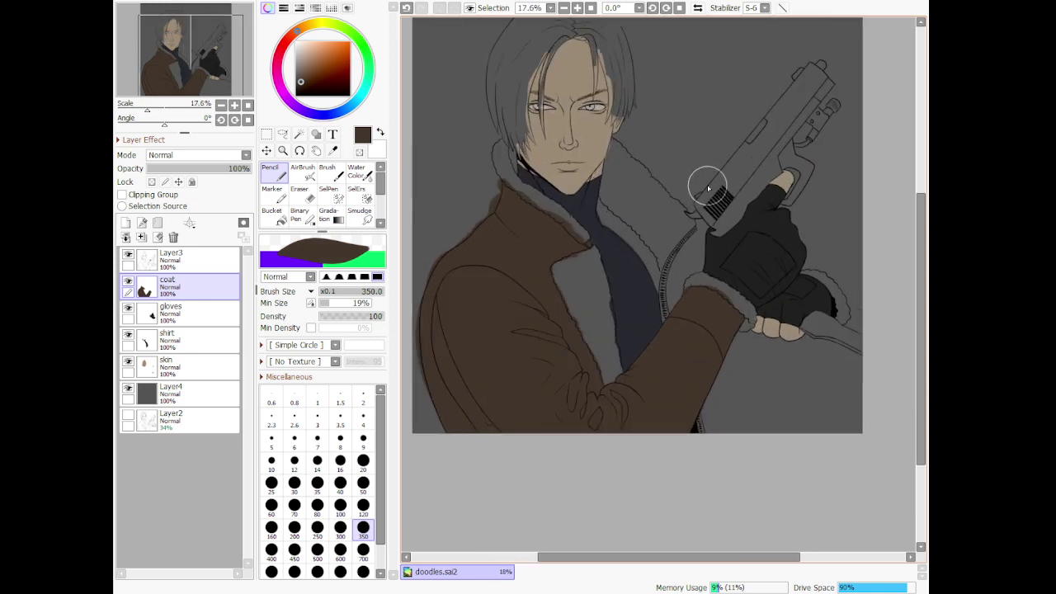
{"action": "scroll", "coordinate": [691, 189], "scroll_direction": "down", "scroll_amount": 1}
{"action": "scroll", "coordinate": [733, 189], "scroll_direction": "up", "scroll_amount": 1}
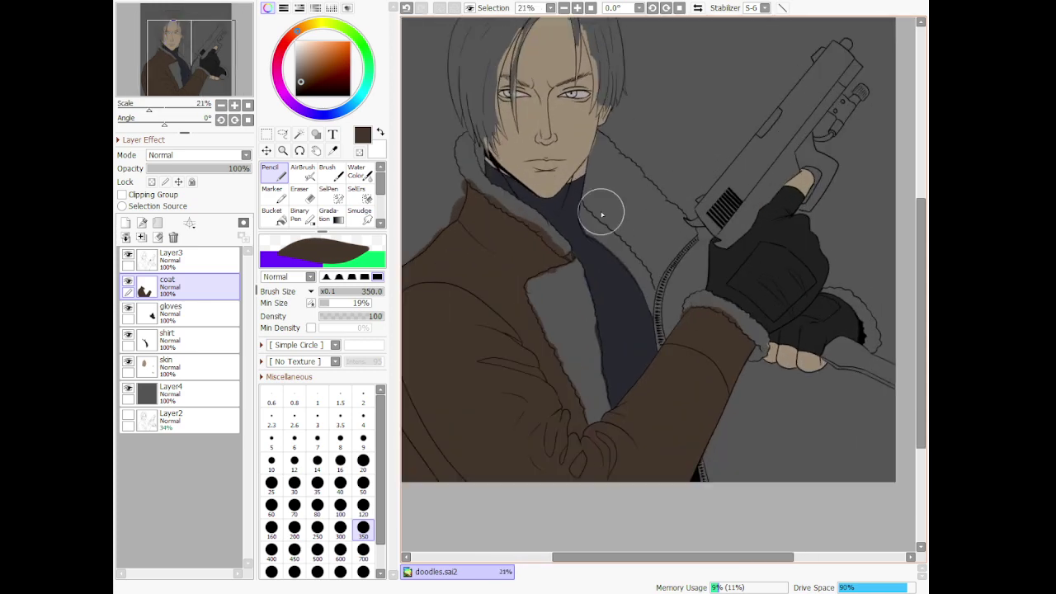
{"action": "left_click", "coordinate": [213, 263]}
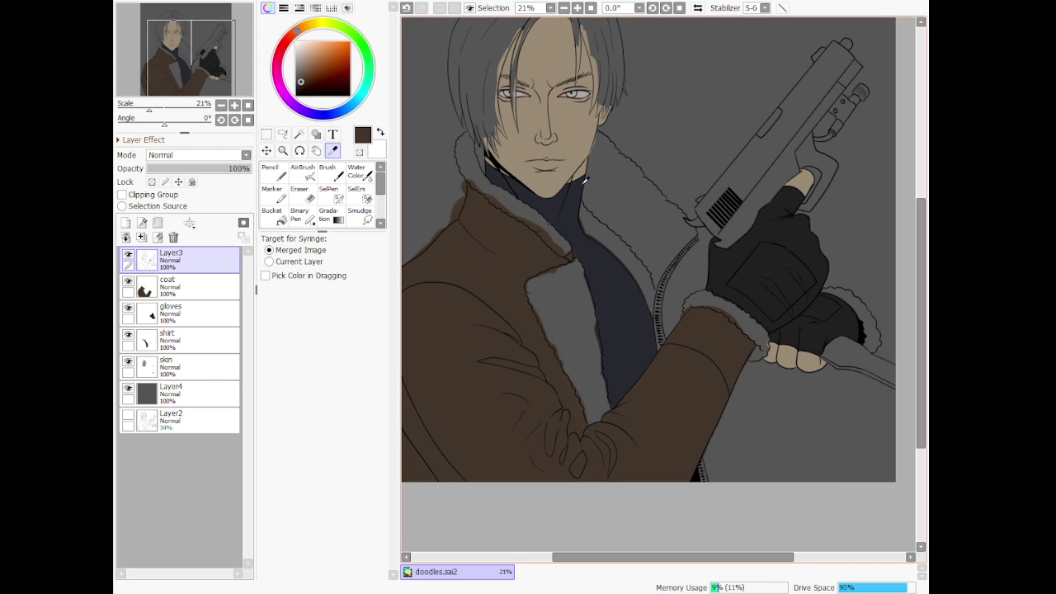
{"action": "left_click", "coordinate": [493, 156]}
{"action": "key", "text": "n"}
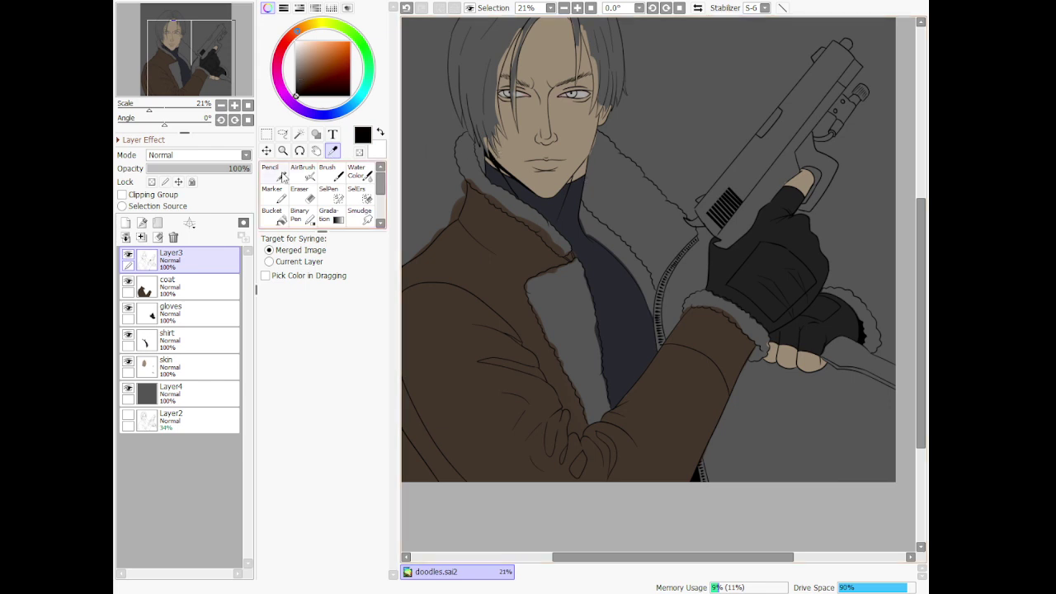
Draw thin black seam and fold lines on the coat between the zipper and the fur cuff, reducing the Pencil from size 20 to 9
{"action": "left_click", "coordinate": [363, 461]}
{"action": "scroll", "coordinate": [698, 272], "scroll_direction": "up", "scroll_amount": 4}
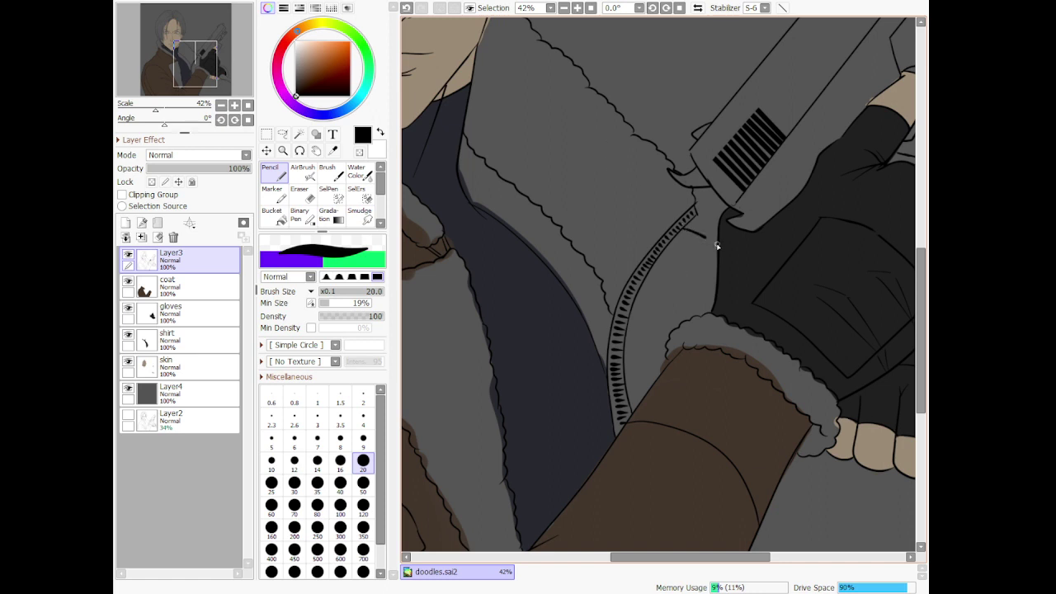
{"action": "key", "text": "bracketleft"}
{"action": "key", "text": "bracketleft"}
{"action": "key", "text": "bracketleft"}
{"action": "key", "text": "bracketleft"}
{"action": "key", "text": "bracketleft"}
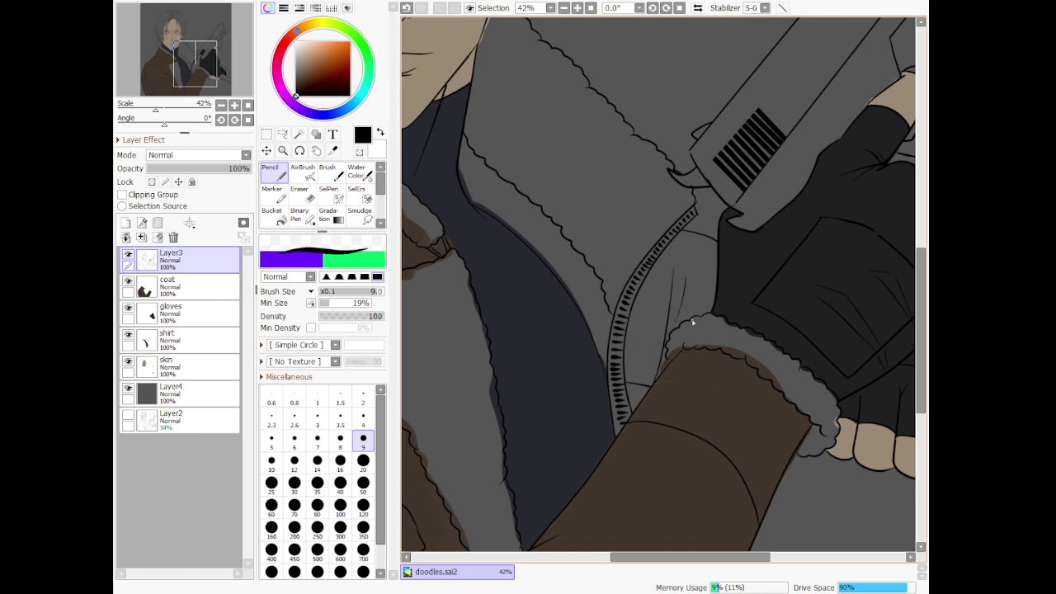
Make the coat layer active and sample the coat's dark brown as the drawing colour
{"action": "scroll", "coordinate": [704, 338], "scroll_direction": "down", "scroll_amount": 7}
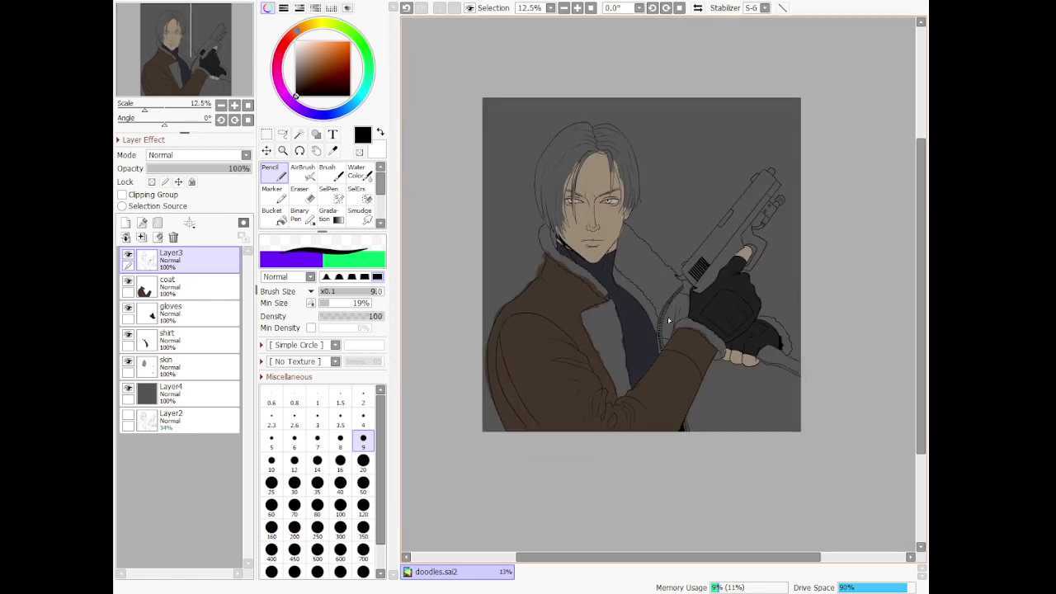
{"action": "scroll", "coordinate": [760, 330], "scroll_direction": "up", "scroll_amount": 5}
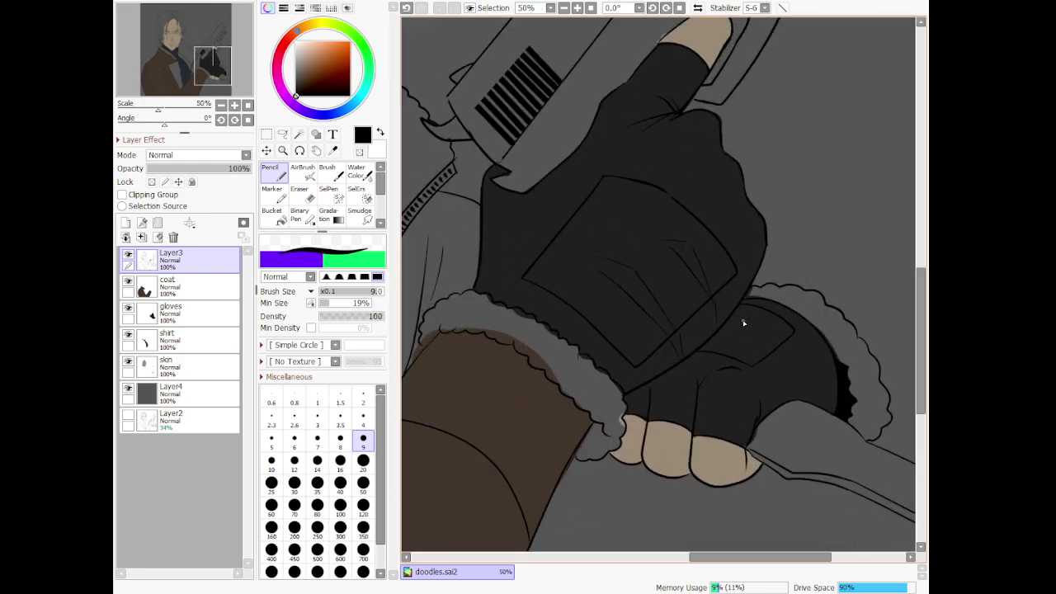
{"action": "scroll", "coordinate": [816, 201], "scroll_direction": "down", "scroll_amount": 4}
{"action": "scroll", "coordinate": [826, 161], "scroll_direction": "up", "scroll_amount": 5}
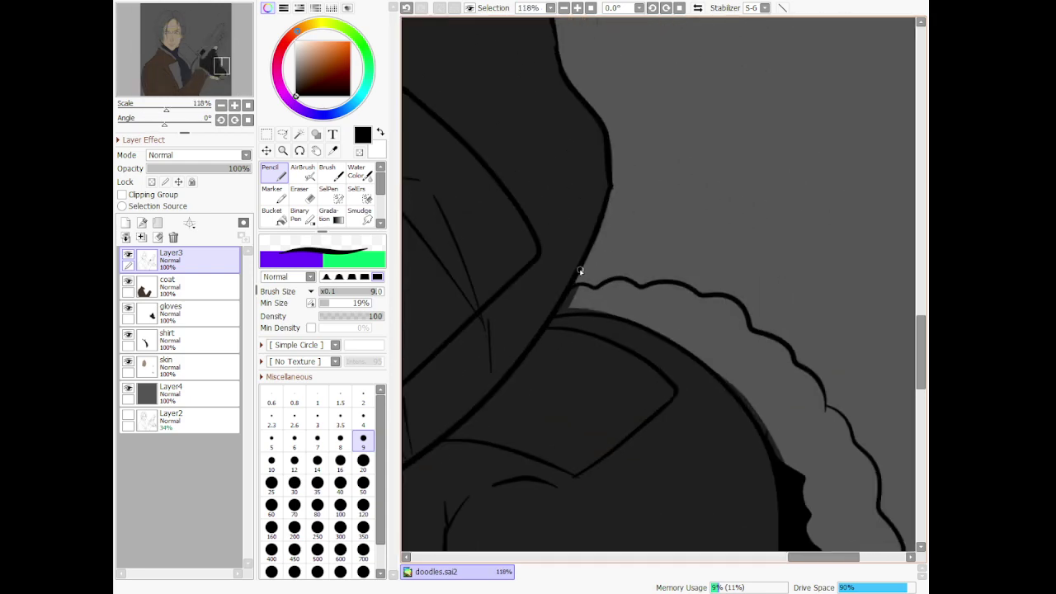
{"action": "left_click", "coordinate": [188, 286]}
{"action": "left_click", "coordinate": [343, 171]}
{"action": "left_click", "coordinate": [332, 153]}
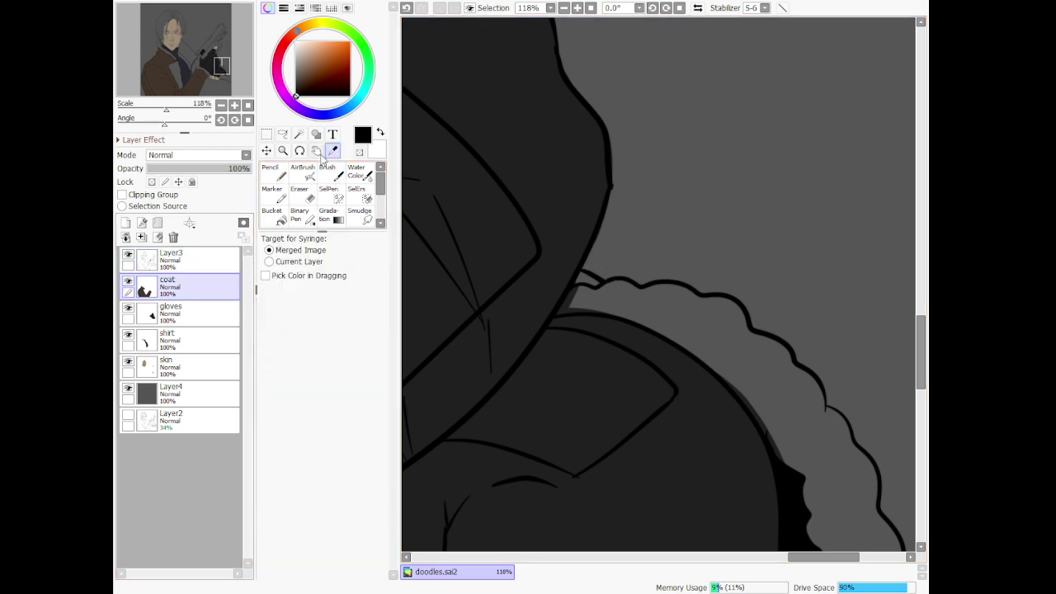
{"action": "scroll", "coordinate": [570, 330], "scroll_direction": "down", "scroll_amount": 3}
{"action": "left_click", "coordinate": [550, 345]}
Fill the small gap between the glove and the far fur cuff in dark brown with the Pencil at size 20
{"action": "scroll", "coordinate": [681, 309], "scroll_direction": "up", "scroll_amount": 4}
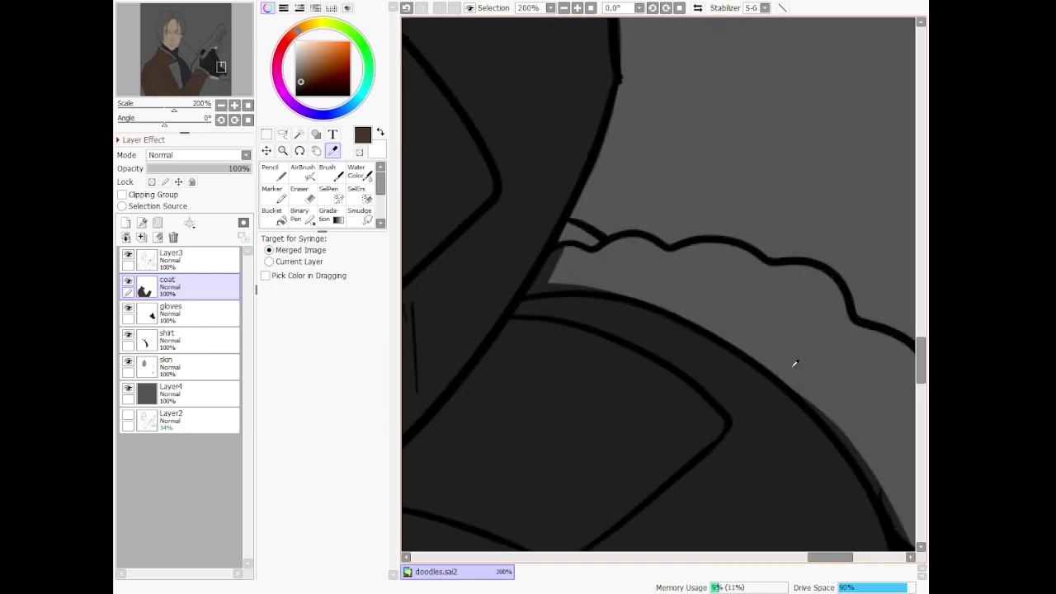
{"action": "left_click", "coordinate": [271, 172]}
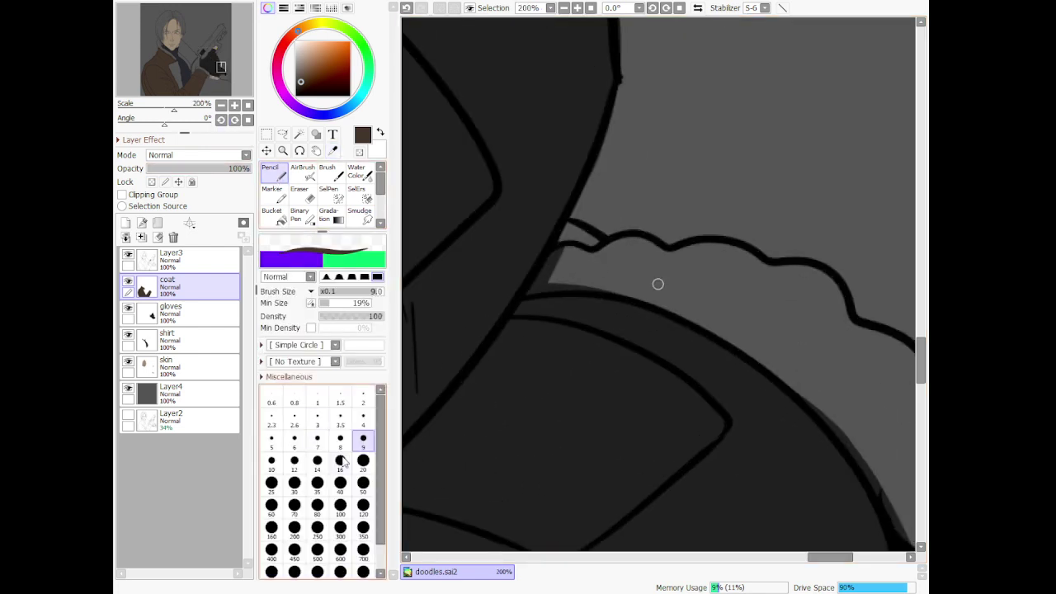
{"action": "left_click_drag", "start_coordinate": [567, 240], "coordinate": [590, 238]}
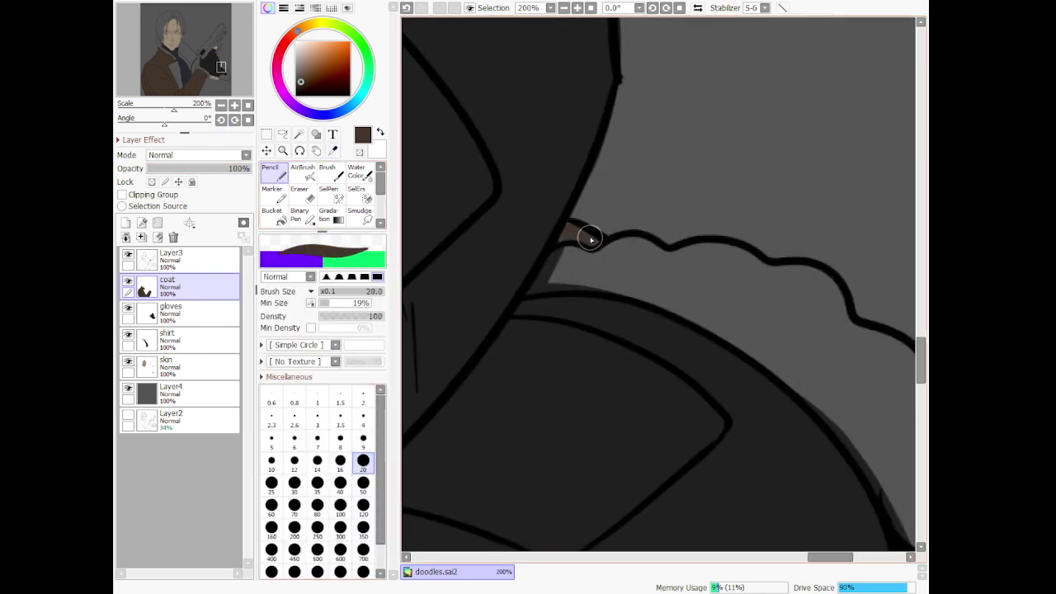
Fill the coat panel between the zipper and the near fur cuff in dark brown with the Pencil at size 100
{"action": "scroll", "coordinate": [561, 235], "scroll_direction": "down", "scroll_amount": 18}
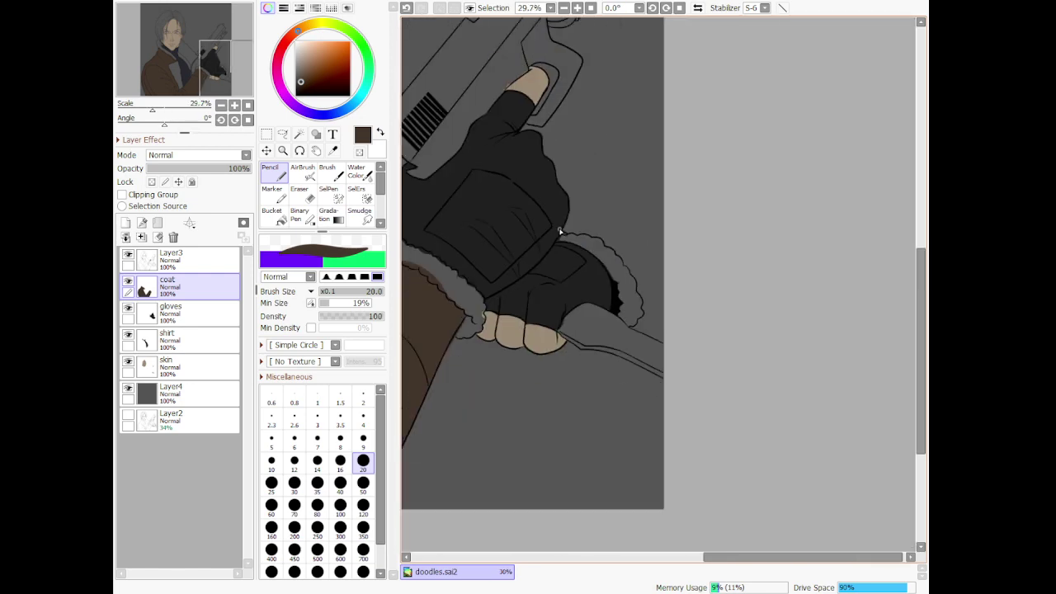
{"action": "scroll", "coordinate": [531, 231], "scroll_direction": "up", "scroll_amount": 11}
{"action": "scroll", "coordinate": [590, 302], "scroll_direction": "up", "scroll_amount": 3}
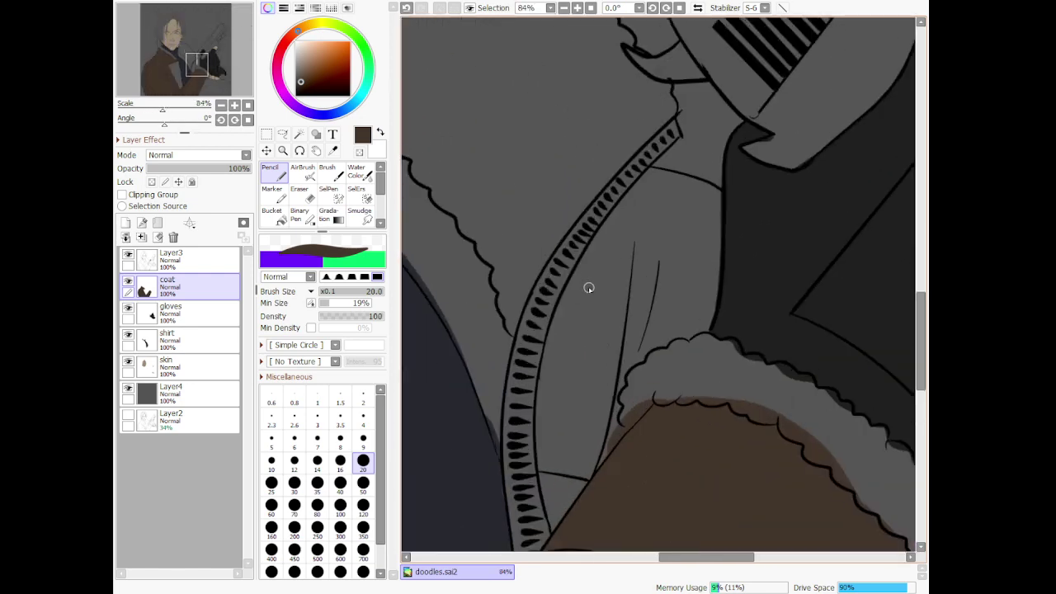
{"action": "left_click", "coordinate": [363, 509]}
{"action": "mouse_move", "coordinate": [560, 413]}
{"action": "left_mouse_down"}
{"action": "mouse_move", "coordinate": [558, 453]}
{"action": "mouse_move", "coordinate": [579, 365]}
{"action": "left_mouse_up"}
{"action": "key", "text": "["}
{"action": "mouse_move", "coordinate": [582, 308]}
{"action": "left_mouse_down"}
{"action": "mouse_move", "coordinate": [568, 410]}
{"action": "mouse_move", "coordinate": [663, 296]}
{"action": "mouse_move", "coordinate": [570, 430]}
{"action": "left_mouse_up"}
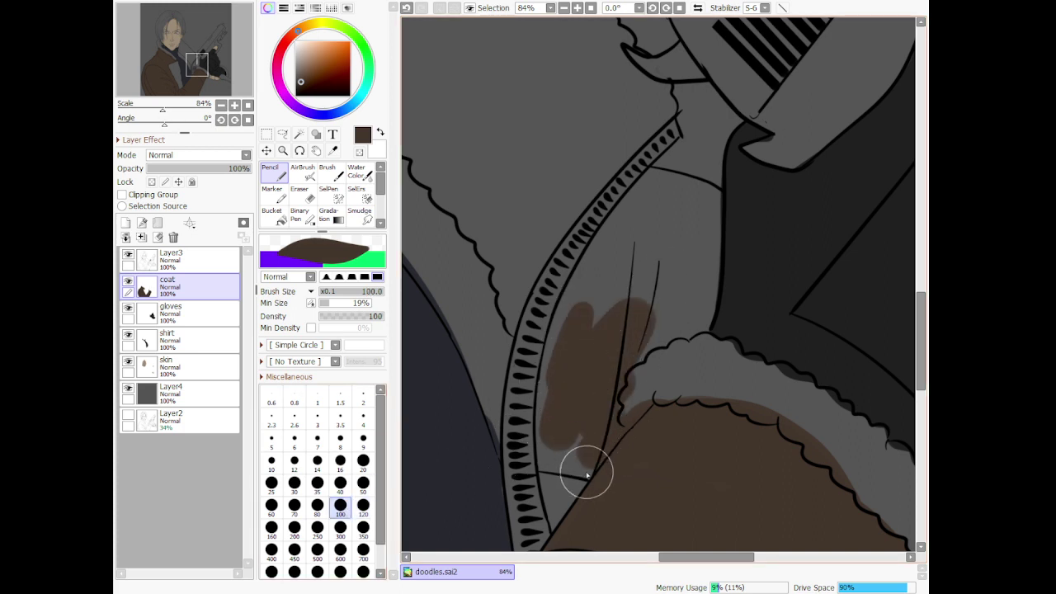
{"action": "mouse_move", "coordinate": [586, 475]}
{"action": "left_mouse_down"}
{"action": "mouse_move", "coordinate": [543, 465]}
{"action": "mouse_move", "coordinate": [547, 422]}
{"action": "mouse_move", "coordinate": [579, 342]}
{"action": "mouse_move", "coordinate": [551, 442]}
{"action": "mouse_move", "coordinate": [572, 455]}
{"action": "left_mouse_up"}
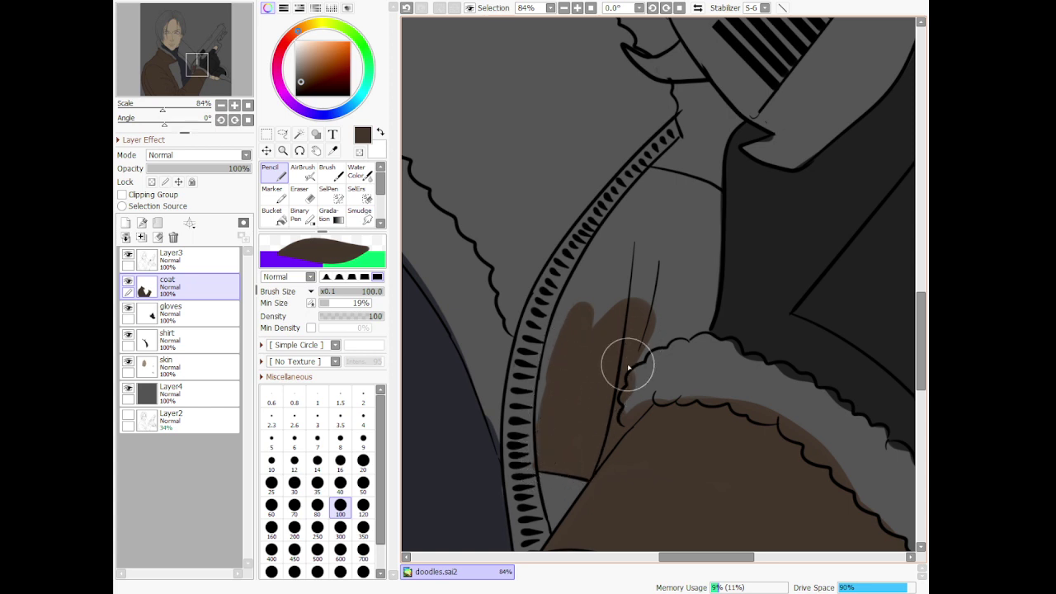
{"action": "mouse_move", "coordinate": [628, 367]}
{"action": "left_mouse_down"}
{"action": "mouse_move", "coordinate": [668, 327]}
{"action": "mouse_move", "coordinate": [692, 334]}
{"action": "mouse_move", "coordinate": [704, 320]}
{"action": "mouse_move", "coordinate": [714, 256]}
{"action": "mouse_move", "coordinate": [714, 197]}
{"action": "mouse_move", "coordinate": [692, 199]}
{"action": "mouse_move", "coordinate": [706, 194]}
{"action": "mouse_move", "coordinate": [653, 178]}
{"action": "mouse_move", "coordinate": [595, 255]}
{"action": "mouse_move", "coordinate": [548, 348]}
{"action": "mouse_move", "coordinate": [539, 445]}
{"action": "mouse_move", "coordinate": [641, 202]}
{"action": "mouse_move", "coordinate": [649, 218]}
{"action": "mouse_move", "coordinate": [604, 343]}
{"action": "mouse_move", "coordinate": [647, 249]}
{"action": "mouse_move", "coordinate": [689, 203]}
{"action": "mouse_move", "coordinate": [646, 353]}
{"action": "mouse_move", "coordinate": [685, 302]}
{"action": "left_mouse_up"}
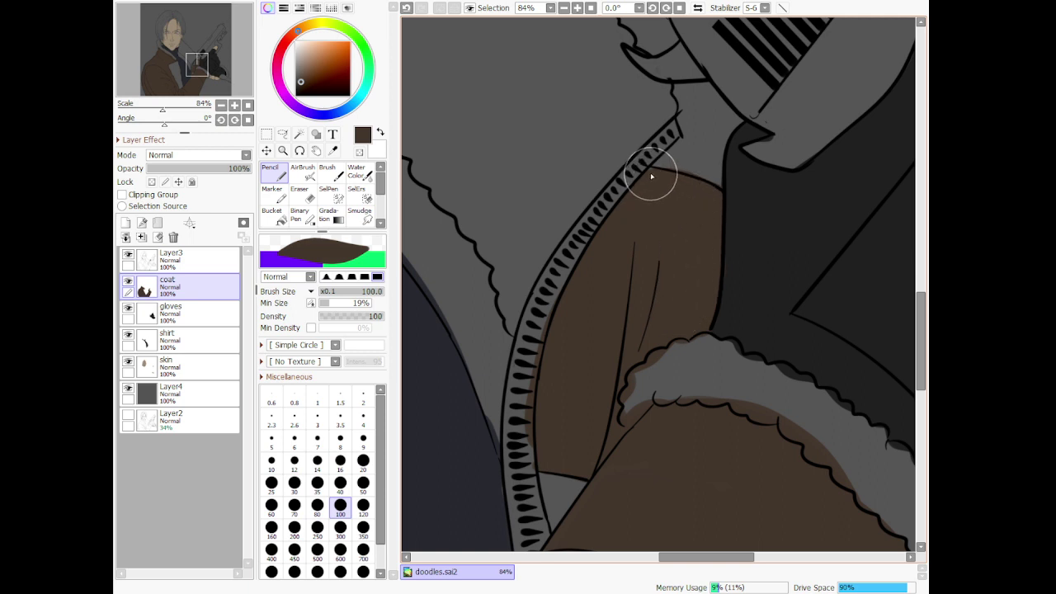
{"action": "mouse_move", "coordinate": [652, 176]}
{"action": "left_mouse_down"}
{"action": "mouse_move", "coordinate": [648, 208]}
{"action": "mouse_move", "coordinate": [627, 171]}
{"action": "mouse_move", "coordinate": [577, 236]}
{"action": "left_mouse_up"}
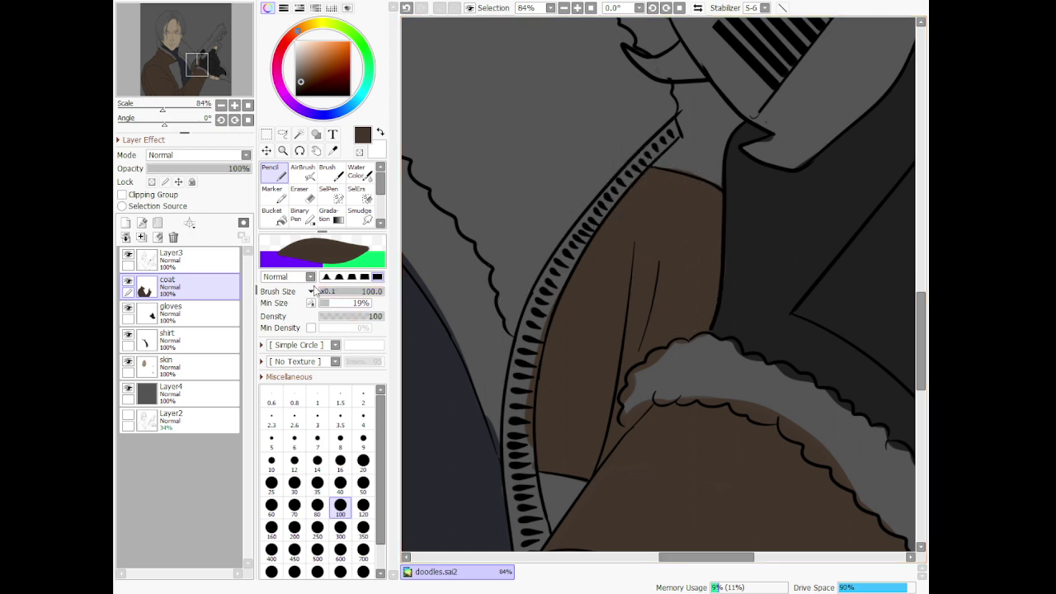
Erase the brown spilling outside the shoulder curve with the Eraser at size 120, undoing the stray stroke
{"action": "left_click", "coordinate": [305, 185]}
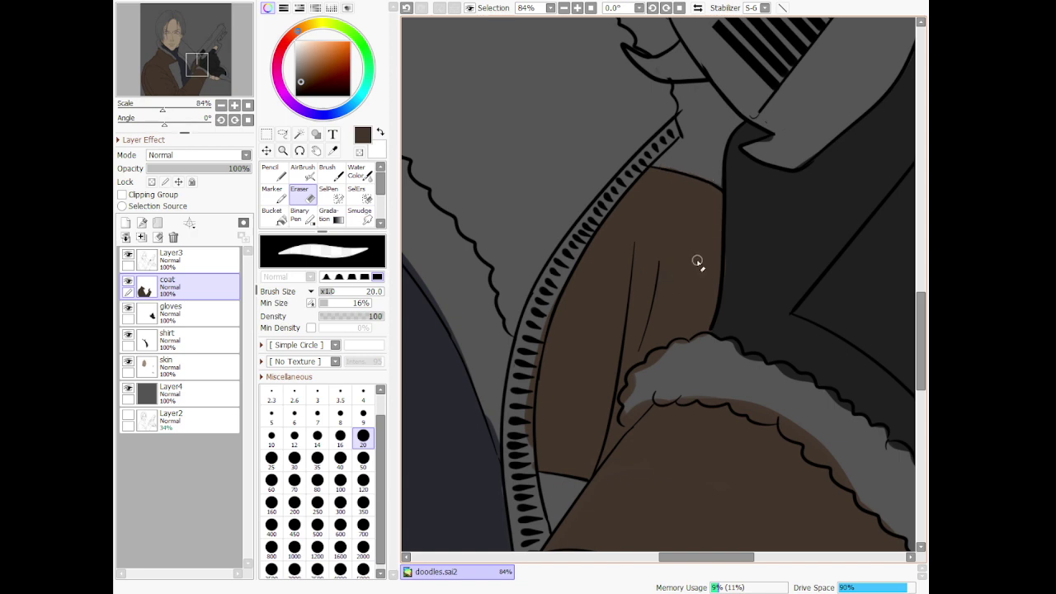
{"action": "scroll", "coordinate": [698, 262], "scroll_direction": "down", "scroll_amount": 12}
{"action": "scroll", "coordinate": [533, 248], "scroll_direction": "up", "scroll_amount": 3}
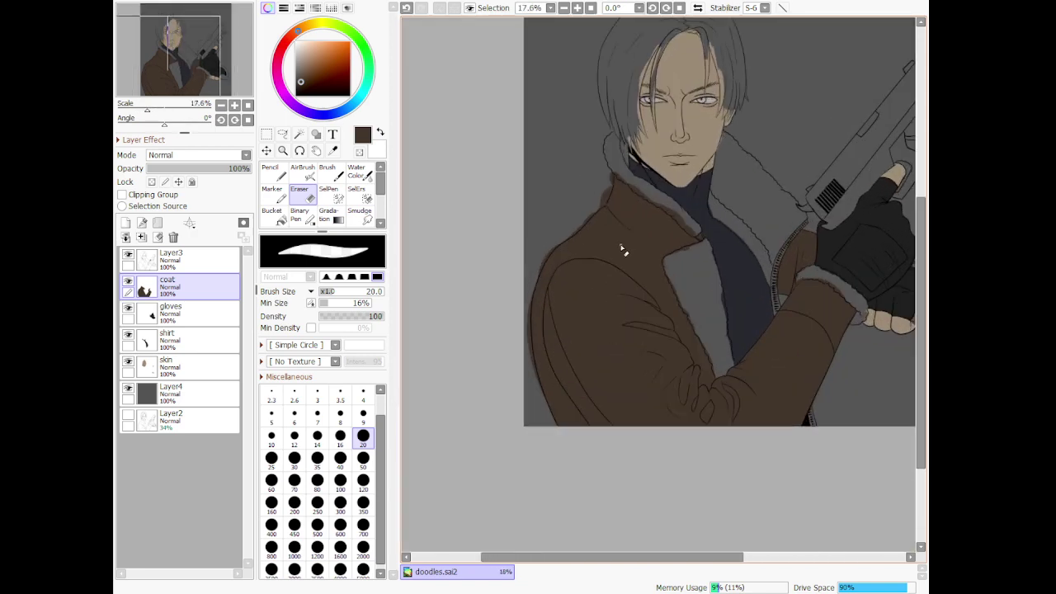
{"action": "scroll", "coordinate": [529, 377], "scroll_direction": "up", "scroll_amount": 3}
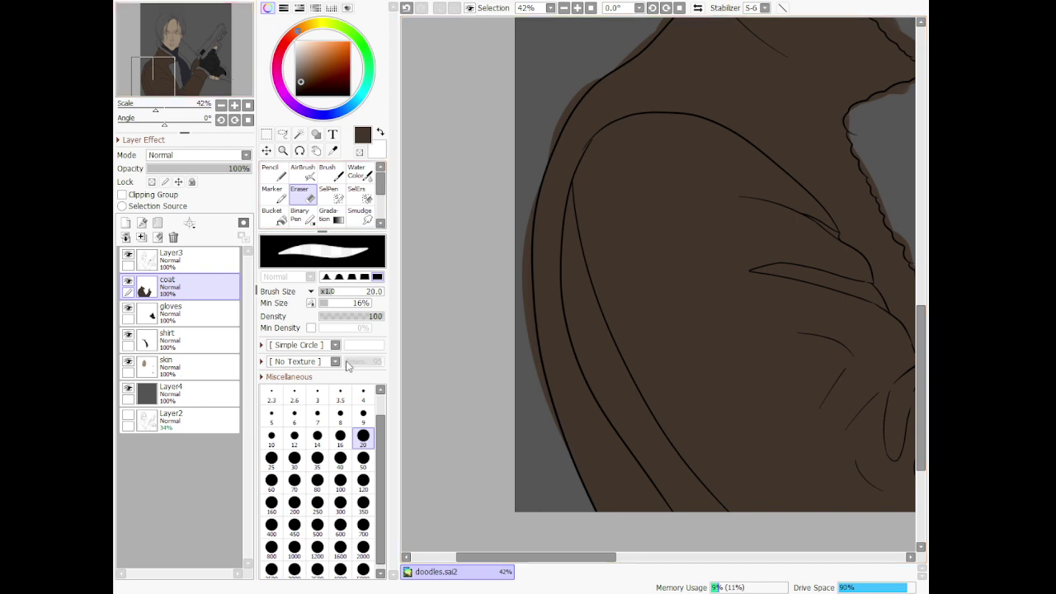
{"action": "left_click", "coordinate": [363, 482]}
{"action": "left_click_drag", "start_coordinate": [543, 125], "coordinate": [507, 228]}
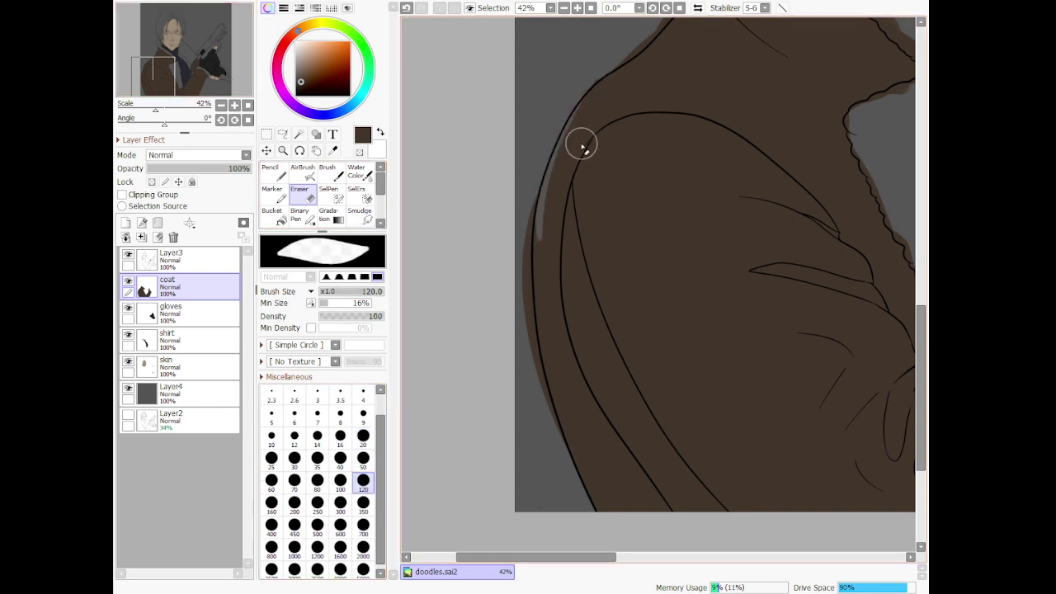
{"action": "key", "text": "ctrl+z"}
{"action": "mouse_move", "coordinate": [589, 75]}
{"action": "left_mouse_down"}
{"action": "mouse_move", "coordinate": [534, 143]}
{"action": "mouse_move", "coordinate": [504, 213]}
{"action": "left_mouse_up"}
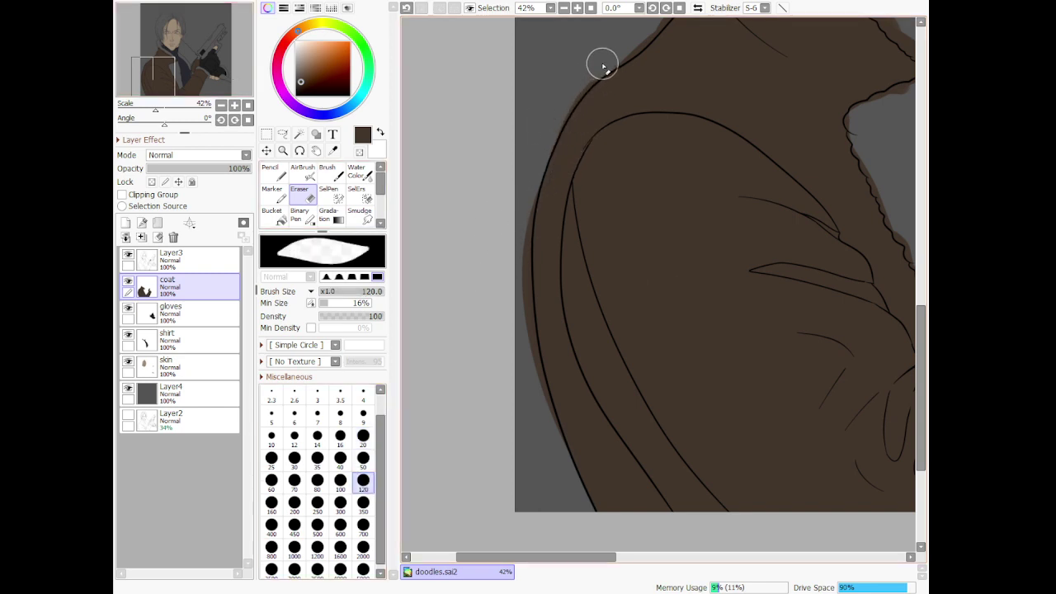
{"action": "left_click_drag", "start_coordinate": [603, 66], "coordinate": [564, 111]}
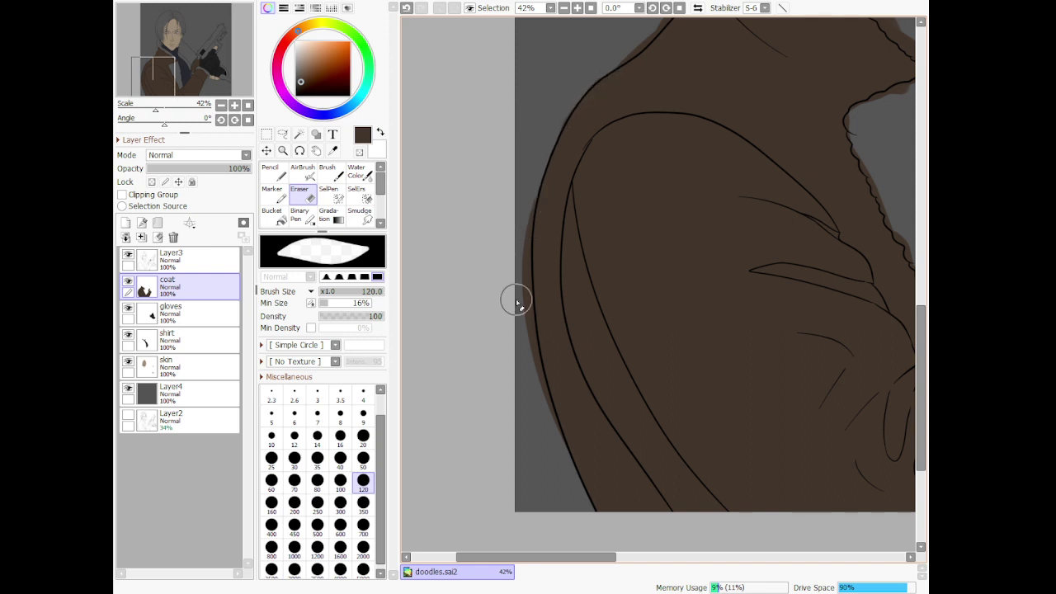
Erase the brown overflow along the sleeve's outer contour down to the canvas's lower edge, undoing the stray stroke
{"action": "left_click_drag", "start_coordinate": [517, 300], "coordinate": [529, 500]}
{"action": "key", "text": "ctrl+z"}
{"action": "mouse_move", "coordinate": [531, 178]}
{"action": "left_mouse_down"}
{"action": "mouse_move", "coordinate": [514, 417]}
{"action": "mouse_move", "coordinate": [530, 441]}
{"action": "left_mouse_up"}
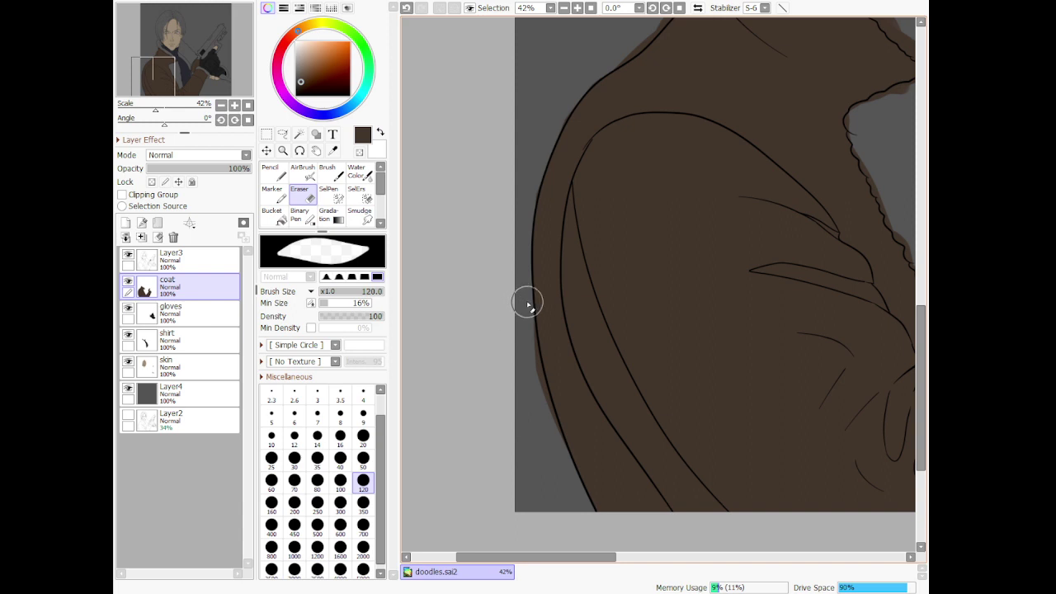
{"action": "left_click_drag", "start_coordinate": [529, 304], "coordinate": [544, 477]}
{"action": "left_click_drag", "start_coordinate": [529, 336], "coordinate": [573, 510]}
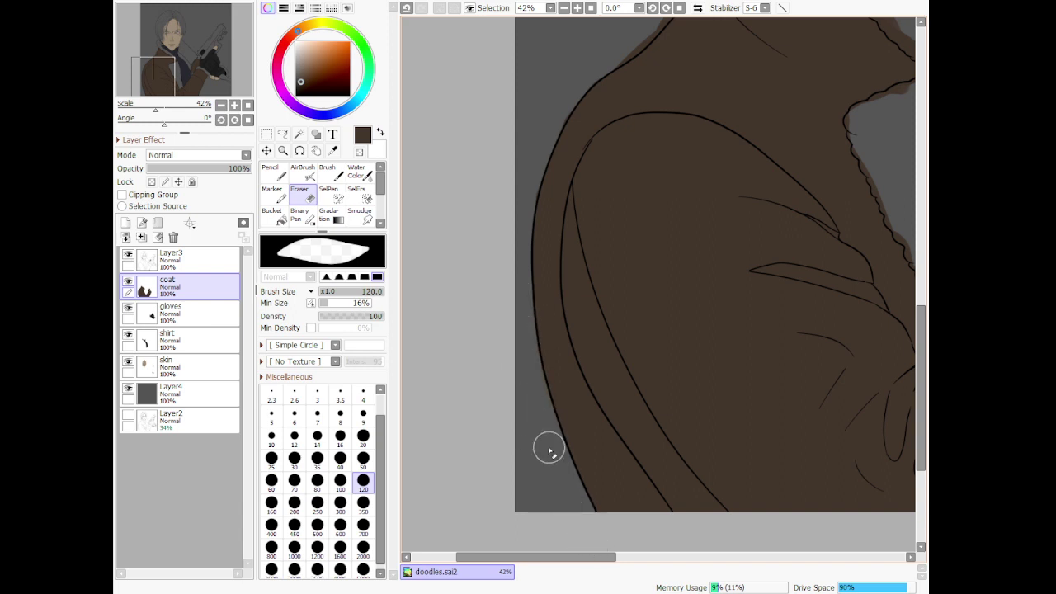
Erase the brown overflow outside the collar and along the shoulder slope below it
{"action": "scroll", "coordinate": [757, 224], "scroll_direction": "down", "scroll_amount": 7}
{"action": "scroll", "coordinate": [743, 66], "scroll_direction": "up", "scroll_amount": 6}
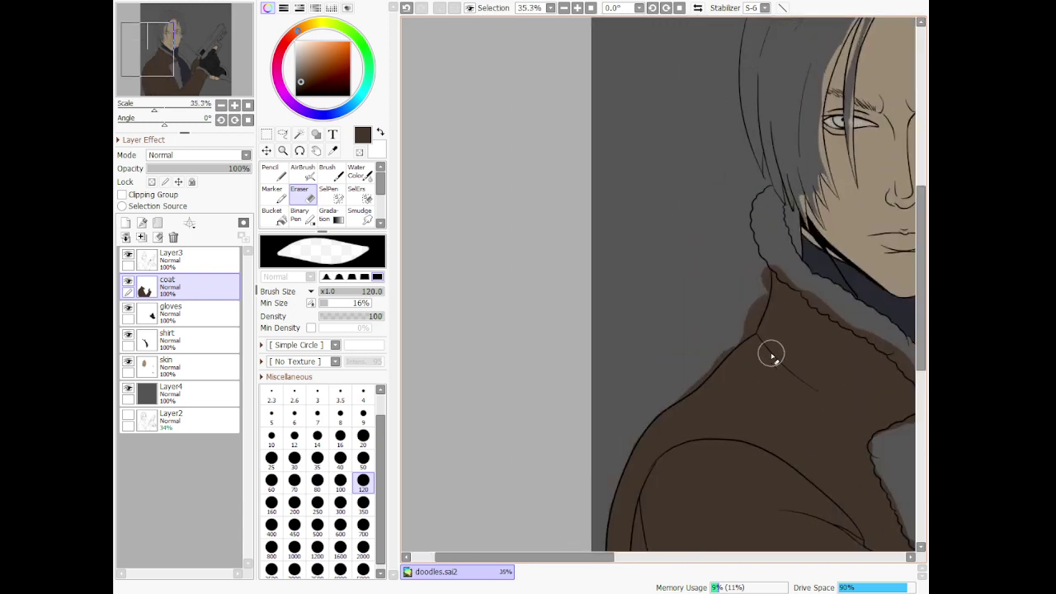
{"action": "scroll", "coordinate": [771, 355], "scroll_direction": "up", "scroll_amount": 3}
{"action": "mouse_move", "coordinate": [762, 176]}
{"action": "left_mouse_down"}
{"action": "mouse_move", "coordinate": [758, 280]}
{"action": "mouse_move", "coordinate": [762, 224]}
{"action": "mouse_move", "coordinate": [760, 265]}
{"action": "mouse_move", "coordinate": [752, 272]}
{"action": "mouse_move", "coordinate": [762, 247]}
{"action": "mouse_move", "coordinate": [732, 307]}
{"action": "mouse_move", "coordinate": [742, 314]}
{"action": "mouse_move", "coordinate": [743, 304]}
{"action": "mouse_move", "coordinate": [676, 353]}
{"action": "mouse_move", "coordinate": [707, 332]}
{"action": "mouse_move", "coordinate": [673, 336]}
{"action": "mouse_move", "coordinate": [742, 305]}
{"action": "mouse_move", "coordinate": [698, 340]}
{"action": "mouse_move", "coordinate": [746, 309]}
{"action": "mouse_move", "coordinate": [748, 296]}
{"action": "mouse_move", "coordinate": [736, 321]}
{"action": "mouse_move", "coordinate": [681, 349]}
{"action": "mouse_move", "coordinate": [733, 322]}
{"action": "mouse_move", "coordinate": [638, 406]}
{"action": "mouse_move", "coordinate": [575, 427]}
{"action": "left_mouse_up"}
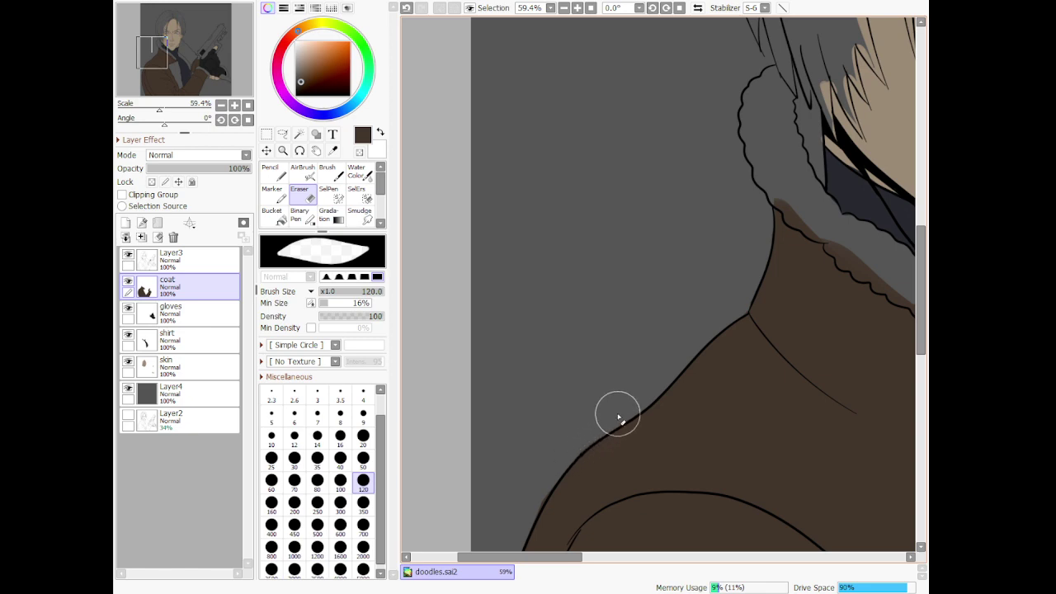
Paint dark brown along the shirt's edge inside the far lapel with the Pencil at size 100, redoing the stray stroke
{"action": "scroll", "coordinate": [724, 268], "scroll_direction": "down", "scroll_amount": 8}
{"action": "scroll", "coordinate": [729, 265], "scroll_direction": "down", "scroll_amount": 1}
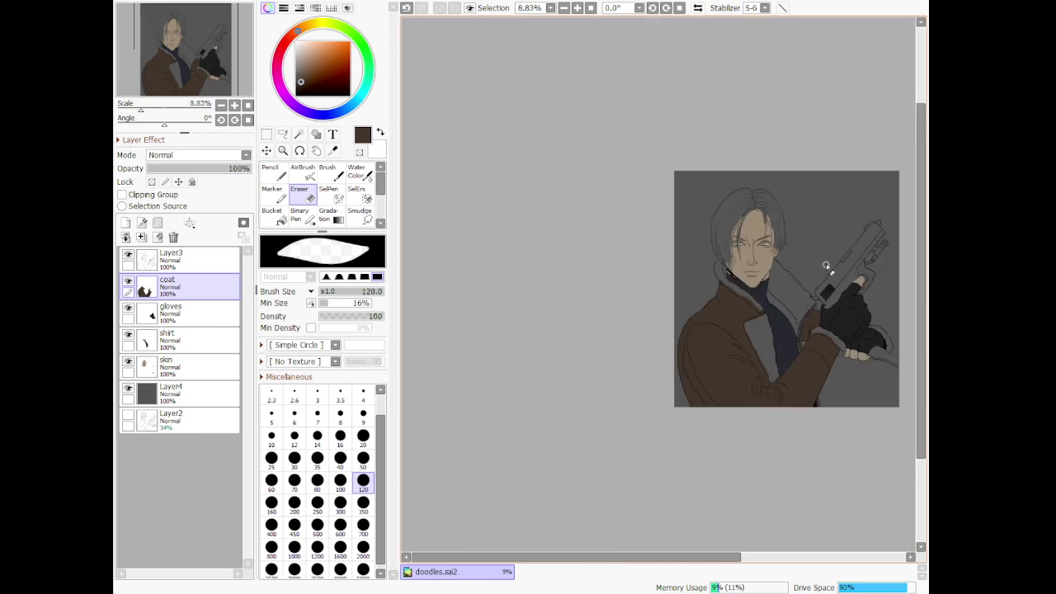
{"action": "scroll", "coordinate": [686, 330], "scroll_direction": "up", "scroll_amount": 7}
{"action": "scroll", "coordinate": [717, 341], "scroll_direction": "up", "scroll_amount": 2}
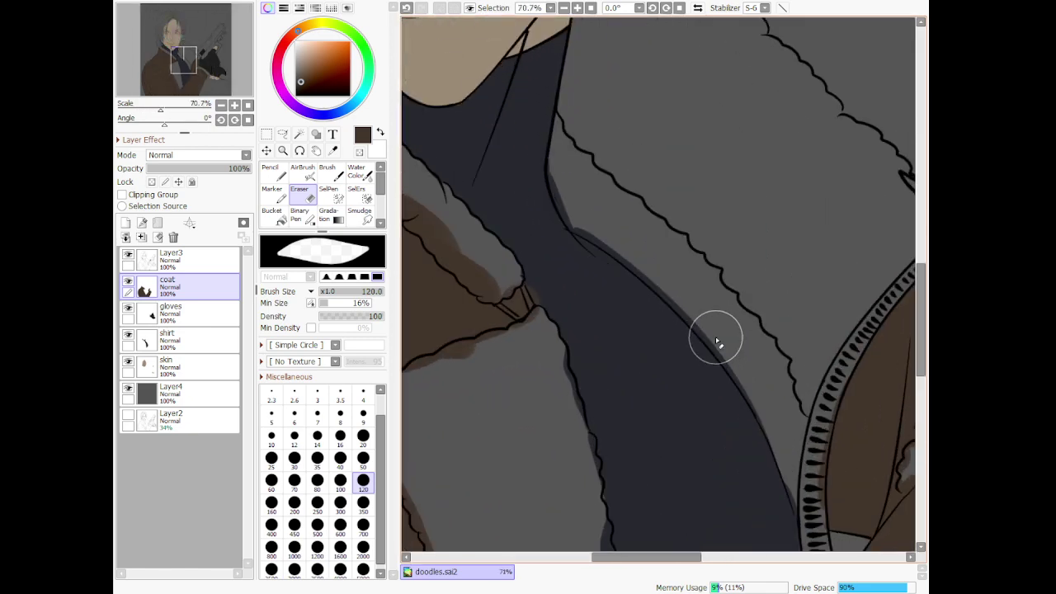
{"action": "key", "text": "n"}
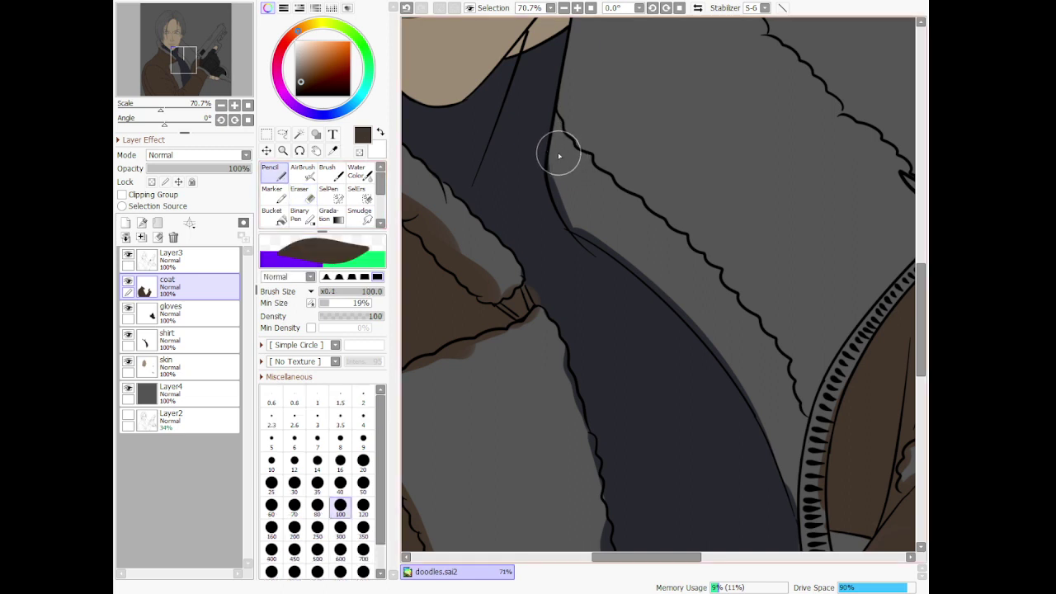
{"action": "mouse_move", "coordinate": [558, 156]}
{"action": "left_mouse_down"}
{"action": "mouse_move", "coordinate": [571, 218]}
{"action": "mouse_move", "coordinate": [627, 241]}
{"action": "mouse_move", "coordinate": [689, 289]}
{"action": "left_mouse_up"}
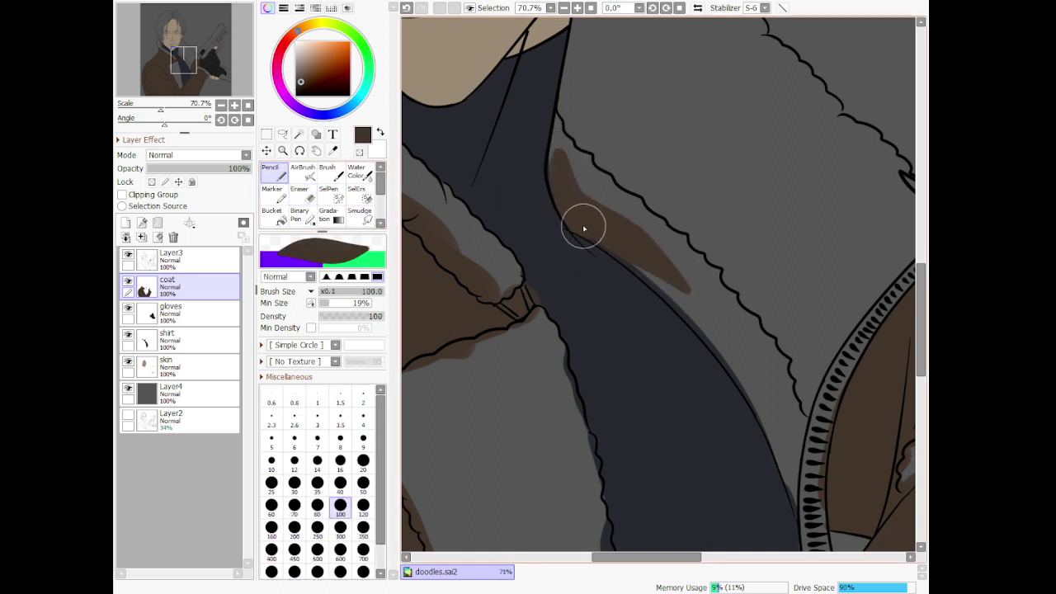
{"action": "mouse_move", "coordinate": [585, 232]}
{"action": "left_mouse_down"}
{"action": "mouse_move", "coordinate": [680, 289]}
{"action": "mouse_move", "coordinate": [743, 352]}
{"action": "left_mouse_up"}
{"action": "mouse_move", "coordinate": [657, 292]}
{"action": "left_mouse_down"}
{"action": "mouse_move", "coordinate": [785, 434]}
{"action": "mouse_move", "coordinate": [763, 422]}
{"action": "left_mouse_up"}
{"action": "key", "text": "ctrl+z"}
{"action": "left_click_drag", "start_coordinate": [700, 295], "coordinate": [780, 434]}
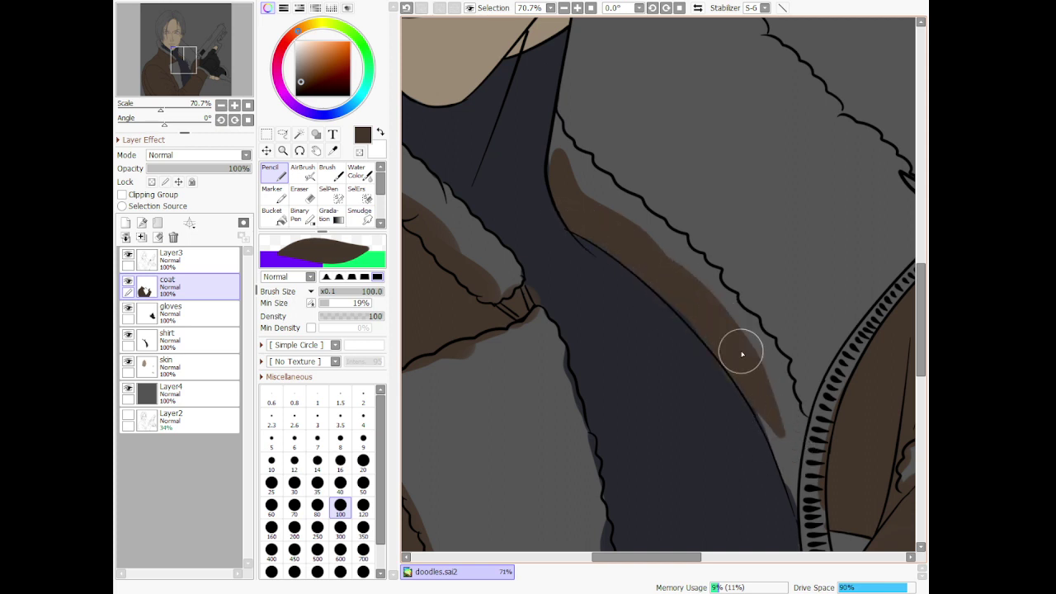
Extend the brown strip down to the zipper and fill it out to the far lapel's wavy fur edge
{"action": "mouse_move", "coordinate": [747, 367]}
{"action": "left_mouse_down"}
{"action": "mouse_move", "coordinate": [765, 395]}
{"action": "mouse_move", "coordinate": [789, 481]}
{"action": "left_mouse_up"}
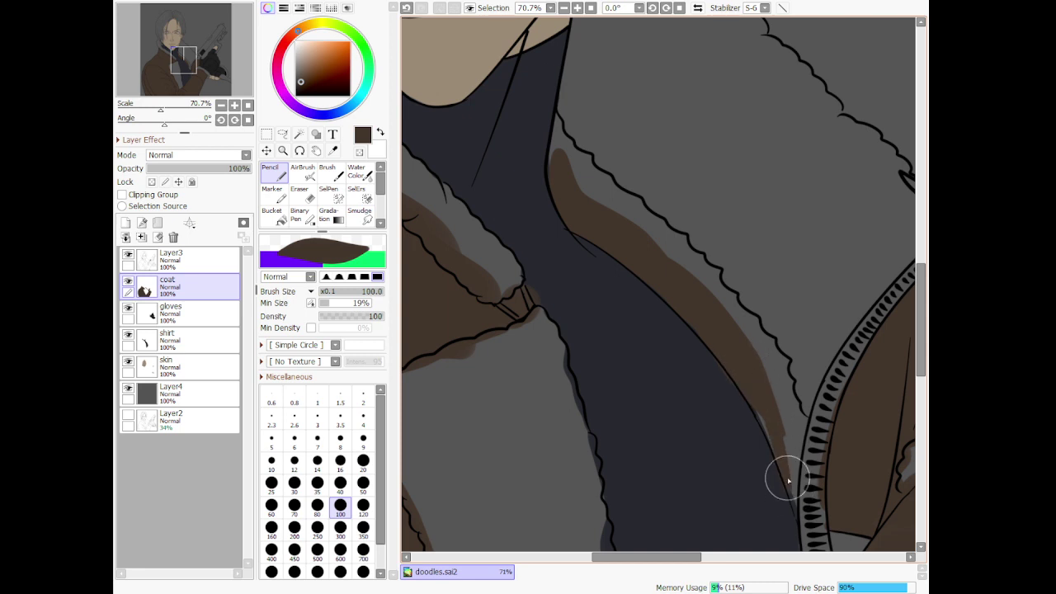
{"action": "mouse_move", "coordinate": [753, 402]}
{"action": "left_mouse_down"}
{"action": "mouse_move", "coordinate": [797, 491]}
{"action": "mouse_move", "coordinate": [797, 515]}
{"action": "left_mouse_up"}
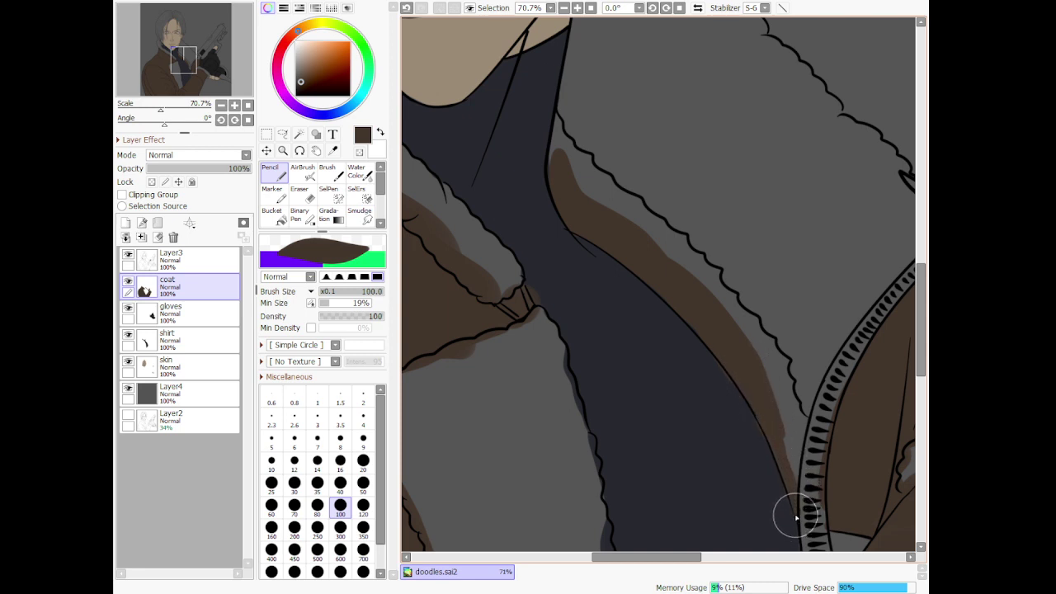
{"action": "mouse_move", "coordinate": [798, 420]}
{"action": "left_mouse_down"}
{"action": "mouse_move", "coordinate": [797, 460]}
{"action": "mouse_move", "coordinate": [803, 422]}
{"action": "mouse_move", "coordinate": [729, 302]}
{"action": "mouse_move", "coordinate": [773, 361]}
{"action": "mouse_move", "coordinate": [800, 470]}
{"action": "left_mouse_up"}
{"action": "mouse_move", "coordinate": [701, 266]}
{"action": "left_mouse_down"}
{"action": "mouse_move", "coordinate": [572, 165]}
{"action": "mouse_move", "coordinate": [601, 153]}
{"action": "mouse_move", "coordinate": [570, 175]}
{"action": "mouse_move", "coordinate": [550, 131]}
{"action": "mouse_move", "coordinate": [554, 185]}
{"action": "mouse_move", "coordinate": [555, 169]}
{"action": "mouse_move", "coordinate": [577, 159]}
{"action": "mouse_move", "coordinate": [568, 147]}
{"action": "mouse_move", "coordinate": [595, 163]}
{"action": "mouse_move", "coordinate": [564, 142]}
{"action": "left_mouse_up"}
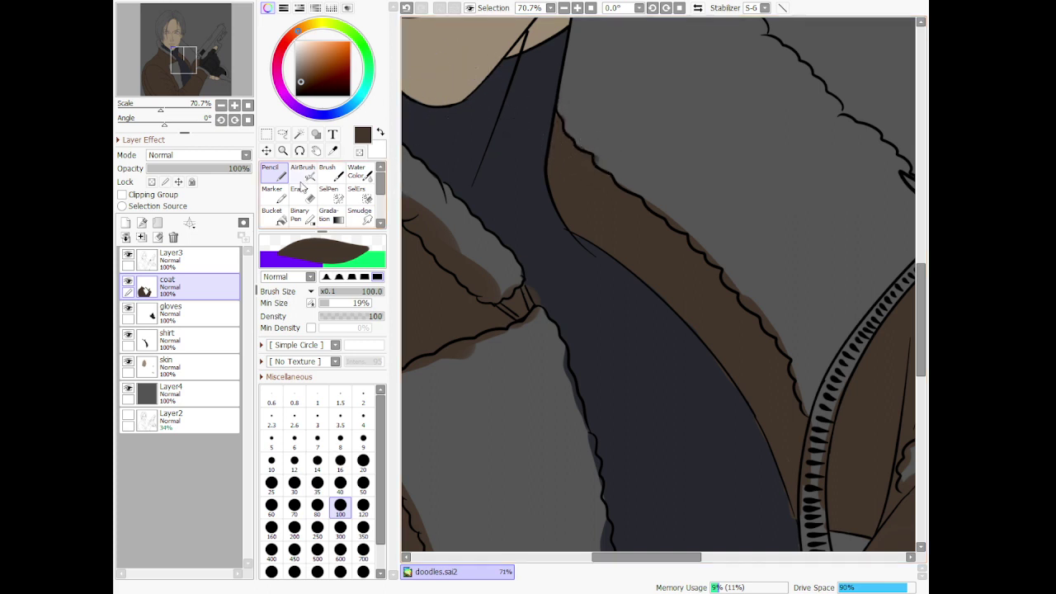
Trim the brown overlapping the shirt's edge with the Eraser at size 50 and switch back to the Pencil
{"action": "key", "text": "e"}
{"action": "key", "text": "bracketleft"}
{"action": "key", "text": "bracketleft"}
{"action": "key", "text": "bracketleft"}
{"action": "key", "text": "bracketleft"}
{"action": "key", "text": "bracketleft"}
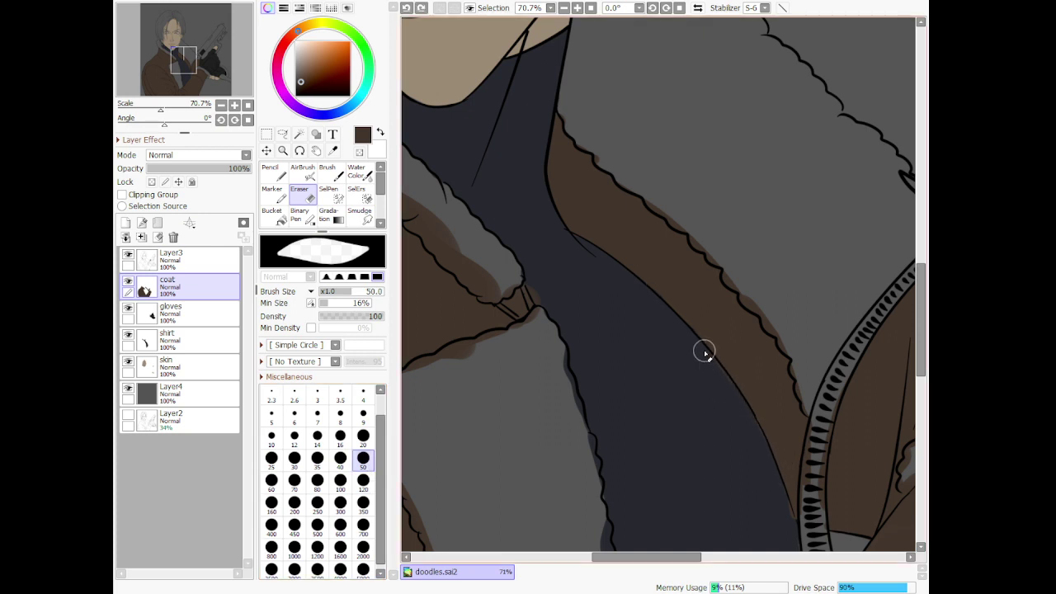
{"action": "left_click_drag", "start_coordinate": [704, 352], "coordinate": [770, 449]}
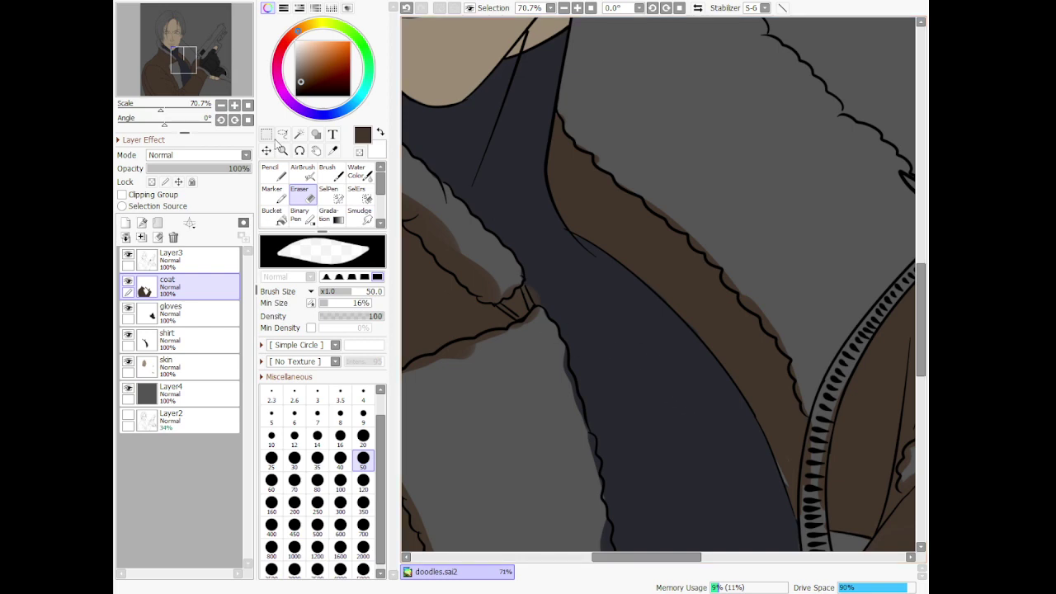
{"action": "left_click", "coordinate": [272, 171]}
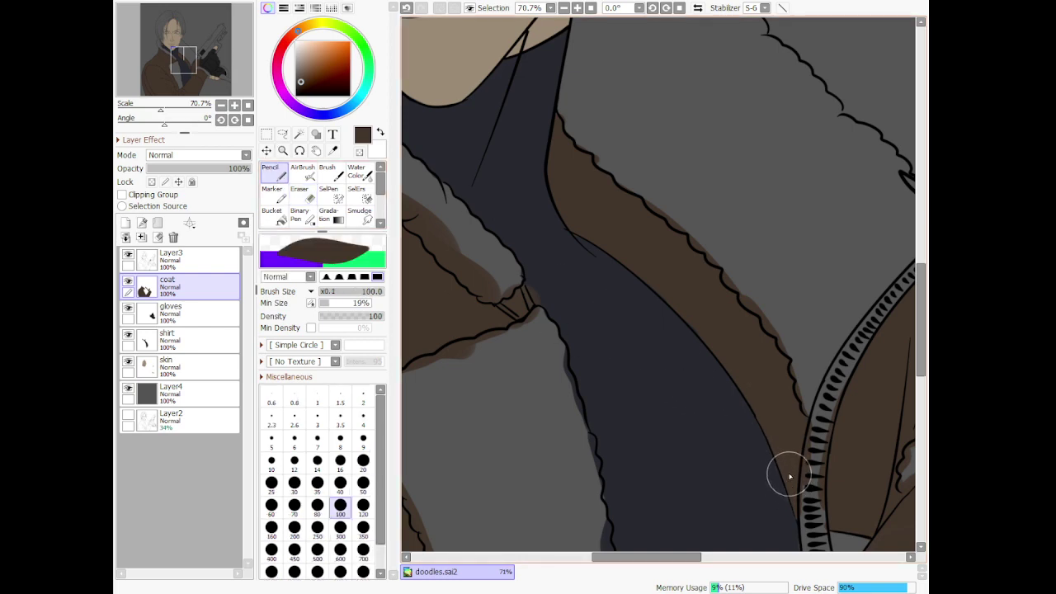
{"action": "scroll", "coordinate": [775, 383], "scroll_direction": "down", "scroll_amount": 4}
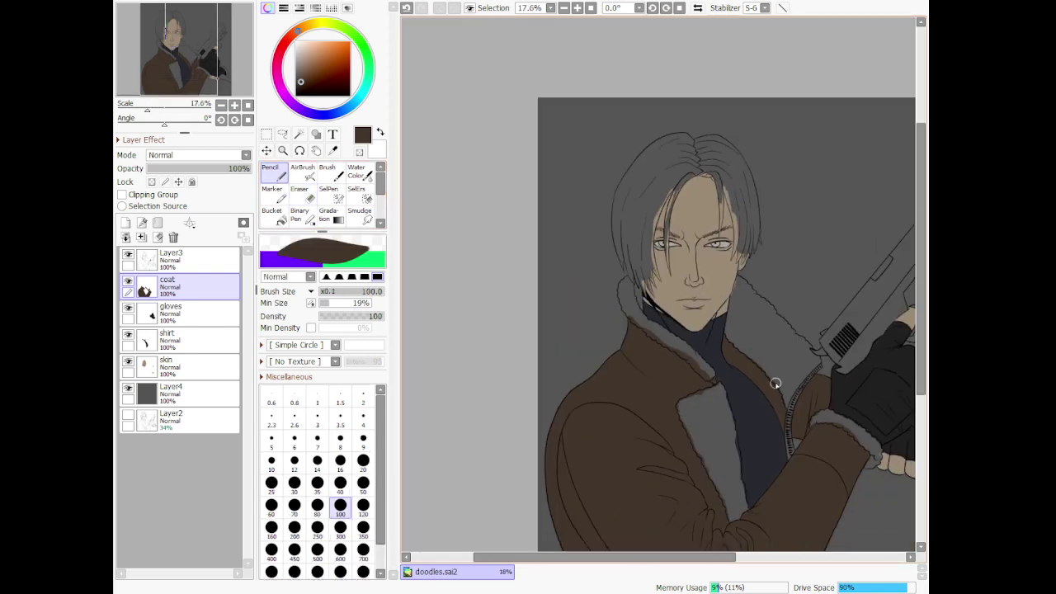
On Layer3, extend the collar's seam line in black across to the near lapel's edge with the Pencil at size 9
{"action": "scroll", "coordinate": [794, 288], "scroll_direction": "down", "scroll_amount": 2}
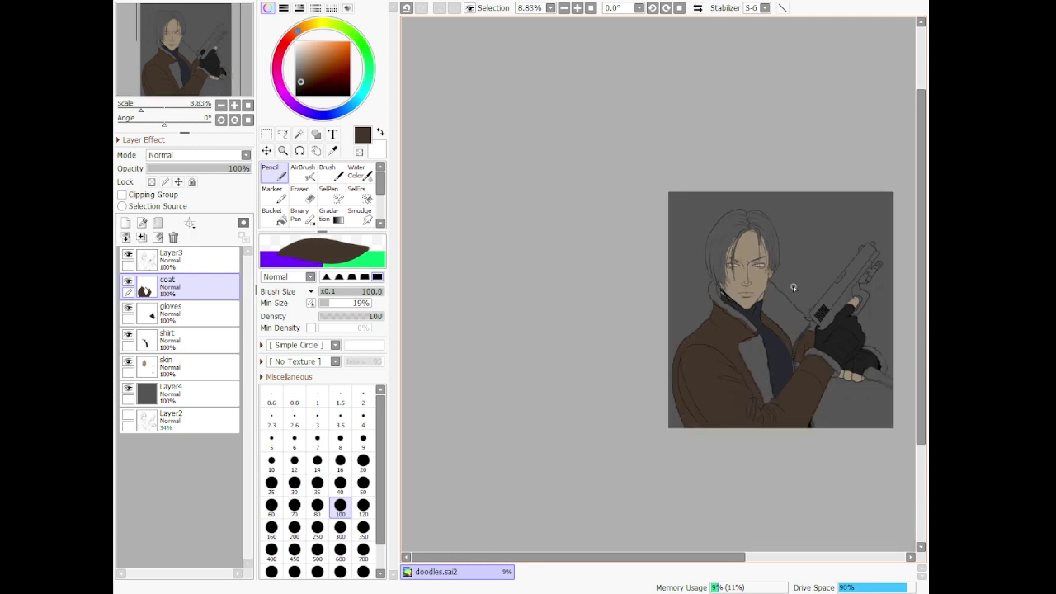
{"action": "scroll", "coordinate": [870, 318], "scroll_direction": "up", "scroll_amount": 3}
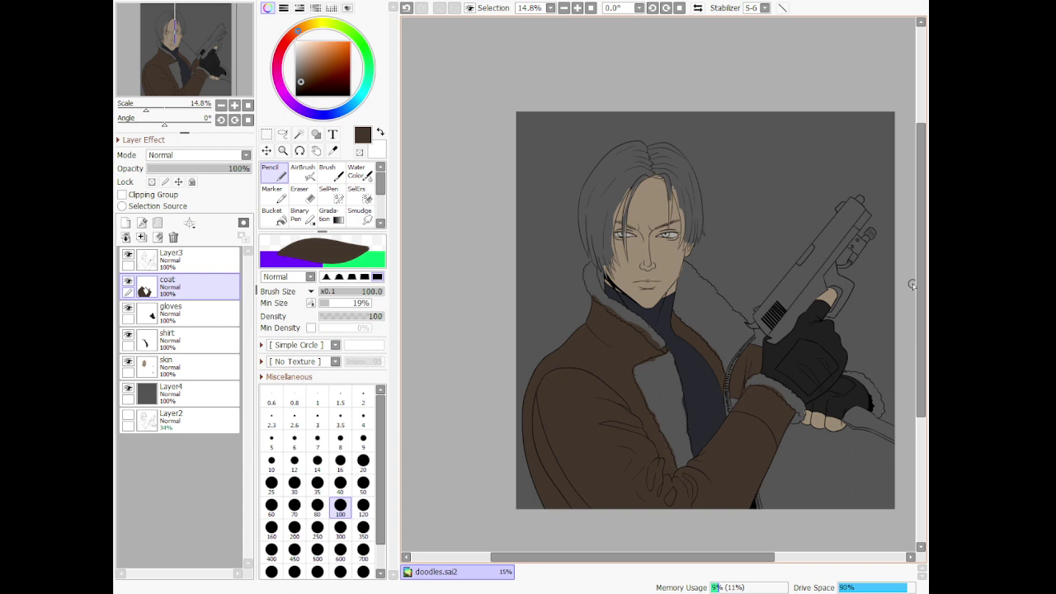
{"action": "left_click", "coordinate": [192, 264]}
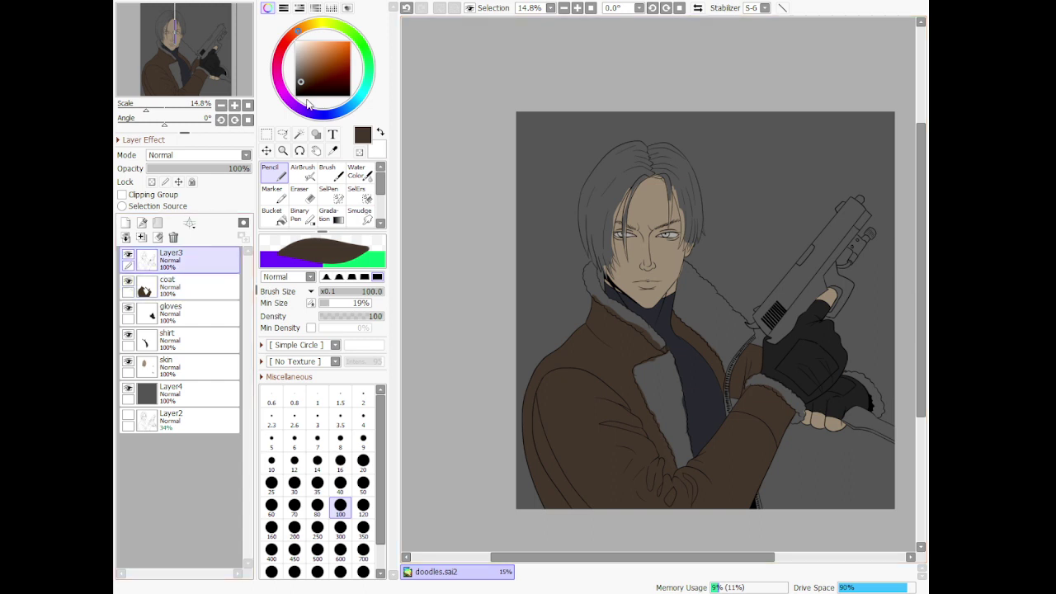
{"action": "left_click", "coordinate": [363, 440]}
{"action": "scroll", "coordinate": [510, 411], "scroll_direction": "up", "scroll_amount": 5}
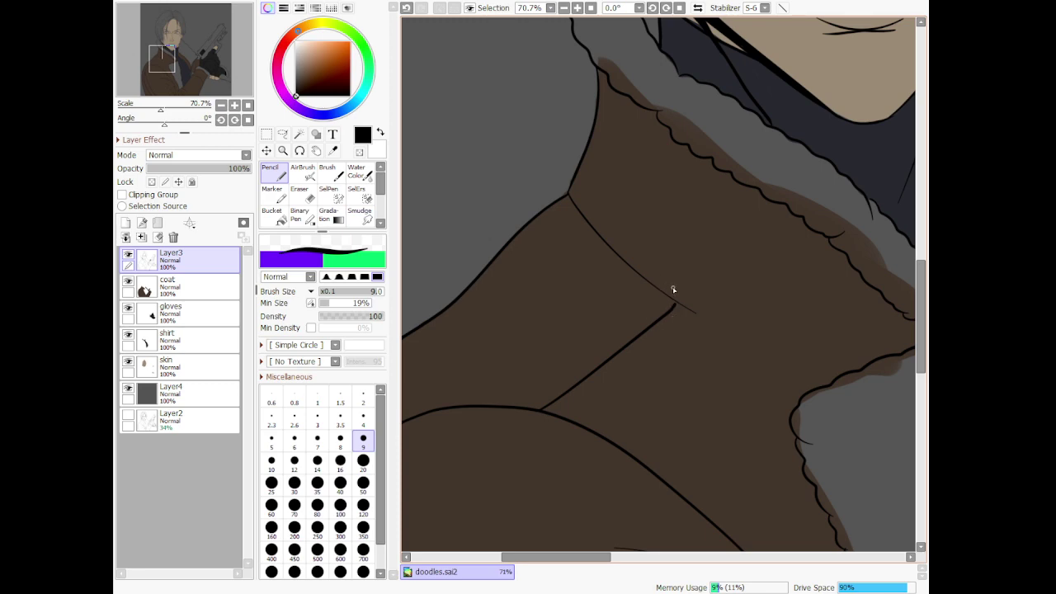
{"action": "scroll", "coordinate": [695, 311], "scroll_direction": "down", "scroll_amount": 5}
{"action": "scroll", "coordinate": [768, 238], "scroll_direction": "up", "scroll_amount": 5}
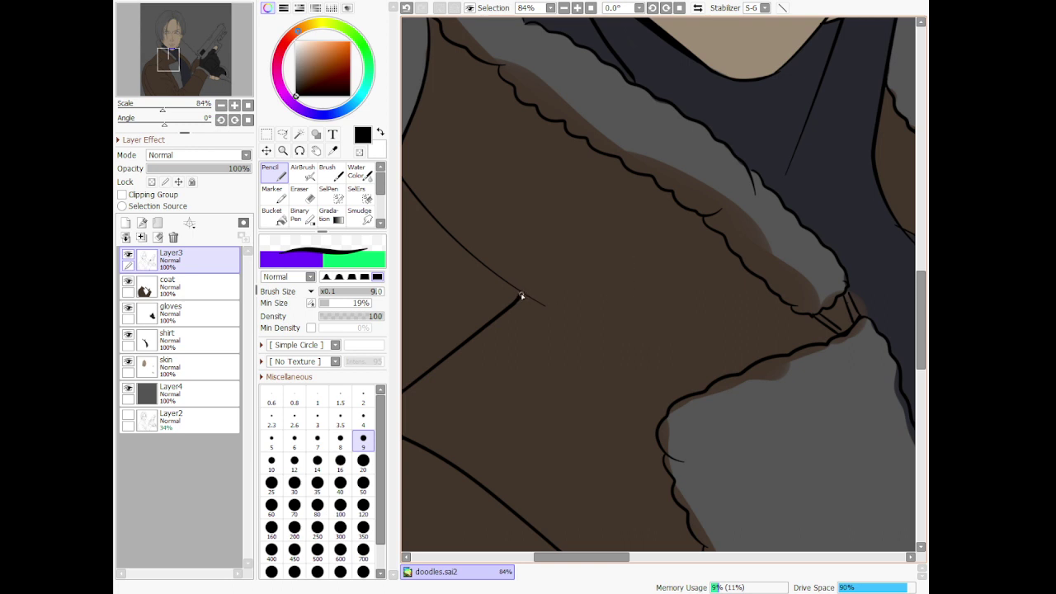
{"action": "left_click_drag", "start_coordinate": [521, 295], "coordinate": [703, 396]}
On the coat layer, erase the brown overflow along the forearm's outer edge just below the cuff fur with the Eraser at size 50
{"action": "key", "text": "e"}
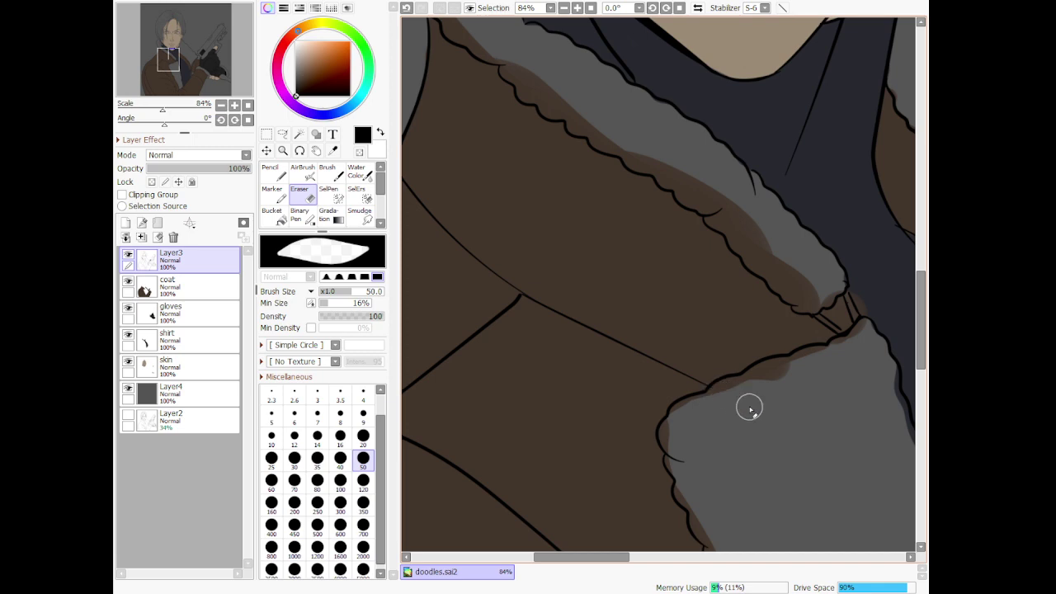
{"action": "scroll", "coordinate": [750, 407], "scroll_direction": "down", "scroll_amount": 5}
{"action": "scroll", "coordinate": [708, 357], "scroll_direction": "up", "scroll_amount": 7}
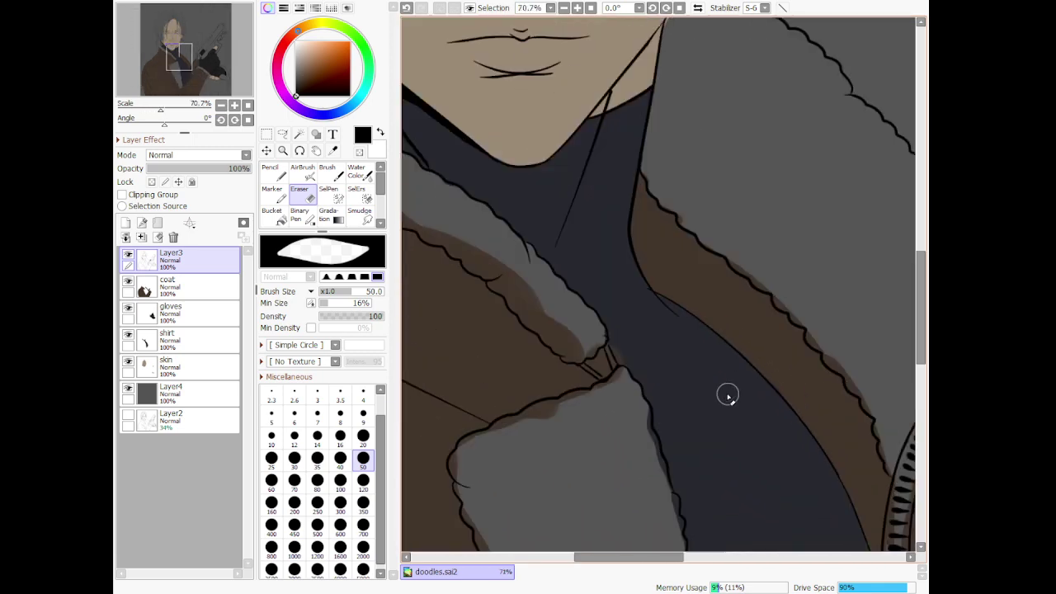
{"action": "left_click", "coordinate": [182, 285]}
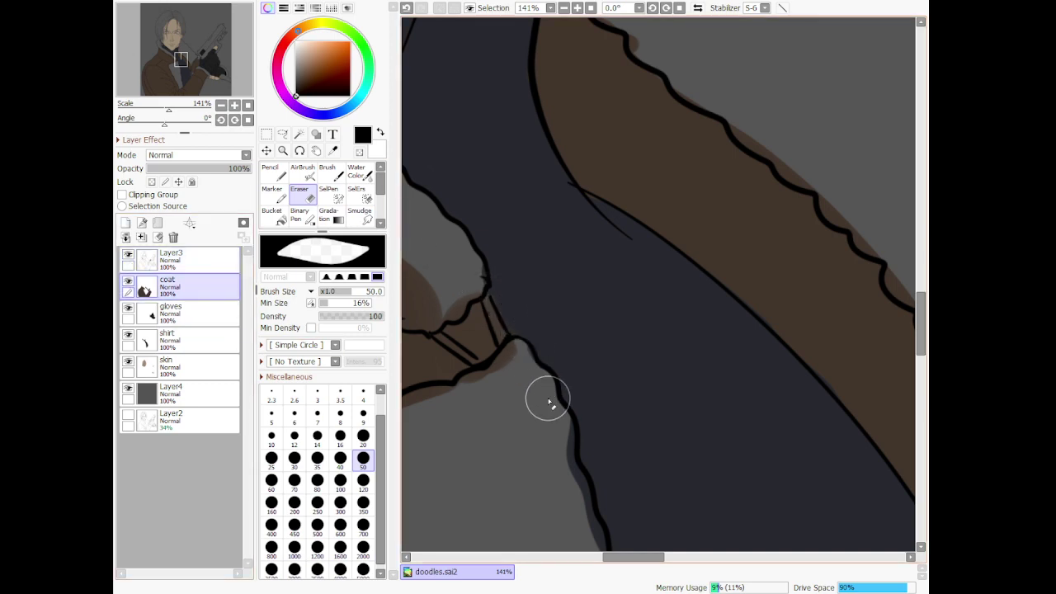
{"action": "scroll", "coordinate": [558, 388], "scroll_direction": "down", "scroll_amount": 7}
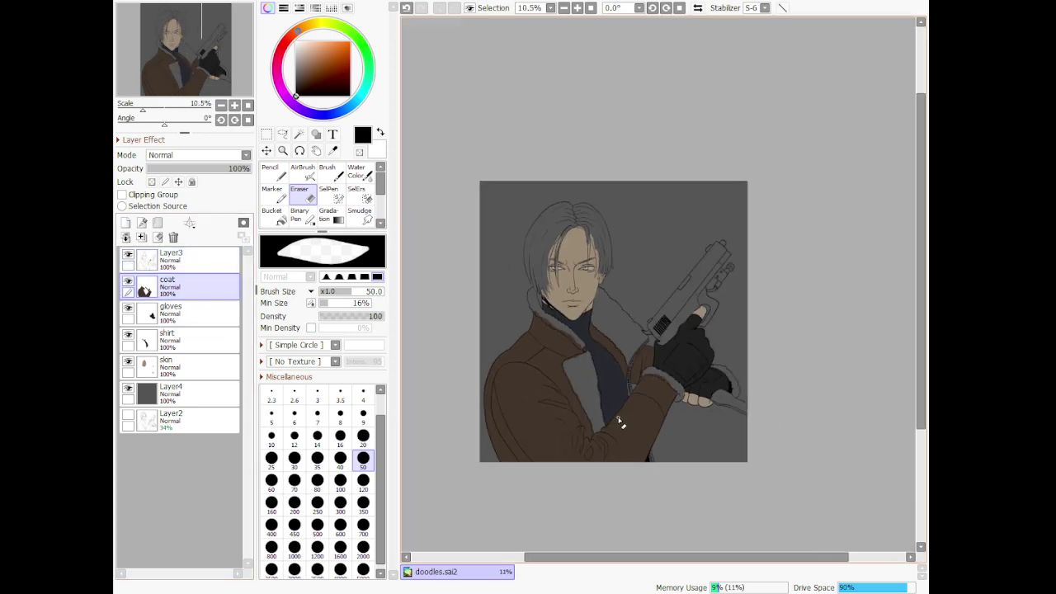
{"action": "scroll", "coordinate": [627, 454], "scroll_direction": "up", "scroll_amount": 2}
{"action": "scroll", "coordinate": [640, 472], "scroll_direction": "up", "scroll_amount": 4}
{"action": "scroll", "coordinate": [795, 410], "scroll_direction": "up", "scroll_amount": 3}
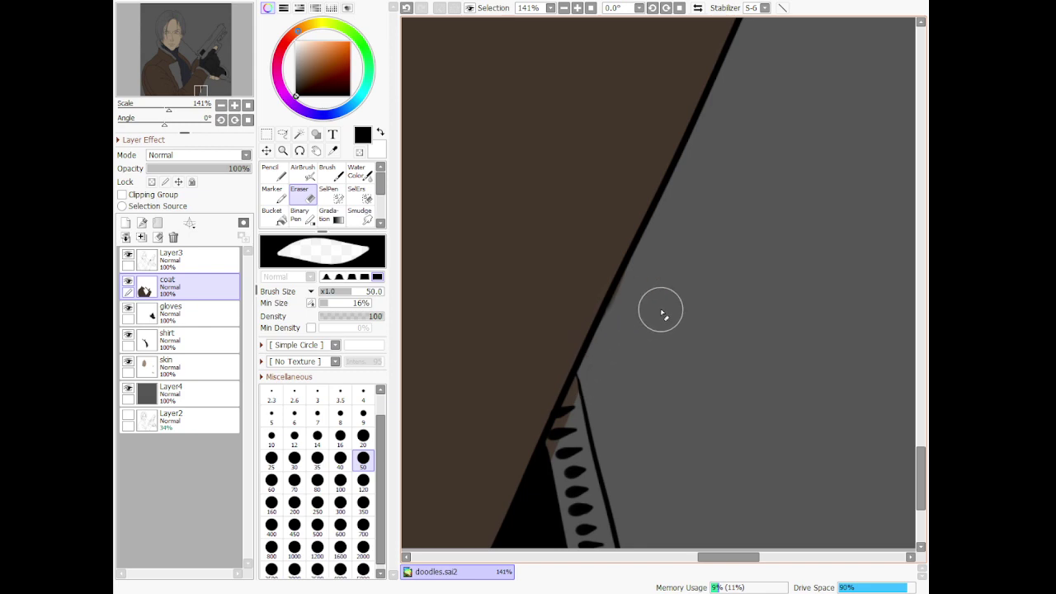
{"action": "scroll", "coordinate": [662, 318], "scroll_direction": "down", "scroll_amount": 6}
{"action": "scroll", "coordinate": [776, 251], "scroll_direction": "down", "scroll_amount": 4}
{"action": "scroll", "coordinate": [777, 210], "scroll_direction": "up", "scroll_amount": 6}
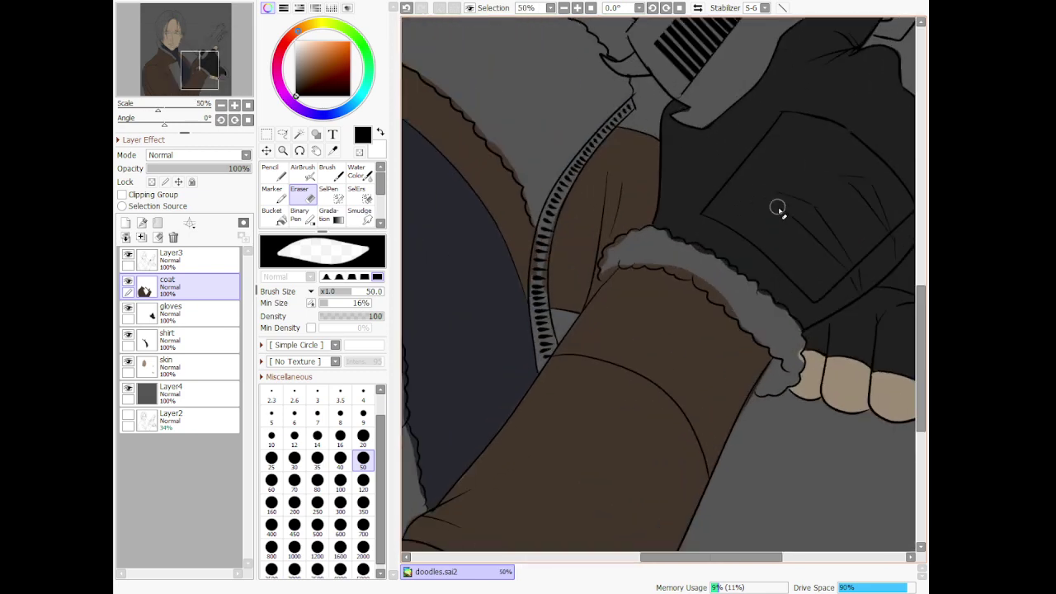
{"action": "scroll", "coordinate": [766, 430], "scroll_direction": "up", "scroll_amount": 3}
{"action": "scroll", "coordinate": [756, 439], "scroll_direction": "up", "scroll_amount": 2}
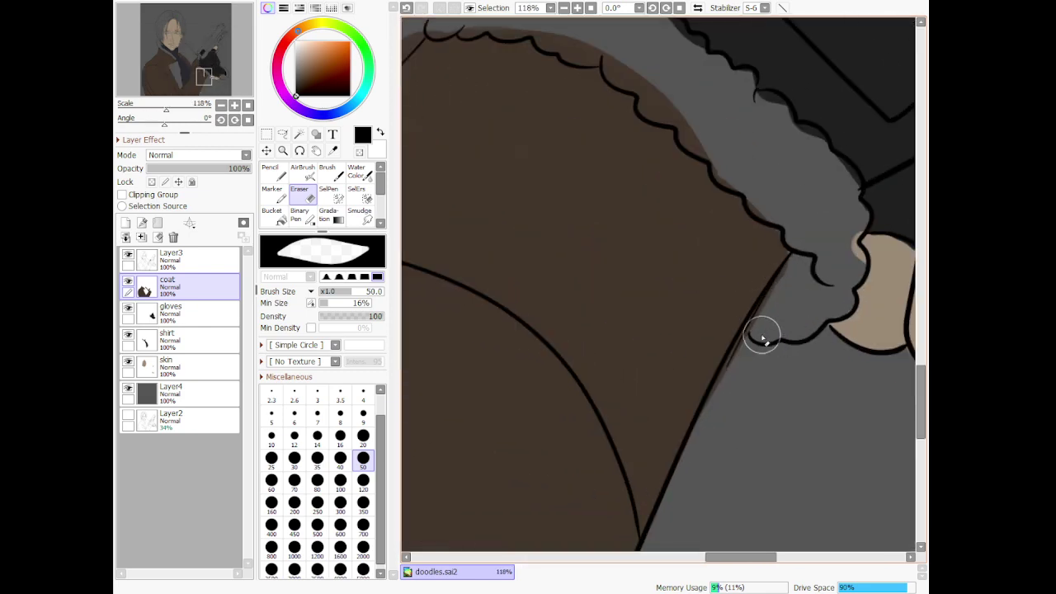
{"action": "left_click_drag", "start_coordinate": [749, 339], "coordinate": [703, 436]}
{"action": "mouse_move", "coordinate": [734, 368]}
{"action": "left_mouse_down"}
{"action": "mouse_move", "coordinate": [695, 467]}
{"action": "mouse_move", "coordinate": [726, 420]}
{"action": "mouse_move", "coordinate": [733, 375]}
{"action": "mouse_move", "coordinate": [703, 435]}
{"action": "left_mouse_up"}
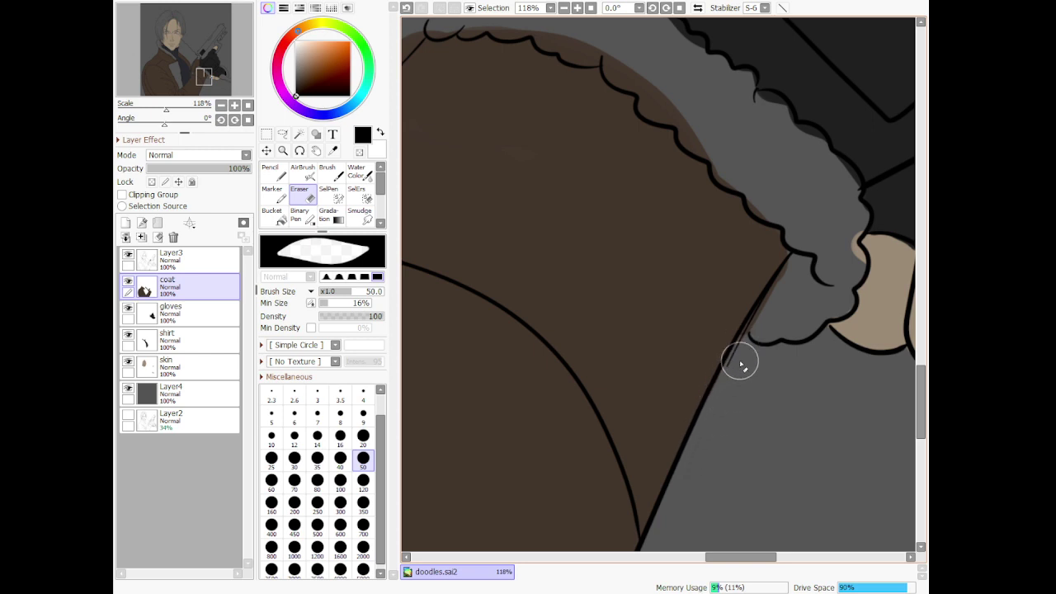
Add a layer named "coat fur" above the coat layer and choose a light greyish brown as the drawing colour
{"action": "scroll", "coordinate": [740, 364], "scroll_direction": "down", "scroll_amount": 8}
{"action": "scroll", "coordinate": [661, 260], "scroll_direction": "down", "scroll_amount": 5}
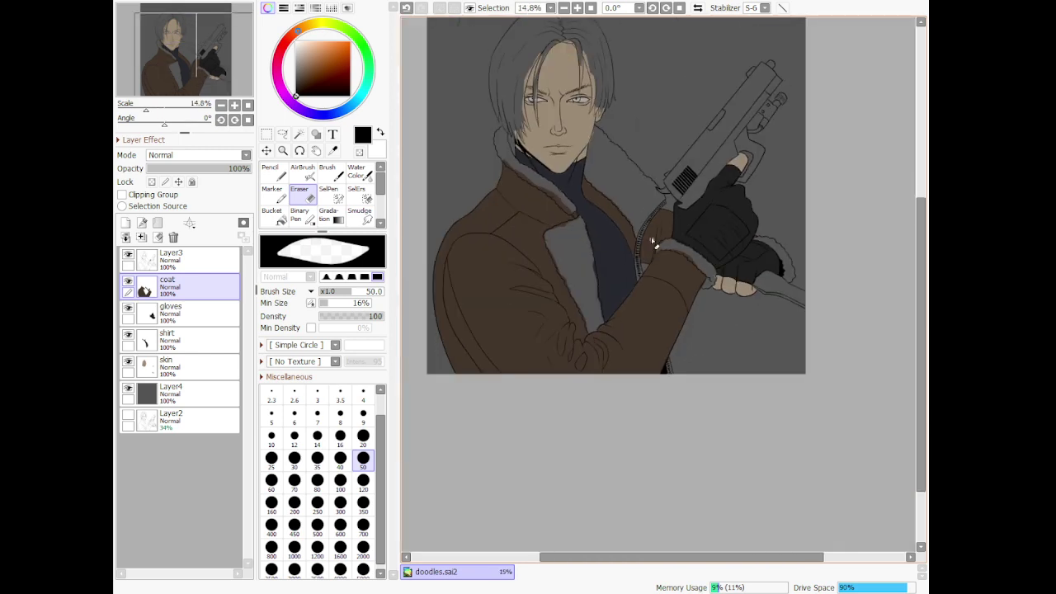
{"action": "scroll", "coordinate": [553, 86], "scroll_direction": "up", "scroll_amount": 1}
{"action": "scroll", "coordinate": [553, 87], "scroll_direction": "down", "scroll_amount": 2}
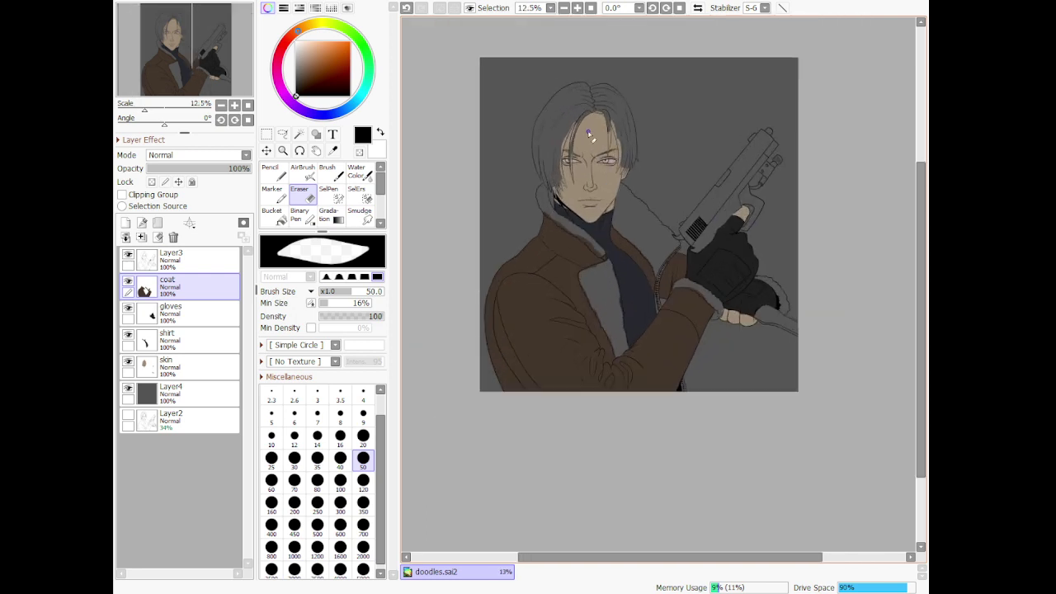
{"action": "scroll", "coordinate": [589, 136], "scroll_direction": "up", "scroll_amount": 1}
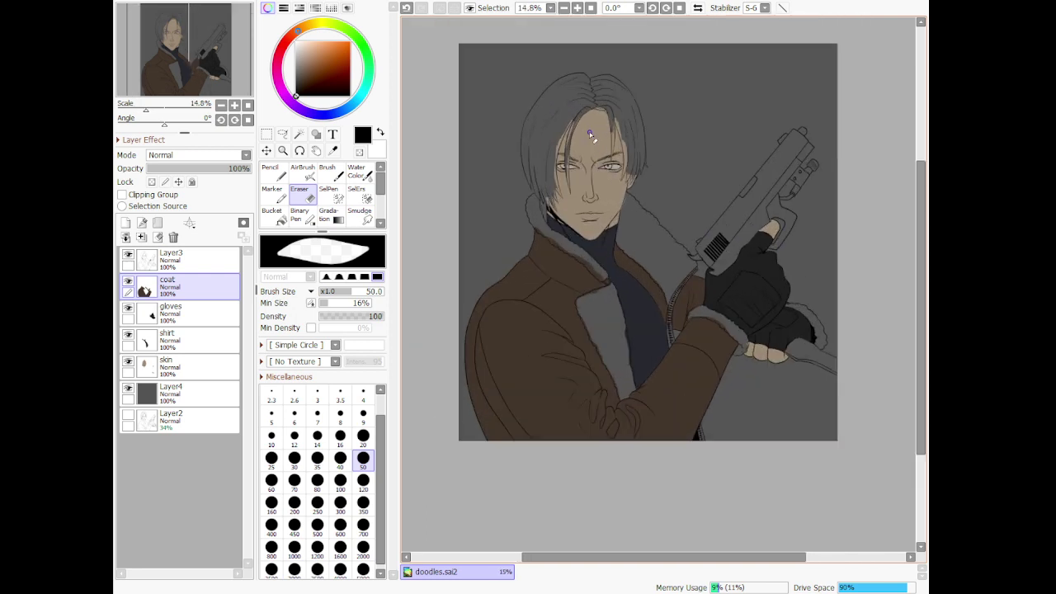
{"action": "left_click", "coordinate": [125, 224]}
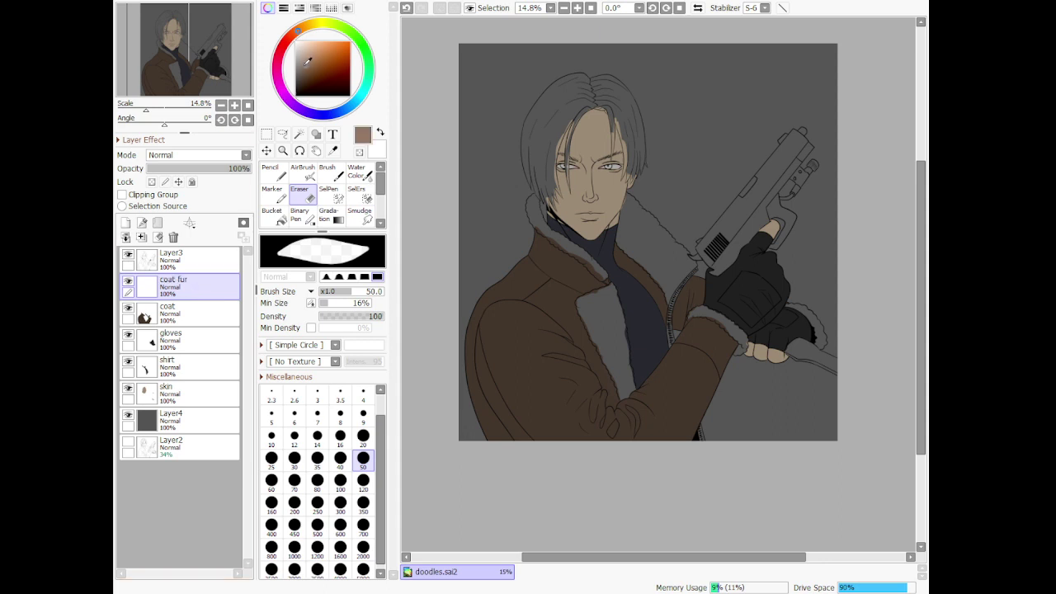
{"action": "left_click", "coordinate": [332, 151]}
{"action": "left_click", "coordinate": [516, 319]}
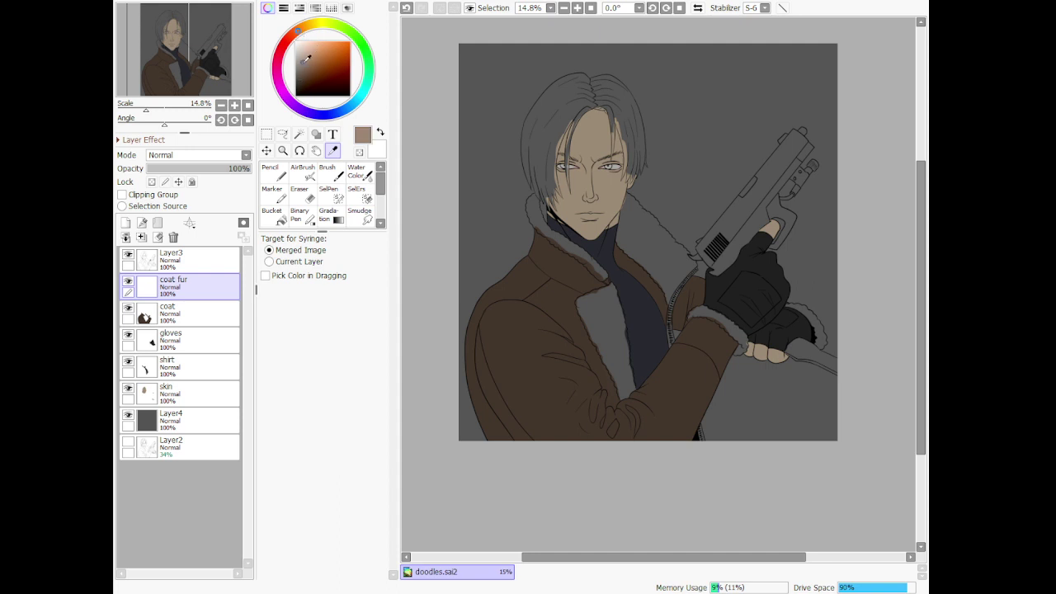
Block in the middle of the near lapel's fur with the Pencil at size 120, darkening the greyish brown after a first patch
{"action": "scroll", "coordinate": [561, 391], "scroll_direction": "up", "scroll_amount": 5}
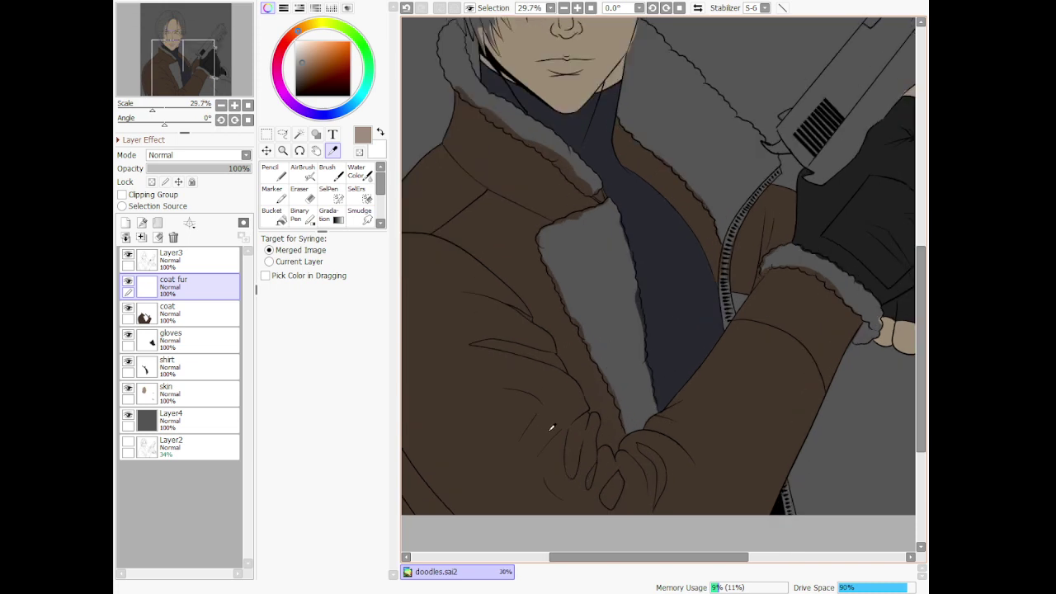
{"action": "left_click", "coordinate": [274, 175]}
{"action": "scroll", "coordinate": [558, 333], "scroll_direction": "up", "scroll_amount": 3}
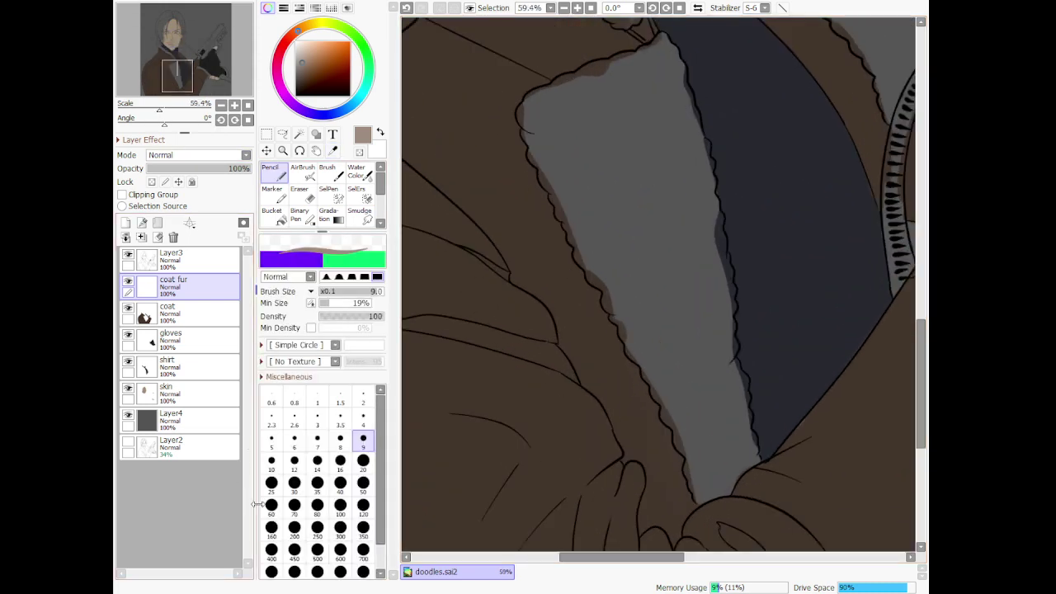
{"action": "left_click", "coordinate": [363, 507]}
{"action": "mouse_move", "coordinate": [636, 154]}
{"action": "left_mouse_down"}
{"action": "mouse_move", "coordinate": [639, 292]}
{"action": "mouse_move", "coordinate": [629, 106]}
{"action": "mouse_move", "coordinate": [643, 211]}
{"action": "left_mouse_up"}
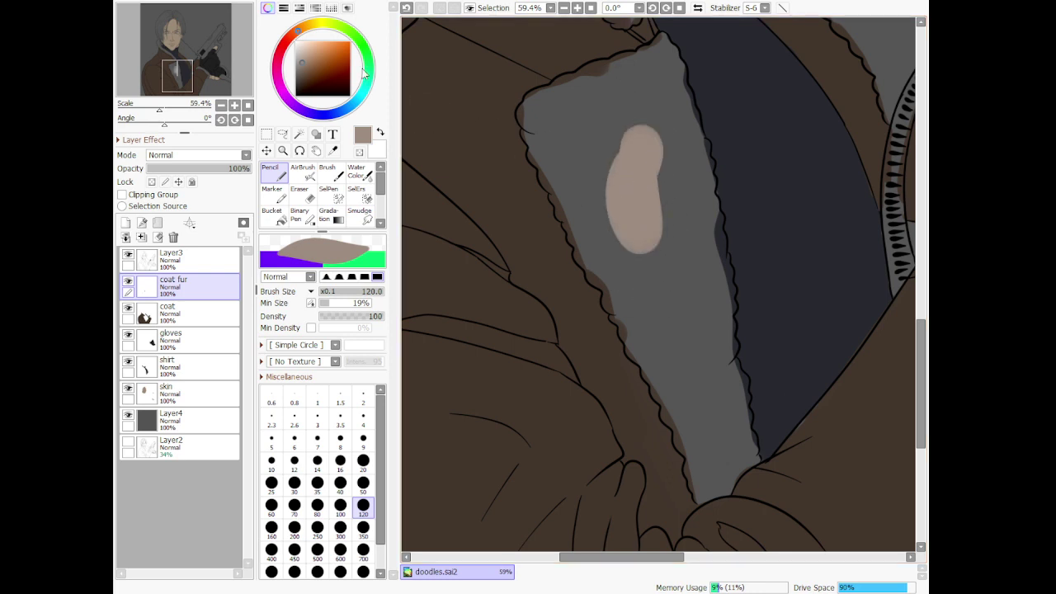
{"action": "left_click", "coordinate": [306, 62]}
{"action": "left_click", "coordinate": [304, 67]}
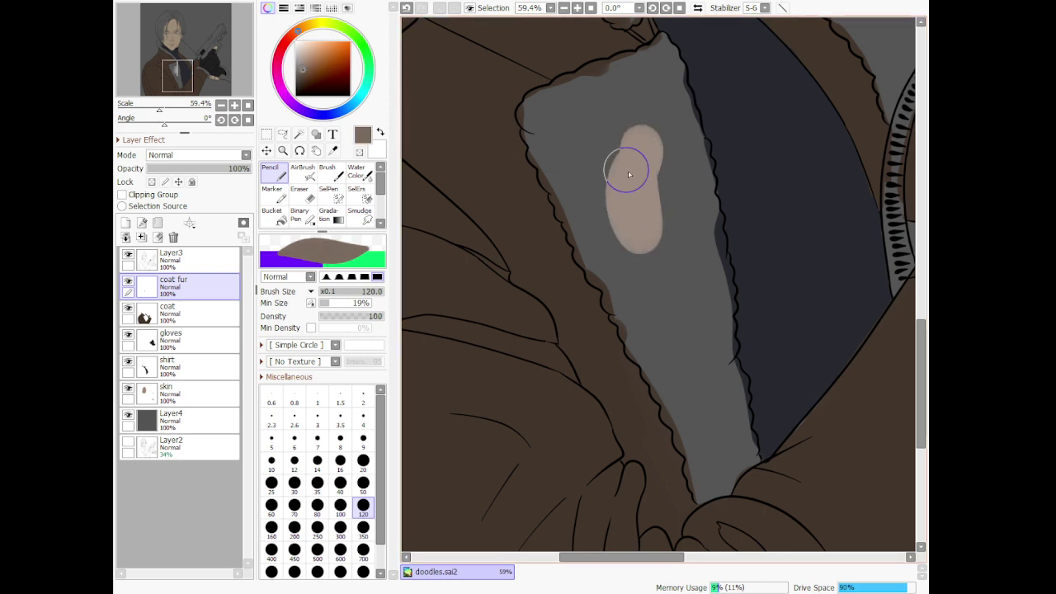
{"action": "left_click_drag", "start_coordinate": [635, 132], "coordinate": [620, 216]}
{"action": "mouse_move", "coordinate": [643, 306]}
{"action": "left_mouse_down"}
{"action": "mouse_move", "coordinate": [587, 117]}
{"action": "mouse_move", "coordinate": [688, 295]}
{"action": "mouse_move", "coordinate": [648, 90]}
{"action": "mouse_move", "coordinate": [683, 327]}
{"action": "mouse_move", "coordinate": [652, 164]}
{"action": "mouse_move", "coordinate": [715, 376]}
{"action": "mouse_move", "coordinate": [685, 285]}
{"action": "left_mouse_up"}
{"action": "mouse_move", "coordinate": [716, 376]}
{"action": "left_mouse_down"}
{"action": "mouse_move", "coordinate": [681, 147]}
{"action": "mouse_move", "coordinate": [717, 445]}
{"action": "mouse_move", "coordinate": [603, 174]}
{"action": "mouse_move", "coordinate": [708, 411]}
{"action": "mouse_move", "coordinate": [564, 120]}
{"action": "mouse_move", "coordinate": [649, 83]}
{"action": "mouse_move", "coordinate": [663, 98]}
{"action": "mouse_move", "coordinate": [673, 201]}
{"action": "mouse_move", "coordinate": [652, 75]}
{"action": "mouse_move", "coordinate": [693, 235]}
{"action": "mouse_move", "coordinate": [655, 108]}
{"action": "mouse_move", "coordinate": [576, 158]}
{"action": "left_mouse_up"}
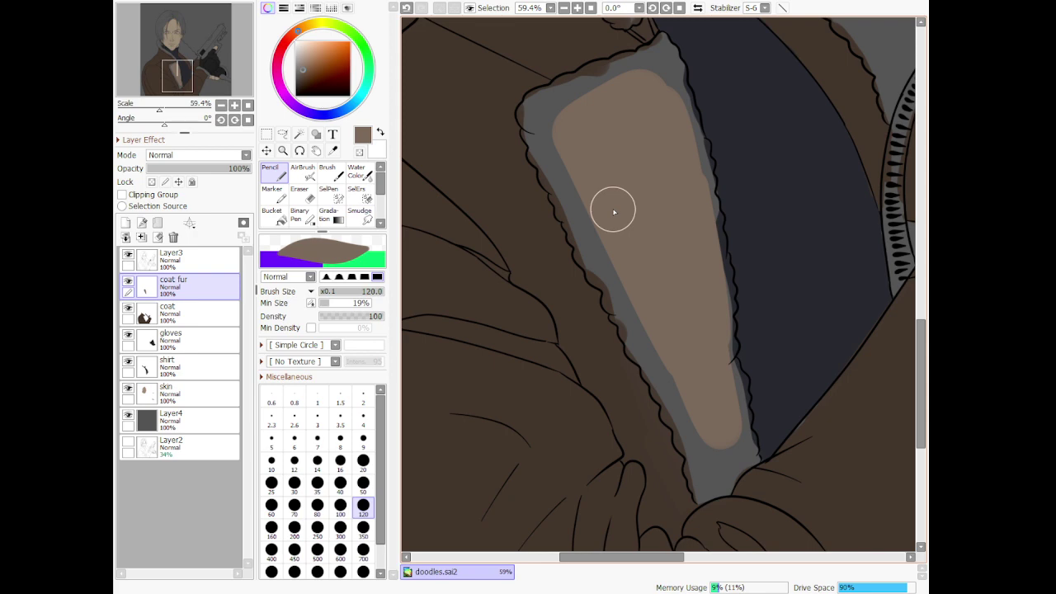
Paint the same greyish brown across the middle of the far lapel's fur, from beside the neck towards the zipper
{"action": "scroll", "coordinate": [614, 213], "scroll_direction": "down", "scroll_amount": 5}
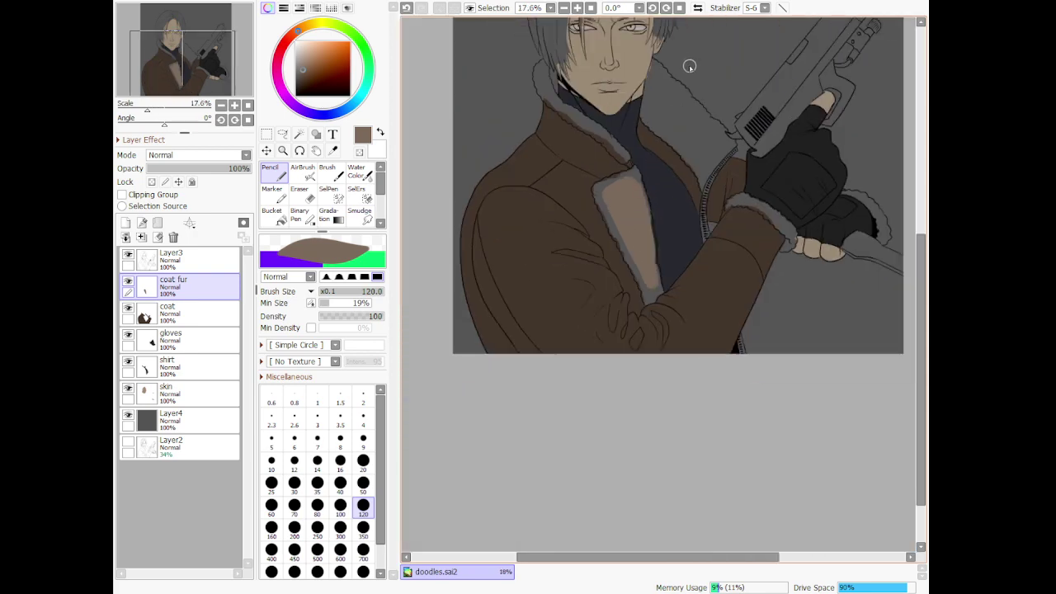
{"action": "scroll", "coordinate": [690, 66], "scroll_direction": "up", "scroll_amount": 5}
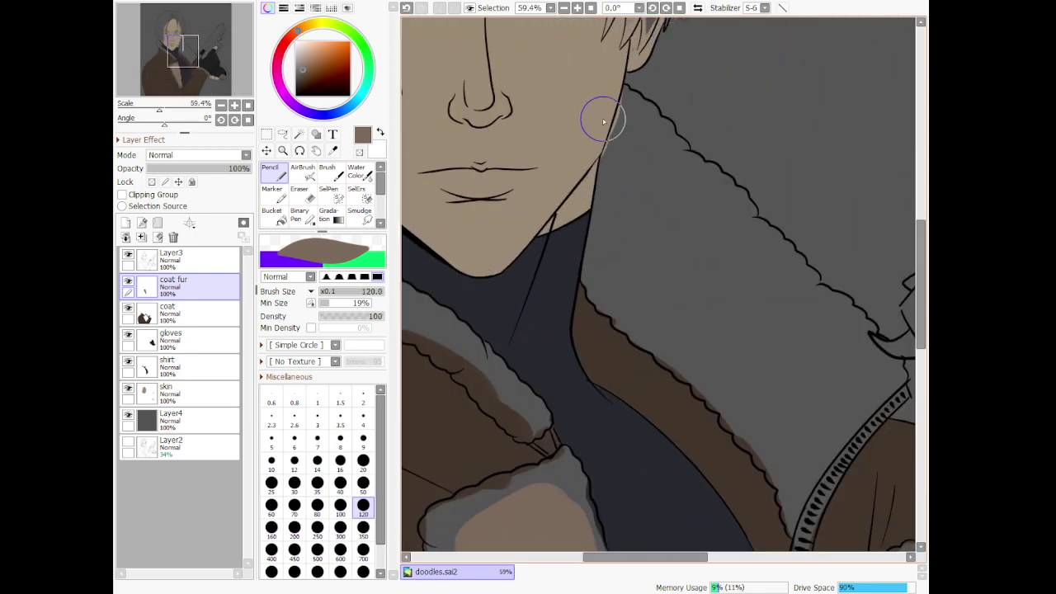
{"action": "mouse_move", "coordinate": [634, 137]}
{"action": "left_mouse_down"}
{"action": "mouse_move", "coordinate": [621, 309]}
{"action": "mouse_move", "coordinate": [657, 147]}
{"action": "mouse_move", "coordinate": [671, 321]}
{"action": "mouse_move", "coordinate": [689, 181]}
{"action": "mouse_move", "coordinate": [701, 372]}
{"action": "mouse_move", "coordinate": [723, 246]}
{"action": "mouse_move", "coordinate": [752, 366]}
{"action": "mouse_move", "coordinate": [776, 320]}
{"action": "mouse_move", "coordinate": [800, 450]}
{"action": "mouse_move", "coordinate": [858, 360]}
{"action": "mouse_move", "coordinate": [797, 467]}
{"action": "mouse_move", "coordinate": [865, 380]}
{"action": "mouse_move", "coordinate": [788, 338]}
{"action": "mouse_move", "coordinate": [695, 239]}
{"action": "mouse_move", "coordinate": [737, 350]}
{"action": "left_mouse_up"}
{"action": "scroll", "coordinate": [737, 351], "scroll_direction": "down", "scroll_amount": 5}
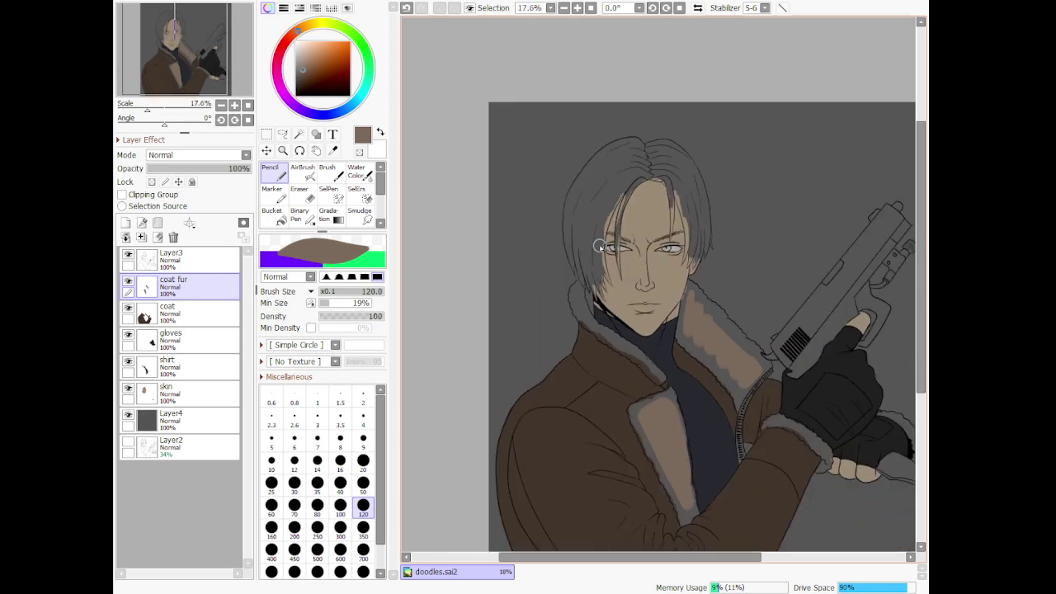
Switch to Layer3 with black and try a Bucket fill of the gap between the collar fur and the neck, then undo it
{"action": "scroll", "coordinate": [584, 321], "scroll_direction": "up", "scroll_amount": 3}
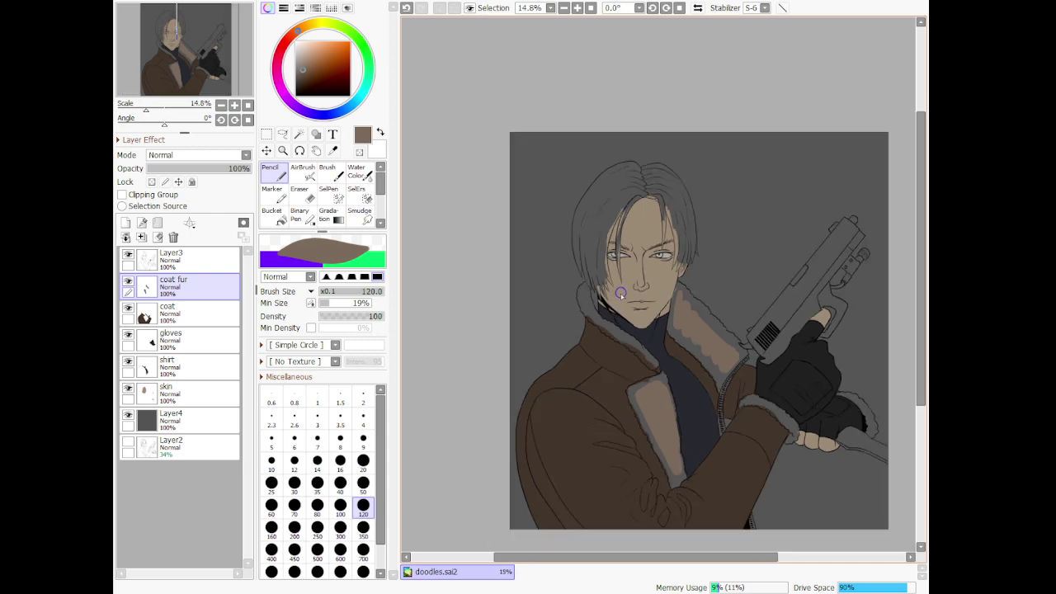
{"action": "left_click", "coordinate": [171, 264]}
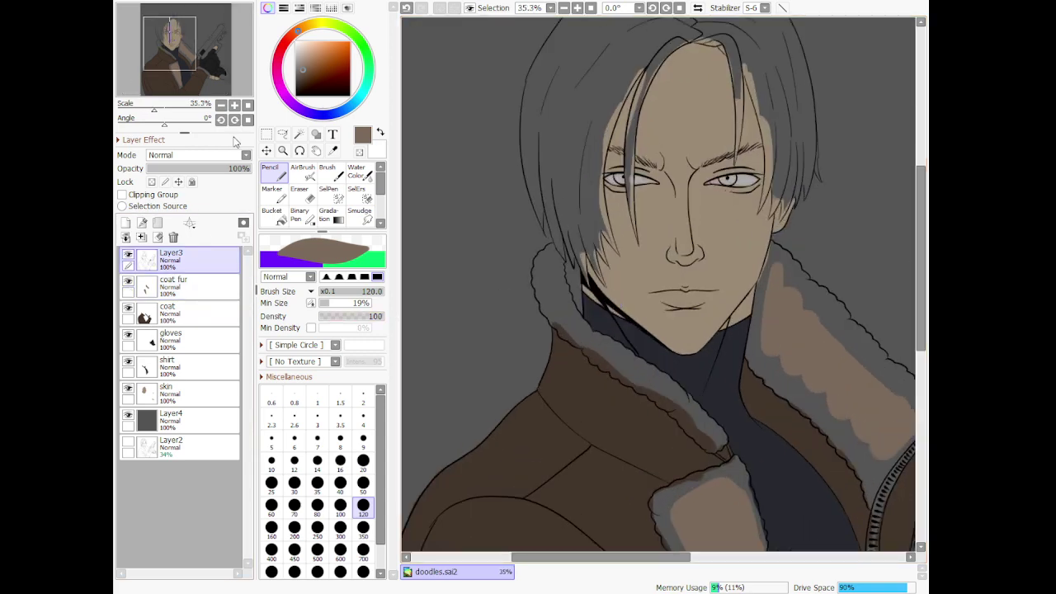
{"action": "left_click_drag", "start_coordinate": [321, 80], "coordinate": [294, 98]}
{"action": "left_click", "coordinate": [281, 219]}
{"action": "scroll", "coordinate": [576, 272], "scroll_direction": "up", "scroll_amount": 2}
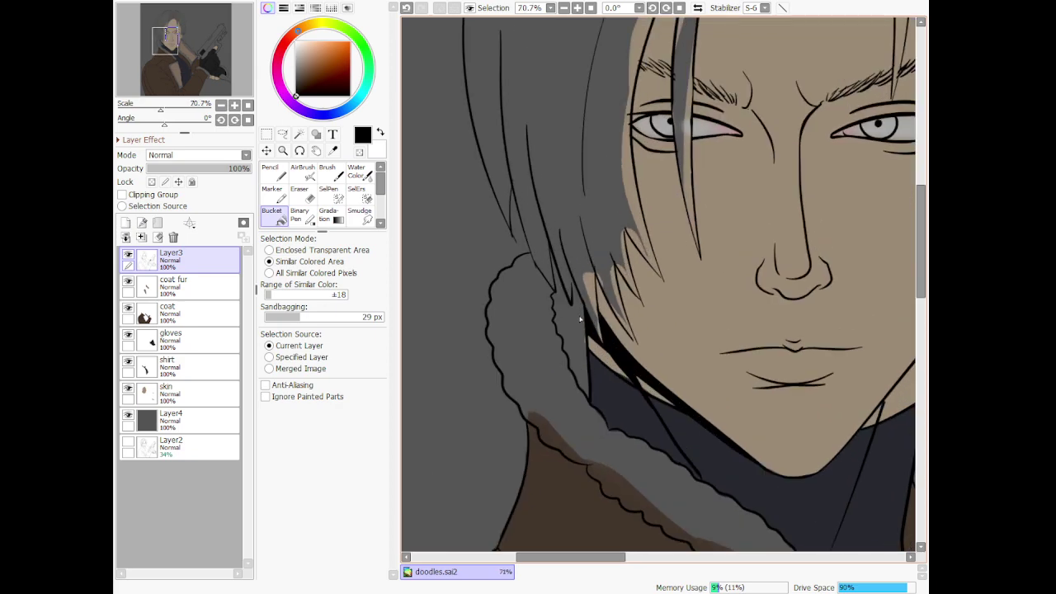
{"action": "left_click", "coordinate": [575, 322]}
{"action": "scroll", "coordinate": [570, 324], "scroll_direction": "up", "scroll_amount": 2}
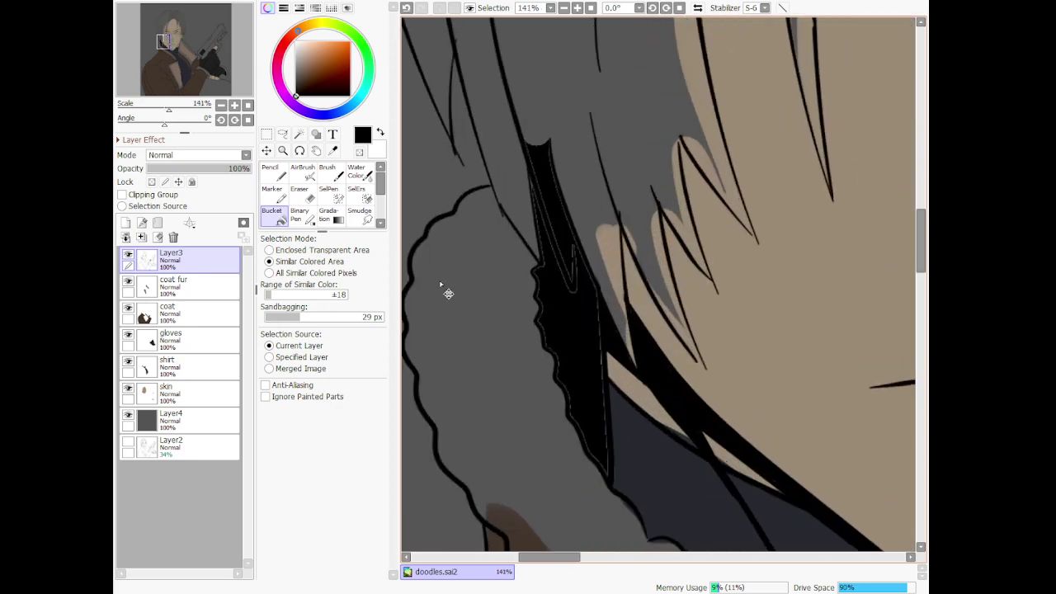
{"action": "key", "text": "ctrl+z"}
Close the open hair tips above the collar gap with the Pencil at size 9 and fill the gap with black
{"action": "key", "text": "n"}
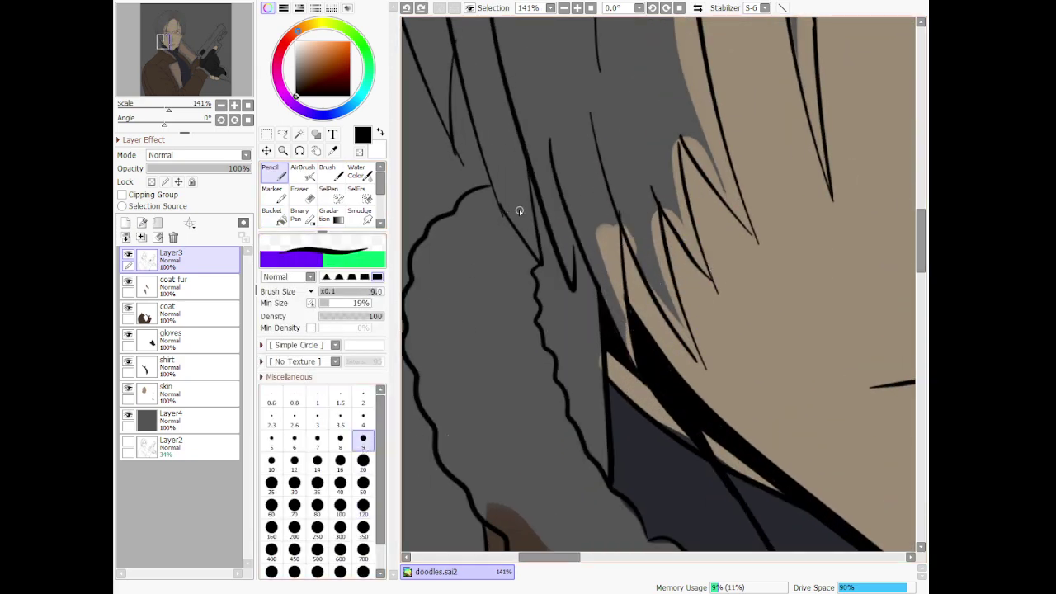
{"action": "left_click_drag", "start_coordinate": [575, 241], "coordinate": [579, 259]}
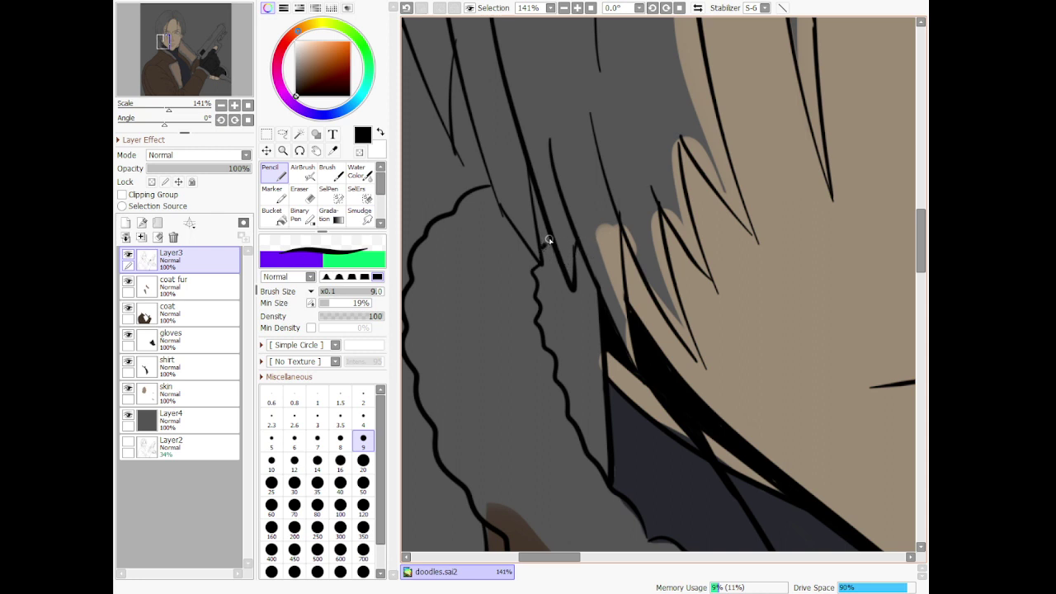
{"action": "left_click", "coordinate": [272, 214]}
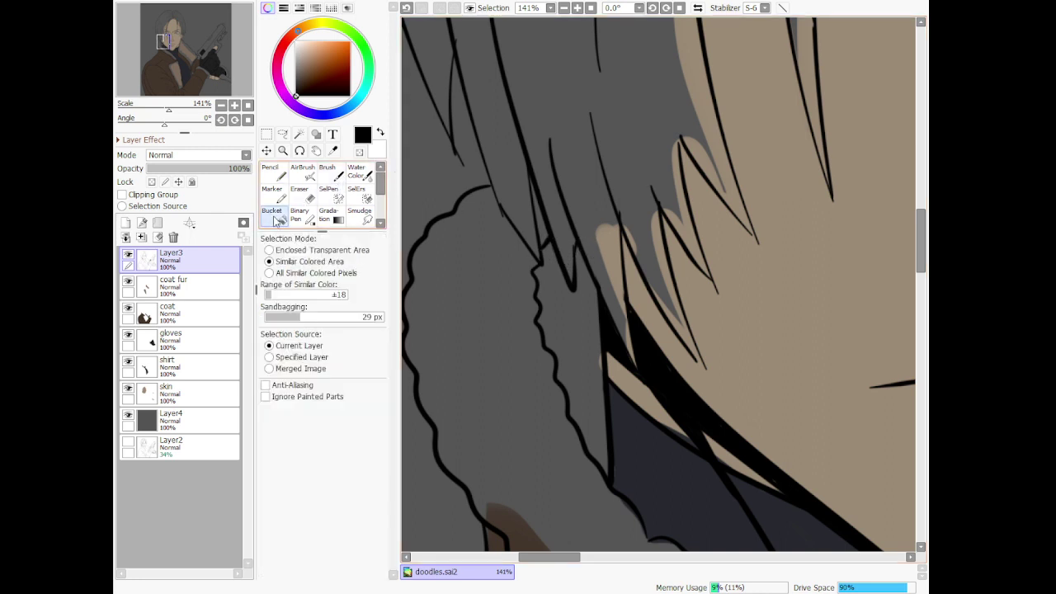
{"action": "left_click", "coordinate": [561, 318]}
Paint over the unfilled slivers around the black collar gap with the Pencil at sizes 50 and 20
{"action": "left_click", "coordinate": [272, 172]}
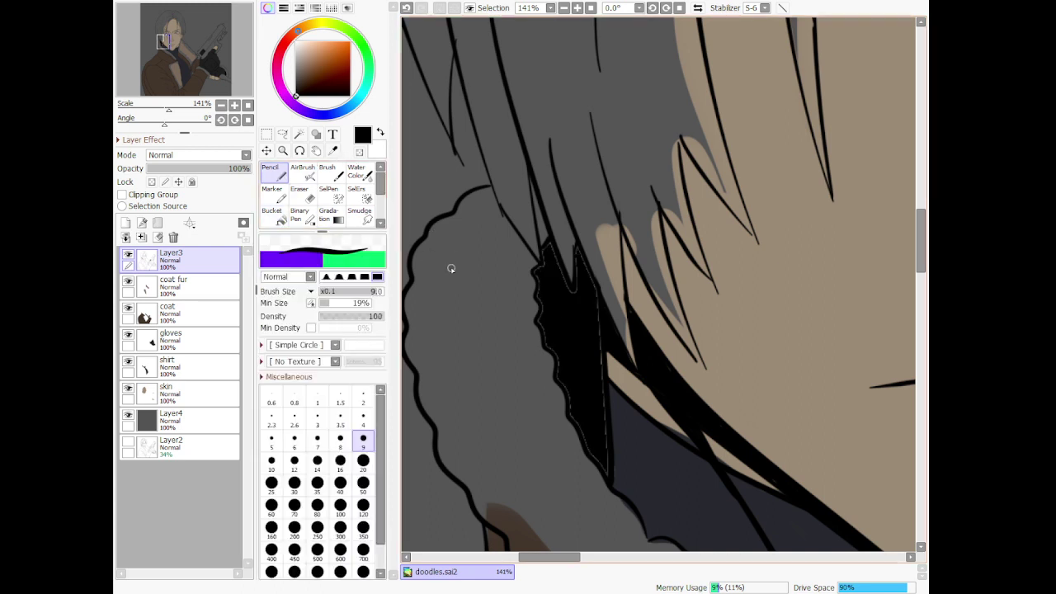
{"action": "left_click", "coordinate": [364, 486]}
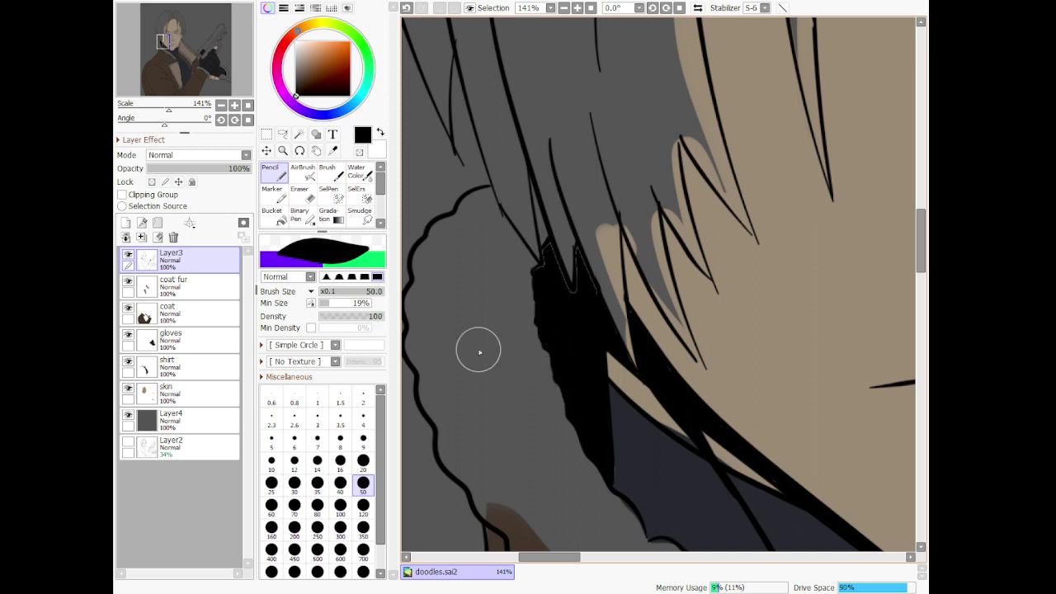
{"action": "left_click", "coordinate": [363, 464]}
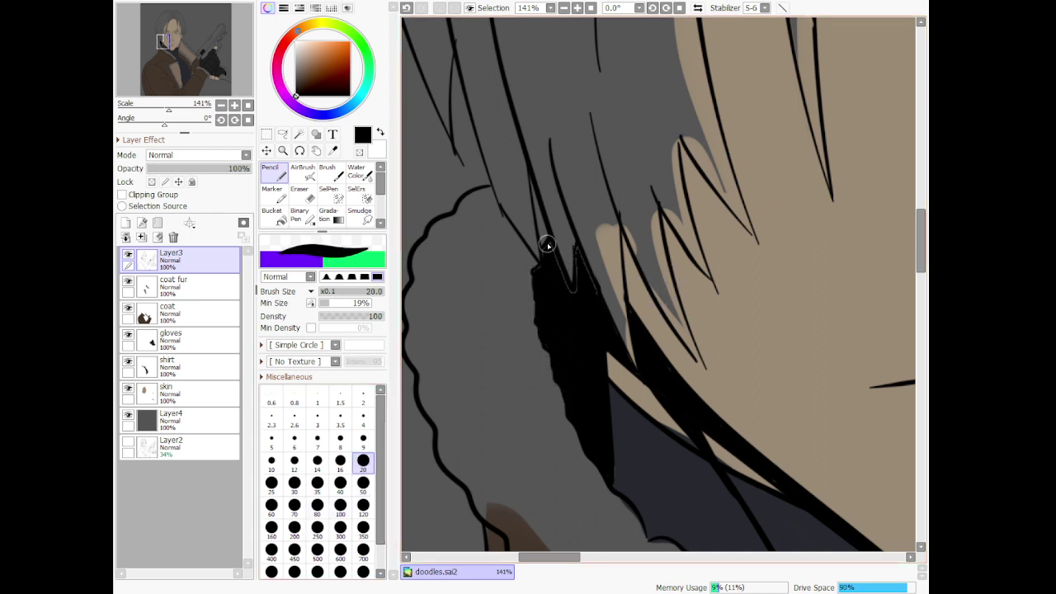
Fill the gap between the hair strands above the fur collar with black on Layer3
{"action": "left_click_drag", "start_coordinate": [547, 245], "coordinate": [555, 266]}
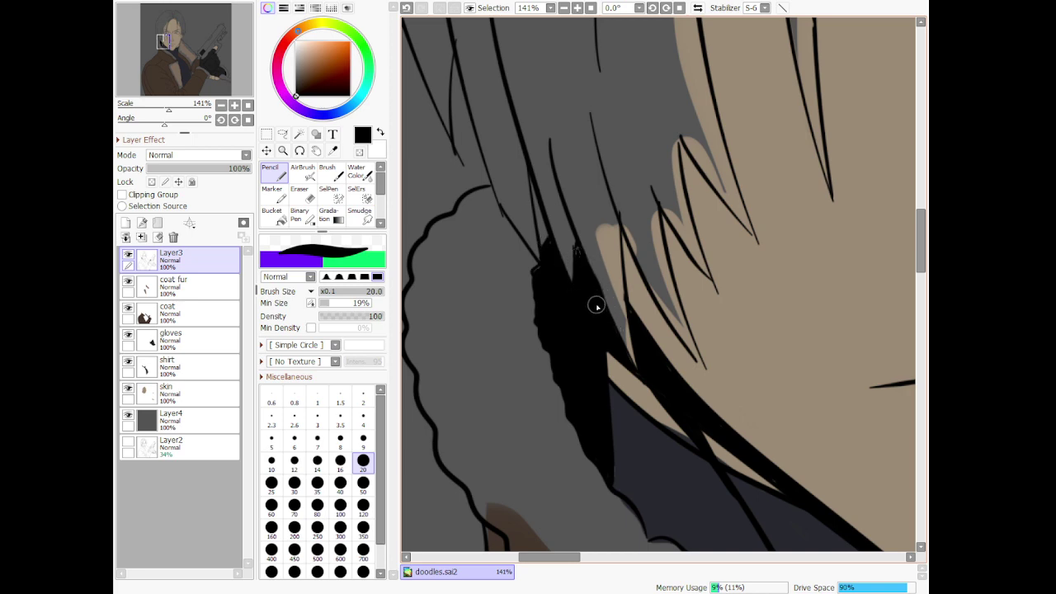
{"action": "scroll", "coordinate": [596, 306], "scroll_direction": "down", "scroll_amount": 8}
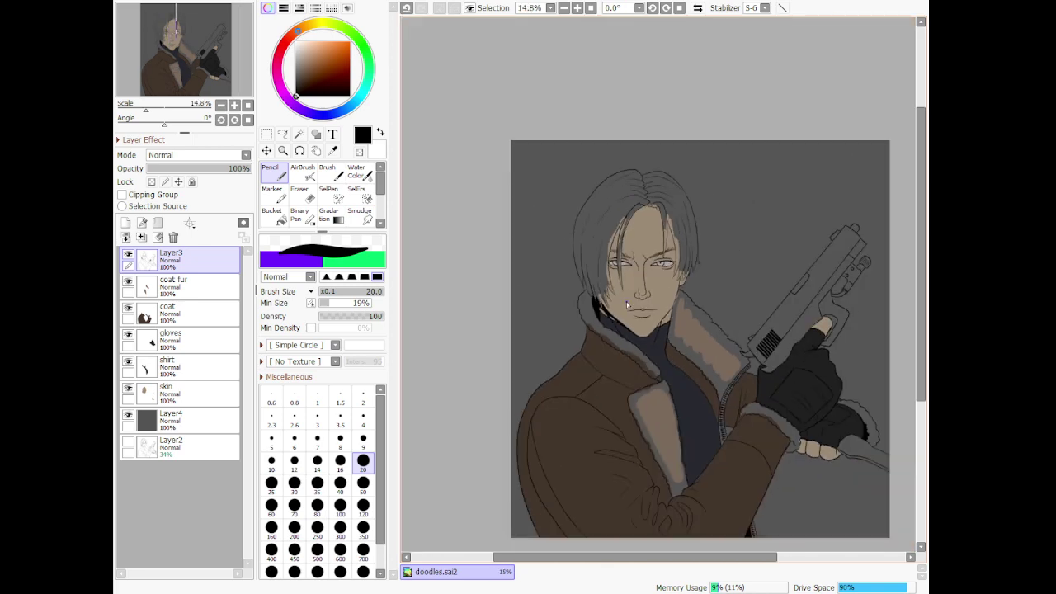
On the coat fur layer, sample the lapel's brown and fill its lower tip out to the line art with the Pencil at size 50
{"action": "left_click", "coordinate": [198, 285]}
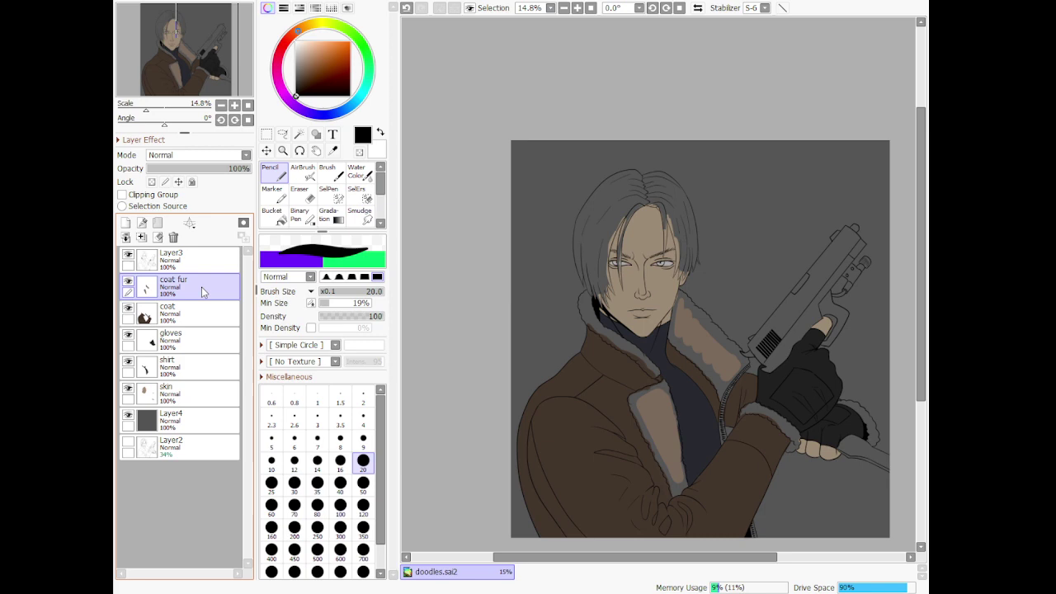
{"action": "left_click", "coordinate": [332, 150]}
{"action": "scroll", "coordinate": [652, 531], "scroll_direction": "up", "scroll_amount": 7}
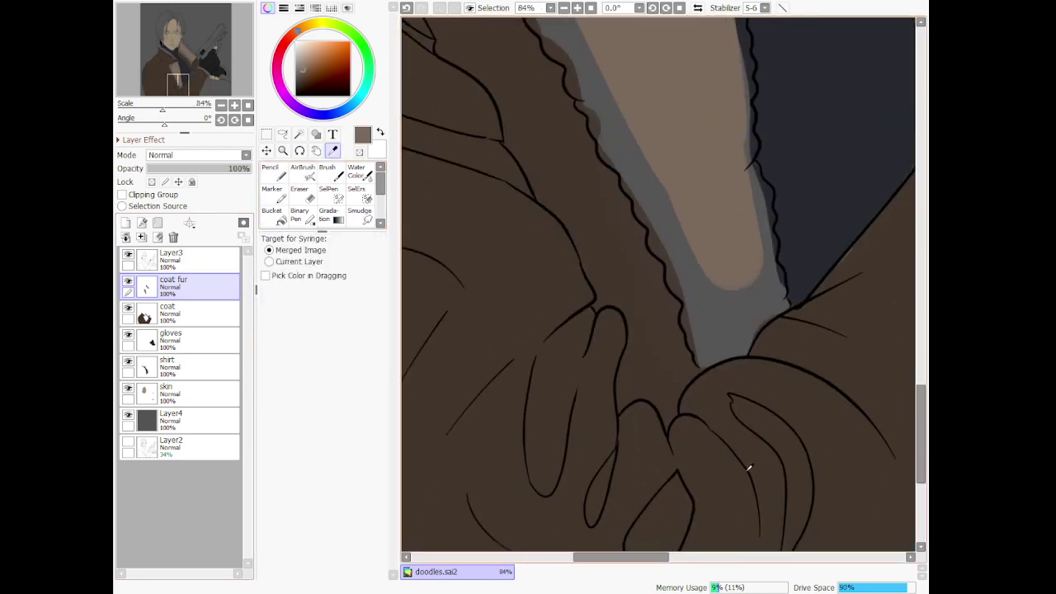
{"action": "key", "text": "n"}
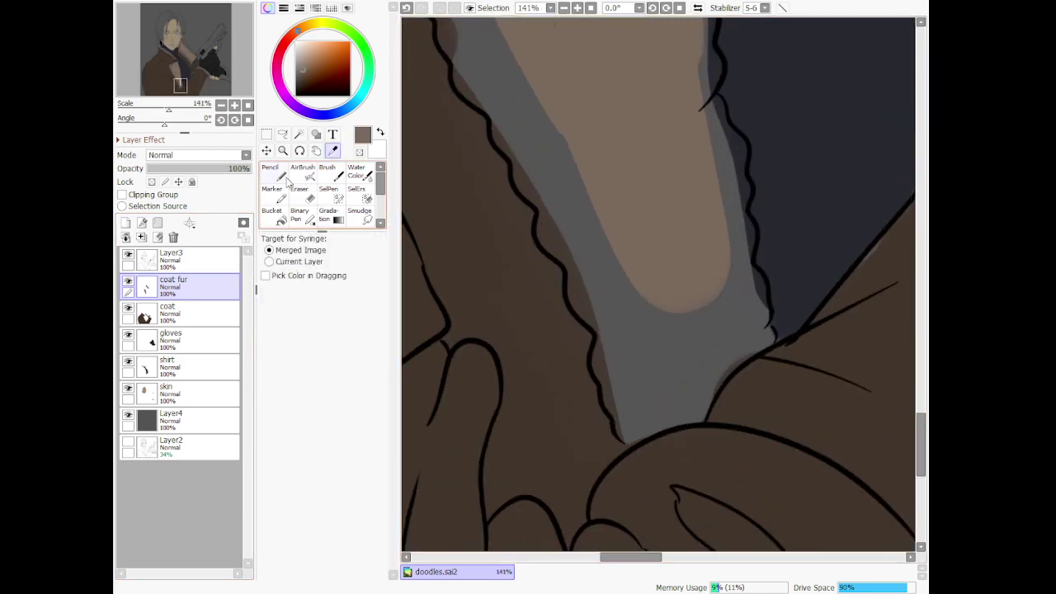
{"action": "mouse_move", "coordinate": [626, 357]}
{"action": "left_mouse_down"}
{"action": "mouse_move", "coordinate": [632, 443]}
{"action": "mouse_move", "coordinate": [676, 410]}
{"action": "mouse_move", "coordinate": [690, 413]}
{"action": "mouse_move", "coordinate": [660, 430]}
{"action": "mouse_move", "coordinate": [695, 420]}
{"action": "mouse_move", "coordinate": [723, 365]}
{"action": "mouse_move", "coordinate": [707, 403]}
{"action": "mouse_move", "coordinate": [716, 371]}
{"action": "mouse_move", "coordinate": [747, 338]}
{"action": "mouse_move", "coordinate": [736, 355]}
{"action": "mouse_move", "coordinate": [765, 338]}
{"action": "mouse_move", "coordinate": [737, 337]}
{"action": "mouse_move", "coordinate": [755, 336]}
{"action": "mouse_move", "coordinate": [762, 305]}
{"action": "mouse_move", "coordinate": [739, 275]}
{"action": "mouse_move", "coordinate": [756, 284]}
{"action": "mouse_move", "coordinate": [705, 379]}
{"action": "mouse_move", "coordinate": [635, 425]}
{"action": "mouse_move", "coordinate": [666, 314]}
{"action": "mouse_move", "coordinate": [667, 234]}
{"action": "mouse_move", "coordinate": [669, 415]}
{"action": "mouse_move", "coordinate": [691, 398]}
{"action": "mouse_move", "coordinate": [694, 273]}
{"action": "mouse_move", "coordinate": [729, 303]}
{"action": "mouse_move", "coordinate": [694, 399]}
{"action": "left_mouse_up"}
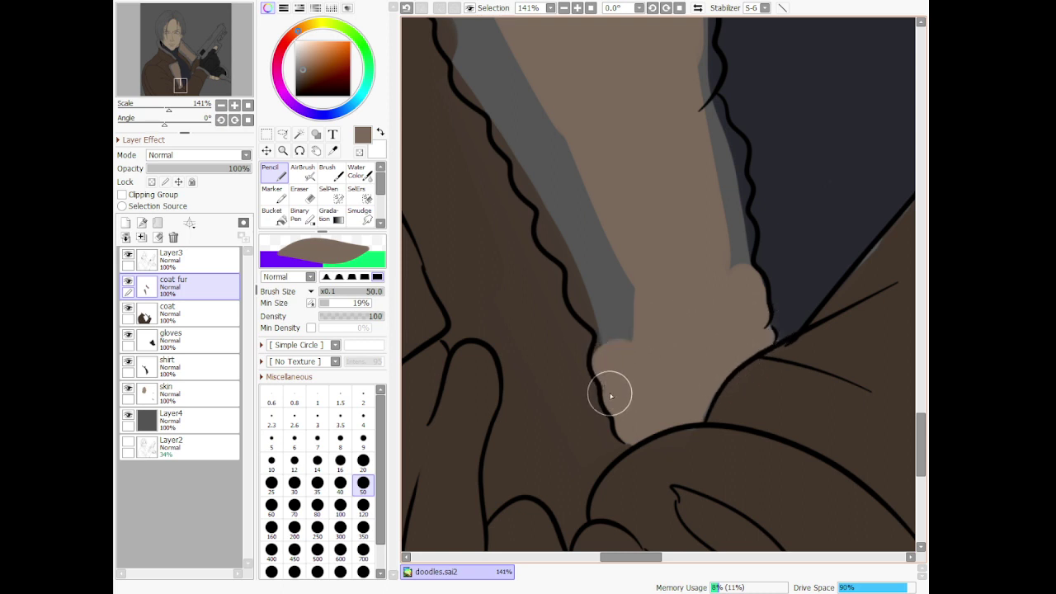
{"action": "mouse_move", "coordinate": [583, 249]}
{"action": "left_mouse_down"}
{"action": "mouse_move", "coordinate": [578, 288]}
{"action": "mouse_move", "coordinate": [618, 314]}
{"action": "mouse_move", "coordinate": [610, 327]}
{"action": "left_mouse_up"}
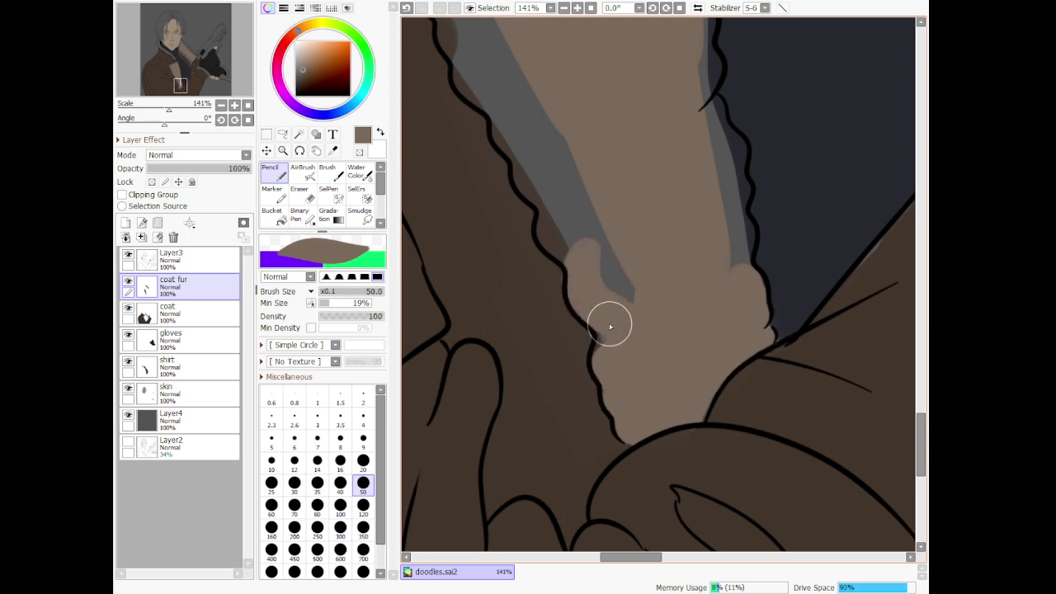
{"action": "left_click_drag", "start_coordinate": [573, 205], "coordinate": [630, 352]}
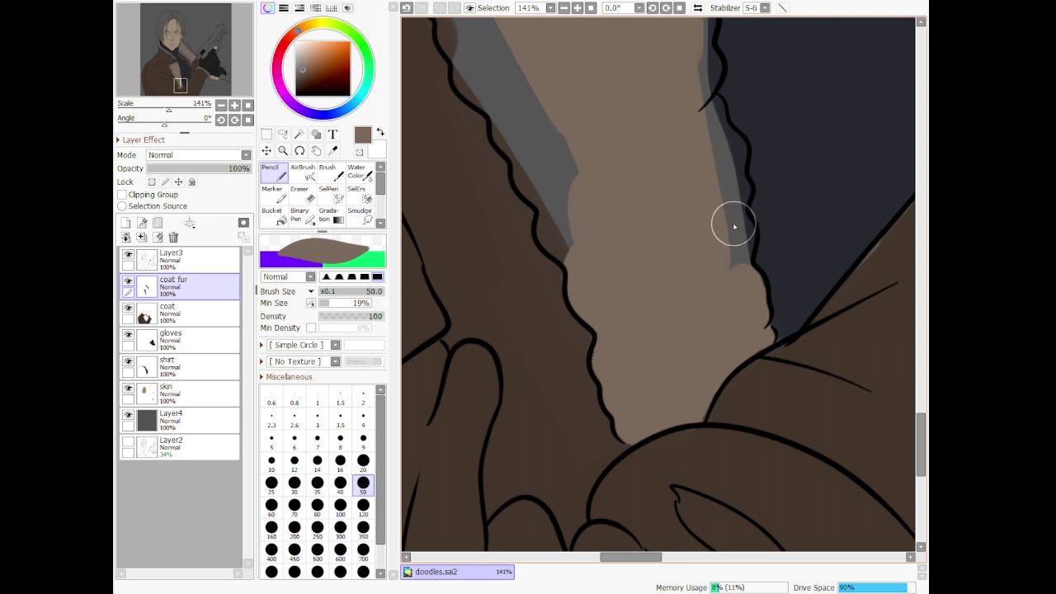
{"action": "left_click_drag", "start_coordinate": [733, 224], "coordinate": [723, 293]}
{"action": "mouse_move", "coordinate": [726, 204]}
{"action": "left_mouse_down"}
{"action": "mouse_move", "coordinate": [739, 155]}
{"action": "mouse_move", "coordinate": [703, 132]}
{"action": "mouse_move", "coordinate": [717, 162]}
{"action": "left_mouse_up"}
{"action": "mouse_move", "coordinate": [698, 110]}
{"action": "left_mouse_down"}
{"action": "mouse_move", "coordinate": [723, 138]}
{"action": "mouse_move", "coordinate": [712, 164]}
{"action": "left_mouse_up"}
Extend the brown fill to the wavy outlines on both sides of the lapel, just above the filled tip
{"action": "scroll", "coordinate": [647, 238], "scroll_direction": "down", "scroll_amount": 10}
{"action": "scroll", "coordinate": [607, 147], "scroll_direction": "up", "scroll_amount": 9}
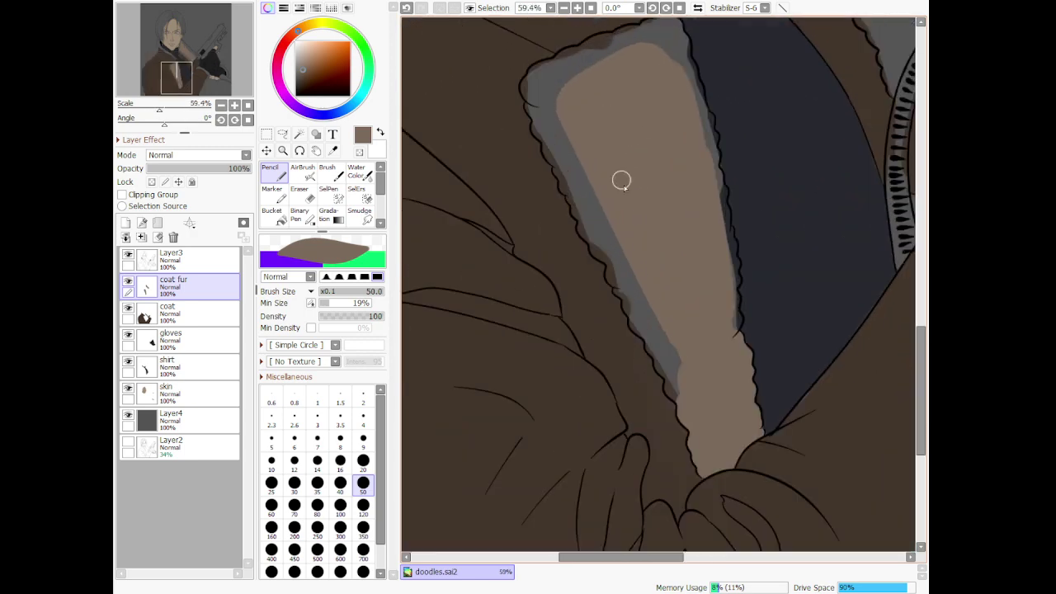
{"action": "scroll", "coordinate": [806, 405], "scroll_direction": "up", "scroll_amount": 3}
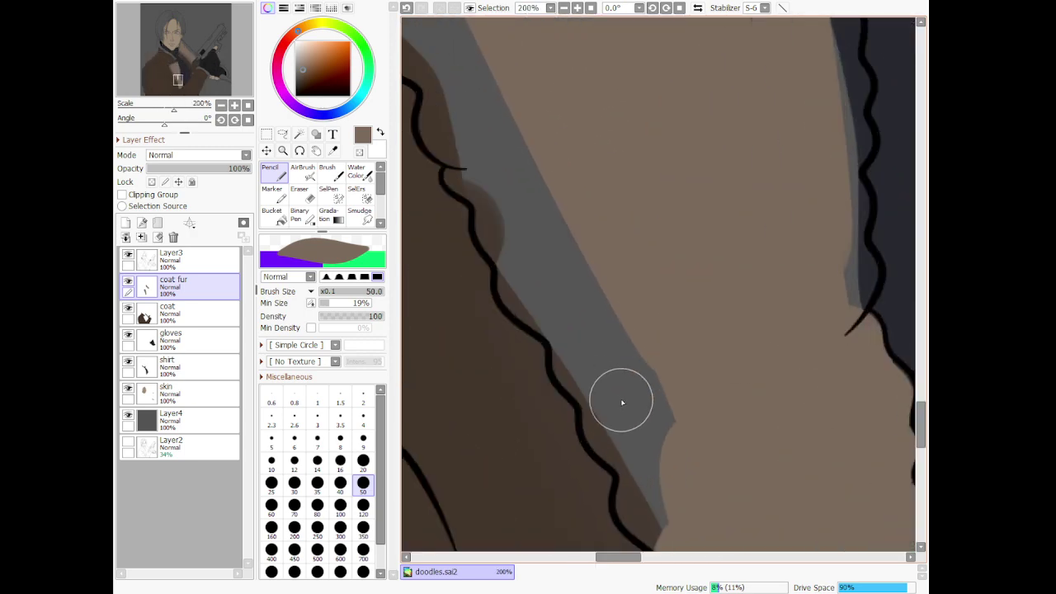
{"action": "mouse_move", "coordinate": [664, 441]}
{"action": "left_mouse_down"}
{"action": "mouse_move", "coordinate": [641, 497]}
{"action": "mouse_move", "coordinate": [659, 525]}
{"action": "mouse_move", "coordinate": [670, 446]}
{"action": "mouse_move", "coordinate": [622, 438]}
{"action": "mouse_move", "coordinate": [602, 401]}
{"action": "mouse_move", "coordinate": [659, 472]}
{"action": "mouse_move", "coordinate": [625, 453]}
{"action": "mouse_move", "coordinate": [658, 415]}
{"action": "mouse_move", "coordinate": [587, 306]}
{"action": "mouse_move", "coordinate": [578, 384]}
{"action": "mouse_move", "coordinate": [557, 297]}
{"action": "mouse_move", "coordinate": [517, 273]}
{"action": "mouse_move", "coordinate": [562, 268]}
{"action": "mouse_move", "coordinate": [591, 285]}
{"action": "left_mouse_up"}
{"action": "mouse_move", "coordinate": [866, 256]}
{"action": "left_mouse_down"}
{"action": "mouse_move", "coordinate": [881, 280]}
{"action": "mouse_move", "coordinate": [837, 324]}
{"action": "mouse_move", "coordinate": [846, 284]}
{"action": "mouse_move", "coordinate": [835, 231]}
{"action": "mouse_move", "coordinate": [851, 251]}
{"action": "mouse_move", "coordinate": [852, 217]}
{"action": "mouse_move", "coordinate": [831, 184]}
{"action": "mouse_move", "coordinate": [856, 151]}
{"action": "mouse_move", "coordinate": [855, 124]}
{"action": "mouse_move", "coordinate": [865, 137]}
{"action": "mouse_move", "coordinate": [839, 188]}
{"action": "mouse_move", "coordinate": [840, 137]}
{"action": "left_mouse_up"}
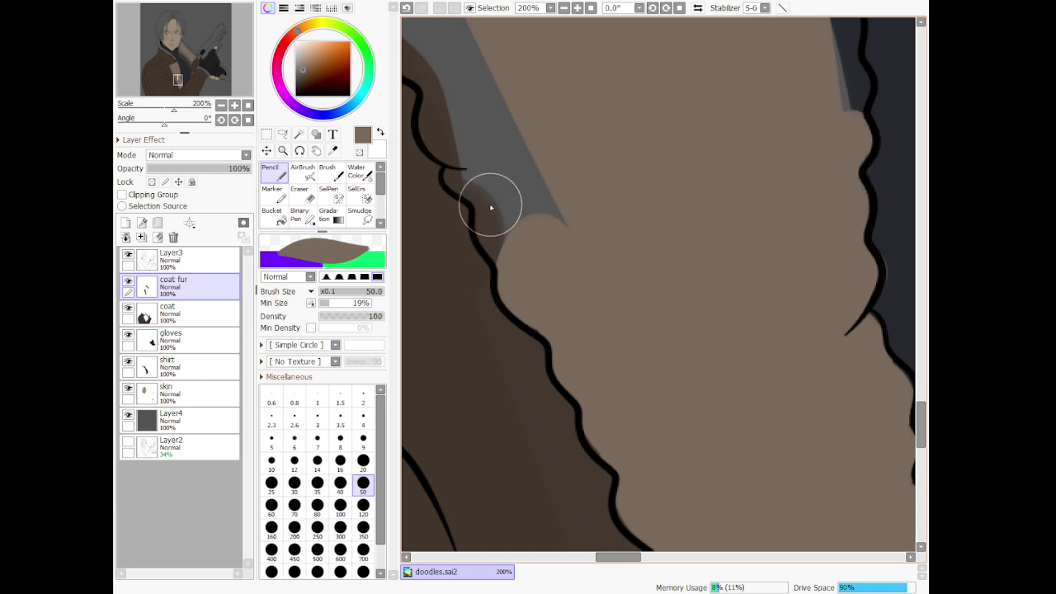
{"action": "mouse_move", "coordinate": [491, 208]}
{"action": "left_mouse_down"}
{"action": "mouse_move", "coordinate": [518, 254]}
{"action": "mouse_move", "coordinate": [489, 226]}
{"action": "mouse_move", "coordinate": [527, 214]}
{"action": "mouse_move", "coordinate": [496, 140]}
{"action": "left_mouse_up"}
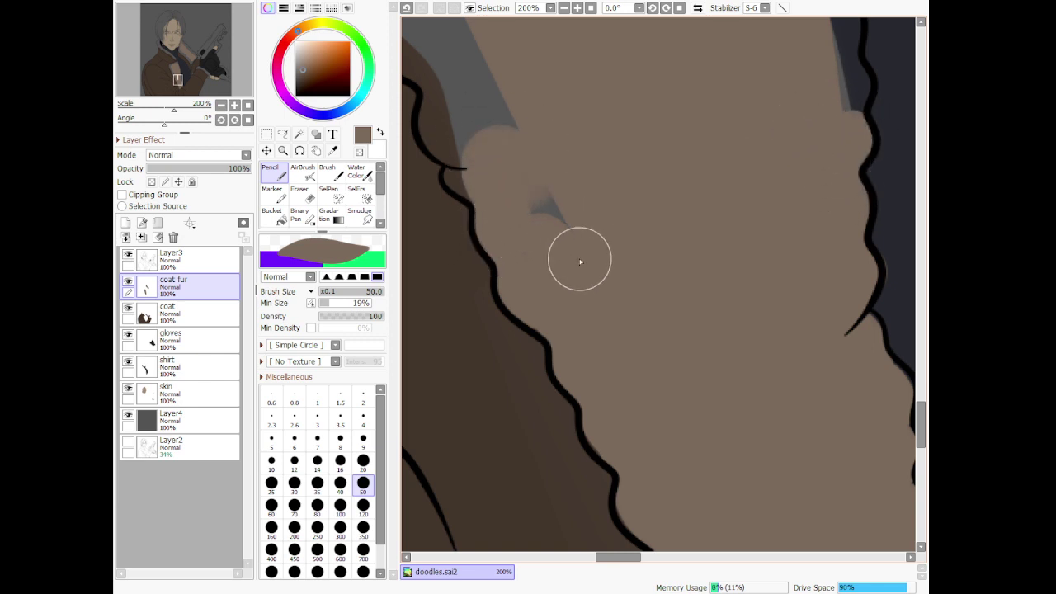
{"action": "mouse_move", "coordinate": [580, 262]}
{"action": "left_mouse_down"}
{"action": "mouse_move", "coordinate": [496, 178]}
{"action": "mouse_move", "coordinate": [453, 179]}
{"action": "mouse_move", "coordinate": [515, 204]}
{"action": "mouse_move", "coordinate": [481, 181]}
{"action": "mouse_move", "coordinate": [442, 120]}
{"action": "mouse_move", "coordinate": [457, 71]}
{"action": "mouse_move", "coordinate": [437, 131]}
{"action": "mouse_move", "coordinate": [457, 155]}
{"action": "mouse_move", "coordinate": [494, 157]}
{"action": "mouse_move", "coordinate": [463, 78]}
{"action": "mouse_move", "coordinate": [518, 132]}
{"action": "mouse_move", "coordinate": [559, 241]}
{"action": "left_mouse_up"}
{"action": "scroll", "coordinate": [622, 287], "scroll_direction": "down", "scroll_amount": 5}
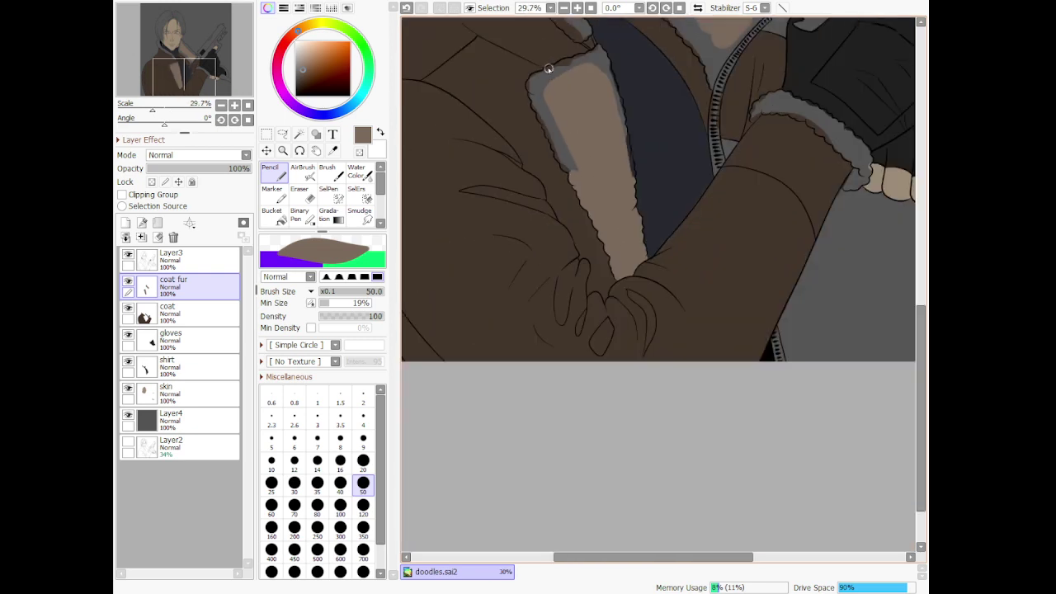
{"action": "scroll", "coordinate": [608, 92], "scroll_direction": "up", "scroll_amount": 3}
{"action": "scroll", "coordinate": [824, 364], "scroll_direction": "down", "scroll_amount": 1}
{"action": "scroll", "coordinate": [873, 394], "scroll_direction": "up", "scroll_amount": 2}
{"action": "scroll", "coordinate": [874, 397], "scroll_direction": "up", "scroll_amount": 3}
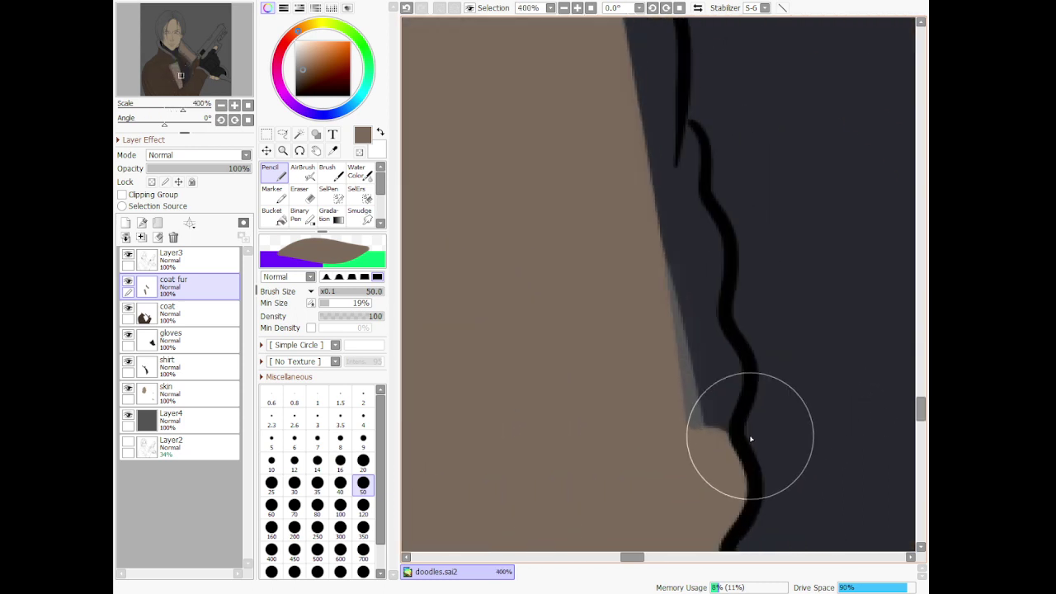
{"action": "mouse_move", "coordinate": [693, 347]}
{"action": "left_mouse_down"}
{"action": "mouse_move", "coordinate": [733, 416]}
{"action": "mouse_move", "coordinate": [691, 453]}
{"action": "mouse_move", "coordinate": [656, 261]}
{"action": "mouse_move", "coordinate": [675, 345]}
{"action": "mouse_move", "coordinate": [731, 425]}
{"action": "mouse_move", "coordinate": [698, 438]}
{"action": "left_mouse_up"}
{"action": "key", "text": "ctrl+z"}
{"action": "key", "text": "ctrl+z"}
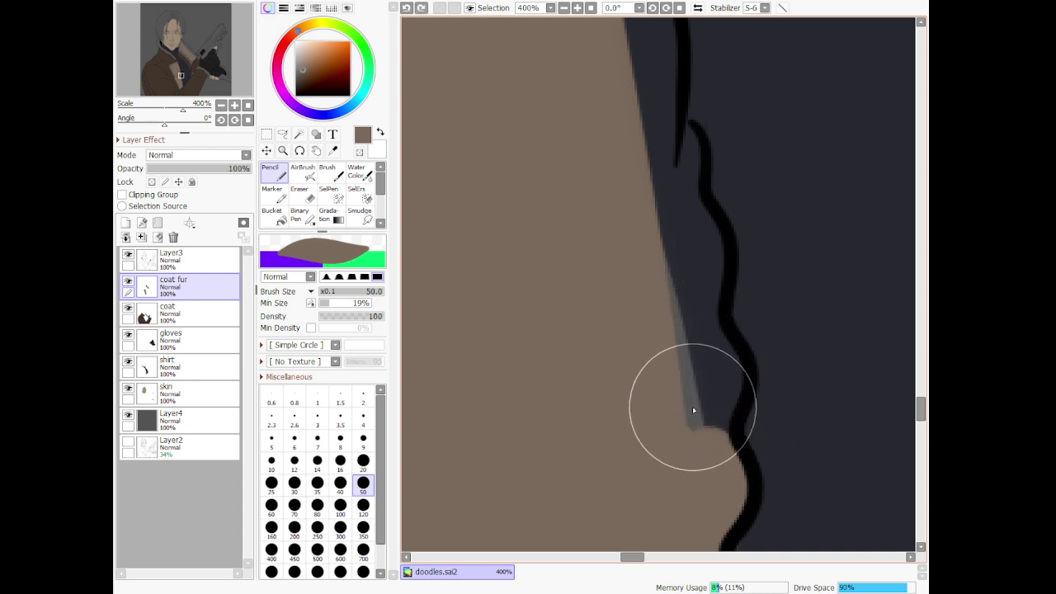
Fill the gap between the lapel's brown and the shirt-side outline along the lower part of the fur
{"action": "mouse_move", "coordinate": [703, 346]}
{"action": "left_mouse_down"}
{"action": "mouse_move", "coordinate": [721, 426]}
{"action": "mouse_move", "coordinate": [684, 329]}
{"action": "mouse_move", "coordinate": [741, 389]}
{"action": "left_mouse_up"}
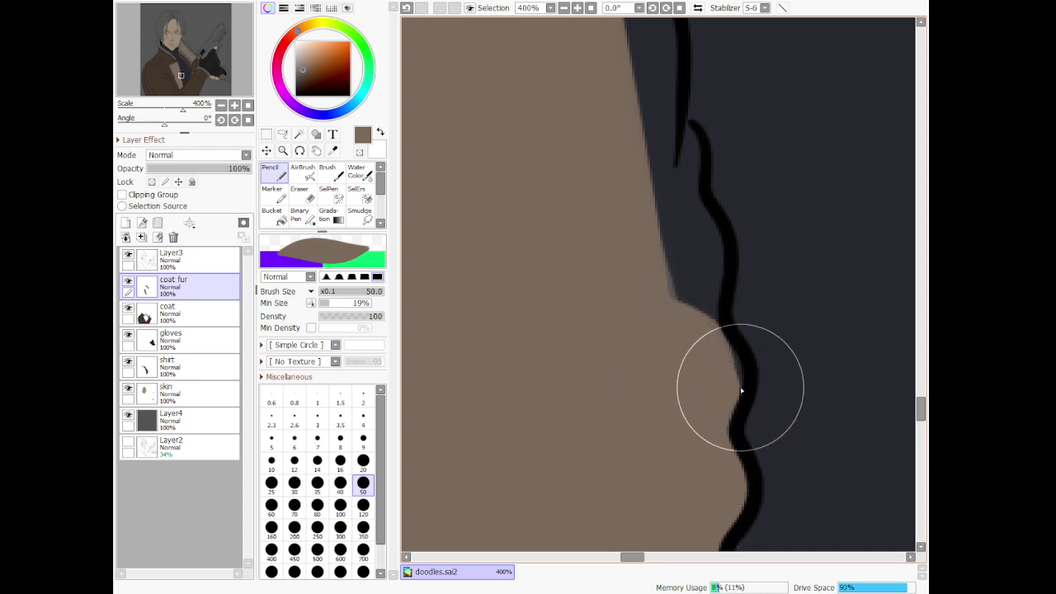
{"action": "left_click_drag", "start_coordinate": [688, 336], "coordinate": [670, 289]}
{"action": "mouse_move", "coordinate": [643, 171]}
{"action": "left_mouse_down"}
{"action": "mouse_move", "coordinate": [680, 230]}
{"action": "mouse_move", "coordinate": [677, 163]}
{"action": "mouse_move", "coordinate": [691, 184]}
{"action": "mouse_move", "coordinate": [705, 293]}
{"action": "left_mouse_up"}
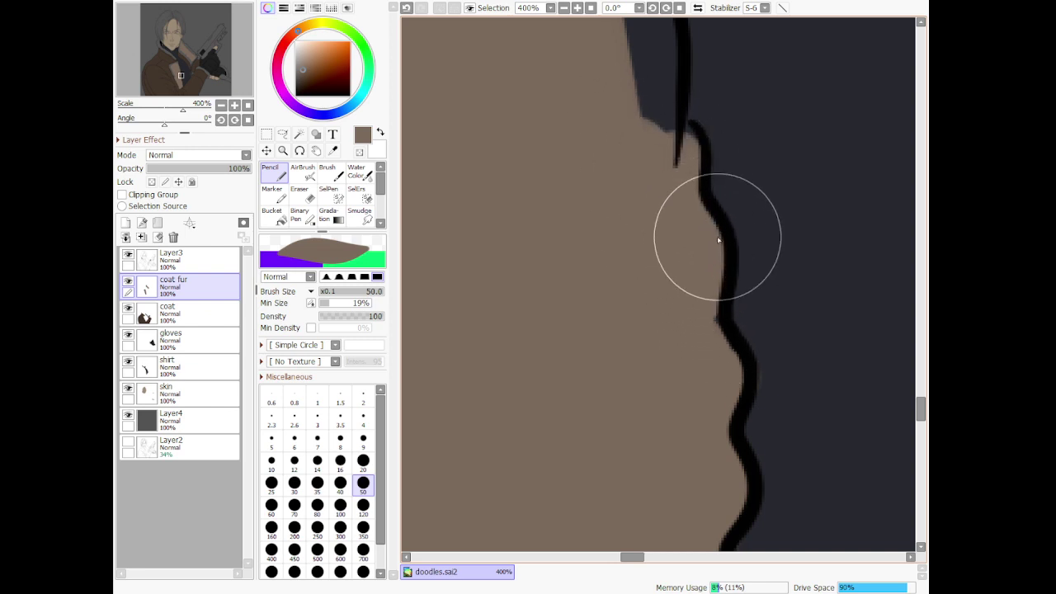
Paint brown over the grey strip along the middle of the lapel's outer edge, out to the scalloped outline
{"action": "scroll", "coordinate": [715, 236], "scroll_direction": "down", "scroll_amount": 5}
{"action": "scroll", "coordinate": [460, 186], "scroll_direction": "up", "scroll_amount": 4}
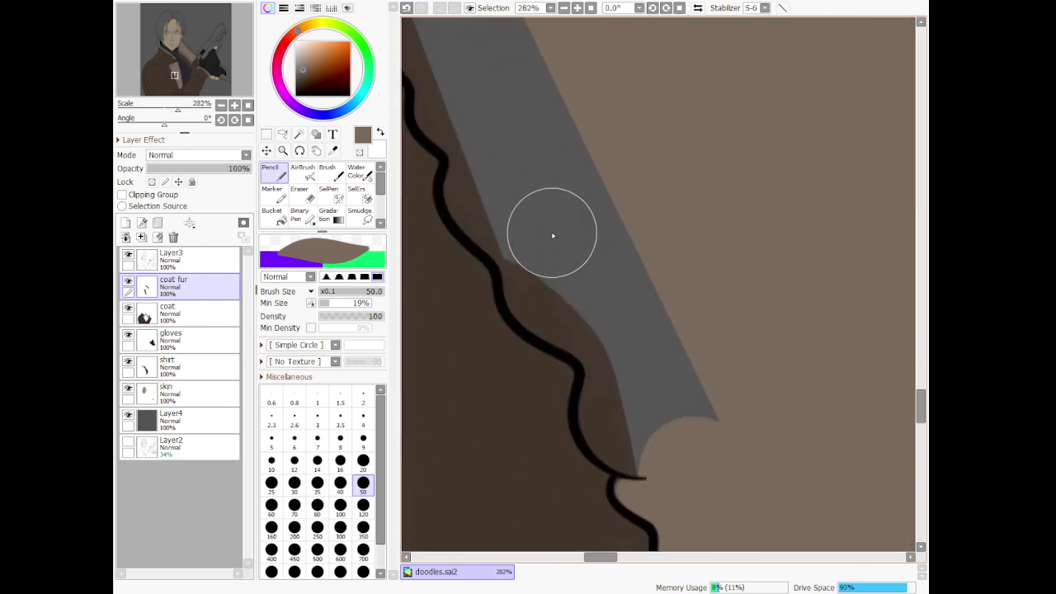
{"action": "mouse_move", "coordinate": [648, 298]}
{"action": "left_mouse_down"}
{"action": "mouse_move", "coordinate": [620, 434]}
{"action": "mouse_move", "coordinate": [674, 453]}
{"action": "left_mouse_up"}
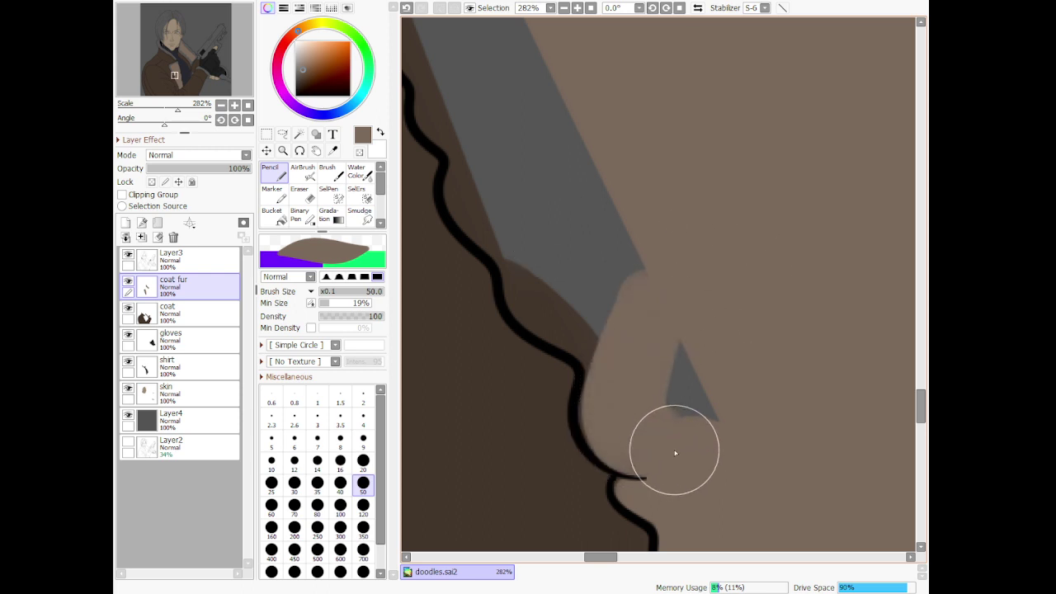
{"action": "left_click_drag", "start_coordinate": [703, 359], "coordinate": [736, 427]}
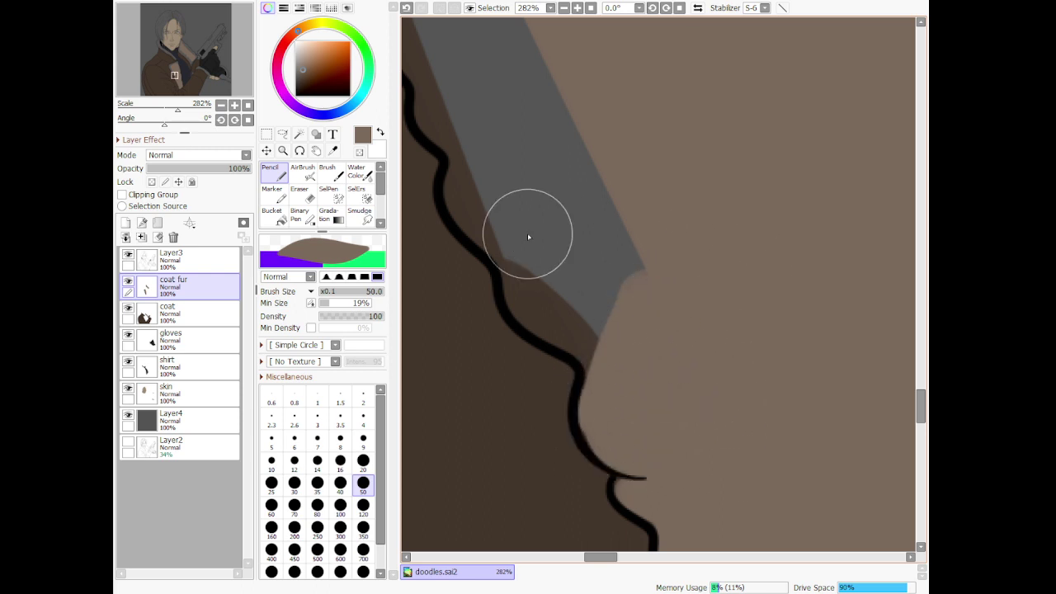
{"action": "mouse_move", "coordinate": [536, 247]}
{"action": "left_mouse_down"}
{"action": "mouse_move", "coordinate": [545, 313]}
{"action": "mouse_move", "coordinate": [594, 327]}
{"action": "mouse_move", "coordinate": [625, 354]}
{"action": "left_mouse_up"}
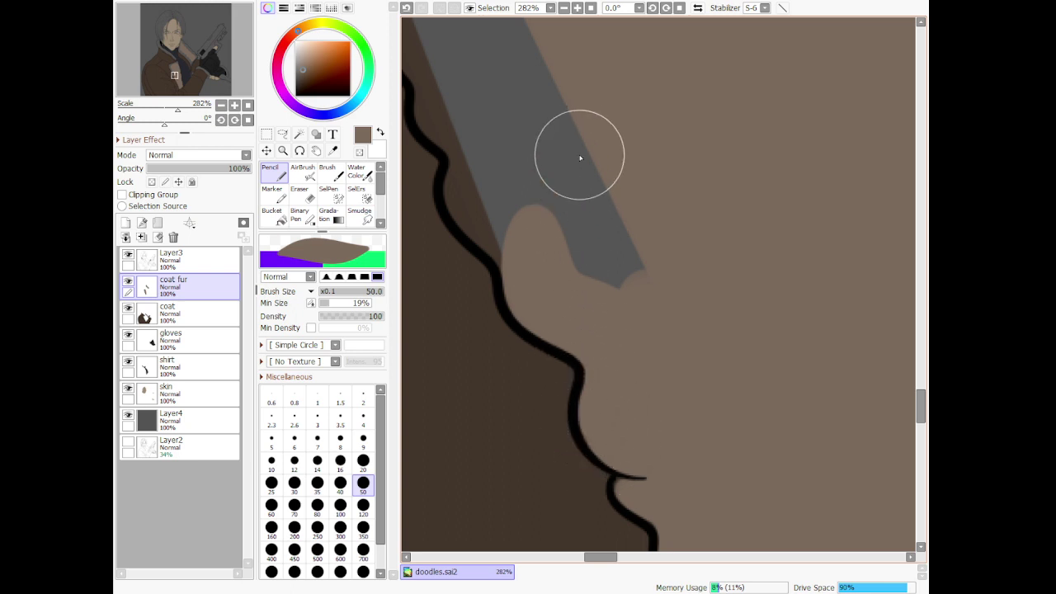
{"action": "mouse_move", "coordinate": [580, 158]}
{"action": "left_mouse_down"}
{"action": "mouse_move", "coordinate": [594, 265]}
{"action": "mouse_move", "coordinate": [627, 221]}
{"action": "mouse_move", "coordinate": [639, 250]}
{"action": "mouse_move", "coordinate": [572, 181]}
{"action": "mouse_move", "coordinate": [495, 134]}
{"action": "mouse_move", "coordinate": [498, 205]}
{"action": "mouse_move", "coordinate": [482, 143]}
{"action": "mouse_move", "coordinate": [480, 213]}
{"action": "mouse_move", "coordinate": [546, 238]}
{"action": "mouse_move", "coordinate": [542, 265]}
{"action": "left_mouse_up"}
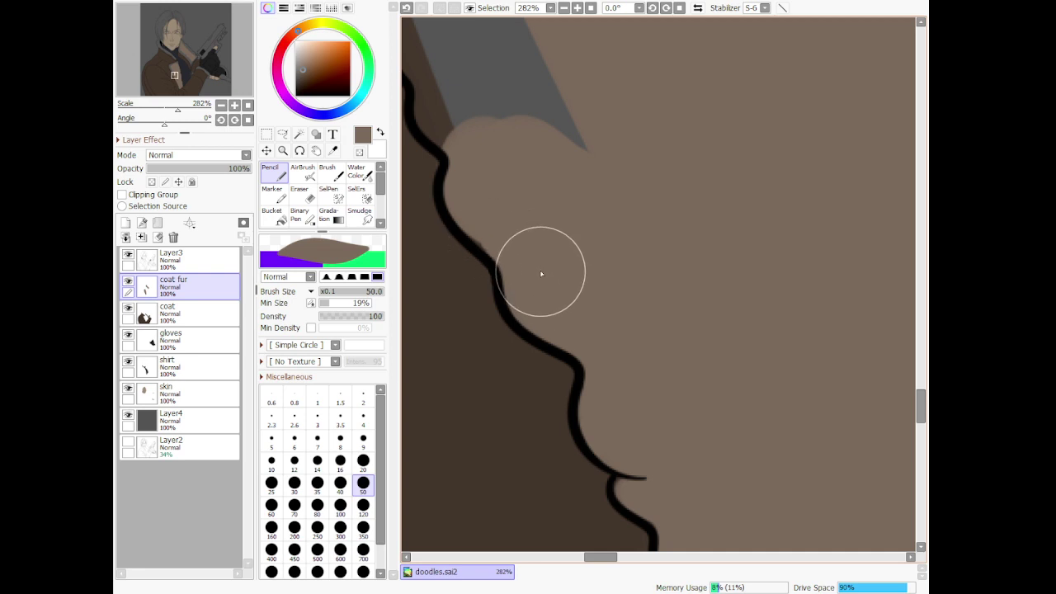
Continue the brown fill up the lapel's outer edge to the outline and into its upper outer corner
{"action": "scroll", "coordinate": [540, 276], "scroll_direction": "down", "scroll_amount": 4}
{"action": "scroll", "coordinate": [620, 289], "scroll_direction": "up", "scroll_amount": 2}
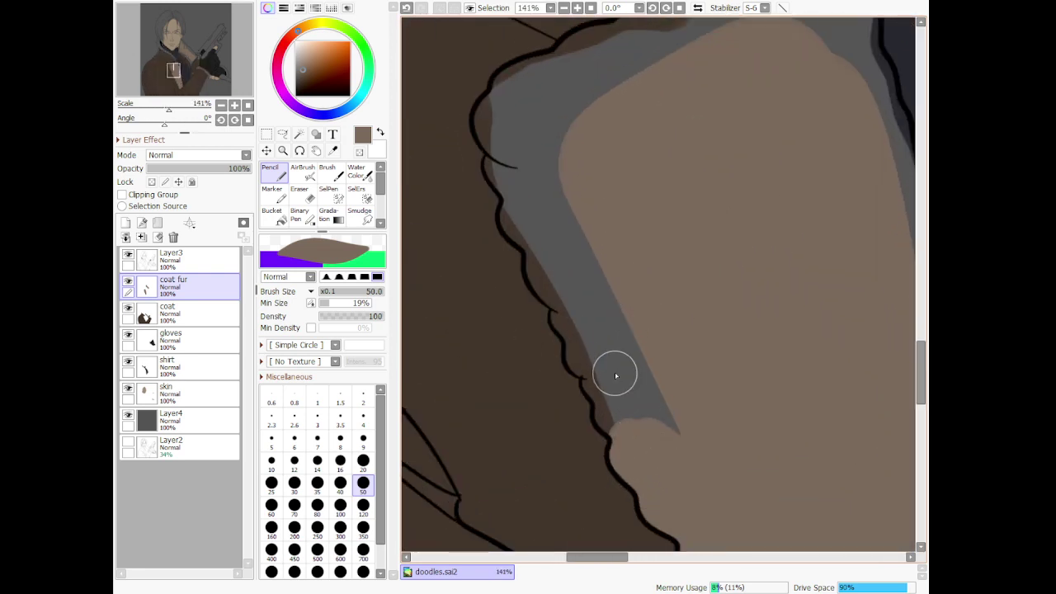
{"action": "mouse_move", "coordinate": [615, 375]}
{"action": "left_mouse_down"}
{"action": "mouse_move", "coordinate": [616, 422]}
{"action": "mouse_move", "coordinate": [633, 407]}
{"action": "mouse_move", "coordinate": [705, 469]}
{"action": "mouse_move", "coordinate": [604, 315]}
{"action": "left_mouse_up"}
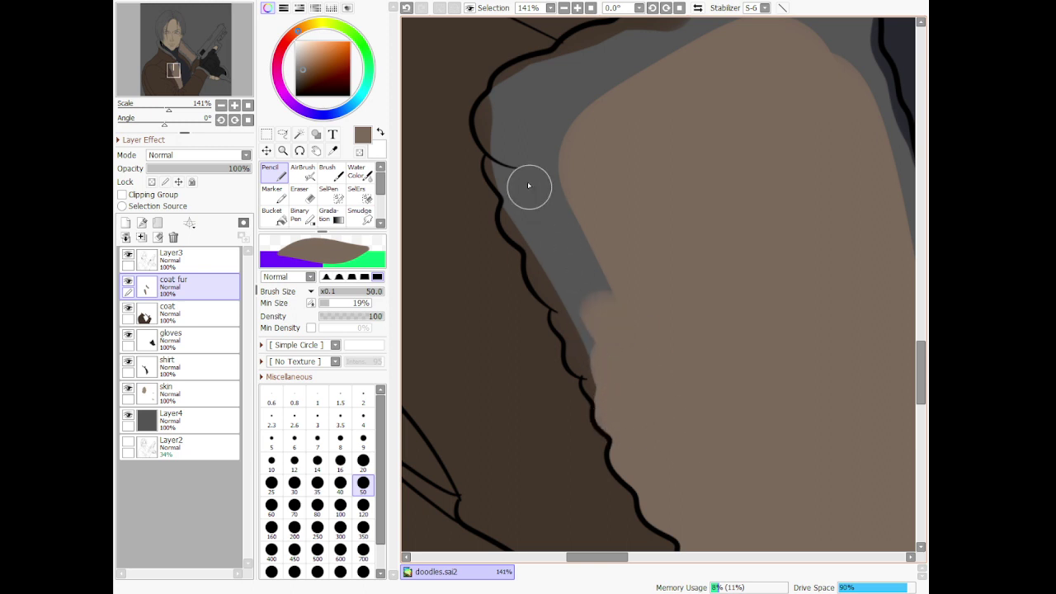
{"action": "left_click_drag", "start_coordinate": [529, 186], "coordinate": [608, 251]}
{"action": "mouse_move", "coordinate": [597, 397]}
{"action": "left_mouse_down"}
{"action": "mouse_move", "coordinate": [581, 366]}
{"action": "mouse_move", "coordinate": [597, 358]}
{"action": "mouse_move", "coordinate": [592, 335]}
{"action": "mouse_move", "coordinate": [580, 344]}
{"action": "mouse_move", "coordinate": [611, 377]}
{"action": "left_mouse_up"}
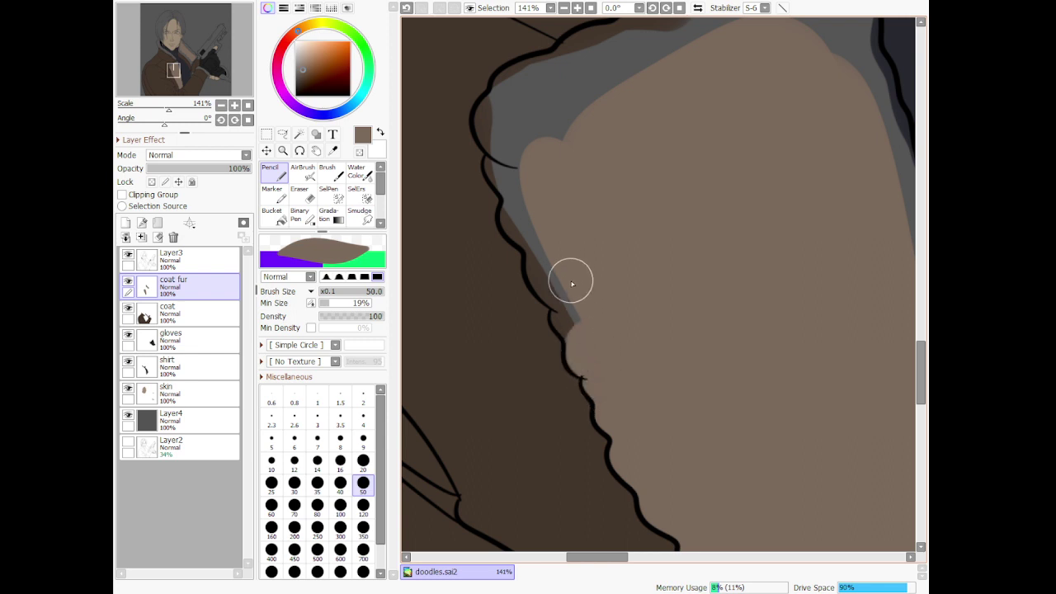
{"action": "mouse_move", "coordinate": [572, 285]}
{"action": "left_mouse_down"}
{"action": "mouse_move", "coordinate": [573, 313]}
{"action": "mouse_move", "coordinate": [589, 336]}
{"action": "left_mouse_up"}
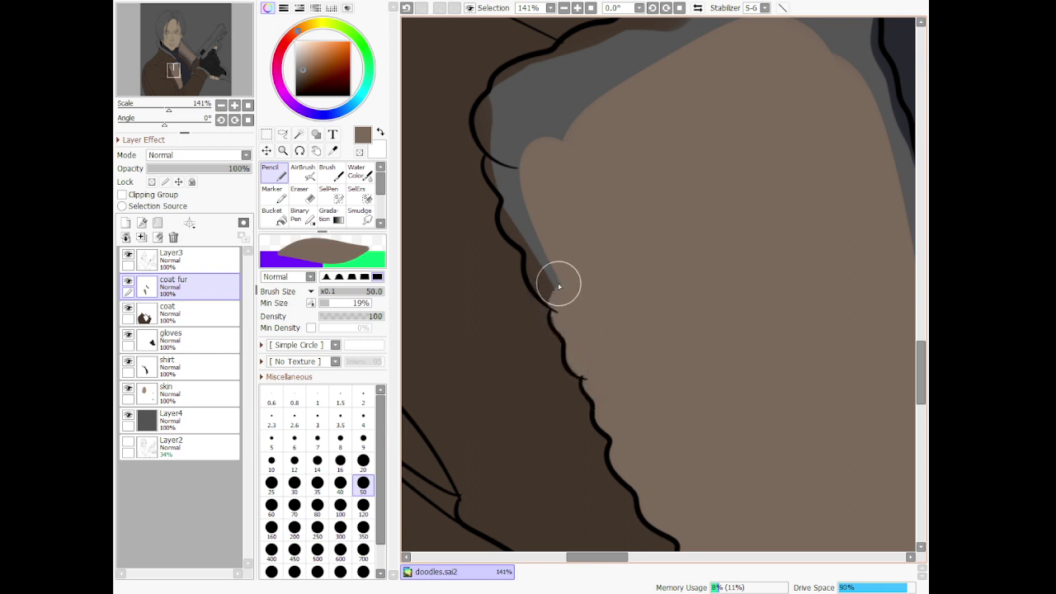
{"action": "mouse_move", "coordinate": [546, 248]}
{"action": "left_mouse_down"}
{"action": "mouse_move", "coordinate": [551, 274]}
{"action": "mouse_move", "coordinate": [570, 290]}
{"action": "mouse_move", "coordinate": [539, 249]}
{"action": "mouse_move", "coordinate": [551, 284]}
{"action": "mouse_move", "coordinate": [581, 307]}
{"action": "left_mouse_up"}
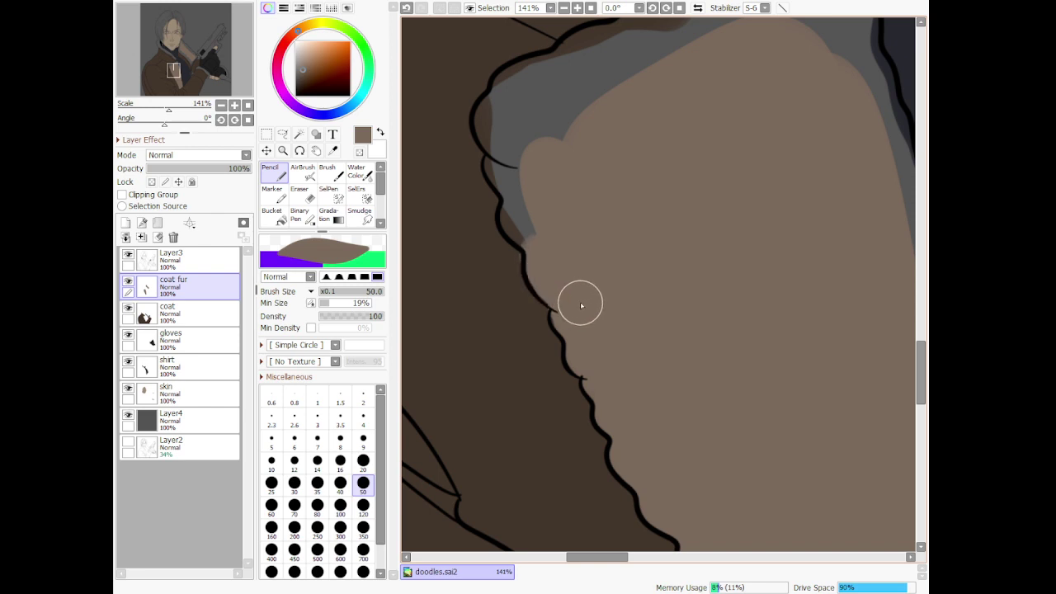
{"action": "left_click_drag", "start_coordinate": [525, 216], "coordinate": [522, 212]}
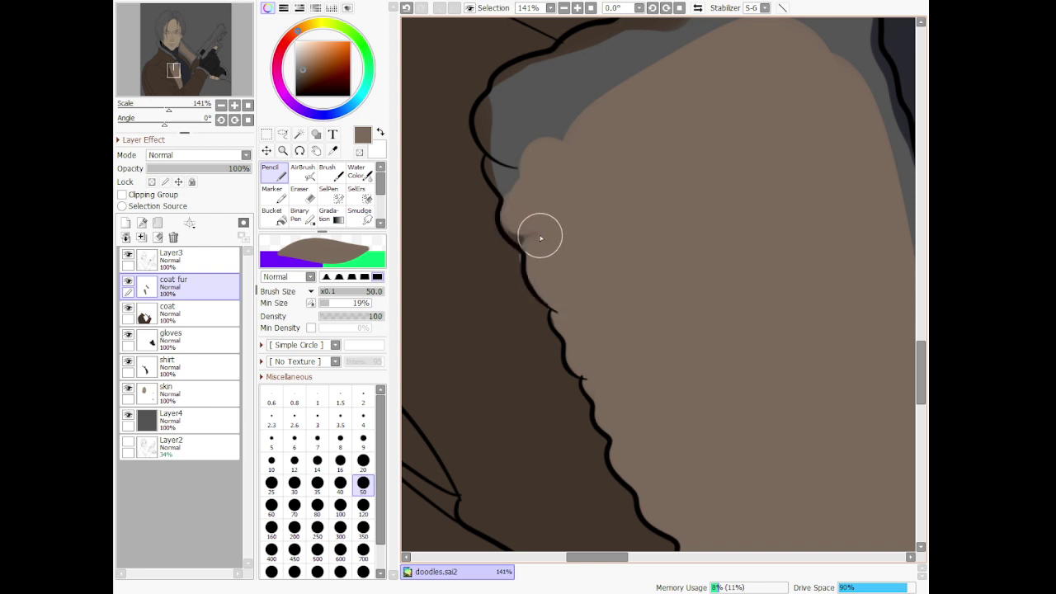
{"action": "mouse_move", "coordinate": [522, 152]}
{"action": "left_mouse_down"}
{"action": "mouse_move", "coordinate": [509, 173]}
{"action": "mouse_move", "coordinate": [521, 188]}
{"action": "mouse_move", "coordinate": [501, 157]}
{"action": "mouse_move", "coordinate": [511, 95]}
{"action": "mouse_move", "coordinate": [491, 108]}
{"action": "mouse_move", "coordinate": [491, 138]}
{"action": "mouse_move", "coordinate": [529, 156]}
{"action": "left_mouse_up"}
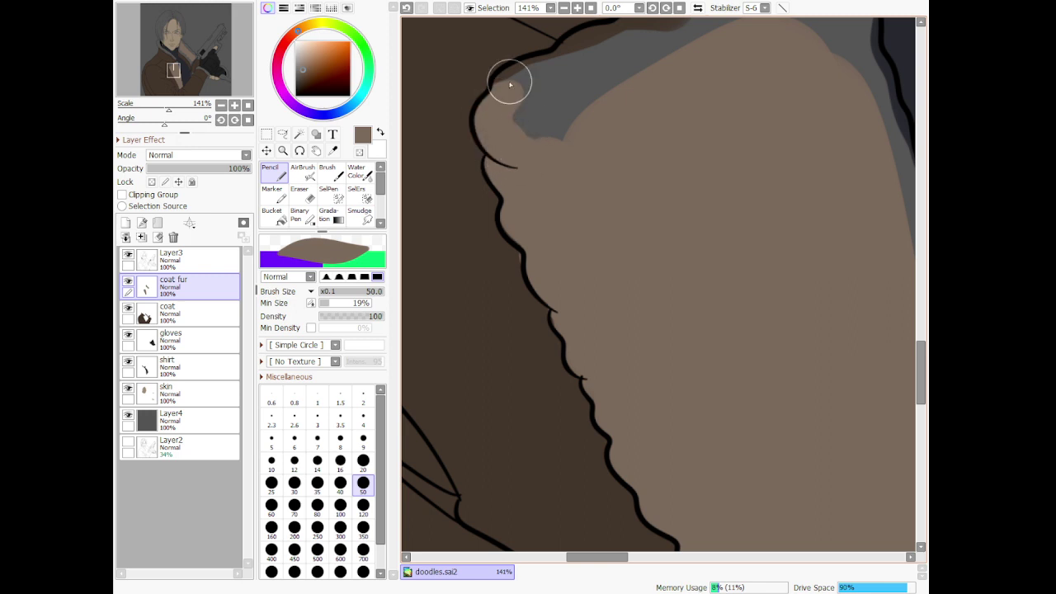
{"action": "mouse_move", "coordinate": [510, 84]}
{"action": "left_mouse_down"}
{"action": "mouse_move", "coordinate": [536, 72]}
{"action": "mouse_move", "coordinate": [572, 83]}
{"action": "mouse_move", "coordinate": [519, 80]}
{"action": "mouse_move", "coordinate": [502, 91]}
{"action": "mouse_move", "coordinate": [527, 139]}
{"action": "mouse_move", "coordinate": [544, 86]}
{"action": "mouse_move", "coordinate": [592, 107]}
{"action": "mouse_move", "coordinate": [600, 81]}
{"action": "mouse_move", "coordinate": [670, 142]}
{"action": "left_mouse_up"}
Fill the grey and navy gap along the middle of the lapel's shirt-side edge with brown
{"action": "scroll", "coordinate": [790, 132], "scroll_direction": "up", "scroll_amount": 8}
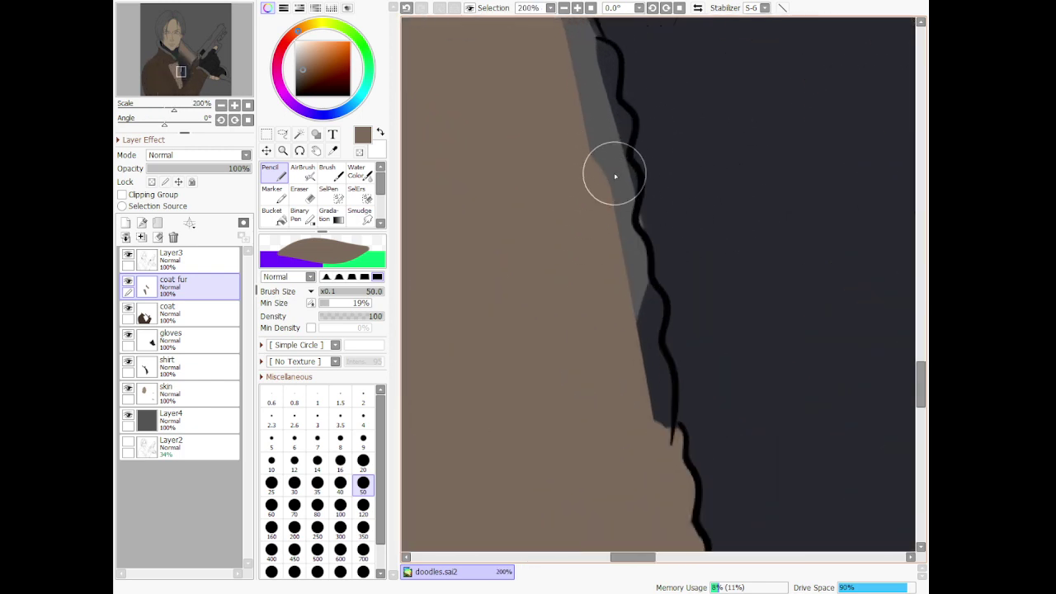
{"action": "mouse_move", "coordinate": [613, 173]}
{"action": "left_mouse_down"}
{"action": "mouse_move", "coordinate": [597, 273]}
{"action": "mouse_move", "coordinate": [626, 203]}
{"action": "mouse_move", "coordinate": [634, 310]}
{"action": "mouse_move", "coordinate": [624, 237]}
{"action": "mouse_move", "coordinate": [640, 315]}
{"action": "mouse_move", "coordinate": [644, 283]}
{"action": "mouse_move", "coordinate": [646, 338]}
{"action": "mouse_move", "coordinate": [653, 312]}
{"action": "mouse_move", "coordinate": [644, 334]}
{"action": "mouse_move", "coordinate": [672, 428]}
{"action": "left_mouse_up"}
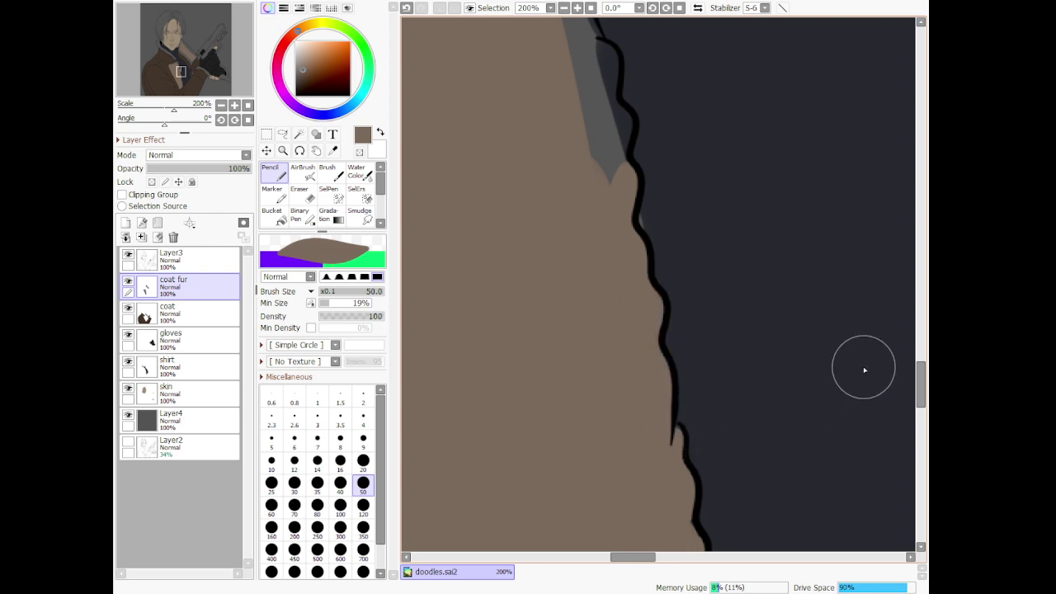
{"action": "left_click_drag", "start_coordinate": [924, 384], "coordinate": [918, 356]}
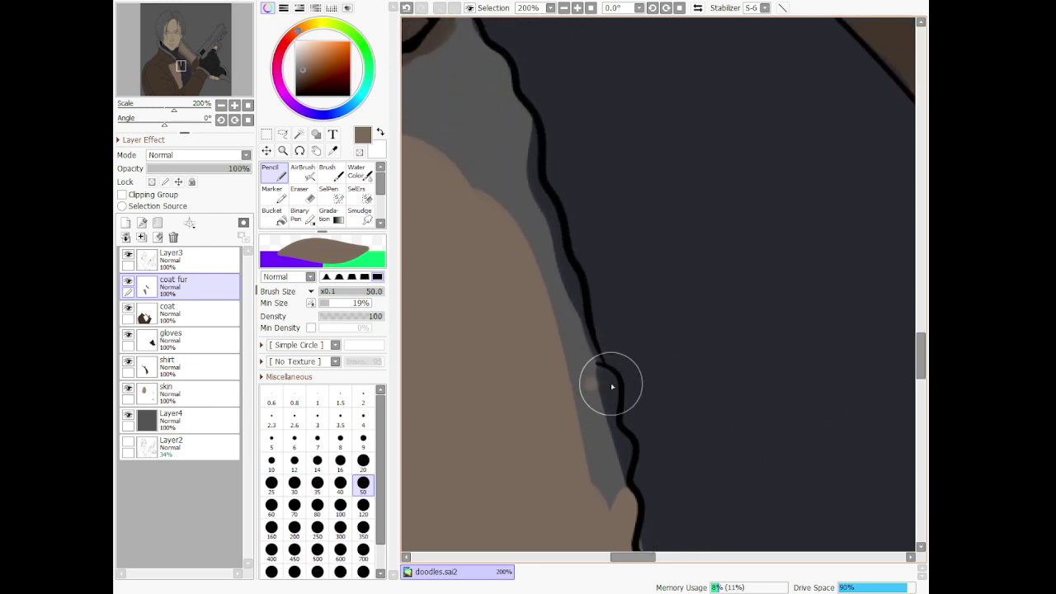
{"action": "mouse_move", "coordinate": [599, 383]}
{"action": "left_mouse_down"}
{"action": "mouse_move", "coordinate": [593, 494]}
{"action": "mouse_move", "coordinate": [623, 445]}
{"action": "mouse_move", "coordinate": [627, 475]}
{"action": "mouse_move", "coordinate": [595, 534]}
{"action": "mouse_move", "coordinate": [593, 440]}
{"action": "left_mouse_up"}
{"action": "key", "text": "ctrl+z"}
{"action": "key", "text": "ctrl+z"}
{"action": "key", "text": "ctrl+z"}
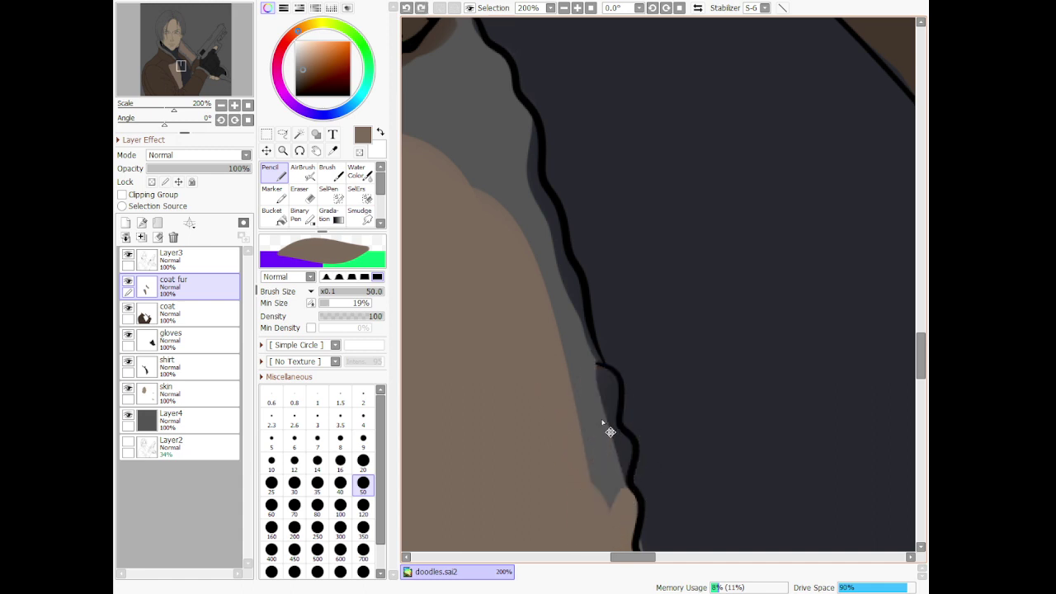
Fill the grey and navy gap along the upper part of the lapel's shirt-side edge with brown, out to the outline
{"action": "mouse_move", "coordinate": [594, 379]}
{"action": "left_mouse_down"}
{"action": "mouse_move", "coordinate": [613, 426]}
{"action": "mouse_move", "coordinate": [572, 513]}
{"action": "mouse_move", "coordinate": [618, 445]}
{"action": "mouse_move", "coordinate": [629, 464]}
{"action": "mouse_move", "coordinate": [590, 529]}
{"action": "left_mouse_up"}
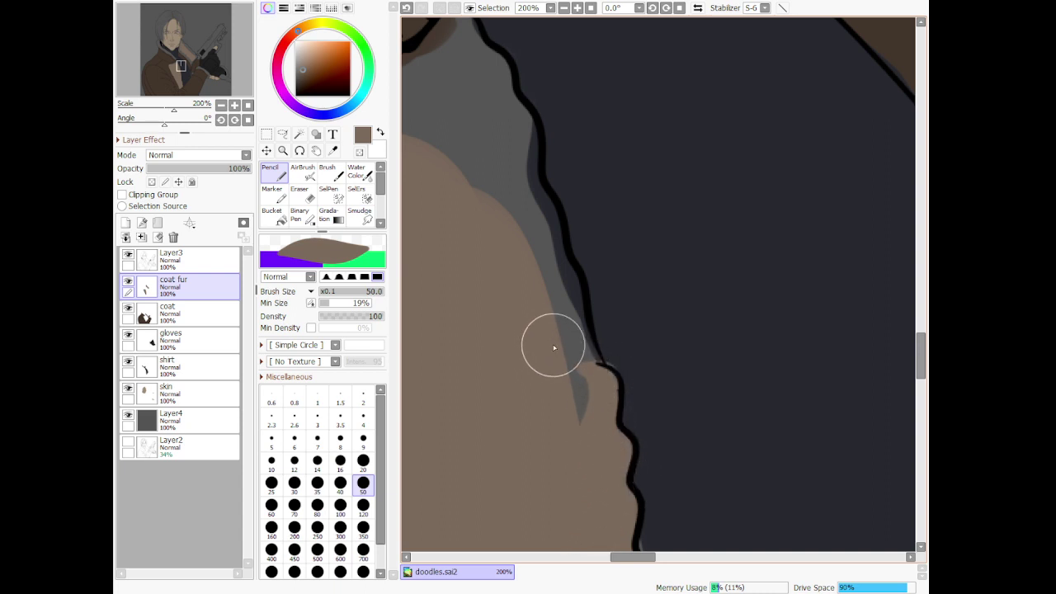
{"action": "mouse_move", "coordinate": [533, 255]}
{"action": "left_mouse_down"}
{"action": "mouse_move", "coordinate": [599, 474]}
{"action": "mouse_move", "coordinate": [540, 238]}
{"action": "mouse_move", "coordinate": [520, 234]}
{"action": "mouse_move", "coordinate": [542, 217]}
{"action": "mouse_move", "coordinate": [551, 247]}
{"action": "mouse_move", "coordinate": [540, 200]}
{"action": "left_mouse_up"}
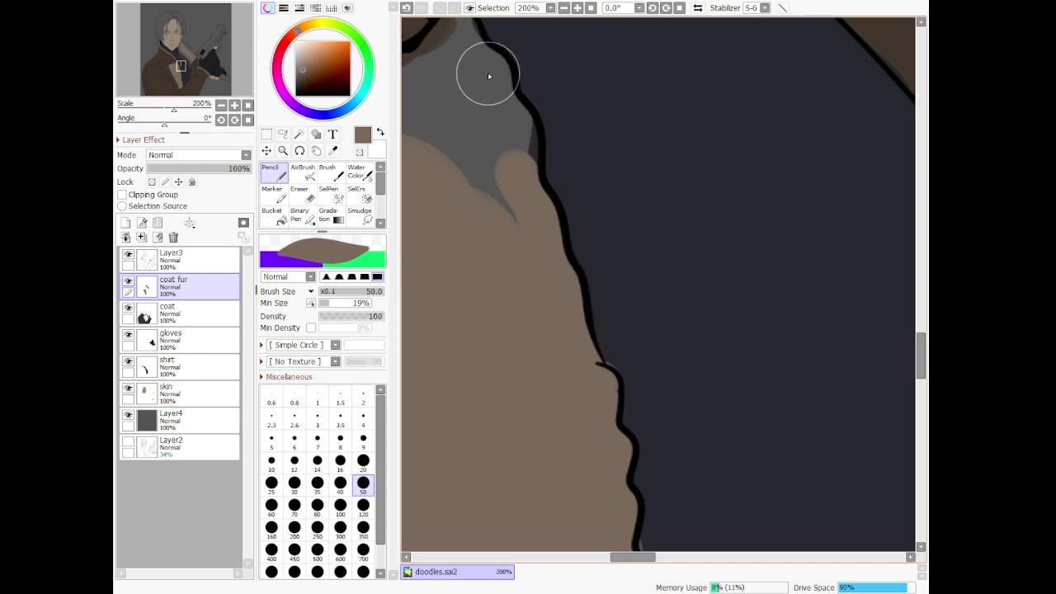
{"action": "mouse_move", "coordinate": [488, 75]}
{"action": "left_mouse_down"}
{"action": "mouse_move", "coordinate": [508, 104]}
{"action": "mouse_move", "coordinate": [512, 156]}
{"action": "left_mouse_up"}
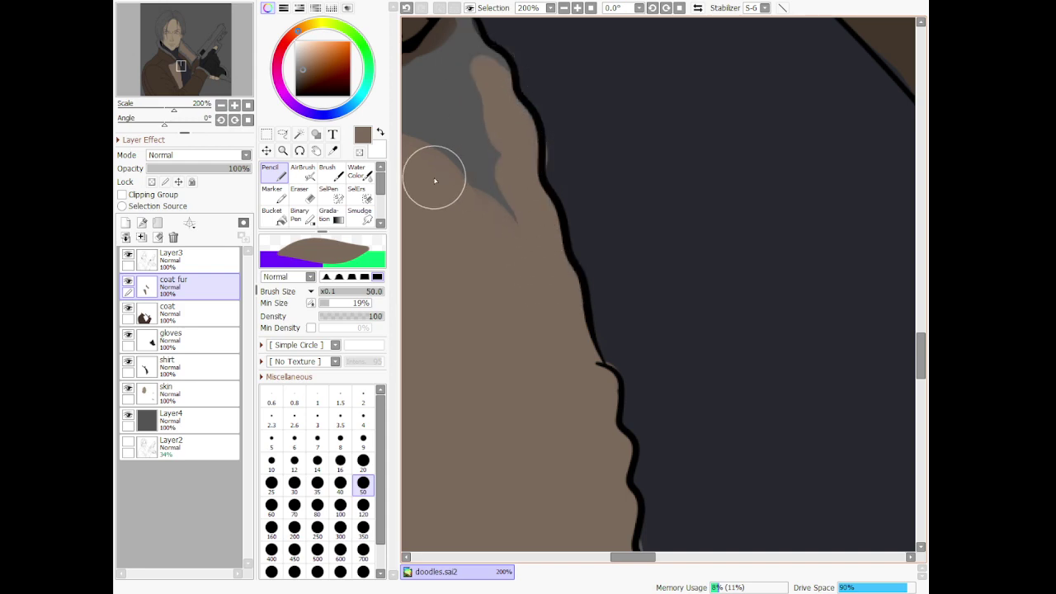
Fill the remaining grey and dark strip along the lapel's top edge and into its pointed upper corner with brown
{"action": "scroll", "coordinate": [496, 179], "scroll_direction": "down", "scroll_amount": 5}
{"action": "scroll", "coordinate": [495, 74], "scroll_direction": "down", "scroll_amount": 5}
{"action": "scroll", "coordinate": [484, 61], "scroll_direction": "up", "scroll_amount": 5}
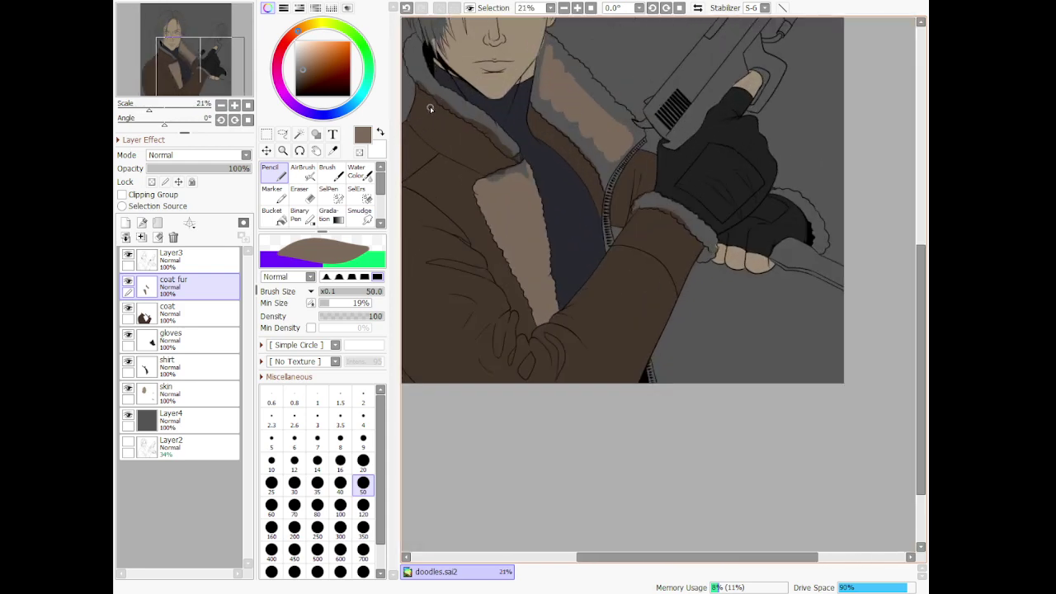
{"action": "scroll", "coordinate": [443, 118], "scroll_direction": "down", "scroll_amount": 1}
{"action": "scroll", "coordinate": [448, 132], "scroll_direction": "up", "scroll_amount": 7}
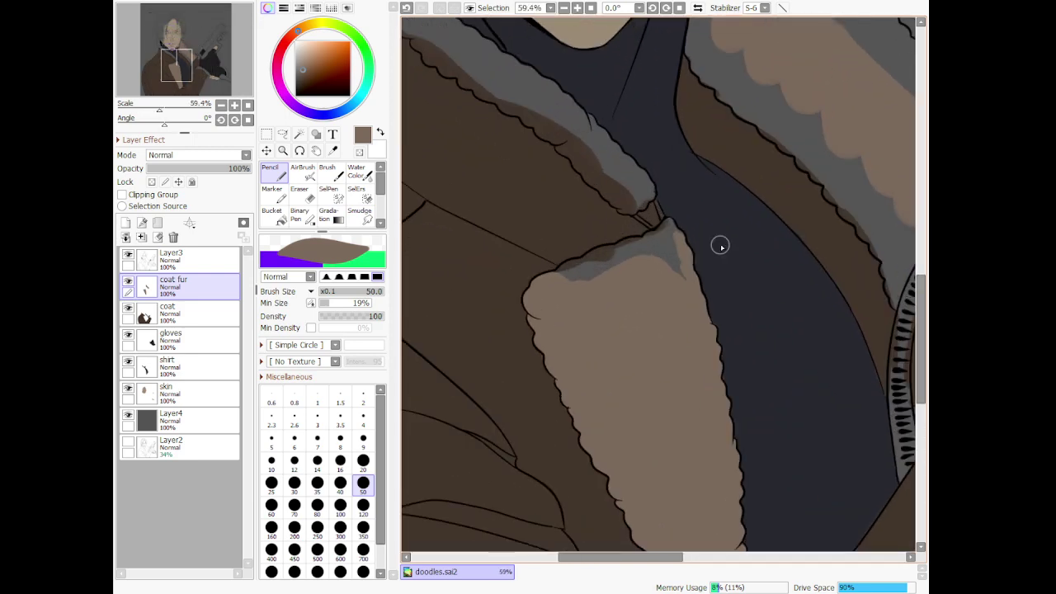
{"action": "scroll", "coordinate": [682, 256], "scroll_direction": "up", "scroll_amount": 2}
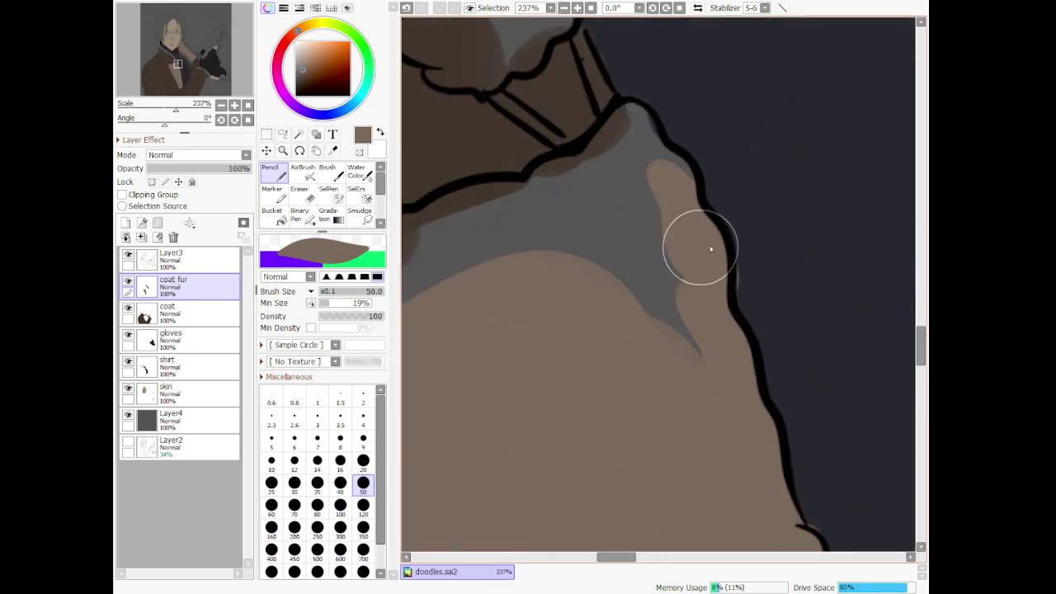
{"action": "scroll", "coordinate": [697, 235], "scroll_direction": "down", "scroll_amount": 3}
{"action": "scroll", "coordinate": [686, 218], "scroll_direction": "up", "scroll_amount": 4}
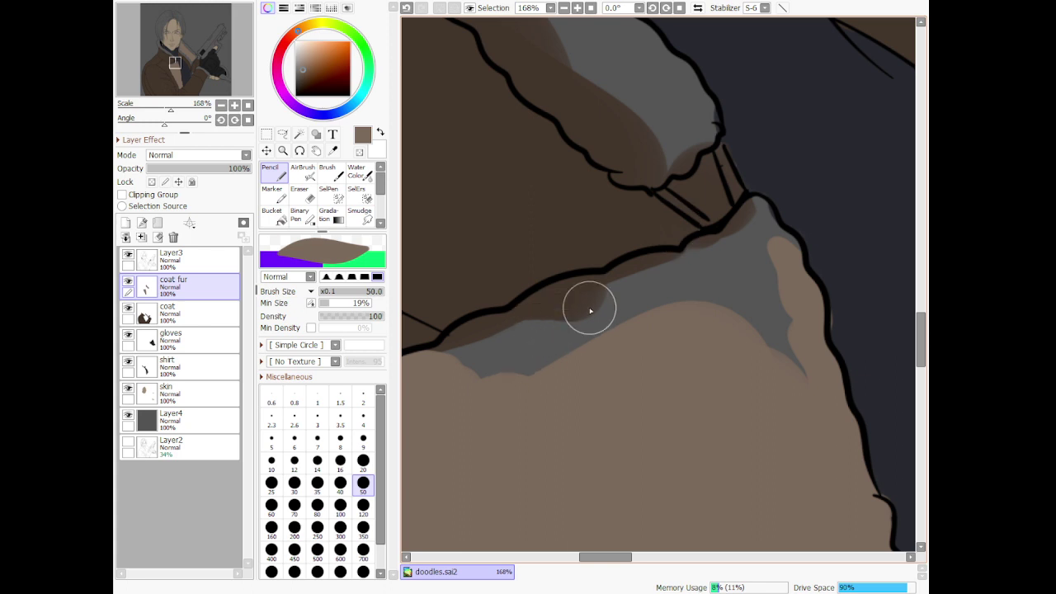
{"action": "mouse_move", "coordinate": [661, 275]}
{"action": "left_mouse_down"}
{"action": "mouse_move", "coordinate": [596, 317]}
{"action": "mouse_move", "coordinate": [595, 301]}
{"action": "mouse_move", "coordinate": [639, 275]}
{"action": "mouse_move", "coordinate": [594, 304]}
{"action": "mouse_move", "coordinate": [546, 302]}
{"action": "mouse_move", "coordinate": [530, 340]}
{"action": "mouse_move", "coordinate": [498, 339]}
{"action": "mouse_move", "coordinate": [520, 328]}
{"action": "mouse_move", "coordinate": [484, 331]}
{"action": "mouse_move", "coordinate": [438, 374]}
{"action": "mouse_move", "coordinate": [533, 336]}
{"action": "mouse_move", "coordinate": [475, 396]}
{"action": "mouse_move", "coordinate": [570, 312]}
{"action": "mouse_move", "coordinate": [534, 352]}
{"action": "mouse_move", "coordinate": [543, 338]}
{"action": "mouse_move", "coordinate": [545, 307]}
{"action": "left_mouse_up"}
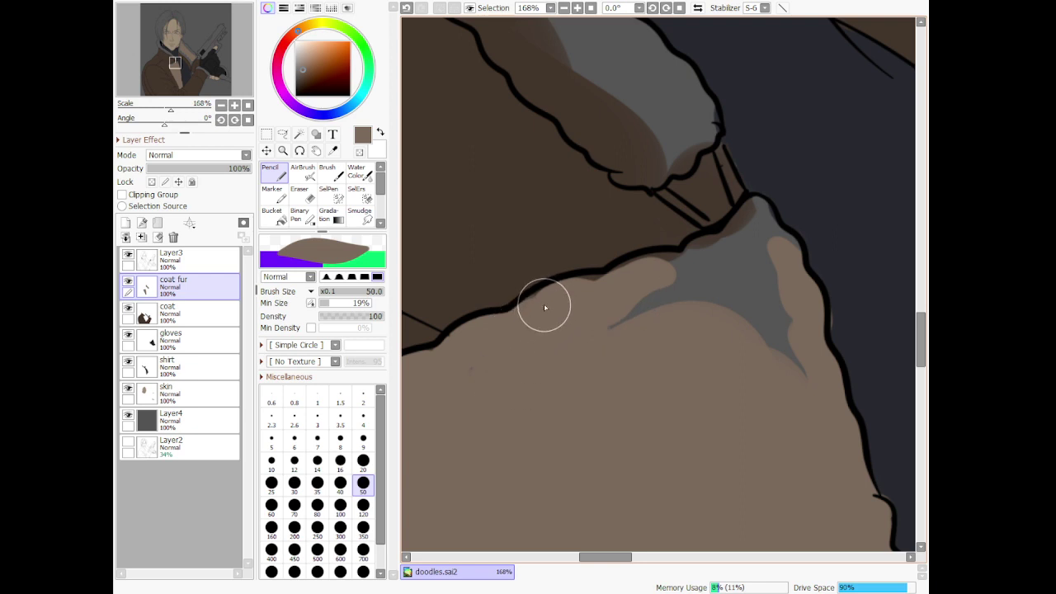
{"action": "mouse_move", "coordinate": [610, 284]}
{"action": "left_mouse_down"}
{"action": "mouse_move", "coordinate": [648, 278]}
{"action": "mouse_move", "coordinate": [661, 259]}
{"action": "mouse_move", "coordinate": [718, 266]}
{"action": "mouse_move", "coordinate": [707, 254]}
{"action": "mouse_move", "coordinate": [717, 240]}
{"action": "mouse_move", "coordinate": [747, 236]}
{"action": "mouse_move", "coordinate": [760, 213]}
{"action": "mouse_move", "coordinate": [793, 253]}
{"action": "mouse_move", "coordinate": [801, 284]}
{"action": "mouse_move", "coordinate": [774, 266]}
{"action": "mouse_move", "coordinate": [802, 374]}
{"action": "mouse_move", "coordinate": [751, 220]}
{"action": "mouse_move", "coordinate": [743, 352]}
{"action": "mouse_move", "coordinate": [743, 271]}
{"action": "mouse_move", "coordinate": [644, 322]}
{"action": "mouse_move", "coordinate": [601, 311]}
{"action": "mouse_move", "coordinate": [754, 361]}
{"action": "left_mouse_up"}
{"action": "left_click", "coordinate": [300, 196]}
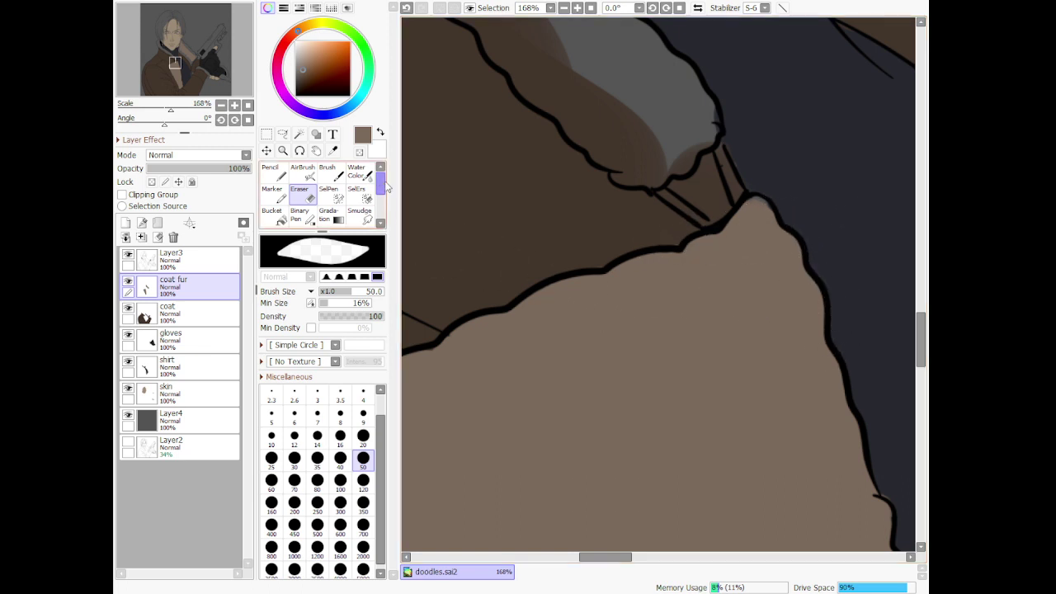
{"action": "left_click", "coordinate": [272, 173]}
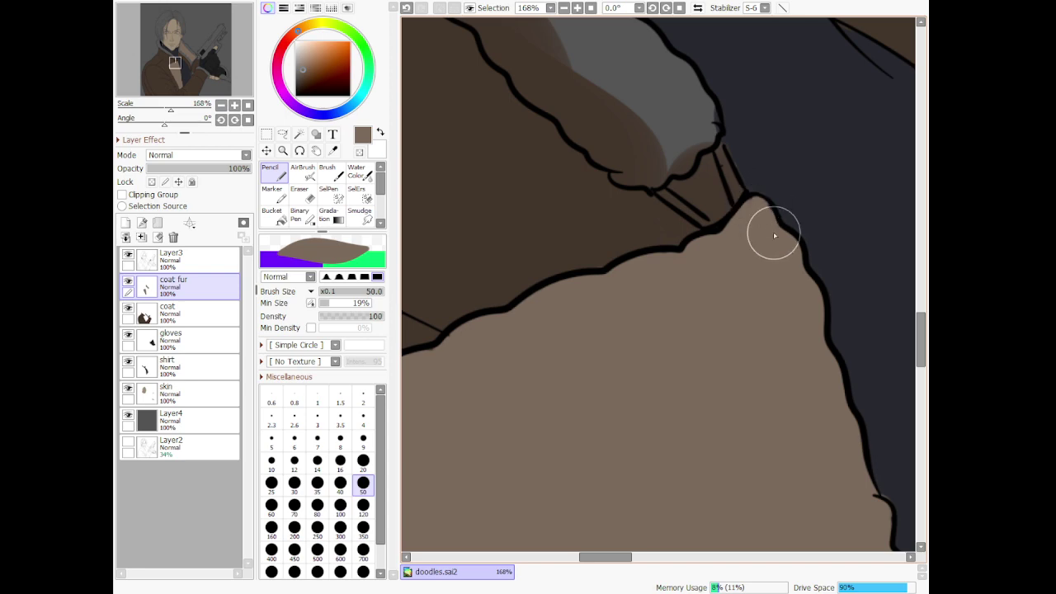
Paint the lower end of the collar's fur strip above the filled lapel brown, out to both scalloped outlines
{"action": "scroll", "coordinate": [774, 236], "scroll_direction": "down", "scroll_amount": 6}
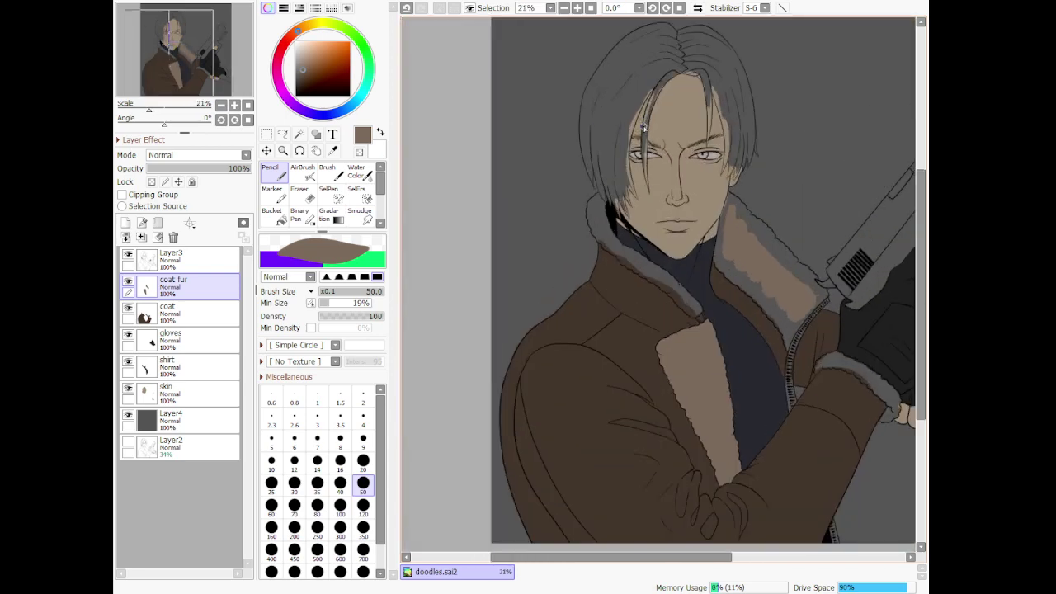
{"action": "scroll", "coordinate": [724, 406], "scroll_direction": "up", "scroll_amount": 6}
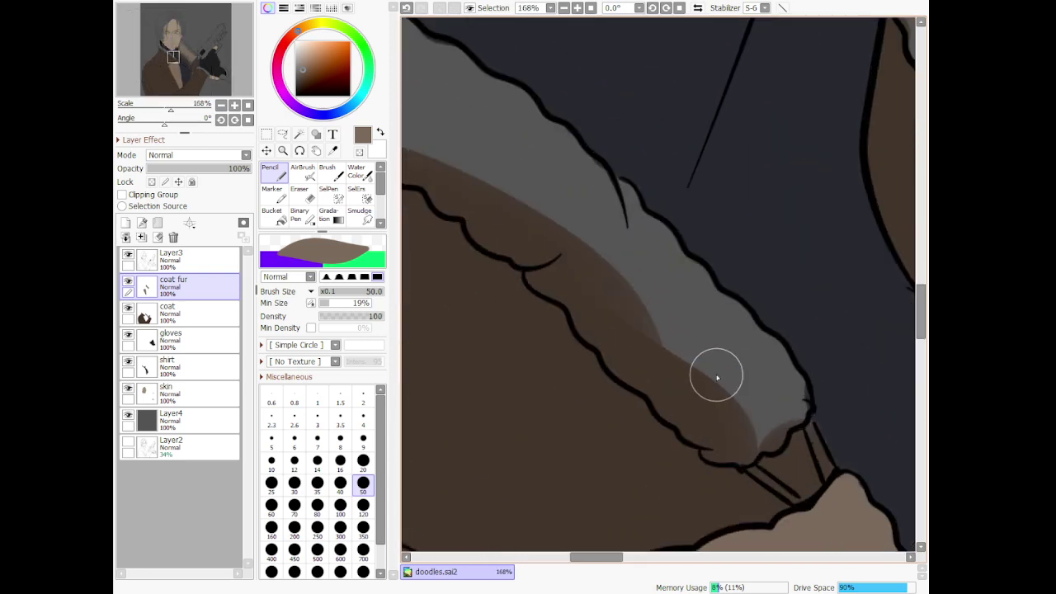
{"action": "mouse_move", "coordinate": [702, 340]}
{"action": "left_mouse_down"}
{"action": "mouse_move", "coordinate": [697, 408]}
{"action": "mouse_move", "coordinate": [762, 378]}
{"action": "mouse_move", "coordinate": [736, 444]}
{"action": "mouse_move", "coordinate": [711, 454]}
{"action": "mouse_move", "coordinate": [754, 455]}
{"action": "mouse_move", "coordinate": [774, 442]}
{"action": "mouse_move", "coordinate": [772, 420]}
{"action": "mouse_move", "coordinate": [801, 386]}
{"action": "mouse_move", "coordinate": [759, 347]}
{"action": "mouse_move", "coordinate": [778, 363]}
{"action": "mouse_move", "coordinate": [734, 428]}
{"action": "mouse_move", "coordinate": [773, 382]}
{"action": "mouse_move", "coordinate": [749, 447]}
{"action": "mouse_move", "coordinate": [684, 425]}
{"action": "mouse_move", "coordinate": [718, 451]}
{"action": "left_mouse_up"}
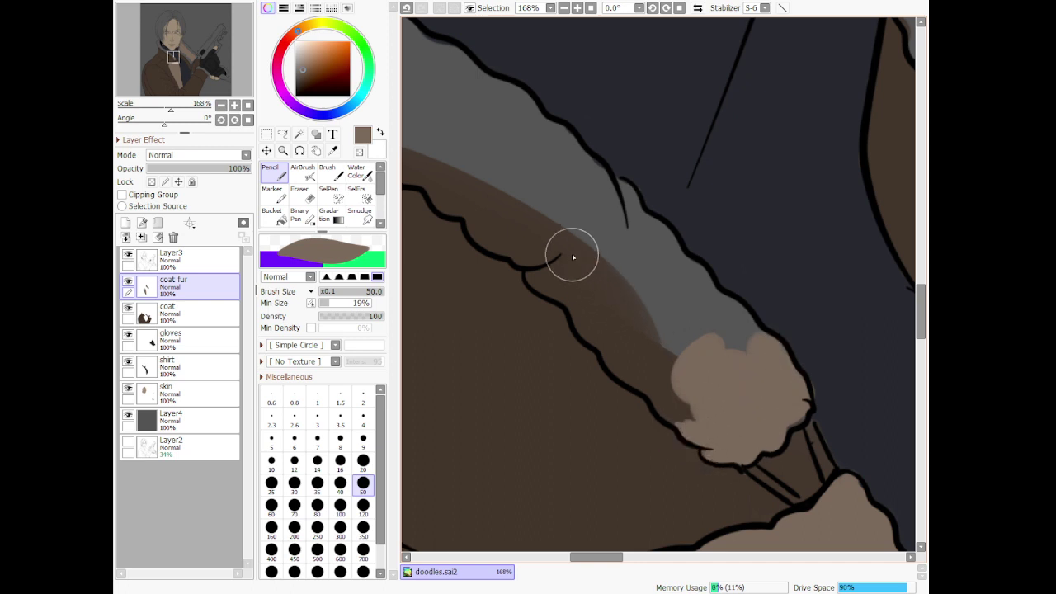
{"action": "mouse_move", "coordinate": [549, 269]}
{"action": "left_mouse_down"}
{"action": "mouse_move", "coordinate": [581, 290]}
{"action": "mouse_move", "coordinate": [589, 322]}
{"action": "mouse_move", "coordinate": [617, 339]}
{"action": "mouse_move", "coordinate": [621, 362]}
{"action": "mouse_move", "coordinate": [606, 338]}
{"action": "mouse_move", "coordinate": [624, 368]}
{"action": "mouse_move", "coordinate": [662, 389]}
{"action": "mouse_move", "coordinate": [680, 423]}
{"action": "mouse_move", "coordinate": [705, 420]}
{"action": "mouse_move", "coordinate": [647, 359]}
{"action": "mouse_move", "coordinate": [558, 231]}
{"action": "mouse_move", "coordinate": [642, 322]}
{"action": "mouse_move", "coordinate": [714, 350]}
{"action": "mouse_move", "coordinate": [607, 214]}
{"action": "mouse_move", "coordinate": [749, 379]}
{"action": "mouse_move", "coordinate": [762, 330]}
{"action": "mouse_move", "coordinate": [718, 310]}
{"action": "mouse_move", "coordinate": [744, 345]}
{"action": "left_mouse_up"}
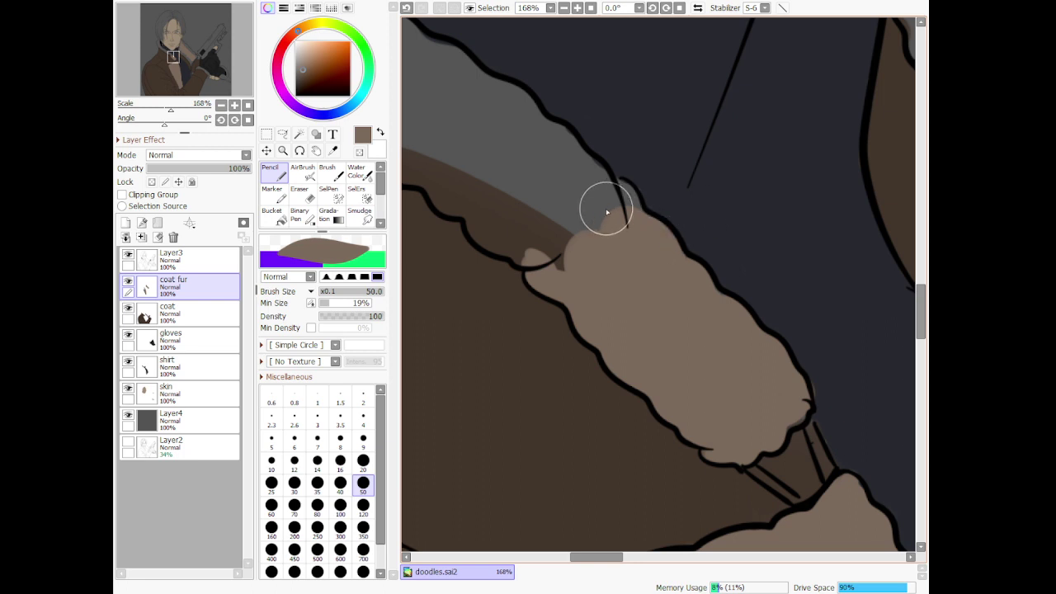
{"action": "mouse_move", "coordinate": [603, 189]}
{"action": "left_mouse_down"}
{"action": "mouse_move", "coordinate": [634, 222]}
{"action": "mouse_move", "coordinate": [596, 186]}
{"action": "mouse_move", "coordinate": [612, 249]}
{"action": "mouse_move", "coordinate": [564, 257]}
{"action": "mouse_move", "coordinate": [543, 252]}
{"action": "mouse_move", "coordinate": [509, 215]}
{"action": "mouse_move", "coordinate": [455, 217]}
{"action": "mouse_move", "coordinate": [485, 214]}
{"action": "mouse_move", "coordinate": [486, 237]}
{"action": "mouse_move", "coordinate": [537, 264]}
{"action": "mouse_move", "coordinate": [539, 249]}
{"action": "mouse_move", "coordinate": [494, 235]}
{"action": "mouse_move", "coordinate": [489, 243]}
{"action": "mouse_move", "coordinate": [481, 187]}
{"action": "mouse_move", "coordinate": [502, 156]}
{"action": "mouse_move", "coordinate": [573, 256]}
{"action": "mouse_move", "coordinate": [468, 136]}
{"action": "mouse_move", "coordinate": [595, 243]}
{"action": "mouse_move", "coordinate": [541, 151]}
{"action": "mouse_move", "coordinate": [568, 162]}
{"action": "mouse_move", "coordinate": [623, 242]}
{"action": "mouse_move", "coordinate": [551, 147]}
{"action": "mouse_move", "coordinate": [604, 192]}
{"action": "left_mouse_up"}
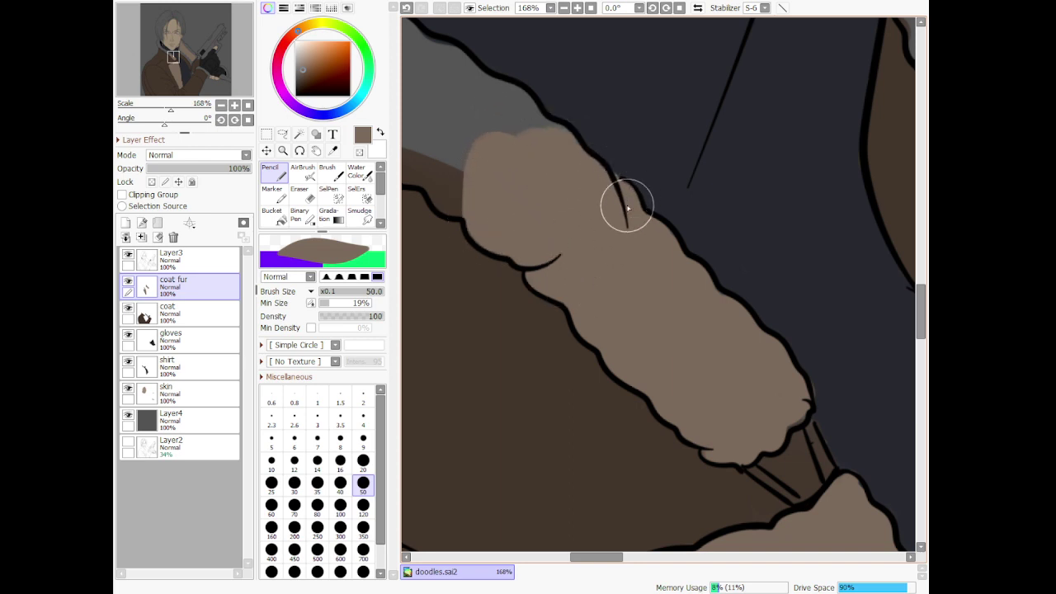
Continue the brown fill up the middle of the collar's fur strip below the jaw, covering the grey between its outlines
{"action": "scroll", "coordinate": [629, 205], "scroll_direction": "down", "scroll_amount": 12}
{"action": "scroll", "coordinate": [609, 120], "scroll_direction": "up", "scroll_amount": 6}
{"action": "scroll", "coordinate": [609, 304], "scroll_direction": "up", "scroll_amount": 4}
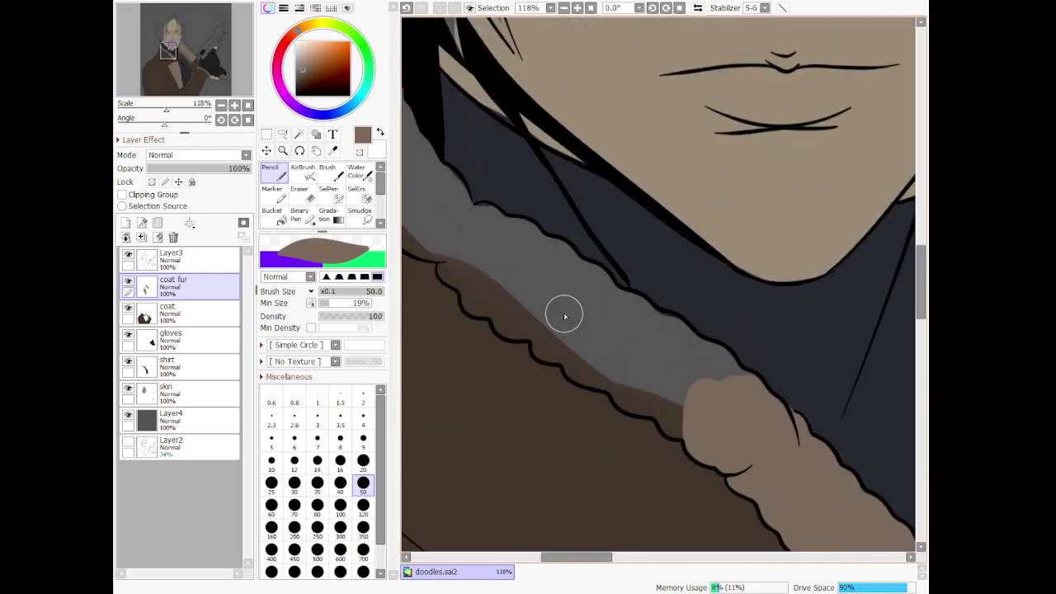
{"action": "scroll", "coordinate": [603, 348], "scroll_direction": "up", "scroll_amount": 2}
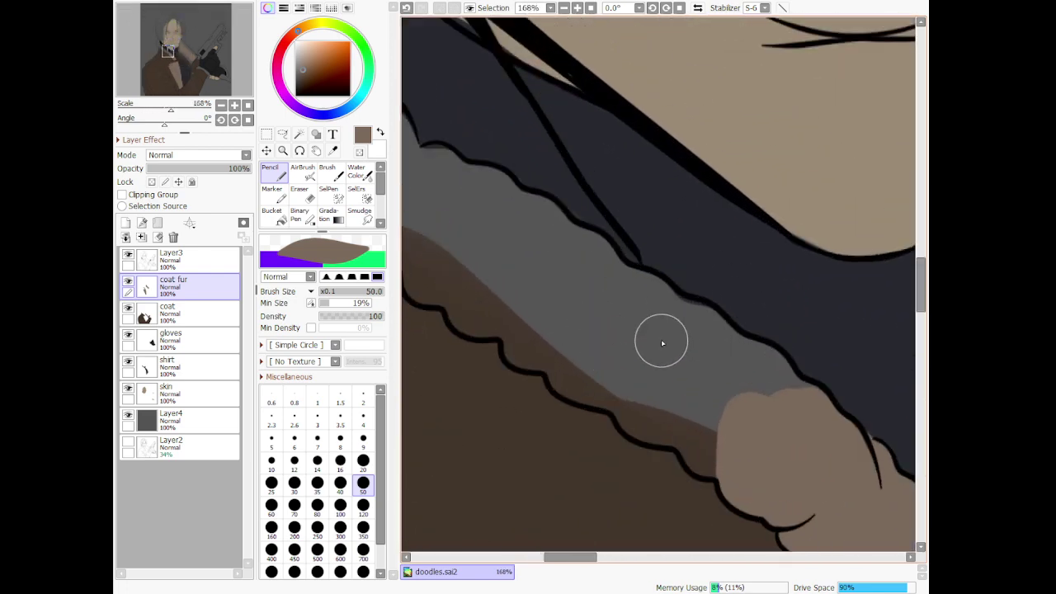
{"action": "mouse_move", "coordinate": [661, 343]}
{"action": "left_mouse_down"}
{"action": "mouse_move", "coordinate": [653, 411]}
{"action": "mouse_move", "coordinate": [642, 394]}
{"action": "mouse_move", "coordinate": [639, 408]}
{"action": "mouse_move", "coordinate": [650, 422]}
{"action": "mouse_move", "coordinate": [701, 419]}
{"action": "mouse_move", "coordinate": [718, 443]}
{"action": "mouse_move", "coordinate": [679, 424]}
{"action": "mouse_move", "coordinate": [719, 460]}
{"action": "mouse_move", "coordinate": [703, 454]}
{"action": "mouse_move", "coordinate": [748, 398]}
{"action": "mouse_move", "coordinate": [755, 366]}
{"action": "mouse_move", "coordinate": [766, 360]}
{"action": "mouse_move", "coordinate": [783, 405]}
{"action": "mouse_move", "coordinate": [812, 399]}
{"action": "left_mouse_up"}
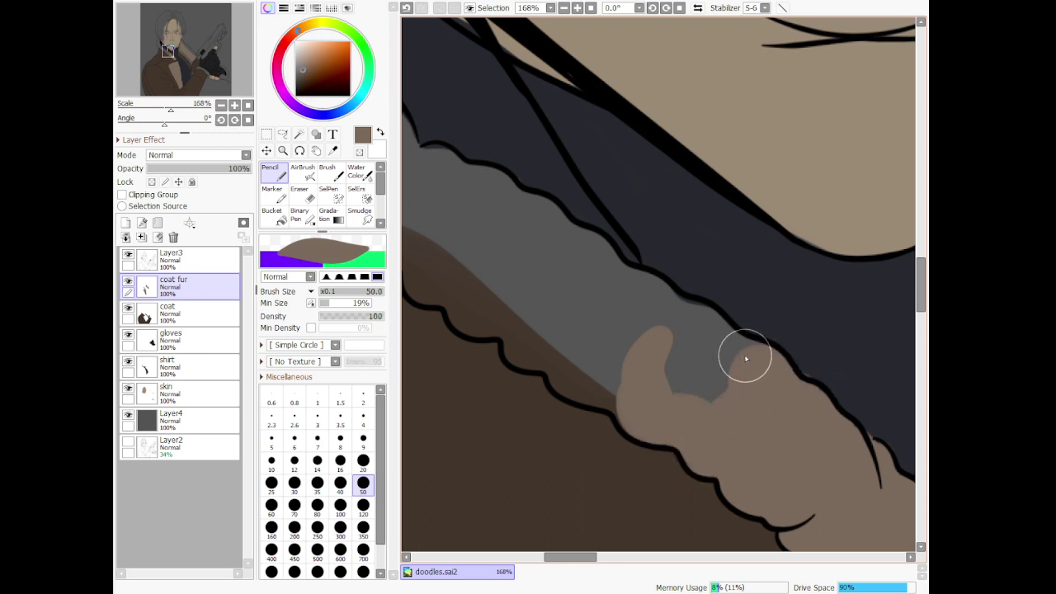
{"action": "mouse_move", "coordinate": [746, 358]}
{"action": "left_mouse_down"}
{"action": "mouse_move", "coordinate": [716, 357]}
{"action": "mouse_move", "coordinate": [690, 319]}
{"action": "mouse_move", "coordinate": [667, 321]}
{"action": "mouse_move", "coordinate": [629, 285]}
{"action": "left_mouse_up"}
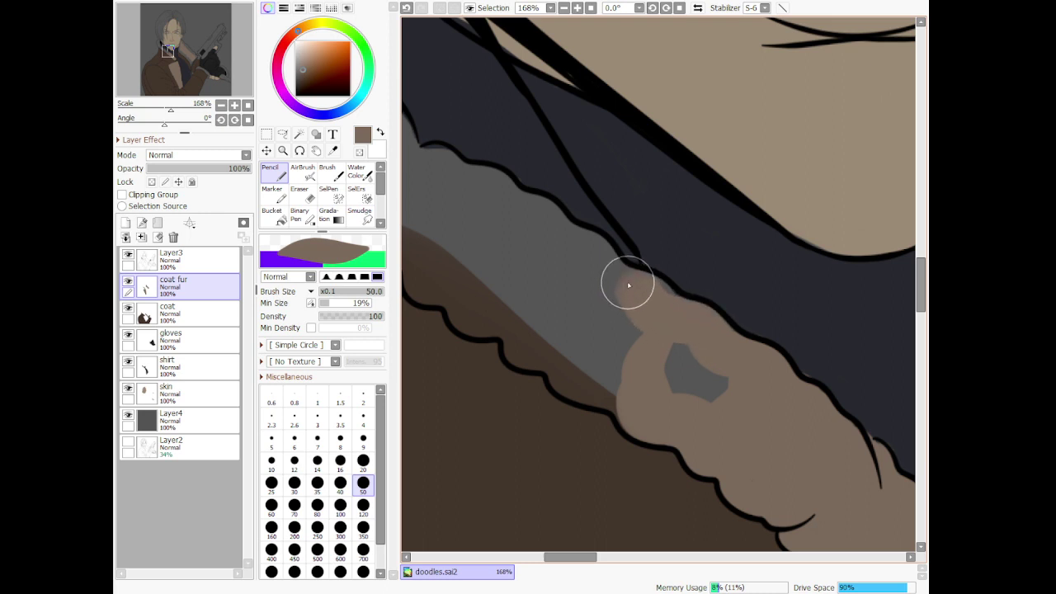
{"action": "mouse_move", "coordinate": [658, 405]}
{"action": "left_mouse_down"}
{"action": "mouse_move", "coordinate": [692, 338]}
{"action": "mouse_move", "coordinate": [733, 420]}
{"action": "left_mouse_up"}
{"action": "mouse_move", "coordinate": [542, 307]}
{"action": "left_mouse_down"}
{"action": "mouse_move", "coordinate": [581, 394]}
{"action": "mouse_move", "coordinate": [637, 394]}
{"action": "mouse_move", "coordinate": [662, 418]}
{"action": "left_mouse_up"}
{"action": "mouse_move", "coordinate": [559, 314]}
{"action": "left_mouse_down"}
{"action": "mouse_move", "coordinate": [659, 377]}
{"action": "mouse_move", "coordinate": [521, 223]}
{"action": "mouse_move", "coordinate": [660, 330]}
{"action": "mouse_move", "coordinate": [628, 319]}
{"action": "mouse_move", "coordinate": [606, 271]}
{"action": "mouse_move", "coordinate": [623, 273]}
{"action": "mouse_move", "coordinate": [591, 245]}
{"action": "mouse_move", "coordinate": [568, 249]}
{"action": "mouse_move", "coordinate": [596, 254]}
{"action": "mouse_move", "coordinate": [538, 232]}
{"action": "mouse_move", "coordinate": [536, 208]}
{"action": "mouse_move", "coordinate": [511, 207]}
{"action": "mouse_move", "coordinate": [481, 179]}
{"action": "mouse_move", "coordinate": [448, 188]}
{"action": "mouse_move", "coordinate": [518, 270]}
{"action": "mouse_move", "coordinate": [538, 335]}
{"action": "mouse_move", "coordinate": [531, 354]}
{"action": "mouse_move", "coordinate": [521, 348]}
{"action": "mouse_move", "coordinate": [542, 326]}
{"action": "left_mouse_up"}
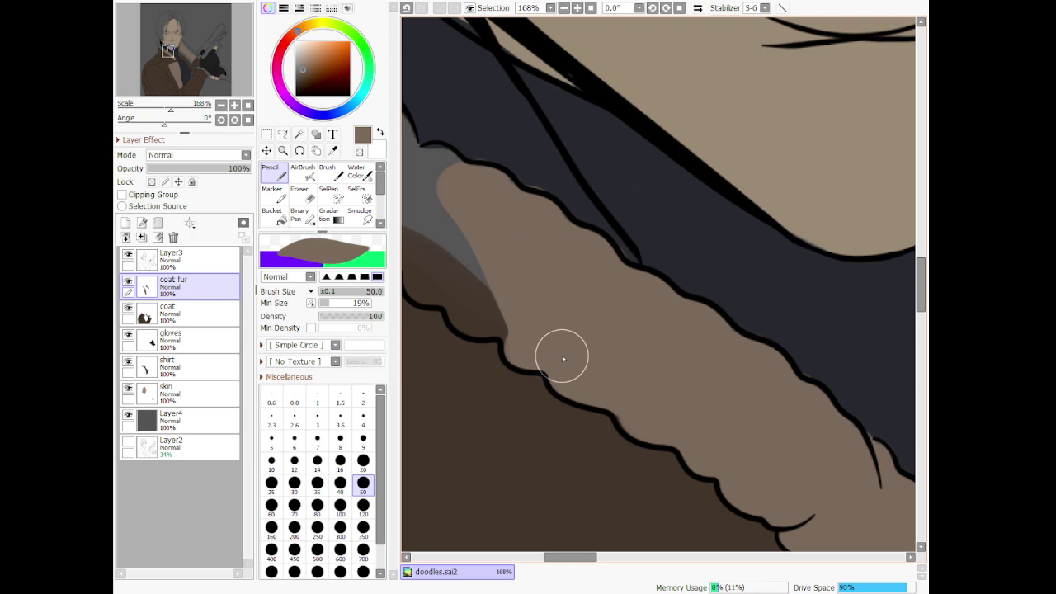
Paint the top end of the fur collar beside the hair brown, including the small sliver between the hair strands
{"action": "scroll", "coordinate": [562, 358], "scroll_direction": "down", "scroll_amount": 5}
{"action": "scroll", "coordinate": [481, 147], "scroll_direction": "up", "scroll_amount": 3}
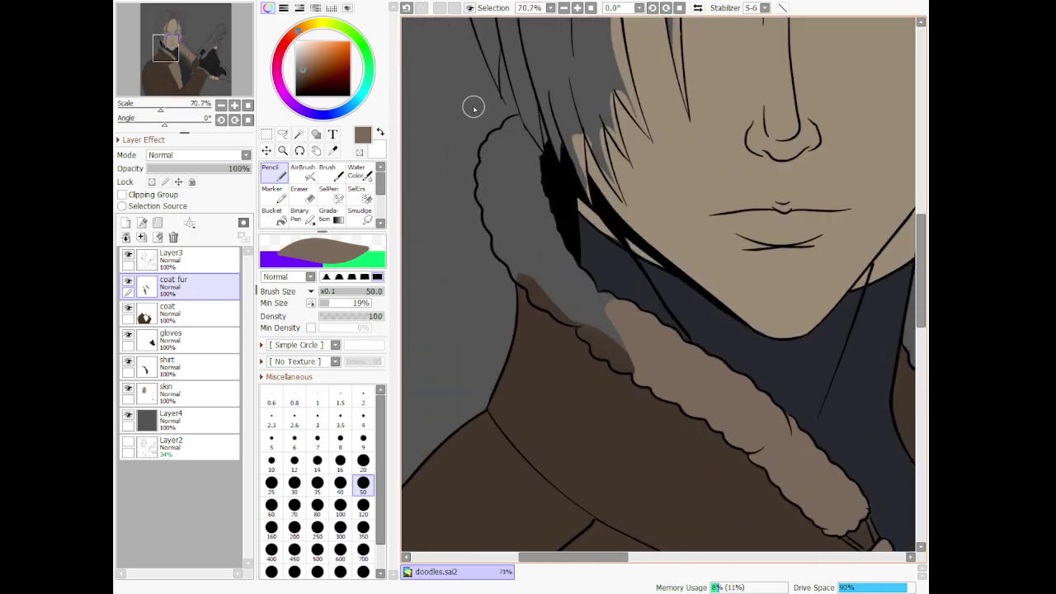
{"action": "scroll", "coordinate": [474, 108], "scroll_direction": "up", "scroll_amount": 3}
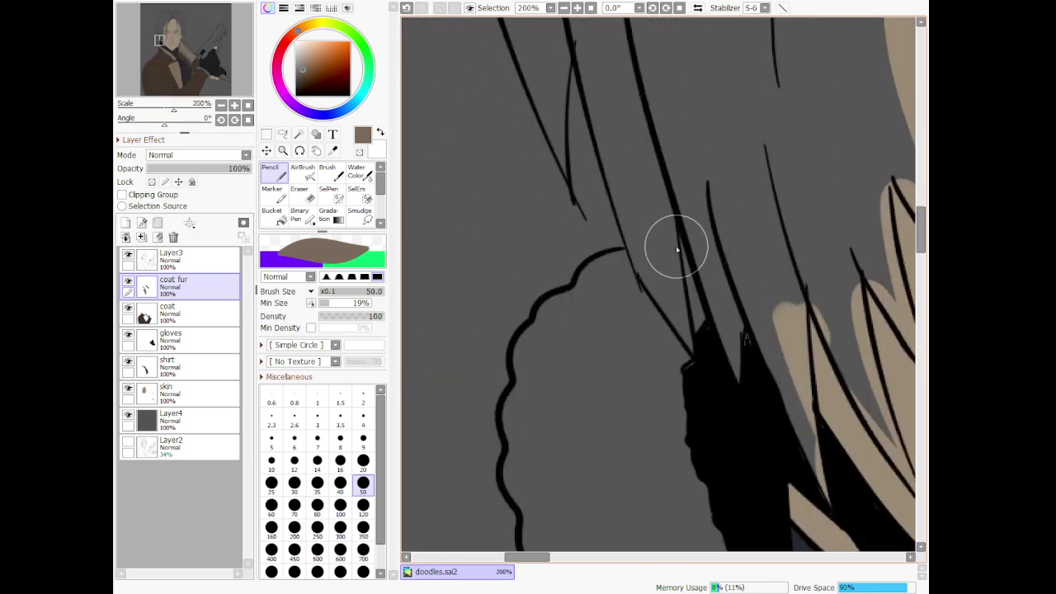
{"action": "left_click_drag", "start_coordinate": [683, 241], "coordinate": [697, 324]}
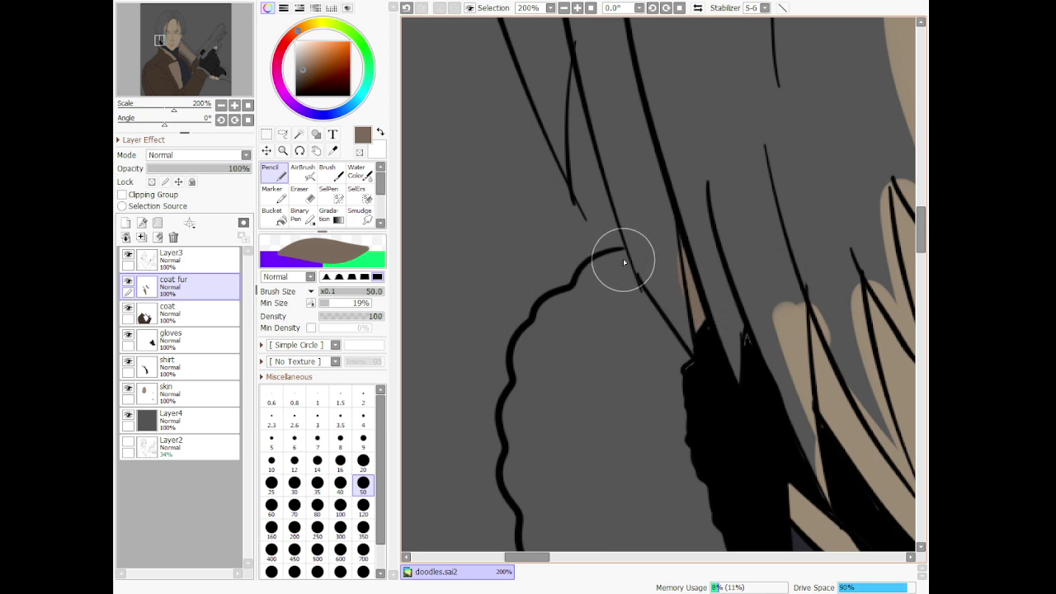
{"action": "mouse_move", "coordinate": [620, 252]}
{"action": "left_mouse_down"}
{"action": "mouse_move", "coordinate": [699, 392]}
{"action": "mouse_move", "coordinate": [629, 268]}
{"action": "mouse_move", "coordinate": [610, 266]}
{"action": "mouse_move", "coordinate": [572, 317]}
{"action": "mouse_move", "coordinate": [553, 315]}
{"action": "mouse_move", "coordinate": [552, 339]}
{"action": "mouse_move", "coordinate": [530, 360]}
{"action": "mouse_move", "coordinate": [537, 414]}
{"action": "mouse_move", "coordinate": [528, 415]}
{"action": "mouse_move", "coordinate": [527, 392]}
{"action": "mouse_move", "coordinate": [524, 488]}
{"action": "mouse_move", "coordinate": [548, 517]}
{"action": "mouse_move", "coordinate": [561, 349]}
{"action": "mouse_move", "coordinate": [623, 322]}
{"action": "mouse_move", "coordinate": [618, 523]}
{"action": "mouse_move", "coordinate": [610, 343]}
{"action": "mouse_move", "coordinate": [682, 510]}
{"action": "mouse_move", "coordinate": [643, 366]}
{"action": "mouse_move", "coordinate": [591, 313]}
{"action": "mouse_move", "coordinate": [592, 297]}
{"action": "mouse_move", "coordinate": [612, 300]}
{"action": "mouse_move", "coordinate": [689, 483]}
{"action": "left_mouse_up"}
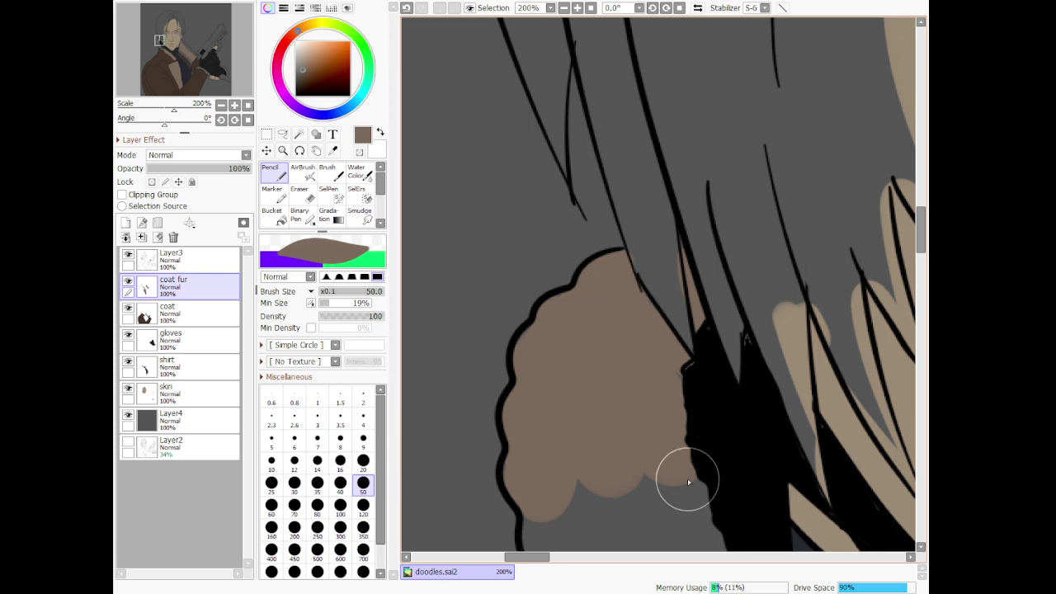
Extend the brown from the collar's top end down along the neck shadow to join the already filled lower strip
{"action": "scroll", "coordinate": [530, 419], "scroll_direction": "down", "scroll_amount": 8}
{"action": "scroll", "coordinate": [531, 519], "scroll_direction": "up", "scroll_amount": 3}
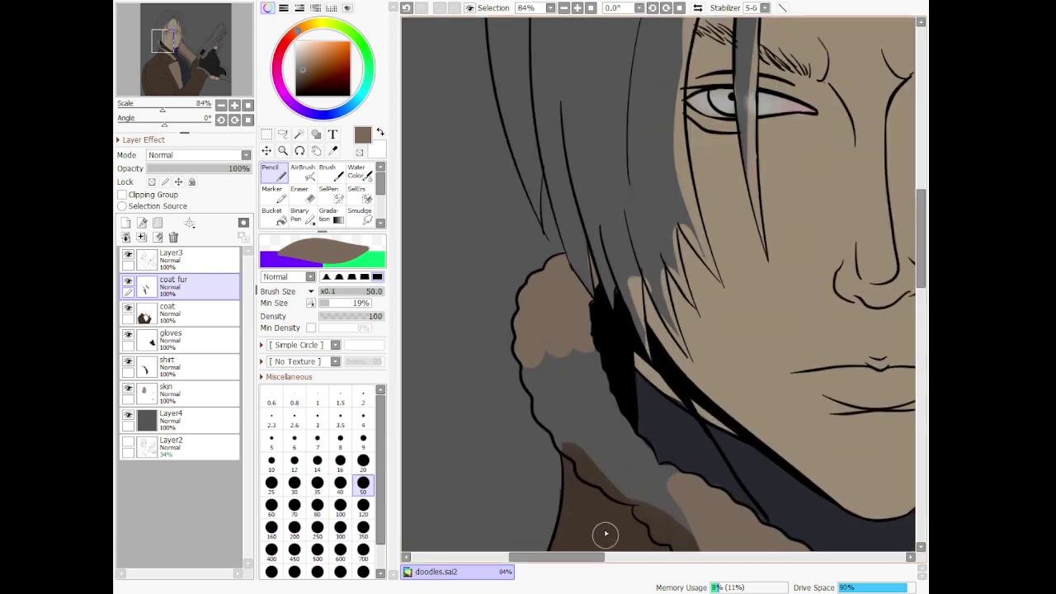
{"action": "scroll", "coordinate": [604, 535], "scroll_direction": "up", "scroll_amount": 4}
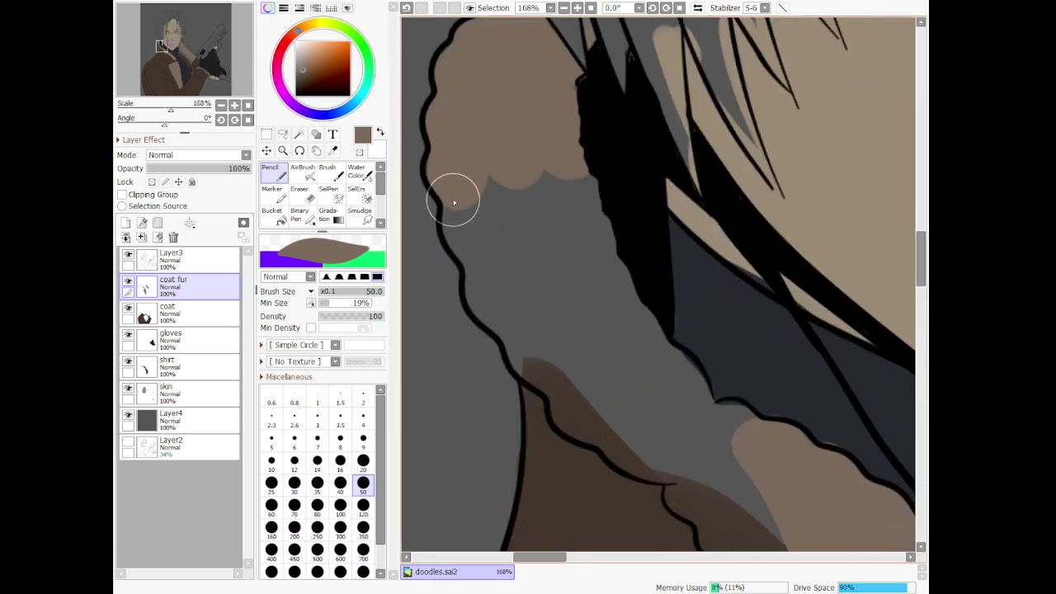
{"action": "mouse_move", "coordinate": [453, 202]}
{"action": "left_mouse_down"}
{"action": "mouse_move", "coordinate": [465, 246]}
{"action": "mouse_move", "coordinate": [513, 283]}
{"action": "mouse_move", "coordinate": [458, 242]}
{"action": "mouse_move", "coordinate": [508, 298]}
{"action": "mouse_move", "coordinate": [474, 265]}
{"action": "mouse_move", "coordinate": [488, 298]}
{"action": "mouse_move", "coordinate": [476, 275]}
{"action": "mouse_move", "coordinate": [480, 310]}
{"action": "mouse_move", "coordinate": [525, 346]}
{"action": "mouse_move", "coordinate": [570, 414]}
{"action": "mouse_move", "coordinate": [587, 429]}
{"action": "mouse_move", "coordinate": [623, 432]}
{"action": "mouse_move", "coordinate": [633, 460]}
{"action": "mouse_move", "coordinate": [693, 476]}
{"action": "mouse_move", "coordinate": [702, 493]}
{"action": "mouse_move", "coordinate": [576, 468]}
{"action": "mouse_move", "coordinate": [624, 484]}
{"action": "mouse_move", "coordinate": [672, 452]}
{"action": "mouse_move", "coordinate": [674, 466]}
{"action": "mouse_move", "coordinate": [497, 174]}
{"action": "mouse_move", "coordinate": [640, 418]}
{"action": "mouse_move", "coordinate": [483, 245]}
{"action": "mouse_move", "coordinate": [458, 159]}
{"action": "mouse_move", "coordinate": [547, 164]}
{"action": "mouse_move", "coordinate": [567, 251]}
{"action": "mouse_move", "coordinate": [573, 149]}
{"action": "mouse_move", "coordinate": [641, 374]}
{"action": "mouse_move", "coordinate": [579, 217]}
{"action": "mouse_move", "coordinate": [562, 267]}
{"action": "left_mouse_up"}
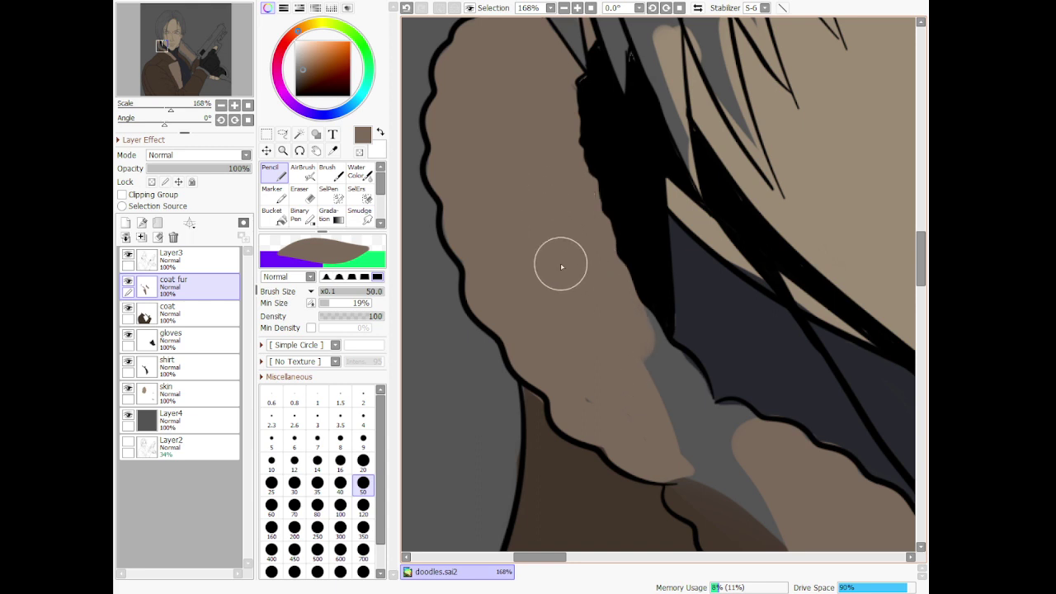
{"action": "left_click_drag", "start_coordinate": [640, 309], "coordinate": [682, 402]}
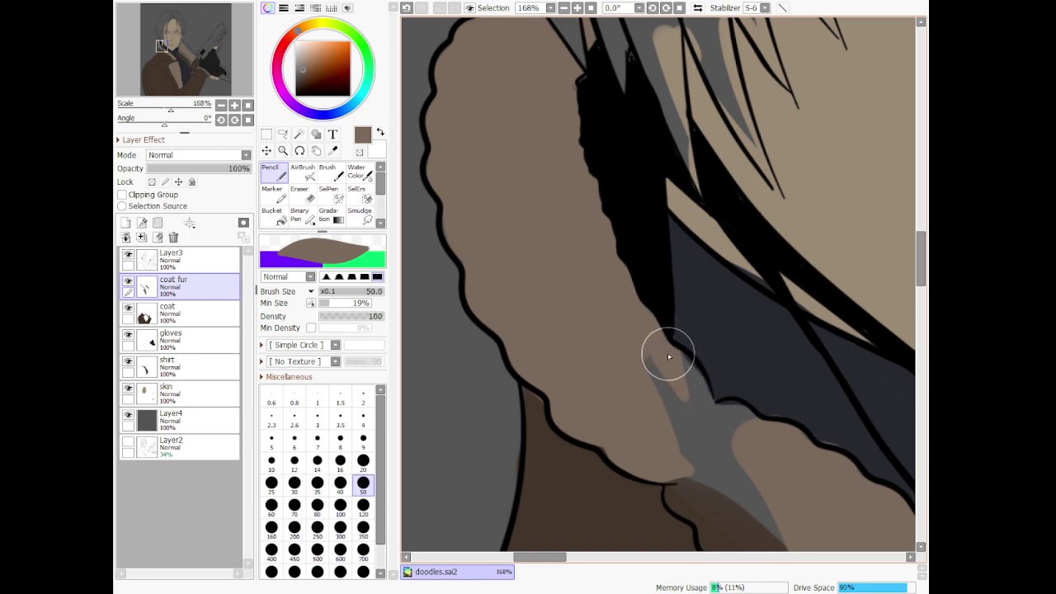
{"action": "mouse_move", "coordinate": [669, 357]}
{"action": "left_mouse_down"}
{"action": "mouse_move", "coordinate": [705, 394]}
{"action": "mouse_move", "coordinate": [701, 421]}
{"action": "mouse_move", "coordinate": [658, 364]}
{"action": "mouse_move", "coordinate": [687, 458]}
{"action": "mouse_move", "coordinate": [732, 432]}
{"action": "mouse_move", "coordinate": [710, 422]}
{"action": "mouse_move", "coordinate": [741, 433]}
{"action": "left_mouse_up"}
Fill the last grey and dark brown gap at the fold on the collar fur's outer edge with brown
{"action": "scroll", "coordinate": [733, 446], "scroll_direction": "down", "scroll_amount": 3}
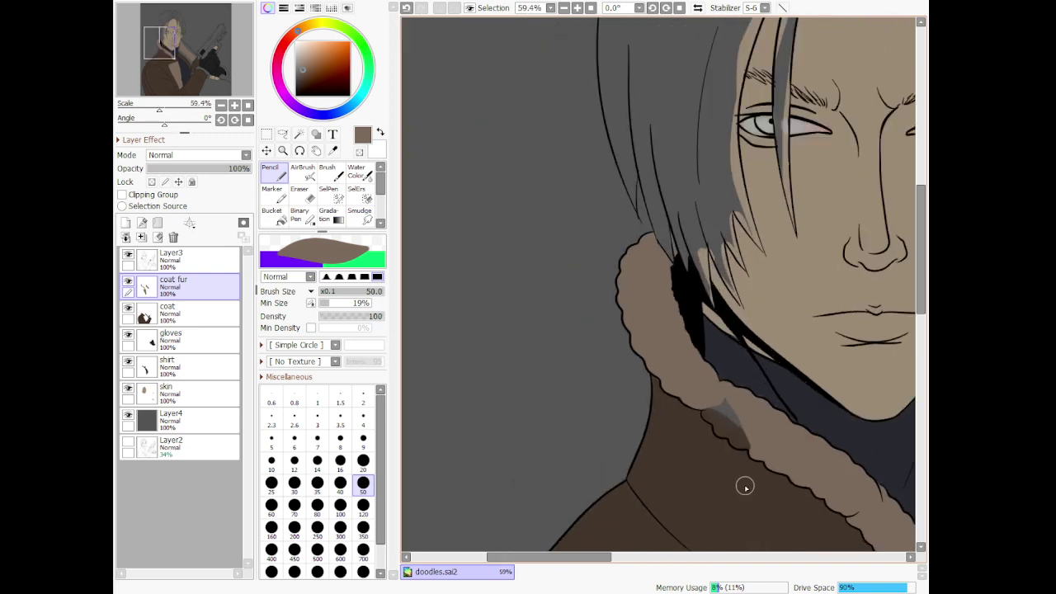
{"action": "scroll", "coordinate": [795, 351], "scroll_direction": "up", "scroll_amount": 4}
{"action": "scroll", "coordinate": [673, 140], "scroll_direction": "up", "scroll_amount": 1}
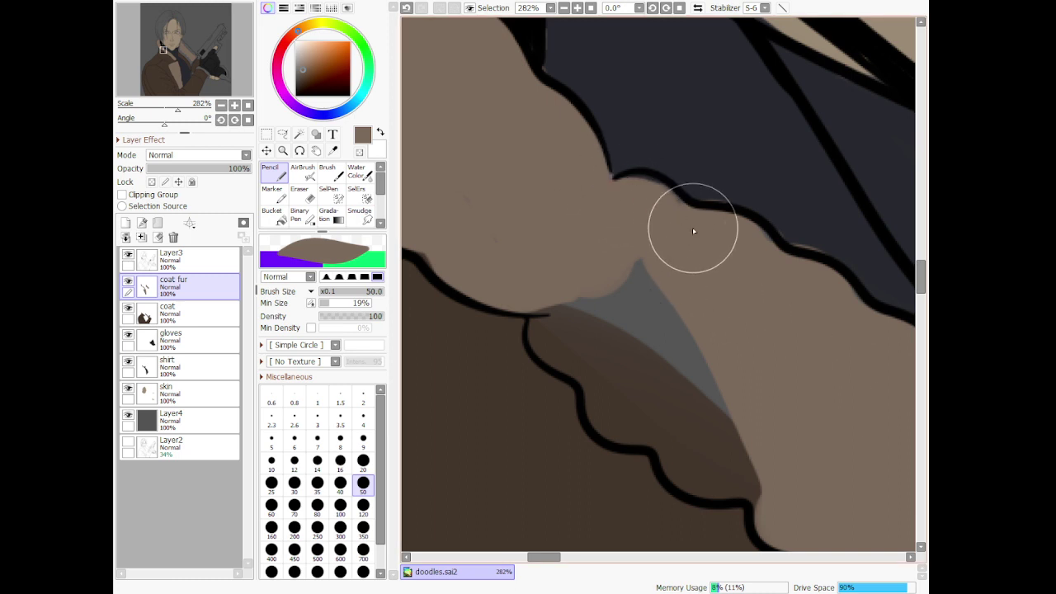
{"action": "mouse_move", "coordinate": [537, 344]}
{"action": "left_mouse_down"}
{"action": "mouse_move", "coordinate": [610, 384]}
{"action": "mouse_move", "coordinate": [618, 426]}
{"action": "mouse_move", "coordinate": [589, 378]}
{"action": "mouse_move", "coordinate": [612, 429]}
{"action": "mouse_move", "coordinate": [684, 432]}
{"action": "mouse_move", "coordinate": [707, 481]}
{"action": "mouse_move", "coordinate": [762, 483]}
{"action": "mouse_move", "coordinate": [764, 509]}
{"action": "left_mouse_up"}
{"action": "mouse_move", "coordinate": [656, 448]}
{"action": "left_mouse_down"}
{"action": "mouse_move", "coordinate": [716, 386]}
{"action": "mouse_move", "coordinate": [625, 254]}
{"action": "mouse_move", "coordinate": [689, 343]}
{"action": "mouse_move", "coordinate": [641, 388]}
{"action": "mouse_move", "coordinate": [677, 358]}
{"action": "left_mouse_up"}
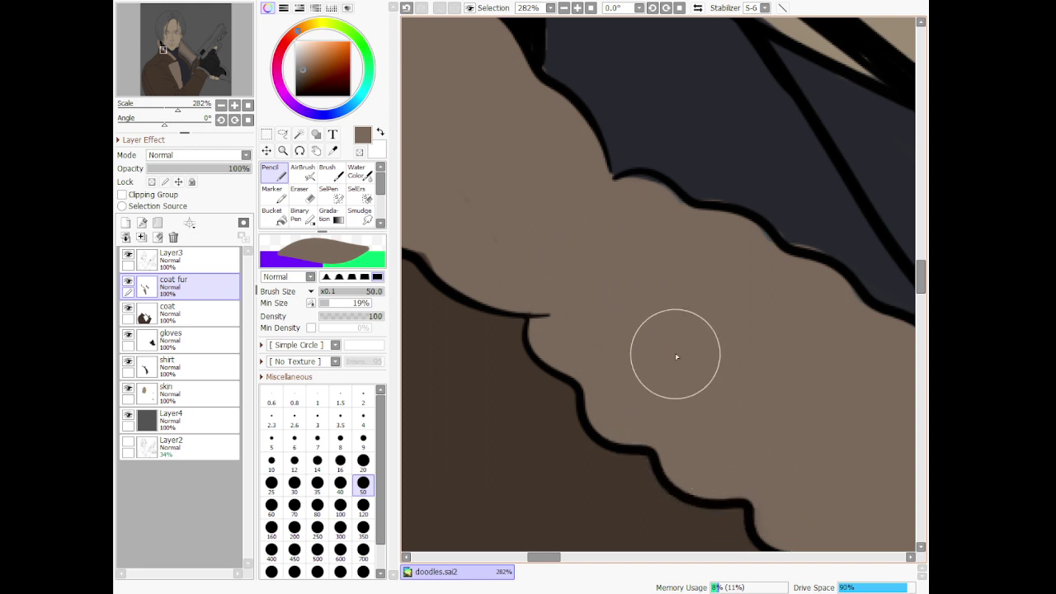
Fill the upper part of the near sleeve's fur cuff with brown and erase the spill over its outline beside the glove
{"action": "scroll", "coordinate": [632, 275], "scroll_direction": "down", "scroll_amount": 5}
{"action": "scroll", "coordinate": [631, 276], "scroll_direction": "down", "scroll_amount": 3}
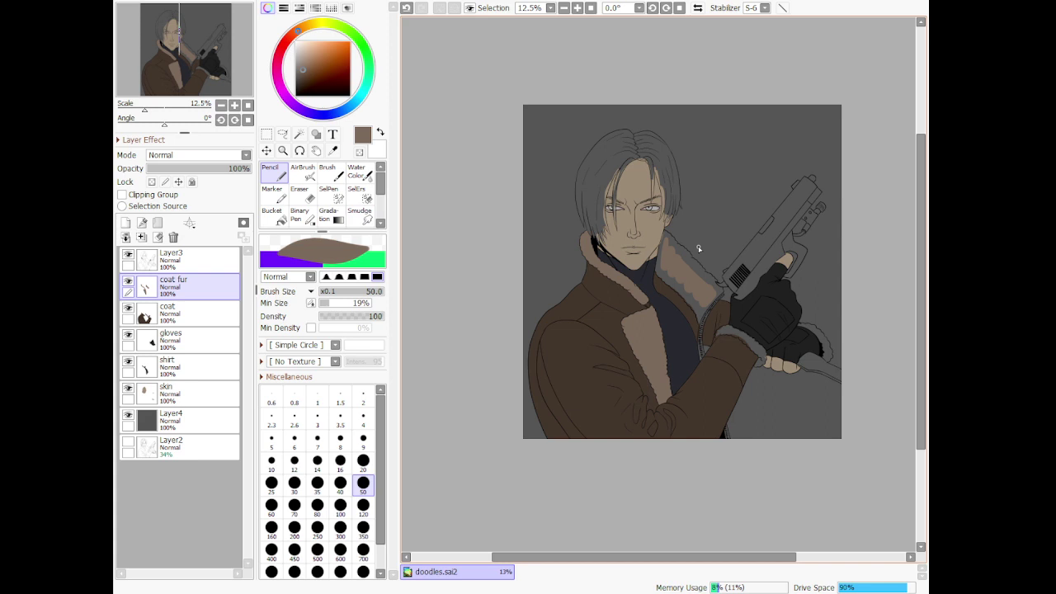
{"action": "scroll", "coordinate": [738, 173], "scroll_direction": "up", "scroll_amount": 2}
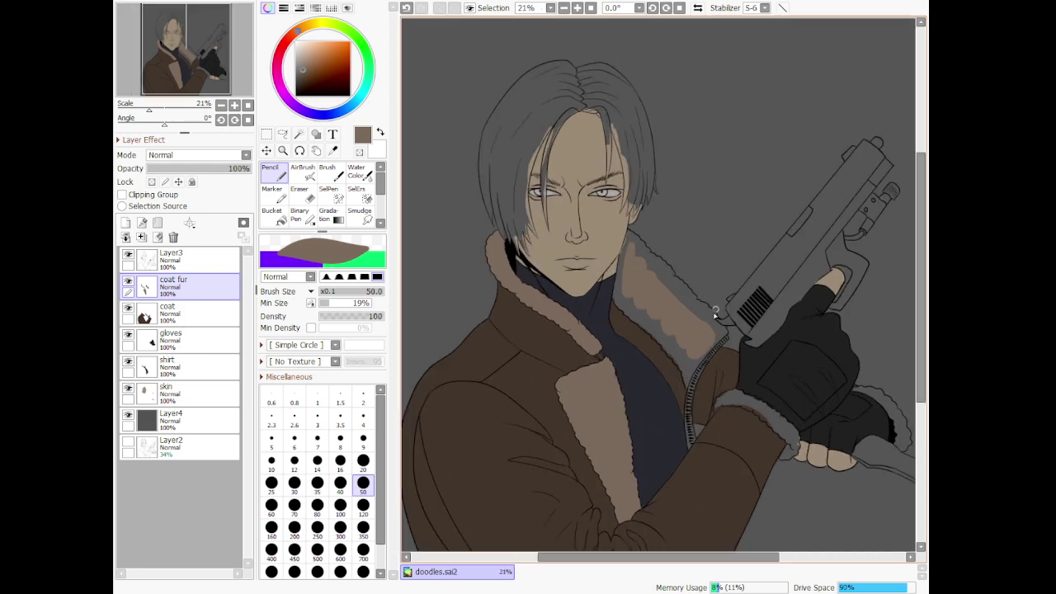
{"action": "scroll", "coordinate": [754, 371], "scroll_direction": "up", "scroll_amount": 6}
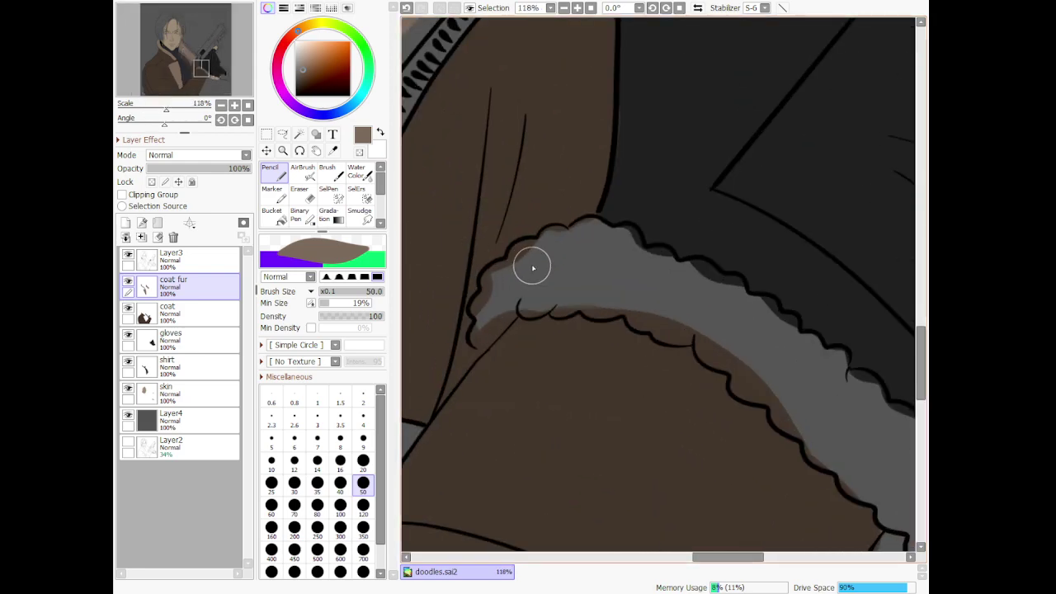
{"action": "mouse_move", "coordinate": [533, 264]}
{"action": "left_mouse_down"}
{"action": "mouse_move", "coordinate": [520, 290]}
{"action": "mouse_move", "coordinate": [495, 289]}
{"action": "mouse_move", "coordinate": [503, 274]}
{"action": "mouse_move", "coordinate": [501, 298]}
{"action": "mouse_move", "coordinate": [495, 276]}
{"action": "mouse_move", "coordinate": [502, 287]}
{"action": "mouse_move", "coordinate": [488, 287]}
{"action": "mouse_move", "coordinate": [496, 276]}
{"action": "mouse_move", "coordinate": [485, 281]}
{"action": "mouse_move", "coordinate": [499, 295]}
{"action": "mouse_move", "coordinate": [473, 310]}
{"action": "mouse_move", "coordinate": [489, 295]}
{"action": "mouse_move", "coordinate": [480, 350]}
{"action": "mouse_move", "coordinate": [515, 290]}
{"action": "mouse_move", "coordinate": [492, 338]}
{"action": "mouse_move", "coordinate": [548, 270]}
{"action": "mouse_move", "coordinate": [518, 306]}
{"action": "mouse_move", "coordinate": [492, 313]}
{"action": "mouse_move", "coordinate": [505, 318]}
{"action": "mouse_move", "coordinate": [571, 235]}
{"action": "mouse_move", "coordinate": [550, 262]}
{"action": "mouse_move", "coordinate": [527, 255]}
{"action": "mouse_move", "coordinate": [536, 270]}
{"action": "mouse_move", "coordinate": [530, 256]}
{"action": "mouse_move", "coordinate": [515, 271]}
{"action": "mouse_move", "coordinate": [528, 251]}
{"action": "mouse_move", "coordinate": [517, 256]}
{"action": "mouse_move", "coordinate": [516, 267]}
{"action": "mouse_move", "coordinate": [561, 237]}
{"action": "mouse_move", "coordinate": [573, 252]}
{"action": "mouse_move", "coordinate": [581, 244]}
{"action": "mouse_move", "coordinate": [570, 240]}
{"action": "mouse_move", "coordinate": [592, 226]}
{"action": "mouse_move", "coordinate": [552, 239]}
{"action": "mouse_move", "coordinate": [570, 248]}
{"action": "mouse_move", "coordinate": [627, 236]}
{"action": "mouse_move", "coordinate": [635, 263]}
{"action": "mouse_move", "coordinate": [627, 252]}
{"action": "mouse_move", "coordinate": [658, 260]}
{"action": "mouse_move", "coordinate": [669, 297]}
{"action": "mouse_move", "coordinate": [674, 279]}
{"action": "mouse_move", "coordinate": [735, 302]}
{"action": "mouse_move", "coordinate": [738, 292]}
{"action": "mouse_move", "coordinate": [688, 279]}
{"action": "mouse_move", "coordinate": [747, 326]}
{"action": "mouse_move", "coordinate": [759, 302]}
{"action": "mouse_move", "coordinate": [717, 306]}
{"action": "left_mouse_up"}
{"action": "key", "text": "ctrl+z"}
{"action": "mouse_move", "coordinate": [530, 308]}
{"action": "left_mouse_down"}
{"action": "mouse_move", "coordinate": [563, 279]}
{"action": "mouse_move", "coordinate": [549, 308]}
{"action": "mouse_move", "coordinate": [566, 303]}
{"action": "mouse_move", "coordinate": [561, 316]}
{"action": "mouse_move", "coordinate": [588, 302]}
{"action": "mouse_move", "coordinate": [586, 292]}
{"action": "mouse_move", "coordinate": [565, 304]}
{"action": "mouse_move", "coordinate": [571, 298]}
{"action": "mouse_move", "coordinate": [556, 313]}
{"action": "mouse_move", "coordinate": [609, 252]}
{"action": "mouse_move", "coordinate": [572, 295]}
{"action": "mouse_move", "coordinate": [599, 242]}
{"action": "mouse_move", "coordinate": [536, 296]}
{"action": "mouse_move", "coordinate": [621, 250]}
{"action": "mouse_move", "coordinate": [558, 271]}
{"action": "mouse_move", "coordinate": [724, 308]}
{"action": "mouse_move", "coordinate": [772, 344]}
{"action": "mouse_move", "coordinate": [576, 249]}
{"action": "mouse_move", "coordinate": [684, 297]}
{"action": "mouse_move", "coordinate": [644, 323]}
{"action": "mouse_move", "coordinate": [575, 309]}
{"action": "mouse_move", "coordinate": [612, 308]}
{"action": "mouse_move", "coordinate": [639, 289]}
{"action": "mouse_move", "coordinate": [594, 293]}
{"action": "mouse_move", "coordinate": [633, 290]}
{"action": "mouse_move", "coordinate": [633, 313]}
{"action": "mouse_move", "coordinate": [625, 309]}
{"action": "mouse_move", "coordinate": [641, 328]}
{"action": "mouse_move", "coordinate": [667, 292]}
{"action": "mouse_move", "coordinate": [645, 316]}
{"action": "mouse_move", "coordinate": [611, 313]}
{"action": "mouse_move", "coordinate": [688, 330]}
{"action": "mouse_move", "coordinate": [655, 328]}
{"action": "mouse_move", "coordinate": [688, 330]}
{"action": "mouse_move", "coordinate": [905, 455]}
{"action": "mouse_move", "coordinate": [852, 413]}
{"action": "mouse_move", "coordinate": [730, 365]}
{"action": "mouse_move", "coordinate": [750, 392]}
{"action": "mouse_move", "coordinate": [797, 405]}
{"action": "mouse_move", "coordinate": [766, 376]}
{"action": "mouse_move", "coordinate": [778, 405]}
{"action": "mouse_move", "coordinate": [756, 388]}
{"action": "mouse_move", "coordinate": [807, 435]}
{"action": "mouse_move", "coordinate": [771, 413]}
{"action": "mouse_move", "coordinate": [797, 417]}
{"action": "mouse_move", "coordinate": [825, 464]}
{"action": "mouse_move", "coordinate": [849, 420]}
{"action": "left_mouse_up"}
{"action": "key", "text": "ctrl+z"}
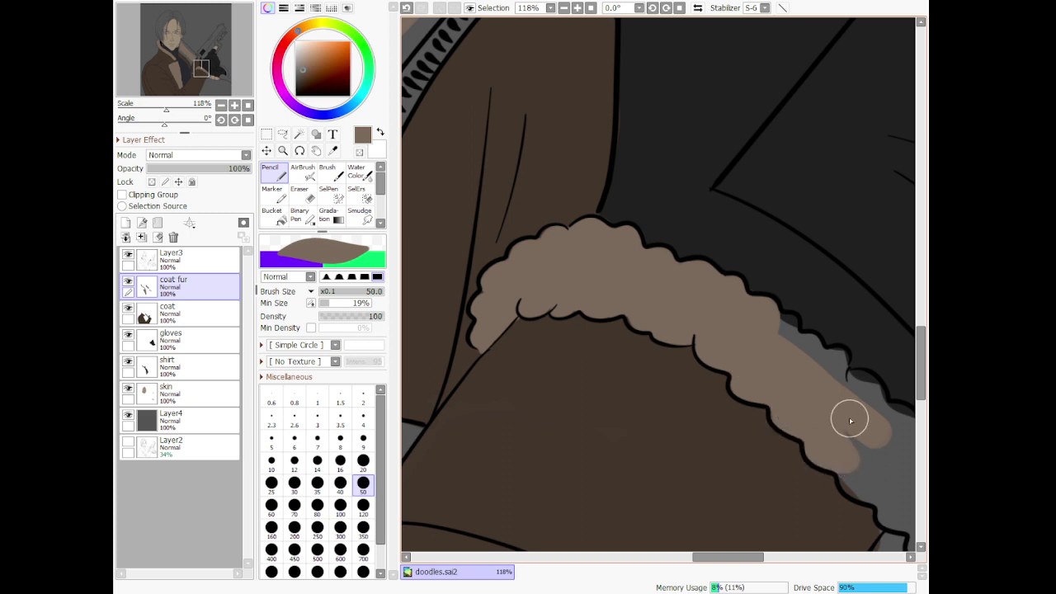
{"action": "mouse_move", "coordinate": [790, 321]}
{"action": "left_mouse_down"}
{"action": "mouse_move", "coordinate": [785, 330]}
{"action": "mouse_move", "coordinate": [818, 347]}
{"action": "mouse_move", "coordinate": [833, 376]}
{"action": "left_mouse_up"}
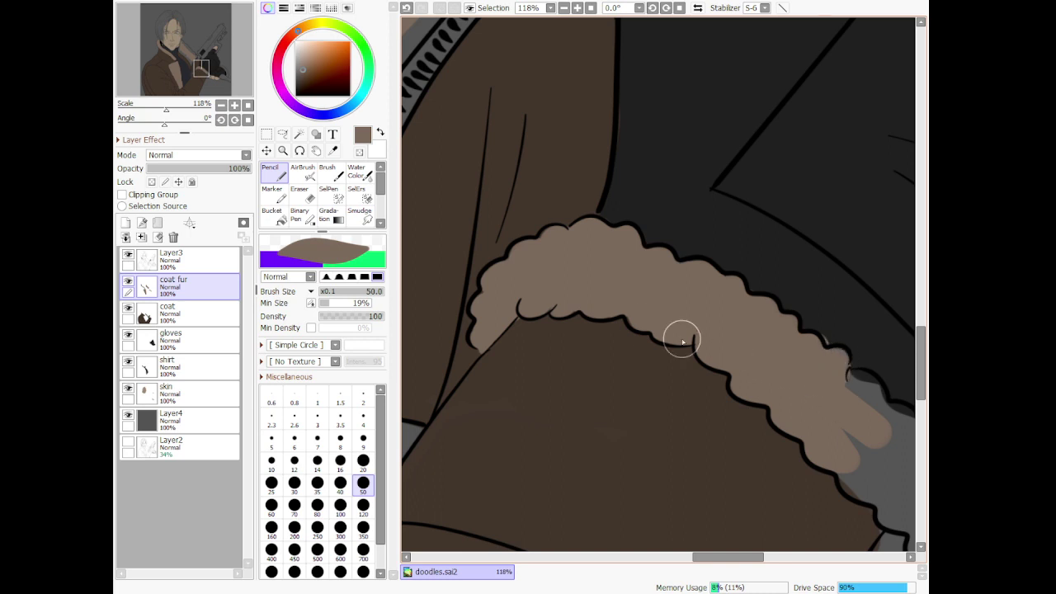
{"action": "left_click", "coordinate": [312, 200]}
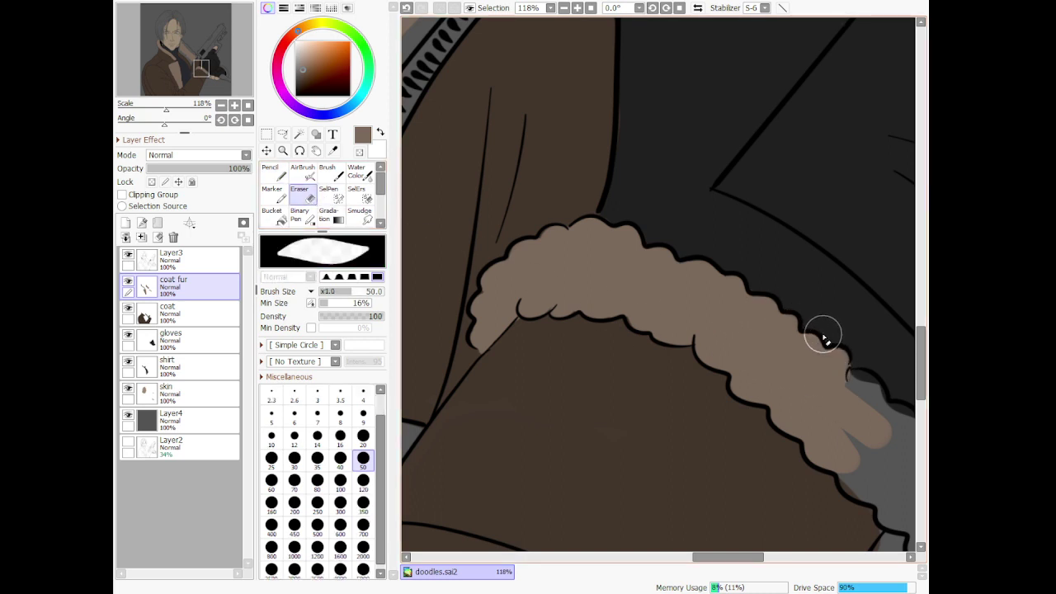
Paint the lower end of the near sleeve's fur cuff brown beside the fingers, joining it to the filled upper part
{"action": "scroll", "coordinate": [826, 335], "scroll_direction": "down", "scroll_amount": 8}
{"action": "scroll", "coordinate": [814, 350], "scroll_direction": "up", "scroll_amount": 9}
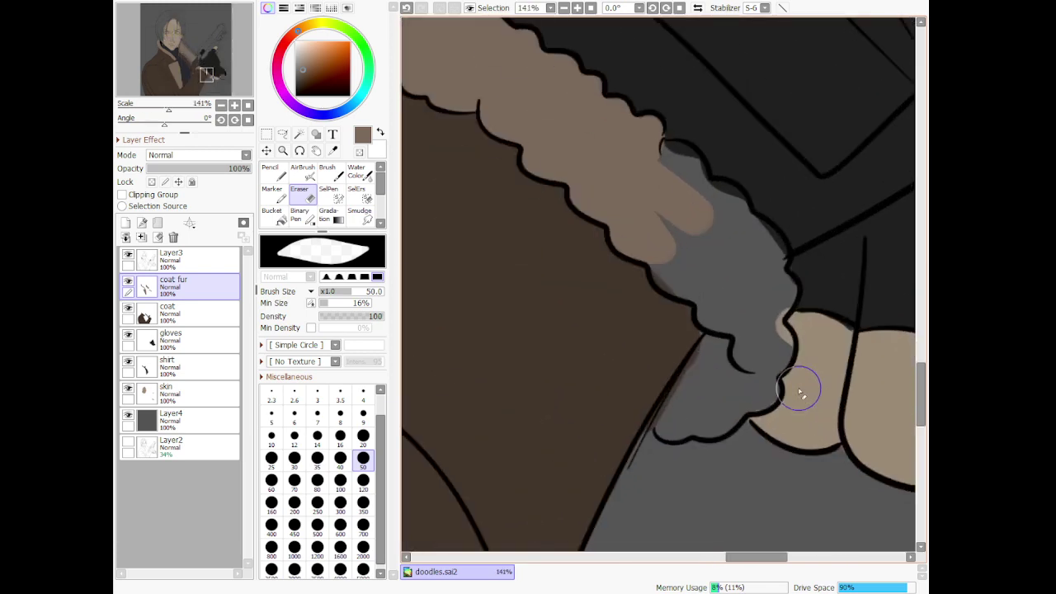
{"action": "left_click", "coordinate": [272, 172]}
{"action": "mouse_move", "coordinate": [700, 346]}
{"action": "left_mouse_down"}
{"action": "mouse_move", "coordinate": [655, 424]}
{"action": "mouse_move", "coordinate": [674, 436]}
{"action": "mouse_move", "coordinate": [716, 430]}
{"action": "mouse_move", "coordinate": [698, 424]}
{"action": "mouse_move", "coordinate": [738, 392]}
{"action": "mouse_move", "coordinate": [726, 424]}
{"action": "mouse_move", "coordinate": [759, 405]}
{"action": "mouse_move", "coordinate": [751, 354]}
{"action": "mouse_move", "coordinate": [771, 360]}
{"action": "mouse_move", "coordinate": [773, 342]}
{"action": "mouse_move", "coordinate": [773, 354]}
{"action": "left_mouse_up"}
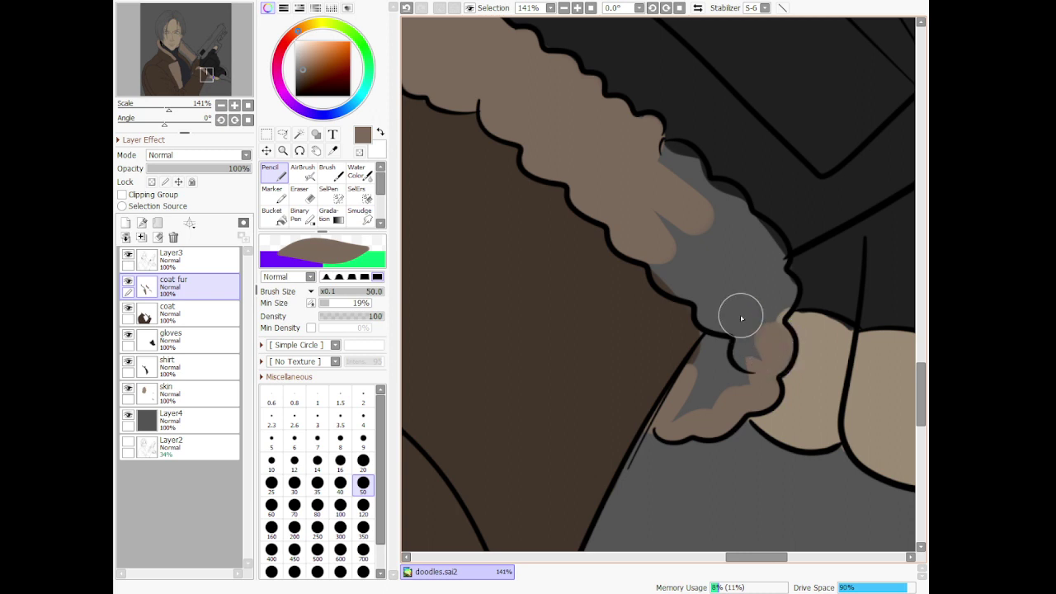
{"action": "mouse_move", "coordinate": [730, 319]}
{"action": "left_mouse_down"}
{"action": "mouse_move", "coordinate": [702, 360]}
{"action": "mouse_move", "coordinate": [736, 310]}
{"action": "mouse_move", "coordinate": [682, 421]}
{"action": "mouse_move", "coordinate": [720, 388]}
{"action": "mouse_move", "coordinate": [742, 296]}
{"action": "mouse_move", "coordinate": [740, 390]}
{"action": "mouse_move", "coordinate": [720, 307]}
{"action": "mouse_move", "coordinate": [746, 288]}
{"action": "mouse_move", "coordinate": [707, 312]}
{"action": "mouse_move", "coordinate": [734, 333]}
{"action": "mouse_move", "coordinate": [717, 292]}
{"action": "mouse_move", "coordinate": [663, 264]}
{"action": "mouse_move", "coordinate": [667, 284]}
{"action": "mouse_move", "coordinate": [716, 291]}
{"action": "mouse_move", "coordinate": [696, 291]}
{"action": "mouse_move", "coordinate": [730, 322]}
{"action": "mouse_move", "coordinate": [709, 338]}
{"action": "mouse_move", "coordinate": [721, 330]}
{"action": "mouse_move", "coordinate": [706, 324]}
{"action": "mouse_move", "coordinate": [710, 354]}
{"action": "mouse_move", "coordinate": [719, 351]}
{"action": "mouse_move", "coordinate": [734, 383]}
{"action": "mouse_move", "coordinate": [749, 372]}
{"action": "mouse_move", "coordinate": [751, 350]}
{"action": "mouse_move", "coordinate": [712, 311]}
{"action": "mouse_move", "coordinate": [743, 393]}
{"action": "mouse_move", "coordinate": [751, 287]}
{"action": "mouse_move", "coordinate": [765, 322]}
{"action": "mouse_move", "coordinate": [770, 290]}
{"action": "left_mouse_up"}
{"action": "key", "text": "ctrl+z"}
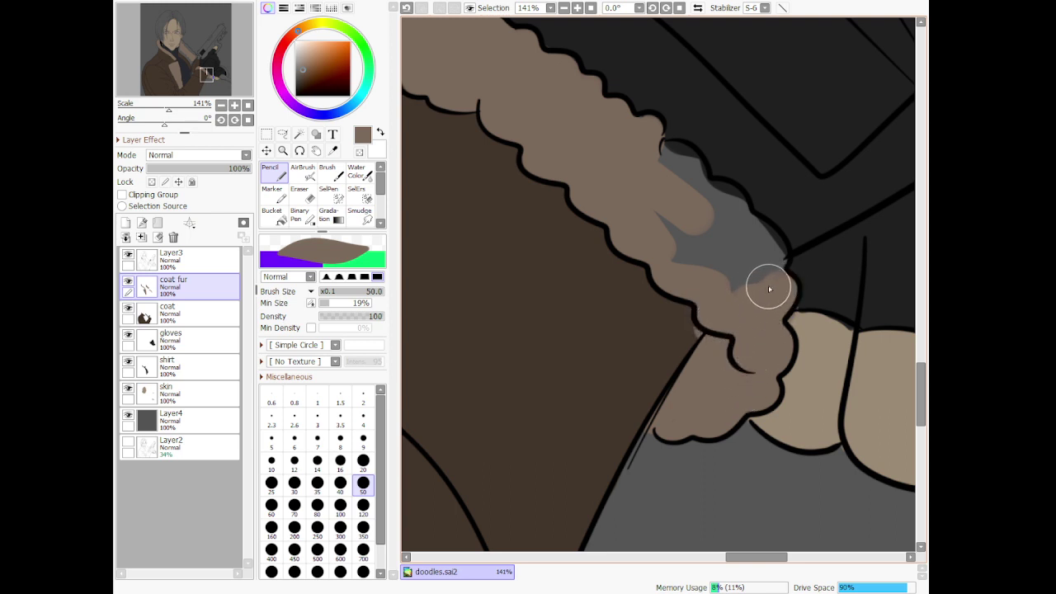
{"action": "key", "text": "ctrl+z"}
{"action": "mouse_move", "coordinate": [755, 347]}
{"action": "left_mouse_down"}
{"action": "mouse_move", "coordinate": [781, 285]}
{"action": "mouse_move", "coordinate": [762, 255]}
{"action": "mouse_move", "coordinate": [771, 247]}
{"action": "mouse_move", "coordinate": [752, 238]}
{"action": "mouse_move", "coordinate": [772, 260]}
{"action": "mouse_move", "coordinate": [708, 225]}
{"action": "mouse_move", "coordinate": [736, 217]}
{"action": "mouse_move", "coordinate": [732, 204]}
{"action": "mouse_move", "coordinate": [691, 201]}
{"action": "mouse_move", "coordinate": [703, 188]}
{"action": "mouse_move", "coordinate": [676, 156]}
{"action": "mouse_move", "coordinate": [654, 156]}
{"action": "mouse_move", "coordinate": [641, 165]}
{"action": "mouse_move", "coordinate": [646, 198]}
{"action": "mouse_move", "coordinate": [766, 323]}
{"action": "mouse_move", "coordinate": [719, 242]}
{"action": "mouse_move", "coordinate": [733, 216]}
{"action": "mouse_move", "coordinate": [753, 222]}
{"action": "mouse_move", "coordinate": [766, 235]}
{"action": "mouse_move", "coordinate": [725, 274]}
{"action": "left_mouse_up"}
Paint a brown band along the inner edge of the far sleeve's fur cuff, following the glove and the black shadow
{"action": "scroll", "coordinate": [726, 274], "scroll_direction": "down", "scroll_amount": 8}
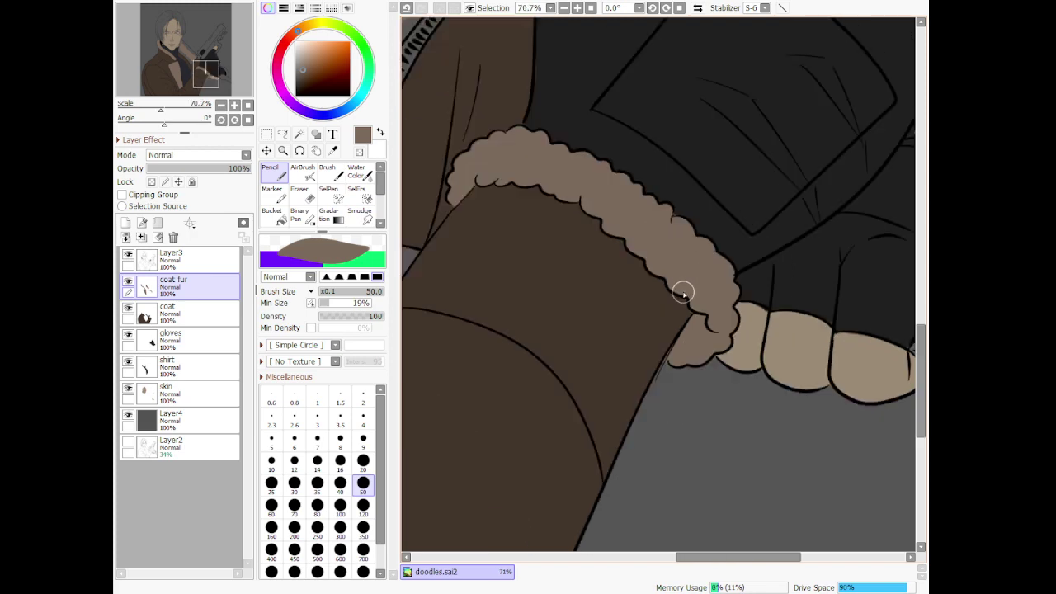
{"action": "scroll", "coordinate": [731, 448], "scroll_direction": "up", "scroll_amount": 6}
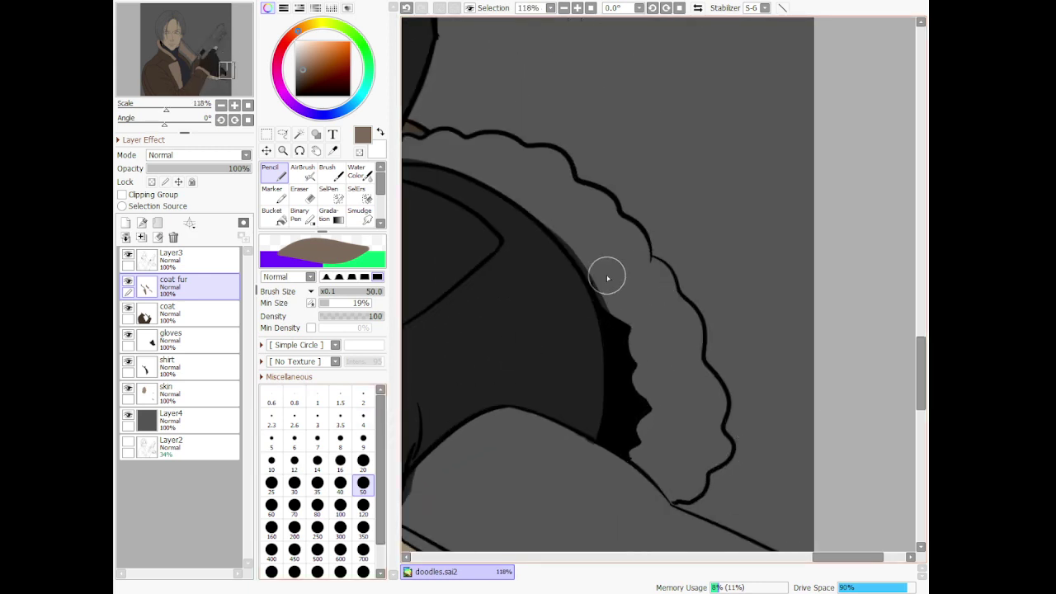
{"action": "mouse_move", "coordinate": [622, 310]}
{"action": "left_mouse_down"}
{"action": "mouse_move", "coordinate": [661, 430]}
{"action": "mouse_move", "coordinate": [627, 256]}
{"action": "mouse_move", "coordinate": [637, 337]}
{"action": "left_mouse_up"}
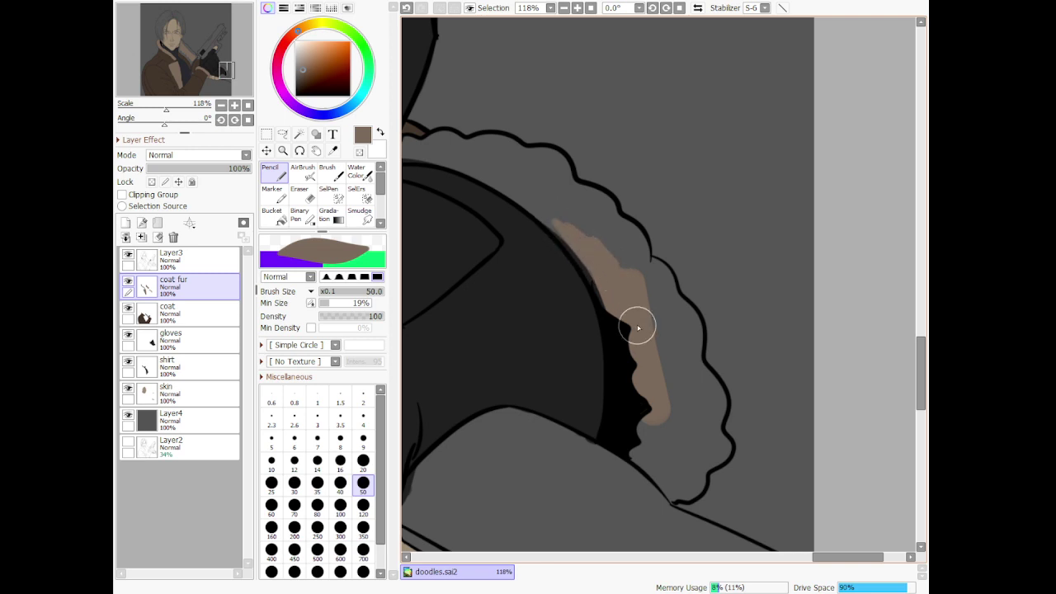
{"action": "left_click_drag", "start_coordinate": [624, 305], "coordinate": [667, 394]}
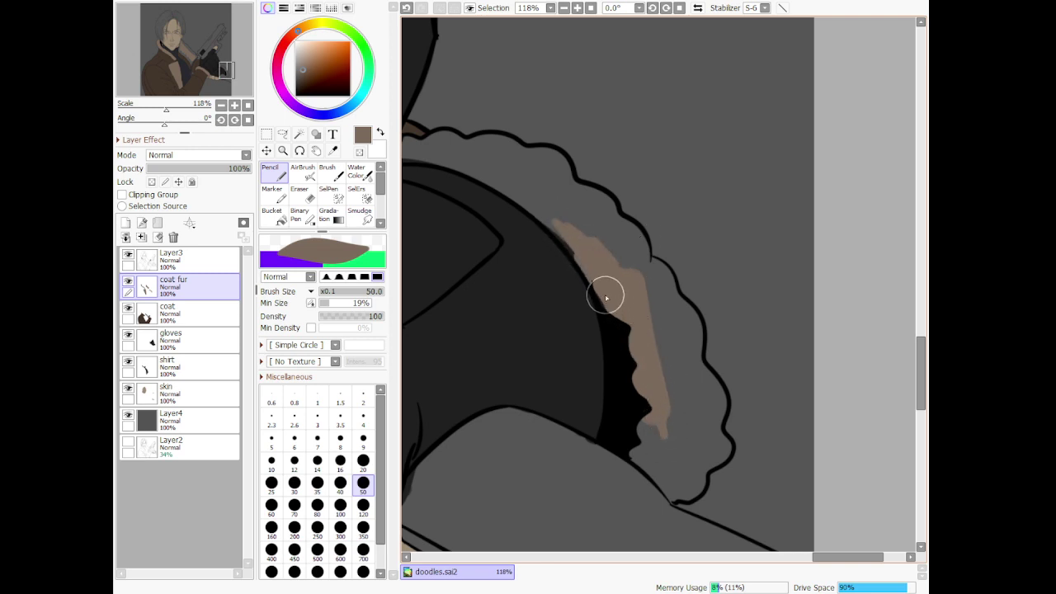
{"action": "key", "text": "ctrl+z"}
{"action": "left_click_drag", "start_coordinate": [541, 202], "coordinate": [638, 314]}
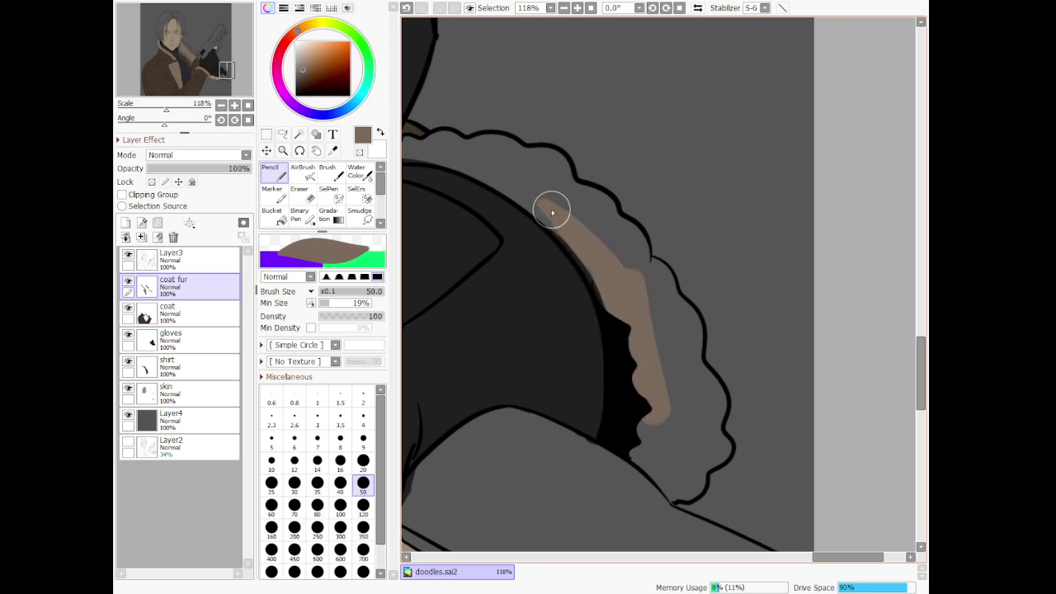
{"action": "left_click_drag", "start_coordinate": [534, 204], "coordinate": [629, 296]}
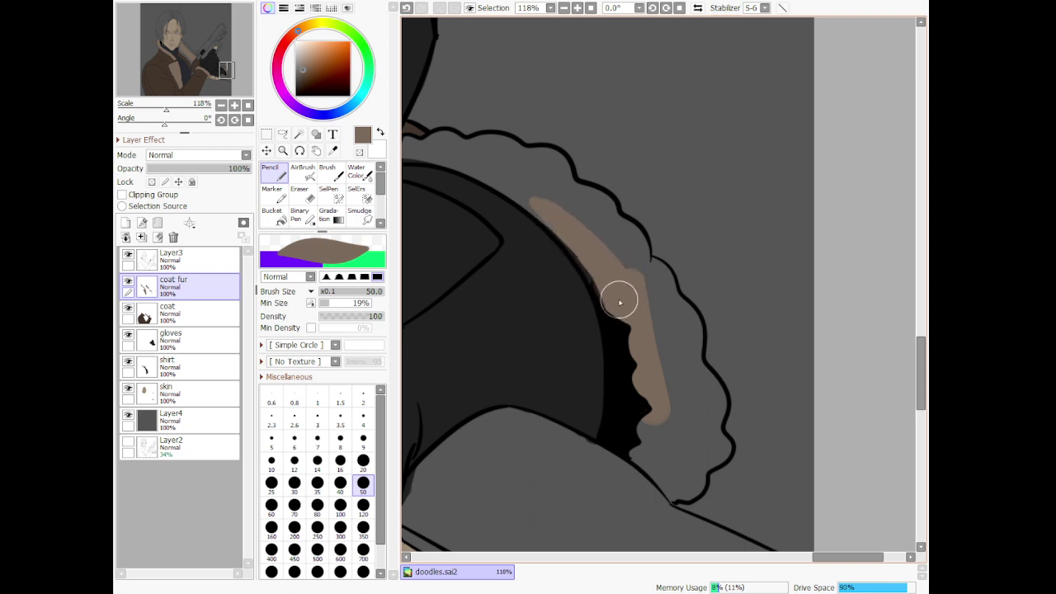
{"action": "mouse_move", "coordinate": [521, 181]}
{"action": "left_mouse_down"}
{"action": "mouse_move", "coordinate": [575, 249]}
{"action": "mouse_move", "coordinate": [508, 171]}
{"action": "left_mouse_up"}
{"action": "mouse_move", "coordinate": [569, 219]}
{"action": "left_mouse_down"}
{"action": "mouse_move", "coordinate": [671, 376]}
{"action": "mouse_move", "coordinate": [614, 289]}
{"action": "left_mouse_up"}
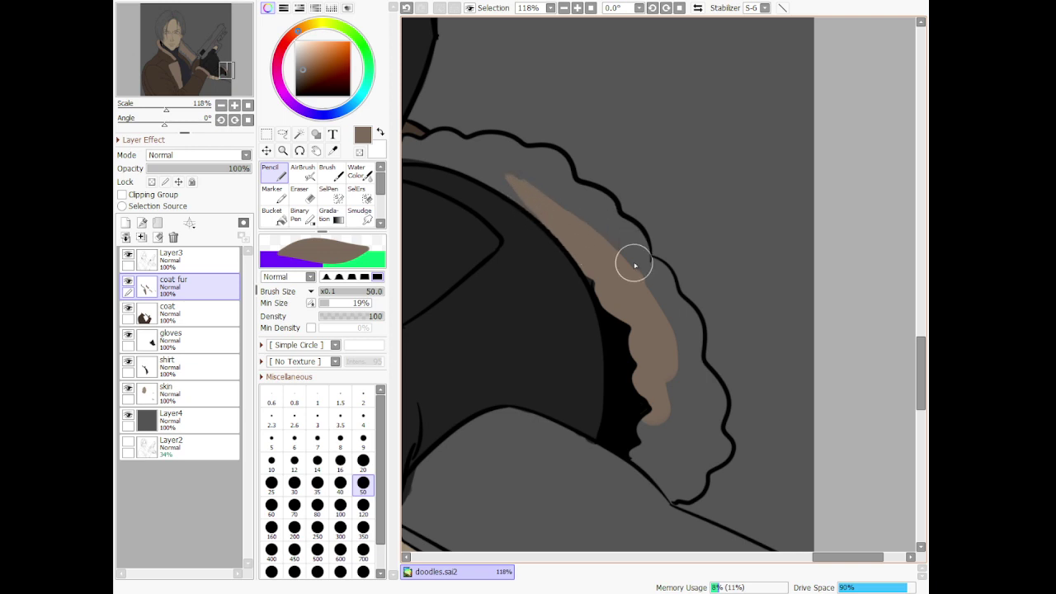
Fill the lower end of the far cuff's fur with brown and continue up its scalloped outer edge
{"action": "mouse_move", "coordinate": [659, 415]}
{"action": "left_mouse_down"}
{"action": "mouse_move", "coordinate": [636, 460]}
{"action": "mouse_move", "coordinate": [680, 485]}
{"action": "left_mouse_up"}
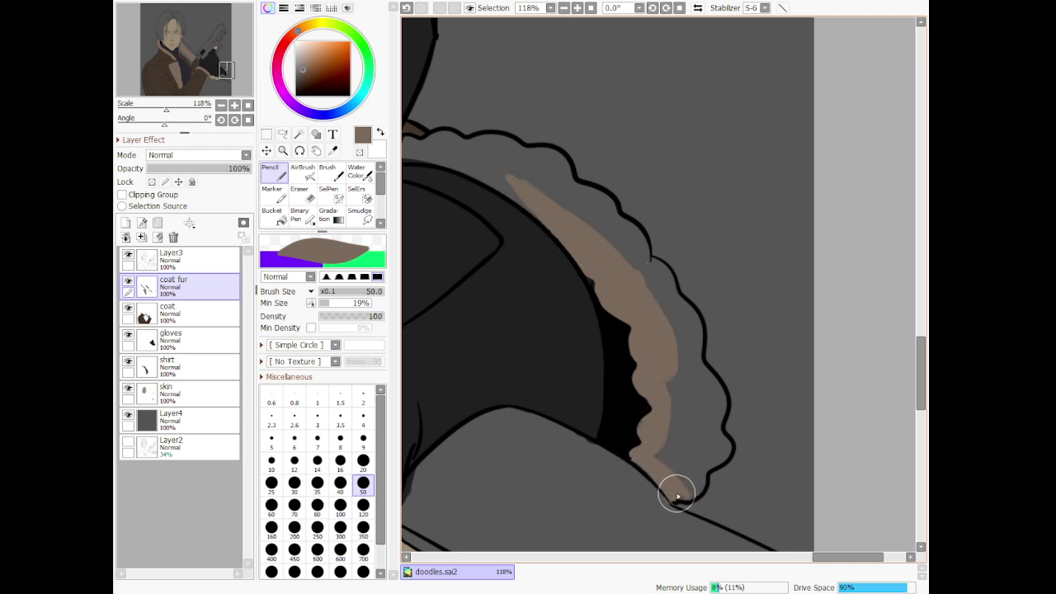
{"action": "mouse_move", "coordinate": [687, 456]}
{"action": "left_mouse_down"}
{"action": "mouse_move", "coordinate": [721, 452]}
{"action": "mouse_move", "coordinate": [705, 438]}
{"action": "mouse_move", "coordinate": [718, 442]}
{"action": "mouse_move", "coordinate": [715, 454]}
{"action": "mouse_move", "coordinate": [666, 456]}
{"action": "mouse_move", "coordinate": [676, 461]}
{"action": "mouse_move", "coordinate": [657, 393]}
{"action": "mouse_move", "coordinate": [693, 450]}
{"action": "mouse_move", "coordinate": [655, 371]}
{"action": "mouse_move", "coordinate": [645, 448]}
{"action": "mouse_move", "coordinate": [689, 393]}
{"action": "mouse_move", "coordinate": [709, 427]}
{"action": "left_mouse_up"}
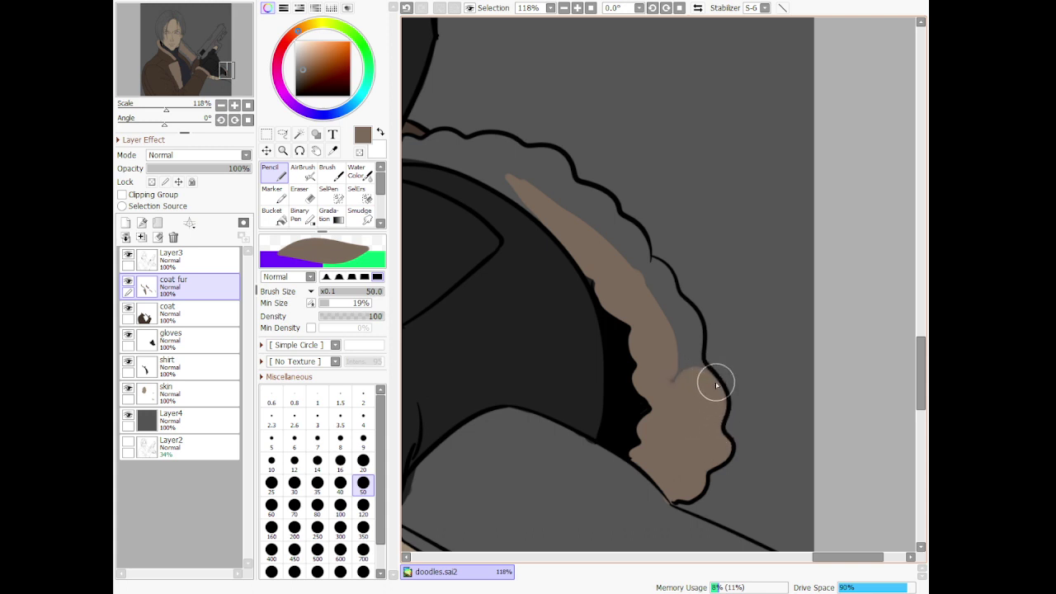
{"action": "mouse_move", "coordinate": [712, 399]}
{"action": "left_mouse_down"}
{"action": "mouse_move", "coordinate": [655, 369]}
{"action": "mouse_move", "coordinate": [683, 376]}
{"action": "mouse_move", "coordinate": [679, 315]}
{"action": "mouse_move", "coordinate": [690, 362]}
{"action": "left_mouse_up"}
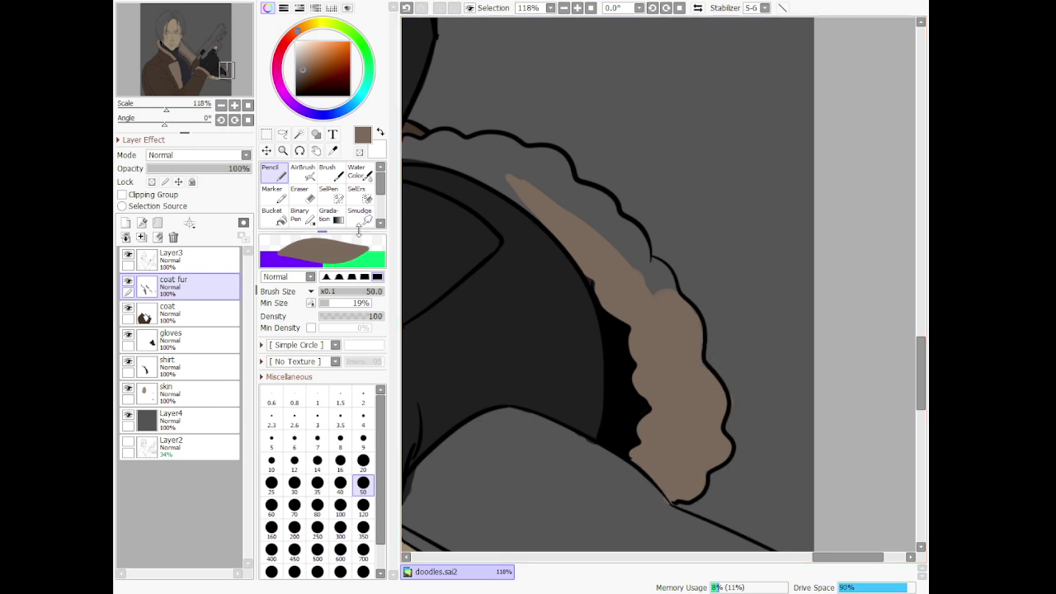
{"action": "key", "text": "e"}
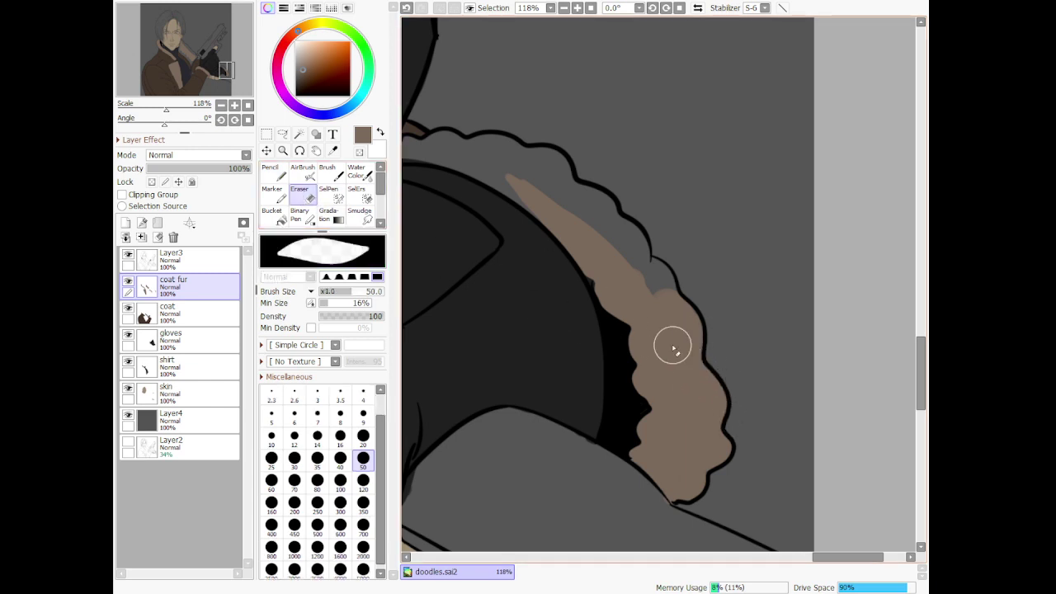
{"action": "left_click", "coordinate": [274, 176]}
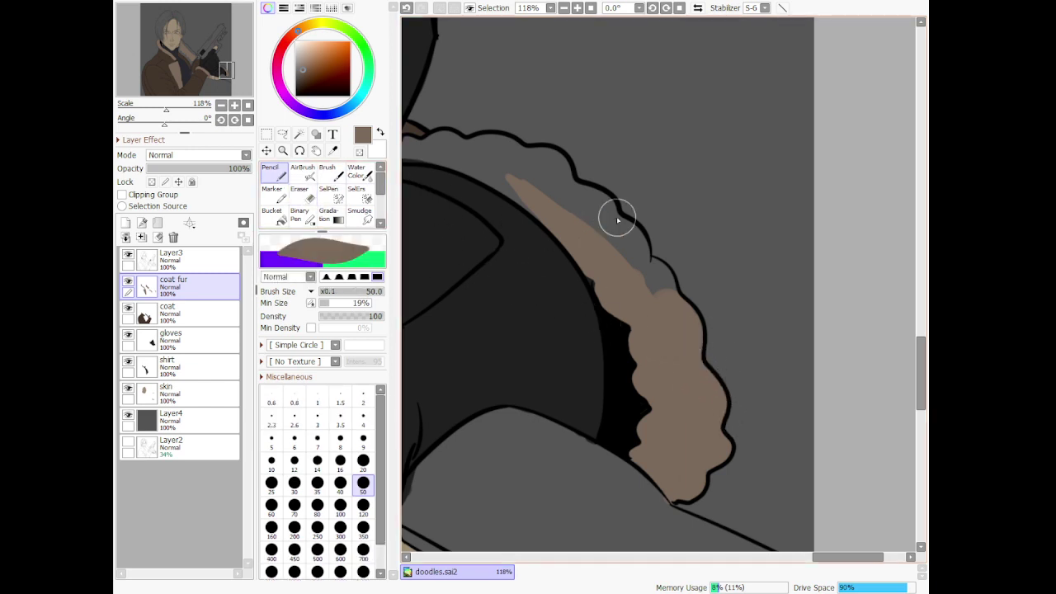
{"action": "mouse_move", "coordinate": [590, 232]}
{"action": "left_mouse_down"}
{"action": "mouse_move", "coordinate": [635, 243]}
{"action": "mouse_move", "coordinate": [644, 291]}
{"action": "mouse_move", "coordinate": [648, 276]}
{"action": "mouse_move", "coordinate": [667, 302]}
{"action": "left_mouse_up"}
Fill the remaining upper stretch of the far cuff's fur with brown up to where it meets the front glove
{"action": "left_click_drag", "start_coordinate": [854, 564], "coordinate": [826, 563]}
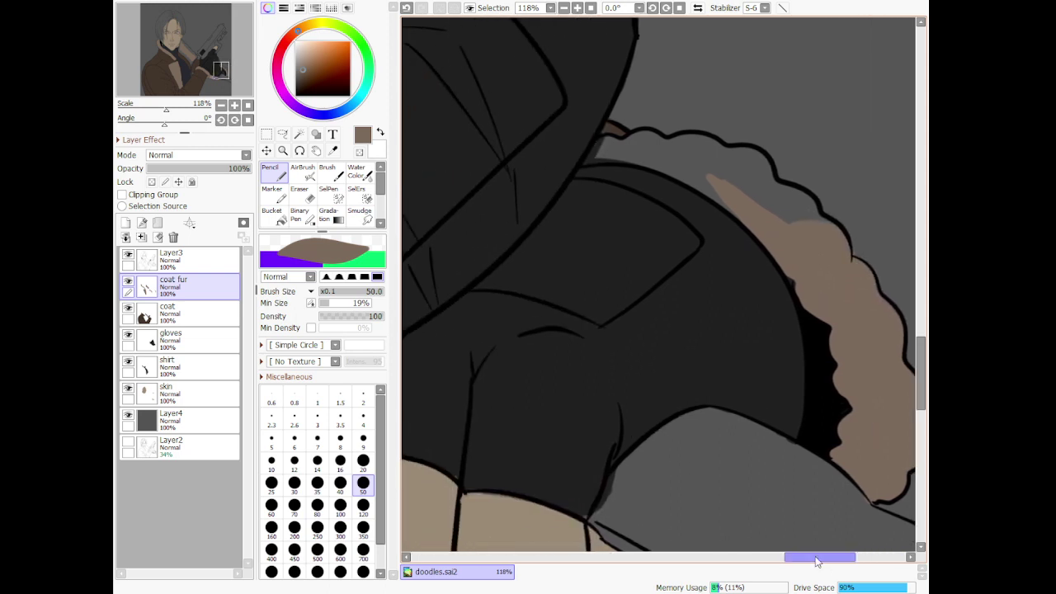
{"action": "mouse_move", "coordinate": [608, 140]}
{"action": "left_mouse_down"}
{"action": "mouse_move", "coordinate": [583, 162]}
{"action": "mouse_move", "coordinate": [661, 160]}
{"action": "mouse_move", "coordinate": [740, 209]}
{"action": "left_mouse_up"}
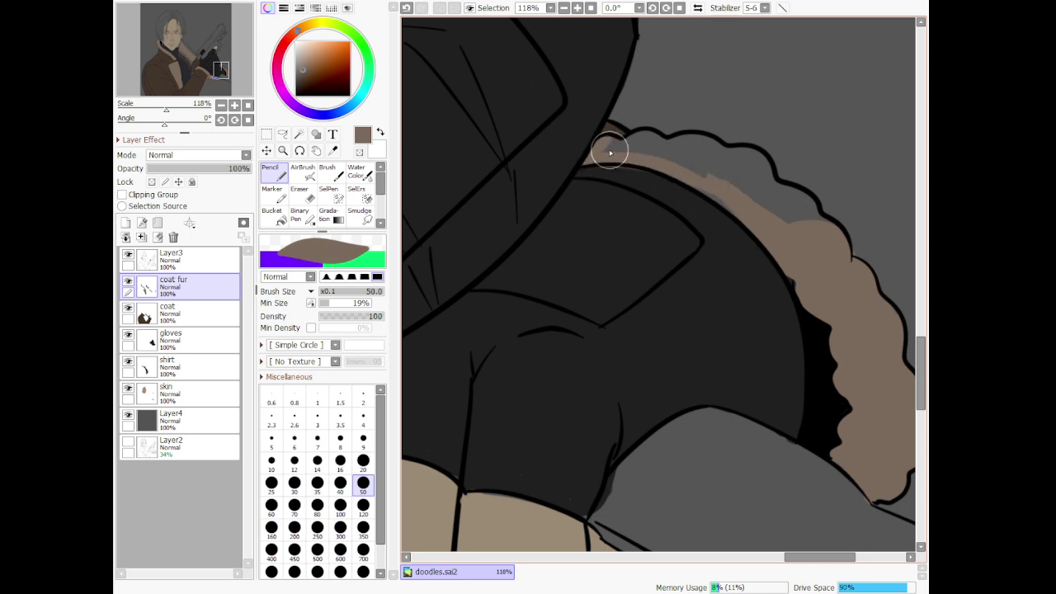
{"action": "key", "text": "ctrl+z"}
{"action": "mouse_move", "coordinate": [588, 161]}
{"action": "left_mouse_down"}
{"action": "mouse_move", "coordinate": [713, 160]}
{"action": "mouse_move", "coordinate": [767, 215]}
{"action": "left_mouse_up"}
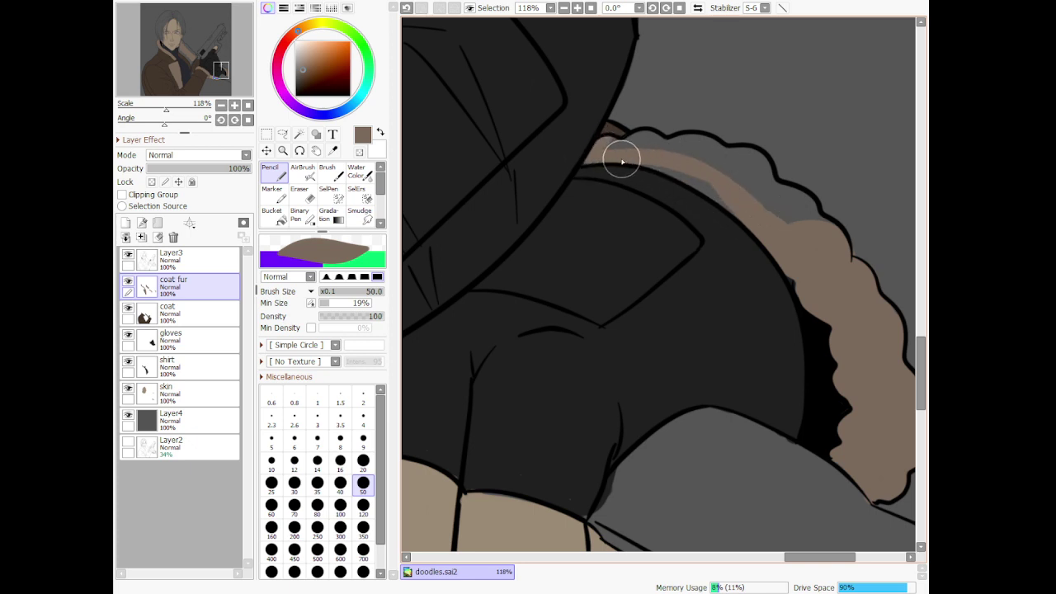
{"action": "mouse_move", "coordinate": [621, 162]}
{"action": "left_mouse_down"}
{"action": "mouse_move", "coordinate": [709, 175]}
{"action": "mouse_move", "coordinate": [784, 231]}
{"action": "left_mouse_up"}
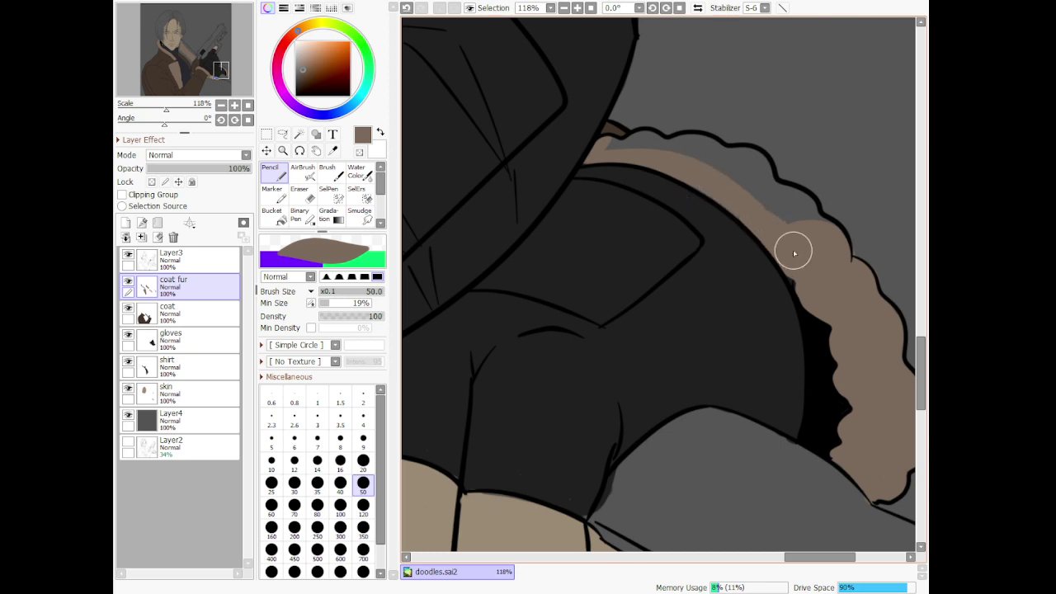
{"action": "mouse_move", "coordinate": [809, 219]}
{"action": "left_mouse_down"}
{"action": "mouse_move", "coordinate": [767, 199]}
{"action": "mouse_move", "coordinate": [809, 225]}
{"action": "mouse_move", "coordinate": [781, 216]}
{"action": "mouse_move", "coordinate": [751, 177]}
{"action": "mouse_move", "coordinate": [754, 159]}
{"action": "mouse_move", "coordinate": [736, 166]}
{"action": "mouse_move", "coordinate": [738, 181]}
{"action": "mouse_move", "coordinate": [713, 164]}
{"action": "mouse_move", "coordinate": [716, 152]}
{"action": "mouse_move", "coordinate": [611, 151]}
{"action": "left_mouse_up"}
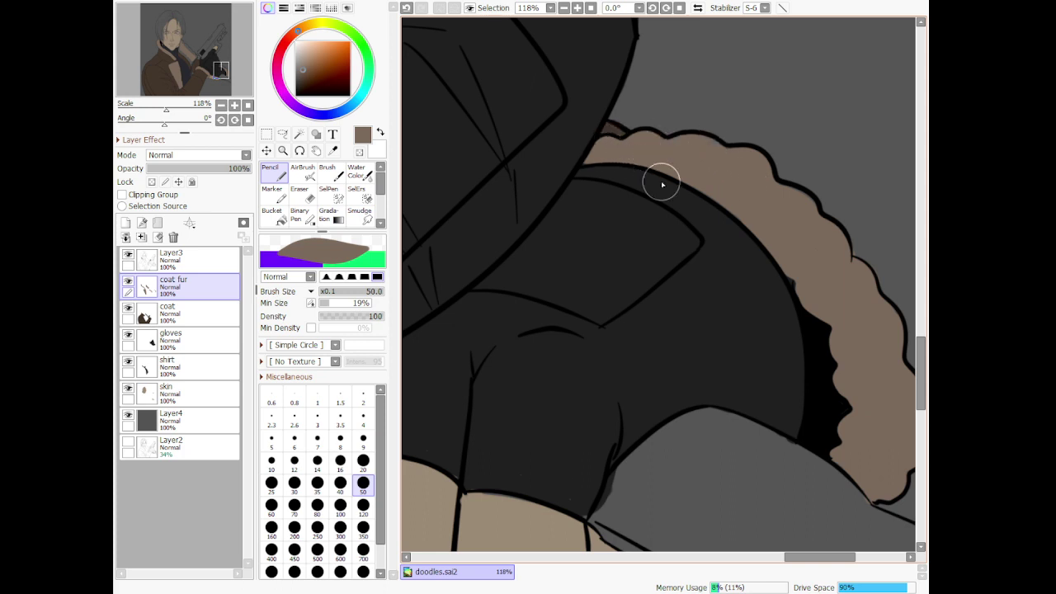
Paint the inner side of the gun-side collar's fur brown along the jaw and neck, down to its scalloped lower edge
{"action": "scroll", "coordinate": [662, 184], "scroll_direction": "down", "scroll_amount": 17}
{"action": "scroll", "coordinate": [604, 65], "scroll_direction": "up", "scroll_amount": 7}
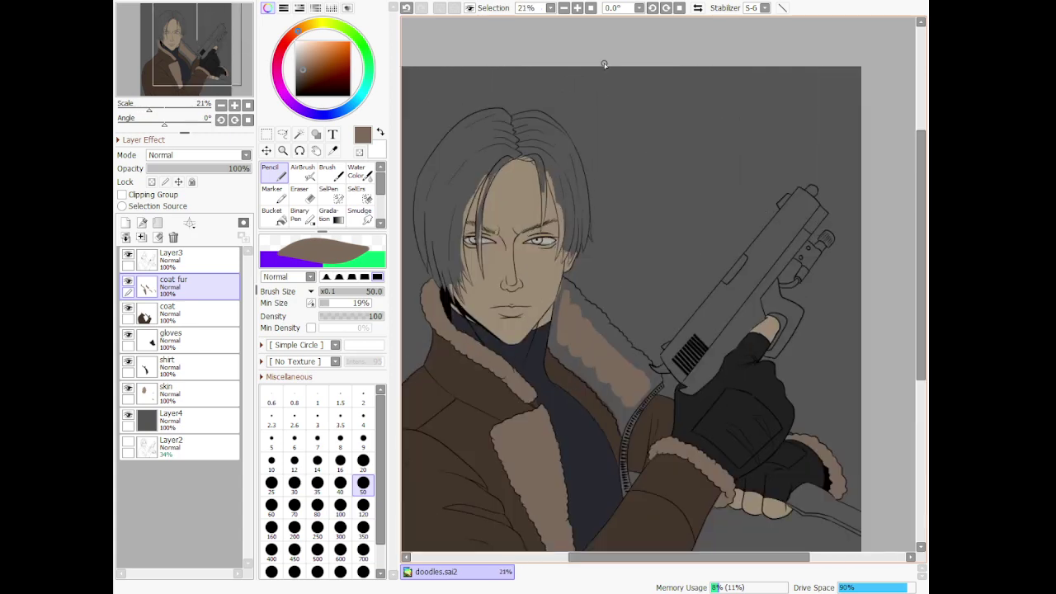
{"action": "scroll", "coordinate": [562, 292], "scroll_direction": "up", "scroll_amount": 4}
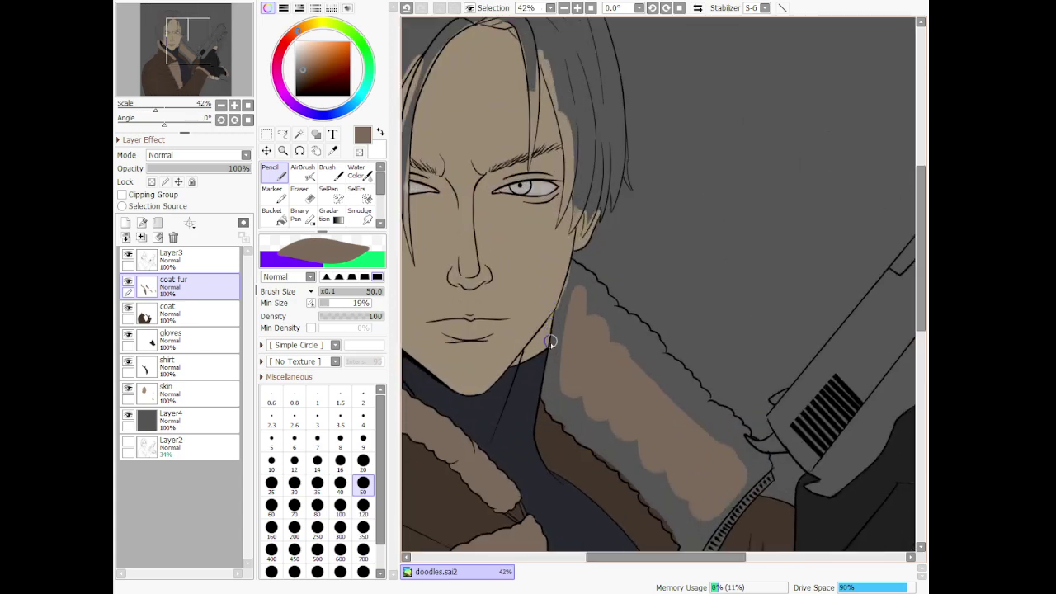
{"action": "scroll", "coordinate": [551, 298], "scroll_direction": "down", "scroll_amount": 3}
{"action": "scroll", "coordinate": [611, 344], "scroll_direction": "up", "scroll_amount": 4}
{"action": "scroll", "coordinate": [644, 323], "scroll_direction": "up", "scroll_amount": 1}
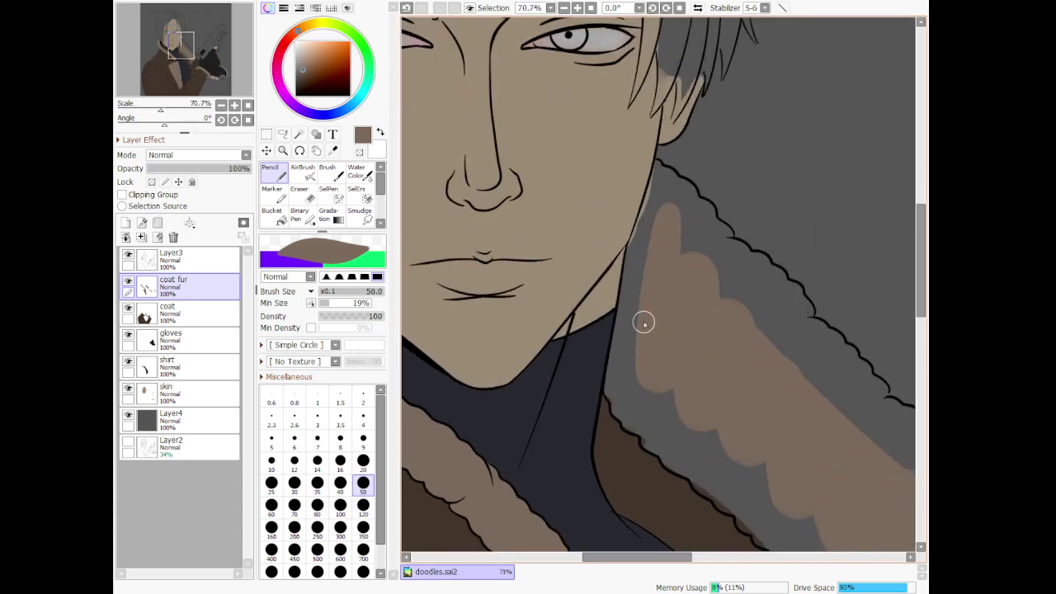
{"action": "left_click_drag", "start_coordinate": [654, 165], "coordinate": [660, 238]}
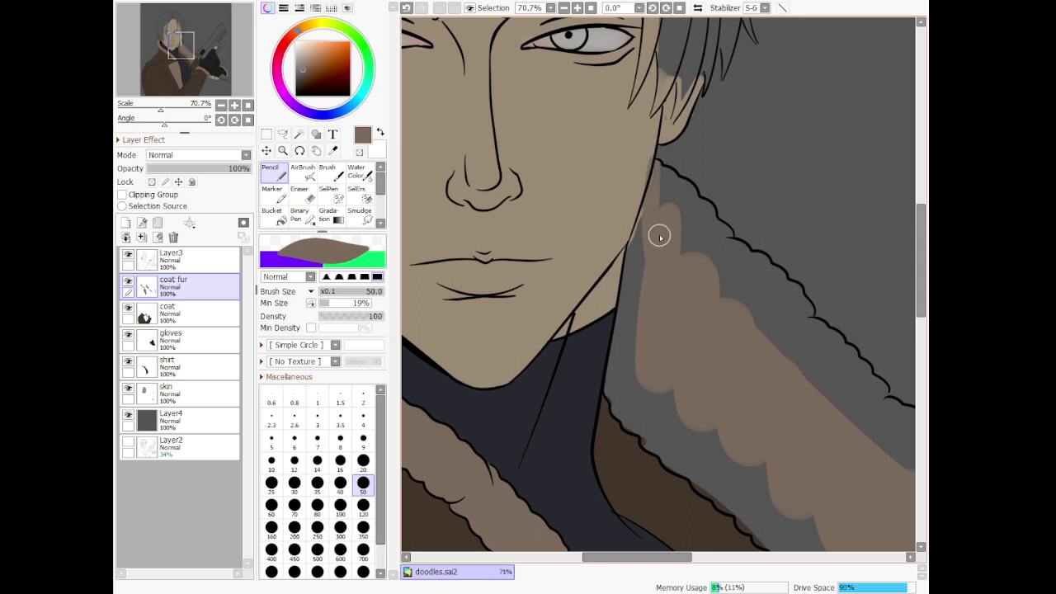
{"action": "key", "text": "ctrl+z"}
{"action": "left_click_drag", "start_coordinate": [657, 158], "coordinate": [659, 238]}
{"action": "left_click_drag", "start_coordinate": [631, 386], "coordinate": [639, 252]}
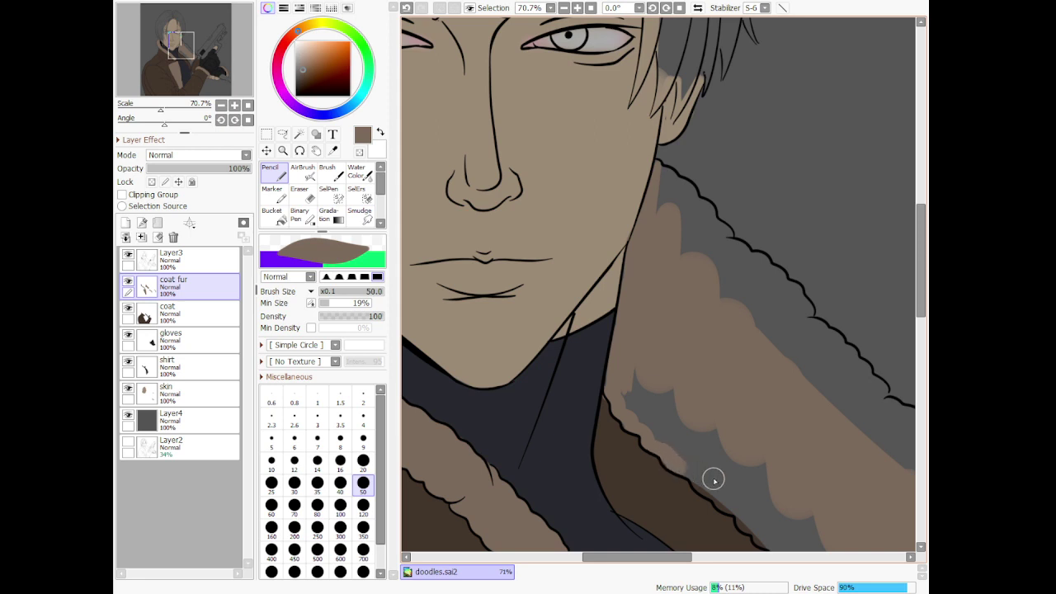
{"action": "mouse_move", "coordinate": [622, 390]}
{"action": "left_mouse_down"}
{"action": "mouse_move", "coordinate": [676, 453]}
{"action": "mouse_move", "coordinate": [618, 353]}
{"action": "mouse_move", "coordinate": [706, 474]}
{"action": "mouse_move", "coordinate": [675, 400]}
{"action": "left_mouse_up"}
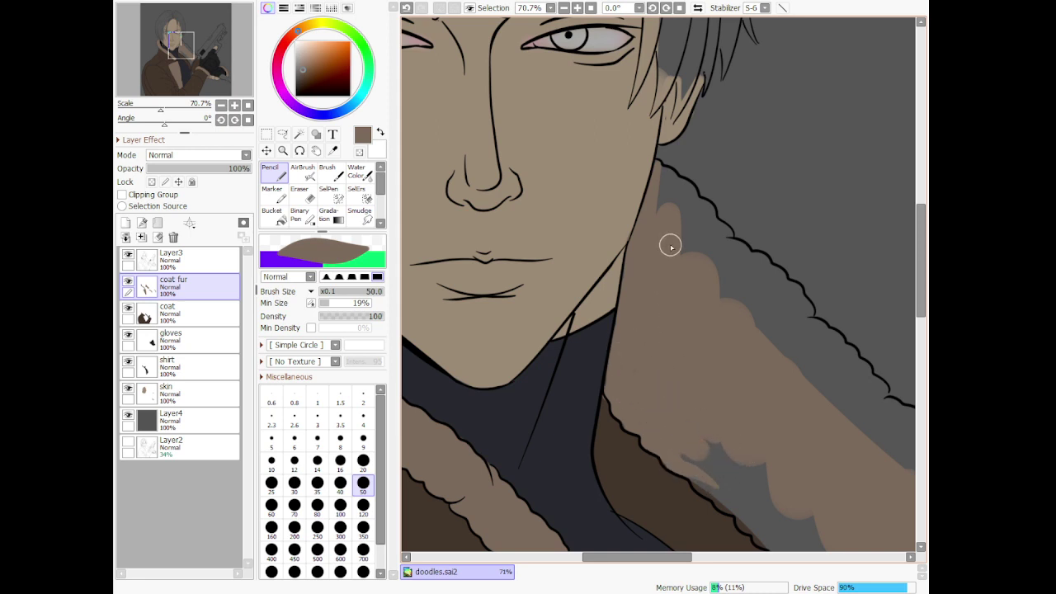
Fill the top of the gun-side collar's fur with brown from the tip below the ear down along its scalloped outer edge
{"action": "scroll", "coordinate": [701, 158], "scroll_direction": "up", "scroll_amount": 5}
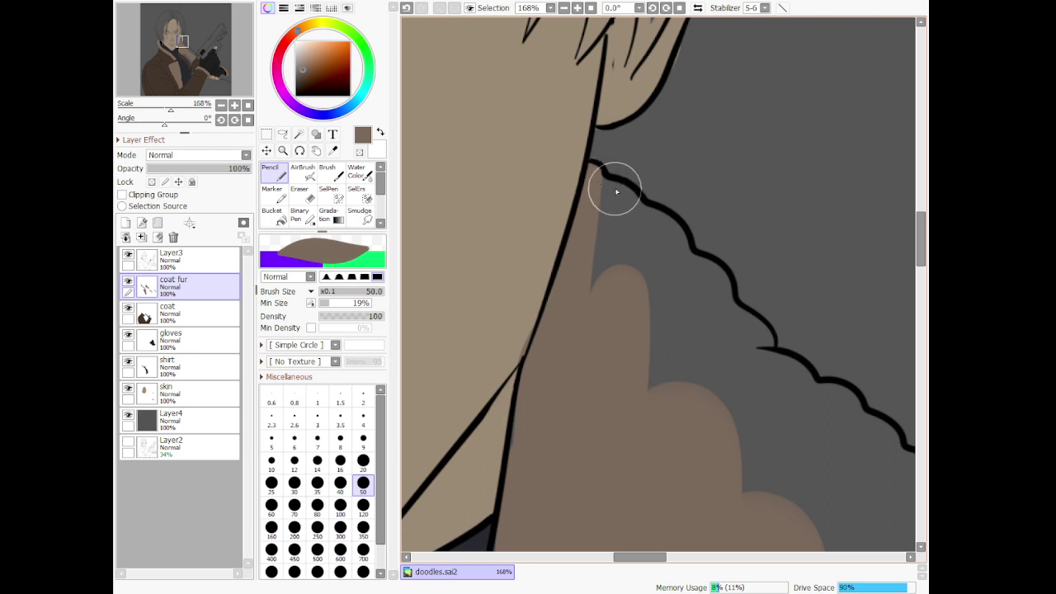
{"action": "mouse_move", "coordinate": [613, 184]}
{"action": "left_mouse_down"}
{"action": "mouse_move", "coordinate": [634, 209]}
{"action": "mouse_move", "coordinate": [615, 318]}
{"action": "mouse_move", "coordinate": [613, 201]}
{"action": "mouse_move", "coordinate": [607, 314]}
{"action": "mouse_move", "coordinate": [605, 201]}
{"action": "left_mouse_up"}
{"action": "mouse_move", "coordinate": [678, 224]}
{"action": "left_mouse_down"}
{"action": "mouse_move", "coordinate": [647, 217]}
{"action": "mouse_move", "coordinate": [679, 261]}
{"action": "mouse_move", "coordinate": [673, 396]}
{"action": "mouse_move", "coordinate": [645, 374]}
{"action": "mouse_move", "coordinate": [640, 240]}
{"action": "mouse_move", "coordinate": [690, 308]}
{"action": "mouse_move", "coordinate": [657, 257]}
{"action": "mouse_move", "coordinate": [663, 222]}
{"action": "left_mouse_up"}
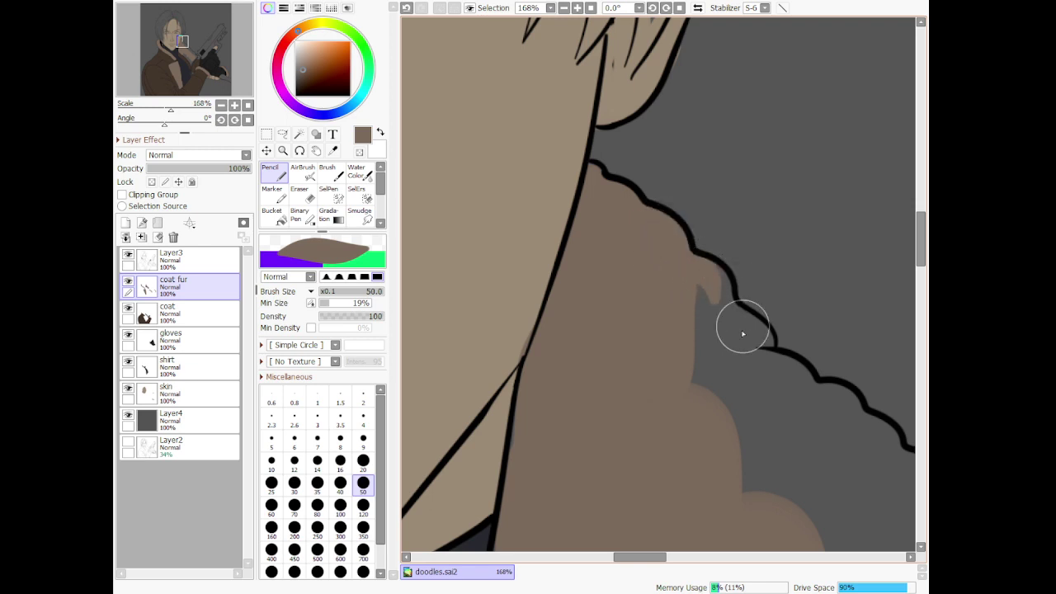
{"action": "left_click_drag", "start_coordinate": [716, 277], "coordinate": [726, 368]}
{"action": "mouse_move", "coordinate": [717, 275]}
{"action": "left_mouse_down"}
{"action": "mouse_move", "coordinate": [684, 324]}
{"action": "mouse_move", "coordinate": [718, 417]}
{"action": "mouse_move", "coordinate": [721, 302]}
{"action": "mouse_move", "coordinate": [749, 366]}
{"action": "mouse_move", "coordinate": [729, 327]}
{"action": "mouse_move", "coordinate": [765, 346]}
{"action": "mouse_move", "coordinate": [762, 360]}
{"action": "mouse_move", "coordinate": [729, 368]}
{"action": "mouse_move", "coordinate": [744, 445]}
{"action": "mouse_move", "coordinate": [758, 404]}
{"action": "mouse_move", "coordinate": [762, 452]}
{"action": "mouse_move", "coordinate": [777, 446]}
{"action": "mouse_move", "coordinate": [742, 441]}
{"action": "mouse_move", "coordinate": [765, 449]}
{"action": "mouse_move", "coordinate": [739, 494]}
{"action": "mouse_move", "coordinate": [772, 377]}
{"action": "mouse_move", "coordinate": [807, 389]}
{"action": "mouse_move", "coordinate": [739, 373]}
{"action": "mouse_move", "coordinate": [807, 395]}
{"action": "mouse_move", "coordinate": [821, 417]}
{"action": "mouse_move", "coordinate": [800, 400]}
{"action": "mouse_move", "coordinate": [845, 410]}
{"action": "mouse_move", "coordinate": [847, 429]}
{"action": "mouse_move", "coordinate": [768, 506]}
{"action": "mouse_move", "coordinate": [773, 377]}
{"action": "mouse_move", "coordinate": [806, 516]}
{"action": "left_mouse_up"}
{"action": "scroll", "coordinate": [783, 489], "scroll_direction": "down", "scroll_amount": 4}
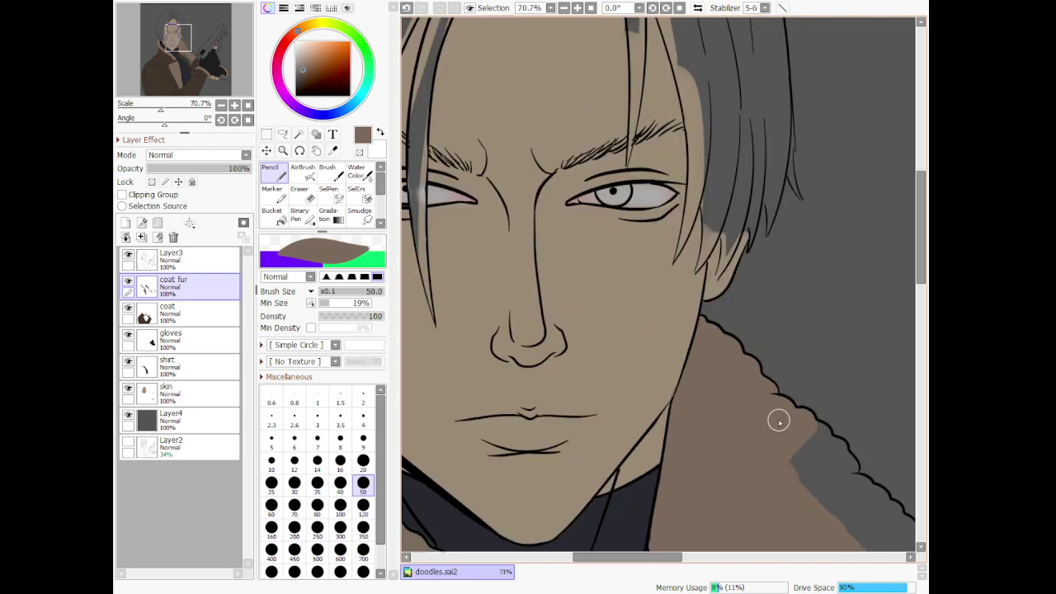
Paint the lower outer corner of the gun-side collar's fur brown between the zipper's upper end and the gun
{"action": "scroll", "coordinate": [751, 482], "scroll_direction": "up", "scroll_amount": 4}
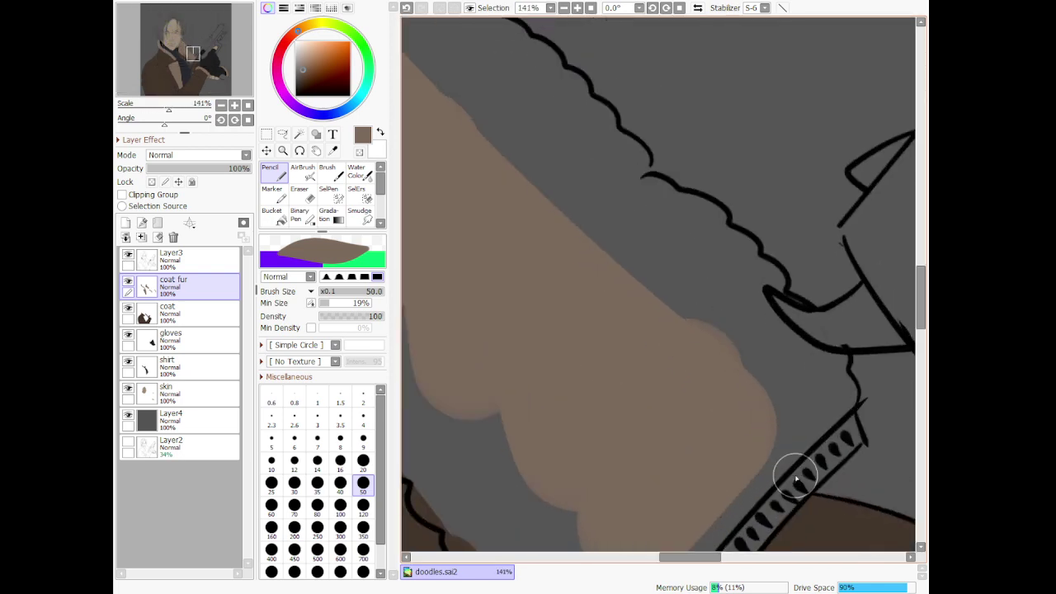
{"action": "left_click_drag", "start_coordinate": [845, 358], "coordinate": [768, 452]}
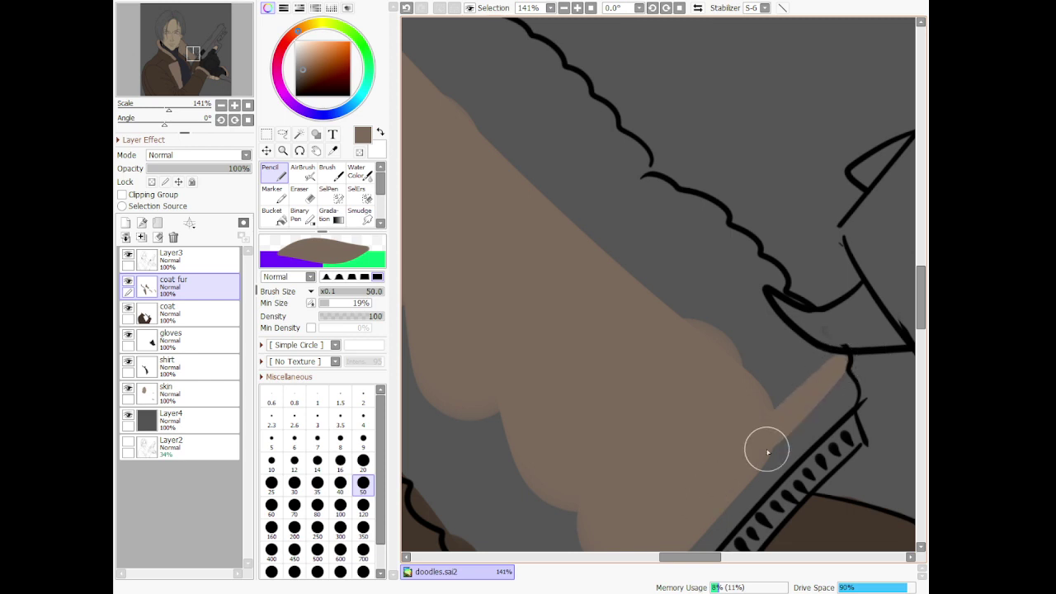
{"action": "mouse_move", "coordinate": [842, 391]}
{"action": "left_mouse_down"}
{"action": "mouse_move", "coordinate": [746, 496]}
{"action": "mouse_move", "coordinate": [855, 394]}
{"action": "mouse_move", "coordinate": [756, 494]}
{"action": "mouse_move", "coordinate": [848, 387]}
{"action": "mouse_move", "coordinate": [836, 367]}
{"action": "mouse_move", "coordinate": [761, 348]}
{"action": "mouse_move", "coordinate": [715, 288]}
{"action": "mouse_move", "coordinate": [757, 276]}
{"action": "mouse_move", "coordinate": [741, 273]}
{"action": "mouse_move", "coordinate": [845, 373]}
{"action": "left_mouse_up"}
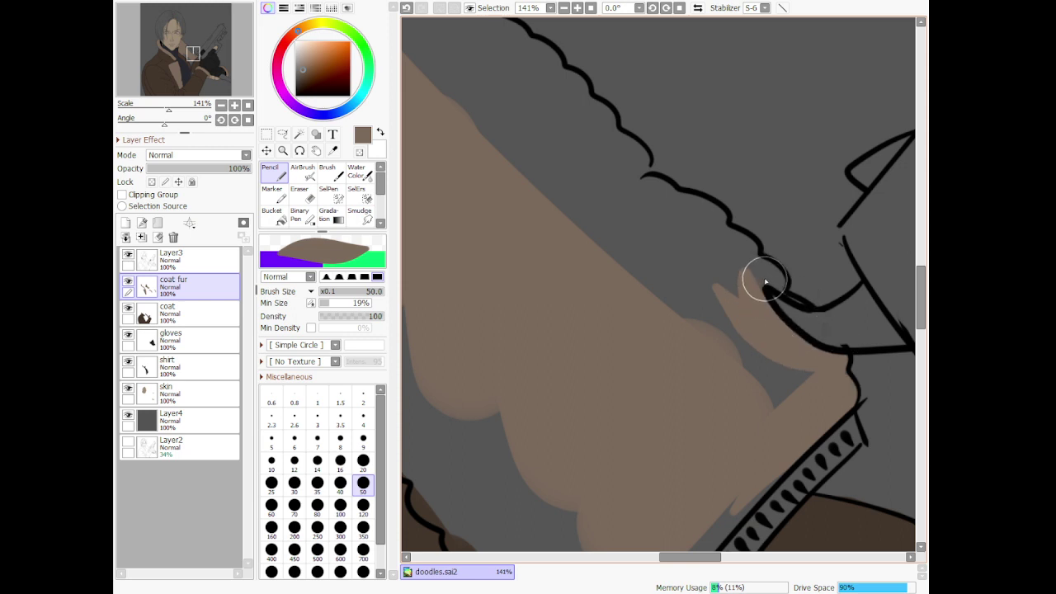
{"action": "mouse_move", "coordinate": [759, 291]}
{"action": "left_mouse_down"}
{"action": "mouse_move", "coordinate": [787, 288]}
{"action": "mouse_move", "coordinate": [757, 259]}
{"action": "mouse_move", "coordinate": [718, 271]}
{"action": "mouse_move", "coordinate": [754, 257]}
{"action": "mouse_move", "coordinate": [731, 233]}
{"action": "mouse_move", "coordinate": [696, 237]}
{"action": "mouse_move", "coordinate": [736, 353]}
{"action": "mouse_move", "coordinate": [781, 419]}
{"action": "mouse_move", "coordinate": [771, 355]}
{"action": "mouse_move", "coordinate": [807, 389]}
{"action": "mouse_move", "coordinate": [751, 414]}
{"action": "left_mouse_up"}
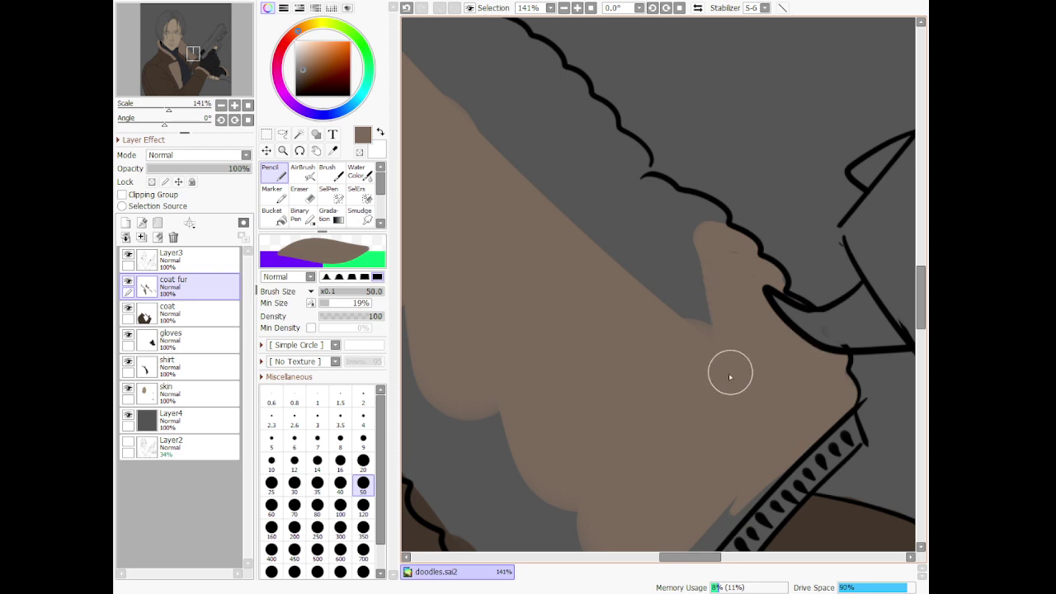
Fill the gun-side collar fur's pointed lower end with brown between the zipper and the scalloped inner edge
{"action": "scroll", "coordinate": [728, 451], "scroll_direction": "down", "scroll_amount": 5}
{"action": "scroll", "coordinate": [717, 451], "scroll_direction": "up", "scroll_amount": 3}
{"action": "scroll", "coordinate": [710, 429], "scroll_direction": "down", "scroll_amount": 3}
{"action": "scroll", "coordinate": [731, 468], "scroll_direction": "down", "scroll_amount": 4}
{"action": "scroll", "coordinate": [728, 484], "scroll_direction": "up", "scroll_amount": 7}
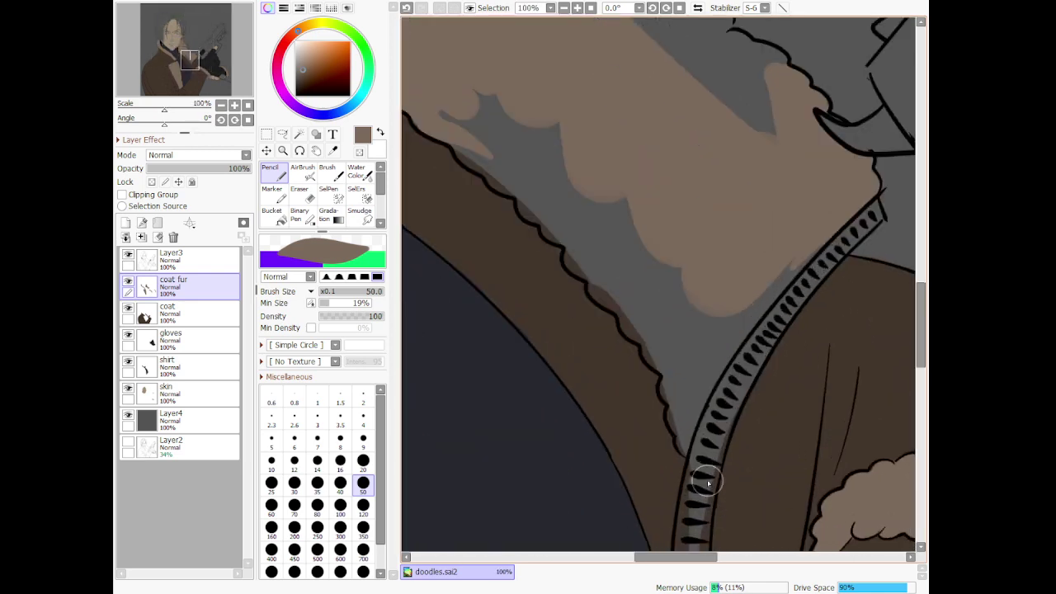
{"action": "scroll", "coordinate": [680, 437], "scroll_direction": "up", "scroll_amount": 5}
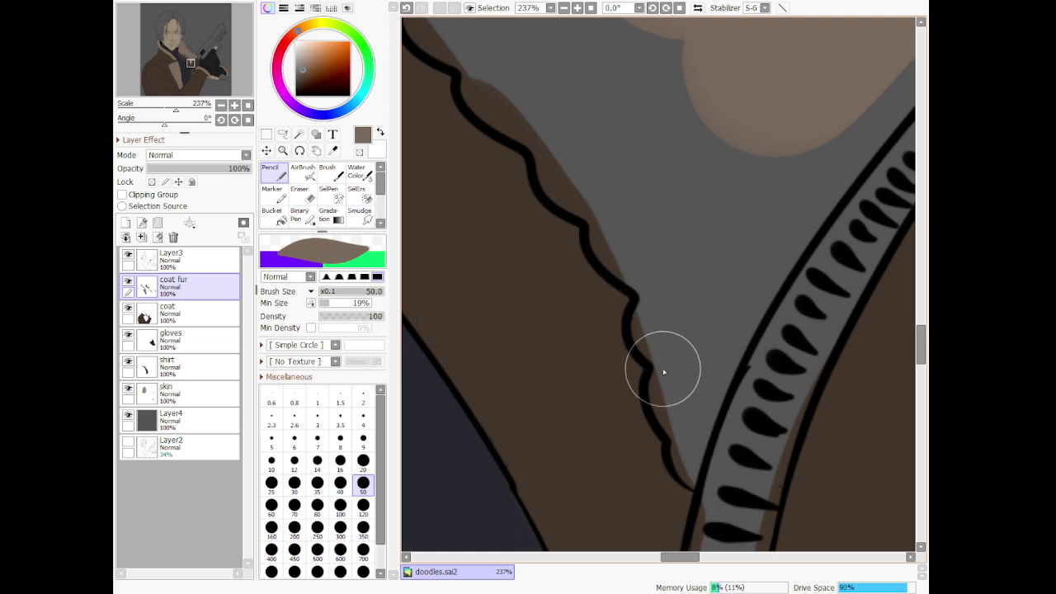
{"action": "mouse_move", "coordinate": [663, 370]}
{"action": "left_mouse_down"}
{"action": "mouse_move", "coordinate": [683, 424]}
{"action": "mouse_move", "coordinate": [666, 421]}
{"action": "mouse_move", "coordinate": [690, 447]}
{"action": "mouse_move", "coordinate": [688, 482]}
{"action": "mouse_move", "coordinate": [699, 470]}
{"action": "mouse_move", "coordinate": [687, 480]}
{"action": "mouse_move", "coordinate": [681, 443]}
{"action": "mouse_move", "coordinate": [690, 453]}
{"action": "mouse_move", "coordinate": [682, 470]}
{"action": "mouse_move", "coordinate": [669, 422]}
{"action": "mouse_move", "coordinate": [695, 481]}
{"action": "mouse_move", "coordinate": [689, 418]}
{"action": "mouse_move", "coordinate": [789, 195]}
{"action": "left_mouse_up"}
{"action": "key", "text": "ctrl+z"}
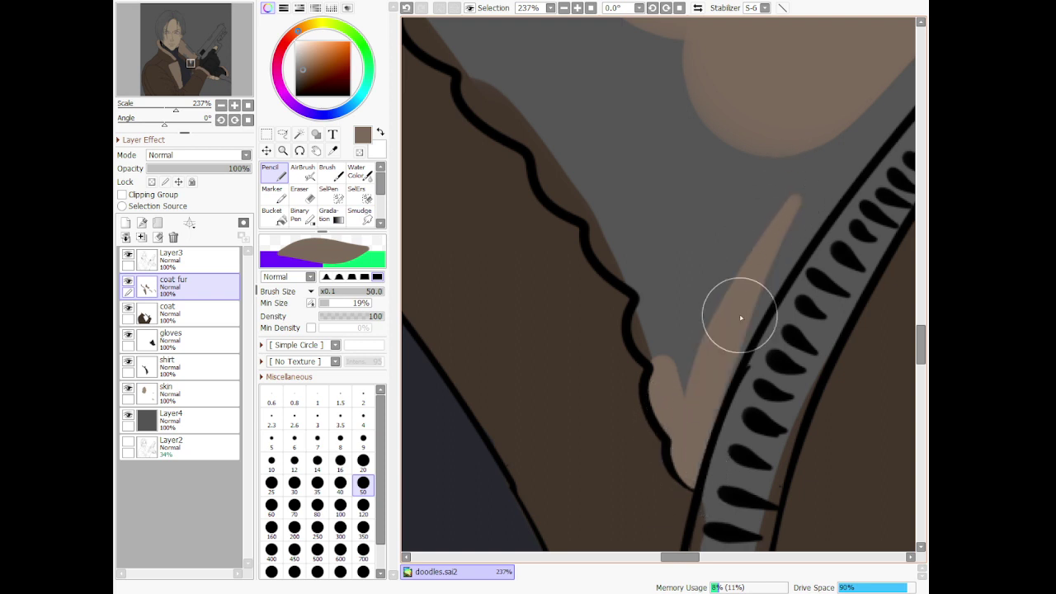
{"action": "mouse_move", "coordinate": [711, 425]}
{"action": "left_mouse_down"}
{"action": "mouse_move", "coordinate": [748, 245]}
{"action": "mouse_move", "coordinate": [813, 154]}
{"action": "left_mouse_up"}
{"action": "left_click_drag", "start_coordinate": [732, 354], "coordinate": [844, 131]}
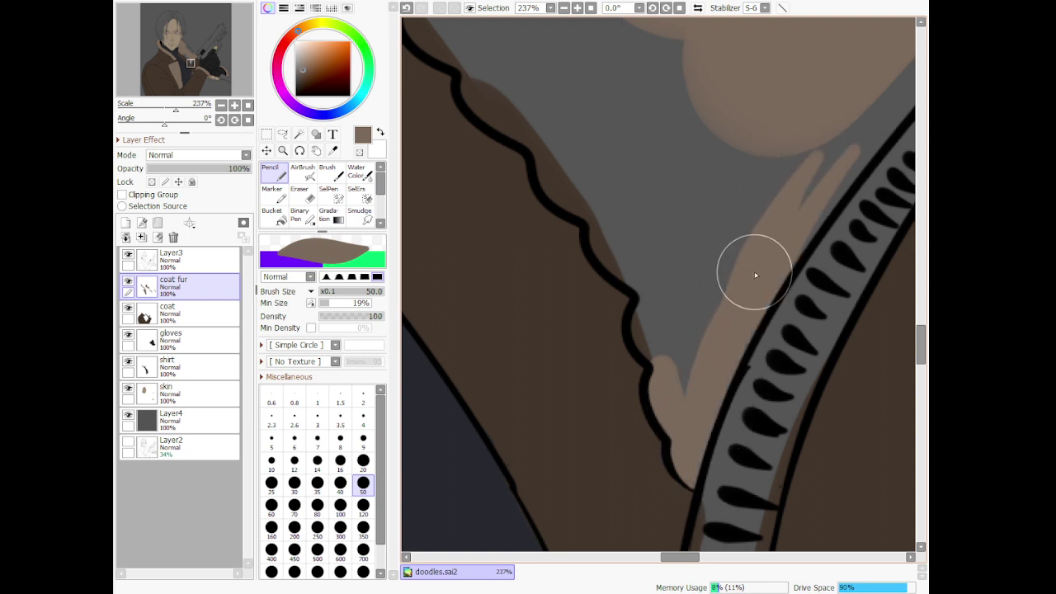
{"action": "left_click_drag", "start_coordinate": [747, 326], "coordinate": [877, 106]}
{"action": "mouse_move", "coordinate": [696, 405]}
{"action": "left_mouse_down"}
{"action": "mouse_move", "coordinate": [678, 339]}
{"action": "mouse_move", "coordinate": [669, 342]}
{"action": "mouse_move", "coordinate": [661, 319]}
{"action": "mouse_move", "coordinate": [691, 284]}
{"action": "mouse_move", "coordinate": [755, 108]}
{"action": "mouse_move", "coordinate": [773, 189]}
{"action": "mouse_move", "coordinate": [701, 192]}
{"action": "mouse_move", "coordinate": [663, 267]}
{"action": "mouse_move", "coordinate": [631, 270]}
{"action": "mouse_move", "coordinate": [605, 231]}
{"action": "mouse_move", "coordinate": [621, 203]}
{"action": "mouse_move", "coordinate": [692, 146]}
{"action": "mouse_move", "coordinate": [684, 70]}
{"action": "left_mouse_up"}
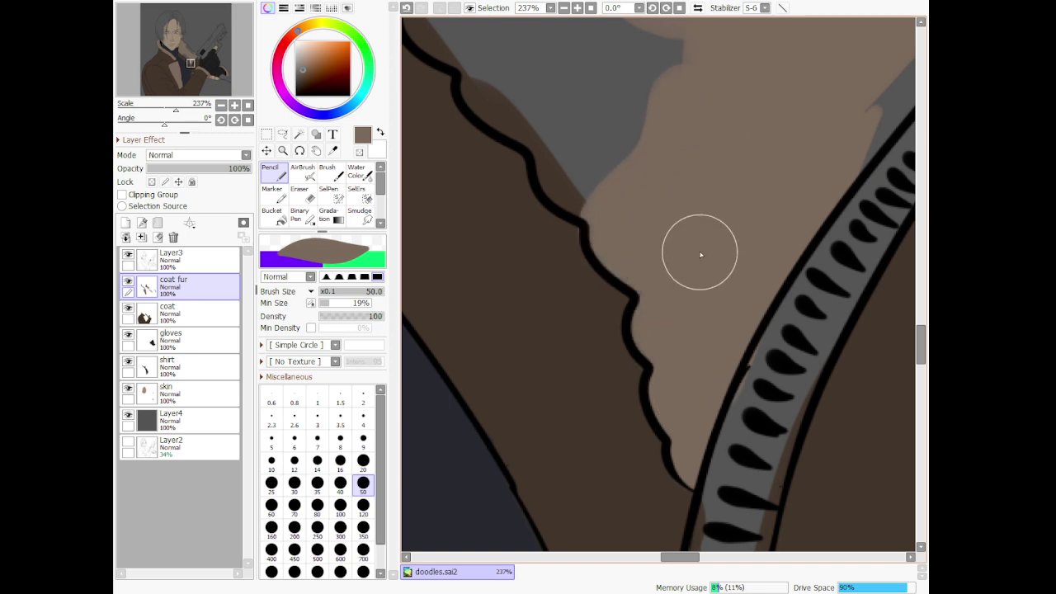
Fill the remaining gap along the collar fur's scalloped inner edge with brown, working up from the lower tip
{"action": "scroll", "coordinate": [713, 262], "scroll_direction": "down", "scroll_amount": 5}
{"action": "scroll", "coordinate": [731, 107], "scroll_direction": "up", "scroll_amount": 2}
{"action": "scroll", "coordinate": [545, 472], "scroll_direction": "up", "scroll_amount": 4}
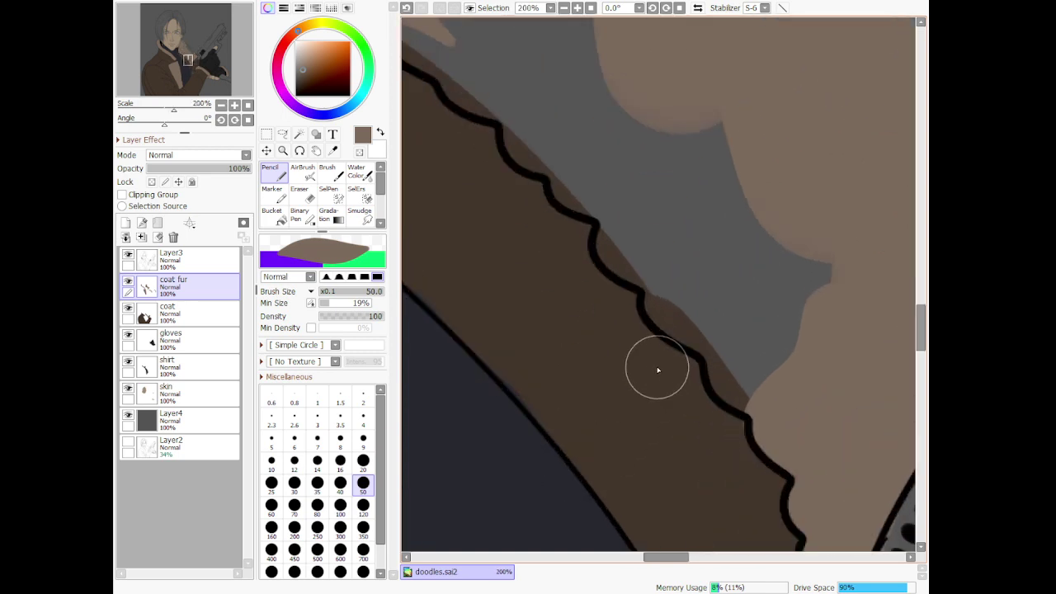
{"action": "mouse_move", "coordinate": [725, 342]}
{"action": "left_mouse_down"}
{"action": "mouse_move", "coordinate": [734, 380]}
{"action": "mouse_move", "coordinate": [772, 403]}
{"action": "left_mouse_up"}
{"action": "mouse_move", "coordinate": [727, 319]}
{"action": "left_mouse_down"}
{"action": "mouse_move", "coordinate": [663, 264]}
{"action": "mouse_move", "coordinate": [688, 323]}
{"action": "mouse_move", "coordinate": [745, 342]}
{"action": "left_mouse_up"}
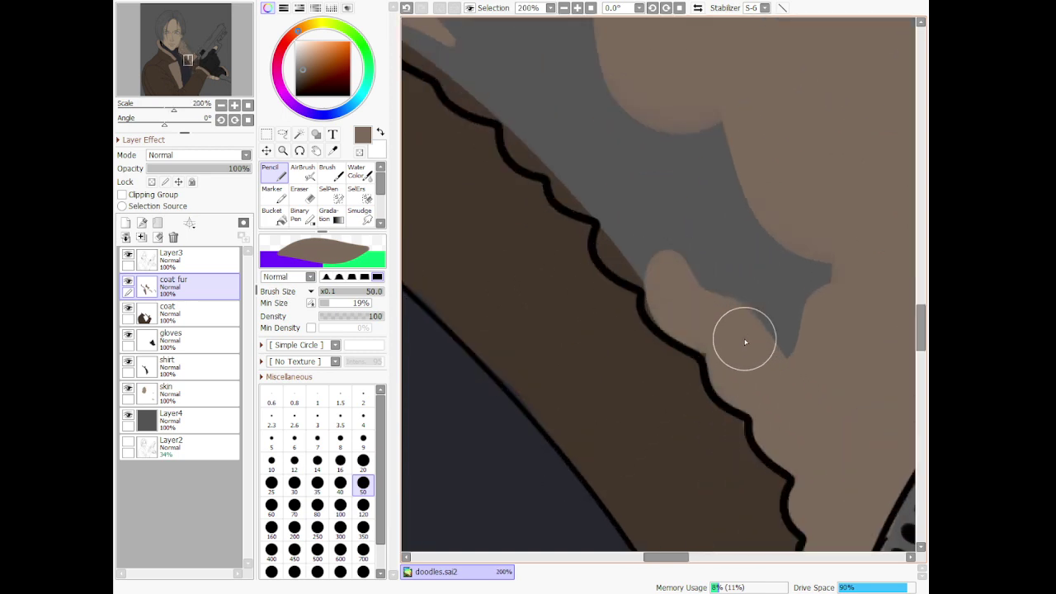
{"action": "mouse_move", "coordinate": [659, 297]}
{"action": "left_mouse_down"}
{"action": "mouse_move", "coordinate": [754, 366]}
{"action": "mouse_move", "coordinate": [805, 223]}
{"action": "mouse_move", "coordinate": [784, 382]}
{"action": "mouse_move", "coordinate": [837, 208]}
{"action": "mouse_move", "coordinate": [859, 285]}
{"action": "mouse_move", "coordinate": [765, 269]}
{"action": "mouse_move", "coordinate": [759, 155]}
{"action": "mouse_move", "coordinate": [737, 354]}
{"action": "mouse_move", "coordinate": [705, 121]}
{"action": "mouse_move", "coordinate": [687, 87]}
{"action": "mouse_move", "coordinate": [723, 255]}
{"action": "mouse_move", "coordinate": [699, 251]}
{"action": "mouse_move", "coordinate": [628, 75]}
{"action": "mouse_move", "coordinate": [683, 231]}
{"action": "mouse_move", "coordinate": [729, 289]}
{"action": "mouse_move", "coordinate": [656, 252]}
{"action": "mouse_move", "coordinate": [645, 225]}
{"action": "mouse_move", "coordinate": [618, 236]}
{"action": "mouse_move", "coordinate": [627, 260]}
{"action": "mouse_move", "coordinate": [689, 282]}
{"action": "mouse_move", "coordinate": [581, 189]}
{"action": "mouse_move", "coordinate": [635, 196]}
{"action": "mouse_move", "coordinate": [582, 178]}
{"action": "mouse_move", "coordinate": [567, 190]}
{"action": "mouse_move", "coordinate": [591, 209]}
{"action": "left_mouse_up"}
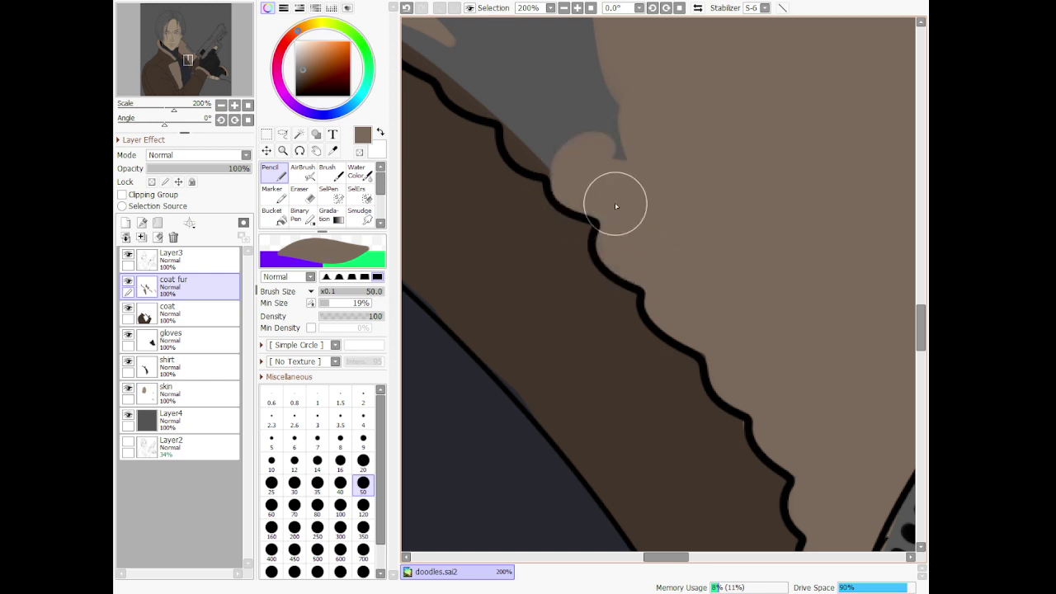
{"action": "scroll", "coordinate": [641, 203], "scroll_direction": "down", "scroll_amount": 8}
{"action": "scroll", "coordinate": [629, 118], "scroll_direction": "up", "scroll_amount": 8}
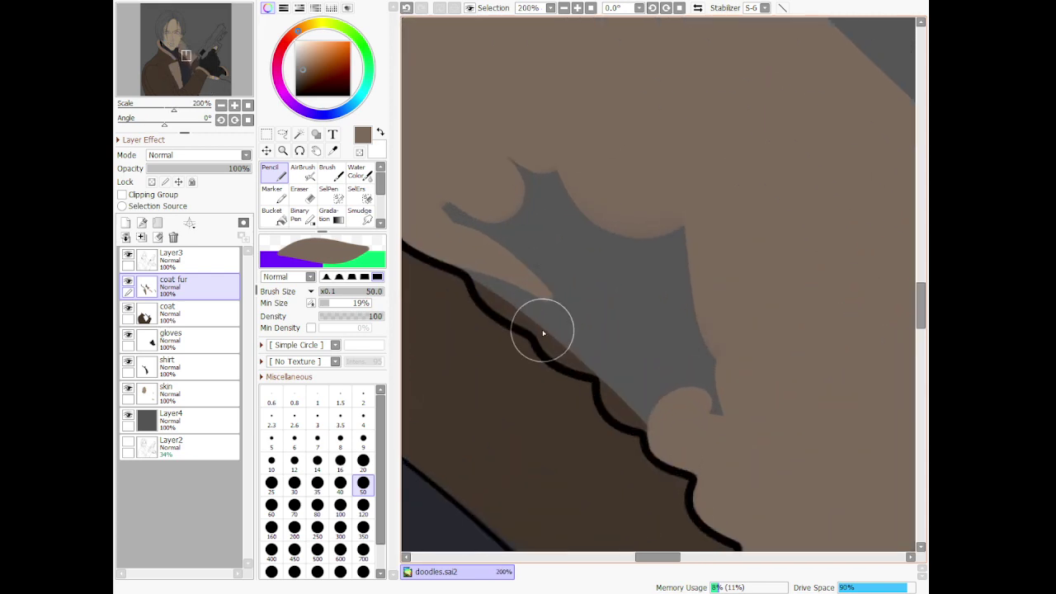
{"action": "mouse_move", "coordinate": [488, 276]}
{"action": "left_mouse_down"}
{"action": "mouse_move", "coordinate": [553, 312]}
{"action": "mouse_move", "coordinate": [579, 348]}
{"action": "mouse_move", "coordinate": [649, 376]}
{"action": "mouse_move", "coordinate": [624, 360]}
{"action": "mouse_move", "coordinate": [636, 406]}
{"action": "mouse_move", "coordinate": [678, 421]}
{"action": "mouse_move", "coordinate": [692, 445]}
{"action": "mouse_move", "coordinate": [708, 406]}
{"action": "mouse_move", "coordinate": [631, 180]}
{"action": "mouse_move", "coordinate": [716, 270]}
{"action": "mouse_move", "coordinate": [742, 429]}
{"action": "mouse_move", "coordinate": [629, 199]}
{"action": "mouse_move", "coordinate": [707, 439]}
{"action": "mouse_move", "coordinate": [535, 139]}
{"action": "mouse_move", "coordinate": [631, 254]}
{"action": "mouse_move", "coordinate": [600, 312]}
{"action": "mouse_move", "coordinate": [457, 107]}
{"action": "mouse_move", "coordinate": [575, 279]}
{"action": "mouse_move", "coordinate": [434, 174]}
{"action": "left_mouse_up"}
Fill the small leftover gaps in the collar fur along the zipper's edge with brown
{"action": "scroll", "coordinate": [584, 200], "scroll_direction": "down", "scroll_amount": 12}
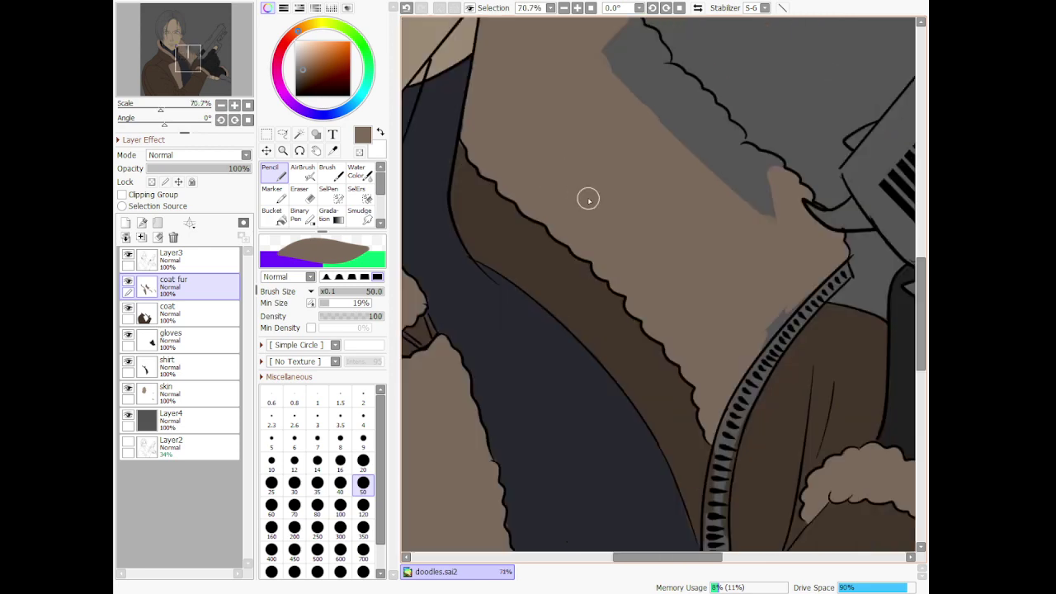
{"action": "scroll", "coordinate": [622, 104], "scroll_direction": "up", "scroll_amount": 7}
{"action": "scroll", "coordinate": [688, 354], "scroll_direction": "up", "scroll_amount": 4}
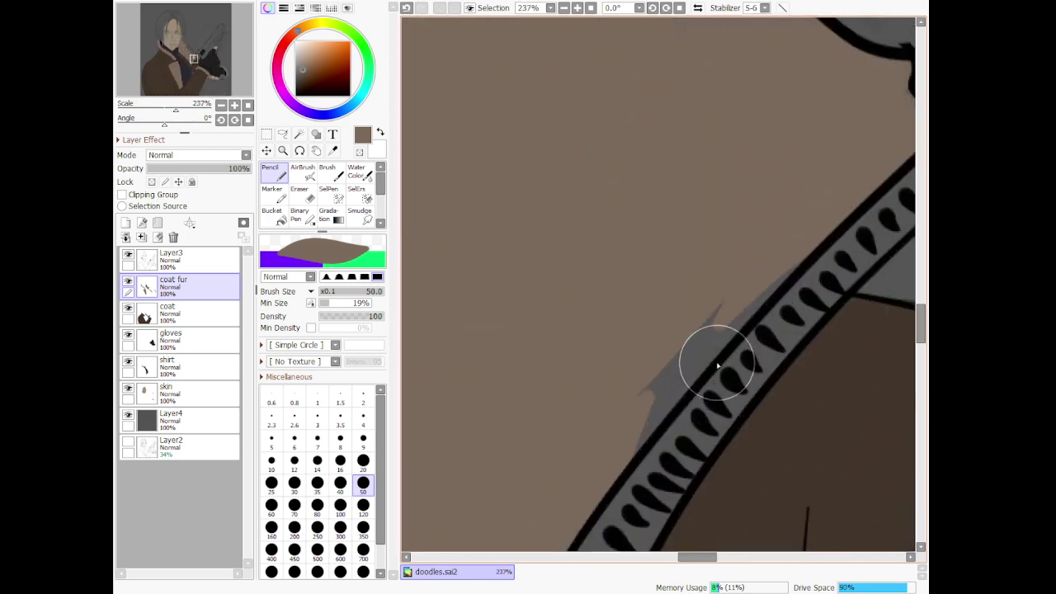
{"action": "left_click_drag", "start_coordinate": [653, 415], "coordinate": [603, 455]}
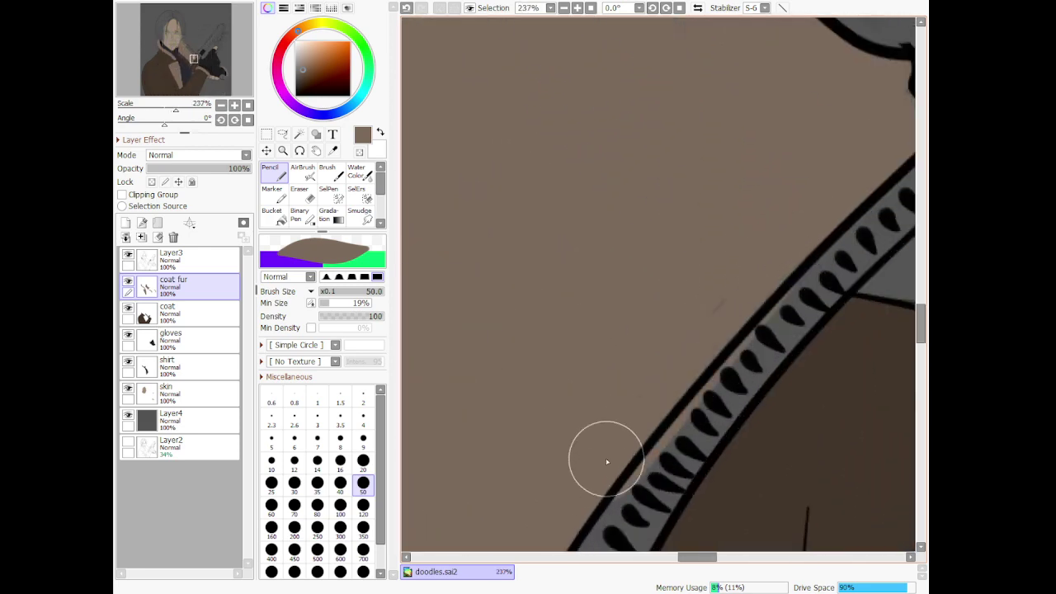
{"action": "scroll", "coordinate": [587, 454], "scroll_direction": "down", "scroll_amount": 6}
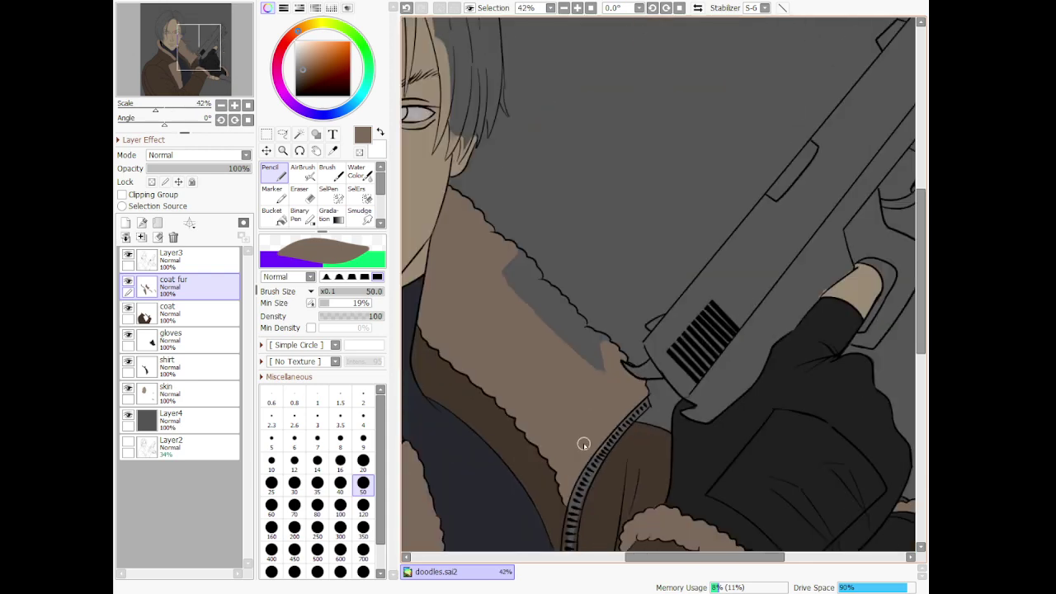
Extend the brown fill down the upper stretch of the collar fur's scalloped outer edge and erase any spill outside the outline
{"action": "scroll", "coordinate": [526, 370], "scroll_direction": "up", "scroll_amount": 2}
{"action": "scroll", "coordinate": [529, 244], "scroll_direction": "up", "scroll_amount": 5}
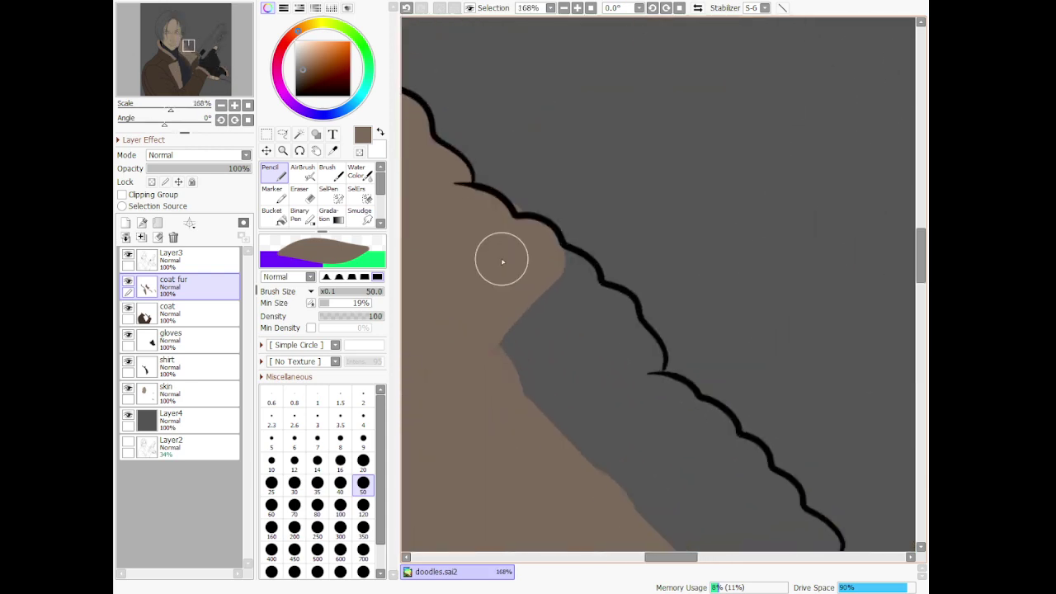
{"action": "mouse_move", "coordinate": [521, 344]}
{"action": "left_mouse_down"}
{"action": "mouse_move", "coordinate": [586, 270]}
{"action": "mouse_move", "coordinate": [558, 256]}
{"action": "mouse_move", "coordinate": [592, 274]}
{"action": "mouse_move", "coordinate": [605, 358]}
{"action": "mouse_move", "coordinate": [595, 376]}
{"action": "mouse_move", "coordinate": [607, 399]}
{"action": "left_mouse_up"}
{"action": "key", "text": "ctrl+z"}
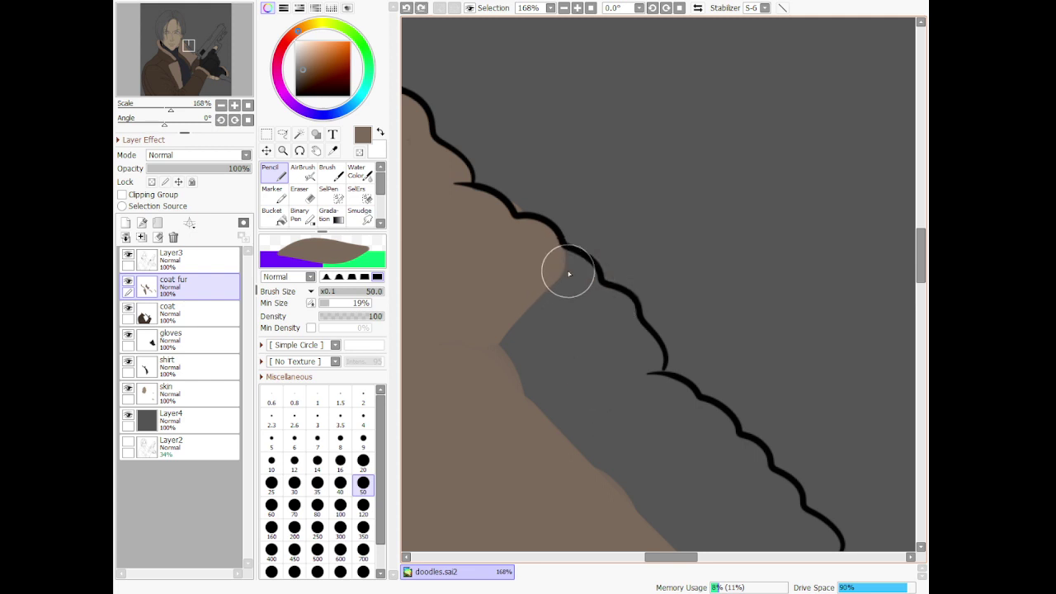
{"action": "mouse_move", "coordinate": [569, 270]}
{"action": "left_mouse_down"}
{"action": "mouse_move", "coordinate": [587, 356]}
{"action": "mouse_move", "coordinate": [603, 299]}
{"action": "mouse_move", "coordinate": [625, 323]}
{"action": "mouse_move", "coordinate": [632, 377]}
{"action": "mouse_move", "coordinate": [647, 366]}
{"action": "mouse_move", "coordinate": [550, 323]}
{"action": "mouse_move", "coordinate": [545, 448]}
{"action": "mouse_move", "coordinate": [597, 548]}
{"action": "mouse_move", "coordinate": [635, 547]}
{"action": "mouse_move", "coordinate": [672, 503]}
{"action": "mouse_move", "coordinate": [682, 432]}
{"action": "left_mouse_up"}
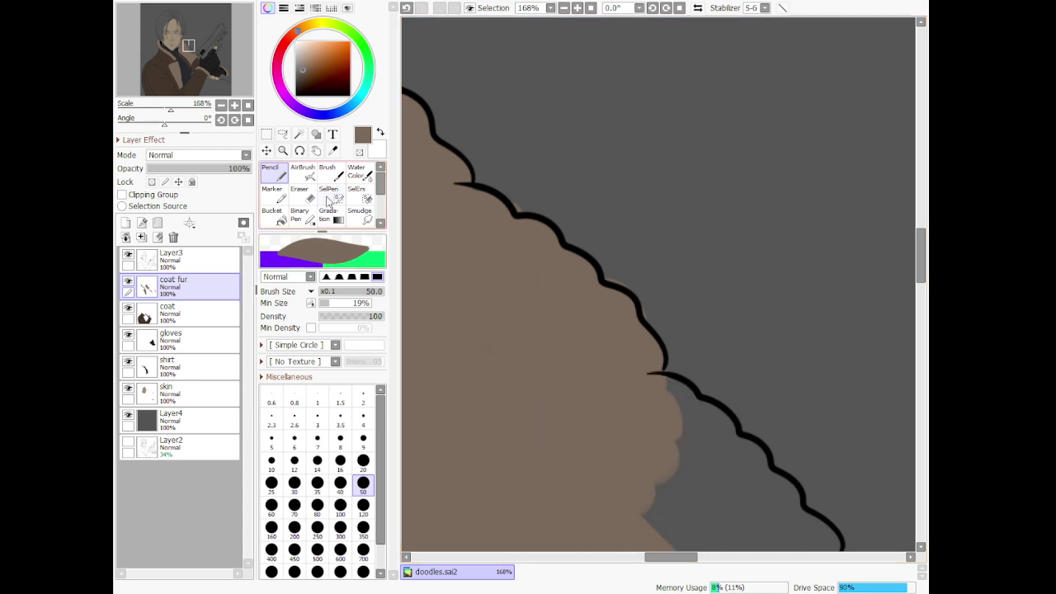
{"action": "left_click", "coordinate": [300, 195]}
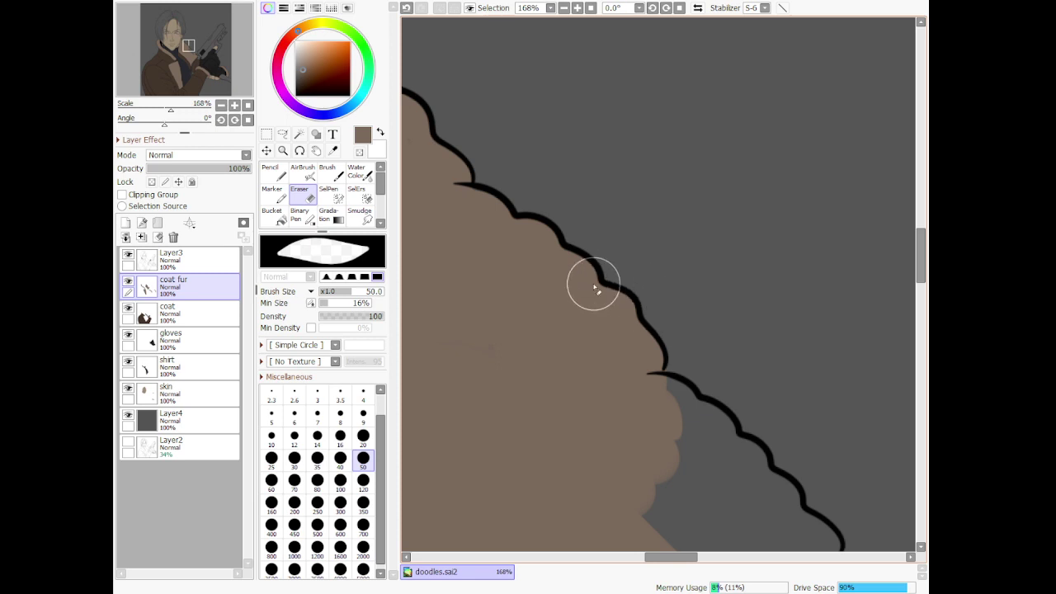
Fill the last unpainted stretch of the collar fur's outer edge with brown down to the corner by the gun
{"action": "scroll", "coordinate": [580, 292], "scroll_direction": "down", "scroll_amount": 5}
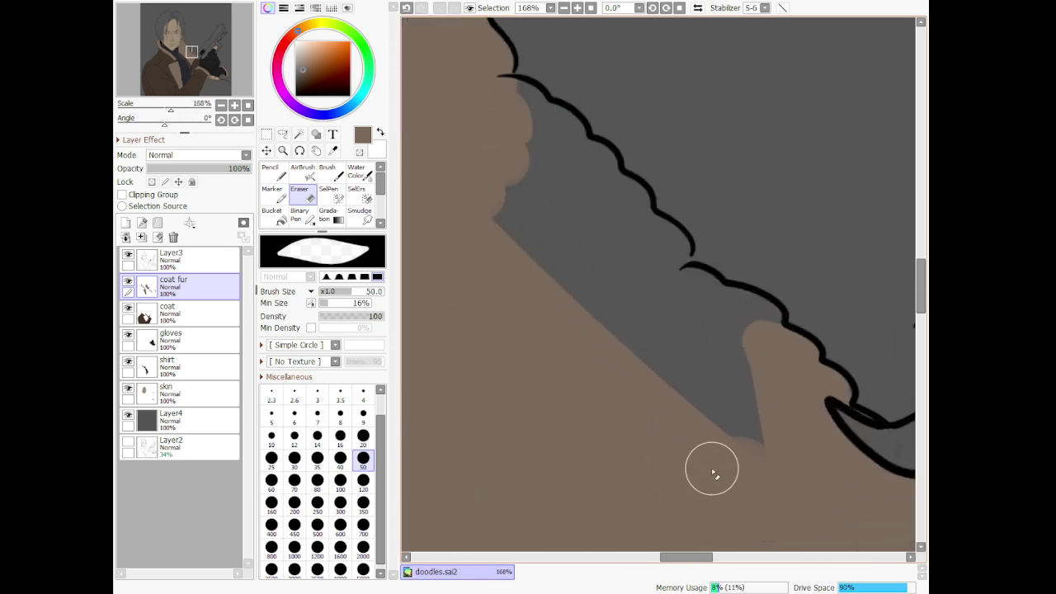
{"action": "left_click", "coordinate": [273, 174]}
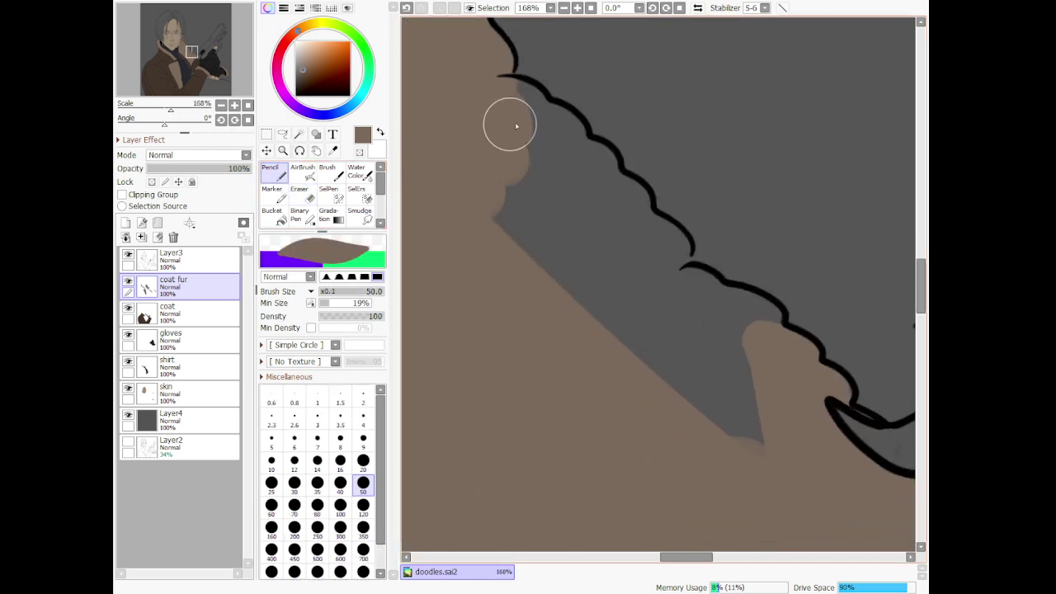
{"action": "mouse_move", "coordinate": [518, 91]}
{"action": "left_mouse_down"}
{"action": "mouse_move", "coordinate": [550, 148]}
{"action": "mouse_move", "coordinate": [544, 110]}
{"action": "mouse_move", "coordinate": [568, 137]}
{"action": "mouse_move", "coordinate": [563, 111]}
{"action": "mouse_move", "coordinate": [594, 156]}
{"action": "mouse_move", "coordinate": [611, 160]}
{"action": "mouse_move", "coordinate": [646, 240]}
{"action": "mouse_move", "coordinate": [677, 236]}
{"action": "mouse_move", "coordinate": [682, 290]}
{"action": "mouse_move", "coordinate": [724, 252]}
{"action": "mouse_move", "coordinate": [707, 278]}
{"action": "mouse_move", "coordinate": [730, 309]}
{"action": "mouse_move", "coordinate": [768, 316]}
{"action": "mouse_move", "coordinate": [755, 303]}
{"action": "mouse_move", "coordinate": [727, 302]}
{"action": "mouse_move", "coordinate": [685, 263]}
{"action": "mouse_move", "coordinate": [686, 285]}
{"action": "mouse_move", "coordinate": [759, 371]}
{"action": "mouse_move", "coordinate": [580, 248]}
{"action": "left_mouse_up"}
{"action": "mouse_move", "coordinate": [488, 165]}
{"action": "left_mouse_down"}
{"action": "mouse_move", "coordinate": [782, 449]}
{"action": "mouse_move", "coordinate": [459, 191]}
{"action": "mouse_move", "coordinate": [592, 195]}
{"action": "mouse_move", "coordinate": [535, 154]}
{"action": "mouse_move", "coordinate": [571, 163]}
{"action": "mouse_move", "coordinate": [638, 270]}
{"action": "mouse_move", "coordinate": [656, 292]}
{"action": "mouse_move", "coordinate": [605, 206]}
{"action": "mouse_move", "coordinate": [731, 338]}
{"action": "left_mouse_up"}
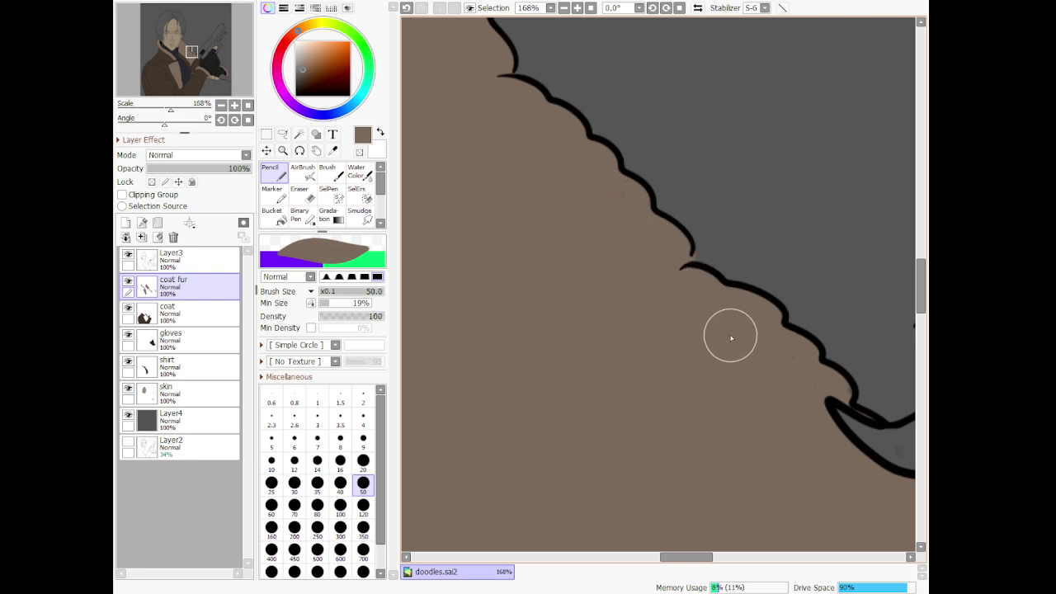
Add a layer named "zipper" above the coat fur layer and choose a muted yellow-olive colour
{"action": "scroll", "coordinate": [726, 334], "scroll_direction": "down", "scroll_amount": 8}
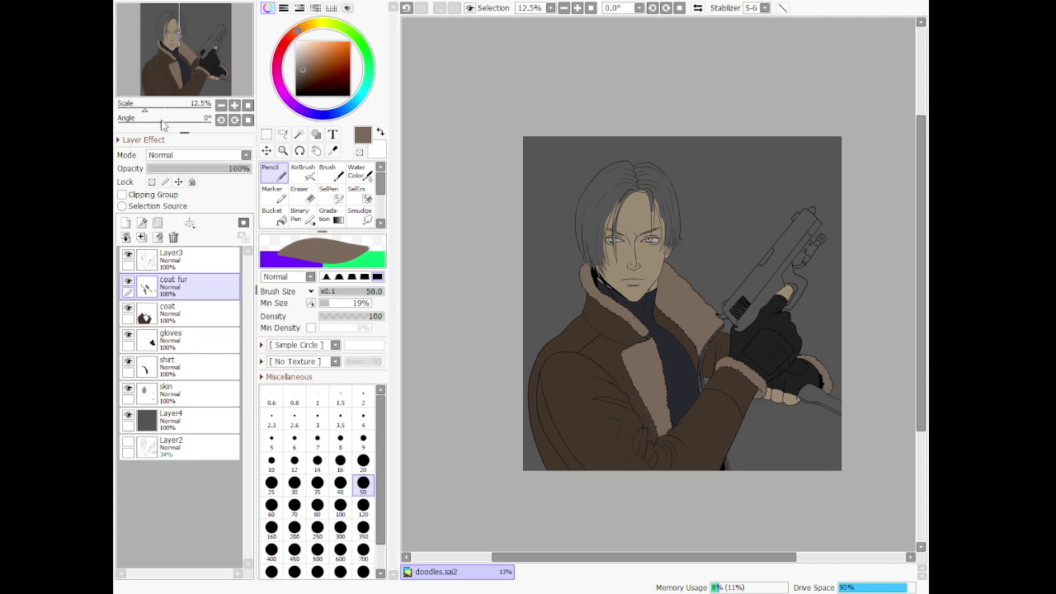
{"action": "left_click", "coordinate": [125, 222]}
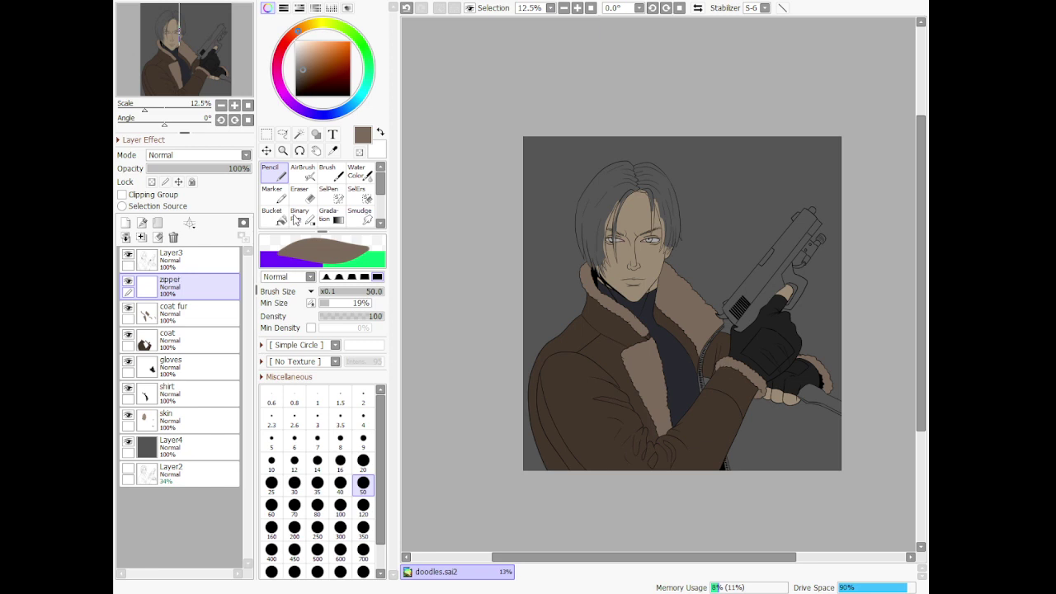
{"action": "left_click", "coordinate": [315, 26]}
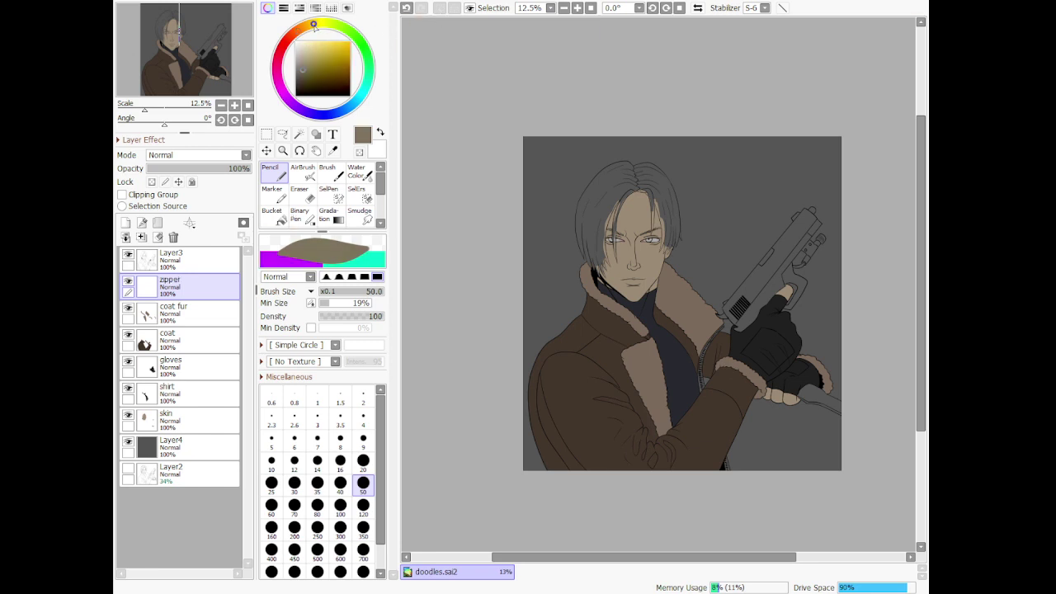
{"action": "left_click_drag", "start_coordinate": [315, 26], "coordinate": [319, 25]}
{"action": "left_click", "coordinate": [313, 26]}
{"action": "left_click", "coordinate": [320, 68]}
{"action": "scroll", "coordinate": [678, 358], "scroll_direction": "up", "scroll_amount": 6}
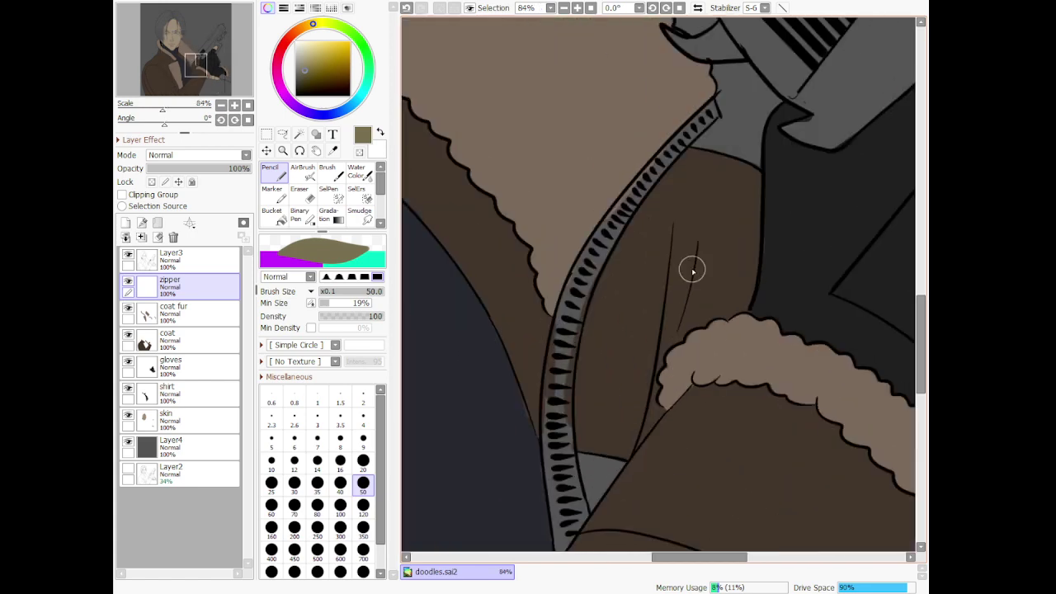
{"action": "left_click_drag", "start_coordinate": [719, 104], "coordinate": [638, 181]}
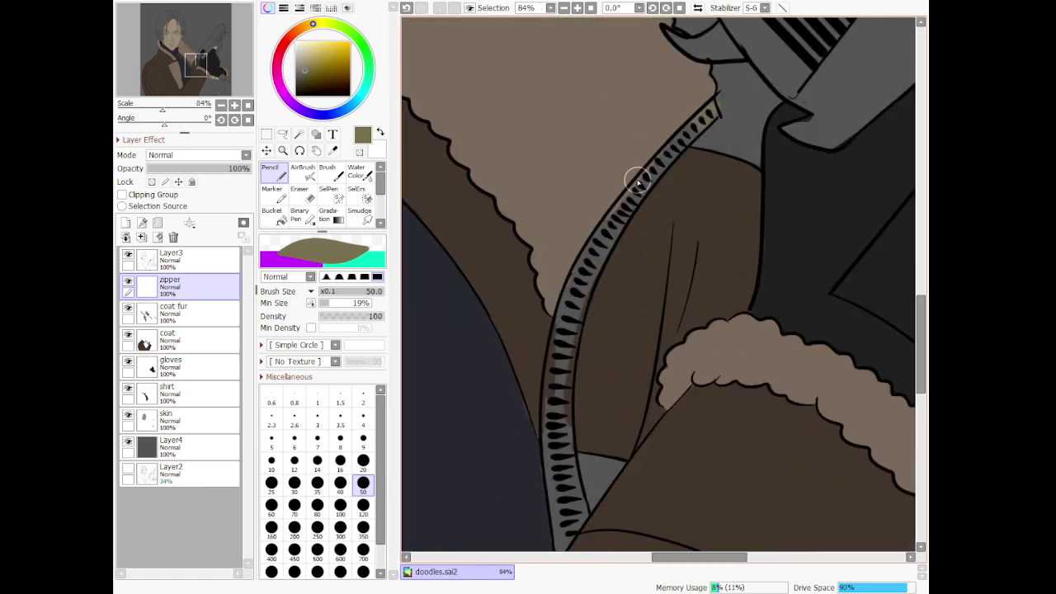
{"action": "key", "text": "ctrl+z"}
{"action": "left_click_drag", "start_coordinate": [713, 109], "coordinate": [622, 223]}
{"action": "key", "text": "ctrl+z"}
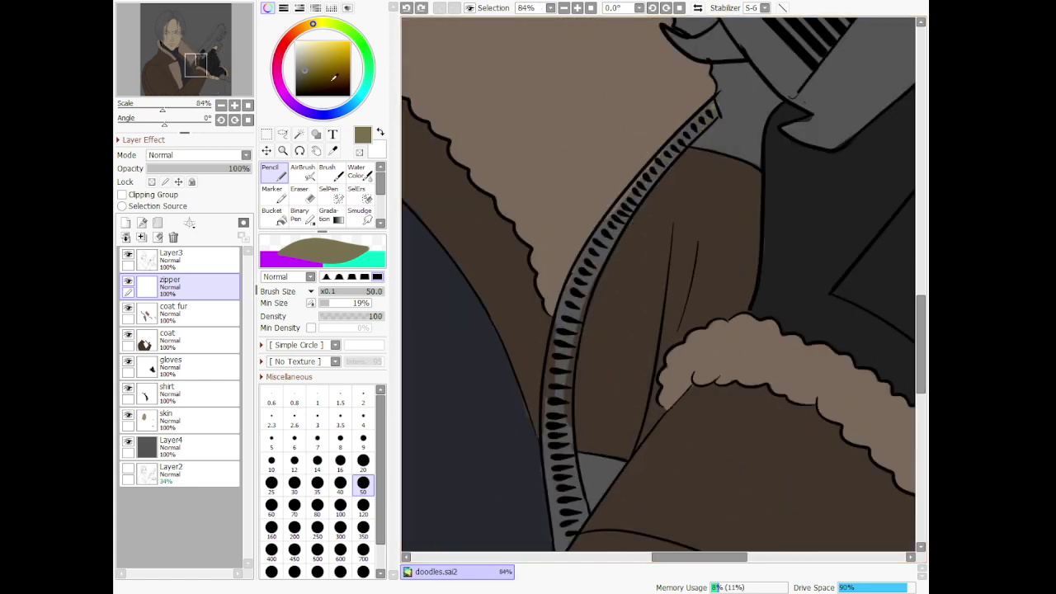
{"action": "left_click", "coordinate": [307, 74]}
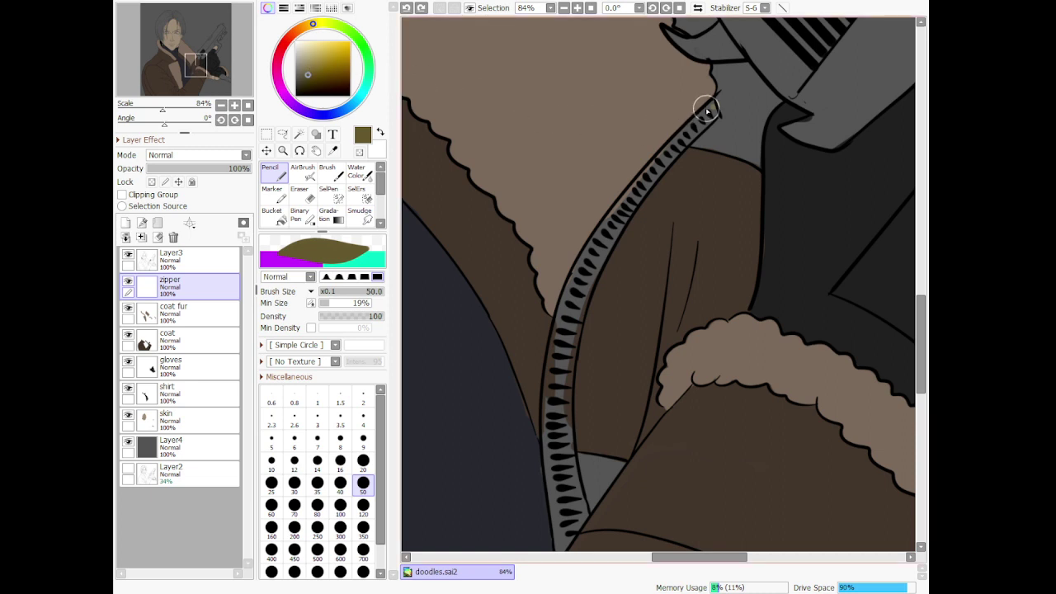
{"action": "left_click_drag", "start_coordinate": [707, 112], "coordinate": [690, 136]}
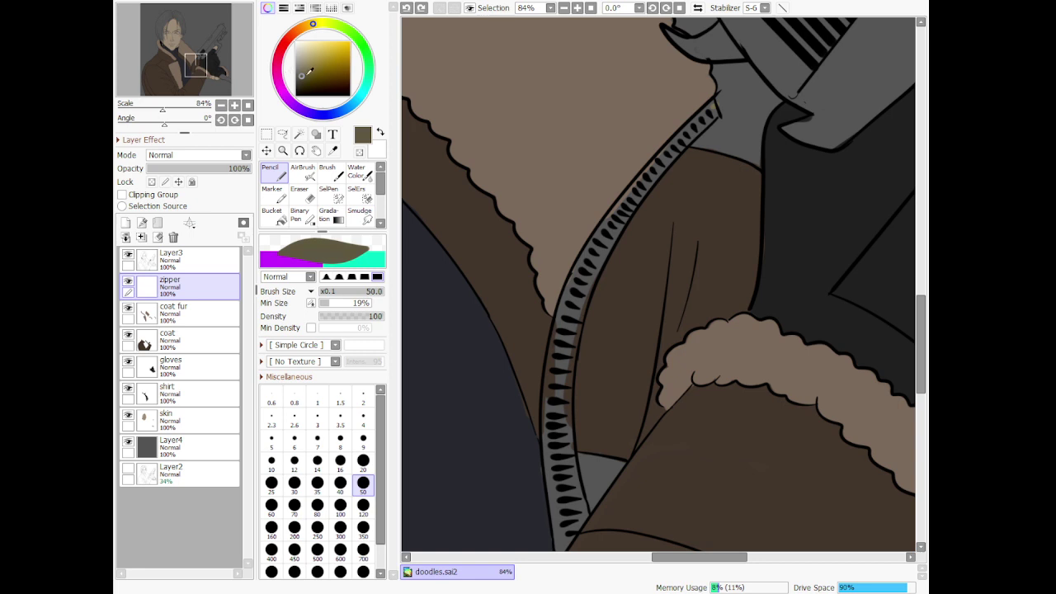
Paint the upper stretch of the collar zipper olive, from its end beside the gun down the curve of the fur edge
{"action": "left_click_drag", "start_coordinate": [622, 222], "coordinate": [713, 112]}
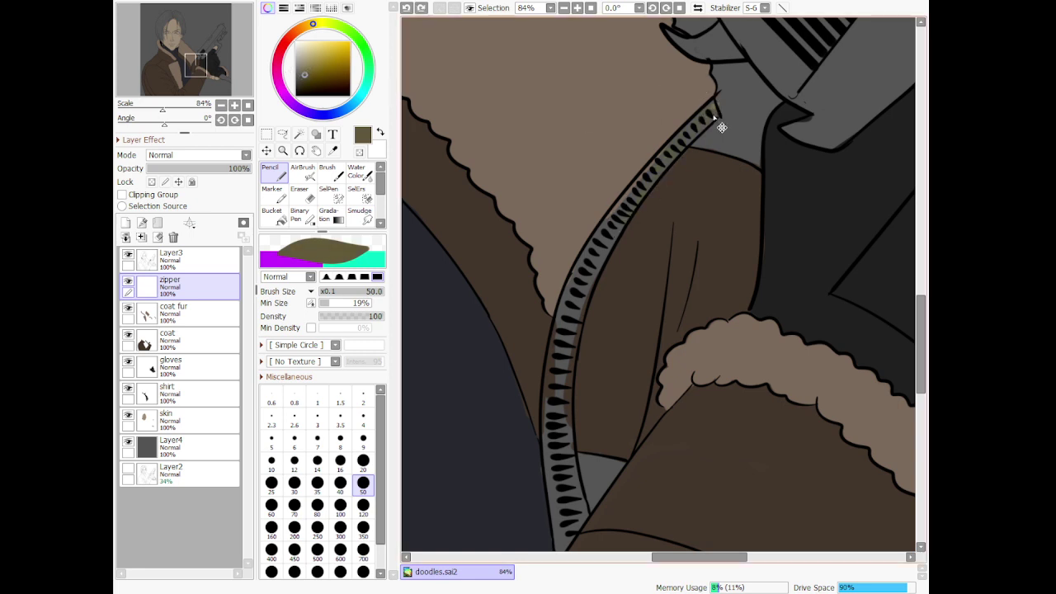
{"action": "left_click_drag", "start_coordinate": [664, 151], "coordinate": [589, 260]}
{"action": "key", "text": "ctrl+z"}
{"action": "mouse_move", "coordinate": [712, 100]}
{"action": "left_mouse_down"}
{"action": "mouse_move", "coordinate": [715, 111]}
{"action": "mouse_move", "coordinate": [656, 157]}
{"action": "left_mouse_up"}
{"action": "key", "text": "ctrl+z"}
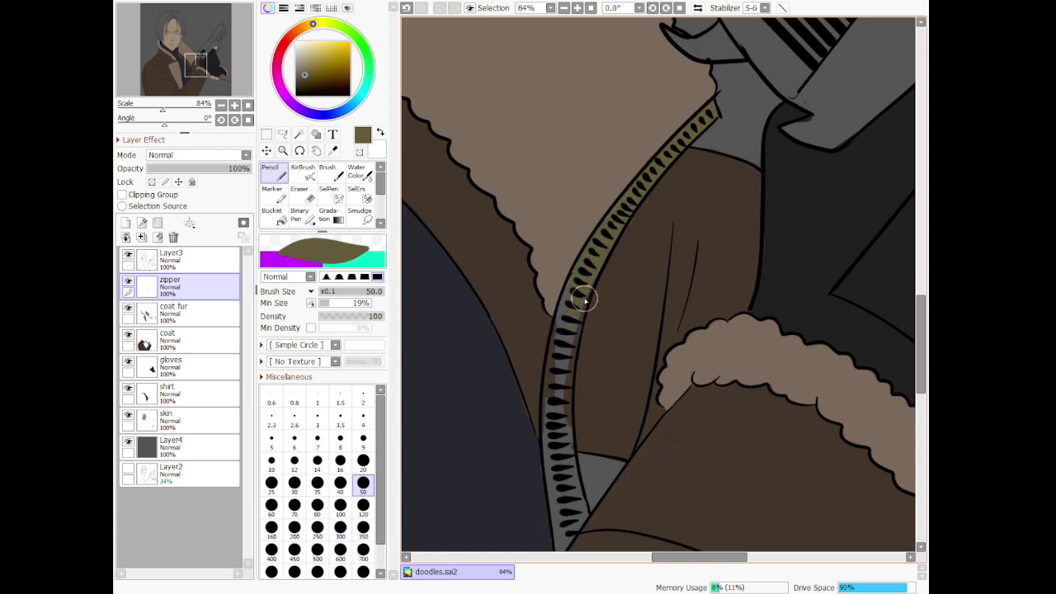
{"action": "key", "text": "ctrl+z"}
{"action": "key", "text": "ctrl+y"}
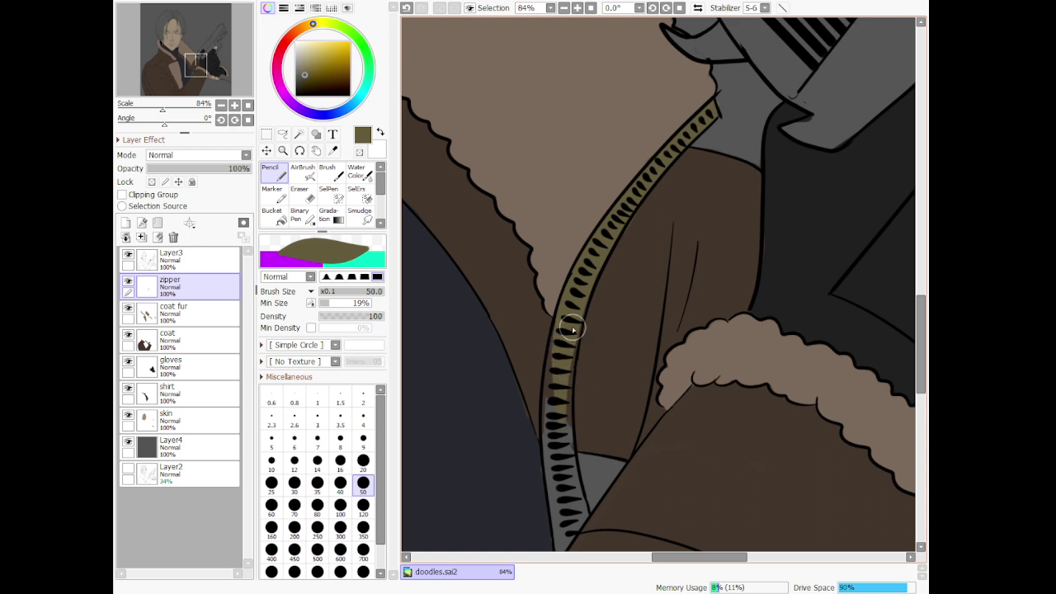
Fill the lower stretch of the collar zipper with olive down to its pointed end at the sleeve, reducing the brush to size 40
{"action": "key", "text": "ctrl+z"}
{"action": "mouse_move", "coordinate": [575, 334]}
{"action": "left_mouse_down"}
{"action": "mouse_move", "coordinate": [558, 450]}
{"action": "mouse_move", "coordinate": [568, 504]}
{"action": "left_mouse_up"}
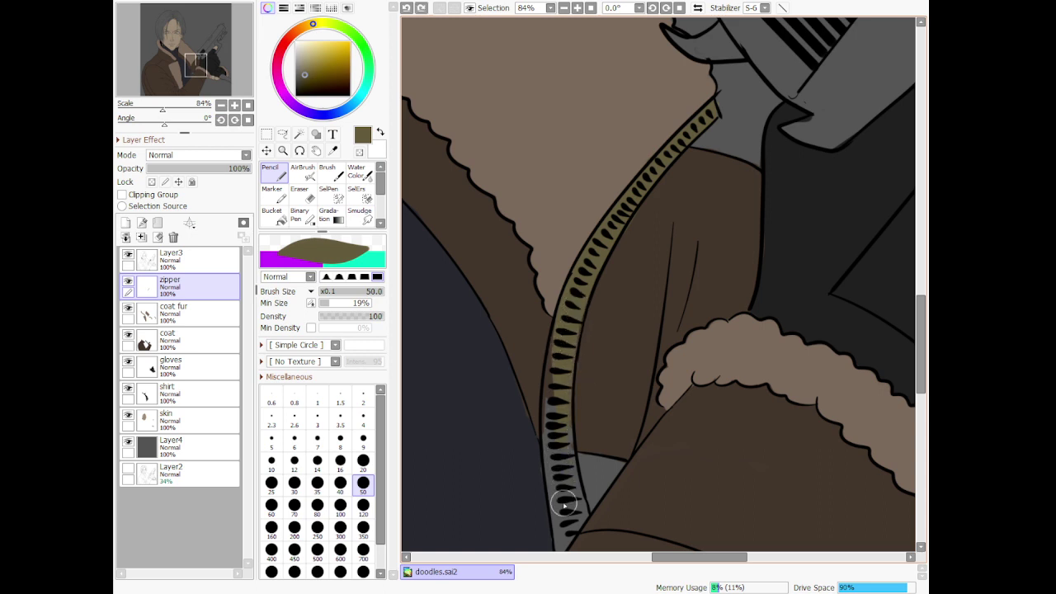
{"action": "left_click_drag", "start_coordinate": [556, 330], "coordinate": [562, 531]}
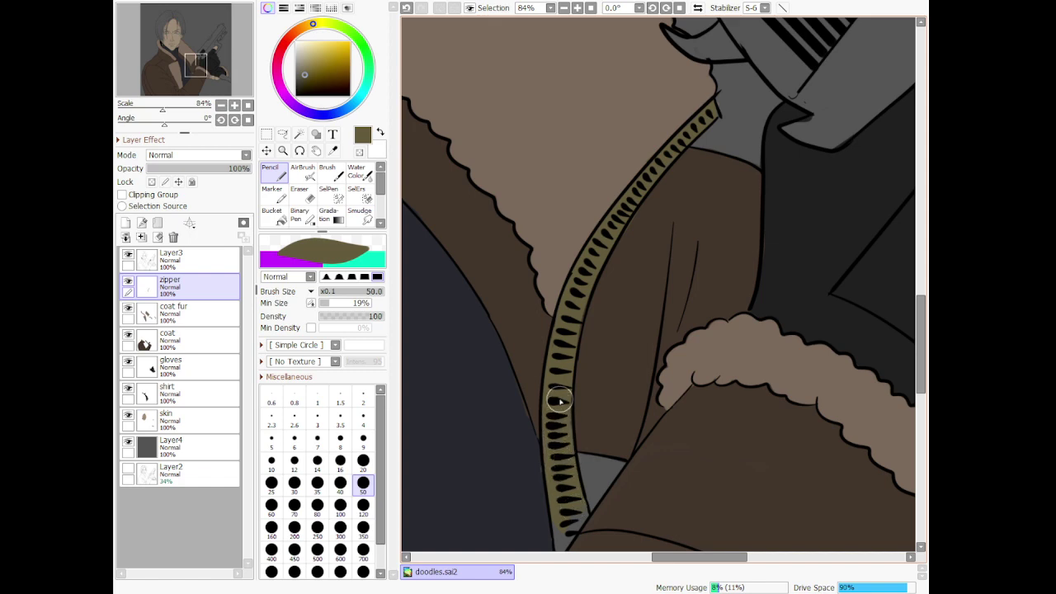
{"action": "scroll", "coordinate": [558, 381], "scroll_direction": "down", "scroll_amount": 6}
{"action": "scroll", "coordinate": [566, 492], "scroll_direction": "up", "scroll_amount": 7}
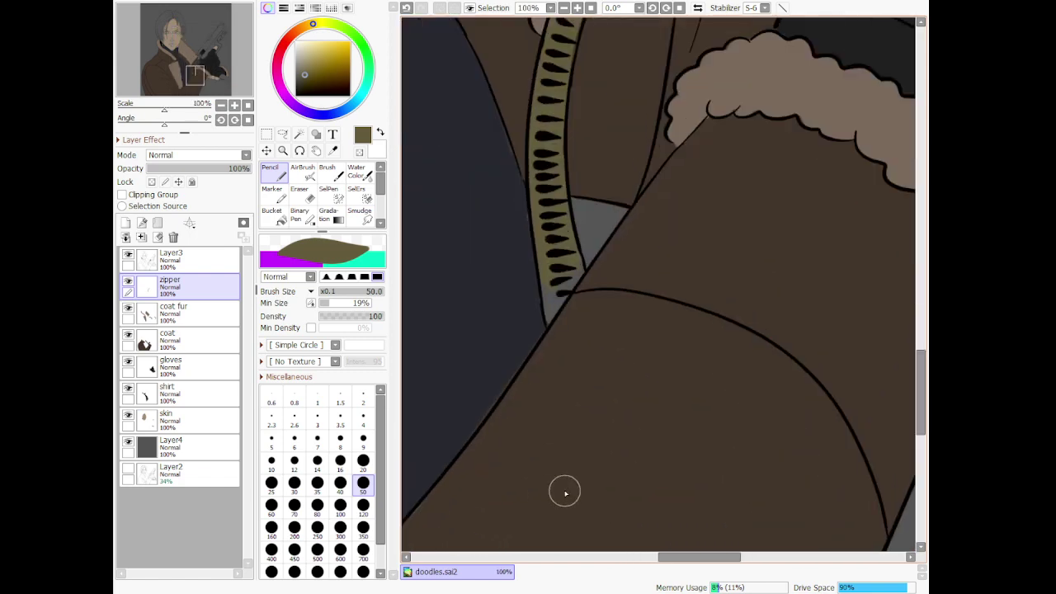
{"action": "scroll", "coordinate": [537, 293], "scroll_direction": "up", "scroll_amount": 3}
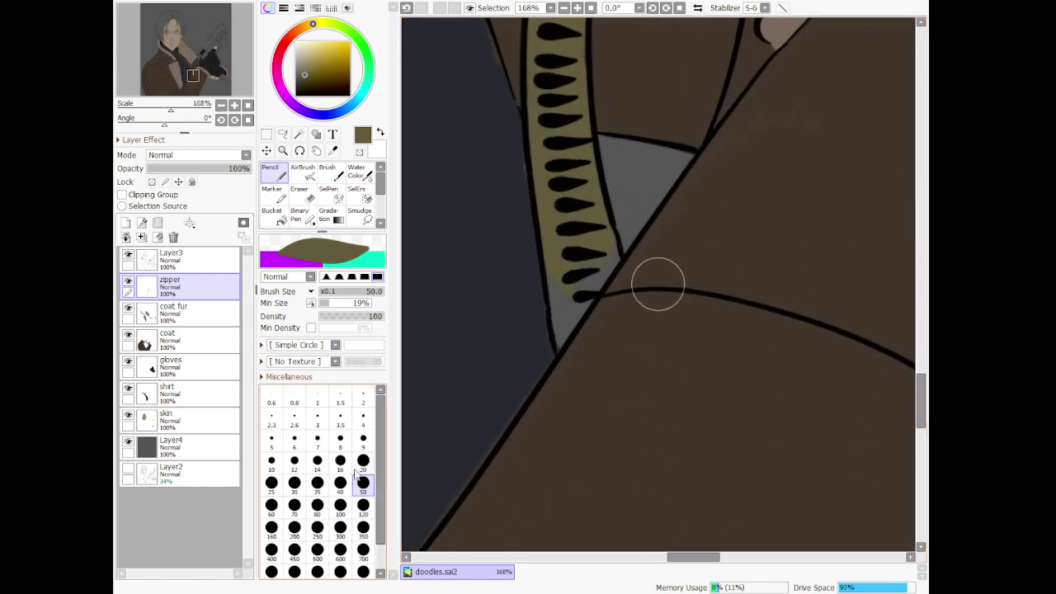
{"action": "key", "text": "bracketleft"}
{"action": "left_click_drag", "start_coordinate": [559, 270], "coordinate": [562, 342]}
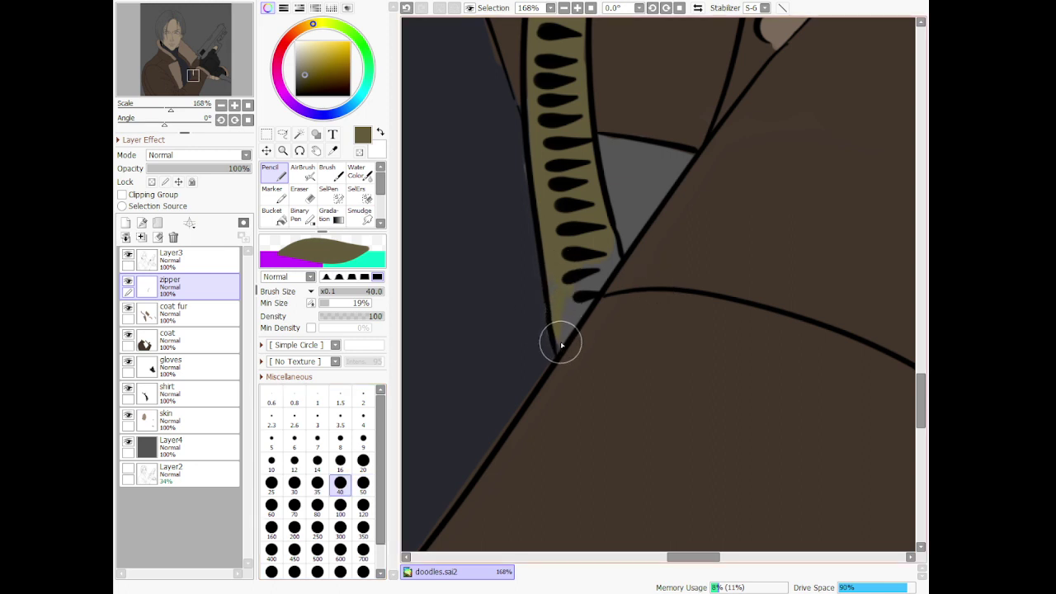
{"action": "mouse_move", "coordinate": [612, 256]}
{"action": "left_mouse_down"}
{"action": "mouse_move", "coordinate": [594, 284]}
{"action": "mouse_move", "coordinate": [556, 325]}
{"action": "mouse_move", "coordinate": [566, 235]}
{"action": "left_mouse_up"}
Paint the separate zipper segment below the sleeve olive, from its pointed tip down to the canvas's lower edge
{"action": "scroll", "coordinate": [582, 235], "scroll_direction": "down", "scroll_amount": 10}
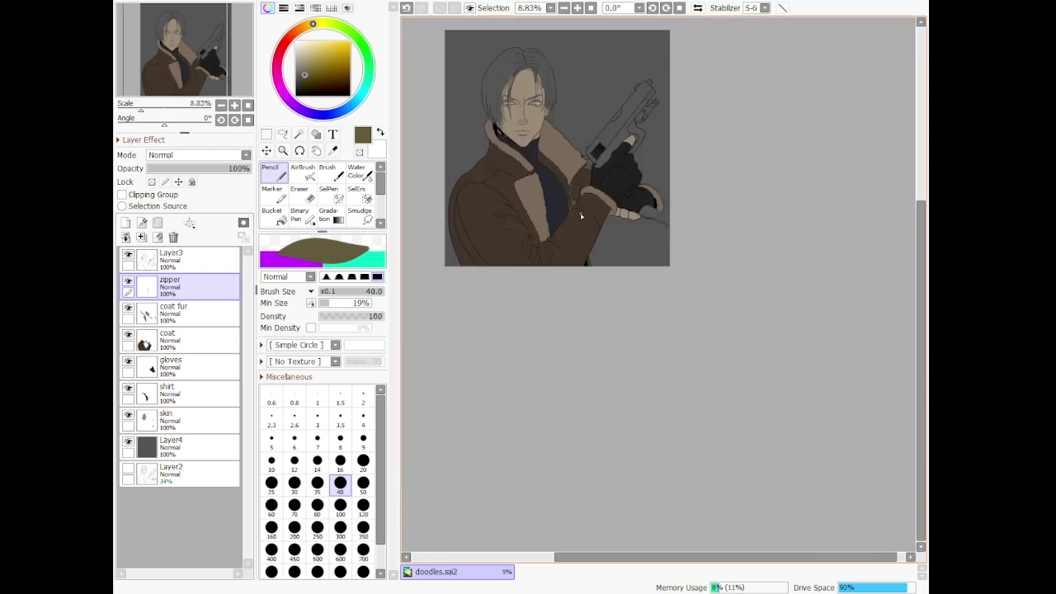
{"action": "scroll", "coordinate": [583, 224], "scroll_direction": "up", "scroll_amount": 10}
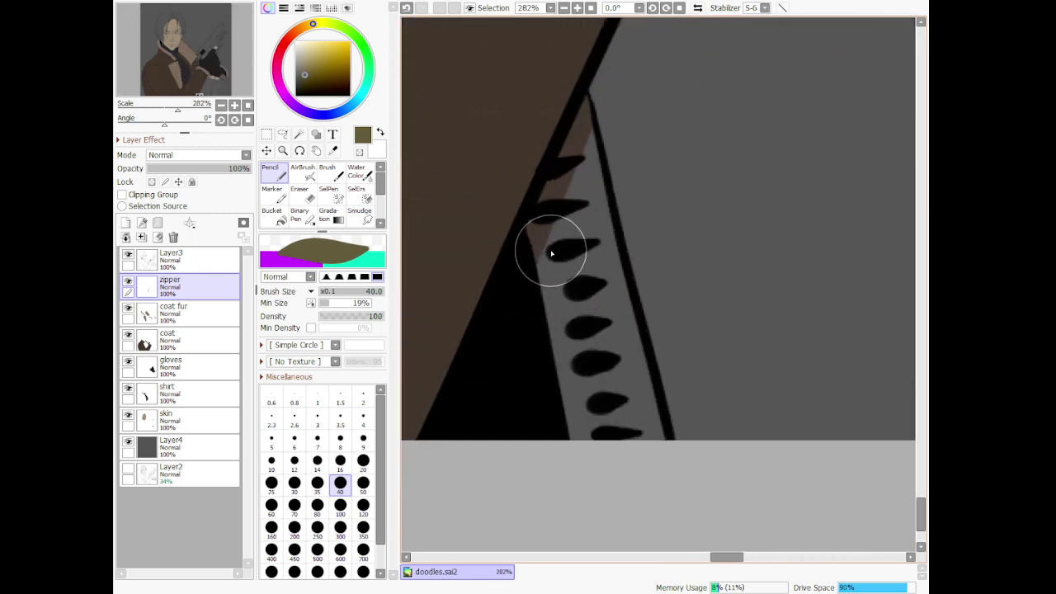
{"action": "mouse_move", "coordinate": [597, 123]}
{"action": "left_mouse_down"}
{"action": "mouse_move", "coordinate": [546, 202]}
{"action": "mouse_move", "coordinate": [547, 240]}
{"action": "mouse_move", "coordinate": [612, 345]}
{"action": "left_mouse_up"}
{"action": "key", "text": "ctrl+z"}
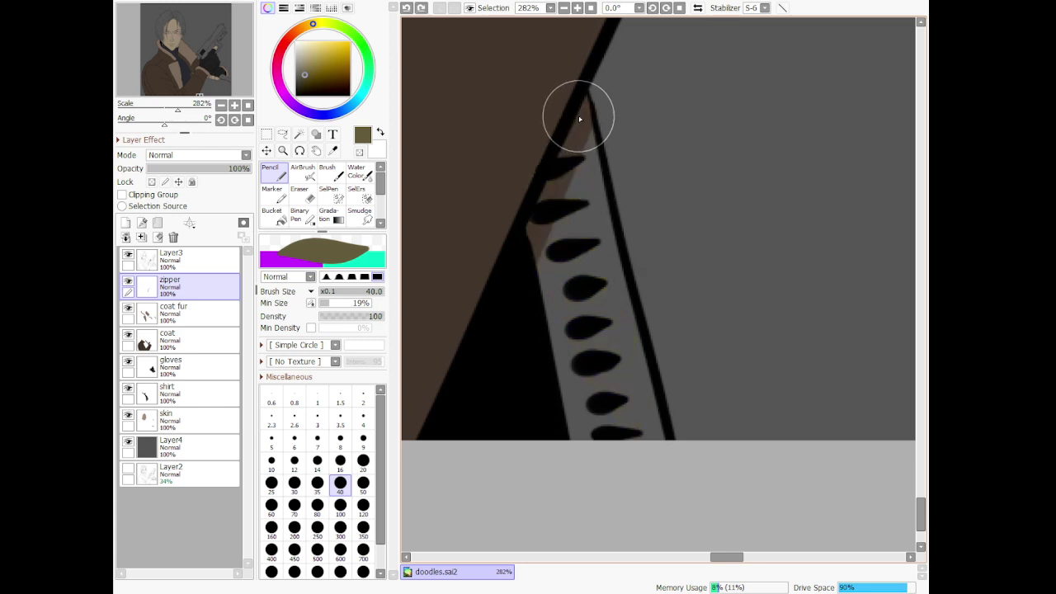
{"action": "left_click_drag", "start_coordinate": [585, 108], "coordinate": [654, 442]}
{"action": "key", "text": "ctrl+z"}
{"action": "mouse_move", "coordinate": [582, 118]}
{"action": "left_mouse_down"}
{"action": "mouse_move", "coordinate": [594, 265]}
{"action": "mouse_move", "coordinate": [652, 476]}
{"action": "left_mouse_up"}
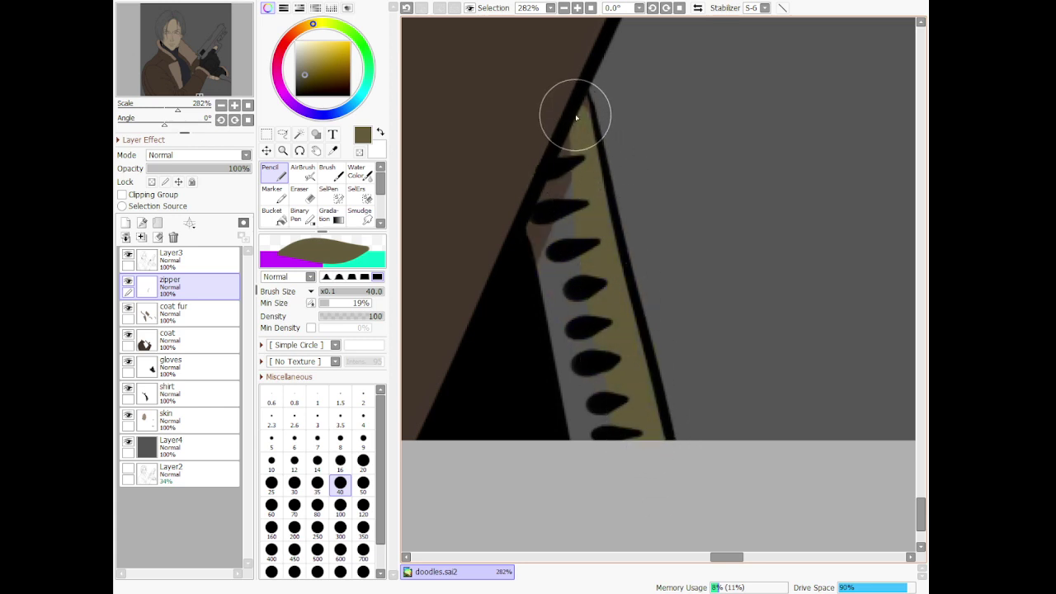
{"action": "left_click_drag", "start_coordinate": [539, 276], "coordinate": [620, 488]}
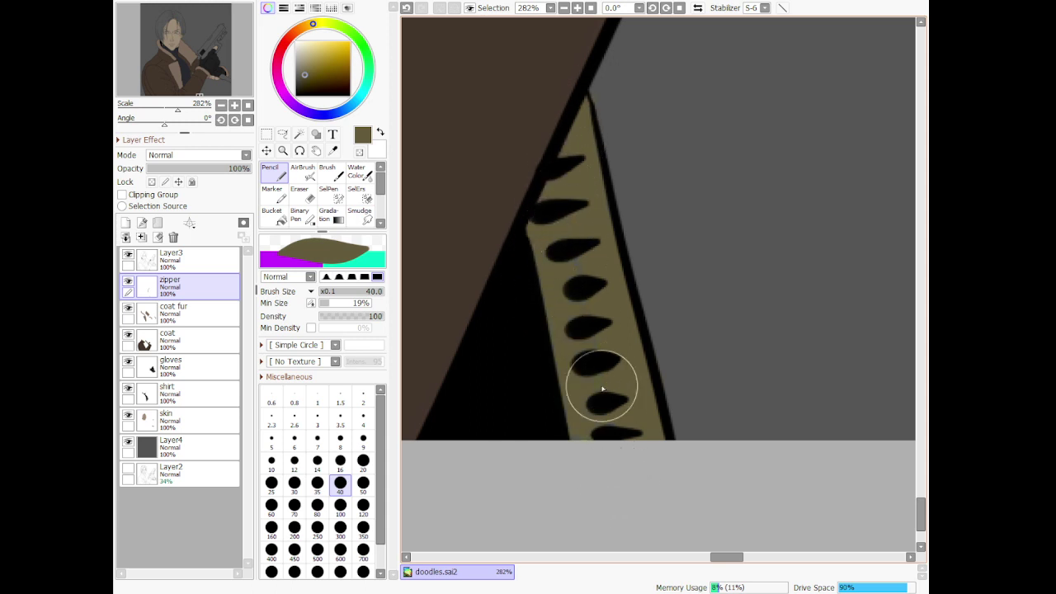
Rename the zipper layer "zipper n gun" and paint the gun's hammer and the slide's rear edge in a neutral dark grey
{"action": "scroll", "coordinate": [620, 452], "scroll_direction": "down", "scroll_amount": 10}
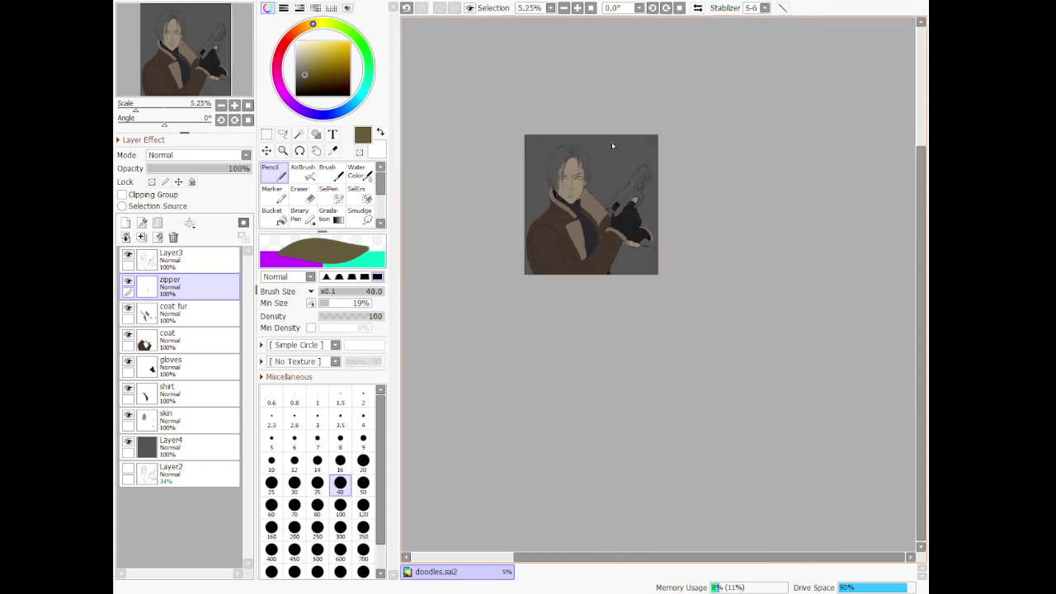
{"action": "scroll", "coordinate": [613, 146], "scroll_direction": "up", "scroll_amount": 4}
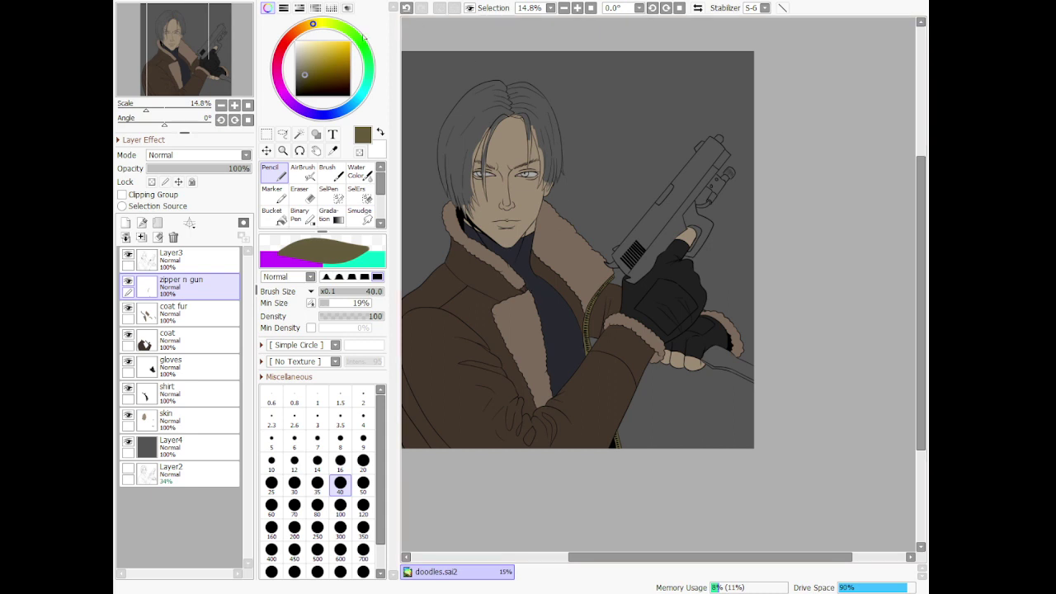
{"action": "left_click", "coordinate": [300, 65]}
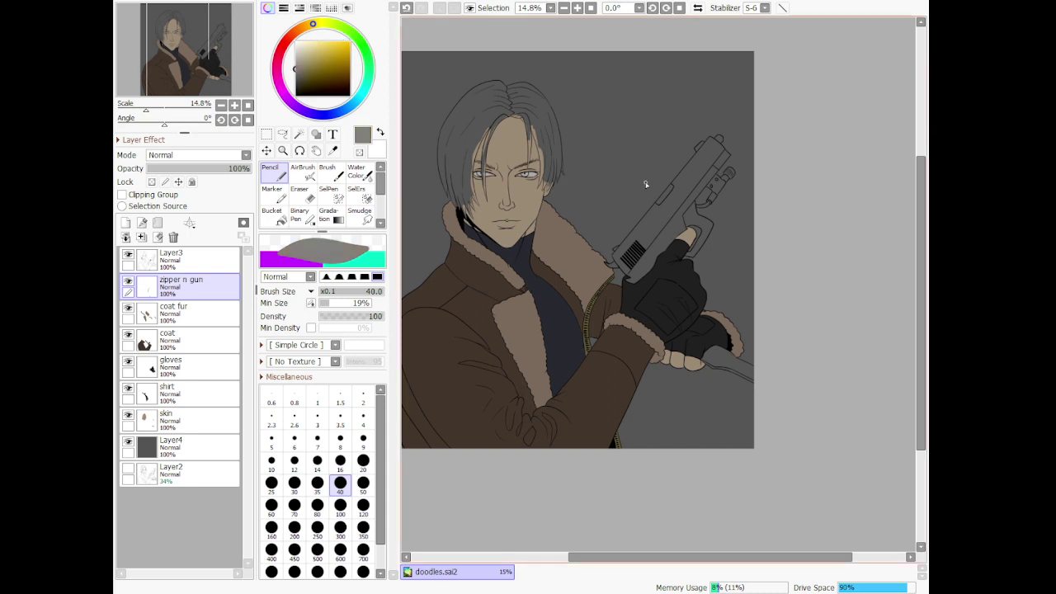
{"action": "scroll", "coordinate": [627, 248], "scroll_direction": "up", "scroll_amount": 8}
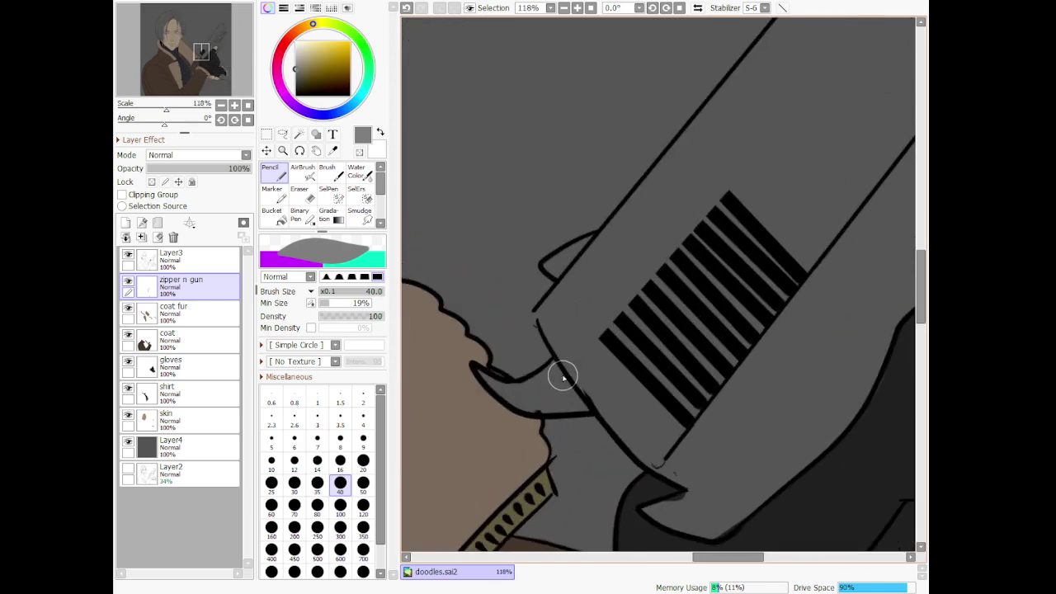
{"action": "mouse_move", "coordinate": [484, 377]}
{"action": "left_mouse_down"}
{"action": "mouse_move", "coordinate": [547, 415]}
{"action": "mouse_move", "coordinate": [545, 403]}
{"action": "mouse_move", "coordinate": [517, 392]}
{"action": "mouse_move", "coordinate": [559, 375]}
{"action": "mouse_move", "coordinate": [558, 393]}
{"action": "mouse_move", "coordinate": [525, 413]}
{"action": "mouse_move", "coordinate": [573, 390]}
{"action": "left_mouse_up"}
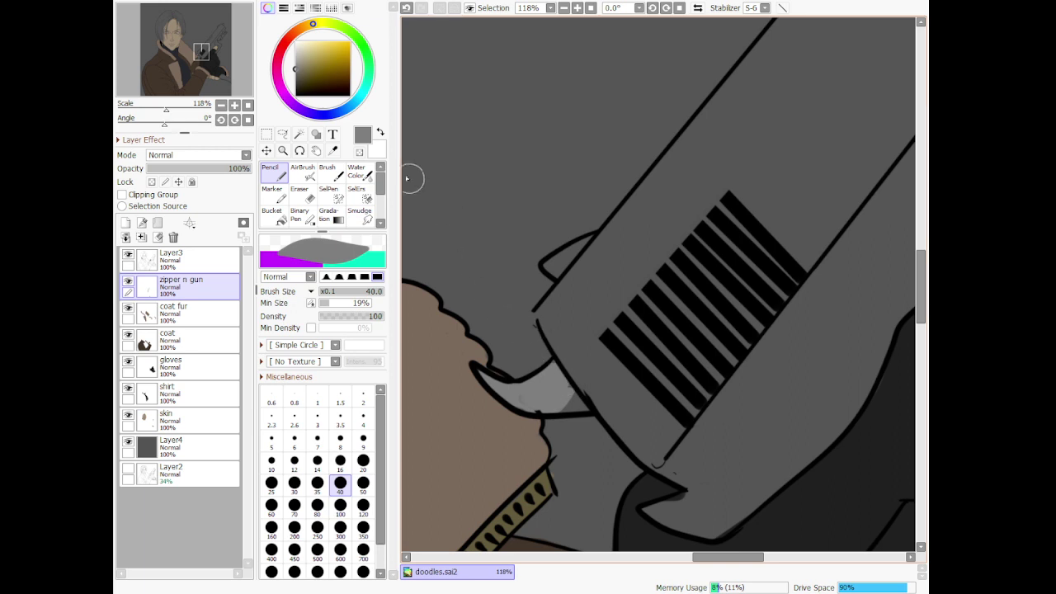
{"action": "left_click", "coordinate": [296, 74]}
{"action": "mouse_move", "coordinate": [495, 373]}
{"action": "left_mouse_down"}
{"action": "mouse_move", "coordinate": [534, 405]}
{"action": "mouse_move", "coordinate": [582, 398]}
{"action": "mouse_move", "coordinate": [527, 404]}
{"action": "mouse_move", "coordinate": [584, 392]}
{"action": "mouse_move", "coordinate": [523, 393]}
{"action": "mouse_move", "coordinate": [573, 369]}
{"action": "mouse_move", "coordinate": [568, 382]}
{"action": "mouse_move", "coordinate": [615, 423]}
{"action": "left_mouse_up"}
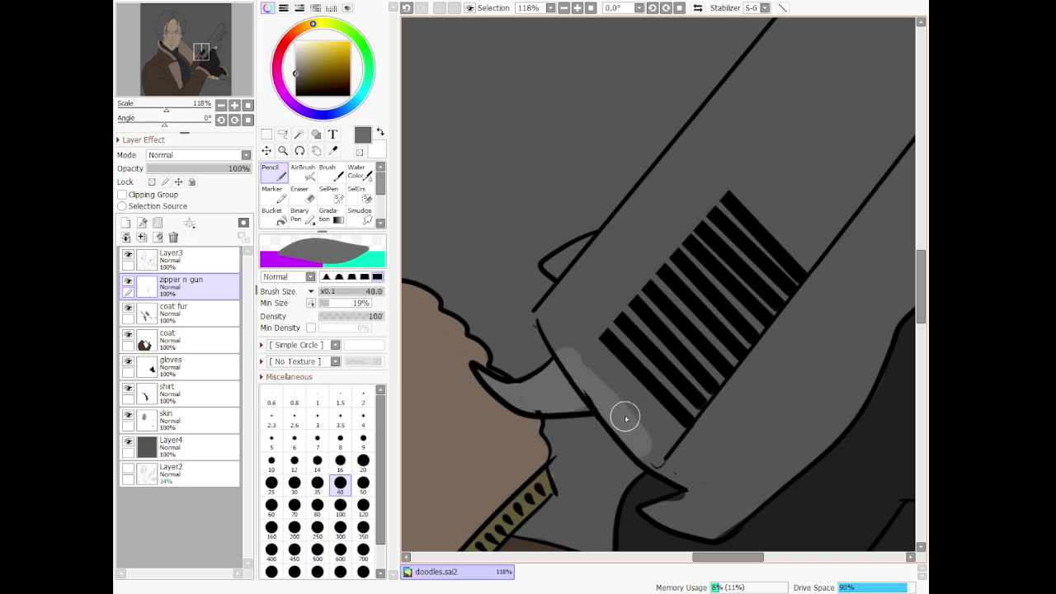
Fill the rear end of the gun's slide around the black serrations with grey, using brush sizes 120 and 50
{"action": "left_click", "coordinate": [861, 173], "text": "shift"}
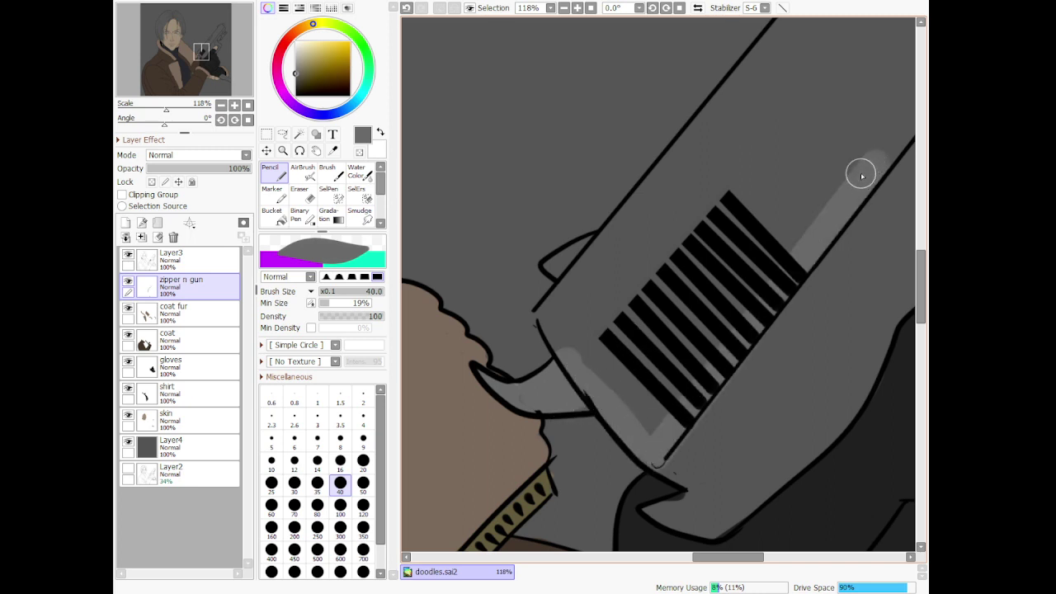
{"action": "left_click", "coordinate": [363, 506]}
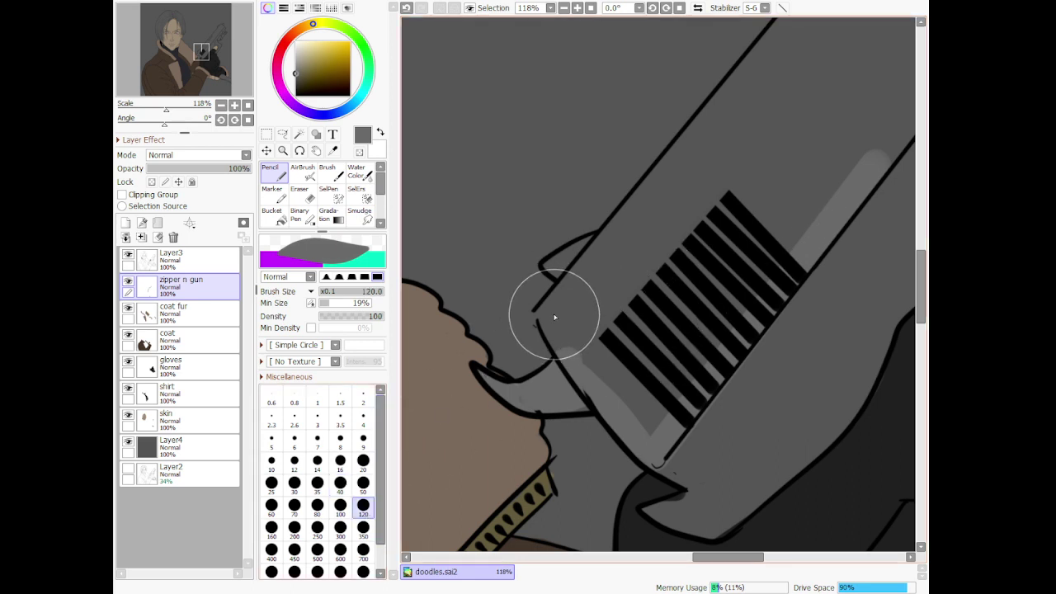
{"action": "left_click_drag", "start_coordinate": [552, 314], "coordinate": [652, 429]}
{"action": "key", "text": "ctrl+z"}
{"action": "mouse_move", "coordinate": [561, 302]}
{"action": "left_mouse_down"}
{"action": "mouse_move", "coordinate": [589, 377]}
{"action": "mouse_move", "coordinate": [653, 425]}
{"action": "mouse_move", "coordinate": [661, 446]}
{"action": "left_mouse_up"}
{"action": "mouse_move", "coordinate": [799, 177]}
{"action": "left_mouse_down"}
{"action": "mouse_move", "coordinate": [608, 373]}
{"action": "mouse_move", "coordinate": [749, 184]}
{"action": "mouse_move", "coordinate": [586, 319]}
{"action": "mouse_move", "coordinate": [709, 185]}
{"action": "left_mouse_up"}
{"action": "key", "text": "bracketleft"}
{"action": "key", "text": "bracketleft"}
{"action": "key", "text": "bracketleft"}
{"action": "key", "text": "bracketleft"}
{"action": "key", "text": "bracketleft"}
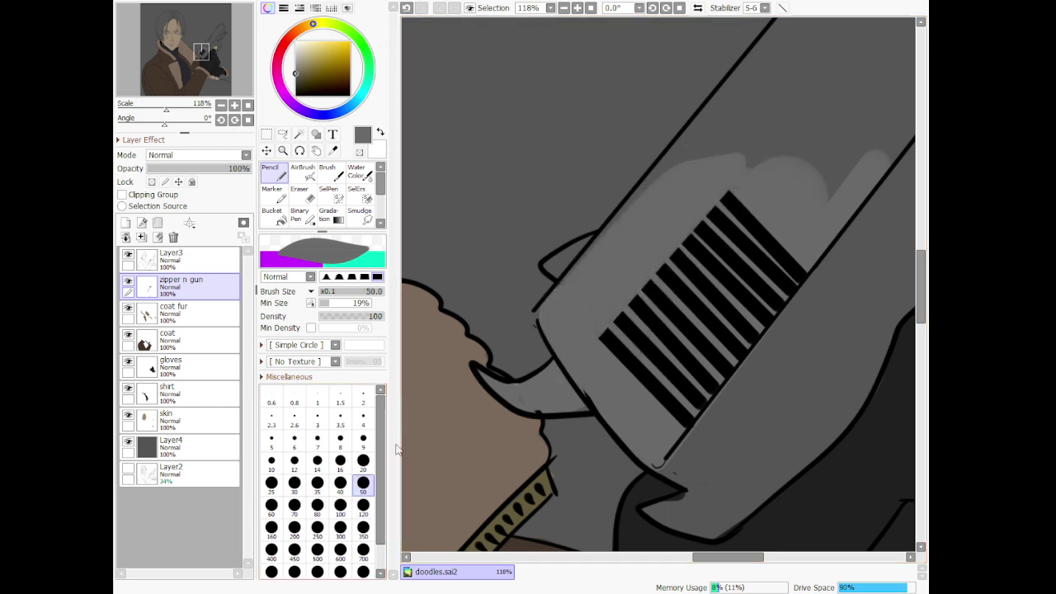
{"action": "mouse_move", "coordinate": [572, 303]}
{"action": "left_mouse_down"}
{"action": "mouse_move", "coordinate": [661, 182]}
{"action": "mouse_move", "coordinate": [585, 251]}
{"action": "mouse_move", "coordinate": [557, 264]}
{"action": "left_mouse_up"}
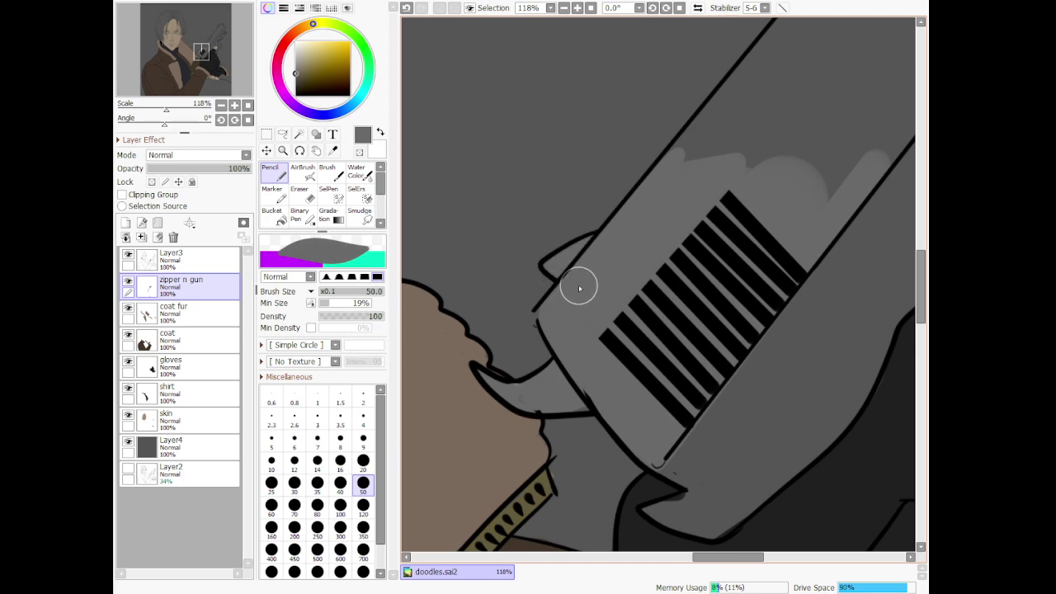
Paint grey bands along both long edges and the muzzle end of the gun's slide, covering the ejection port
{"action": "scroll", "coordinate": [612, 322], "scroll_direction": "down", "scroll_amount": 5}
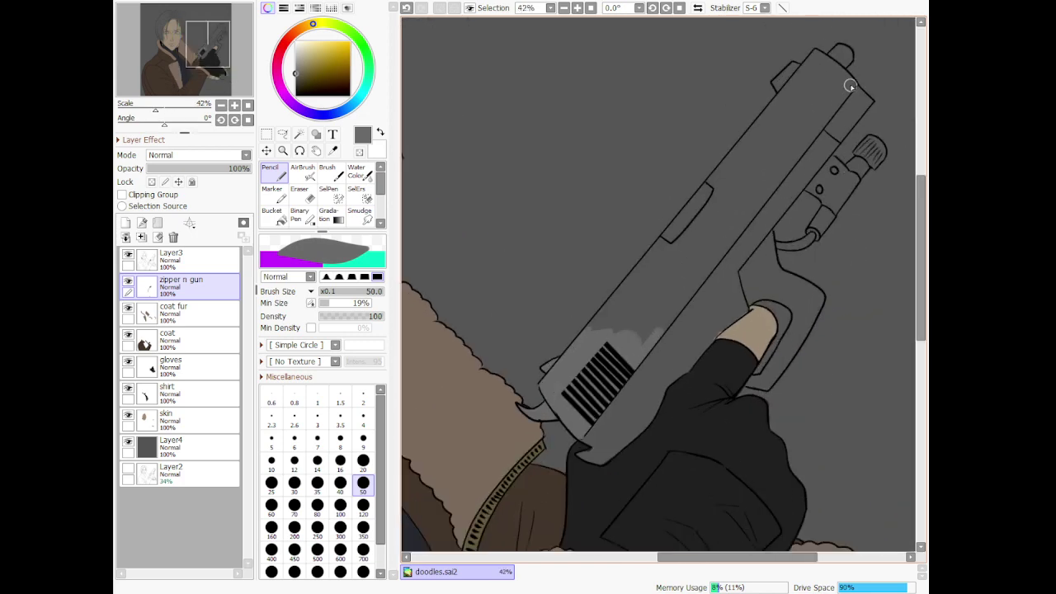
{"action": "mouse_move", "coordinate": [854, 85]}
{"action": "left_mouse_down"}
{"action": "mouse_move", "coordinate": [813, 121]}
{"action": "mouse_move", "coordinate": [639, 345]}
{"action": "left_mouse_up"}
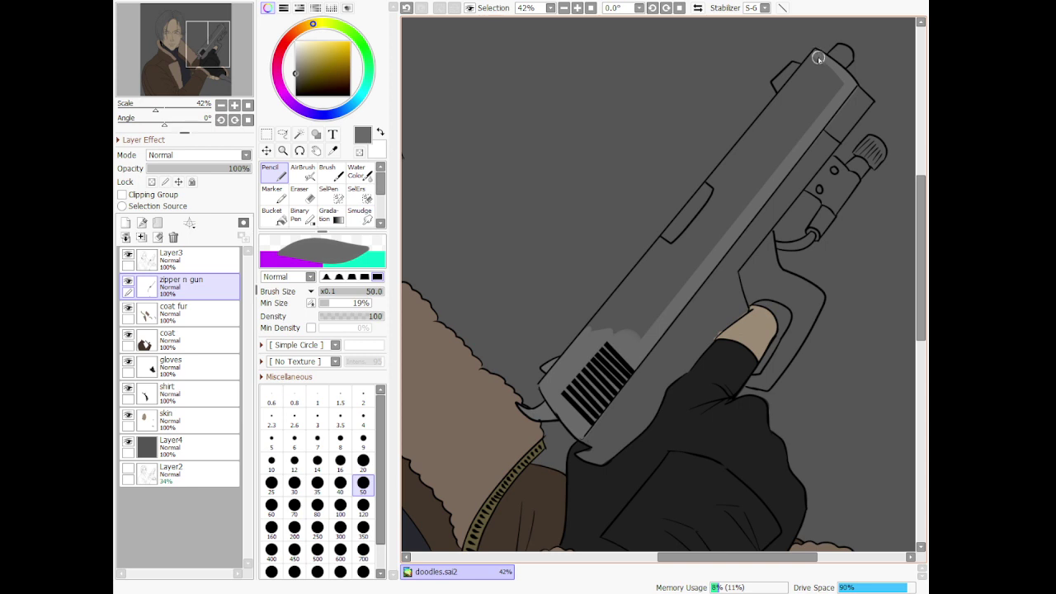
{"action": "mouse_move", "coordinate": [818, 58]}
{"action": "left_mouse_down"}
{"action": "mouse_move", "coordinate": [737, 175]}
{"action": "mouse_move", "coordinate": [594, 335]}
{"action": "left_mouse_up"}
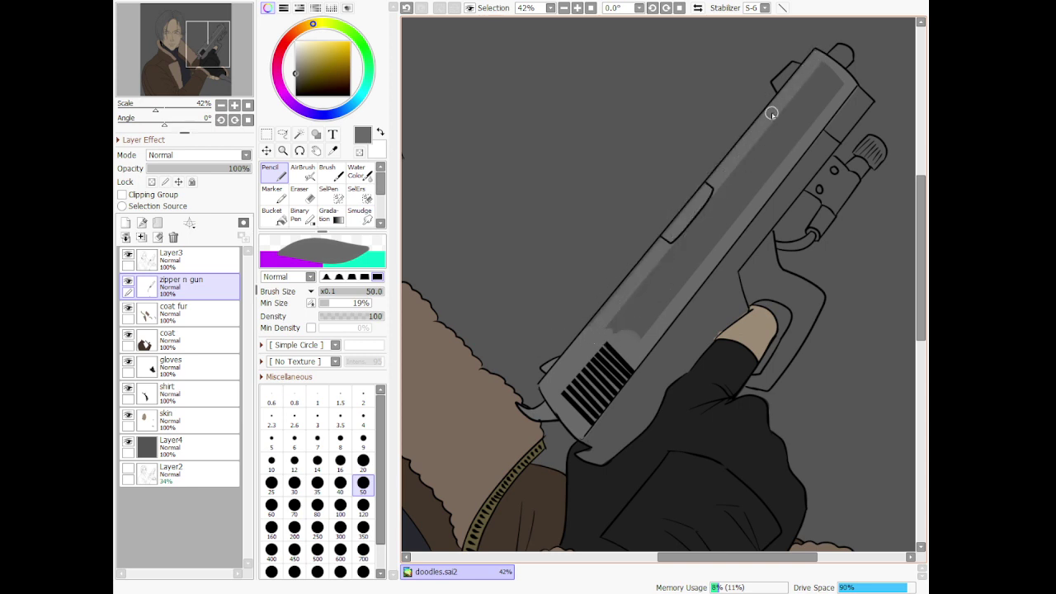
{"action": "scroll", "coordinate": [652, 257], "scroll_direction": "up", "scroll_amount": 4}
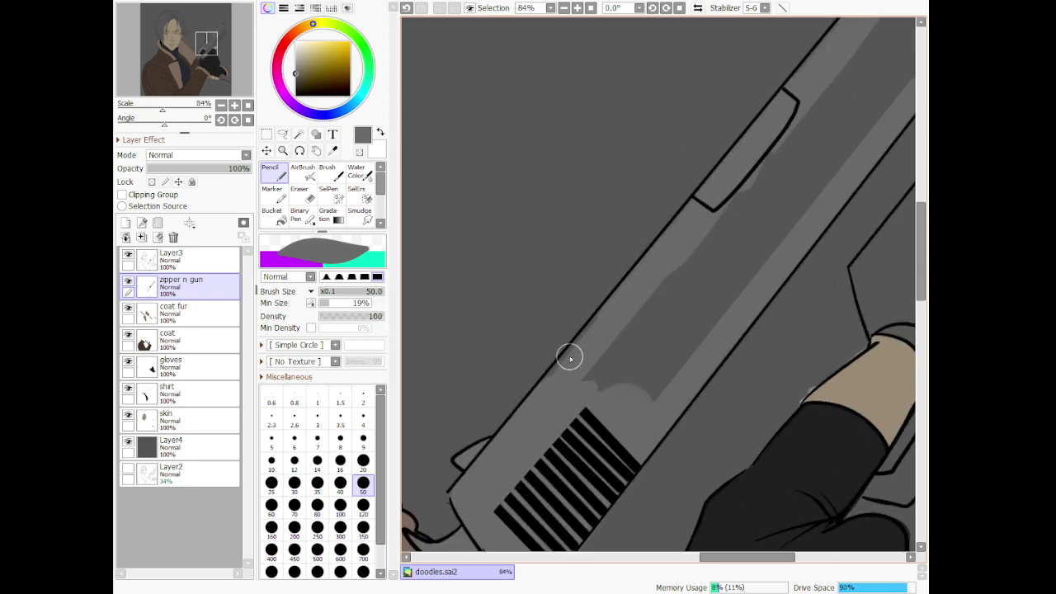
{"action": "scroll", "coordinate": [545, 359], "scroll_direction": "down", "scroll_amount": 6}
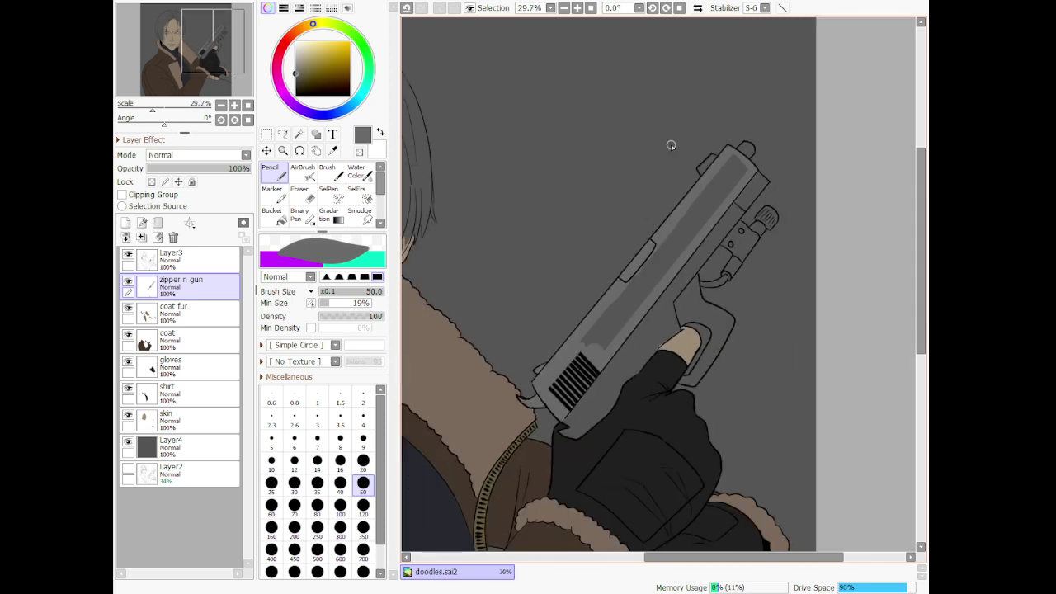
{"action": "scroll", "coordinate": [747, 161], "scroll_direction": "up", "scroll_amount": 10}
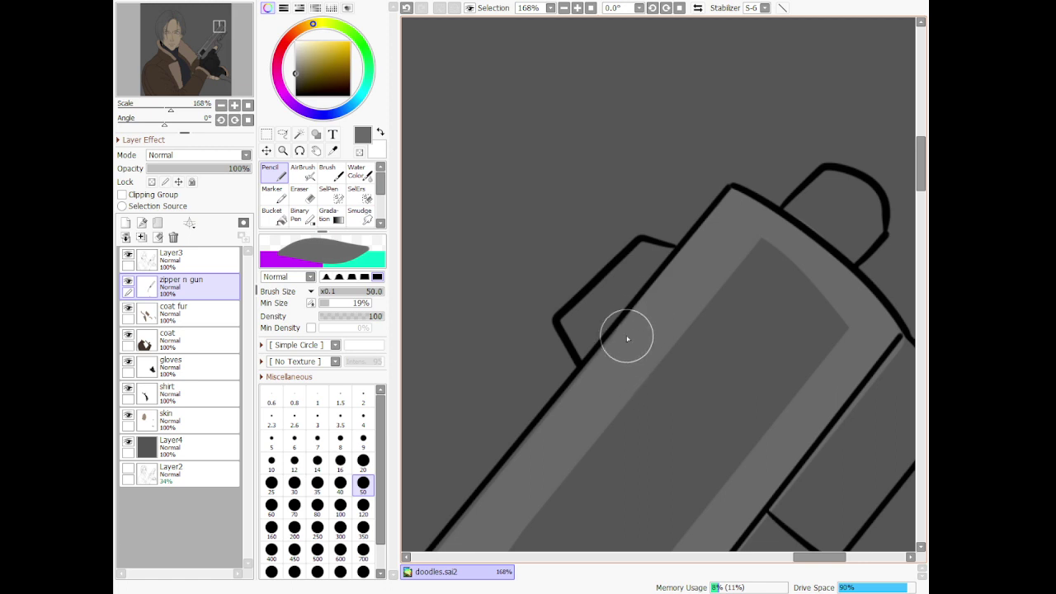
{"action": "scroll", "coordinate": [496, 512], "scroll_direction": "down", "scroll_amount": 5}
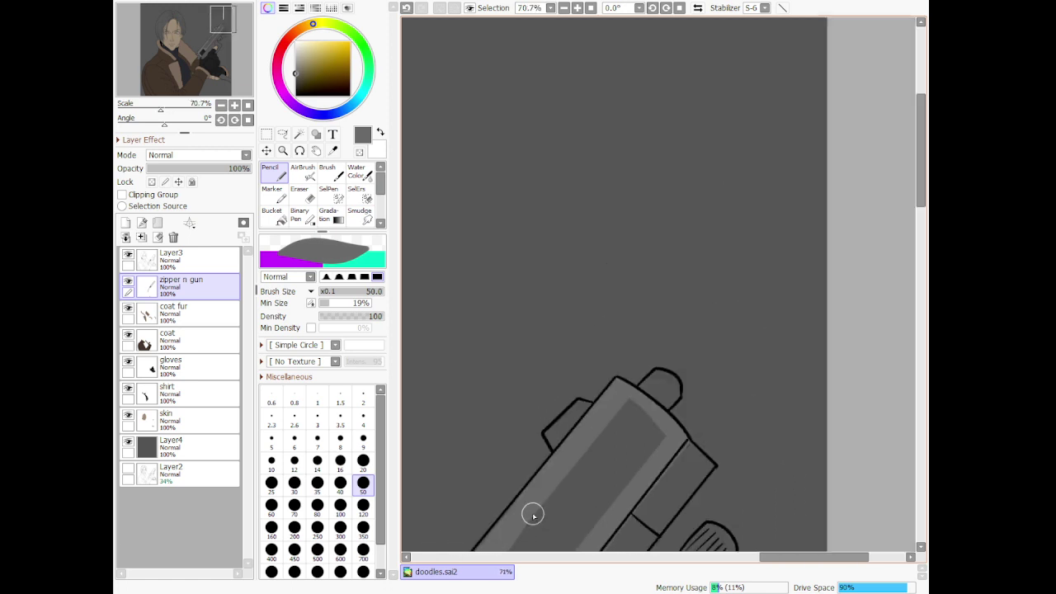
{"action": "scroll", "coordinate": [496, 462], "scroll_direction": "down", "scroll_amount": 3}
{"action": "scroll", "coordinate": [507, 331], "scroll_direction": "up", "scroll_amount": 3}
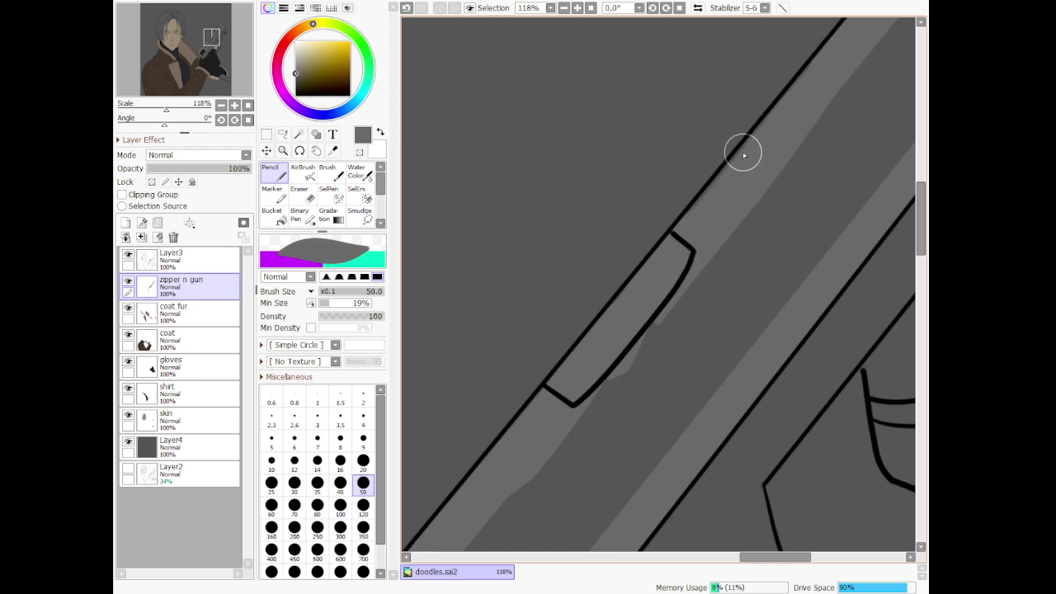
{"action": "scroll", "coordinate": [679, 288], "scroll_direction": "down", "scroll_amount": 4}
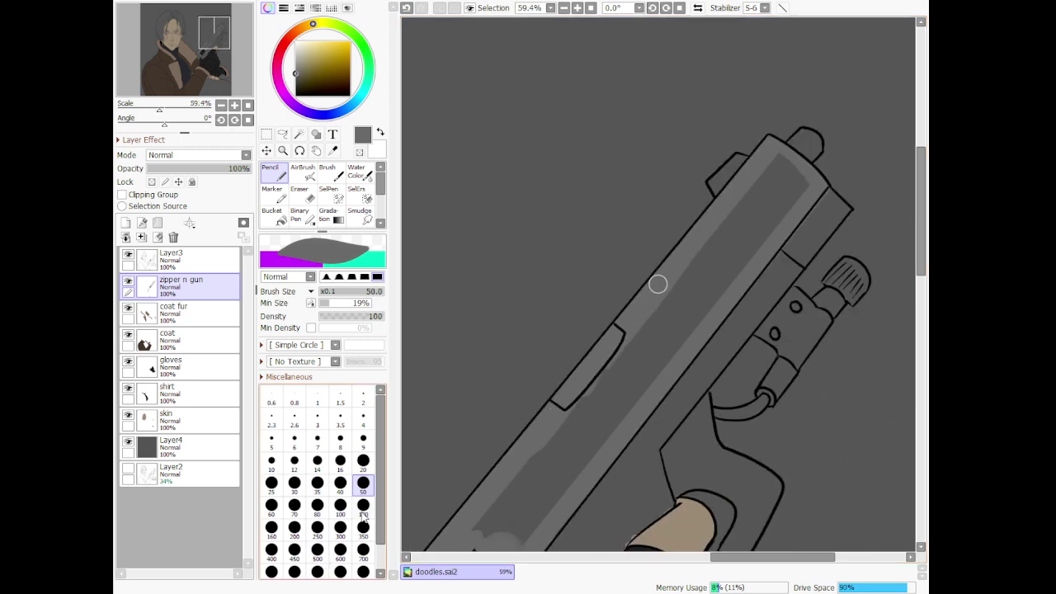
Fill the unpainted centre of the gun's slide with grey using a size 350 brush, and return the brush to size 50
{"action": "left_click", "coordinate": [363, 529]}
{"action": "scroll", "coordinate": [647, 344], "scroll_direction": "down", "scroll_amount": 1}
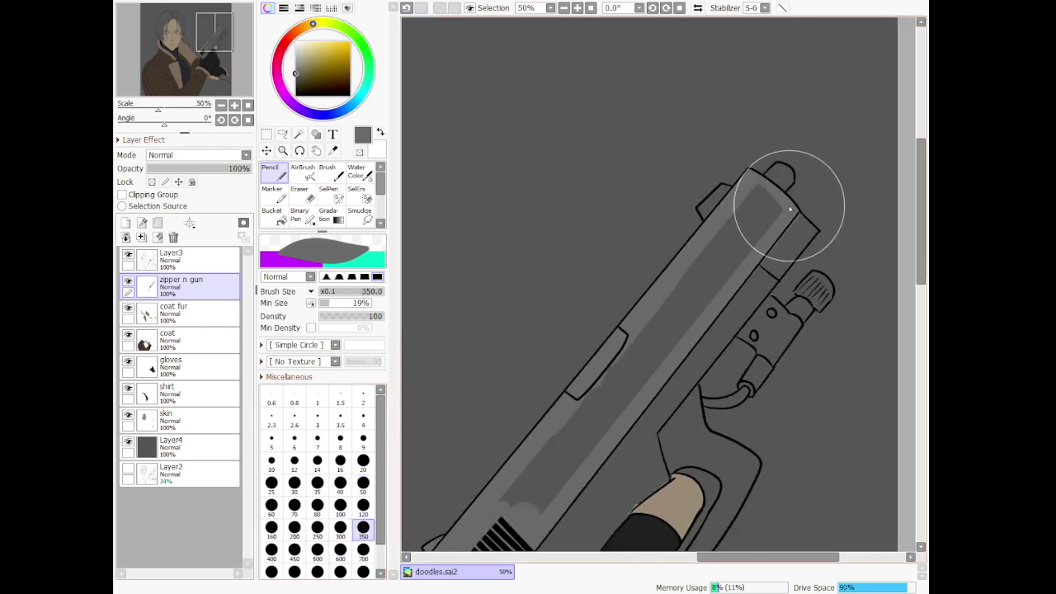
{"action": "mouse_move", "coordinate": [679, 306]}
{"action": "left_mouse_down"}
{"action": "mouse_move", "coordinate": [754, 212]}
{"action": "mouse_move", "coordinate": [608, 420]}
{"action": "mouse_move", "coordinate": [703, 273]}
{"action": "mouse_move", "coordinate": [505, 518]}
{"action": "mouse_move", "coordinate": [537, 514]}
{"action": "mouse_move", "coordinate": [554, 464]}
{"action": "mouse_move", "coordinate": [485, 520]}
{"action": "mouse_move", "coordinate": [549, 444]}
{"action": "left_mouse_up"}
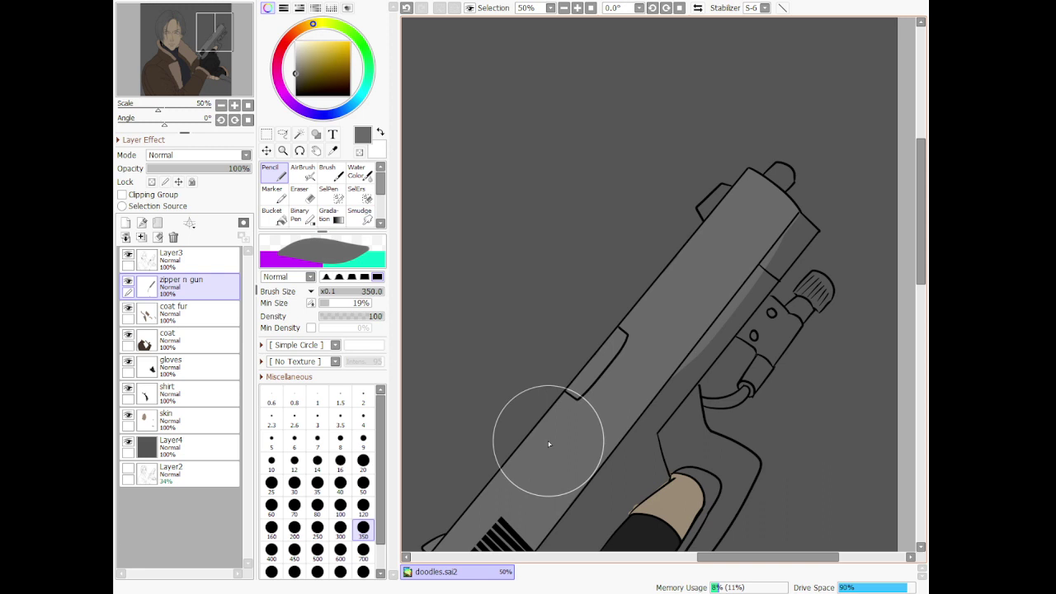
{"action": "left_click", "coordinate": [363, 483]}
{"action": "scroll", "coordinate": [795, 207], "scroll_direction": "up", "scroll_amount": 6}
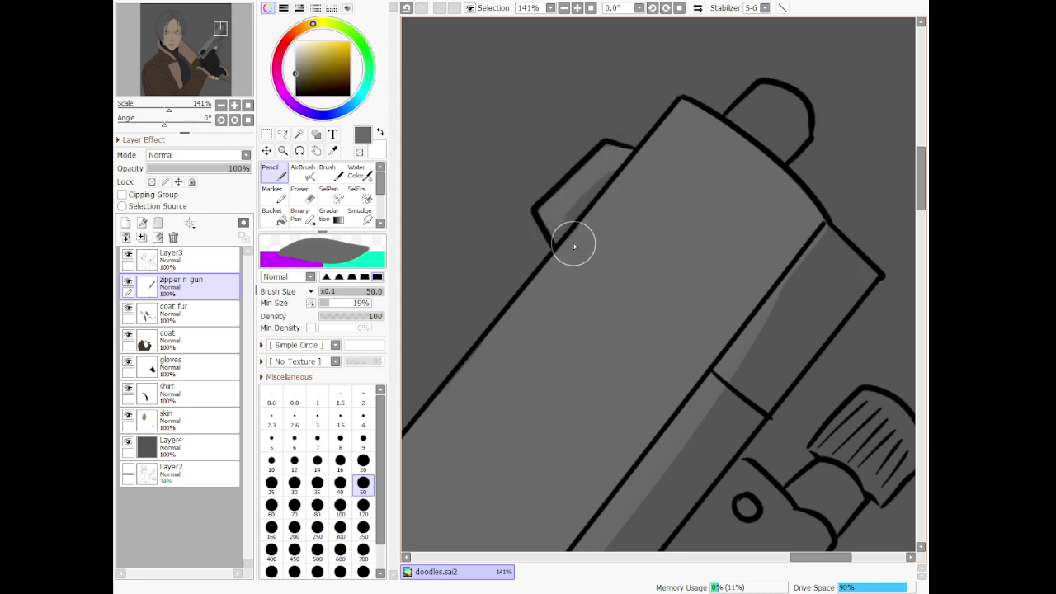
Fill the gun's front sight and the rectangular block below the muzzle with grey using the size 50 brush
{"action": "mouse_move", "coordinate": [767, 106]}
{"action": "left_mouse_down"}
{"action": "mouse_move", "coordinate": [743, 128]}
{"action": "mouse_move", "coordinate": [764, 109]}
{"action": "mouse_move", "coordinate": [794, 113]}
{"action": "mouse_move", "coordinate": [766, 152]}
{"action": "mouse_move", "coordinate": [799, 122]}
{"action": "mouse_move", "coordinate": [738, 123]}
{"action": "left_mouse_up"}
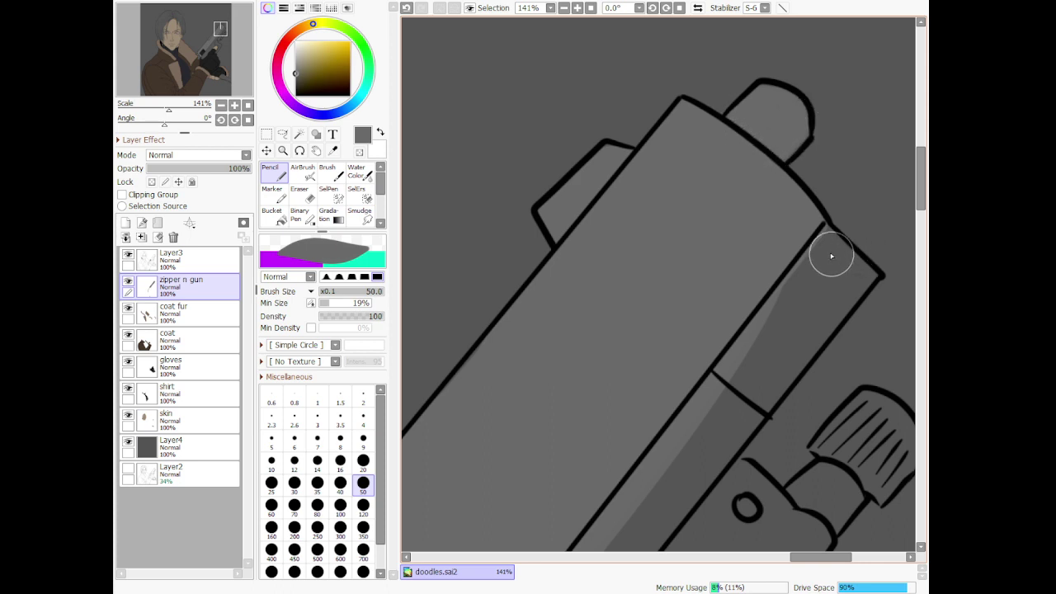
{"action": "left_click_drag", "start_coordinate": [830, 243], "coordinate": [866, 278]}
{"action": "left_click_drag", "start_coordinate": [766, 383], "coordinate": [767, 397]}
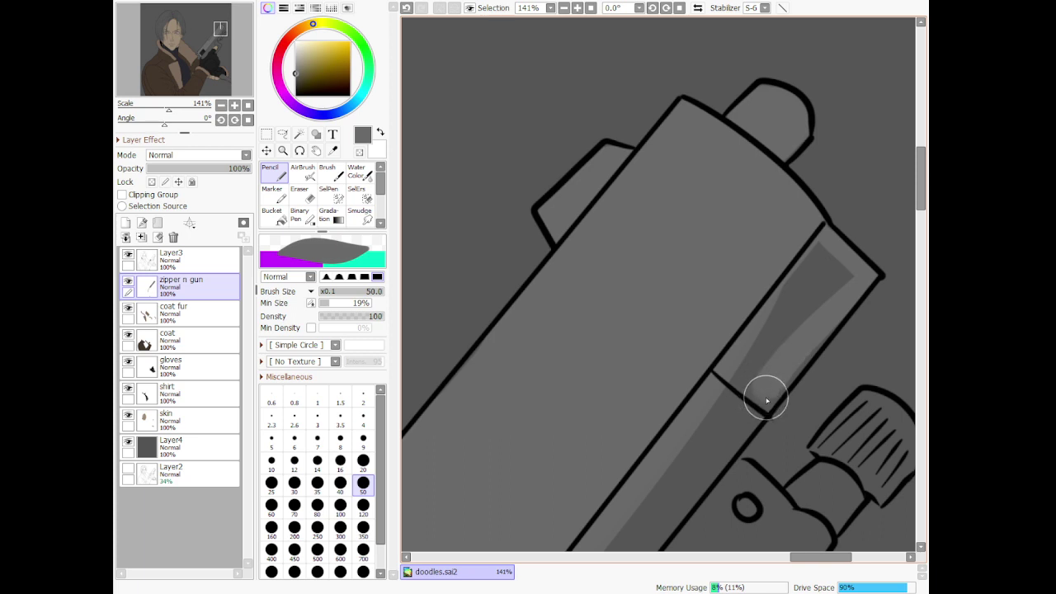
{"action": "mouse_move", "coordinate": [714, 362]}
{"action": "left_mouse_down"}
{"action": "mouse_move", "coordinate": [774, 400]}
{"action": "mouse_move", "coordinate": [849, 301]}
{"action": "left_mouse_up"}
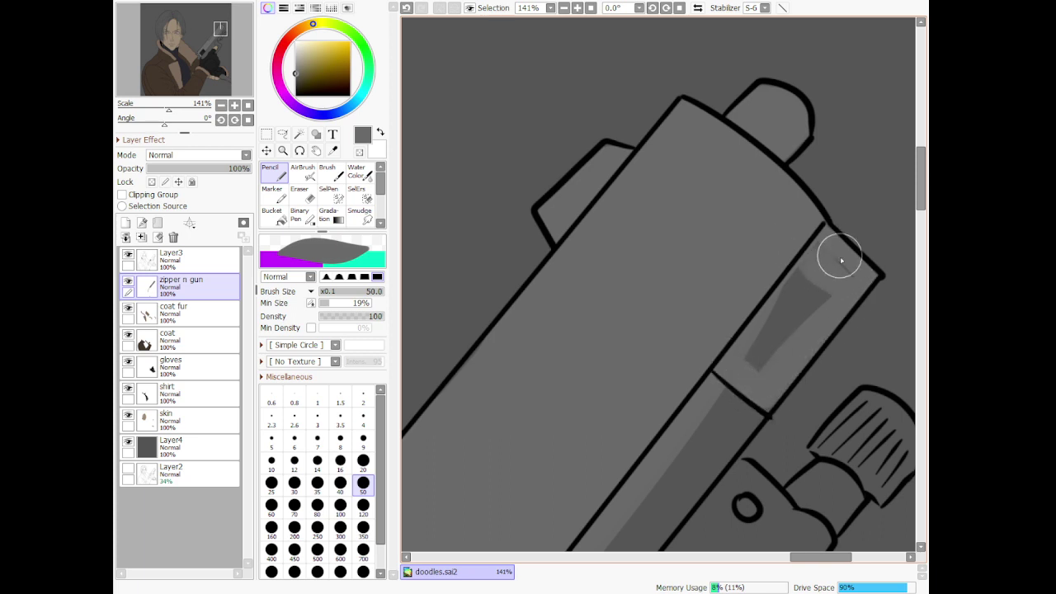
{"action": "key", "text": "ctrl+z"}
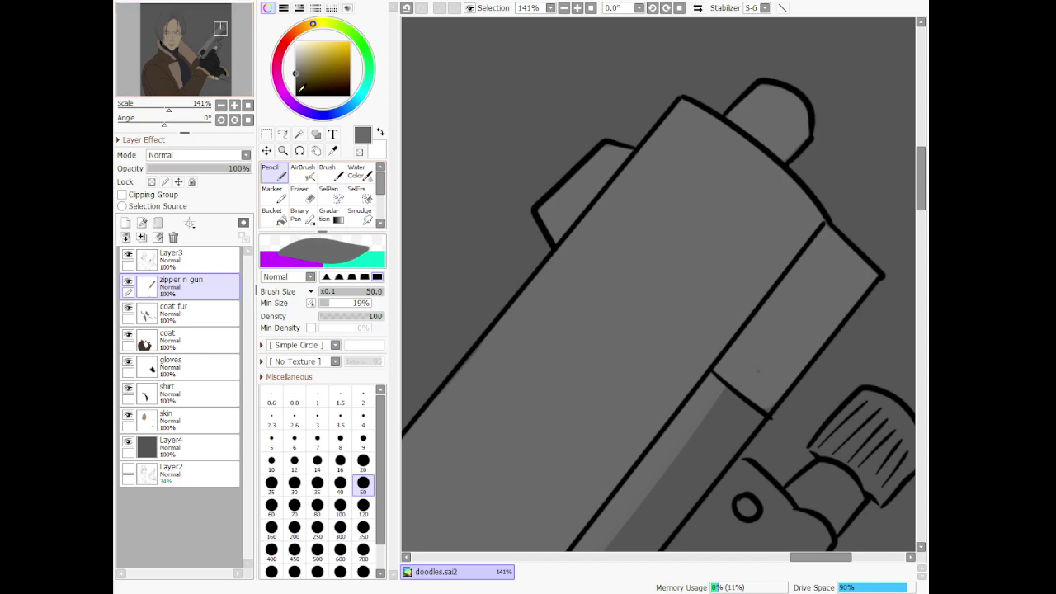
Choose a near-black colour and fill the gun's frame between the slide and the glove, using brush sizes 50 and 120
{"action": "left_click", "coordinate": [297, 87]}
{"action": "scroll", "coordinate": [719, 278], "scroll_direction": "down", "scroll_amount": 10}
{"action": "scroll", "coordinate": [589, 474], "scroll_direction": "up", "scroll_amount": 3}
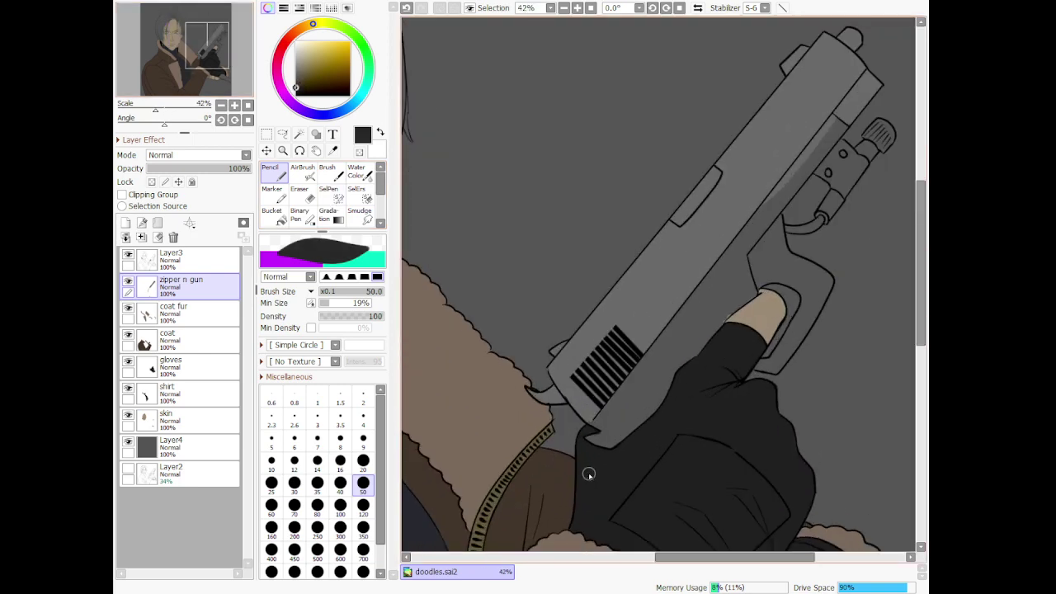
{"action": "scroll", "coordinate": [588, 473], "scroll_direction": "up", "scroll_amount": 2}
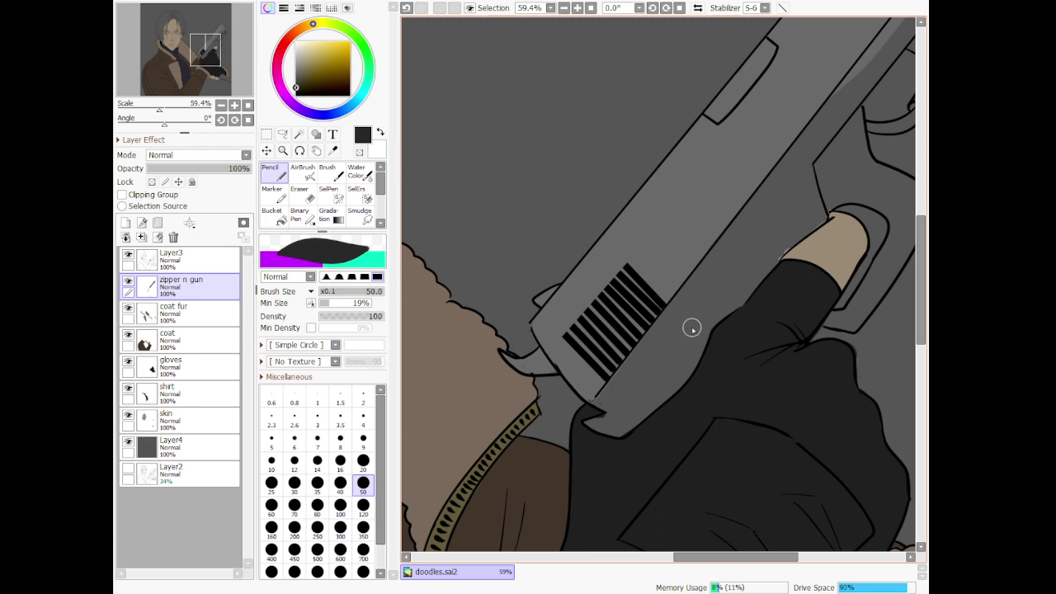
{"action": "mouse_move", "coordinate": [691, 328]}
{"action": "left_mouse_down"}
{"action": "mouse_move", "coordinate": [661, 356]}
{"action": "mouse_move", "coordinate": [682, 357]}
{"action": "mouse_move", "coordinate": [658, 397]}
{"action": "mouse_move", "coordinate": [682, 361]}
{"action": "mouse_move", "coordinate": [687, 375]}
{"action": "mouse_move", "coordinate": [693, 339]}
{"action": "mouse_move", "coordinate": [666, 396]}
{"action": "mouse_move", "coordinate": [611, 425]}
{"action": "left_mouse_up"}
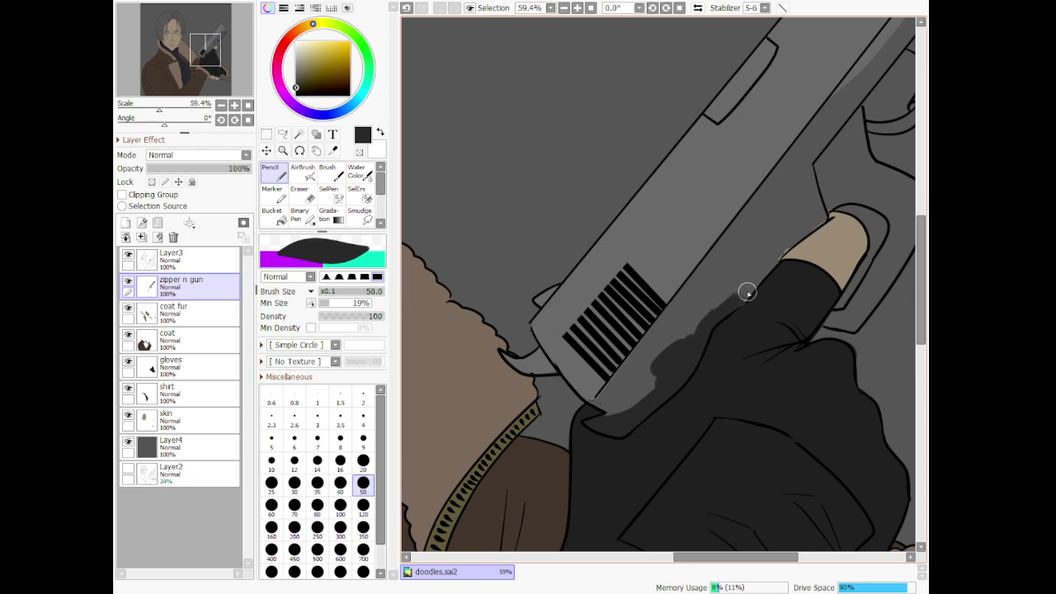
{"action": "mouse_move", "coordinate": [747, 293]}
{"action": "left_mouse_down"}
{"action": "mouse_move", "coordinate": [795, 223]}
{"action": "mouse_move", "coordinate": [768, 265]}
{"action": "left_mouse_up"}
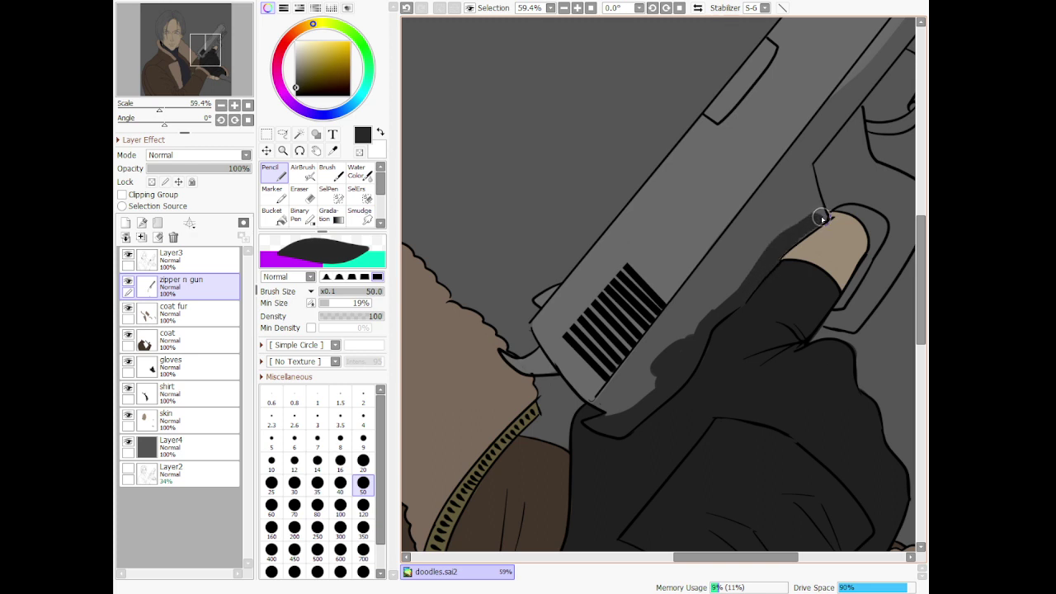
{"action": "mouse_move", "coordinate": [824, 219]}
{"action": "left_mouse_down"}
{"action": "mouse_move", "coordinate": [797, 175]}
{"action": "mouse_move", "coordinate": [736, 269]}
{"action": "mouse_move", "coordinate": [603, 396]}
{"action": "left_mouse_up"}
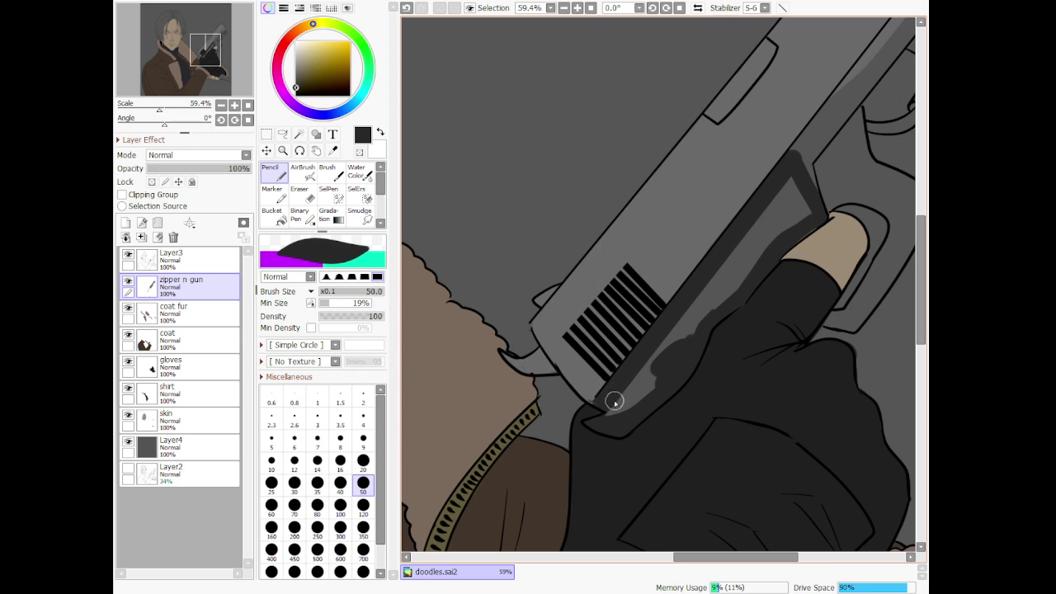
{"action": "left_click", "coordinate": [364, 505]}
{"action": "mouse_move", "coordinate": [628, 400]}
{"action": "left_mouse_down"}
{"action": "mouse_move", "coordinate": [795, 178]}
{"action": "mouse_move", "coordinate": [805, 207]}
{"action": "mouse_move", "coordinate": [738, 285]}
{"action": "mouse_move", "coordinate": [757, 267]}
{"action": "mouse_move", "coordinate": [723, 228]}
{"action": "left_mouse_up"}
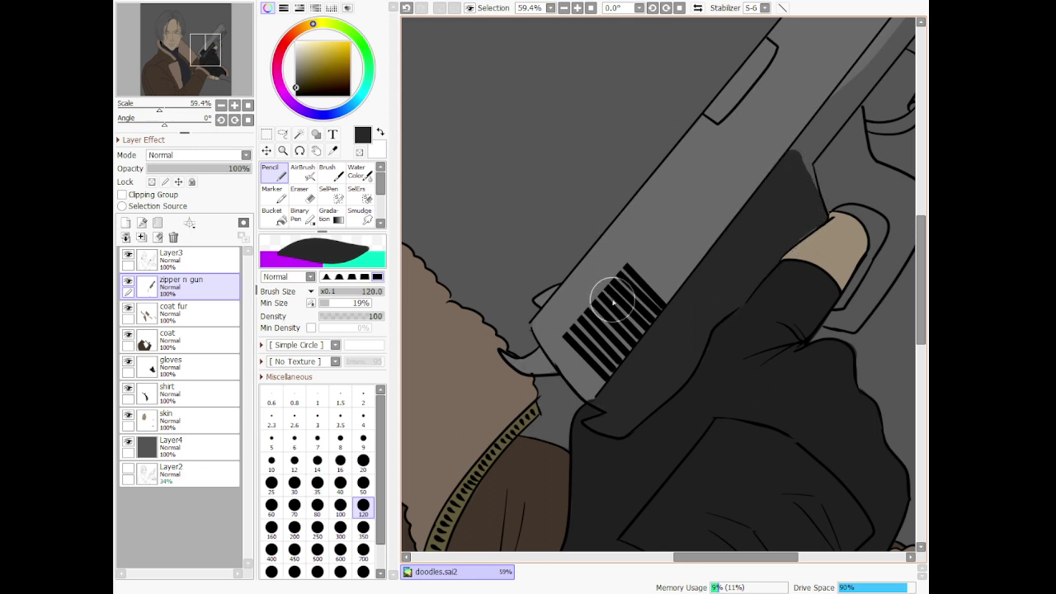
Sample the coat's dark brown and paint a size 50 Pencil stripe on the grip beside the slide serrations
{"action": "left_click", "coordinate": [334, 150]}
{"action": "left_click", "coordinate": [524, 454]}
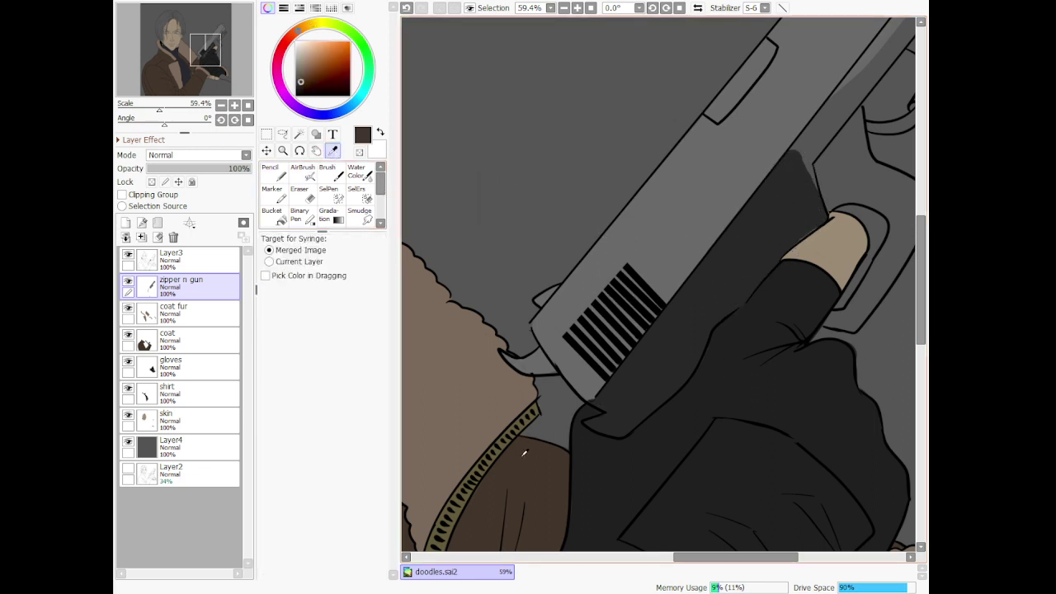
{"action": "scroll", "coordinate": [780, 342], "scroll_direction": "up", "scroll_amount": 3}
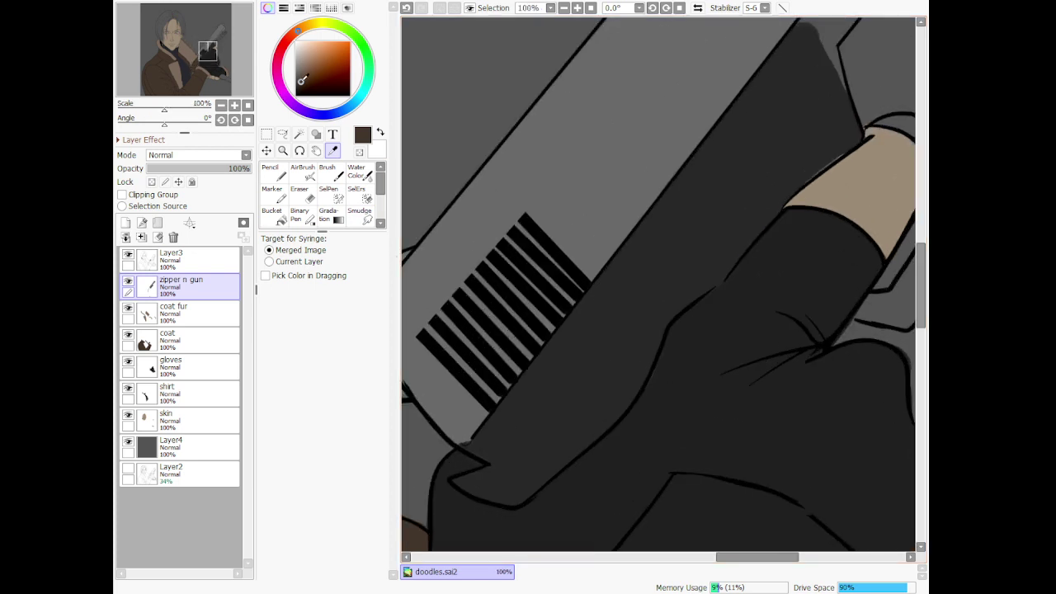
{"action": "left_click", "coordinate": [275, 174]}
{"action": "scroll", "coordinate": [450, 500], "scroll_direction": "up", "scroll_amount": 2}
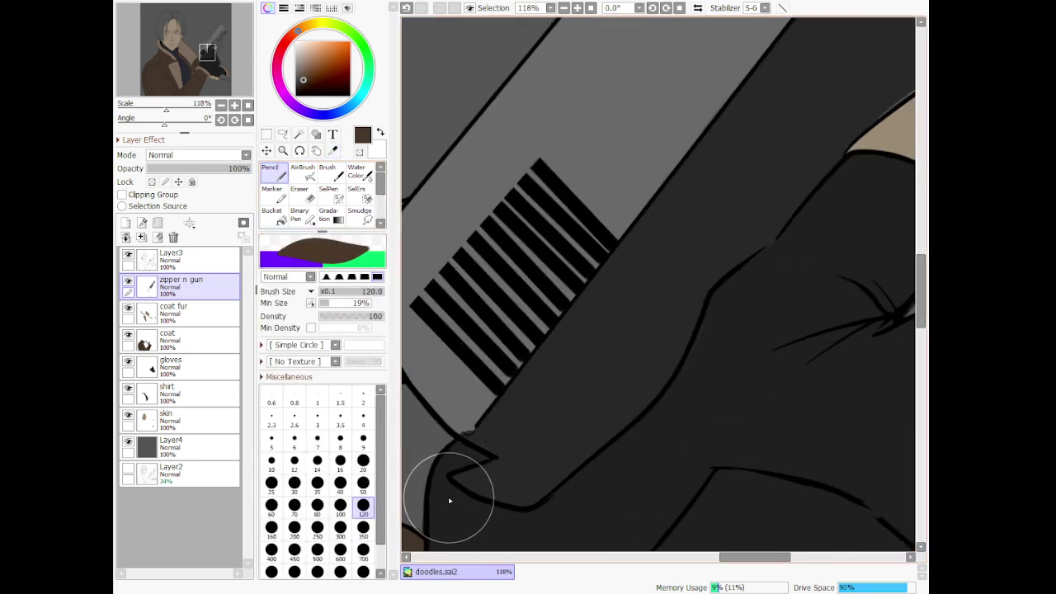
{"action": "key", "text": "bracketleft"}
{"action": "key", "text": "bracketleft"}
{"action": "key", "text": "bracketleft"}
{"action": "key", "text": "bracketleft"}
{"action": "key", "text": "bracketleft"}
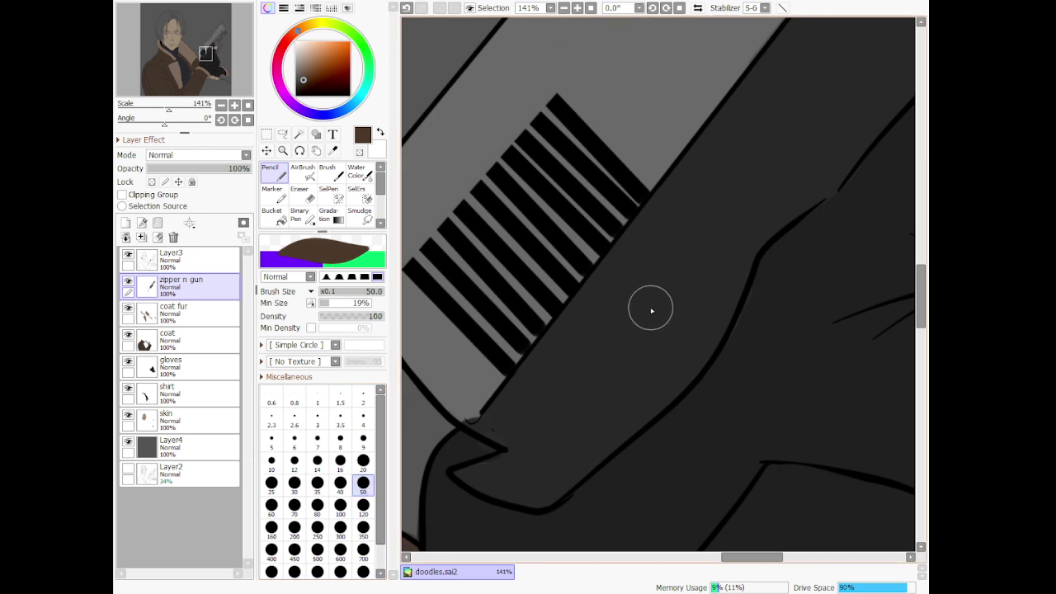
{"action": "left_click_drag", "start_coordinate": [517, 405], "coordinate": [638, 279]}
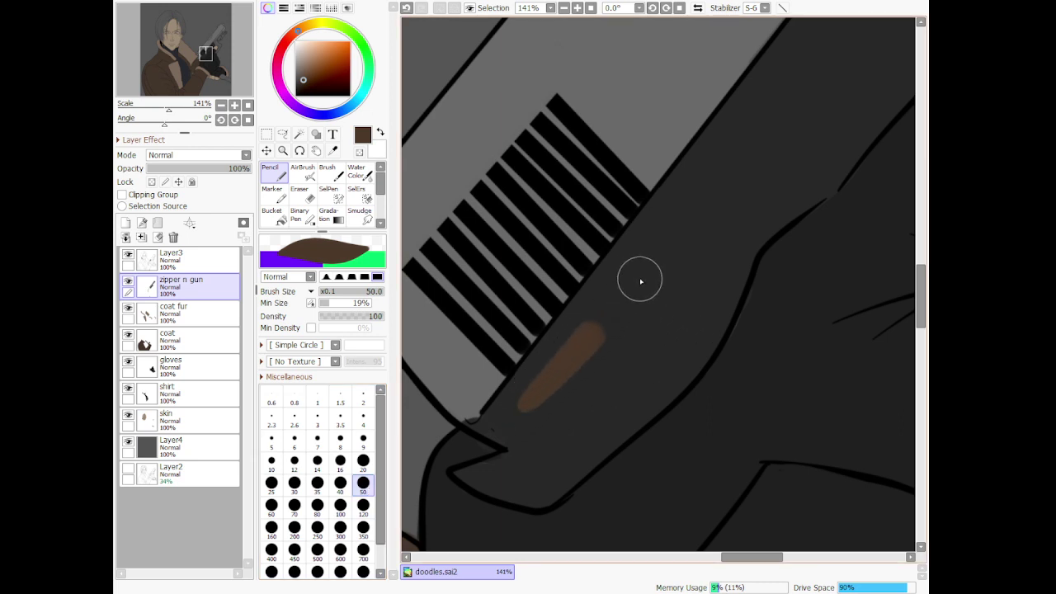
{"action": "mouse_move", "coordinate": [531, 399]}
{"action": "left_mouse_down"}
{"action": "mouse_move", "coordinate": [520, 415]}
{"action": "mouse_move", "coordinate": [603, 332]}
{"action": "mouse_move", "coordinate": [523, 396]}
{"action": "mouse_move", "coordinate": [636, 285]}
{"action": "mouse_move", "coordinate": [613, 333]}
{"action": "mouse_move", "coordinate": [568, 355]}
{"action": "mouse_move", "coordinate": [542, 389]}
{"action": "left_mouse_up"}
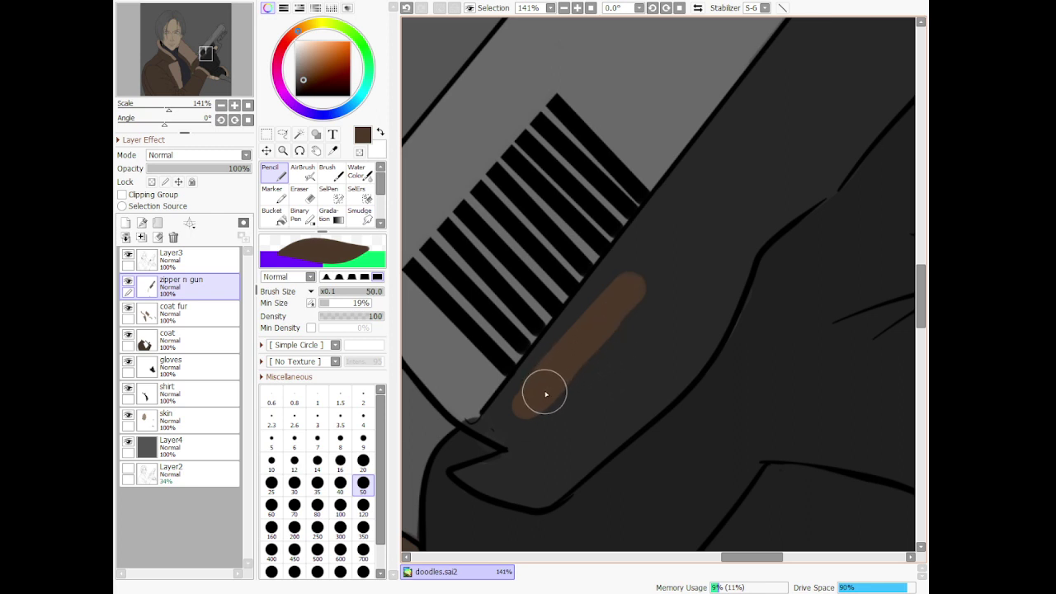
Extend the brown grip patch across to the glove's outline and fill it in
{"action": "mouse_move", "coordinate": [594, 340]}
{"action": "left_mouse_down"}
{"action": "mouse_move", "coordinate": [669, 396]}
{"action": "mouse_move", "coordinate": [737, 306]}
{"action": "left_mouse_up"}
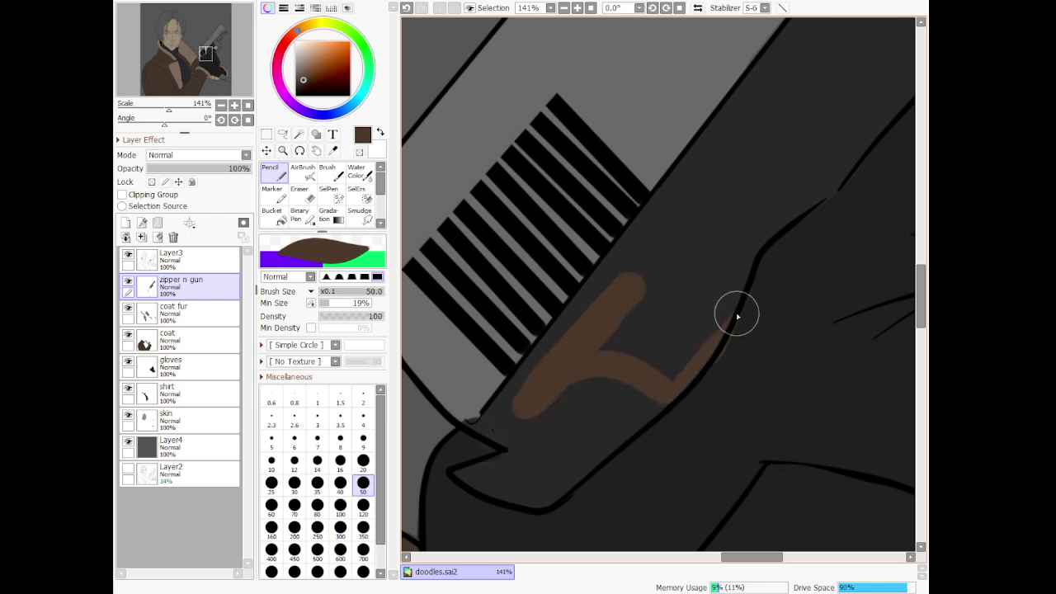
{"action": "key", "text": "ctrl+z"}
{"action": "left_click_drag", "start_coordinate": [670, 390], "coordinate": [712, 297]}
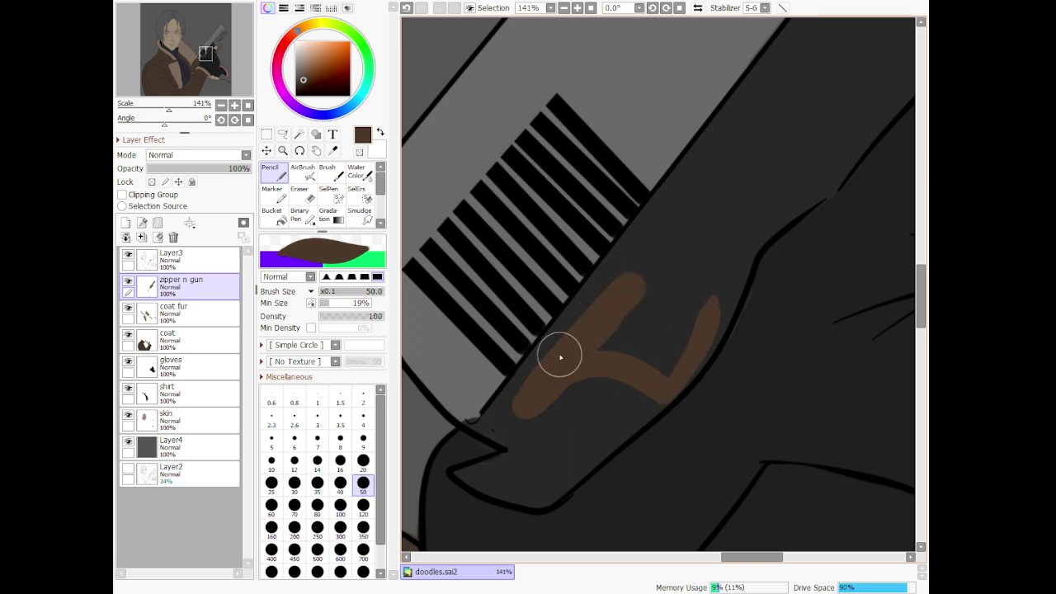
{"action": "mouse_move", "coordinate": [547, 374]}
{"action": "left_mouse_down"}
{"action": "mouse_move", "coordinate": [625, 282]}
{"action": "mouse_move", "coordinate": [672, 264]}
{"action": "mouse_move", "coordinate": [684, 224]}
{"action": "mouse_move", "coordinate": [735, 265]}
{"action": "mouse_move", "coordinate": [737, 292]}
{"action": "mouse_move", "coordinate": [707, 350]}
{"action": "mouse_move", "coordinate": [678, 368]}
{"action": "mouse_move", "coordinate": [705, 343]}
{"action": "mouse_move", "coordinate": [701, 361]}
{"action": "mouse_move", "coordinate": [663, 383]}
{"action": "mouse_move", "coordinate": [672, 379]}
{"action": "mouse_move", "coordinate": [613, 341]}
{"action": "mouse_move", "coordinate": [673, 337]}
{"action": "mouse_move", "coordinate": [667, 356]}
{"action": "mouse_move", "coordinate": [708, 262]}
{"action": "mouse_move", "coordinate": [666, 274]}
{"action": "mouse_move", "coordinate": [582, 367]}
{"action": "mouse_move", "coordinate": [646, 310]}
{"action": "mouse_move", "coordinate": [683, 293]}
{"action": "mouse_move", "coordinate": [715, 295]}
{"action": "left_mouse_up"}
Sample the frame's near-black and paint the long strip beneath the slide up to the grey muzzle block
{"action": "scroll", "coordinate": [715, 294], "scroll_direction": "down", "scroll_amount": 8}
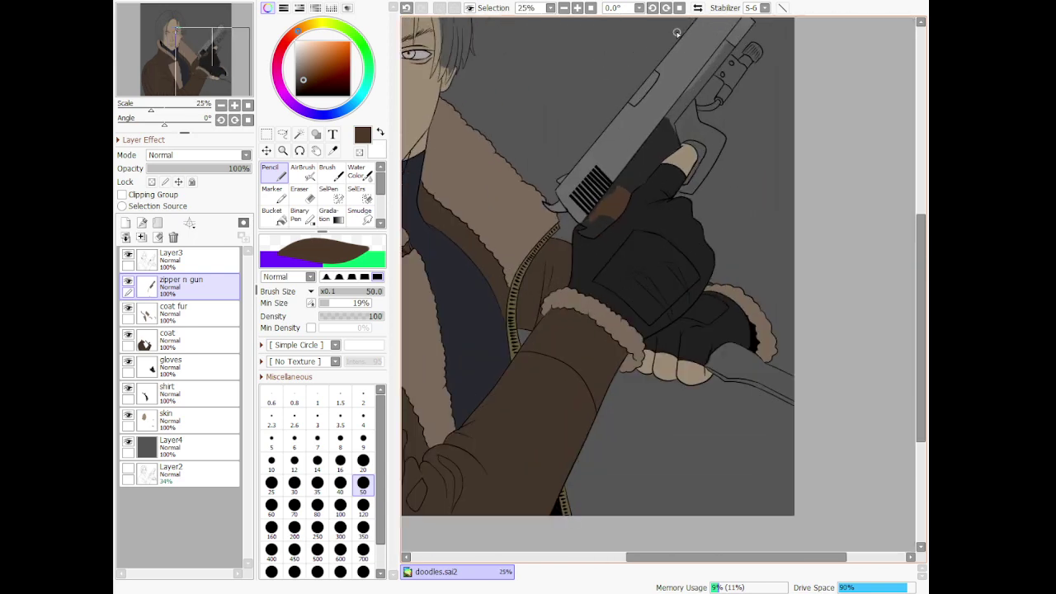
{"action": "left_click", "coordinate": [332, 151]}
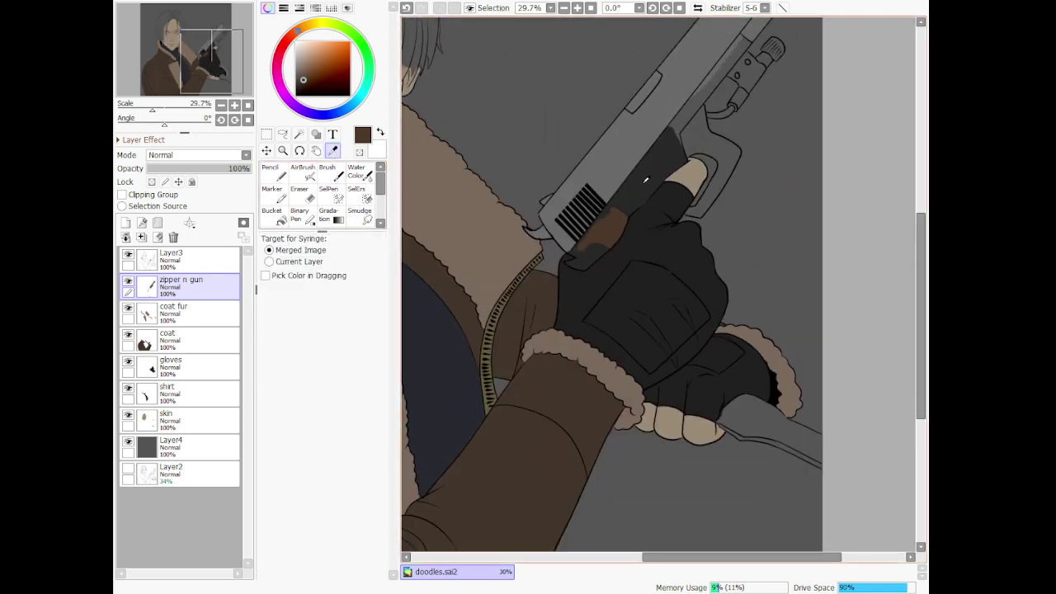
{"action": "left_click", "coordinate": [647, 180]}
{"action": "scroll", "coordinate": [646, 180], "scroll_direction": "down", "scroll_amount": 2}
{"action": "scroll", "coordinate": [695, 77], "scroll_direction": "up", "scroll_amount": 8}
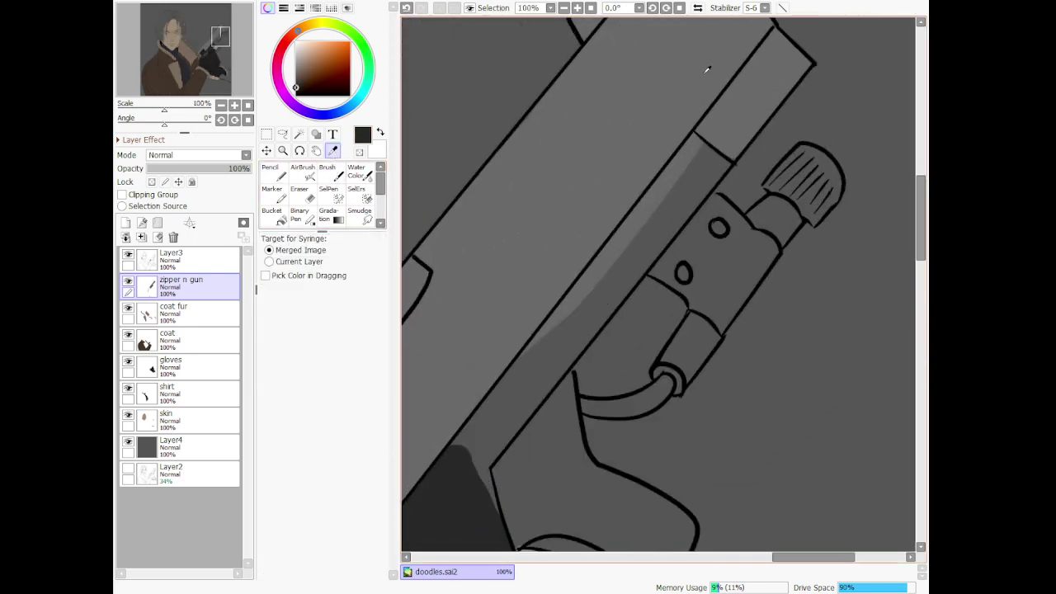
{"action": "key", "text": "n"}
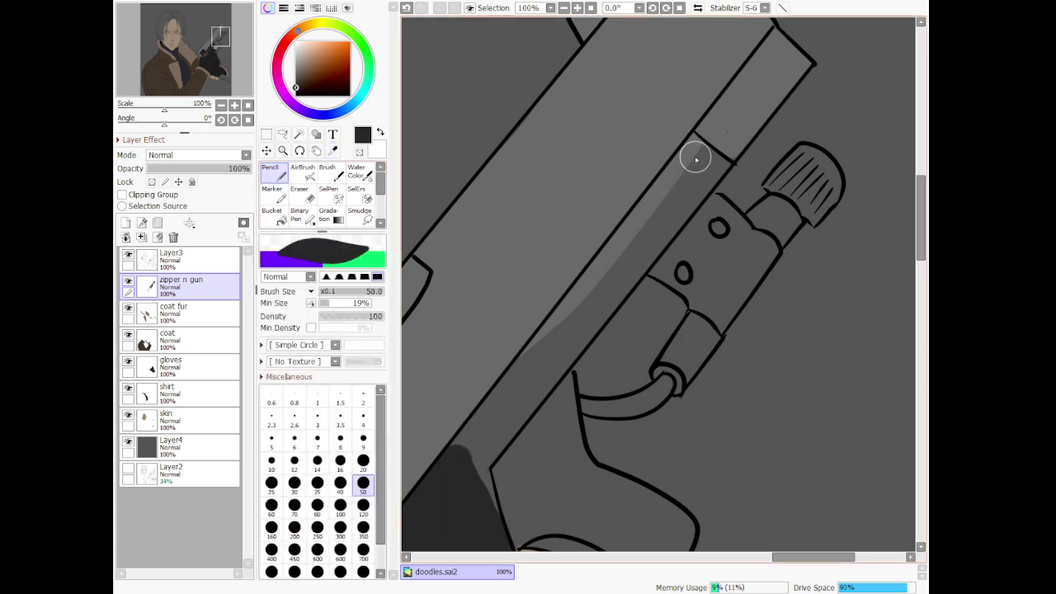
{"action": "mouse_move", "coordinate": [684, 191]}
{"action": "left_mouse_down"}
{"action": "mouse_move", "coordinate": [523, 430]}
{"action": "mouse_move", "coordinate": [466, 461]}
{"action": "left_mouse_up"}
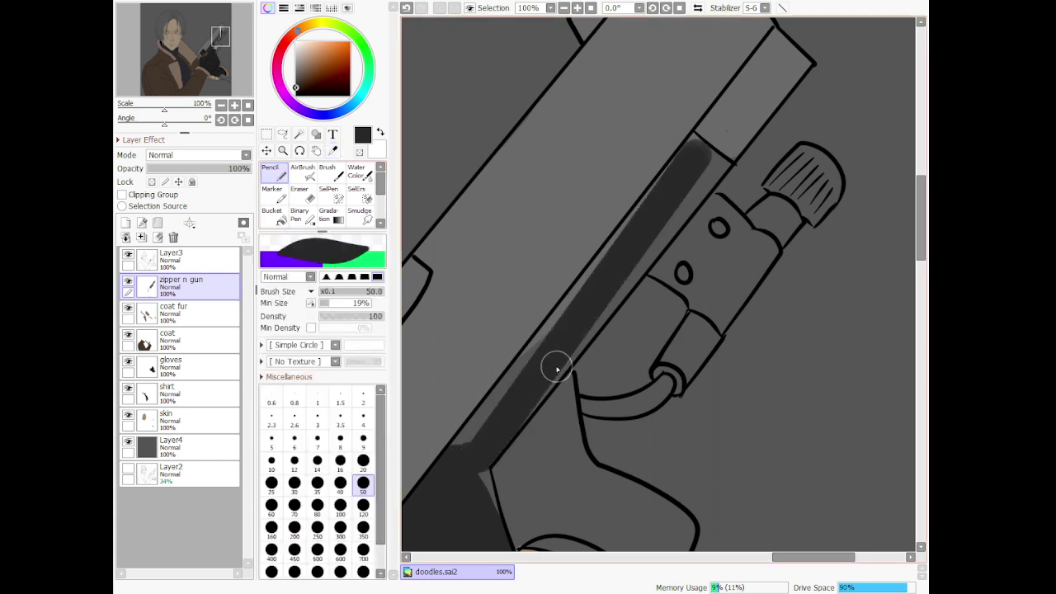
{"action": "mouse_move", "coordinate": [657, 208]}
{"action": "left_mouse_down"}
{"action": "mouse_move", "coordinate": [519, 408]}
{"action": "mouse_move", "coordinate": [456, 469]}
{"action": "left_mouse_up"}
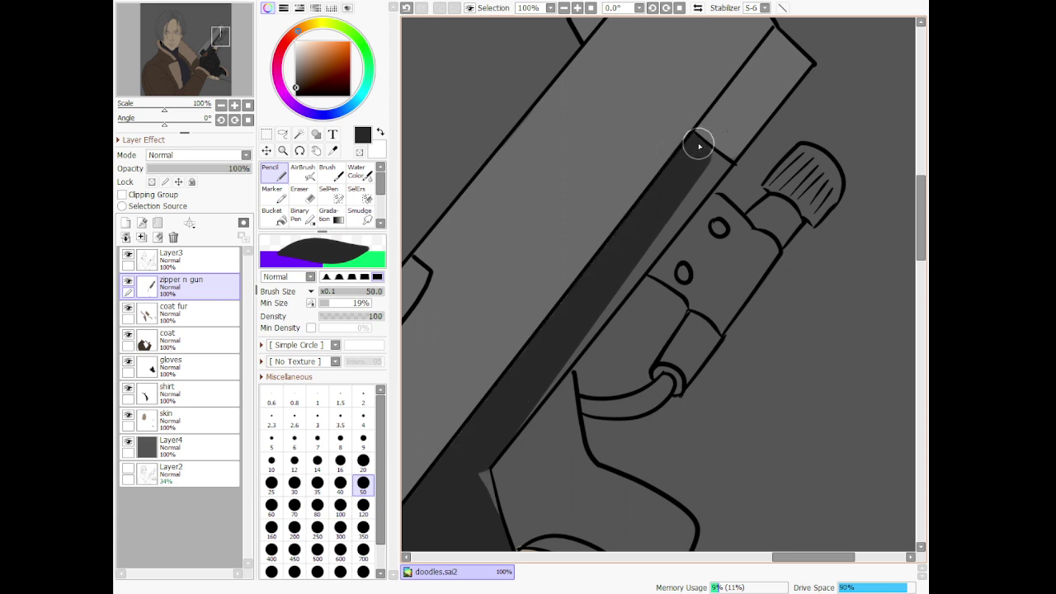
{"action": "left_click_drag", "start_coordinate": [704, 155], "coordinate": [727, 169]}
{"action": "key", "text": "ctrl+z"}
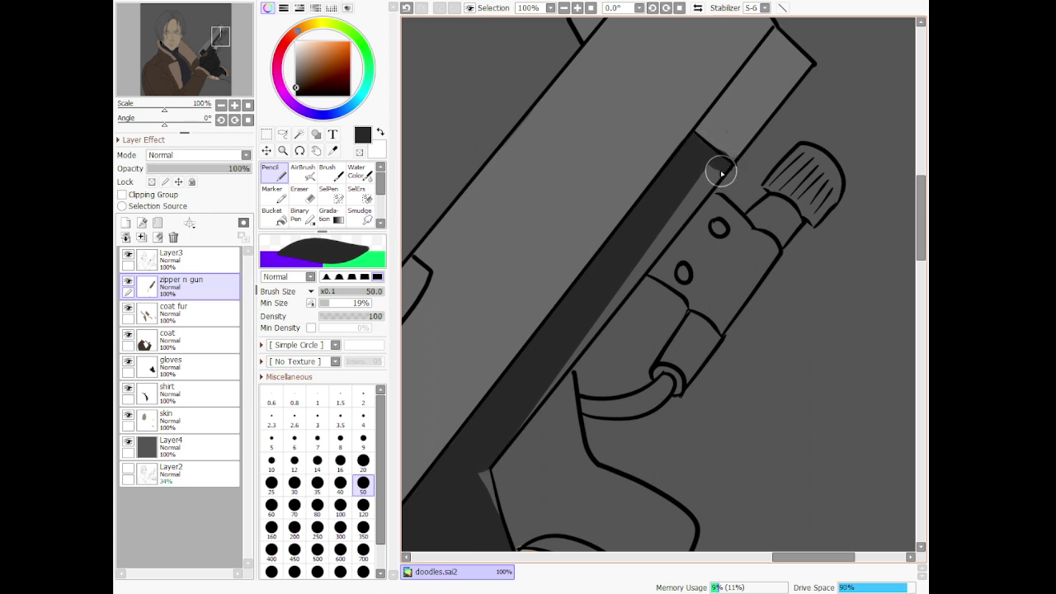
{"action": "mouse_move", "coordinate": [712, 171]}
{"action": "left_mouse_down"}
{"action": "mouse_move", "coordinate": [460, 478]}
{"action": "mouse_move", "coordinate": [481, 461]}
{"action": "mouse_move", "coordinate": [504, 518]}
{"action": "mouse_move", "coordinate": [493, 453]}
{"action": "mouse_move", "coordinate": [512, 430]}
{"action": "mouse_move", "coordinate": [509, 515]}
{"action": "mouse_move", "coordinate": [547, 373]}
{"action": "mouse_move", "coordinate": [548, 448]}
{"action": "mouse_move", "coordinate": [549, 353]}
{"action": "mouse_move", "coordinate": [570, 450]}
{"action": "mouse_move", "coordinate": [553, 356]}
{"action": "left_mouse_up"}
Paint the curved cable and part of the body of the under-barrel attachment in near-black
{"action": "mouse_move", "coordinate": [577, 405]}
{"action": "left_mouse_down"}
{"action": "mouse_move", "coordinate": [628, 411]}
{"action": "mouse_move", "coordinate": [679, 376]}
{"action": "left_mouse_up"}
{"action": "mouse_move", "coordinate": [690, 312]}
{"action": "left_mouse_down"}
{"action": "mouse_move", "coordinate": [661, 374]}
{"action": "mouse_move", "coordinate": [670, 385]}
{"action": "mouse_move", "coordinate": [687, 380]}
{"action": "mouse_move", "coordinate": [731, 316]}
{"action": "mouse_move", "coordinate": [677, 366]}
{"action": "mouse_move", "coordinate": [721, 289]}
{"action": "mouse_move", "coordinate": [700, 317]}
{"action": "mouse_move", "coordinate": [699, 295]}
{"action": "mouse_move", "coordinate": [670, 260]}
{"action": "mouse_move", "coordinate": [644, 258]}
{"action": "mouse_move", "coordinate": [694, 278]}
{"action": "mouse_move", "coordinate": [653, 265]}
{"action": "mouse_move", "coordinate": [703, 294]}
{"action": "mouse_move", "coordinate": [670, 222]}
{"action": "mouse_move", "coordinate": [725, 283]}
{"action": "mouse_move", "coordinate": [675, 189]}
{"action": "mouse_move", "coordinate": [740, 251]}
{"action": "mouse_move", "coordinate": [688, 192]}
{"action": "mouse_move", "coordinate": [733, 214]}
{"action": "mouse_move", "coordinate": [743, 271]}
{"action": "mouse_move", "coordinate": [711, 257]}
{"action": "left_mouse_up"}
{"action": "scroll", "coordinate": [711, 257], "scroll_direction": "down", "scroll_amount": 4}
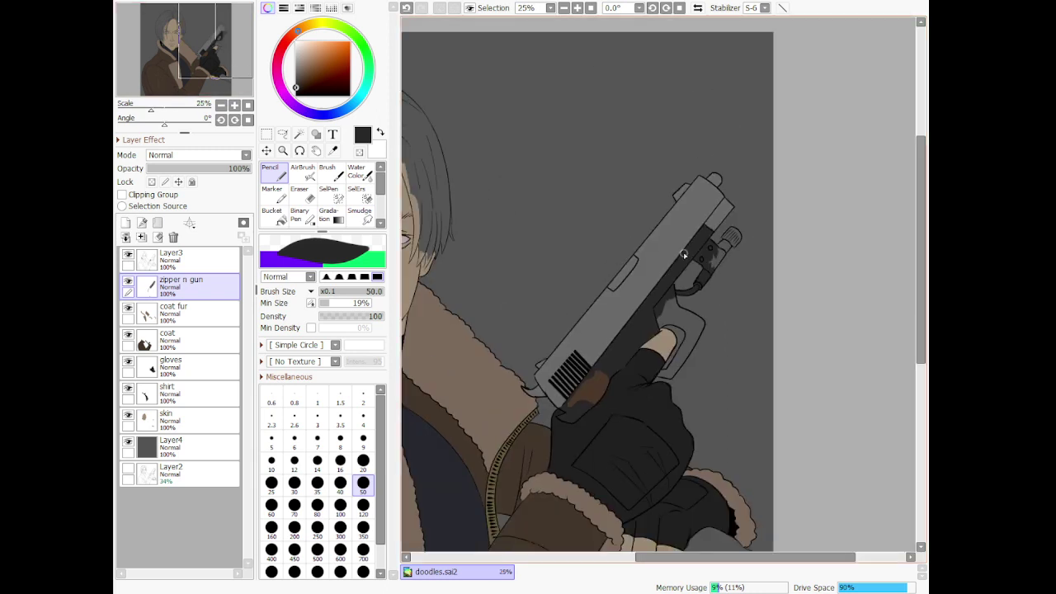
Touch up the frame edge above the trigger finger and paint the outer arm of the trigger guard near-black
{"action": "scroll", "coordinate": [607, 470], "scroll_direction": "up", "scroll_amount": 6}
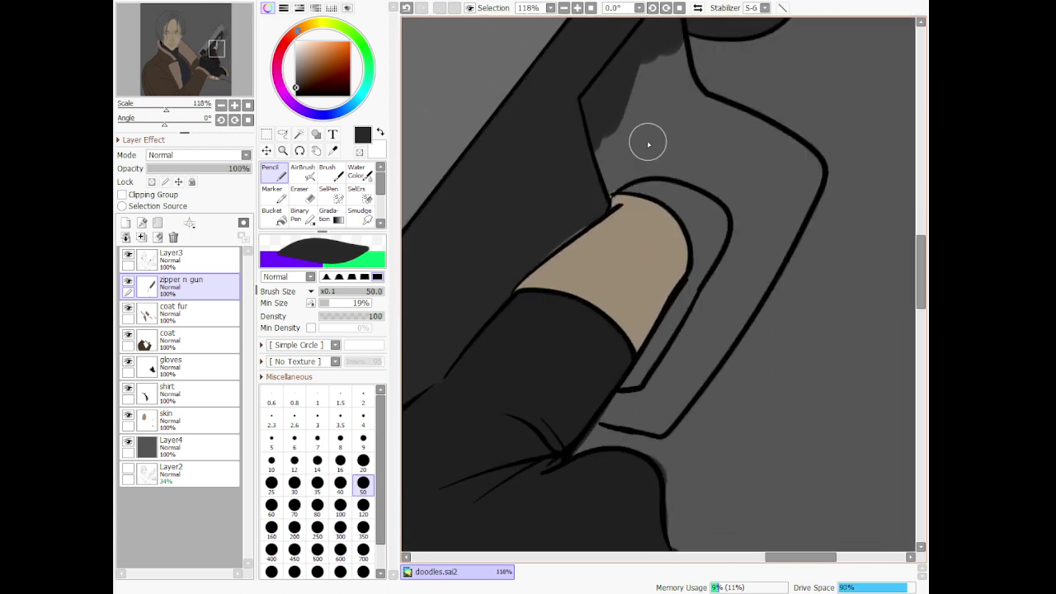
{"action": "mouse_move", "coordinate": [598, 223]}
{"action": "left_mouse_down"}
{"action": "mouse_move", "coordinate": [555, 232]}
{"action": "mouse_move", "coordinate": [505, 282]}
{"action": "left_mouse_up"}
{"action": "key", "text": "ctrl+z"}
{"action": "left_click_drag", "start_coordinate": [596, 210], "coordinate": [515, 256]}
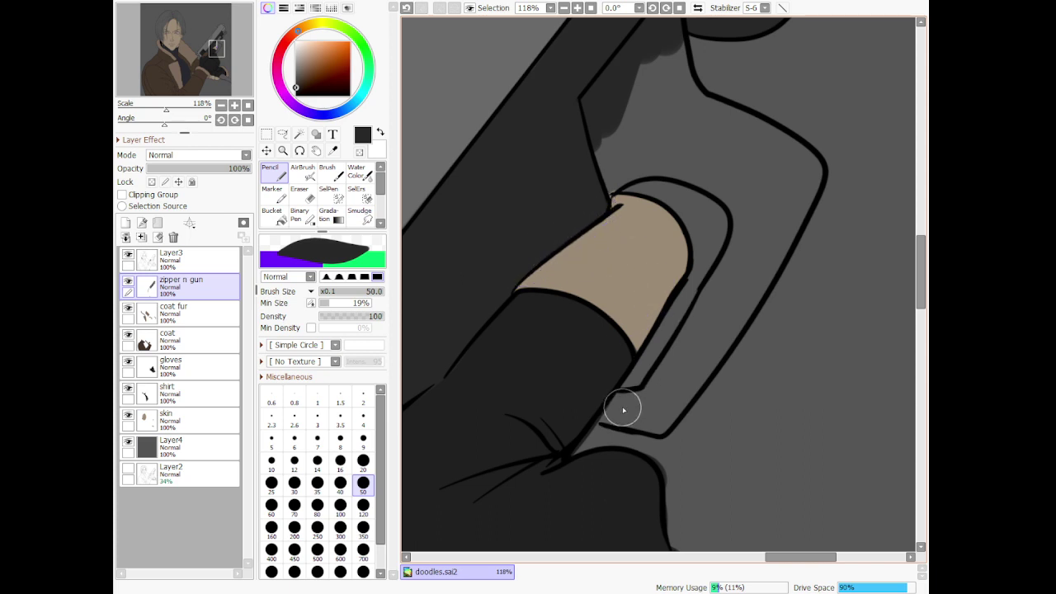
{"action": "mouse_move", "coordinate": [624, 410]}
{"action": "left_mouse_down"}
{"action": "mouse_move", "coordinate": [664, 425]}
{"action": "mouse_move", "coordinate": [727, 348]}
{"action": "mouse_move", "coordinate": [701, 347]}
{"action": "mouse_move", "coordinate": [625, 417]}
{"action": "mouse_move", "coordinate": [654, 406]}
{"action": "mouse_move", "coordinate": [670, 388]}
{"action": "mouse_move", "coordinate": [634, 407]}
{"action": "mouse_move", "coordinate": [721, 321]}
{"action": "mouse_move", "coordinate": [754, 245]}
{"action": "mouse_move", "coordinate": [665, 379]}
{"action": "left_mouse_up"}
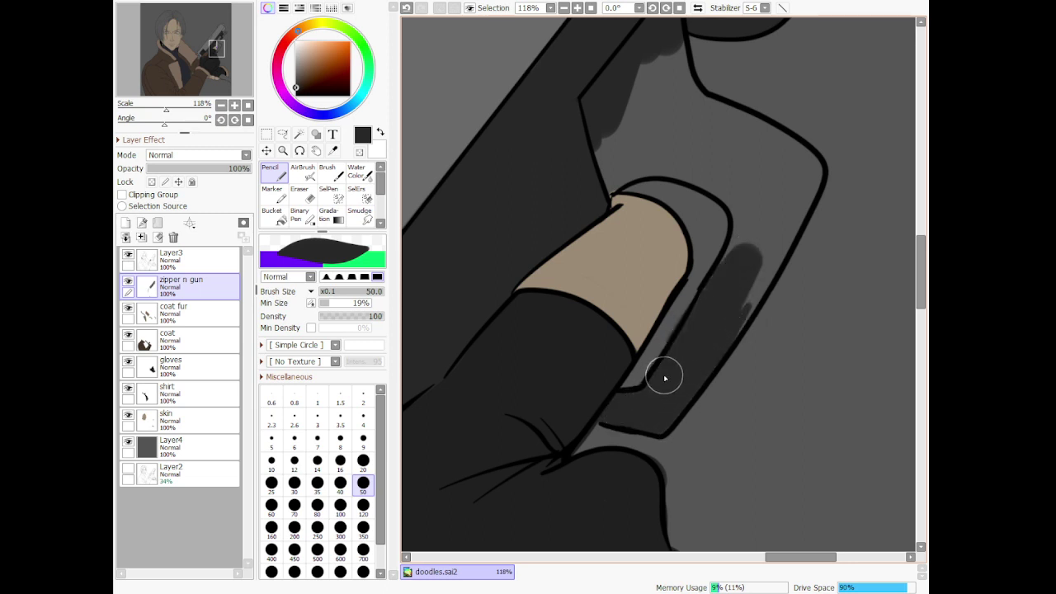
{"action": "left_click_drag", "start_coordinate": [751, 236], "coordinate": [730, 186]}
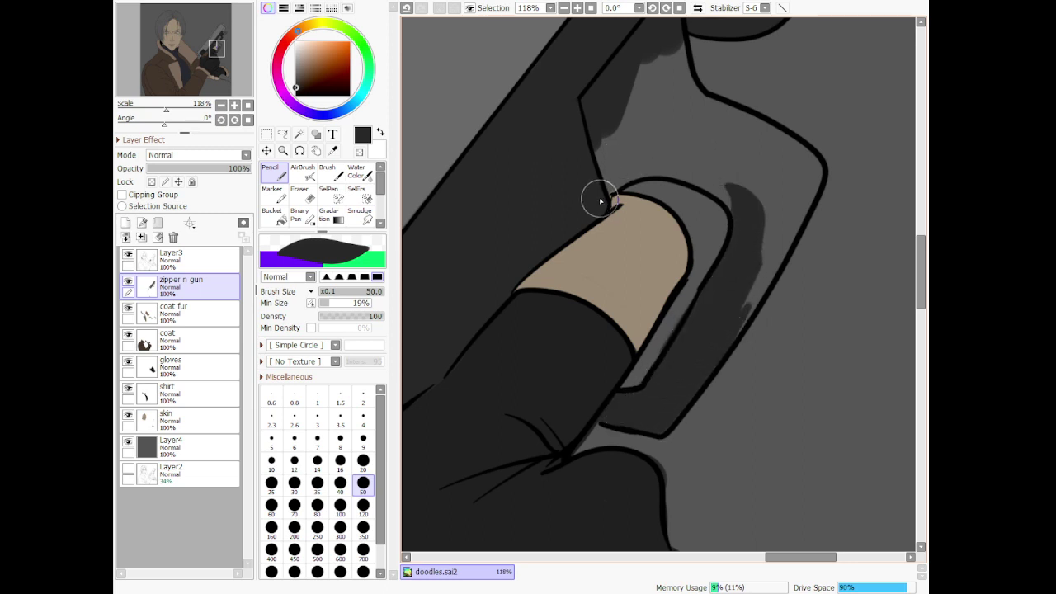
Fill the trigger guard's upper section around the finger opening with near-black, joining it to the frame
{"action": "mouse_move", "coordinate": [601, 200]}
{"action": "left_mouse_down"}
{"action": "mouse_move", "coordinate": [720, 154]}
{"action": "mouse_move", "coordinate": [739, 175]}
{"action": "left_mouse_up"}
{"action": "key", "text": "ctrl+z"}
{"action": "mouse_move", "coordinate": [608, 172]}
{"action": "left_mouse_down"}
{"action": "mouse_move", "coordinate": [644, 153]}
{"action": "mouse_move", "coordinate": [735, 175]}
{"action": "left_mouse_up"}
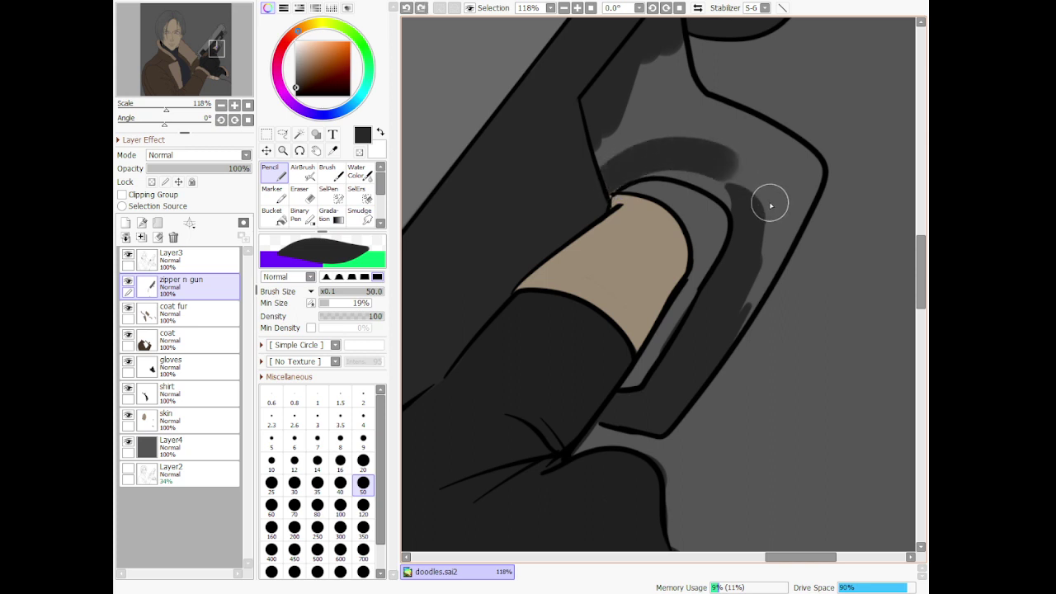
{"action": "mouse_move", "coordinate": [632, 173]}
{"action": "left_mouse_down"}
{"action": "mouse_move", "coordinate": [694, 164]}
{"action": "mouse_move", "coordinate": [755, 198]}
{"action": "left_mouse_up"}
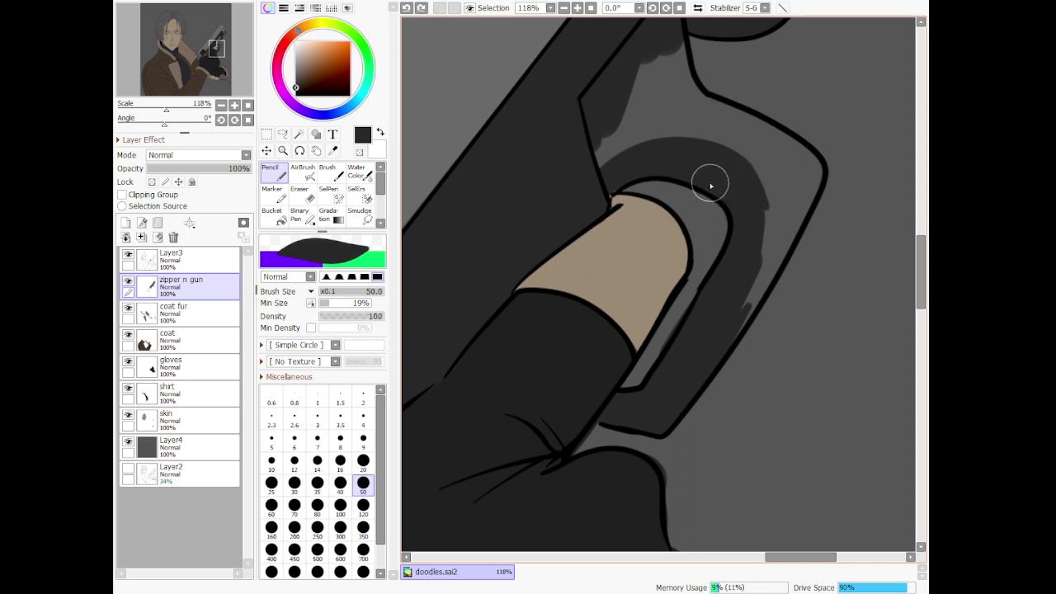
{"action": "mouse_move", "coordinate": [801, 160]}
{"action": "left_mouse_down"}
{"action": "mouse_move", "coordinate": [772, 147]}
{"action": "mouse_move", "coordinate": [805, 161]}
{"action": "mouse_move", "coordinate": [809, 178]}
{"action": "mouse_move", "coordinate": [737, 289]}
{"action": "mouse_move", "coordinate": [728, 330]}
{"action": "mouse_move", "coordinate": [805, 158]}
{"action": "left_mouse_up"}
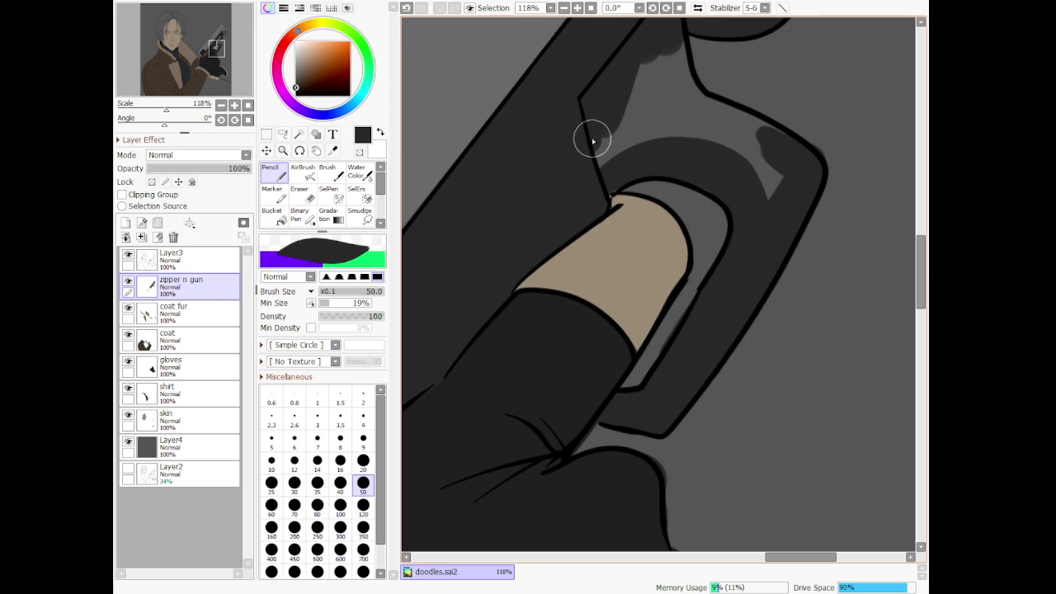
{"action": "left_click_drag", "start_coordinate": [592, 141], "coordinate": [579, 131]}
{"action": "mouse_move", "coordinate": [628, 167]}
{"action": "left_mouse_down"}
{"action": "mouse_move", "coordinate": [611, 90]}
{"action": "mouse_move", "coordinate": [631, 140]}
{"action": "mouse_move", "coordinate": [649, 125]}
{"action": "mouse_move", "coordinate": [668, 55]}
{"action": "mouse_move", "coordinate": [682, 145]}
{"action": "mouse_move", "coordinate": [660, 35]}
{"action": "mouse_move", "coordinate": [682, 50]}
{"action": "mouse_move", "coordinate": [680, 111]}
{"action": "mouse_move", "coordinate": [703, 134]}
{"action": "mouse_move", "coordinate": [684, 95]}
{"action": "mouse_move", "coordinate": [789, 168]}
{"action": "mouse_move", "coordinate": [776, 203]}
{"action": "mouse_move", "coordinate": [763, 147]}
{"action": "mouse_move", "coordinate": [766, 209]}
{"action": "mouse_move", "coordinate": [716, 138]}
{"action": "mouse_move", "coordinate": [643, 134]}
{"action": "mouse_move", "coordinate": [746, 127]}
{"action": "left_mouse_up"}
Paint the ribbed end knob of the under-barrel attachment near-black and erase the spill around its outline
{"action": "scroll", "coordinate": [713, 140], "scroll_direction": "down", "scroll_amount": 16}
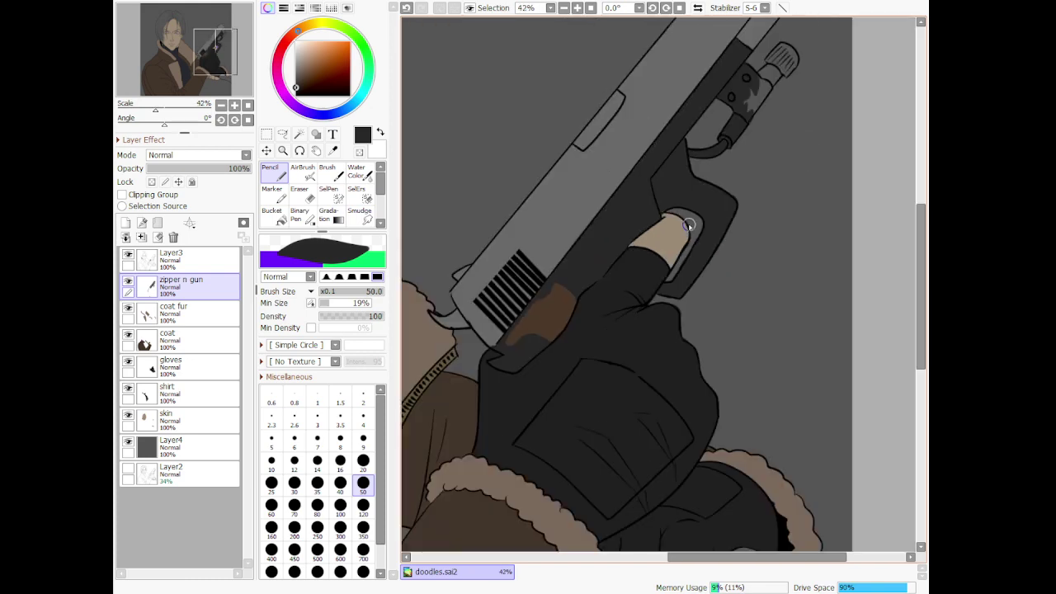
{"action": "scroll", "coordinate": [709, 178], "scroll_direction": "up", "scroll_amount": 8}
{"action": "scroll", "coordinate": [670, 305], "scroll_direction": "up", "scroll_amount": 7}
{"action": "scroll", "coordinate": [676, 182], "scroll_direction": "up", "scroll_amount": 3}
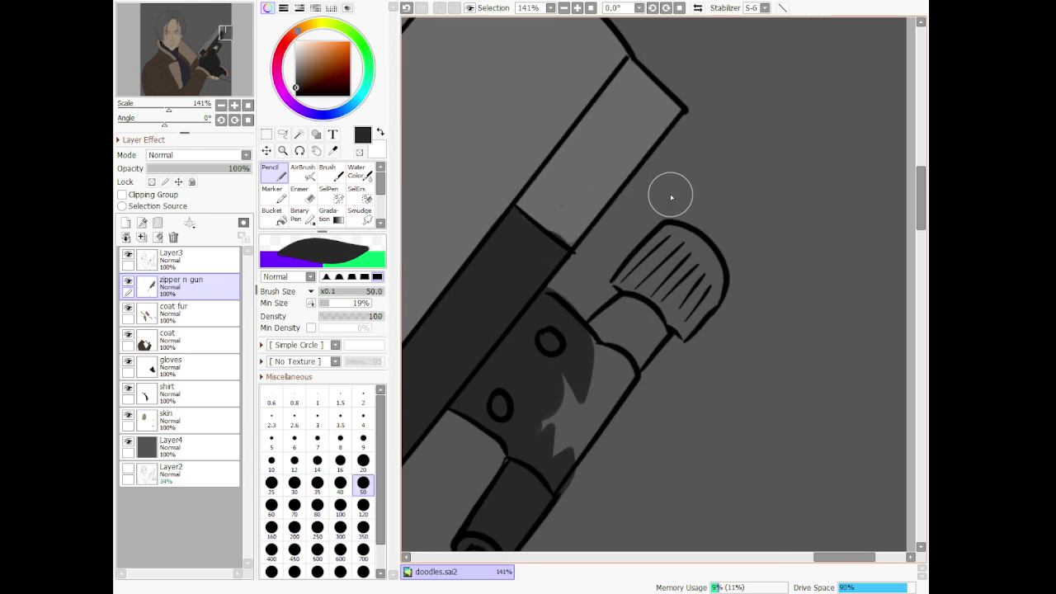
{"action": "mouse_move", "coordinate": [685, 248]}
{"action": "left_mouse_down"}
{"action": "mouse_move", "coordinate": [648, 273]}
{"action": "mouse_move", "coordinate": [623, 282]}
{"action": "mouse_move", "coordinate": [687, 326]}
{"action": "mouse_move", "coordinate": [683, 336]}
{"action": "mouse_move", "coordinate": [725, 279]}
{"action": "mouse_move", "coordinate": [681, 243]}
{"action": "mouse_move", "coordinate": [695, 244]}
{"action": "mouse_move", "coordinate": [652, 244]}
{"action": "mouse_move", "coordinate": [632, 267]}
{"action": "mouse_move", "coordinate": [679, 274]}
{"action": "mouse_move", "coordinate": [687, 307]}
{"action": "mouse_move", "coordinate": [703, 294]}
{"action": "mouse_move", "coordinate": [673, 240]}
{"action": "mouse_move", "coordinate": [626, 240]}
{"action": "left_mouse_up"}
{"action": "key", "text": "e"}
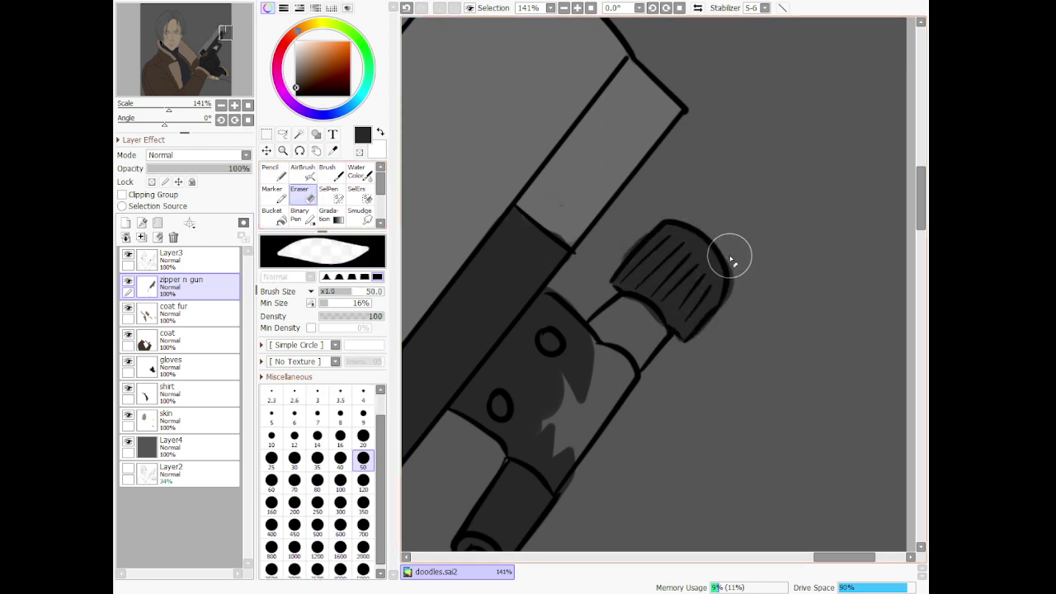
{"action": "mouse_move", "coordinate": [729, 253]}
{"action": "left_mouse_down"}
{"action": "mouse_move", "coordinate": [738, 312]}
{"action": "mouse_move", "coordinate": [705, 363]}
{"action": "left_mouse_up"}
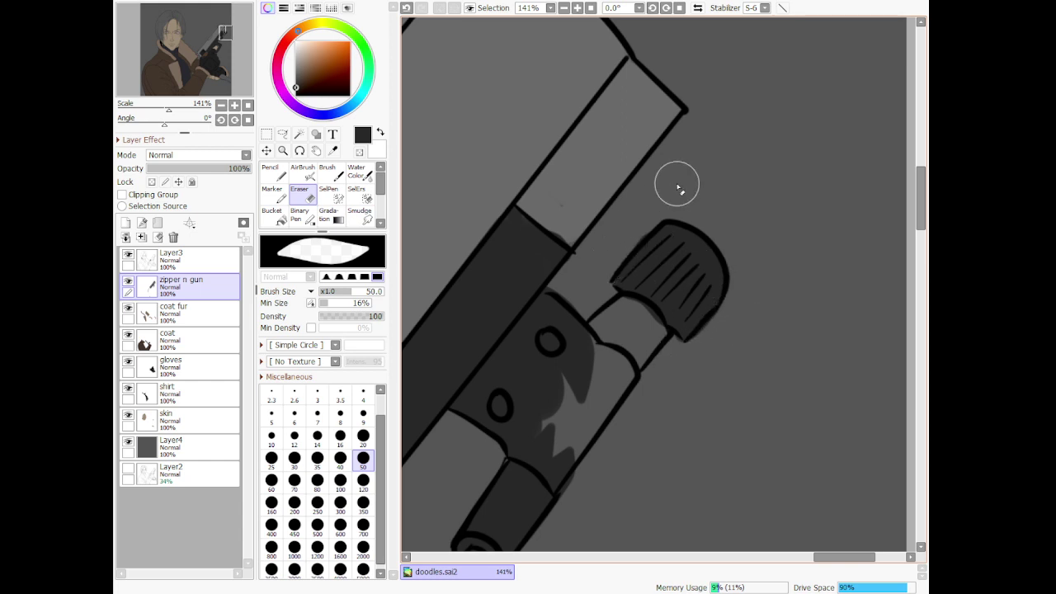
Fill the attachment's neck and remaining body in near-black, then erase the overspill along its outer edge
{"action": "key", "text": "n"}
{"action": "mouse_move", "coordinate": [641, 295]}
{"action": "left_mouse_down"}
{"action": "mouse_move", "coordinate": [574, 366]}
{"action": "mouse_move", "coordinate": [657, 285]}
{"action": "mouse_move", "coordinate": [577, 385]}
{"action": "mouse_move", "coordinate": [660, 304]}
{"action": "mouse_move", "coordinate": [611, 379]}
{"action": "mouse_move", "coordinate": [675, 311]}
{"action": "mouse_move", "coordinate": [652, 347]}
{"action": "mouse_move", "coordinate": [663, 333]}
{"action": "mouse_move", "coordinate": [534, 473]}
{"action": "mouse_move", "coordinate": [591, 424]}
{"action": "mouse_move", "coordinate": [557, 473]}
{"action": "mouse_move", "coordinate": [626, 383]}
{"action": "mouse_move", "coordinate": [567, 366]}
{"action": "left_mouse_up"}
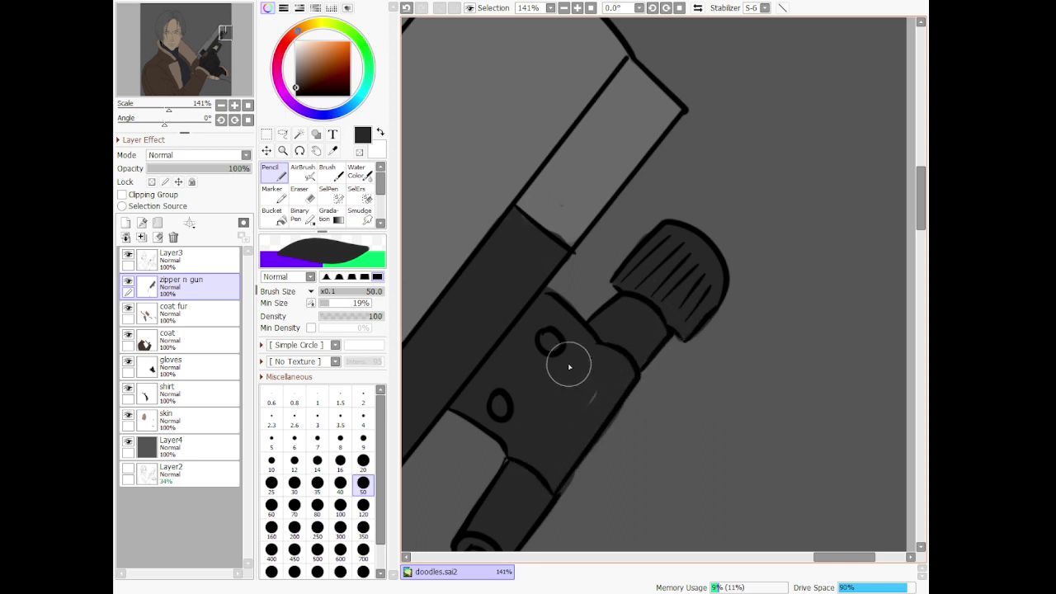
{"action": "left_click", "coordinate": [303, 193]}
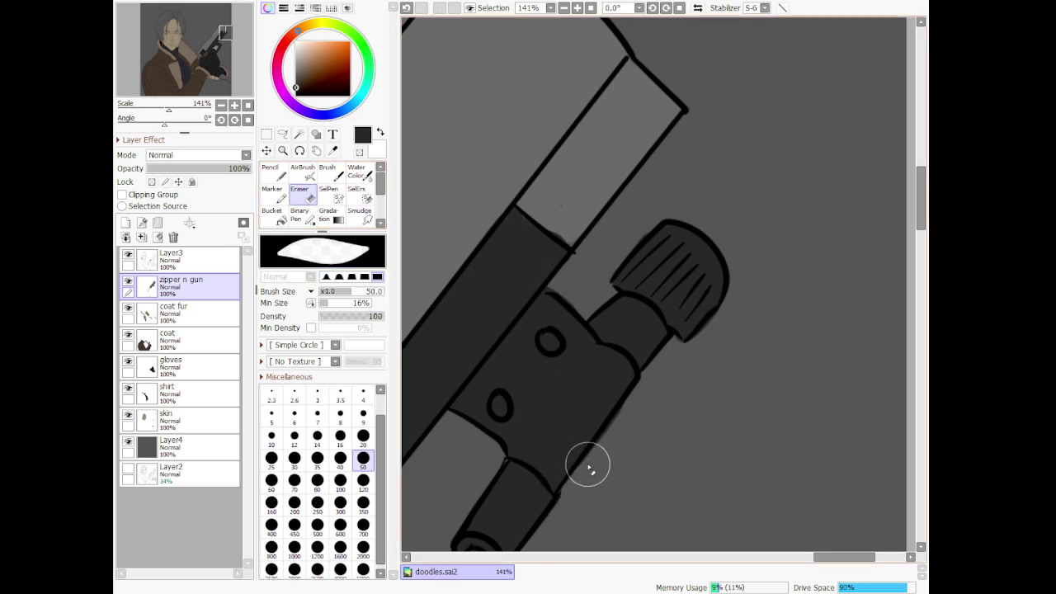
Select the brown grip area by similar colour on the "zipper n gun" layer and sample its brown
{"action": "scroll", "coordinate": [589, 468], "scroll_direction": "down", "scroll_amount": 6}
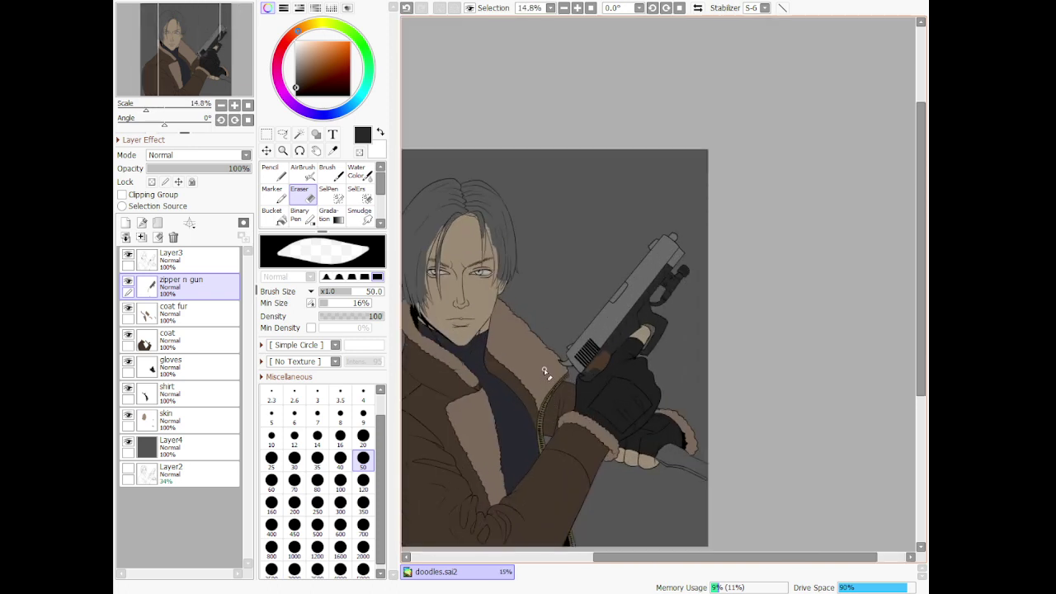
{"action": "left_click", "coordinate": [298, 134]}
{"action": "left_click", "coordinate": [608, 358]}
{"action": "scroll", "coordinate": [608, 358], "scroll_direction": "up", "scroll_amount": 5}
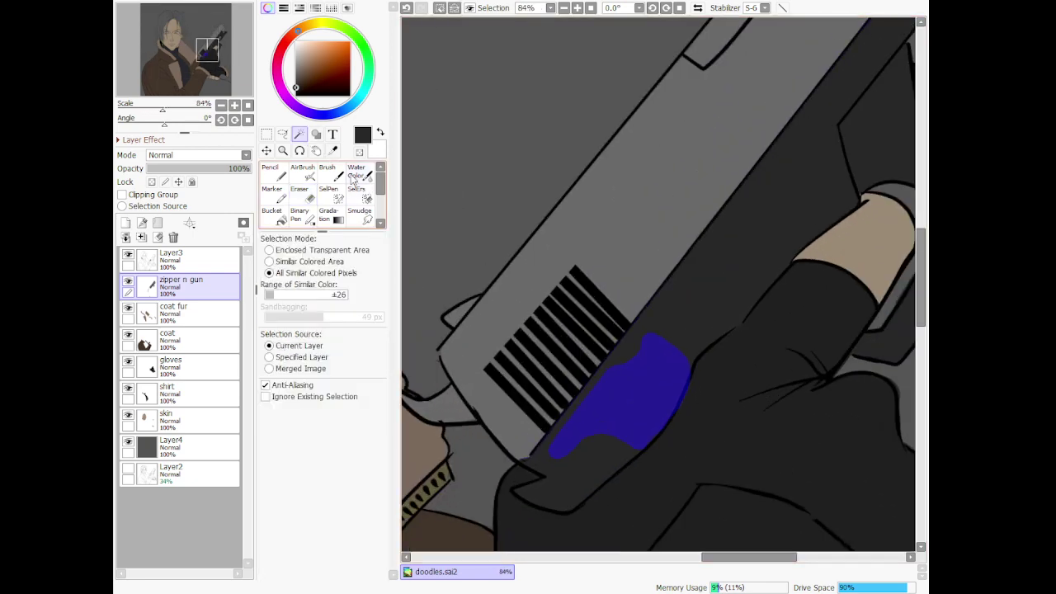
{"action": "left_click", "coordinate": [332, 151]}
{"action": "left_click", "coordinate": [649, 385]}
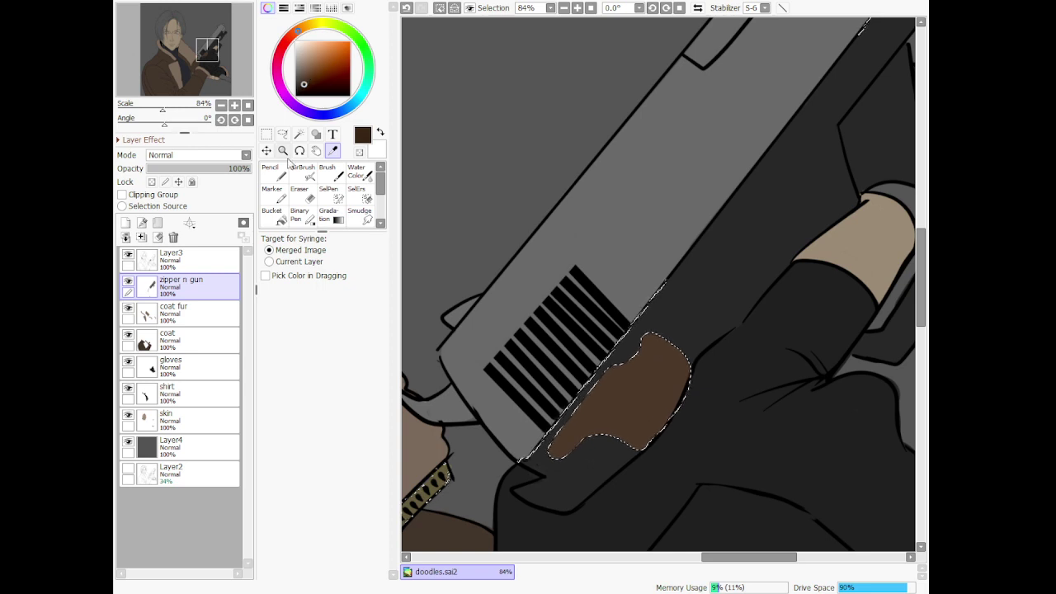
Brush subtle wood-grain streaks inside the selected brown grip with the Brush tool at size 20
{"action": "left_click", "coordinate": [330, 173]}
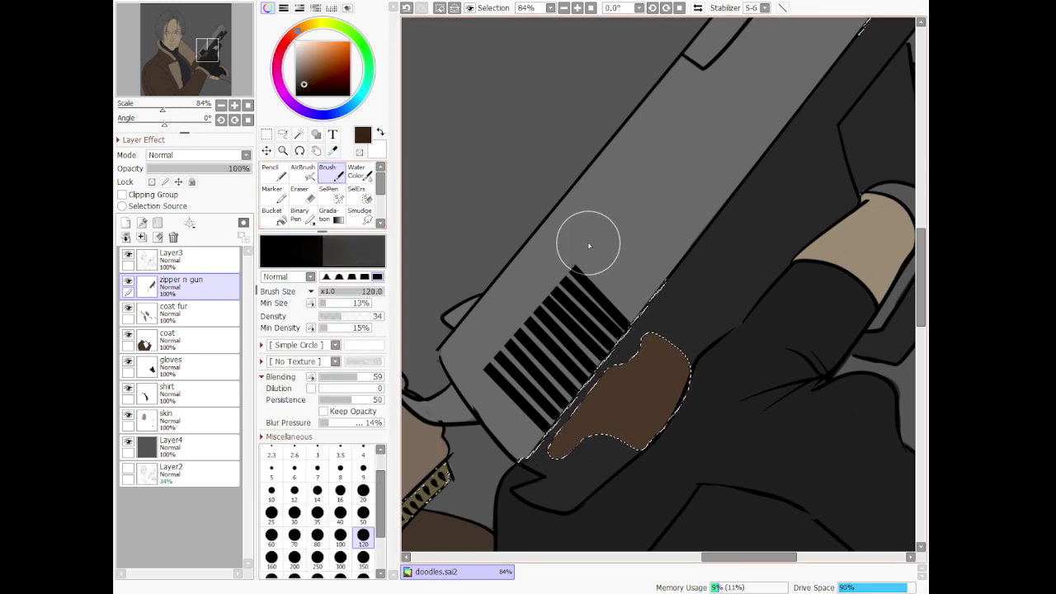
{"action": "left_click", "coordinate": [363, 513]}
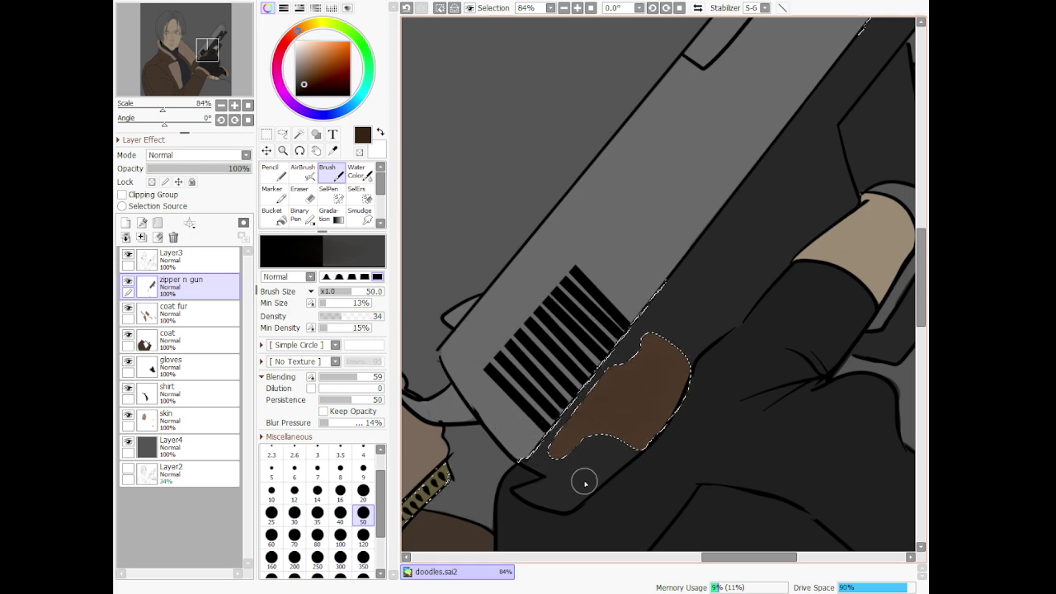
{"action": "left_click", "coordinate": [363, 490]}
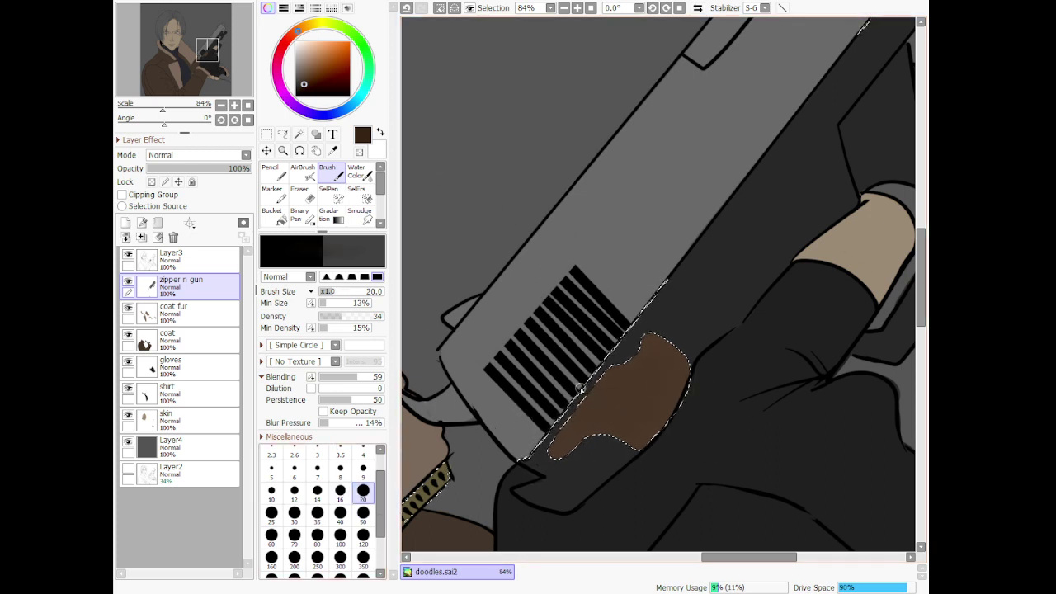
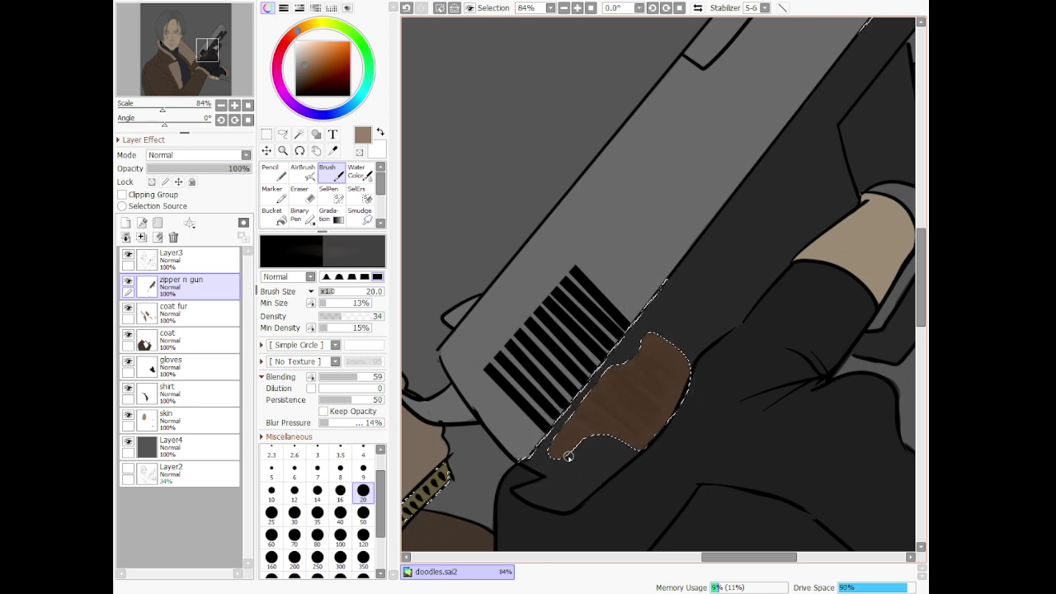
{"action": "scroll", "coordinate": [686, 291], "scroll_direction": "down", "scroll_amount": 4}
{"action": "scroll", "coordinate": [686, 291], "scroll_direction": "down", "scroll_amount": 4}
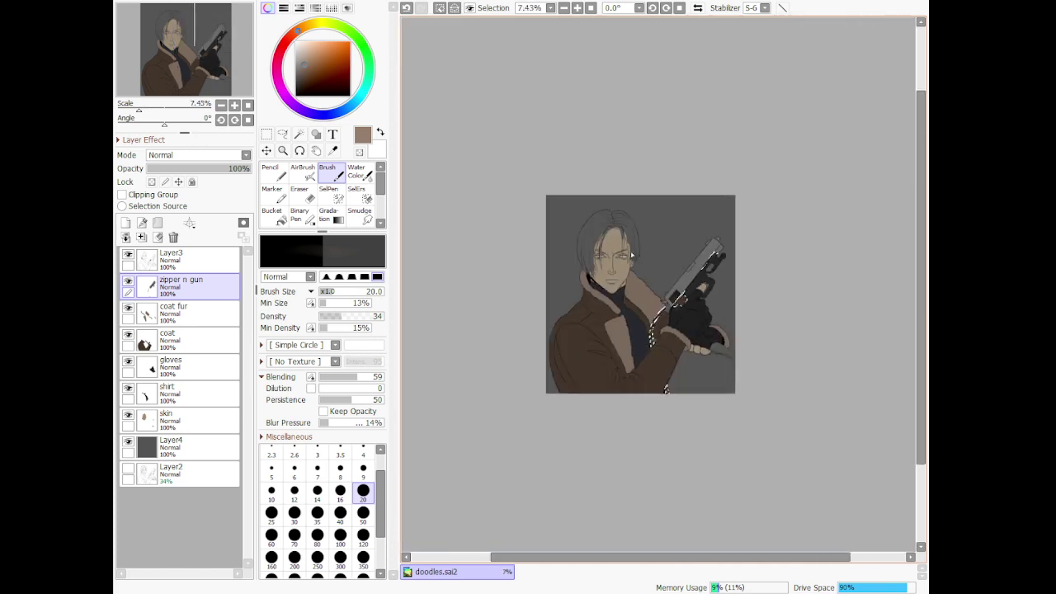
Clear the selection, add a layer named "hair" above "zipper n gun", and choose a muted yellowish brown
{"action": "left_click", "coordinate": [283, 134]}
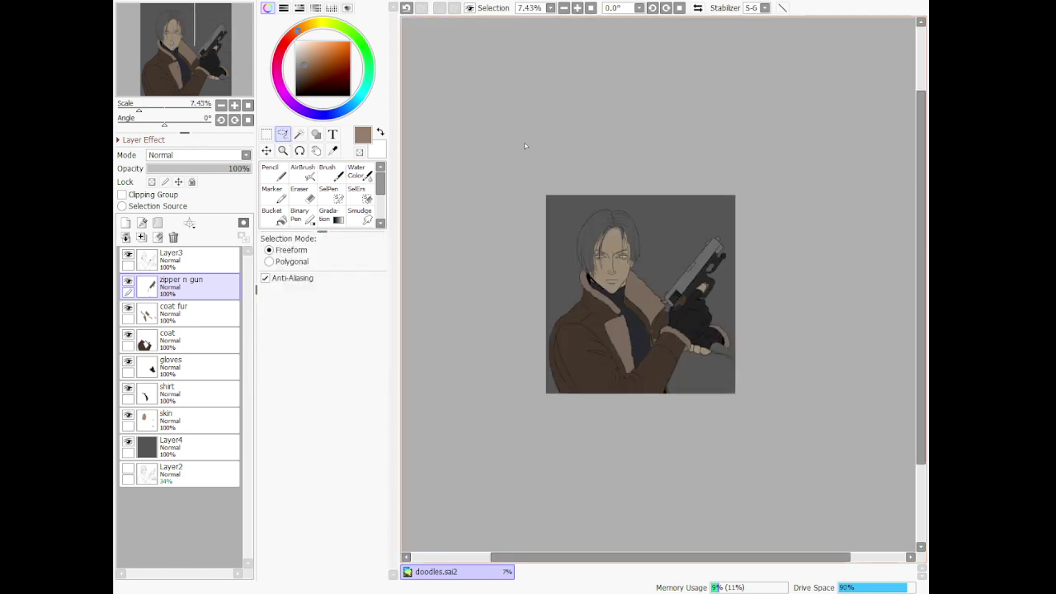
{"action": "left_click", "coordinate": [126, 223]}
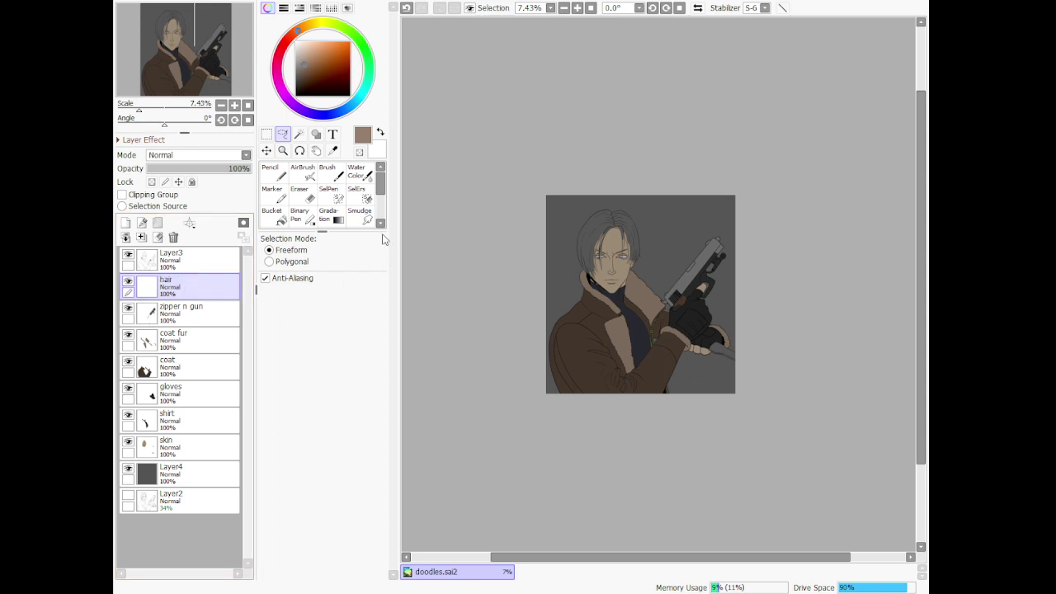
{"action": "left_click", "coordinate": [333, 150]}
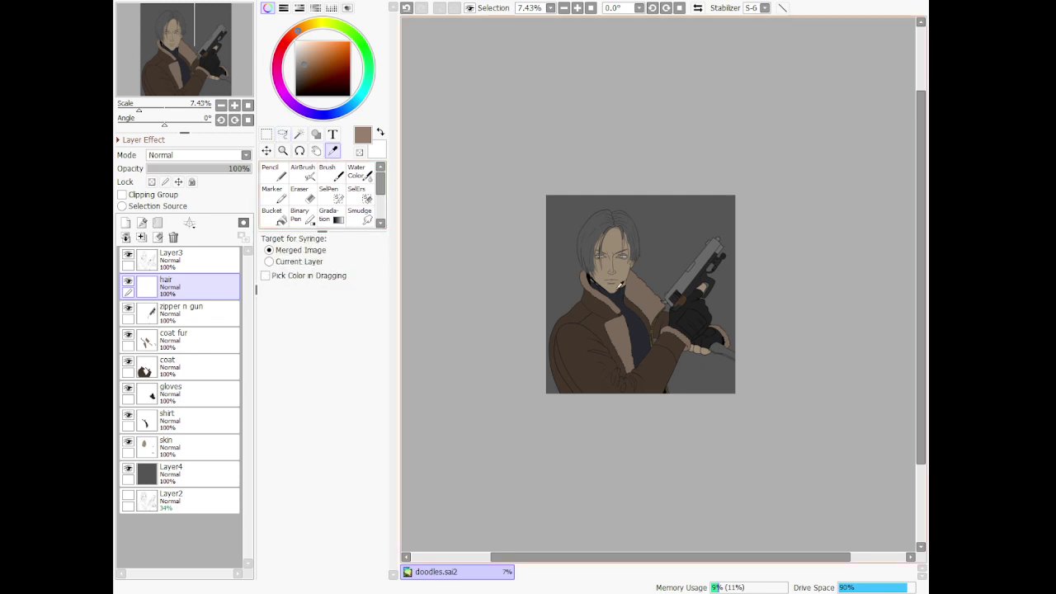
{"action": "key", "text": "ctrl+plus"}
{"action": "left_click", "coordinate": [307, 29]}
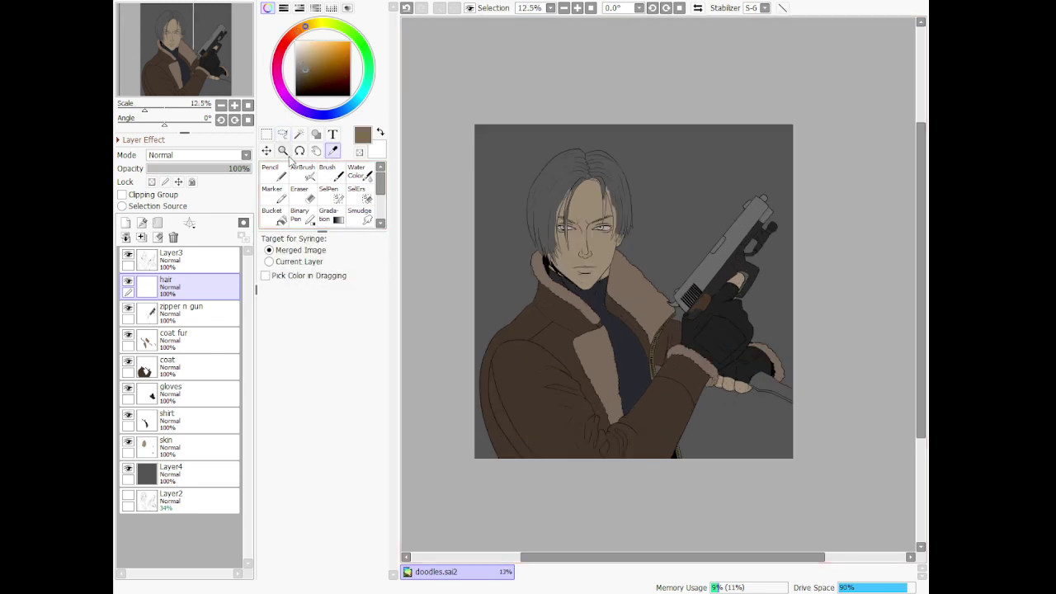
Block in a broad band of brown across both sides of the hair with the Pencil at size 350
{"action": "left_click", "coordinate": [270, 173]}
{"action": "scroll", "coordinate": [515, 97], "scroll_direction": "up", "scroll_amount": 5}
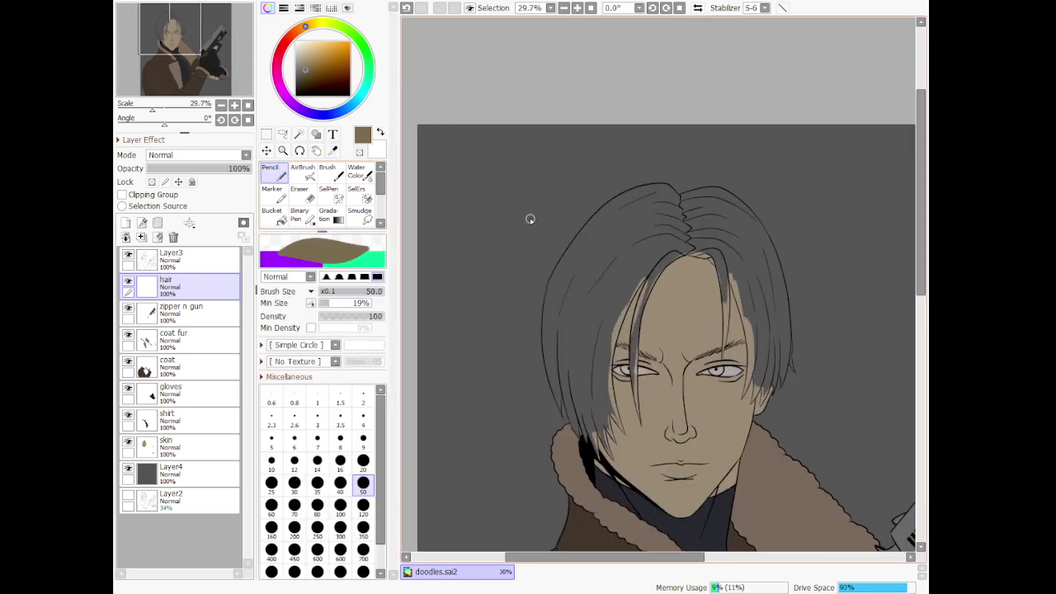
{"action": "scroll", "coordinate": [530, 220], "scroll_direction": "up", "scroll_amount": 2}
{"action": "key", "text": "bracketright"}
{"action": "key", "text": "bracketright"}
{"action": "key", "text": "bracketright"}
{"action": "key", "text": "bracketright"}
{"action": "key", "text": "bracketright"}
{"action": "key", "text": "bracketright"}
{"action": "key", "text": "bracketright"}
{"action": "key", "text": "bracketright"}
{"action": "key", "text": "bracketright"}
{"action": "key", "text": "bracketright"}
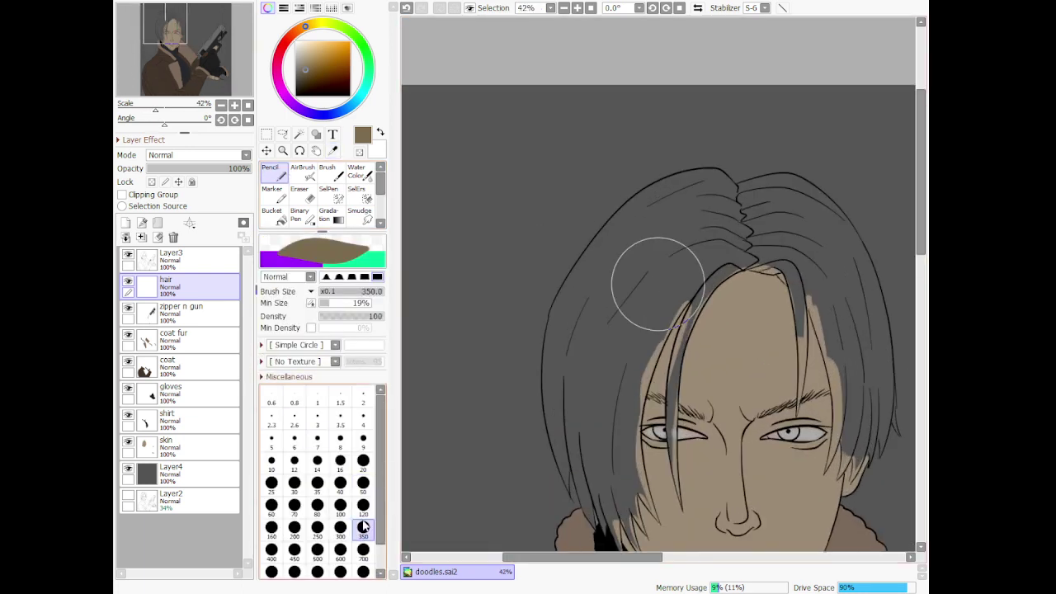
{"action": "mouse_move", "coordinate": [590, 407]}
{"action": "left_mouse_down"}
{"action": "mouse_move", "coordinate": [595, 359]}
{"action": "mouse_move", "coordinate": [647, 236]}
{"action": "mouse_move", "coordinate": [683, 228]}
{"action": "mouse_move", "coordinate": [645, 267]}
{"action": "mouse_move", "coordinate": [783, 232]}
{"action": "mouse_move", "coordinate": [814, 239]}
{"action": "mouse_move", "coordinate": [873, 394]}
{"action": "left_mouse_up"}
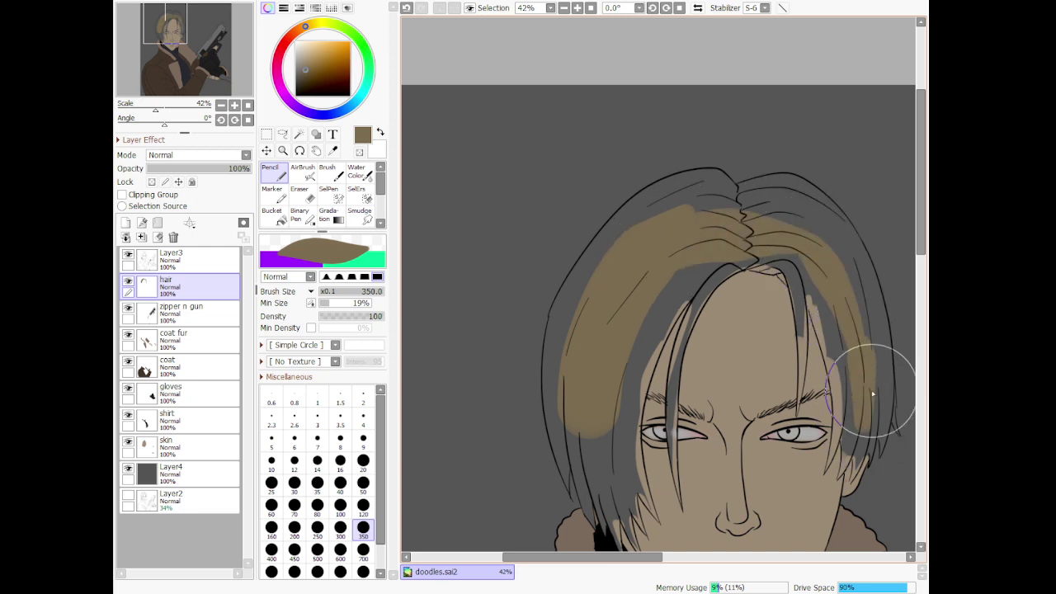
Shift the painted hair to a slightly warmer brown with a colour adjustment and sample the adjusted brown
{"action": "scroll", "coordinate": [731, 207], "scroll_direction": "down", "scroll_amount": 4}
{"action": "scroll", "coordinate": [820, 170], "scroll_direction": "up", "scroll_amount": 2}
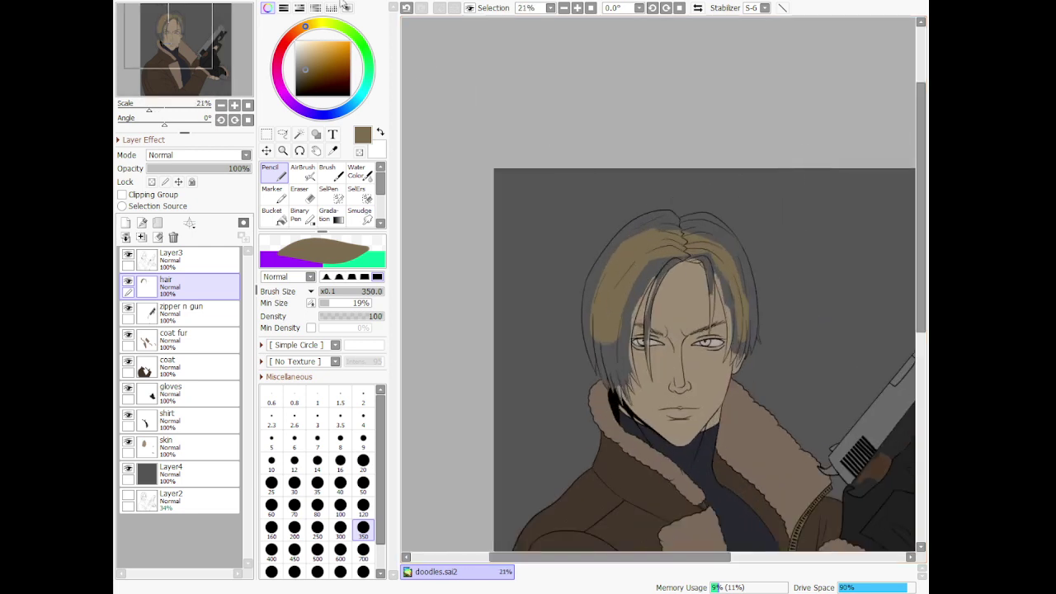
{"action": "left_click", "coordinate": [480, 20]}
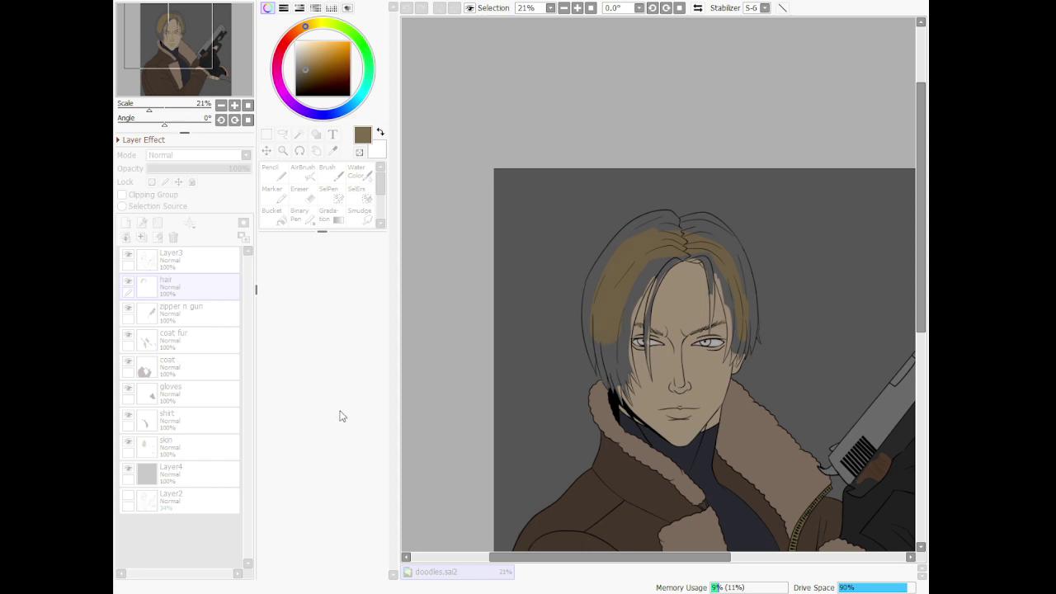
{"action": "left_click", "coordinate": [333, 152]}
{"action": "scroll", "coordinate": [612, 318], "scroll_direction": "up", "scroll_amount": 3}
{"action": "left_click", "coordinate": [621, 310]}
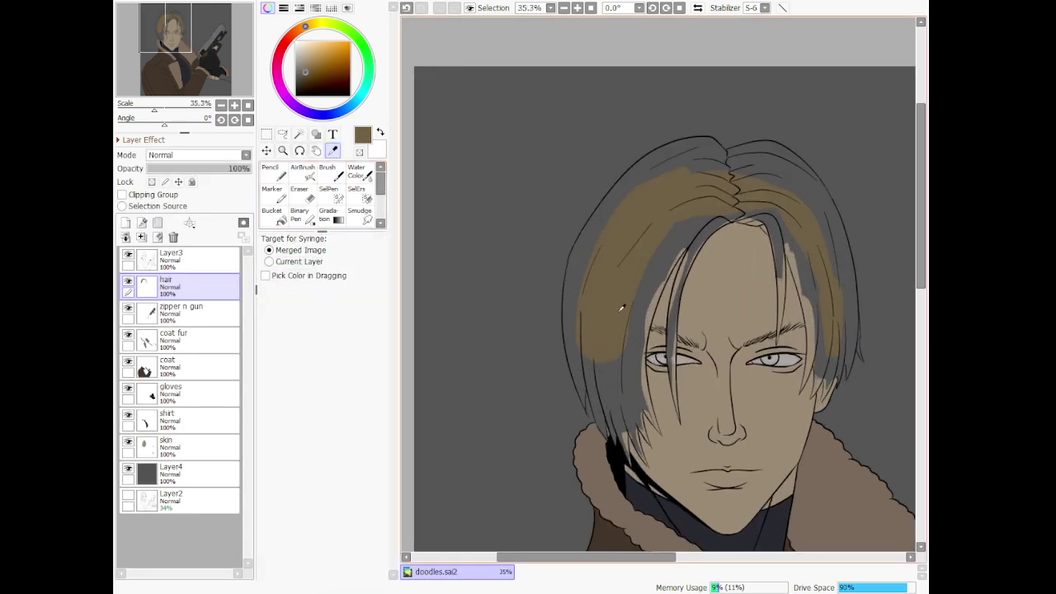
Paint the roots of the front strands on both sides of the parting in brown with the Pencil at size 50
{"action": "scroll", "coordinate": [622, 308], "scroll_direction": "up", "scroll_amount": 3}
{"action": "left_click", "coordinate": [274, 173]}
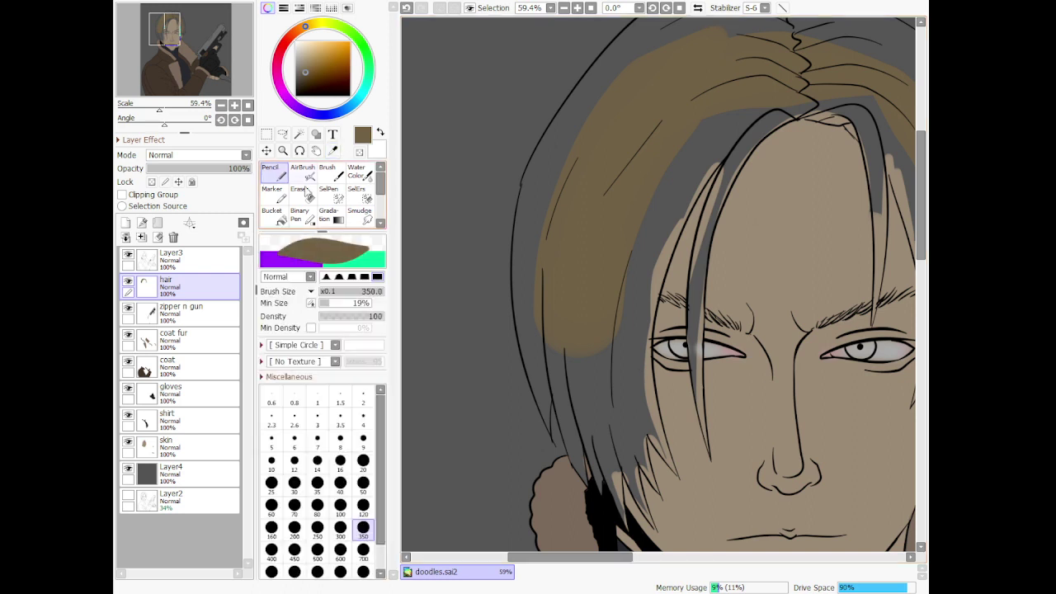
{"action": "left_click", "coordinate": [362, 487]}
{"action": "left_click_drag", "start_coordinate": [784, 108], "coordinate": [719, 172]}
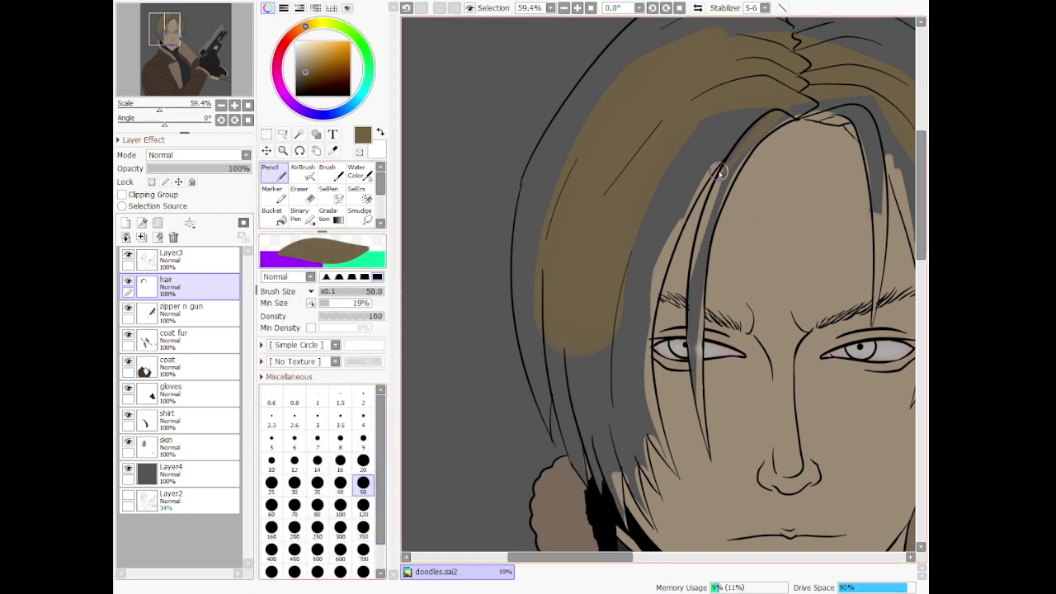
{"action": "left_click_drag", "start_coordinate": [812, 108], "coordinate": [838, 110]}
{"action": "left_click_drag", "start_coordinate": [875, 147], "coordinate": [850, 121]}
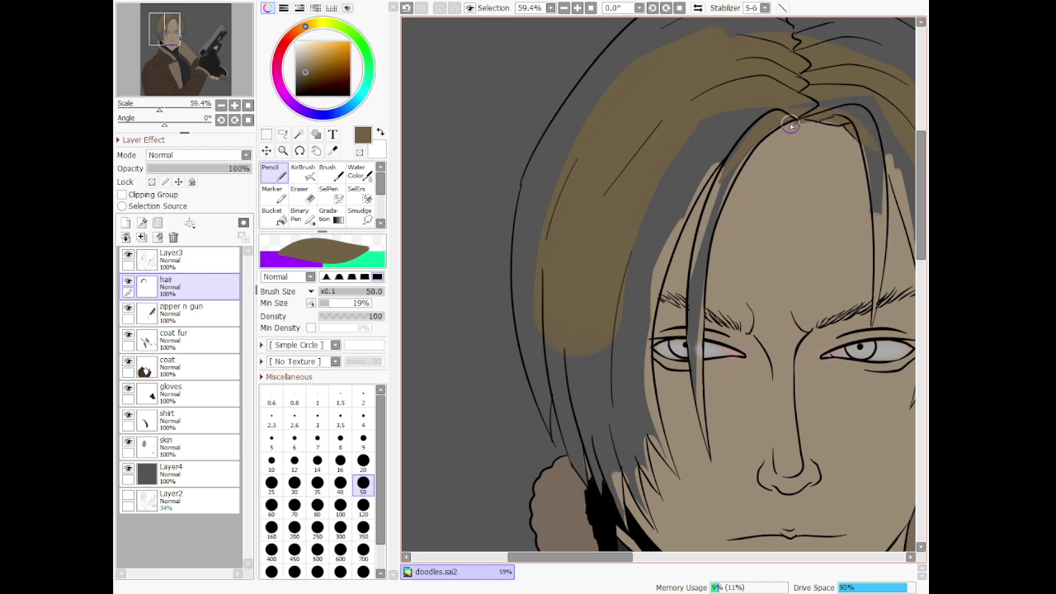
Paint the upper part of the thin front strand from the parting toward the eyebrow, undoing stray strokes
{"action": "mouse_move", "coordinate": [706, 199]}
{"action": "left_mouse_down"}
{"action": "mouse_move", "coordinate": [741, 167]}
{"action": "mouse_move", "coordinate": [751, 142]}
{"action": "left_mouse_up"}
{"action": "key", "text": "ctrl+z"}
{"action": "left_click_drag", "start_coordinate": [712, 181], "coordinate": [704, 227]}
{"action": "key", "text": "ctrl+z"}
{"action": "mouse_move", "coordinate": [749, 144]}
{"action": "left_mouse_down"}
{"action": "mouse_move", "coordinate": [712, 190]}
{"action": "mouse_move", "coordinate": [702, 240]}
{"action": "left_mouse_up"}
{"action": "key", "text": "ctrl+z"}
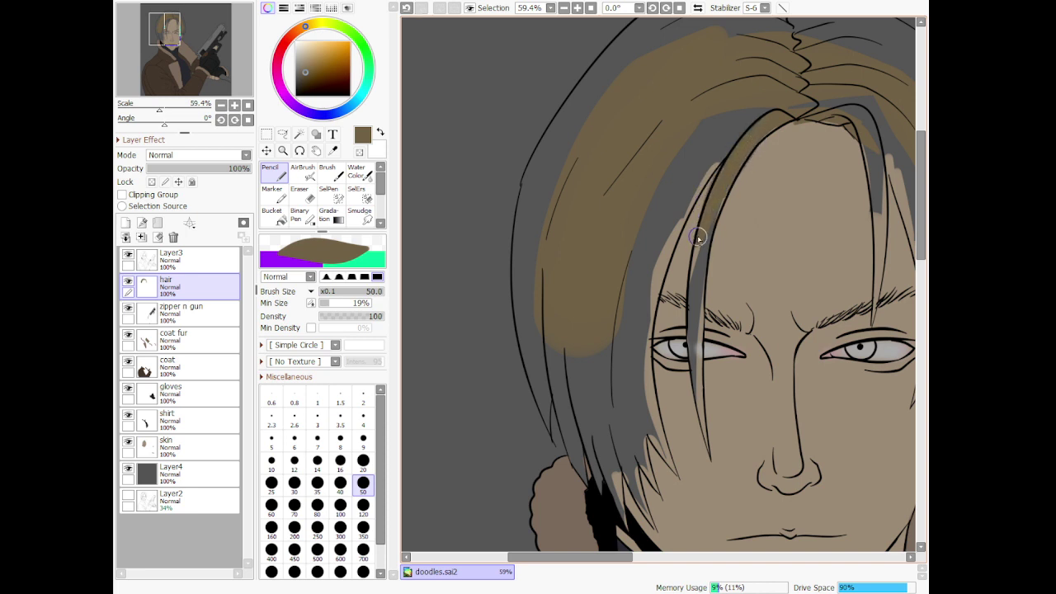
{"action": "left_click_drag", "start_coordinate": [688, 302], "coordinate": [690, 307]}
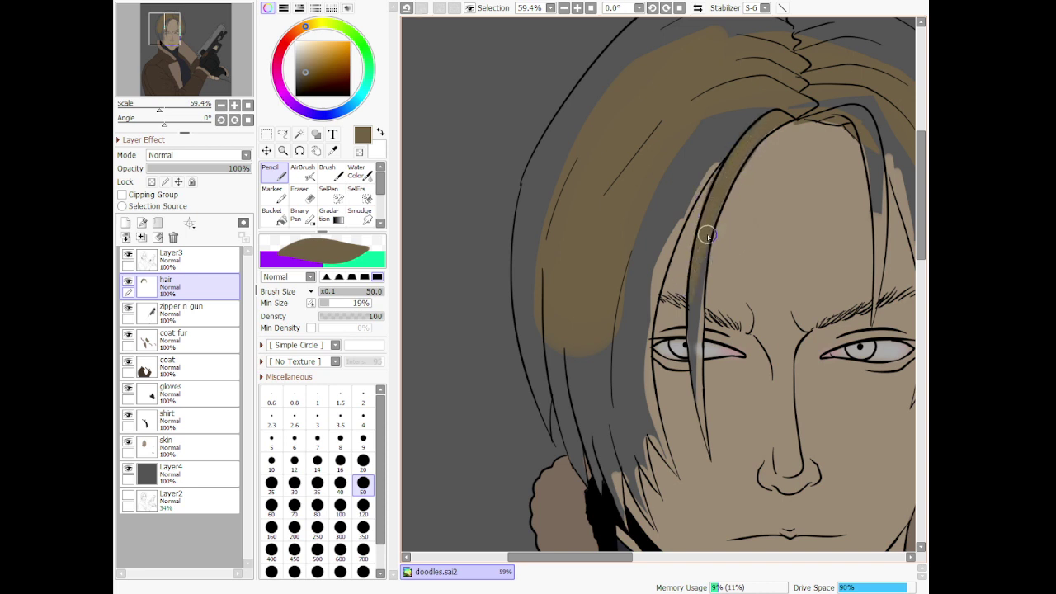
{"action": "key", "text": "ctrl+z"}
Fill the rest of the thin front strand with brown, across the eye and down to its tip on the cheek
{"action": "left_click_drag", "start_coordinate": [685, 349], "coordinate": [696, 274]}
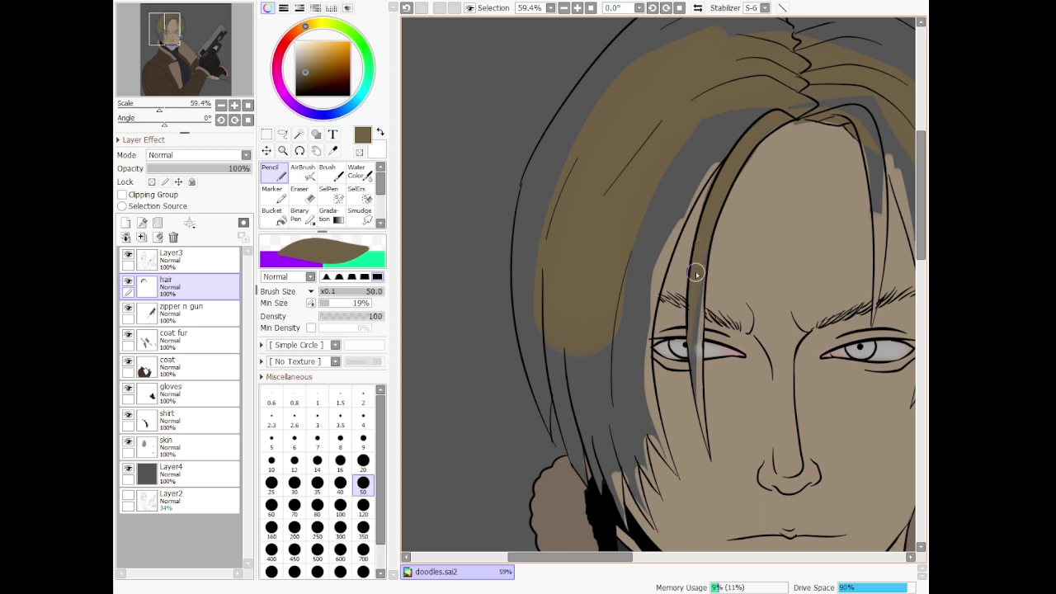
{"action": "left_click_drag", "start_coordinate": [693, 384], "coordinate": [695, 312]}
{"action": "left_click_drag", "start_coordinate": [694, 406], "coordinate": [697, 308]}
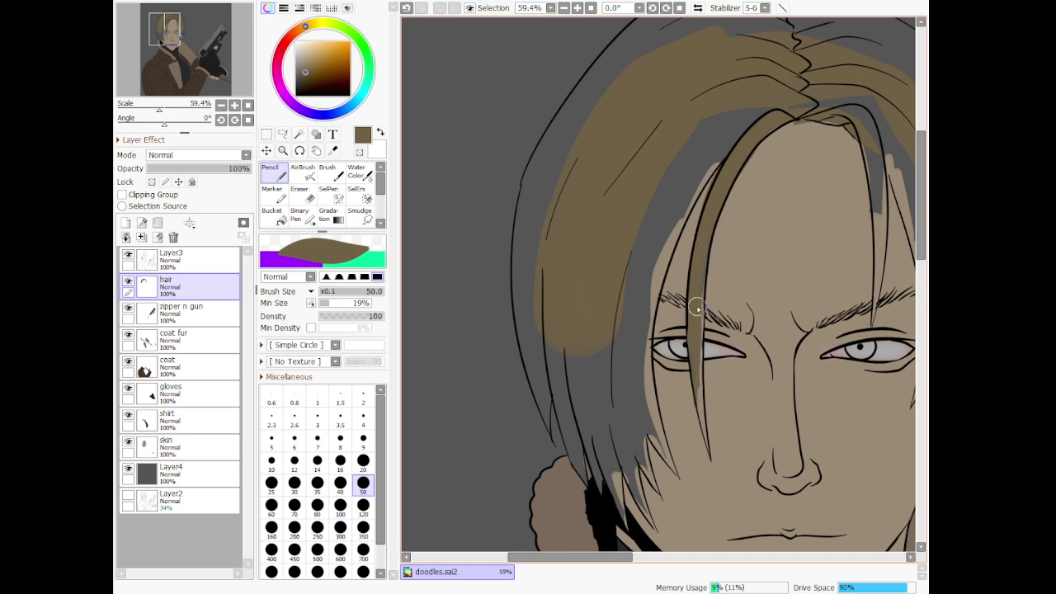
{"action": "mouse_move", "coordinate": [699, 352]}
{"action": "left_mouse_down"}
{"action": "mouse_move", "coordinate": [704, 443]}
{"action": "mouse_move", "coordinate": [703, 423]}
{"action": "left_mouse_up"}
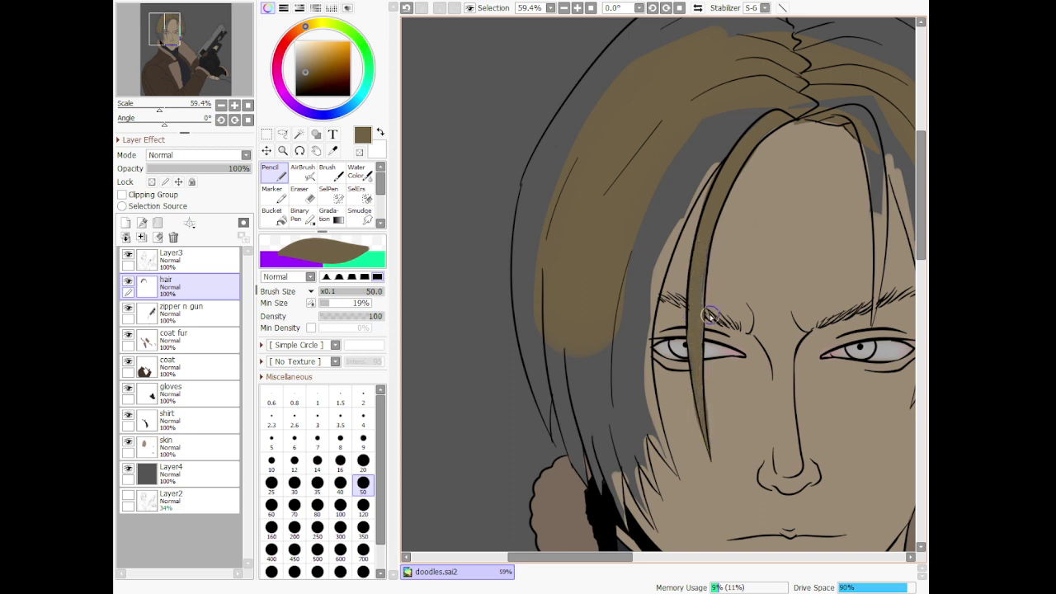
{"action": "left_click_drag", "start_coordinate": [702, 292], "coordinate": [720, 175]}
Erase the brown overspill along the edges and tip of the thin front strand, undoing strokes that miss
{"action": "key", "text": "e"}
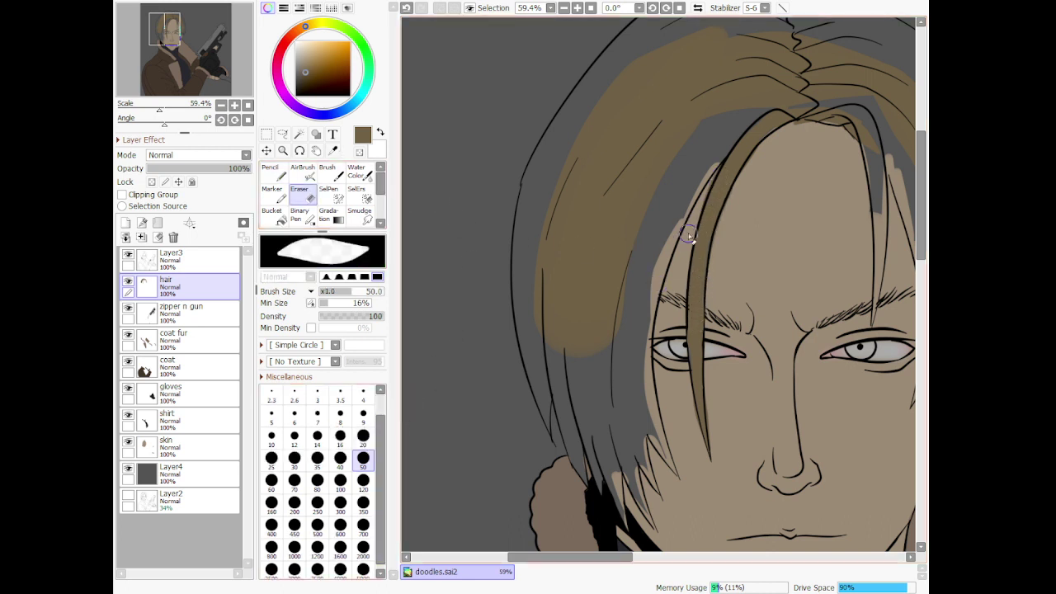
{"action": "mouse_move", "coordinate": [739, 182]}
{"action": "left_mouse_down"}
{"action": "mouse_move", "coordinate": [700, 201]}
{"action": "mouse_move", "coordinate": [720, 151]}
{"action": "mouse_move", "coordinate": [698, 198]}
{"action": "mouse_move", "coordinate": [721, 158]}
{"action": "left_mouse_up"}
{"action": "key", "text": "ctrl+z"}
{"action": "left_click_drag", "start_coordinate": [732, 194], "coordinate": [727, 247]}
{"action": "left_click_drag", "start_coordinate": [714, 452], "coordinate": [721, 505]}
{"action": "key", "text": "ctrl+z"}
{"action": "left_click_drag", "start_coordinate": [711, 395], "coordinate": [724, 489]}
{"action": "key", "text": "ctrl+z"}
{"action": "left_click_drag", "start_coordinate": [690, 391], "coordinate": [710, 468]}
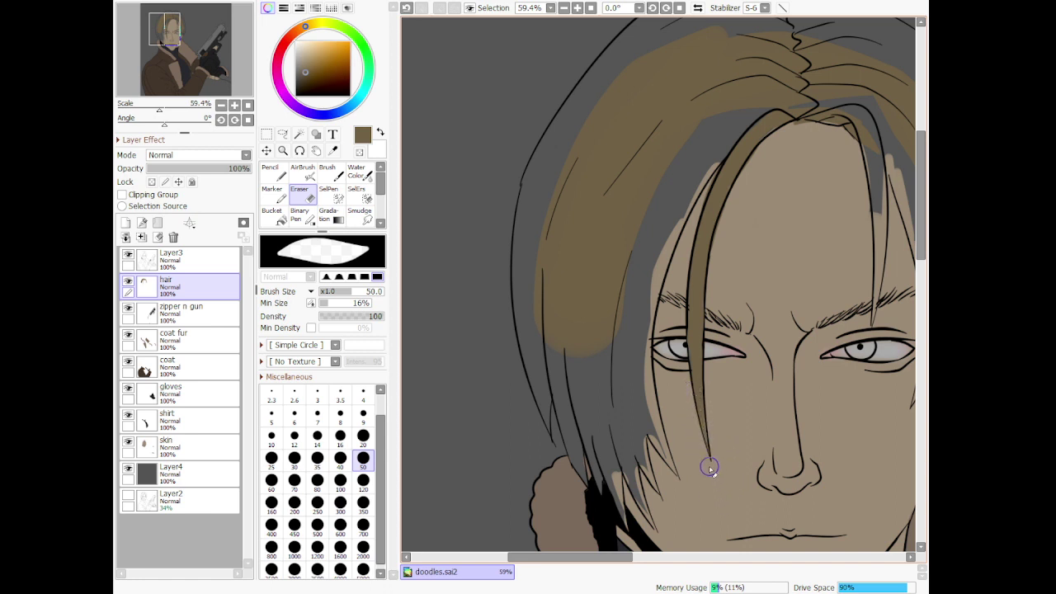
{"action": "key", "text": "n"}
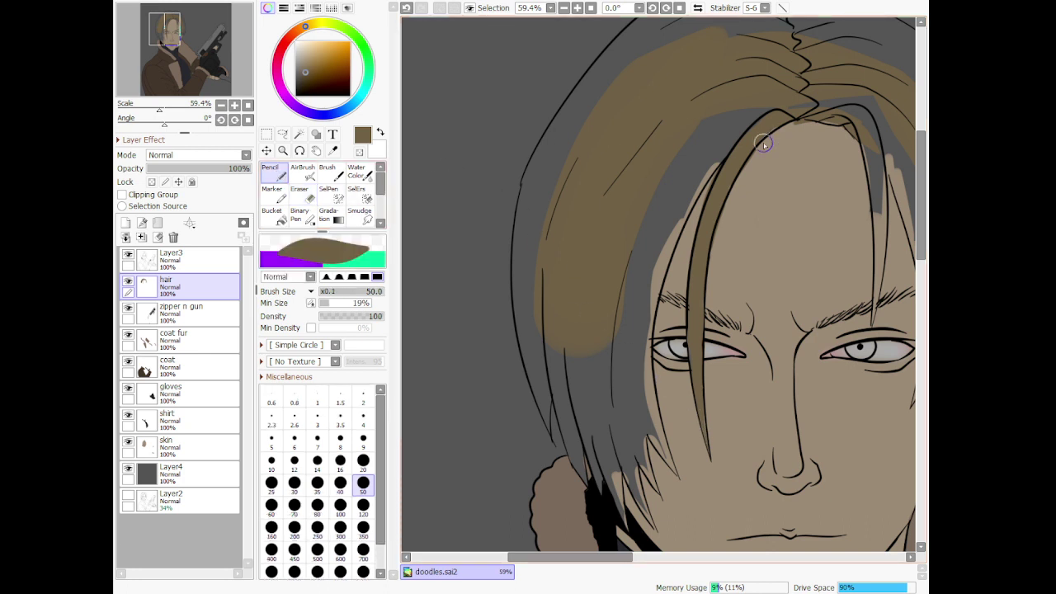
Paint brown along the hairline beside the thin front strand with the Pencil at size 50, undoing a stray stroke
{"action": "left_click_drag", "start_coordinate": [726, 162], "coordinate": [673, 199]}
{"action": "mouse_move", "coordinate": [713, 162]}
{"action": "left_mouse_down"}
{"action": "mouse_move", "coordinate": [653, 239]}
{"action": "mouse_move", "coordinate": [723, 163]}
{"action": "mouse_move", "coordinate": [702, 176]}
{"action": "mouse_move", "coordinate": [660, 264]}
{"action": "left_mouse_up"}
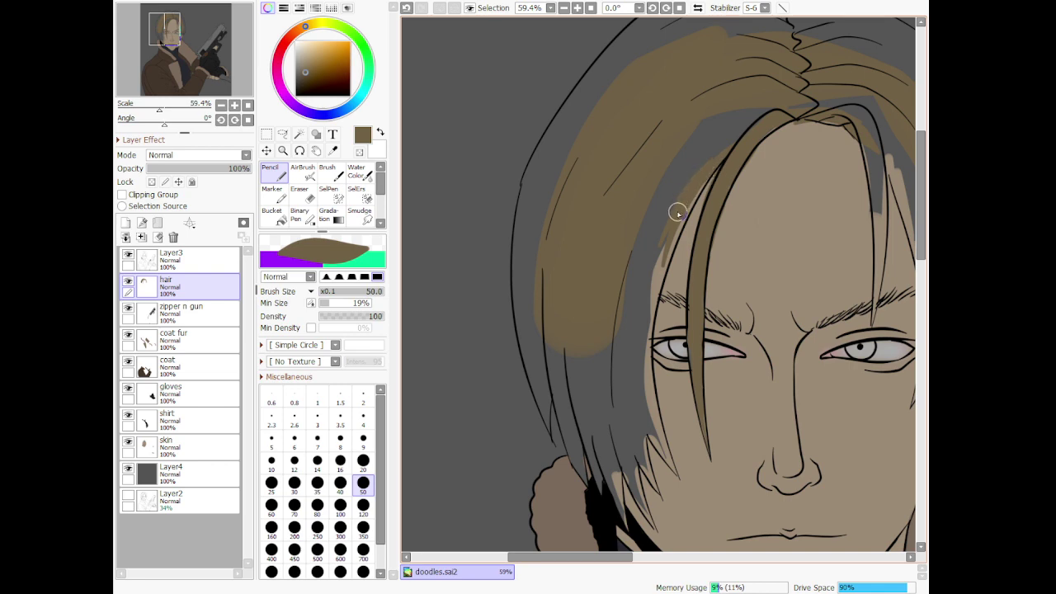
{"action": "key", "text": "ctrl+z"}
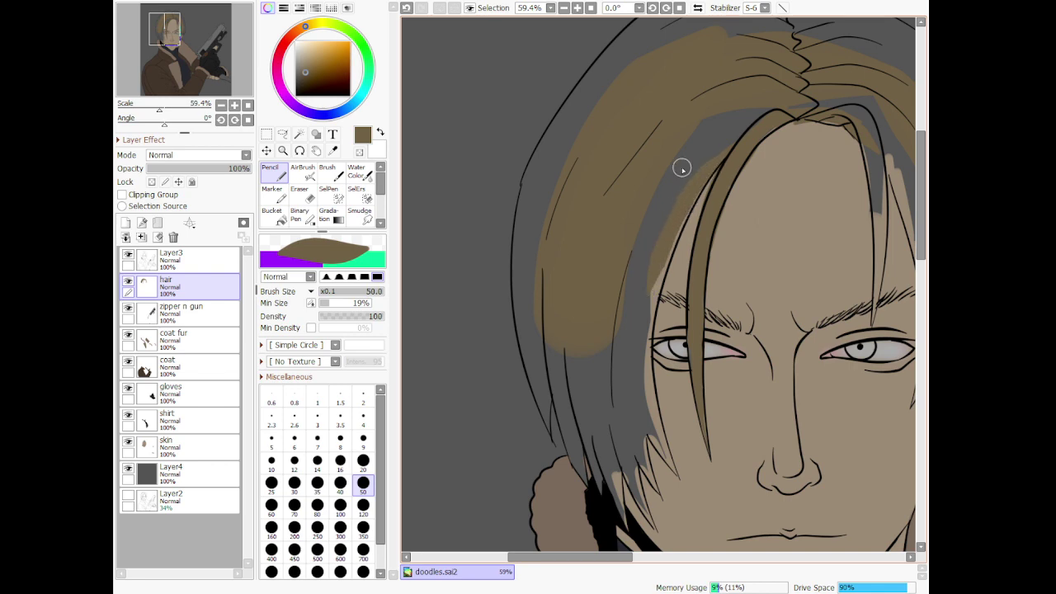
Tint the character's left eyebrow with soft brown using the AirBrush at size 50
{"action": "scroll", "coordinate": [694, 162], "scroll_direction": "down", "scroll_amount": 6}
{"action": "scroll", "coordinate": [768, 62], "scroll_direction": "up", "scroll_amount": 5}
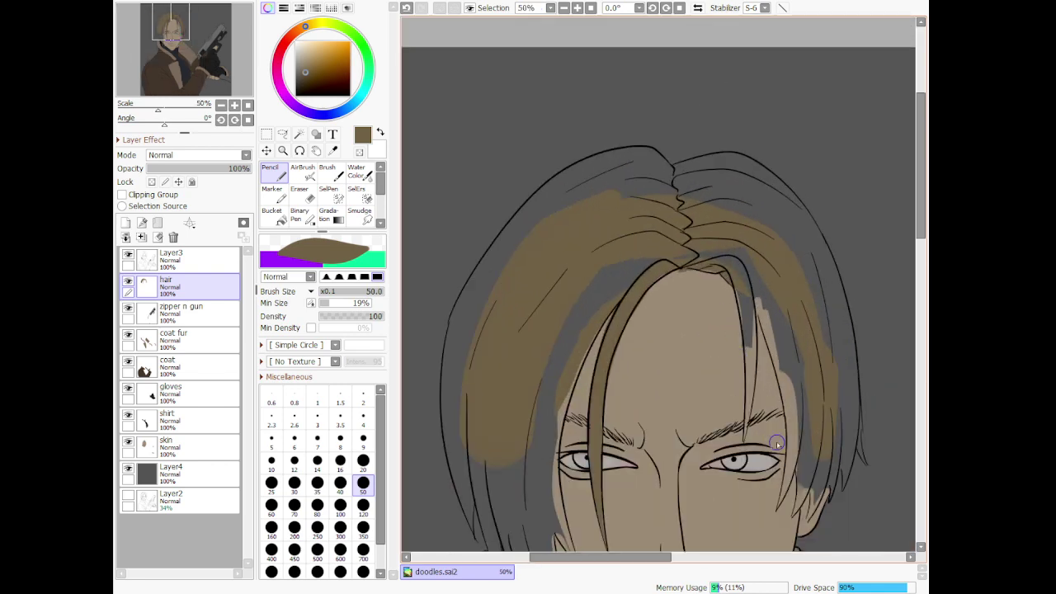
{"action": "scroll", "coordinate": [777, 444], "scroll_direction": "up", "scroll_amount": 2}
{"action": "scroll", "coordinate": [768, 404], "scroll_direction": "down", "scroll_amount": 2}
{"action": "scroll", "coordinate": [743, 435], "scroll_direction": "up", "scroll_amount": 4}
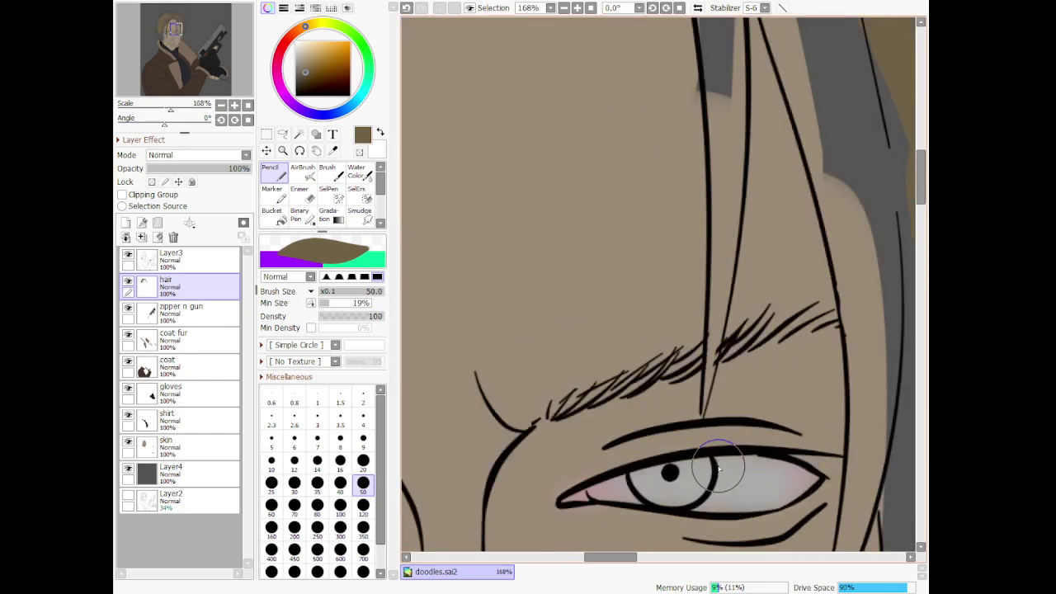
{"action": "key", "text": "v"}
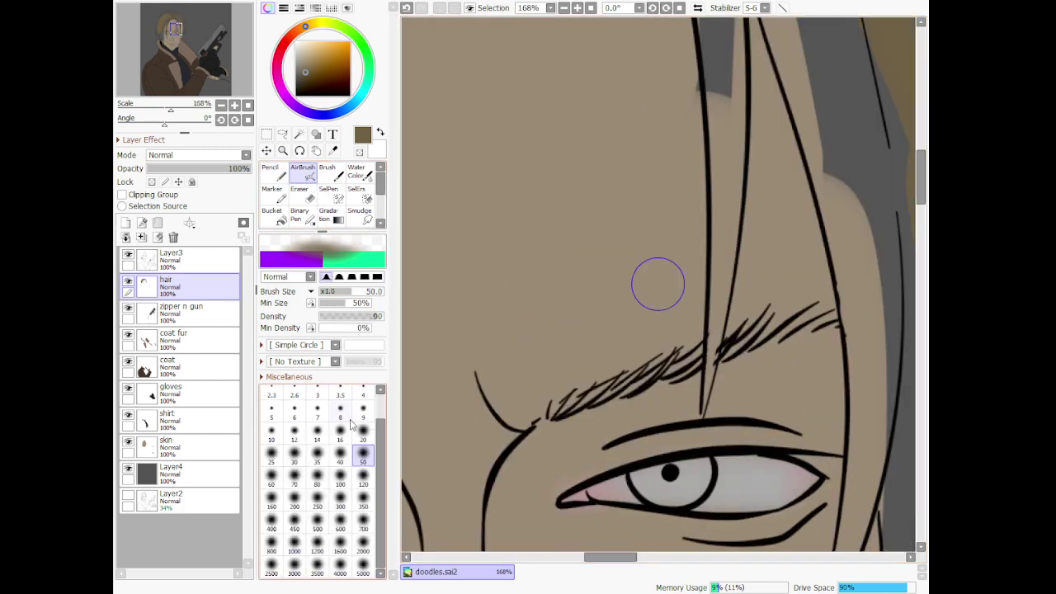
{"action": "mouse_move", "coordinate": [561, 408]}
{"action": "left_mouse_down"}
{"action": "mouse_move", "coordinate": [810, 314]}
{"action": "mouse_move", "coordinate": [857, 313]}
{"action": "left_mouse_up"}
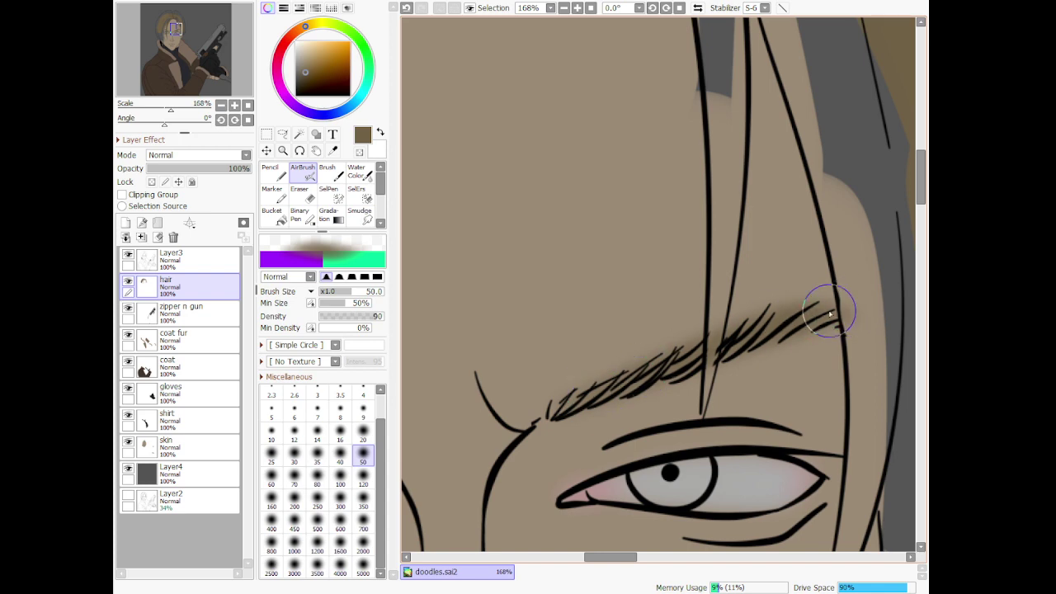
Tint the character's right eyebrow with the same soft brown, on both sides of the thin front strand
{"action": "scroll", "coordinate": [832, 334], "scroll_direction": "down", "scroll_amount": 7}
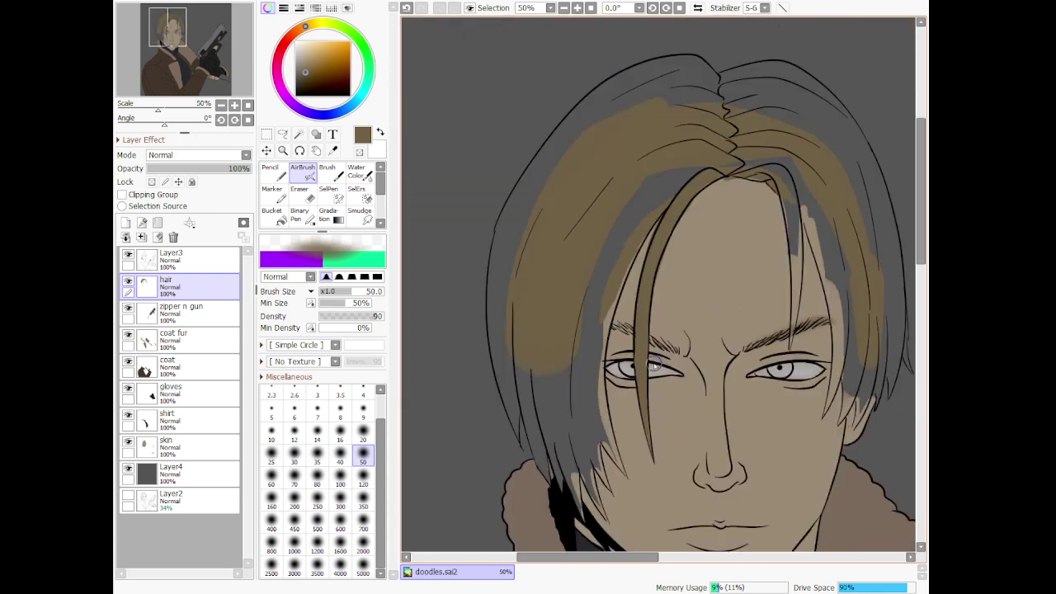
{"action": "scroll", "coordinate": [635, 354], "scroll_direction": "up", "scroll_amount": 5}
{"action": "scroll", "coordinate": [635, 355], "scroll_direction": "up", "scroll_amount": 2}
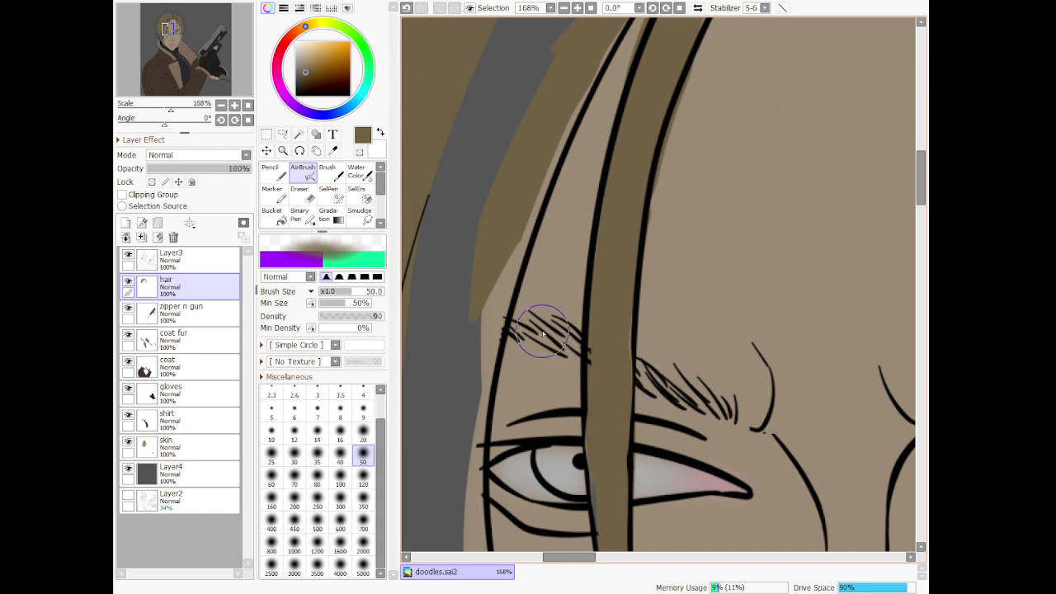
{"action": "mouse_move", "coordinate": [491, 325]}
{"action": "left_mouse_down"}
{"action": "mouse_move", "coordinate": [653, 363]}
{"action": "mouse_move", "coordinate": [751, 420]}
{"action": "mouse_move", "coordinate": [510, 319]}
{"action": "mouse_move", "coordinate": [758, 426]}
{"action": "mouse_move", "coordinate": [485, 303]}
{"action": "mouse_move", "coordinate": [453, 304]}
{"action": "mouse_move", "coordinate": [578, 340]}
{"action": "mouse_move", "coordinate": [453, 316]}
{"action": "mouse_move", "coordinate": [499, 321]}
{"action": "mouse_move", "coordinate": [634, 388]}
{"action": "left_mouse_up"}
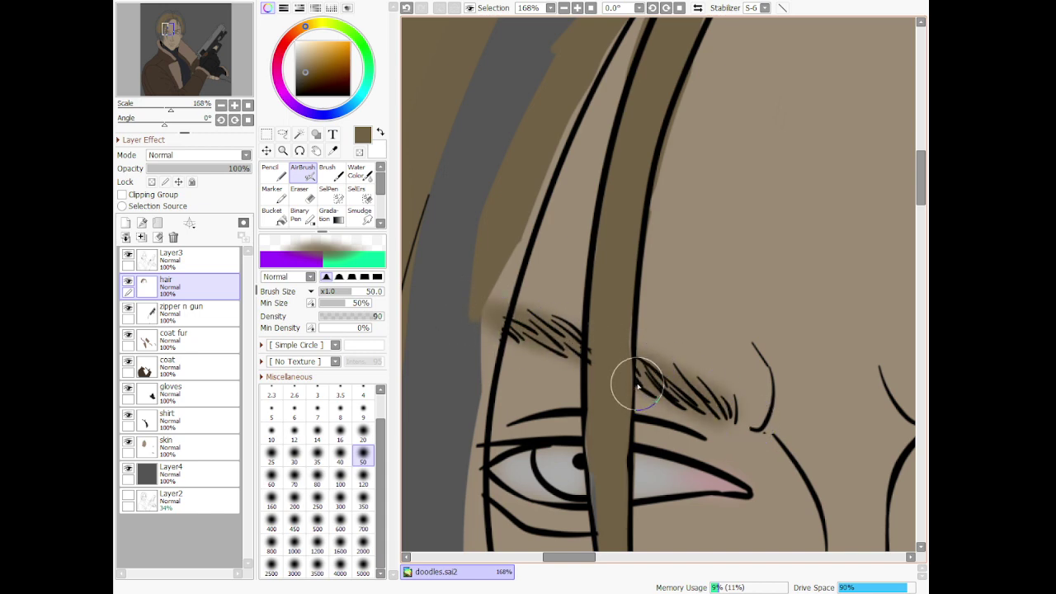
Fill the front strand over the character's left brow and the adjoining hairline with brown using the Pencil at size 50
{"action": "scroll", "coordinate": [642, 380], "scroll_direction": "down", "scroll_amount": 10}
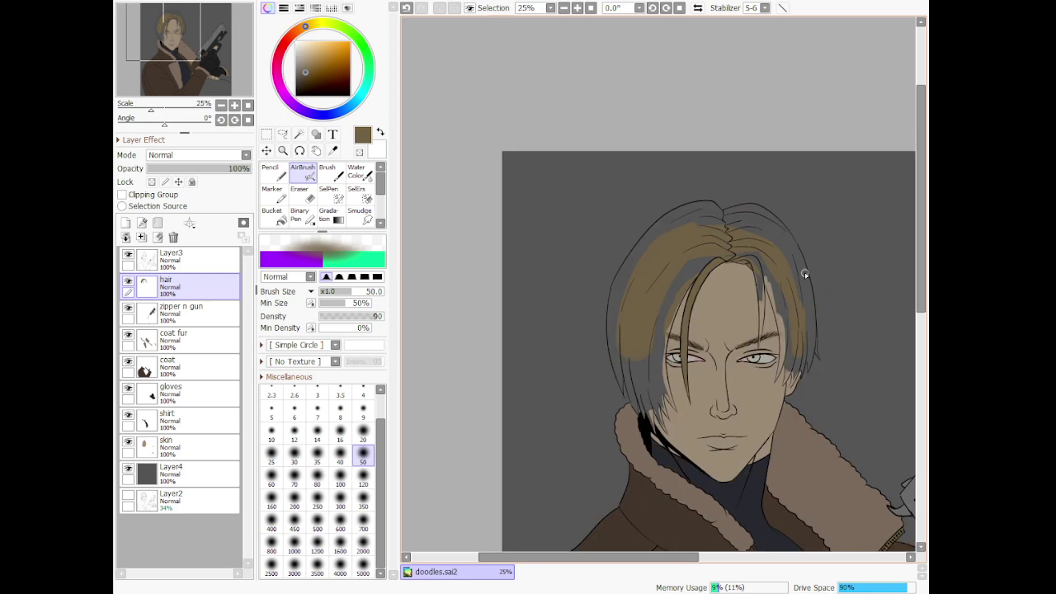
{"action": "scroll", "coordinate": [722, 388], "scroll_direction": "up", "scroll_amount": 7}
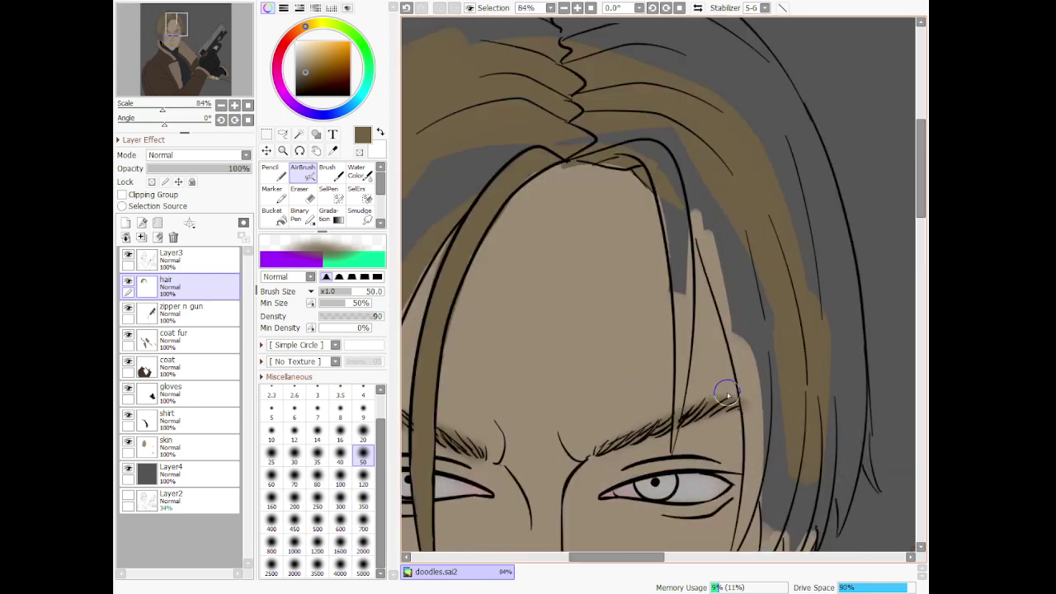
{"action": "key", "text": "n"}
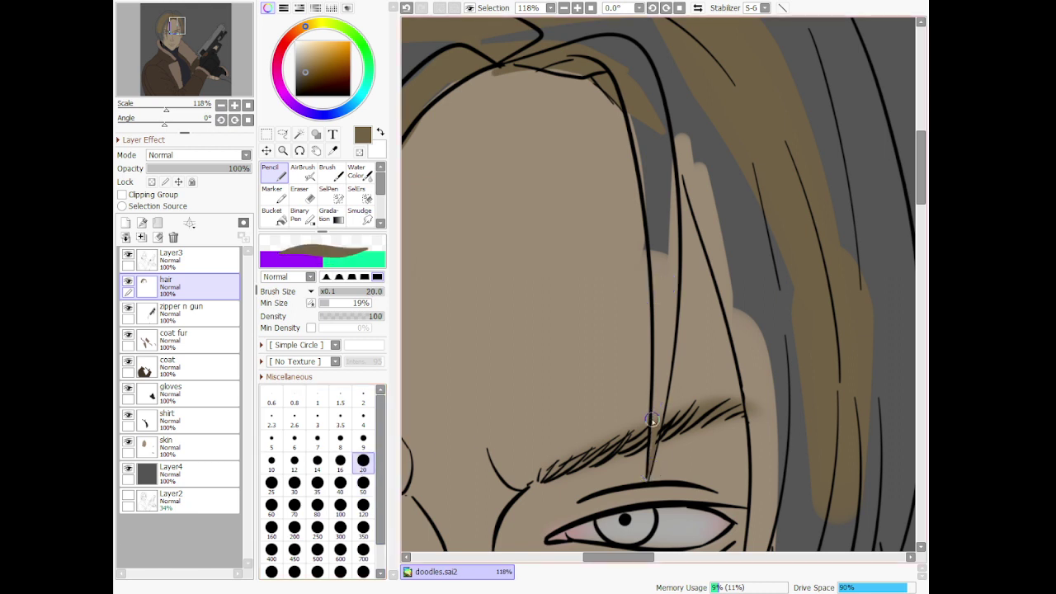
{"action": "left_click", "coordinate": [363, 487]}
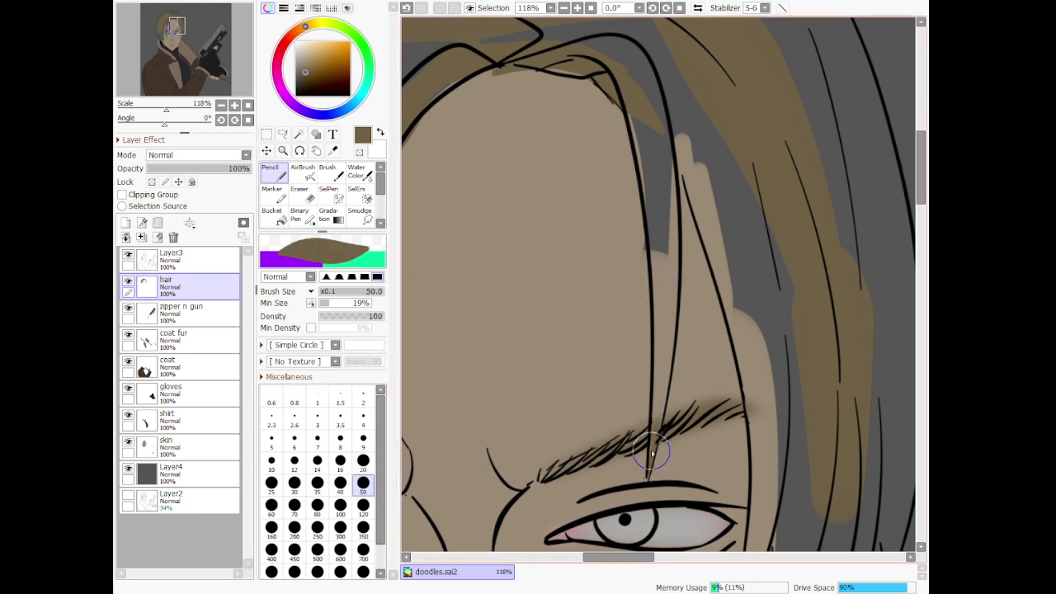
{"action": "left_click_drag", "start_coordinate": [648, 466], "coordinate": [662, 267]}
{"action": "key", "text": "ctrl+z"}
{"action": "left_click_drag", "start_coordinate": [665, 361], "coordinate": [663, 232]}
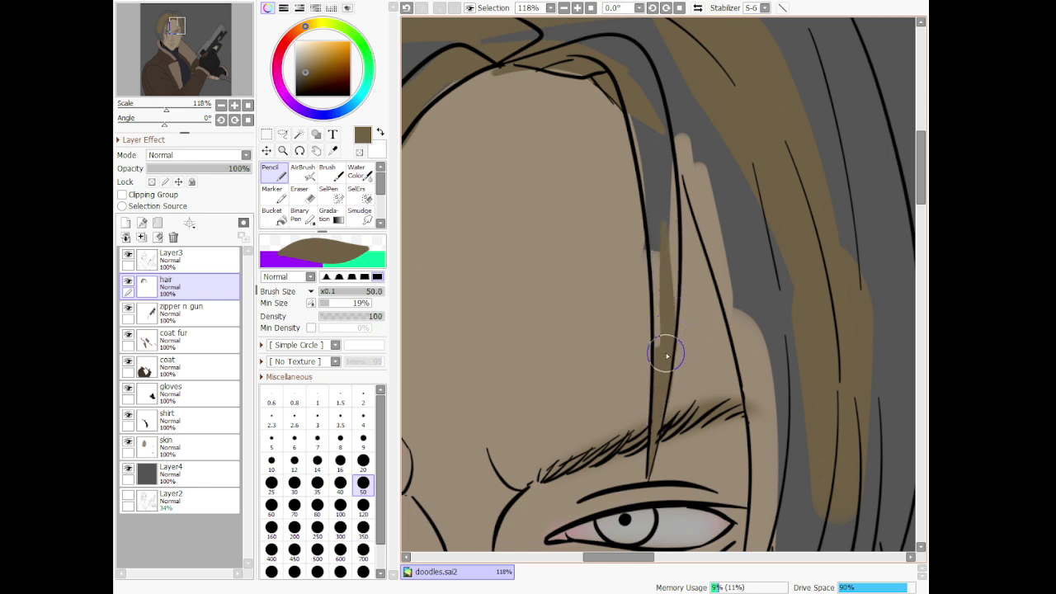
{"action": "mouse_move", "coordinate": [663, 359]}
{"action": "left_mouse_down"}
{"action": "mouse_move", "coordinate": [658, 179]}
{"action": "mouse_move", "coordinate": [705, 166]}
{"action": "mouse_move", "coordinate": [693, 262]}
{"action": "mouse_move", "coordinate": [673, 285]}
{"action": "mouse_move", "coordinate": [660, 279]}
{"action": "mouse_move", "coordinate": [643, 155]}
{"action": "mouse_move", "coordinate": [675, 317]}
{"action": "mouse_move", "coordinate": [656, 112]}
{"action": "mouse_move", "coordinate": [668, 211]}
{"action": "mouse_move", "coordinate": [627, 72]}
{"action": "mouse_move", "coordinate": [665, 198]}
{"action": "mouse_move", "coordinate": [670, 160]}
{"action": "mouse_move", "coordinate": [634, 31]}
{"action": "mouse_move", "coordinate": [672, 102]}
{"action": "mouse_move", "coordinate": [692, 198]}
{"action": "mouse_move", "coordinate": [673, 180]}
{"action": "mouse_move", "coordinate": [695, 200]}
{"action": "mouse_move", "coordinate": [683, 138]}
{"action": "mouse_move", "coordinate": [669, 166]}
{"action": "mouse_move", "coordinate": [675, 217]}
{"action": "mouse_move", "coordinate": [682, 168]}
{"action": "mouse_move", "coordinate": [669, 131]}
{"action": "mouse_move", "coordinate": [733, 215]}
{"action": "mouse_move", "coordinate": [751, 289]}
{"action": "mouse_move", "coordinate": [680, 151]}
{"action": "mouse_move", "coordinate": [724, 240]}
{"action": "mouse_move", "coordinate": [756, 356]}
{"action": "mouse_move", "coordinate": [765, 403]}
{"action": "mouse_move", "coordinate": [752, 469]}
{"action": "left_mouse_up"}
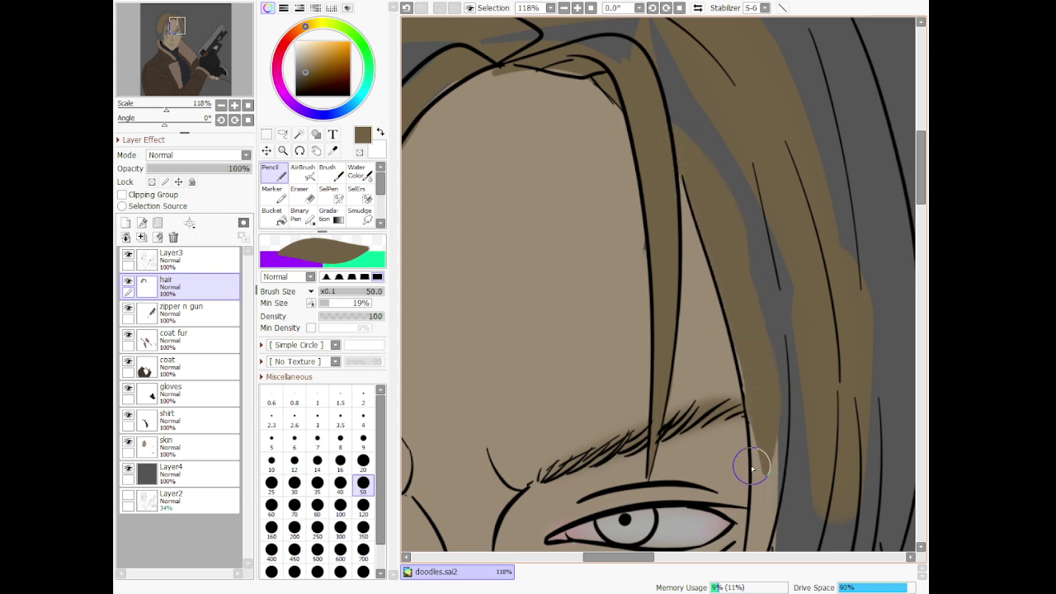
Fill the lock beside the character's left eye with brown, using Pencil size 20 for its pointed tip on the cheek
{"action": "scroll", "coordinate": [741, 395], "scroll_direction": "down", "scroll_amount": 4}
{"action": "scroll", "coordinate": [772, 452], "scroll_direction": "up", "scroll_amount": 2}
{"action": "scroll", "coordinate": [728, 330], "scroll_direction": "up", "scroll_amount": 2}
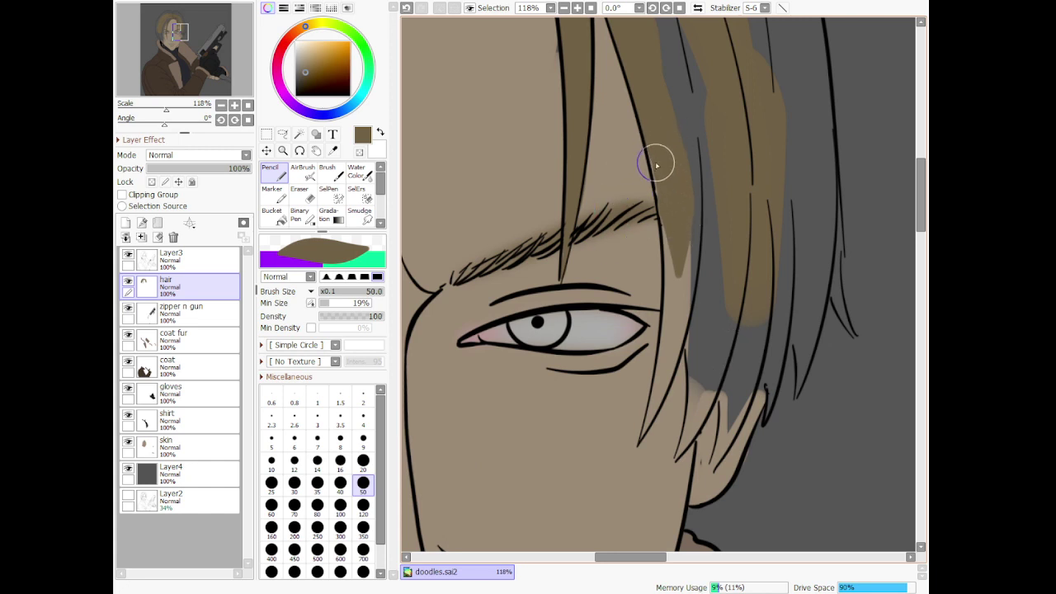
{"action": "mouse_move", "coordinate": [656, 166]}
{"action": "left_mouse_down"}
{"action": "mouse_move", "coordinate": [681, 309]}
{"action": "mouse_move", "coordinate": [679, 241]}
{"action": "mouse_move", "coordinate": [670, 220]}
{"action": "mouse_move", "coordinate": [667, 360]}
{"action": "left_mouse_up"}
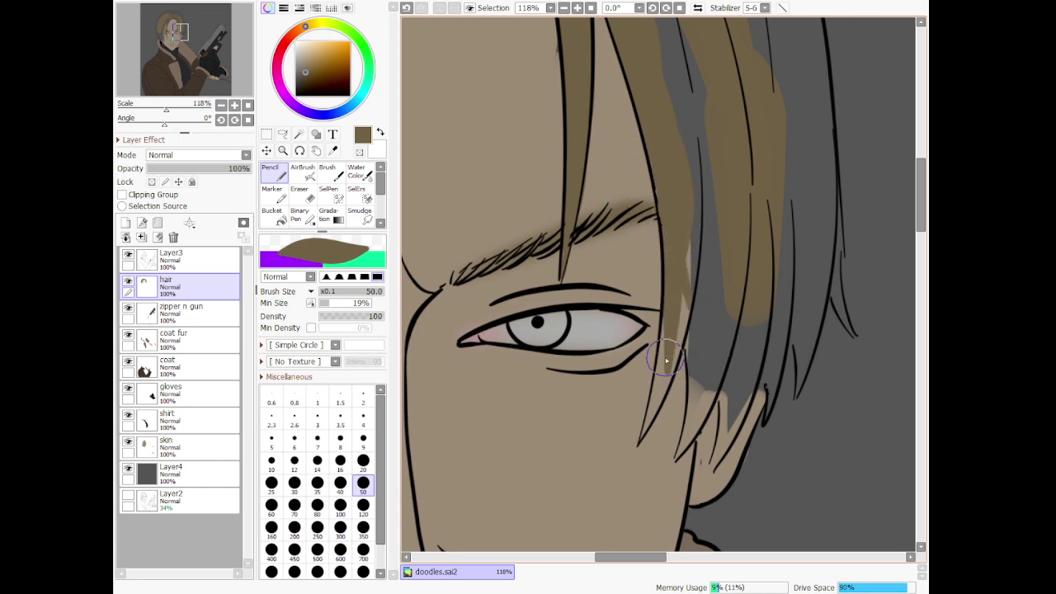
{"action": "left_click", "coordinate": [364, 463]}
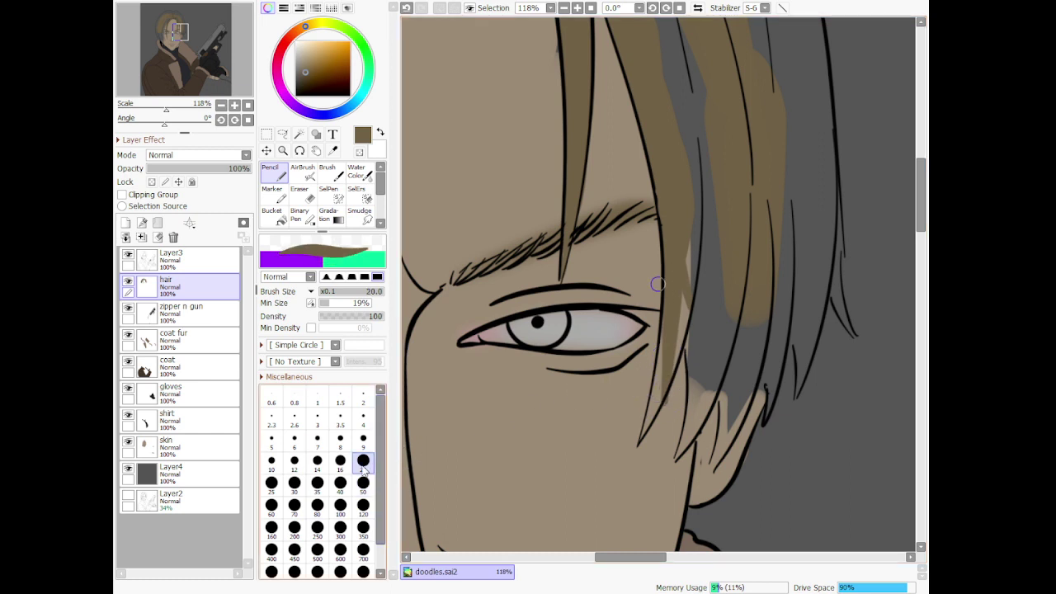
{"action": "key", "text": "ctrl+z"}
{"action": "left_click_drag", "start_coordinate": [660, 391], "coordinate": [641, 441]}
{"action": "key", "text": "ctrl+z"}
{"action": "key", "text": "ctrl+z"}
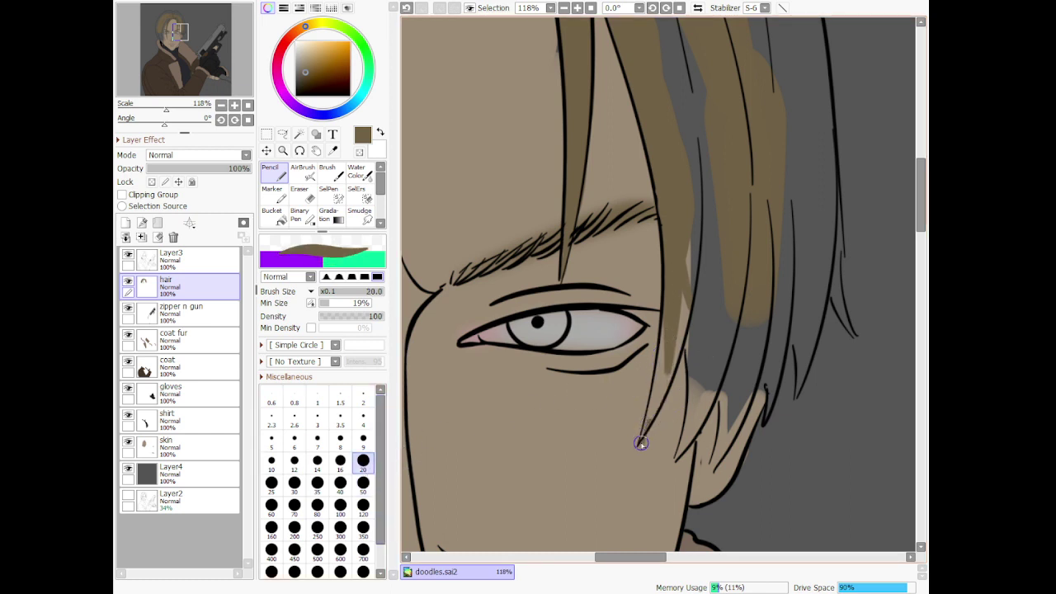
{"action": "key", "text": "ctrl+z"}
{"action": "mouse_move", "coordinate": [683, 331]}
{"action": "left_mouse_down"}
{"action": "mouse_move", "coordinate": [642, 436]}
{"action": "mouse_move", "coordinate": [670, 340]}
{"action": "mouse_move", "coordinate": [666, 292]}
{"action": "left_mouse_up"}
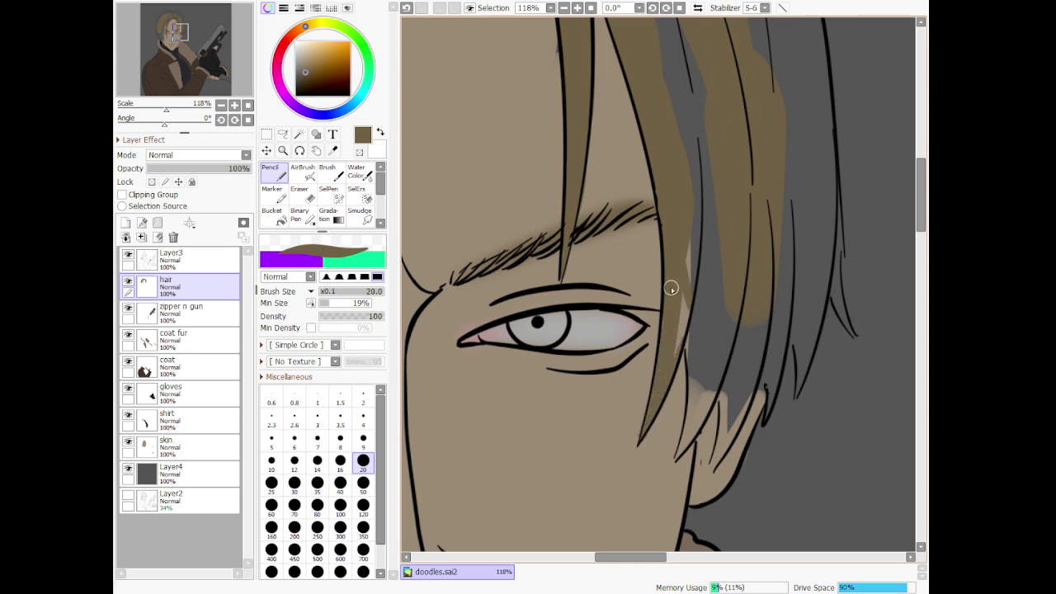
Fill the side hair between the character's left eye and ear with brown at Pencil size 50, undoing a stray stroke
{"action": "key", "text": "bracketright"}
{"action": "key", "text": "bracketright"}
{"action": "key", "text": "bracketright"}
{"action": "key", "text": "bracketright"}
{"action": "key", "text": "bracketright"}
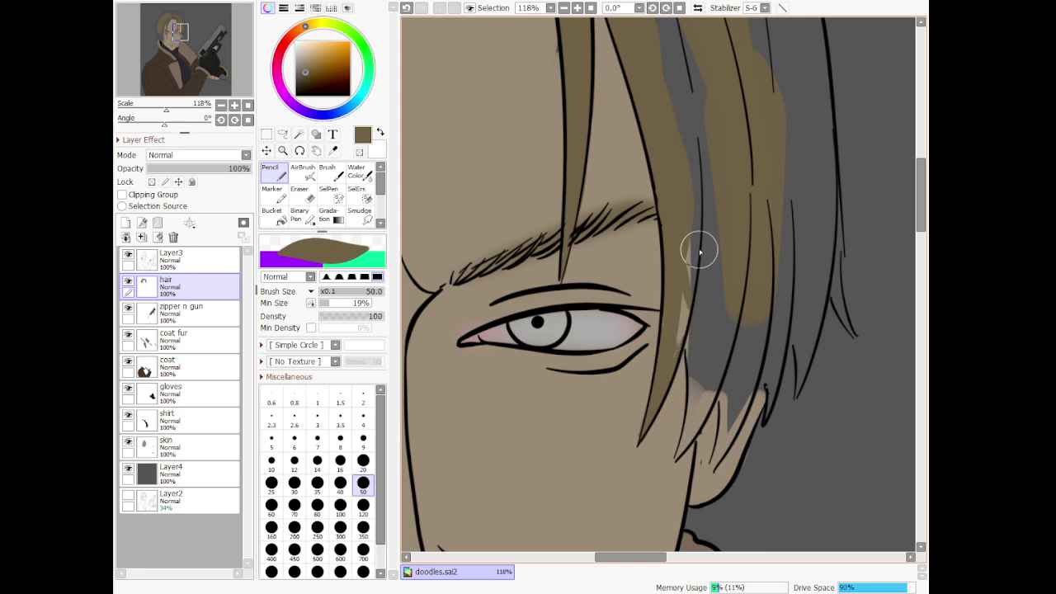
{"action": "left_click_drag", "start_coordinate": [700, 253], "coordinate": [708, 169]}
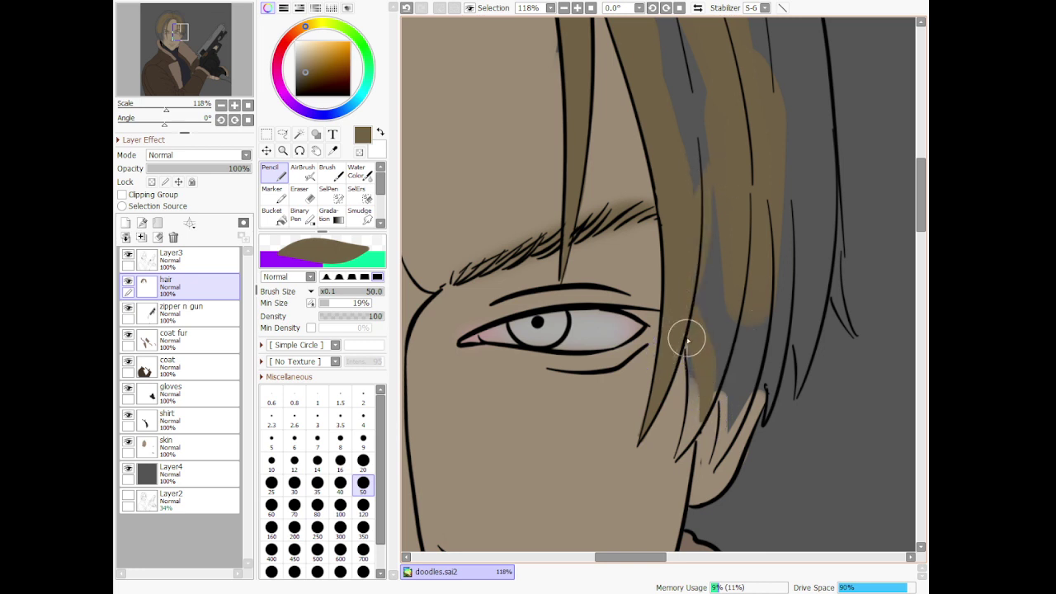
{"action": "mouse_move", "coordinate": [688, 340]}
{"action": "left_mouse_down"}
{"action": "mouse_move", "coordinate": [704, 406]}
{"action": "mouse_move", "coordinate": [690, 440]}
{"action": "left_mouse_up"}
{"action": "key", "text": "ctrl+z"}
{"action": "mouse_move", "coordinate": [690, 345]}
{"action": "left_mouse_down"}
{"action": "mouse_move", "coordinate": [683, 444]}
{"action": "mouse_move", "coordinate": [733, 347]}
{"action": "mouse_move", "coordinate": [728, 435]}
{"action": "mouse_move", "coordinate": [739, 391]}
{"action": "mouse_move", "coordinate": [724, 443]}
{"action": "mouse_move", "coordinate": [759, 270]}
{"action": "mouse_move", "coordinate": [743, 378]}
{"action": "mouse_move", "coordinate": [739, 310]}
{"action": "mouse_move", "coordinate": [712, 239]}
{"action": "mouse_move", "coordinate": [709, 369]}
{"action": "mouse_move", "coordinate": [695, 210]}
{"action": "mouse_move", "coordinate": [691, 309]}
{"action": "mouse_move", "coordinate": [717, 249]}
{"action": "mouse_move", "coordinate": [708, 177]}
{"action": "mouse_move", "coordinate": [751, 246]}
{"action": "mouse_move", "coordinate": [769, 330]}
{"action": "mouse_move", "coordinate": [748, 392]}
{"action": "mouse_move", "coordinate": [766, 385]}
{"action": "mouse_move", "coordinate": [748, 393]}
{"action": "mouse_move", "coordinate": [763, 341]}
{"action": "mouse_move", "coordinate": [800, 326]}
{"action": "mouse_move", "coordinate": [767, 386]}
{"action": "mouse_move", "coordinate": [787, 221]}
{"action": "mouse_move", "coordinate": [784, 293]}
{"action": "mouse_move", "coordinate": [799, 331]}
{"action": "mouse_move", "coordinate": [790, 324]}
{"action": "mouse_move", "coordinate": [807, 355]}
{"action": "mouse_move", "coordinate": [811, 347]}
{"action": "mouse_move", "coordinate": [801, 347]}
{"action": "mouse_move", "coordinate": [789, 236]}
{"action": "mouse_move", "coordinate": [803, 330]}
{"action": "mouse_move", "coordinate": [815, 294]}
{"action": "mouse_move", "coordinate": [815, 162]}
{"action": "mouse_move", "coordinate": [836, 303]}
{"action": "mouse_move", "coordinate": [828, 277]}
{"action": "mouse_move", "coordinate": [796, 282]}
{"action": "left_mouse_up"}
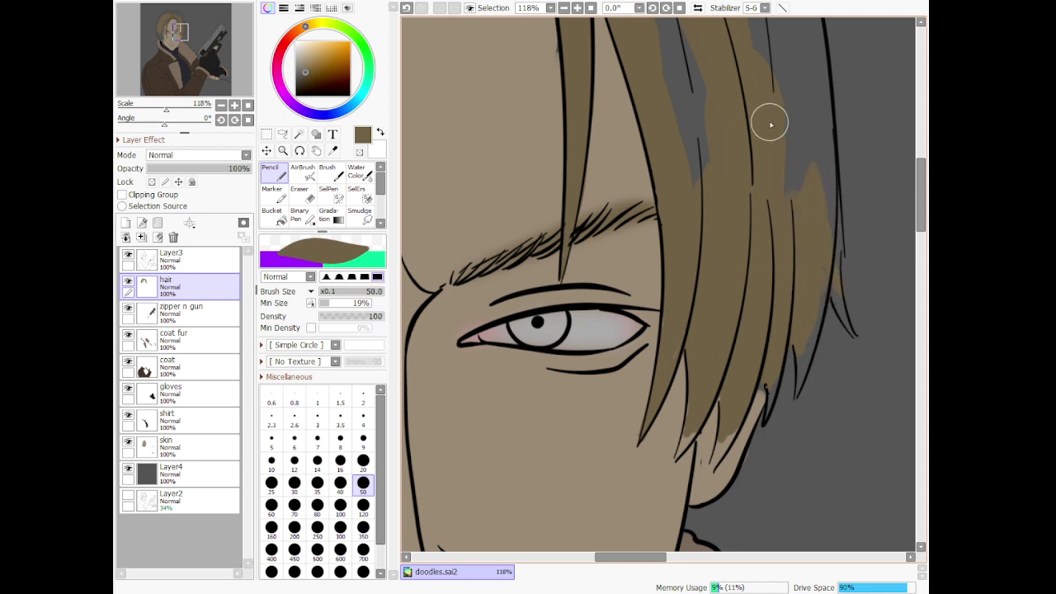
Fill the pointed hair tips around the character's left ear and the outer flick with brown at Pencil size 20
{"action": "key", "text": "bracketleft"}
{"action": "key", "text": "bracketleft"}
{"action": "key", "text": "bracketleft"}
{"action": "key", "text": "bracketleft"}
{"action": "key", "text": "bracketleft"}
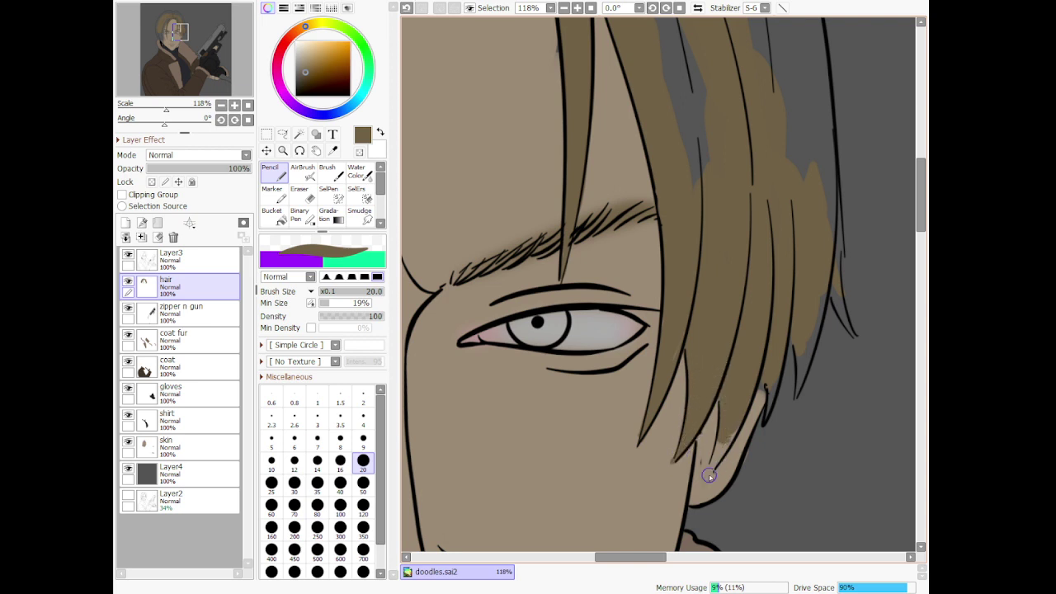
{"action": "left_click_drag", "start_coordinate": [709, 476], "coordinate": [732, 439]}
{"action": "key", "text": "ctrl+z"}
{"action": "left_click_drag", "start_coordinate": [801, 383], "coordinate": [795, 401]}
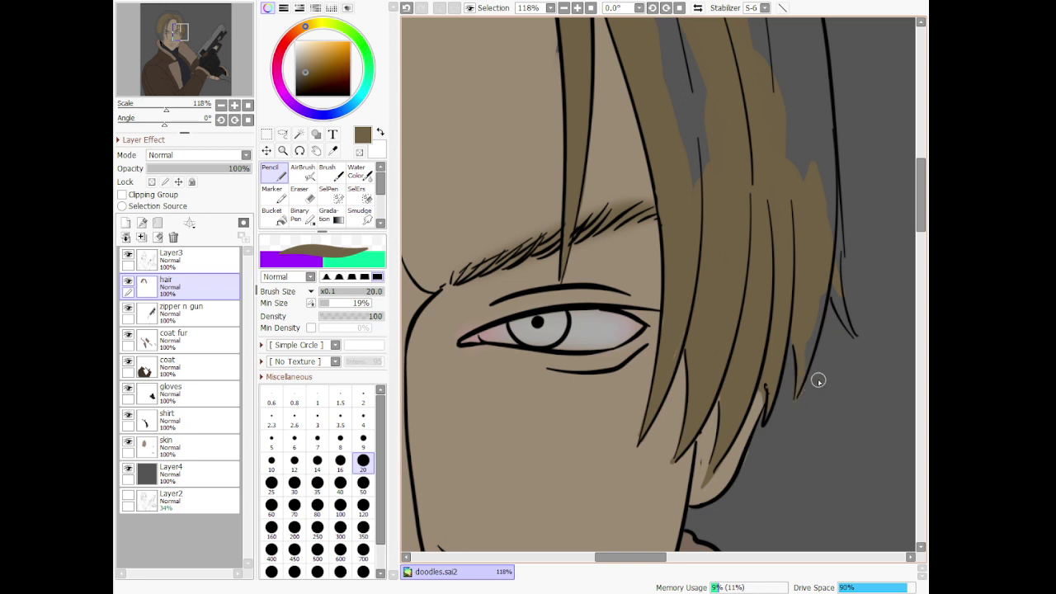
{"action": "left_click_drag", "start_coordinate": [815, 334], "coordinate": [825, 281]}
{"action": "left_click_drag", "start_coordinate": [845, 323], "coordinate": [847, 312]}
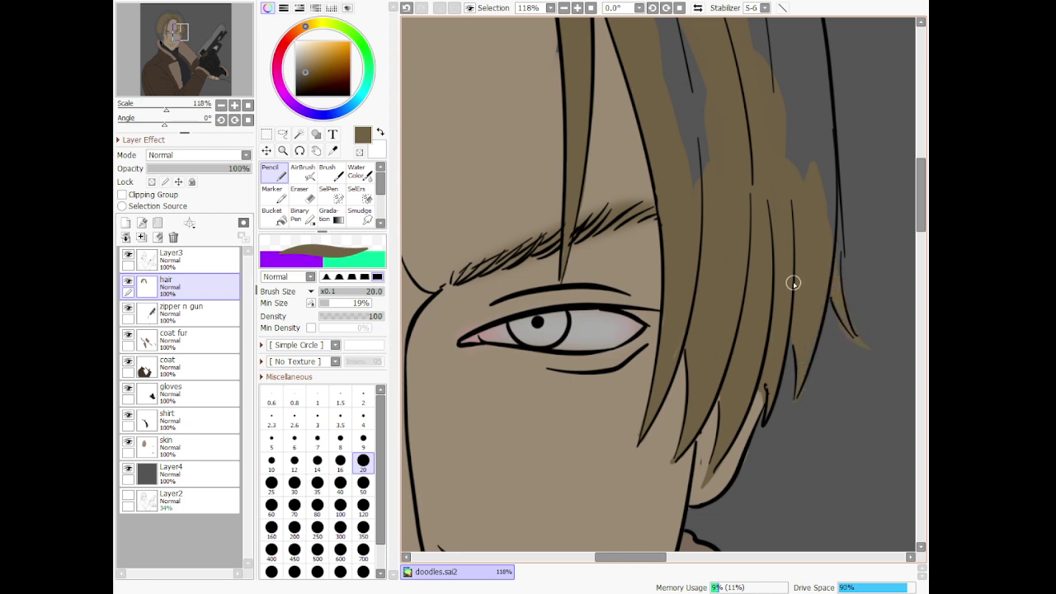
Erase the brown overspill at the tip of the outer flick with the Eraser at size 50, undoing a missed stroke
{"action": "key", "text": "e"}
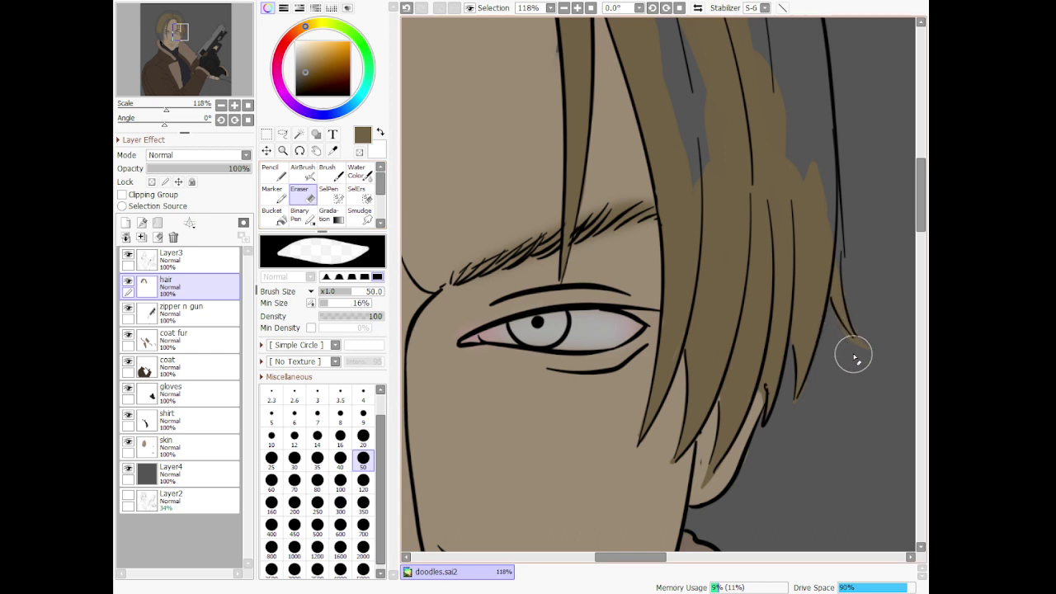
{"action": "key", "text": "ctrl+z"}
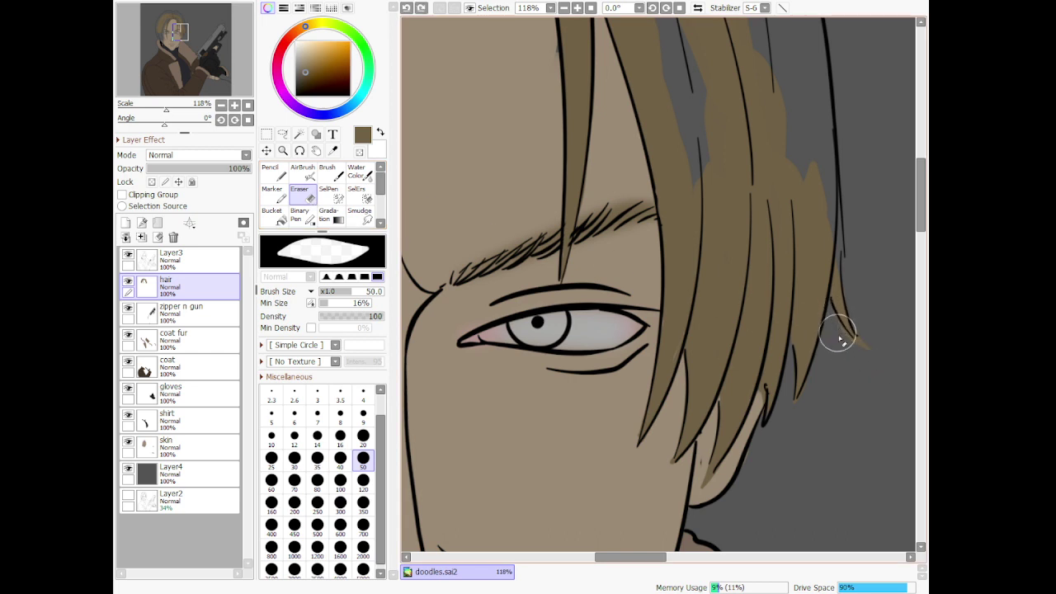
{"action": "mouse_move", "coordinate": [837, 333]}
{"action": "left_mouse_down"}
{"action": "mouse_move", "coordinate": [877, 374]}
{"action": "mouse_move", "coordinate": [869, 358]}
{"action": "left_mouse_up"}
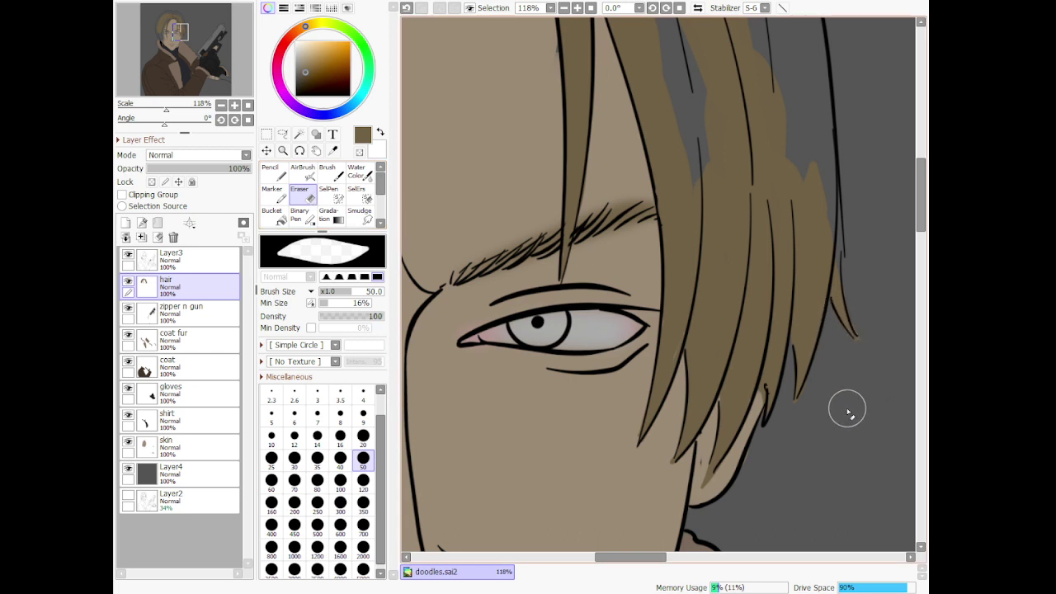
Fill the two upper pointed hair tips over the character's right cheek with brown using the Pencil at size 20
{"action": "scroll", "coordinate": [866, 405], "scroll_direction": "down", "scroll_amount": 7}
{"action": "scroll", "coordinate": [546, 371], "scroll_direction": "up", "scroll_amount": 3}
{"action": "scroll", "coordinate": [662, 425], "scroll_direction": "up", "scroll_amount": 4}
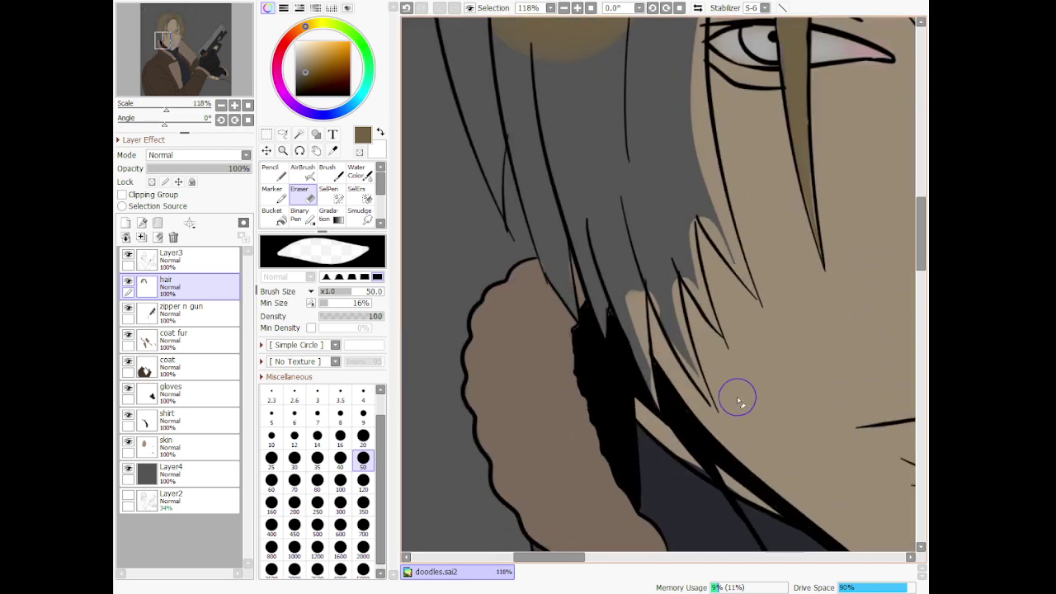
{"action": "scroll", "coordinate": [739, 400], "scroll_direction": "up", "scroll_amount": 2}
{"action": "key", "text": "n"}
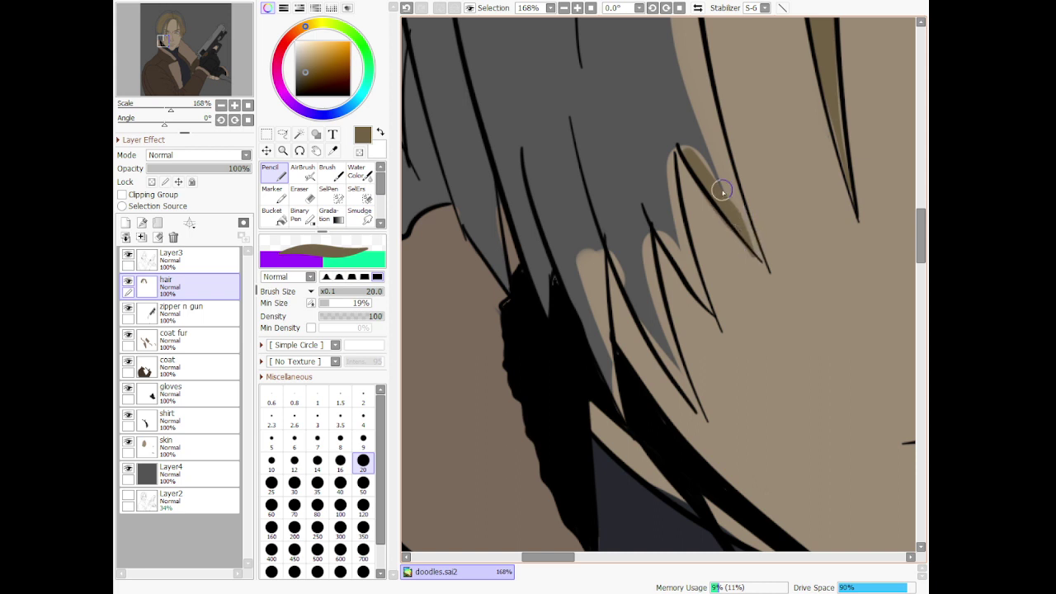
{"action": "key", "text": "ctrl+z"}
{"action": "mouse_move", "coordinate": [662, 101]}
{"action": "left_mouse_down"}
{"action": "mouse_move", "coordinate": [759, 257]}
{"action": "mouse_move", "coordinate": [689, 62]}
{"action": "left_mouse_up"}
{"action": "left_click_drag", "start_coordinate": [745, 235], "coordinate": [692, 46]}
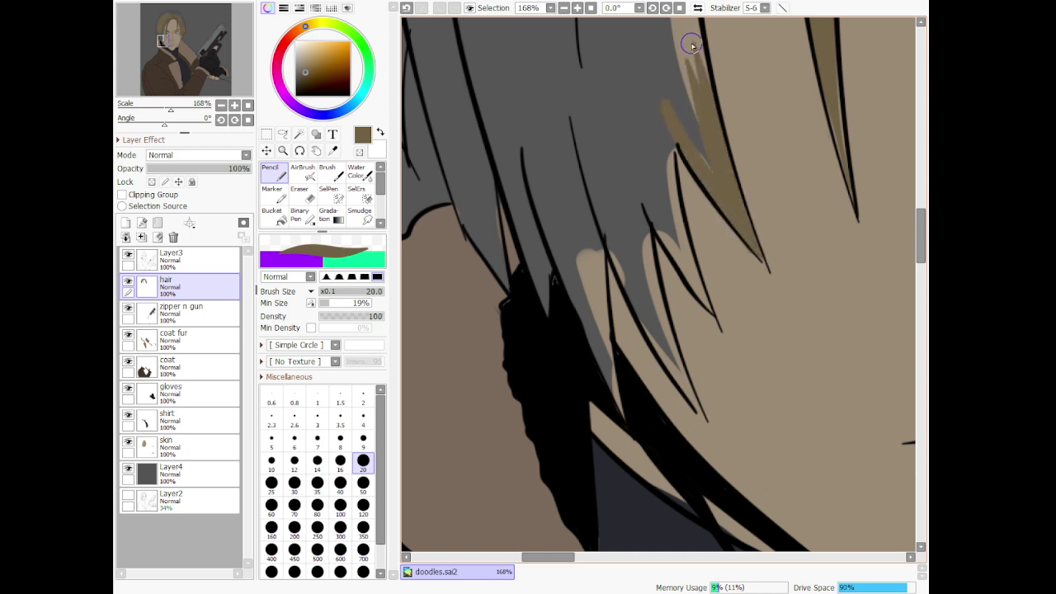
{"action": "left_click_drag", "start_coordinate": [708, 191], "coordinate": [693, 99]}
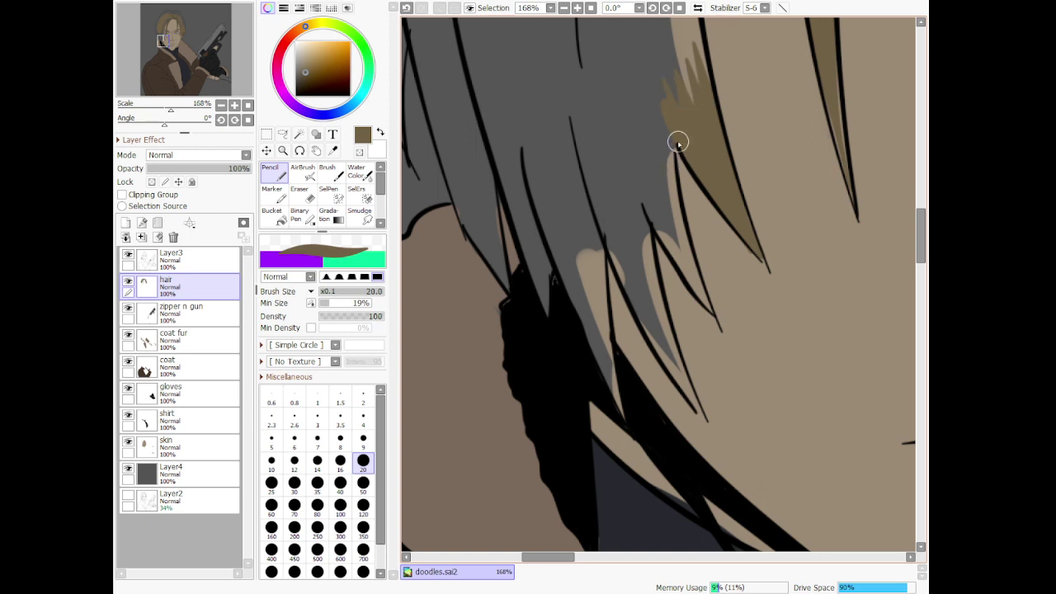
{"action": "mouse_move", "coordinate": [664, 200]}
{"action": "left_mouse_down"}
{"action": "mouse_move", "coordinate": [675, 263]}
{"action": "mouse_move", "coordinate": [709, 312]}
{"action": "left_mouse_up"}
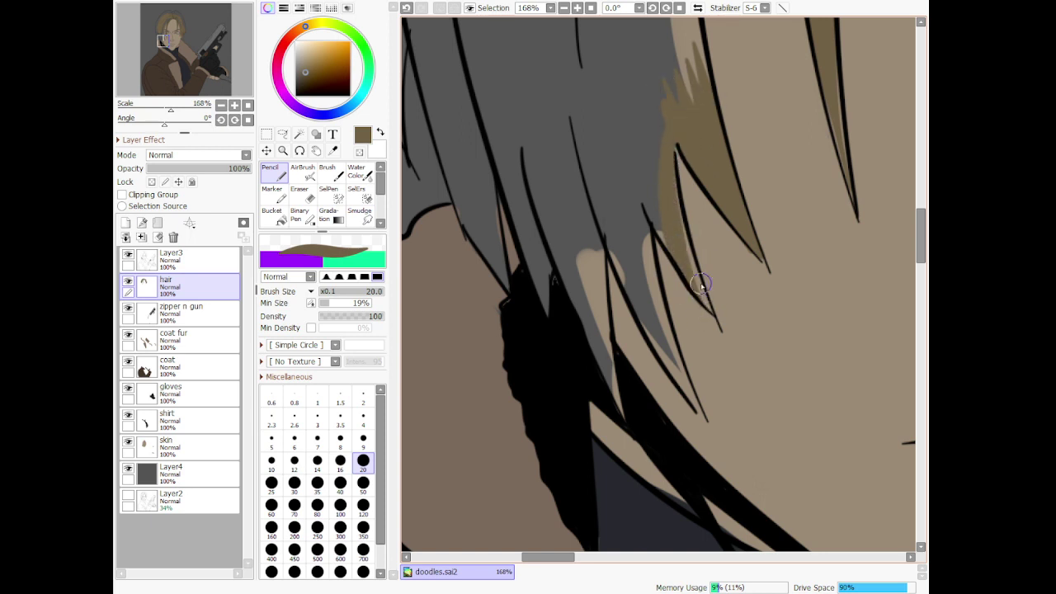
{"action": "mouse_move", "coordinate": [677, 221]}
{"action": "left_mouse_down"}
{"action": "mouse_move", "coordinate": [710, 299]}
{"action": "mouse_move", "coordinate": [698, 287]}
{"action": "left_mouse_up"}
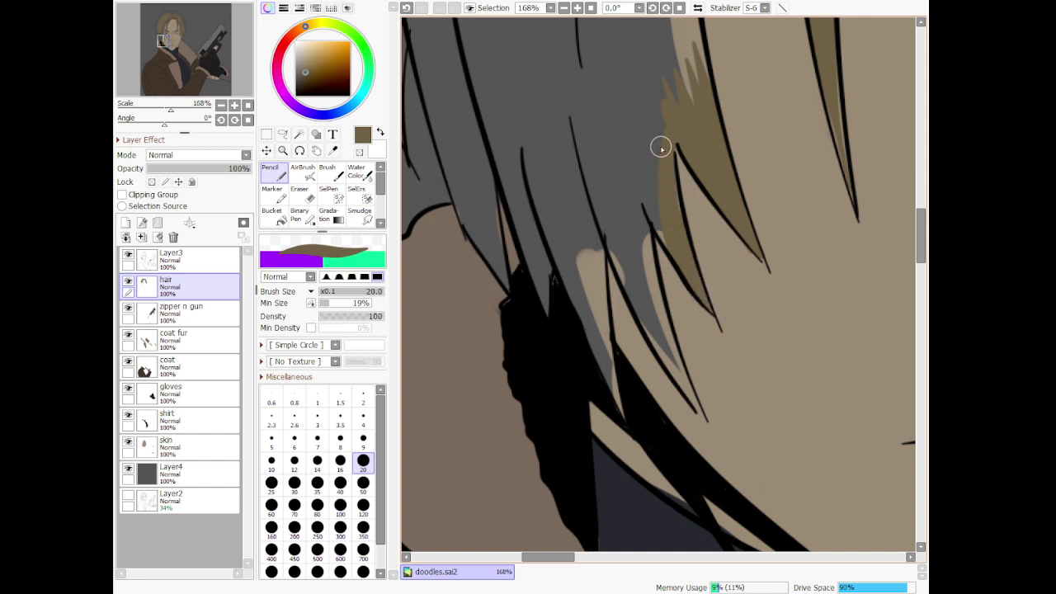
Fill the third pointed hair tip over the character's right cheek with brown using the Pencil at size 20, undoing stray strokes
{"action": "left_click_drag", "start_coordinate": [652, 225], "coordinate": [623, 136]}
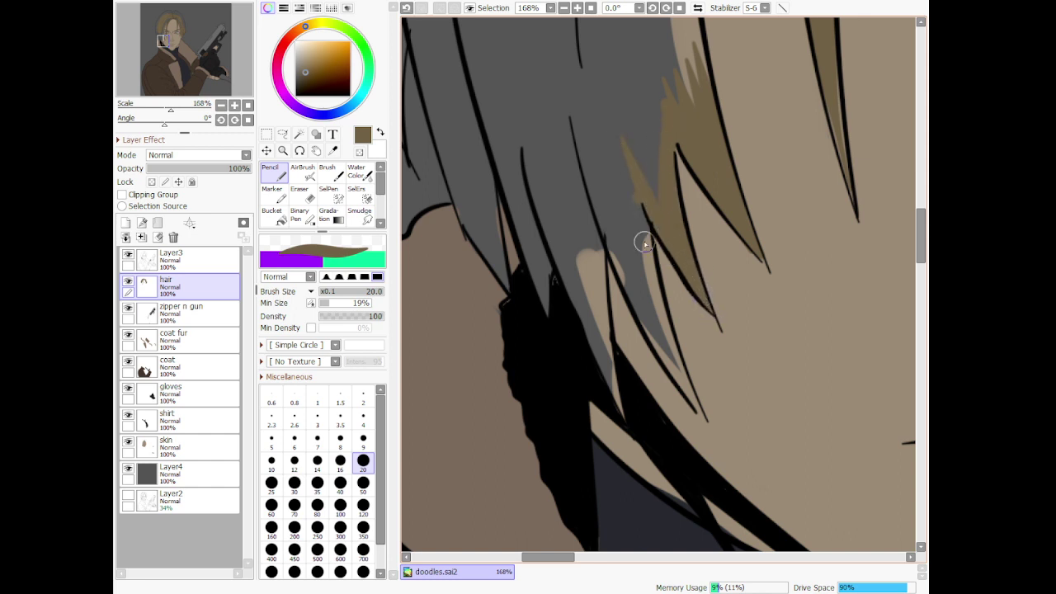
{"action": "mouse_move", "coordinate": [645, 243]}
{"action": "left_mouse_down"}
{"action": "mouse_move", "coordinate": [662, 342]}
{"action": "mouse_move", "coordinate": [706, 420]}
{"action": "left_mouse_up"}
{"action": "key", "text": "ctrl+z"}
{"action": "key", "text": "ctrl+z"}
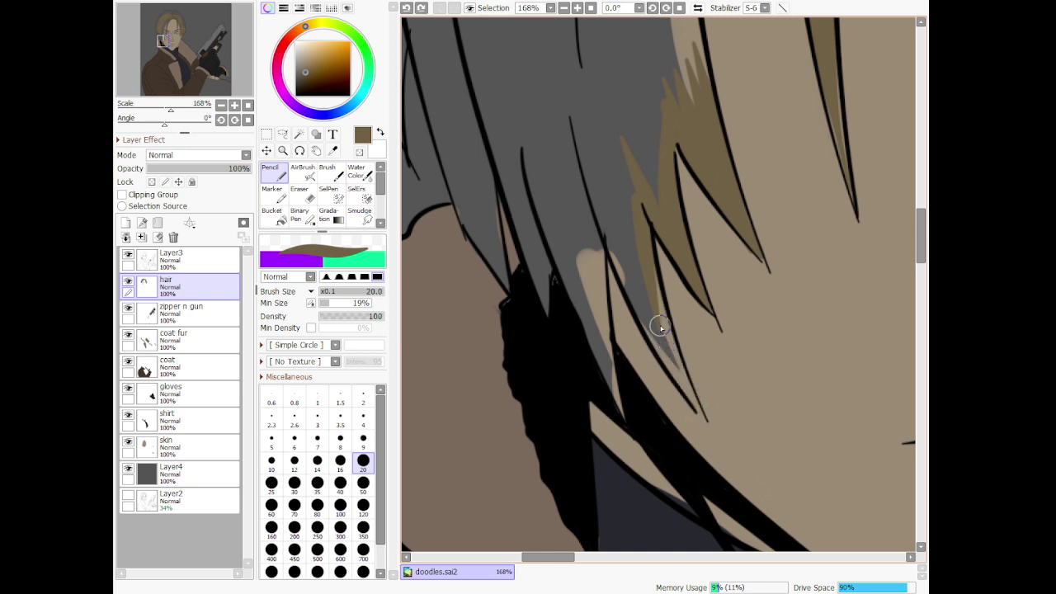
{"action": "left_click_drag", "start_coordinate": [654, 306], "coordinate": [727, 447]}
{"action": "key", "text": "ctrl+z"}
{"action": "left_click_drag", "start_coordinate": [652, 274], "coordinate": [708, 432]}
{"action": "key", "text": "ctrl+z"}
{"action": "mouse_move", "coordinate": [650, 253]}
{"action": "left_mouse_down"}
{"action": "mouse_move", "coordinate": [670, 374]}
{"action": "mouse_move", "coordinate": [719, 444]}
{"action": "left_mouse_up"}
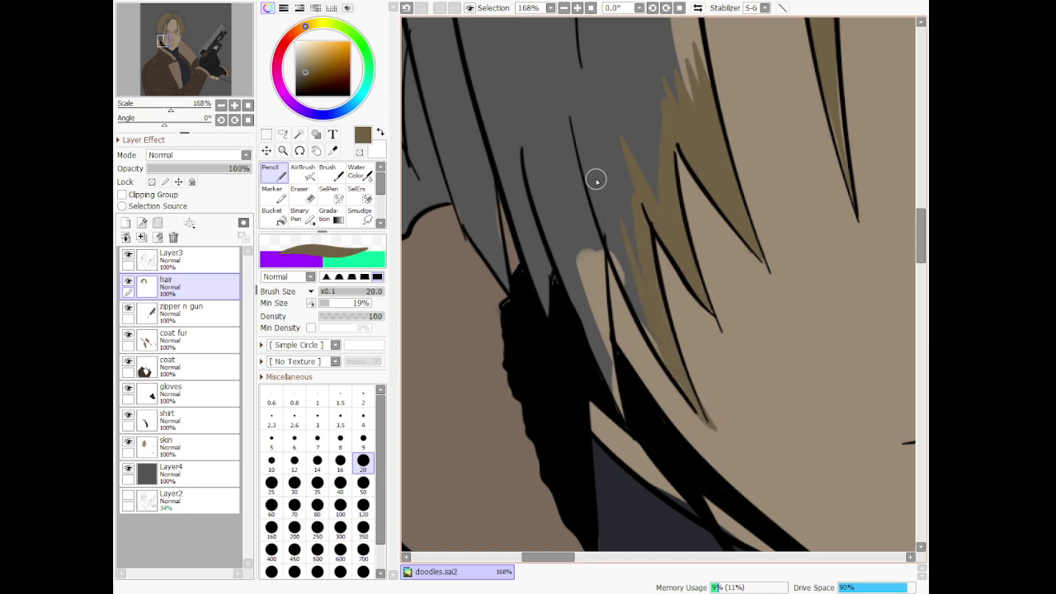
Fill the lowest hair tip by the character's right jaw and its roots with brown at Pencil size 50, undoing stray strokes
{"action": "left_click", "coordinate": [363, 484]}
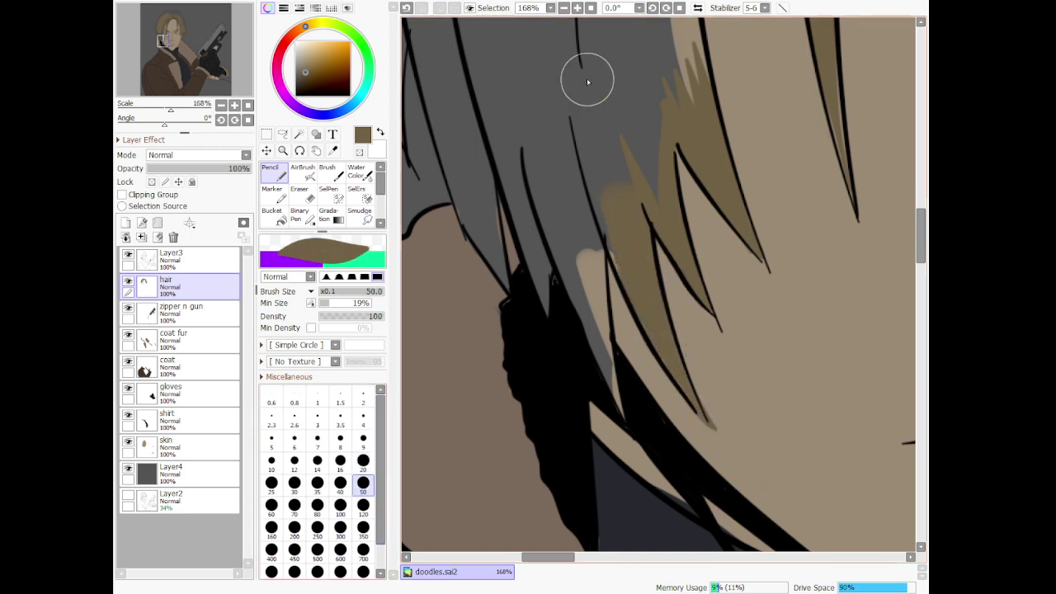
{"action": "left_click_drag", "start_coordinate": [586, 79], "coordinate": [625, 261]}
{"action": "mouse_move", "coordinate": [549, 173]}
{"action": "left_mouse_down"}
{"action": "mouse_move", "coordinate": [603, 199]}
{"action": "mouse_move", "coordinate": [583, 284]}
{"action": "mouse_move", "coordinate": [588, 356]}
{"action": "mouse_move", "coordinate": [613, 420]}
{"action": "mouse_move", "coordinate": [608, 198]}
{"action": "left_mouse_up"}
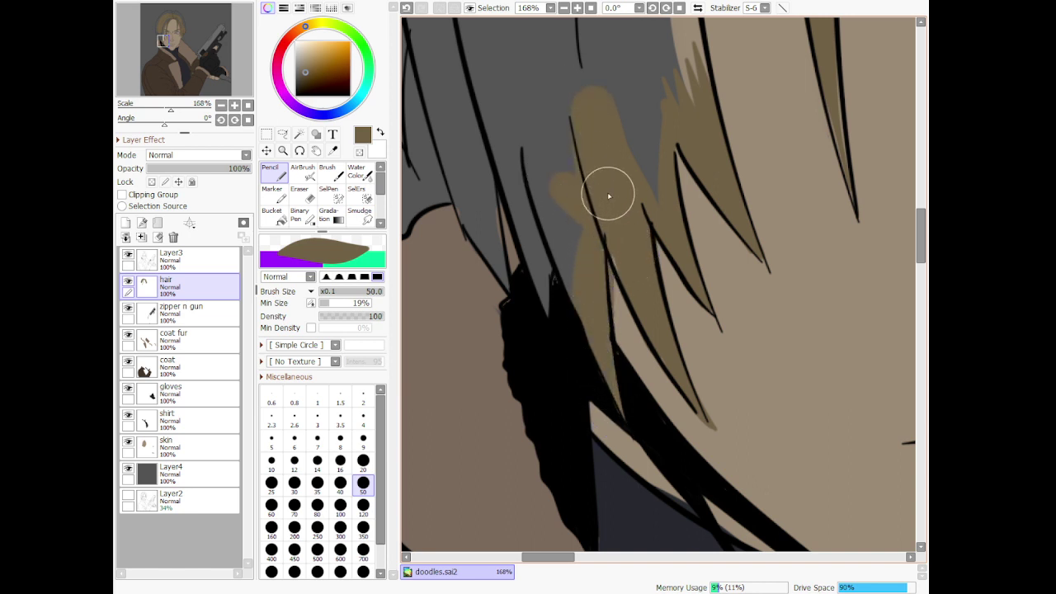
{"action": "key", "text": "ctrl+z"}
{"action": "left_click_drag", "start_coordinate": [618, 397], "coordinate": [598, 170]}
{"action": "key", "text": "ctrl+z"}
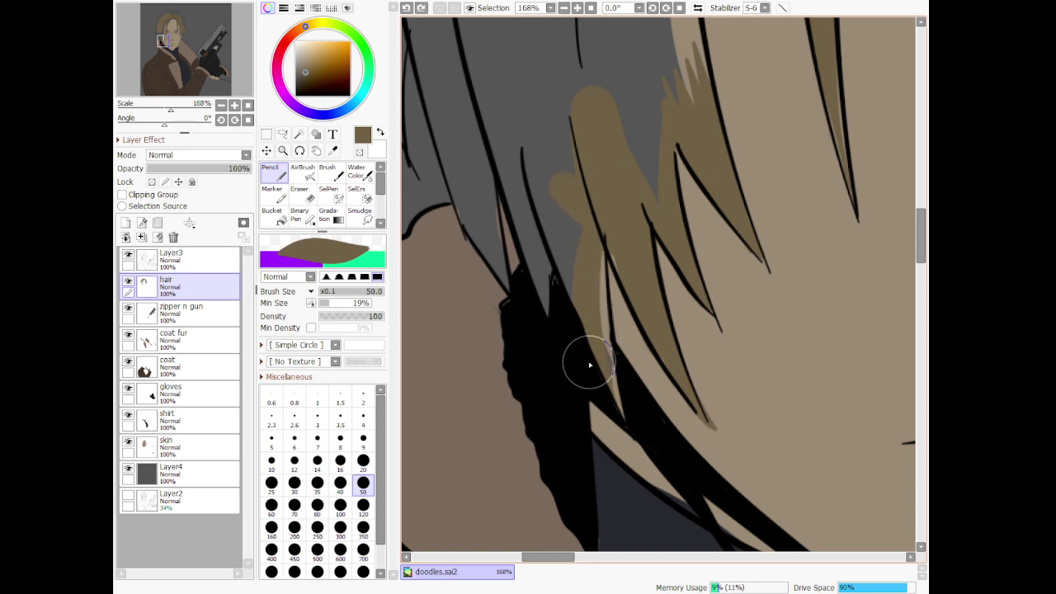
{"action": "left_click_drag", "start_coordinate": [615, 398], "coordinate": [601, 212]}
{"action": "key", "text": "ctrl+z"}
{"action": "mouse_move", "coordinate": [617, 409]}
{"action": "left_mouse_down"}
{"action": "mouse_move", "coordinate": [589, 184]}
{"action": "mouse_move", "coordinate": [603, 201]}
{"action": "mouse_move", "coordinate": [546, 248]}
{"action": "mouse_move", "coordinate": [546, 202]}
{"action": "mouse_move", "coordinate": [586, 277]}
{"action": "mouse_move", "coordinate": [635, 200]}
{"action": "mouse_move", "coordinate": [654, 201]}
{"action": "mouse_move", "coordinate": [639, 136]}
{"action": "mouse_move", "coordinate": [596, 342]}
{"action": "left_mouse_up"}
Fill the hair edge beside the character's right eye and temple with brown at Pencil size 50, undoing misplaced strokes
{"action": "scroll", "coordinate": [641, 139], "scroll_direction": "down", "scroll_amount": 9}
{"action": "scroll", "coordinate": [604, 313], "scroll_direction": "up", "scroll_amount": 3}
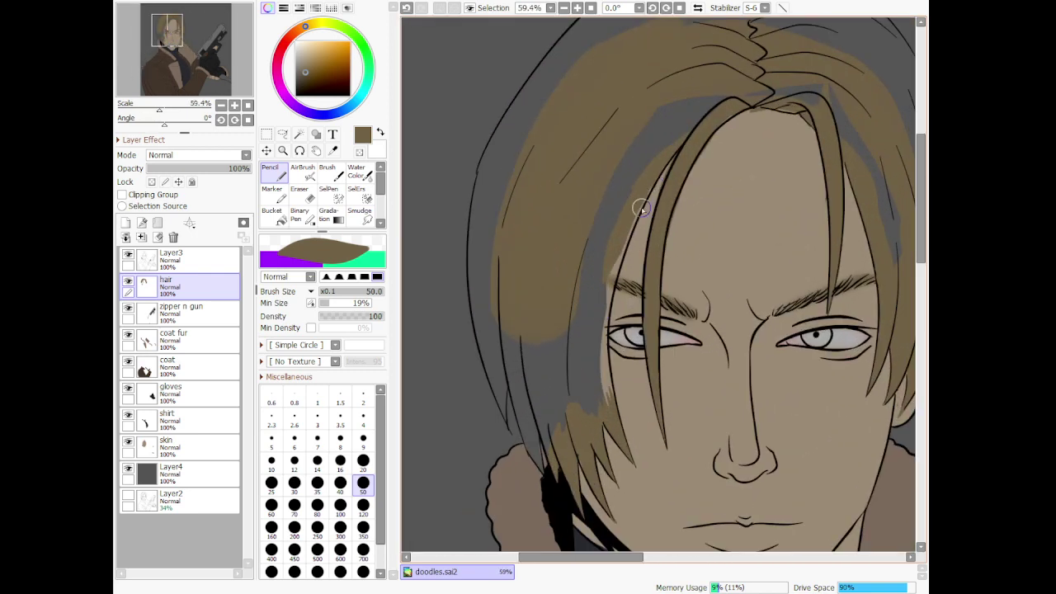
{"action": "mouse_move", "coordinate": [642, 208]}
{"action": "left_mouse_down"}
{"action": "mouse_move", "coordinate": [614, 257]}
{"action": "mouse_move", "coordinate": [653, 226]}
{"action": "mouse_move", "coordinate": [664, 165]}
{"action": "mouse_move", "coordinate": [626, 219]}
{"action": "mouse_move", "coordinate": [589, 340]}
{"action": "left_mouse_up"}
{"action": "key", "text": "ctrl+z"}
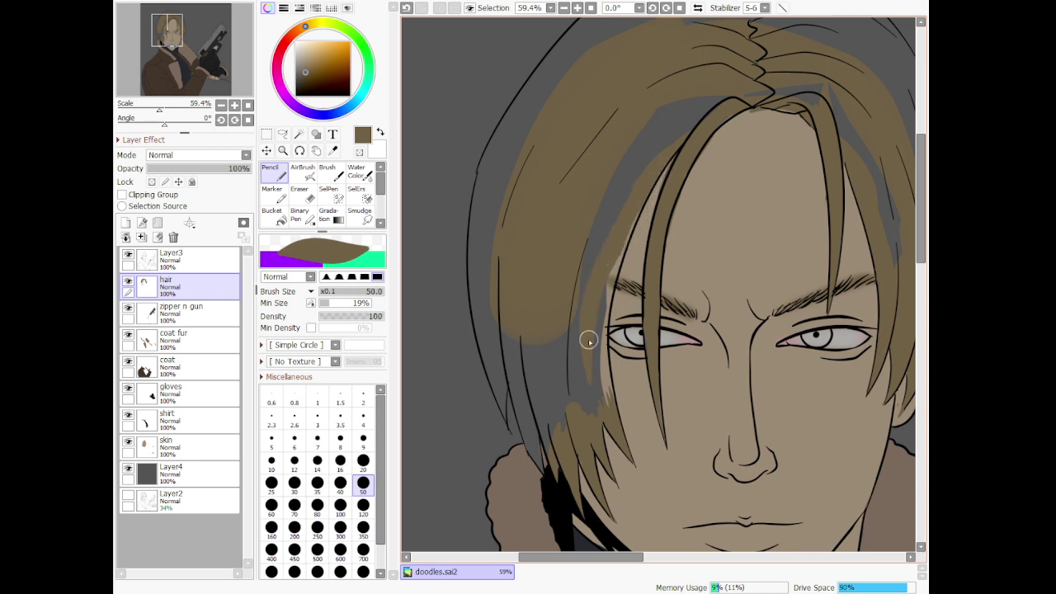
{"action": "mouse_move", "coordinate": [607, 269]}
{"action": "left_mouse_down"}
{"action": "mouse_move", "coordinate": [590, 357]}
{"action": "mouse_move", "coordinate": [619, 418]}
{"action": "left_mouse_up"}
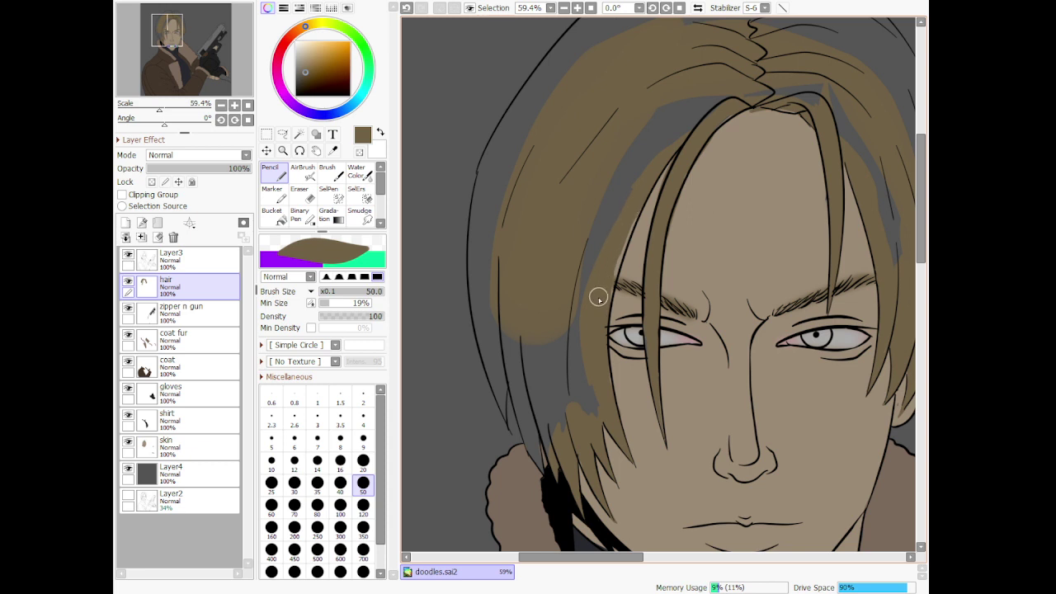
{"action": "mouse_move", "coordinate": [615, 272]}
{"action": "left_mouse_down"}
{"action": "mouse_move", "coordinate": [649, 191]}
{"action": "mouse_move", "coordinate": [688, 151]}
{"action": "left_mouse_up"}
{"action": "key", "text": "ctrl+z"}
{"action": "left_click_drag", "start_coordinate": [636, 215], "coordinate": [606, 259]}
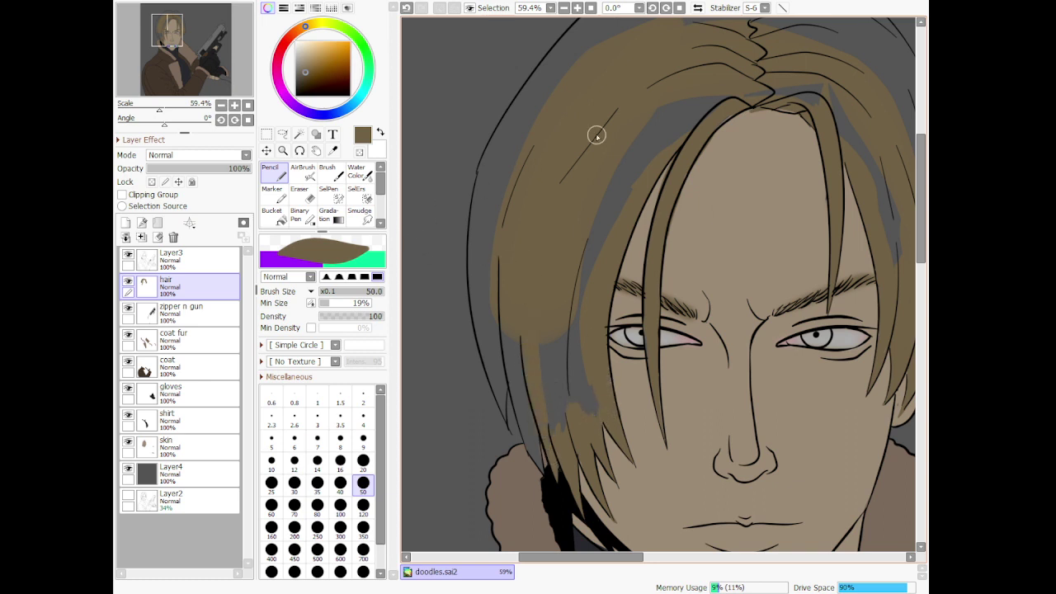
Fill the enclosed gap in the character's right-side hair with the Bucket and paint over leftover seams with the Pencil at size 120
{"action": "left_click", "coordinate": [272, 214]}
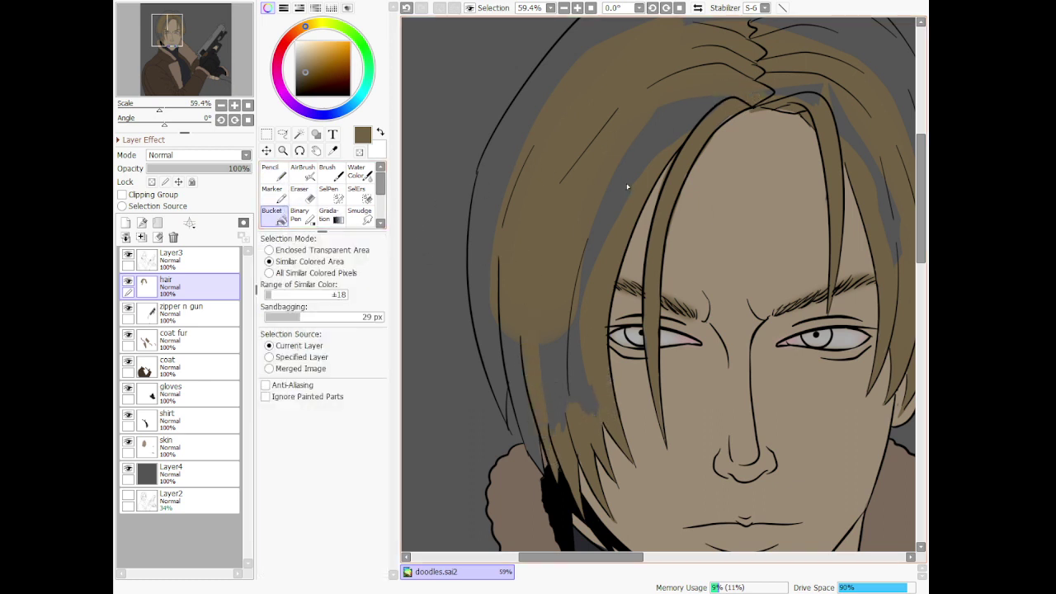
{"action": "left_click", "coordinate": [273, 173]}
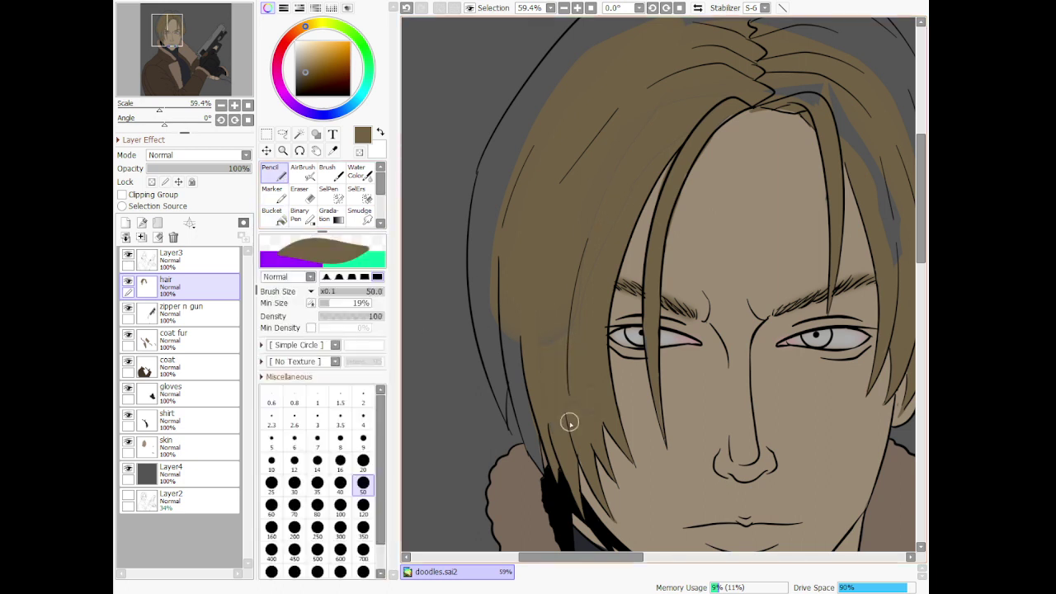
{"action": "left_click", "coordinate": [361, 510]}
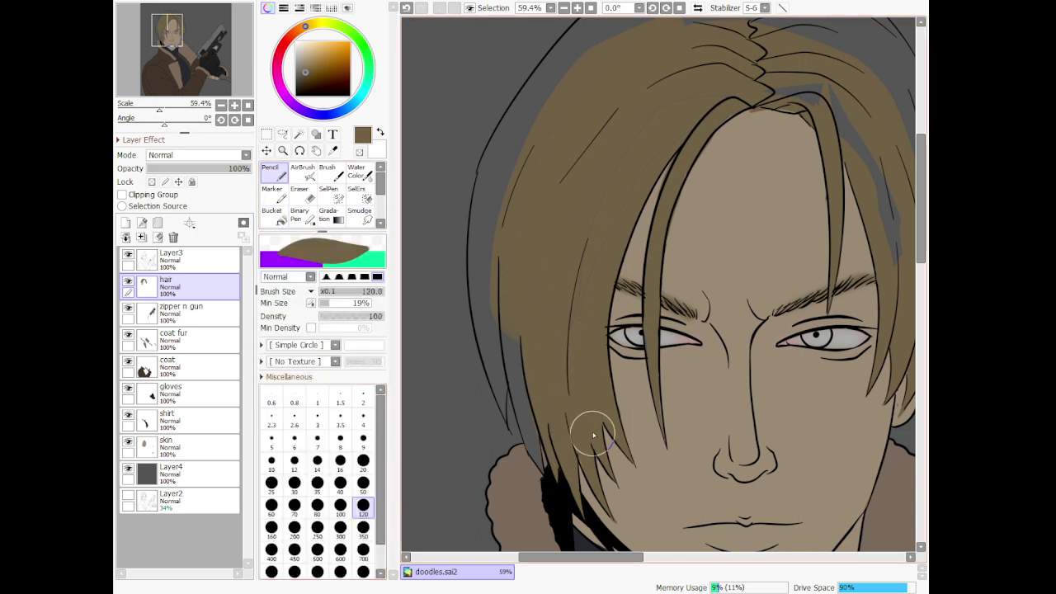
{"action": "mouse_move", "coordinate": [572, 344]}
{"action": "left_mouse_down"}
{"action": "mouse_move", "coordinate": [600, 239]}
{"action": "mouse_move", "coordinate": [667, 130]}
{"action": "left_mouse_up"}
{"action": "key", "text": "ctrl+z"}
{"action": "key", "text": "ctrl+y"}
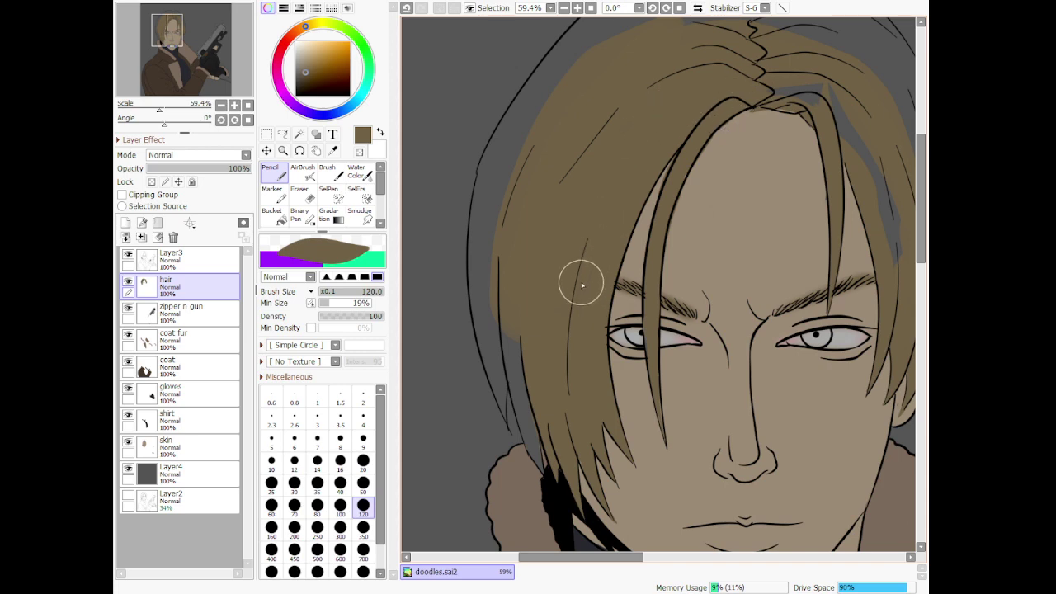
{"action": "mouse_move", "coordinate": [525, 155]}
{"action": "left_mouse_down"}
{"action": "mouse_move", "coordinate": [495, 256]}
{"action": "mouse_move", "coordinate": [510, 322]}
{"action": "left_mouse_up"}
Cover the remaining gap in the character's left-side hair and extend the brown around the parting at Pencil size 120
{"action": "scroll", "coordinate": [520, 322], "scroll_direction": "down", "scroll_amount": 6}
{"action": "scroll", "coordinate": [636, 238], "scroll_direction": "up", "scroll_amount": 6}
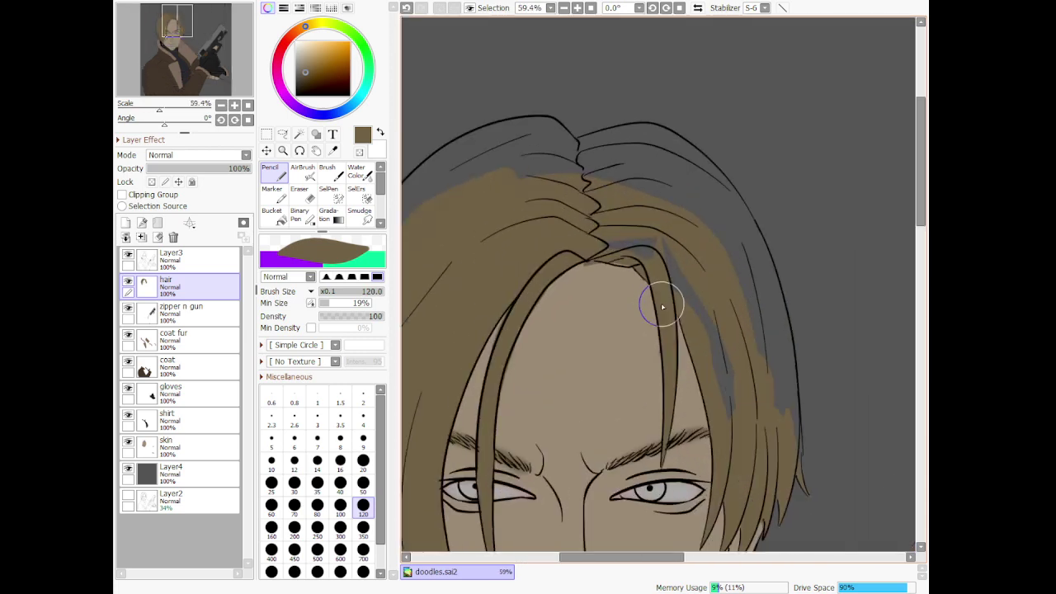
{"action": "mouse_move", "coordinate": [550, 247]}
{"action": "left_mouse_down"}
{"action": "mouse_move", "coordinate": [597, 235]}
{"action": "mouse_move", "coordinate": [696, 268]}
{"action": "mouse_move", "coordinate": [732, 337]}
{"action": "mouse_move", "coordinate": [743, 410]}
{"action": "mouse_move", "coordinate": [730, 241]}
{"action": "mouse_move", "coordinate": [759, 409]}
{"action": "mouse_move", "coordinate": [755, 311]}
{"action": "mouse_move", "coordinate": [774, 418]}
{"action": "mouse_move", "coordinate": [720, 219]}
{"action": "left_mouse_up"}
{"action": "mouse_move", "coordinate": [659, 166]}
{"action": "left_mouse_down"}
{"action": "mouse_move", "coordinate": [620, 154]}
{"action": "mouse_move", "coordinate": [548, 176]}
{"action": "mouse_move", "coordinate": [619, 163]}
{"action": "mouse_move", "coordinate": [657, 185]}
{"action": "mouse_move", "coordinate": [559, 158]}
{"action": "mouse_move", "coordinate": [469, 171]}
{"action": "mouse_move", "coordinate": [442, 202]}
{"action": "left_mouse_up"}
Fill the narrow strand above the fur collar on the character's right side with brown at Pencil size 50
{"action": "scroll", "coordinate": [644, 173], "scroll_direction": "down", "scroll_amount": 5}
{"action": "scroll", "coordinate": [629, 198], "scroll_direction": "up", "scroll_amount": 3}
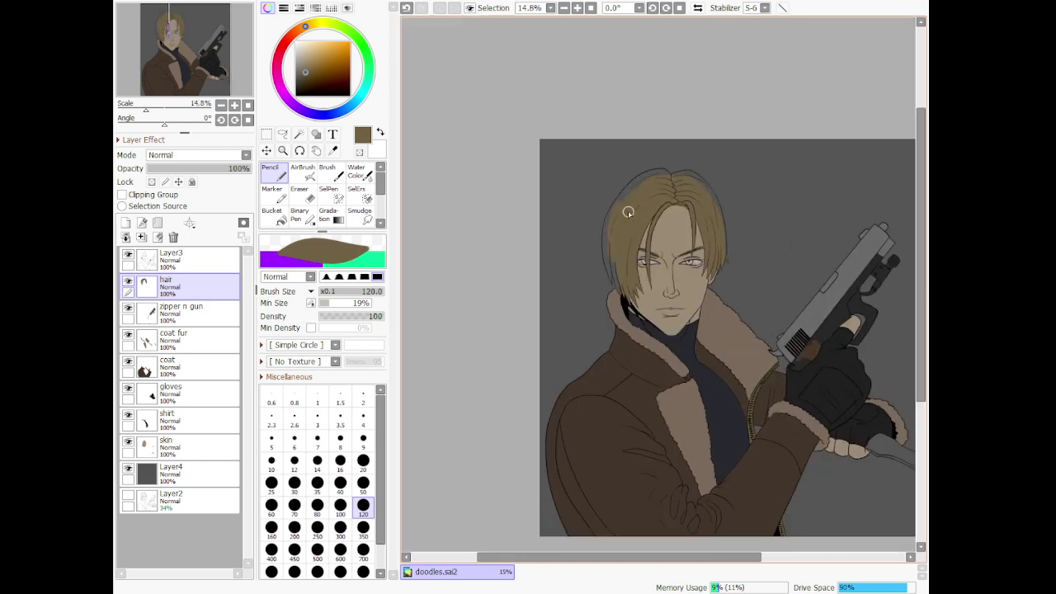
{"action": "scroll", "coordinate": [628, 238], "scroll_direction": "up", "scroll_amount": 5}
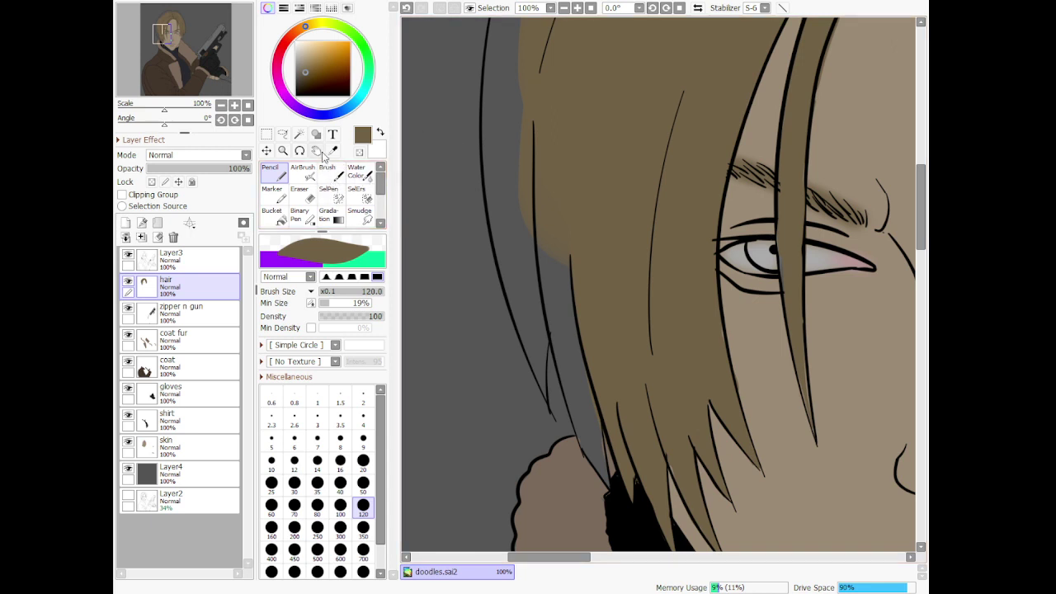
{"action": "left_click", "coordinate": [364, 483]}
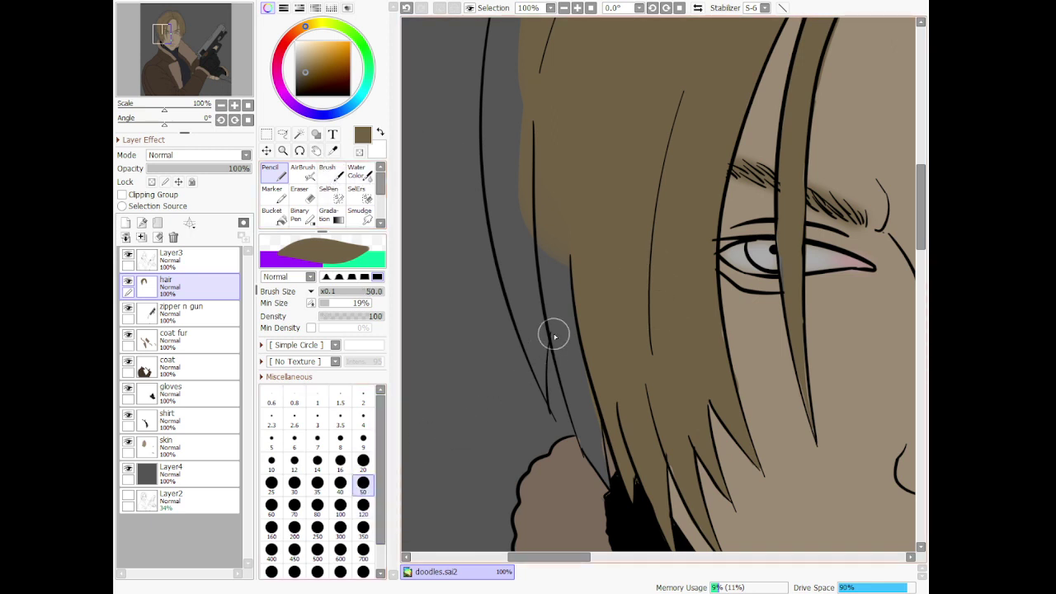
{"action": "left_click_drag", "start_coordinate": [562, 335], "coordinate": [552, 272]}
{"action": "left_click_drag", "start_coordinate": [559, 331], "coordinate": [595, 448]}
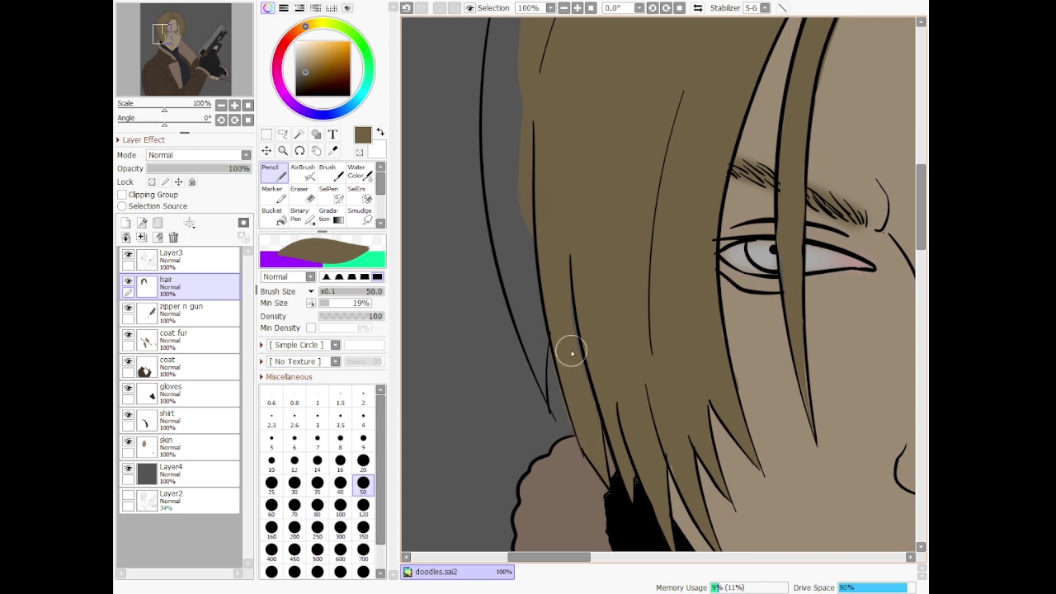
Fill the outermost lower strand on the character's right side with brown, using Pencil size 20 for the tip and 50 for the rest
{"action": "left_click_drag", "start_coordinate": [505, 224], "coordinate": [516, 358]}
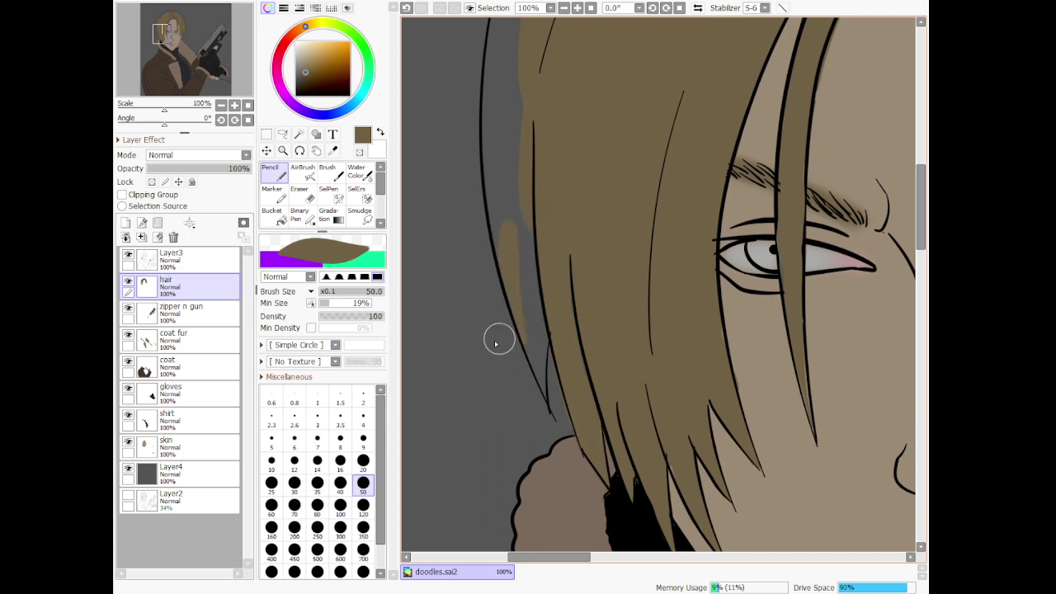
{"action": "left_click", "coordinate": [362, 464]}
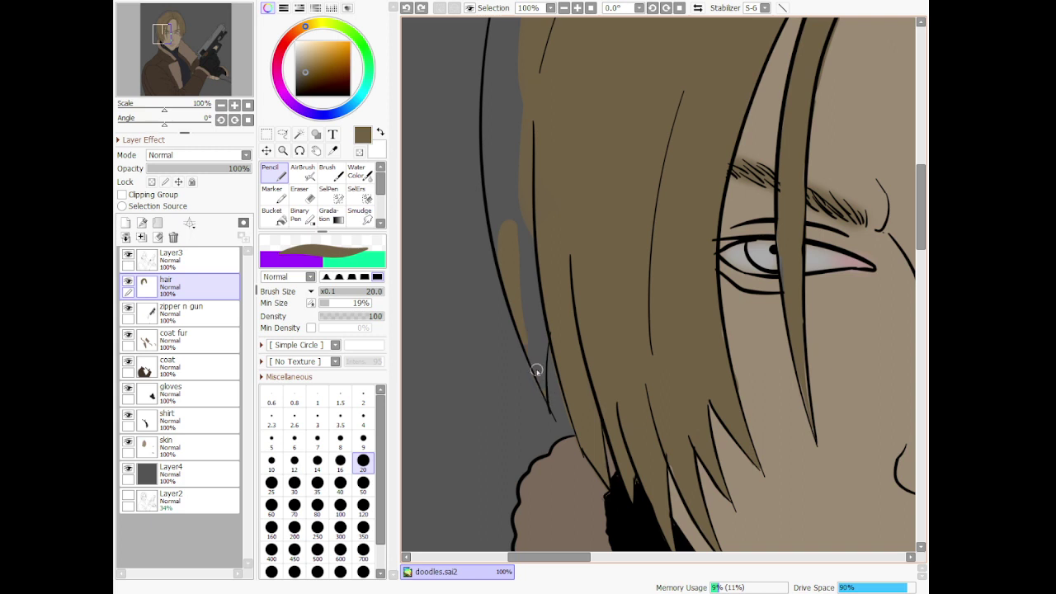
{"action": "left_click_drag", "start_coordinate": [536, 371], "coordinate": [544, 390]}
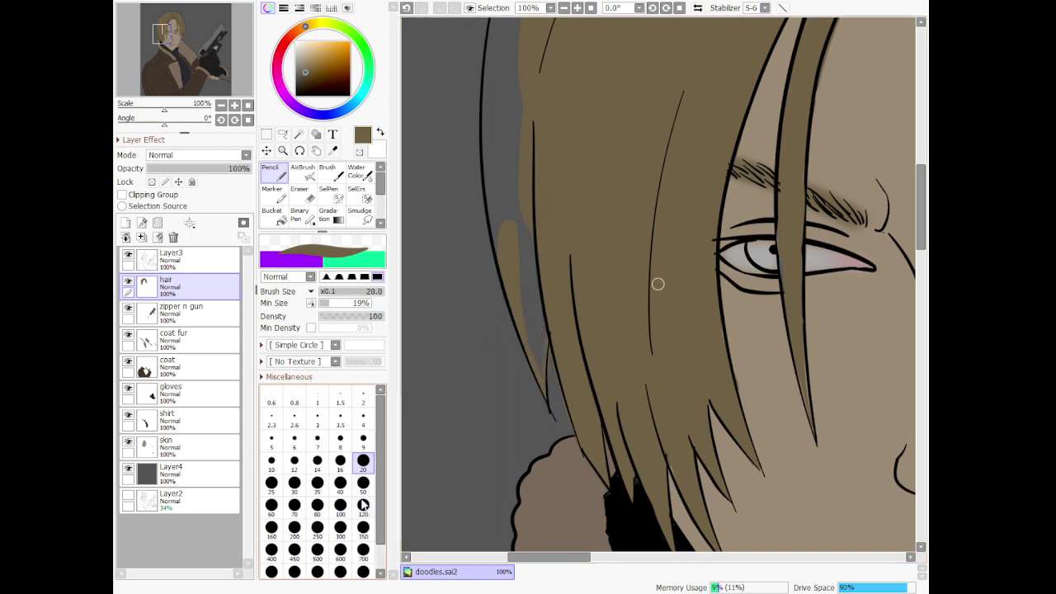
{"action": "key", "text": "bracketright"}
{"action": "key", "text": "bracketright"}
{"action": "key", "text": "bracketright"}
{"action": "key", "text": "bracketright"}
{"action": "key", "text": "bracketright"}
{"action": "mouse_move", "coordinate": [543, 376]}
{"action": "left_mouse_down"}
{"action": "mouse_move", "coordinate": [532, 192]}
{"action": "mouse_move", "coordinate": [539, 348]}
{"action": "left_mouse_up"}
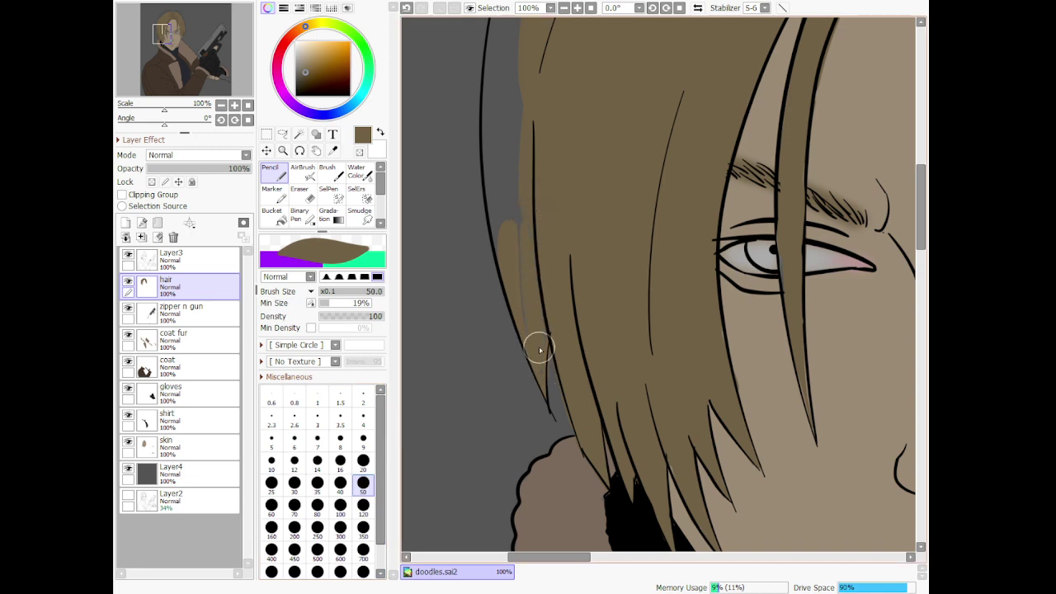
{"action": "left_click_drag", "start_coordinate": [517, 137], "coordinate": [505, 147]}
Extend the brown out to the head outline along the character's right side at Pencil size 50
{"action": "scroll", "coordinate": [506, 142], "scroll_direction": "down", "scroll_amount": 11}
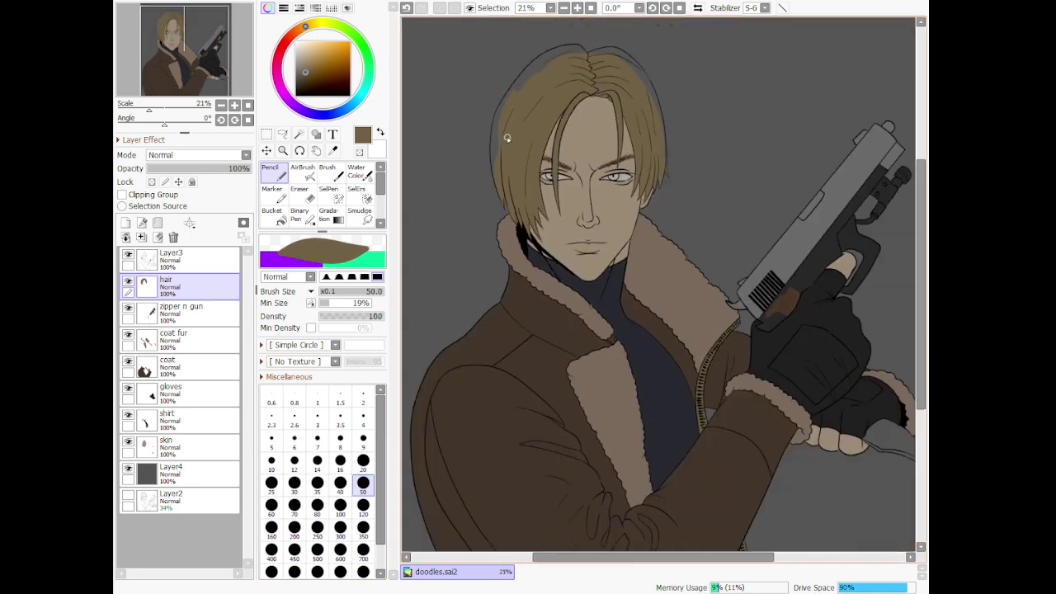
{"action": "scroll", "coordinate": [517, 47], "scroll_direction": "up", "scroll_amount": 5}
{"action": "scroll", "coordinate": [502, 223], "scroll_direction": "up", "scroll_amount": 3}
{"action": "scroll", "coordinate": [455, 284], "scroll_direction": "down", "scroll_amount": 5}
{"action": "scroll", "coordinate": [433, 314], "scroll_direction": "up", "scroll_amount": 7}
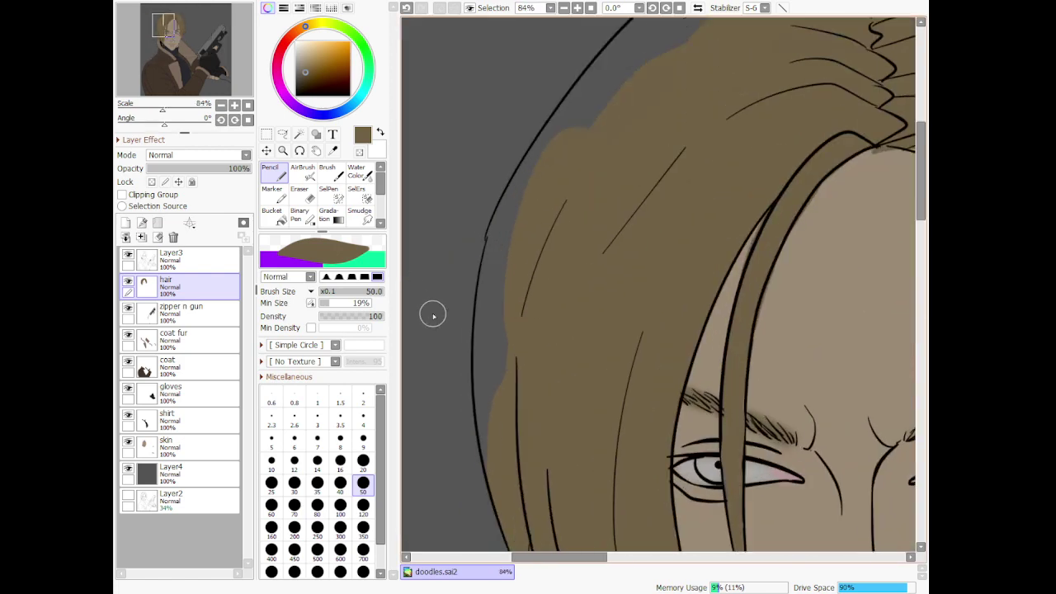
{"action": "mouse_move", "coordinate": [610, 85]}
{"action": "left_mouse_down"}
{"action": "mouse_move", "coordinate": [547, 146]}
{"action": "mouse_move", "coordinate": [499, 228]}
{"action": "mouse_move", "coordinate": [480, 401]}
{"action": "mouse_move", "coordinate": [495, 474]}
{"action": "left_mouse_up"}
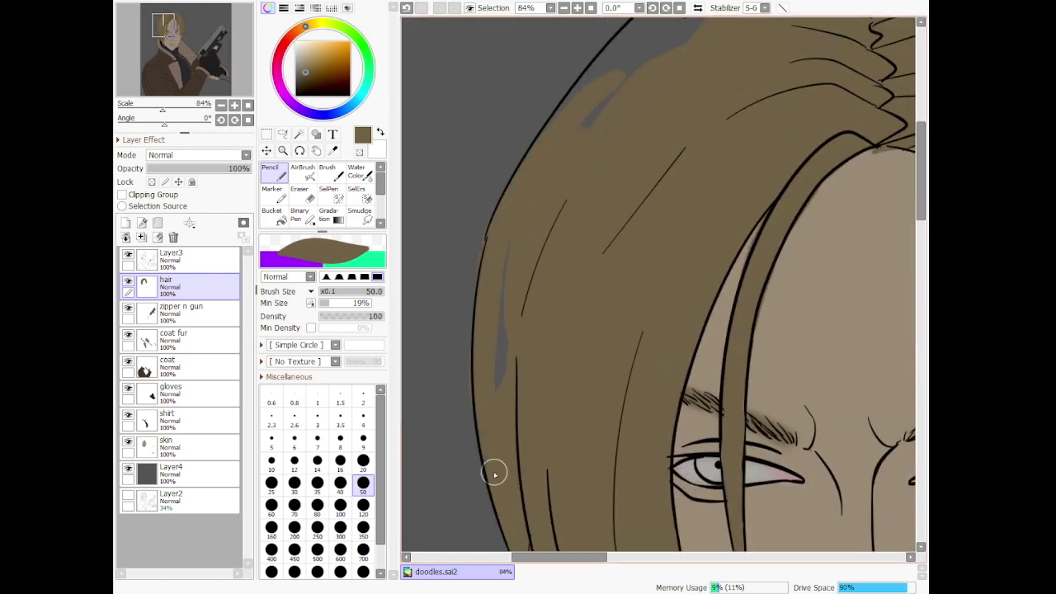
{"action": "mouse_move", "coordinate": [498, 428]}
{"action": "left_mouse_down"}
{"action": "mouse_move", "coordinate": [488, 258]}
{"action": "mouse_move", "coordinate": [498, 194]}
{"action": "left_mouse_up"}
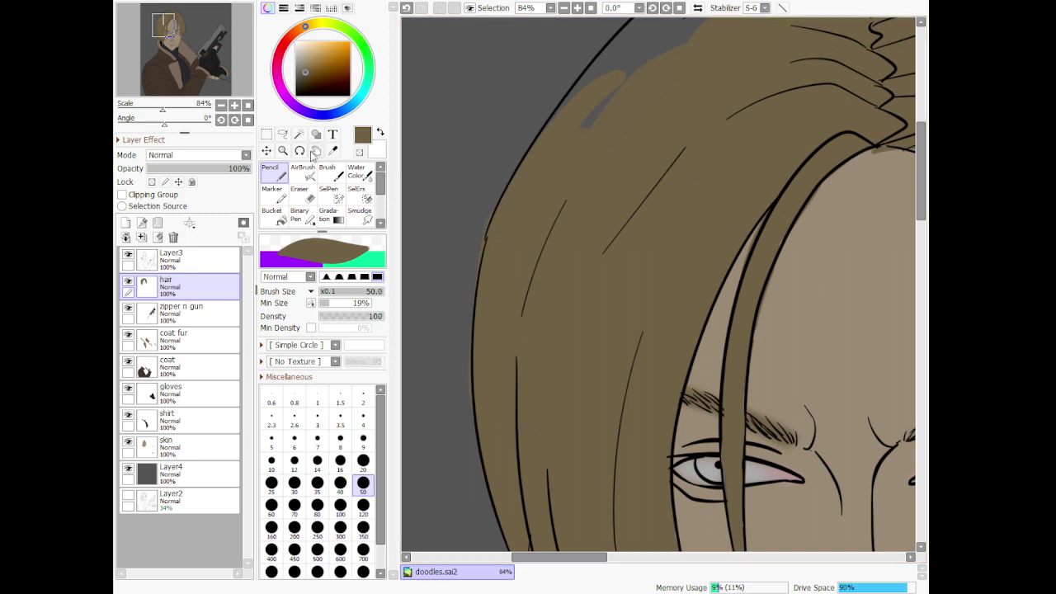
Erase the brown overspill outside the right-side head outline and along the forehead hairline with the Eraser at size 50
{"action": "left_click", "coordinate": [300, 195]}
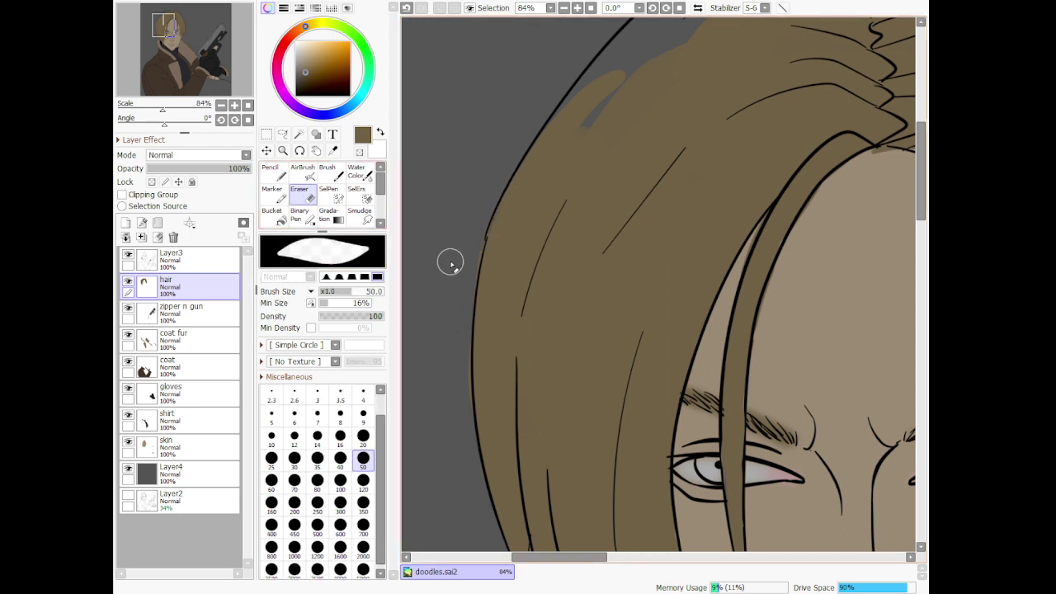
{"action": "left_click_drag", "start_coordinate": [456, 253], "coordinate": [483, 221]}
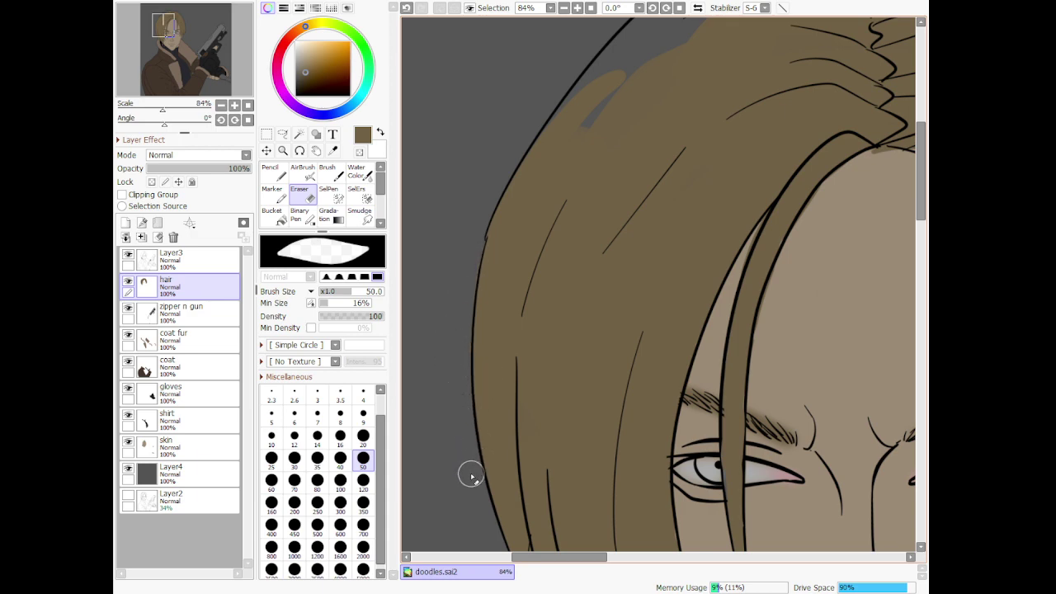
{"action": "scroll", "coordinate": [677, 222], "scroll_direction": "up", "scroll_amount": 3}
{"action": "scroll", "coordinate": [772, 340], "scroll_direction": "up", "scroll_amount": 4}
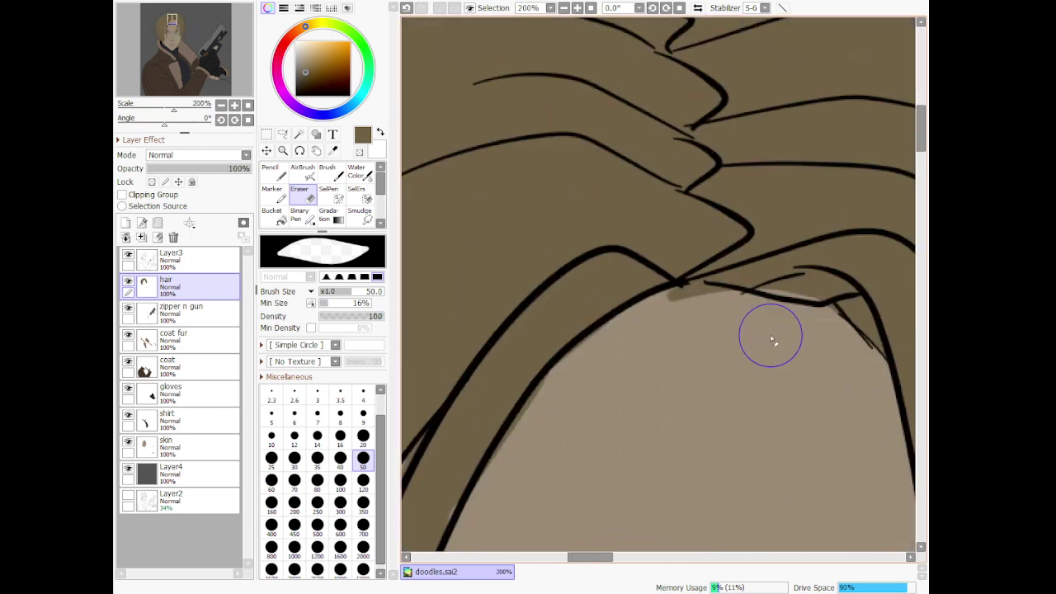
{"action": "mouse_move", "coordinate": [667, 300]}
{"action": "left_mouse_down"}
{"action": "mouse_move", "coordinate": [714, 288]}
{"action": "mouse_move", "coordinate": [742, 302]}
{"action": "left_mouse_up"}
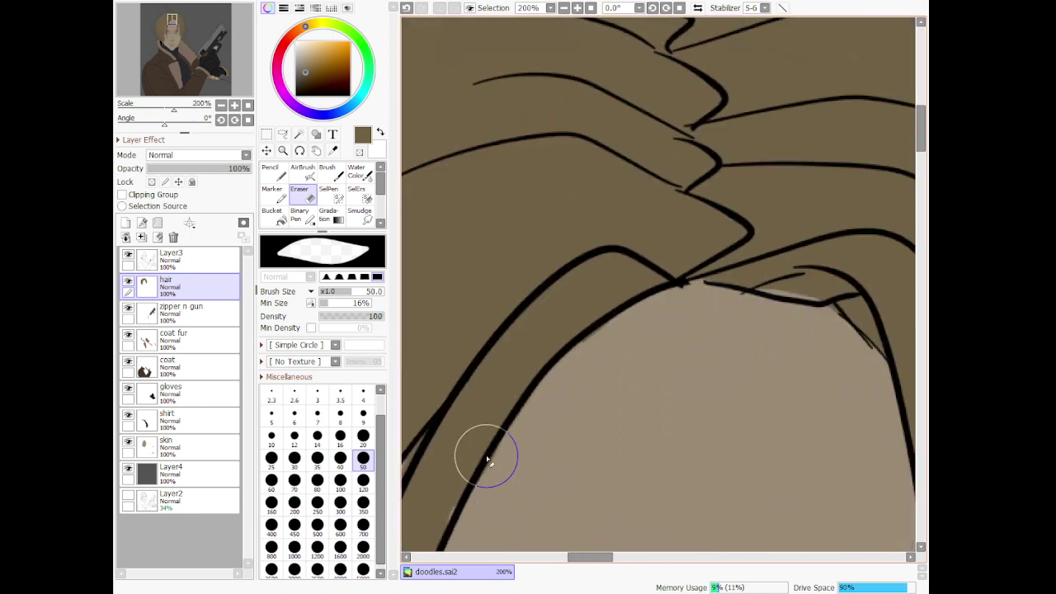
Fill the crown on the character's right side of the parting up to the outline with brown at Pencil size 50
{"action": "left_click", "coordinate": [272, 173]}
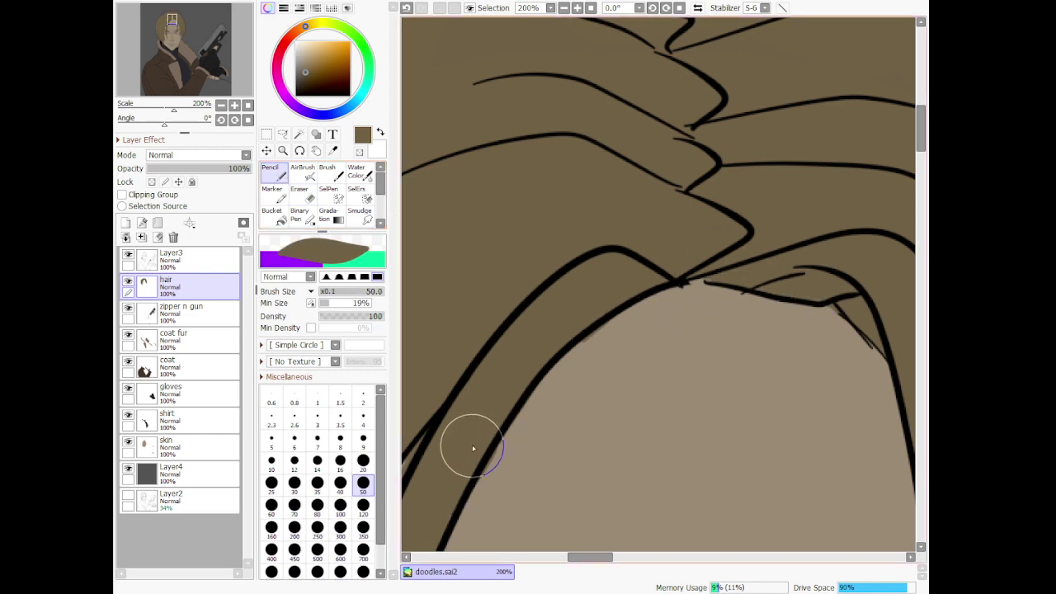
{"action": "scroll", "coordinate": [604, 386], "scroll_direction": "down", "scroll_amount": 5}
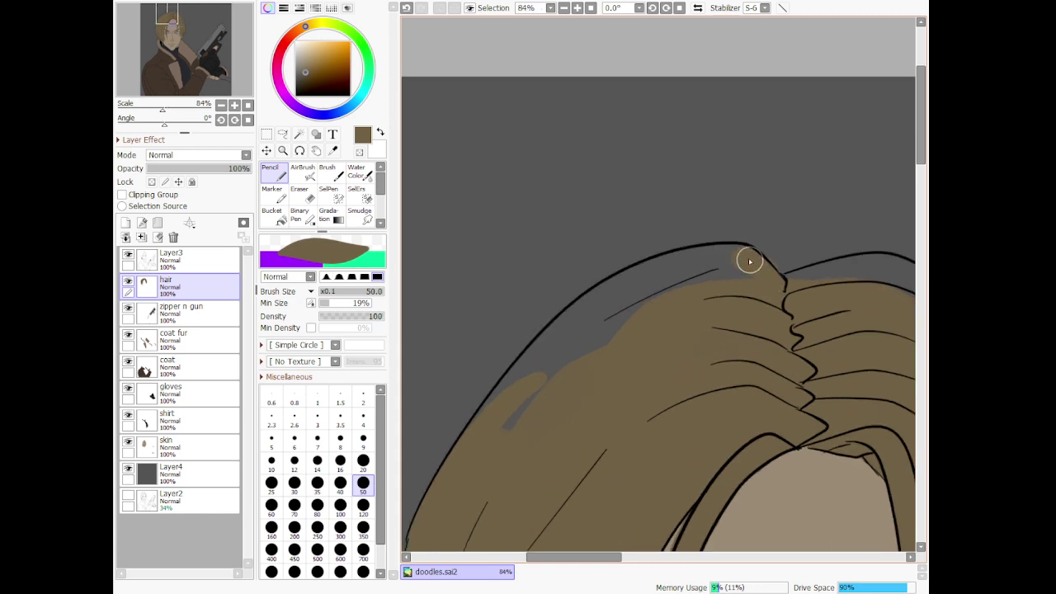
{"action": "mouse_move", "coordinate": [750, 262]}
{"action": "left_mouse_down"}
{"action": "mouse_move", "coordinate": [636, 280]}
{"action": "mouse_move", "coordinate": [595, 306]}
{"action": "mouse_move", "coordinate": [544, 346]}
{"action": "mouse_move", "coordinate": [463, 450]}
{"action": "left_mouse_up"}
{"action": "mouse_move", "coordinate": [535, 389]}
{"action": "left_mouse_down"}
{"action": "mouse_move", "coordinate": [687, 271]}
{"action": "mouse_move", "coordinate": [764, 284]}
{"action": "left_mouse_up"}
{"action": "mouse_move", "coordinate": [575, 333]}
{"action": "left_mouse_down"}
{"action": "mouse_move", "coordinate": [526, 385]}
{"action": "mouse_move", "coordinate": [529, 444]}
{"action": "left_mouse_up"}
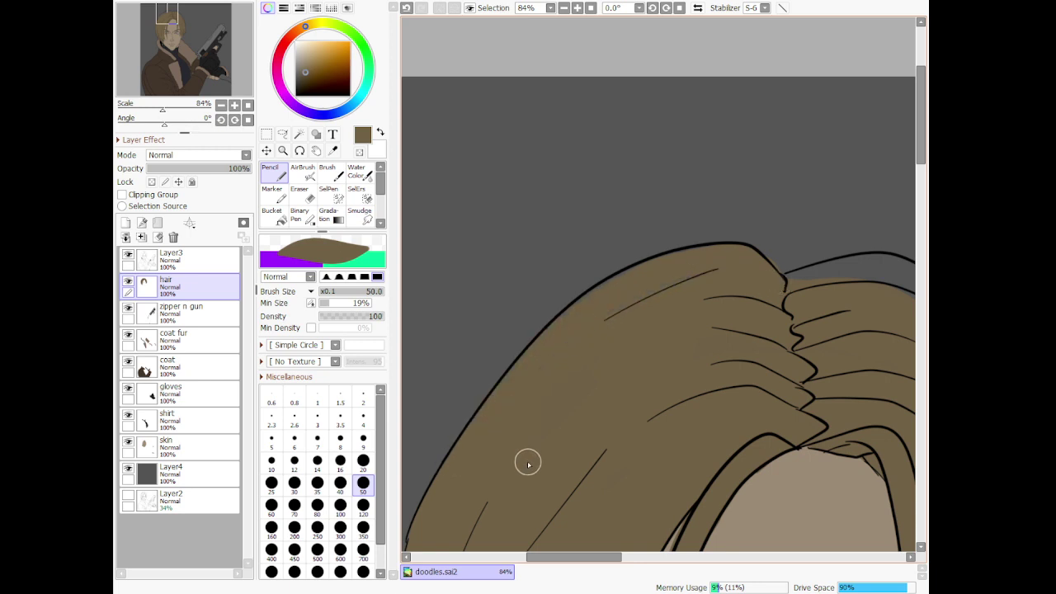
{"action": "scroll", "coordinate": [586, 302], "scroll_direction": "down", "scroll_amount": 8}
{"action": "scroll", "coordinate": [726, 345], "scroll_direction": "up", "scroll_amount": 8}
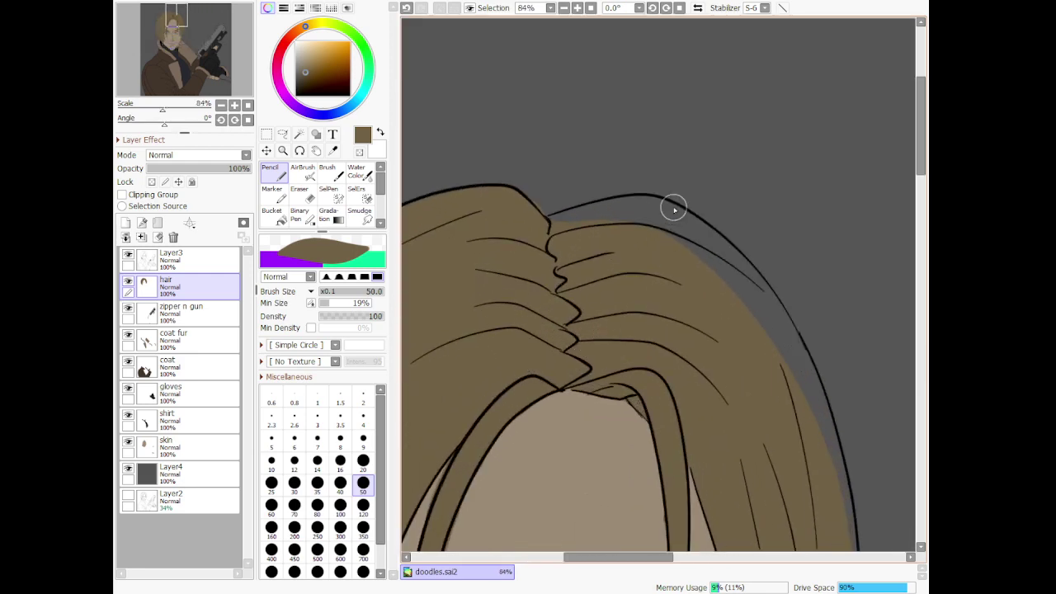
Fill the crown on the character's left side of the parting up to the outline with brown at Pencil size 50
{"action": "scroll", "coordinate": [685, 164], "scroll_direction": "up", "scroll_amount": 2}
{"action": "scroll", "coordinate": [671, 261], "scroll_direction": "down", "scroll_amount": 1}
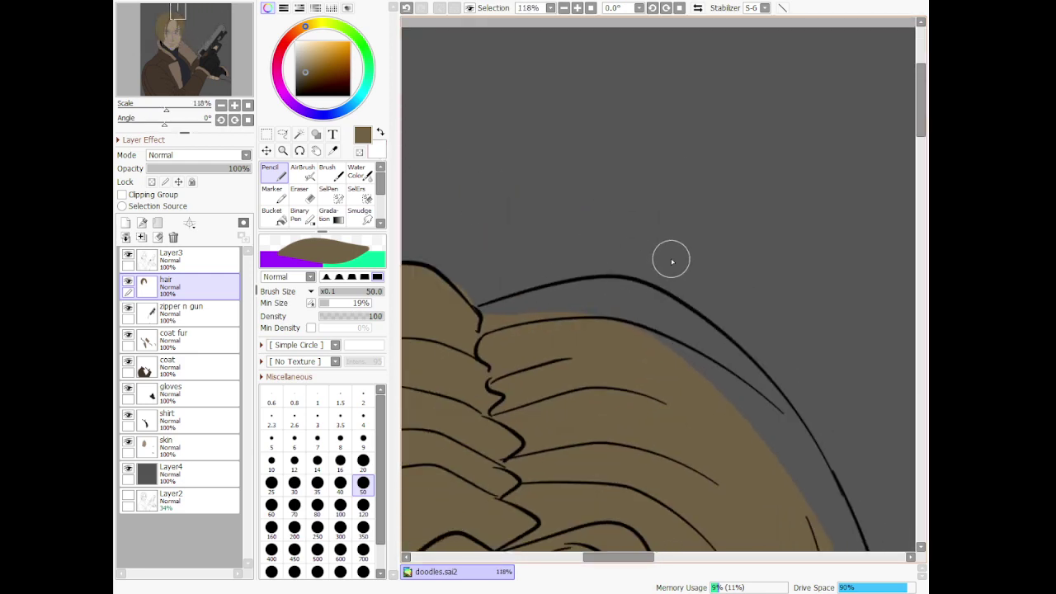
{"action": "left_click", "coordinate": [301, 196]}
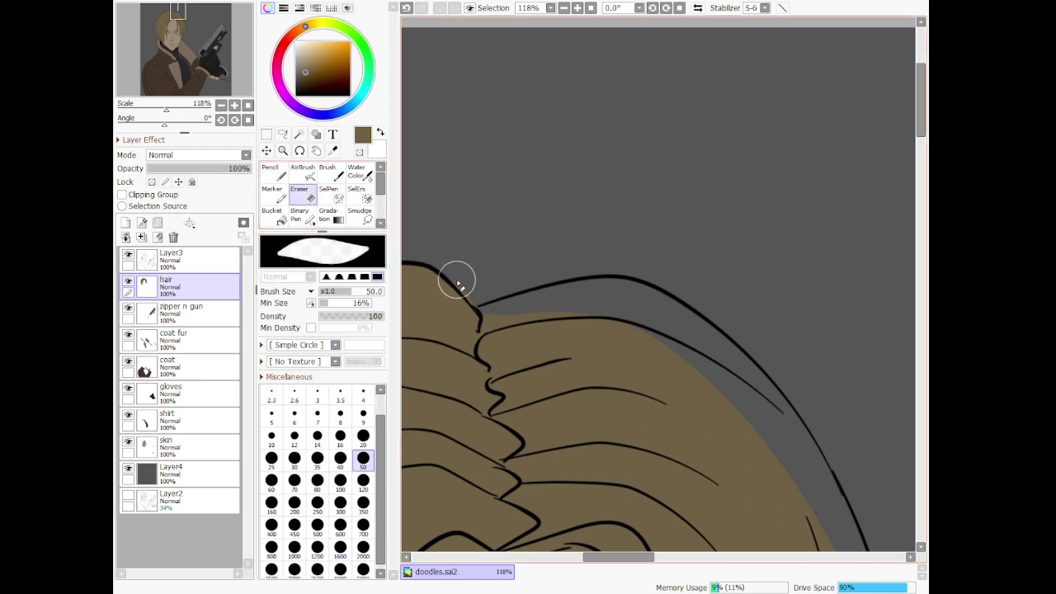
{"action": "left_click", "coordinate": [274, 174]}
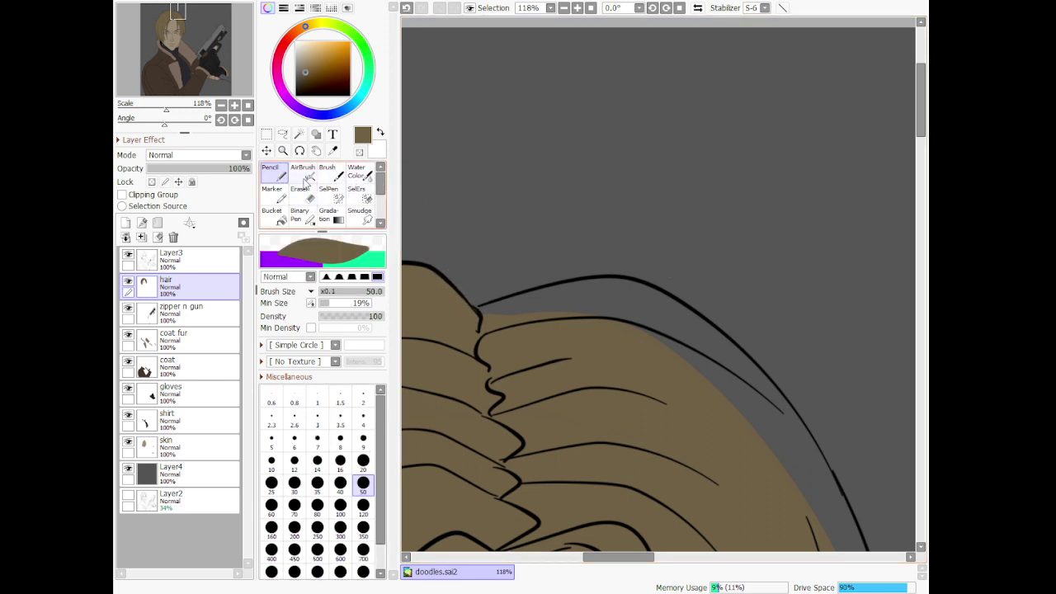
{"action": "mouse_move", "coordinate": [485, 317]}
{"action": "left_mouse_down"}
{"action": "mouse_move", "coordinate": [591, 300]}
{"action": "mouse_move", "coordinate": [636, 305]}
{"action": "mouse_move", "coordinate": [724, 380]}
{"action": "left_mouse_up"}
{"action": "mouse_move", "coordinate": [693, 329]}
{"action": "left_mouse_down"}
{"action": "mouse_move", "coordinate": [612, 292]}
{"action": "mouse_move", "coordinate": [553, 300]}
{"action": "mouse_move", "coordinate": [510, 322]}
{"action": "left_mouse_up"}
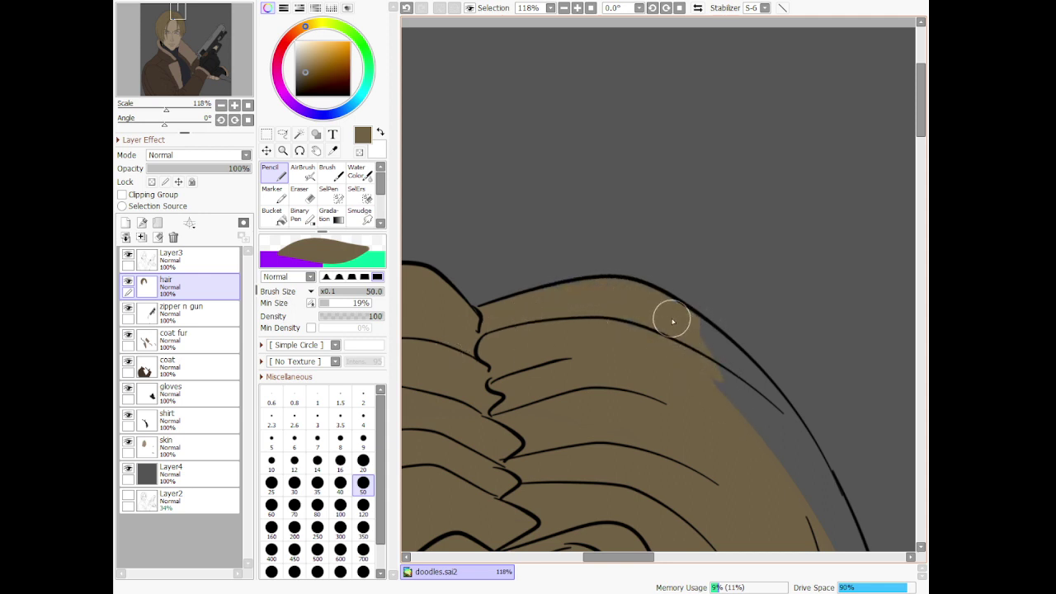
{"action": "left_click_drag", "start_coordinate": [669, 316], "coordinate": [768, 426]}
{"action": "mouse_move", "coordinate": [715, 354]}
{"action": "left_mouse_down"}
{"action": "mouse_move", "coordinate": [764, 444]}
{"action": "mouse_move", "coordinate": [752, 397]}
{"action": "mouse_move", "coordinate": [797, 482]}
{"action": "left_mouse_up"}
{"action": "mouse_move", "coordinate": [728, 342]}
{"action": "left_mouse_down"}
{"action": "mouse_move", "coordinate": [816, 481]}
{"action": "mouse_move", "coordinate": [745, 363]}
{"action": "mouse_move", "coordinate": [832, 488]}
{"action": "mouse_move", "coordinate": [814, 460]}
{"action": "mouse_move", "coordinate": [818, 475]}
{"action": "left_mouse_up"}
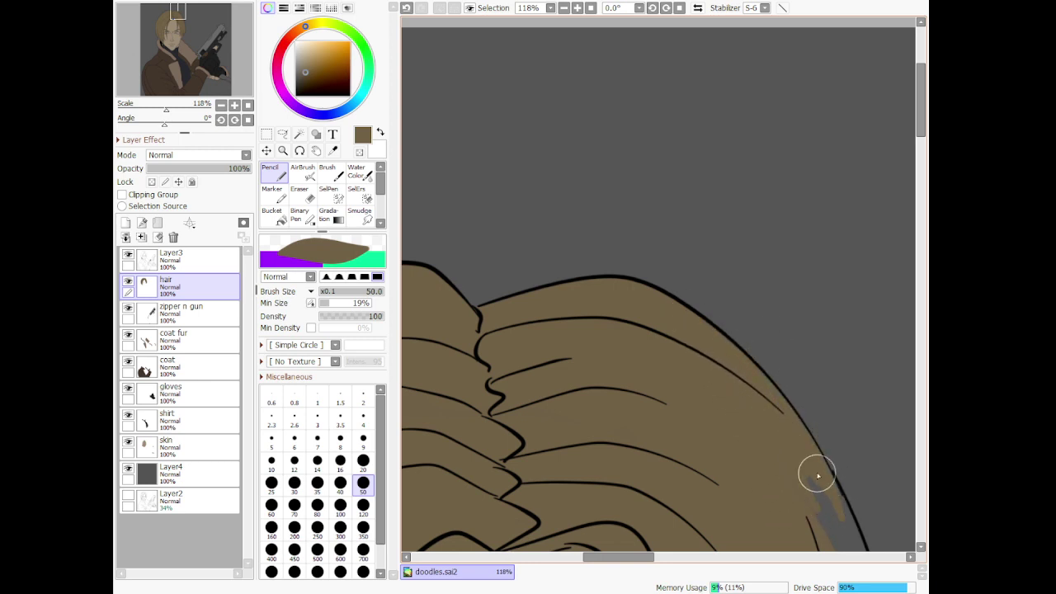
Extend the brown down the left side of the character's head and erase the overspill outside the outline at Eraser size 50
{"action": "scroll", "coordinate": [818, 475], "scroll_direction": "down", "scroll_amount": 10}
{"action": "scroll", "coordinate": [850, 528], "scroll_direction": "up", "scroll_amount": 3}
{"action": "scroll", "coordinate": [759, 415], "scroll_direction": "up", "scroll_amount": 8}
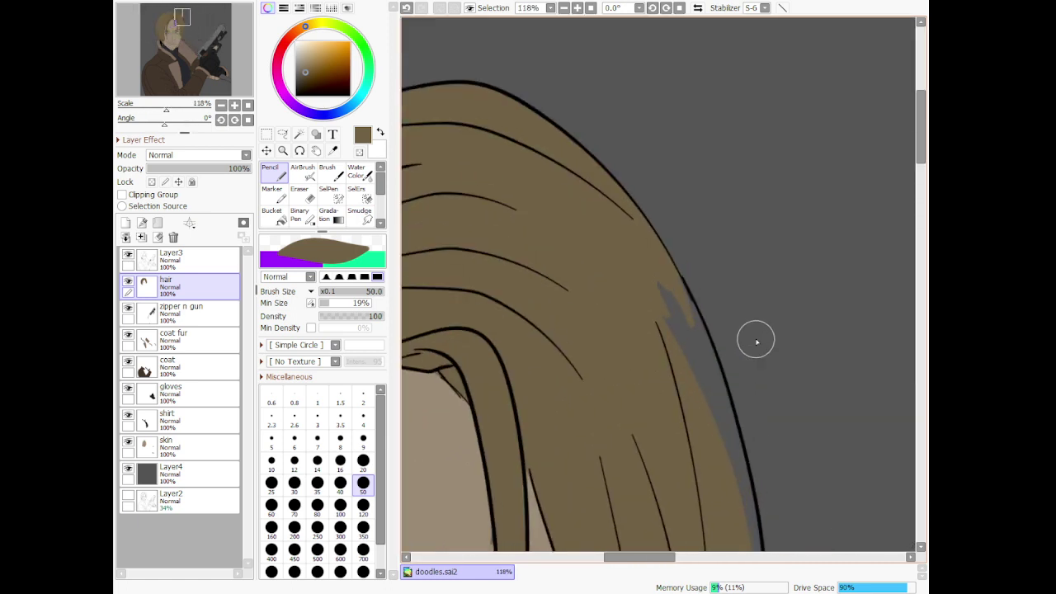
{"action": "mouse_move", "coordinate": [684, 323]}
{"action": "left_mouse_down"}
{"action": "mouse_move", "coordinate": [669, 298]}
{"action": "mouse_move", "coordinate": [663, 306]}
{"action": "mouse_move", "coordinate": [663, 264]}
{"action": "mouse_move", "coordinate": [702, 387]}
{"action": "left_mouse_up"}
{"action": "left_click_drag", "start_coordinate": [737, 509], "coordinate": [712, 397]}
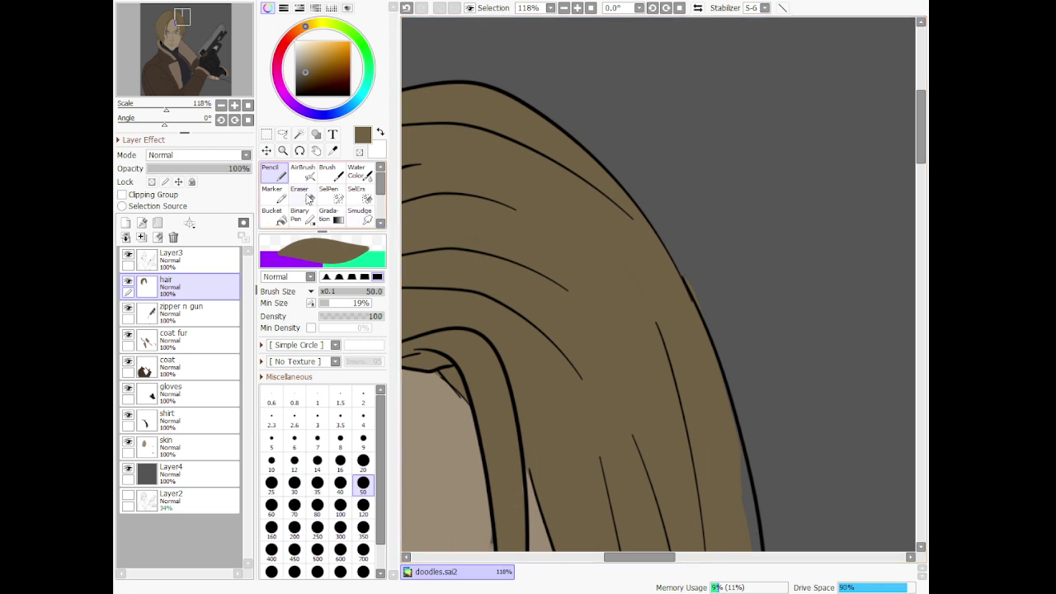
{"action": "left_click", "coordinate": [299, 194]}
{"action": "left_click_drag", "start_coordinate": [684, 273], "coordinate": [715, 328]}
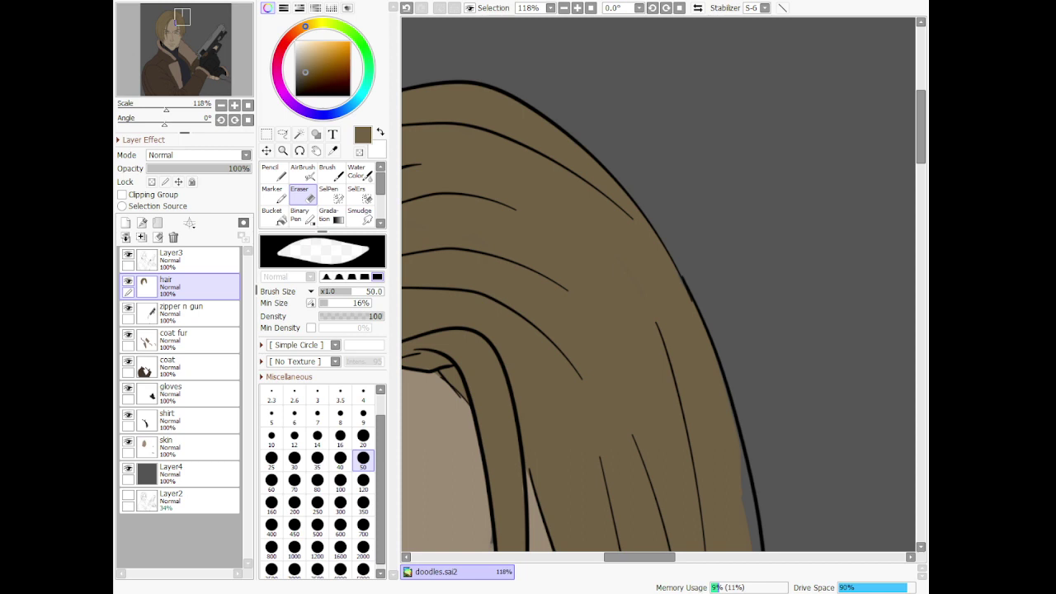
Fill the remaining gap along the lower left-side hair outline, beside the character's eye, with brown at Pencil size 50
{"action": "scroll", "coordinate": [496, 115], "scroll_direction": "down", "scroll_amount": 3}
{"action": "left_click_drag", "start_coordinate": [606, 392], "coordinate": [505, 284]}
{"action": "scroll", "coordinate": [499, 281], "scroll_direction": "up", "scroll_amount": 4}
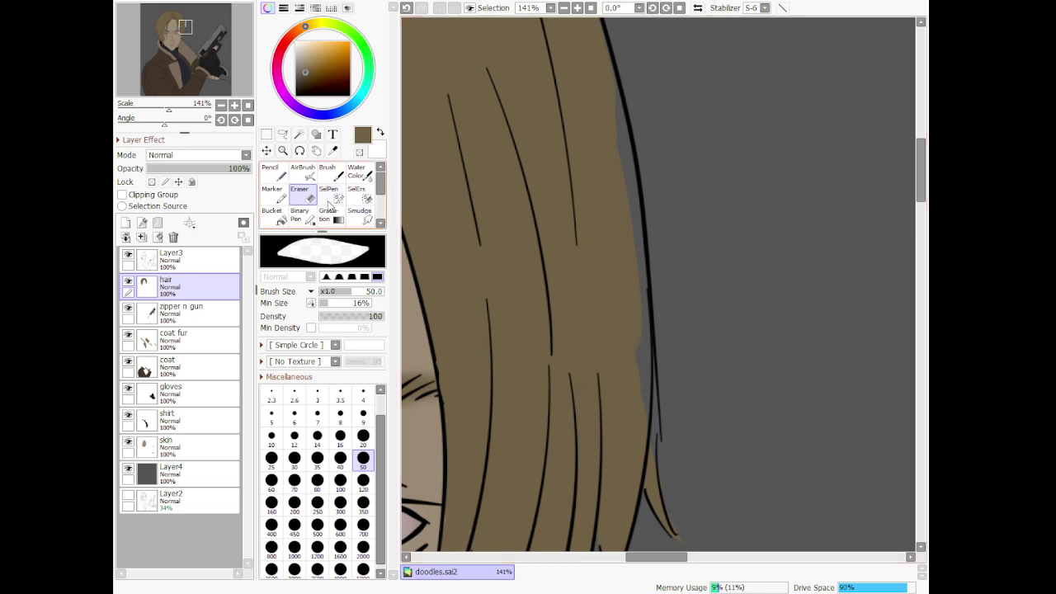
{"action": "key", "text": "n"}
{"action": "mouse_move", "coordinate": [612, 118]}
{"action": "left_mouse_down"}
{"action": "mouse_move", "coordinate": [616, 291]}
{"action": "mouse_move", "coordinate": [620, 144]}
{"action": "mouse_move", "coordinate": [643, 484]}
{"action": "mouse_move", "coordinate": [651, 410]}
{"action": "mouse_move", "coordinate": [662, 418]}
{"action": "left_mouse_up"}
{"action": "scroll", "coordinate": [662, 418], "scroll_direction": "down", "scroll_amount": 8}
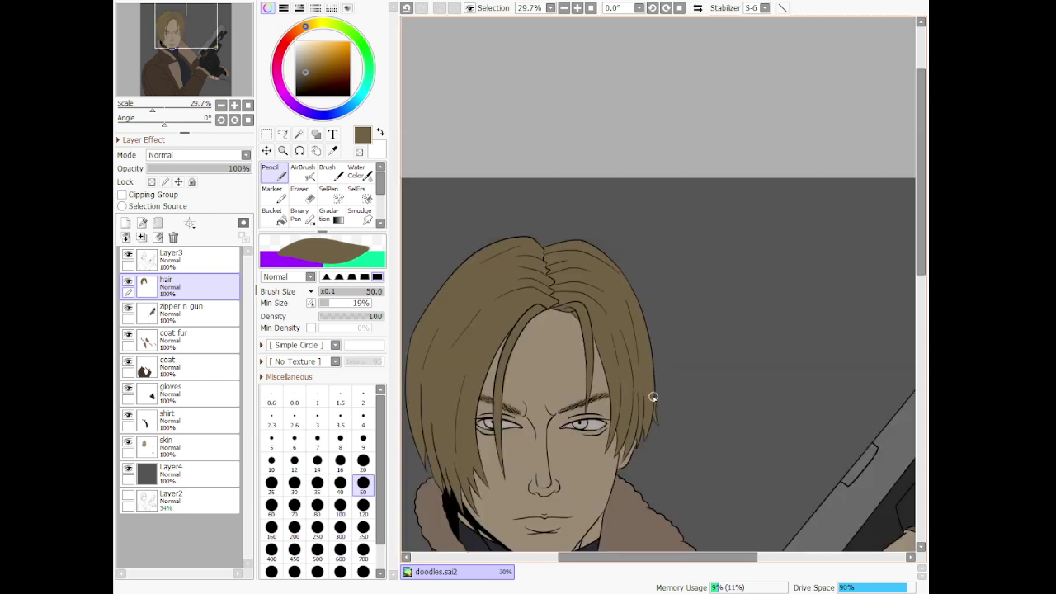
{"action": "scroll", "coordinate": [596, 377], "scroll_direction": "up", "scroll_amount": 1}
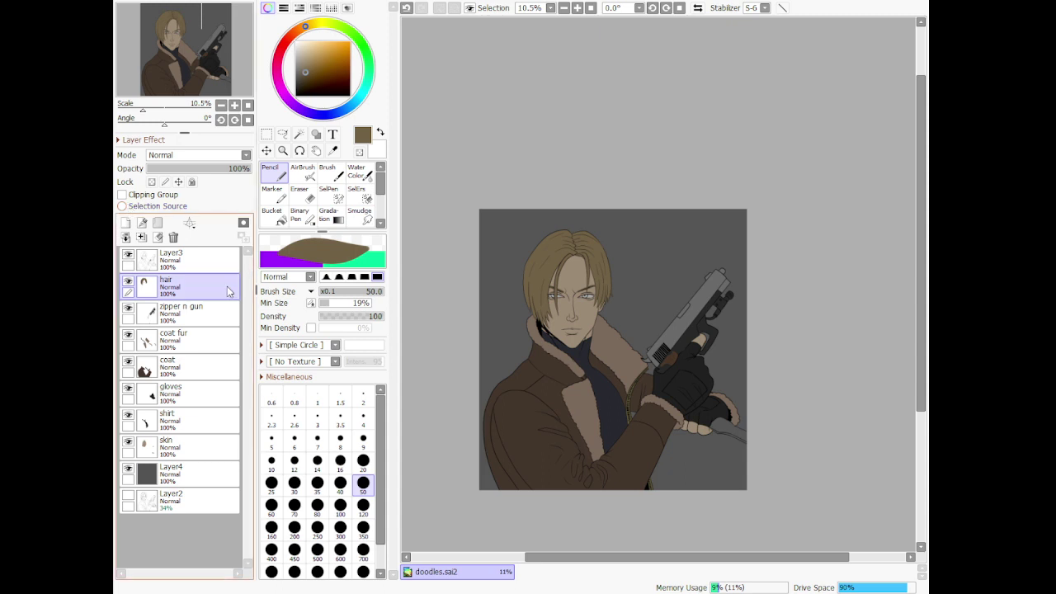
On the "zipper n gun" layer, paint grey along the lower and outer upper edges of the blade below the gloved hand at Pencil size 50
{"action": "left_click", "coordinate": [206, 310]}
{"action": "left_click", "coordinate": [335, 151]}
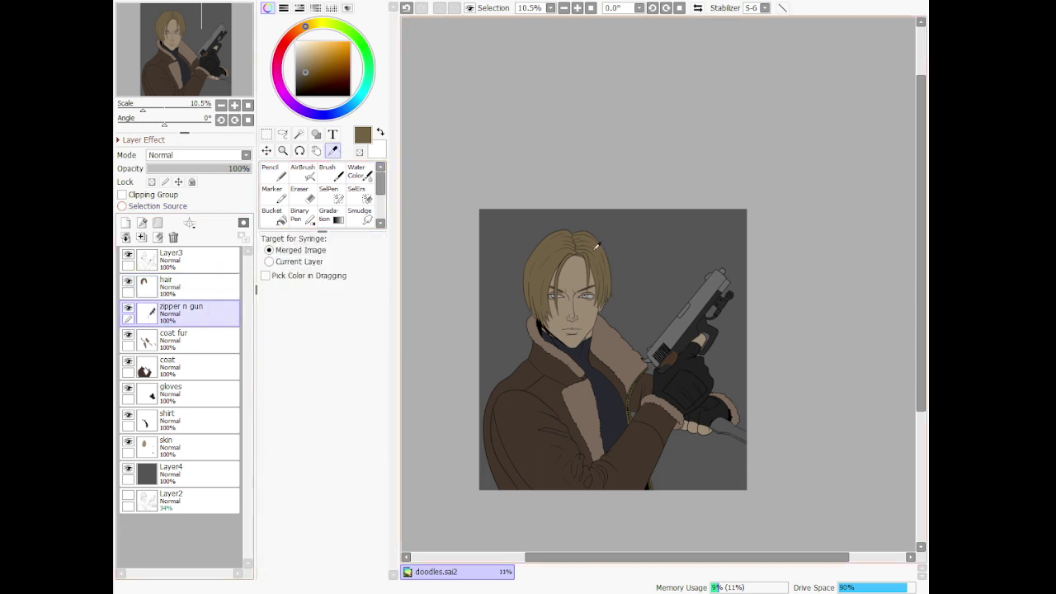
{"action": "scroll", "coordinate": [706, 290], "scroll_direction": "up", "scroll_amount": 3}
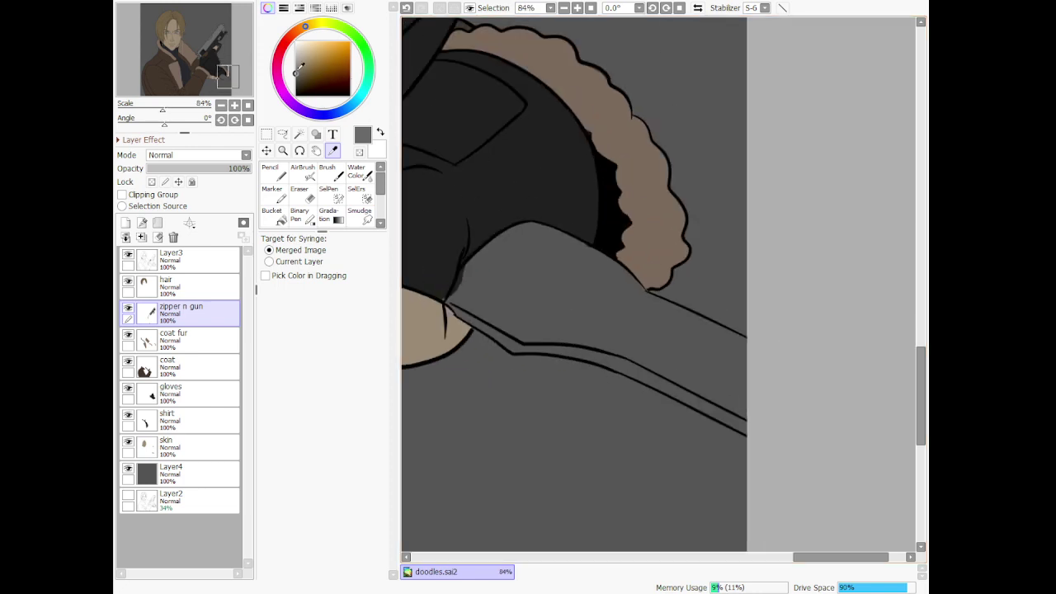
{"action": "left_click", "coordinate": [274, 173]}
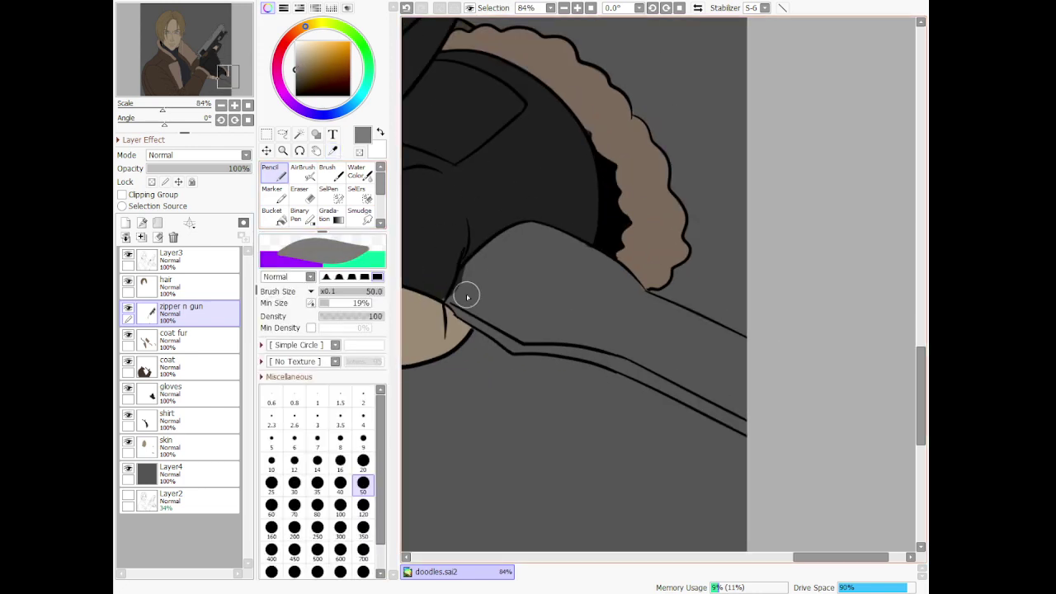
{"action": "mouse_move", "coordinate": [454, 301]}
{"action": "left_mouse_down"}
{"action": "mouse_move", "coordinate": [521, 342]}
{"action": "mouse_move", "coordinate": [629, 355]}
{"action": "mouse_move", "coordinate": [717, 406]}
{"action": "left_mouse_up"}
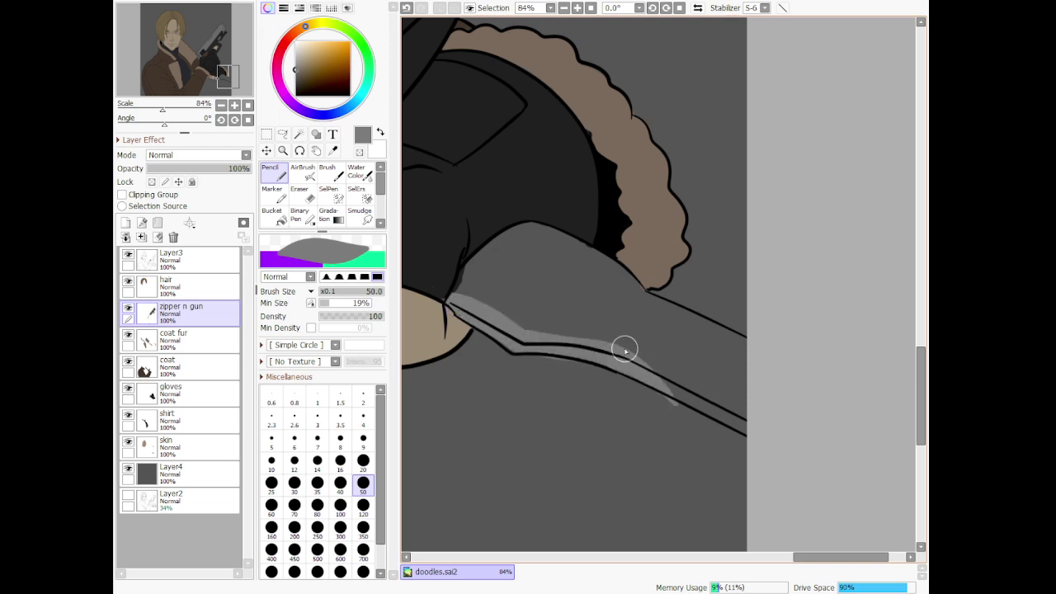
{"action": "key", "text": "ctrl+z"}
{"action": "mouse_move", "coordinate": [514, 347]}
{"action": "left_mouse_down"}
{"action": "mouse_move", "coordinate": [644, 348]}
{"action": "mouse_move", "coordinate": [751, 422]}
{"action": "left_mouse_up"}
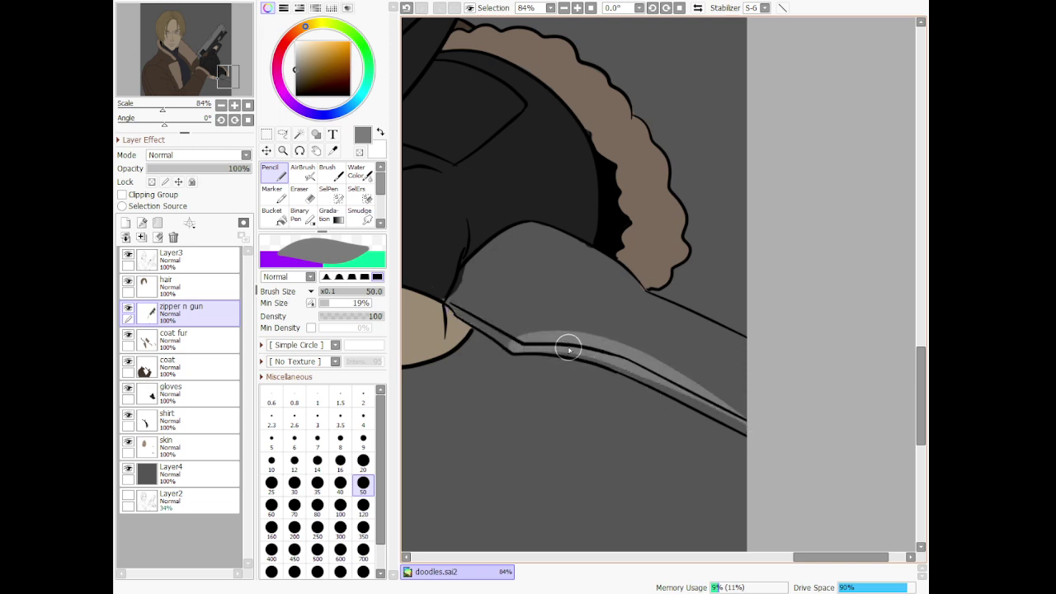
{"action": "mouse_move", "coordinate": [570, 350]}
{"action": "left_mouse_down"}
{"action": "mouse_move", "coordinate": [697, 382]}
{"action": "mouse_move", "coordinate": [763, 422]}
{"action": "left_mouse_up"}
{"action": "left_click_drag", "start_coordinate": [646, 380], "coordinate": [773, 433]}
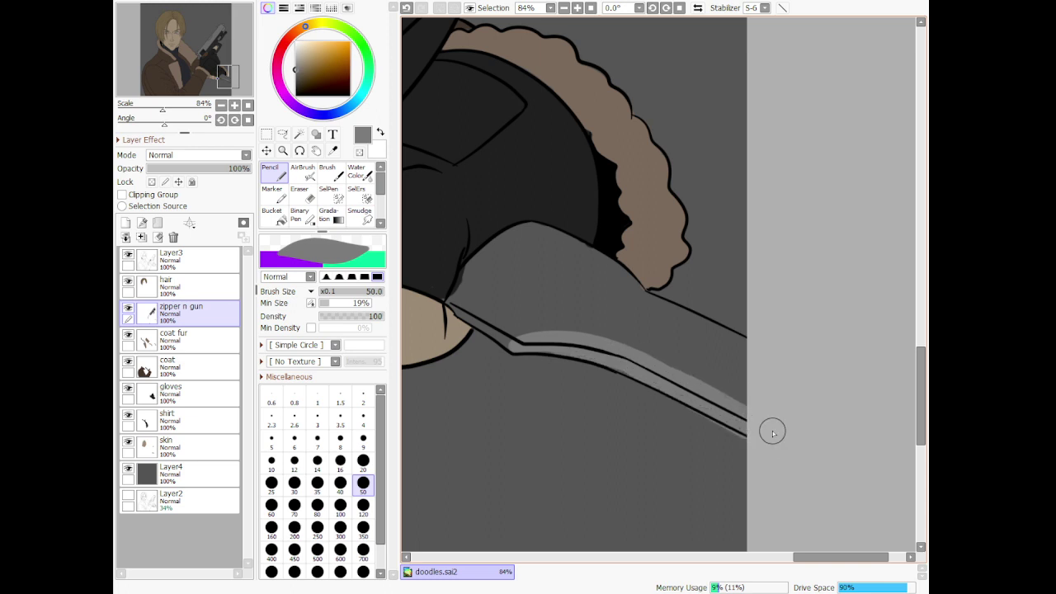
{"action": "left_click_drag", "start_coordinate": [642, 308], "coordinate": [785, 394]}
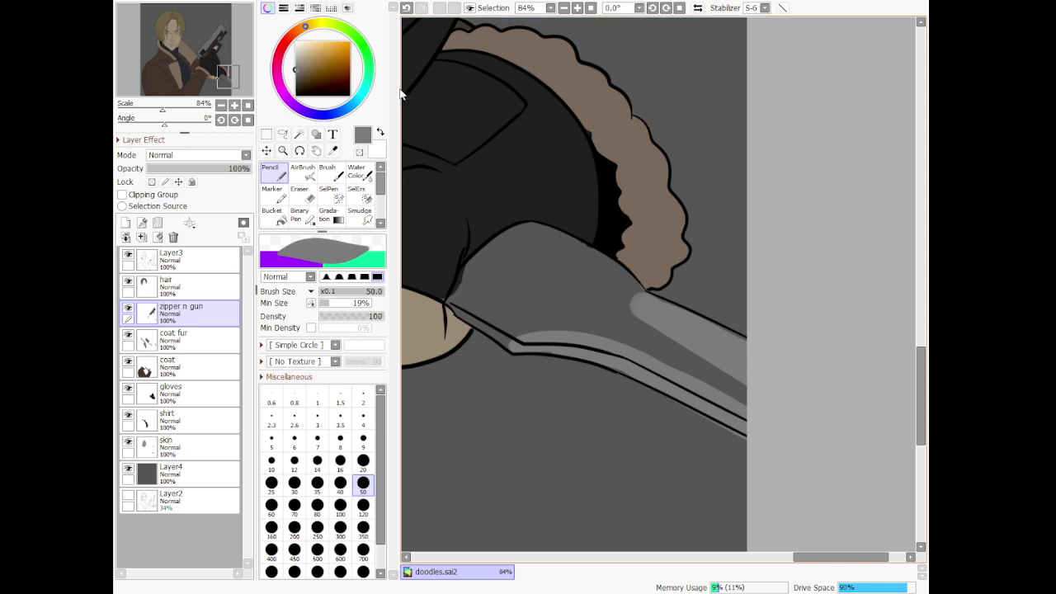
Close the grey border around the wide end of the blade with the Pencil and fill its interior using the Bucket
{"action": "mouse_move", "coordinate": [537, 236]}
{"action": "left_mouse_down"}
{"action": "mouse_move", "coordinate": [466, 279]}
{"action": "mouse_move", "coordinate": [473, 294]}
{"action": "mouse_move", "coordinate": [467, 283]}
{"action": "mouse_move", "coordinate": [459, 303]}
{"action": "mouse_move", "coordinate": [507, 335]}
{"action": "left_mouse_up"}
{"action": "mouse_move", "coordinate": [505, 239]}
{"action": "left_mouse_down"}
{"action": "mouse_move", "coordinate": [551, 235]}
{"action": "mouse_move", "coordinate": [652, 302]}
{"action": "left_mouse_up"}
{"action": "key", "text": "ctrl+z"}
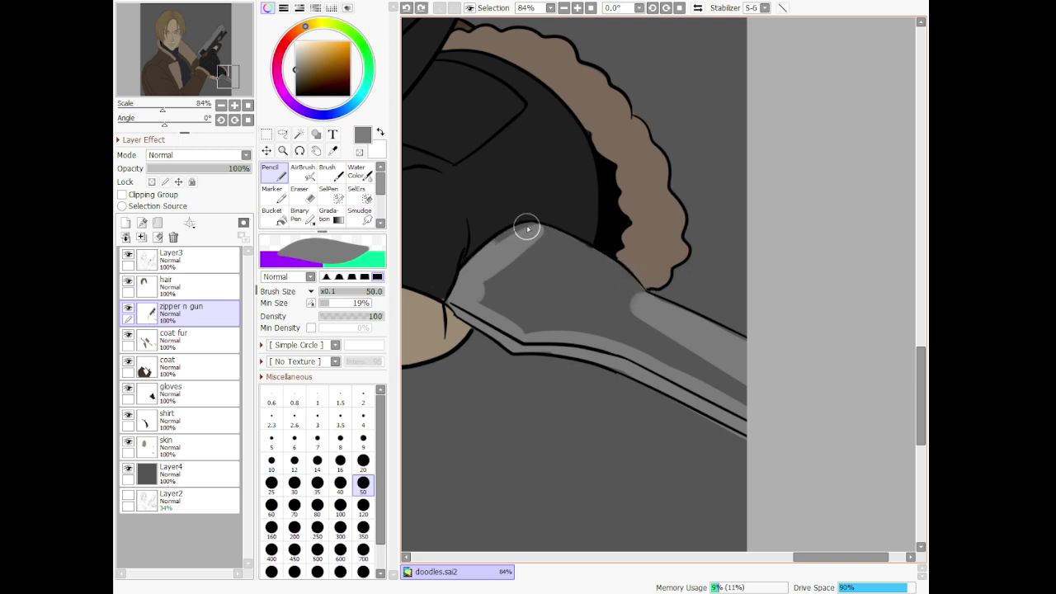
{"action": "mouse_move", "coordinate": [525, 228]}
{"action": "left_mouse_down"}
{"action": "mouse_move", "coordinate": [571, 245]}
{"action": "mouse_move", "coordinate": [531, 230]}
{"action": "mouse_move", "coordinate": [631, 292]}
{"action": "mouse_move", "coordinate": [538, 235]}
{"action": "mouse_move", "coordinate": [578, 264]}
{"action": "left_mouse_up"}
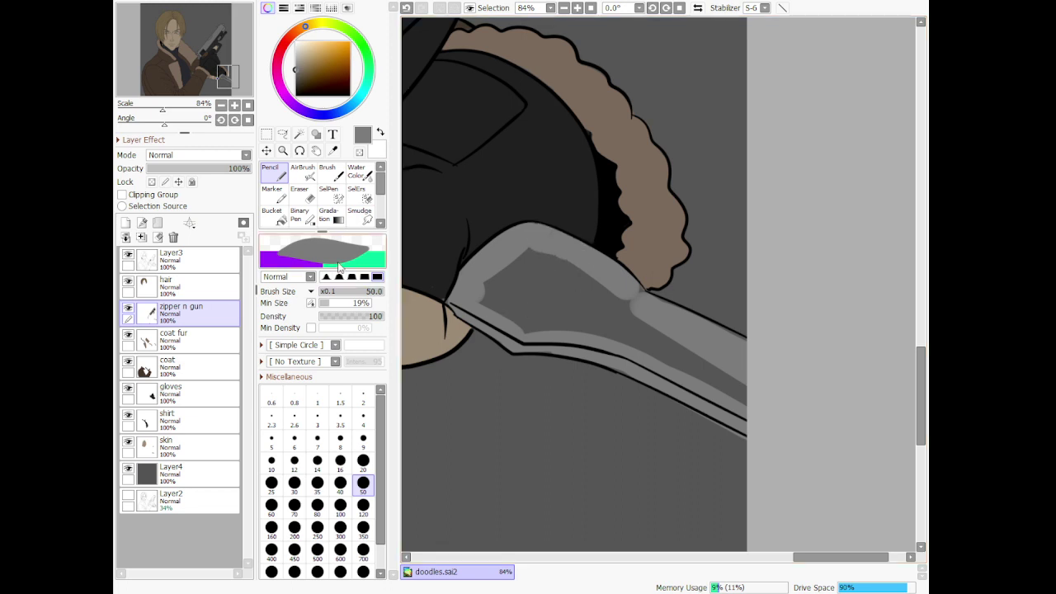
{"action": "left_click", "coordinate": [272, 217]}
{"action": "left_click", "coordinate": [506, 278]}
{"action": "left_click", "coordinate": [273, 175]}
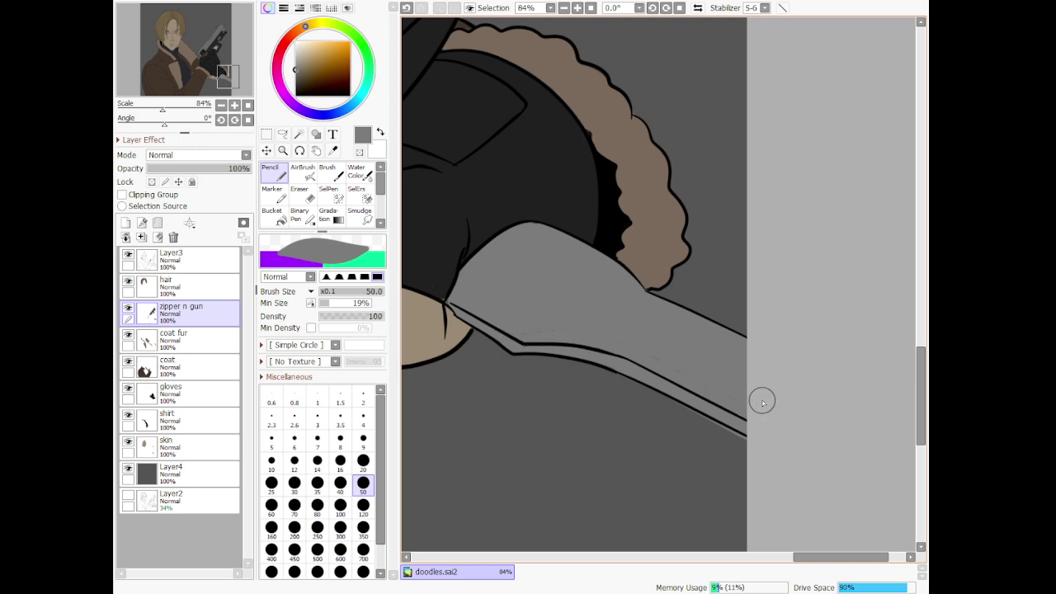
{"action": "scroll", "coordinate": [702, 322], "scroll_direction": "down", "scroll_amount": 8}
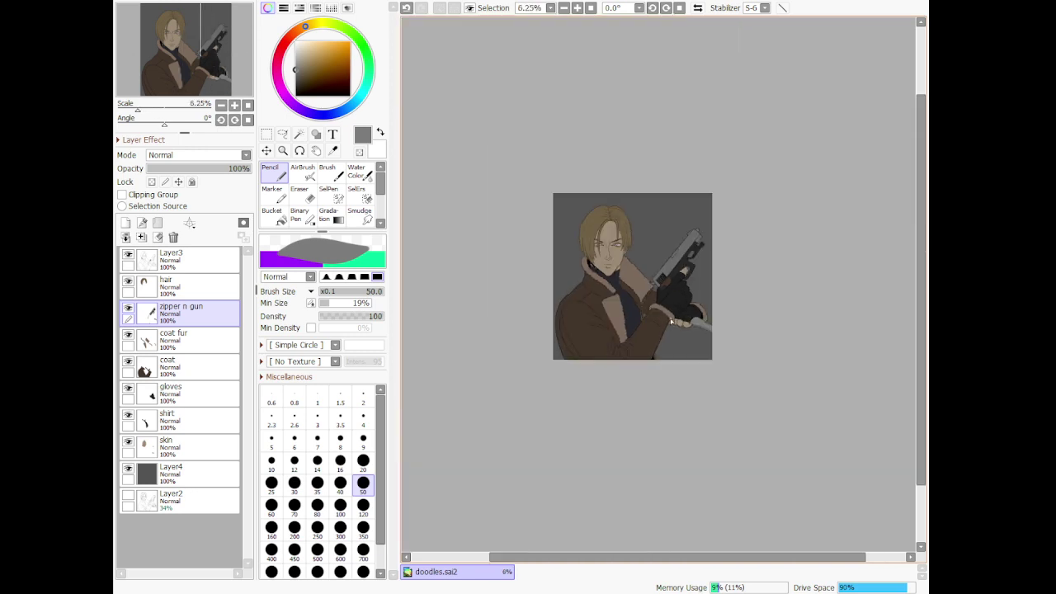
{"action": "scroll", "coordinate": [536, 293], "scroll_direction": "up", "scroll_amount": 3}
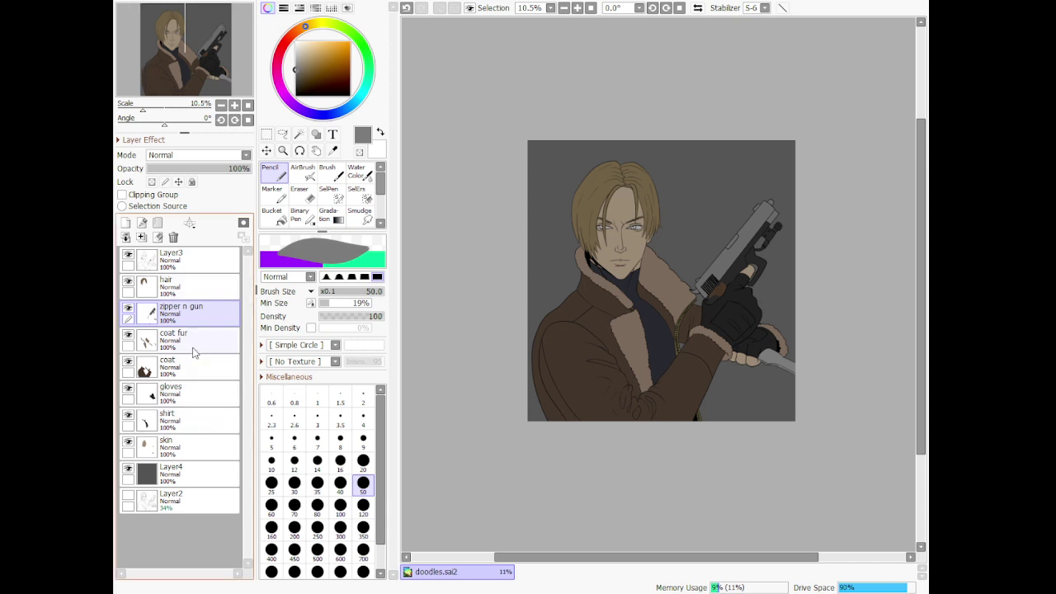
{"action": "left_click", "coordinate": [198, 288]}
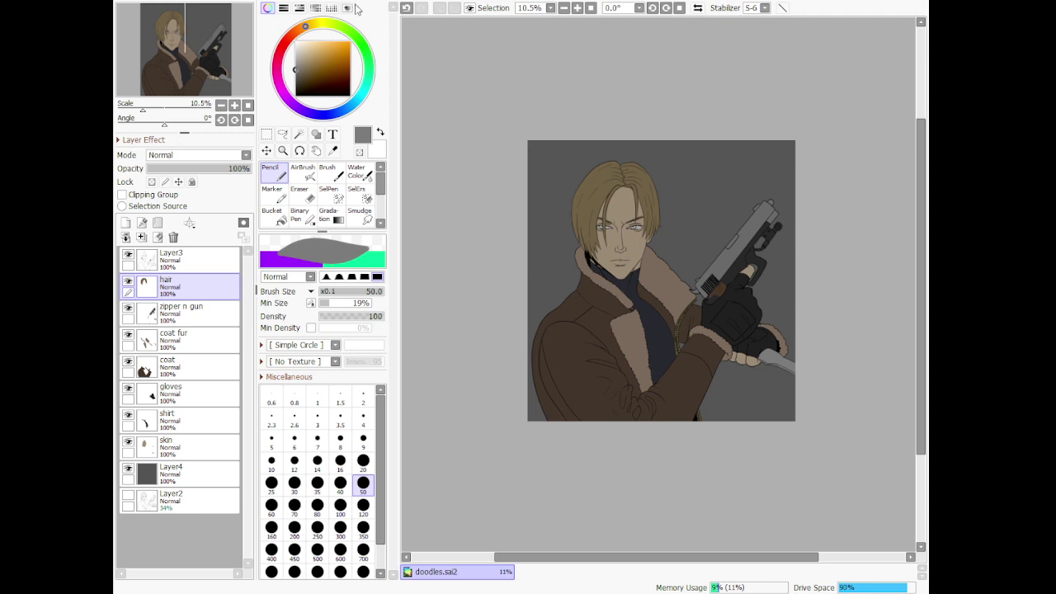
{"action": "left_click", "coordinate": [471, 18]}
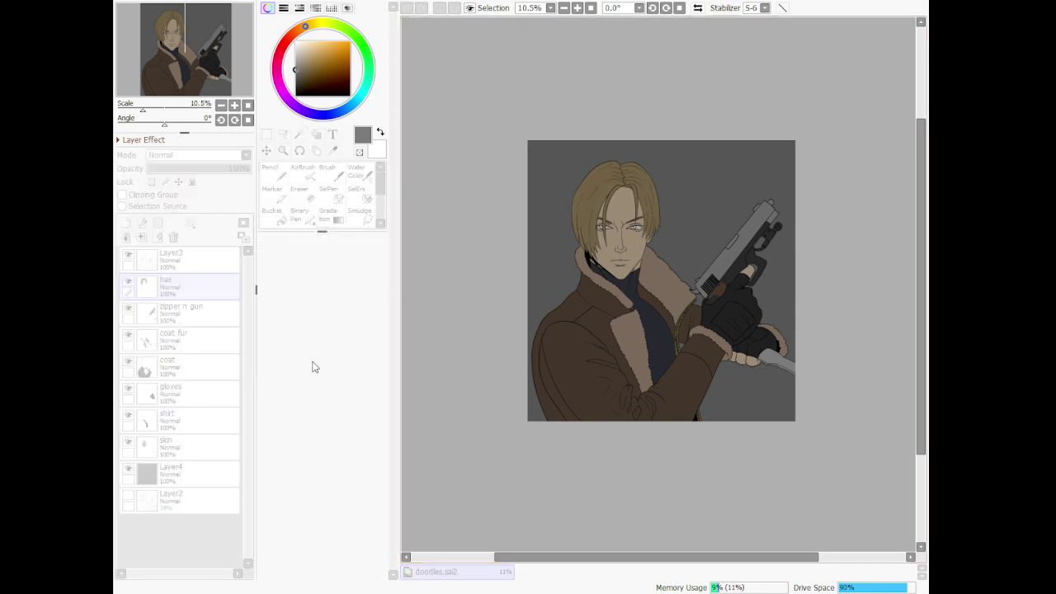
{"action": "left_click", "coordinate": [355, 411]}
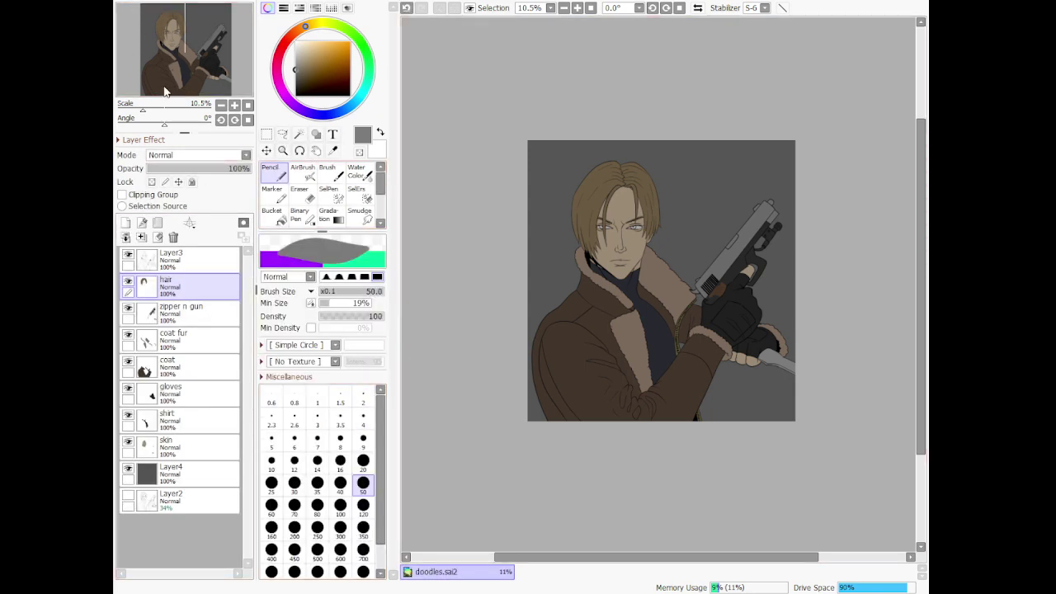
Sample the face's base colour and select all similar coloured pixels on the "skin" layer with the Magic Wand
{"action": "left_click", "coordinate": [178, 446]}
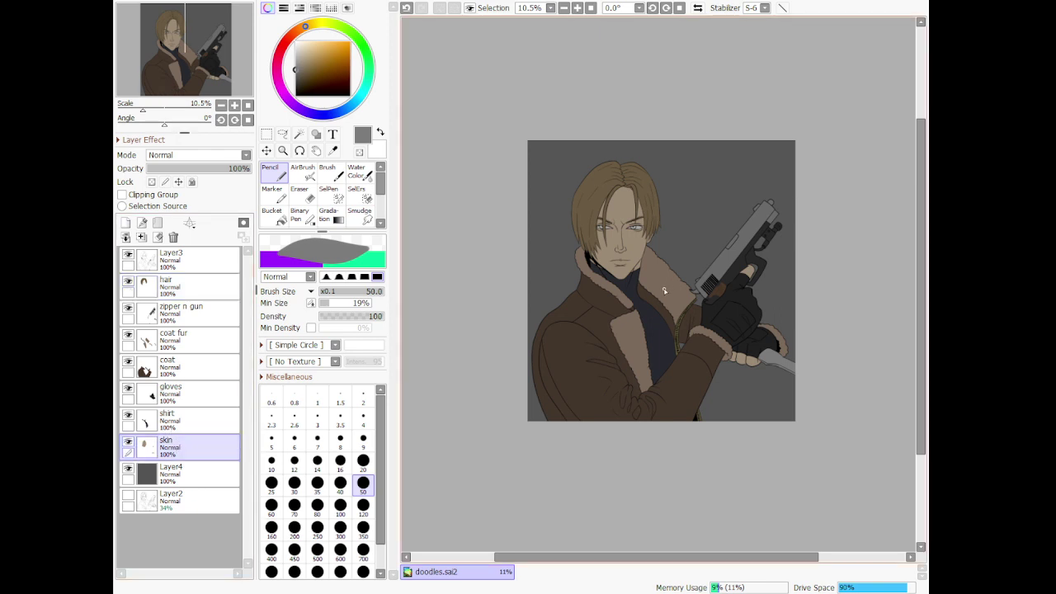
{"action": "left_click", "coordinate": [332, 151]}
{"action": "scroll", "coordinate": [628, 240], "scroll_direction": "up", "scroll_amount": 1}
{"action": "left_click", "coordinate": [633, 239]}
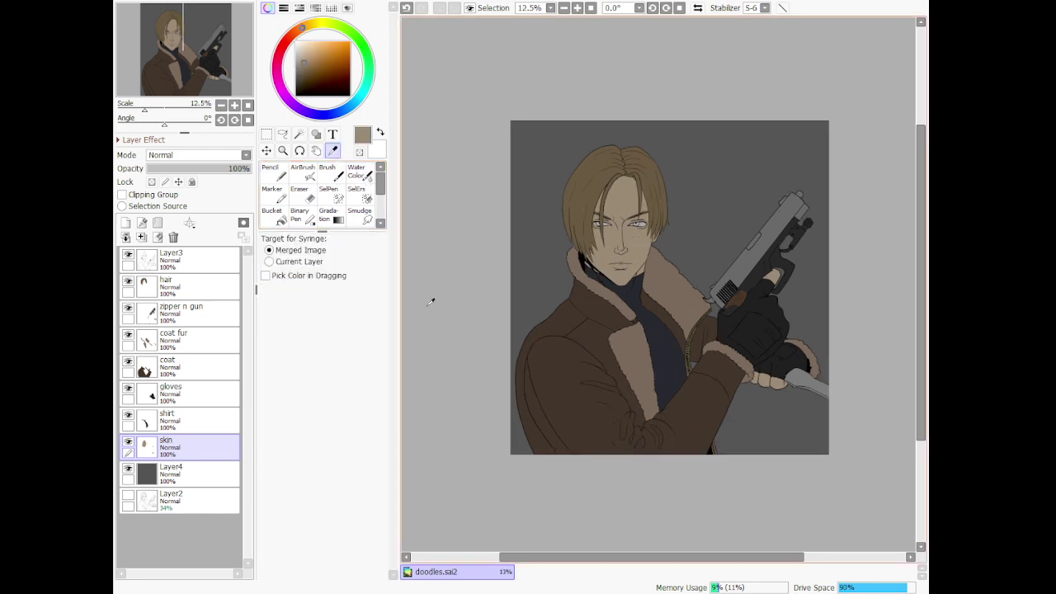
{"action": "left_click", "coordinate": [299, 134]}
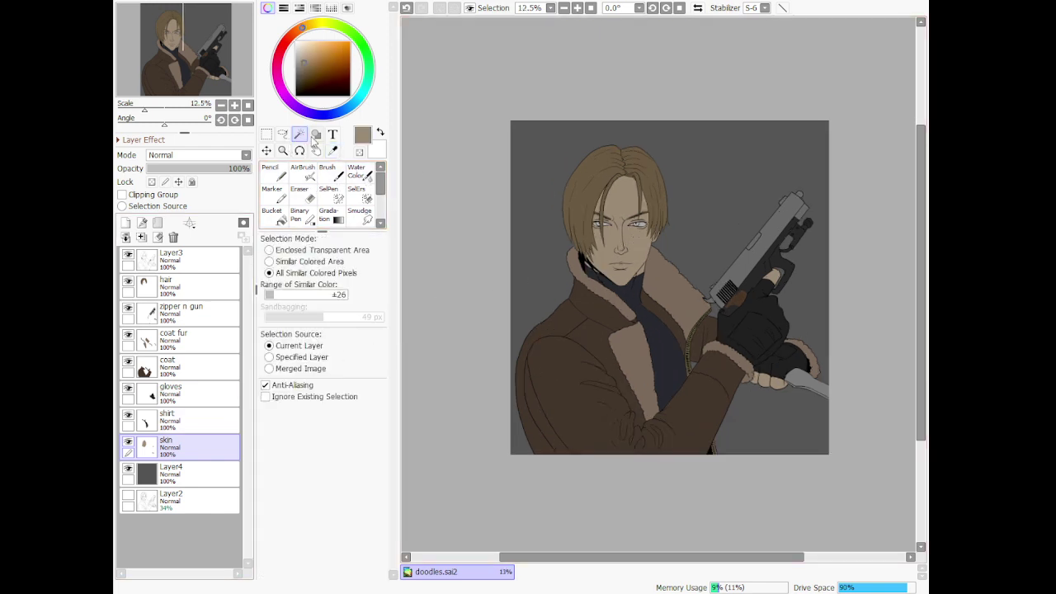
{"action": "left_click", "coordinate": [643, 237]}
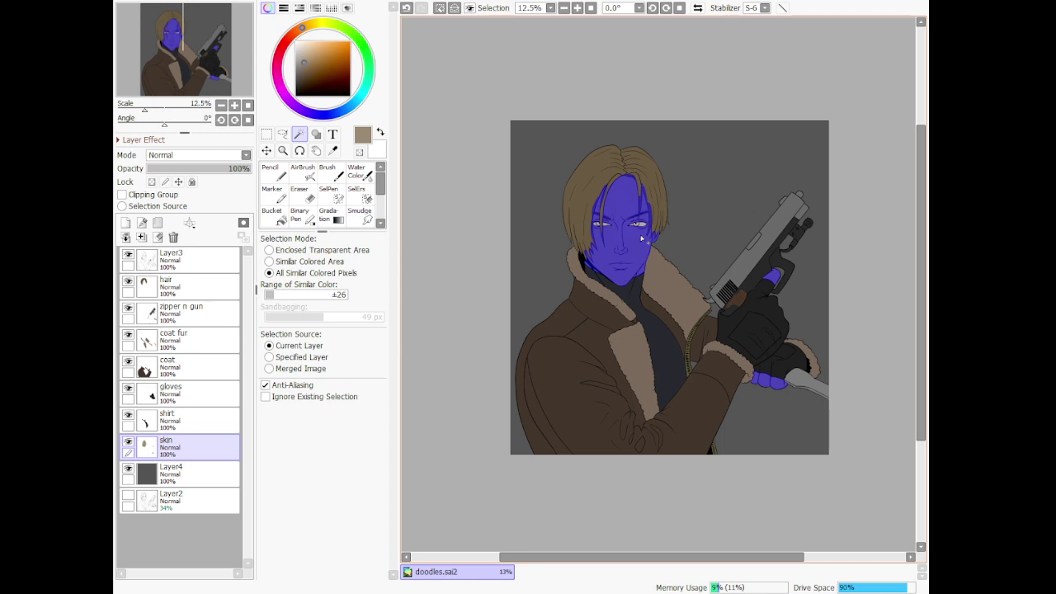
{"action": "scroll", "coordinate": [640, 238], "scroll_direction": "up", "scroll_amount": 2}
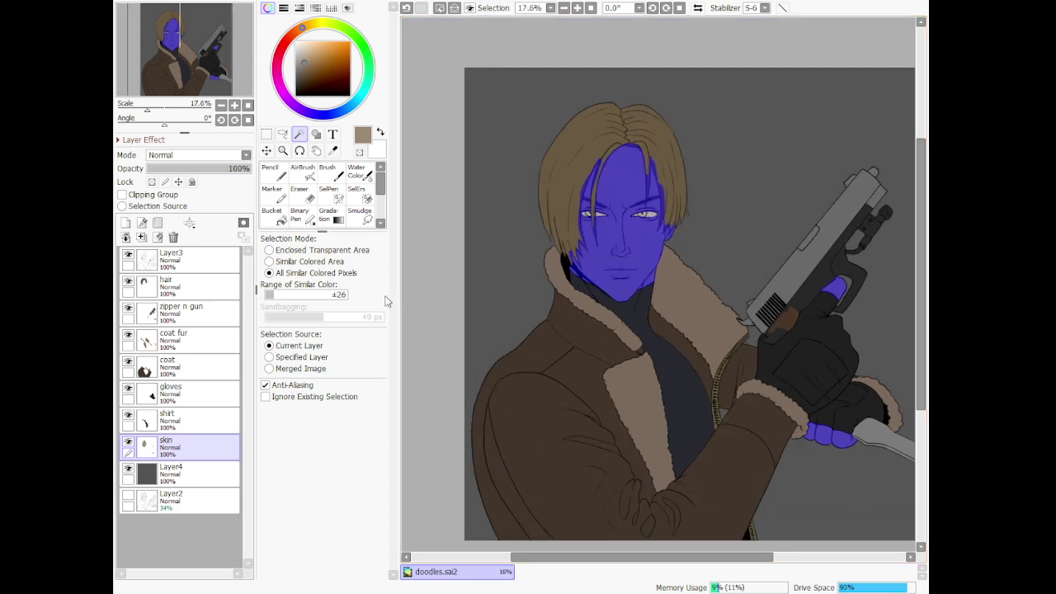
Add a "skin2" layer in Shade mode above "skin" and choose a muted pinkish-red shading colour
{"action": "left_click", "coordinate": [332, 150]}
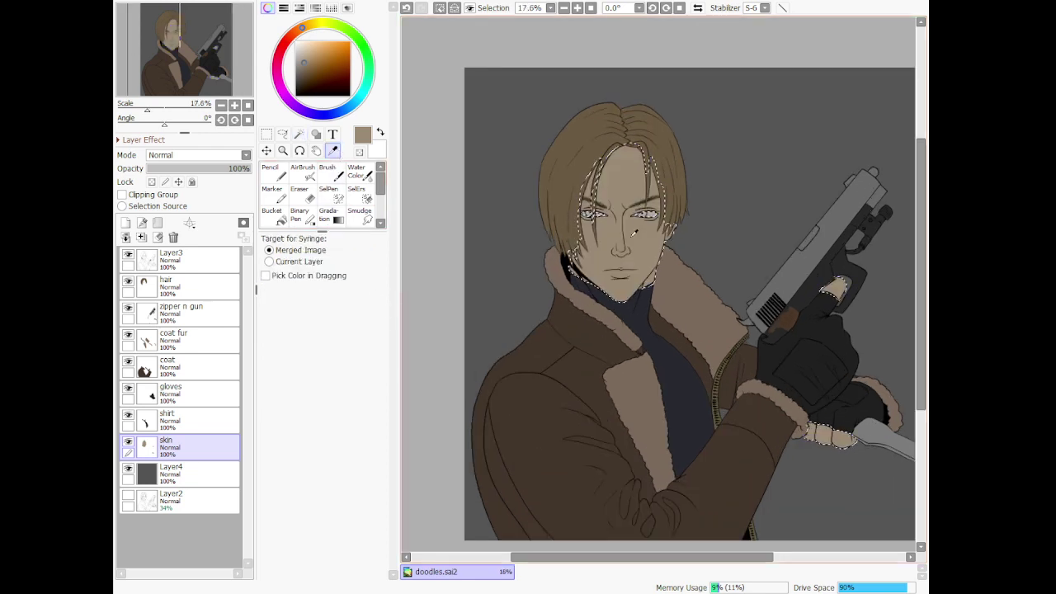
{"action": "left_click", "coordinate": [125, 223]}
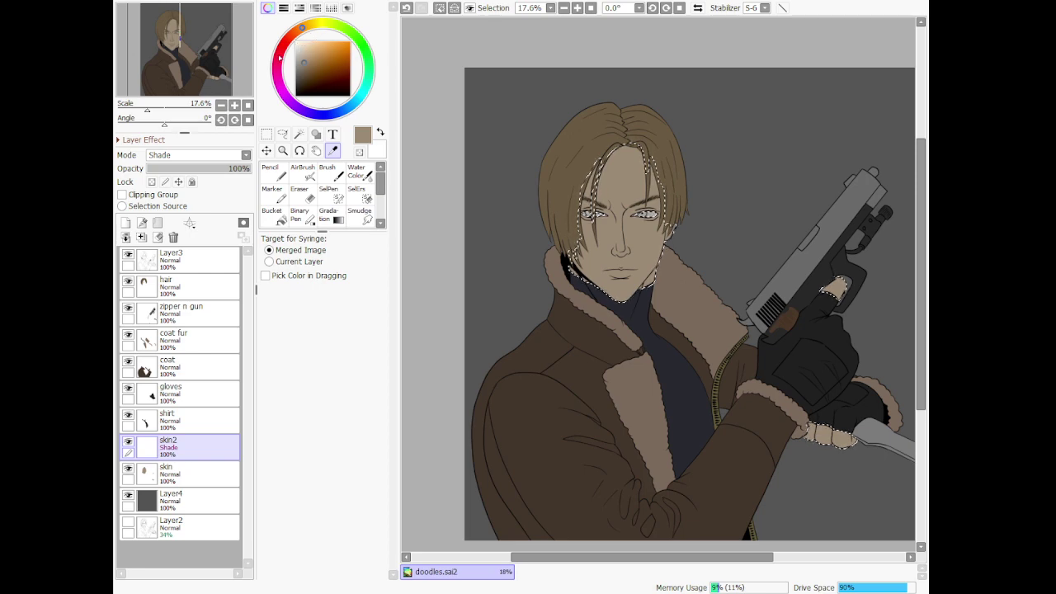
{"action": "left_click", "coordinate": [279, 58]}
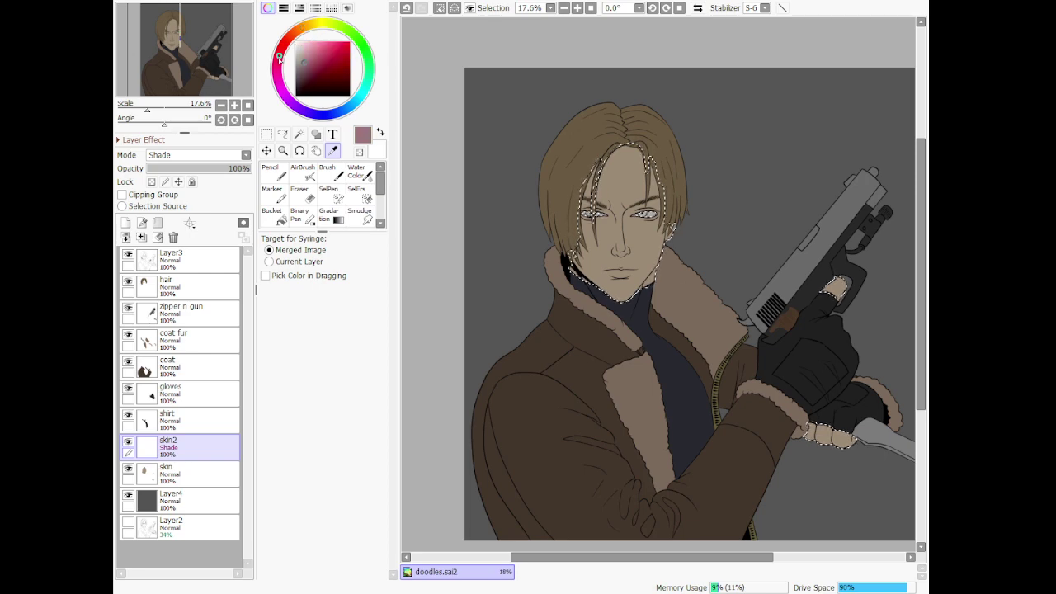
Shade the narrow strip of neck beneath the jaw and hair with the Pencil at size 50
{"action": "left_click", "coordinate": [303, 171]}
{"action": "scroll", "coordinate": [623, 296], "scroll_direction": "up", "scroll_amount": 2}
{"action": "scroll", "coordinate": [623, 295], "scroll_direction": "up", "scroll_amount": 3}
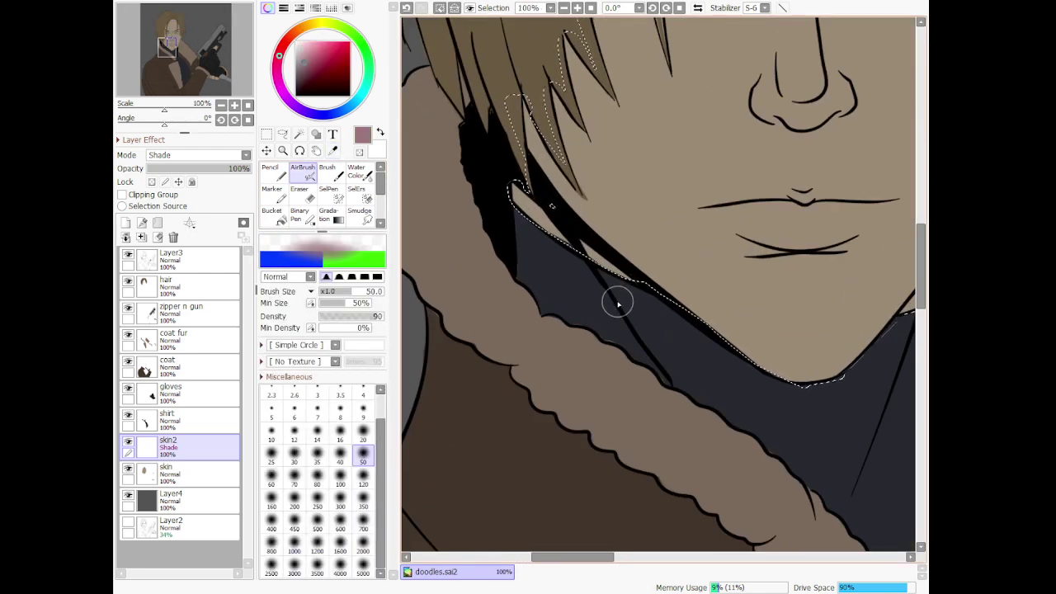
{"action": "key", "text": "n"}
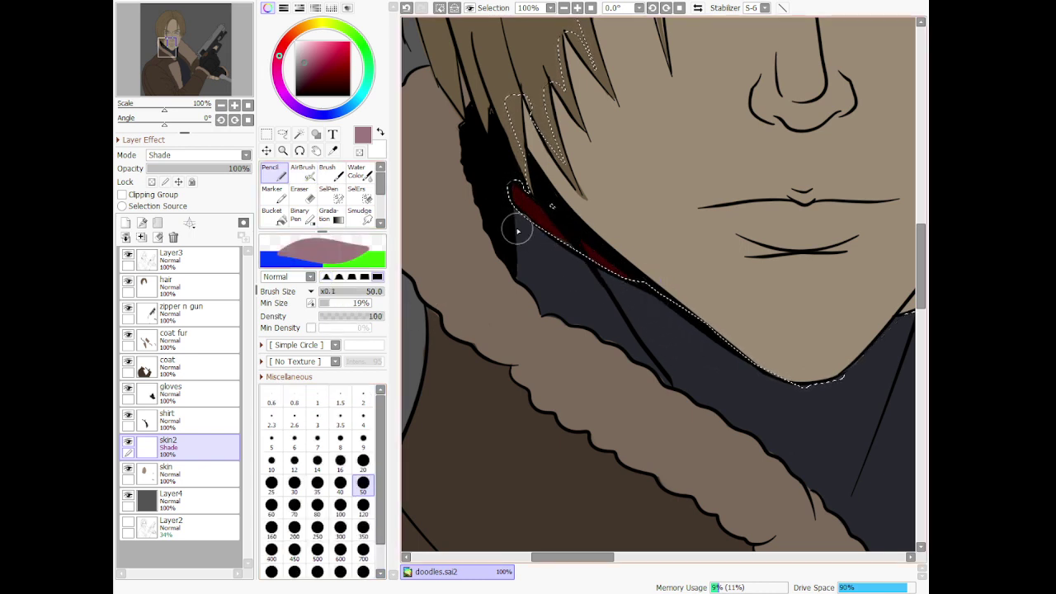
Shift the shading colour to a greyish purple and set the "skin2" layer's opacity to 69%
{"action": "left_click_drag", "start_coordinate": [287, 61], "coordinate": [281, 86]}
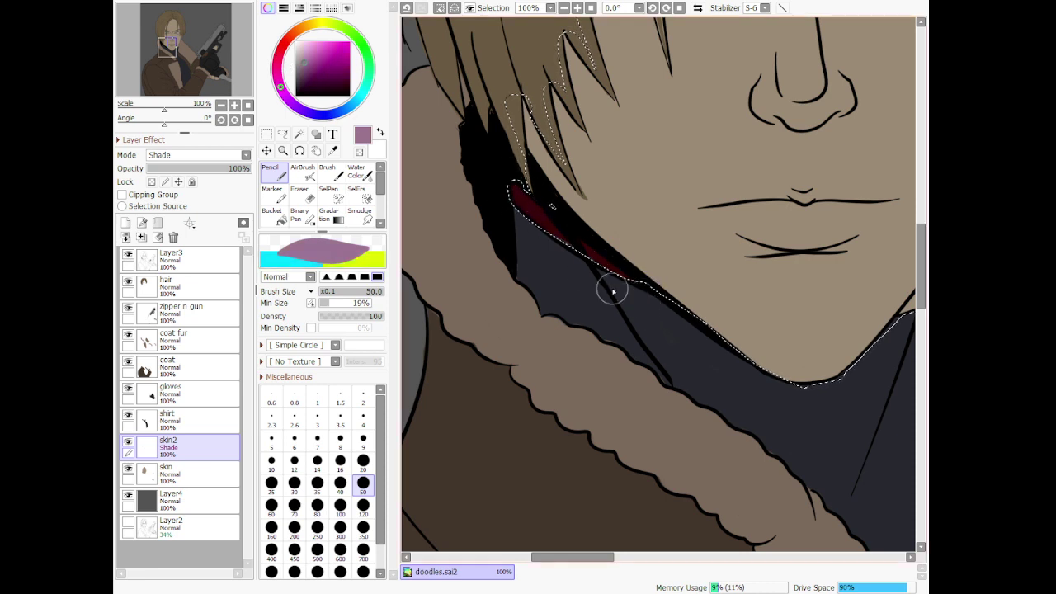
{"action": "left_click_drag", "start_coordinate": [219, 168], "coordinate": [214, 174]}
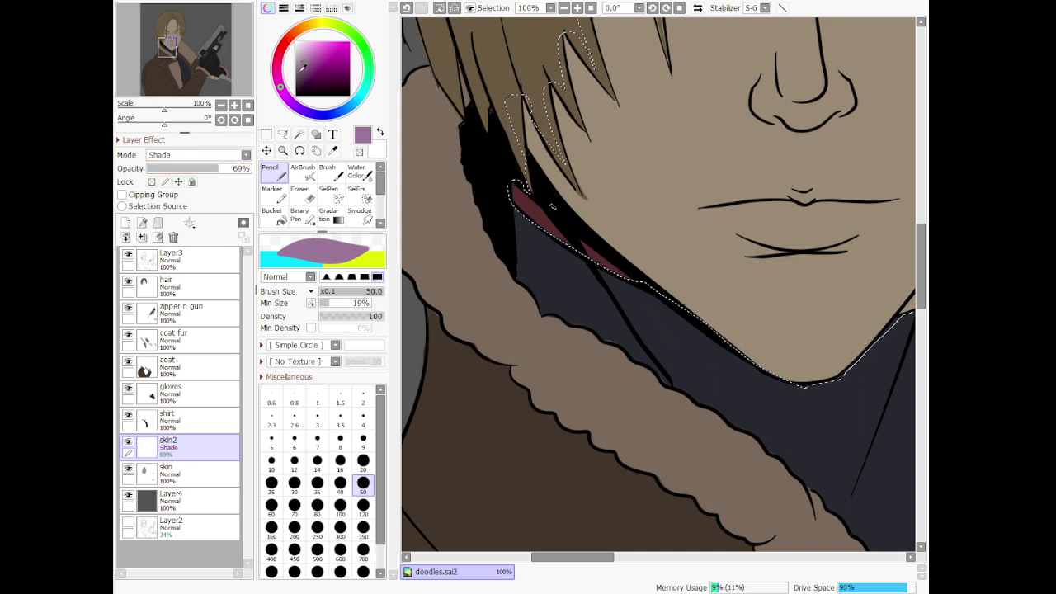
{"action": "left_click_drag", "start_coordinate": [303, 68], "coordinate": [298, 66]}
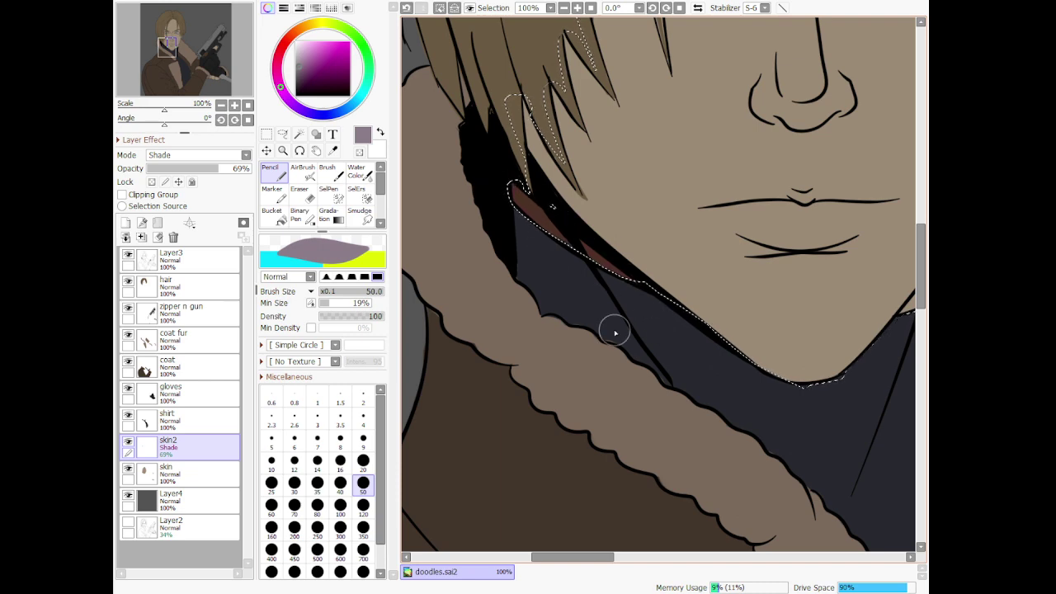
Try shading the cheek and brow on the gun side of the face with the Water Color brush at size 700
{"action": "scroll", "coordinate": [614, 283], "scroll_direction": "down", "scroll_amount": 5}
{"action": "scroll", "coordinate": [652, 167], "scroll_direction": "up", "scroll_amount": 4}
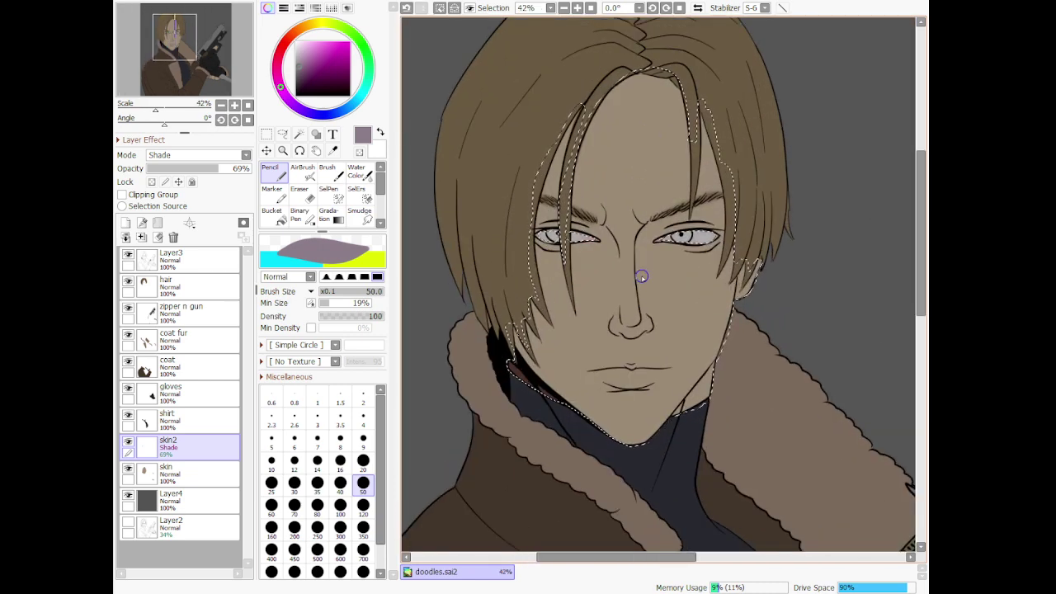
{"action": "left_click", "coordinate": [322, 171]}
{"action": "left_click", "coordinate": [307, 173]}
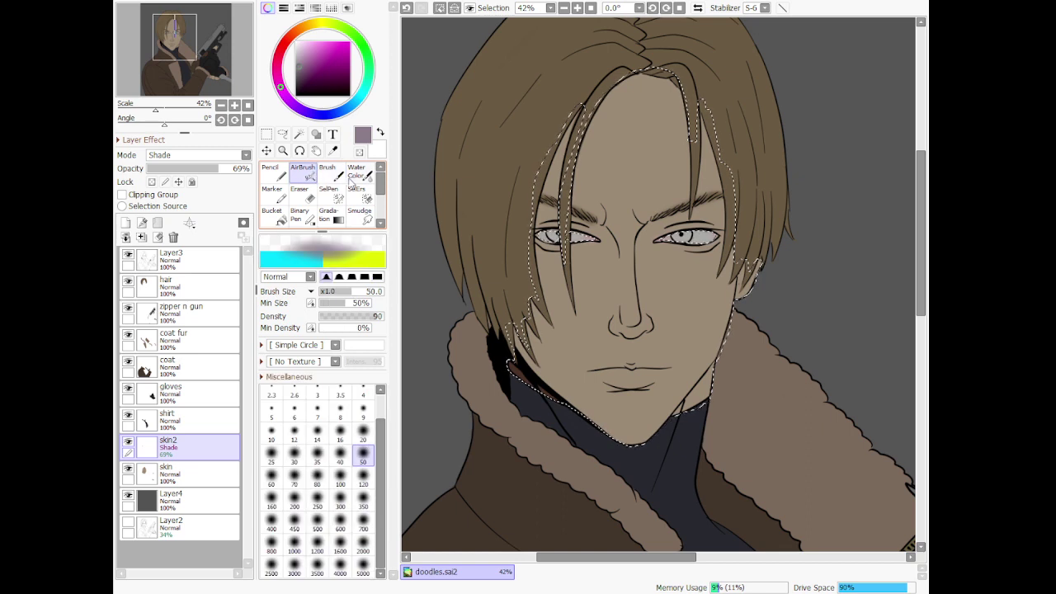
{"action": "left_click", "coordinate": [350, 175]}
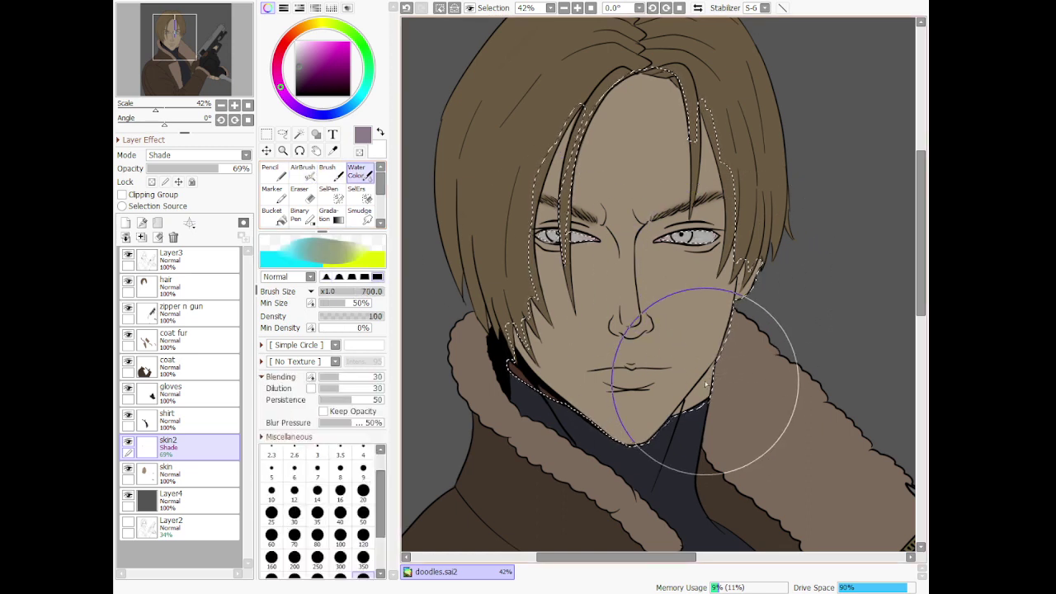
{"action": "left_click_drag", "start_coordinate": [710, 356], "coordinate": [710, 238]}
{"action": "key", "text": "ctrl+z"}
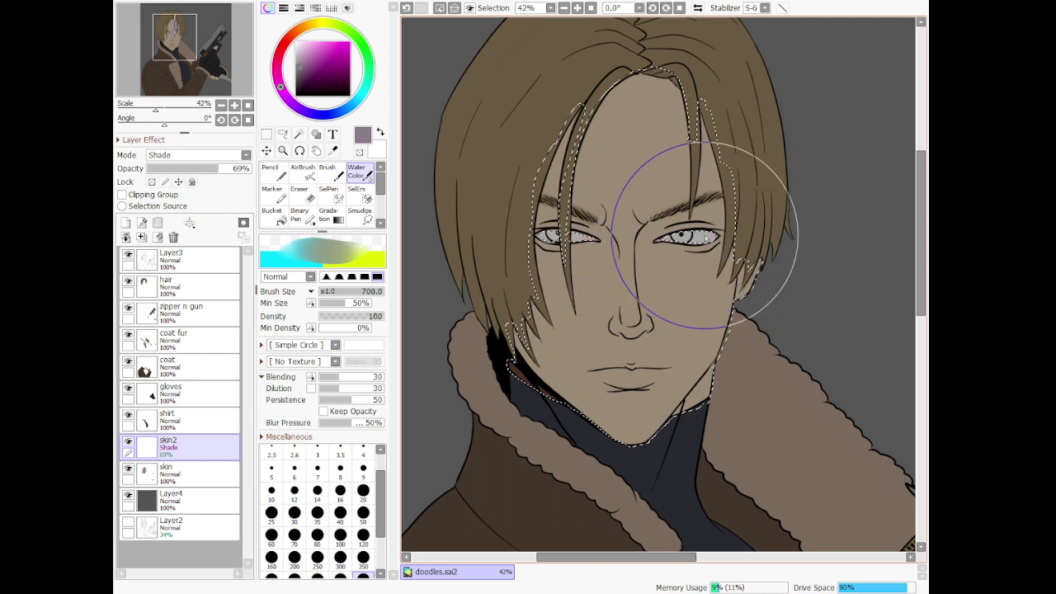
{"action": "mouse_move", "coordinate": [718, 342]}
{"action": "left_mouse_down"}
{"action": "mouse_move", "coordinate": [745, 193]}
{"action": "mouse_move", "coordinate": [738, 320]}
{"action": "left_mouse_up"}
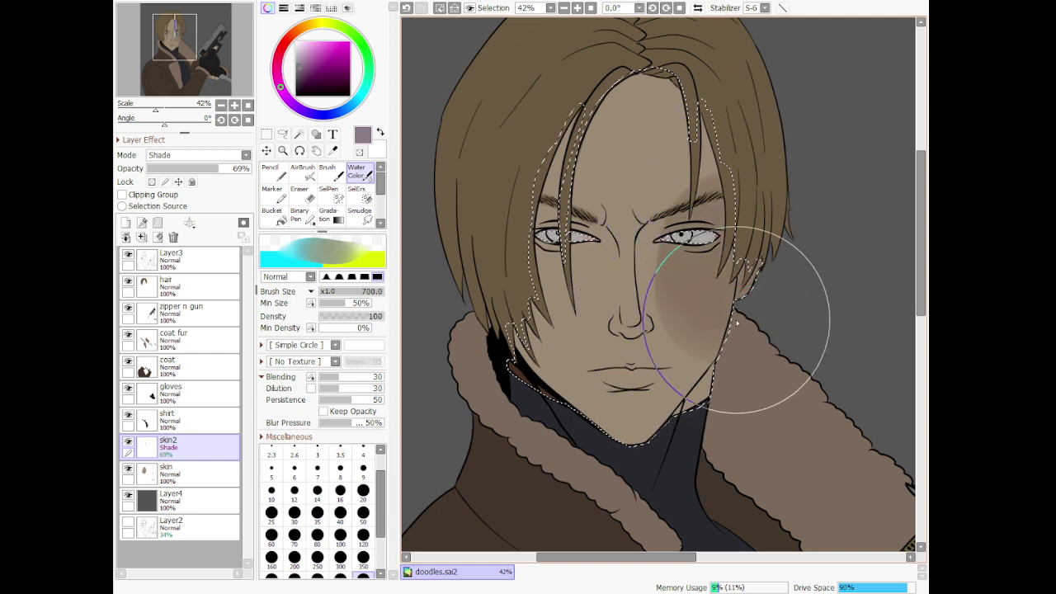
Try softening the cheek shading with Water Color at size 120, and trim it back with the Eraser at size 700
{"action": "left_click", "coordinate": [363, 538]}
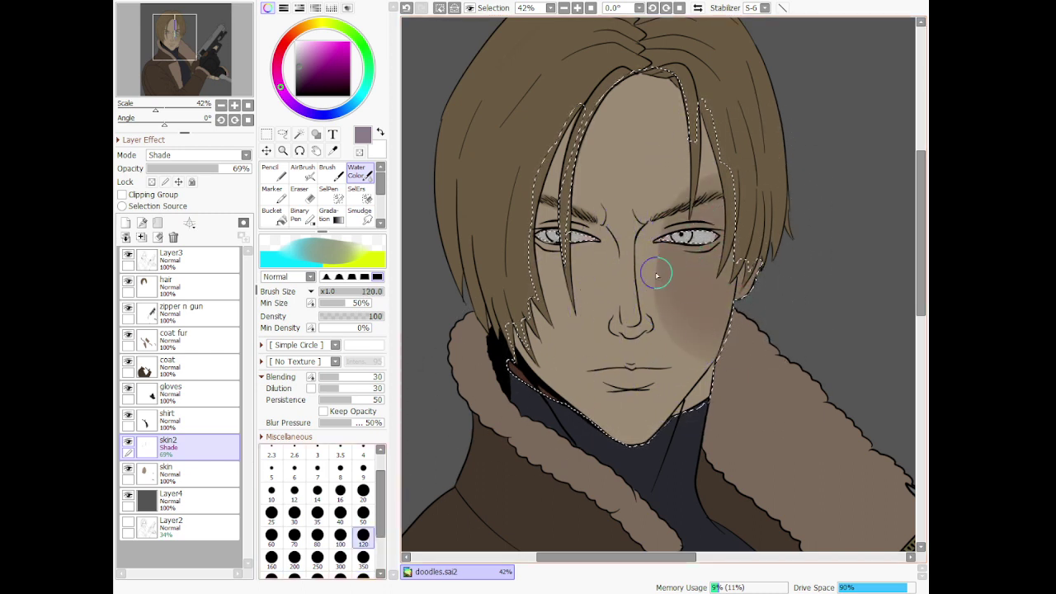
{"action": "key", "text": "e"}
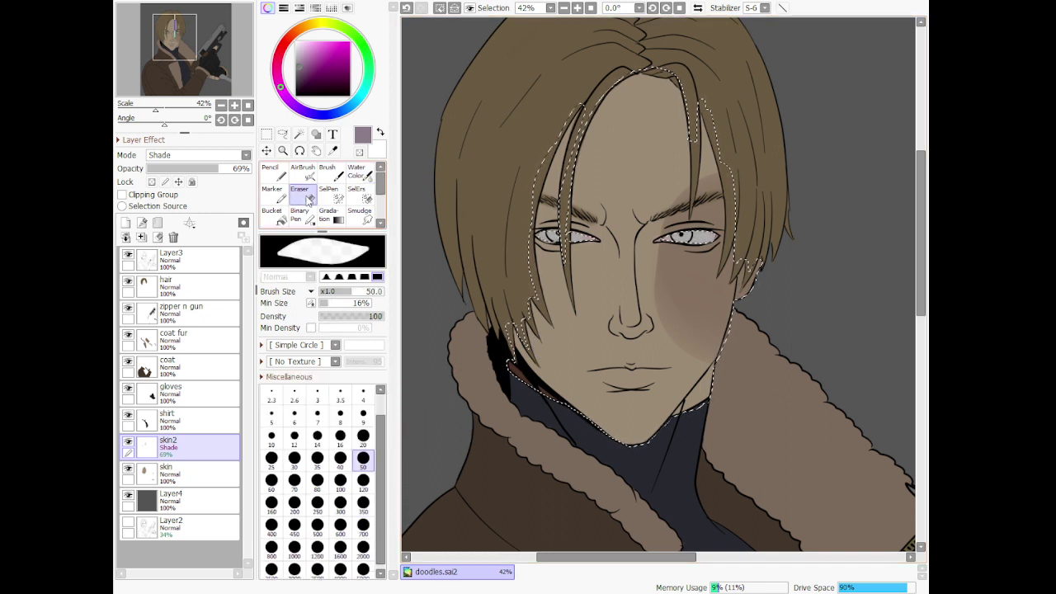
{"action": "left_click", "coordinate": [363, 525]}
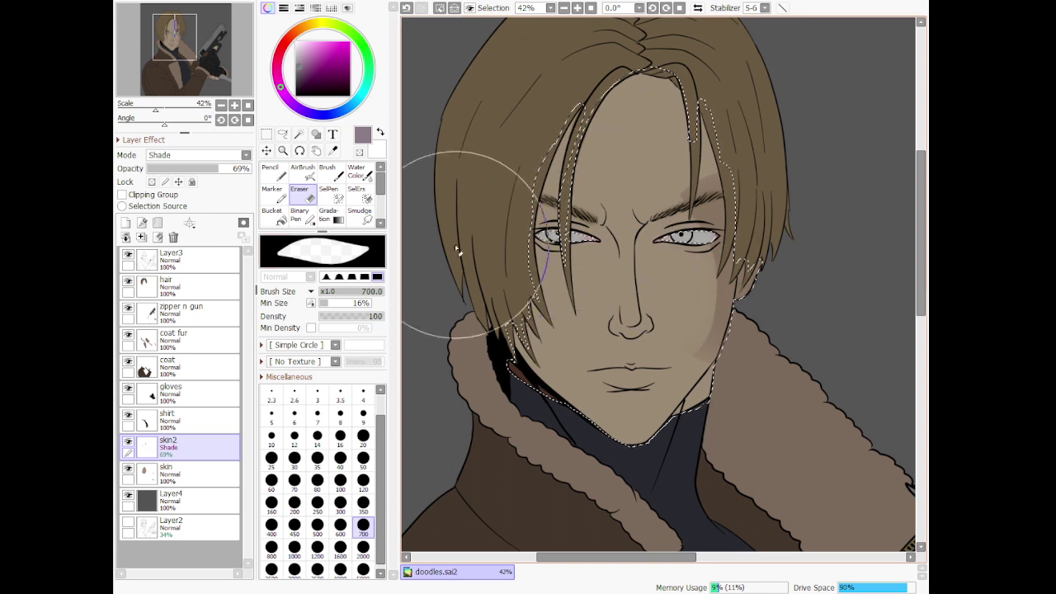
Try shading the forehead beside the hair strand above the brow with Water Color at size 120
{"action": "left_click", "coordinate": [308, 174]}
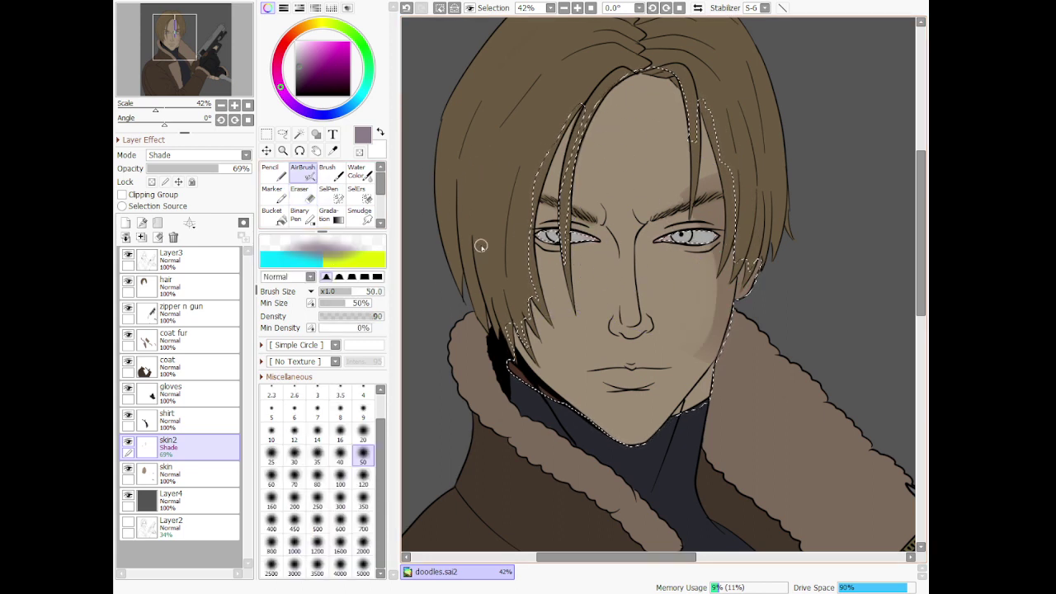
{"action": "left_click", "coordinate": [357, 173]}
{"action": "left_click", "coordinate": [363, 513]}
{"action": "left_click", "coordinate": [364, 536]}
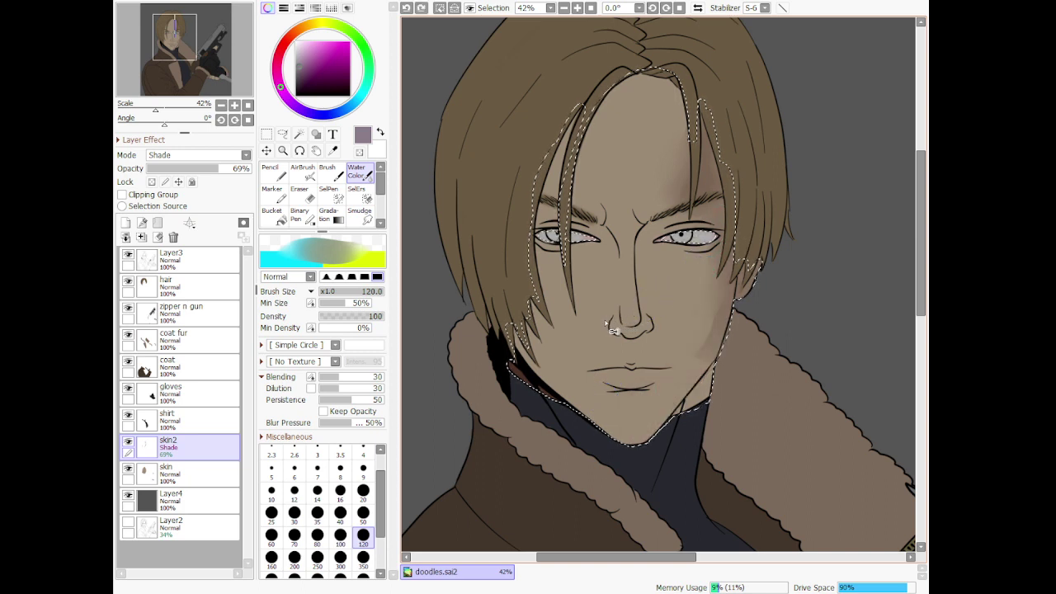
Airbrush the gun side of the face from forehead to jaw at size 700, and deepen the neck and chin at size 120
{"action": "left_click", "coordinate": [303, 171]}
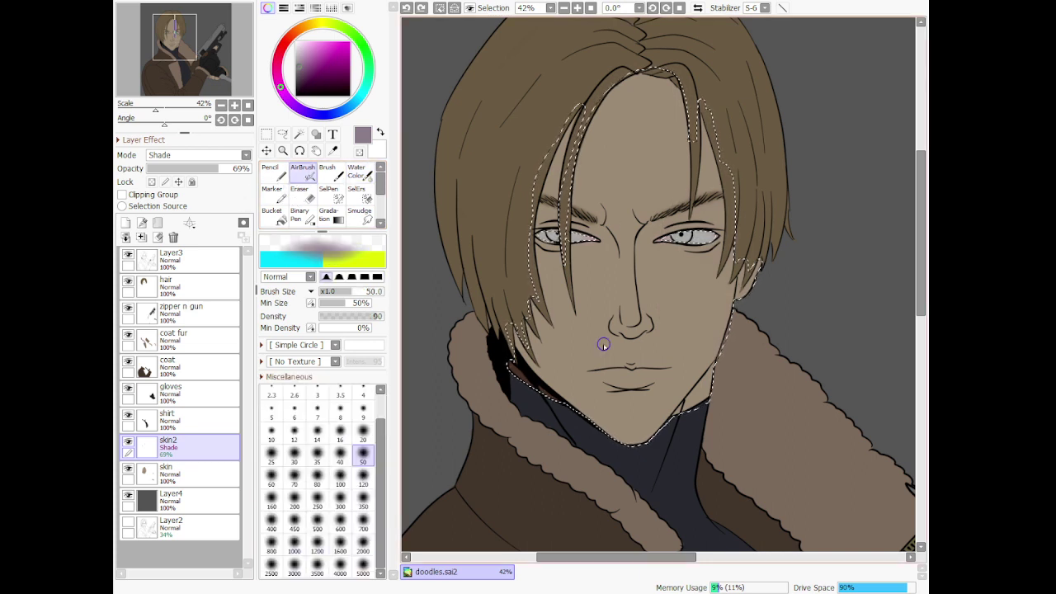
{"action": "left_click", "coordinate": [359, 531]}
{"action": "mouse_move", "coordinate": [701, 83]}
{"action": "left_mouse_down"}
{"action": "mouse_move", "coordinate": [598, 519]}
{"action": "mouse_move", "coordinate": [738, 384]}
{"action": "mouse_move", "coordinate": [644, 441]}
{"action": "left_mouse_up"}
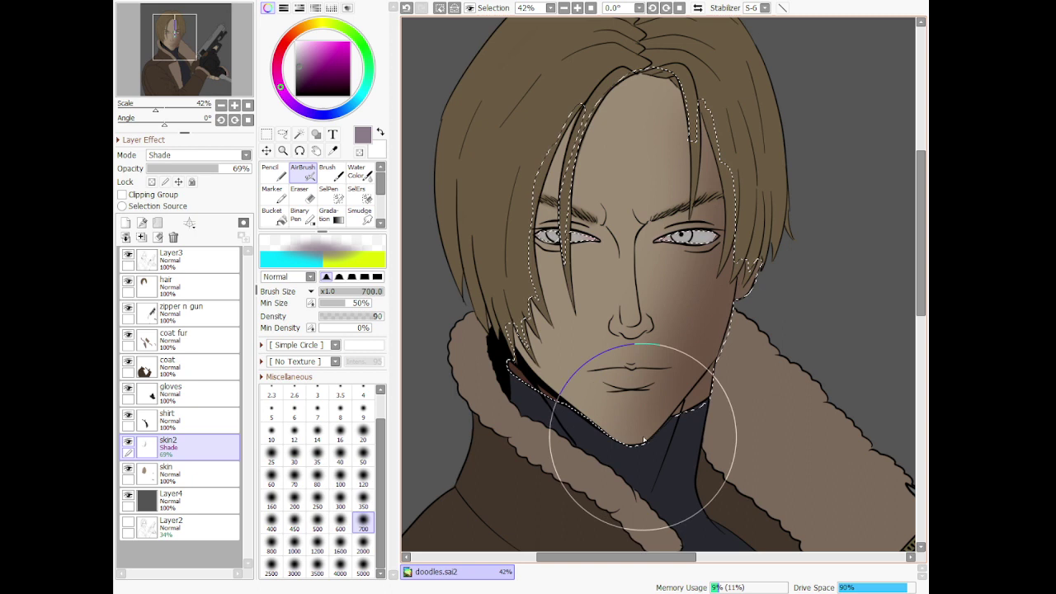
{"action": "left_click", "coordinate": [363, 479]}
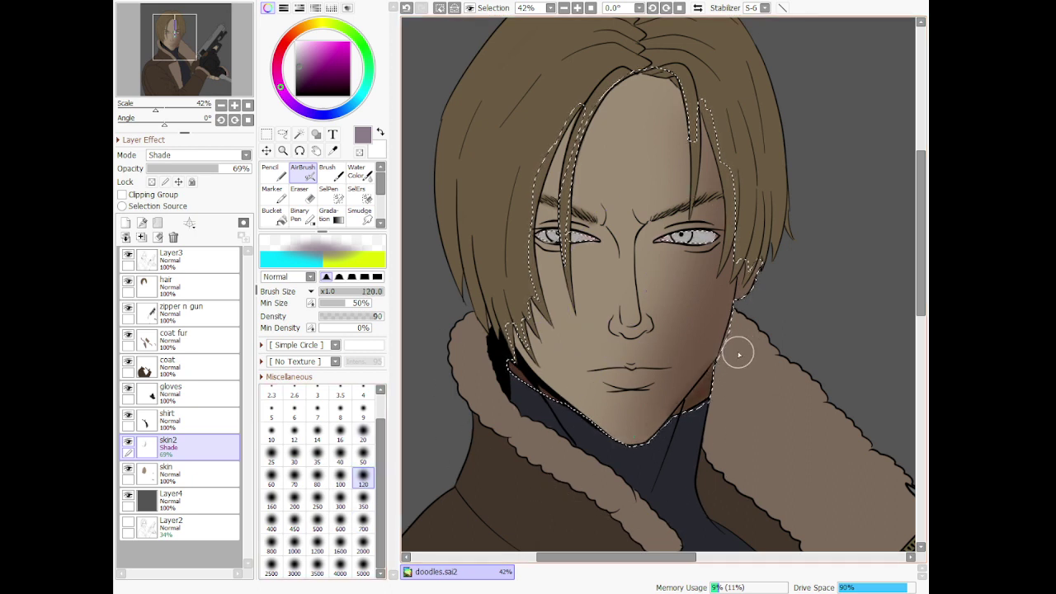
{"action": "mouse_move", "coordinate": [632, 470]}
{"action": "left_mouse_down"}
{"action": "mouse_move", "coordinate": [660, 441]}
{"action": "mouse_move", "coordinate": [648, 432]}
{"action": "mouse_move", "coordinate": [620, 445]}
{"action": "mouse_move", "coordinate": [681, 392]}
{"action": "mouse_move", "coordinate": [667, 394]}
{"action": "mouse_move", "coordinate": [643, 434]}
{"action": "mouse_move", "coordinate": [666, 403]}
{"action": "mouse_move", "coordinate": [641, 379]}
{"action": "mouse_move", "coordinate": [668, 416]}
{"action": "mouse_move", "coordinate": [655, 401]}
{"action": "mouse_move", "coordinate": [584, 393]}
{"action": "mouse_move", "coordinate": [661, 387]}
{"action": "mouse_move", "coordinate": [595, 377]}
{"action": "left_mouse_up"}
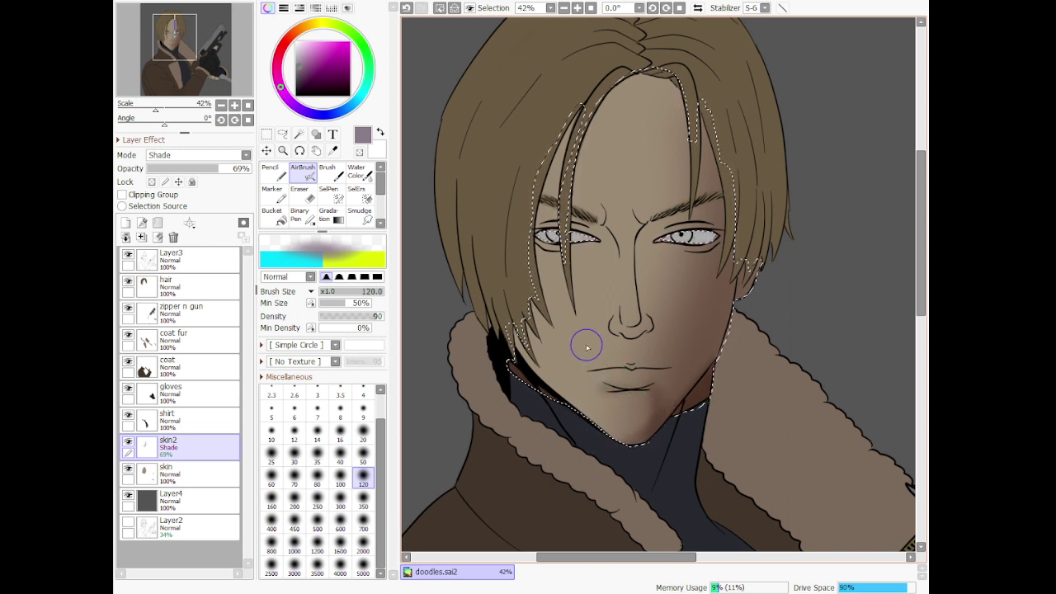
Airbrush shading beneath the lower lip and on the chin at size 50, and refine the upper lip at size 35
{"action": "scroll", "coordinate": [589, 401], "scroll_direction": "up", "scroll_amount": 6}
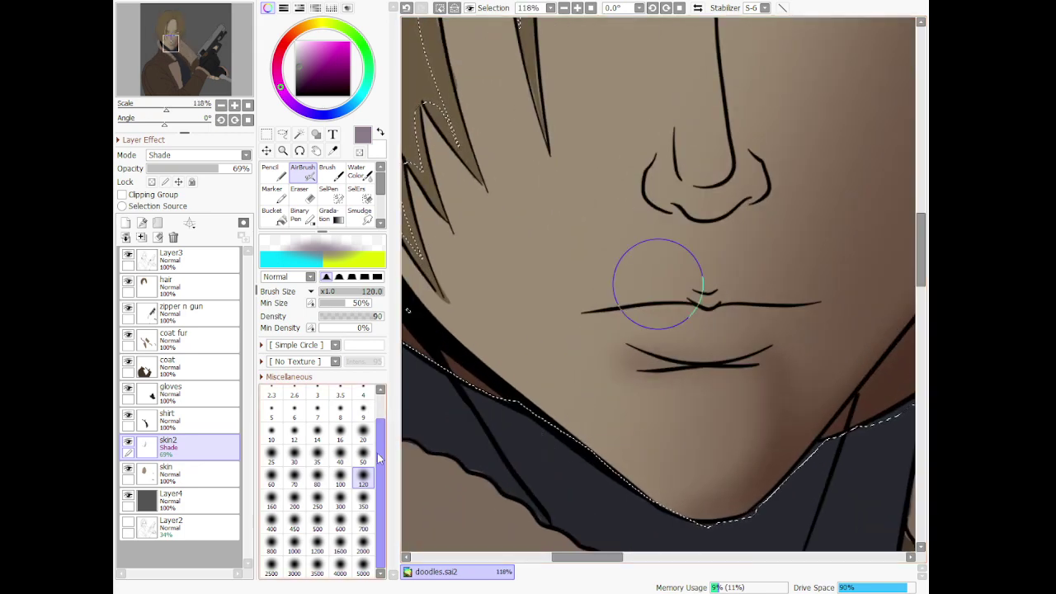
{"action": "left_click", "coordinate": [363, 456]}
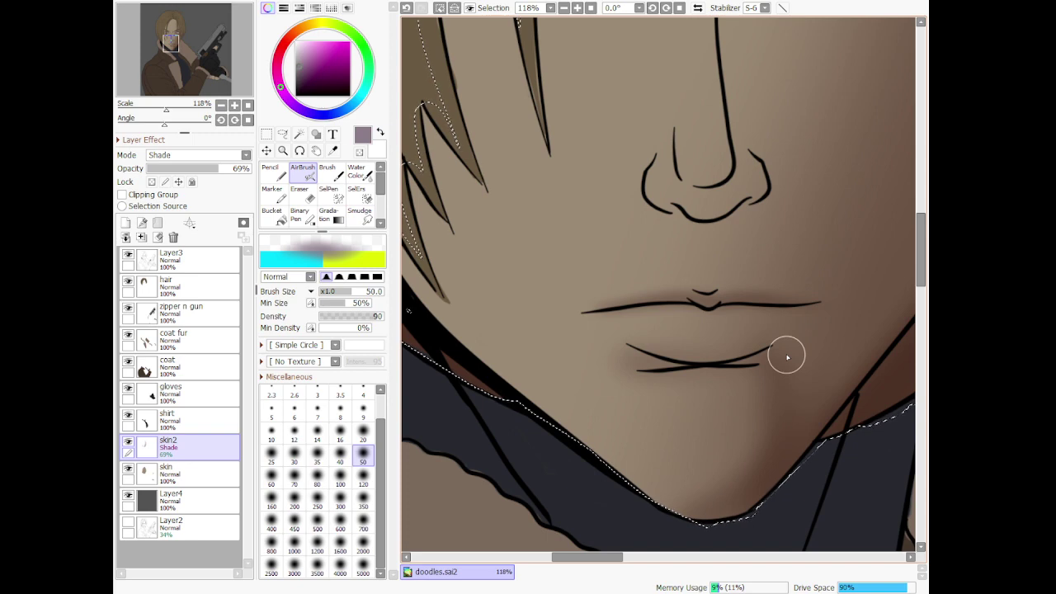
{"action": "scroll", "coordinate": [792, 330], "scroll_direction": "down", "scroll_amount": 5}
{"action": "scroll", "coordinate": [804, 351], "scroll_direction": "up", "scroll_amount": 5}
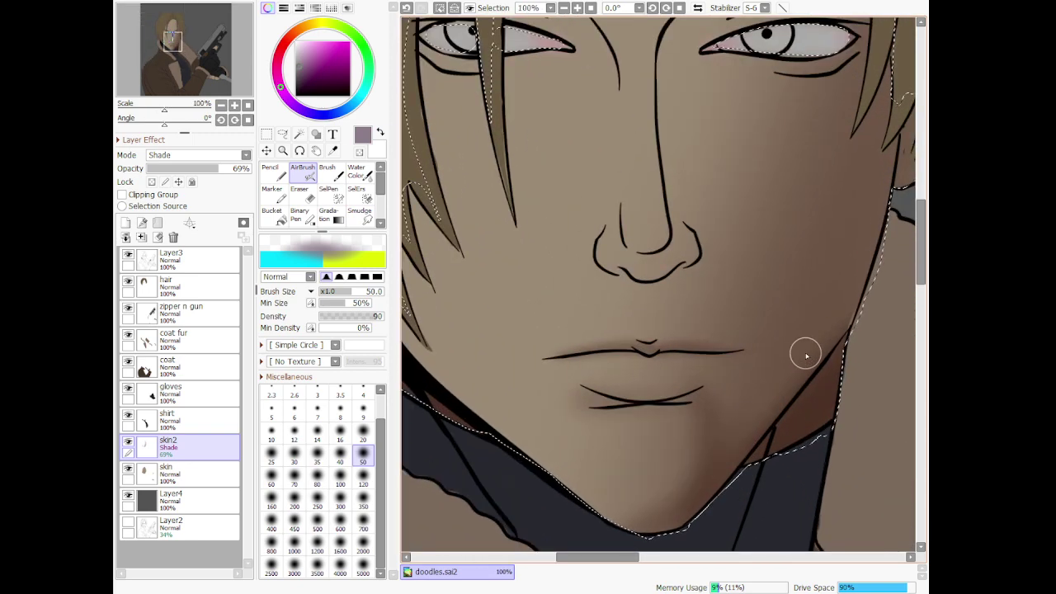
{"action": "left_click", "coordinate": [318, 456]}
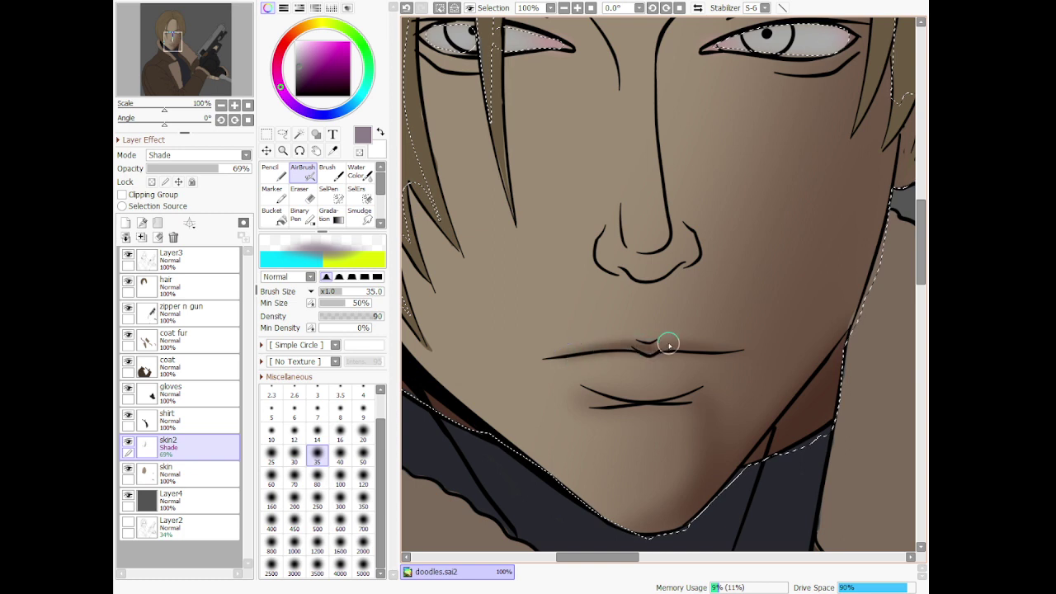
{"action": "left_click_drag", "start_coordinate": [669, 345], "coordinate": [679, 344]}
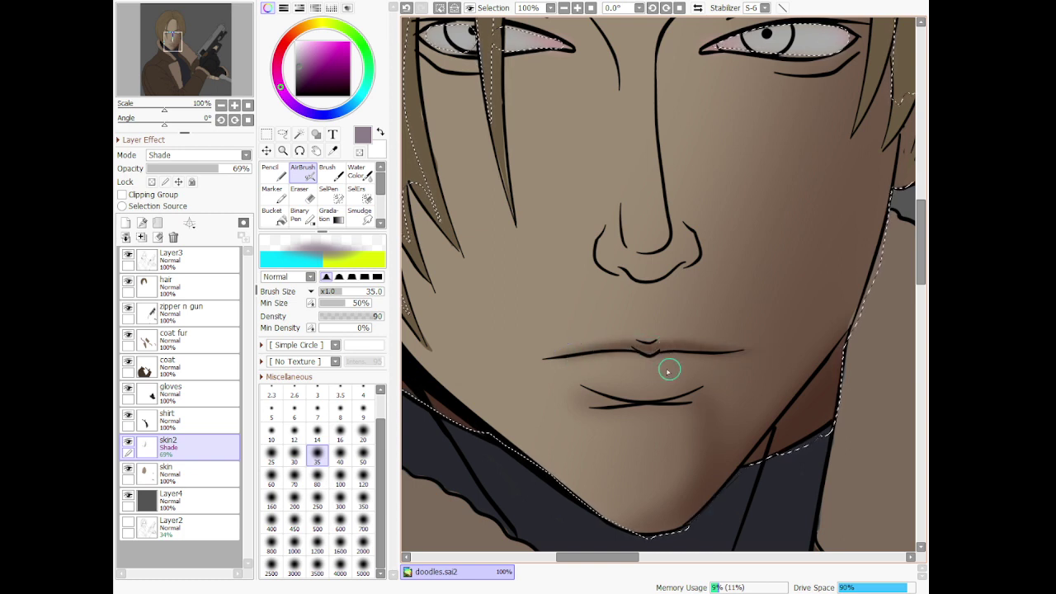
Airbrush soft shadows at the mouth corner and along the side of the nose bridge at size 120
{"action": "left_click", "coordinate": [364, 501]}
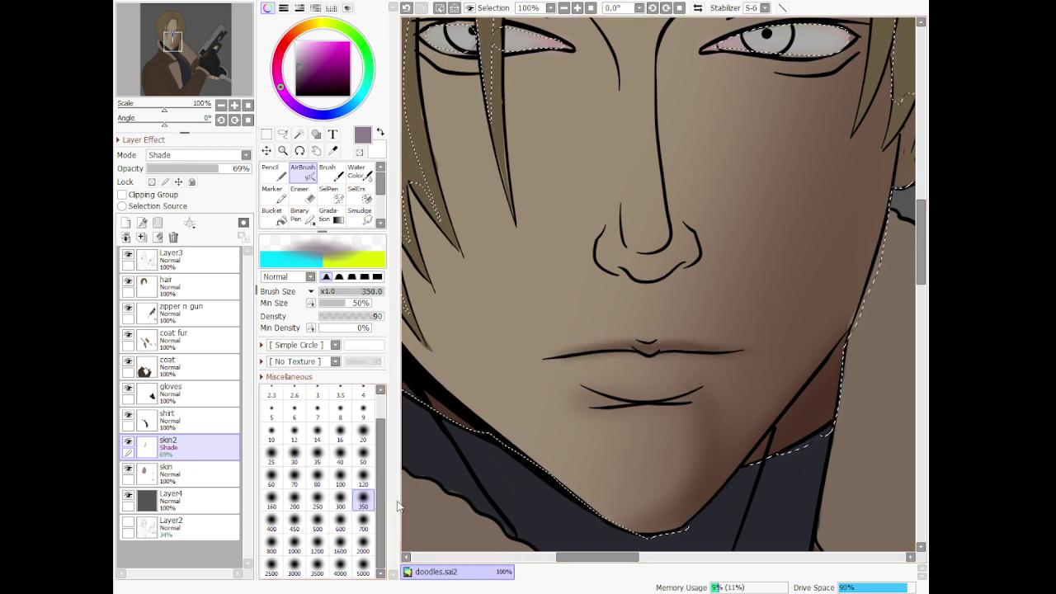
{"action": "left_click", "coordinate": [363, 479]}
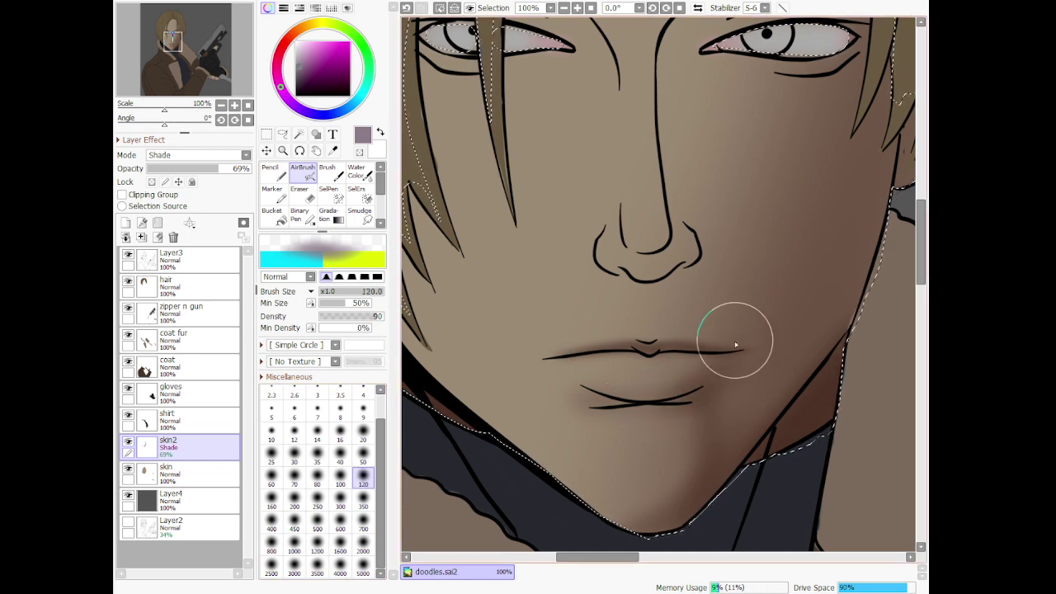
{"action": "scroll", "coordinate": [692, 420], "scroll_direction": "down", "scroll_amount": 7}
{"action": "scroll", "coordinate": [745, 235], "scroll_direction": "up", "scroll_amount": 2}
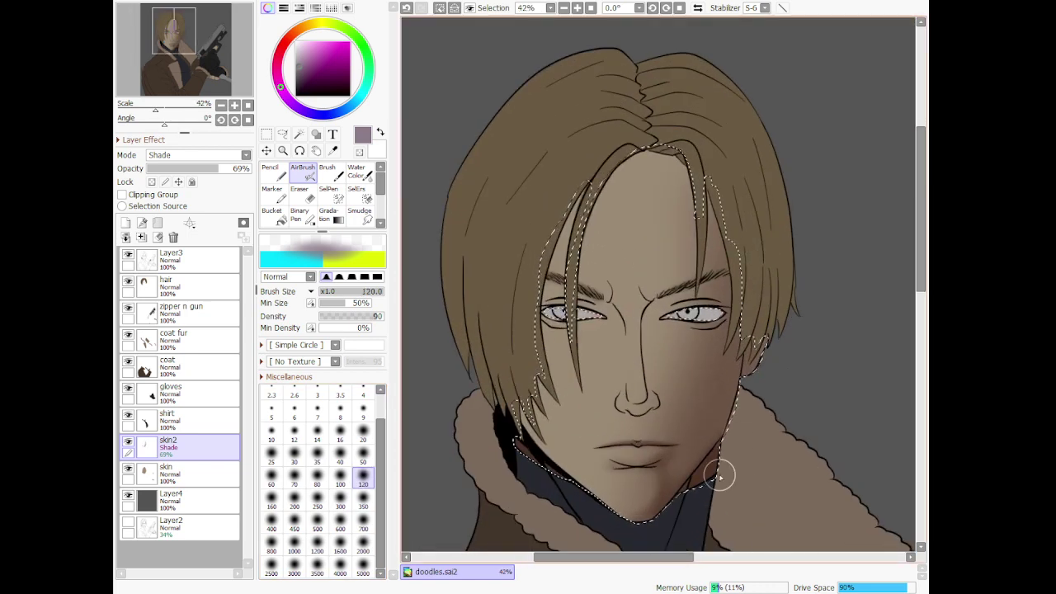
{"action": "scroll", "coordinate": [720, 476], "scroll_direction": "up", "scroll_amount": 2}
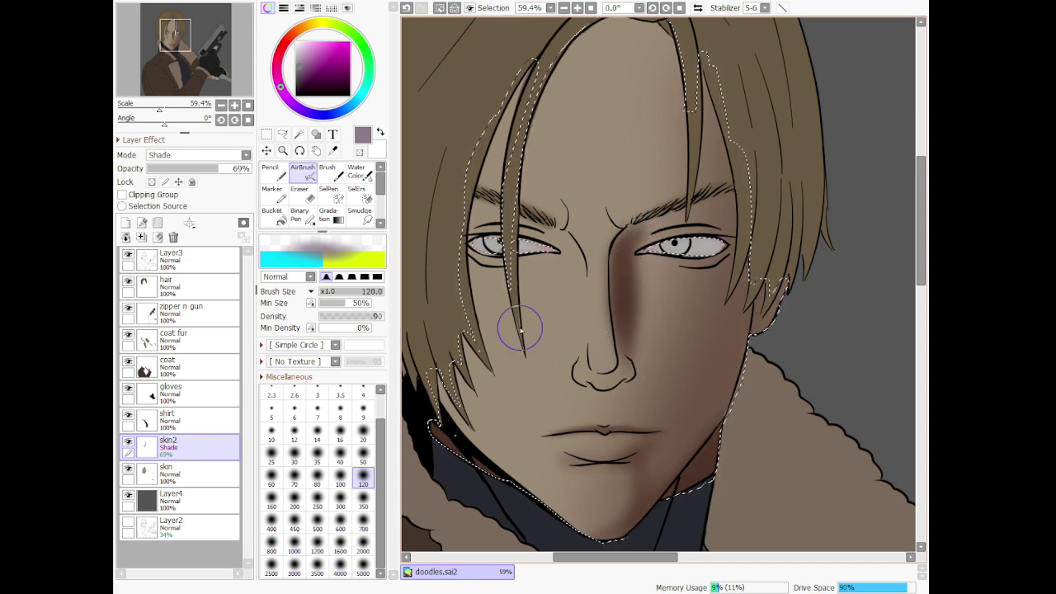
Airbrush the inner eye sockets beside the nose bridge at size 50
{"action": "key", "text": "bracketleft"}
{"action": "key", "text": "bracketleft"}
{"action": "key", "text": "bracketleft"}
{"action": "key", "text": "bracketleft"}
{"action": "key", "text": "bracketleft"}
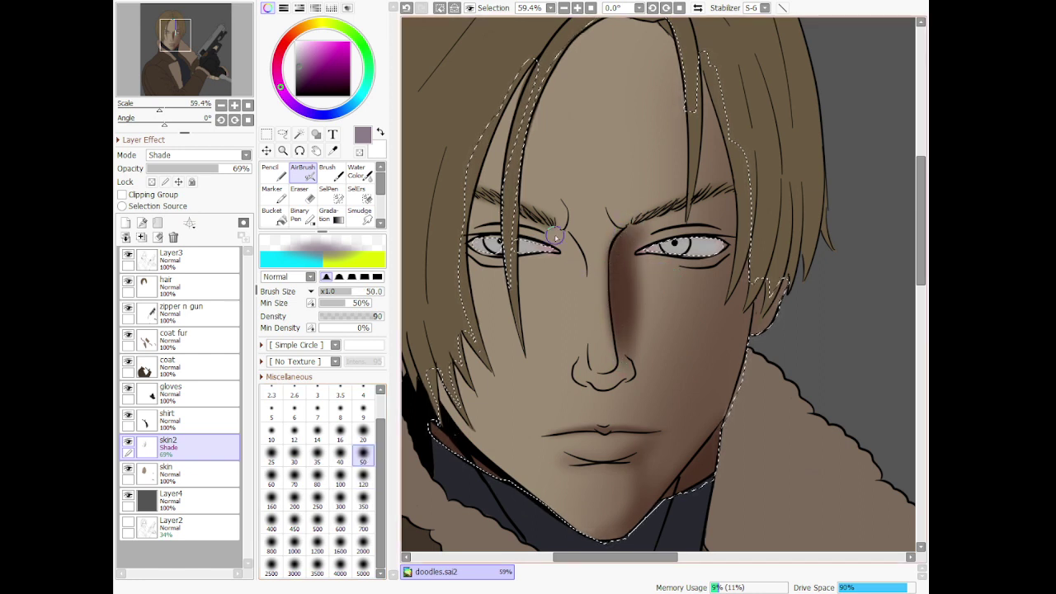
Airbrush broader shadows around the eye sockets at size 120, and shade under the eyes and around the nostrils at size 50
{"action": "key", "text": "bracketright"}
{"action": "key", "text": "bracketright"}
{"action": "key", "text": "bracketright"}
{"action": "key", "text": "bracketright"}
{"action": "key", "text": "bracketright"}
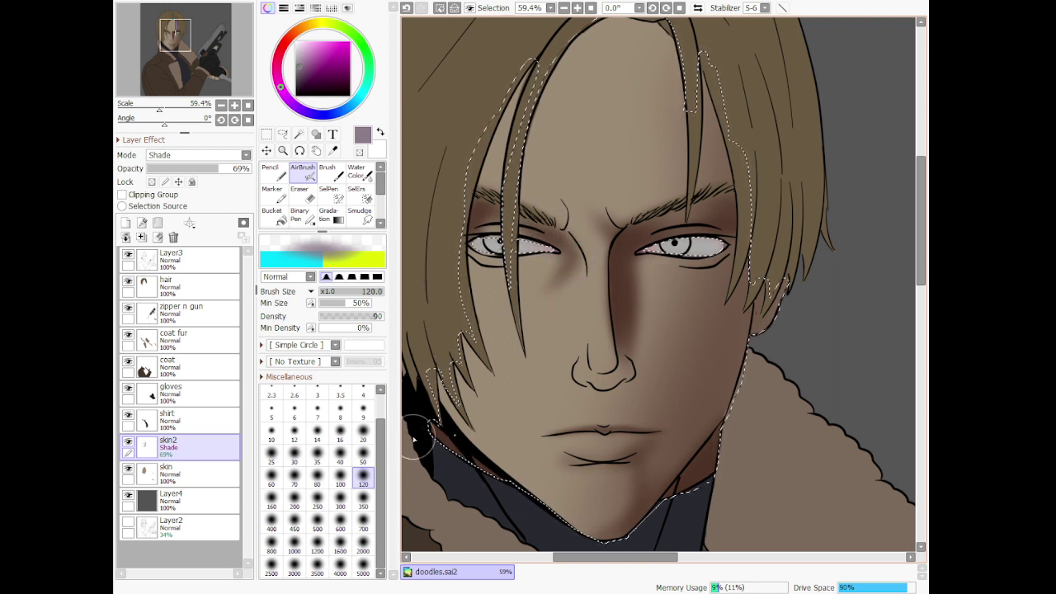
{"action": "left_click", "coordinate": [363, 462]}
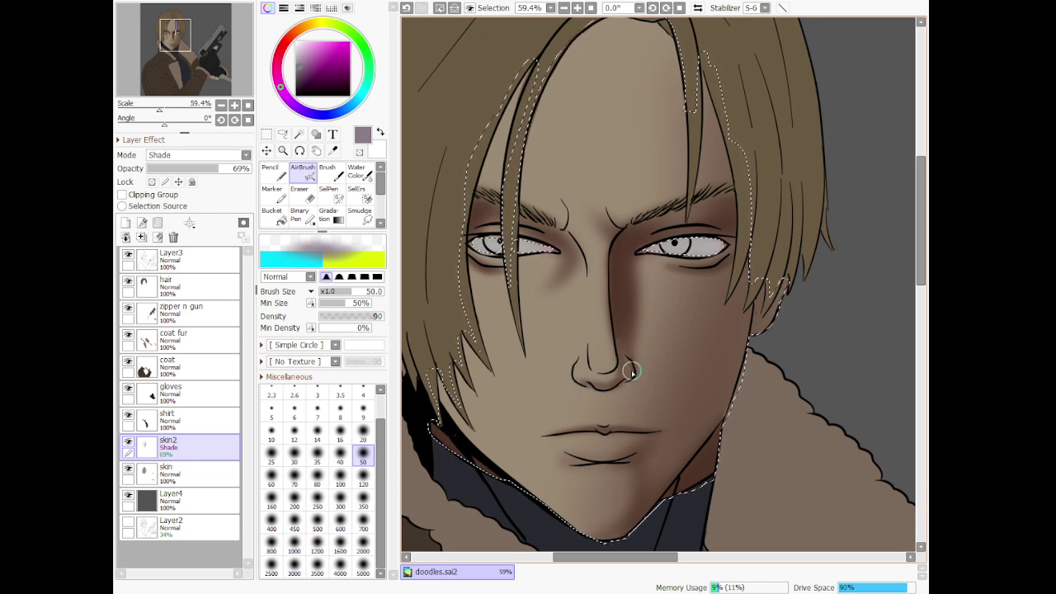
Airbrush soft shadows over the shaded cheek beside the nose on the skin2 layer, using brush sizes 120 and 350
{"action": "left_click", "coordinate": [363, 482]}
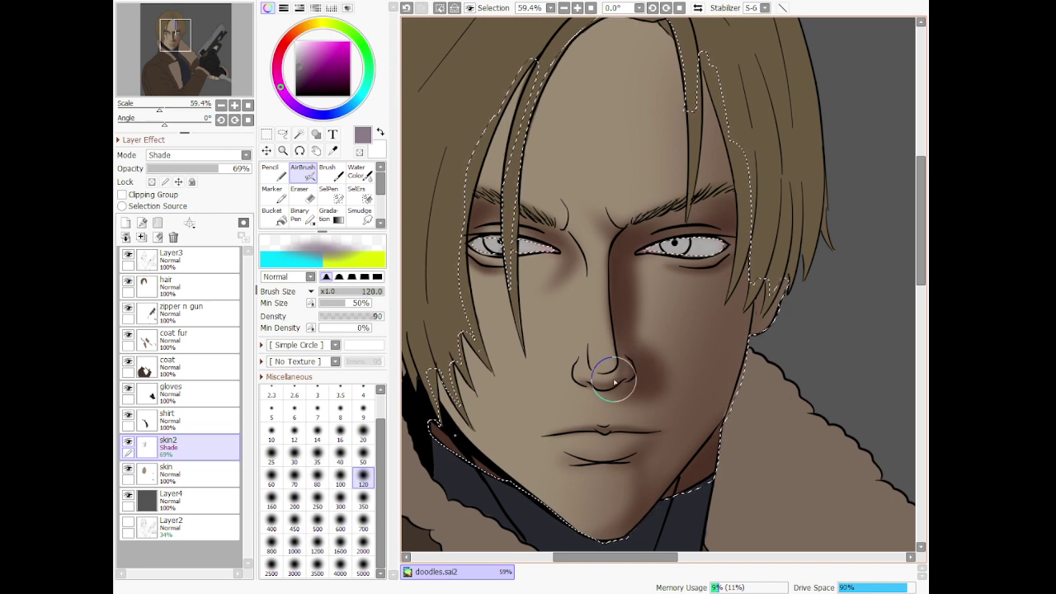
{"action": "left_click", "coordinate": [363, 526]}
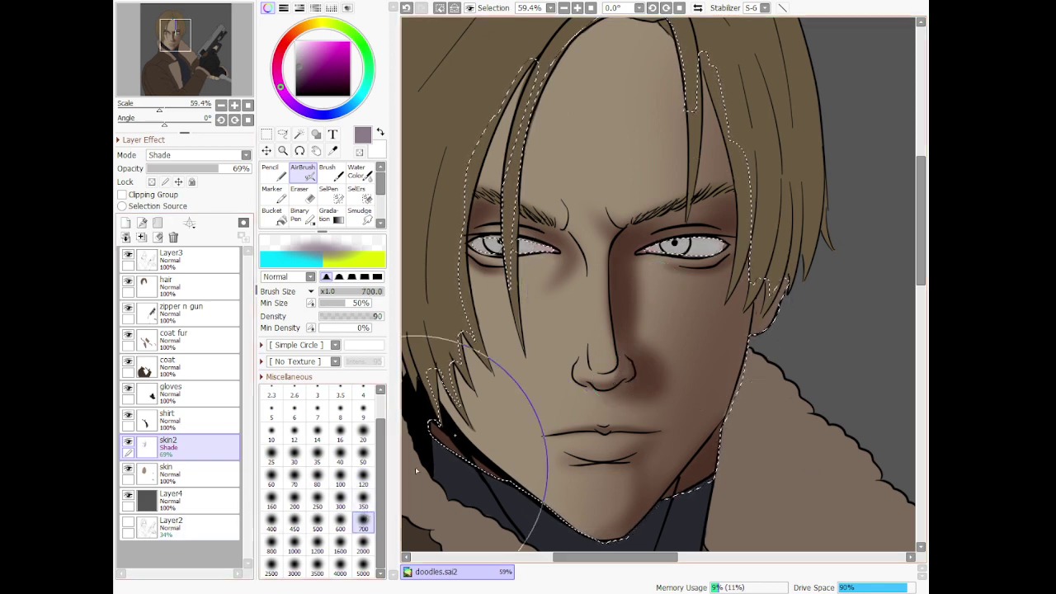
{"action": "key", "text": "ctrl+z"}
{"action": "left_click", "coordinate": [363, 504]}
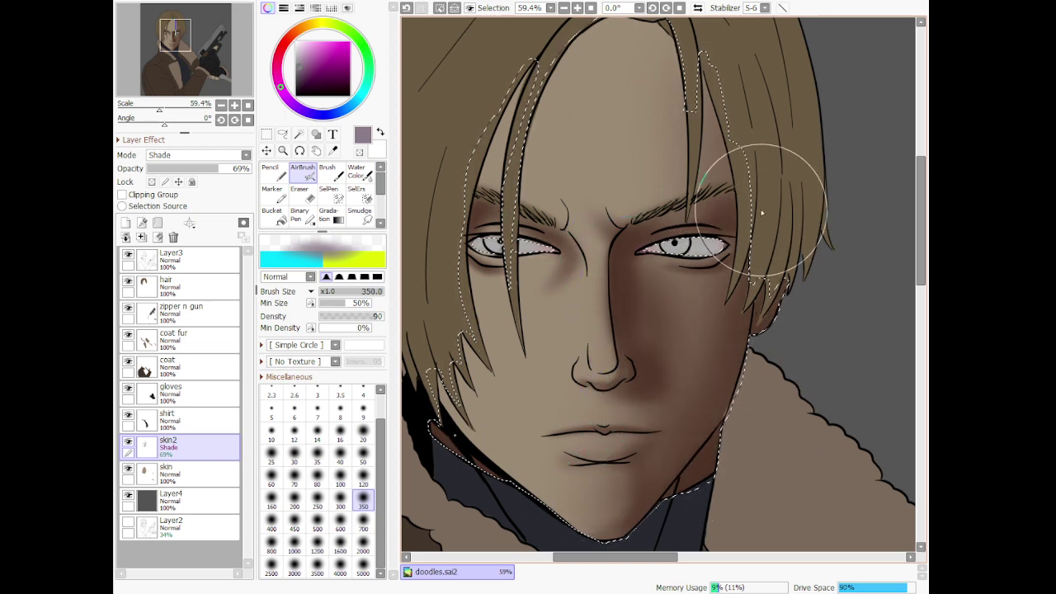
Airbrush a broad shadow across the upper forehead and temple beneath the hair at brush size 350
{"action": "scroll", "coordinate": [735, 216], "scroll_direction": "down", "scroll_amount": 6}
{"action": "scroll", "coordinate": [673, 89], "scroll_direction": "up", "scroll_amount": 5}
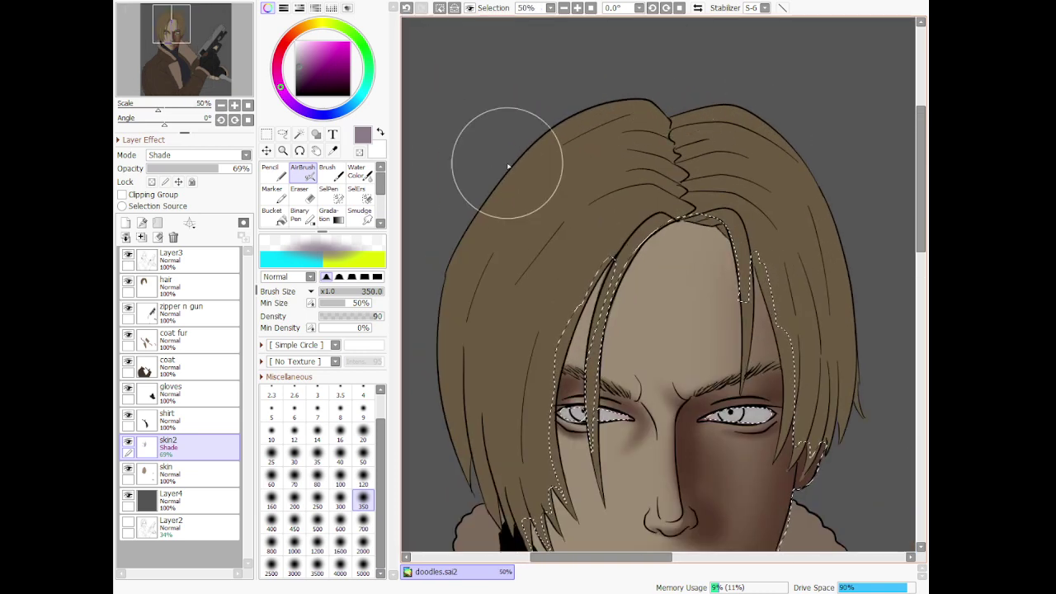
{"action": "mouse_move", "coordinate": [545, 366]}
{"action": "left_mouse_down"}
{"action": "mouse_move", "coordinate": [613, 282]}
{"action": "mouse_move", "coordinate": [725, 182]}
{"action": "left_mouse_up"}
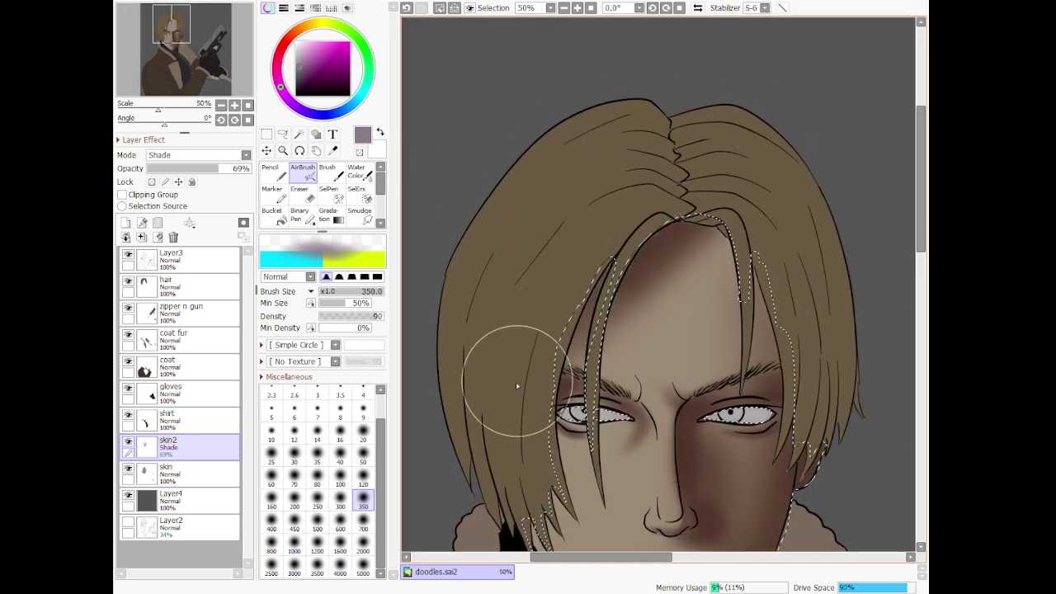
Shade the face along the hair strands, both forehead edges and the outer eye area at brush size 120
{"action": "left_click", "coordinate": [363, 483]}
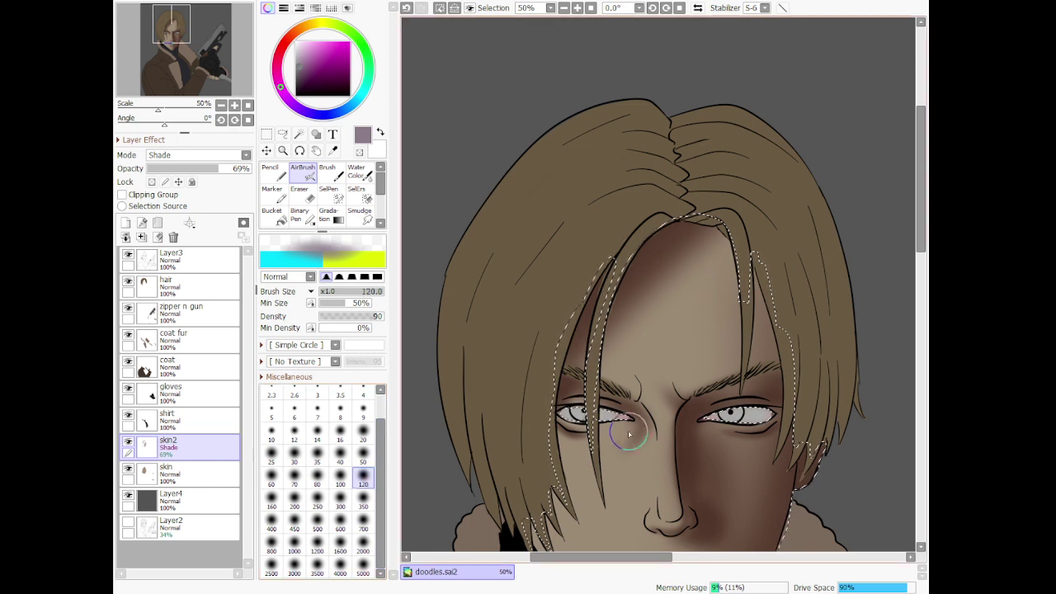
{"action": "key", "text": "ctrl+z"}
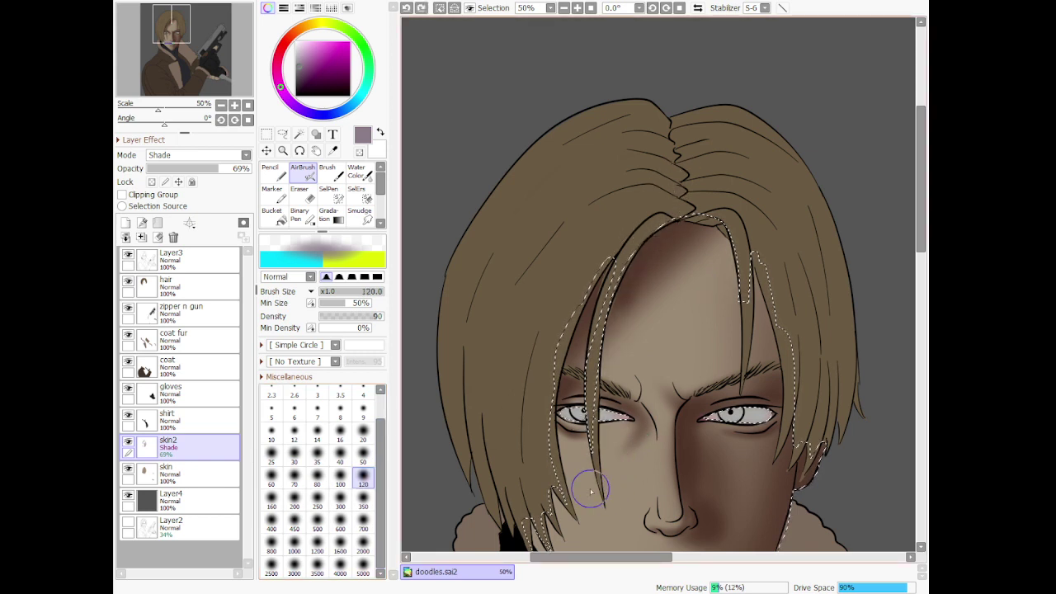
{"action": "left_click_drag", "start_coordinate": [595, 492], "coordinate": [618, 320]}
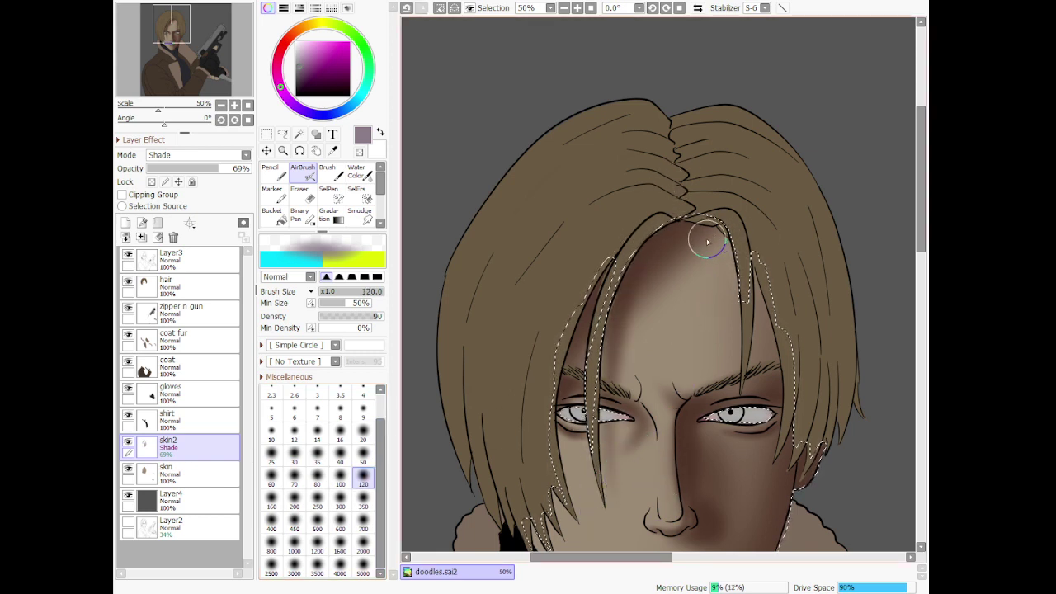
{"action": "left_click_drag", "start_coordinate": [701, 219], "coordinate": [746, 337]}
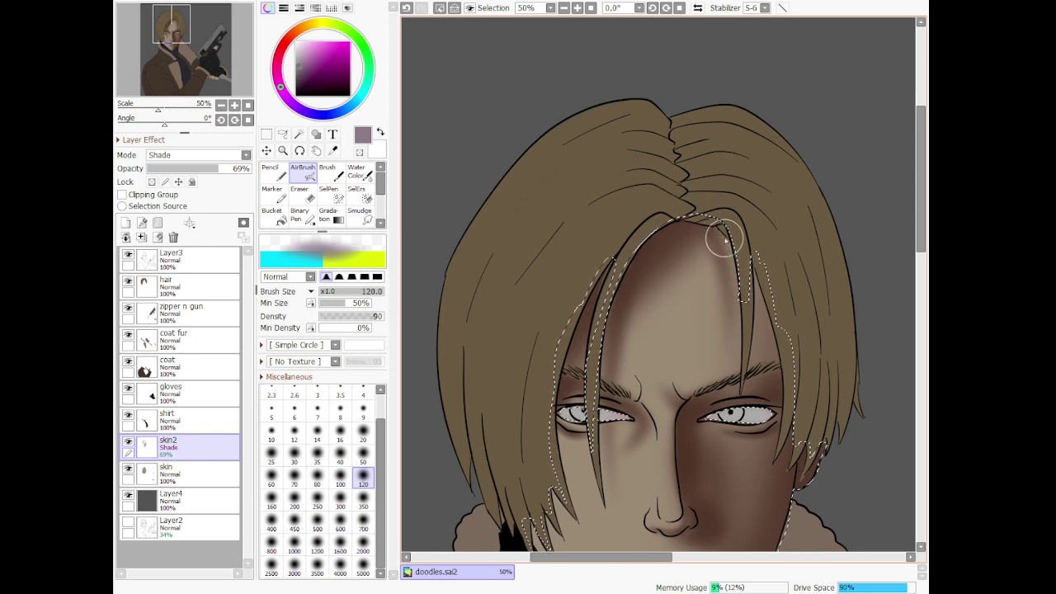
{"action": "mouse_move", "coordinate": [780, 417]}
{"action": "left_mouse_down"}
{"action": "mouse_move", "coordinate": [781, 338]}
{"action": "mouse_move", "coordinate": [784, 410]}
{"action": "mouse_move", "coordinate": [752, 286]}
{"action": "mouse_move", "coordinate": [790, 432]}
{"action": "left_mouse_up"}
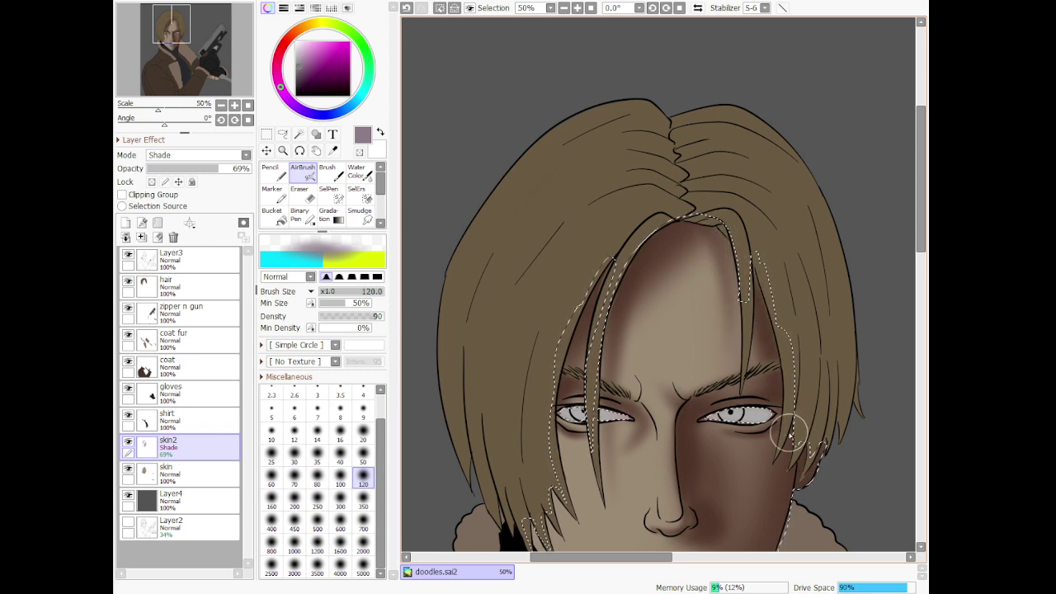
Airbrush shadows on the chin, mouth corner, side of the nose and jaw at brush size 80
{"action": "scroll", "coordinate": [781, 250], "scroll_direction": "down", "scroll_amount": 2}
{"action": "scroll", "coordinate": [762, 438], "scroll_direction": "up", "scroll_amount": 4}
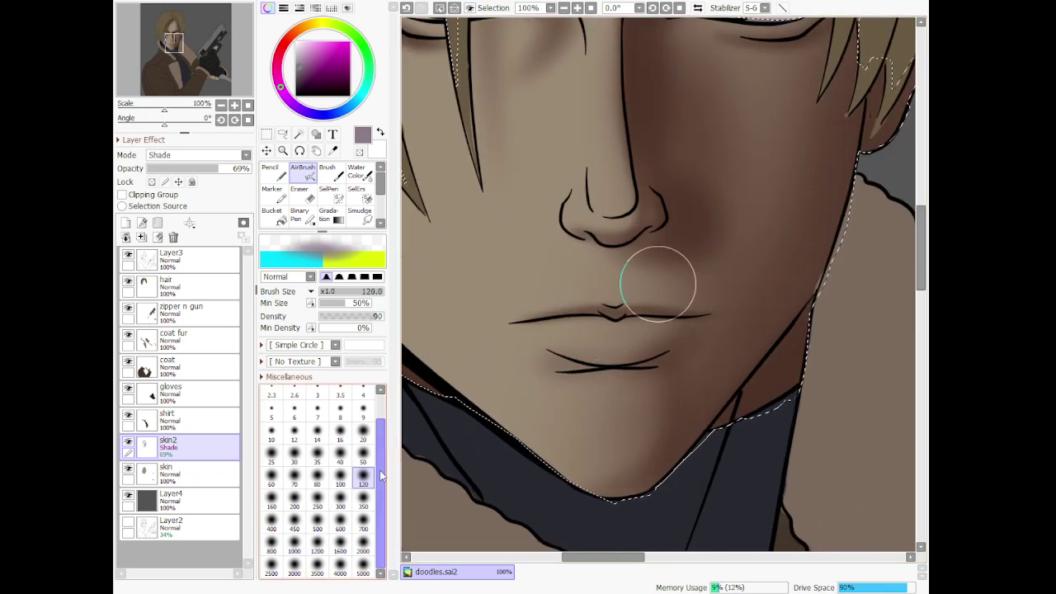
{"action": "left_click", "coordinate": [317, 477]}
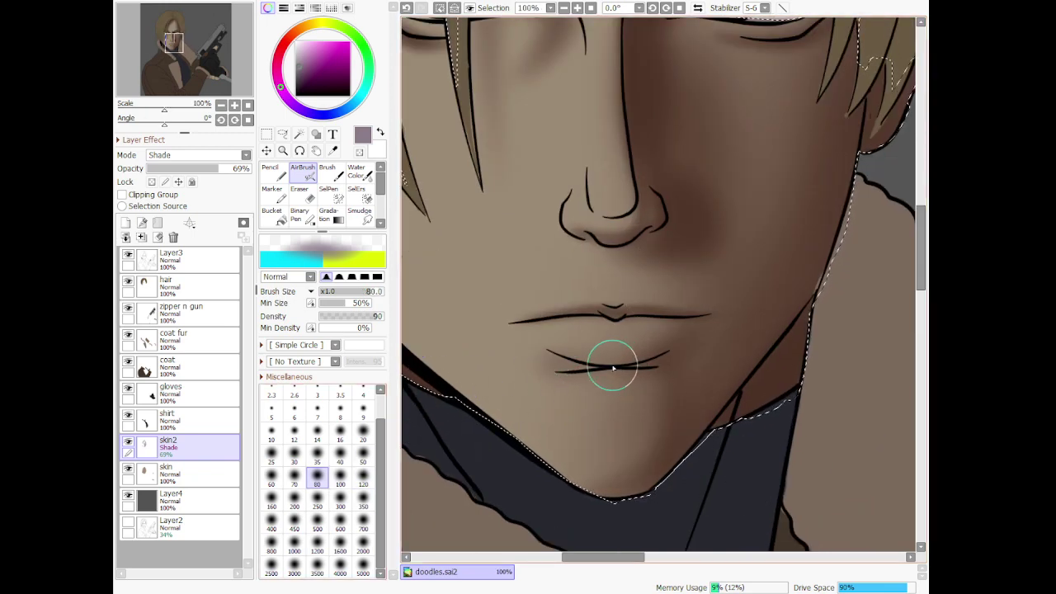
{"action": "left_click_drag", "start_coordinate": [675, 487], "coordinate": [660, 464]}
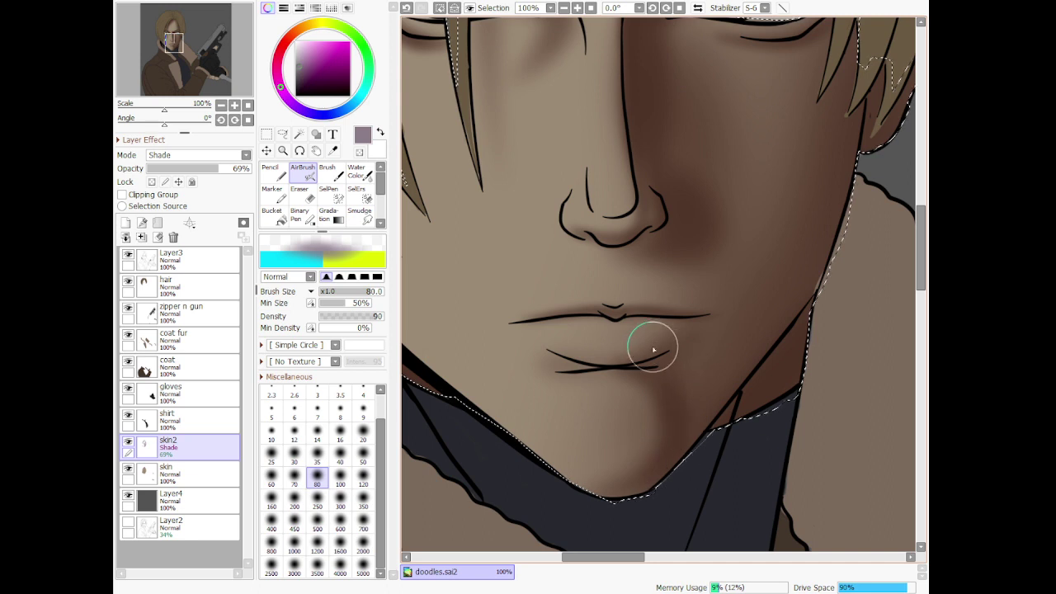
{"action": "mouse_move", "coordinate": [692, 346]}
{"action": "left_mouse_down"}
{"action": "mouse_move", "coordinate": [707, 331]}
{"action": "mouse_move", "coordinate": [677, 358]}
{"action": "mouse_move", "coordinate": [693, 319]}
{"action": "left_mouse_up"}
{"action": "mouse_move", "coordinate": [642, 265]}
{"action": "left_mouse_down"}
{"action": "mouse_move", "coordinate": [643, 239]}
{"action": "mouse_move", "coordinate": [692, 239]}
{"action": "mouse_move", "coordinate": [649, 237]}
{"action": "left_mouse_up"}
{"action": "mouse_move", "coordinate": [677, 197]}
{"action": "left_mouse_down"}
{"action": "mouse_move", "coordinate": [740, 357]}
{"action": "mouse_move", "coordinate": [678, 446]}
{"action": "left_mouse_up"}
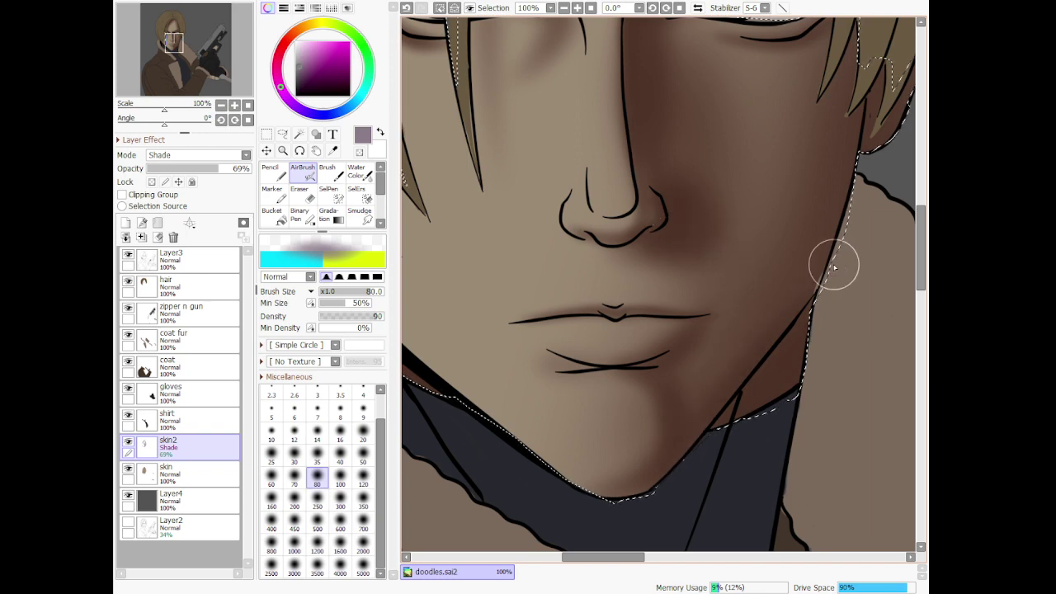
{"action": "left_click_drag", "start_coordinate": [834, 267], "coordinate": [762, 352]}
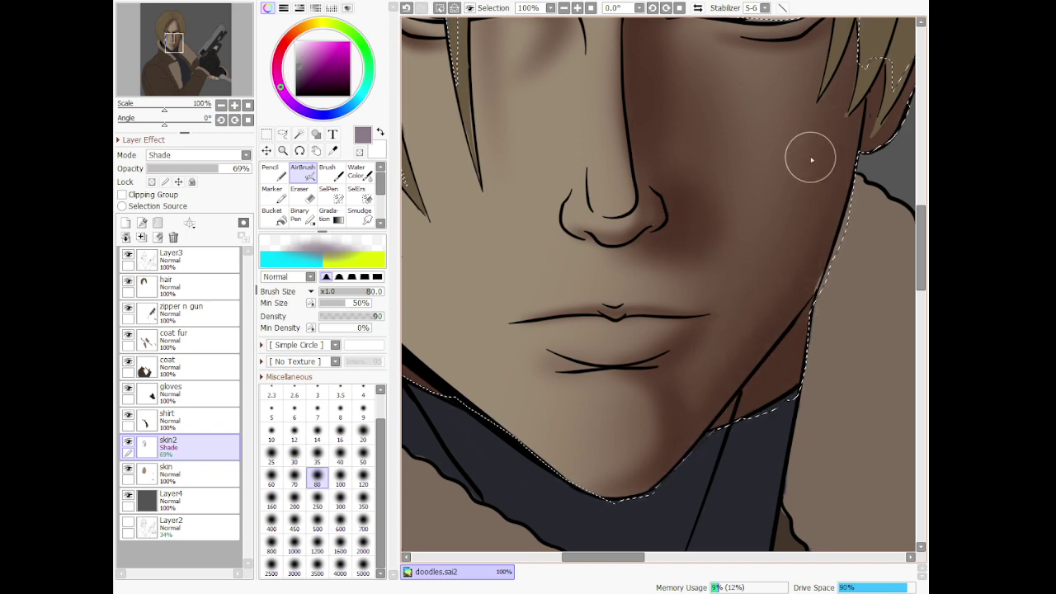
Darken the shaded side of the face along the lower cheek and jawline at brush size 80
{"action": "scroll", "coordinate": [809, 159], "scroll_direction": "down", "scroll_amount": 6}
{"action": "scroll", "coordinate": [810, 159], "scroll_direction": "down", "scroll_amount": 2}
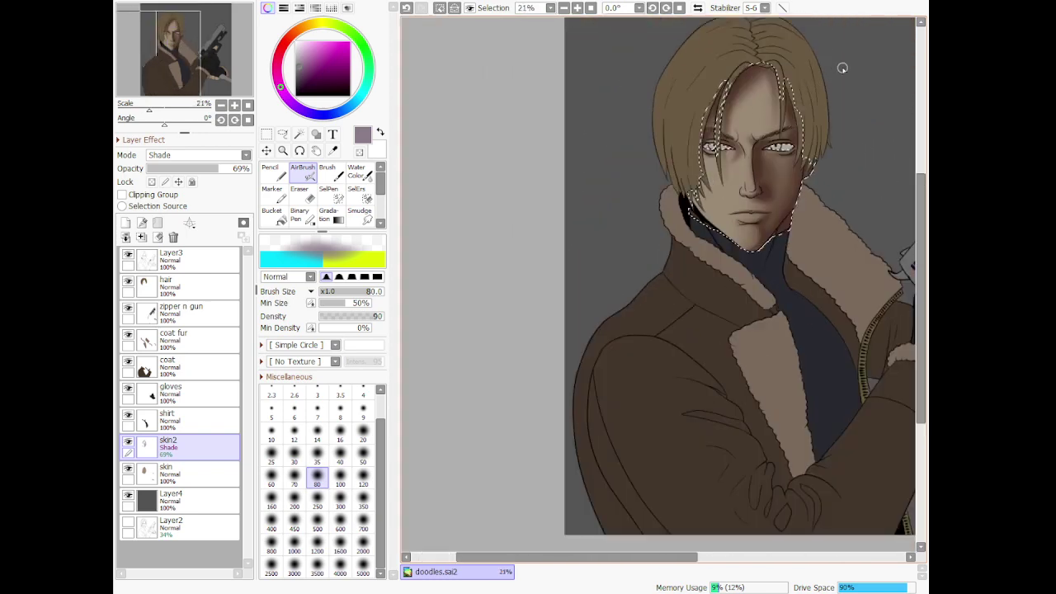
{"action": "scroll", "coordinate": [804, 99], "scroll_direction": "up", "scroll_amount": 4}
{"action": "scroll", "coordinate": [779, 150], "scroll_direction": "up", "scroll_amount": 1}
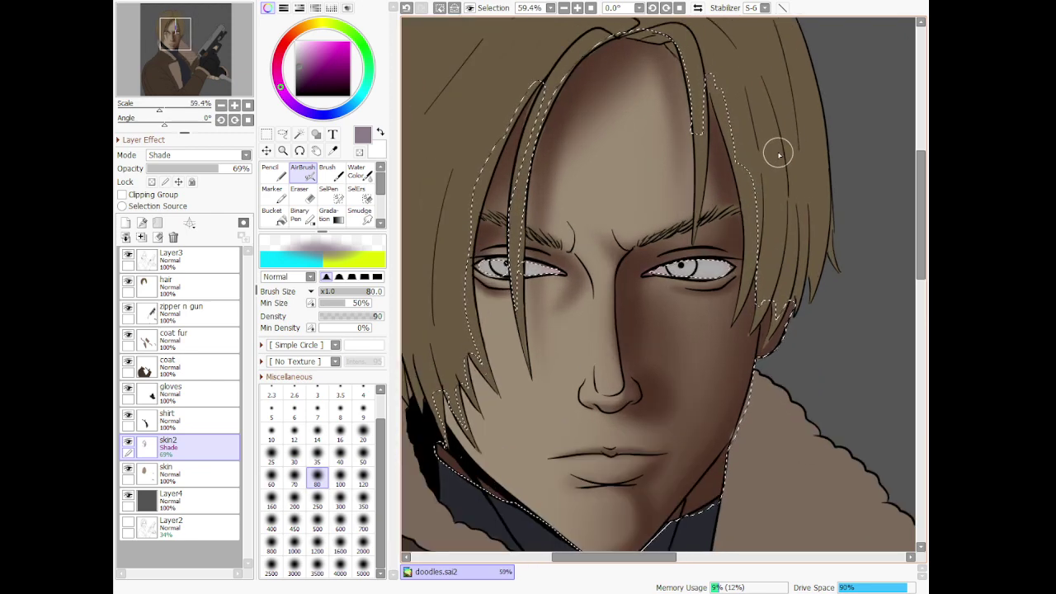
{"action": "mouse_move", "coordinate": [734, 406]}
{"action": "left_mouse_down"}
{"action": "mouse_move", "coordinate": [716, 464]}
{"action": "mouse_move", "coordinate": [746, 350]}
{"action": "mouse_move", "coordinate": [703, 479]}
{"action": "left_mouse_up"}
Set the skin2 shade layer's opacity to 55% and shift its shading colour to a warmer, redder tone
{"action": "scroll", "coordinate": [814, 422], "scroll_direction": "down", "scroll_amount": 6}
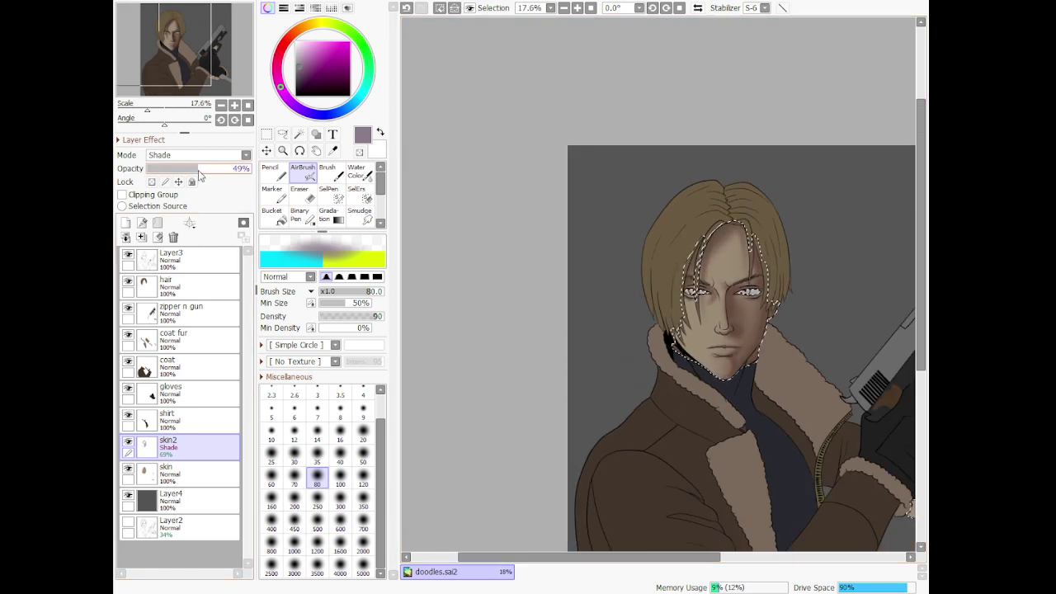
{"action": "left_click", "coordinate": [477, 12]}
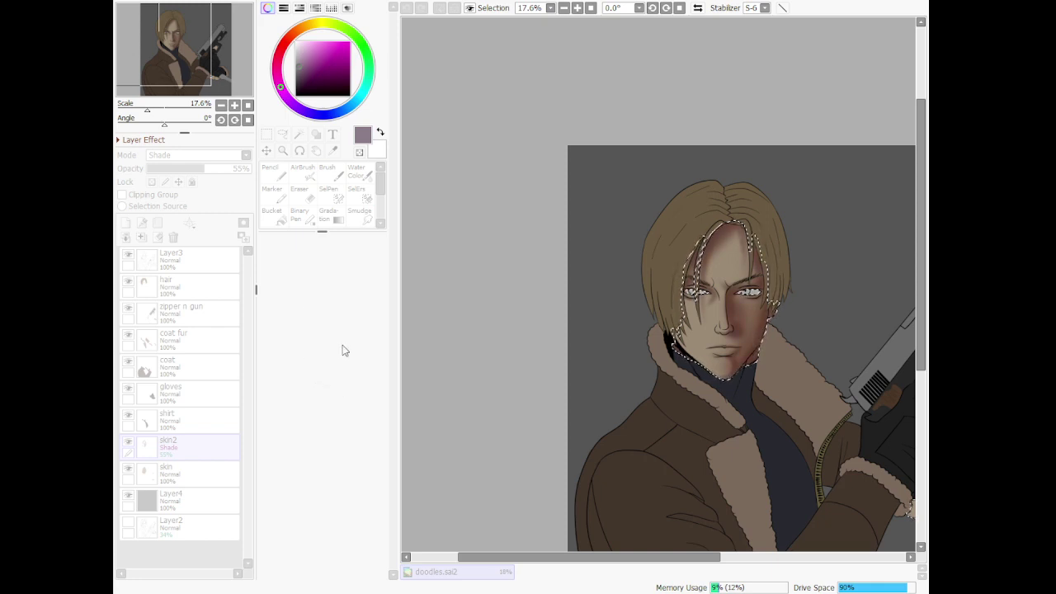
{"action": "left_click", "coordinate": [360, 421]}
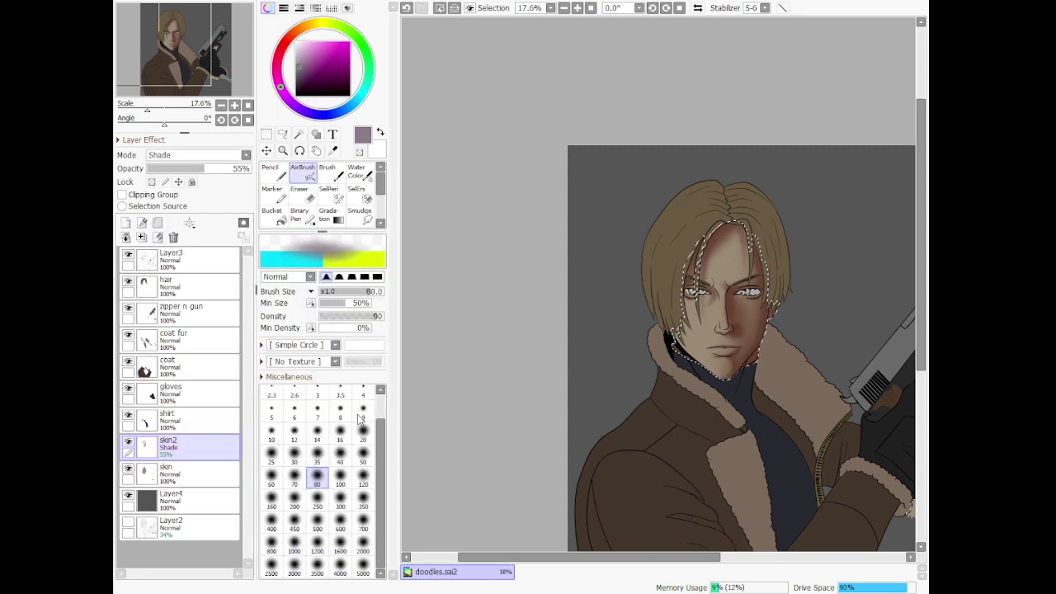
Add a new normal-mode layer named skin3 above skin2
{"action": "left_click", "coordinate": [126, 228]}
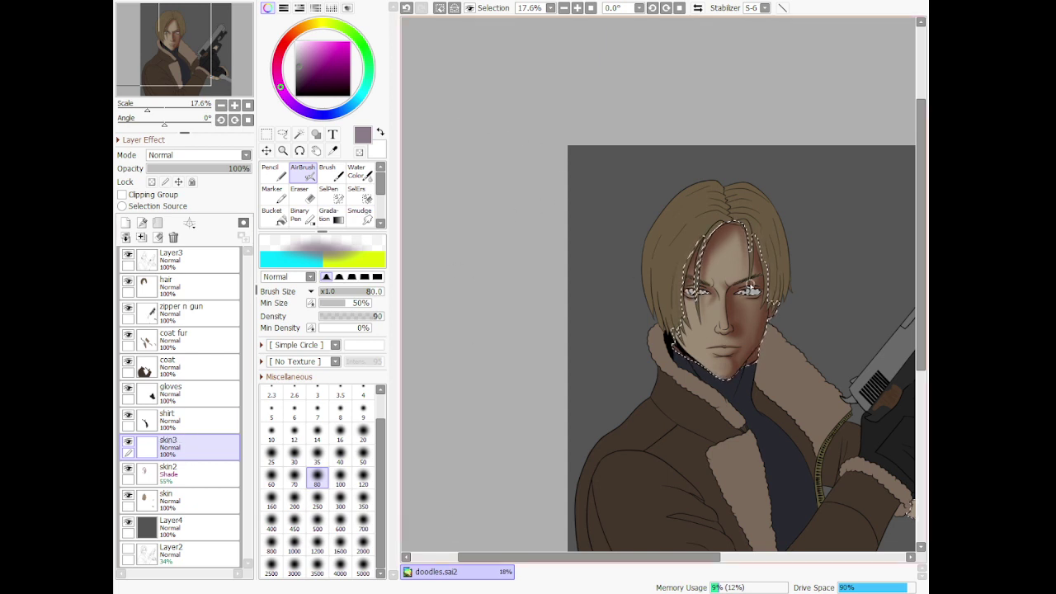
{"action": "scroll", "coordinate": [748, 286], "scroll_direction": "up", "scroll_amount": 1}
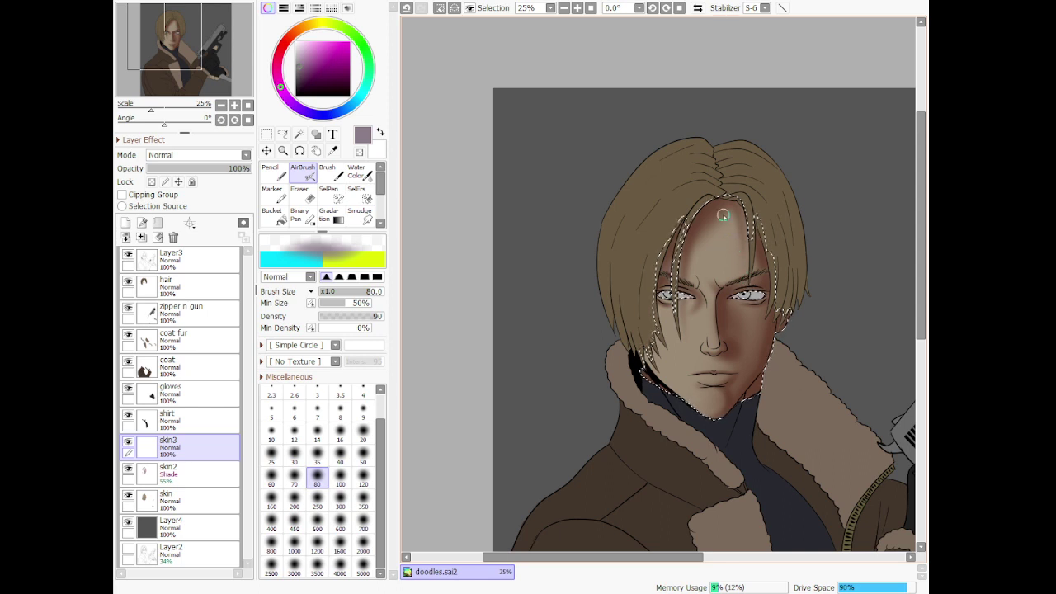
{"action": "scroll", "coordinate": [723, 216], "scroll_direction": "down", "scroll_amount": 1}
{"action": "scroll", "coordinate": [813, 222], "scroll_direction": "up", "scroll_amount": 1}
{"action": "scroll", "coordinate": [808, 220], "scroll_direction": "up", "scroll_amount": 1}
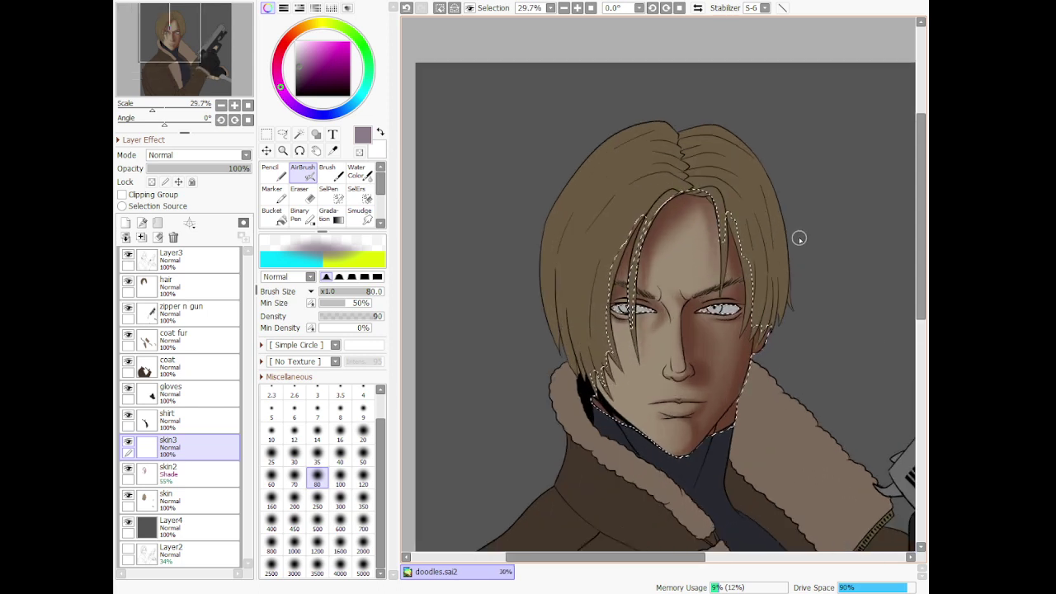
{"action": "scroll", "coordinate": [797, 236], "scroll_direction": "up", "scroll_amount": 1}
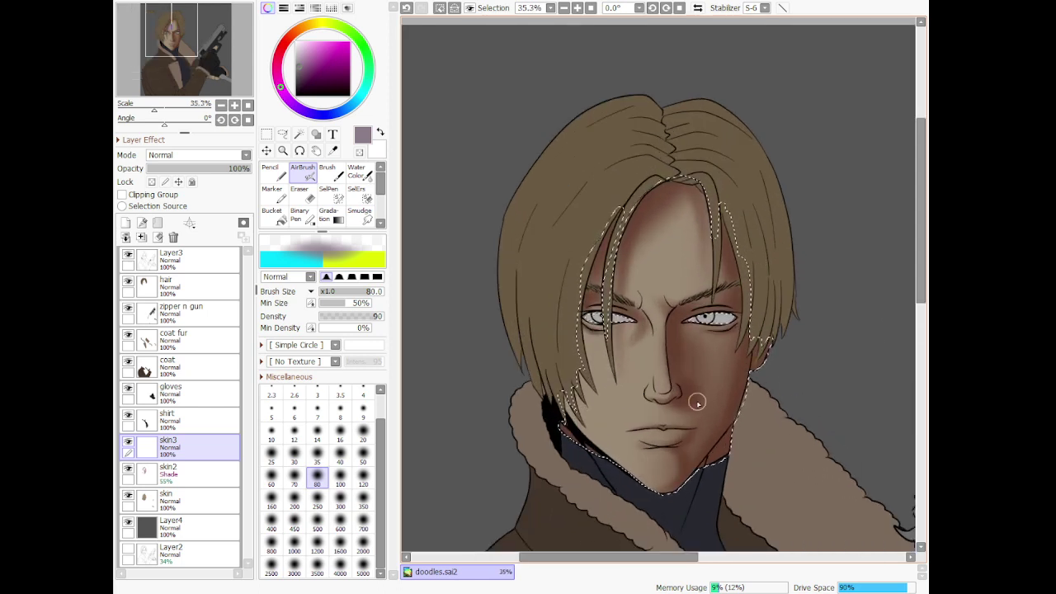
Make the skin layer active and change the airbrush colour to a muted orange-brown
{"action": "left_click", "coordinate": [202, 501]}
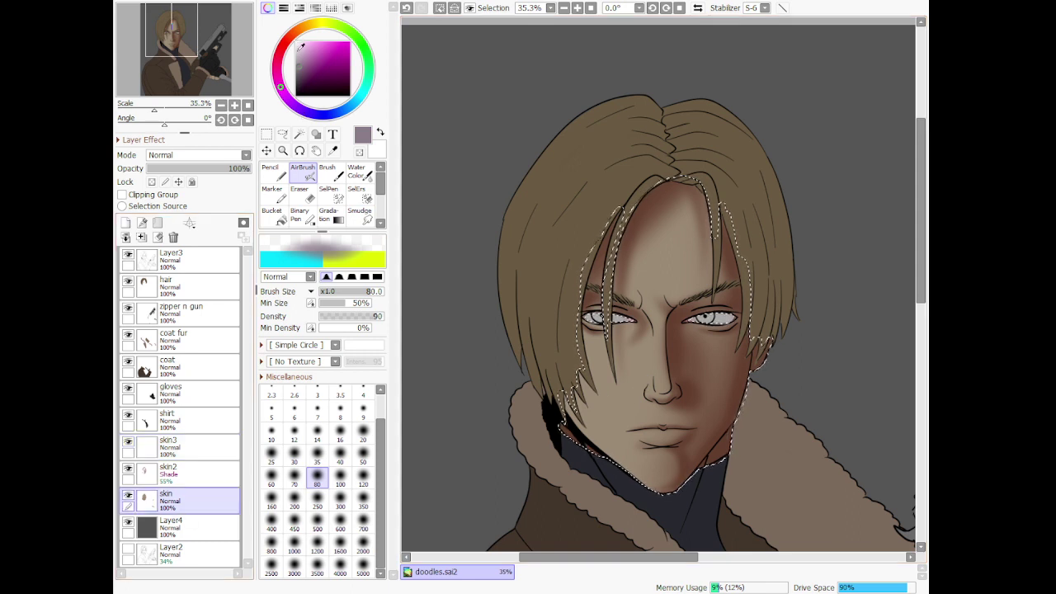
{"action": "left_click_drag", "start_coordinate": [279, 65], "coordinate": [279, 53]}
{"action": "left_click", "coordinate": [309, 54]}
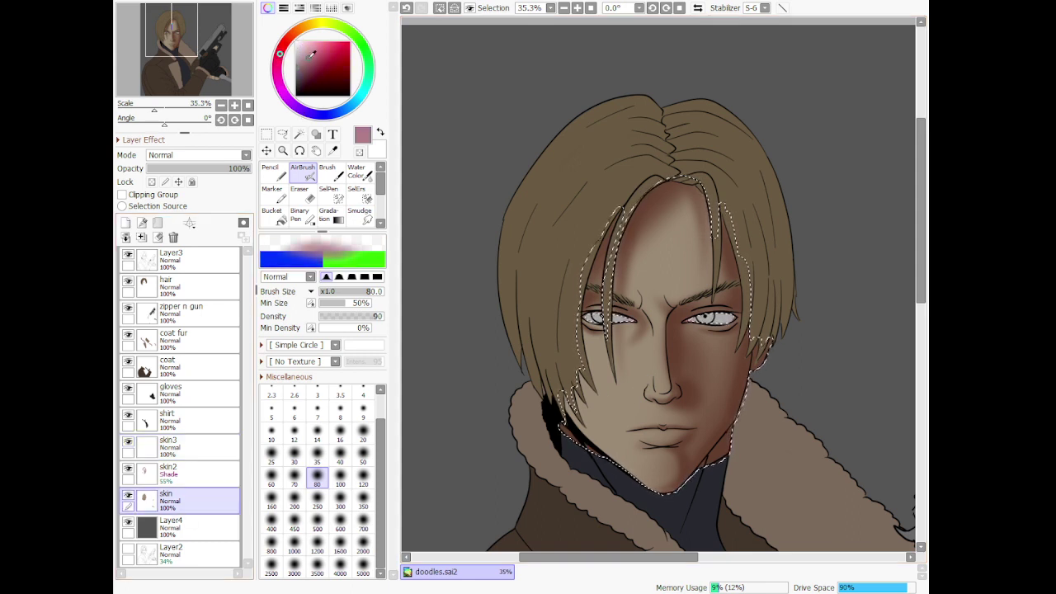
{"action": "scroll", "coordinate": [620, 505], "scroll_direction": "up", "scroll_amount": 1}
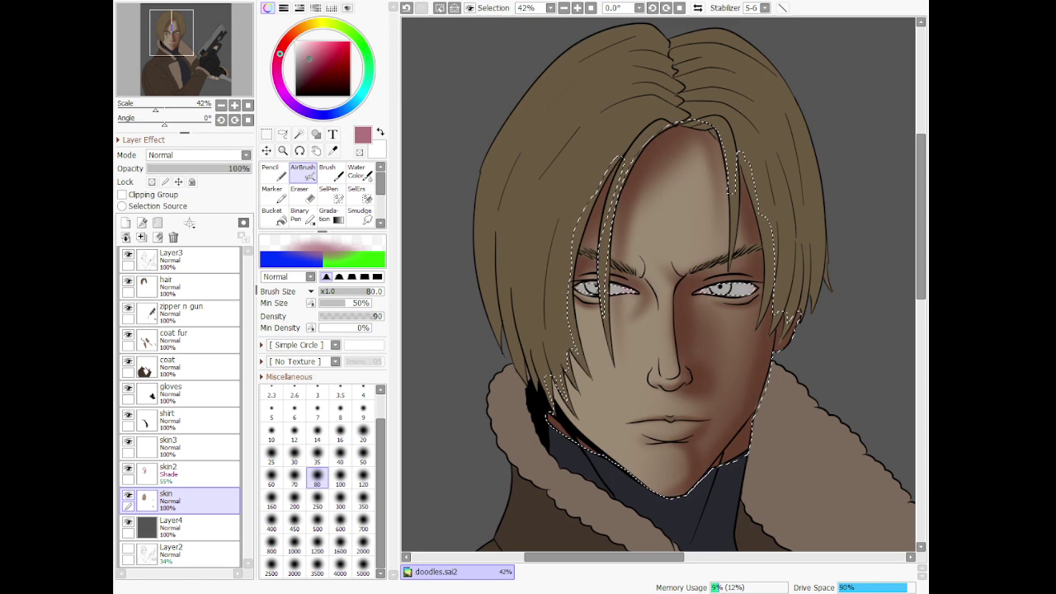
{"action": "left_click", "coordinate": [295, 31]}
Tint the lips with darker and lighter muted brown tones on the skin layer at brush size 80
{"action": "scroll", "coordinate": [673, 475], "scroll_direction": "up", "scroll_amount": 4}
{"action": "scroll", "coordinate": [649, 437], "scroll_direction": "up", "scroll_amount": 2}
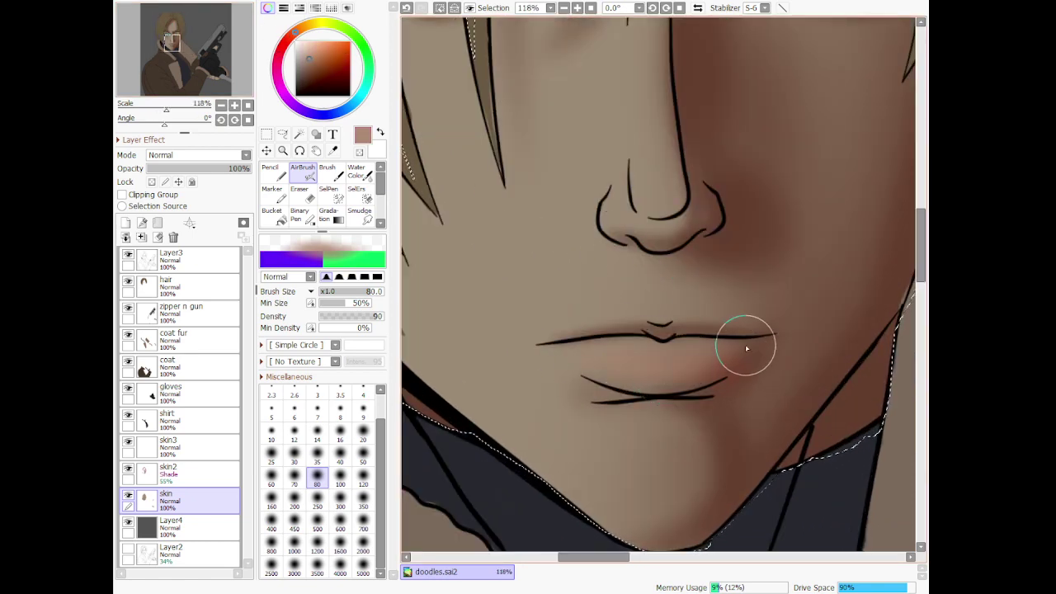
{"action": "key", "text": "ctrl+z"}
{"action": "left_click", "coordinate": [312, 71]}
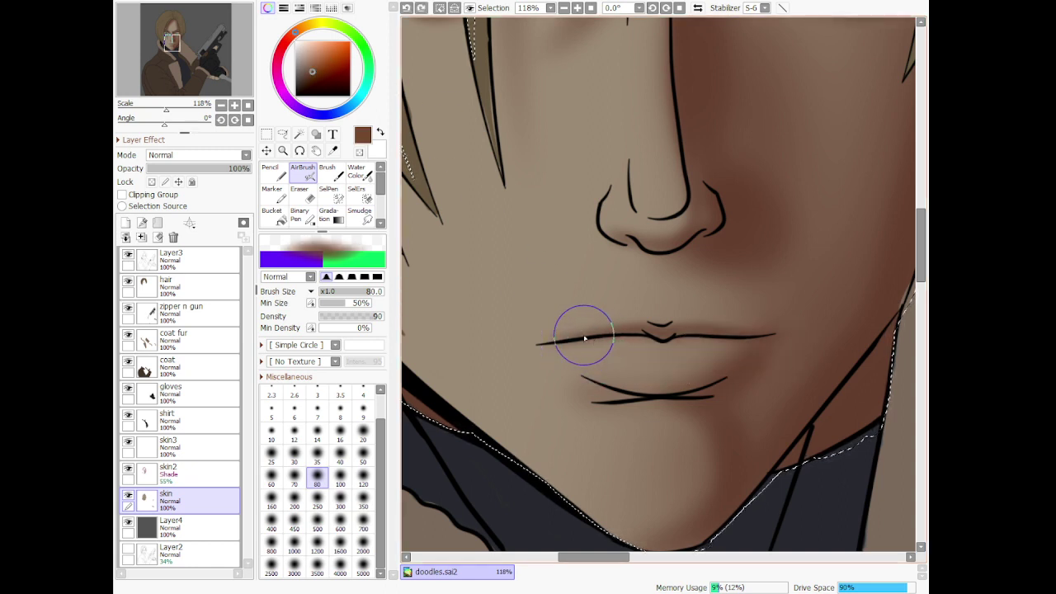
{"action": "left_click_drag", "start_coordinate": [584, 339], "coordinate": [735, 347]}
{"action": "left_click", "coordinate": [308, 63]}
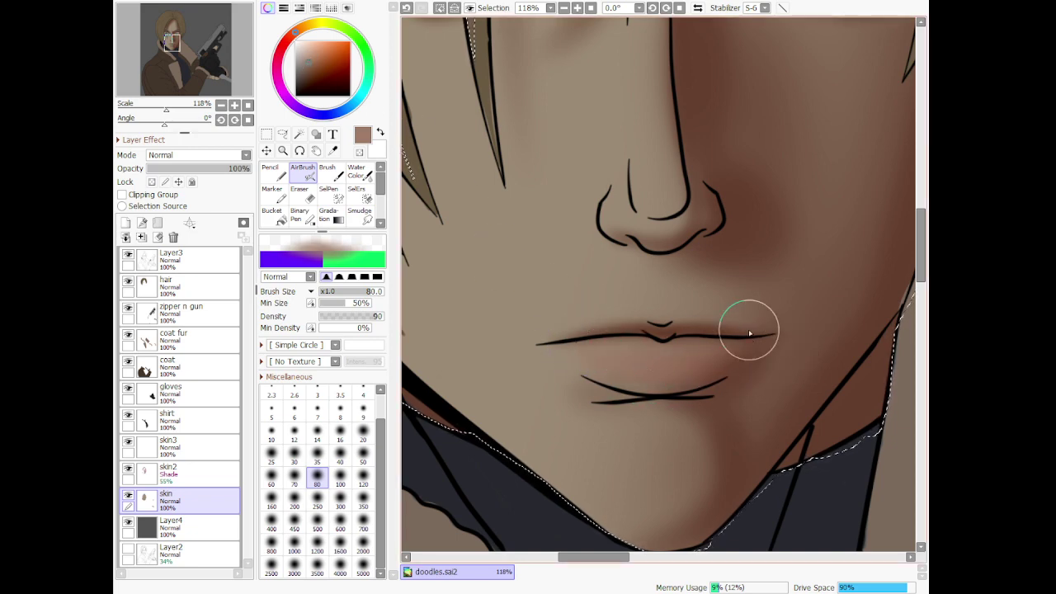
Sample the forehead skin tone and shift the airbrush colour to a more saturated orange-brown
{"action": "scroll", "coordinate": [750, 333], "scroll_direction": "down", "scroll_amount": 5}
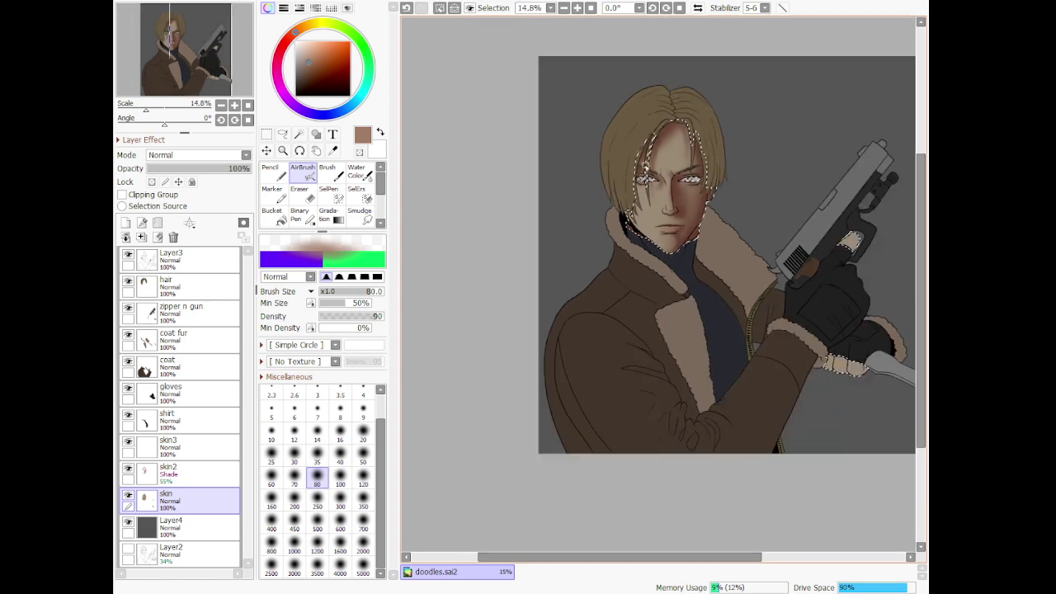
{"action": "scroll", "coordinate": [663, 116], "scroll_direction": "up", "scroll_amount": 5}
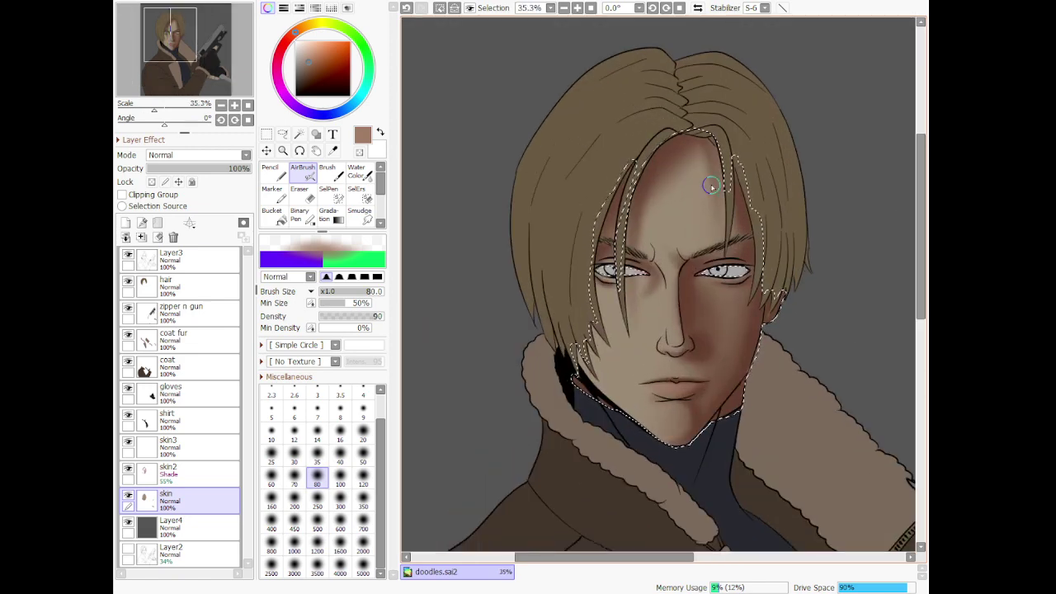
{"action": "scroll", "coordinate": [711, 187], "scroll_direction": "up", "scroll_amount": 4}
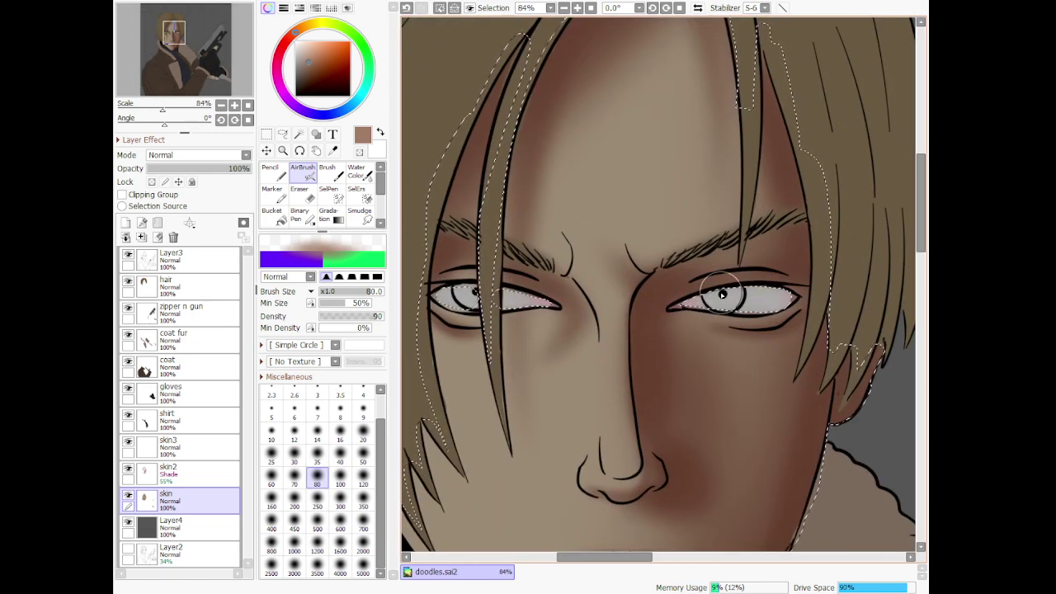
{"action": "left_click", "coordinate": [332, 150]}
{"action": "left_click", "coordinate": [537, 132]}
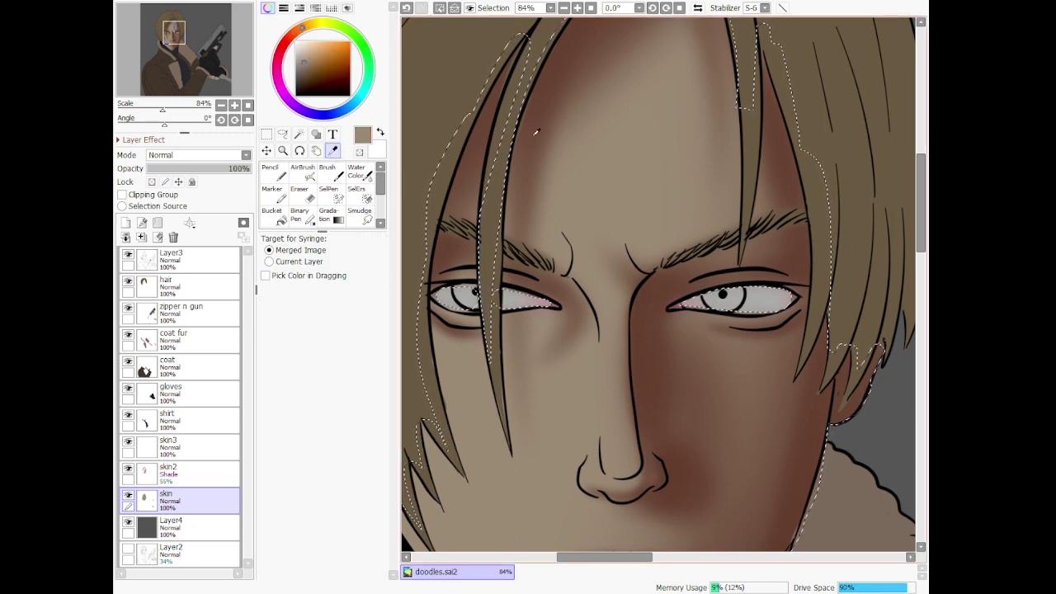
{"action": "left_click", "coordinate": [298, 32]}
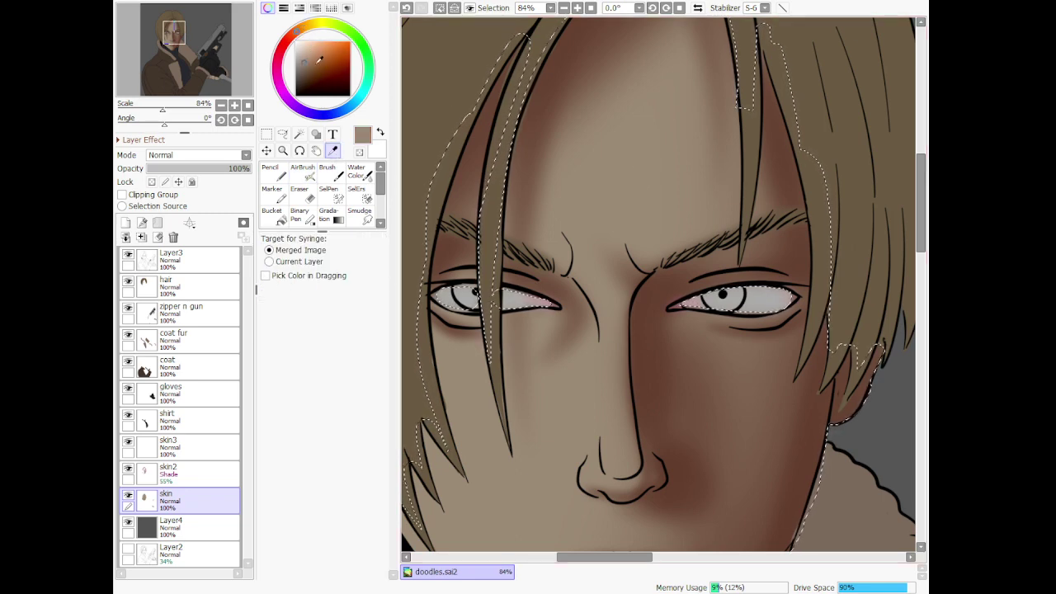
{"action": "left_click", "coordinate": [314, 66]}
{"action": "left_click", "coordinate": [311, 173]}
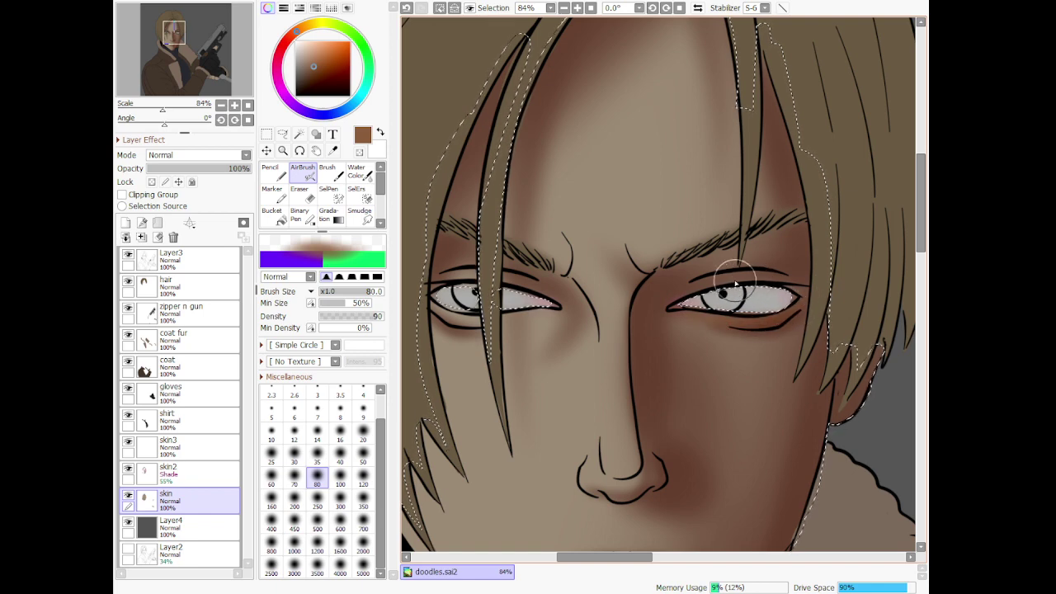
Undo the last stroke under the eye and softly tint the skin around both eyes orange-brown at brush size 80
{"action": "key", "text": "ctrl+z"}
{"action": "left_click_drag", "start_coordinate": [665, 310], "coordinate": [777, 322]}
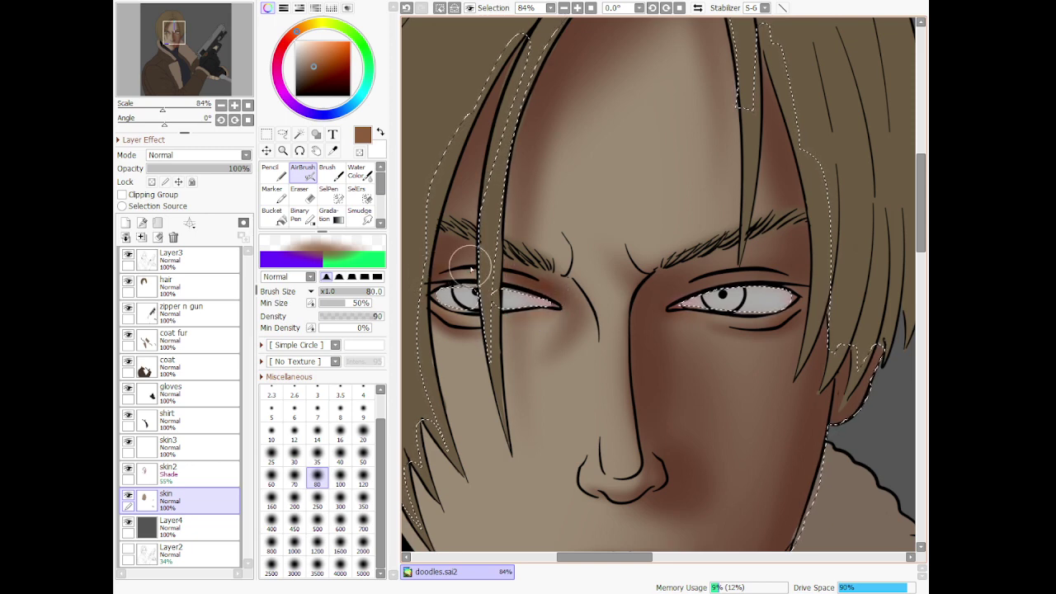
{"action": "scroll", "coordinate": [493, 314], "scroll_direction": "down", "scroll_amount": 4}
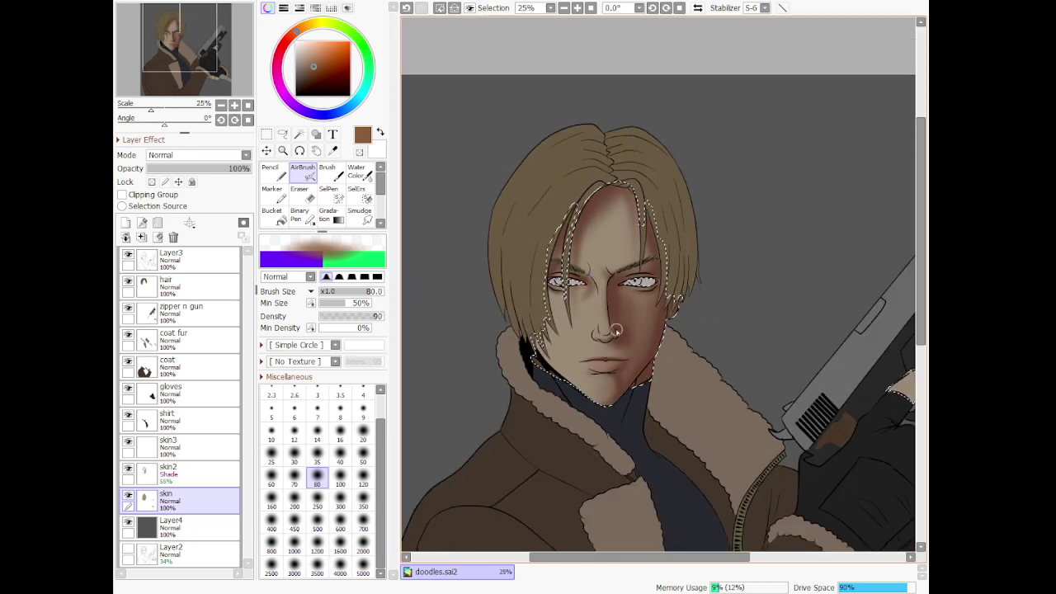
{"action": "scroll", "coordinate": [615, 387], "scroll_direction": "up", "scroll_amount": 3}
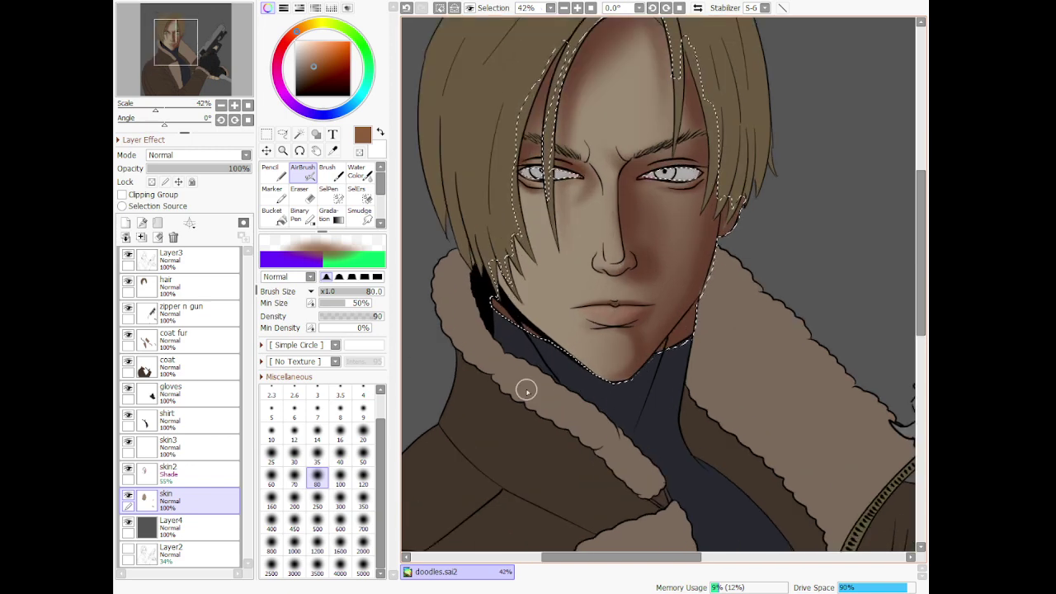
Set the skin3 layer's blending mode to Dodge and change the airbrush colour to a pale muted yellow
{"action": "left_click", "coordinate": [206, 446]}
{"action": "scroll", "coordinate": [627, 248], "scroll_direction": "down", "scroll_amount": 6}
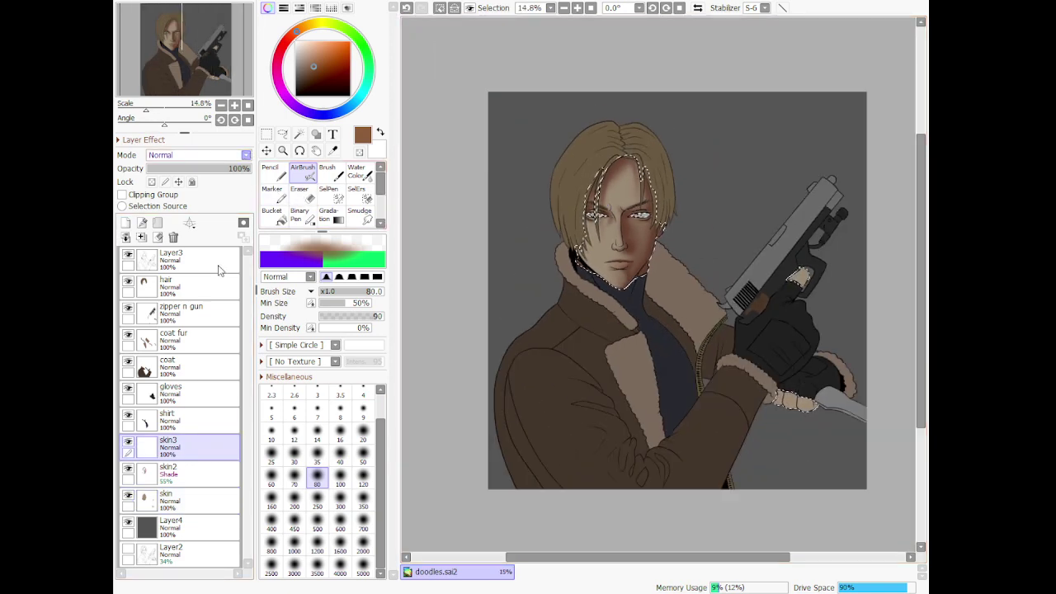
{"action": "left_click", "coordinate": [214, 274]}
{"action": "left_click", "coordinate": [315, 24]}
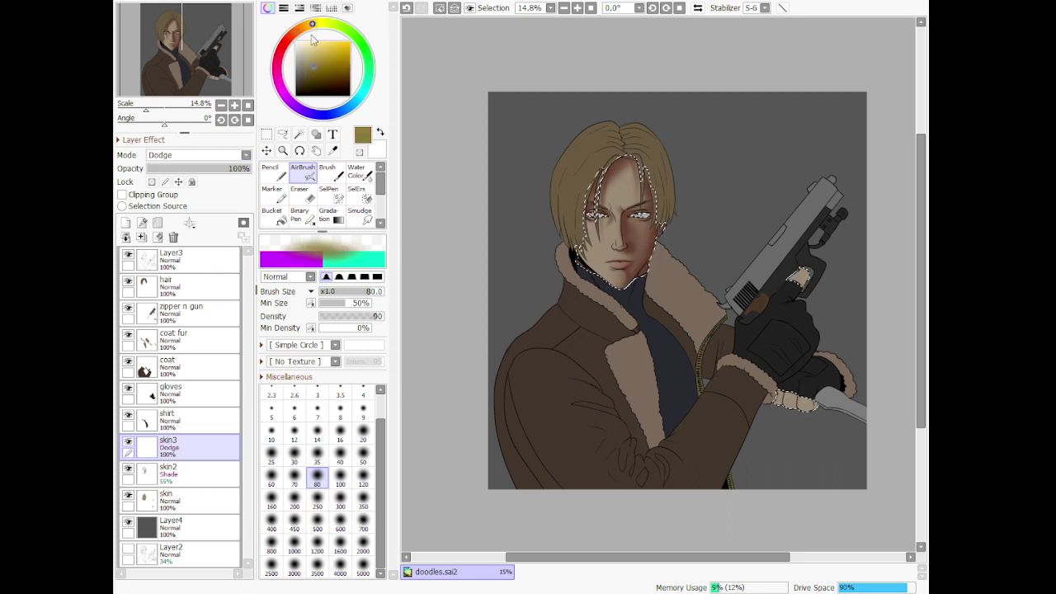
{"action": "left_click_drag", "start_coordinate": [304, 61], "coordinate": [306, 52]}
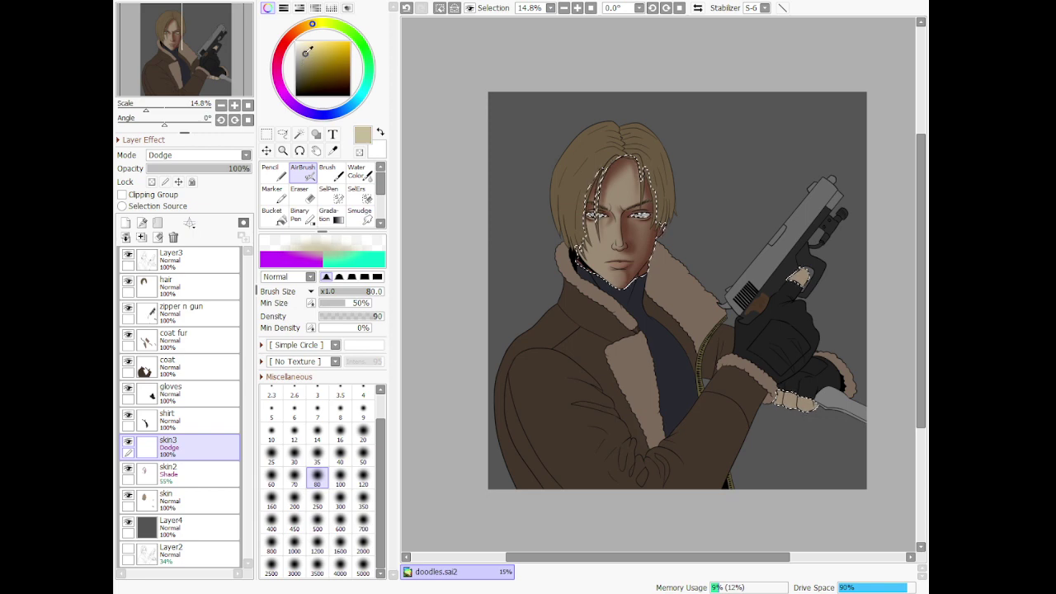
Lighten the lit side of the face on skin3 with broad airbrush strokes at brush size 2000
{"action": "scroll", "coordinate": [502, 157], "scroll_direction": "down", "scroll_amount": 3}
{"action": "scroll", "coordinate": [515, 116], "scroll_direction": "up", "scroll_amount": 3}
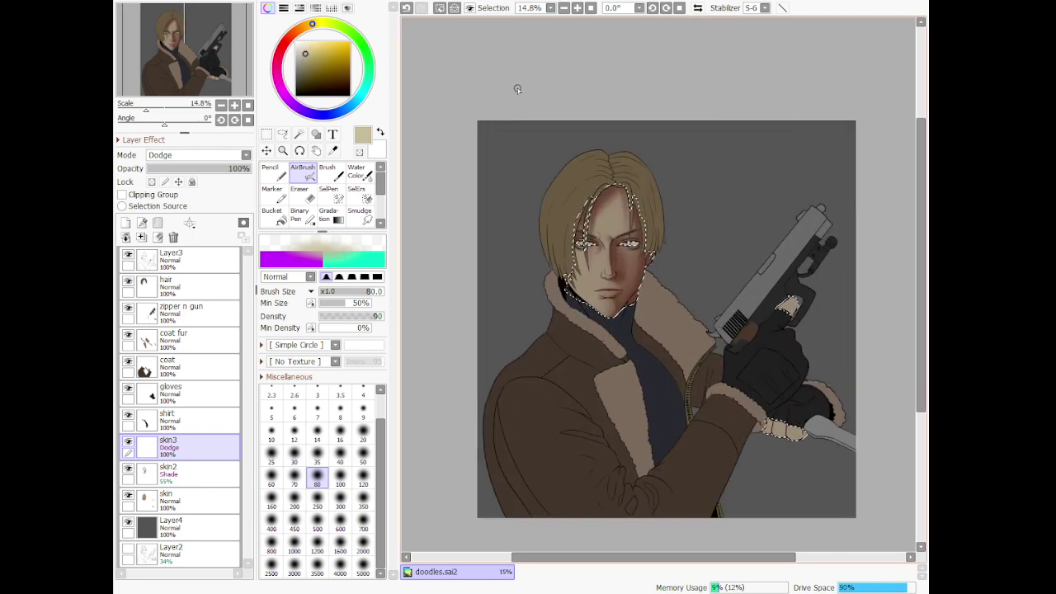
{"action": "scroll", "coordinate": [509, 116], "scroll_direction": "up", "scroll_amount": 4}
{"action": "scroll", "coordinate": [784, 478], "scroll_direction": "down", "scroll_amount": 3}
{"action": "scroll", "coordinate": [763, 479], "scroll_direction": "up", "scroll_amount": 6}
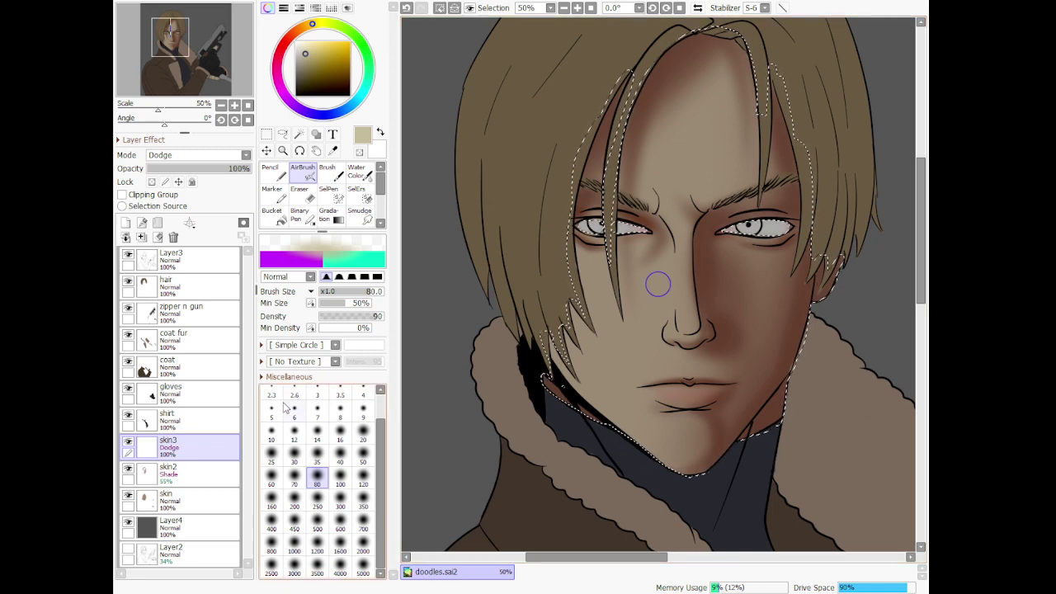
{"action": "left_click", "coordinate": [363, 548]}
{"action": "left_click_drag", "start_coordinate": [628, 272], "coordinate": [671, 267]}
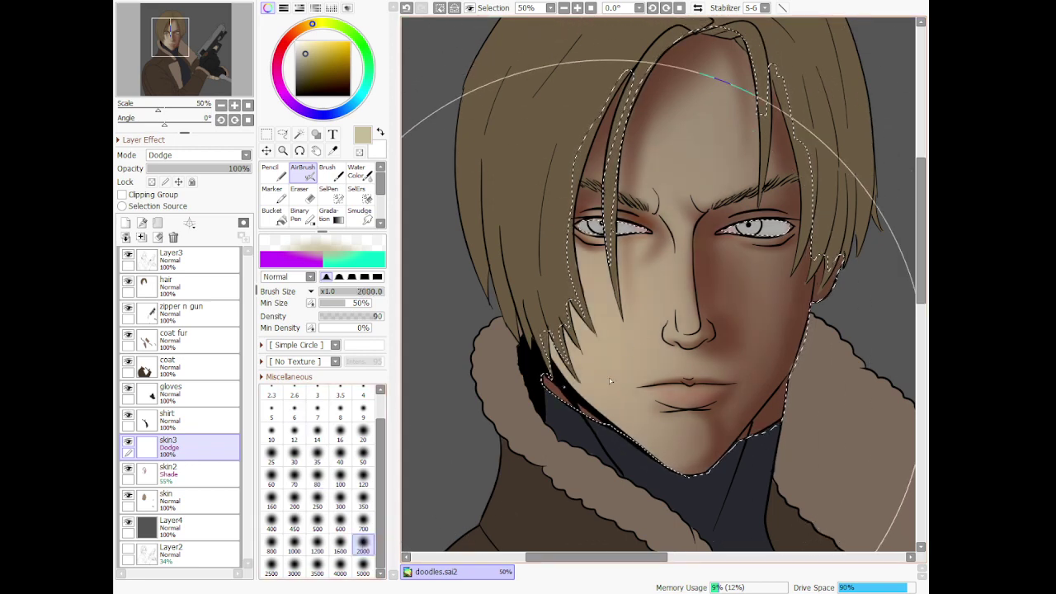
{"action": "mouse_move", "coordinate": [609, 378]}
{"action": "left_mouse_down"}
{"action": "mouse_move", "coordinate": [671, 287]}
{"action": "mouse_move", "coordinate": [700, 305]}
{"action": "left_mouse_up"}
{"action": "scroll", "coordinate": [706, 347], "scroll_direction": "down", "scroll_amount": 2}
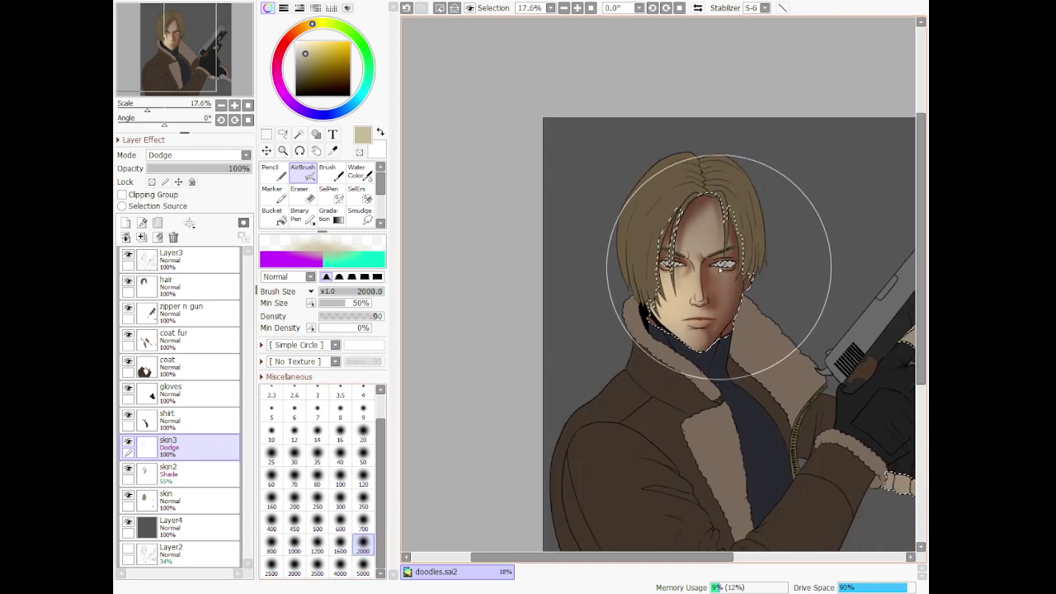
{"action": "scroll", "coordinate": [705, 239], "scroll_direction": "up", "scroll_amount": 1}
{"action": "scroll", "coordinate": [706, 363], "scroll_direction": "up", "scroll_amount": 3}
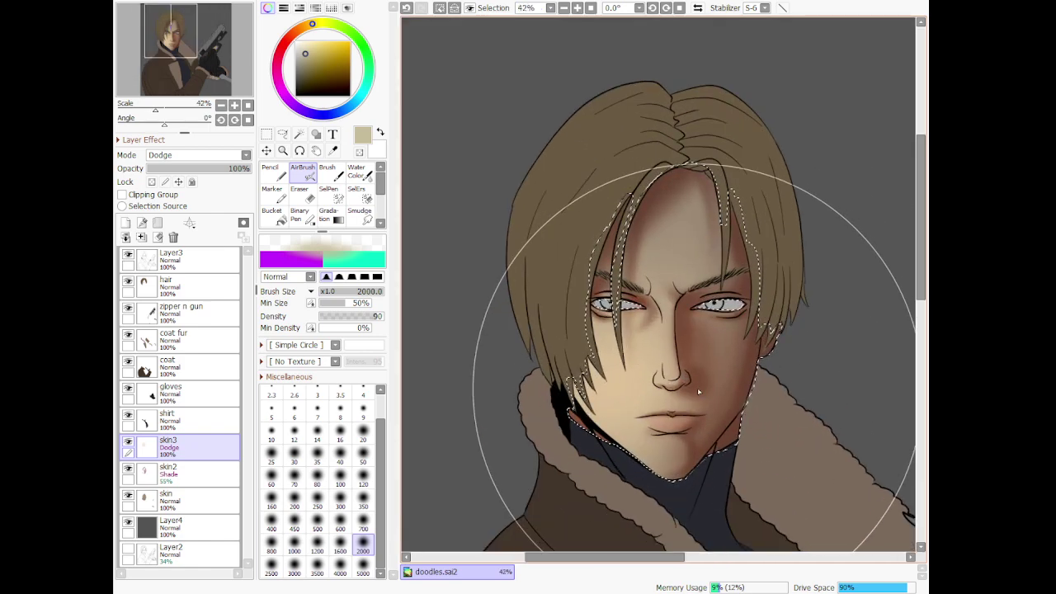
Add highlights to the lower lip at brush size 20 and along the nose bridge and above the upper lip at size 50
{"action": "left_click", "coordinate": [364, 434]}
{"action": "mouse_move", "coordinate": [634, 438]}
{"action": "left_mouse_down"}
{"action": "mouse_move", "coordinate": [504, 446]}
{"action": "mouse_move", "coordinate": [685, 464]}
{"action": "left_mouse_up"}
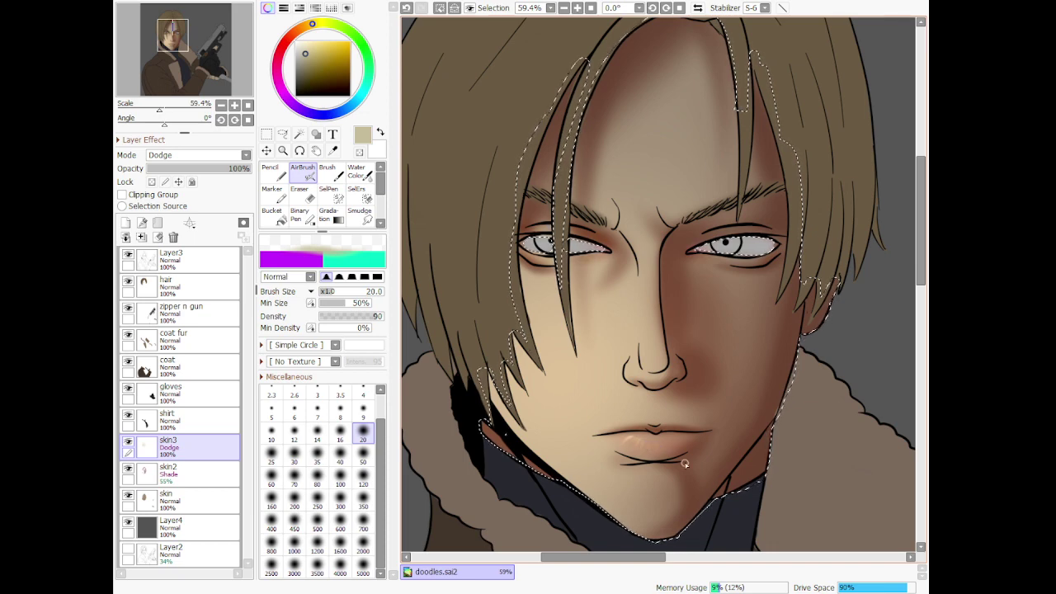
{"action": "scroll", "coordinate": [673, 464], "scroll_direction": "up", "scroll_amount": 3}
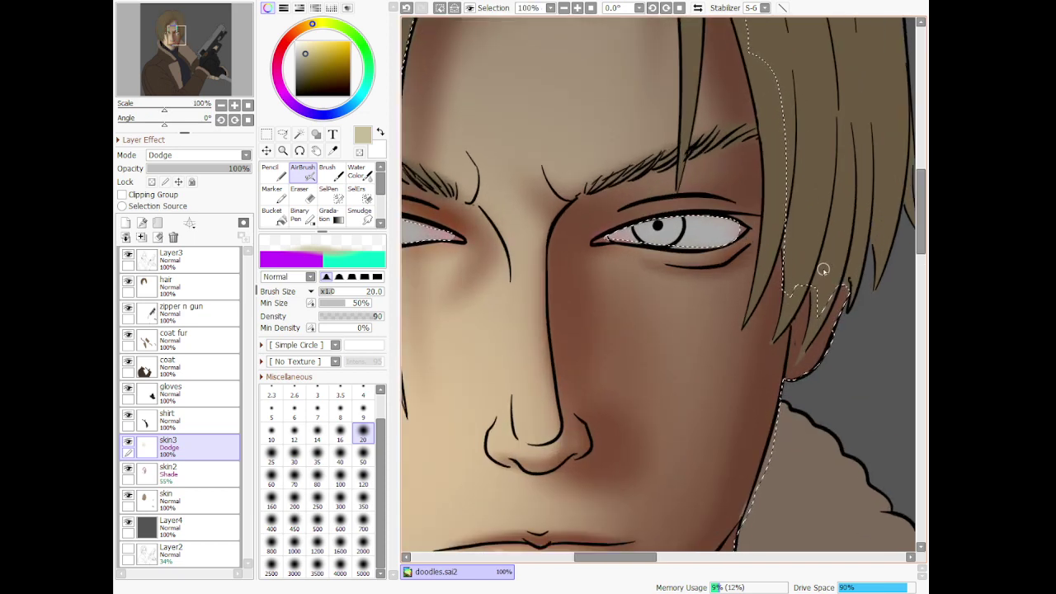
{"action": "left_click", "coordinate": [363, 452]}
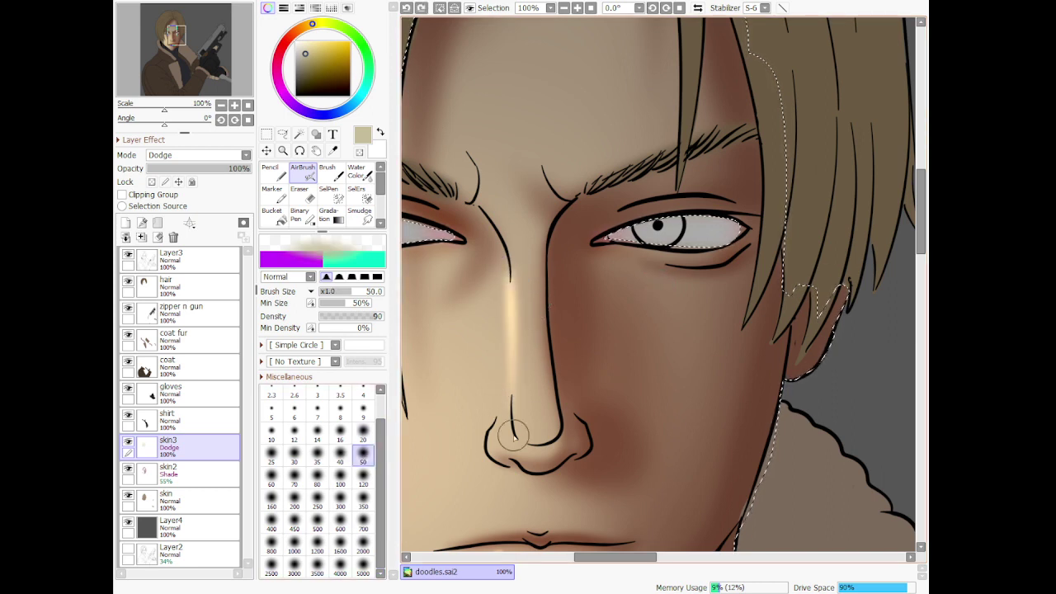
{"action": "left_click_drag", "start_coordinate": [517, 281], "coordinate": [519, 363]}
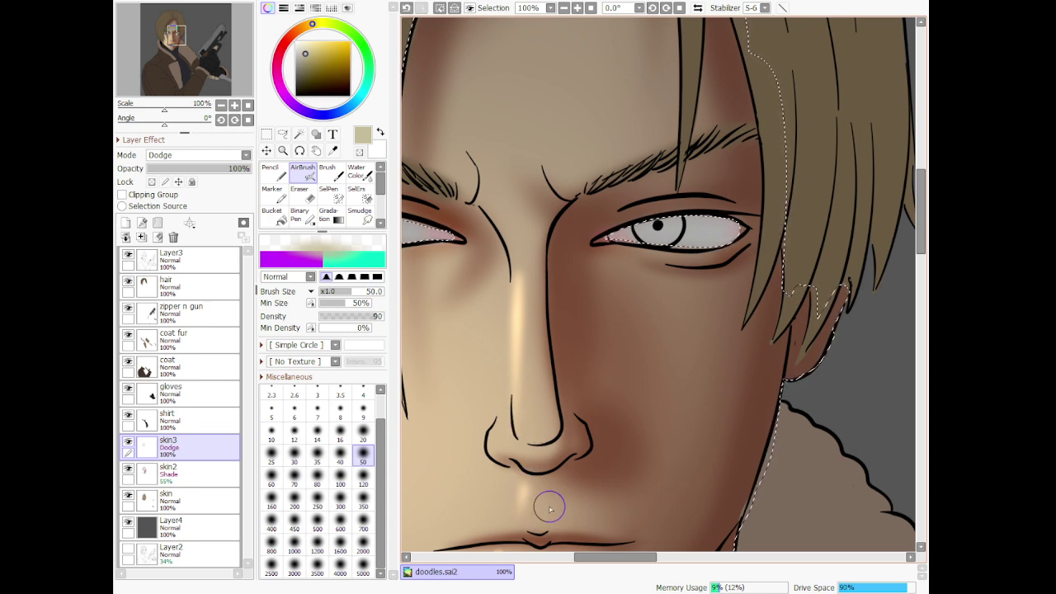
{"action": "scroll", "coordinate": [541, 464], "scroll_direction": "down", "scroll_amount": 5}
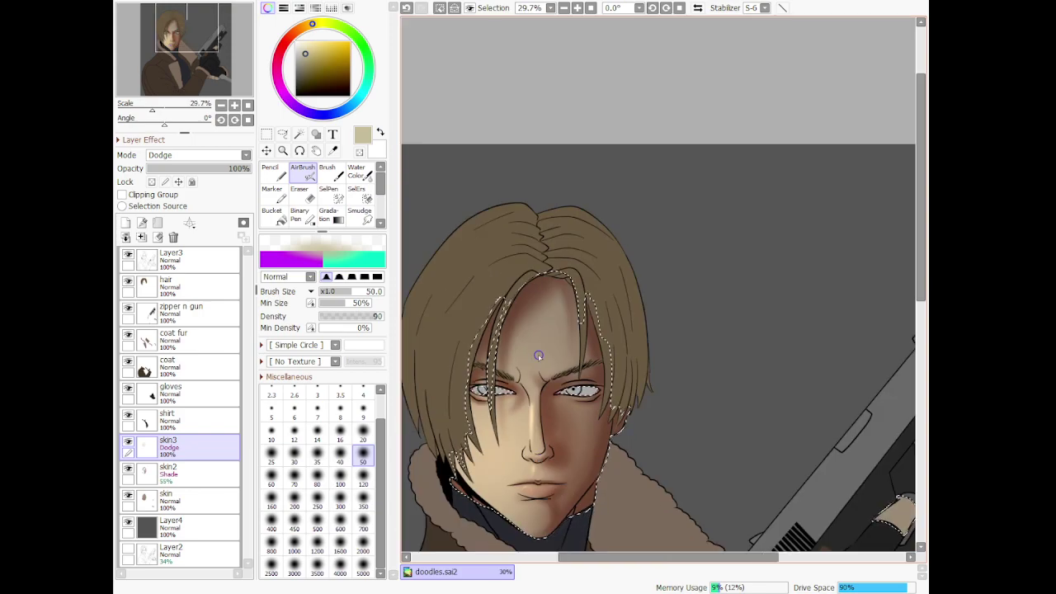
Airbrush soft highlights over the cheeks at brush size 350 and undo the last stroke
{"action": "scroll", "coordinate": [524, 282], "scroll_direction": "up", "scroll_amount": 2}
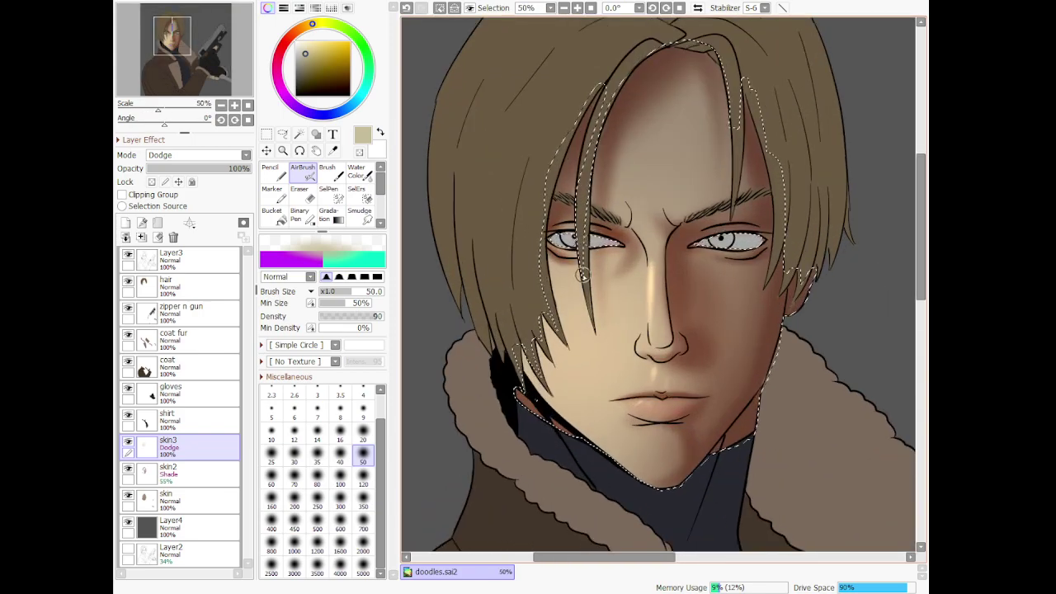
{"action": "scroll", "coordinate": [654, 139], "scroll_direction": "up", "scroll_amount": 1}
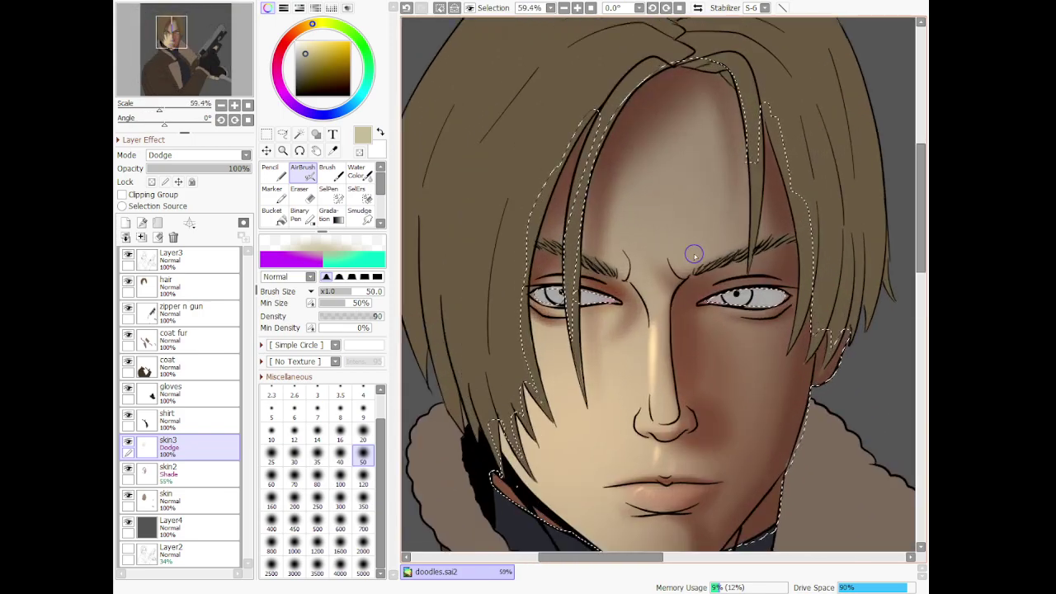
{"action": "left_click", "coordinate": [363, 500]}
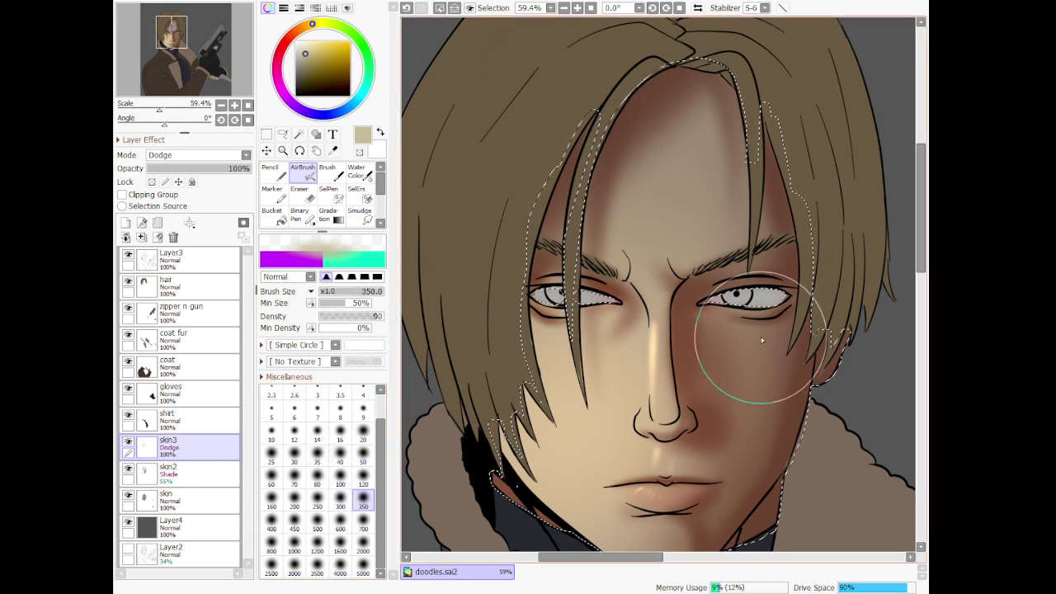
{"action": "mouse_move", "coordinate": [762, 342]}
{"action": "left_mouse_down"}
{"action": "mouse_move", "coordinate": [752, 363]}
{"action": "mouse_move", "coordinate": [732, 358]}
{"action": "mouse_move", "coordinate": [715, 321]}
{"action": "mouse_move", "coordinate": [763, 347]}
{"action": "mouse_move", "coordinate": [742, 393]}
{"action": "mouse_move", "coordinate": [716, 329]}
{"action": "mouse_move", "coordinate": [652, 252]}
{"action": "mouse_move", "coordinate": [618, 272]}
{"action": "mouse_move", "coordinate": [689, 116]}
{"action": "mouse_move", "coordinate": [661, 155]}
{"action": "mouse_move", "coordinate": [672, 264]}
{"action": "mouse_move", "coordinate": [568, 385]}
{"action": "mouse_move", "coordinate": [514, 377]}
{"action": "mouse_move", "coordinate": [523, 371]}
{"action": "mouse_move", "coordinate": [594, 512]}
{"action": "left_mouse_up"}
{"action": "key", "text": "ctrl+z"}
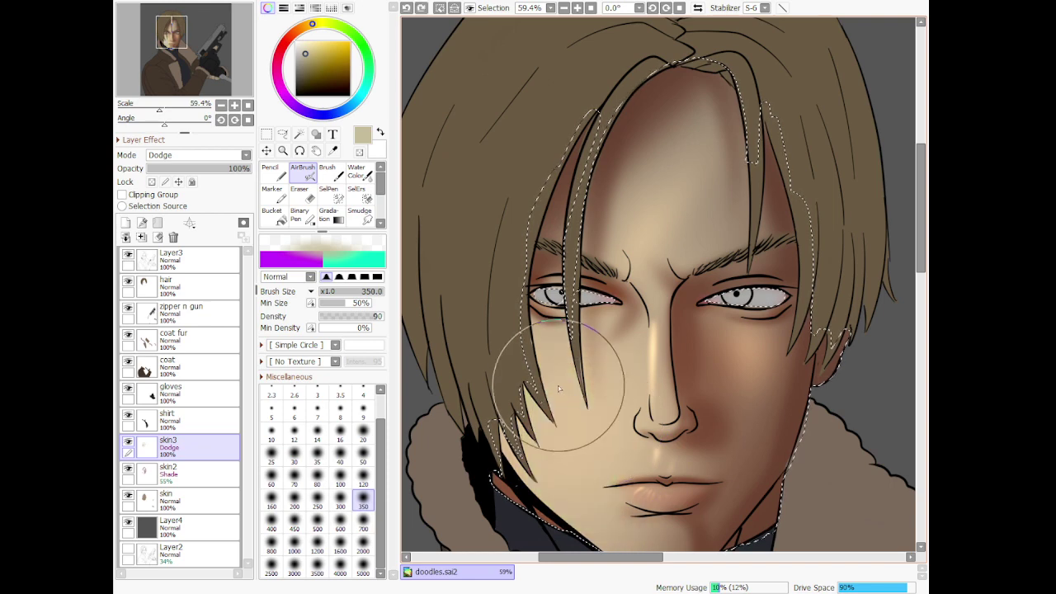
Set the skin3 layer's opacity to 52% and airbrush more soft highlights over the cheeks and forehead
{"action": "left_click_drag", "start_coordinate": [253, 169], "coordinate": [201, 169]}
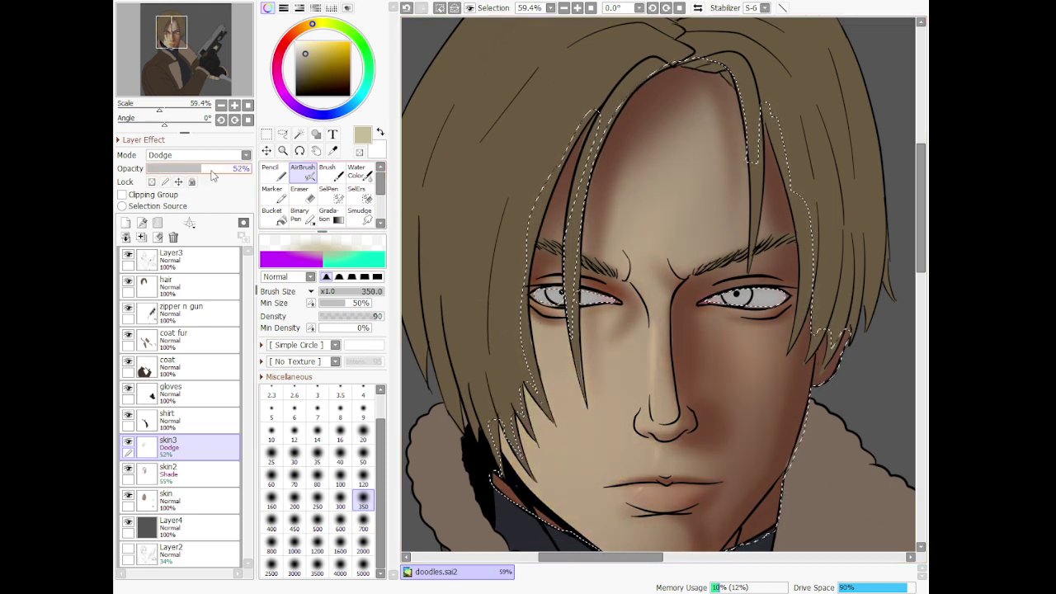
{"action": "mouse_move", "coordinate": [533, 388]}
{"action": "left_mouse_down"}
{"action": "mouse_move", "coordinate": [617, 558]}
{"action": "mouse_move", "coordinate": [577, 485]}
{"action": "mouse_move", "coordinate": [601, 409]}
{"action": "mouse_move", "coordinate": [610, 543]}
{"action": "mouse_move", "coordinate": [623, 373]}
{"action": "mouse_move", "coordinate": [646, 330]}
{"action": "mouse_move", "coordinate": [649, 392]}
{"action": "mouse_move", "coordinate": [668, 256]}
{"action": "mouse_move", "coordinate": [637, 219]}
{"action": "mouse_move", "coordinate": [638, 284]}
{"action": "mouse_move", "coordinate": [621, 239]}
{"action": "mouse_move", "coordinate": [630, 236]}
{"action": "mouse_move", "coordinate": [648, 284]}
{"action": "mouse_move", "coordinate": [688, 178]}
{"action": "mouse_move", "coordinate": [647, 263]}
{"action": "left_mouse_up"}
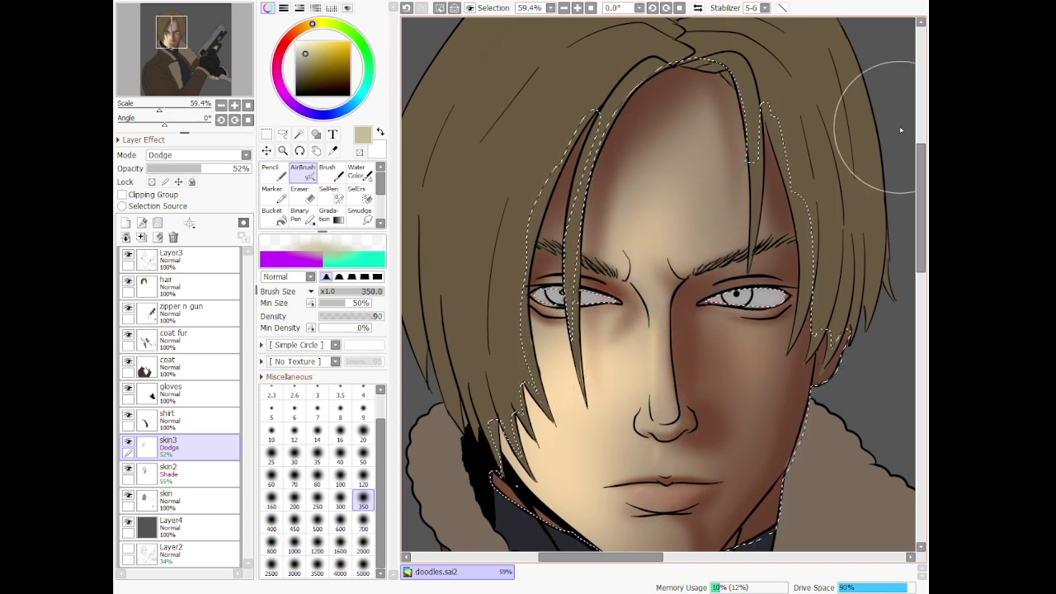
{"action": "scroll", "coordinate": [778, 192], "scroll_direction": "down", "scroll_amount": 8}
{"action": "scroll", "coordinate": [780, 196], "scroll_direction": "up", "scroll_amount": 2}
{"action": "scroll", "coordinate": [780, 196], "scroll_direction": "up", "scroll_amount": 7}
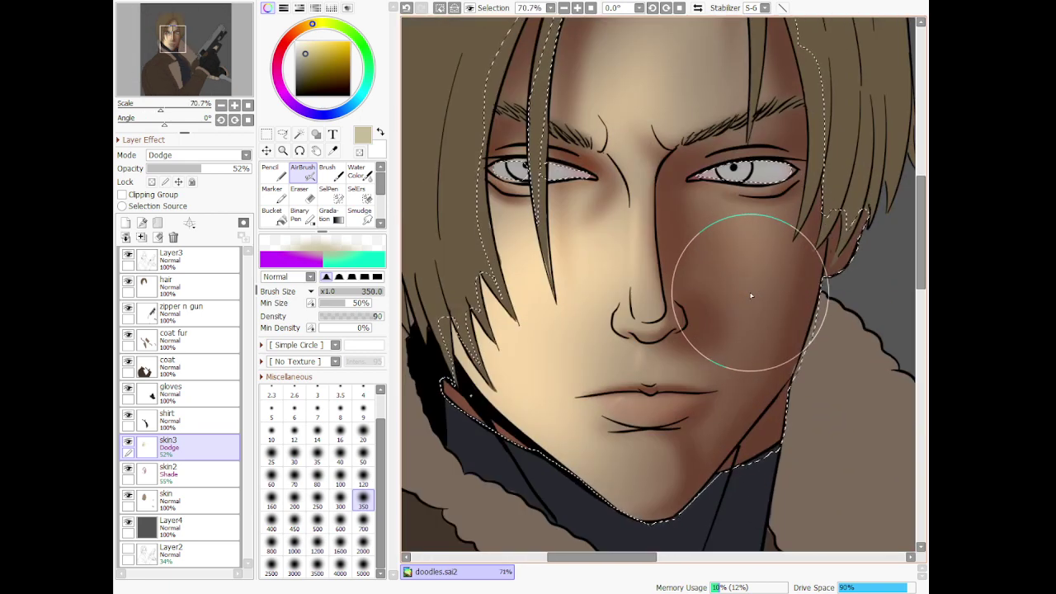
{"action": "mouse_move", "coordinate": [751, 296]}
{"action": "left_mouse_down"}
{"action": "mouse_move", "coordinate": [637, 300]}
{"action": "mouse_move", "coordinate": [630, 389]}
{"action": "mouse_move", "coordinate": [578, 448]}
{"action": "mouse_move", "coordinate": [637, 516]}
{"action": "mouse_move", "coordinate": [636, 478]}
{"action": "mouse_move", "coordinate": [683, 461]}
{"action": "mouse_move", "coordinate": [616, 479]}
{"action": "mouse_move", "coordinate": [649, 448]}
{"action": "mouse_move", "coordinate": [595, 367]}
{"action": "mouse_move", "coordinate": [642, 359]}
{"action": "mouse_move", "coordinate": [615, 356]}
{"action": "left_mouse_up"}
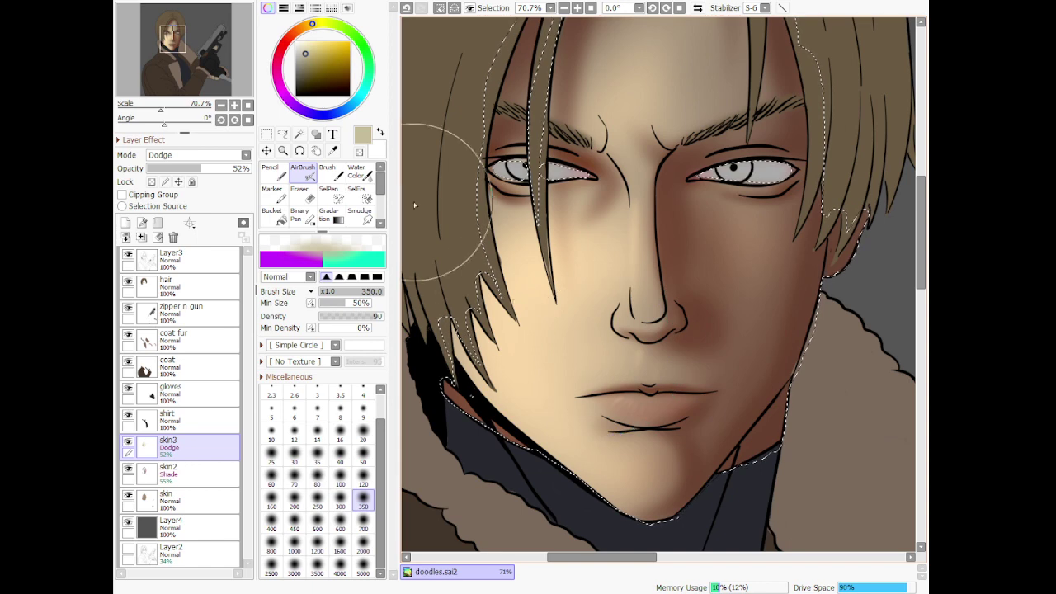
Change the airbrush colour to golden orange and warm the shaded skin around the mouth and chin at brush size 120
{"action": "left_click", "coordinate": [303, 28]}
{"action": "left_click", "coordinate": [325, 52]}
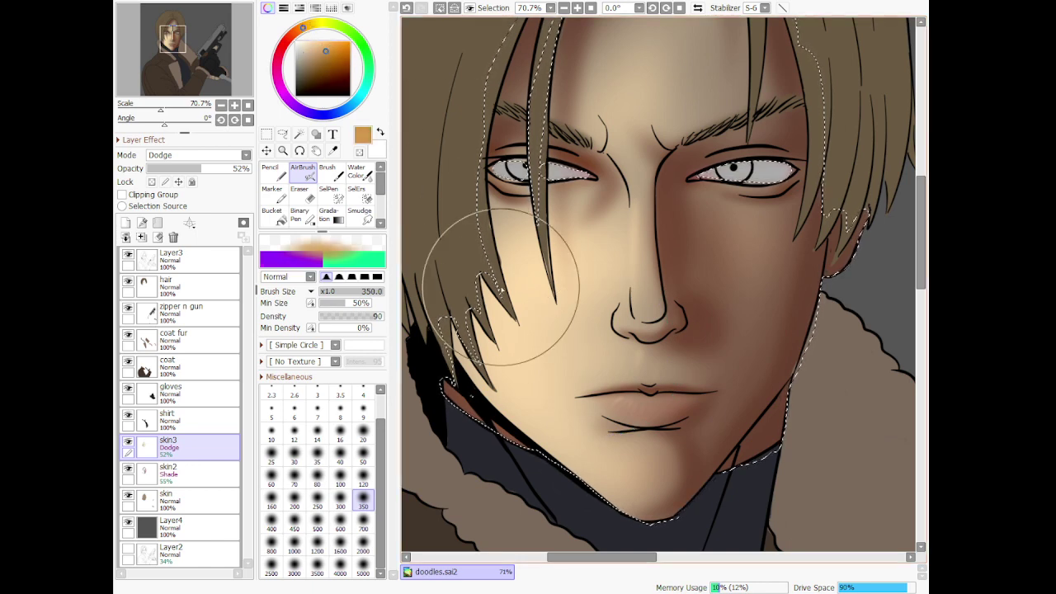
{"action": "key", "text": "bracketleft"}
{"action": "key", "text": "bracketleft"}
{"action": "key", "text": "bracketleft"}
{"action": "key", "text": "bracketleft"}
{"action": "key", "text": "bracketleft"}
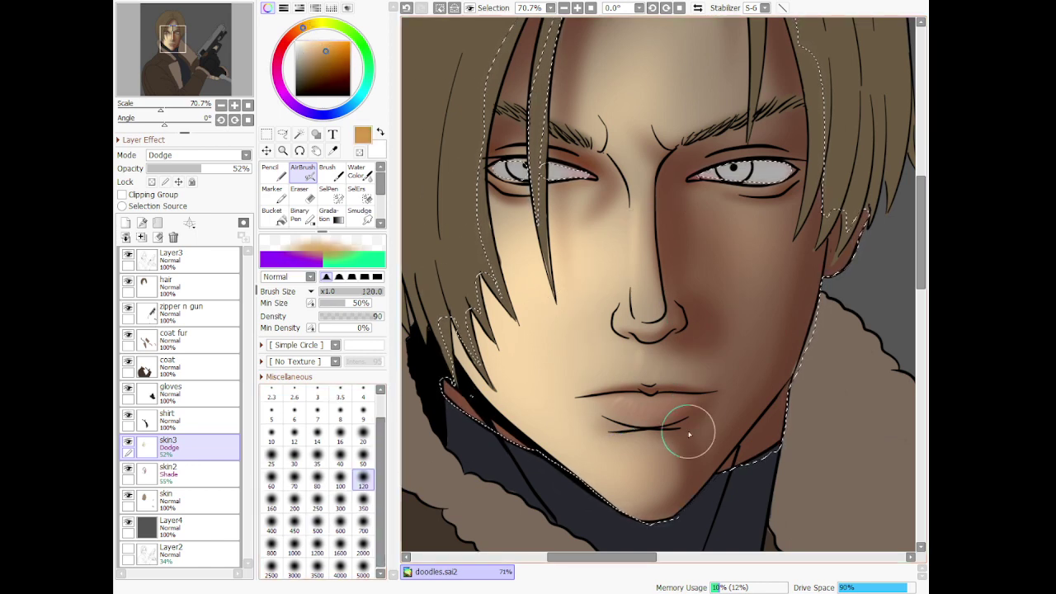
{"action": "mouse_move", "coordinate": [689, 435]}
{"action": "left_mouse_down"}
{"action": "mouse_move", "coordinate": [640, 437]}
{"action": "mouse_move", "coordinate": [697, 488]}
{"action": "mouse_move", "coordinate": [627, 536]}
{"action": "mouse_move", "coordinate": [657, 508]}
{"action": "mouse_move", "coordinate": [669, 414]}
{"action": "mouse_move", "coordinate": [661, 377]}
{"action": "mouse_move", "coordinate": [644, 385]}
{"action": "mouse_move", "coordinate": [666, 350]}
{"action": "left_mouse_up"}
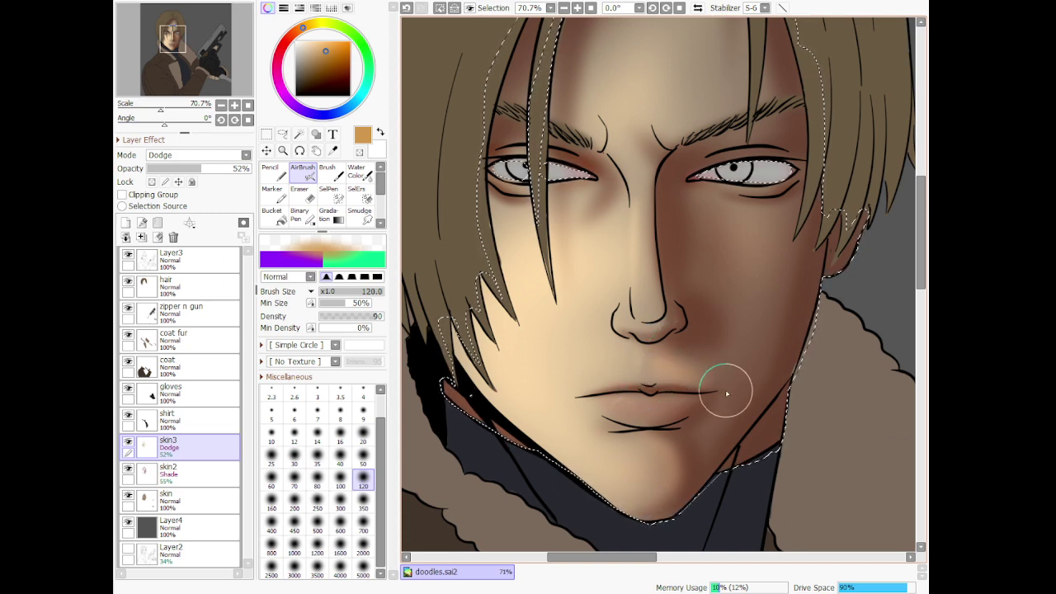
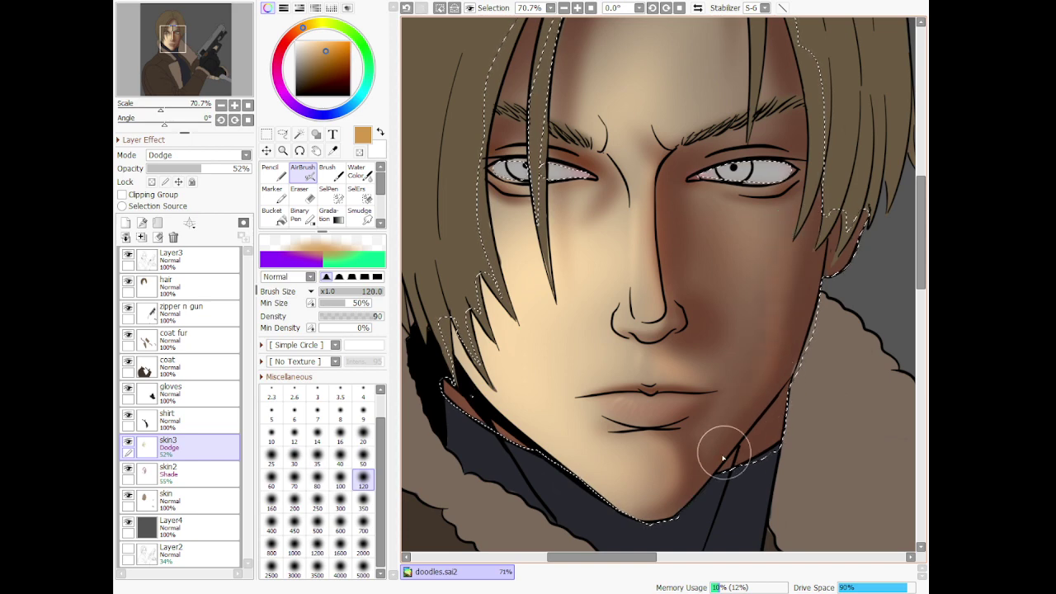
{"action": "scroll", "coordinate": [766, 361], "scroll_direction": "down", "scroll_amount": 5}
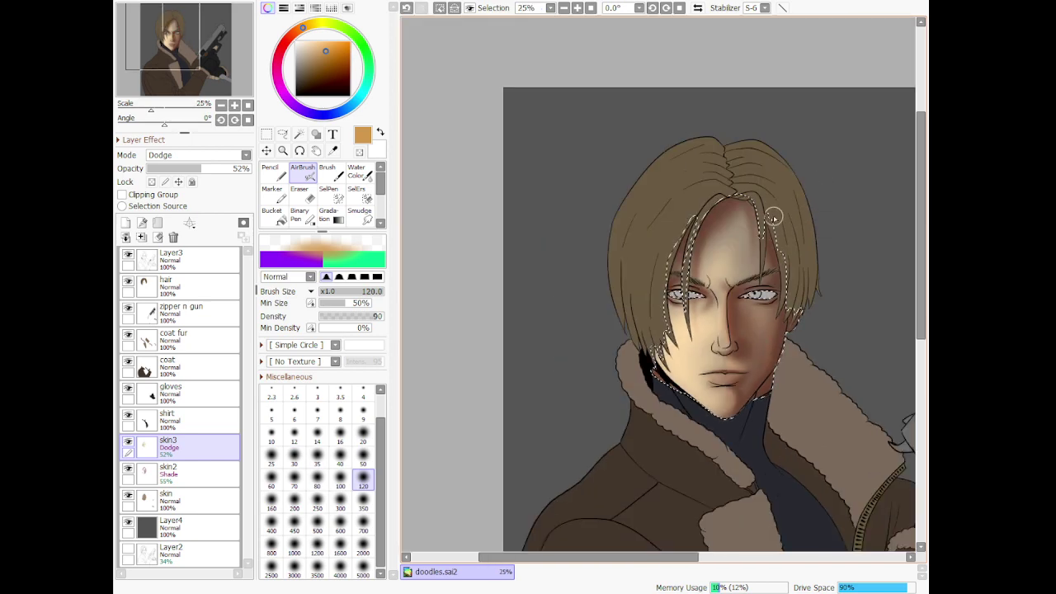
Clear the selection around the face and make the skin layer active
{"action": "left_click", "coordinate": [283, 134]}
{"action": "left_click", "coordinate": [441, 96]}
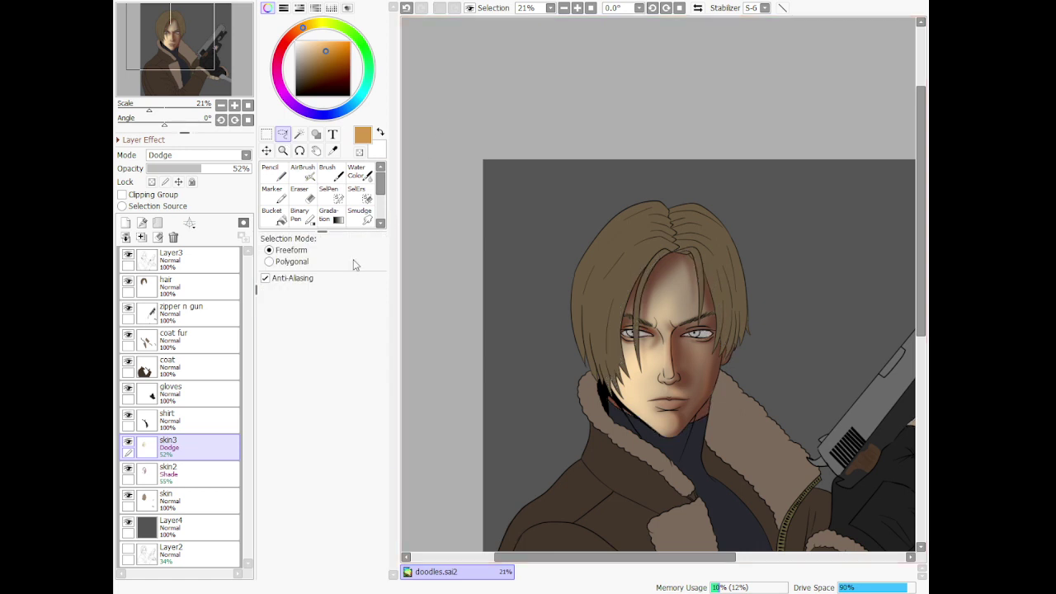
{"action": "left_click", "coordinate": [187, 504]}
{"action": "scroll", "coordinate": [609, 351], "scroll_direction": "up", "scroll_amount": 4}
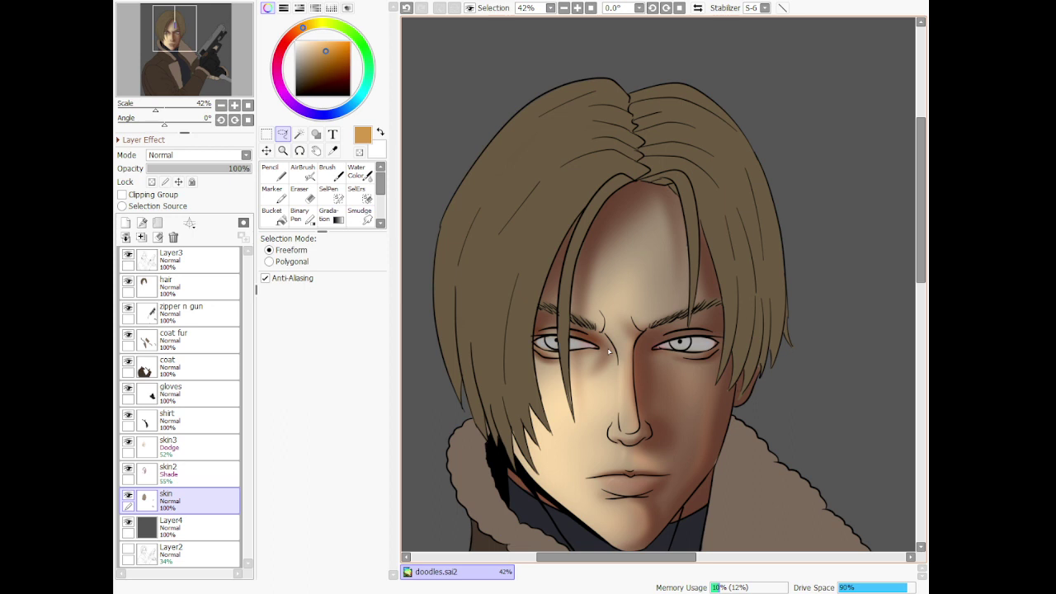
{"action": "scroll", "coordinate": [609, 352], "scroll_direction": "up", "scroll_amount": 1}
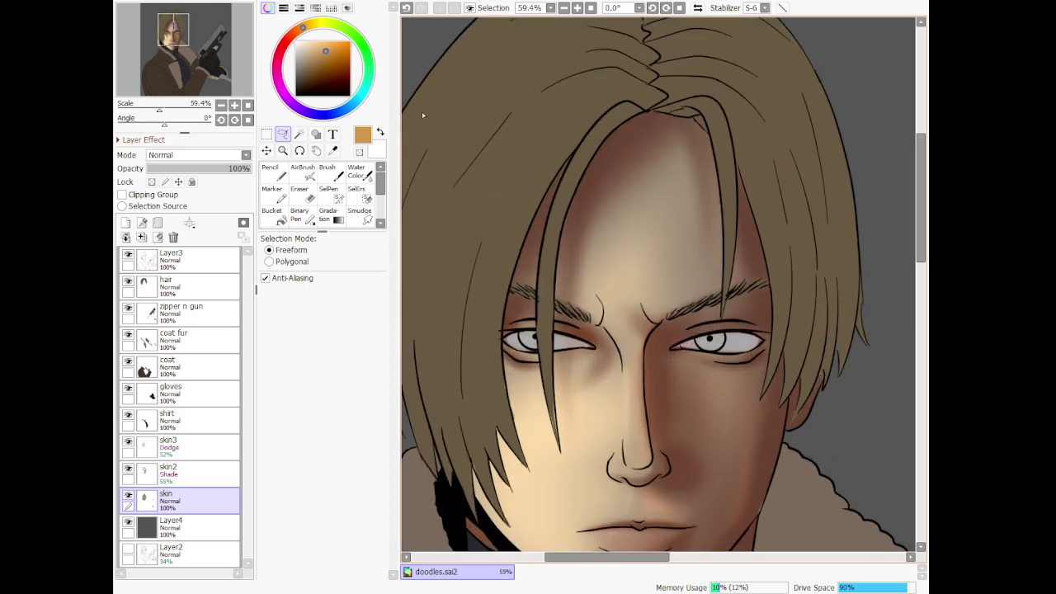
Fill the iris of the eye partly covered by hair with muted green using the Pencil at brush size 20
{"action": "left_click", "coordinate": [369, 80]}
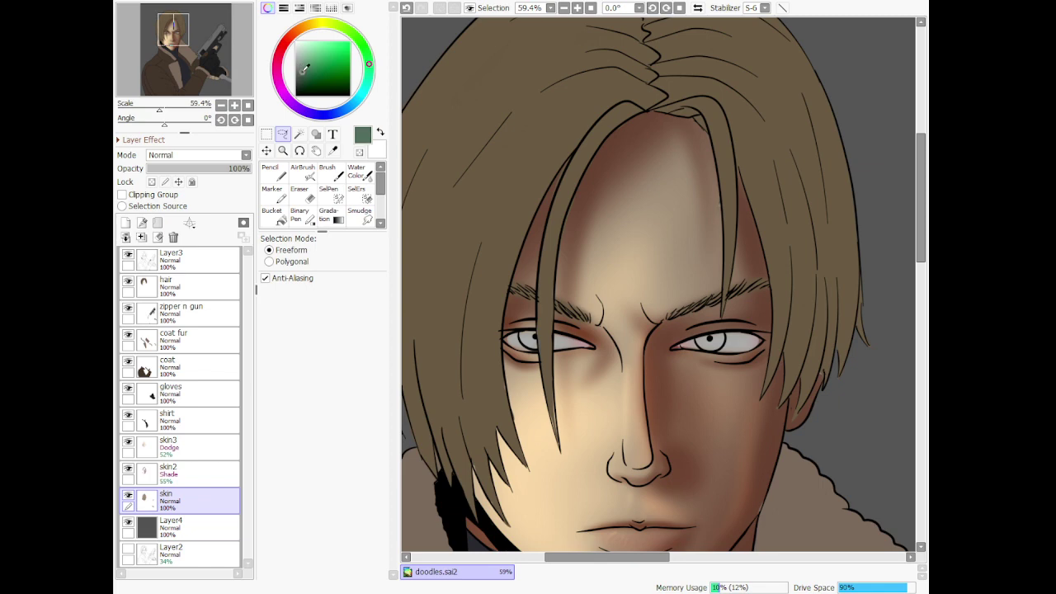
{"action": "left_click", "coordinate": [280, 173]}
{"action": "scroll", "coordinate": [471, 306], "scroll_direction": "up", "scroll_amount": 7}
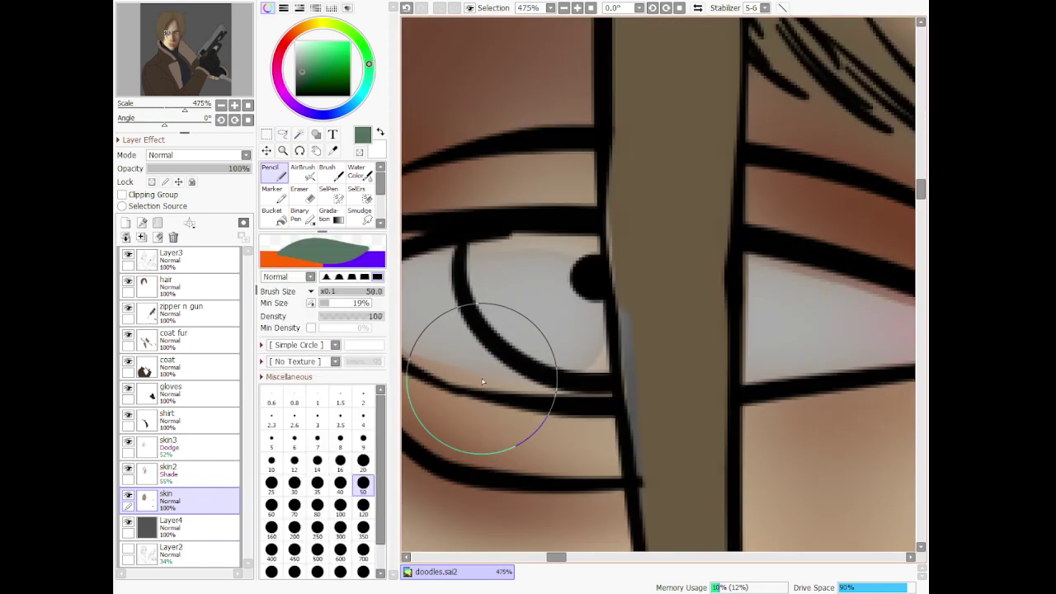
{"action": "key", "text": "bracketleft"}
{"action": "key", "text": "bracketleft"}
{"action": "key", "text": "bracketleft"}
{"action": "key", "text": "bracketleft"}
{"action": "key", "text": "bracketleft"}
{"action": "left_click_drag", "start_coordinate": [590, 243], "coordinate": [578, 326]}
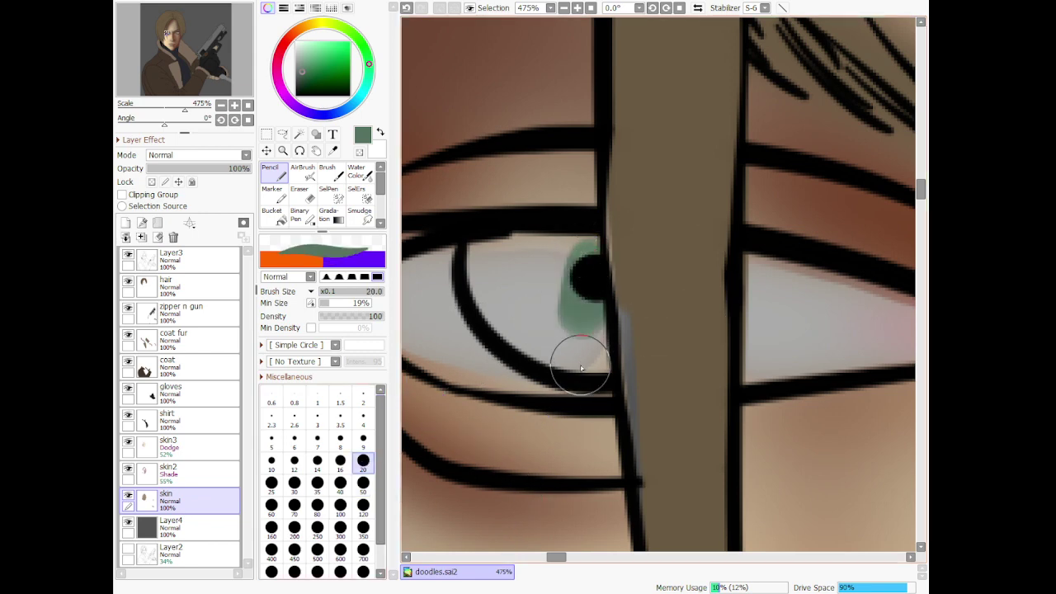
{"action": "mouse_move", "coordinate": [581, 368]}
{"action": "left_mouse_down"}
{"action": "mouse_move", "coordinate": [592, 332]}
{"action": "mouse_move", "coordinate": [565, 358]}
{"action": "mouse_move", "coordinate": [514, 315]}
{"action": "mouse_move", "coordinate": [498, 280]}
{"action": "mouse_move", "coordinate": [536, 338]}
{"action": "mouse_move", "coordinate": [480, 287]}
{"action": "mouse_move", "coordinate": [509, 242]}
{"action": "mouse_move", "coordinate": [601, 257]}
{"action": "mouse_move", "coordinate": [542, 331]}
{"action": "left_mouse_up"}
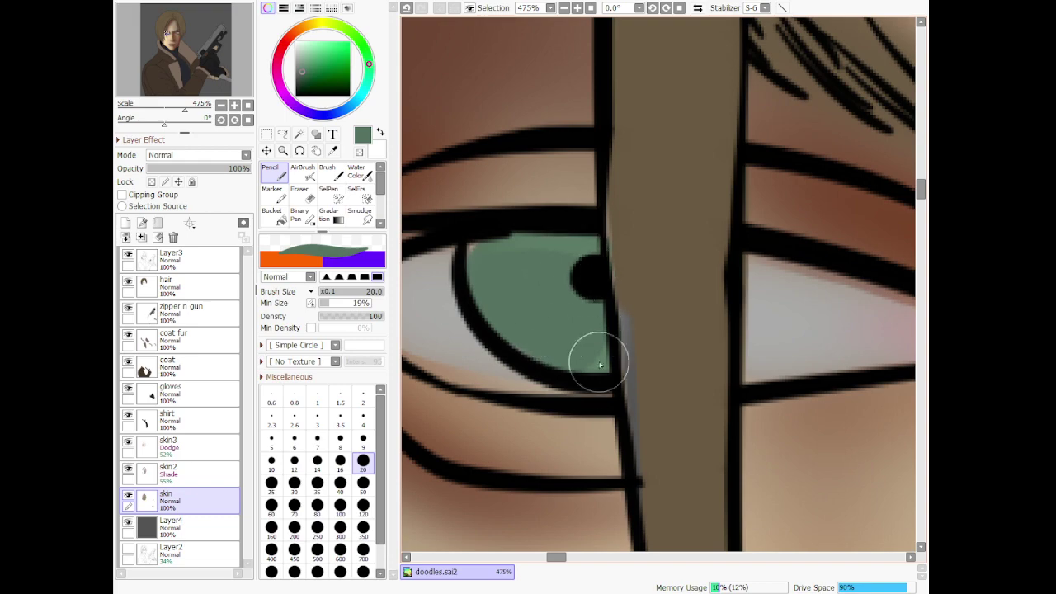
Fill the iris of the uncovered eye with the same muted green, leaving the eye white clean
{"action": "scroll", "coordinate": [754, 272], "scroll_direction": "down", "scroll_amount": 10}
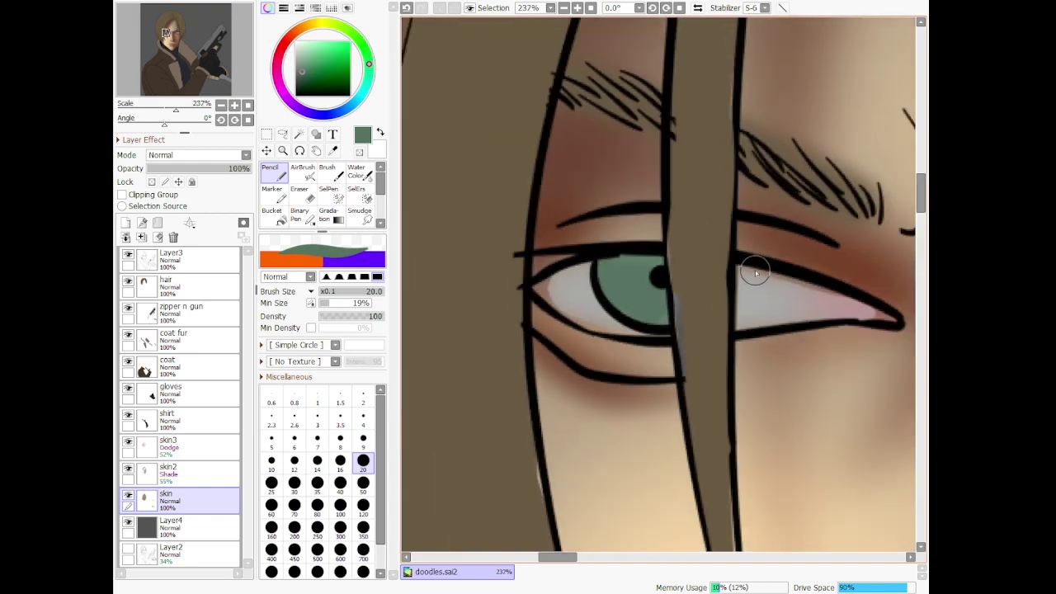
{"action": "scroll", "coordinate": [823, 334], "scroll_direction": "up", "scroll_amount": 3}
{"action": "scroll", "coordinate": [822, 334], "scroll_direction": "up", "scroll_amount": 4}
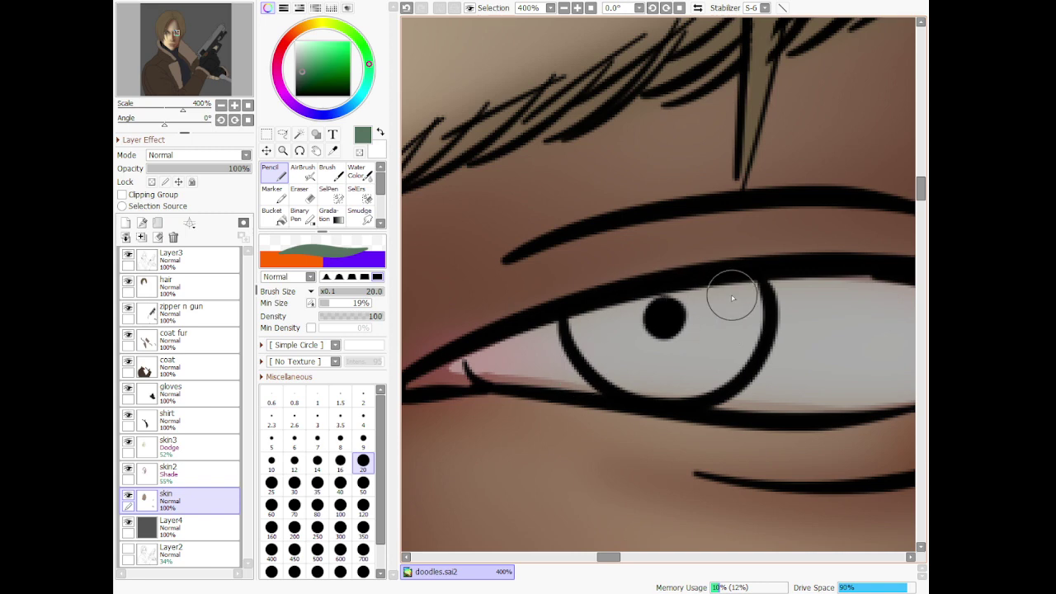
{"action": "mouse_move", "coordinate": [732, 290]}
{"action": "left_mouse_down"}
{"action": "mouse_move", "coordinate": [576, 314]}
{"action": "mouse_move", "coordinate": [587, 348]}
{"action": "mouse_move", "coordinate": [650, 392]}
{"action": "mouse_move", "coordinate": [734, 365]}
{"action": "mouse_move", "coordinate": [754, 327]}
{"action": "mouse_move", "coordinate": [748, 286]}
{"action": "mouse_move", "coordinate": [664, 349]}
{"action": "mouse_move", "coordinate": [571, 332]}
{"action": "left_mouse_up"}
Select both green irises by colour and airbrush dark green shadows along their upper parts at brush size 50
{"action": "scroll", "coordinate": [692, 356], "scroll_direction": "down", "scroll_amount": 7}
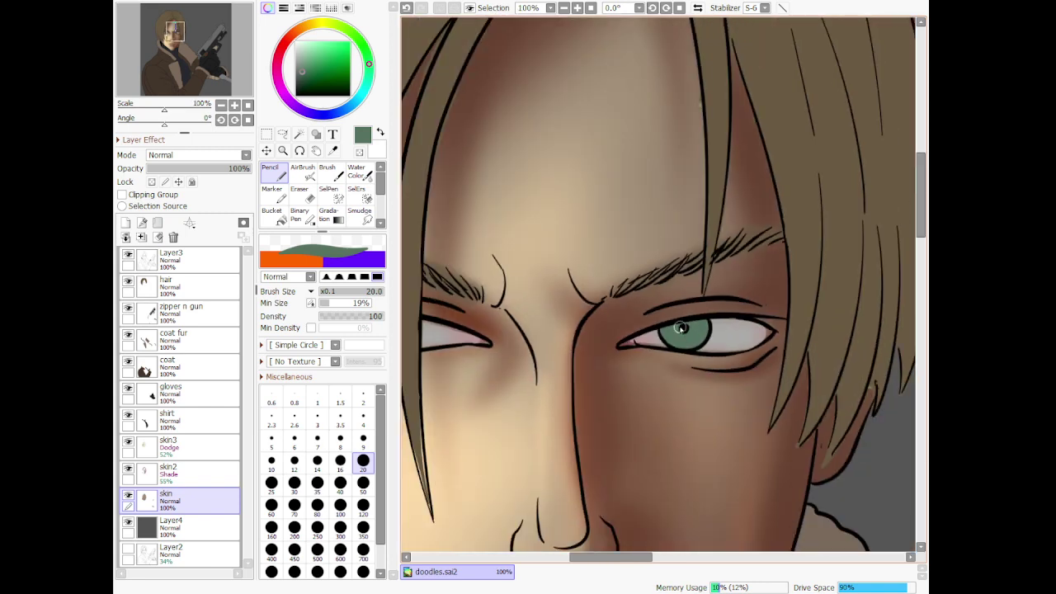
{"action": "key", "text": "w"}
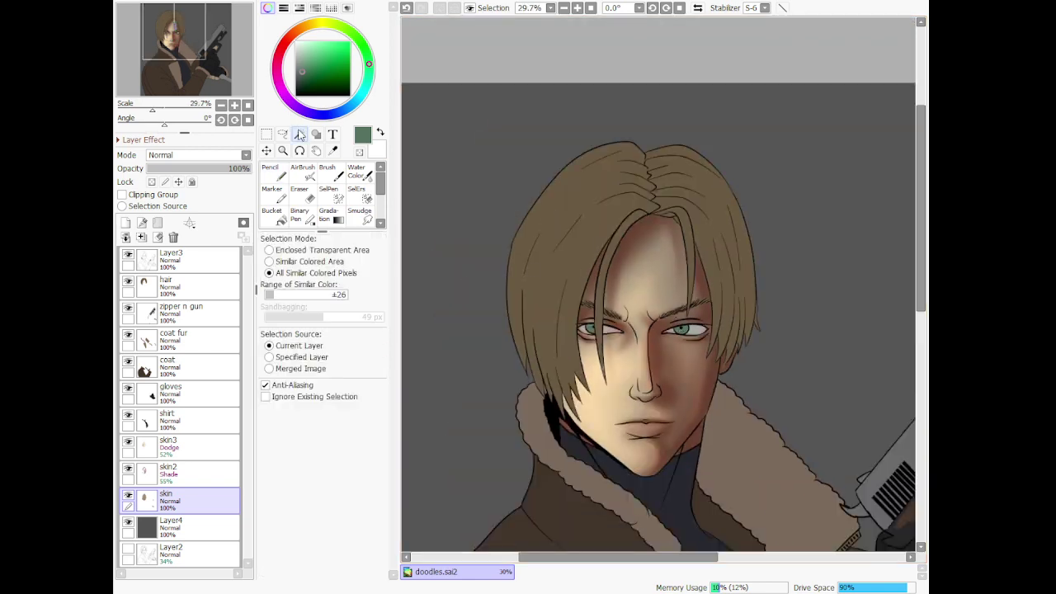
{"action": "scroll", "coordinate": [716, 359], "scroll_direction": "up", "scroll_amount": 1}
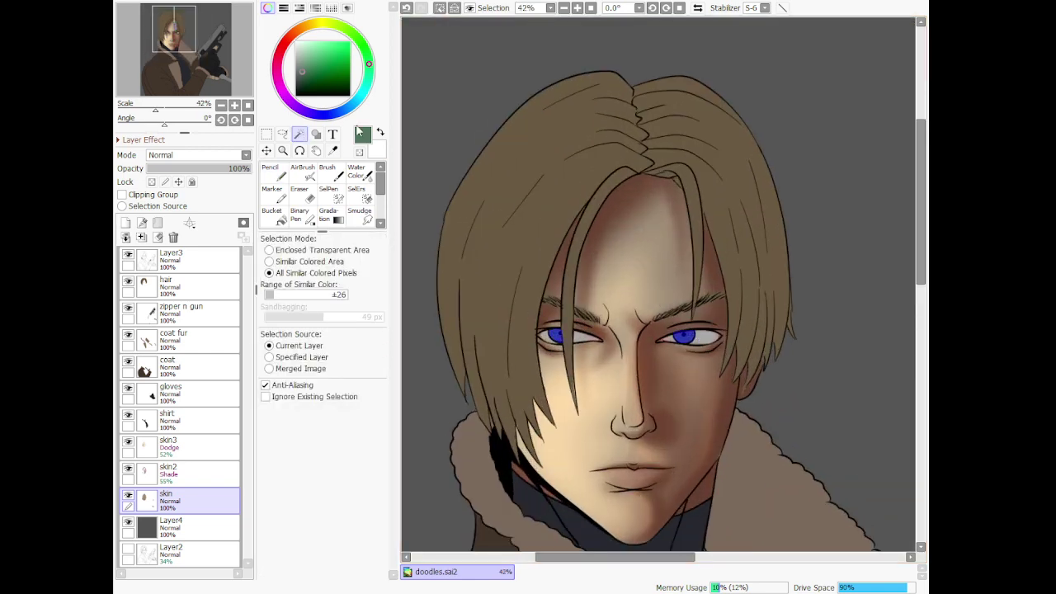
{"action": "left_click", "coordinate": [303, 171]}
{"action": "scroll", "coordinate": [631, 350], "scroll_direction": "up", "scroll_amount": 6}
{"action": "left_click", "coordinate": [363, 481]}
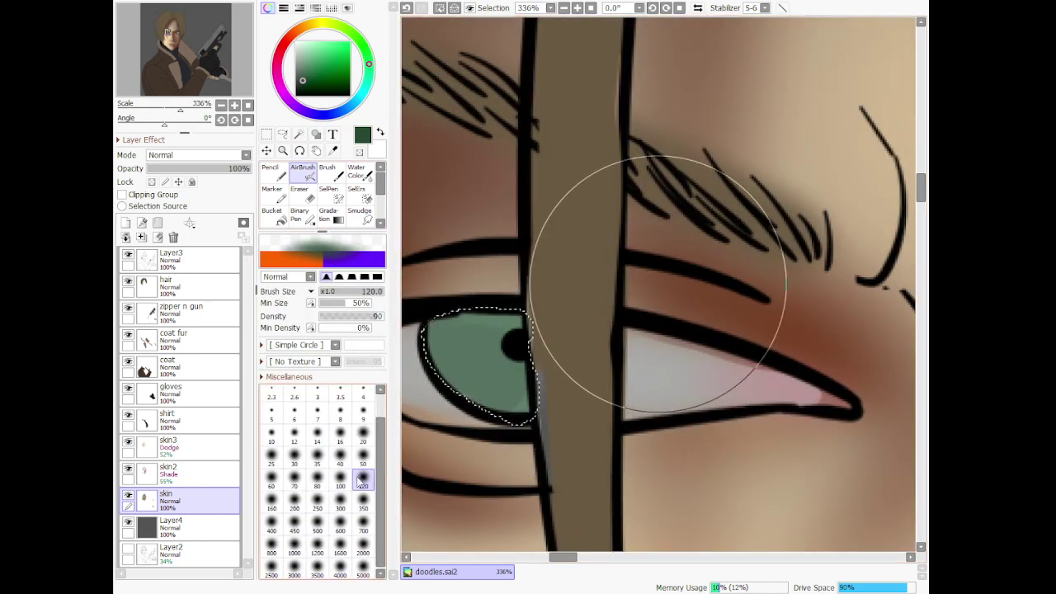
{"action": "left_click", "coordinate": [363, 458]}
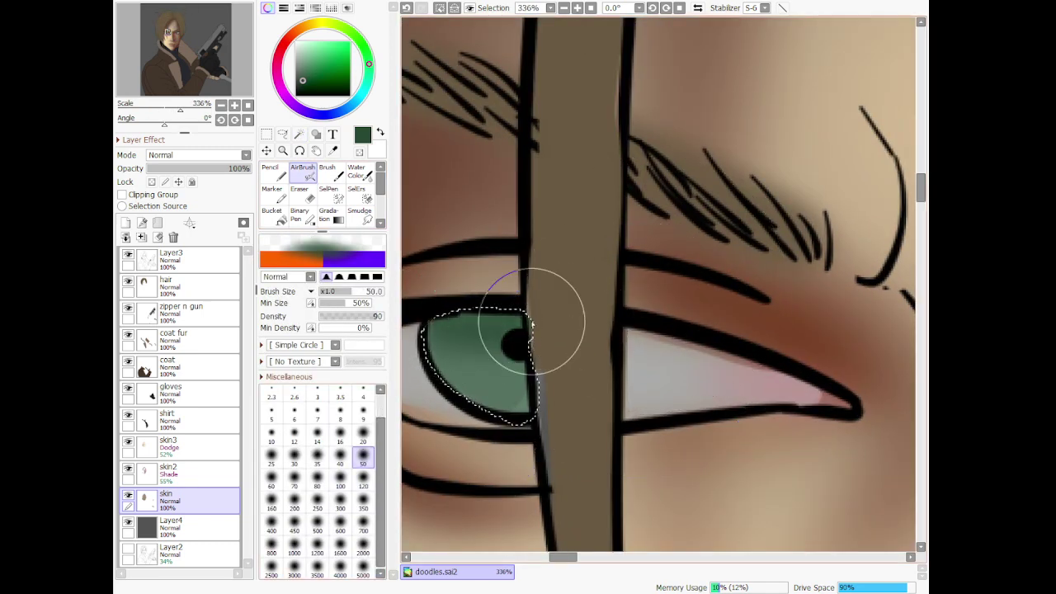
{"action": "left_click_drag", "start_coordinate": [563, 557], "coordinate": [615, 557]}
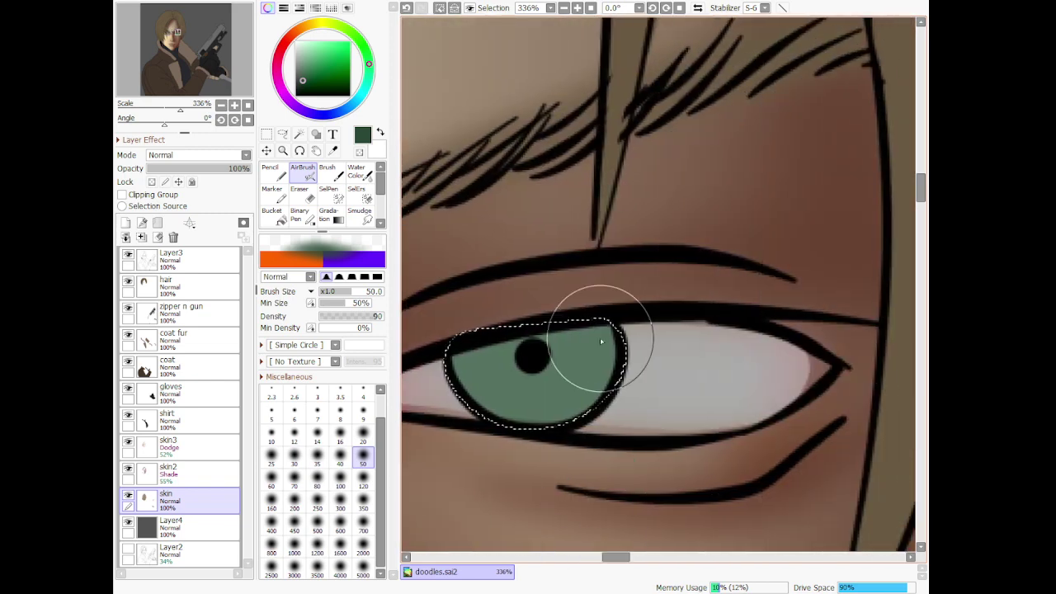
{"action": "mouse_move", "coordinate": [601, 341]}
{"action": "left_mouse_down"}
{"action": "mouse_move", "coordinate": [428, 354]}
{"action": "mouse_move", "coordinate": [662, 324]}
{"action": "mouse_move", "coordinate": [649, 300]}
{"action": "left_mouse_up"}
Airbrush light green streaks radiating around the pupils in the lower part of both irises at brush size 9
{"action": "left_click", "coordinate": [312, 56]}
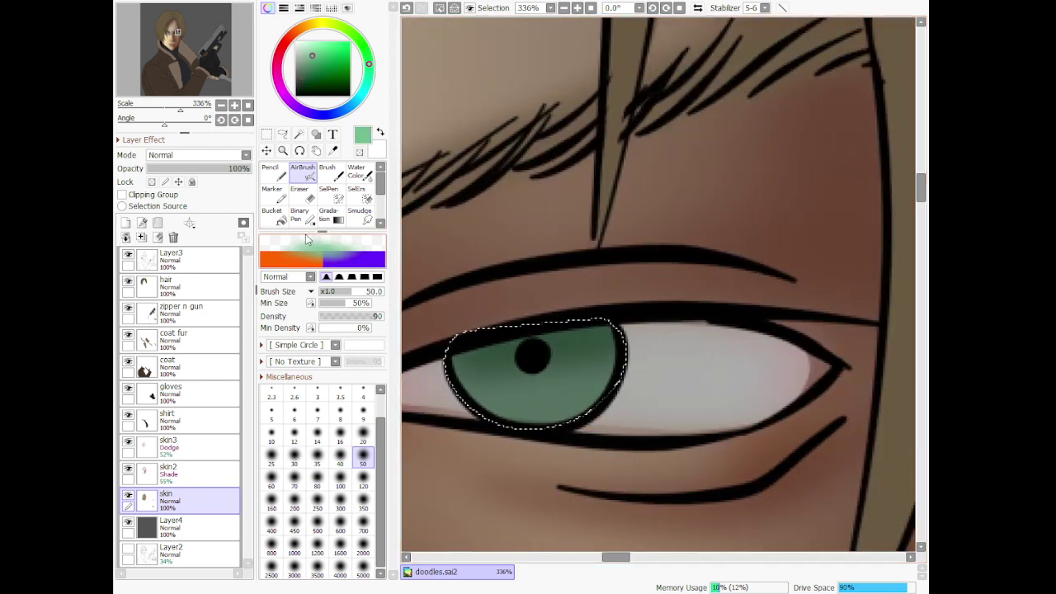
{"action": "left_click", "coordinate": [363, 410]}
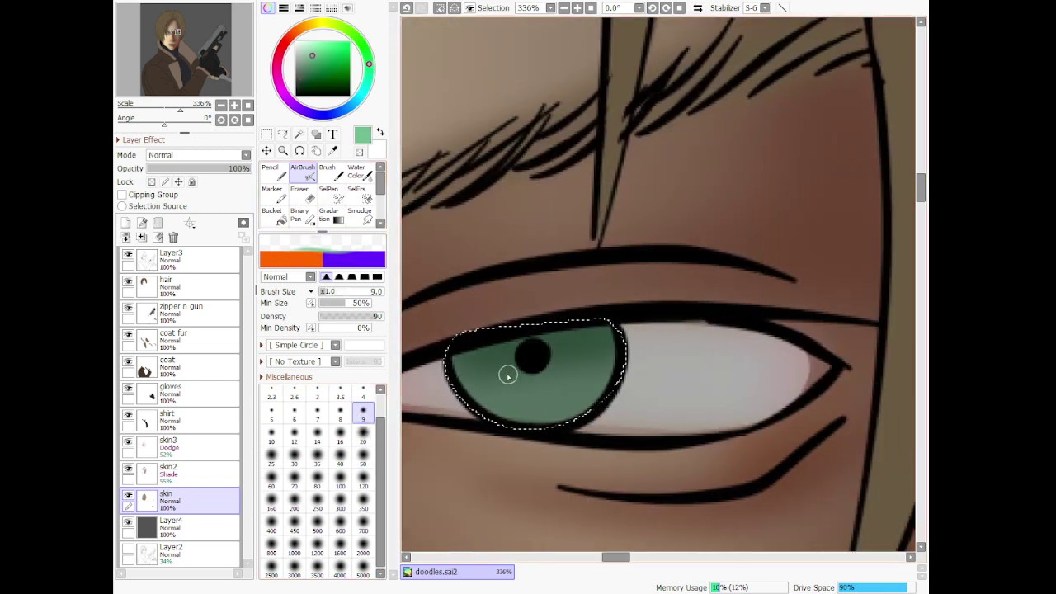
{"action": "mouse_move", "coordinate": [466, 396]}
{"action": "left_mouse_down"}
{"action": "mouse_move", "coordinate": [514, 383]}
{"action": "mouse_move", "coordinate": [496, 405]}
{"action": "mouse_move", "coordinate": [517, 409]}
{"action": "mouse_move", "coordinate": [545, 384]}
{"action": "mouse_move", "coordinate": [579, 396]}
{"action": "left_mouse_up"}
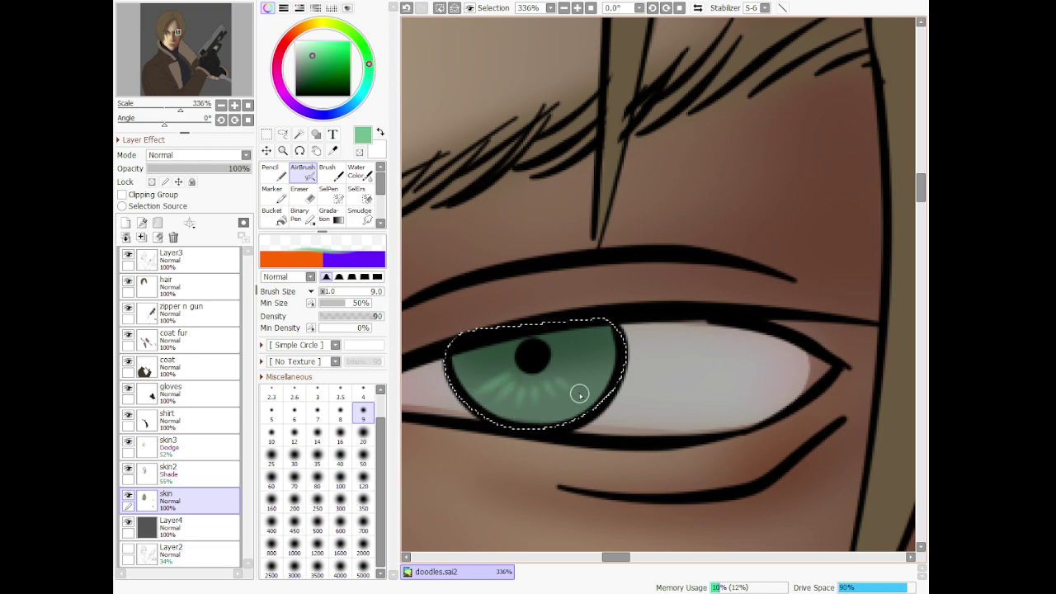
{"action": "scroll", "coordinate": [582, 400], "scroll_direction": "down", "scroll_amount": 16}
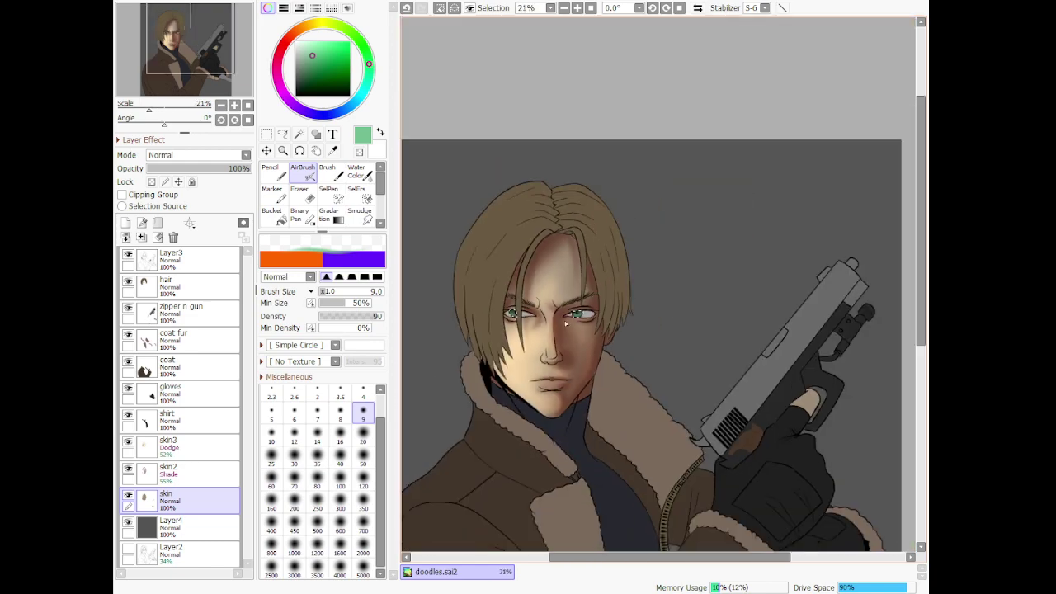
{"action": "scroll", "coordinate": [480, 287], "scroll_direction": "up", "scroll_amount": 8}
{"action": "scroll", "coordinate": [647, 281], "scroll_direction": "up", "scroll_amount": 4}
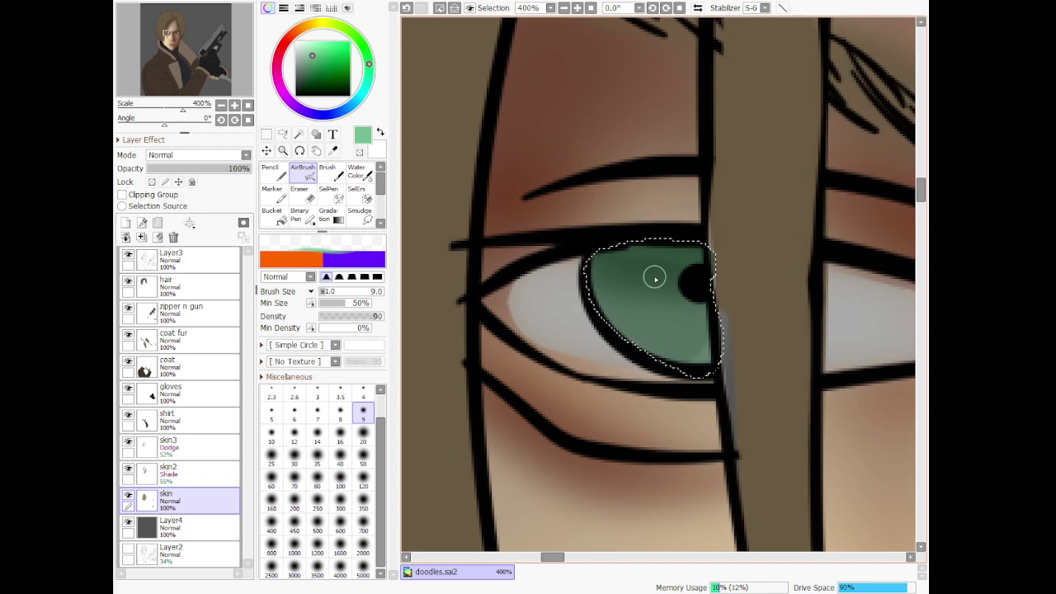
{"action": "left_click_drag", "start_coordinate": [682, 337], "coordinate": [656, 331]}
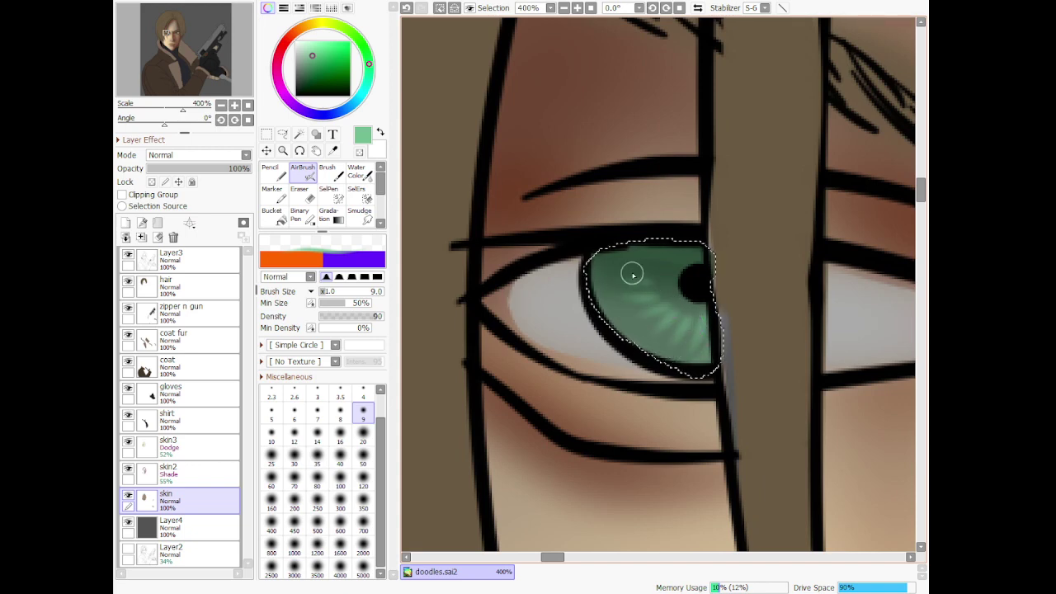
Clear the iris selection and make the skin2 shade layer active
{"action": "scroll", "coordinate": [632, 275], "scroll_direction": "down", "scroll_amount": 10}
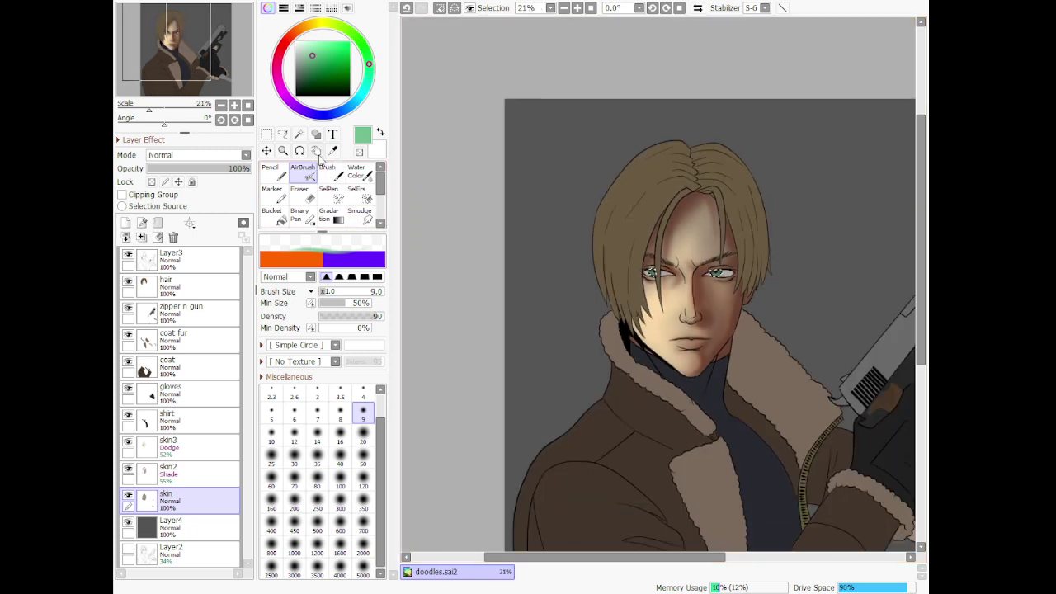
{"action": "left_click", "coordinate": [282, 133]}
{"action": "key", "text": "ctrl+d"}
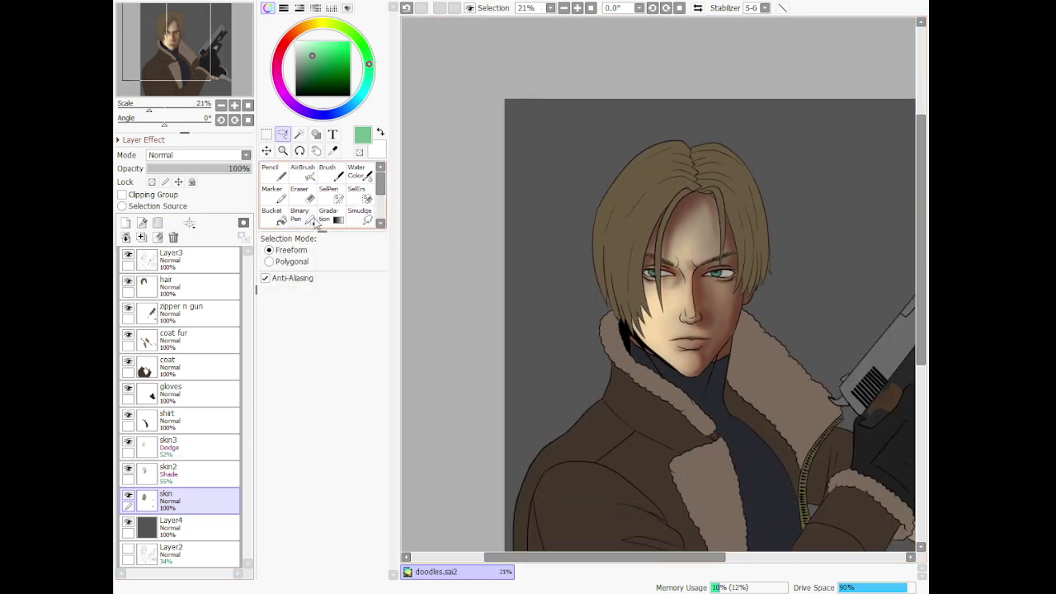
{"action": "left_click", "coordinate": [194, 475]}
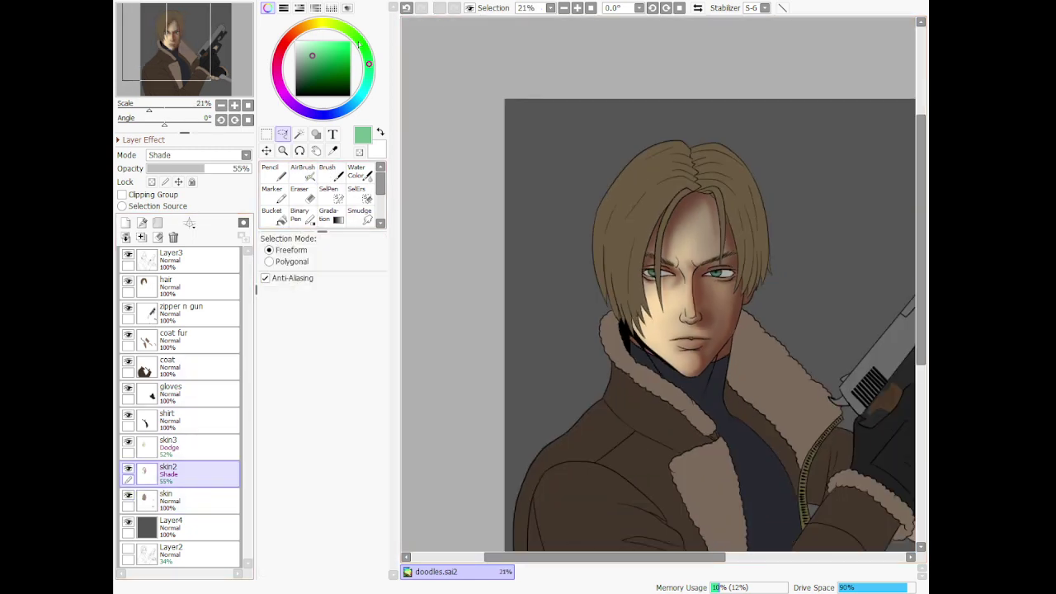
Airbrush dull reddish-brown shadows on the white of the uncovered eye at brush size 50, undoing the first stroke across the iris
{"action": "scroll", "coordinate": [652, 274], "scroll_direction": "up", "scroll_amount": 10}
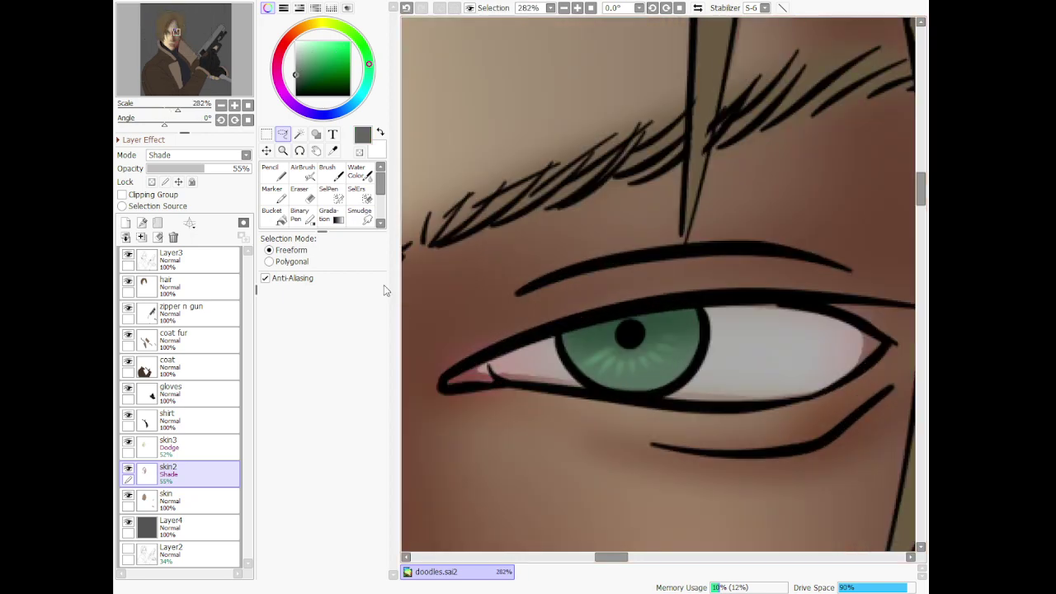
{"action": "left_click_drag", "start_coordinate": [282, 55], "coordinate": [283, 45]}
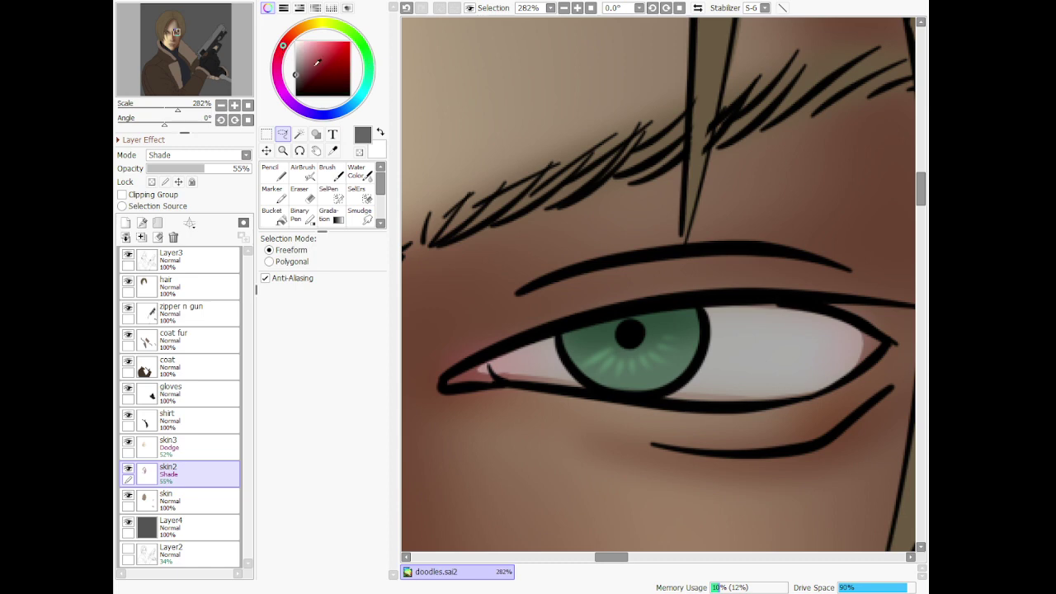
{"action": "left_click", "coordinate": [272, 173]}
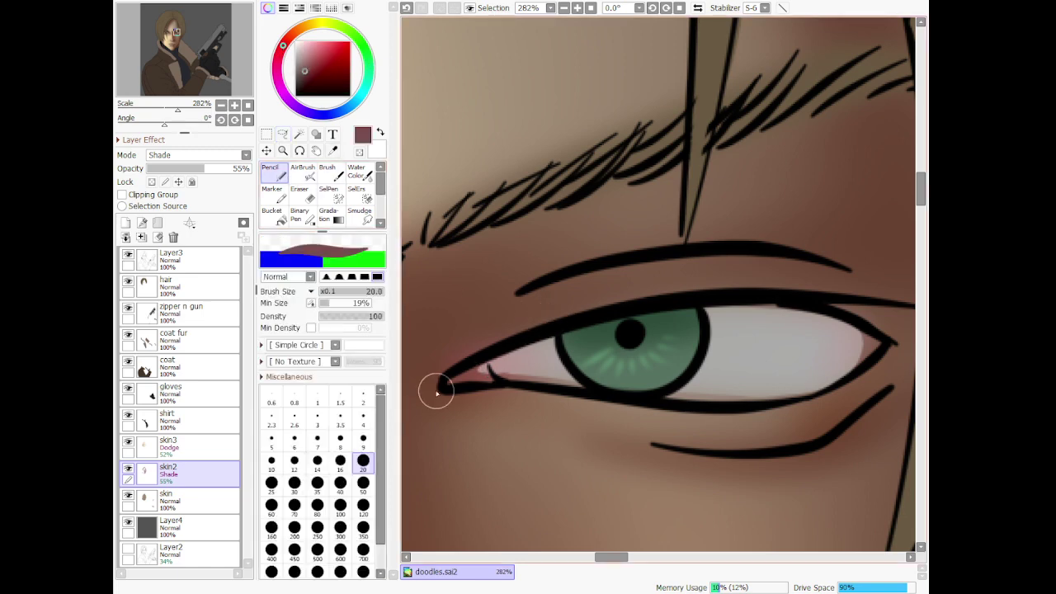
{"action": "left_click", "coordinate": [309, 178]}
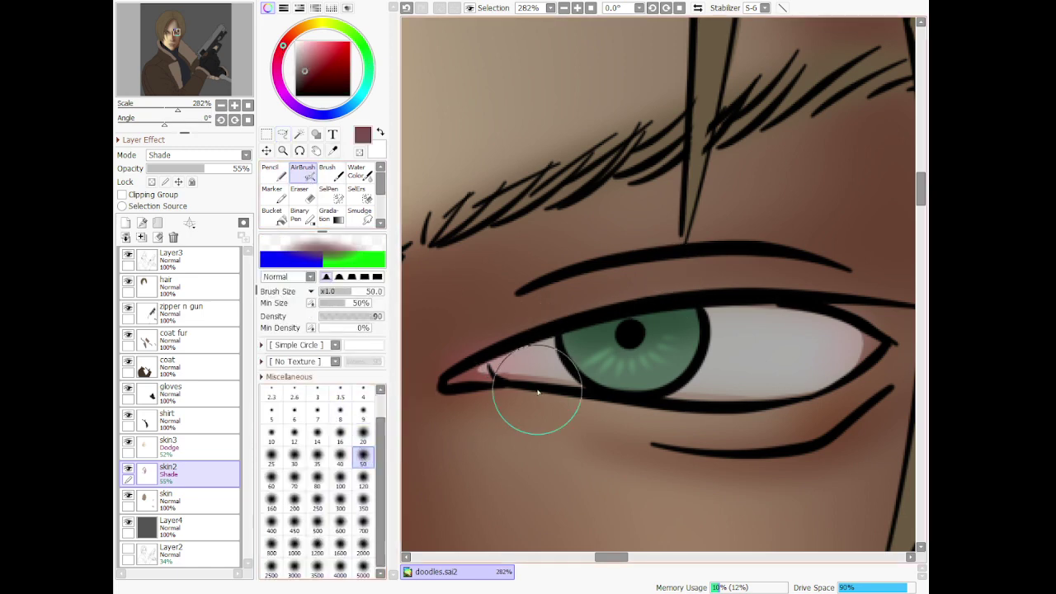
{"action": "mouse_move", "coordinate": [581, 329]}
{"action": "left_mouse_down"}
{"action": "mouse_move", "coordinate": [812, 315]}
{"action": "mouse_move", "coordinate": [867, 330]}
{"action": "left_mouse_up"}
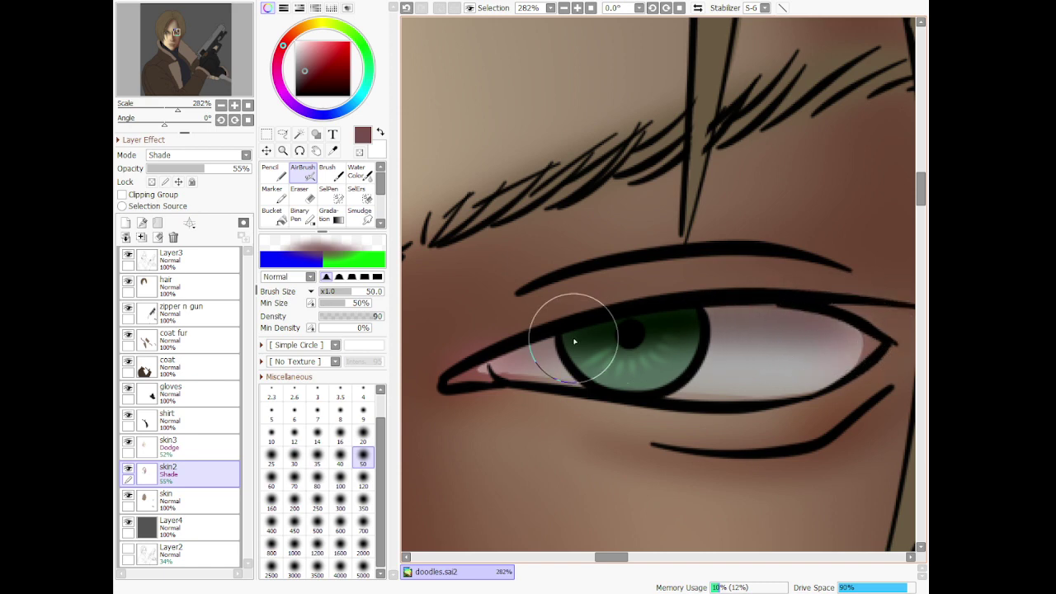
{"action": "key", "text": "ctrl+z"}
{"action": "left_click_drag", "start_coordinate": [497, 366], "coordinate": [549, 332]}
{"action": "left_click_drag", "start_coordinate": [695, 317], "coordinate": [878, 353]}
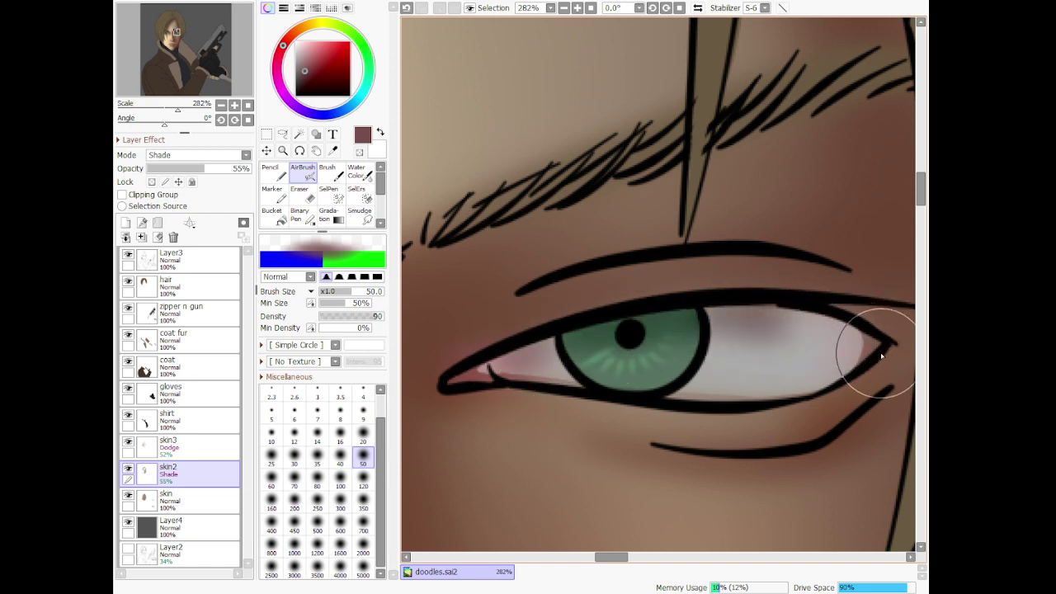
{"action": "mouse_move", "coordinate": [764, 324]}
{"action": "left_mouse_down"}
{"action": "mouse_move", "coordinate": [896, 354]}
{"action": "mouse_move", "coordinate": [789, 323]}
{"action": "left_mouse_up"}
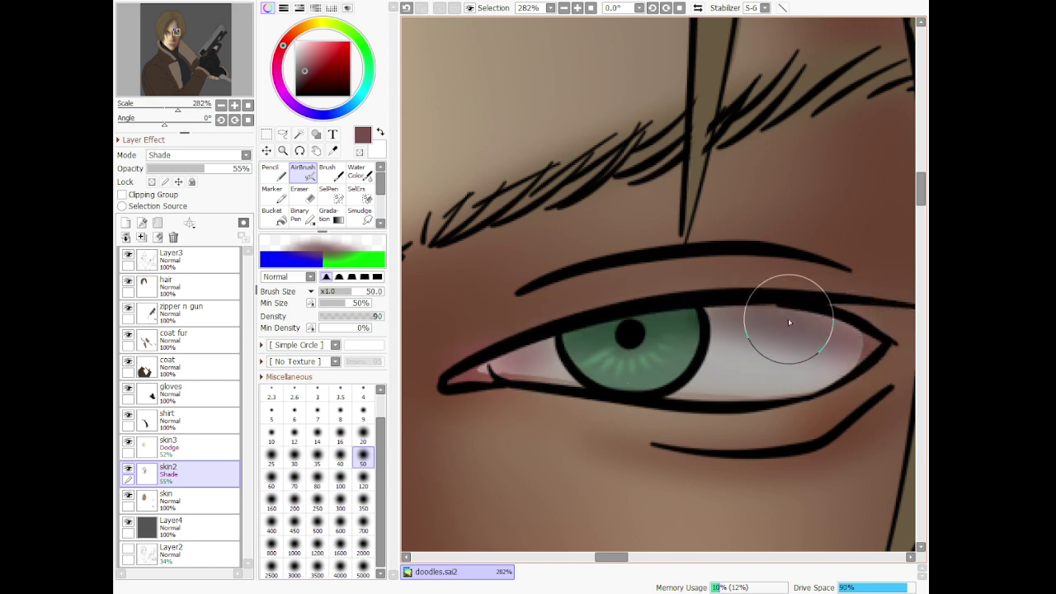
Airbrush dull reddish-brown shadows on the white of the partly covered eye, on both sides of the hair strand, at brush size 50
{"action": "scroll", "coordinate": [790, 323], "scroll_direction": "down", "scroll_amount": 4}
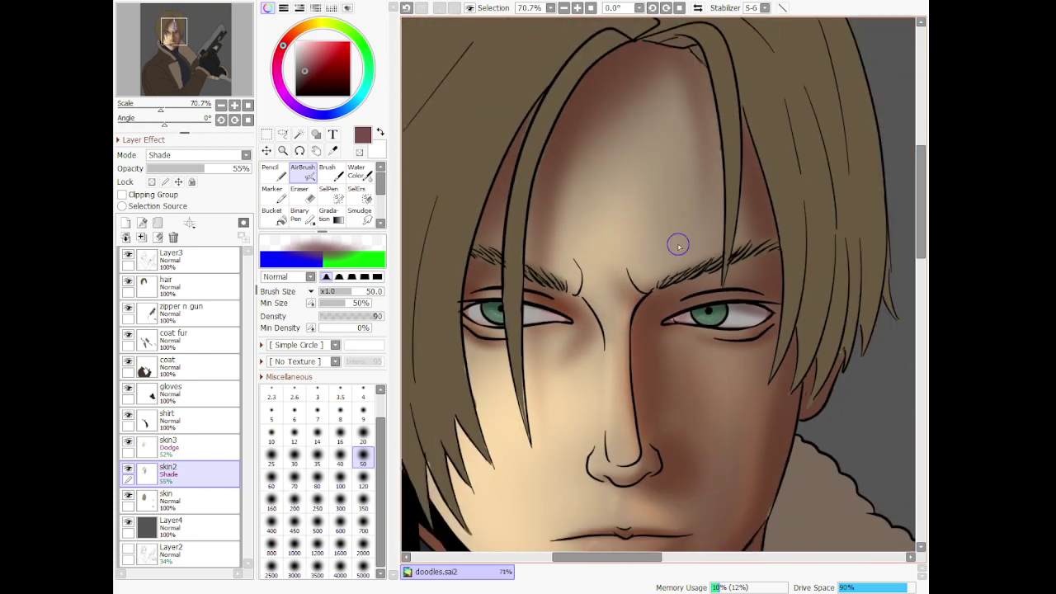
{"action": "scroll", "coordinate": [678, 245], "scroll_direction": "down", "scroll_amount": 2}
{"action": "scroll", "coordinate": [537, 330], "scroll_direction": "up", "scroll_amount": 5}
{"action": "scroll", "coordinate": [537, 330], "scroll_direction": "down", "scroll_amount": 3}
{"action": "scroll", "coordinate": [530, 306], "scroll_direction": "up", "scroll_amount": 3}
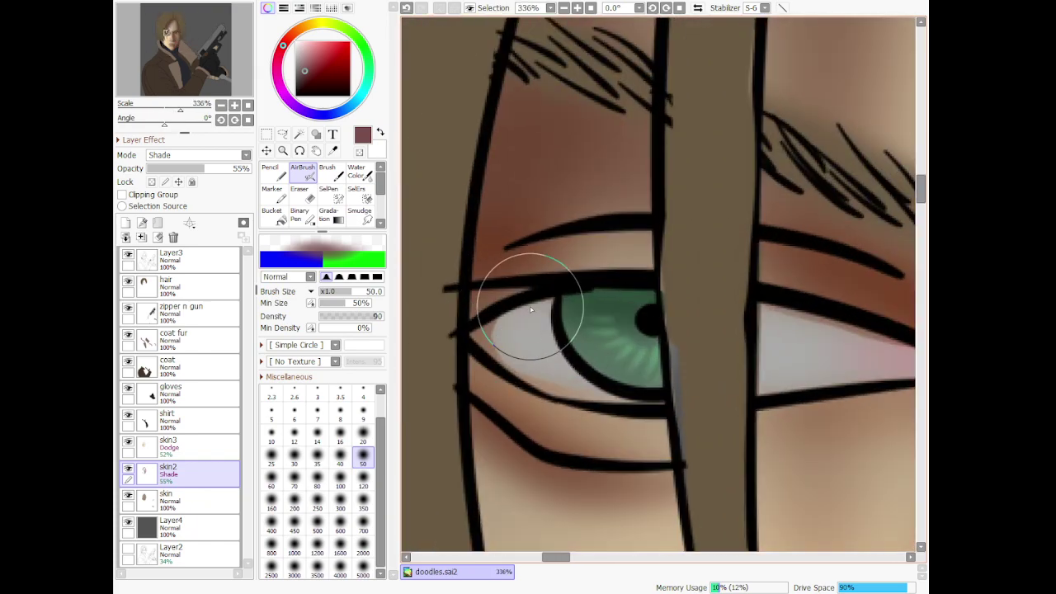
{"action": "mouse_move", "coordinate": [529, 307]}
{"action": "left_mouse_down"}
{"action": "mouse_move", "coordinate": [464, 300]}
{"action": "mouse_move", "coordinate": [476, 324]}
{"action": "mouse_move", "coordinate": [594, 412]}
{"action": "mouse_move", "coordinate": [513, 314]}
{"action": "mouse_move", "coordinate": [544, 357]}
{"action": "mouse_move", "coordinate": [542, 332]}
{"action": "mouse_move", "coordinate": [575, 394]}
{"action": "left_mouse_up"}
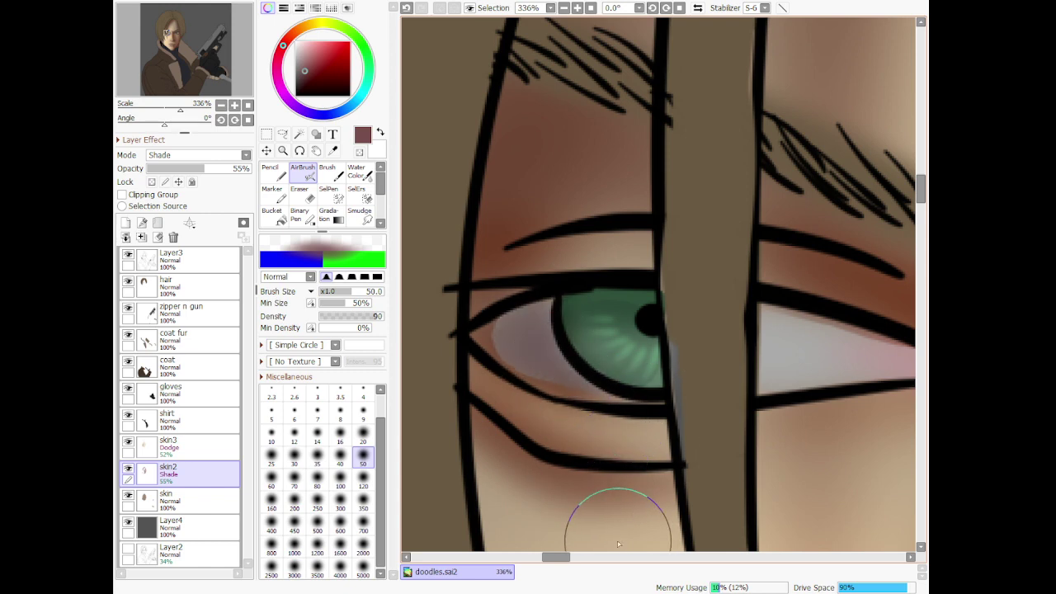
{"action": "left_click_drag", "start_coordinate": [554, 561], "coordinate": [564, 562]}
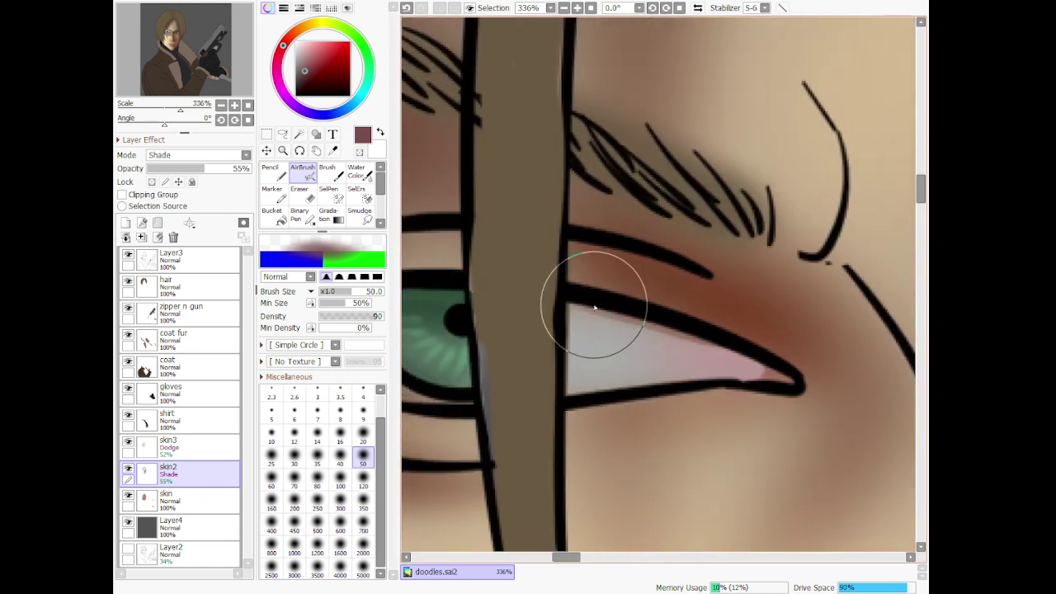
{"action": "mouse_move", "coordinate": [590, 319]}
{"action": "left_mouse_down"}
{"action": "mouse_move", "coordinate": [776, 389]}
{"action": "mouse_move", "coordinate": [721, 351]}
{"action": "mouse_move", "coordinate": [794, 374]}
{"action": "mouse_move", "coordinate": [554, 304]}
{"action": "mouse_move", "coordinate": [585, 328]}
{"action": "mouse_move", "coordinate": [583, 401]}
{"action": "mouse_move", "coordinate": [589, 387]}
{"action": "mouse_move", "coordinate": [573, 399]}
{"action": "mouse_move", "coordinate": [769, 356]}
{"action": "left_mouse_up"}
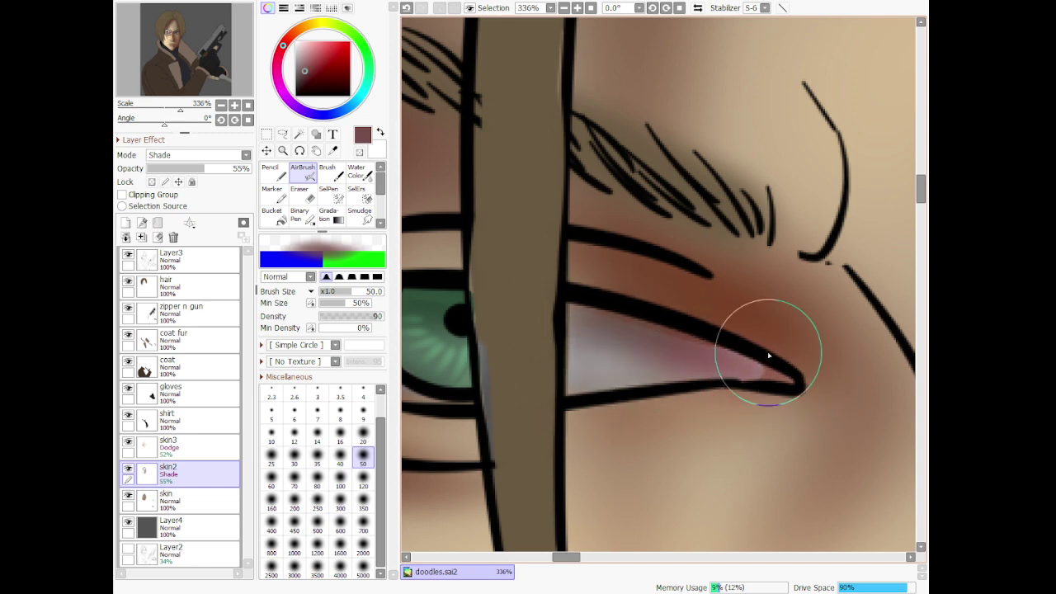
{"action": "scroll", "coordinate": [769, 356], "scroll_direction": "down", "scroll_amount": 10}
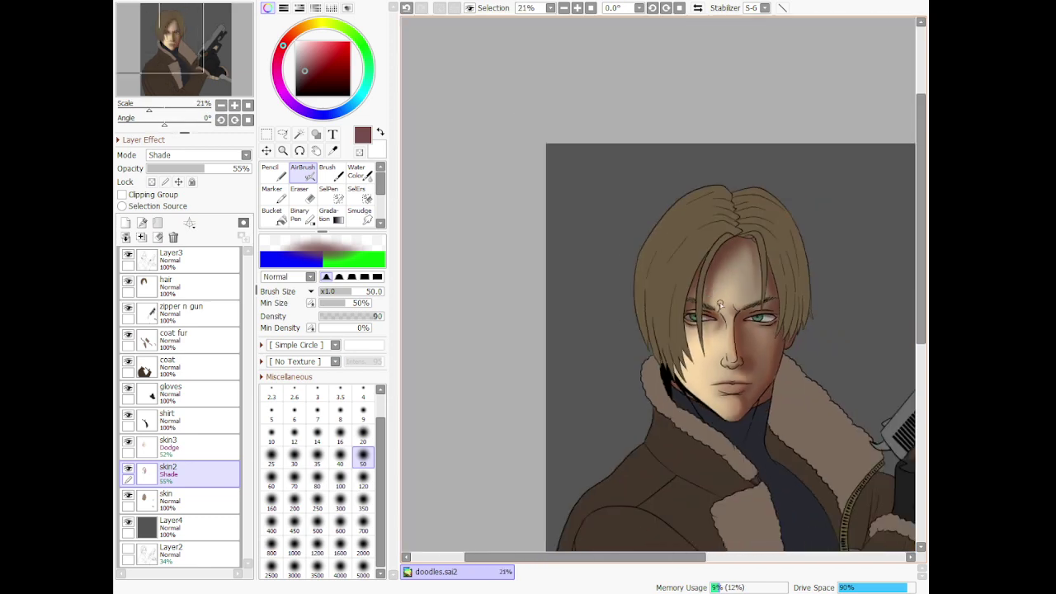
{"action": "scroll", "coordinate": [762, 319], "scroll_direction": "up", "scroll_amount": 2}
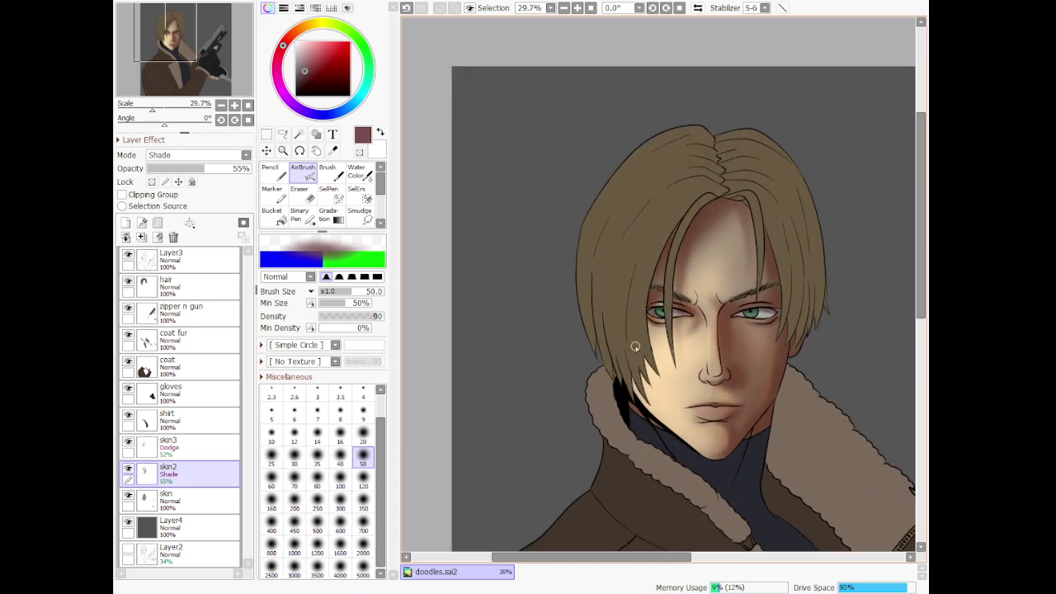
Try to erase the shade between the uncovered eye and its lower lid crease with the hard Eraser at size 50
{"action": "left_click", "coordinate": [315, 195]}
{"action": "scroll", "coordinate": [734, 300], "scroll_direction": "up", "scroll_amount": 9}
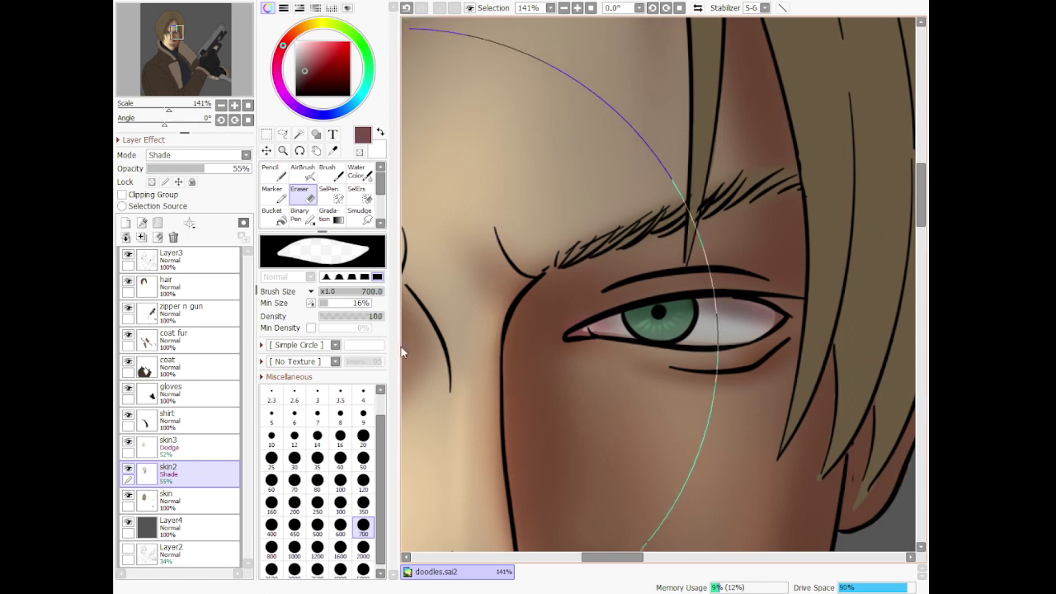
{"action": "left_click", "coordinate": [363, 483]}
{"action": "key", "text": "bracketleft"}
{"action": "key", "text": "bracketleft"}
{"action": "key", "text": "bracketleft"}
{"action": "key", "text": "bracketleft"}
{"action": "key", "text": "bracketleft"}
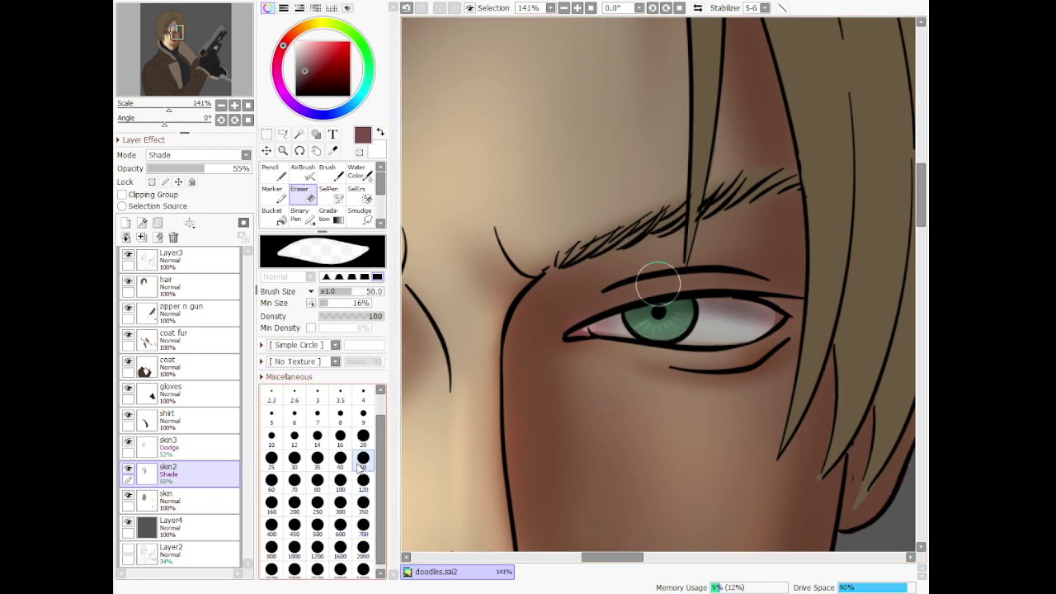
{"action": "left_click_drag", "start_coordinate": [705, 373], "coordinate": [731, 366]}
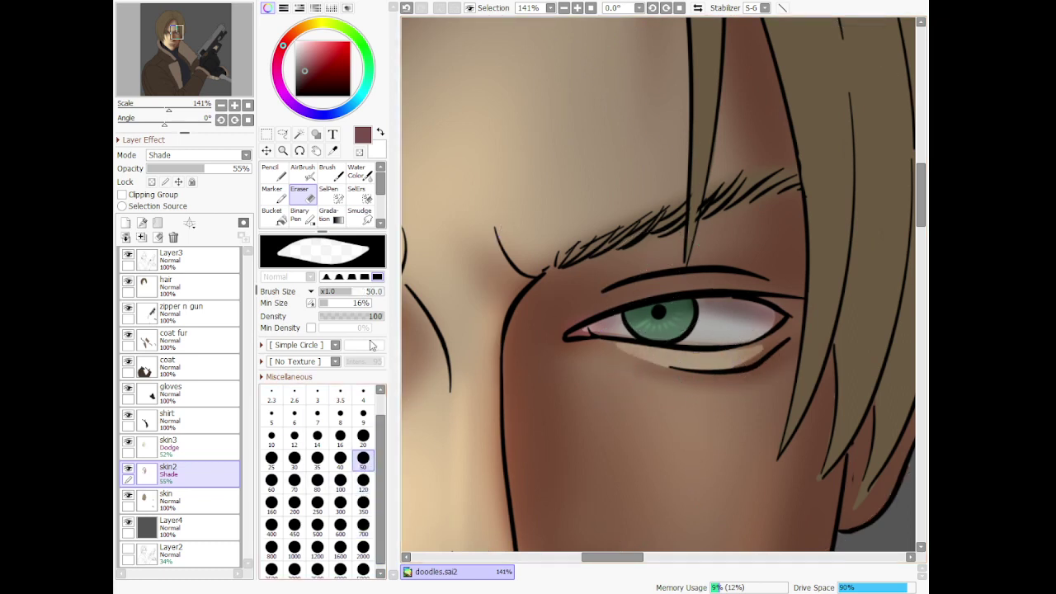
{"action": "key", "text": "ctrl+z"}
Lighten the lower lid of the uncovered eye with the Soft Eraser at size 50, undoing the first stroke and the upper lid stroke
{"action": "scroll", "coordinate": [382, 189], "scroll_direction": "down", "scroll_amount": 2}
{"action": "left_click", "coordinate": [303, 203]}
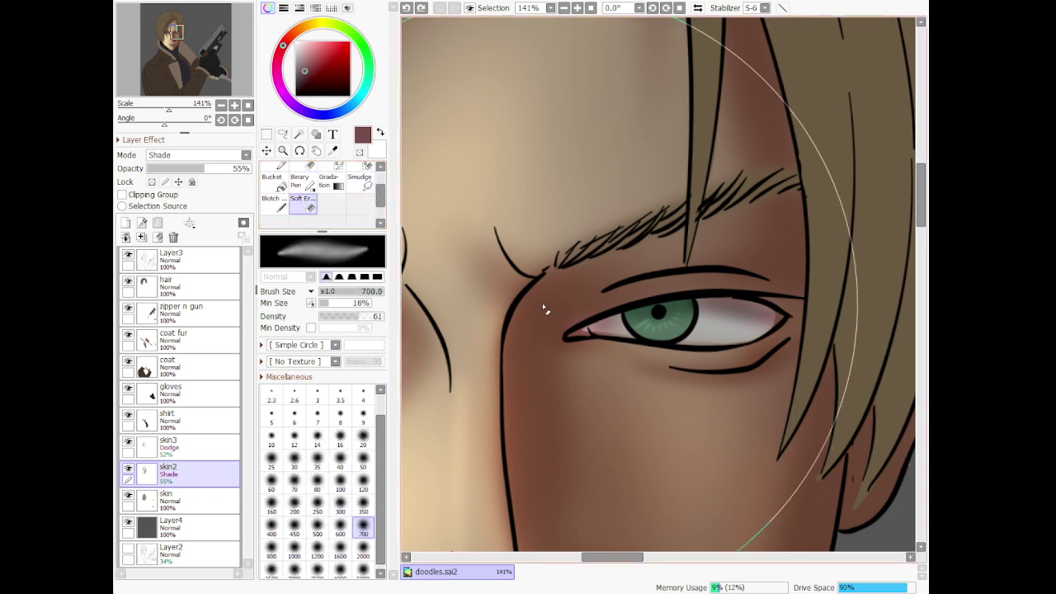
{"action": "left_click_drag", "start_coordinate": [661, 361], "coordinate": [736, 364]}
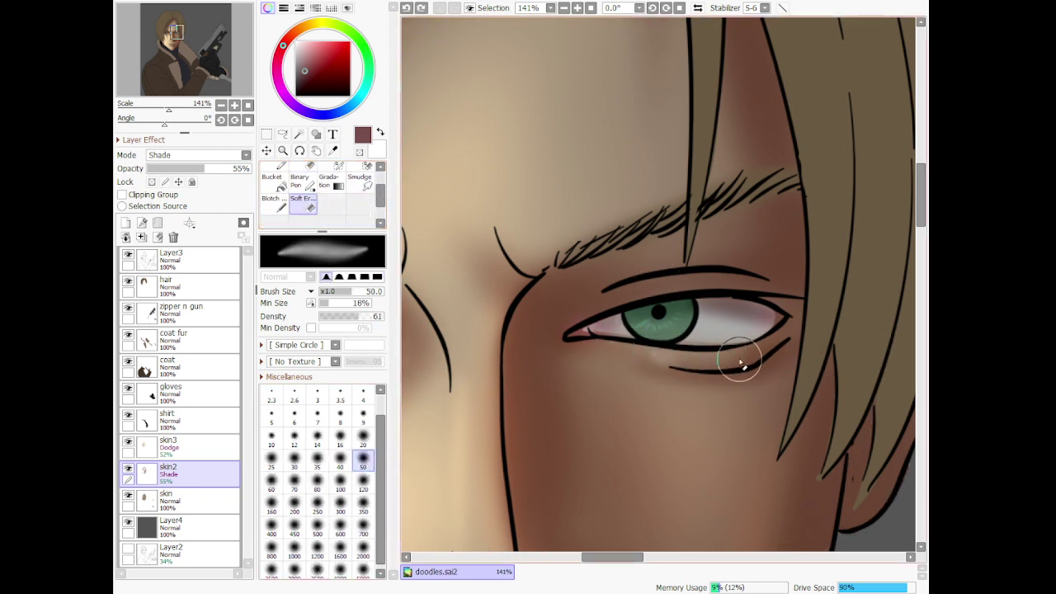
{"action": "key", "text": "ctrl+z"}
{"action": "left_click_drag", "start_coordinate": [732, 369], "coordinate": [661, 359]}
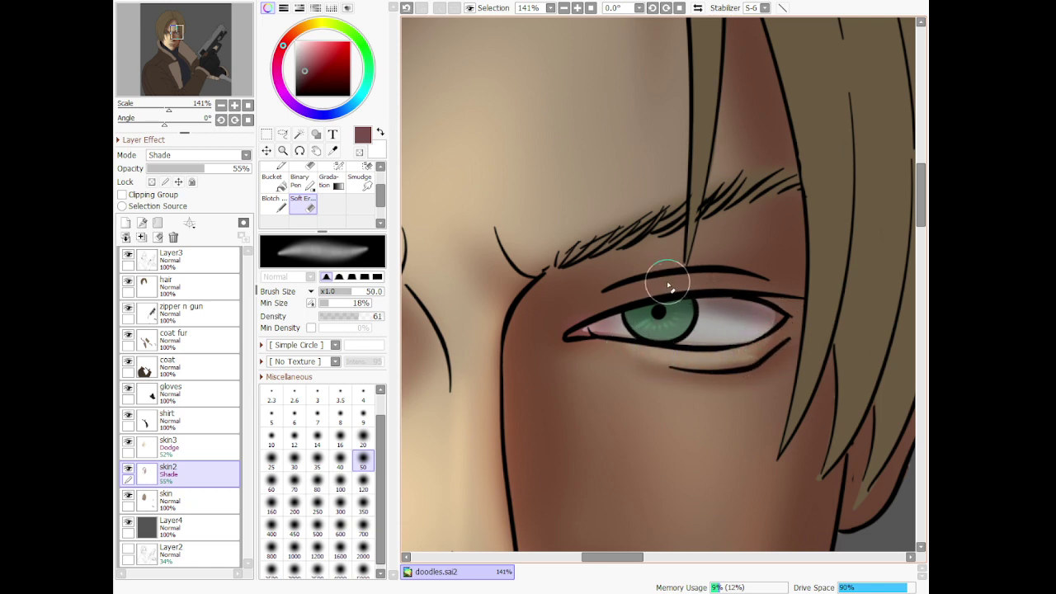
{"action": "left_click_drag", "start_coordinate": [630, 285], "coordinate": [764, 282]}
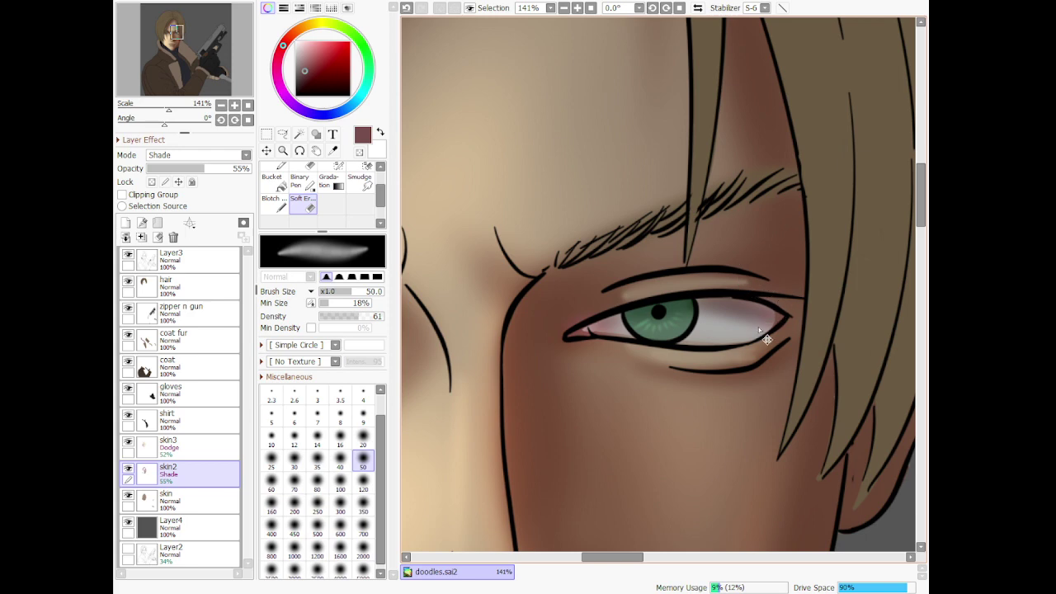
{"action": "key", "text": "ctrl+z"}
Softly erase some shade from the shadowed cheek below the uncovered eye with the Soft Eraser at size 350
{"action": "scroll", "coordinate": [748, 346], "scroll_direction": "down", "scroll_amount": 4}
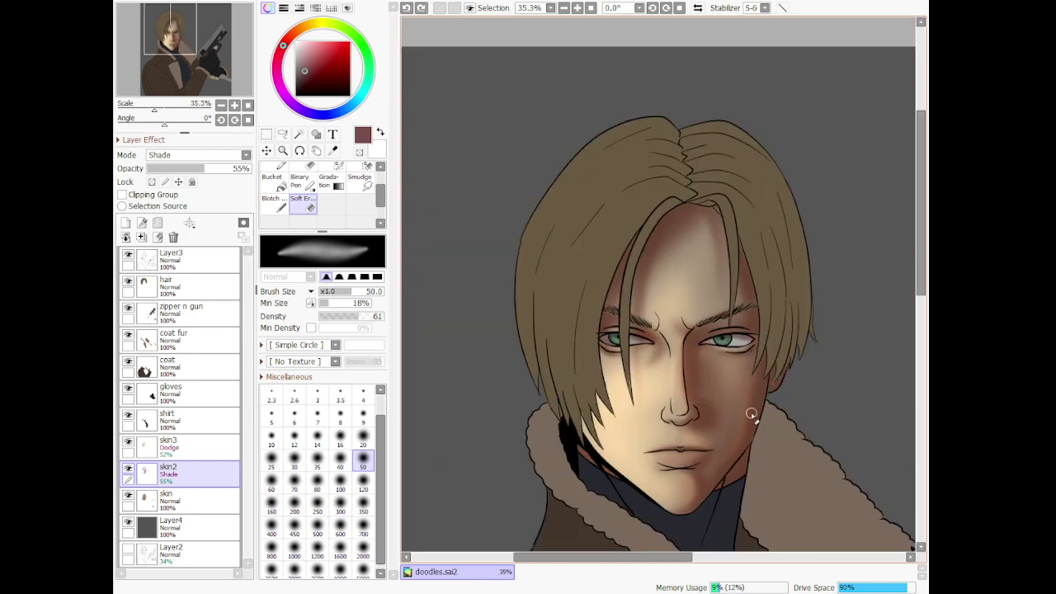
{"action": "scroll", "coordinate": [752, 415], "scroll_direction": "up", "scroll_amount": 2}
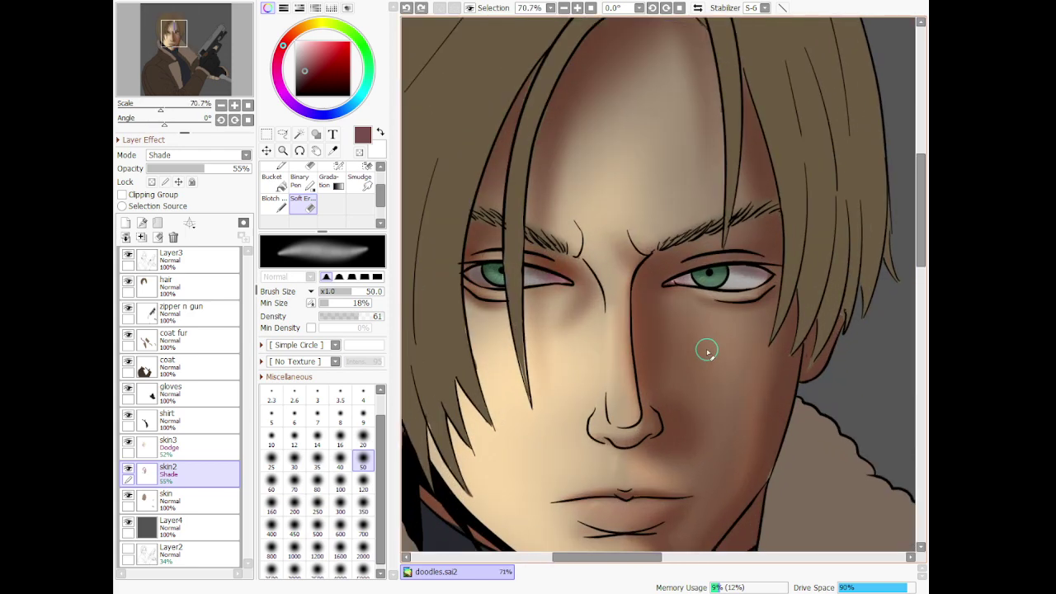
{"action": "left_click", "coordinate": [363, 505]}
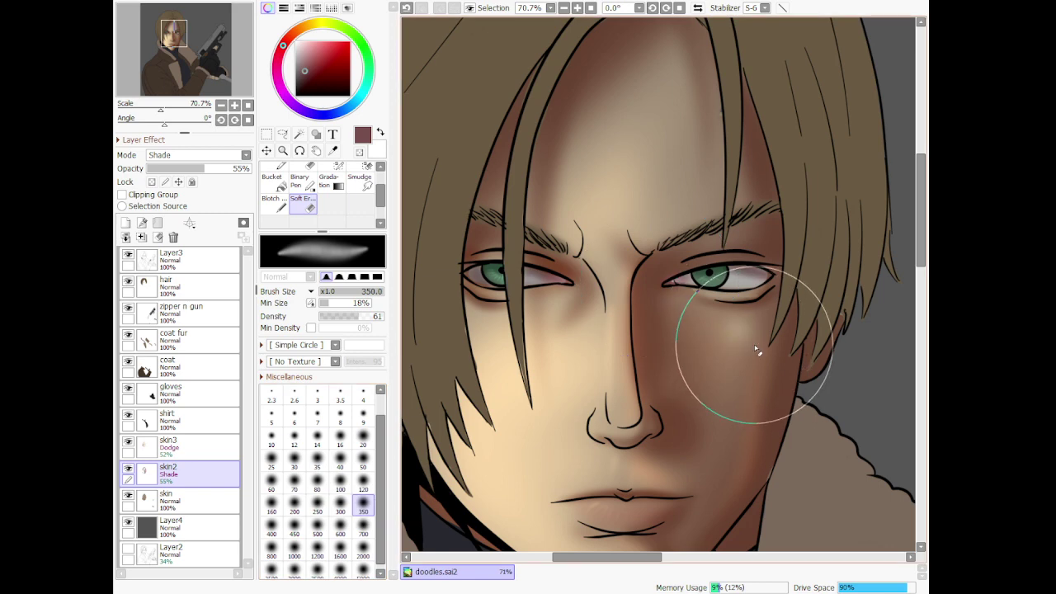
{"action": "mouse_move", "coordinate": [755, 346]}
{"action": "left_mouse_down"}
{"action": "mouse_move", "coordinate": [762, 317]}
{"action": "mouse_move", "coordinate": [719, 367]}
{"action": "mouse_move", "coordinate": [688, 312]}
{"action": "left_mouse_up"}
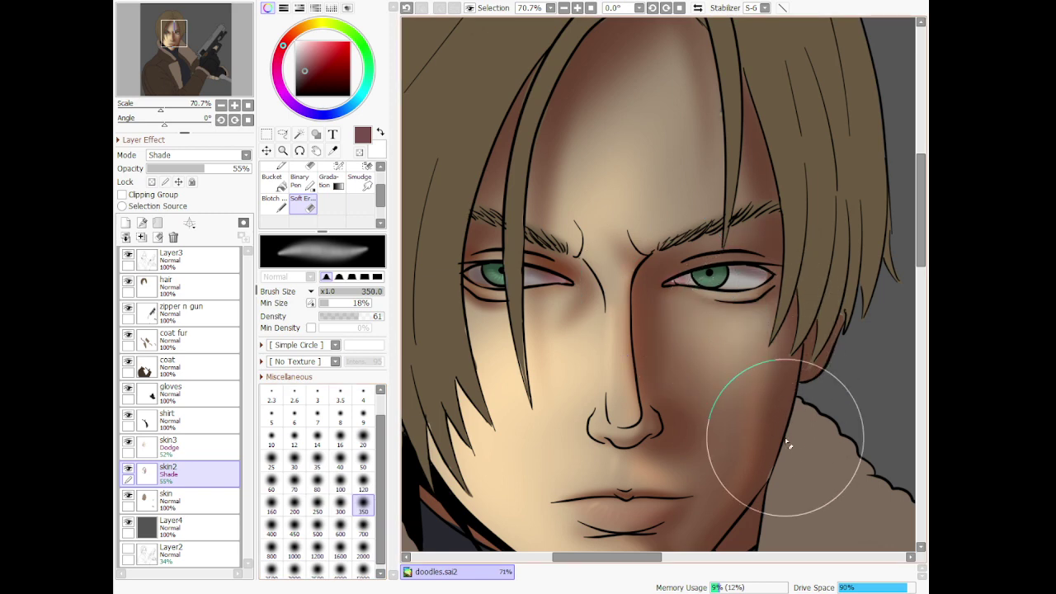
{"action": "scroll", "coordinate": [788, 444], "scroll_direction": "down", "scroll_amount": 4}
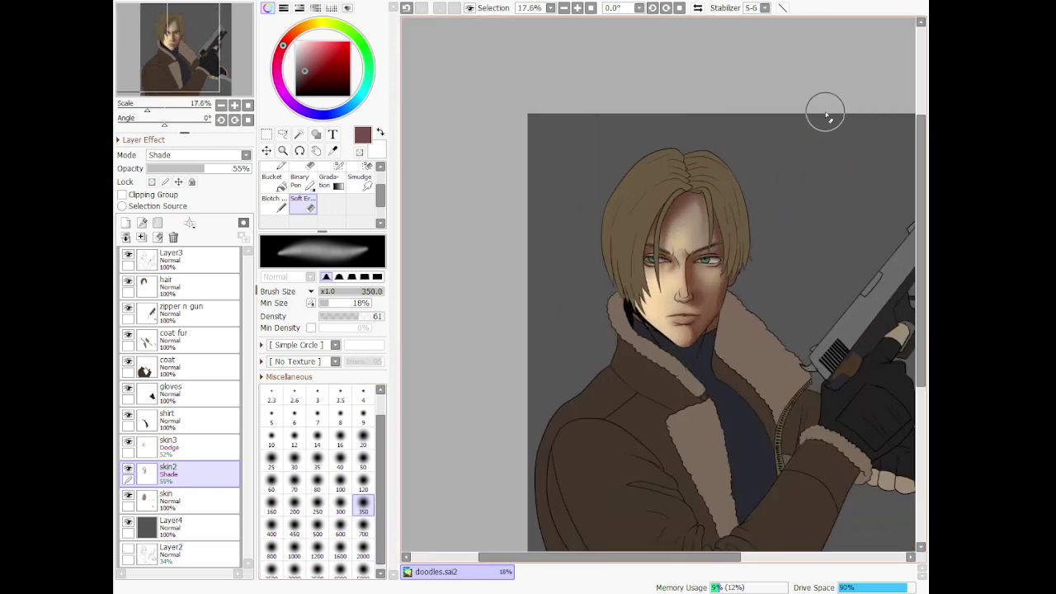
{"action": "scroll", "coordinate": [887, 105], "scroll_direction": "up", "scroll_amount": 1}
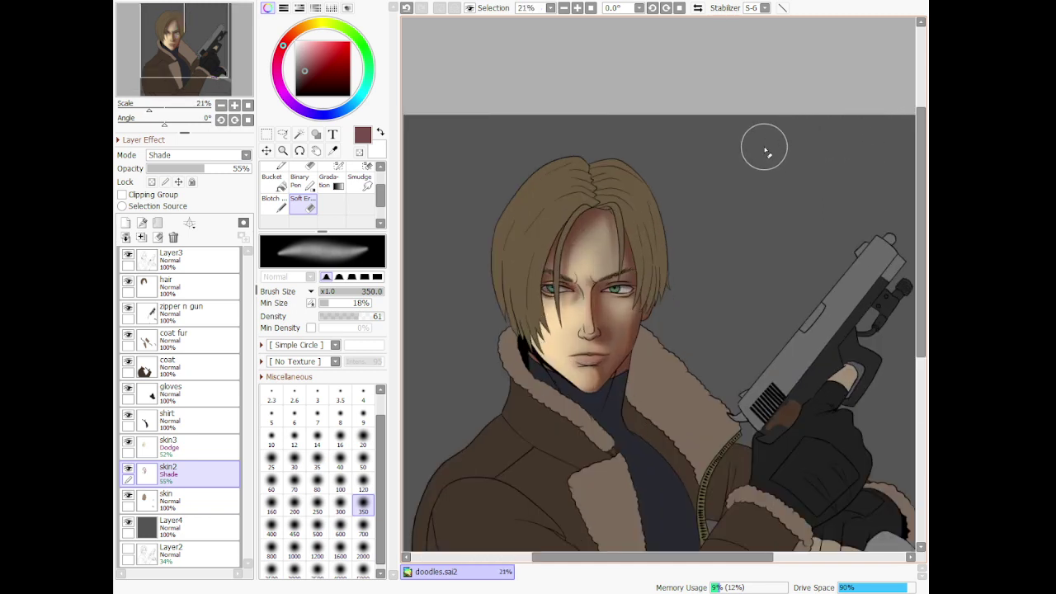
Set the opacity of the skin2 shade layer to 67%
{"action": "left_click", "coordinate": [205, 449]}
{"action": "left_click", "coordinate": [203, 476]}
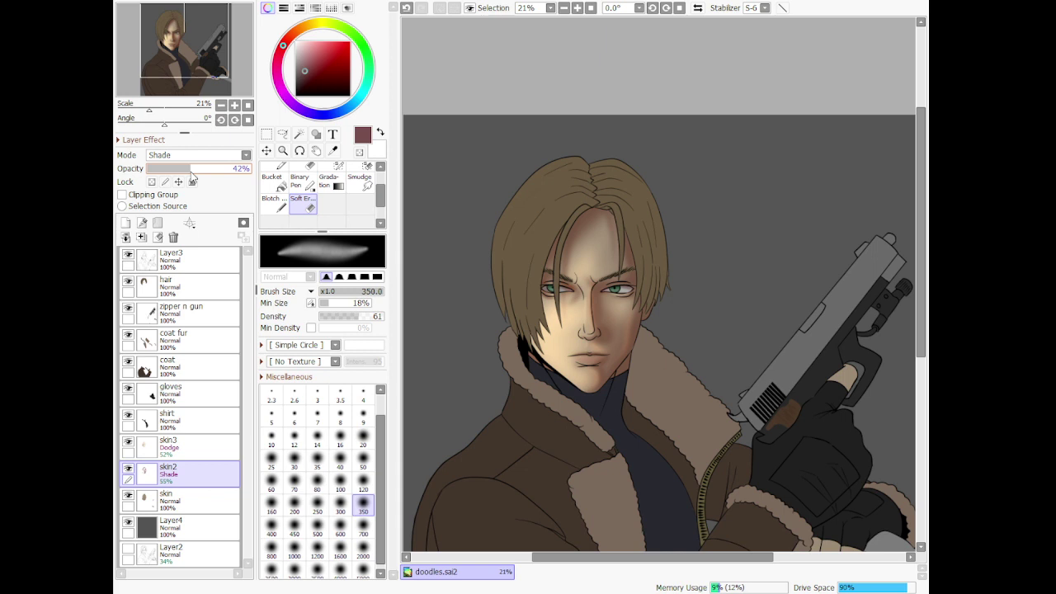
{"action": "mouse_move", "coordinate": [196, 175]}
{"action": "left_mouse_down"}
{"action": "mouse_move", "coordinate": [245, 172]}
{"action": "mouse_move", "coordinate": [218, 175]}
{"action": "mouse_move", "coordinate": [243, 177]}
{"action": "mouse_move", "coordinate": [224, 185]}
{"action": "left_mouse_up"}
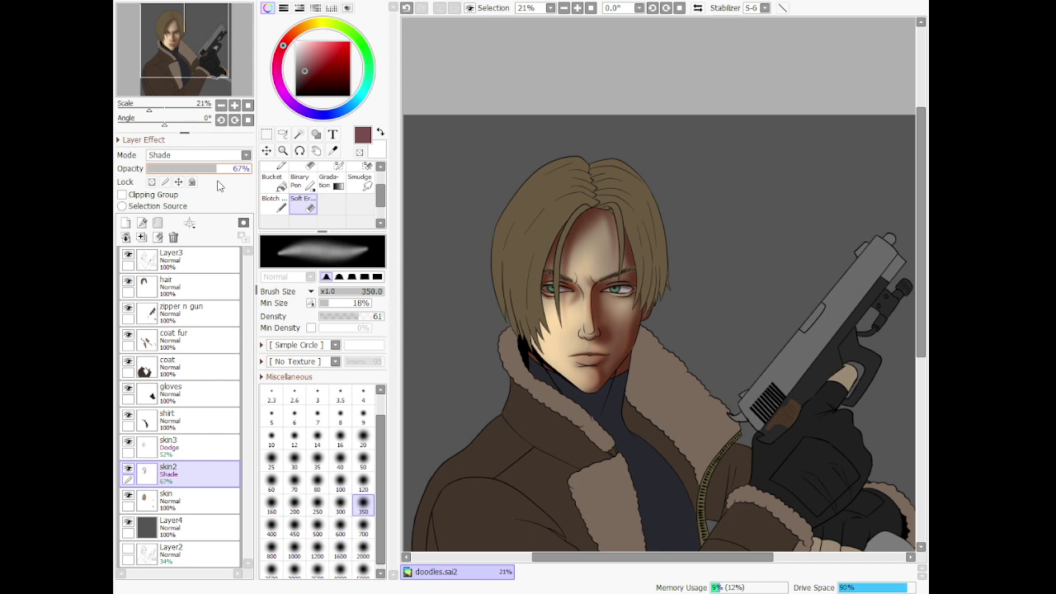
{"action": "scroll", "coordinate": [555, 307], "scroll_direction": "down", "scroll_amount": 3}
{"action": "scroll", "coordinate": [492, 430], "scroll_direction": "up", "scroll_amount": 1}
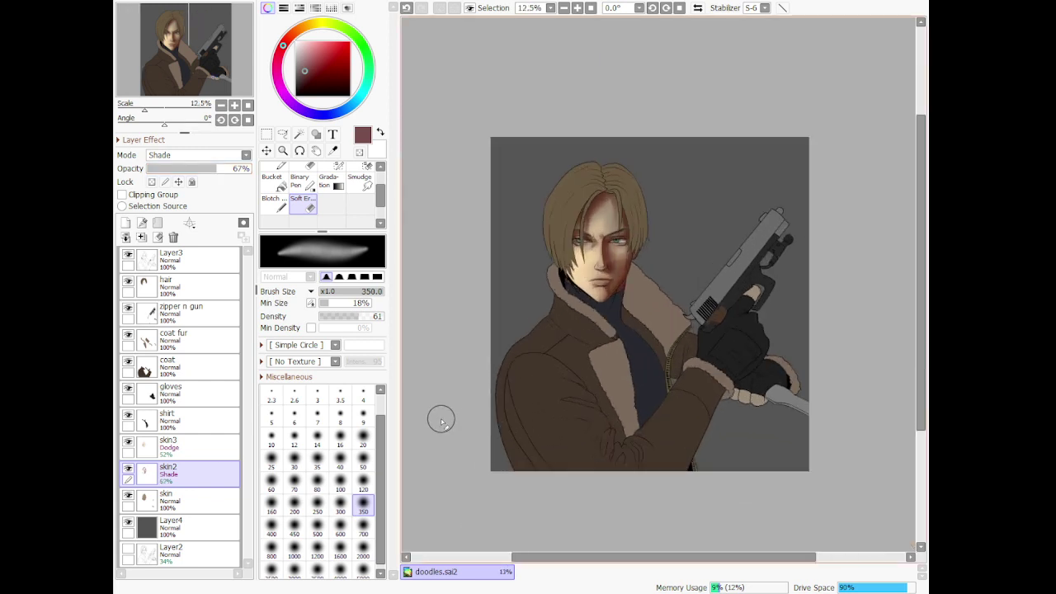
Make the shirt layer active and select the whole shirt area by its similar colour with the Magic Wand
{"action": "left_click", "coordinate": [199, 425]}
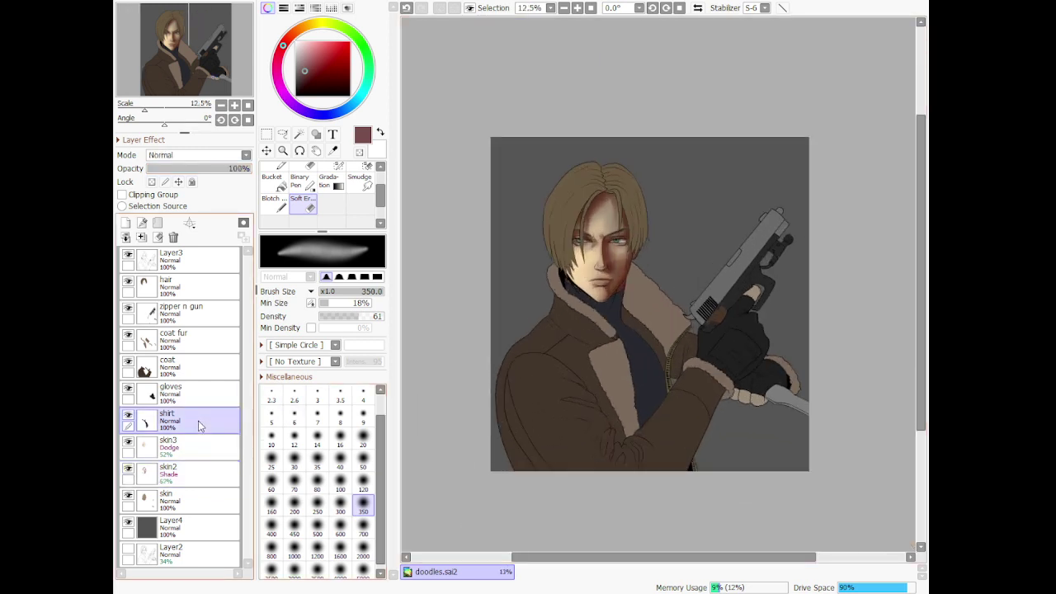
{"action": "left_click", "coordinate": [299, 134]}
{"action": "scroll", "coordinate": [610, 363], "scroll_direction": "up", "scroll_amount": 2}
{"action": "left_click", "coordinate": [592, 392]}
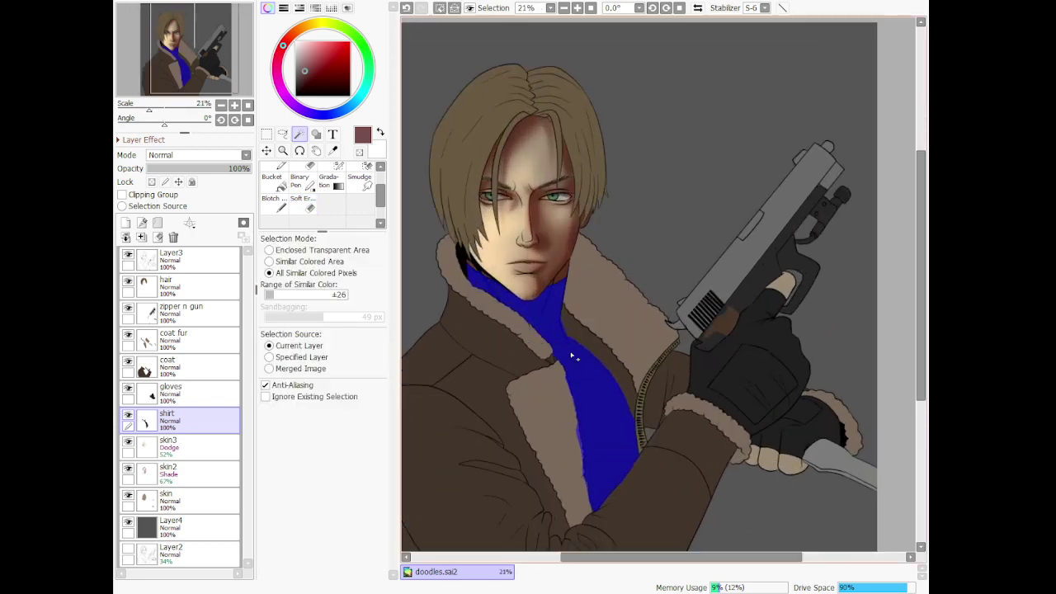
{"action": "scroll", "coordinate": [571, 356], "scroll_direction": "up", "scroll_amount": 1}
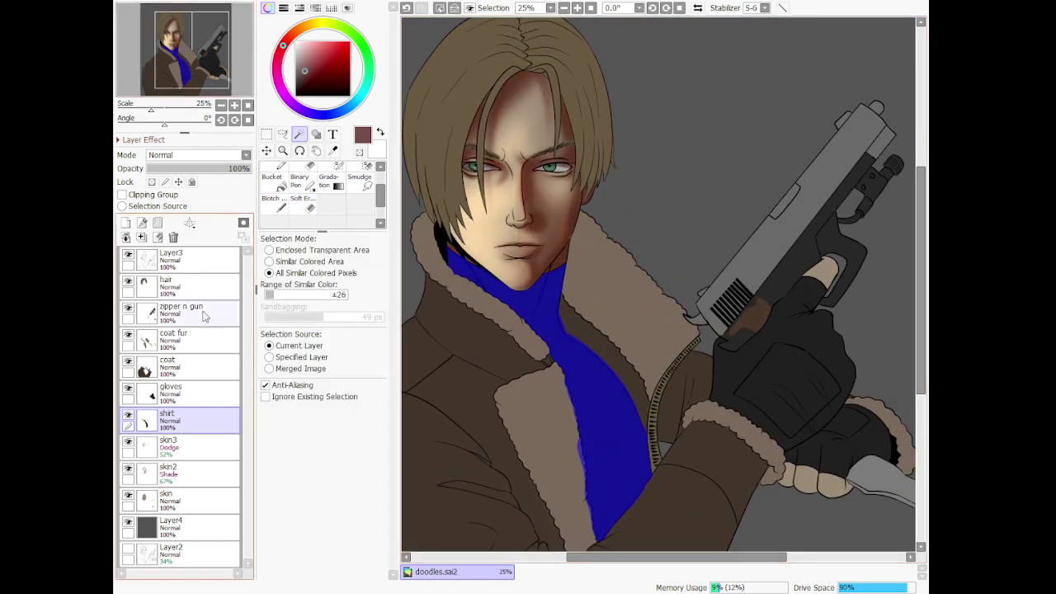
Add a new layer directly above the shirt layer and name it shirt 2
{"action": "left_click", "coordinate": [126, 223]}
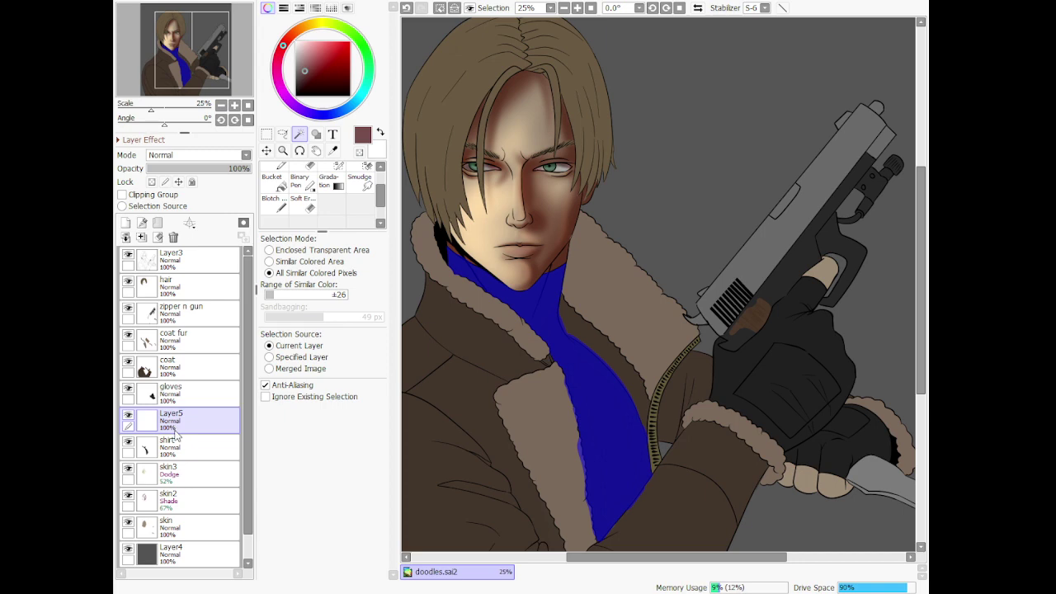
{"action": "scroll", "coordinate": [503, 361], "scroll_direction": "down", "scroll_amount": 4}
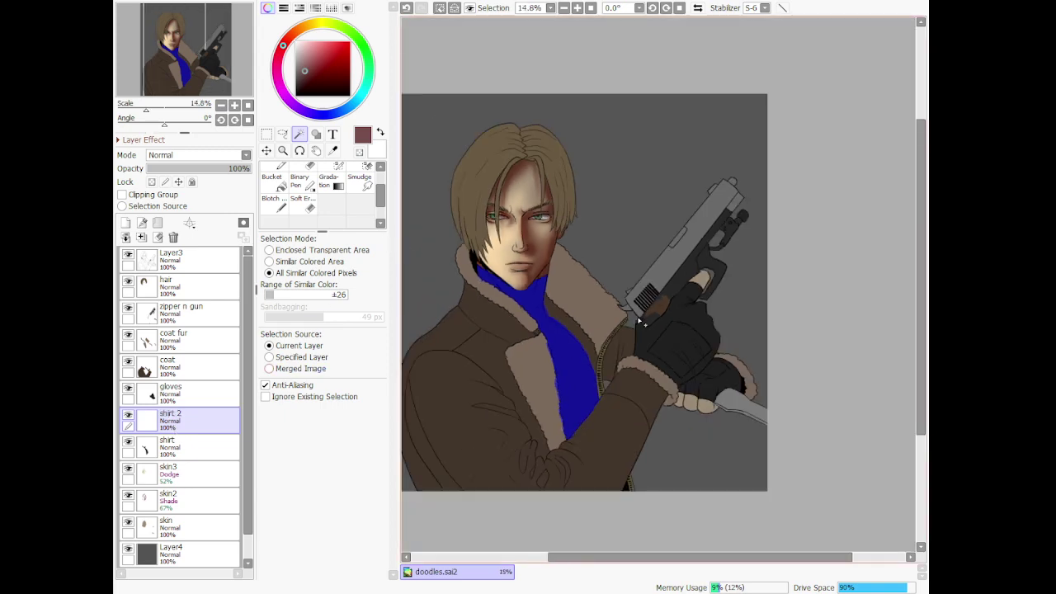
{"action": "scroll", "coordinate": [513, 363], "scroll_direction": "up", "scroll_amount": 3}
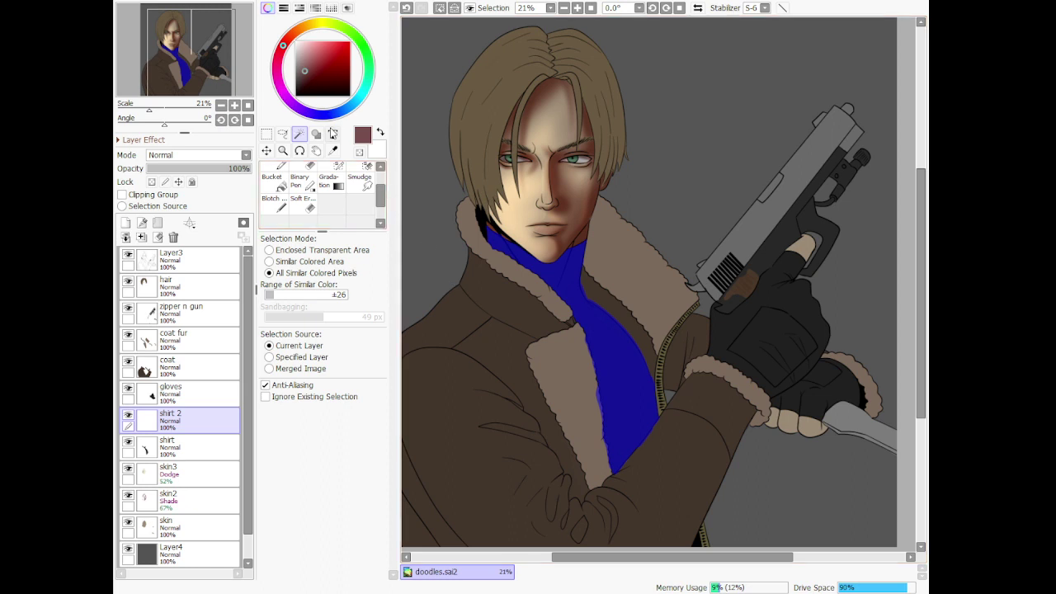
Sample the shirt's dark navy, lighten it to a greyish blue, and set the shirt 2 layer's blending mode to Shade
{"action": "left_click", "coordinate": [332, 151]}
{"action": "left_click", "coordinate": [613, 349]}
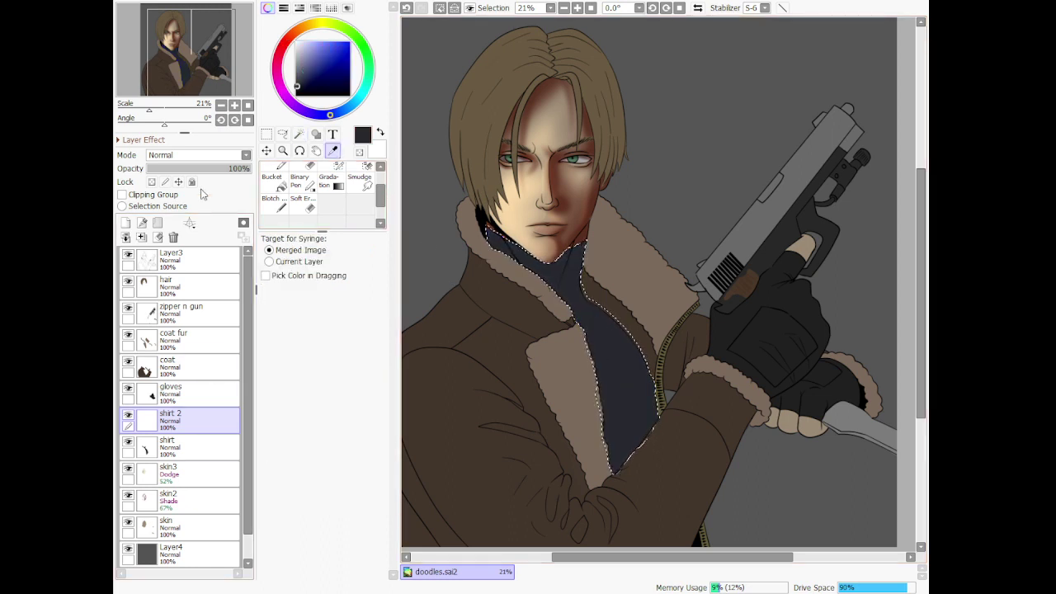
{"action": "left_click", "coordinate": [305, 64]}
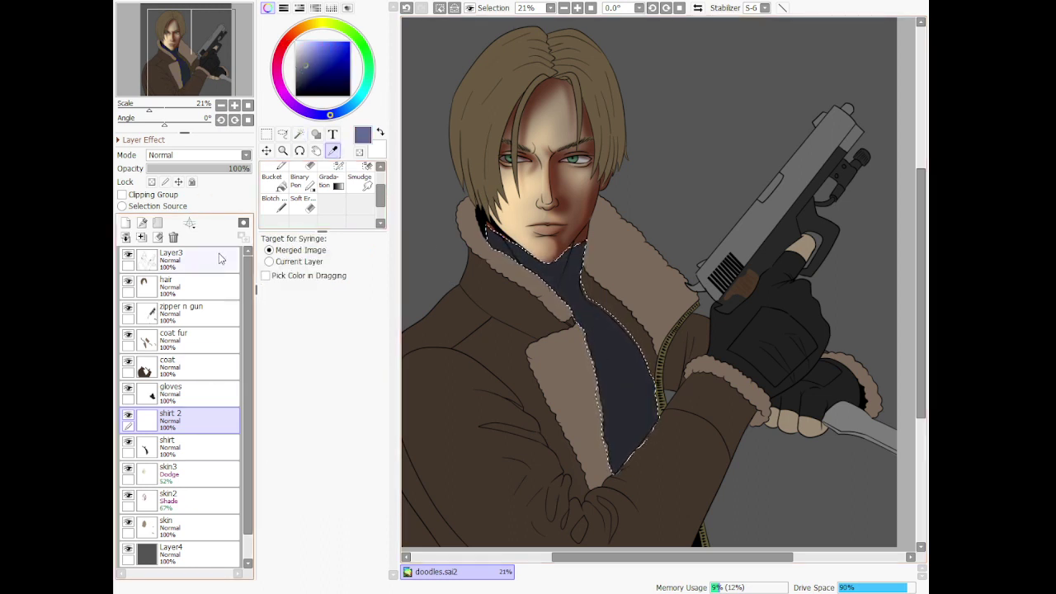
{"action": "left_click", "coordinate": [208, 155]}
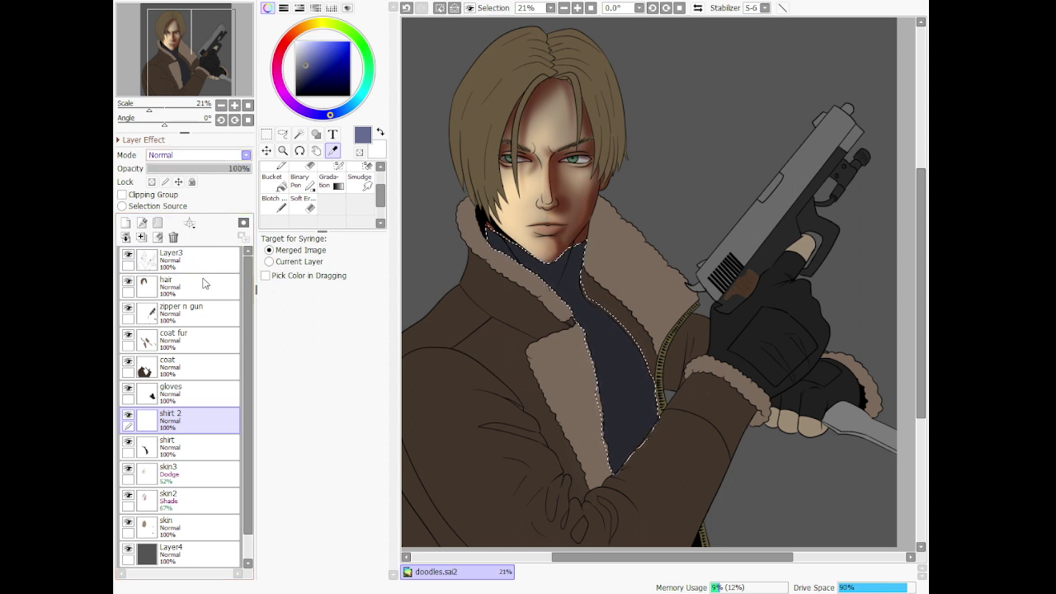
{"action": "left_click", "coordinate": [196, 243]}
Airbrush a soft shadow along the shirt's zipper-side edge at brush size 350 and reduce the shirt 2 layer's opacity to 60%
{"action": "scroll", "coordinate": [293, 188], "scroll_direction": "up", "scroll_amount": 2}
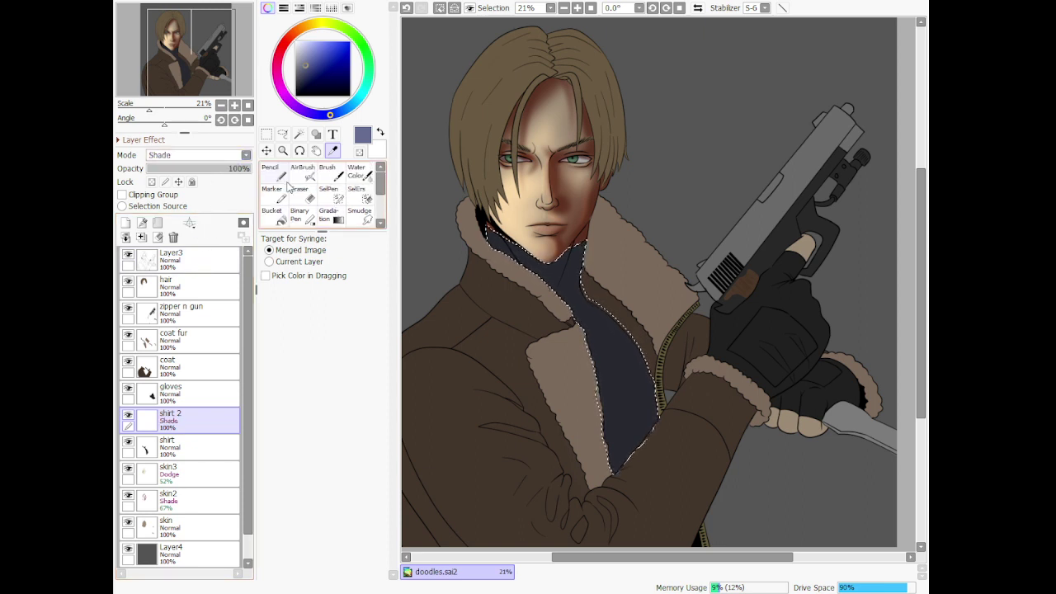
{"action": "left_click", "coordinate": [308, 179]}
{"action": "scroll", "coordinate": [546, 315], "scroll_direction": "down", "scroll_amount": 2}
{"action": "scroll", "coordinate": [520, 322], "scroll_direction": "up", "scroll_amount": 3}
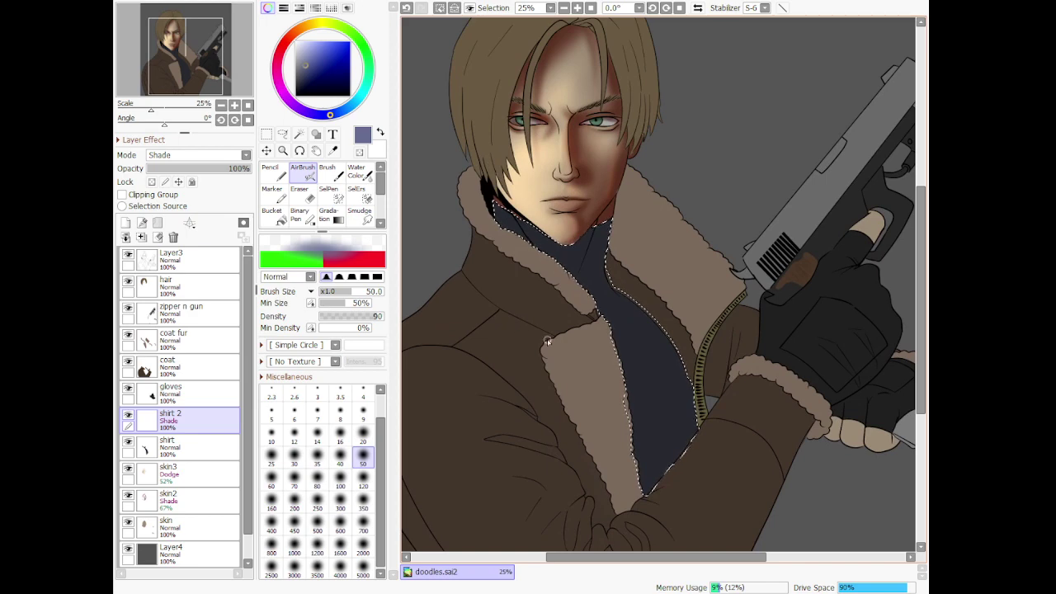
{"action": "scroll", "coordinate": [566, 340], "scroll_direction": "up", "scroll_amount": 2}
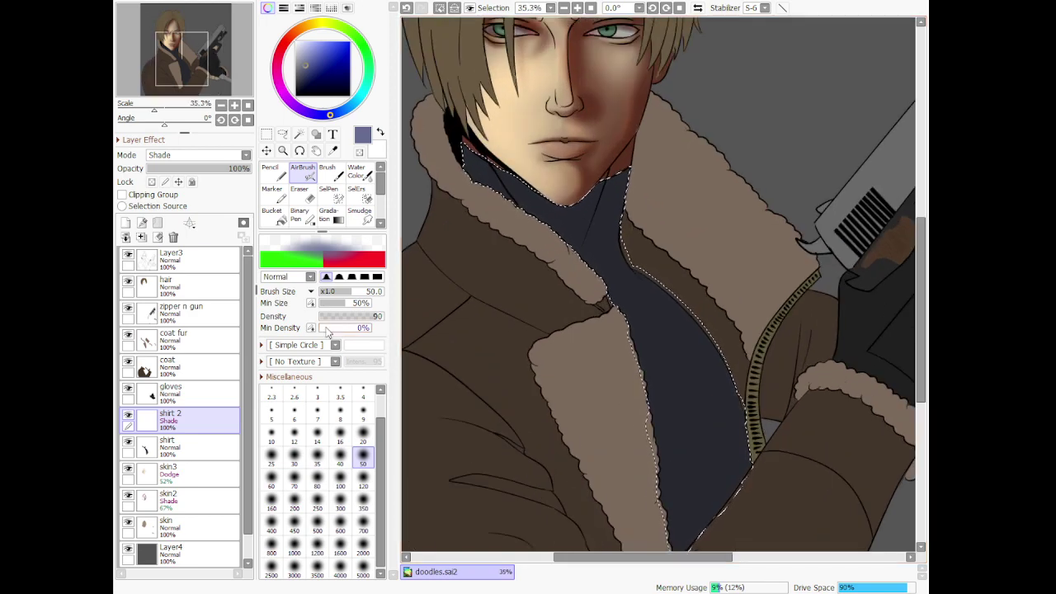
{"action": "left_click", "coordinate": [363, 479]}
{"action": "left_click", "coordinate": [363, 502]}
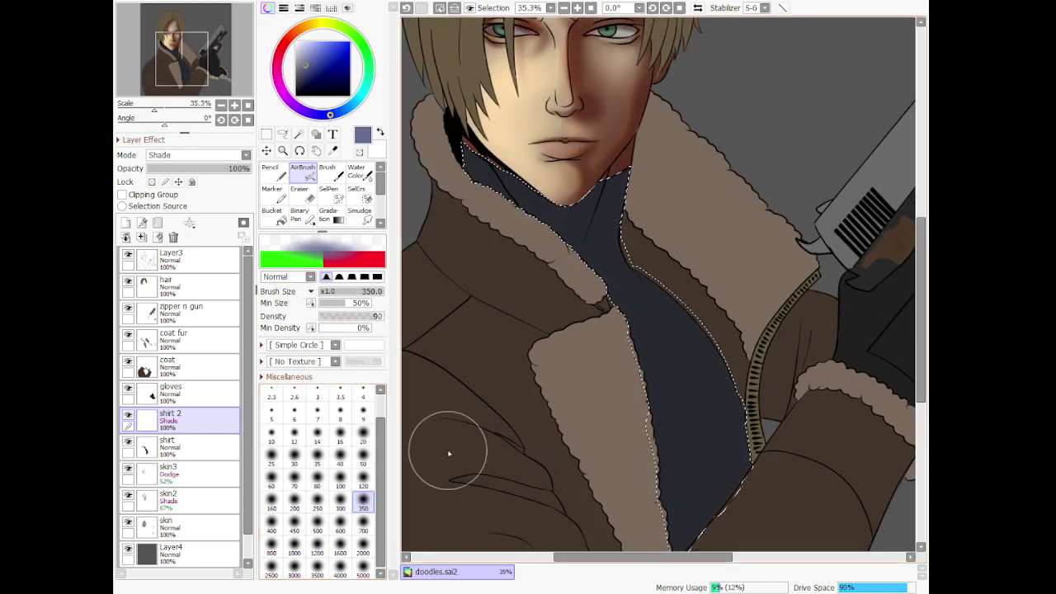
{"action": "mouse_move", "coordinate": [668, 285]}
{"action": "left_mouse_down"}
{"action": "mouse_move", "coordinate": [766, 389]}
{"action": "mouse_move", "coordinate": [750, 401]}
{"action": "mouse_move", "coordinate": [718, 495]}
{"action": "left_mouse_up"}
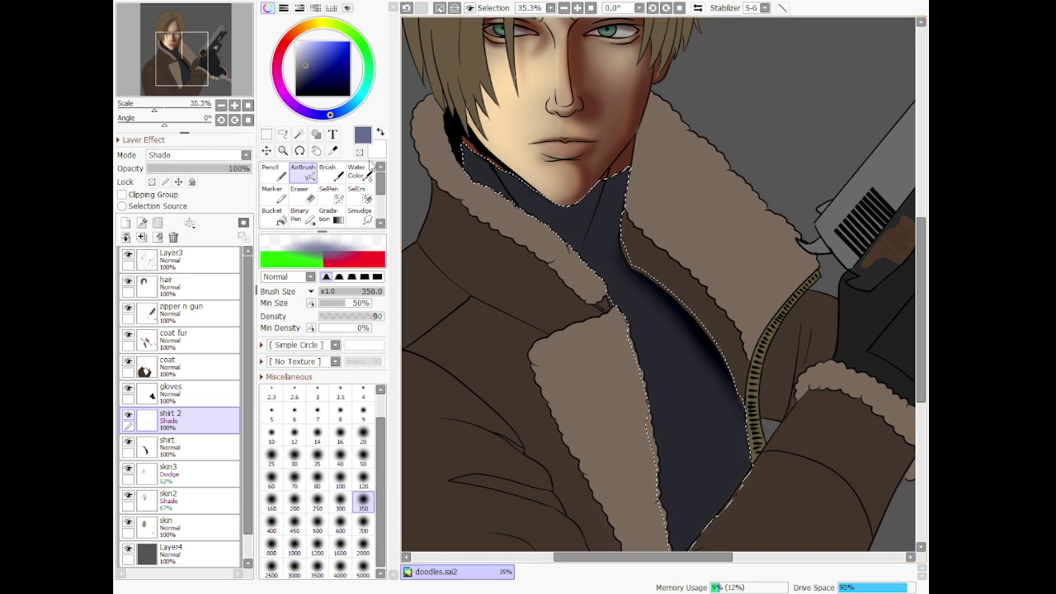
{"action": "left_click_drag", "start_coordinate": [212, 168], "coordinate": [210, 169]}
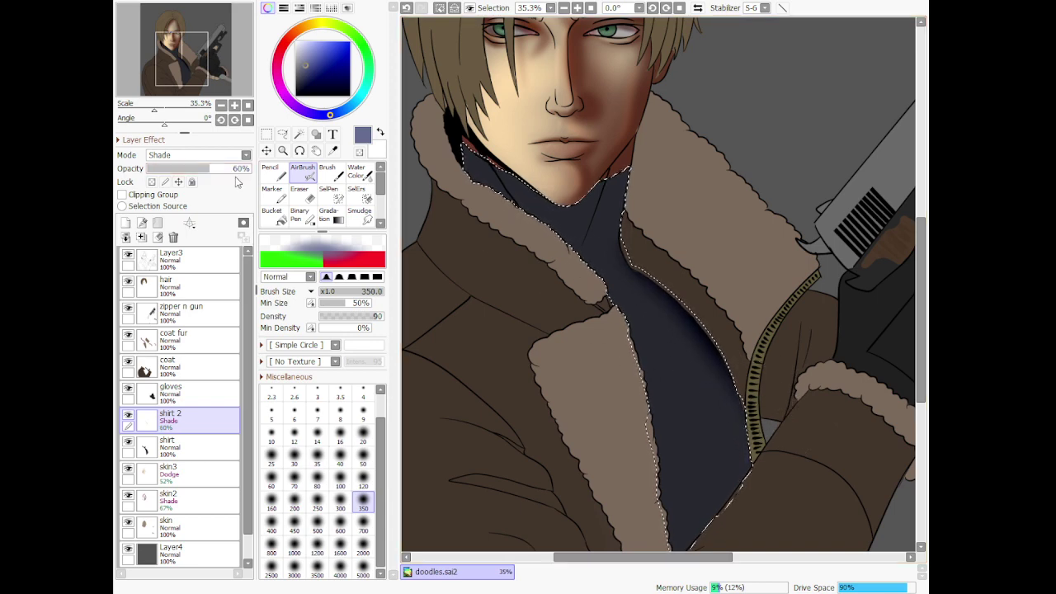
Airbrush shadow onto the shirt collar beneath the jaw on the shirt 2 layer
{"action": "scroll", "coordinate": [534, 230], "scroll_direction": "down", "scroll_amount": 1}
{"action": "scroll", "coordinate": [512, 168], "scroll_direction": "up", "scroll_amount": 2}
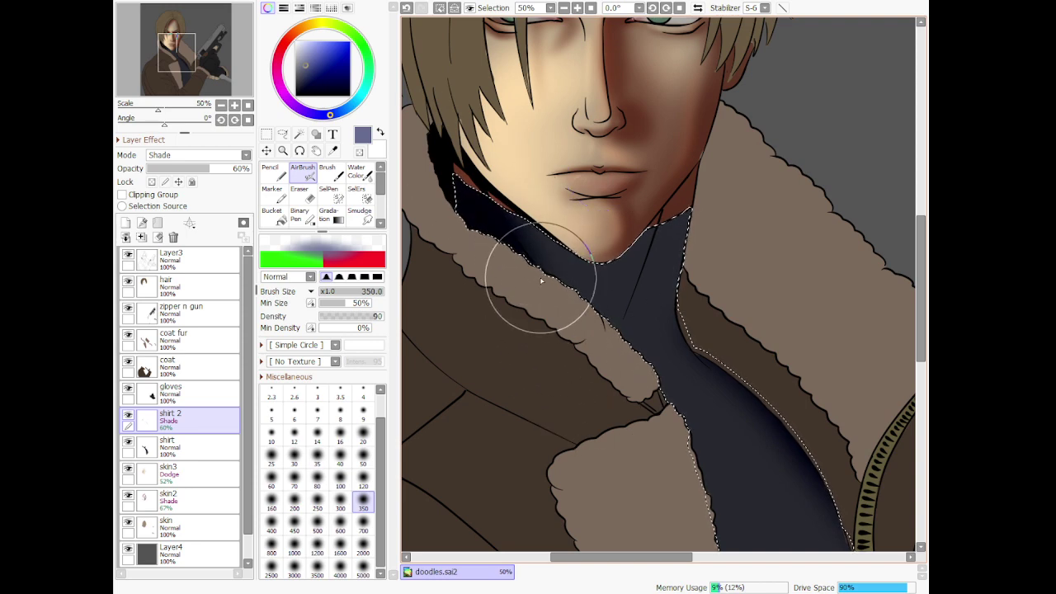
{"action": "scroll", "coordinate": [531, 297], "scroll_direction": "down", "scroll_amount": 4}
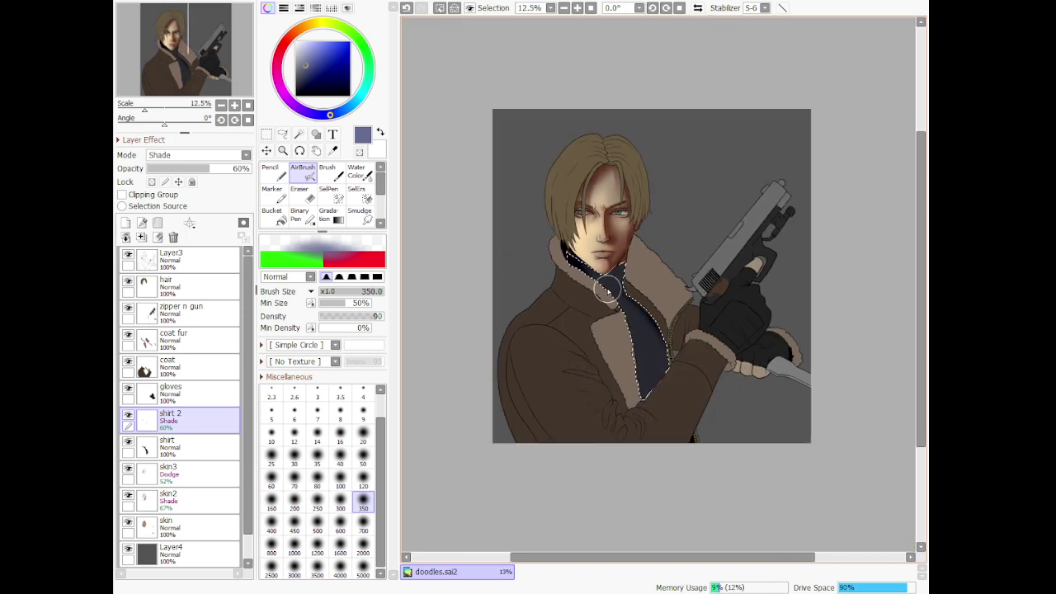
{"action": "scroll", "coordinate": [619, 365], "scroll_direction": "up", "scroll_amount": 2}
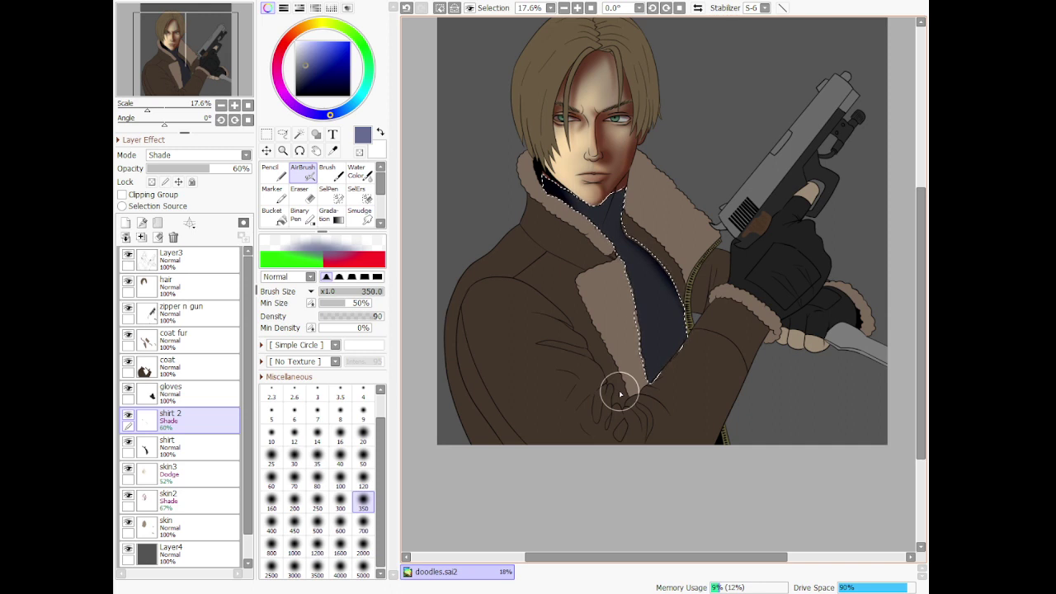
Airbrush a broad shadow over the lower shirt at brush size 2000, lower shirt 2's opacity to 23%, and set the brush size to 700
{"action": "left_click", "coordinate": [363, 544]}
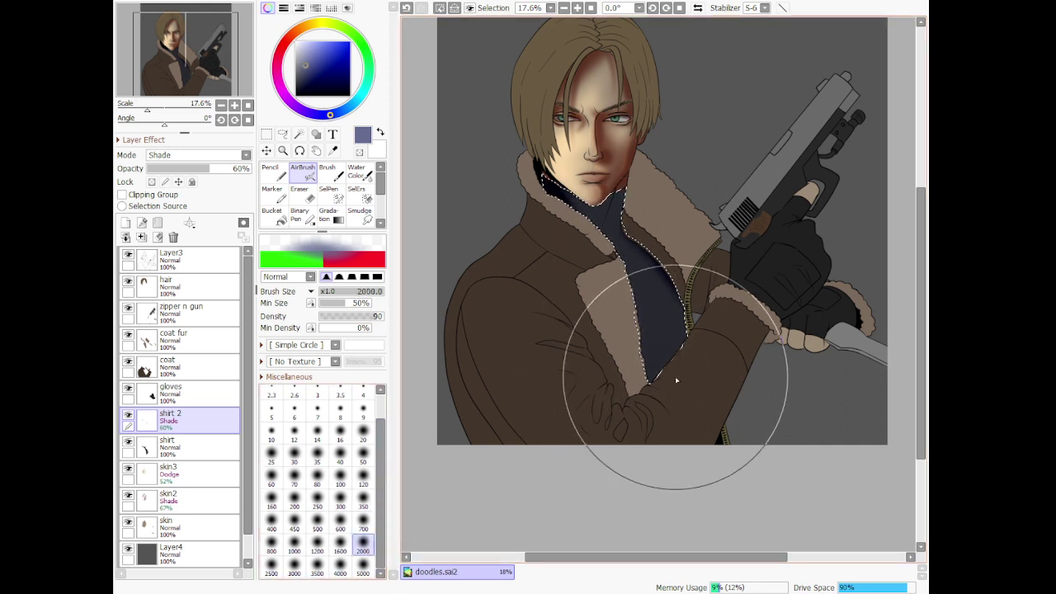
{"action": "left_click_drag", "start_coordinate": [676, 380], "coordinate": [639, 249]}
{"action": "key", "text": "ctrl+z"}
{"action": "left_click_drag", "start_coordinate": [663, 410], "coordinate": [656, 259]}
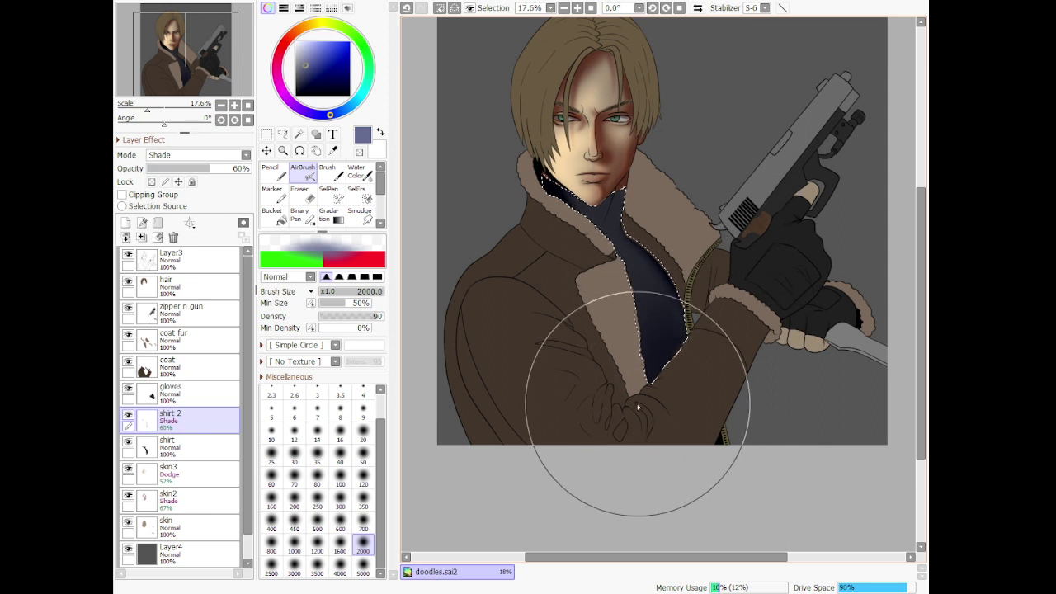
{"action": "left_click", "coordinate": [363, 523]}
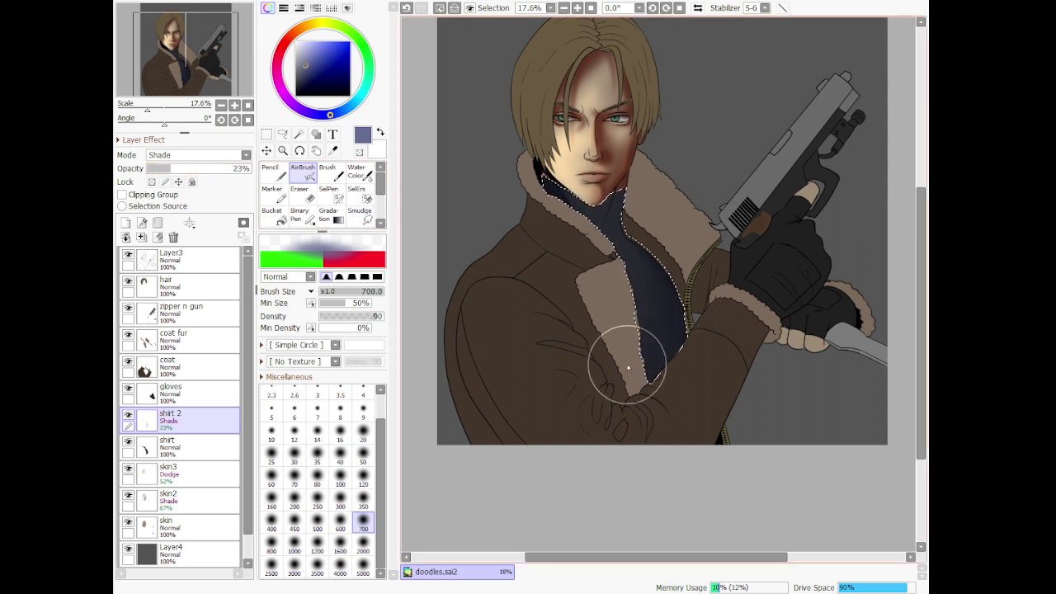
Airbrush soft shadows around the collar and neck folds of the shirt with brush sizes 120 and 350
{"action": "scroll", "coordinate": [625, 366], "scroll_direction": "down", "scroll_amount": 2}
{"action": "scroll", "coordinate": [657, 244], "scroll_direction": "up", "scroll_amount": 4}
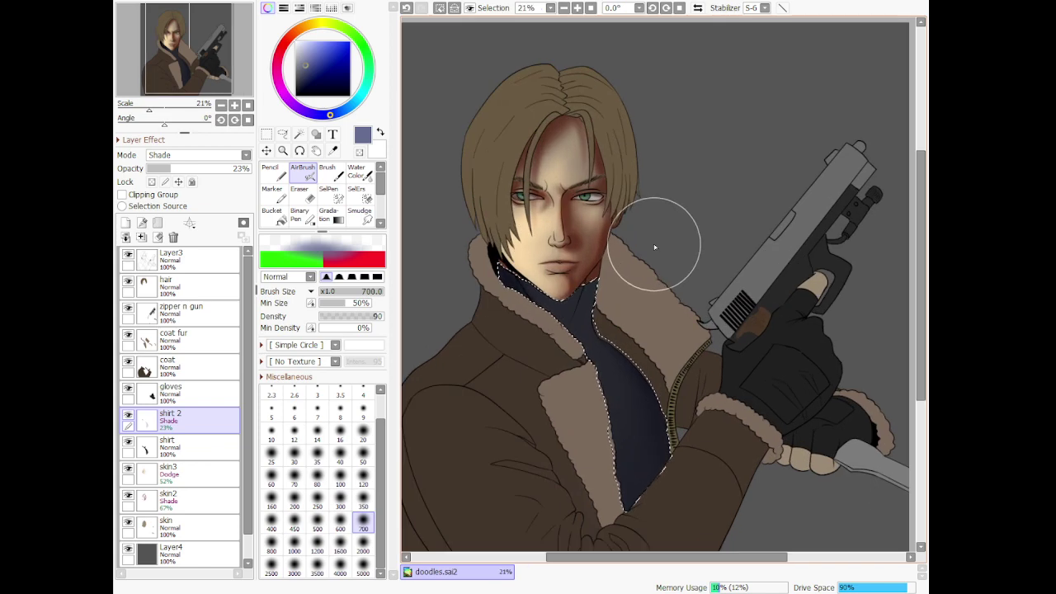
{"action": "scroll", "coordinate": [650, 250], "scroll_direction": "up", "scroll_amount": 4}
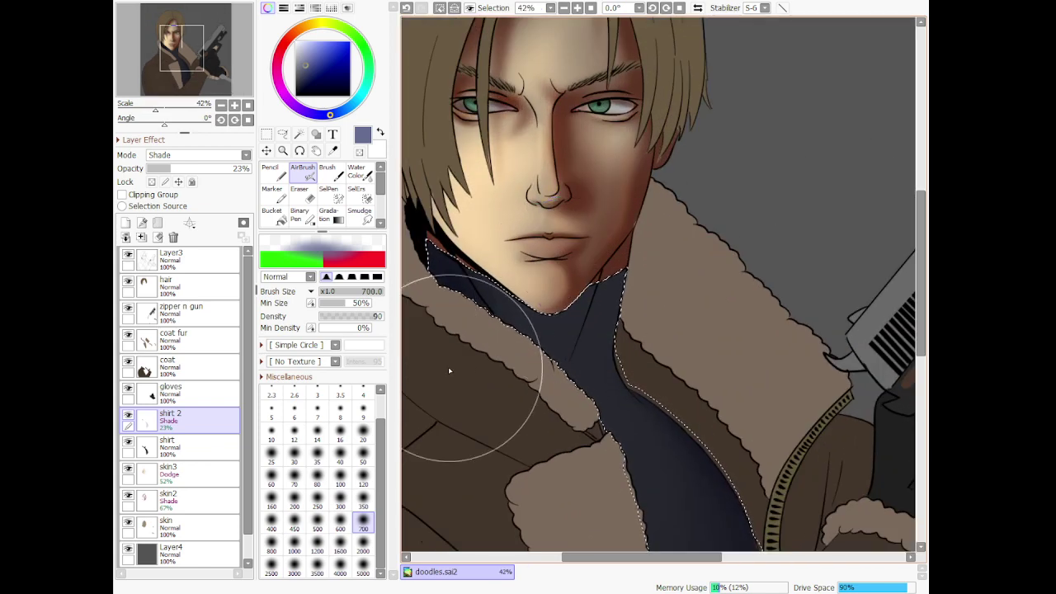
{"action": "left_click", "coordinate": [363, 479]}
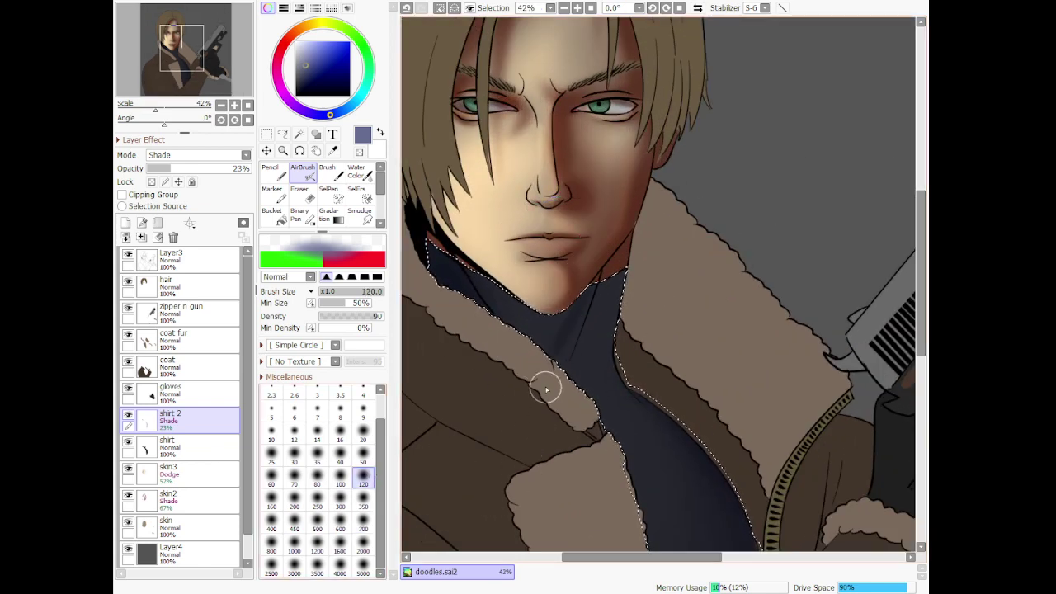
{"action": "left_click", "coordinate": [363, 501]}
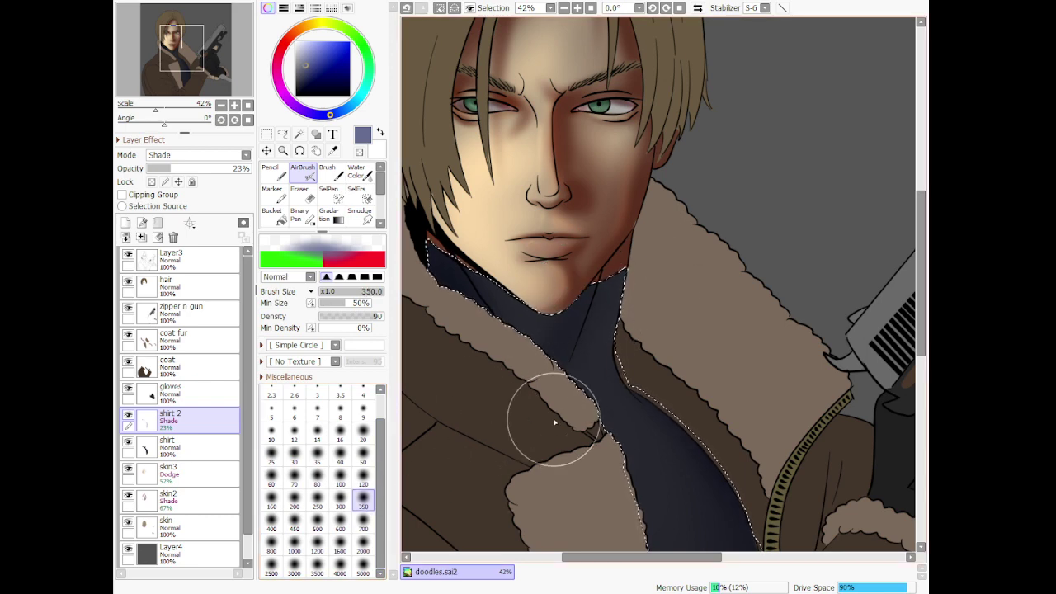
Deepen the shadow from the neck down the shirt's zipper-side edge with the size 350 airbrush
{"action": "scroll", "coordinate": [589, 374], "scroll_direction": "down", "scroll_amount": 4}
{"action": "scroll", "coordinate": [645, 280], "scroll_direction": "down", "scroll_amount": 1}
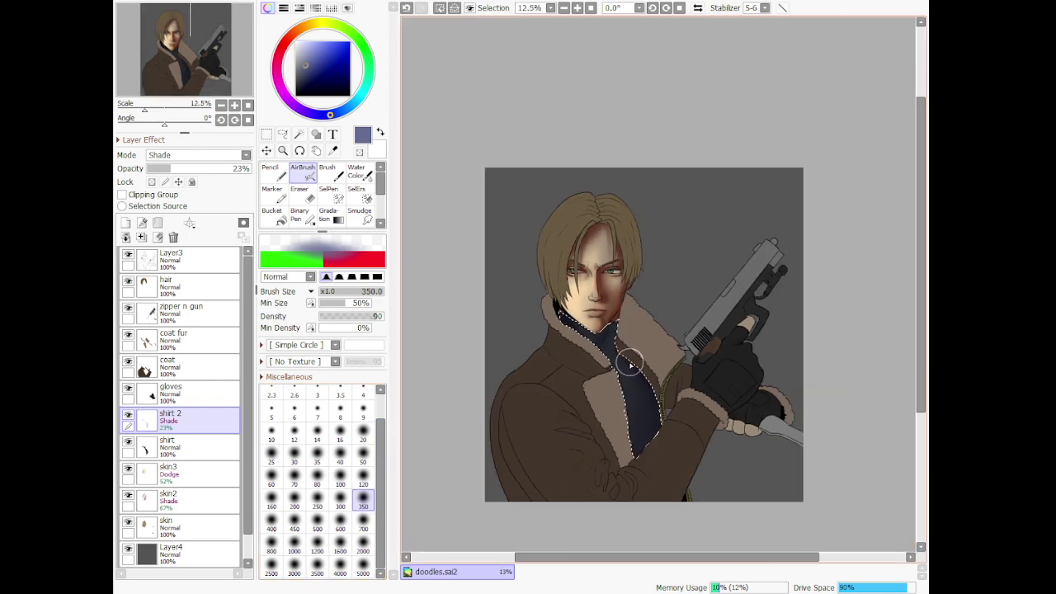
{"action": "scroll", "coordinate": [619, 400], "scroll_direction": "up", "scroll_amount": 4}
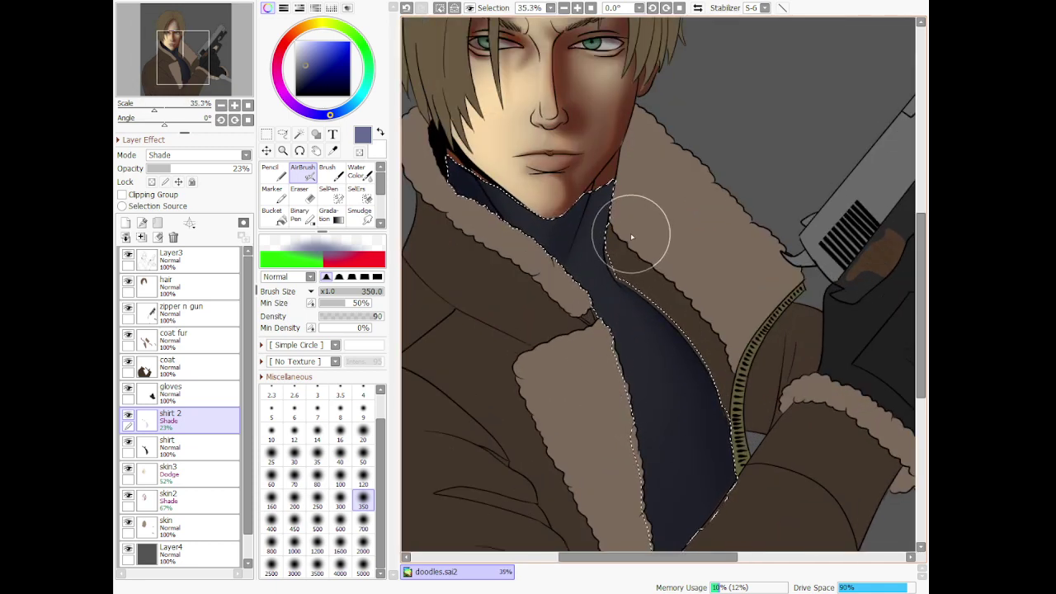
{"action": "left_click_drag", "start_coordinate": [617, 258], "coordinate": [618, 316]}
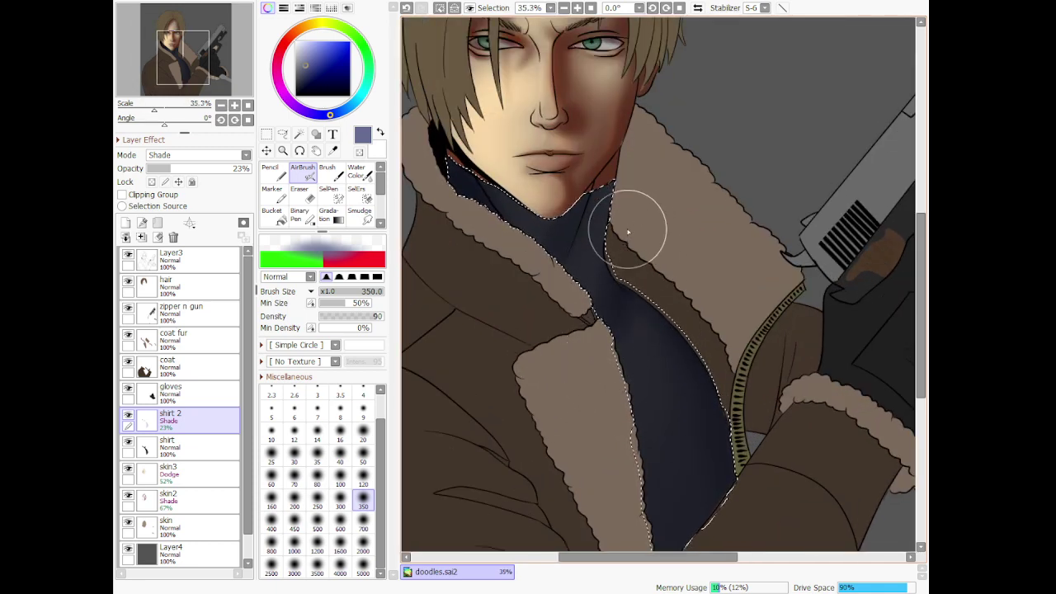
{"action": "mouse_move", "coordinate": [628, 232]}
{"action": "left_mouse_down"}
{"action": "mouse_move", "coordinate": [630, 321]}
{"action": "mouse_move", "coordinate": [692, 355]}
{"action": "left_mouse_up"}
{"action": "scroll", "coordinate": [701, 366], "scroll_direction": "down", "scroll_amount": 1}
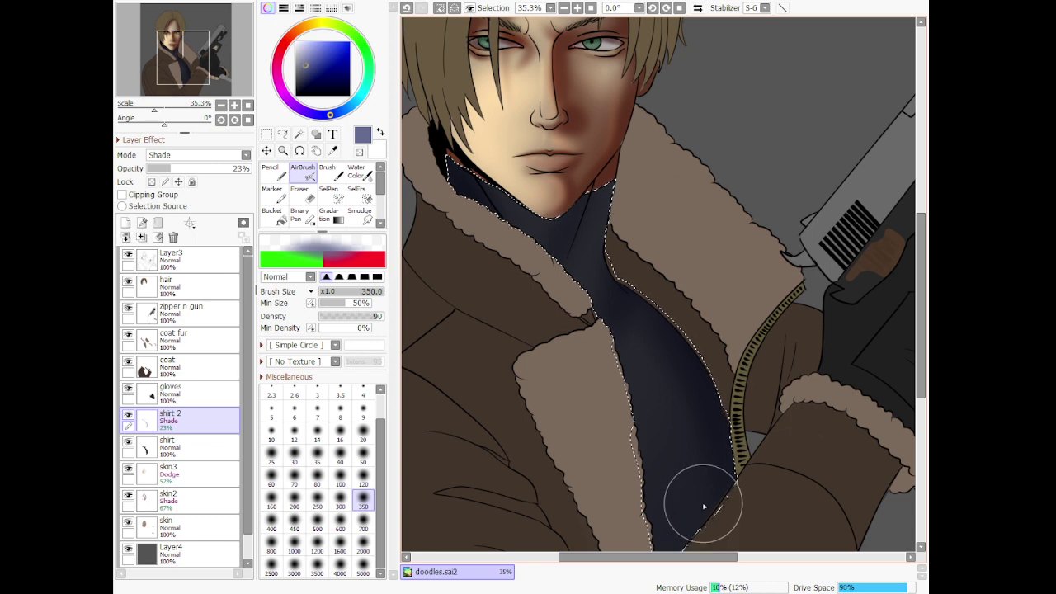
Airbrush a wider shadow over the lower shirt and its zipper-side edge at brush size 700, and set shirt 2's opacity to 37%
{"action": "scroll", "coordinate": [740, 344], "scroll_direction": "down", "scroll_amount": 5}
{"action": "scroll", "coordinate": [740, 344], "scroll_direction": "up", "scroll_amount": 6}
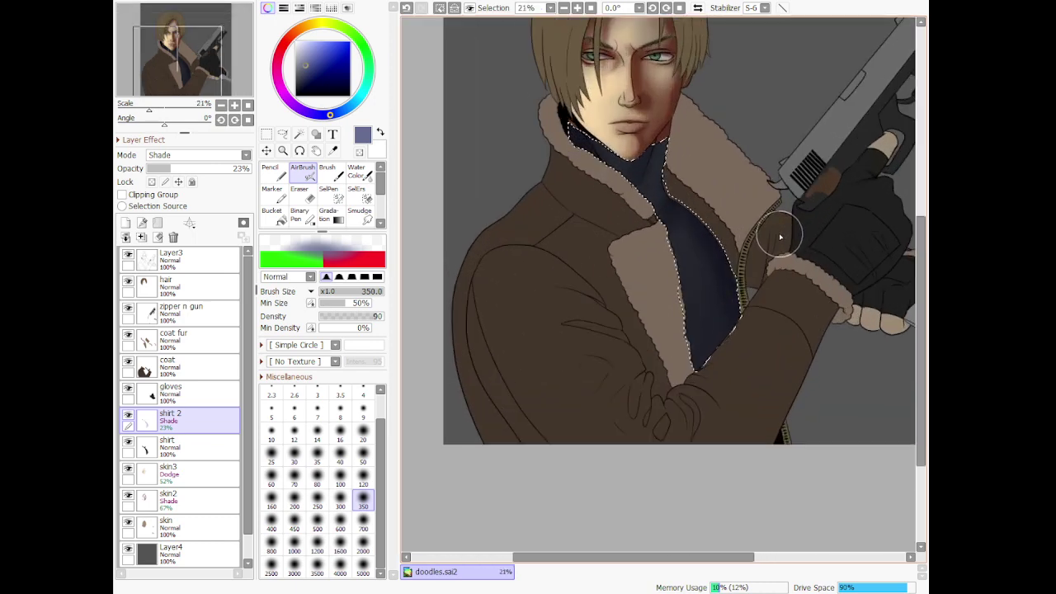
{"action": "left_click", "coordinate": [364, 455]}
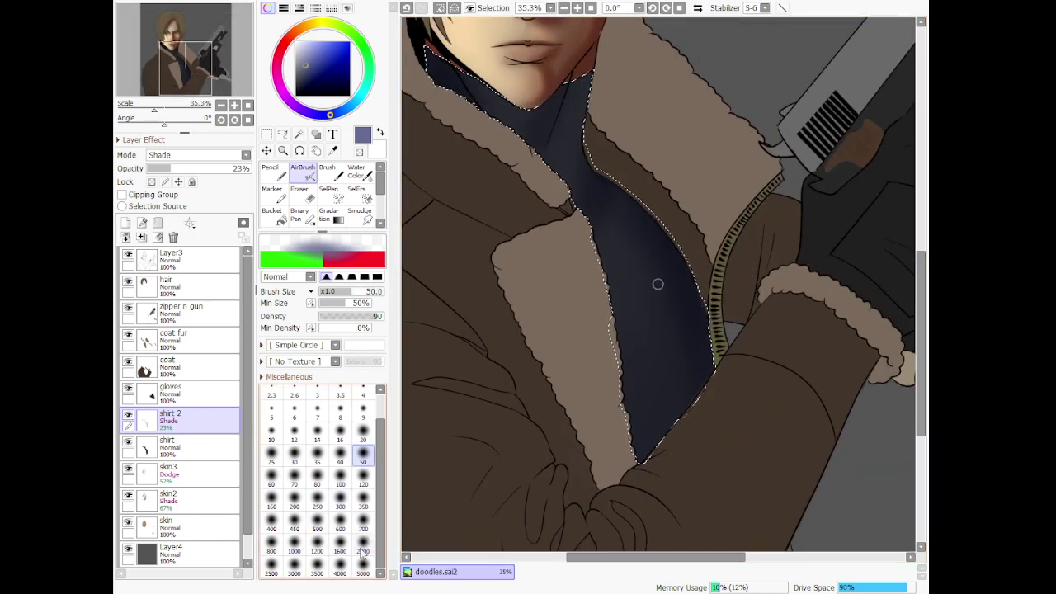
{"action": "left_click", "coordinate": [363, 523]}
{"action": "mouse_move", "coordinate": [617, 539]}
{"action": "left_mouse_down"}
{"action": "mouse_move", "coordinate": [674, 402]}
{"action": "mouse_move", "coordinate": [662, 409]}
{"action": "mouse_move", "coordinate": [704, 198]}
{"action": "left_mouse_up"}
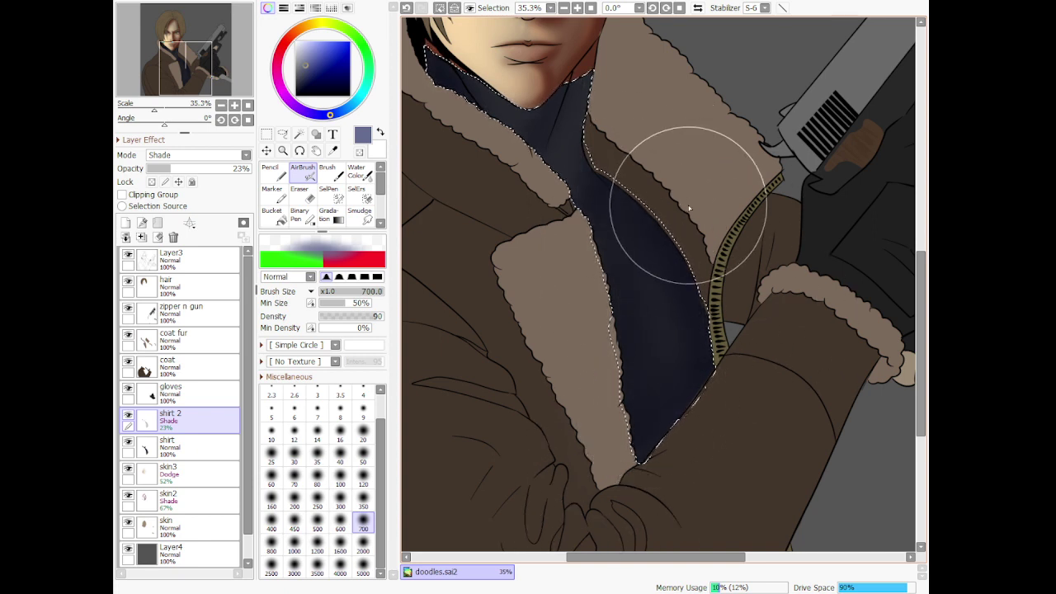
{"action": "left_click_drag", "start_coordinate": [164, 169], "coordinate": [188, 177]}
Check the shirt shading on the whole figure and clear the shirt selection
{"action": "scroll", "coordinate": [419, 103], "scroll_direction": "down", "scroll_amount": 14}
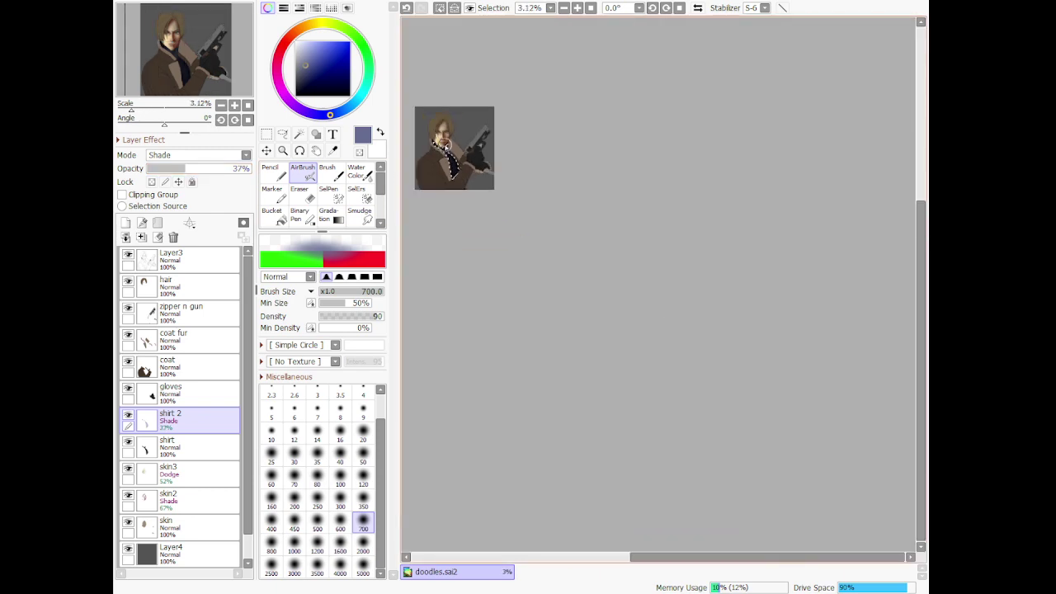
{"action": "scroll", "coordinate": [419, 99], "scroll_direction": "up", "scroll_amount": 8}
{"action": "scroll", "coordinate": [557, 446], "scroll_direction": "up", "scroll_amount": 1}
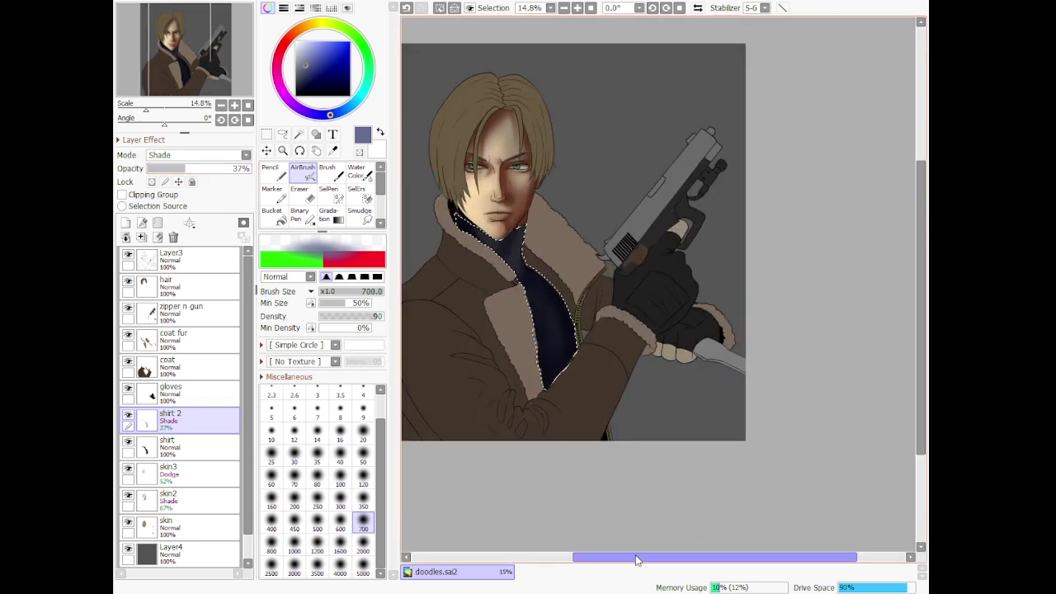
{"action": "left_click_drag", "start_coordinate": [634, 557], "coordinate": [597, 557]}
{"action": "left_click", "coordinate": [282, 134]}
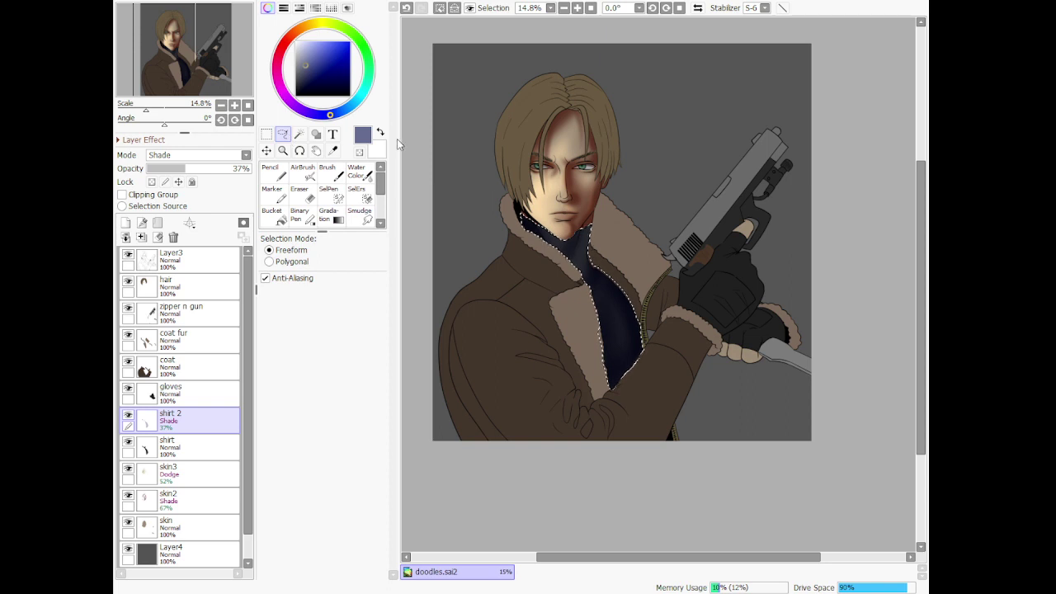
{"action": "key", "text": "ctrl+d"}
{"action": "scroll", "coordinate": [438, 121], "scroll_direction": "down", "scroll_amount": 2}
{"action": "scroll", "coordinate": [438, 123], "scroll_direction": "up", "scroll_amount": 2}
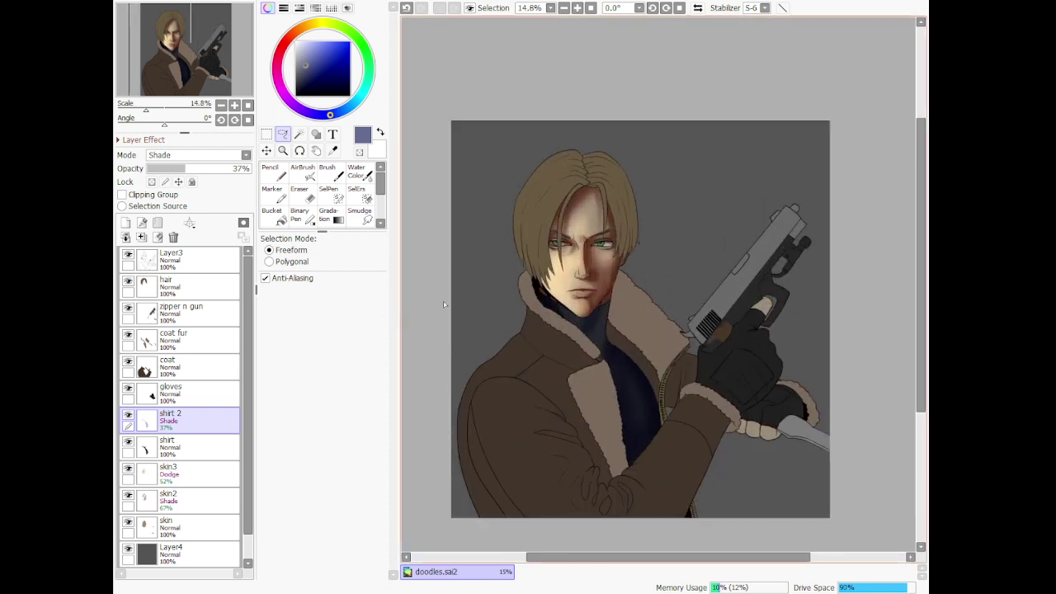
{"action": "scroll", "coordinate": [562, 330], "scroll_direction": "up", "scroll_amount": 1}
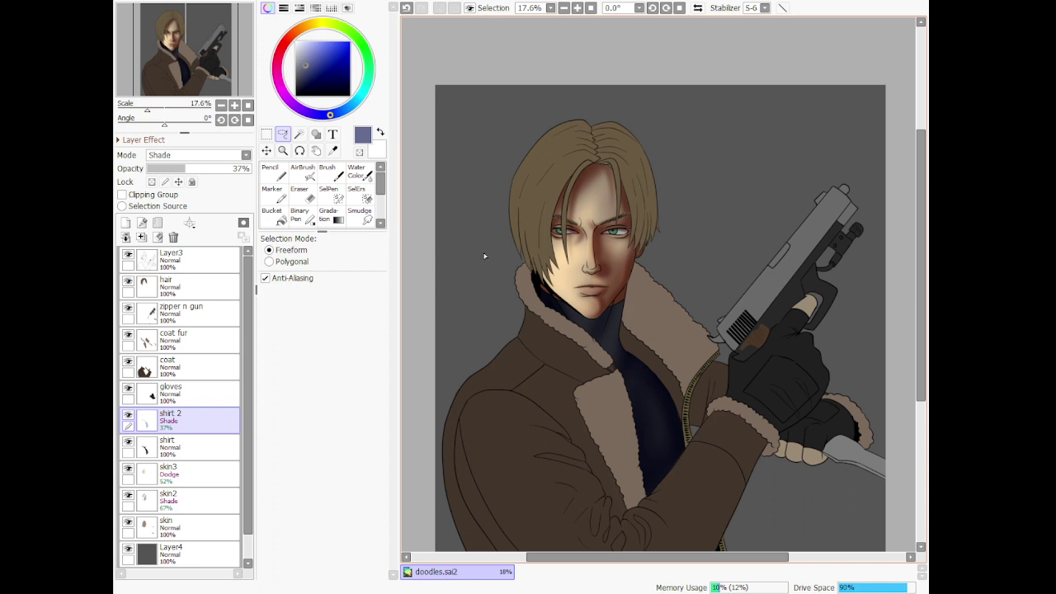
Change the colour to a muted reddish brown and add a new layer named gloves 2 directly above the gloves layer
{"action": "left_click", "coordinate": [290, 37]}
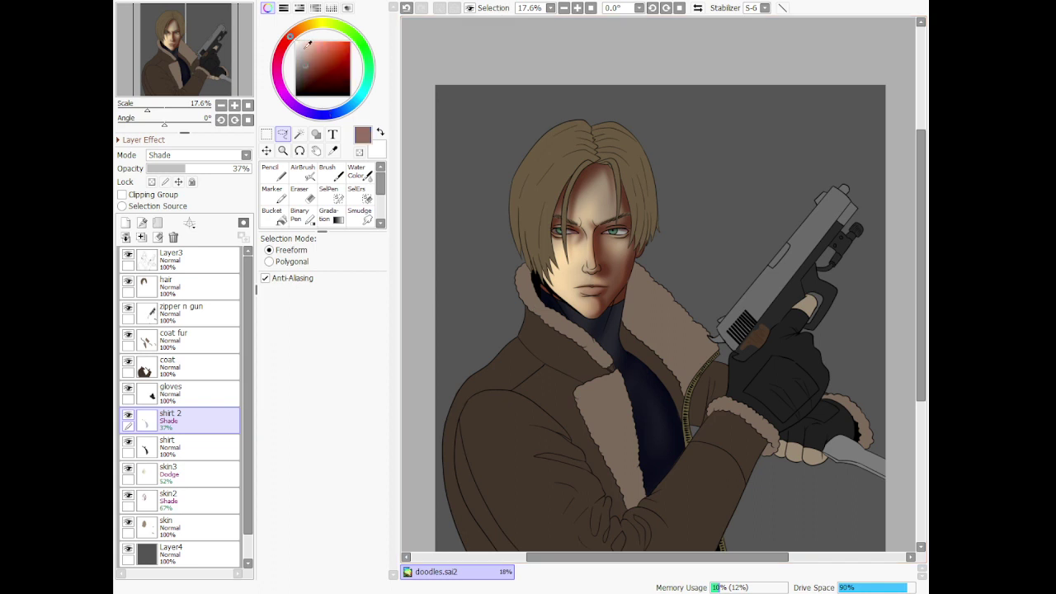
{"action": "left_click", "coordinate": [126, 223]}
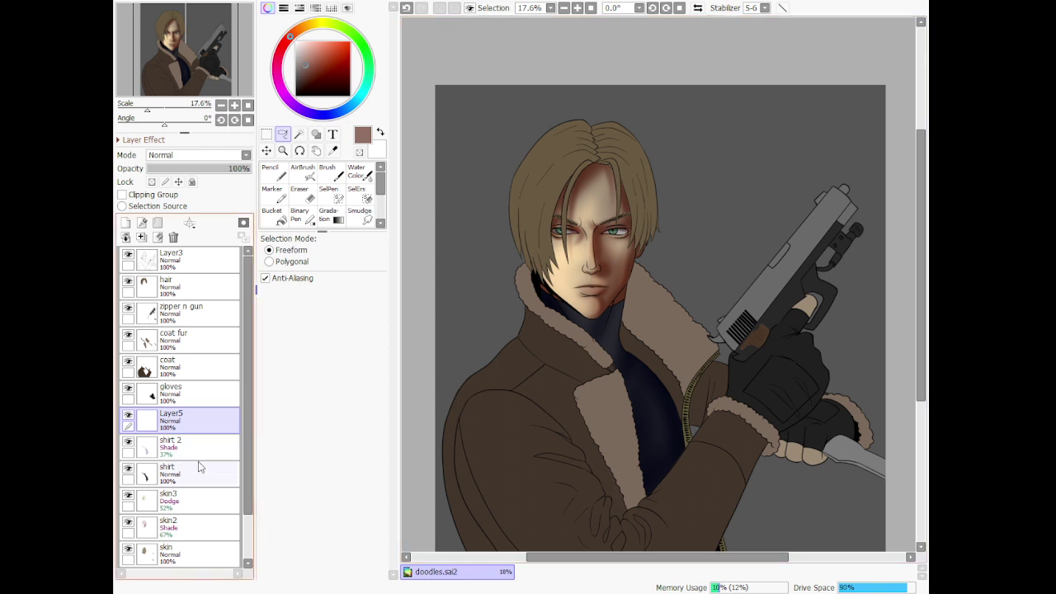
{"action": "left_click", "coordinate": [173, 237]}
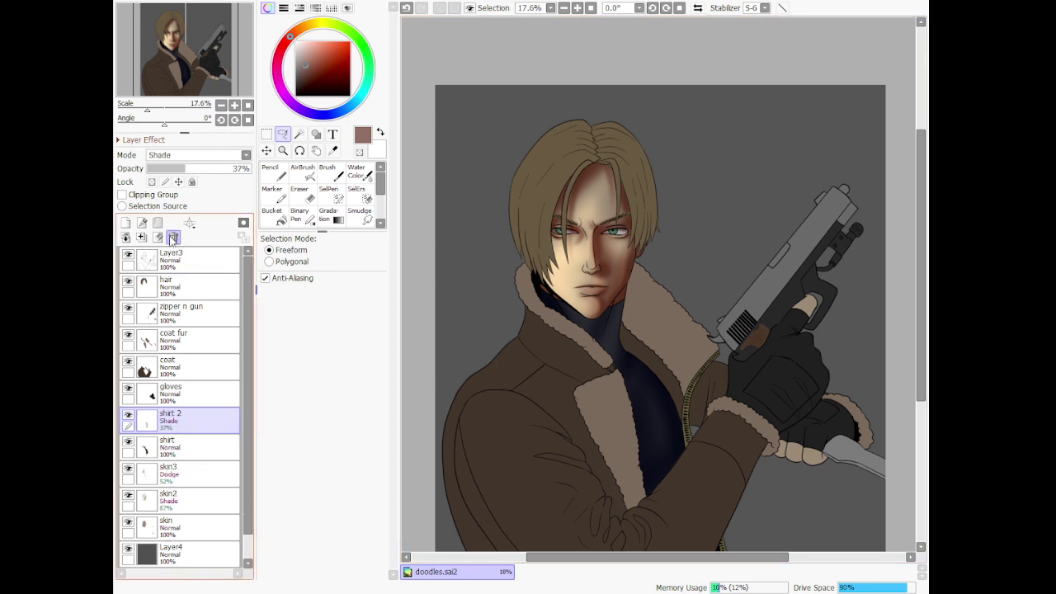
{"action": "left_click", "coordinate": [189, 404]}
{"action": "left_click", "coordinate": [124, 222]}
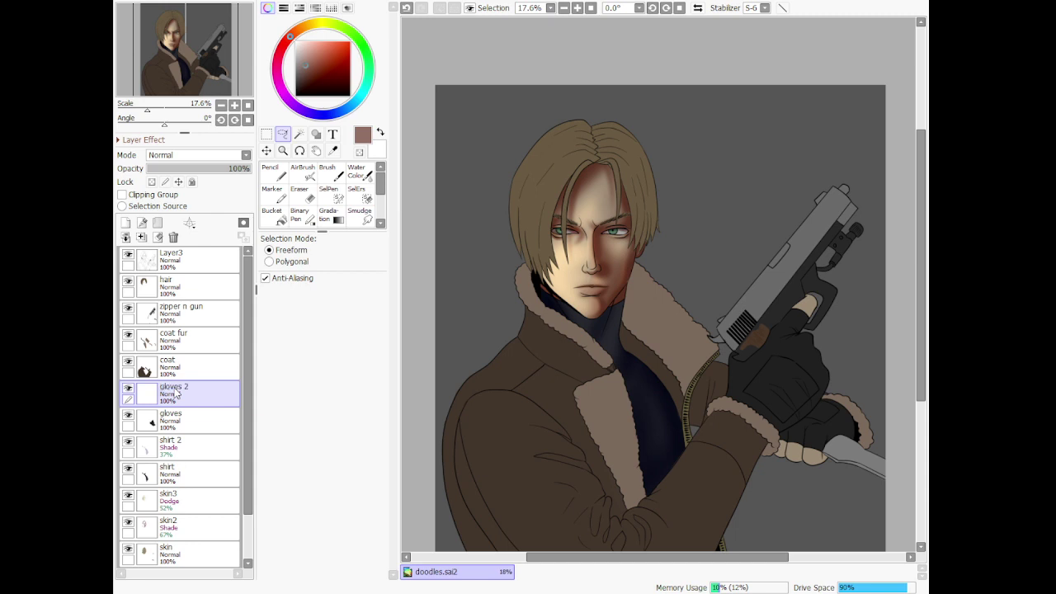
Select all similar coloured pixels of the gloves on the gloves layer with the Magic Wand, and make the gloves 2 layer active
{"action": "left_click", "coordinate": [299, 133]}
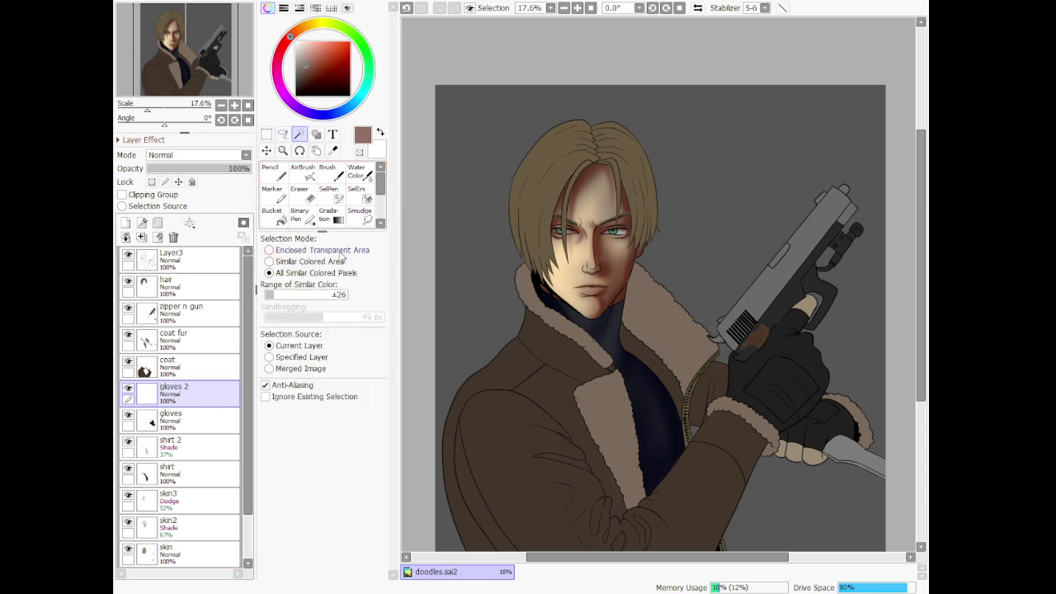
{"action": "left_click", "coordinate": [189, 420]}
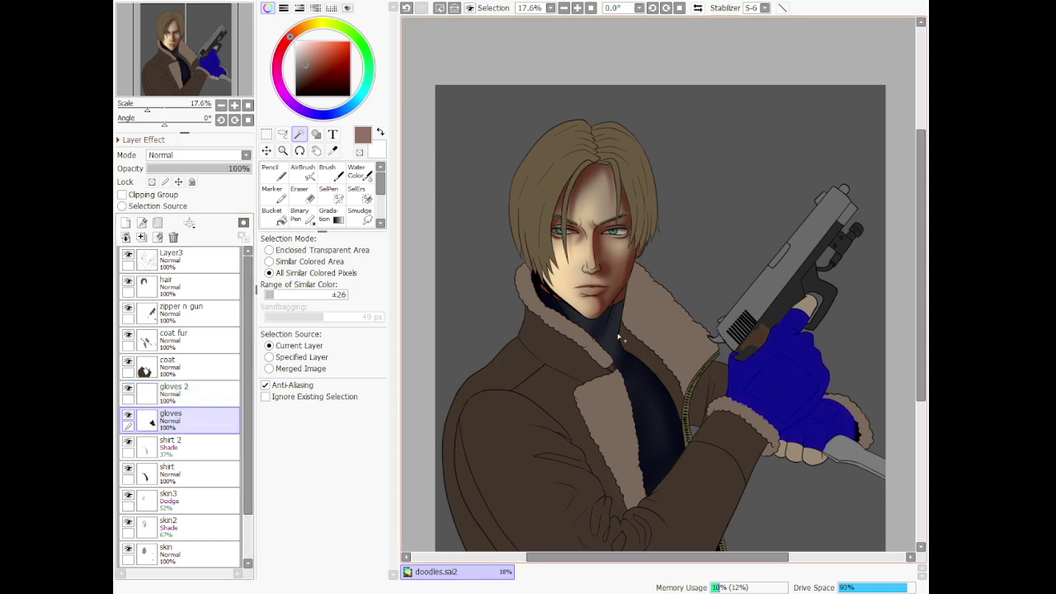
{"action": "left_click", "coordinate": [207, 393]}
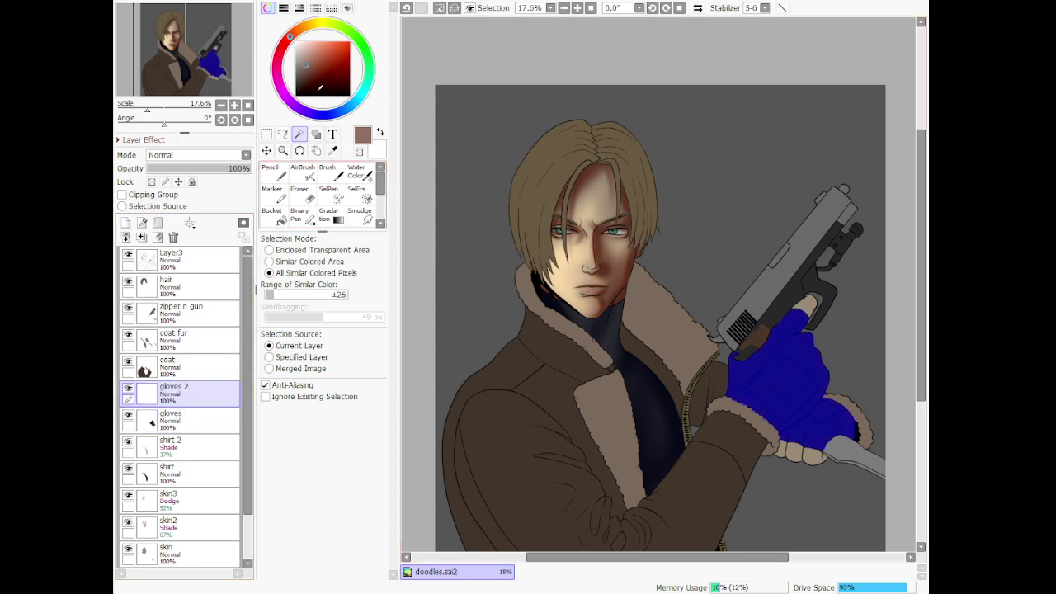
Sample the glove's dark colour, lighten it to a muted greyish brown, and set the gloves 2 layer's blend mode to Shade
{"action": "left_click", "coordinate": [333, 150]}
{"action": "left_click", "coordinate": [838, 437]}
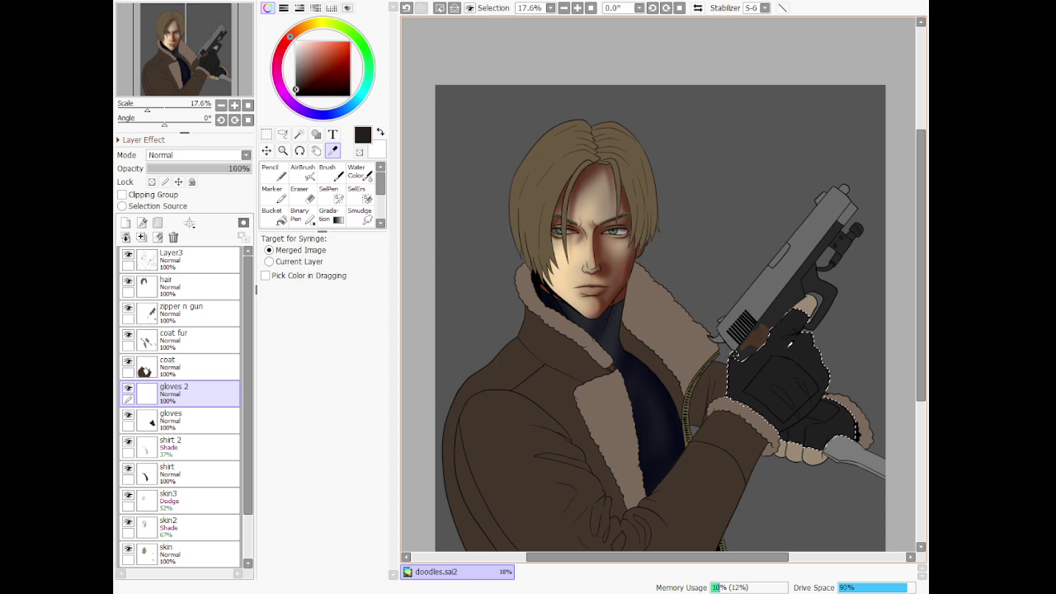
{"action": "scroll", "coordinate": [537, 161], "scroll_direction": "down", "scroll_amount": 1}
{"action": "scroll", "coordinate": [693, 204], "scroll_direction": "up", "scroll_amount": 1}
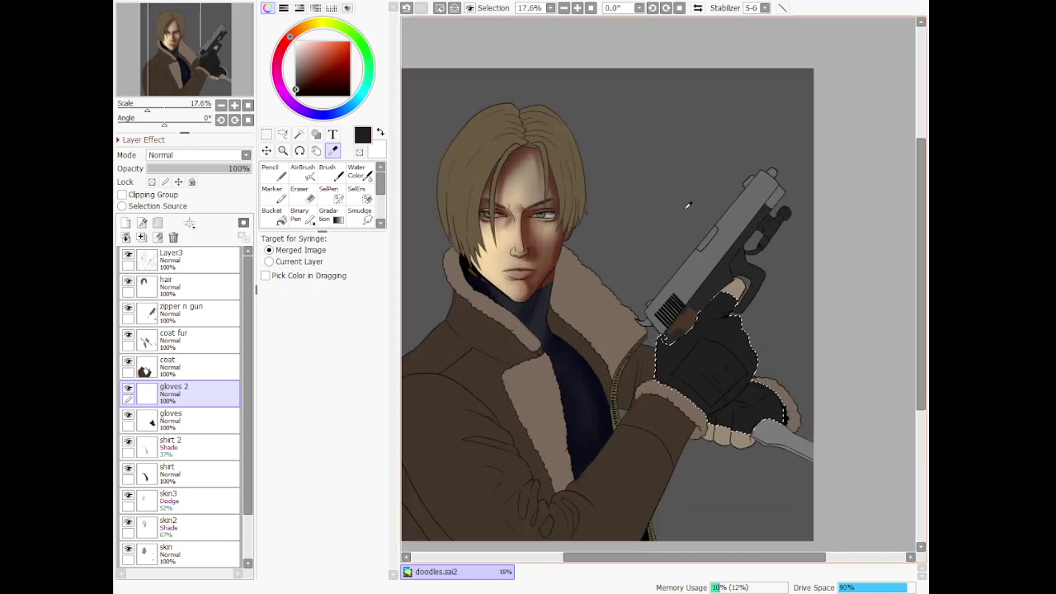
{"action": "left_click_drag", "start_coordinate": [305, 77], "coordinate": [300, 72]}
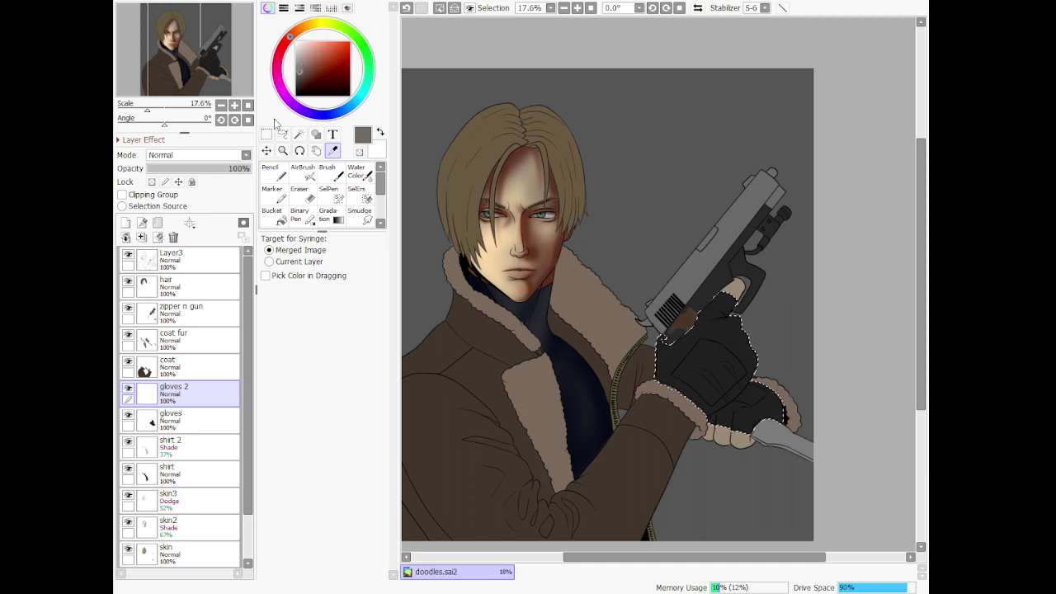
{"action": "left_click", "coordinate": [248, 154]}
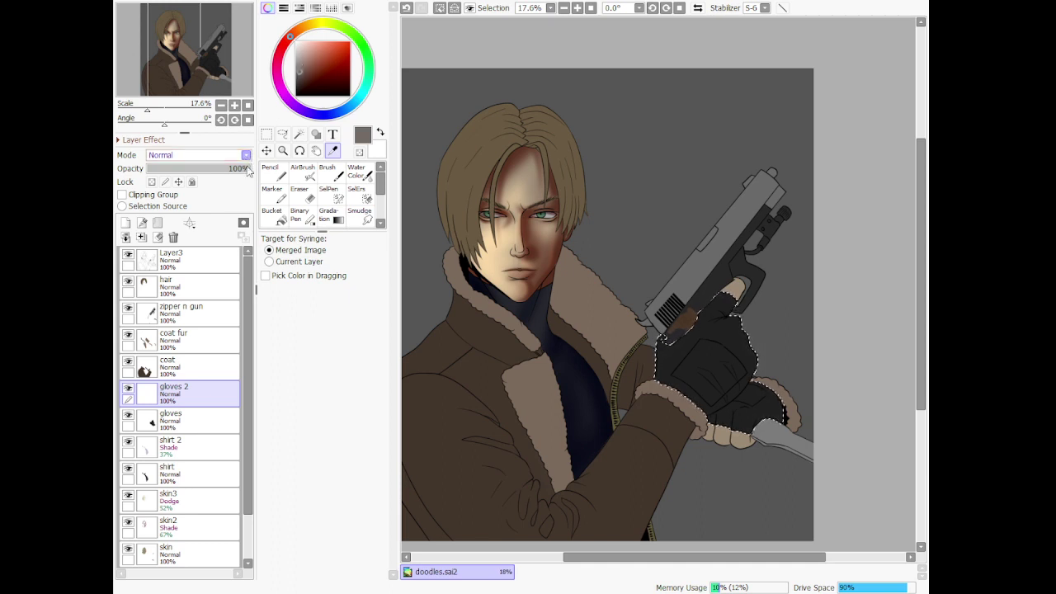
{"action": "left_click", "coordinate": [222, 226]}
Airbrush a soft crease shadow on the back of the glove at brush size 120, and set gloves 2's opacity to 41%
{"action": "scroll", "coordinate": [715, 356], "scroll_direction": "up", "scroll_amount": 7}
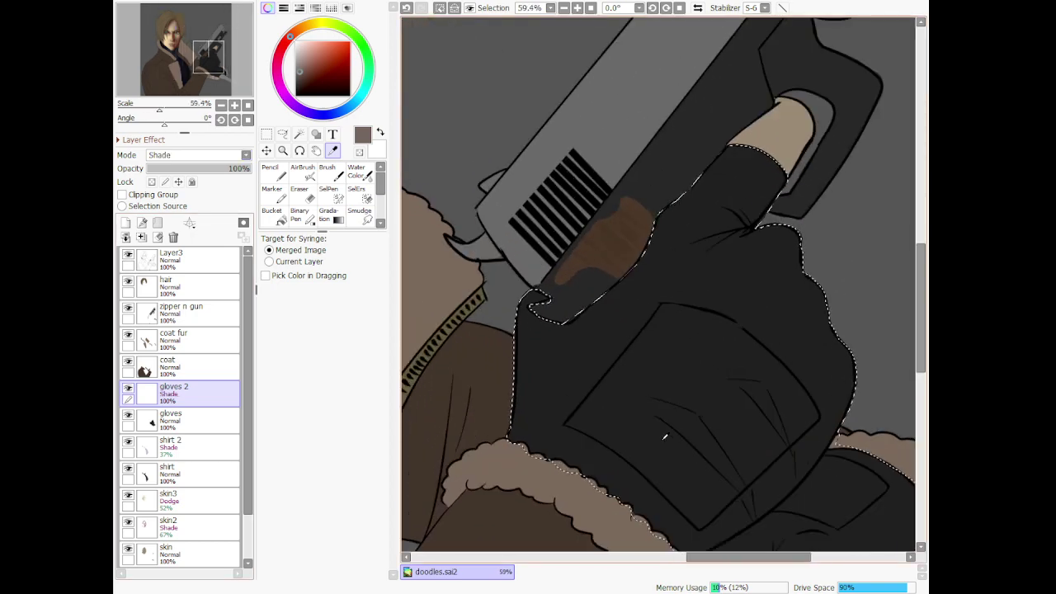
{"action": "scroll", "coordinate": [674, 402], "scroll_direction": "down", "scroll_amount": 3}
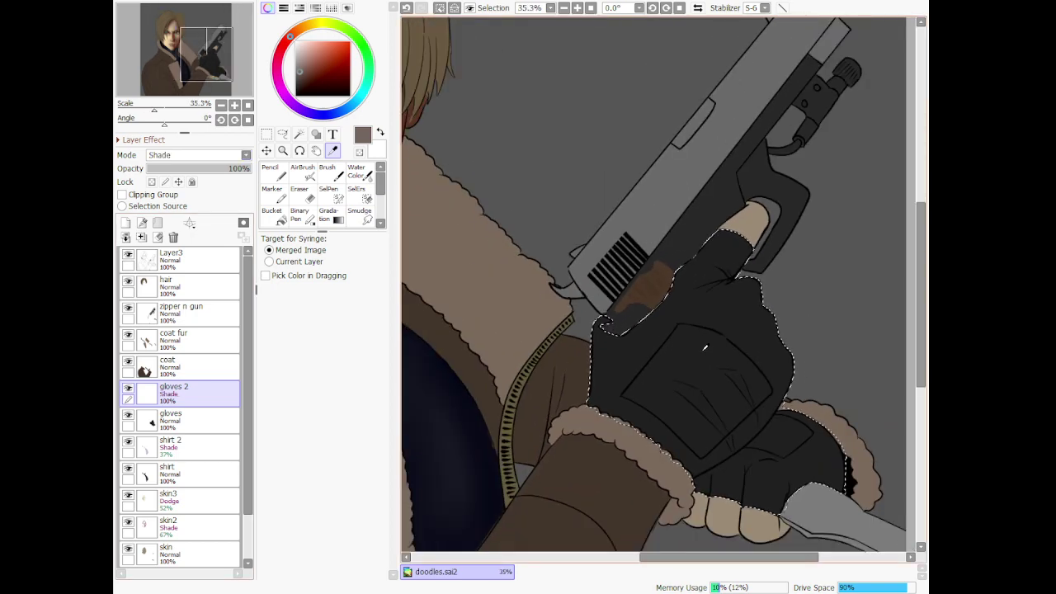
{"action": "left_click", "coordinate": [306, 175]}
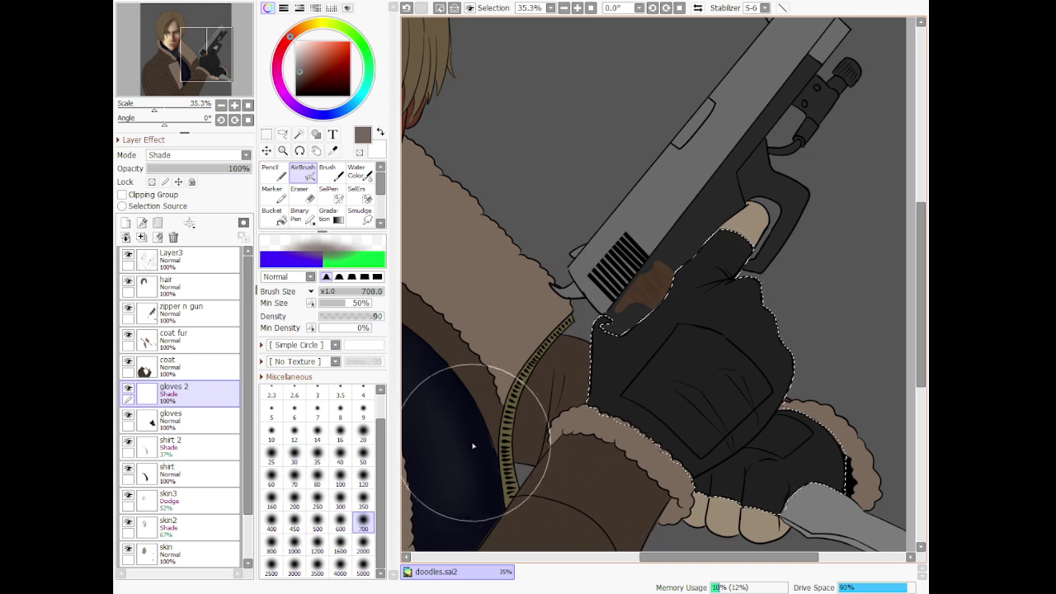
{"action": "left_click", "coordinate": [357, 501]}
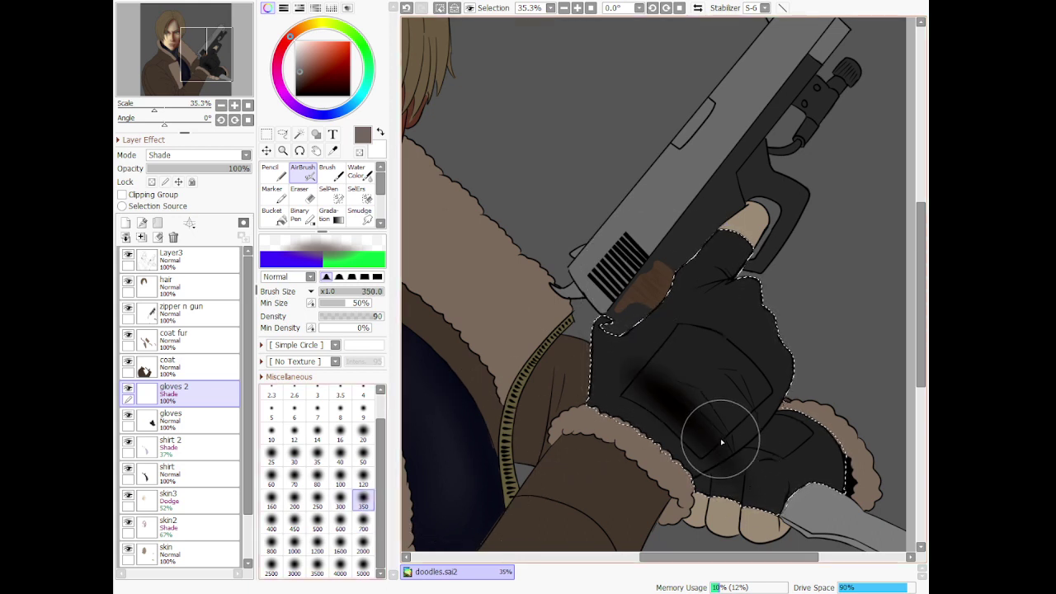
{"action": "key", "text": "ctrl+z"}
{"action": "key", "text": "bracketleft"}
{"action": "key", "text": "bracketleft"}
{"action": "key", "text": "bracketleft"}
{"action": "key", "text": "bracketleft"}
{"action": "key", "text": "bracketleft"}
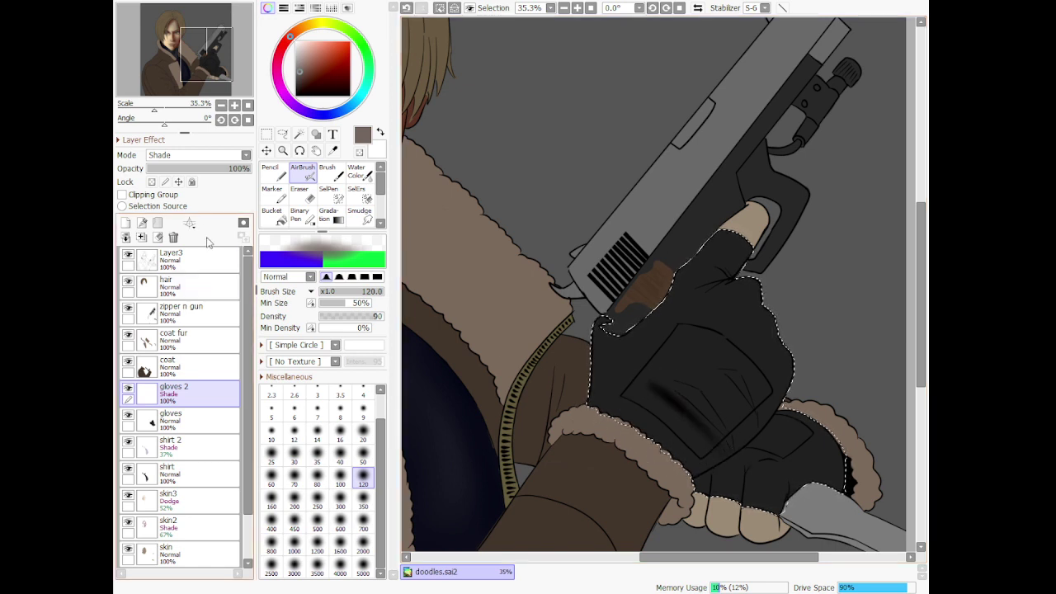
{"action": "left_click_drag", "start_coordinate": [192, 174], "coordinate": [192, 175]}
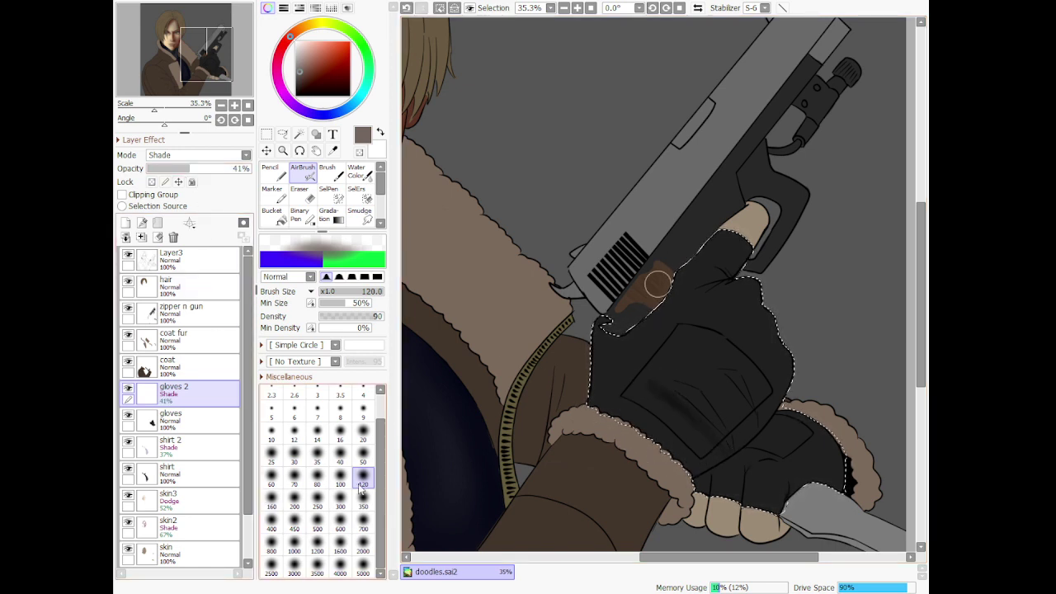
Airbrush a wider shadow over the glove beside the fur cuff at brush size 350
{"action": "key", "text": "bracketright"}
{"action": "key", "text": "bracketright"}
{"action": "key", "text": "bracketright"}
{"action": "key", "text": "bracketright"}
{"action": "key", "text": "bracketright"}
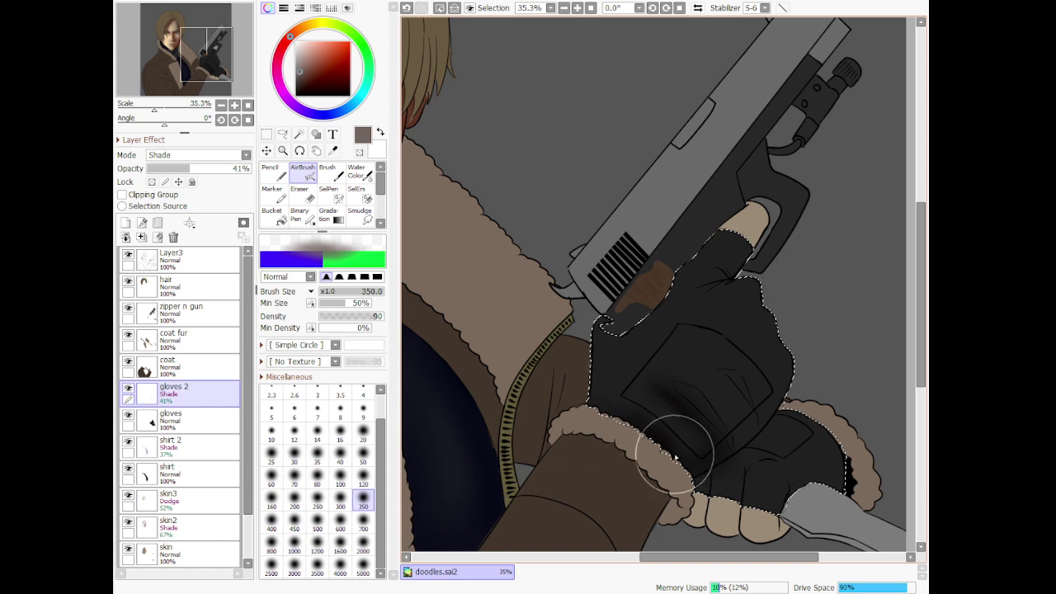
Airbrush the glove's fold and finger shadows at brush size 120, and add broader shading at size 700
{"action": "key", "text": "bracketleft"}
{"action": "key", "text": "bracketleft"}
{"action": "key", "text": "bracketleft"}
{"action": "key", "text": "bracketleft"}
{"action": "key", "text": "bracketleft"}
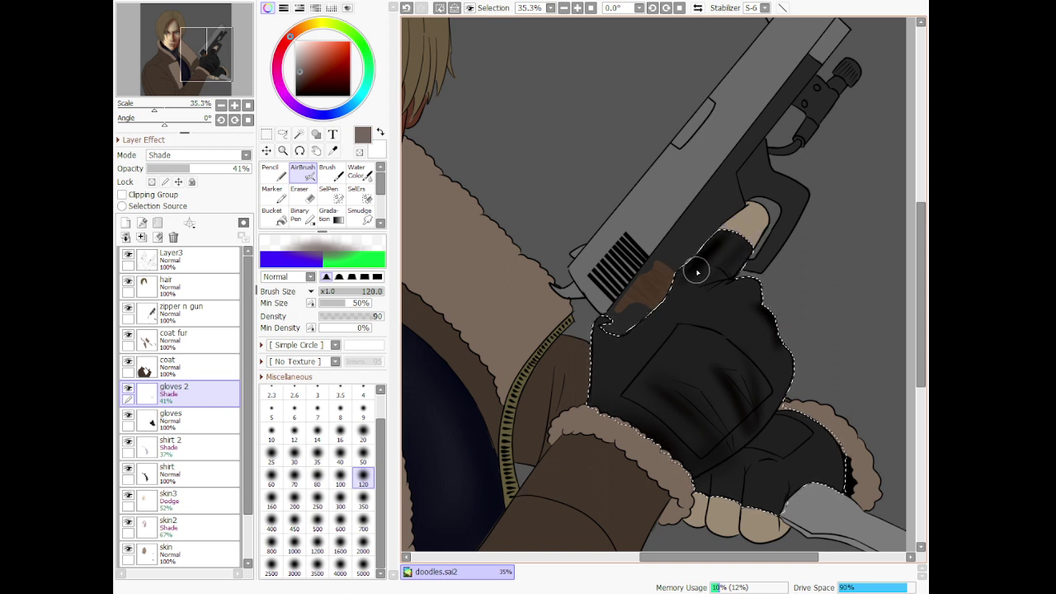
{"action": "left_click", "coordinate": [363, 524]}
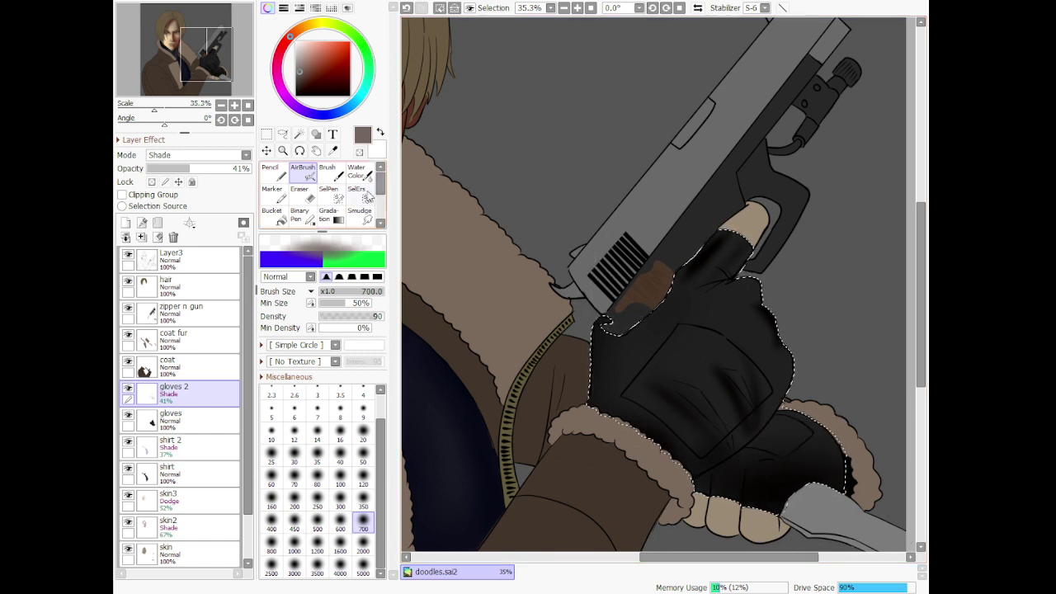
Set the gloves 2 layer's opacity to 19%
{"action": "left_click", "coordinate": [198, 424]}
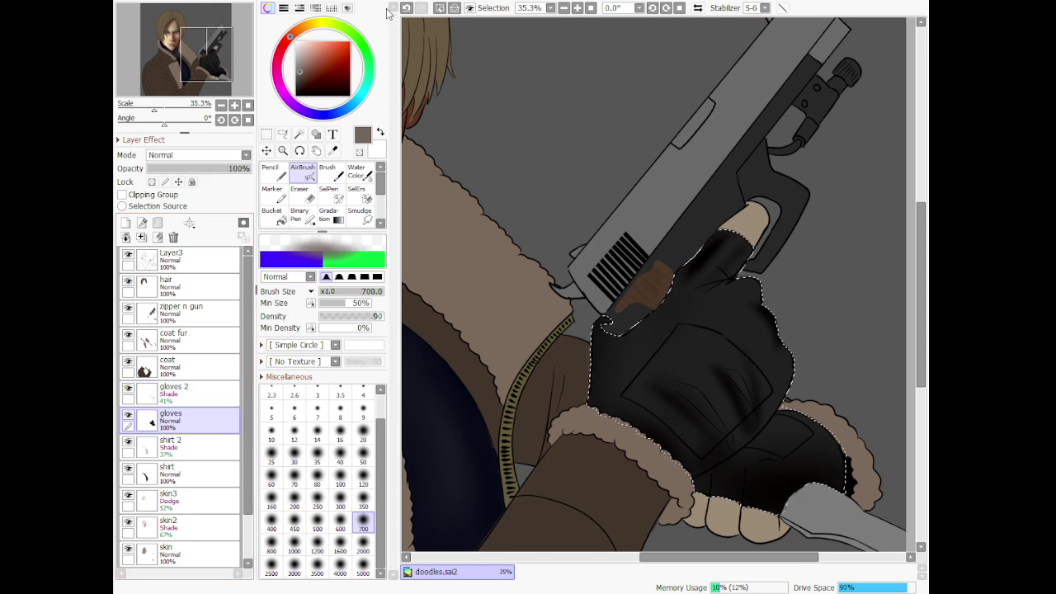
{"action": "left_click", "coordinate": [453, 24]}
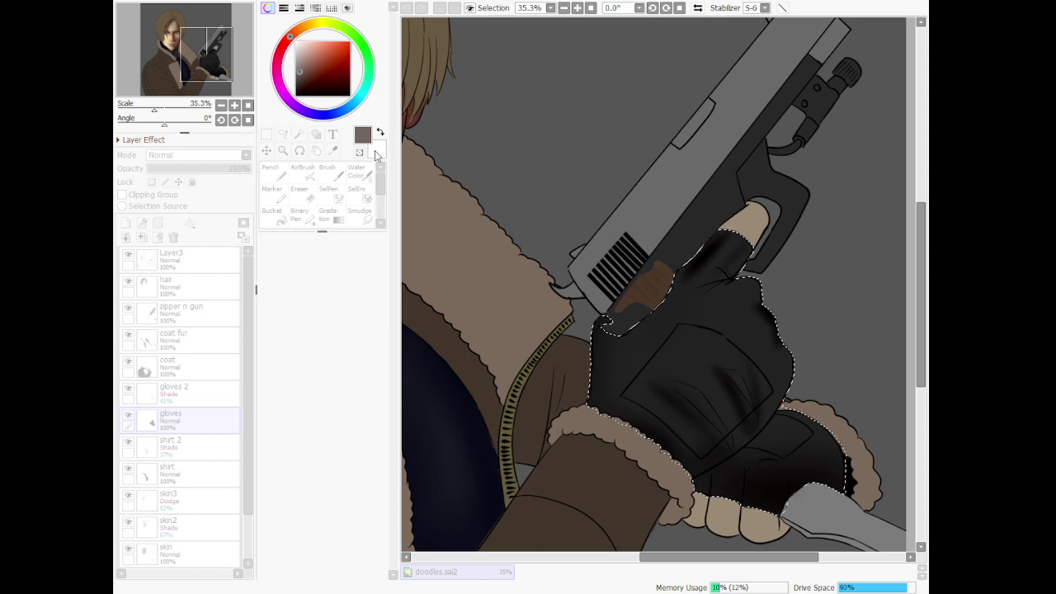
{"action": "left_click", "coordinate": [221, 393]}
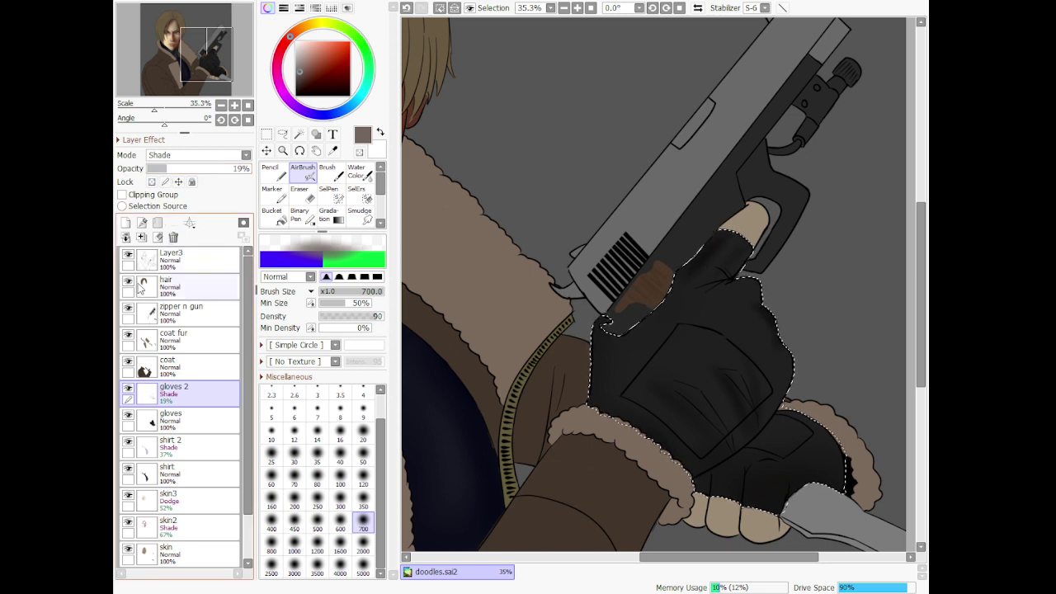
Add a new layer named gloves 3 directly above gloves 2 and set its blend mode to Dodge
{"action": "left_click", "coordinate": [125, 223]}
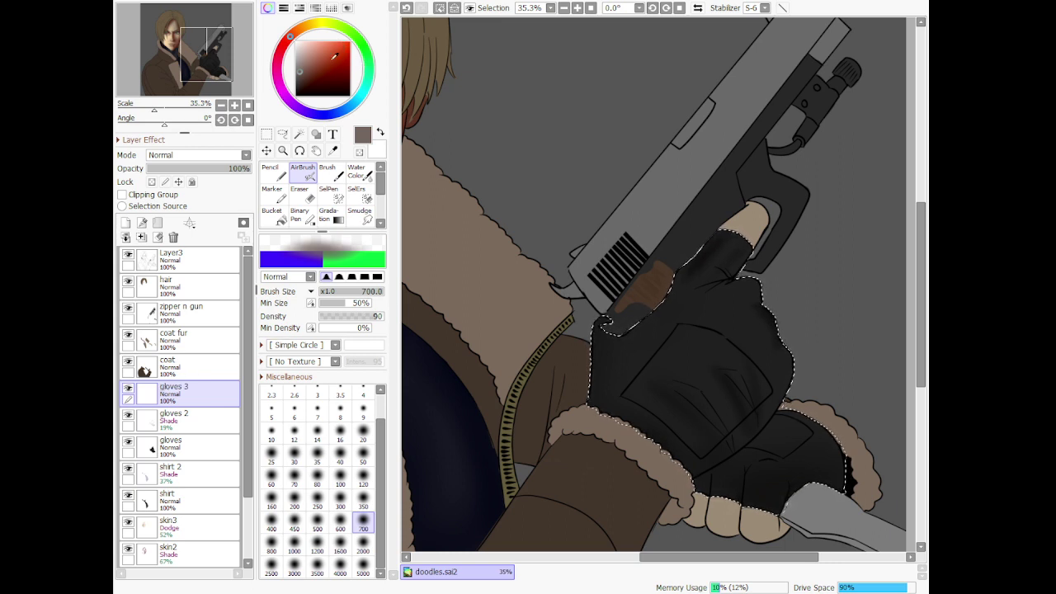
{"action": "left_click", "coordinate": [246, 157]}
{"action": "left_click", "coordinate": [206, 280]}
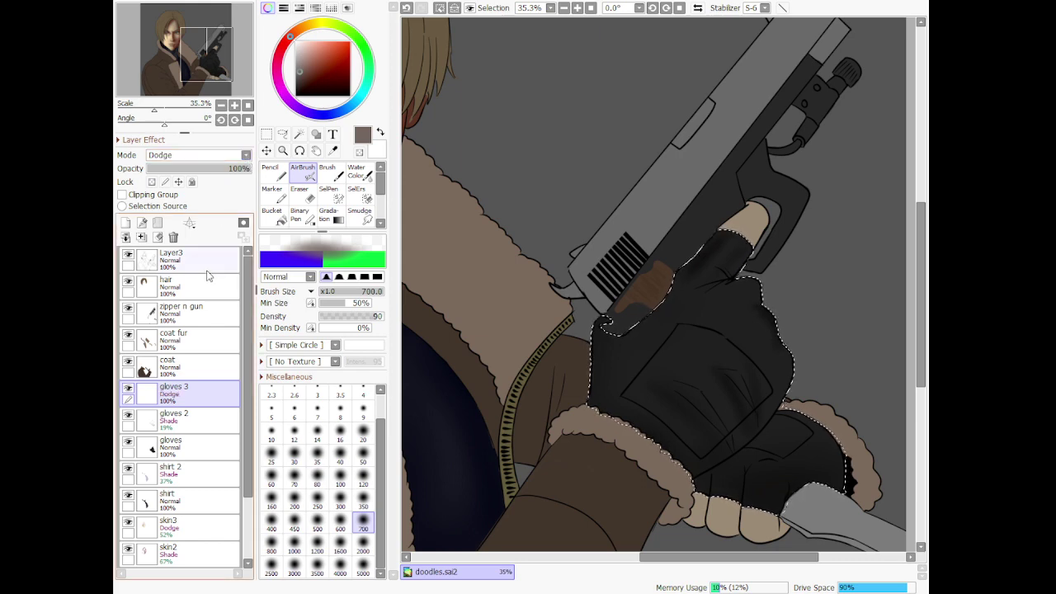
Try airbrushed highlights across the back of the glove at brush size 350
{"action": "scroll", "coordinate": [532, 371], "scroll_direction": "down", "scroll_amount": 1}
{"action": "scroll", "coordinate": [639, 389], "scroll_direction": "up", "scroll_amount": 2}
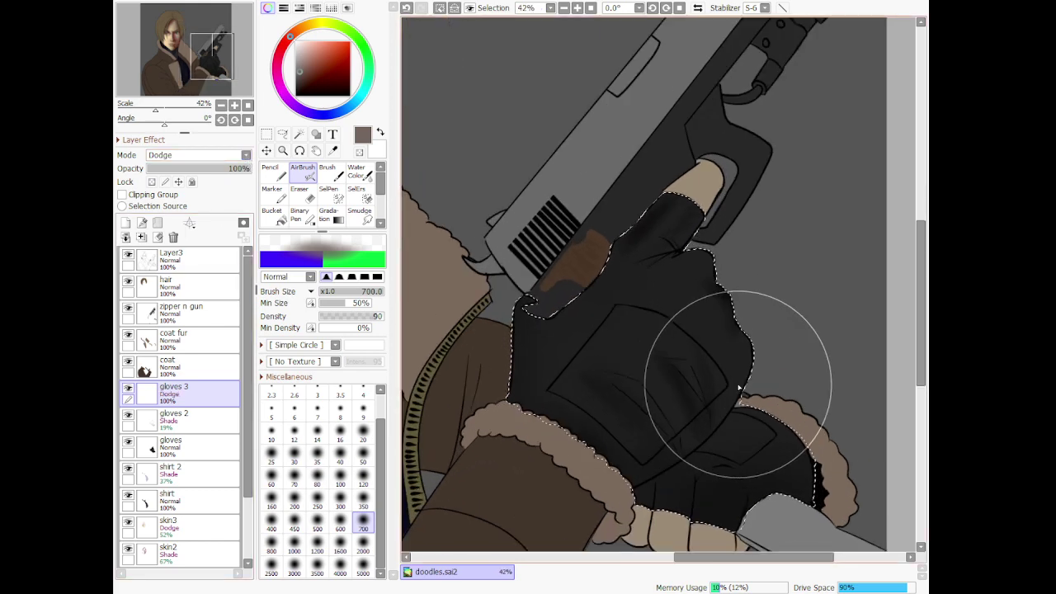
{"action": "left_click", "coordinate": [363, 501]}
{"action": "mouse_move", "coordinate": [544, 330]}
{"action": "left_mouse_down"}
{"action": "mouse_move", "coordinate": [613, 382]}
{"action": "mouse_move", "coordinate": [556, 361]}
{"action": "mouse_move", "coordinate": [636, 441]}
{"action": "mouse_move", "coordinate": [649, 385]}
{"action": "mouse_move", "coordinate": [660, 396]}
{"action": "mouse_move", "coordinate": [679, 283]}
{"action": "mouse_move", "coordinate": [703, 344]}
{"action": "mouse_move", "coordinate": [736, 364]}
{"action": "left_mouse_up"}
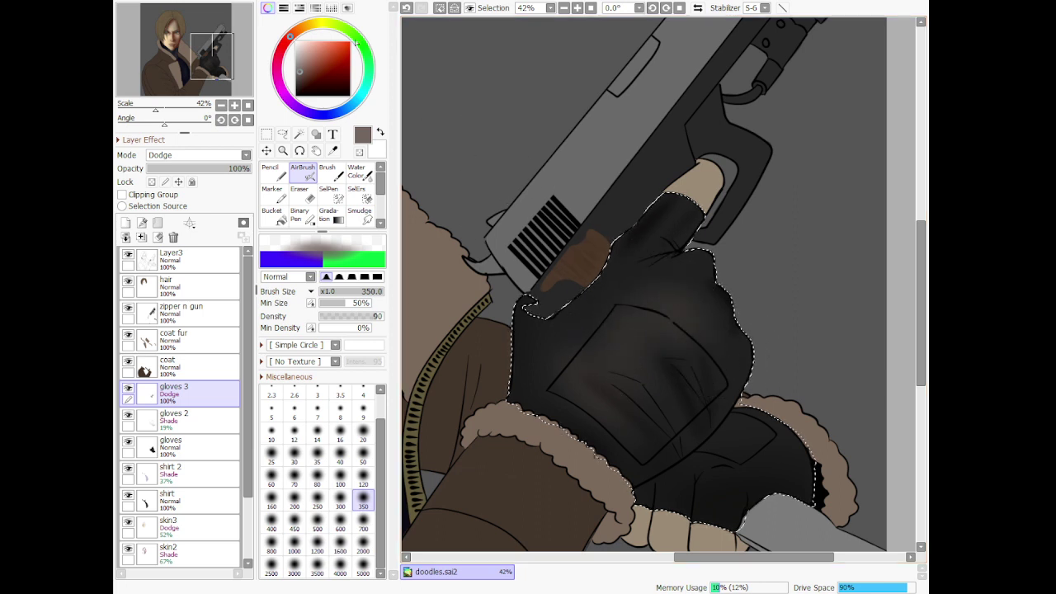
Lighten the paint colour to a pale, slightly reddish grey
{"action": "left_click", "coordinate": [303, 64]}
{"action": "left_click", "coordinate": [303, 59]}
{"action": "left_click", "coordinate": [299, 59]}
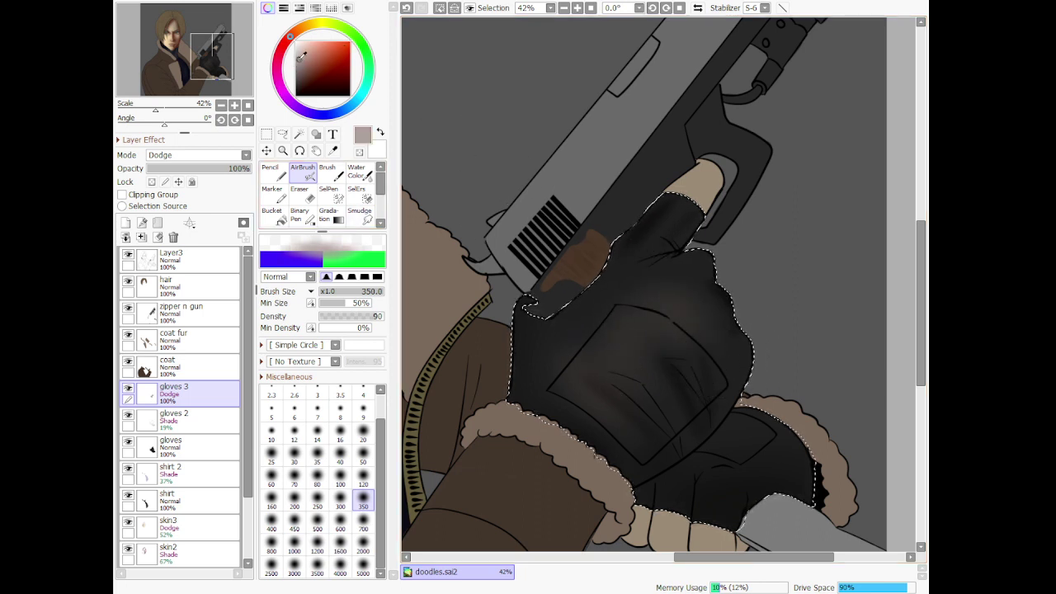
Try lighter airbrushed highlights on the glove's back panel and folds at brush sizes 200 and 120
{"action": "left_click", "coordinate": [295, 500]}
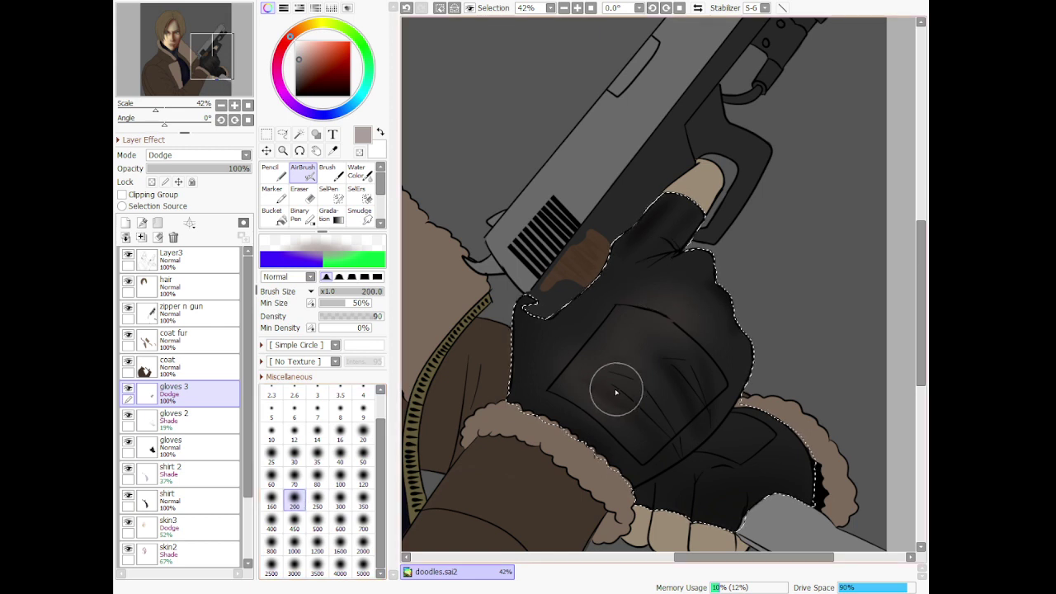
{"action": "mouse_move", "coordinate": [646, 447]}
{"action": "left_mouse_down"}
{"action": "mouse_move", "coordinate": [597, 380]}
{"action": "mouse_move", "coordinate": [570, 369]}
{"action": "mouse_move", "coordinate": [609, 345]}
{"action": "mouse_move", "coordinate": [672, 401]}
{"action": "mouse_move", "coordinate": [602, 358]}
{"action": "mouse_move", "coordinate": [663, 365]}
{"action": "mouse_move", "coordinate": [647, 364]}
{"action": "mouse_move", "coordinate": [659, 325]}
{"action": "mouse_move", "coordinate": [621, 316]}
{"action": "mouse_move", "coordinate": [718, 353]}
{"action": "mouse_move", "coordinate": [615, 302]}
{"action": "mouse_move", "coordinate": [687, 335]}
{"action": "mouse_move", "coordinate": [632, 308]}
{"action": "left_mouse_up"}
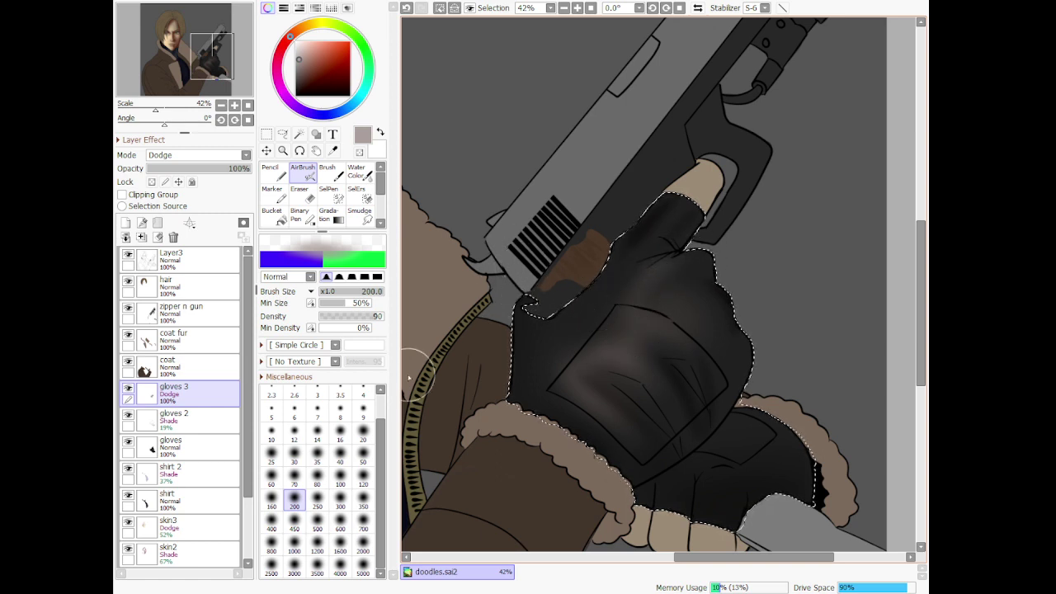
{"action": "left_click", "coordinate": [364, 478]}
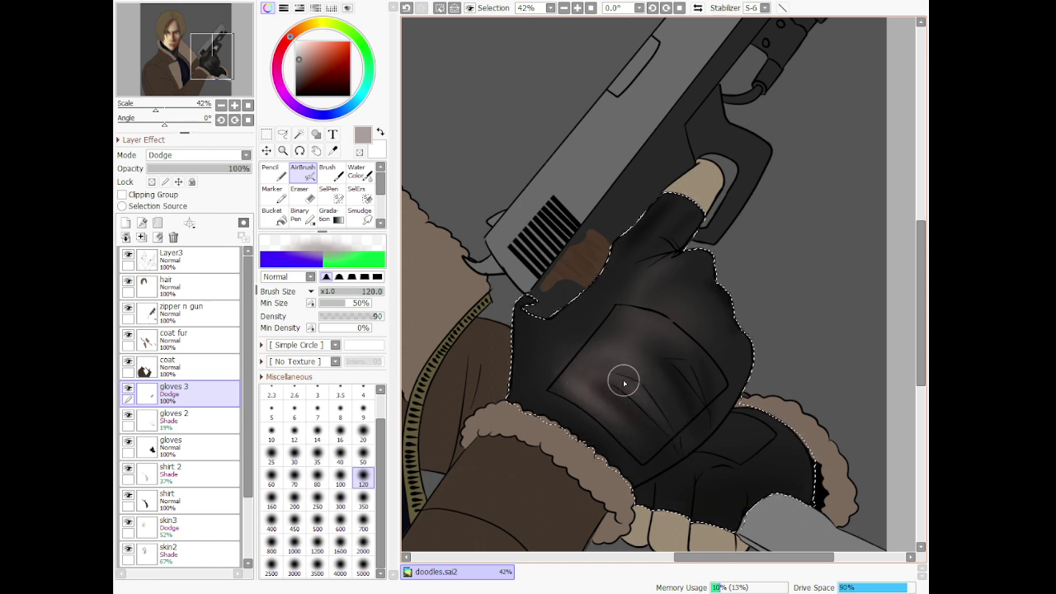
{"action": "left_click_drag", "start_coordinate": [624, 382], "coordinate": [665, 425]}
{"action": "mouse_move", "coordinate": [649, 340]}
{"action": "left_mouse_down"}
{"action": "mouse_move", "coordinate": [721, 414]}
{"action": "mouse_move", "coordinate": [695, 375]}
{"action": "mouse_move", "coordinate": [712, 418]}
{"action": "mouse_move", "coordinate": [641, 319]}
{"action": "left_mouse_up"}
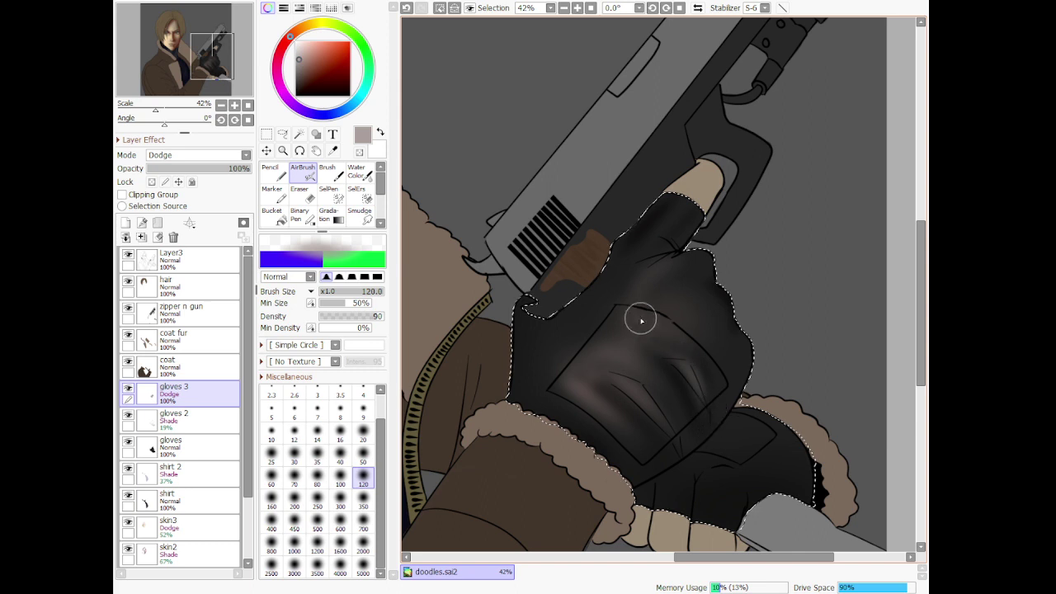
{"action": "mouse_move", "coordinate": [632, 430]}
{"action": "left_mouse_down"}
{"action": "mouse_move", "coordinate": [672, 453]}
{"action": "mouse_move", "coordinate": [691, 422]}
{"action": "mouse_move", "coordinate": [759, 387]}
{"action": "mouse_move", "coordinate": [734, 395]}
{"action": "mouse_move", "coordinate": [702, 441]}
{"action": "mouse_move", "coordinate": [695, 477]}
{"action": "left_mouse_up"}
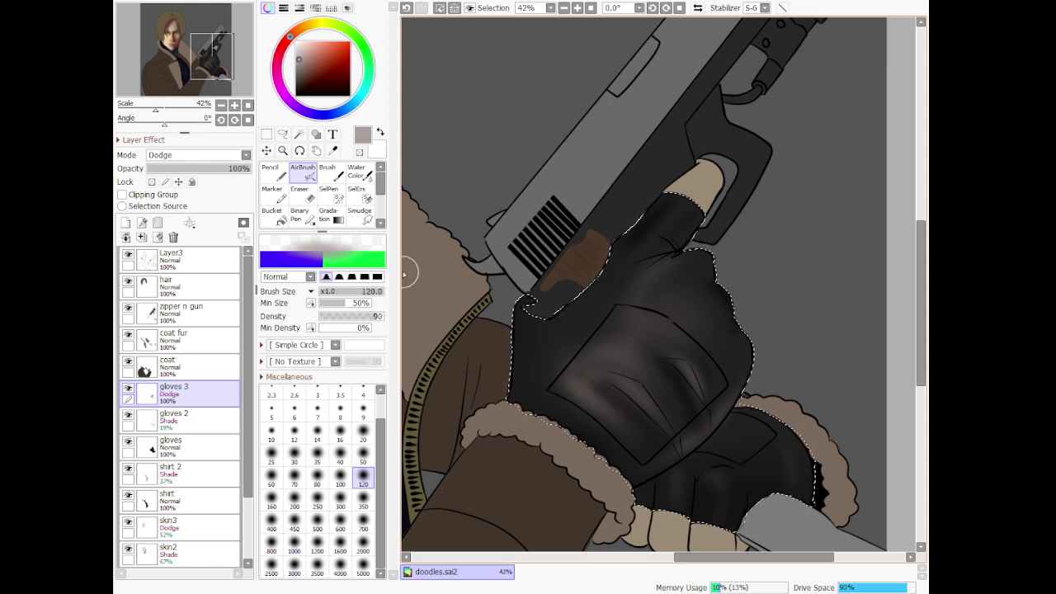
Paint soft highlights on the glove's back panel with the Brush tool at sizes 120 and 100
{"action": "left_click", "coordinate": [328, 171]}
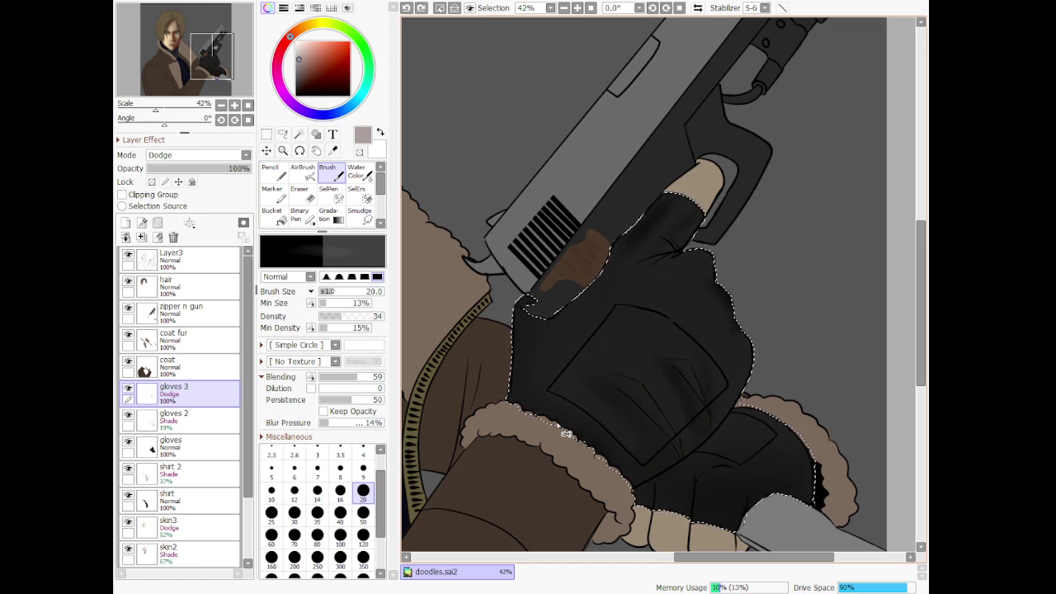
{"action": "left_click", "coordinate": [363, 537]}
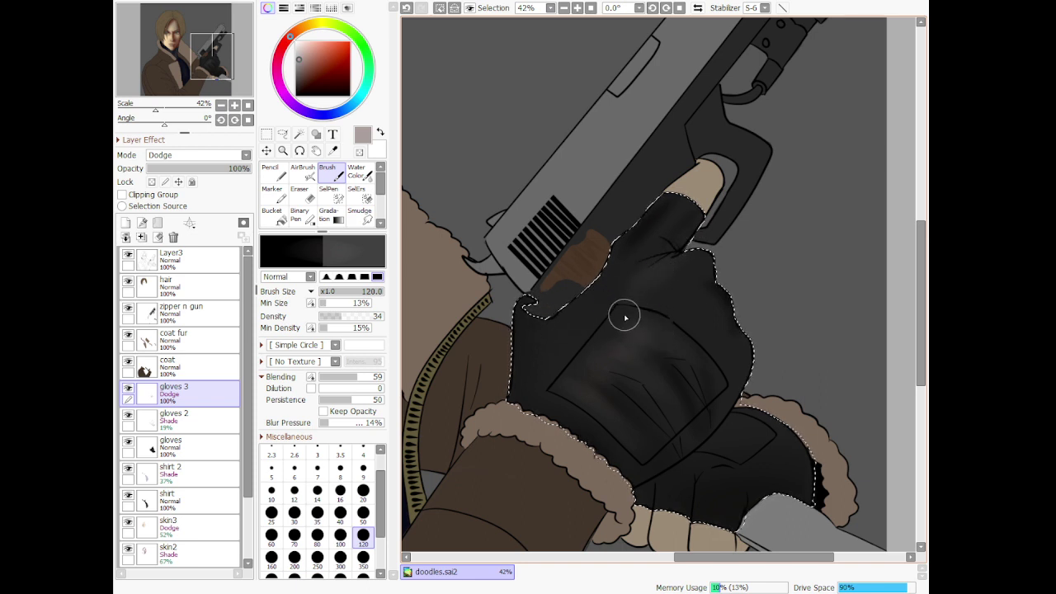
{"action": "left_click", "coordinate": [341, 538]}
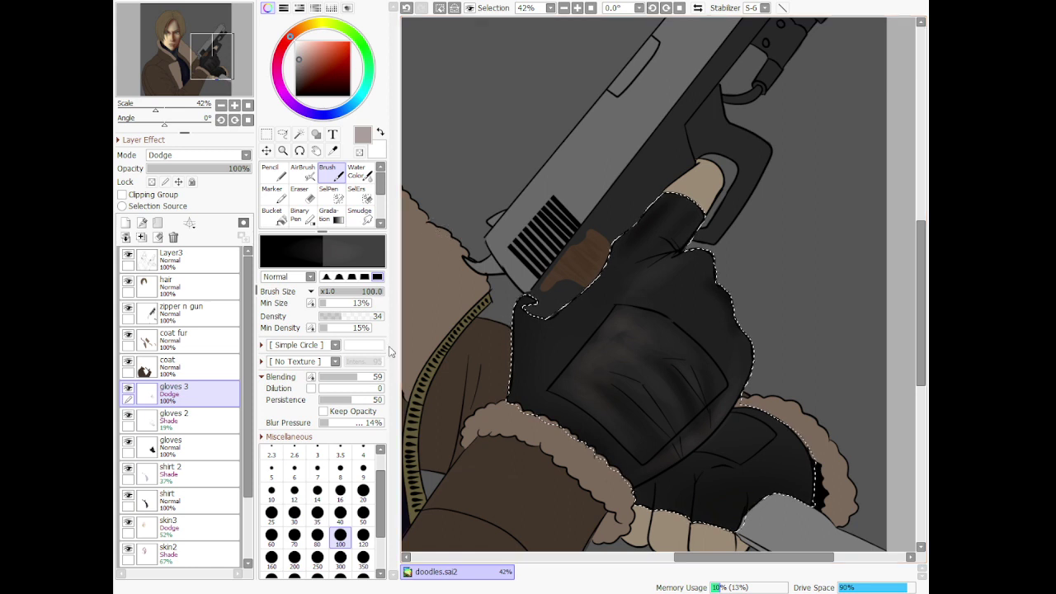
Paint brighter highlights across the glove's back panel with the Brush in a near-white pinkish grey at density 76
{"action": "left_click", "coordinate": [302, 172]}
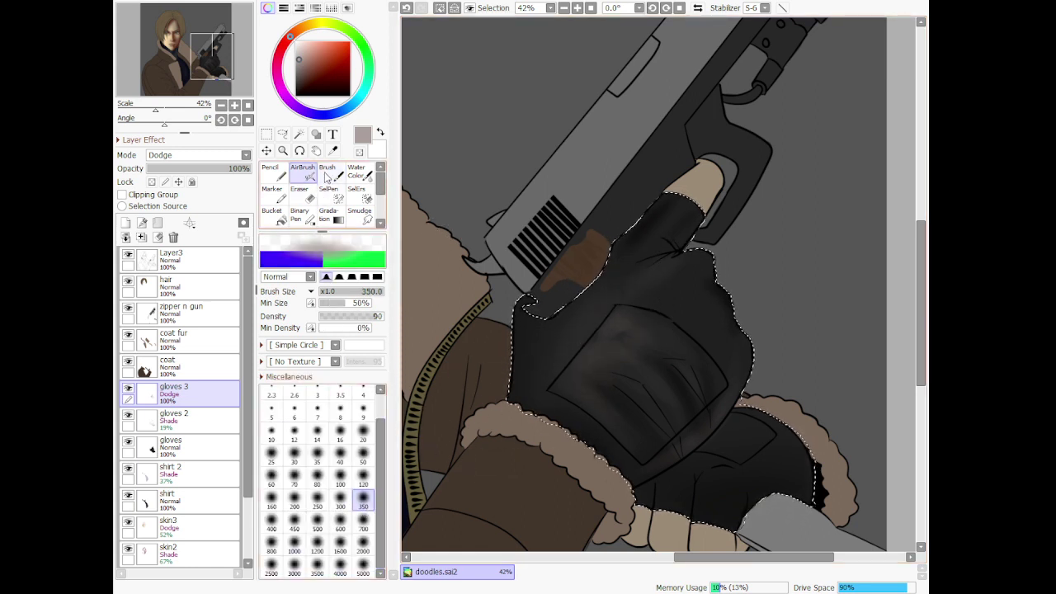
{"action": "left_click", "coordinate": [330, 174]}
{"action": "left_click", "coordinate": [299, 47]}
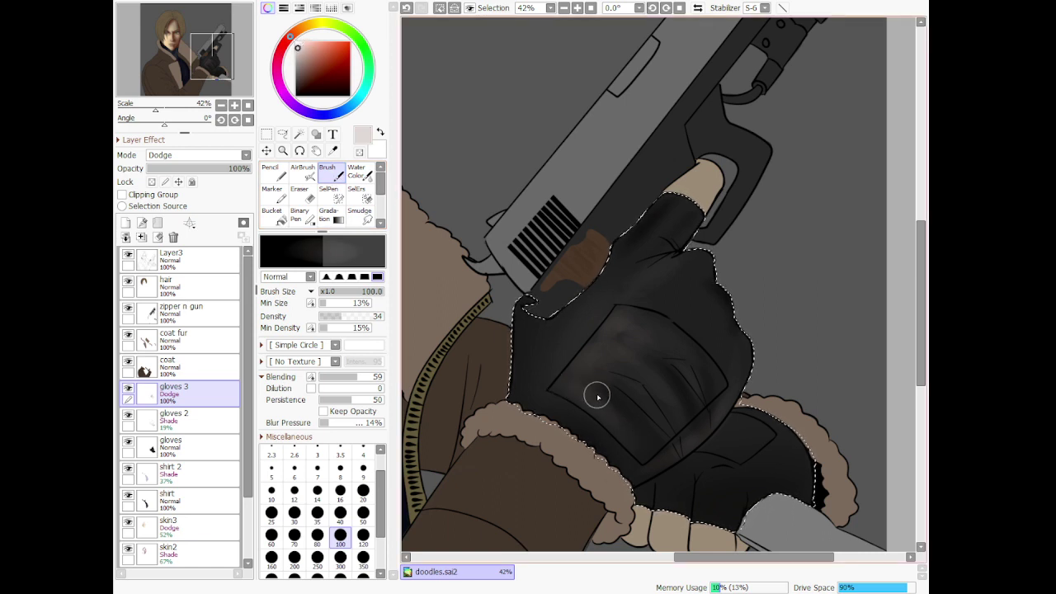
{"action": "left_click", "coordinate": [369, 316]}
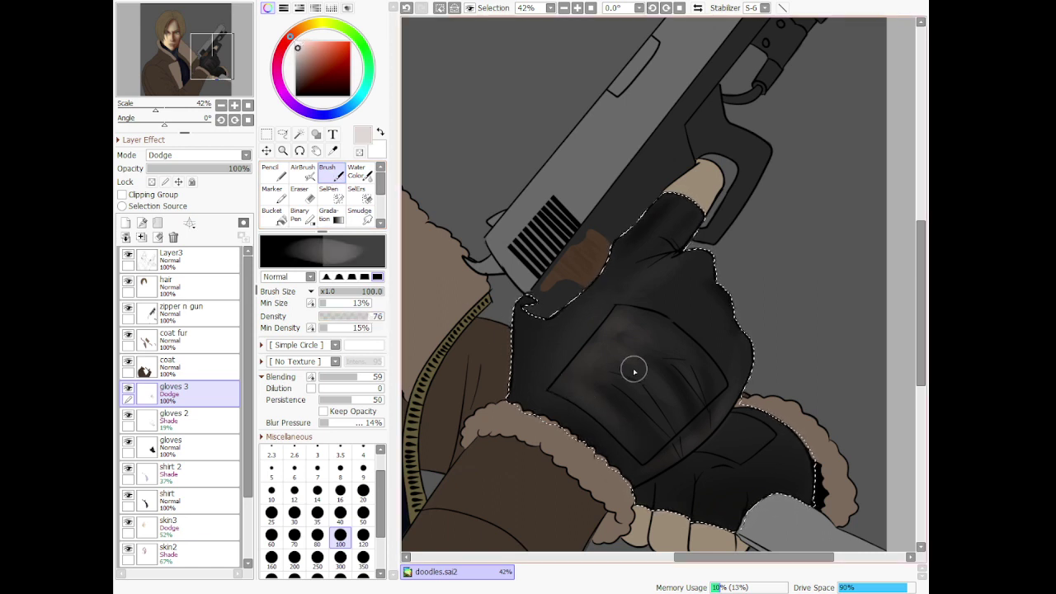
{"action": "mouse_move", "coordinate": [599, 394]}
{"action": "left_mouse_down"}
{"action": "mouse_move", "coordinate": [574, 387]}
{"action": "mouse_move", "coordinate": [579, 364]}
{"action": "mouse_move", "coordinate": [617, 363]}
{"action": "mouse_move", "coordinate": [665, 392]}
{"action": "mouse_move", "coordinate": [629, 376]}
{"action": "mouse_move", "coordinate": [575, 376]}
{"action": "mouse_move", "coordinate": [618, 399]}
{"action": "mouse_move", "coordinate": [600, 340]}
{"action": "mouse_move", "coordinate": [637, 358]}
{"action": "mouse_move", "coordinate": [620, 338]}
{"action": "mouse_move", "coordinate": [635, 334]}
{"action": "mouse_move", "coordinate": [681, 356]}
{"action": "mouse_move", "coordinate": [650, 339]}
{"action": "left_mouse_up"}
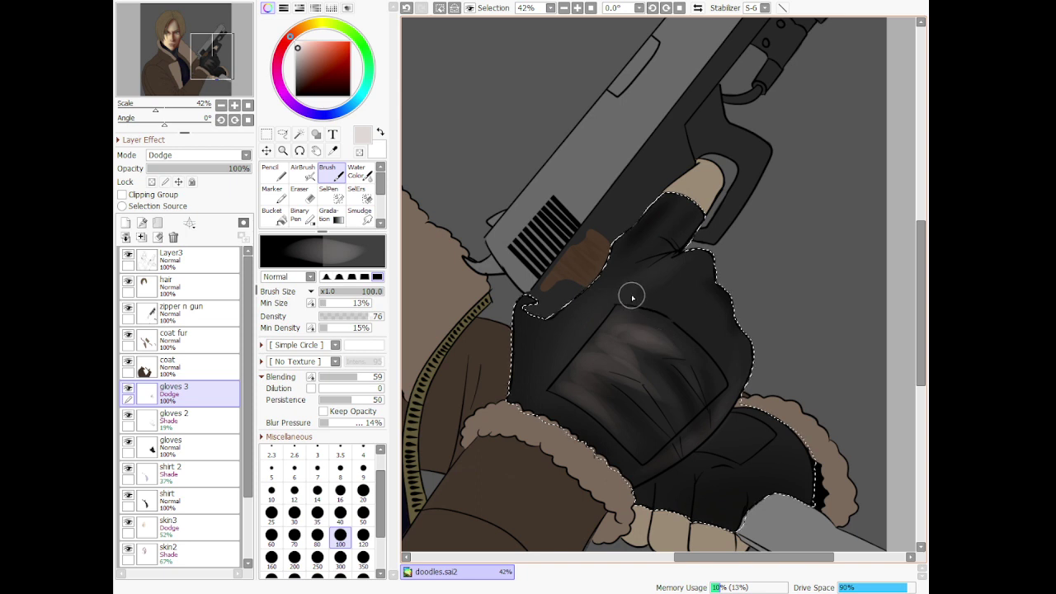
Brush pale highlights over the glove's knuckles and lower fingers, and touch up the upper edge of the back panel
{"action": "mouse_move", "coordinate": [718, 272]}
{"action": "left_mouse_down"}
{"action": "mouse_move", "coordinate": [673, 264]}
{"action": "mouse_move", "coordinate": [632, 294]}
{"action": "mouse_move", "coordinate": [668, 293]}
{"action": "left_mouse_up"}
{"action": "key", "text": "ctrl+z"}
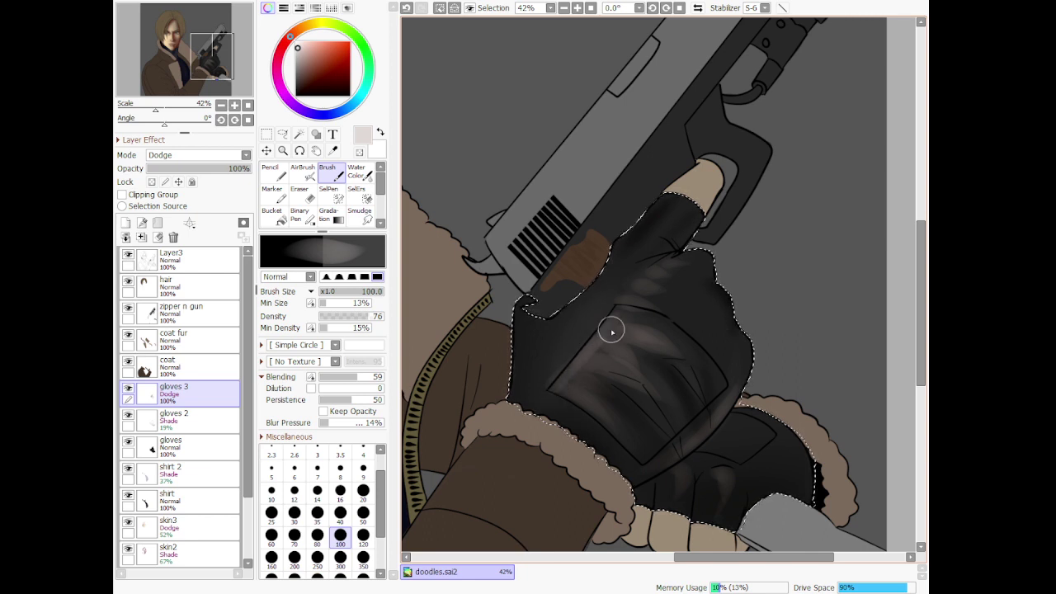
{"action": "mouse_move", "coordinate": [612, 331]}
{"action": "left_mouse_down"}
{"action": "mouse_move", "coordinate": [579, 309]}
{"action": "mouse_move", "coordinate": [603, 321]}
{"action": "left_mouse_up"}
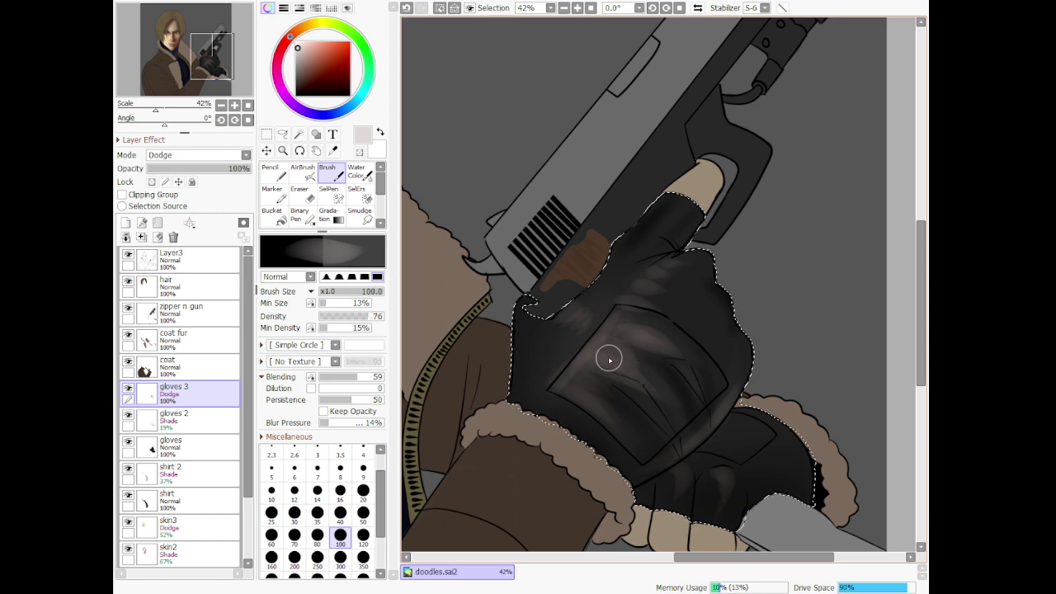
Extend the brushed highlights on the glove's back panel and airbrush soft highlights over its panel, knuckles and finger at sizes 350 and 120
{"action": "mouse_move", "coordinate": [603, 337]}
{"action": "left_mouse_down"}
{"action": "mouse_move", "coordinate": [642, 333]}
{"action": "mouse_move", "coordinate": [611, 319]}
{"action": "mouse_move", "coordinate": [636, 321]}
{"action": "mouse_move", "coordinate": [582, 375]}
{"action": "mouse_move", "coordinate": [554, 382]}
{"action": "mouse_move", "coordinate": [612, 408]}
{"action": "mouse_move", "coordinate": [589, 380]}
{"action": "left_mouse_up"}
{"action": "left_click", "coordinate": [304, 173]}
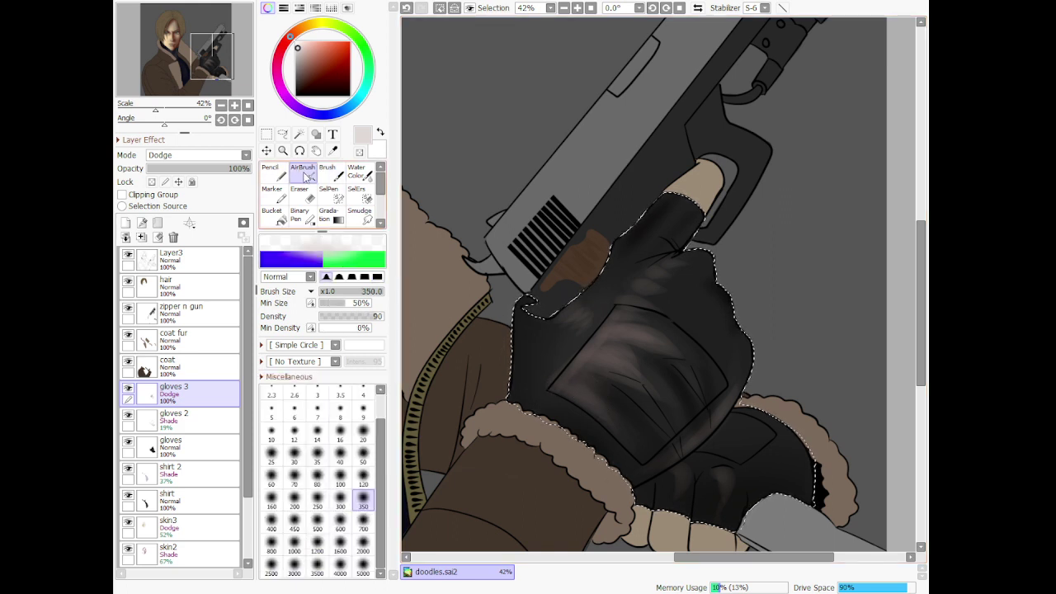
{"action": "mouse_move", "coordinate": [632, 306]}
{"action": "left_mouse_down"}
{"action": "mouse_move", "coordinate": [588, 368]}
{"action": "mouse_move", "coordinate": [612, 350]}
{"action": "mouse_move", "coordinate": [550, 404]}
{"action": "mouse_move", "coordinate": [642, 287]}
{"action": "mouse_move", "coordinate": [581, 385]}
{"action": "mouse_move", "coordinate": [630, 433]}
{"action": "mouse_move", "coordinate": [593, 380]}
{"action": "mouse_move", "coordinate": [674, 405]}
{"action": "mouse_move", "coordinate": [653, 375]}
{"action": "mouse_move", "coordinate": [671, 352]}
{"action": "mouse_move", "coordinate": [684, 375]}
{"action": "mouse_move", "coordinate": [643, 334]}
{"action": "mouse_move", "coordinate": [705, 369]}
{"action": "mouse_move", "coordinate": [632, 321]}
{"action": "mouse_move", "coordinate": [687, 270]}
{"action": "mouse_move", "coordinate": [597, 325]}
{"action": "mouse_move", "coordinate": [537, 315]}
{"action": "mouse_move", "coordinate": [597, 310]}
{"action": "left_mouse_up"}
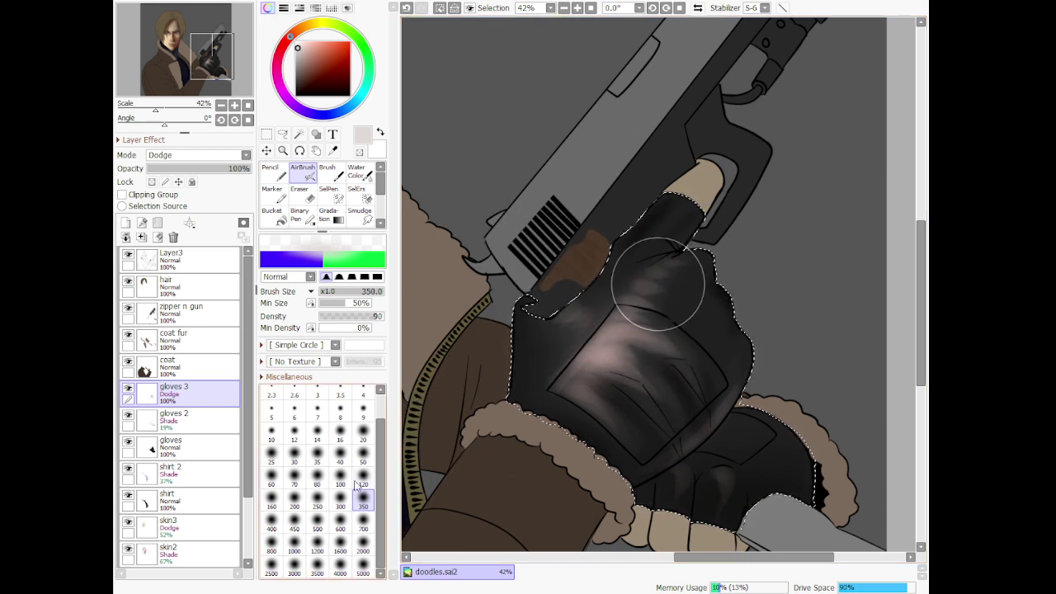
{"action": "left_click", "coordinate": [360, 484]}
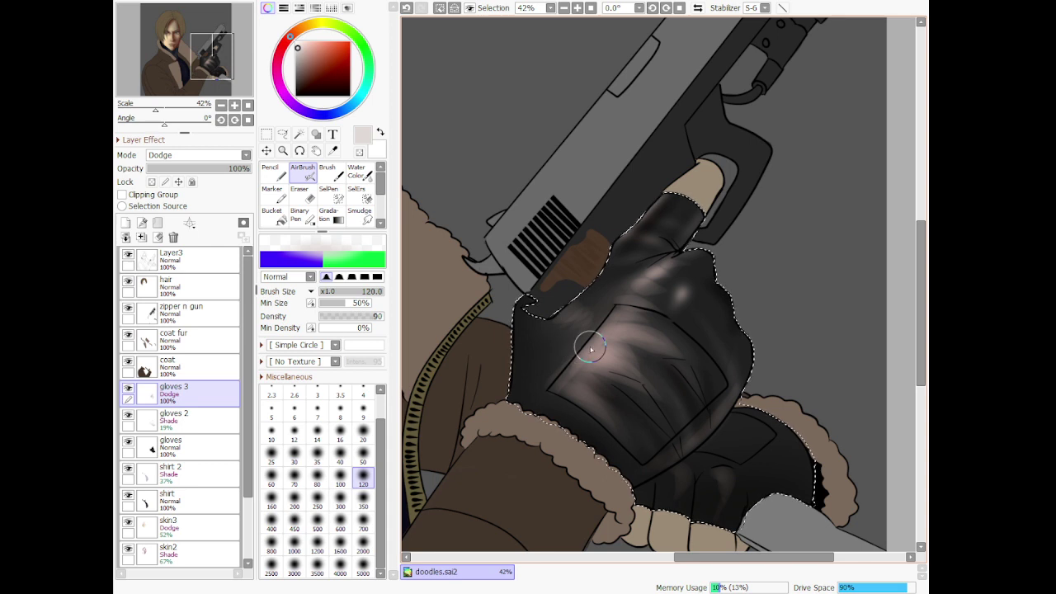
Lower the opacity of the gloves 3 layer to 79%
{"action": "scroll", "coordinate": [582, 325], "scroll_direction": "down", "scroll_amount": 8}
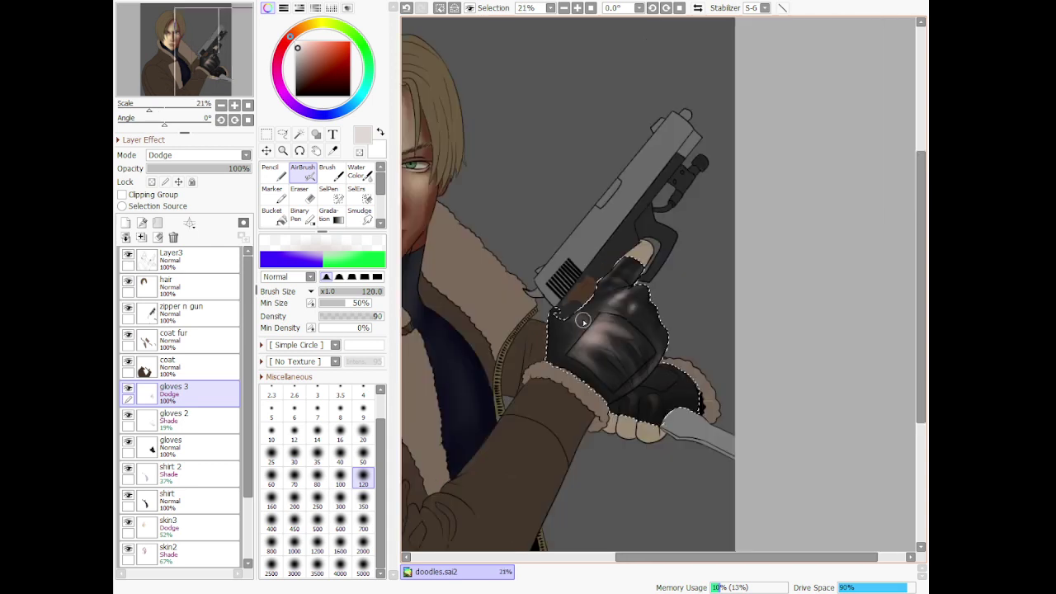
{"action": "scroll", "coordinate": [582, 325], "scroll_direction": "up", "scroll_amount": 3}
{"action": "mouse_move", "coordinate": [227, 168]}
{"action": "left_mouse_down"}
{"action": "mouse_move", "coordinate": [210, 171]}
{"action": "mouse_move", "coordinate": [230, 170]}
{"action": "left_mouse_up"}
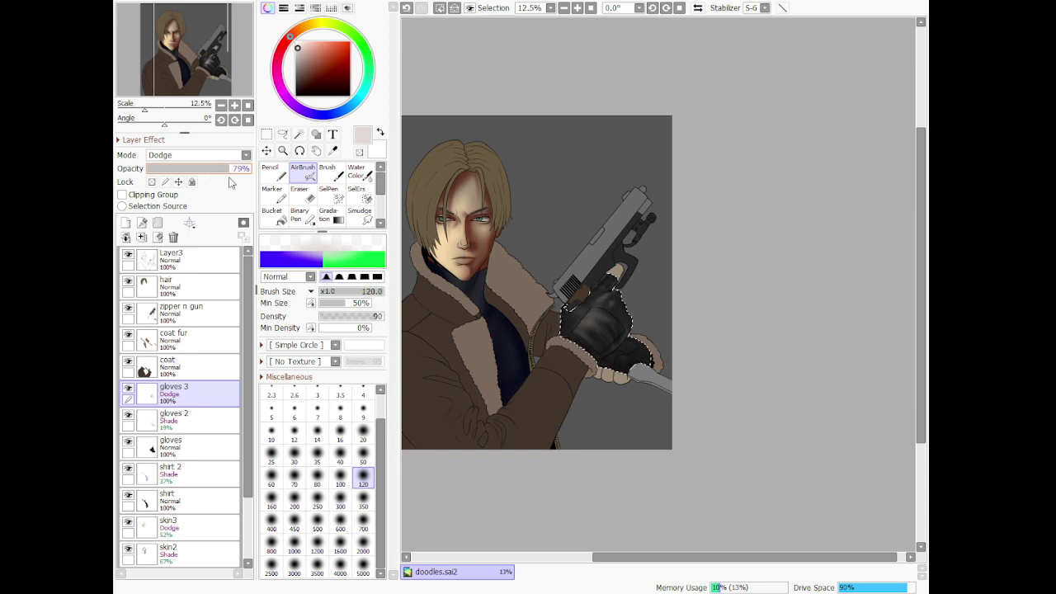
Airbrush brighter highlights in a very pale pink on the glove's back at sizes 120 and 350, and clear the selection
{"action": "scroll", "coordinate": [652, 313], "scroll_direction": "up", "scroll_amount": 4}
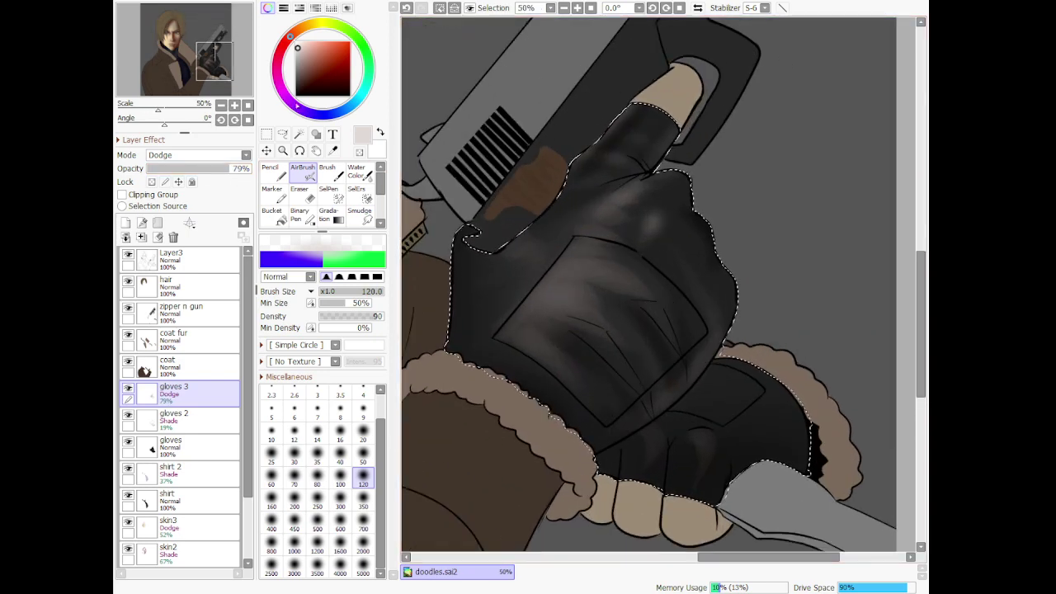
{"action": "left_click", "coordinate": [299, 42]}
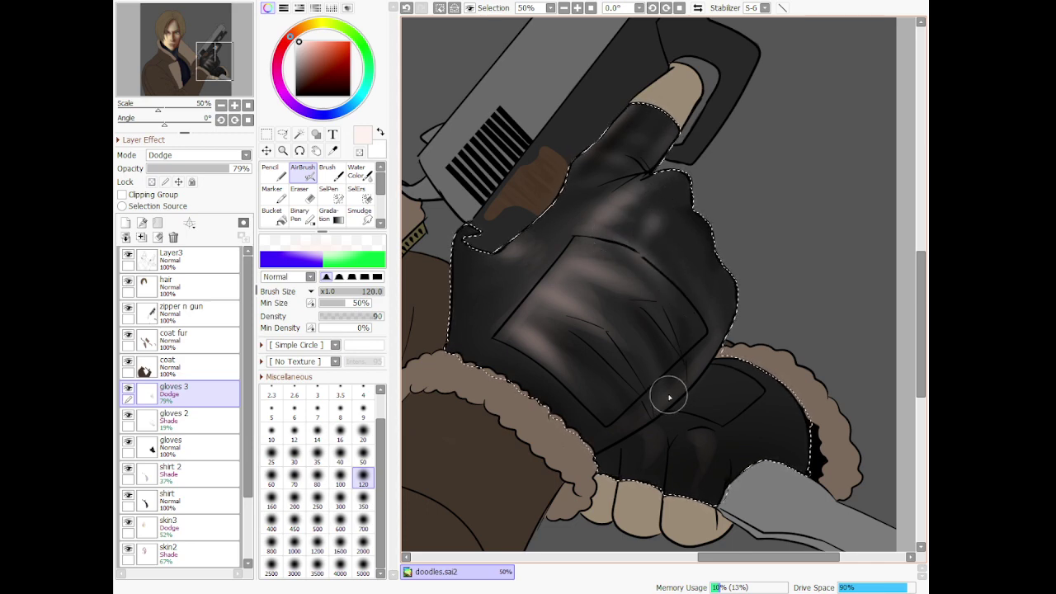
{"action": "scroll", "coordinate": [670, 398], "scroll_direction": "down", "scroll_amount": 4}
{"action": "scroll", "coordinate": [617, 371], "scroll_direction": "up", "scroll_amount": 6}
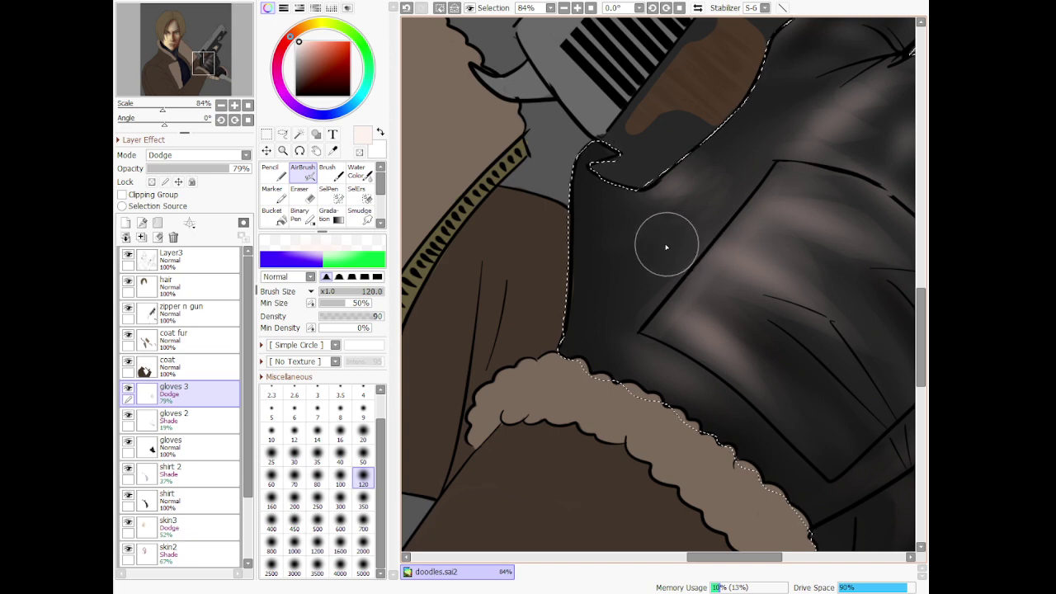
{"action": "left_click", "coordinate": [366, 499]}
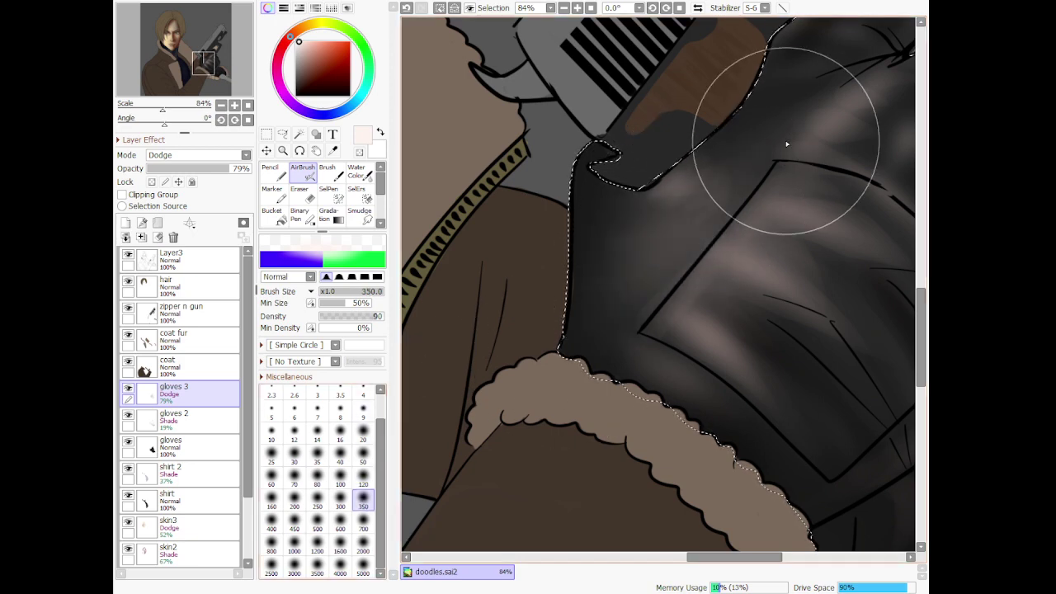
{"action": "scroll", "coordinate": [731, 199], "scroll_direction": "down", "scroll_amount": 9}
{"action": "scroll", "coordinate": [677, 99], "scroll_direction": "down", "scroll_amount": 2}
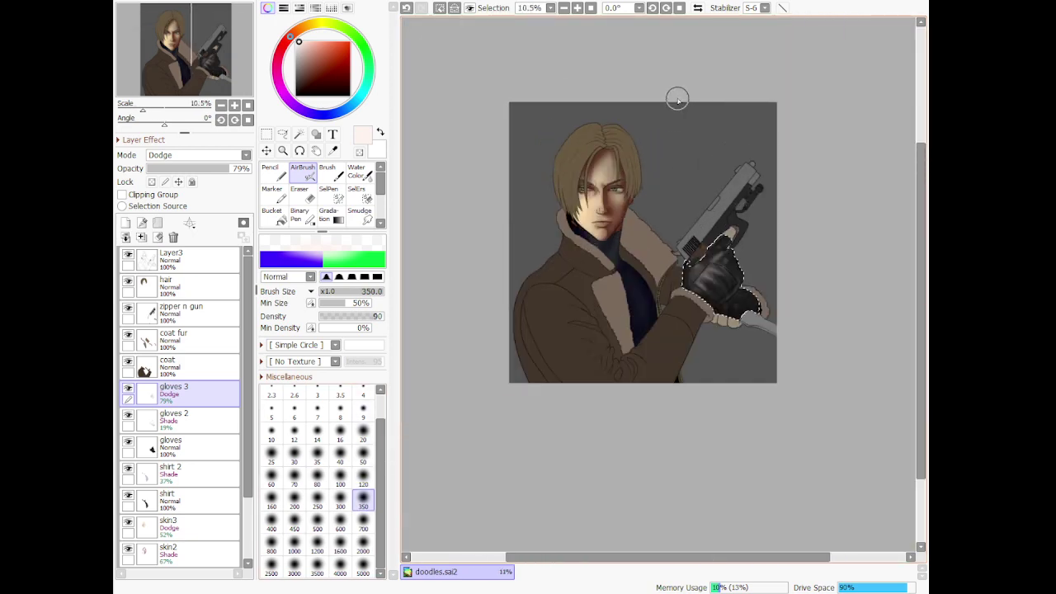
{"action": "scroll", "coordinate": [672, 148], "scroll_direction": "up", "scroll_amount": 1}
{"action": "left_click", "coordinate": [282, 134]}
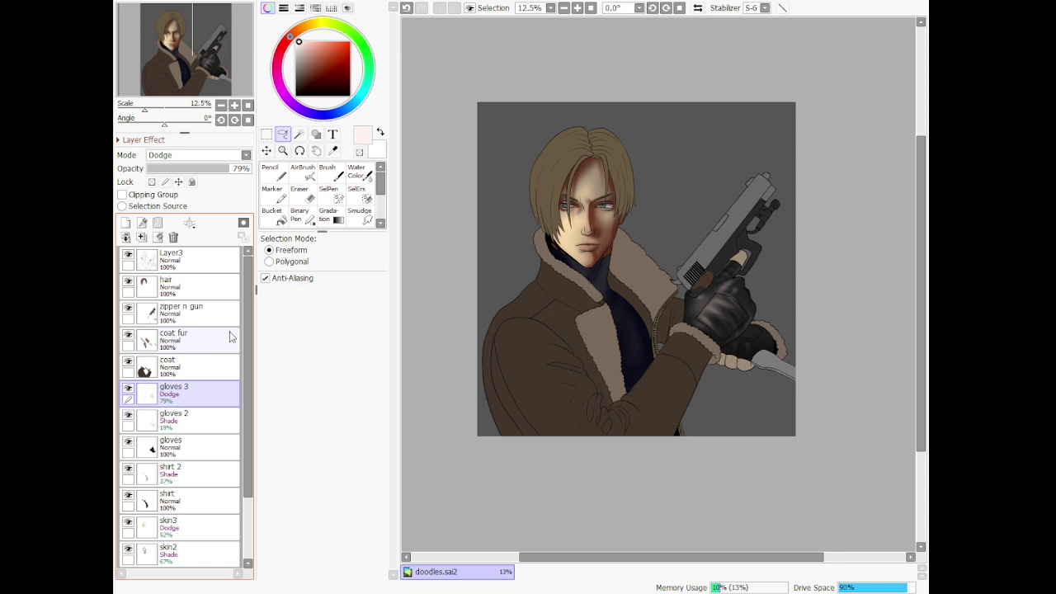
Select the brown coat areas on the coat layer with the Magic Wand and add a layer named "coat 2" above it
{"action": "left_click", "coordinate": [195, 373]}
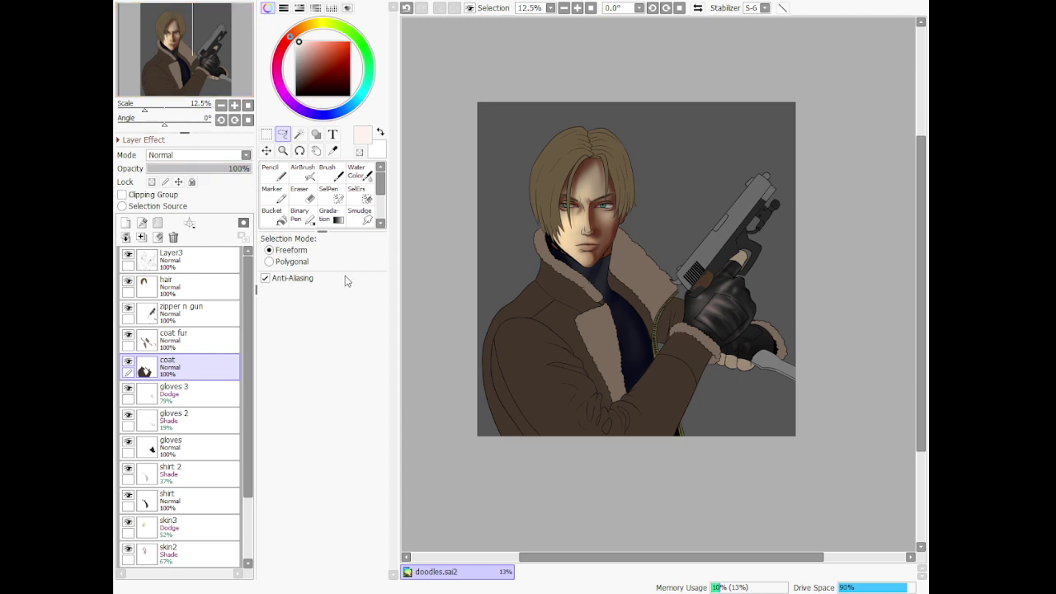
{"action": "left_click", "coordinate": [299, 134]}
{"action": "left_click", "coordinate": [531, 349]}
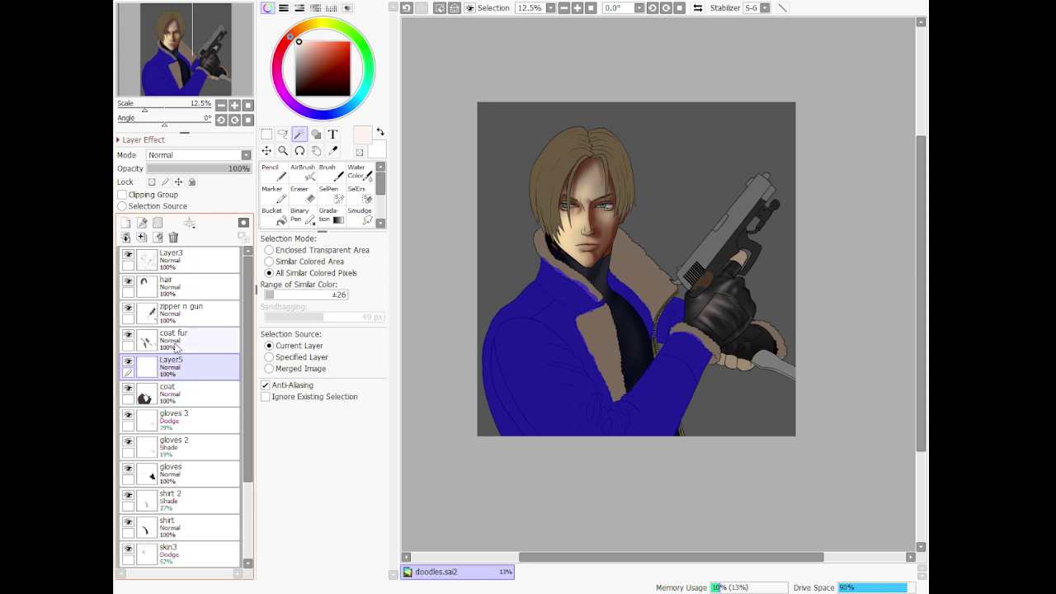
{"action": "left_click", "coordinate": [125, 223]}
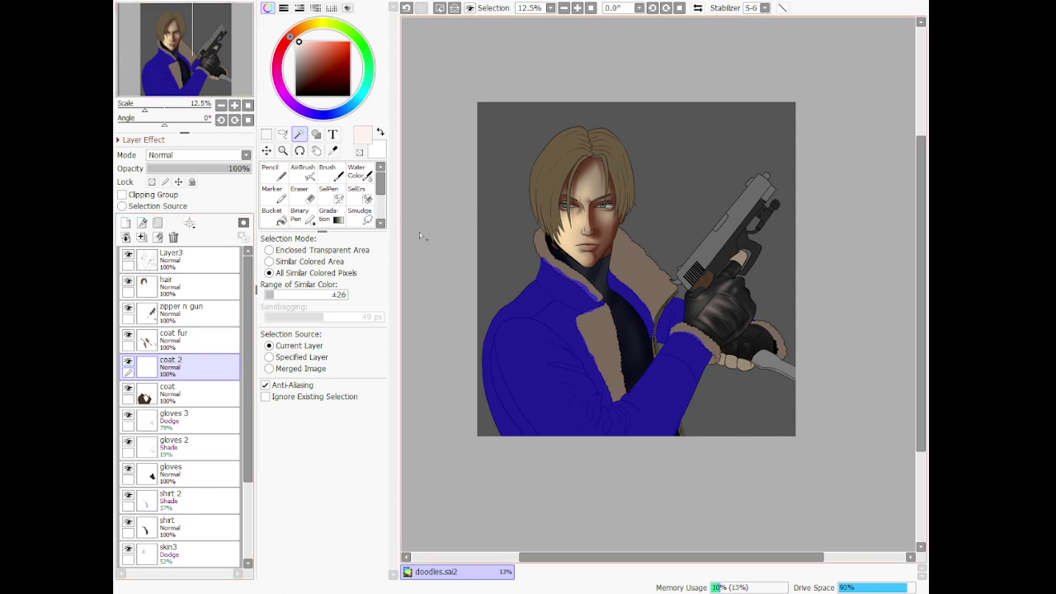
Sample the coat's brown, set the coat 2 layer to Shade mode, and lighten the colour to a pale tan
{"action": "left_click", "coordinate": [333, 150]}
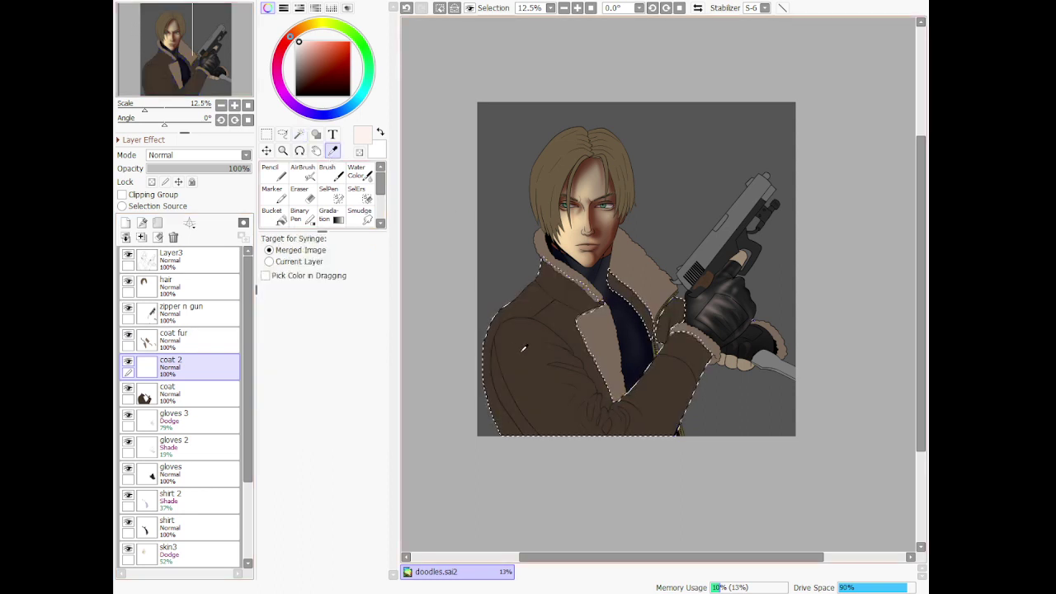
{"action": "left_click", "coordinate": [512, 319]}
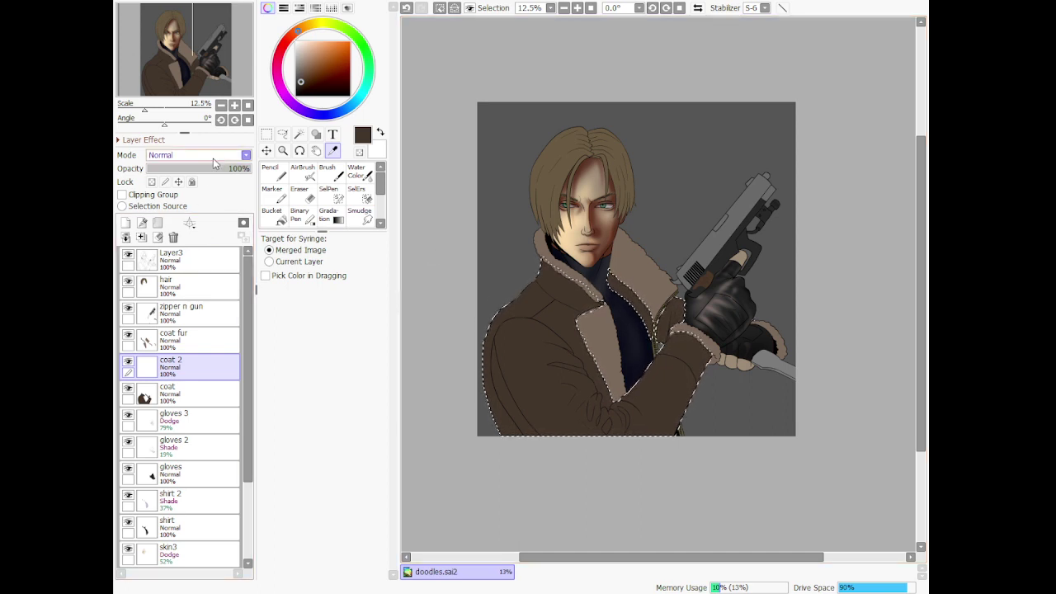
{"action": "left_click", "coordinate": [204, 234]}
{"action": "left_click", "coordinate": [310, 52]}
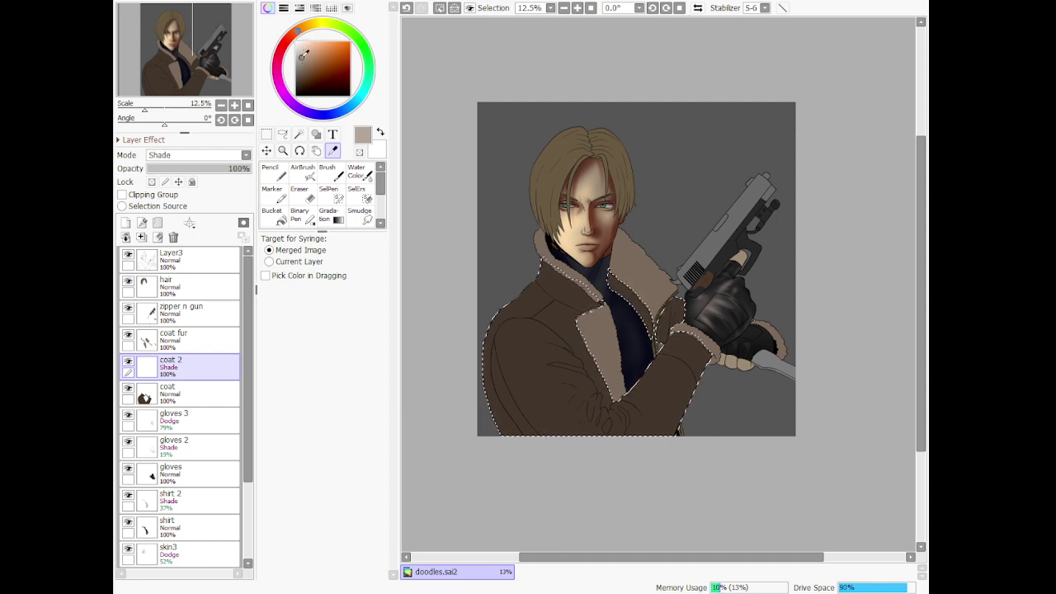
Try airbrushing a tan shadow across the coat's lower part at size 2000
{"action": "left_click", "coordinate": [303, 172]}
{"action": "scroll", "coordinate": [569, 394], "scroll_direction": "up", "scroll_amount": 1}
{"action": "scroll", "coordinate": [569, 394], "scroll_direction": "up", "scroll_amount": 1}
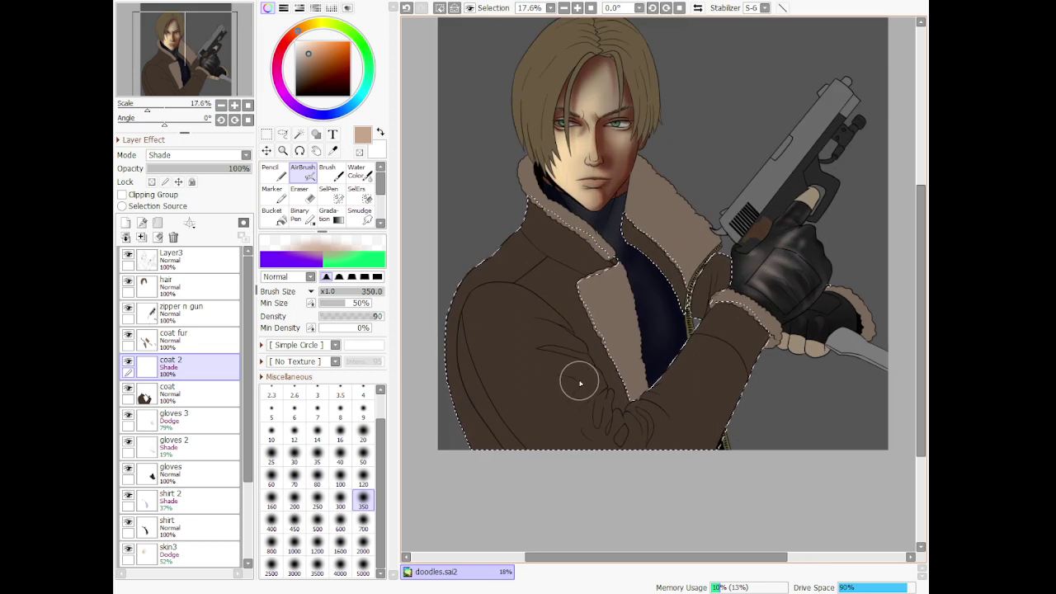
{"action": "left_click", "coordinate": [340, 565]}
{"action": "left_click", "coordinate": [362, 551]}
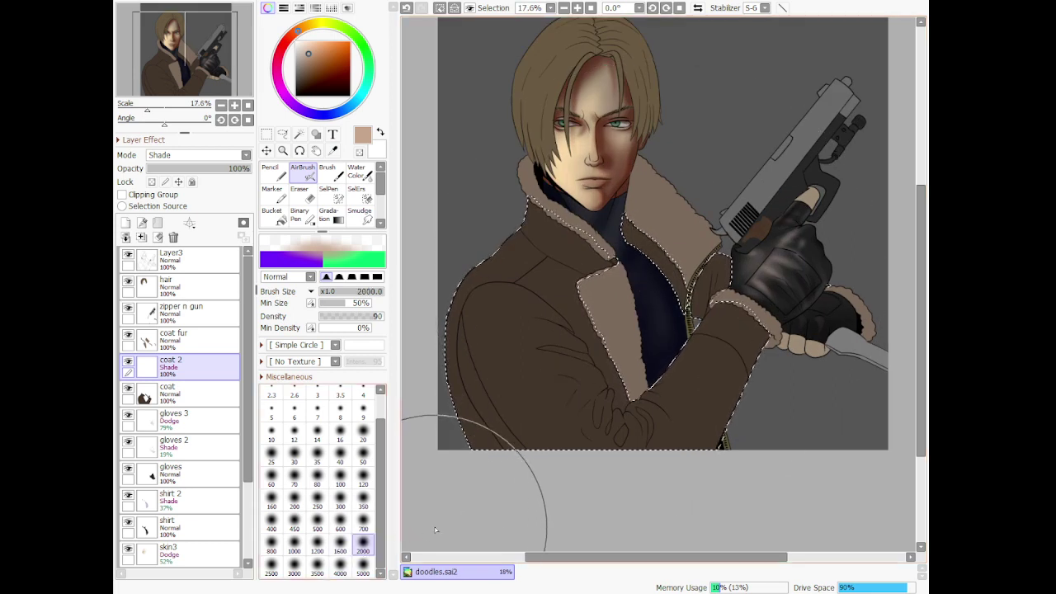
{"action": "left_click_drag", "start_coordinate": [535, 464], "coordinate": [561, 484]}
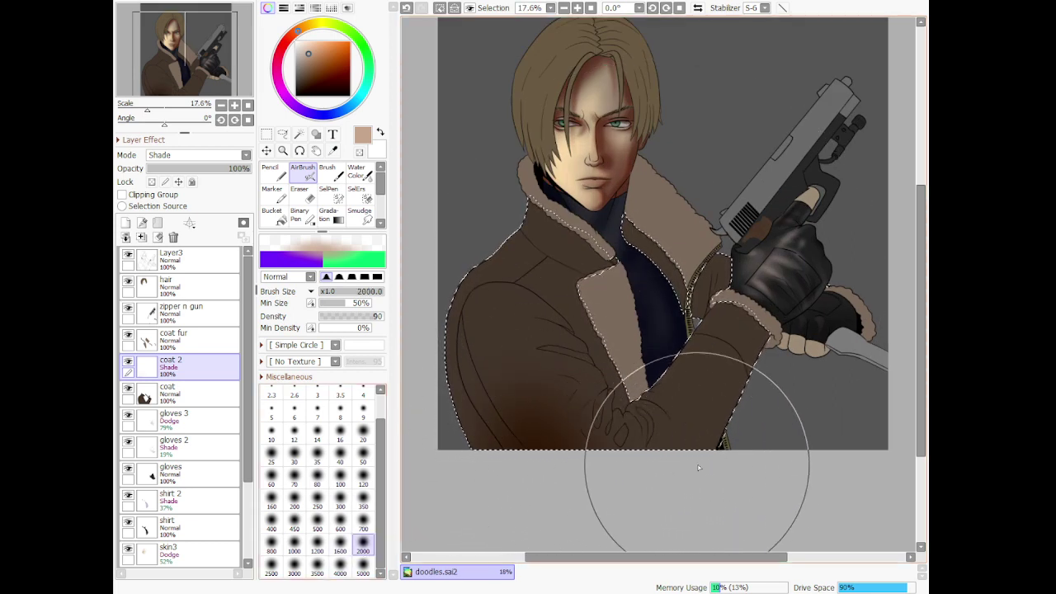
{"action": "key", "text": "ctrl+z"}
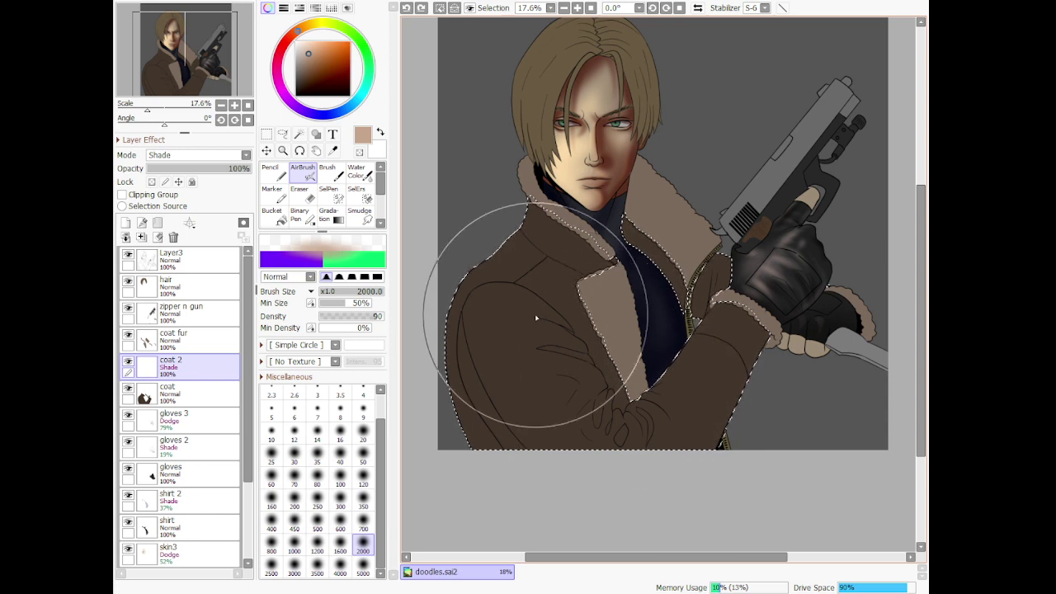
Airbrush shadows in a muted greyish brown beside the fur lapel and inside the collar, reducing the brush size to 350
{"action": "left_click_drag", "start_coordinate": [306, 64], "coordinate": [299, 59]}
{"action": "mouse_move", "coordinate": [609, 399]}
{"action": "left_mouse_down"}
{"action": "mouse_move", "coordinate": [625, 350]}
{"action": "mouse_move", "coordinate": [550, 276]}
{"action": "mouse_move", "coordinate": [660, 355]}
{"action": "left_mouse_up"}
{"action": "key", "text": "bracketleft"}
{"action": "key", "text": "bracketleft"}
{"action": "key", "text": "bracketleft"}
{"action": "key", "text": "bracketleft"}
{"action": "key", "text": "bracketleft"}
{"action": "key", "text": "bracketleft"}
{"action": "key", "text": "bracketleft"}
{"action": "key", "text": "bracketleft"}
{"action": "key", "text": "bracketleft"}
{"action": "key", "text": "bracketleft"}
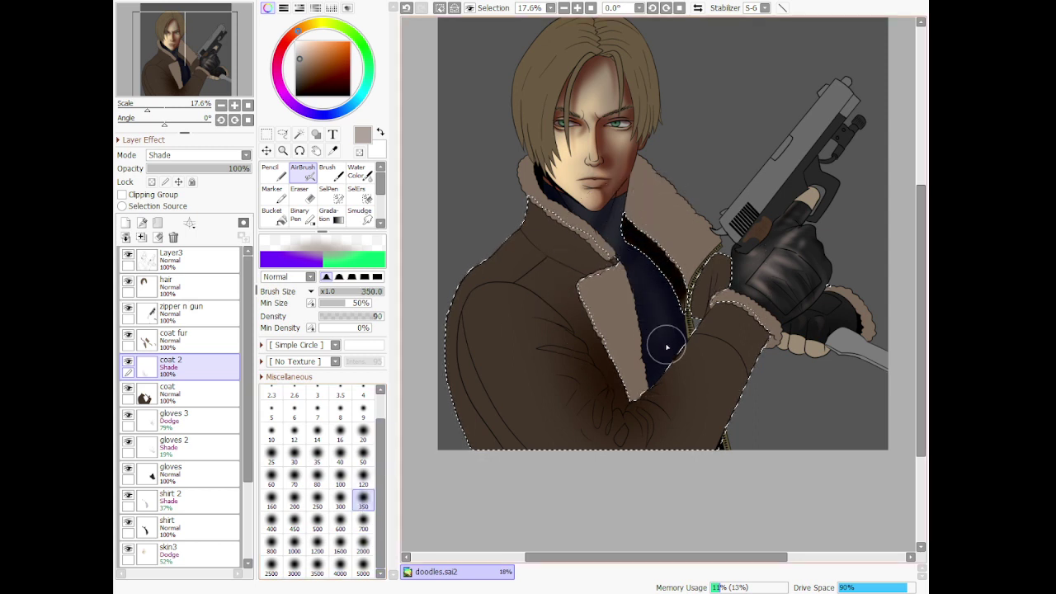
Deepen the shadows inside the collar and on the coat section behind the zipper with the AirBrush at size 700
{"action": "key", "text": "bracketright"}
{"action": "key", "text": "bracketright"}
{"action": "key", "text": "bracketright"}
{"action": "key", "text": "bracketright"}
{"action": "key", "text": "bracketright"}
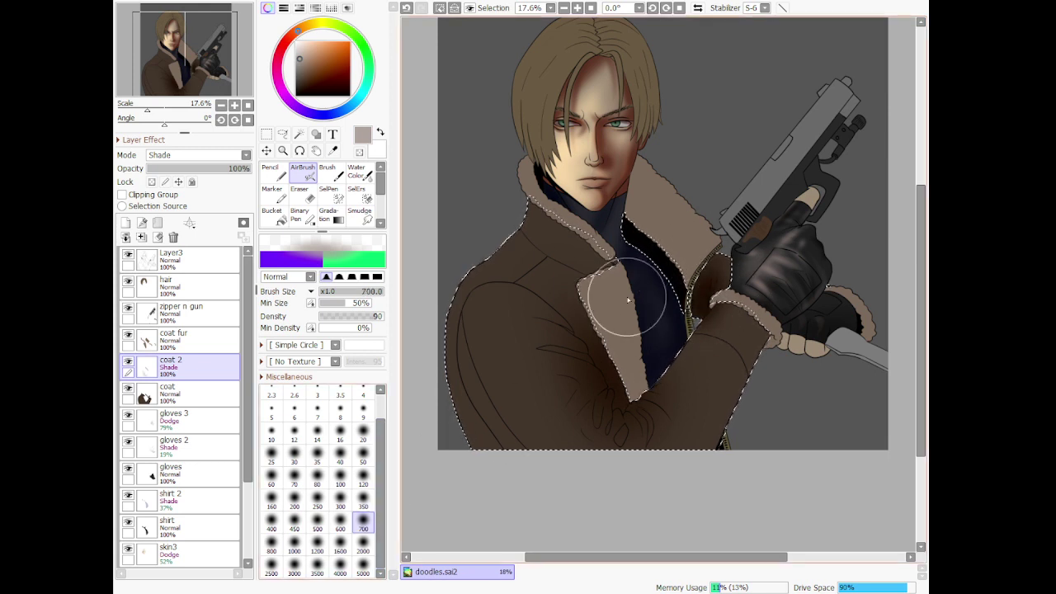
Erase the shadow spilling onto the forearm sleeve near the elbow folds with the Eraser at size 350
{"action": "key", "text": "e"}
{"action": "key", "text": "bracketright"}
{"action": "key", "text": "bracketright"}
{"action": "key", "text": "bracketright"}
{"action": "key", "text": "bracketright"}
{"action": "key", "text": "bracketright"}
{"action": "key", "text": "bracketright"}
{"action": "key", "text": "bracketright"}
{"action": "key", "text": "bracketright"}
{"action": "key", "text": "bracketright"}
{"action": "key", "text": "bracketright"}
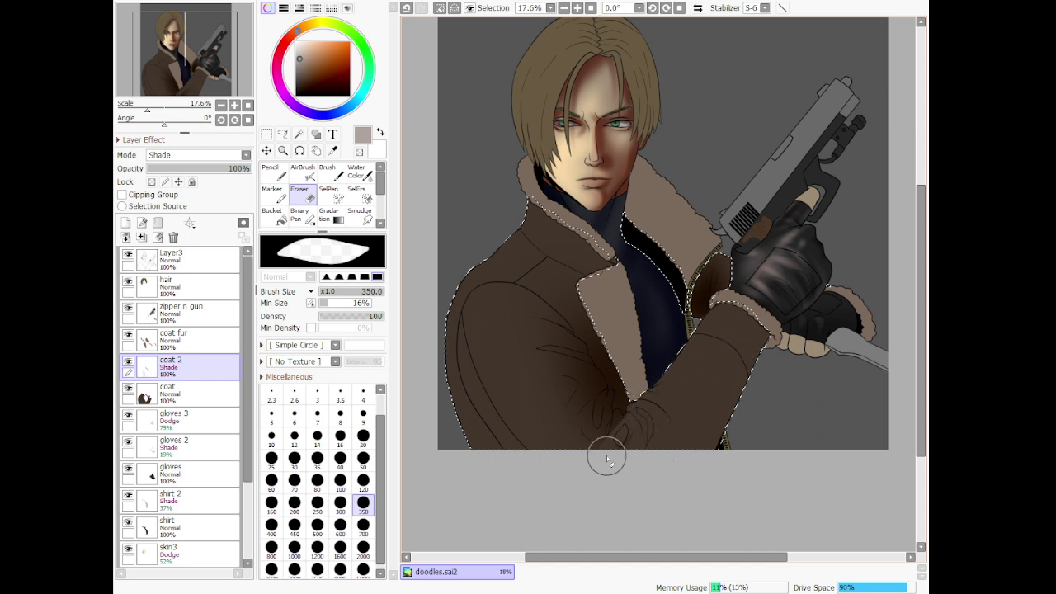
Airbrush a darker shadow on the coat along the outer edge of the fur lapel at size 700
{"action": "left_click", "coordinate": [305, 173]}
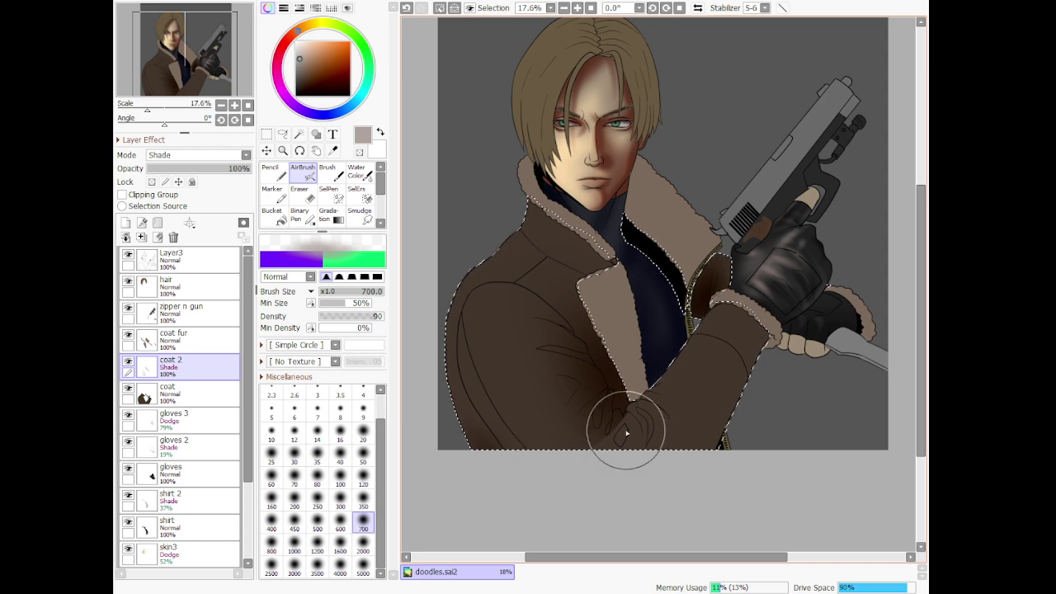
{"action": "scroll", "coordinate": [618, 432], "scroll_direction": "up", "scroll_amount": 3}
{"action": "scroll", "coordinate": [652, 382], "scroll_direction": "up", "scroll_amount": 1}
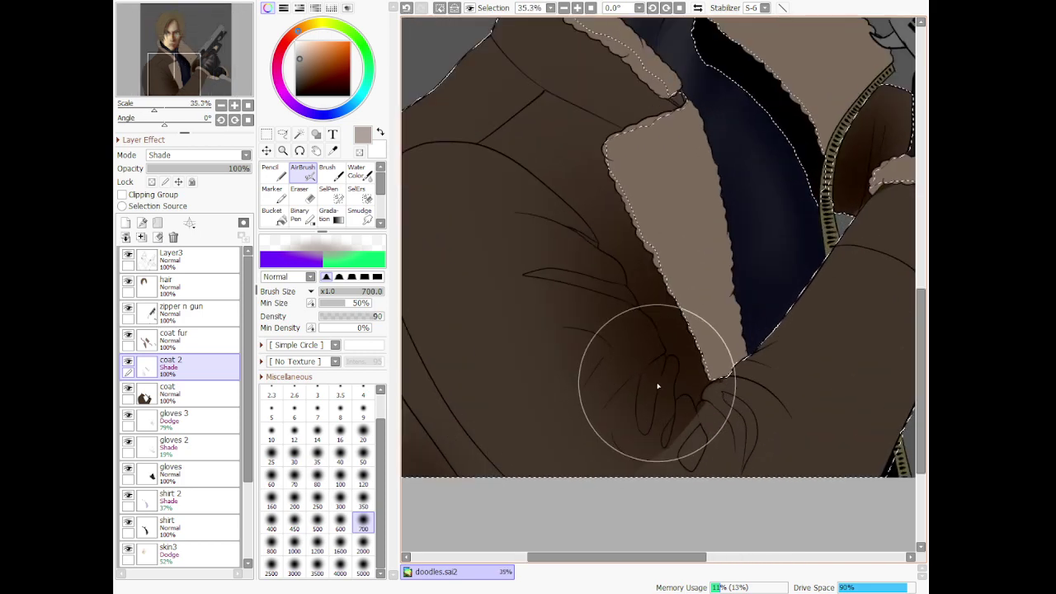
{"action": "mouse_move", "coordinate": [617, 273]}
{"action": "left_mouse_down"}
{"action": "mouse_move", "coordinate": [592, 197]}
{"action": "mouse_move", "coordinate": [608, 240]}
{"action": "mouse_move", "coordinate": [505, 134]}
{"action": "mouse_move", "coordinate": [554, 197]}
{"action": "mouse_move", "coordinate": [534, 164]}
{"action": "mouse_move", "coordinate": [669, 299]}
{"action": "mouse_move", "coordinate": [710, 425]}
{"action": "mouse_move", "coordinate": [689, 355]}
{"action": "mouse_move", "coordinate": [692, 399]}
{"action": "mouse_move", "coordinate": [705, 394]}
{"action": "mouse_move", "coordinate": [636, 328]}
{"action": "left_mouse_up"}
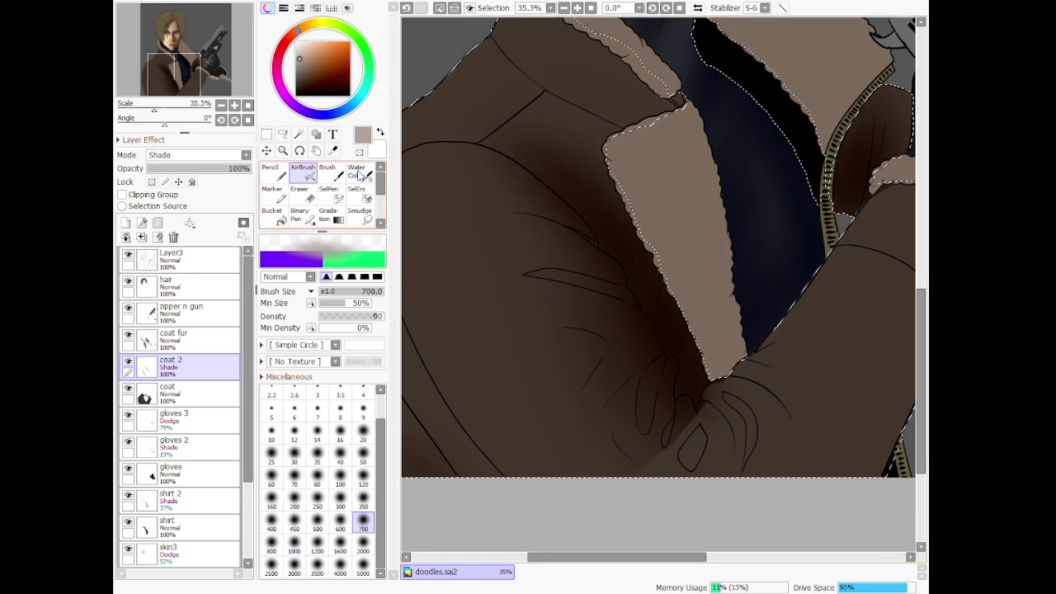
Erase shading from the elbow creases beneath the lapel's tip with the Eraser at size 120
{"action": "left_click", "coordinate": [302, 193]}
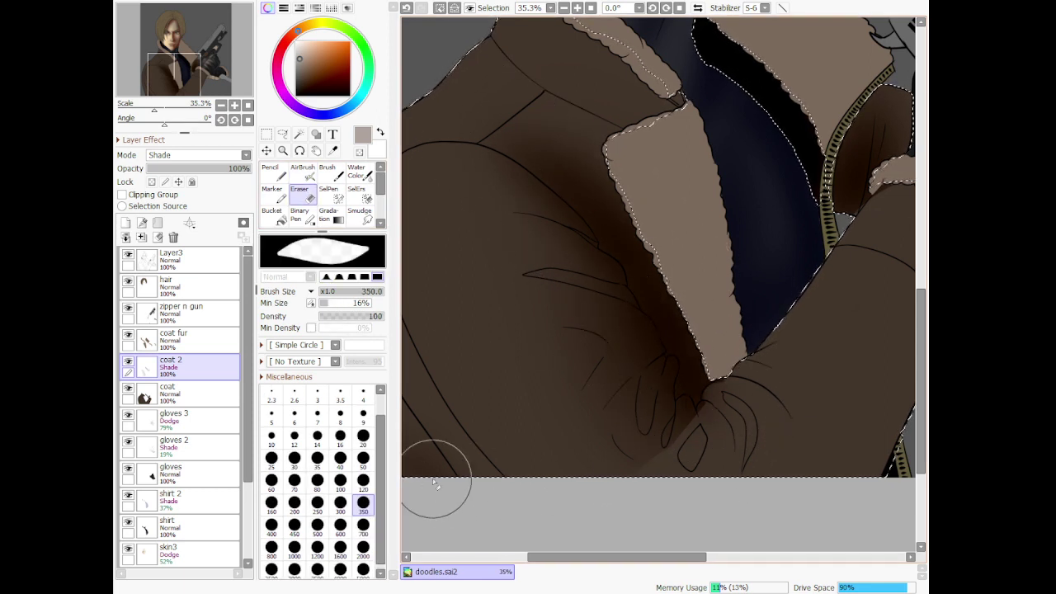
{"action": "key", "text": "bracketleft"}
{"action": "key", "text": "bracketleft"}
{"action": "key", "text": "bracketleft"}
{"action": "key", "text": "bracketleft"}
{"action": "key", "text": "bracketleft"}
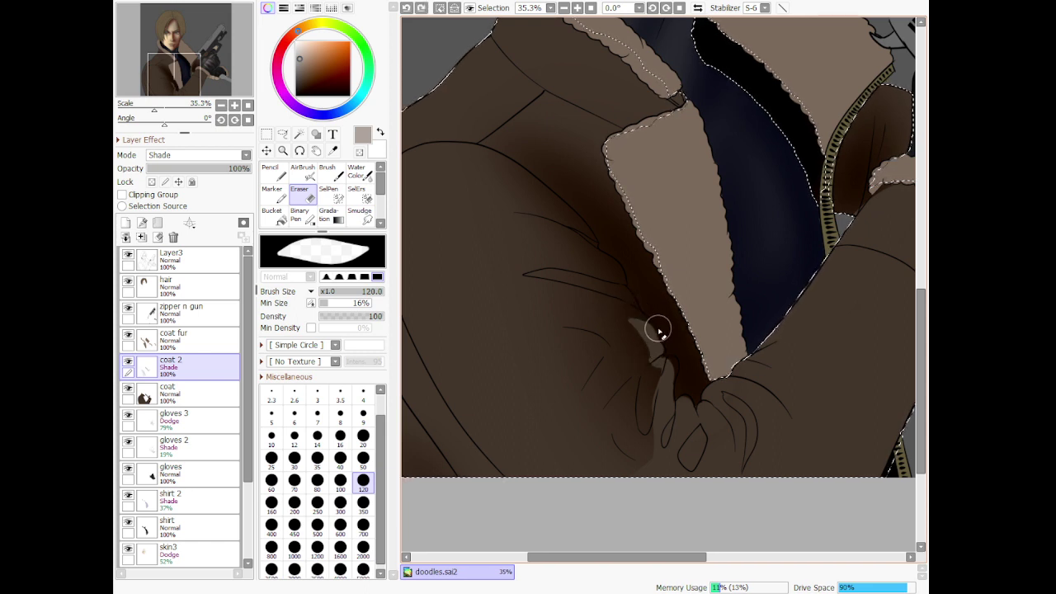
Erase a crisp shadow edge along the upper arm's creases beside the lapel, redoing the upper stroke
{"action": "left_click_drag", "start_coordinate": [650, 331], "coordinate": [621, 312]}
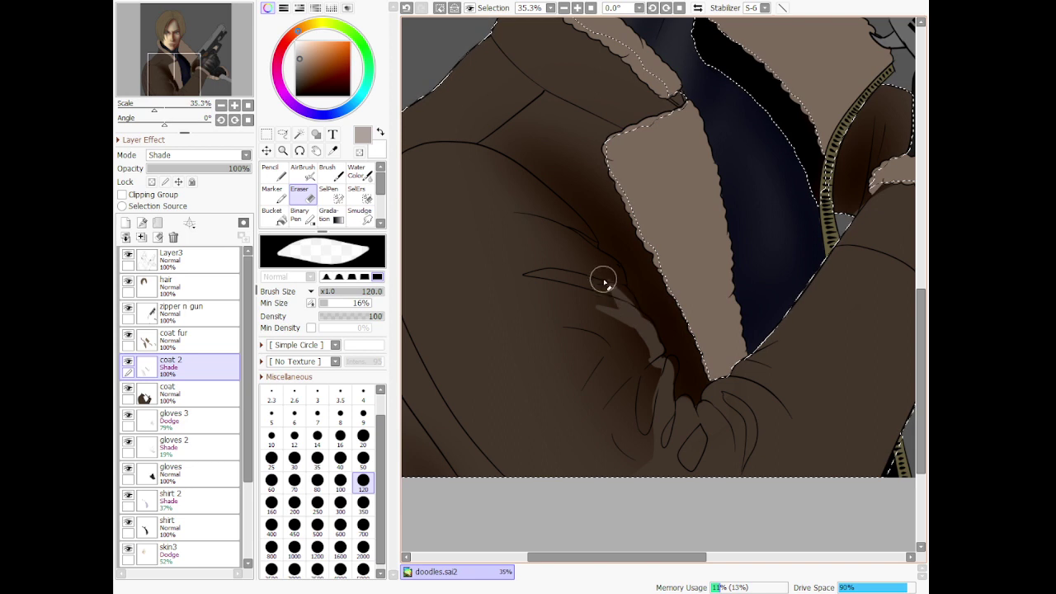
{"action": "left_click_drag", "start_coordinate": [605, 264], "coordinate": [517, 217]}
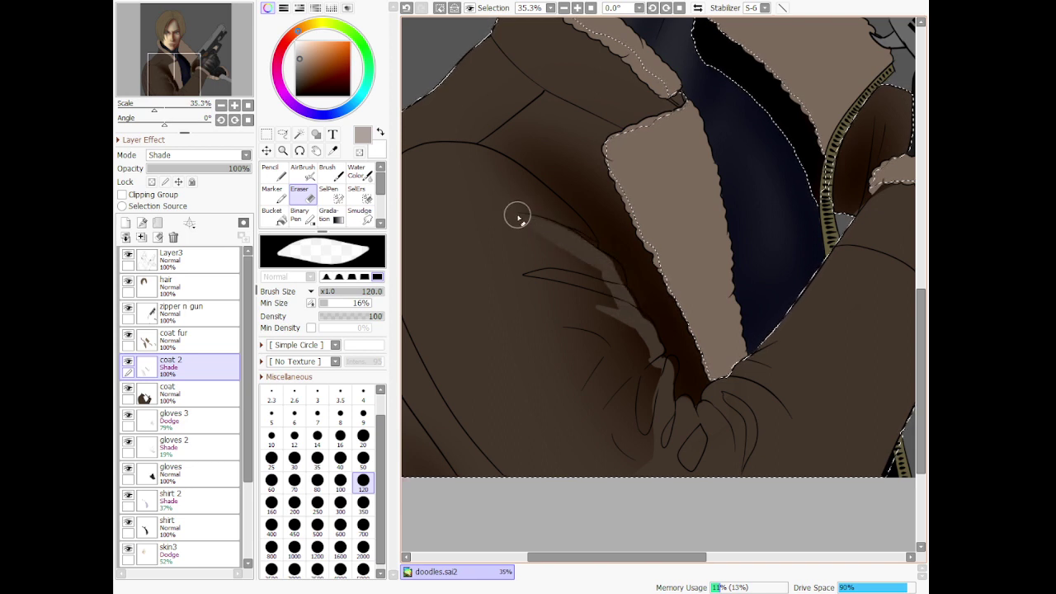
{"action": "key", "text": "ctrl+z"}
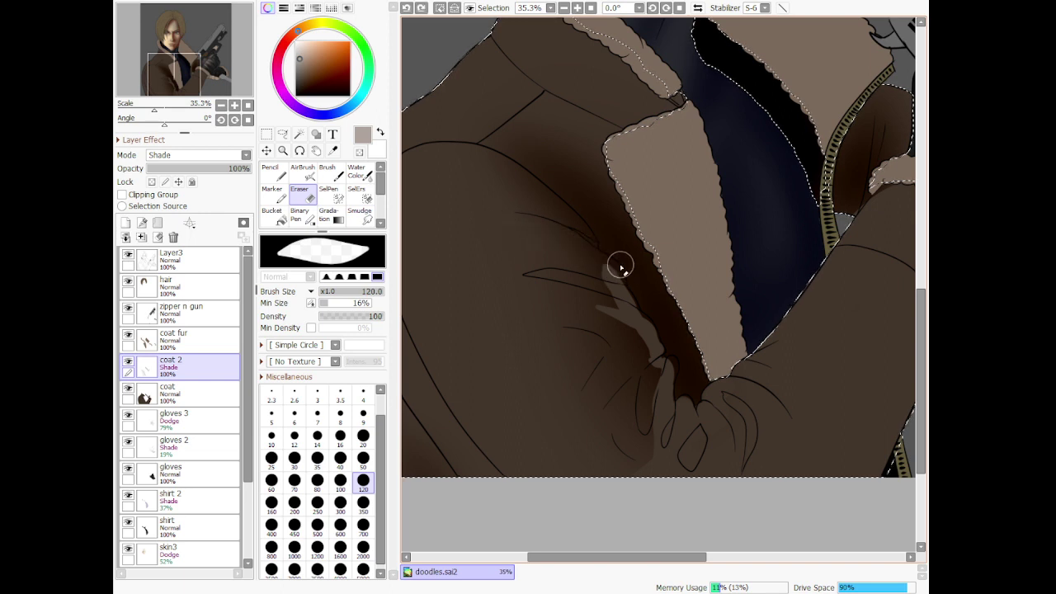
{"action": "left_click_drag", "start_coordinate": [620, 266], "coordinate": [529, 216]}
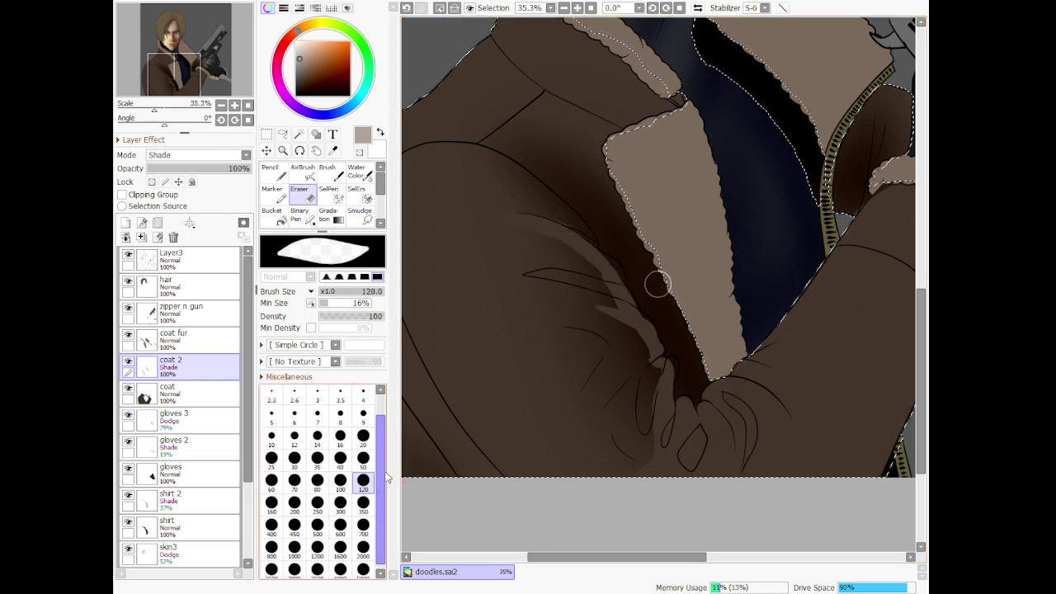
Erase the leftover shading from the upper arm below the crisp shadow edge with the Eraser at size 350
{"action": "key", "text": "bracketright"}
{"action": "key", "text": "bracketright"}
{"action": "key", "text": "bracketright"}
{"action": "key", "text": "bracketright"}
{"action": "key", "text": "bracketright"}
{"action": "mouse_move", "coordinate": [600, 314]}
{"action": "left_mouse_down"}
{"action": "mouse_move", "coordinate": [621, 427]}
{"action": "mouse_move", "coordinate": [636, 352]}
{"action": "left_mouse_up"}
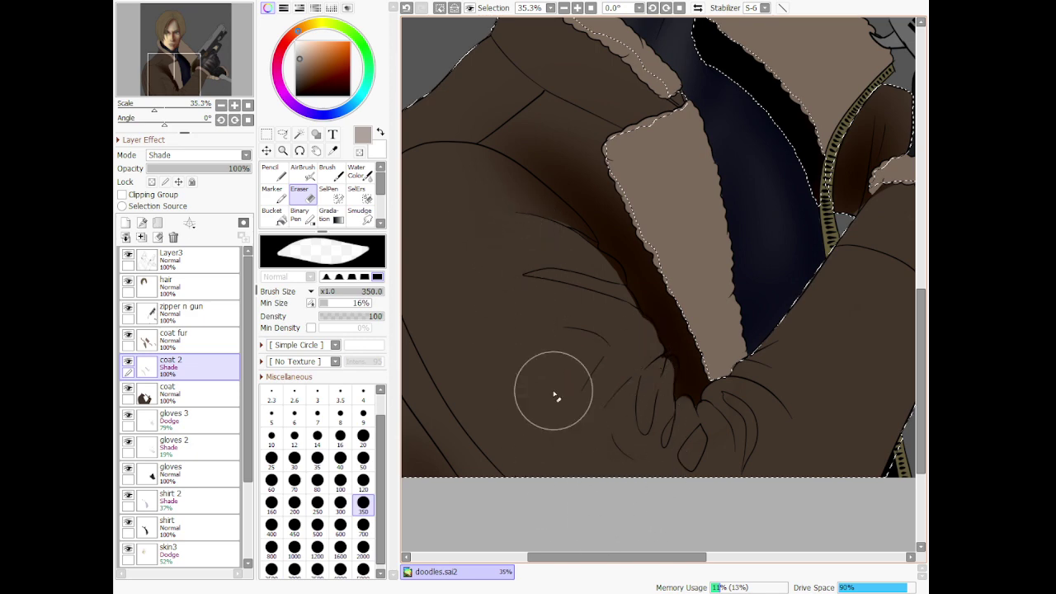
{"action": "scroll", "coordinate": [578, 470], "scroll_direction": "down", "scroll_amount": 6}
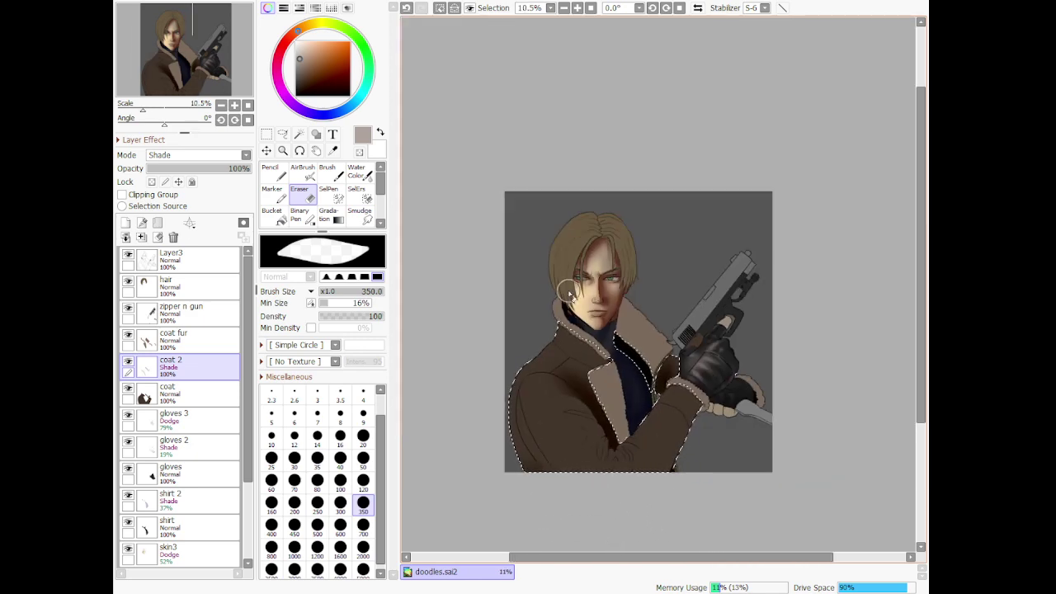
Airbrush a soft shadow on the coat around the collar tip at size 700, and lower the coat 2 layer's opacity to 69%
{"action": "scroll", "coordinate": [569, 363], "scroll_direction": "up", "scroll_amount": 3}
{"action": "scroll", "coordinate": [562, 423], "scroll_direction": "up", "scroll_amount": 3}
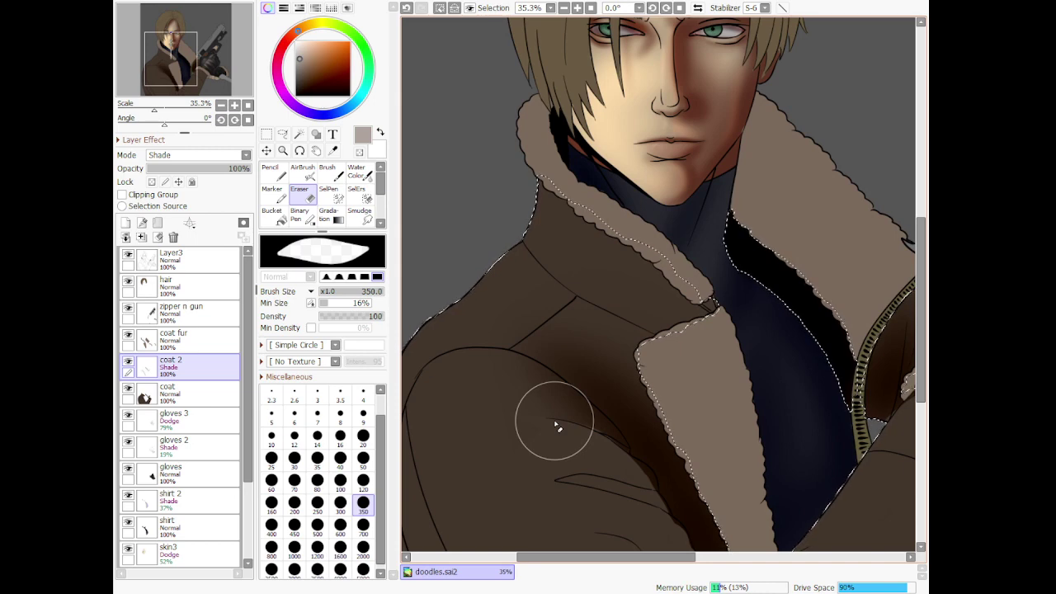
{"action": "left_click", "coordinate": [305, 171]}
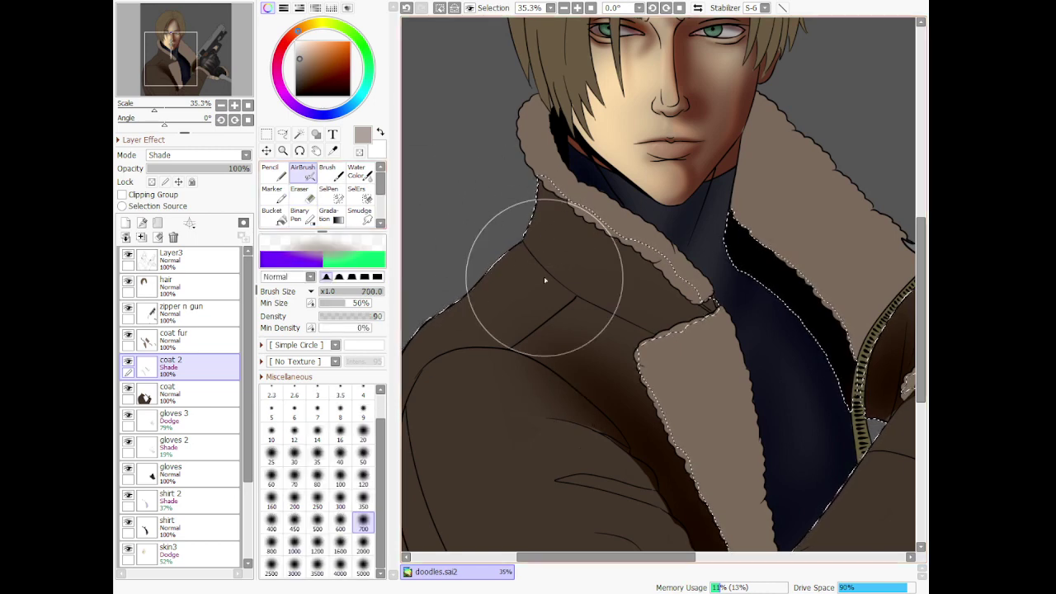
{"action": "mouse_move", "coordinate": [631, 387]}
{"action": "left_mouse_down"}
{"action": "mouse_move", "coordinate": [671, 335]}
{"action": "mouse_move", "coordinate": [654, 346]}
{"action": "mouse_move", "coordinate": [576, 283]}
{"action": "mouse_move", "coordinate": [697, 350]}
{"action": "mouse_move", "coordinate": [641, 261]}
{"action": "mouse_move", "coordinate": [704, 324]}
{"action": "mouse_move", "coordinate": [637, 271]}
{"action": "mouse_move", "coordinate": [679, 343]}
{"action": "mouse_move", "coordinate": [627, 248]}
{"action": "mouse_move", "coordinate": [668, 335]}
{"action": "left_mouse_up"}
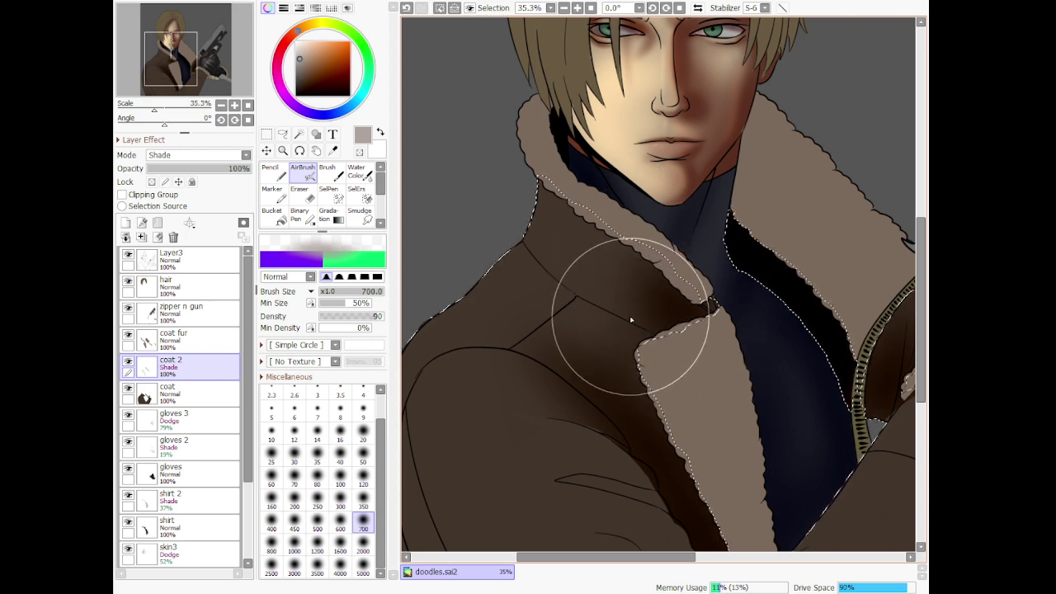
{"action": "scroll", "coordinate": [628, 319], "scroll_direction": "down", "scroll_amount": 4}
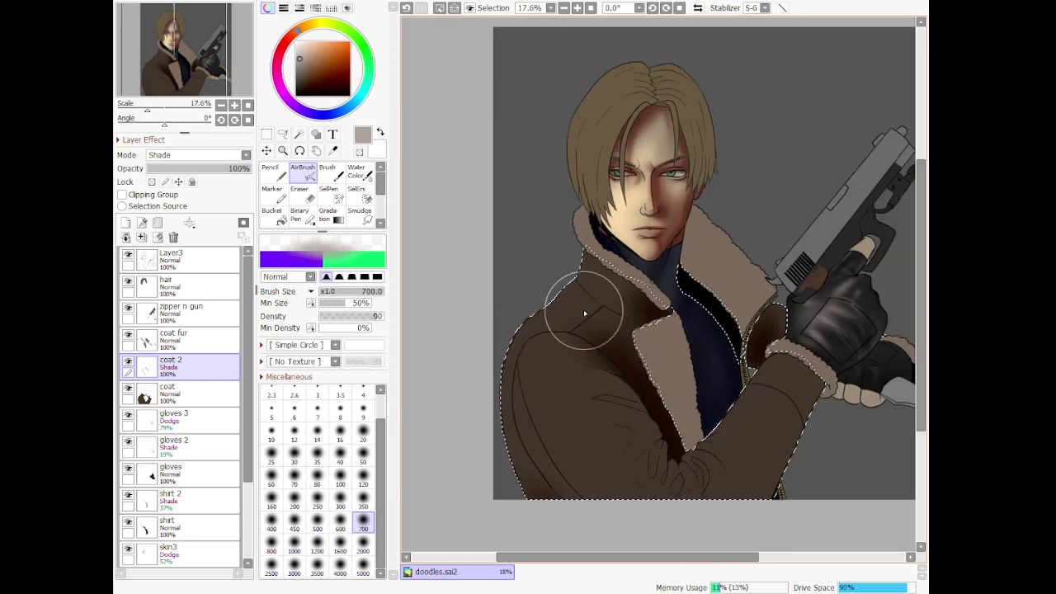
{"action": "left_click_drag", "start_coordinate": [239, 169], "coordinate": [218, 168]}
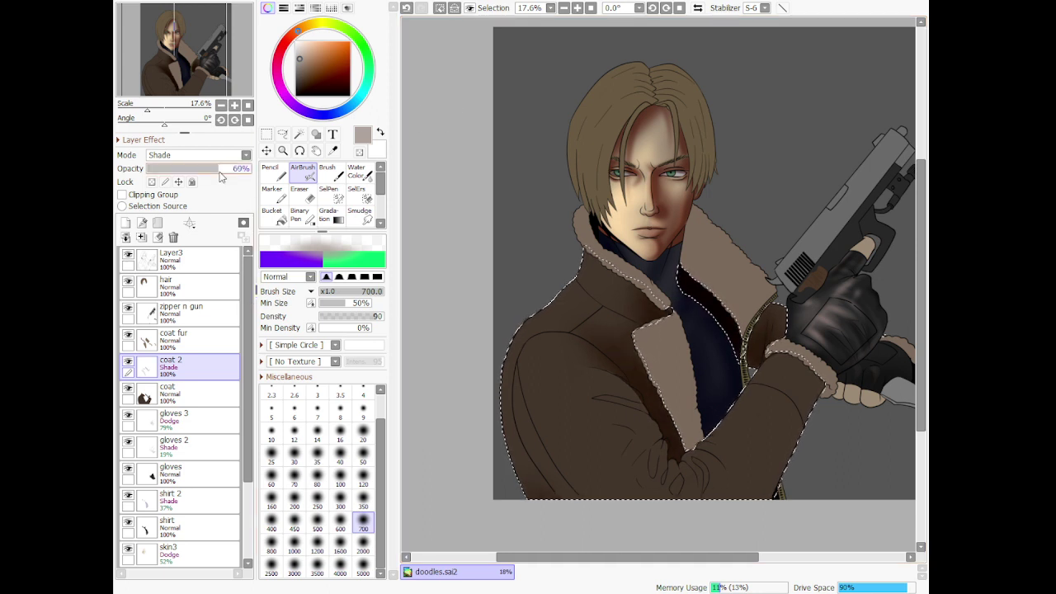
{"action": "scroll", "coordinate": [536, 361], "scroll_direction": "down", "scroll_amount": 1}
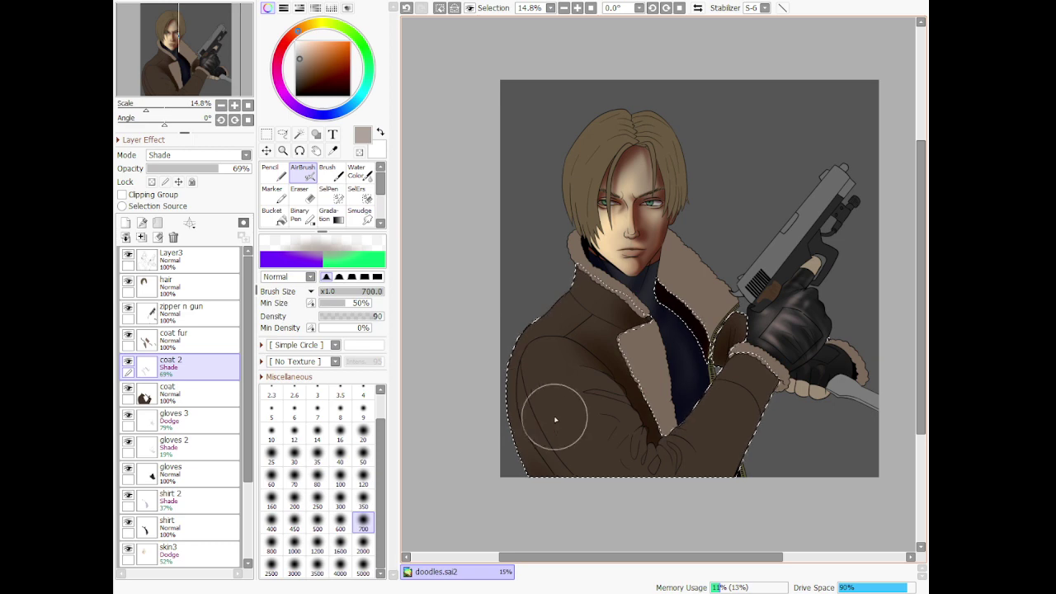
Airbrush shadows along the upper arm's creases beside the fur lapel at size 350
{"action": "scroll", "coordinate": [710, 411], "scroll_direction": "up", "scroll_amount": 4}
{"action": "left_click", "coordinate": [363, 500]}
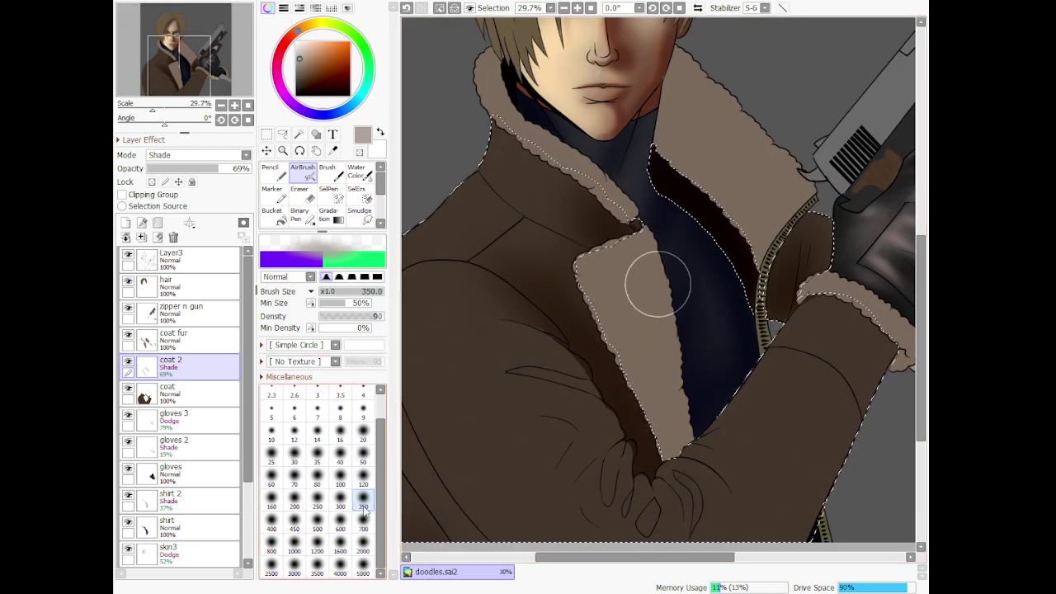
{"action": "left_click_drag", "start_coordinate": [621, 392], "coordinate": [536, 379]}
{"action": "mouse_move", "coordinate": [615, 385]}
{"action": "left_mouse_down"}
{"action": "mouse_move", "coordinate": [585, 391]}
{"action": "mouse_move", "coordinate": [463, 354]}
{"action": "left_mouse_up"}
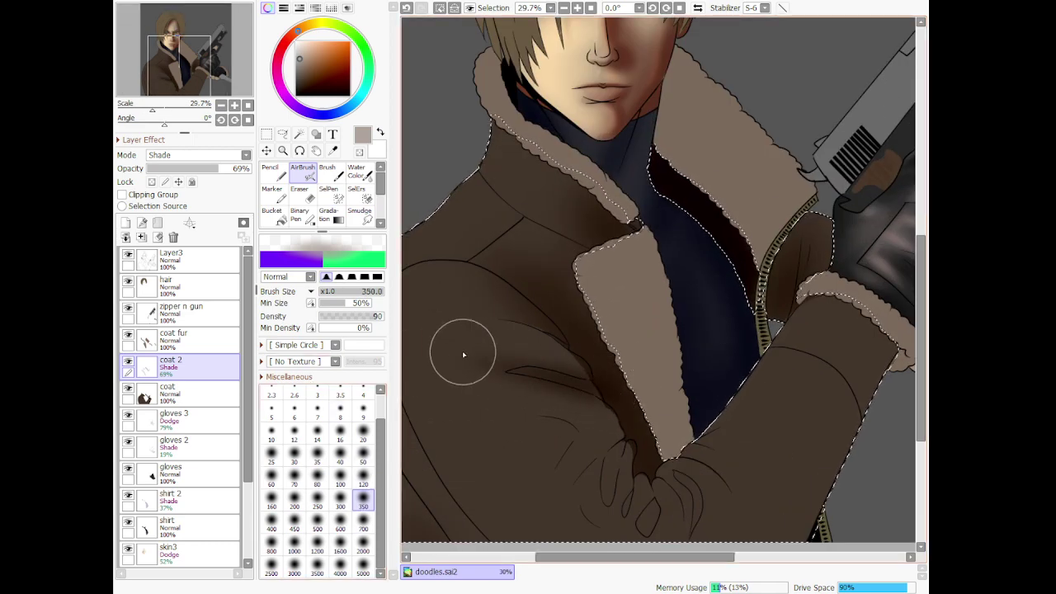
{"action": "left_click_drag", "start_coordinate": [575, 362], "coordinate": [472, 318]}
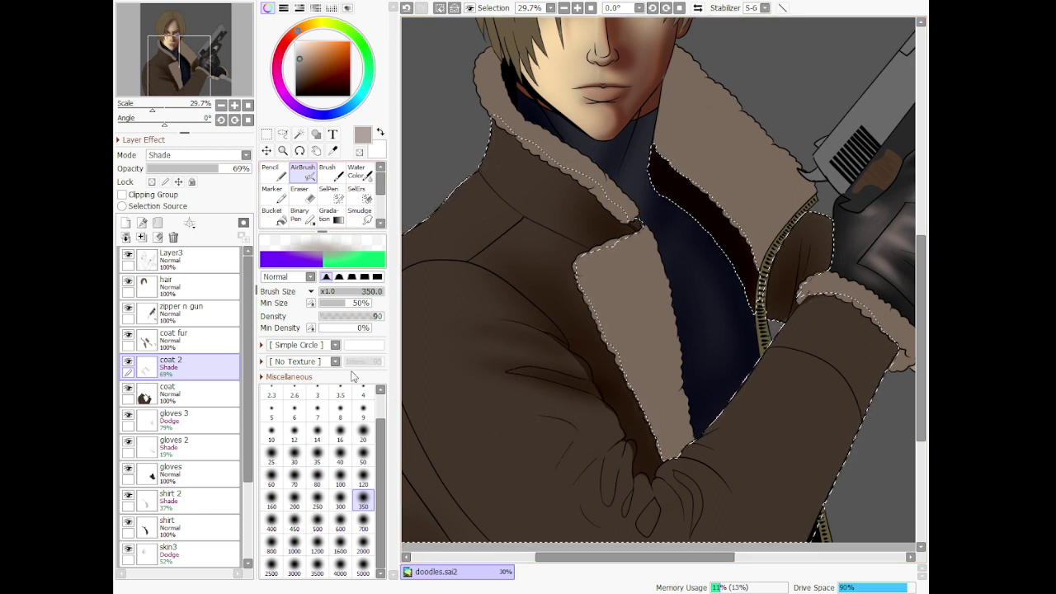
Set the airbrush density to 30 and softly shade the upper arm and shoulder around the creases
{"action": "left_click", "coordinate": [343, 321]}
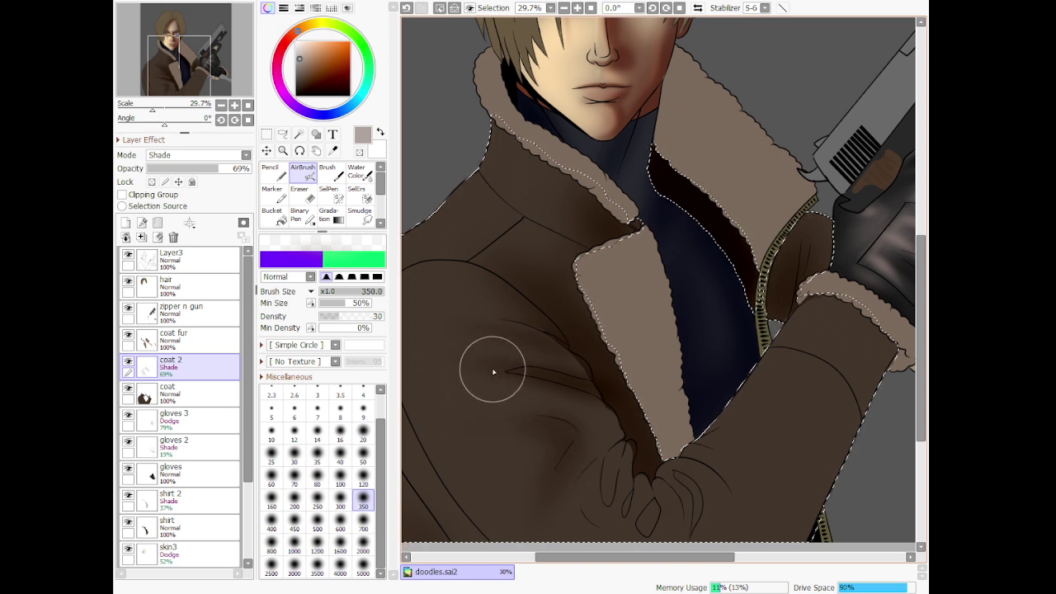
{"action": "mouse_move", "coordinate": [545, 449]}
{"action": "left_mouse_down"}
{"action": "mouse_move", "coordinate": [477, 399]}
{"action": "mouse_move", "coordinate": [463, 414]}
{"action": "mouse_move", "coordinate": [572, 444]}
{"action": "mouse_move", "coordinate": [504, 354]}
{"action": "mouse_move", "coordinate": [479, 348]}
{"action": "mouse_move", "coordinate": [449, 288]}
{"action": "left_mouse_up"}
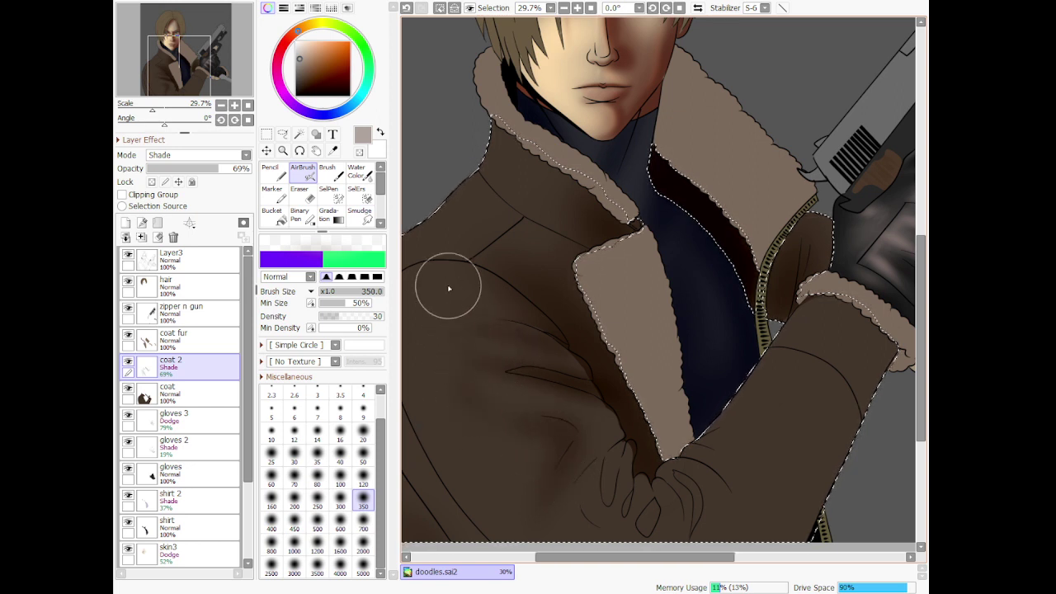
{"action": "mouse_move", "coordinate": [538, 320]}
{"action": "left_mouse_down"}
{"action": "mouse_move", "coordinate": [498, 308]}
{"action": "mouse_move", "coordinate": [479, 250]}
{"action": "left_mouse_up"}
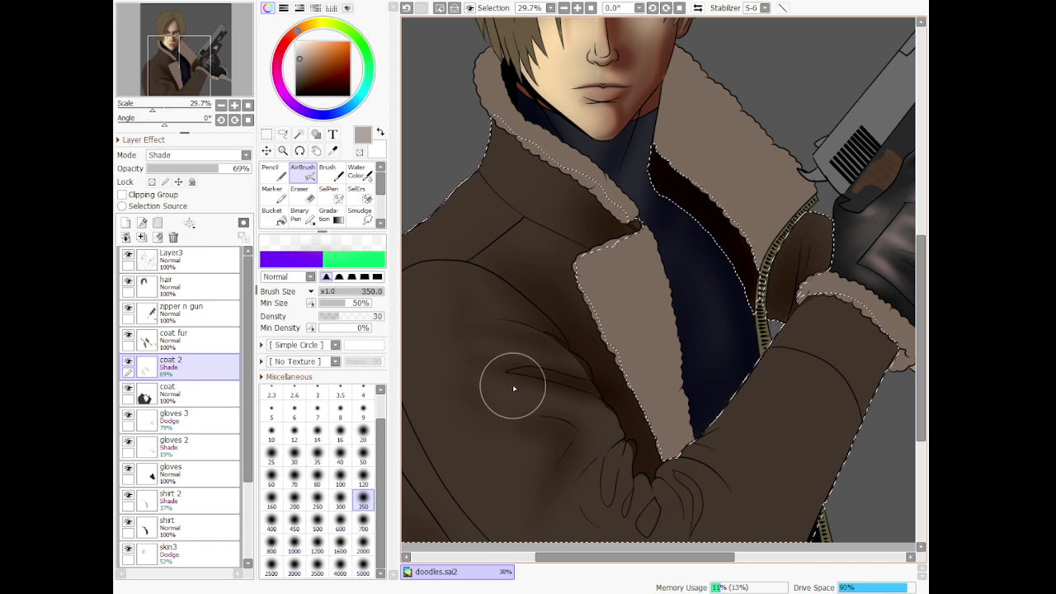
Airbrush broad, soft shading down the sleeve from the shoulder to the canvas edge at size 700
{"action": "scroll", "coordinate": [512, 385], "scroll_direction": "down", "scroll_amount": 4}
{"action": "scroll", "coordinate": [553, 470], "scroll_direction": "down", "scroll_amount": 2}
{"action": "scroll", "coordinate": [471, 468], "scroll_direction": "up", "scroll_amount": 5}
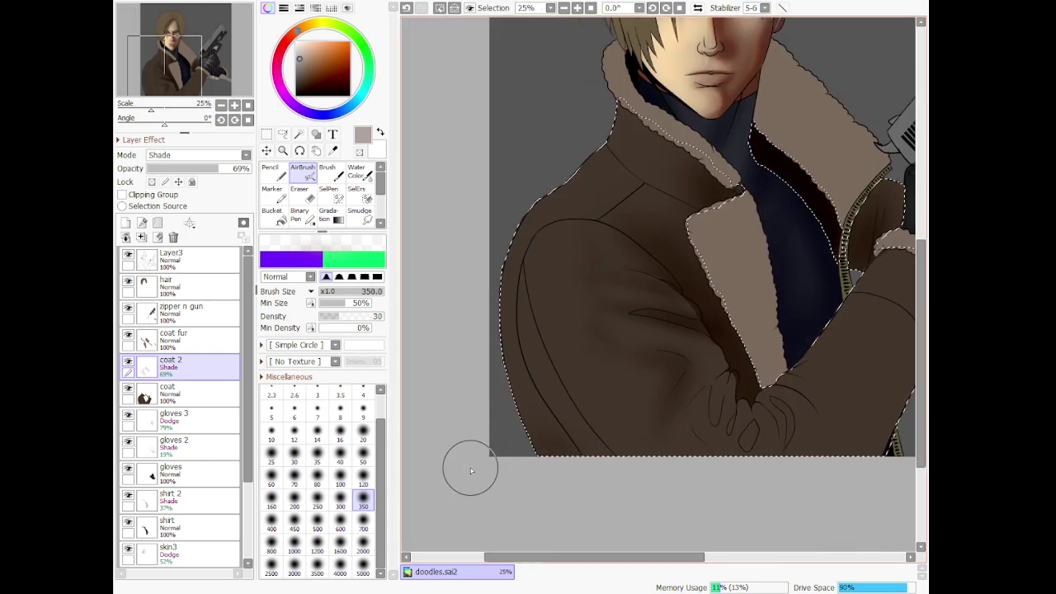
{"action": "left_click", "coordinate": [363, 522]}
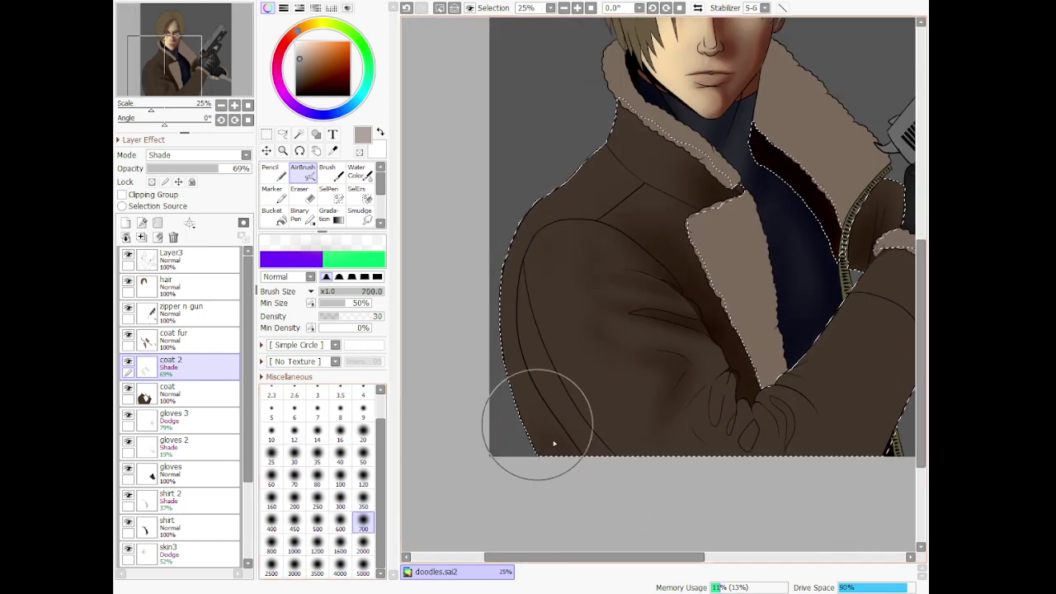
{"action": "left_click_drag", "start_coordinate": [565, 239], "coordinate": [580, 464]}
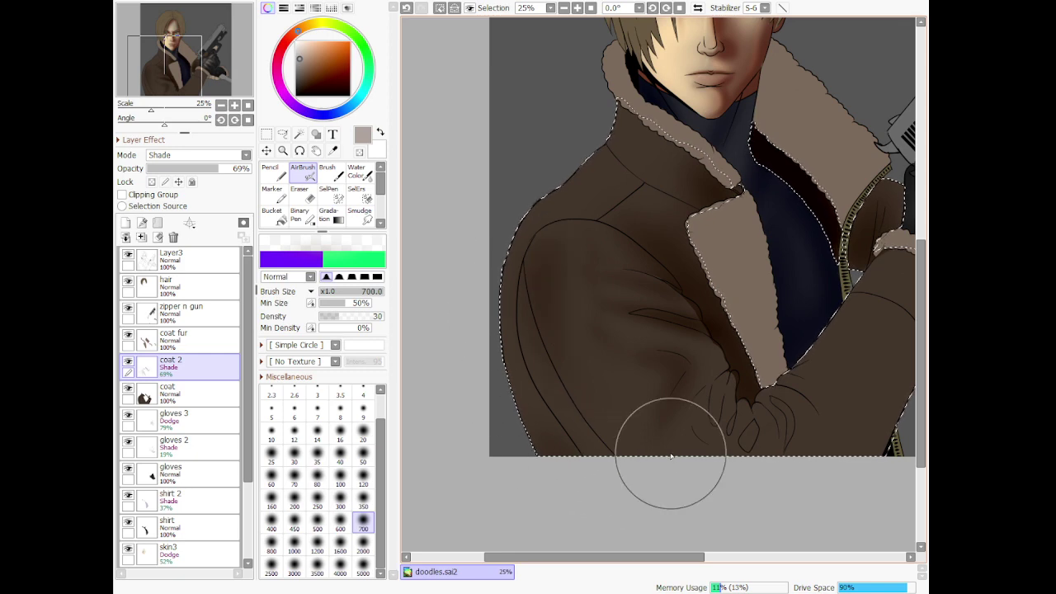
Airbrush fine shadows inside the elbow folds and along the forearm's edge by the lapel tip at size 120
{"action": "scroll", "coordinate": [710, 430], "scroll_direction": "up", "scroll_amount": 2}
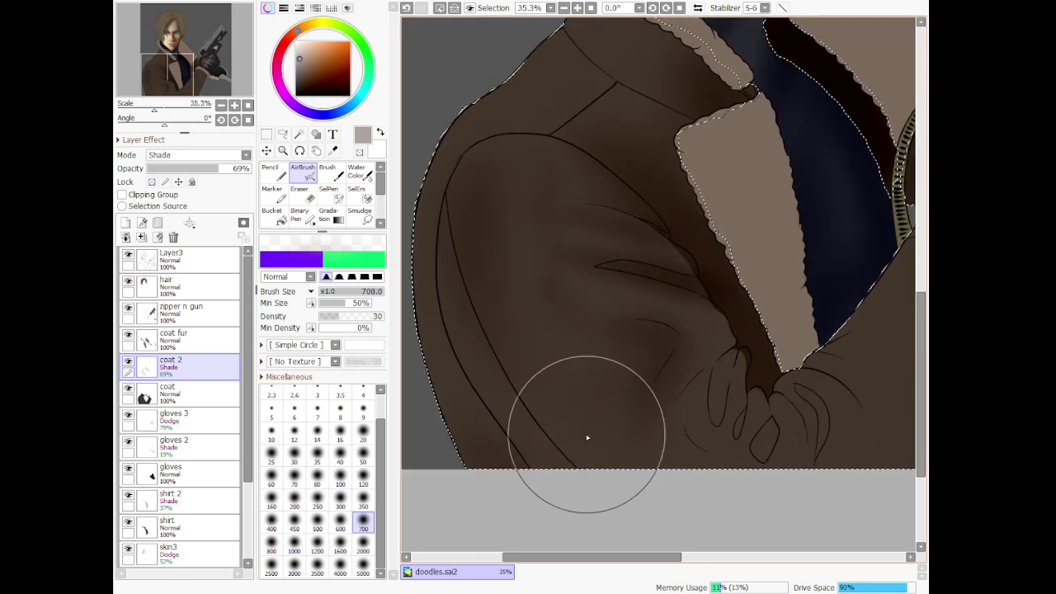
{"action": "key", "text": "bracketleft"}
{"action": "key", "text": "bracketleft"}
{"action": "key", "text": "bracketleft"}
{"action": "key", "text": "bracketleft"}
{"action": "key", "text": "bracketleft"}
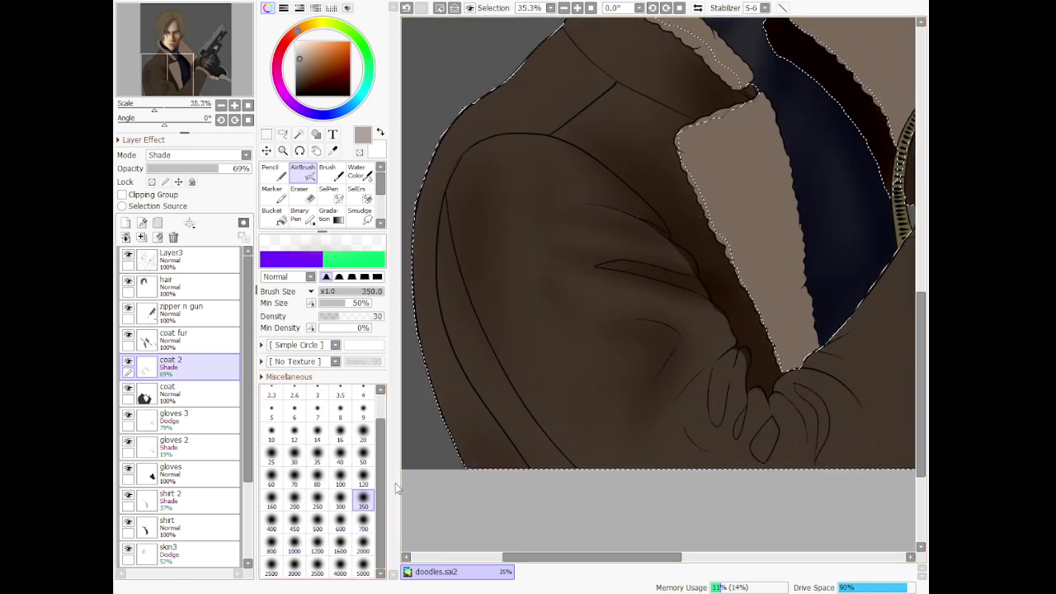
{"action": "key", "text": "bracketleft"}
{"action": "key", "text": "bracketleft"}
{"action": "key", "text": "bracketleft"}
{"action": "key", "text": "bracketleft"}
{"action": "key", "text": "bracketleft"}
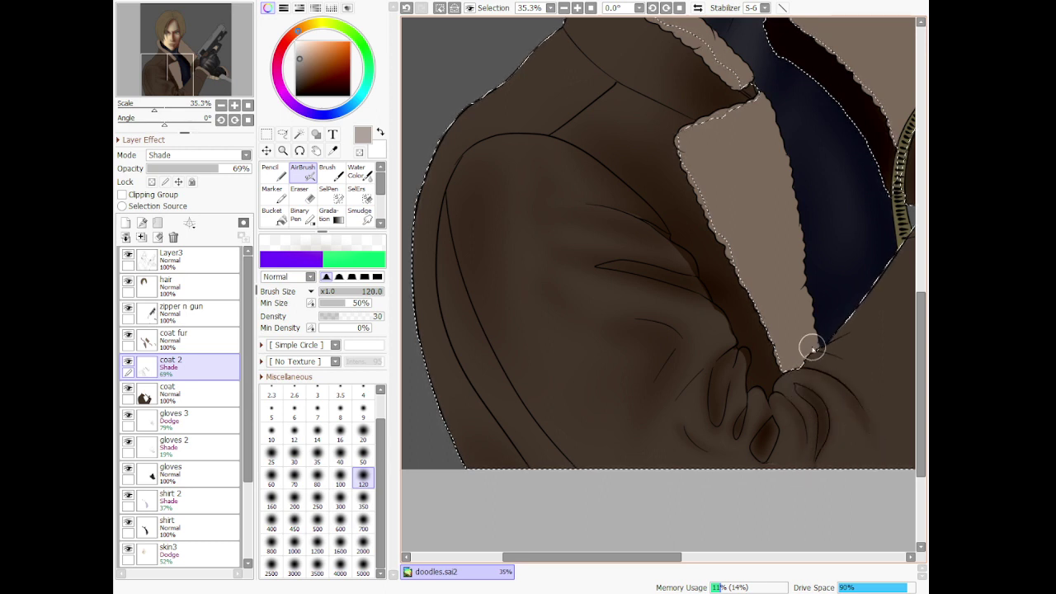
{"action": "mouse_move", "coordinate": [809, 350]}
{"action": "left_mouse_down"}
{"action": "mouse_move", "coordinate": [891, 371]}
{"action": "mouse_move", "coordinate": [826, 341]}
{"action": "mouse_move", "coordinate": [883, 299]}
{"action": "left_mouse_up"}
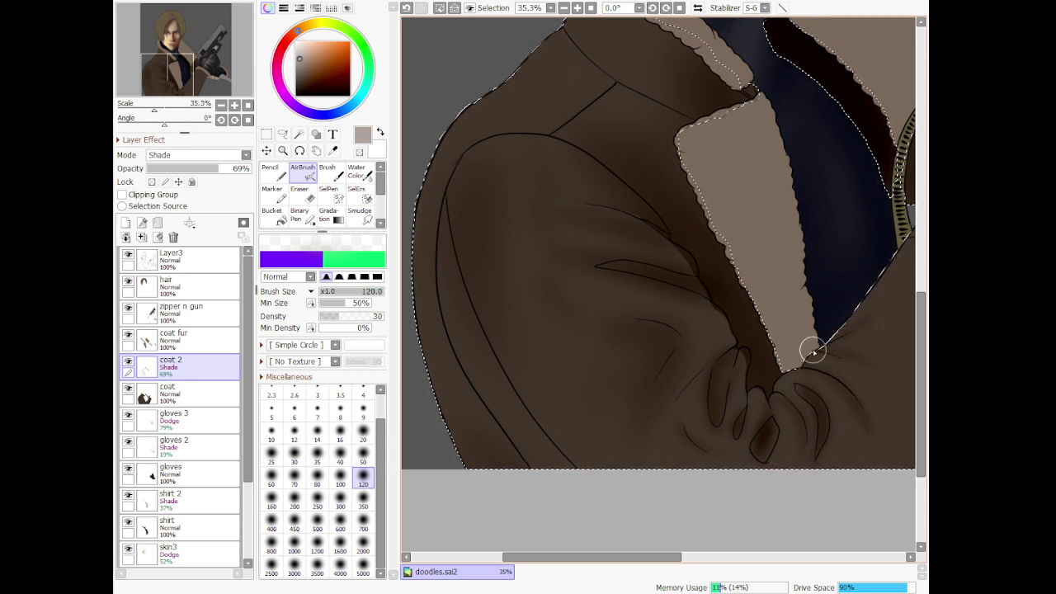
Airbrush soft shading along the outer edge of the forearm sleeve at size 700
{"action": "scroll", "coordinate": [810, 350], "scroll_direction": "down", "scroll_amount": 3}
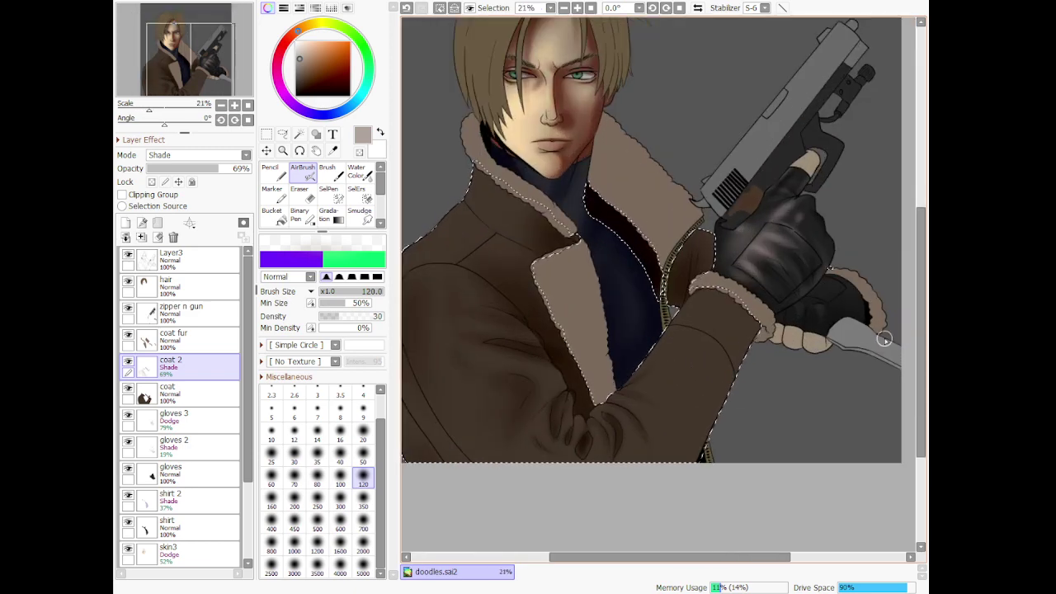
{"action": "left_click", "coordinate": [364, 545]}
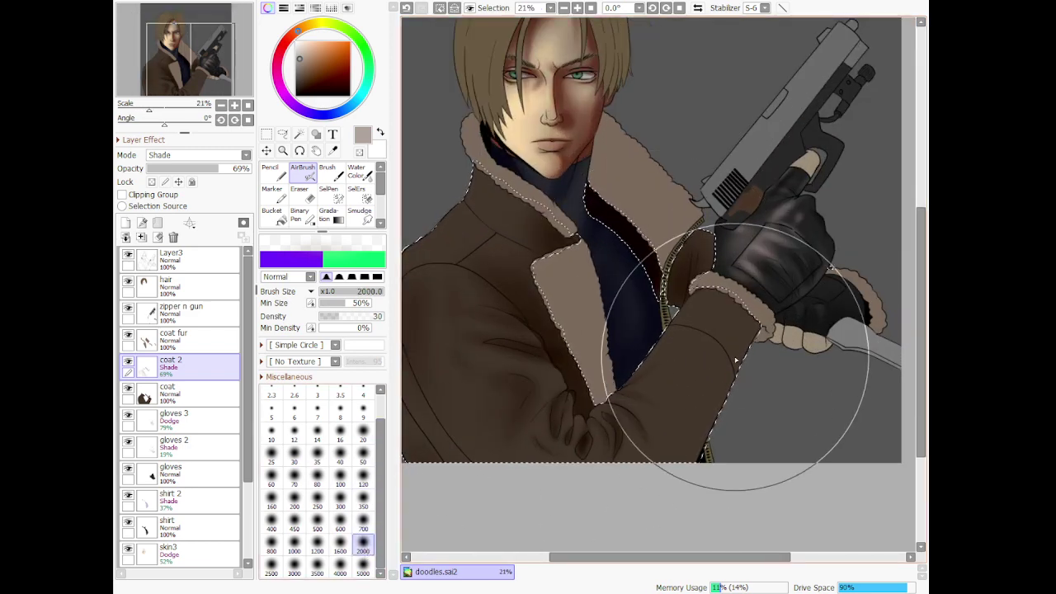
{"action": "left_click", "coordinate": [363, 522]}
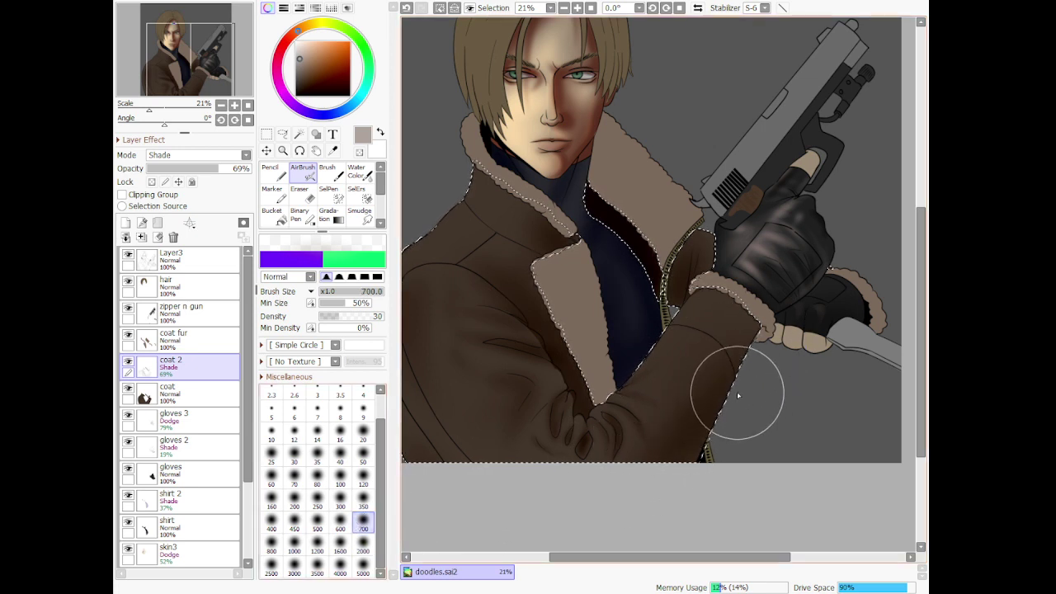
Airbrush shading along the curved seam near the forearm's fur cuff at size 350
{"action": "left_click", "coordinate": [363, 480]}
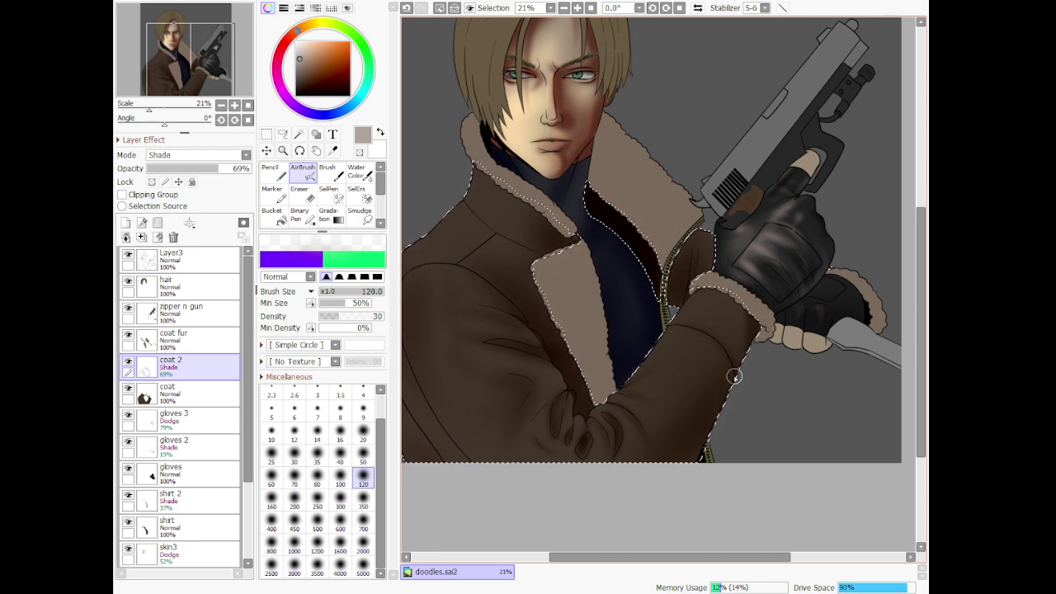
{"action": "scroll", "coordinate": [735, 376], "scroll_direction": "up", "scroll_amount": 2}
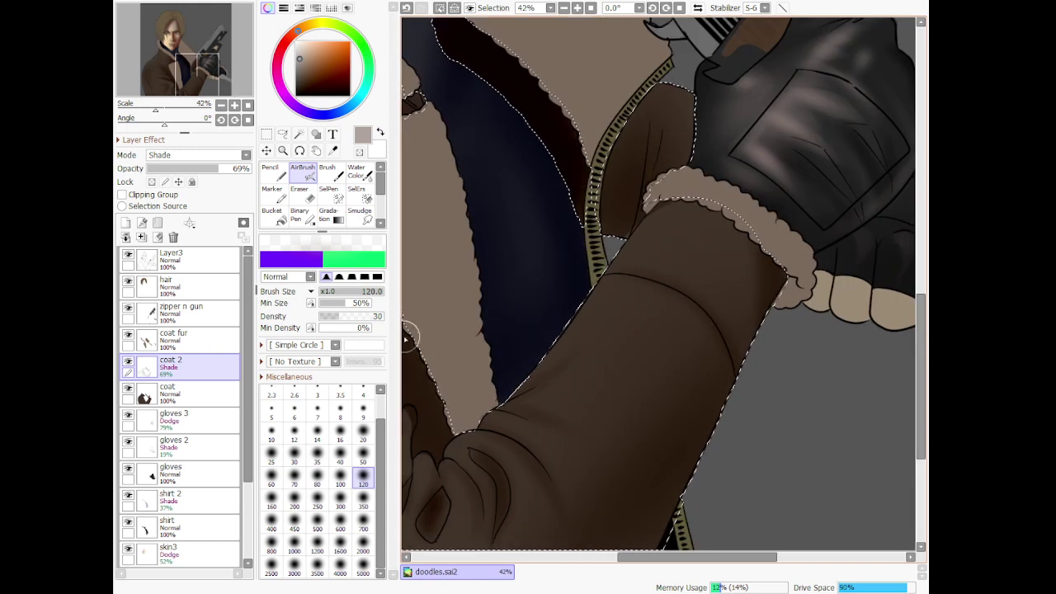
{"action": "left_click", "coordinate": [363, 499]}
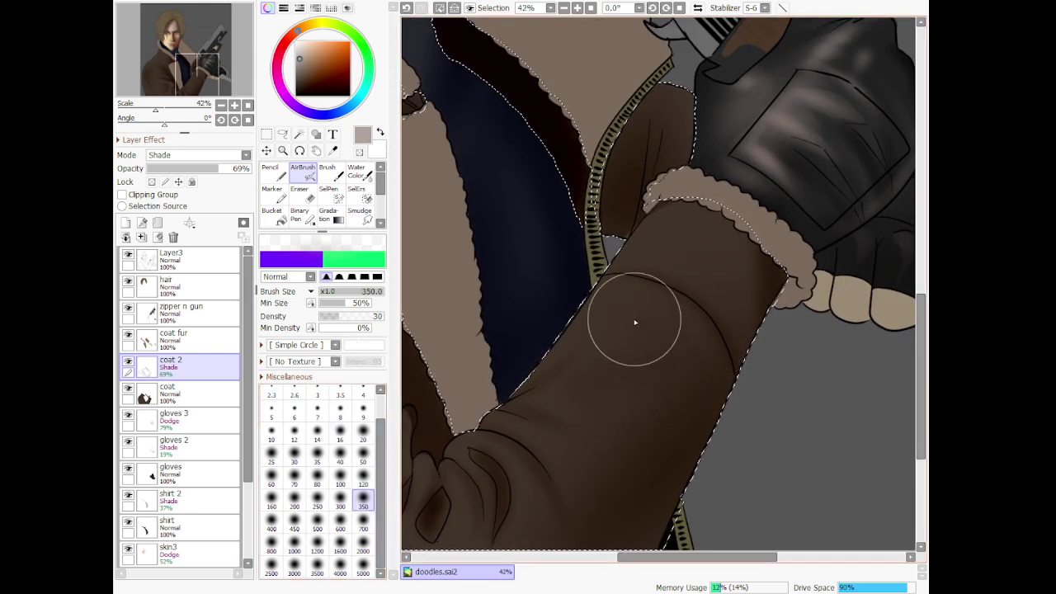
{"action": "mouse_move", "coordinate": [691, 290]}
{"action": "left_mouse_down"}
{"action": "mouse_move", "coordinate": [686, 265]}
{"action": "mouse_move", "coordinate": [707, 238]}
{"action": "mouse_move", "coordinate": [730, 255]}
{"action": "mouse_move", "coordinate": [686, 285]}
{"action": "left_mouse_up"}
Add a Normal layer named coat 3 above coat 2 and choose a light brown for the coat's highlights
{"action": "scroll", "coordinate": [685, 285], "scroll_direction": "down", "scroll_amount": 4}
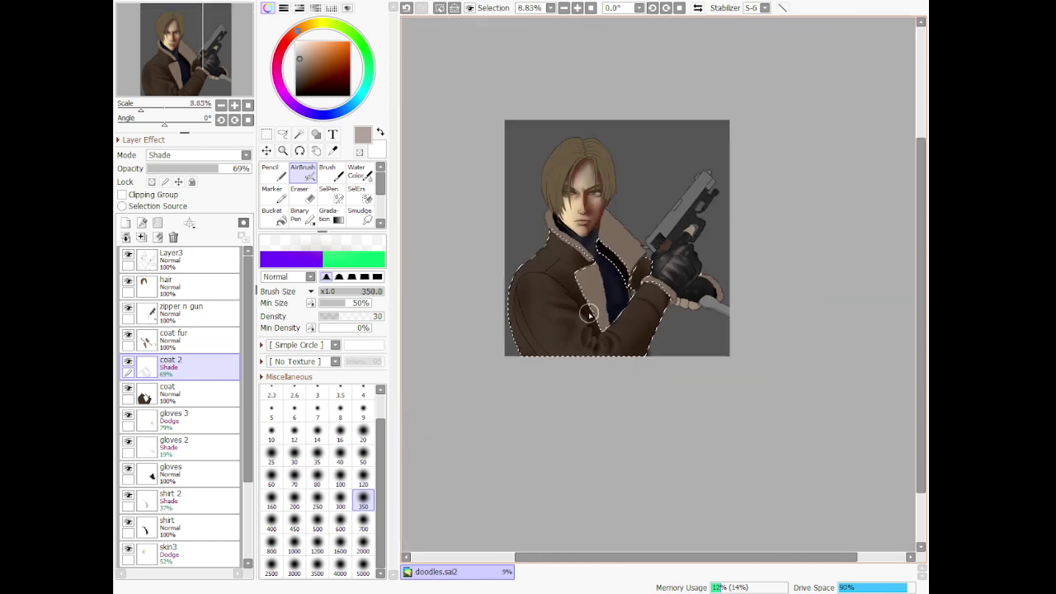
{"action": "scroll", "coordinate": [515, 342], "scroll_direction": "up", "scroll_amount": 1}
{"action": "scroll", "coordinate": [515, 343], "scroll_direction": "up", "scroll_amount": 3}
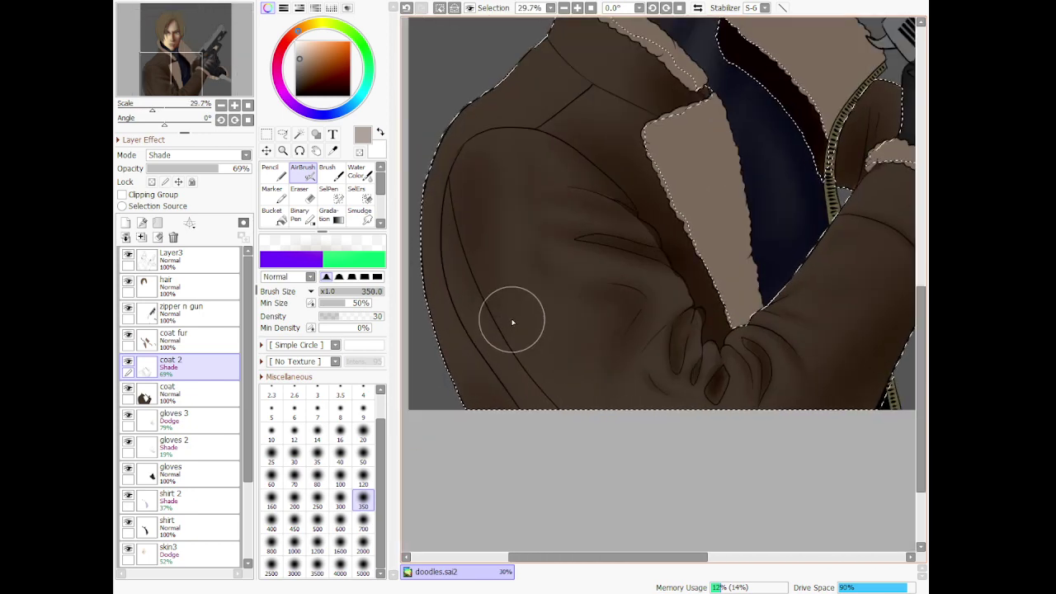
{"action": "scroll", "coordinate": [557, 380], "scroll_direction": "down", "scroll_amount": 3}
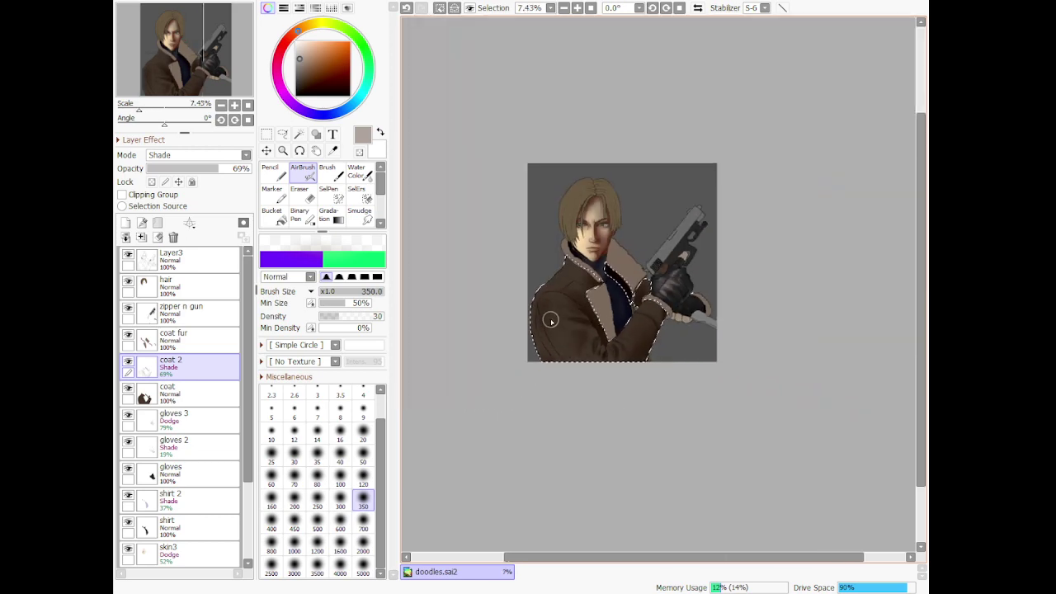
{"action": "scroll", "coordinate": [557, 304], "scroll_direction": "up", "scroll_amount": 1}
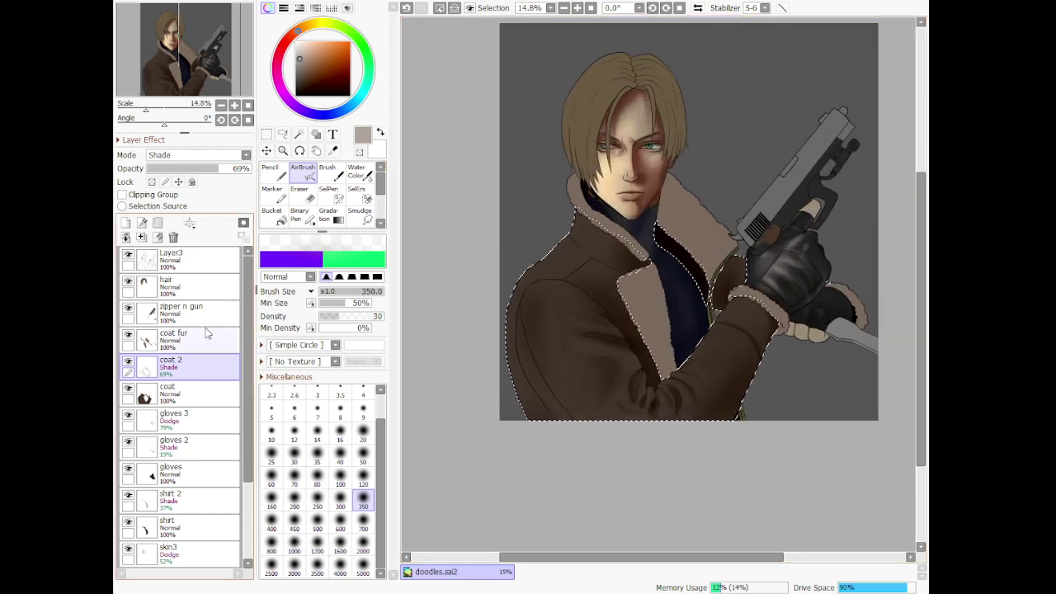
{"action": "left_click", "coordinate": [137, 229]}
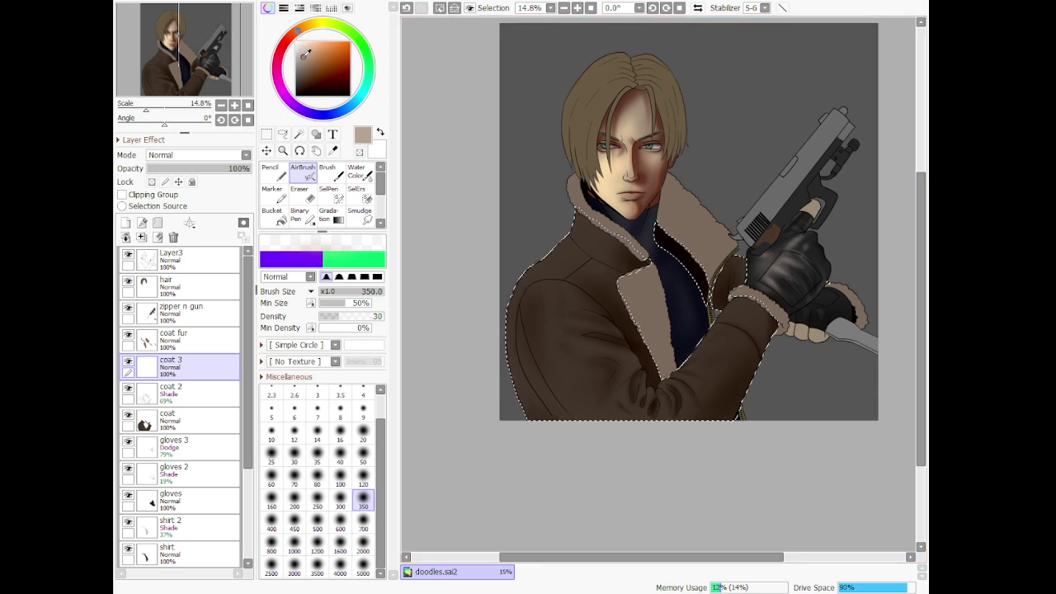
Airbrush light brown highlights on the shoulder and upper arm at size 700, undoing the last stroke
{"action": "scroll", "coordinate": [533, 227], "scroll_direction": "up", "scroll_amount": 2}
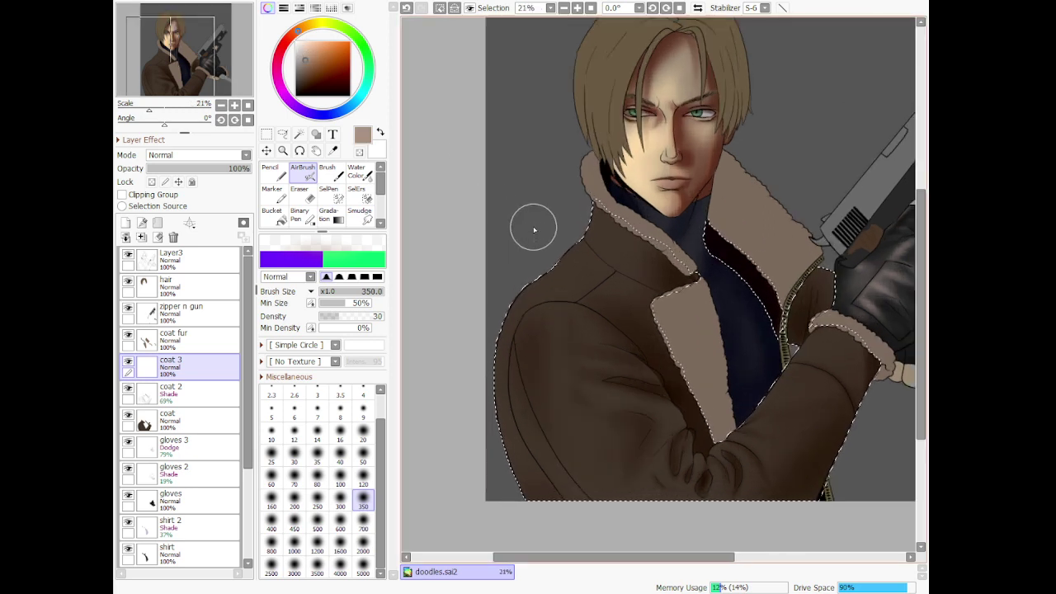
{"action": "key", "text": "bracketright"}
{"action": "key", "text": "bracketright"}
{"action": "key", "text": "bracketright"}
{"action": "key", "text": "bracketright"}
{"action": "key", "text": "bracketright"}
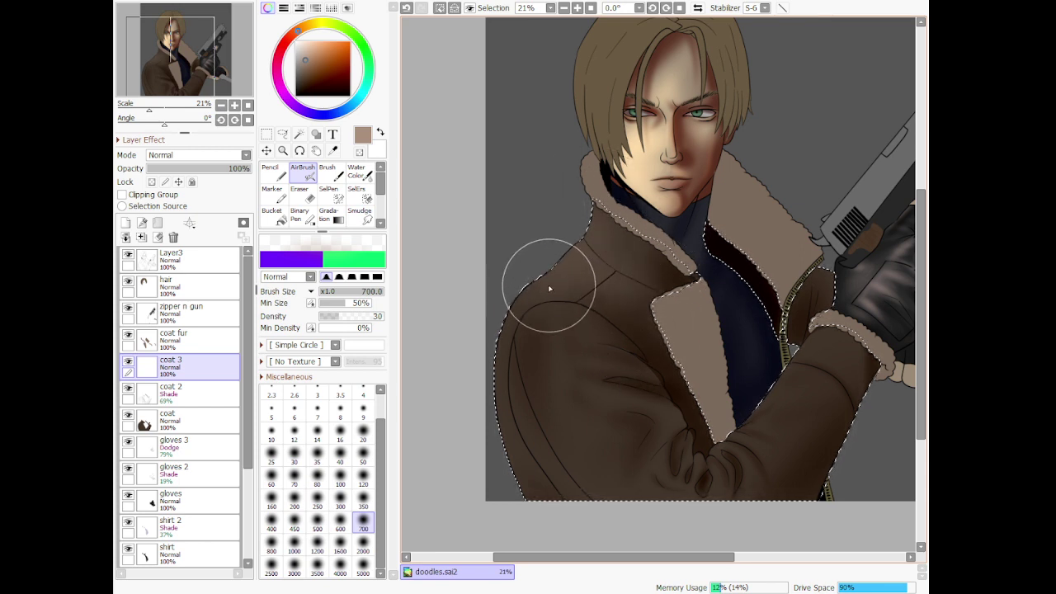
{"action": "mouse_move", "coordinate": [533, 297]}
{"action": "left_mouse_down"}
{"action": "mouse_move", "coordinate": [548, 349]}
{"action": "mouse_move", "coordinate": [547, 330]}
{"action": "mouse_move", "coordinate": [534, 406]}
{"action": "left_mouse_up"}
{"action": "mouse_move", "coordinate": [564, 358]}
{"action": "left_mouse_down"}
{"action": "mouse_move", "coordinate": [606, 374]}
{"action": "mouse_move", "coordinate": [541, 381]}
{"action": "mouse_move", "coordinate": [545, 366]}
{"action": "mouse_move", "coordinate": [628, 359]}
{"action": "mouse_move", "coordinate": [674, 397]}
{"action": "left_mouse_up"}
{"action": "left_click", "coordinate": [363, 501]}
{"action": "key", "text": "ctrl+z"}
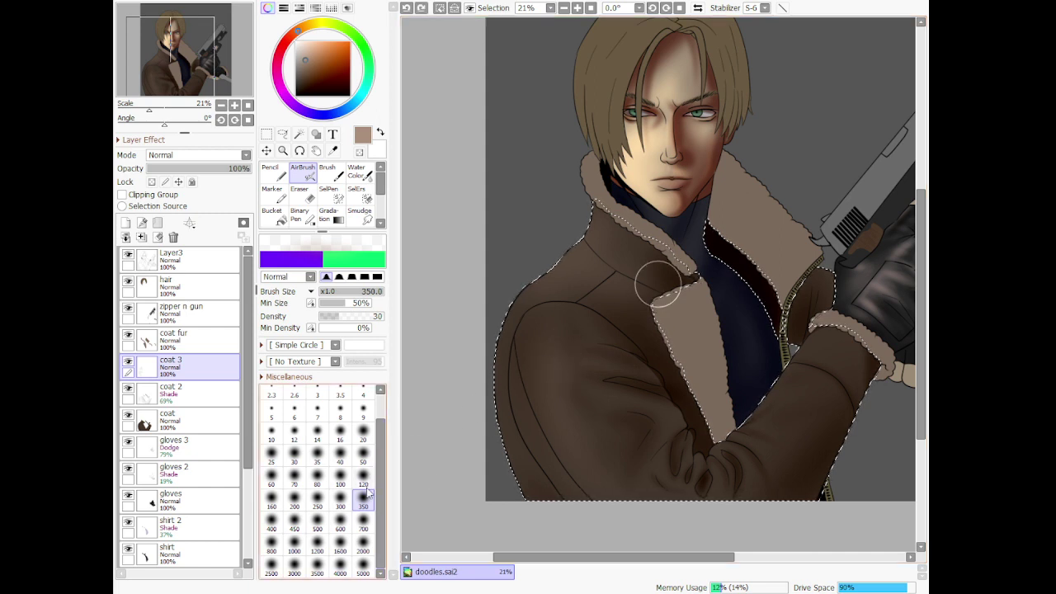
Airbrush light brown highlights across the sleeve and coat front at size 500
{"action": "left_click", "coordinate": [317, 520]}
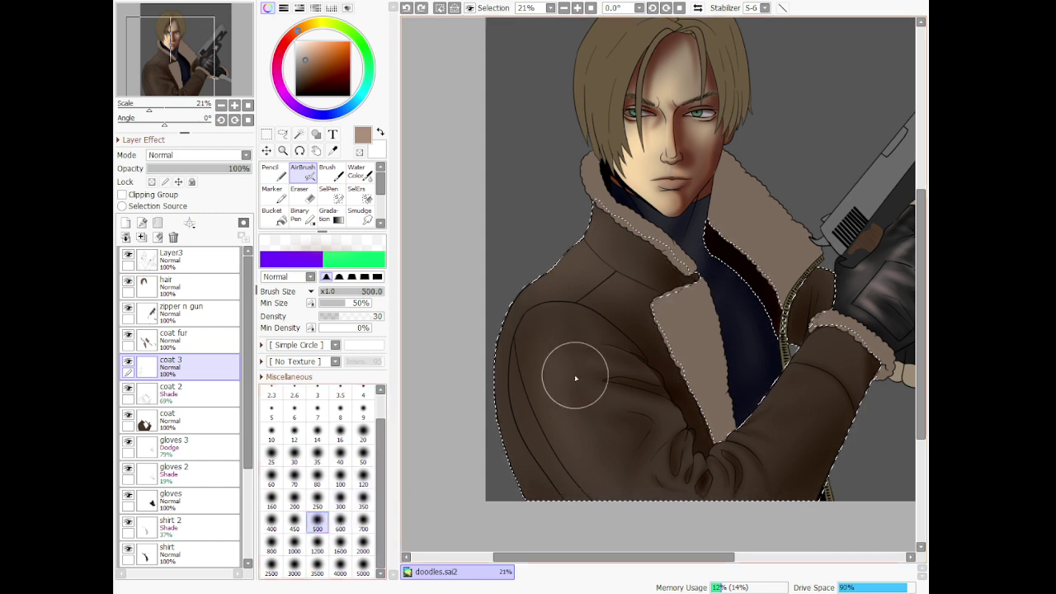
{"action": "mouse_move", "coordinate": [575, 377]}
{"action": "left_mouse_down"}
{"action": "mouse_move", "coordinate": [625, 360]}
{"action": "mouse_move", "coordinate": [555, 368]}
{"action": "mouse_move", "coordinate": [559, 339]}
{"action": "mouse_move", "coordinate": [590, 321]}
{"action": "mouse_move", "coordinate": [564, 426]}
{"action": "mouse_move", "coordinate": [572, 420]}
{"action": "mouse_move", "coordinate": [557, 387]}
{"action": "mouse_move", "coordinate": [560, 403]}
{"action": "mouse_move", "coordinate": [621, 501]}
{"action": "mouse_move", "coordinate": [589, 453]}
{"action": "mouse_move", "coordinate": [636, 406]}
{"action": "mouse_move", "coordinate": [671, 424]}
{"action": "mouse_move", "coordinate": [651, 464]}
{"action": "mouse_move", "coordinate": [664, 487]}
{"action": "mouse_move", "coordinate": [683, 490]}
{"action": "mouse_move", "coordinate": [674, 498]}
{"action": "mouse_move", "coordinate": [682, 513]}
{"action": "mouse_move", "coordinate": [670, 506]}
{"action": "mouse_move", "coordinate": [710, 461]}
{"action": "mouse_move", "coordinate": [679, 481]}
{"action": "mouse_move", "coordinate": [689, 453]}
{"action": "mouse_move", "coordinate": [719, 494]}
{"action": "mouse_move", "coordinate": [724, 466]}
{"action": "mouse_move", "coordinate": [763, 479]}
{"action": "mouse_move", "coordinate": [752, 504]}
{"action": "mouse_move", "coordinate": [781, 439]}
{"action": "mouse_move", "coordinate": [770, 427]}
{"action": "mouse_move", "coordinate": [743, 436]}
{"action": "mouse_move", "coordinate": [836, 331]}
{"action": "mouse_move", "coordinate": [747, 426]}
{"action": "mouse_move", "coordinate": [842, 366]}
{"action": "mouse_move", "coordinate": [797, 346]}
{"action": "mouse_move", "coordinate": [863, 358]}
{"action": "mouse_move", "coordinate": [795, 393]}
{"action": "mouse_move", "coordinate": [800, 365]}
{"action": "mouse_move", "coordinate": [857, 348]}
{"action": "mouse_move", "coordinate": [834, 289]}
{"action": "mouse_move", "coordinate": [834, 303]}
{"action": "mouse_move", "coordinate": [791, 325]}
{"action": "left_mouse_up"}
{"action": "scroll", "coordinate": [714, 391], "scroll_direction": "down", "scroll_amount": 7}
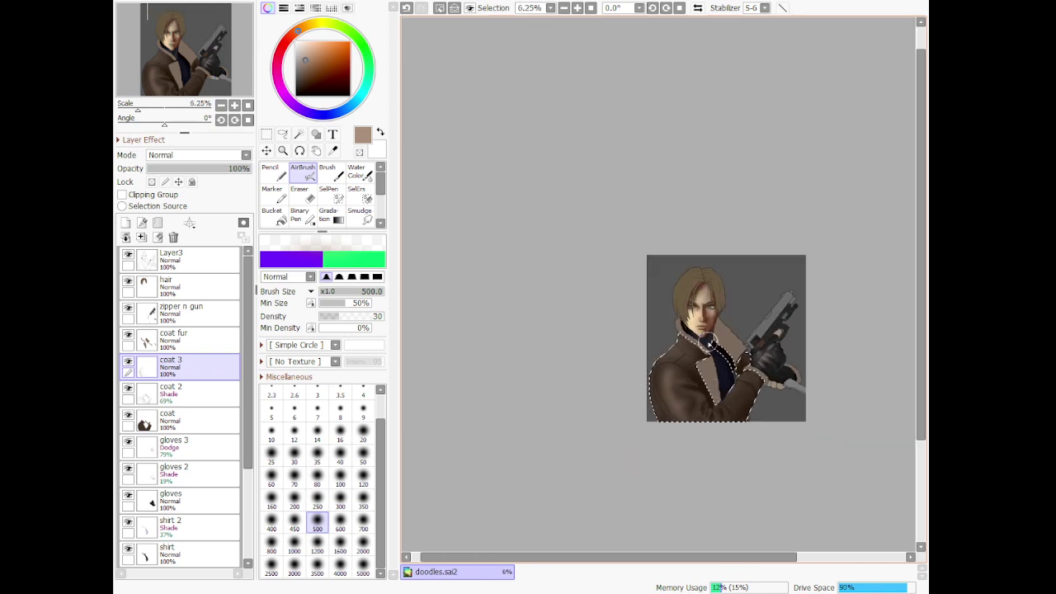
Compare the coat with its recent highlight strokes undone and restored, and reduce the coat 3 layer's opacity to 64%
{"action": "scroll", "coordinate": [714, 393], "scroll_direction": "up", "scroll_amount": 5}
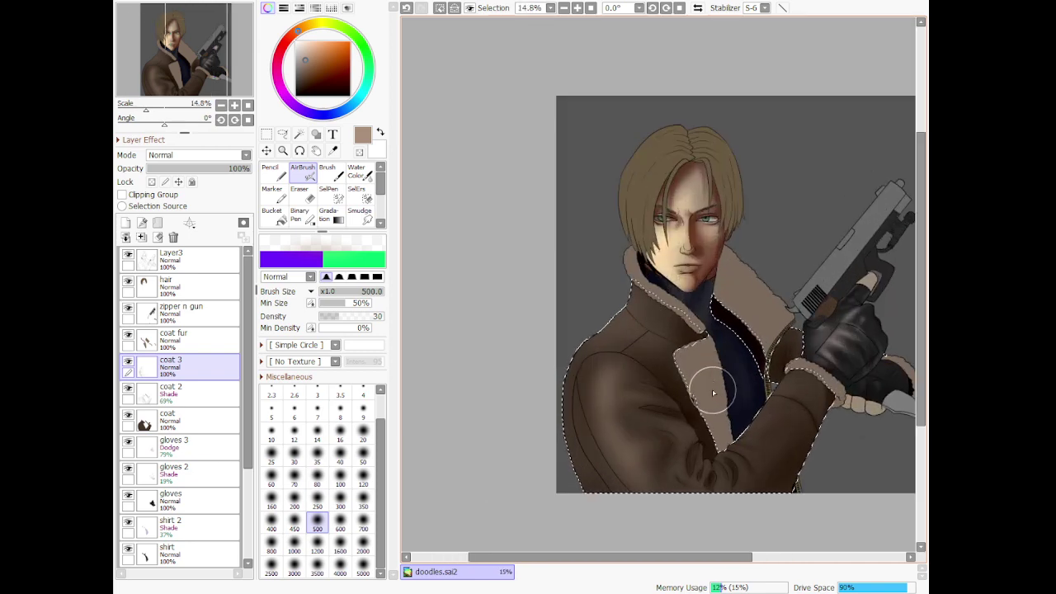
{"action": "key", "text": "ctrl+z"}
{"action": "key", "text": "ctrl+z"}
{"action": "key", "text": "ctrl+z"}
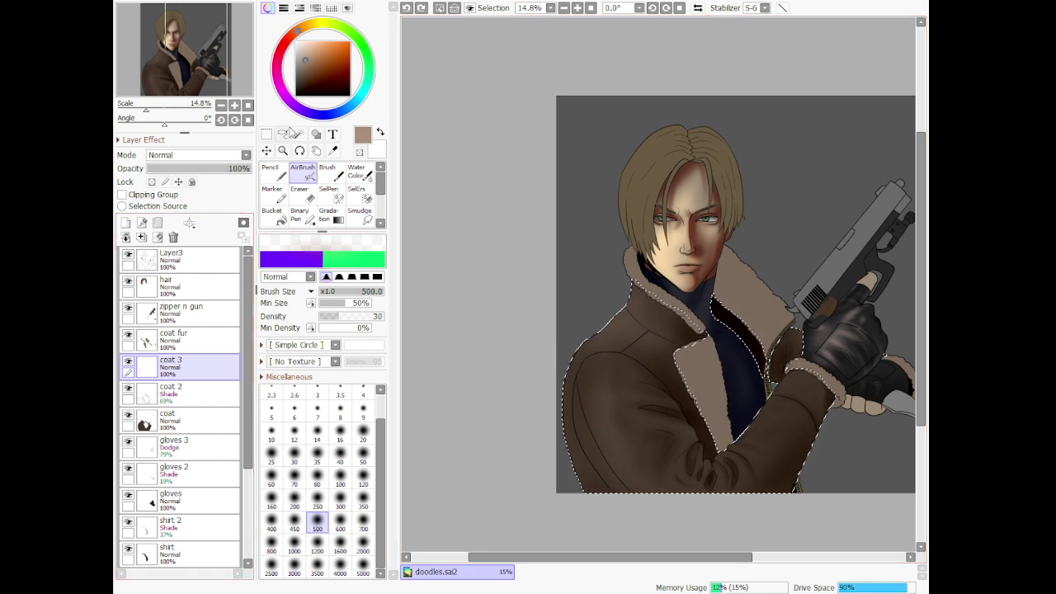
{"action": "left_click", "coordinate": [423, 8]}
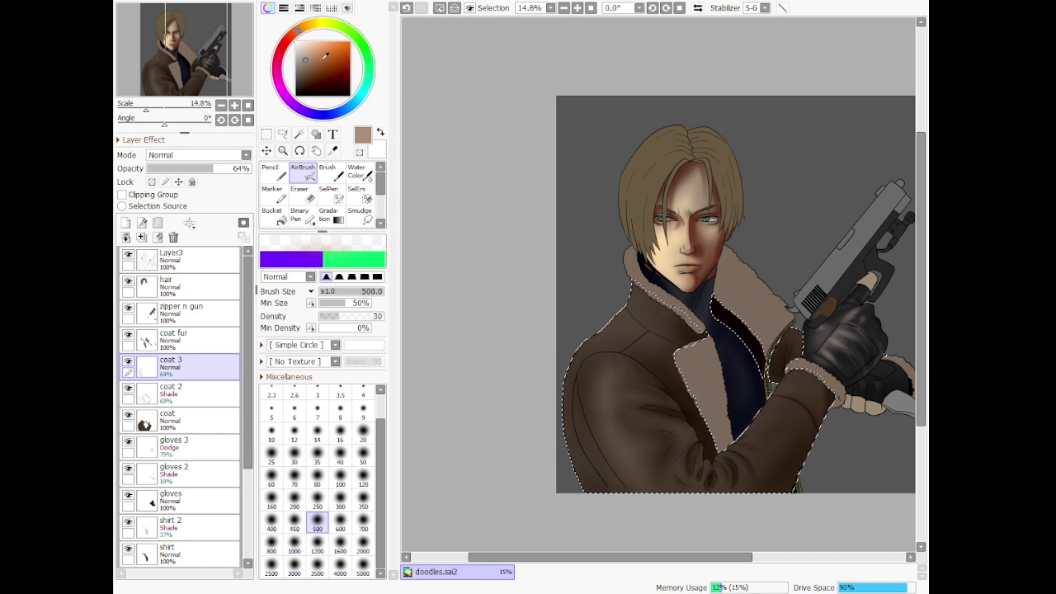
Airbrush warm orange-brown tints over the coat's shoulder, collar, sleeve and forearm at size 500
{"action": "scroll", "coordinate": [636, 471], "scroll_direction": "up", "scroll_amount": 2}
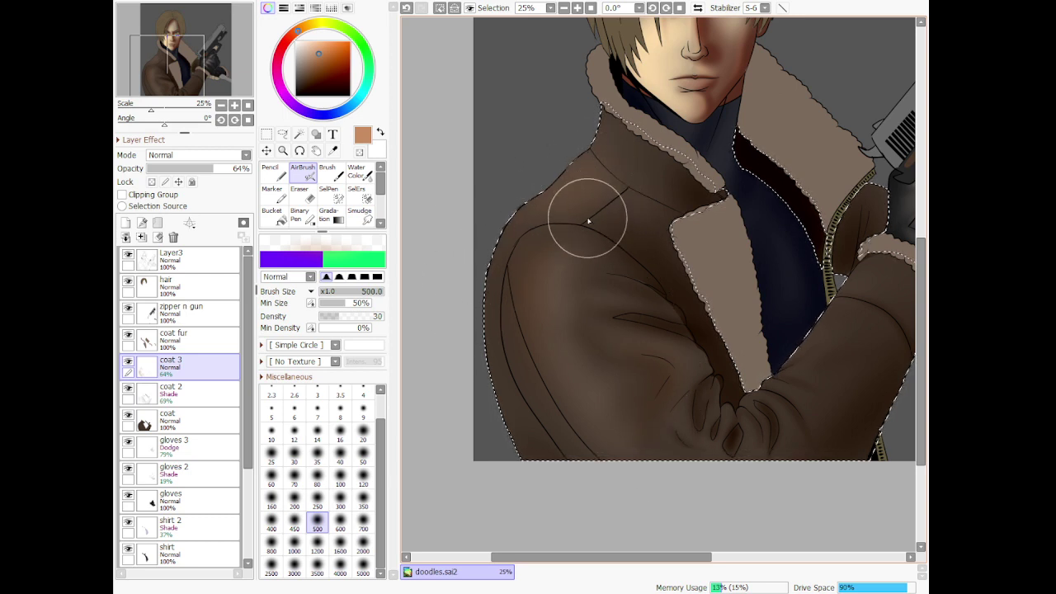
{"action": "left_click", "coordinate": [330, 62]}
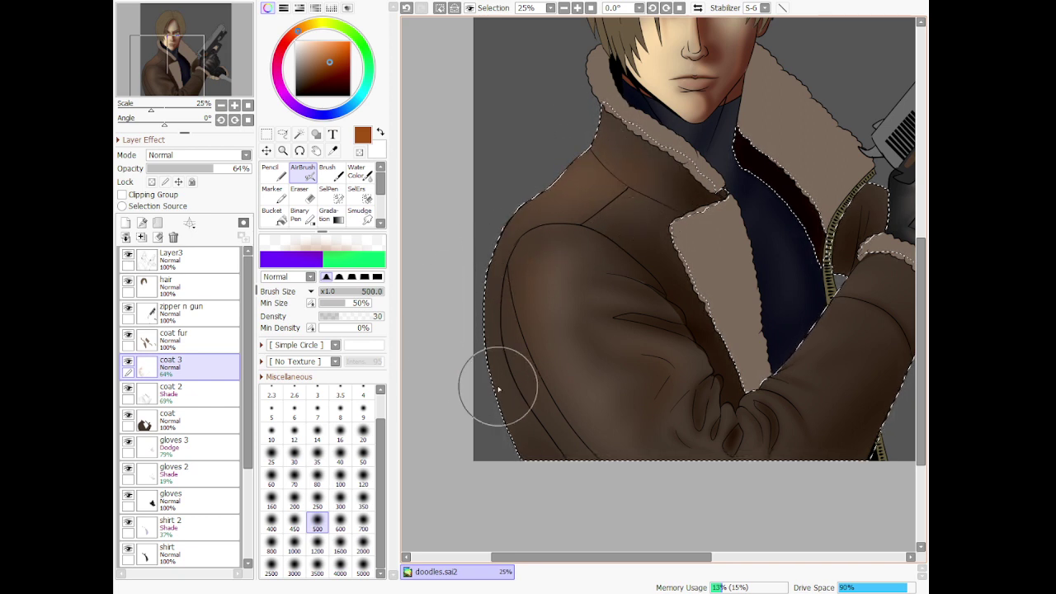
{"action": "left_click_drag", "start_coordinate": [643, 558], "coordinate": [688, 558]}
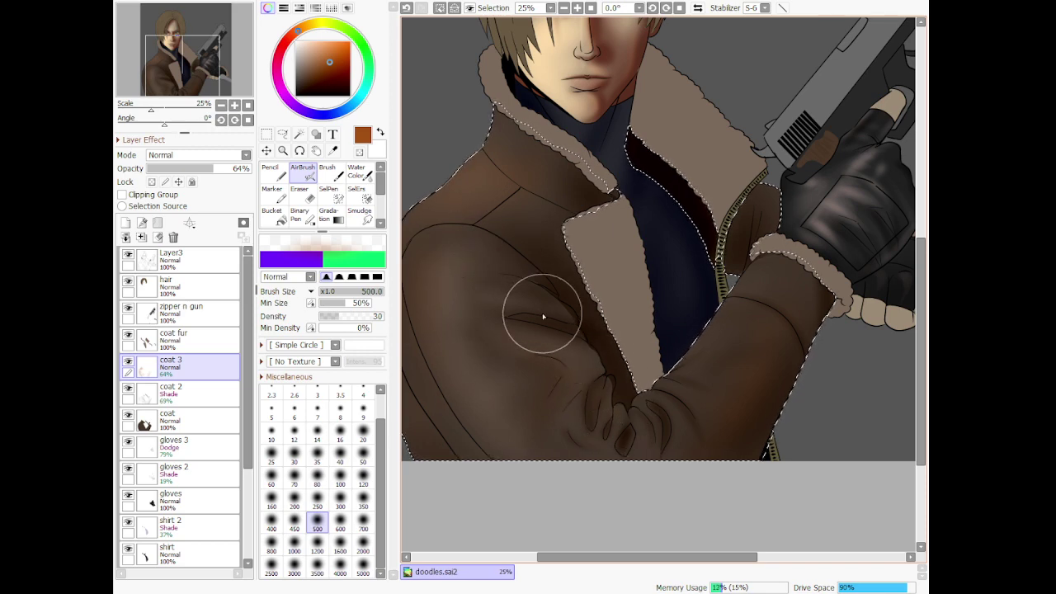
{"action": "scroll", "coordinate": [553, 307], "scroll_direction": "down", "scroll_amount": 1}
{"action": "scroll", "coordinate": [552, 307], "scroll_direction": "down", "scroll_amount": 6}
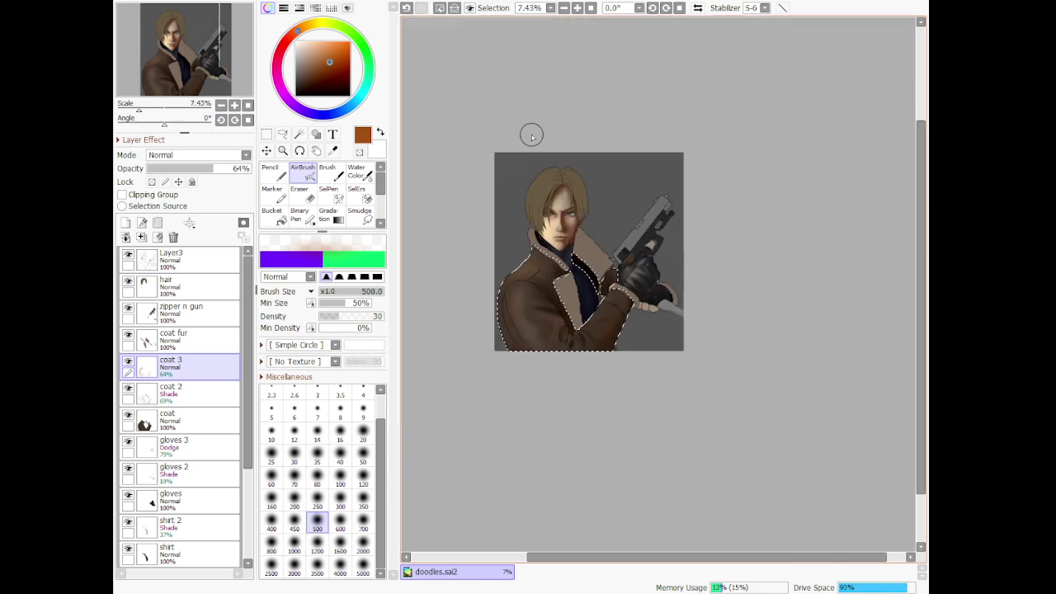
{"action": "scroll", "coordinate": [577, 272], "scroll_direction": "up", "scroll_amount": 6}
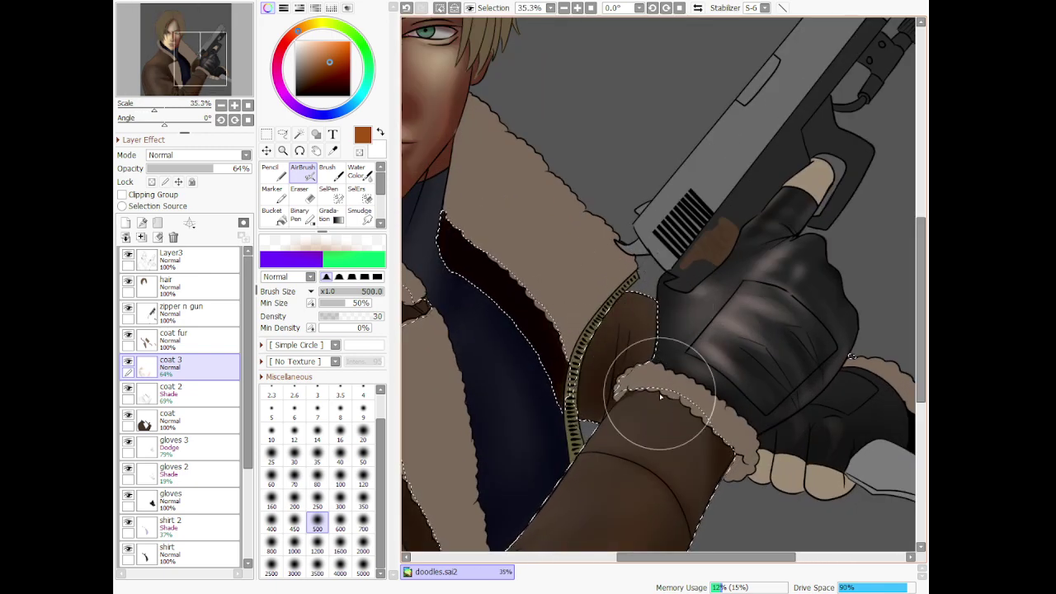
{"action": "scroll", "coordinate": [669, 392], "scroll_direction": "down", "scroll_amount": 4}
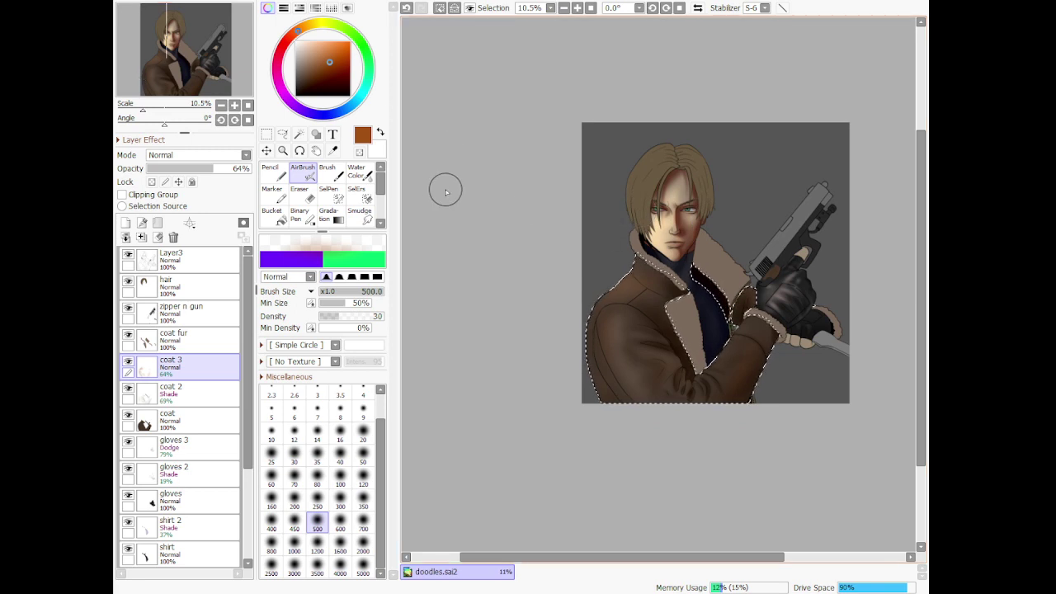
{"action": "scroll", "coordinate": [709, 236], "scroll_direction": "up", "scroll_amount": 3}
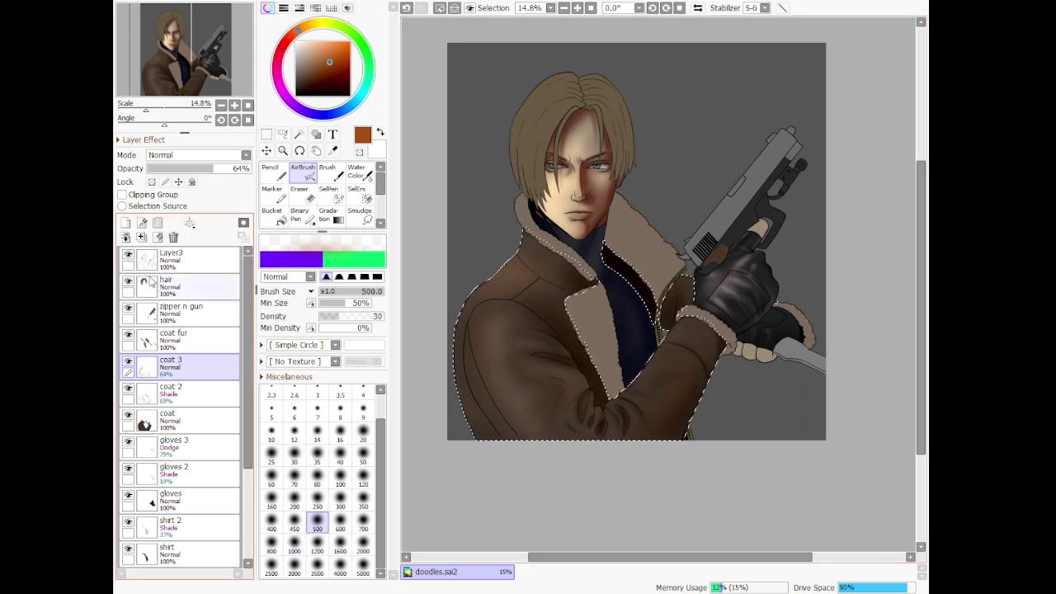
Add a Normal layer named coat 4 above coat 3 and choose a light purple as the colour
{"action": "left_click", "coordinate": [125, 223]}
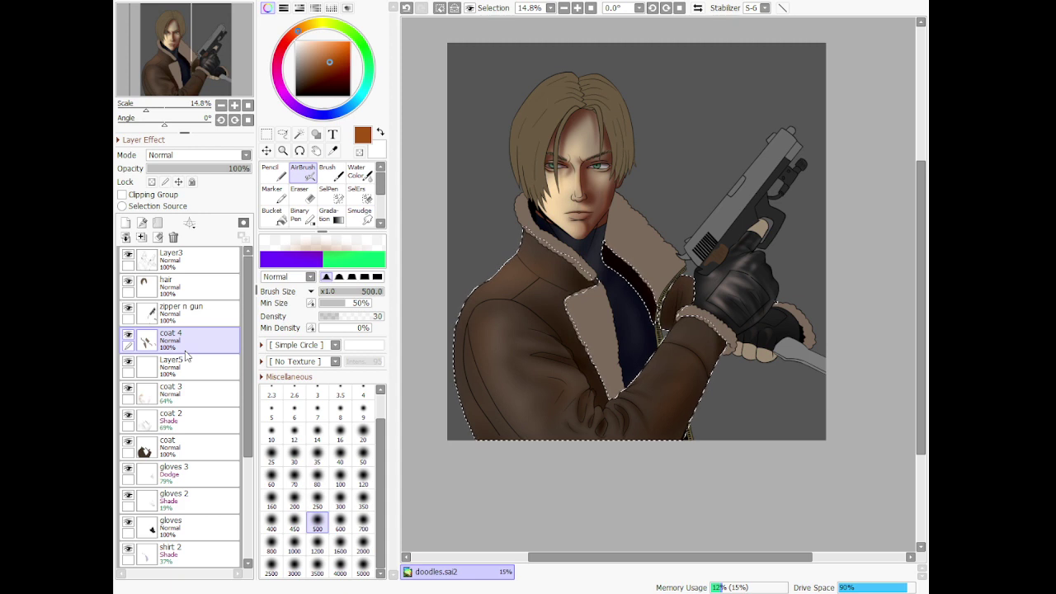
{"action": "left_click", "coordinate": [196, 364]}
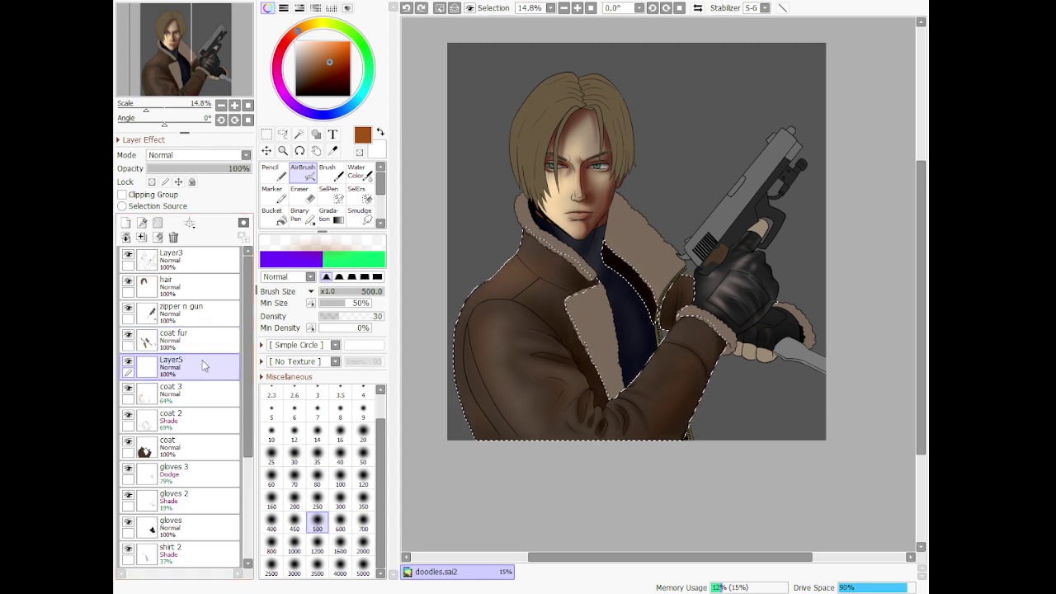
{"action": "key", "text": "ctrl+y"}
{"action": "left_click", "coordinate": [293, 104]}
{"action": "left_click_drag", "start_coordinate": [306, 48], "coordinate": [309, 53]}
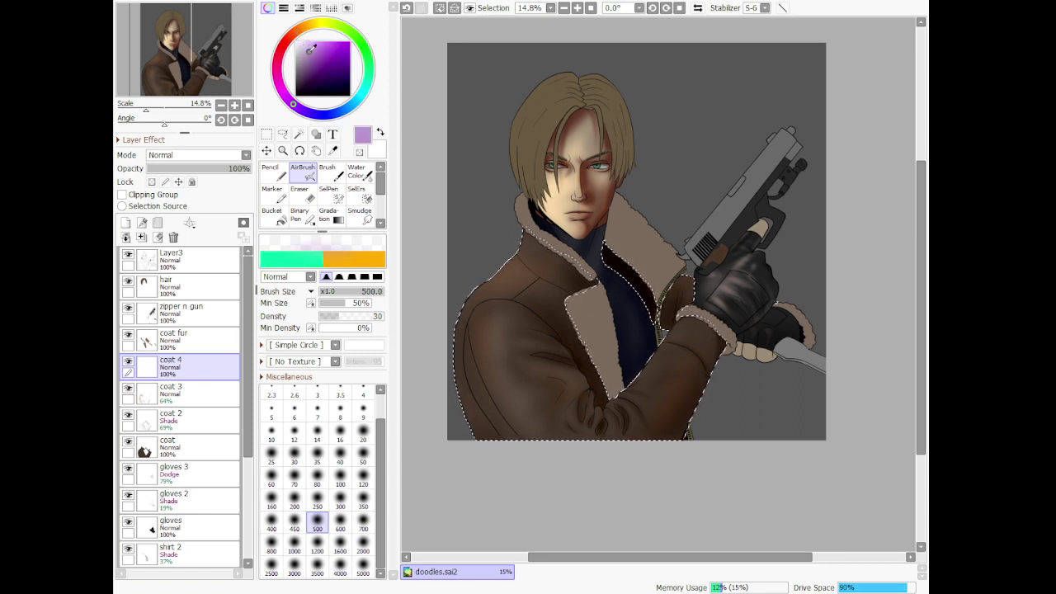
{"action": "left_click", "coordinate": [305, 112]}
Airbrush light purple along the back seam of the upper sleeve at size 500 and erase the spill beyond the seam at size 350
{"action": "scroll", "coordinate": [427, 349], "scroll_direction": "down", "scroll_amount": 3}
{"action": "scroll", "coordinate": [427, 350], "scroll_direction": "up", "scroll_amount": 4}
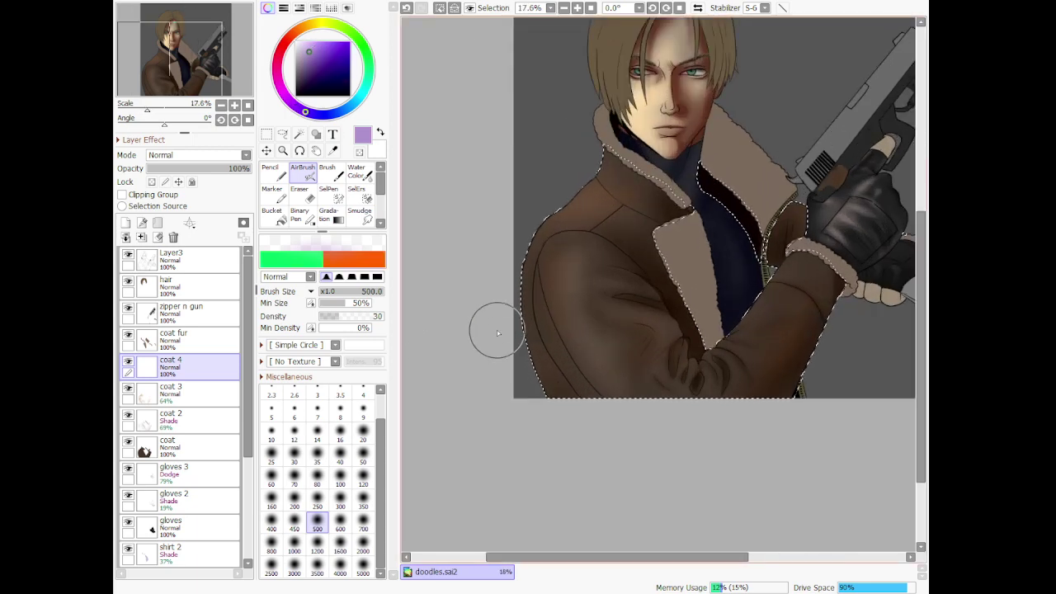
{"action": "scroll", "coordinate": [497, 330], "scroll_direction": "up", "scroll_amount": 2}
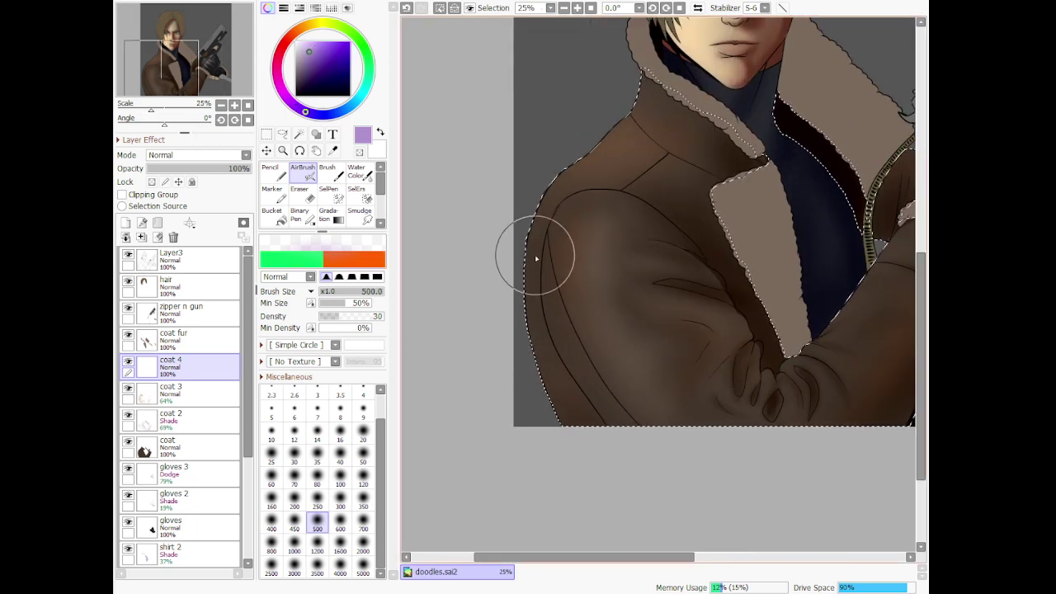
{"action": "left_click_drag", "start_coordinate": [537, 258], "coordinate": [542, 285]}
{"action": "mouse_move", "coordinate": [584, 350]}
{"action": "left_mouse_down"}
{"action": "mouse_move", "coordinate": [603, 396]}
{"action": "mouse_move", "coordinate": [541, 330]}
{"action": "left_mouse_up"}
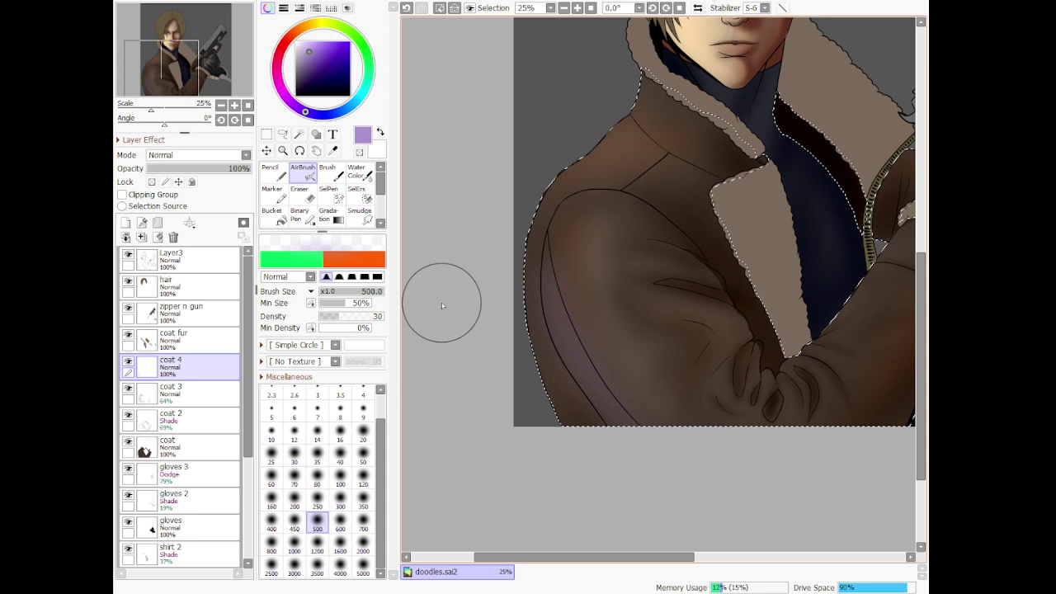
{"action": "left_click", "coordinate": [303, 195]}
{"action": "mouse_move", "coordinate": [526, 254]}
{"action": "left_mouse_down"}
{"action": "mouse_move", "coordinate": [529, 368]}
{"action": "mouse_move", "coordinate": [556, 389]}
{"action": "left_mouse_up"}
{"action": "mouse_move", "coordinate": [526, 292]}
{"action": "left_mouse_down"}
{"action": "mouse_move", "coordinate": [543, 380]}
{"action": "mouse_move", "coordinate": [592, 422]}
{"action": "mouse_move", "coordinate": [535, 379]}
{"action": "left_mouse_up"}
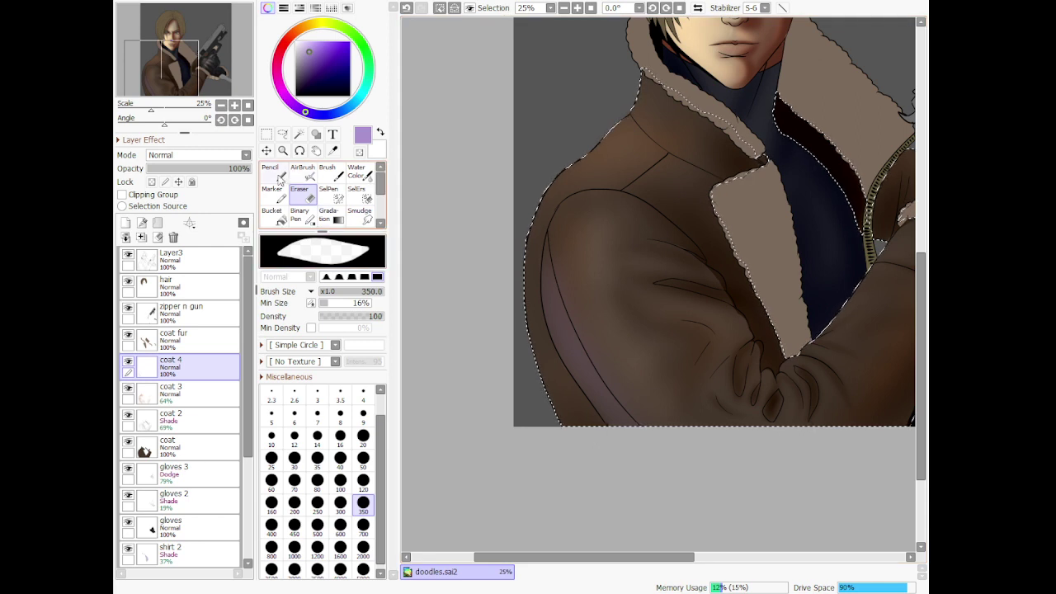
Airbrush light purple along the shoulder, the coat's outer back edge and the collar, mainly at size 350
{"action": "left_click", "coordinate": [302, 172]}
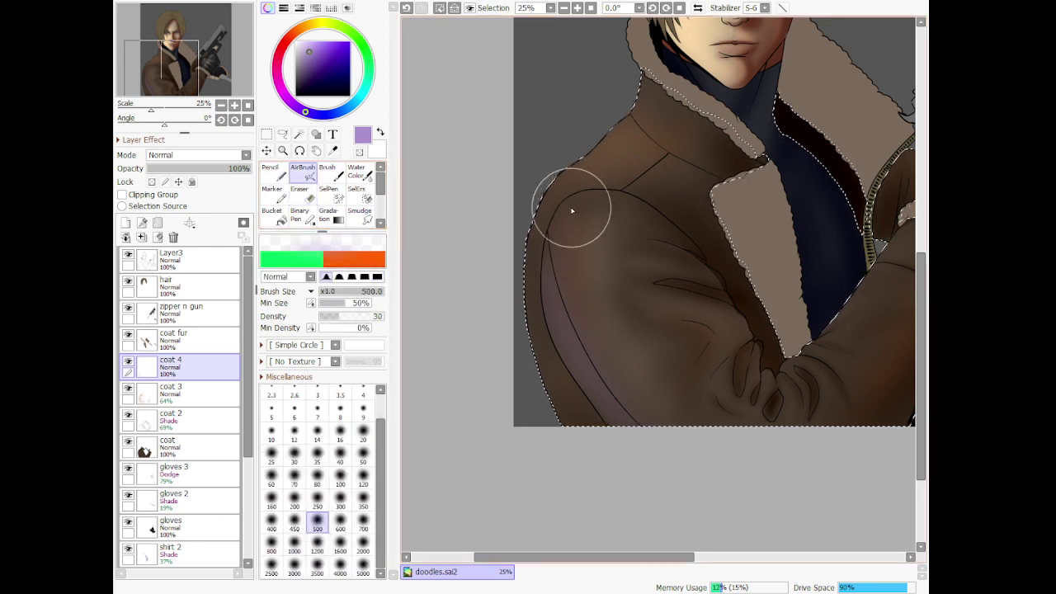
{"action": "left_click", "coordinate": [363, 479]}
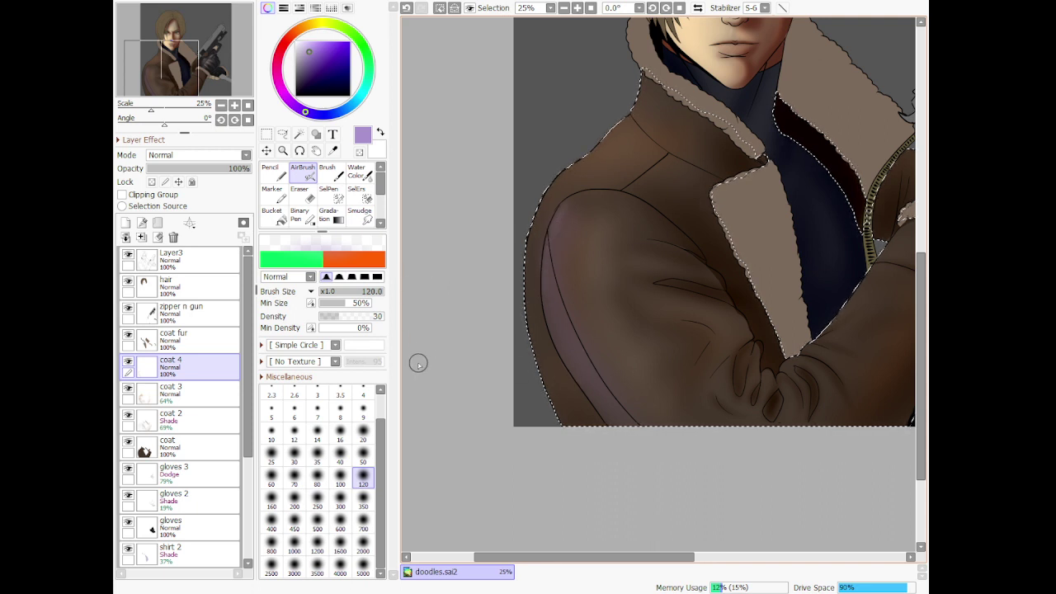
{"action": "left_click", "coordinate": [363, 501]}
{"action": "mouse_move", "coordinate": [513, 294]}
{"action": "left_mouse_down"}
{"action": "mouse_move", "coordinate": [558, 372]}
{"action": "mouse_move", "coordinate": [558, 429]}
{"action": "mouse_move", "coordinate": [565, 404]}
{"action": "mouse_move", "coordinate": [588, 383]}
{"action": "mouse_move", "coordinate": [562, 433]}
{"action": "mouse_move", "coordinate": [574, 437]}
{"action": "mouse_move", "coordinate": [572, 395]}
{"action": "mouse_move", "coordinate": [531, 286]}
{"action": "mouse_move", "coordinate": [569, 225]}
{"action": "left_mouse_up"}
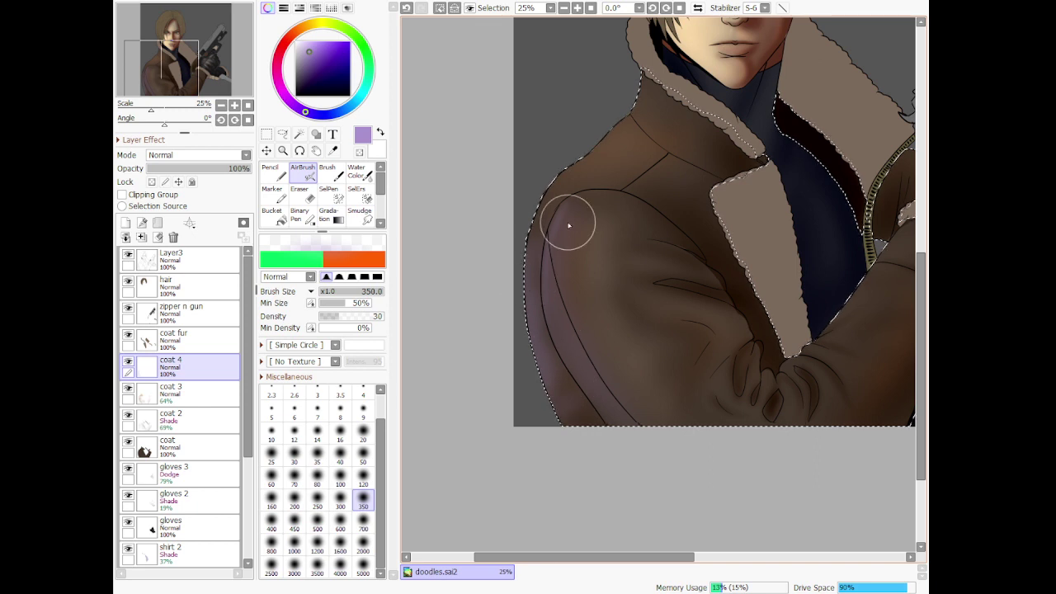
{"action": "mouse_move", "coordinate": [674, 368]}
{"action": "left_mouse_down"}
{"action": "mouse_move", "coordinate": [650, 398]}
{"action": "mouse_move", "coordinate": [598, 397]}
{"action": "mouse_move", "coordinate": [673, 475]}
{"action": "mouse_move", "coordinate": [642, 431]}
{"action": "mouse_move", "coordinate": [644, 402]}
{"action": "left_mouse_up"}
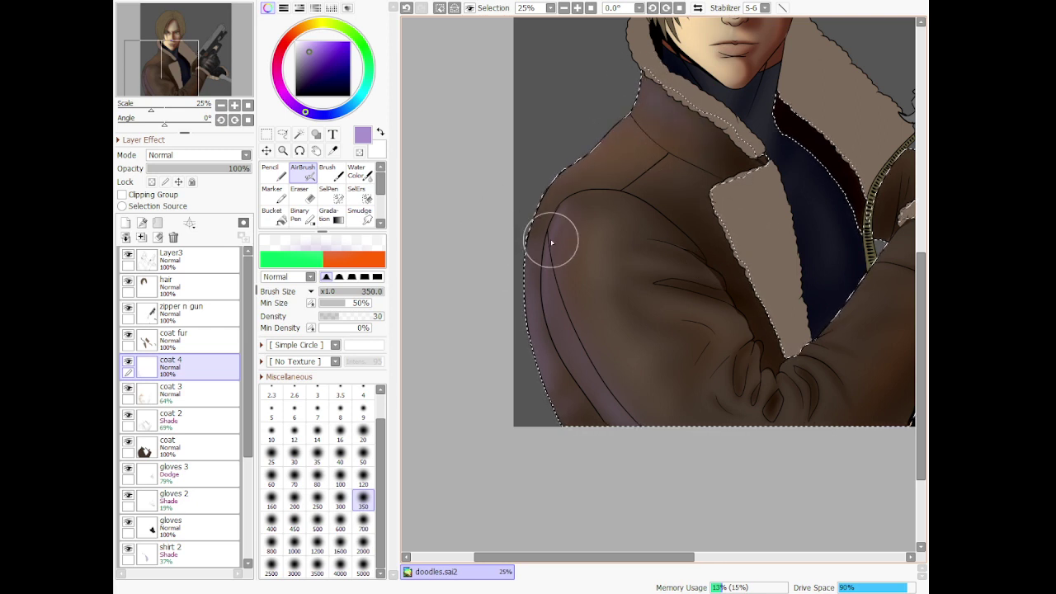
{"action": "scroll", "coordinate": [566, 118], "scroll_direction": "down", "scroll_amount": 4}
{"action": "scroll", "coordinate": [566, 118], "scroll_direction": "up", "scroll_amount": 2}
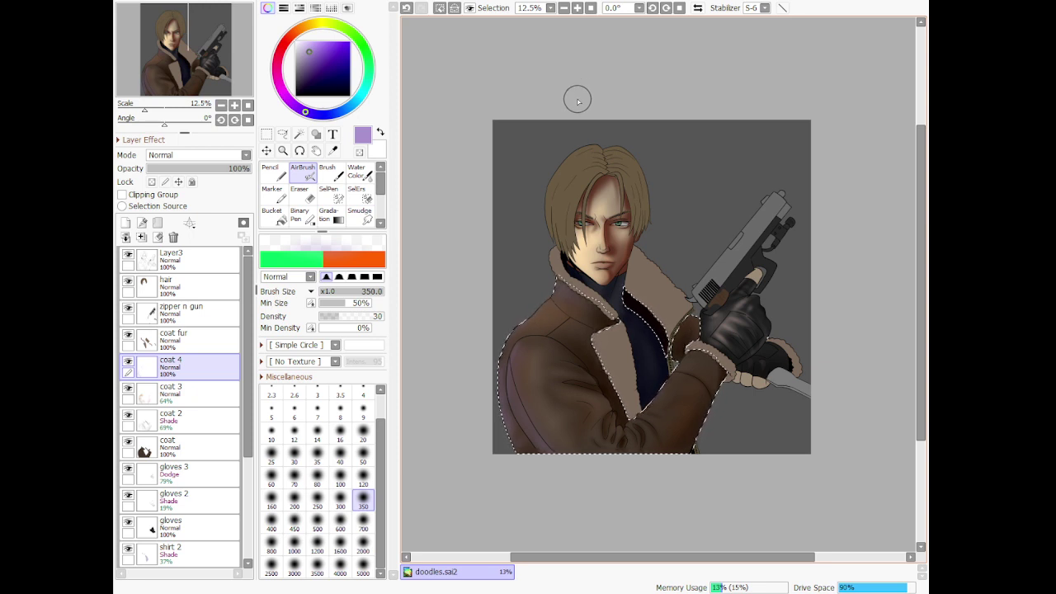
{"action": "scroll", "coordinate": [599, 212], "scroll_direction": "up", "scroll_amount": 1}
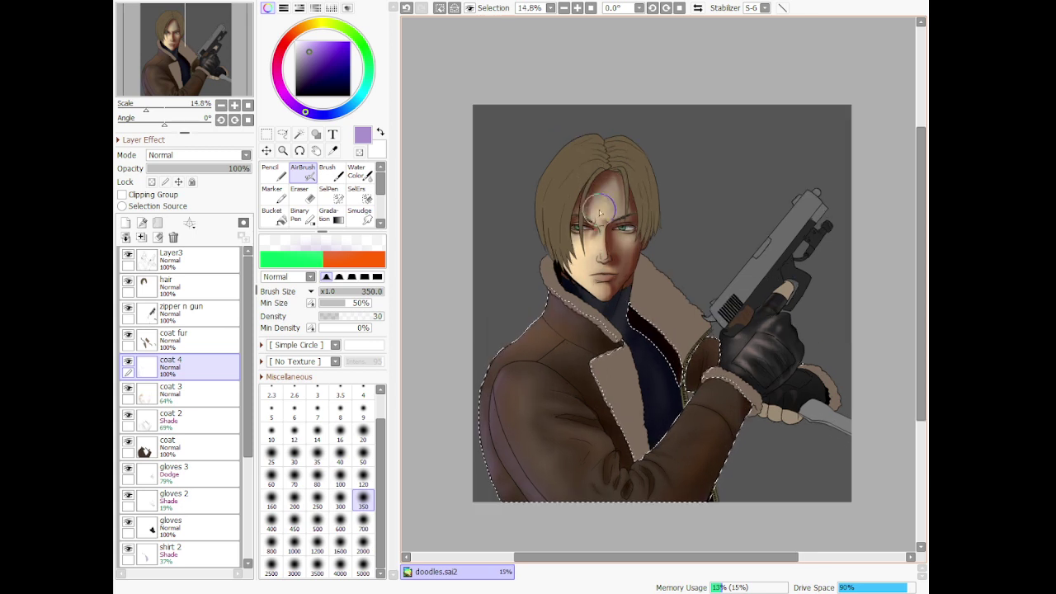
Clear the coat selection and select all the fur areas on the coat fur layer with the Magic Wand
{"action": "left_click", "coordinate": [283, 135]}
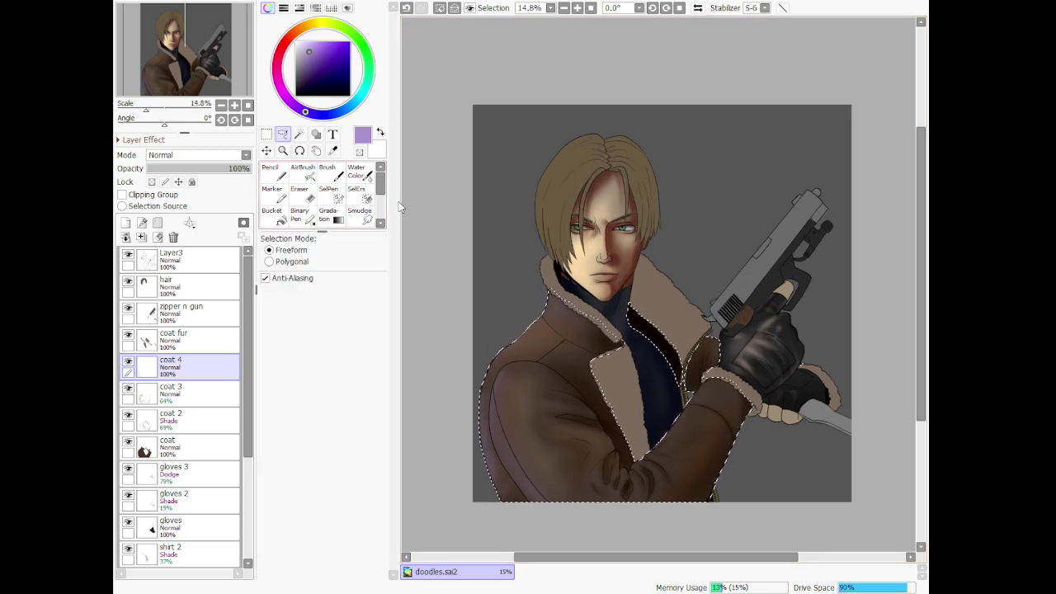
{"action": "left_click", "coordinate": [483, 243]}
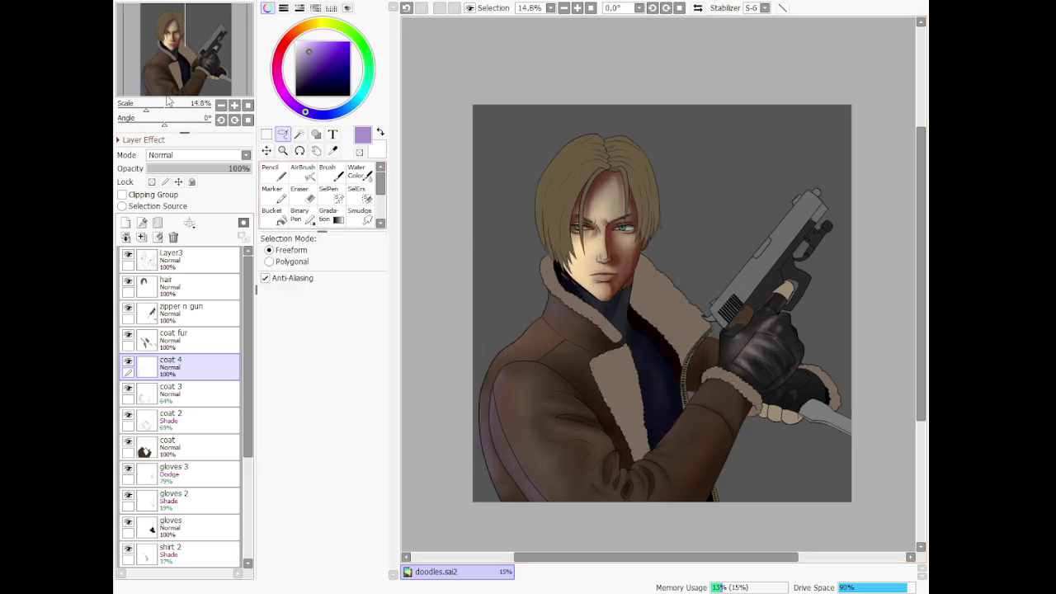
{"action": "scroll", "coordinate": [616, 233], "scroll_direction": "down", "scroll_amount": 1}
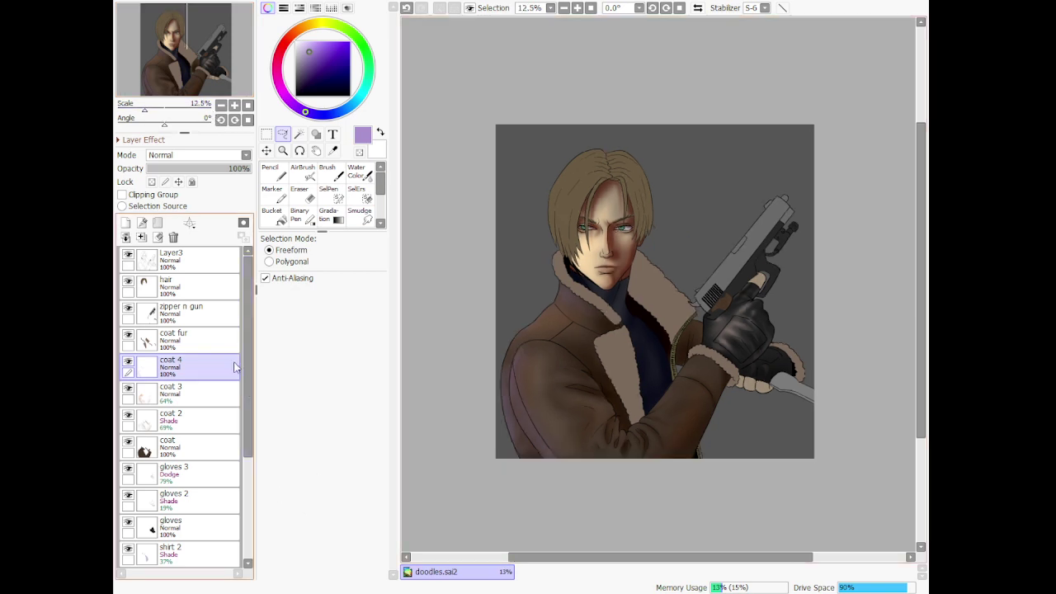
{"action": "left_click", "coordinate": [216, 339]}
{"action": "left_click", "coordinate": [299, 134]}
{"action": "left_click", "coordinate": [570, 272]}
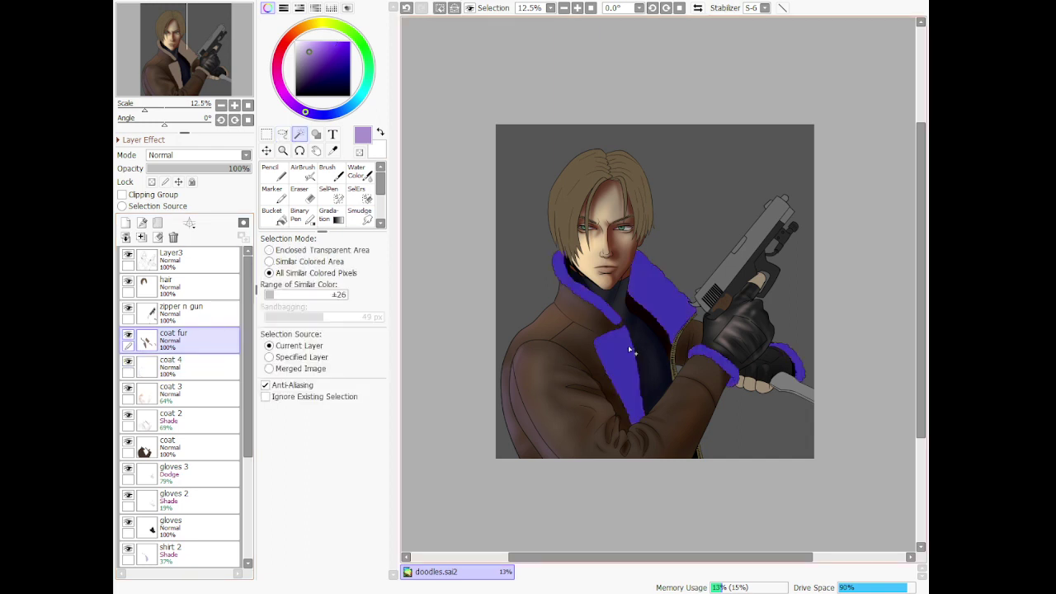
Add a layer named coat fur 2 above the coat fur layer
{"action": "left_click", "coordinate": [125, 223]}
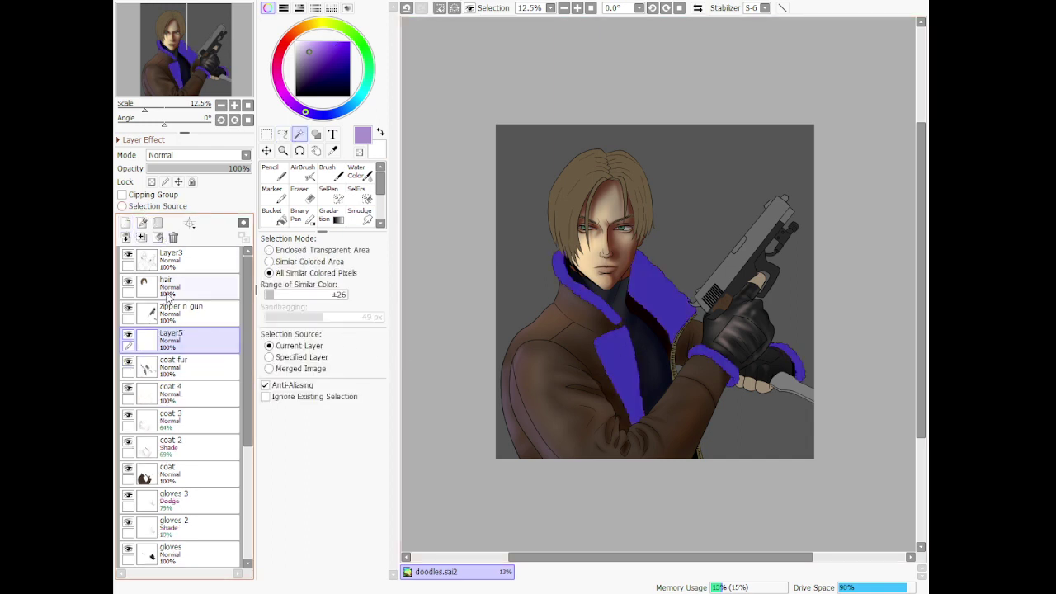
{"action": "double_click", "coordinate": [229, 334]}
{"action": "type", "text": "coat fur 2"}
{"action": "key", "text": "Return"}
Pick a brown from the lapel fur and set the coat fur 2 layer's blending mode to Shade
{"action": "left_click", "coordinate": [333, 151]}
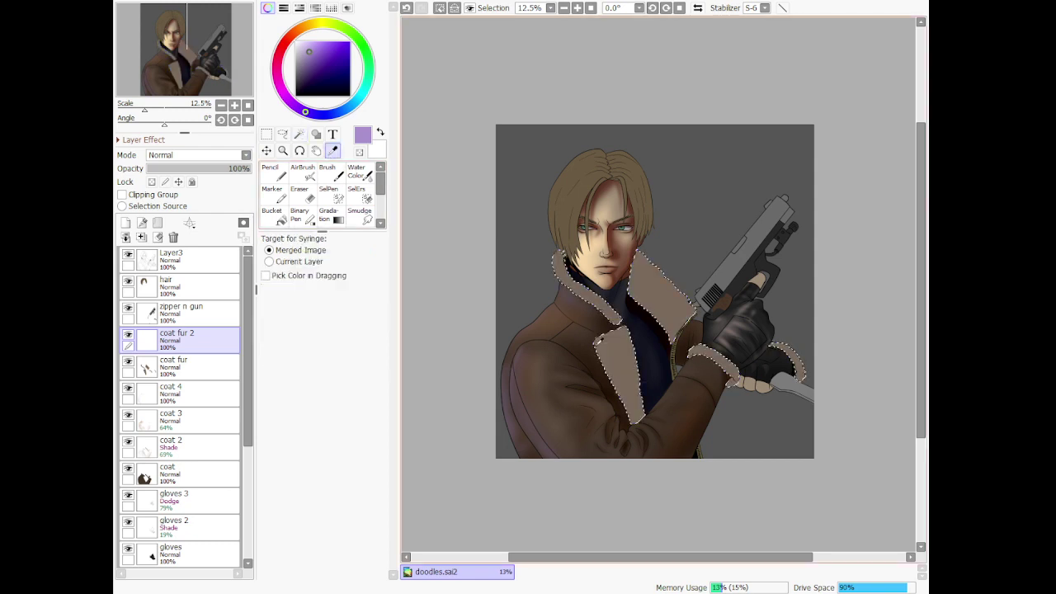
{"action": "scroll", "coordinate": [628, 357], "scroll_direction": "up", "scroll_amount": 3}
{"action": "left_click", "coordinate": [640, 359]}
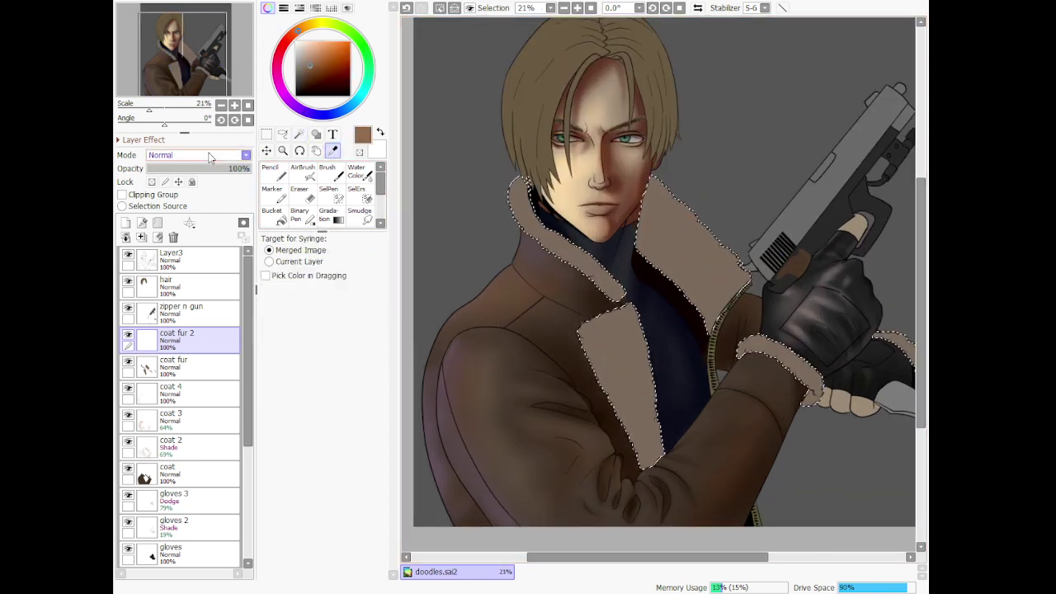
{"action": "left_click", "coordinate": [213, 231]}
Airbrush shading on the lower part of the front lapel fur at size 2000, undoing the first stroke and repainting in a greyer brown
{"action": "left_click", "coordinate": [304, 174]}
{"action": "scroll", "coordinate": [606, 424], "scroll_direction": "down", "scroll_amount": 1}
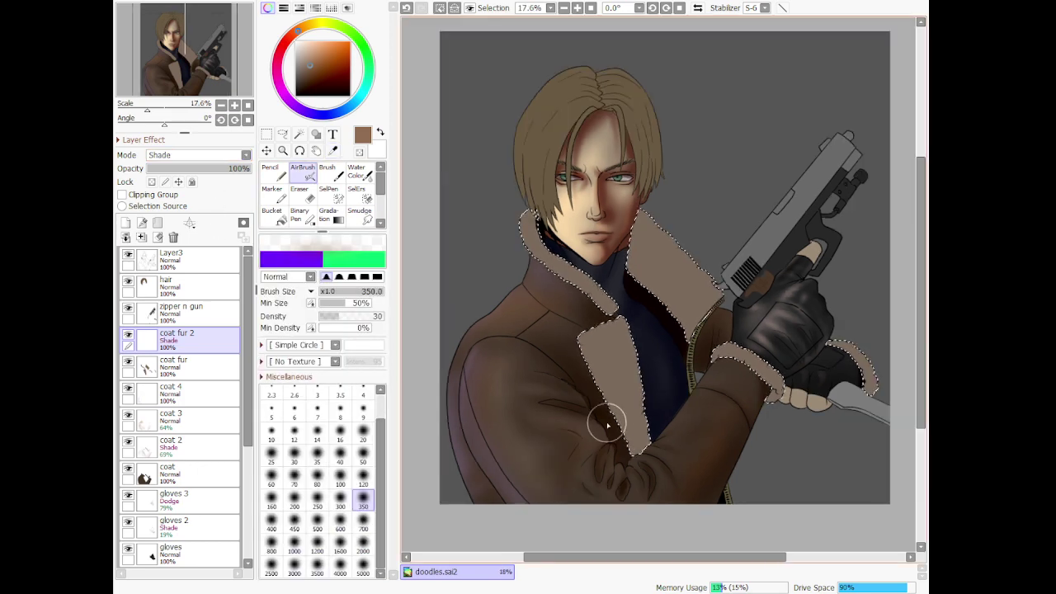
{"action": "scroll", "coordinate": [642, 446], "scroll_direction": "up", "scroll_amount": 2}
{"action": "left_click", "coordinate": [363, 545]}
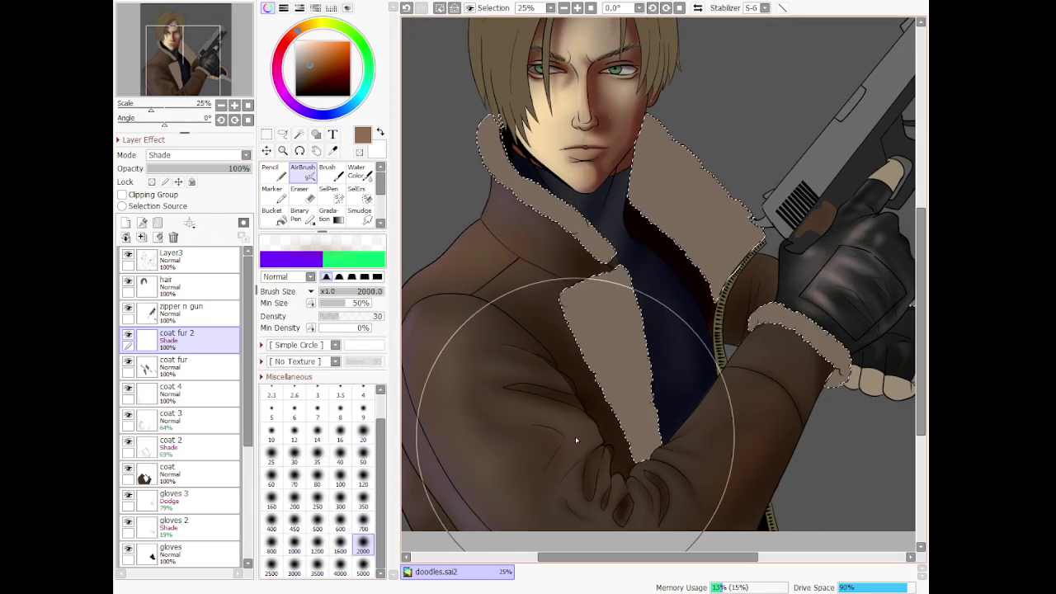
{"action": "mouse_move", "coordinate": [633, 444]}
{"action": "left_mouse_down"}
{"action": "mouse_move", "coordinate": [641, 335]}
{"action": "mouse_move", "coordinate": [638, 485]}
{"action": "mouse_move", "coordinate": [690, 419]}
{"action": "mouse_move", "coordinate": [654, 450]}
{"action": "left_mouse_up"}
{"action": "left_click", "coordinate": [303, 64]}
{"action": "left_click", "coordinate": [301, 70]}
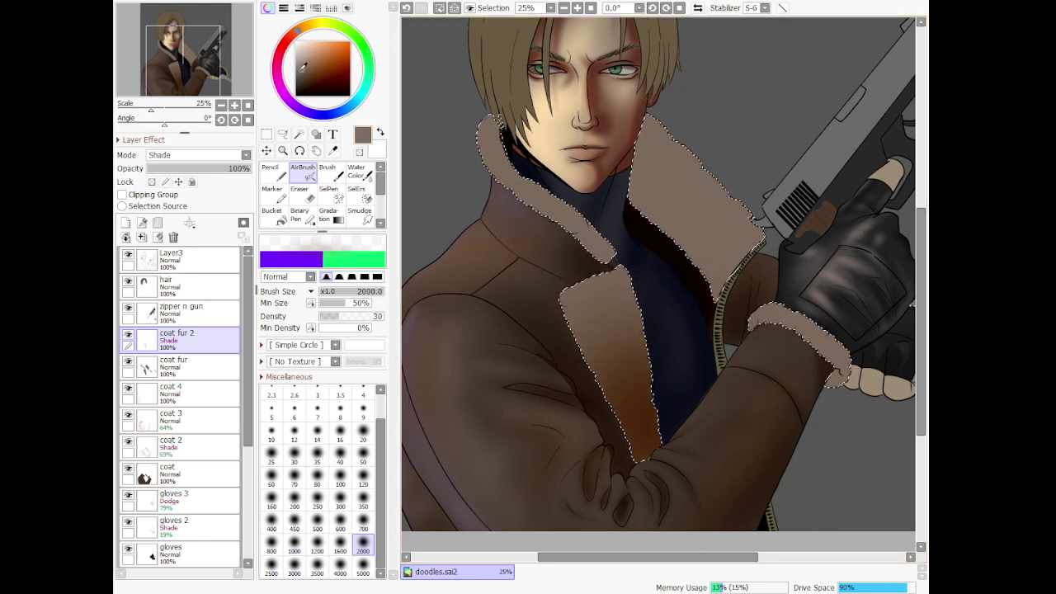
{"action": "key", "text": "ctrl+z"}
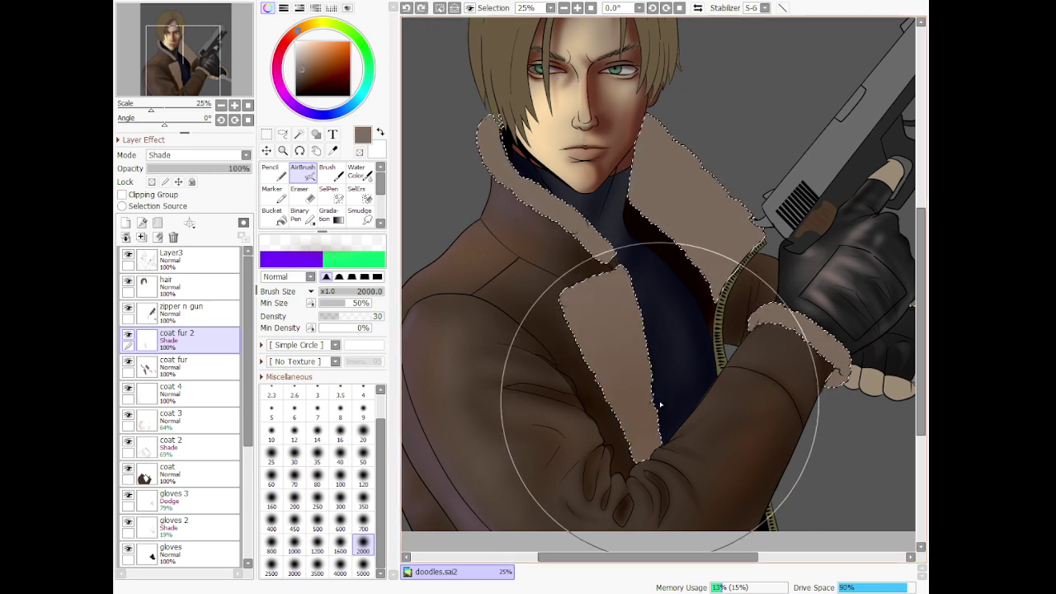
{"action": "mouse_move", "coordinate": [654, 431]}
{"action": "left_mouse_down"}
{"action": "mouse_move", "coordinate": [681, 373]}
{"action": "mouse_move", "coordinate": [663, 436]}
{"action": "mouse_move", "coordinate": [613, 489]}
{"action": "mouse_move", "coordinate": [697, 322]}
{"action": "mouse_move", "coordinate": [661, 361]}
{"action": "mouse_move", "coordinate": [630, 293]}
{"action": "mouse_move", "coordinate": [636, 363]}
{"action": "mouse_move", "coordinate": [622, 276]}
{"action": "mouse_move", "coordinate": [630, 359]}
{"action": "left_mouse_up"}
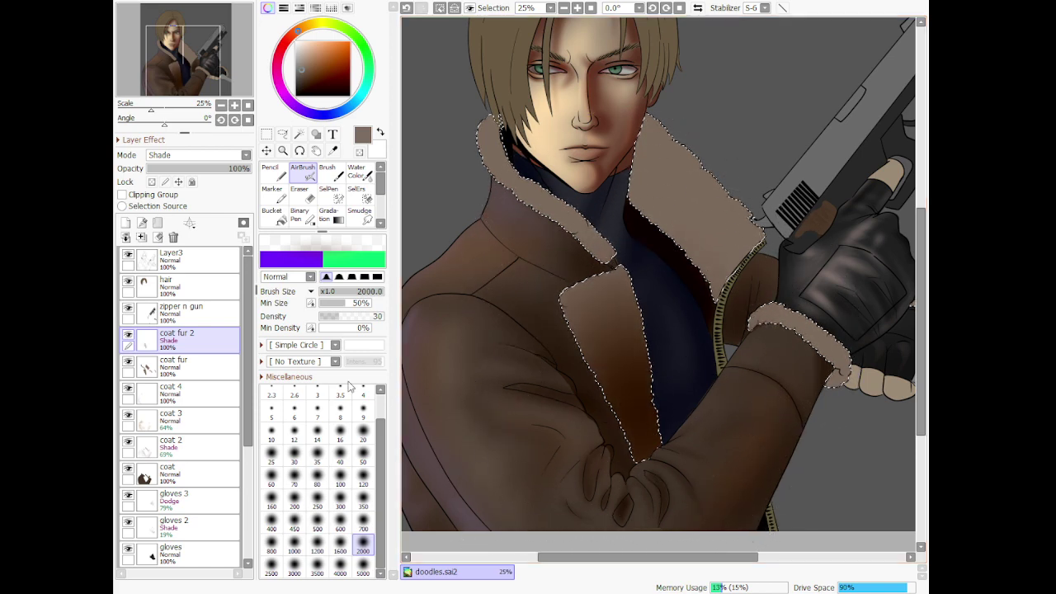
Airbrush more shading on the front lapel fur at size 350 and lower the coat fur 2 layer's opacity to 55%
{"action": "left_click", "coordinate": [363, 499]}
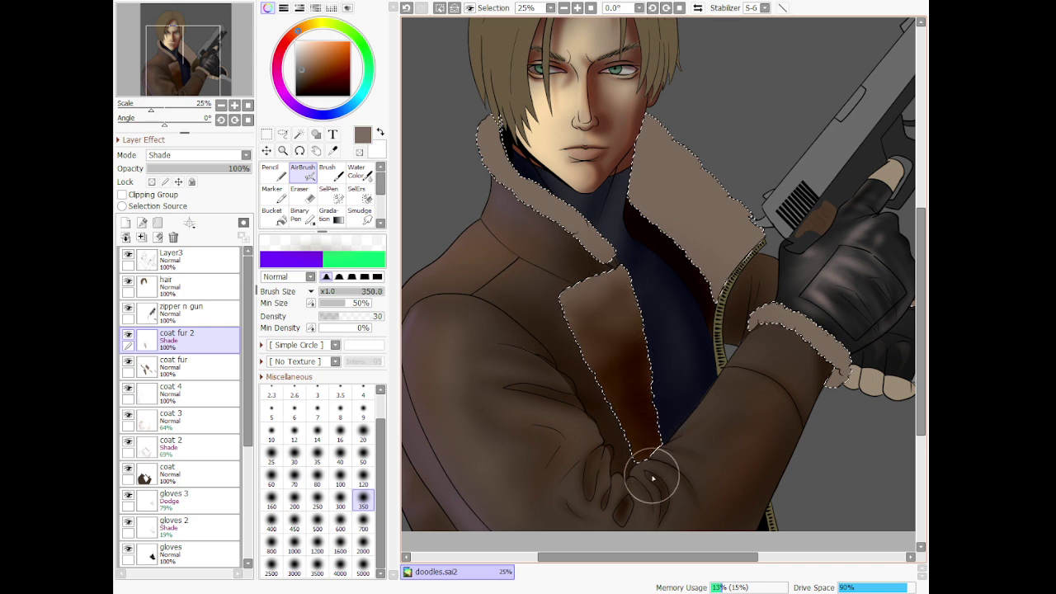
{"action": "left_click", "coordinate": [206, 171]}
Airbrush mottled fur texture over the front lapel at size 120, switching to a lighter brown for the upper part
{"action": "key", "text": "bracketleft"}
{"action": "key", "text": "bracketleft"}
{"action": "key", "text": "bracketleft"}
{"action": "key", "text": "bracketleft"}
{"action": "key", "text": "bracketleft"}
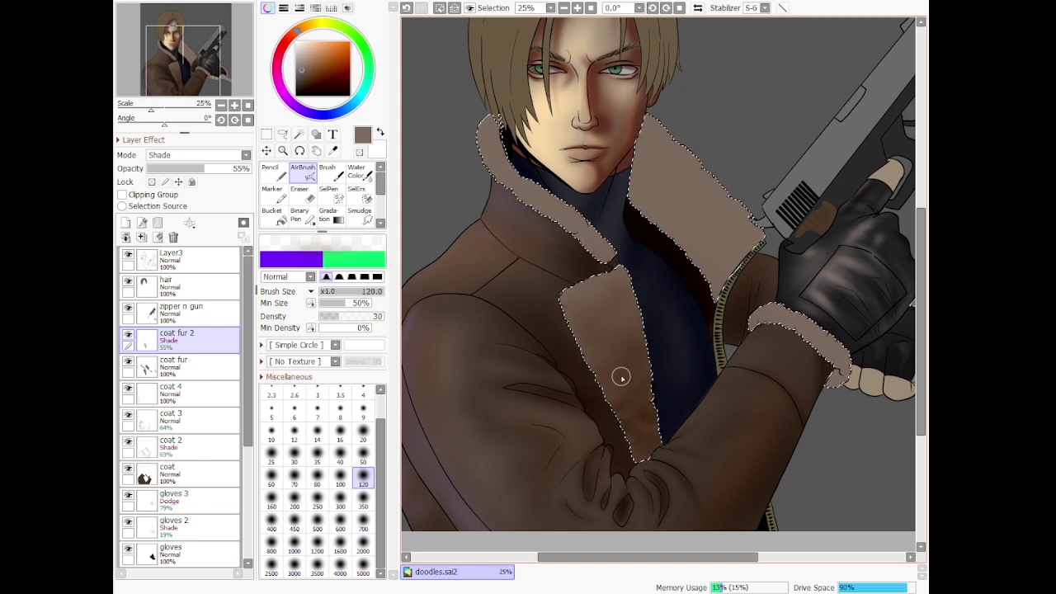
{"action": "left_click_drag", "start_coordinate": [607, 363], "coordinate": [652, 426]}
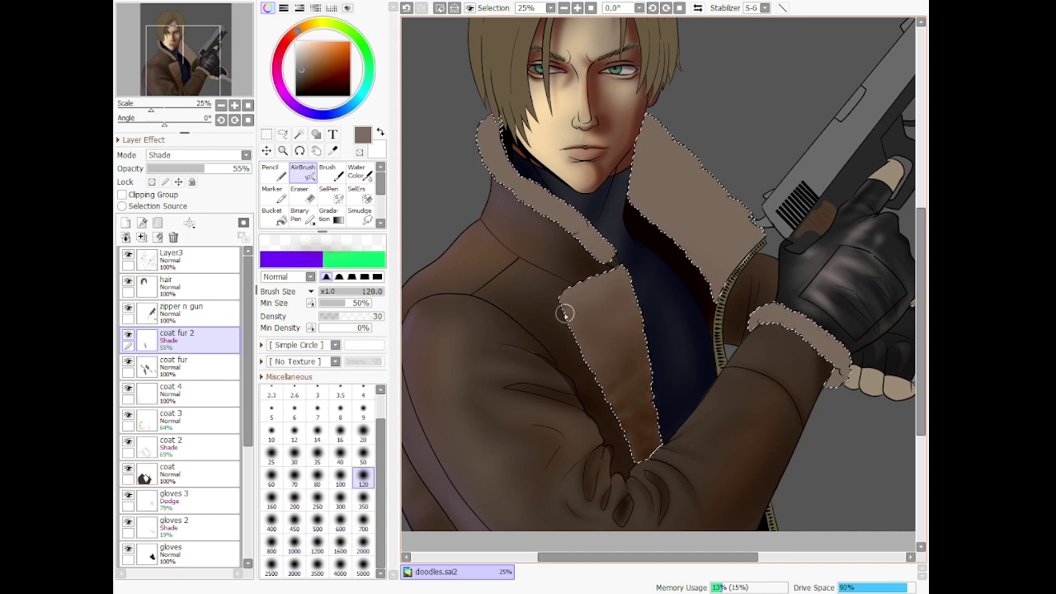
{"action": "left_click", "coordinate": [332, 151]}
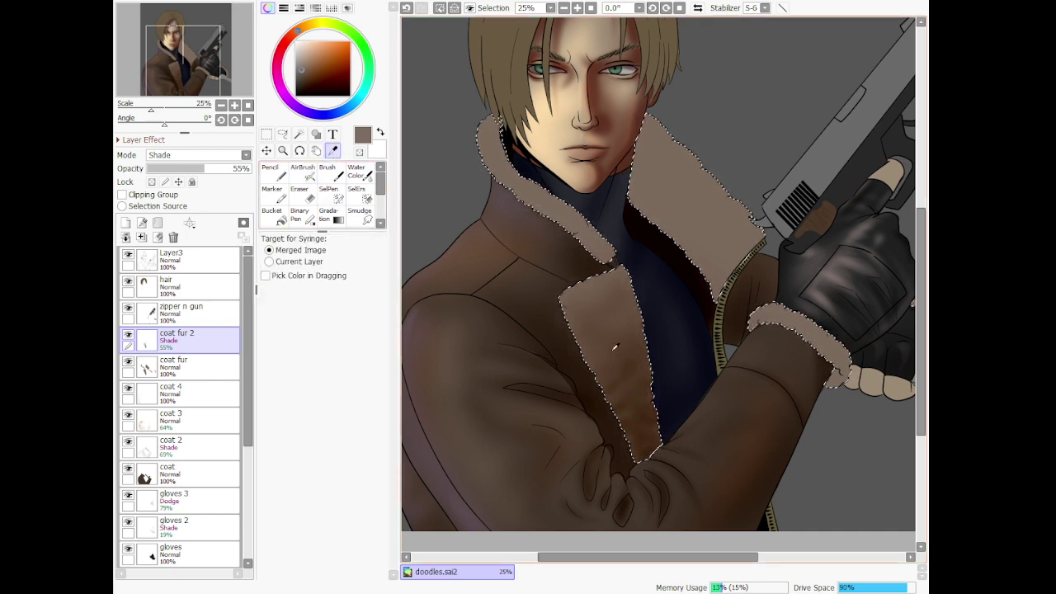
{"action": "left_click", "coordinate": [306, 58]}
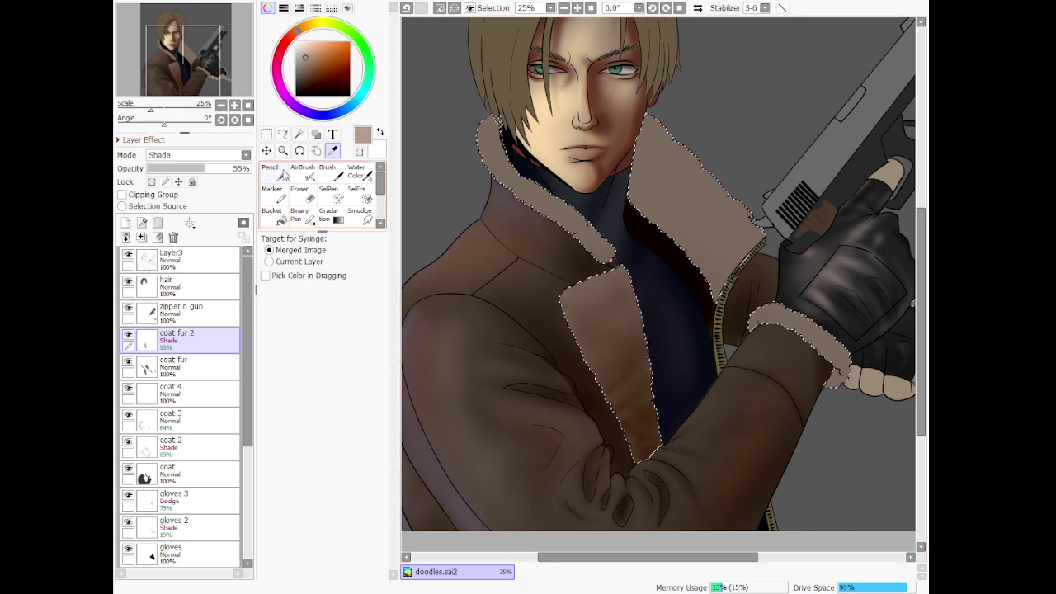
{"action": "left_click", "coordinate": [303, 171]}
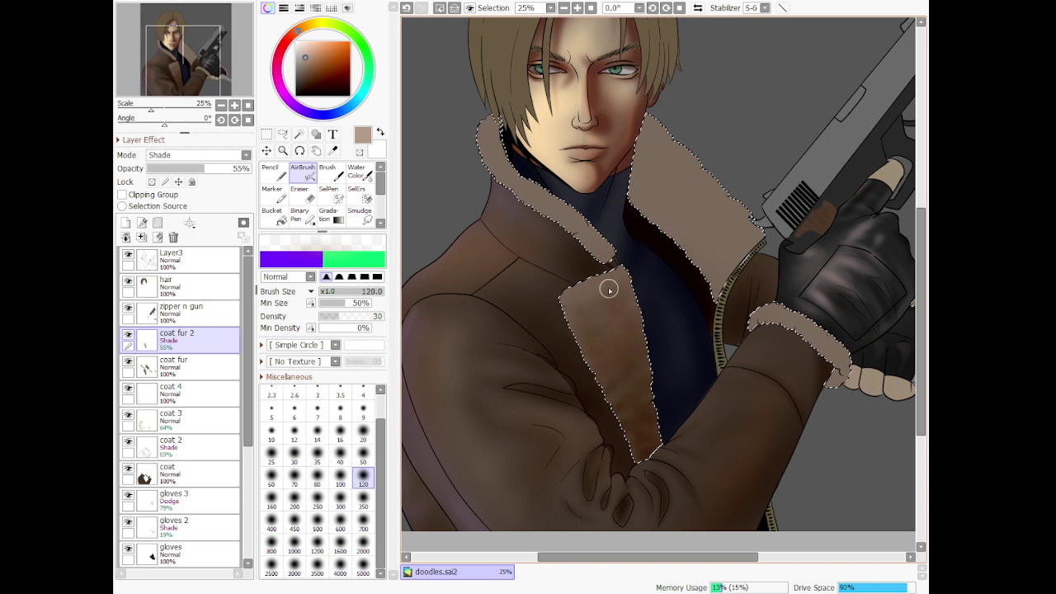
{"action": "mouse_move", "coordinate": [579, 303]}
{"action": "left_mouse_down"}
{"action": "mouse_move", "coordinate": [603, 327]}
{"action": "mouse_move", "coordinate": [592, 358]}
{"action": "left_mouse_up"}
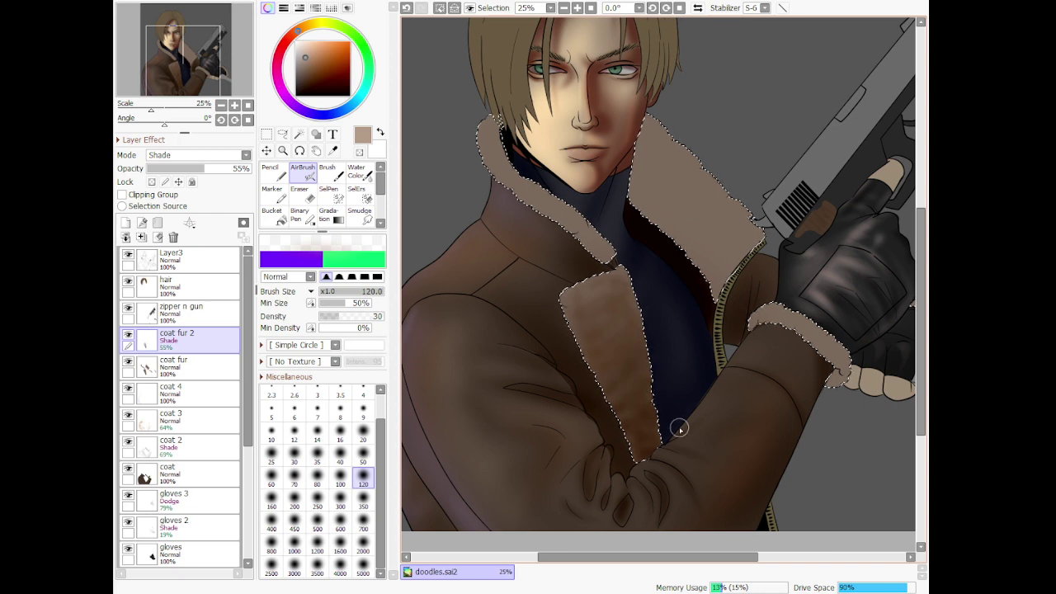
Airbrush brown shading along the inner side of the wide collar fur nearest the gun at size 700
{"action": "scroll", "coordinate": [681, 426], "scroll_direction": "down", "scroll_amount": 3}
{"action": "scroll", "coordinate": [683, 253], "scroll_direction": "up", "scroll_amount": 3}
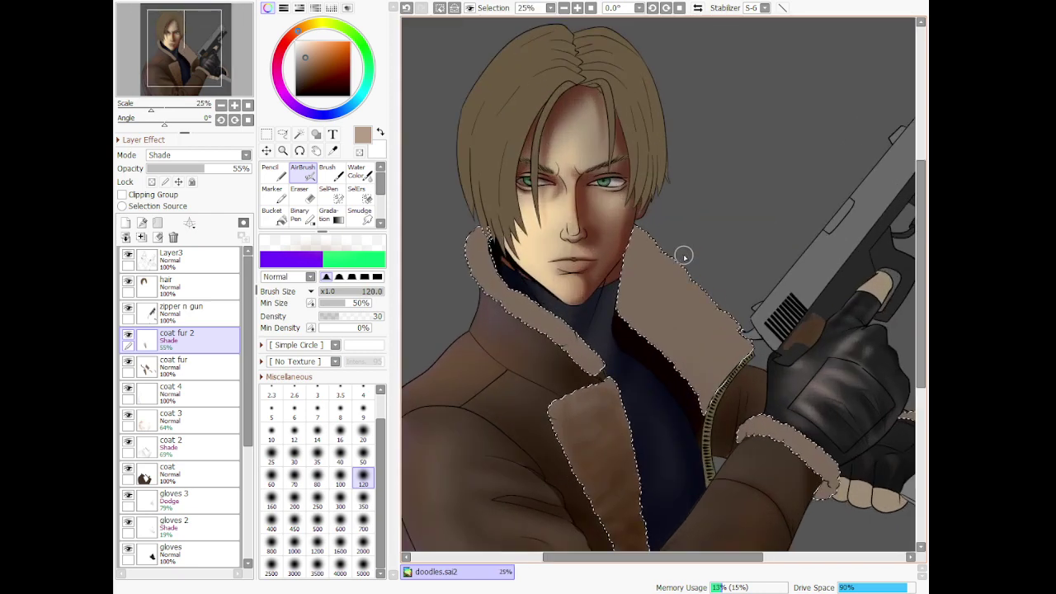
{"action": "left_click", "coordinate": [309, 64]}
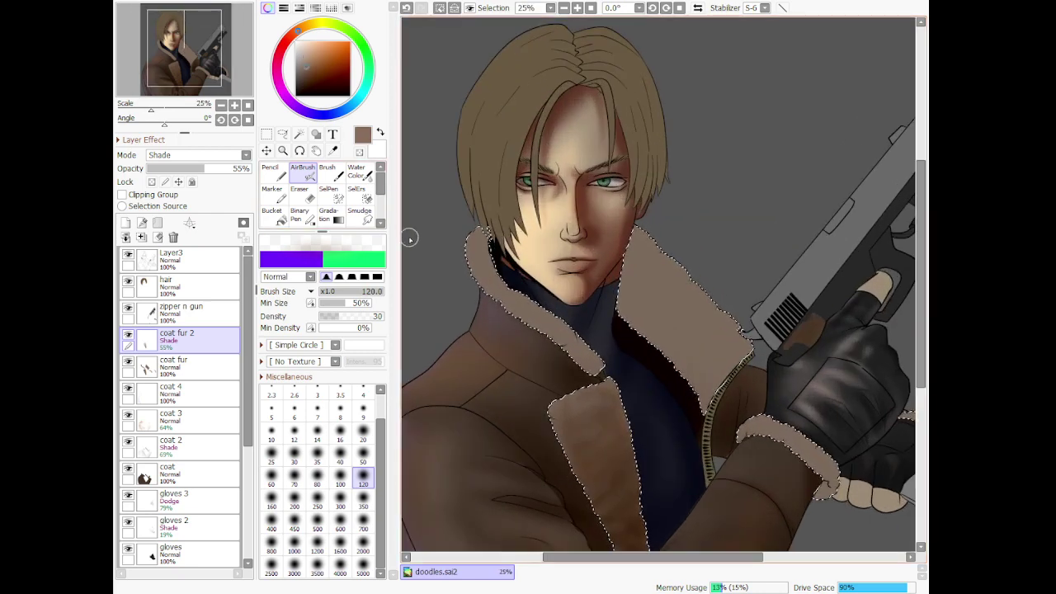
{"action": "left_click", "coordinate": [363, 521]}
{"action": "mouse_move", "coordinate": [658, 191]}
{"action": "left_mouse_down"}
{"action": "mouse_move", "coordinate": [636, 236]}
{"action": "mouse_move", "coordinate": [632, 315]}
{"action": "left_mouse_up"}
{"action": "mouse_move", "coordinate": [639, 365]}
{"action": "left_mouse_down"}
{"action": "mouse_move", "coordinate": [633, 212]}
{"action": "mouse_move", "coordinate": [639, 325]}
{"action": "left_mouse_up"}
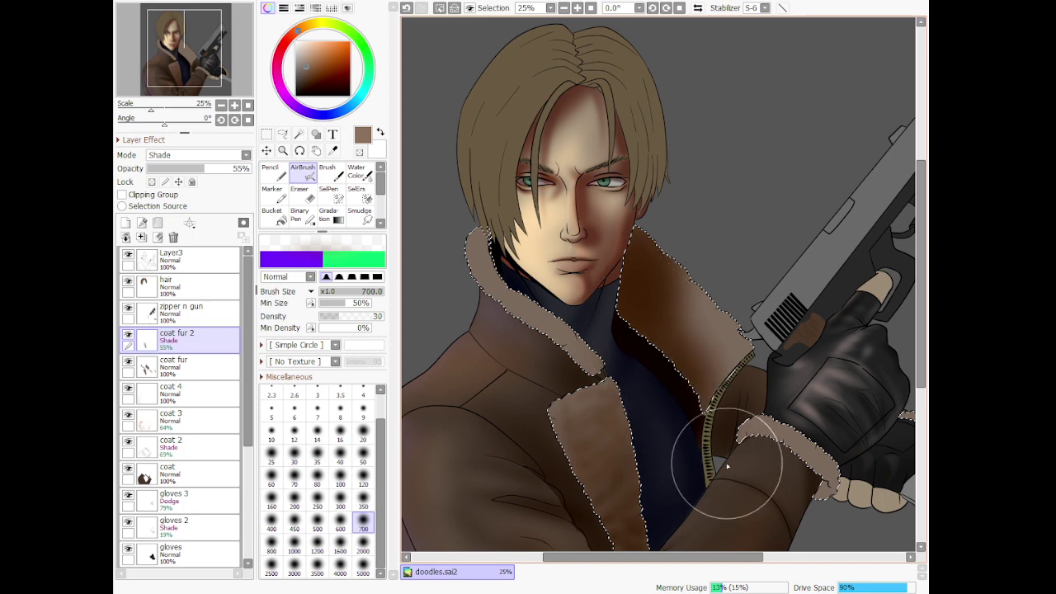
{"action": "scroll", "coordinate": [684, 437], "scroll_direction": "down", "scroll_amount": 3}
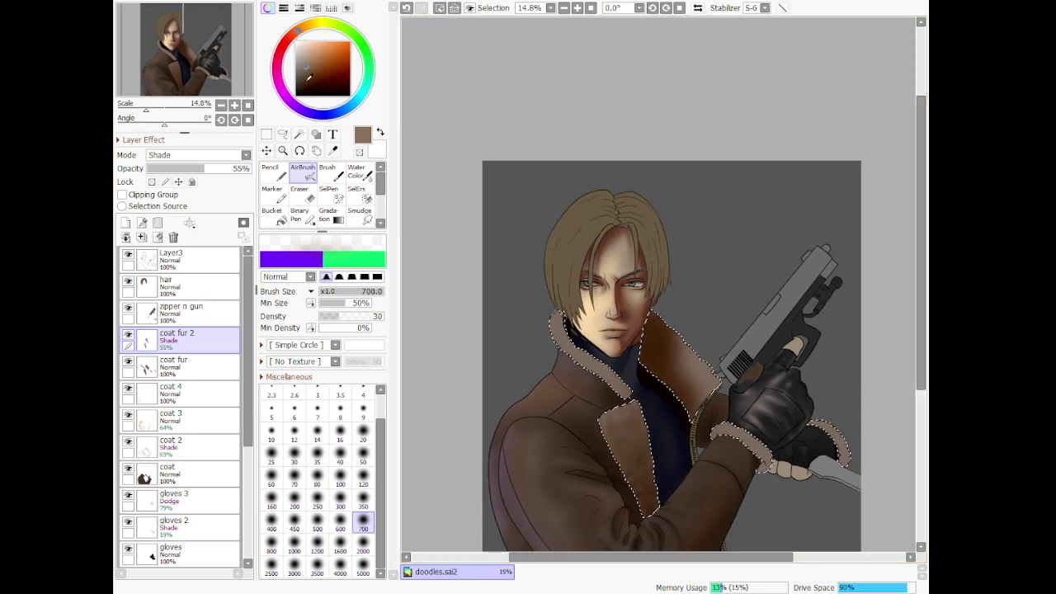
{"action": "scroll", "coordinate": [668, 354], "scroll_direction": "up", "scroll_amount": 1}
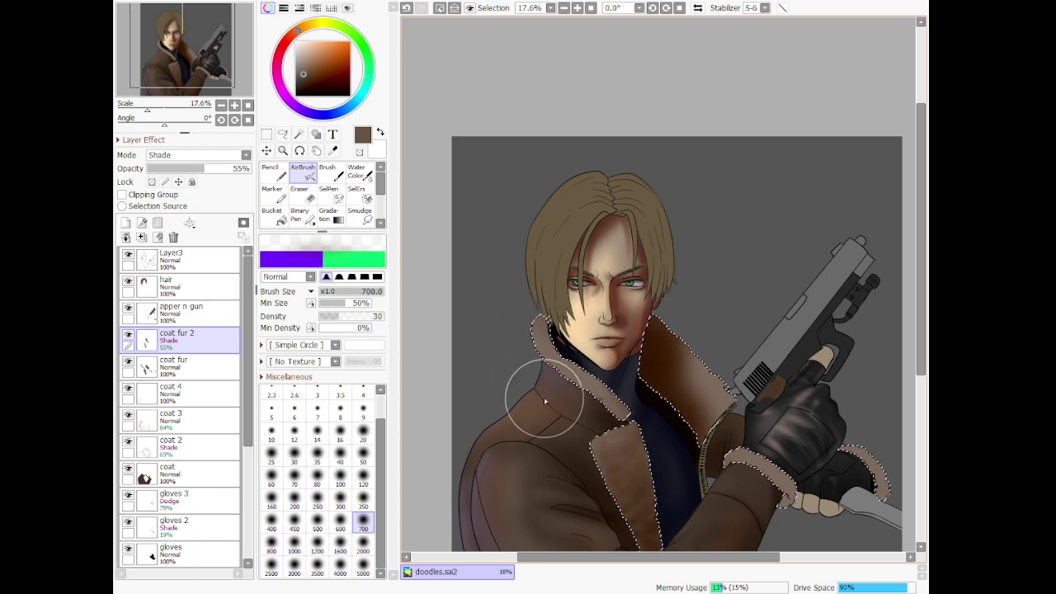
Dab mottled texture onto the wide collar's fur at size 120, using a dark brown picked from it and a light greyish beige
{"action": "scroll", "coordinate": [542, 401], "scroll_direction": "up", "scroll_amount": 3}
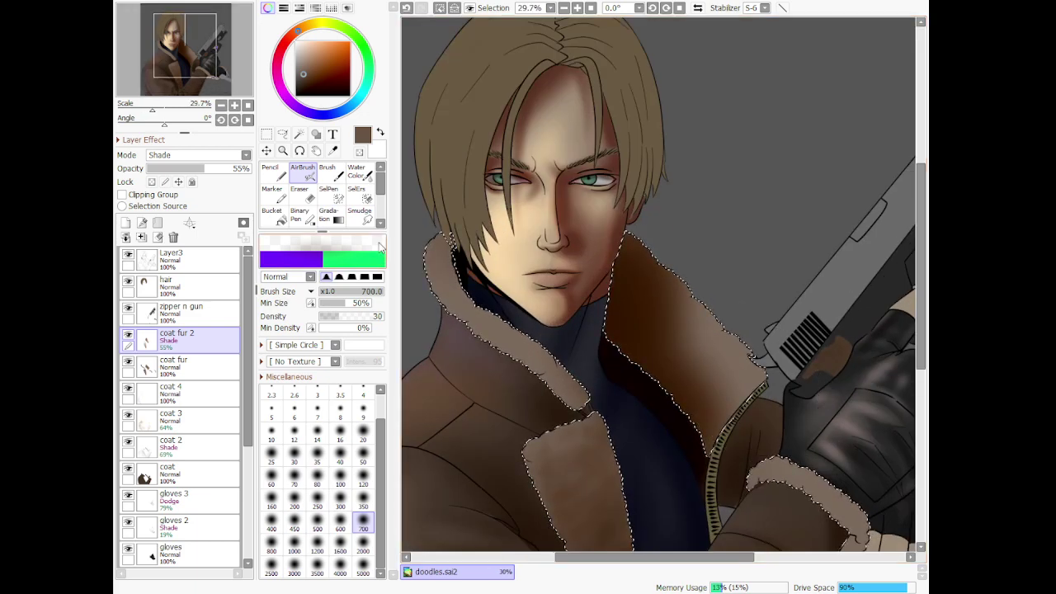
{"action": "left_click", "coordinate": [333, 151]}
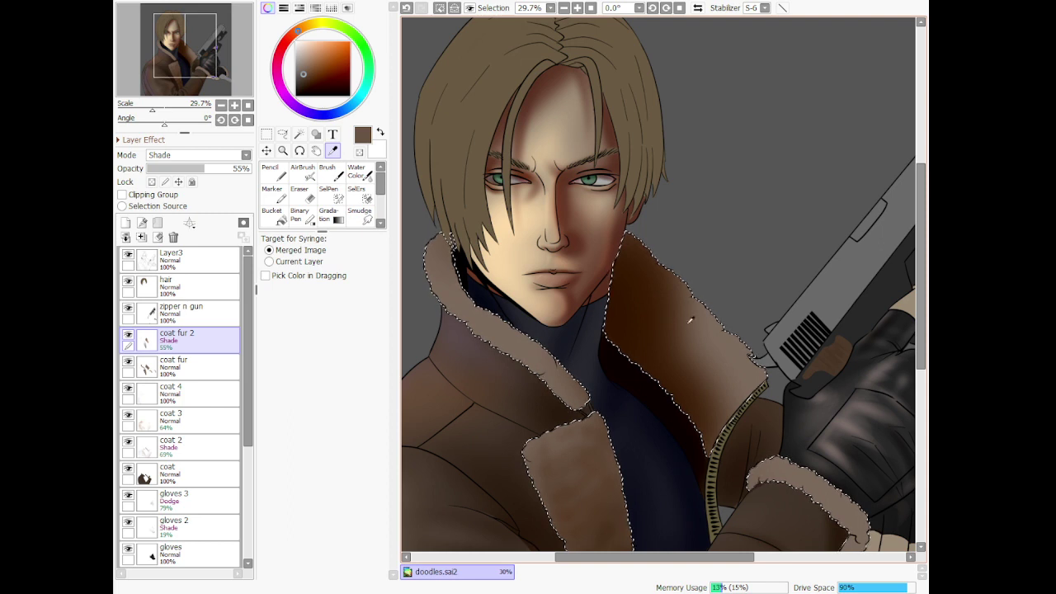
{"action": "left_click", "coordinate": [643, 299]}
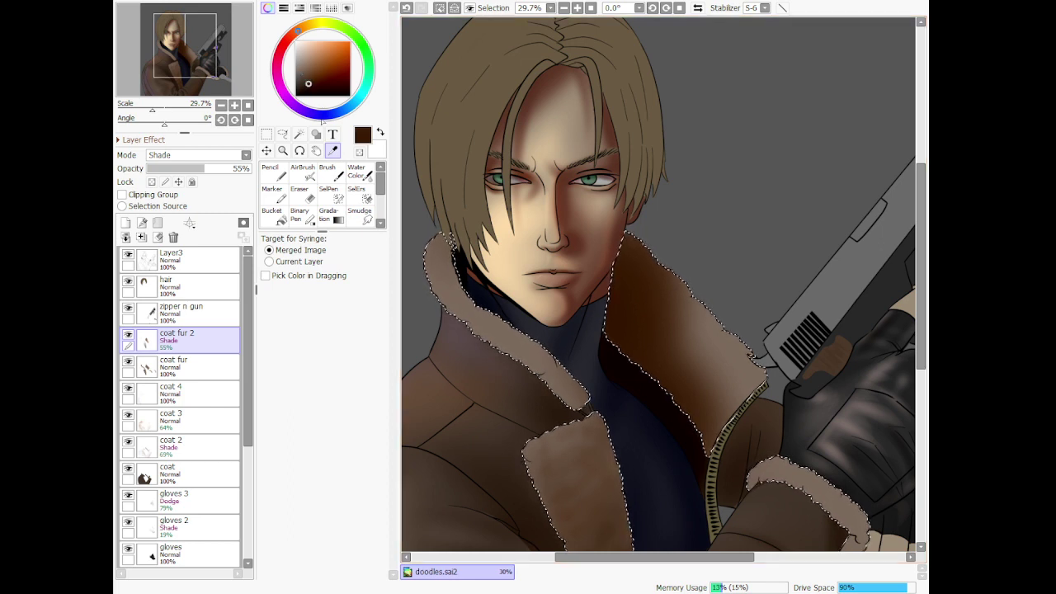
{"action": "left_click", "coordinate": [302, 171]}
{"action": "key", "text": "bracketleft"}
{"action": "key", "text": "bracketleft"}
{"action": "key", "text": "bracketleft"}
{"action": "key", "text": "bracketleft"}
{"action": "key", "text": "bracketleft"}
{"action": "key", "text": "bracketleft"}
{"action": "key", "text": "bracketleft"}
{"action": "key", "text": "bracketleft"}
{"action": "key", "text": "bracketleft"}
{"action": "key", "text": "bracketleft"}
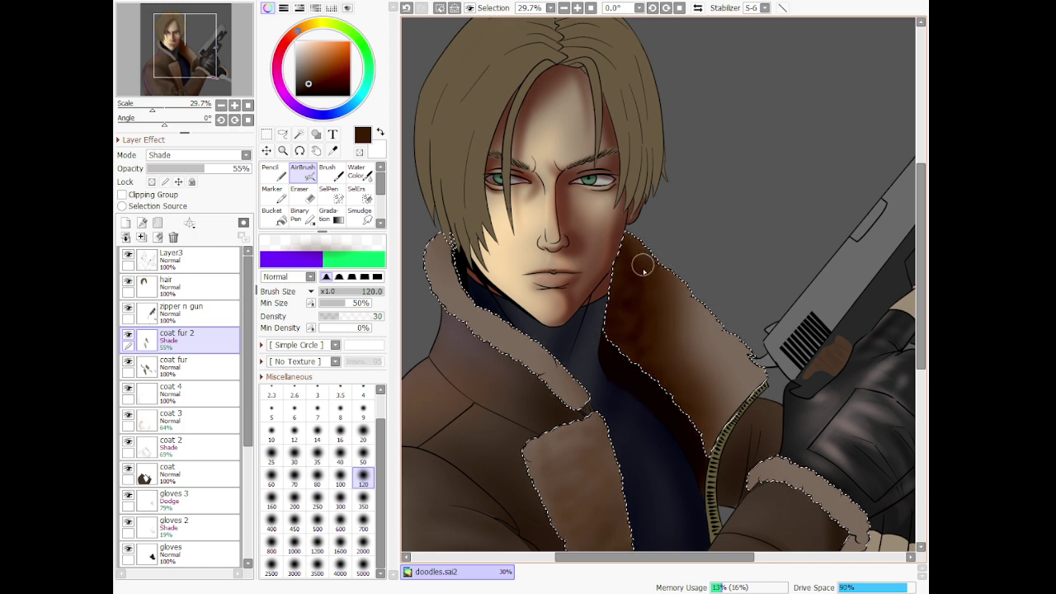
{"action": "left_click", "coordinate": [300, 56]}
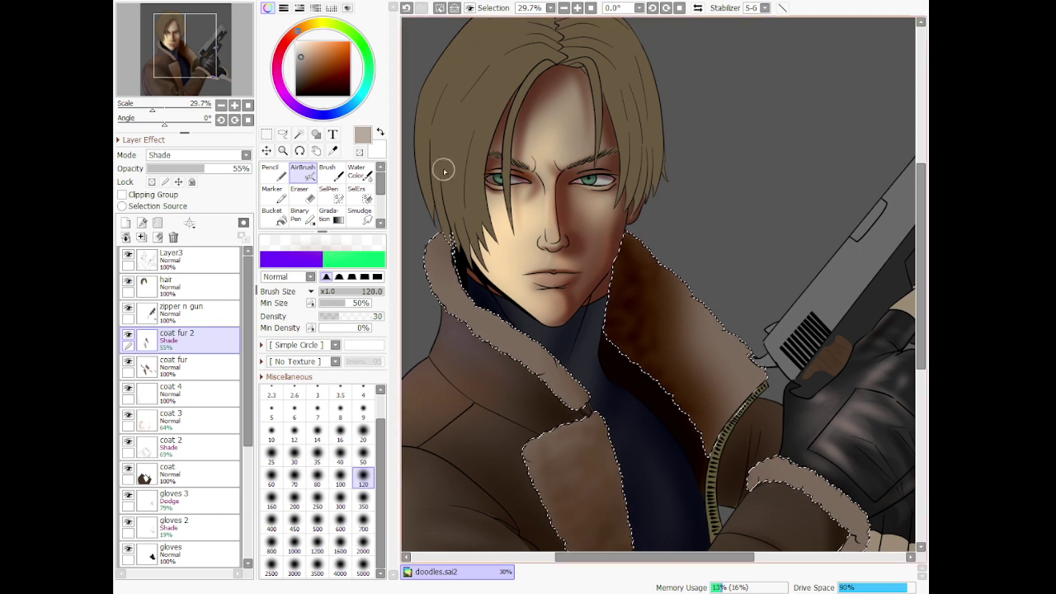
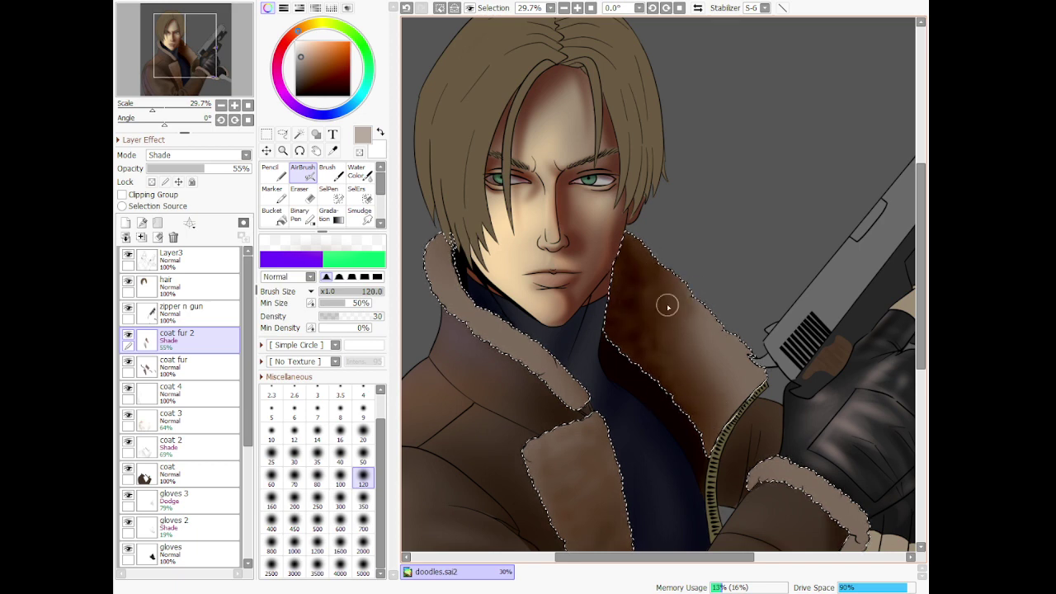
Airbrush mottled shading along the narrow collar fur on the side away from the gun, using light beige and a darker brown at size 120
{"action": "scroll", "coordinate": [668, 306], "scroll_direction": "down", "scroll_amount": 2}
{"action": "scroll", "coordinate": [595, 382], "scroll_direction": "up", "scroll_amount": 3}
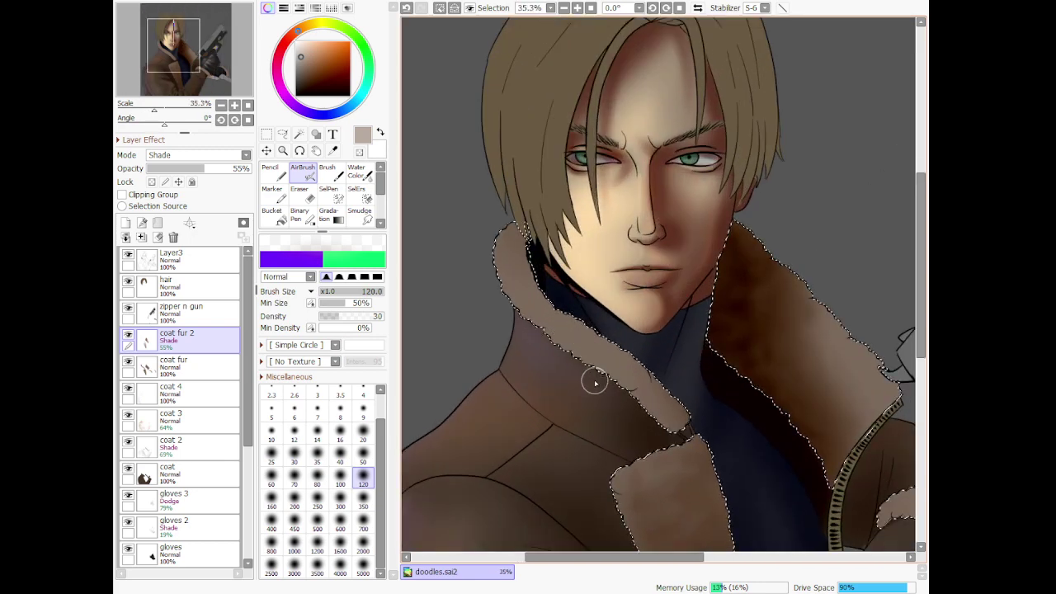
{"action": "scroll", "coordinate": [595, 382], "scroll_direction": "up", "scroll_amount": 2}
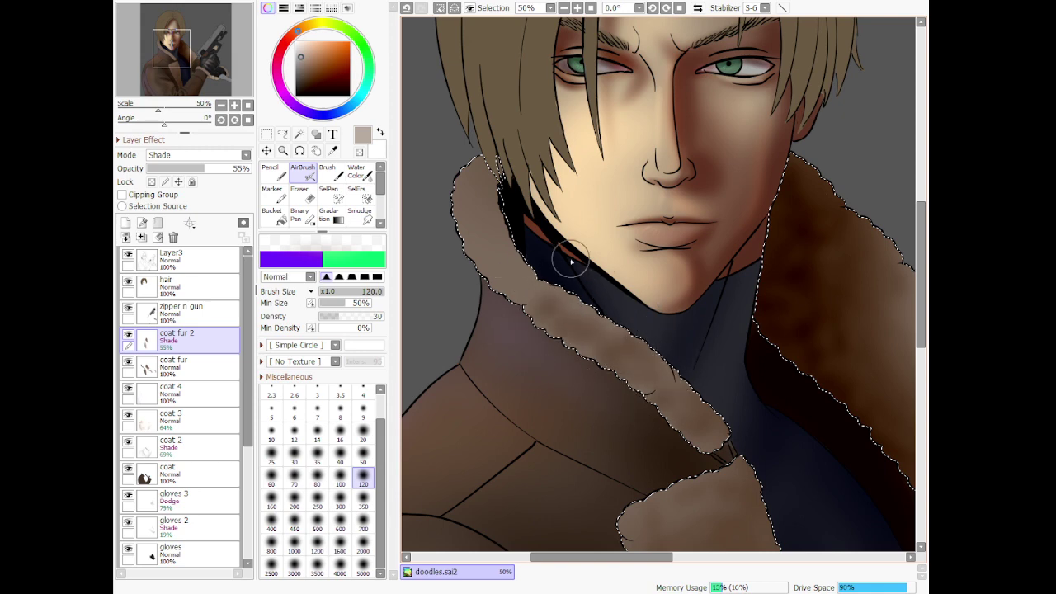
{"action": "mouse_move", "coordinate": [571, 262]}
{"action": "left_mouse_down"}
{"action": "mouse_move", "coordinate": [519, 335]}
{"action": "mouse_move", "coordinate": [445, 291]}
{"action": "mouse_move", "coordinate": [452, 247]}
{"action": "mouse_move", "coordinate": [488, 205]}
{"action": "mouse_move", "coordinate": [517, 219]}
{"action": "mouse_move", "coordinate": [477, 225]}
{"action": "mouse_move", "coordinate": [509, 207]}
{"action": "mouse_move", "coordinate": [486, 196]}
{"action": "mouse_move", "coordinate": [523, 274]}
{"action": "mouse_move", "coordinate": [516, 250]}
{"action": "left_mouse_up"}
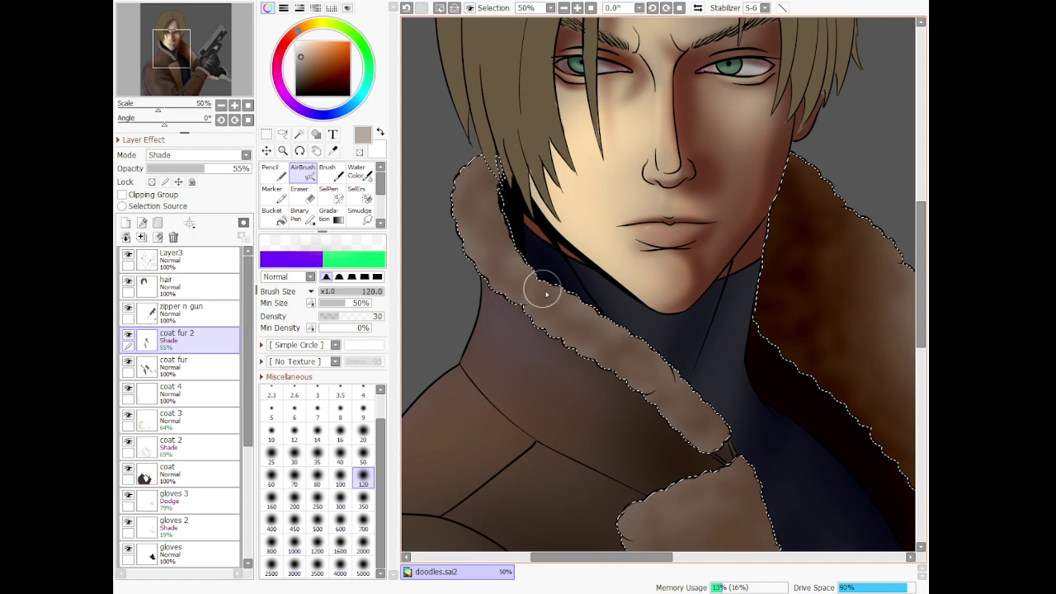
{"action": "mouse_move", "coordinate": [546, 293]}
{"action": "left_mouse_down"}
{"action": "mouse_move", "coordinate": [484, 183]}
{"action": "mouse_move", "coordinate": [487, 153]}
{"action": "left_mouse_up"}
{"action": "mouse_move", "coordinate": [614, 330]}
{"action": "left_mouse_down"}
{"action": "mouse_move", "coordinate": [630, 358]}
{"action": "mouse_move", "coordinate": [498, 139]}
{"action": "left_mouse_up"}
{"action": "left_click_drag", "start_coordinate": [323, 67], "coordinate": [308, 72]}
{"action": "mouse_move", "coordinate": [498, 161]}
{"action": "left_mouse_down"}
{"action": "mouse_move", "coordinate": [472, 201]}
{"action": "mouse_move", "coordinate": [506, 286]}
{"action": "mouse_move", "coordinate": [543, 306]}
{"action": "mouse_move", "coordinate": [561, 289]}
{"action": "mouse_move", "coordinate": [528, 306]}
{"action": "mouse_move", "coordinate": [625, 350]}
{"action": "mouse_move", "coordinate": [685, 423]}
{"action": "mouse_move", "coordinate": [662, 437]}
{"action": "mouse_move", "coordinate": [700, 448]}
{"action": "mouse_move", "coordinate": [724, 405]}
{"action": "mouse_move", "coordinate": [658, 430]}
{"action": "mouse_move", "coordinate": [700, 411]}
{"action": "left_mouse_up"}
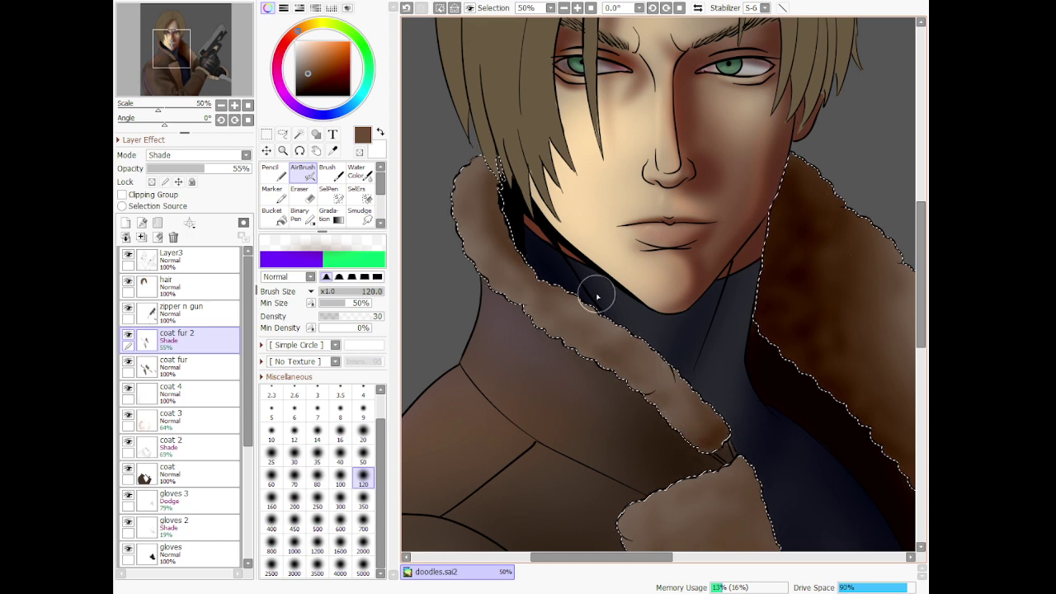
Clear the fur selection and add a layer named coat fur 3 above the coat fur 2 layer
{"action": "scroll", "coordinate": [594, 294], "scroll_direction": "down", "scroll_amount": 2}
{"action": "scroll", "coordinate": [631, 263], "scroll_direction": "down", "scroll_amount": 1}
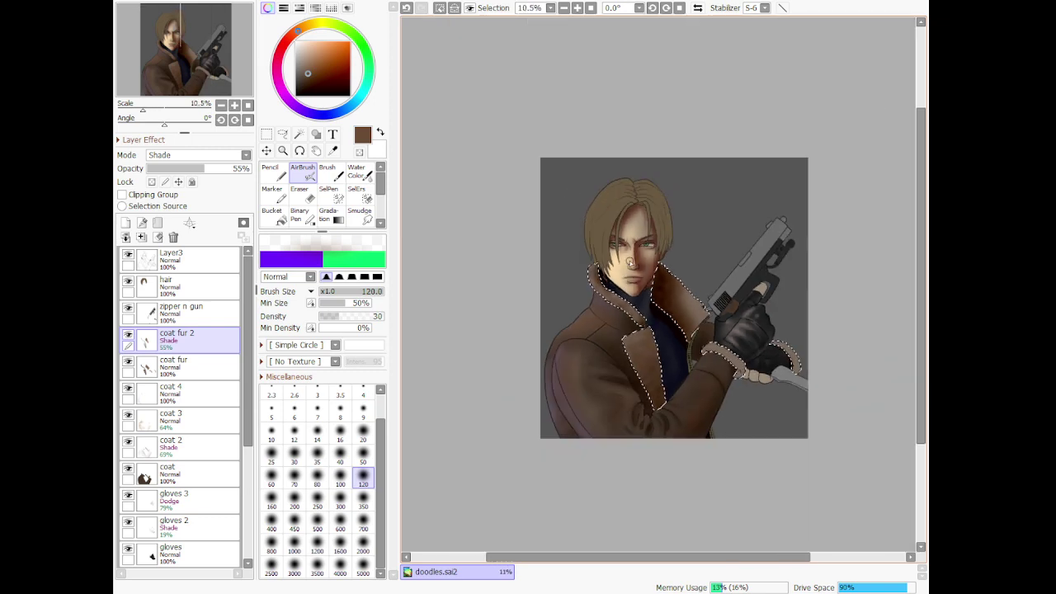
{"action": "left_click", "coordinate": [283, 135]}
{"action": "left_click", "coordinate": [424, 175]}
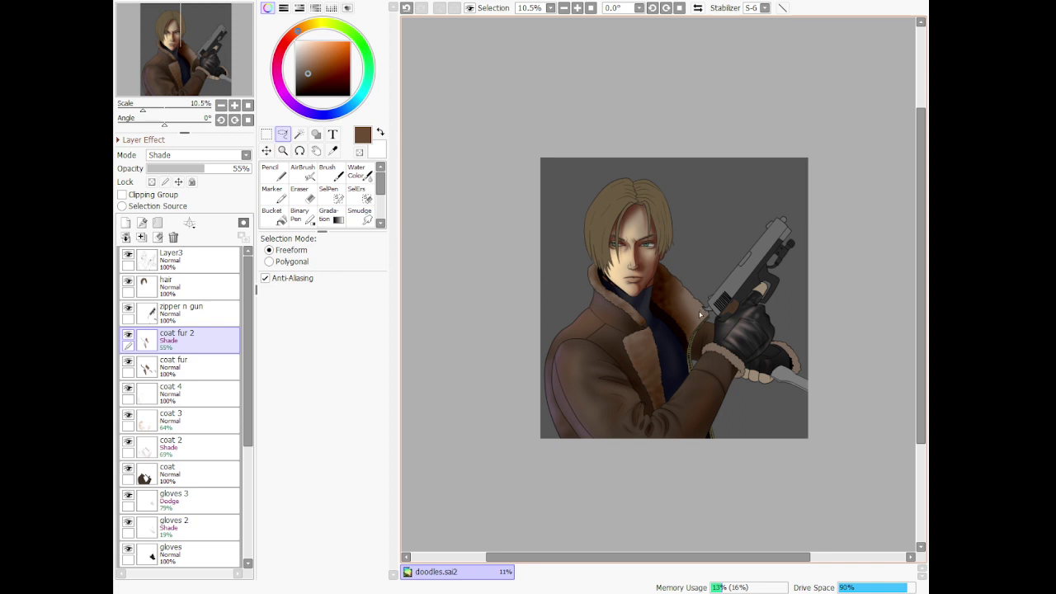
{"action": "scroll", "coordinate": [701, 314], "scroll_direction": "down", "scroll_amount": 1}
{"action": "scroll", "coordinate": [776, 343], "scroll_direction": "up", "scroll_amount": 2}
{"action": "scroll", "coordinate": [797, 353], "scroll_direction": "up", "scroll_amount": 1}
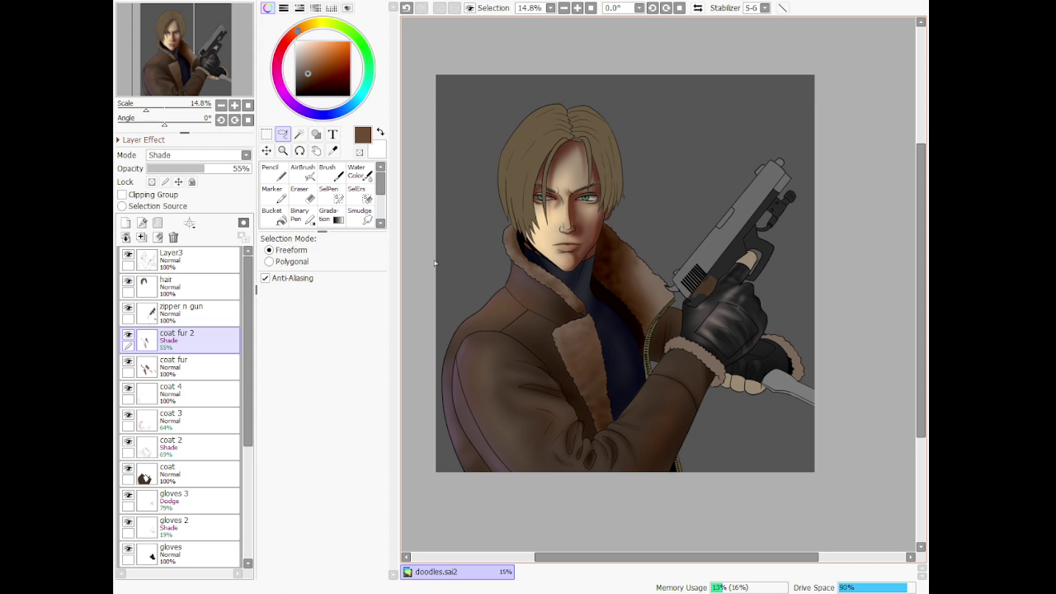
{"action": "left_click", "coordinate": [125, 223]}
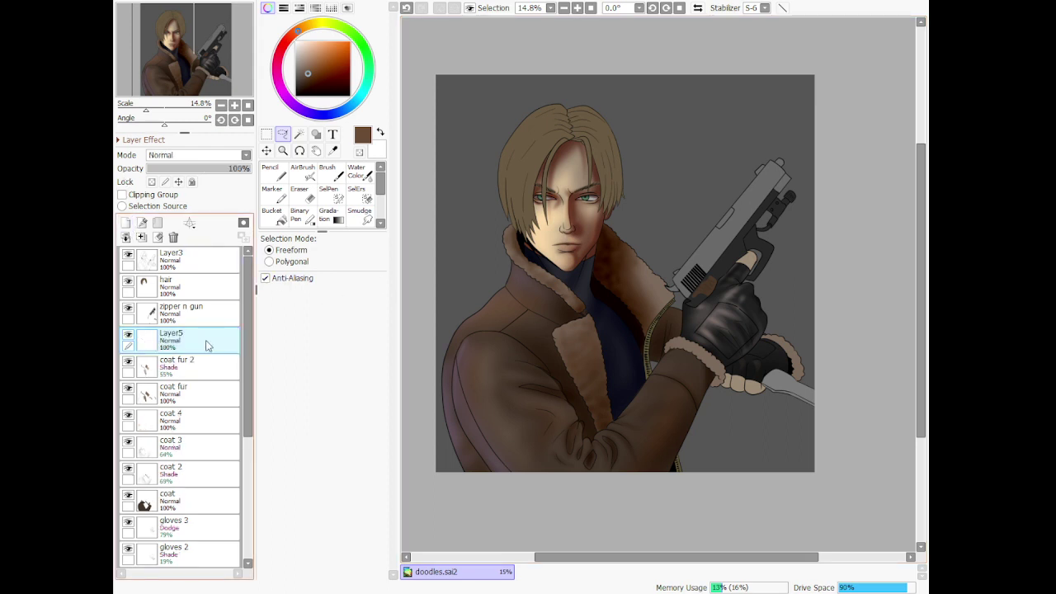
{"action": "left_click", "coordinate": [206, 347]}
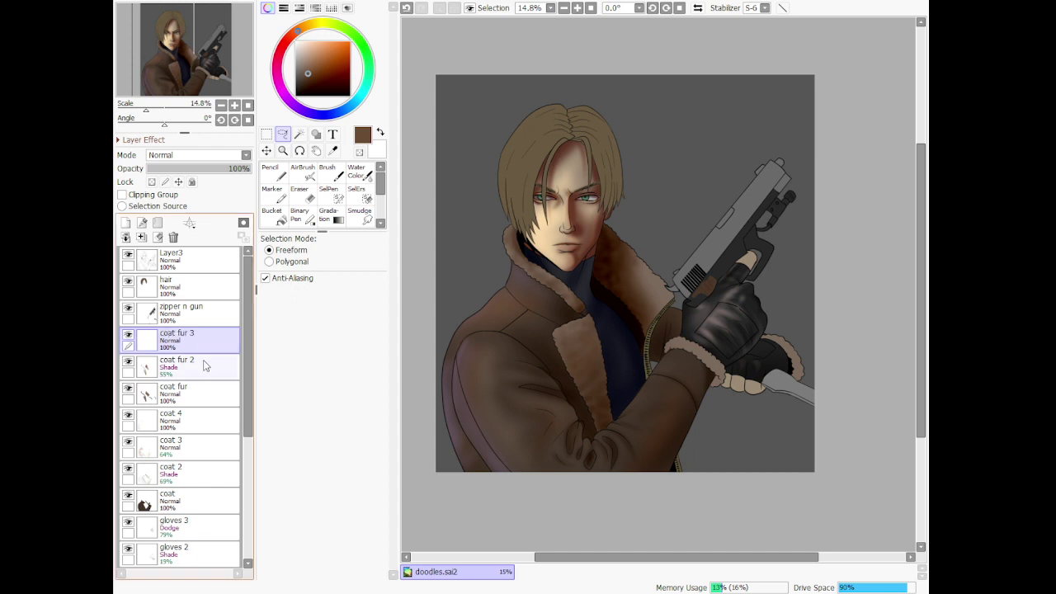
Select all the fur areas on the coat fur layer with the Magic Wand and make coat fur 3 the active layer
{"action": "left_click", "coordinate": [207, 393]}
{"action": "left_click", "coordinate": [299, 136]}
{"action": "left_click", "coordinate": [576, 332]}
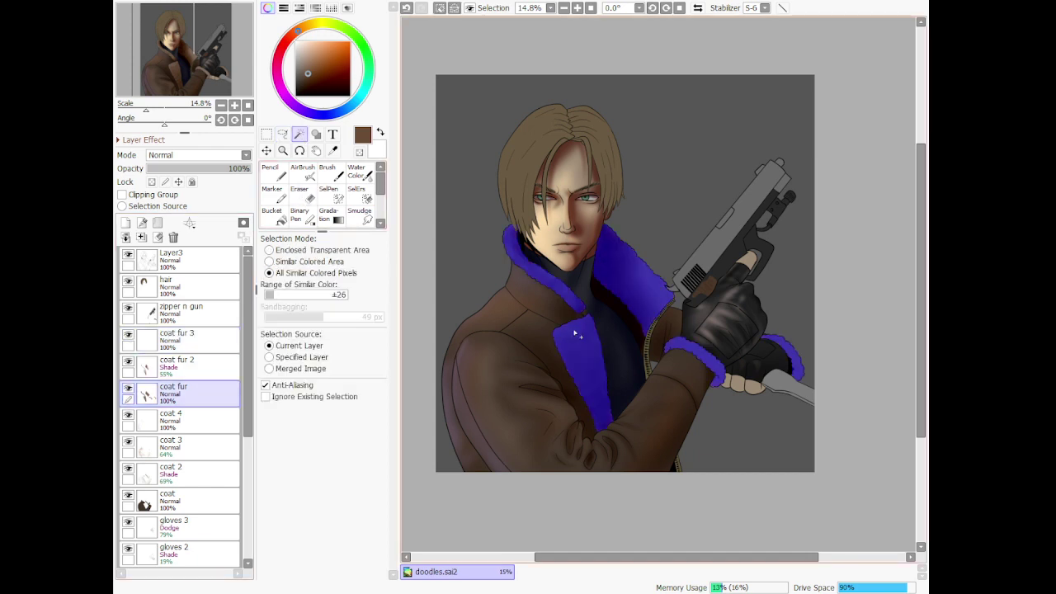
{"action": "left_click", "coordinate": [217, 343]}
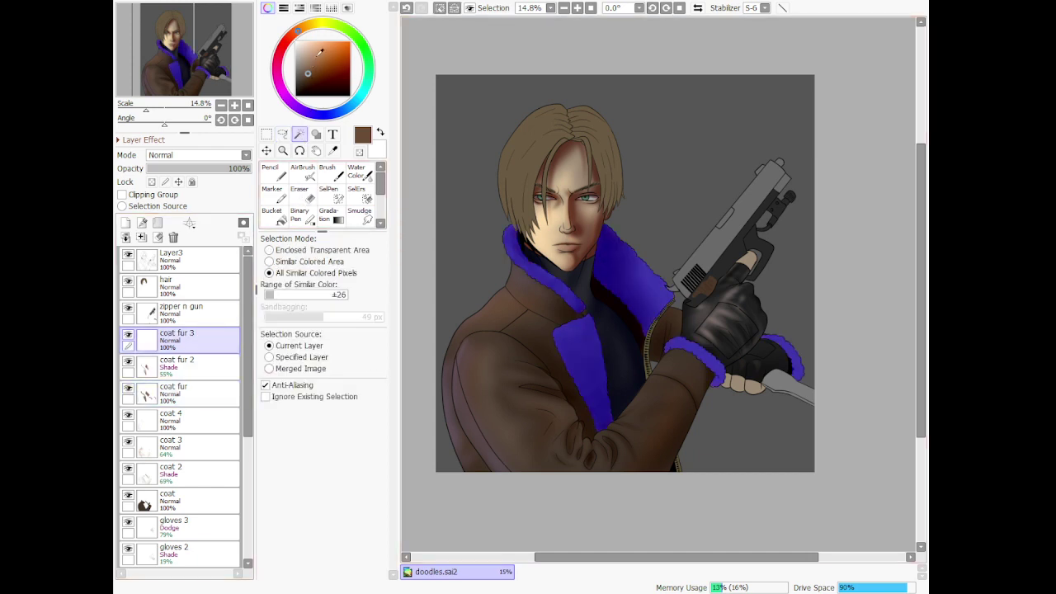
Choose a muted light yellow and set the coat fur 3 layer's blending mode to Dodge
{"action": "left_click", "coordinate": [316, 26]}
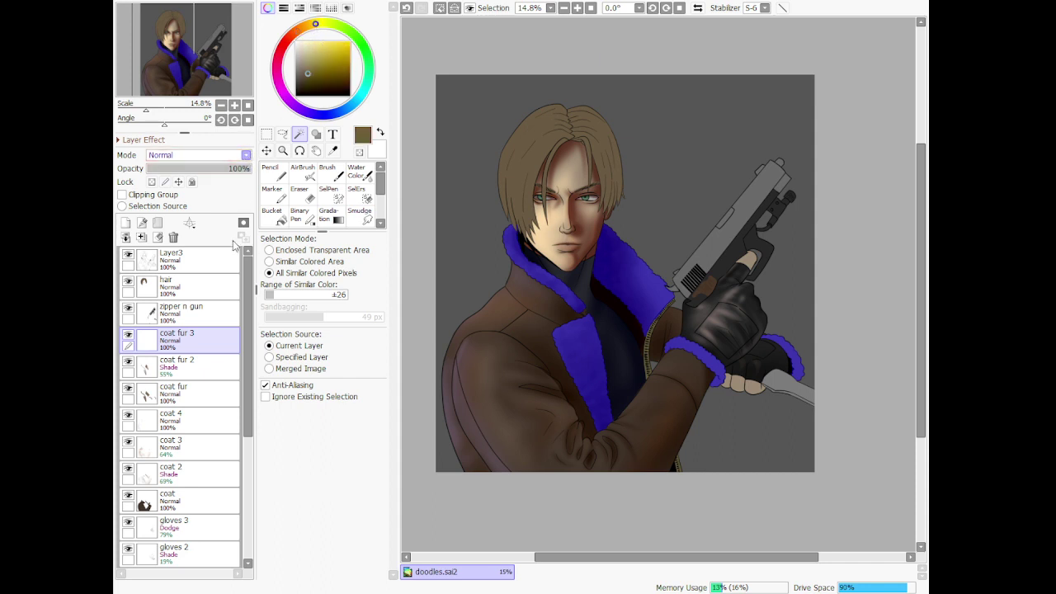
{"action": "left_click", "coordinate": [213, 282]}
{"action": "scroll", "coordinate": [466, 225], "scroll_direction": "up", "scroll_amount": 1}
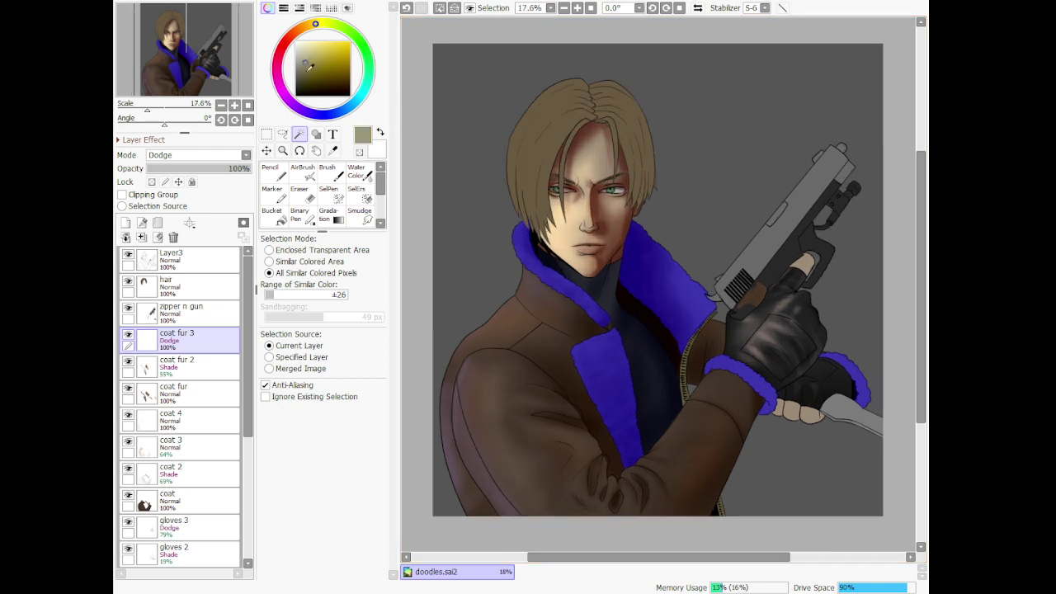
Airbrush highlights on the narrow collar fur at size 700 and set the coat fur 3 layer's opacity to 71%
{"action": "left_click", "coordinate": [303, 171]}
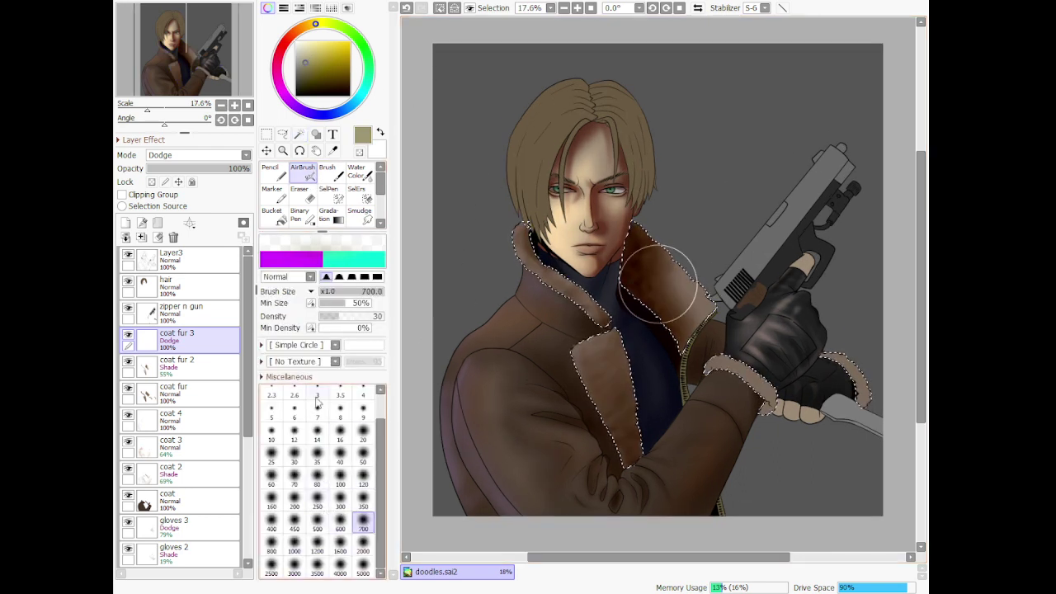
{"action": "left_click", "coordinate": [191, 168]}
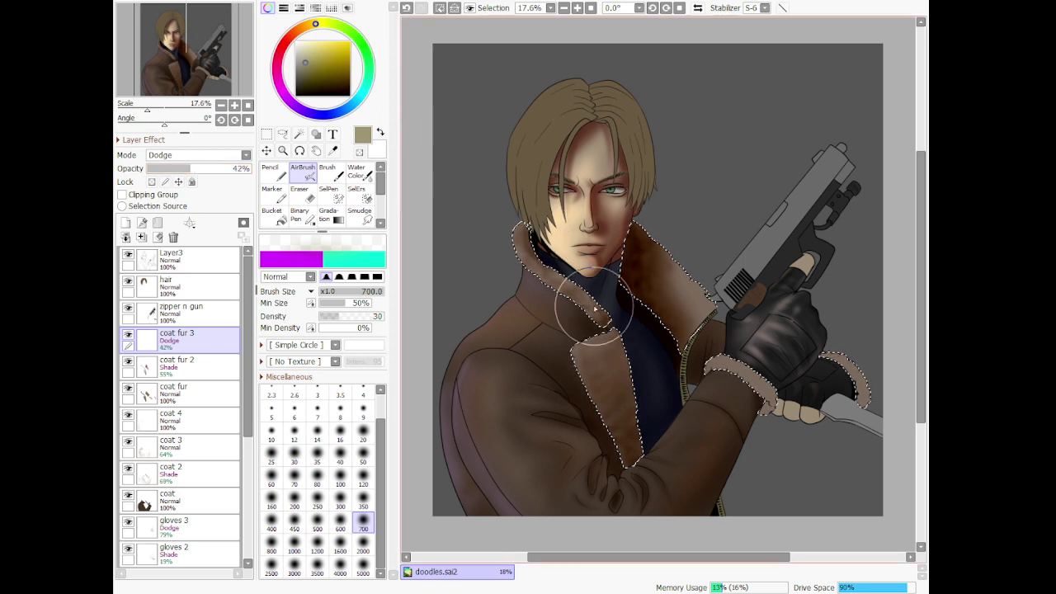
{"action": "left_click_drag", "start_coordinate": [535, 271], "coordinate": [548, 255]}
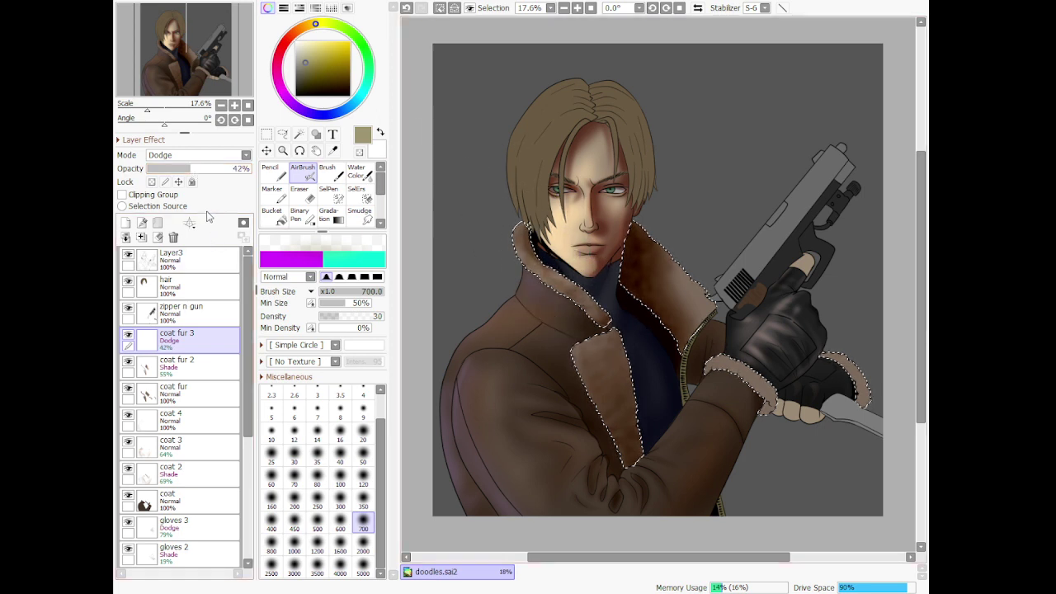
{"action": "left_click", "coordinate": [221, 168]}
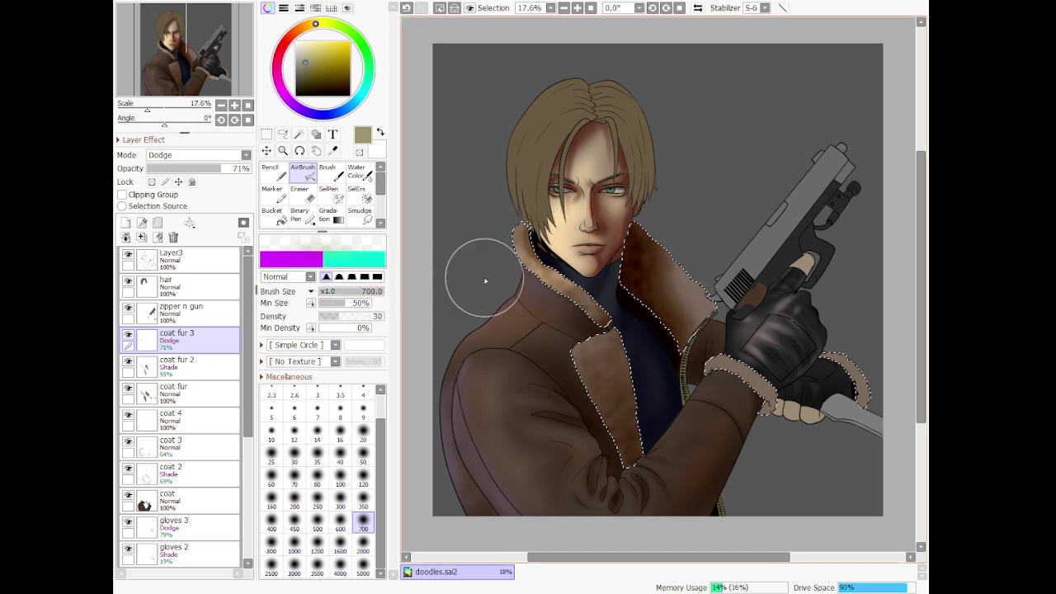
Set the airbrush density to 70 and paint highlights on both sides of the collar fur at sizes 120 and 700
{"action": "left_click", "coordinate": [371, 318]}
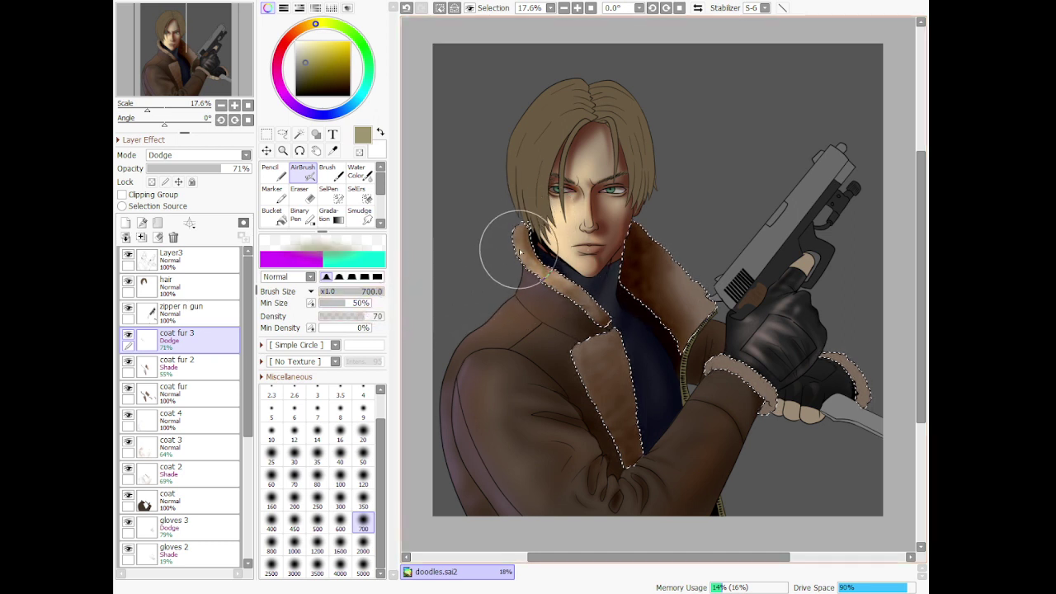
{"action": "left_click", "coordinate": [364, 478]}
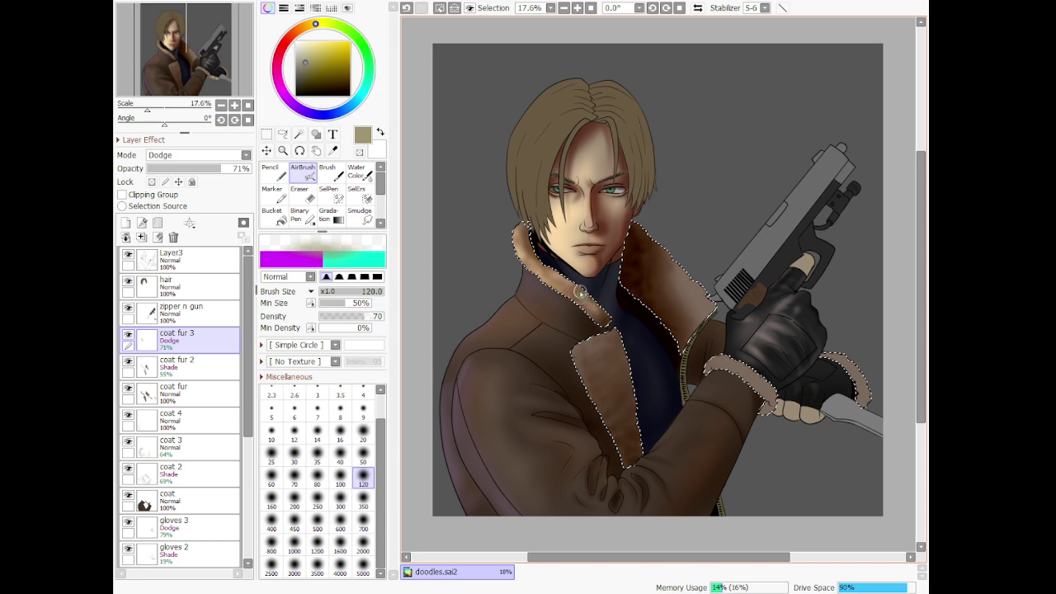
{"action": "left_click_drag", "start_coordinate": [581, 291], "coordinate": [533, 253]}
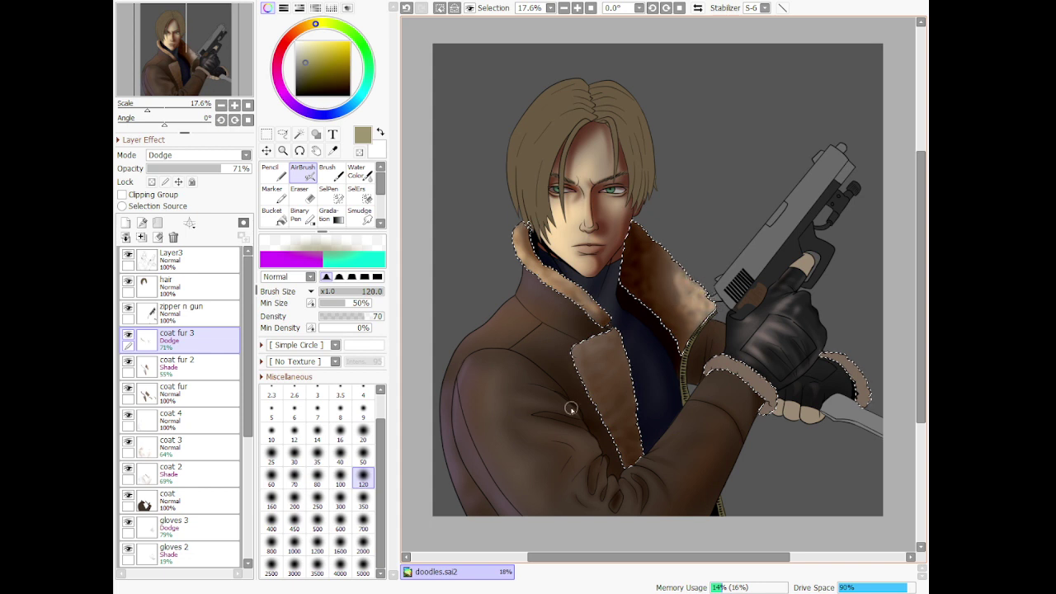
{"action": "left_click", "coordinate": [364, 522]}
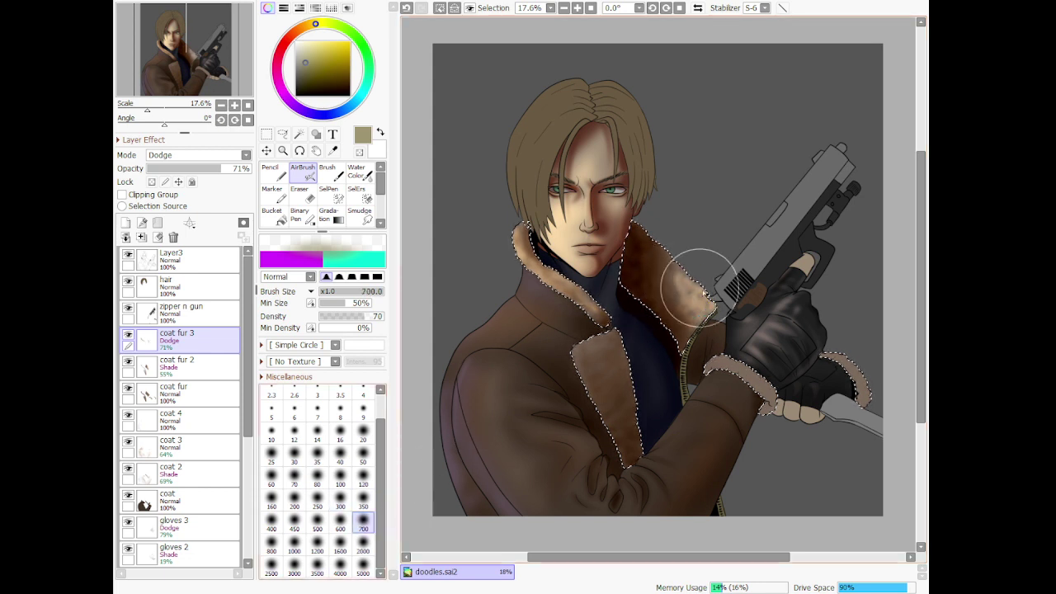
Airbrush highlights on the lapel fur at the chest, using brush sizes 50 and 120
{"action": "left_click", "coordinate": [363, 458]}
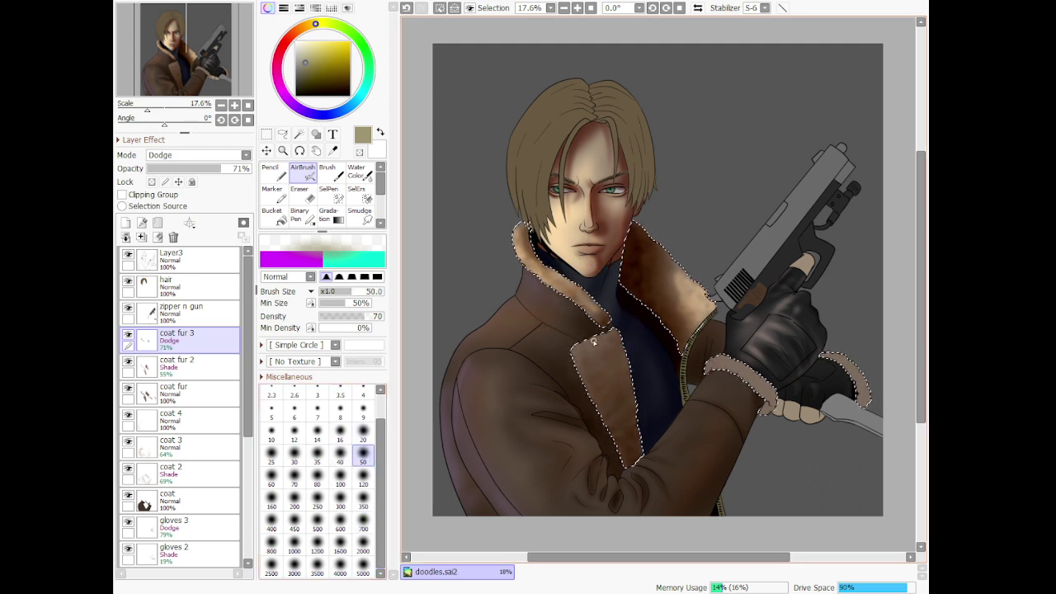
{"action": "left_click_drag", "start_coordinate": [575, 355], "coordinate": [588, 352]}
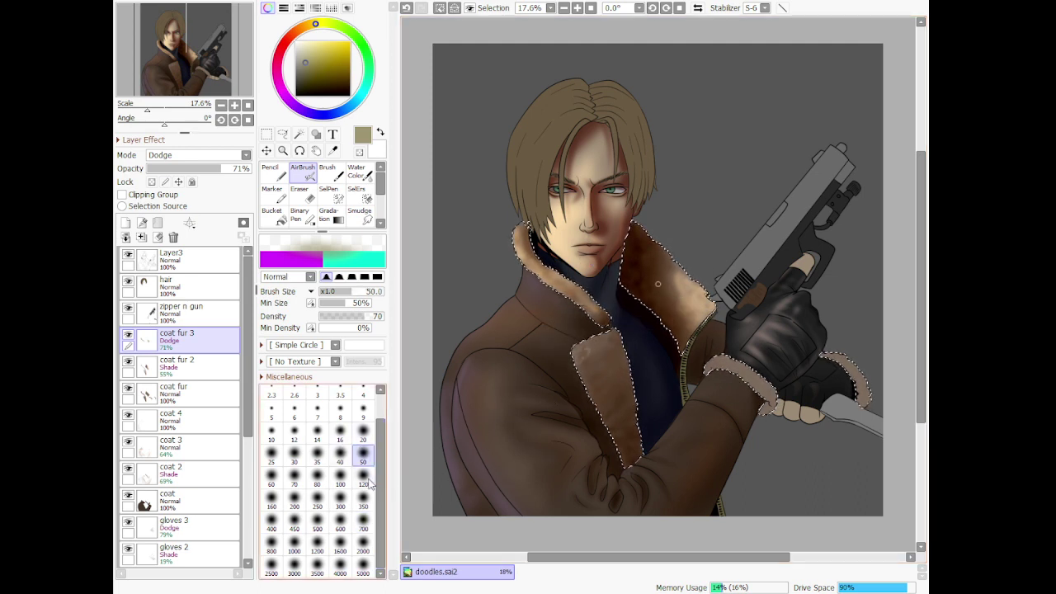
{"action": "left_click", "coordinate": [363, 477]}
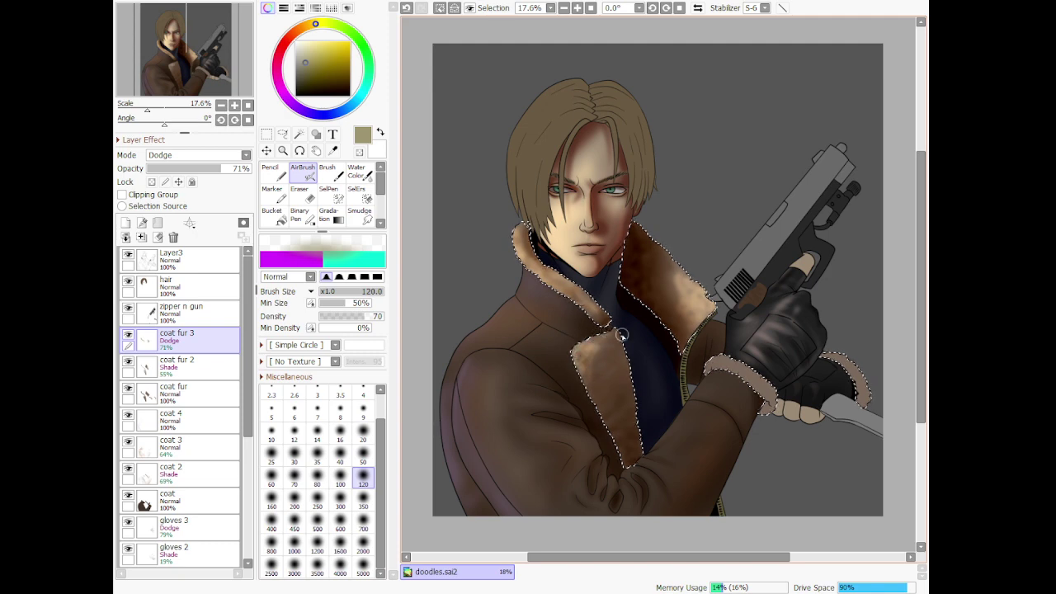
{"action": "scroll", "coordinate": [623, 330], "scroll_direction": "down", "scroll_amount": 1}
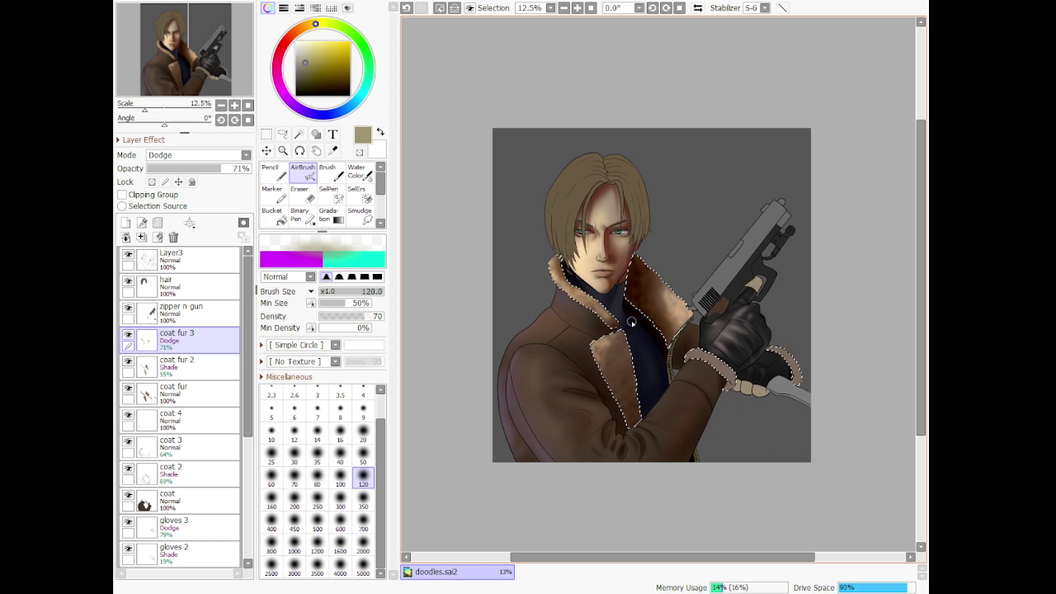
{"action": "scroll", "coordinate": [631, 321], "scroll_direction": "down", "scroll_amount": 1}
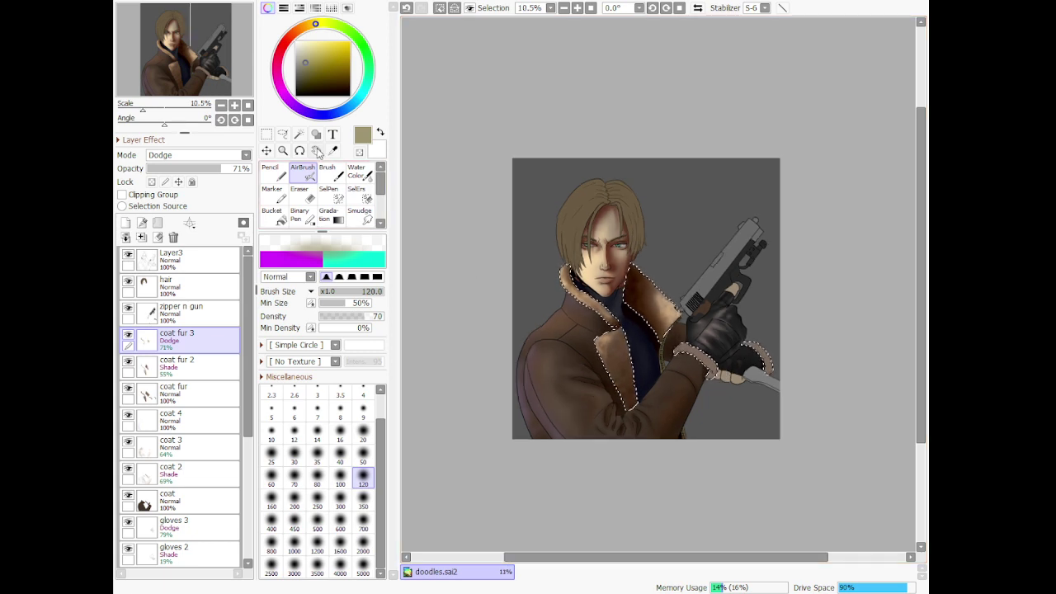
Clear the fur selection and select the whole coat on the coat layer with the Magic Wand
{"action": "left_click", "coordinate": [283, 133]}
{"action": "key", "text": "ctrl+d"}
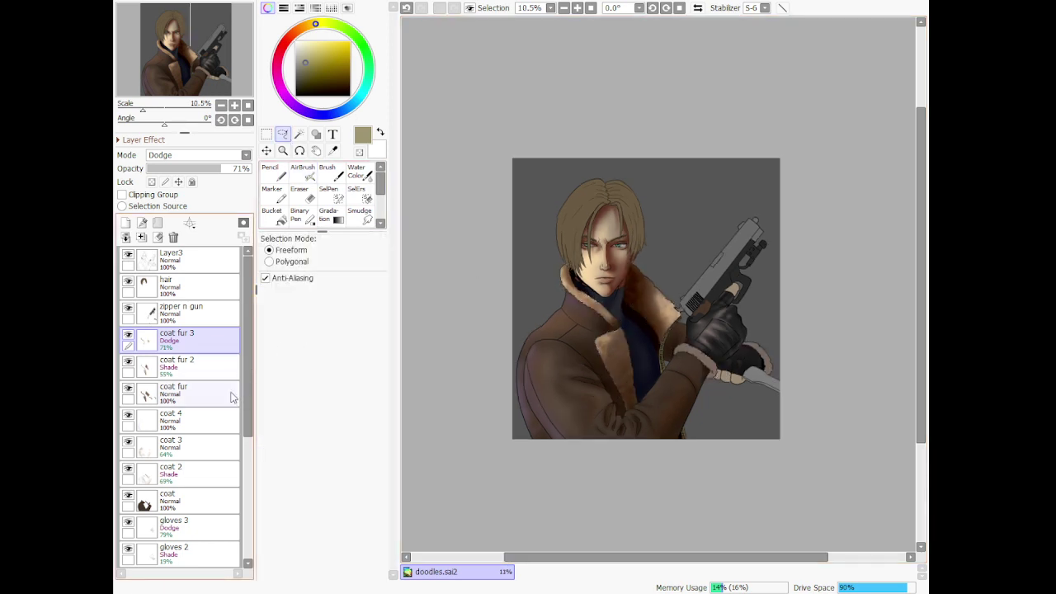
{"action": "left_click", "coordinate": [181, 501]}
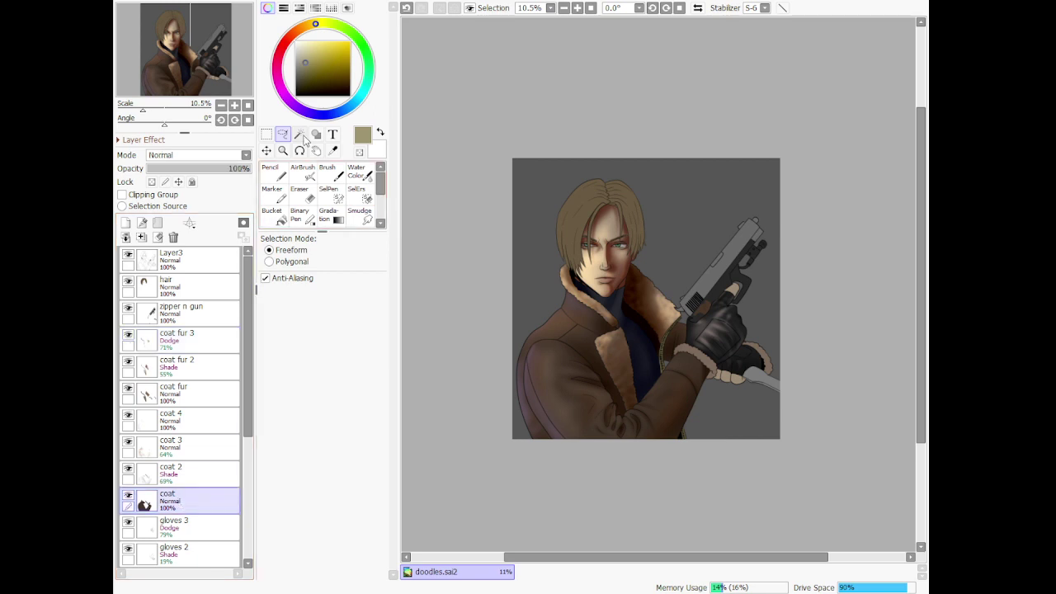
{"action": "left_click", "coordinate": [301, 134]}
{"action": "left_click", "coordinate": [663, 393]}
{"action": "scroll", "coordinate": [671, 444], "scroll_direction": "up", "scroll_amount": 3}
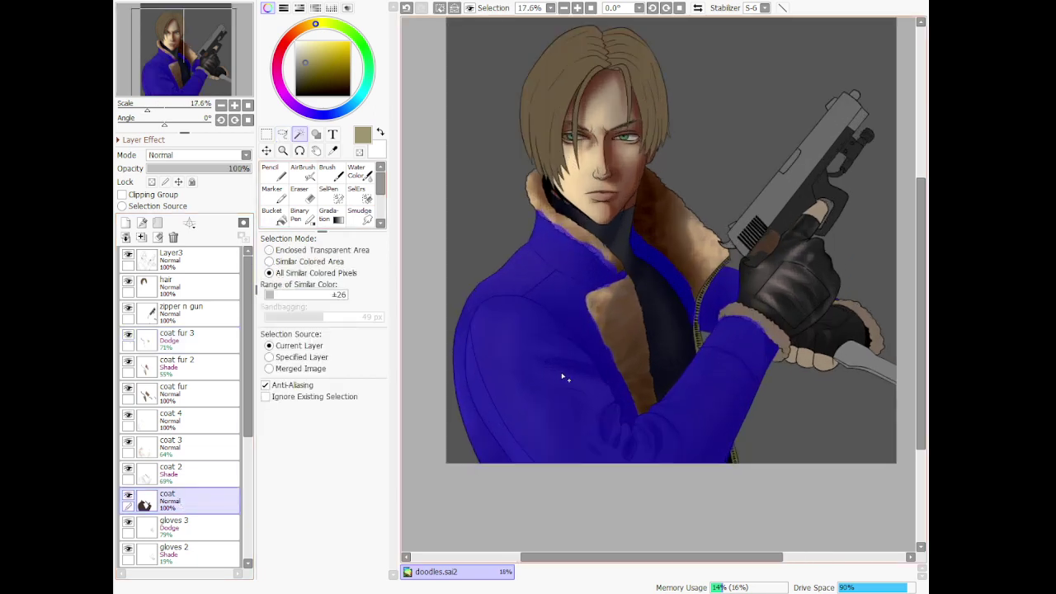
Airbrush broad, soft highlights on the coat's sleeves on the coat 4 layer at size 700, undoing the stray stroke
{"action": "left_click", "coordinate": [303, 171]}
{"action": "scroll", "coordinate": [456, 305], "scroll_direction": "down", "scroll_amount": 2}
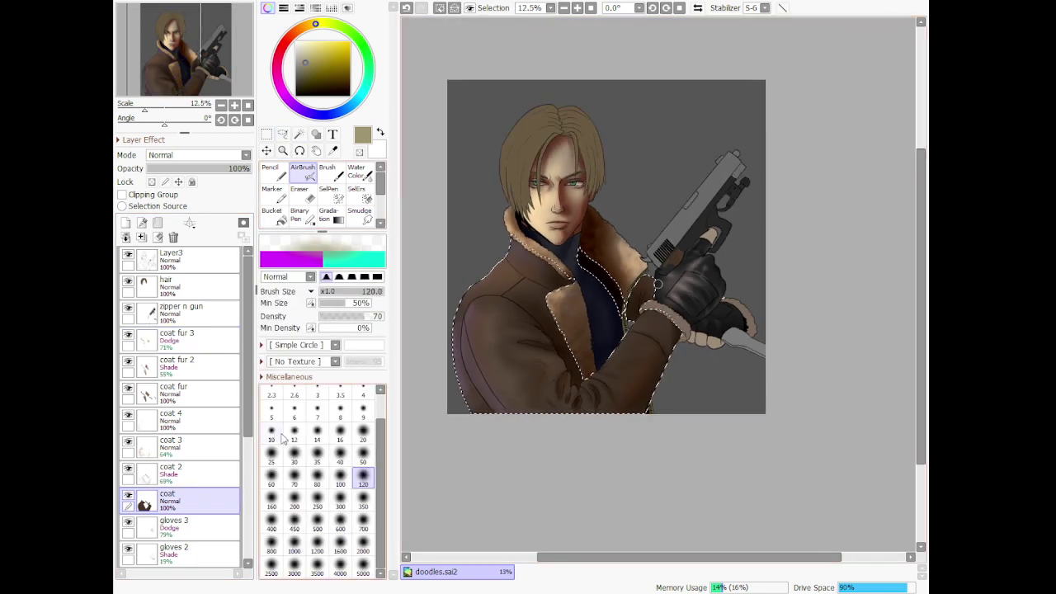
{"action": "left_click", "coordinate": [195, 423]}
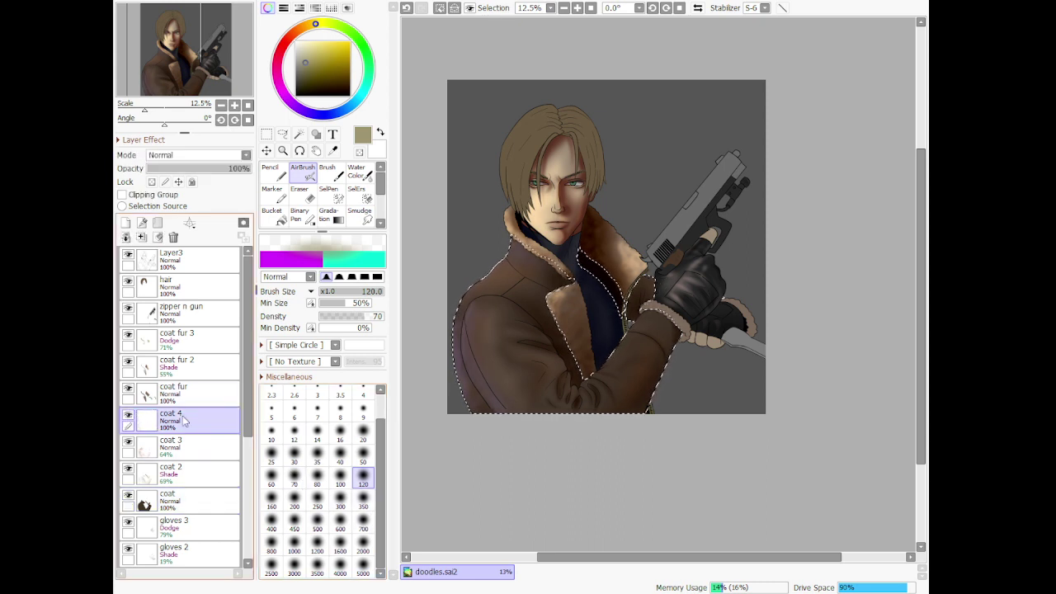
{"action": "left_click", "coordinate": [363, 521]}
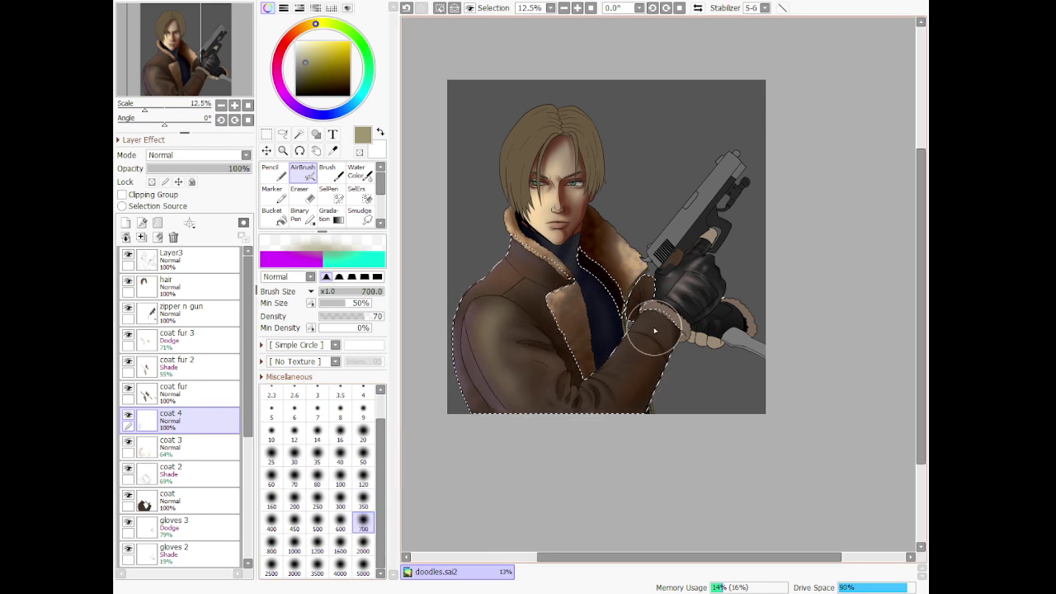
{"action": "mouse_move", "coordinate": [609, 388]}
{"action": "left_mouse_down"}
{"action": "mouse_move", "coordinate": [634, 383]}
{"action": "mouse_move", "coordinate": [651, 324]}
{"action": "mouse_move", "coordinate": [570, 413]}
{"action": "mouse_move", "coordinate": [607, 408]}
{"action": "mouse_move", "coordinate": [623, 385]}
{"action": "mouse_move", "coordinate": [584, 401]}
{"action": "left_mouse_up"}
{"action": "key", "text": "ctrl+z"}
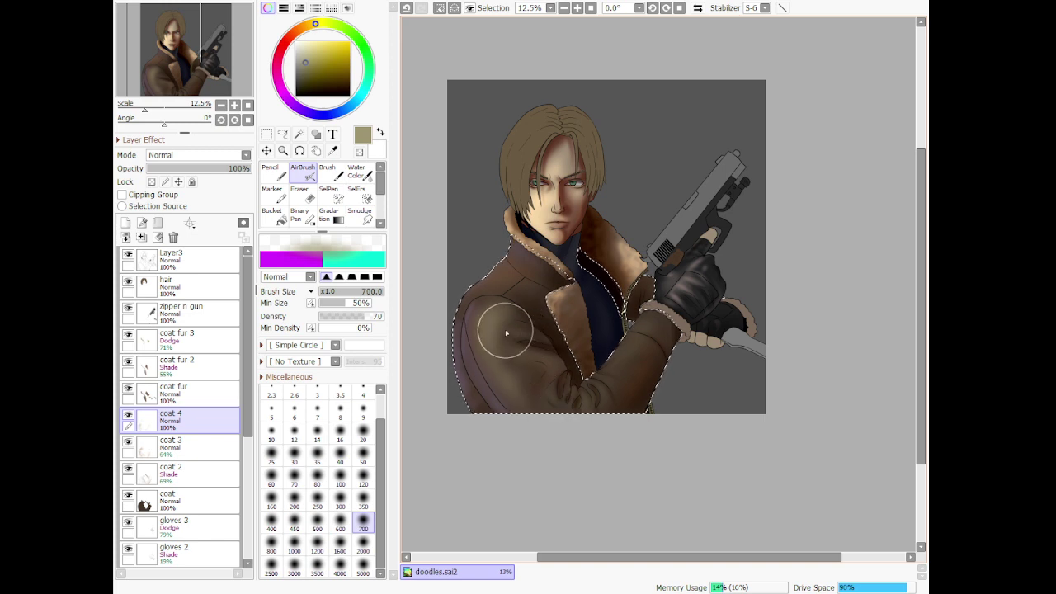
Airbrush highlights on the coat below the collar at size 350 and clear the coat selection
{"action": "left_click", "coordinate": [363, 500]}
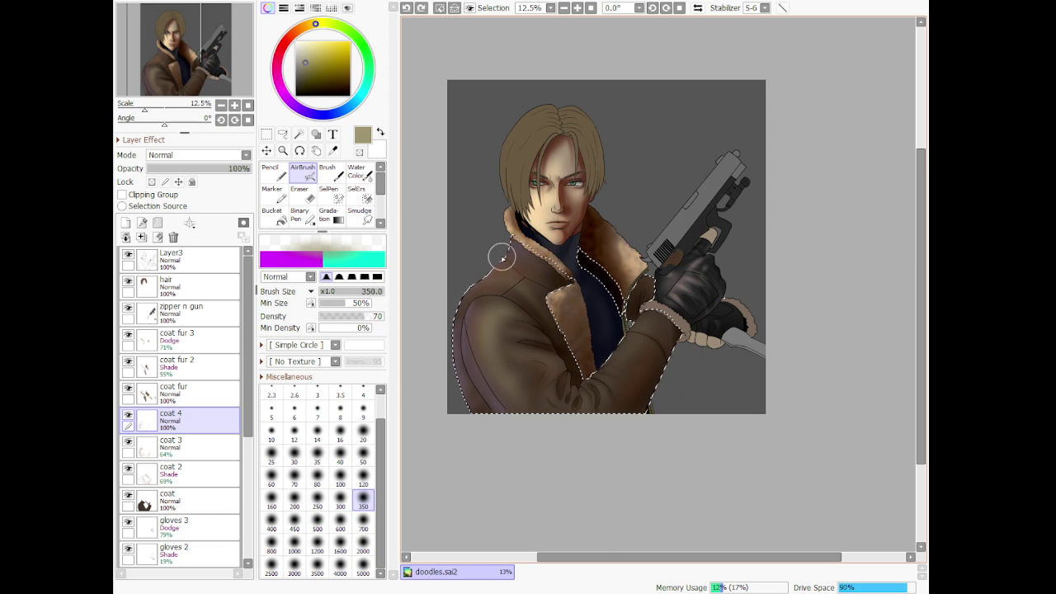
{"action": "mouse_move", "coordinate": [526, 274]}
{"action": "left_mouse_down"}
{"action": "mouse_move", "coordinate": [542, 290]}
{"action": "mouse_move", "coordinate": [533, 279]}
{"action": "left_mouse_up"}
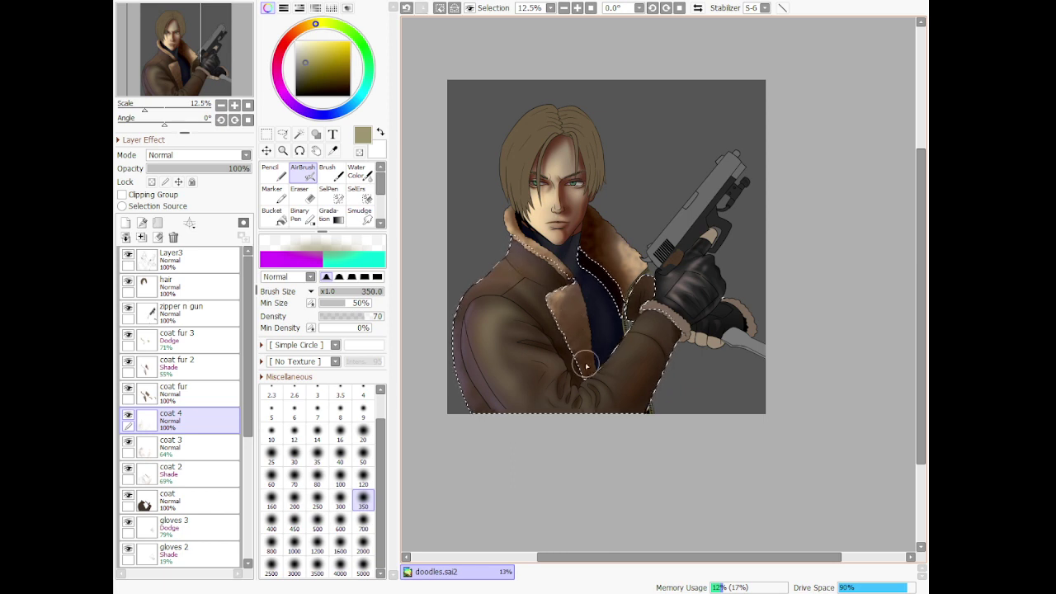
{"action": "scroll", "coordinate": [595, 338], "scroll_direction": "down", "scroll_amount": 1}
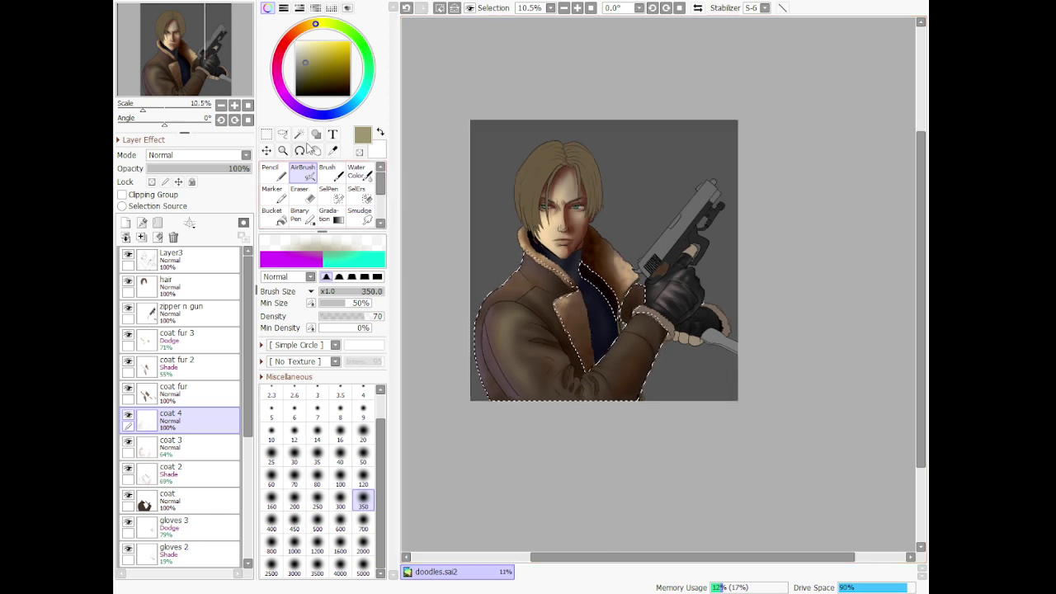
{"action": "left_click", "coordinate": [283, 134]}
{"action": "key", "text": "ctrl+d"}
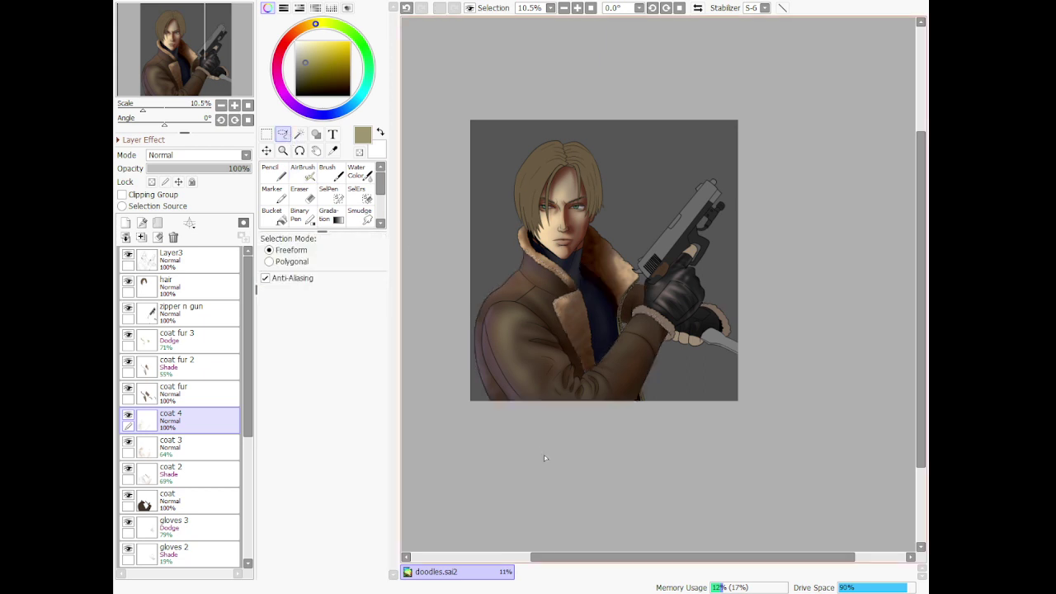
Select all the fur areas on the coat fur layer with the Magic Wand
{"action": "scroll", "coordinate": [544, 456], "scroll_direction": "down", "scroll_amount": 1}
{"action": "scroll", "coordinate": [531, 298], "scroll_direction": "up", "scroll_amount": 1}
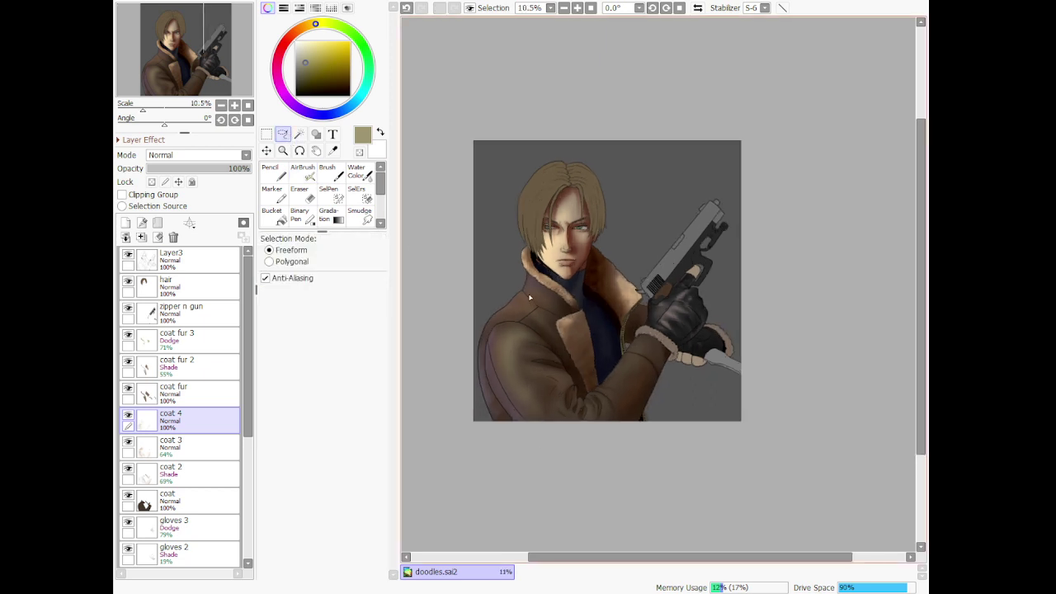
{"action": "scroll", "coordinate": [528, 298], "scroll_direction": "up", "scroll_amount": 1}
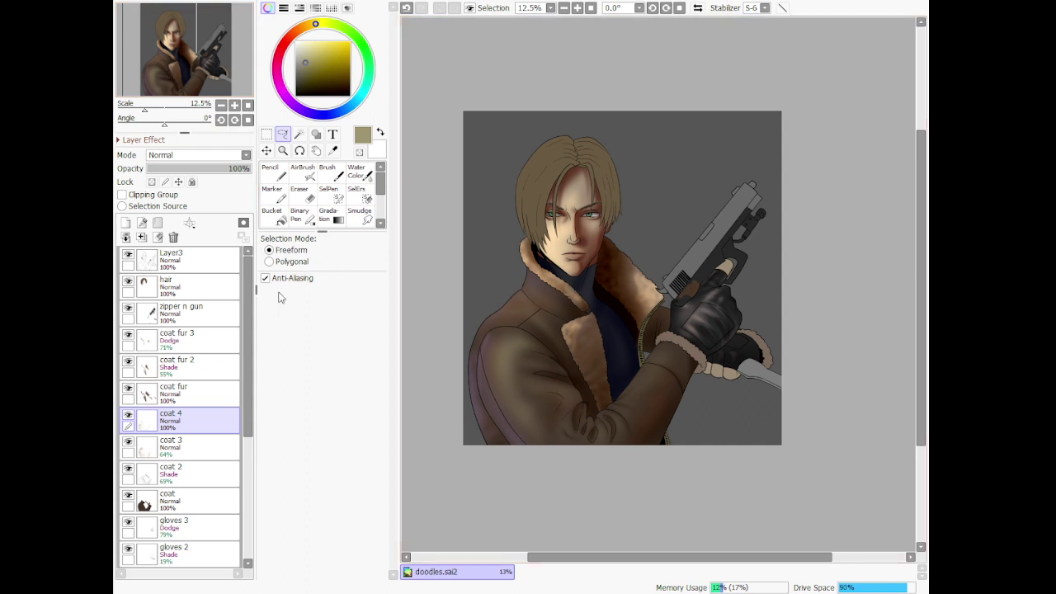
{"action": "left_click", "coordinate": [300, 134]}
{"action": "left_click", "coordinate": [693, 350]}
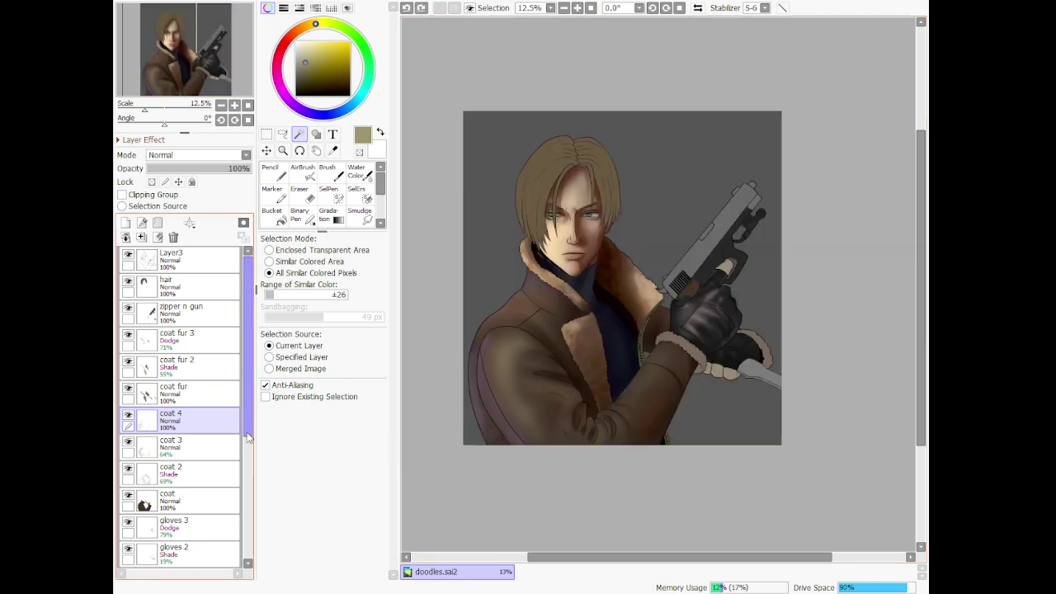
{"action": "left_click", "coordinate": [189, 393]}
{"action": "left_click", "coordinate": [685, 355]}
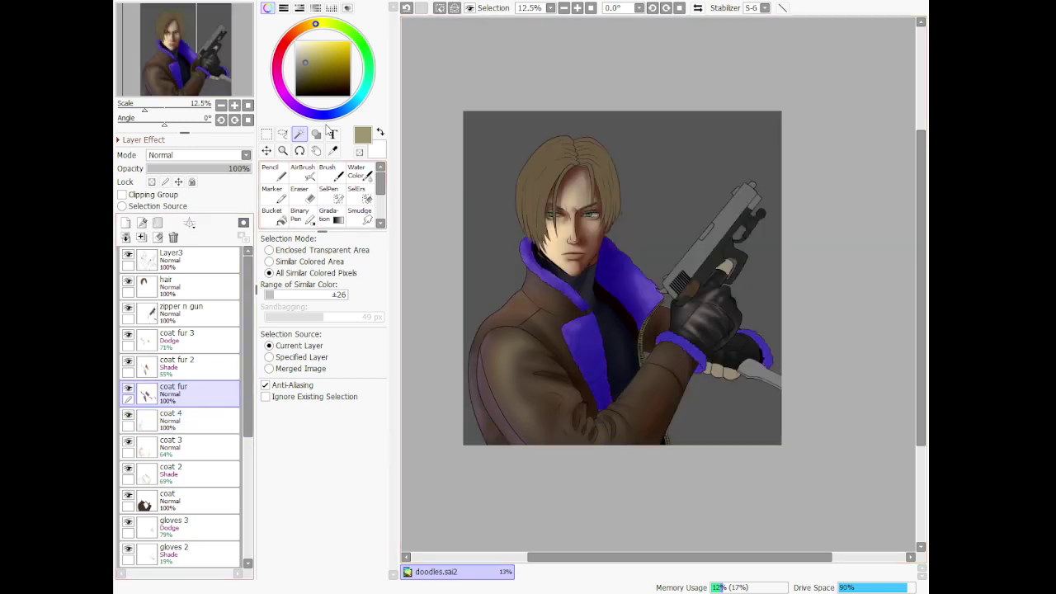
Sample a brown from the collar fur, lighten it, and airbrush shading on the cuff fur on the coat fur 2 layer
{"action": "left_click", "coordinate": [332, 150]}
{"action": "left_click", "coordinate": [609, 268]}
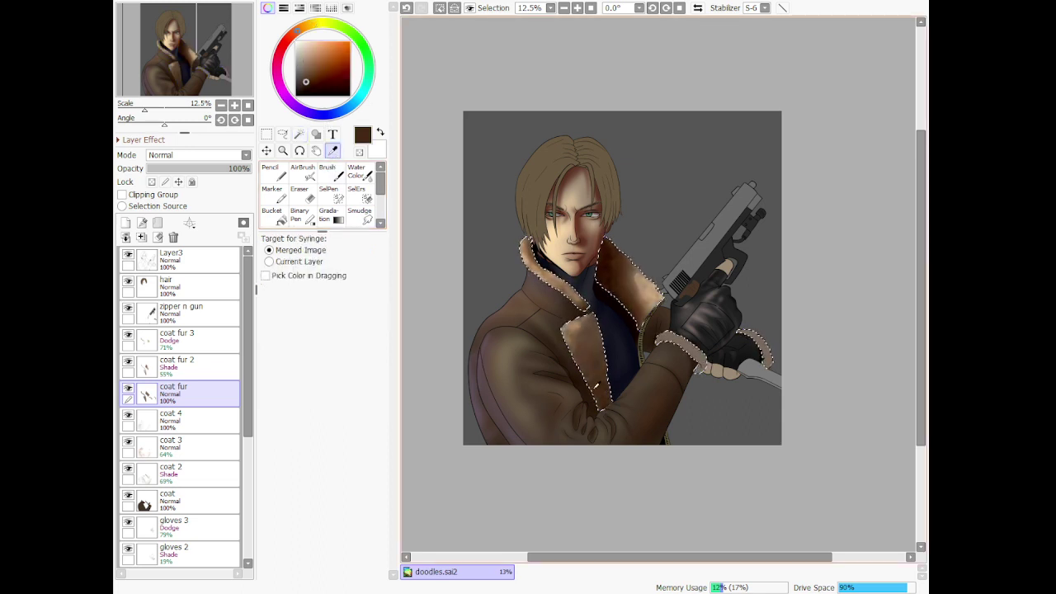
{"action": "left_click", "coordinate": [309, 63]}
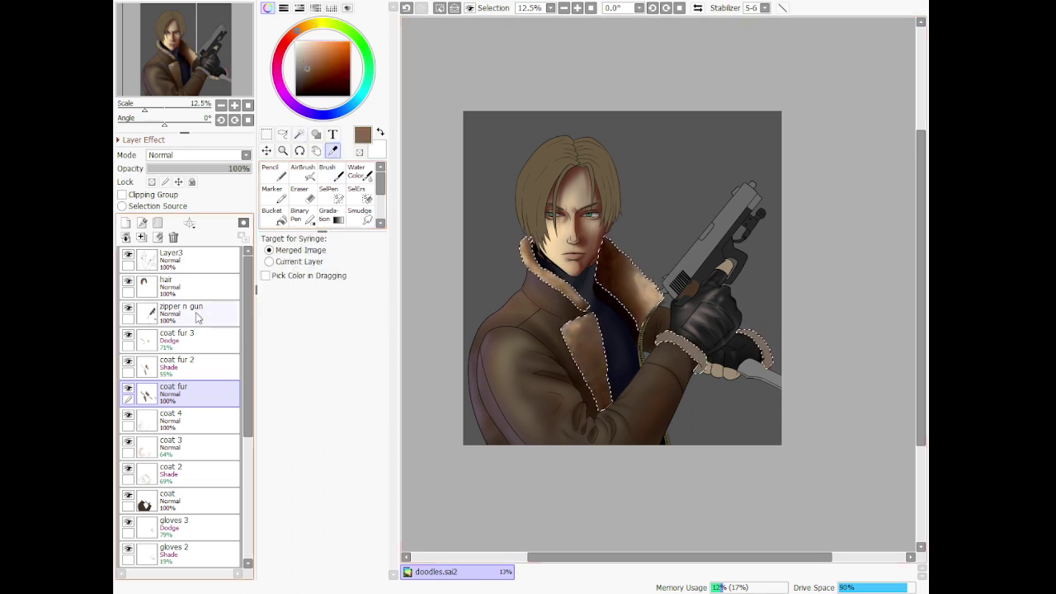
{"action": "left_click", "coordinate": [206, 365]}
{"action": "left_click", "coordinate": [303, 172]}
{"action": "scroll", "coordinate": [731, 361], "scroll_direction": "up", "scroll_amount": 5}
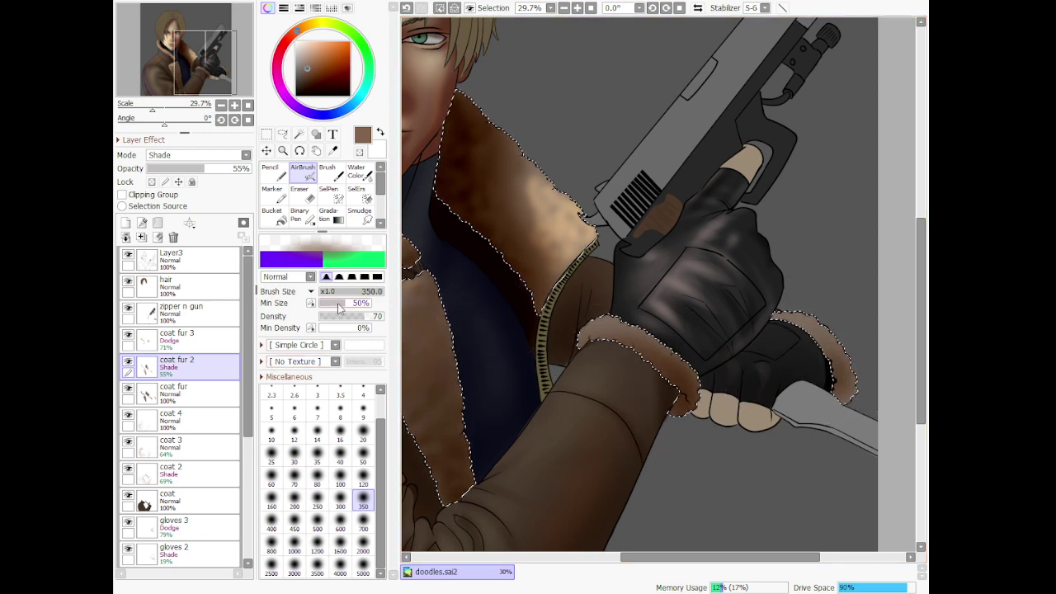
Airbrush light yellow highlights on the nearer sleeve's fur cuff on the coat fur 3 layer at size 120
{"action": "left_click", "coordinate": [209, 336]}
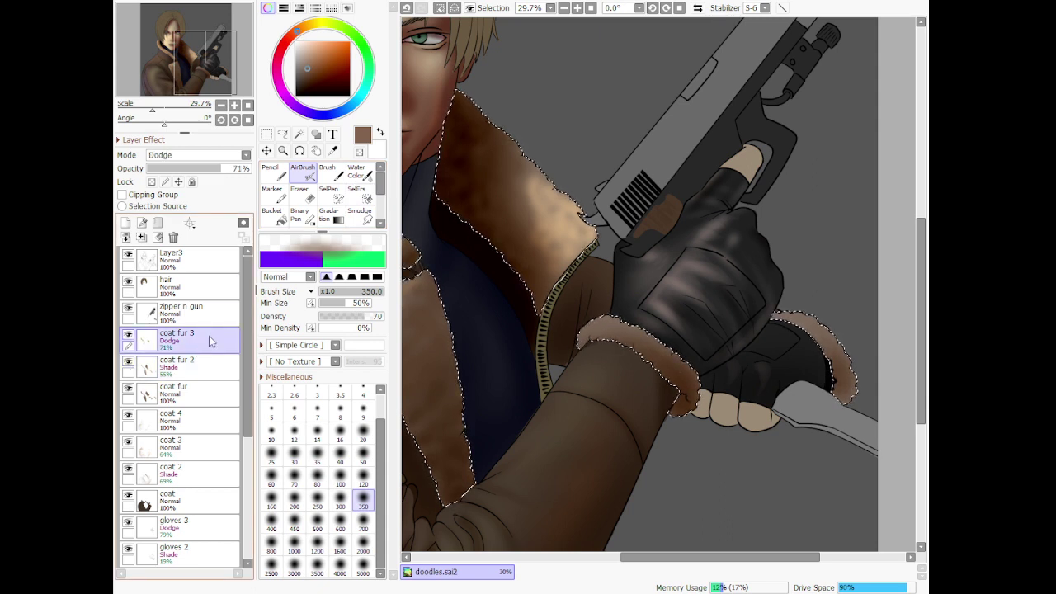
{"action": "left_click", "coordinate": [318, 23]}
{"action": "left_click", "coordinate": [311, 50]}
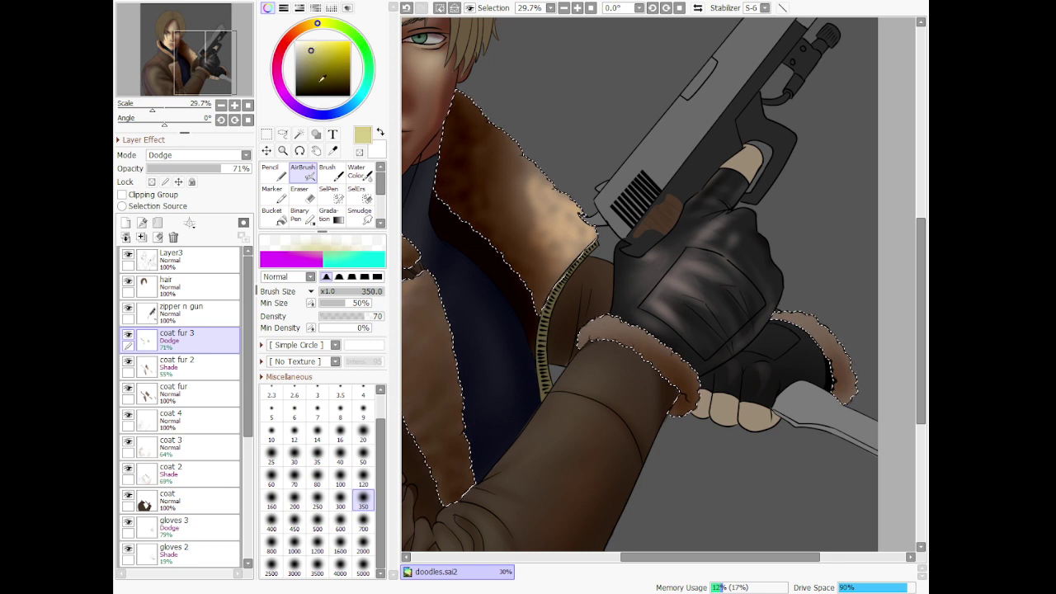
{"action": "left_click", "coordinate": [363, 479]}
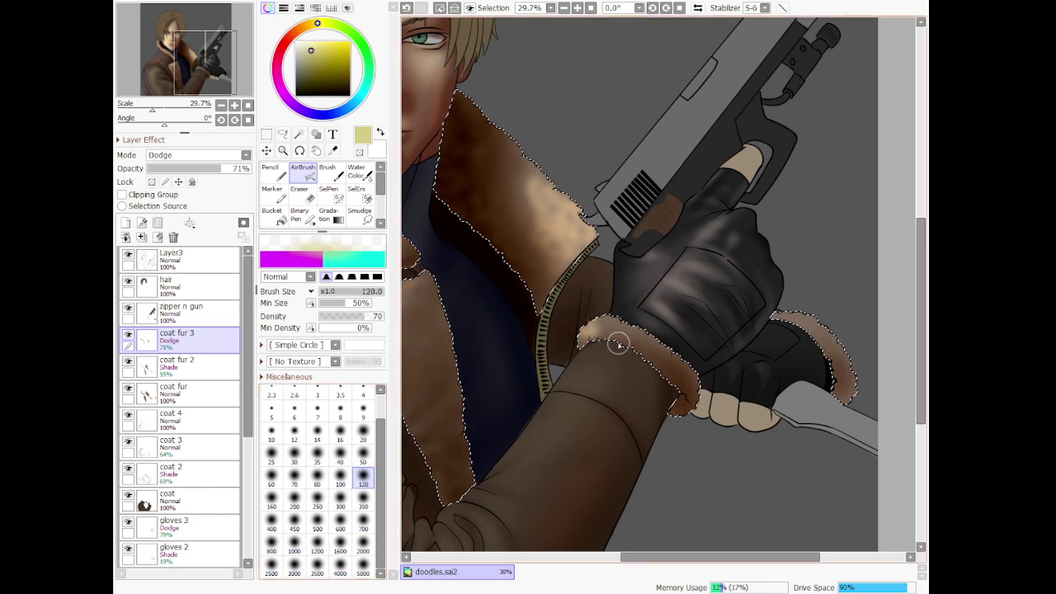
{"action": "mouse_move", "coordinate": [619, 345]}
{"action": "left_mouse_down"}
{"action": "mouse_move", "coordinate": [611, 375]}
{"action": "mouse_move", "coordinate": [631, 345]}
{"action": "mouse_move", "coordinate": [638, 359]}
{"action": "mouse_move", "coordinate": [661, 352]}
{"action": "mouse_move", "coordinate": [714, 363]}
{"action": "mouse_move", "coordinate": [656, 352]}
{"action": "mouse_move", "coordinate": [649, 339]}
{"action": "mouse_move", "coordinate": [614, 348]}
{"action": "mouse_move", "coordinate": [571, 358]}
{"action": "left_mouse_up"}
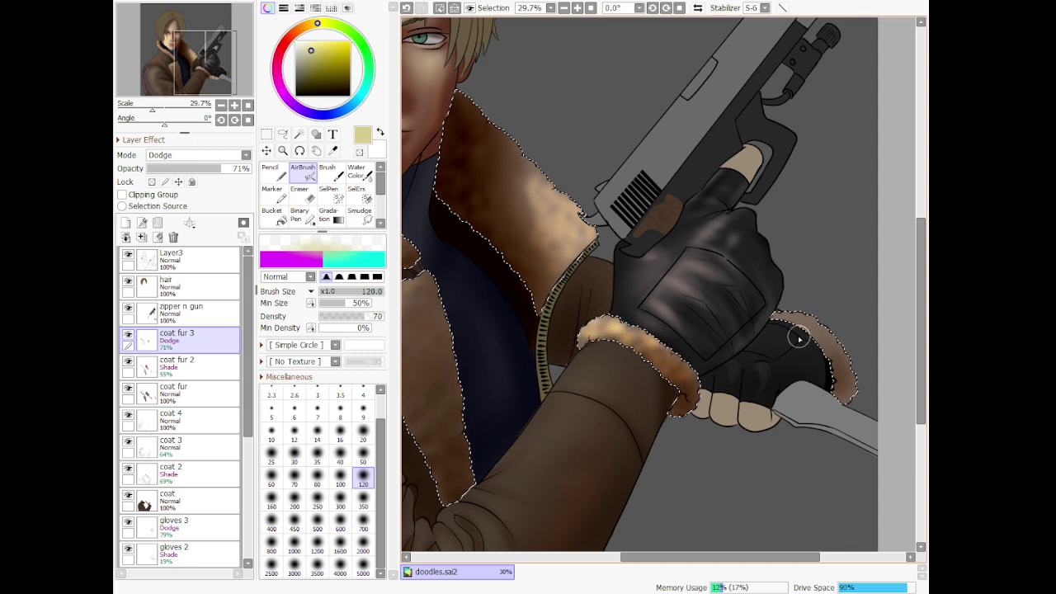
Airbrush a highlight along the fur cuff of the knife hand on the coat fur 3 layer, and clear the selection
{"action": "mouse_move", "coordinate": [829, 328]}
{"action": "left_mouse_down"}
{"action": "mouse_move", "coordinate": [796, 320]}
{"action": "mouse_move", "coordinate": [841, 372]}
{"action": "mouse_move", "coordinate": [799, 314]}
{"action": "left_mouse_up"}
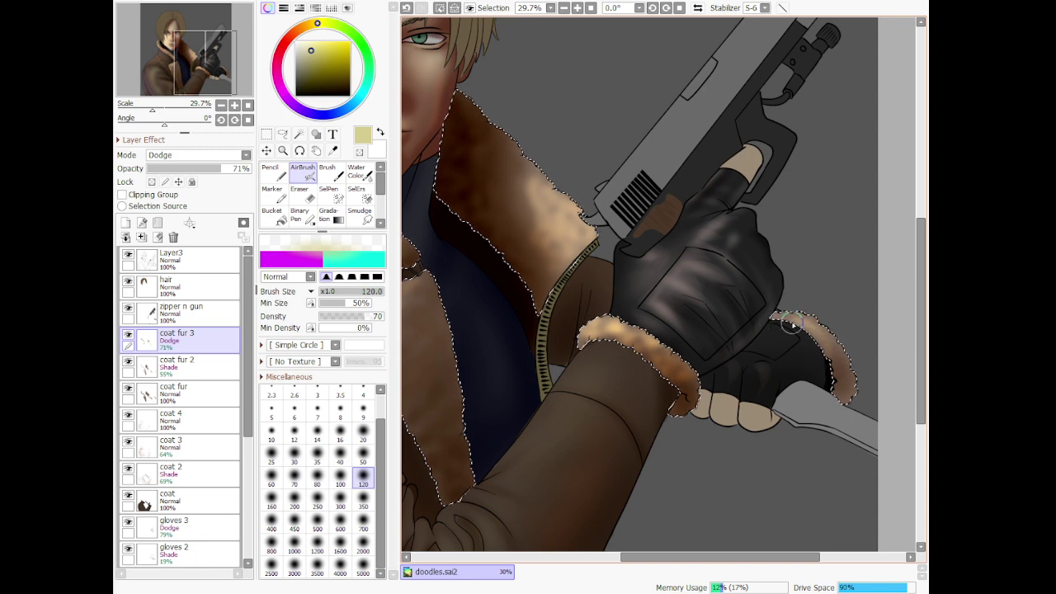
{"action": "scroll", "coordinate": [771, 311], "scroll_direction": "down", "scroll_amount": 5}
{"action": "scroll", "coordinate": [771, 310], "scroll_direction": "down", "scroll_amount": 1}
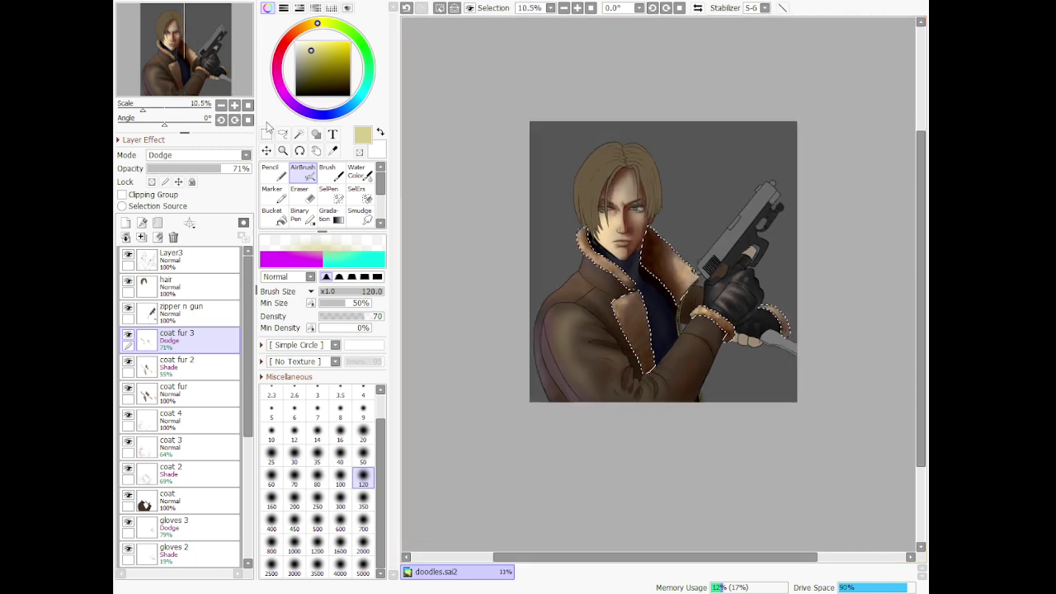
{"action": "left_click", "coordinate": [283, 134]}
{"action": "key", "text": "ctrl+d"}
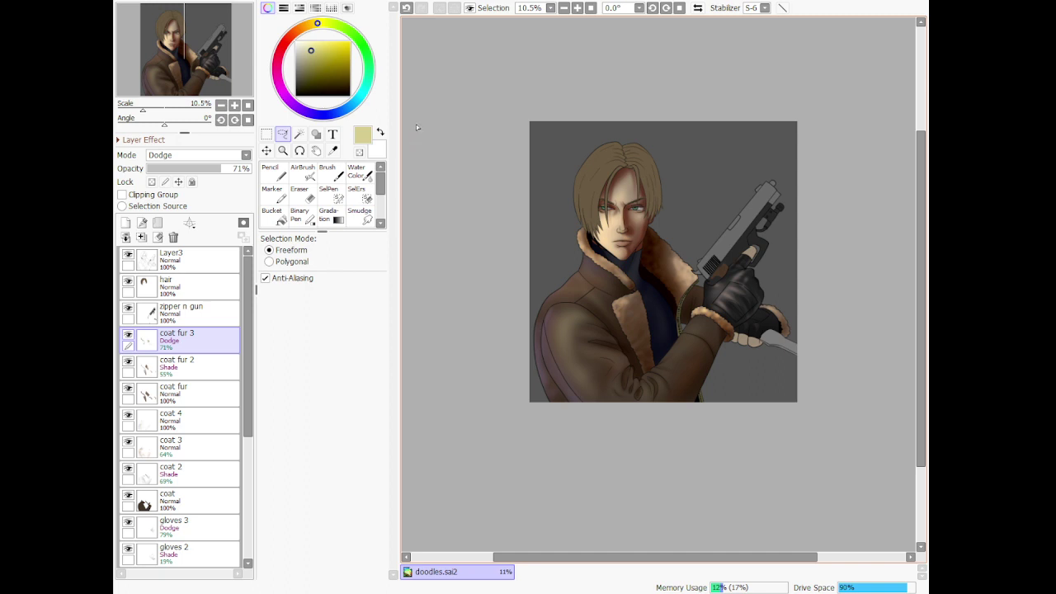
{"action": "scroll", "coordinate": [417, 127], "scroll_direction": "down", "scroll_amount": 1}
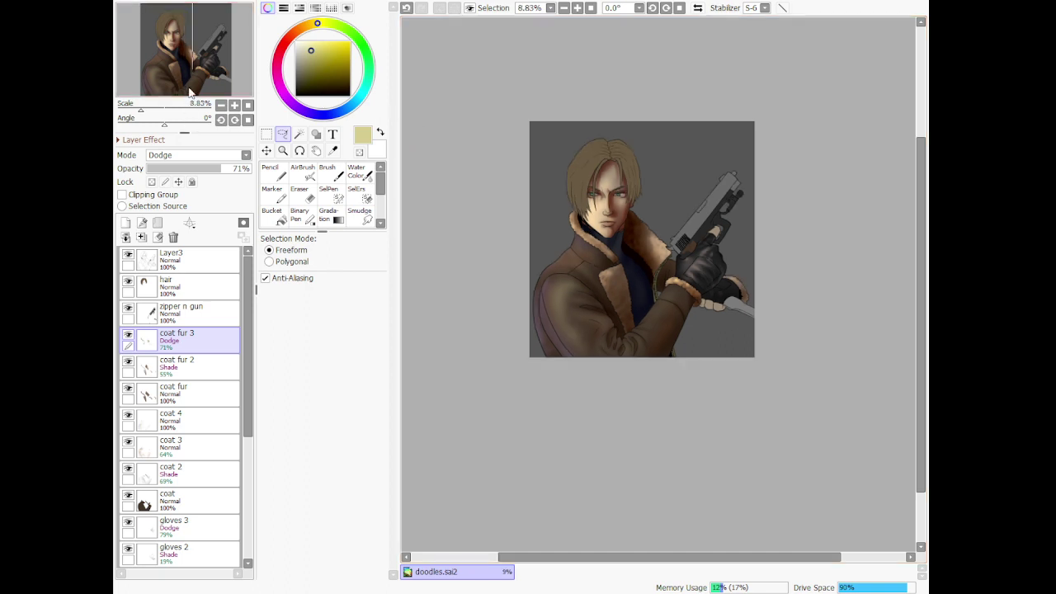
Select the coat's zipper areas by similar colour on the zipper n gun layer
{"action": "left_click", "coordinate": [198, 312]}
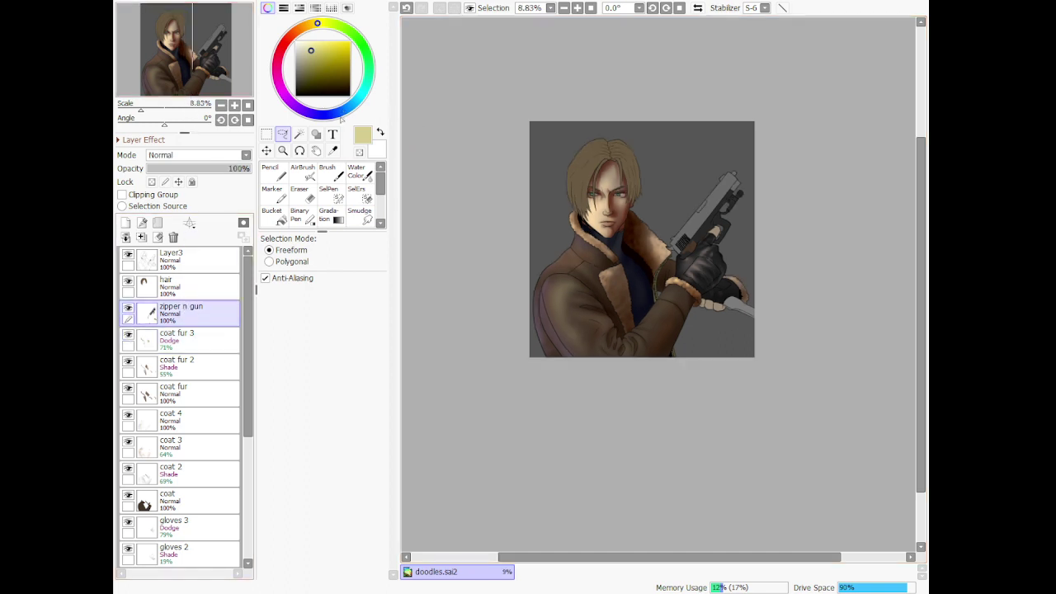
{"action": "left_click", "coordinate": [299, 133]}
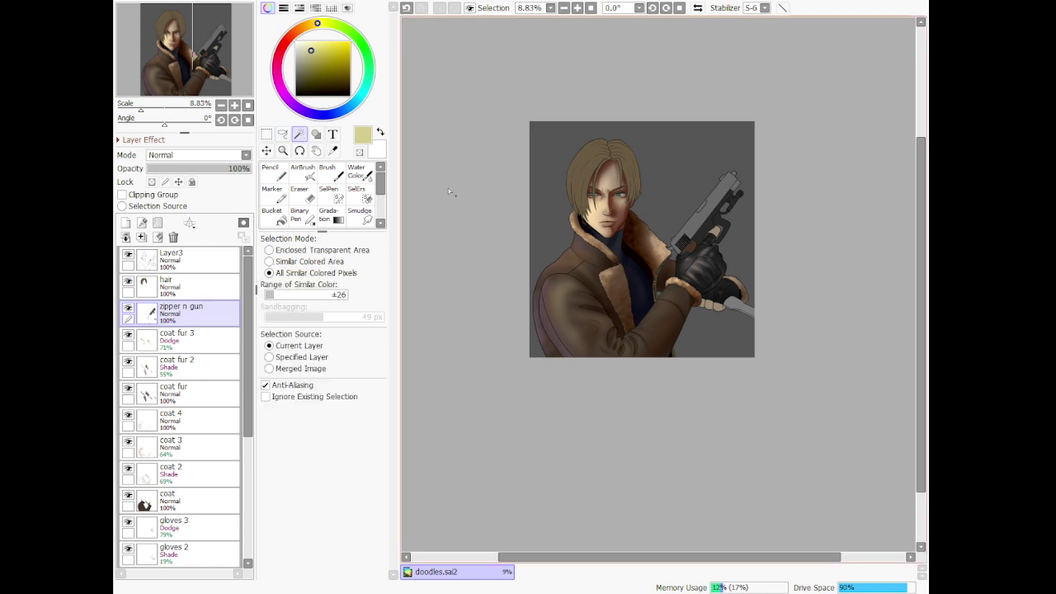
{"action": "scroll", "coordinate": [772, 297], "scroll_direction": "up", "scroll_amount": 5}
{"action": "left_click", "coordinate": [784, 370]}
{"action": "scroll", "coordinate": [784, 370], "scroll_direction": "down", "scroll_amount": 3}
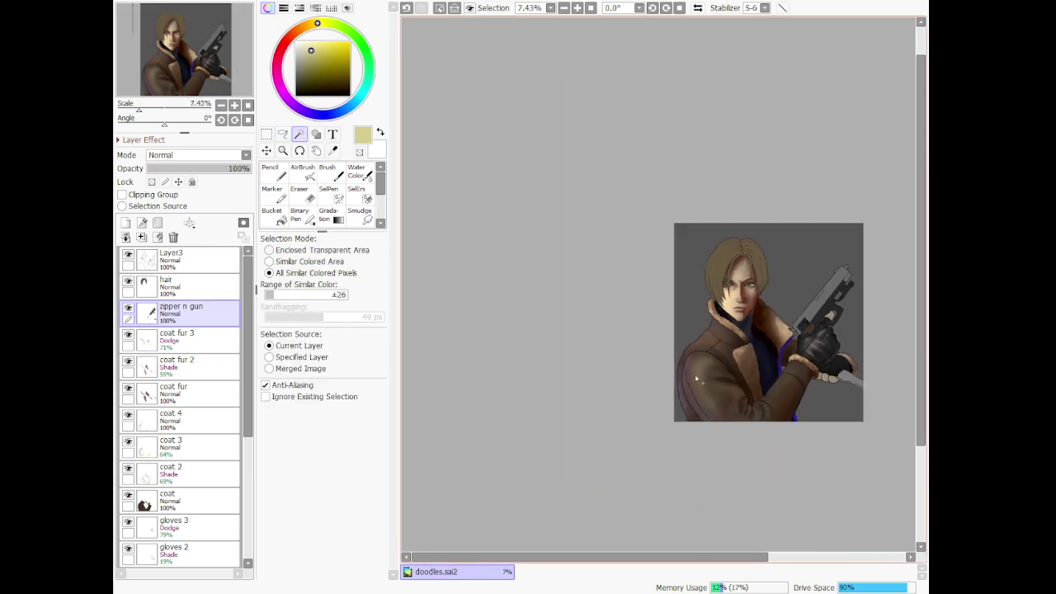
{"action": "scroll", "coordinate": [732, 376], "scroll_direction": "up", "scroll_amount": 1}
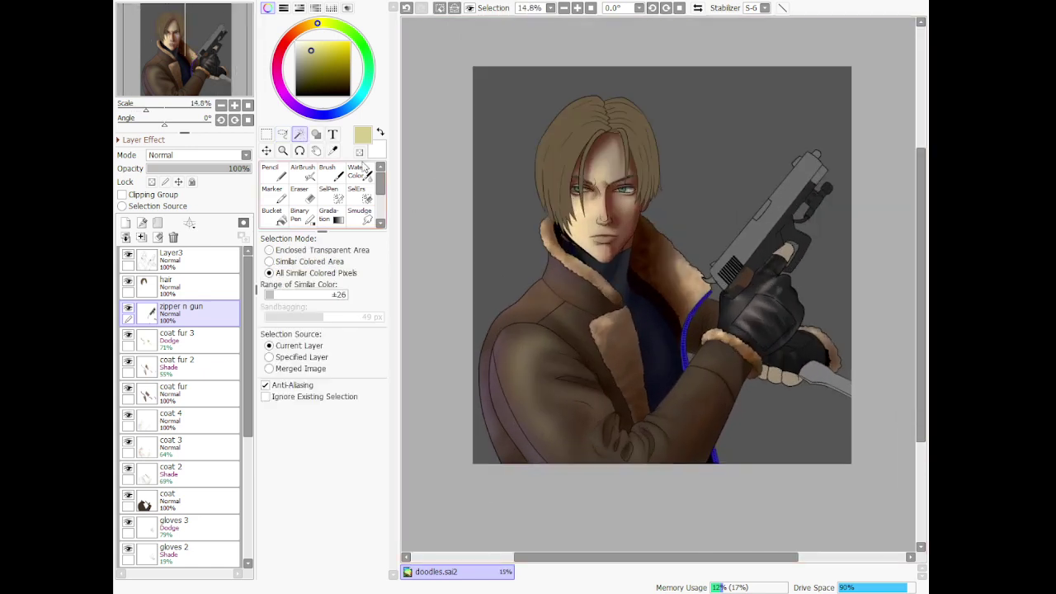
Choose a dark brown colour and add a layer named gun 2 directly above the zipper n gun layer
{"action": "left_click", "coordinate": [311, 70]}
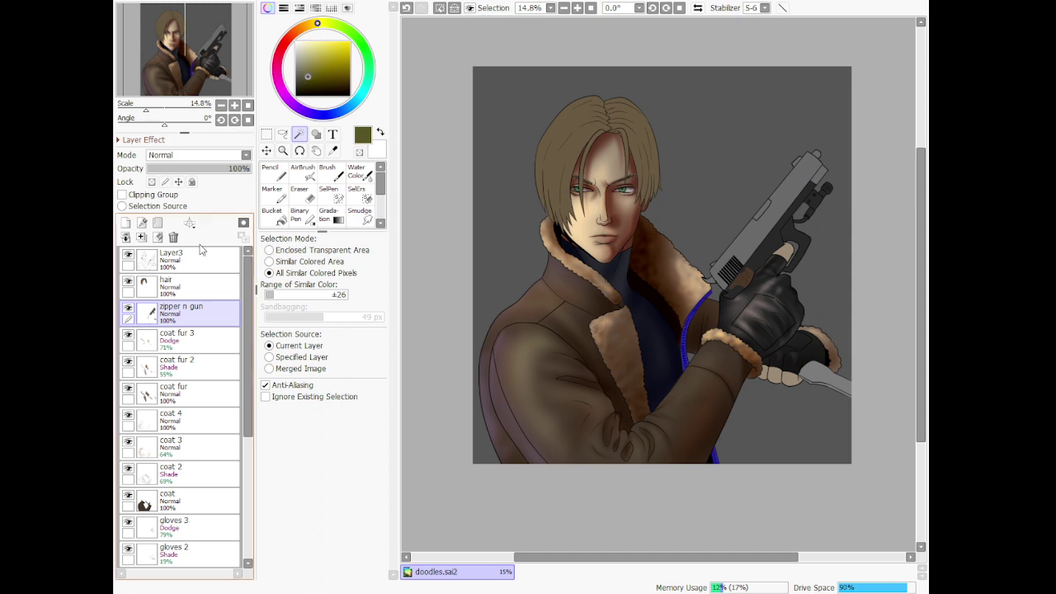
{"action": "left_click", "coordinate": [305, 27]}
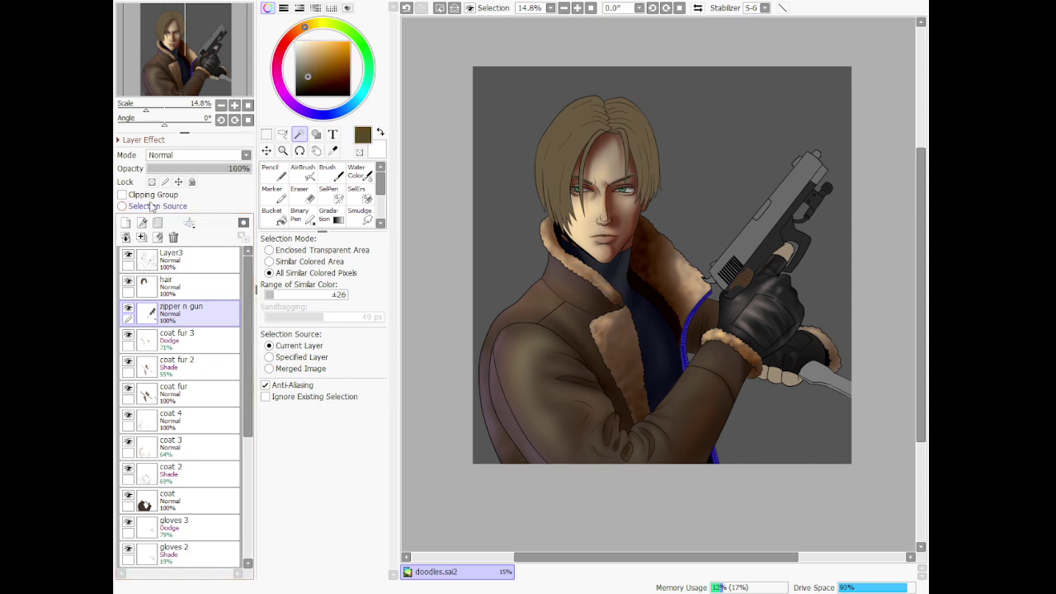
{"action": "left_click", "coordinate": [128, 223]}
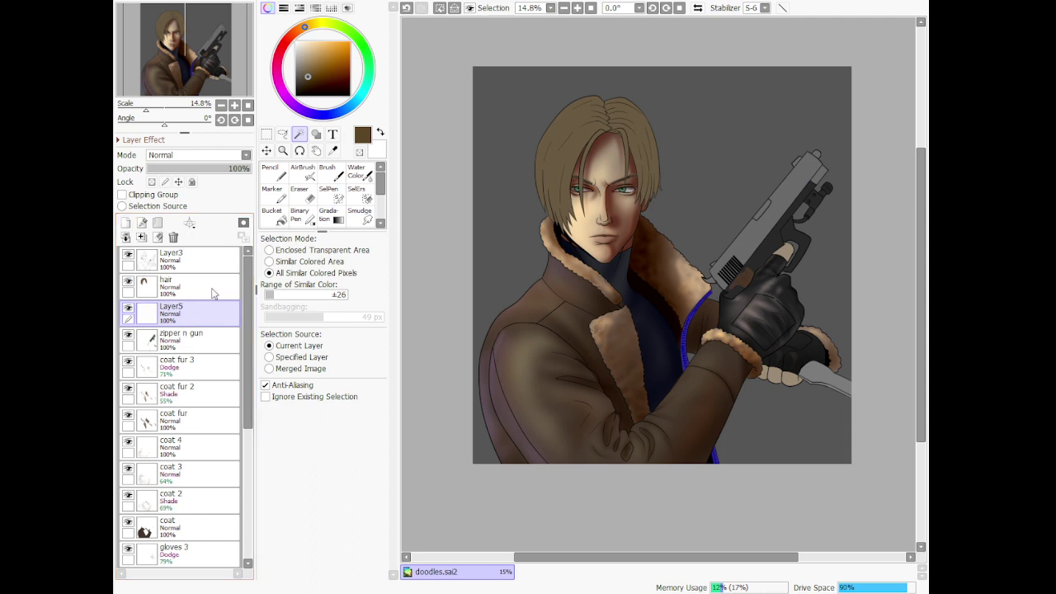
{"action": "type", "text": "gun 2"}
{"action": "key", "text": "Return"}
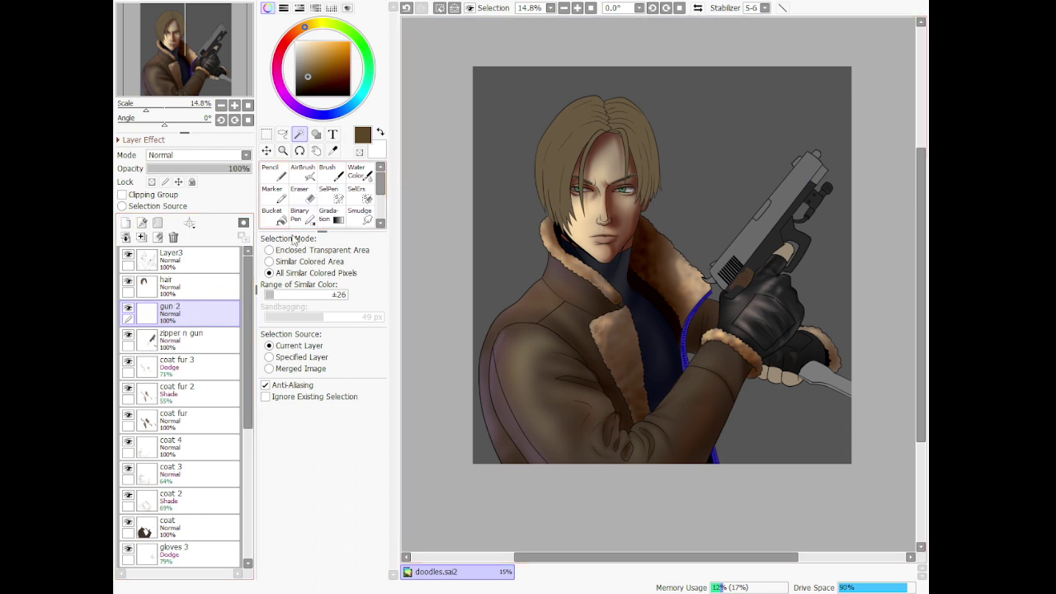
Airbrush brown shading over the selected zipper with a size 700 brush, darkening the brown further
{"action": "scroll", "coordinate": [517, 219], "scroll_direction": "down", "scroll_amount": 3}
{"action": "scroll", "coordinate": [648, 282], "scroll_direction": "up", "scroll_amount": 4}
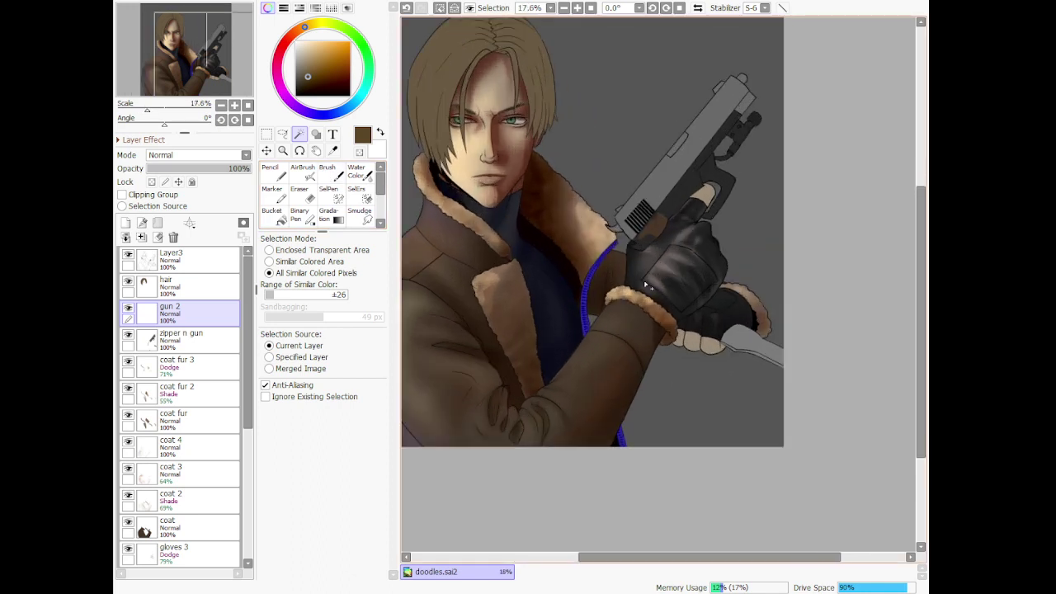
{"action": "left_click", "coordinate": [308, 174]}
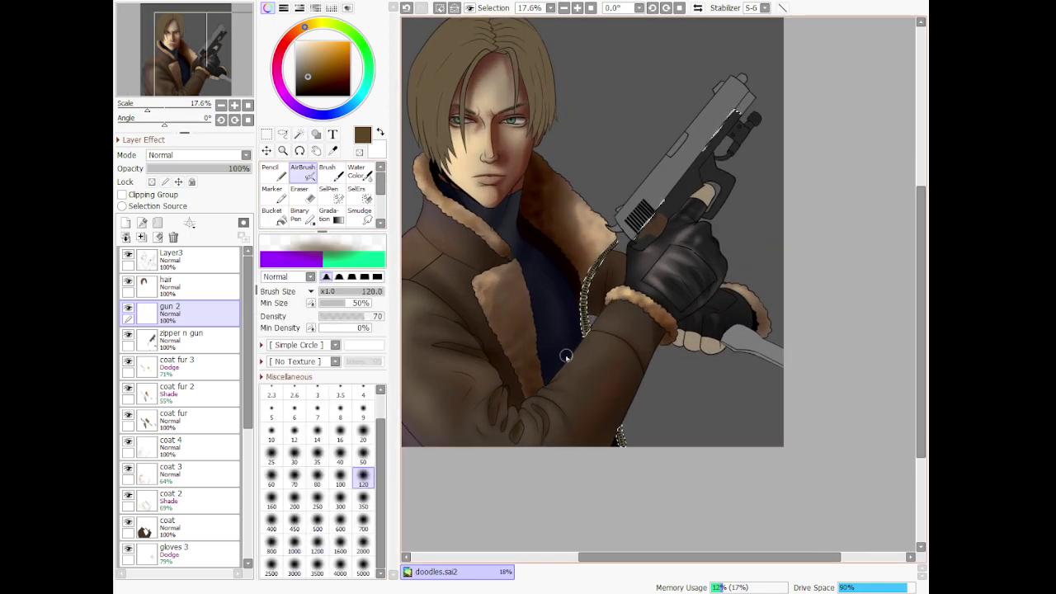
{"action": "left_click", "coordinate": [367, 525]}
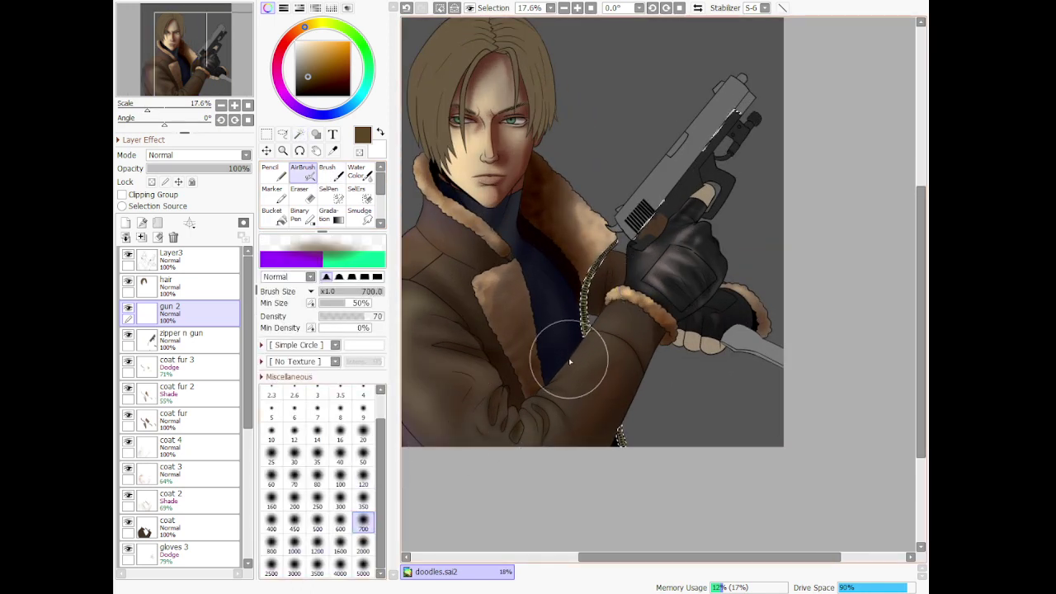
{"action": "left_click", "coordinate": [302, 87]}
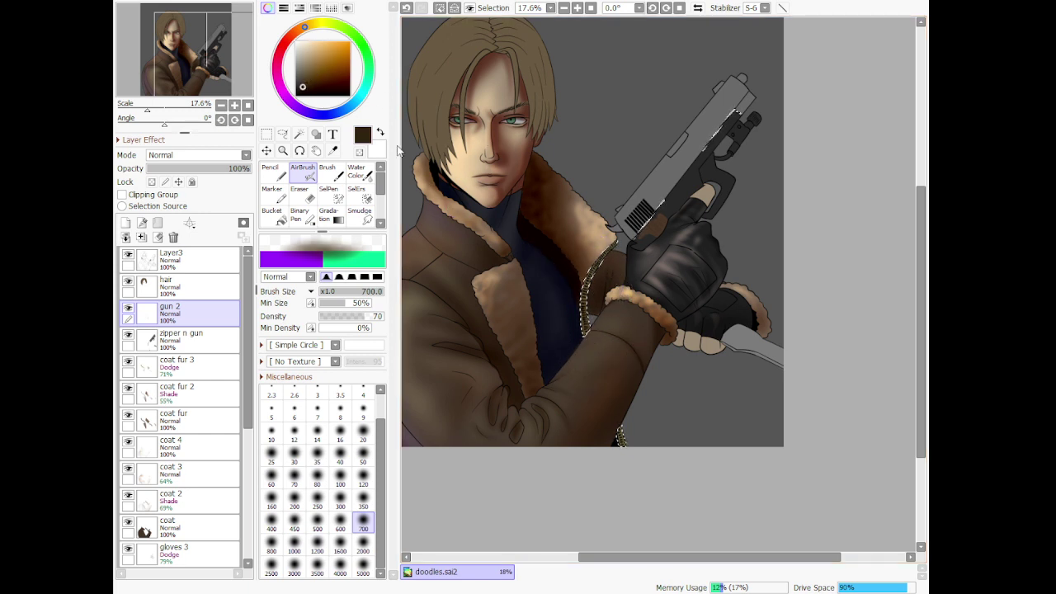
Airbrush highlights onto the zipper, changing the colour from pale yellow to a deeper gold, and clear the selection
{"action": "left_click", "coordinate": [311, 49]}
{"action": "left_click", "coordinate": [319, 24]}
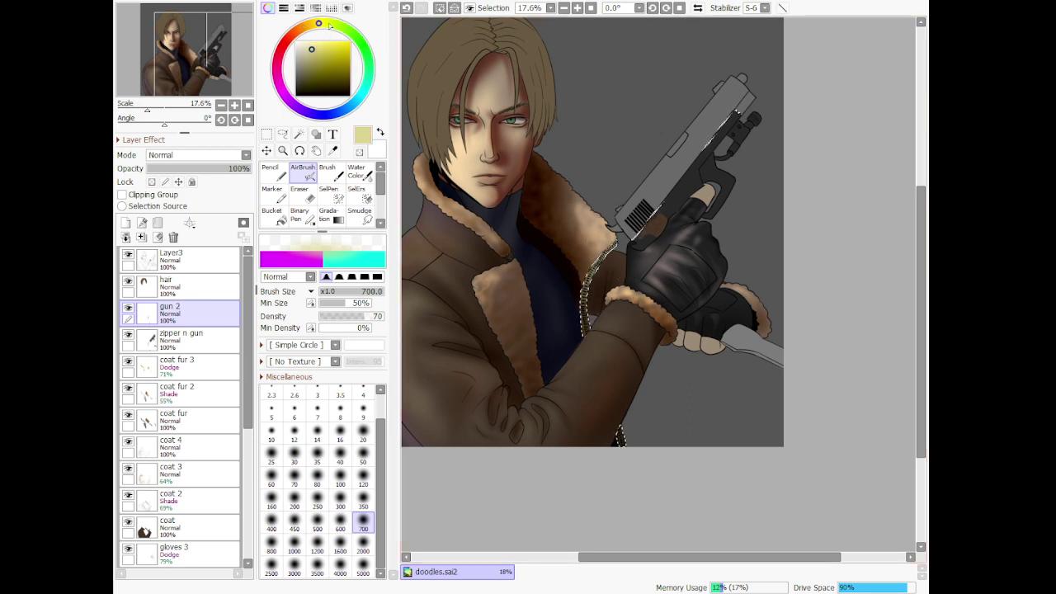
{"action": "left_click_drag", "start_coordinate": [318, 24], "coordinate": [312, 23]}
{"action": "left_click", "coordinate": [324, 56]}
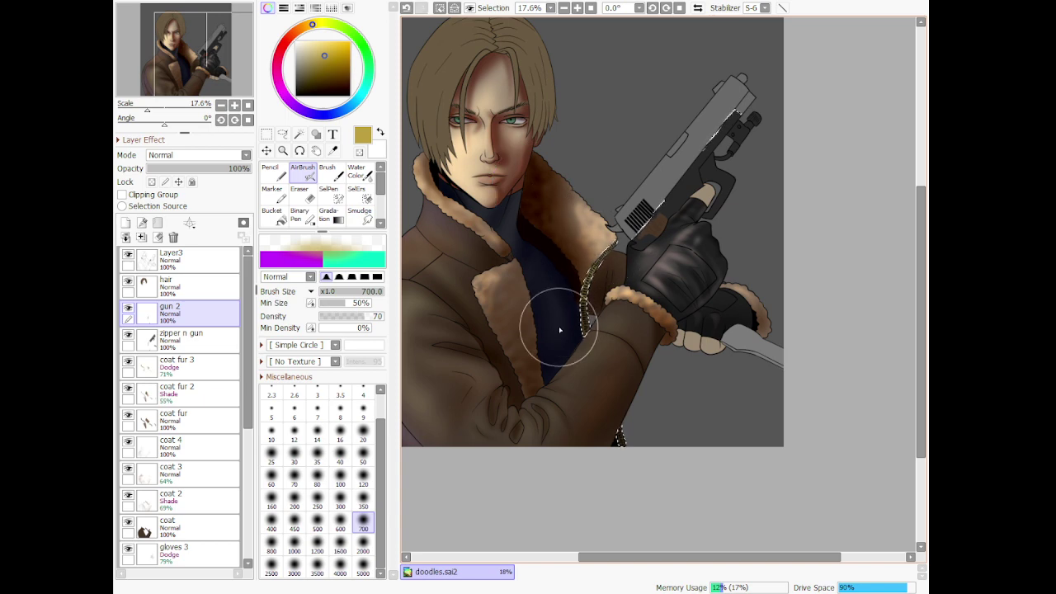
{"action": "scroll", "coordinate": [585, 208], "scroll_direction": "down", "scroll_amount": 2}
{"action": "left_click", "coordinate": [283, 134]}
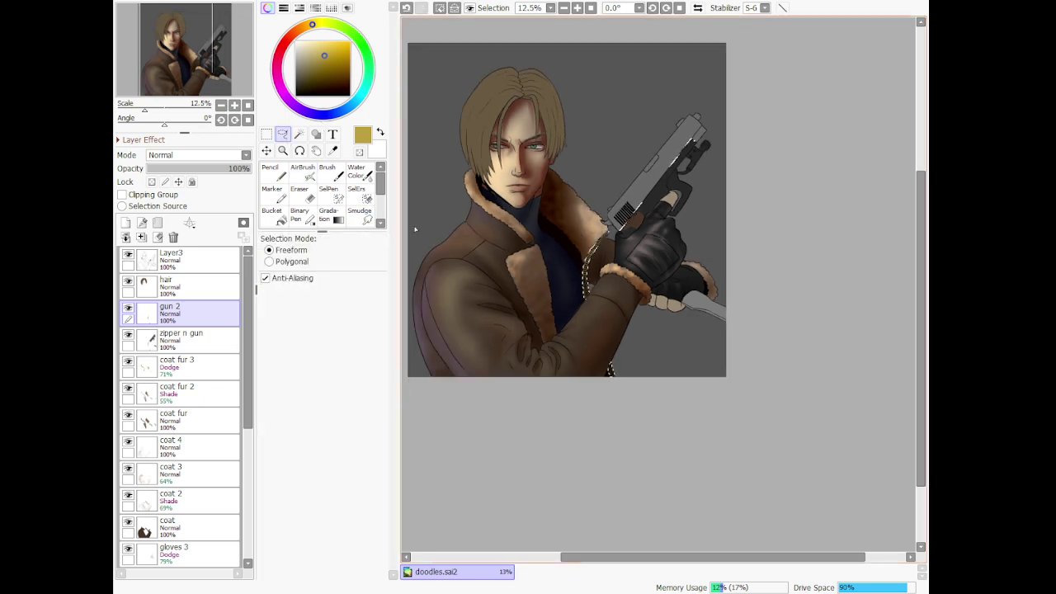
{"action": "left_click", "coordinate": [520, 402]}
{"action": "scroll", "coordinate": [520, 402], "scroll_direction": "down", "scroll_amount": 1}
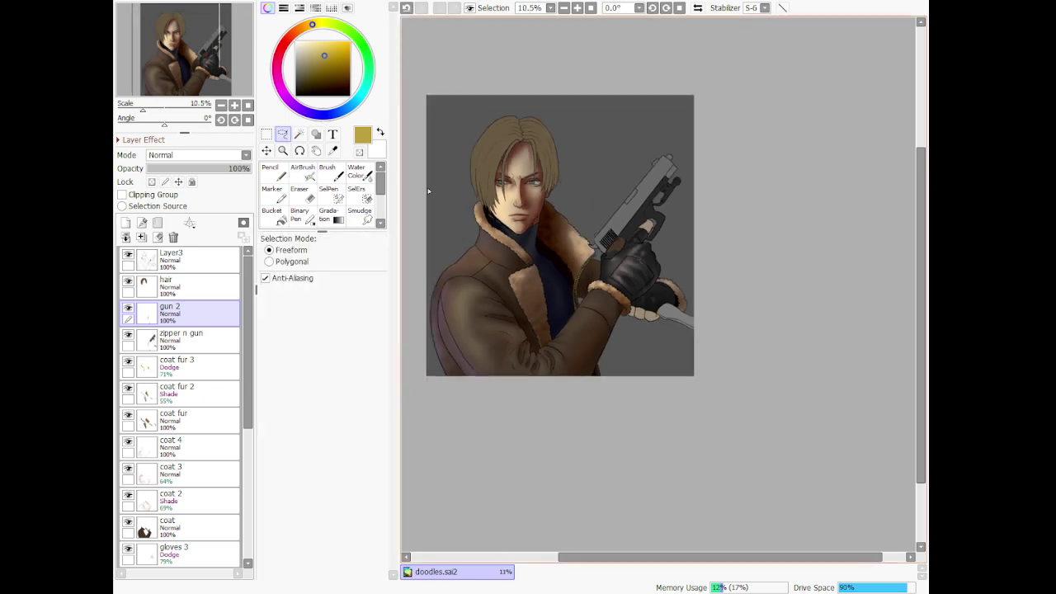
Select the gun's grey slide by similar colour on the zipper n gun layer
{"action": "left_click", "coordinate": [207, 338]}
{"action": "left_click", "coordinate": [300, 133]}
{"action": "scroll", "coordinate": [582, 224], "scroll_direction": "up", "scroll_amount": 4}
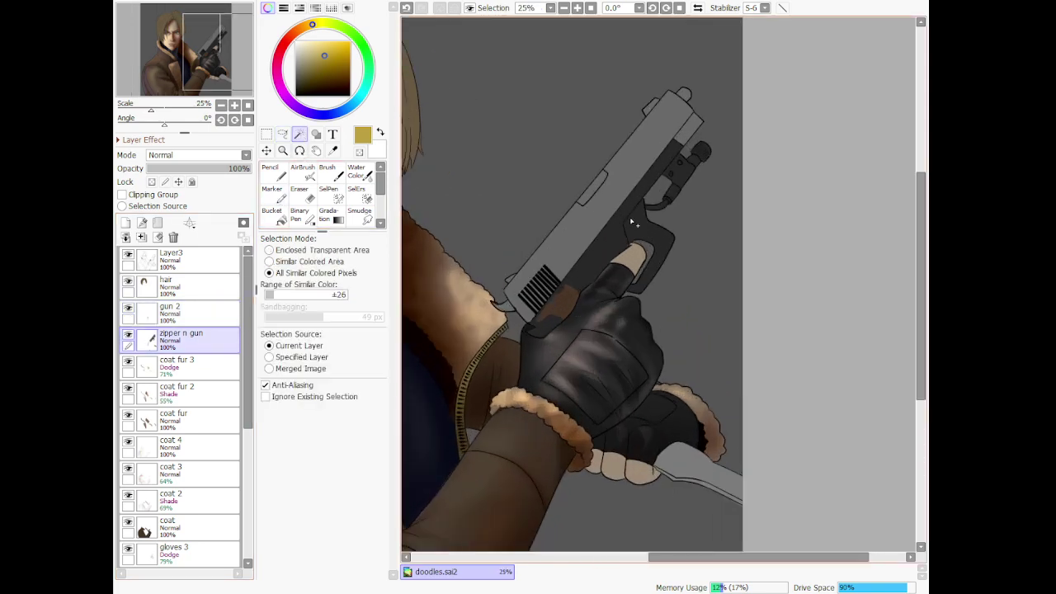
{"action": "left_click", "coordinate": [580, 224]}
{"action": "scroll", "coordinate": [580, 190], "scroll_direction": "down", "scroll_amount": 2}
{"action": "scroll", "coordinate": [551, 107], "scroll_direction": "down", "scroll_amount": 2}
{"action": "scroll", "coordinate": [541, 86], "scroll_direction": "up", "scroll_amount": 4}
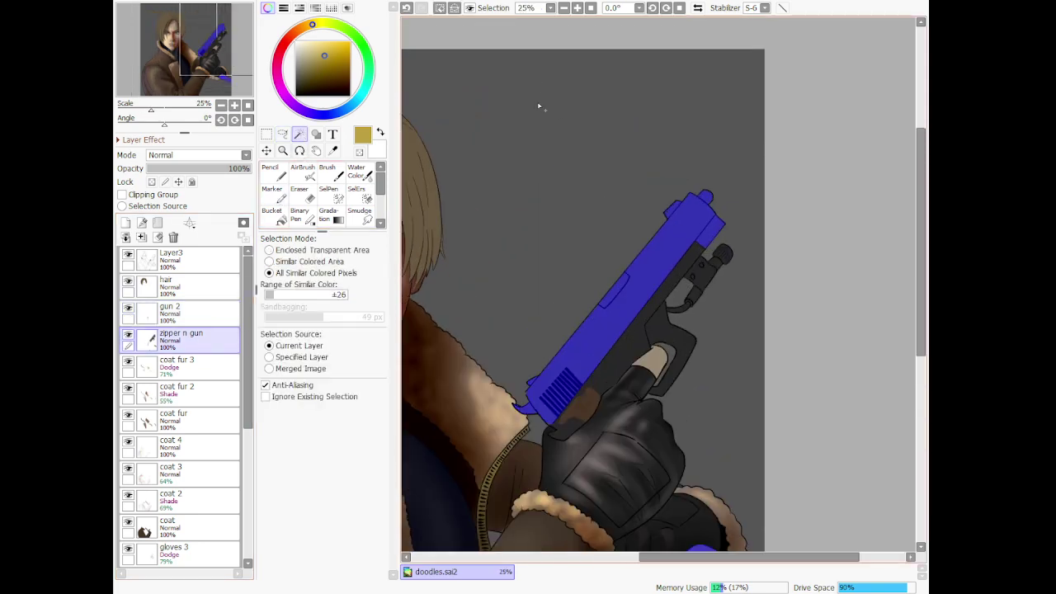
{"action": "scroll", "coordinate": [537, 124], "scroll_direction": "down", "scroll_amount": 2}
{"action": "scroll", "coordinate": [526, 186], "scroll_direction": "up", "scroll_amount": 3}
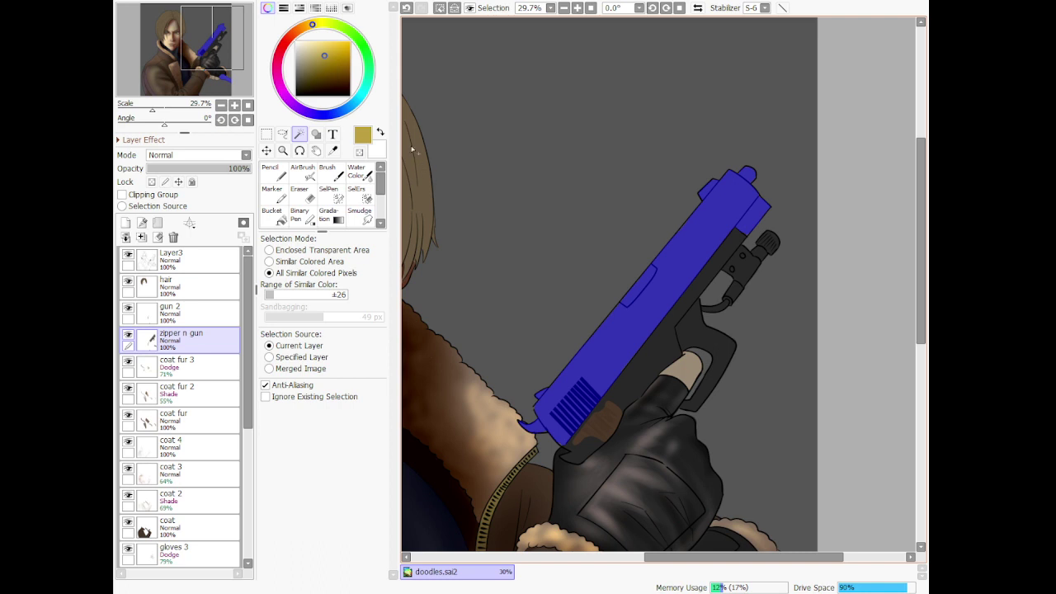
Shade the gun's slide on the gun 2 layer with a darkened sampled grey, setting the airbrush size to 350
{"action": "left_click", "coordinate": [333, 150]}
{"action": "left_click", "coordinate": [473, 232]}
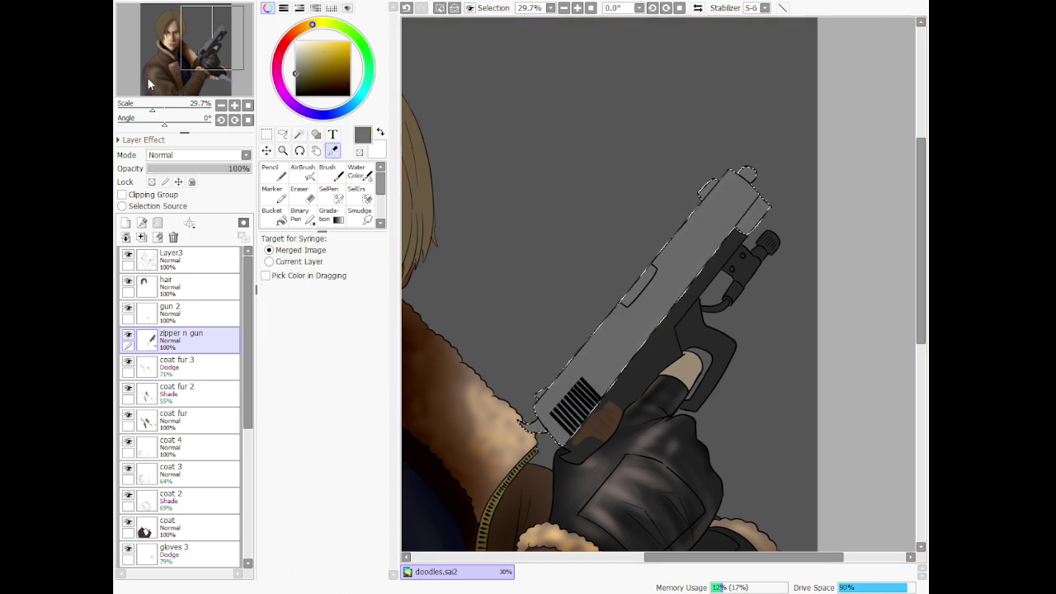
{"action": "left_click", "coordinate": [239, 308]}
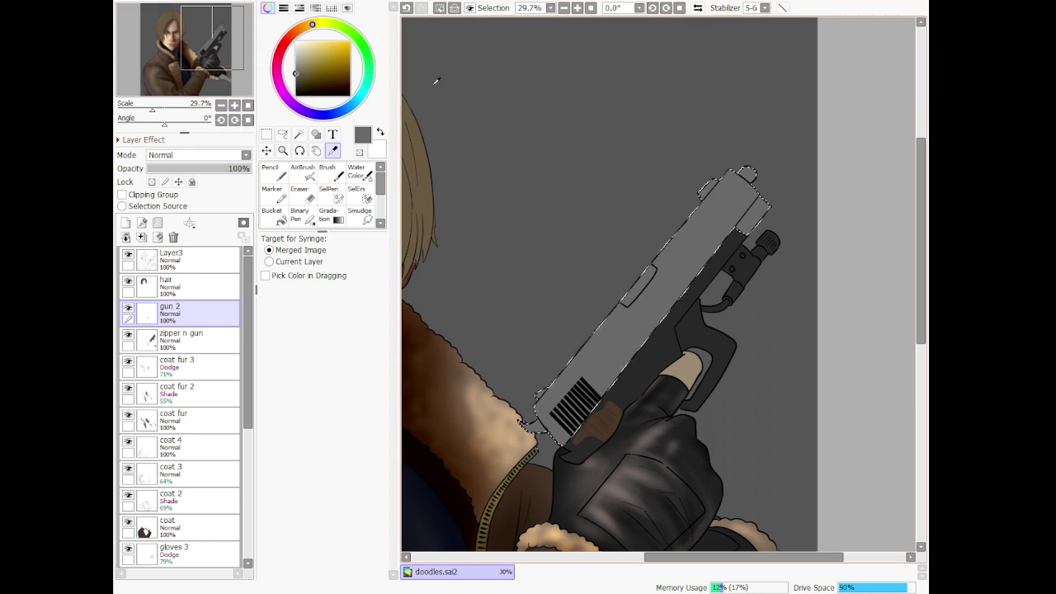
{"action": "scroll", "coordinate": [457, 77], "scroll_direction": "down", "scroll_amount": 1}
{"action": "scroll", "coordinate": [443, 79], "scroll_direction": "up", "scroll_amount": 1}
{"action": "left_click", "coordinate": [295, 78]}
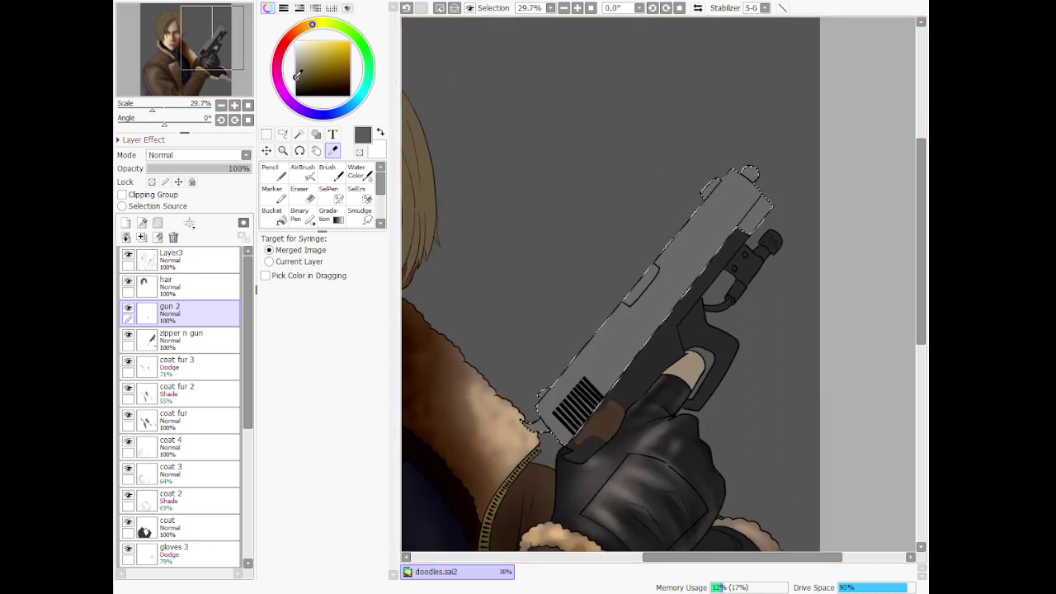
{"action": "left_click", "coordinate": [302, 171]}
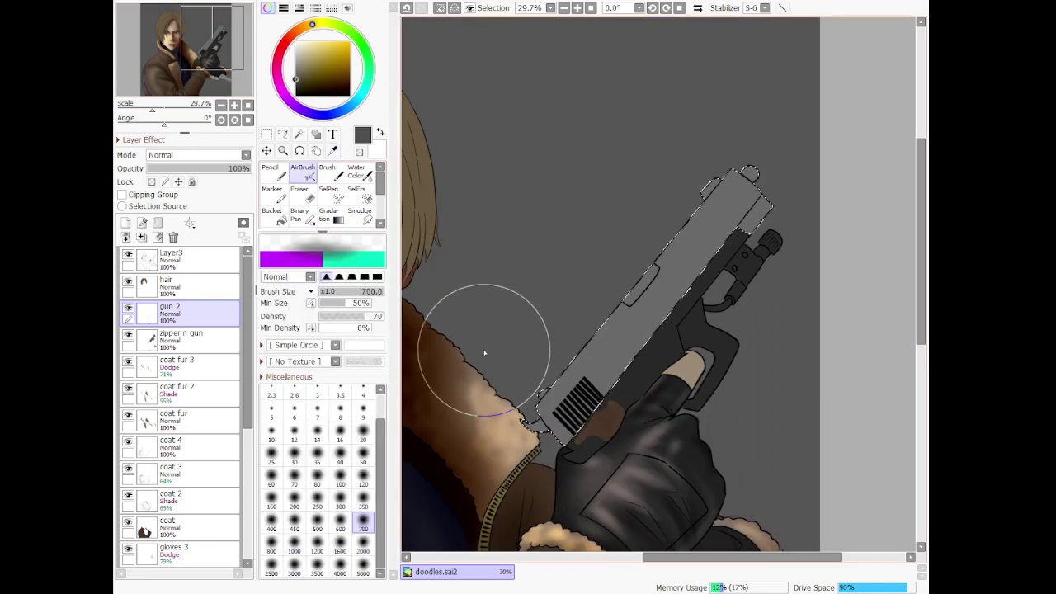
{"action": "left_click", "coordinate": [362, 499]}
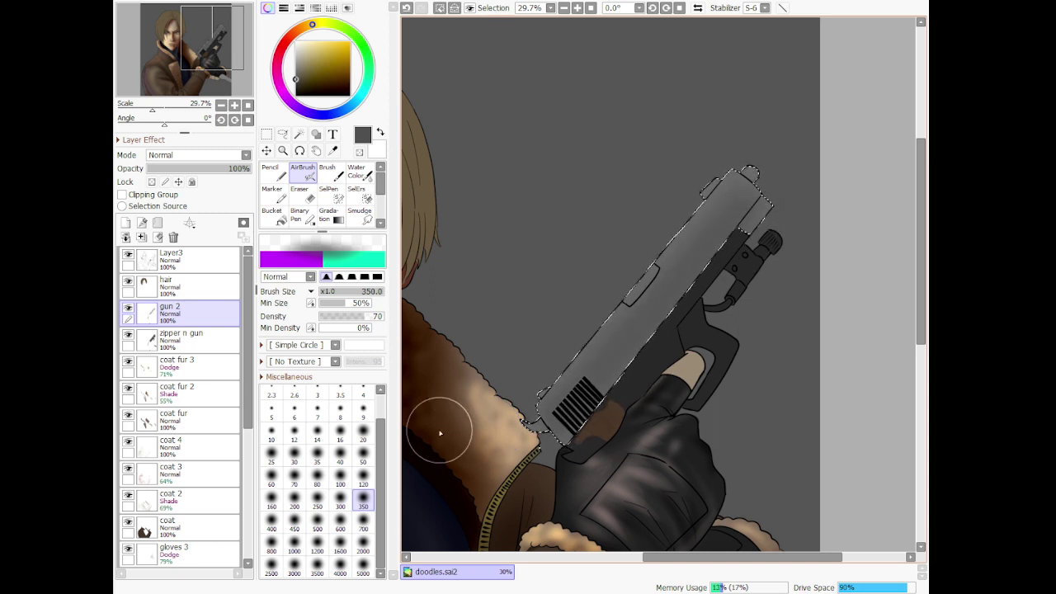
Refine the dark grey shading on the slide with the airbrush reduced to size 120
{"action": "key", "text": "bracketleft"}
{"action": "key", "text": "bracketleft"}
{"action": "key", "text": "bracketleft"}
{"action": "key", "text": "bracketleft"}
{"action": "key", "text": "bracketleft"}
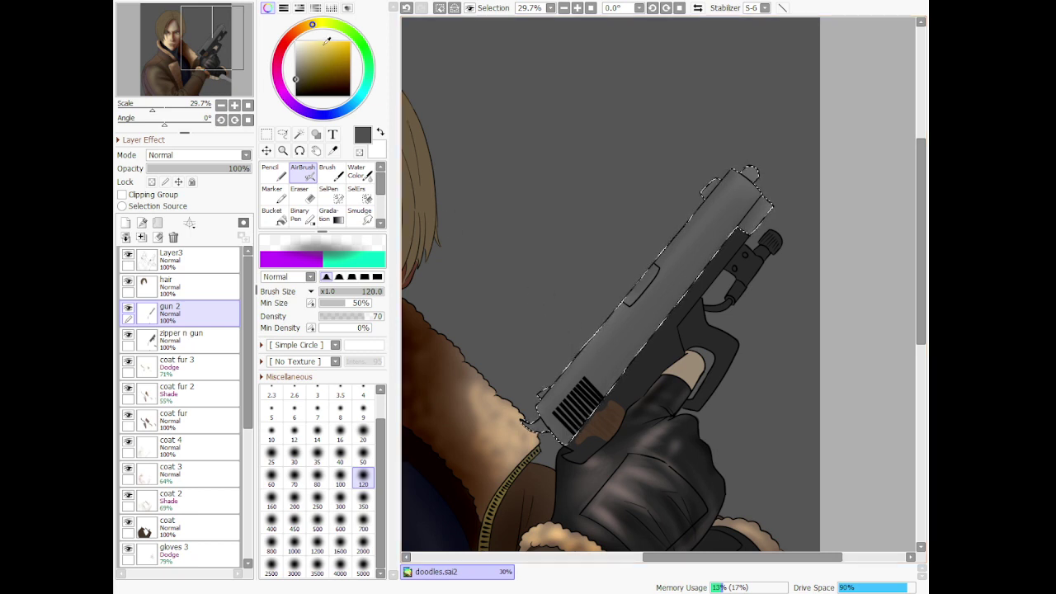
{"action": "left_click", "coordinate": [296, 57]}
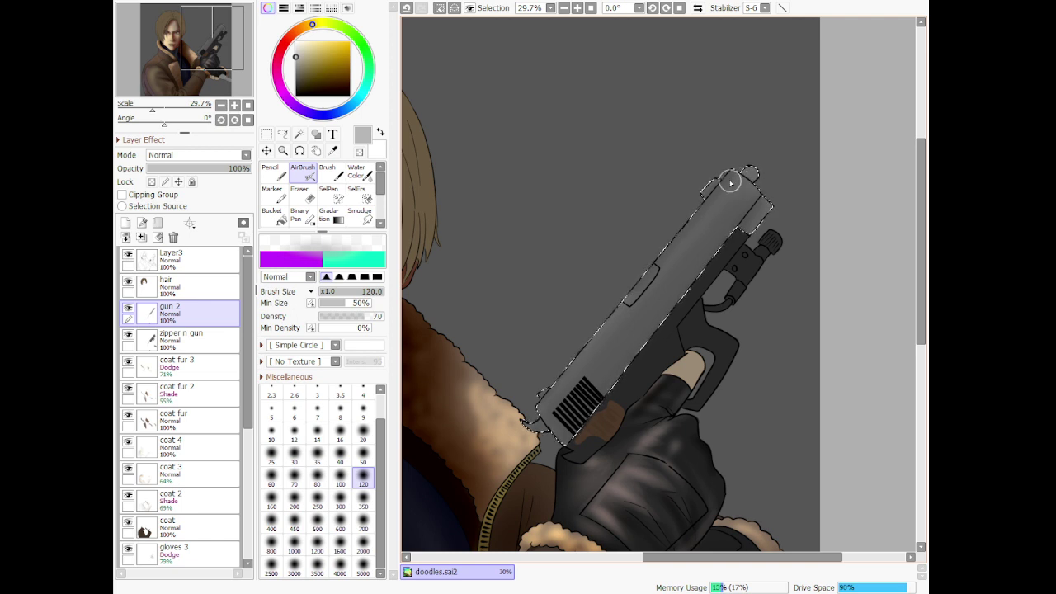
{"action": "key", "text": "ctrl+z"}
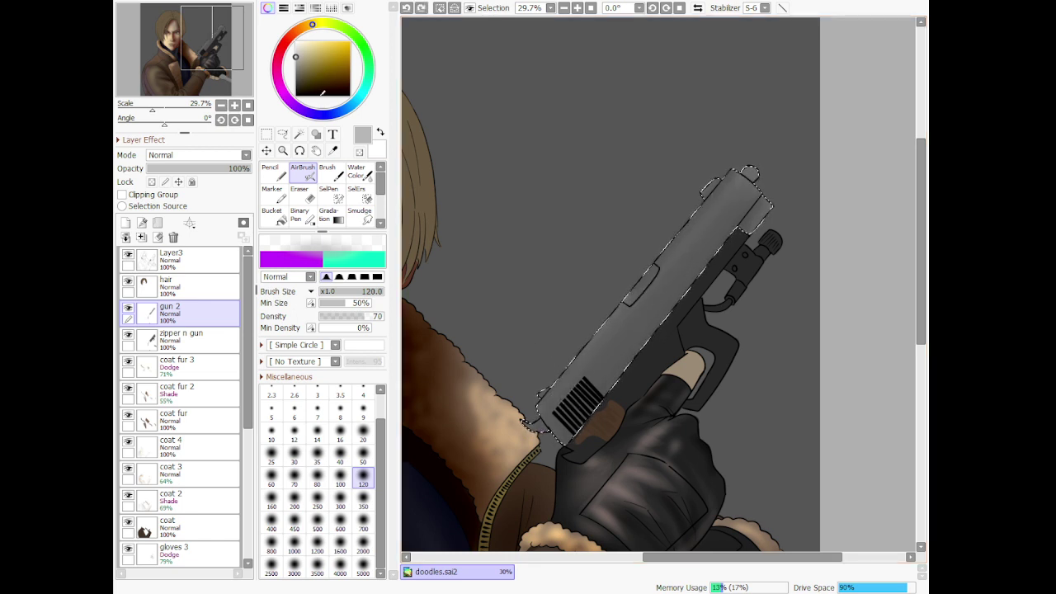
{"action": "left_click", "coordinate": [296, 61]}
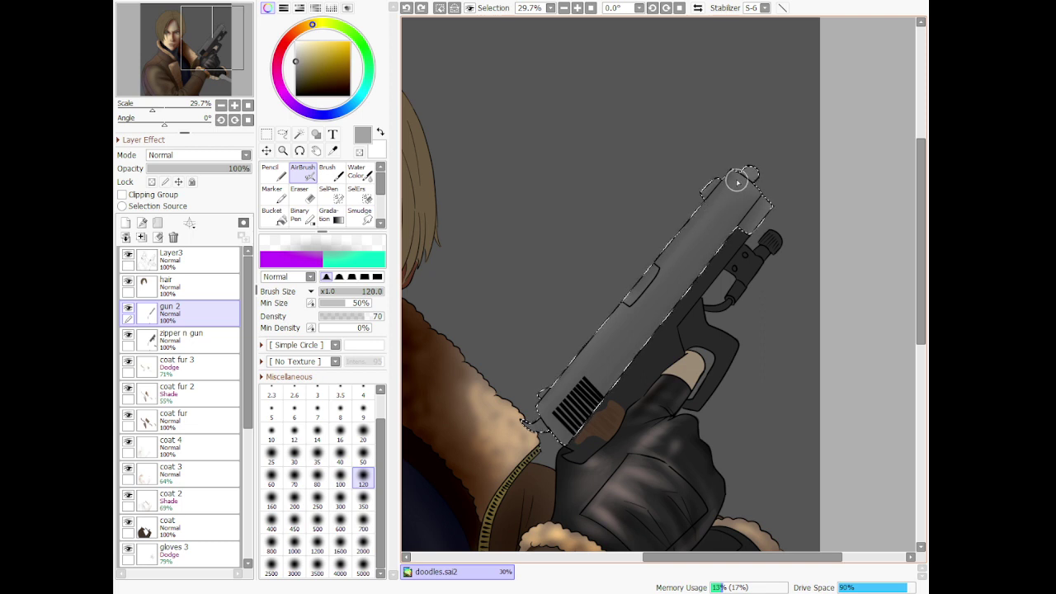
{"action": "left_click_drag", "start_coordinate": [737, 182], "coordinate": [541, 414]}
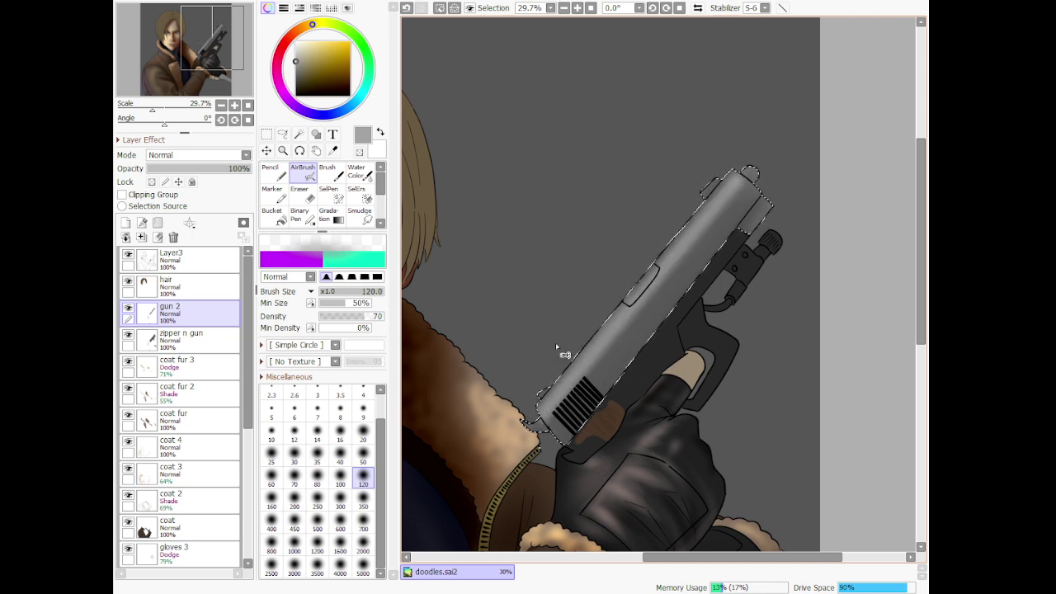
{"action": "key", "text": "ctrl+z"}
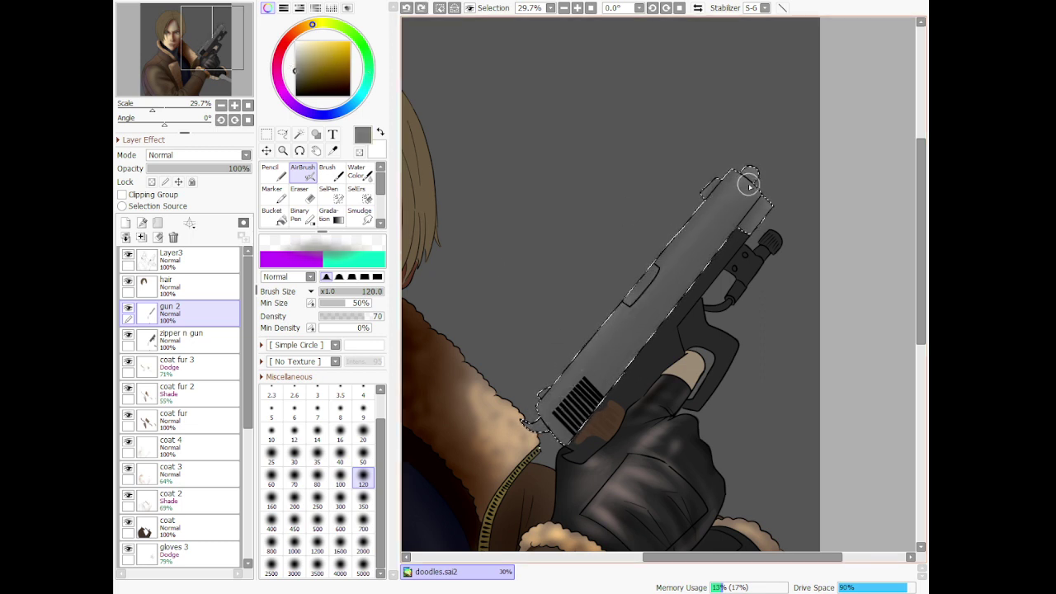
Airbrush a soft mid-grey highlight along the length of the gun's slide at brush size 120
{"action": "left_click_drag", "start_coordinate": [749, 187], "coordinate": [741, 183]}
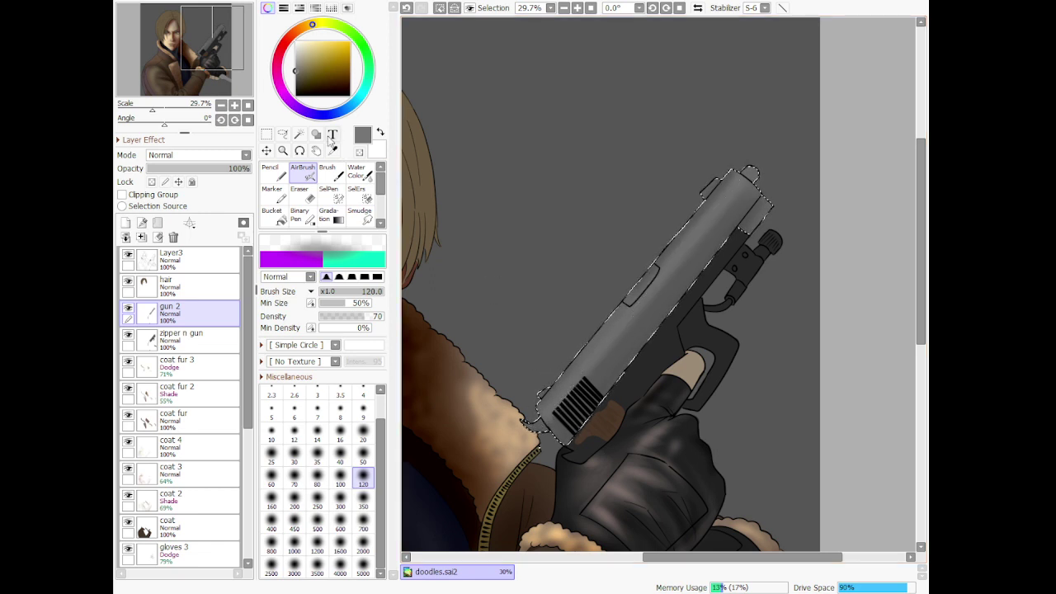
Airbrush a light grey highlight along the upper edge of the gun's slide on the gun 2 layer at brush size 50
{"action": "left_click", "coordinate": [297, 51]}
{"action": "left_click", "coordinate": [363, 455]}
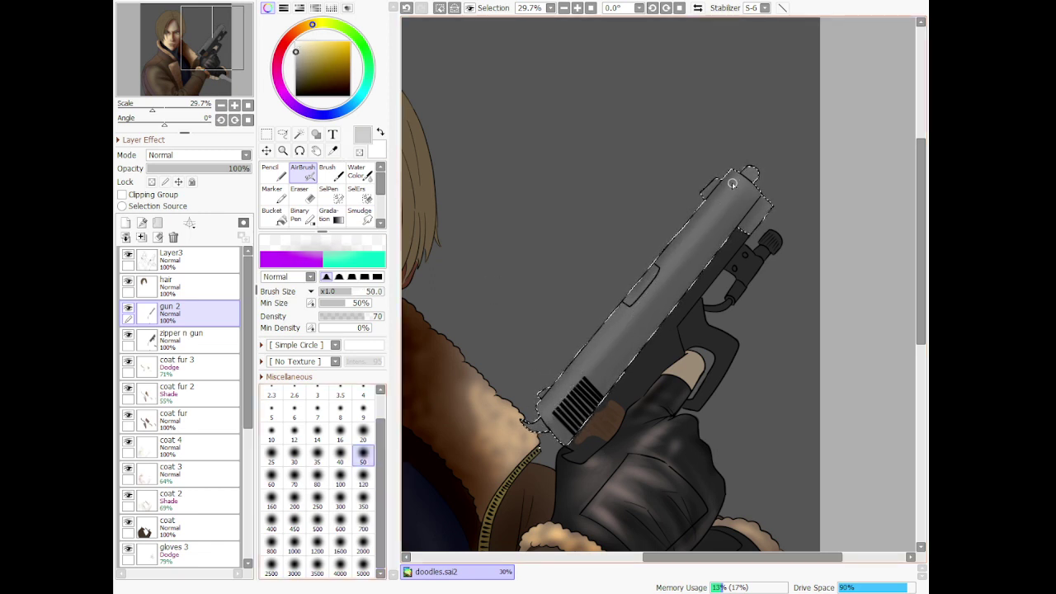
{"action": "left_click_drag", "start_coordinate": [541, 387], "coordinate": [537, 411]}
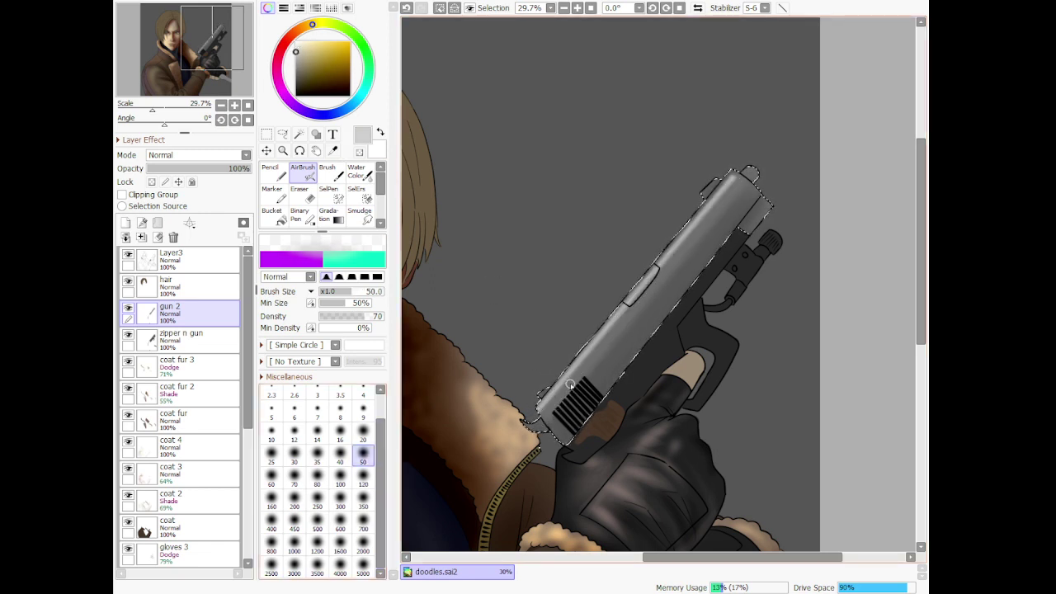
{"action": "key", "text": "ctrl+z"}
{"action": "left_click_drag", "start_coordinate": [739, 176], "coordinate": [650, 274]}
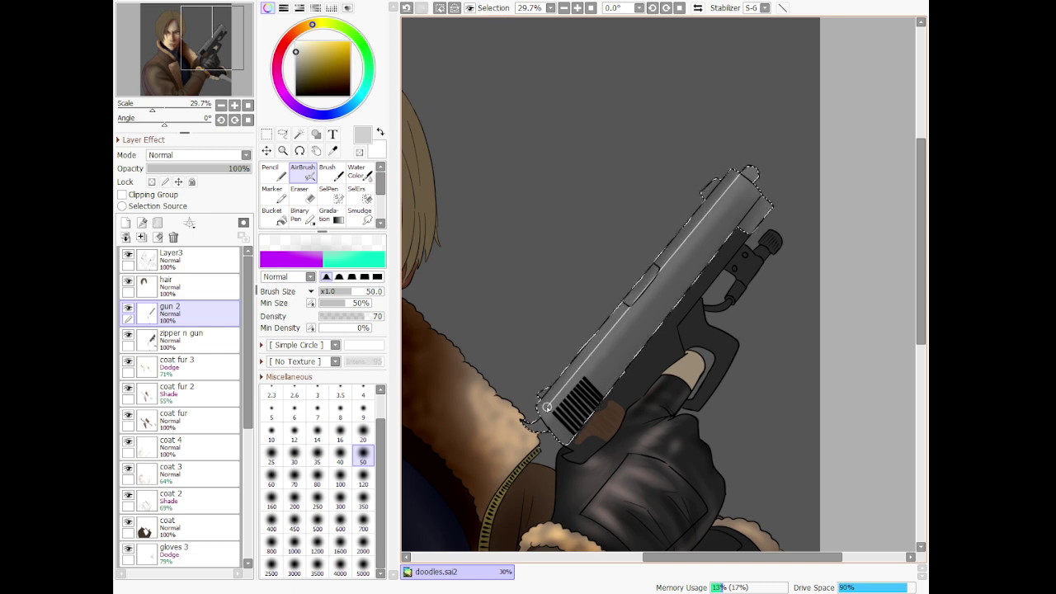
Try a lower opacity for the gun 2 layer and restore it to 100%
{"action": "scroll", "coordinate": [566, 266], "scroll_direction": "down", "scroll_amount": 5}
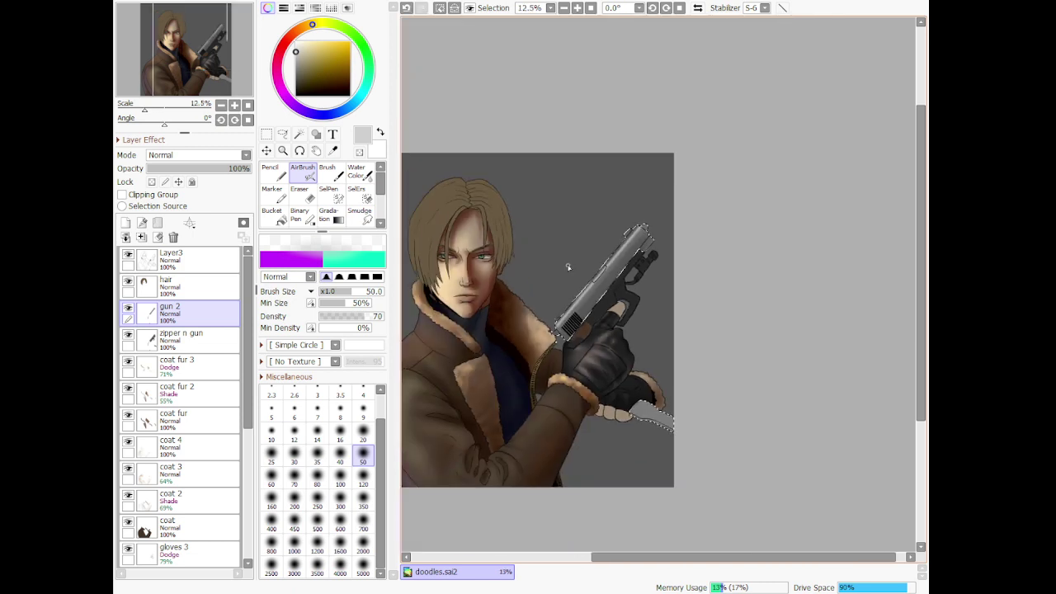
{"action": "left_click", "coordinate": [191, 170]}
{"action": "left_click_drag", "start_coordinate": [192, 173], "coordinate": [249, 170]}
{"action": "scroll", "coordinate": [523, 231], "scroll_direction": "up", "scroll_amount": 3}
{"action": "scroll", "coordinate": [607, 310], "scroll_direction": "up", "scroll_amount": 1}
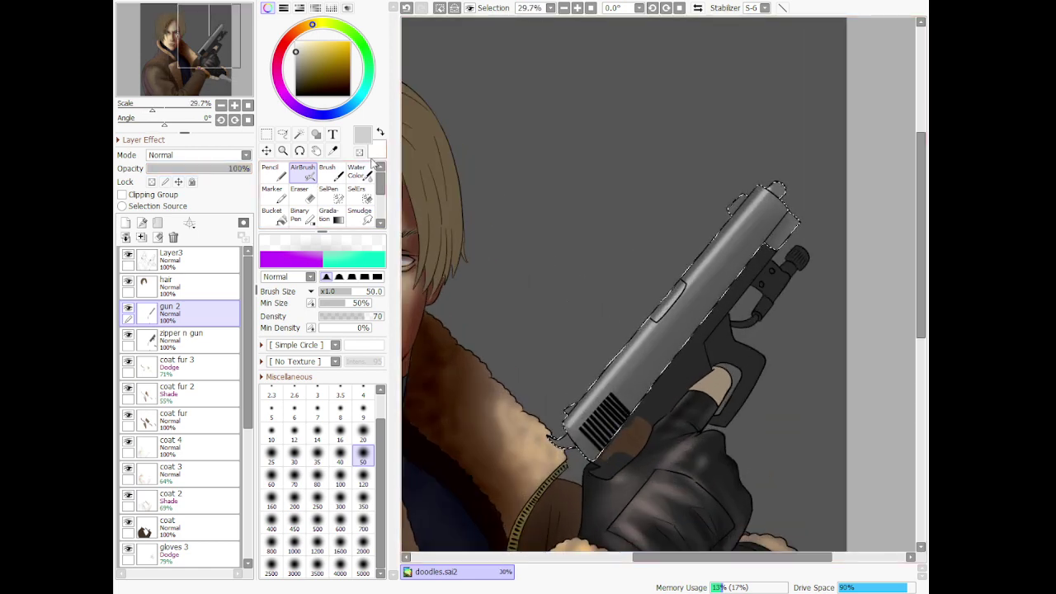
Airbrush lighter grey accents along the slide's lower edge and muzzle, using a lightened sampled grey at brush size 50
{"action": "left_click", "coordinate": [432, 233], "text": "alt"}
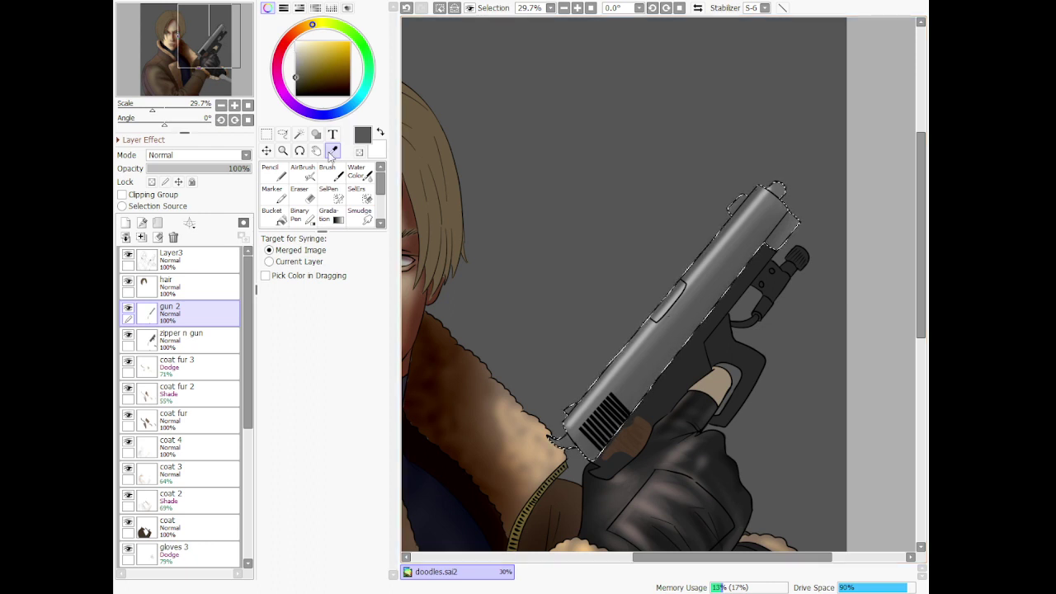
{"action": "left_click", "coordinate": [364, 500]}
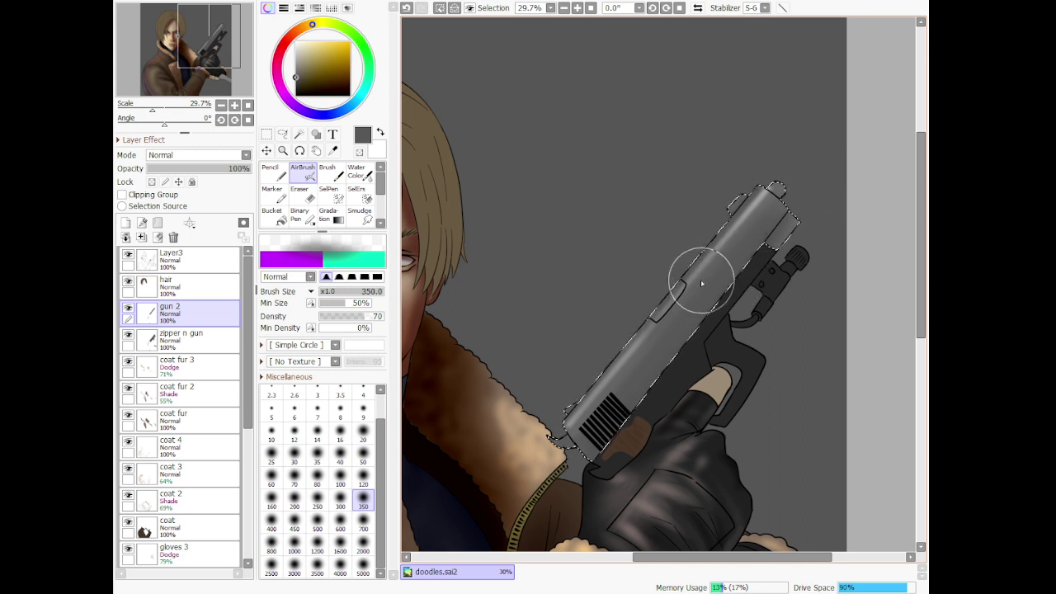
{"action": "left_click", "coordinate": [297, 63]}
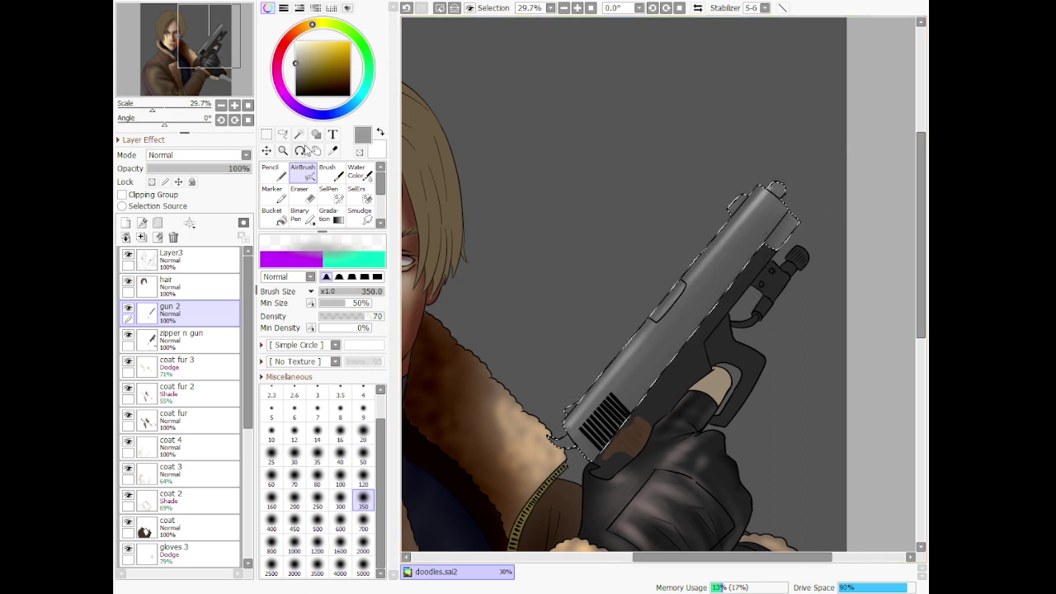
{"action": "left_click", "coordinate": [363, 456]}
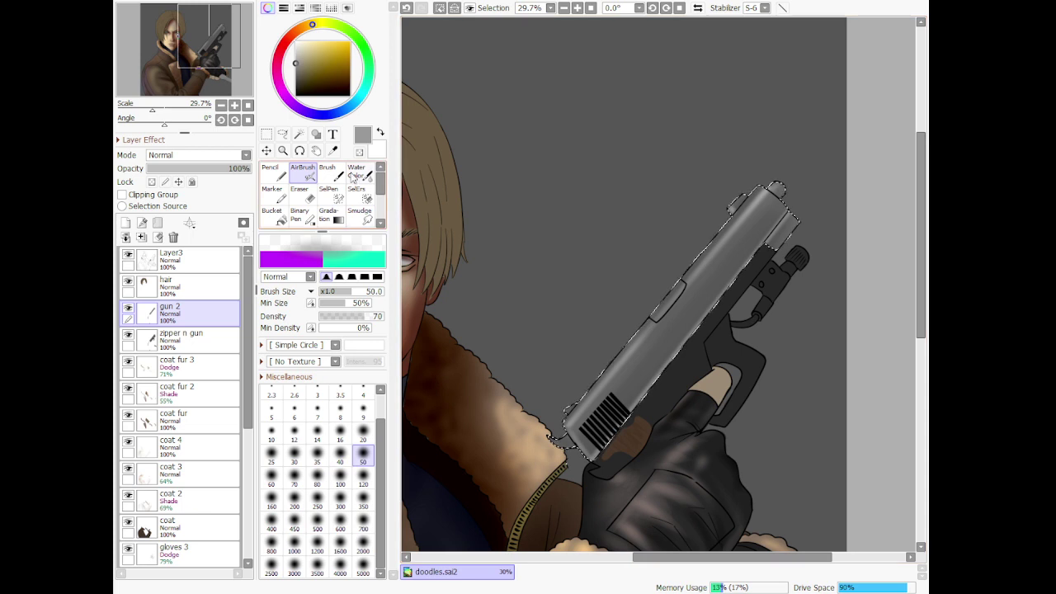
{"action": "left_click", "coordinate": [333, 151]}
{"action": "left_click", "coordinate": [660, 348]}
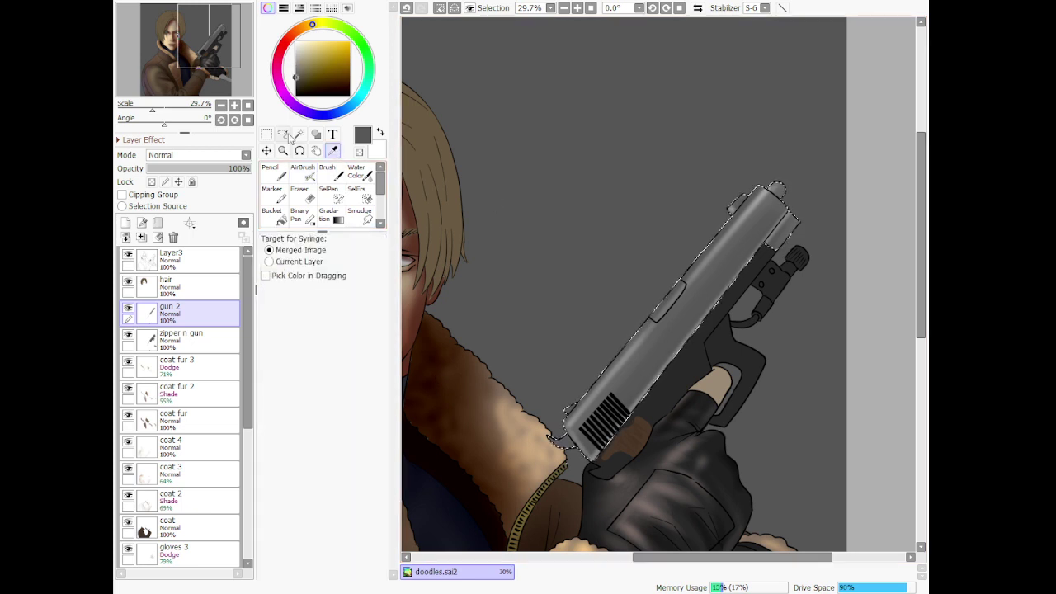
{"action": "left_click", "coordinate": [274, 175]}
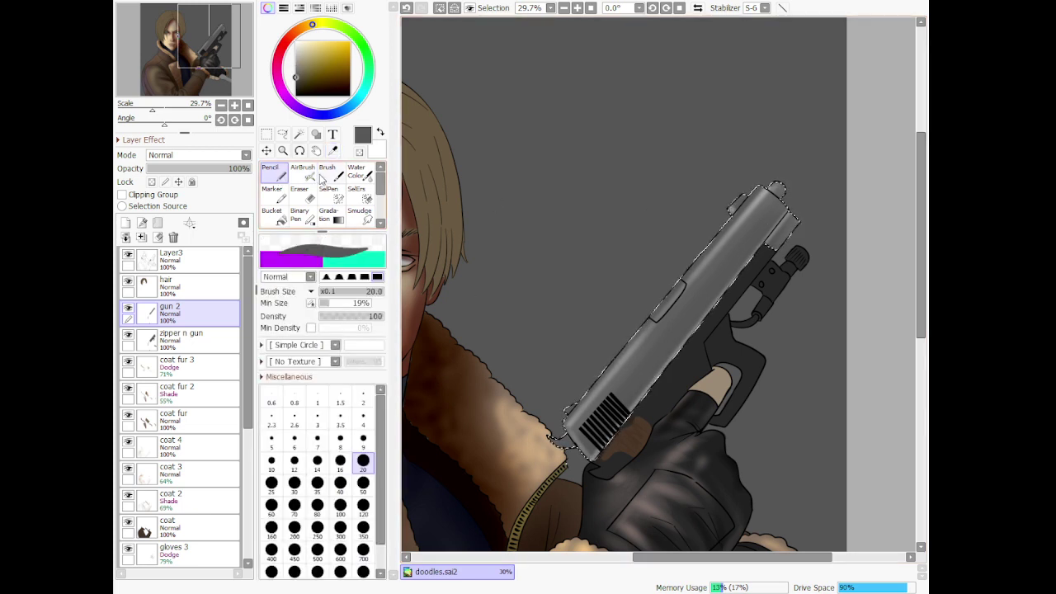
{"action": "key", "text": "v"}
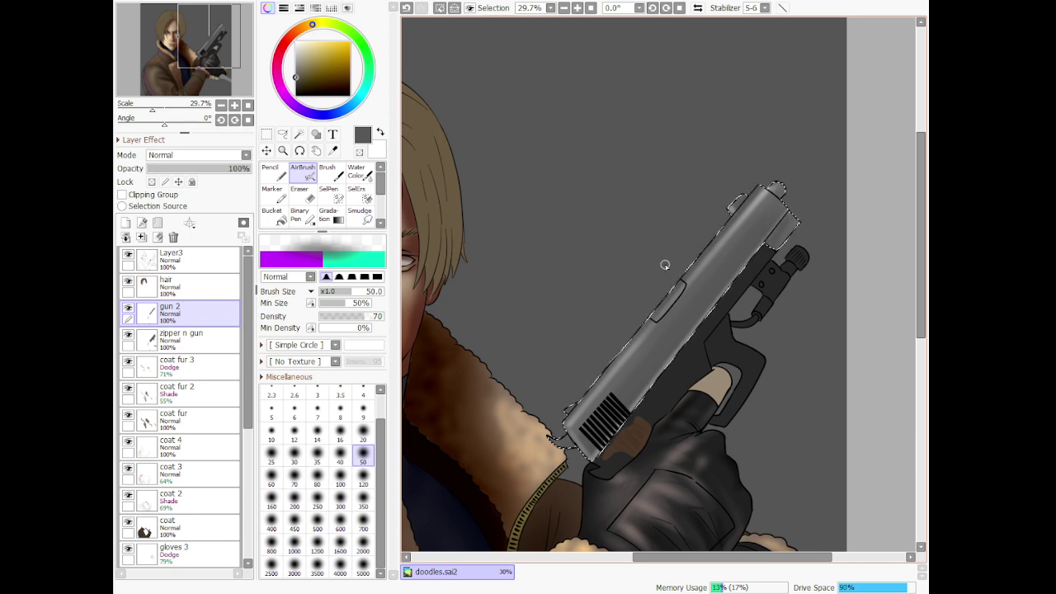
Clear the slide selection and select the gun's black frame by similar colour on the zipper n gun layer
{"action": "left_click", "coordinate": [283, 133]}
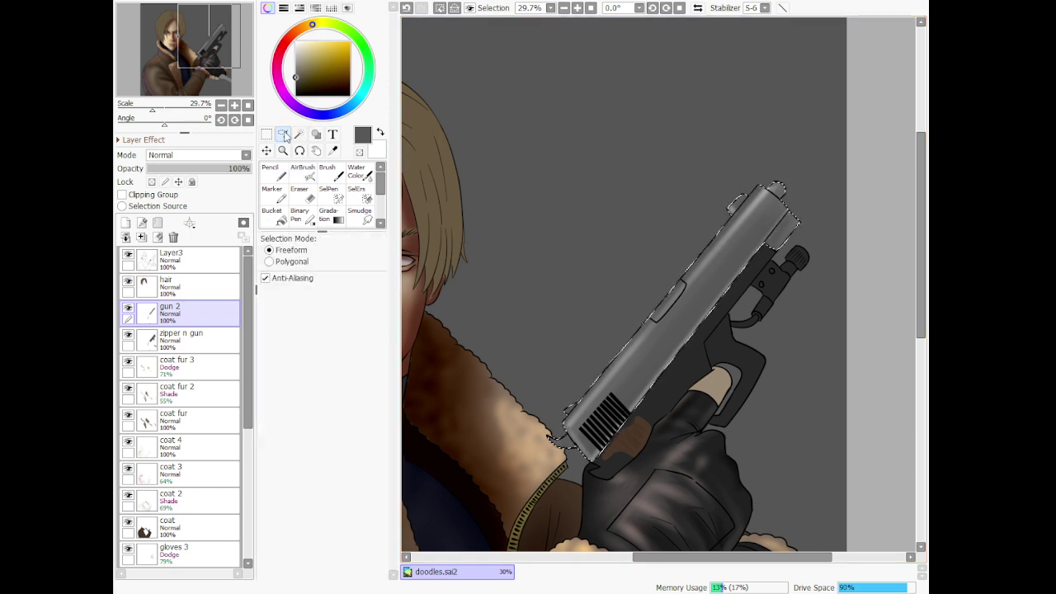
{"action": "key", "text": "ctrl+d"}
{"action": "left_click", "coordinate": [300, 134]}
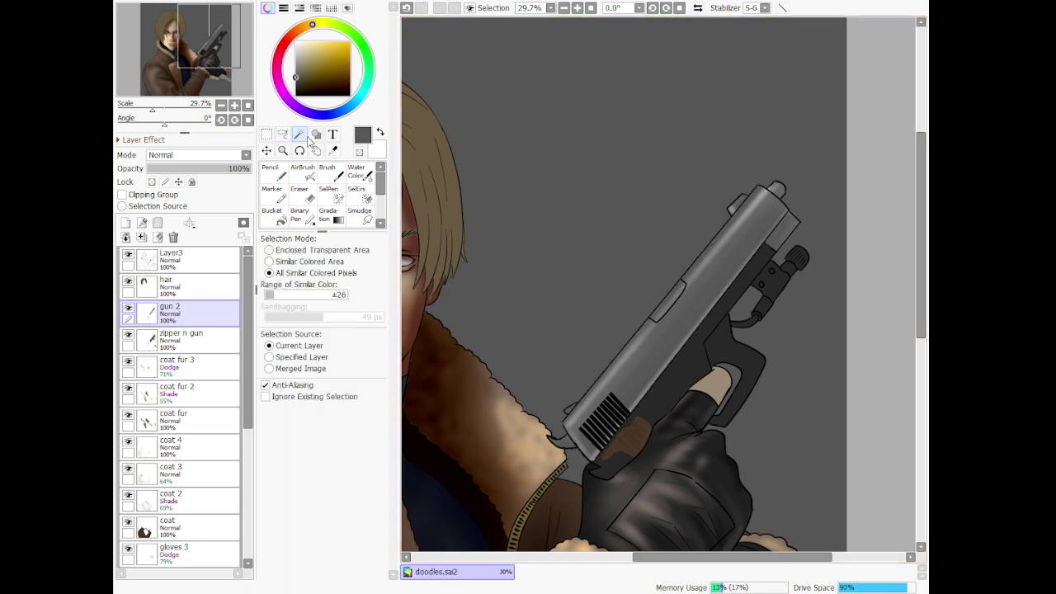
{"action": "left_click", "coordinate": [215, 338]}
{"action": "left_click", "coordinate": [685, 366]}
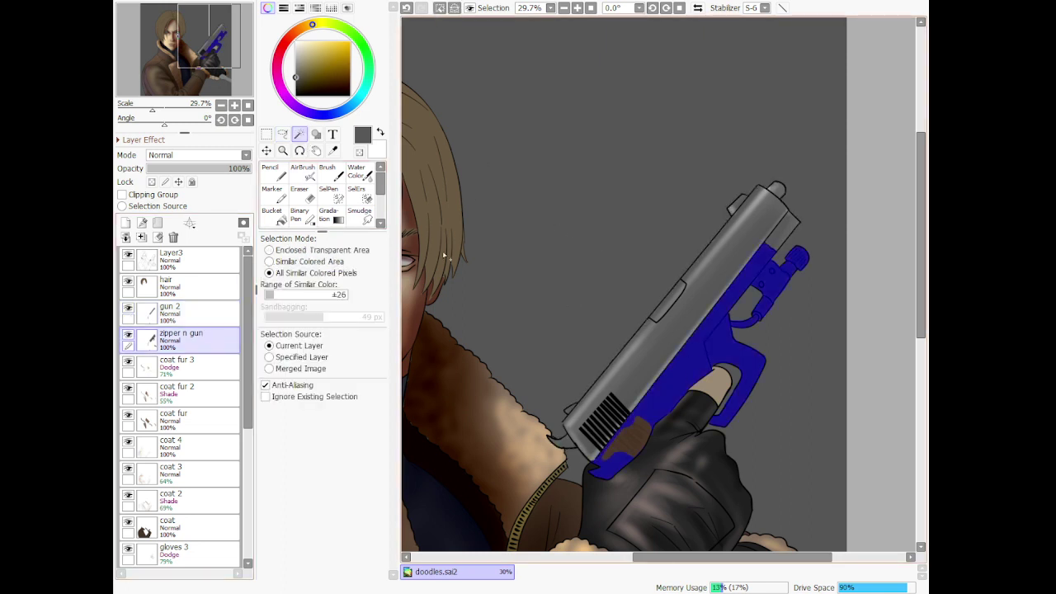
Shade the gun's frame with a darkened sampled black, using the airbrush at sizes 50 and 120
{"action": "left_click", "coordinate": [333, 151]}
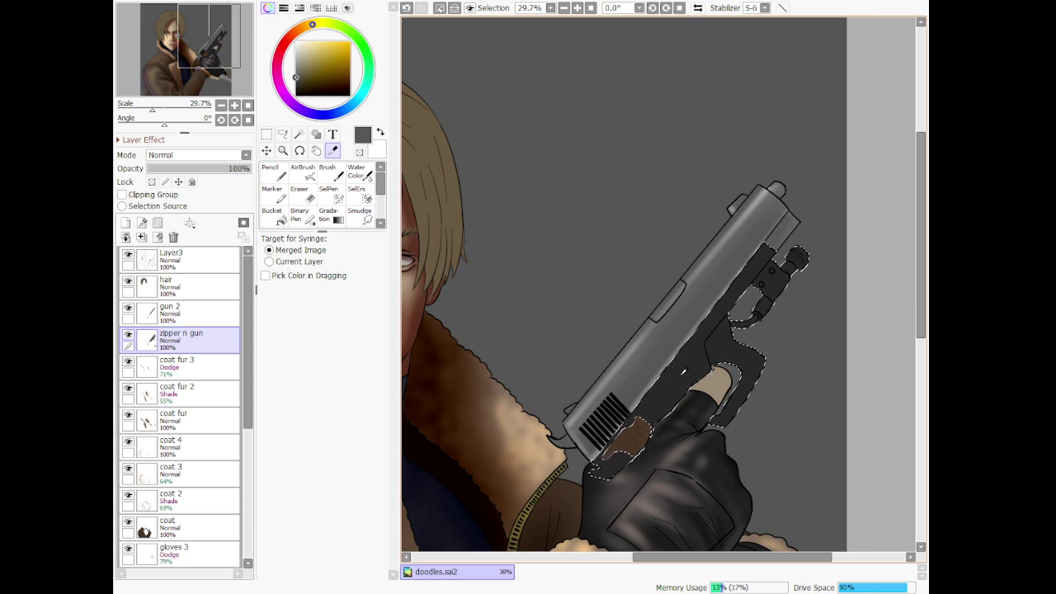
{"action": "left_click", "coordinate": [683, 373]}
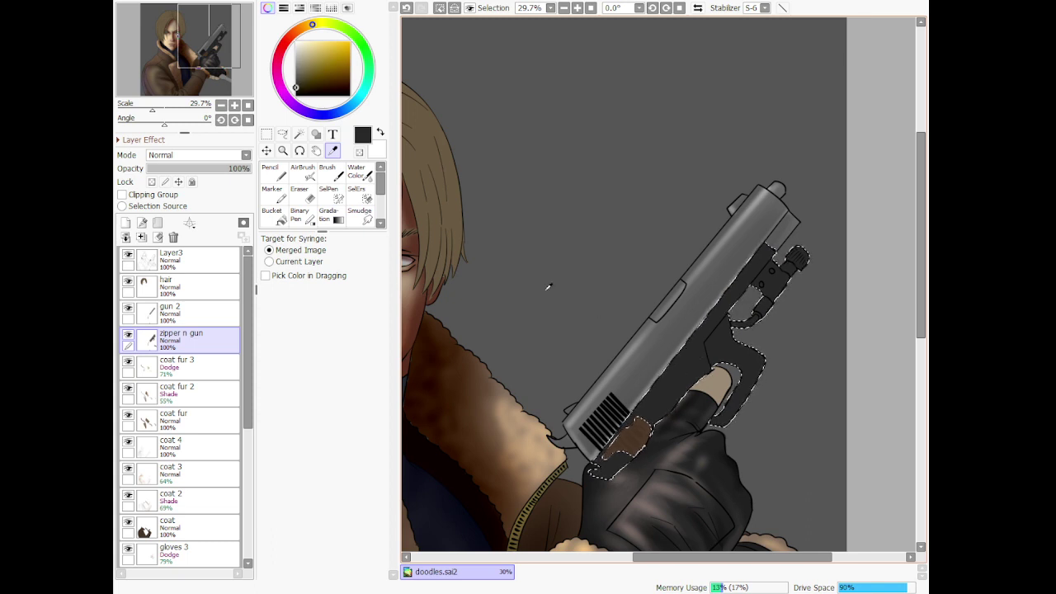
{"action": "left_click", "coordinate": [297, 88]}
{"action": "left_click", "coordinate": [302, 172]}
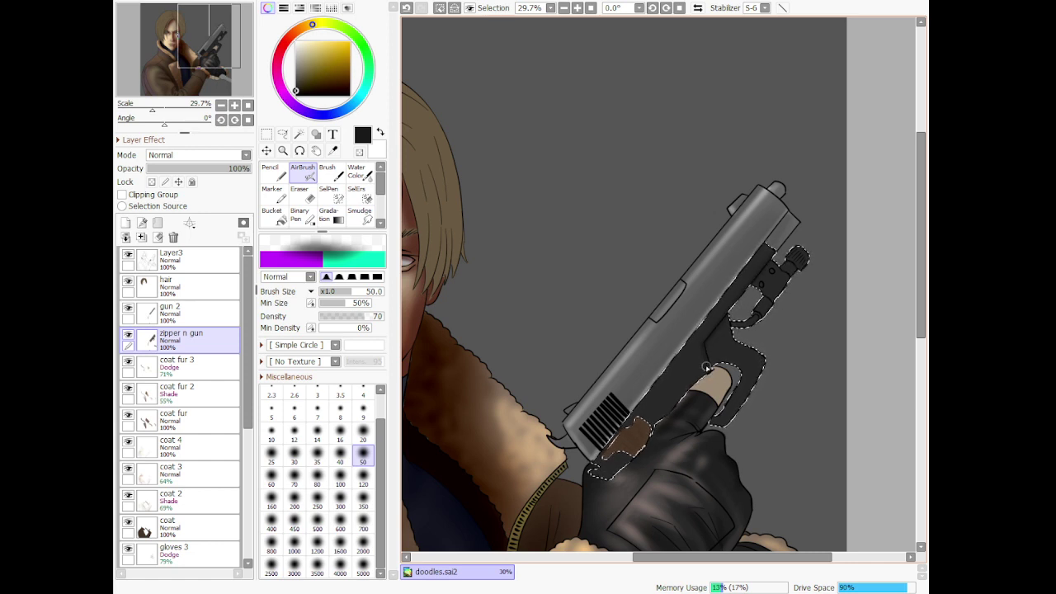
{"action": "left_click", "coordinate": [363, 479]}
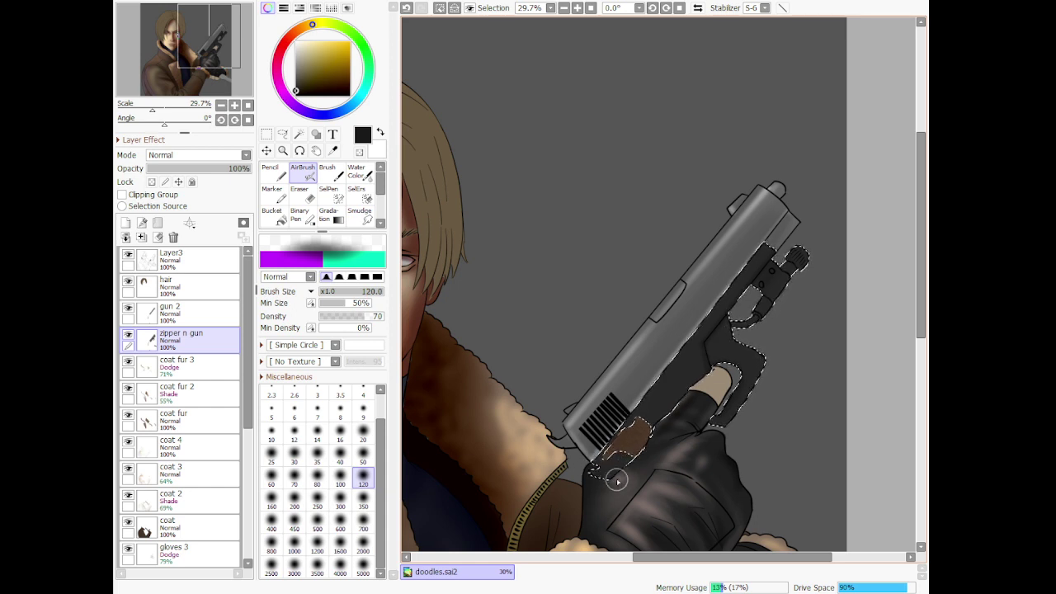
Airbrush dark grey highlights on the gun's frame, front attachment and trigger guard at brush size 120
{"action": "left_click", "coordinate": [296, 78]}
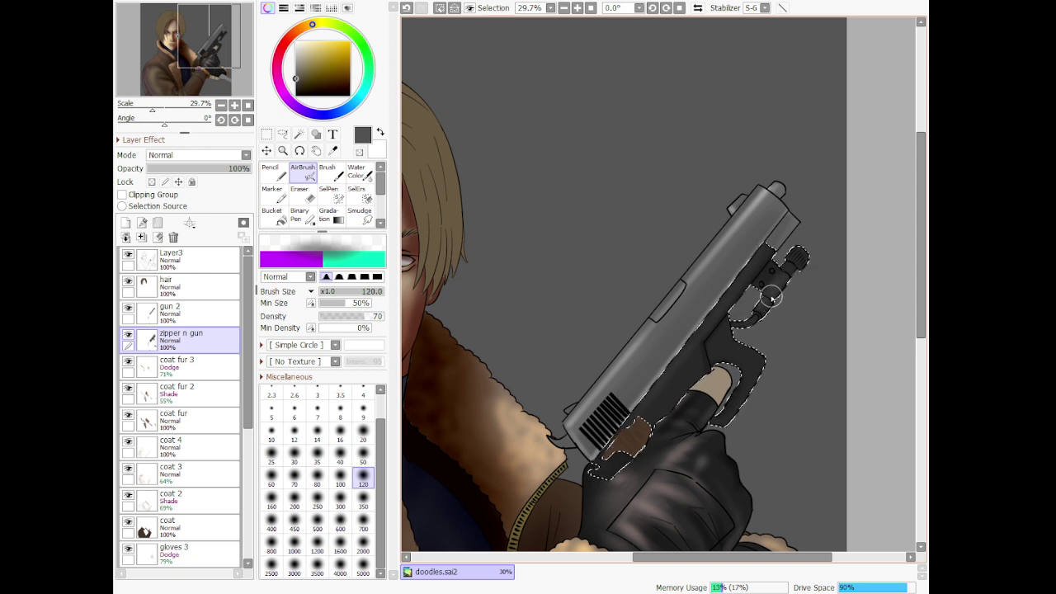
{"action": "key", "text": "ctrl+z"}
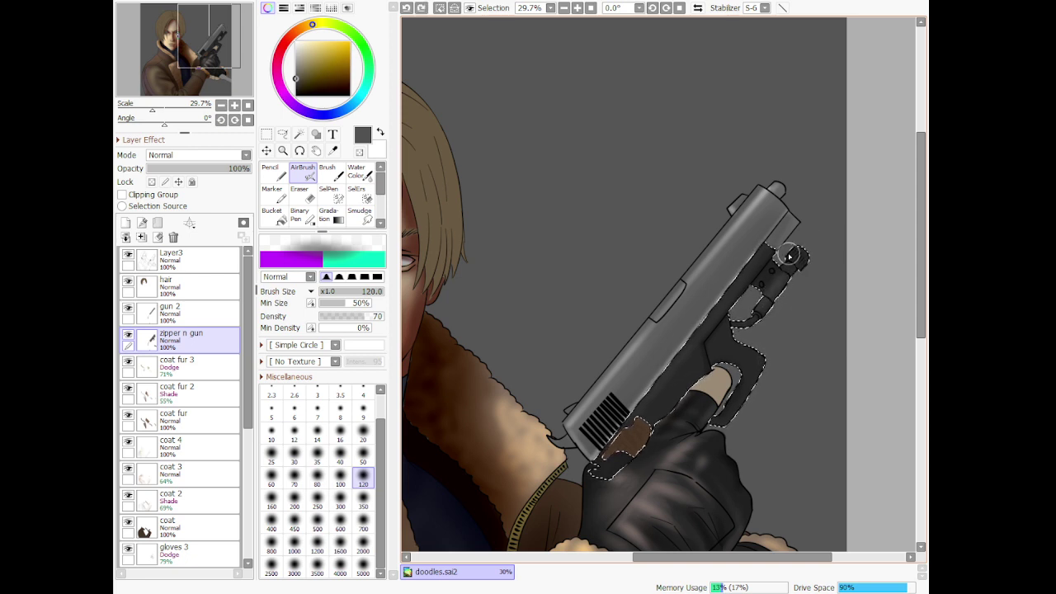
{"action": "left_click_drag", "start_coordinate": [787, 272], "coordinate": [808, 247]}
{"action": "mouse_move", "coordinate": [745, 347]}
{"action": "left_mouse_down"}
{"action": "mouse_move", "coordinate": [754, 375]}
{"action": "mouse_move", "coordinate": [742, 355]}
{"action": "mouse_move", "coordinate": [738, 405]}
{"action": "mouse_move", "coordinate": [753, 375]}
{"action": "mouse_move", "coordinate": [708, 338]}
{"action": "mouse_move", "coordinate": [745, 363]}
{"action": "mouse_move", "coordinate": [729, 340]}
{"action": "left_mouse_up"}
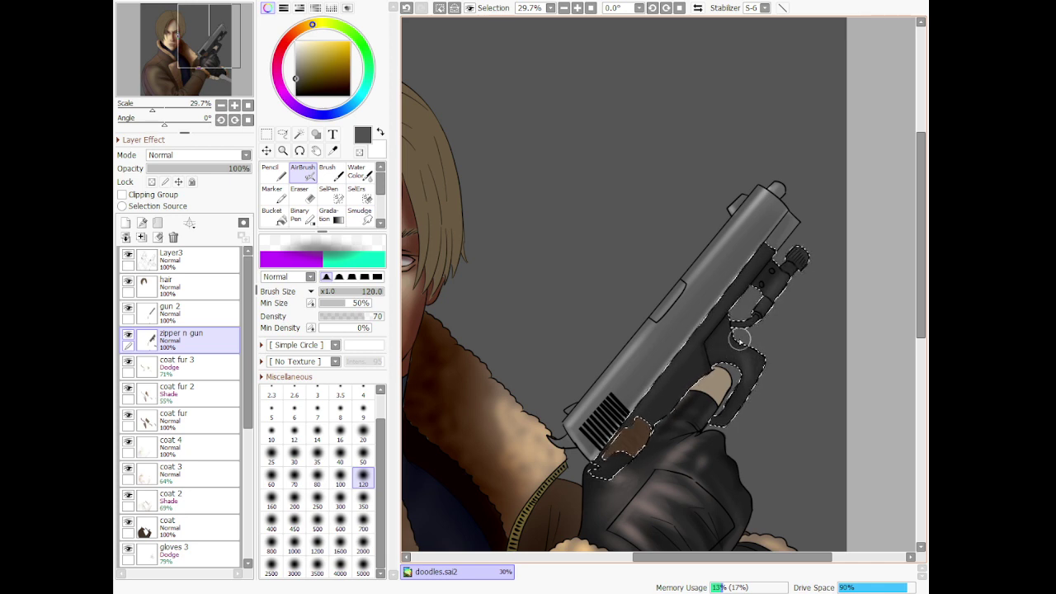
Clear the frame selection and select the grey knife by similar colour on the zipper n gun layer
{"action": "scroll", "coordinate": [713, 311], "scroll_direction": "down", "scroll_amount": 6}
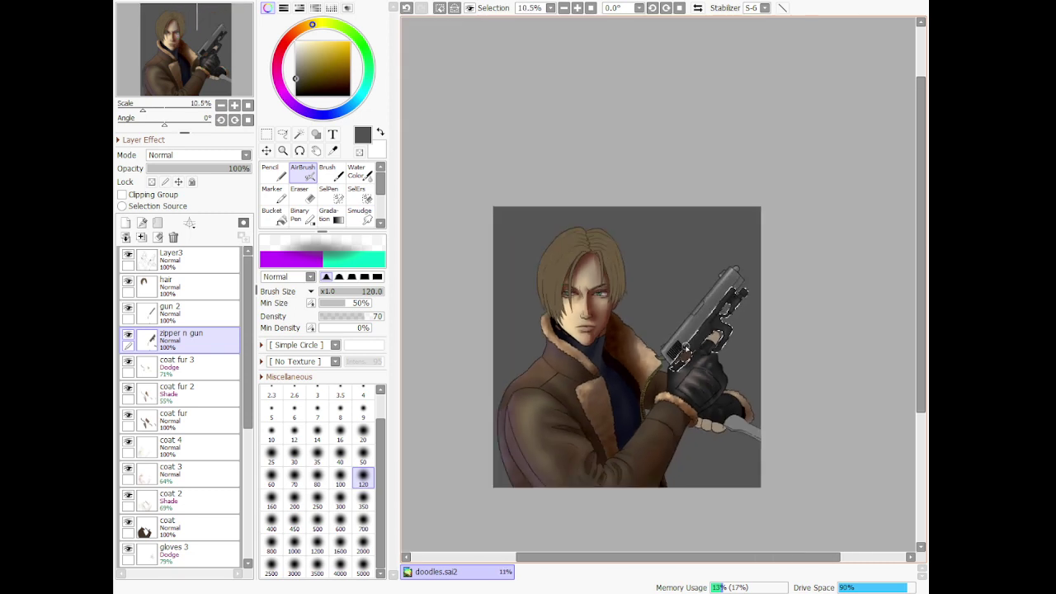
{"action": "scroll", "coordinate": [685, 368], "scroll_direction": "down", "scroll_amount": 1}
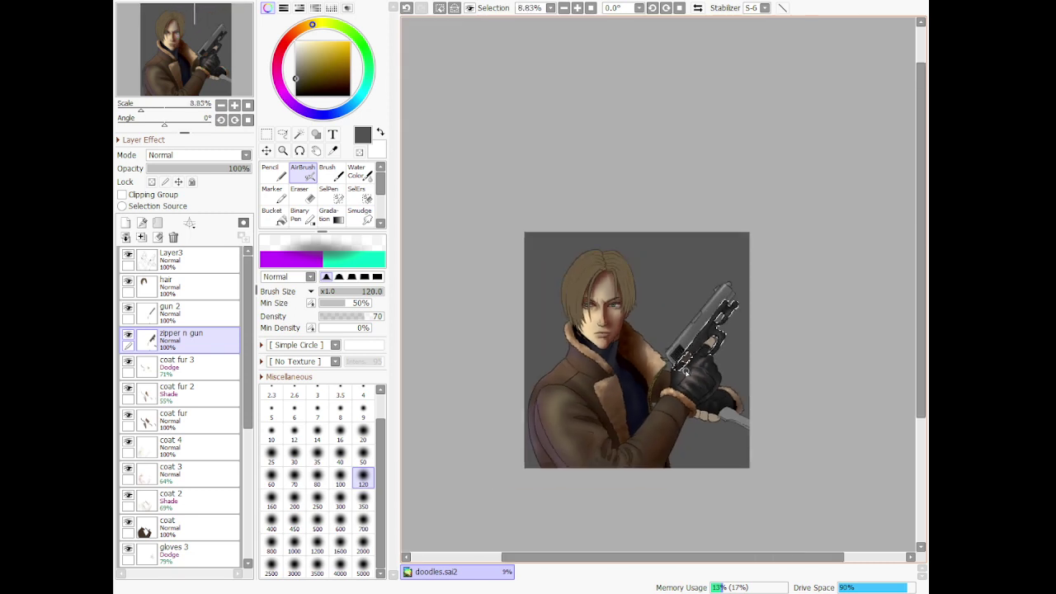
{"action": "scroll", "coordinate": [664, 420], "scroll_direction": "up", "scroll_amount": 1}
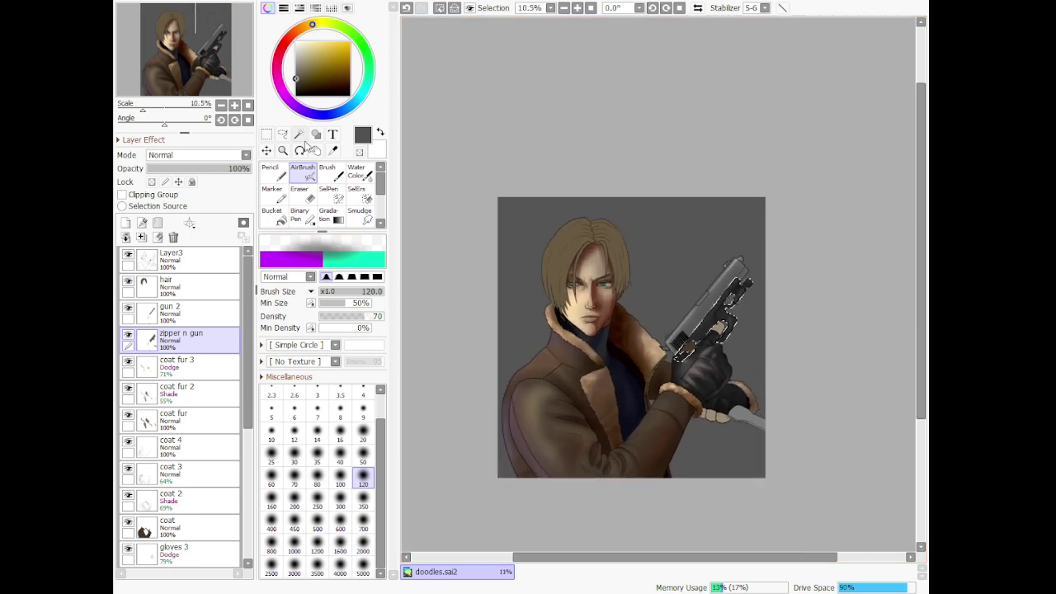
{"action": "left_click", "coordinate": [283, 134]}
{"action": "key", "text": "ctrl+d"}
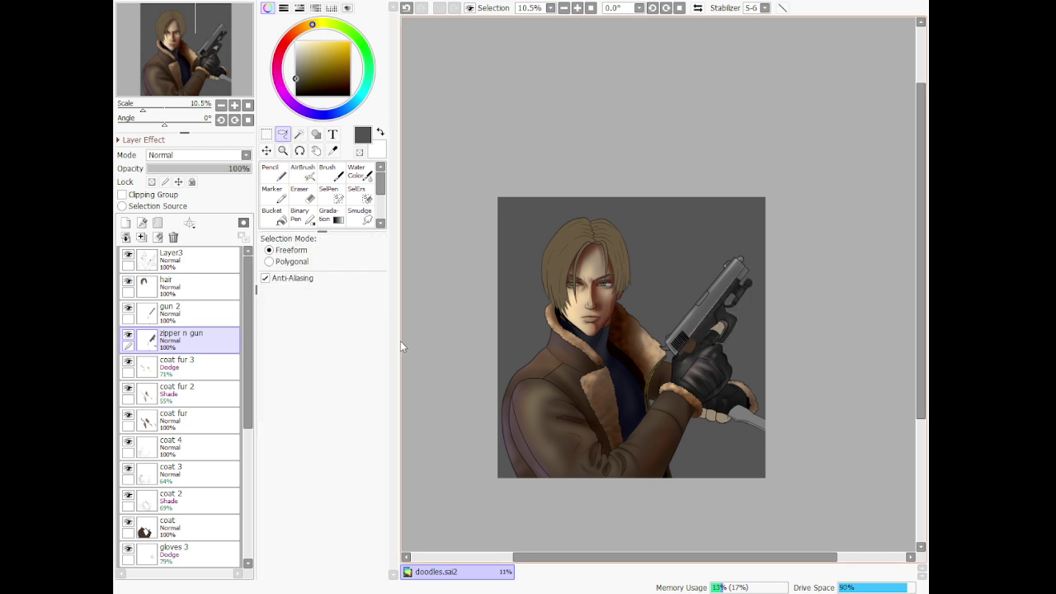
{"action": "left_click", "coordinate": [299, 133]}
{"action": "left_click", "coordinate": [749, 424]}
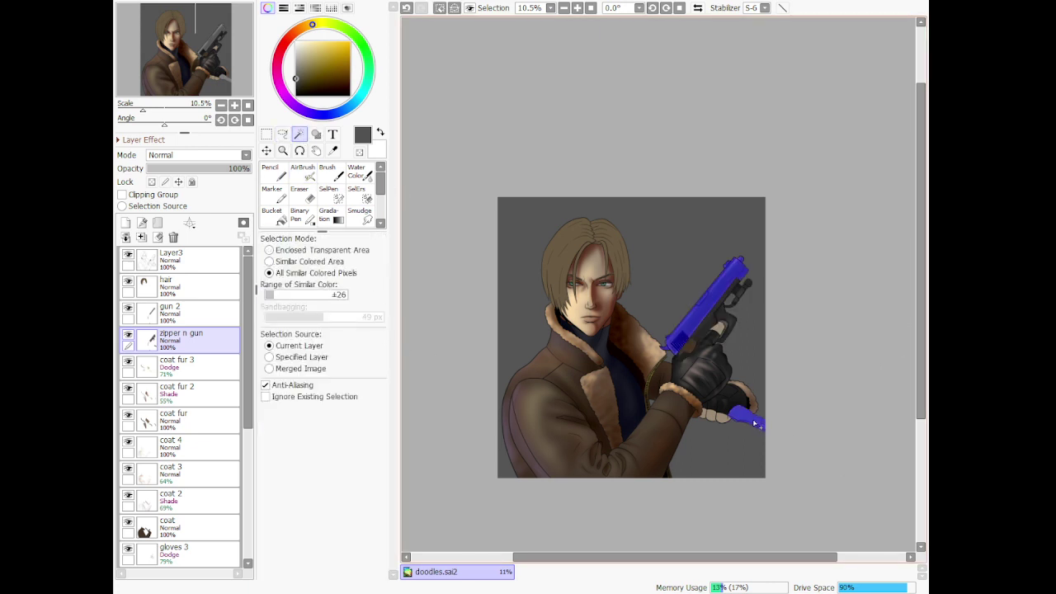
{"action": "scroll", "coordinate": [899, 472], "scroll_direction": "up", "scroll_amount": 5}
{"action": "scroll", "coordinate": [899, 474], "scroll_direction": "up", "scroll_amount": 2}
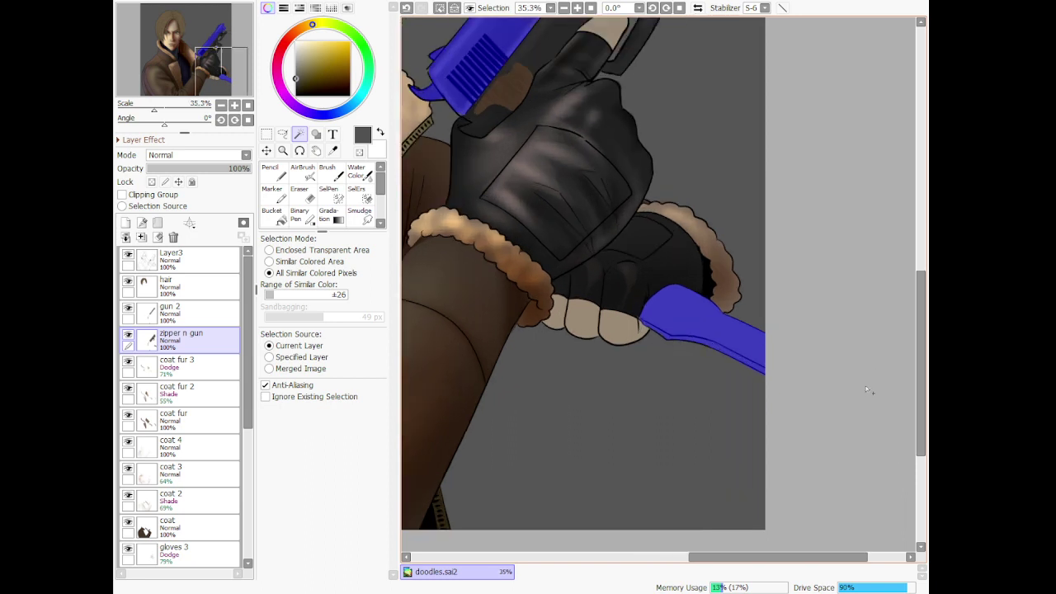
{"action": "scroll", "coordinate": [865, 389], "scroll_direction": "up", "scroll_amount": 3}
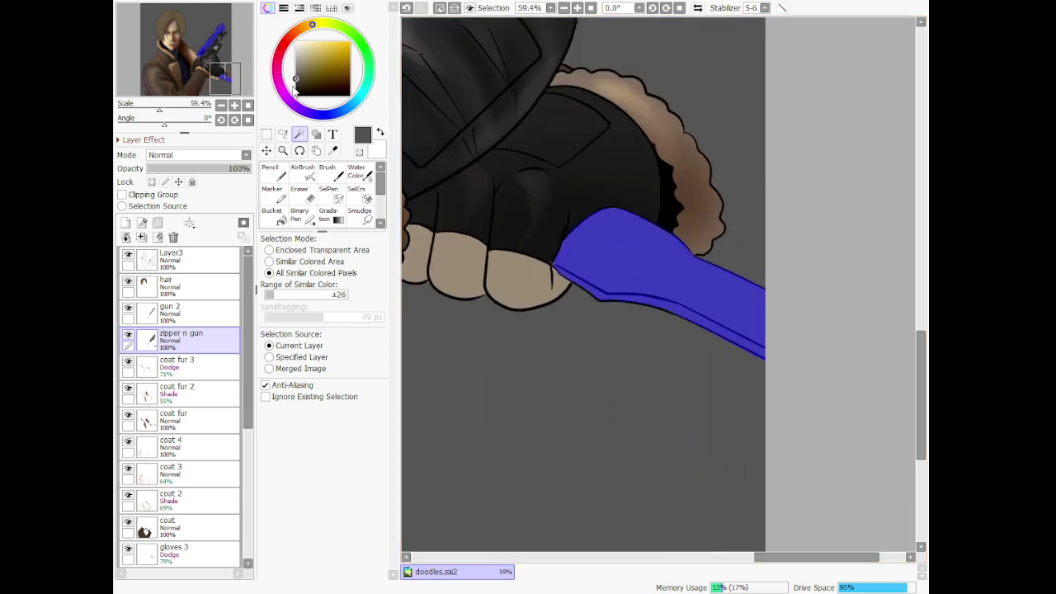
Airbrush a dark grey shadow along the knife's lower edge line at brush size 50
{"action": "left_click", "coordinate": [305, 172]}
{"action": "scroll", "coordinate": [585, 198], "scroll_direction": "down", "scroll_amount": 1}
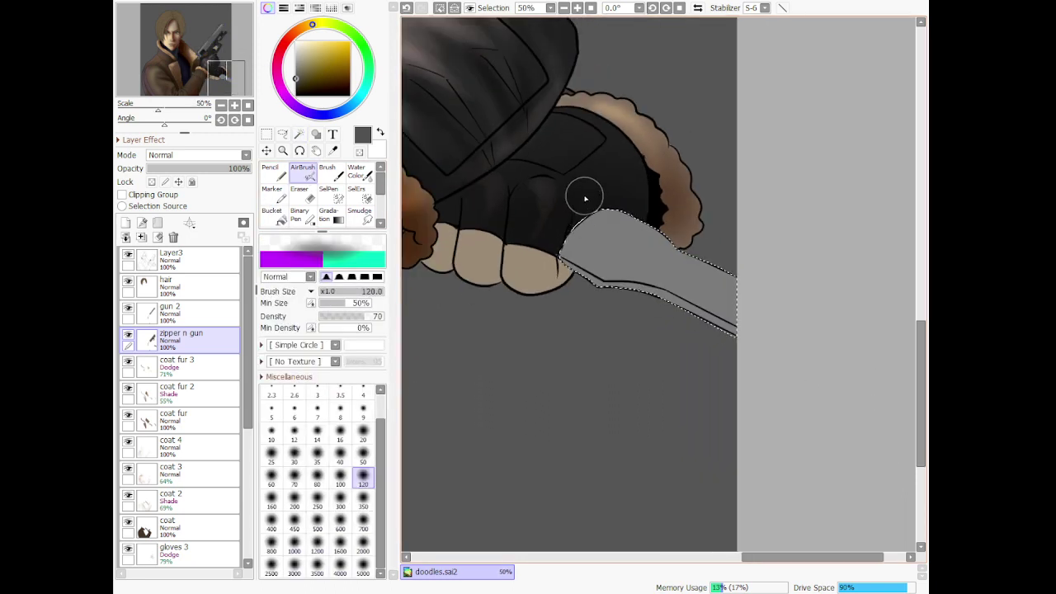
{"action": "scroll", "coordinate": [585, 198], "scroll_direction": "up", "scroll_amount": 1}
{"action": "key", "text": "bracketright"}
{"action": "key", "text": "bracketright"}
{"action": "key", "text": "bracketright"}
{"action": "key", "text": "bracketright"}
{"action": "key", "text": "bracketright"}
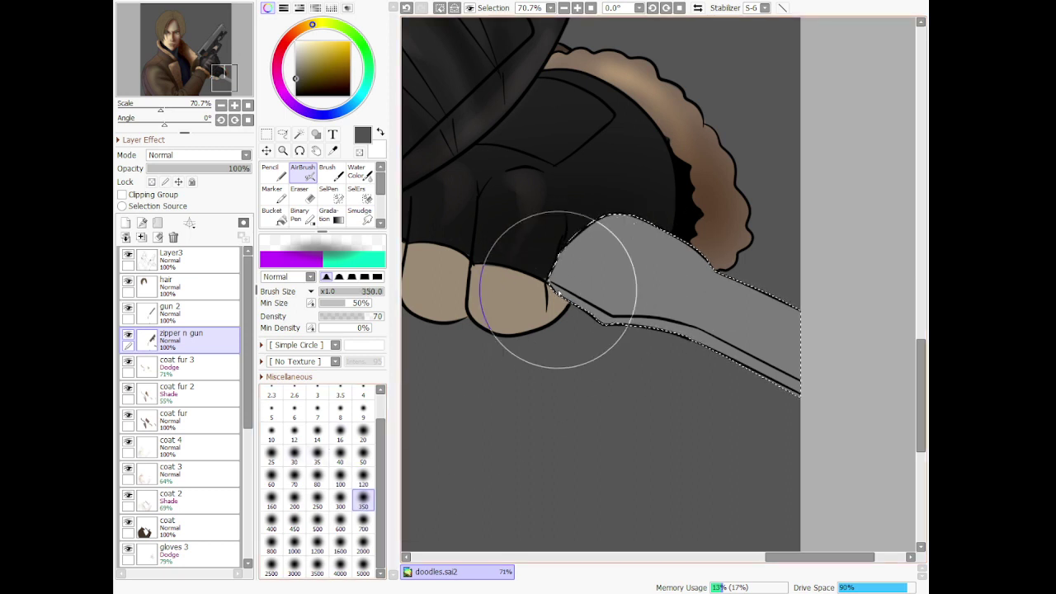
{"action": "key", "text": "bracketleft"}
{"action": "key", "text": "bracketleft"}
{"action": "key", "text": "bracketleft"}
{"action": "key", "text": "bracketleft"}
{"action": "key", "text": "bracketleft"}
{"action": "key", "text": "bracketleft"}
{"action": "key", "text": "bracketleft"}
{"action": "key", "text": "bracketleft"}
{"action": "key", "text": "bracketleft"}
{"action": "key", "text": "bracketleft"}
{"action": "mouse_move", "coordinate": [554, 276]}
{"action": "left_mouse_down"}
{"action": "mouse_move", "coordinate": [612, 314]}
{"action": "mouse_move", "coordinate": [676, 312]}
{"action": "left_mouse_up"}
{"action": "left_click_drag", "start_coordinate": [770, 378], "coordinate": [817, 401]}
{"action": "key", "text": "ctrl+z"}
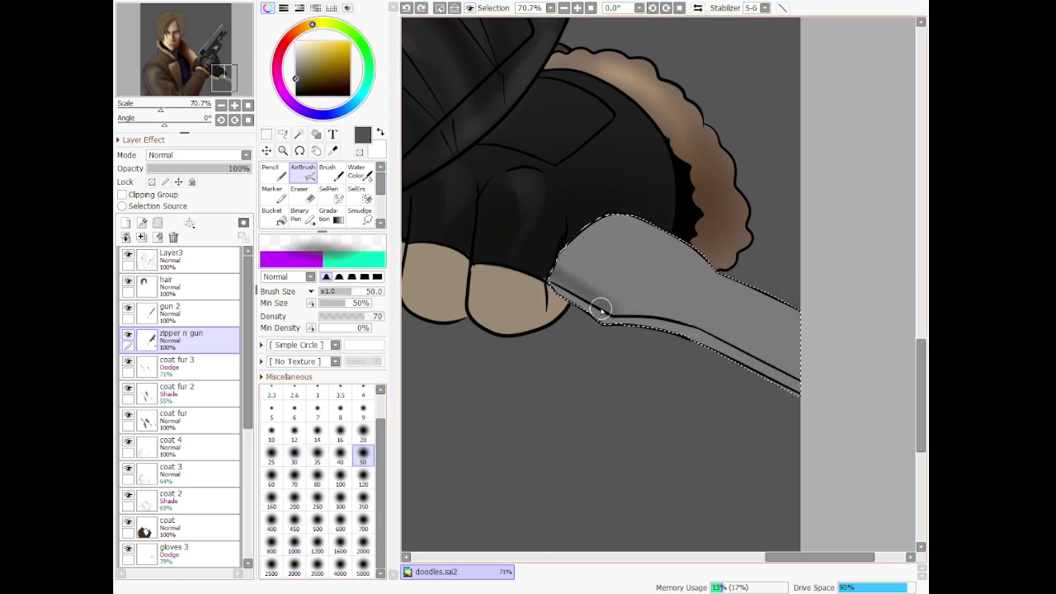
{"action": "mouse_move", "coordinate": [604, 311]}
{"action": "left_mouse_down"}
{"action": "mouse_move", "coordinate": [754, 338]}
{"action": "mouse_move", "coordinate": [829, 408]}
{"action": "left_mouse_up"}
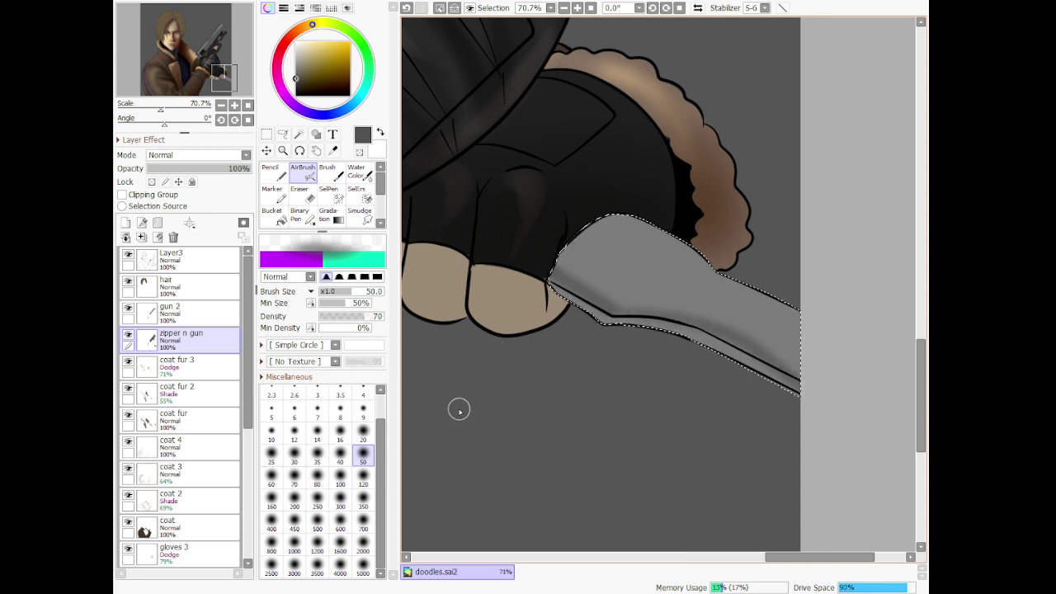
Airbrush shadows along the knife at sizes 350 and 120, darkening the grey for the final strokes
{"action": "left_click", "coordinate": [363, 502]}
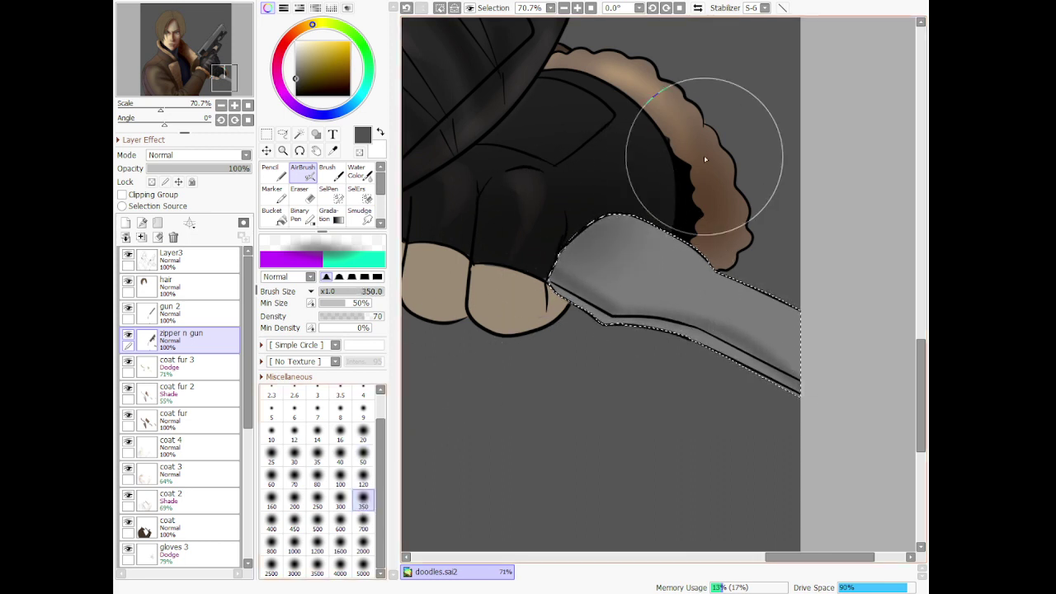
{"action": "left_click", "coordinate": [363, 479]}
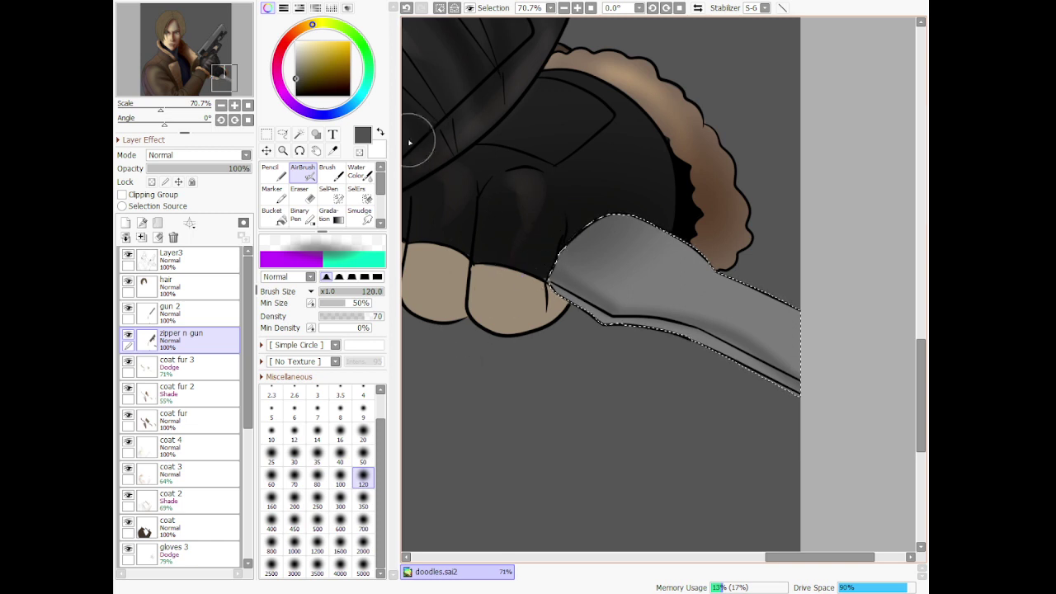
{"action": "left_click", "coordinate": [296, 89]}
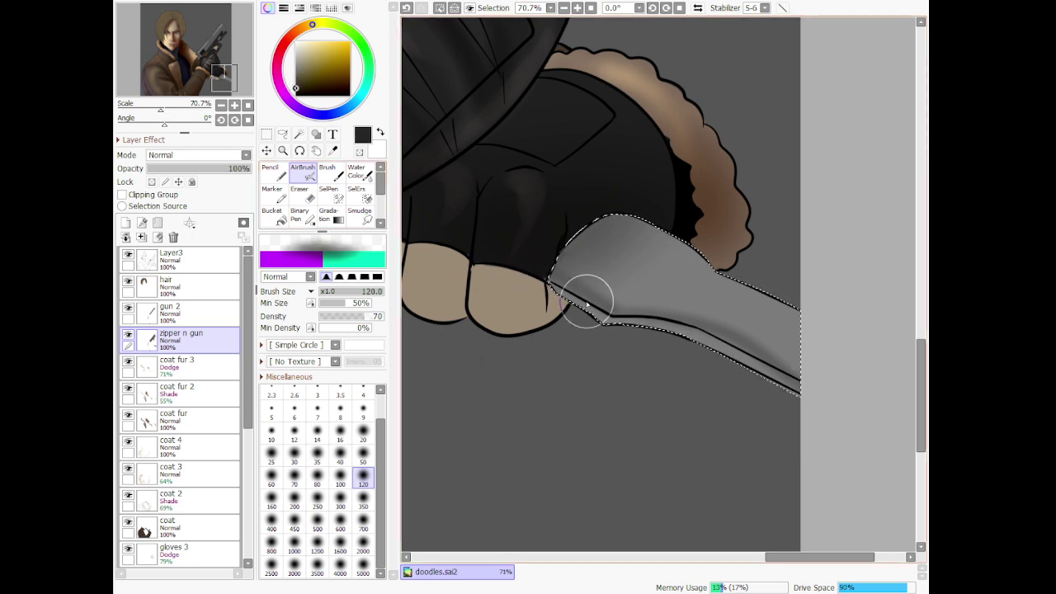
{"action": "mouse_move", "coordinate": [740, 331]}
{"action": "left_mouse_down"}
{"action": "mouse_move", "coordinate": [692, 311]}
{"action": "mouse_move", "coordinate": [855, 394]}
{"action": "mouse_move", "coordinate": [769, 350]}
{"action": "mouse_move", "coordinate": [598, 216]}
{"action": "mouse_move", "coordinate": [720, 308]}
{"action": "left_mouse_up"}
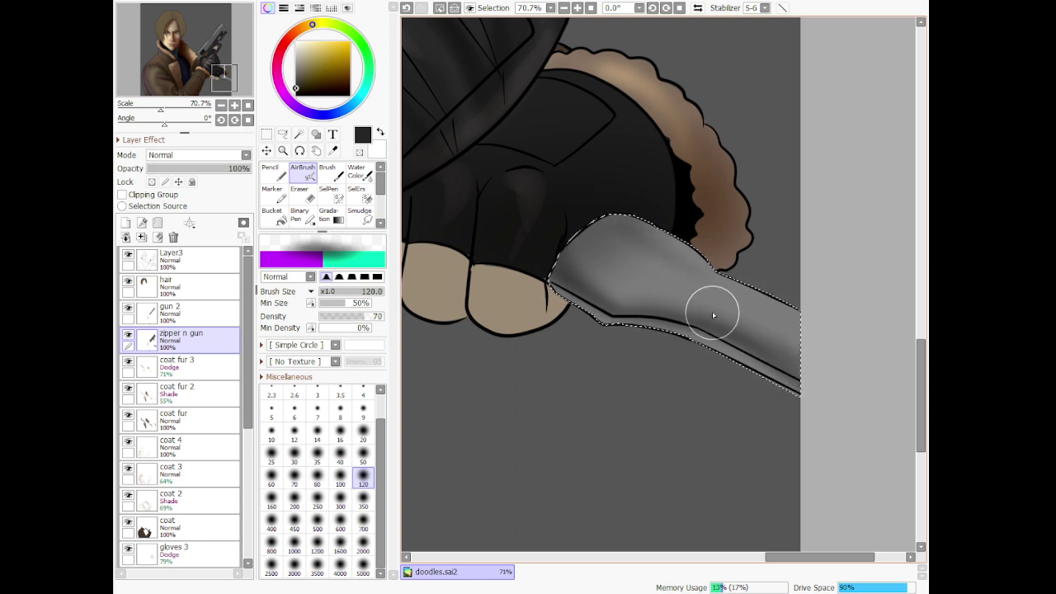
Airbrush light grey highlights along the knife's lower edge and ridge on the gun 2 layer at brush size 50
{"action": "scroll", "coordinate": [720, 308], "scroll_direction": "down", "scroll_amount": 6}
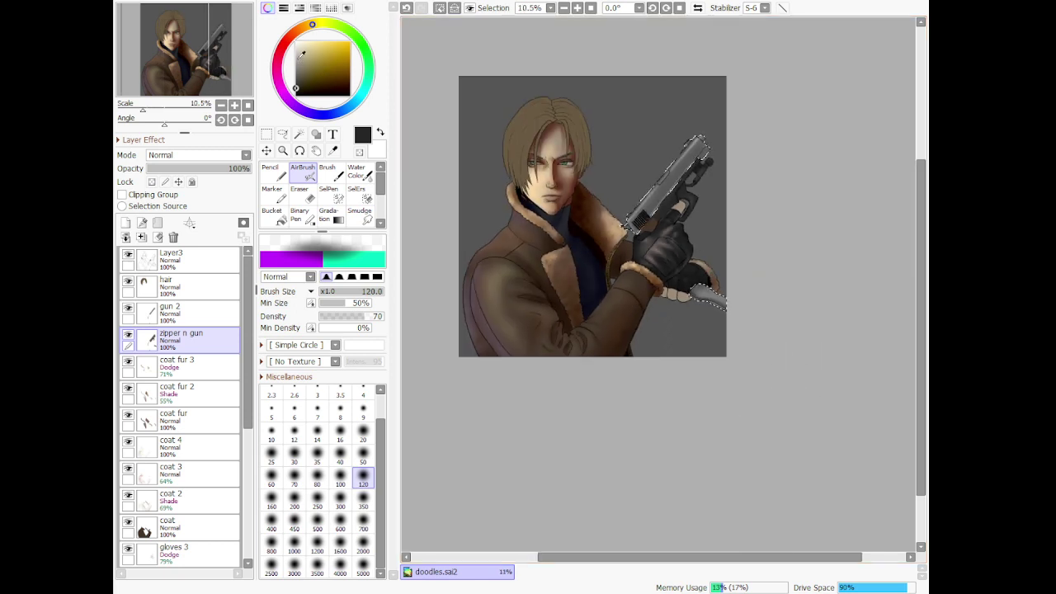
{"action": "left_click", "coordinate": [202, 312]}
{"action": "left_click_drag", "start_coordinate": [307, 74], "coordinate": [295, 46]}
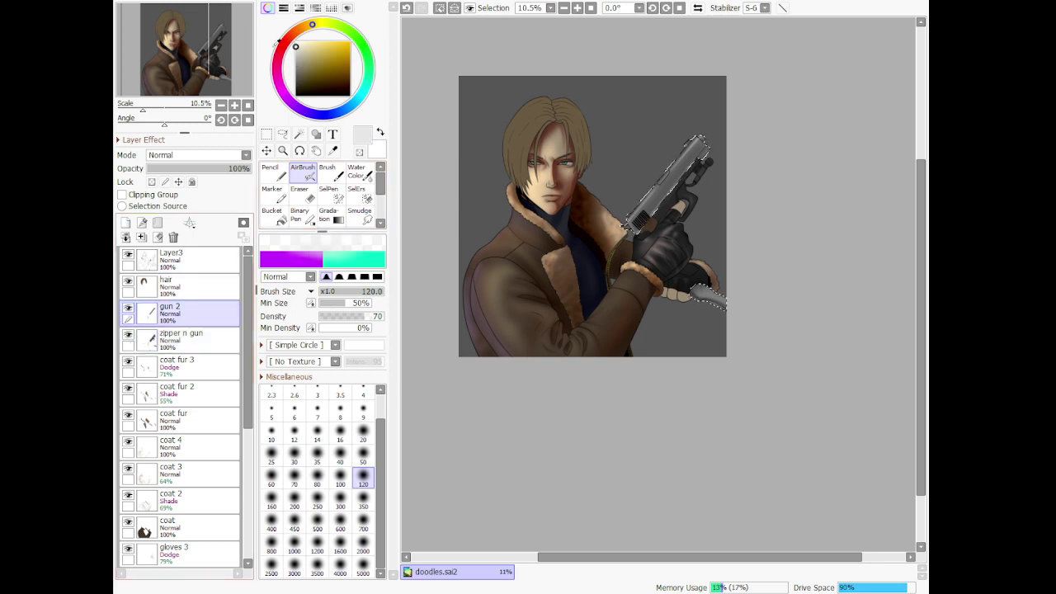
{"action": "scroll", "coordinate": [747, 278], "scroll_direction": "up", "scroll_amount": 3}
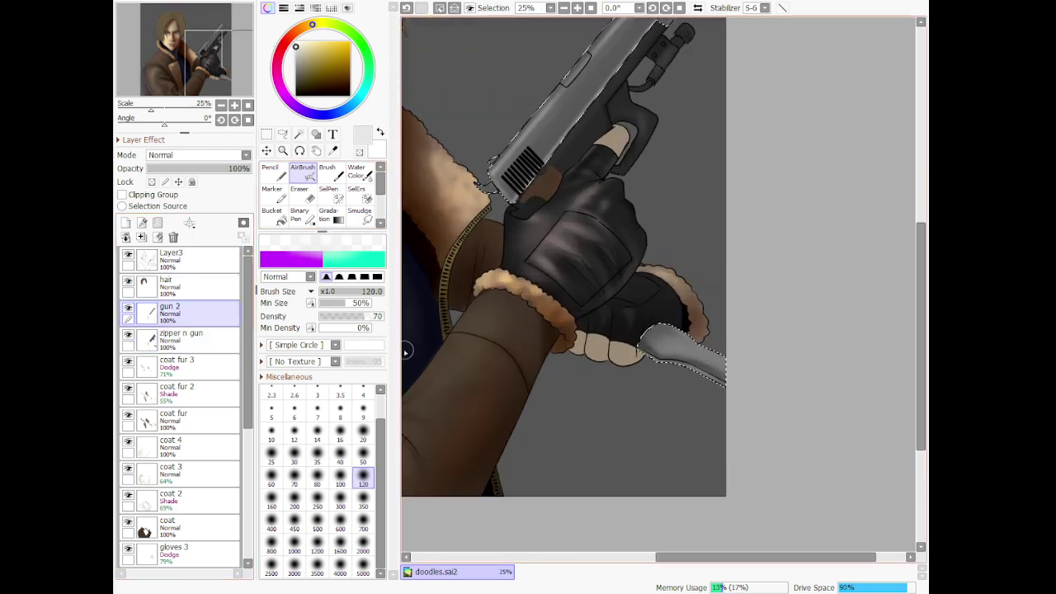
{"action": "scroll", "coordinate": [668, 376], "scroll_direction": "up", "scroll_amount": 1}
{"action": "scroll", "coordinate": [669, 376], "scroll_direction": "up", "scroll_amount": 4}
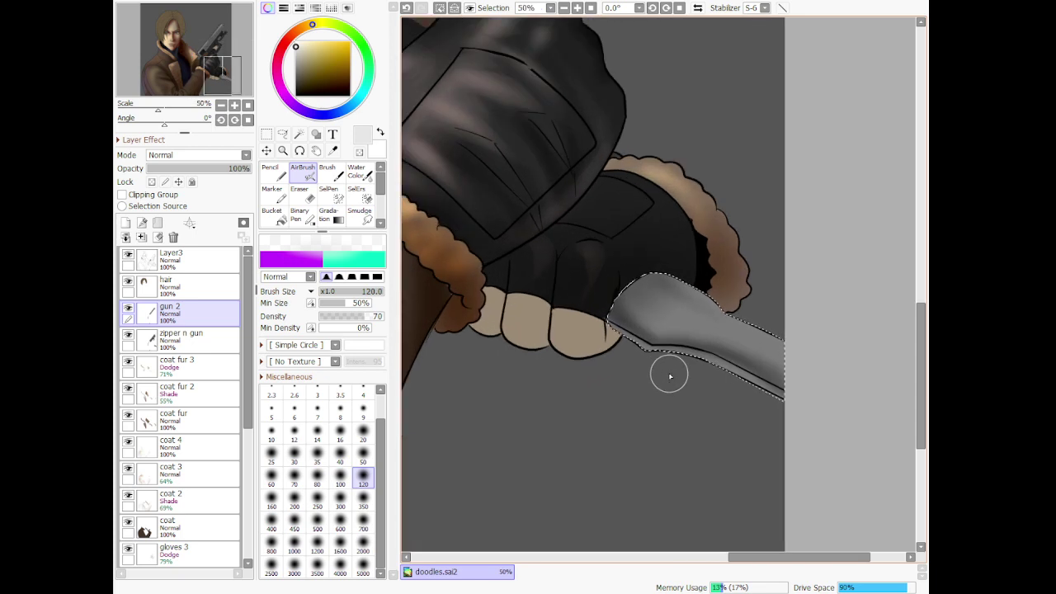
{"action": "key", "text": "bracketleft"}
{"action": "key", "text": "bracketleft"}
{"action": "key", "text": "bracketleft"}
{"action": "key", "text": "bracketleft"}
{"action": "key", "text": "bracketleft"}
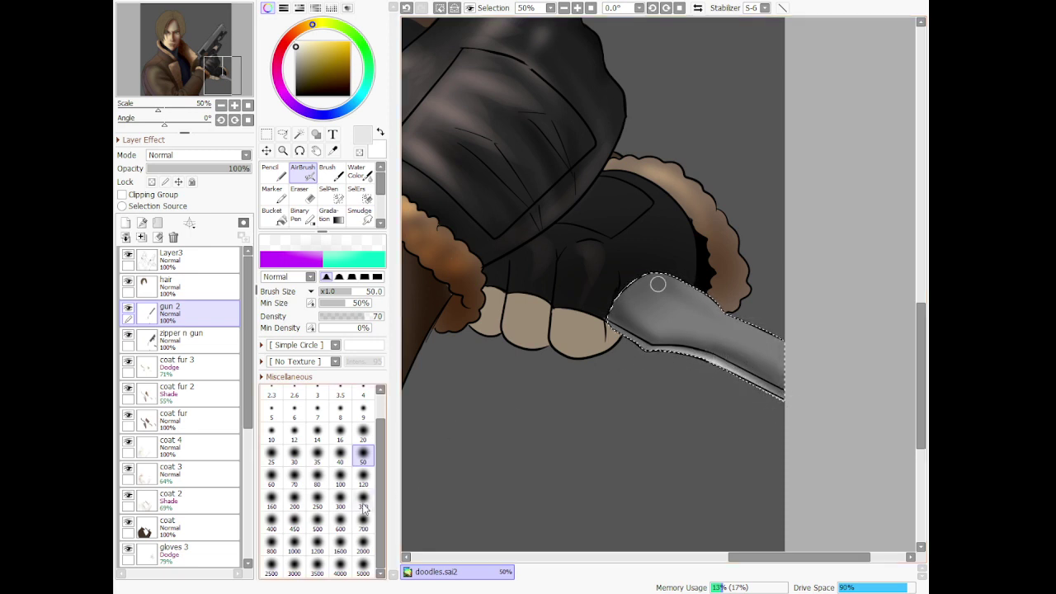
{"action": "left_click_drag", "start_coordinate": [620, 322], "coordinate": [654, 339]}
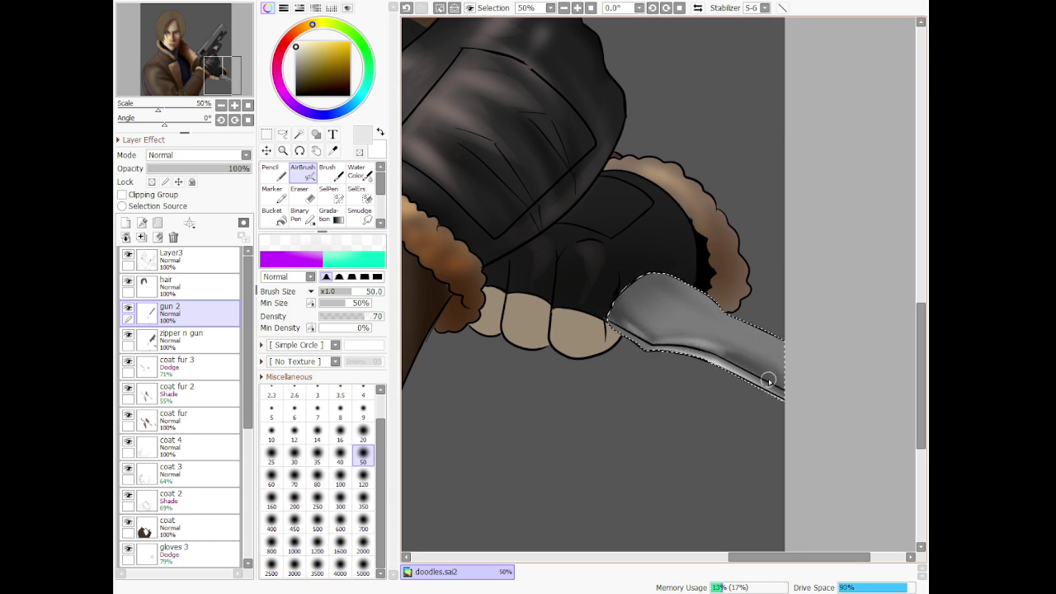
{"action": "left_click_drag", "start_coordinate": [770, 381], "coordinate": [820, 409]}
{"action": "key", "text": "ctrl+z"}
{"action": "mouse_move", "coordinate": [672, 339]}
{"action": "left_mouse_down"}
{"action": "mouse_move", "coordinate": [734, 352]}
{"action": "mouse_move", "coordinate": [812, 402]}
{"action": "left_mouse_up"}
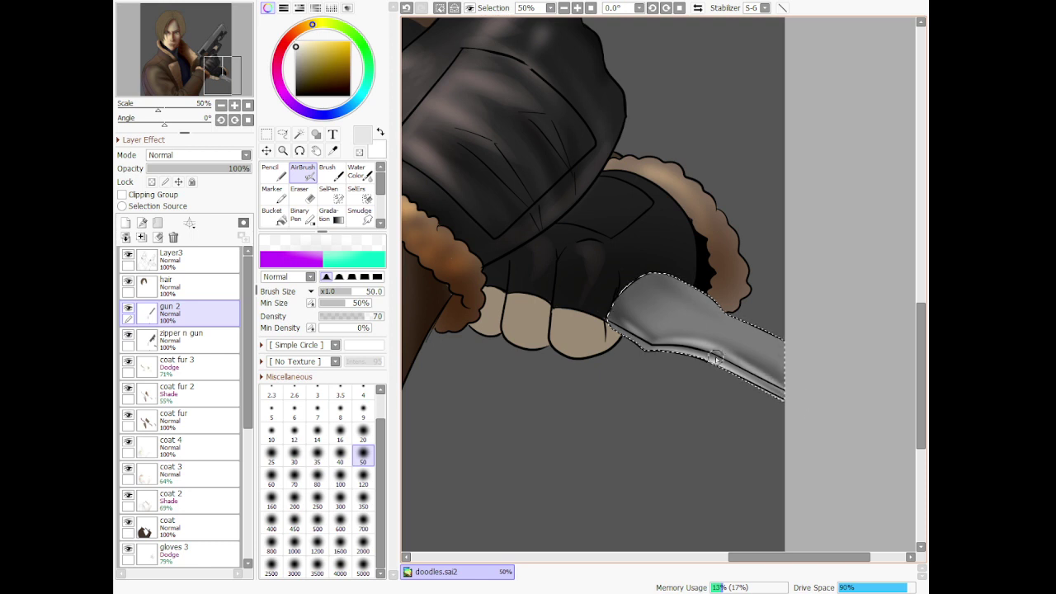
Brighten the whole knife with a broad light grey airbrush pass at brush size 700
{"action": "left_click", "coordinate": [363, 521]}
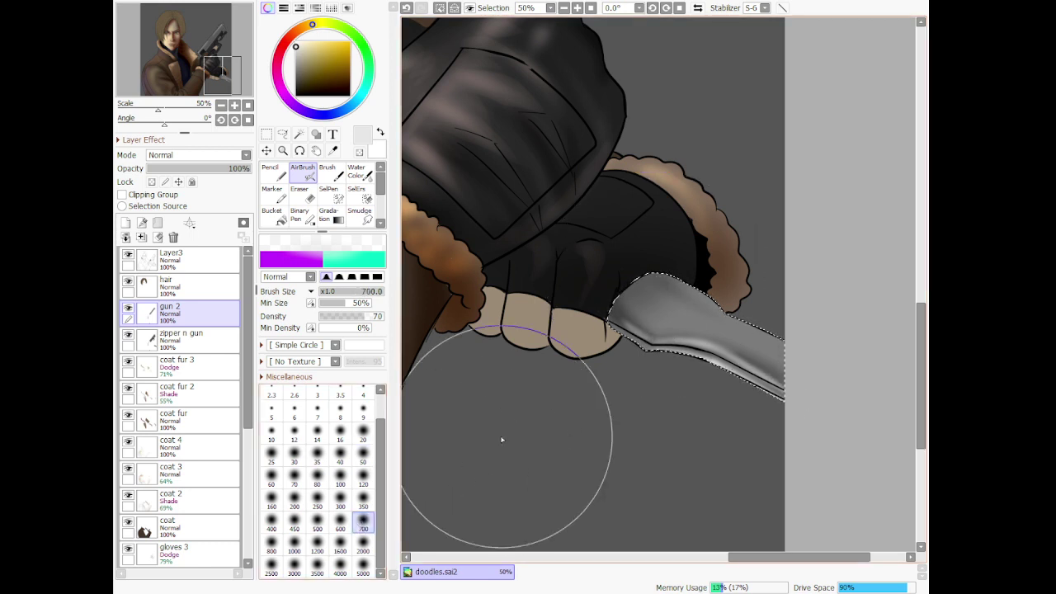
{"action": "left_click_drag", "start_coordinate": [648, 283], "coordinate": [836, 384]}
{"action": "key", "text": "ctrl+z"}
{"action": "left_click_drag", "start_coordinate": [640, 272], "coordinate": [971, 402]}
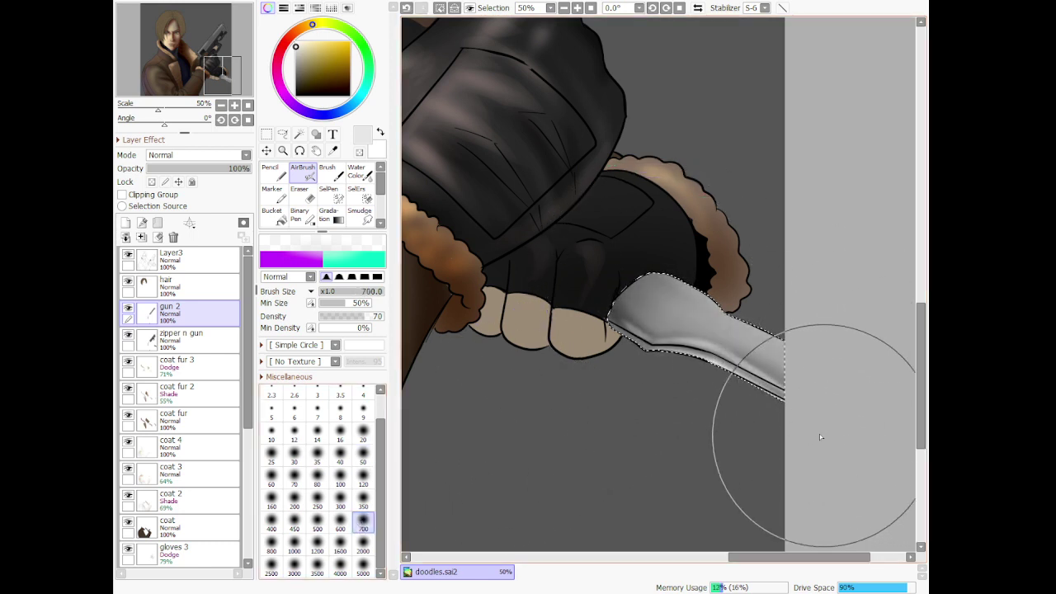
Add a soft light grey highlight over the gun's slide with the airbrush at size 2000
{"action": "scroll", "coordinate": [750, 354], "scroll_direction": "down", "scroll_amount": 5}
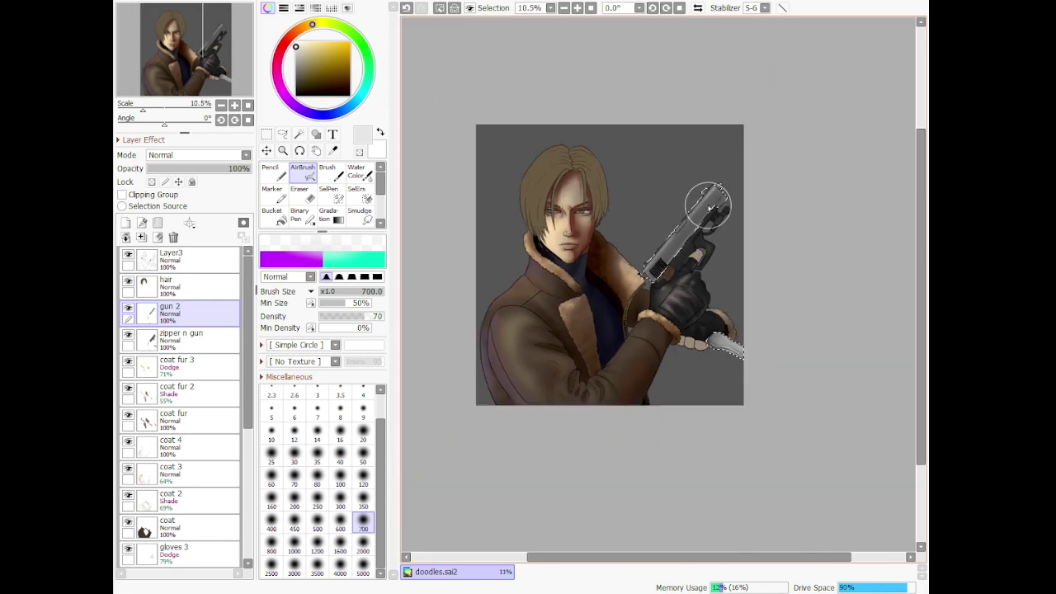
{"action": "scroll", "coordinate": [708, 206], "scroll_direction": "up", "scroll_amount": 2}
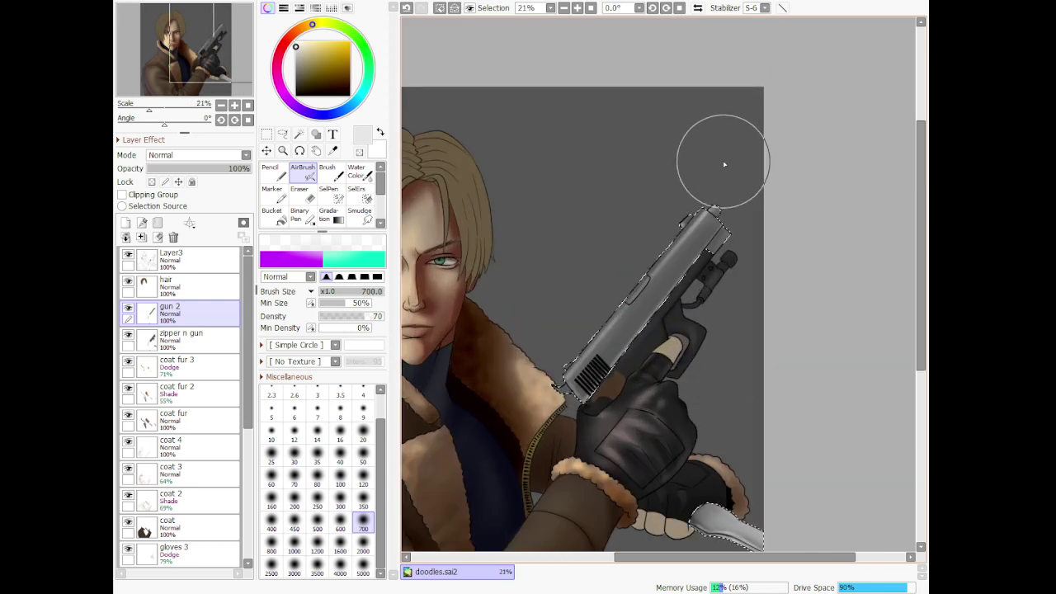
{"action": "key", "text": "bracketright"}
{"action": "key", "text": "bracketright"}
{"action": "key", "text": "bracketright"}
{"action": "key", "text": "bracketright"}
{"action": "key", "text": "bracketright"}
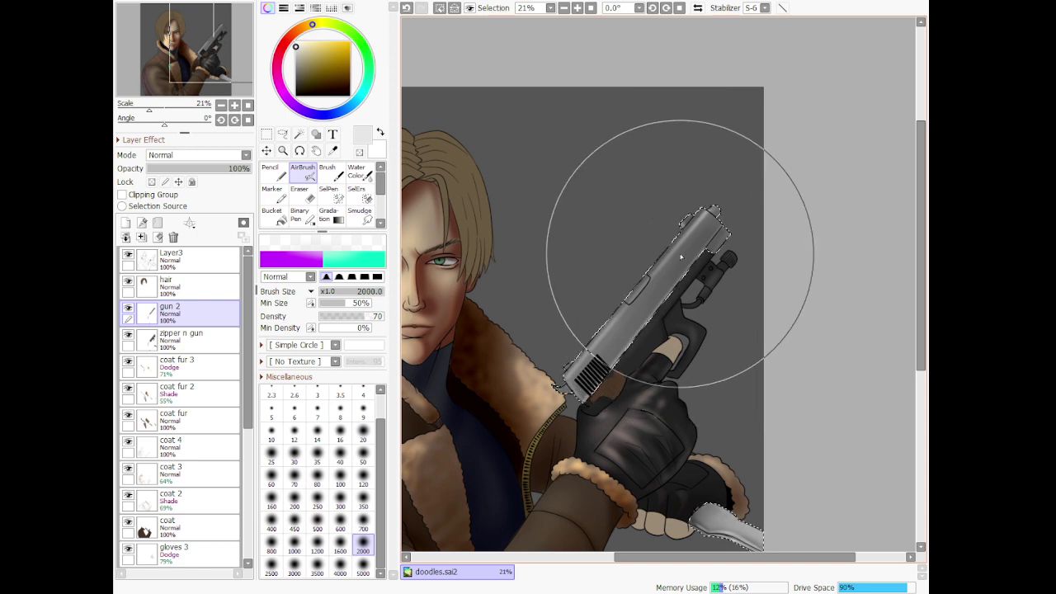
Clear the selection around the gun's slide and the knife
{"action": "scroll", "coordinate": [666, 234], "scroll_direction": "down", "scroll_amount": 8}
{"action": "scroll", "coordinate": [582, 289], "scroll_direction": "up", "scroll_amount": 3}
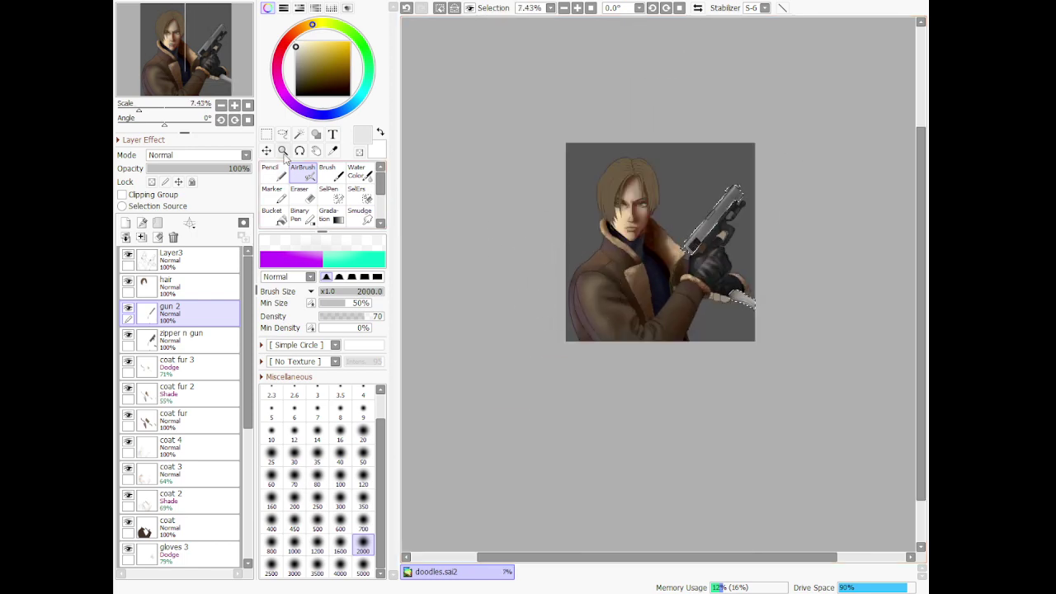
{"action": "left_click", "coordinate": [282, 134]}
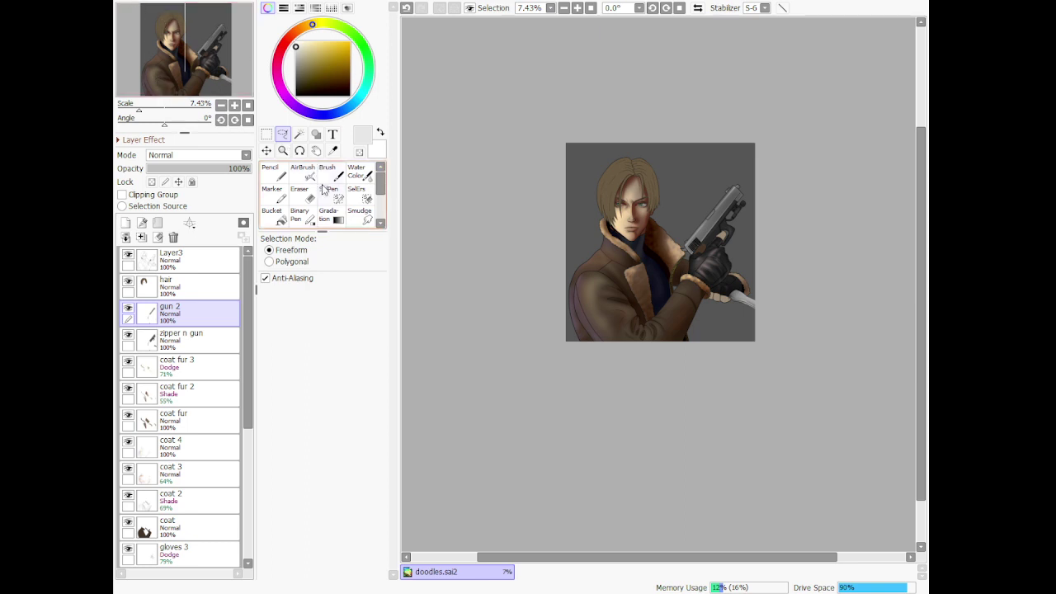
Select the brown hair on the hair layer with the magic wand, by all similar colored pixels
{"action": "scroll", "coordinate": [685, 155], "scroll_direction": "down", "scroll_amount": 1}
{"action": "scroll", "coordinate": [685, 155], "scroll_direction": "up", "scroll_amount": 2}
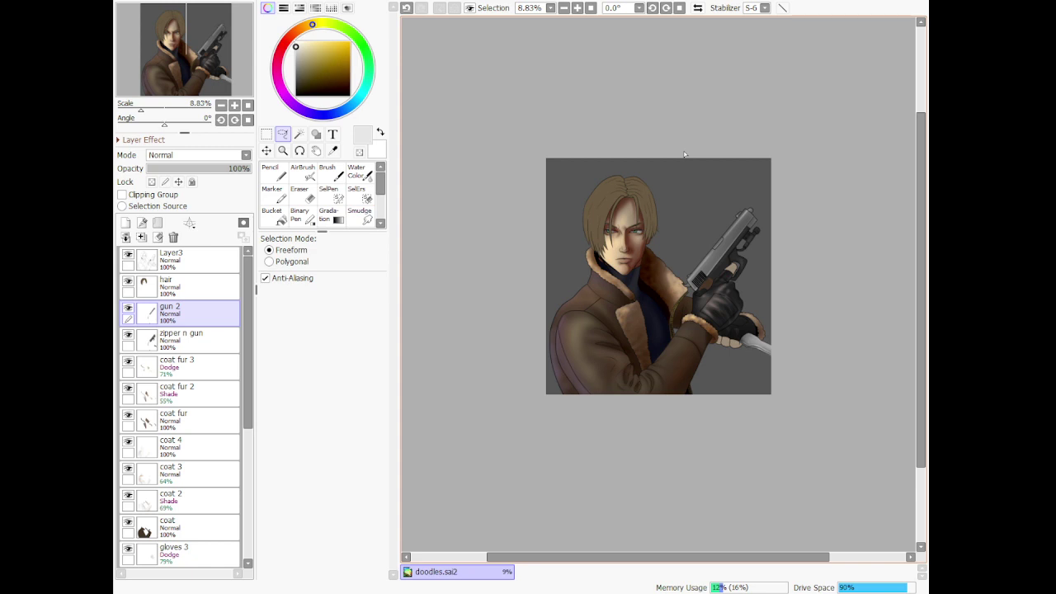
{"action": "scroll", "coordinate": [669, 124], "scroll_direction": "up", "scroll_amount": 2}
{"action": "scroll", "coordinate": [618, 160], "scroll_direction": "down", "scroll_amount": 1}
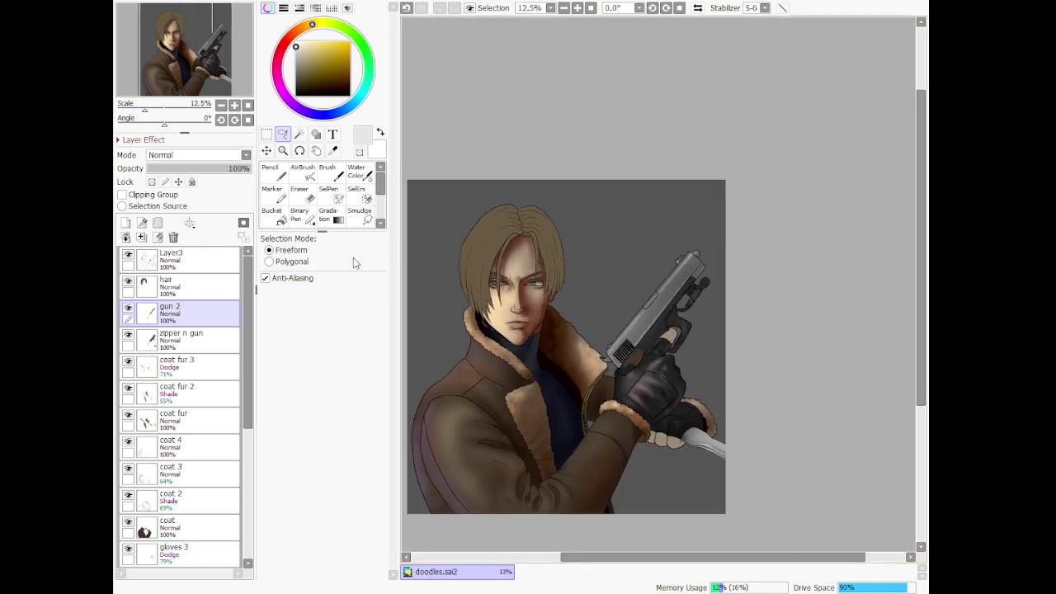
{"action": "left_click", "coordinate": [144, 289]}
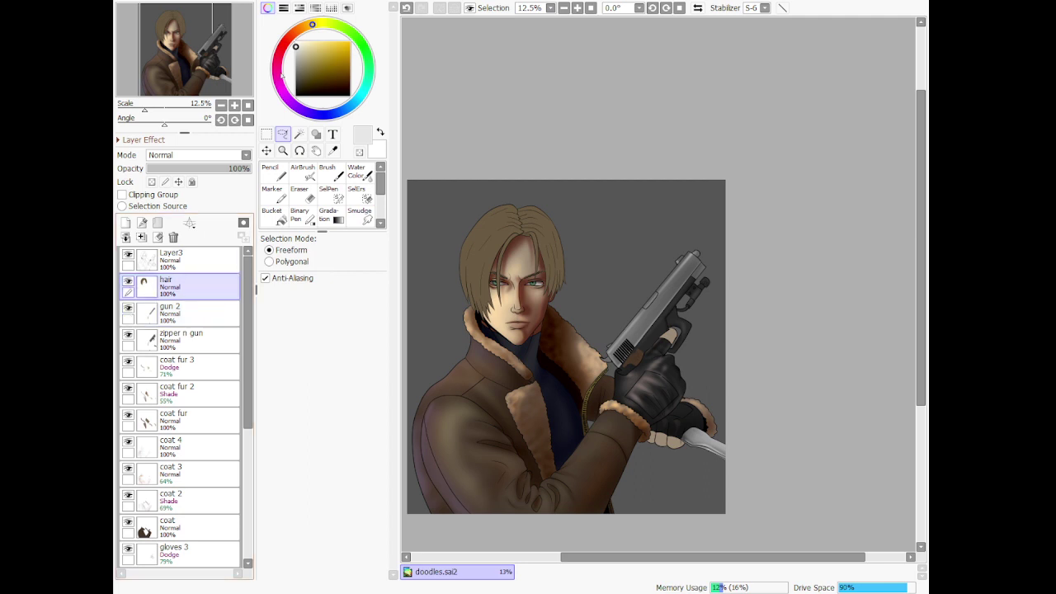
{"action": "left_click", "coordinate": [305, 134]}
{"action": "left_click", "coordinate": [513, 215]}
{"action": "scroll", "coordinate": [487, 219], "scroll_direction": "down", "scroll_amount": 1}
{"action": "scroll", "coordinate": [463, 218], "scroll_direction": "up", "scroll_amount": 6}
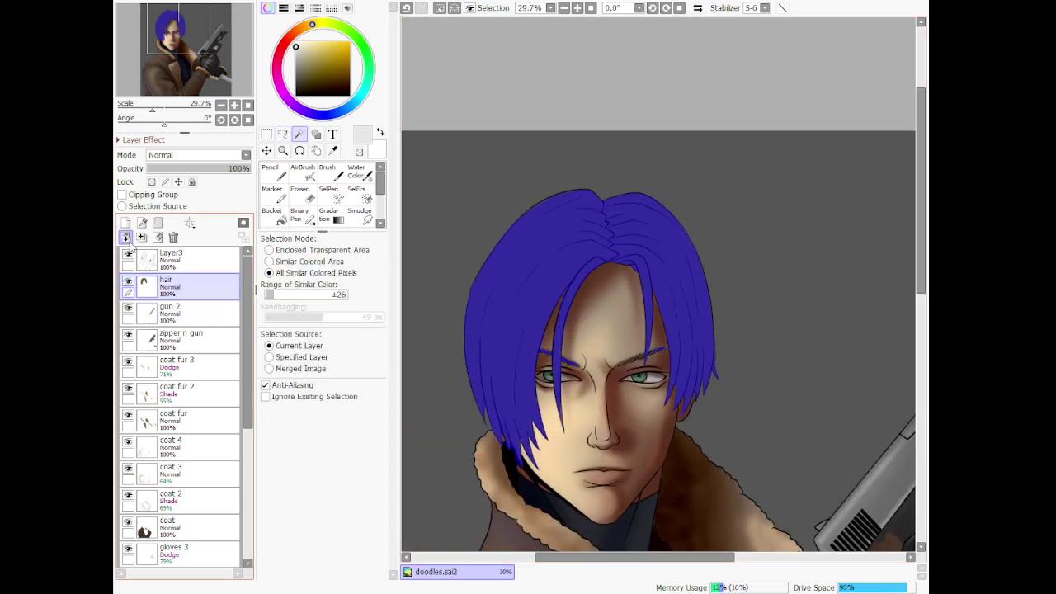
Add a new layer above the hair layer and name it hair 2
{"action": "left_click", "coordinate": [125, 236]}
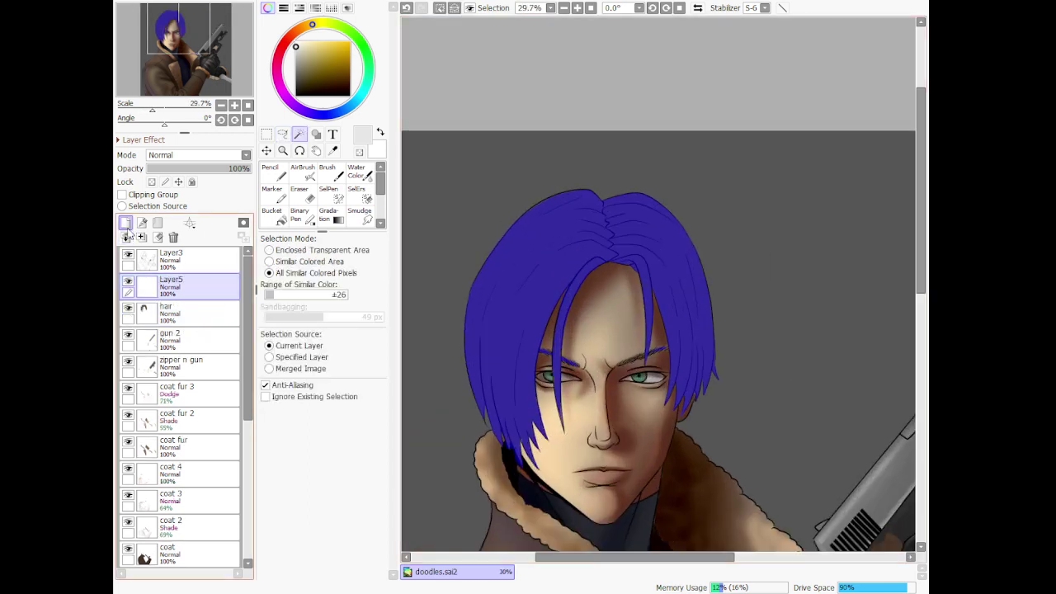
{"action": "double_click", "coordinate": [208, 279]}
{"action": "type", "text": "hair 2"}
{"action": "key", "text": "Return"}
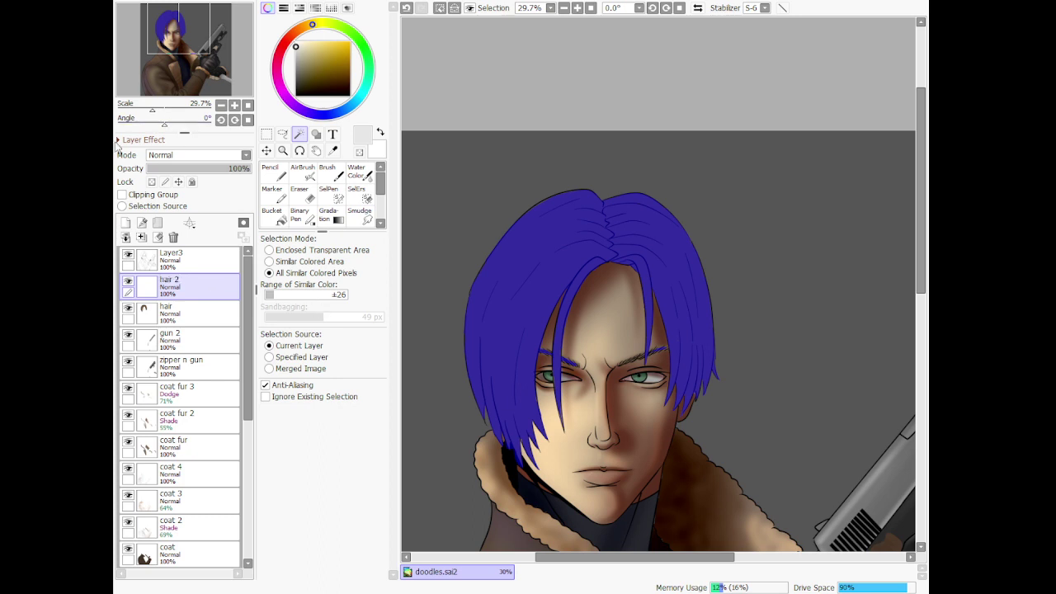
Sample the hair brown, darken it, and airbrush shadows beside the hair parting at brush size 120
{"action": "left_click", "coordinate": [332, 152]}
{"action": "left_click", "coordinate": [566, 260]}
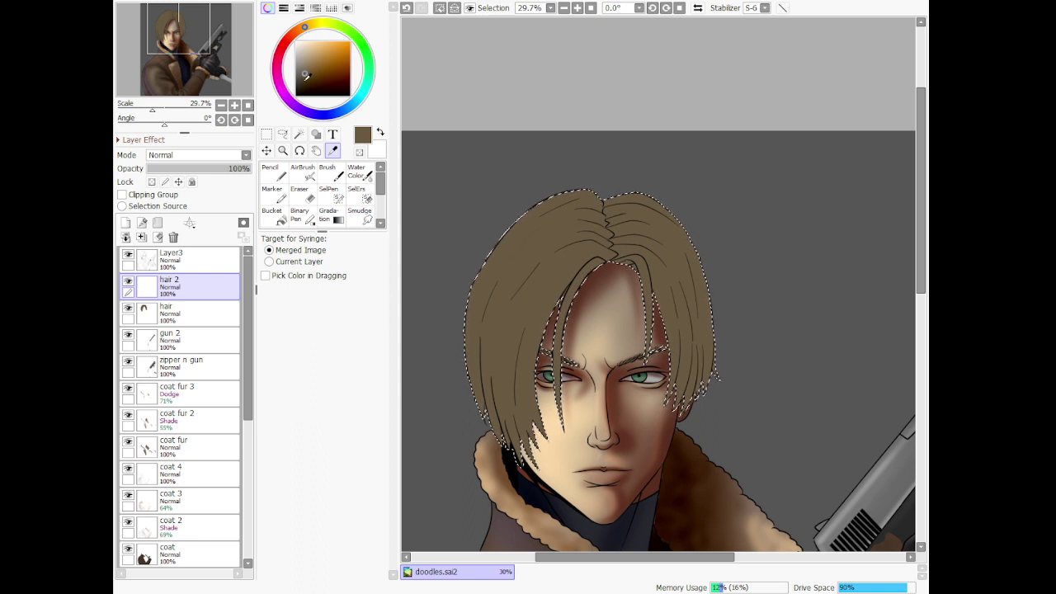
{"action": "left_click", "coordinate": [305, 76]}
{"action": "left_click", "coordinate": [306, 80]}
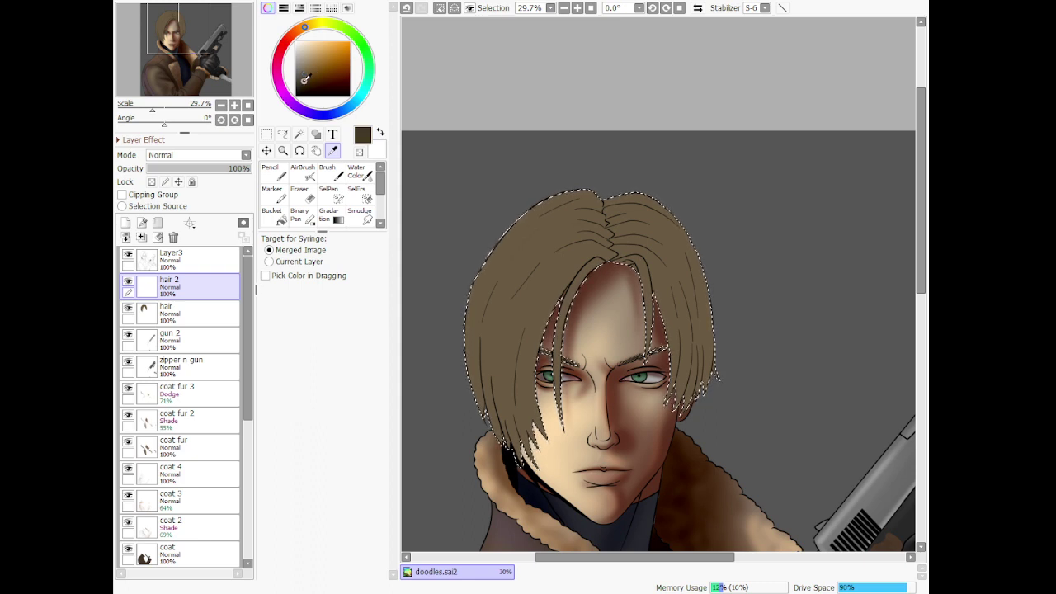
{"action": "left_click", "coordinate": [303, 171]}
{"action": "scroll", "coordinate": [502, 201], "scroll_direction": "up", "scroll_amount": 2}
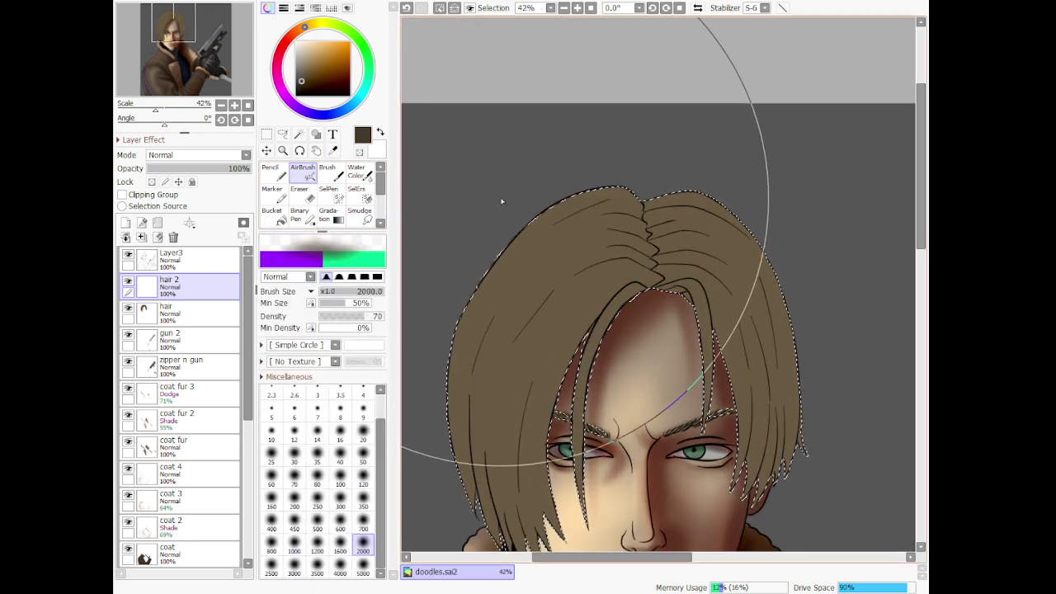
{"action": "left_click", "coordinate": [359, 480]}
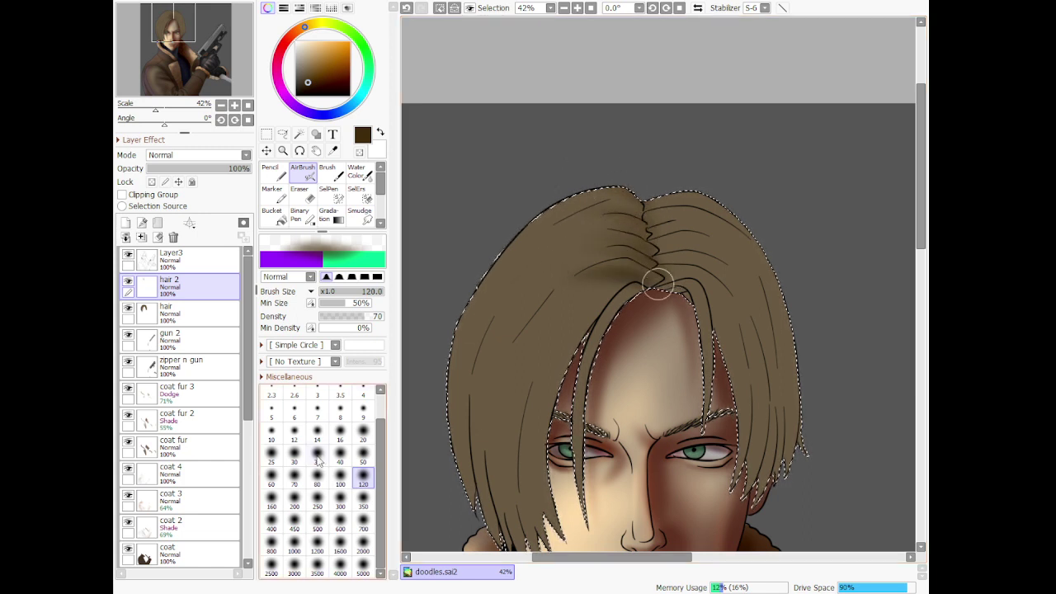
Airbrush a broader dark brown shadow across the top of the hair at brush size 350
{"action": "key", "text": "bracketright"}
{"action": "key", "text": "bracketright"}
{"action": "key", "text": "bracketright"}
{"action": "key", "text": "bracketright"}
{"action": "key", "text": "bracketright"}
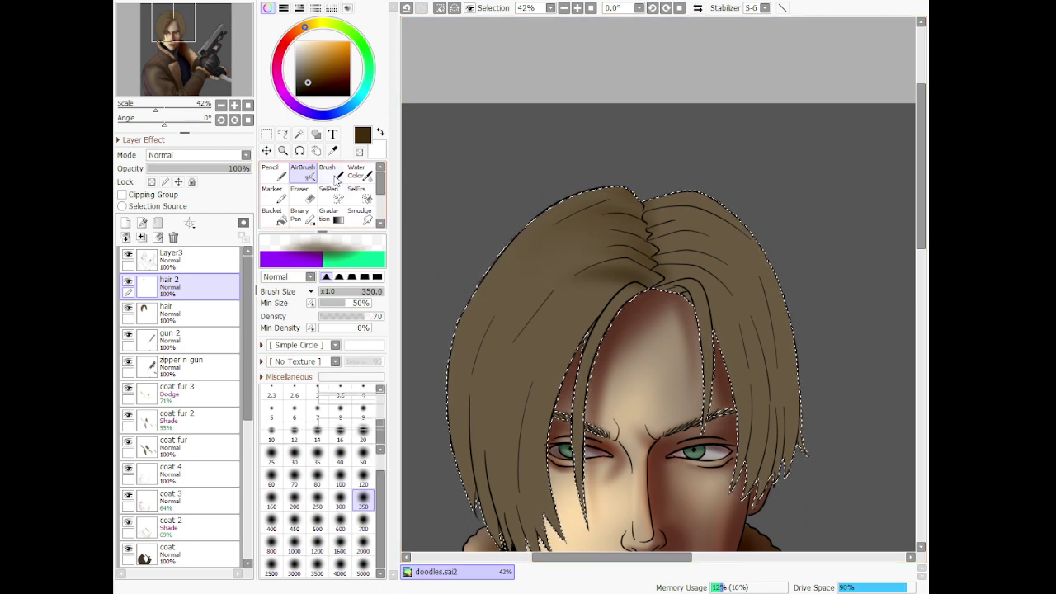
Paint dark brown strand shading from the parting down the longer side of the hair, using Brush at size 100 and density 25
{"action": "key", "text": "b"}
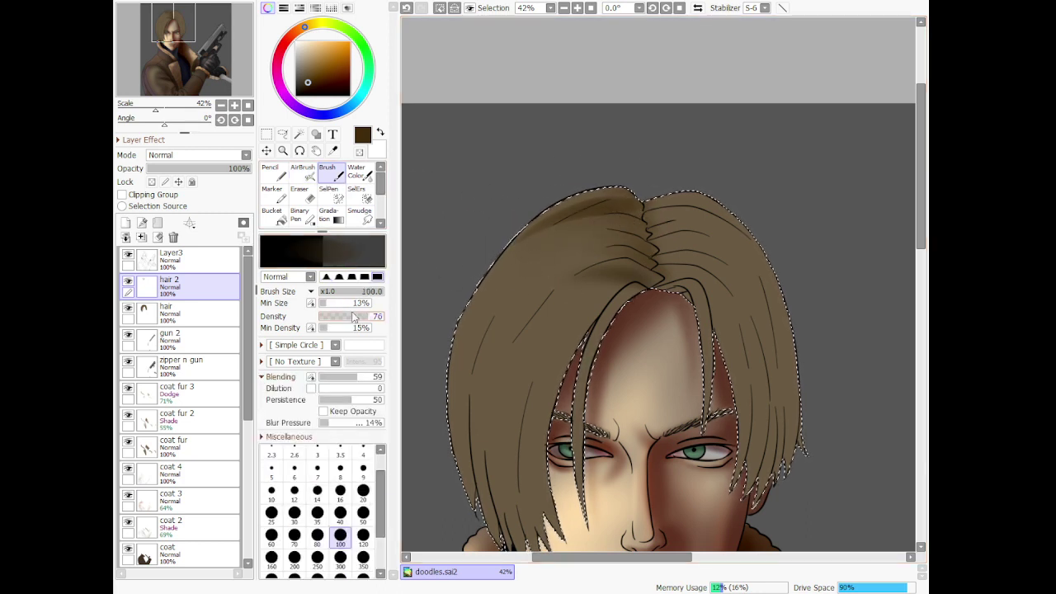
{"action": "left_click_drag", "start_coordinate": [355, 318], "coordinate": [334, 318]}
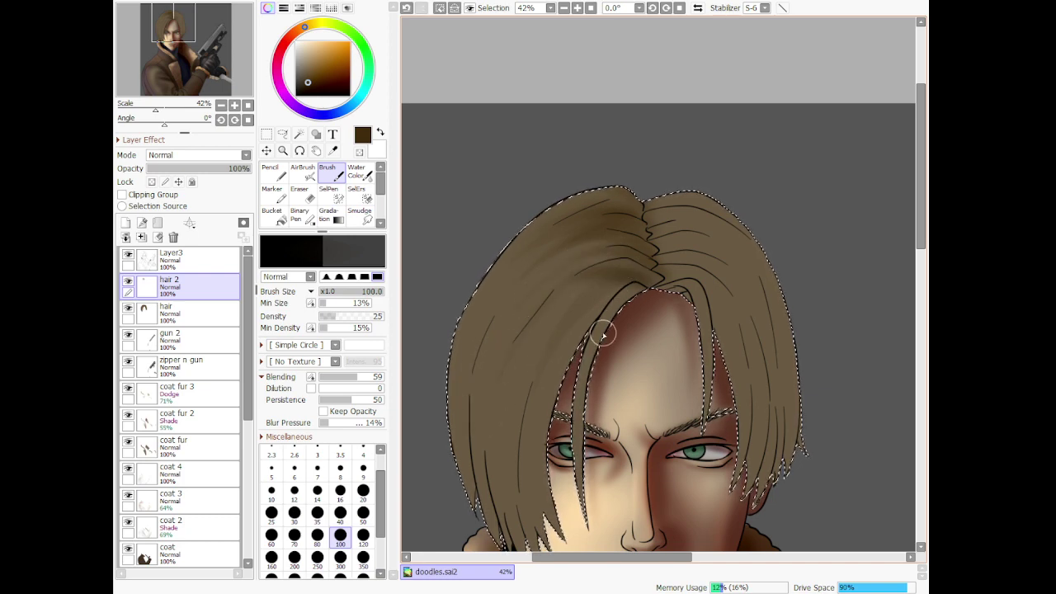
{"action": "scroll", "coordinate": [679, 376], "scroll_direction": "down", "scroll_amount": 4}
{"action": "scroll", "coordinate": [639, 506], "scroll_direction": "up", "scroll_amount": 3}
{"action": "scroll", "coordinate": [638, 510], "scroll_direction": "up", "scroll_amount": 1}
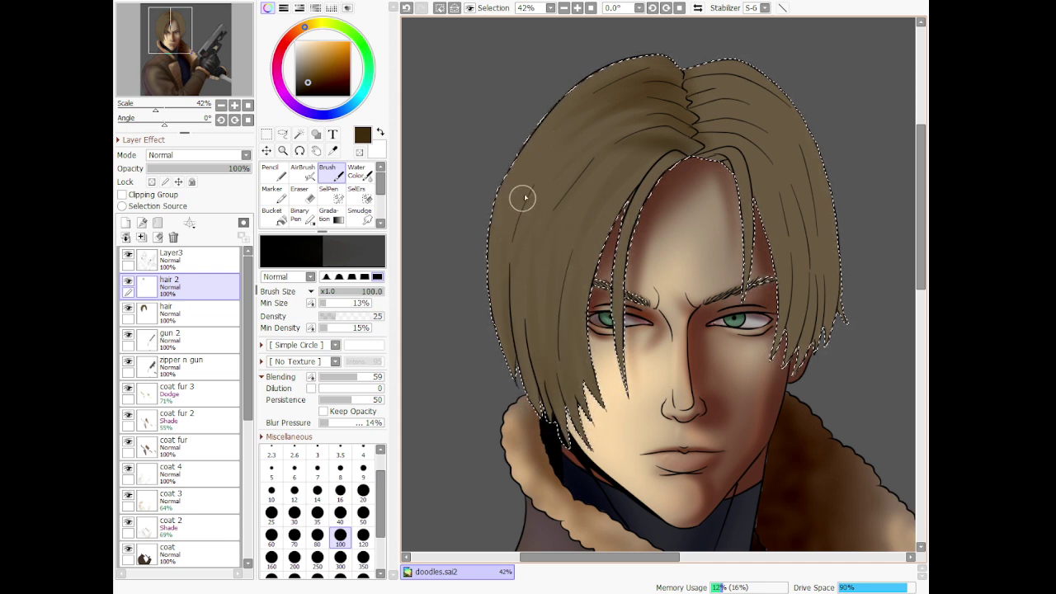
{"action": "left_click_drag", "start_coordinate": [562, 166], "coordinate": [497, 285]}
{"action": "left_click_drag", "start_coordinate": [616, 149], "coordinate": [524, 270]}
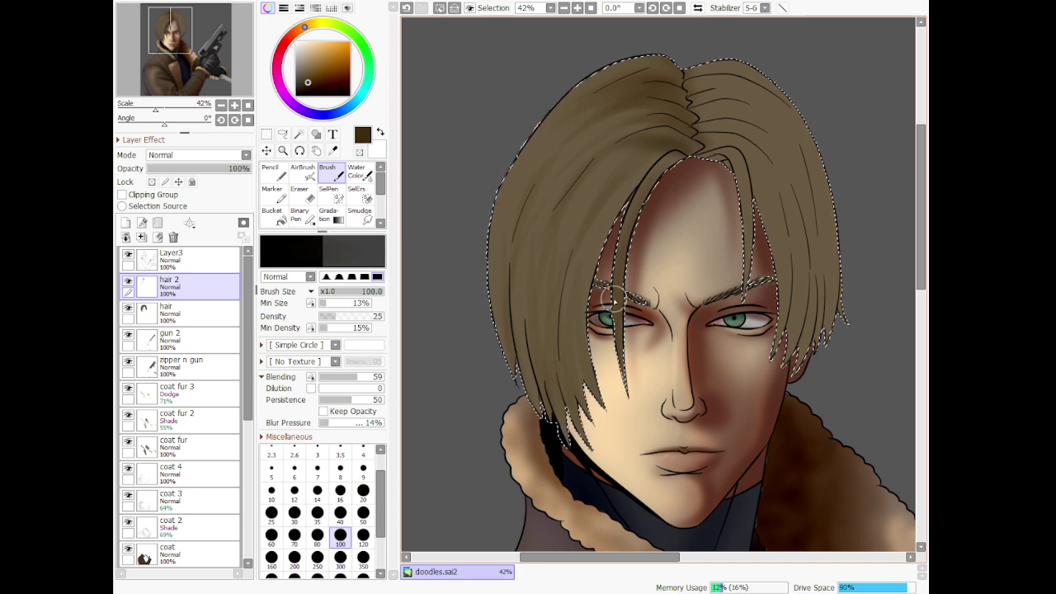
Pick a muted grey-brown and airbrush a soft lighter tone over the top of the hair at brush size 350
{"action": "scroll", "coordinate": [616, 162], "scroll_direction": "down", "scroll_amount": 5}
{"action": "scroll", "coordinate": [616, 163], "scroll_direction": "up", "scroll_amount": 3}
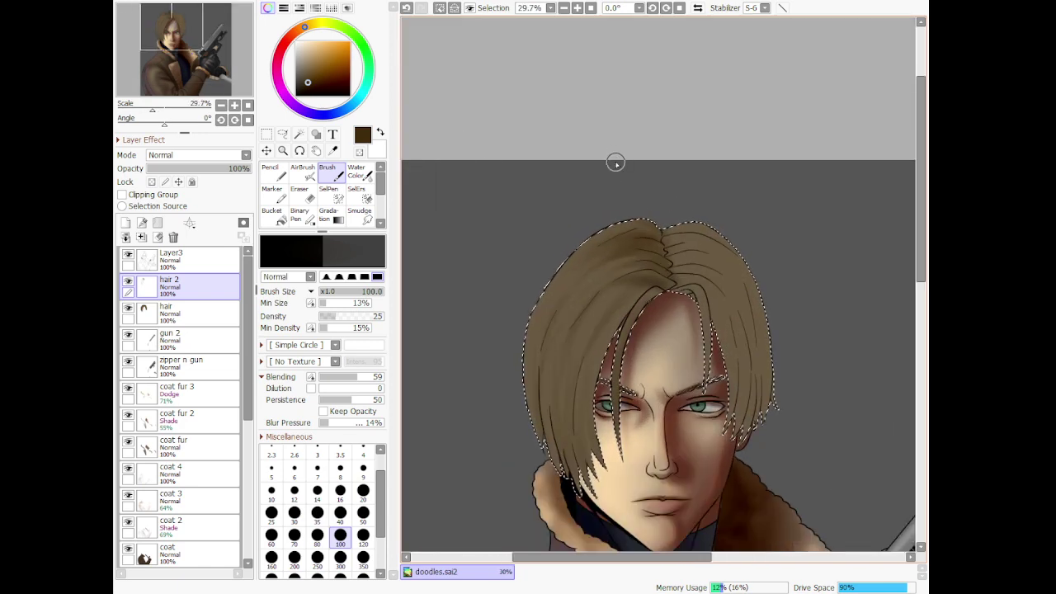
{"action": "scroll", "coordinate": [676, 267], "scroll_direction": "up", "scroll_amount": 4}
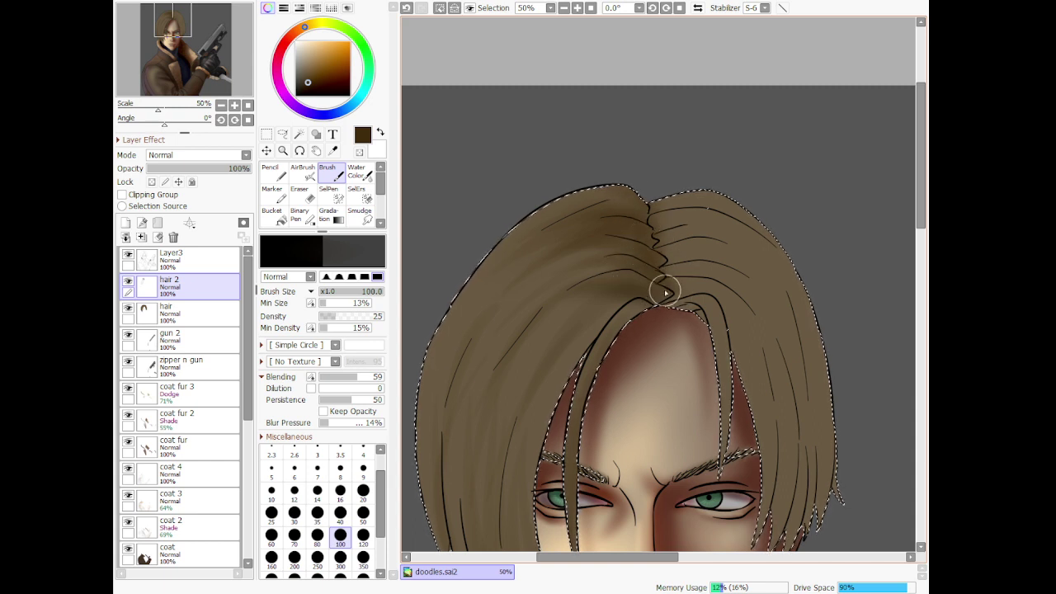
{"action": "left_click", "coordinate": [305, 62]}
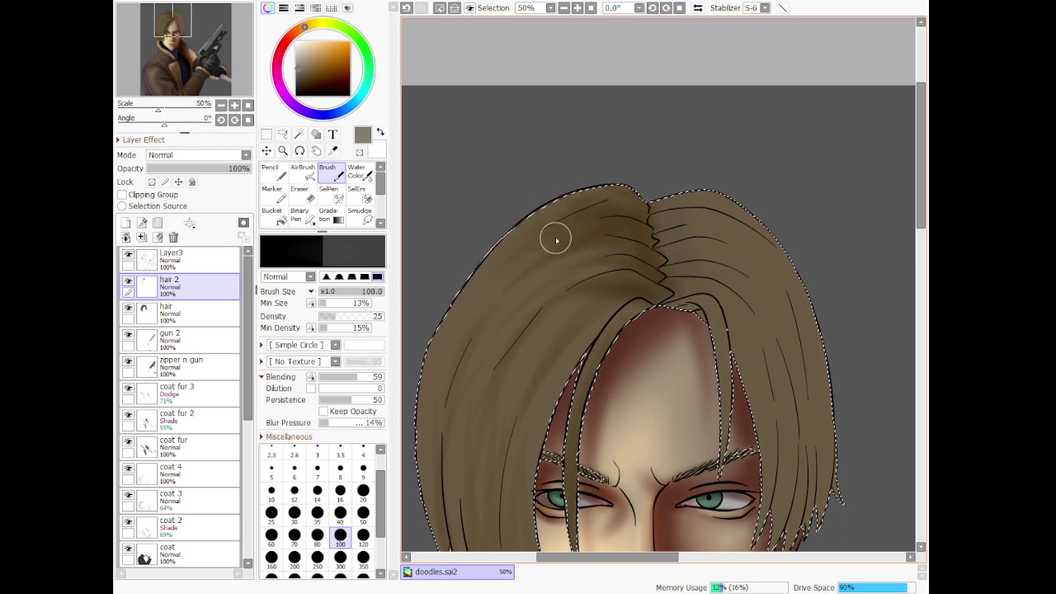
{"action": "key", "text": "v"}
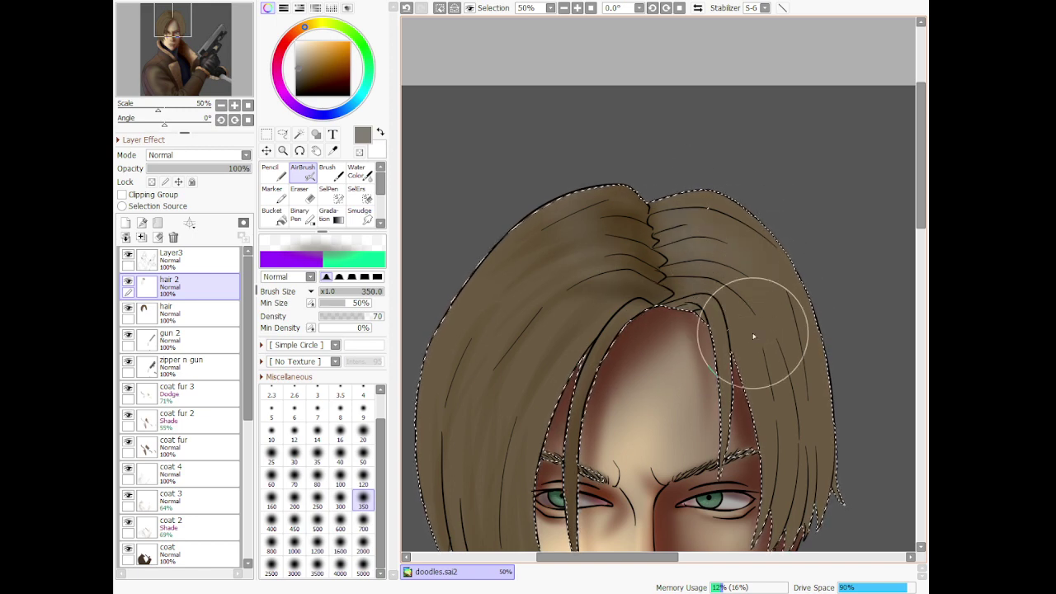
Airbrush dark reddish-brown shadows over the shorter side of the hair at size 350 and refine them with Brush at size 100
{"action": "scroll", "coordinate": [754, 336], "scroll_direction": "down", "scroll_amount": 2}
{"action": "scroll", "coordinate": [754, 335], "scroll_direction": "down", "scroll_amount": 3}
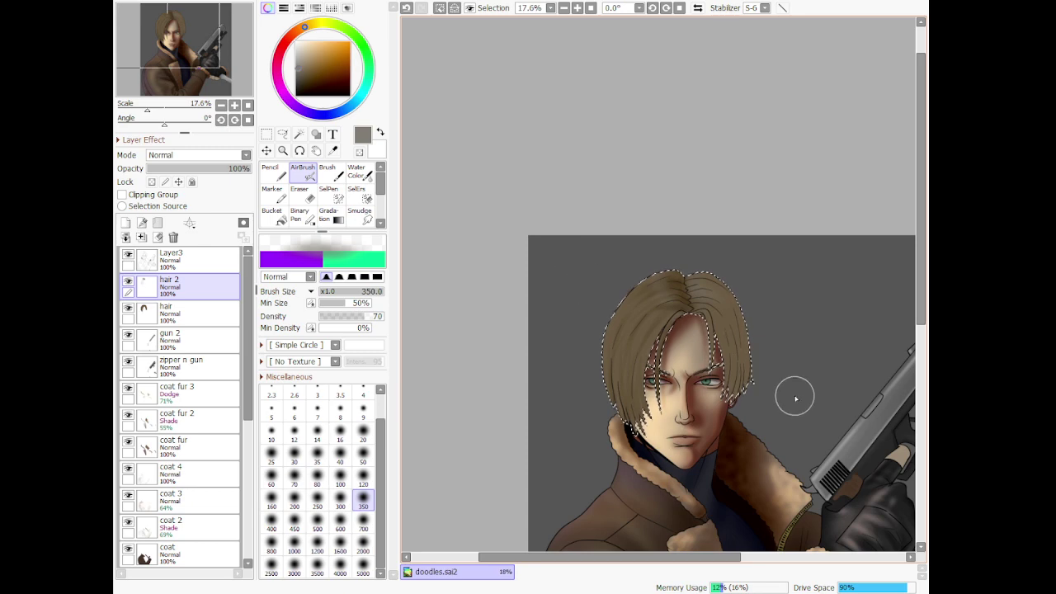
{"action": "scroll", "coordinate": [796, 399], "scroll_direction": "up", "scroll_amount": 3}
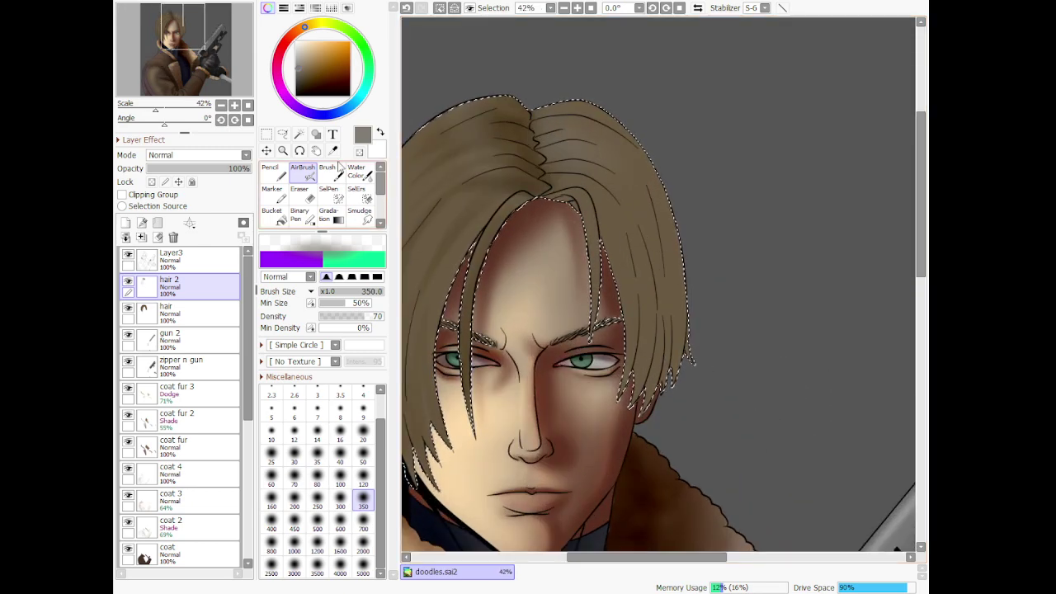
{"action": "left_click", "coordinate": [315, 84]}
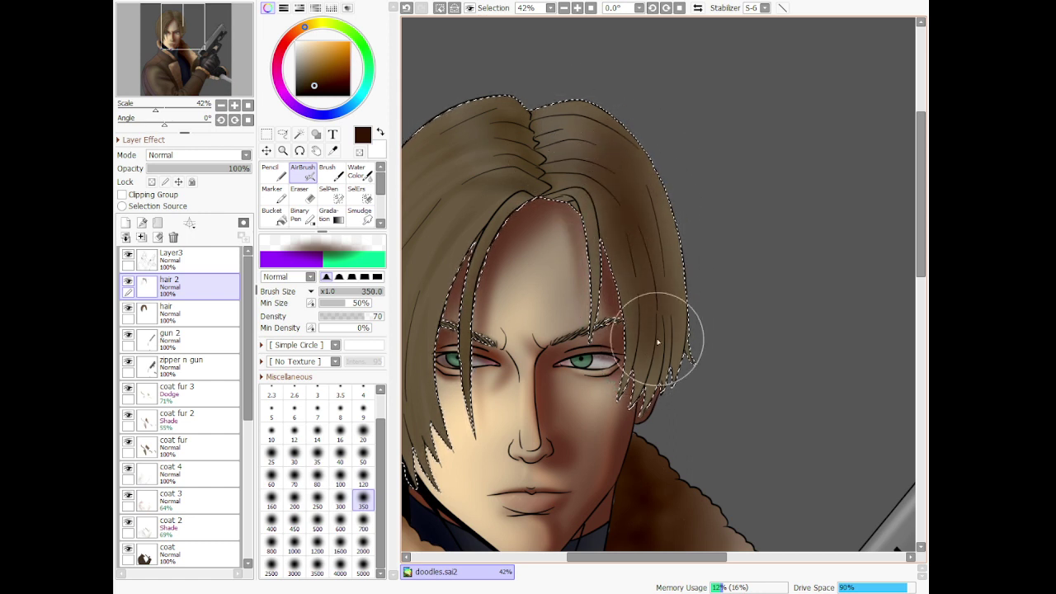
{"action": "key", "text": "b"}
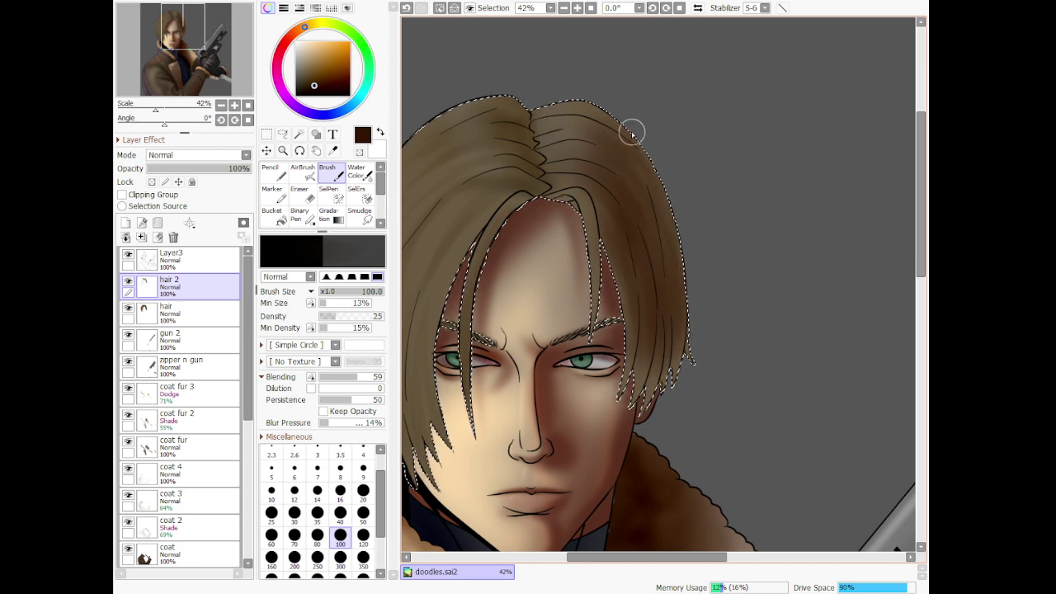
{"action": "scroll", "coordinate": [592, 177], "scroll_direction": "down", "scroll_amount": 5}
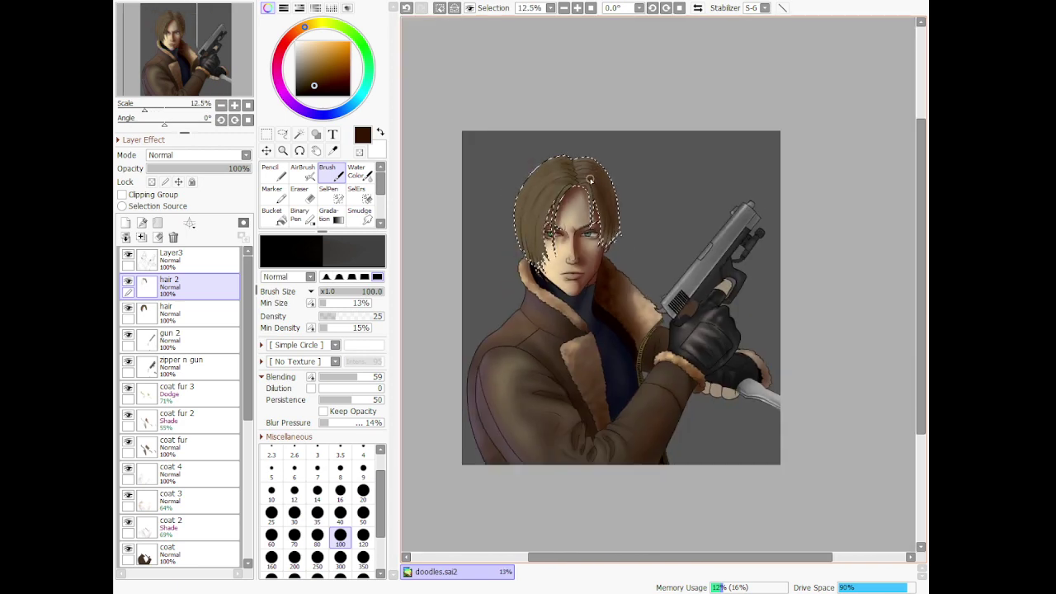
{"action": "scroll", "coordinate": [595, 176], "scroll_direction": "up", "scroll_amount": 4}
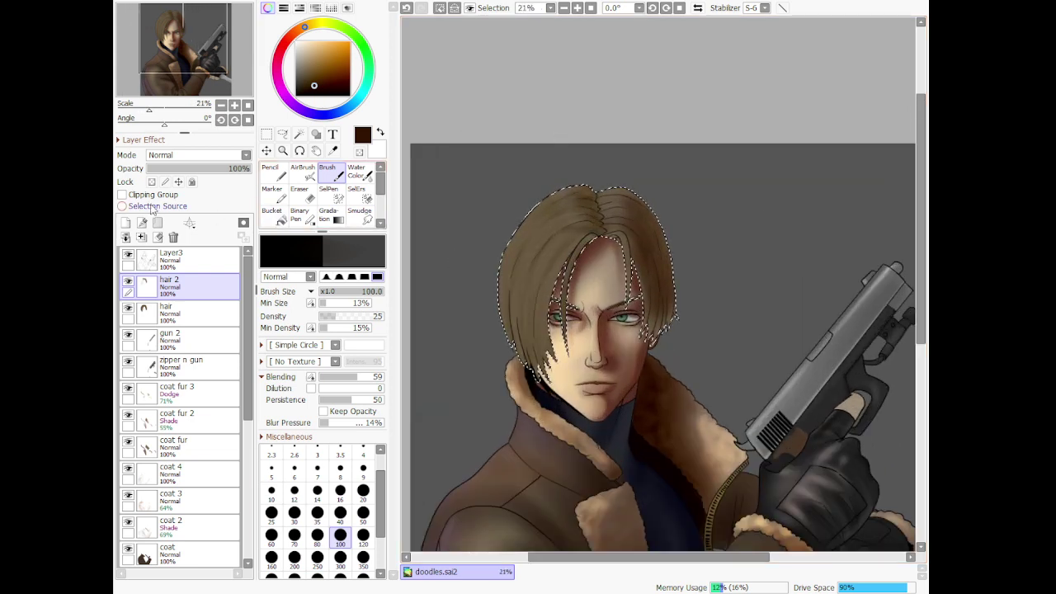
Add a new layer above hair 2 and name it hair 3
{"action": "left_click", "coordinate": [124, 223]}
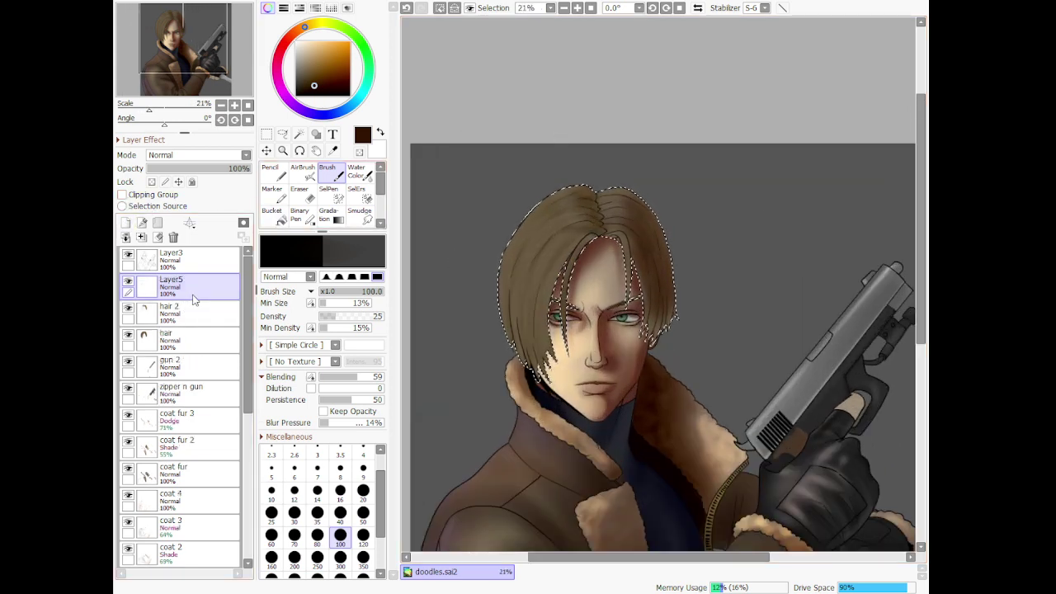
{"action": "double_click", "coordinate": [195, 299]}
{"action": "type", "text": "hair 3"}
{"action": "key", "text": "Return"}
Pick a muted greyish yellow, set the hair 3 layer's blending mode to Dodge, and choose the AirBrush
{"action": "scroll", "coordinate": [558, 250], "scroll_direction": "up", "scroll_amount": 2}
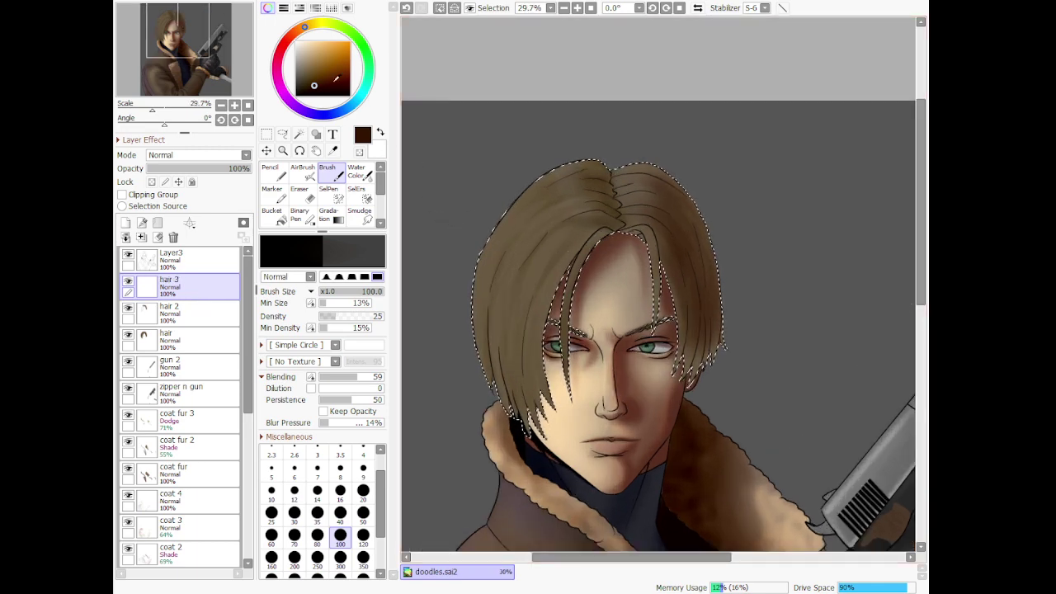
{"action": "left_click_drag", "start_coordinate": [310, 34], "coordinate": [316, 23]}
{"action": "left_click", "coordinate": [303, 59]}
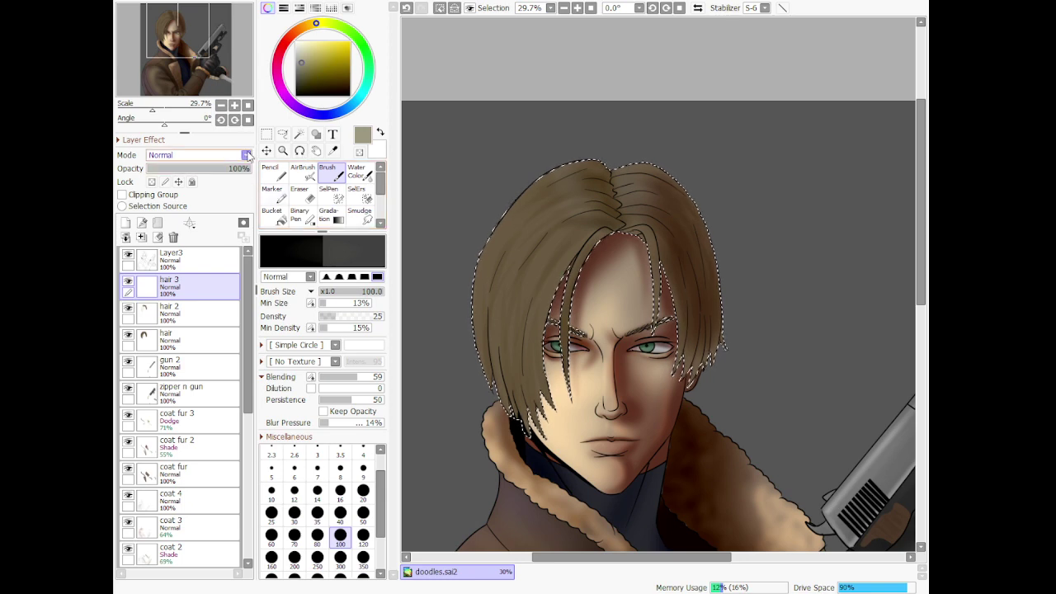
{"action": "left_click", "coordinate": [212, 278]}
{"action": "left_click", "coordinate": [301, 175]}
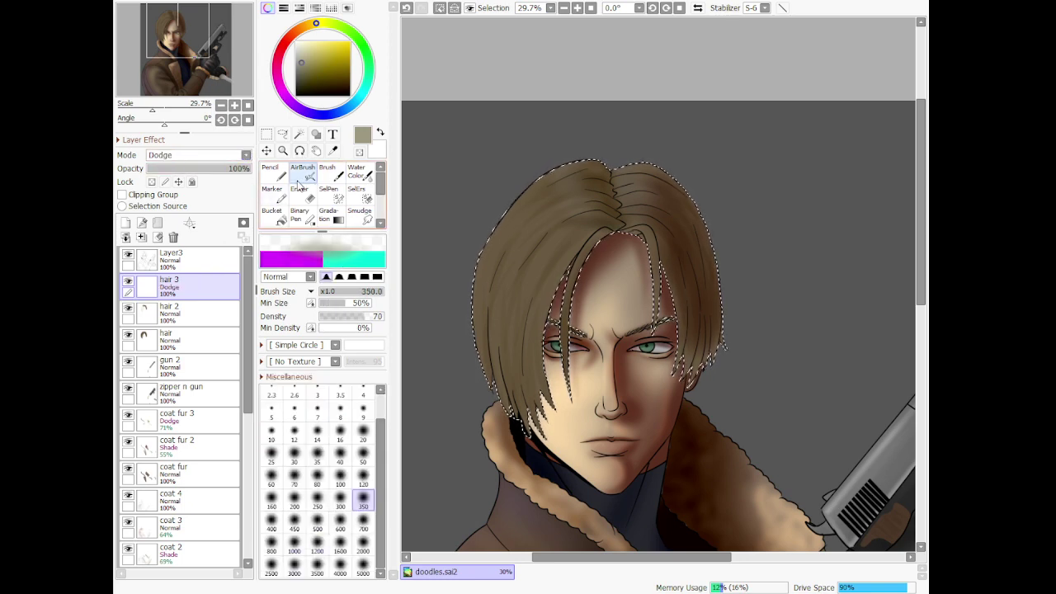
Airbrush broad golden highlights down both sides of the hair on hair 3 at brush size 350
{"action": "scroll", "coordinate": [565, 171], "scroll_direction": "down", "scroll_amount": 3}
{"action": "scroll", "coordinate": [474, 162], "scroll_direction": "up", "scroll_amount": 4}
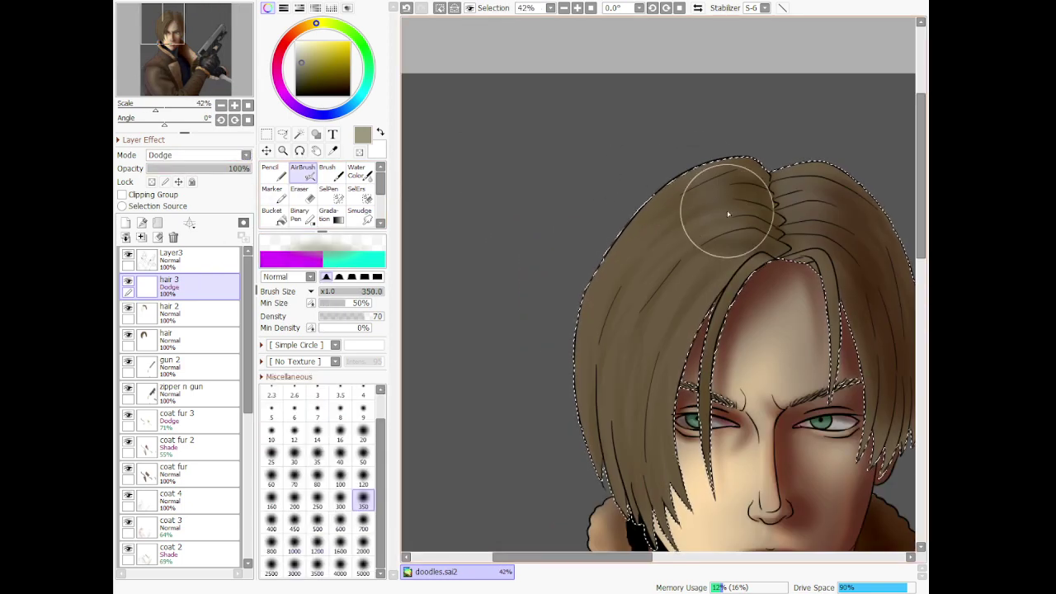
{"action": "mouse_move", "coordinate": [691, 208]}
{"action": "left_mouse_down"}
{"action": "mouse_move", "coordinate": [632, 255]}
{"action": "mouse_move", "coordinate": [564, 479]}
{"action": "left_mouse_up"}
{"action": "mouse_move", "coordinate": [684, 255]}
{"action": "left_mouse_down"}
{"action": "mouse_move", "coordinate": [571, 420]}
{"action": "mouse_move", "coordinate": [763, 219]}
{"action": "mouse_move", "coordinate": [625, 454]}
{"action": "mouse_move", "coordinate": [743, 262]}
{"action": "mouse_move", "coordinate": [650, 442]}
{"action": "mouse_move", "coordinate": [716, 256]}
{"action": "mouse_move", "coordinate": [615, 387]}
{"action": "mouse_move", "coordinate": [597, 302]}
{"action": "mouse_move", "coordinate": [671, 226]}
{"action": "mouse_move", "coordinate": [550, 305]}
{"action": "mouse_move", "coordinate": [667, 255]}
{"action": "mouse_move", "coordinate": [632, 315]}
{"action": "mouse_move", "coordinate": [636, 371]}
{"action": "mouse_move", "coordinate": [652, 349]}
{"action": "mouse_move", "coordinate": [685, 345]}
{"action": "mouse_move", "coordinate": [703, 378]}
{"action": "mouse_move", "coordinate": [662, 364]}
{"action": "mouse_move", "coordinate": [646, 326]}
{"action": "mouse_move", "coordinate": [662, 311]}
{"action": "mouse_move", "coordinate": [653, 298]}
{"action": "mouse_move", "coordinate": [650, 364]}
{"action": "mouse_move", "coordinate": [676, 231]}
{"action": "mouse_move", "coordinate": [653, 307]}
{"action": "mouse_move", "coordinate": [624, 341]}
{"action": "mouse_move", "coordinate": [625, 292]}
{"action": "mouse_move", "coordinate": [619, 393]}
{"action": "mouse_move", "coordinate": [608, 263]}
{"action": "mouse_move", "coordinate": [607, 444]}
{"action": "mouse_move", "coordinate": [573, 272]}
{"action": "mouse_move", "coordinate": [587, 449]}
{"action": "mouse_move", "coordinate": [576, 274]}
{"action": "mouse_move", "coordinate": [563, 391]}
{"action": "mouse_move", "coordinate": [574, 328]}
{"action": "mouse_move", "coordinate": [574, 338]}
{"action": "mouse_move", "coordinate": [658, 211]}
{"action": "mouse_move", "coordinate": [600, 275]}
{"action": "mouse_move", "coordinate": [571, 373]}
{"action": "mouse_move", "coordinate": [570, 394]}
{"action": "mouse_move", "coordinate": [598, 404]}
{"action": "mouse_move", "coordinate": [602, 382]}
{"action": "mouse_move", "coordinate": [619, 432]}
{"action": "mouse_move", "coordinate": [623, 385]}
{"action": "left_mouse_up"}
{"action": "scroll", "coordinate": [649, 314], "scroll_direction": "down", "scroll_amount": 5}
{"action": "scroll", "coordinate": [695, 369], "scroll_direction": "up", "scroll_amount": 4}
{"action": "mouse_move", "coordinate": [649, 493]}
{"action": "left_mouse_down"}
{"action": "mouse_move", "coordinate": [603, 390]}
{"action": "mouse_move", "coordinate": [645, 505]}
{"action": "mouse_move", "coordinate": [598, 432]}
{"action": "mouse_move", "coordinate": [563, 337]}
{"action": "mouse_move", "coordinate": [558, 390]}
{"action": "mouse_move", "coordinate": [558, 319]}
{"action": "mouse_move", "coordinate": [547, 312]}
{"action": "mouse_move", "coordinate": [615, 178]}
{"action": "mouse_move", "coordinate": [559, 281]}
{"action": "mouse_move", "coordinate": [604, 149]}
{"action": "mouse_move", "coordinate": [556, 203]}
{"action": "mouse_move", "coordinate": [539, 397]}
{"action": "mouse_move", "coordinate": [526, 310]}
{"action": "mouse_move", "coordinate": [638, 105]}
{"action": "mouse_move", "coordinate": [720, 119]}
{"action": "mouse_move", "coordinate": [755, 192]}
{"action": "mouse_move", "coordinate": [773, 284]}
{"action": "mouse_move", "coordinate": [743, 230]}
{"action": "mouse_move", "coordinate": [765, 291]}
{"action": "left_mouse_up"}
{"action": "mouse_move", "coordinate": [785, 442]}
{"action": "left_mouse_down"}
{"action": "mouse_move", "coordinate": [806, 357]}
{"action": "mouse_move", "coordinate": [824, 390]}
{"action": "mouse_move", "coordinate": [839, 359]}
{"action": "mouse_move", "coordinate": [781, 339]}
{"action": "mouse_move", "coordinate": [758, 271]}
{"action": "left_mouse_up"}
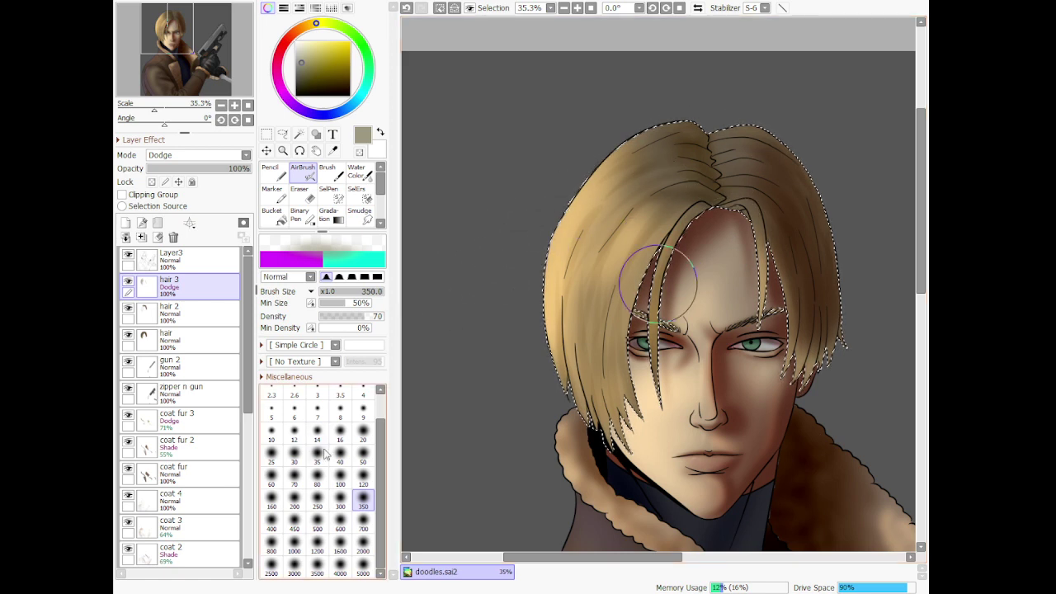
Airbrush narrower highlight strands from the parting along the longer side of the hair at brush size 120
{"action": "left_click", "coordinate": [363, 479]}
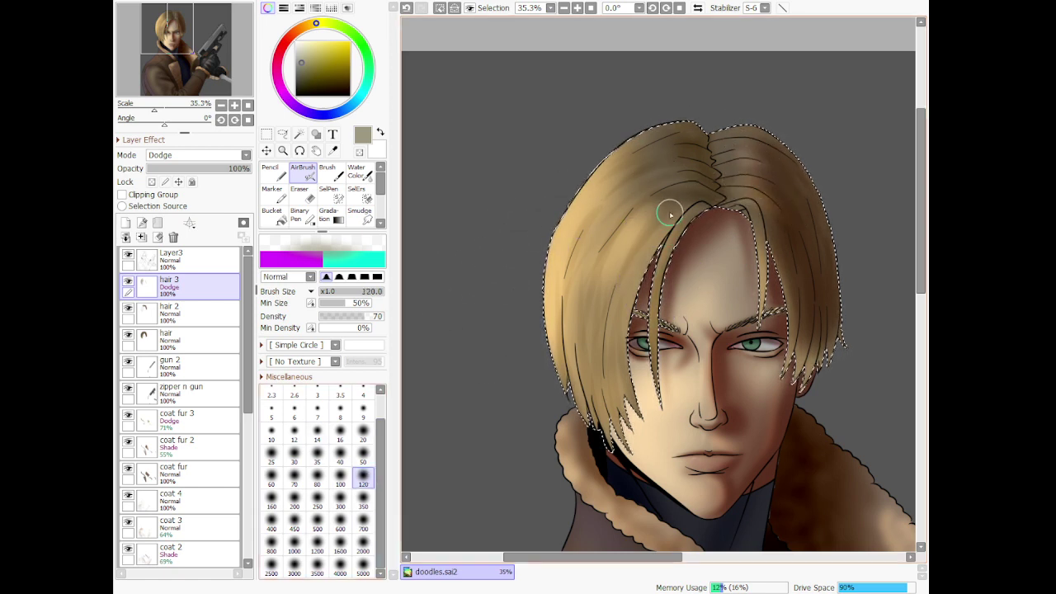
{"action": "left_click_drag", "start_coordinate": [700, 173], "coordinate": [551, 299]}
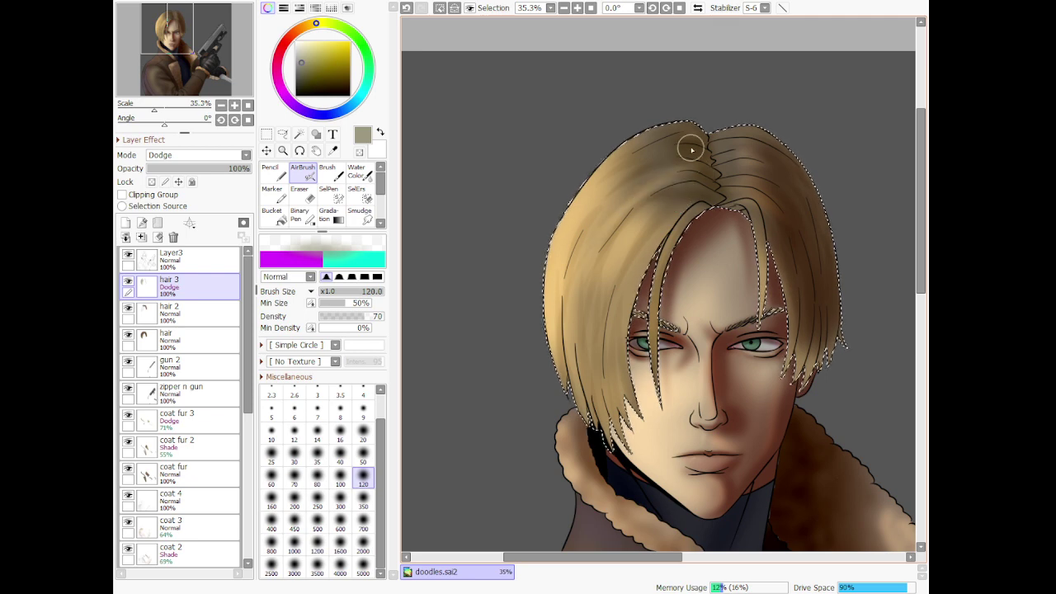
{"action": "mouse_move", "coordinate": [691, 146]}
{"action": "left_mouse_down"}
{"action": "mouse_move", "coordinate": [574, 255]}
{"action": "mouse_move", "coordinate": [537, 225]}
{"action": "left_mouse_up"}
{"action": "left_click_drag", "start_coordinate": [674, 177], "coordinate": [613, 222]}
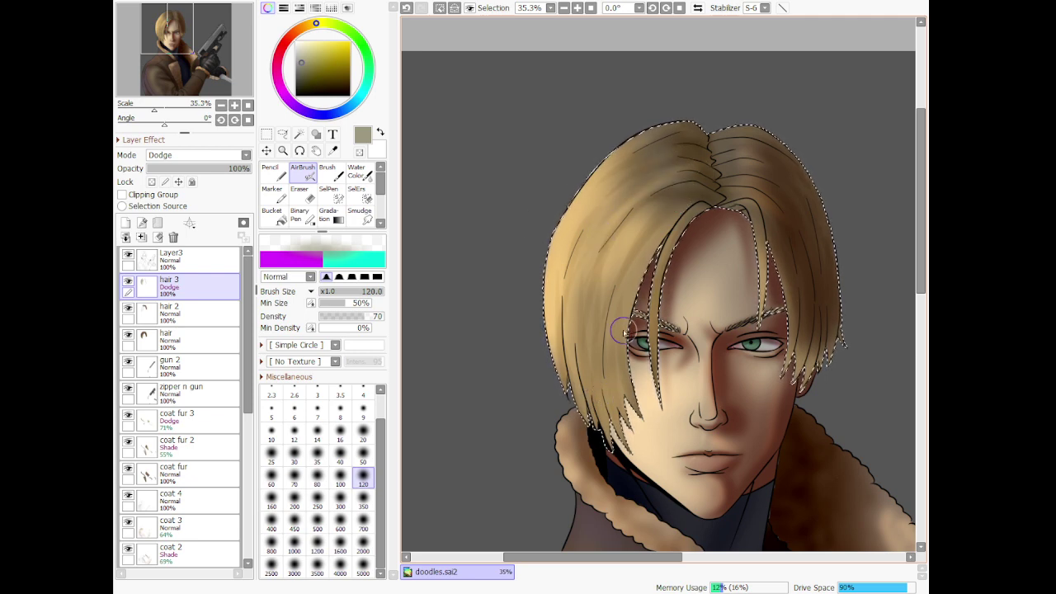
{"action": "scroll", "coordinate": [589, 237], "scroll_direction": "down", "scroll_amount": 7}
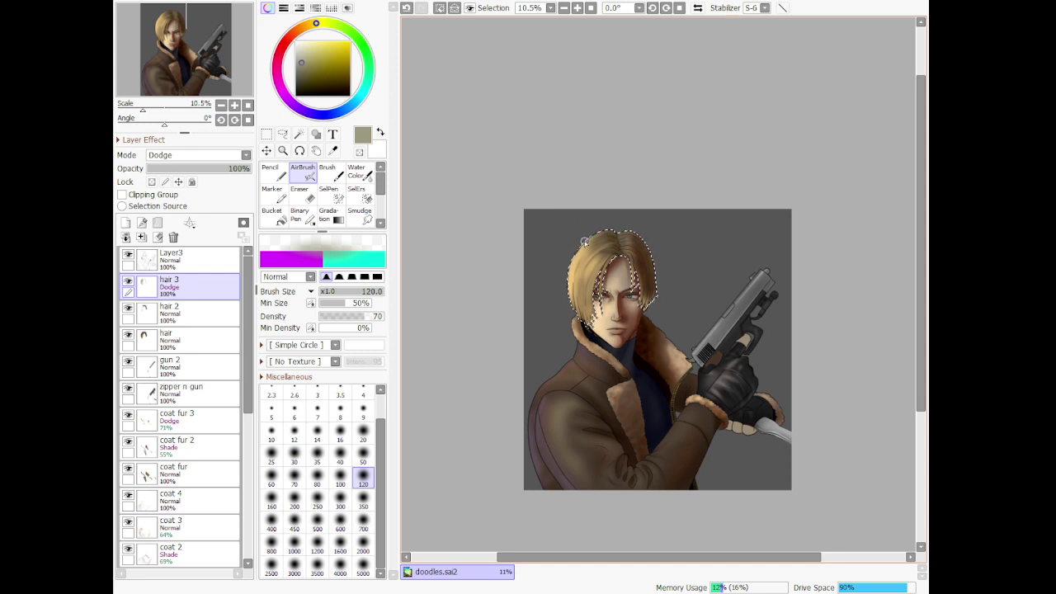
Replace the hair selection with a magic wand selection of the skin from the skin layer, and make skin2 the active layer
{"action": "scroll", "coordinate": [585, 242], "scroll_direction": "up", "scroll_amount": 3}
{"action": "left_click", "coordinate": [283, 134]}
{"action": "left_click", "coordinate": [498, 116]}
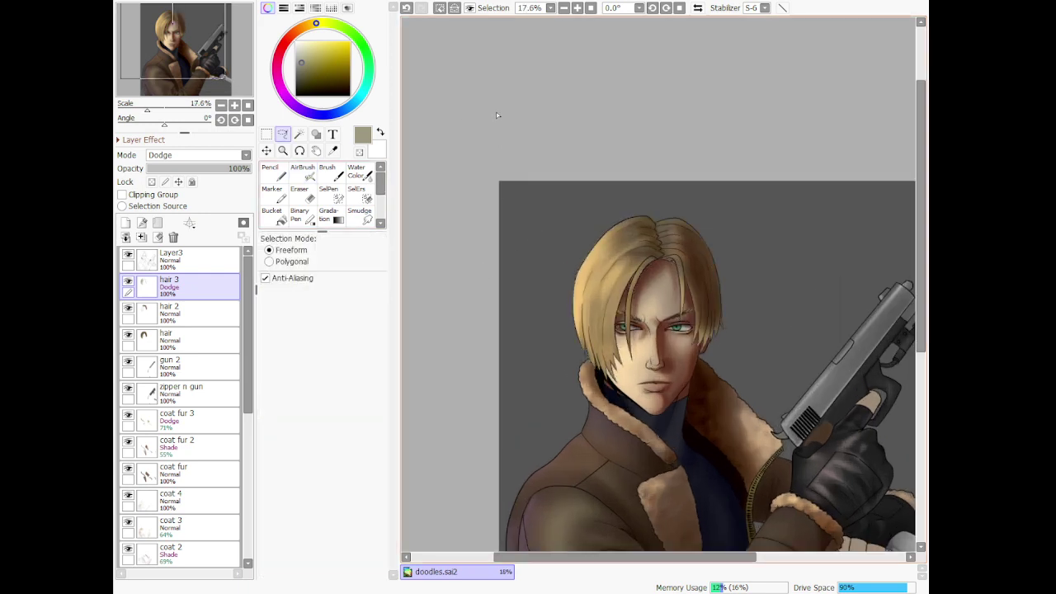
{"action": "scroll", "coordinate": [187, 495], "scroll_direction": "down", "scroll_amount": 6}
{"action": "left_click", "coordinate": [187, 500]}
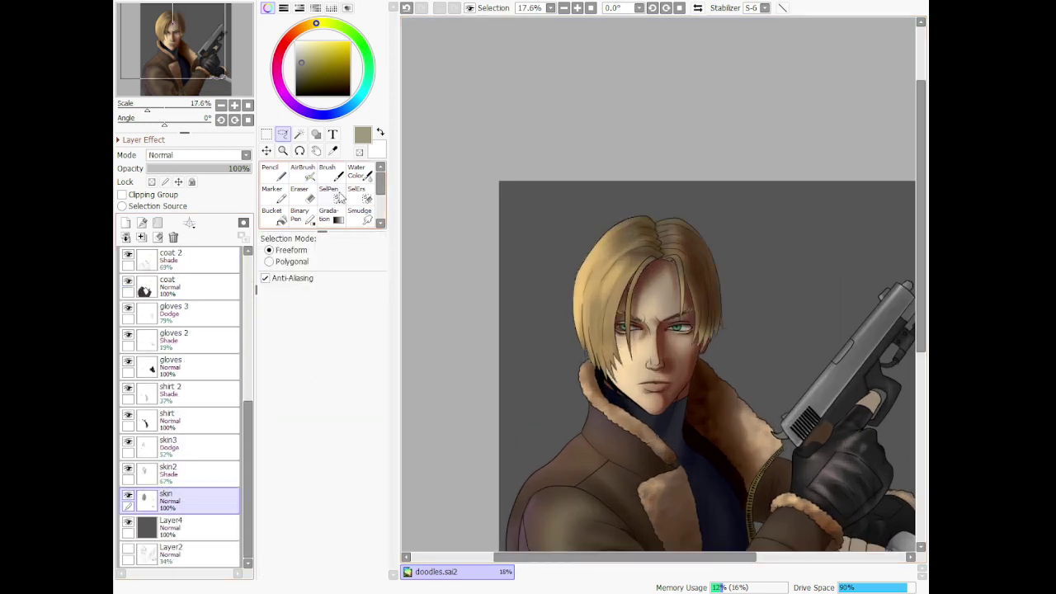
{"action": "left_click", "coordinate": [299, 134]}
{"action": "left_click", "coordinate": [630, 365]}
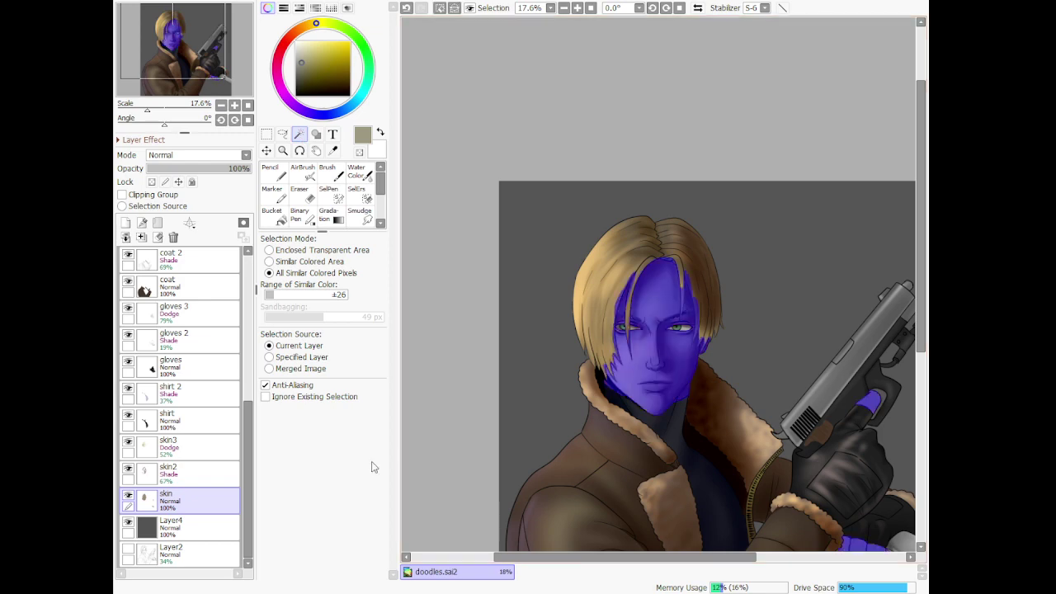
{"action": "left_click", "coordinate": [198, 472]}
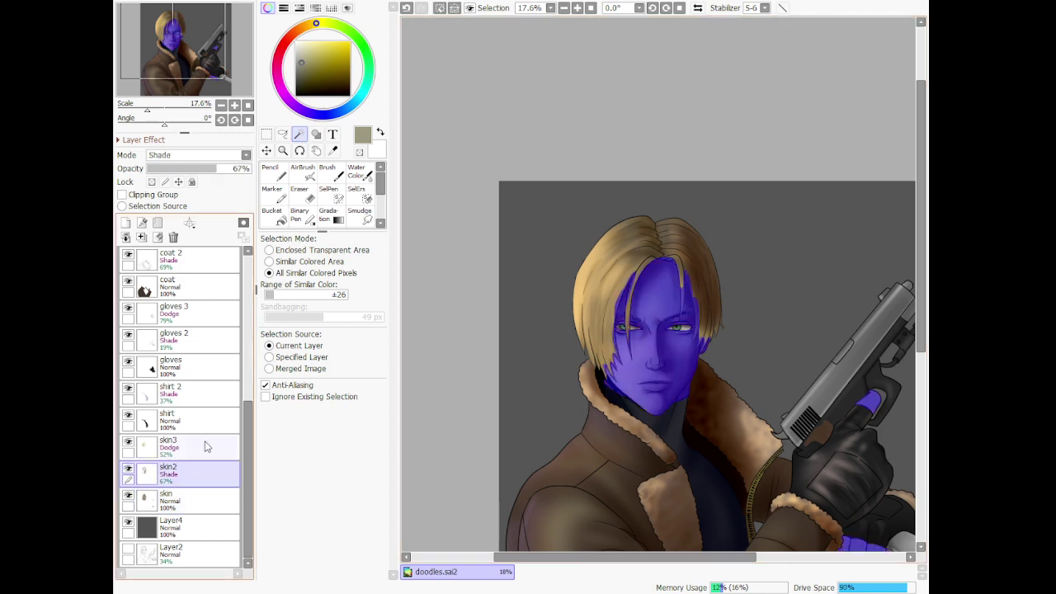
Sample a reddish brown from the shaded artwork near the hairline and lighten it into a muted skin-shadow colour
{"action": "left_click", "coordinate": [336, 155]}
{"action": "scroll", "coordinate": [662, 369], "scroll_direction": "up", "scroll_amount": 2}
{"action": "left_click", "coordinate": [608, 223]}
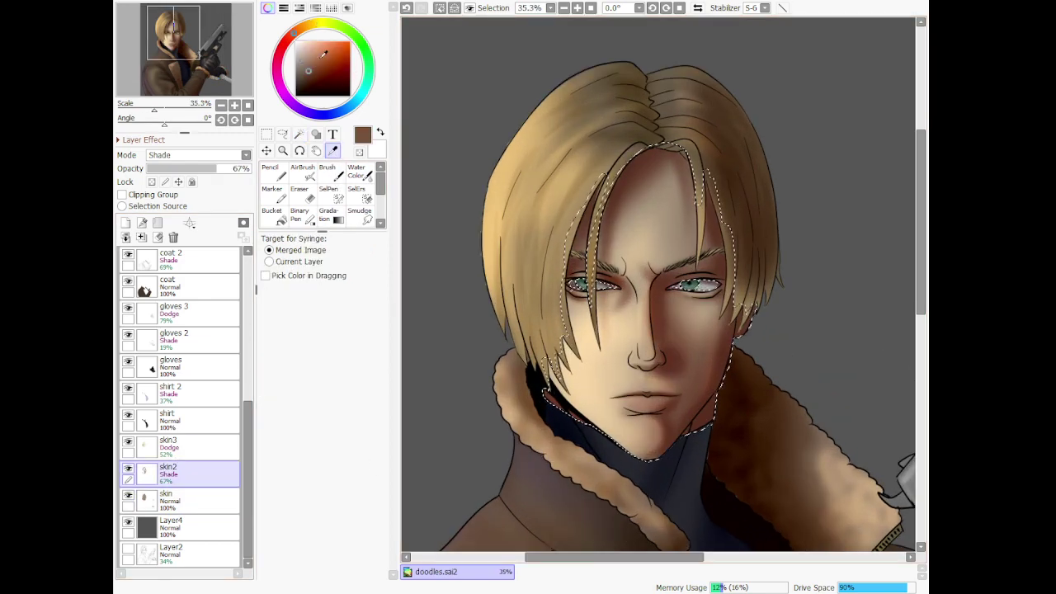
{"action": "left_click", "coordinate": [303, 61]}
{"action": "scroll", "coordinate": [451, 352], "scroll_direction": "up", "scroll_amount": 3}
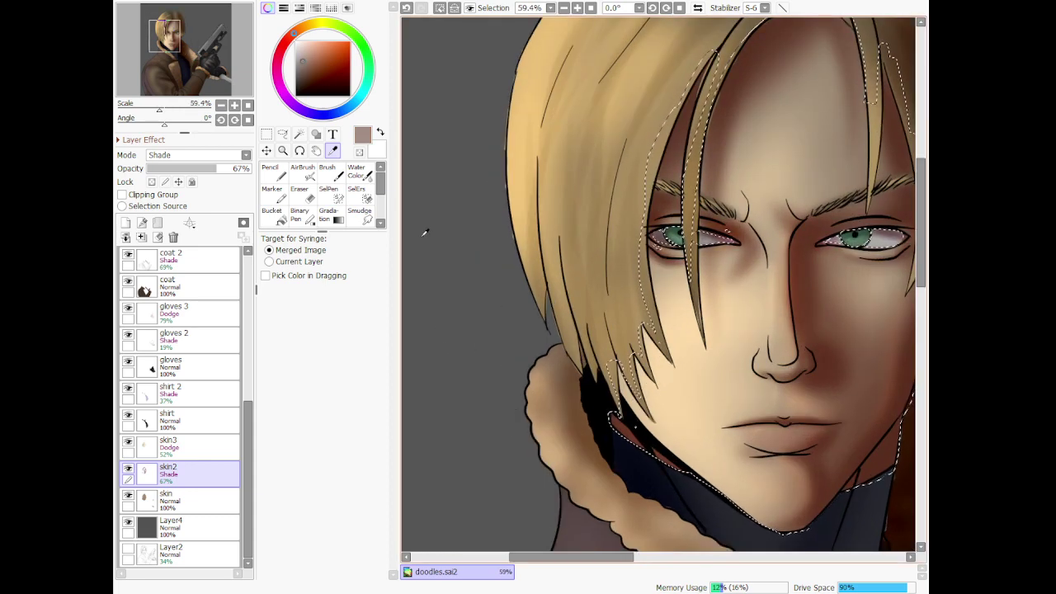
Try painting hard-edged hair shadows on the cheek with the Pencil at size 50
{"action": "left_click", "coordinate": [327, 173]}
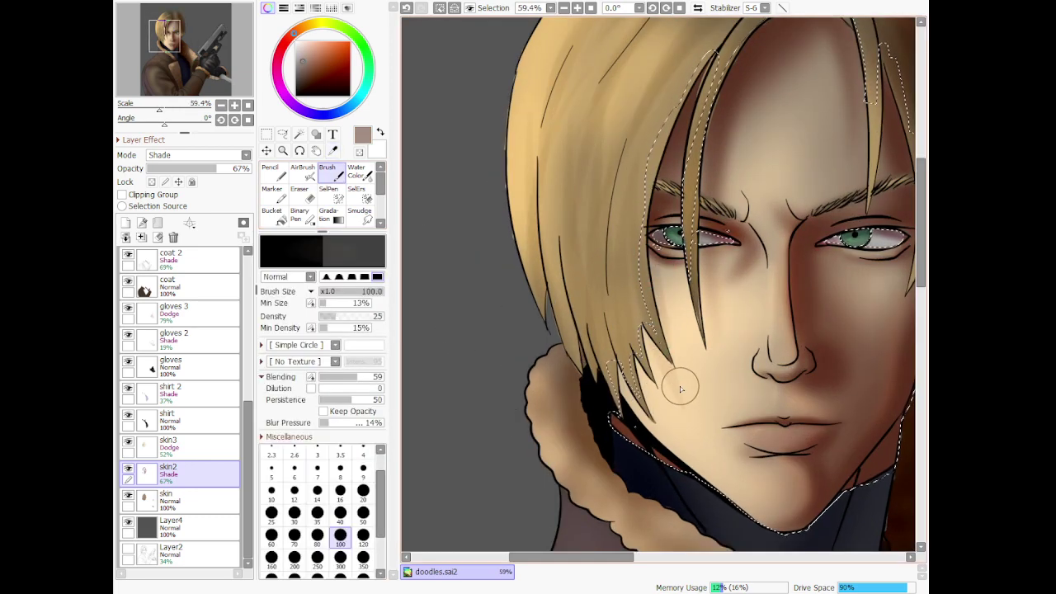
{"action": "left_click", "coordinate": [302, 171]}
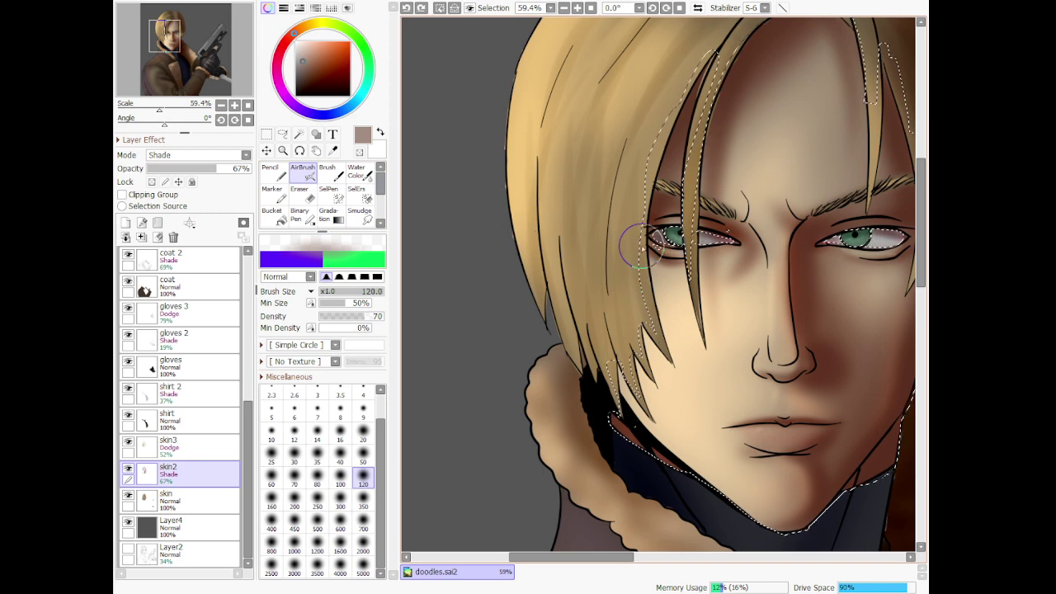
{"action": "key", "text": "n"}
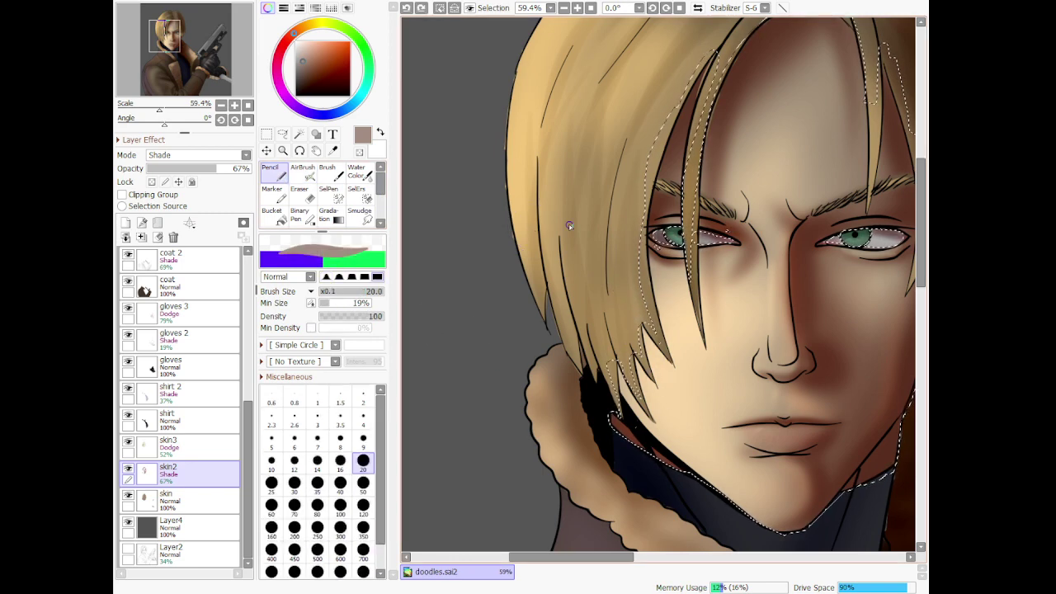
{"action": "left_click", "coordinate": [569, 225]}
{"action": "left_click", "coordinate": [363, 485]}
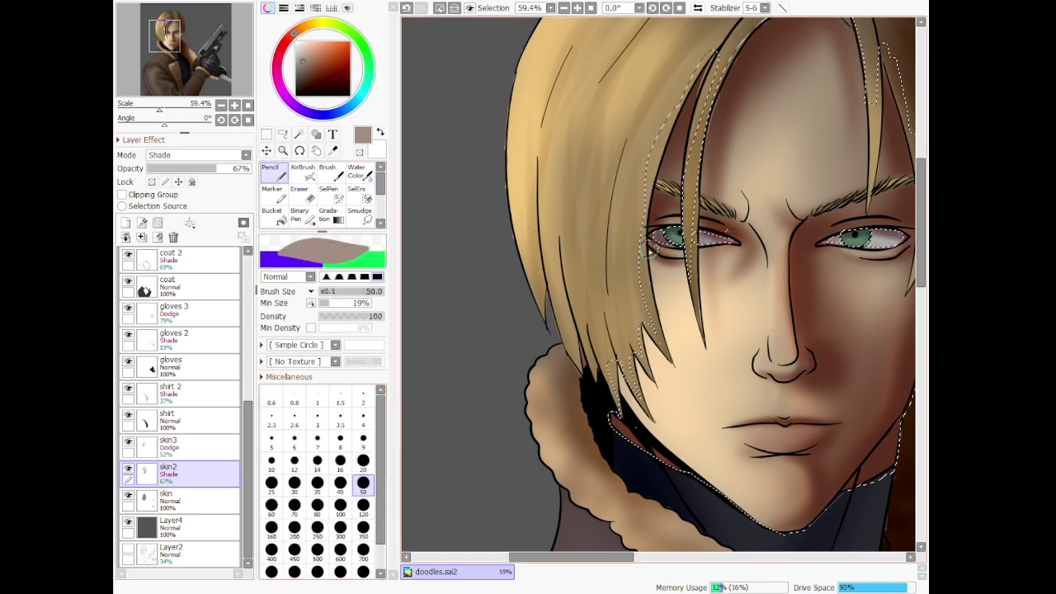
{"action": "key", "text": "ctrl+z"}
{"action": "key", "text": "ctrl+y"}
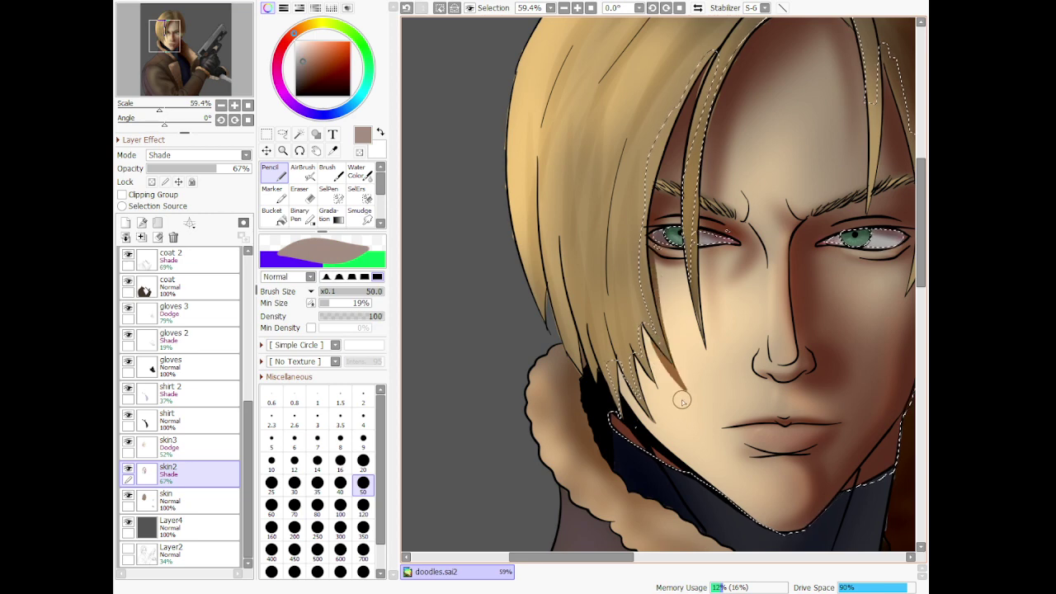
{"action": "key", "text": "ctrl+z"}
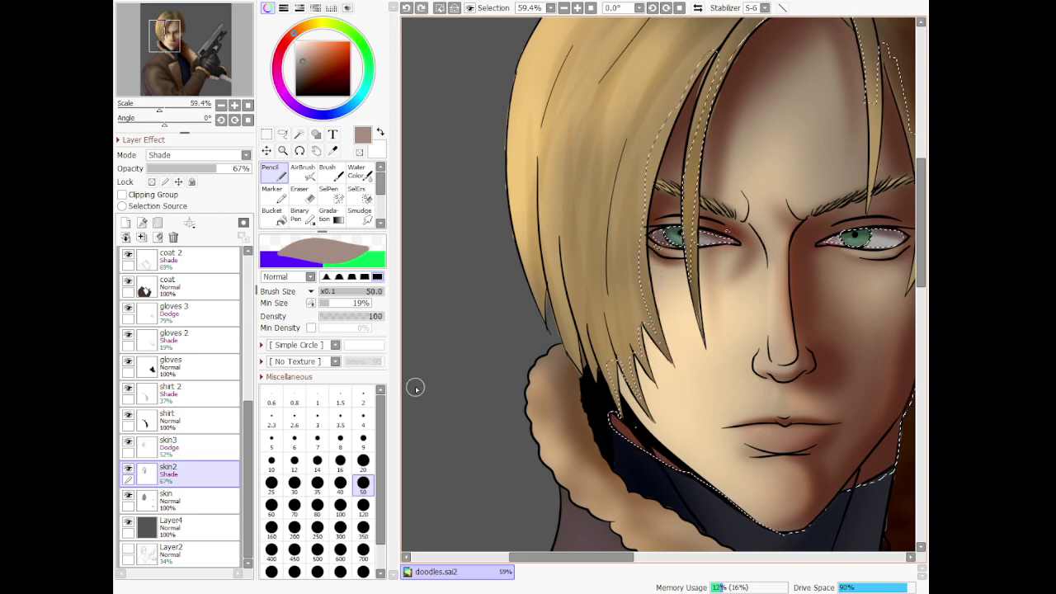
Airbrush soft shadows cast by the hair strands onto the cheek on skin2, using density 100 and brush size 50
{"action": "left_click", "coordinate": [306, 173]}
{"action": "left_click", "coordinate": [379, 316]}
{"action": "left_click_drag", "start_coordinate": [379, 317], "coordinate": [388, 317]}
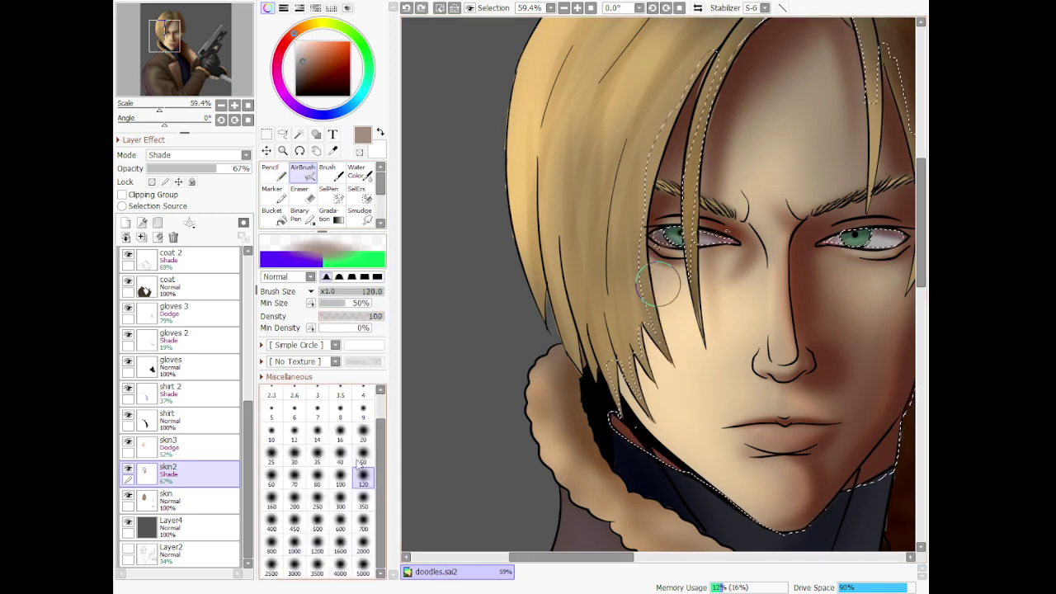
{"action": "left_click", "coordinate": [364, 454]}
{"action": "left_click_drag", "start_coordinate": [652, 239], "coordinate": [695, 407]}
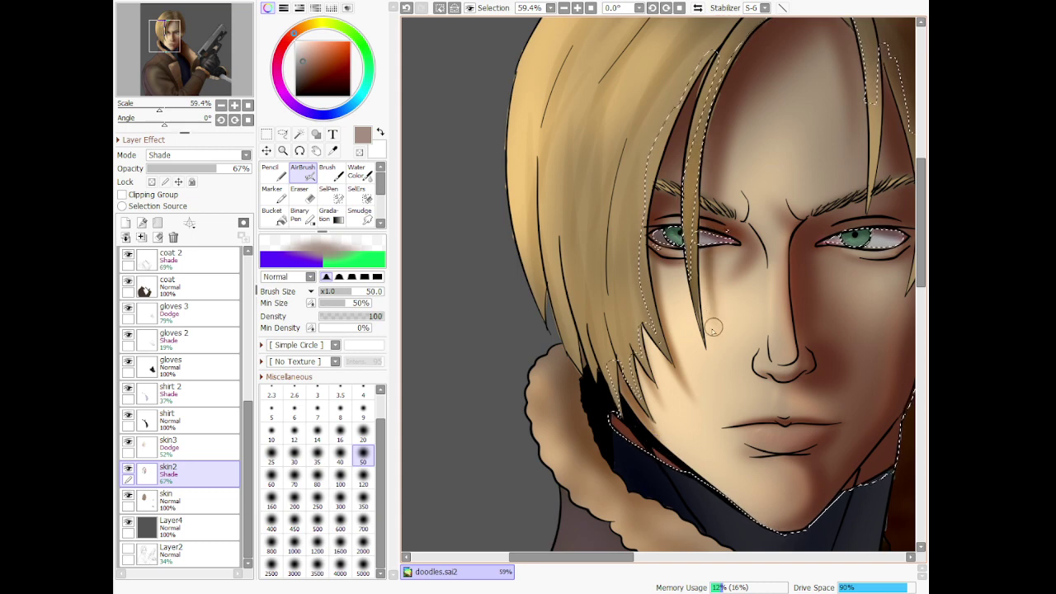
{"action": "scroll", "coordinate": [717, 251], "scroll_direction": "down", "scroll_amount": 3}
{"action": "scroll", "coordinate": [717, 252], "scroll_direction": "down", "scroll_amount": 3}
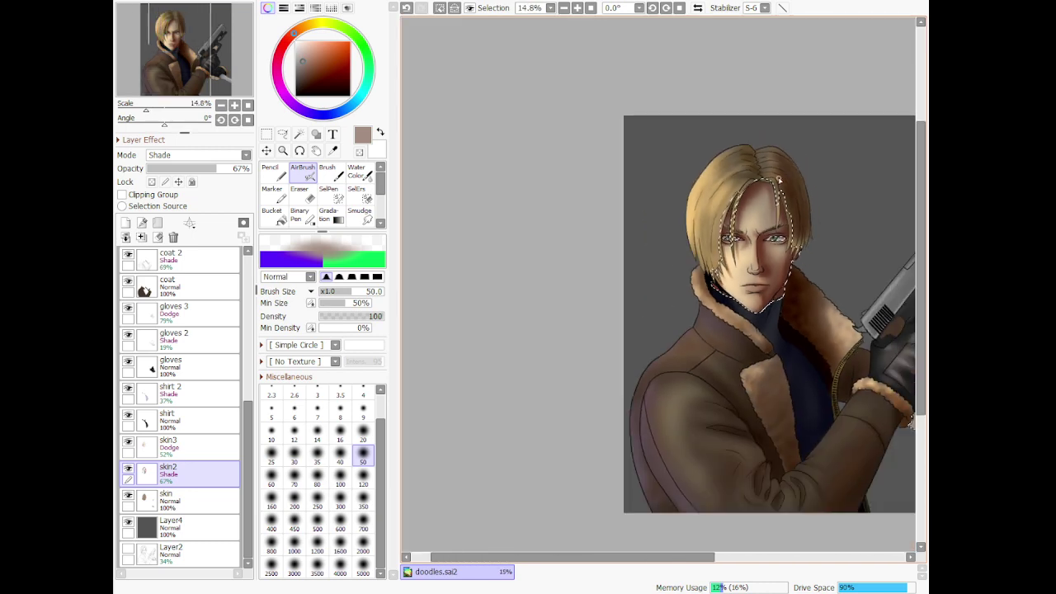
Set the airbrush density to 68, make hair 3 the active layer, and clear the skin selection
{"action": "scroll", "coordinate": [799, 295], "scroll_direction": "up", "scroll_amount": 2}
{"action": "scroll", "coordinate": [799, 296], "scroll_direction": "up", "scroll_amount": 2}
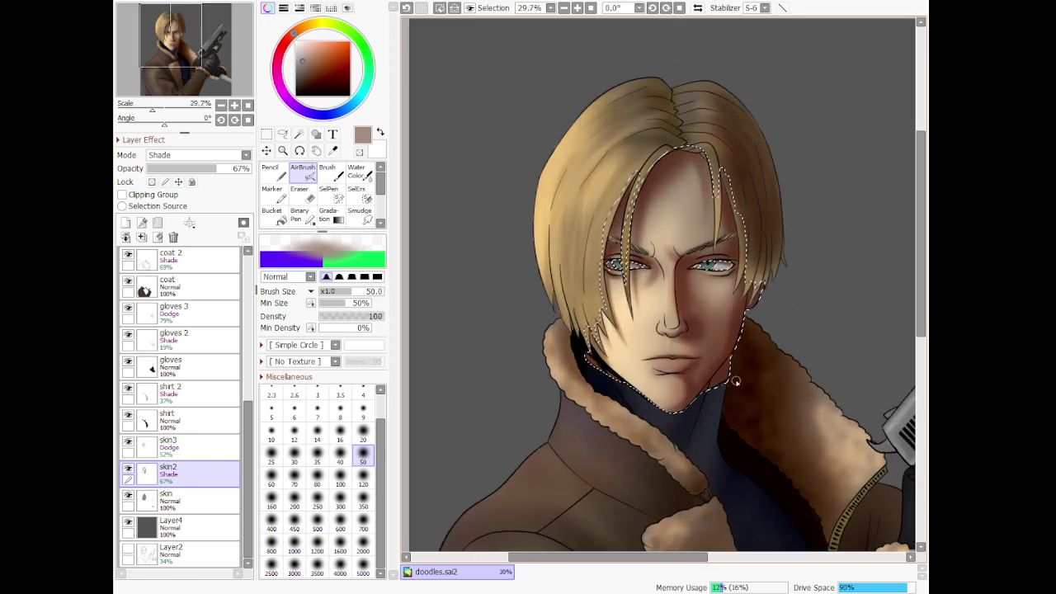
{"action": "scroll", "coordinate": [736, 381], "scroll_direction": "down", "scroll_amount": 3}
{"action": "left_click", "coordinate": [361, 317]}
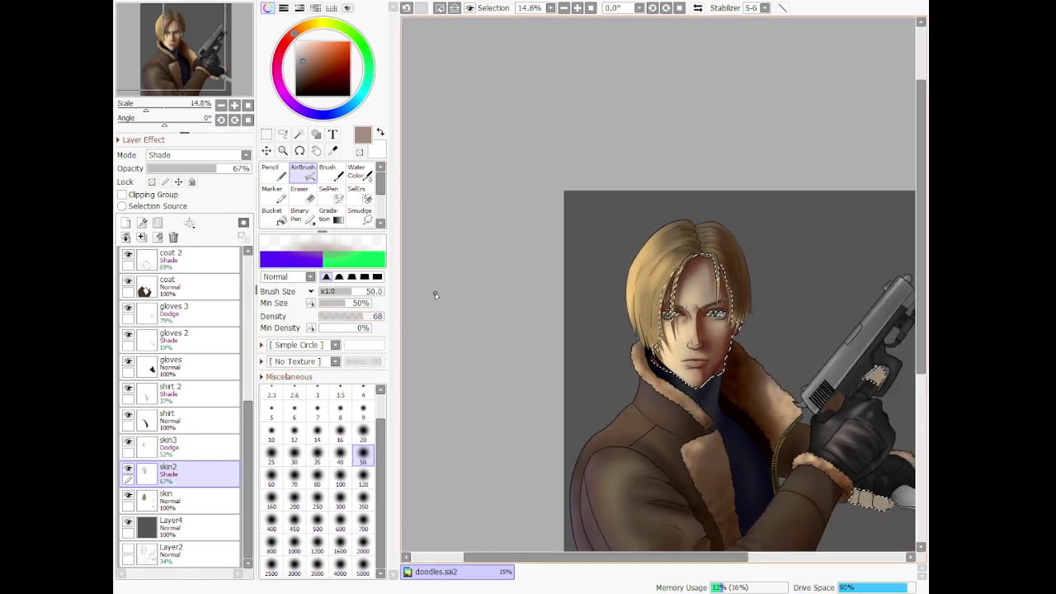
{"action": "scroll", "coordinate": [178, 293], "scroll_direction": "up", "scroll_amount": 5}
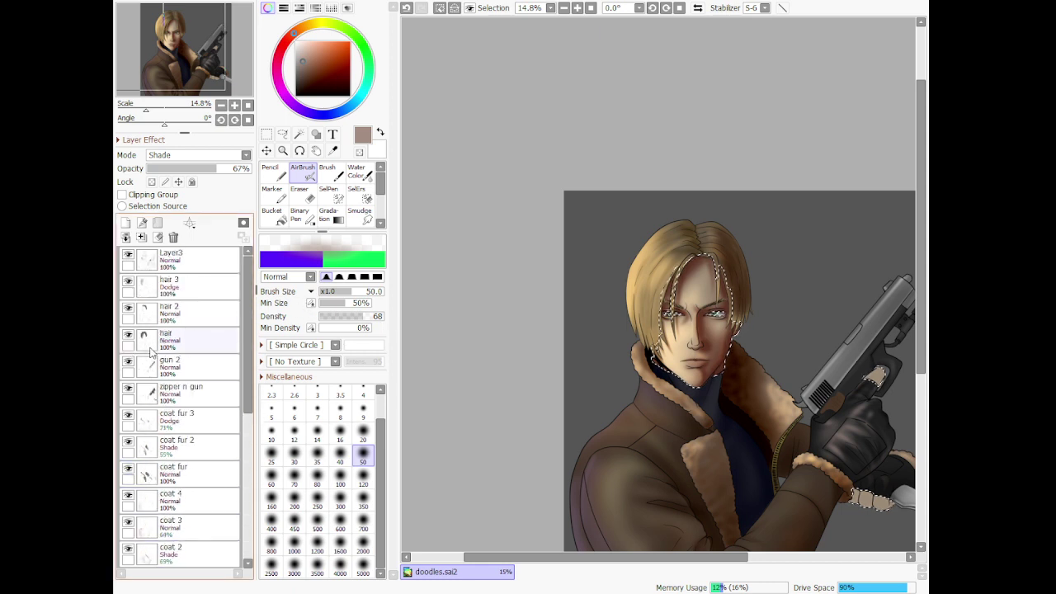
{"action": "left_click", "coordinate": [183, 291]}
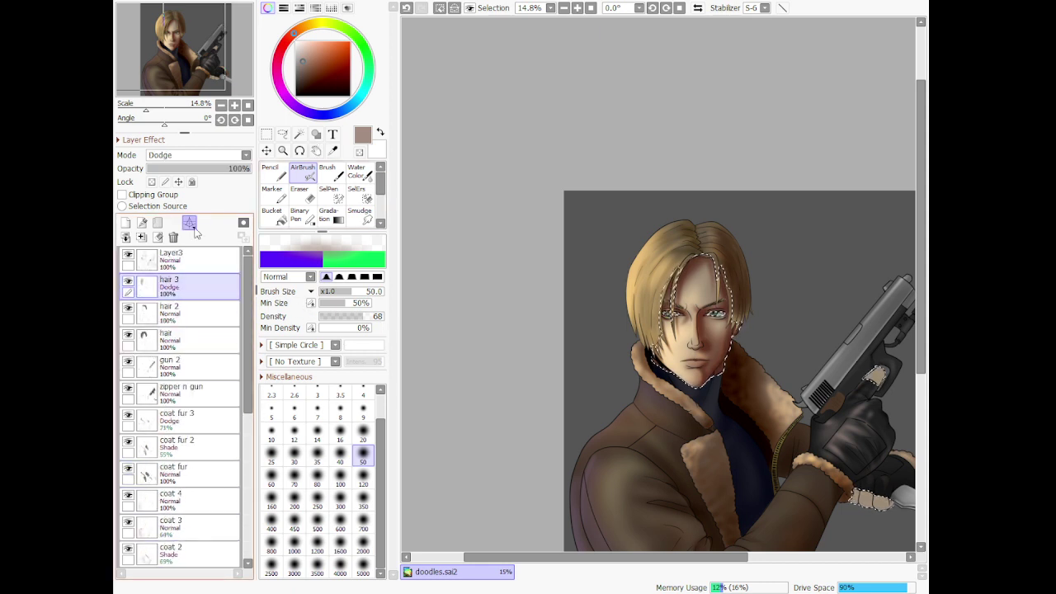
{"action": "left_click", "coordinate": [283, 135]}
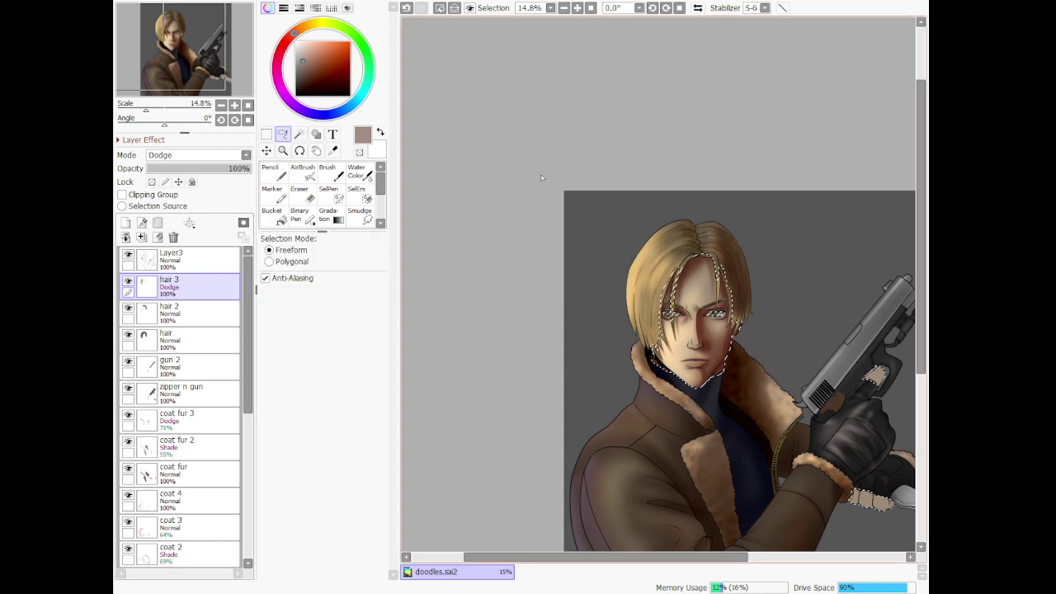
{"action": "left_click", "coordinate": [516, 149]}
Make a magic wand selection of the hair and eyebrows from the hair layer
{"action": "scroll", "coordinate": [563, 189], "scroll_direction": "down", "scroll_amount": 5}
{"action": "scroll", "coordinate": [634, 220], "scroll_direction": "up", "scroll_amount": 4}
{"action": "scroll", "coordinate": [724, 269], "scroll_direction": "up", "scroll_amount": 1}
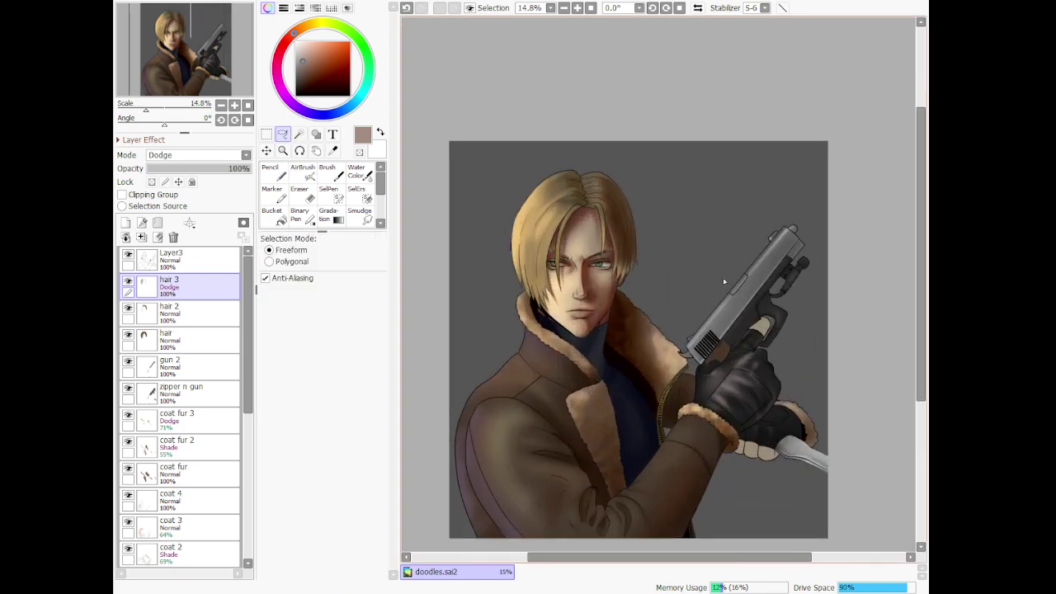
{"action": "scroll", "coordinate": [631, 260], "scroll_direction": "up", "scroll_amount": 4}
{"action": "scroll", "coordinate": [517, 208], "scroll_direction": "down", "scroll_amount": 6}
{"action": "scroll", "coordinate": [500, 205], "scroll_direction": "up", "scroll_amount": 6}
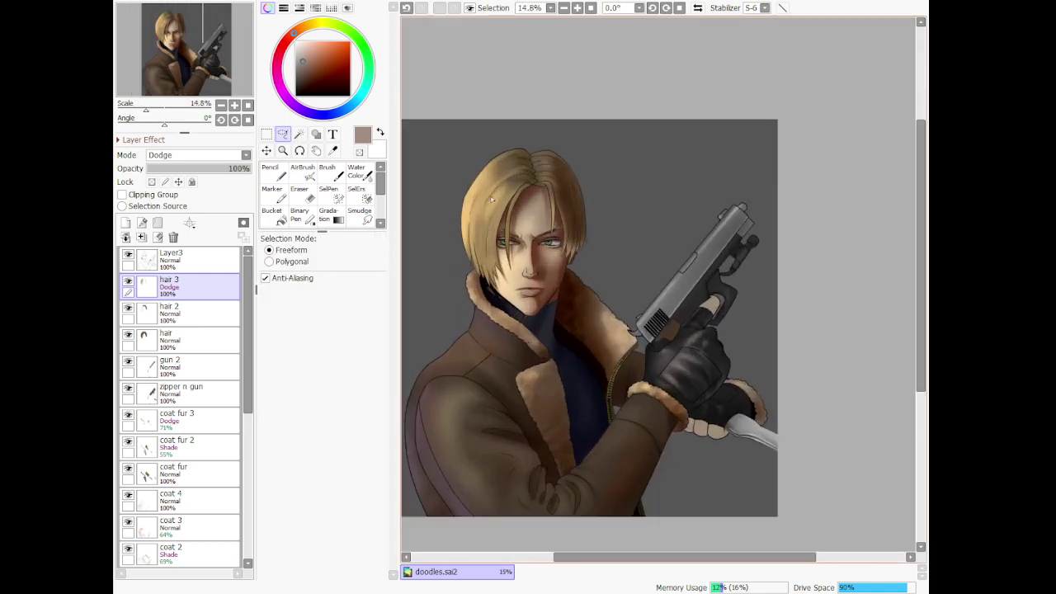
{"action": "scroll", "coordinate": [508, 213], "scroll_direction": "up", "scroll_amount": 5}
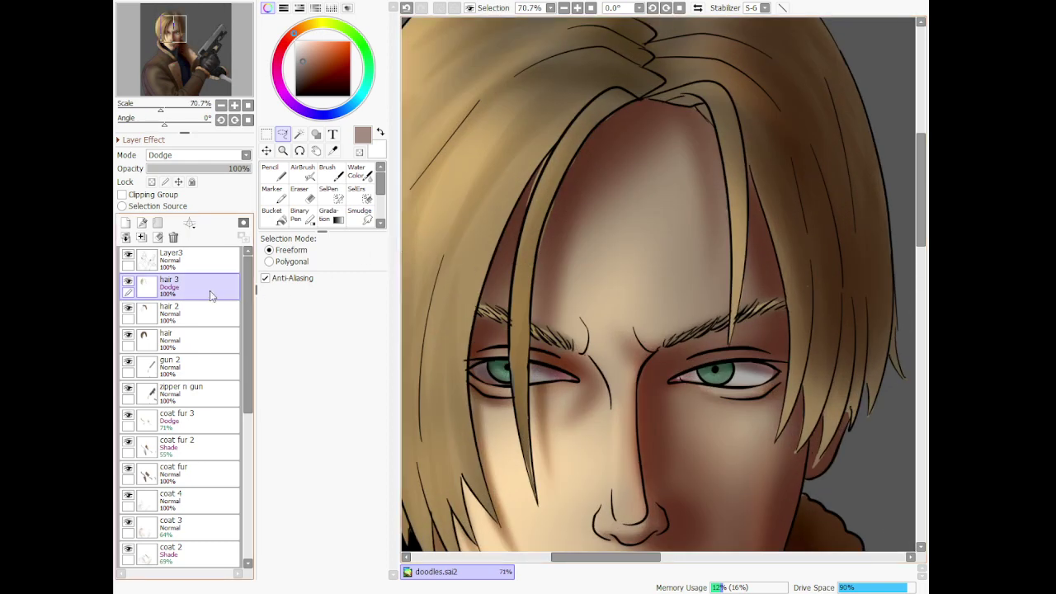
{"action": "left_click", "coordinate": [212, 334]}
{"action": "left_click", "coordinate": [298, 134]}
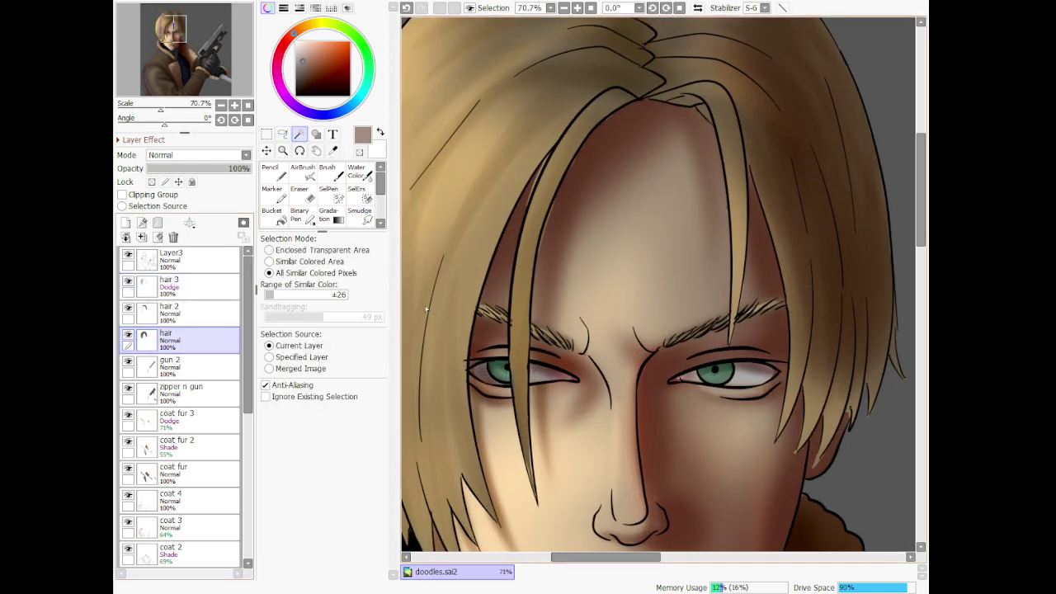
{"action": "left_click", "coordinate": [494, 315]}
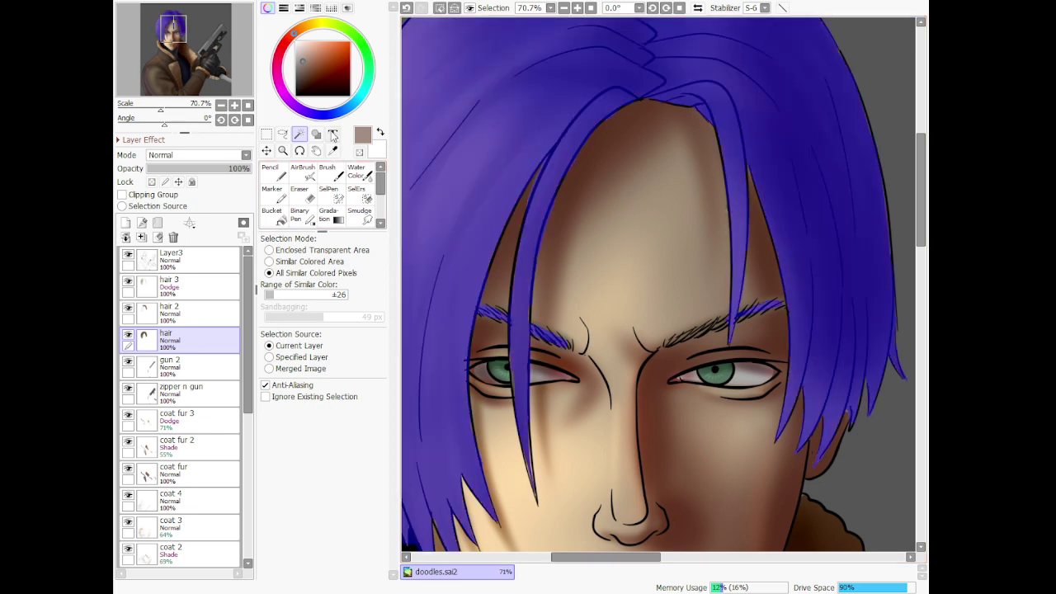
Sample a dark brown from the hair near the parting and try an airbrush stroke at the brow on the hair layer
{"action": "left_click", "coordinate": [335, 152]}
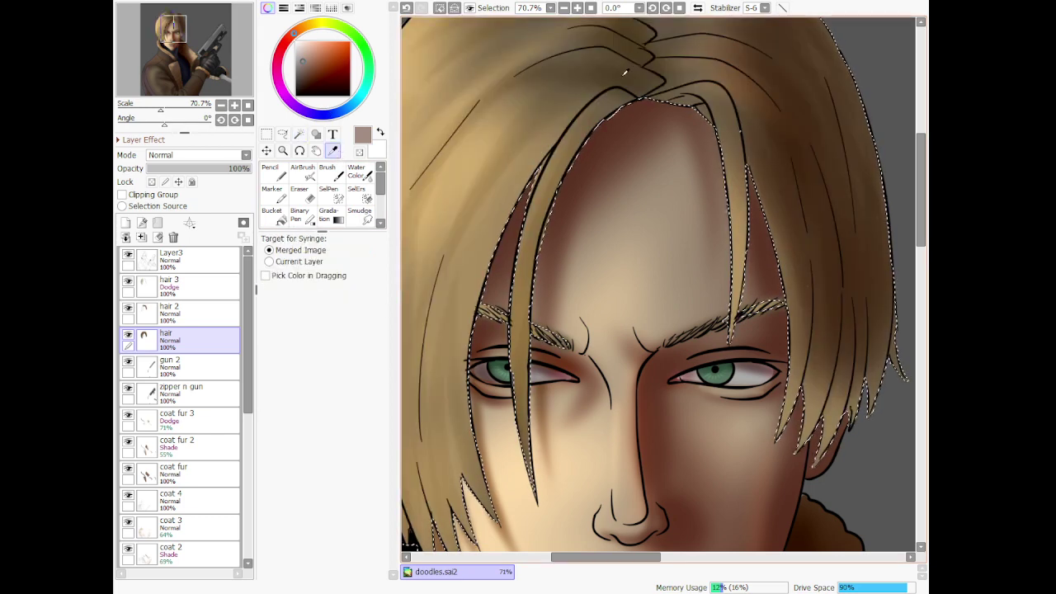
{"action": "left_click", "coordinate": [626, 70]}
{"action": "left_click", "coordinate": [303, 171]}
{"action": "scroll", "coordinate": [498, 388], "scroll_direction": "up", "scroll_amount": 3}
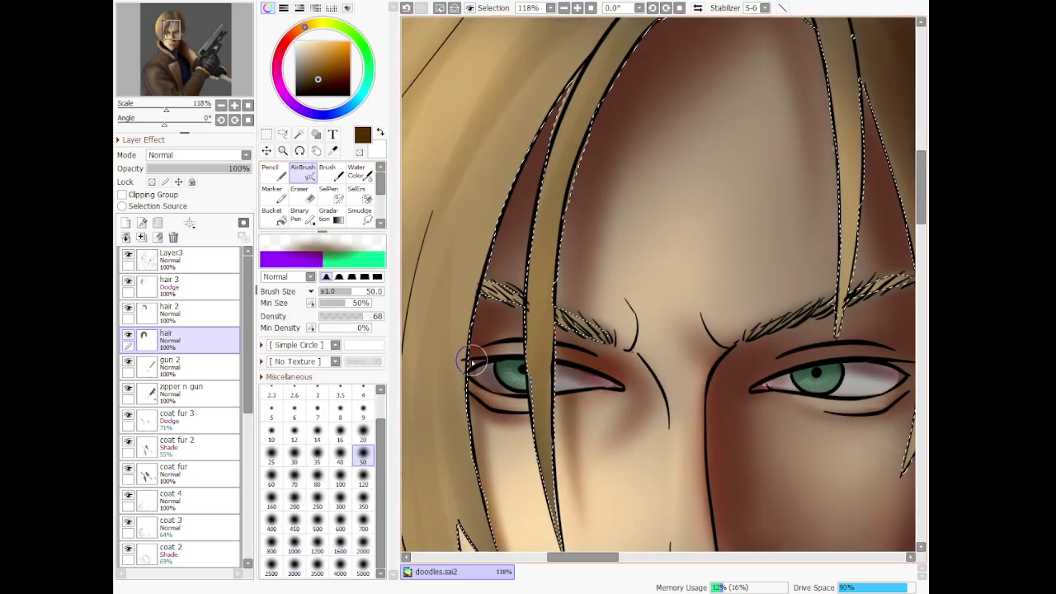
{"action": "mouse_move", "coordinate": [502, 252]}
{"action": "left_mouse_down"}
{"action": "mouse_move", "coordinate": [478, 317]}
{"action": "mouse_move", "coordinate": [505, 269]}
{"action": "mouse_move", "coordinate": [527, 260]}
{"action": "mouse_move", "coordinate": [519, 324]}
{"action": "mouse_move", "coordinate": [532, 299]}
{"action": "mouse_move", "coordinate": [466, 274]}
{"action": "mouse_move", "coordinate": [508, 246]}
{"action": "mouse_move", "coordinate": [466, 325]}
{"action": "mouse_move", "coordinate": [516, 230]}
{"action": "mouse_move", "coordinate": [519, 317]}
{"action": "mouse_move", "coordinate": [508, 269]}
{"action": "left_mouse_up"}
{"action": "key", "text": "ctrl+z"}
Airbrush both eyebrows darker on hair 2 with a more muted dark brown, and clear the hair selection
{"action": "left_click", "coordinate": [231, 314]}
{"action": "left_click", "coordinate": [303, 81]}
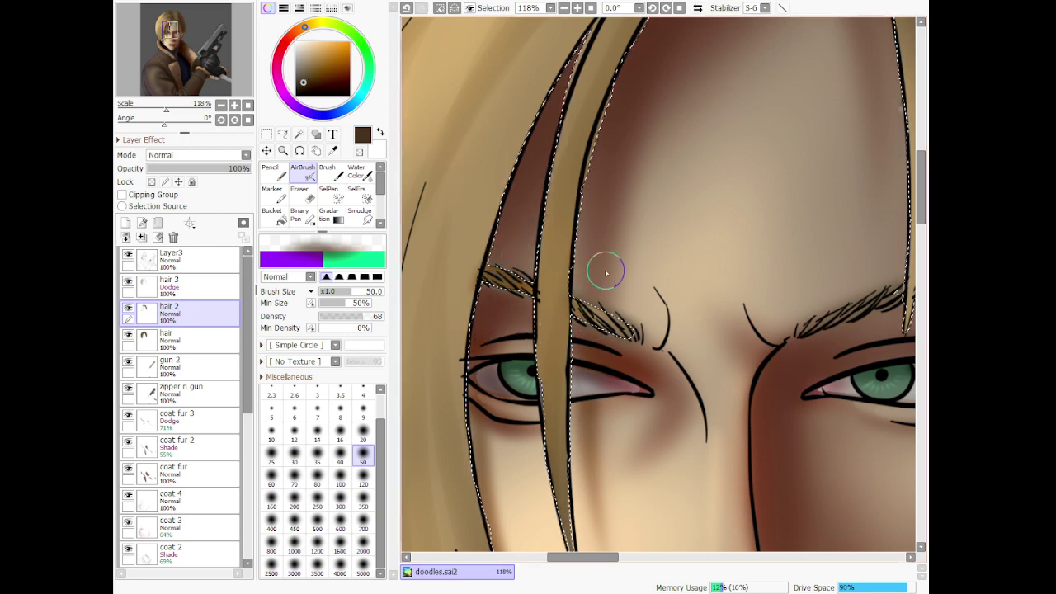
{"action": "left_click_drag", "start_coordinate": [600, 559], "coordinate": [635, 561]}
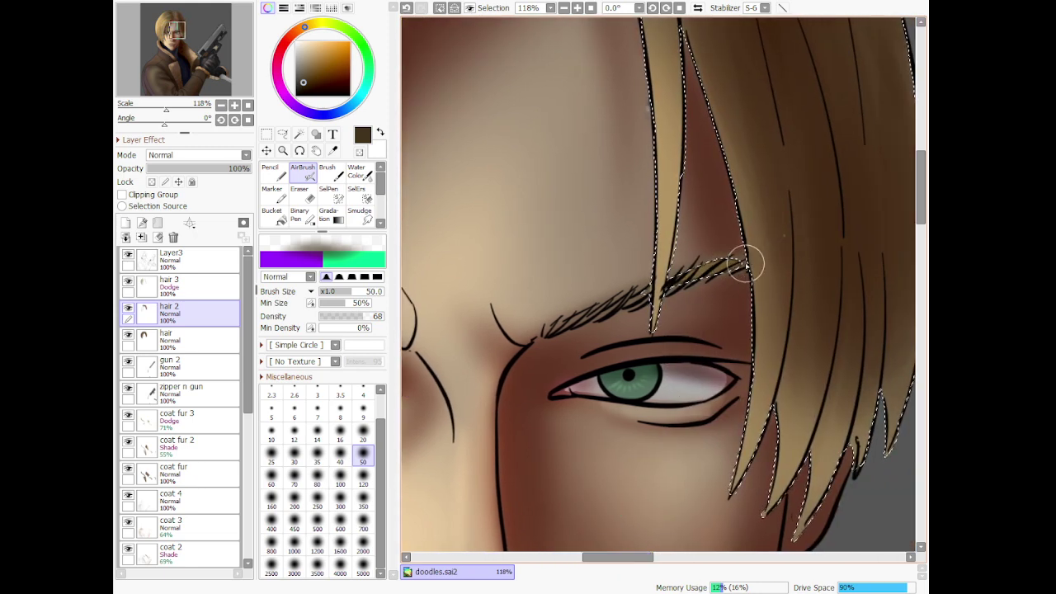
{"action": "scroll", "coordinate": [716, 339], "scroll_direction": "down", "scroll_amount": 5}
{"action": "scroll", "coordinate": [716, 338], "scroll_direction": "down", "scroll_amount": 5}
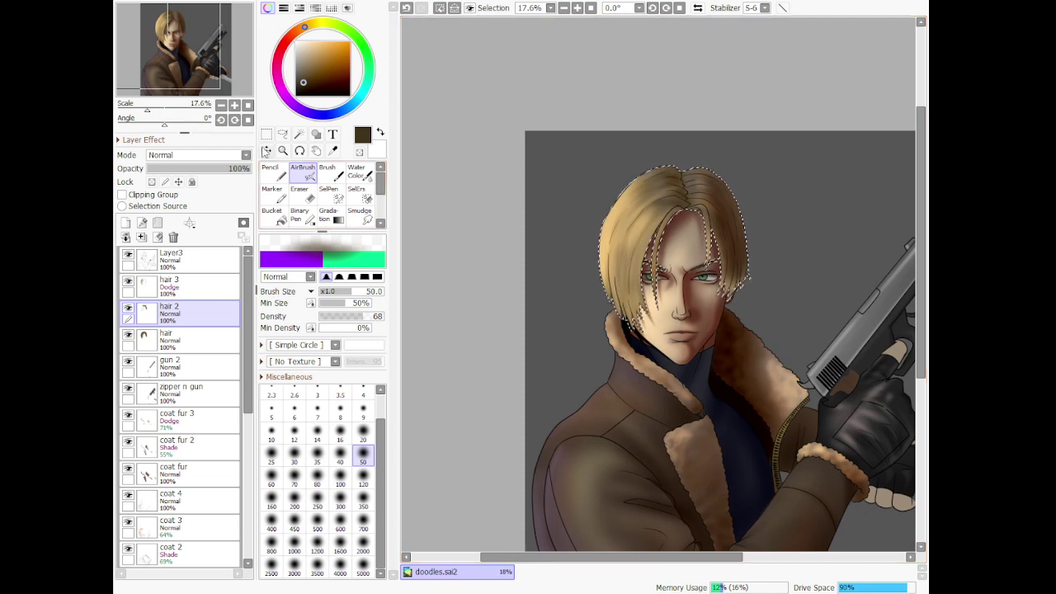
{"action": "left_click", "coordinate": [283, 134]}
{"action": "key", "text": "ctrl+d"}
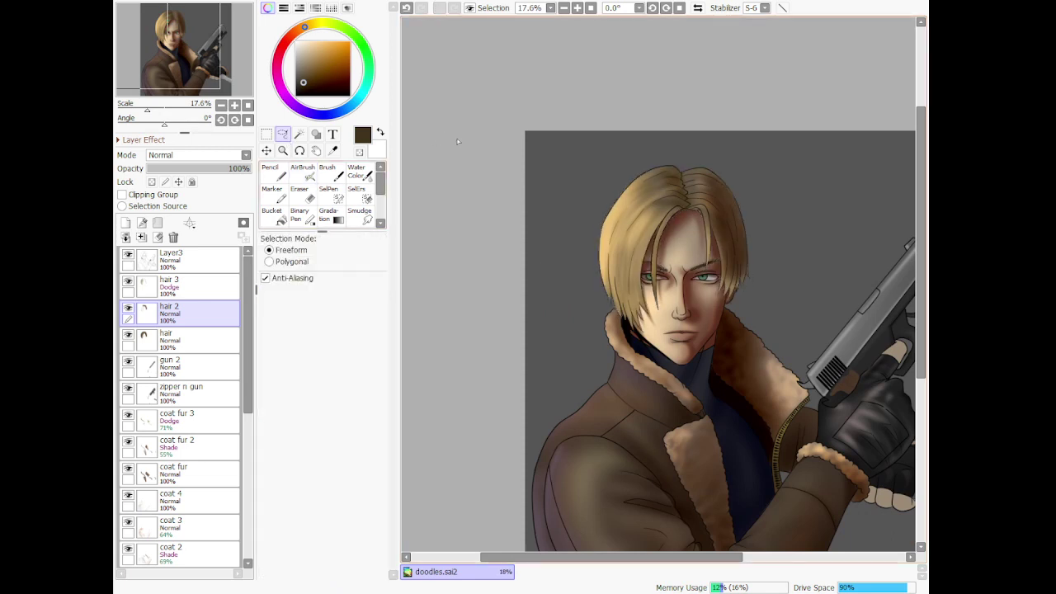
Create a layer named red above hair 3 in Dodge mode and choose a deep red colour
{"action": "scroll", "coordinate": [542, 196], "scroll_direction": "down", "scroll_amount": 2}
{"action": "scroll", "coordinate": [542, 196], "scroll_direction": "up", "scroll_amount": 1}
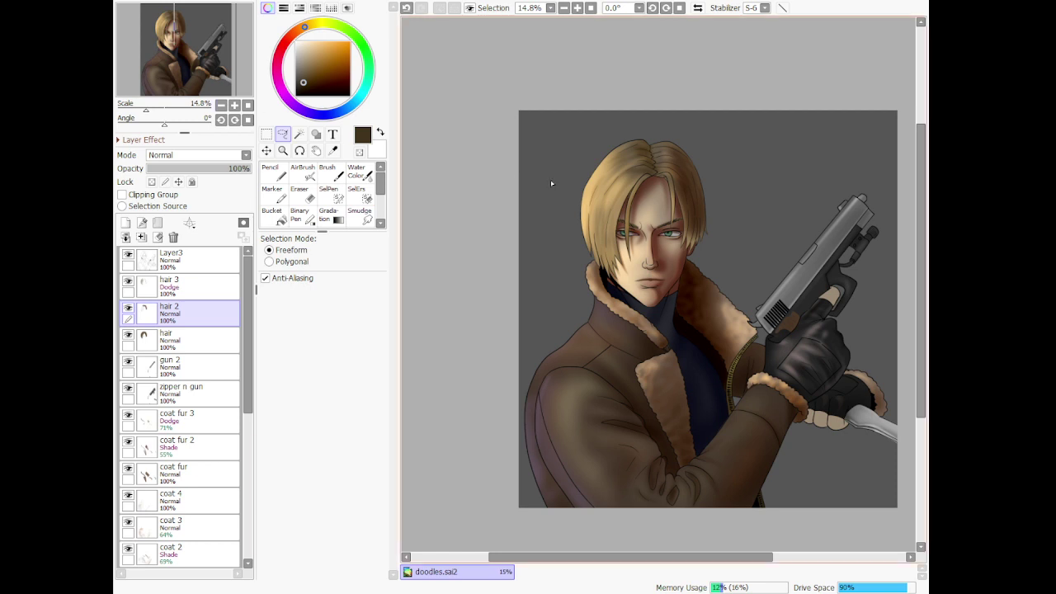
{"action": "scroll", "coordinate": [572, 200], "scroll_direction": "down", "scroll_amount": 2}
{"action": "scroll", "coordinate": [780, 237], "scroll_direction": "up", "scroll_amount": 1}
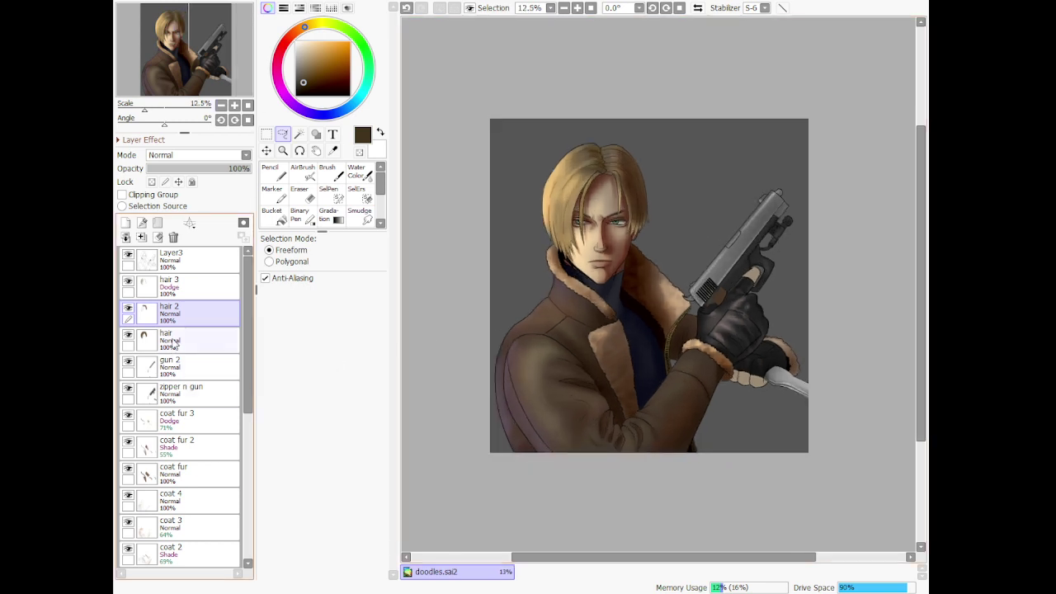
{"action": "scroll", "coordinate": [195, 383], "scroll_direction": "down", "scroll_amount": 4}
{"action": "scroll", "coordinate": [190, 384], "scroll_direction": "up", "scroll_amount": 4}
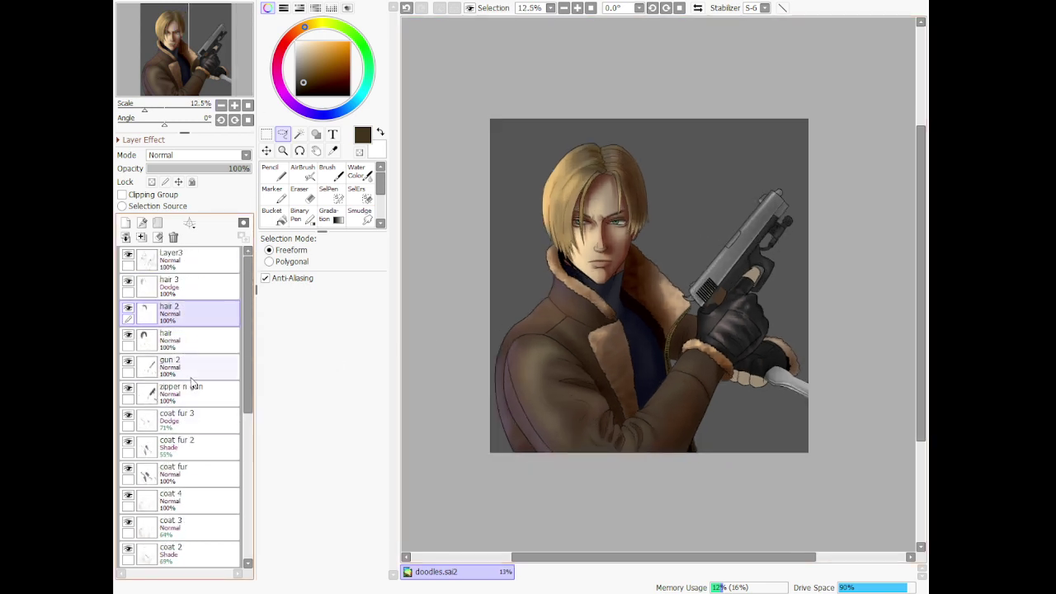
{"action": "left_click", "coordinate": [165, 283]}
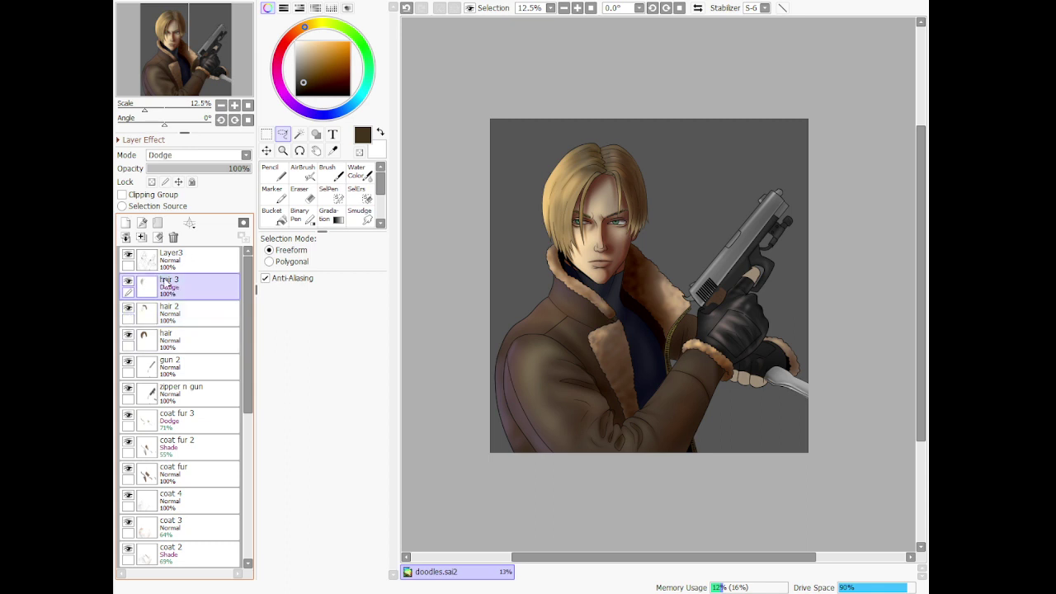
{"action": "left_click", "coordinate": [128, 225]}
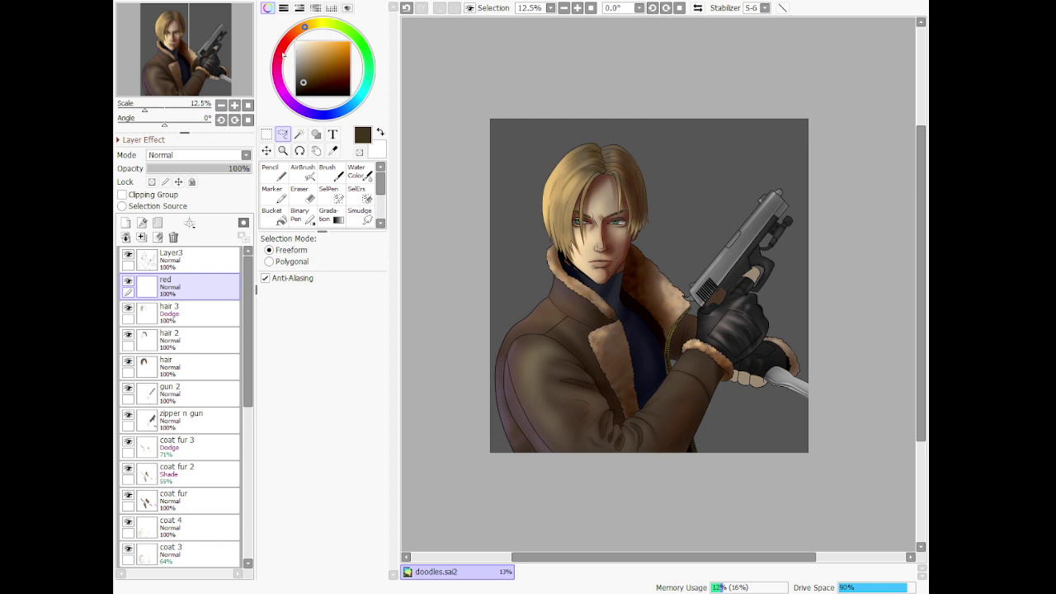
{"action": "left_click_drag", "start_coordinate": [283, 55], "coordinate": [287, 41]}
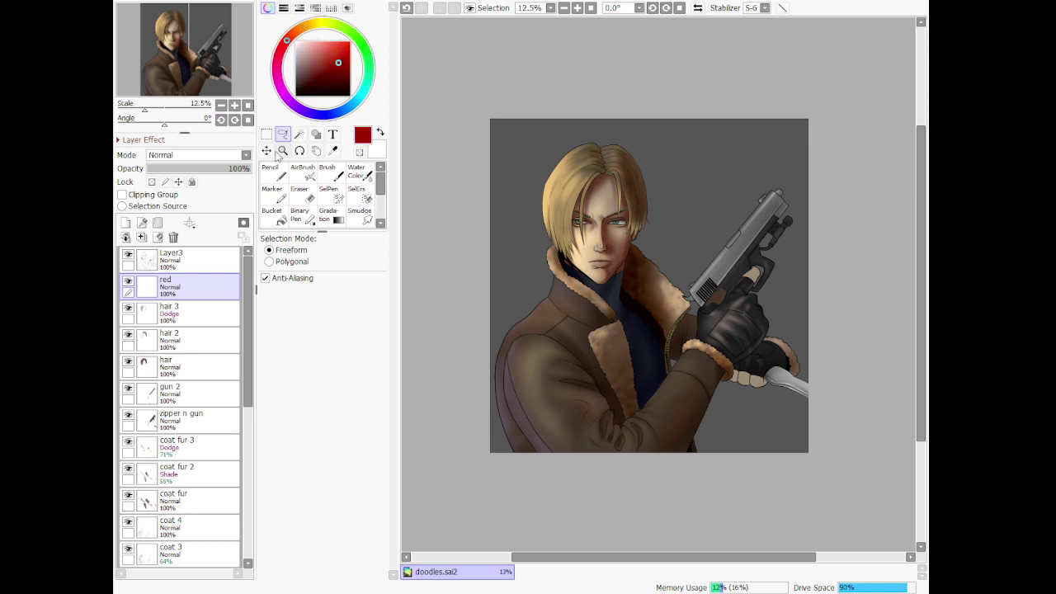
{"action": "left_click", "coordinate": [194, 274]}
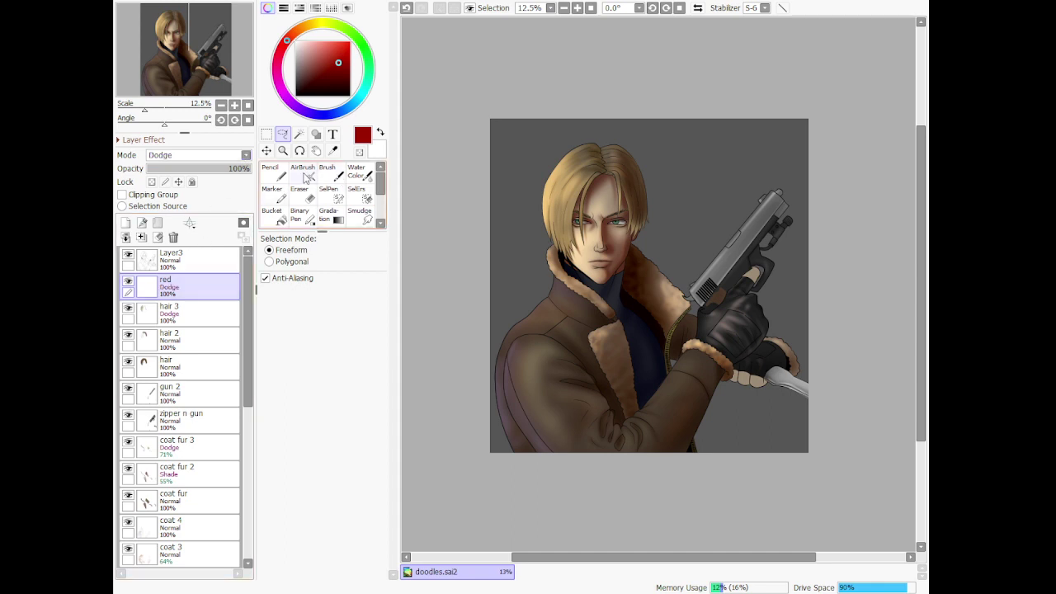
Airbrush a red rim glow along the fur collar edges on the red layer, using brush sizes 350 and 120
{"action": "left_click", "coordinate": [303, 175]}
{"action": "scroll", "coordinate": [589, 449], "scroll_direction": "up", "scroll_amount": 3}
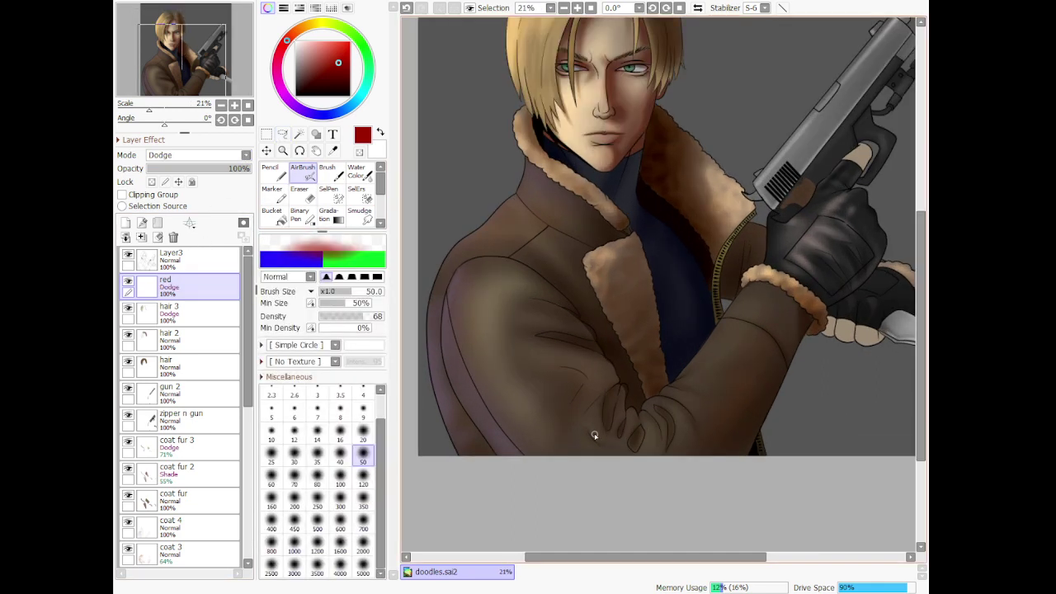
{"action": "left_click", "coordinate": [363, 501]}
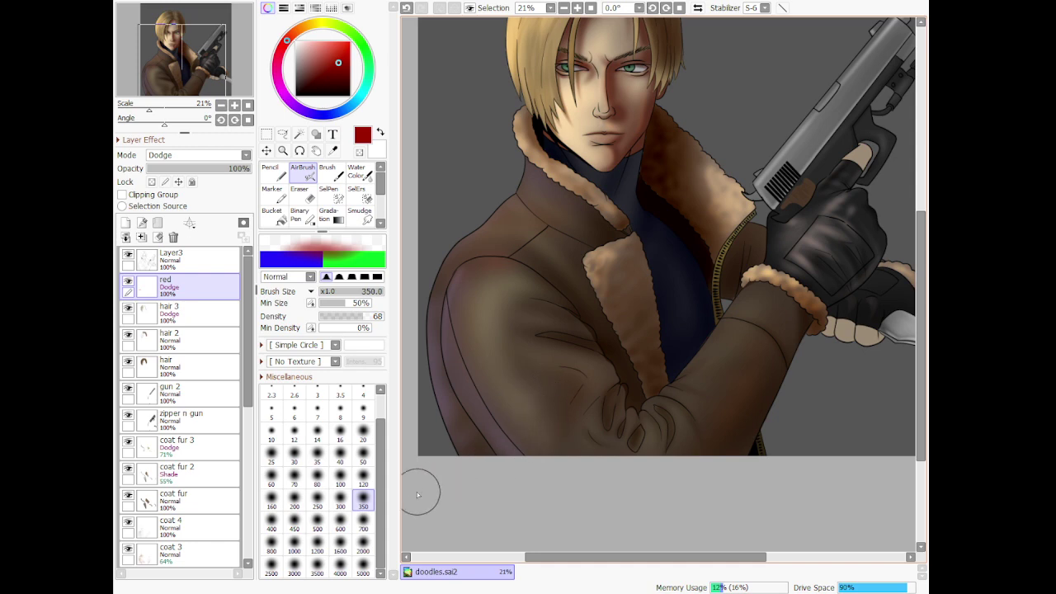
{"action": "left_click", "coordinate": [363, 478]}
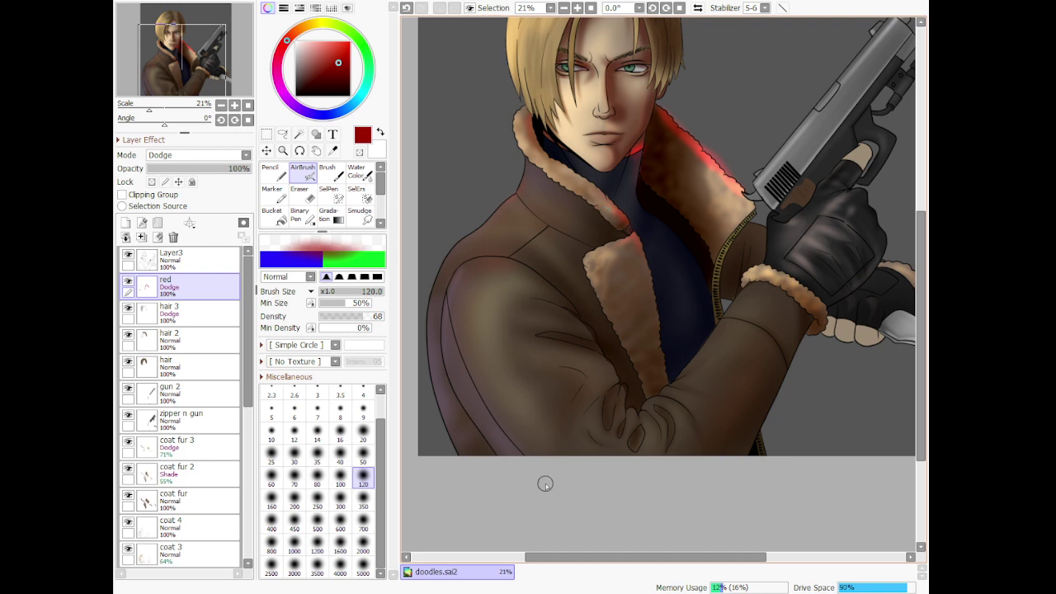
Airbrush red light into the sleeve folds near the elbow, using brush sizes 300 and 120
{"action": "left_click", "coordinate": [340, 502]}
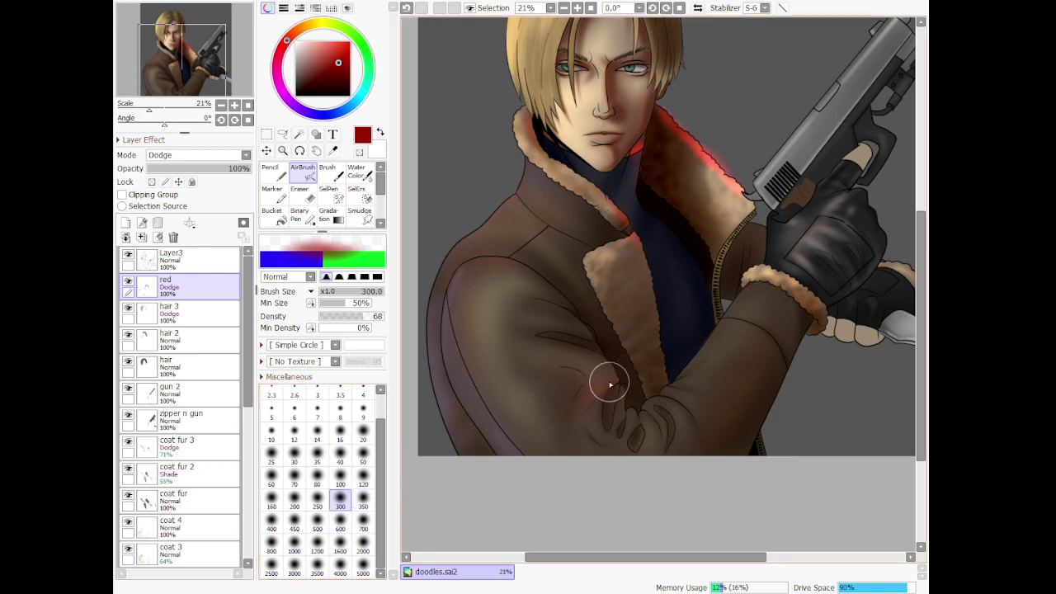
{"action": "left_click_drag", "start_coordinate": [560, 347], "coordinate": [607, 378]}
{"action": "left_click", "coordinate": [366, 479]}
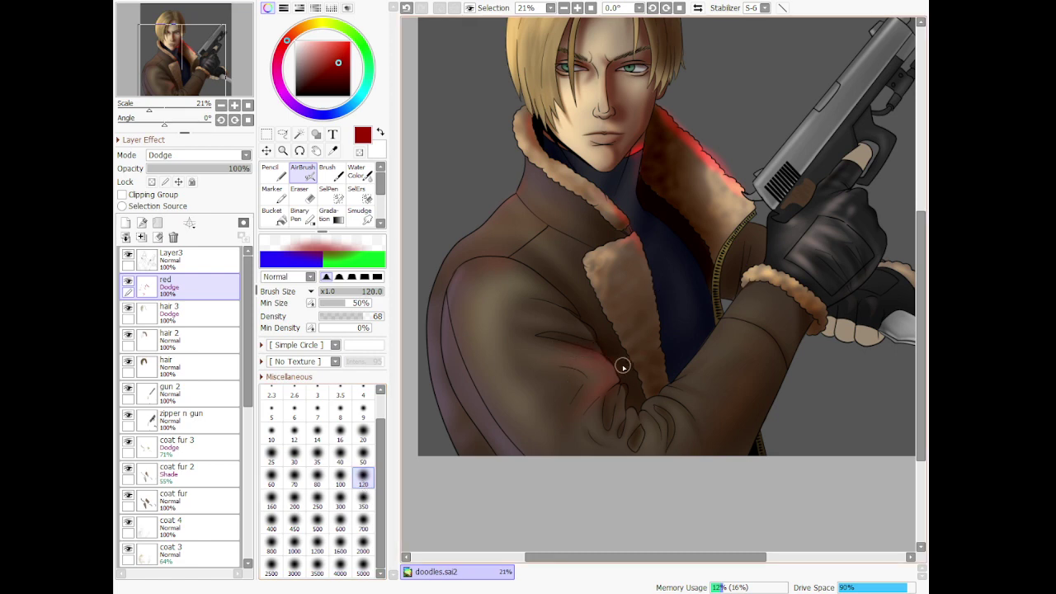
{"action": "key", "text": "ctrl+z"}
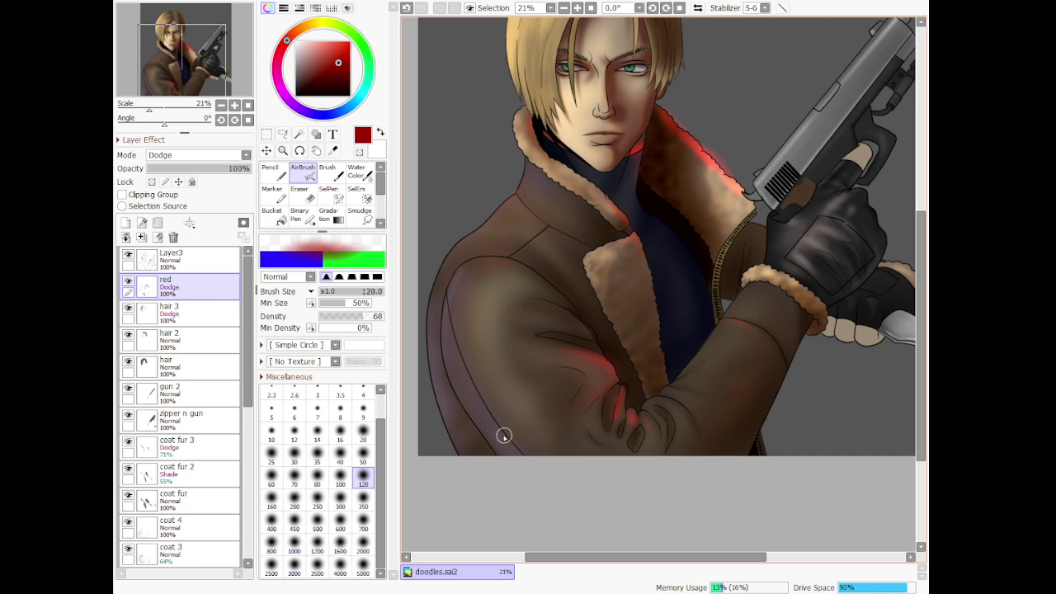
Airbrush red light over the rear glove and its fur cuff on the red layer, using brush size 350
{"action": "left_click_drag", "start_coordinate": [587, 557], "coordinate": [669, 557]}
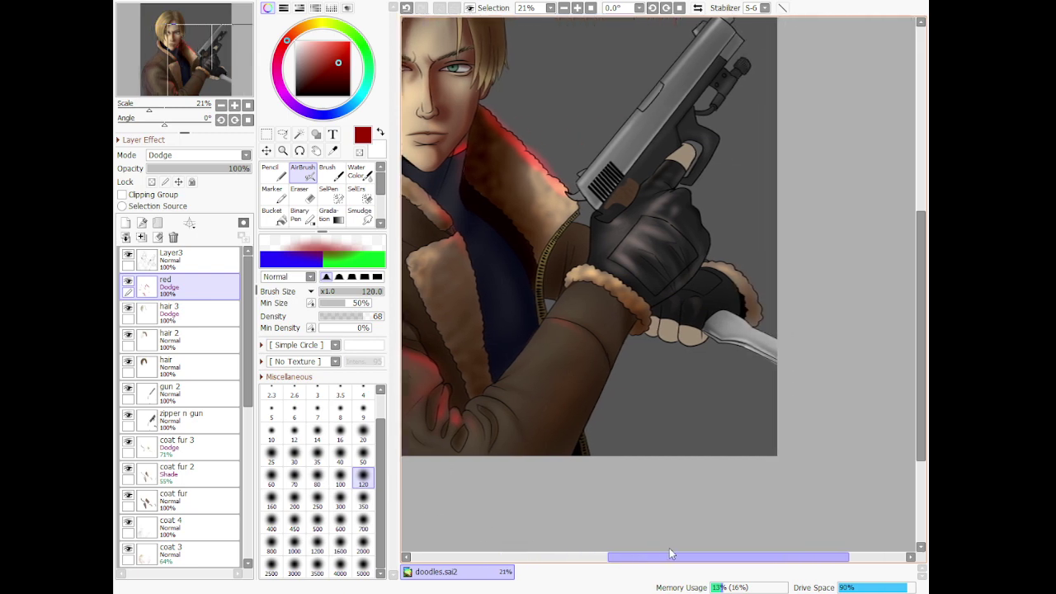
{"action": "left_click", "coordinate": [365, 522]}
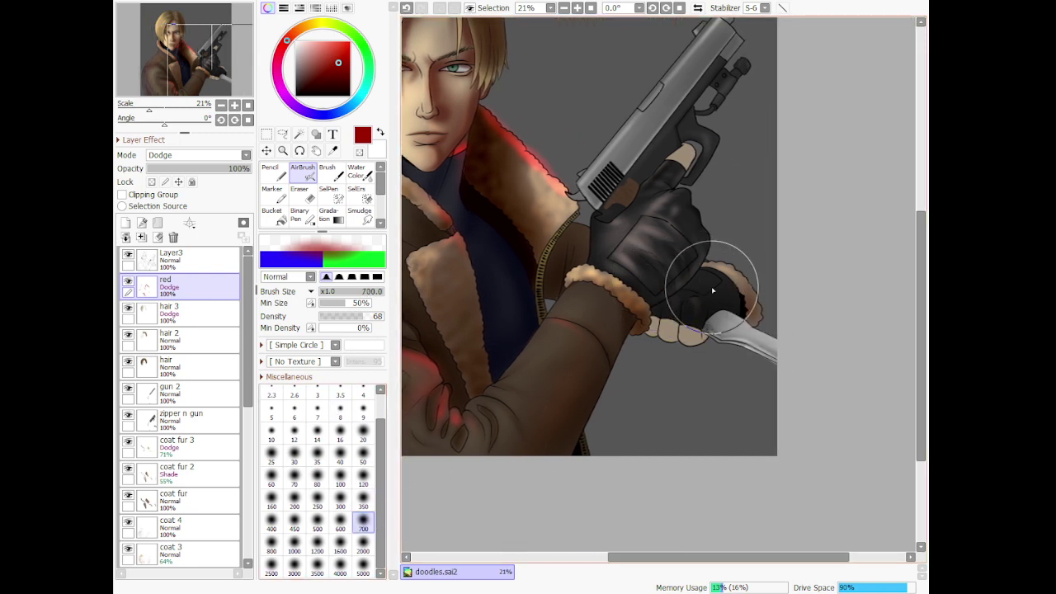
{"action": "left_click", "coordinate": [363, 501]}
{"action": "mouse_move", "coordinate": [671, 298]}
{"action": "left_mouse_down"}
{"action": "mouse_move", "coordinate": [705, 273]}
{"action": "mouse_move", "coordinate": [698, 282]}
{"action": "mouse_move", "coordinate": [729, 282]}
{"action": "mouse_move", "coordinate": [717, 284]}
{"action": "left_mouse_up"}
{"action": "key", "text": "ctrl+z"}
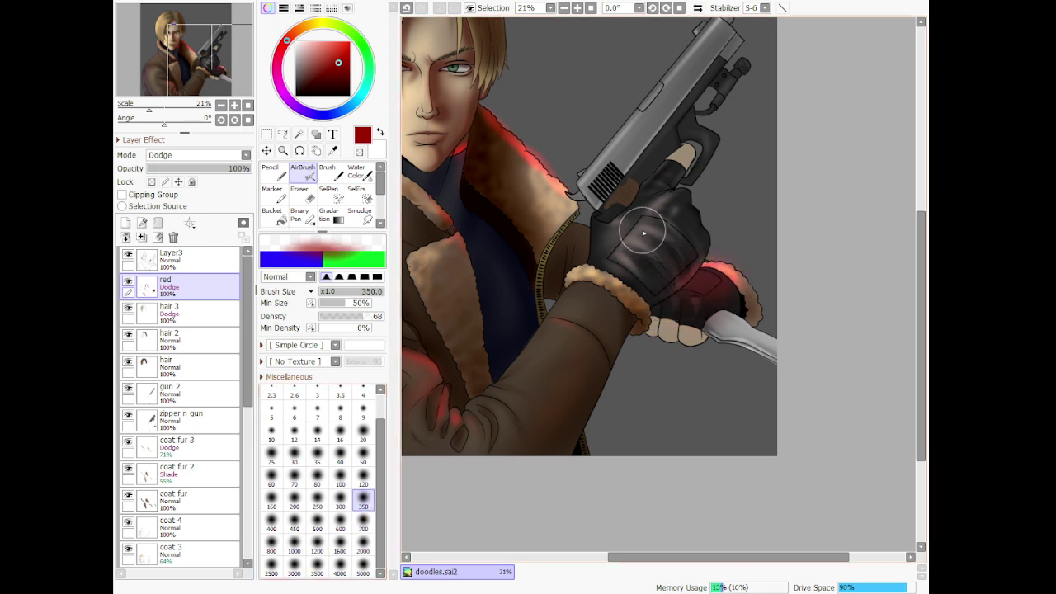
Erase the red spill from the front glove with the Eraser at size 120, following the glove's outline
{"action": "scroll", "coordinate": [743, 288], "scroll_direction": "up", "scroll_amount": 7}
{"action": "left_click", "coordinate": [302, 193]}
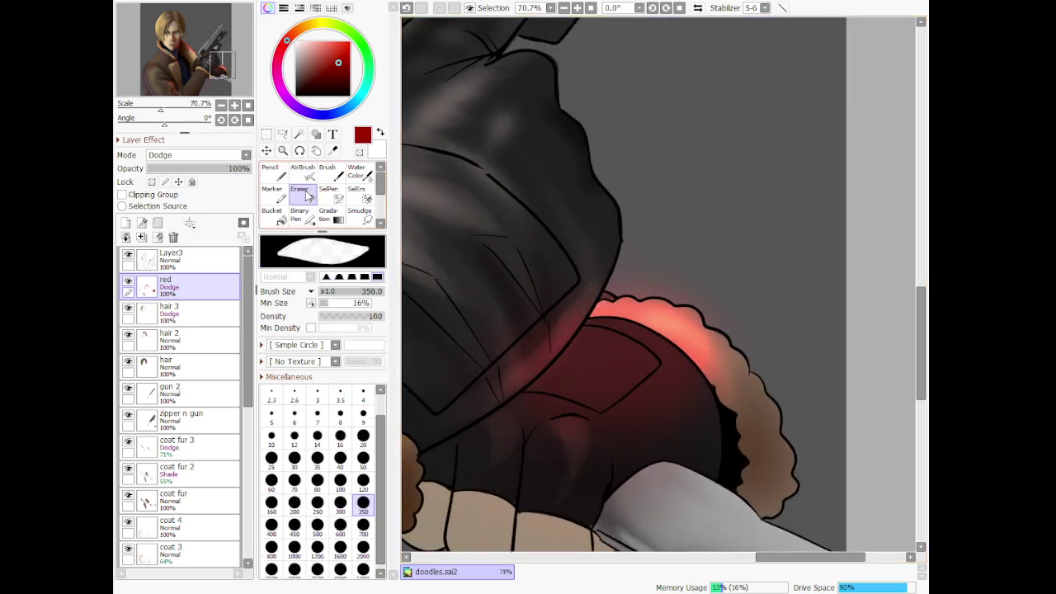
{"action": "mouse_move", "coordinate": [582, 276]}
{"action": "left_mouse_down"}
{"action": "mouse_move", "coordinate": [478, 395]}
{"action": "mouse_move", "coordinate": [570, 293]}
{"action": "mouse_move", "coordinate": [542, 345]}
{"action": "mouse_move", "coordinate": [468, 394]}
{"action": "left_mouse_up"}
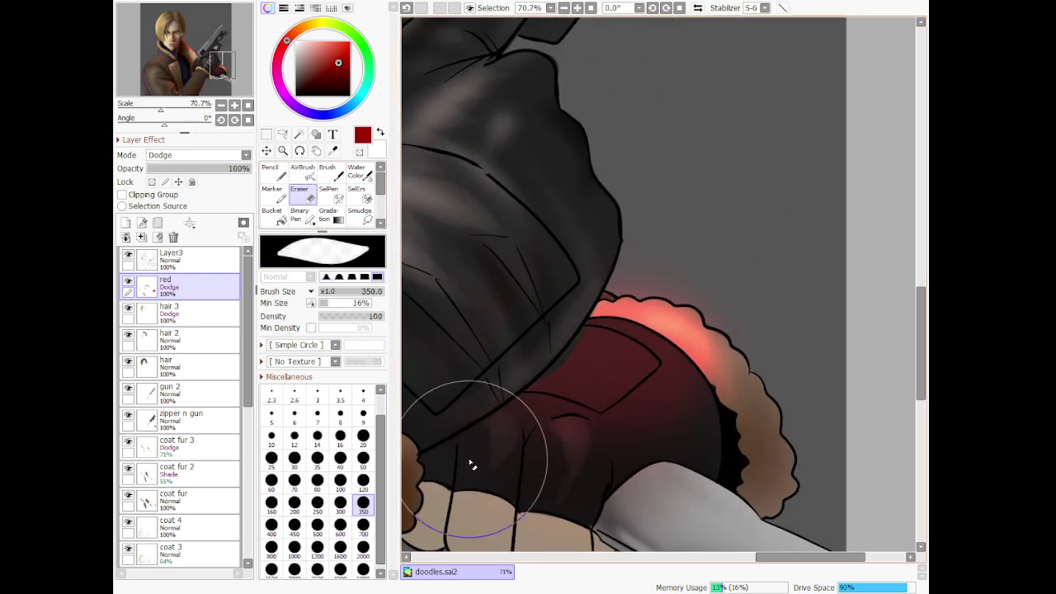
{"action": "key", "text": "ctrl+z"}
{"action": "left_click", "coordinate": [363, 482]}
{"action": "mouse_move", "coordinate": [568, 306]}
{"action": "left_mouse_down"}
{"action": "mouse_move", "coordinate": [524, 388]}
{"action": "mouse_move", "coordinate": [449, 427]}
{"action": "left_mouse_up"}
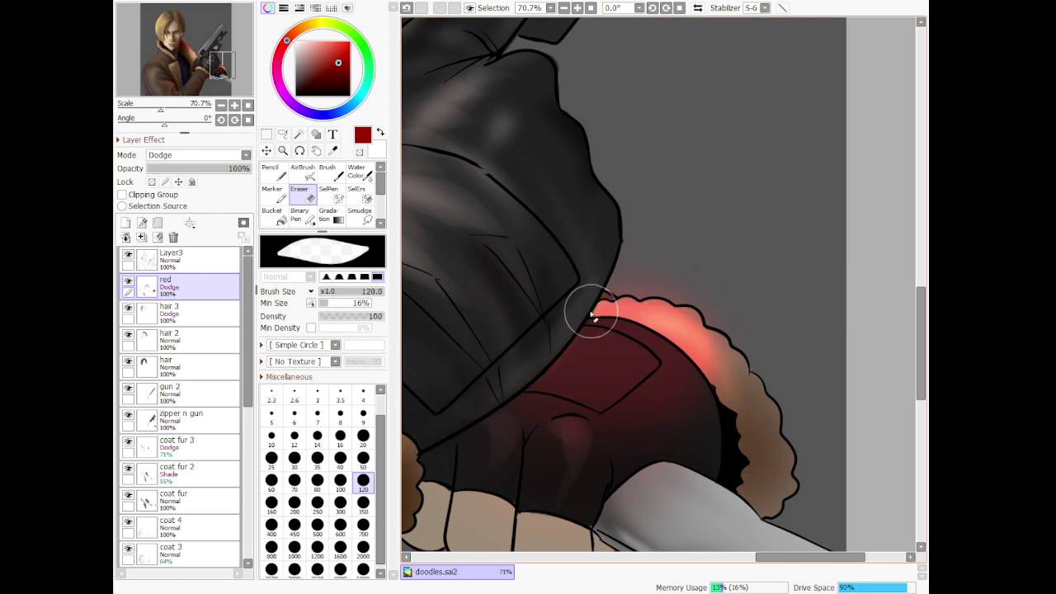
Erase the red spill from the rear glove's fur cuff and the background beside it with the Eraser at size 120
{"action": "mouse_move", "coordinate": [600, 313]}
{"action": "left_mouse_down"}
{"action": "mouse_move", "coordinate": [677, 328]}
{"action": "mouse_move", "coordinate": [760, 423]}
{"action": "left_mouse_up"}
{"action": "key", "text": "ctrl+z"}
{"action": "mouse_move", "coordinate": [649, 315]}
{"action": "left_mouse_down"}
{"action": "mouse_move", "coordinate": [717, 367]}
{"action": "mouse_move", "coordinate": [751, 421]}
{"action": "left_mouse_up"}
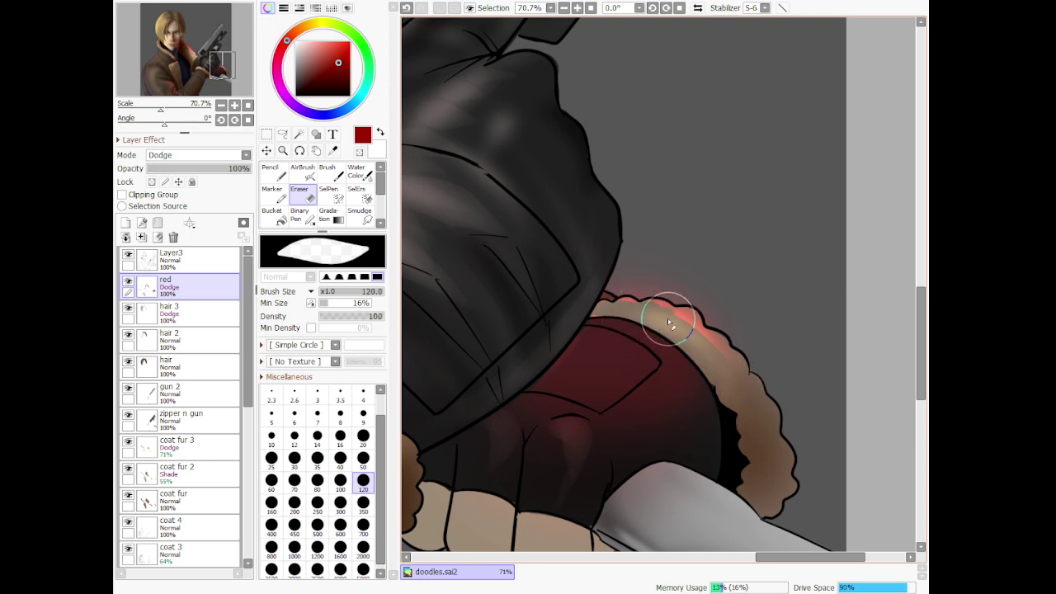
{"action": "mouse_move", "coordinate": [669, 323]}
{"action": "left_mouse_down"}
{"action": "mouse_move", "coordinate": [726, 354]}
{"action": "mouse_move", "coordinate": [613, 278]}
{"action": "mouse_move", "coordinate": [625, 289]}
{"action": "mouse_move", "coordinate": [677, 281]}
{"action": "mouse_move", "coordinate": [712, 290]}
{"action": "mouse_move", "coordinate": [703, 275]}
{"action": "left_mouse_up"}
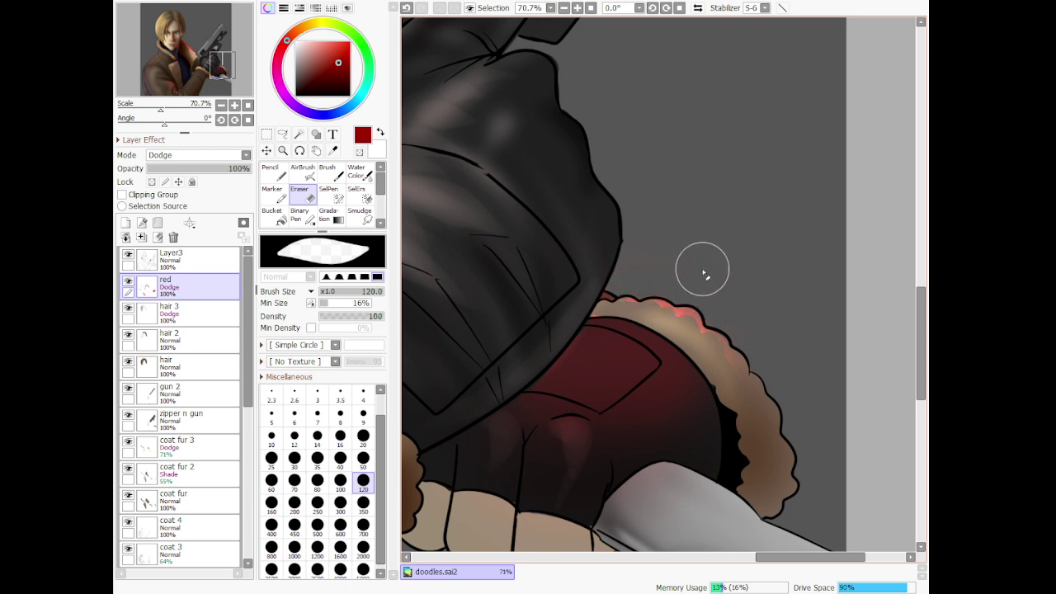
Airbrush red light along the rear glove's fur cuff and a lighter red over the back of that glove, using brush size 120
{"action": "left_click", "coordinate": [305, 175]}
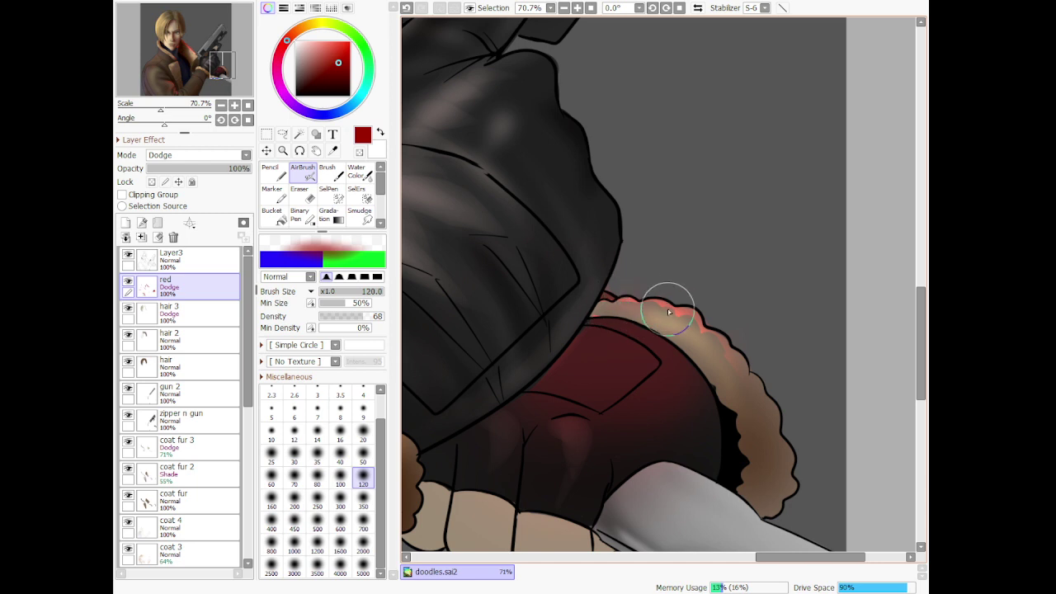
{"action": "mouse_move", "coordinate": [669, 312]}
{"action": "left_mouse_down"}
{"action": "mouse_move", "coordinate": [726, 337]}
{"action": "mouse_move", "coordinate": [745, 364]}
{"action": "left_mouse_up"}
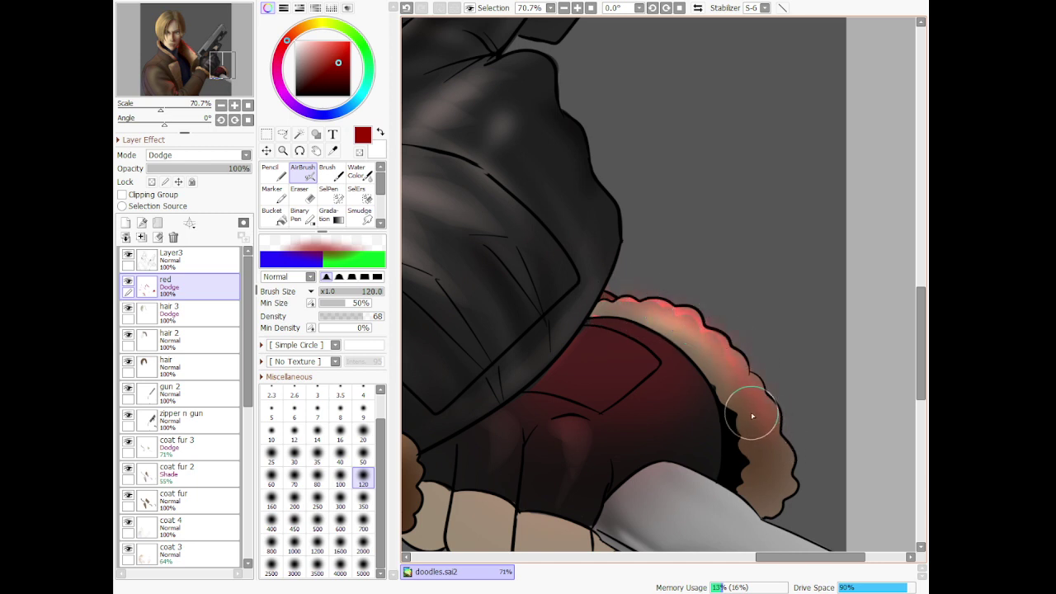
{"action": "left_click", "coordinate": [329, 46]}
{"action": "mouse_move", "coordinate": [538, 377]}
{"action": "left_mouse_down"}
{"action": "mouse_move", "coordinate": [635, 451]}
{"action": "mouse_move", "coordinate": [605, 414]}
{"action": "mouse_move", "coordinate": [542, 392]}
{"action": "mouse_move", "coordinate": [637, 454]}
{"action": "mouse_move", "coordinate": [574, 352]}
{"action": "left_mouse_up"}
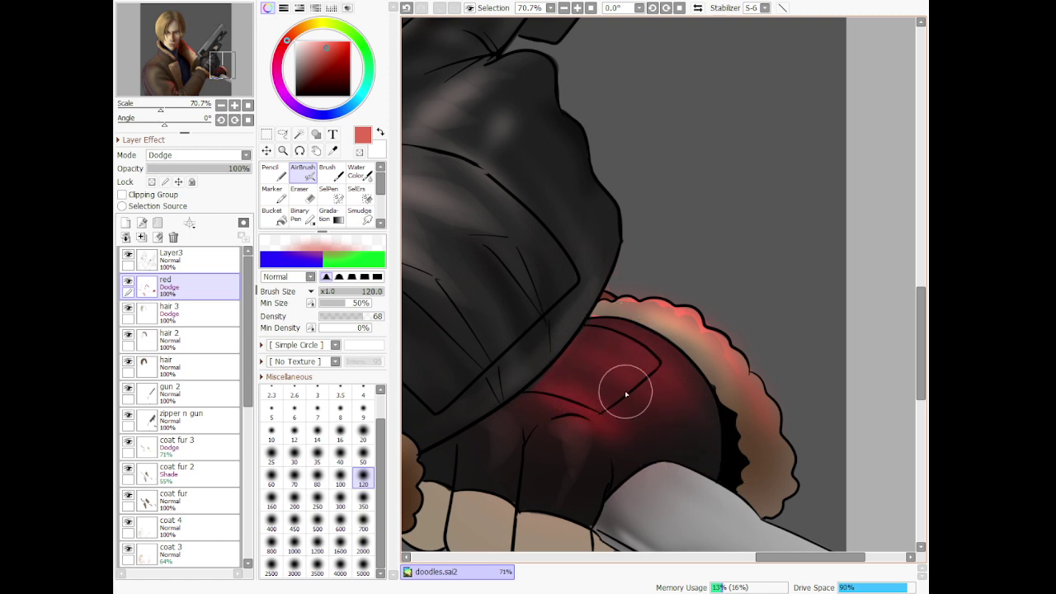
Airbrush dark red light on the front glove's knuckles and bare fingertip at size 120, erasing the spill around the fingertip
{"action": "left_click", "coordinate": [336, 60]}
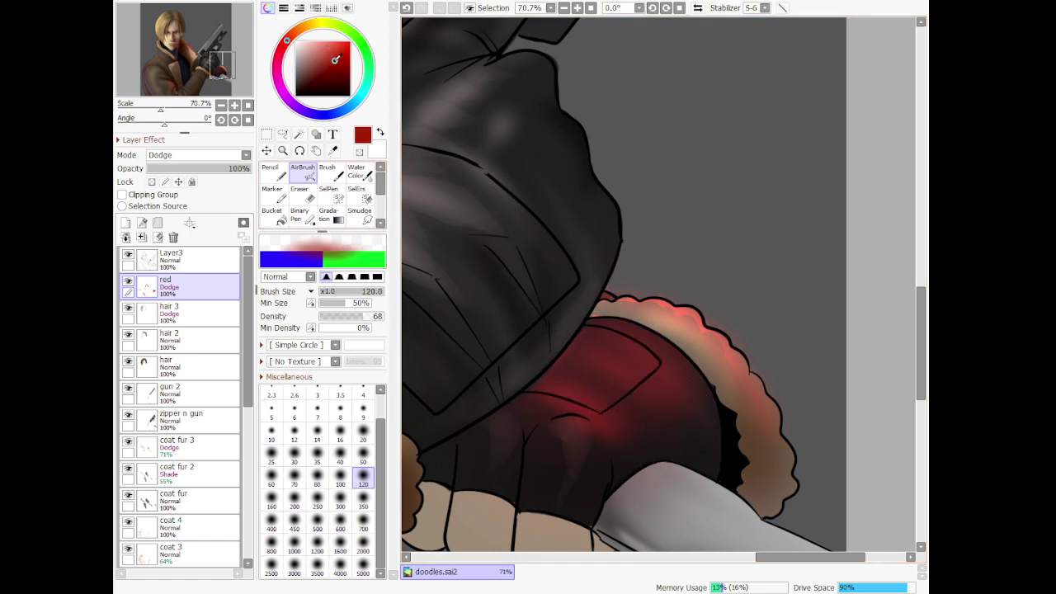
{"action": "scroll", "coordinate": [576, 147], "scroll_direction": "down", "scroll_amount": 9}
{"action": "scroll", "coordinate": [532, 59], "scroll_direction": "up", "scroll_amount": 4}
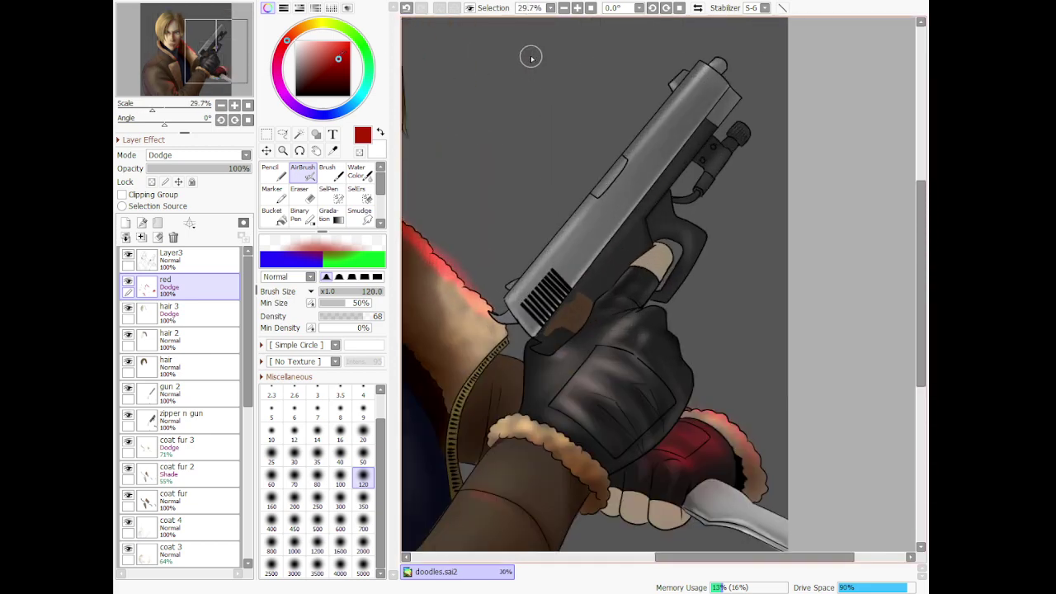
{"action": "scroll", "coordinate": [642, 275], "scroll_direction": "up", "scroll_amount": 2}
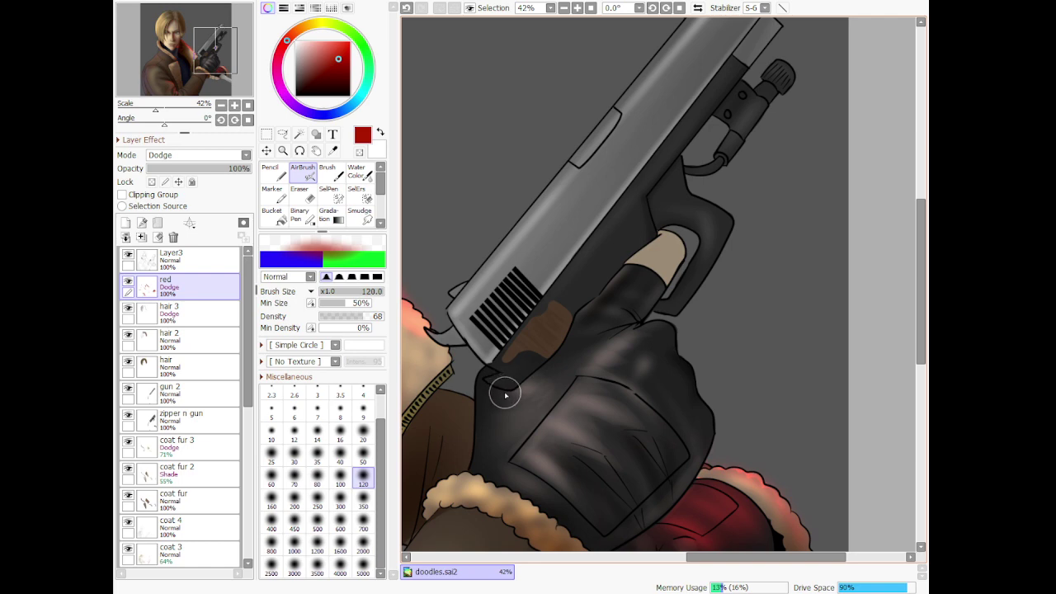
{"action": "left_click_drag", "start_coordinate": [507, 394], "coordinate": [530, 386]}
{"action": "mouse_move", "coordinate": [670, 322]}
{"action": "left_mouse_down"}
{"action": "mouse_move", "coordinate": [673, 355]}
{"action": "mouse_move", "coordinate": [667, 334]}
{"action": "mouse_move", "coordinate": [645, 331]}
{"action": "mouse_move", "coordinate": [669, 343]}
{"action": "mouse_move", "coordinate": [689, 377]}
{"action": "mouse_move", "coordinate": [665, 363]}
{"action": "mouse_move", "coordinate": [714, 431]}
{"action": "left_mouse_up"}
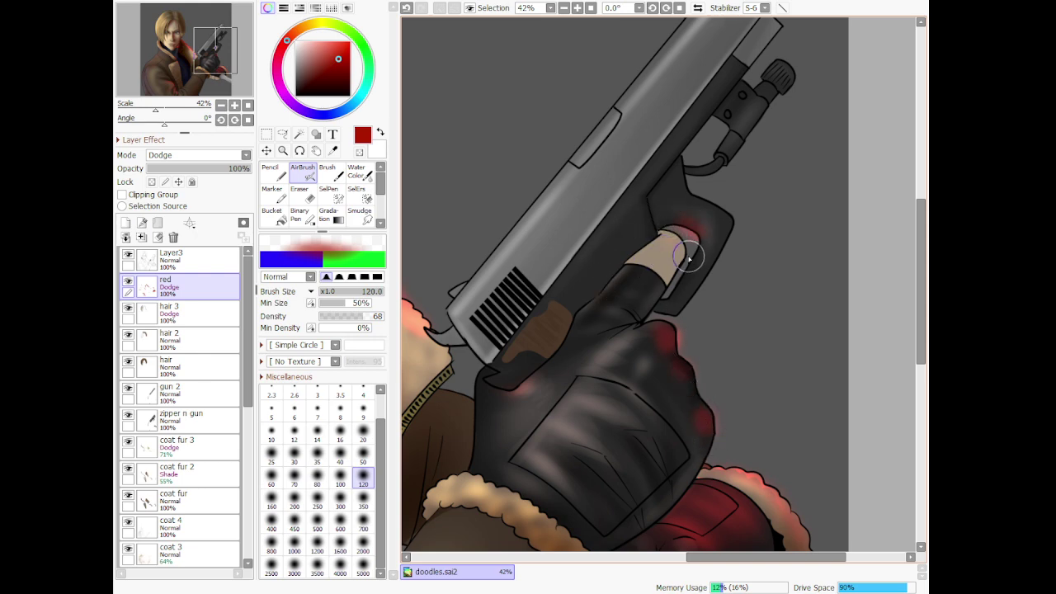
{"action": "key", "text": "e"}
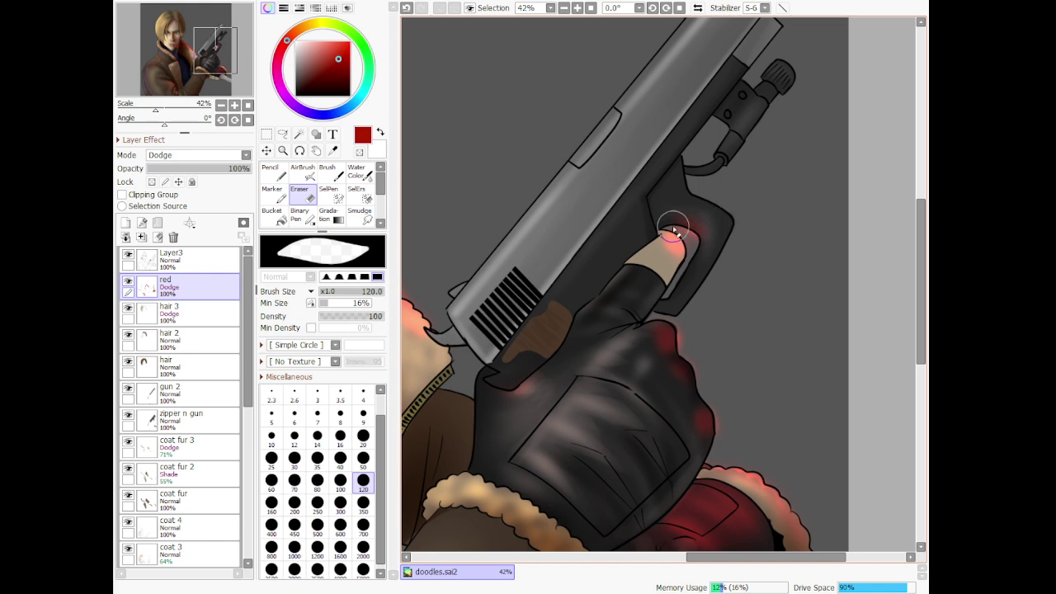
{"action": "mouse_move", "coordinate": [673, 227]}
{"action": "left_mouse_down"}
{"action": "mouse_move", "coordinate": [697, 241]}
{"action": "mouse_move", "coordinate": [694, 253]}
{"action": "mouse_move", "coordinate": [698, 241]}
{"action": "left_mouse_up"}
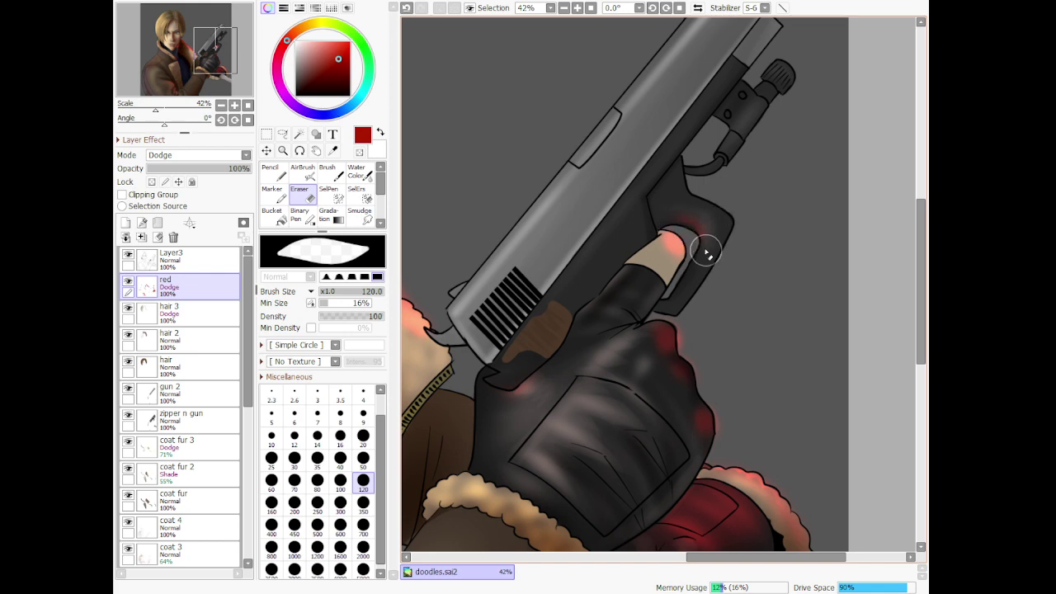
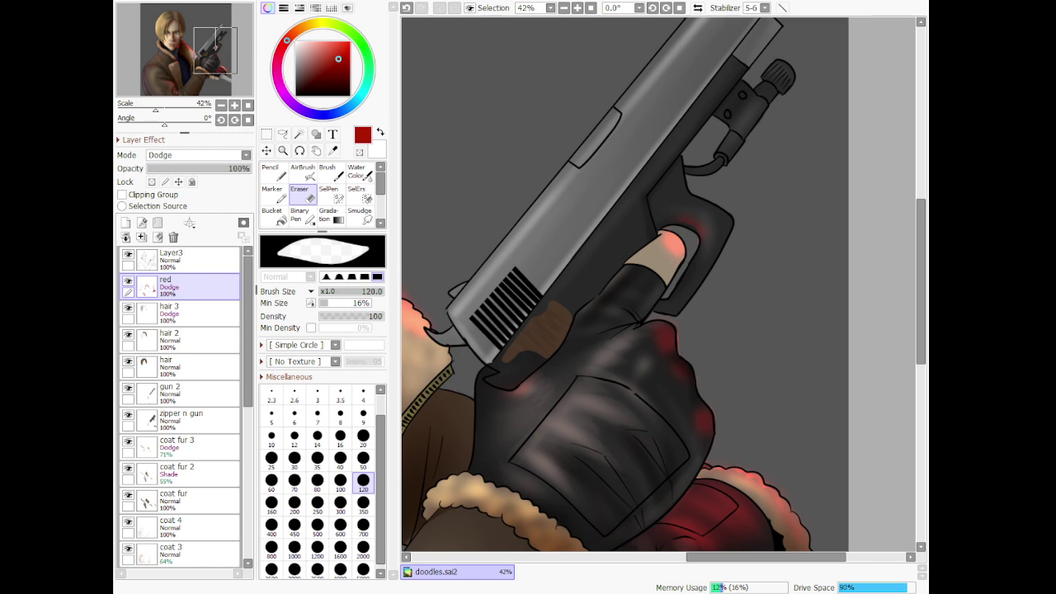
Airbrush red light onto the crown of the hair on the lighter side of the parting, using brush size 120
{"action": "scroll", "coordinate": [768, 364], "scroll_direction": "down", "scroll_amount": 8}
{"action": "scroll", "coordinate": [698, 238], "scroll_direction": "up", "scroll_amount": 11}
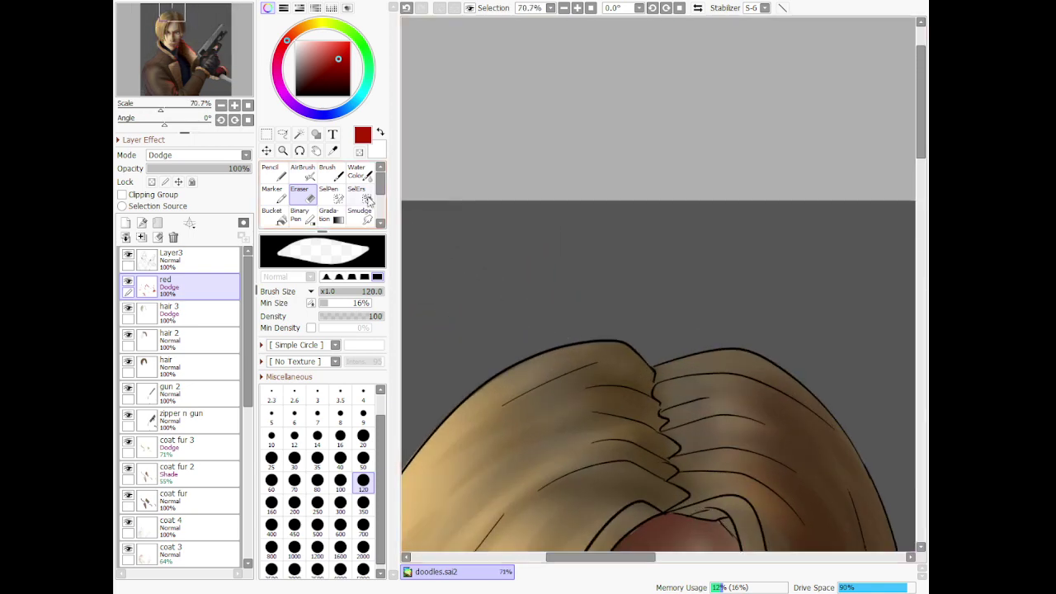
{"action": "left_click", "coordinate": [307, 174]}
{"action": "mouse_move", "coordinate": [648, 398]}
{"action": "left_mouse_down"}
{"action": "mouse_move", "coordinate": [600, 387]}
{"action": "mouse_move", "coordinate": [498, 393]}
{"action": "left_mouse_up"}
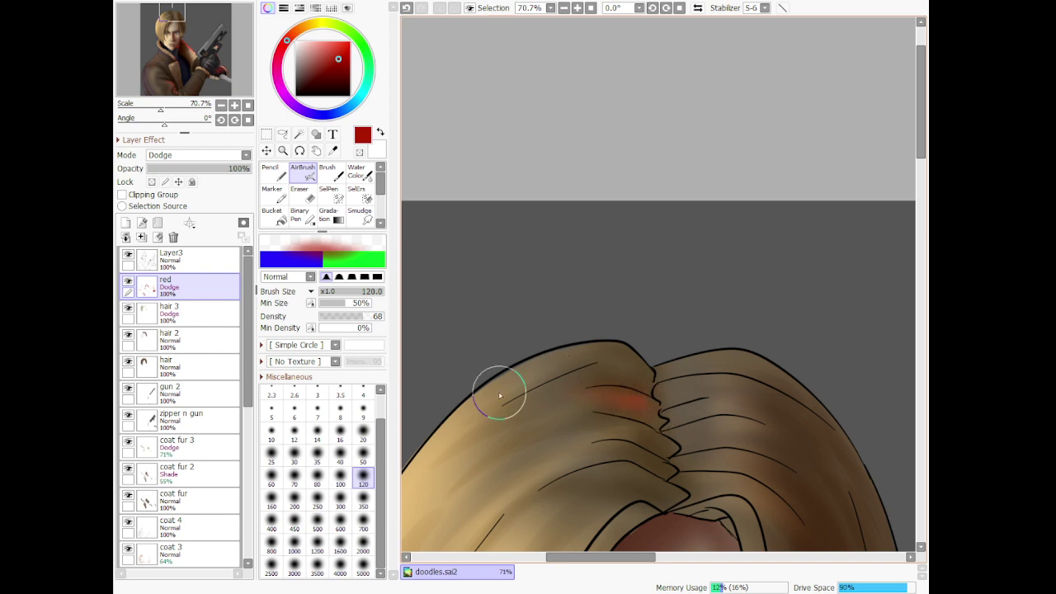
{"action": "left_click_drag", "start_coordinate": [646, 380], "coordinate": [579, 359]}
{"action": "mouse_move", "coordinate": [551, 330]}
{"action": "left_mouse_down"}
{"action": "mouse_move", "coordinate": [602, 371]}
{"action": "mouse_move", "coordinate": [643, 358]}
{"action": "left_mouse_up"}
{"action": "left_click_drag", "start_coordinate": [528, 392], "coordinate": [647, 411]}
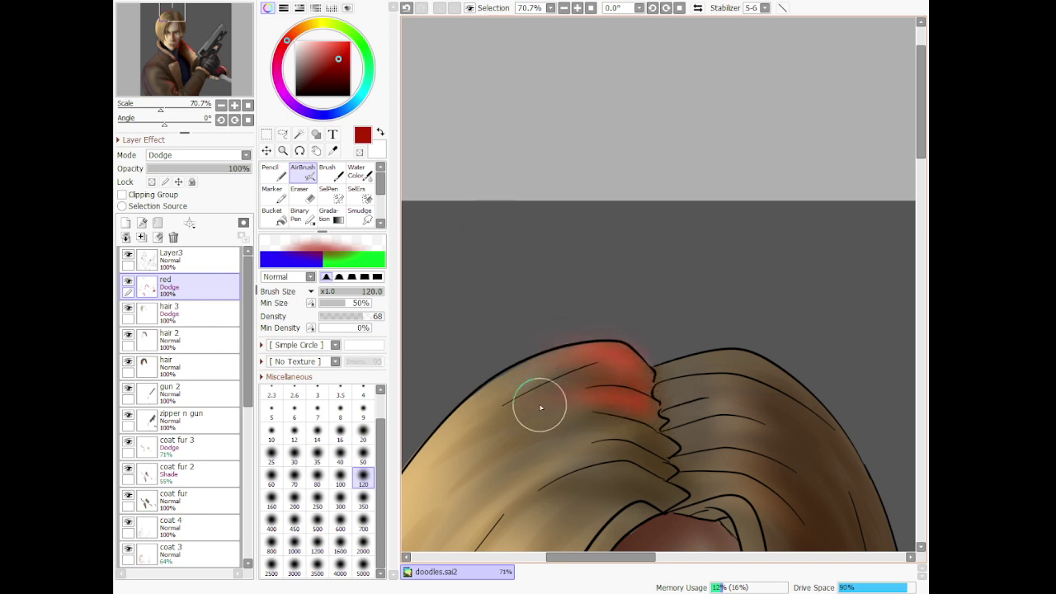
Refine the red streaks on the strands beside the parting with brush size 50 and erase the spill outside the hair outline
{"action": "key", "text": "bracketleft"}
{"action": "key", "text": "bracketleft"}
{"action": "key", "text": "bracketleft"}
{"action": "key", "text": "bracketleft"}
{"action": "key", "text": "bracketleft"}
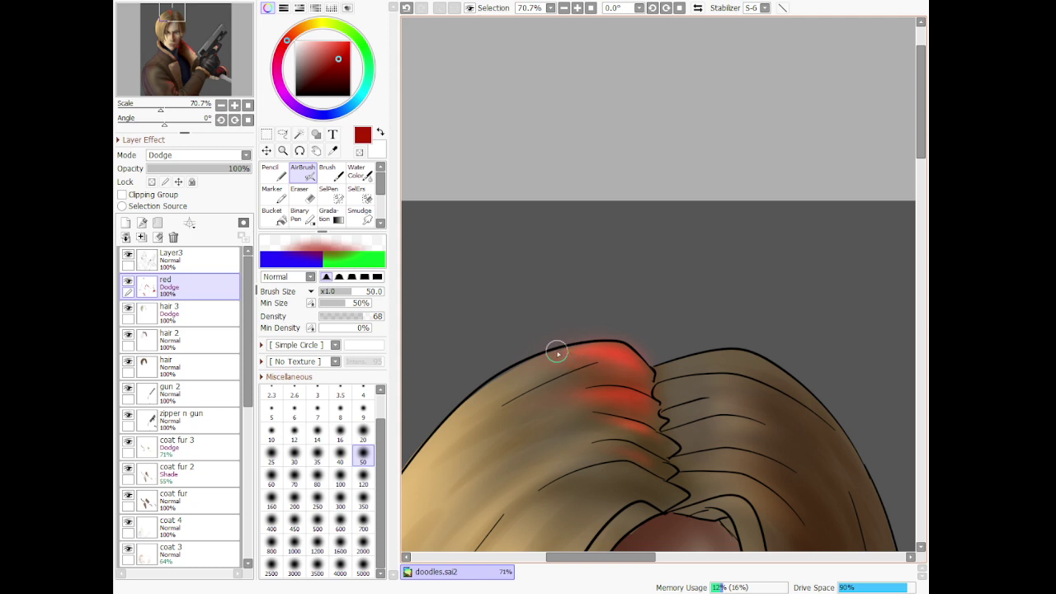
{"action": "key", "text": "e"}
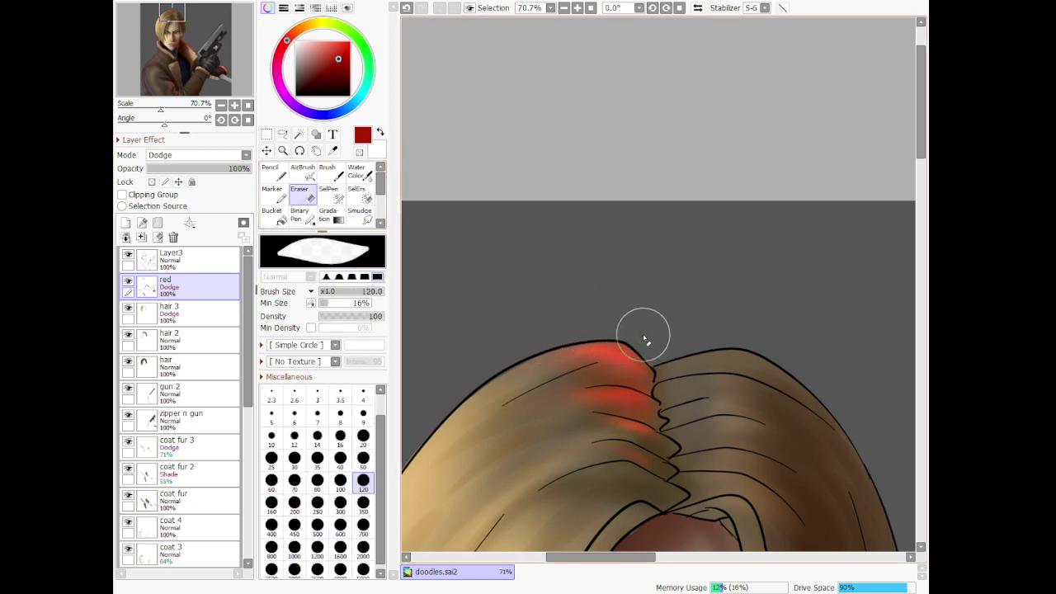
Airbrush red streaks along the top strands on the darker side of the parting, using brush size 50
{"action": "left_click", "coordinate": [303, 174]}
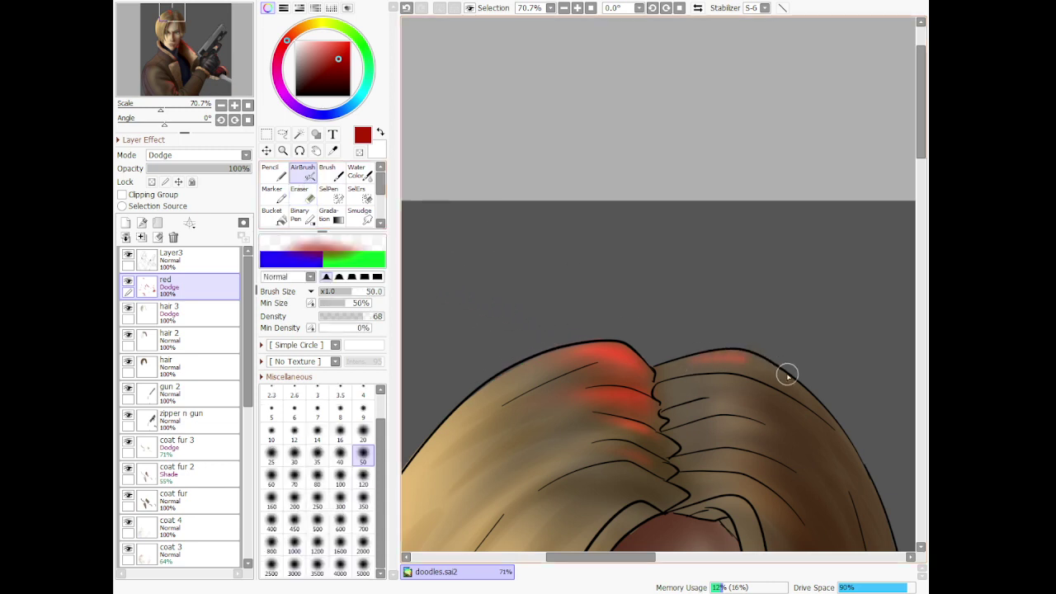
{"action": "left_click_drag", "start_coordinate": [785, 372], "coordinate": [726, 359]}
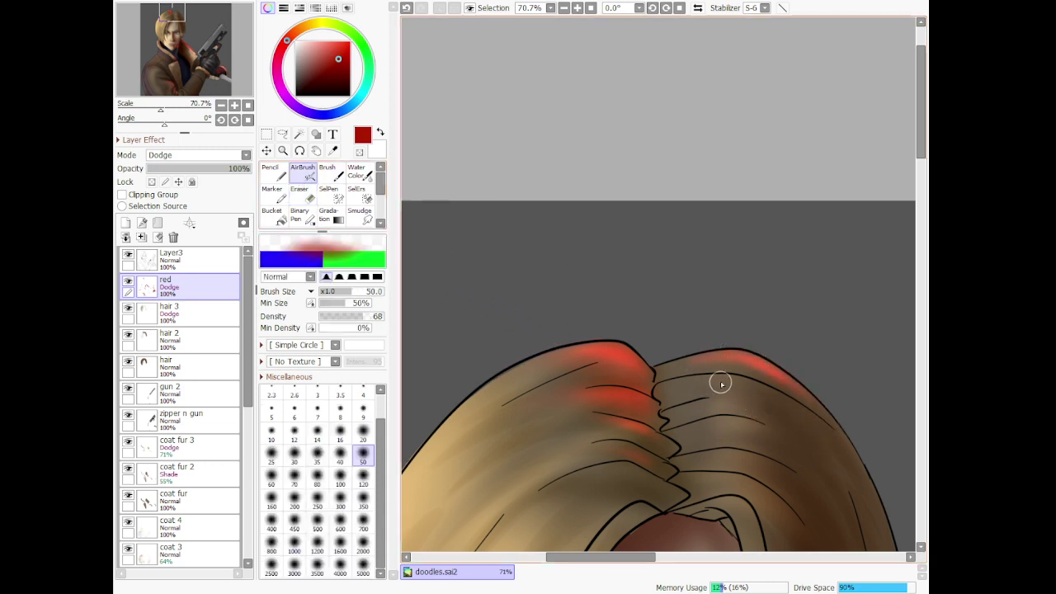
{"action": "left_click_drag", "start_coordinate": [812, 421], "coordinate": [731, 403]}
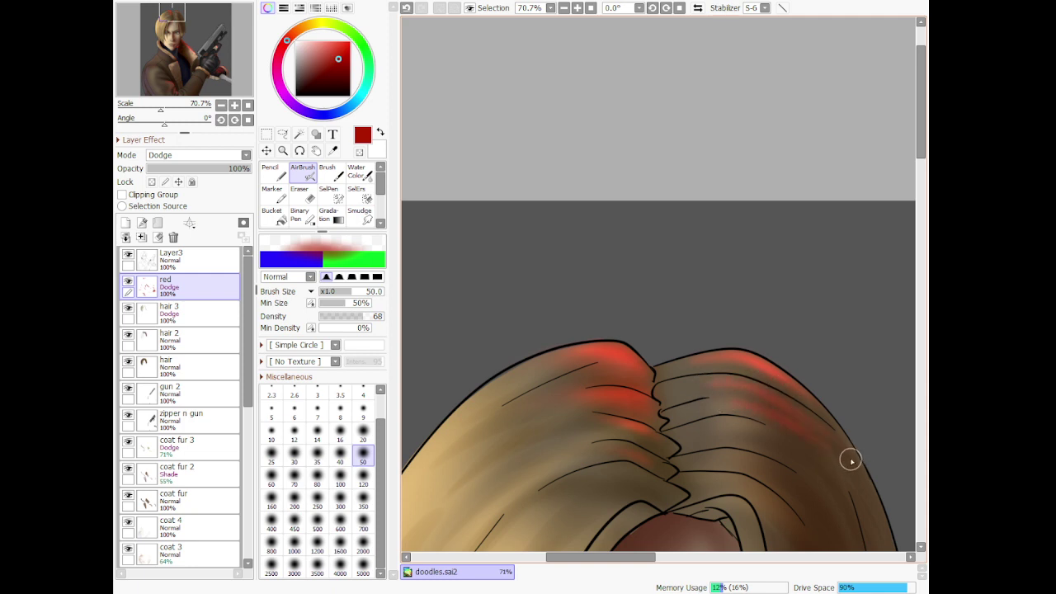
{"action": "scroll", "coordinate": [765, 400], "scroll_direction": "down", "scroll_amount": 3}
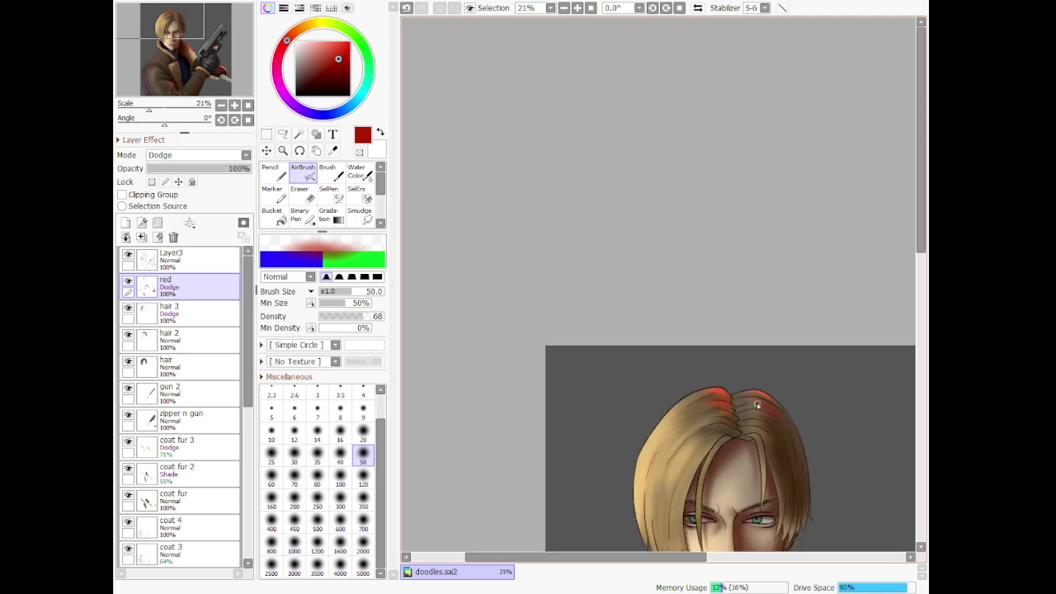
{"action": "scroll", "coordinate": [760, 432], "scroll_direction": "up", "scroll_amount": 4}
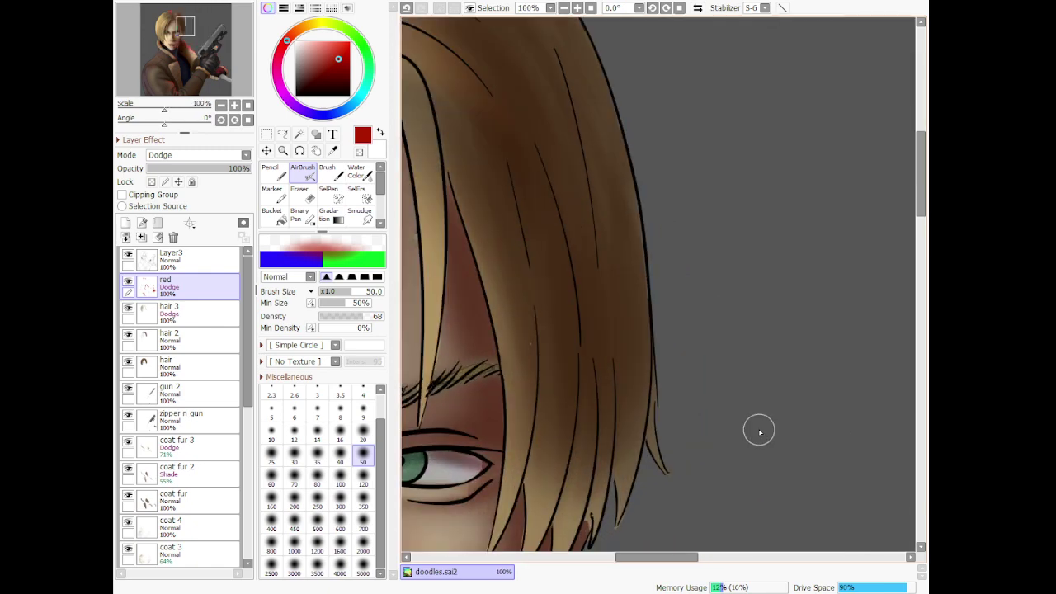
{"action": "scroll", "coordinate": [760, 432], "scroll_direction": "down", "scroll_amount": 5}
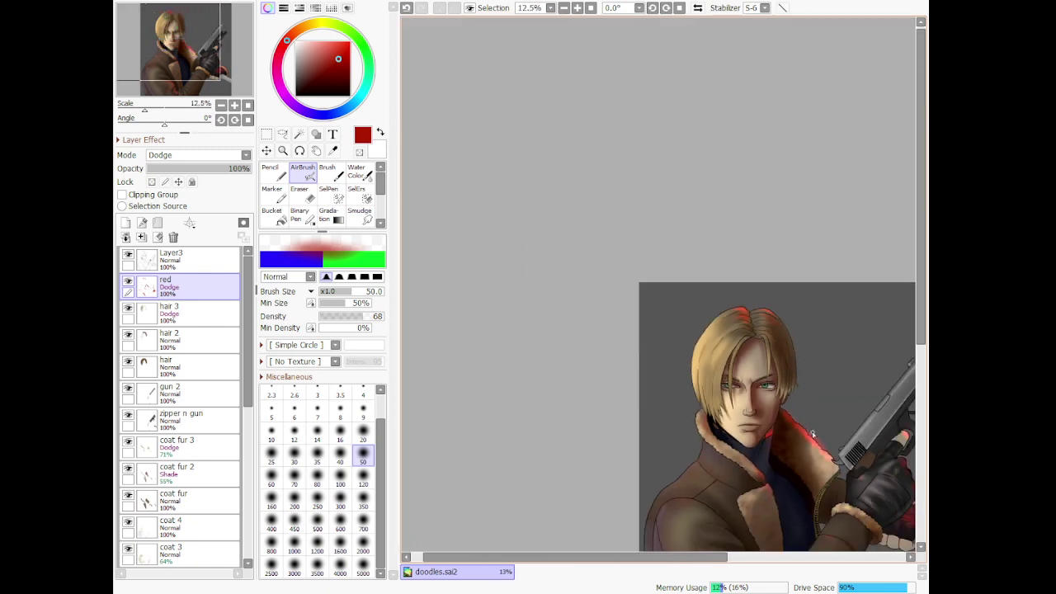
{"action": "scroll", "coordinate": [669, 404], "scroll_direction": "up", "scroll_amount": 4}
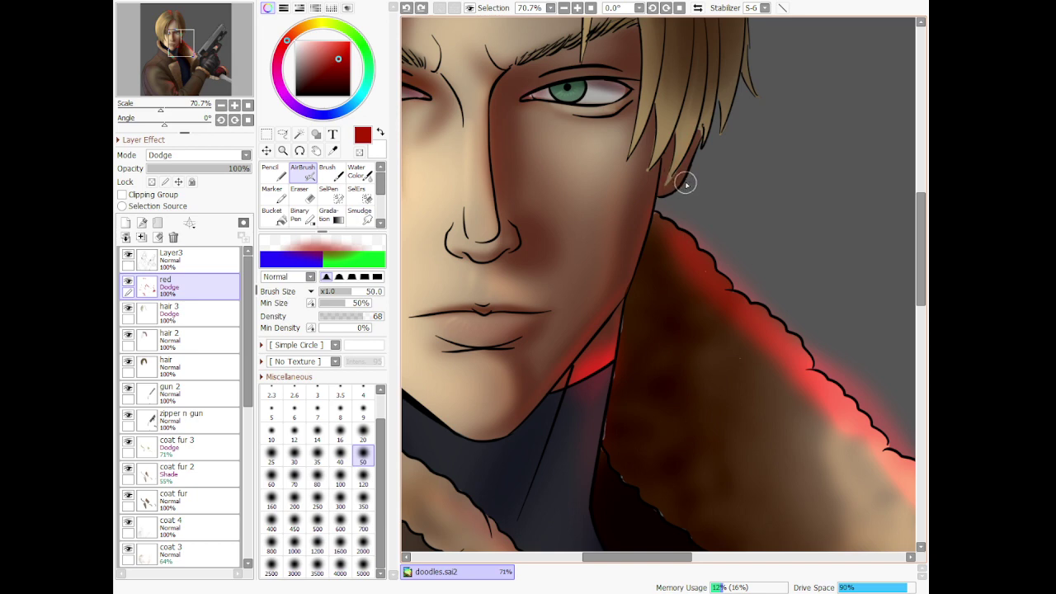
{"action": "scroll", "coordinate": [707, 174], "scroll_direction": "down", "scroll_amount": 10}
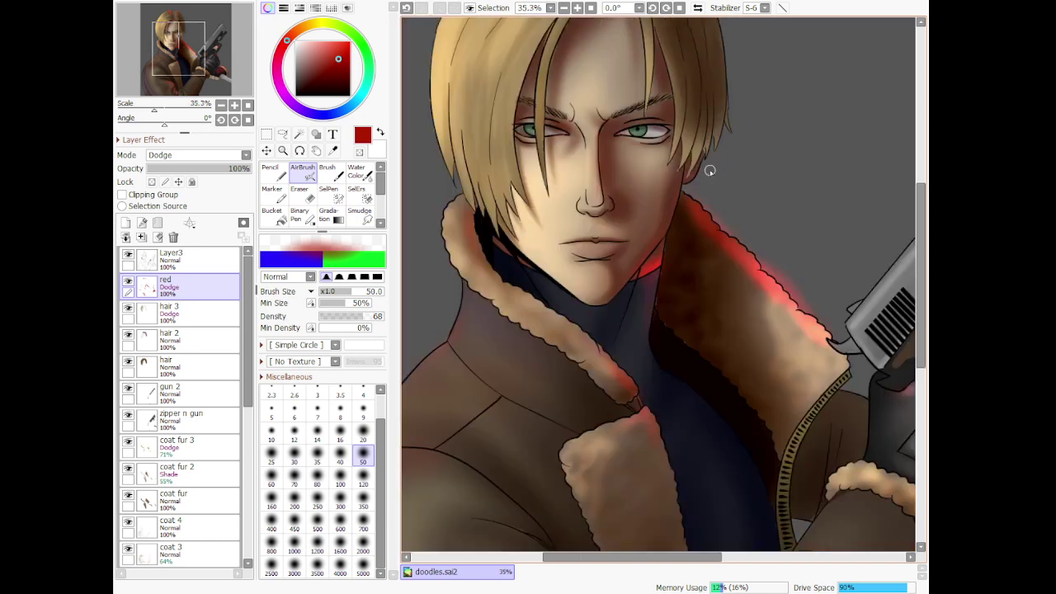
{"action": "scroll", "coordinate": [792, 150], "scroll_direction": "up", "scroll_amount": 3}
{"action": "scroll", "coordinate": [791, 150], "scroll_direction": "up", "scroll_amount": 3}
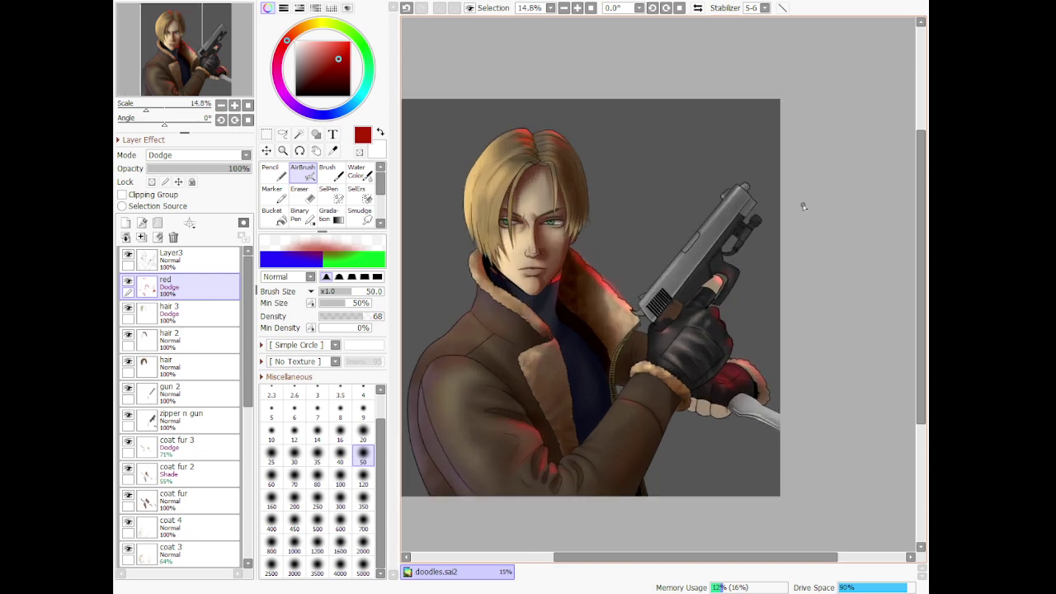
Airbrush red rim light on the gun's under-barrel attachment, the slide's upper edge and the muzzle, using brush size 50
{"action": "scroll", "coordinate": [718, 328], "scroll_direction": "up", "scroll_amount": 2}
{"action": "scroll", "coordinate": [718, 328], "scroll_direction": "up", "scroll_amount": 2}
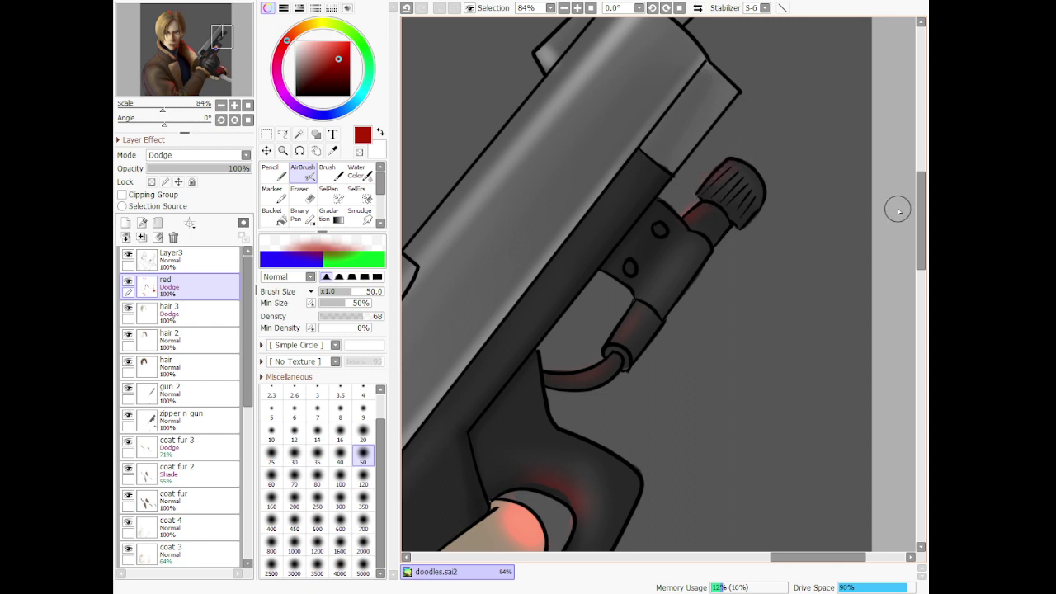
{"action": "left_click_drag", "start_coordinate": [920, 214], "coordinate": [884, 174]}
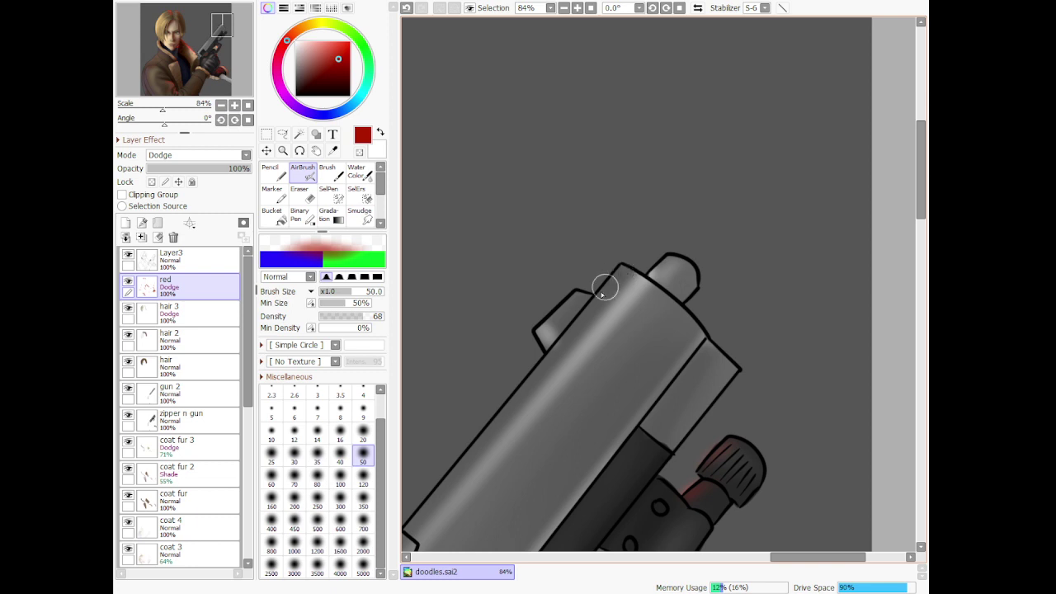
{"action": "mouse_move", "coordinate": [604, 287]}
{"action": "left_mouse_down"}
{"action": "mouse_move", "coordinate": [420, 500]}
{"action": "mouse_move", "coordinate": [485, 451]}
{"action": "left_mouse_up"}
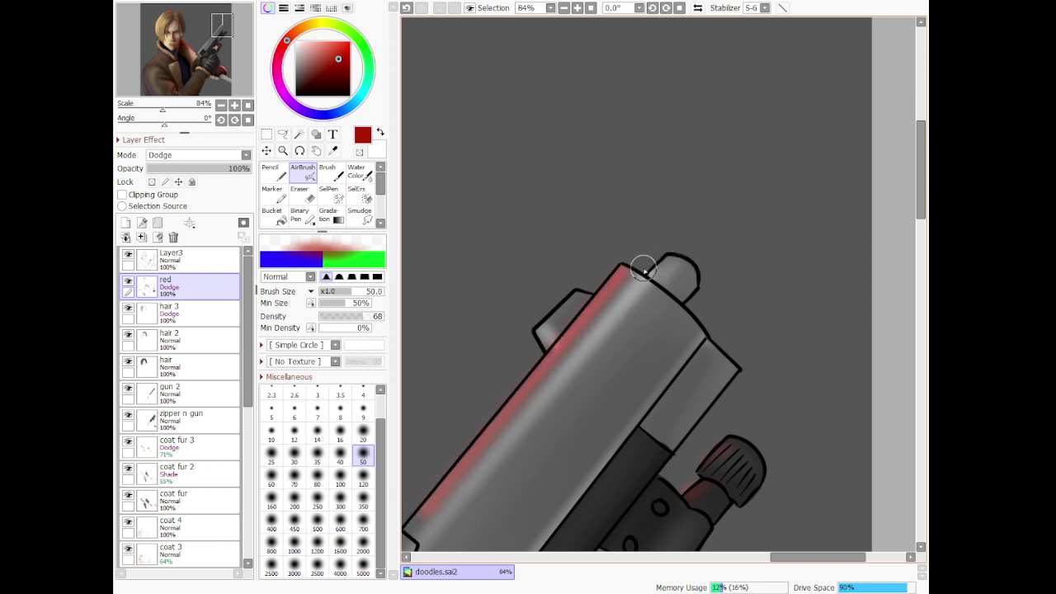
{"action": "left_click_drag", "start_coordinate": [635, 288], "coordinate": [673, 308]}
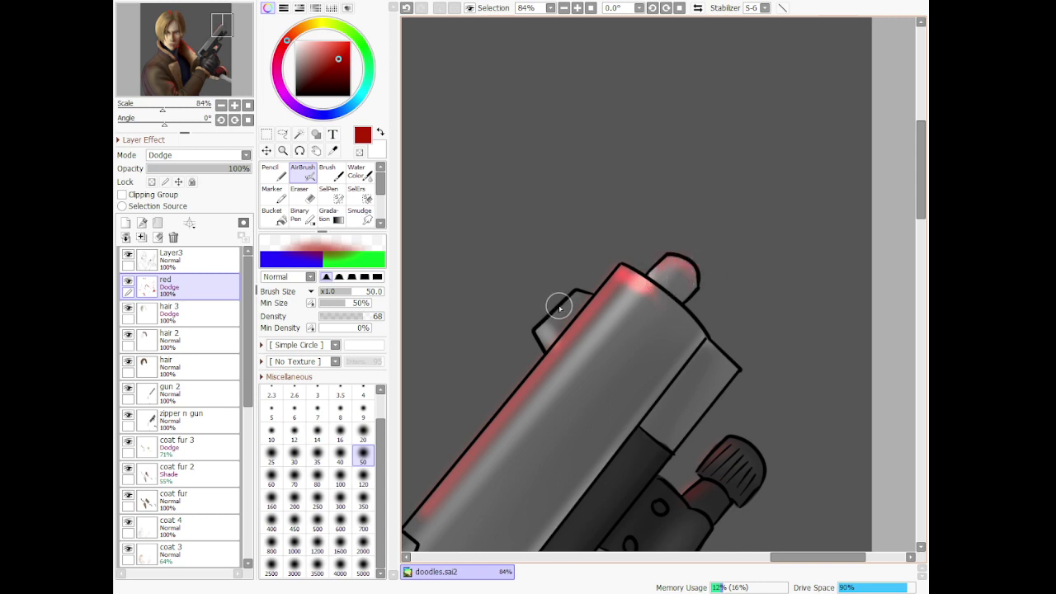
Airbrush a soft red glow over the front of the gun between the muzzle and the under-barrel attachment, using brush size 300
{"action": "scroll", "coordinate": [605, 312], "scroll_direction": "down", "scroll_amount": 10}
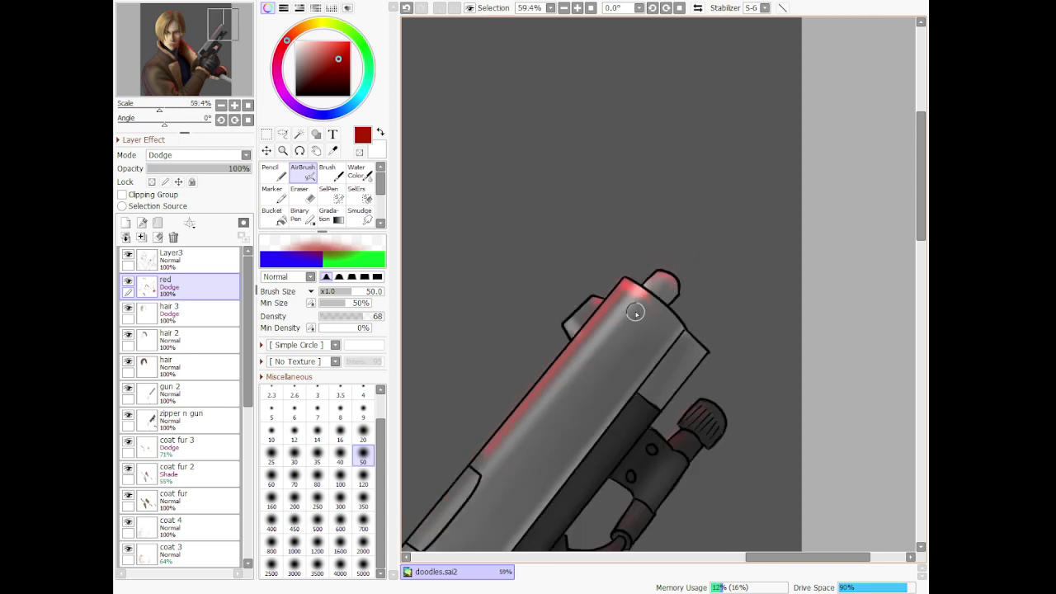
{"action": "scroll", "coordinate": [610, 283], "scroll_direction": "up", "scroll_amount": 3}
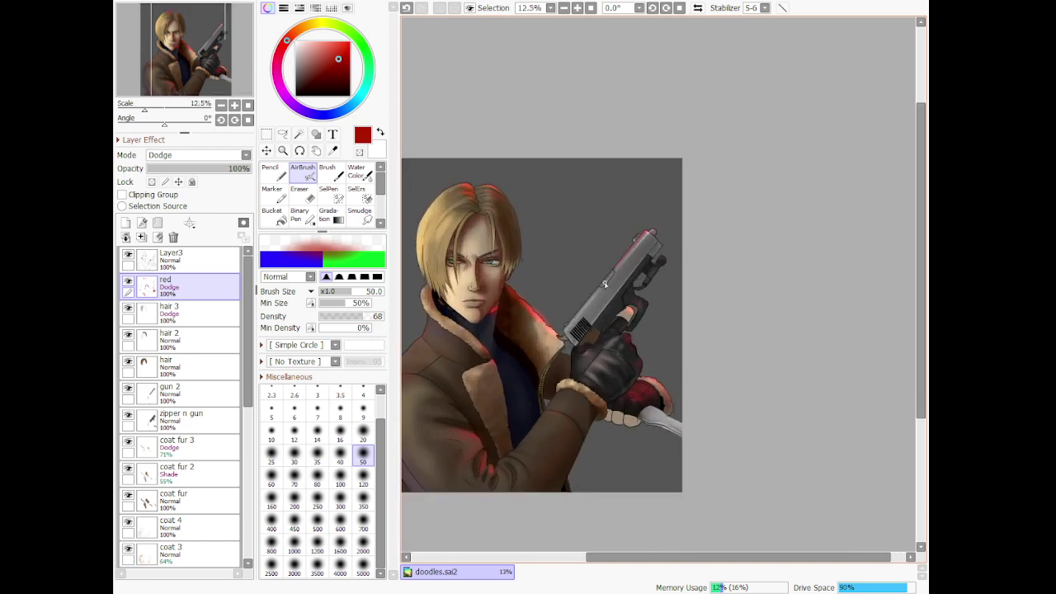
{"action": "scroll", "coordinate": [595, 269], "scroll_direction": "down", "scroll_amount": 1}
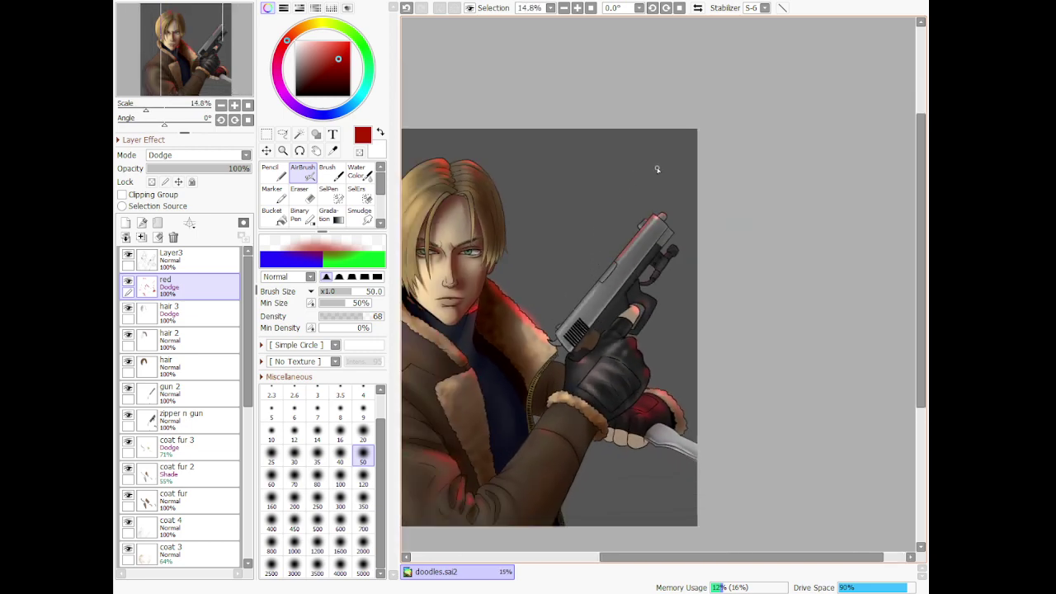
{"action": "scroll", "coordinate": [657, 169], "scroll_direction": "up", "scroll_amount": 6}
{"action": "left_click", "coordinate": [340, 500]}
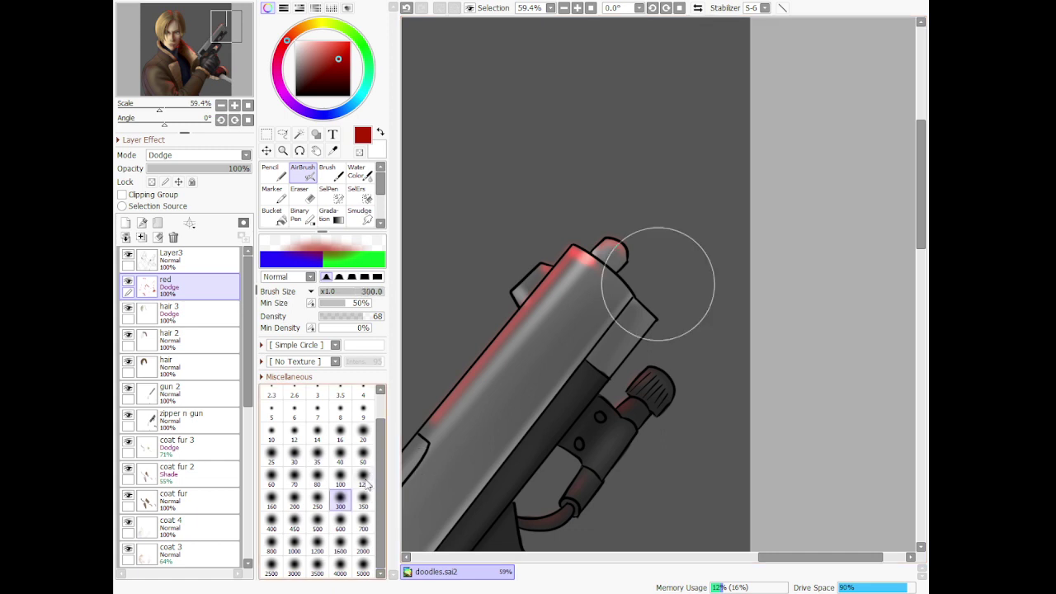
{"action": "mouse_move", "coordinate": [600, 395]}
{"action": "left_mouse_down"}
{"action": "mouse_move", "coordinate": [698, 285]}
{"action": "mouse_move", "coordinate": [615, 369]}
{"action": "mouse_move", "coordinate": [632, 349]}
{"action": "left_mouse_up"}
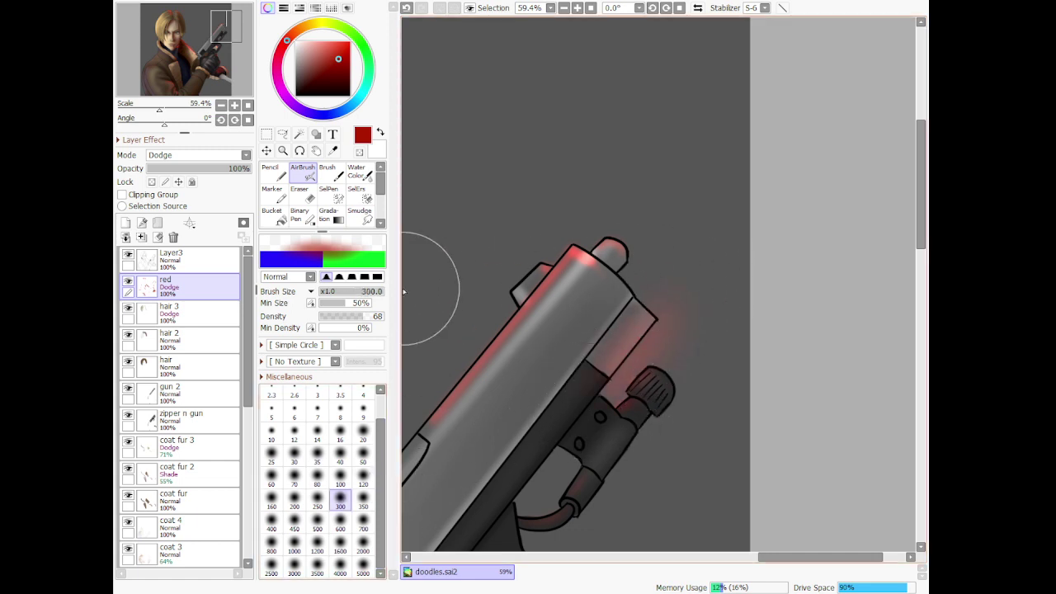
Erase the red glow spilling outside the front of the gun and its under-barrel attachment, using eraser size 120
{"action": "left_click", "coordinate": [301, 194]}
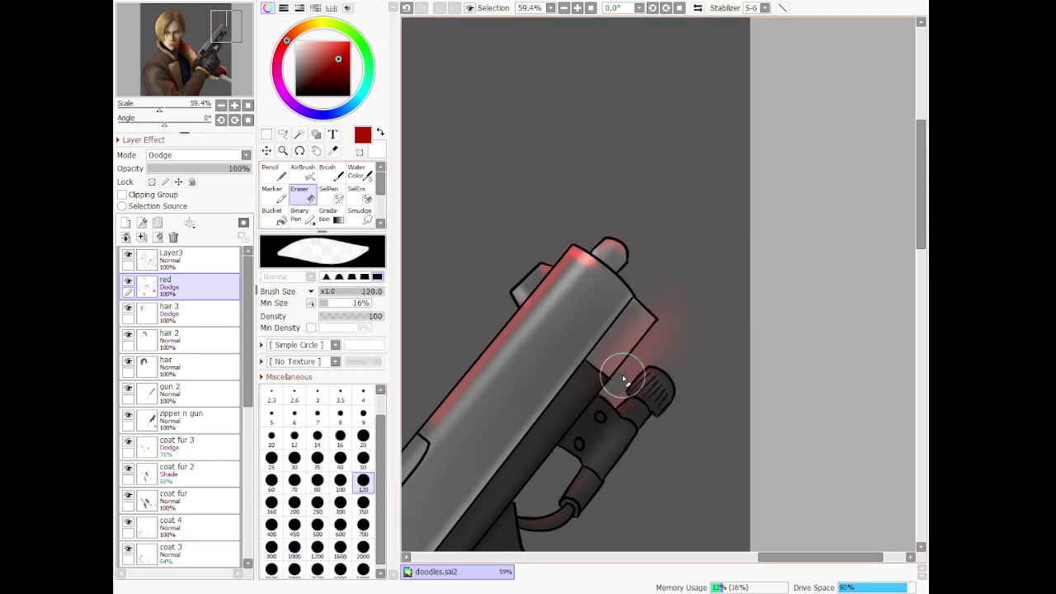
{"action": "mouse_move", "coordinate": [622, 390]}
{"action": "left_mouse_down"}
{"action": "mouse_move", "coordinate": [615, 383]}
{"action": "mouse_move", "coordinate": [681, 295]}
{"action": "left_mouse_up"}
{"action": "key", "text": "ctrl+z"}
{"action": "left_click_drag", "start_coordinate": [620, 382], "coordinate": [705, 284]}
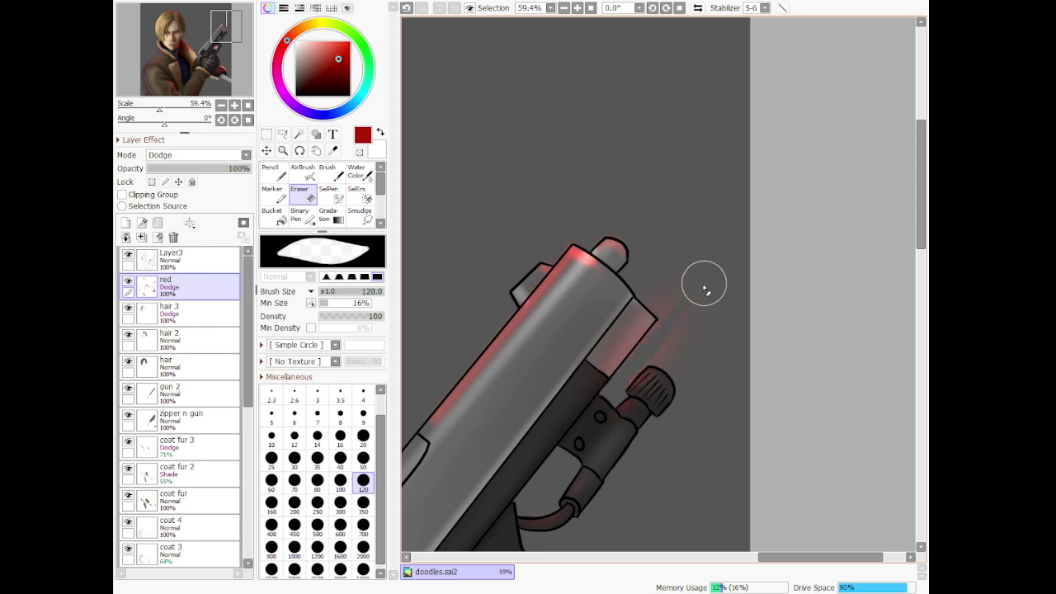
{"action": "left_click_drag", "start_coordinate": [625, 384], "coordinate": [684, 328]}
{"action": "mouse_move", "coordinate": [641, 366]}
{"action": "left_mouse_down"}
{"action": "mouse_move", "coordinate": [688, 368]}
{"action": "mouse_move", "coordinate": [667, 355]}
{"action": "mouse_move", "coordinate": [708, 300]}
{"action": "mouse_move", "coordinate": [638, 364]}
{"action": "mouse_move", "coordinate": [697, 293]}
{"action": "mouse_move", "coordinate": [672, 321]}
{"action": "mouse_move", "coordinate": [653, 292]}
{"action": "mouse_move", "coordinate": [663, 252]}
{"action": "left_mouse_up"}
{"action": "scroll", "coordinate": [650, 302], "scroll_direction": "down", "scroll_amount": 9}
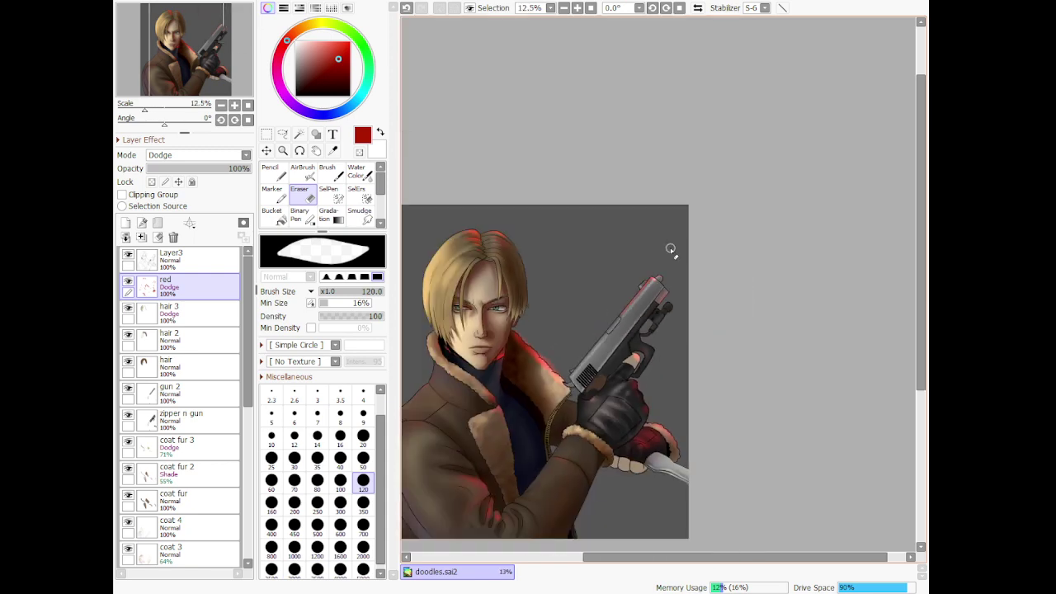
Airbrush red rim light along the rest of the slide's upper edge toward the rear of the gun, using brush size 50
{"action": "scroll", "coordinate": [593, 355], "scroll_direction": "up", "scroll_amount": 8}
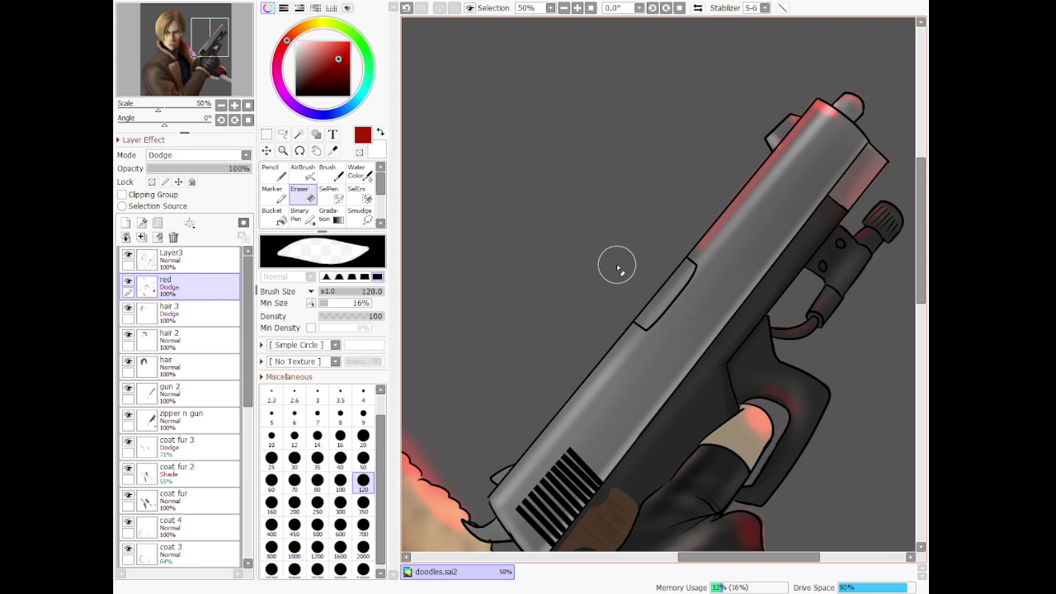
{"action": "left_click", "coordinate": [303, 171]}
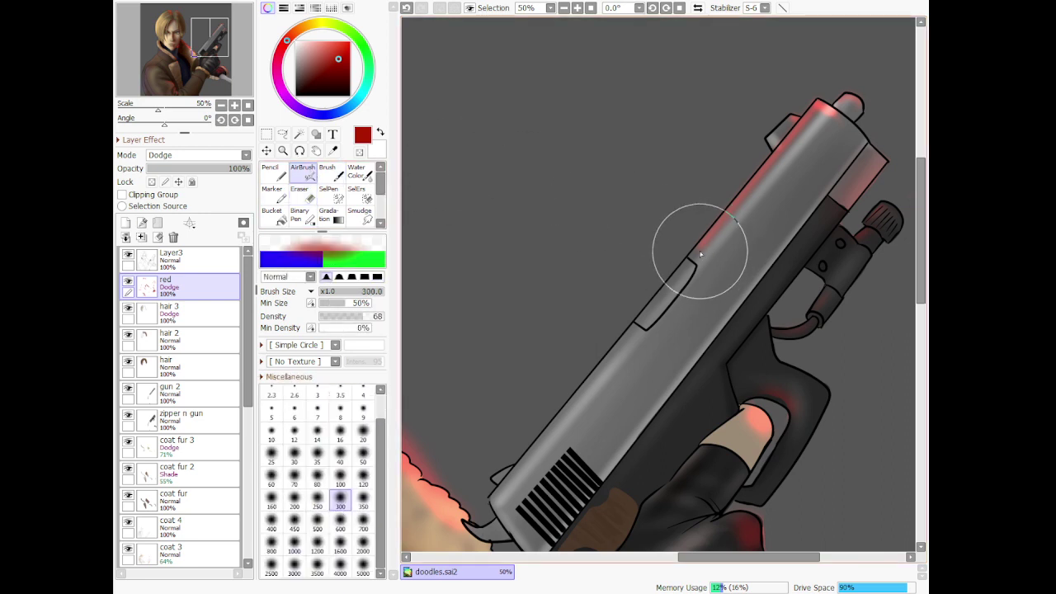
{"action": "key", "text": "bracketleft"}
{"action": "key", "text": "bracketleft"}
{"action": "key", "text": "bracketleft"}
{"action": "key", "text": "bracketleft"}
{"action": "key", "text": "bracketleft"}
{"action": "key", "text": "bracketleft"}
{"action": "key", "text": "bracketleft"}
{"action": "key", "text": "bracketleft"}
{"action": "key", "text": "bracketleft"}
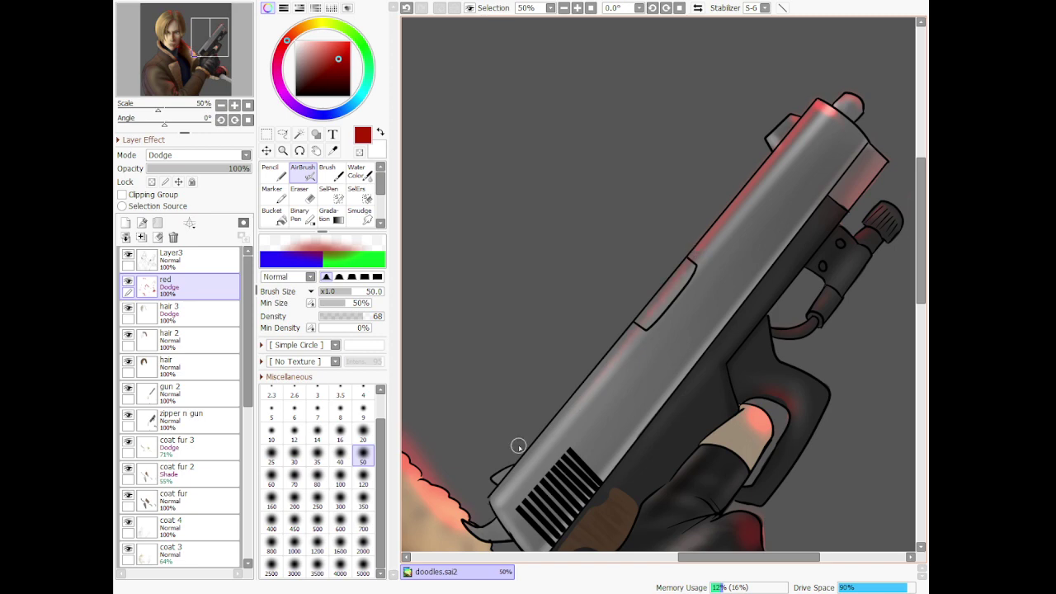
Airbrush a red glow on the coat section between the zipper and the glove, using brush size 120
{"action": "scroll", "coordinate": [519, 446], "scroll_direction": "down", "scroll_amount": 12}
{"action": "scroll", "coordinate": [594, 432], "scroll_direction": "up", "scroll_amount": 7}
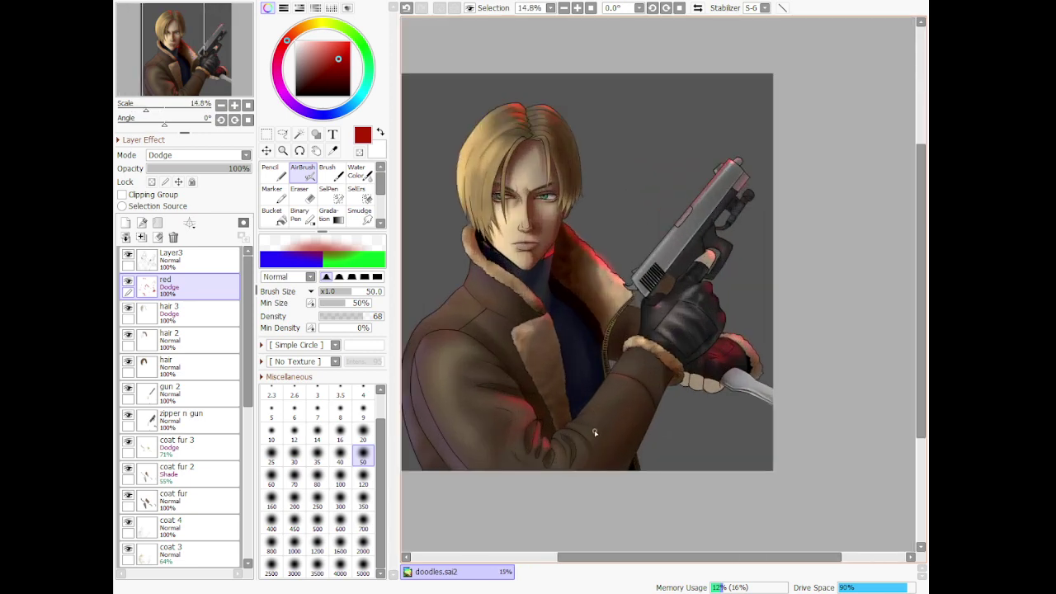
{"action": "scroll", "coordinate": [594, 433], "scroll_direction": "up", "scroll_amount": 8}
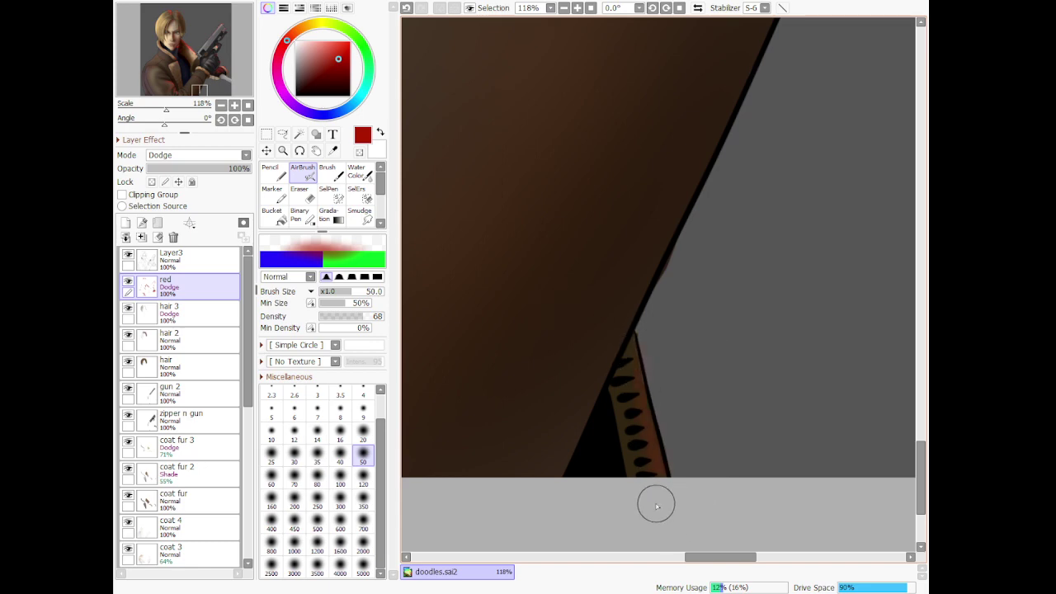
{"action": "scroll", "coordinate": [679, 448], "scroll_direction": "down", "scroll_amount": 12}
{"action": "scroll", "coordinate": [633, 270], "scroll_direction": "up", "scroll_amount": 4}
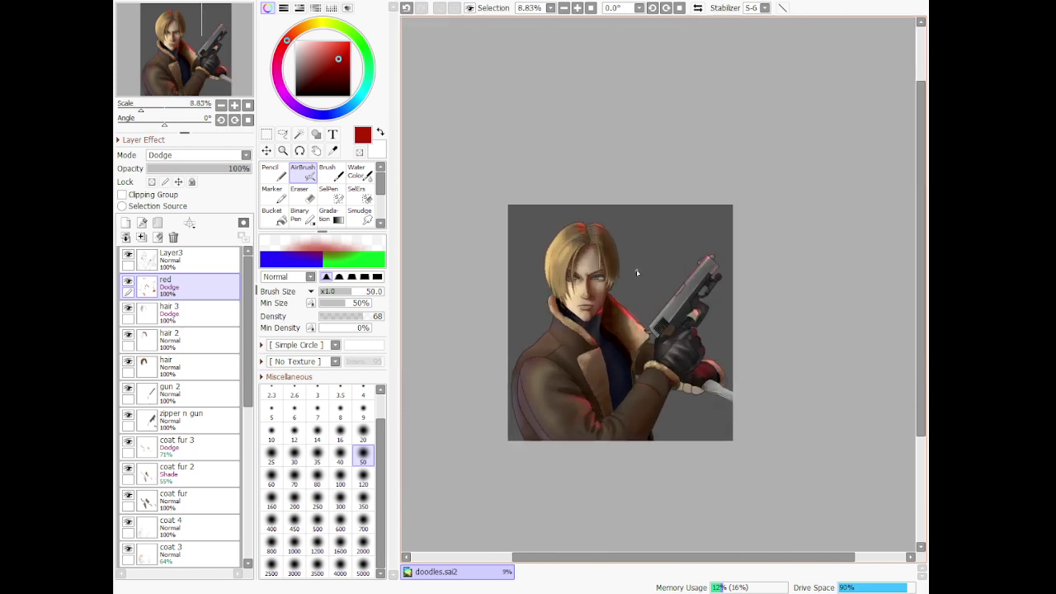
{"action": "scroll", "coordinate": [652, 438], "scroll_direction": "up", "scroll_amount": 5}
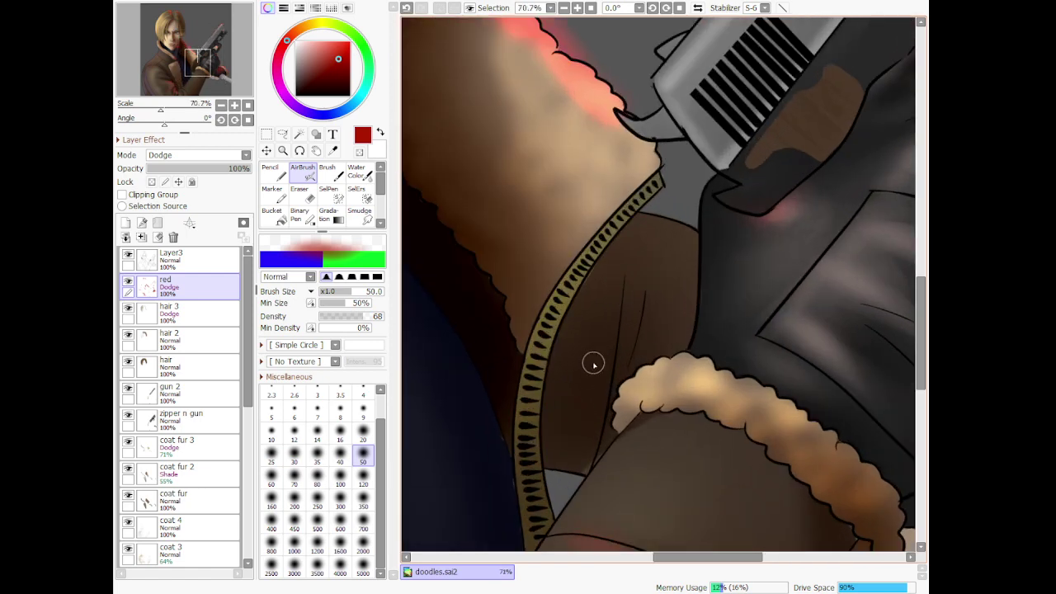
{"action": "key", "text": "bracketright"}
{"action": "key", "text": "bracketright"}
{"action": "key", "text": "bracketright"}
{"action": "key", "text": "bracketright"}
{"action": "key", "text": "bracketright"}
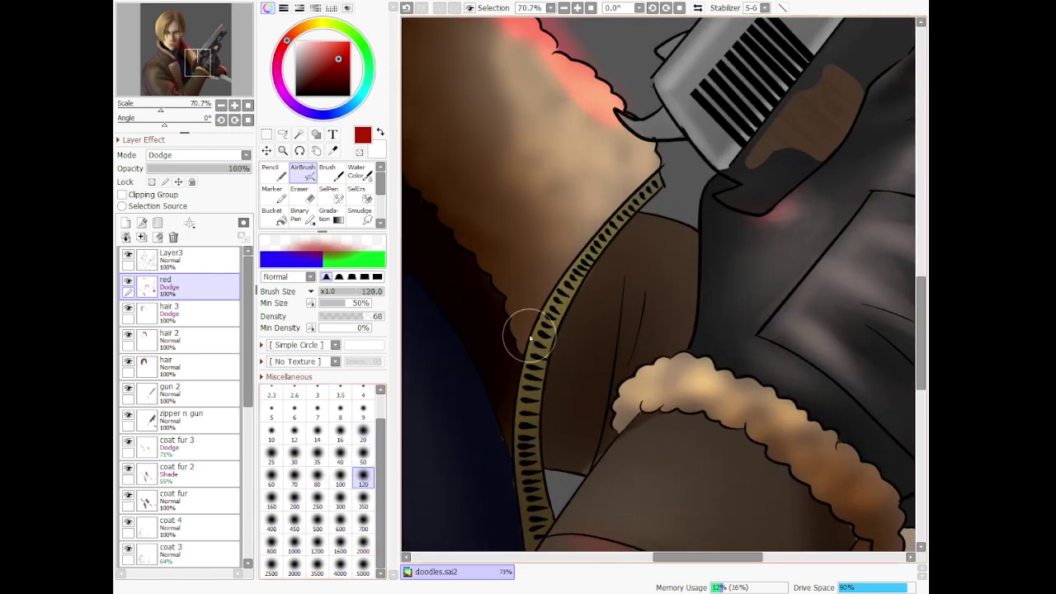
{"action": "mouse_move", "coordinate": [597, 281]}
{"action": "left_mouse_down"}
{"action": "mouse_move", "coordinate": [671, 213]}
{"action": "mouse_move", "coordinate": [624, 384]}
{"action": "mouse_move", "coordinate": [673, 241]}
{"action": "mouse_move", "coordinate": [673, 340]}
{"action": "mouse_move", "coordinate": [683, 264]}
{"action": "mouse_move", "coordinate": [666, 220]}
{"action": "mouse_move", "coordinate": [609, 263]}
{"action": "mouse_move", "coordinate": [669, 246]}
{"action": "mouse_move", "coordinate": [627, 277]}
{"action": "left_mouse_up"}
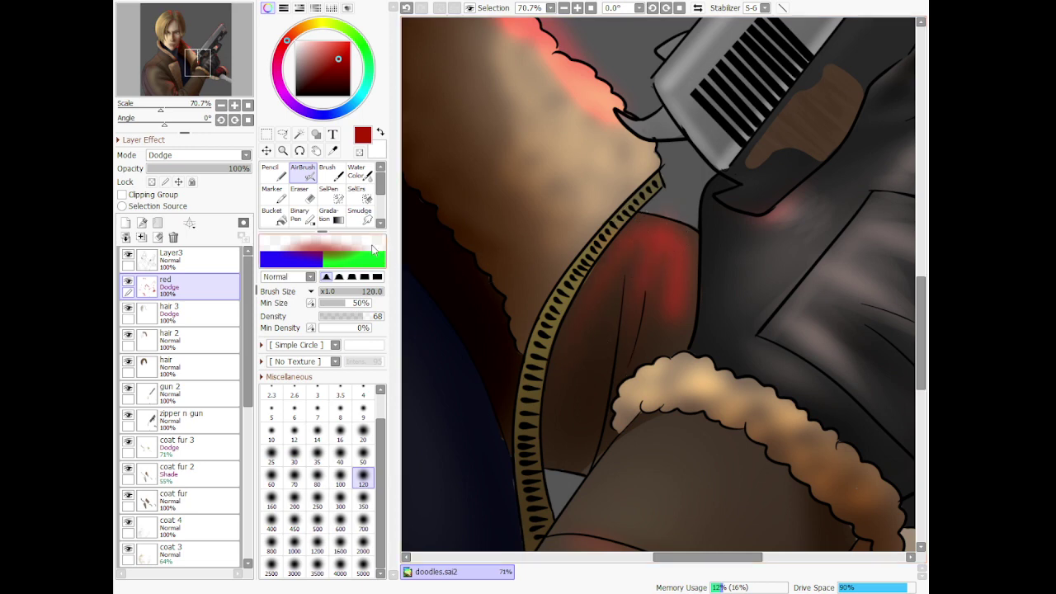
Erase the red spill outside the scalloped outer edge of the collar fur, using eraser sizes 120 and 50
{"action": "left_click", "coordinate": [304, 195]}
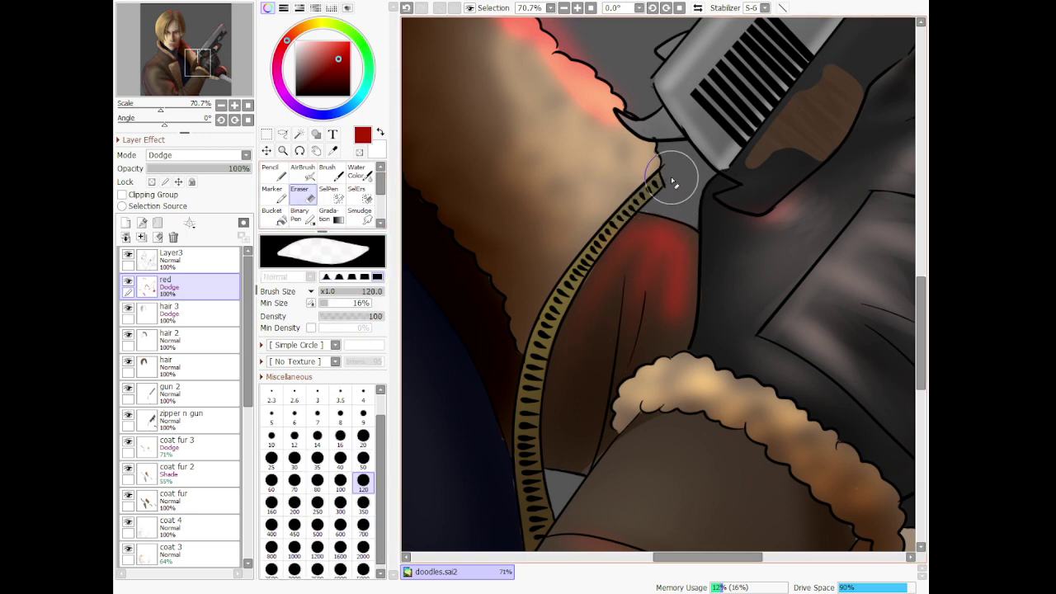
{"action": "scroll", "coordinate": [667, 180], "scroll_direction": "down", "scroll_amount": 7}
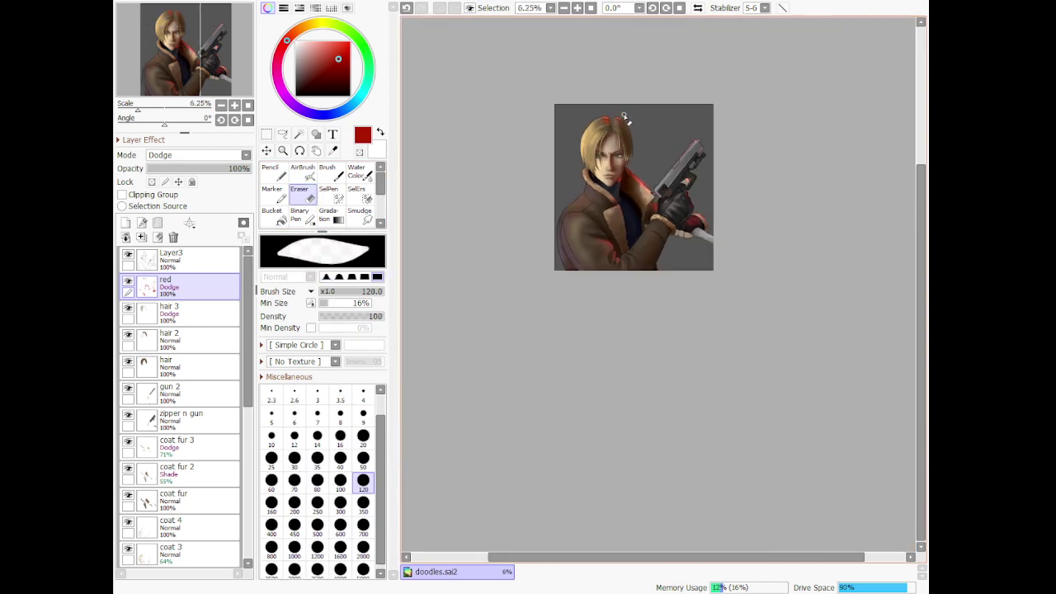
{"action": "scroll", "coordinate": [619, 120], "scroll_direction": "up", "scroll_amount": 6}
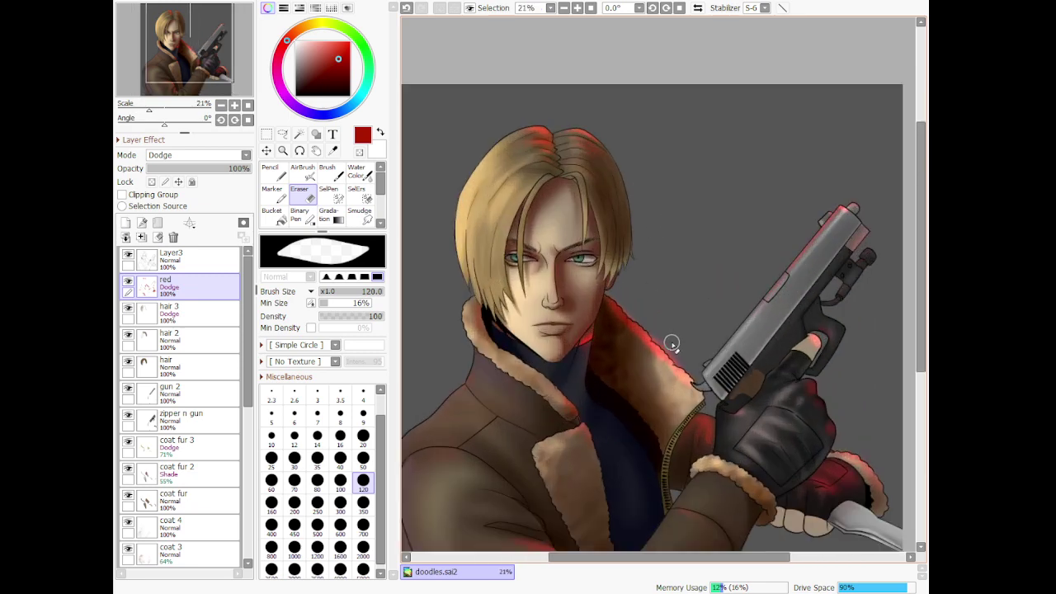
{"action": "scroll", "coordinate": [679, 352], "scroll_direction": "up", "scroll_amount": 1}
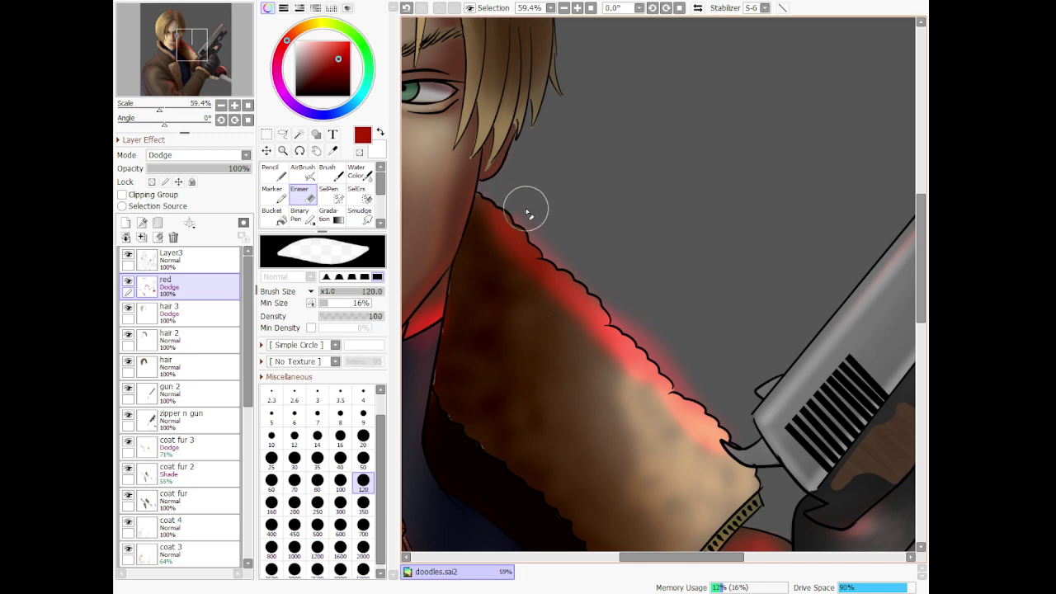
{"action": "mouse_move", "coordinate": [526, 206]}
{"action": "left_mouse_down"}
{"action": "mouse_move", "coordinate": [559, 250]}
{"action": "mouse_move", "coordinate": [588, 265]}
{"action": "left_mouse_up"}
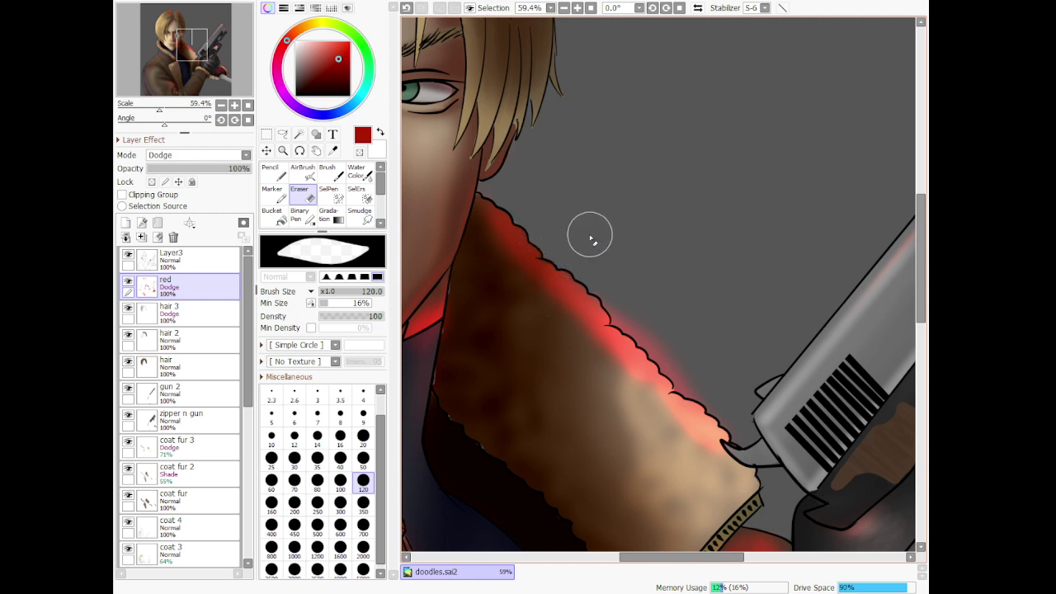
{"action": "left_click_drag", "start_coordinate": [616, 310], "coordinate": [625, 323]}
{"action": "key", "text": "ctrl+z"}
{"action": "left_click", "coordinate": [363, 461]}
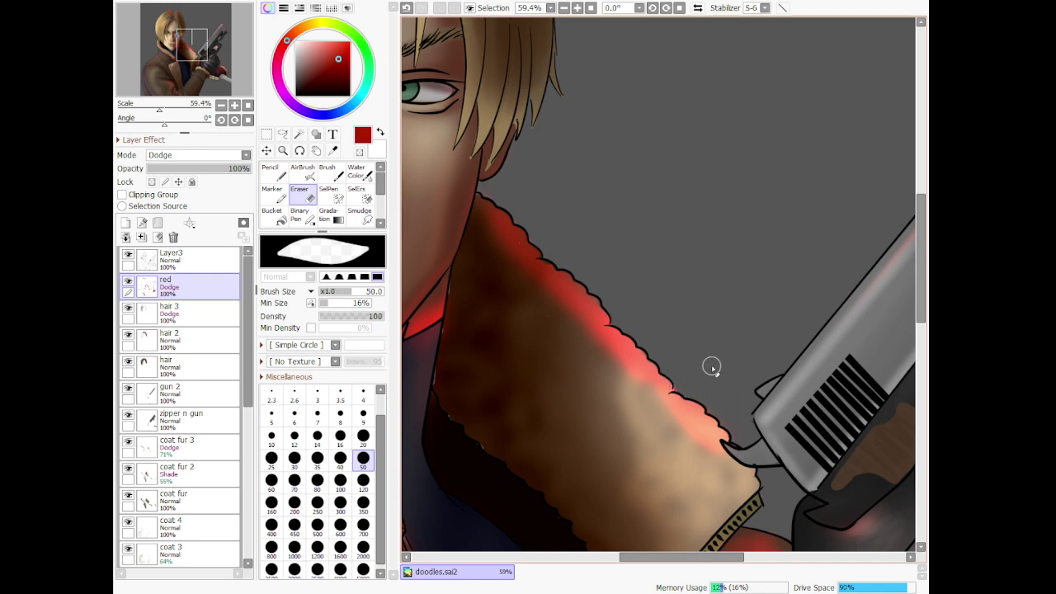
Fill the background on Layer4 with near-black using the Bucket tool
{"action": "scroll", "coordinate": [671, 349], "scroll_direction": "down", "scroll_amount": 8}
{"action": "scroll", "coordinate": [650, 440], "scroll_direction": "up", "scroll_amount": 1}
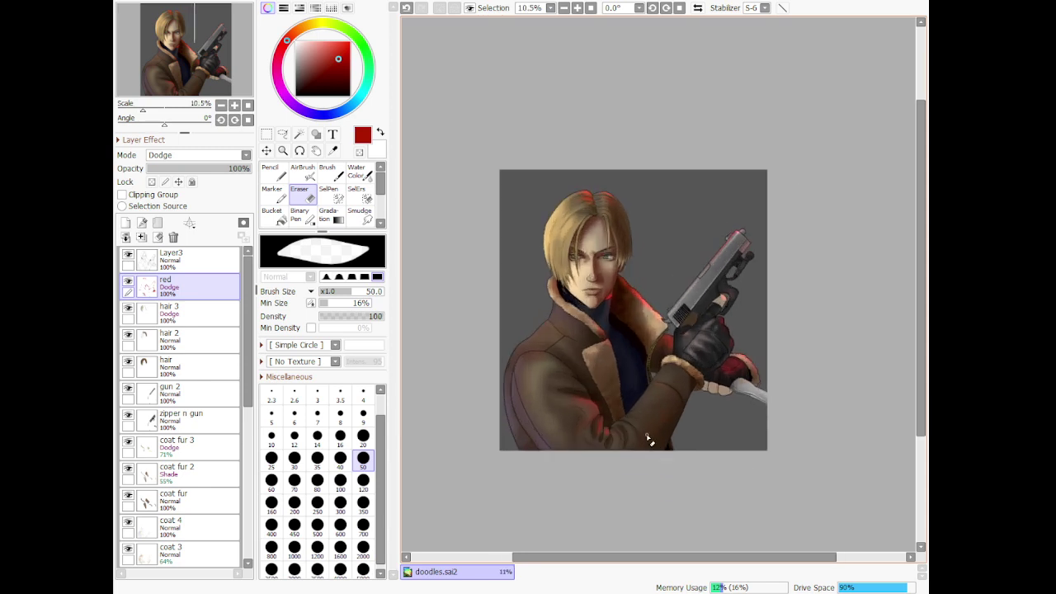
{"action": "scroll", "coordinate": [198, 401], "scroll_direction": "down", "scroll_amount": 6}
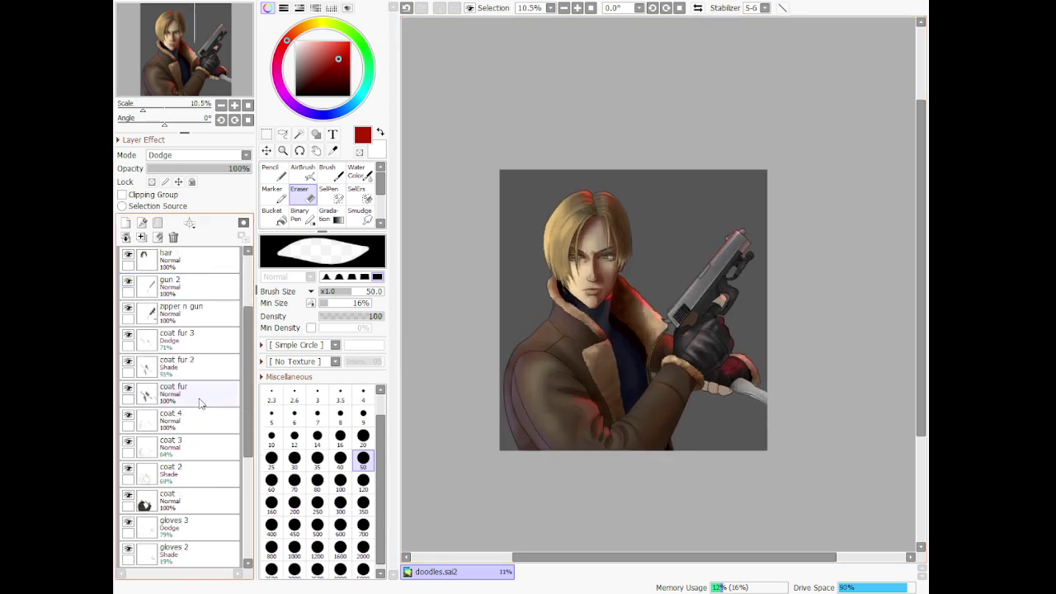
{"action": "left_click", "coordinate": [184, 532]}
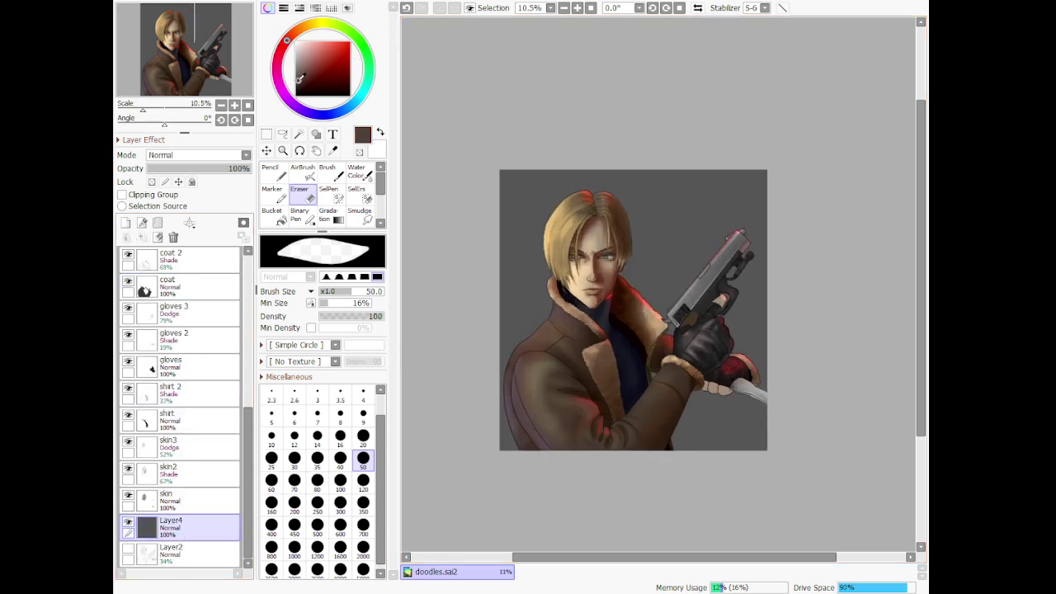
{"action": "left_click", "coordinate": [274, 215]}
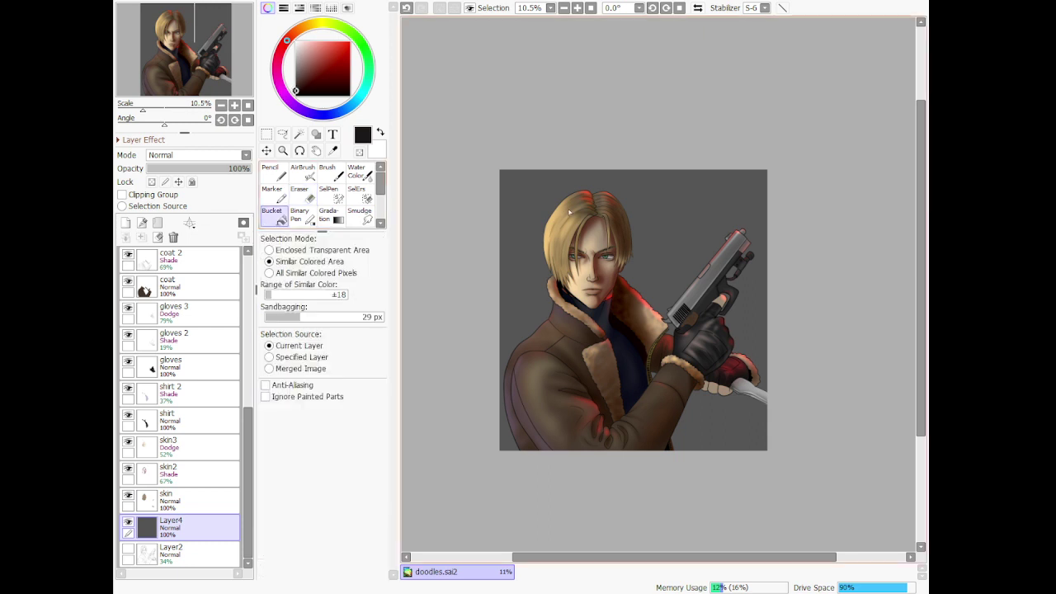
{"action": "left_click", "coordinate": [639, 193]}
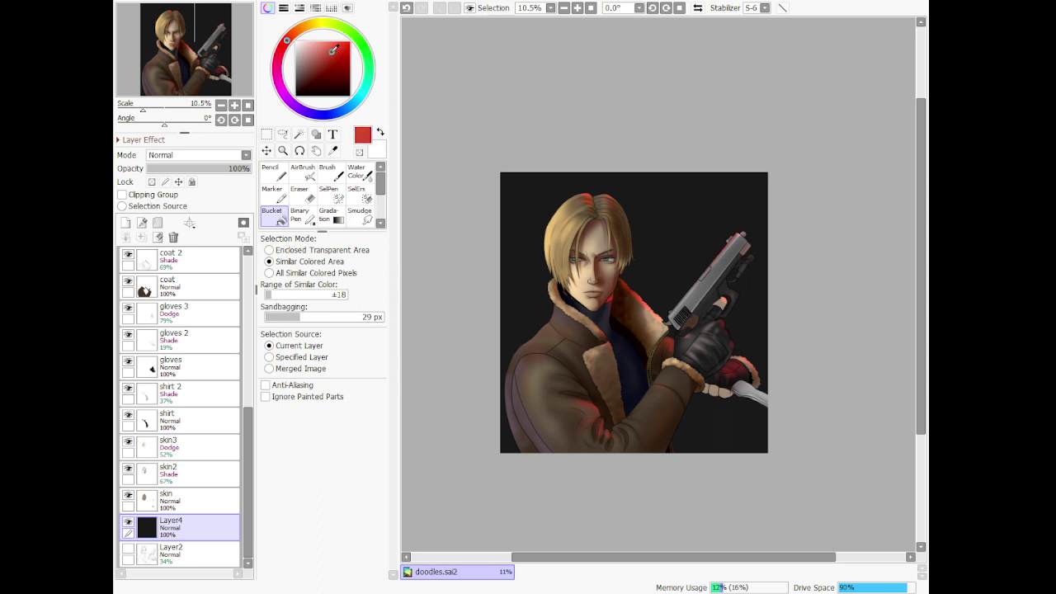
Airbrush a red glow in the background's upper-right area with sizes 700 and 2000, and a blue glow in the upper-left with size 2000
{"action": "left_click", "coordinate": [307, 179]}
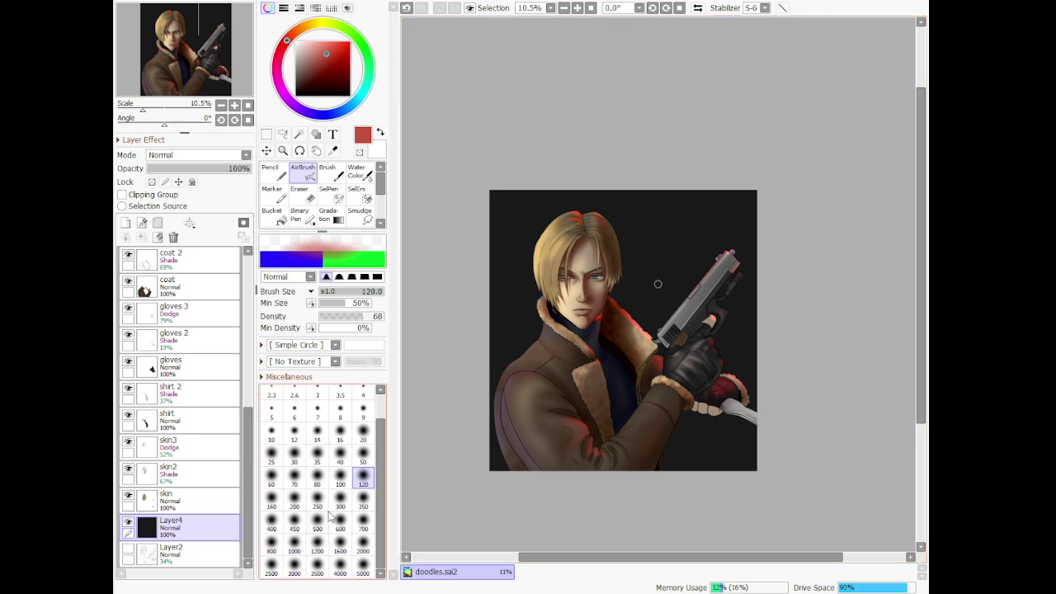
{"action": "left_click", "coordinate": [363, 522]}
{"action": "left_click_drag", "start_coordinate": [726, 205], "coordinate": [676, 210]}
{"action": "mouse_move", "coordinate": [637, 255]}
{"action": "left_mouse_down"}
{"action": "mouse_move", "coordinate": [683, 276]}
{"action": "mouse_move", "coordinate": [750, 278]}
{"action": "left_mouse_up"}
{"action": "left_click", "coordinate": [364, 545]}
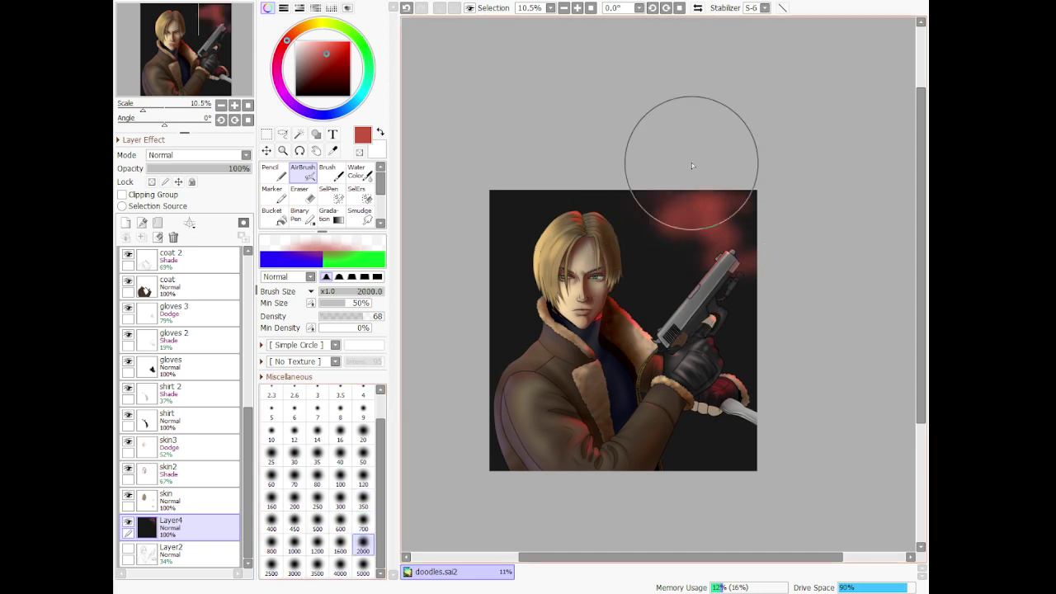
{"action": "mouse_move", "coordinate": [691, 163]}
{"action": "left_mouse_down"}
{"action": "mouse_move", "coordinate": [803, 179]}
{"action": "mouse_move", "coordinate": [726, 298]}
{"action": "mouse_move", "coordinate": [772, 353]}
{"action": "mouse_move", "coordinate": [769, 198]}
{"action": "mouse_move", "coordinate": [688, 262]}
{"action": "left_mouse_up"}
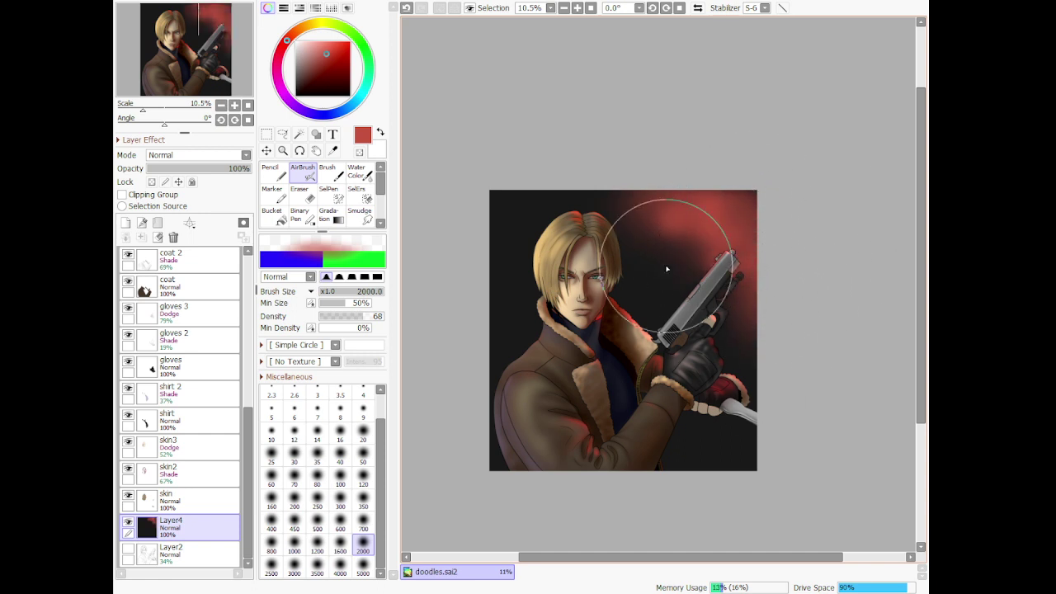
{"action": "left_click", "coordinate": [324, 116]}
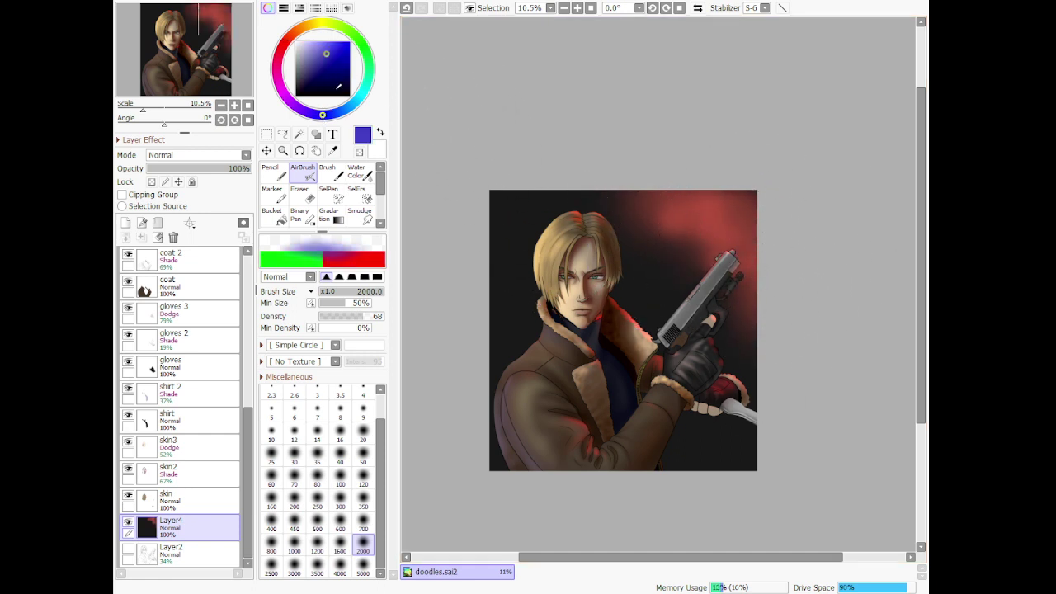
{"action": "mouse_move", "coordinate": [496, 184]}
{"action": "left_mouse_down"}
{"action": "mouse_move", "coordinate": [555, 238]}
{"action": "mouse_move", "coordinate": [465, 360]}
{"action": "mouse_move", "coordinate": [522, 282]}
{"action": "left_mouse_up"}
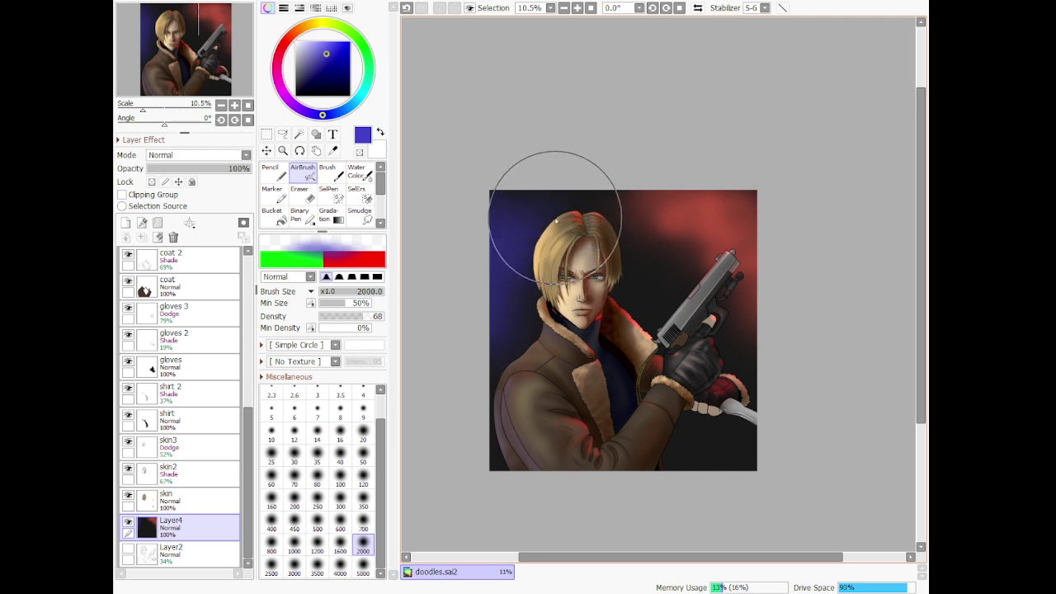
Airbrush a faint grey haze over the background's lower-right corner and along both side edges, using brush size 2000
{"action": "left_click_drag", "start_coordinate": [302, 51], "coordinate": [295, 74]}
{"action": "mouse_move", "coordinate": [691, 466]}
{"action": "left_mouse_down"}
{"action": "mouse_move", "coordinate": [794, 353]}
{"action": "mouse_move", "coordinate": [756, 408]}
{"action": "left_mouse_up"}
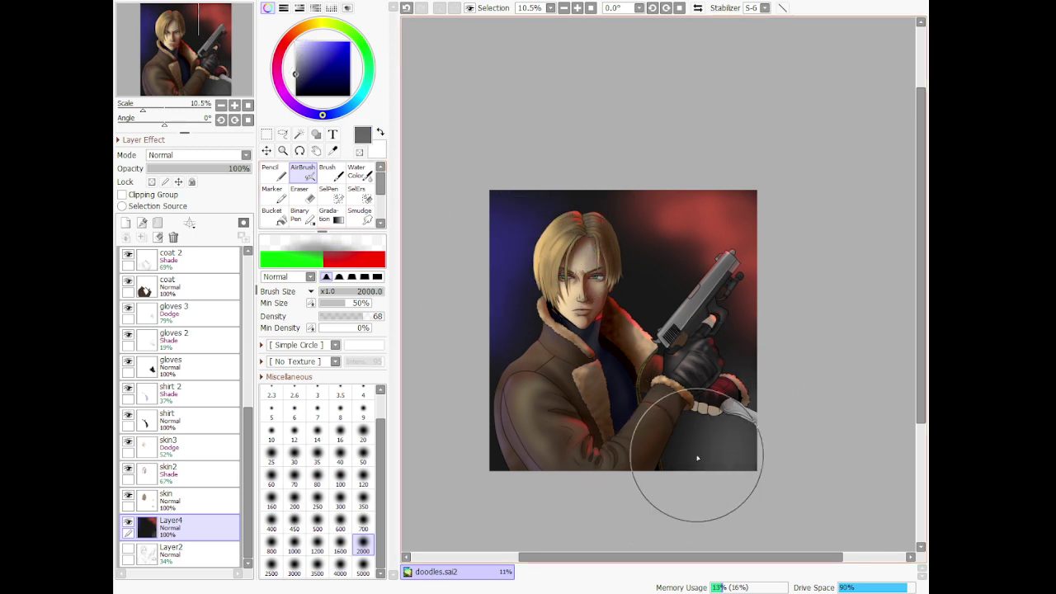
{"action": "key", "text": "ctrl+z"}
{"action": "left_click_drag", "start_coordinate": [720, 475], "coordinate": [778, 385]}
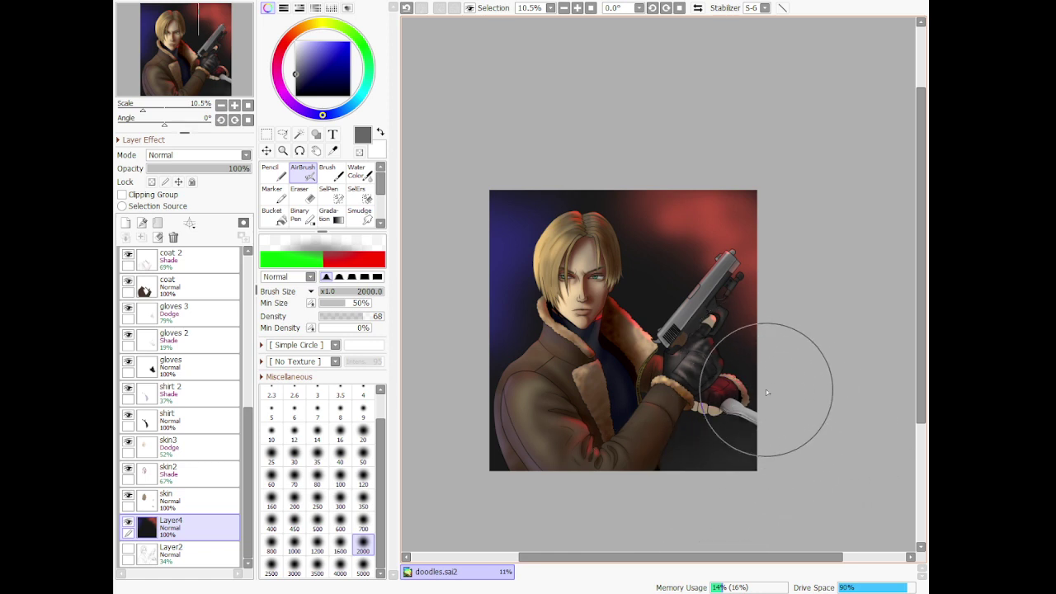
{"action": "mouse_move", "coordinate": [818, 164]}
{"action": "left_mouse_down"}
{"action": "mouse_move", "coordinate": [698, 243]}
{"action": "mouse_move", "coordinate": [780, 302]}
{"action": "left_mouse_up"}
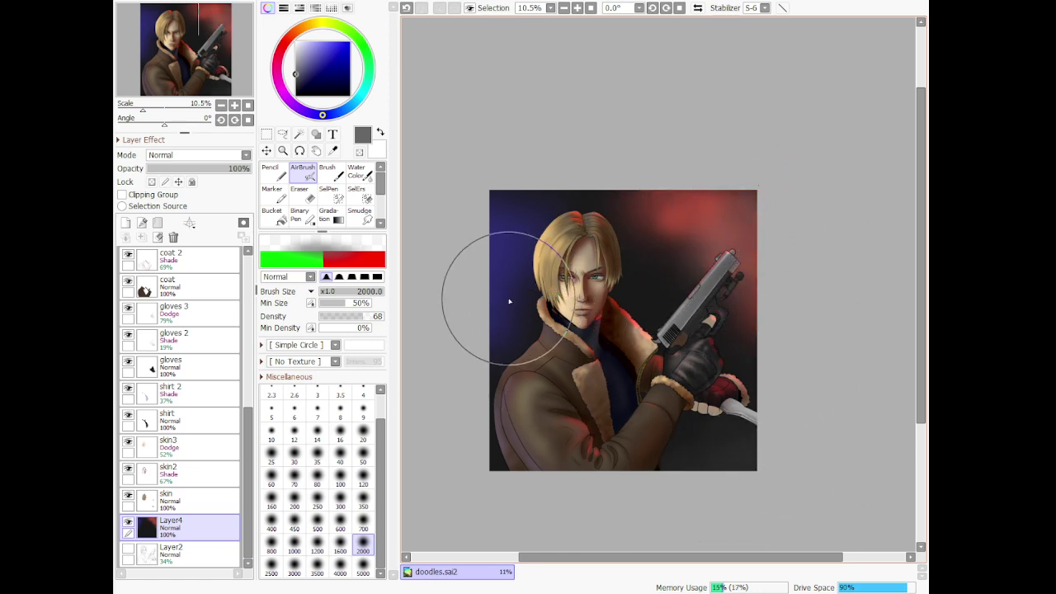
{"action": "mouse_move", "coordinate": [510, 300]}
{"action": "left_mouse_down"}
{"action": "mouse_move", "coordinate": [538, 339]}
{"action": "mouse_move", "coordinate": [454, 481]}
{"action": "left_mouse_up"}
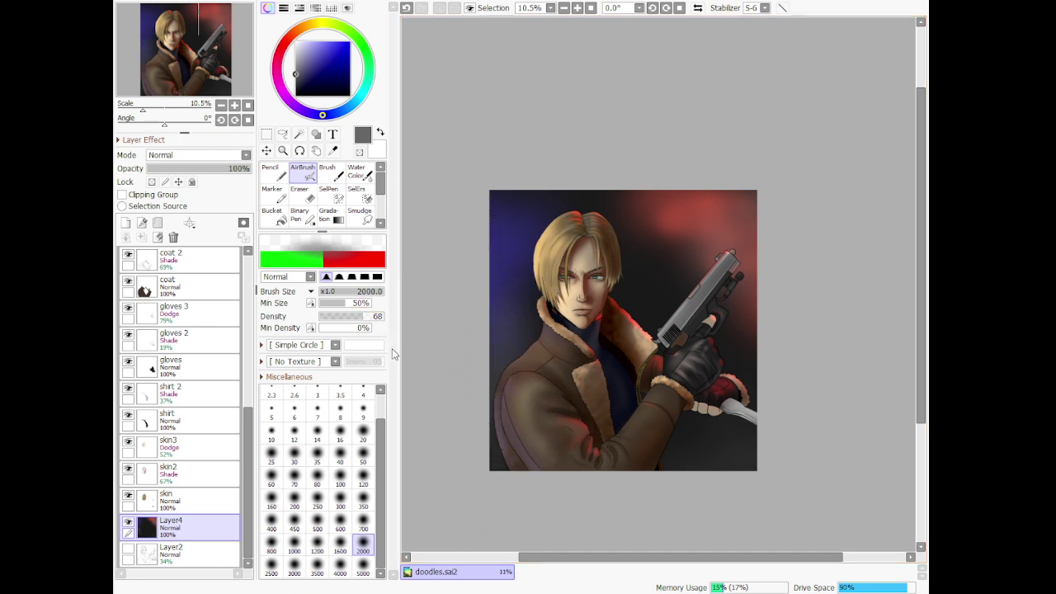
Airbrush near-black sampled from the background over the blue and red glows on Layer4, using brush sizes 700 and 2000
{"action": "left_click", "coordinate": [297, 96]}
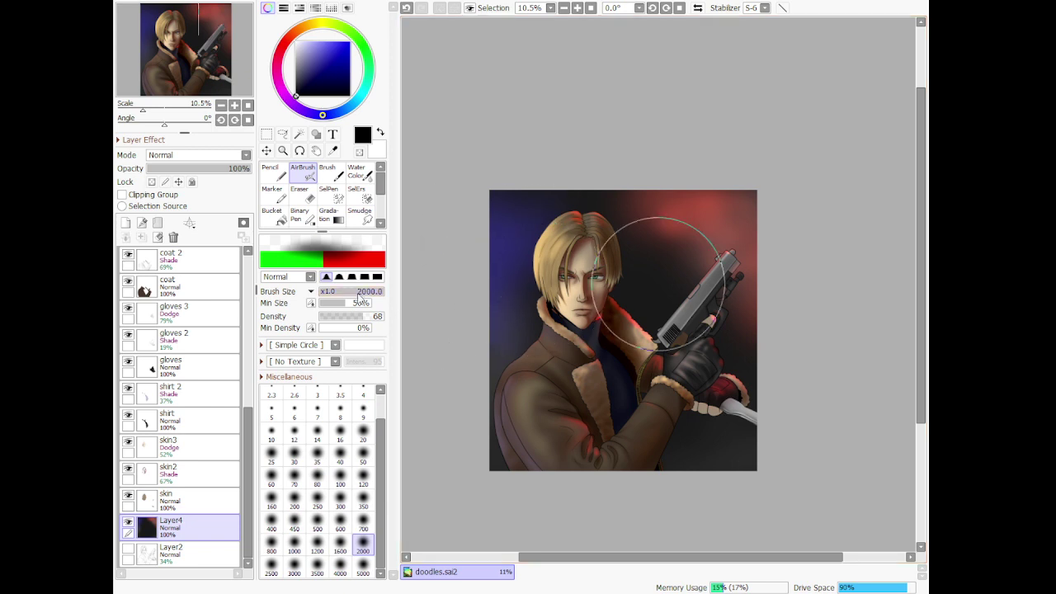
{"action": "left_click", "coordinate": [333, 151]}
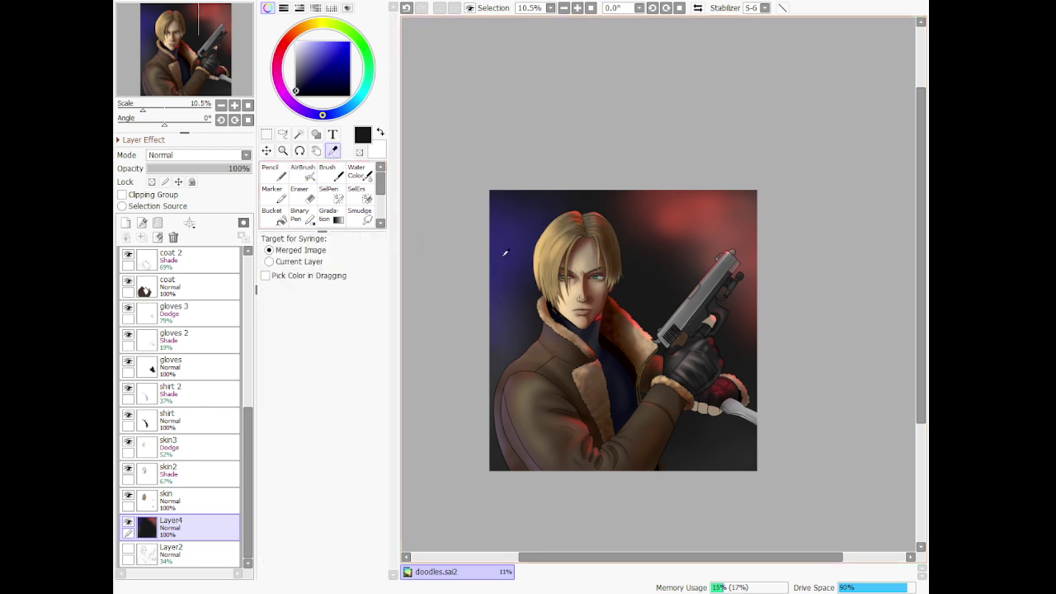
{"action": "left_click", "coordinate": [303, 175]}
{"action": "left_click", "coordinate": [363, 522]}
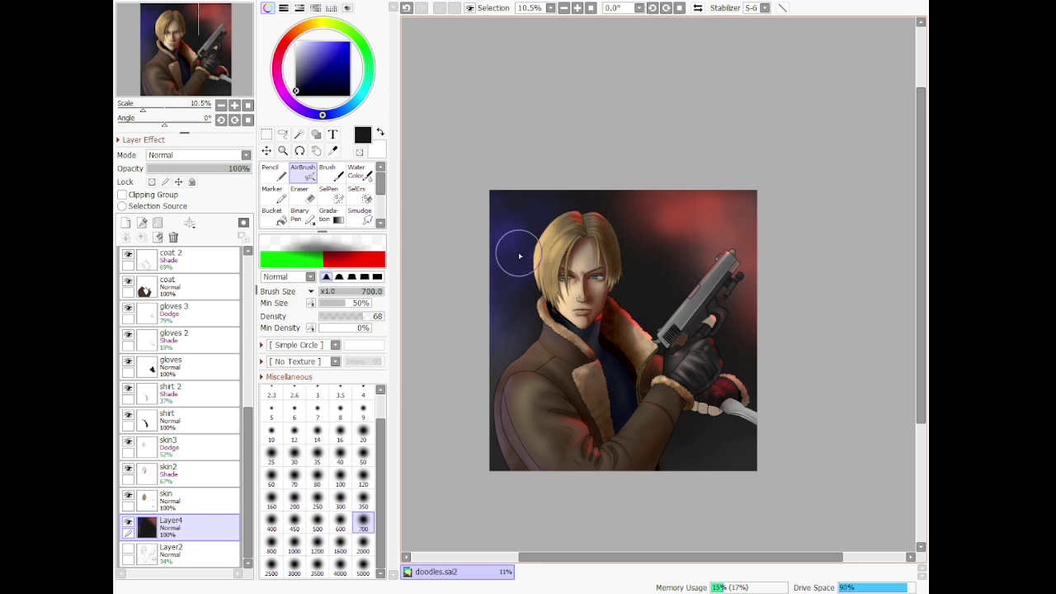
{"action": "left_click", "coordinate": [368, 548]}
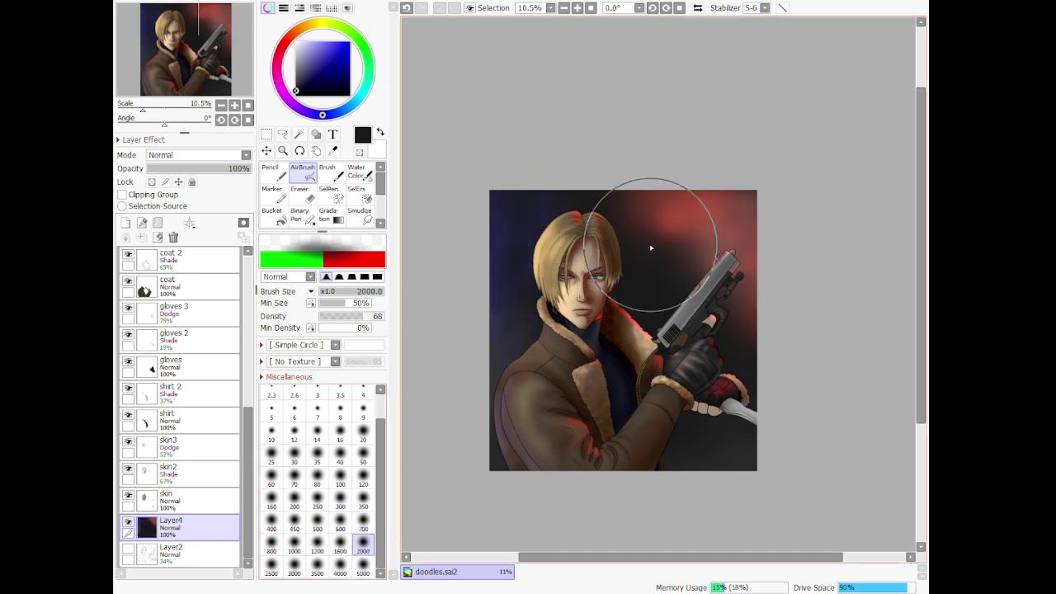
{"action": "mouse_move", "coordinate": [651, 248]}
{"action": "left_mouse_down"}
{"action": "mouse_move", "coordinate": [639, 221]}
{"action": "mouse_move", "coordinate": [703, 254]}
{"action": "mouse_move", "coordinate": [695, 286]}
{"action": "mouse_move", "coordinate": [707, 257]}
{"action": "mouse_move", "coordinate": [643, 237]}
{"action": "mouse_move", "coordinate": [755, 318]}
{"action": "left_mouse_up"}
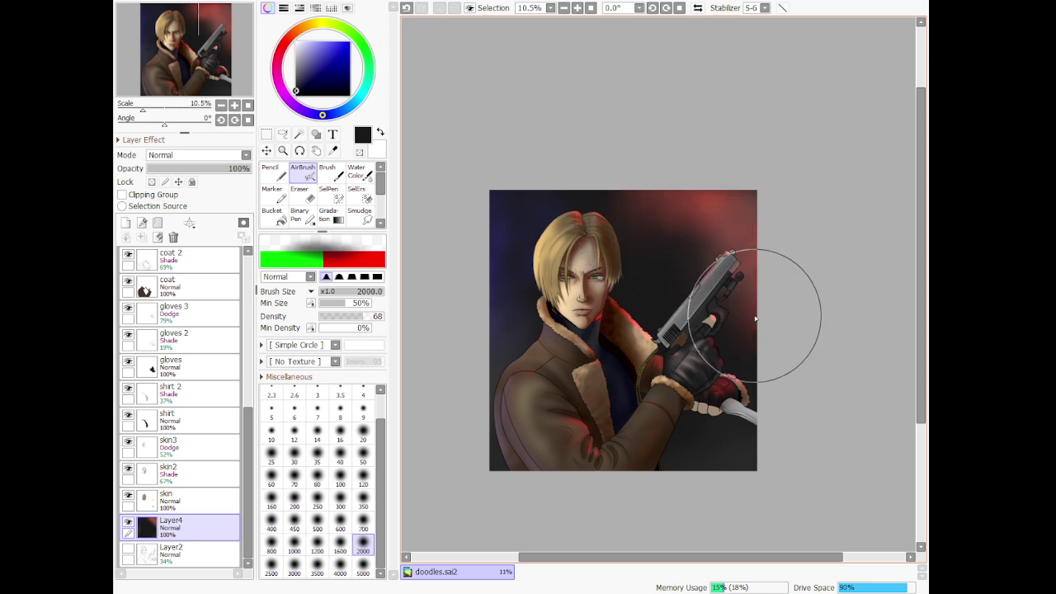
{"action": "left_click", "coordinate": [363, 524]}
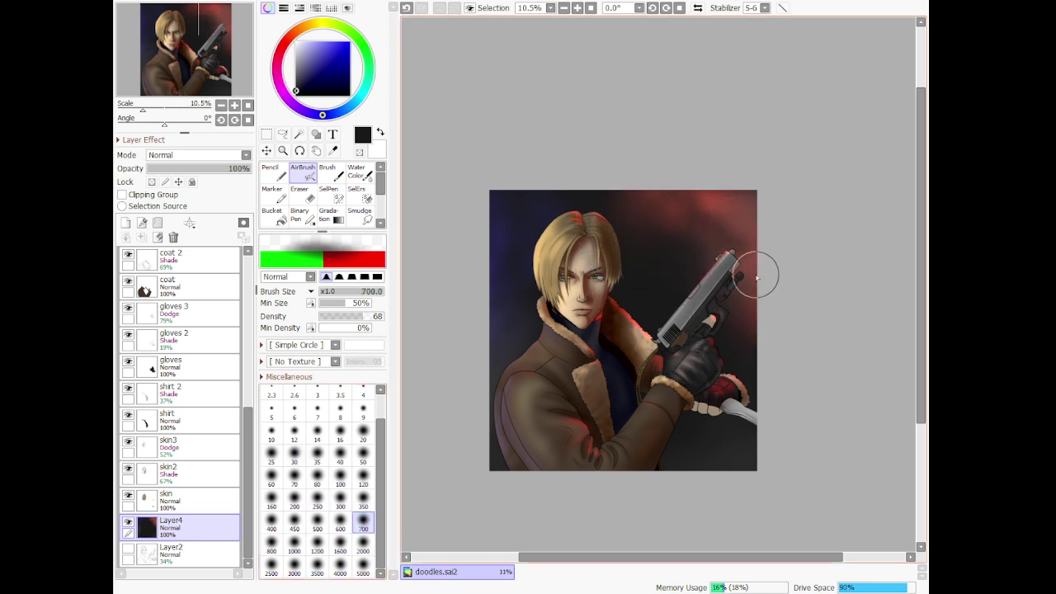
{"action": "mouse_move", "coordinate": [756, 279]}
{"action": "left_mouse_down"}
{"action": "mouse_move", "coordinate": [730, 194]}
{"action": "mouse_move", "coordinate": [752, 318]}
{"action": "left_mouse_up"}
Airbrush a dark red glow over the background around the gun and upper-right area, using brush sizes 2000, 350 and 600
{"action": "left_click", "coordinate": [287, 41]}
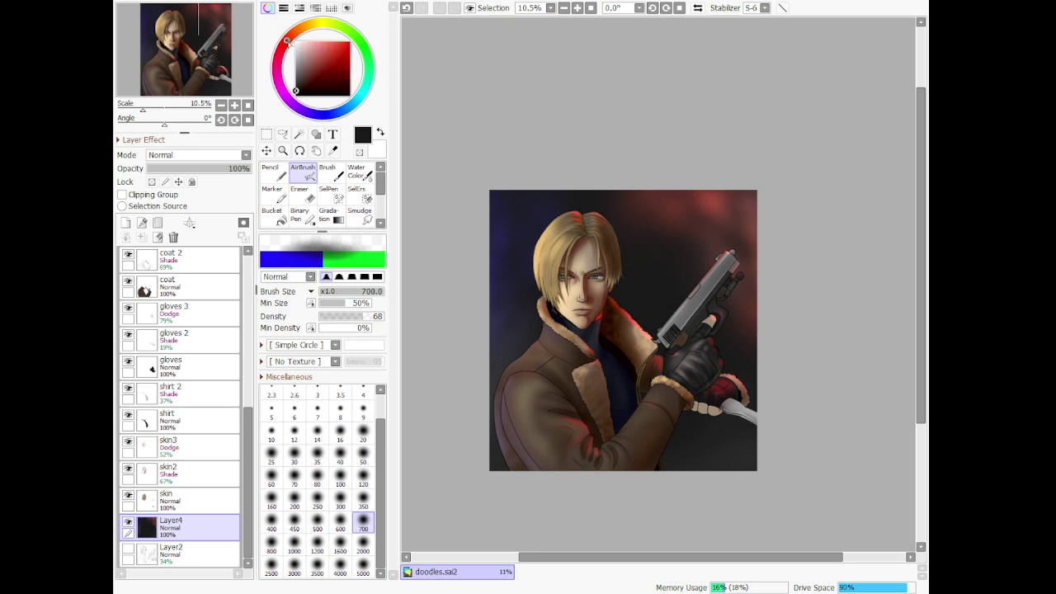
{"action": "left_click", "coordinate": [325, 49]}
{"action": "left_click", "coordinate": [338, 53]}
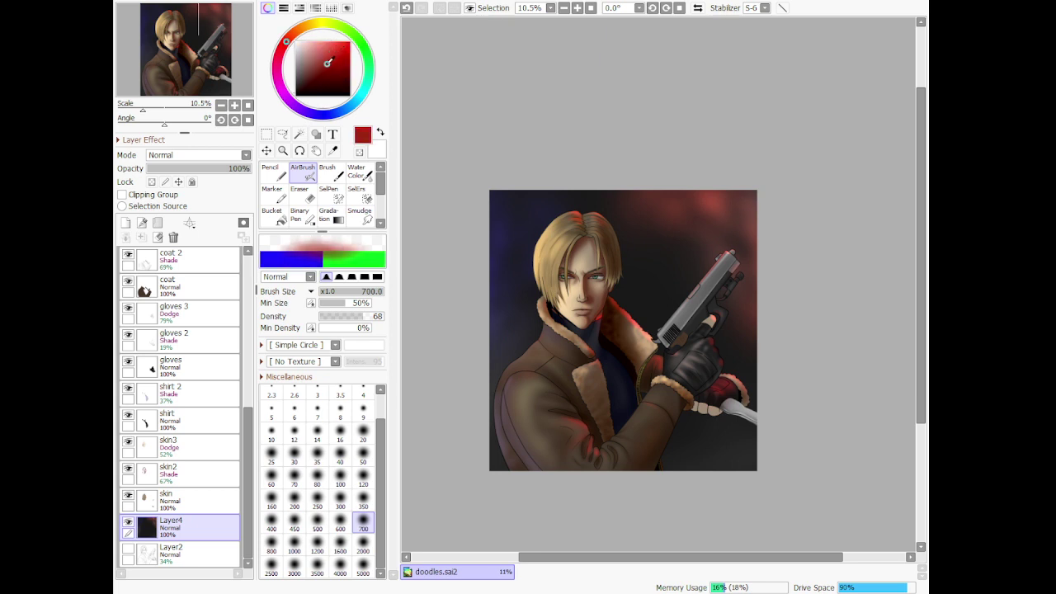
{"action": "left_click", "coordinate": [364, 544]}
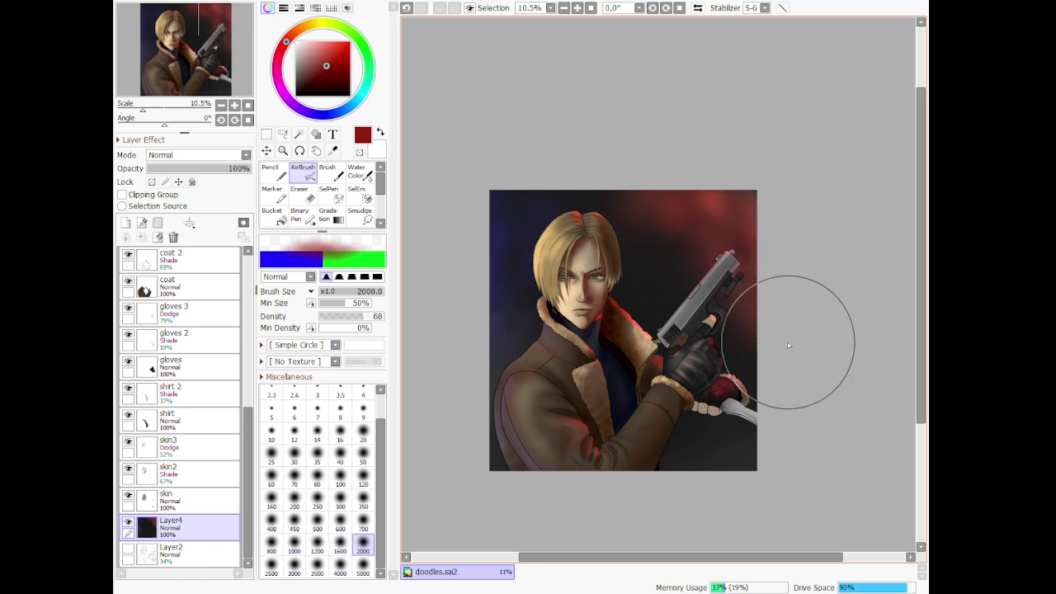
{"action": "left_click", "coordinate": [363, 500]}
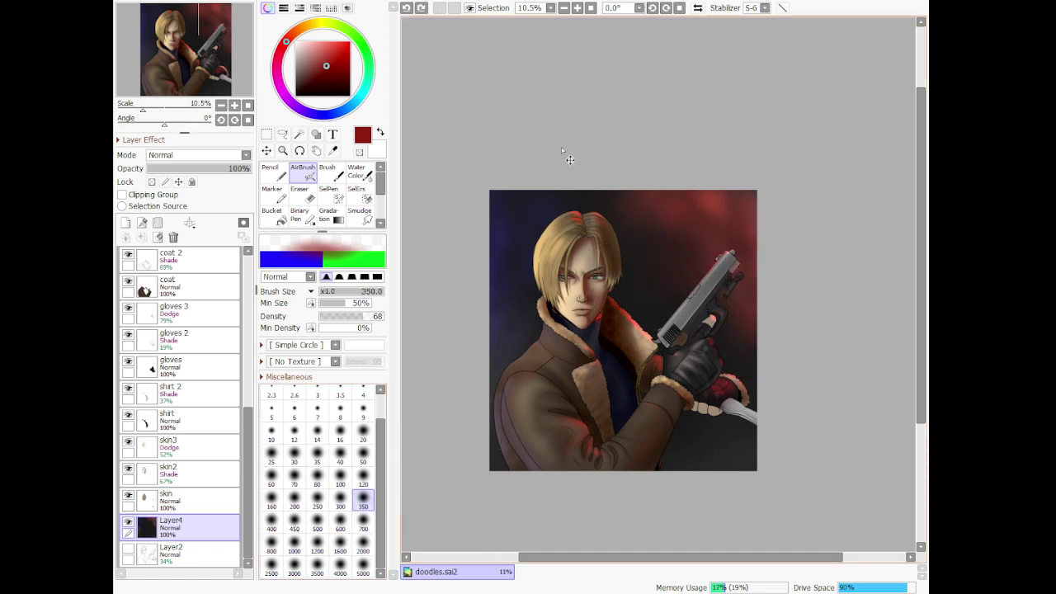
{"action": "left_click", "coordinate": [341, 520]}
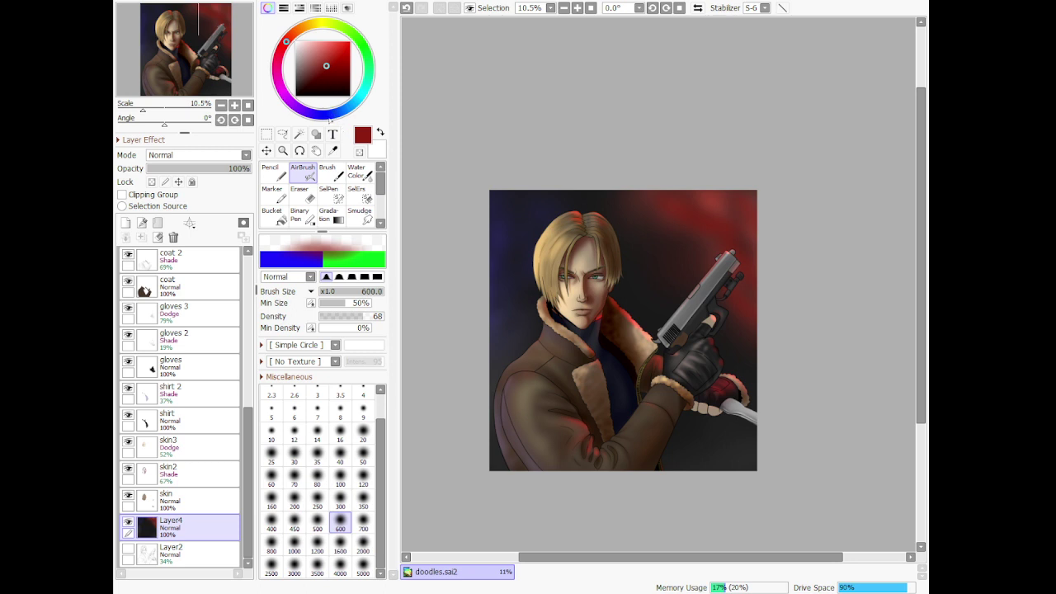
Airbrush blue and muted violet glows into the background beside the hair in the upper-left area, using brush size 600
{"action": "left_click", "coordinate": [308, 123]}
{"action": "left_click", "coordinate": [317, 115]}
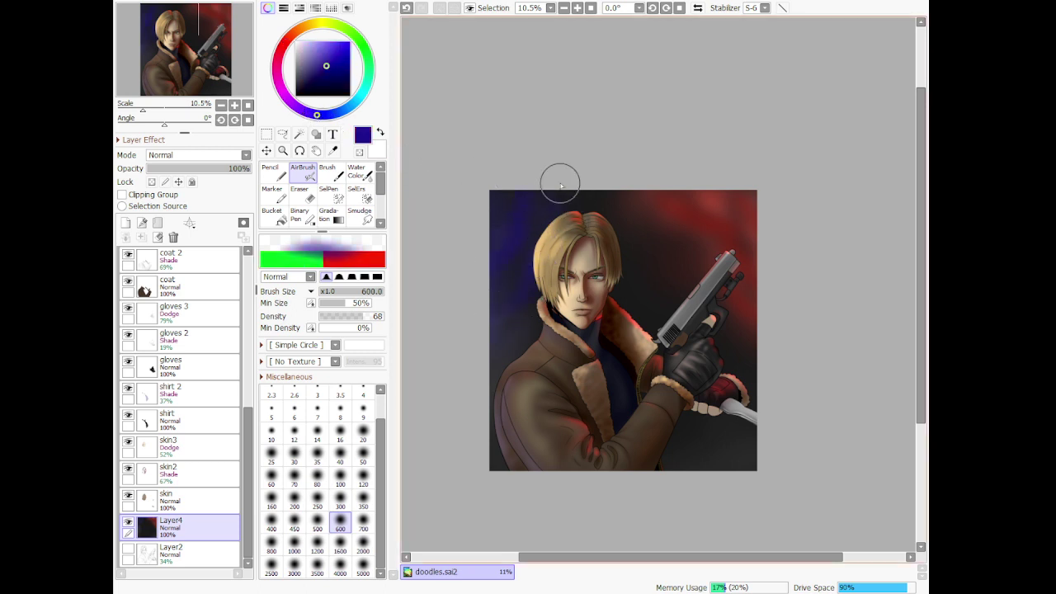
{"action": "left_click", "coordinate": [312, 62]}
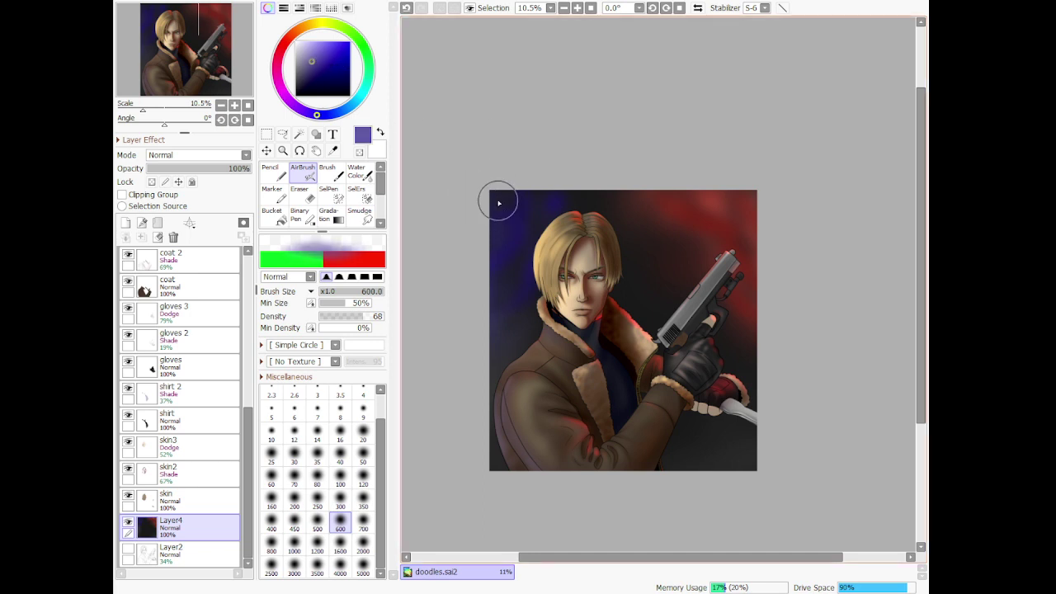
{"action": "mouse_move", "coordinate": [498, 203]}
{"action": "left_mouse_down"}
{"action": "mouse_move", "coordinate": [515, 224]}
{"action": "mouse_move", "coordinate": [497, 271]}
{"action": "left_mouse_up"}
{"action": "key", "text": "ctrl+z"}
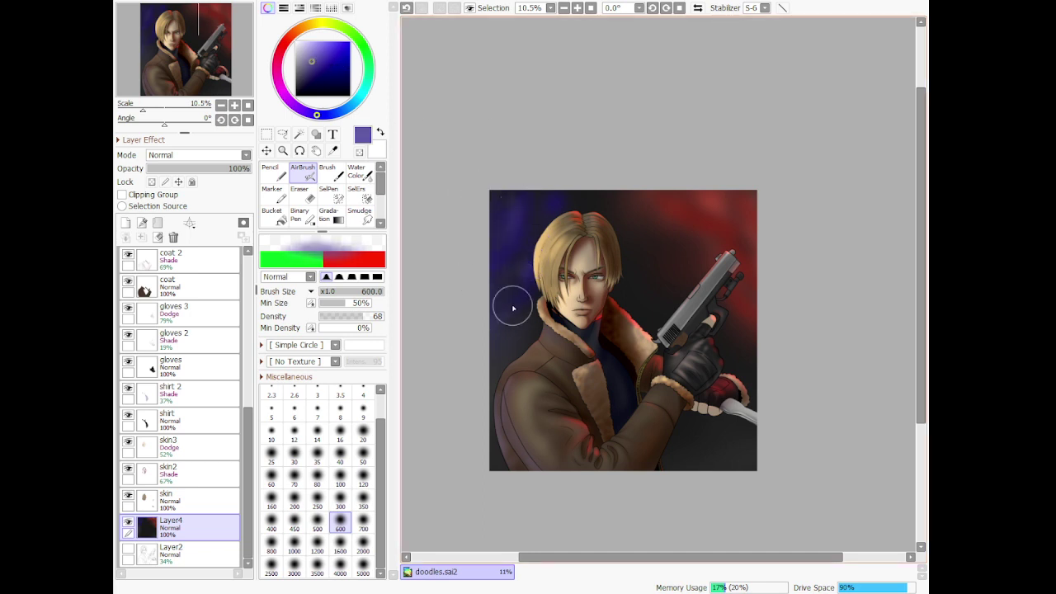
{"action": "left_click_drag", "start_coordinate": [533, 211], "coordinate": [521, 273]}
{"action": "left_click_drag", "start_coordinate": [528, 192], "coordinate": [521, 256]}
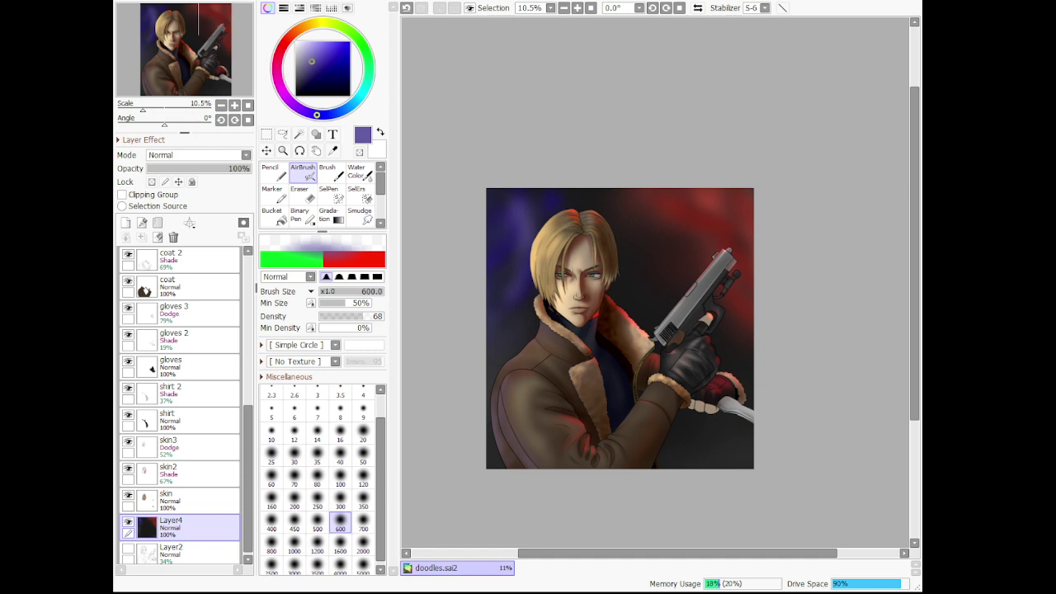
On the skin layer, paint the neck slivers between the jaw and shirt collar dark brown with the Pencil at size 50
{"action": "scroll", "coordinate": [707, 345], "scroll_direction": "up", "scroll_amount": 3}
{"action": "scroll", "coordinate": [601, 388], "scroll_direction": "down", "scroll_amount": 2}
{"action": "scroll", "coordinate": [498, 366], "scroll_direction": "up", "scroll_amount": 5}
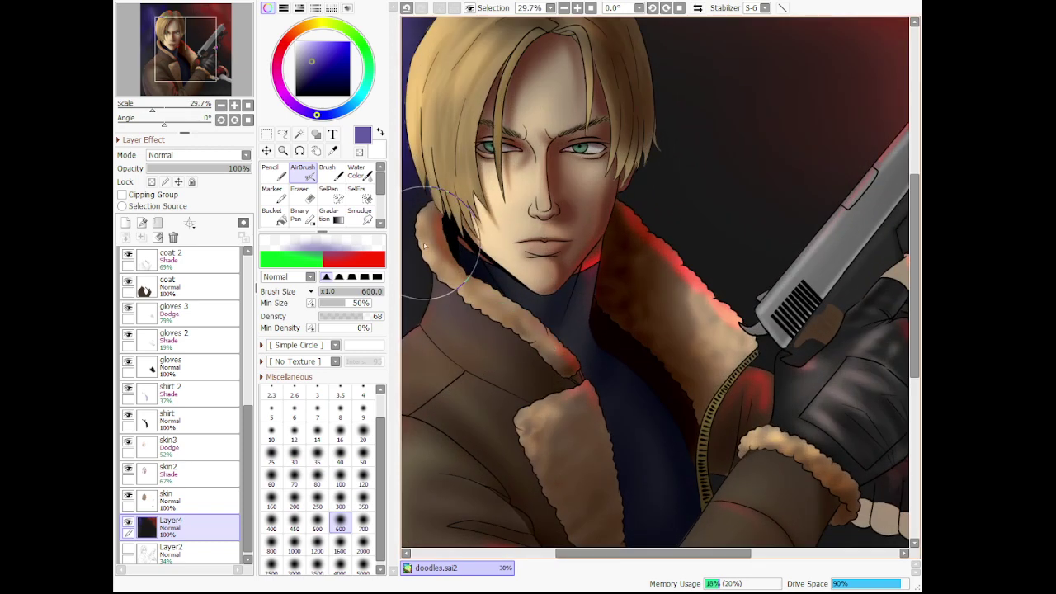
{"action": "scroll", "coordinate": [580, 235], "scroll_direction": "up", "scroll_amount": 8}
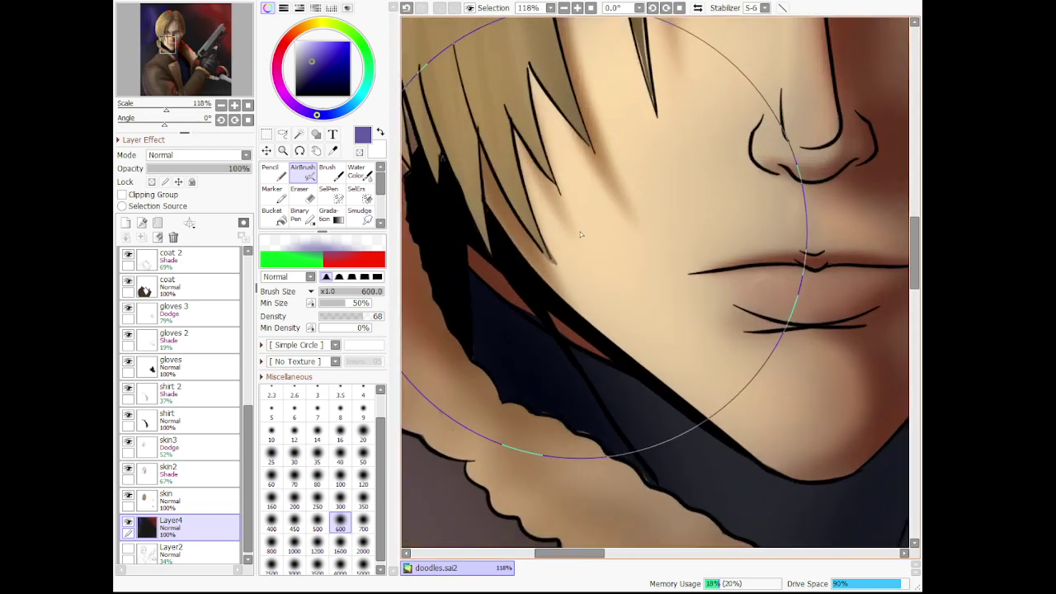
{"action": "left_click", "coordinate": [202, 448]}
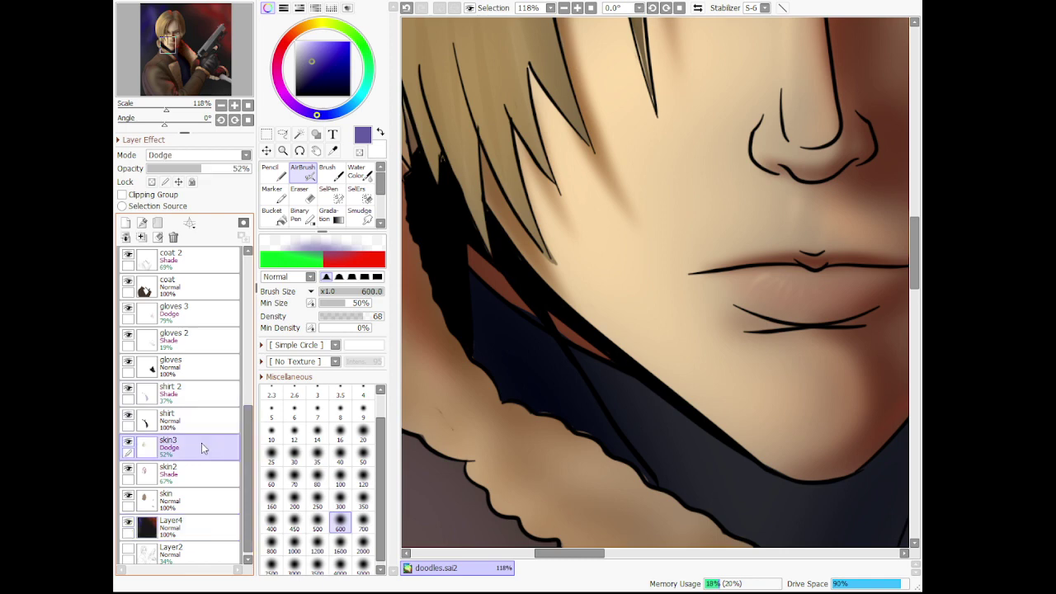
{"action": "left_click", "coordinate": [206, 470]}
{"action": "left_click", "coordinate": [333, 150]}
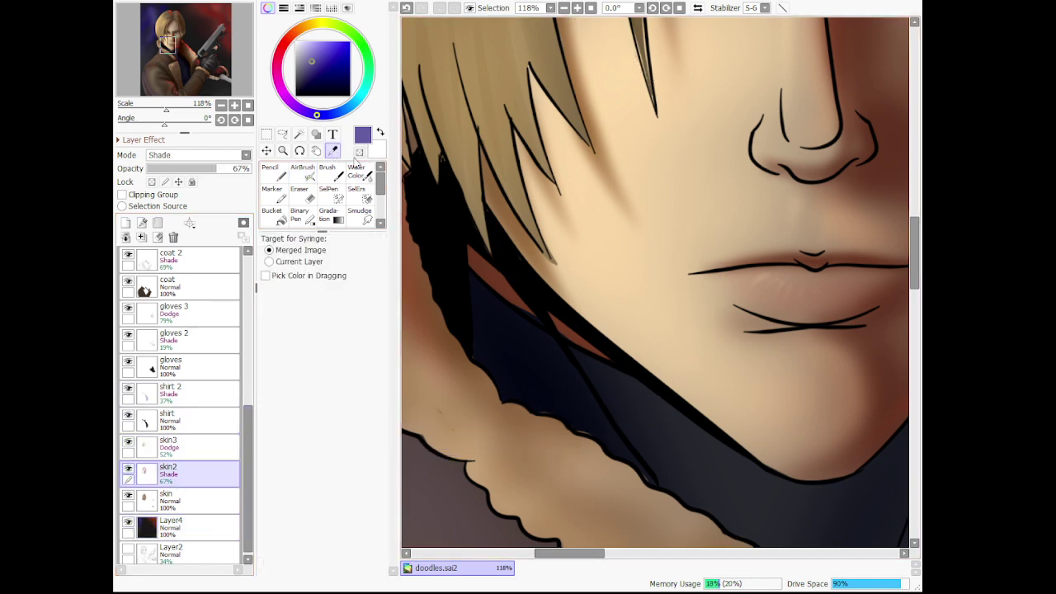
{"action": "left_click", "coordinate": [487, 272]}
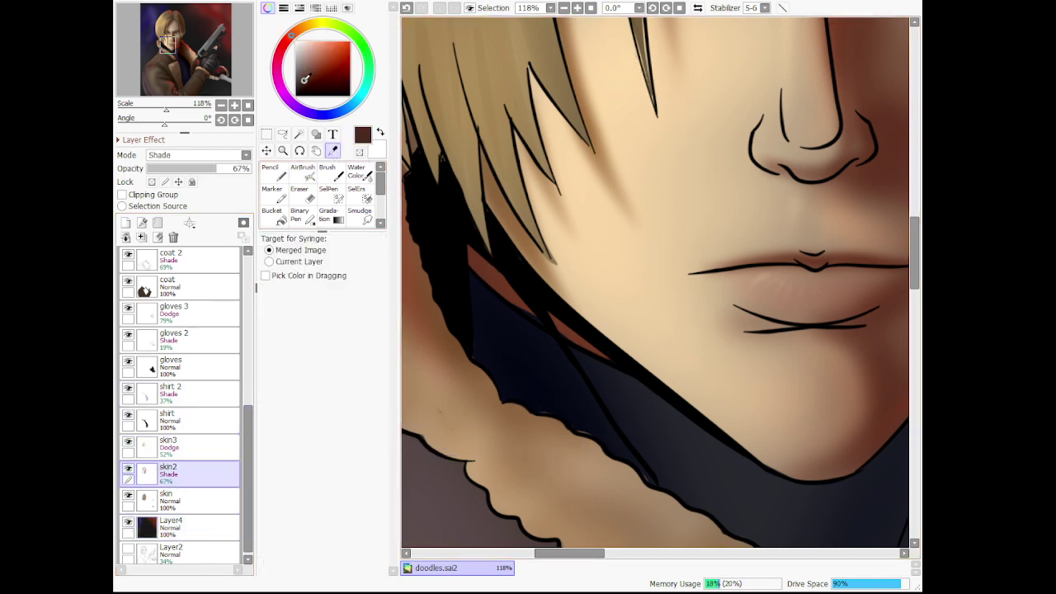
{"action": "left_click", "coordinate": [271, 172]}
{"action": "left_click", "coordinate": [202, 500]}
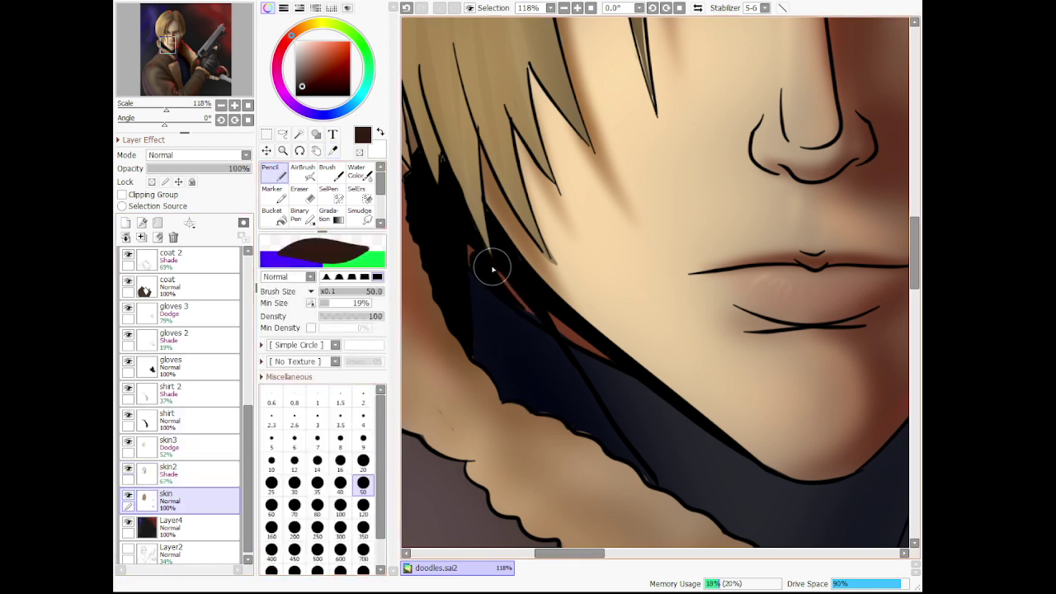
{"action": "key", "text": "ctrl+z"}
{"action": "left_click", "coordinate": [307, 65]}
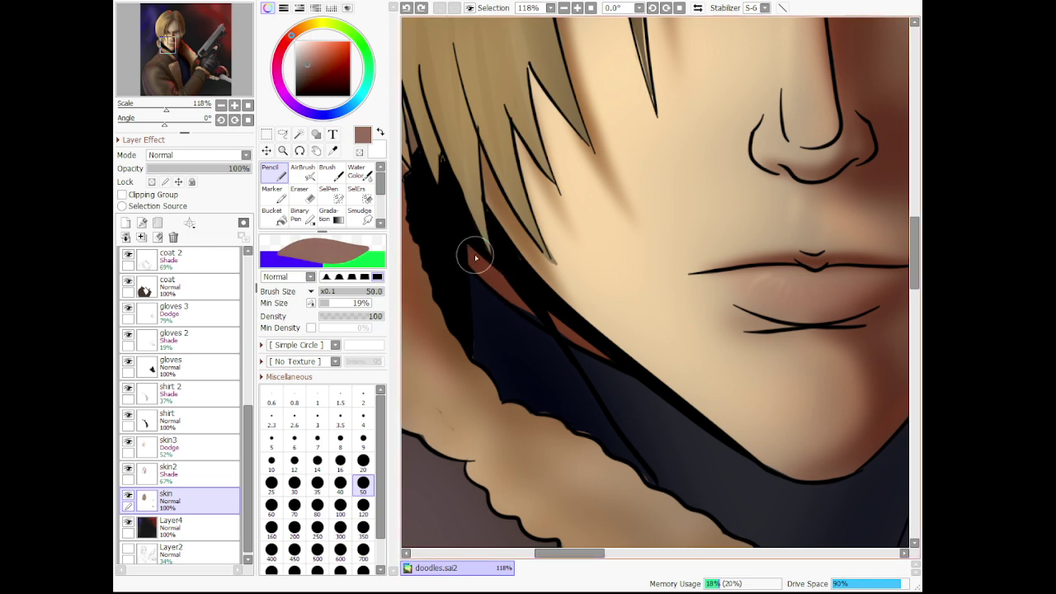
{"action": "left_click", "coordinate": [302, 69]}
{"action": "left_click_drag", "start_coordinate": [302, 69], "coordinate": [303, 78]}
{"action": "mouse_move", "coordinate": [480, 254]}
{"action": "left_mouse_down"}
{"action": "mouse_move", "coordinate": [535, 315]}
{"action": "mouse_move", "coordinate": [489, 259]}
{"action": "left_mouse_up"}
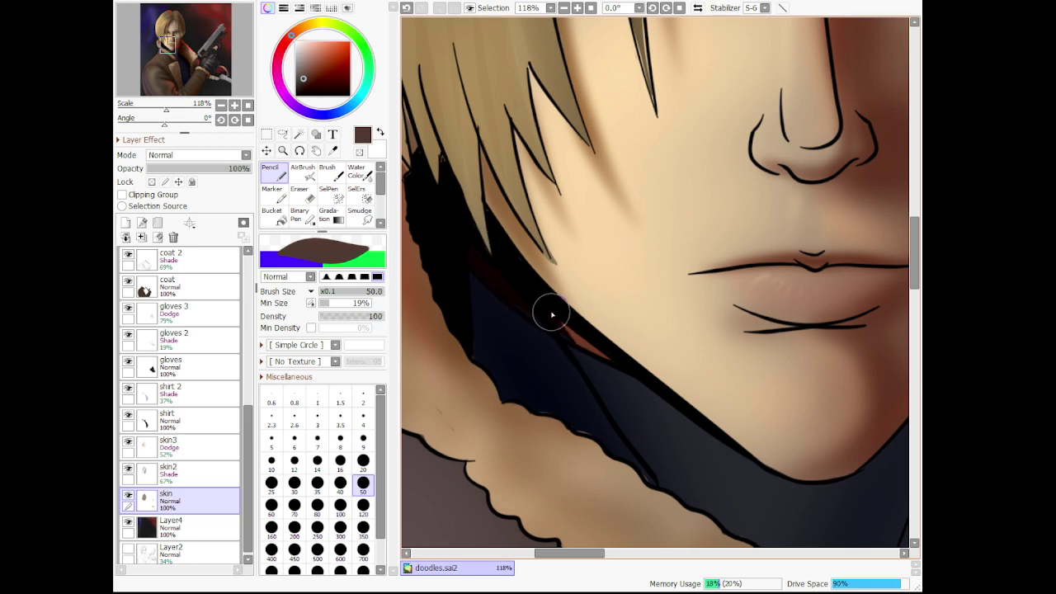
{"action": "left_click_drag", "start_coordinate": [552, 314], "coordinate": [582, 335]}
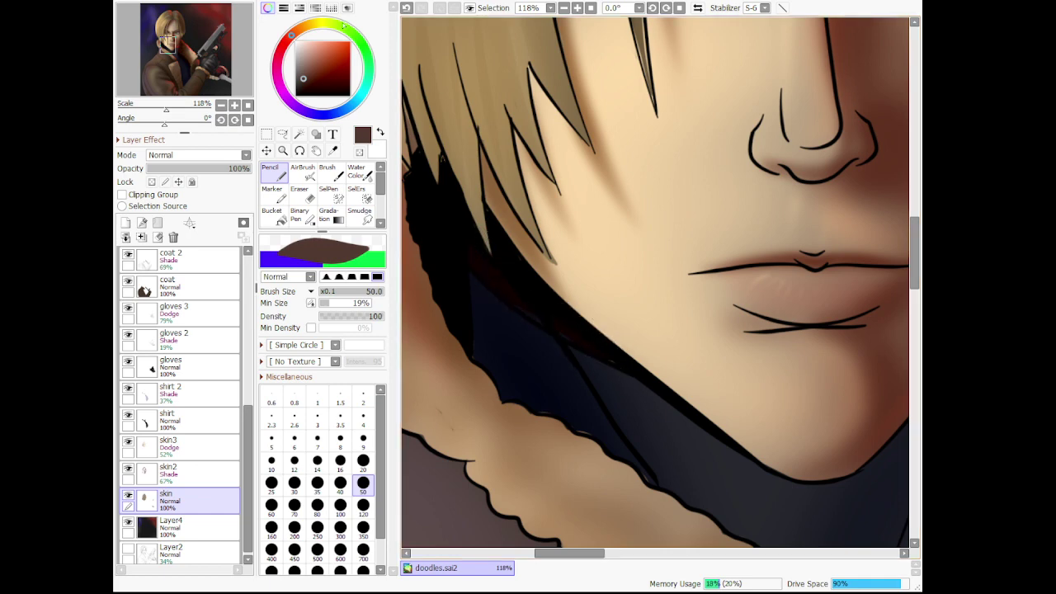
Airbrush a light pinkish brown over the darkened neck sliver below the jaw with brush size 120
{"action": "left_click", "coordinate": [310, 56]}
{"action": "left_click", "coordinate": [303, 172]}
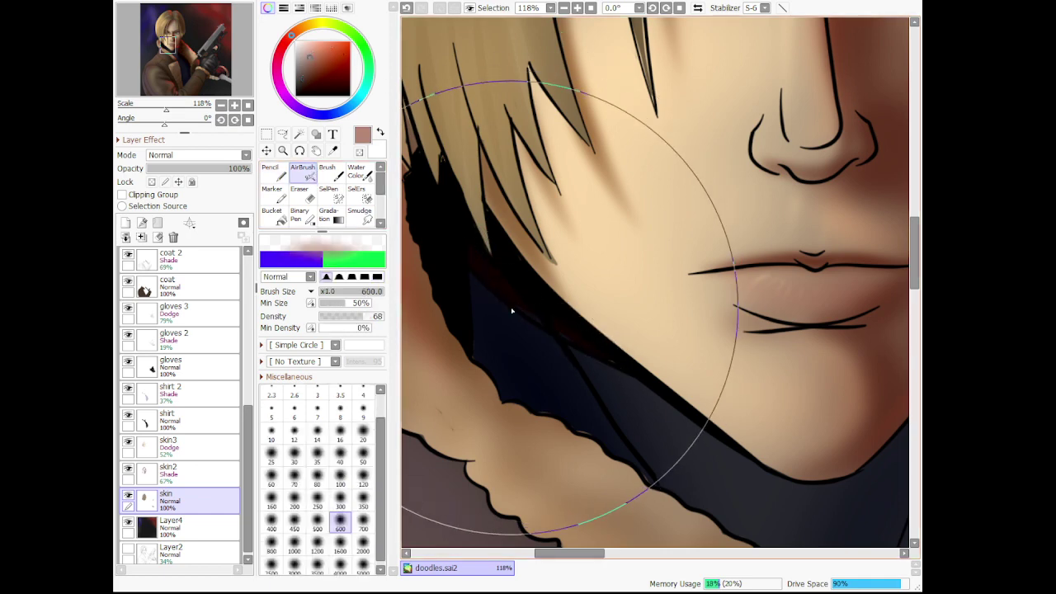
{"action": "left_click", "coordinate": [363, 479]}
{"action": "mouse_move", "coordinate": [551, 320]}
{"action": "left_mouse_down"}
{"action": "mouse_move", "coordinate": [568, 350]}
{"action": "mouse_move", "coordinate": [545, 314]}
{"action": "mouse_move", "coordinate": [497, 272]}
{"action": "mouse_move", "coordinate": [489, 280]}
{"action": "mouse_move", "coordinate": [563, 338]}
{"action": "left_mouse_up"}
{"action": "scroll", "coordinate": [551, 367], "scroll_direction": "down", "scroll_amount": 8}
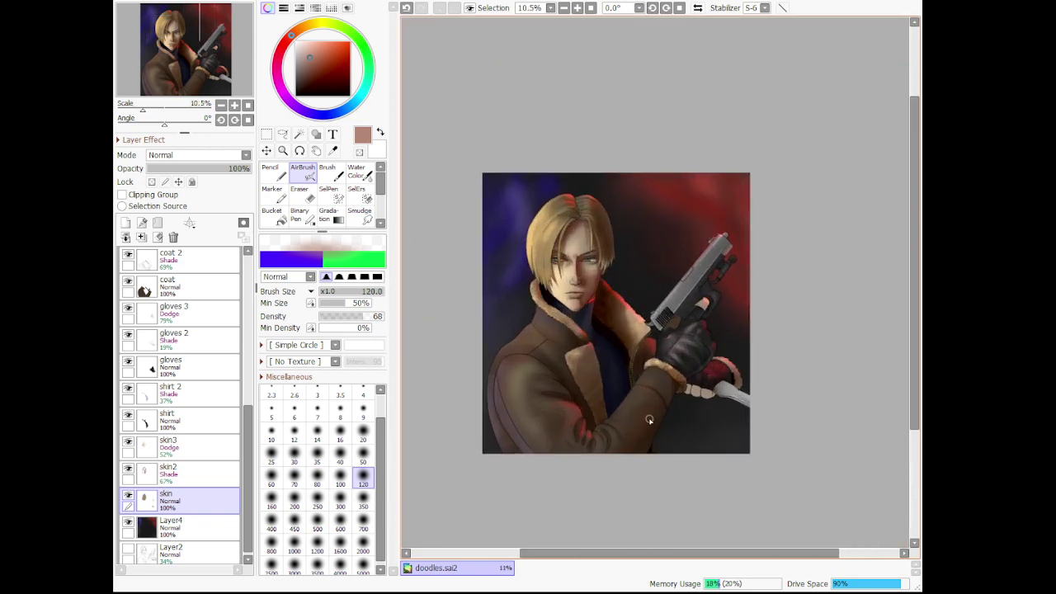
Darken the background on Layer4 around the figure and gun with black, using the AirBrush at size 2000
{"action": "scroll", "coordinate": [650, 420], "scroll_direction": "up", "scroll_amount": 2}
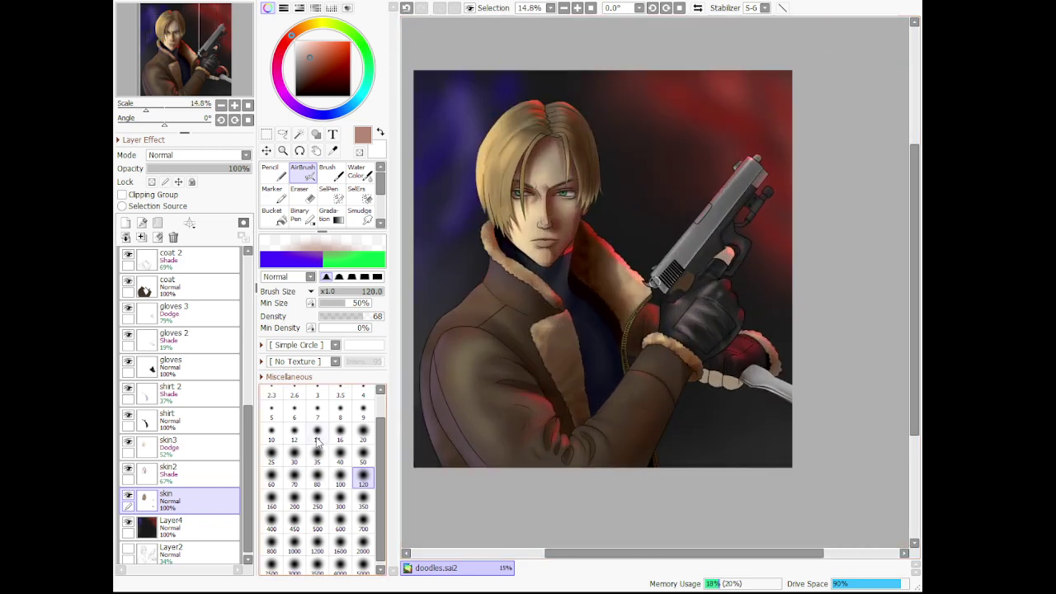
{"action": "scroll", "coordinate": [216, 481], "scroll_direction": "down", "scroll_amount": 1}
{"action": "left_click", "coordinate": [209, 521]}
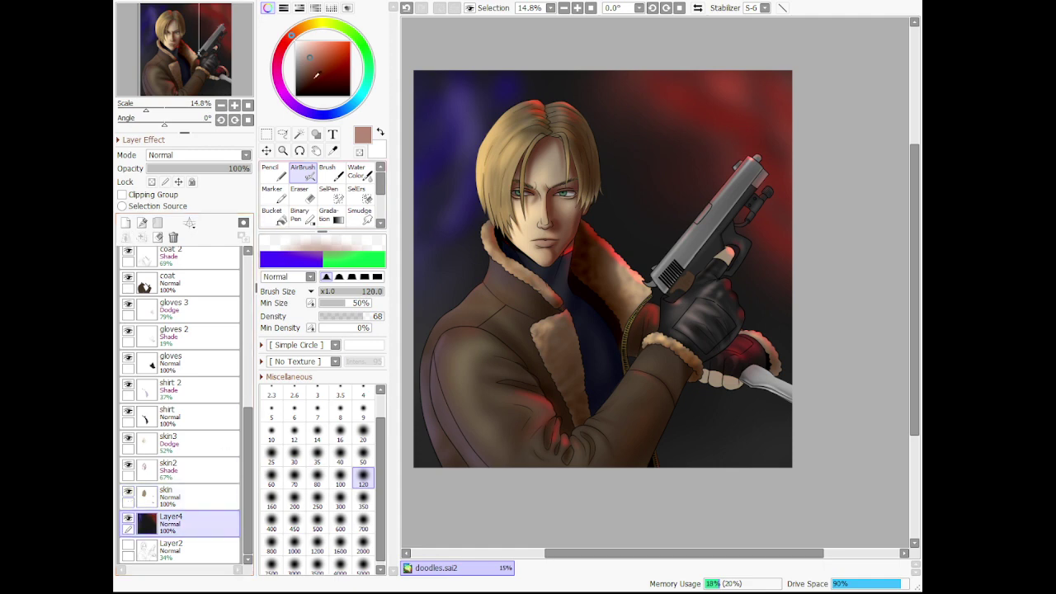
{"action": "left_click_drag", "start_coordinate": [307, 78], "coordinate": [281, 121]}
{"action": "scroll", "coordinate": [609, 384], "scroll_direction": "down", "scroll_amount": 2}
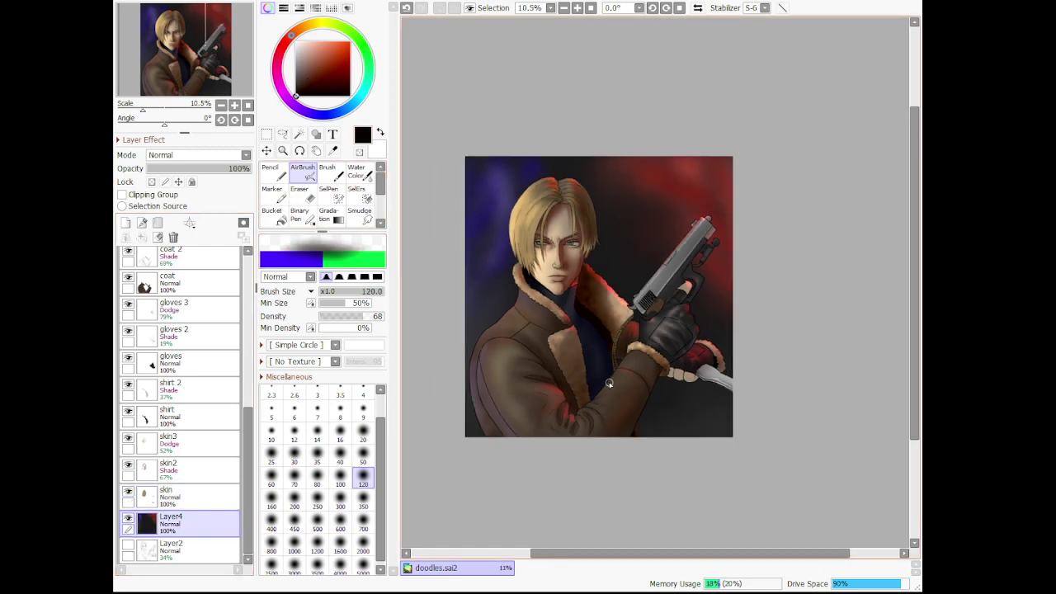
{"action": "left_click", "coordinate": [363, 542]}
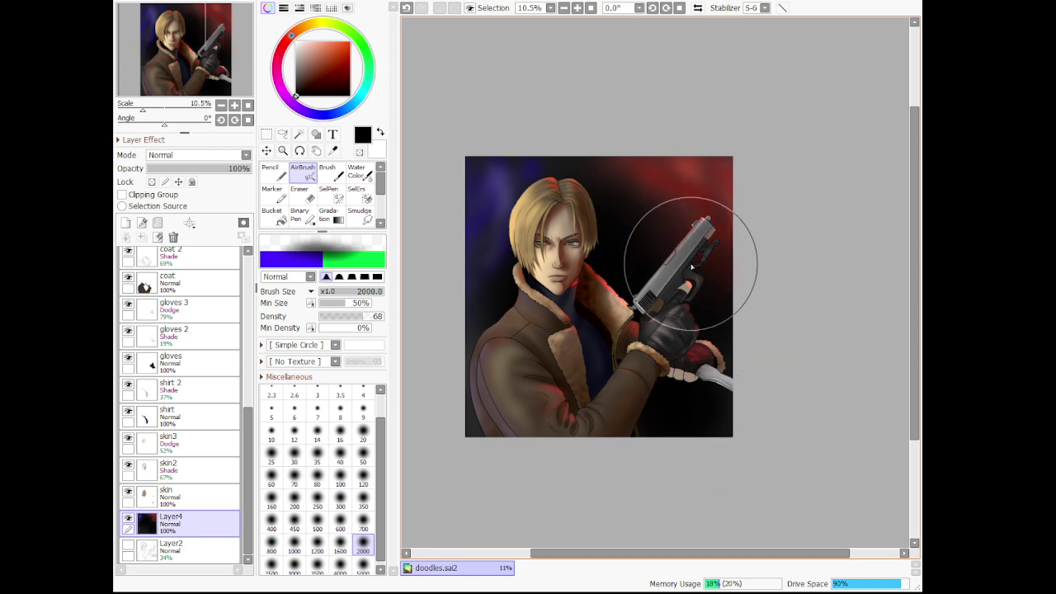
Try to airbrush a mid-grey haze over the background's lower-right corner with brush size 2000
{"action": "left_click", "coordinate": [296, 66]}
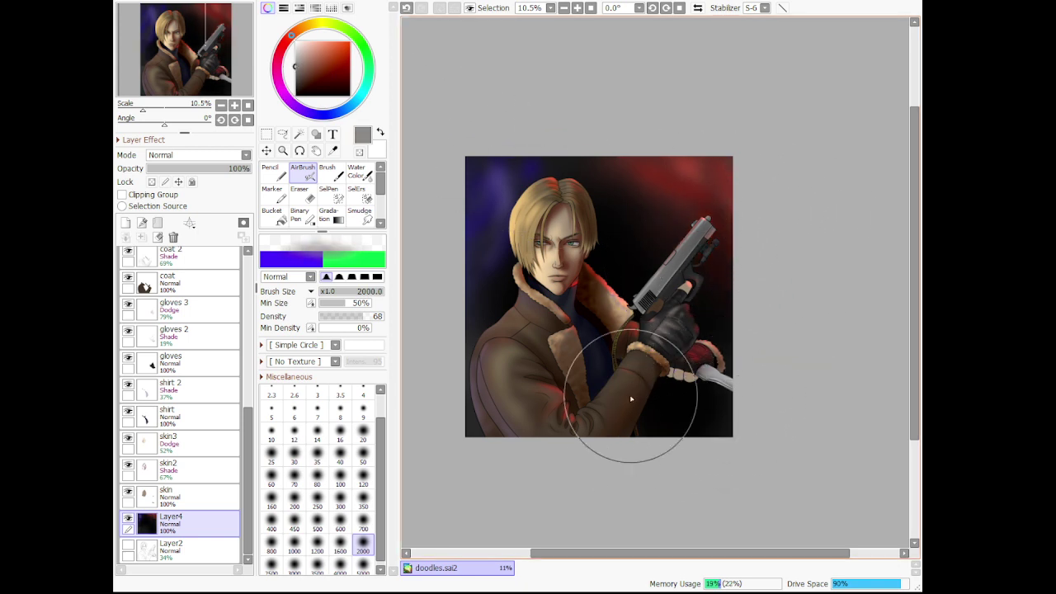
{"action": "mouse_move", "coordinate": [629, 394]}
{"action": "left_mouse_down"}
{"action": "mouse_move", "coordinate": [666, 451]}
{"action": "mouse_move", "coordinate": [734, 421]}
{"action": "left_mouse_up"}
{"action": "key", "text": "ctrl+z"}
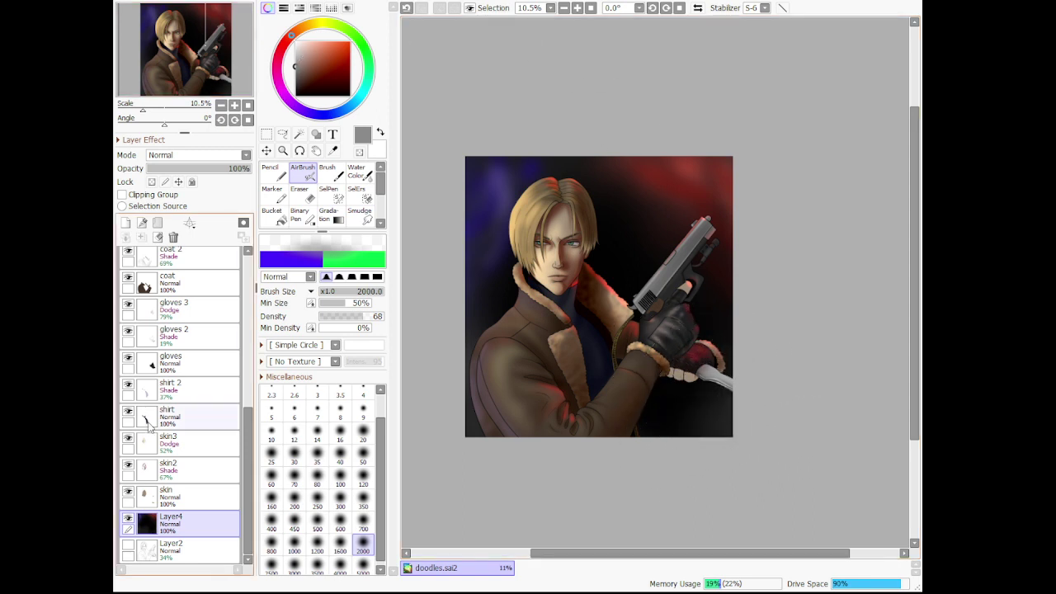
On the red Dodge layer, airbrush dark red rim light along the lower edge of the grey handle using sizes 120 and 50
{"action": "scroll", "coordinate": [188, 353], "scroll_direction": "up", "scroll_amount": 6}
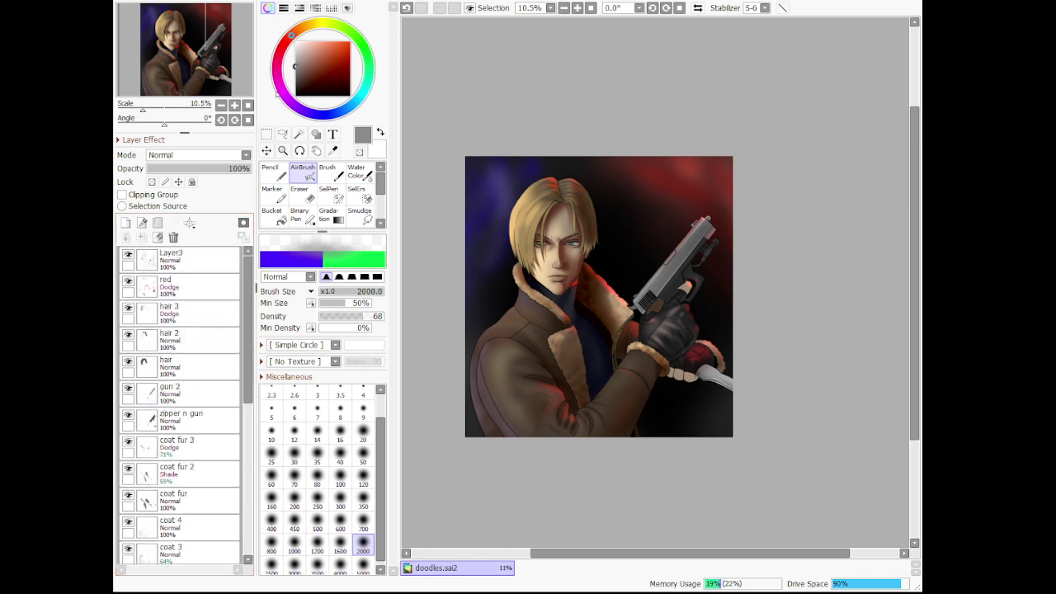
{"action": "left_click", "coordinate": [283, 51]}
{"action": "left_click", "coordinate": [334, 58]}
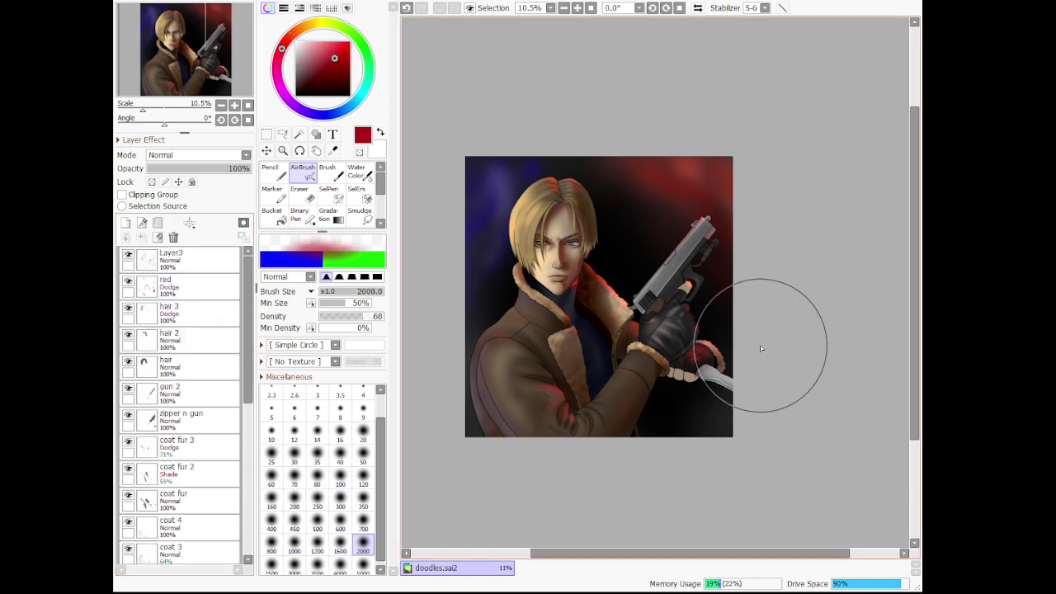
{"action": "scroll", "coordinate": [714, 399], "scroll_direction": "up", "scroll_amount": 3}
{"action": "left_click", "coordinate": [190, 287]}
{"action": "scroll", "coordinate": [753, 329], "scroll_direction": "up", "scroll_amount": 3}
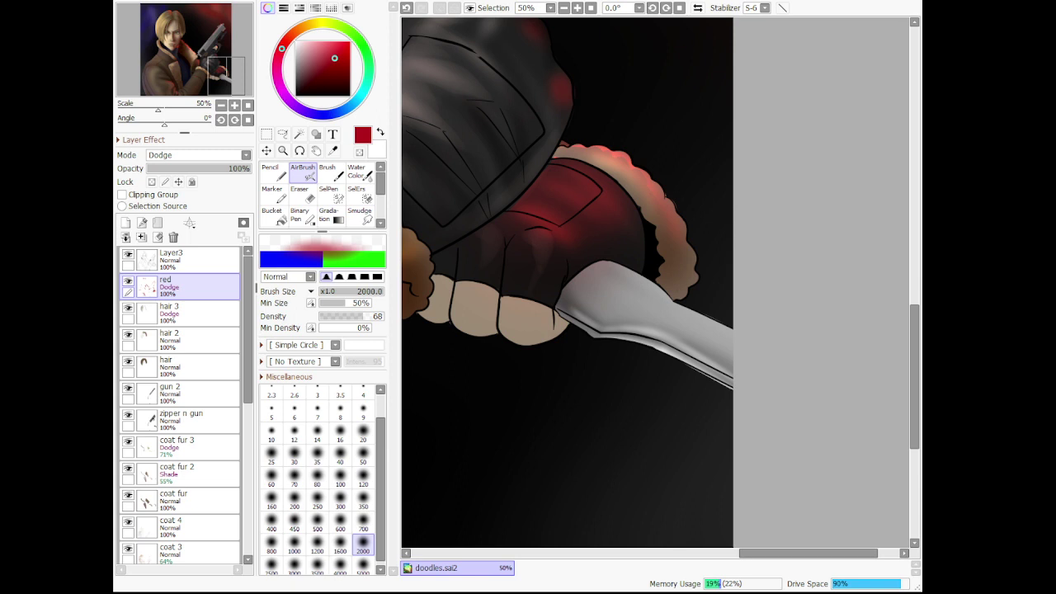
{"action": "scroll", "coordinate": [665, 290], "scroll_direction": "up", "scroll_amount": 3}
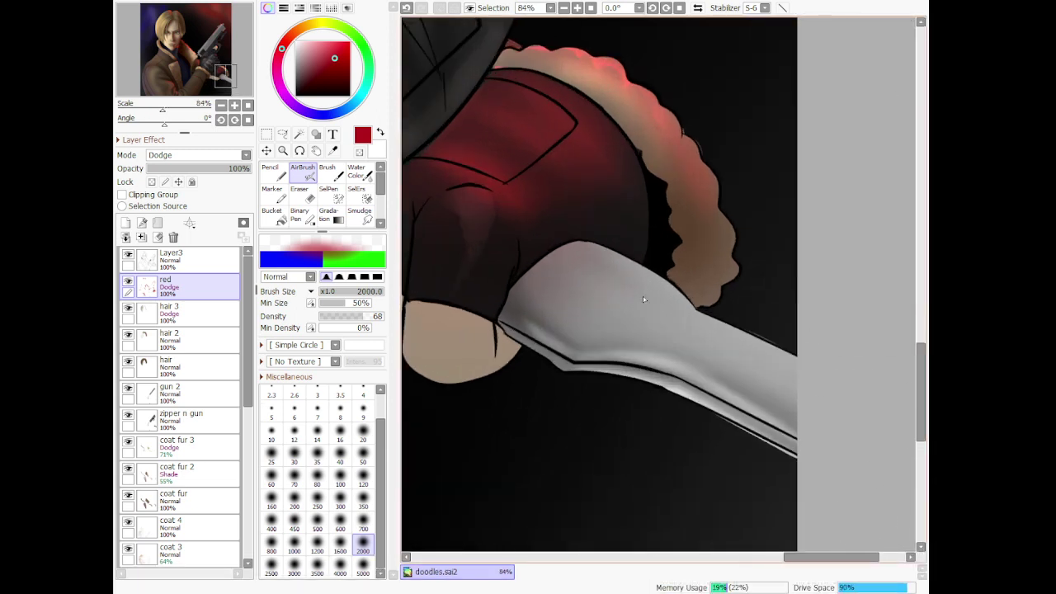
{"action": "left_click", "coordinate": [363, 478]}
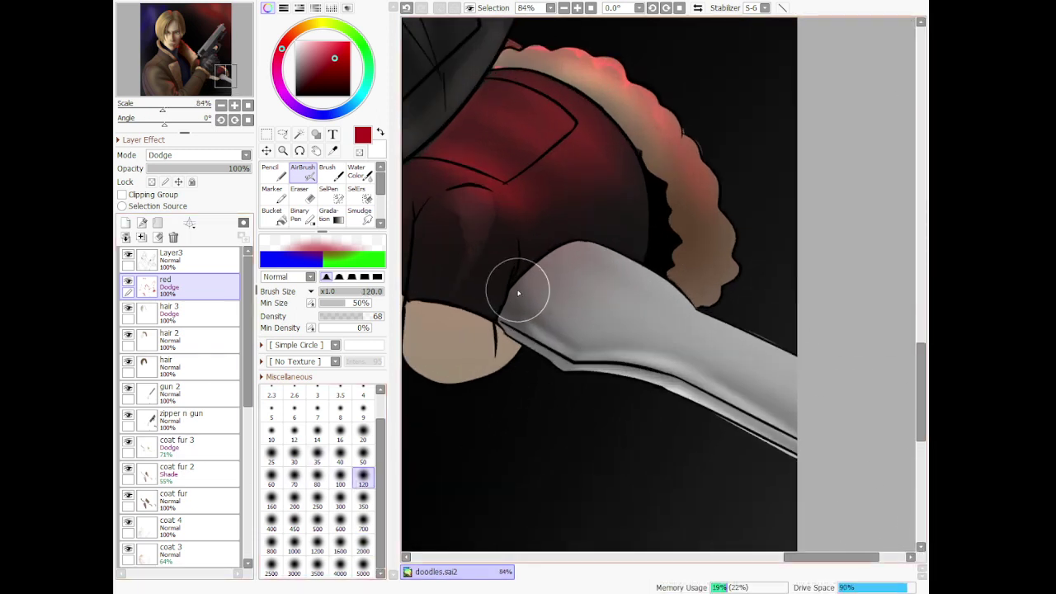
{"action": "left_click", "coordinate": [489, 271], "text": "alt"}
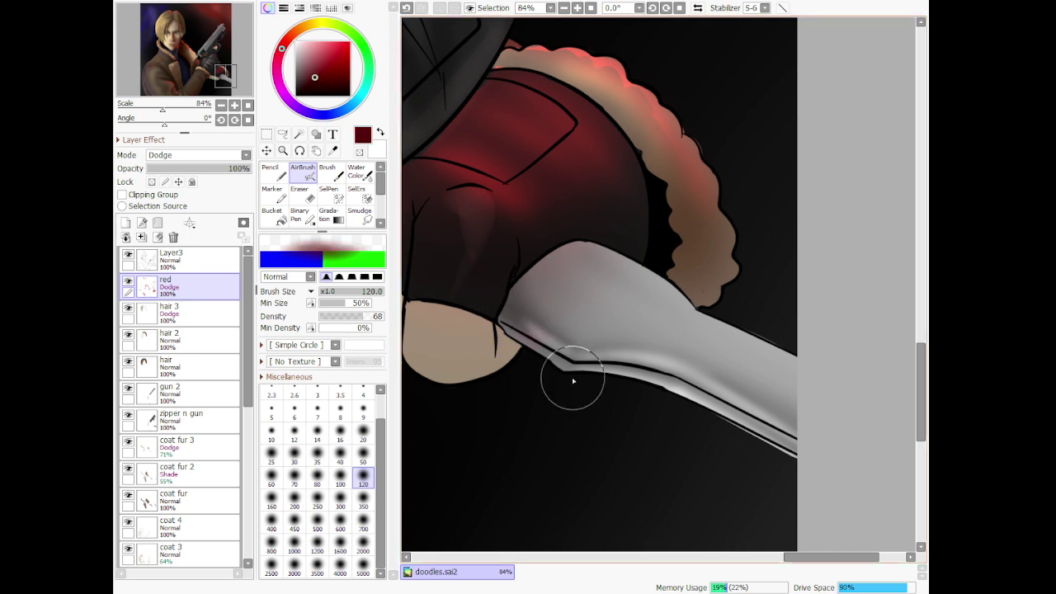
{"action": "left_click", "coordinate": [364, 456]}
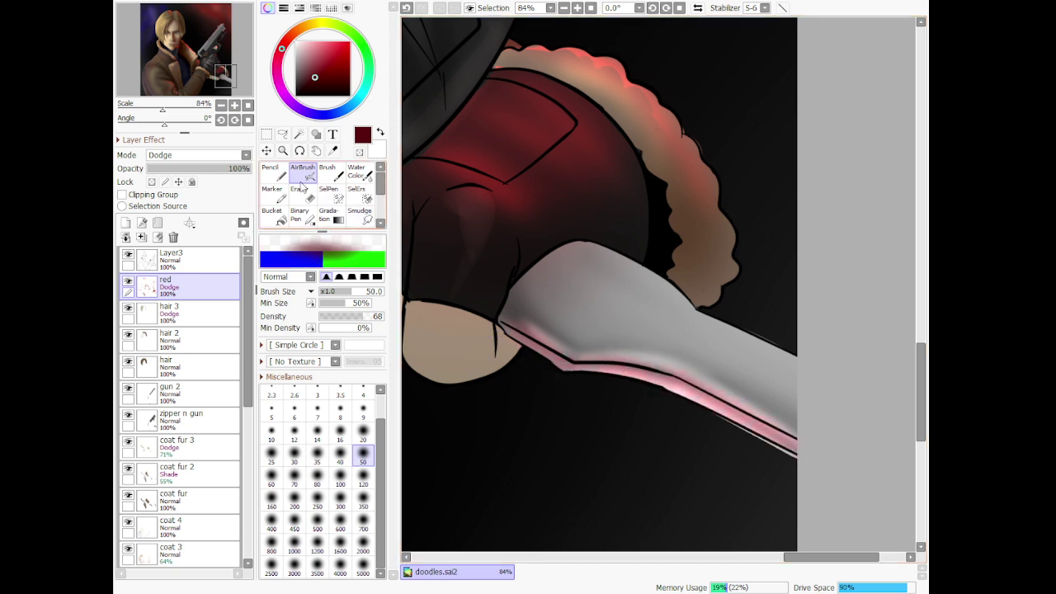
Airbrush a brighter red glow over the grey handle with brush size 700
{"action": "left_click", "coordinate": [321, 56]}
{"action": "left_click", "coordinate": [331, 62]}
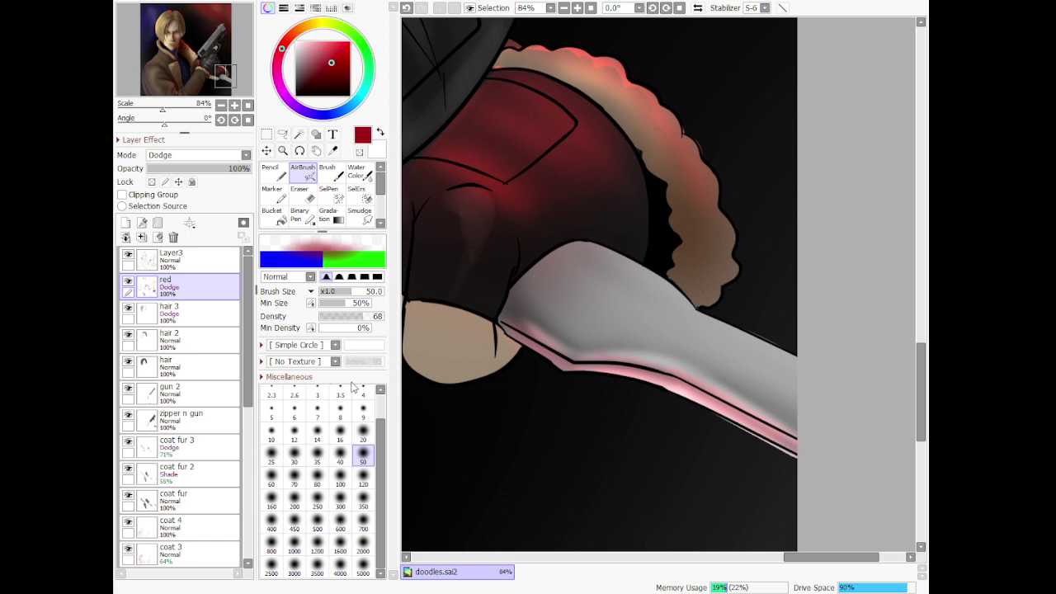
{"action": "key", "text": "ctrl+z"}
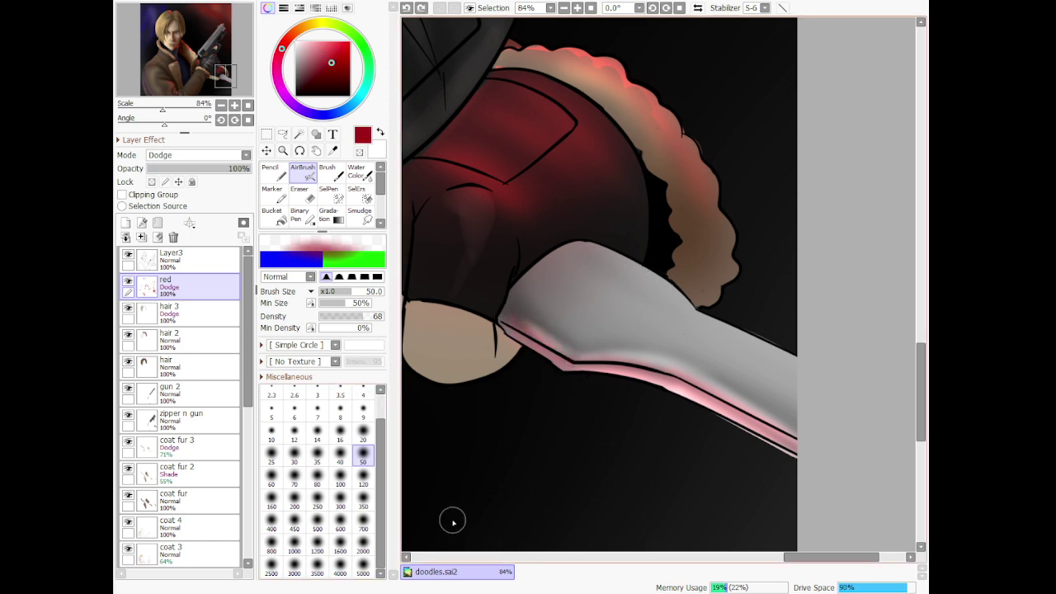
{"action": "left_click", "coordinate": [363, 545]}
{"action": "left_click", "coordinate": [363, 528]}
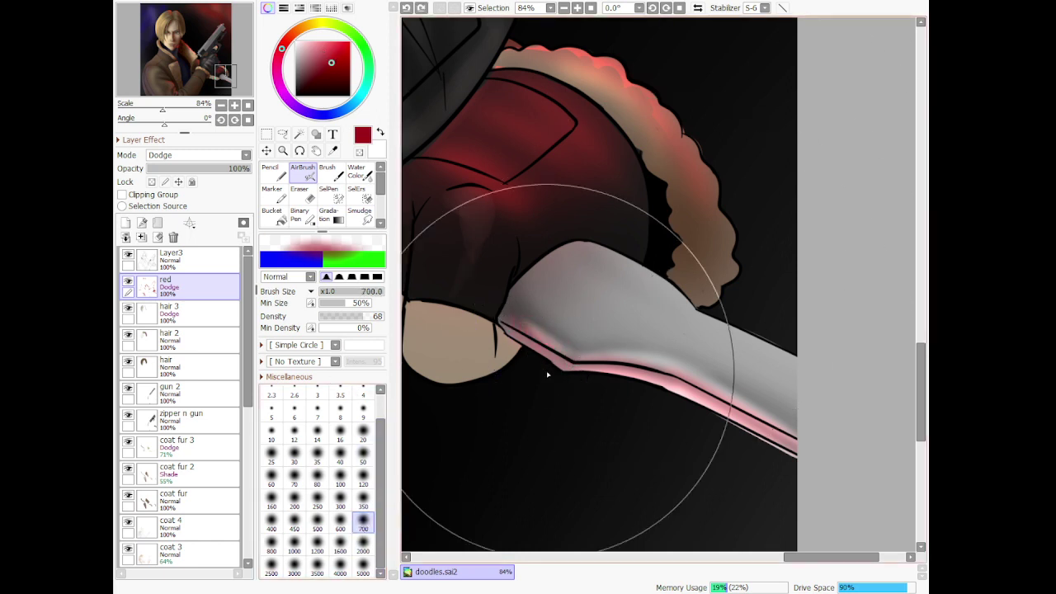
{"action": "mouse_move", "coordinate": [778, 369]}
{"action": "left_mouse_down"}
{"action": "mouse_move", "coordinate": [555, 270]}
{"action": "mouse_move", "coordinate": [833, 397]}
{"action": "mouse_move", "coordinate": [661, 313]}
{"action": "left_mouse_up"}
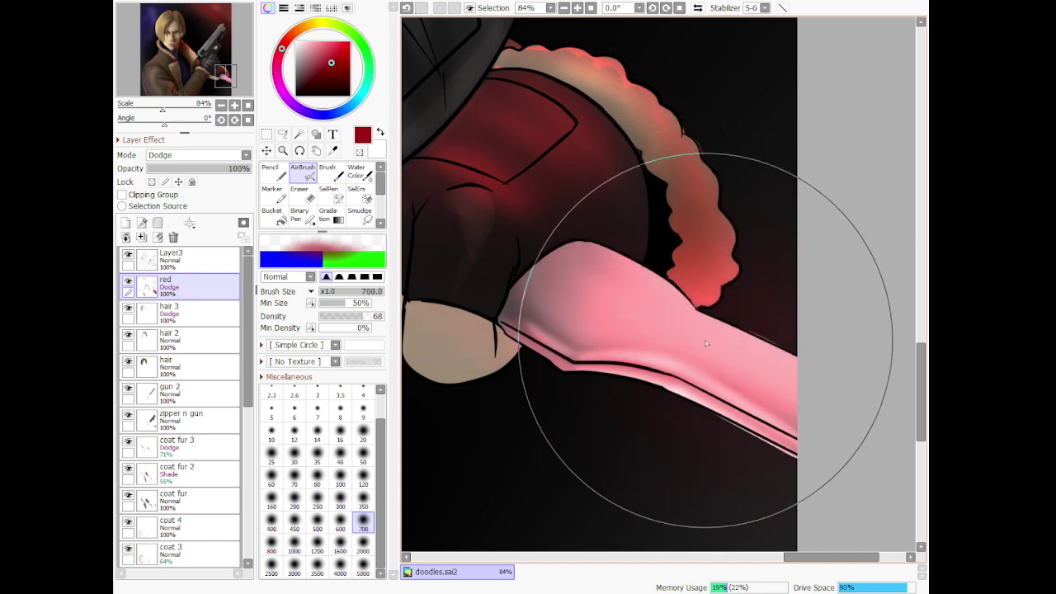
Erase the red spill from the fur cuff beside the handle with the Soft Eraser at size 350
{"action": "left_click_drag", "start_coordinate": [380, 185], "coordinate": [379, 202]}
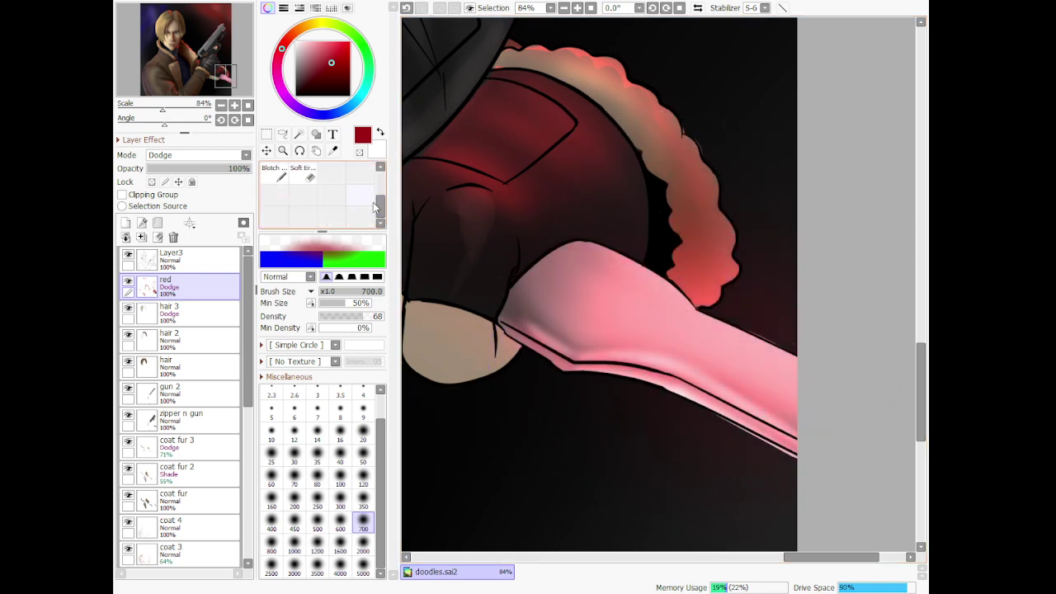
{"action": "left_click", "coordinate": [303, 172]}
{"action": "mouse_move", "coordinate": [737, 300]}
{"action": "left_mouse_down"}
{"action": "mouse_move", "coordinate": [725, 256]}
{"action": "mouse_move", "coordinate": [734, 292]}
{"action": "mouse_move", "coordinate": [712, 281]}
{"action": "mouse_move", "coordinate": [730, 258]}
{"action": "mouse_move", "coordinate": [704, 266]}
{"action": "left_mouse_up"}
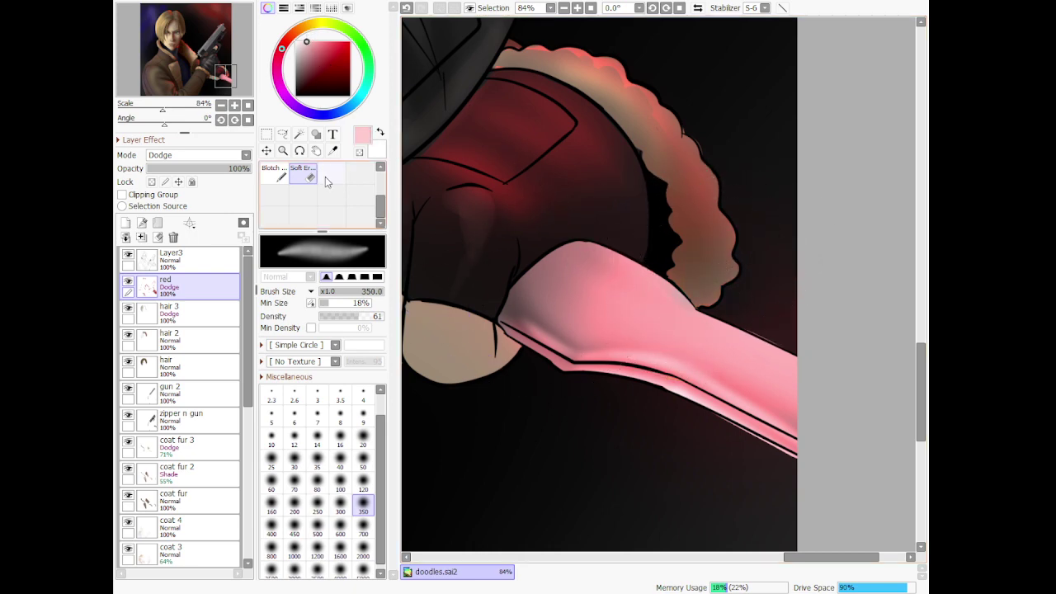
Brighten the center of the pink handle by airbrushing light pink over it with brush size 350
{"action": "scroll", "coordinate": [326, 182], "scroll_direction": "up", "scroll_amount": 3}
{"action": "left_click", "coordinate": [303, 173]}
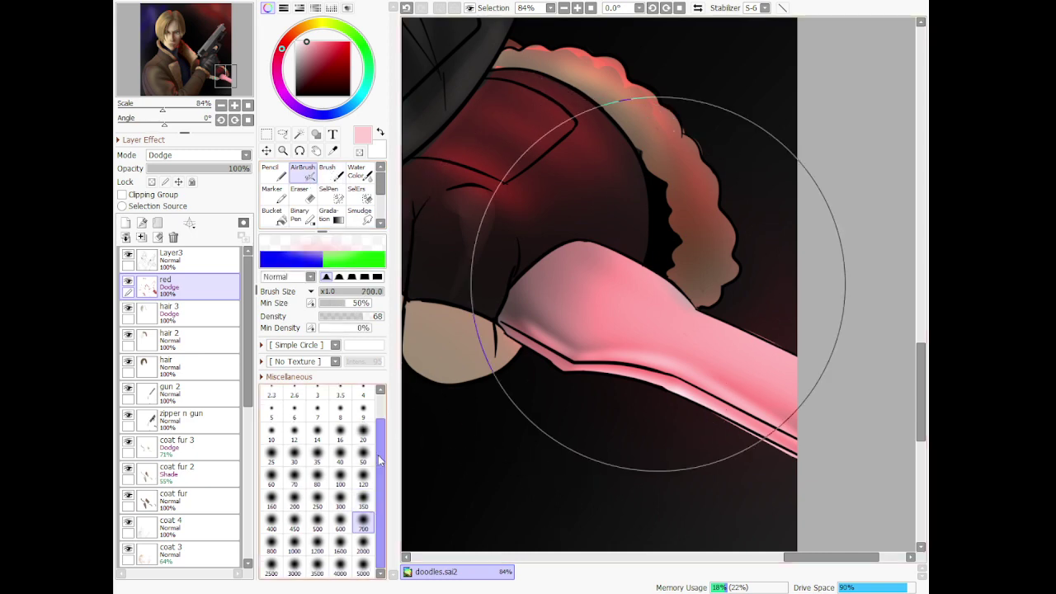
{"action": "left_click", "coordinate": [363, 500]}
{"action": "mouse_move", "coordinate": [719, 354]}
{"action": "left_mouse_down"}
{"action": "mouse_move", "coordinate": [849, 430]}
{"action": "mouse_move", "coordinate": [754, 381]}
{"action": "left_mouse_up"}
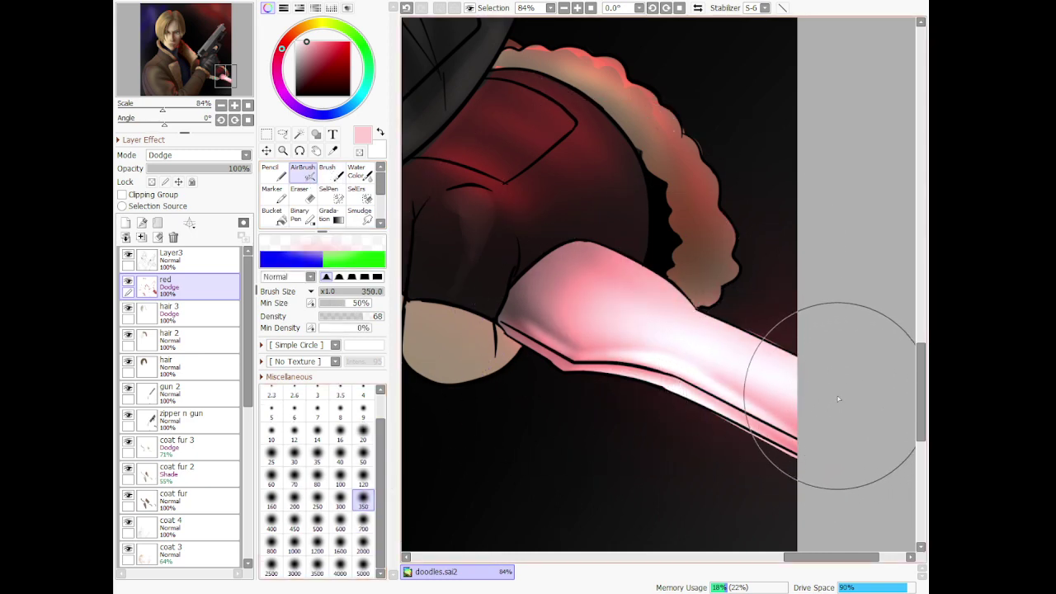
{"action": "mouse_move", "coordinate": [838, 400]}
{"action": "left_mouse_down"}
{"action": "mouse_move", "coordinate": [810, 387]}
{"action": "mouse_move", "coordinate": [716, 286]}
{"action": "left_mouse_up"}
{"action": "scroll", "coordinate": [621, 290], "scroll_direction": "down", "scroll_amount": 17}
{"action": "scroll", "coordinate": [488, 183], "scroll_direction": "up", "scroll_amount": 5}
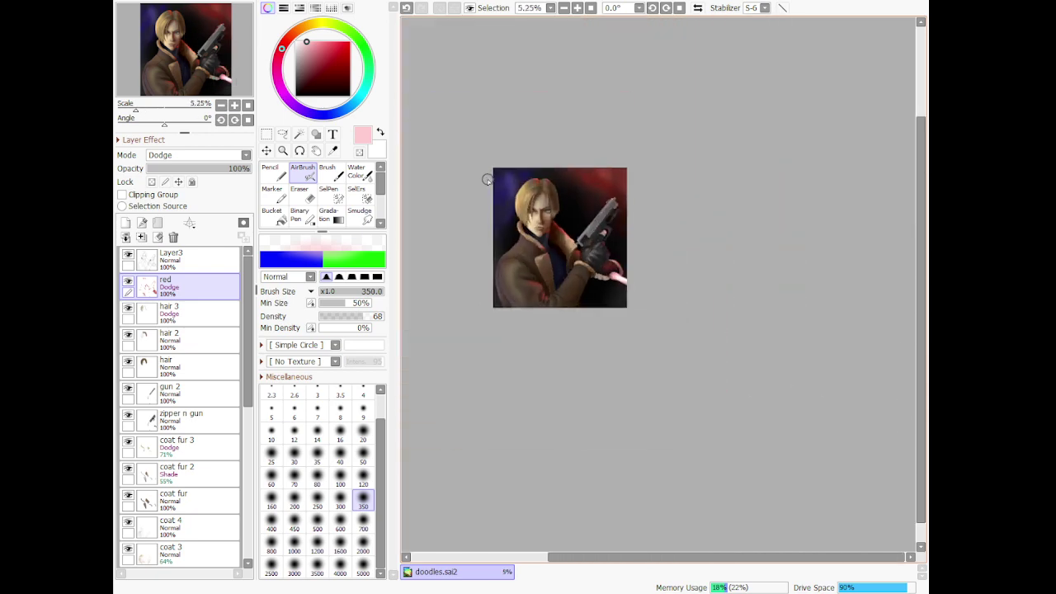
{"action": "scroll", "coordinate": [652, 256], "scroll_direction": "up", "scroll_amount": 1}
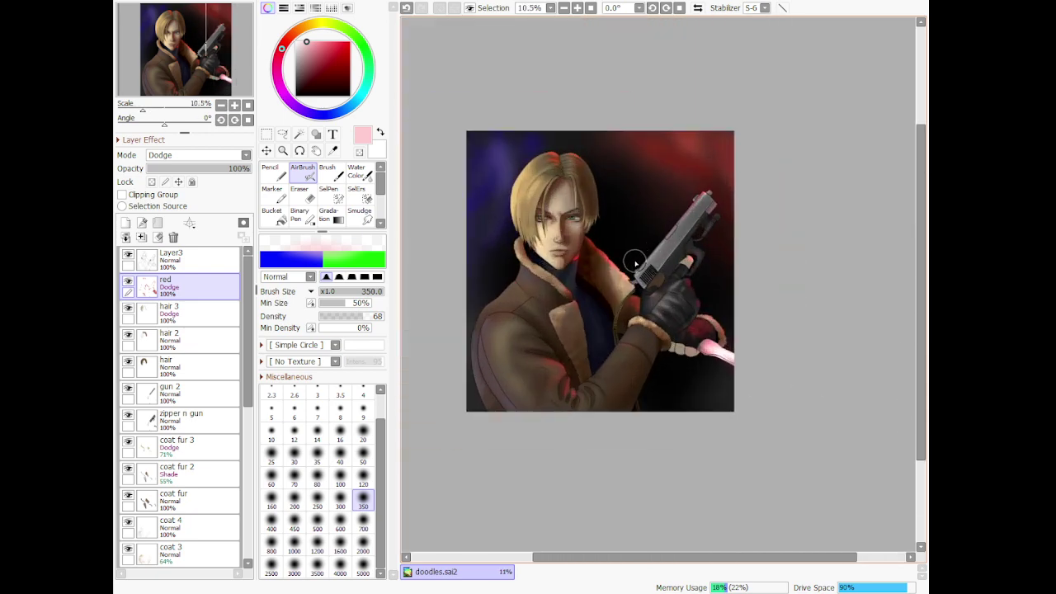
On the skin layer, select all similarly colored skin pixels from the fingers beside the handle with the Magic Wand
{"action": "scroll", "coordinate": [741, 307], "scroll_direction": "up", "scroll_amount": 6}
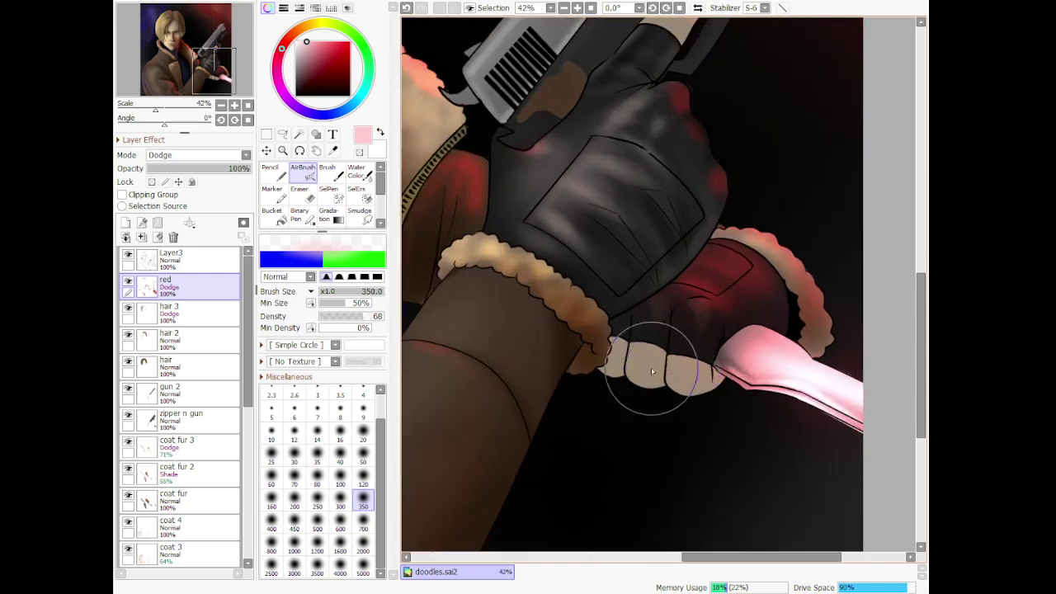
{"action": "scroll", "coordinate": [206, 330], "scroll_direction": "down", "scroll_amount": 5}
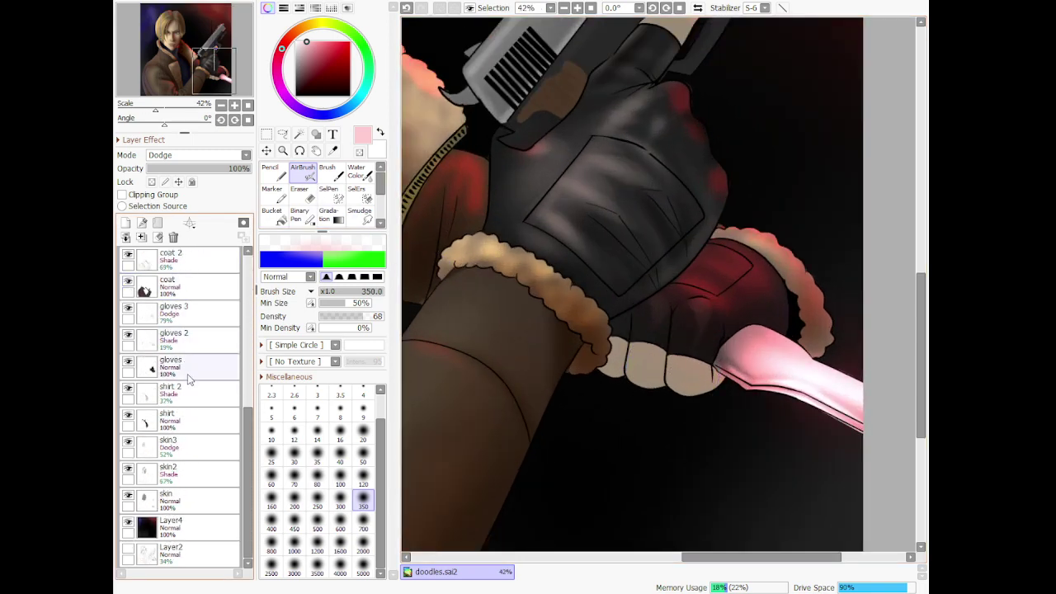
{"action": "left_click", "coordinate": [197, 448]}
{"action": "left_click", "coordinate": [198, 500]}
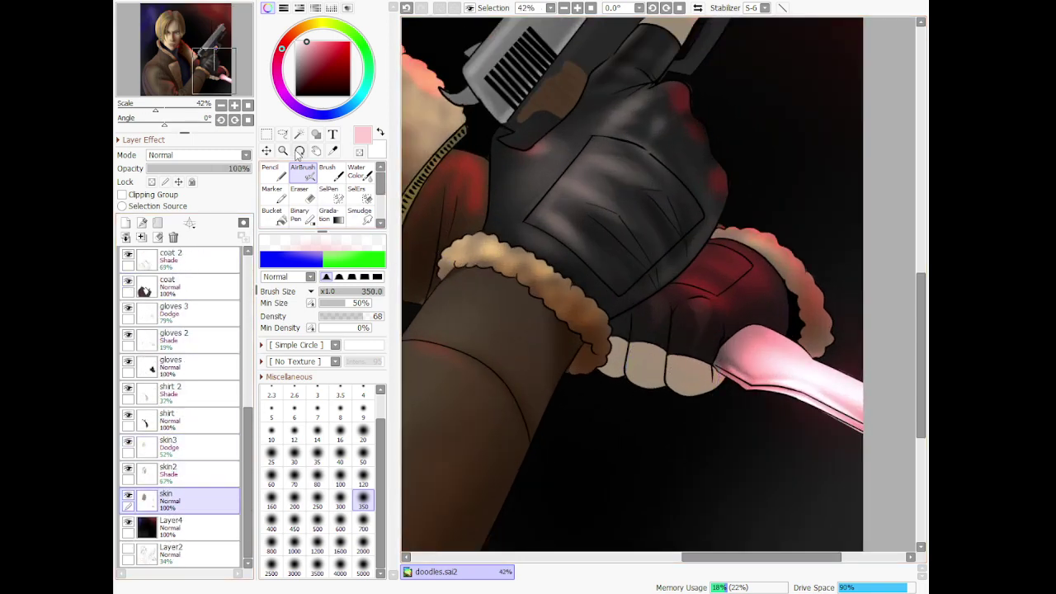
{"action": "left_click", "coordinate": [299, 134]}
{"action": "left_click", "coordinate": [682, 381]}
{"action": "scroll", "coordinate": [681, 380], "scroll_direction": "down", "scroll_amount": 3}
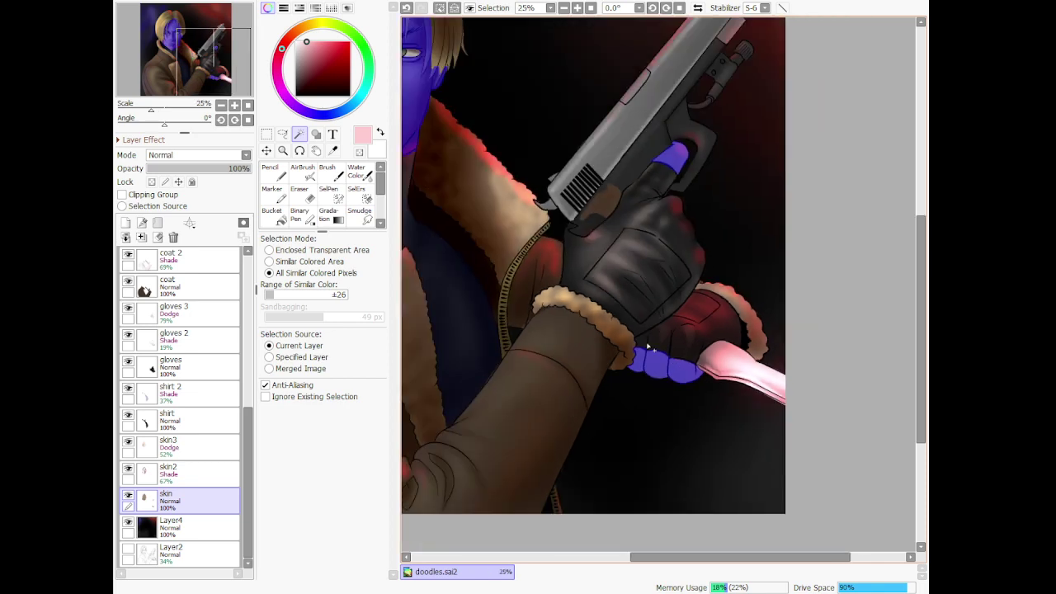
Shade the edges of the selected lower fingers with a brown based on their skin color, using the AirBrush at size 120
{"action": "left_click", "coordinate": [333, 151]}
{"action": "scroll", "coordinate": [683, 371], "scroll_direction": "up", "scroll_amount": 2}
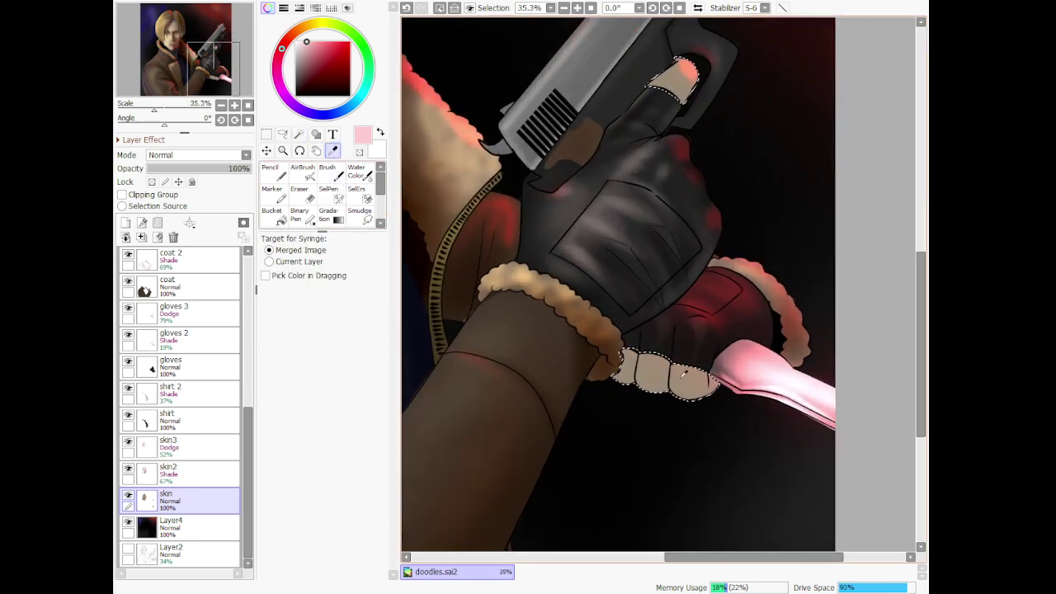
{"action": "left_click", "coordinate": [683, 371]}
{"action": "scroll", "coordinate": [683, 372], "scroll_direction": "up", "scroll_amount": 3}
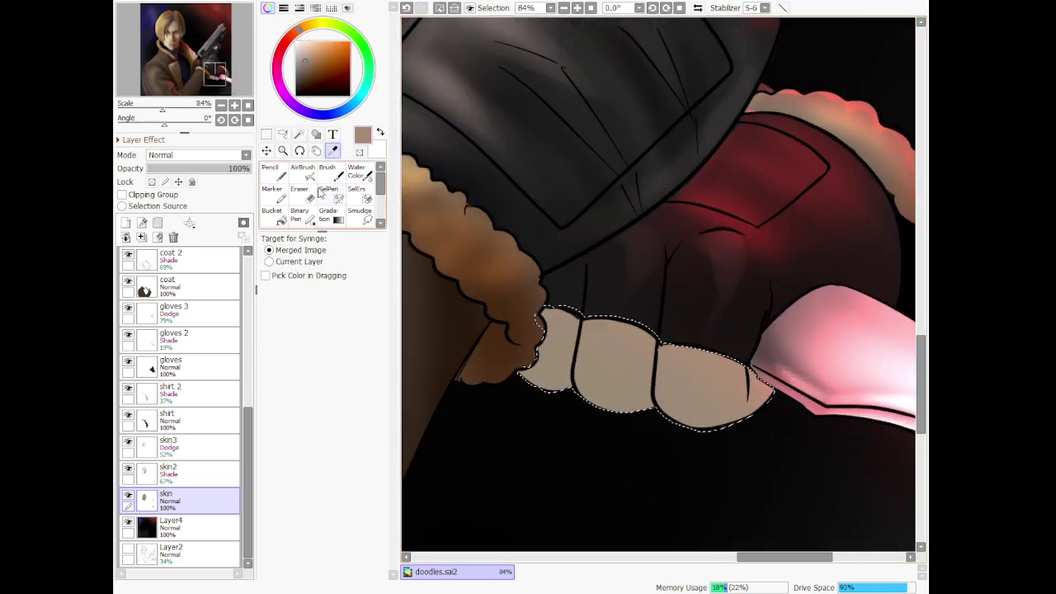
{"action": "left_click_drag", "start_coordinate": [302, 70], "coordinate": [318, 68]}
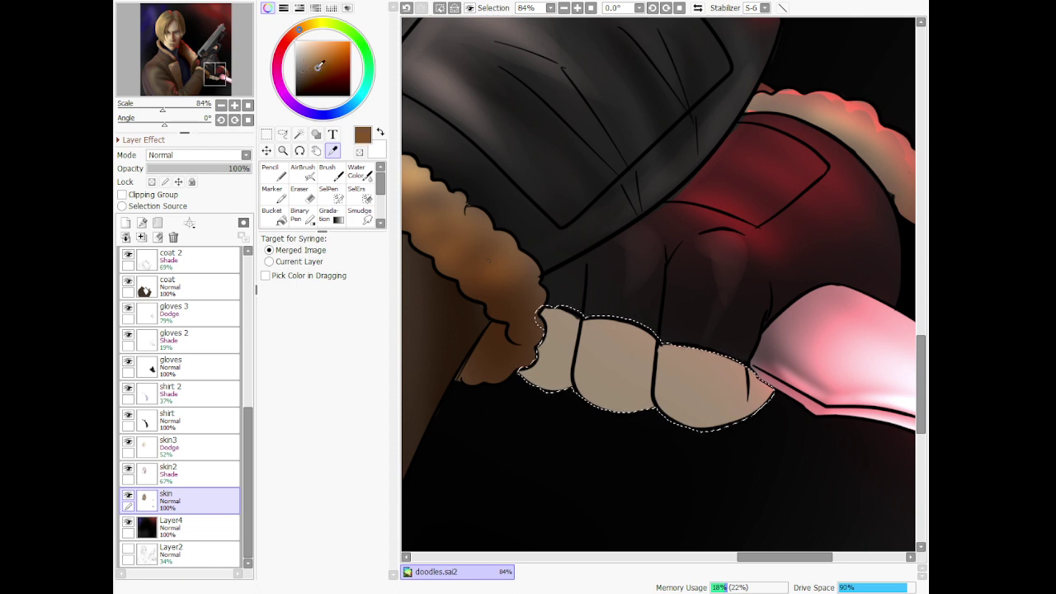
{"action": "left_click", "coordinate": [304, 174]}
{"action": "left_click", "coordinate": [363, 478]}
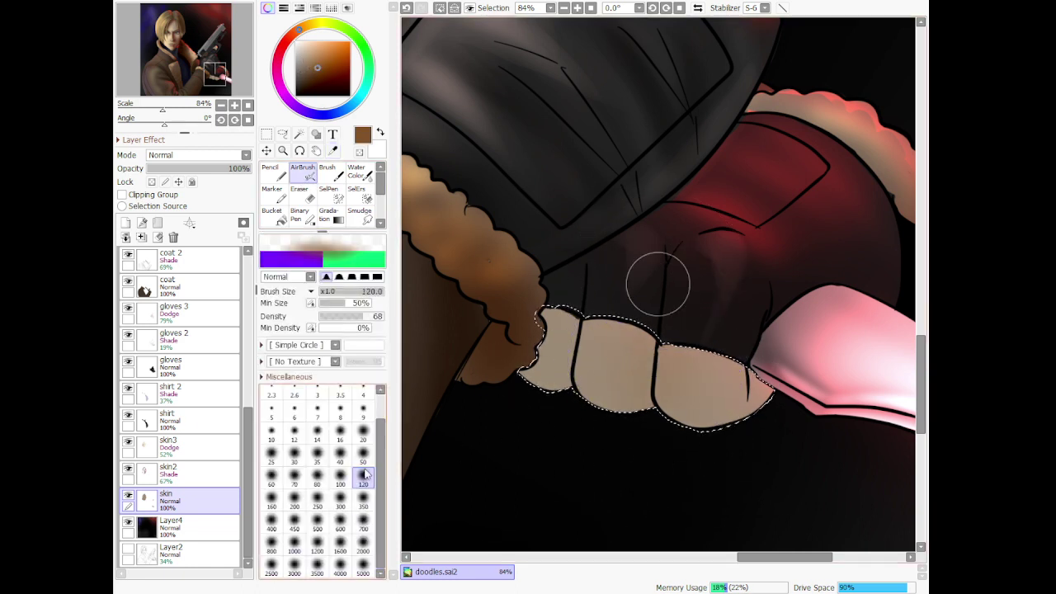
{"action": "mouse_move", "coordinate": [735, 462]}
{"action": "left_mouse_down"}
{"action": "mouse_move", "coordinate": [735, 424]}
{"action": "mouse_move", "coordinate": [747, 421]}
{"action": "mouse_move", "coordinate": [680, 423]}
{"action": "mouse_move", "coordinate": [759, 422]}
{"action": "left_mouse_up"}
{"action": "mouse_move", "coordinate": [672, 483]}
{"action": "left_mouse_down"}
{"action": "mouse_move", "coordinate": [654, 360]}
{"action": "mouse_move", "coordinate": [611, 303]}
{"action": "mouse_move", "coordinate": [576, 383]}
{"action": "mouse_move", "coordinate": [596, 266]}
{"action": "mouse_move", "coordinate": [552, 453]}
{"action": "mouse_move", "coordinate": [576, 388]}
{"action": "left_mouse_up"}
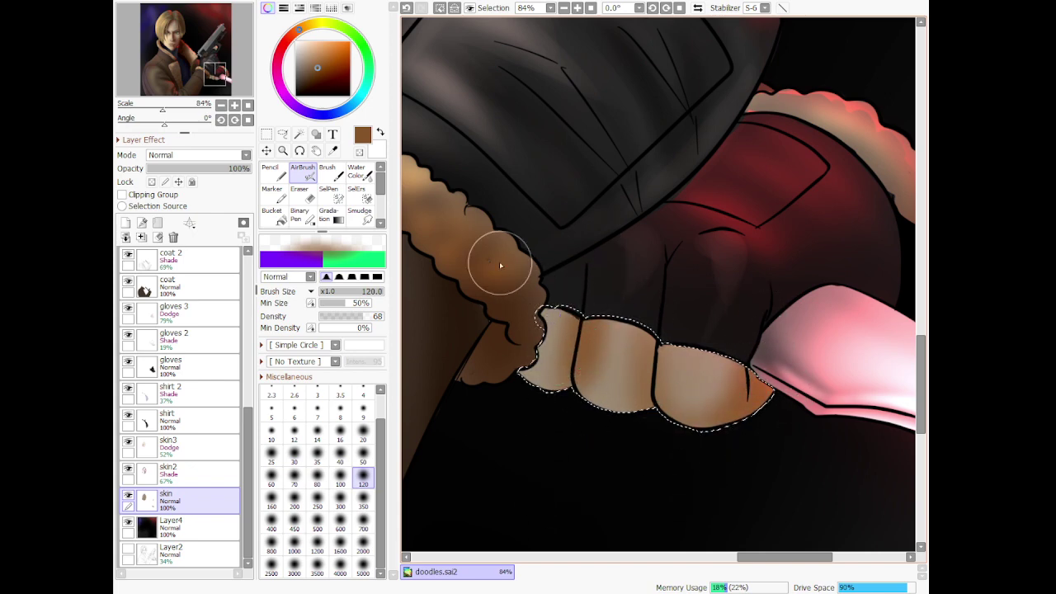
Airbrush pale beige highlights onto the lower fingers with brush size 120
{"action": "left_click", "coordinate": [302, 48]}
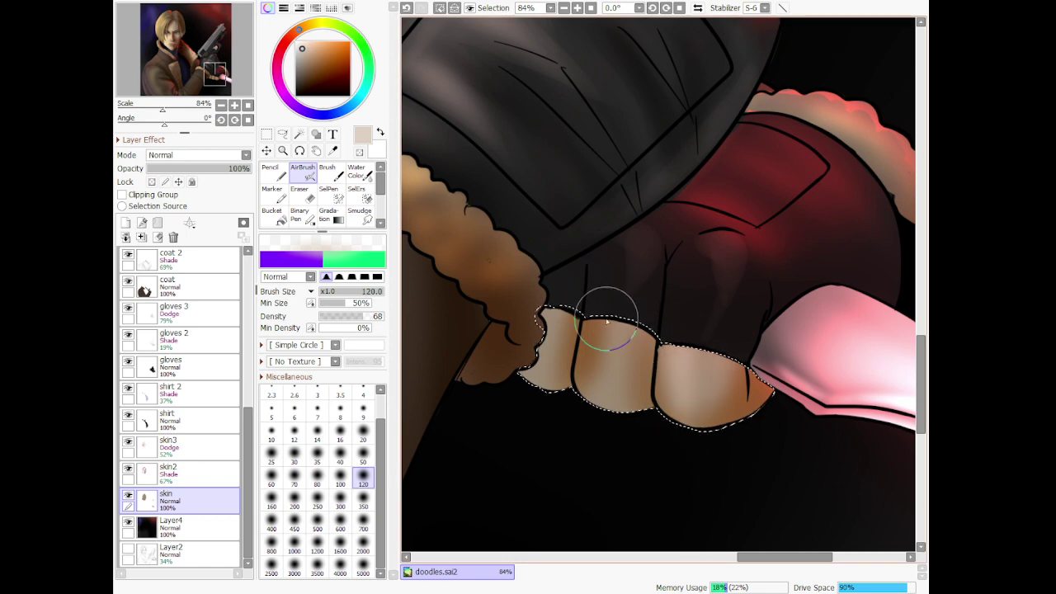
{"action": "scroll", "coordinate": [512, 460], "scroll_direction": "down", "scroll_amount": 14}
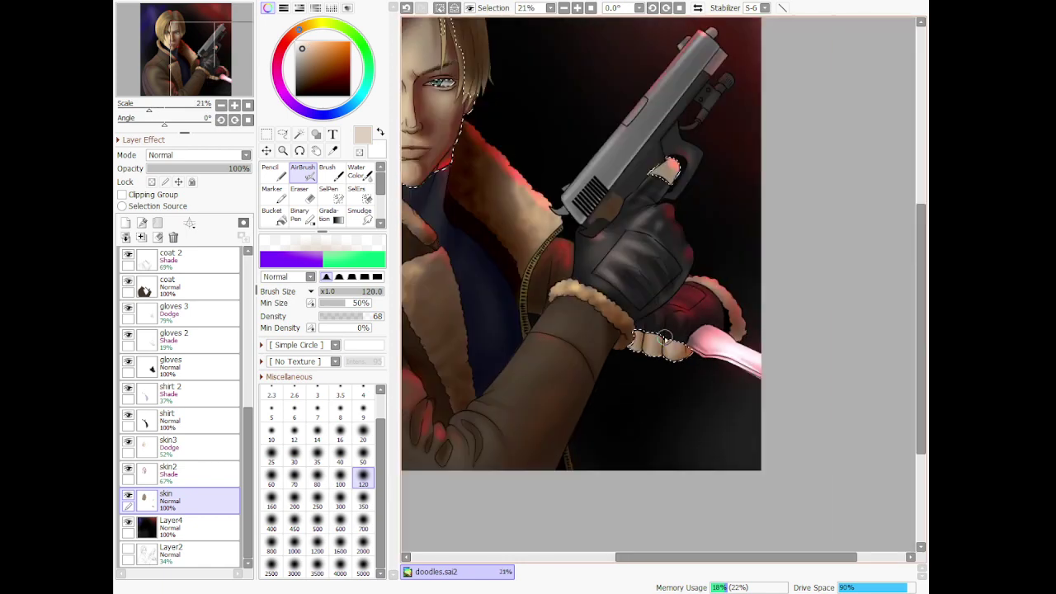
{"action": "scroll", "coordinate": [511, 459], "scroll_direction": "up", "scroll_amount": 2}
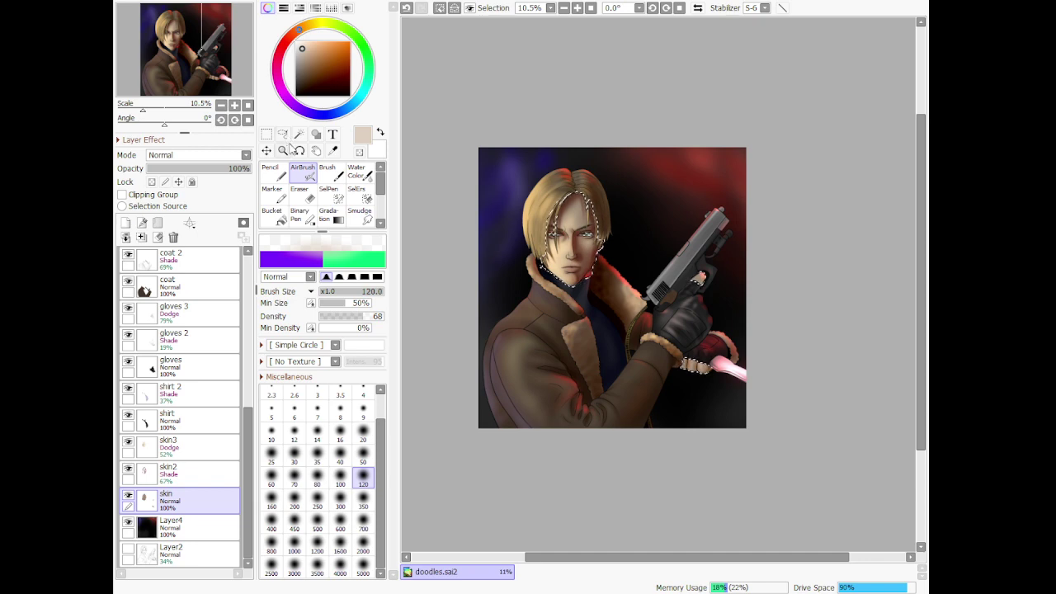
Airbrush a light orange tint over the shadowed side of the selected face at size 2000 and clear the selection
{"action": "scroll", "coordinate": [523, 177], "scroll_direction": "up", "scroll_amount": 3}
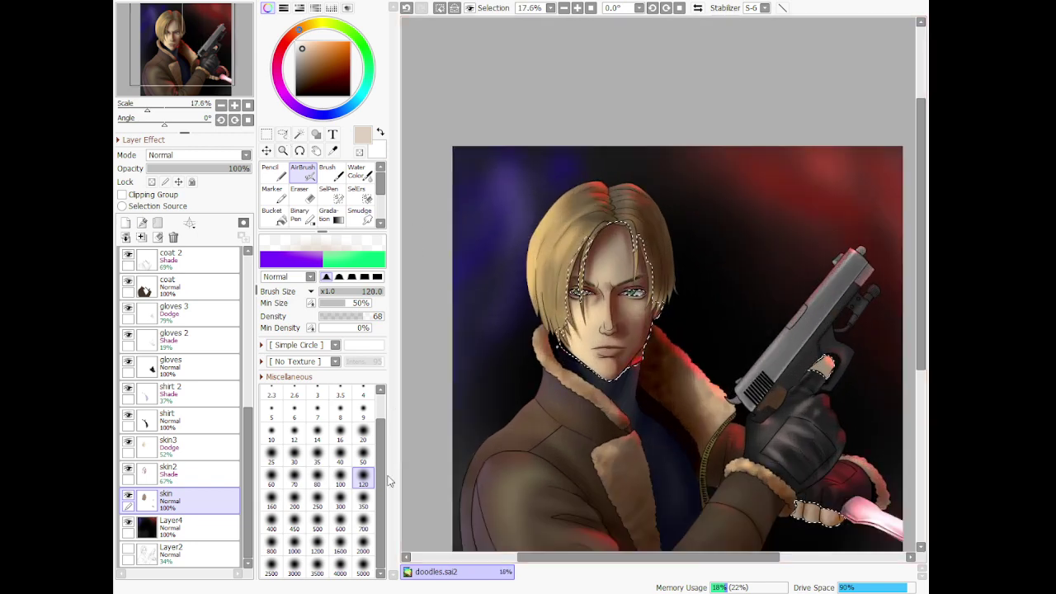
{"action": "left_click", "coordinate": [363, 547]}
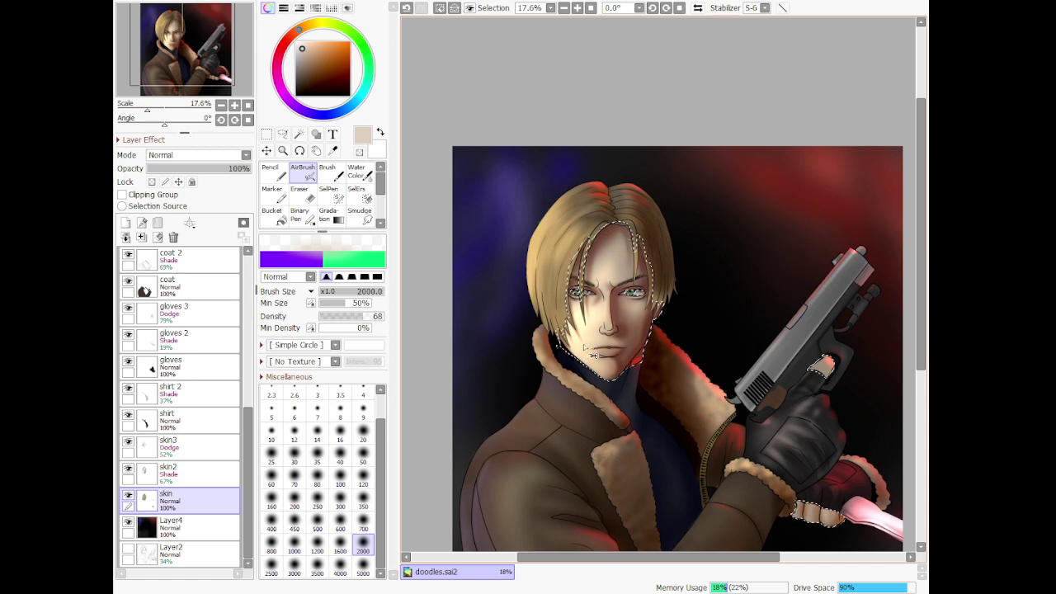
{"action": "key", "text": "ctrl+z"}
{"action": "left_click", "coordinate": [321, 42]}
{"action": "mouse_move", "coordinate": [501, 269]}
{"action": "left_mouse_down"}
{"action": "mouse_move", "coordinate": [581, 361]}
{"action": "mouse_move", "coordinate": [606, 255]}
{"action": "mouse_move", "coordinate": [620, 336]}
{"action": "mouse_move", "coordinate": [600, 316]}
{"action": "left_mouse_up"}
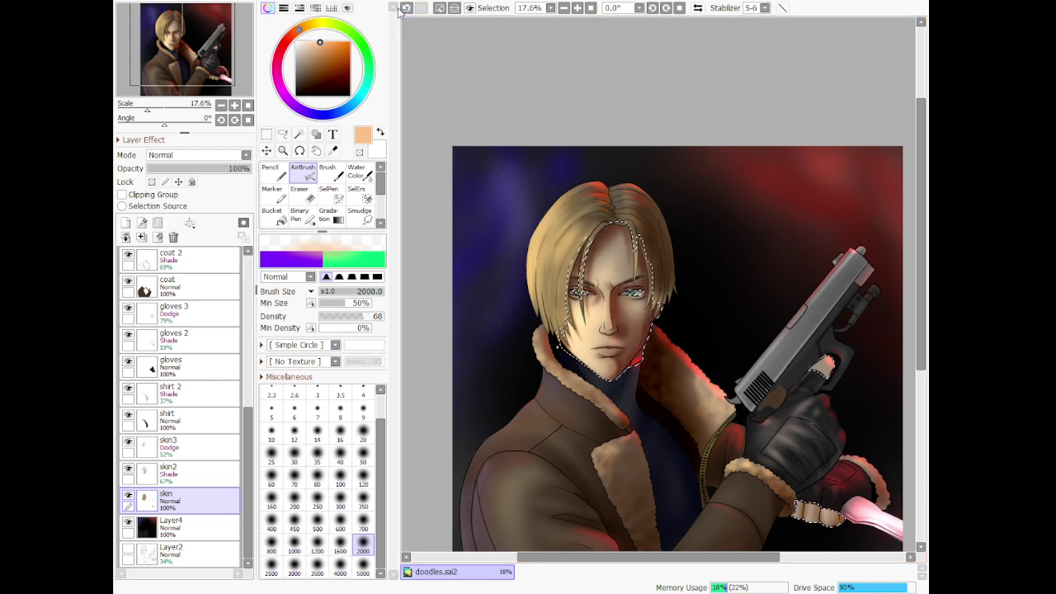
{"action": "left_click", "coordinate": [283, 135]}
{"action": "left_click", "coordinate": [445, 92]}
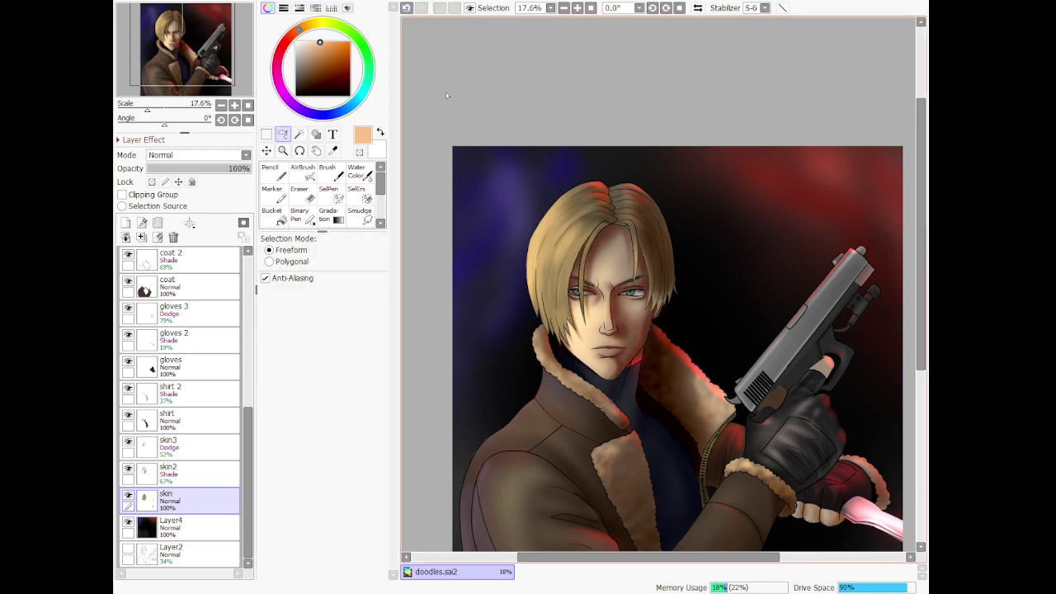
{"action": "scroll", "coordinate": [448, 97], "scroll_direction": "down", "scroll_amount": 2}
{"action": "scroll", "coordinate": [587, 405], "scroll_direction": "down", "scroll_amount": 2}
{"action": "scroll", "coordinate": [541, 458], "scroll_direction": "up", "scroll_amount": 3}
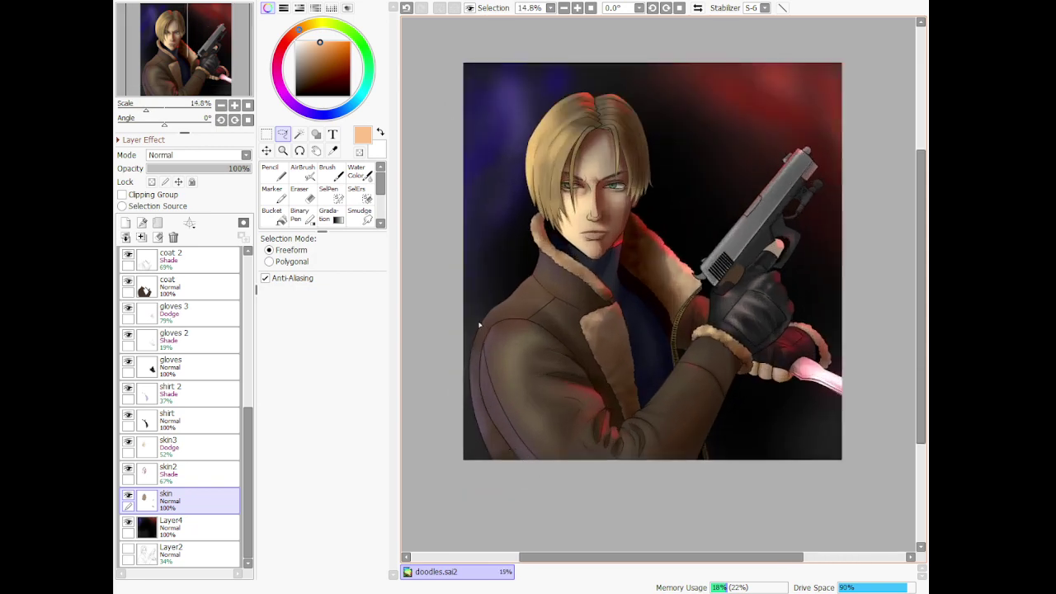
{"action": "scroll", "coordinate": [479, 325], "scroll_direction": "up", "scroll_amount": 2}
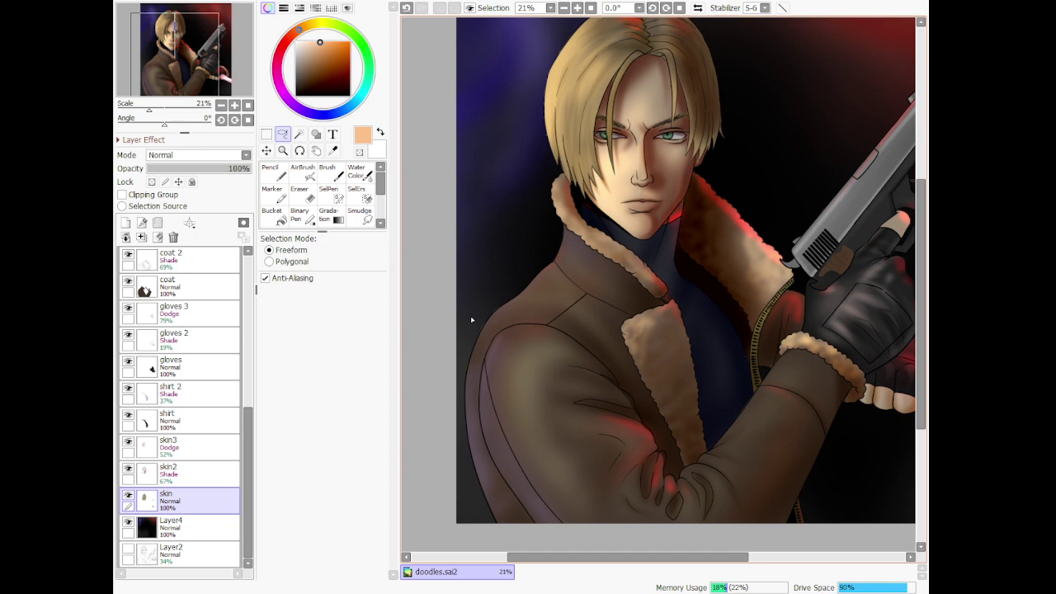
Select the coat 4 layer and check its contribution to the coat by hiding and showing it again
{"action": "scroll", "coordinate": [471, 319], "scroll_direction": "down", "scroll_amount": 1}
{"action": "scroll", "coordinate": [190, 388], "scroll_direction": "up", "scroll_amount": 5}
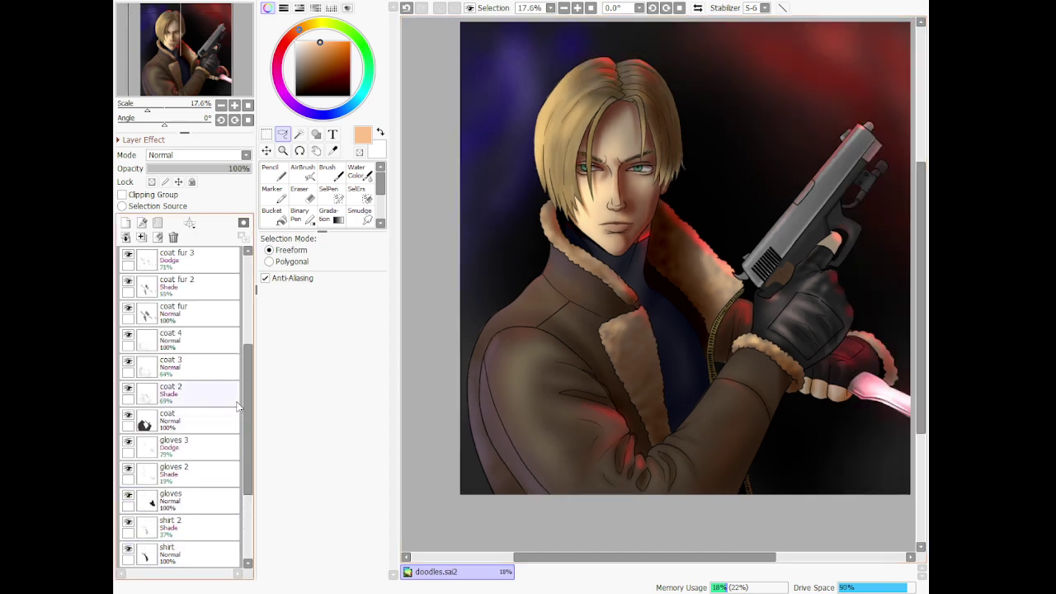
{"action": "scroll", "coordinate": [207, 438], "scroll_direction": "down", "scroll_amount": 3}
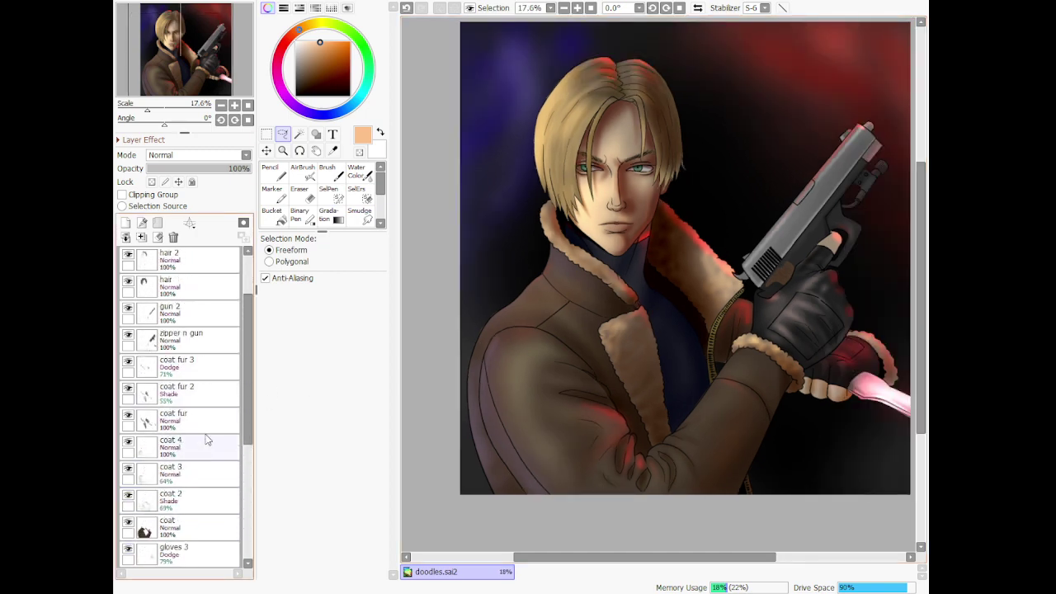
{"action": "left_click", "coordinate": [199, 450]}
{"action": "left_click", "coordinate": [129, 446]}
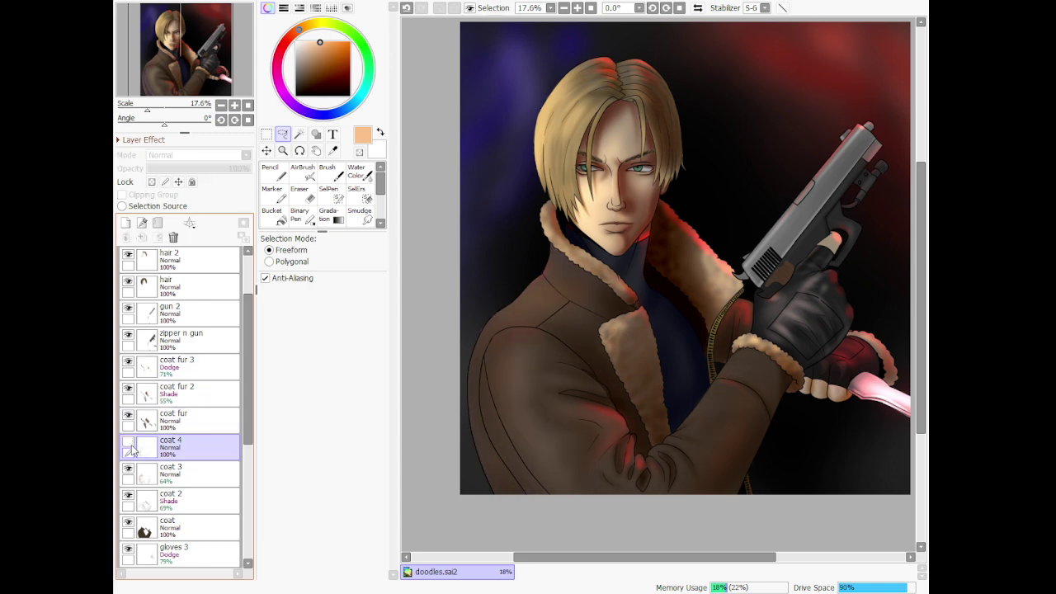
{"action": "left_click", "coordinate": [129, 445]}
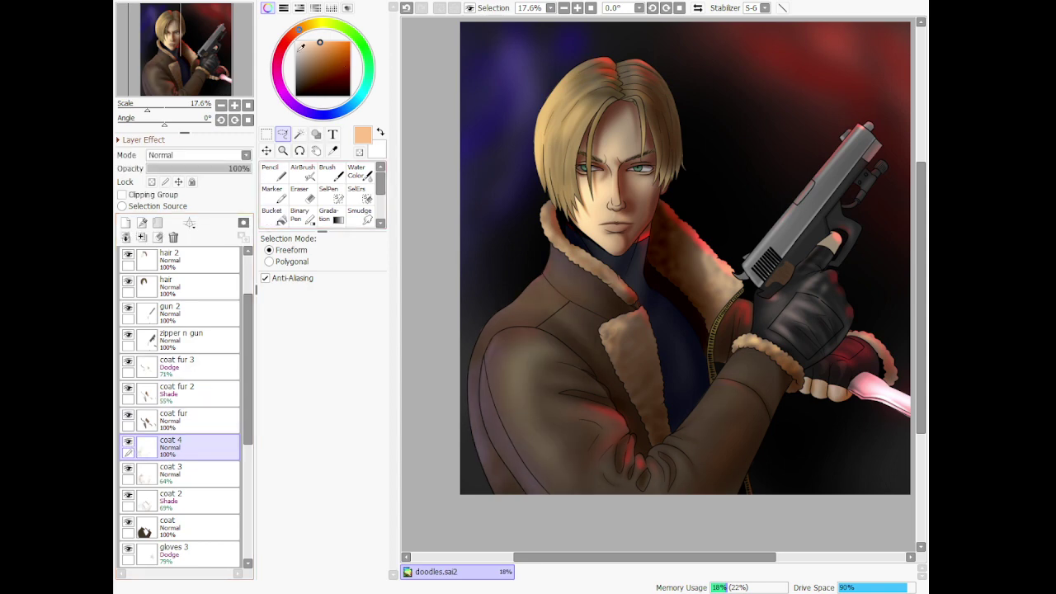
Try to paint a tan highlight across the upper sleeve on the coat 4 layer with the Blotch brush at size 700
{"action": "left_click", "coordinate": [316, 52]}
{"action": "scroll", "coordinate": [465, 393], "scroll_direction": "up", "scroll_amount": 3}
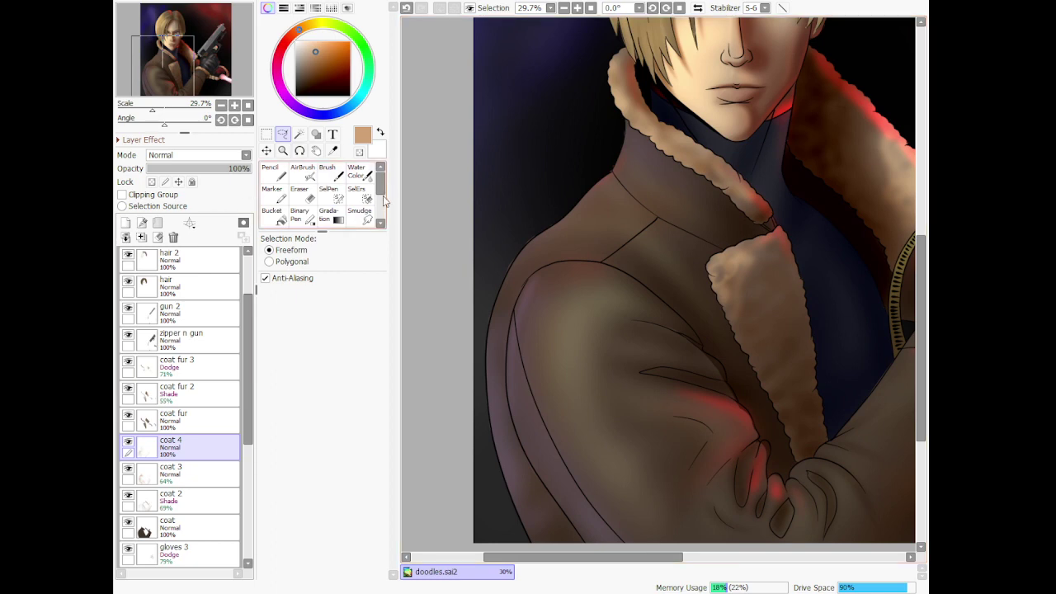
{"action": "scroll", "coordinate": [384, 201], "scroll_direction": "down", "scroll_amount": 3}
{"action": "left_click", "coordinate": [275, 171]}
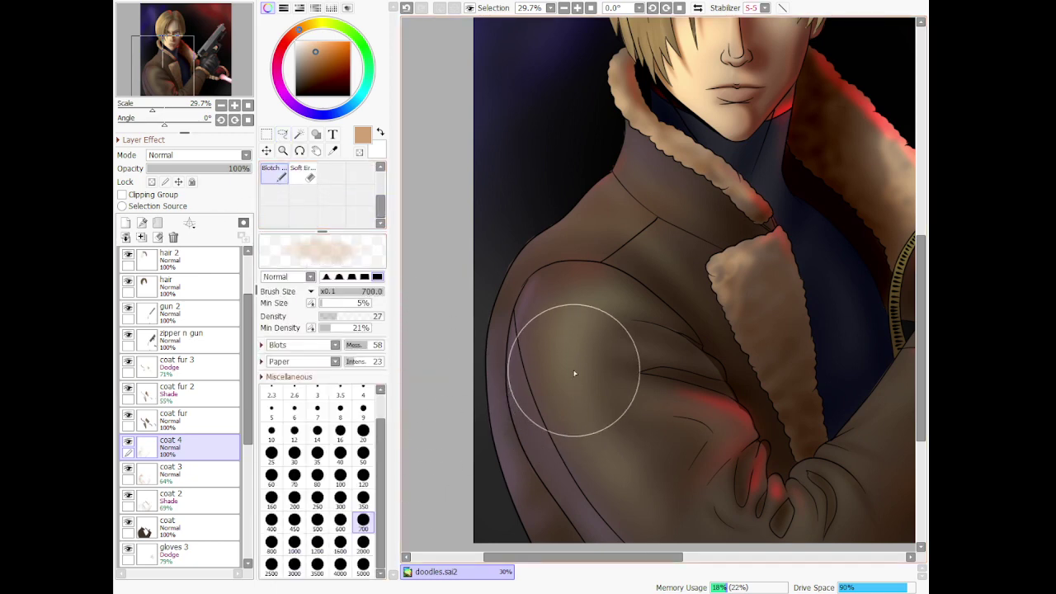
{"action": "mouse_move", "coordinate": [575, 374]}
{"action": "left_mouse_down"}
{"action": "mouse_move", "coordinate": [601, 335]}
{"action": "mouse_move", "coordinate": [576, 353]}
{"action": "mouse_move", "coordinate": [596, 418]}
{"action": "mouse_move", "coordinate": [589, 399]}
{"action": "mouse_move", "coordinate": [696, 423]}
{"action": "left_mouse_up"}
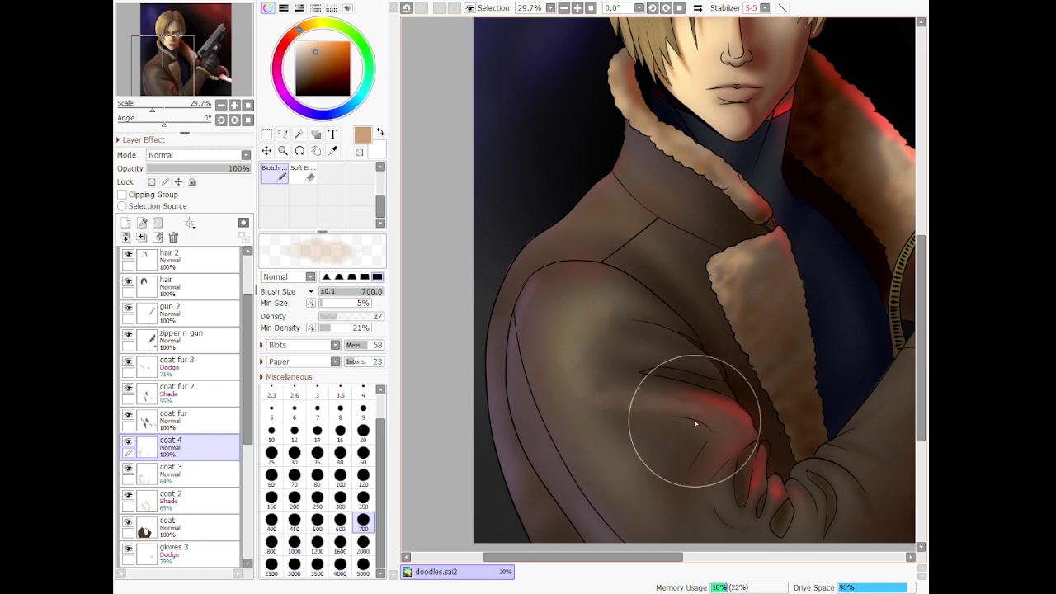
{"action": "key", "text": "ctrl+z"}
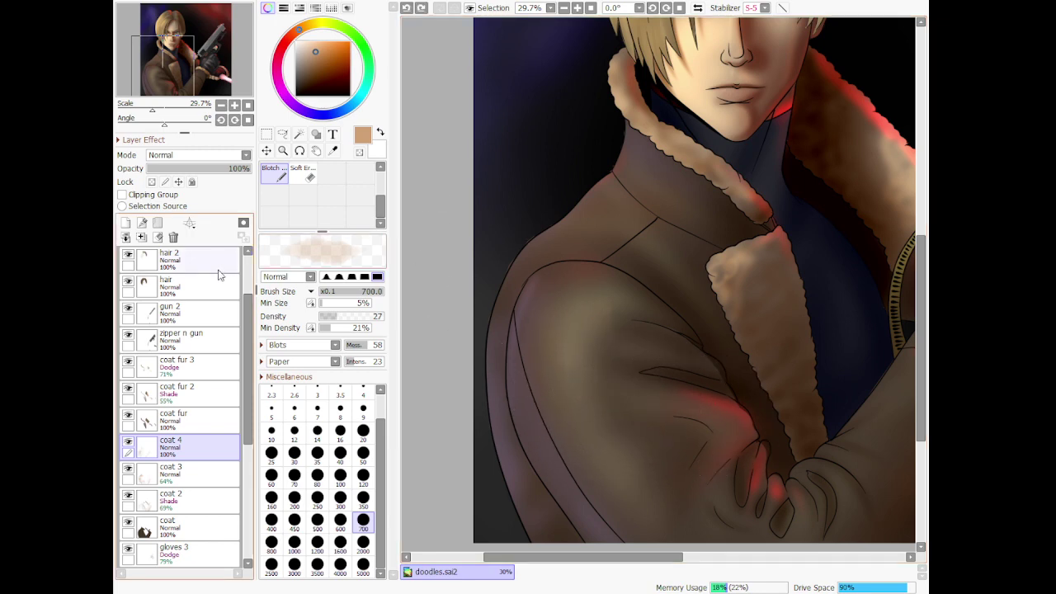
Add a new layer above coat 4 in Multiply mode and test tan and pale peach Blotch strokes on the sleeve
{"action": "left_click", "coordinate": [127, 223]}
{"action": "left_click", "coordinate": [213, 190]}
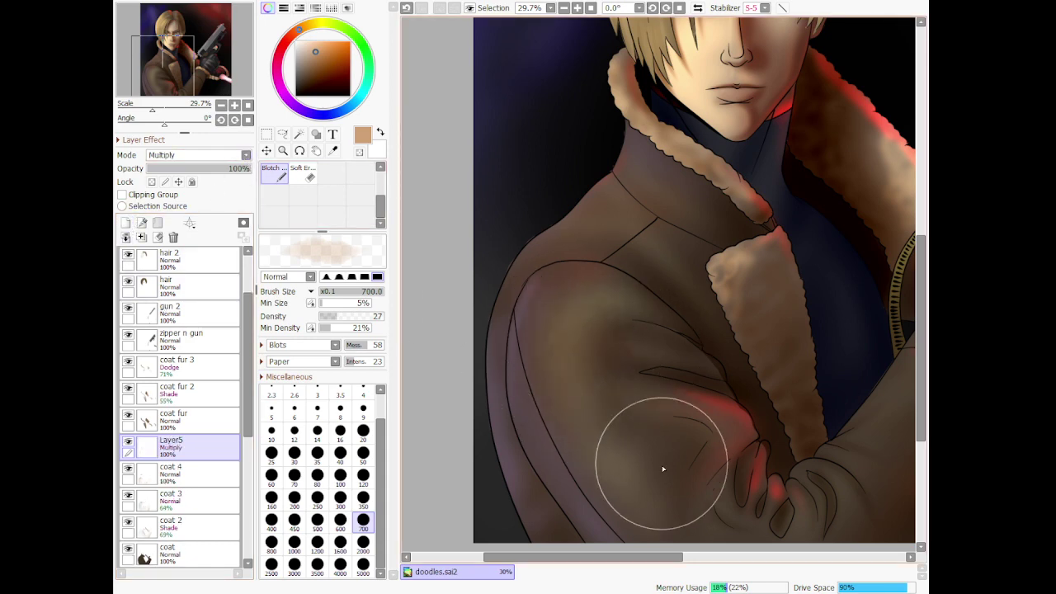
{"action": "key", "text": "ctrl+z"}
{"action": "left_click_drag", "start_coordinate": [313, 50], "coordinate": [304, 41]}
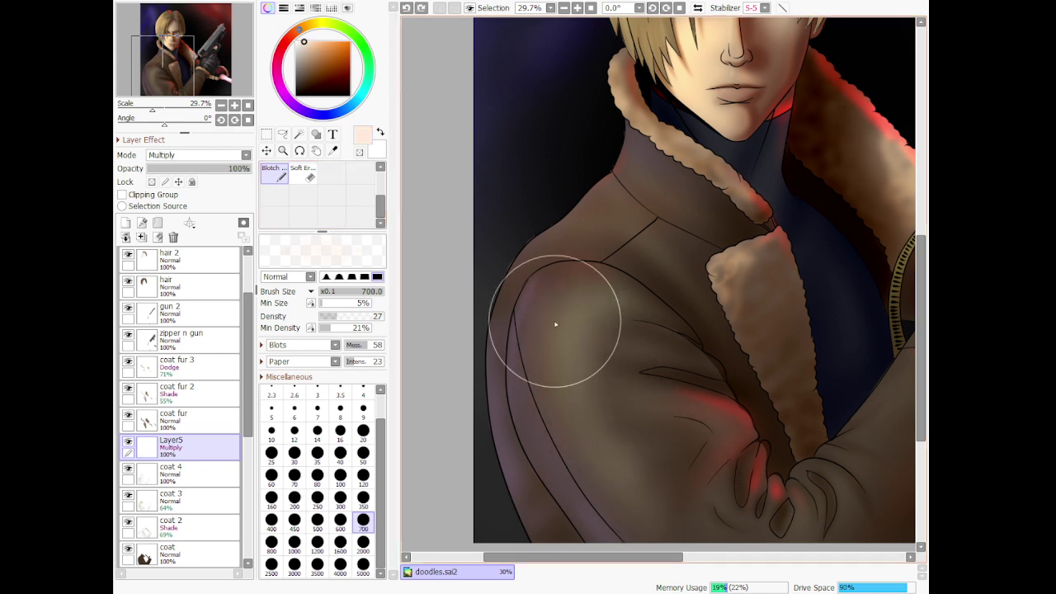
{"action": "left_click_drag", "start_coordinate": [557, 322], "coordinate": [665, 371]}
{"action": "key", "text": "ctrl+z"}
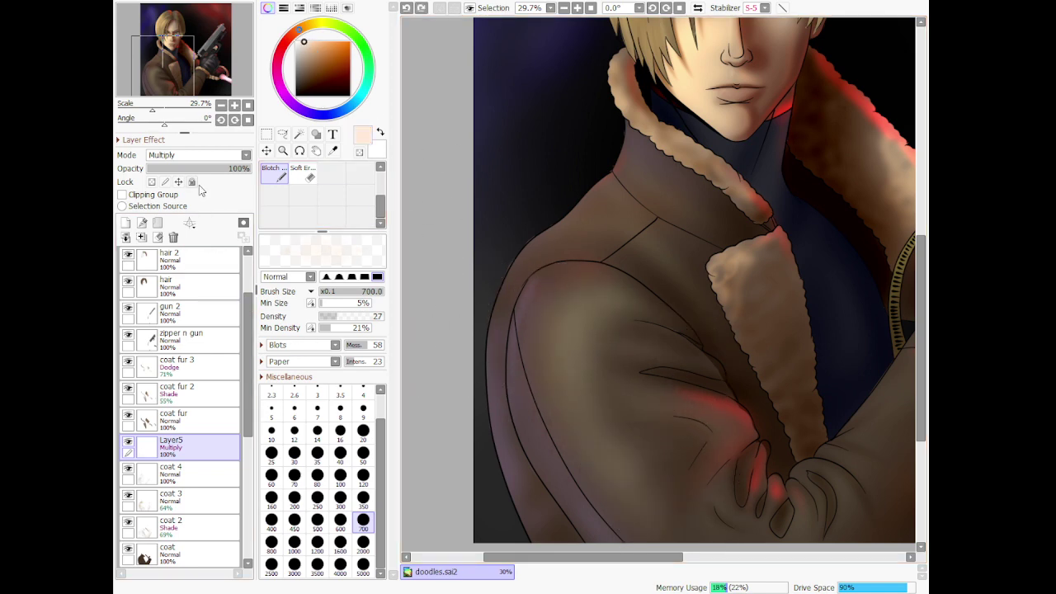
Switch the new layer to Overlay mode and test light tan Blotch strokes on the upper sleeve, undoing them
{"action": "left_click", "coordinate": [219, 212]}
{"action": "left_click", "coordinate": [312, 49]}
{"action": "left_click_drag", "start_coordinate": [568, 357], "coordinate": [650, 361]}
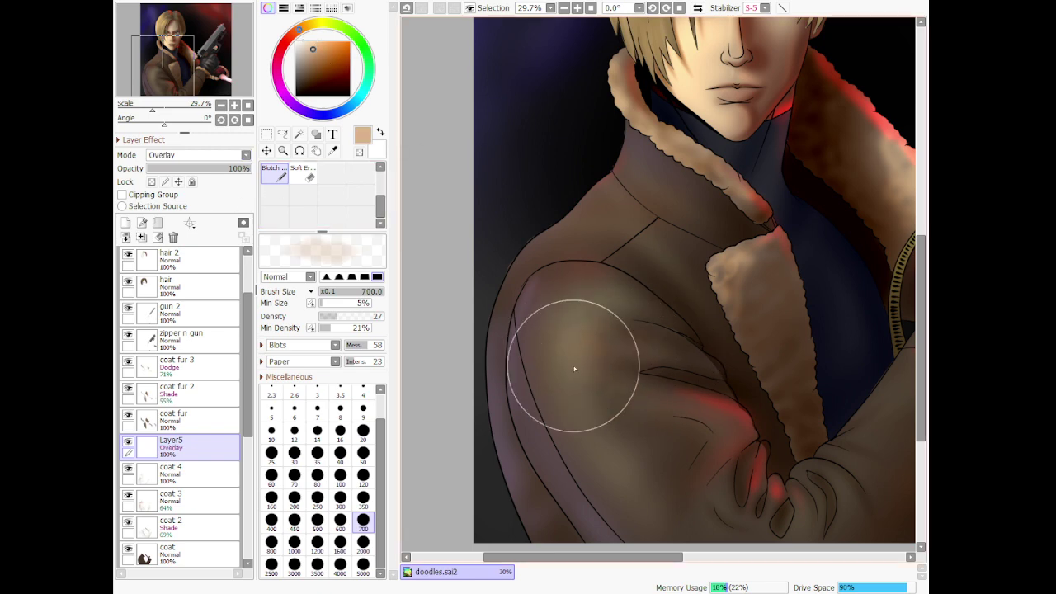
{"action": "key", "text": "ctrl+z"}
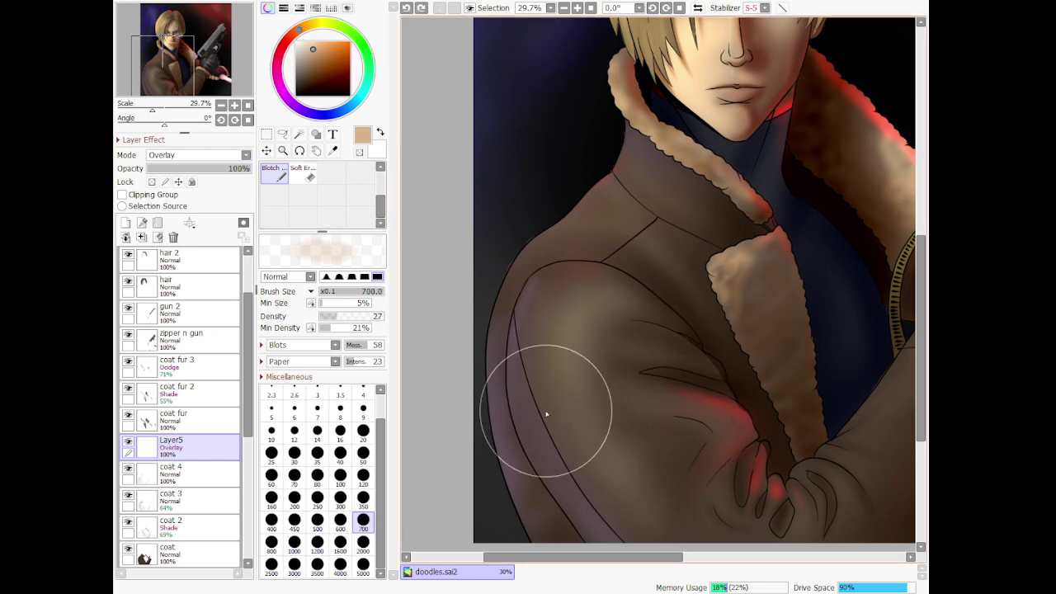
{"action": "mouse_move", "coordinate": [548, 414]}
{"action": "left_mouse_down"}
{"action": "mouse_move", "coordinate": [601, 372]}
{"action": "mouse_move", "coordinate": [538, 276]}
{"action": "mouse_move", "coordinate": [587, 341]}
{"action": "mouse_move", "coordinate": [612, 337]}
{"action": "mouse_move", "coordinate": [584, 403]}
{"action": "mouse_move", "coordinate": [592, 368]}
{"action": "mouse_move", "coordinate": [592, 431]}
{"action": "mouse_move", "coordinate": [592, 362]}
{"action": "mouse_move", "coordinate": [619, 350]}
{"action": "mouse_move", "coordinate": [577, 357]}
{"action": "mouse_move", "coordinate": [626, 346]}
{"action": "mouse_move", "coordinate": [567, 342]}
{"action": "mouse_move", "coordinate": [607, 295]}
{"action": "mouse_move", "coordinate": [552, 351]}
{"action": "mouse_move", "coordinate": [596, 404]}
{"action": "mouse_move", "coordinate": [570, 362]}
{"action": "mouse_move", "coordinate": [631, 361]}
{"action": "mouse_move", "coordinate": [641, 385]}
{"action": "left_mouse_up"}
{"action": "key", "text": "ctrl+z"}
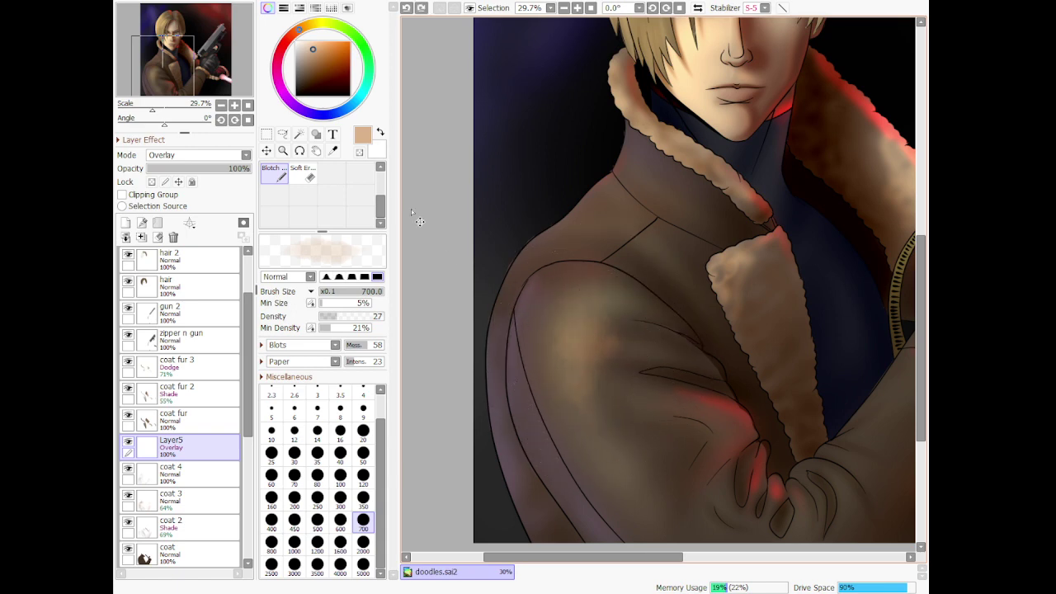
{"action": "key", "text": "ctrl+z"}
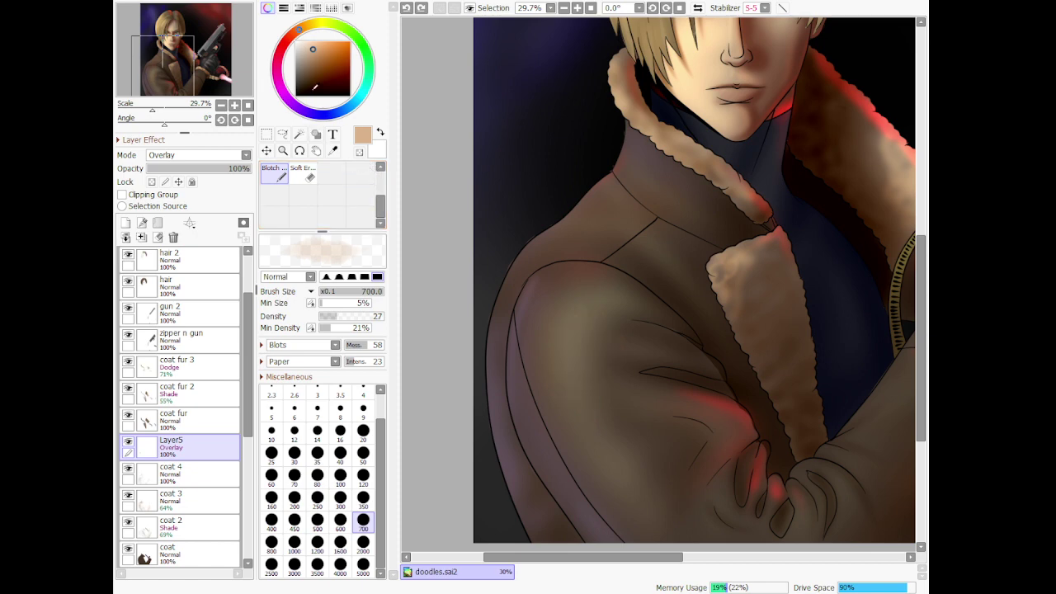
Airbrush a pale beige highlight onto the upper sleeve below the shoulder seam on the Overlay layer, using brush size 350
{"action": "scroll", "coordinate": [380, 173], "scroll_direction": "up", "scroll_amount": 3}
{"action": "left_click", "coordinate": [301, 177]}
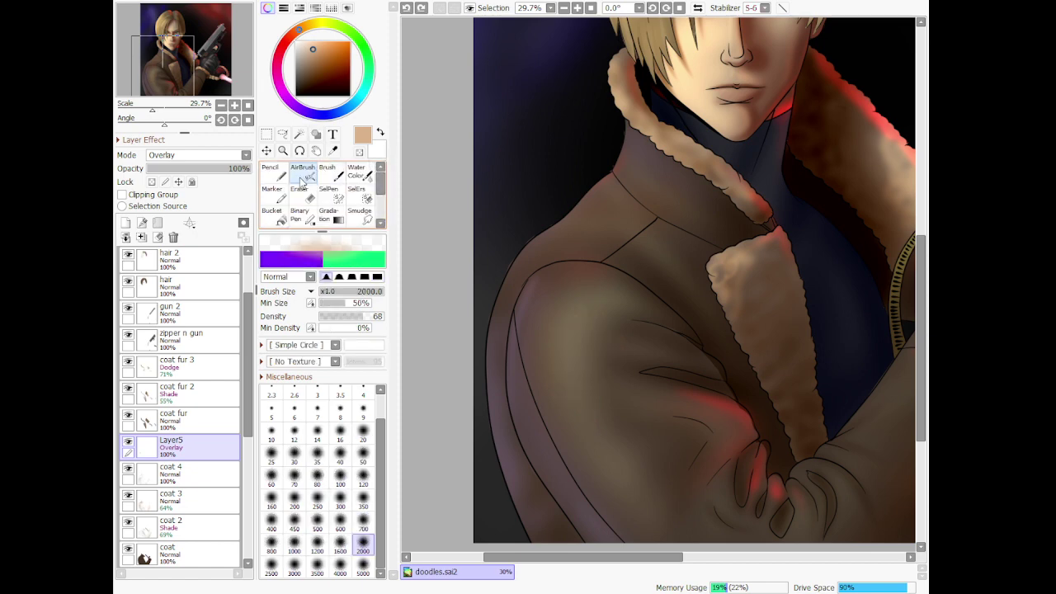
{"action": "left_click_drag", "start_coordinate": [570, 305], "coordinate": [615, 393]}
{"action": "left_click", "coordinate": [363, 501]}
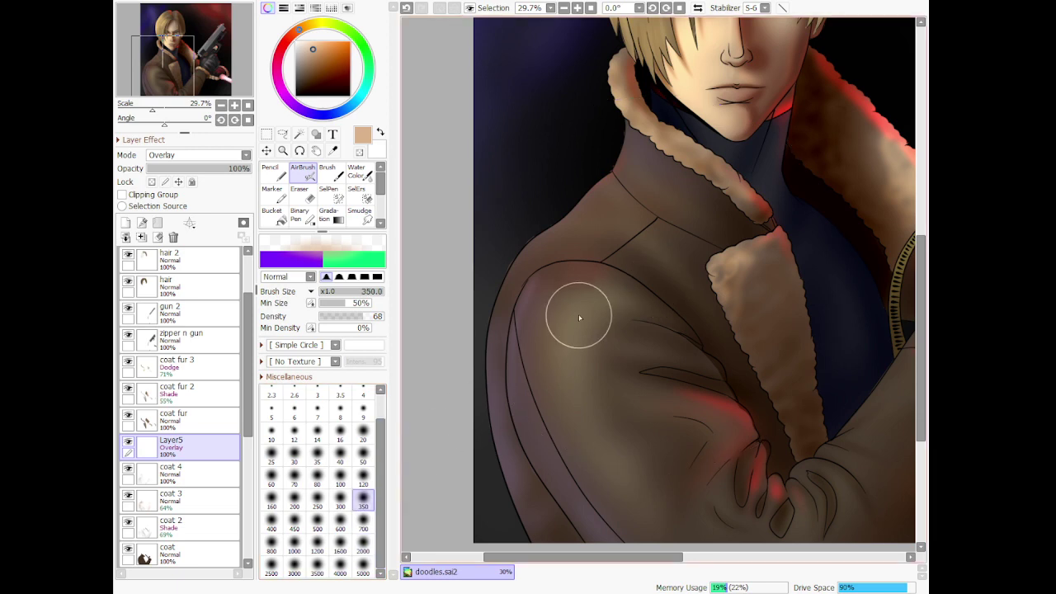
{"action": "left_click_drag", "start_coordinate": [585, 304], "coordinate": [587, 462]}
{"action": "key", "text": "ctrl+z"}
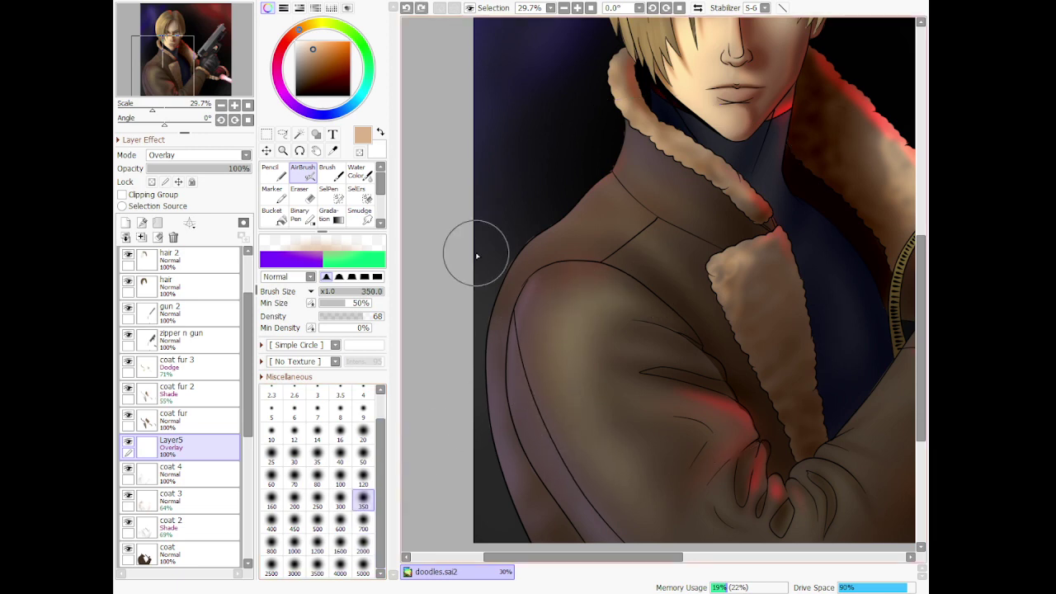
{"action": "left_click", "coordinate": [302, 48]}
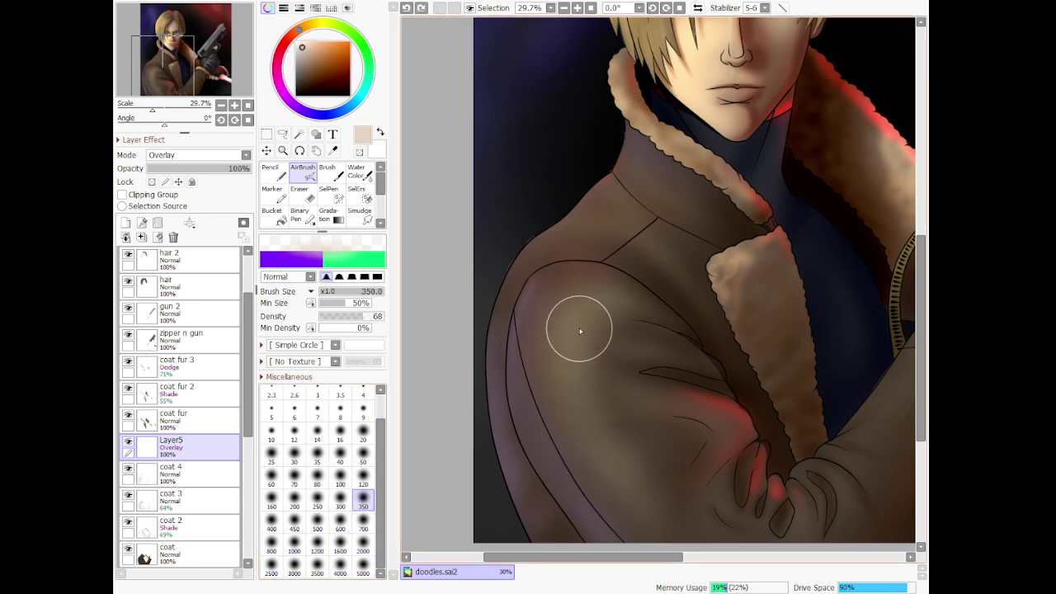
{"action": "mouse_move", "coordinate": [580, 331]}
{"action": "left_mouse_down"}
{"action": "mouse_move", "coordinate": [634, 303]}
{"action": "mouse_move", "coordinate": [594, 311]}
{"action": "mouse_move", "coordinate": [665, 326]}
{"action": "left_mouse_up"}
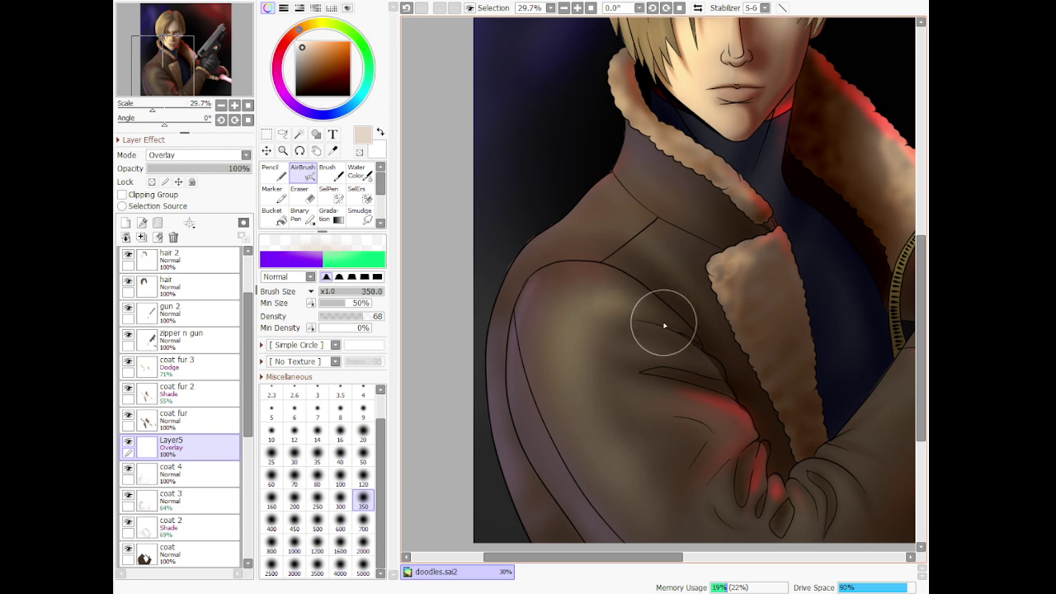
{"action": "left_click_drag", "start_coordinate": [567, 340], "coordinate": [561, 359]}
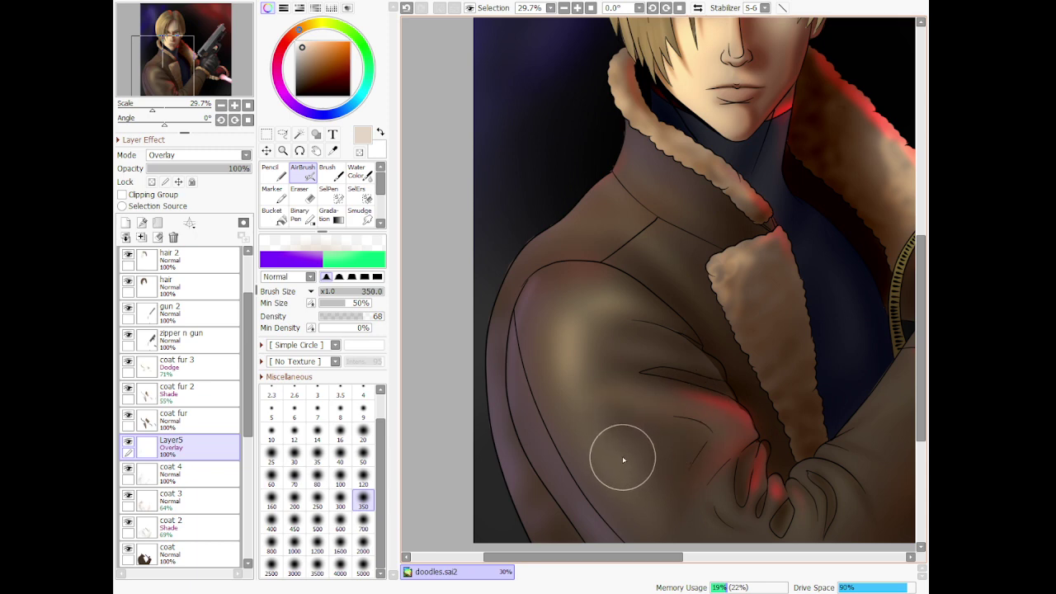
Airbrush pale beige highlights along the coat's sleeve and shoulder seams at brush size 120, then review the whole illustration
{"action": "left_click", "coordinate": [363, 478]}
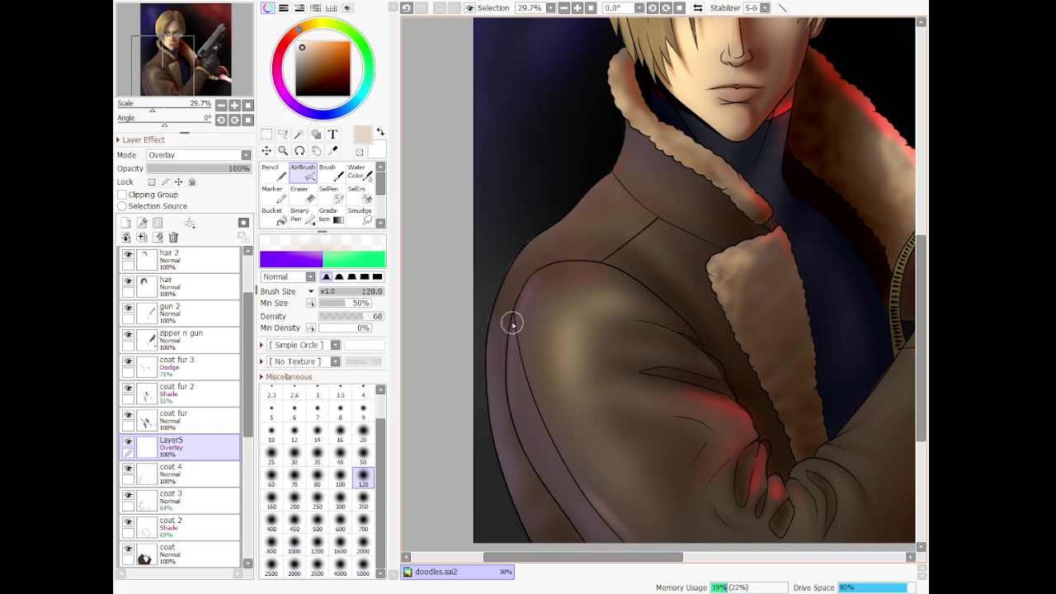
{"action": "mouse_move", "coordinate": [513, 324]}
{"action": "left_mouse_down"}
{"action": "mouse_move", "coordinate": [524, 426]}
{"action": "mouse_move", "coordinate": [518, 316]}
{"action": "mouse_move", "coordinate": [513, 357]}
{"action": "mouse_move", "coordinate": [529, 402]}
{"action": "left_mouse_up"}
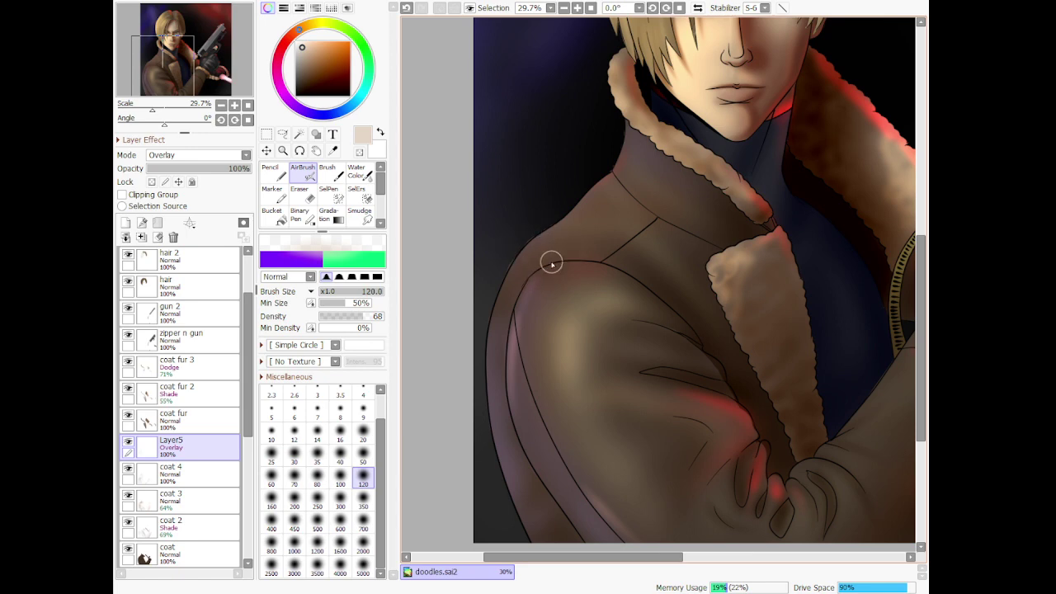
{"action": "left_click_drag", "start_coordinate": [551, 262], "coordinate": [629, 263]}
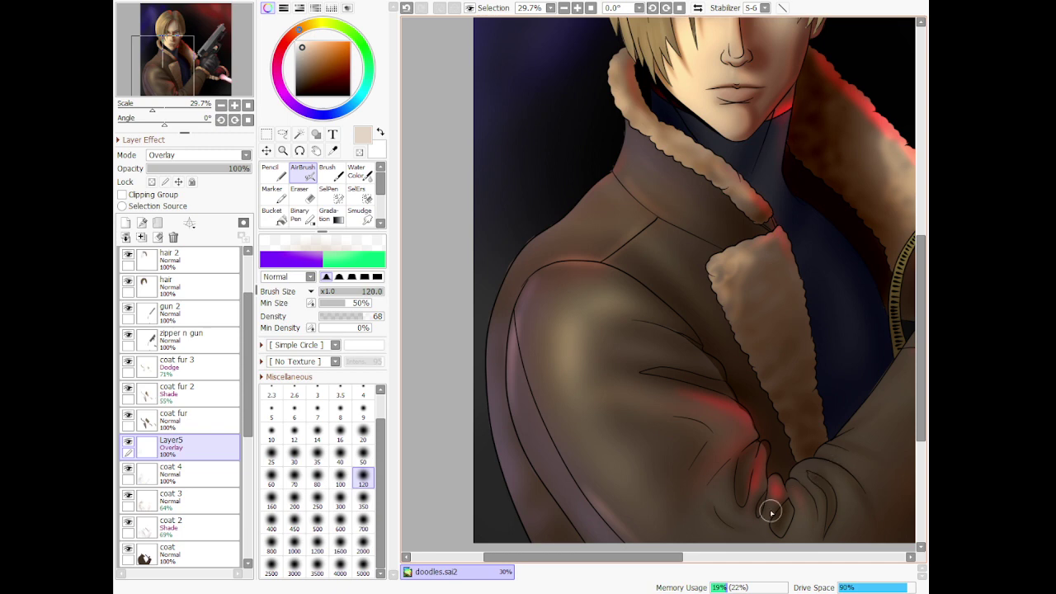
{"action": "left_click_drag", "start_coordinate": [660, 555], "coordinate": [724, 555]}
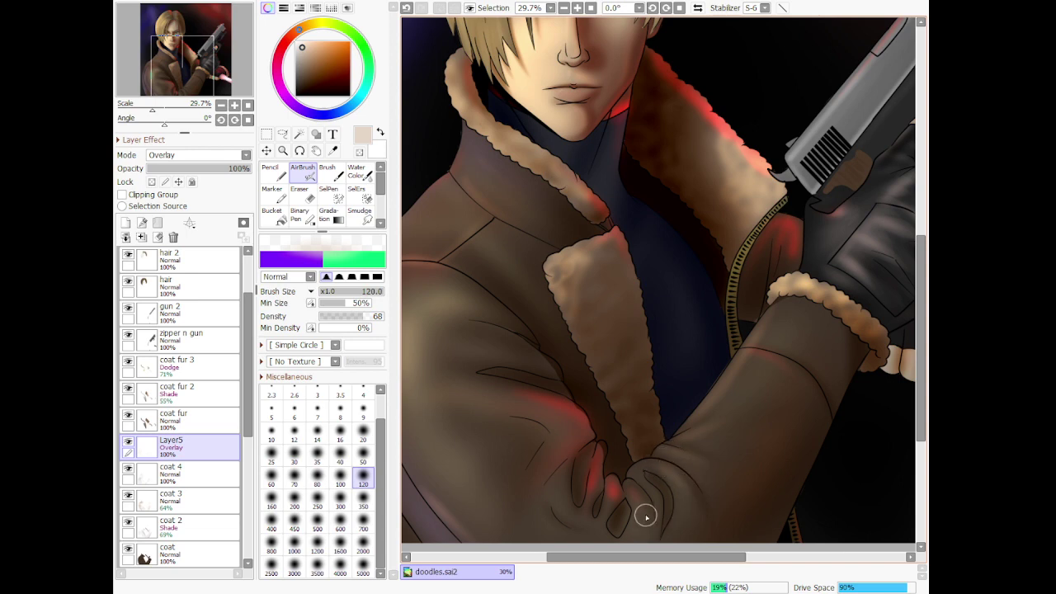
{"action": "scroll", "coordinate": [643, 479], "scroll_direction": "down", "scroll_amount": 4}
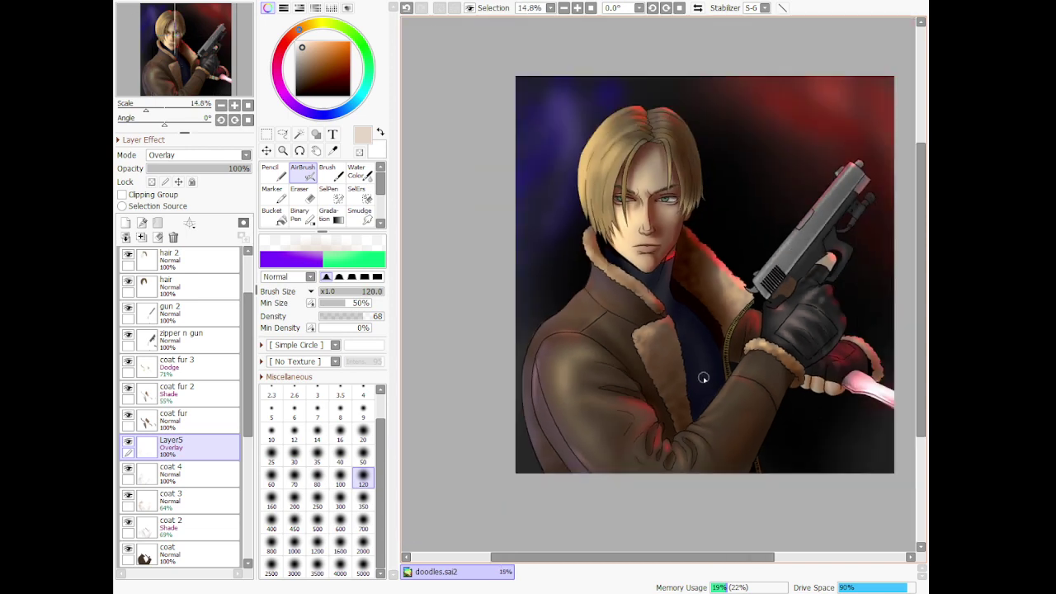
{"action": "scroll", "coordinate": [707, 295], "scroll_direction": "down", "scroll_amount": 1}
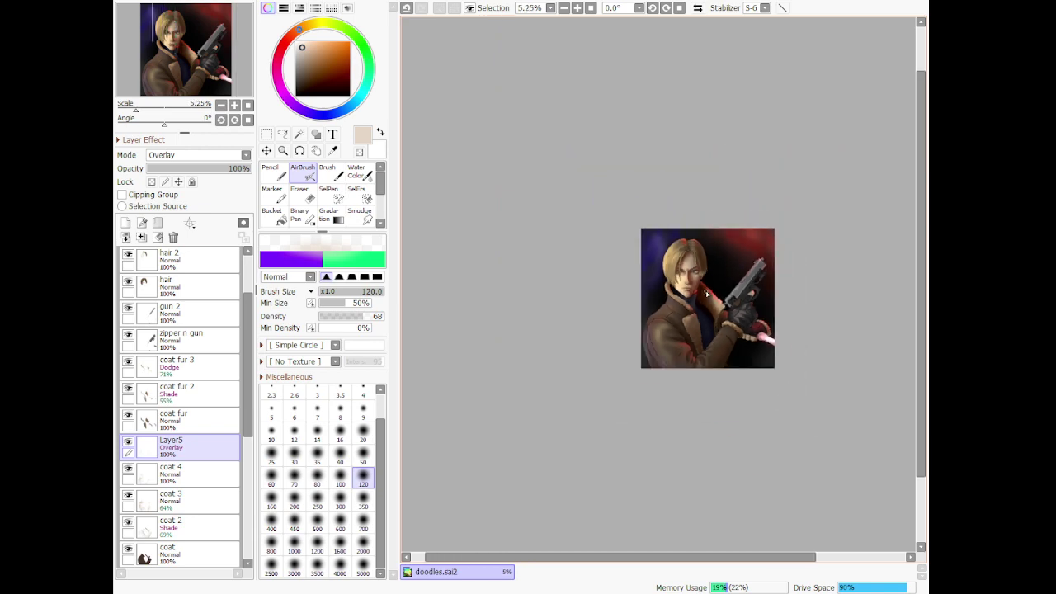
{"action": "scroll", "coordinate": [712, 346], "scroll_direction": "up", "scroll_amount": 2}
{"action": "scroll", "coordinate": [694, 353], "scroll_direction": "up", "scroll_amount": 1}
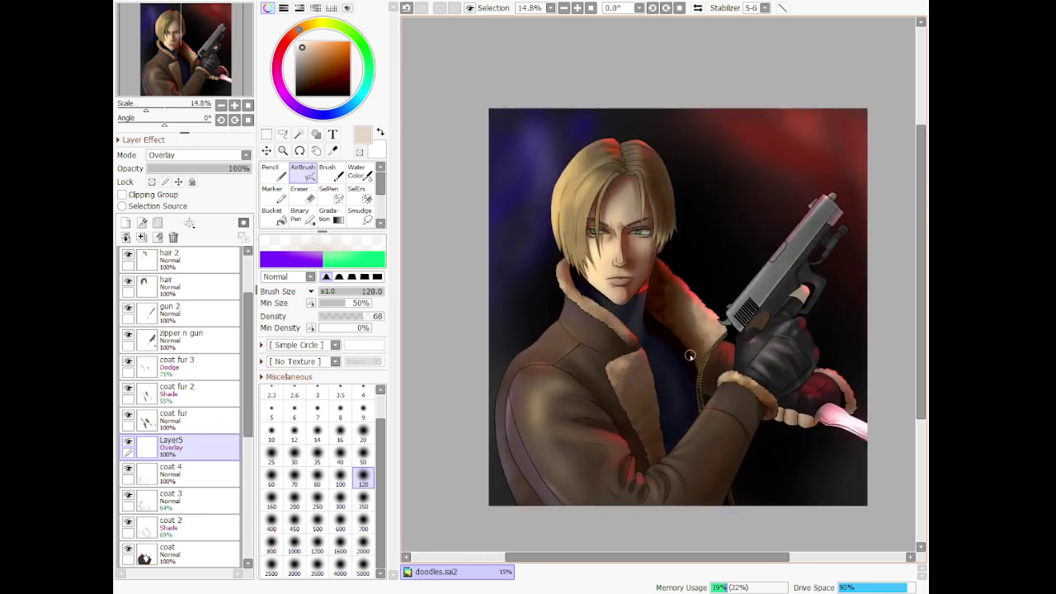
On Layer3, airbrush white glints at both edges of the character's left iris with brush size 9
{"action": "scroll", "coordinate": [210, 314], "scroll_direction": "up", "scroll_amount": 3}
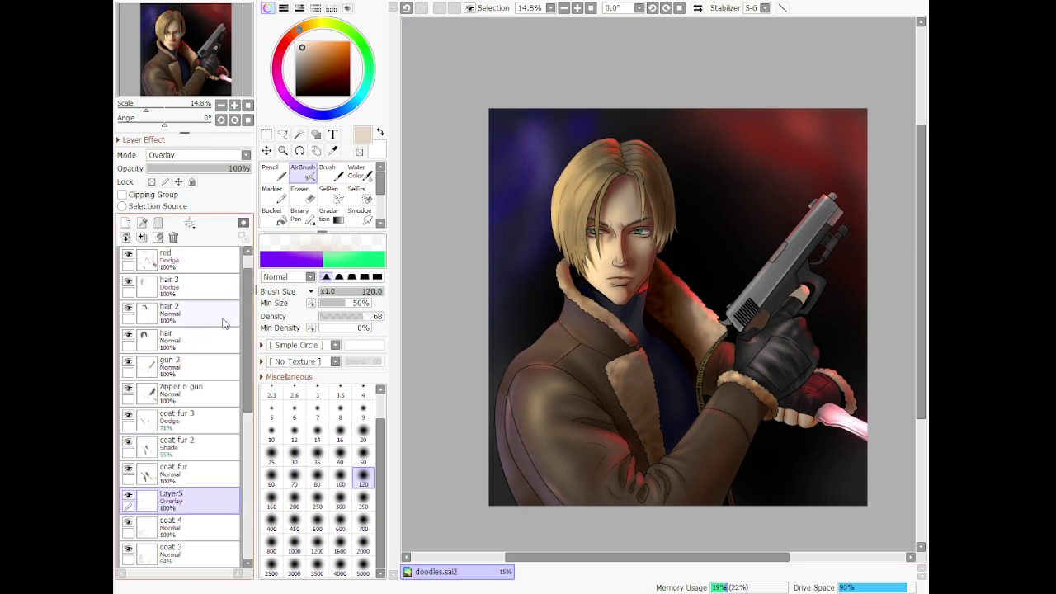
{"action": "left_click", "coordinate": [208, 259]}
{"action": "left_click", "coordinate": [297, 41]}
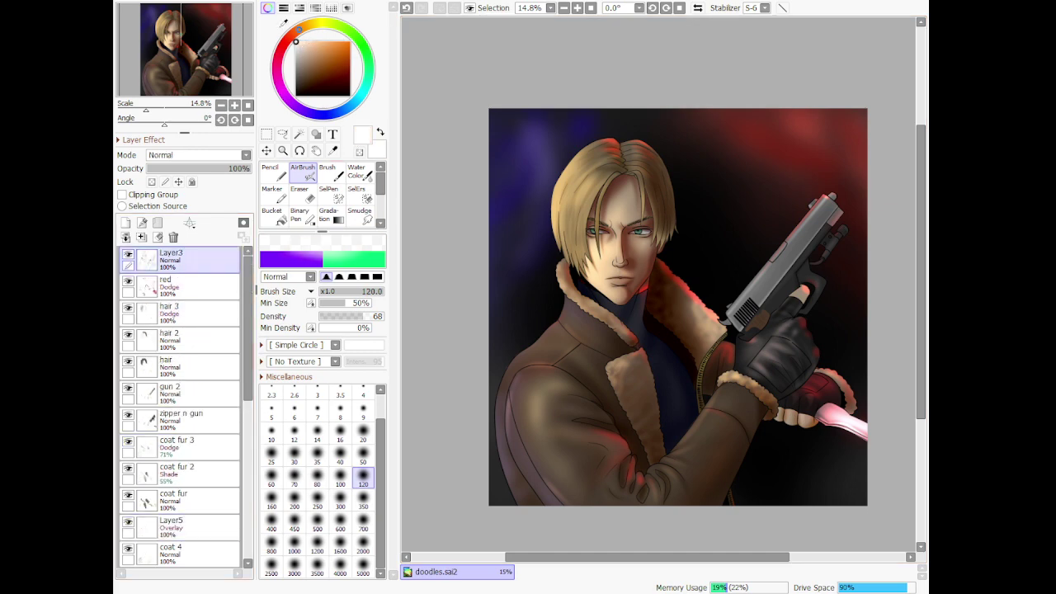
{"action": "scroll", "coordinate": [720, 276], "scroll_direction": "up", "scroll_amount": 8}
{"action": "scroll", "coordinate": [720, 276], "scroll_direction": "up", "scroll_amount": 1}
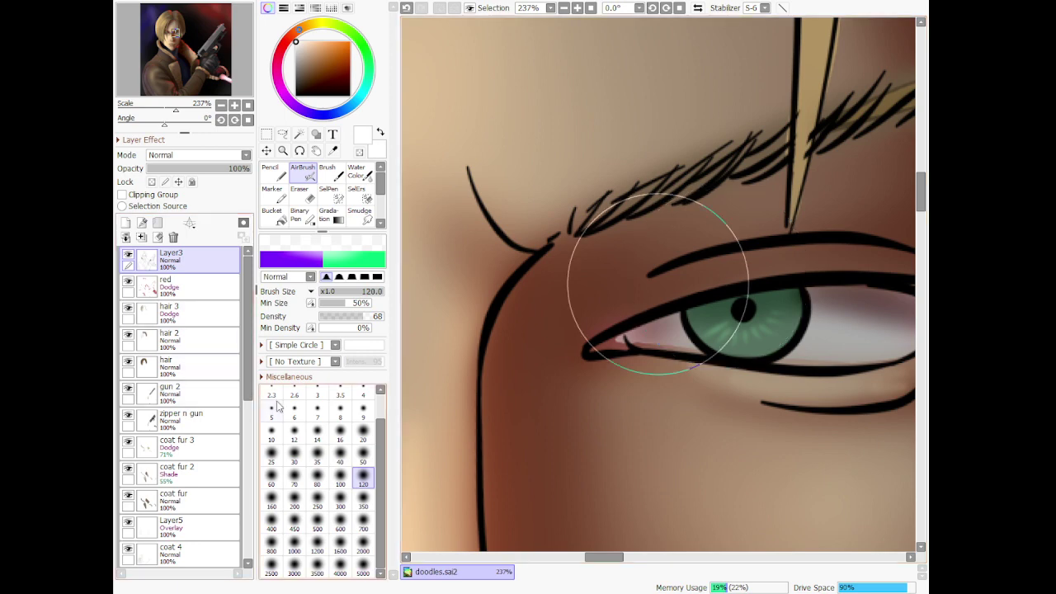
{"action": "left_click", "coordinate": [363, 412]}
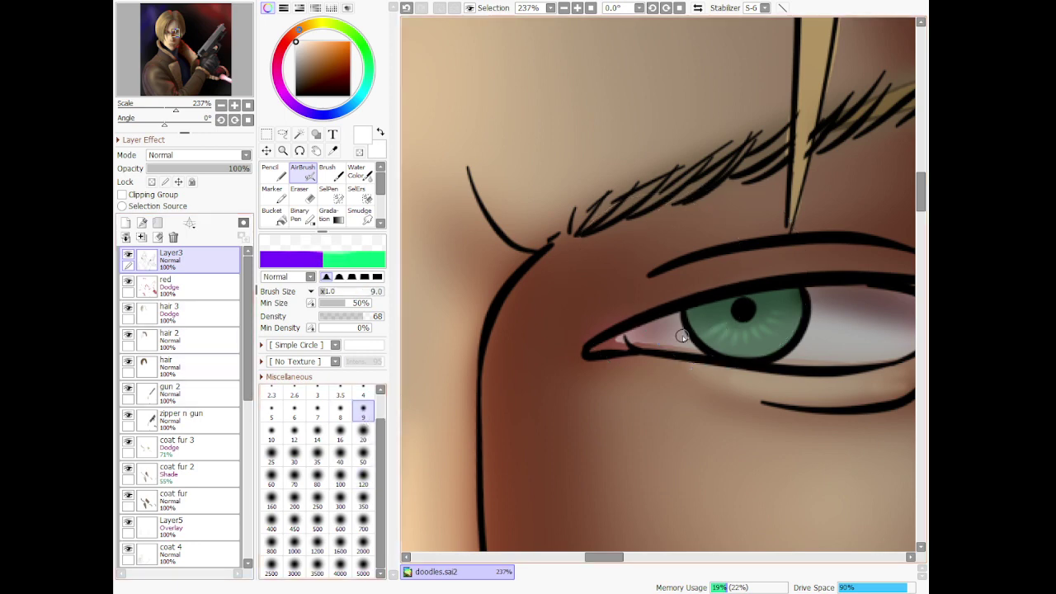
{"action": "left_click_drag", "start_coordinate": [677, 337], "coordinate": [736, 333]}
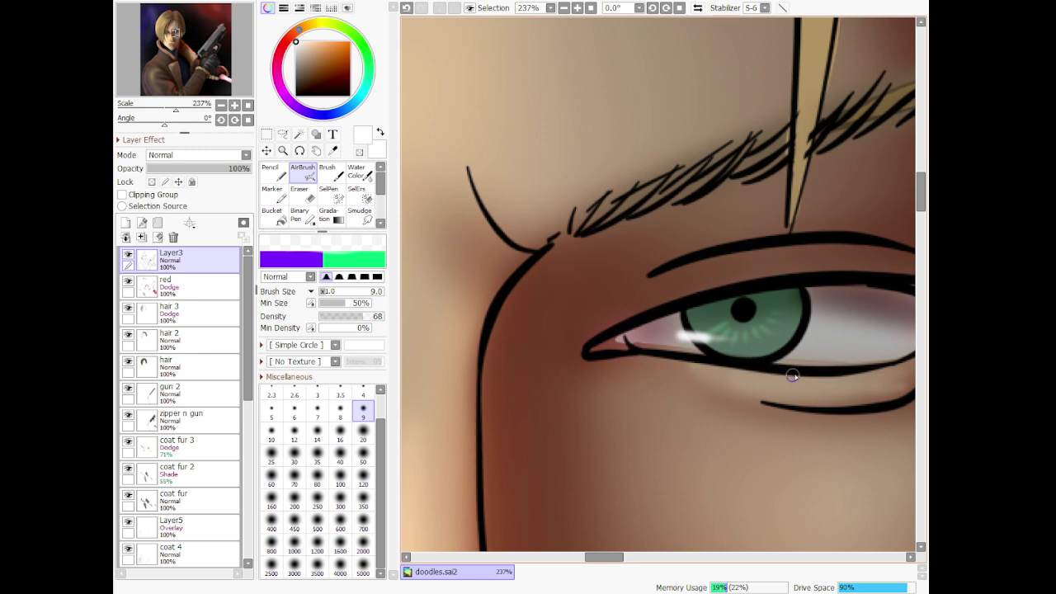
{"action": "left_click_drag", "start_coordinate": [792, 386], "coordinate": [860, 393]}
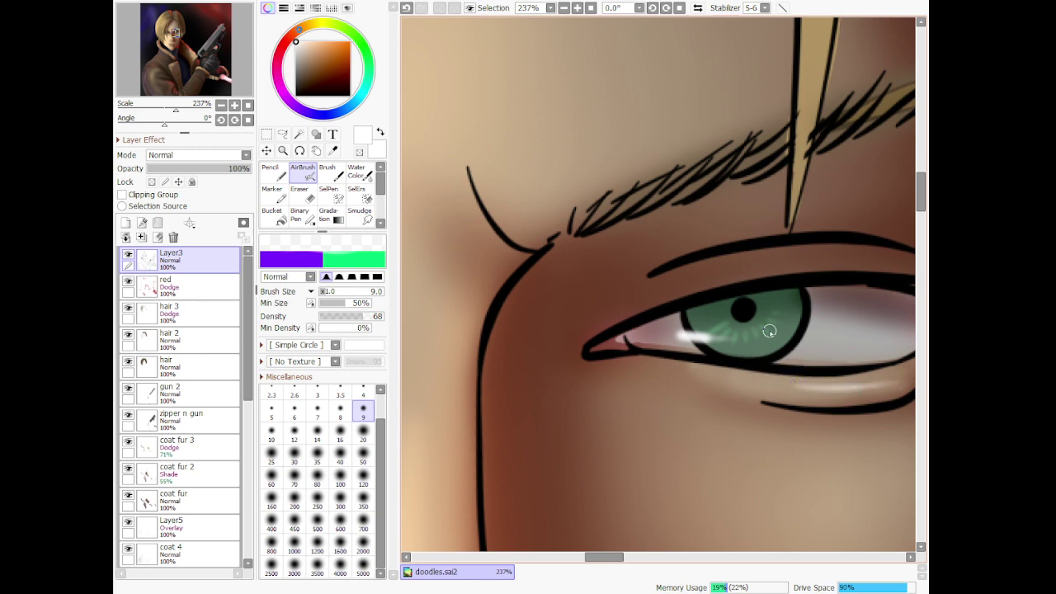
{"action": "key", "text": "ctrl+z"}
{"action": "left_click_drag", "start_coordinate": [816, 305], "coordinate": [791, 306]}
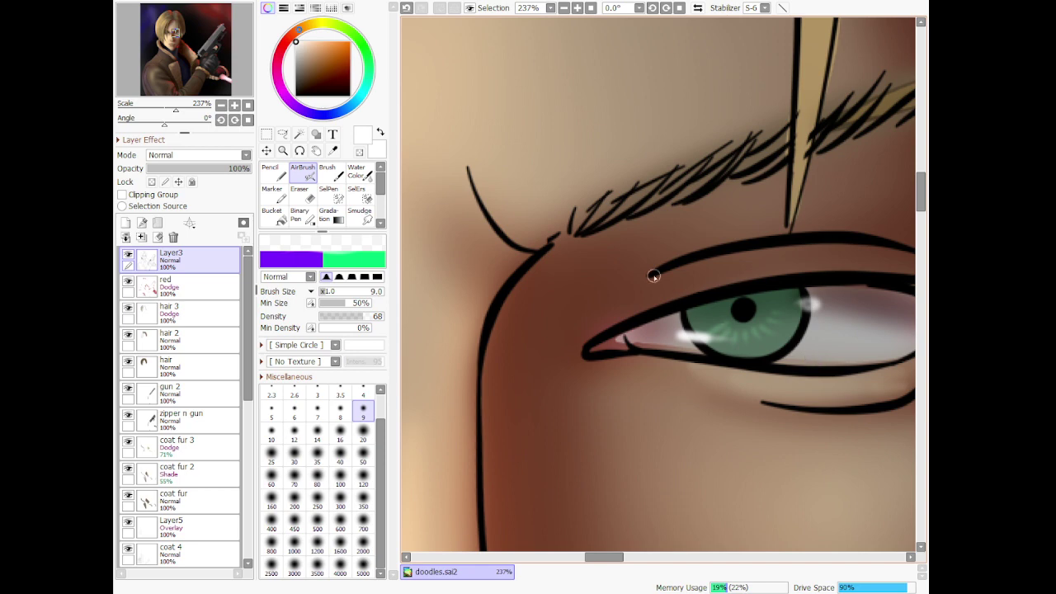
Undo the last white eye glint and airbrush crimson glows into the whites of both eyes on the red layer, using brush size 50
{"action": "key", "text": "ctrl+z"}
{"action": "left_click", "coordinate": [279, 54]}
{"action": "left_click", "coordinate": [334, 52]}
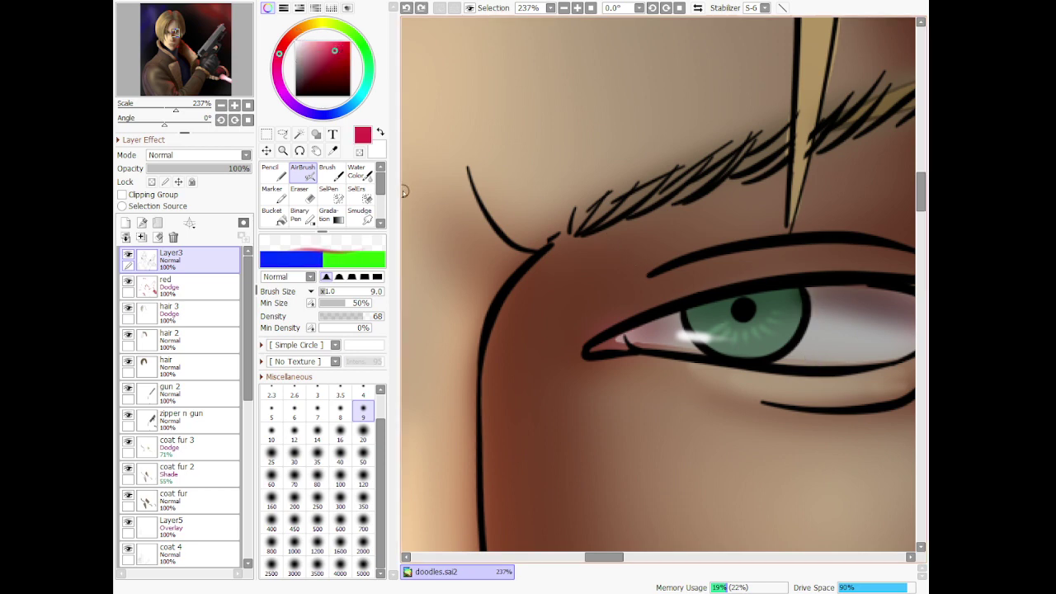
{"action": "left_click", "coordinate": [198, 287]}
{"action": "left_click", "coordinate": [366, 455]}
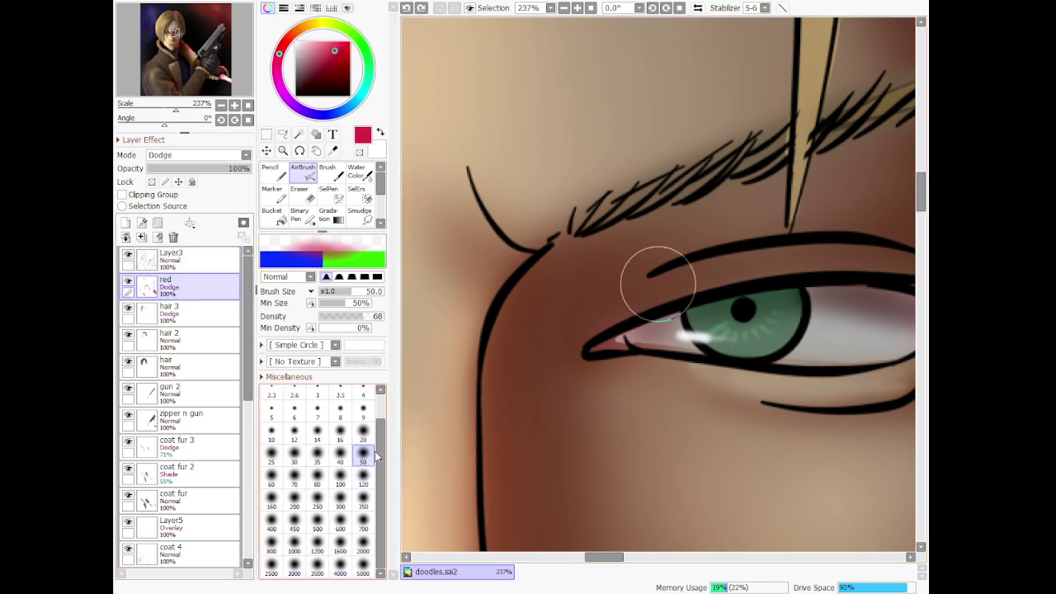
{"action": "left_click_drag", "start_coordinate": [817, 313], "coordinate": [832, 324]}
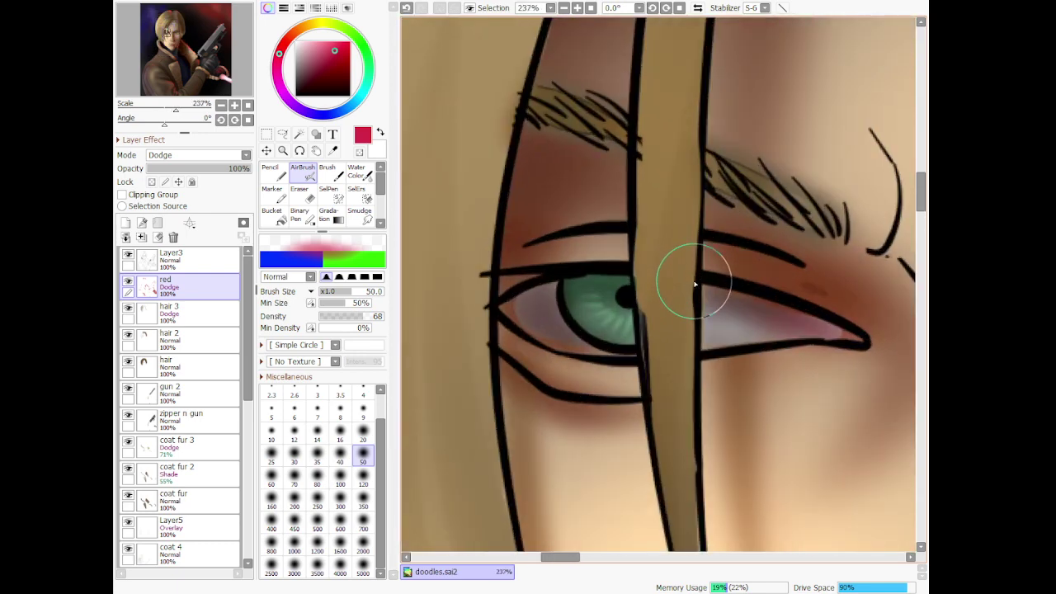
{"action": "left_click_drag", "start_coordinate": [788, 324], "coordinate": [735, 324]}
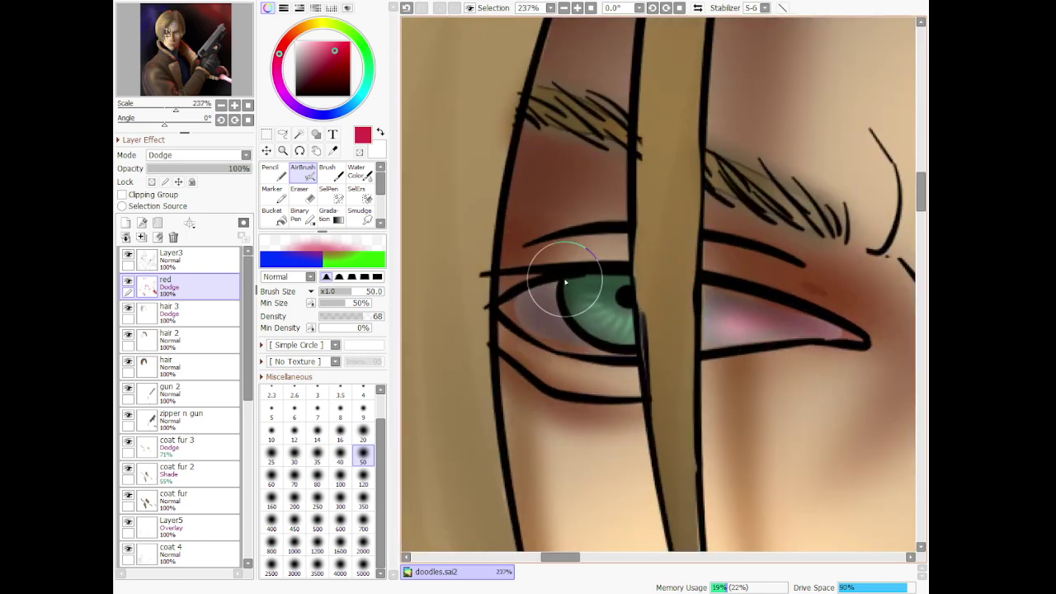
On Layer3, airbrush a white glint across the lower iris of the eye partly covered by hair, using brush size 20
{"action": "left_click", "coordinate": [193, 261]}
{"action": "key", "text": "e"}
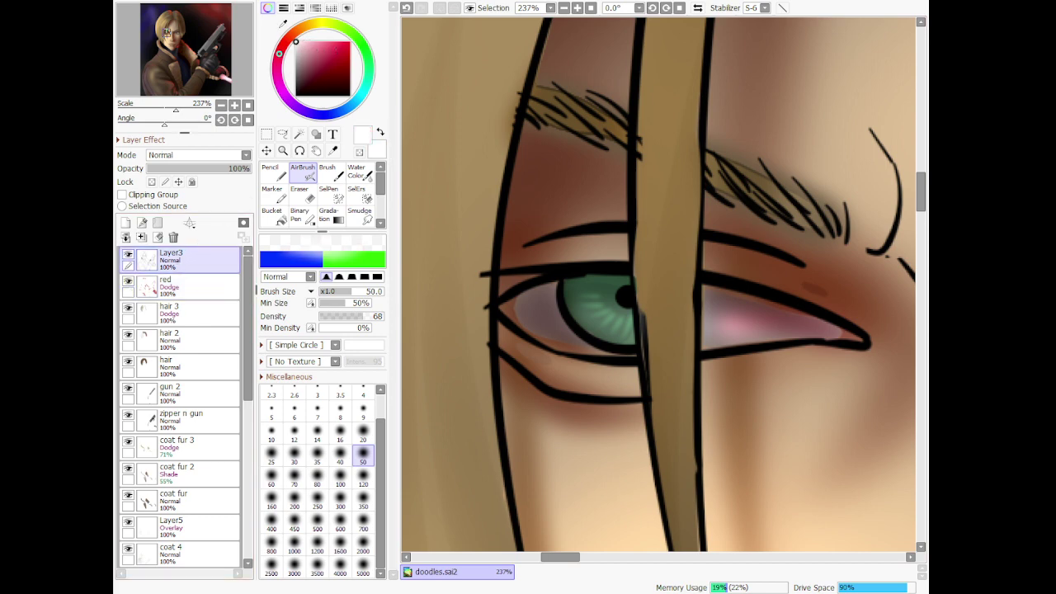
{"action": "key", "text": "bracketleft"}
{"action": "key", "text": "bracketleft"}
{"action": "key", "text": "bracketleft"}
{"action": "key", "text": "bracketleft"}
{"action": "key", "text": "bracketleft"}
{"action": "mouse_move", "coordinate": [558, 327]}
{"action": "left_mouse_down"}
{"action": "mouse_move", "coordinate": [605, 329]}
{"action": "mouse_move", "coordinate": [616, 320]}
{"action": "left_mouse_up"}
{"action": "scroll", "coordinate": [616, 319], "scroll_direction": "down", "scroll_amount": 14}
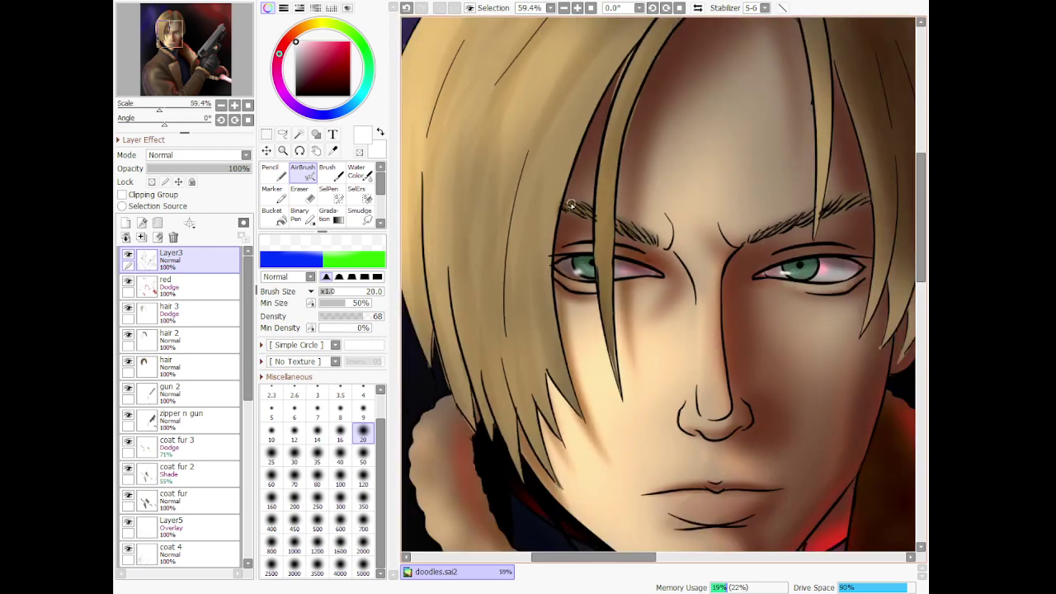
Airbrush soft white highlights on the lower lip and along the upper lip's edge at brush size 20
{"action": "scroll", "coordinate": [588, 203], "scroll_direction": "up", "scroll_amount": 3}
{"action": "scroll", "coordinate": [631, 355], "scroll_direction": "up", "scroll_amount": 6}
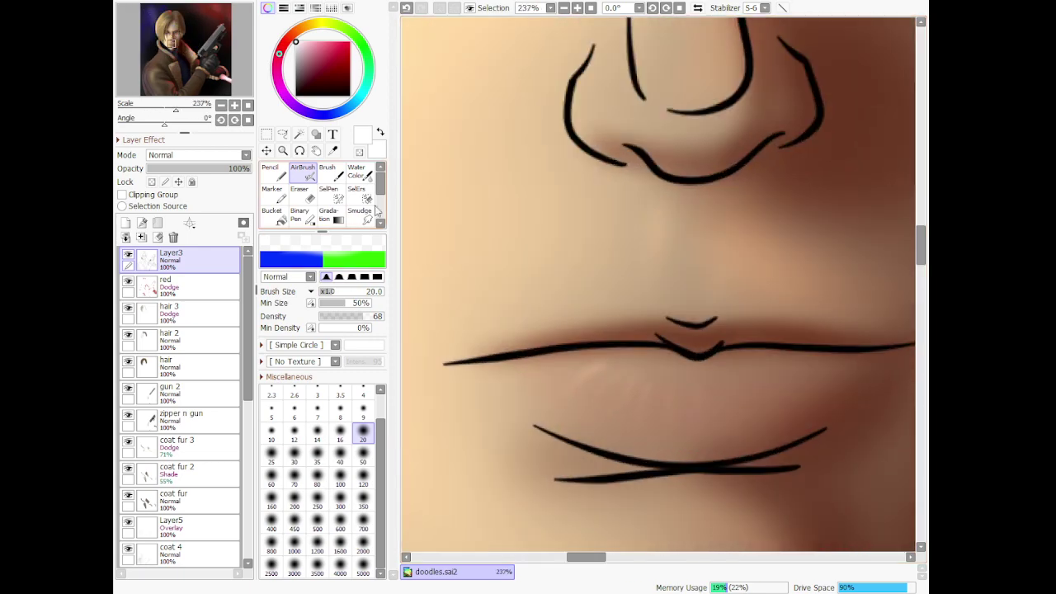
{"action": "mouse_move", "coordinate": [610, 380]}
{"action": "left_mouse_down"}
{"action": "mouse_move", "coordinate": [596, 404]}
{"action": "mouse_move", "coordinate": [639, 384]}
{"action": "mouse_move", "coordinate": [628, 406]}
{"action": "mouse_move", "coordinate": [637, 420]}
{"action": "mouse_move", "coordinate": [750, 413]}
{"action": "left_mouse_up"}
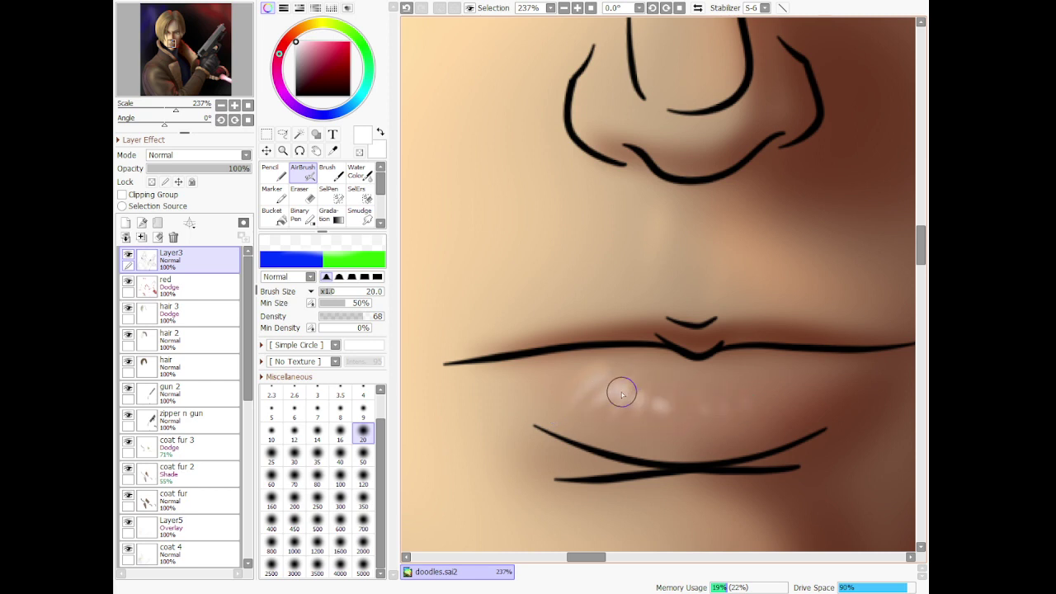
{"action": "mouse_move", "coordinate": [623, 394]}
{"action": "left_mouse_down"}
{"action": "mouse_move", "coordinate": [581, 392]}
{"action": "mouse_move", "coordinate": [730, 420]}
{"action": "mouse_move", "coordinate": [718, 423]}
{"action": "mouse_move", "coordinate": [727, 440]}
{"action": "mouse_move", "coordinate": [594, 399]}
{"action": "mouse_move", "coordinate": [576, 376]}
{"action": "mouse_move", "coordinate": [545, 379]}
{"action": "mouse_move", "coordinate": [571, 375]}
{"action": "mouse_move", "coordinate": [523, 377]}
{"action": "mouse_move", "coordinate": [541, 335]}
{"action": "mouse_move", "coordinate": [569, 323]}
{"action": "mouse_move", "coordinate": [645, 362]}
{"action": "left_mouse_up"}
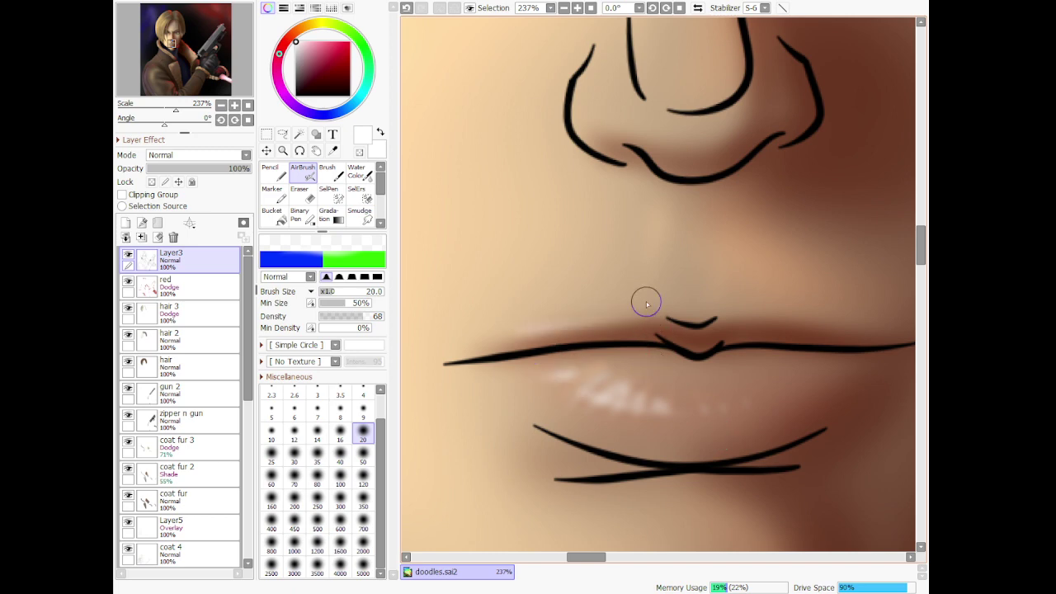
{"action": "scroll", "coordinate": [649, 299], "scroll_direction": "down", "scroll_amount": 6}
Try a white airbrush highlight on the tip of the nose and undo it
{"action": "scroll", "coordinate": [649, 151], "scroll_direction": "up", "scroll_amount": 8}
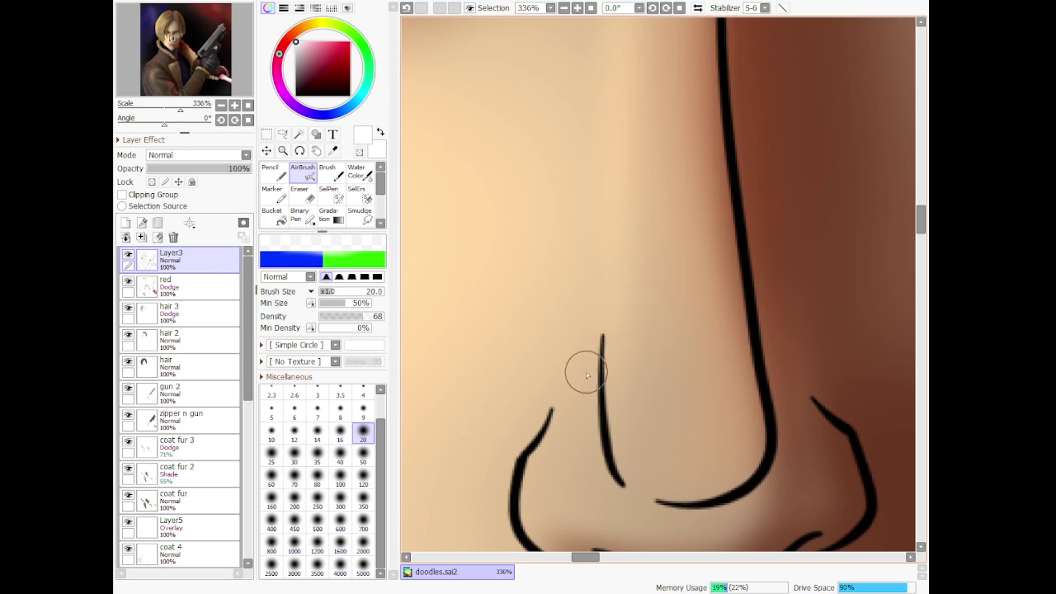
{"action": "mouse_move", "coordinate": [620, 401]}
{"action": "left_mouse_down"}
{"action": "mouse_move", "coordinate": [672, 516]}
{"action": "mouse_move", "coordinate": [715, 511]}
{"action": "mouse_move", "coordinate": [677, 495]}
{"action": "left_mouse_up"}
{"action": "scroll", "coordinate": [751, 239], "scroll_direction": "down", "scroll_amount": 4}
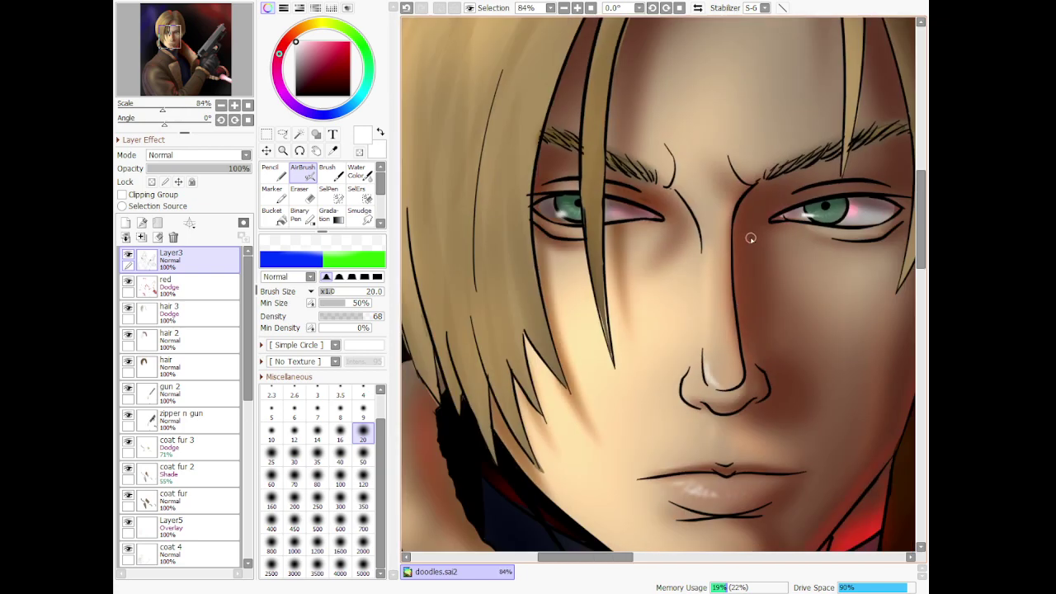
{"action": "scroll", "coordinate": [767, 272], "scroll_direction": "down", "scroll_amount": 3}
{"action": "scroll", "coordinate": [781, 312], "scroll_direction": "up", "scroll_amount": 2}
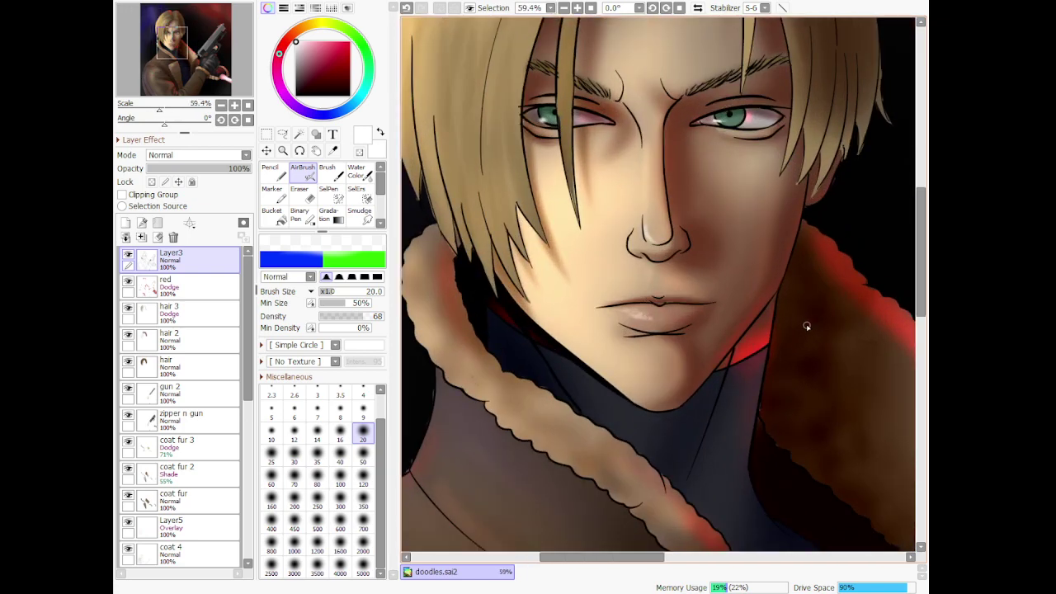
{"action": "key", "text": "ctrl+z"}
{"action": "scroll", "coordinate": [807, 327], "scroll_direction": "down", "scroll_amount": 2}
{"action": "scroll", "coordinate": [742, 288], "scroll_direction": "up", "scroll_amount": 3}
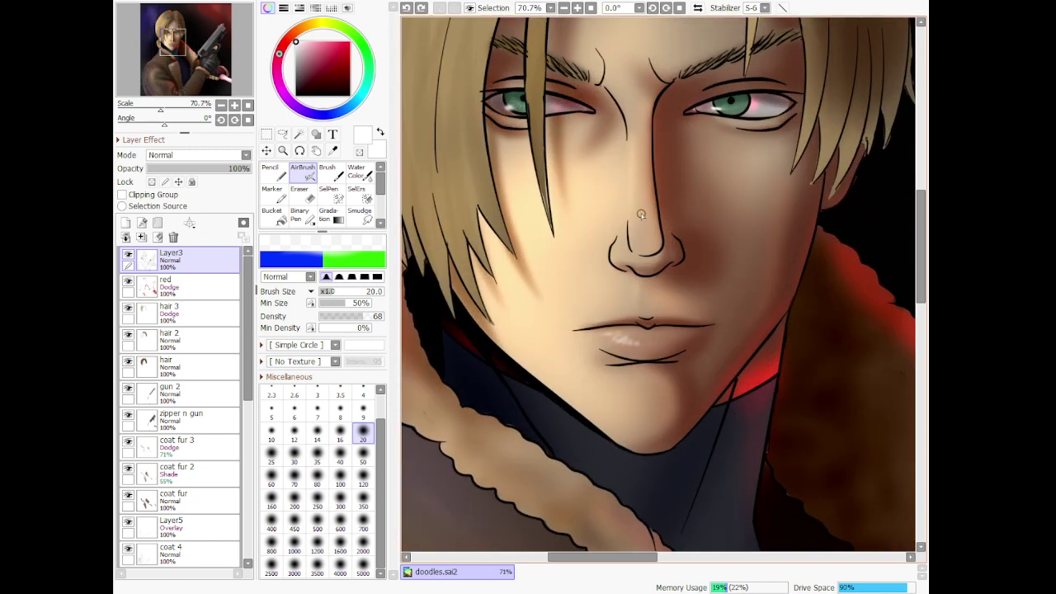
Sample the dark brown cheek shadow beside the nose and test a size 20 airbrush stroke above the upper lip, undoing it
{"action": "left_click", "coordinate": [333, 151]}
{"action": "scroll", "coordinate": [713, 271], "scroll_direction": "up", "scroll_amount": 1}
{"action": "left_click", "coordinate": [708, 256]}
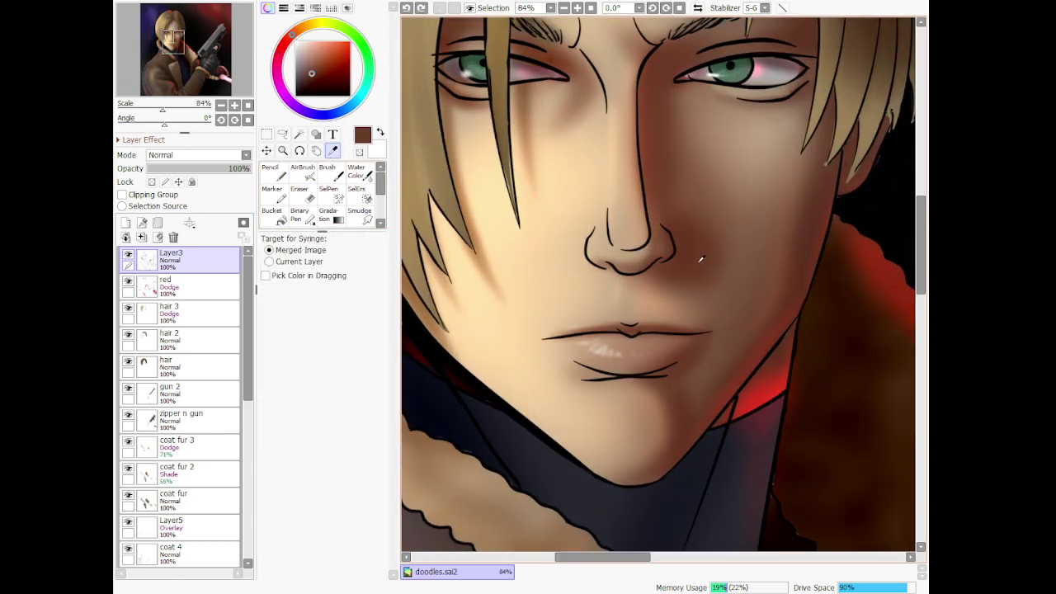
{"action": "scroll", "coordinate": [652, 285], "scroll_direction": "up", "scroll_amount": 4}
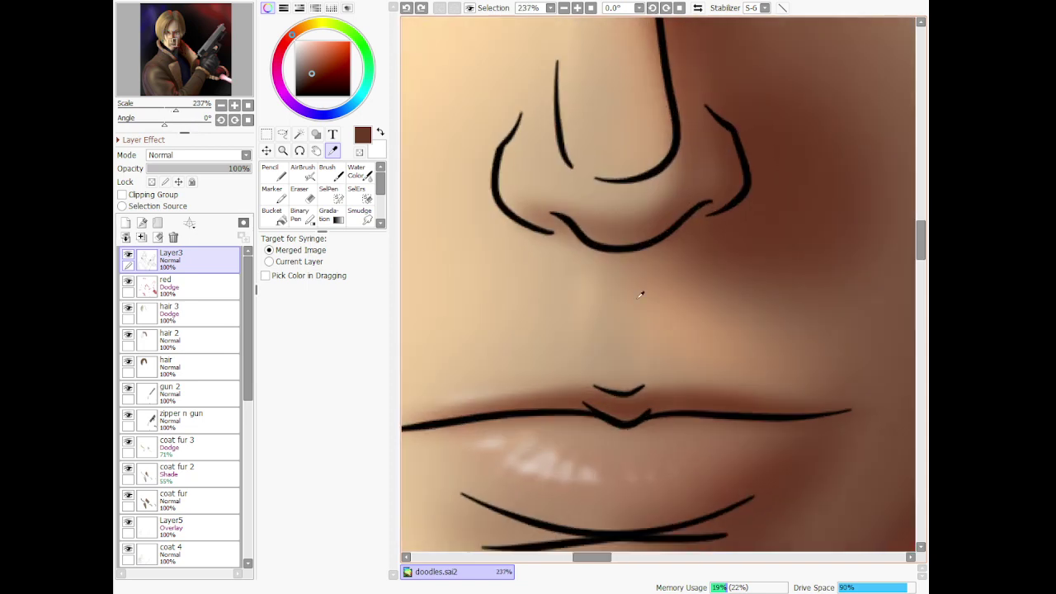
{"action": "left_click", "coordinate": [302, 174]}
{"action": "left_click_drag", "start_coordinate": [606, 281], "coordinate": [598, 353]}
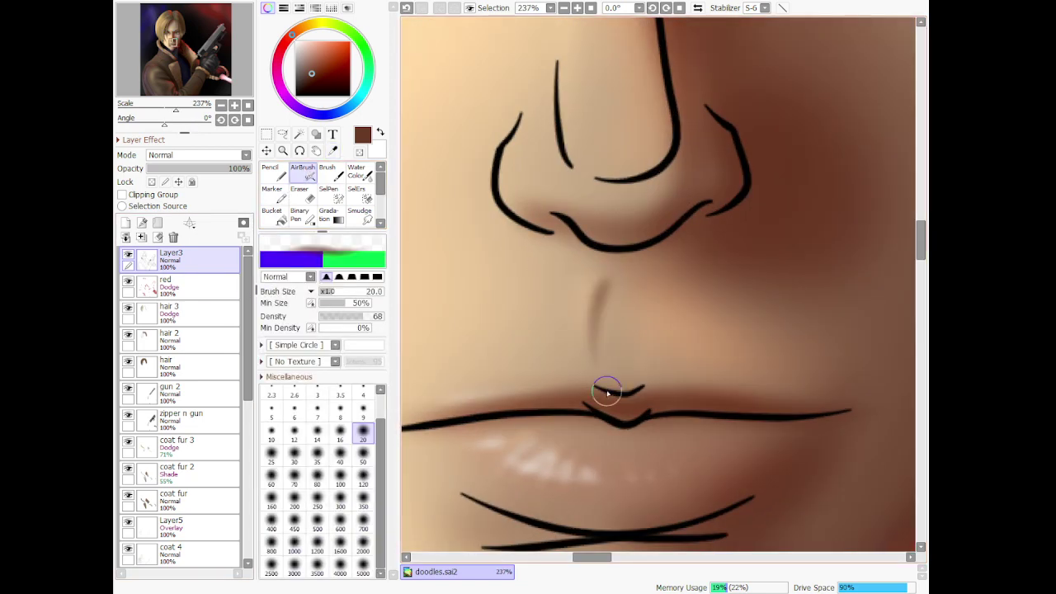
{"action": "key", "text": "ctrl+z"}
Airbrush soft brown shading into the groove between nose and upper lip, reducing the brush size from 120 to 60
{"action": "left_click", "coordinate": [363, 478]}
{"action": "left_click_drag", "start_coordinate": [585, 277], "coordinate": [650, 363]}
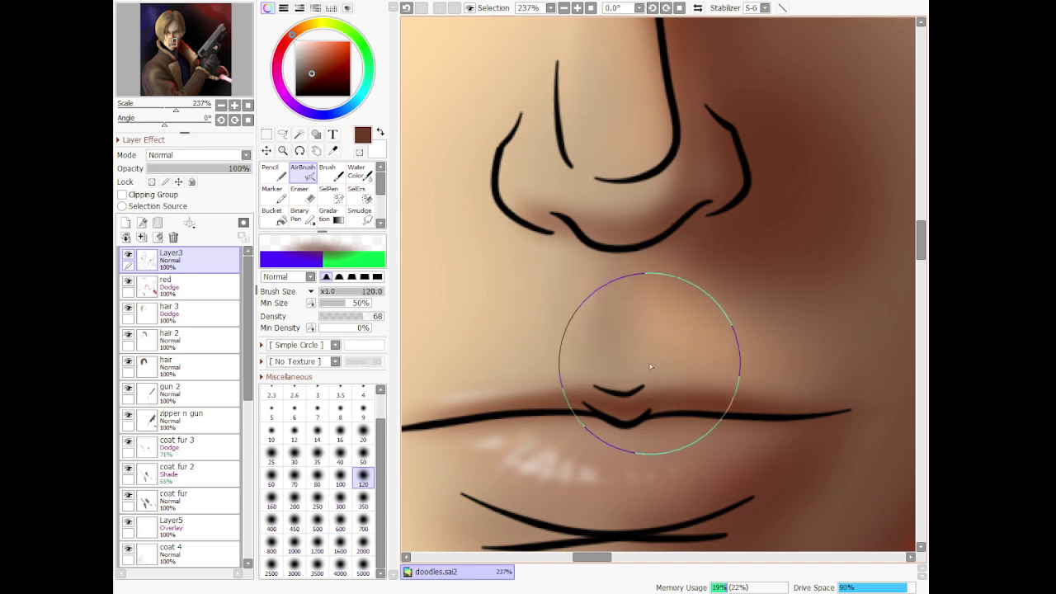
{"action": "left_click", "coordinate": [340, 479]}
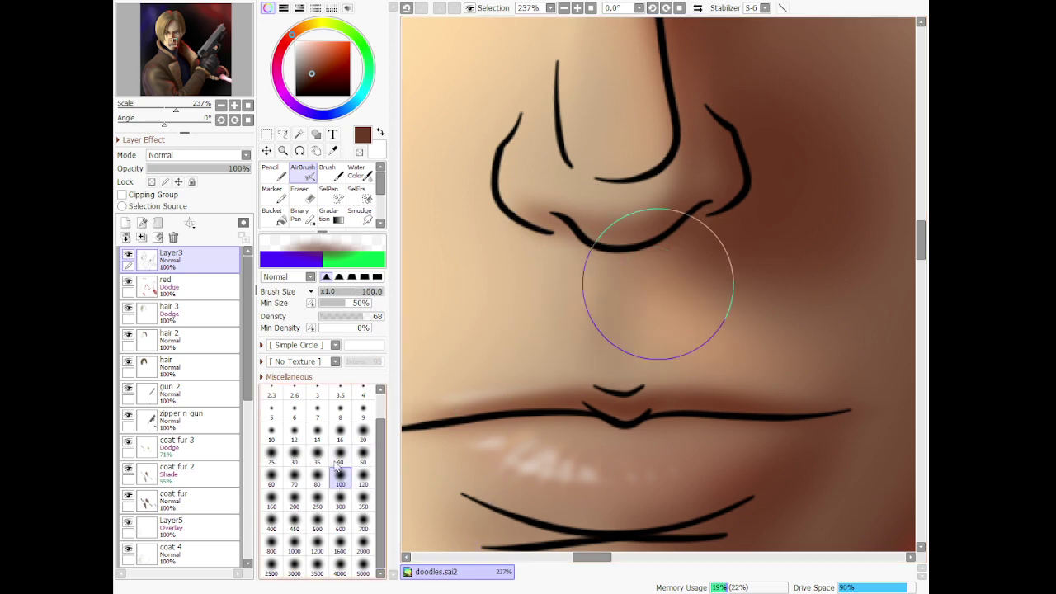
{"action": "key", "text": "bracketleft"}
{"action": "key", "text": "bracketleft"}
{"action": "key", "text": "bracketleft"}
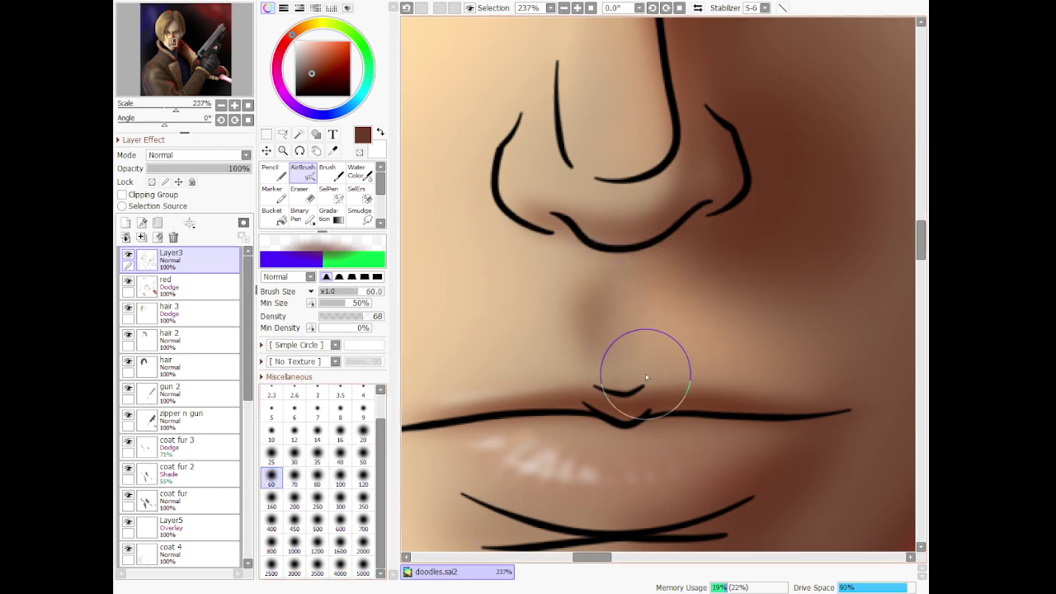
Review the whole illustration to judge the overall shading and highlights
{"action": "scroll", "coordinate": [645, 373], "scroll_direction": "down", "scroll_amount": 10}
{"action": "scroll", "coordinate": [712, 240], "scroll_direction": "down", "scroll_amount": 2}
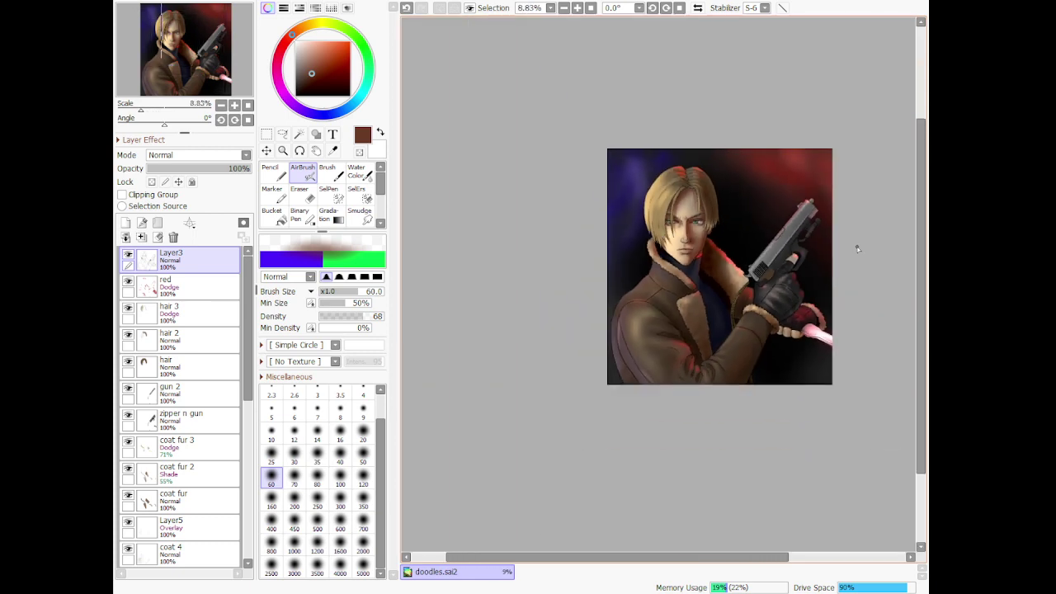
{"action": "scroll", "coordinate": [584, 228], "scroll_direction": "up", "scroll_amount": 2}
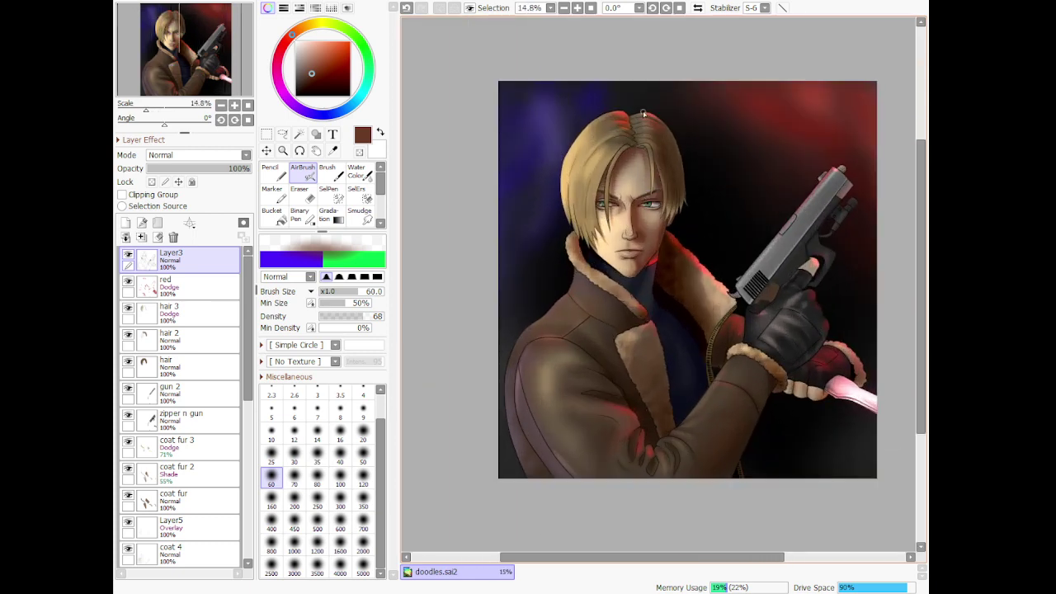
{"action": "scroll", "coordinate": [696, 120], "scroll_direction": "down", "scroll_amount": 1}
{"action": "scroll", "coordinate": [619, 154], "scroll_direction": "down", "scroll_amount": 1}
{"action": "scroll", "coordinate": [567, 127], "scroll_direction": "up", "scroll_amount": 1}
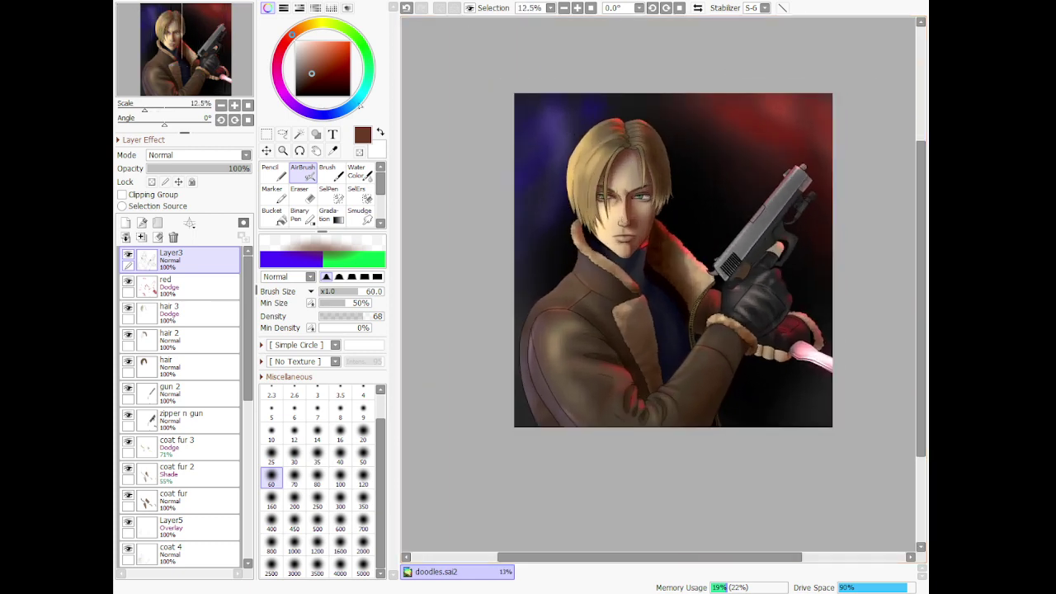
Sign the lower-right corner of the canvas with the artist's initials in dark red, using the Pencil at size 9
{"action": "left_click_drag", "start_coordinate": [333, 68], "coordinate": [262, 9]}
{"action": "left_click", "coordinate": [333, 43]}
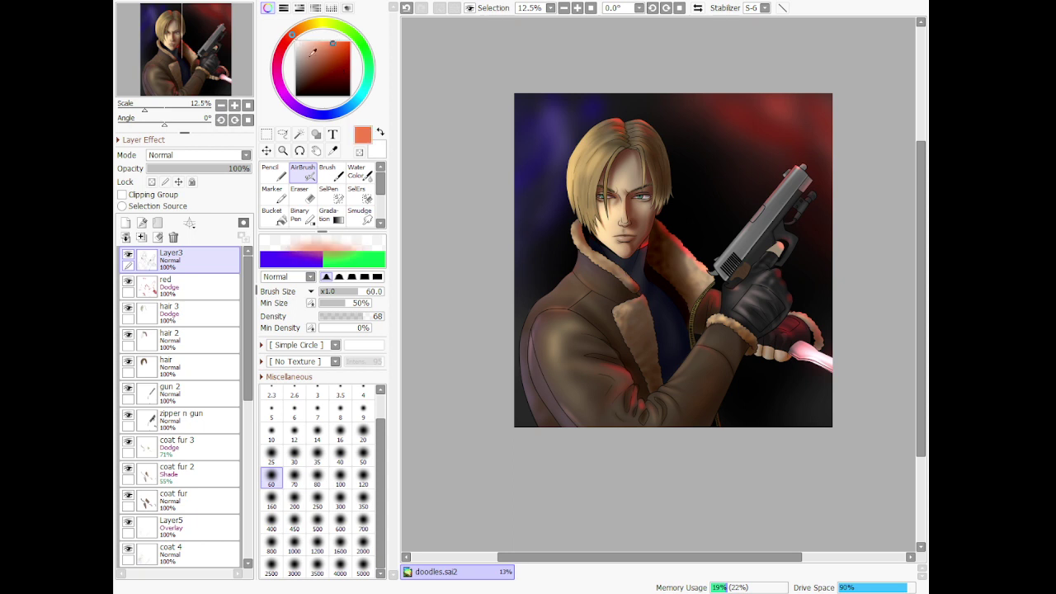
{"action": "left_click", "coordinate": [282, 50]}
{"action": "left_click_drag", "start_coordinate": [338, 50], "coordinate": [335, 59]}
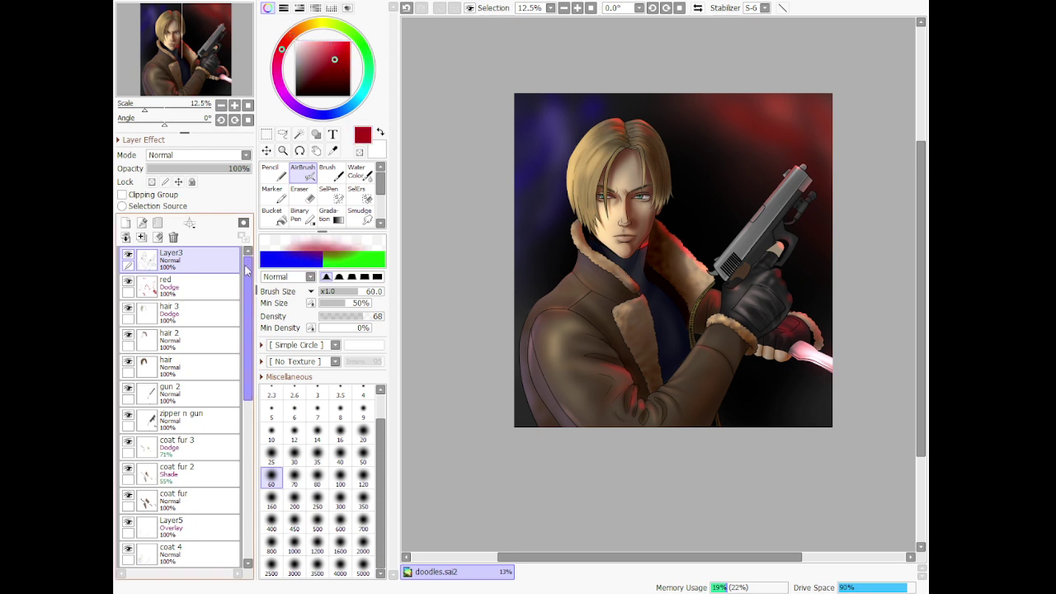
{"action": "left_click", "coordinate": [271, 174]}
{"action": "left_click", "coordinate": [363, 438]}
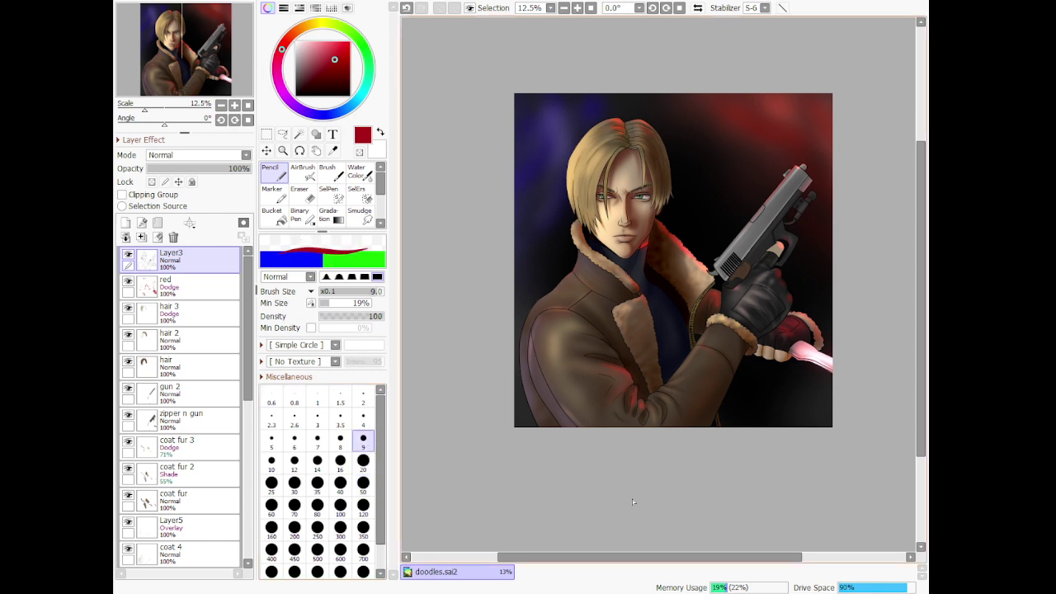
{"action": "scroll", "coordinate": [800, 424], "scroll_direction": "up", "scroll_amount": 4}
{"action": "scroll", "coordinate": [800, 424], "scroll_direction": "up", "scroll_amount": 3}
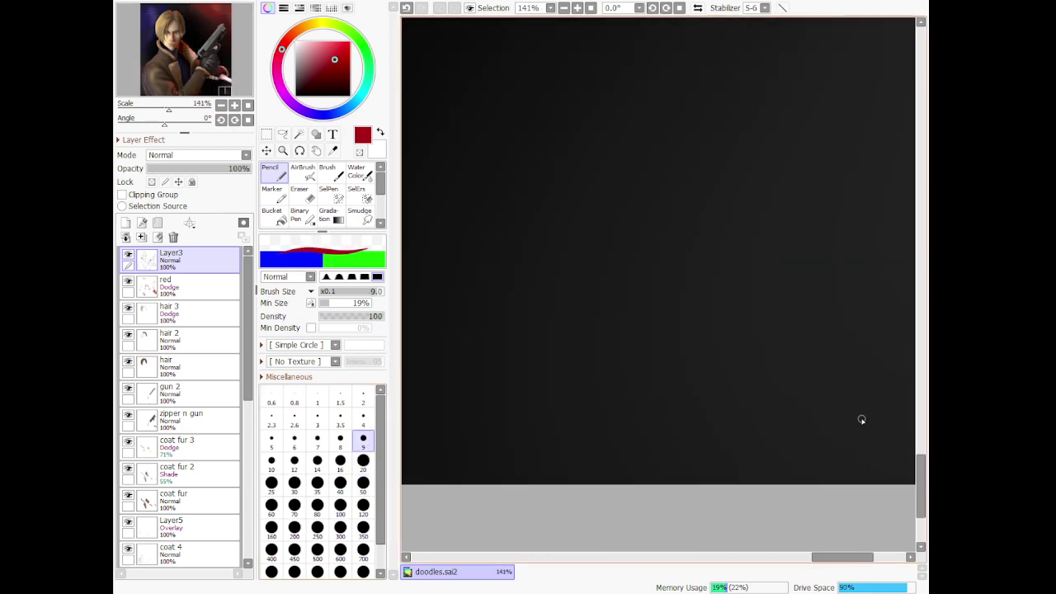
{"action": "mouse_move", "coordinate": [805, 347]}
{"action": "left_mouse_down"}
{"action": "mouse_move", "coordinate": [553, 464]}
{"action": "mouse_move", "coordinate": [743, 444]}
{"action": "mouse_move", "coordinate": [847, 308]}
{"action": "mouse_move", "coordinate": [748, 463]}
{"action": "mouse_move", "coordinate": [883, 302]}
{"action": "left_mouse_up"}
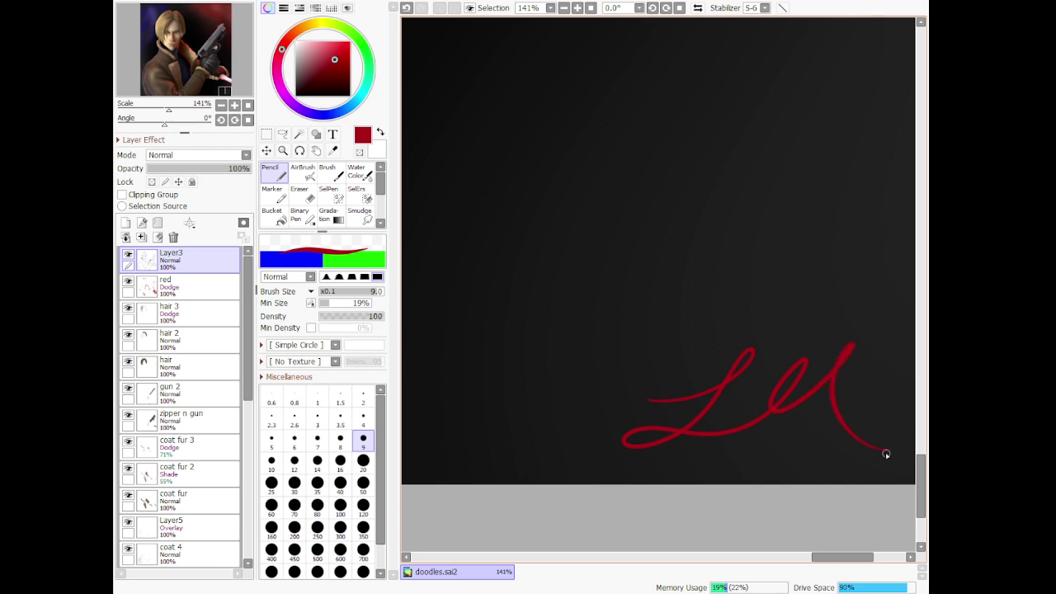
{"action": "scroll", "coordinate": [723, 358], "scroll_direction": "down", "scroll_amount": 10}
{"action": "scroll", "coordinate": [538, 202], "scroll_direction": "up", "scroll_amount": 3}
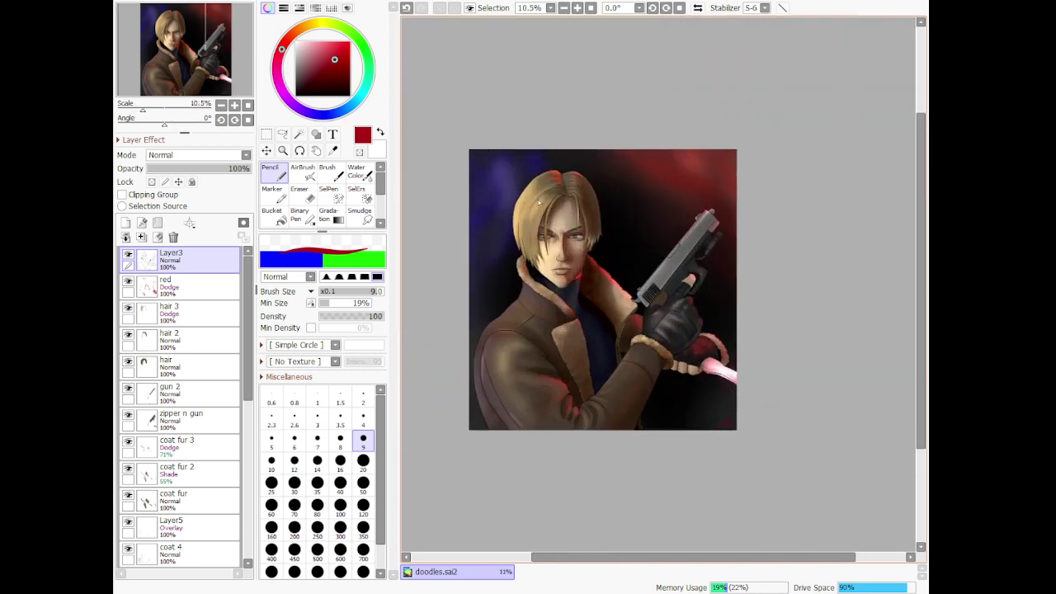
{"action": "scroll", "coordinate": [524, 305], "scroll_direction": "up", "scroll_amount": 2}
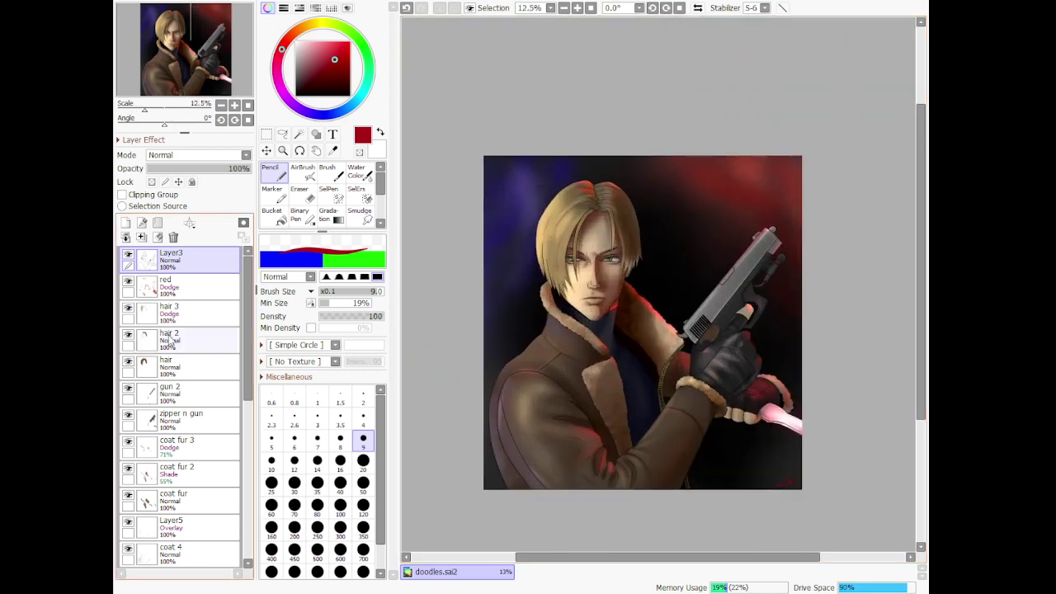